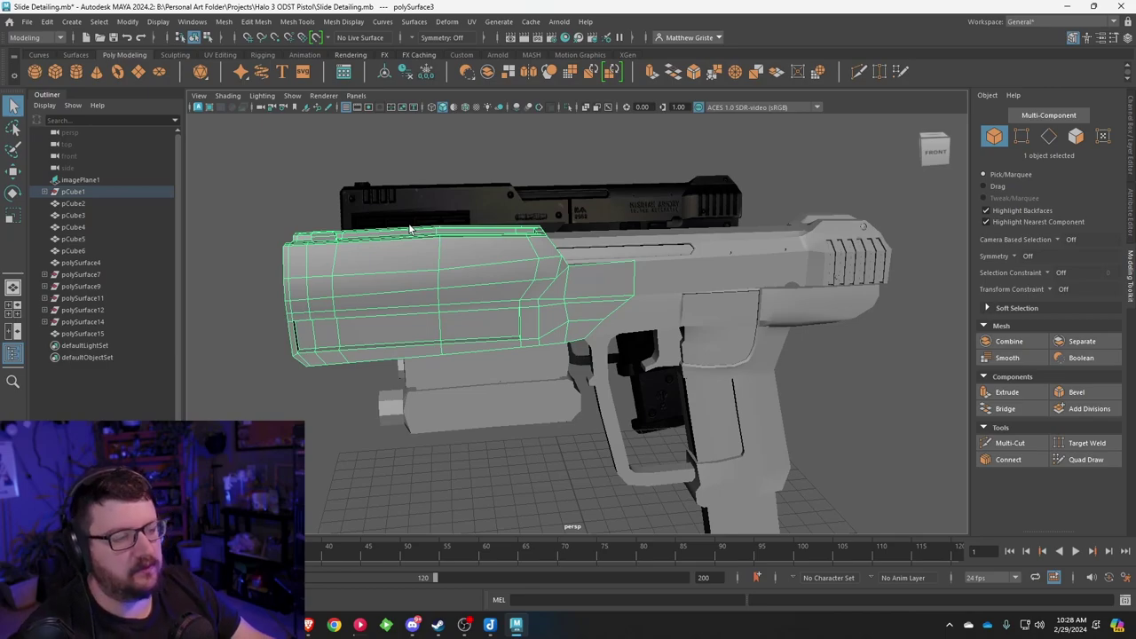
# Step: Save a copy of the scene as "Muzzel Detailing.mb" in the Halo 3 ODST Pistol project folder
pyautogui.keyDown('alt'); pyautogui.moveTo(410, 229); pyautogui.dragTo(183, 124); pyautogui.keyUp('alt')
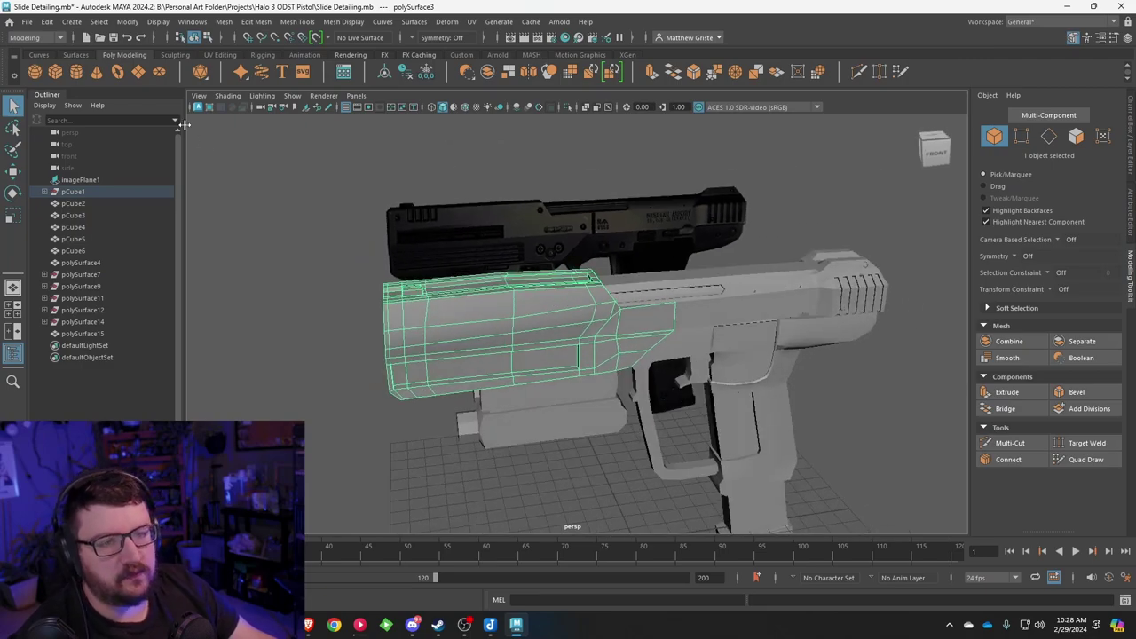
pyautogui.click(28, 22)
pyautogui.click(62, 76)
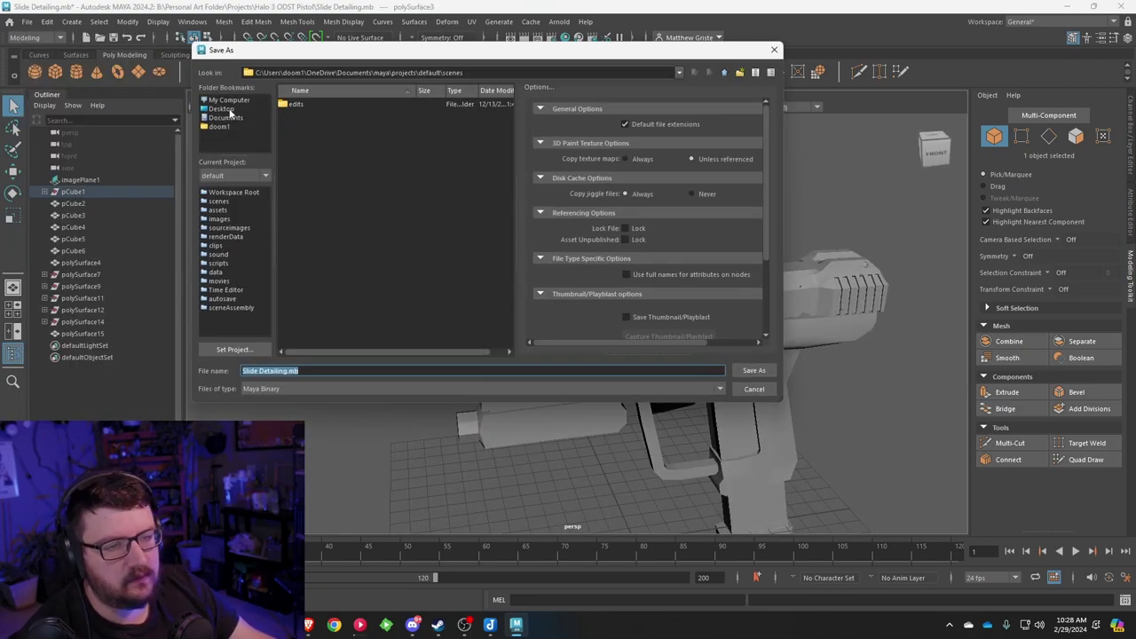
pyautogui.click(258, 371)
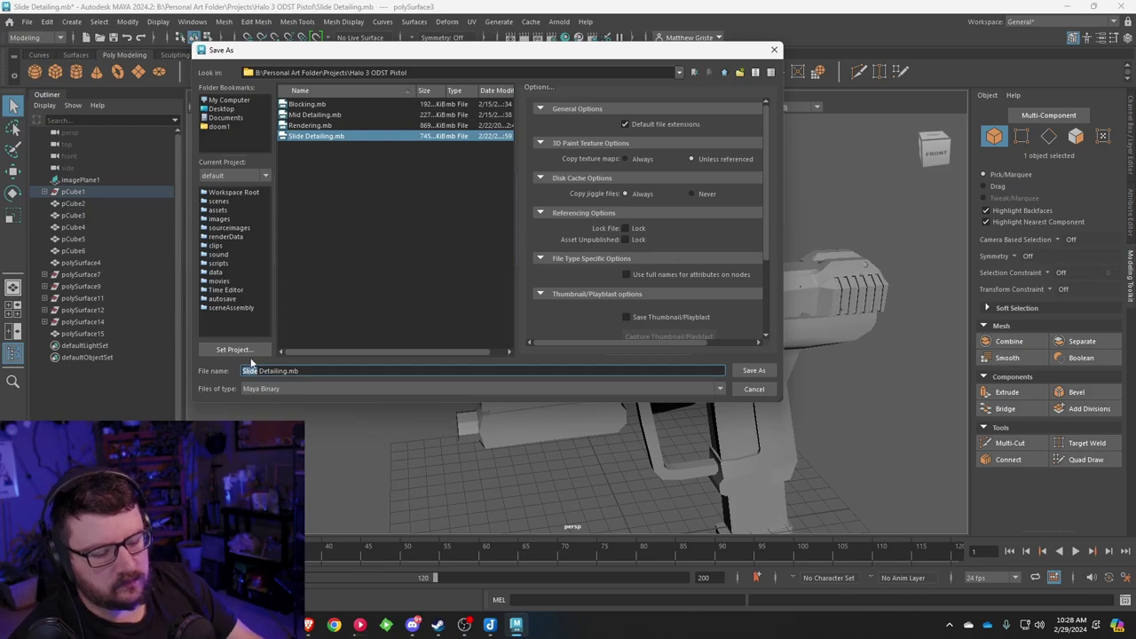
pyautogui.write('Muzzle')
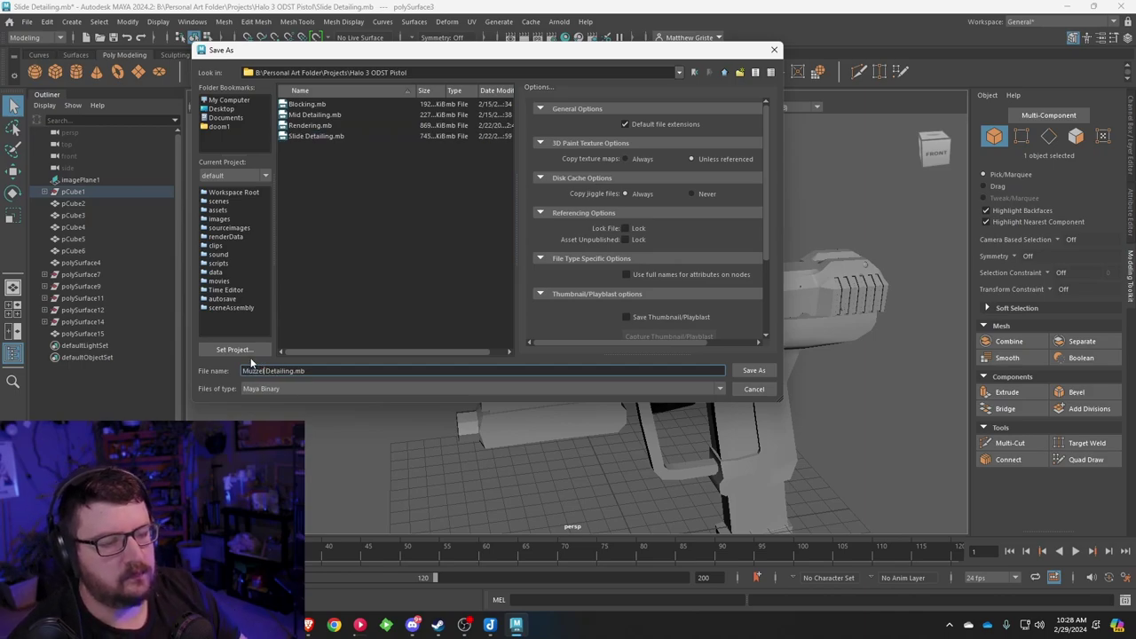
pyautogui.click(752, 370)
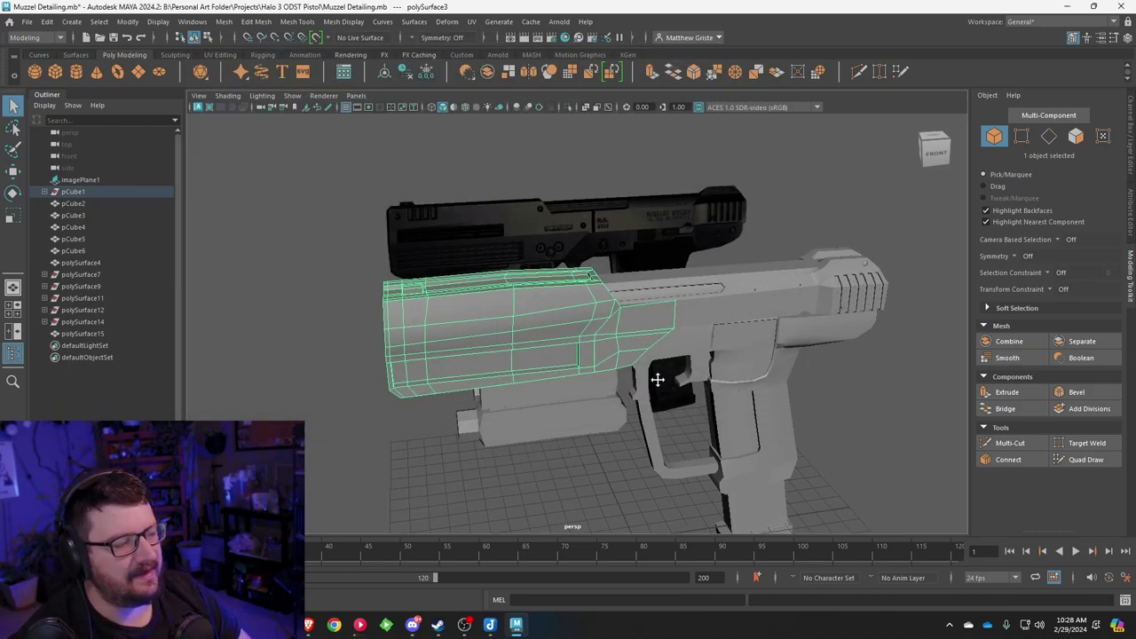
# Step: Display the muzzle housing in the front orthographic view as wireframe, framed over the pistol reference image
pyautogui.keyDown('alt'); pyautogui.moveTo(660, 378); pyautogui.dragTo(643, 377); pyautogui.keyUp('alt')
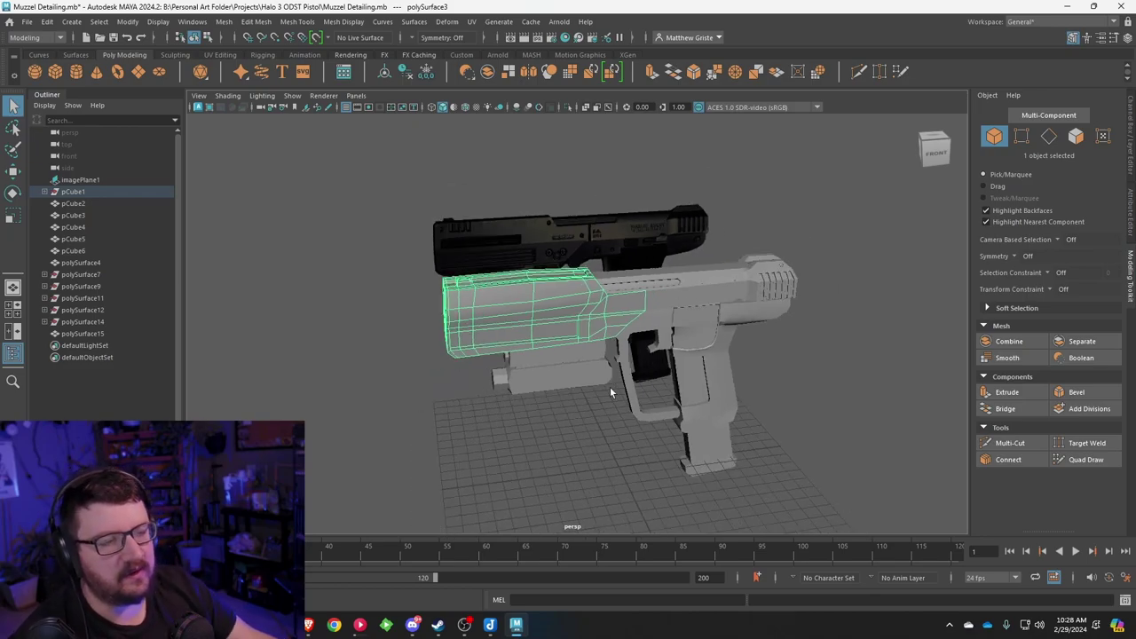
pyautogui.keyDown('alt'); pyautogui.moveTo(610, 386); pyautogui.dragTo(511, 337); pyautogui.keyUp('alt')
pyautogui.press('space')
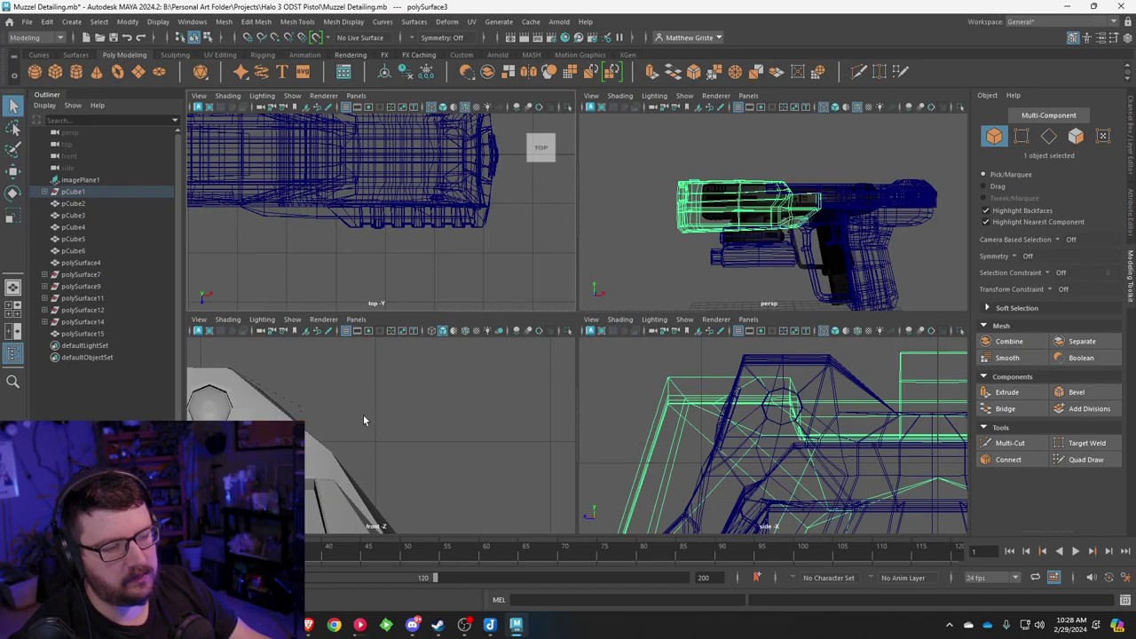
pyautogui.press('space')
pyautogui.scroll(-4, 370, 405)
pyautogui.scroll(3, 702, 376)
pyautogui.keyDown('alt'); pyautogui.moveTo(344, 396); pyautogui.dragTo(551, 295, button='middle'); pyautogui.keyUp('alt')
pyautogui.scroll(3, 547, 291)
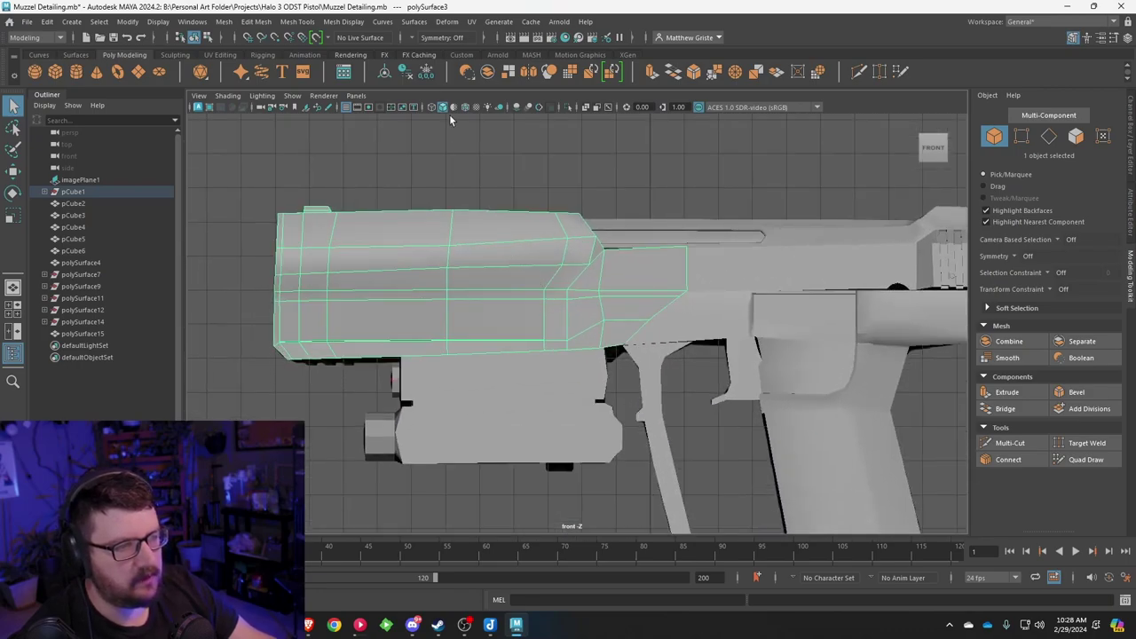
pyautogui.click(443, 106)
pyautogui.scroll(5, 524, 282)
# Step: In vertex mode, lower the mid-length vertices on the housing's upper edge to about Y 14.2 so the edge runs level
pyautogui.rightClick(423, 206)
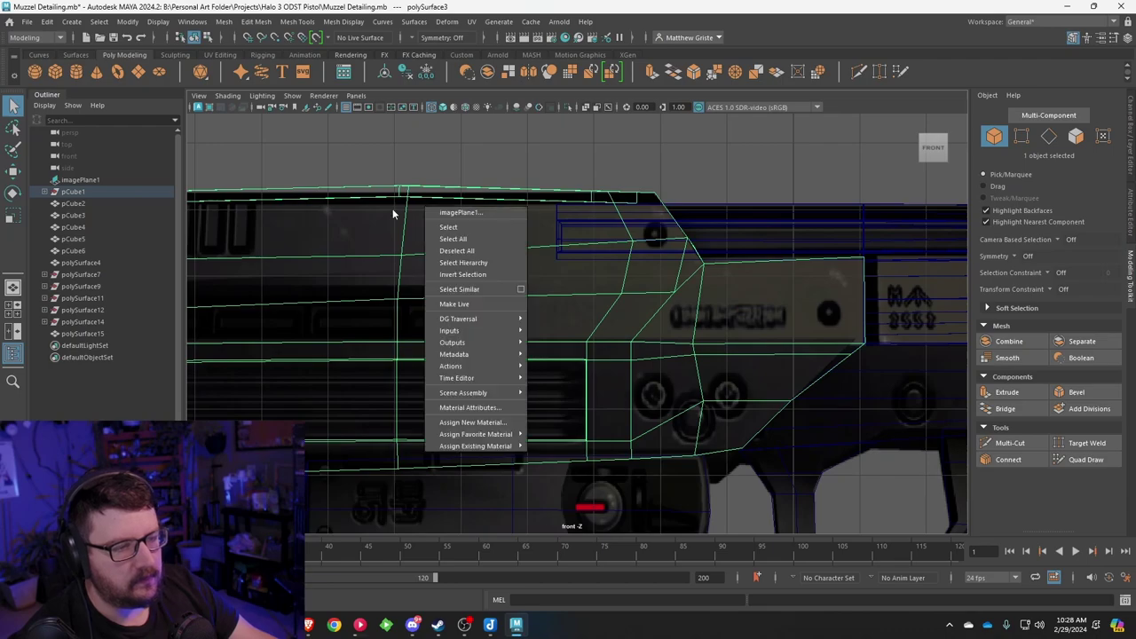
pyautogui.moveTo(406, 197); pyautogui.dragTo(358, 194, button='right')
pyautogui.moveTo(382, 170); pyautogui.dragTo(443, 199)
pyautogui.press('w')
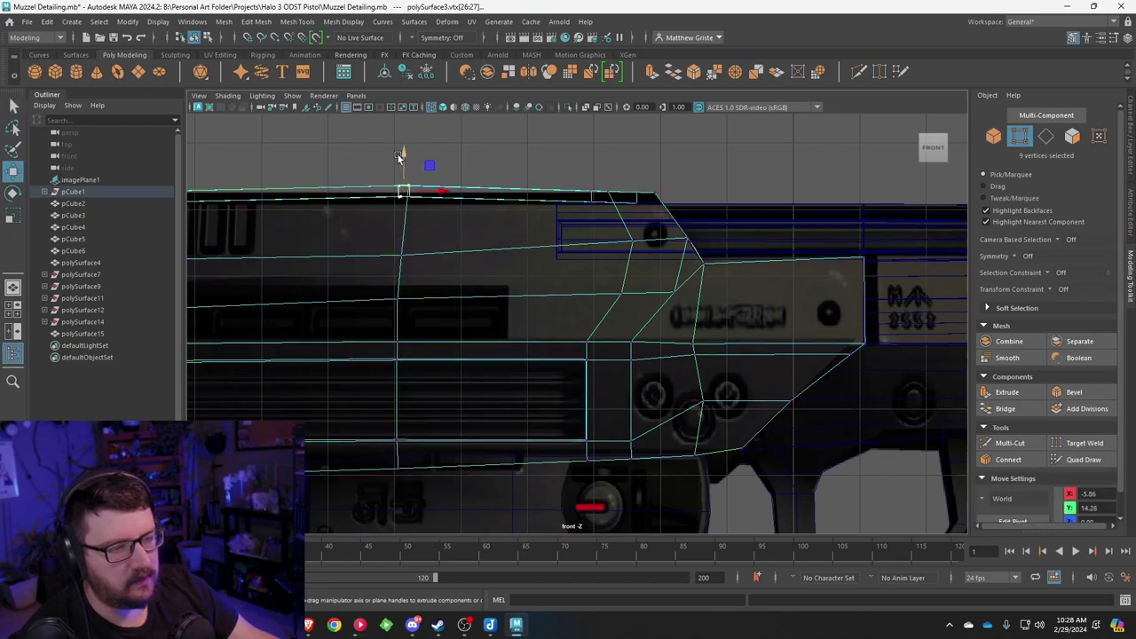
pyautogui.moveTo(398, 156); pyautogui.dragTo(404, 161)
# Step: Raise the vertices at the foot of the housing's rear slope to level the upper edge of the rear extension
pyautogui.keyDown('alt'); pyautogui.moveTo(649, 231); pyautogui.dragTo(576, 222, button='middle'); pyautogui.keyUp('alt')
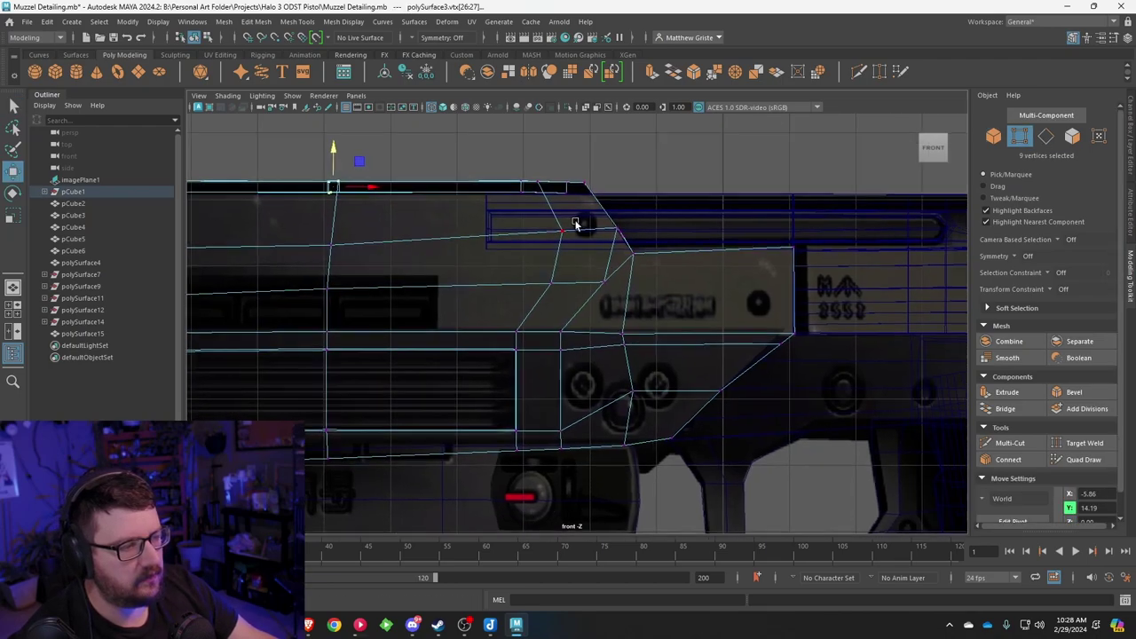
pyautogui.scroll(2, 567, 224)
pyautogui.keyDown('alt'); pyautogui.moveTo(708, 249); pyautogui.dragTo(593, 287, button='middle'); pyautogui.keyUp('alt')
pyautogui.scroll(2, 593, 287)
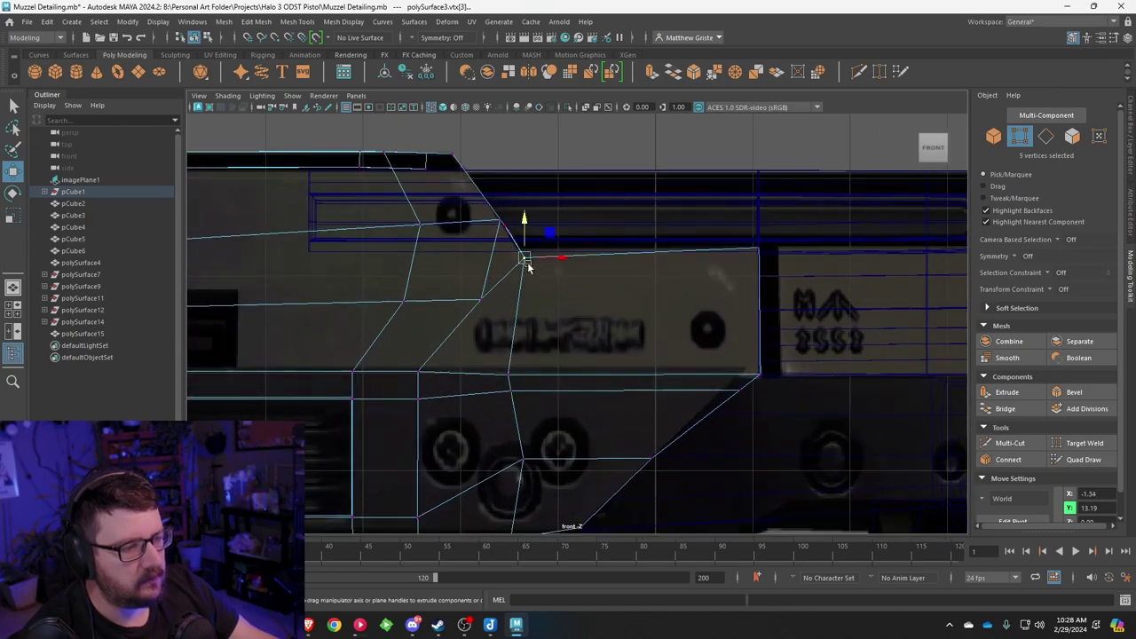
pyautogui.moveTo(527, 266); pyautogui.dragTo(522, 257)
# Step: Shift the inner vertices beside the rear slope toward the muzzle tip, lining them up with the vertical edges below, the upper pair at about X -2.94
pyautogui.moveTo(373, 270); pyautogui.dragTo(508, 327)
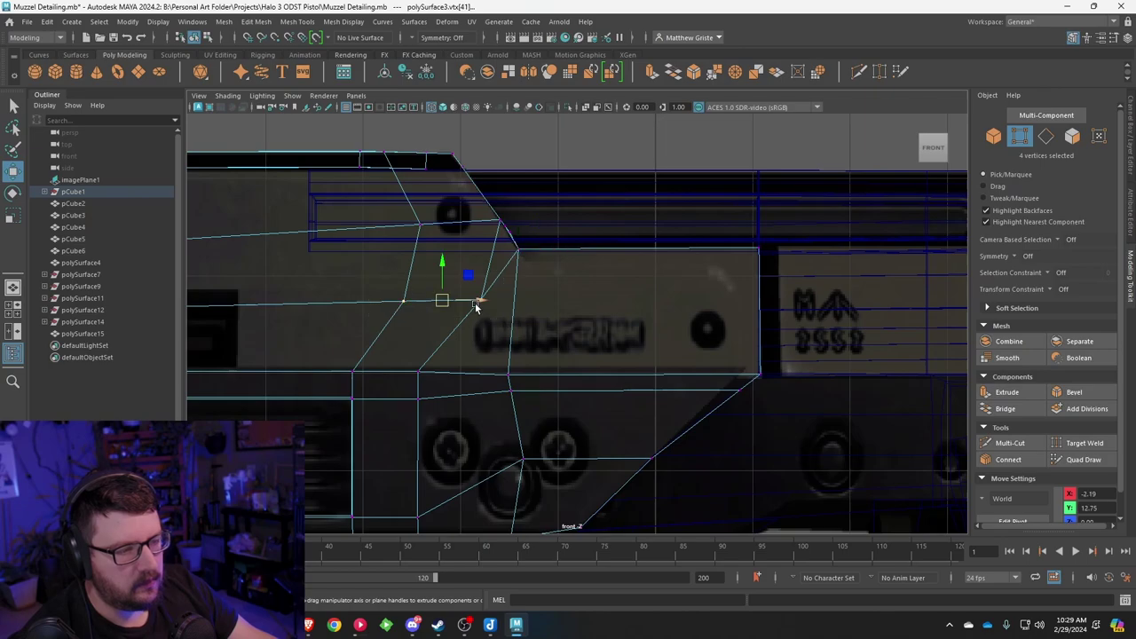
pyautogui.moveTo(456, 299); pyautogui.dragTo(402, 286)
pyautogui.moveTo(406, 208); pyautogui.dragTo(374, 221)
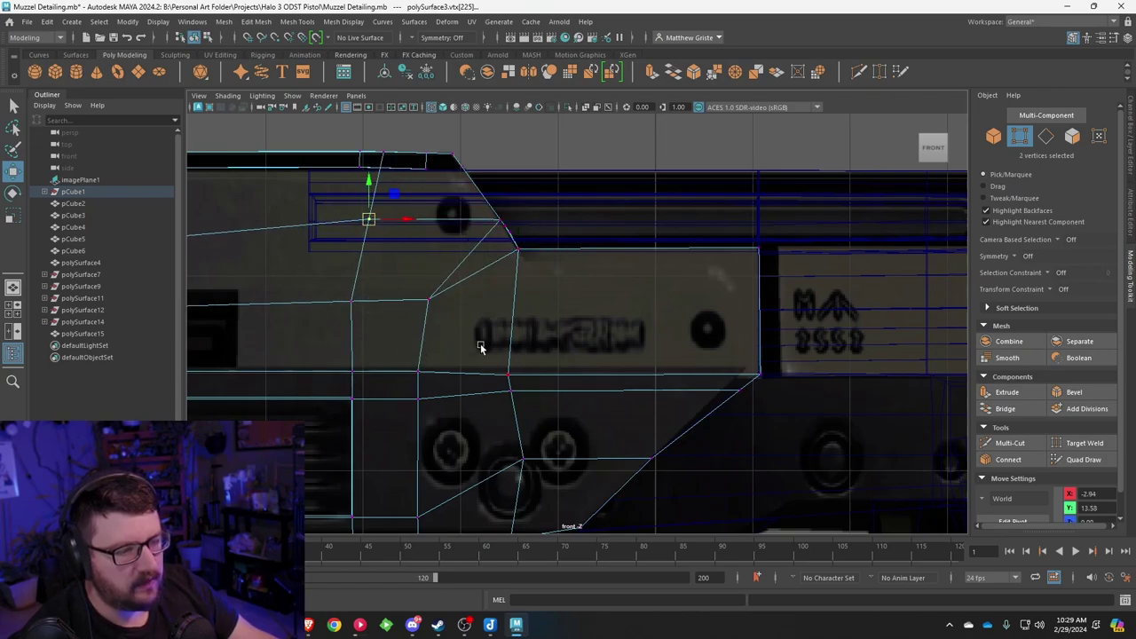
# Step: Scale the vertex column just behind the ribbed panel along X into a straight vertical line
pyautogui.scroll(-5, 480, 345)
pyautogui.scroll(3, 530, 407)
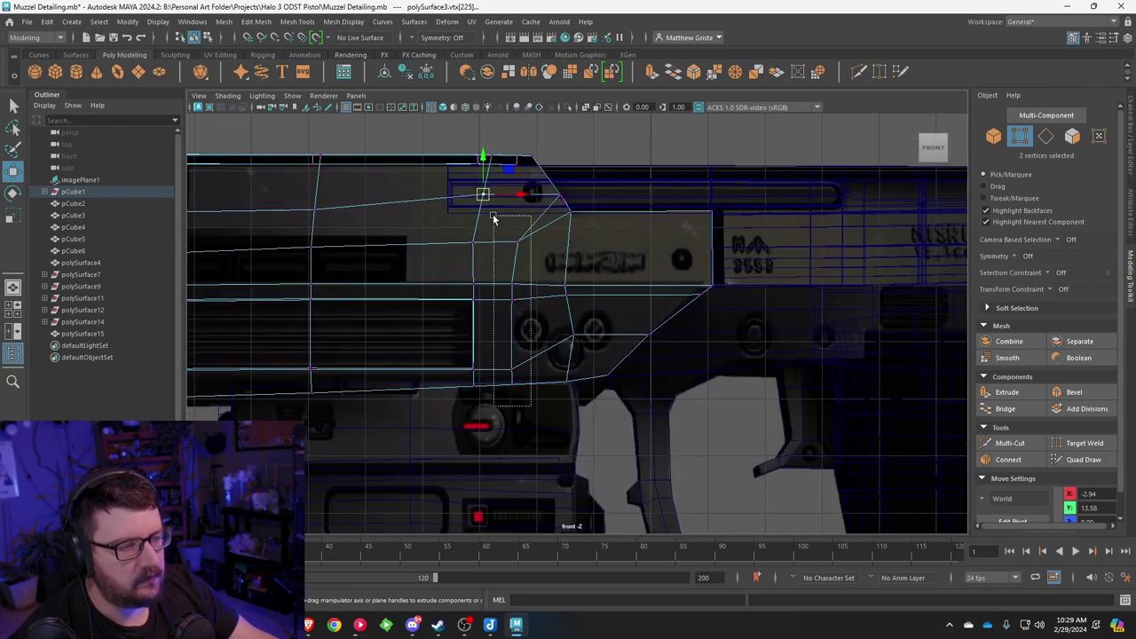
pyautogui.moveTo(493, 214); pyautogui.dragTo(494, 215)
pyautogui.press('r')
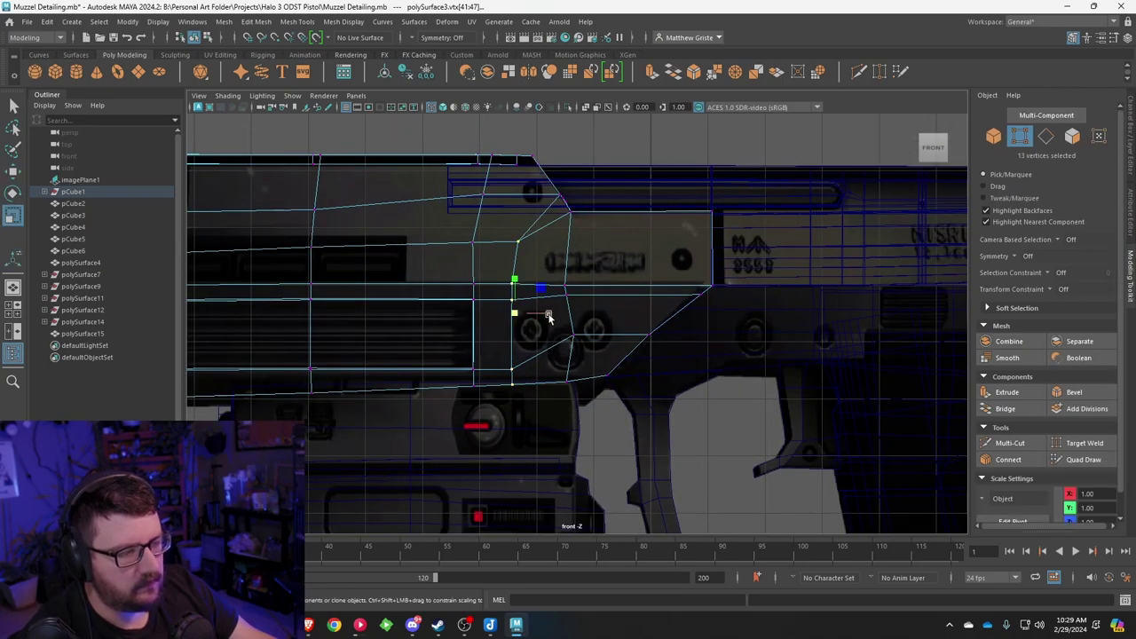
pyautogui.moveTo(549, 317); pyautogui.dragTo(497, 313)
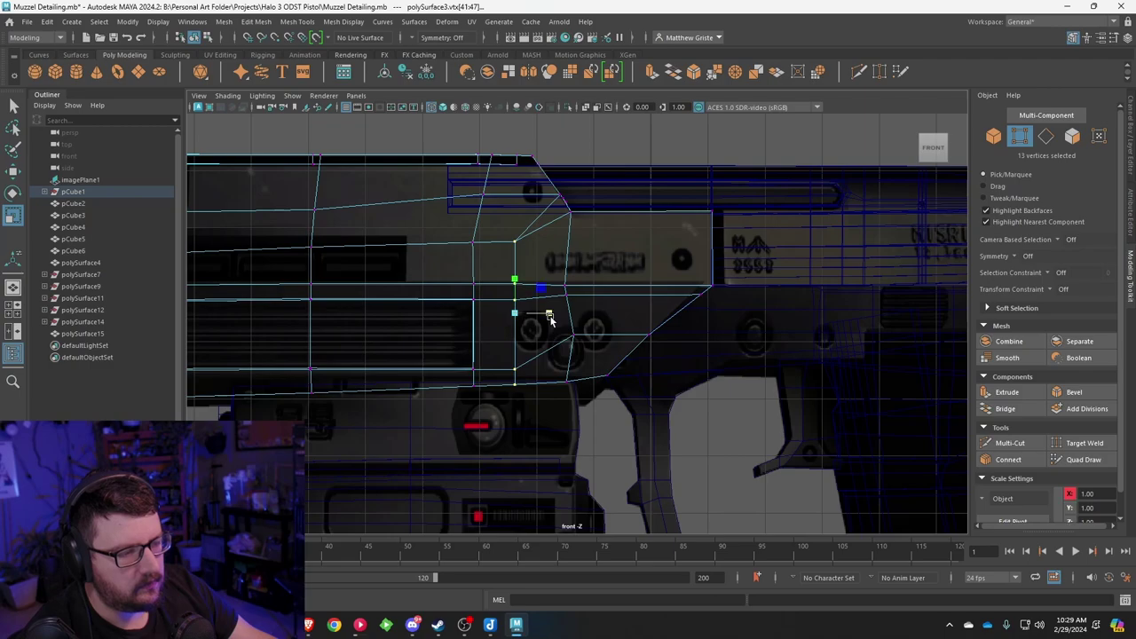
# Step: Raise the column behind the ribbed panel to about Y 11.6 and the adjacent bottom-edge vertices behind it to about Y 10.4
pyautogui.scroll(3, 552, 321)
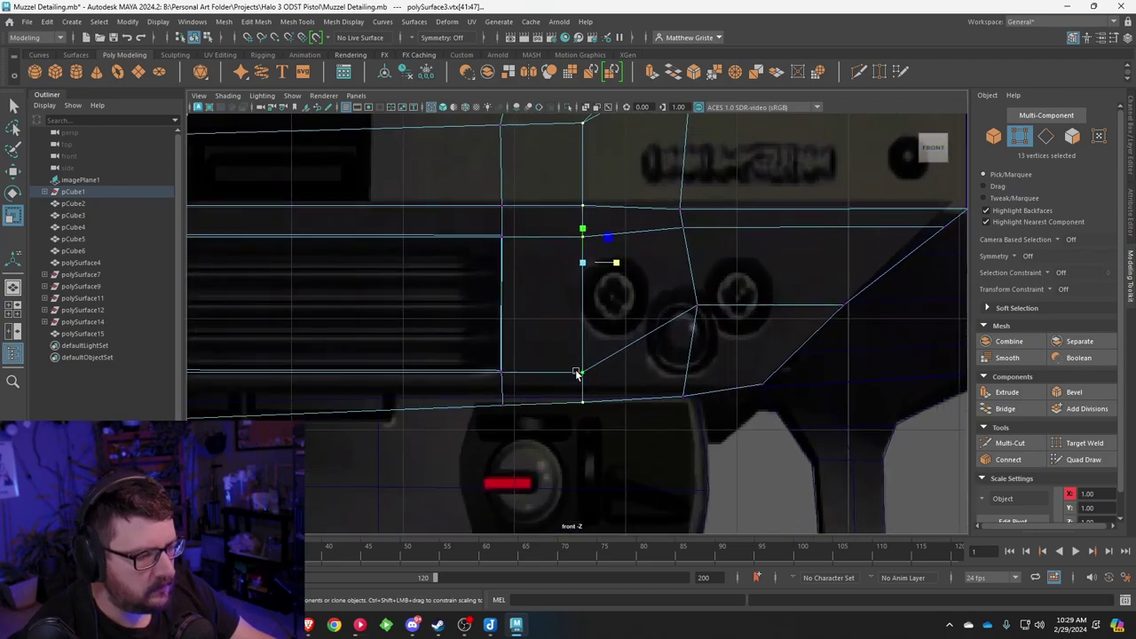
pyautogui.press('w')
pyautogui.moveTo(582, 245); pyautogui.dragTo(581, 220)
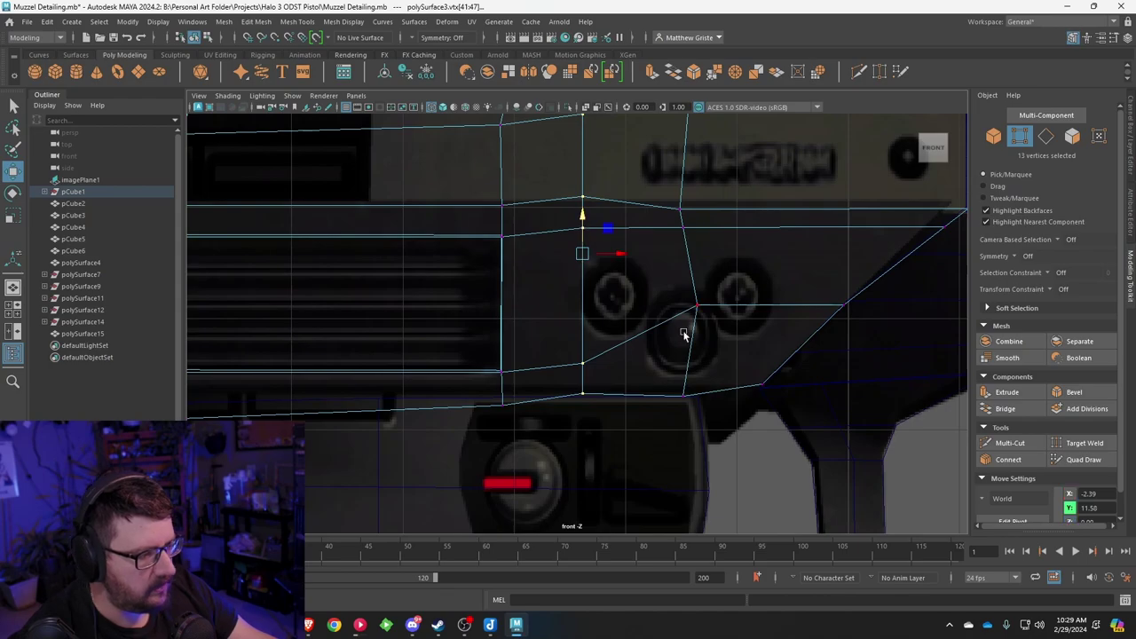
pyautogui.click(685, 392)
pyautogui.moveTo(682, 358); pyautogui.dragTo(682, 354)
pyautogui.scroll(-5, 593, 388)
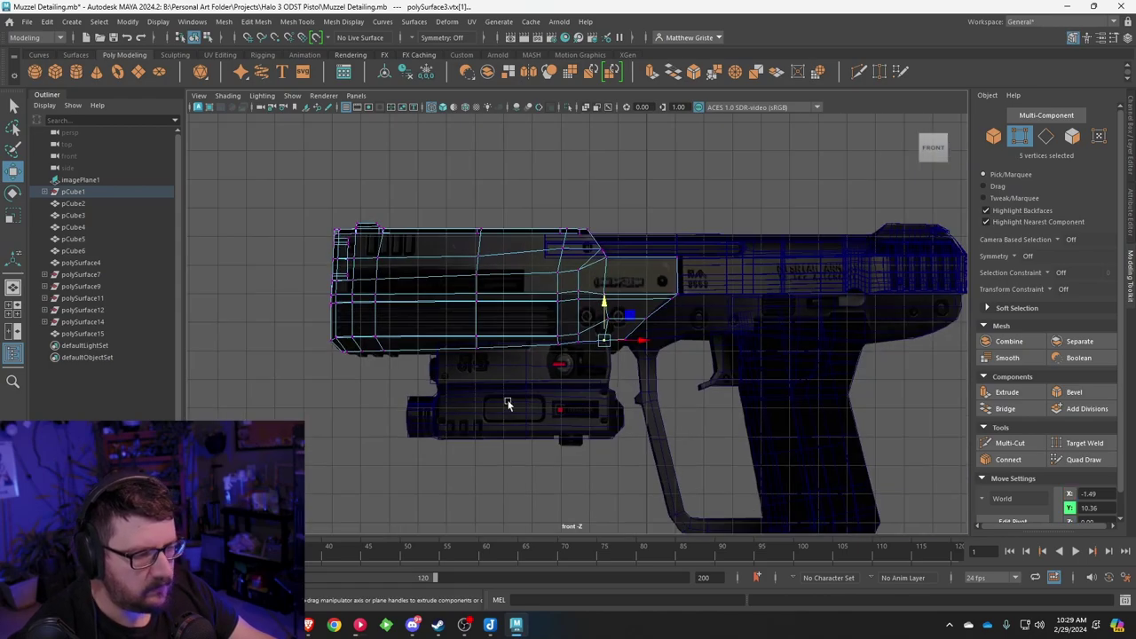
# Step: Raise the vertices along the front part of the housing's bottom edge to about Y 10.1
pyautogui.scroll(6, 590, 390)
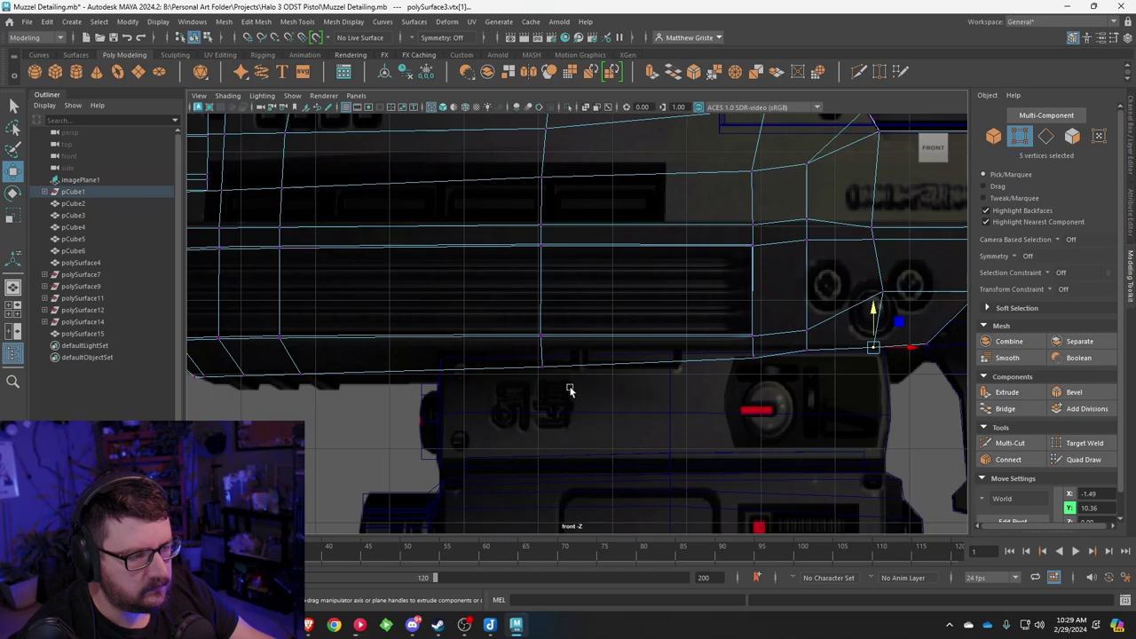
pyautogui.scroll(1, 570, 389)
pyautogui.keyDown('alt'); pyautogui.moveTo(557, 390); pyautogui.dragTo(716, 373, button='middle'); pyautogui.keyUp('alt')
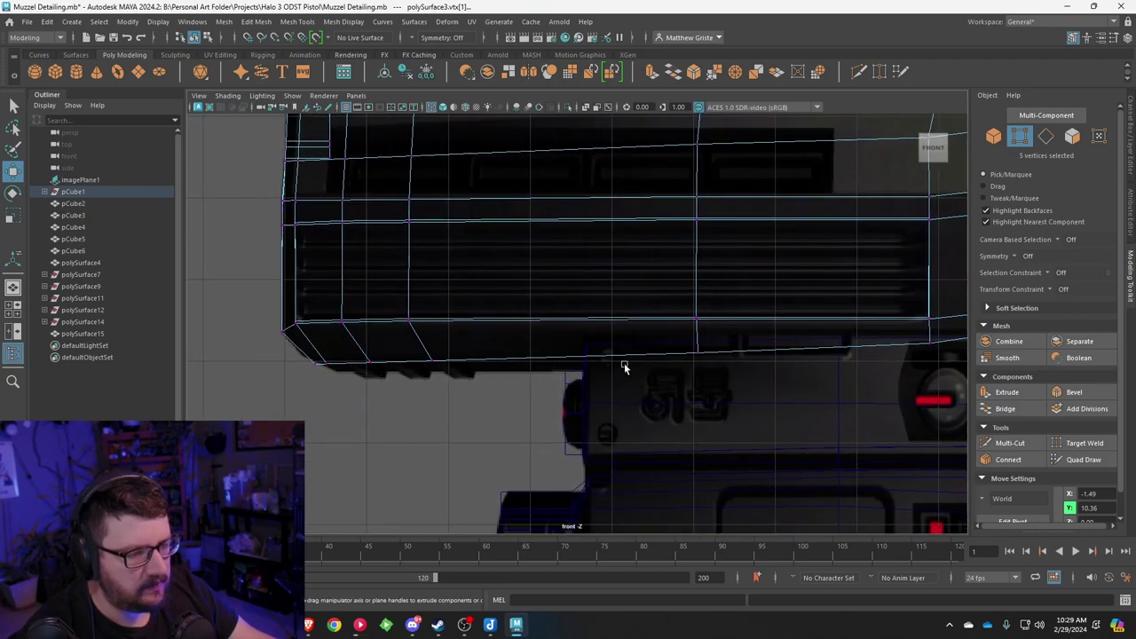
pyautogui.moveTo(306, 360); pyautogui.dragTo(306, 360)
pyautogui.moveTo(371, 327); pyautogui.dragTo(372, 313)
# Step: Flatten all vertices along the housing's bottom edge into one level row and move it to about Y 10.27
pyautogui.scroll(-5, 685, 358)
pyautogui.keyDown('alt'); pyautogui.moveTo(682, 357); pyautogui.dragTo(567, 358, button='middle'); pyautogui.keyUp('alt')
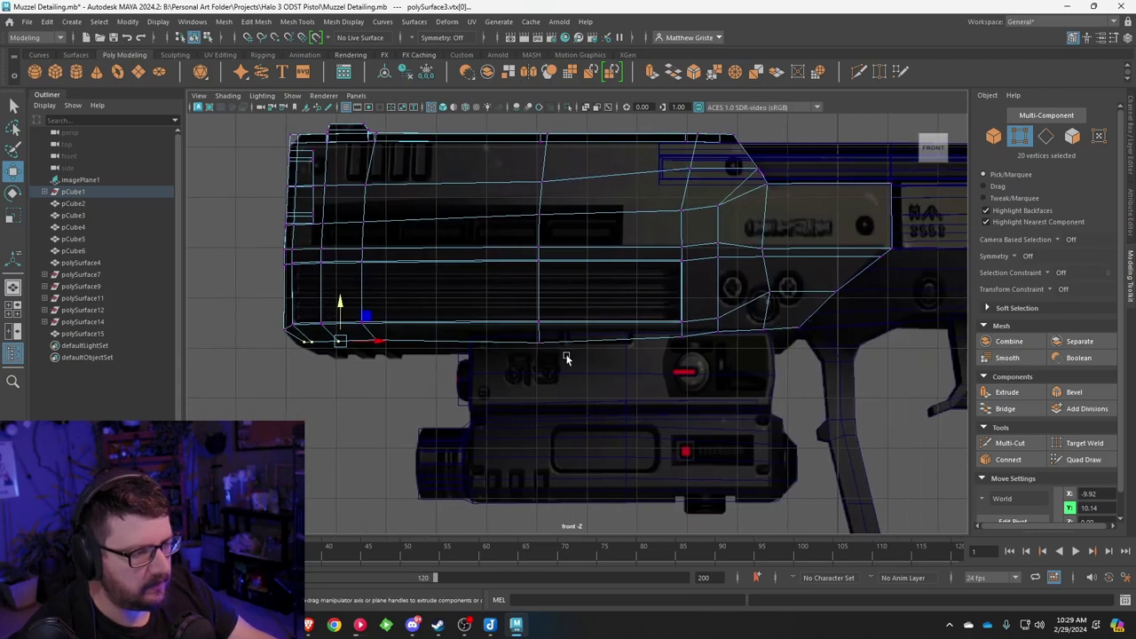
pyautogui.keyDown('shift'); pyautogui.moveTo(569, 359); pyautogui.dragTo(513, 329); pyautogui.keyUp('shift')
pyautogui.keyDown('shift'); pyautogui.moveTo(676, 329); pyautogui.dragTo(674, 329); pyautogui.keyUp('shift')
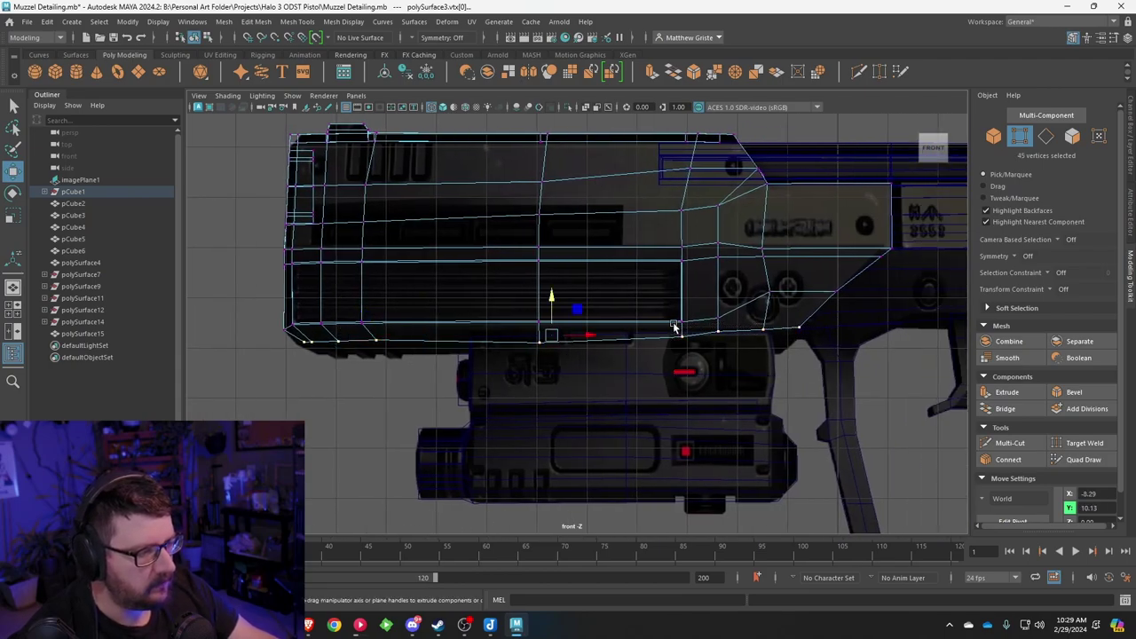
pyautogui.press('e')
pyautogui.press('r')
pyautogui.moveTo(551, 300); pyautogui.dragTo(548, 366)
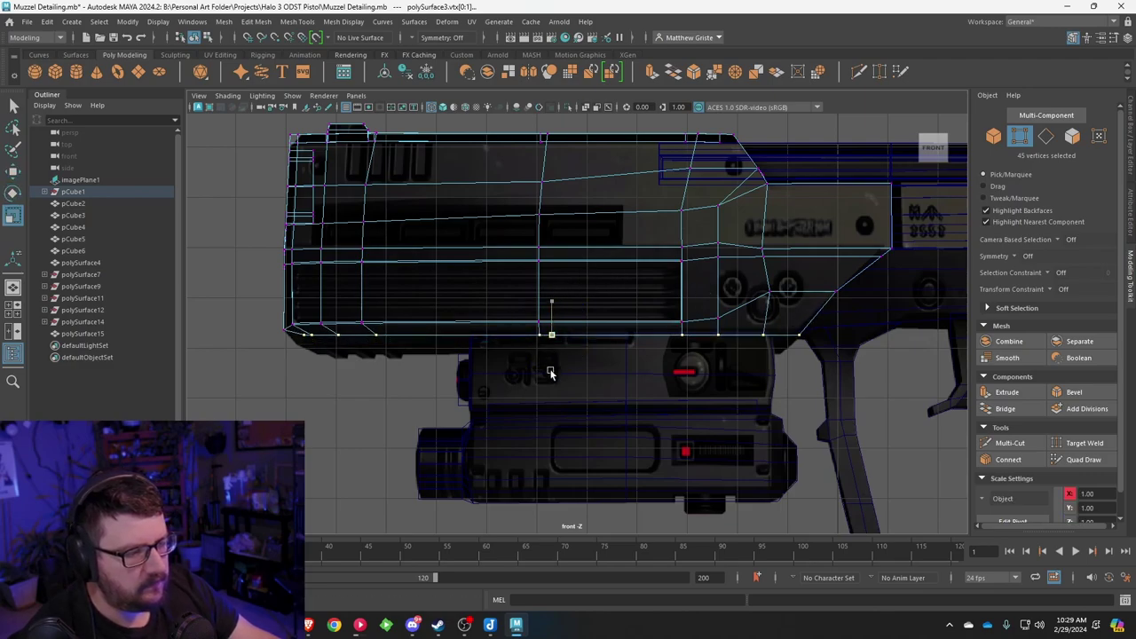
pyautogui.press('e')
pyautogui.press('w')
pyautogui.moveTo(550, 305)
pyautogui.mouseDown()
pyautogui.moveTo(550, 291)
pyautogui.moveTo(550, 302)
pyautogui.mouseUp()
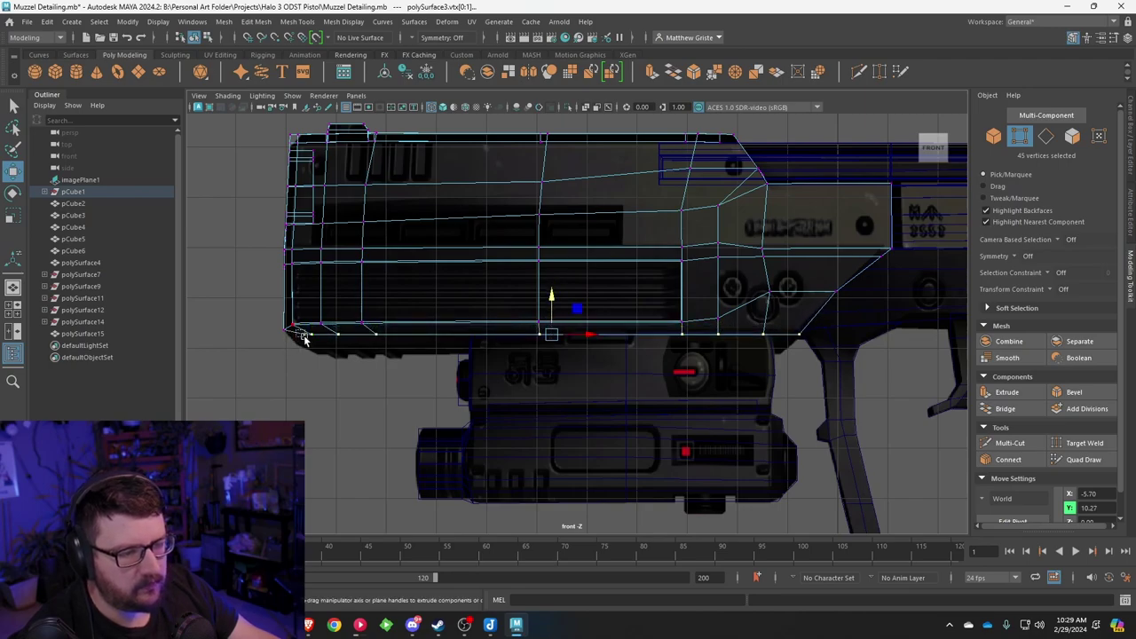
# Step: Move the front bottom corner vertices forward to about X -10.95 to square off the muzzle's lower corner
pyautogui.moveTo(304, 337); pyautogui.dragTo(290, 321)
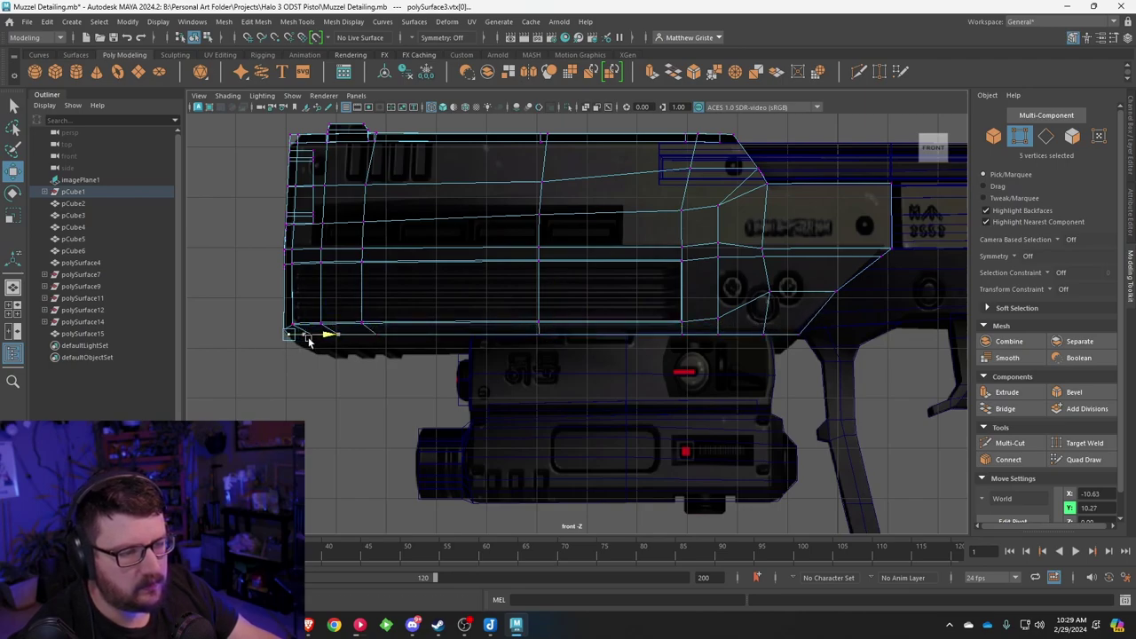
pyautogui.scroll(3, 667, 273)
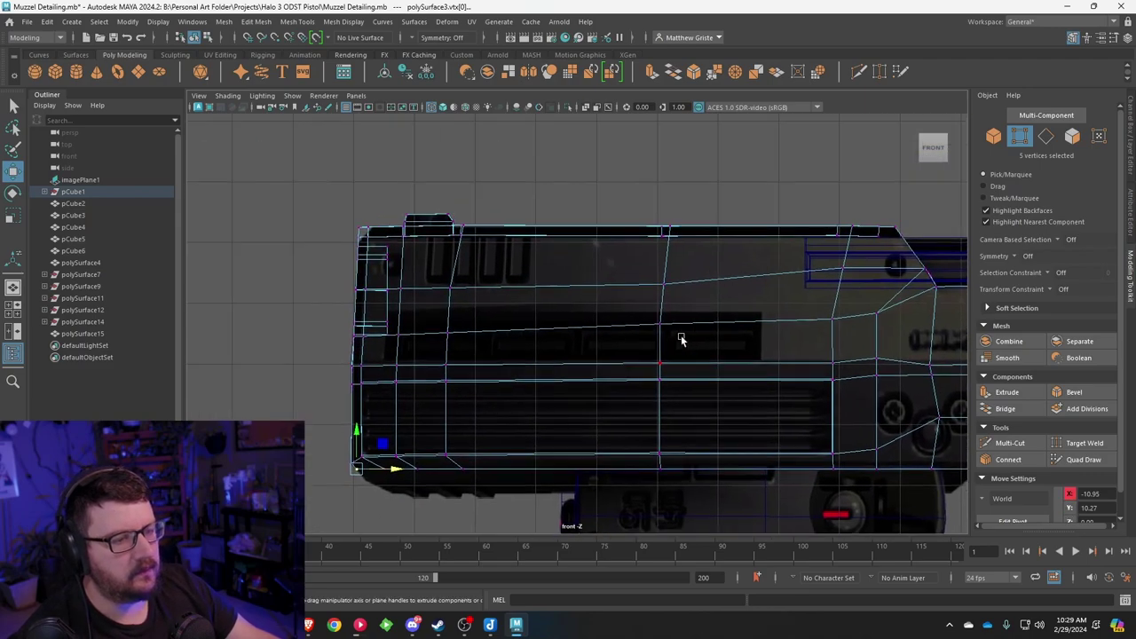
pyautogui.scroll(2, 692, 313)
pyautogui.scroll(-3, 733, 296)
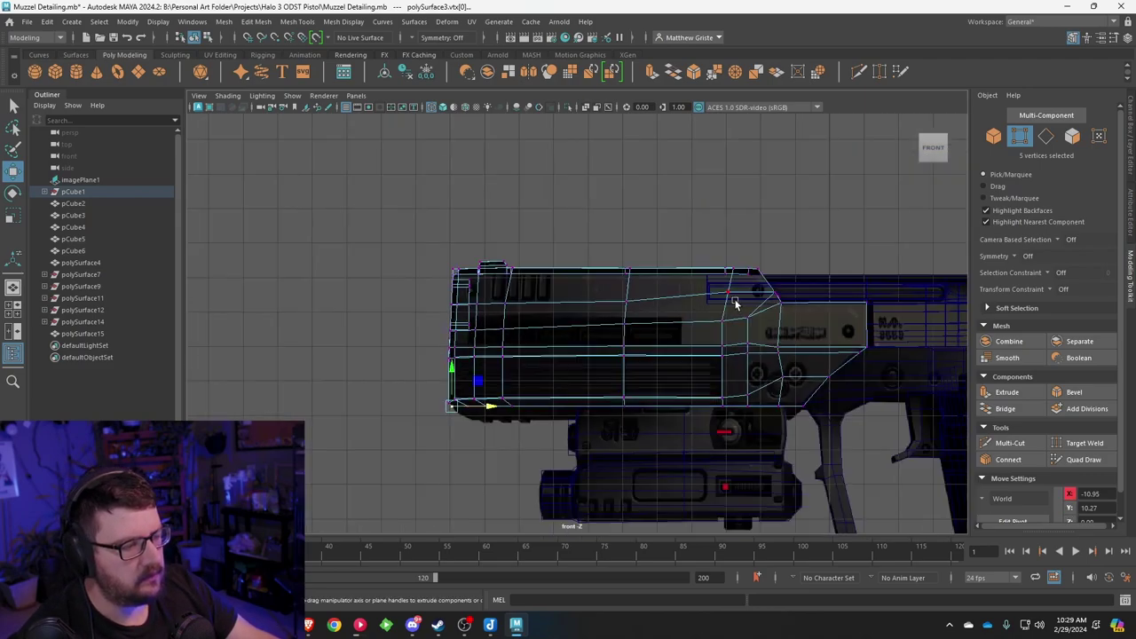
# Step: Scale the vertices beneath the foot of the rear slope along X into a straight vertical line
pyautogui.scroll(2, 622, 301)
pyautogui.scroll(3, 576, 283)
pyautogui.moveTo(576, 284); pyautogui.dragTo(613, 360)
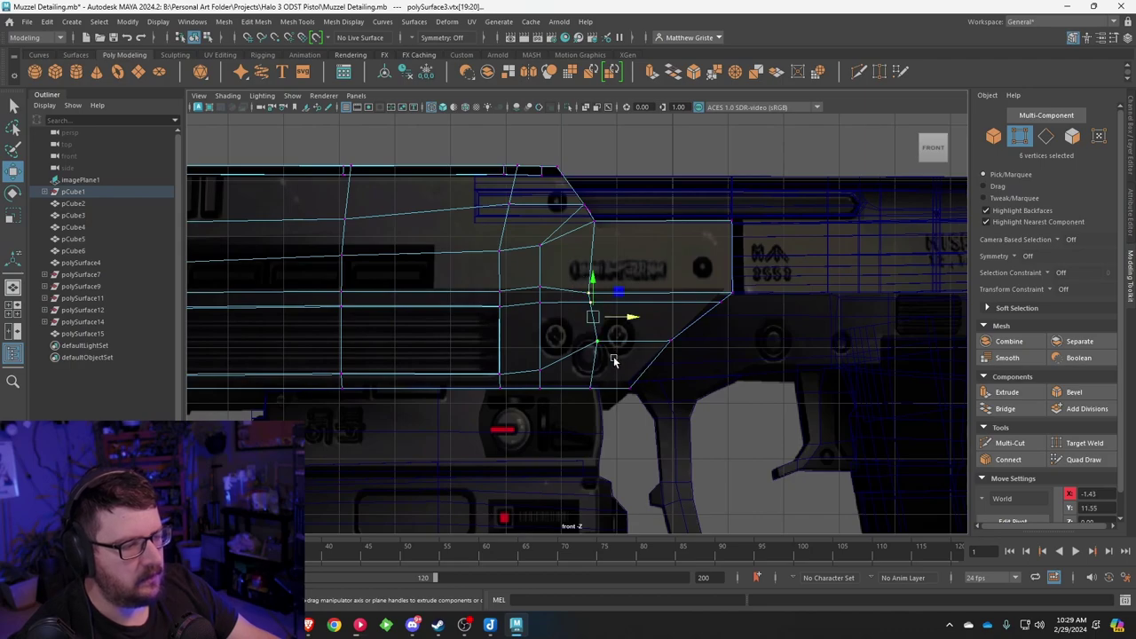
pyautogui.press('t')
pyautogui.press('r')
pyautogui.moveTo(629, 317); pyautogui.dragTo(574, 323)
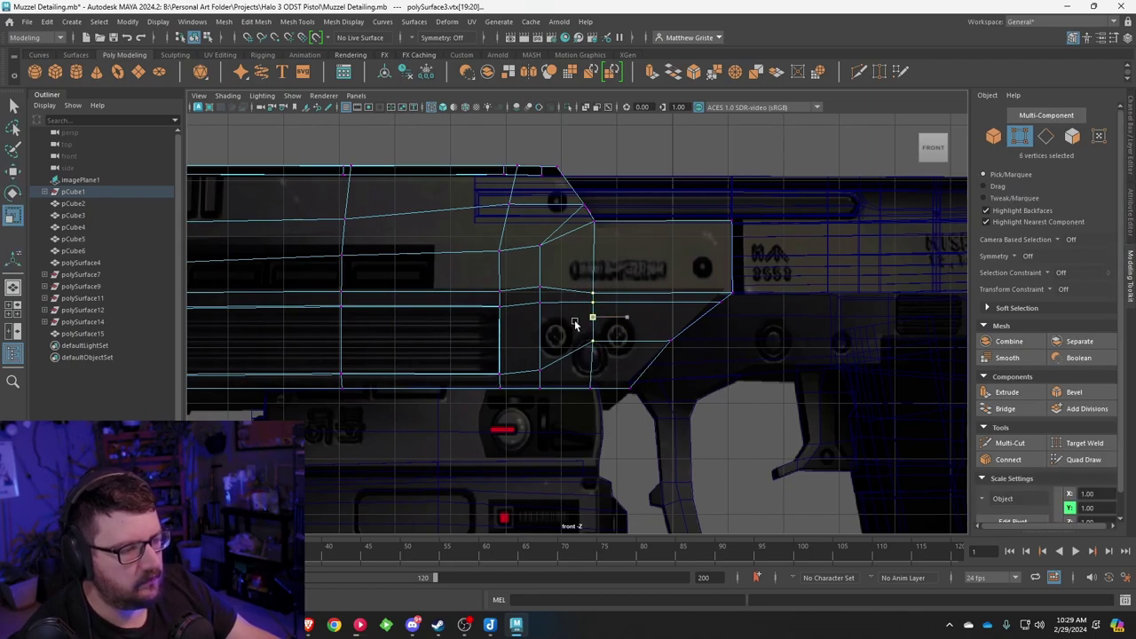
# Step: Lower two vertex pairs on the column behind the ribbed panel, the lower pair to about Y 11.75 and the upper to about Y 12.10
pyautogui.scroll(2, 551, 303)
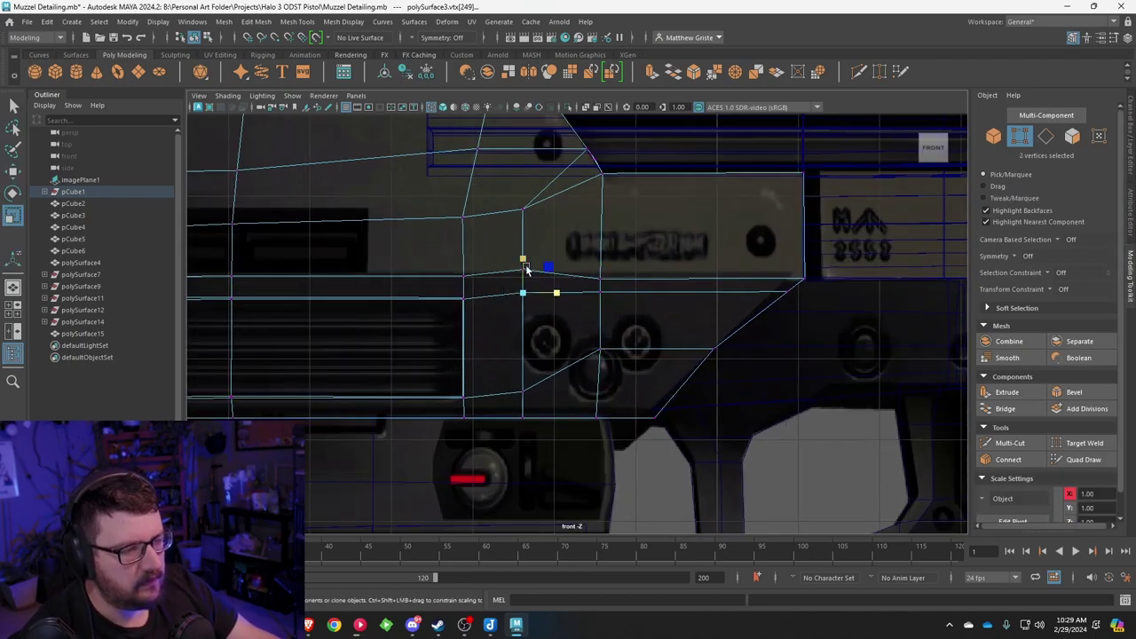
pyautogui.press('w')
pyautogui.moveTo(524, 267); pyautogui.dragTo(524, 272)
pyautogui.keyDown('alt'); pyautogui.moveTo(523, 300); pyautogui.dragTo(595, 321, button='middle'); pyautogui.keyUp('alt')
pyautogui.scroll(6, 553, 325)
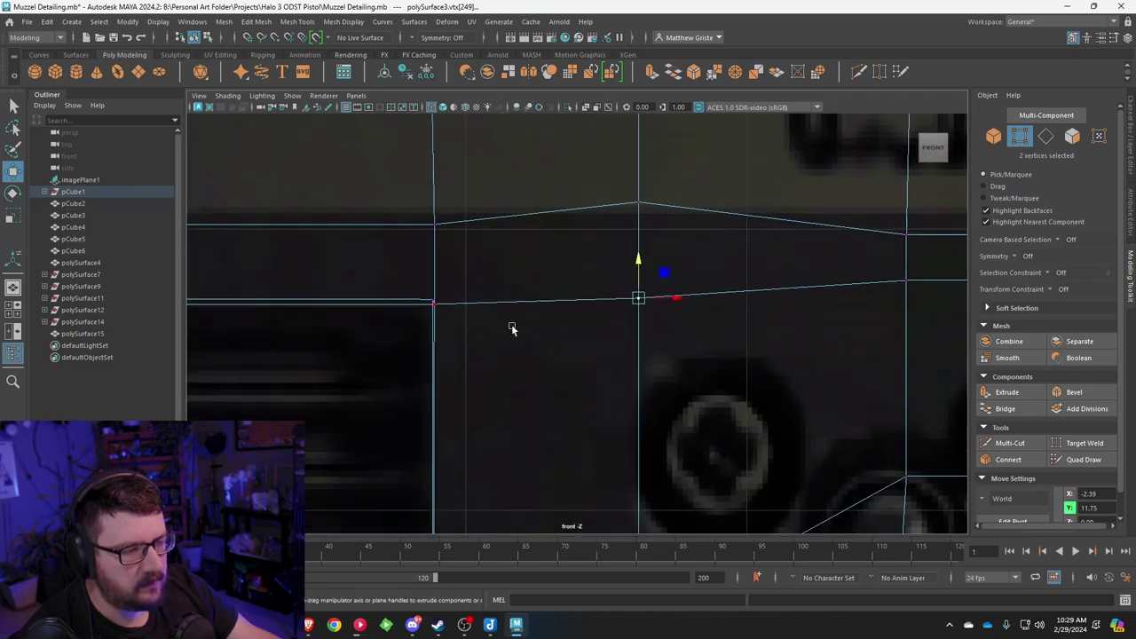
pyautogui.scroll(-5, 567, 304)
pyautogui.scroll(5, 563, 304)
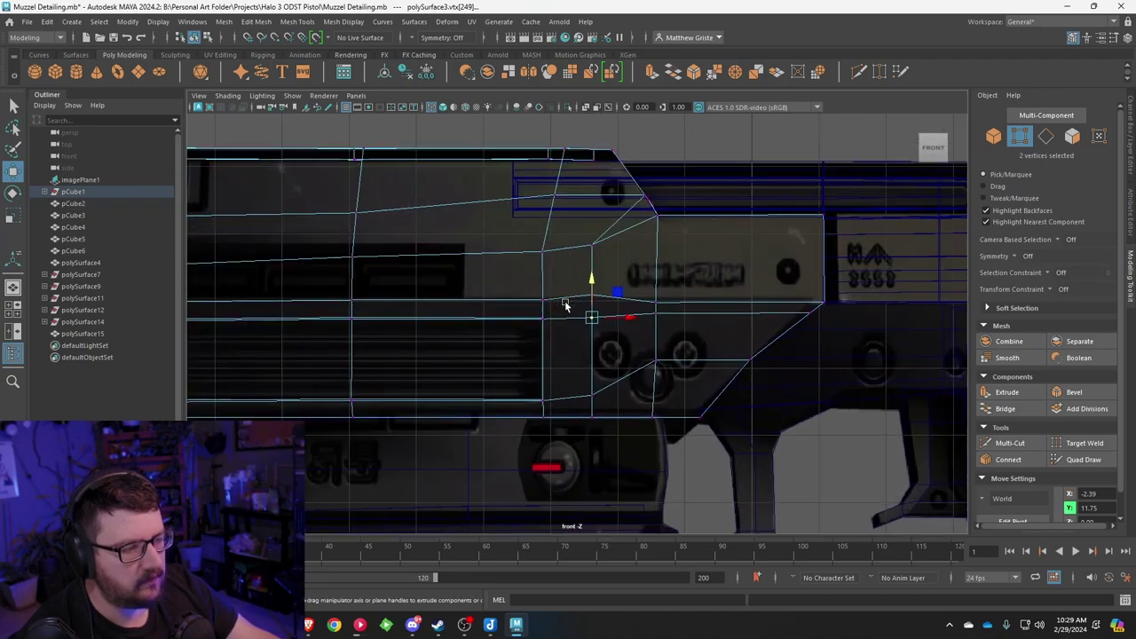
pyautogui.moveTo(607, 252); pyautogui.dragTo(605, 257)
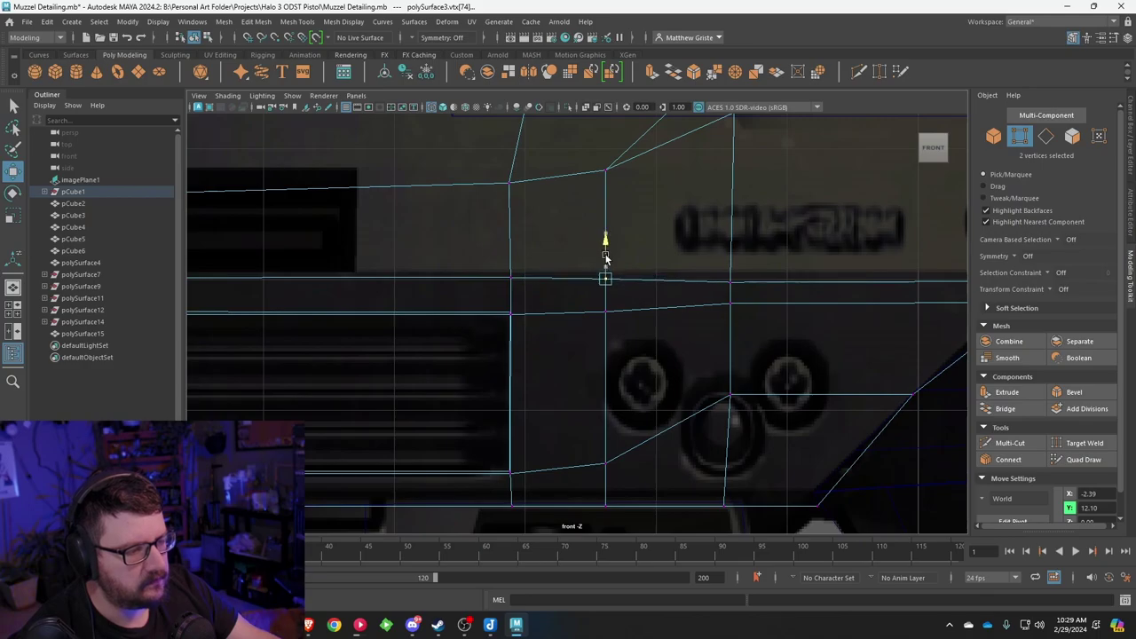
# Step: Switch to a shaded perspective view and return to object selection with the muzzle housing deselected
pyautogui.scroll(-5, 605, 259)
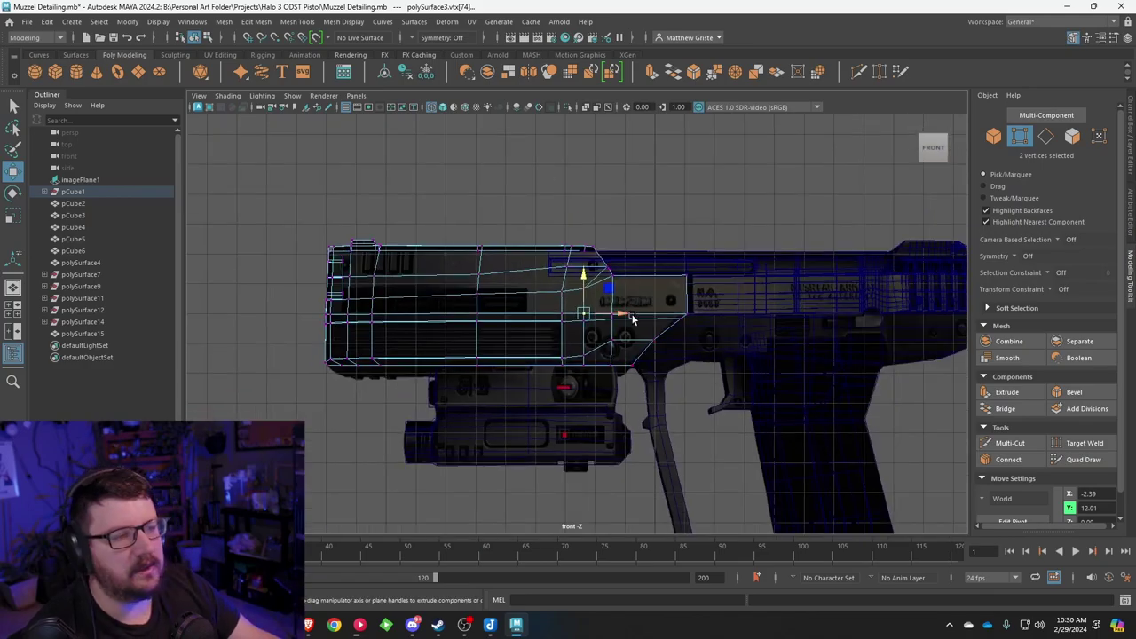
pyautogui.scroll(1, 638, 303)
pyautogui.press('space')
pyautogui.press('space')
pyautogui.keyDown('alt'); pyautogui.moveTo(713, 215); pyautogui.dragTo(502, 223); pyautogui.keyUp('alt')
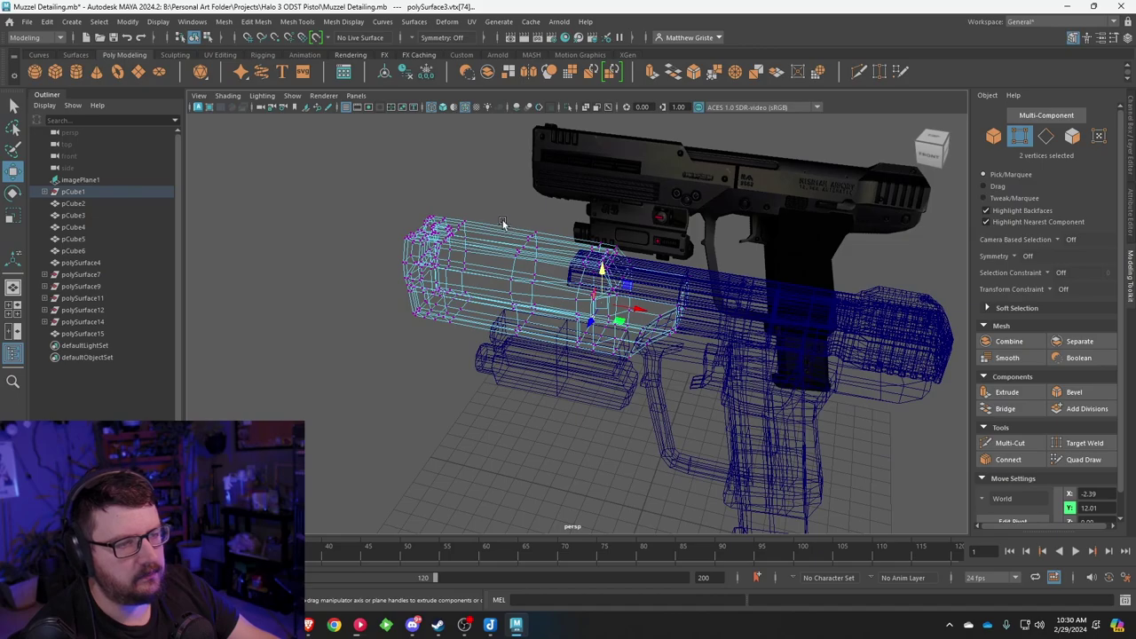
pyautogui.click(443, 109)
pyautogui.moveTo(525, 263); pyautogui.dragTo(581, 248, button='right')
pyautogui.scroll(3, 509, 396)
pyautogui.click(440, 448)
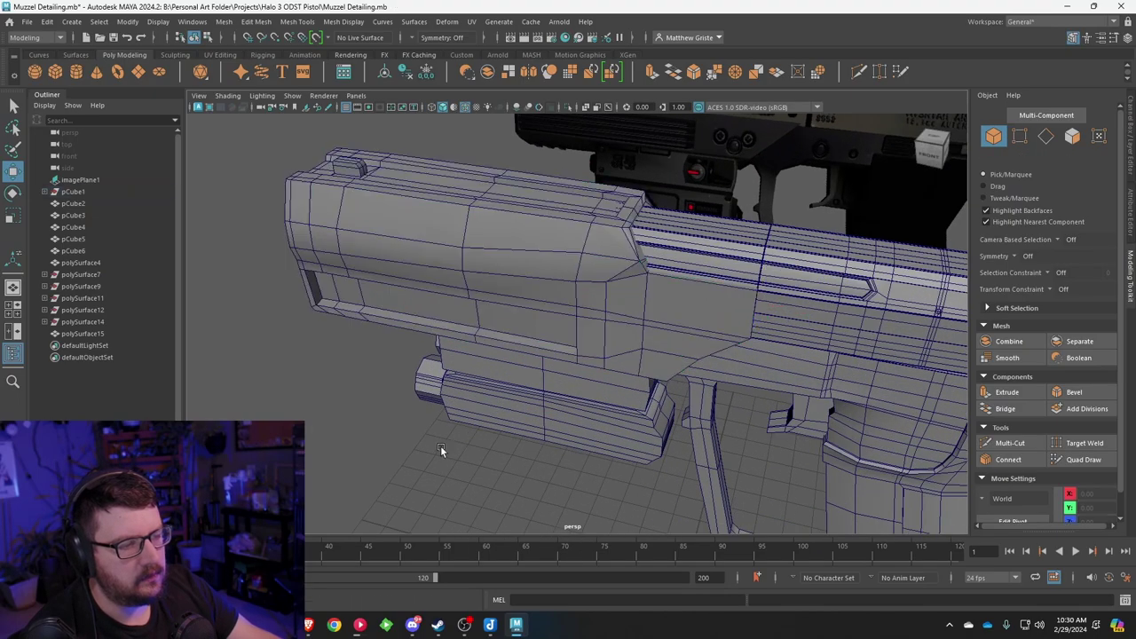
pyautogui.keyDown('alt'); pyautogui.moveTo(440, 446); pyautogui.dragTo(511, 381); pyautogui.keyUp('alt')
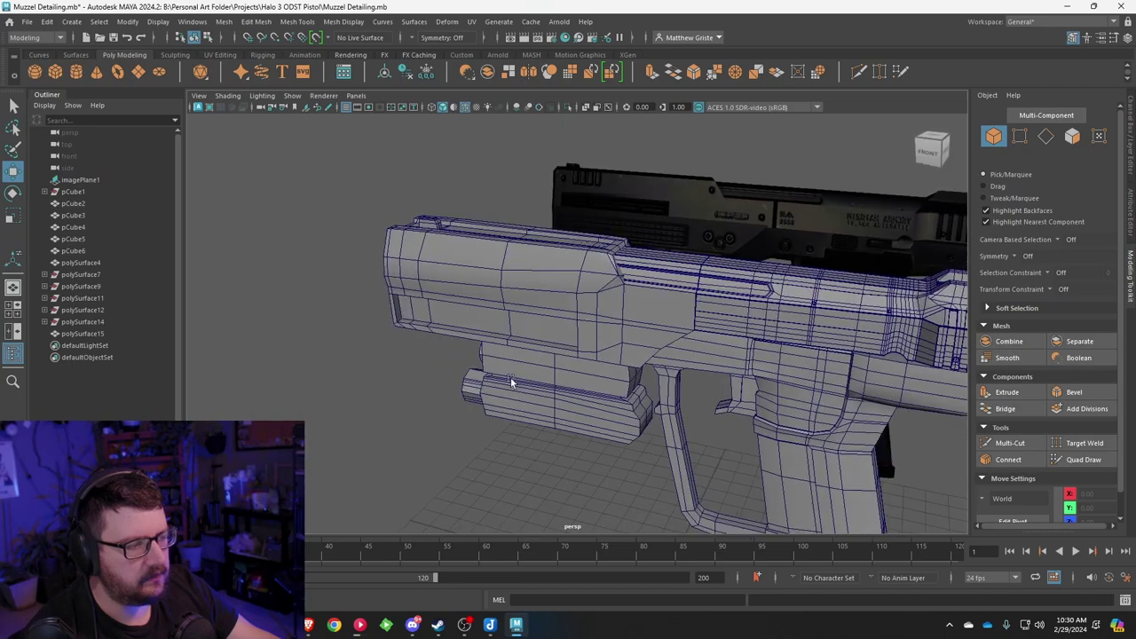
# Step: Isolate the muzzle housing together with the reference image plane in the perspective view
pyautogui.scroll(5, 557, 404)
pyautogui.click(543, 378)
pyautogui.scroll(-2, 647, 217)
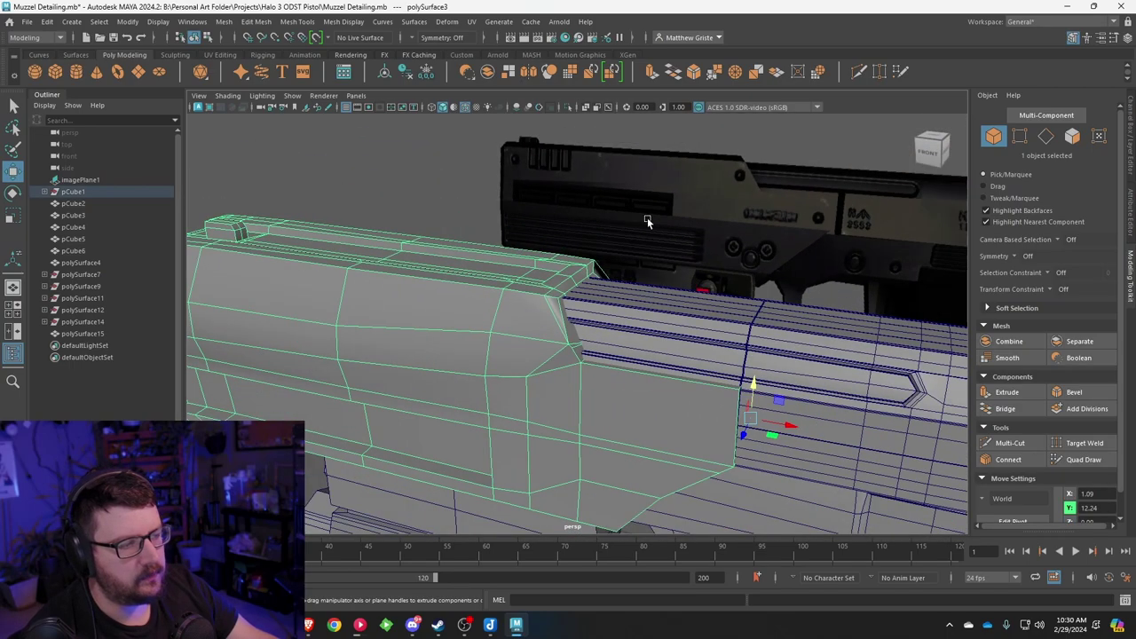
pyautogui.keyDown('shift'); pyautogui.click(647, 217); pyautogui.keyUp('shift')
pyautogui.press('f')
pyautogui.click(292, 95)
pyautogui.moveTo(355, 116)
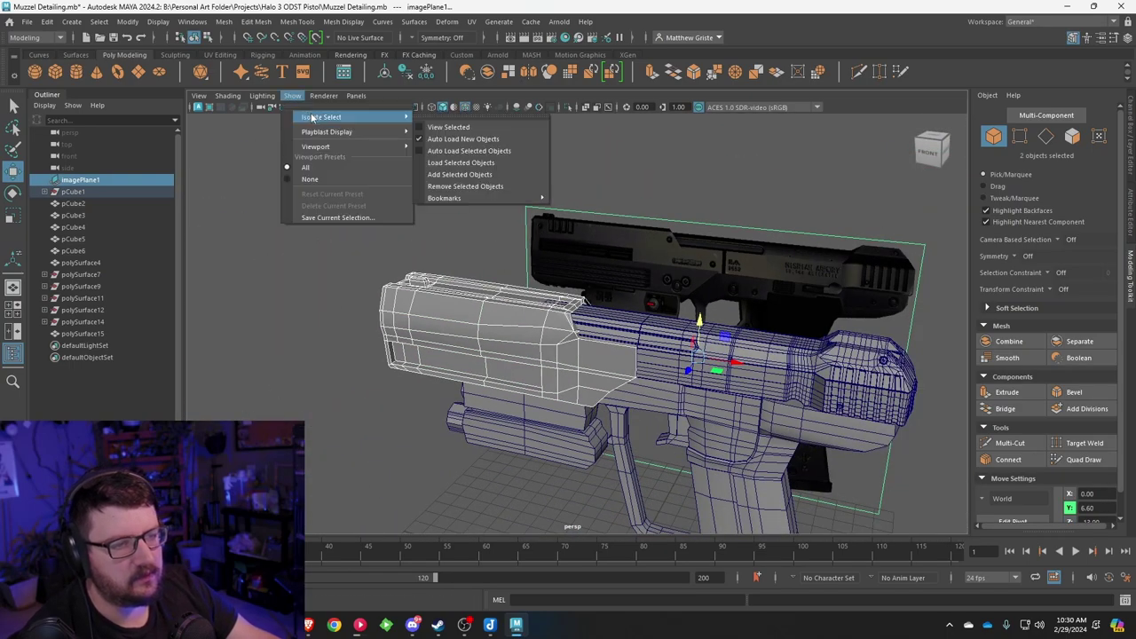
pyautogui.click(448, 127)
# Step: Select the two outer vertices at the foot of the housing's rear slope and examine the surrounding edge flow
pyautogui.scroll(3, 637, 284)
pyautogui.keyDown('alt'); pyautogui.moveTo(656, 284); pyautogui.dragTo(667, 389); pyautogui.keyUp('alt')
pyautogui.scroll(5, 556, 373)
pyautogui.keyDown('alt'); pyautogui.moveTo(555, 373); pyautogui.dragTo(515, 350); pyautogui.keyUp('alt')
pyautogui.scroll(3, 582, 366)
pyautogui.scroll(2, 575, 335)
pyautogui.moveTo(515, 273); pyautogui.dragTo(459, 273, button='right')
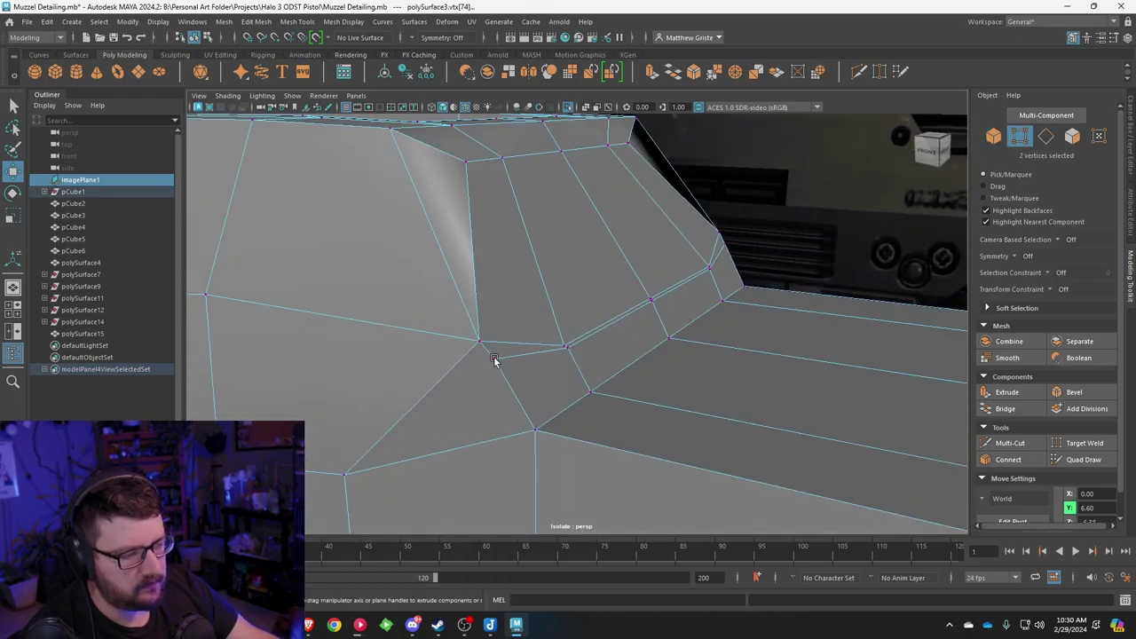
pyautogui.click(495, 361)
pyautogui.keyDown('alt'); pyautogui.moveTo(786, 350); pyautogui.dragTo(823, 357); pyautogui.keyUp('alt')
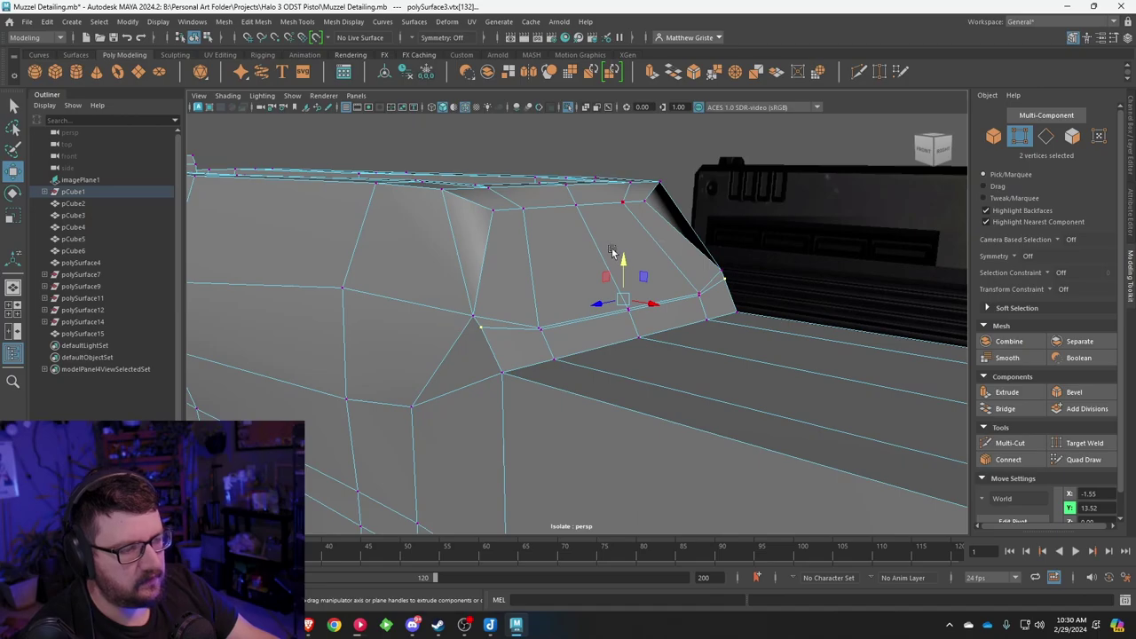
pyautogui.keyDown('alt'); pyautogui.moveTo(611, 252); pyautogui.dragTo(535, 270); pyautogui.keyUp('alt')
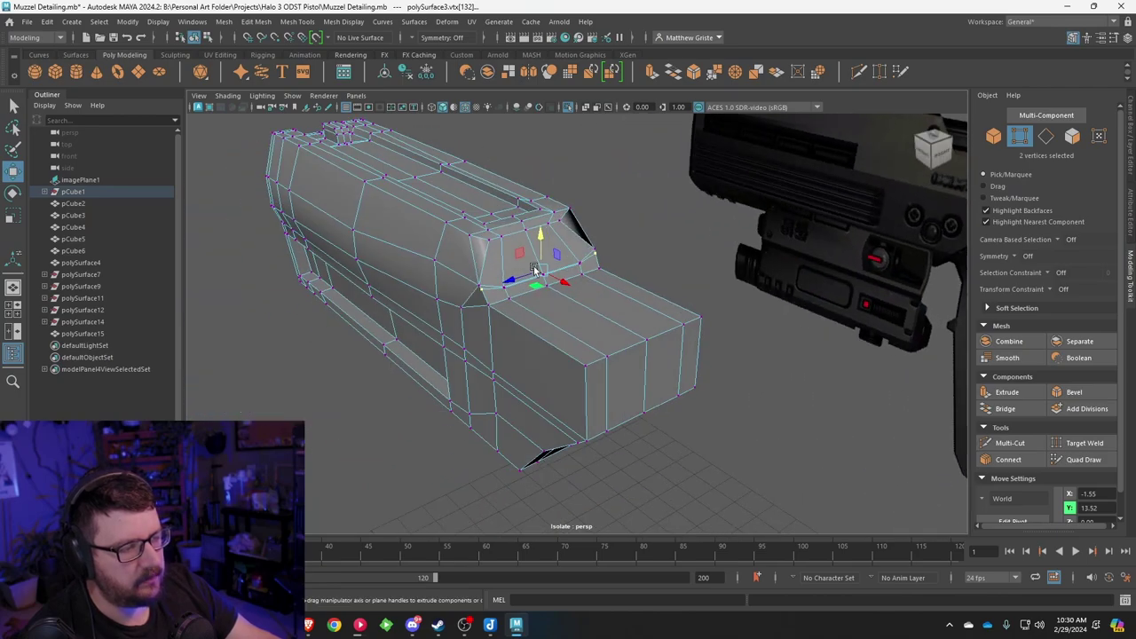
pyautogui.keyDown('alt'); pyautogui.moveTo(613, 282); pyautogui.dragTo(563, 256); pyautogui.keyUp('alt')
# Step: Select the end faces and the top faces of the block behind the housing's rear slope
pyautogui.moveTo(523, 271); pyautogui.dragTo(525, 313, button='right')
pyautogui.scroll(-3, 575, 366)
pyautogui.keyDown('alt'); pyautogui.moveTo(576, 365); pyautogui.dragTo(582, 294); pyautogui.keyUp('alt')
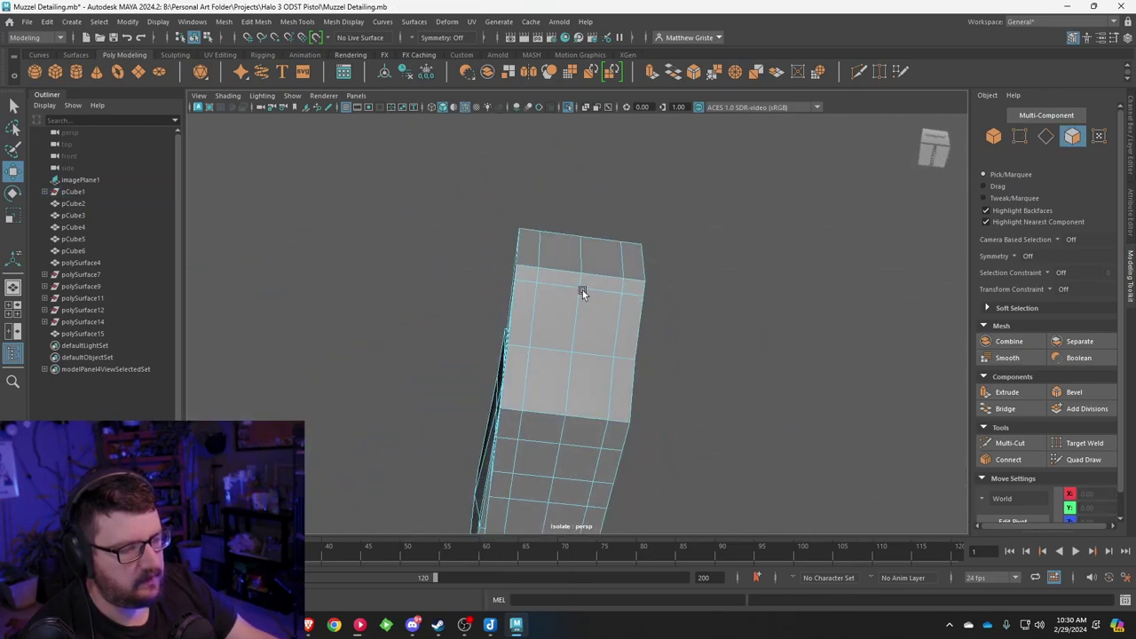
pyautogui.press('F11')
pyautogui.click(520, 321)
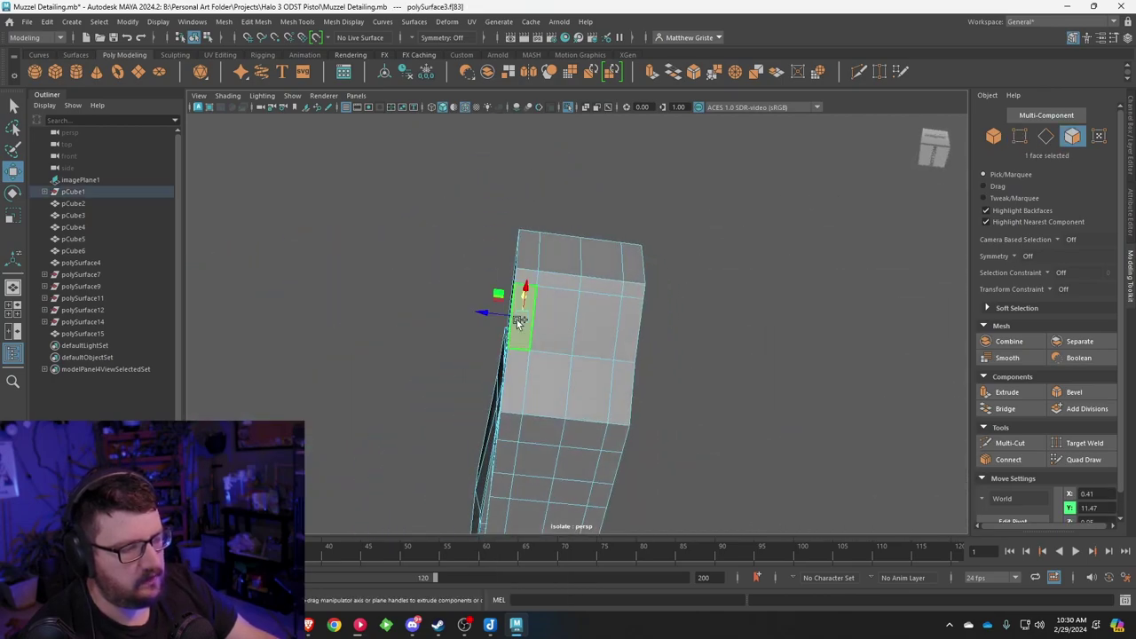
pyautogui.keyDown('shift'); pyautogui.moveTo(528, 289); pyautogui.dragTo(531, 242); pyautogui.keyUp('shift')
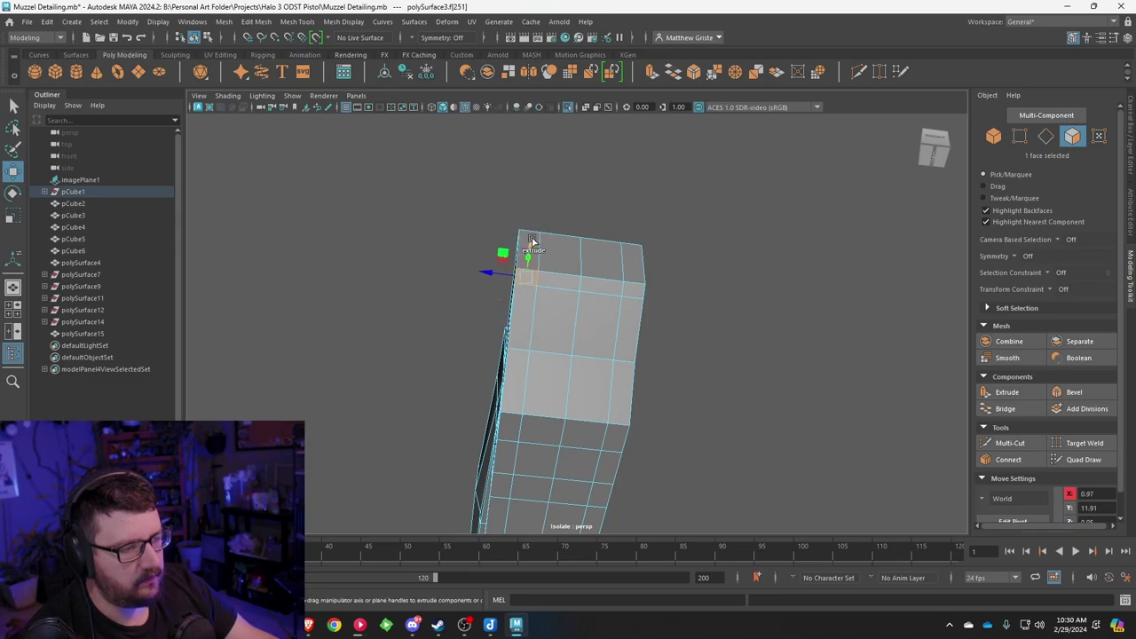
pyautogui.keyDown('shift'); pyautogui.click(532, 240); pyautogui.keyUp('shift')
pyautogui.keyDown('shift'); pyautogui.click(552, 249); pyautogui.keyUp('shift')
pyautogui.keyDown('shift'); pyautogui.click(550, 275); pyautogui.keyUp('shift')
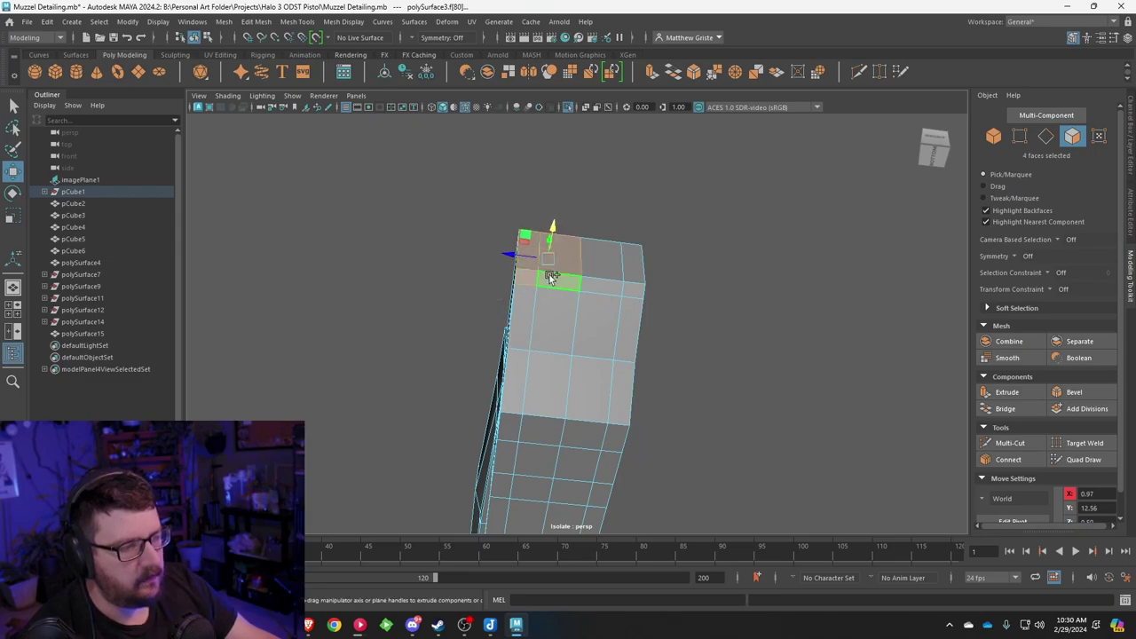
pyautogui.keyDown('shift'); pyautogui.click(598, 285); pyautogui.keyUp('shift')
pyautogui.keyDown('shift'); pyautogui.click(603, 261); pyautogui.keyUp('shift')
pyautogui.keyDown('shift'); pyautogui.click(630, 274); pyautogui.keyUp('shift')
pyautogui.keyDown('alt'); pyautogui.moveTo(609, 266); pyautogui.dragTo(603, 380); pyautogui.keyUp('alt')
pyautogui.keyDown('shift'); pyautogui.click(525, 341); pyautogui.keyUp('shift')
pyautogui.keyDown('shift'); pyautogui.click(556, 330); pyautogui.keyUp('shift')
pyautogui.keyDown('shift'); pyautogui.click(602, 322); pyautogui.keyUp('shift')
pyautogui.keyDown('shift'); pyautogui.click(621, 313); pyautogui.keyUp('shift')
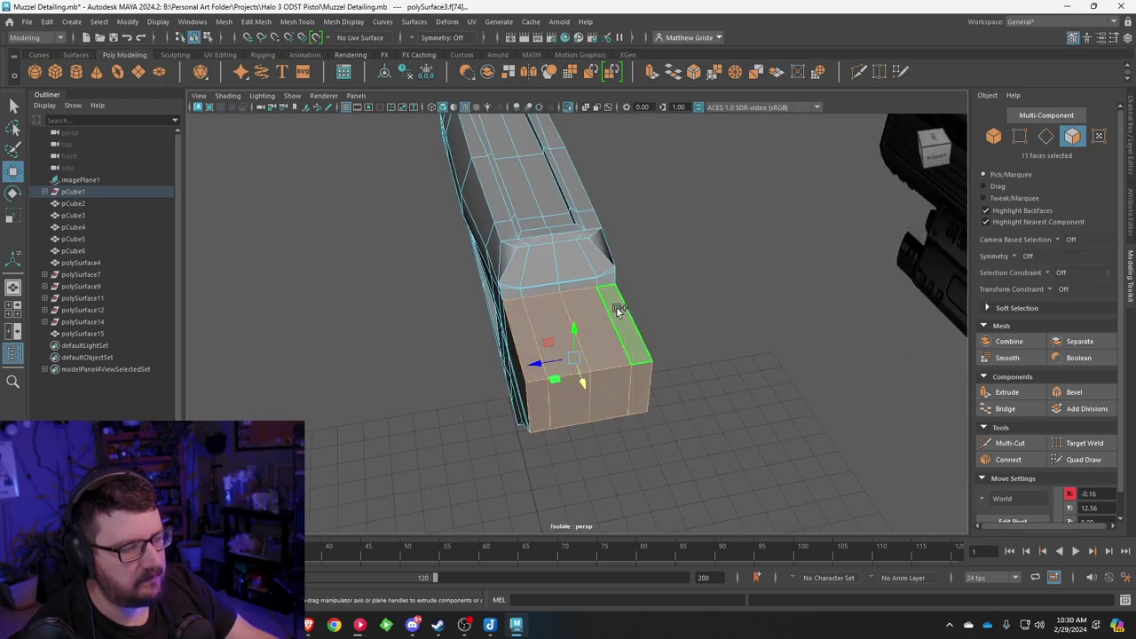
# Step: Add the rear slope faces, the thin strip and the short step at its foot to the face selection
pyautogui.scroll(5, 561, 289)
pyautogui.keyDown('alt'); pyautogui.moveTo(448, 291); pyautogui.dragTo(497, 280); pyautogui.keyUp('alt')
pyautogui.scroll(5, 497, 281)
pyautogui.keyDown('shift'); pyautogui.click(326, 256); pyautogui.keyUp('shift')
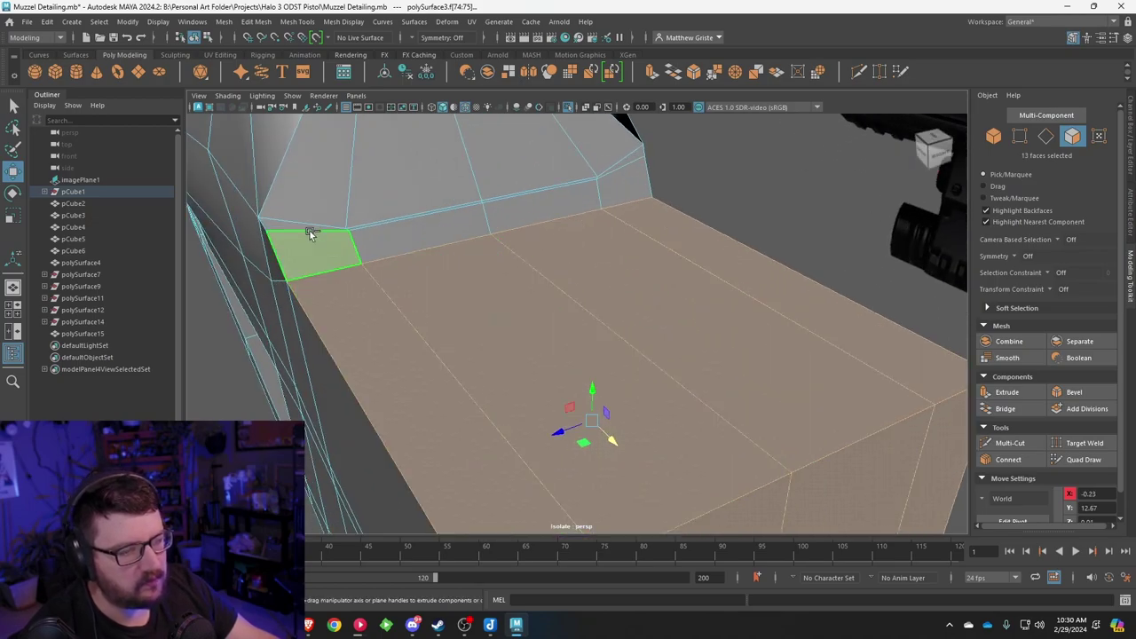
pyautogui.keyDown('shift'); pyautogui.click(311, 228); pyautogui.keyUp('shift')
pyautogui.keyDown('shift'); pyautogui.click(326, 209); pyautogui.keyUp('shift')
pyautogui.keyDown('shift'); pyautogui.click(361, 206); pyautogui.keyUp('shift')
pyautogui.keyDown('shift'); pyautogui.click(371, 230); pyautogui.keyUp('shift')
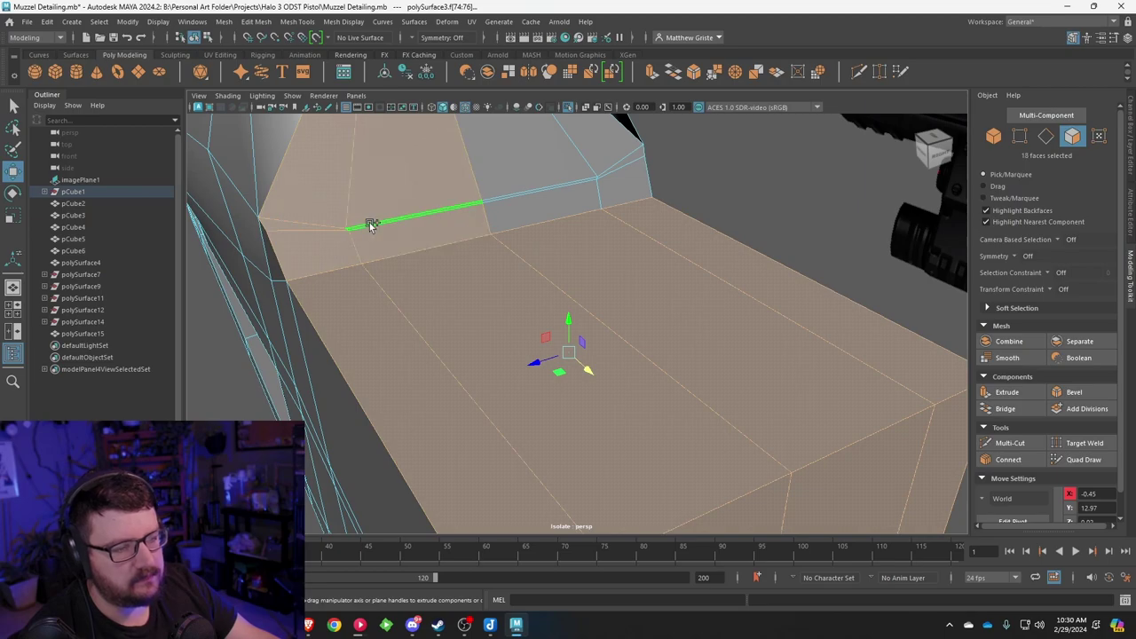
pyautogui.keyDown('shift'); pyautogui.click(501, 200); pyautogui.keyUp('shift')
pyautogui.keyDown('shift'); pyautogui.click(523, 193); pyautogui.keyUp('shift')
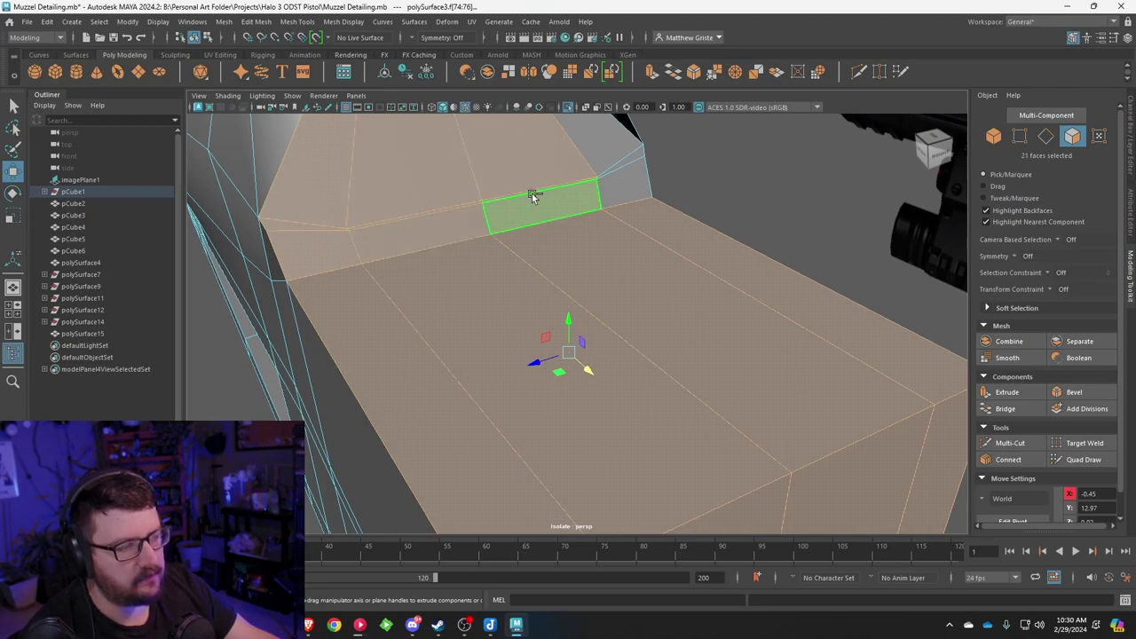
pyautogui.keyDown('shift'); pyautogui.click(619, 185); pyautogui.keyUp('shift')
pyautogui.keyDown('shift'); pyautogui.click(616, 171); pyautogui.keyUp('shift')
pyautogui.keyDown('shift'); pyautogui.click(609, 151); pyautogui.keyUp('shift')
pyautogui.scroll(-5, 609, 152)
pyautogui.keyDown('alt'); pyautogui.moveTo(609, 152); pyautogui.dragTo(549, 193); pyautogui.keyUp('alt')
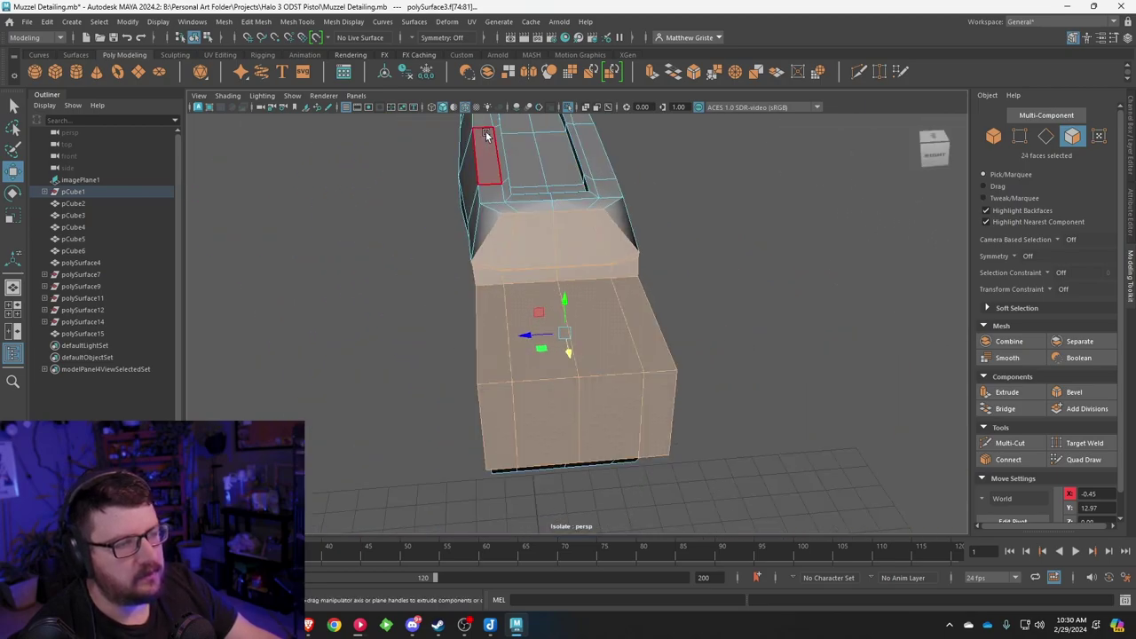
pyautogui.click(293, 96)
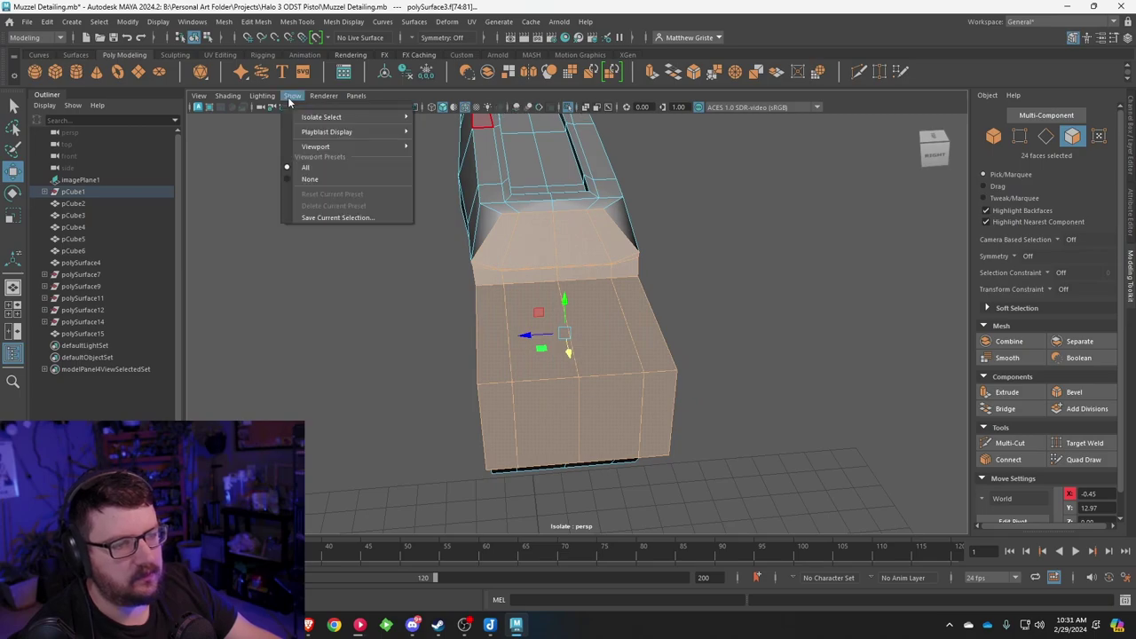
pyautogui.moveTo(337, 116)
pyautogui.click(449, 123)
pyautogui.keyDown('alt'); pyautogui.moveTo(449, 124); pyautogui.dragTo(487, 184); pyautogui.keyUp('alt')
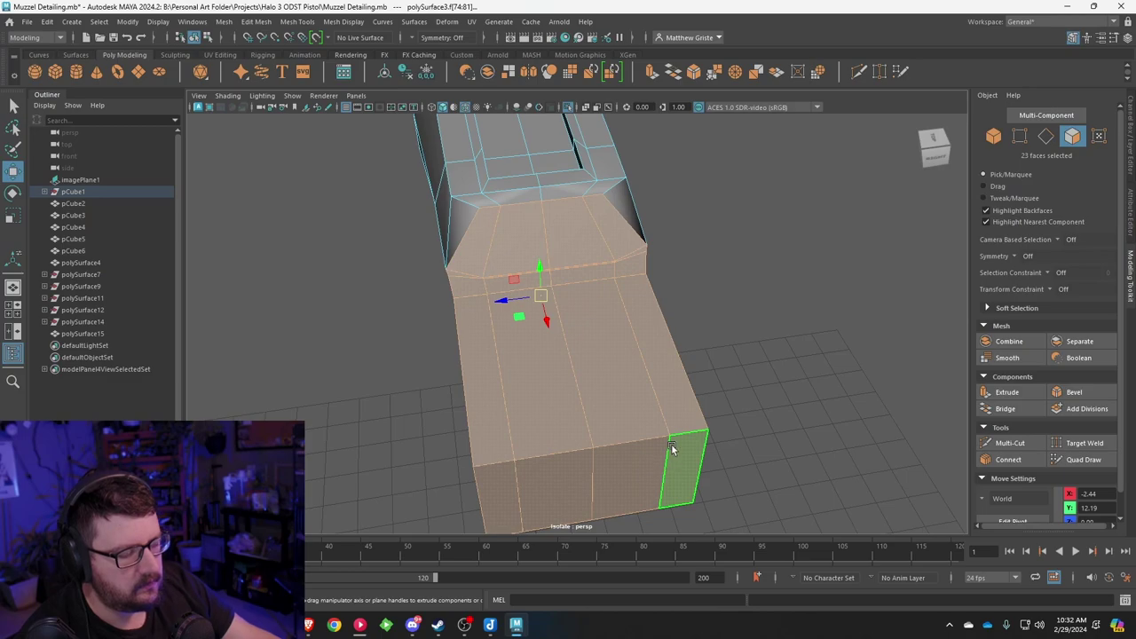
pyautogui.press('Delete')
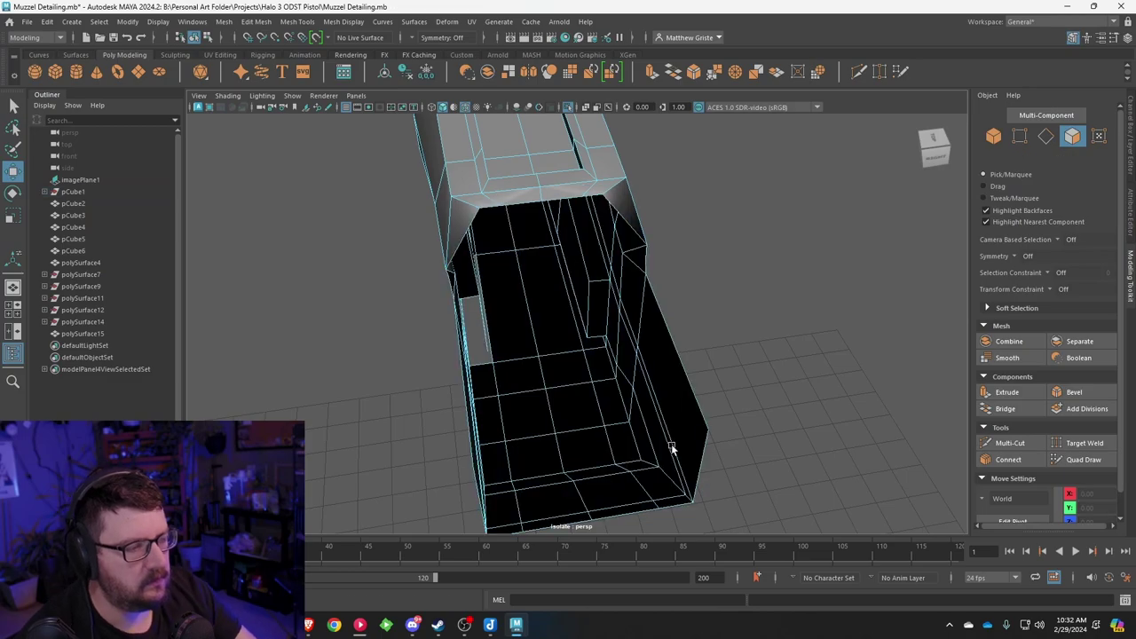
pyautogui.keyDown('alt'); pyautogui.moveTo(609, 356); pyautogui.dragTo(462, 332); pyautogui.keyUp('alt')
pyautogui.hotkey('ctrl', 'z')
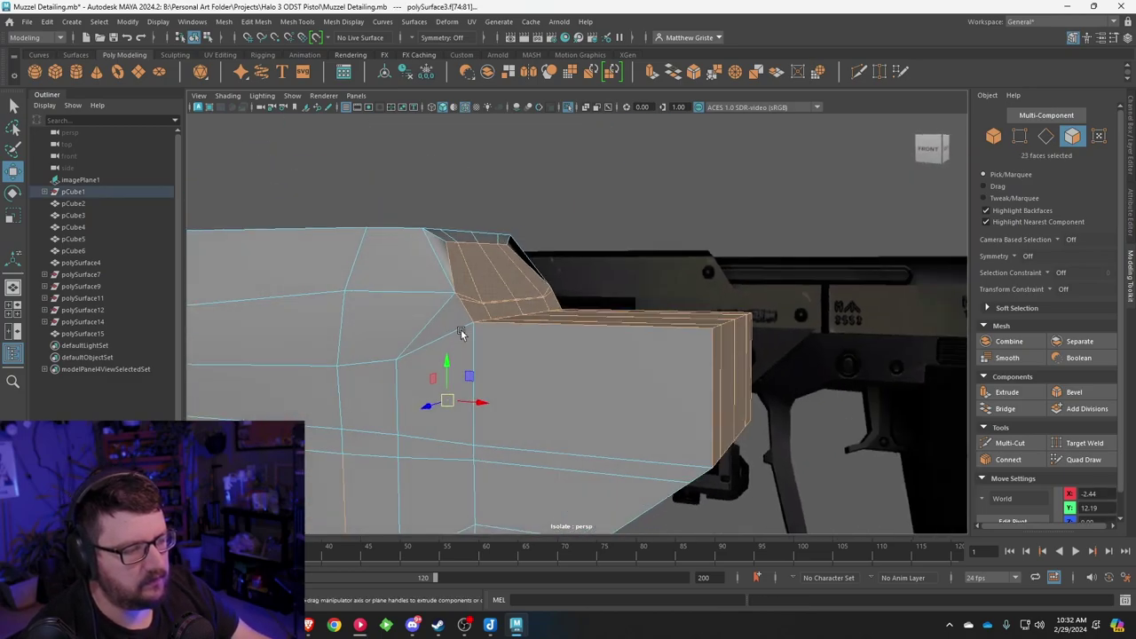
# Step: Deselect the stray faces on the housing's side and delete the selected rear slope, step, top and end faces
pyautogui.scroll(-3, 459, 335)
pyautogui.keyDown('ctrl'); pyautogui.moveTo(277, 363); pyautogui.dragTo(277, 363); pyautogui.keyUp('ctrl')
pyautogui.press('Delete')
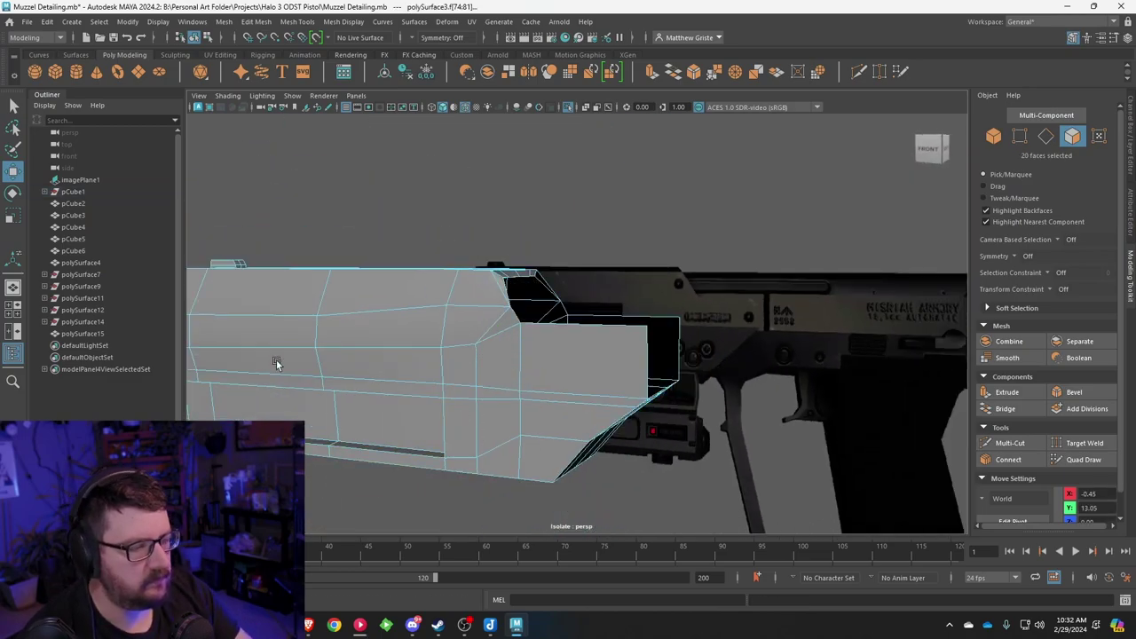
# Step: Examine the opened rear of the housing and the shaded corner faces beside the removed slope
pyautogui.scroll(3, 666, 253)
pyautogui.keyDown('alt'); pyautogui.moveTo(667, 254); pyautogui.dragTo(498, 333); pyautogui.keyUp('alt')
pyautogui.hotkey('ctrl', 'z')
pyautogui.hotkey('ctrl', 'z')
pyautogui.hotkey('ctrl', 'z')
pyautogui.hotkey('ctrl', 'z')
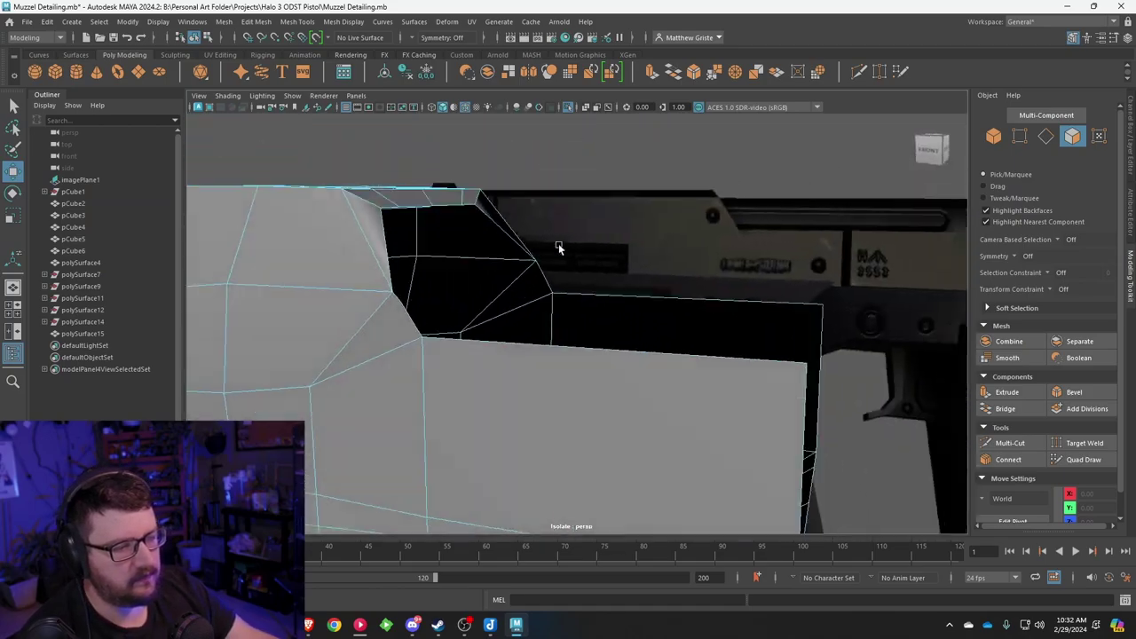
pyautogui.hotkey('ctrl', 'z')
pyautogui.hotkey('ctrl', 'z')
pyautogui.hotkey('ctrl', 'z')
pyautogui.hotkey('ctrl', 'z')
pyautogui.hotkey('ctrl', 'z')
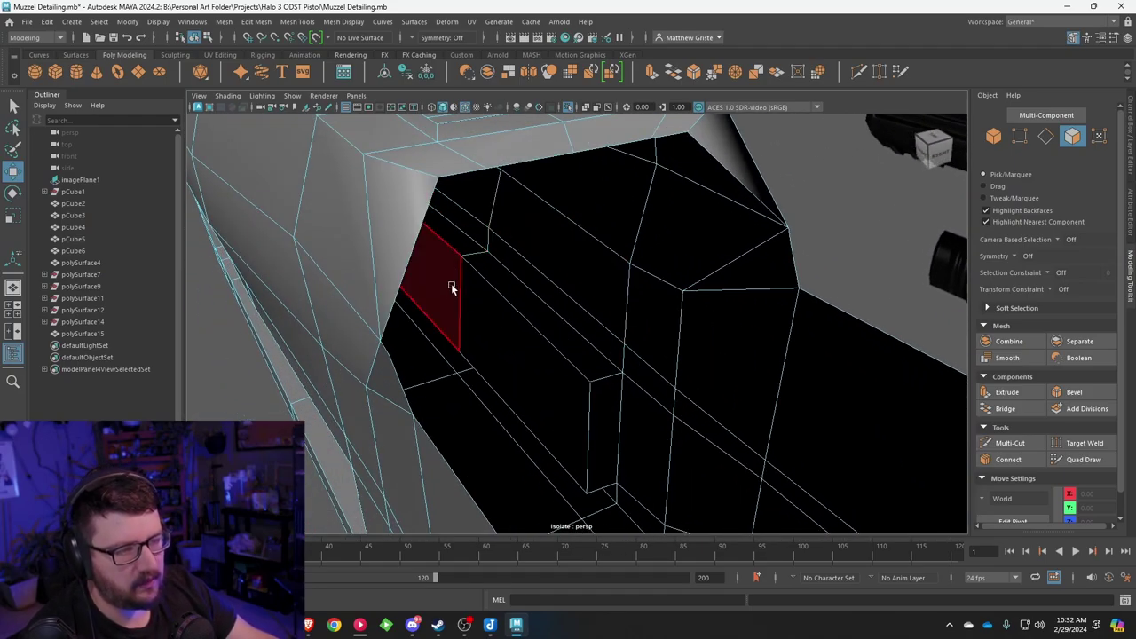
pyautogui.hotkey('ctrl', 'z')
pyautogui.hotkey('ctrl', 'z')
pyautogui.hotkey('ctrl', 'z')
pyautogui.hotkey('ctrl', 'z')
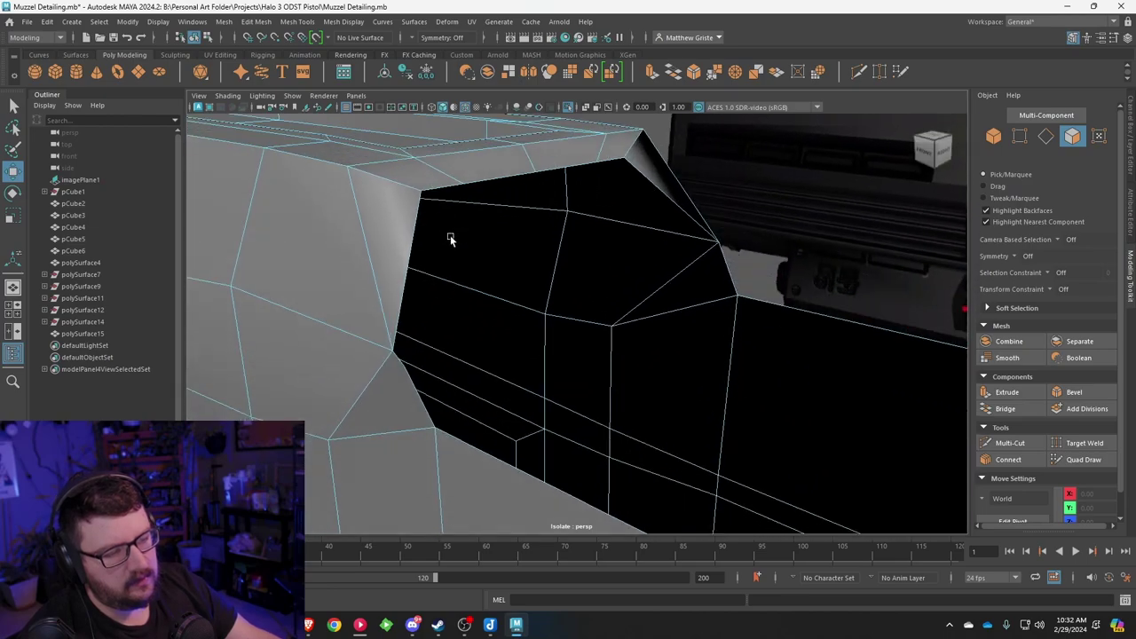
# Step: Delete the two narrow corner faces on either side of the removed rear slope
pyautogui.moveTo(388, 274); pyautogui.dragTo(448, 254, button='right')
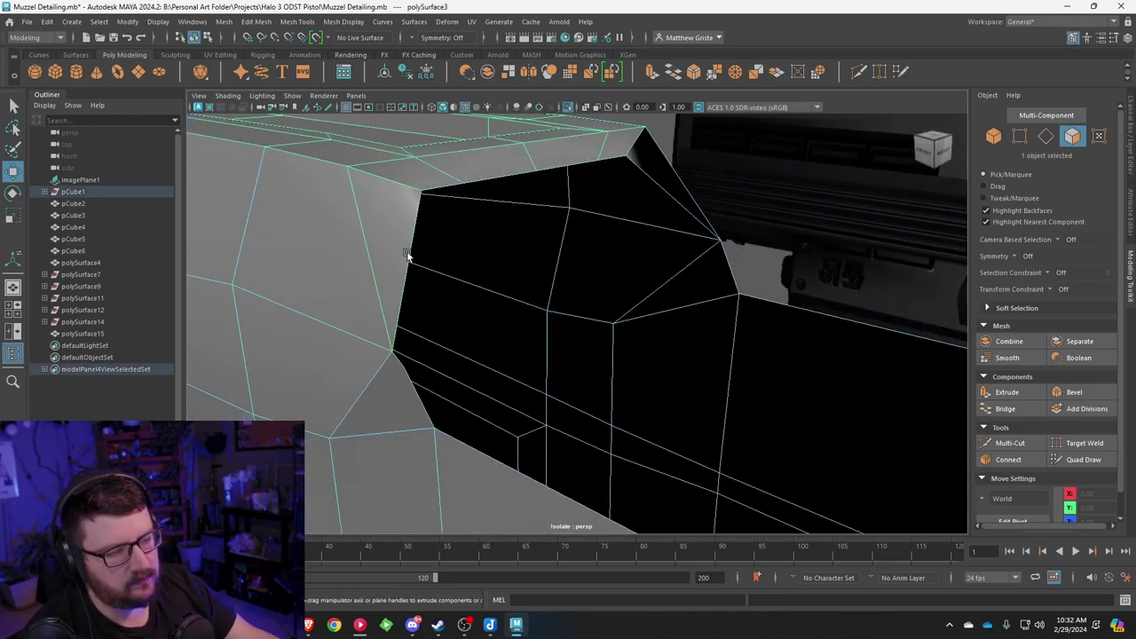
pyautogui.moveTo(387, 230); pyautogui.dragTo(387, 266, button='right')
pyautogui.click(389, 254)
pyautogui.keyDown('alt'); pyautogui.moveTo(616, 218); pyautogui.dragTo(806, 229); pyautogui.keyUp('alt')
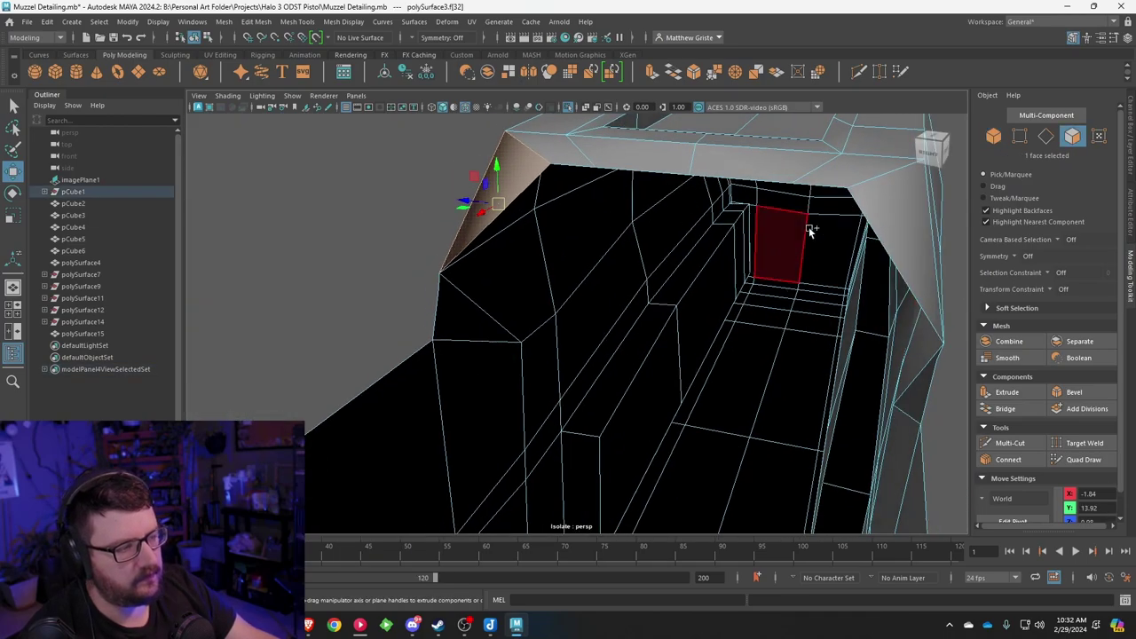
pyautogui.keyDown('shift'); pyautogui.click(881, 213); pyautogui.keyUp('shift')
pyautogui.press('Delete')
# Step: Move the two outer vertices at the foot of the rear slope backward along X to about -1.37
pyautogui.keyDown('alt'); pyautogui.moveTo(471, 287); pyautogui.dragTo(675, 311); pyautogui.keyUp('alt')
pyautogui.rightClick(424, 366)
pyautogui.moveTo(424, 364); pyautogui.dragTo(371, 276, button='right')
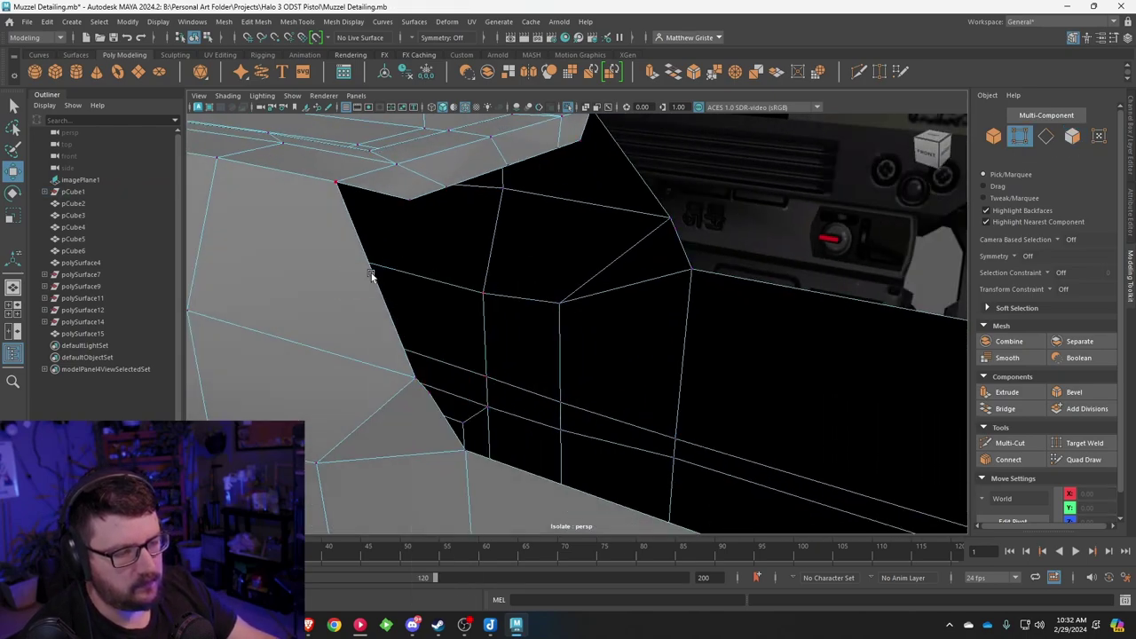
pyautogui.click(428, 396)
pyautogui.moveTo(431, 396); pyautogui.dragTo(476, 405)
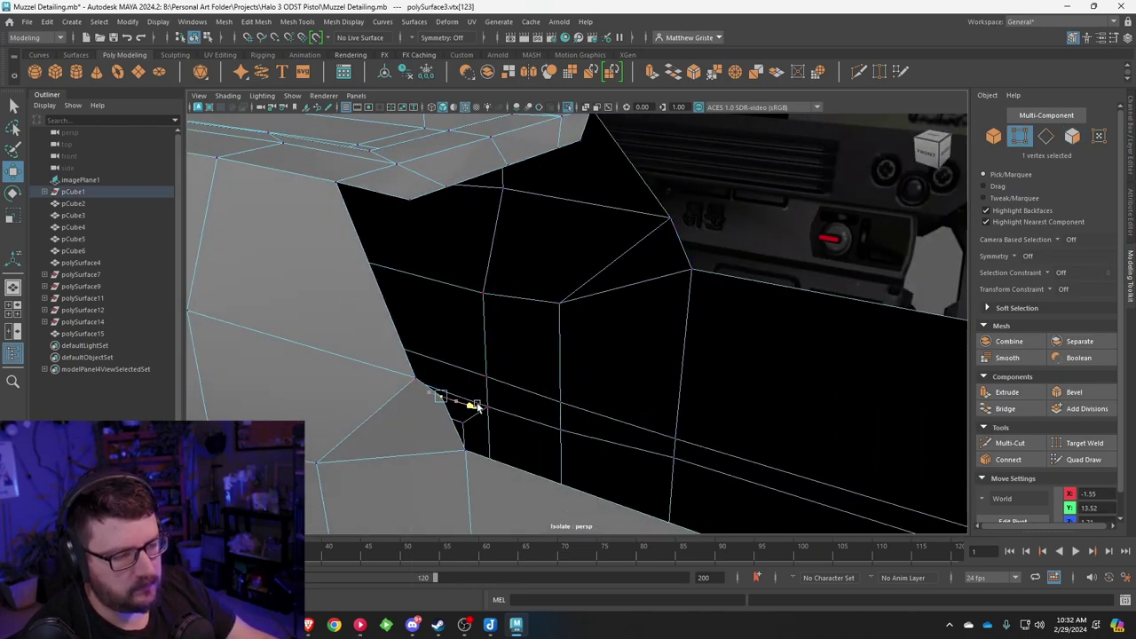
pyautogui.keyDown('shift'); pyautogui.click(680, 233); pyautogui.keyUp('shift')
pyautogui.moveTo(623, 303); pyautogui.dragTo(653, 305)
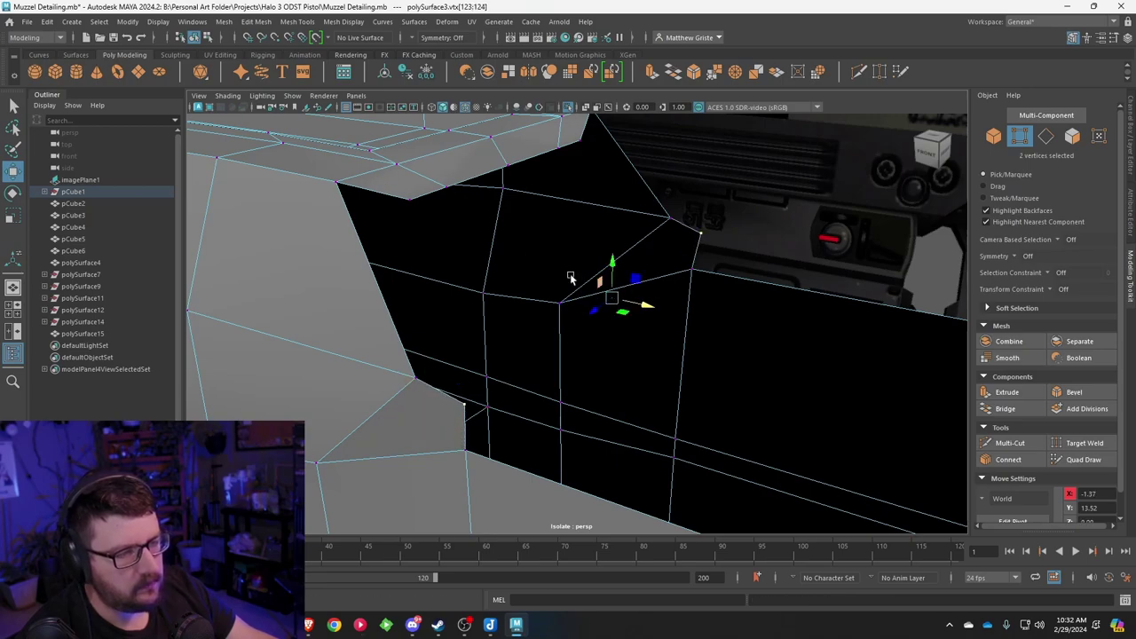
# Step: Bridge the upper corner edge to the short edge at the slope's foot on the near side, with 0 divisions
pyautogui.moveTo(414, 203); pyautogui.dragTo(413, 178, button='right')
pyautogui.click(391, 194)
pyautogui.keyDown('shift'); pyautogui.click(446, 397); pyautogui.keyUp('shift')
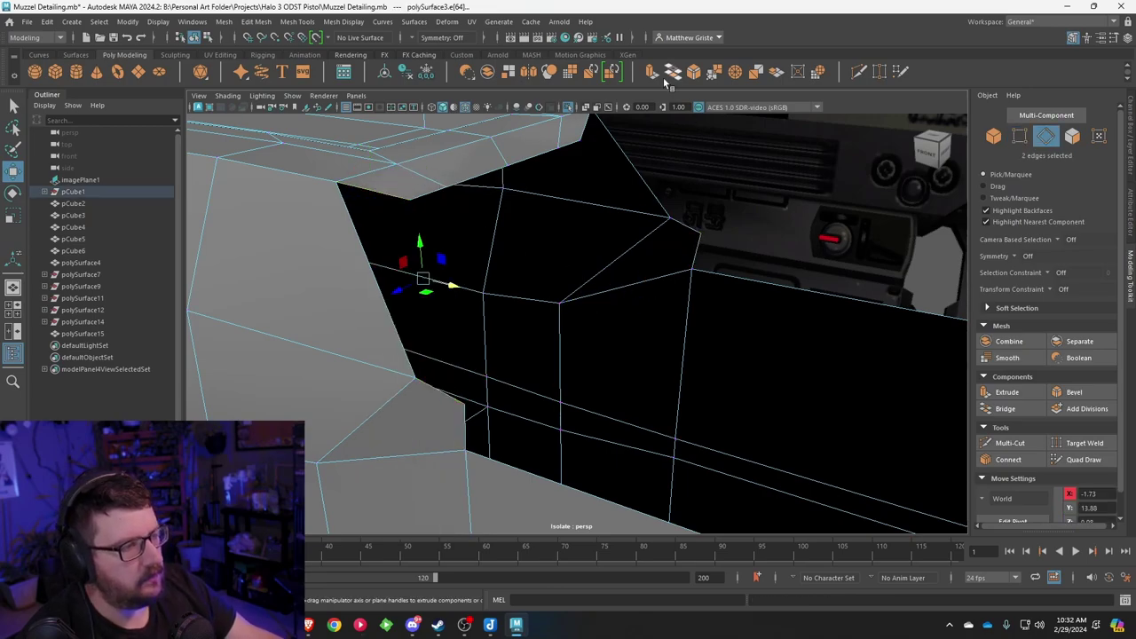
pyautogui.hotkey('ctrl', 'e')
pyautogui.hotkey('ctrl', 'z')
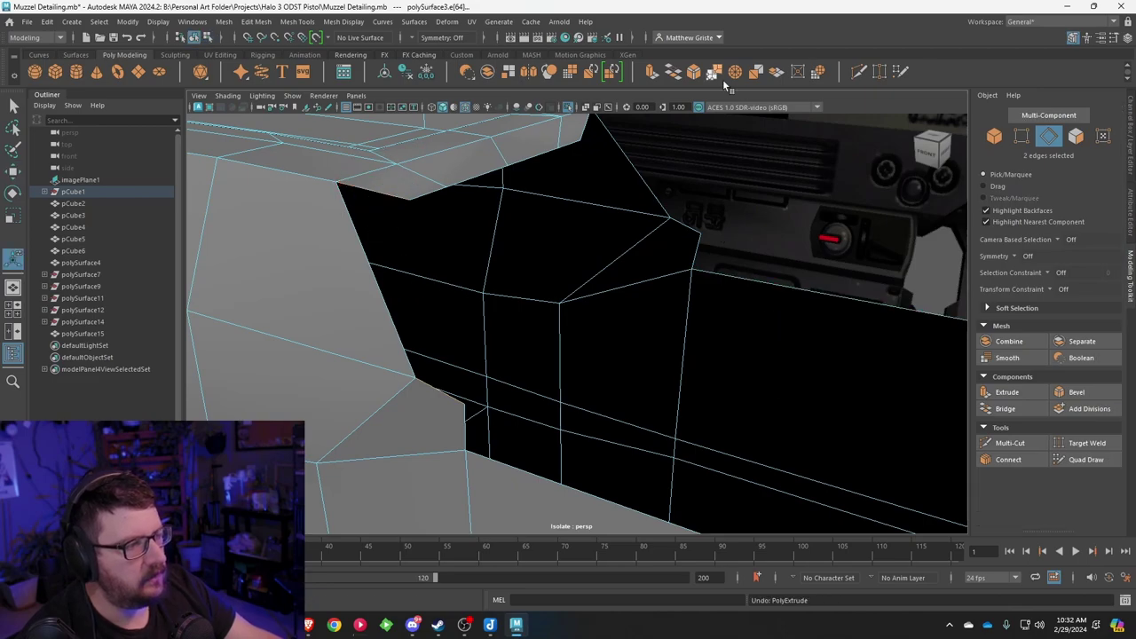
pyautogui.click(673, 72)
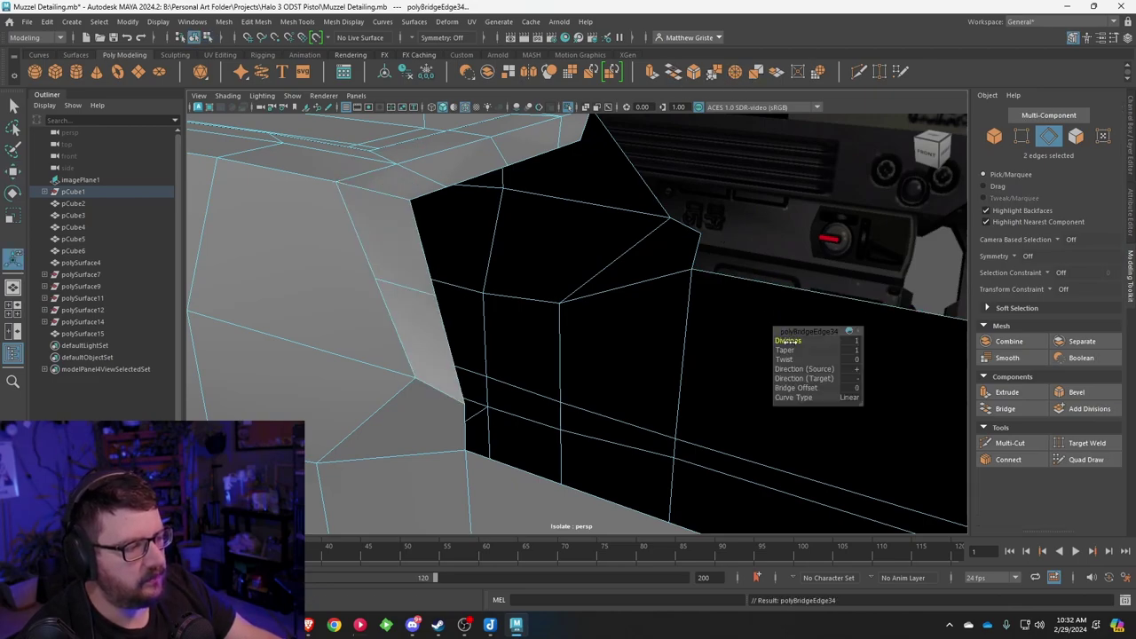
pyautogui.moveTo(786, 341); pyautogui.dragTo(745, 342)
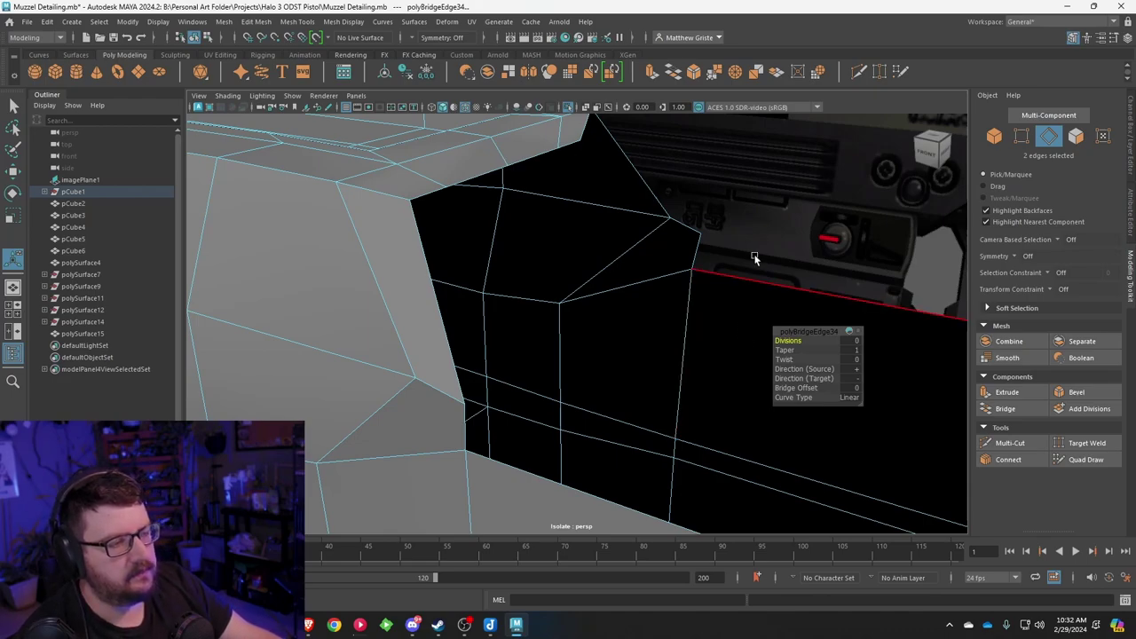
# Step: Bridge the upper corner edge to the short edge at the slope's foot on the far side, reducing the bridge's divisions
pyautogui.keyDown('alt'); pyautogui.moveTo(754, 258); pyautogui.dragTo(582, 226); pyautogui.keyUp('alt')
pyautogui.click(721, 180)
pyautogui.keyDown('alt'); pyautogui.moveTo(745, 223); pyautogui.dragTo(575, 195); pyautogui.keyUp('alt')
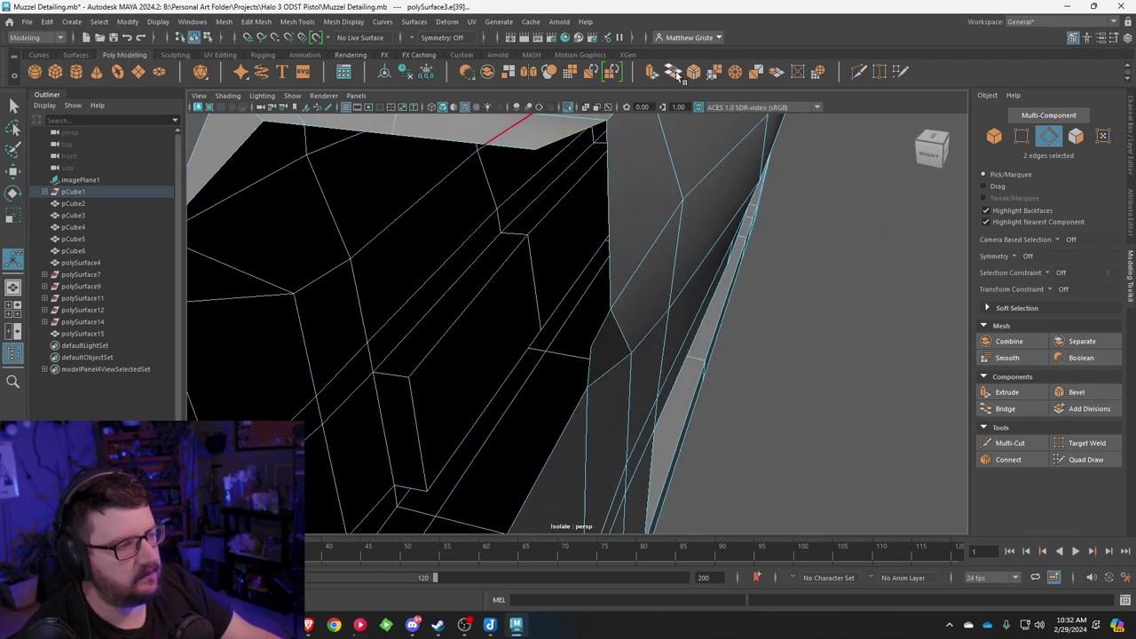
pyautogui.press('g')
pyautogui.moveTo(788, 339); pyautogui.dragTo(737, 330)
# Step: Extrude the border edge loop around the housing's rear opening inward to form a thin rim
pyautogui.scroll(-5, 599, 302)
pyautogui.keyDown('alt'); pyautogui.moveTo(595, 301); pyautogui.dragTo(435, 259); pyautogui.keyUp('alt')
pyautogui.rightClick(435, 259)
pyautogui.moveTo(436, 260); pyautogui.dragTo(436, 227, button='right')
pyautogui.click(449, 220)
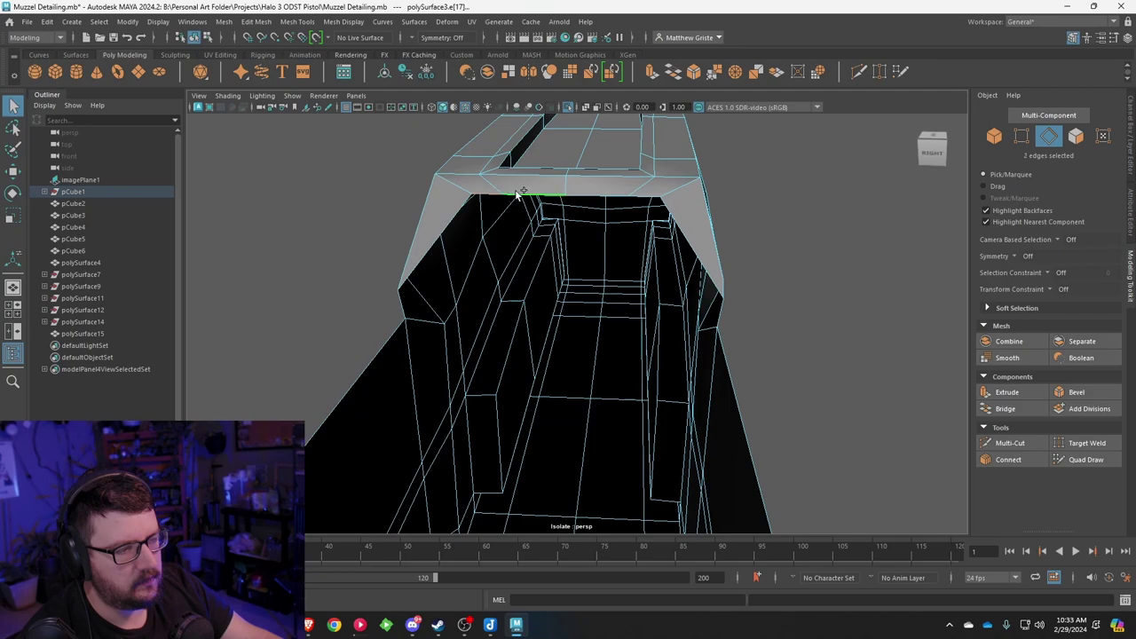
pyautogui.doubleClick(522, 194)
pyautogui.keyDown('alt'); pyautogui.moveTo(522, 193); pyautogui.dragTo(577, 147); pyautogui.keyUp('alt')
pyautogui.click(655, 77)
pyautogui.keyDown('alt'); pyautogui.moveTo(552, 191); pyautogui.dragTo(620, 227); pyautogui.keyUp('alt')
pyautogui.moveTo(443, 291); pyautogui.dragTo(539, 325)
# Step: Lower the inner edges along the bottom of the new rim to about Y 12.05
pyautogui.scroll(5, 539, 324)
pyautogui.click(541, 334)
pyautogui.press('w')
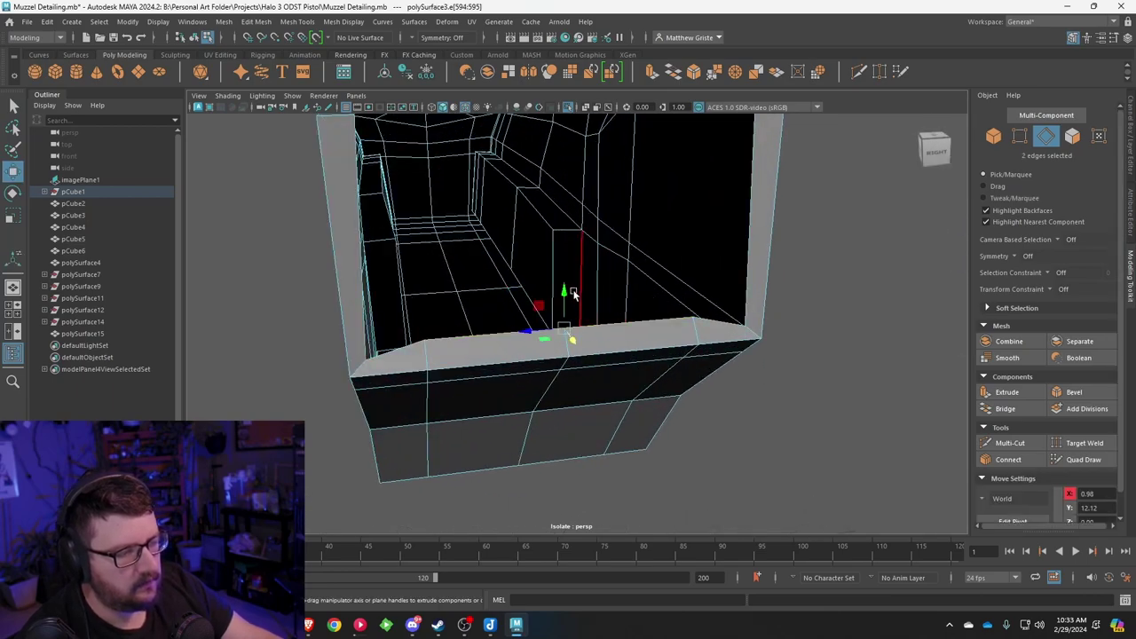
pyautogui.moveTo(564, 291); pyautogui.dragTo(564, 307)
# Step: Show the whole model and raise the four inner edges along the top of the rim to about Y 14.08
pyautogui.scroll(-3, 564, 231)
pyautogui.keyDown('alt'); pyautogui.moveTo(563, 221); pyautogui.dragTo(580, 325, button='middle'); pyautogui.keyUp('alt')
pyautogui.keyDown('alt'); pyautogui.moveTo(580, 324); pyautogui.dragTo(591, 243); pyautogui.keyUp('alt')
pyautogui.keyDown('alt'); pyautogui.moveTo(591, 244); pyautogui.dragTo(589, 329, button='middle'); pyautogui.keyUp('alt')
pyautogui.scroll(5, 590, 328)
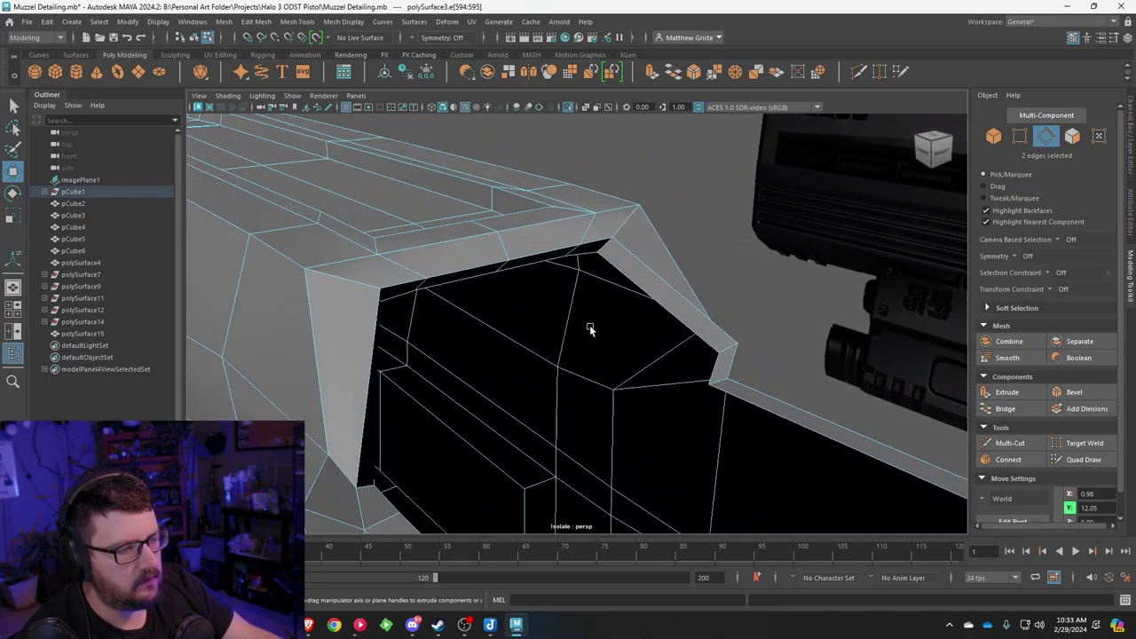
pyautogui.keyDown('alt'); pyautogui.moveTo(589, 328); pyautogui.dragTo(579, 281); pyautogui.keyUp('alt')
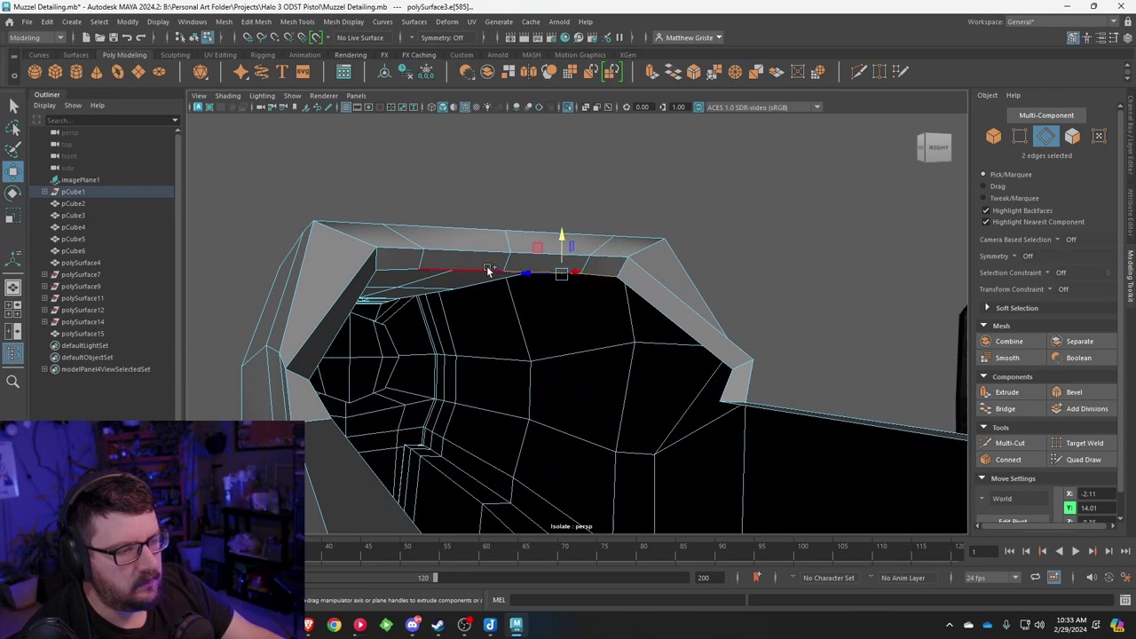
pyautogui.keyDown('alt'); pyautogui.moveTo(499, 280); pyautogui.dragTo(499, 248); pyautogui.keyUp('alt')
pyautogui.click(356, 96)
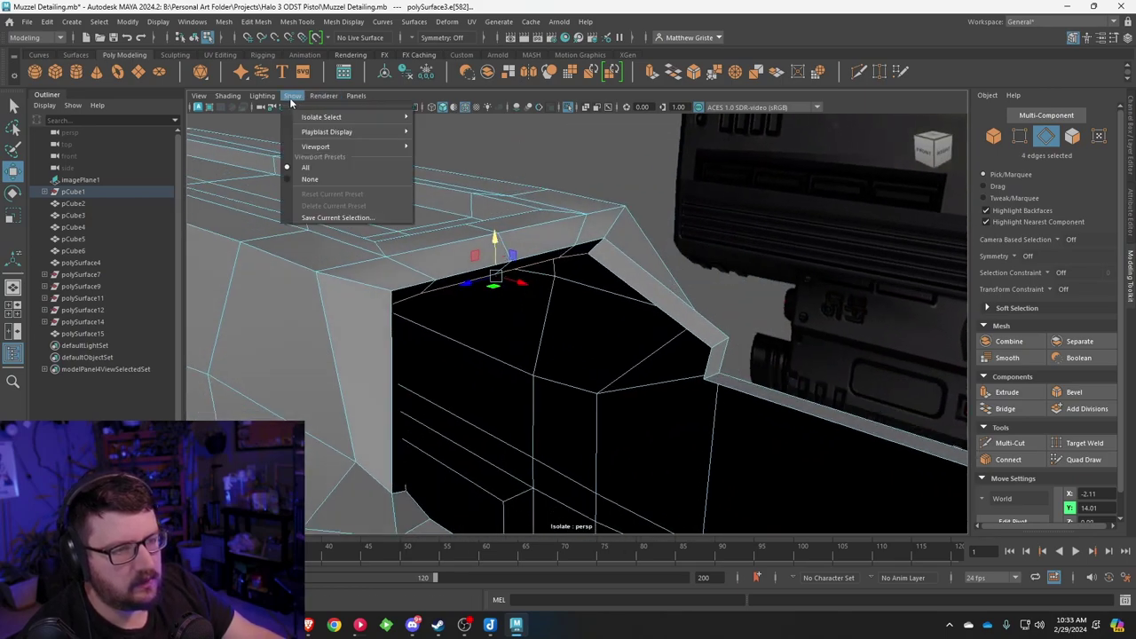
pyautogui.moveTo(324, 116)
pyautogui.click(435, 116)
pyautogui.keyDown('alt'); pyautogui.moveTo(410, 171); pyautogui.dragTo(456, 172); pyautogui.keyUp('alt')
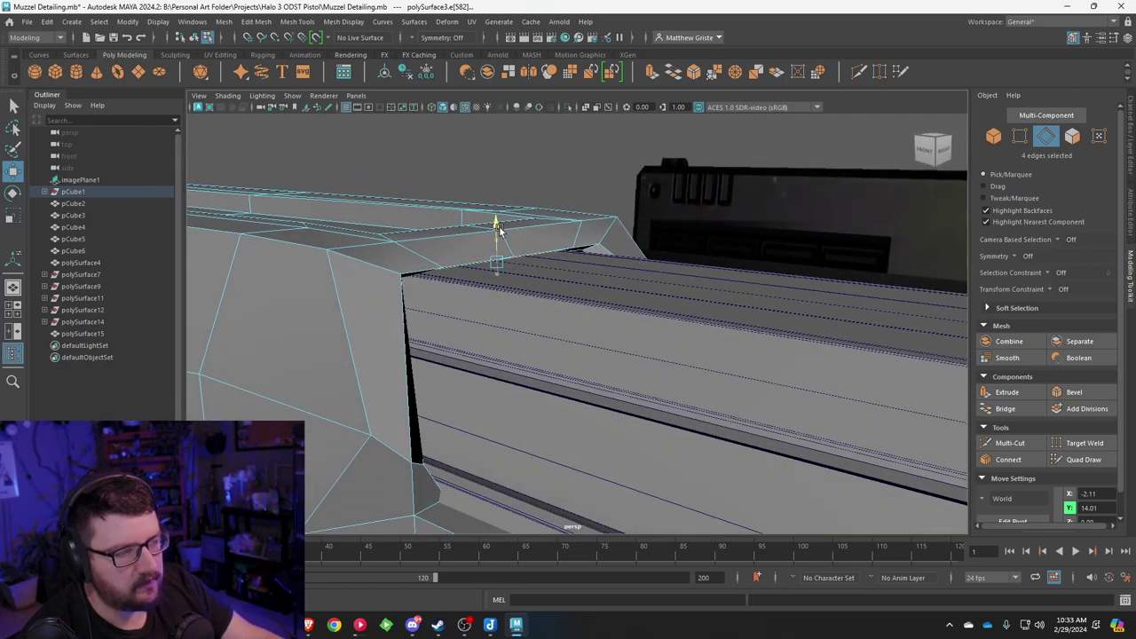
# Step: Isolate the muzzle housing in the viewport again
pyautogui.click(334, 97)
pyautogui.moveTo(292, 96)
pyautogui.moveTo(337, 120)
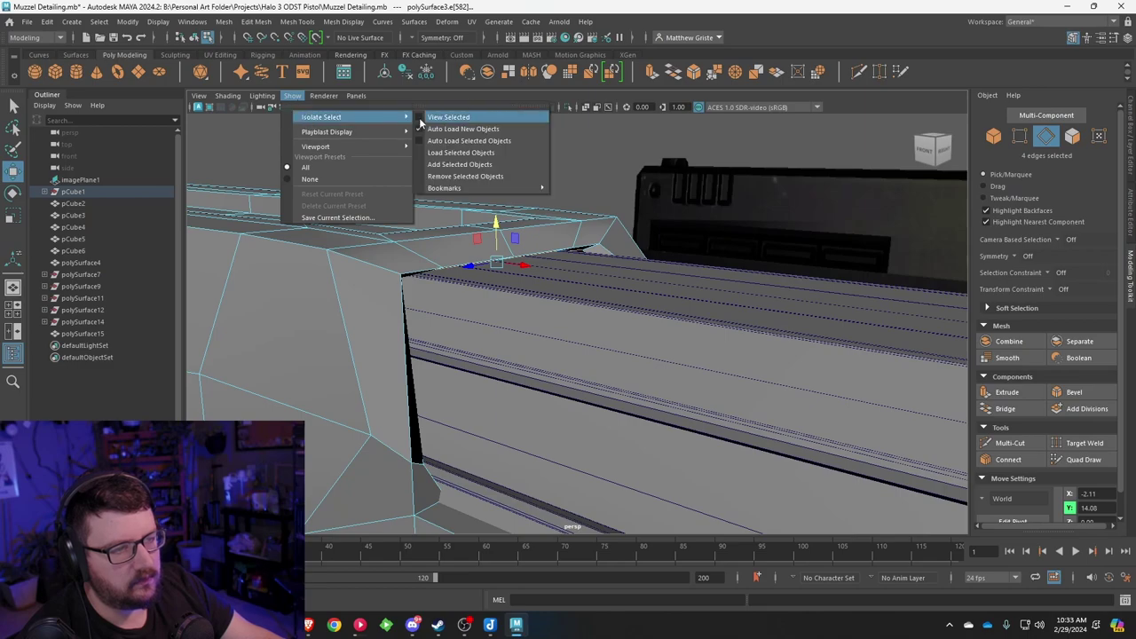
pyautogui.click(443, 120)
pyautogui.hotkey('ctrl', '1')
pyautogui.moveTo(520, 266); pyautogui.dragTo(465, 209, button='right')
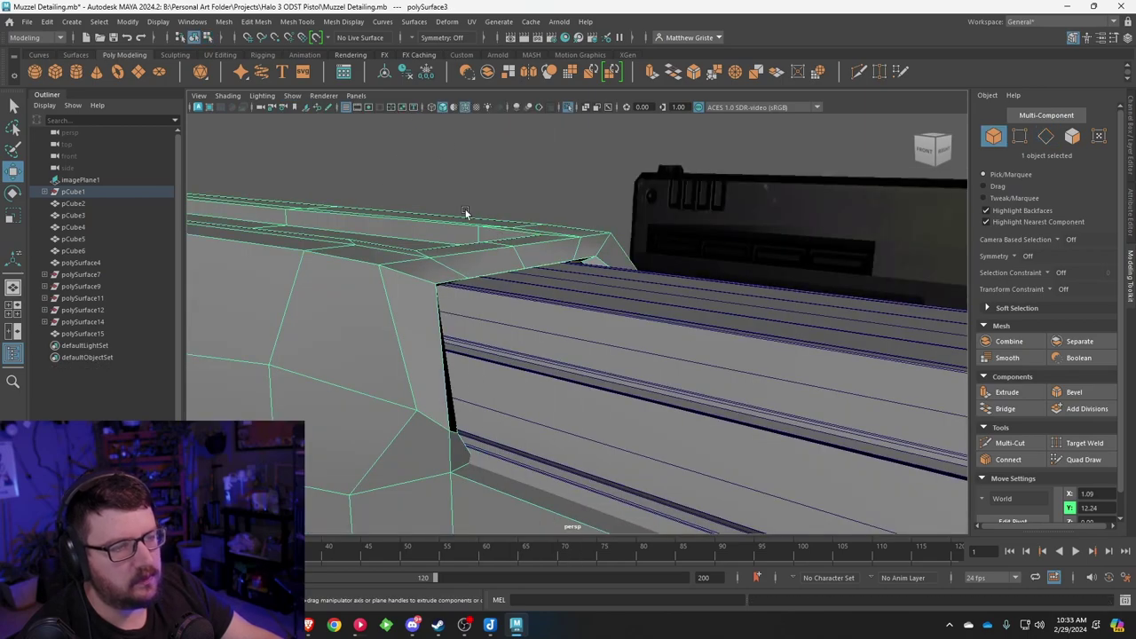
pyautogui.click(293, 96)
pyautogui.moveTo(337, 120)
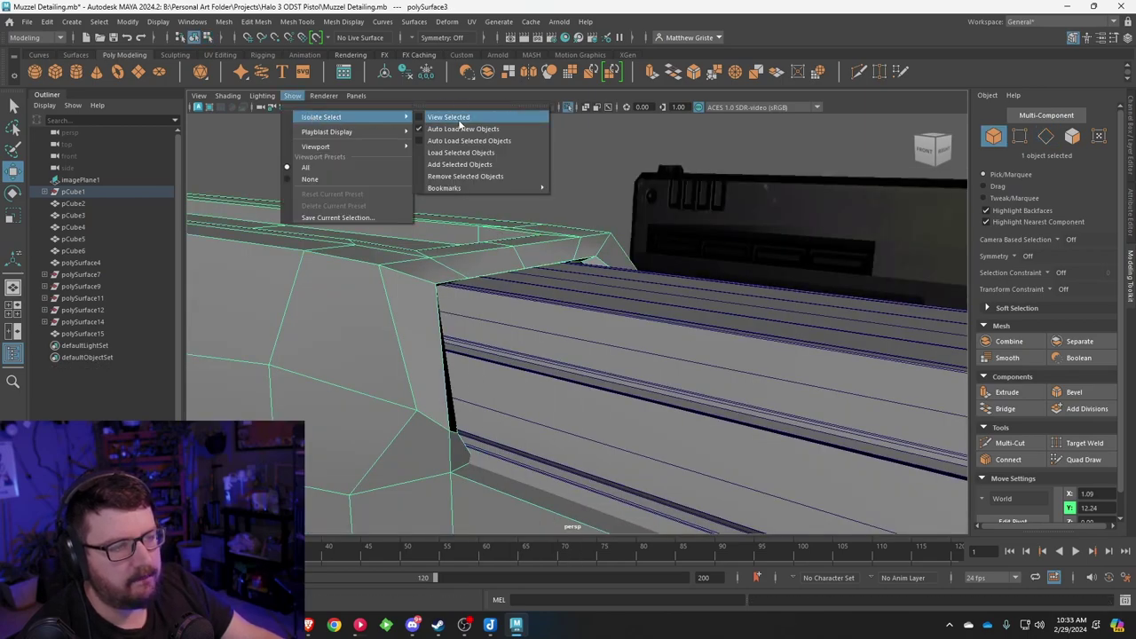
pyautogui.click(444, 120)
# Step: Extrude the 16 inner border edges of the rim inward to form walls inside the rear opening
pyautogui.keyDown('alt'); pyautogui.moveTo(543, 264); pyautogui.dragTo(445, 288); pyautogui.keyUp('alt')
pyautogui.scroll(2, 446, 289)
pyautogui.keyDown('alt'); pyautogui.moveTo(446, 288); pyautogui.dragTo(519, 262, button='middle'); pyautogui.keyUp('alt')
pyautogui.scroll(4, 519, 263)
pyautogui.moveTo(519, 262); pyautogui.dragTo(506, 232, button='right')
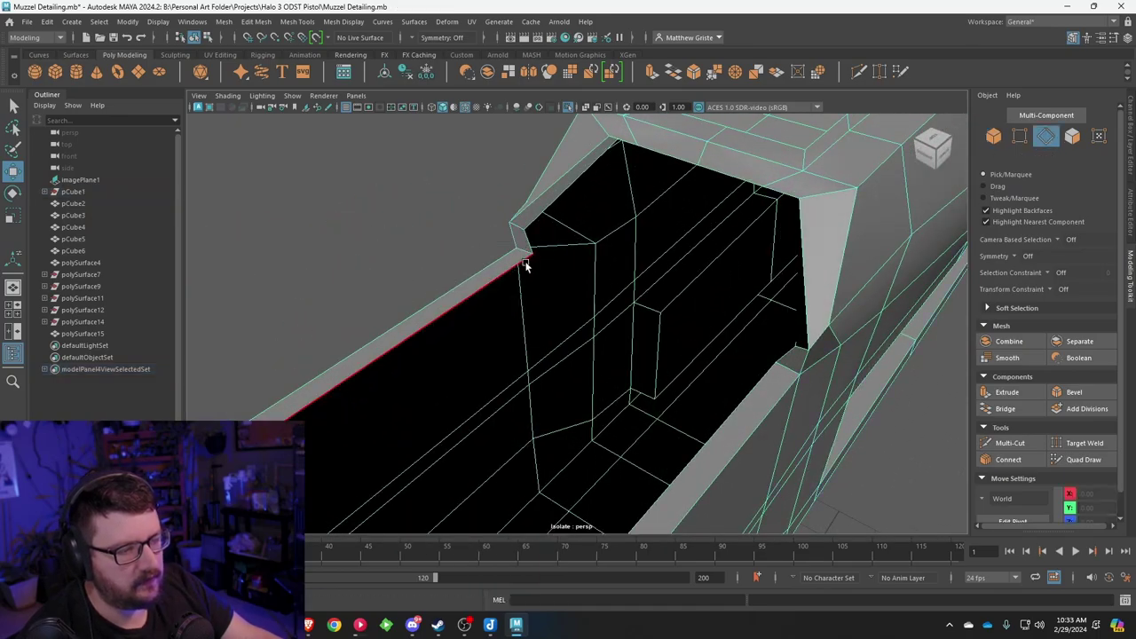
pyautogui.click(524, 264)
pyautogui.keyDown('alt'); pyautogui.moveTo(550, 304); pyautogui.dragTo(465, 292); pyautogui.keyUp('alt')
pyautogui.hotkey('ctrl', 'e')
pyautogui.hotkey('ctrl', 'z')
pyautogui.click(609, 301)
pyautogui.keyDown('alt'); pyautogui.moveTo(577, 348); pyautogui.dragTo(572, 407); pyautogui.keyUp('alt')
pyautogui.hotkey('ctrl', 'z')
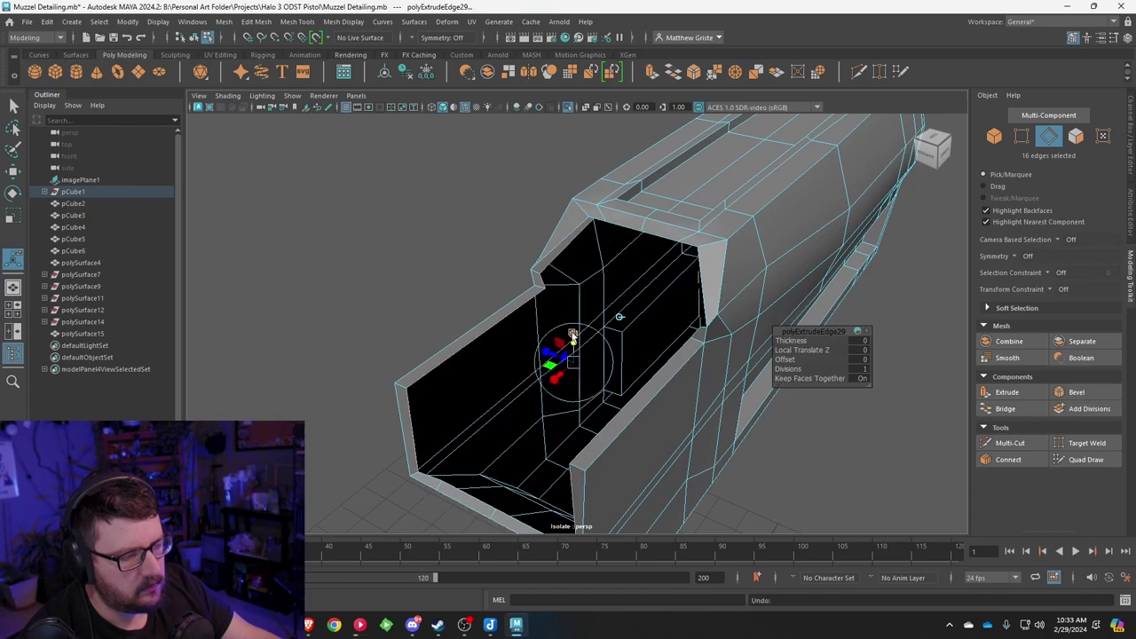
pyautogui.keyDown('alt'); pyautogui.moveTo(578, 365); pyautogui.dragTo(590, 226); pyautogui.keyUp('alt')
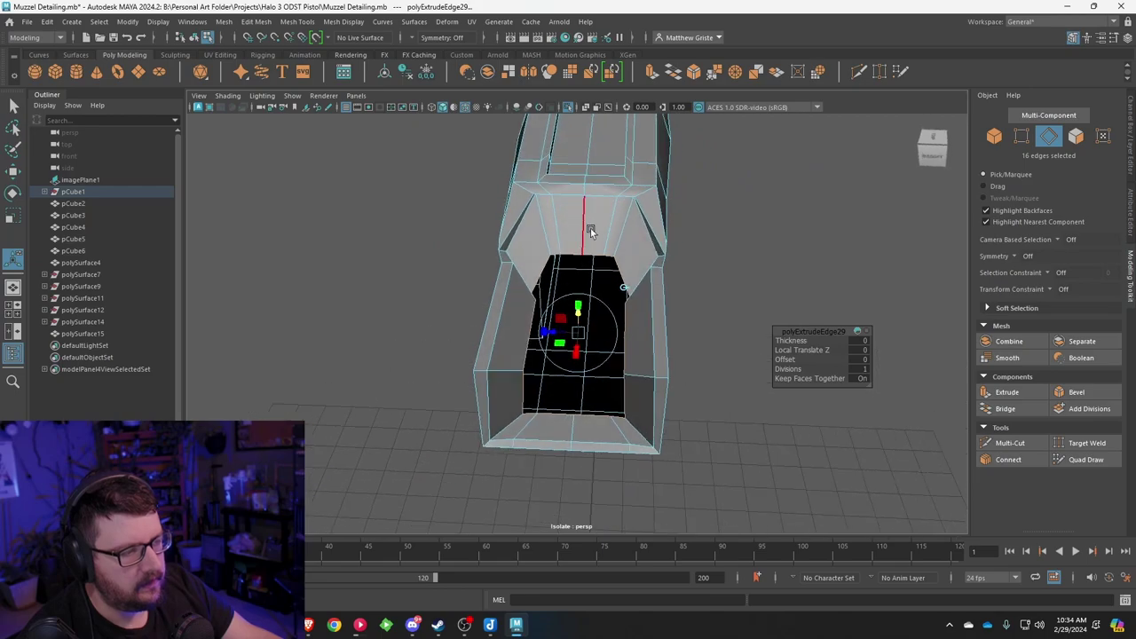
# Step: Delete all the faces on one side of the housing's centreline, keeping the other half
pyautogui.moveTo(593, 222); pyautogui.dragTo(625, 212, button='right')
pyautogui.hotkey('ctrl', '1')
pyautogui.press('f')
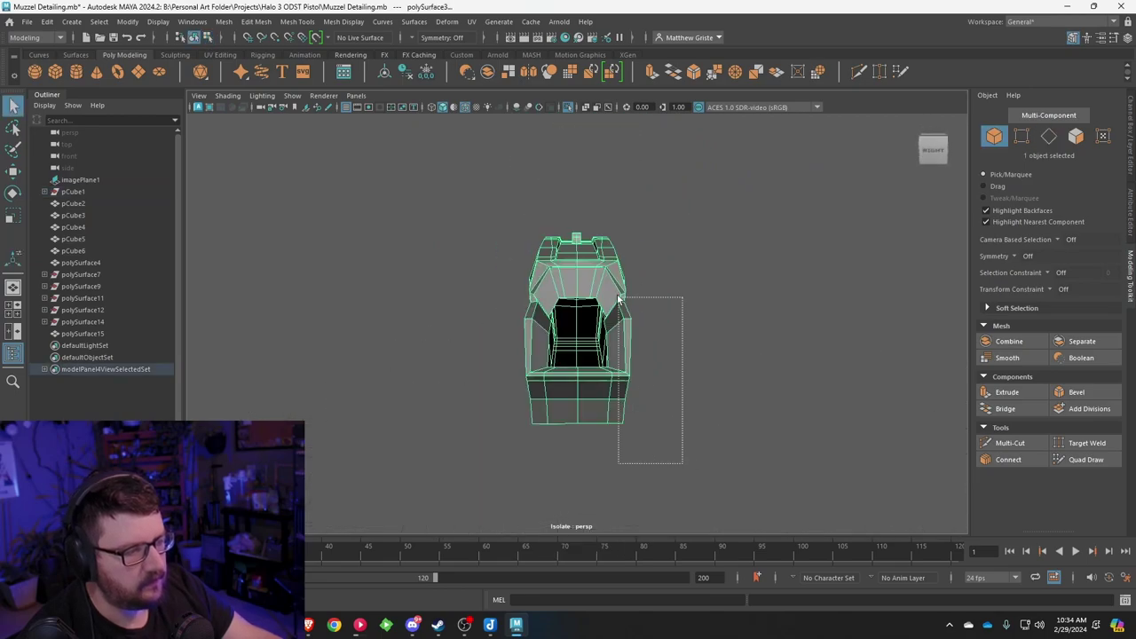
pyautogui.moveTo(586, 215); pyautogui.dragTo(579, 204)
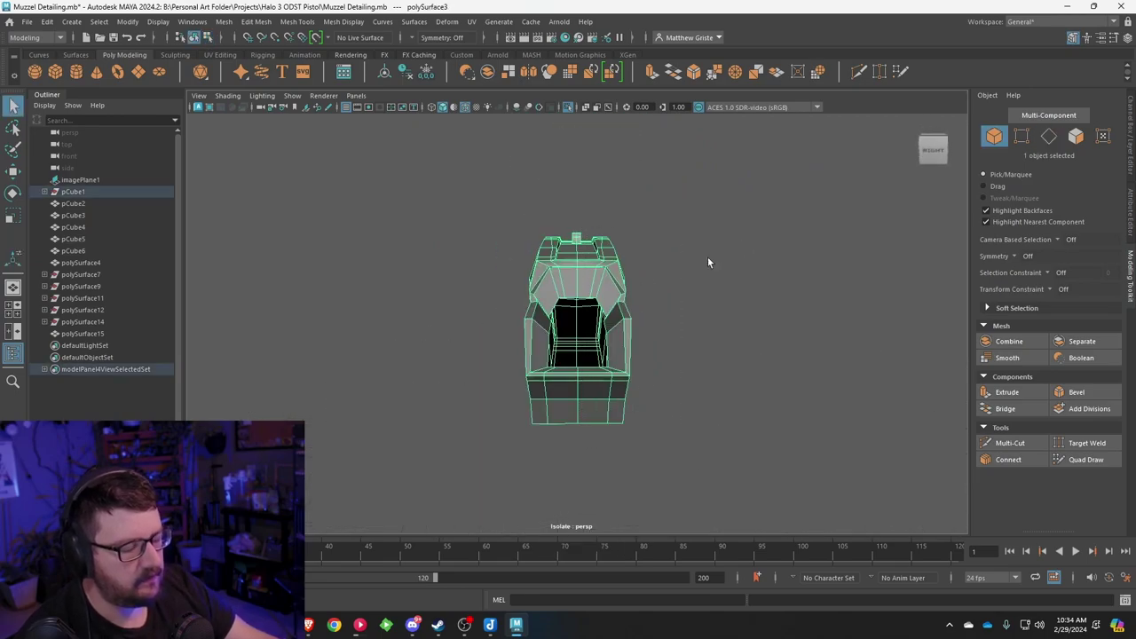
pyautogui.moveTo(604, 276); pyautogui.dragTo(604, 322, button='right')
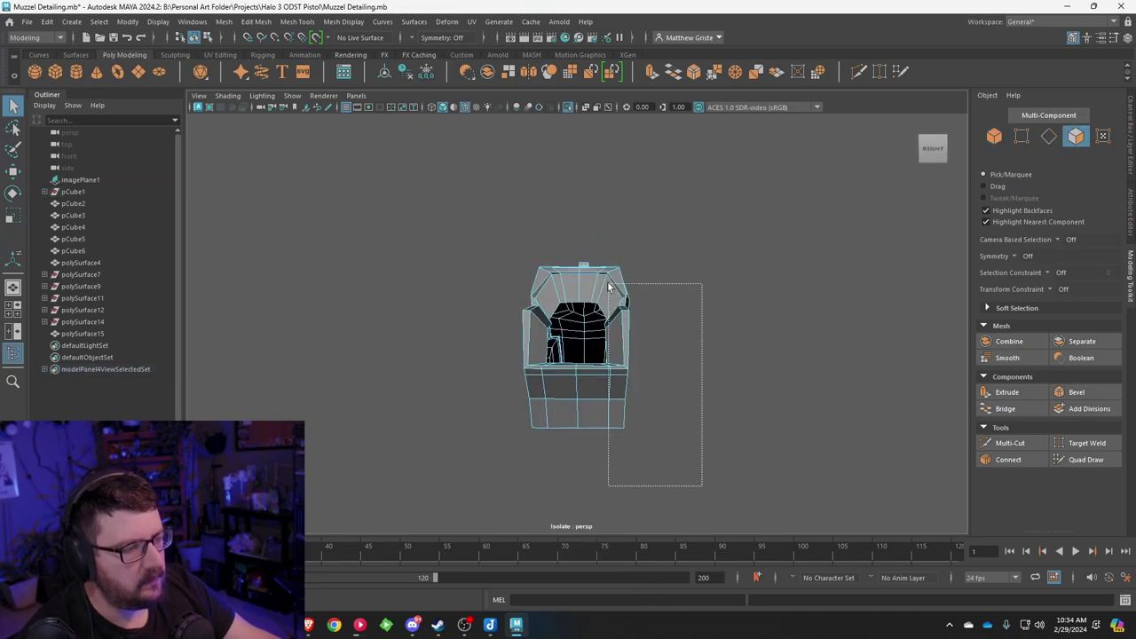
pyautogui.moveTo(586, 238); pyautogui.dragTo(586, 239)
pyautogui.keyDown('alt'); pyautogui.moveTo(628, 251); pyautogui.dragTo(467, 267); pyautogui.keyUp('alt')
pyautogui.press('Delete')
# Step: Move the inner wall's rear vertical edge and long upper edge outward toward the side wall
pyautogui.scroll(5, 655, 281)
pyautogui.scroll(5, 526, 274)
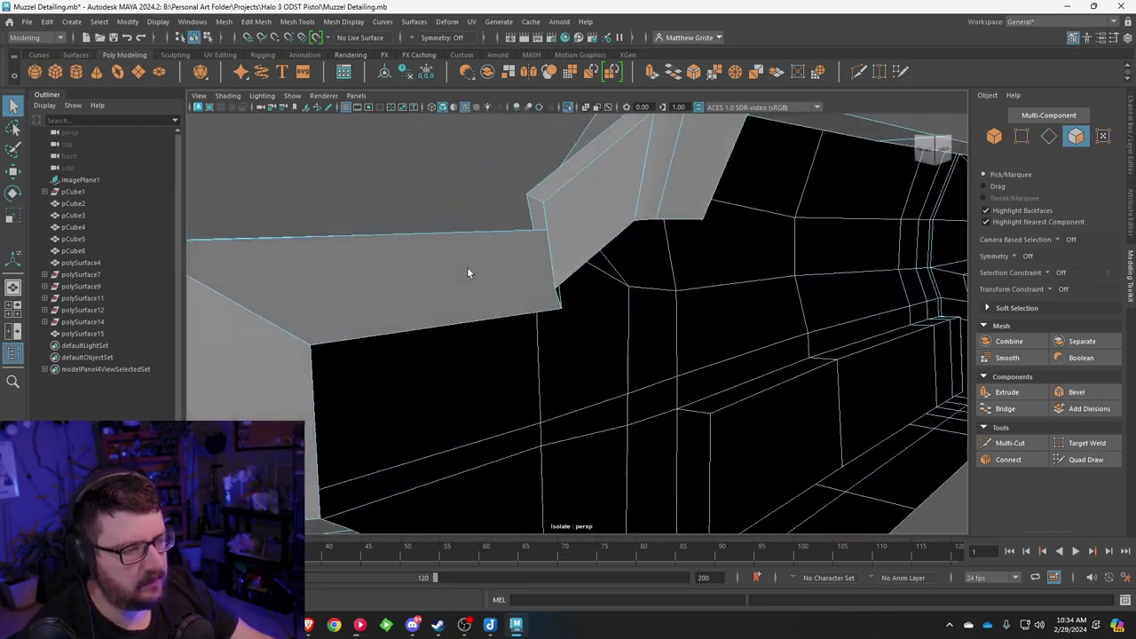
pyautogui.moveTo(468, 267); pyautogui.dragTo(462, 239, button='right')
pyautogui.click(317, 376)
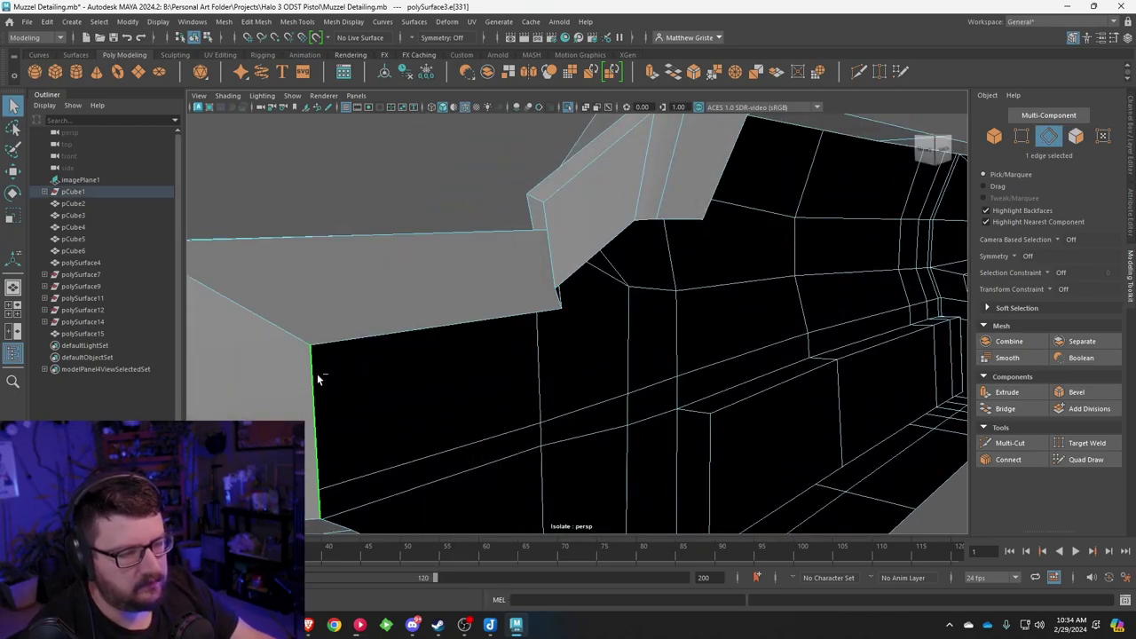
pyautogui.keyDown('shift'); pyautogui.click(393, 335); pyautogui.keyUp('shift')
pyautogui.keyDown('alt'); pyautogui.moveTo(393, 335); pyautogui.dragTo(540, 371); pyautogui.keyUp('alt')
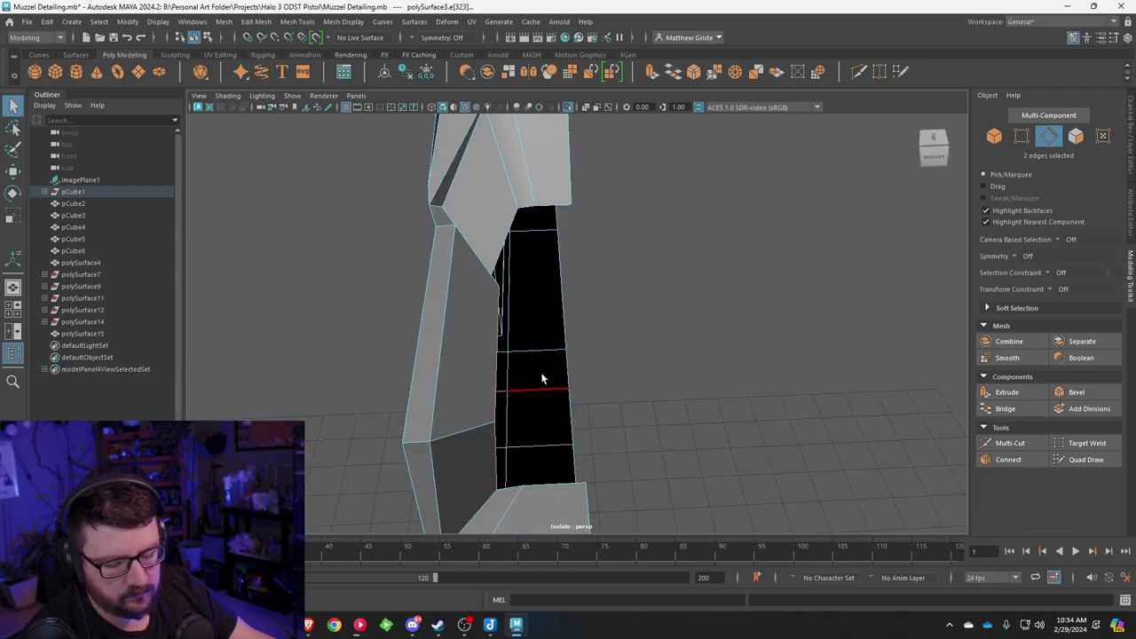
pyautogui.press('w')
pyautogui.moveTo(467, 389); pyautogui.dragTo(434, 386)
# Step: Move the lower outer vertex of the extruded slope face to about X -1.81 and outward toward the side wall
pyautogui.keyDown('alt'); pyautogui.moveTo(497, 280); pyautogui.dragTo(554, 368); pyautogui.keyUp('alt')
pyautogui.click(548, 436)
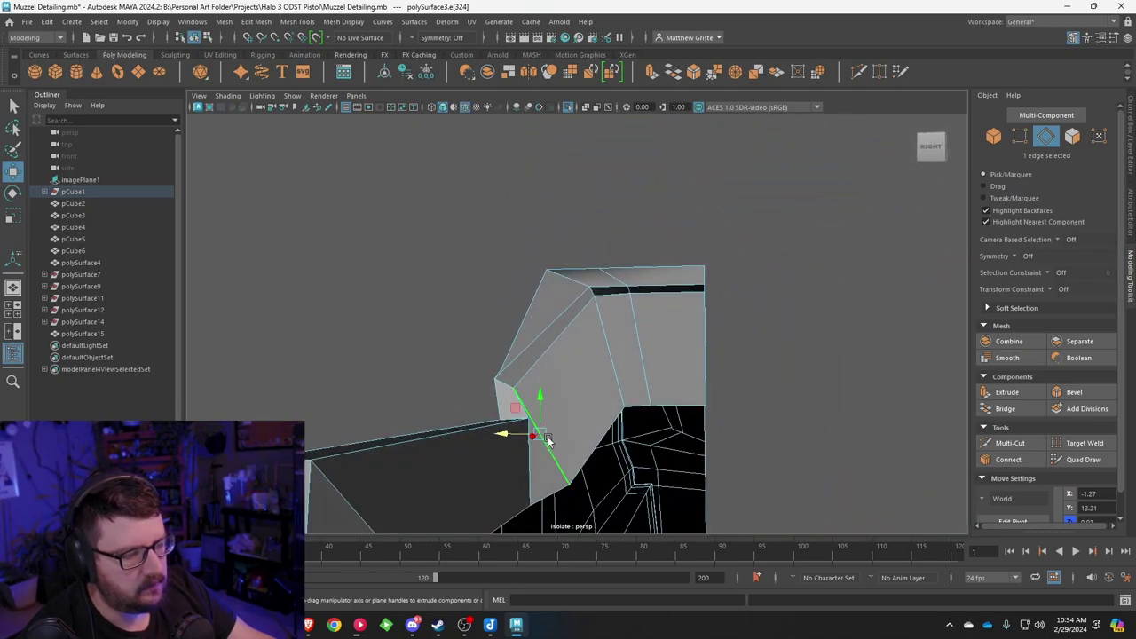
pyautogui.moveTo(549, 437); pyautogui.dragTo(498, 273, button='right')
pyautogui.click(569, 484)
pyautogui.keyDown('alt'); pyautogui.moveTo(574, 482); pyautogui.dragTo(590, 447); pyautogui.keyUp('alt')
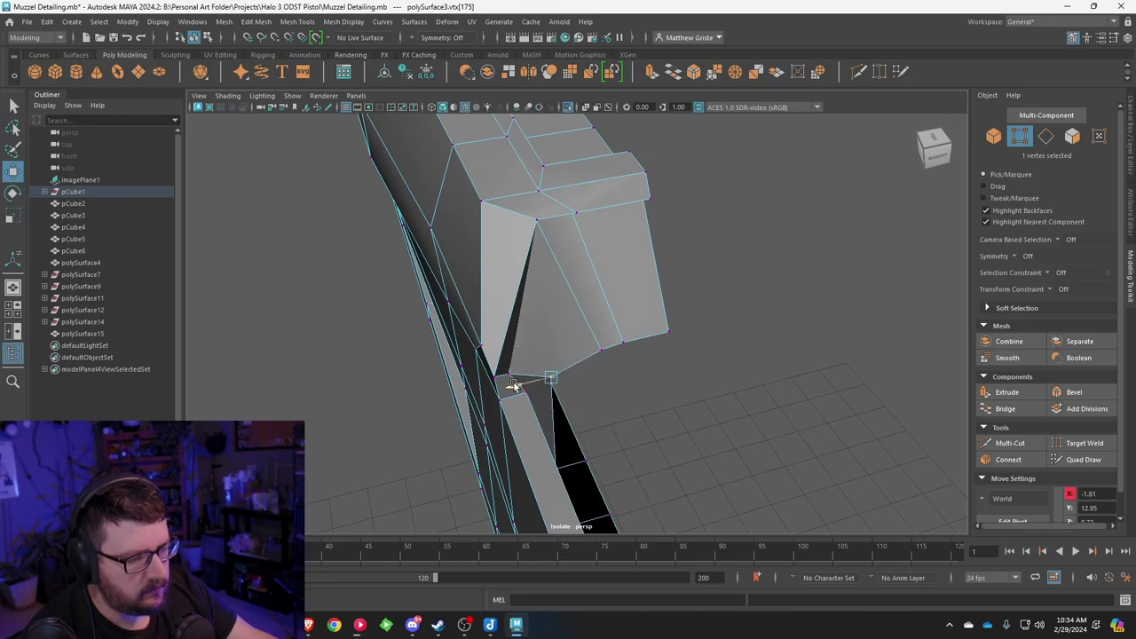
pyautogui.moveTo(514, 385); pyautogui.dragTo(489, 389)
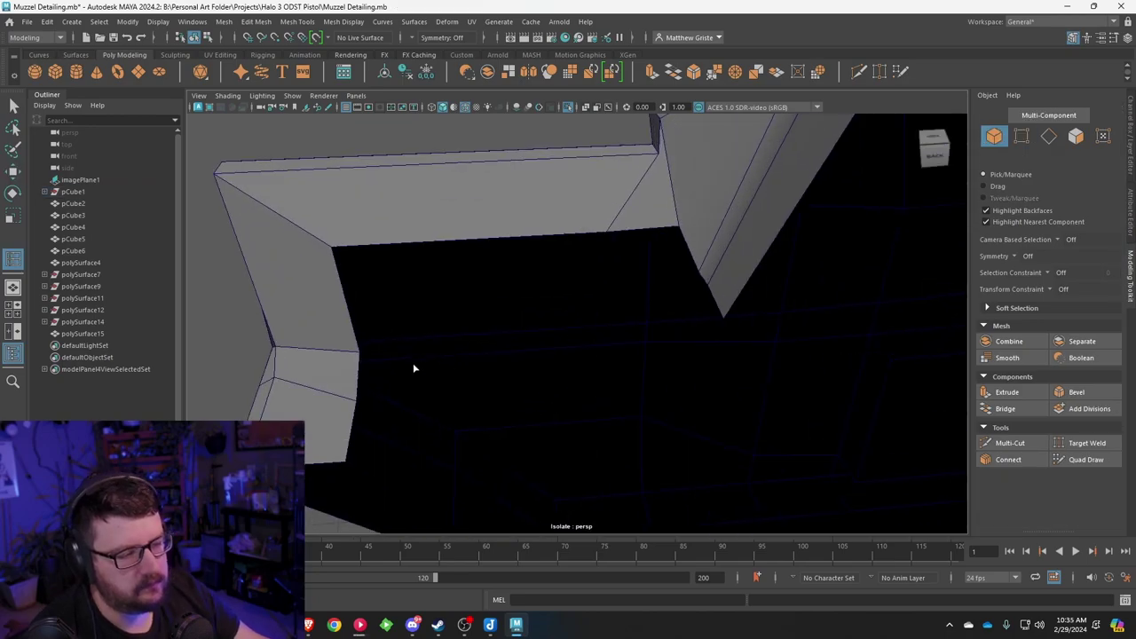
# Step: Extrude the short inner edges beside the bottom rear corner forward along the inside of the housing as a floor strip
pyautogui.moveTo(414, 368); pyautogui.dragTo(358, 357, button='right')
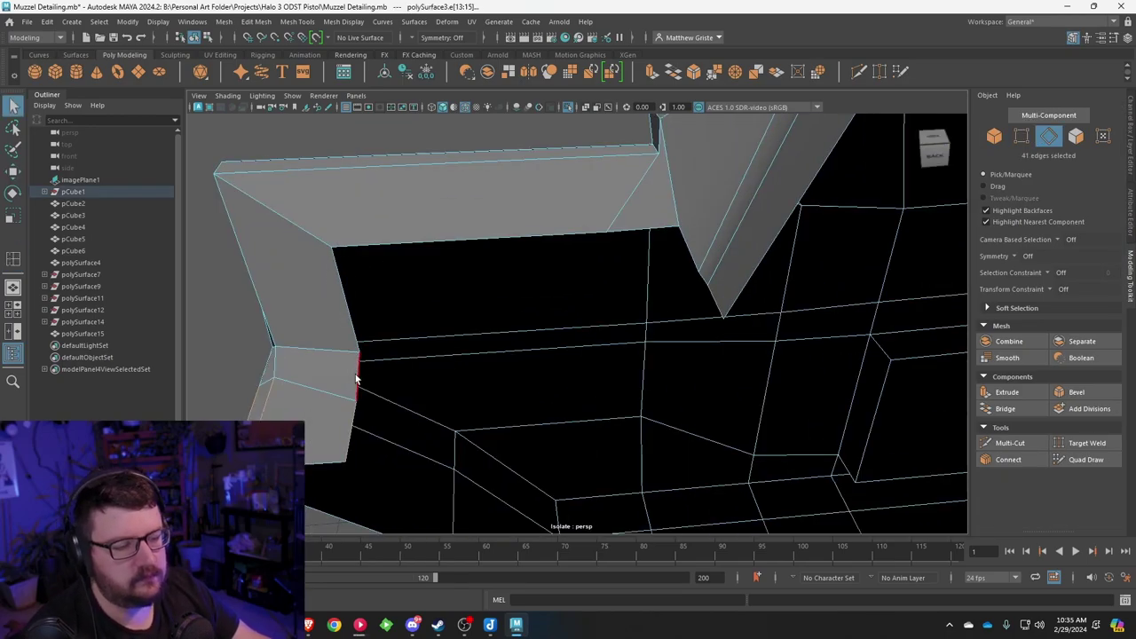
pyautogui.hotkey('ctrl', 'z')
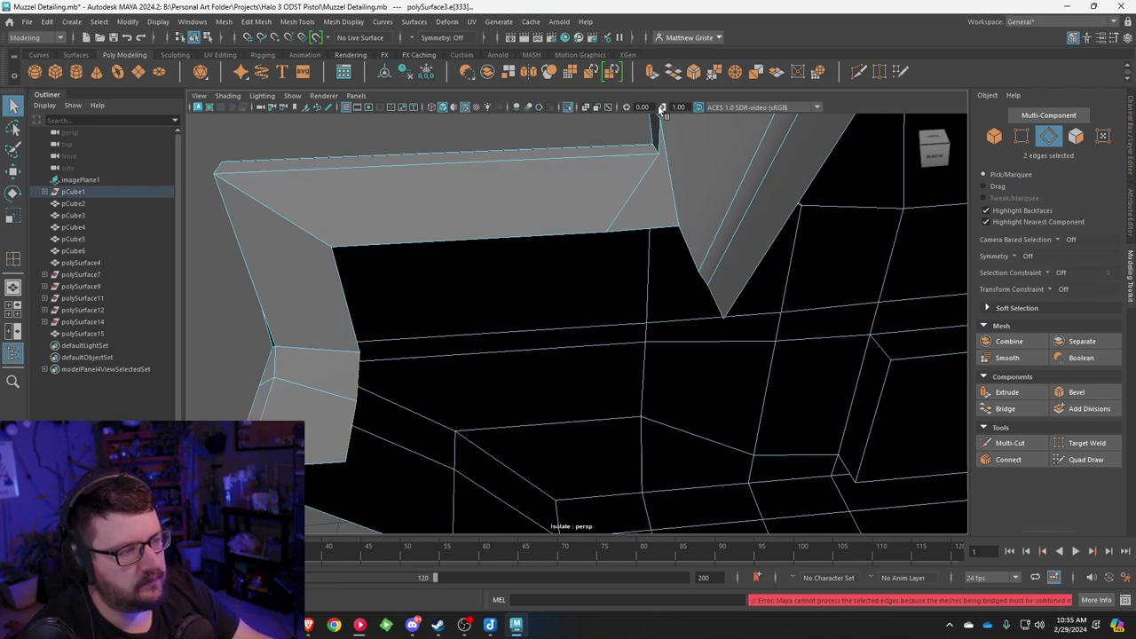
pyautogui.click(652, 72)
pyautogui.hotkey('ctrl', 'z')
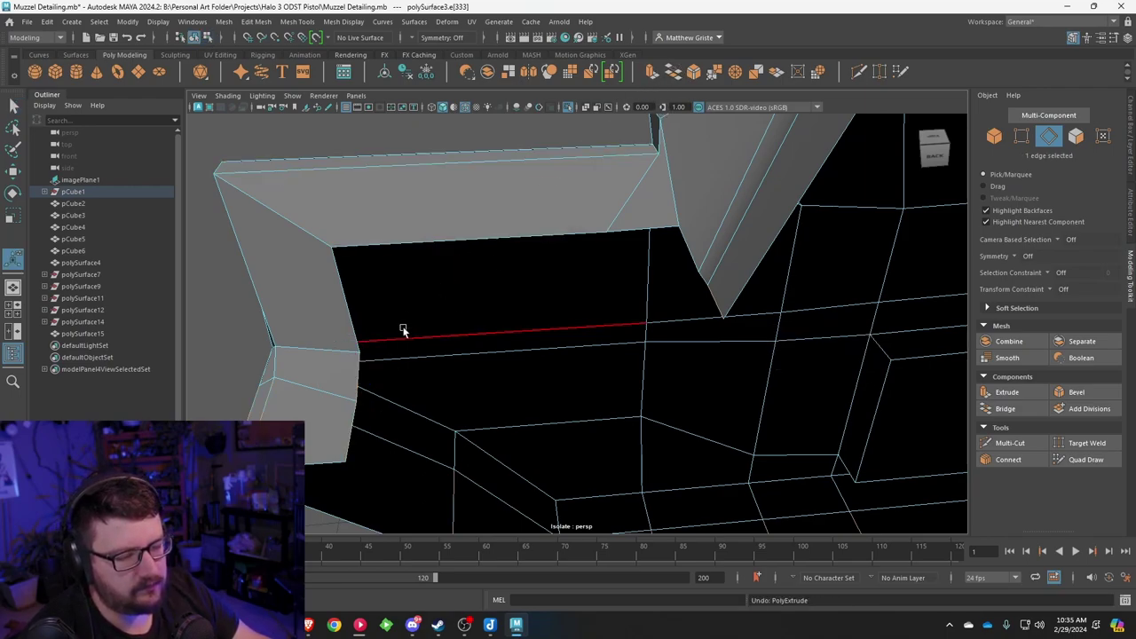
pyautogui.click(652, 72)
pyautogui.moveTo(386, 375); pyautogui.dragTo(662, 381)
pyautogui.moveTo(660, 380)
pyautogui.keyDown('alt'); pyautogui.mouseDown()
pyautogui.moveTo(635, 334)
pyautogui.moveTo(654, 397)
pyautogui.mouseUp(); pyautogui.keyUp('alt')
# Step: Bridge the long upper edge of the side opening to the floor strip's outer edge with 0 divisions
pyautogui.moveTo(501, 271); pyautogui.dragTo(498, 243, button='right')
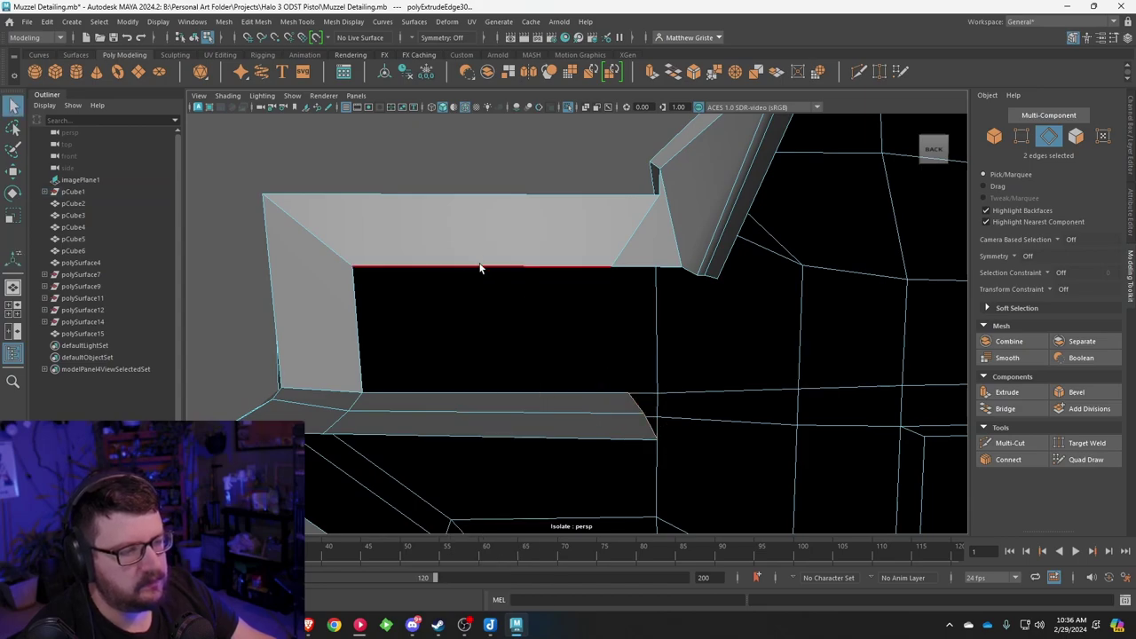
pyautogui.click(481, 267)
pyautogui.click(671, 76)
pyautogui.scroll(-2, 549, 331)
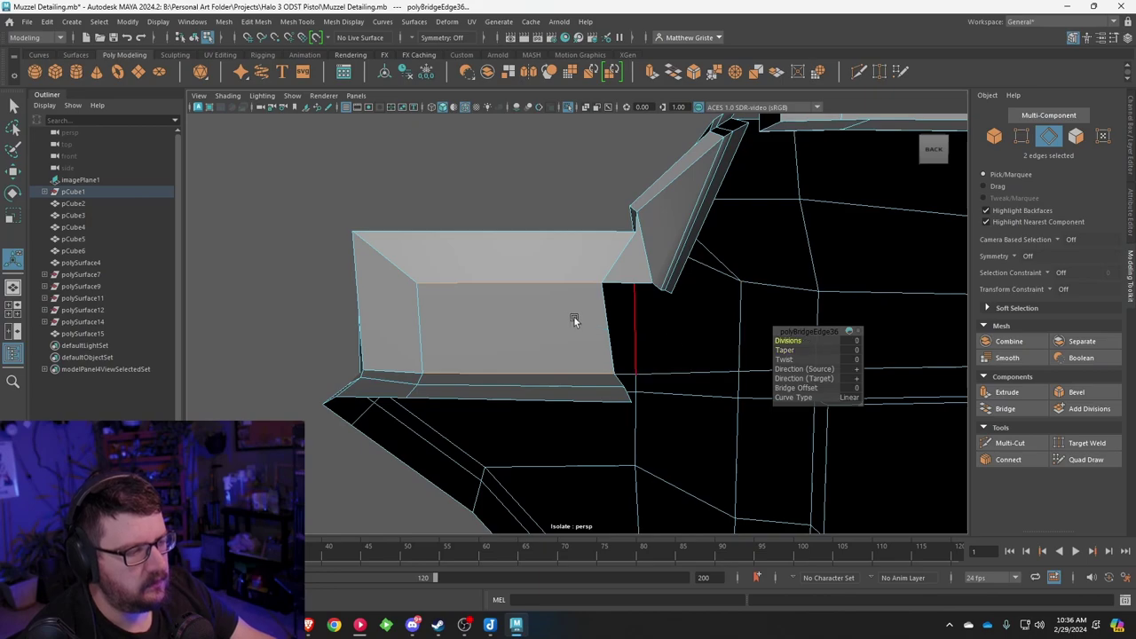
# Step: Bridge the two lower edges of the slope wall to the two front edges of the floor strip, with 0 divisions
pyautogui.keyDown('alt'); pyautogui.moveTo(573, 320); pyautogui.dragTo(572, 278); pyautogui.keyUp('alt')
pyautogui.click(498, 323)
pyautogui.keyDown('shift'); pyautogui.click(498, 359); pyautogui.keyUp('shift')
pyautogui.scroll(-3, 497, 358)
pyautogui.rightClick(573, 266)
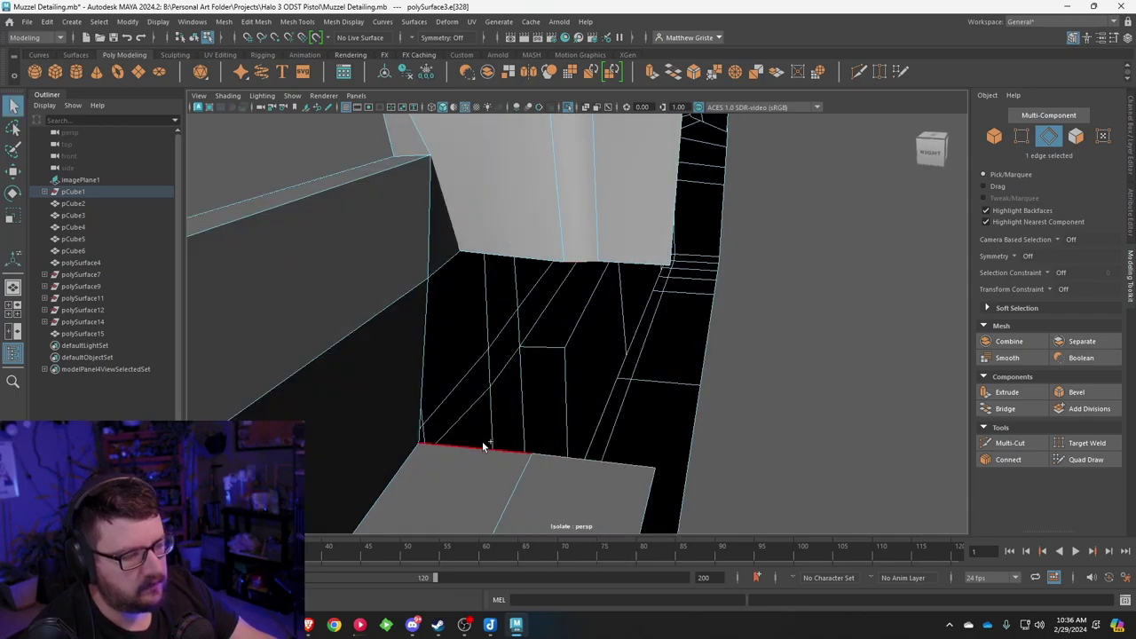
pyautogui.keyDown('shift'); pyautogui.click(626, 264); pyautogui.keyUp('shift')
pyautogui.keyDown('shift'); pyautogui.click(600, 455); pyautogui.keyUp('shift')
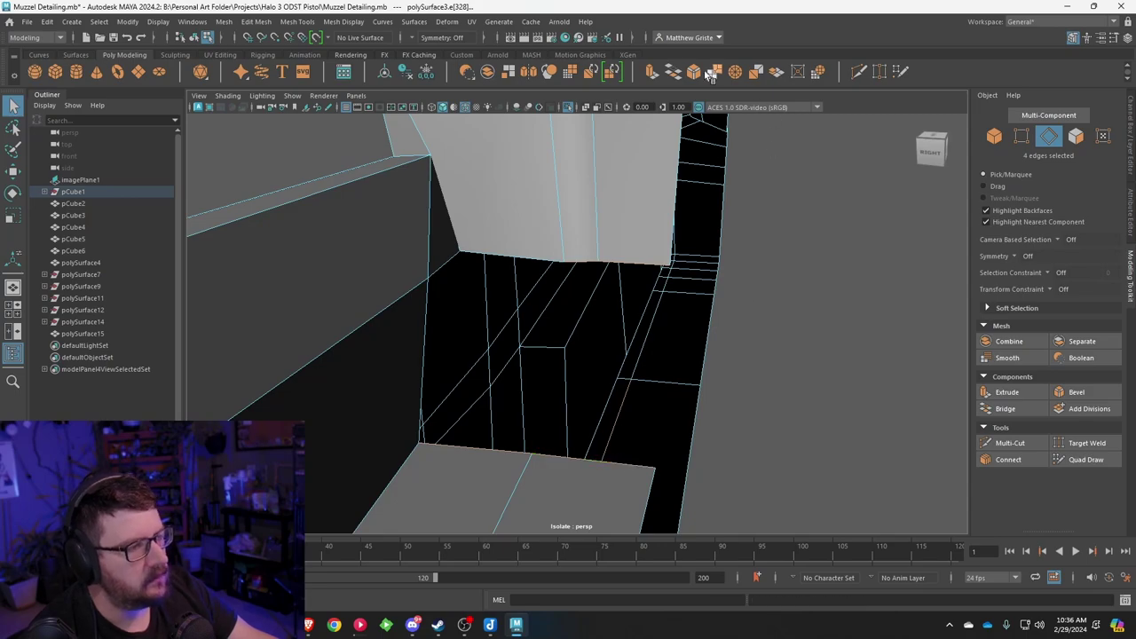
pyautogui.click(672, 71)
pyautogui.keyDown('alt'); pyautogui.moveTo(638, 296); pyautogui.dragTo(596, 289); pyautogui.keyUp('alt')
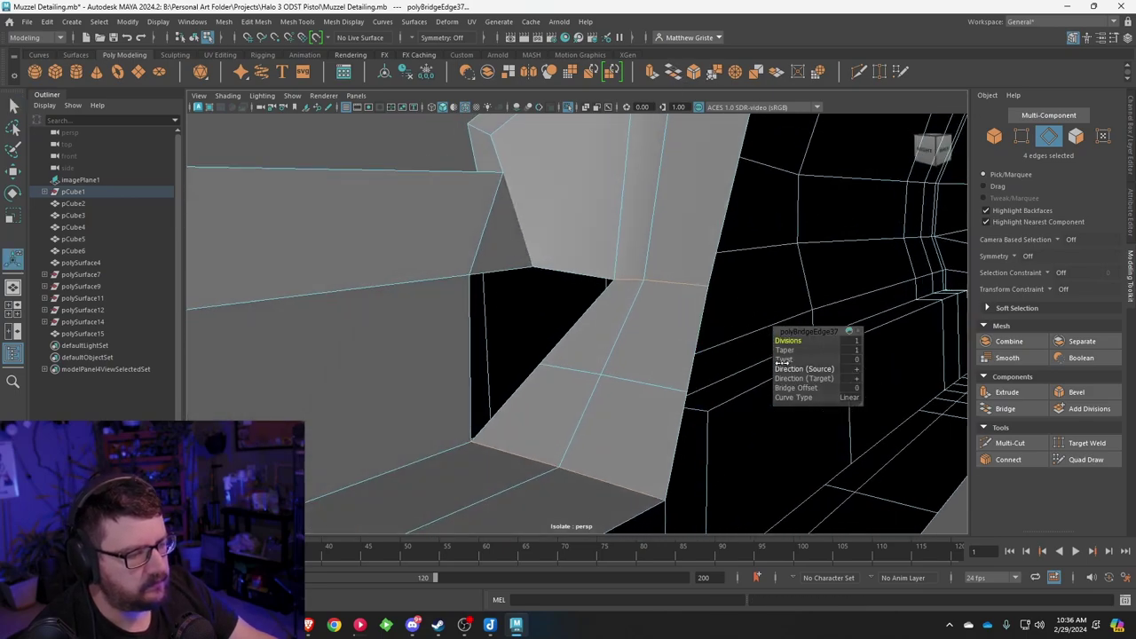
pyautogui.keyDown('alt'); pyautogui.moveTo(721, 351); pyautogui.dragTo(648, 312); pyautogui.keyUp('alt')
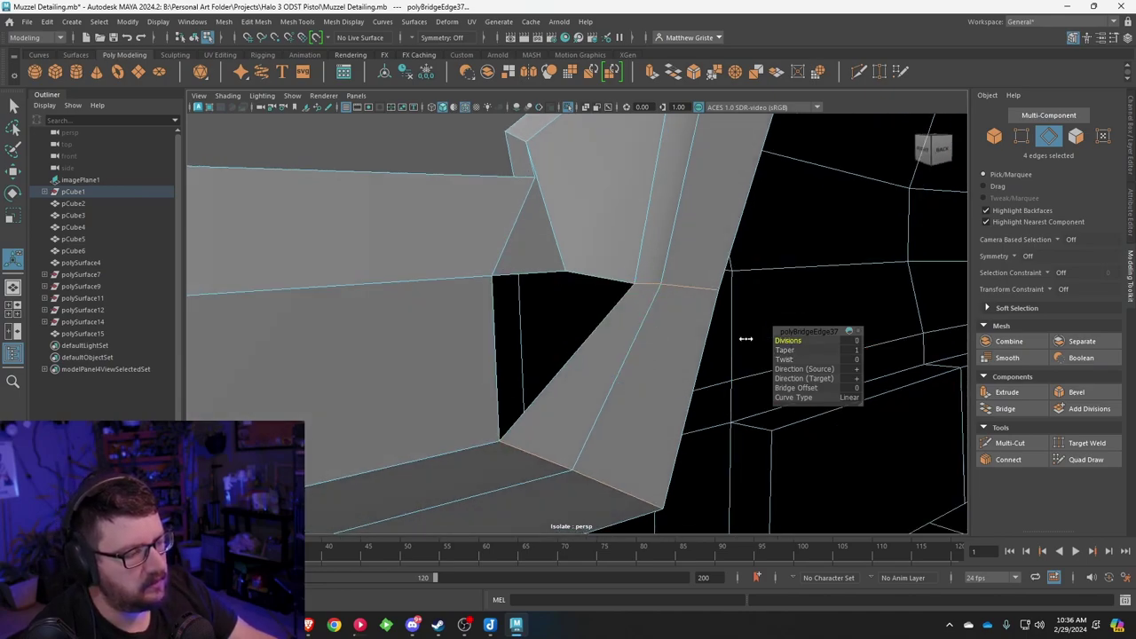
# Step: Bridge the gap's upper edge to its slanted lower edge beside the slope wall, leaving the patch undivided
pyautogui.keyDown('alt'); pyautogui.moveTo(701, 341); pyautogui.dragTo(594, 288); pyautogui.keyUp('alt')
pyautogui.moveTo(596, 271); pyautogui.dragTo(601, 245, button='right')
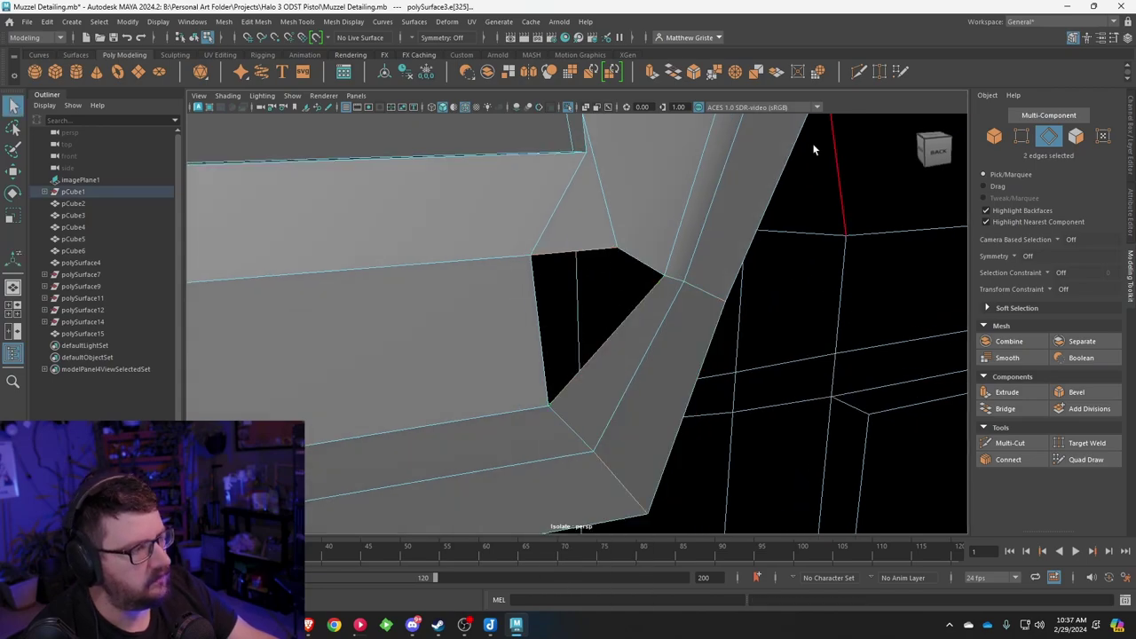
pyautogui.click(682, 78)
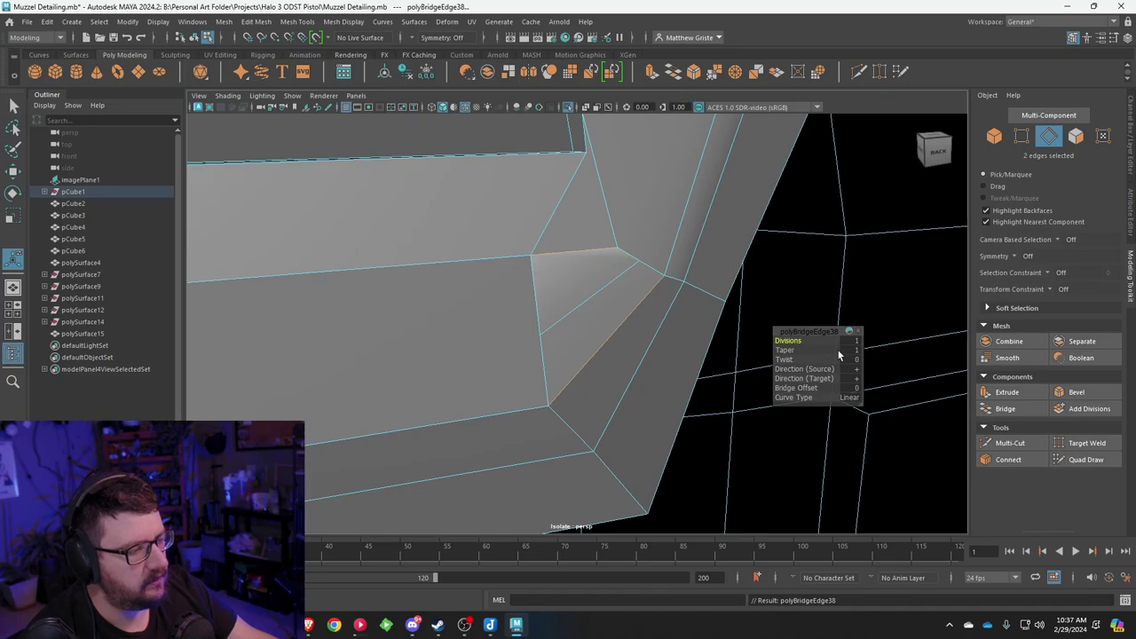
pyautogui.keyDown('alt'); pyautogui.moveTo(698, 337); pyautogui.dragTo(540, 337, button='right'); pyautogui.keyUp('alt')
pyautogui.keyDown('alt'); pyautogui.moveTo(540, 337); pyautogui.dragTo(612, 319); pyautogui.keyUp('alt')
# Step: Extrude the three slope wall faces above the floor strip inward along the housing to deepen the recess
pyautogui.moveTo(584, 273); pyautogui.dragTo(642, 255, button='right')
pyautogui.hotkey('ctrl', '1')
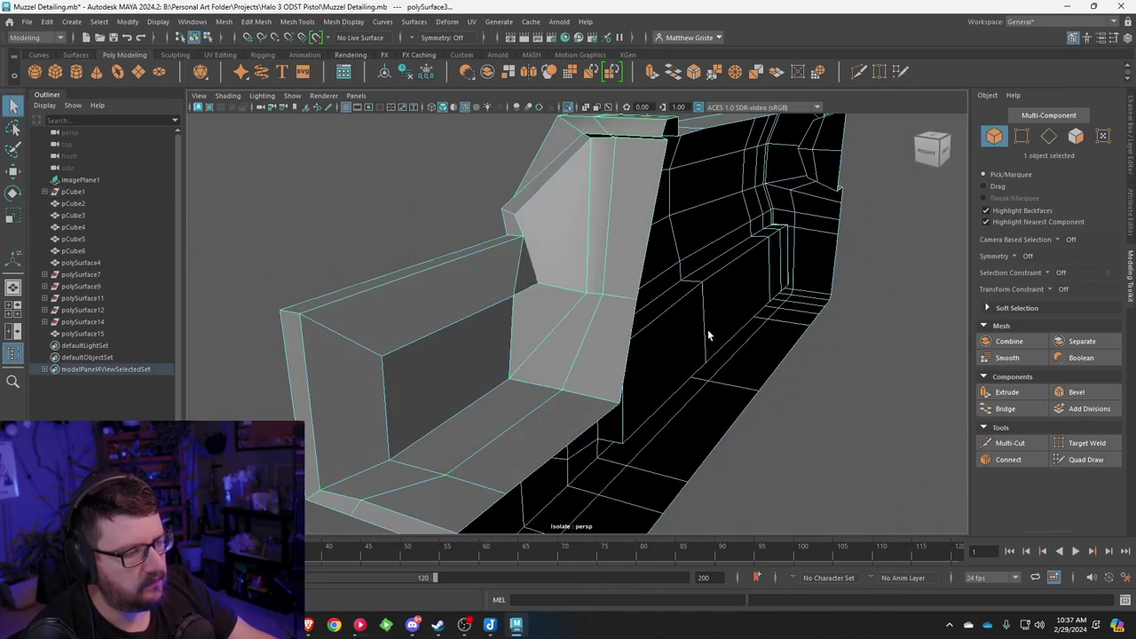
pyautogui.keyDown('alt'); pyautogui.moveTo(707, 330); pyautogui.dragTo(596, 243); pyautogui.keyUp('alt')
pyautogui.moveTo(595, 256); pyautogui.dragTo(594, 295, button='right')
pyautogui.keyDown('shift'); pyautogui.click(623, 221); pyautogui.keyUp('shift')
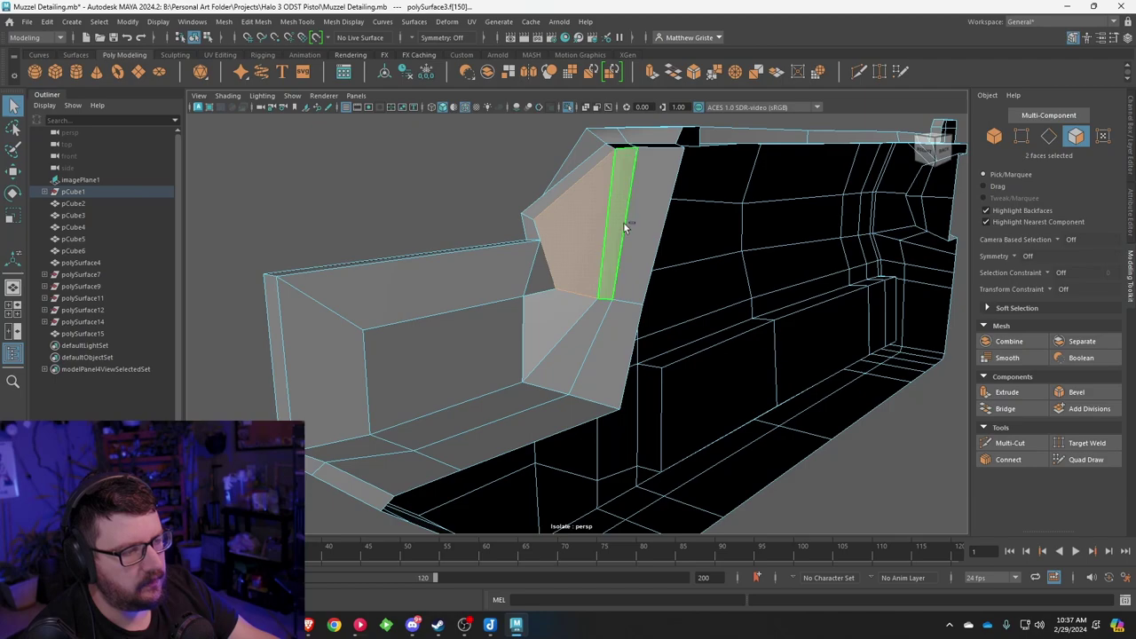
pyautogui.keyDown('shift'); pyautogui.click(642, 219); pyautogui.keyUp('shift')
pyautogui.keyDown('alt'); pyautogui.moveTo(646, 217); pyautogui.dragTo(634, 288); pyautogui.keyUp('alt')
pyautogui.click(648, 74)
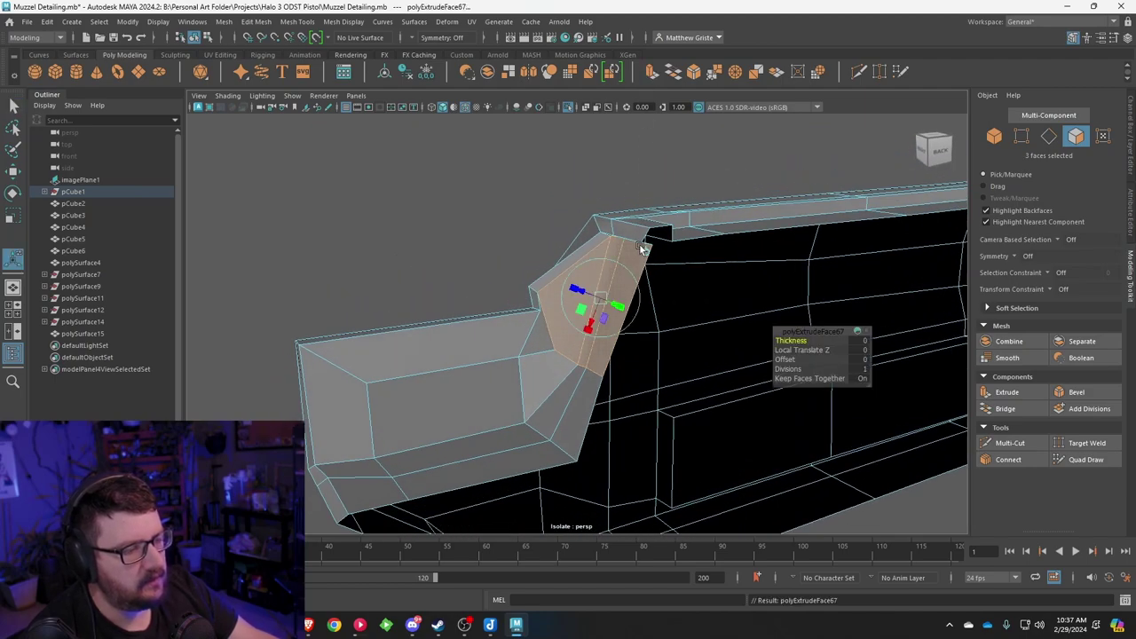
pyautogui.keyDown('alt'); pyautogui.moveTo(639, 243); pyautogui.dragTo(618, 238); pyautogui.keyUp('alt')
pyautogui.click(653, 258)
pyautogui.moveTo(588, 303); pyautogui.dragTo(428, 285)
pyautogui.click(575, 288)
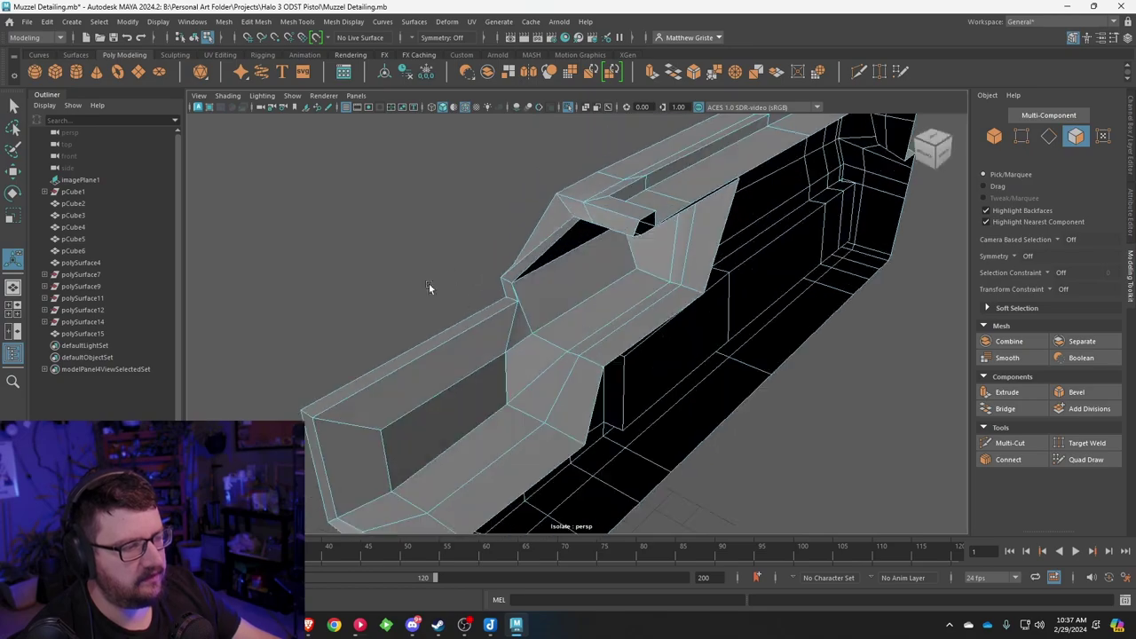
# Step: Shift the rim's outer corner vertex forward along X to line up with its inner corner, and the two vertices below it rearward
pyautogui.moveTo(583, 272); pyautogui.dragTo(619, 254, button='right')
pyautogui.keyDown('alt'); pyautogui.moveTo(636, 299); pyautogui.dragTo(671, 309); pyautogui.keyUp('alt')
pyautogui.click(731, 275)
pyautogui.scroll(5, 559, 307)
pyautogui.moveTo(671, 309); pyautogui.dragTo(610, 286, button='right')
pyautogui.click(641, 236)
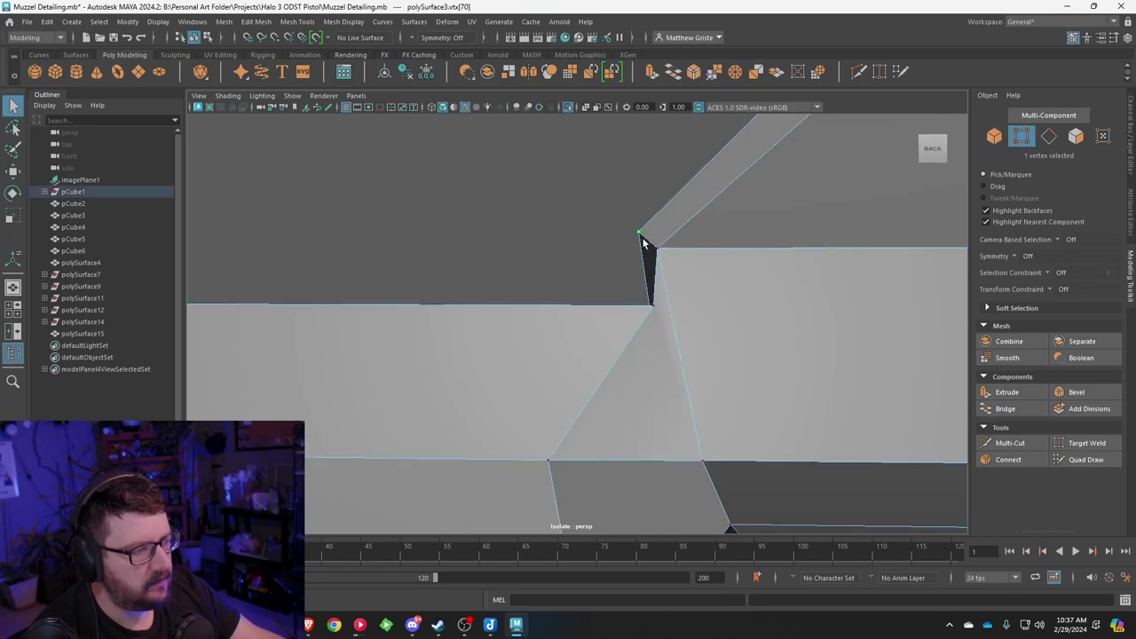
pyautogui.press('w')
pyautogui.moveTo(614, 234); pyautogui.dragTo(630, 233)
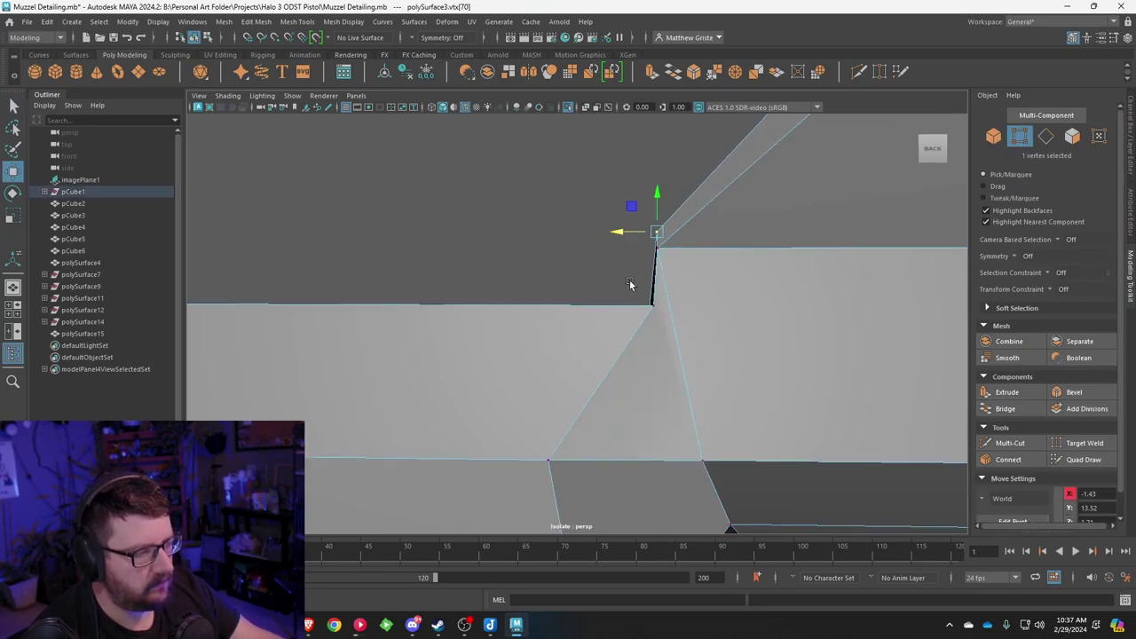
pyautogui.moveTo(629, 308); pyautogui.dragTo(602, 303)
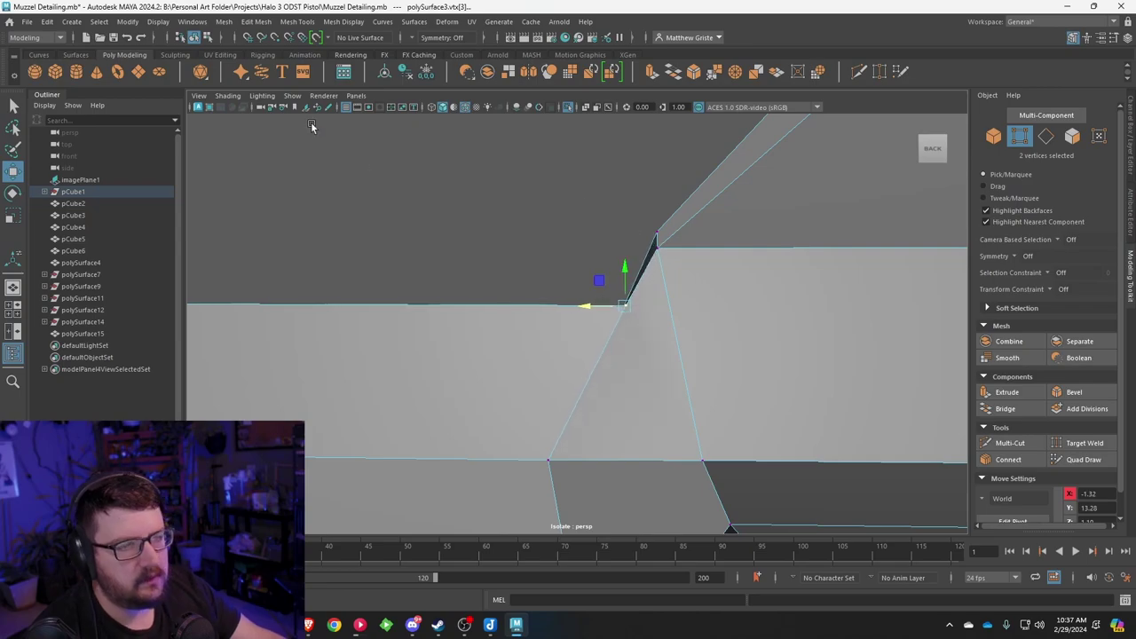
# Step: Show the whole pistol again and move the rear notch's corner vertices forward in the front view to match the reference image's slanted edge
pyautogui.click(296, 95)
pyautogui.moveTo(337, 113)
pyautogui.click(470, 116)
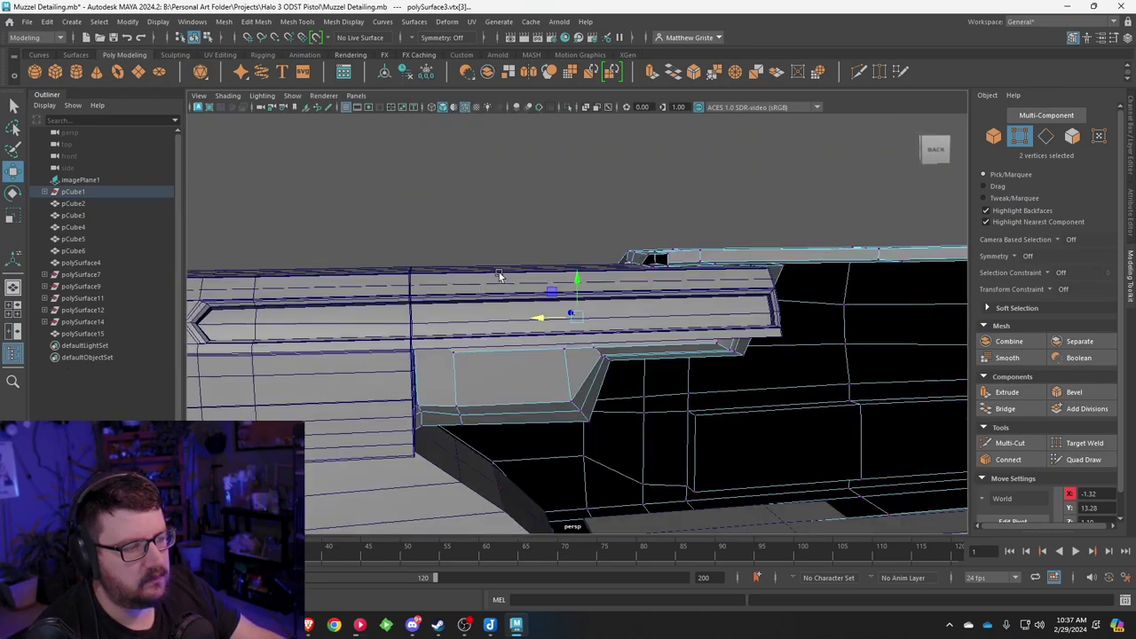
pyautogui.keyDown('alt'); pyautogui.moveTo(499, 272); pyautogui.dragTo(704, 252); pyautogui.keyUp('alt')
pyautogui.press('space')
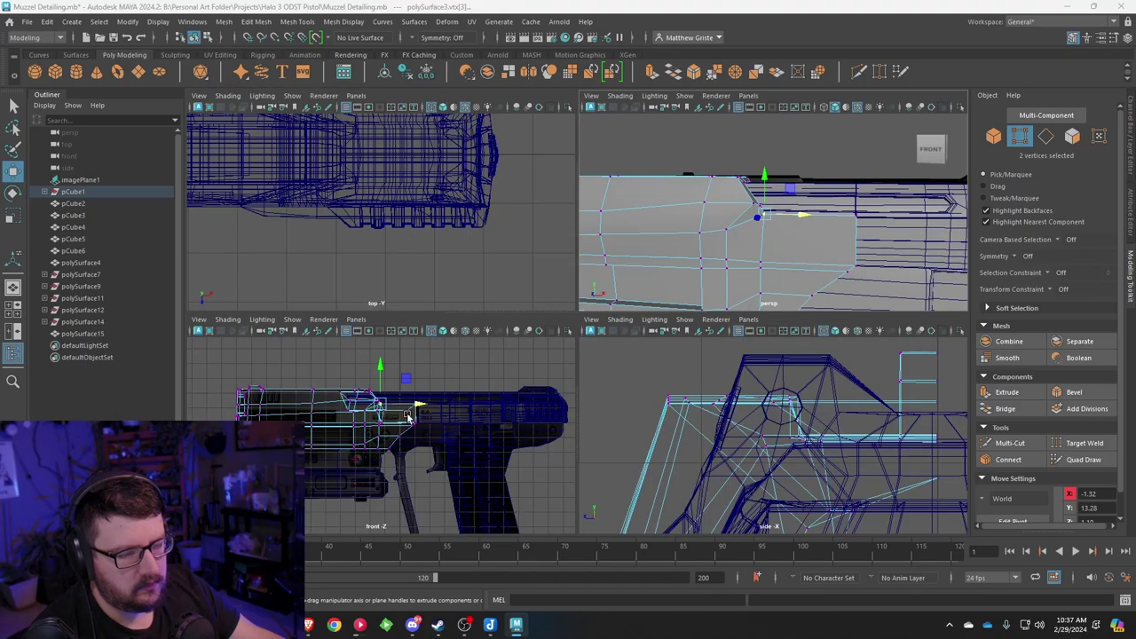
pyautogui.press('space')
pyautogui.scroll(10, 411, 385)
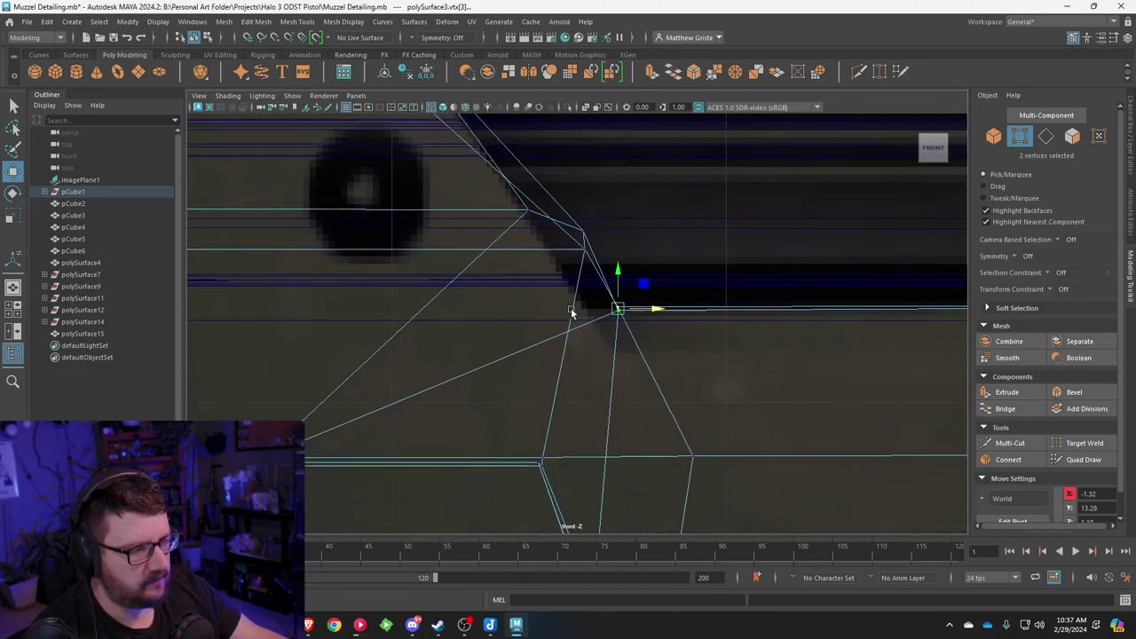
pyautogui.scroll(2, 571, 310)
pyautogui.moveTo(583, 232); pyautogui.dragTo(576, 234)
pyautogui.moveTo(583, 222); pyautogui.dragTo(551, 258)
pyautogui.moveTo(577, 231); pyautogui.dragTo(552, 241)
pyautogui.scroll(-2, 612, 317)
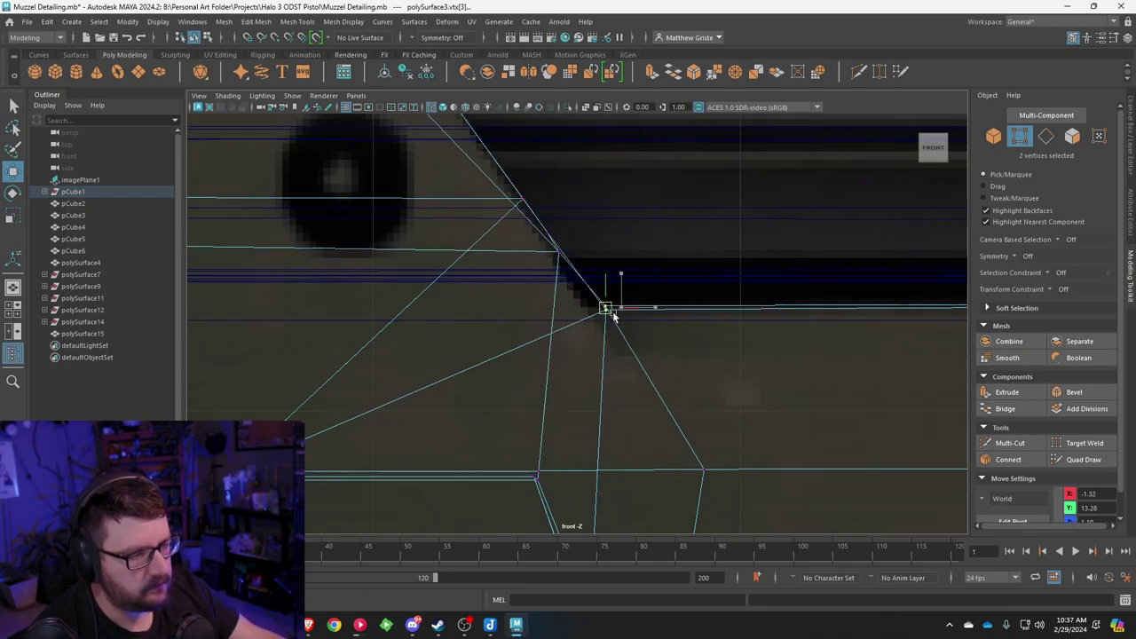
pyautogui.scroll(-4, 596, 319)
pyautogui.scroll(3, 593, 317)
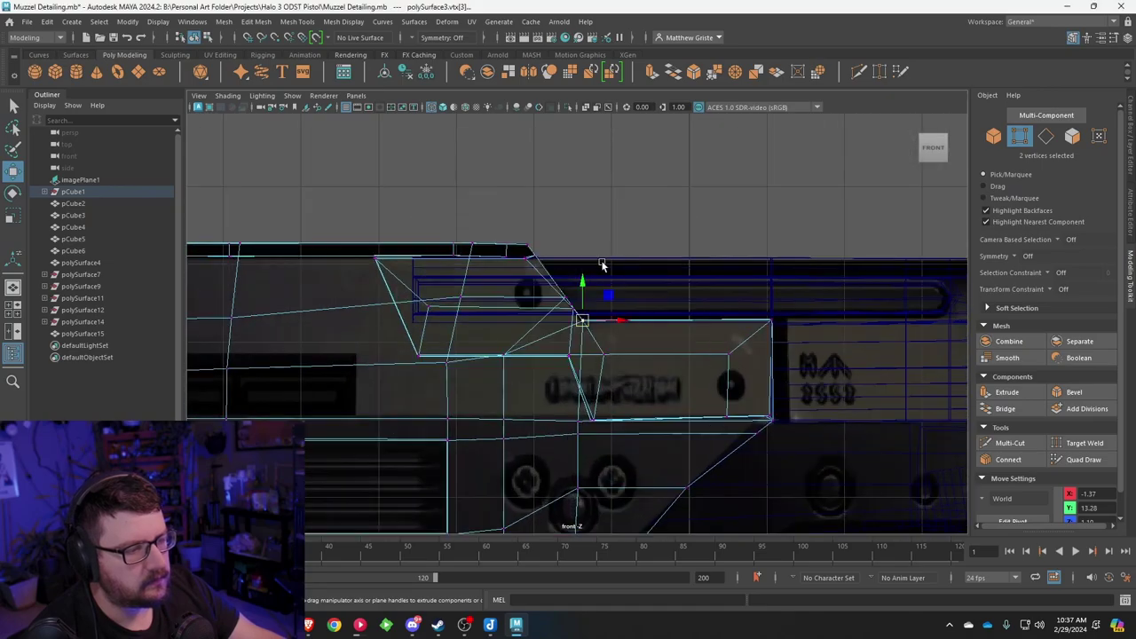
# Step: Leave vertex editing and examine the reshaped muzzle housing on the whole pistol from several sides in the perspective view
pyautogui.press('space')
pyautogui.press('space')
pyautogui.scroll(3, 674, 266)
pyautogui.moveTo(612, 328)
pyautogui.keyDown('alt'); pyautogui.mouseDown()
pyautogui.moveTo(518, 366)
pyautogui.moveTo(561, 346)
pyautogui.moveTo(556, 355)
pyautogui.moveTo(545, 304)
pyautogui.moveTo(608, 287)
pyautogui.moveTo(556, 310)
pyautogui.moveTo(516, 298)
pyautogui.moveTo(581, 296)
pyautogui.moveTo(657, 264)
pyautogui.moveTo(605, 288)
pyautogui.moveTo(621, 295)
pyautogui.moveTo(608, 366)
pyautogui.moveTo(494, 337)
pyautogui.moveTo(533, 286)
pyautogui.moveTo(474, 327)
pyautogui.moveTo(632, 356)
pyautogui.moveTo(612, 347)
pyautogui.mouseUp(); pyautogui.keyUp('alt')
pyautogui.moveTo(498, 237); pyautogui.dragTo(552, 220, button='right')
pyautogui.click(590, 168)
pyautogui.keyDown('alt'); pyautogui.moveTo(590, 169); pyautogui.dragTo(702, 322); pyautogui.keyUp('alt')
pyautogui.keyDown('alt'); pyautogui.moveTo(573, 314); pyautogui.dragTo(484, 317); pyautogui.keyUp('alt')
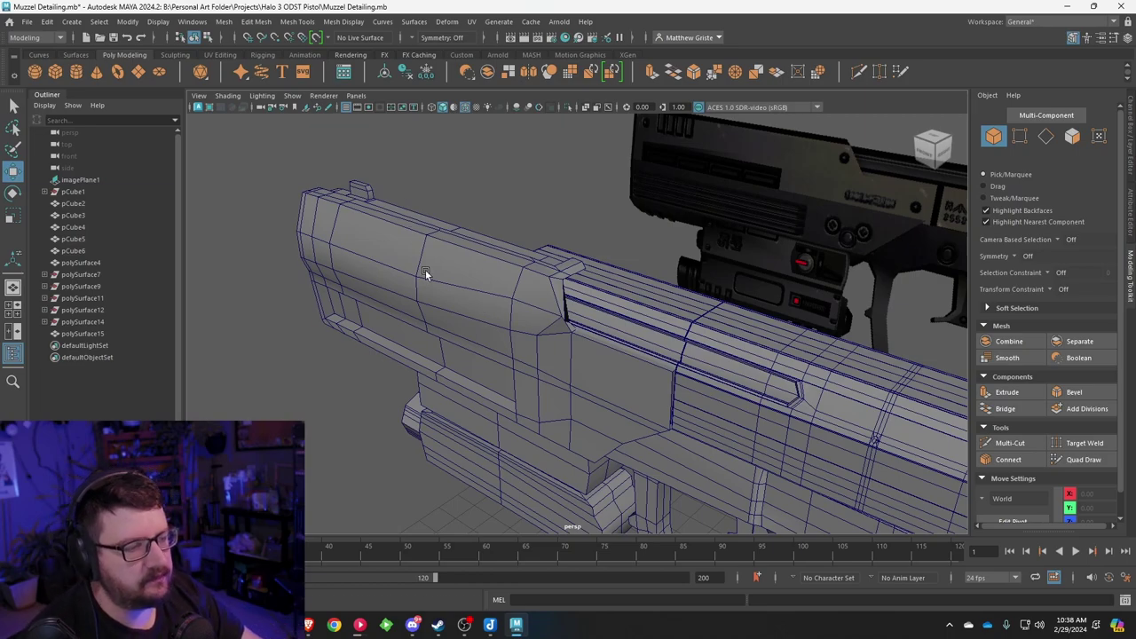
# Step: Isolate the muzzle housing together with the reference image plane and examine the side details on the reference
pyautogui.moveTo(425, 273); pyautogui.dragTo(715, 193)
pyautogui.click(292, 95)
pyautogui.moveTo(324, 119)
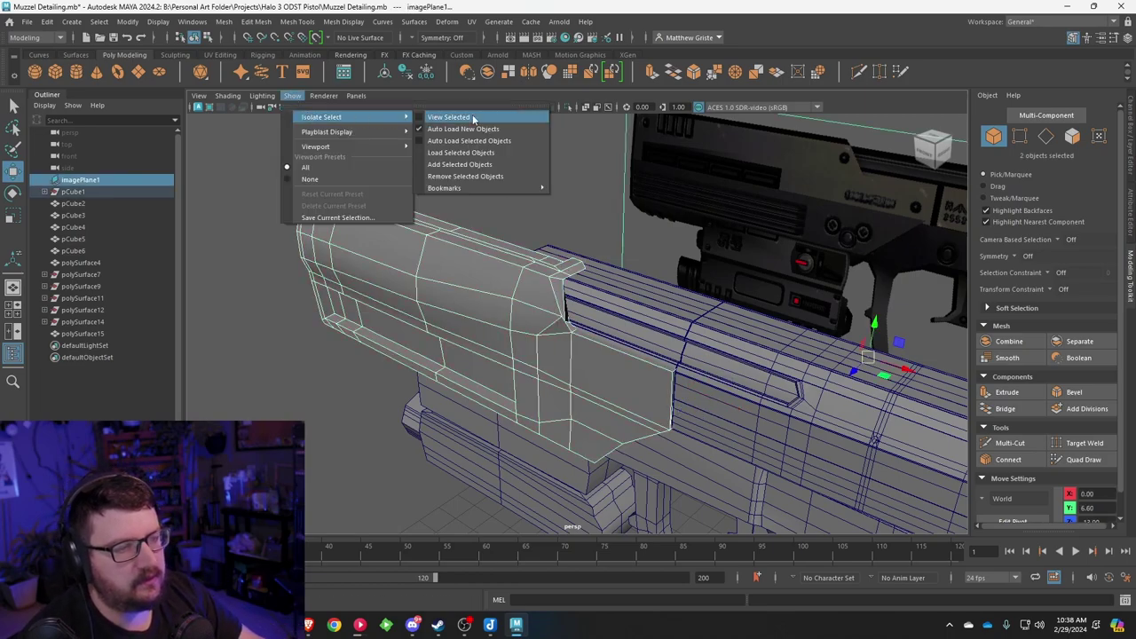
pyautogui.click(439, 118)
pyautogui.click(402, 219)
pyautogui.keyDown('alt'); pyautogui.moveTo(405, 224); pyautogui.dragTo(560, 291); pyautogui.keyUp('alt')
pyautogui.scroll(5, 610, 305)
pyautogui.scroll(2, 613, 308)
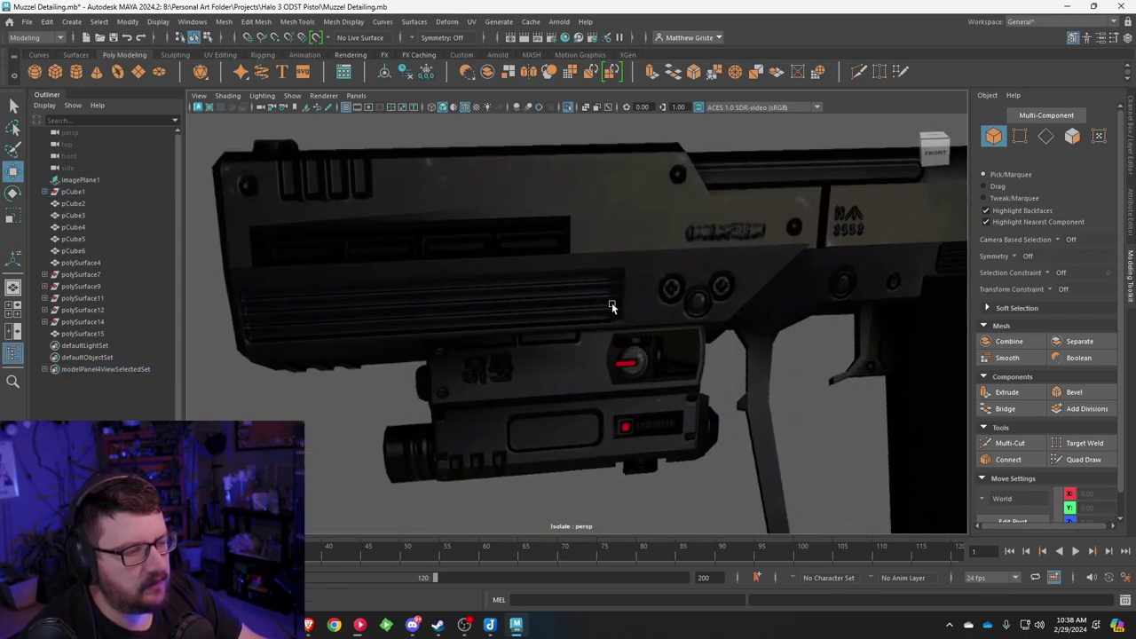
# Step: Switch to the web browser and examine the Halo 3 ODST silenced pistol renders on the forum page
pyautogui.click(310, 627)
pyautogui.scroll(-3, 557, 239)
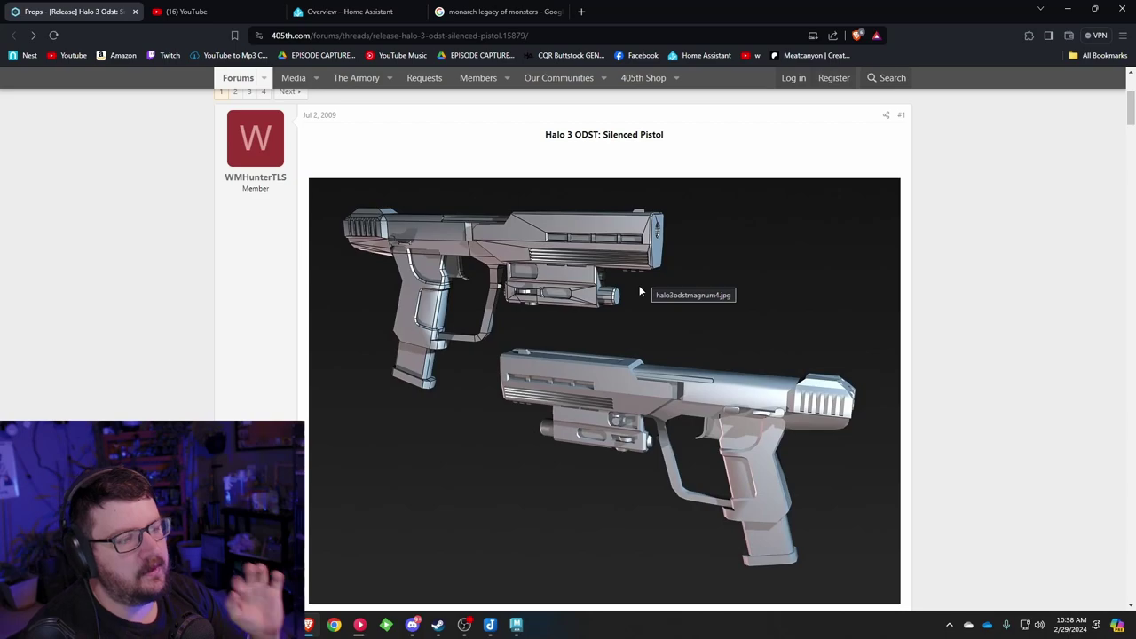
pyautogui.click(1067, 10)
# Step: Raise two housing vertices near the muzzle in the front view to the upper edge of the reference's dark side slot
pyautogui.press('space')
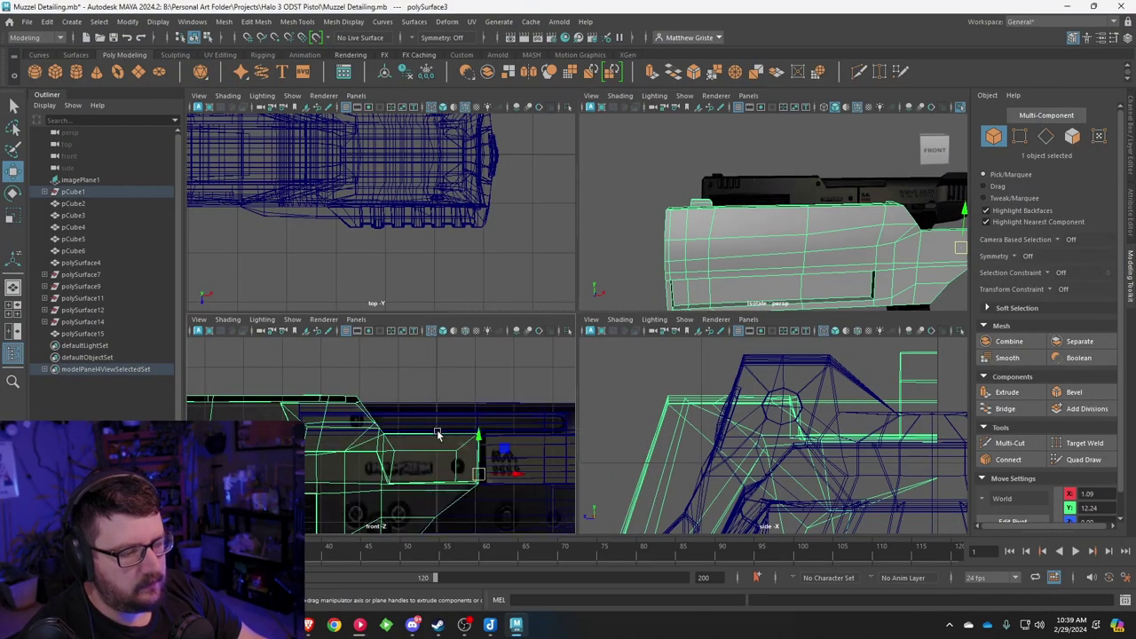
pyautogui.press('space')
pyautogui.keyDown('alt'); pyautogui.moveTo(639, 415); pyautogui.dragTo(854, 361, button='middle'); pyautogui.keyUp('alt')
pyautogui.scroll(1, 527, 332)
pyautogui.scroll(1, 437, 311)
pyautogui.rightClick(357, 296)
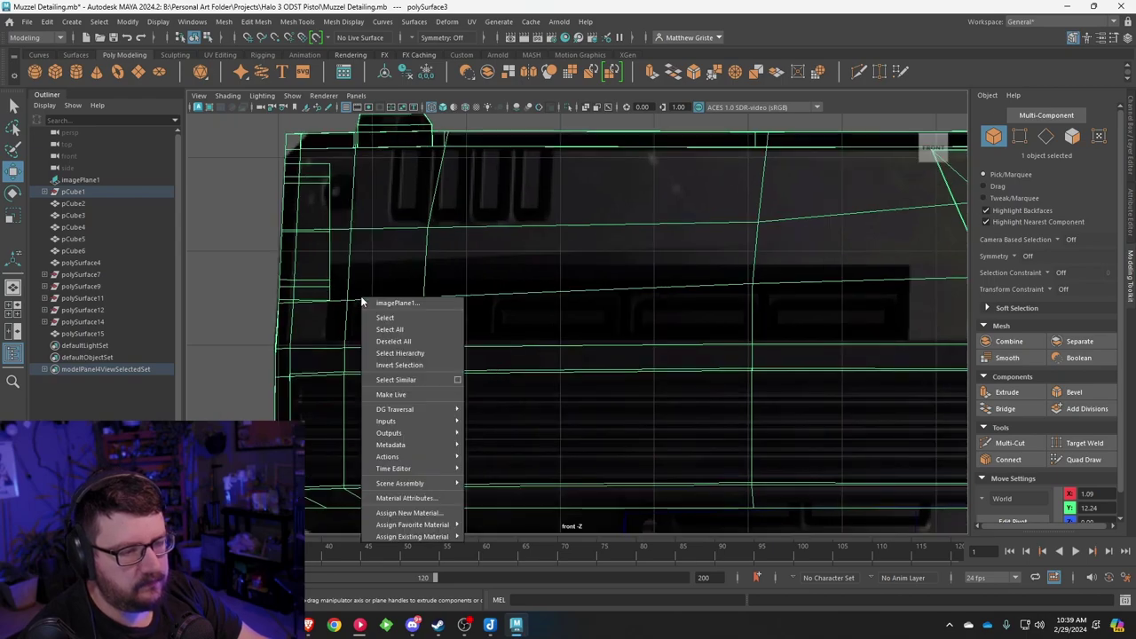
pyautogui.rightClick(355, 304)
pyautogui.moveTo(352, 272); pyautogui.dragTo(352, 304, button='right')
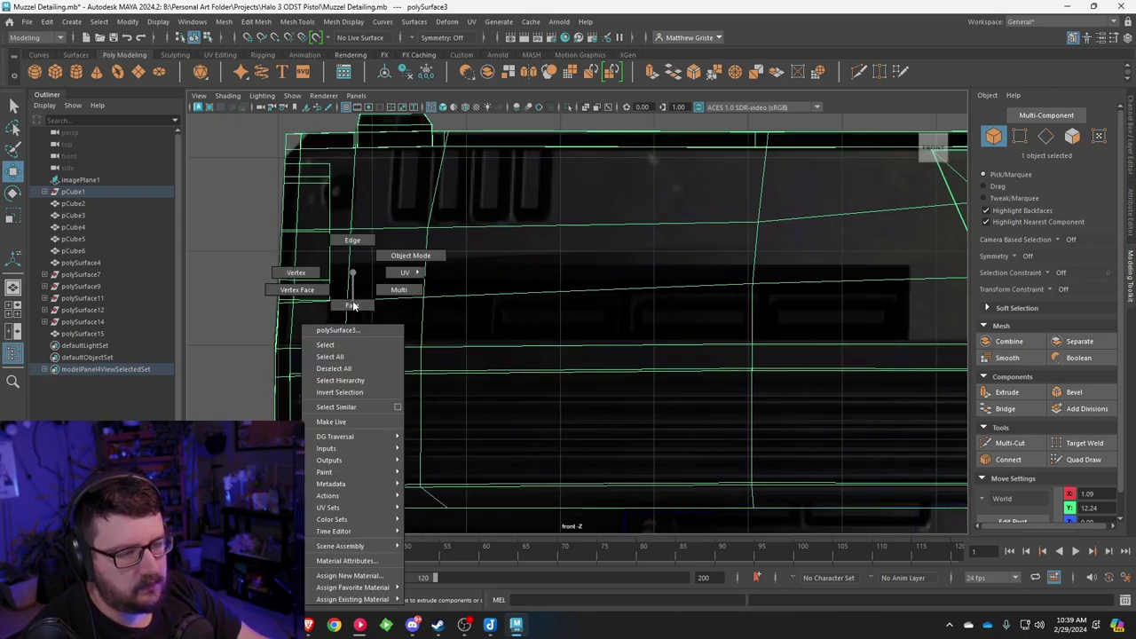
pyautogui.moveTo(308, 275); pyautogui.dragTo(307, 275, button='right')
pyautogui.scroll(3, 377, 304)
pyautogui.keyDown('alt'); pyautogui.moveTo(348, 291); pyautogui.dragTo(445, 298, button='middle'); pyautogui.keyUp('alt')
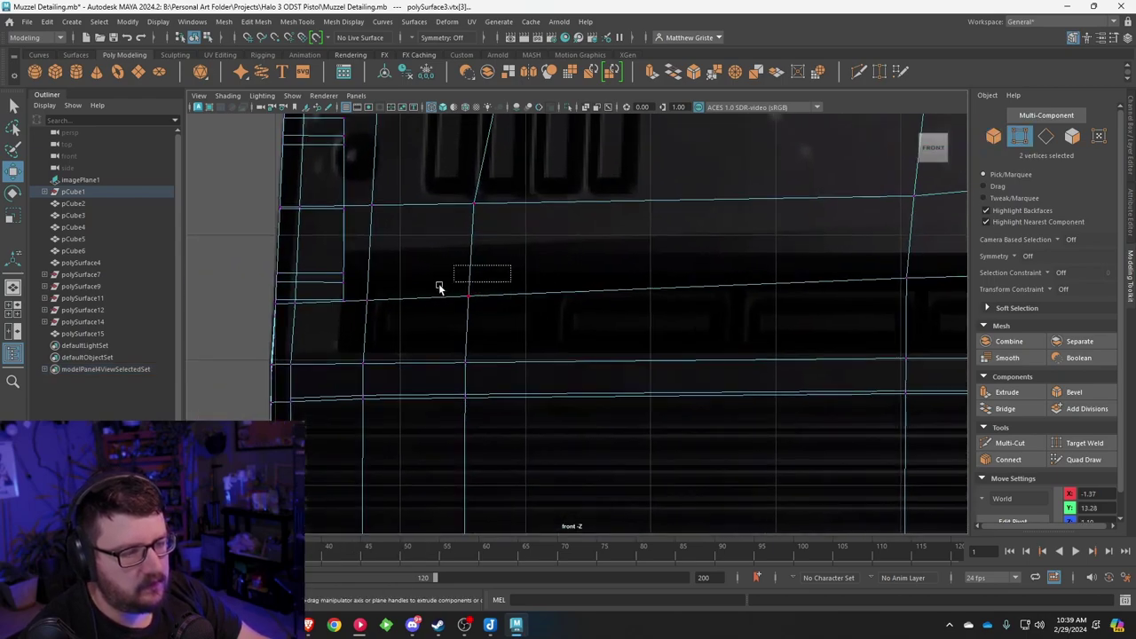
pyautogui.moveTo(418, 296); pyautogui.dragTo(418, 248)
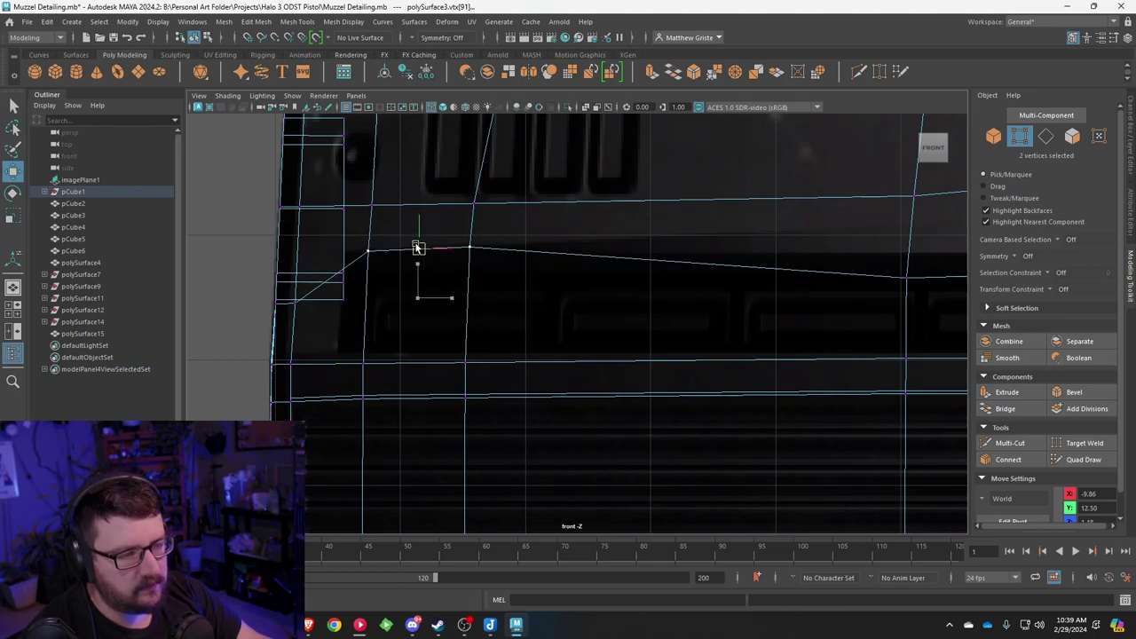
# Step: Move the two vertices nearest the muzzle rearward to the dark slot's front end and raise them slightly
pyautogui.keyDown('alt'); pyautogui.moveTo(392, 294); pyautogui.dragTo(508, 285, button='middle'); pyautogui.keyUp('alt')
pyautogui.scroll(3, 400, 286)
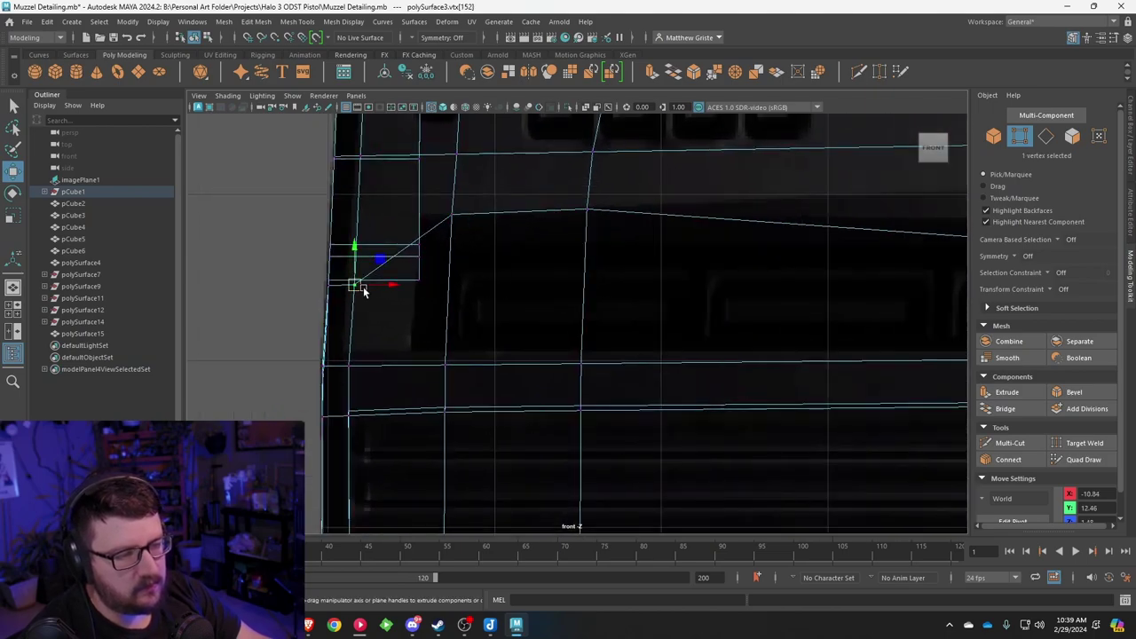
pyautogui.moveTo(355, 289); pyautogui.dragTo(455, 297)
pyautogui.keyDown('shift'); pyautogui.click(350, 369); pyautogui.keyUp('shift')
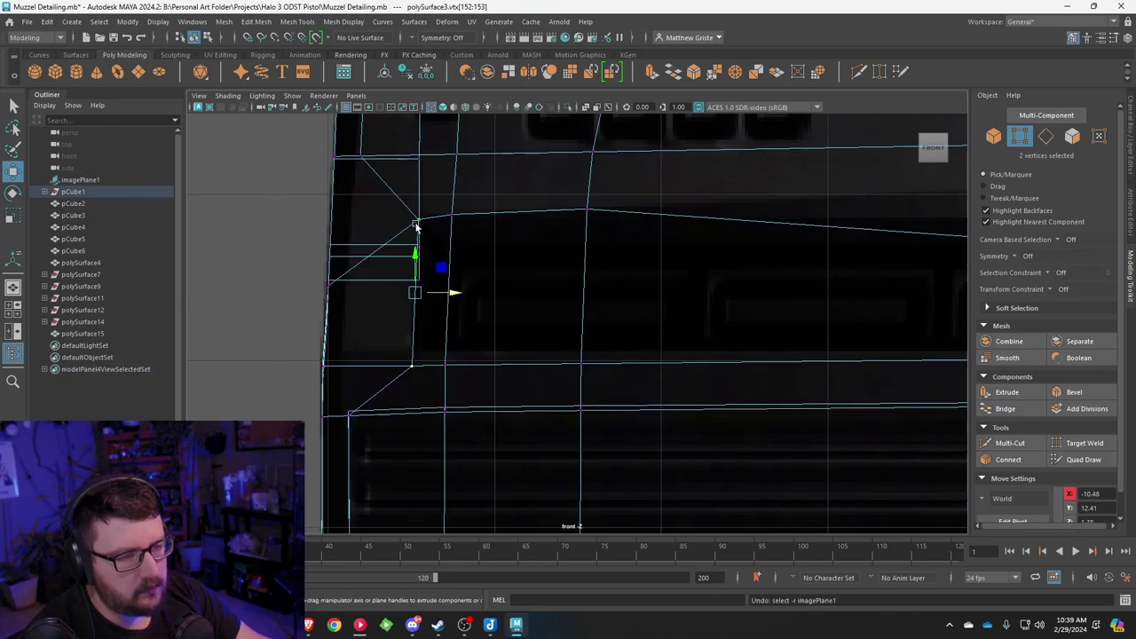
pyautogui.hotkey('ctrl', 'z')
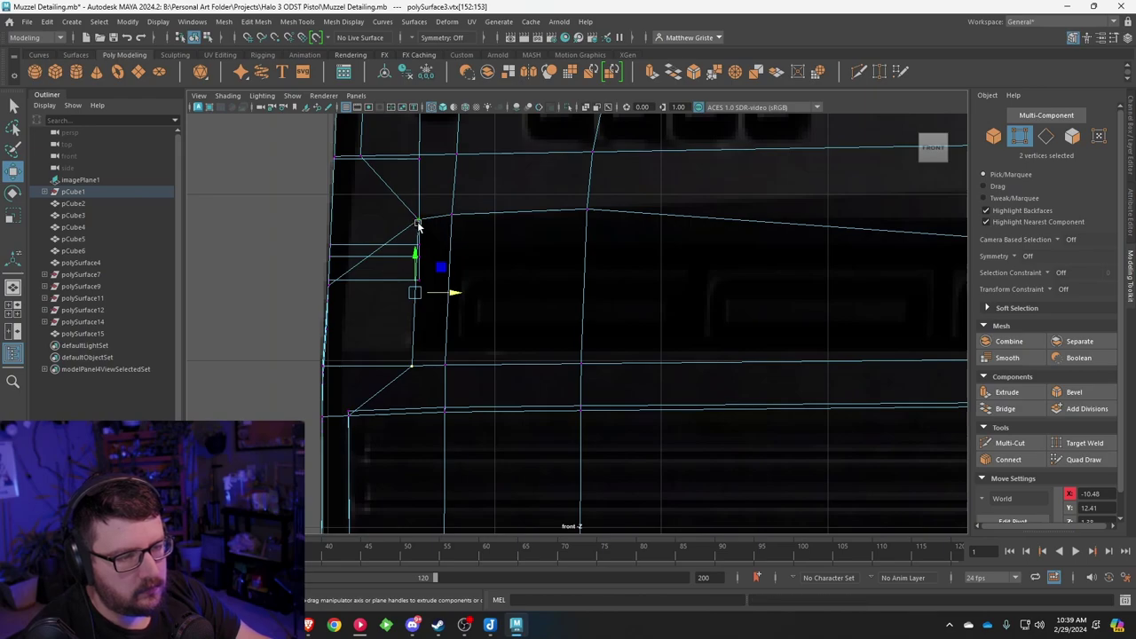
pyautogui.moveTo(415, 258); pyautogui.dragTo(416, 250)
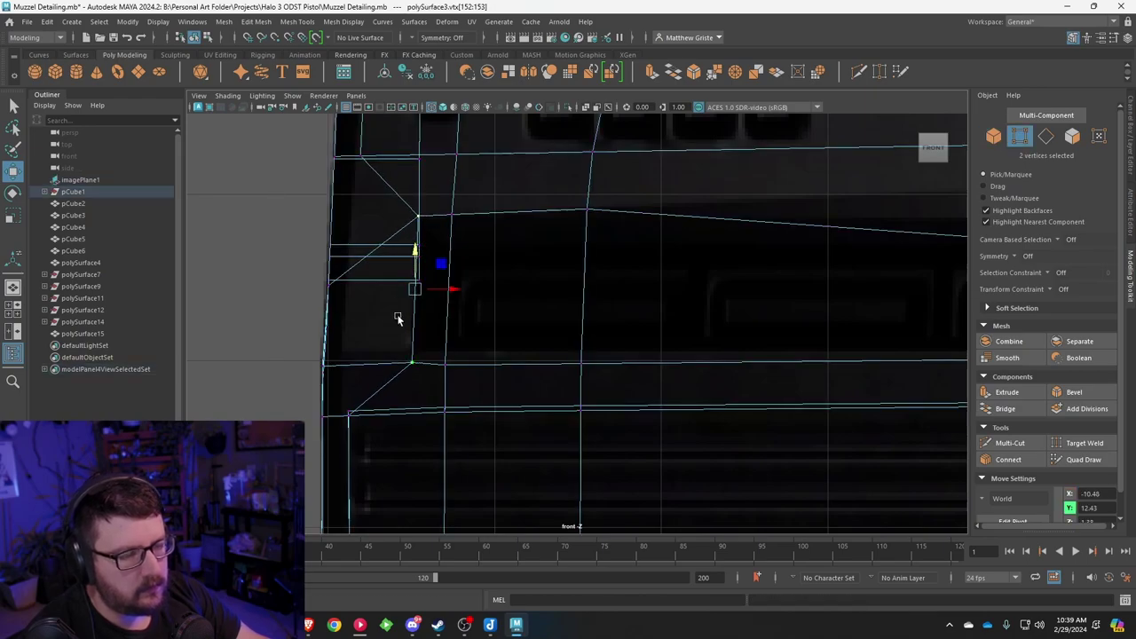
# Step: Align the four vertices along the dark slot's lower edge and scale them flat in Y
pyautogui.moveTo(541, 373); pyautogui.dragTo(542, 373)
pyautogui.scroll(-5, 710, 353)
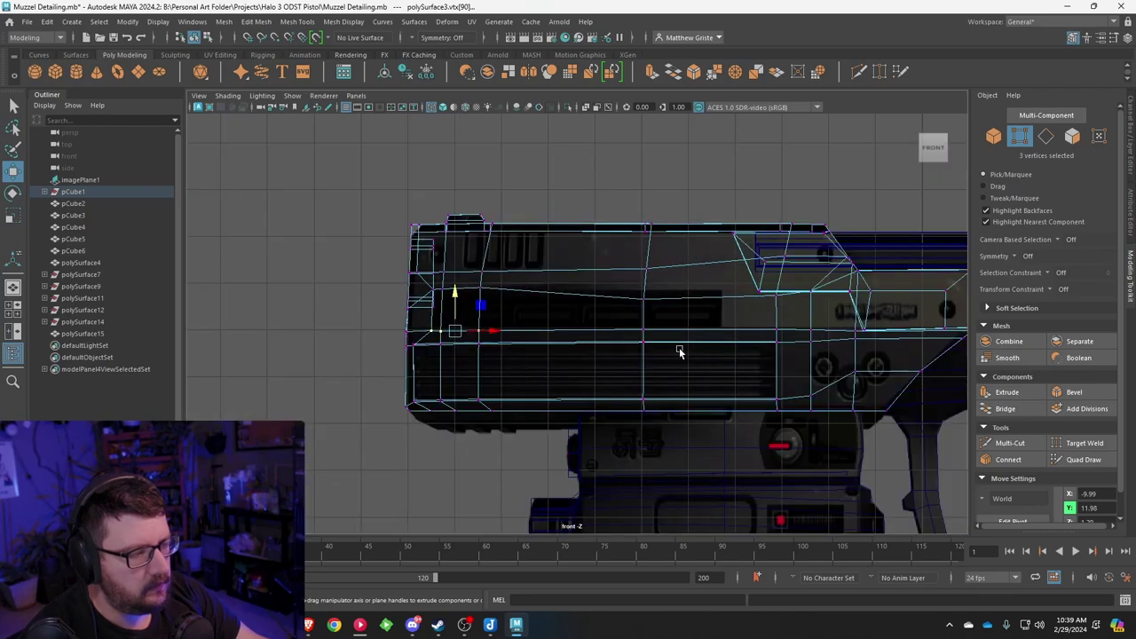
pyautogui.scroll(2, 657, 338)
pyautogui.keyDown('alt'); pyautogui.moveTo(795, 335); pyautogui.dragTo(644, 316, button='middle'); pyautogui.keyUp('alt')
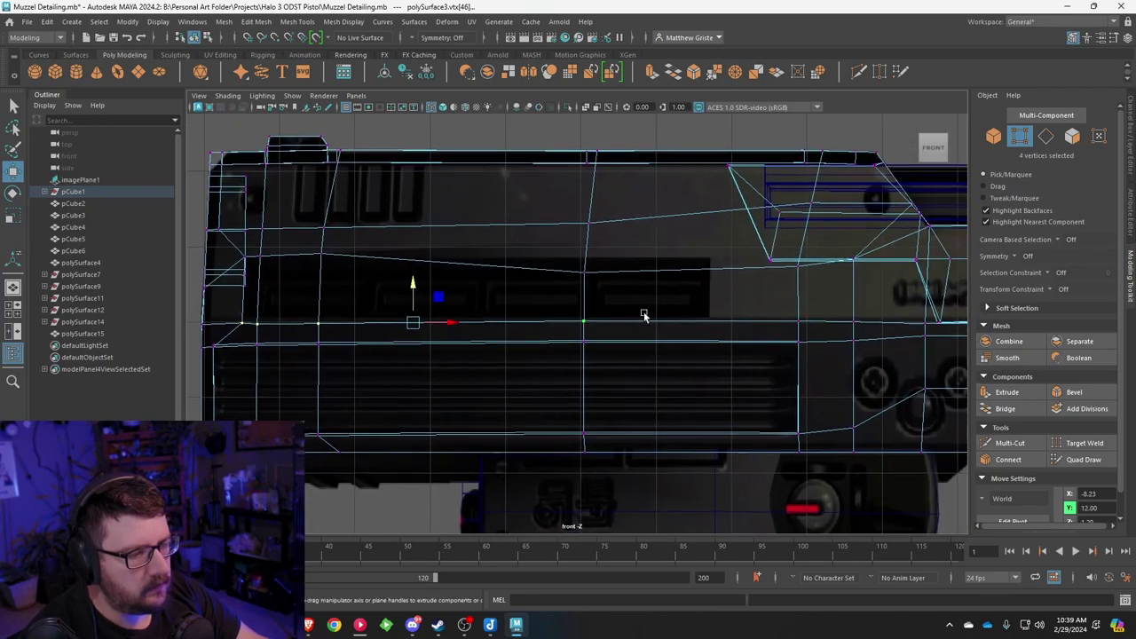
pyautogui.press('r')
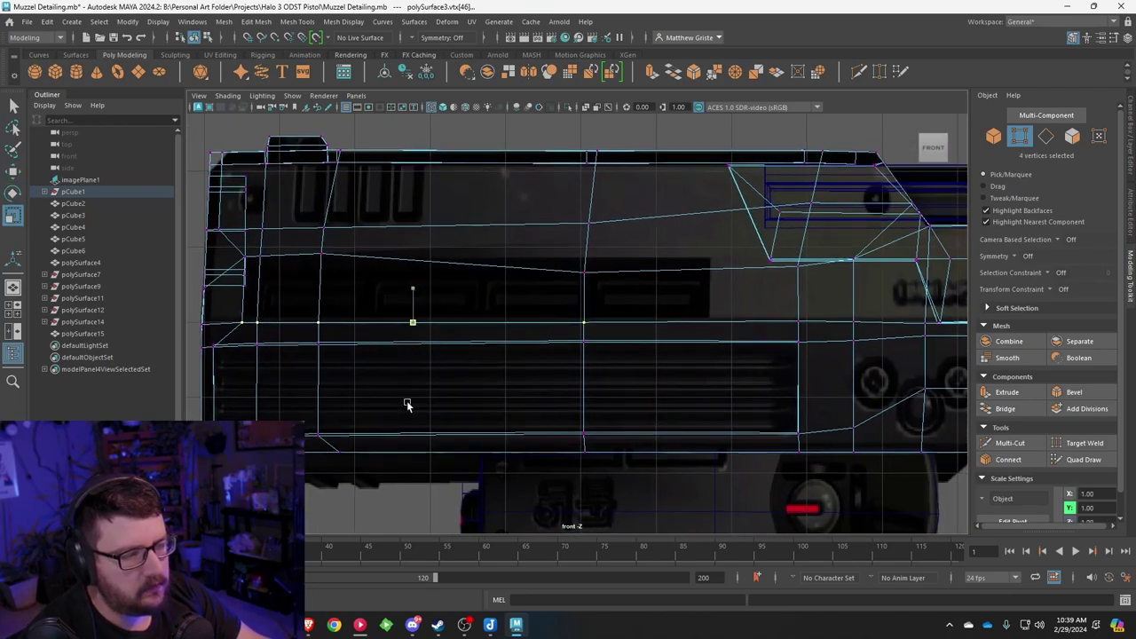
# Step: Flatten the vertex row along the dark slot's upper edge and set its height to about Y 12.86
pyautogui.moveTo(604, 280); pyautogui.dragTo(247, 236)
pyautogui.moveTo(412, 230)
pyautogui.mouseDown()
pyautogui.moveTo(407, 271)
pyautogui.moveTo(411, 228)
pyautogui.mouseUp()
pyautogui.press('w')
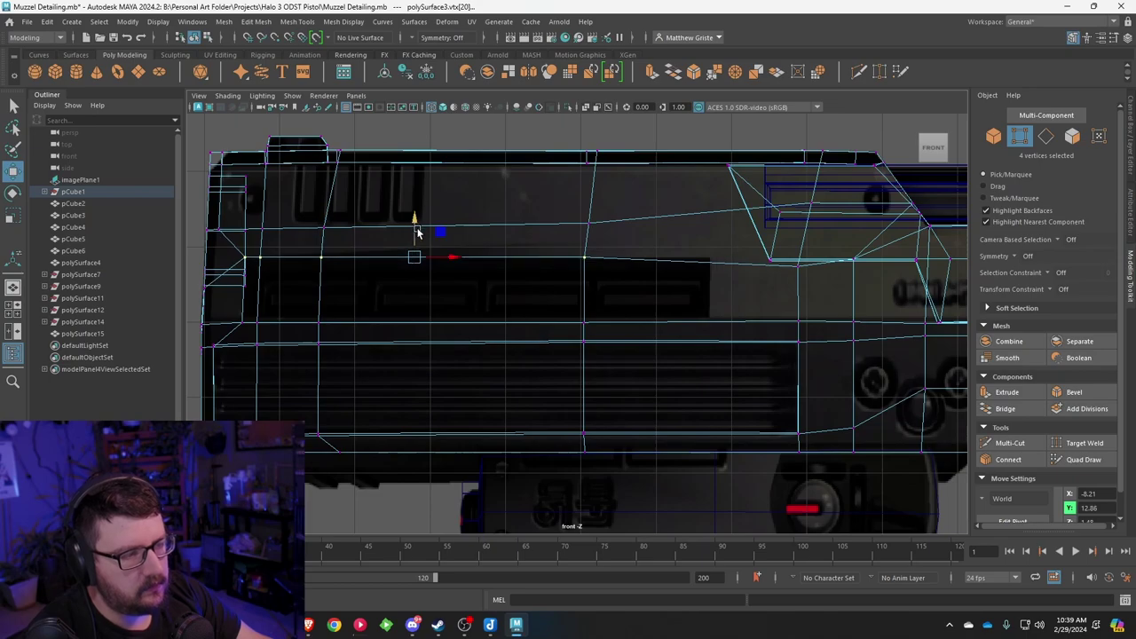
# Step: Insert a vertical edge loop through the housing at the rear end of the reference's dark slot
pyautogui.click(296, 21)
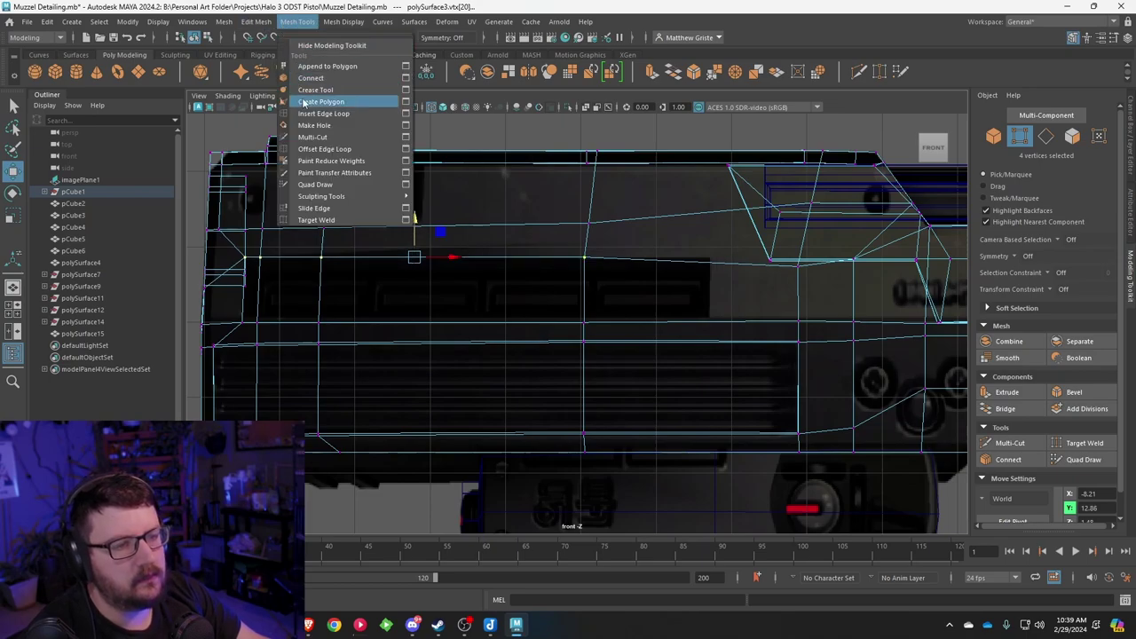
pyautogui.click(351, 97)
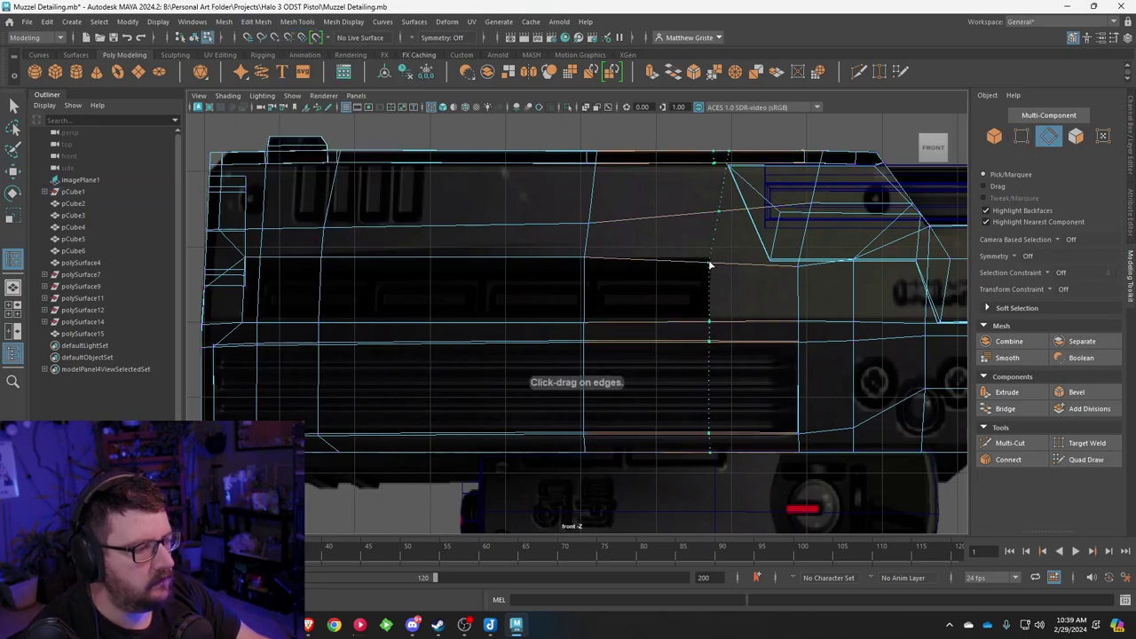
pyautogui.scroll(3, 712, 256)
pyautogui.click(751, 254)
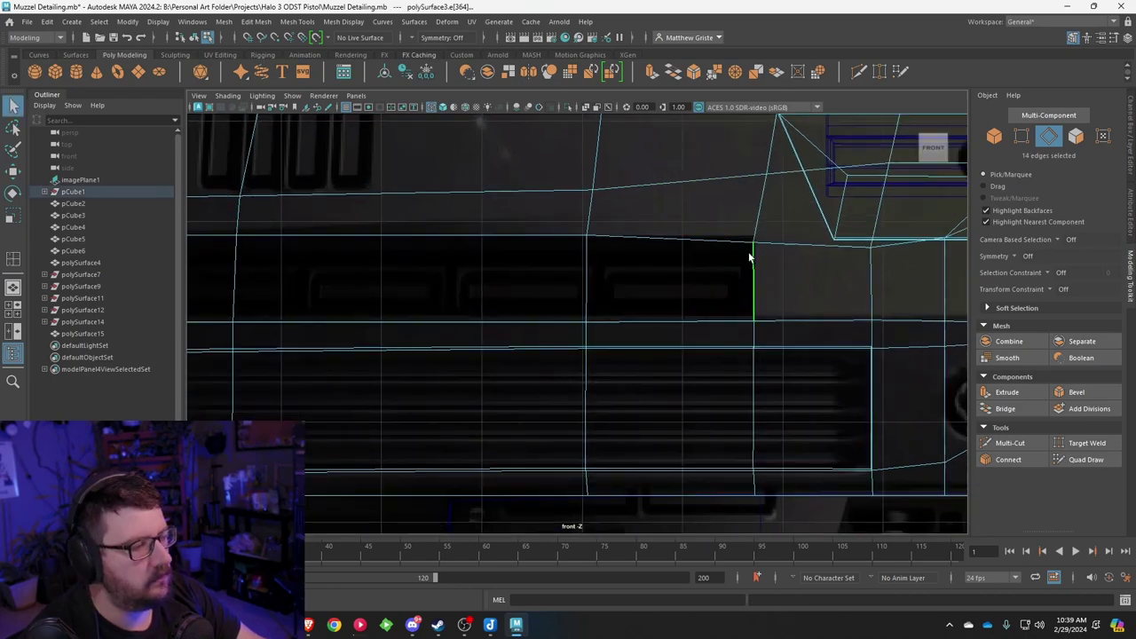
# Step: Raise the new edge loop's vertex at the slot's upper rear corner to Y 12.86, level with the upper row
pyautogui.moveTo(752, 253); pyautogui.dragTo(710, 251, button='right')
pyautogui.moveTo(723, 213); pyautogui.dragTo(768, 255)
pyautogui.press('w')
pyautogui.moveTo(753, 218); pyautogui.dragTo(753, 217)
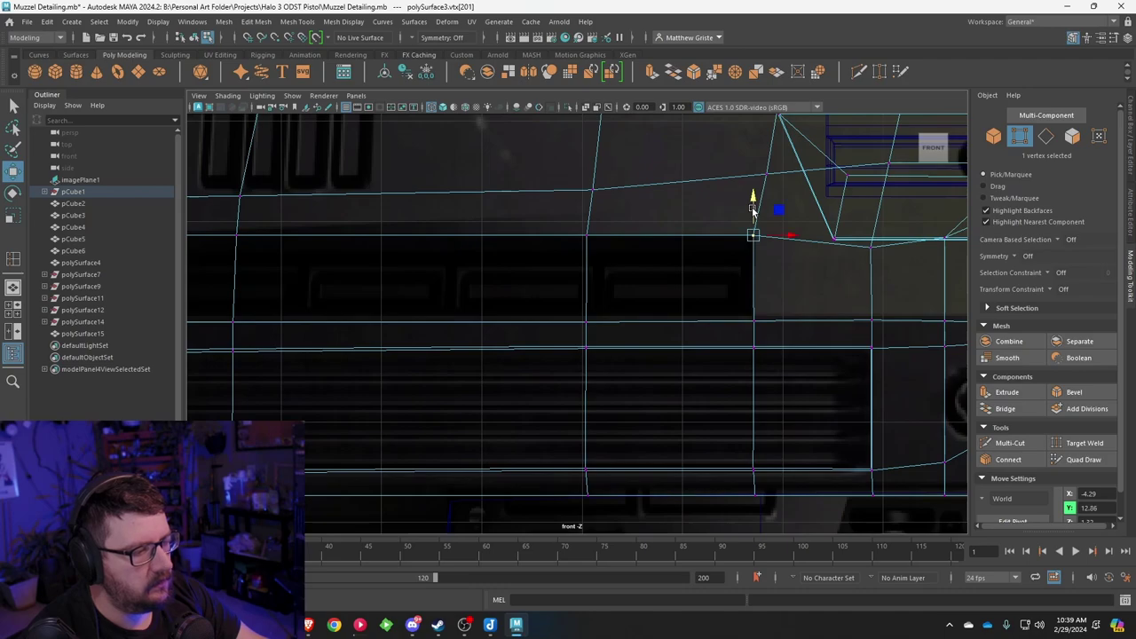
pyautogui.scroll(-5, 752, 210)
pyautogui.scroll(4, 637, 285)
pyautogui.rightClick(637, 286)
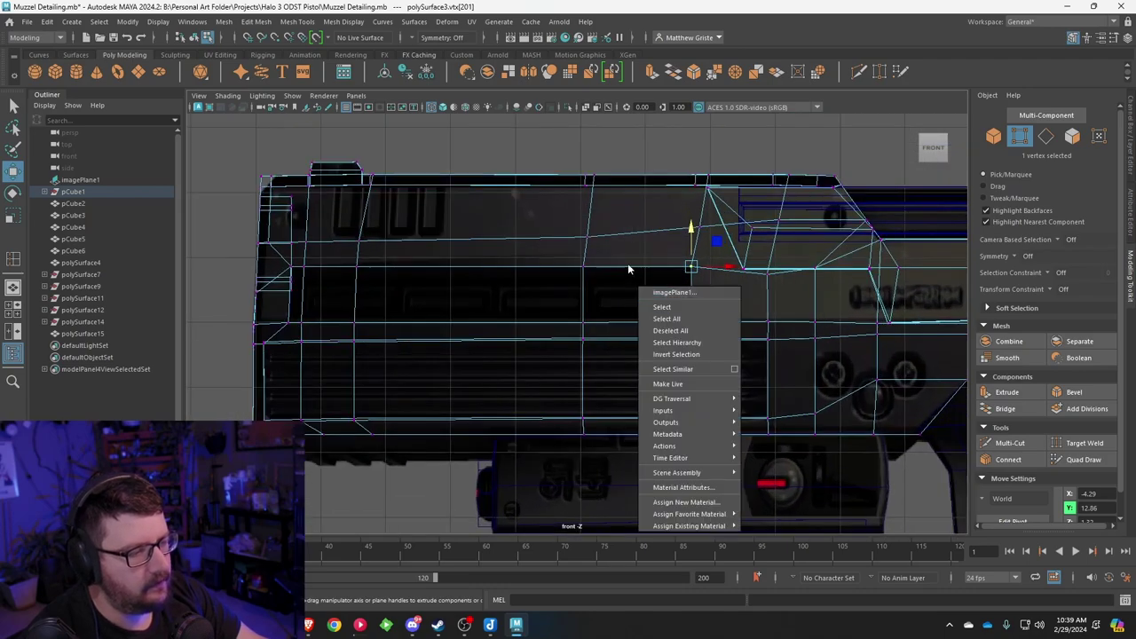
pyautogui.rightClick(601, 273)
pyautogui.click(584, 276)
pyautogui.rightClick(643, 225)
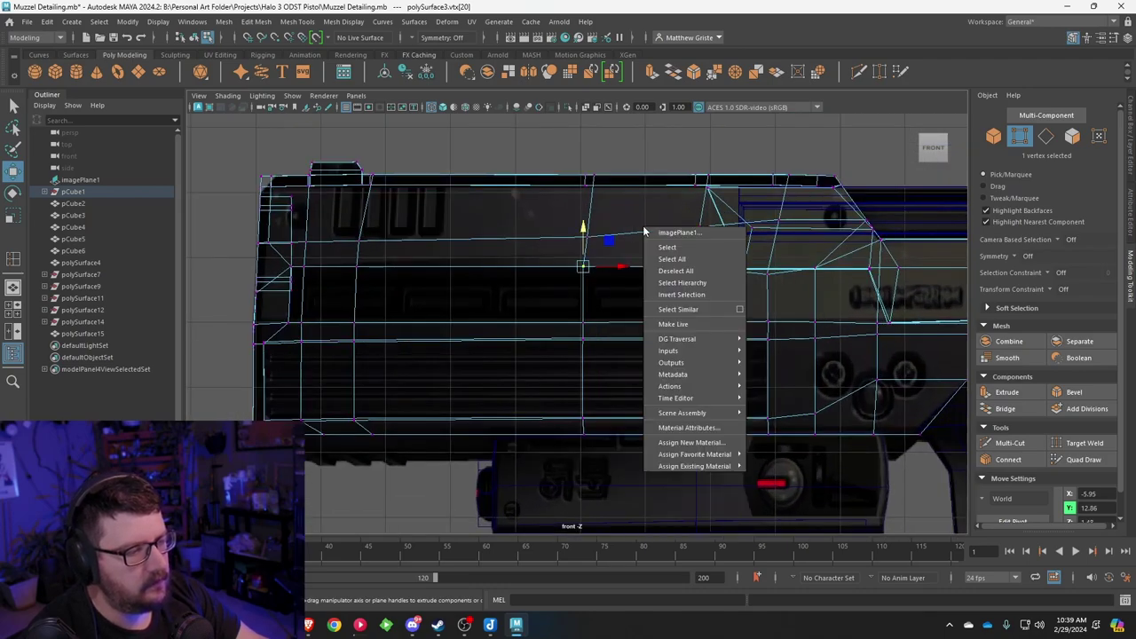
pyautogui.rightClick(707, 211)
pyautogui.press('space')
pyautogui.press('space')
pyautogui.rightClick(727, 262)
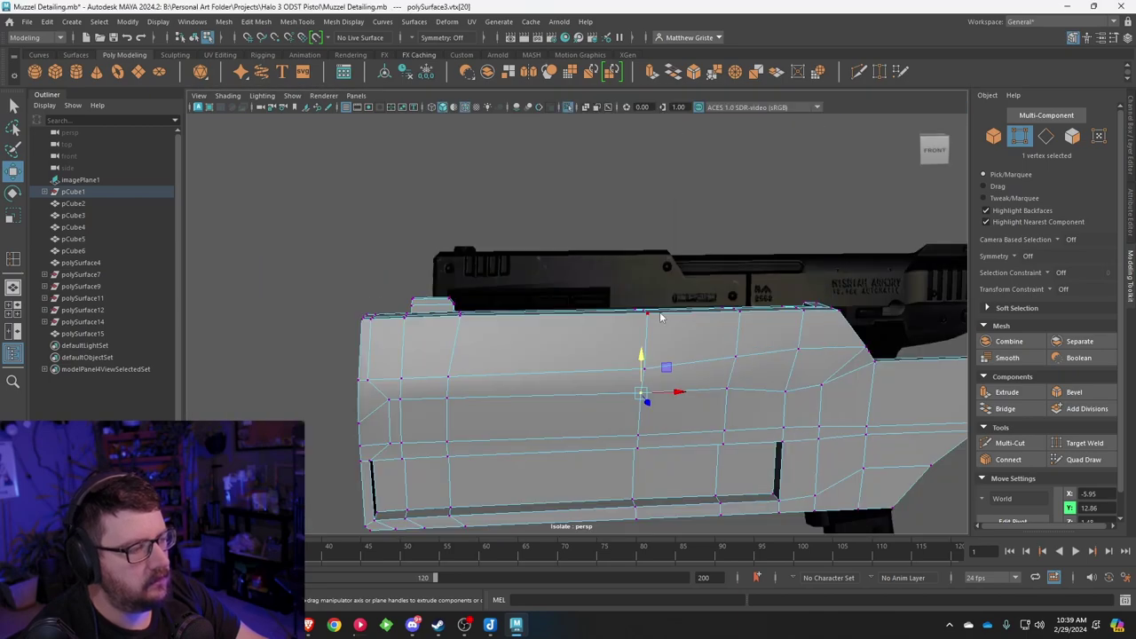
pyautogui.moveTo(661, 317); pyautogui.dragTo(730, 256, button='right')
pyautogui.rightClick(675, 316)
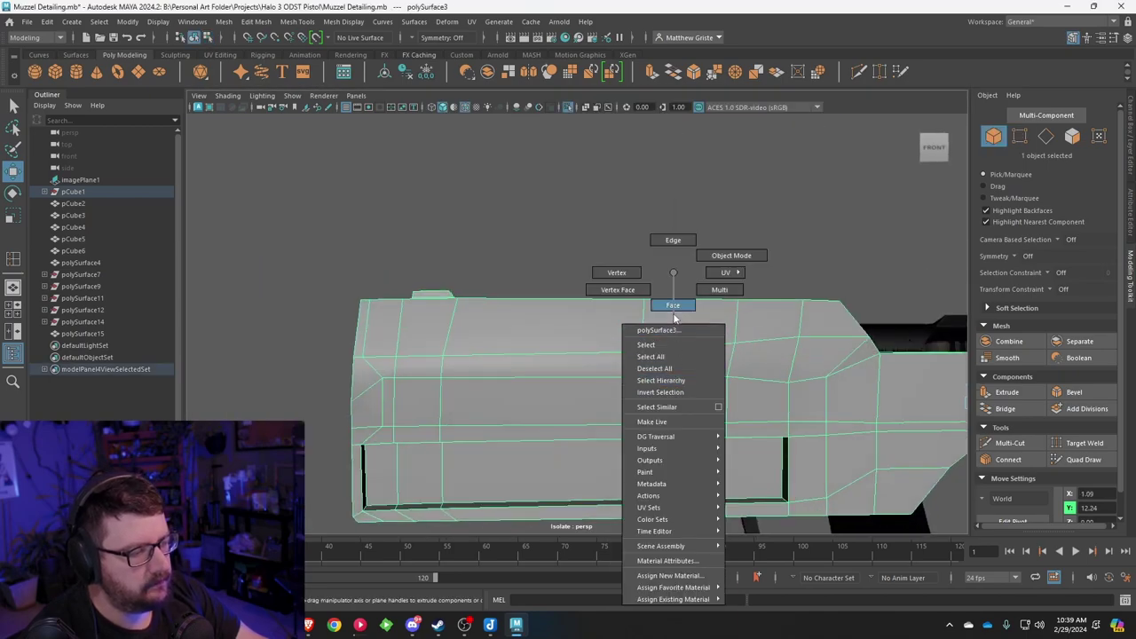
pyautogui.moveTo(673, 318); pyautogui.dragTo(673, 319, button='right')
pyautogui.keyDown('alt'); pyautogui.moveTo(674, 321); pyautogui.dragTo(661, 366); pyautogui.keyUp('alt')
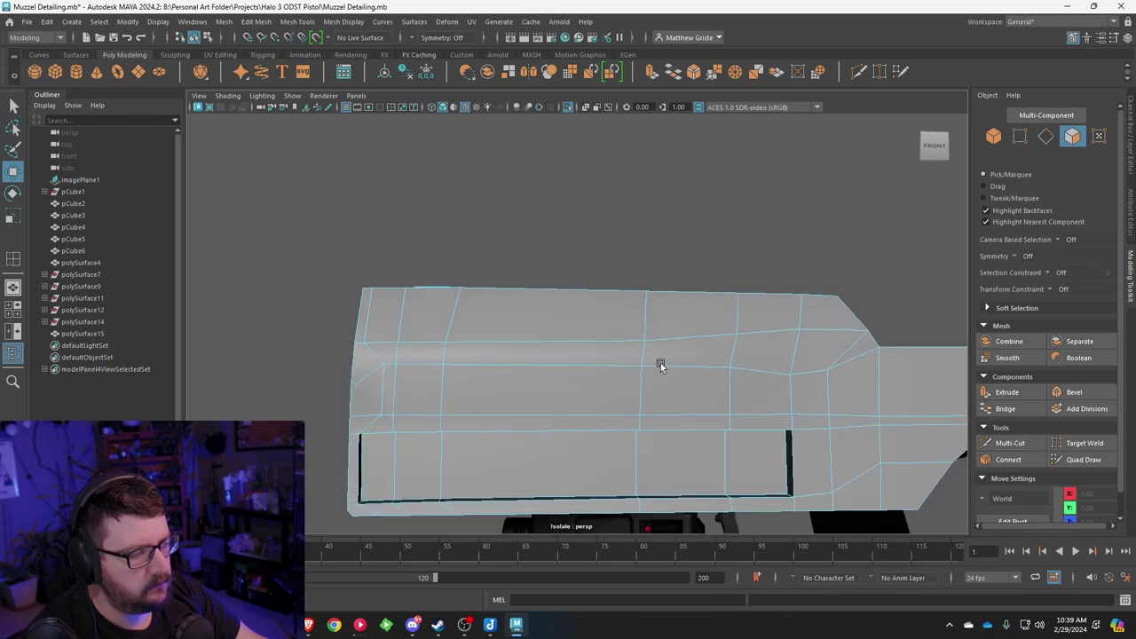
pyautogui.keyDown('alt'); pyautogui.moveTo(661, 365); pyautogui.dragTo(665, 341, button='middle'); pyautogui.keyUp('alt')
pyautogui.moveTo(669, 348); pyautogui.dragTo(669, 247, button='right')
pyautogui.keyDown('shift'); pyautogui.click(665, 344); pyautogui.keyUp('shift')
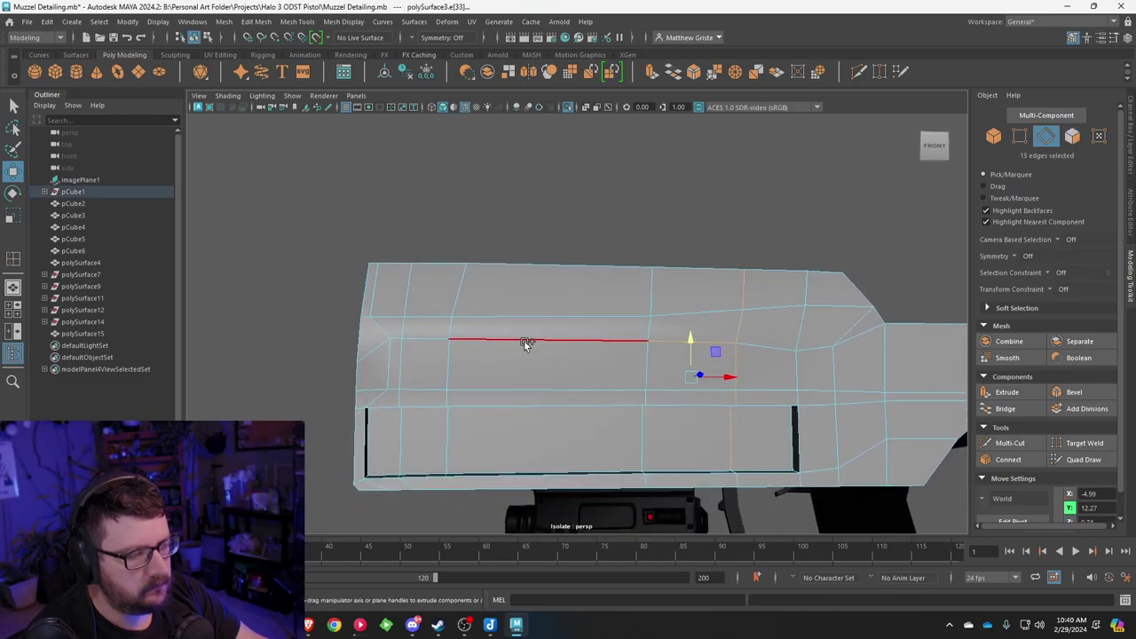
pyautogui.keyDown('shift'); pyautogui.click(427, 341); pyautogui.keyUp('shift')
pyautogui.click(665, 356)
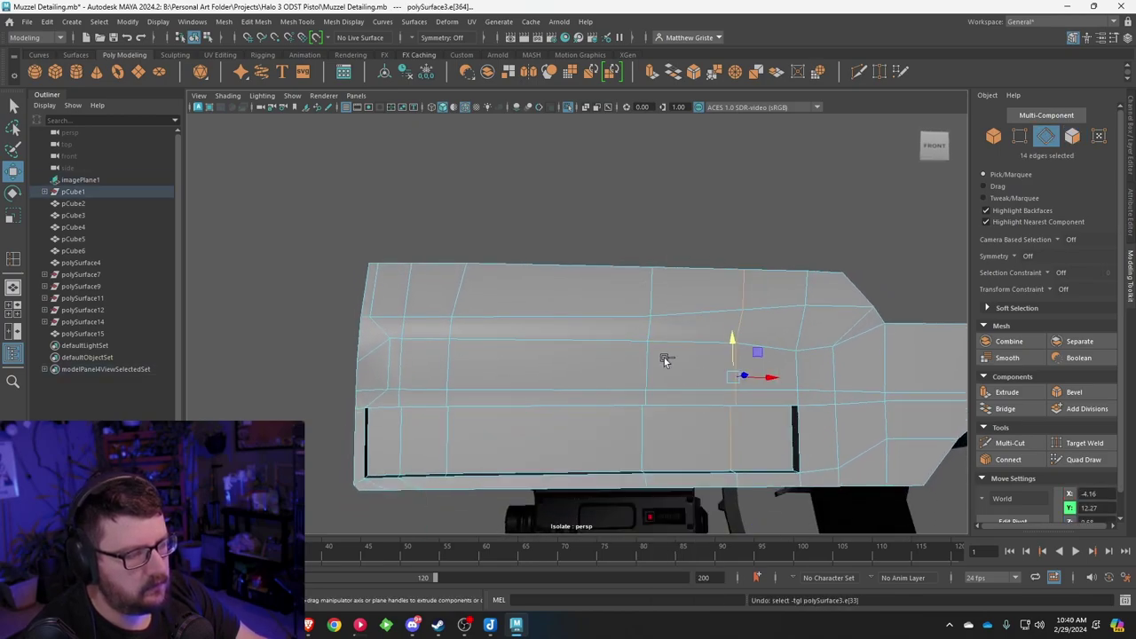
pyautogui.keyDown('shift'); pyautogui.click(437, 339); pyautogui.keyUp('shift')
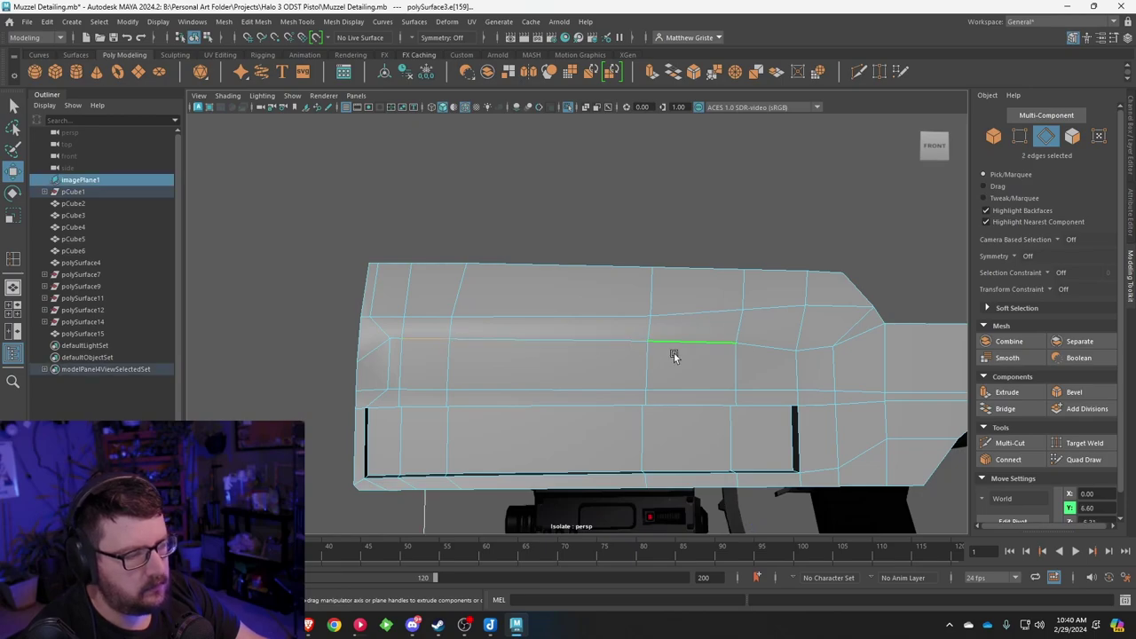
pyautogui.keyDown('alt'); pyautogui.moveTo(716, 387); pyautogui.dragTo(682, 394); pyautogui.keyUp('alt')
pyautogui.hotkey('ctrl', 'z')
# Step: Select the three edges along the slot's upper edge for scaling
pyautogui.moveTo(627, 373); pyautogui.dragTo(699, 349, button='right')
pyautogui.keyDown('alt'); pyautogui.moveTo(700, 348); pyautogui.dragTo(692, 278, button='middle'); pyautogui.keyUp('alt')
pyautogui.scroll(3, 674, 279)
pyautogui.moveTo(675, 280); pyautogui.dragTo(672, 243, button='right')
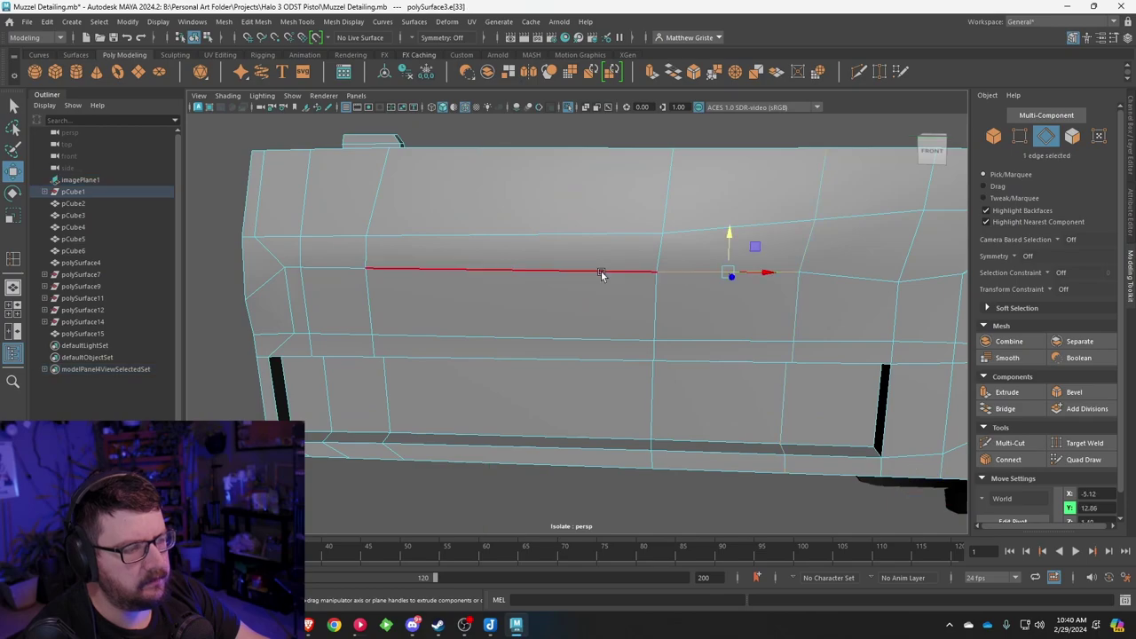
pyautogui.press('q')
pyautogui.keyDown('shift'); pyautogui.click(578, 272); pyautogui.keyUp('shift')
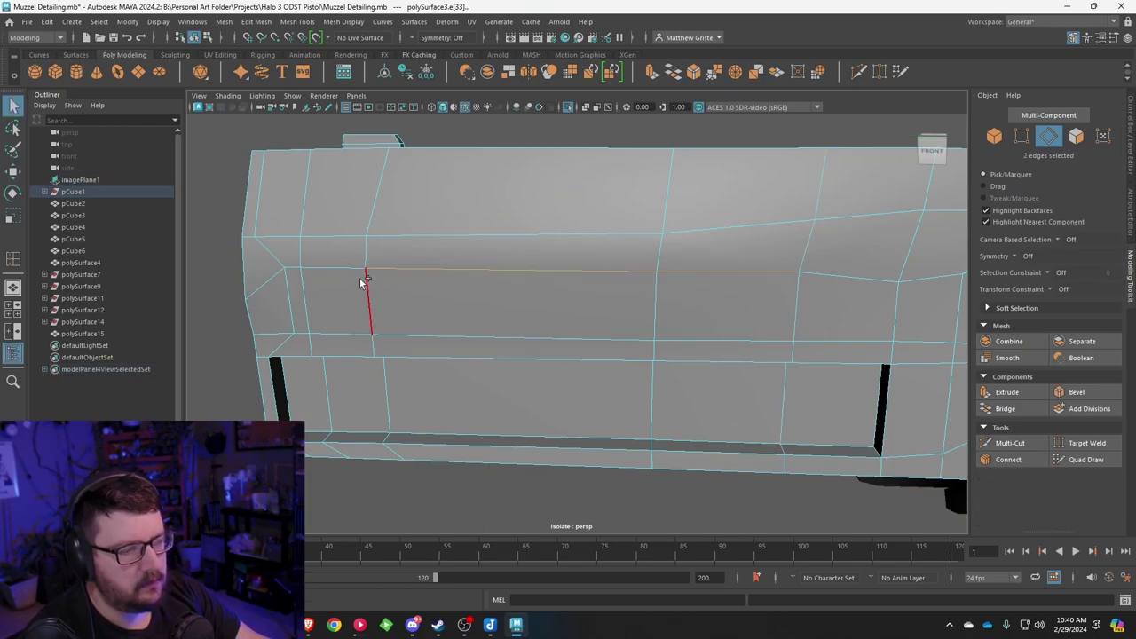
pyautogui.press('r')
pyautogui.scroll(-5, 596, 284)
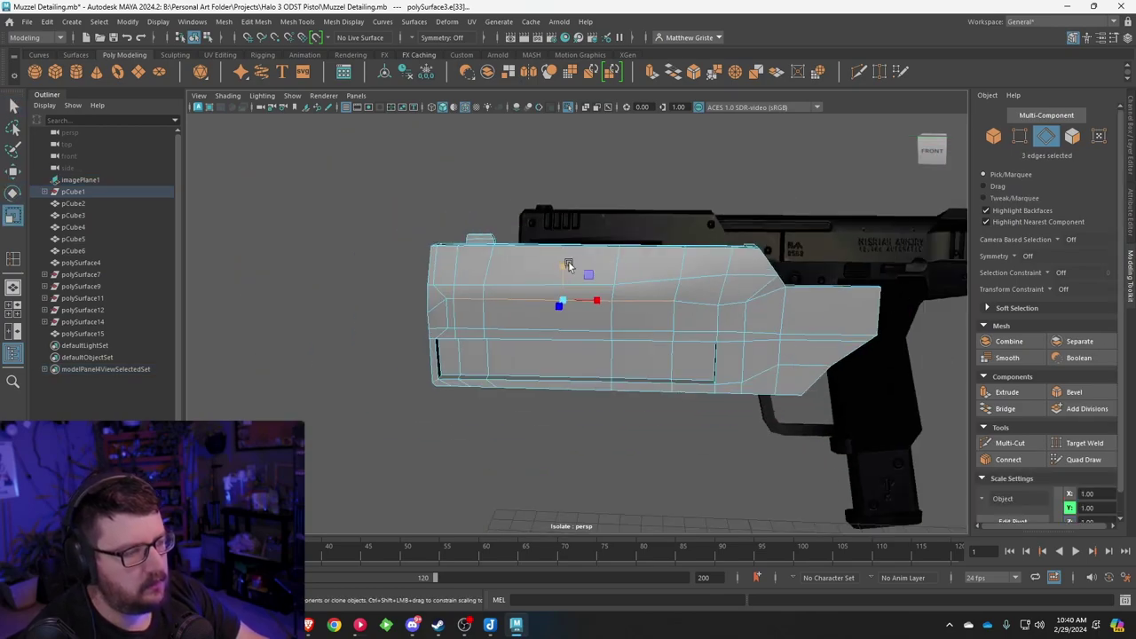
pyautogui.keyDown('alt'); pyautogui.moveTo(610, 318); pyautogui.dragTo(641, 291); pyautogui.keyUp('alt')
# Step: Select the three adjoining housing side faces that cover the reference's dark slot
pyautogui.moveTo(642, 291); pyautogui.dragTo(645, 323, button='right')
pyautogui.keyDown('alt'); pyautogui.moveTo(652, 307); pyautogui.dragTo(618, 337); pyautogui.keyUp('alt')
pyautogui.click(625, 302)
pyautogui.keyDown('shift'); pyautogui.click(547, 303); pyautogui.keyUp('shift')
pyautogui.keyDown('shift'); pyautogui.click(469, 305); pyautogui.keyUp('shift')
# Step: Try to extrude the three selected slot faces
pyautogui.scroll(-5, 619, 337)
pyautogui.hotkey('ctrl', 'e')
pyautogui.scroll(5, 612, 332)
pyautogui.keyDown('alt'); pyautogui.moveTo(547, 311); pyautogui.dragTo(586, 305); pyautogui.keyUp('alt')
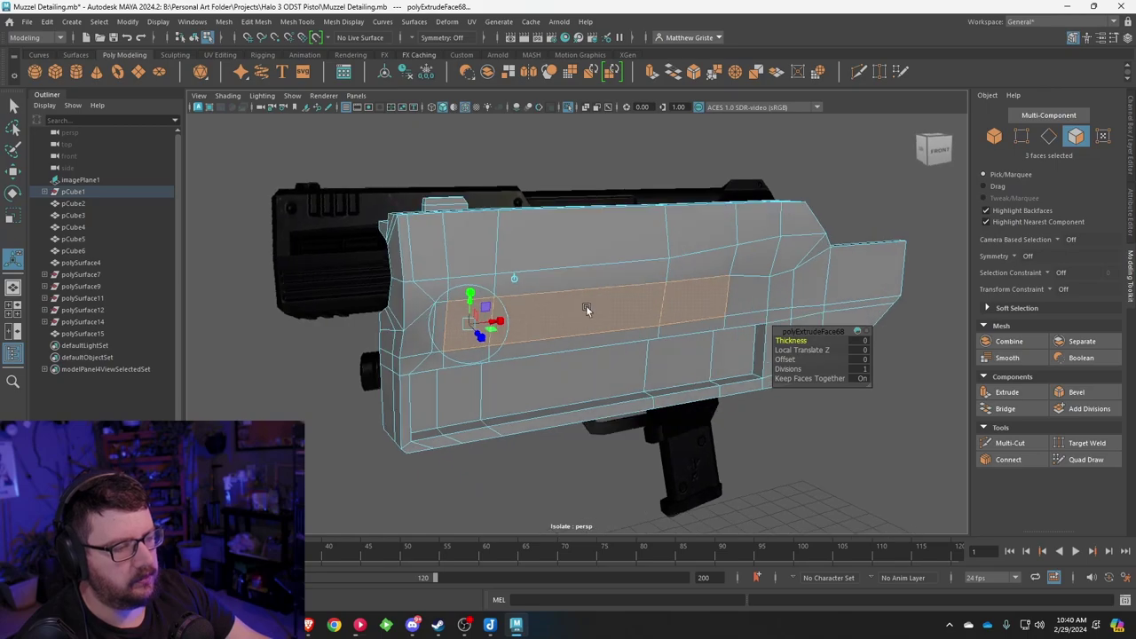
pyautogui.scroll(2, 585, 306)
pyautogui.hotkey('ctrl', 'z')
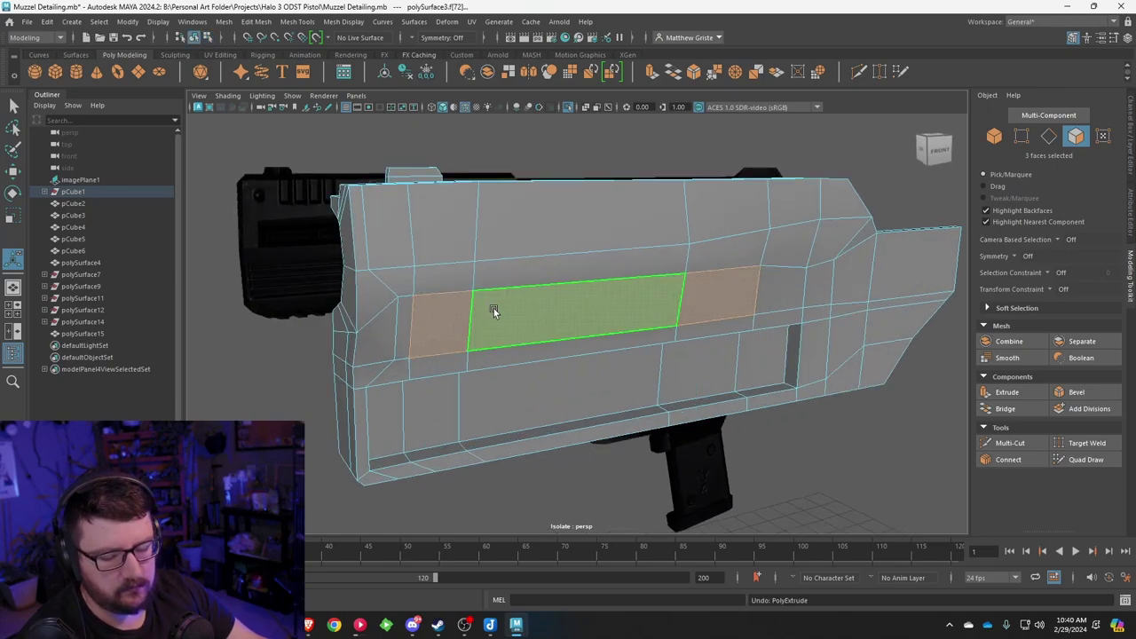
# Step: Scale the three slot faces slightly larger against the front reference and nudge them up to about Y 12.45
pyautogui.press('r')
pyautogui.press('space')
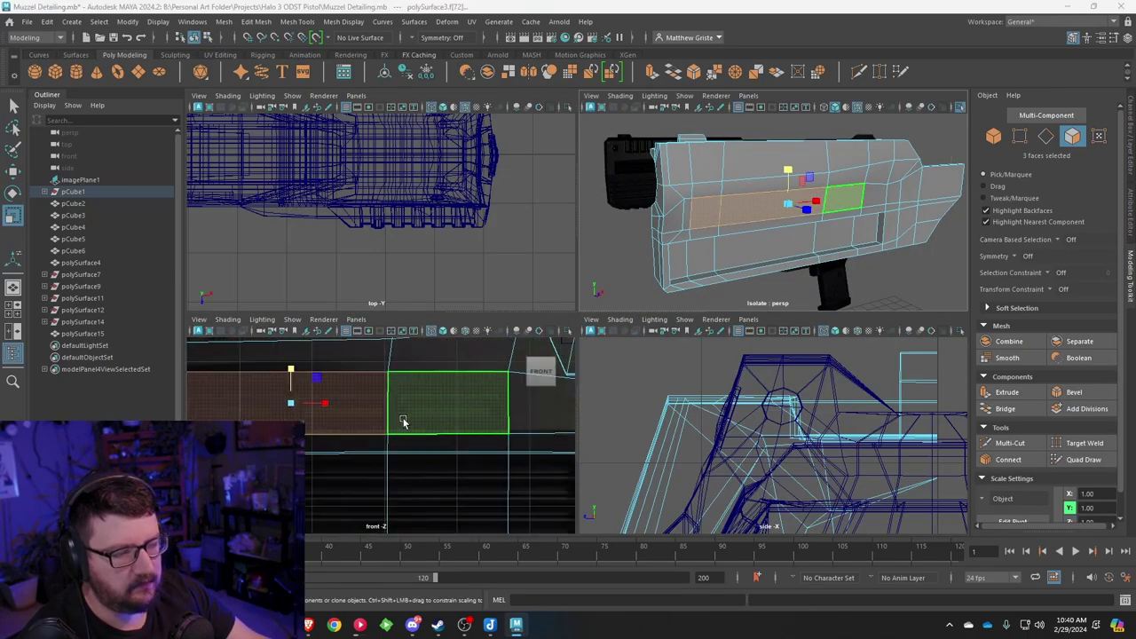
pyautogui.press('space')
pyautogui.press('f')
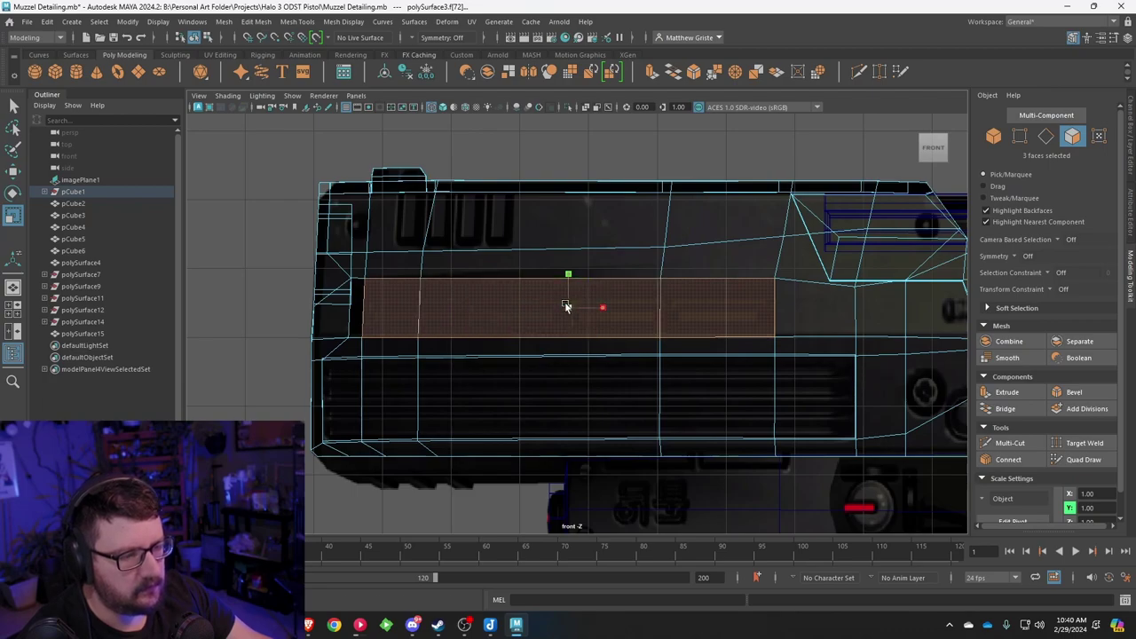
pyautogui.moveTo(565, 305); pyautogui.dragTo(568, 307)
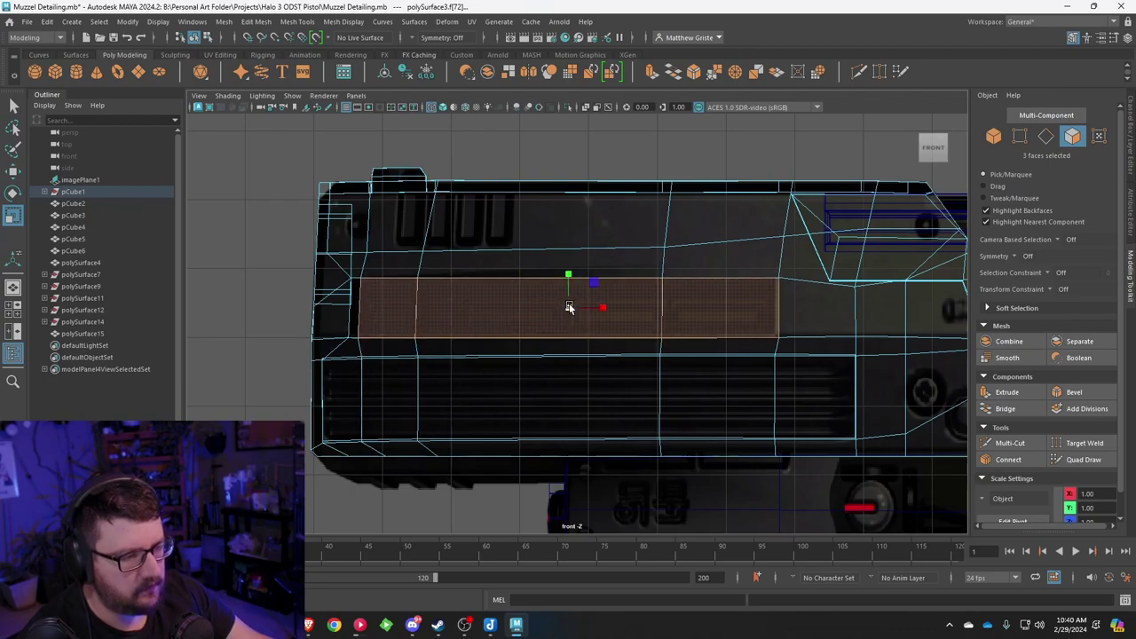
pyautogui.press('w')
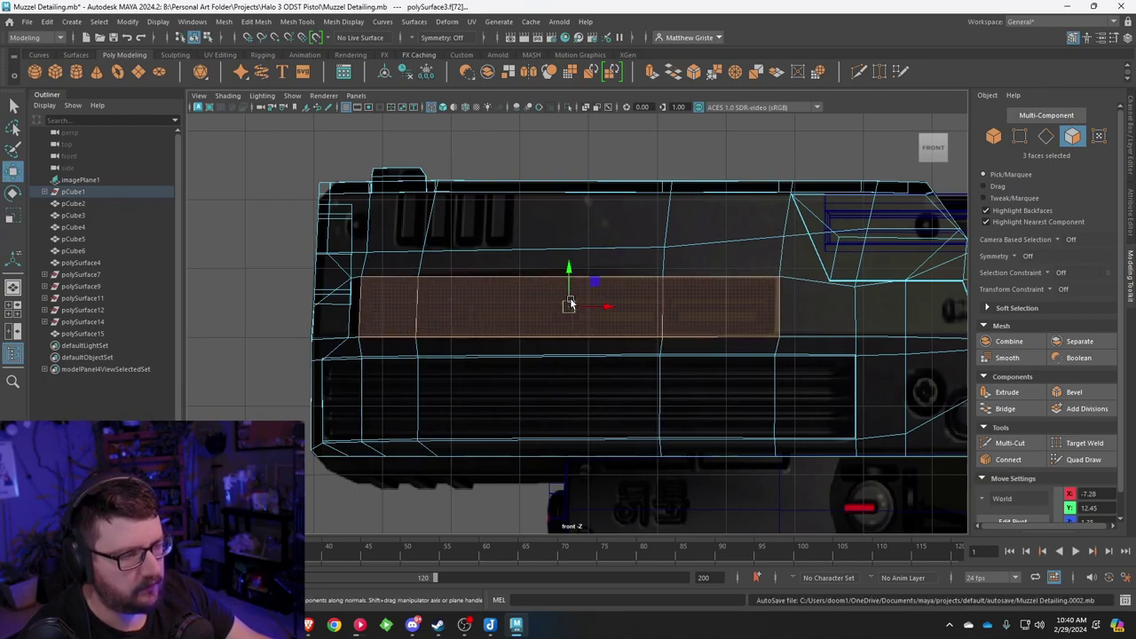
pyautogui.press('space')
pyautogui.press('space')
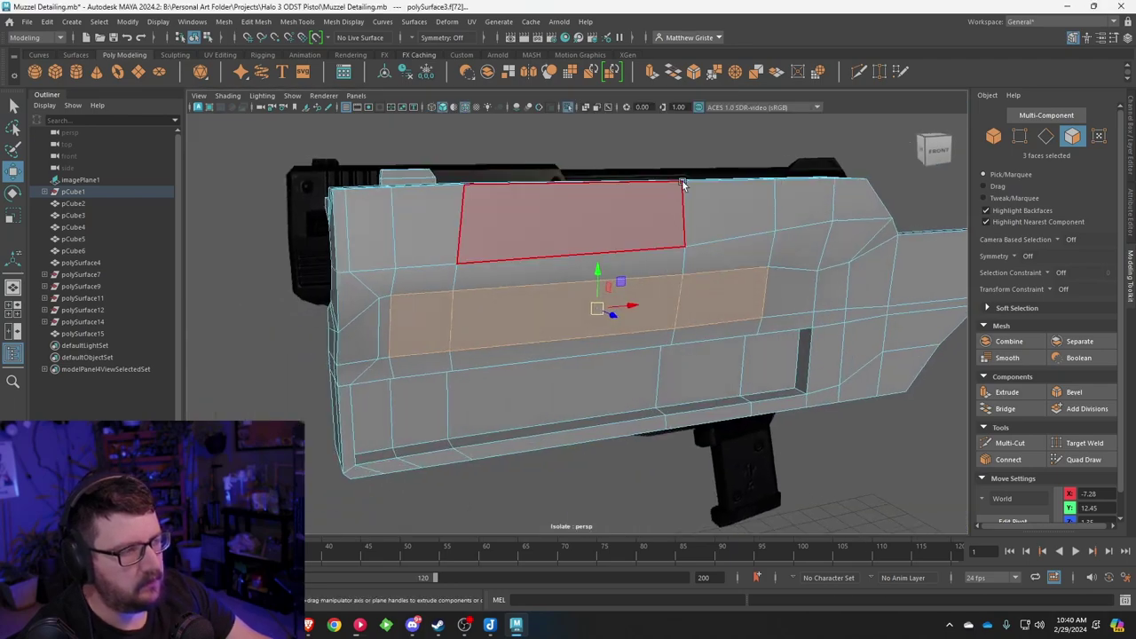
# Step: Extrude the three slot faces together and scale them in slightly to form a narrow border
pyautogui.hotkey('ctrl', 'e')
pyautogui.press('f')
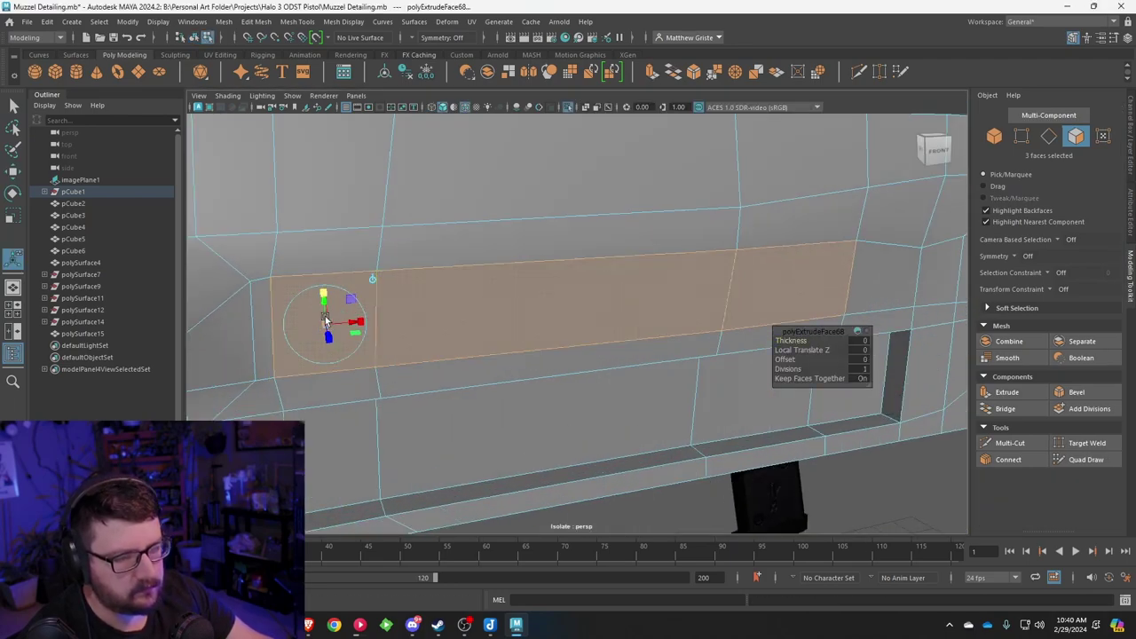
pyautogui.moveTo(324, 323); pyautogui.dragTo(323, 325)
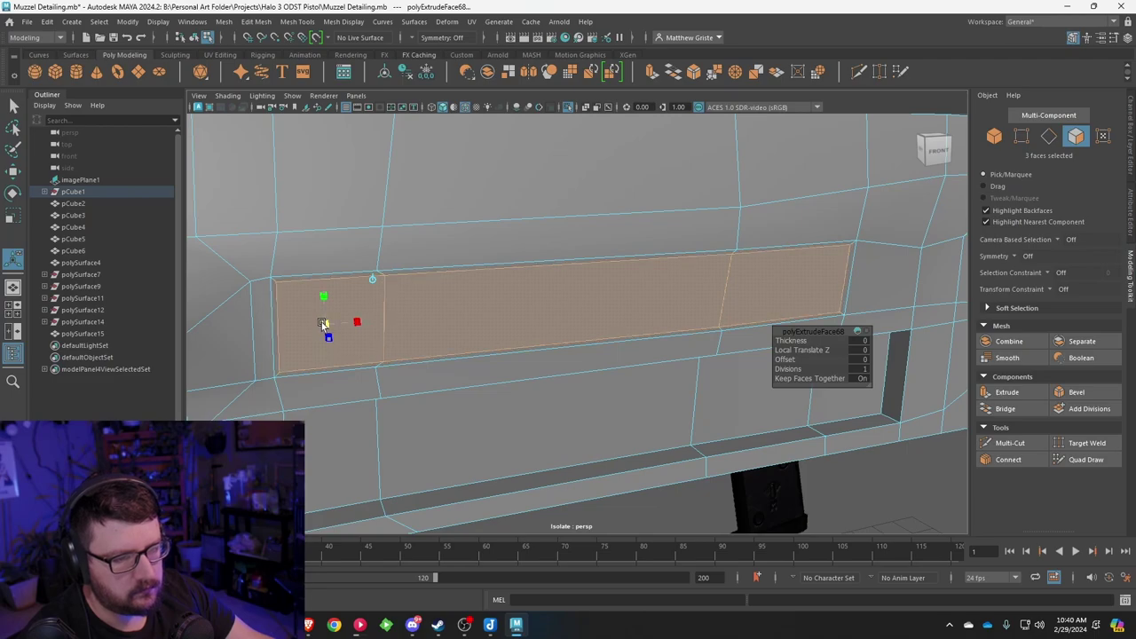
# Step: Select the slot's border faces and its three inner faces, and extract them from the housing
pyautogui.click(286, 278)
pyautogui.keyDown('shift'); pyautogui.doubleClick(275, 285); pyautogui.keyUp('shift')
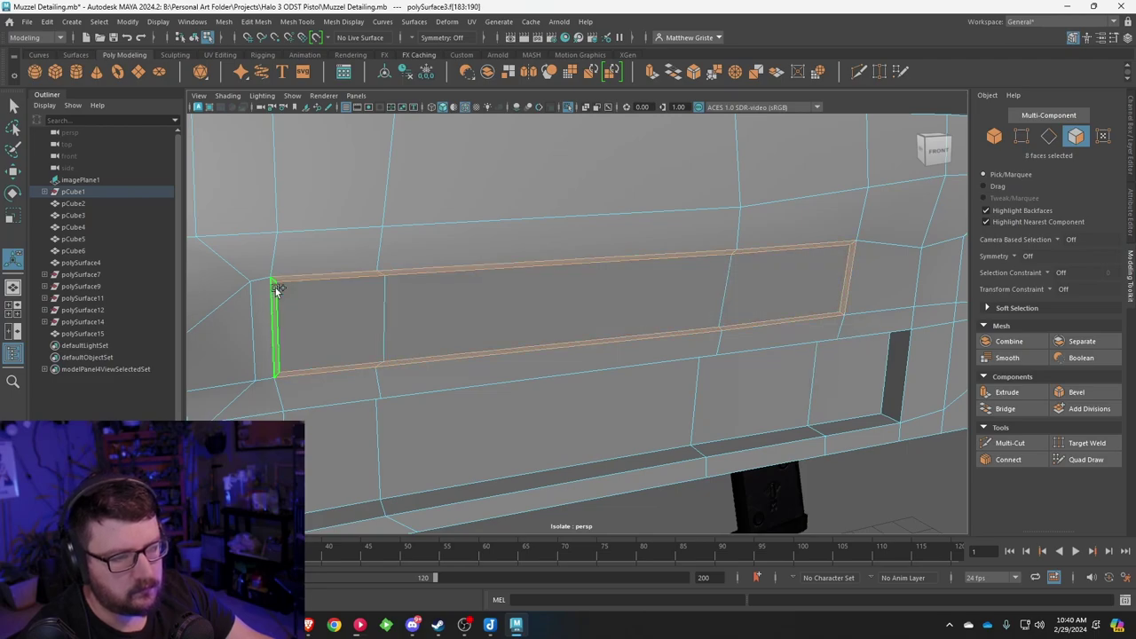
pyautogui.keyDown('shift'); pyautogui.click(339, 308); pyautogui.keyUp('shift')
pyautogui.keyDown('shift'); pyautogui.click(443, 306); pyautogui.keyUp('shift')
pyautogui.keyDown('shift'); pyautogui.click(775, 281); pyautogui.keyUp('shift')
pyautogui.scroll(-5, 770, 284)
pyautogui.keyDown('alt'); pyautogui.moveTo(550, 306); pyautogui.dragTo(701, 319); pyautogui.keyUp('alt')
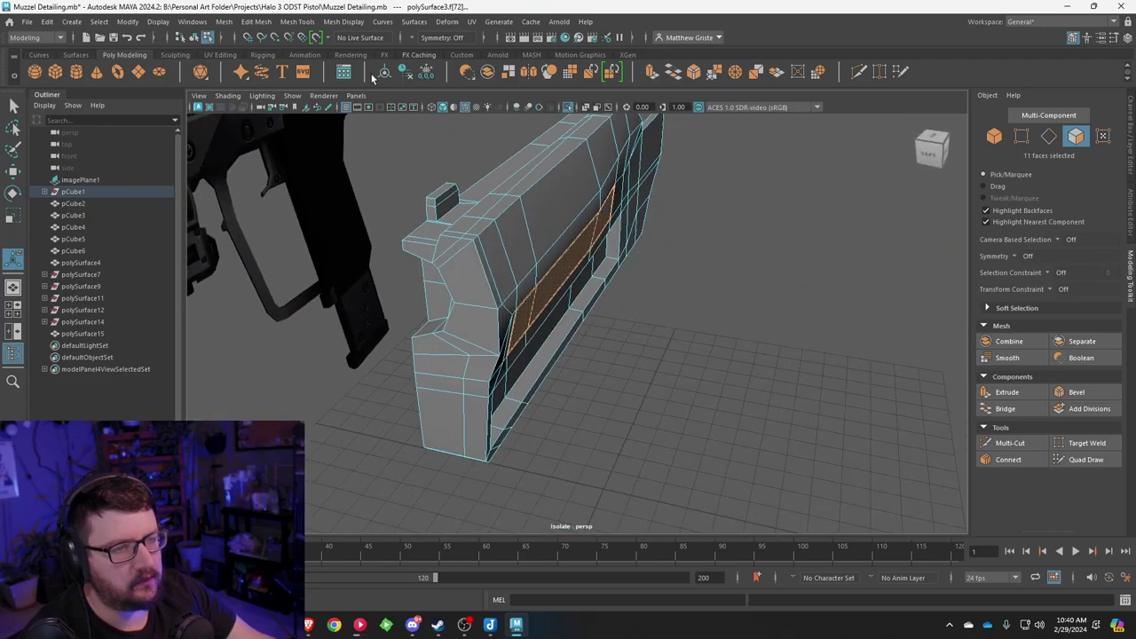
pyautogui.click(287, 25)
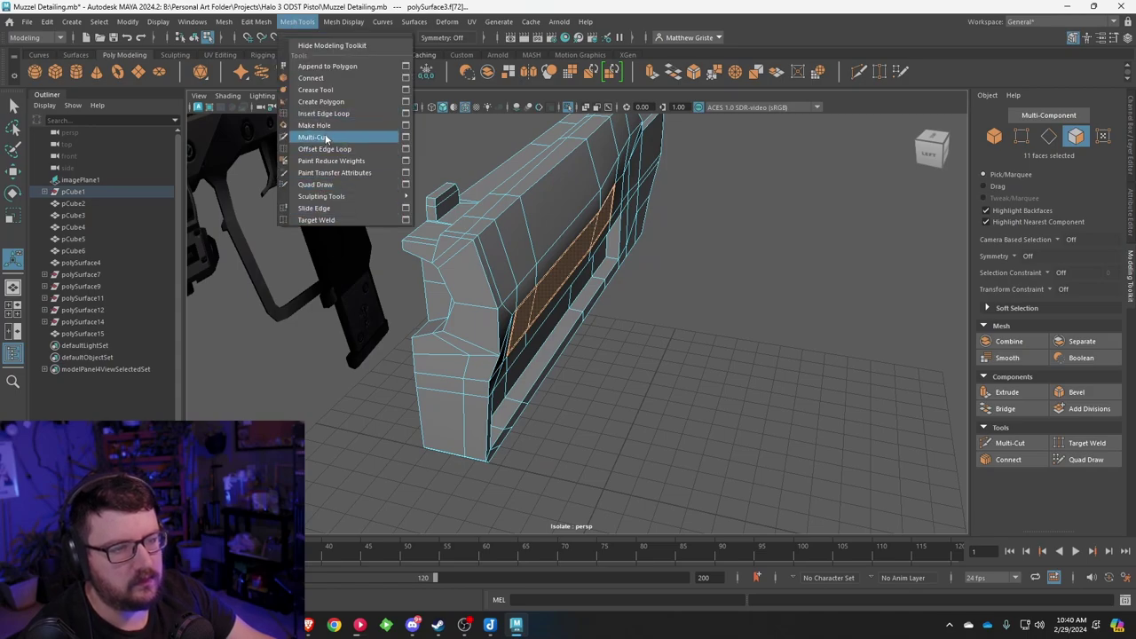
pyautogui.moveTo(326, 29)
pyautogui.moveTo(256, 22)
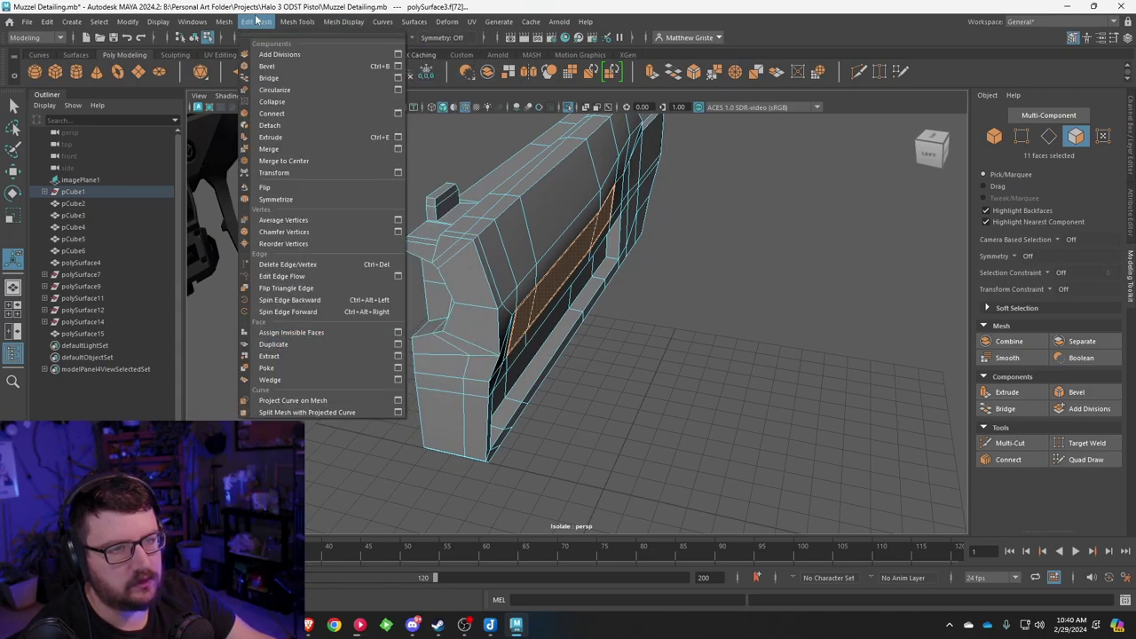
pyautogui.click(296, 356)
pyautogui.scroll(-4, 628, 296)
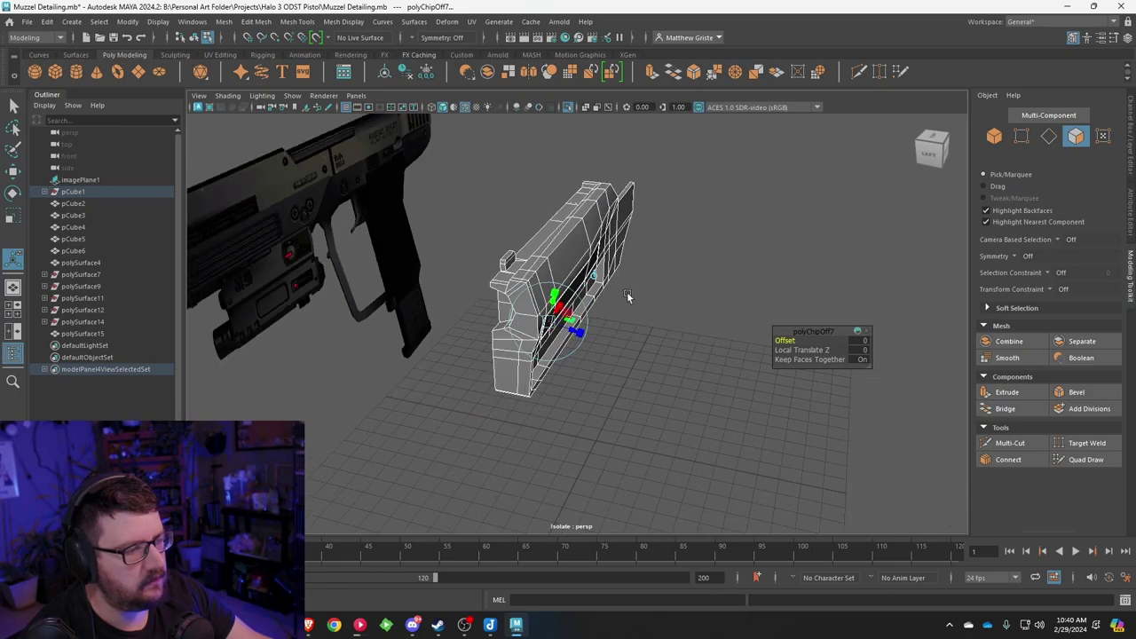
# Step: Move the extracted slot panel outward, away from the housing's side
pyautogui.click(596, 273)
pyautogui.scroll(-5, 556, 276)
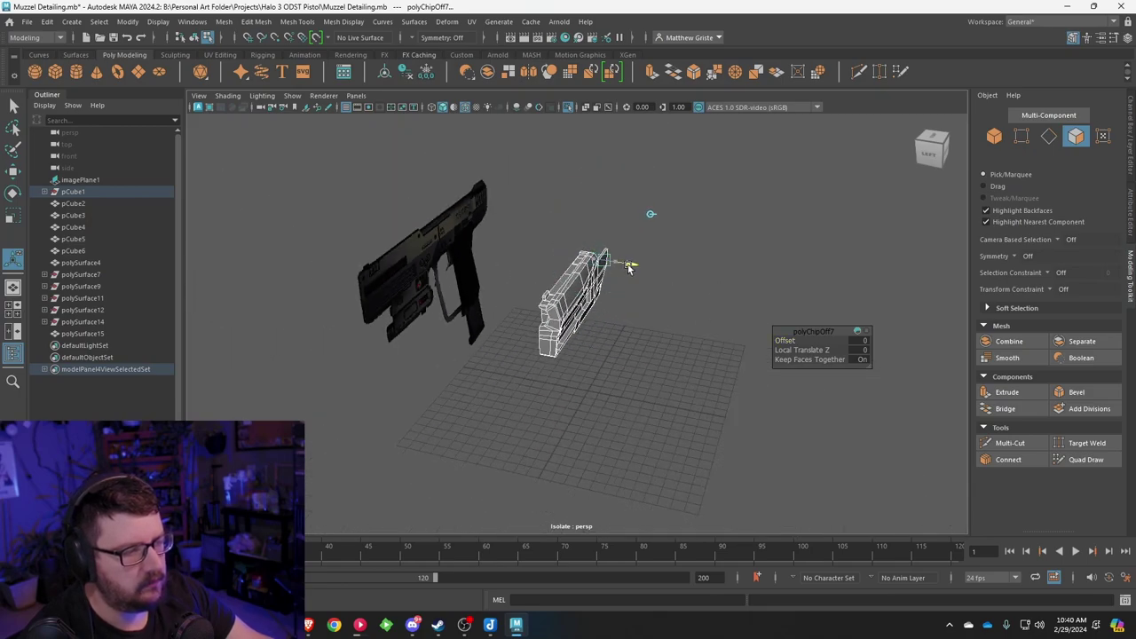
pyautogui.moveTo(628, 268); pyautogui.dragTo(633, 270)
pyautogui.scroll(6, 655, 313)
pyautogui.keyDown('alt'); pyautogui.moveTo(661, 321); pyautogui.dragTo(598, 273); pyautogui.keyUp('alt')
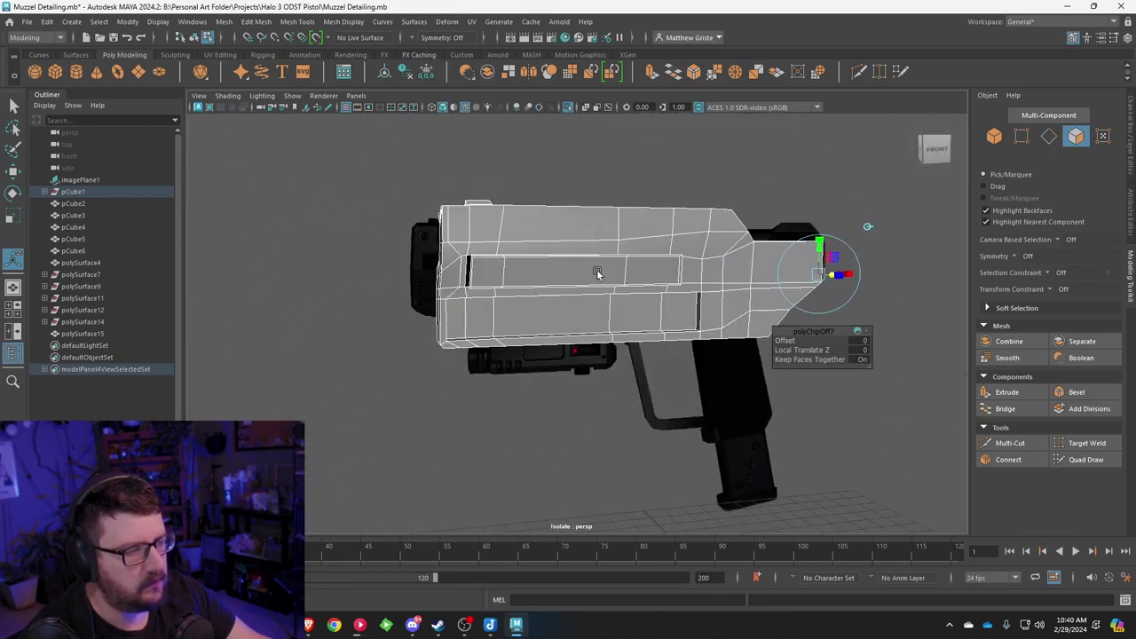
# Step: Return to object mode and select the extracted slot panel as its own object
pyautogui.moveTo(597, 274); pyautogui.dragTo(635, 252, button='right')
pyautogui.click(611, 436)
pyautogui.scroll(4, 611, 436)
pyautogui.keyDown('alt'); pyautogui.moveTo(611, 436); pyautogui.dragTo(510, 304); pyautogui.keyUp('alt')
pyautogui.scroll(4, 510, 304)
pyautogui.click(483, 246)
pyautogui.scroll(-6, 445, 281)
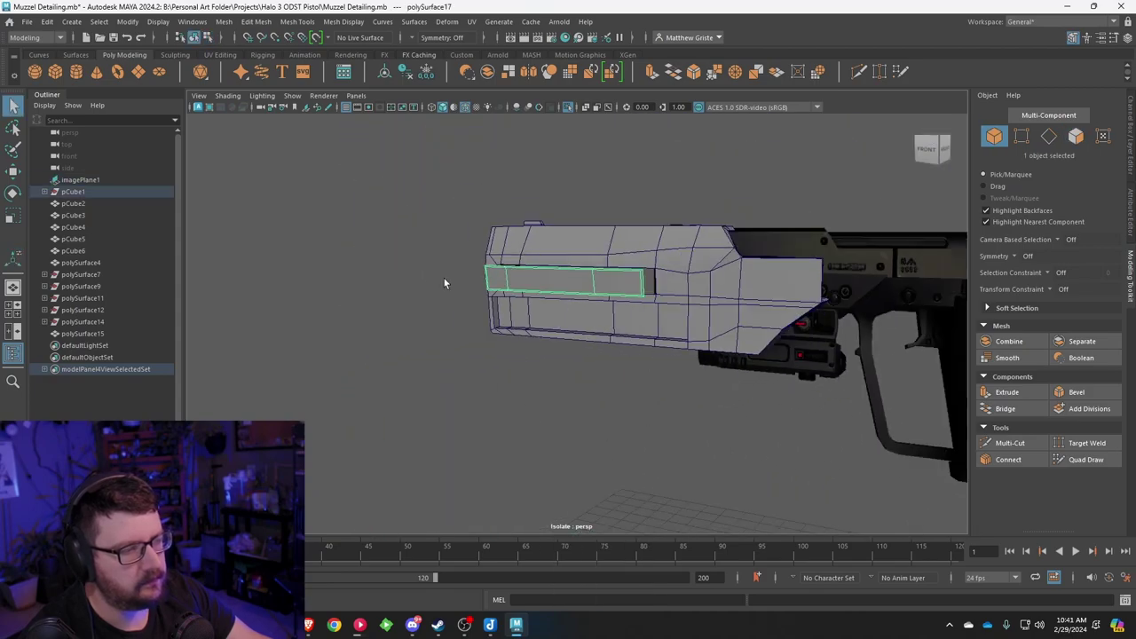
pyautogui.keyDown('alt'); pyautogui.moveTo(444, 283); pyautogui.dragTo(438, 355); pyautogui.keyUp('alt')
# Step: Check the side slot in the browser's Halo 3 ODST silenced pistol reference image, and return to the Maya model
pyautogui.click(309, 626)
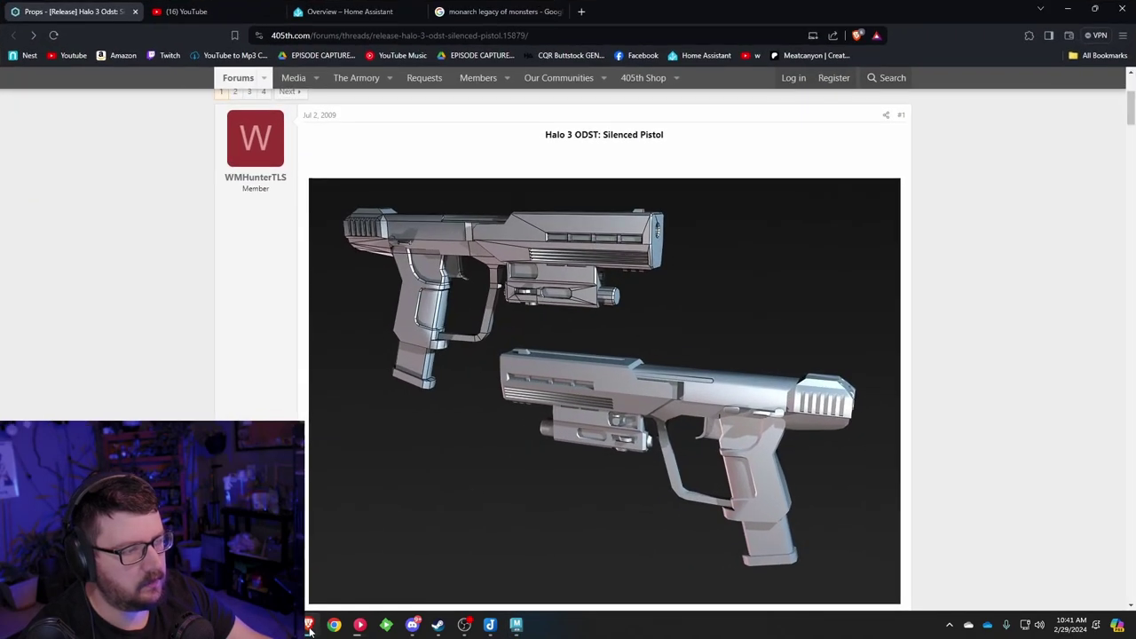
pyautogui.click(309, 626)
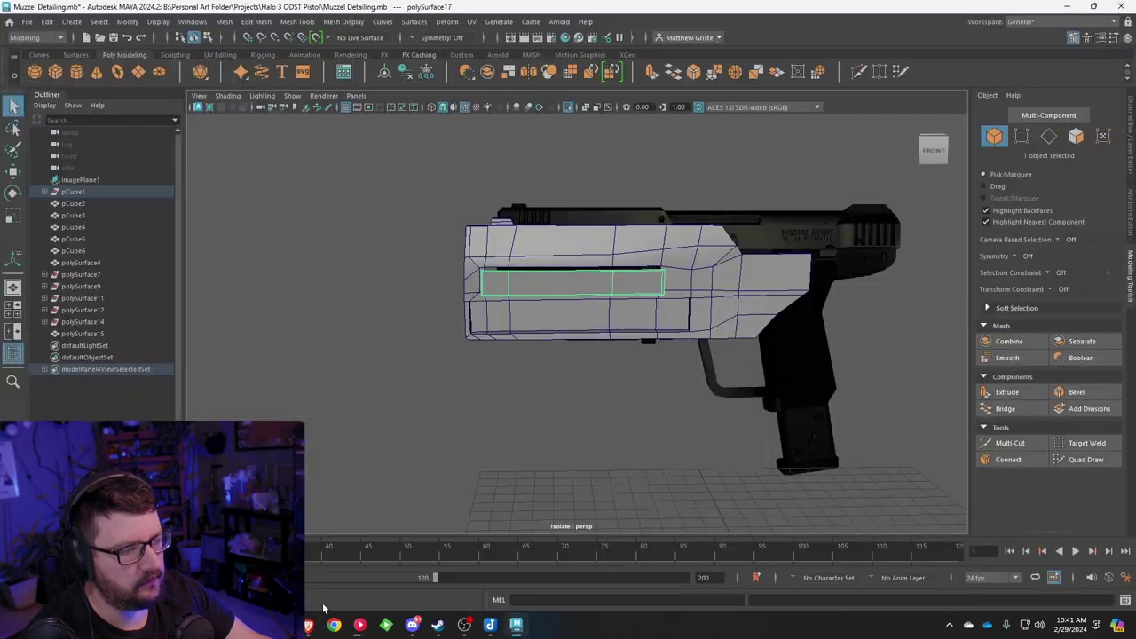
pyautogui.scroll(3, 469, 325)
pyautogui.keyDown('alt'); pyautogui.moveTo(474, 296); pyautogui.dragTo(568, 278); pyautogui.keyUp('alt')
pyautogui.scroll(5, 485, 276)
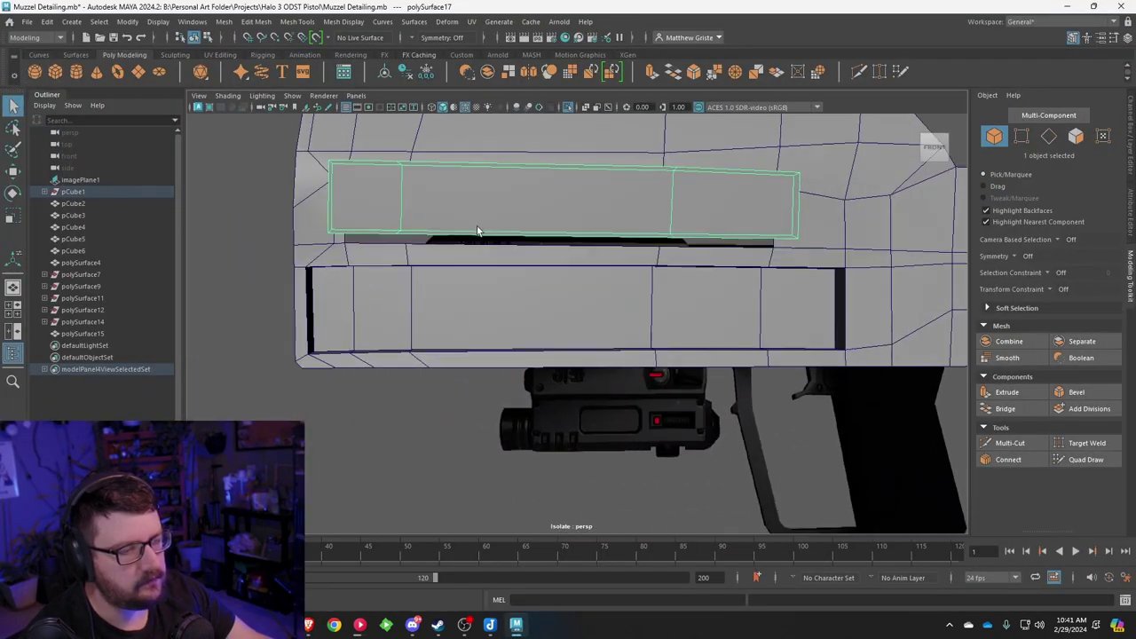
# Step: Extrude the slot panel's three inner faces inward with a local Z translation of about -0.332 to form a recess
pyautogui.keyDown('alt'); pyautogui.moveTo(479, 231); pyautogui.dragTo(532, 320, button='middle'); pyautogui.keyUp('alt')
pyautogui.scroll(4, 530, 320)
pyautogui.moveTo(395, 252); pyautogui.dragTo(396, 284, button='right')
pyautogui.click(347, 257)
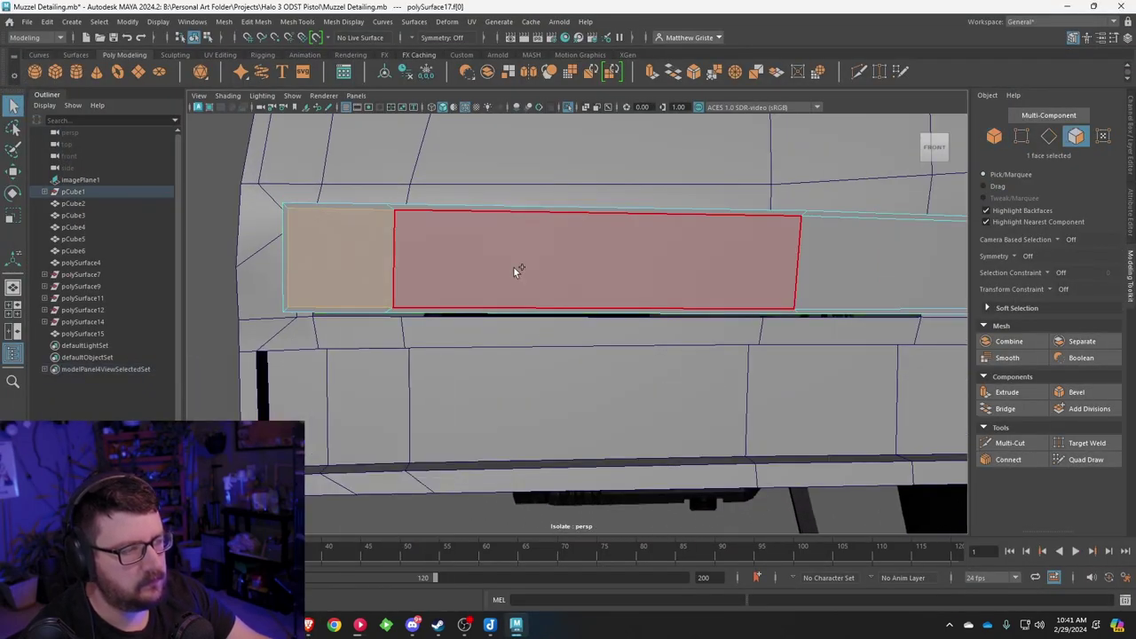
pyautogui.keyDown('shift'); pyautogui.click(513, 267); pyautogui.keyUp('shift')
pyautogui.keyDown('shift'); pyautogui.click(836, 248); pyautogui.keyUp('shift')
pyautogui.keyDown('alt'); pyautogui.moveTo(836, 248); pyautogui.dragTo(620, 309); pyautogui.keyUp('alt')
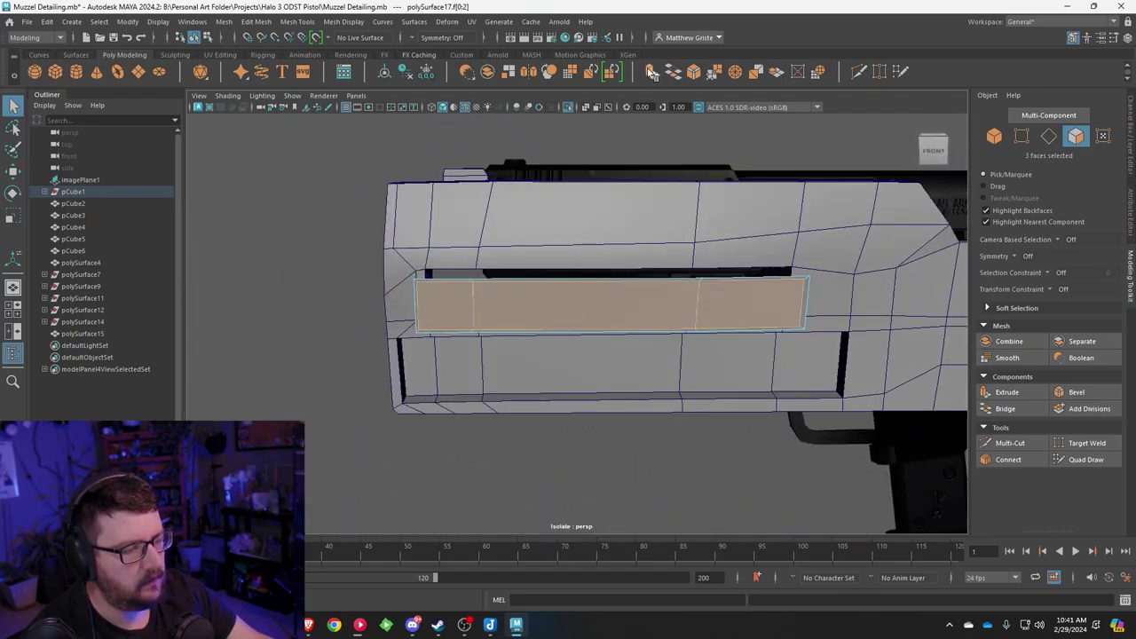
pyautogui.hotkey('ctrl', 'e')
pyautogui.keyDown('alt'); pyautogui.moveTo(626, 164); pyautogui.dragTo(597, 351); pyautogui.keyUp('alt')
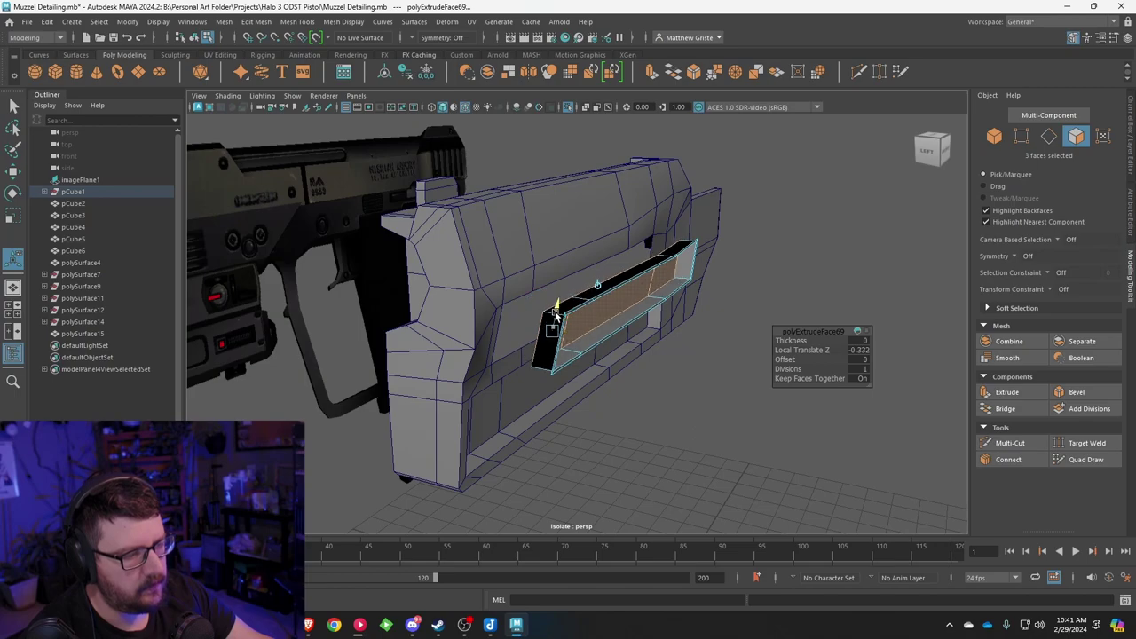
# Step: Select the slot recess's back and wall faces and adjust their scale within the panel's border
pyautogui.keyDown('alt'); pyautogui.moveTo(595, 311); pyautogui.dragTo(548, 402); pyautogui.keyUp('alt')
pyautogui.keyDown('alt'); pyautogui.moveTo(547, 402); pyautogui.dragTo(543, 323, button='middle'); pyautogui.keyUp('alt')
pyautogui.scroll(5, 543, 323)
pyautogui.moveTo(524, 272); pyautogui.dragTo(527, 306, button='right')
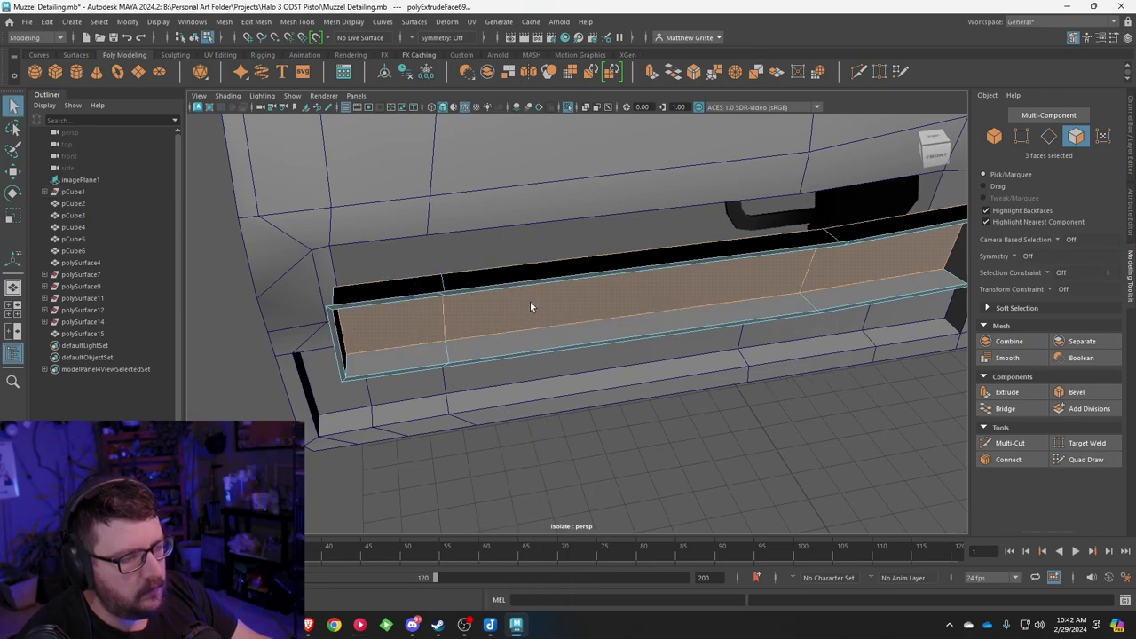
pyautogui.keyDown('shift'); pyautogui.click(450, 354); pyautogui.keyUp('shift')
pyautogui.keyDown('alt'); pyautogui.moveTo(453, 353); pyautogui.dragTo(680, 312); pyautogui.keyUp('alt')
pyautogui.press('e')
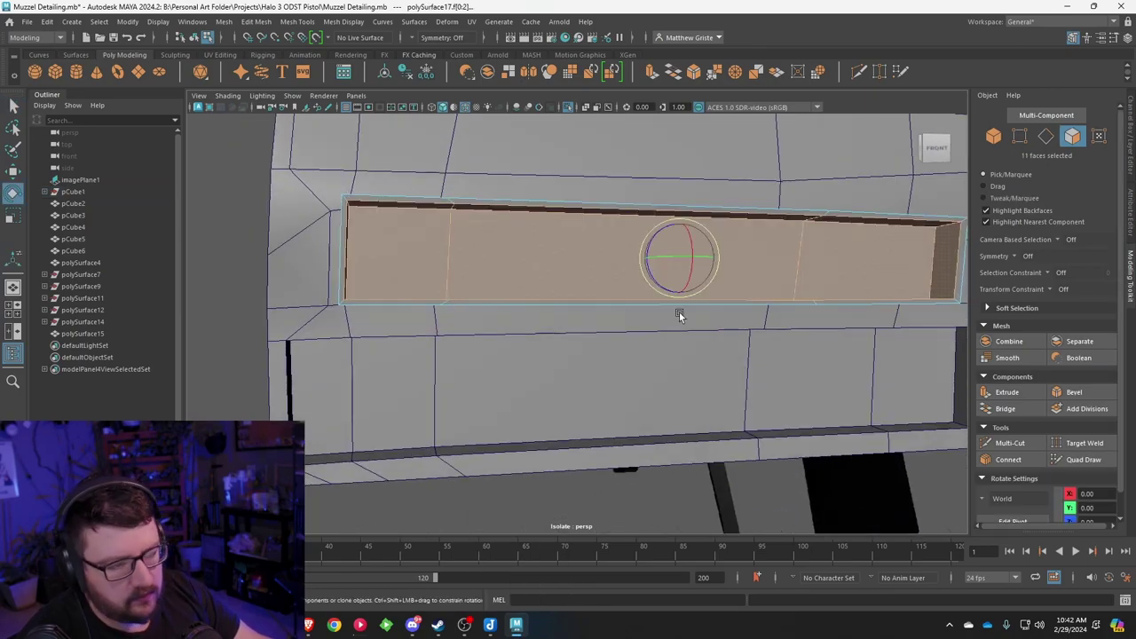
pyautogui.press('r')
pyautogui.moveTo(680, 225); pyautogui.dragTo(552, 238)
pyautogui.click(305, 291)
pyautogui.scroll(-2, 306, 295)
pyautogui.keyDown('alt'); pyautogui.moveTo(306, 293); pyautogui.dragTo(455, 294); pyautogui.keyUp('alt')
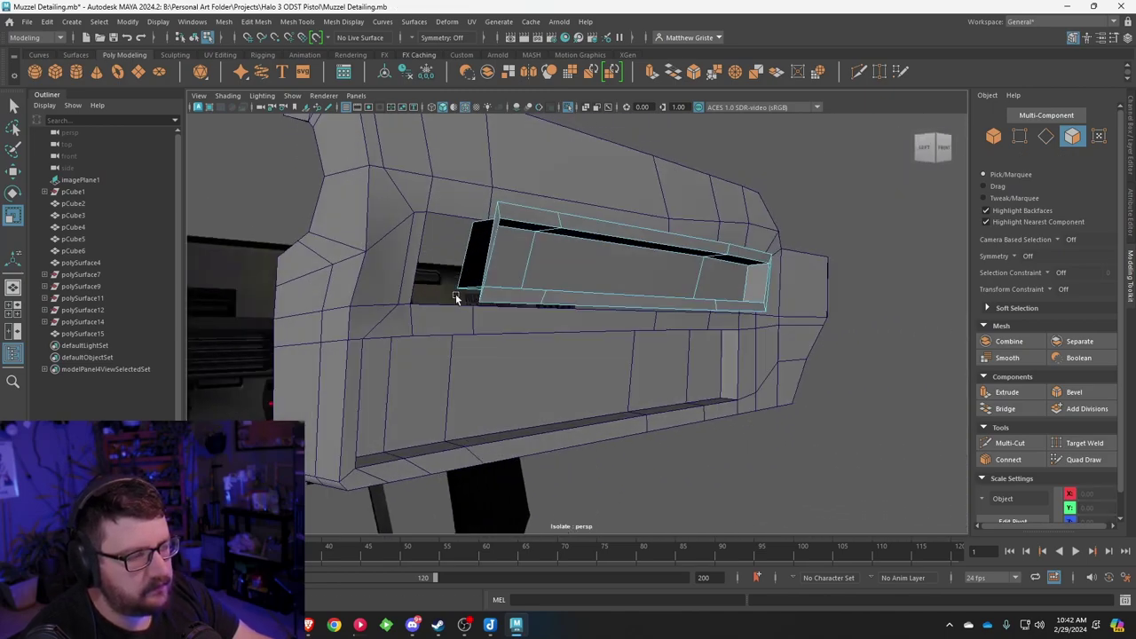
# Step: Examine how the side slot is divided in the browser's Halo 3 ODST silenced pistol reference image, and return to the Maya model
pyautogui.scroll(-3, 479, 258)
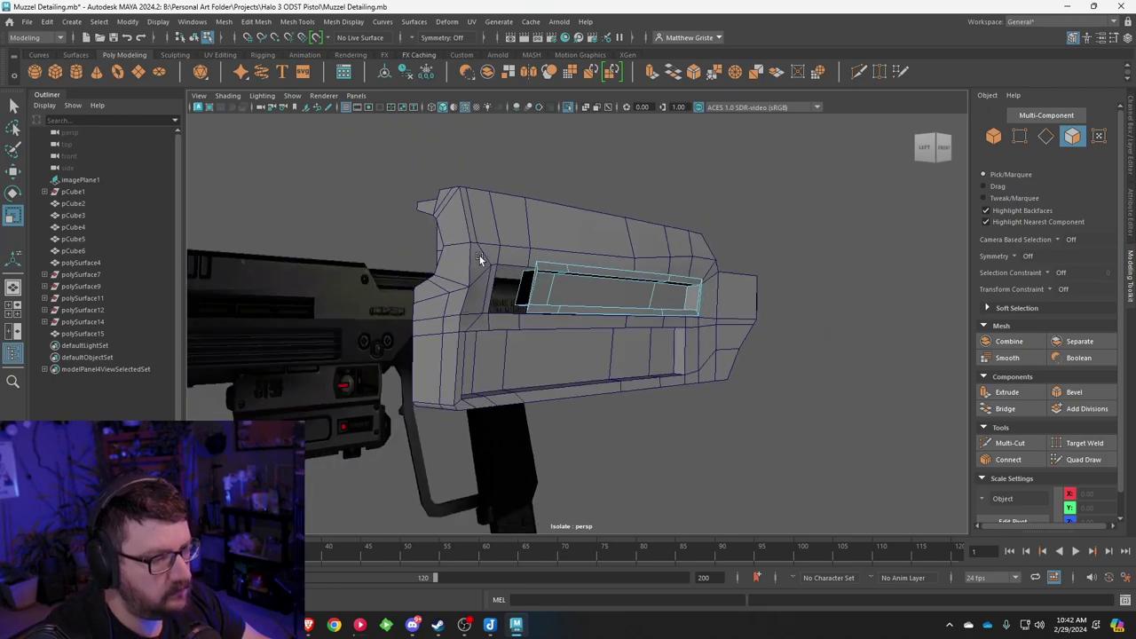
pyautogui.scroll(3, 603, 281)
pyautogui.keyDown('alt'); pyautogui.moveTo(603, 281); pyautogui.dragTo(538, 311); pyautogui.keyUp('alt')
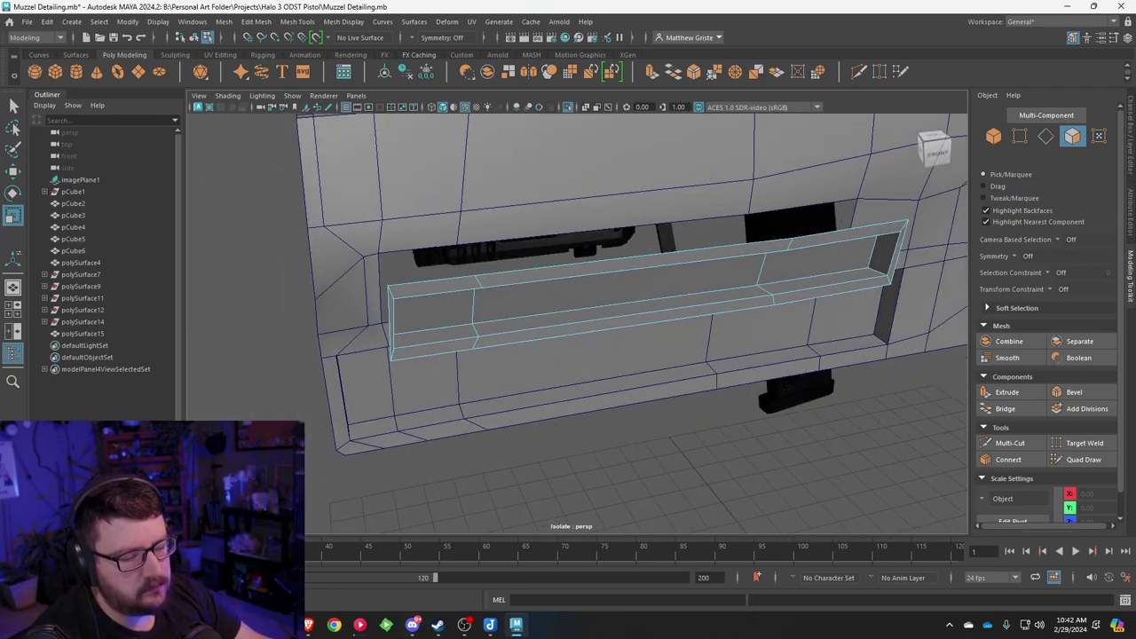
pyautogui.click(309, 626)
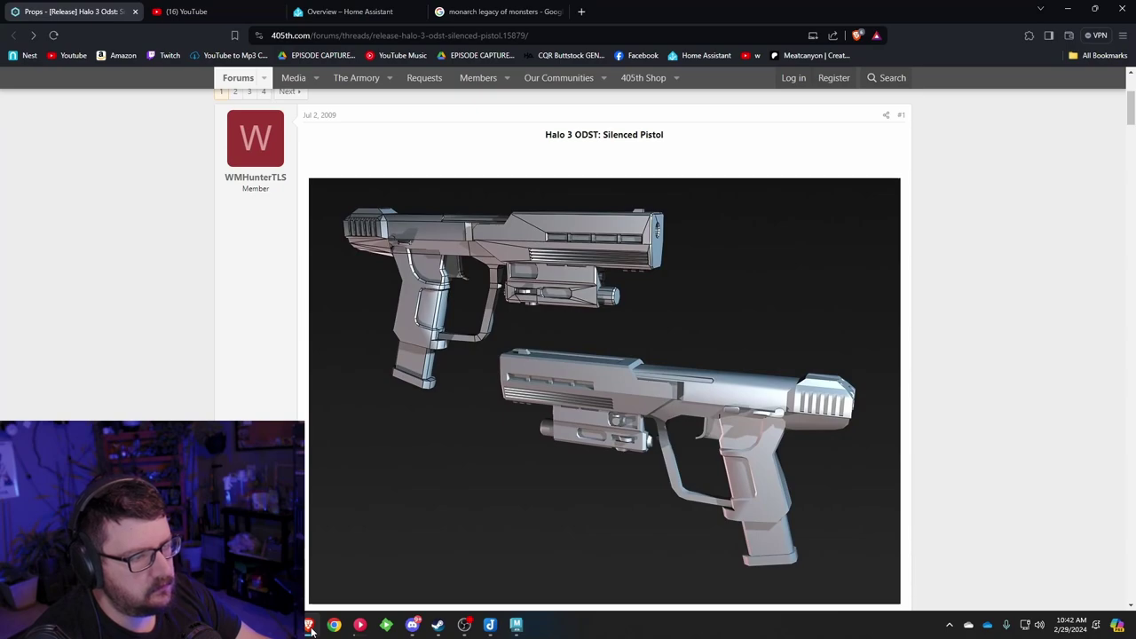
pyautogui.scroll(1, 621, 222)
pyautogui.scroll(-1, 629, 215)
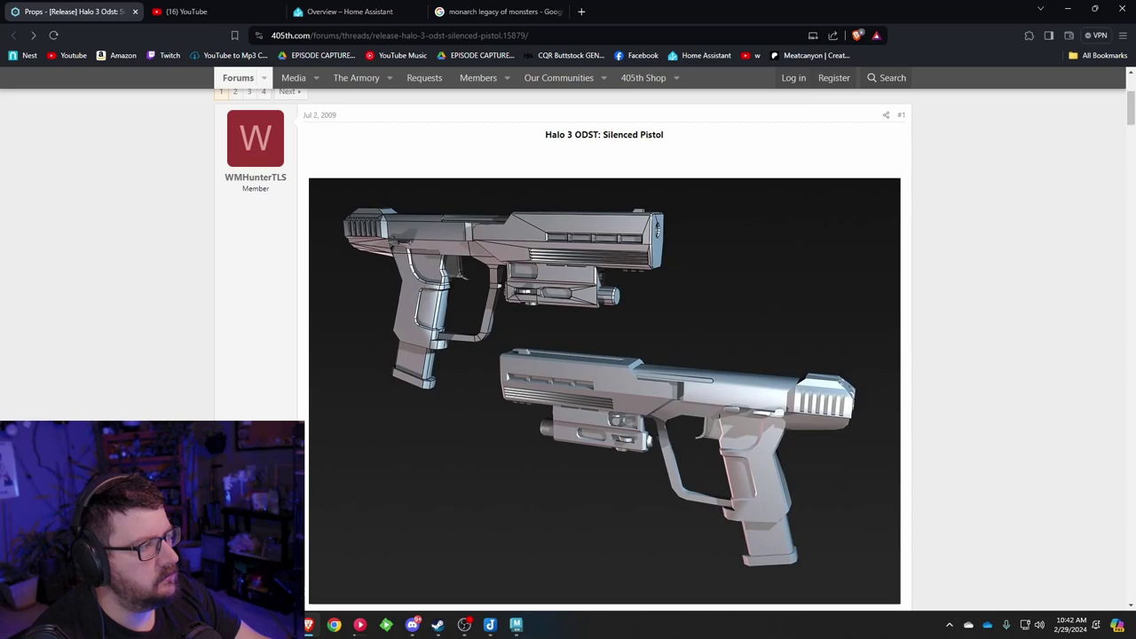
pyautogui.click(1069, 17)
# Step: Insert an edge loop around the slot recess just behind its existing loop near the muzzle end
pyautogui.keyDown('alt'); pyautogui.moveTo(654, 288); pyautogui.dragTo(620, 231); pyautogui.keyUp('alt')
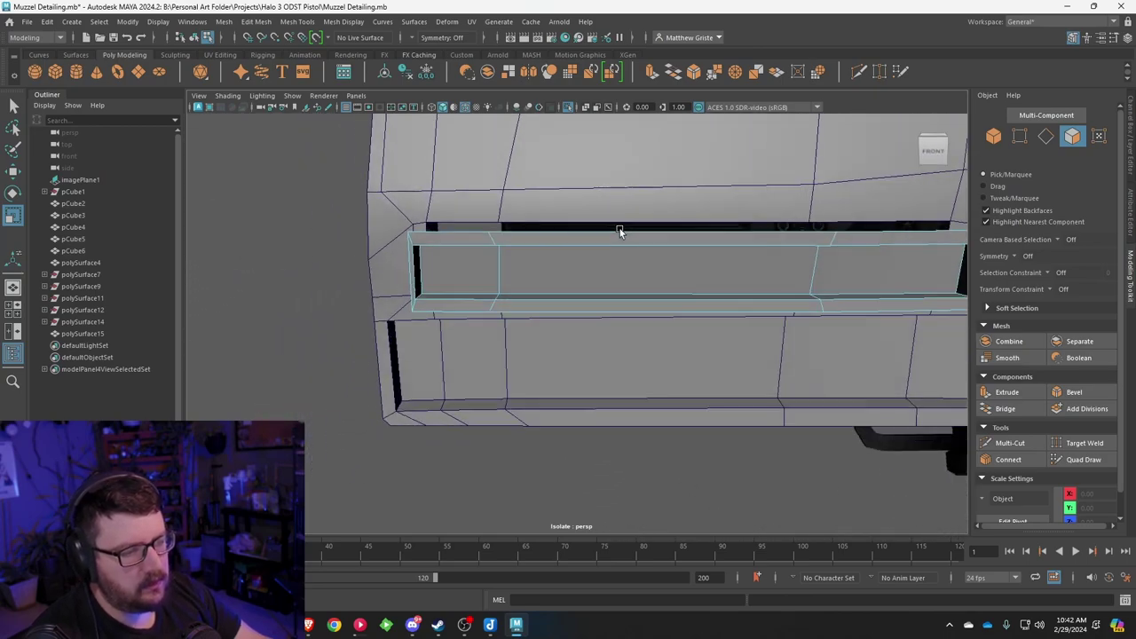
pyautogui.click(265, 24)
pyautogui.moveTo(297, 21)
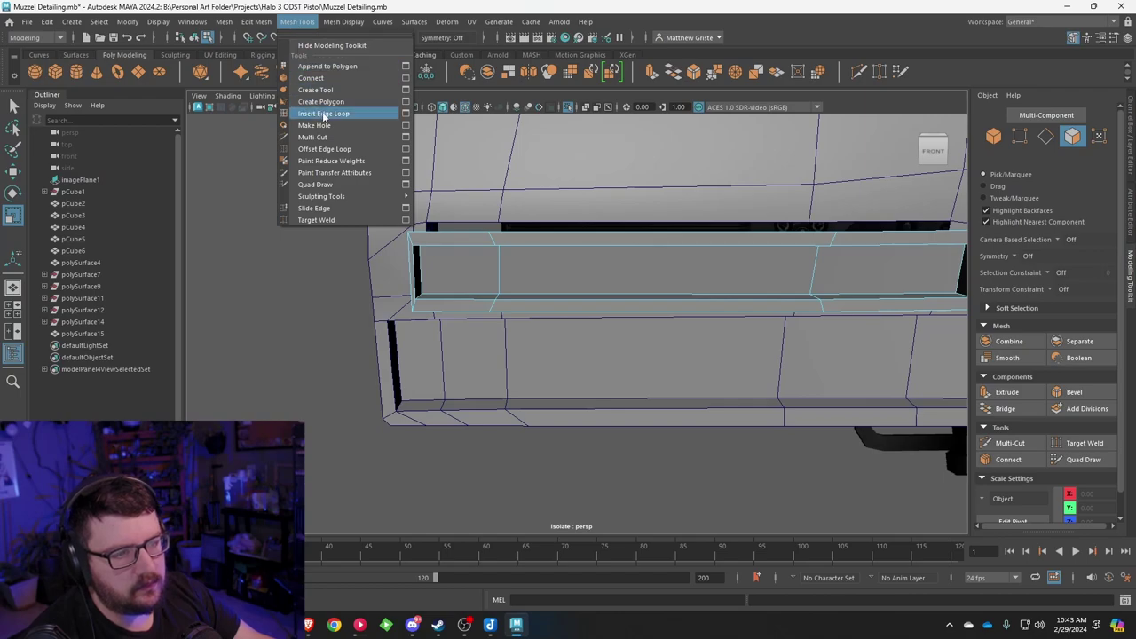
pyautogui.click(316, 113)
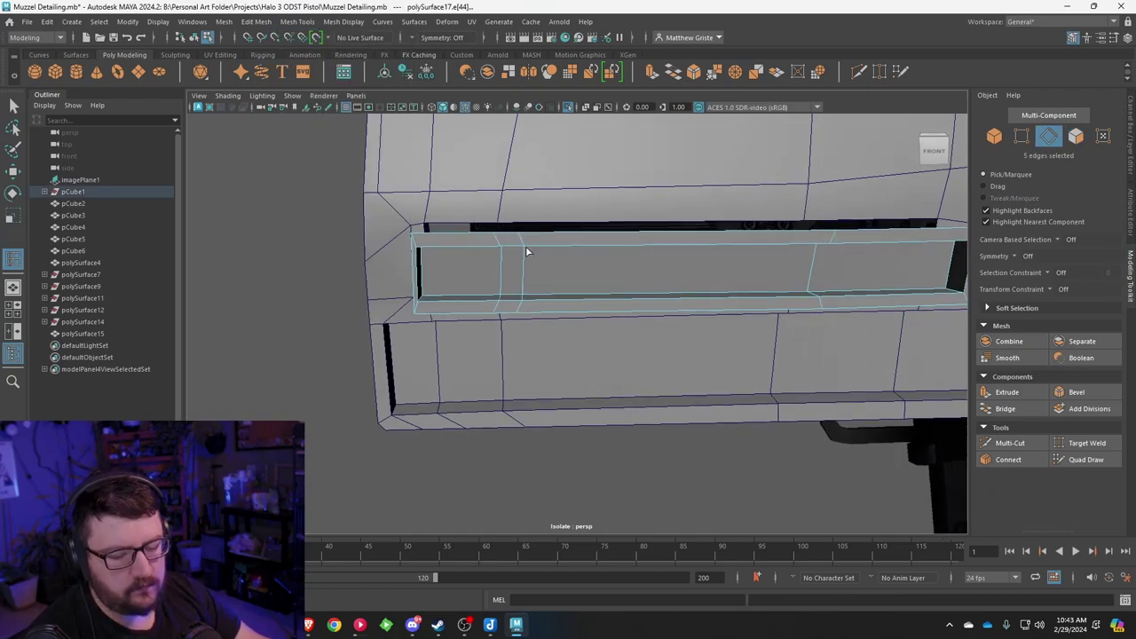
pyautogui.press('q')
pyautogui.moveTo(503, 252); pyautogui.dragTo(502, 230, button='right')
pyautogui.press('r')
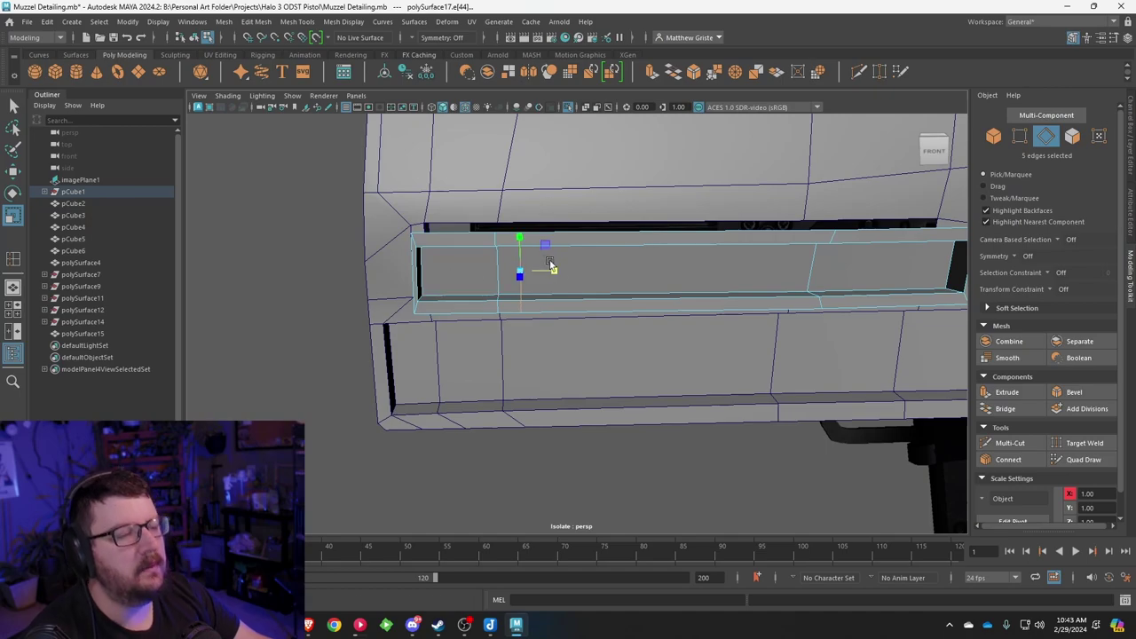
# Step: Extrude the narrow back face between the two close edge loops to start a divider across the recess
pyautogui.keyDown('alt'); pyautogui.moveTo(551, 263); pyautogui.dragTo(520, 289); pyautogui.keyUp('alt')
pyautogui.moveTo(493, 257); pyautogui.dragTo(495, 271, button='right')
pyautogui.press('w')
pyautogui.keyDown('alt'); pyautogui.moveTo(497, 256); pyautogui.dragTo(590, 222); pyautogui.keyUp('alt')
pyautogui.click(594, 216)
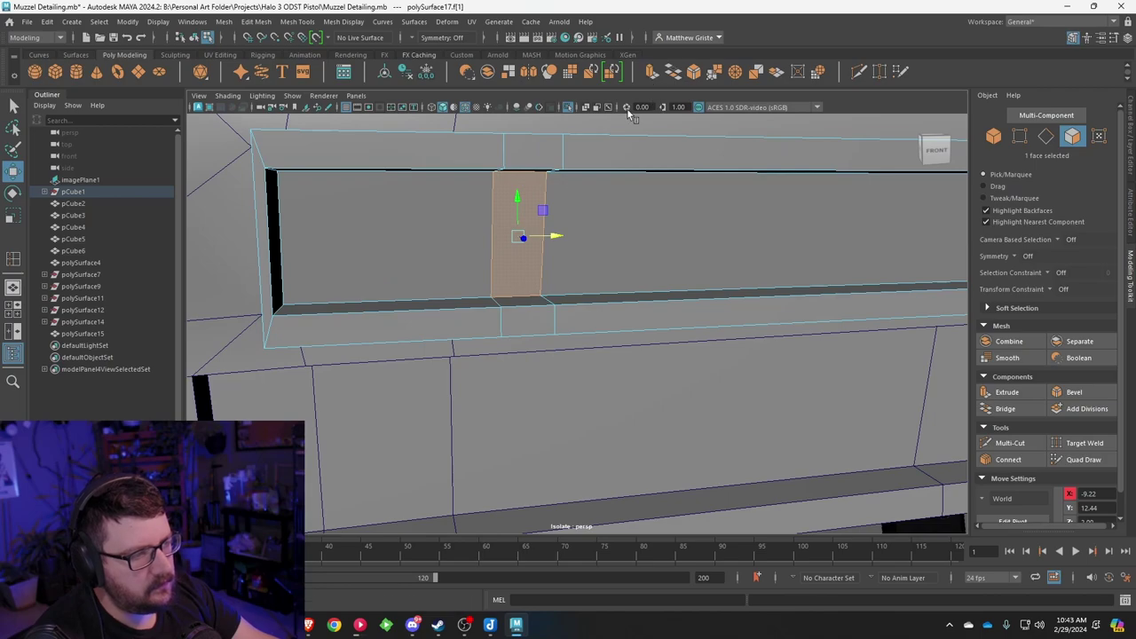
pyautogui.click(652, 72)
# Step: Delete the unneeded faces at the ends of the extruded divider
pyautogui.keyDown('alt'); pyautogui.moveTo(523, 233); pyautogui.dragTo(588, 291); pyautogui.keyUp('alt')
pyautogui.moveTo(578, 263); pyautogui.dragTo(578, 296, button='right')
pyautogui.click(565, 286)
pyautogui.press('Delete')
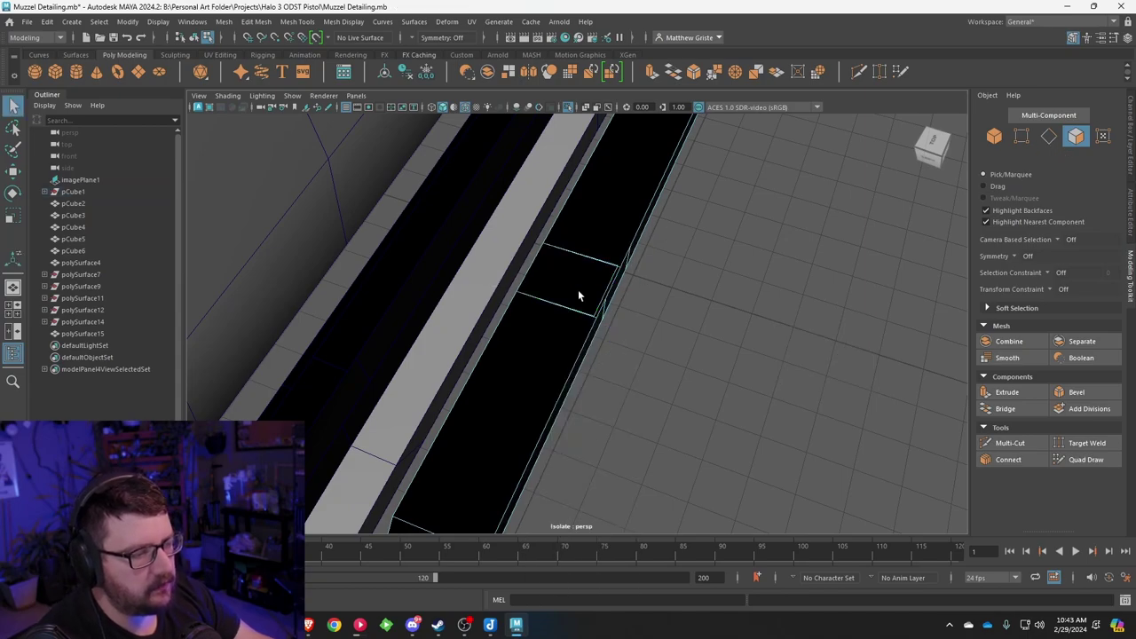
pyautogui.keyDown('alt'); pyautogui.moveTo(640, 320); pyautogui.dragTo(531, 307); pyautogui.keyUp('alt')
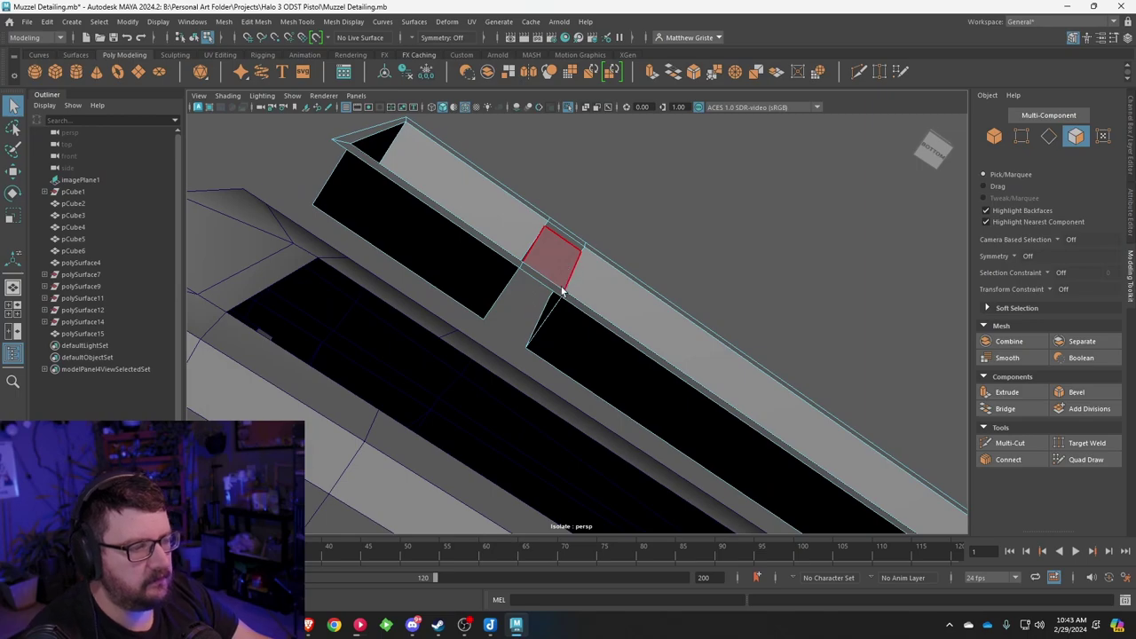
pyautogui.keyDown('alt'); pyautogui.moveTo(551, 262); pyautogui.dragTo(454, 331); pyautogui.keyUp('alt')
# Step: Target-weld the divider's corner vertices onto the inner corners of the recess border so it sits flush
pyautogui.moveTo(454, 327); pyautogui.dragTo(413, 293, button='right')
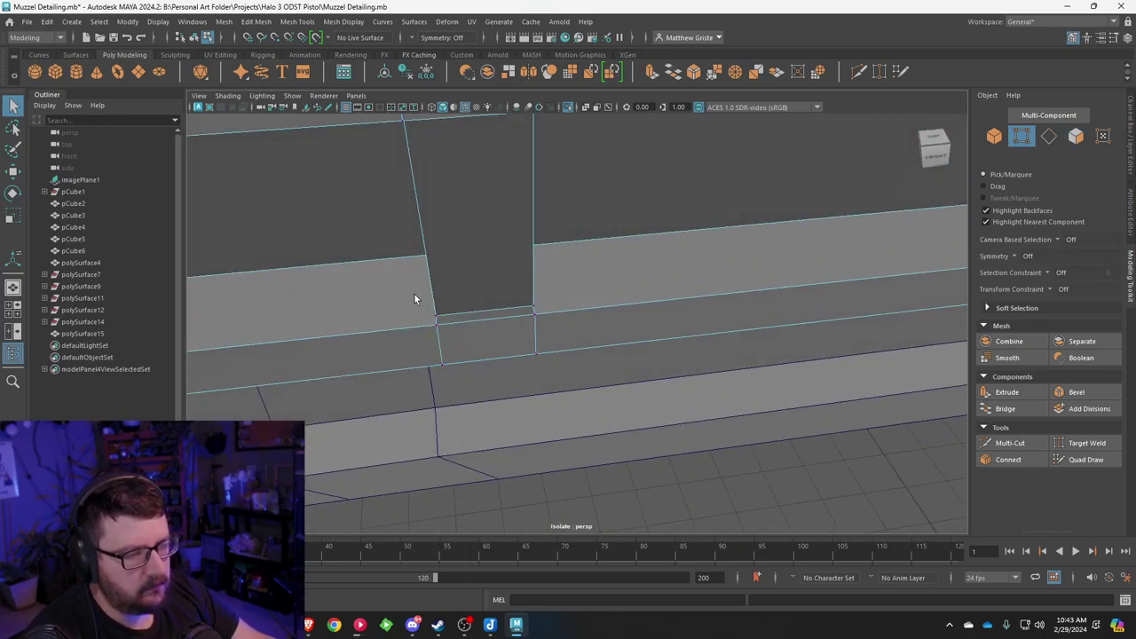
pyautogui.click(705, 74)
pyautogui.moveTo(555, 307); pyautogui.dragTo(538, 258)
pyautogui.keyDown('alt'); pyautogui.moveTo(538, 258); pyautogui.dragTo(562, 369, button='middle'); pyautogui.keyUp('alt')
pyautogui.keyDown('alt'); pyautogui.moveTo(562, 369); pyautogui.dragTo(496, 248); pyautogui.keyUp('alt')
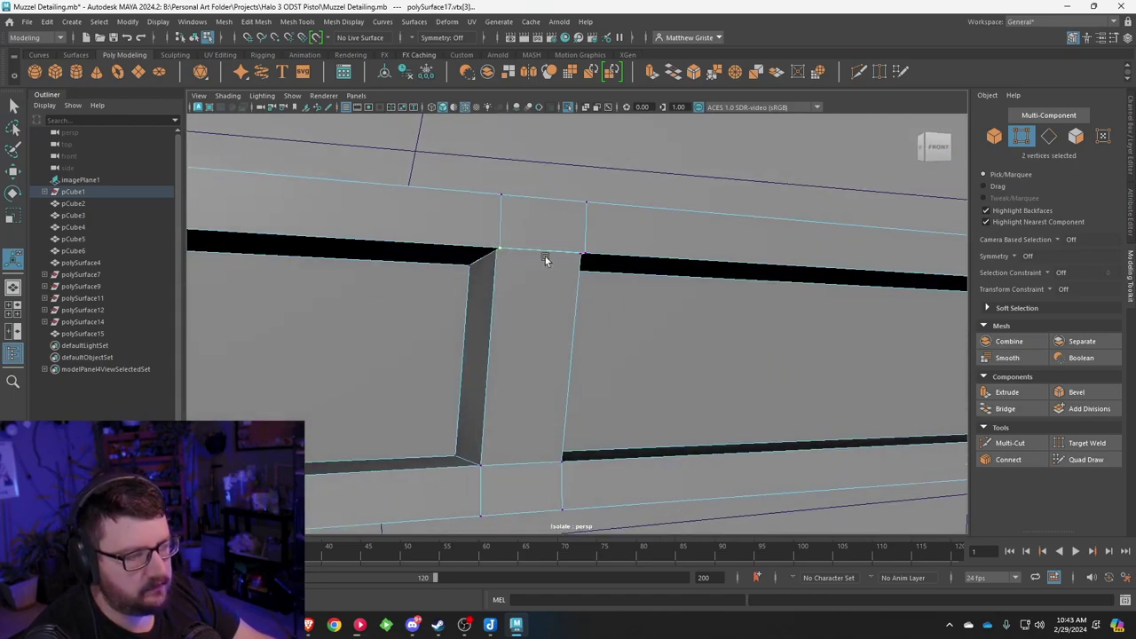
pyautogui.hotkey('ctrl', 'z')
pyautogui.moveTo(589, 260); pyautogui.dragTo(586, 257)
pyautogui.keyDown('alt'); pyautogui.moveTo(585, 256); pyautogui.dragTo(417, 315); pyautogui.keyUp('alt')
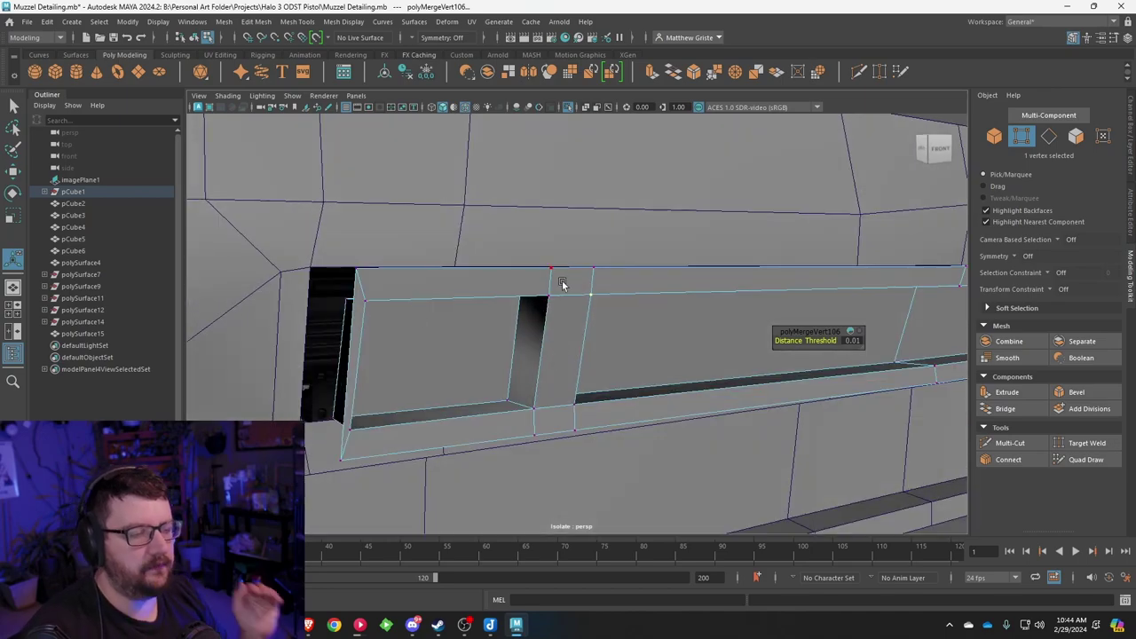
# Step: Delete the 12 recess faces on the grip side of the divider, keeping only the first segment
pyautogui.keyDown('alt'); pyautogui.moveTo(576, 286); pyautogui.dragTo(569, 347); pyautogui.keyUp('alt')
pyautogui.scroll(-5, 534, 348)
pyautogui.rightClick(570, 360)
pyautogui.moveTo(642, 272); pyautogui.dragTo(651, 307, button='right')
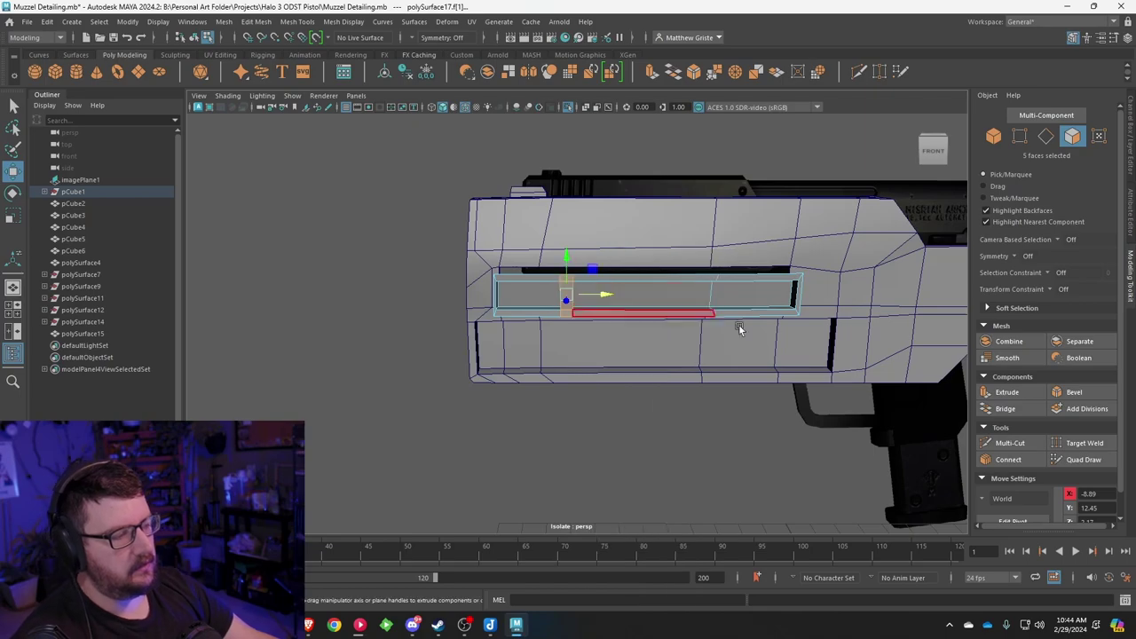
pyautogui.keyDown('shift'); pyautogui.moveTo(710, 282); pyautogui.dragTo(709, 281); pyautogui.keyUp('shift')
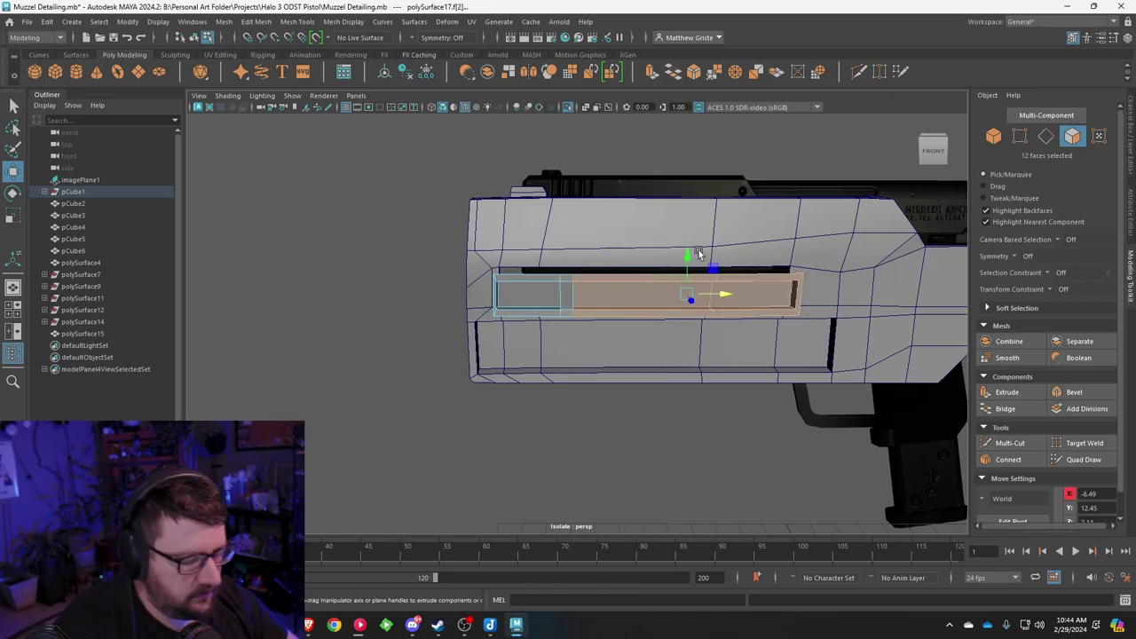
pyautogui.press('Delete')
# Step: Select the remaining recessed segment's faces and place a copy directly beside the original along X
pyautogui.scroll(3, 514, 258)
pyautogui.moveTo(532, 273); pyautogui.dragTo(534, 307, button='right')
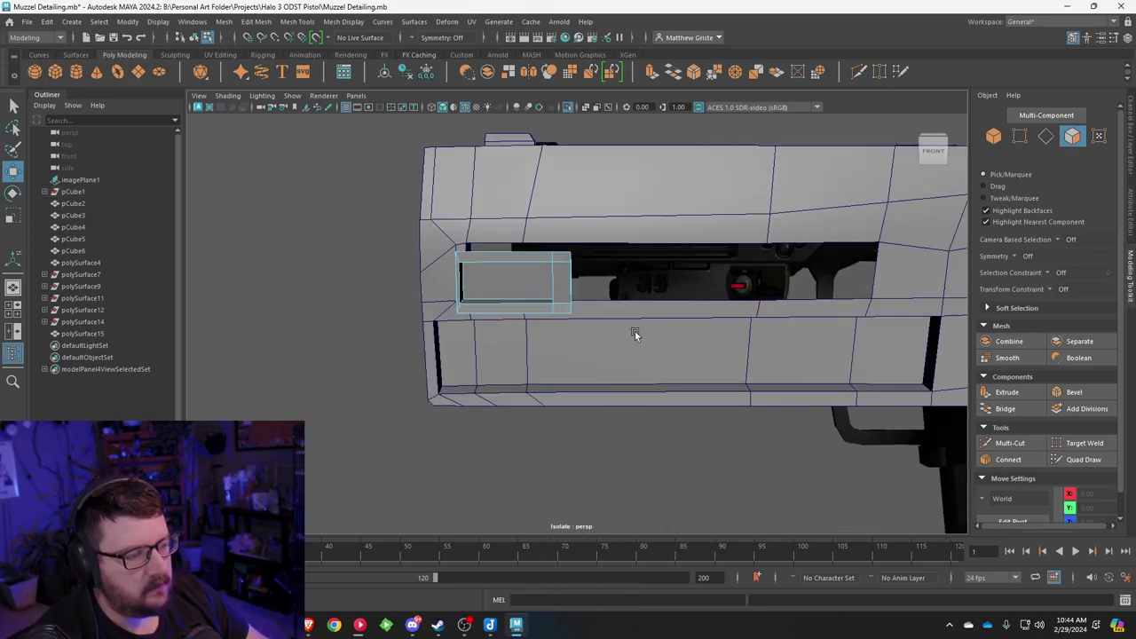
pyautogui.moveTo(634, 331); pyautogui.dragTo(567, 246)
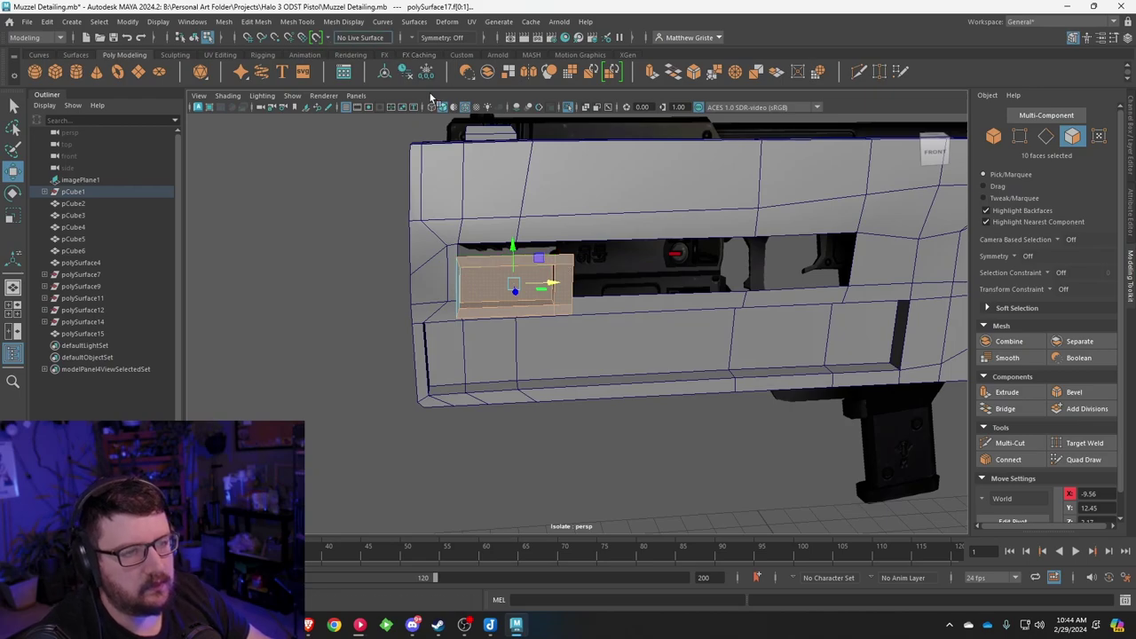
pyautogui.keyDown('alt'); pyautogui.moveTo(570, 305); pyautogui.dragTo(555, 299); pyautogui.keyUp('alt')
pyautogui.keyDown('alt'); pyautogui.moveTo(326, 166); pyautogui.dragTo(422, 211); pyautogui.keyUp('alt')
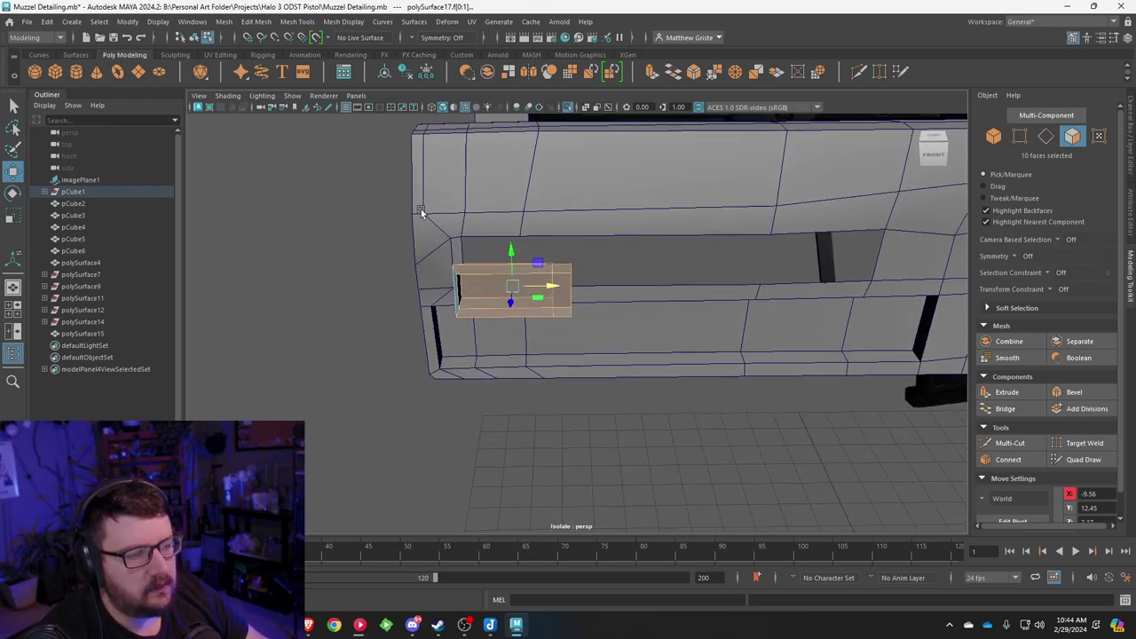
pyautogui.moveTo(573, 286)
pyautogui.mouseDown()
pyautogui.moveTo(646, 298)
pyautogui.moveTo(535, 295)
pyautogui.moveTo(558, 270)
pyautogui.moveTo(581, 277)
pyautogui.mouseUp()
# Step: Delete the copied segment's end border face and inner wall face that adjoin the first segment
pyautogui.scroll(5, 577, 239)
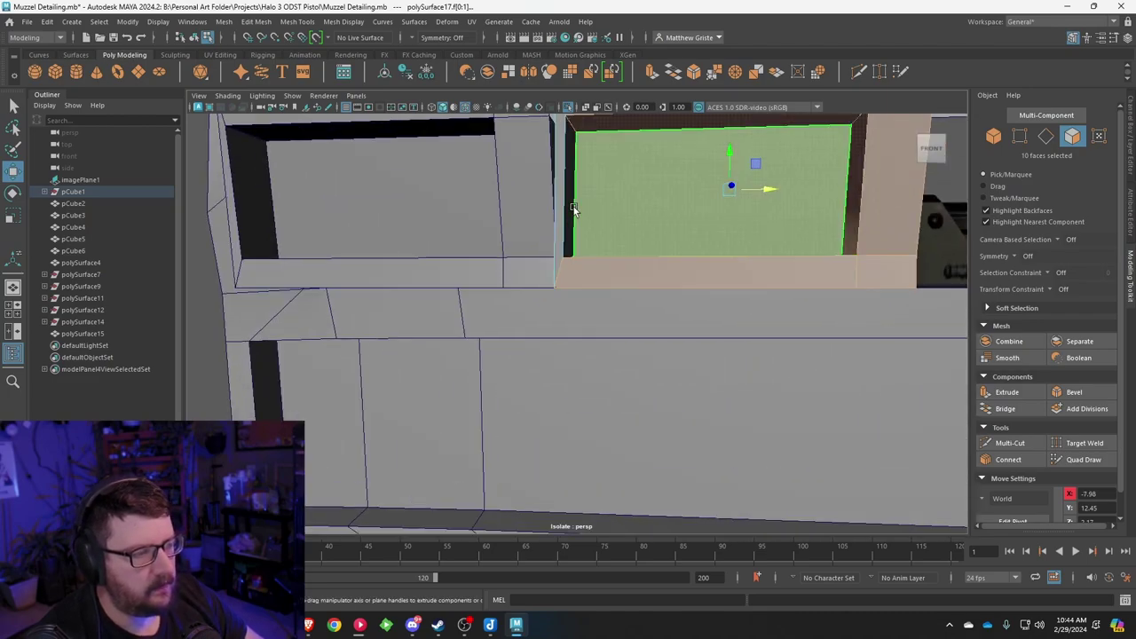
pyautogui.keyDown('alt'); pyautogui.moveTo(574, 209); pyautogui.dragTo(546, 223); pyautogui.keyUp('alt')
pyautogui.click(554, 237)
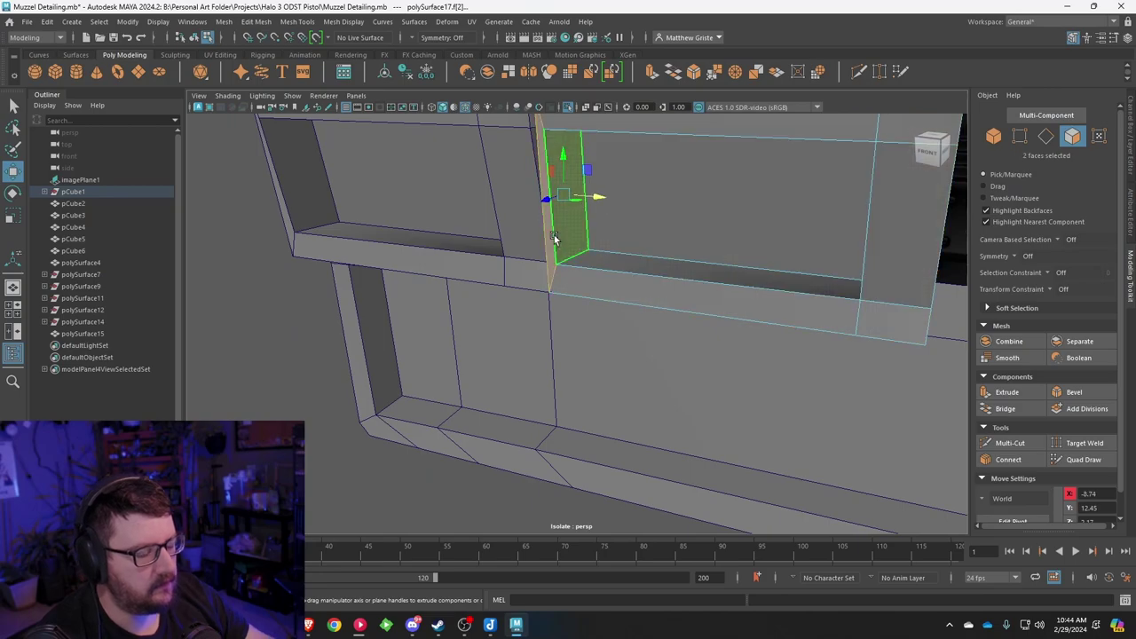
pyautogui.press('Delete')
# Step: Duplicate the second segment with a centered pivot and place the copies along X as the third and fourth segments
pyautogui.scroll(-5, 555, 233)
pyautogui.keyDown('alt'); pyautogui.moveTo(555, 233); pyautogui.dragTo(591, 243); pyautogui.keyUp('alt')
pyautogui.hotkey('ctrl', 'd')
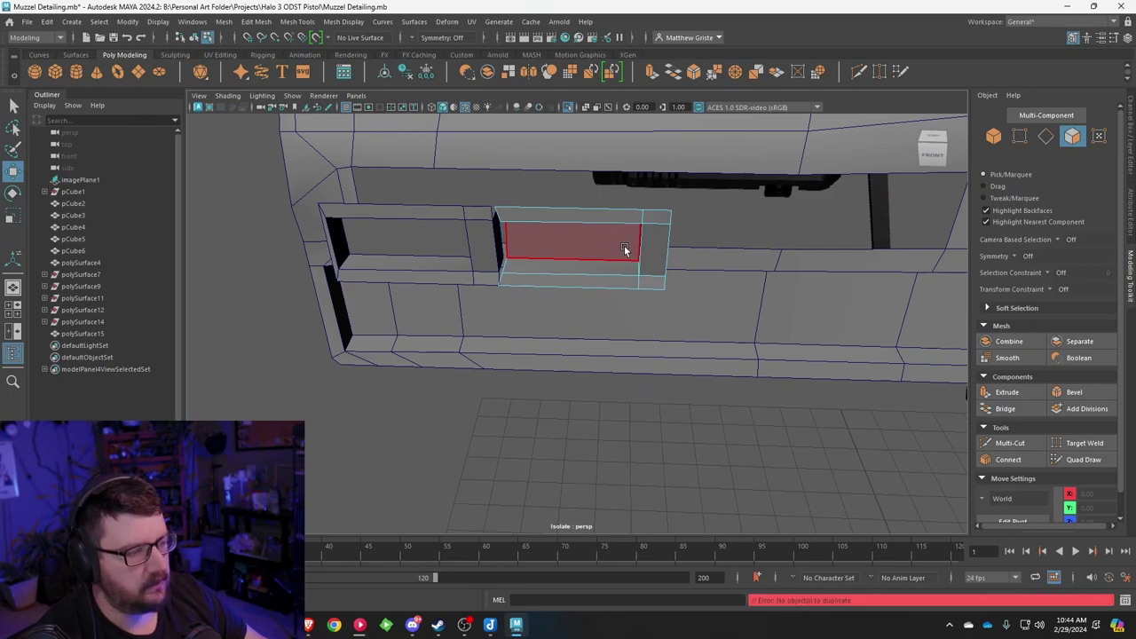
pyautogui.moveTo(625, 249); pyautogui.dragTo(670, 228, button='right')
pyautogui.hotkey('ctrl', 'd')
pyautogui.scroll(-5, 589, 256)
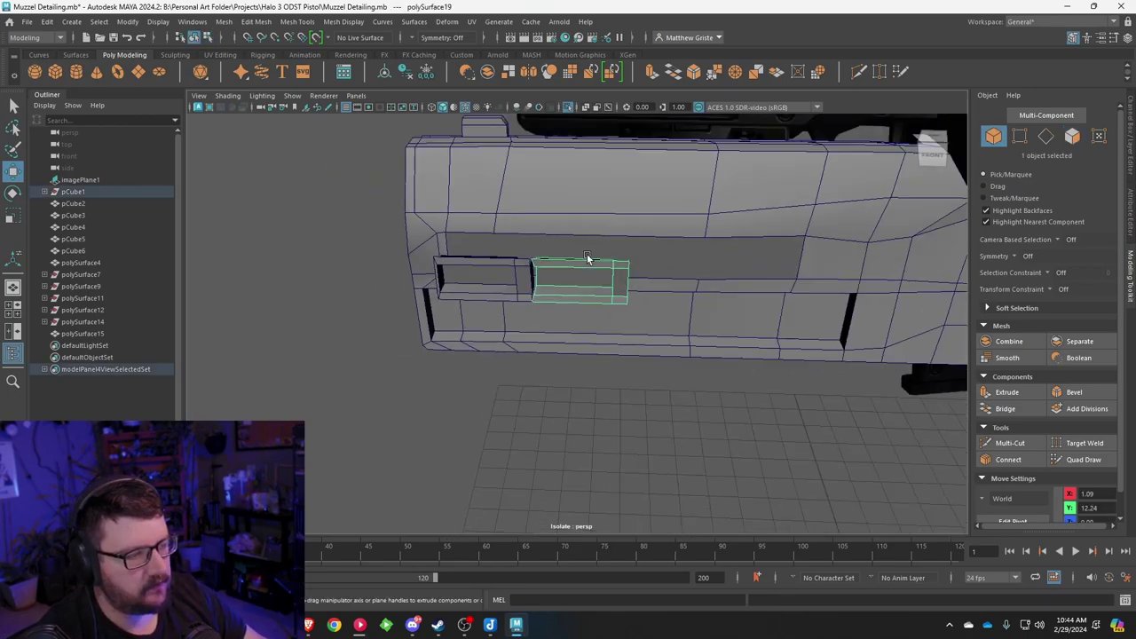
pyautogui.keyDown('alt'); pyautogui.moveTo(587, 258); pyautogui.dragTo(622, 278); pyautogui.keyUp('alt')
pyautogui.click(128, 22)
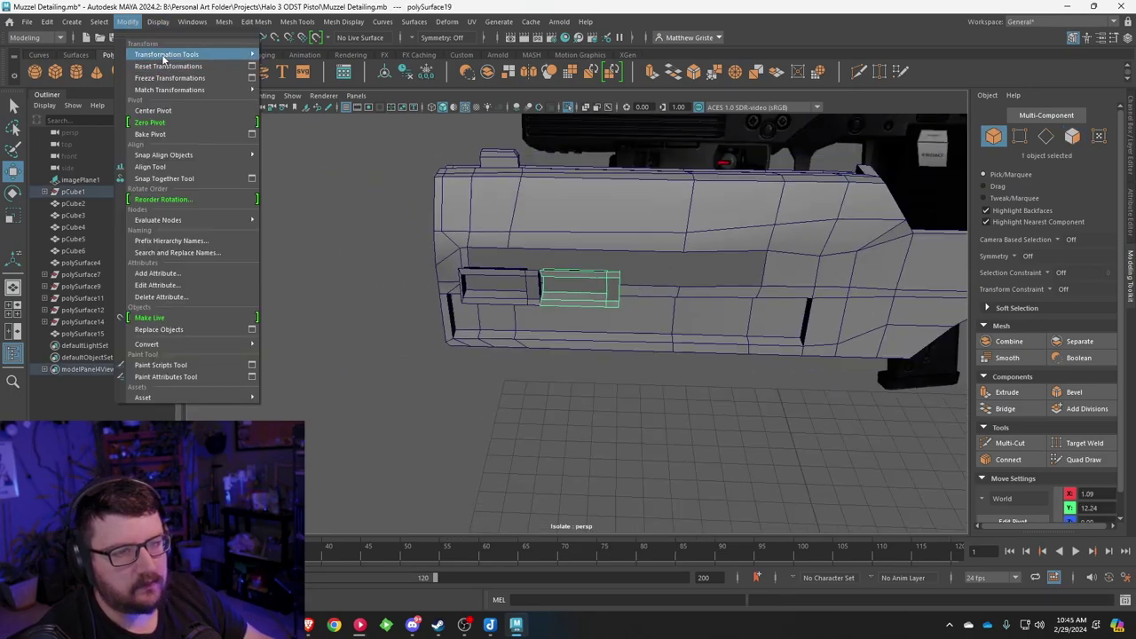
pyautogui.click(168, 110)
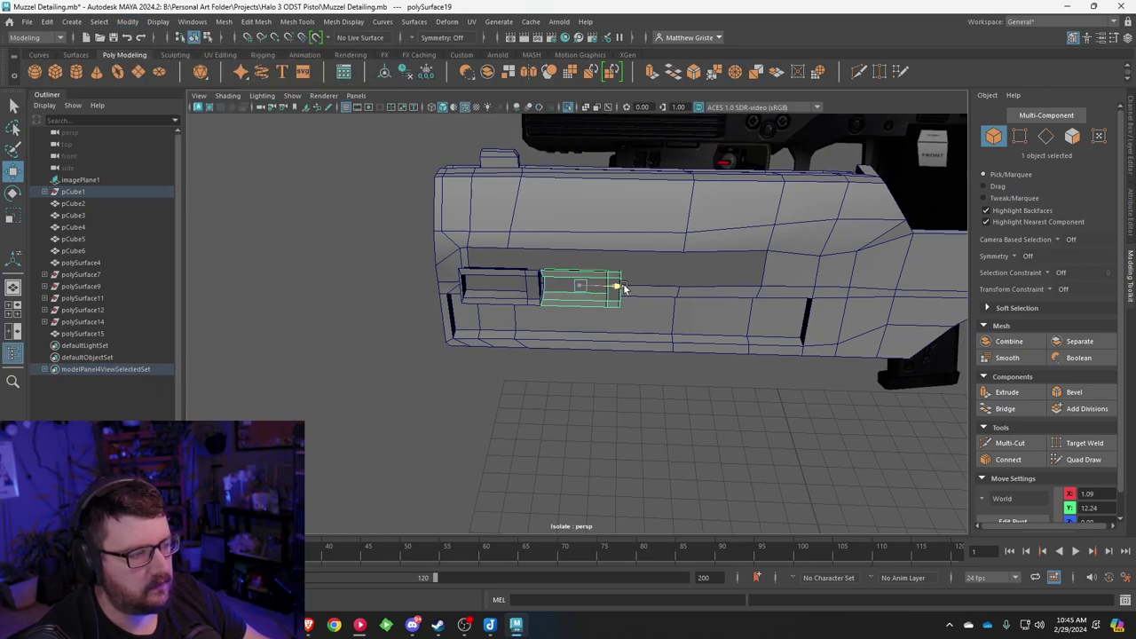
pyautogui.moveTo(623, 289); pyautogui.dragTo(741, 295)
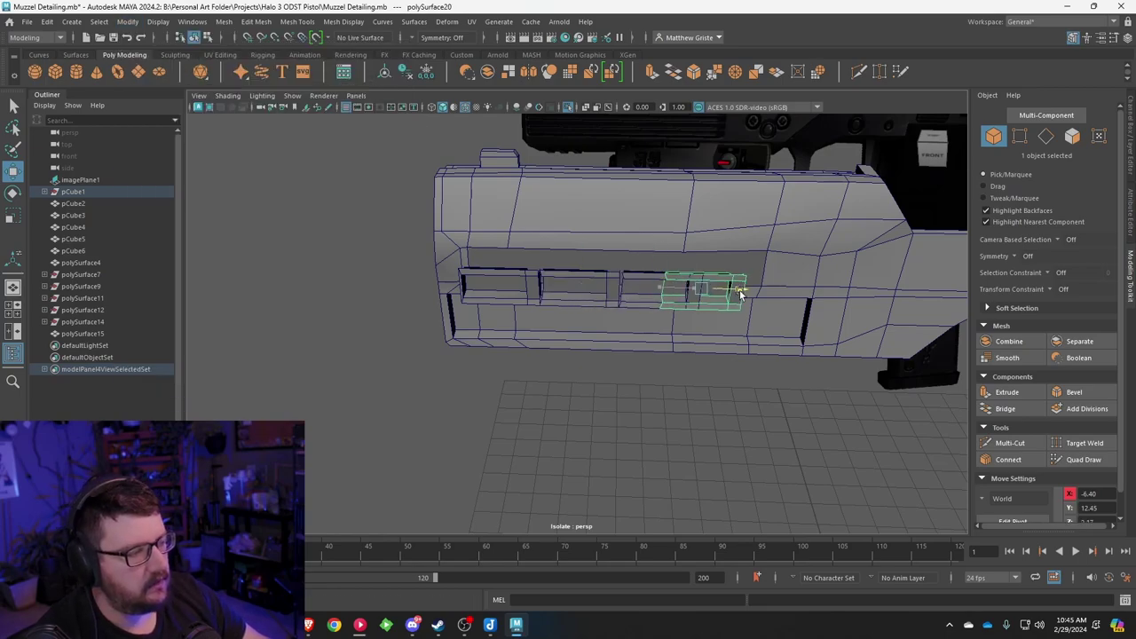
# Step: Center the second segment's pivot and nudge it to about -8.01 in X to meet the first segment's edge
pyautogui.scroll(5, 521, 247)
pyautogui.keyDown('alt'); pyautogui.moveTo(521, 246); pyautogui.dragTo(581, 255); pyautogui.keyUp('alt')
pyautogui.click(499, 255)
pyautogui.scroll(3, 583, 252)
pyautogui.scroll(-3, 584, 251)
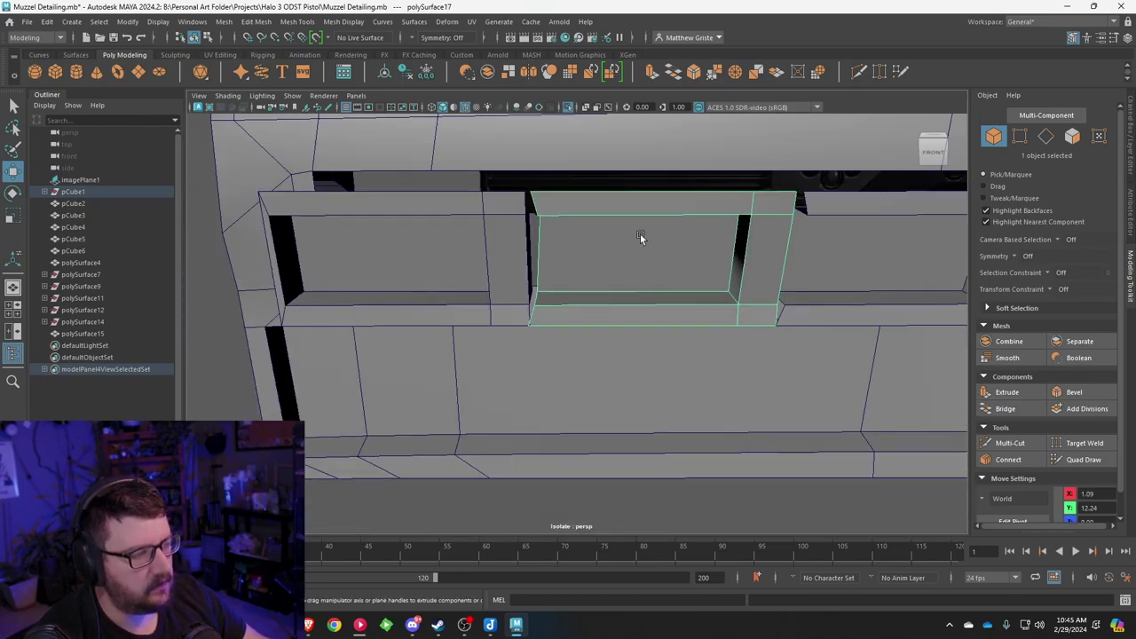
pyautogui.keyDown('alt'); pyautogui.moveTo(642, 236); pyautogui.dragTo(620, 243, button='middle'); pyautogui.keyUp('alt')
pyautogui.click(127, 22)
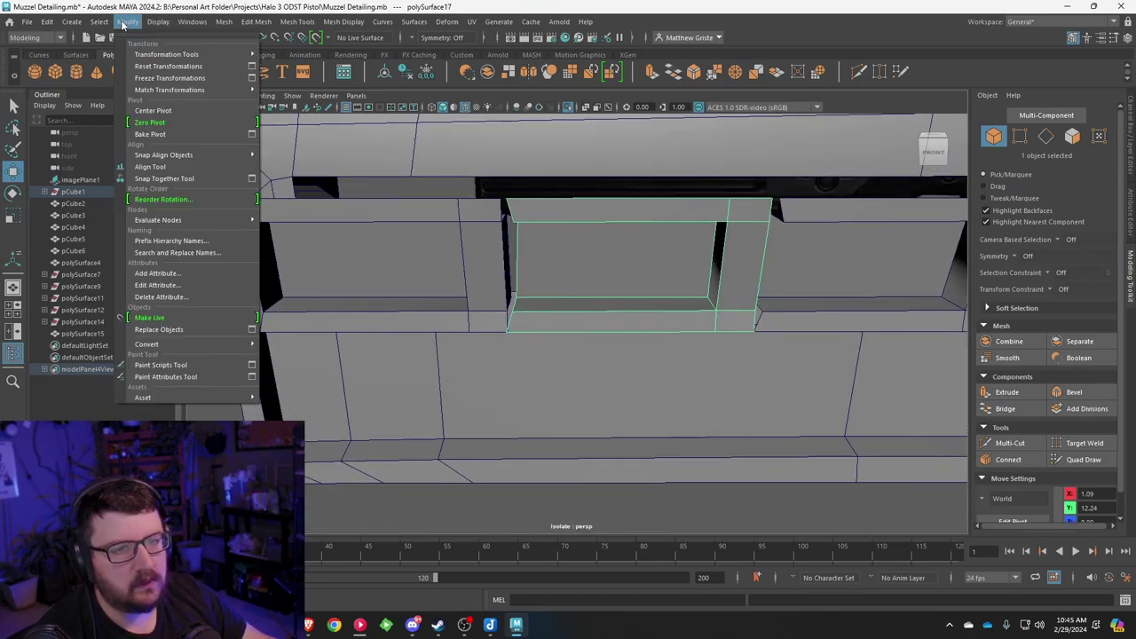
pyautogui.click(168, 110)
pyautogui.keyDown('alt'); pyautogui.moveTo(415, 258); pyautogui.dragTo(411, 273); pyautogui.keyUp('alt')
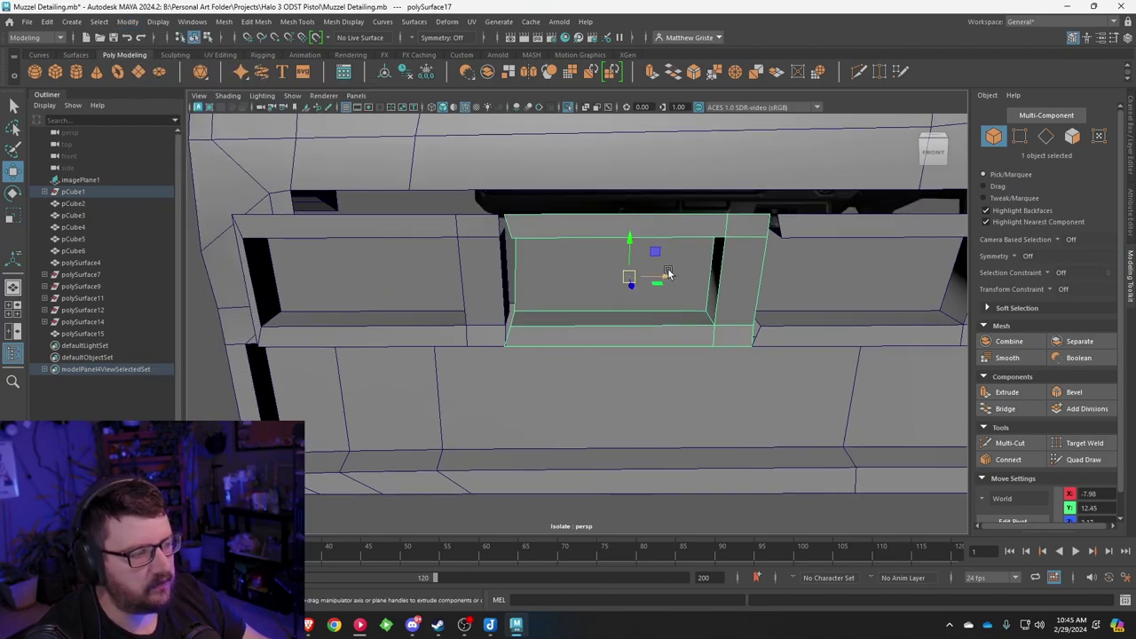
pyautogui.moveTo(667, 271); pyautogui.dragTo(664, 273)
pyautogui.scroll(5, 470, 310)
pyautogui.rightClick(404, 273)
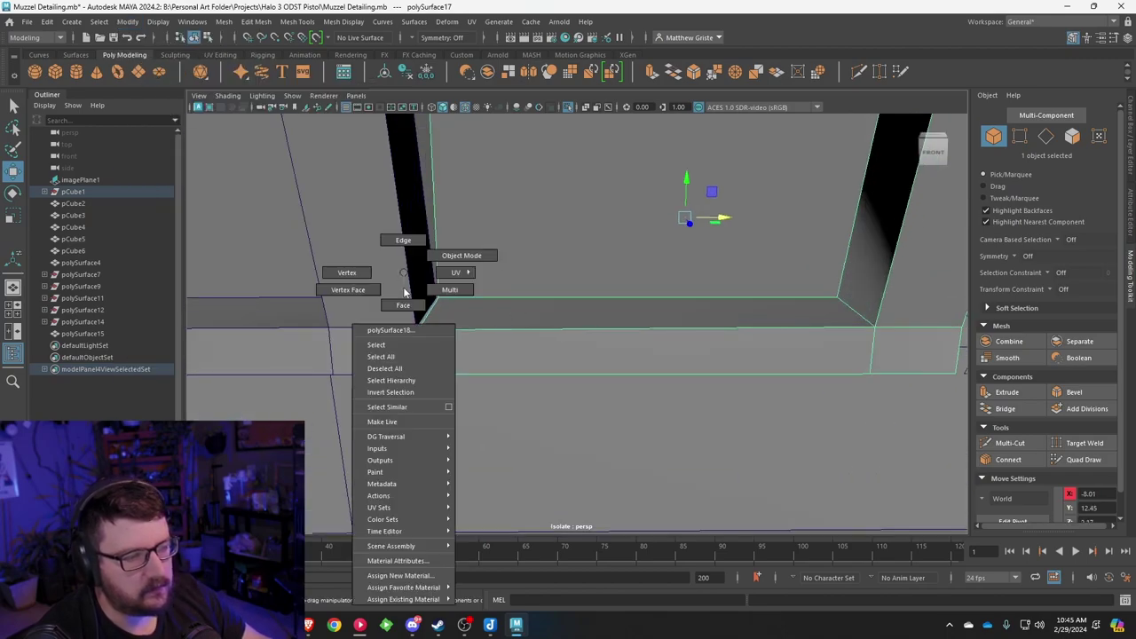
pyautogui.click(360, 275)
# Step: Combine the first and second recessed segments into one mesh
pyautogui.scroll(-5, 482, 299)
pyautogui.moveTo(598, 275); pyautogui.dragTo(650, 261, button='right')
pyautogui.scroll(-4, 612, 280)
pyautogui.click(550, 300)
pyautogui.keyDown('shift'); pyautogui.click(528, 300); pyautogui.keyUp('shift')
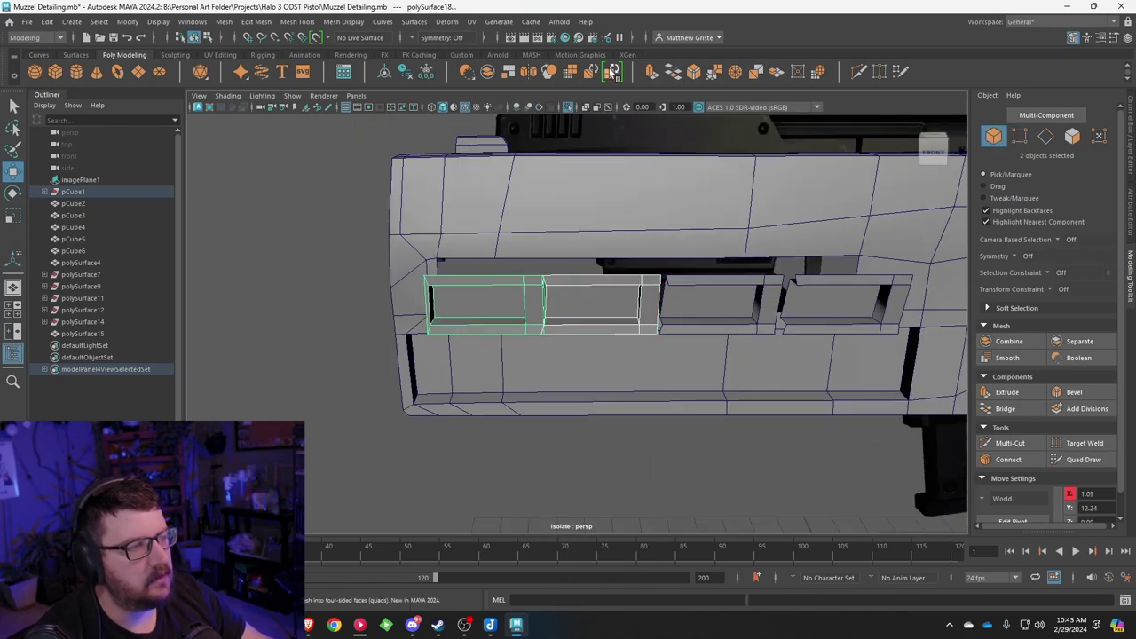
pyautogui.click(224, 21)
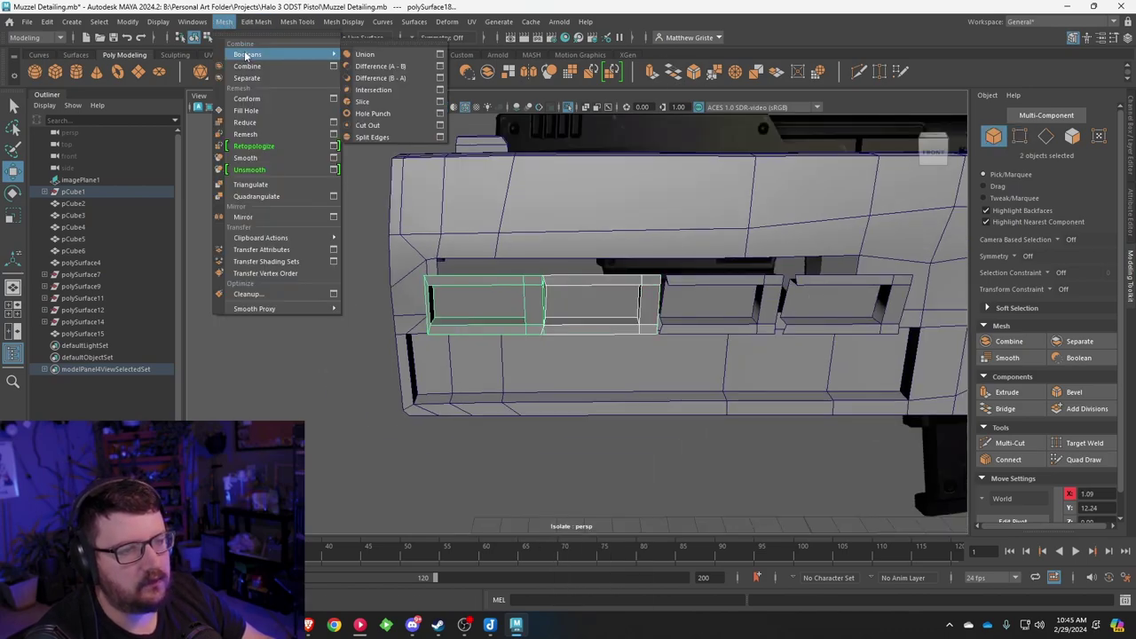
pyautogui.click(244, 57)
pyautogui.scroll(6, 532, 306)
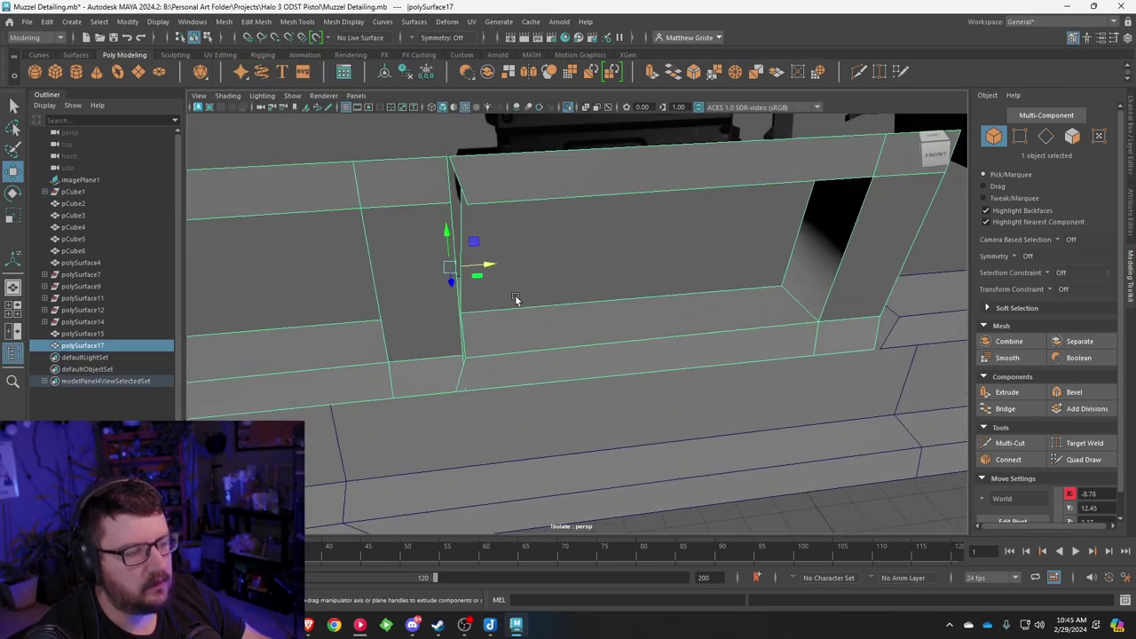
# Step: Merge the overlapping vertex pairs along the seam between the first and second recessed segments
pyautogui.moveTo(452, 258); pyautogui.dragTo(445, 274, button='right')
pyautogui.moveTo(445, 274); pyautogui.dragTo(481, 316)
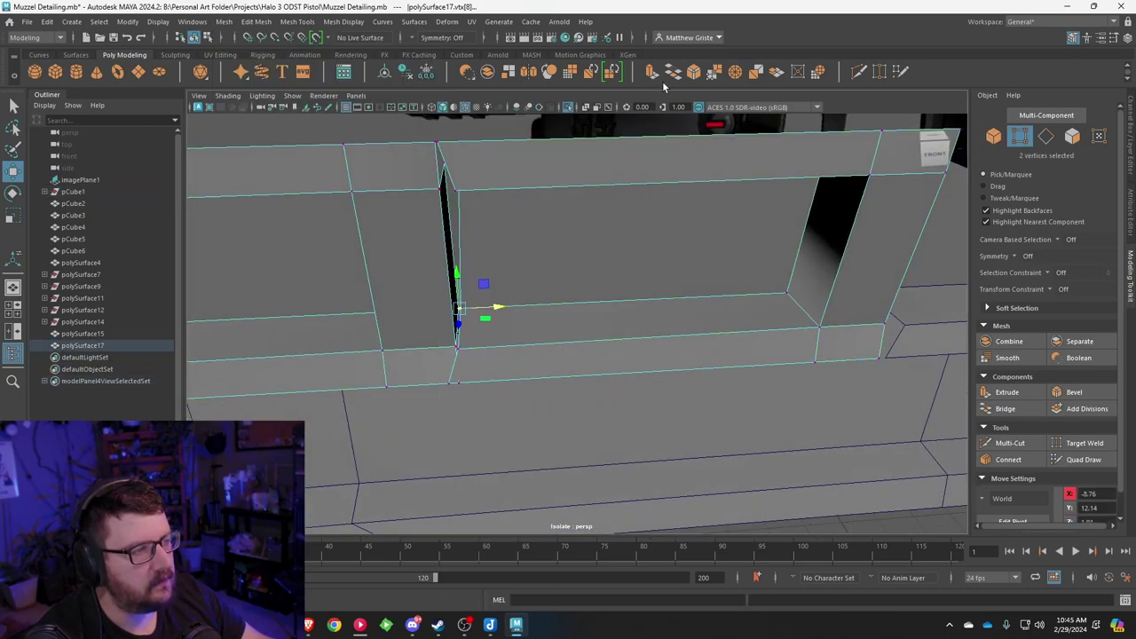
pyautogui.click(711, 74)
pyautogui.moveTo(450, 145); pyautogui.dragTo(457, 141)
pyautogui.press('g')
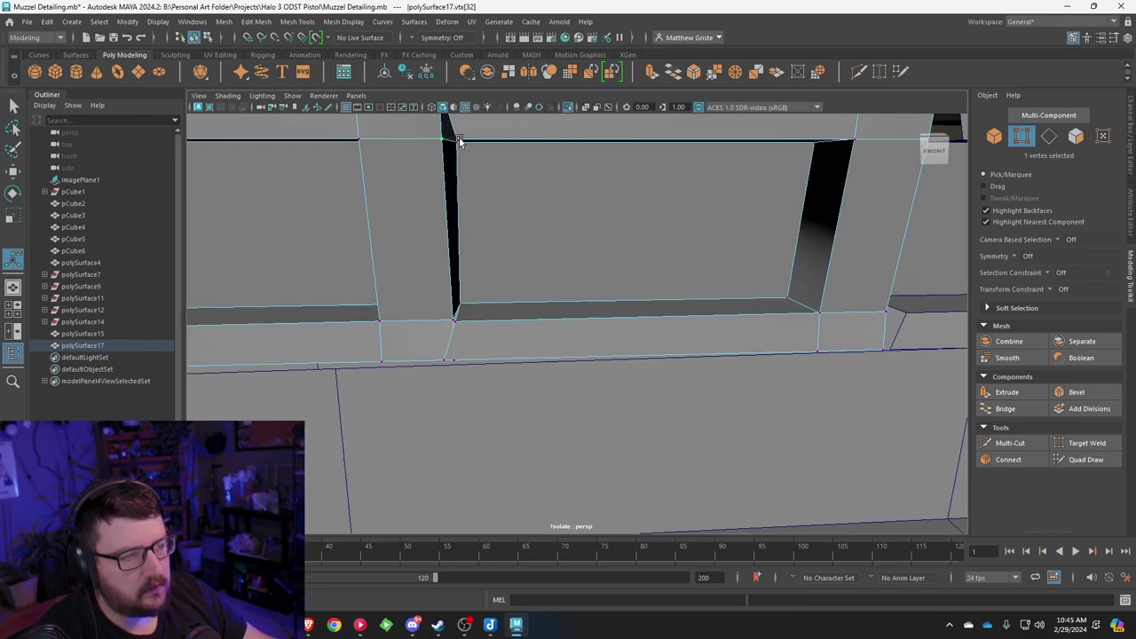
pyautogui.press('g')
pyautogui.press('g')
pyautogui.keyDown('alt'); pyautogui.moveTo(483, 159); pyautogui.dragTo(488, 204, button='middle'); pyautogui.keyUp('alt')
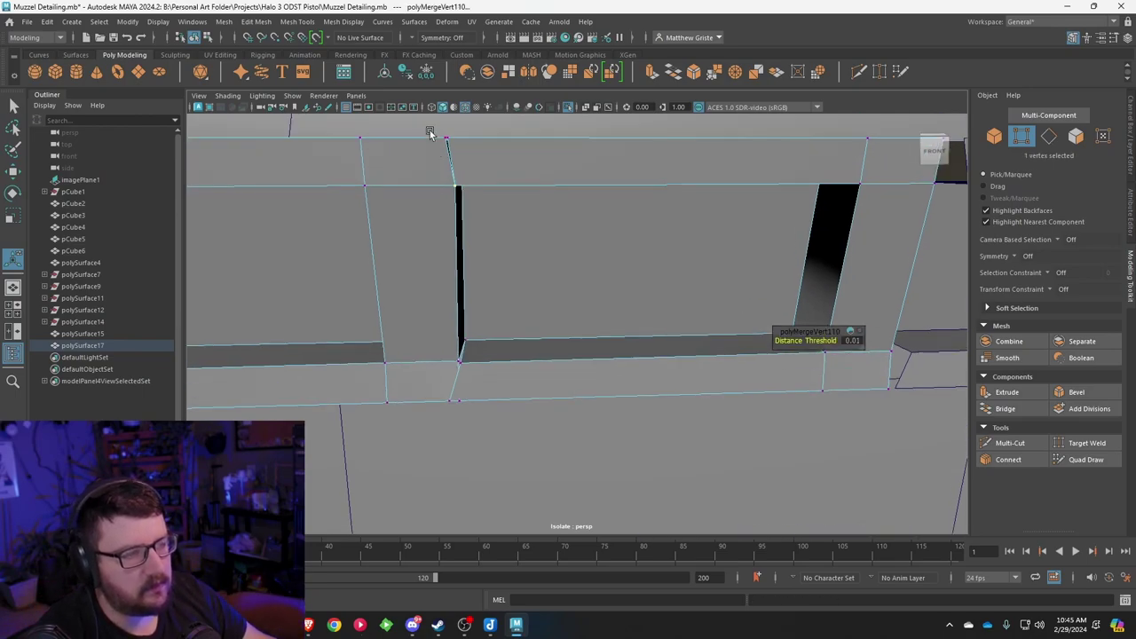
pyautogui.moveTo(429, 130); pyautogui.dragTo(464, 149)
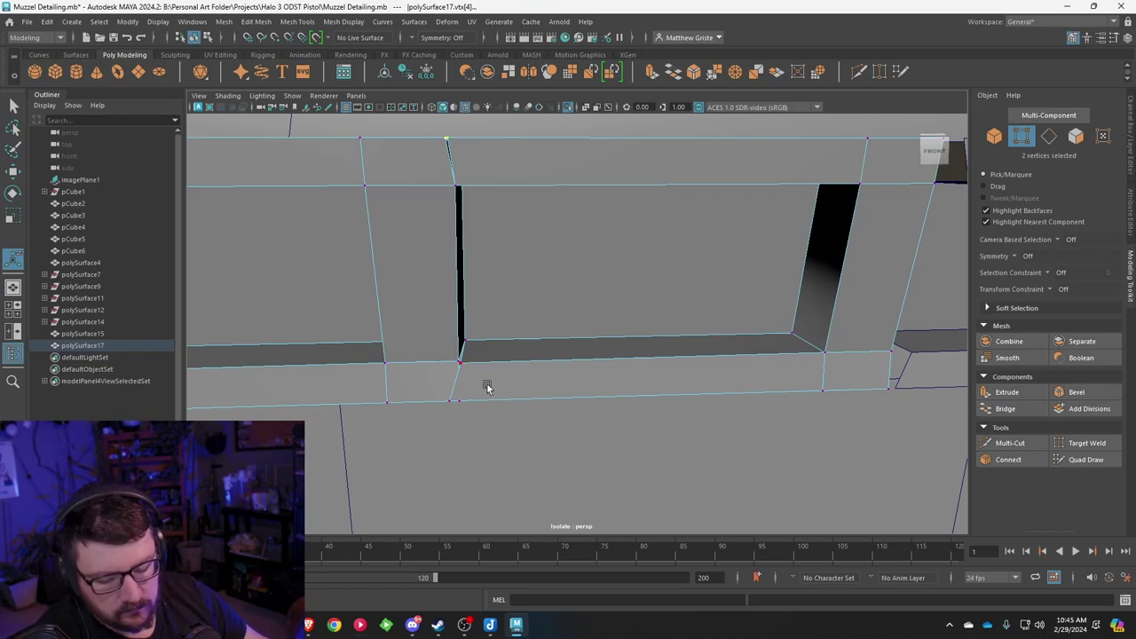
pyautogui.hotkey('ctrl', 'alt', 'm')
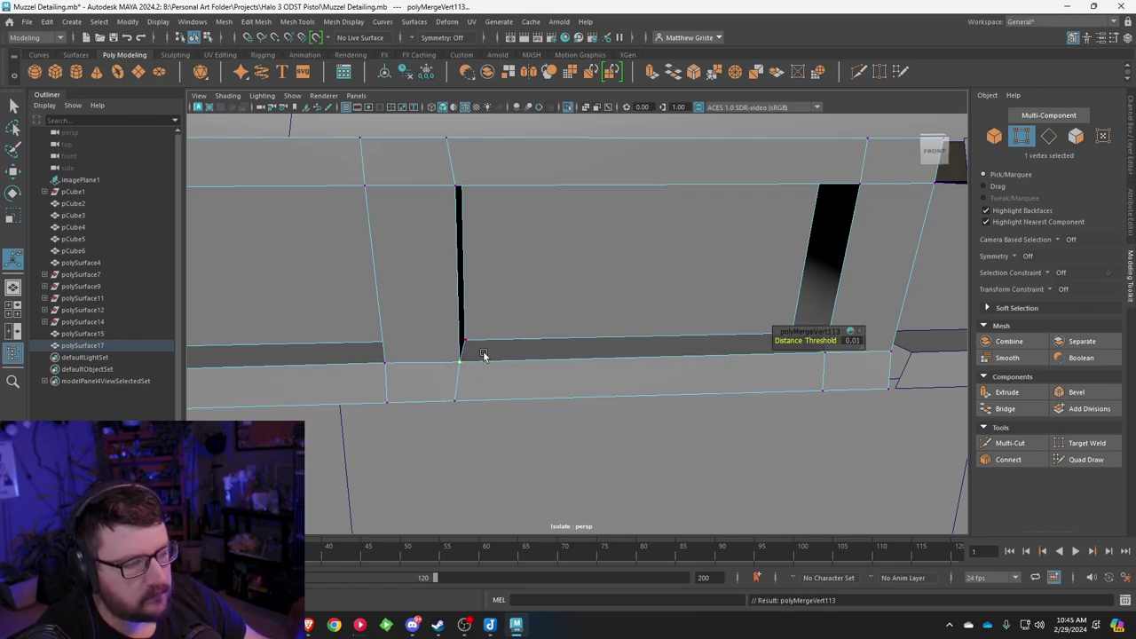
# Step: Straighten the seam between the first and second segments by scaling its column of vertices flat along X
pyautogui.scroll(-3, 484, 355)
pyautogui.keyDown('alt'); pyautogui.moveTo(484, 355); pyautogui.dragTo(492, 328); pyautogui.keyUp('alt')
pyautogui.moveTo(492, 271); pyautogui.dragTo(440, 273, button='right')
pyautogui.scroll(-3, 494, 300)
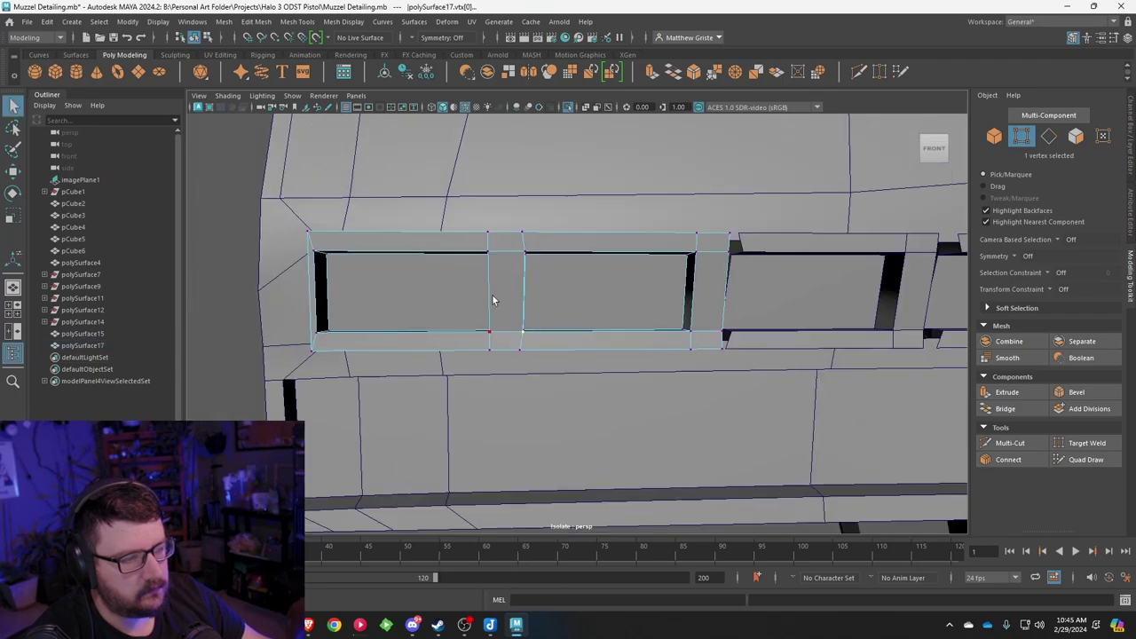
pyautogui.moveTo(526, 203); pyautogui.dragTo(517, 196)
pyautogui.press('r')
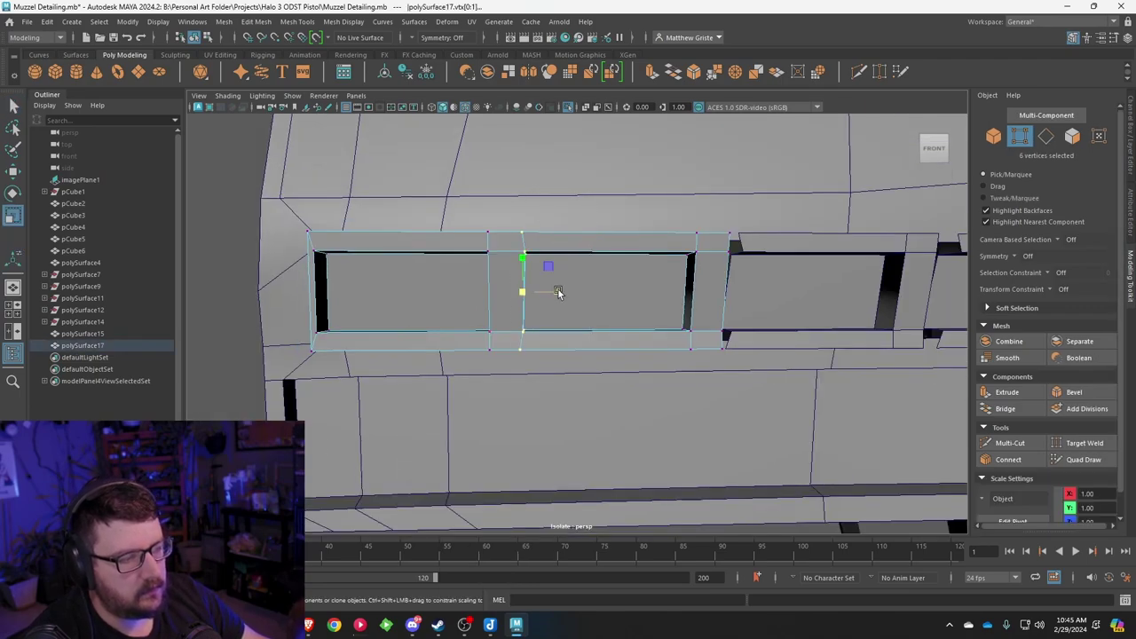
pyautogui.keyDown('alt'); pyautogui.moveTo(582, 297); pyautogui.dragTo(497, 231); pyautogui.keyUp('alt')
# Step: Merge the remaining overlapping lower vertices at the seam between the second and third segments
pyautogui.moveTo(444, 350); pyautogui.dragTo(502, 415)
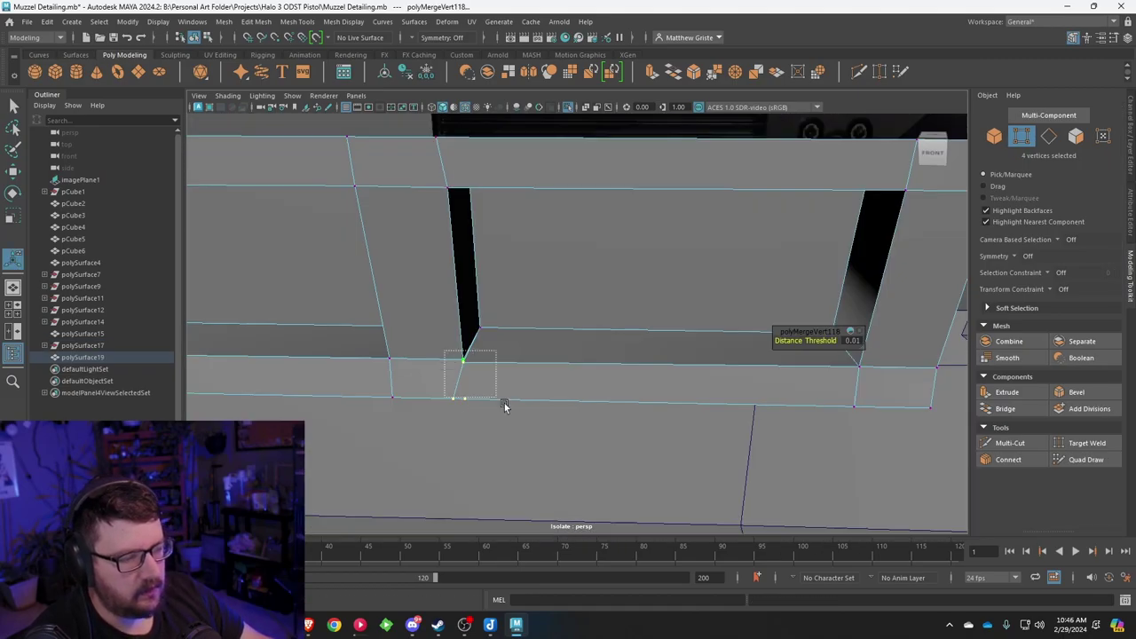
pyautogui.press('g')
pyautogui.press('g')
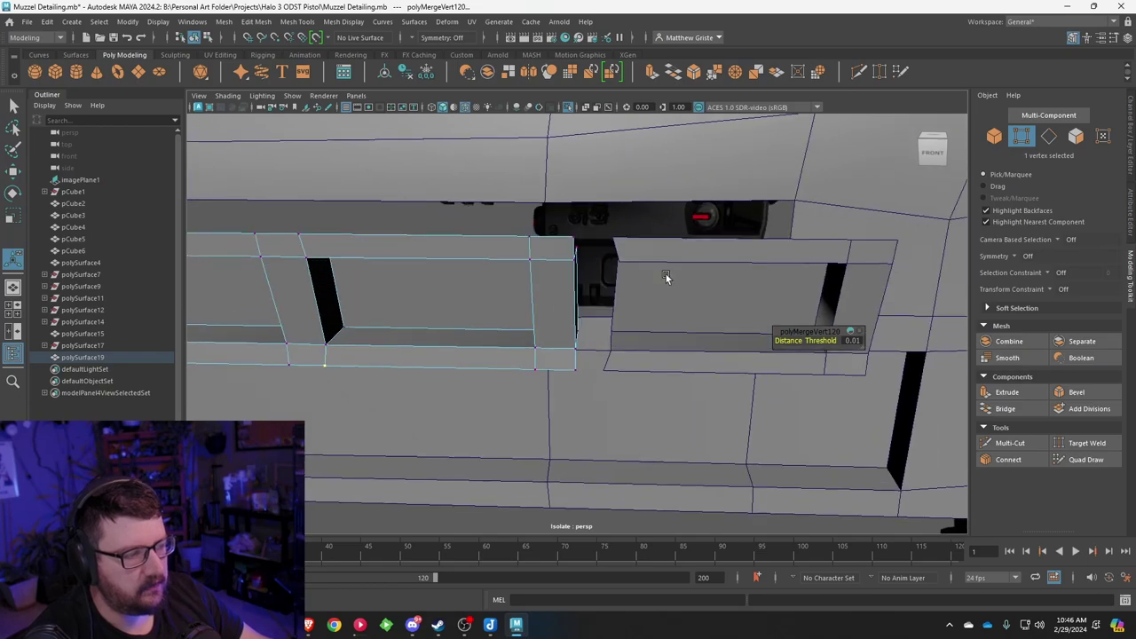
# Step: Move the fourth segment along X to about -4.93 so it meets the third segment's edge
pyautogui.moveTo(664, 273); pyautogui.dragTo(700, 261, button='right')
pyautogui.click(701, 263)
pyautogui.press('w')
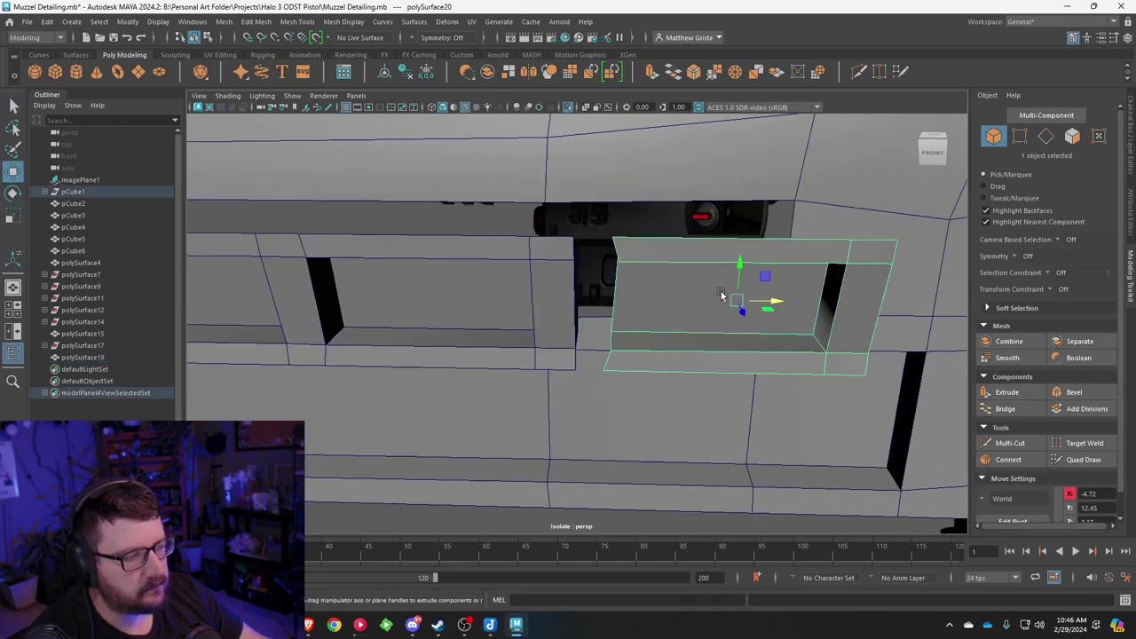
pyautogui.moveTo(751, 300); pyautogui.dragTo(721, 298)
pyautogui.keyDown('alt'); pyautogui.moveTo(694, 302); pyautogui.dragTo(575, 314); pyautogui.keyUp('alt')
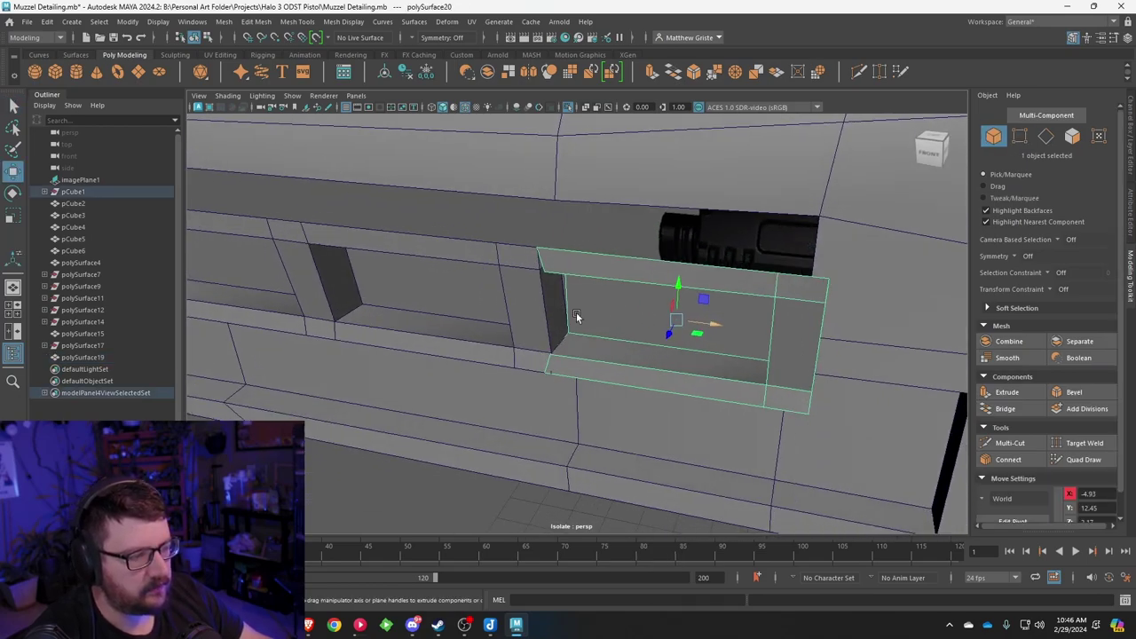
# Step: Combine the fourth segment with the joined first three segments into one mesh
pyautogui.keyDown('shift'); pyautogui.click(544, 309); pyautogui.keyUp('shift')
pyautogui.click(257, 21)
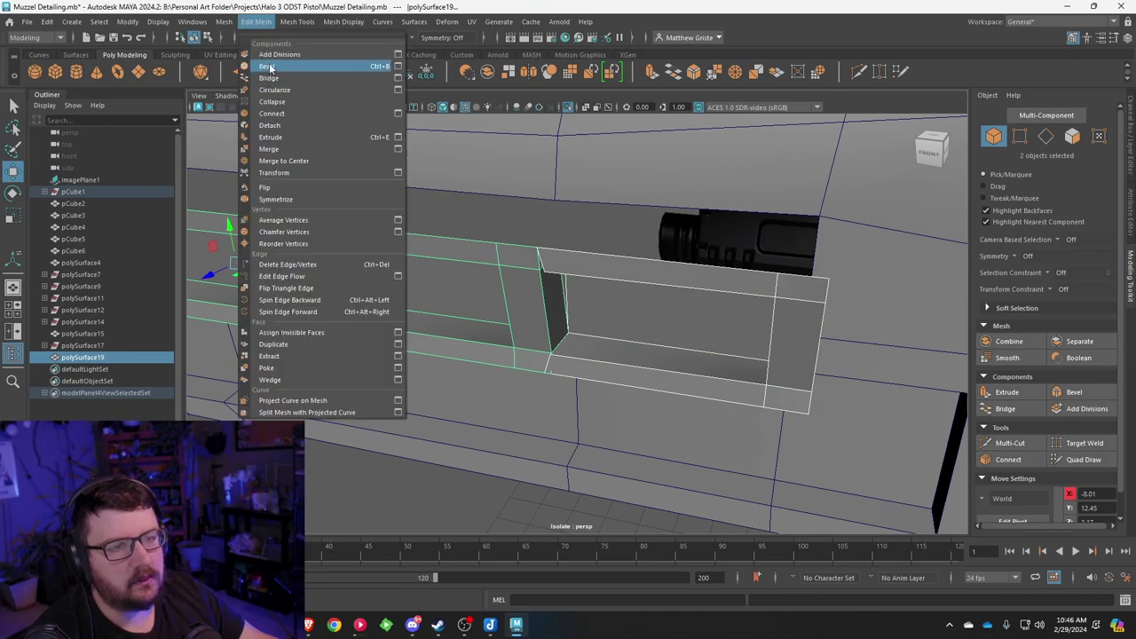
pyautogui.moveTo(226, 26)
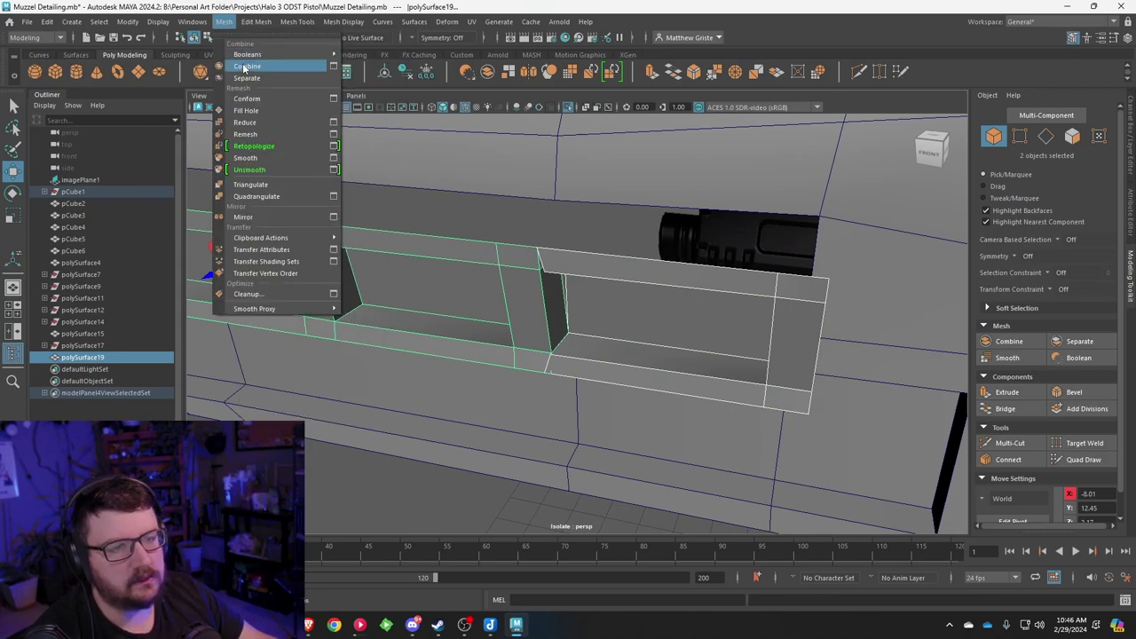
pyautogui.click(245, 68)
# Step: Merge the overlapping vertices along the seam between the third and fourth segments and save the scene
pyautogui.keyDown('alt'); pyautogui.moveTo(486, 232); pyautogui.dragTo(593, 219); pyautogui.keyUp('alt')
pyautogui.scroll(5, 585, 218)
pyautogui.moveTo(592, 219); pyautogui.dragTo(531, 205, button='right')
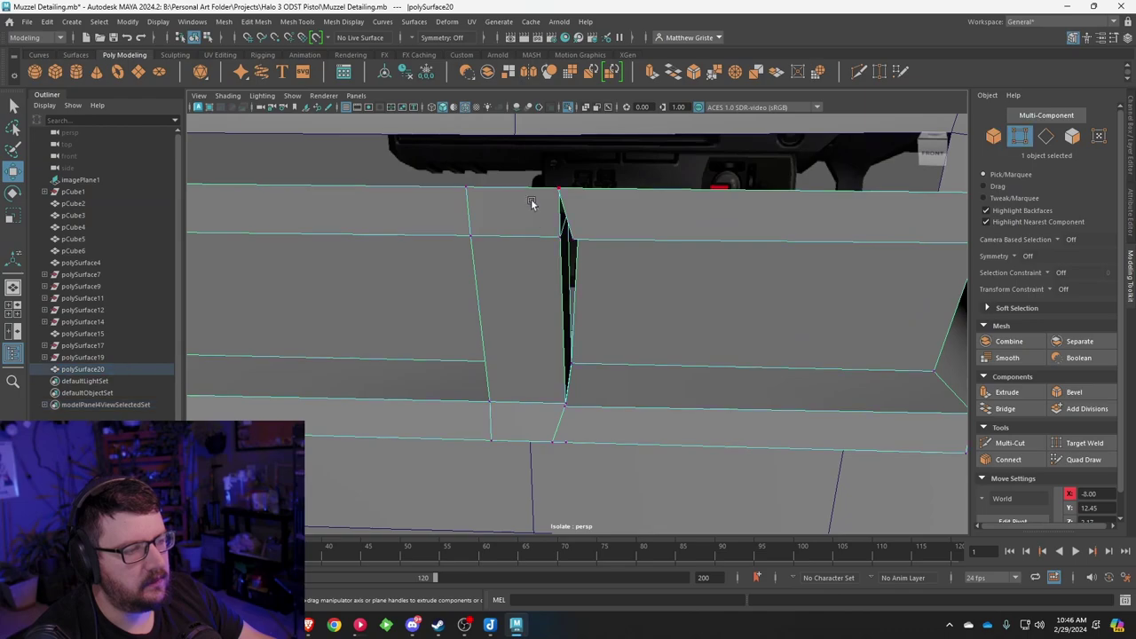
pyautogui.click(709, 76)
pyautogui.keyDown('alt'); pyautogui.moveTo(655, 146); pyautogui.dragTo(585, 175); pyautogui.keyUp('alt')
pyautogui.press('g')
pyautogui.press('g')
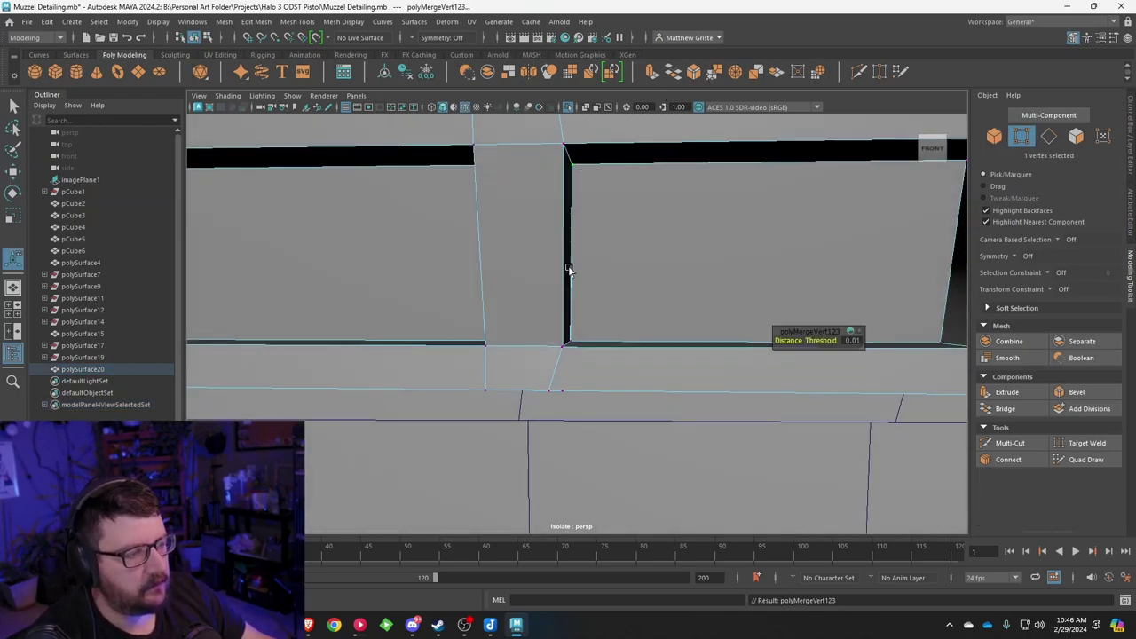
pyautogui.moveTo(558, 323); pyautogui.dragTo(582, 350)
pyautogui.keyDown('shift'); pyautogui.moveTo(575, 344); pyautogui.dragTo(553, 337, button='right'); pyautogui.keyUp('shift')
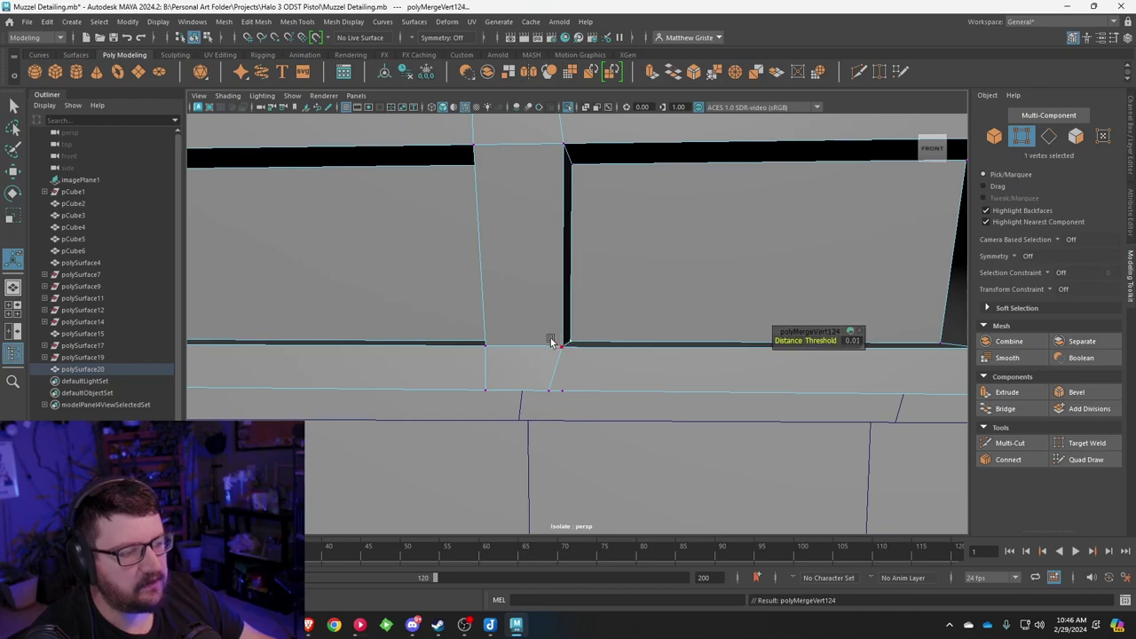
pyautogui.press('g')
pyautogui.scroll(-5, 569, 400)
pyautogui.moveTo(563, 403); pyautogui.dragTo(586, 341)
pyautogui.hotkey('ctrl', 's')
# Step: Scale the vertex columns at the third-fourth and second-third segment seams flat along X
pyautogui.moveTo(638, 399); pyautogui.dragTo(561, 187)
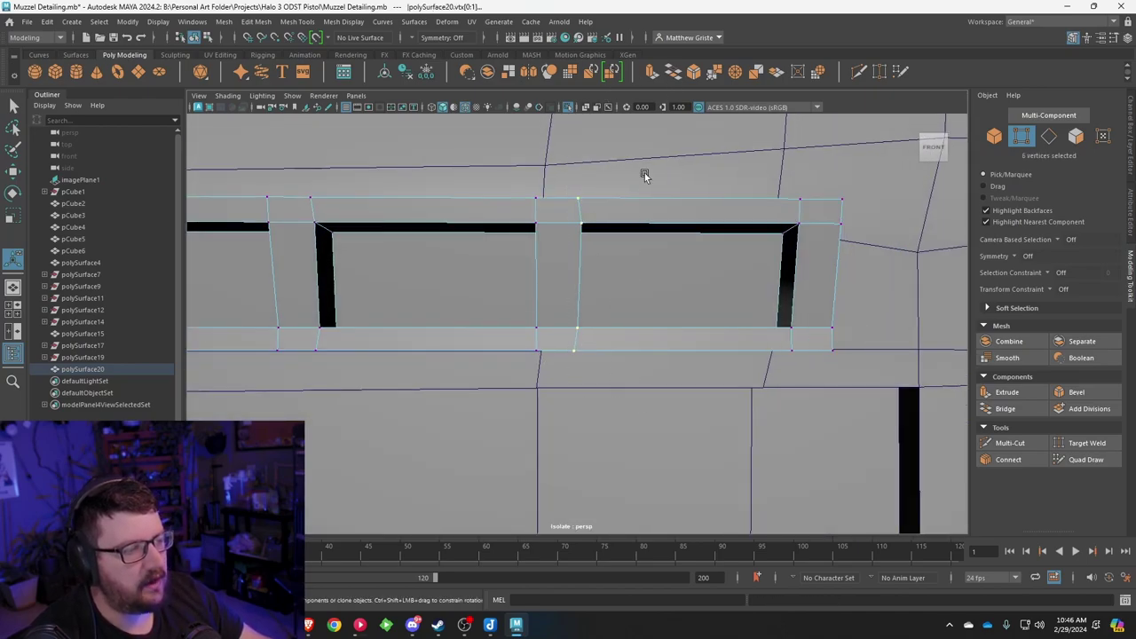
pyautogui.press('r')
pyautogui.keyDown('alt'); pyautogui.moveTo(408, 272); pyautogui.dragTo(588, 292, button='middle'); pyautogui.keyUp('alt')
pyautogui.moveTo(589, 413); pyautogui.dragTo(480, 189)
pyautogui.moveTo(528, 299); pyautogui.dragTo(437, 296)
pyautogui.scroll(-6, 438, 295)
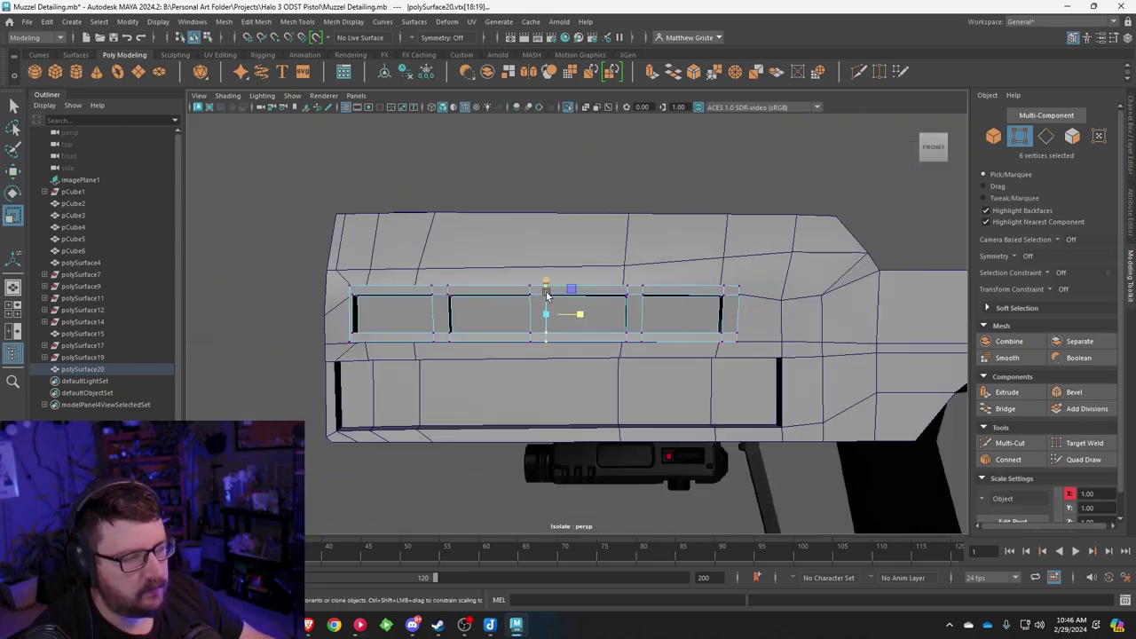
pyautogui.moveTo(545, 272); pyautogui.dragTo(598, 253, button='right')
pyautogui.click(273, 192)
pyautogui.keyDown('alt'); pyautogui.moveTo(273, 192); pyautogui.dragTo(464, 299); pyautogui.keyUp('alt')
pyautogui.moveTo(464, 272); pyautogui.dragTo(462, 307, button='right')
pyautogui.scroll(4, 456, 322)
pyautogui.keyDown('alt'); pyautogui.moveTo(456, 324); pyautogui.dragTo(437, 302); pyautogui.keyUp('alt')
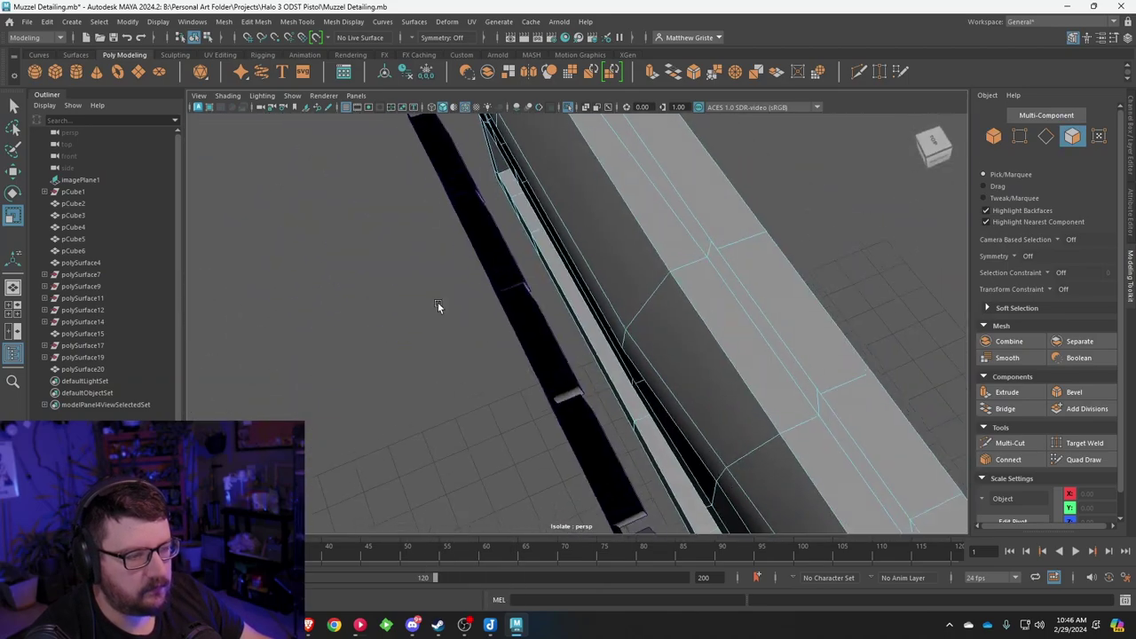
# Step: Select the back faces of all four recesses and shift them along X to about -7.61 to slant the recess walls
pyautogui.moveTo(471, 238); pyautogui.dragTo(492, 199, button='right')
pyautogui.keyDown('alt'); pyautogui.moveTo(492, 199); pyautogui.dragTo(544, 201); pyautogui.keyUp('alt')
pyautogui.moveTo(544, 199)
pyautogui.mouseDown(button='right')
pyautogui.moveTo(550, 187)
pyautogui.moveTo(551, 206)
pyautogui.mouseUp(button='right')
pyautogui.click(547, 188)
pyautogui.click(566, 209)
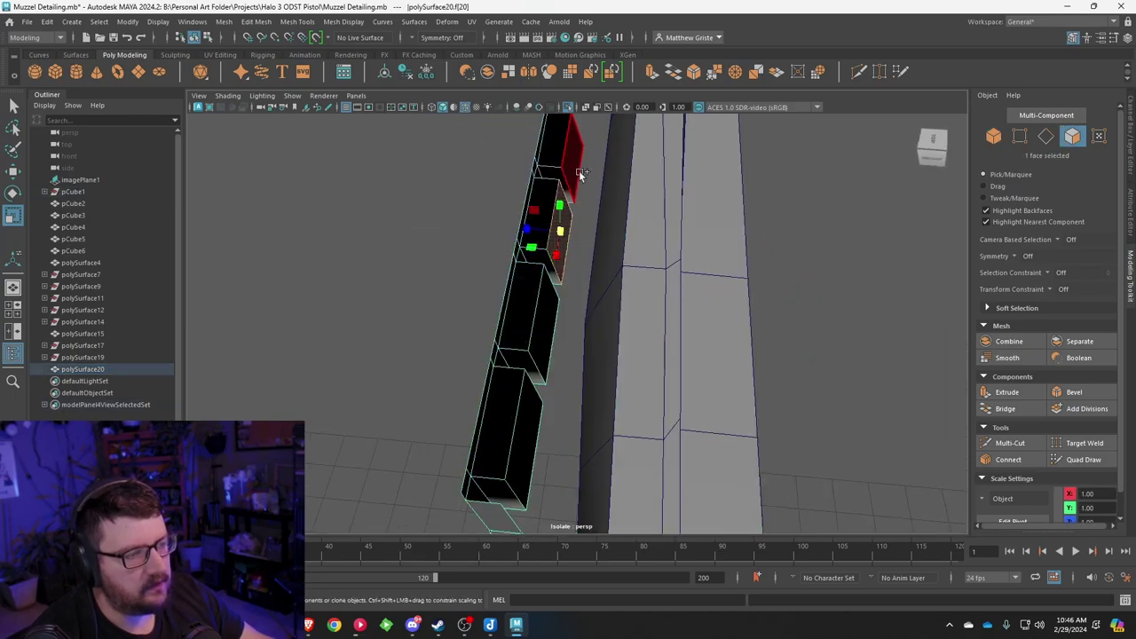
pyautogui.keyDown('shift'); pyautogui.click(579, 168); pyautogui.keyUp('shift')
pyautogui.keyDown('shift'); pyautogui.click(537, 332); pyautogui.keyUp('shift')
pyautogui.keyDown('shift'); pyautogui.click(521, 413); pyautogui.keyUp('shift')
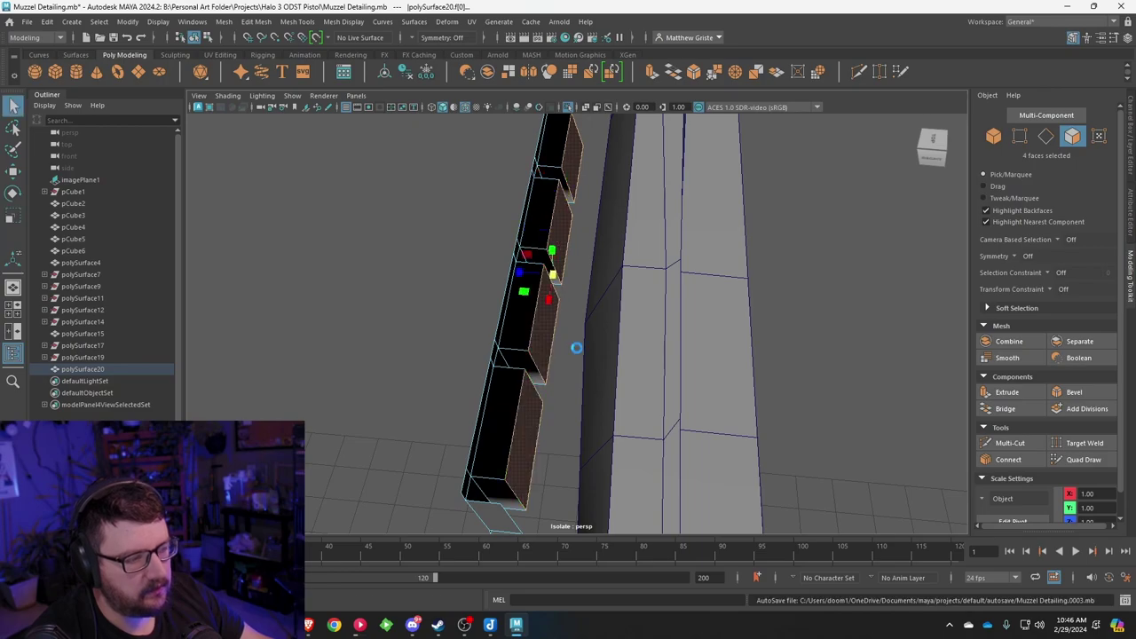
pyautogui.press('w')
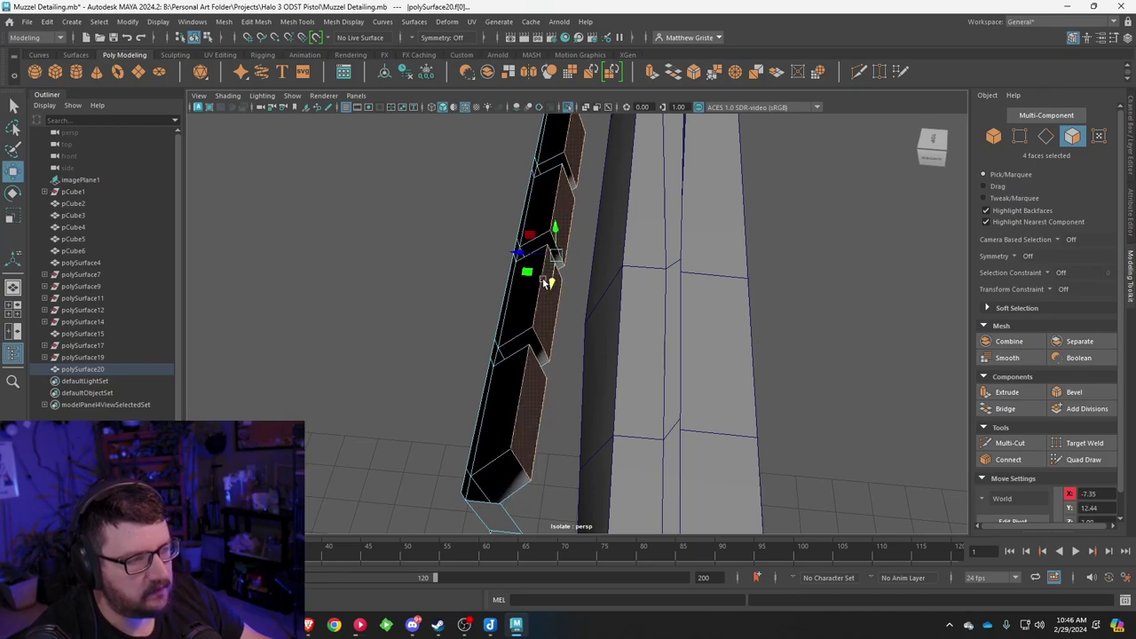
pyautogui.keyDown('alt'); pyautogui.moveTo(545, 274); pyautogui.dragTo(670, 251); pyautogui.keyUp('alt')
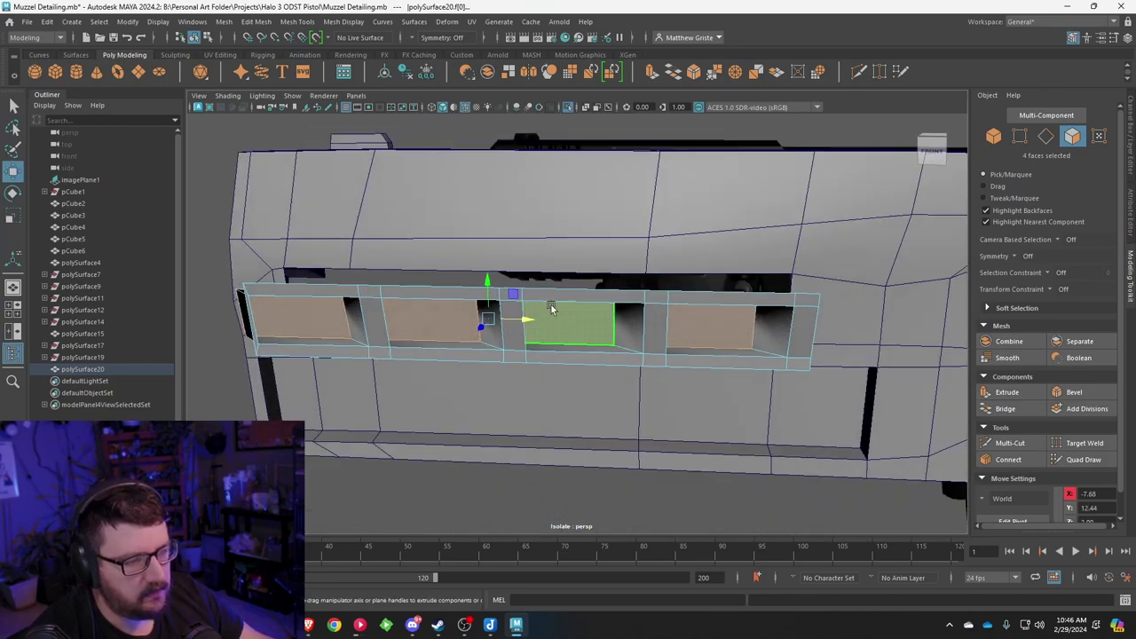
pyautogui.moveTo(525, 320); pyautogui.dragTo(646, 173)
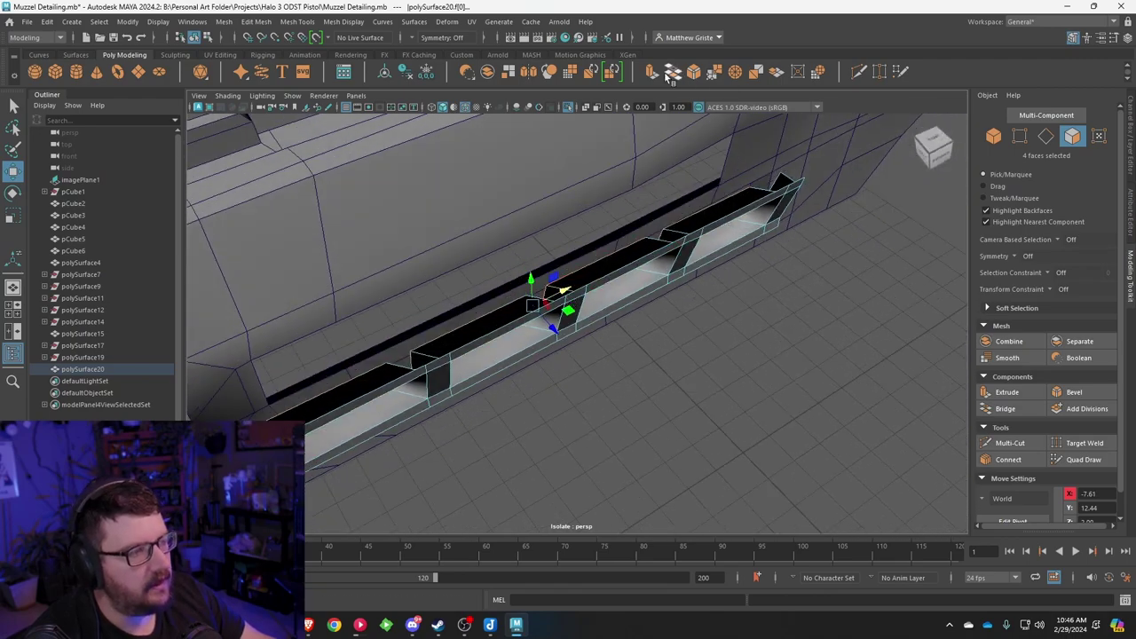
# Step: Extrude the four recess back faces with a Local Translate Z of about -0.166
pyautogui.hotkey('ctrl', 'e')
pyautogui.moveTo(712, 241); pyautogui.dragTo(713, 202)
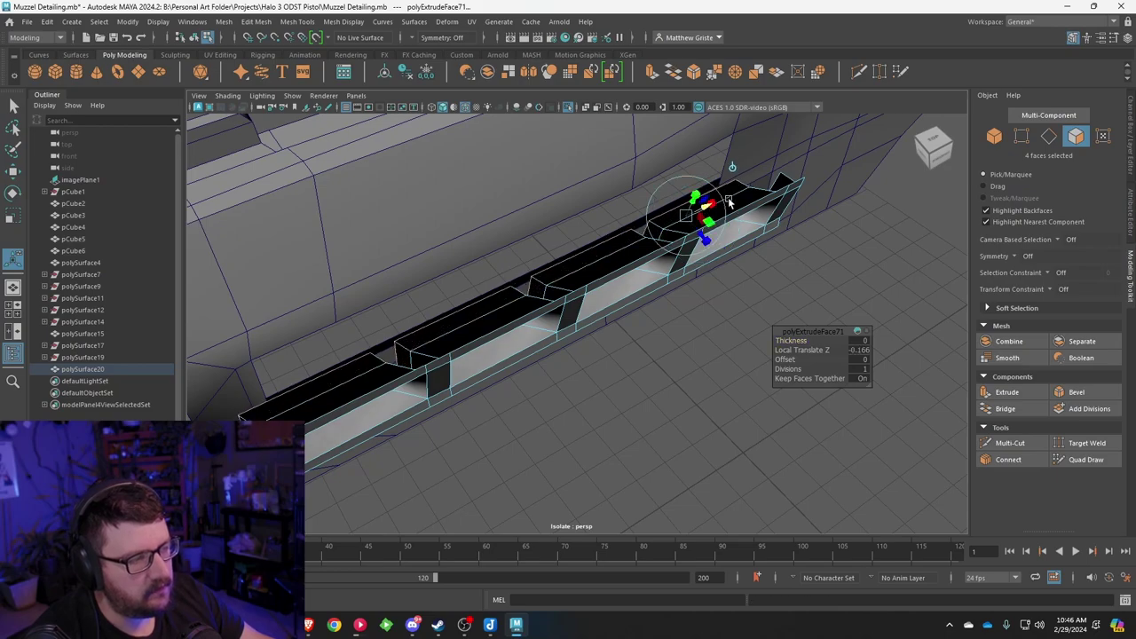
pyautogui.moveTo(748, 194); pyautogui.dragTo(795, 175, button='right')
pyautogui.click(870, 242)
# Step: Move the four-segment strip in depth to sit in the housing's side slot, undoing the last nudge
pyautogui.scroll(-5, 870, 242)
pyautogui.keyDown('alt'); pyautogui.moveTo(870, 242); pyautogui.dragTo(687, 270); pyautogui.keyUp('alt')
pyautogui.moveTo(706, 277); pyautogui.dragTo(708, 235, button='right')
pyautogui.click(676, 284)
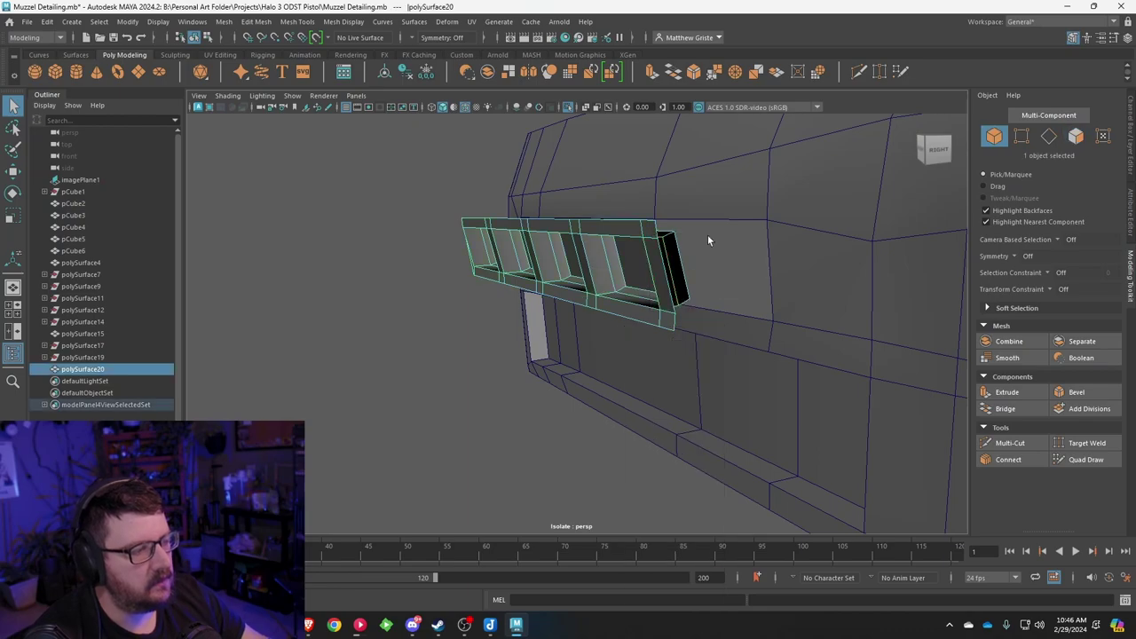
pyautogui.click(494, 173)
pyautogui.scroll(-5, 598, 201)
pyautogui.keyDown('alt'); pyautogui.moveTo(597, 202); pyautogui.dragTo(549, 254); pyautogui.keyUp('alt')
pyautogui.click(541, 291)
pyautogui.press('w')
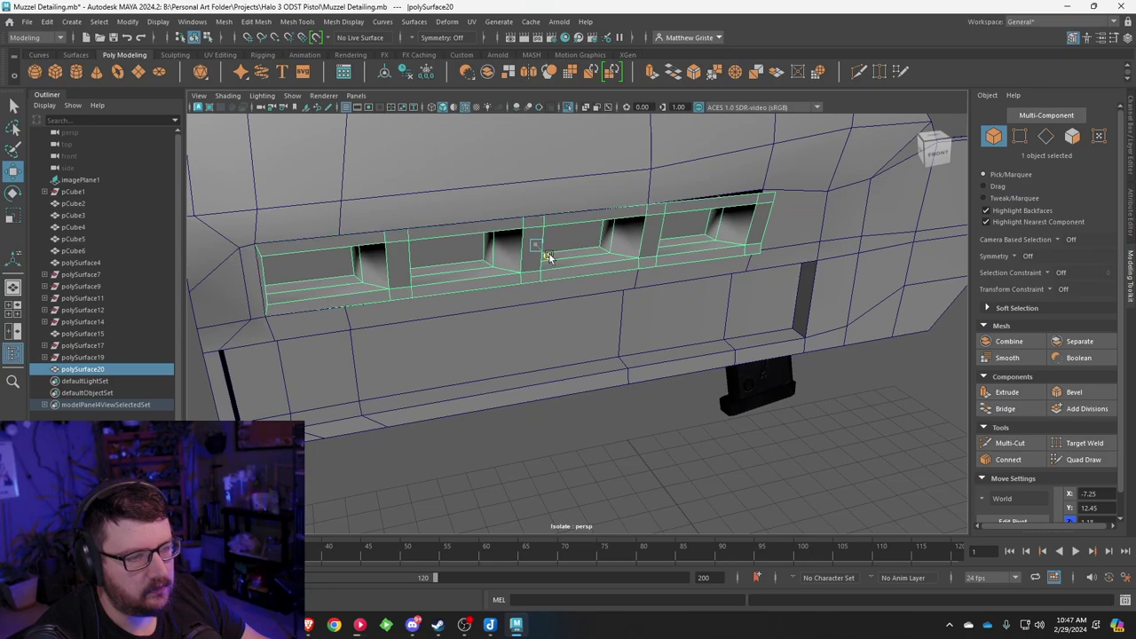
pyautogui.hotkey('ctrl', 'z')
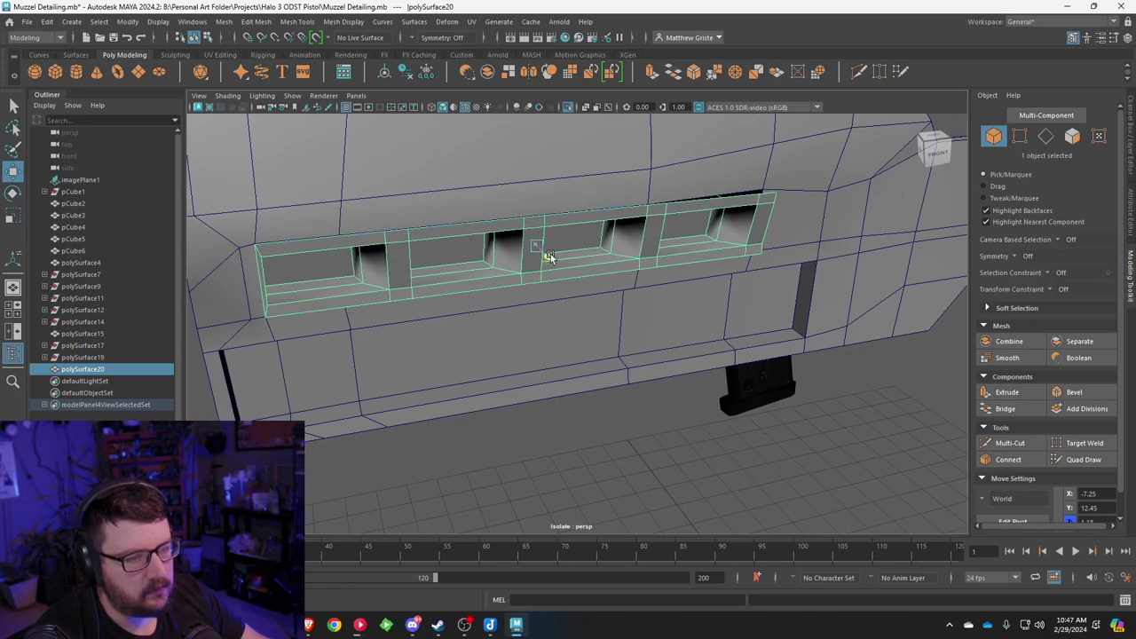
pyautogui.keyDown('alt'); pyautogui.moveTo(597, 262); pyautogui.dragTo(518, 296); pyautogui.keyUp('alt')
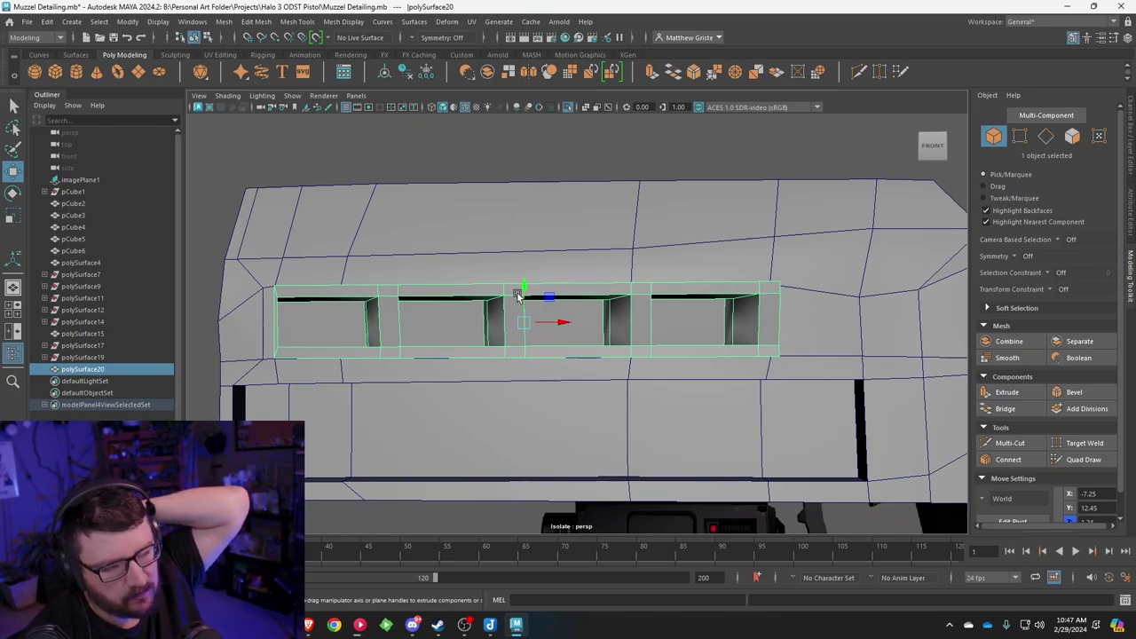
pyautogui.keyDown('alt'); pyautogui.moveTo(521, 286); pyautogui.dragTo(513, 288); pyautogui.keyUp('alt')
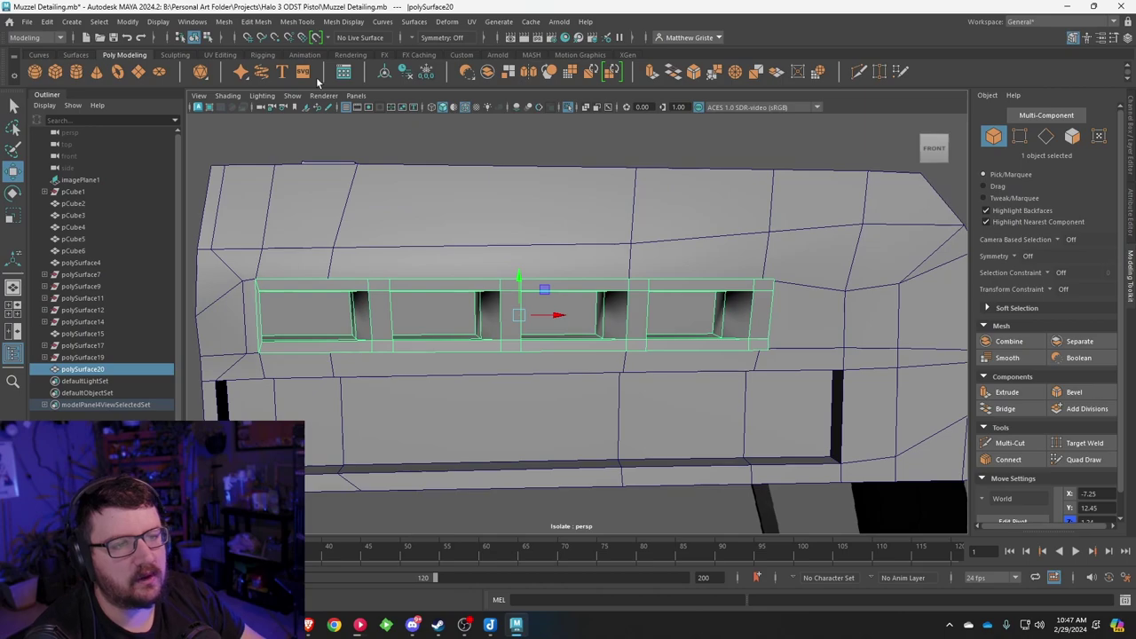
# Step: Insert edge loops on the housing in line with the first divider's inner edge and both edges of the middle divider
pyautogui.click(257, 22)
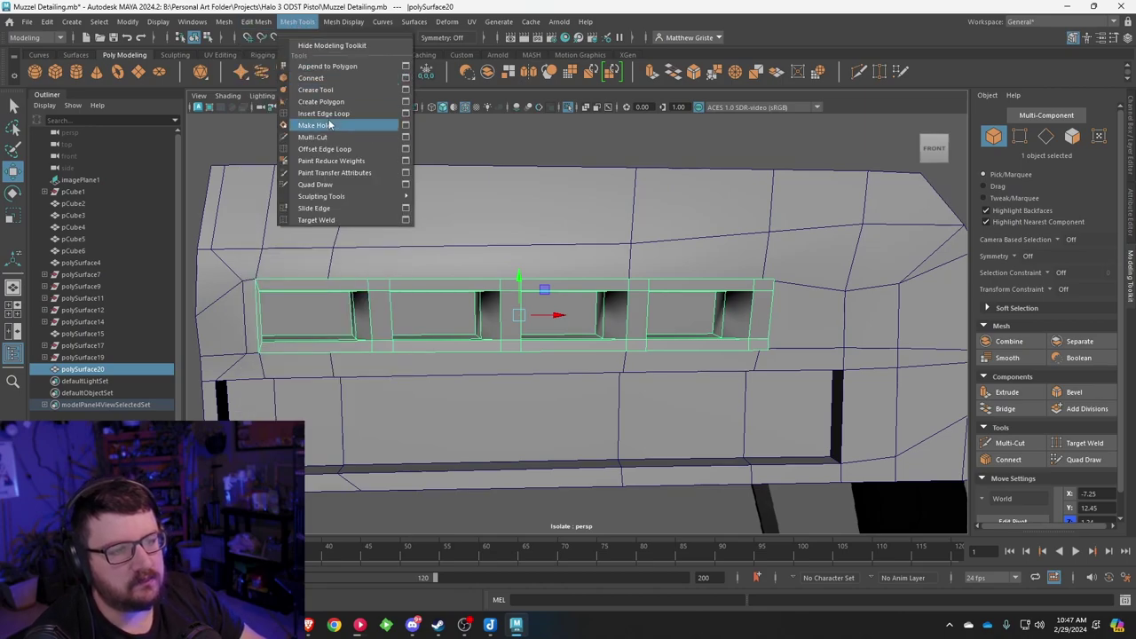
pyautogui.click(328, 125)
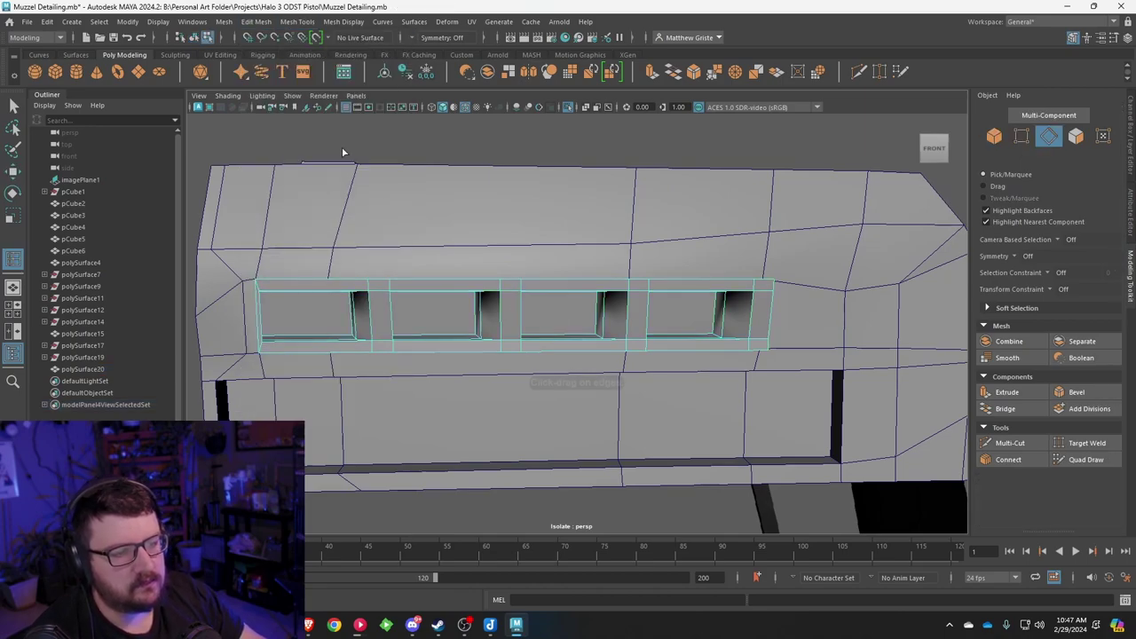
pyautogui.click(395, 249)
pyautogui.moveTo(392, 249); pyautogui.dragTo(397, 250)
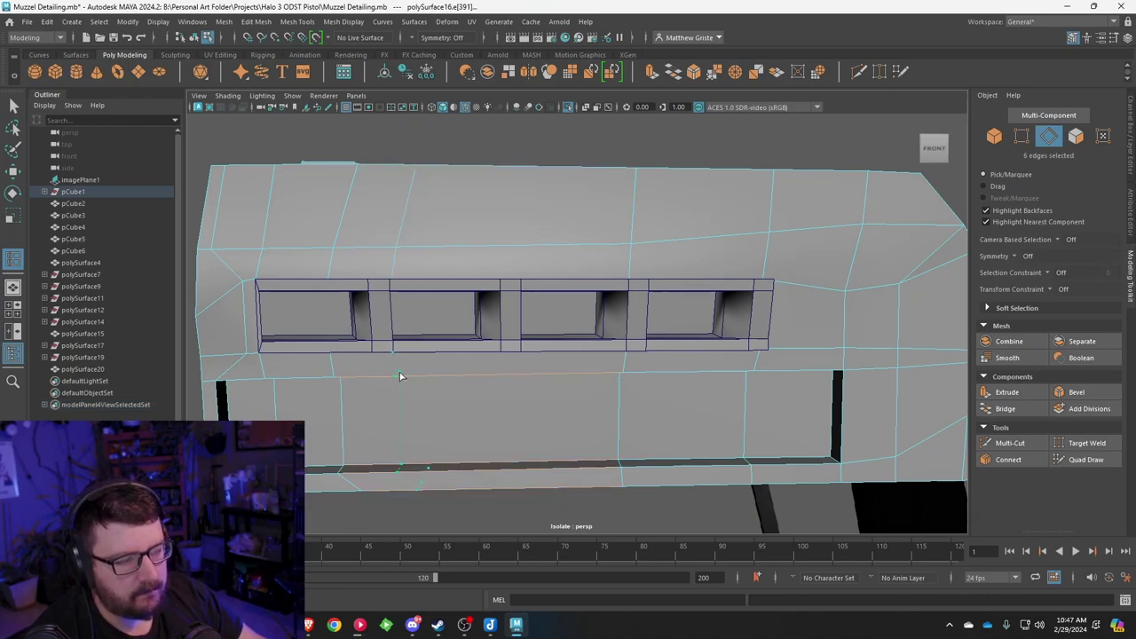
pyautogui.keyDown('alt'); pyautogui.moveTo(545, 336); pyautogui.dragTo(488, 287, button='middle'); pyautogui.keyUp('alt')
pyautogui.keyDown('alt'); pyautogui.moveTo(494, 286); pyautogui.dragTo(433, 177); pyautogui.keyUp('alt')
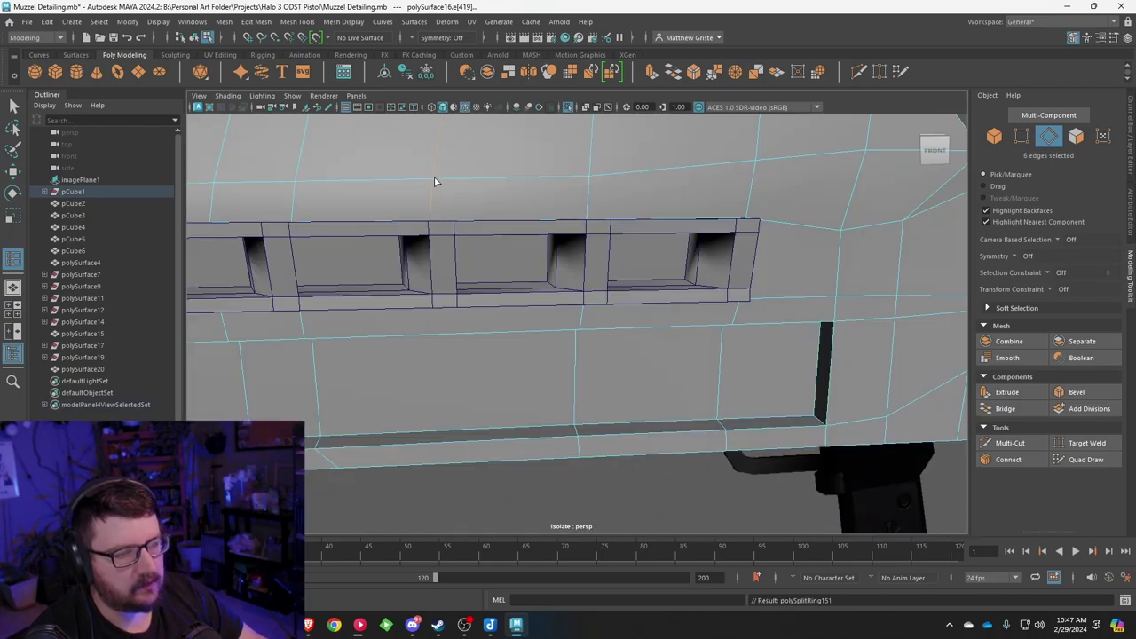
pyautogui.click(460, 182)
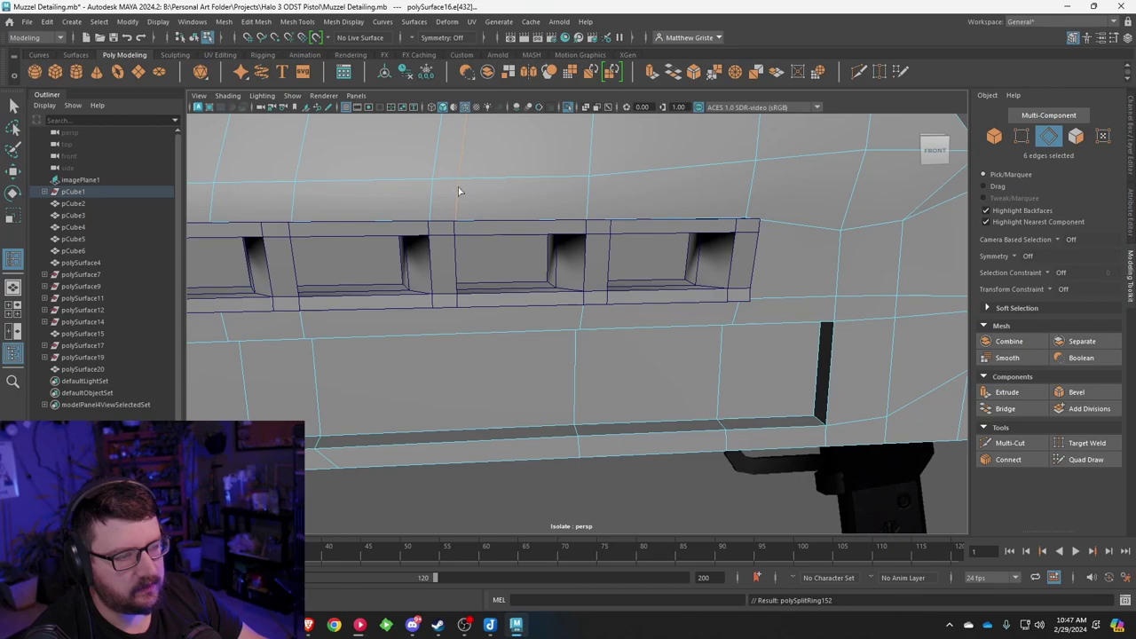
# Step: Insert the remaining edge loops on the housing in line with the middle divider, third divider and the strip's rear end frame
pyautogui.click(435, 332)
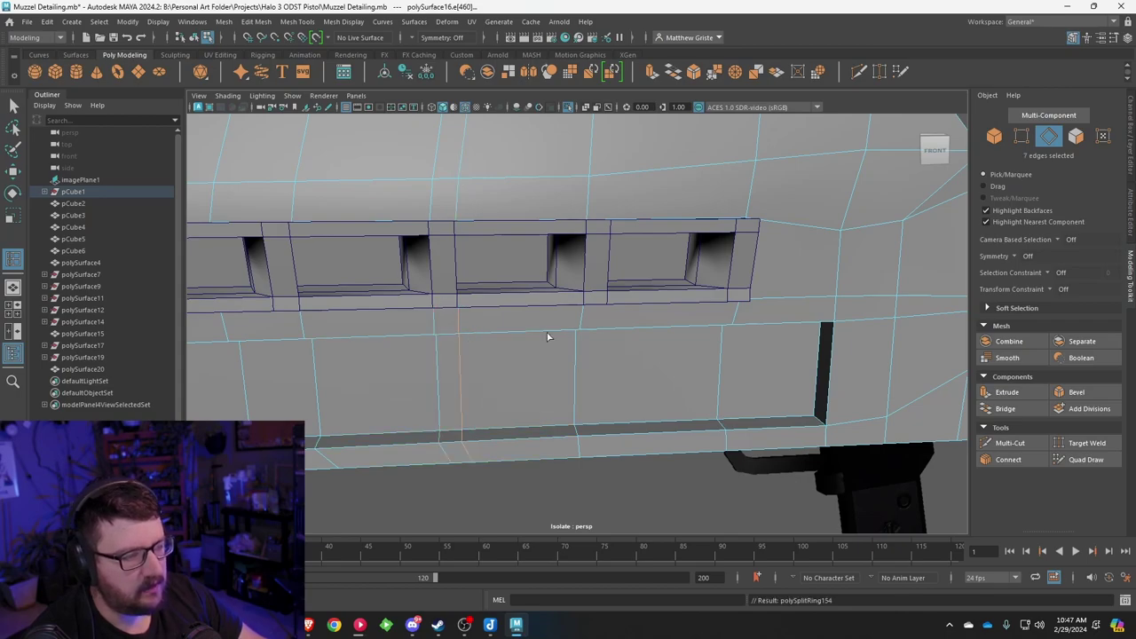
pyautogui.keyDown('alt'); pyautogui.moveTo(625, 335); pyautogui.dragTo(605, 326); pyautogui.keyUp('alt')
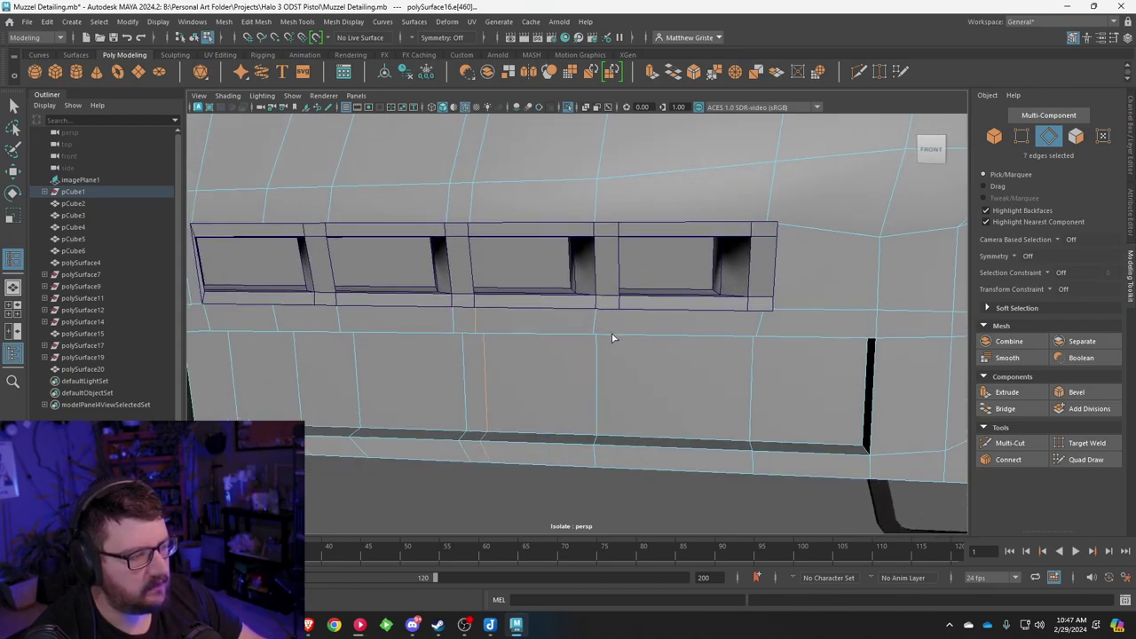
pyautogui.click(754, 167)
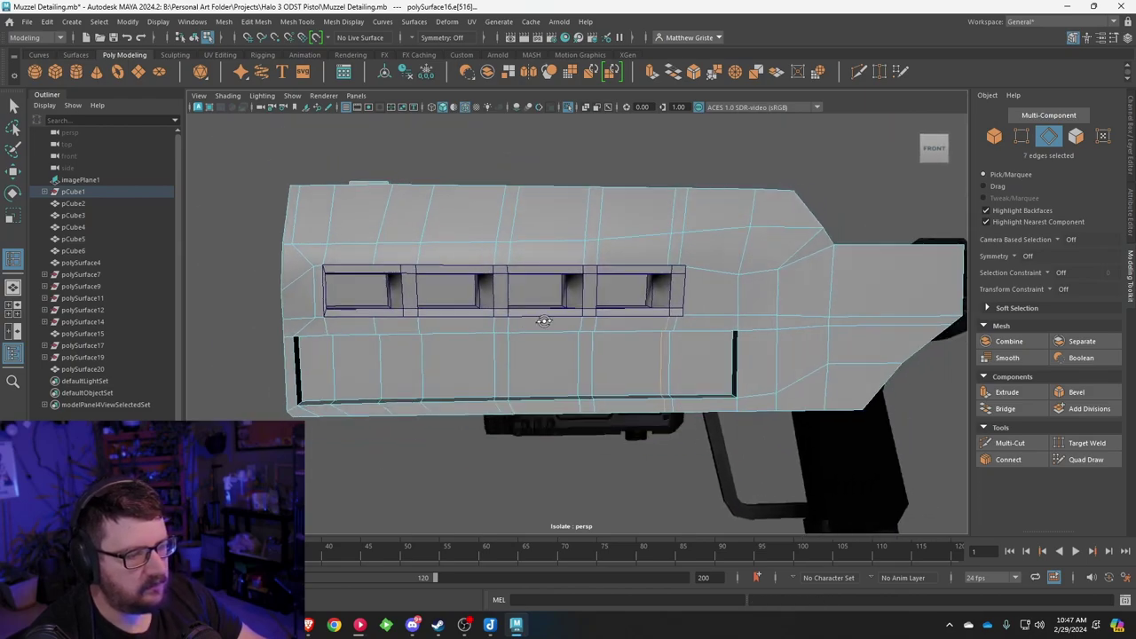
pyautogui.keyDown('alt'); pyautogui.moveTo(539, 319); pyautogui.dragTo(577, 325); pyautogui.keyUp('alt')
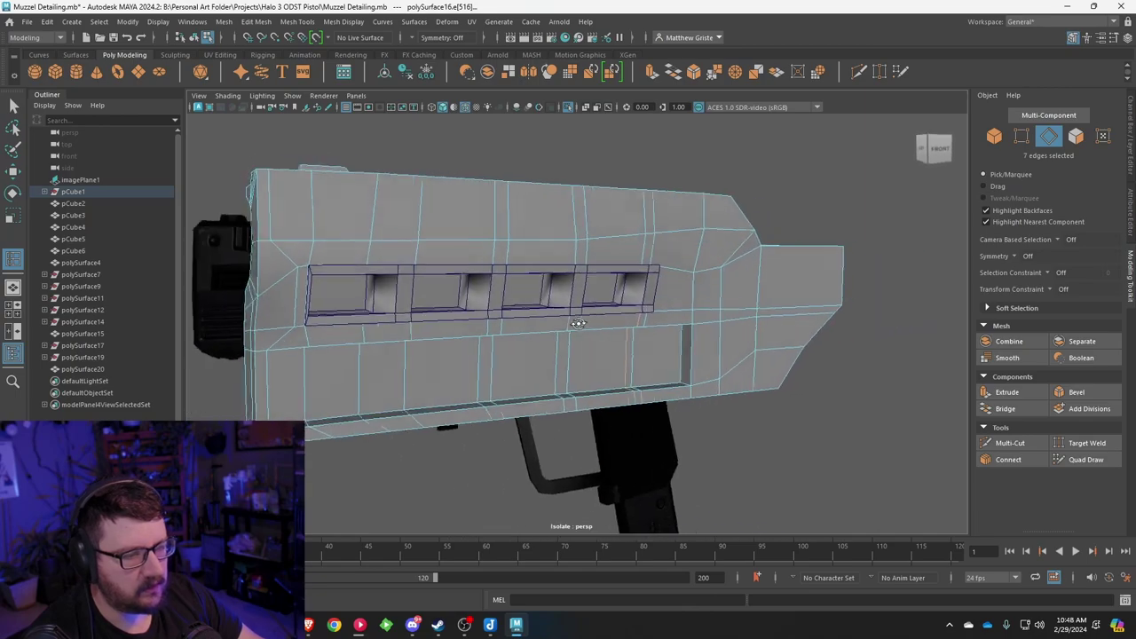
# Step: Combine the four-segment recessed strip and the muzzle housing into one mesh
pyautogui.scroll(3, 588, 234)
pyautogui.keyDown('shift'); pyautogui.click(518, 293); pyautogui.keyUp('shift')
pyautogui.click(223, 21)
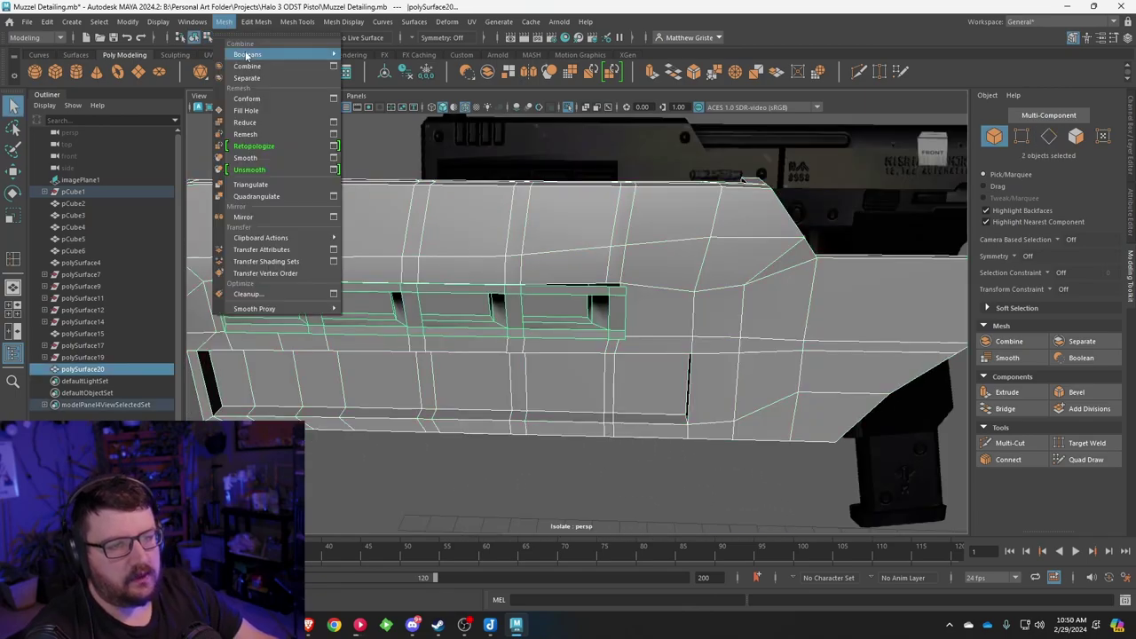
pyautogui.click(257, 59)
pyautogui.press('w')
# Step: Shift the housing edge below the strip's rear end along X to about -4.27, in line with the frame's outer corner
pyautogui.scroll(3, 597, 312)
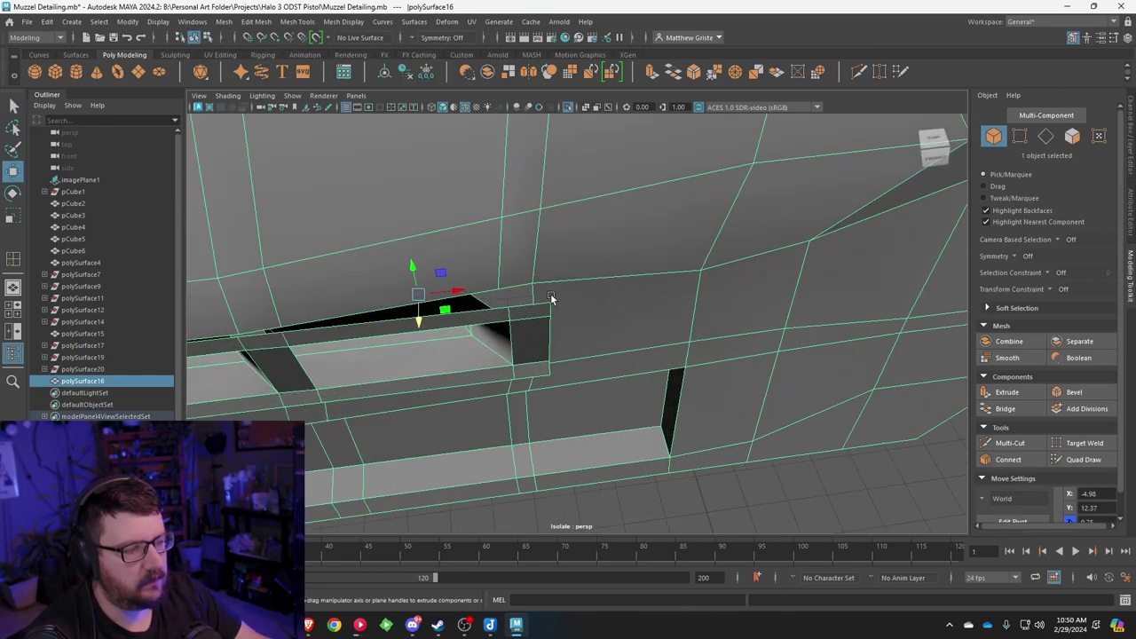
pyautogui.moveTo(510, 271); pyautogui.dragTo(509, 239, button='right')
pyautogui.click(524, 282)
pyautogui.keyDown('alt'); pyautogui.moveTo(575, 321); pyautogui.dragTo(538, 381); pyautogui.keyUp('alt')
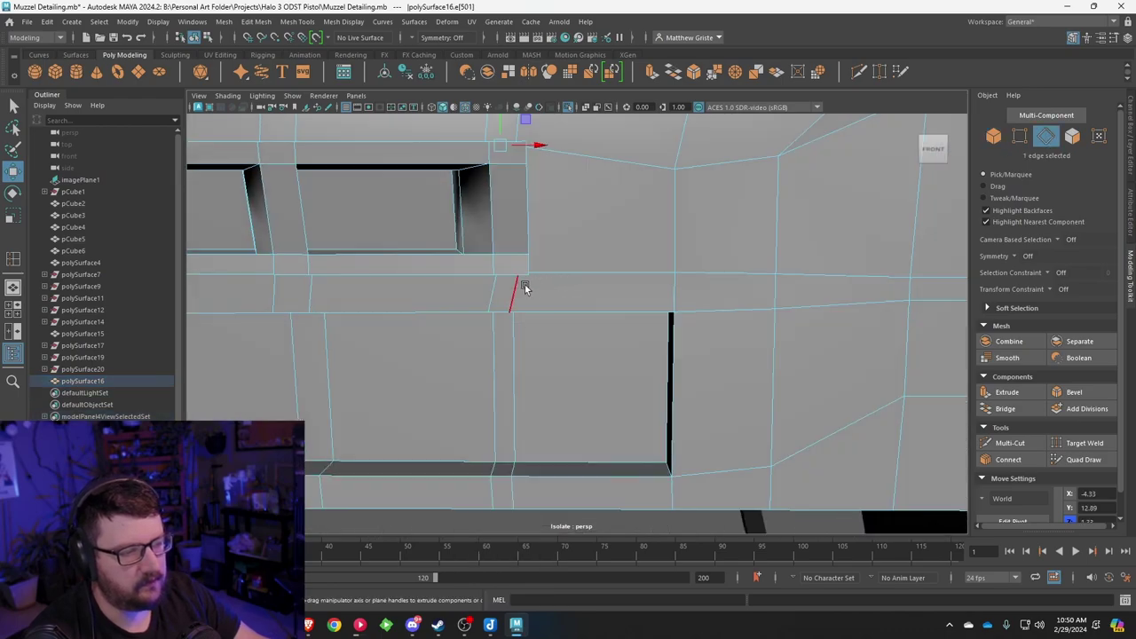
pyautogui.keyDown('alt'); pyautogui.moveTo(524, 284); pyautogui.dragTo(525, 244); pyautogui.keyUp('alt')
pyautogui.click(519, 194)
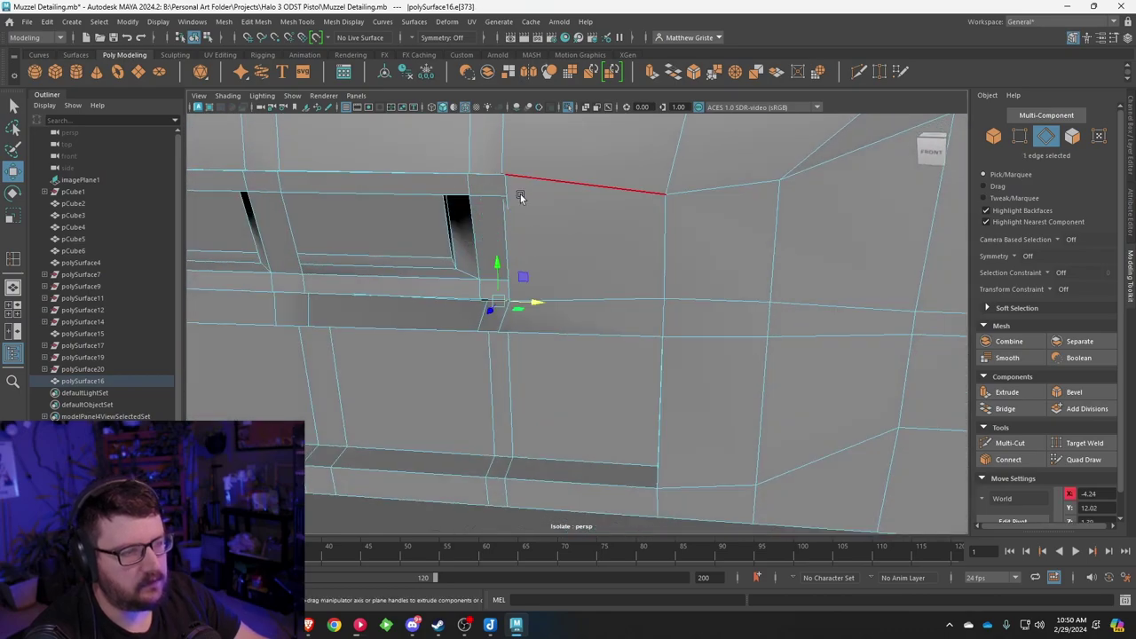
pyautogui.moveTo(537, 298); pyautogui.dragTo(530, 297)
pyautogui.keyDown('alt'); pyautogui.moveTo(531, 296); pyautogui.dragTo(530, 253); pyautogui.keyUp('alt')
pyautogui.click(507, 229)
pyautogui.moveTo(542, 206); pyautogui.dragTo(632, 359)
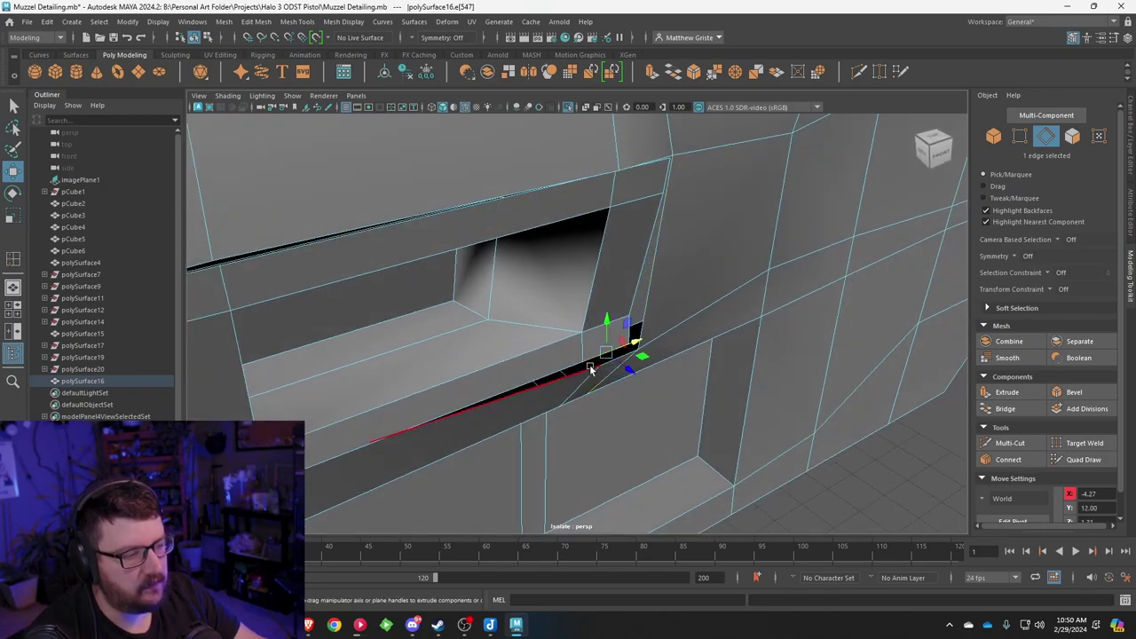
pyautogui.click(618, 360)
pyautogui.moveTo(636, 367); pyautogui.dragTo(577, 244)
# Step: Merge the overlapping housing and strip vertices at the top and bottom of the strip's rear end frame
pyautogui.moveTo(578, 244); pyautogui.dragTo(518, 226, button='right')
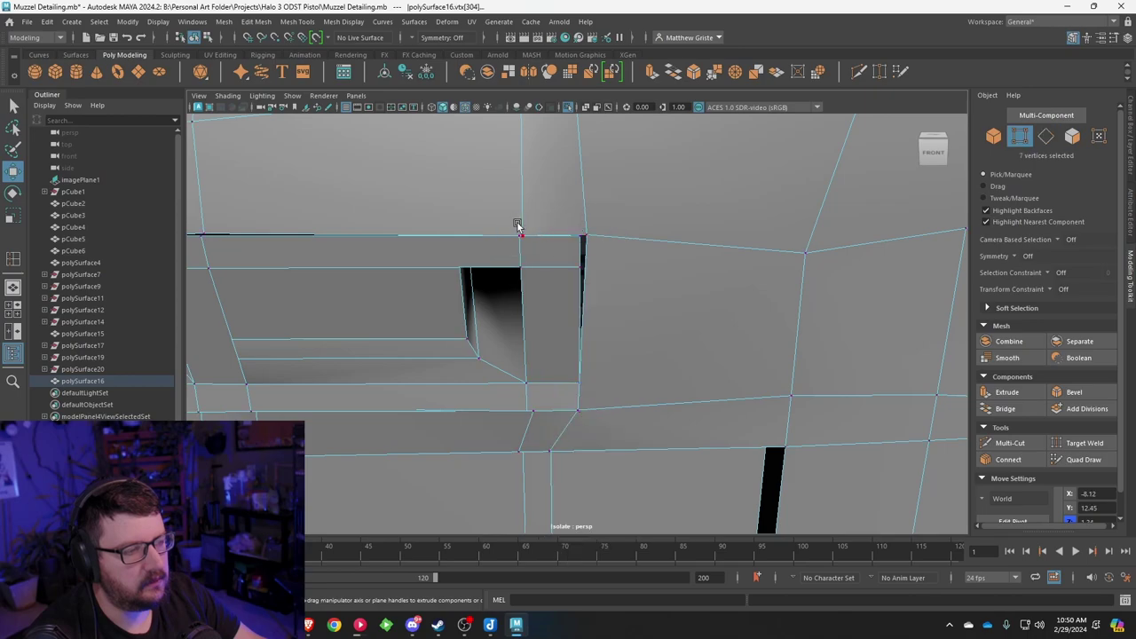
pyautogui.click(673, 75)
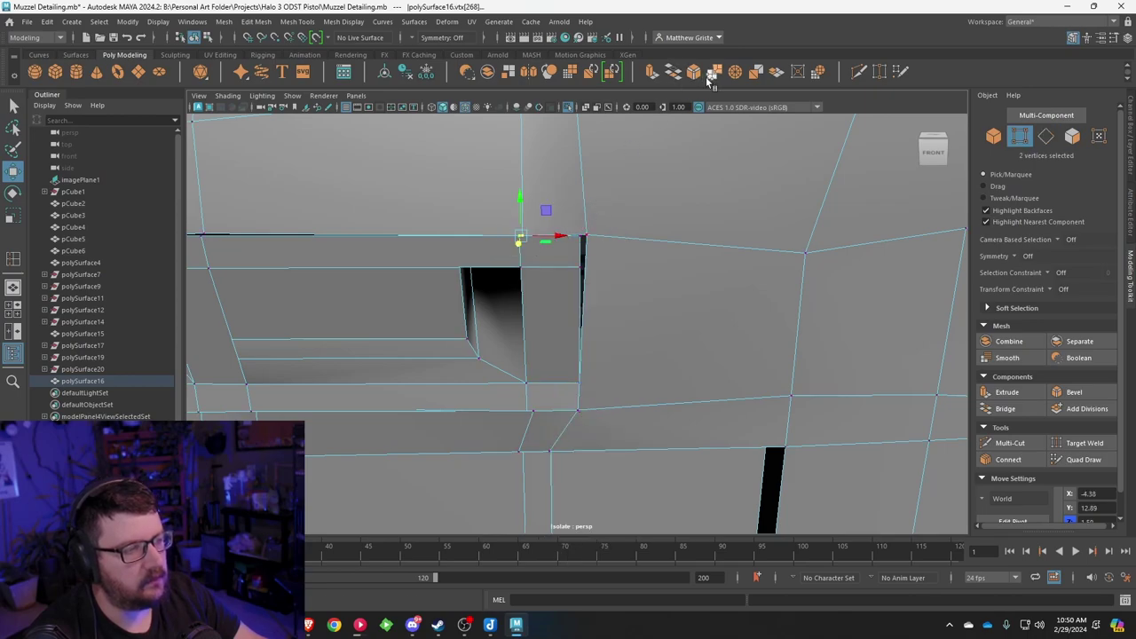
pyautogui.press('g')
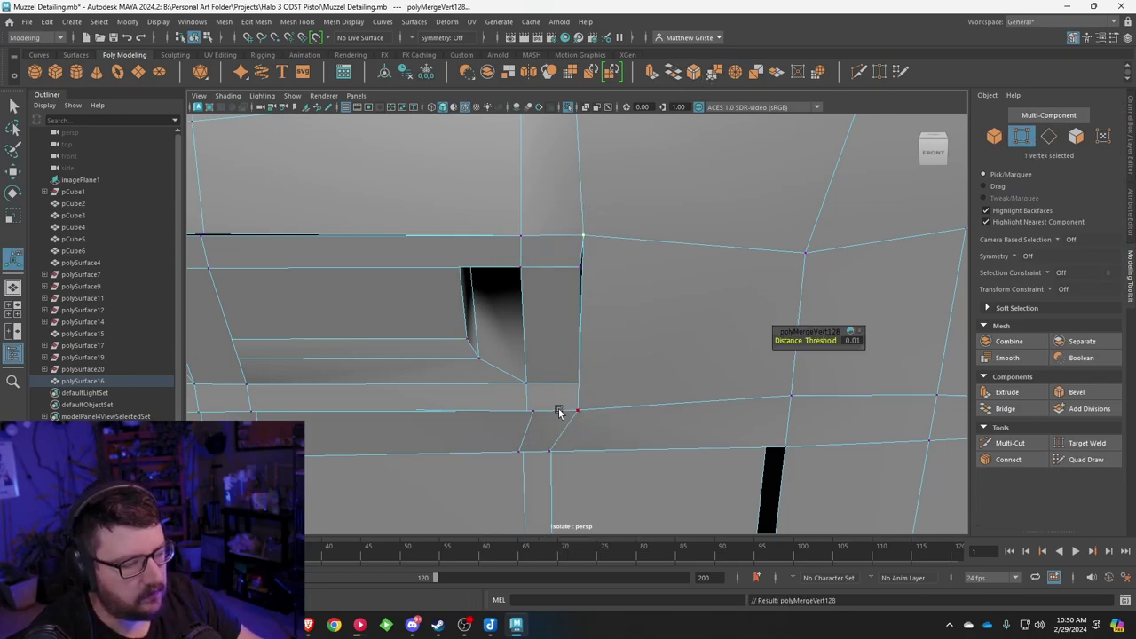
pyautogui.moveTo(563, 400); pyautogui.dragTo(586, 420)
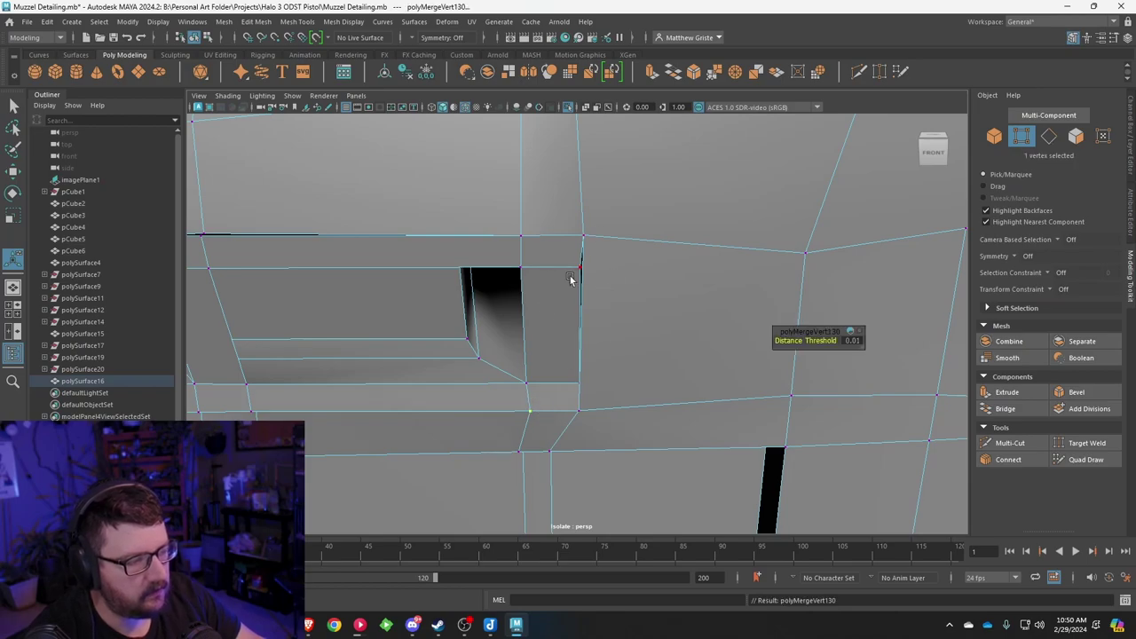
# Step: Merge the overlapping housing and strip vertices along the bottom and top of the third divider
pyautogui.keyDown('alt'); pyautogui.moveTo(497, 338); pyautogui.dragTo(659, 302, button='middle'); pyautogui.keyUp('alt')
pyautogui.moveTo(424, 361); pyautogui.dragTo(661, 326)
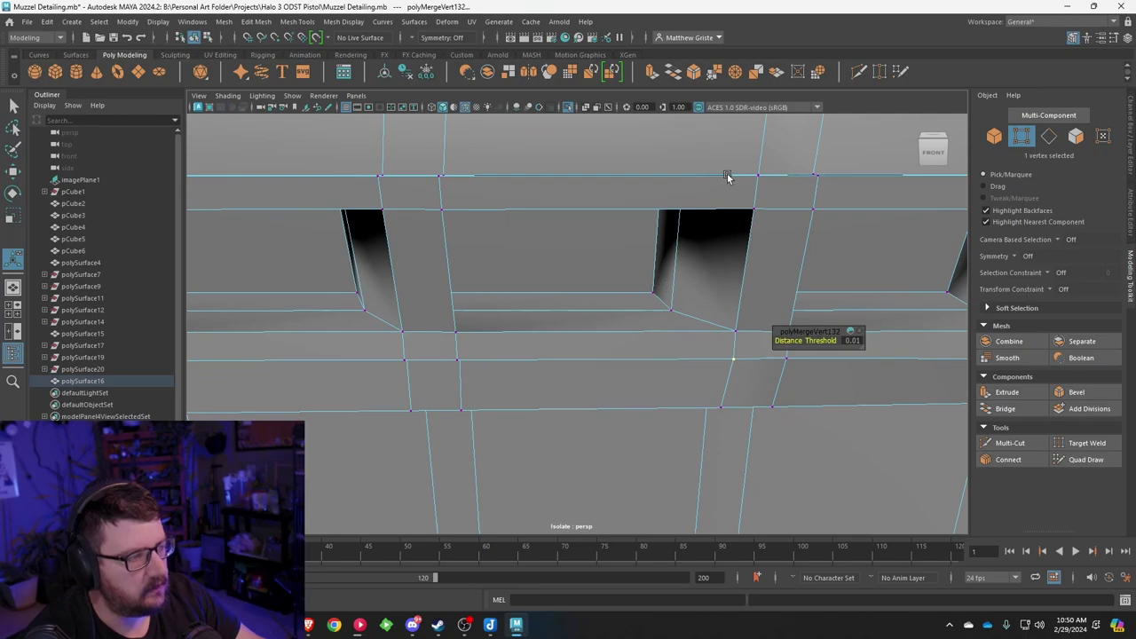
pyautogui.moveTo(744, 165); pyautogui.dragTo(768, 181)
pyautogui.press('g')
pyautogui.moveTo(835, 165); pyautogui.dragTo(799, 187)
pyautogui.press('g')
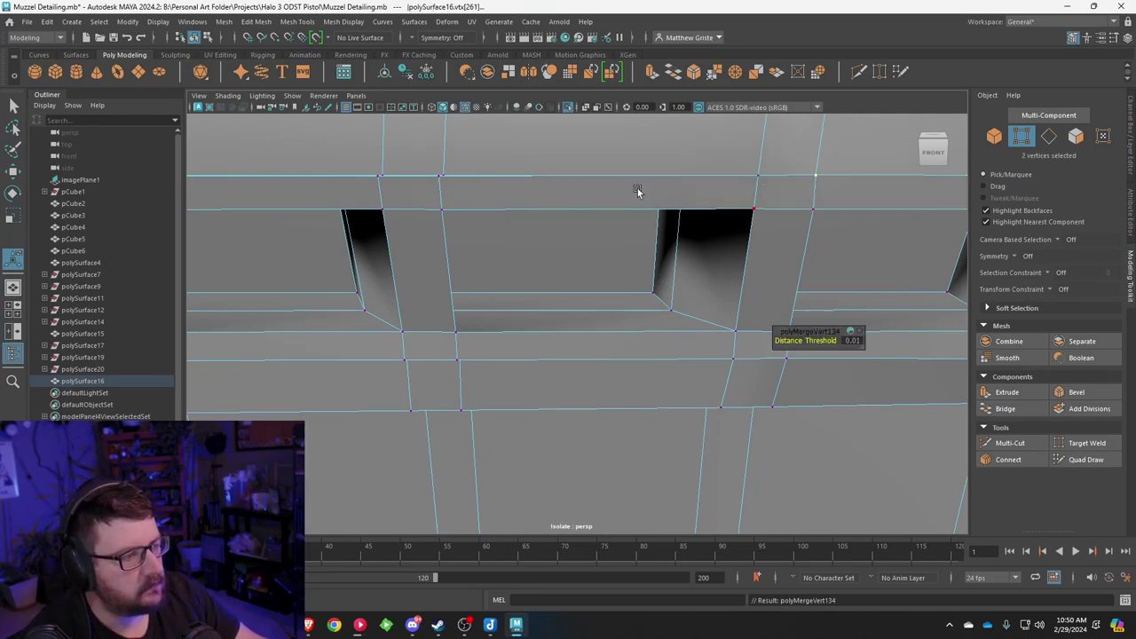
pyautogui.press('g')
# Step: Merge the overlapping housing and strip vertices at the top and bottom of the middle divider
pyautogui.moveTo(460, 166); pyautogui.dragTo(390, 181)
pyautogui.press('g')
pyautogui.press('g')
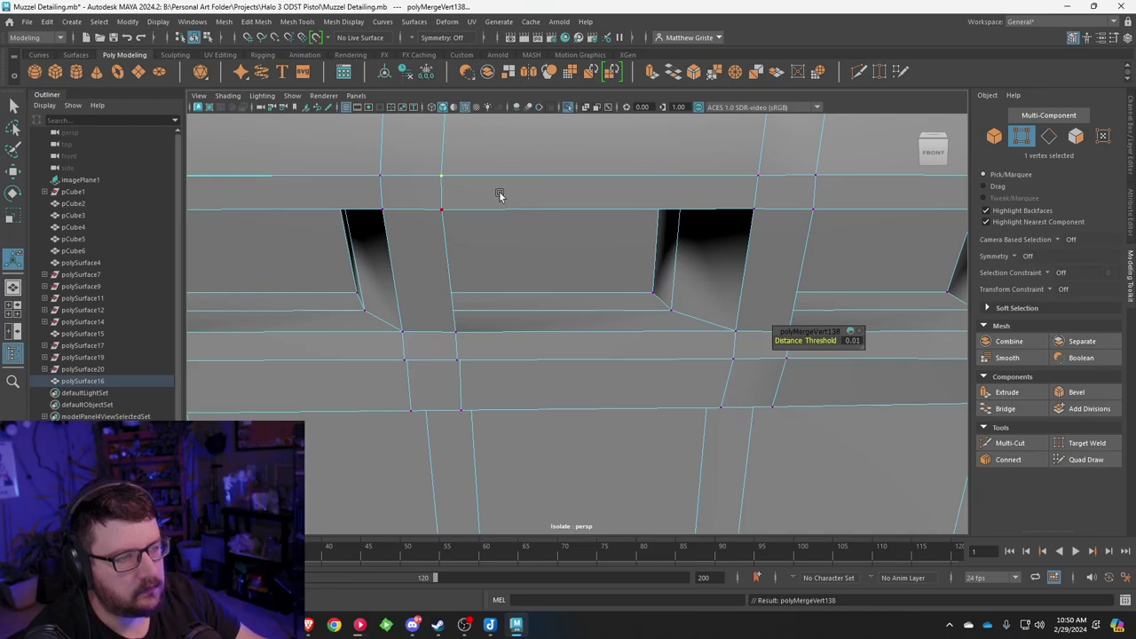
pyautogui.keyDown('alt'); pyautogui.moveTo(499, 193); pyautogui.dragTo(451, 160); pyautogui.keyUp('alt')
pyautogui.keyDown('alt'); pyautogui.moveTo(451, 160); pyautogui.dragTo(460, 190, button='middle'); pyautogui.keyUp('alt')
pyautogui.moveTo(459, 189); pyautogui.dragTo(461, 181, button='right')
pyautogui.click(495, 207)
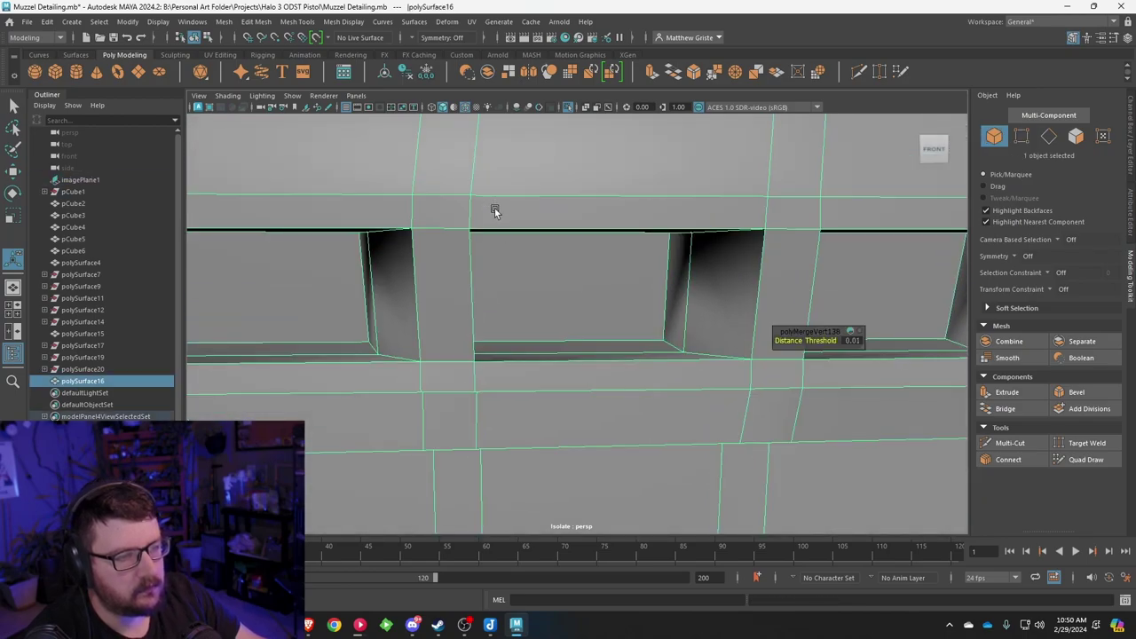
pyautogui.moveTo(487, 230); pyautogui.dragTo(455, 229, button='right')
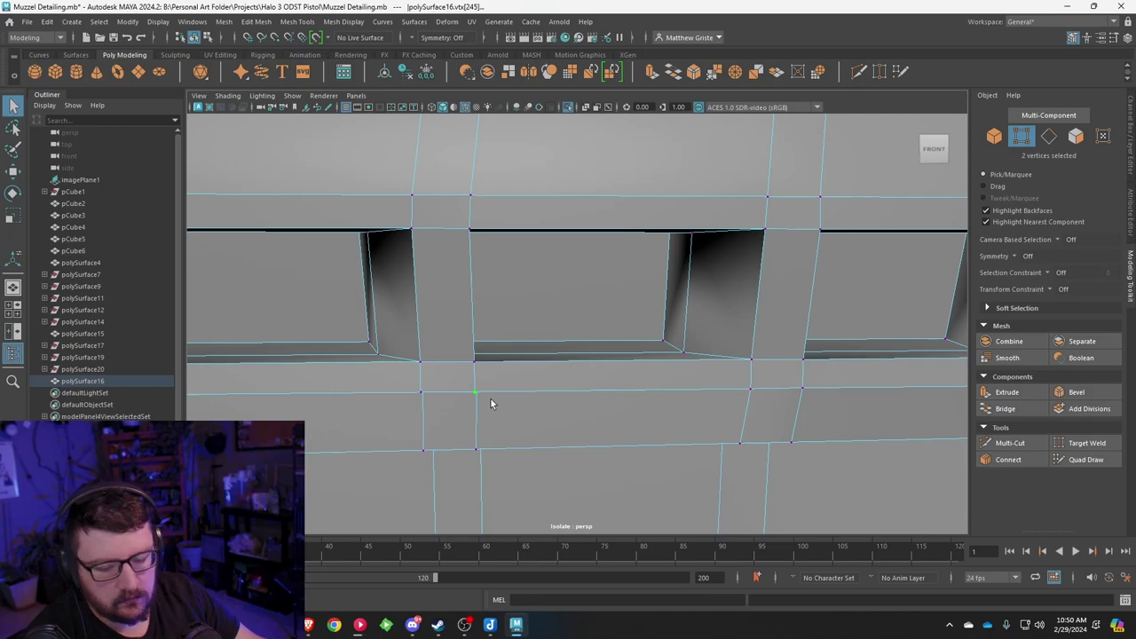
pyautogui.press('g')
pyautogui.moveTo(409, 386); pyautogui.dragTo(435, 396)
pyautogui.press('g')
# Step: Merge the overlapping vertices at the bottom and top of the first divider's edge beside the second recess
pyautogui.keyDown('alt'); pyautogui.moveTo(378, 355); pyautogui.dragTo(708, 341, button='middle'); pyautogui.keyUp('alt')
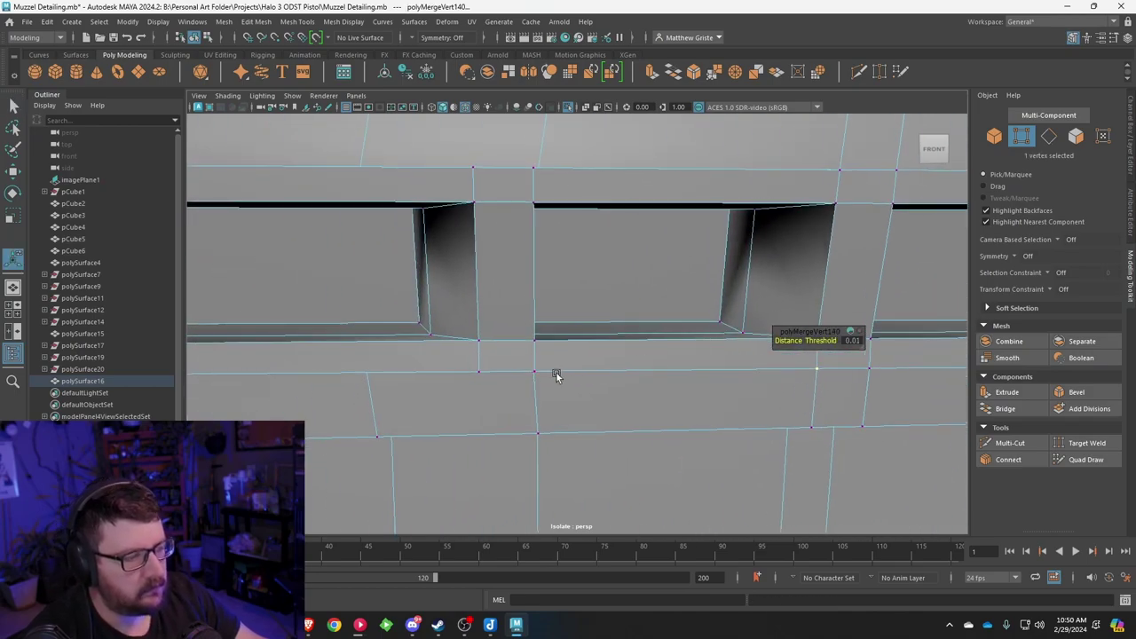
pyautogui.hotkey('ctrl', 'z')
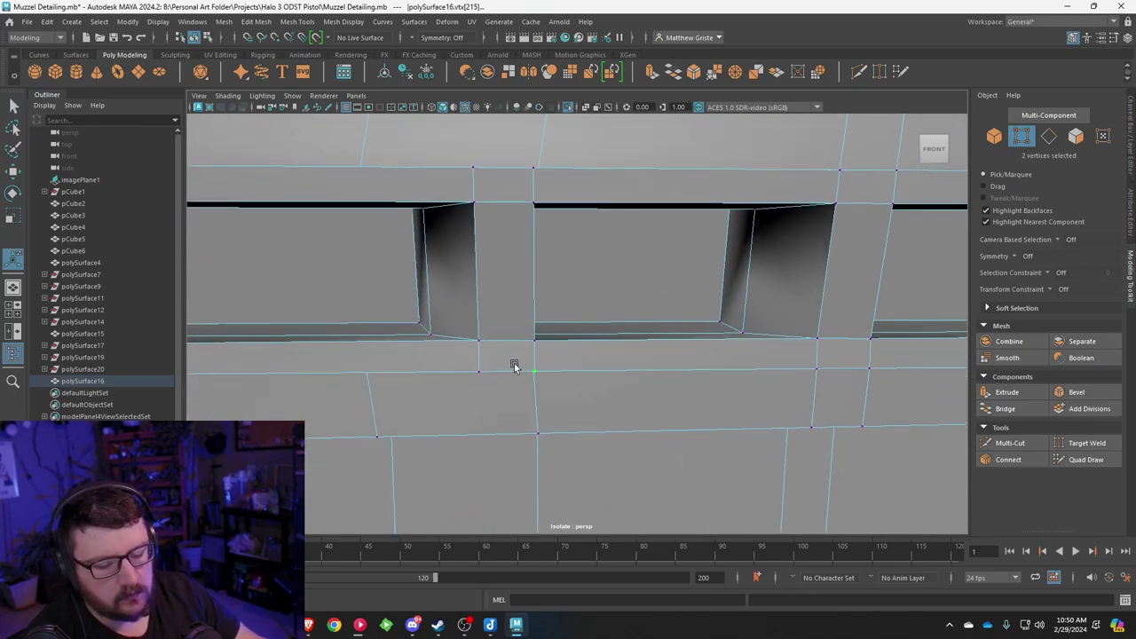
pyautogui.press('g')
pyautogui.moveTo(524, 158); pyautogui.dragTo(557, 177)
pyautogui.press('g')
# Step: Move the two housing edges above and below the first divider's front edge along X to about -9.00 to line them up
pyautogui.rightClick(471, 180)
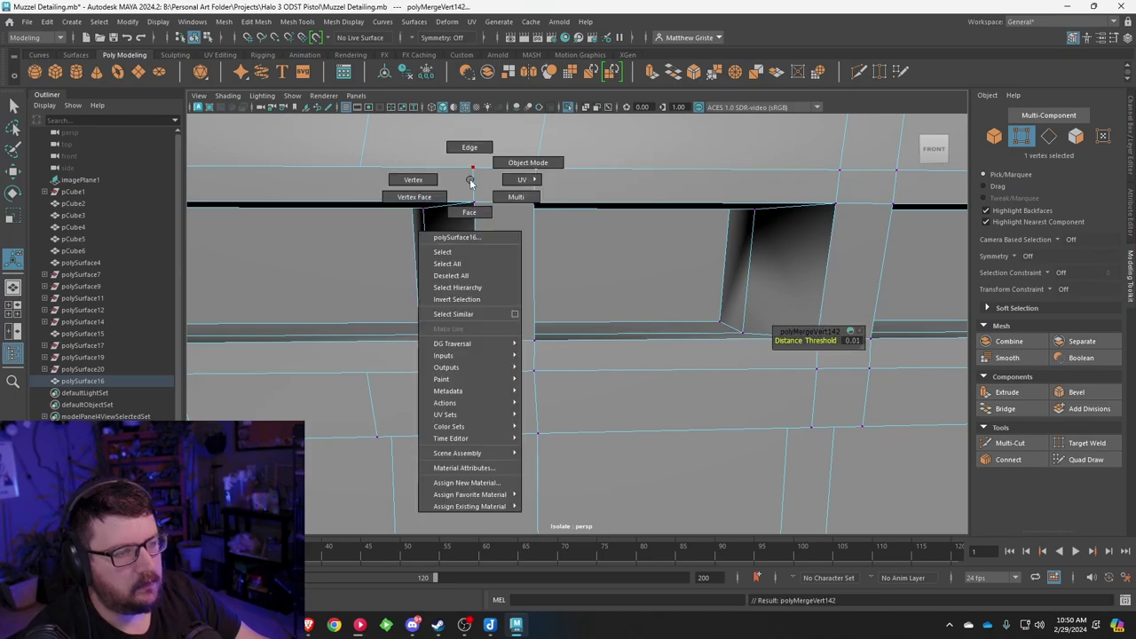
pyautogui.moveTo(470, 182); pyautogui.dragTo(470, 147, button='right')
pyautogui.keyDown('shift'); pyautogui.click(377, 388); pyautogui.keyUp('shift')
pyautogui.scroll(-1, 380, 388)
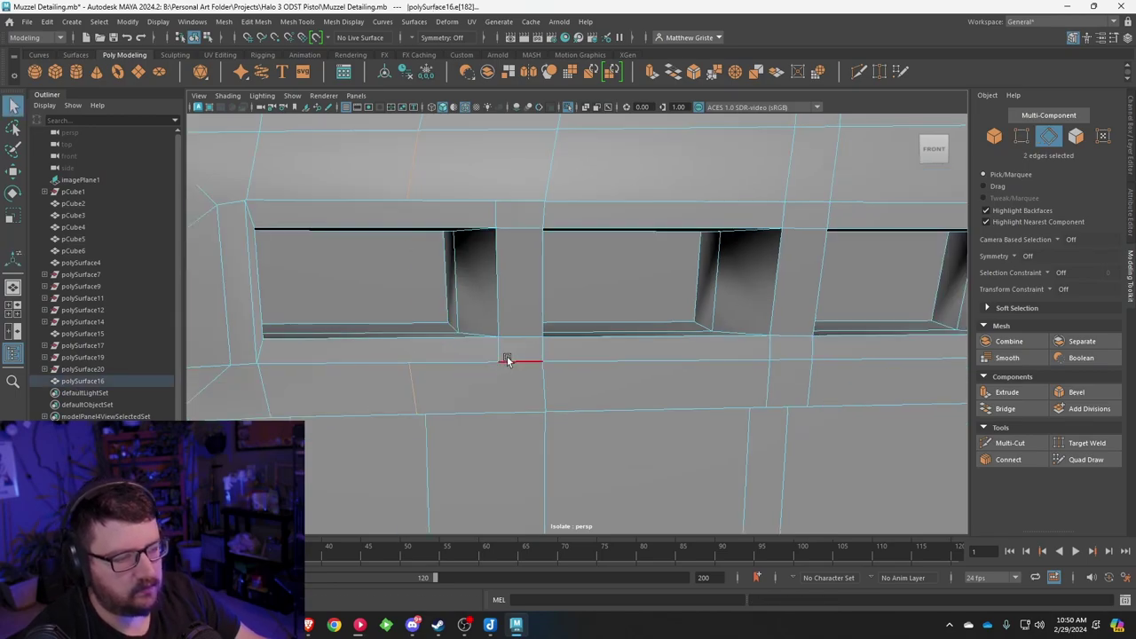
pyautogui.press('w')
pyautogui.scroll(-2, 524, 324)
pyautogui.moveTo(484, 286); pyautogui.dragTo(485, 287)
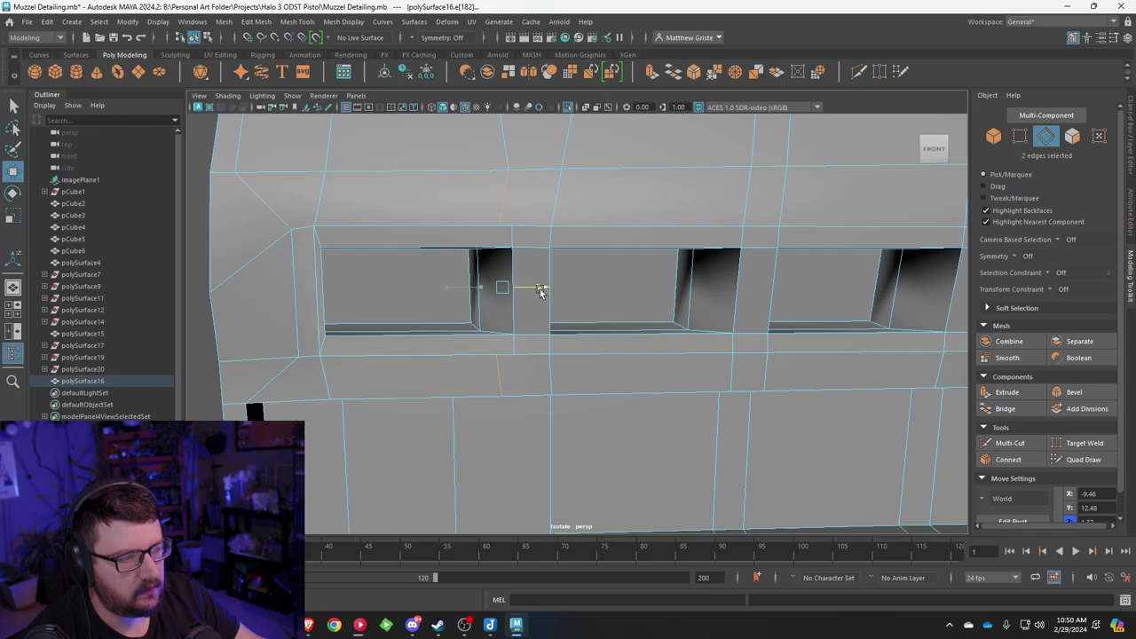
pyautogui.moveTo(552, 294); pyautogui.dragTo(550, 291)
pyautogui.scroll(-3, 551, 291)
pyautogui.scroll(5, 549, 289)
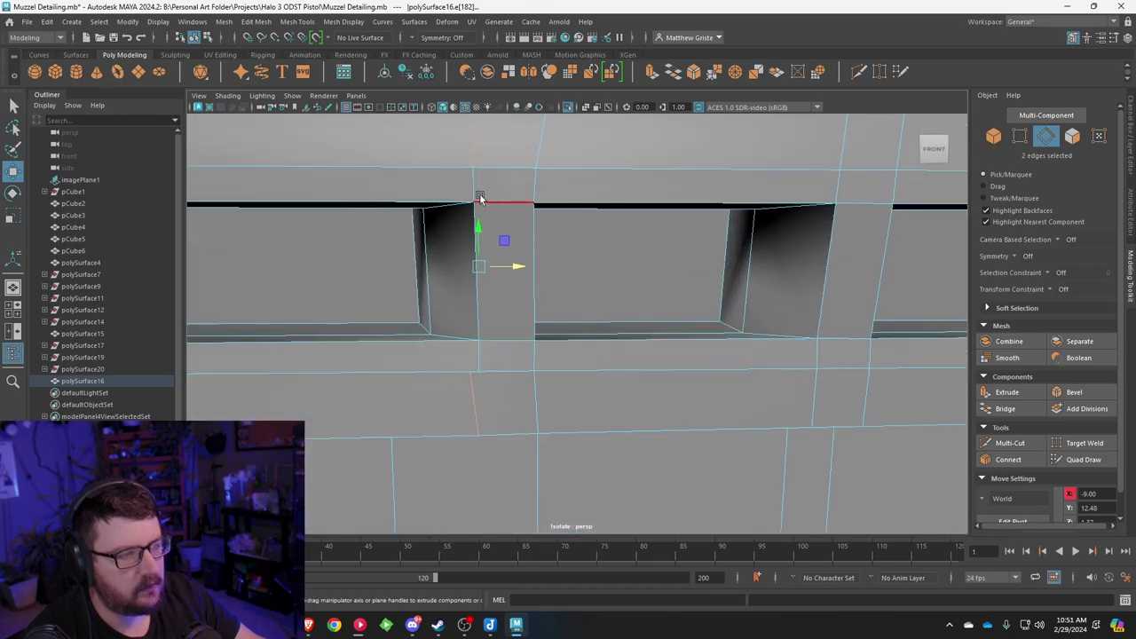
# Step: Merge the housing vertices with the strip's vertices at the top and bottom of the first divider's front edge
pyautogui.keyDown('ctrl'); pyautogui.moveTo(479, 197); pyautogui.dragTo(450, 168, button='right'); pyautogui.keyUp('ctrl')
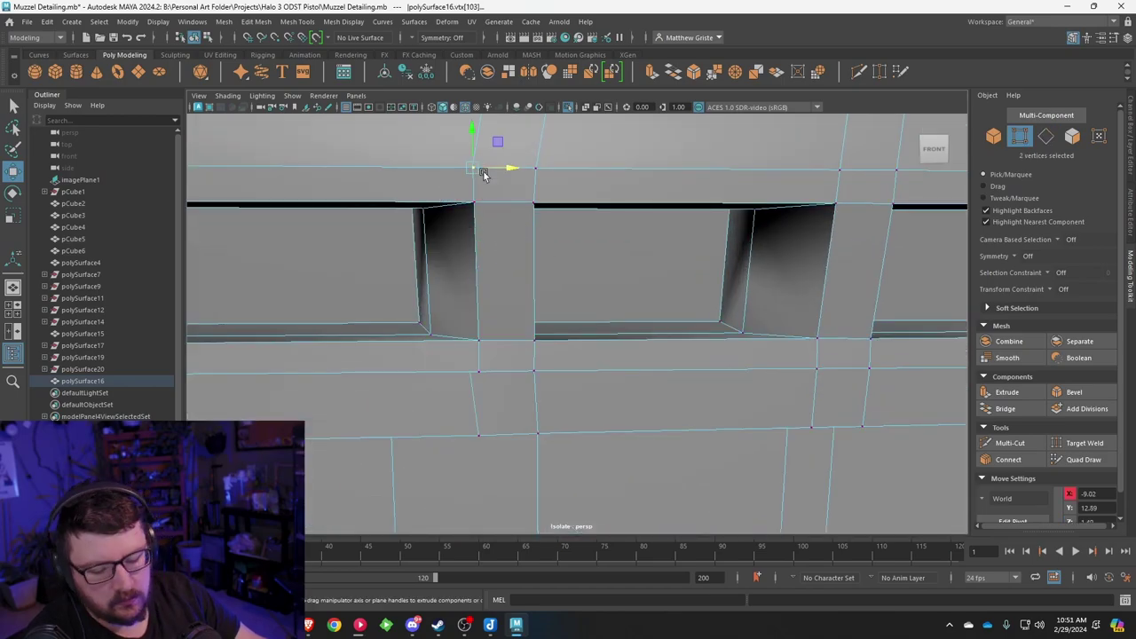
pyautogui.press('g')
pyautogui.moveTo(465, 363); pyautogui.dragTo(517, 375)
pyautogui.press('g')
# Step: Merge the overlapping housing and strip vertices at the upper and lower corners of the strip's front end
pyautogui.scroll(-6, 490, 378)
pyautogui.keyDown('alt'); pyautogui.moveTo(445, 273); pyautogui.dragTo(562, 337, button='middle'); pyautogui.keyUp('alt')
pyautogui.scroll(5, 562, 337)
pyautogui.moveTo(550, 323); pyautogui.dragTo(562, 343)
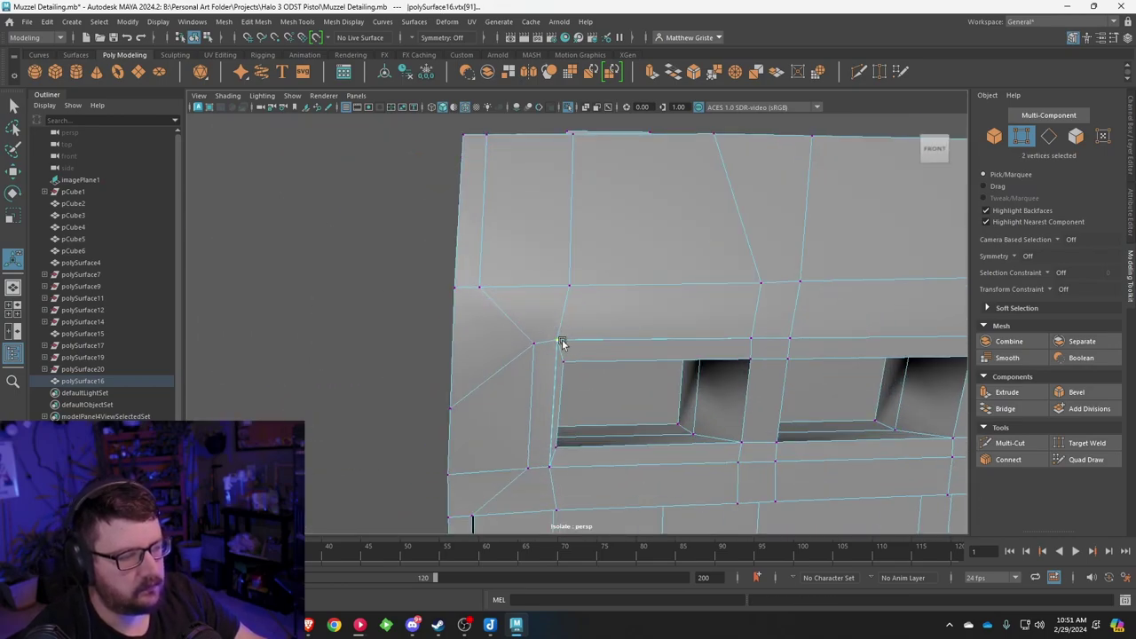
pyautogui.keyDown('shift'); pyautogui.moveTo(573, 397); pyautogui.dragTo(545, 462, button='right'); pyautogui.keyUp('shift')
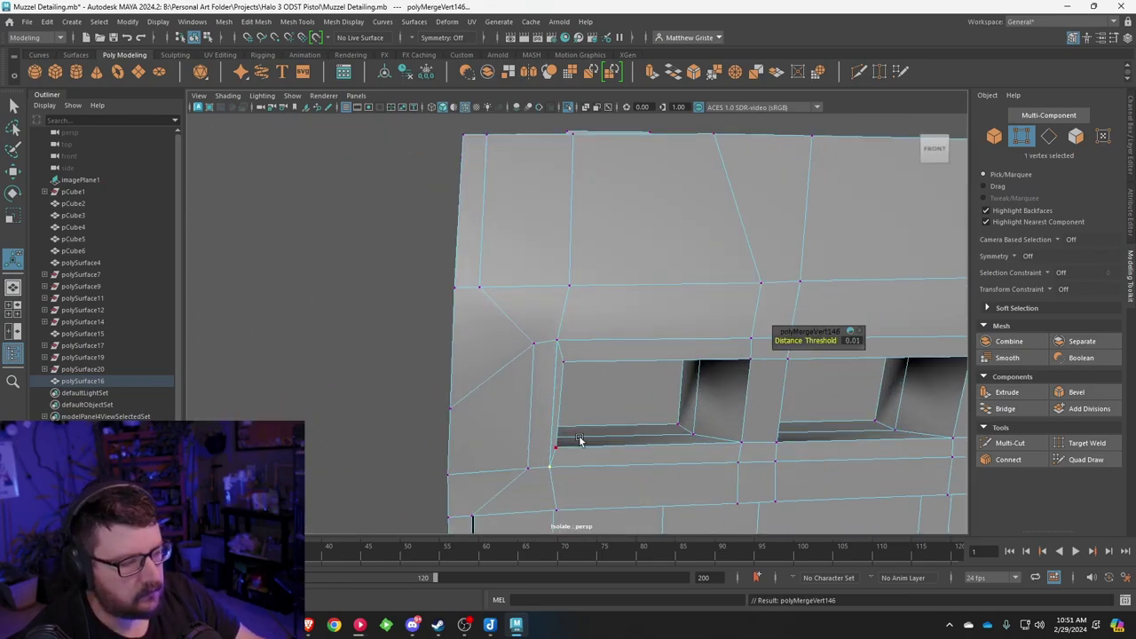
# Step: Move the strip's front corner vertices forward along X, the upper one to about -10.34 and the lower one to about -10.39
pyautogui.keyDown('alt'); pyautogui.moveTo(578, 400); pyautogui.dragTo(503, 302, button='middle'); pyautogui.keyUp('alt')
pyautogui.scroll(3, 504, 302)
pyautogui.moveTo(484, 273); pyautogui.dragTo(433, 273, button='right')
pyautogui.click(480, 258)
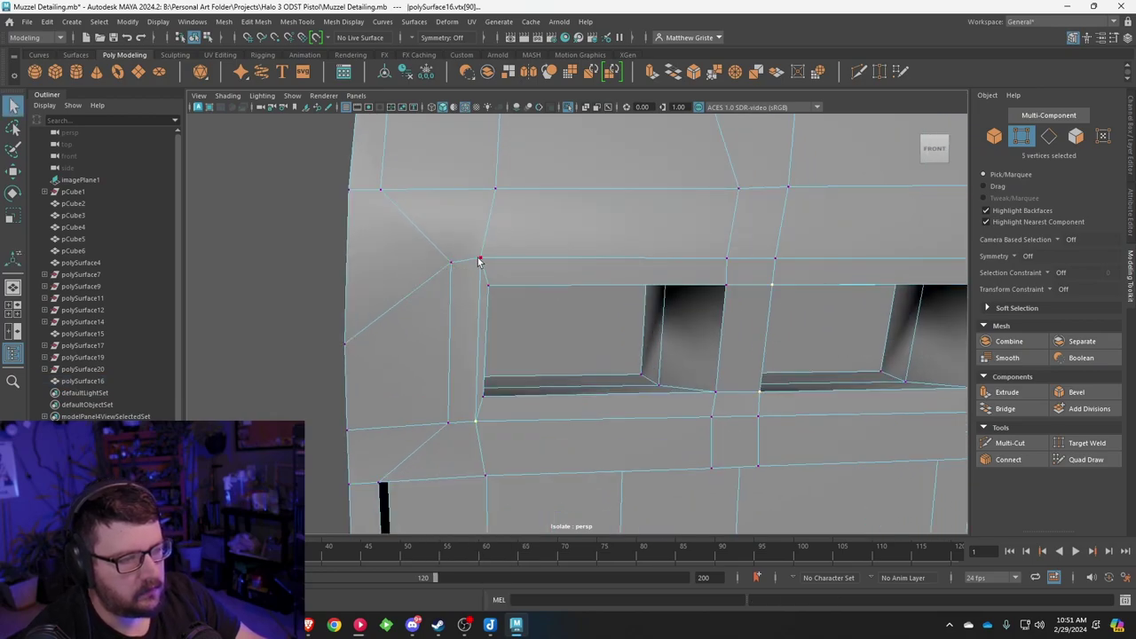
pyautogui.press('w')
pyautogui.moveTo(517, 262); pyautogui.dragTo(511, 262)
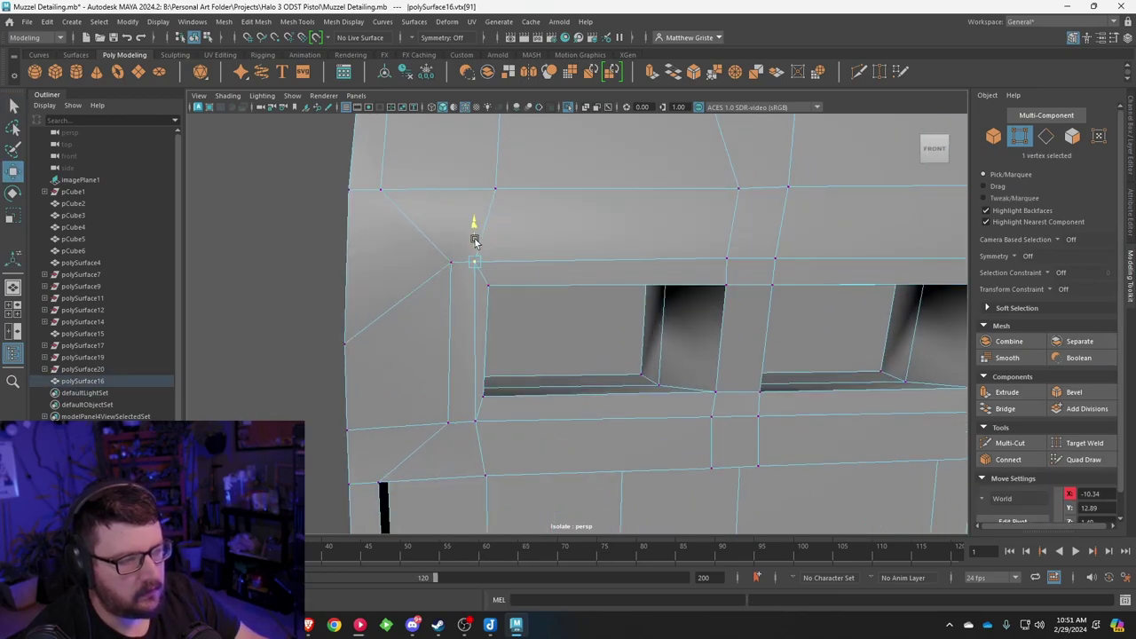
pyautogui.click(478, 419)
pyautogui.moveTo(515, 417); pyautogui.dragTo(508, 420)
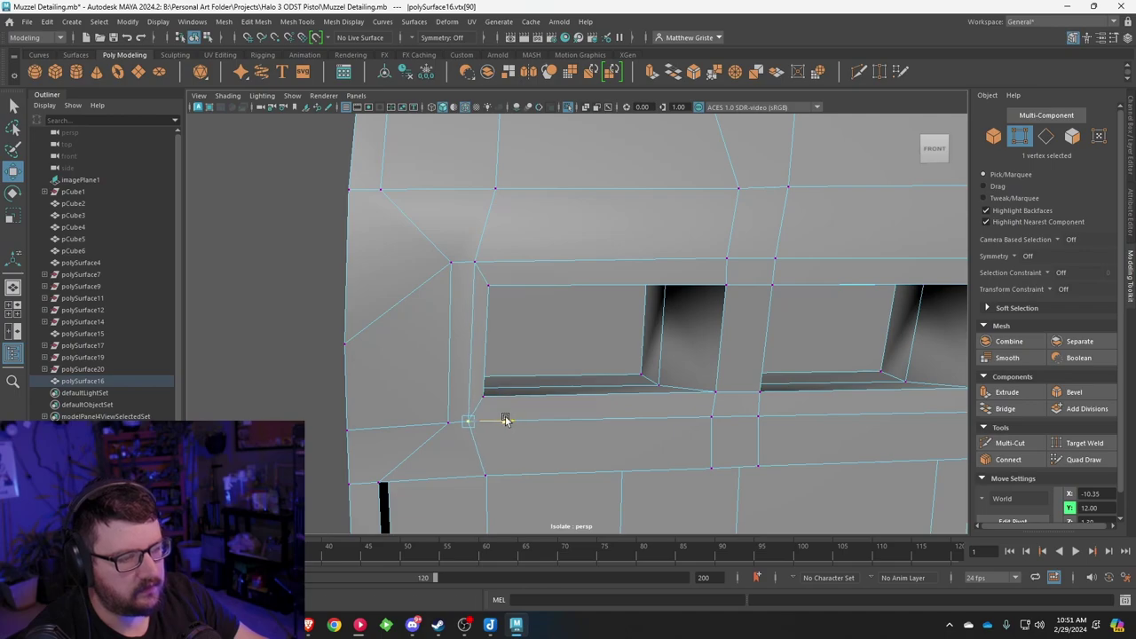
# Step: Move the vertical edge ahead of the strip's front end along X to about -10.81 and lower its upper vertex slightly
pyautogui.scroll(-4, 532, 401)
pyautogui.keyDown('alt'); pyautogui.moveTo(666, 383); pyautogui.dragTo(500, 322, button='middle'); pyautogui.keyUp('alt')
pyautogui.keyDown('alt'); pyautogui.moveTo(499, 322); pyautogui.dragTo(435, 286); pyautogui.keyUp('alt')
pyautogui.moveTo(343, 249); pyautogui.dragTo(344, 232, button='right')
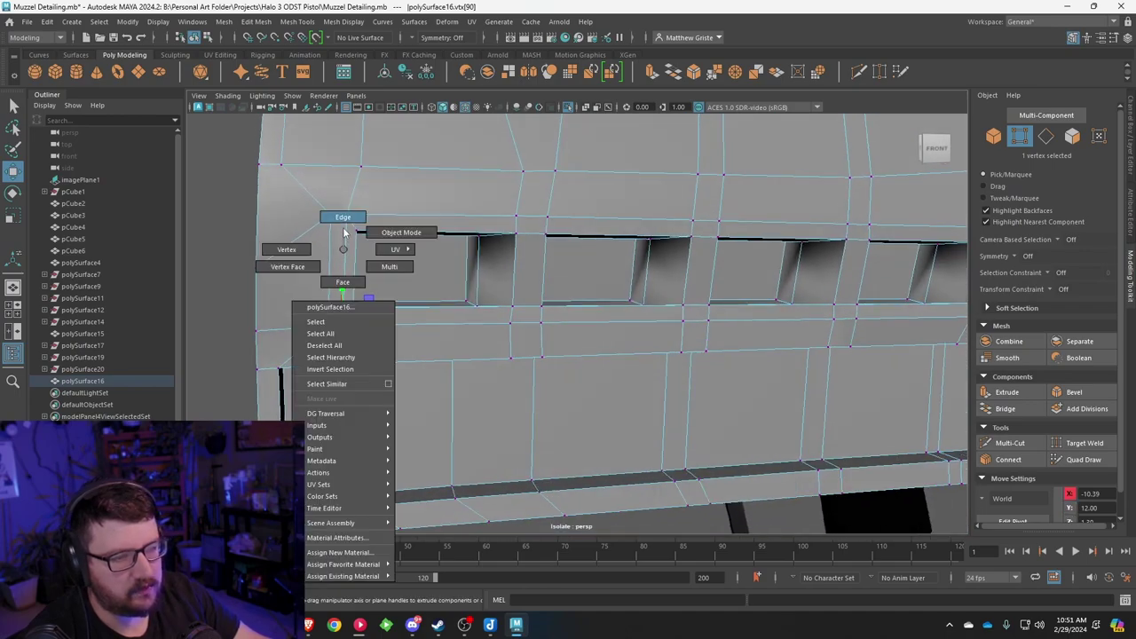
pyautogui.doubleClick(330, 247)
pyautogui.moveTo(369, 269); pyautogui.dragTo(335, 270)
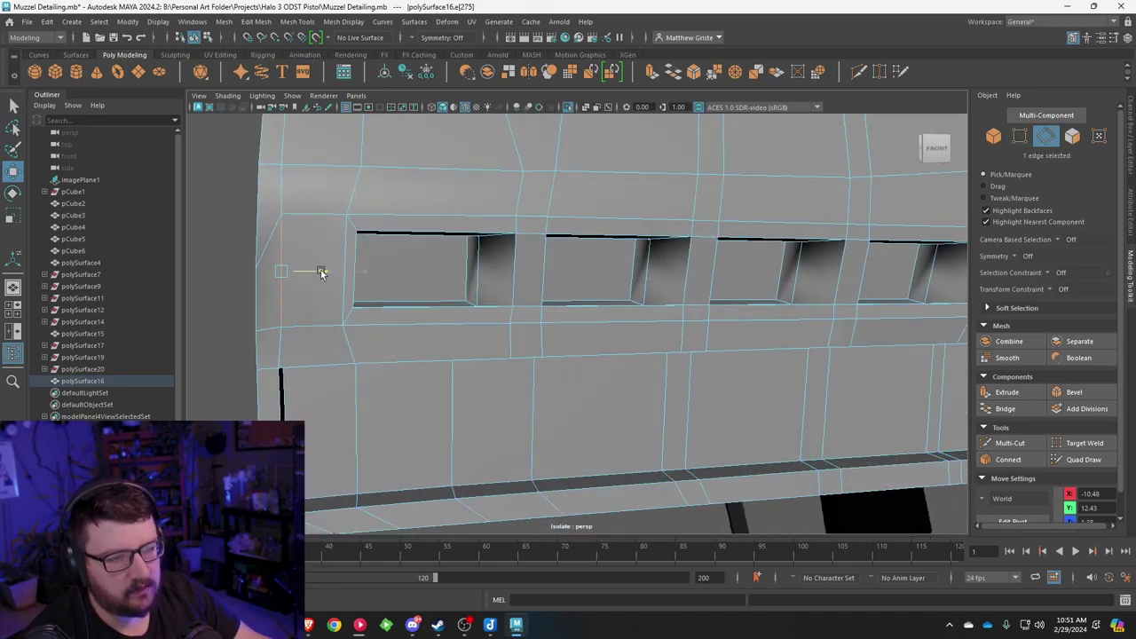
pyautogui.moveTo(301, 235); pyautogui.dragTo(262, 222, button='right')
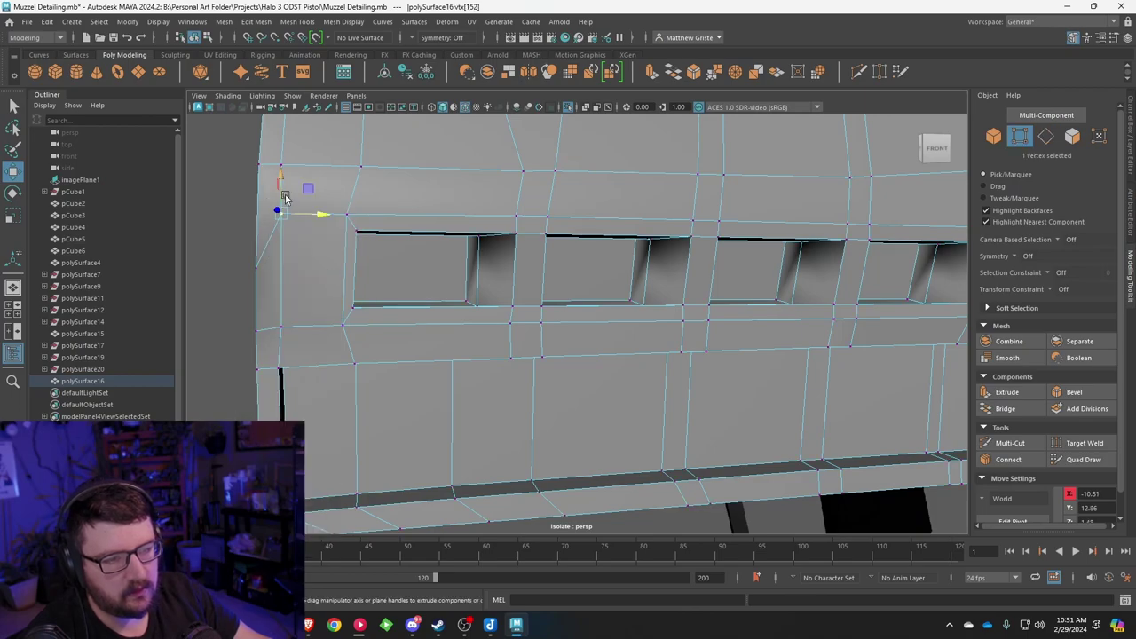
pyautogui.moveTo(285, 197); pyautogui.dragTo(285, 212)
# Step: Return to object mode and look over the whole muzzle housing against the pistol reference
pyautogui.scroll(-5, 293, 218)
pyautogui.keyDown('alt'); pyautogui.moveTo(439, 292); pyautogui.dragTo(613, 233); pyautogui.keyUp('alt')
pyautogui.moveTo(588, 238); pyautogui.dragTo(631, 221, button='right')
pyautogui.scroll(-5, 628, 233)
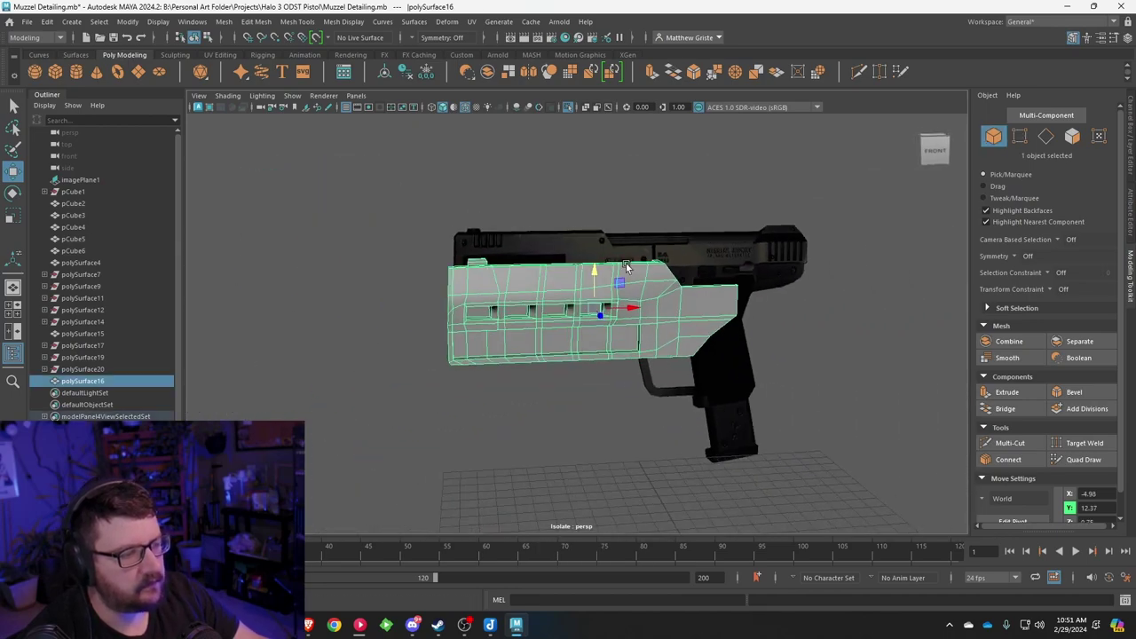
pyautogui.click(586, 384)
pyautogui.keyDown('alt'); pyautogui.moveTo(587, 384); pyautogui.dragTo(562, 373); pyautogui.keyUp('alt')
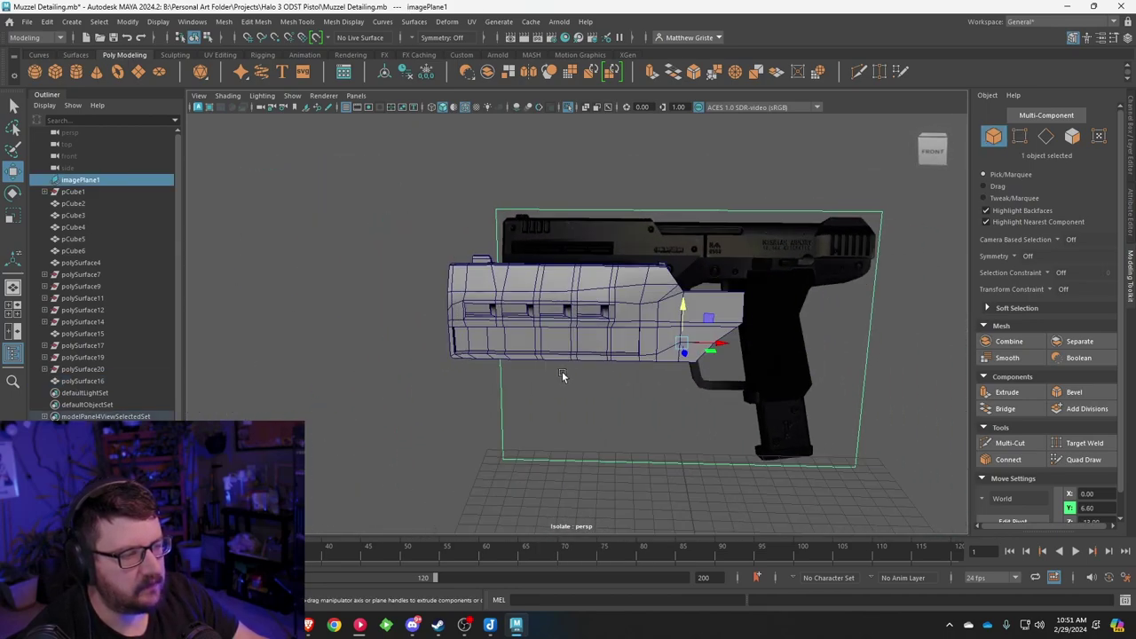
# Step: Extrude the blank face between the strip's rearmost recess and its rear end, scaling it slightly inward
pyautogui.keyDown('alt'); pyautogui.moveTo(562, 374); pyautogui.dragTo(775, 319, button='right'); pyautogui.keyUp('alt')
pyautogui.keyDown('alt'); pyautogui.moveTo(775, 319); pyautogui.dragTo(571, 296, button='middle'); pyautogui.keyUp('alt')
pyautogui.keyDown('alt'); pyautogui.moveTo(578, 275); pyautogui.dragTo(553, 265); pyautogui.keyUp('alt')
pyautogui.scroll(3, 563, 278)
pyautogui.moveTo(552, 264); pyautogui.dragTo(553, 296, button='right')
pyautogui.click(561, 271)
pyautogui.moveTo(596, 299)
pyautogui.keyDown('alt'); pyautogui.mouseDown()
pyautogui.moveTo(607, 291)
pyautogui.moveTo(586, 296)
pyautogui.mouseUp(); pyautogui.keyUp('alt')
pyautogui.click(649, 72)
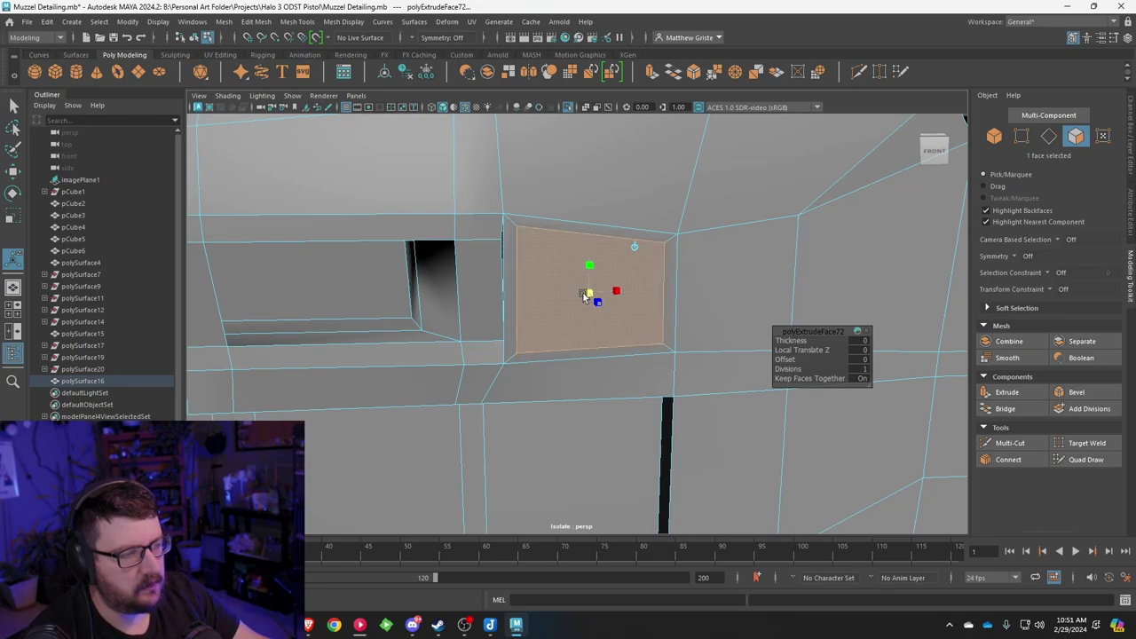
# Step: Delete the narrow border face between the inset face and the rearmost recess
pyautogui.moveTo(512, 272); pyautogui.dragTo(512, 291, button='right')
pyautogui.click(512, 290)
pyautogui.press('Delete')
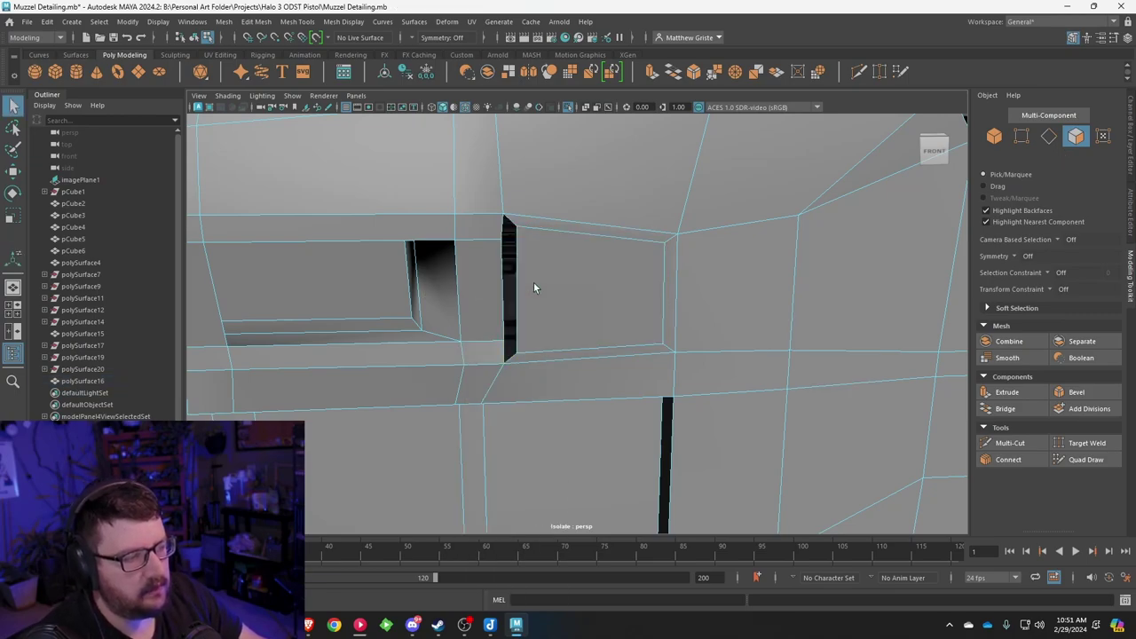
# Step: Close the gap beside the rearmost recess by merging the facing vertex pairs at its upper and lower ends
pyautogui.rightClick(513, 257)
pyautogui.click(498, 237)
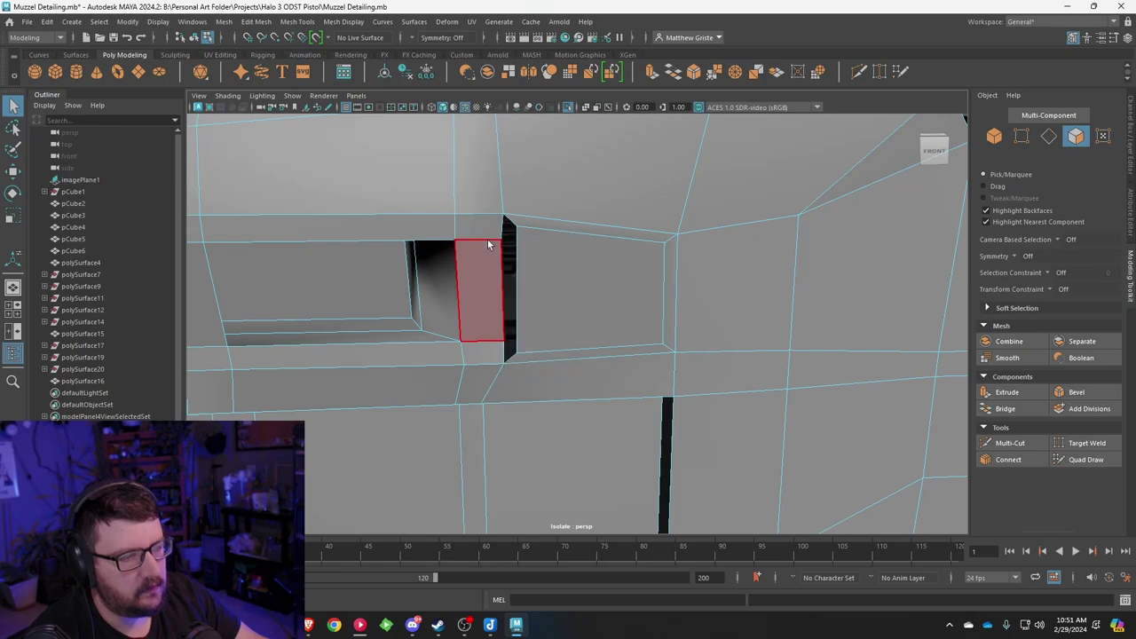
pyautogui.click(487, 239)
pyautogui.hotkey('ctrl', 'F9')
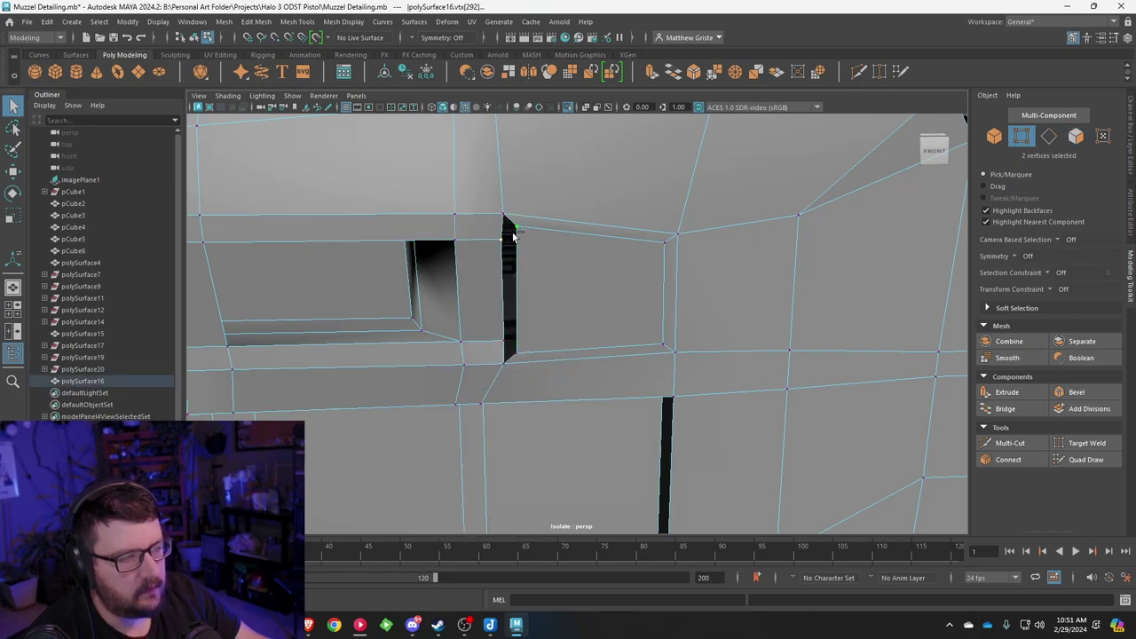
pyautogui.click(713, 76)
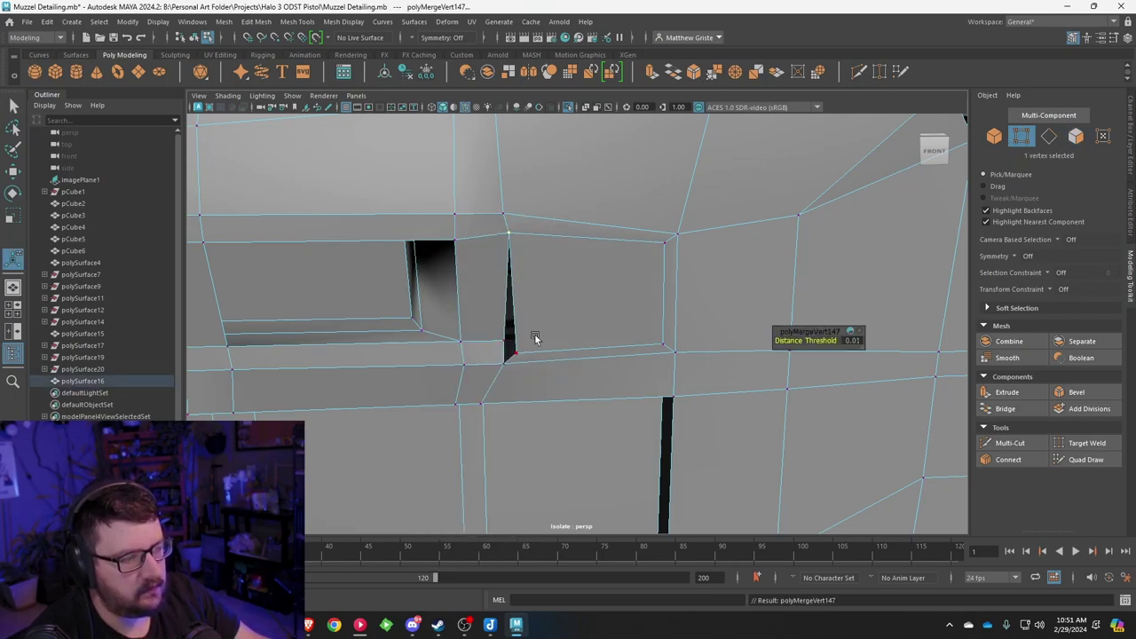
pyautogui.press('g')
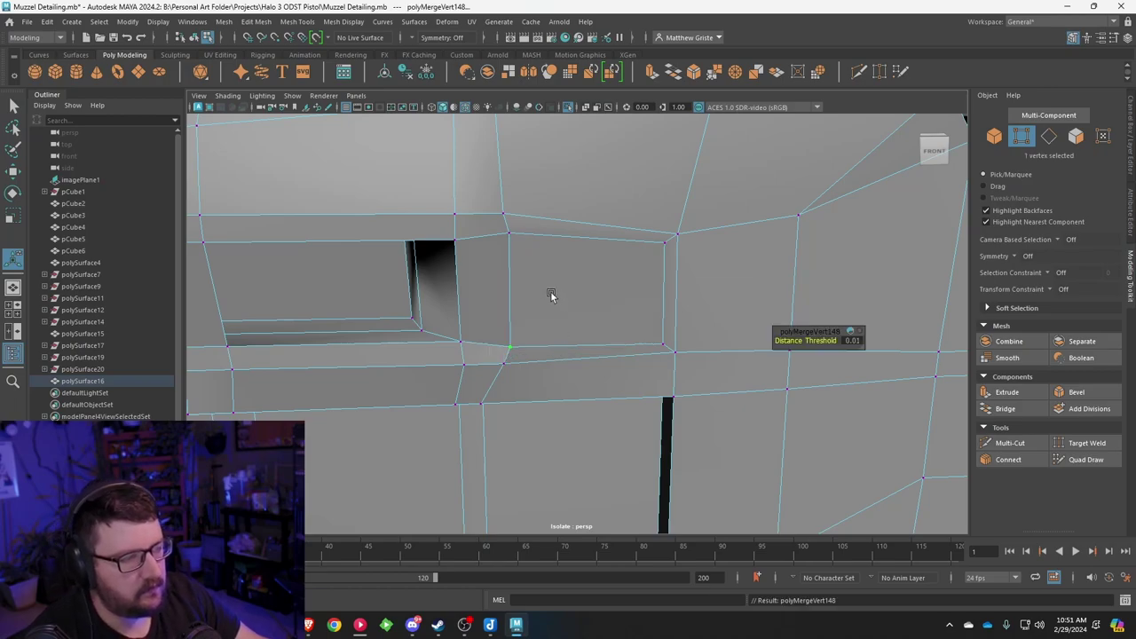
# Step: Scale the two merged vertices closer together vertically to line up with the recess edges, and return to object mode
pyautogui.click(510, 236)
pyautogui.press('e')
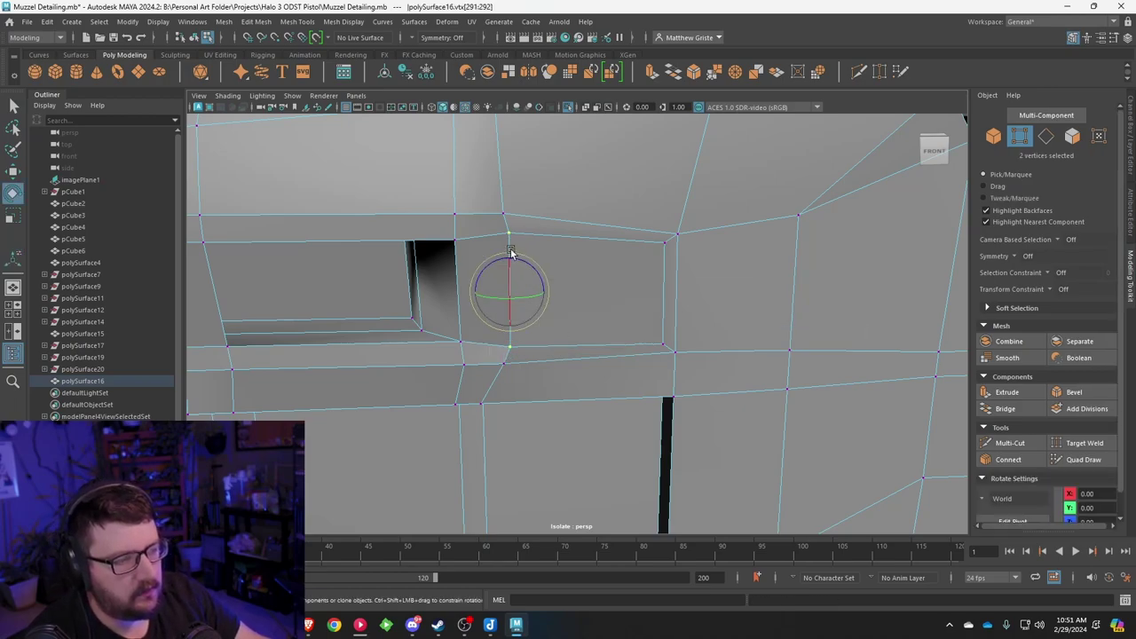
pyautogui.press('r')
pyautogui.moveTo(508, 253); pyautogui.dragTo(507, 260)
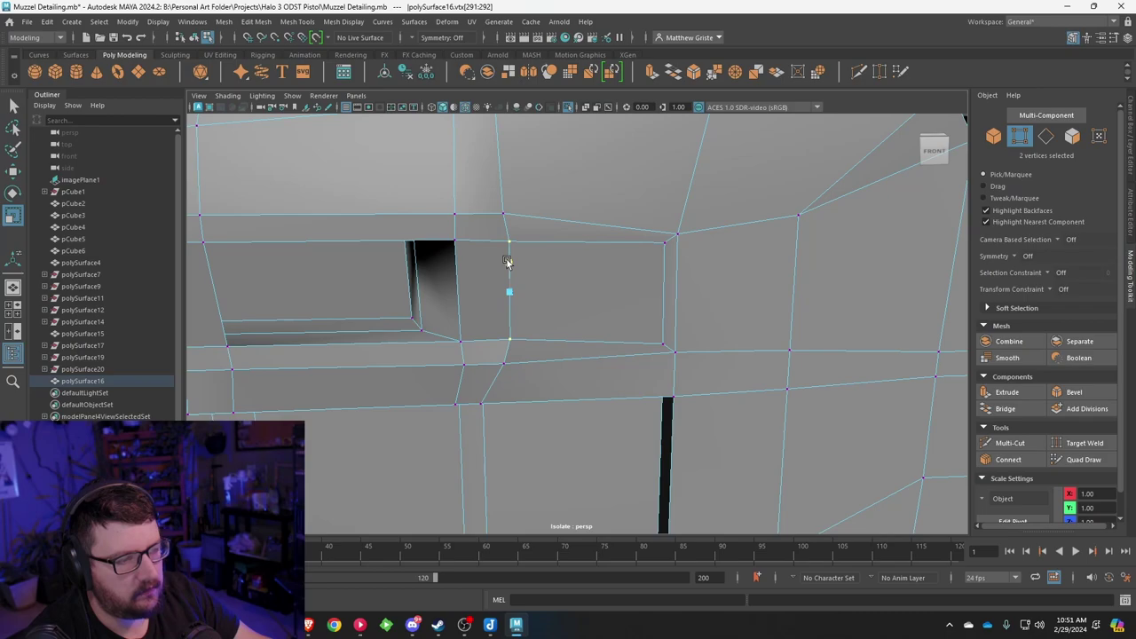
pyautogui.moveTo(622, 253); pyautogui.dragTo(623, 253, button='right')
pyautogui.scroll(-6, 626, 262)
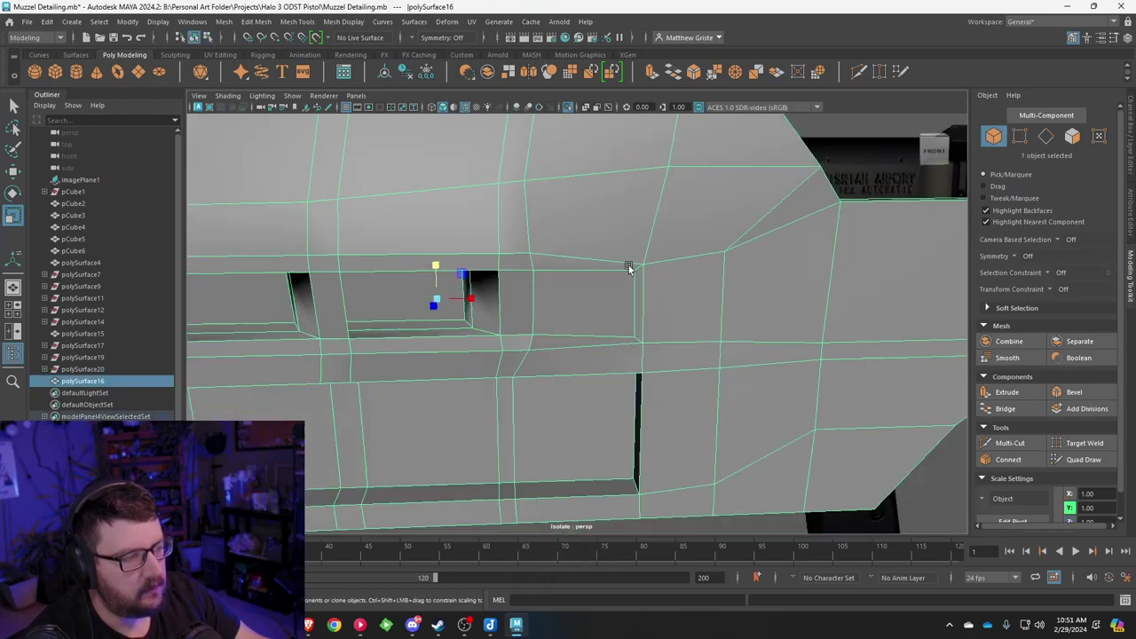
pyautogui.scroll(-4, 653, 287)
pyautogui.keyDown('alt'); pyautogui.moveTo(653, 287); pyautogui.dragTo(640, 337); pyautogui.keyUp('alt')
pyautogui.click(749, 341)
pyautogui.scroll(6, 613, 310)
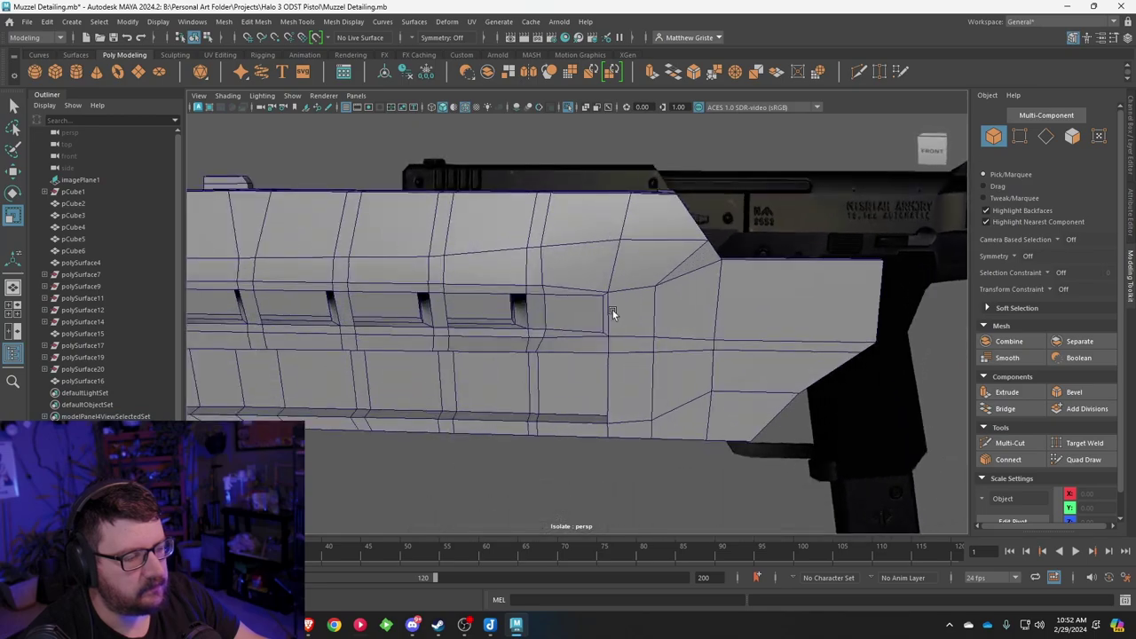
# Step: Try inserting vertical edge loops through the housing, one behind the rearmost recess and one across the second recess
pyautogui.click(266, 22)
pyautogui.click(328, 104)
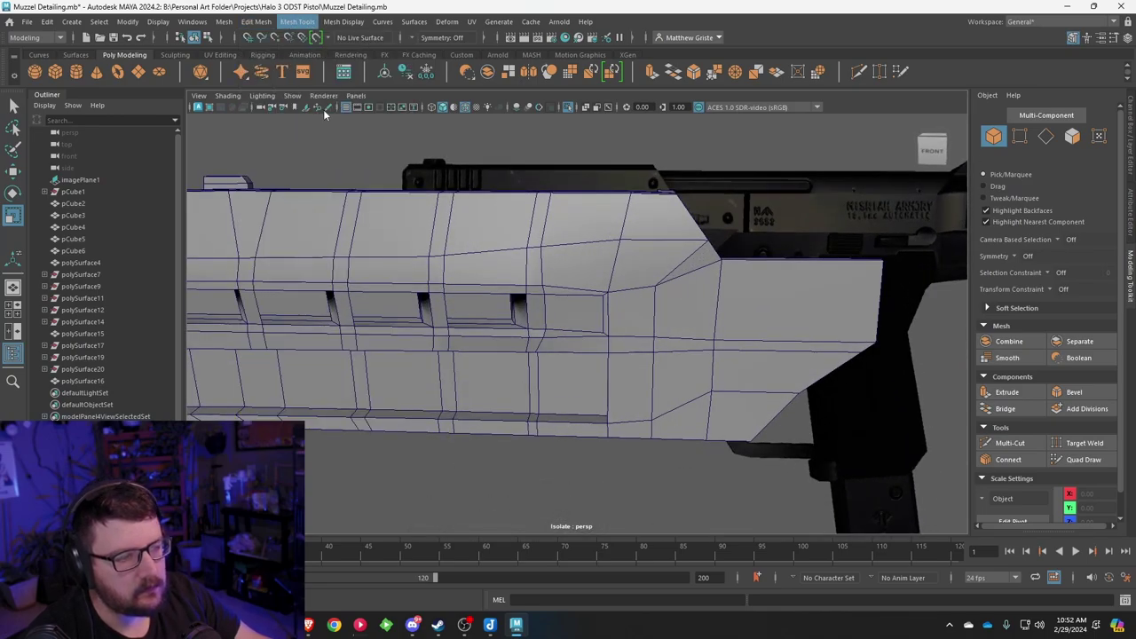
pyautogui.click(575, 246)
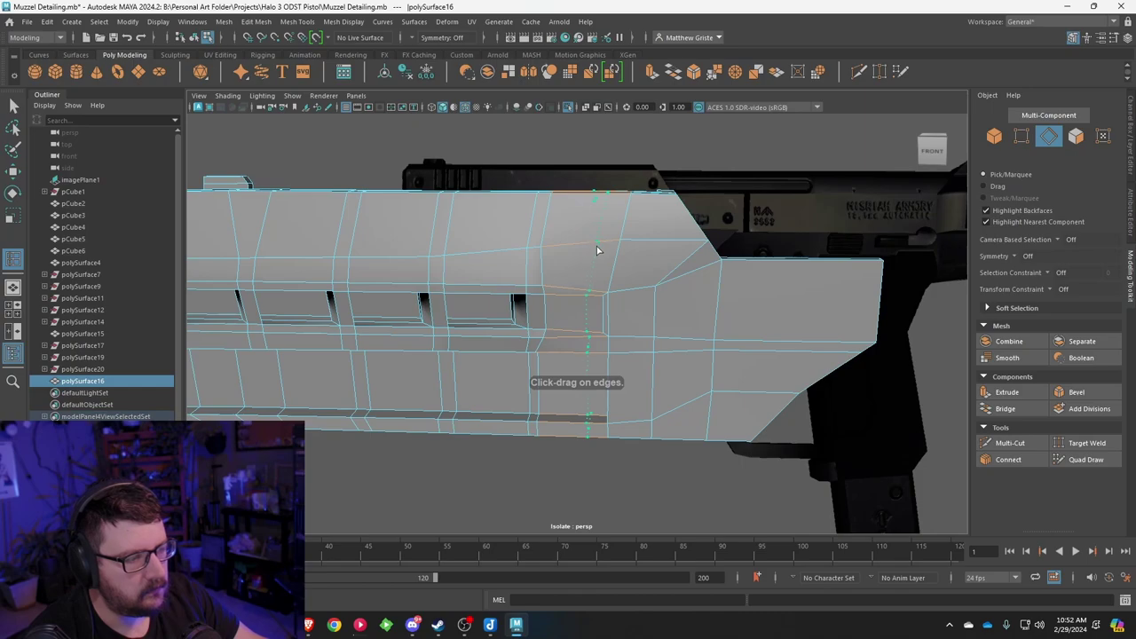
pyautogui.click(596, 246)
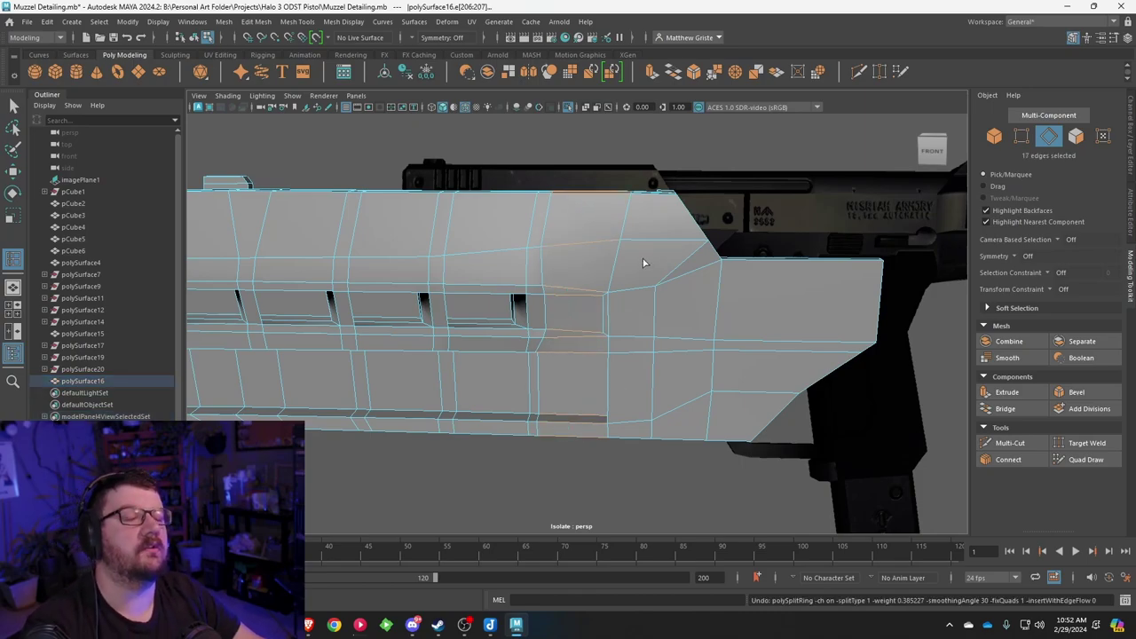
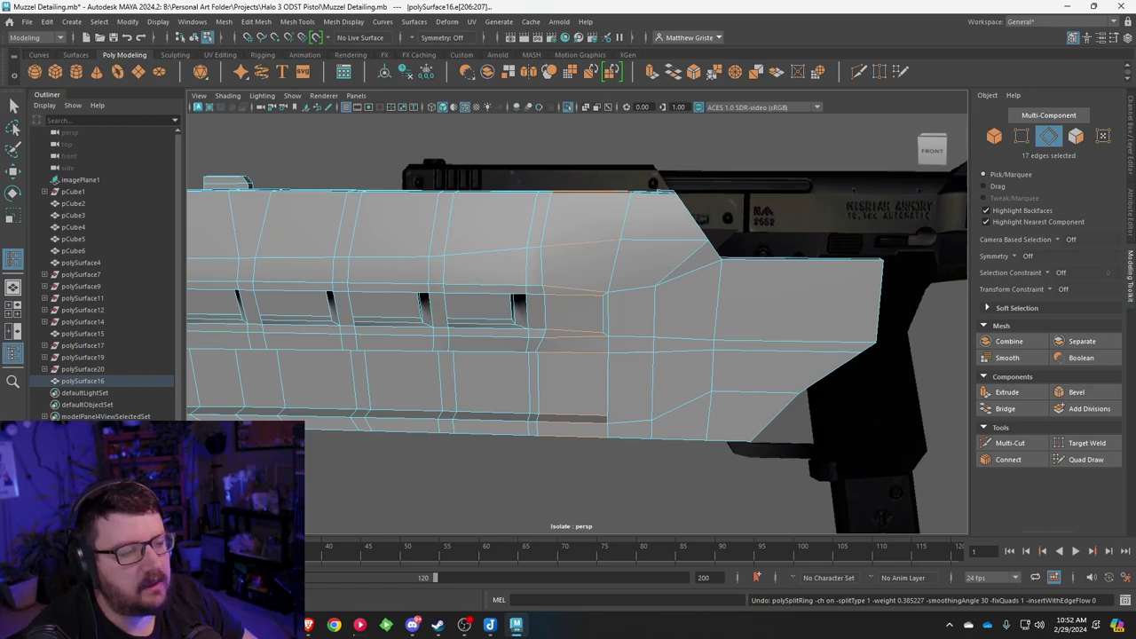
pyautogui.keyDown('alt'); pyautogui.moveTo(662, 296); pyautogui.dragTo(531, 271); pyautogui.keyUp('alt')
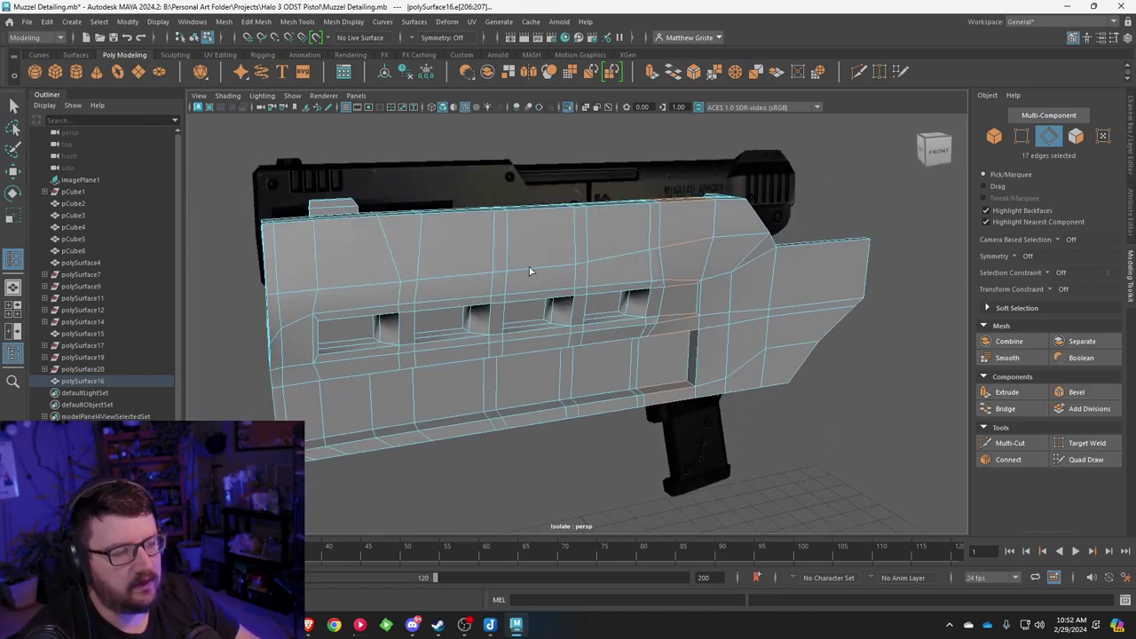
pyautogui.click(455, 280)
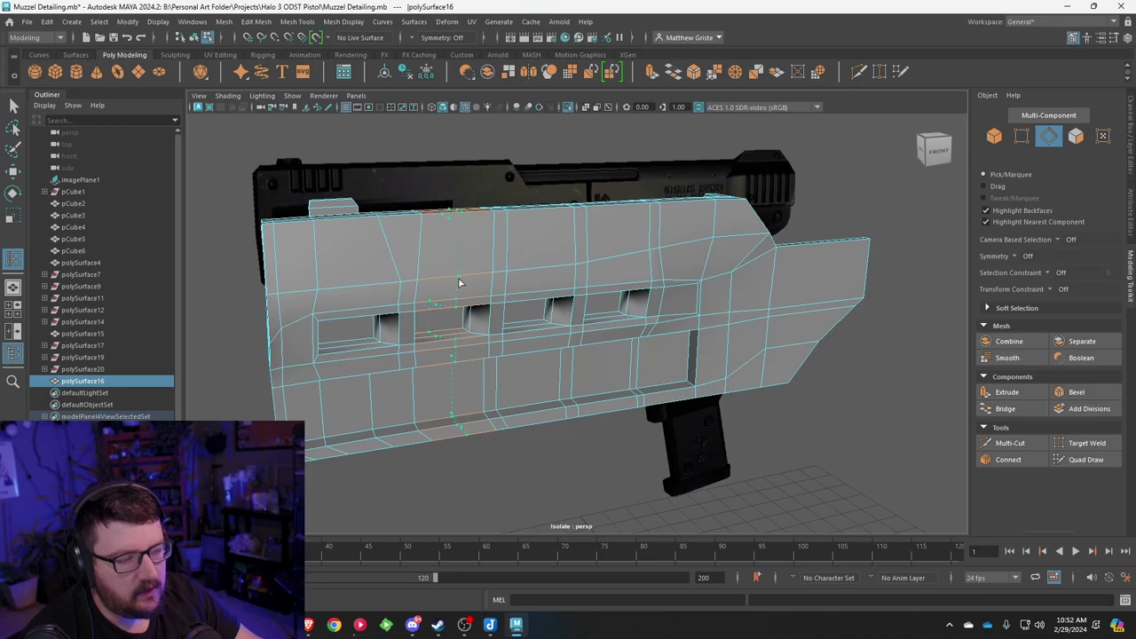
pyautogui.keyDown('alt'); pyautogui.moveTo(458, 281); pyautogui.dragTo(428, 294); pyautogui.keyUp('alt')
pyautogui.hotkey('ctrl', 'z')
pyautogui.scroll(2, 430, 295)
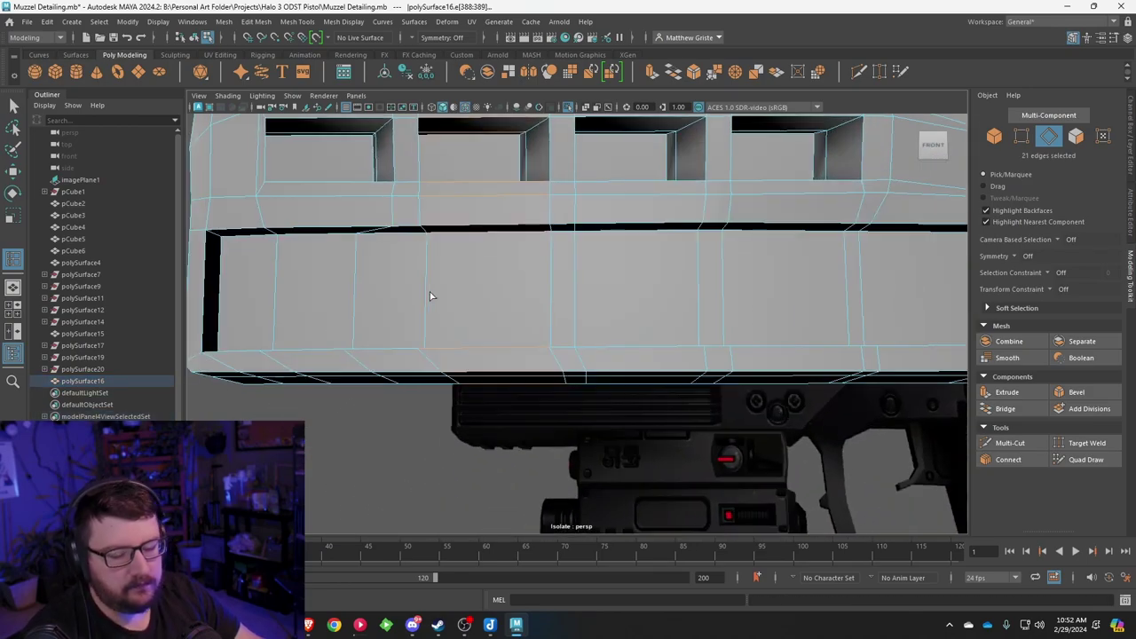
# Step: Move the second vertical edge from the front of the lower recessed panel along X to about -9.09
pyautogui.click(359, 289)
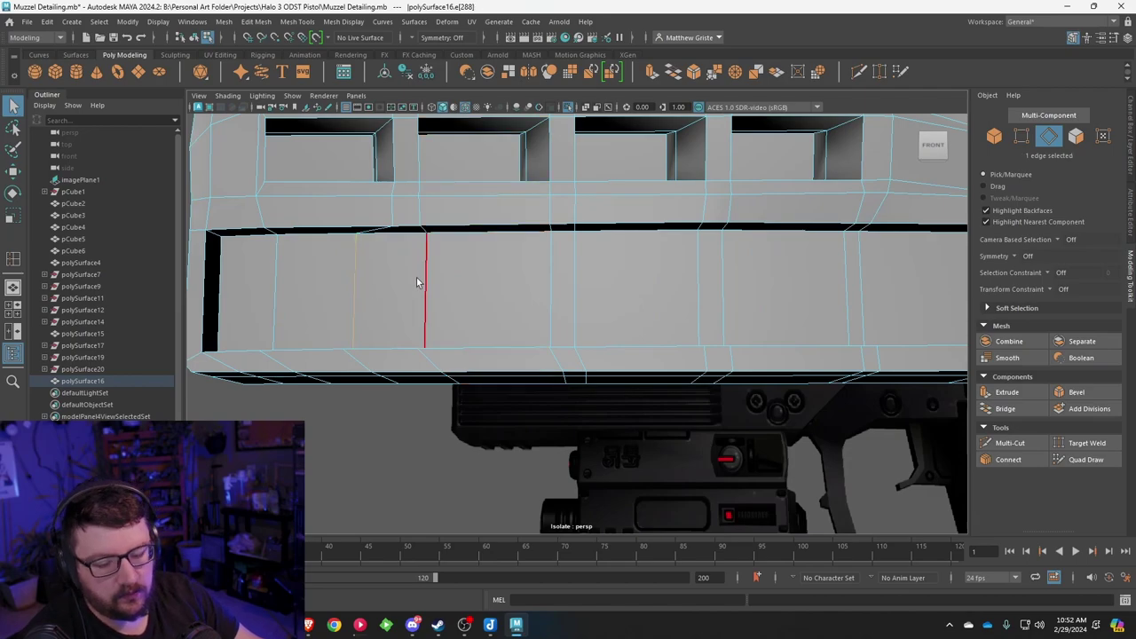
pyautogui.press('w')
pyautogui.moveTo(410, 294); pyautogui.dragTo(449, 295)
# Step: Compare the housing's side with the Halo 3 ODST silenced pistol reference image in the web browser
pyautogui.scroll(-5, 449, 297)
pyautogui.keyDown('alt'); pyautogui.moveTo(451, 299); pyautogui.dragTo(479, 337); pyautogui.keyUp('alt')
pyautogui.keyDown('alt'); pyautogui.moveTo(356, 253); pyautogui.dragTo(489, 280); pyautogui.keyUp('alt')
pyautogui.click(342, 624)
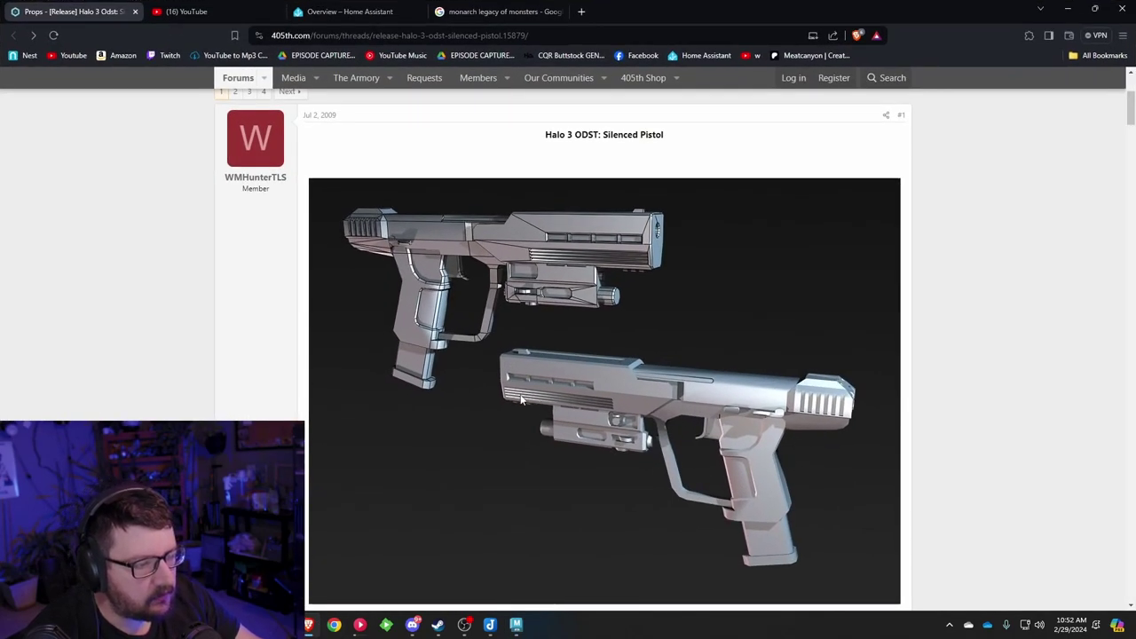
pyautogui.click(1064, 12)
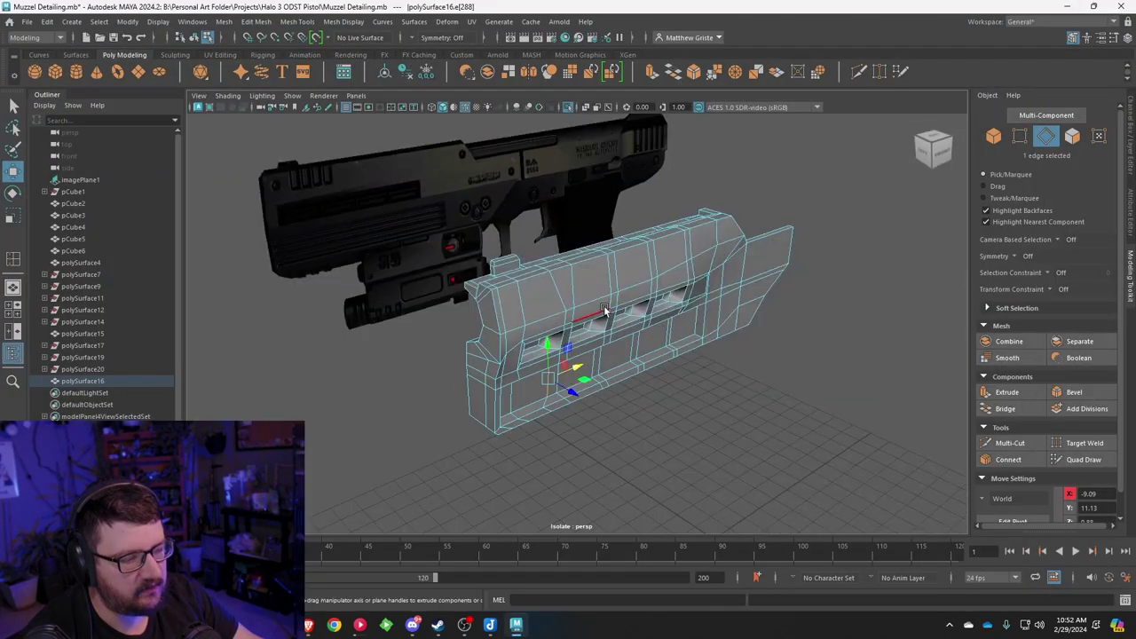
pyautogui.keyDown('alt'); pyautogui.moveTo(604, 311); pyautogui.dragTo(620, 349); pyautogui.keyUp('alt')
pyautogui.scroll(5, 553, 286)
# Step: Extract the ten faces forming the long lower recessed panel from the muzzle housing
pyautogui.moveTo(619, 346); pyautogui.dragTo(620, 390, button='right')
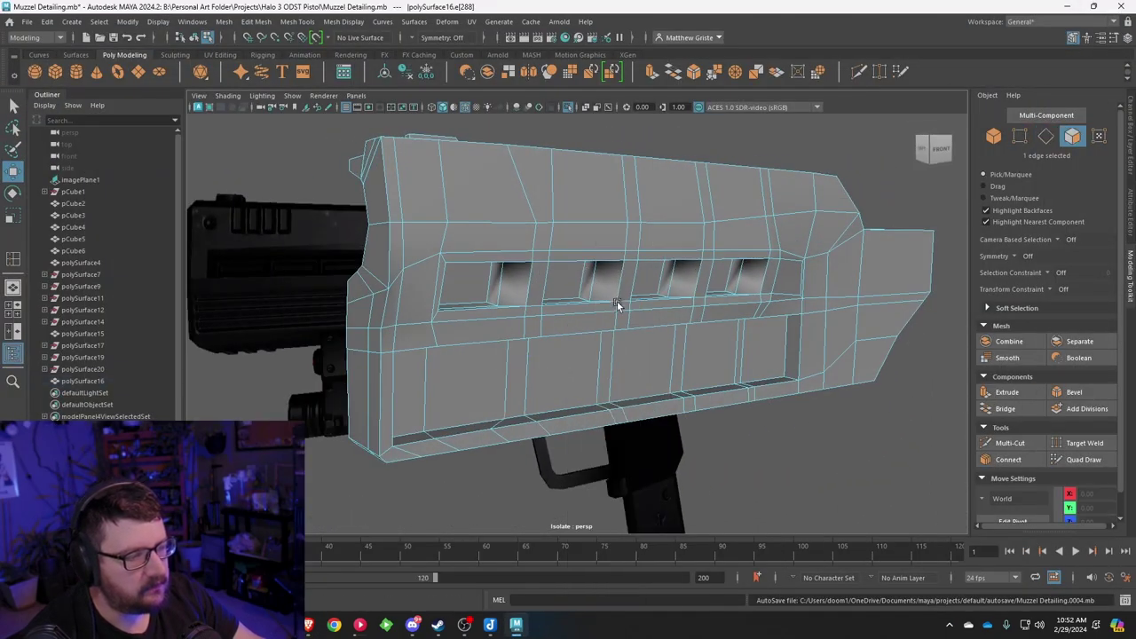
pyautogui.keyDown('alt'); pyautogui.moveTo(616, 307); pyautogui.dragTo(621, 236, button='middle'); pyautogui.keyUp('alt')
pyautogui.scroll(5, 534, 266)
pyautogui.click(261, 282)
pyautogui.keyDown('shift'); pyautogui.click(433, 275); pyautogui.keyUp('shift')
pyautogui.moveTo(435, 274)
pyautogui.mouseDown()
pyautogui.moveTo(769, 256)
pyautogui.moveTo(794, 299)
pyautogui.moveTo(679, 317)
pyautogui.moveTo(696, 278)
pyautogui.mouseUp()
pyautogui.keyDown('shift'); pyautogui.click(781, 260); pyautogui.keyUp('shift')
pyautogui.keyDown('shift'); pyautogui.click(843, 259); pyautogui.keyUp('shift')
pyautogui.keyDown('shift'); pyautogui.click(870, 266); pyautogui.keyUp('shift')
pyautogui.keyDown('shift'); pyautogui.click(894, 267); pyautogui.keyUp('shift')
pyautogui.scroll(-4, 834, 284)
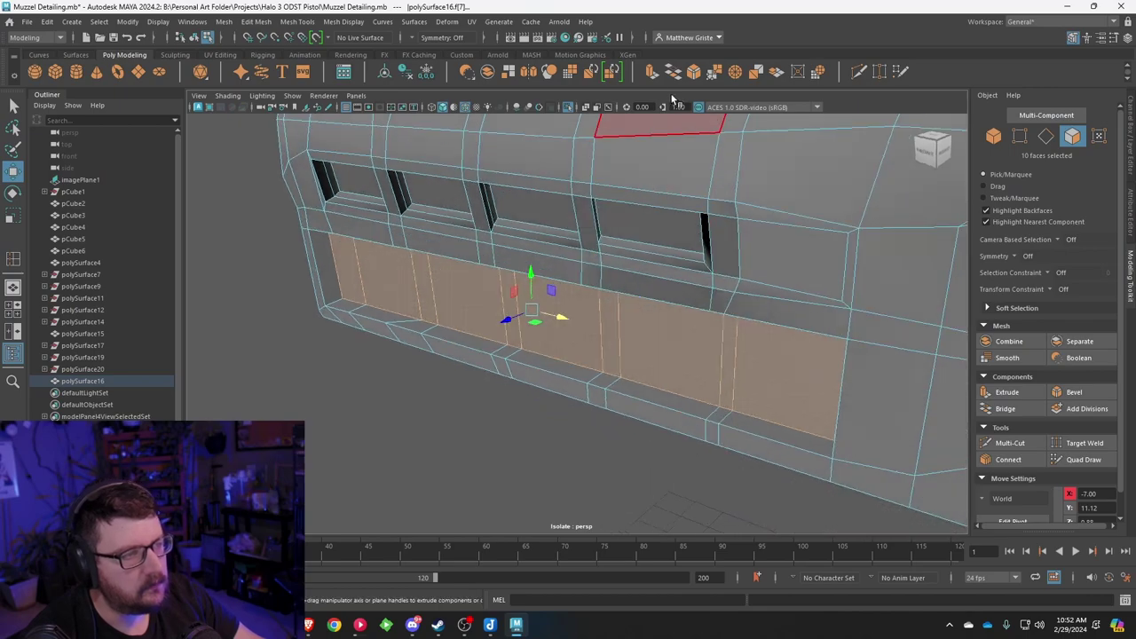
pyautogui.click(297, 21)
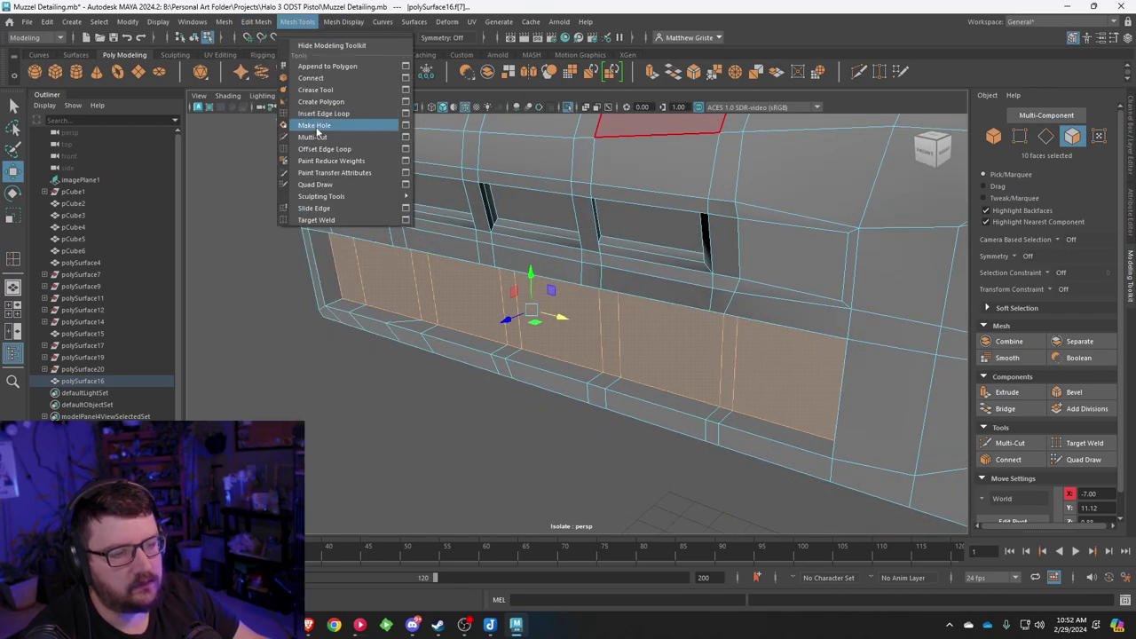
pyautogui.moveTo(256, 21)
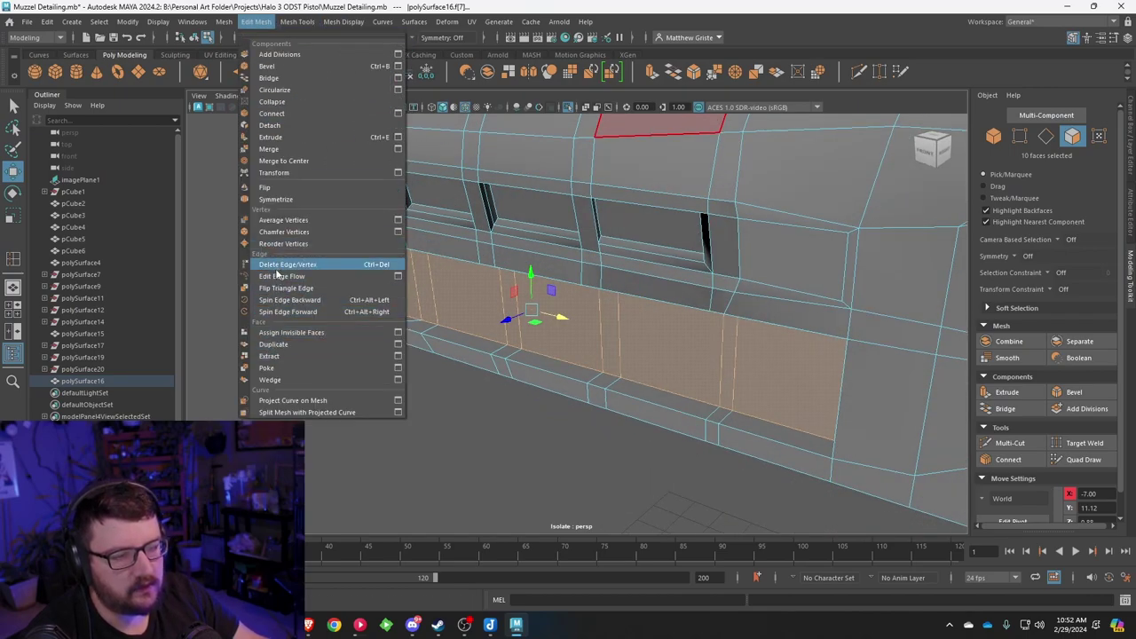
pyautogui.click(271, 356)
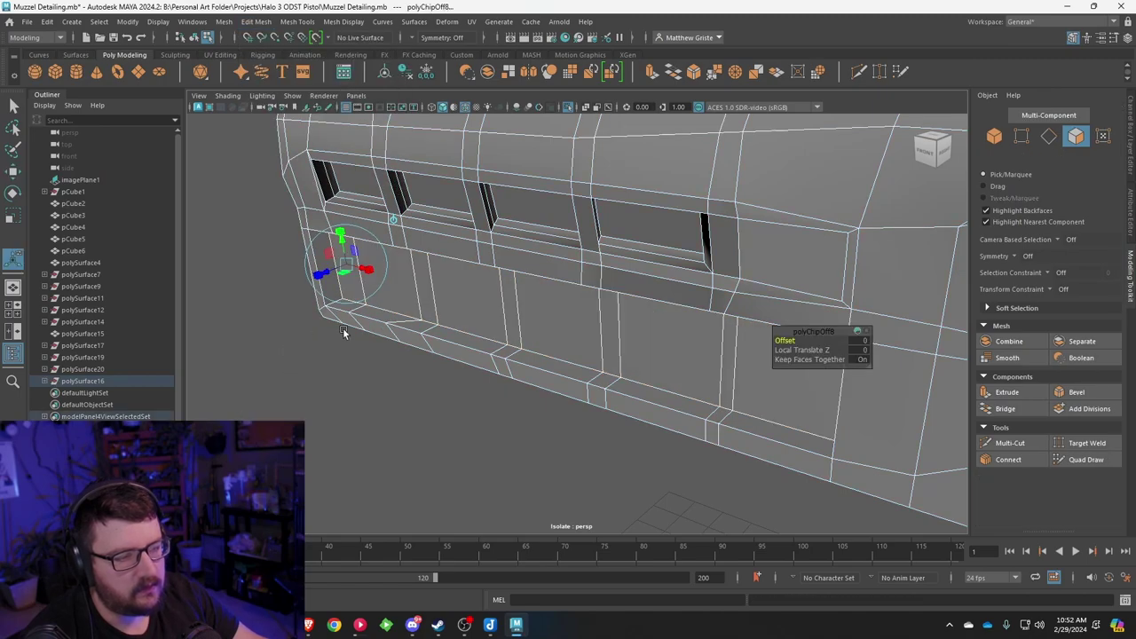
# Step: Move the extracted panel sideways, clear of the muzzle housing
pyautogui.scroll(-3, 537, 273)
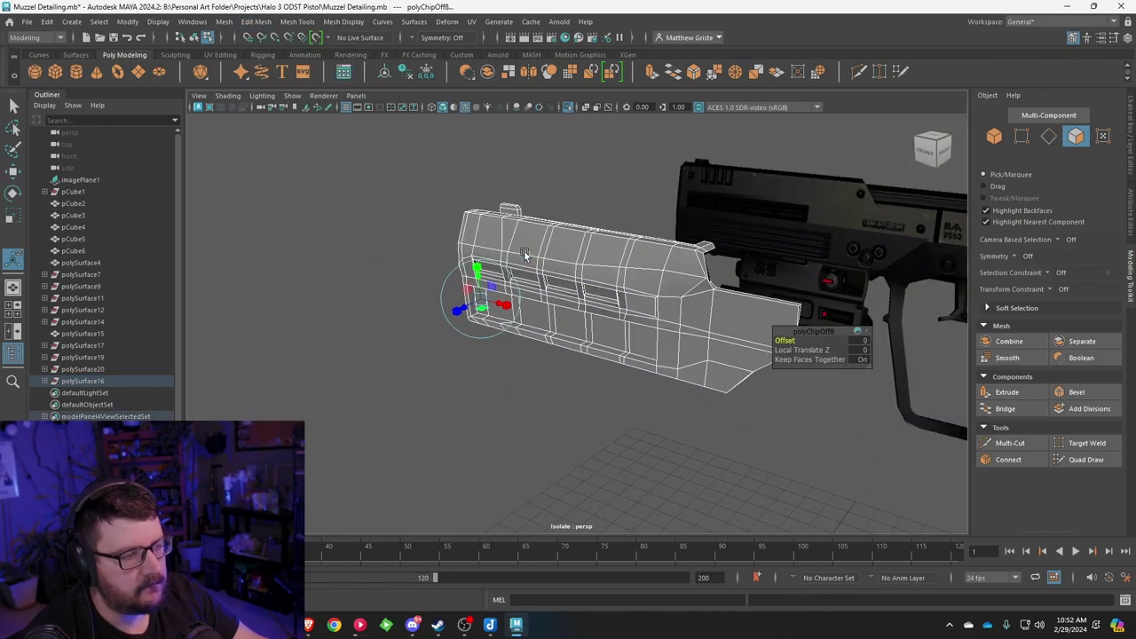
pyautogui.click(525, 254)
pyautogui.scroll(-2, 754, 332)
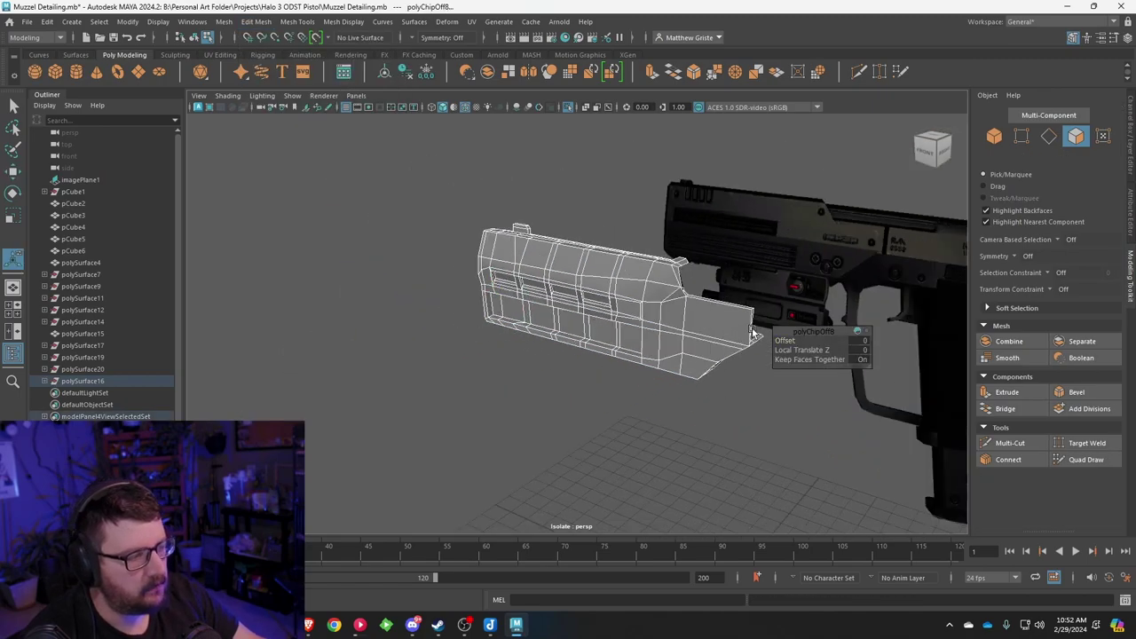
pyautogui.keyDown('alt'); pyautogui.moveTo(753, 332); pyautogui.dragTo(617, 297, button='middle'); pyautogui.keyUp('alt')
pyautogui.scroll(-1, 529, 404)
pyautogui.moveTo(556, 507); pyautogui.dragTo(531, 525)
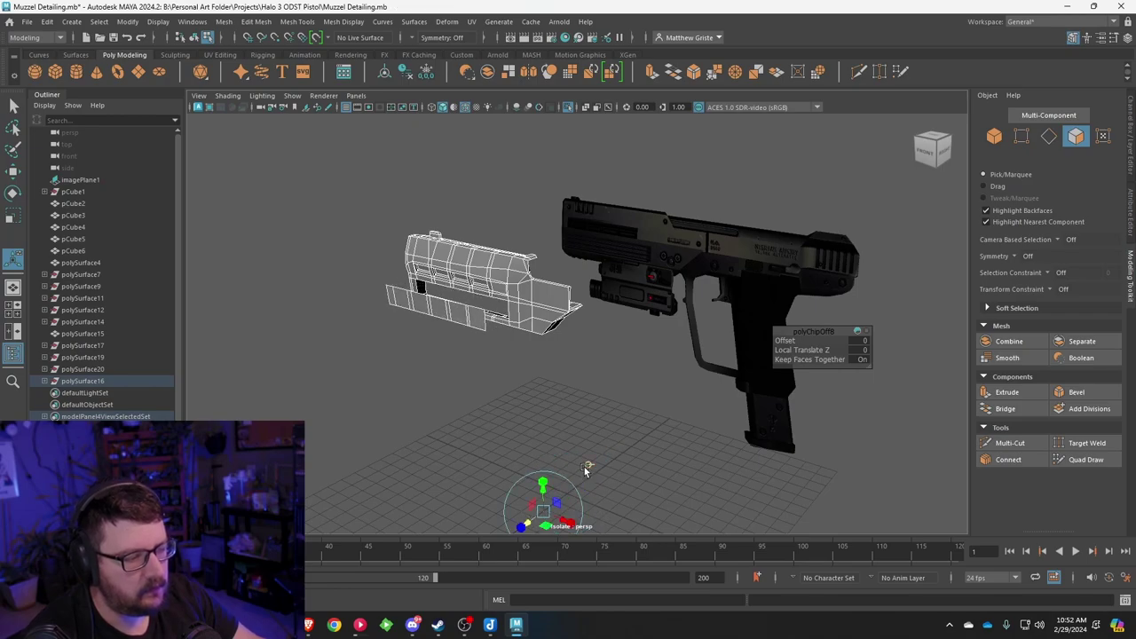
pyautogui.click(467, 371)
# Step: Select all ten faces of the extracted panel
pyautogui.keyDown('alt'); pyautogui.moveTo(467, 371); pyautogui.dragTo(657, 299); pyautogui.keyUp('alt')
pyautogui.scroll(3, 655, 296)
pyautogui.moveTo(641, 272); pyautogui.dragTo(642, 301, button='right')
pyautogui.moveTo(686, 262); pyautogui.dragTo(690, 259, button='right')
pyautogui.keyDown('alt'); pyautogui.moveTo(648, 265); pyautogui.dragTo(672, 273); pyautogui.keyUp('alt')
pyautogui.rightClick(672, 273)
pyautogui.click(671, 305)
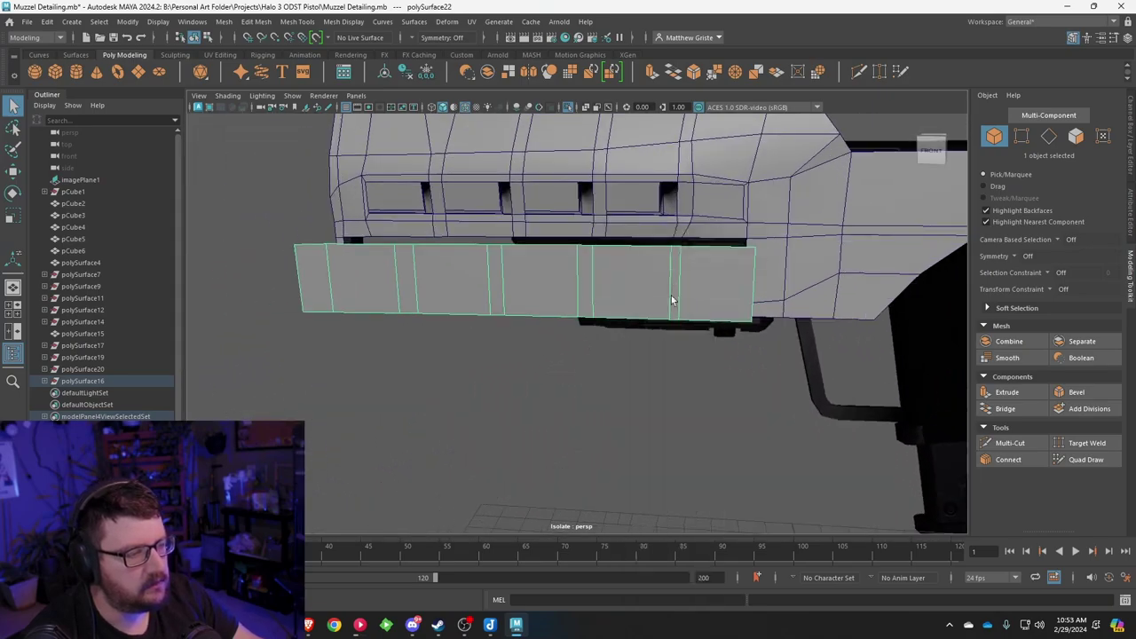
pyautogui.doubleClick(678, 283)
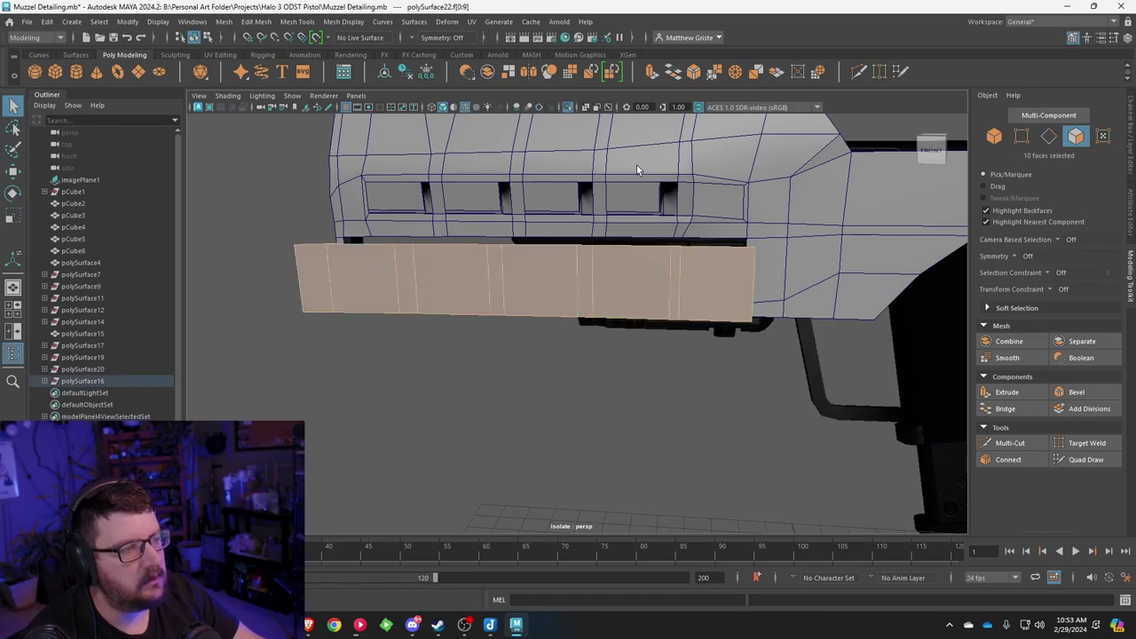
# Step: Try to extrude the extracted panel's faces
pyautogui.click(655, 74)
pyautogui.keyDown('alt'); pyautogui.moveTo(516, 258); pyautogui.dragTo(565, 268); pyautogui.keyUp('alt')
pyautogui.click(326, 264)
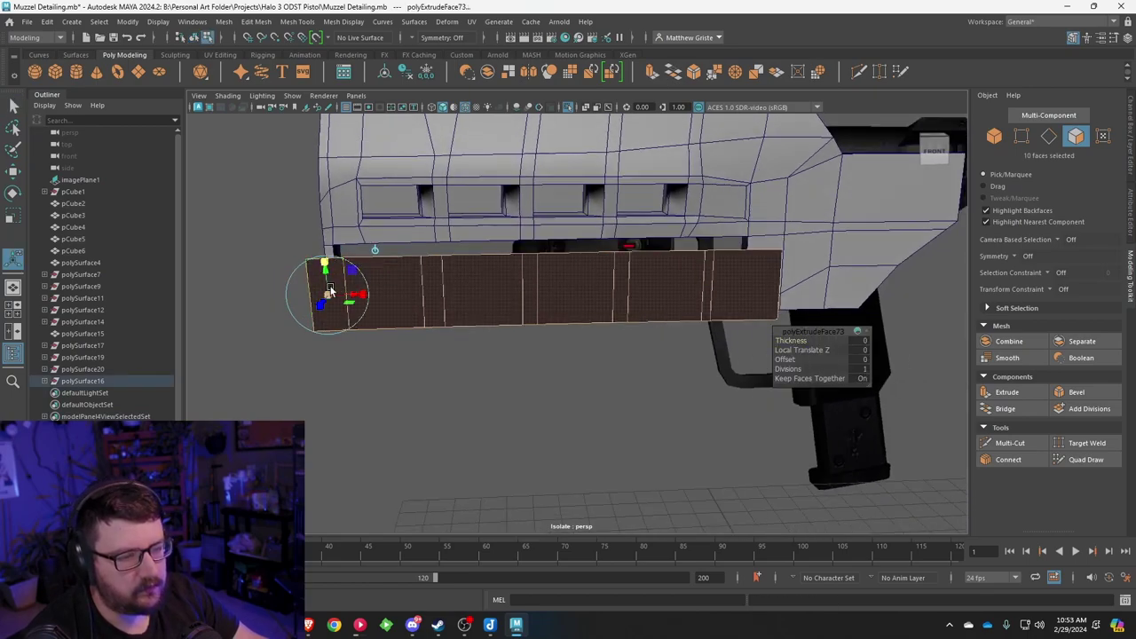
pyautogui.moveTo(328, 296); pyautogui.dragTo(430, 360)
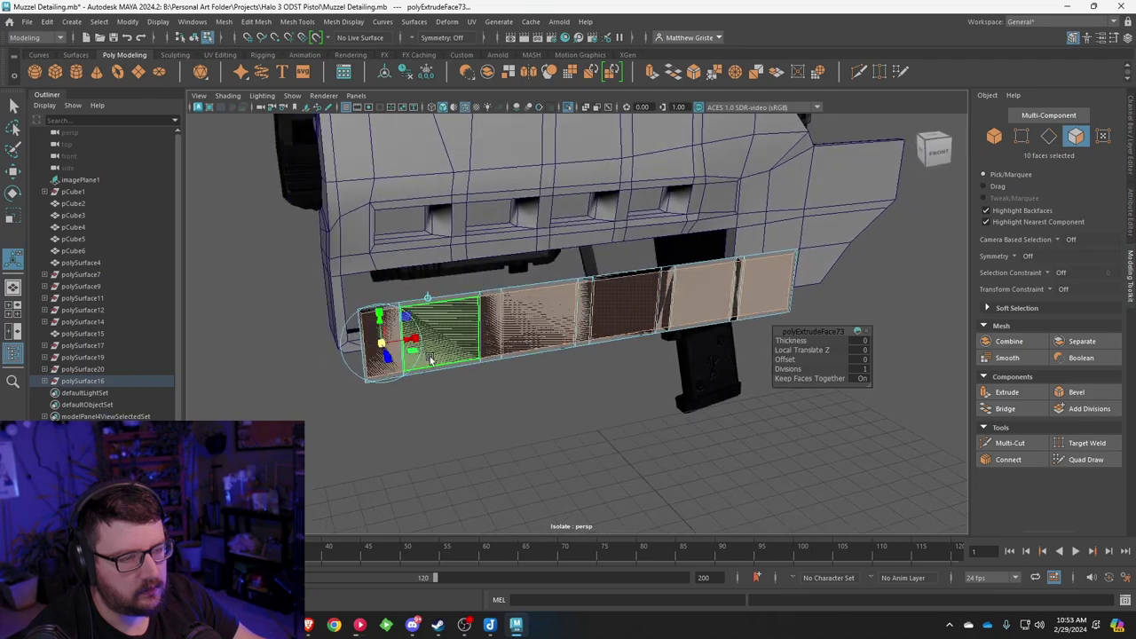
pyautogui.hotkey('ctrl', 'z')
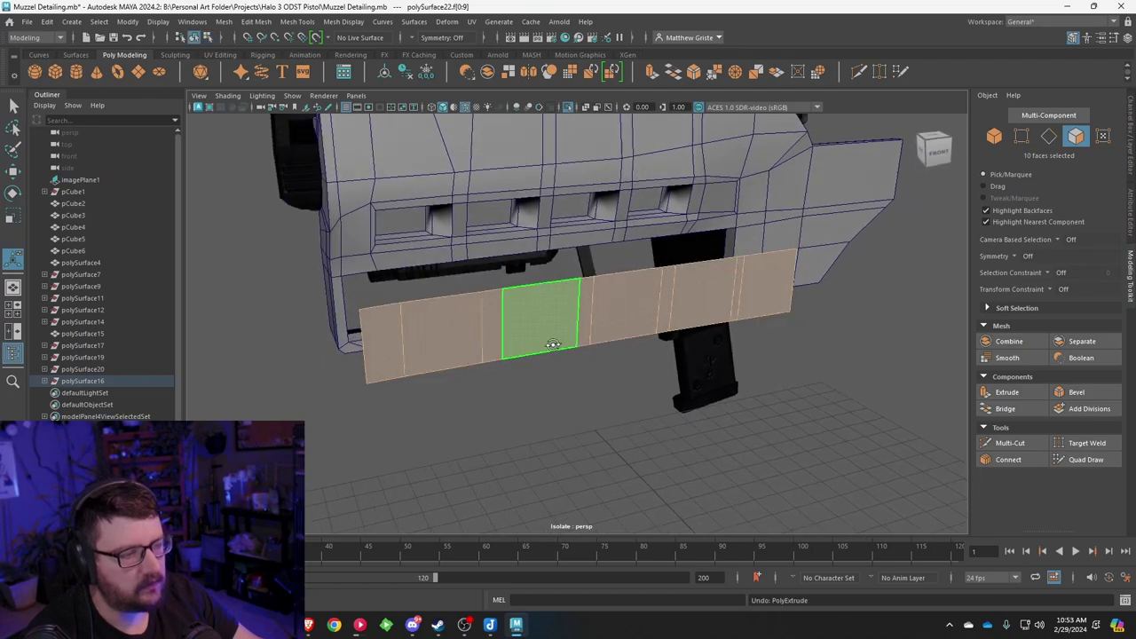
# Step: Extrude all ten panel faces outward together with a local Z translation of about 0.06
pyautogui.keyDown('alt'); pyautogui.moveTo(543, 347); pyautogui.dragTo(605, 256); pyautogui.keyUp('alt')
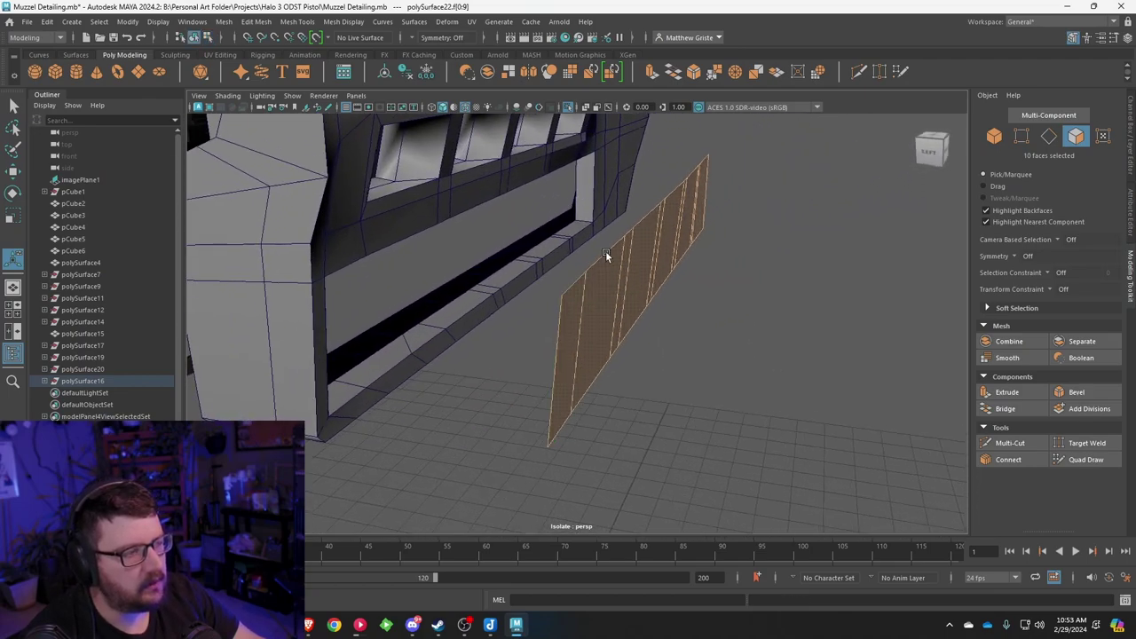
pyautogui.click(650, 73)
pyautogui.moveTo(600, 367)
pyautogui.mouseDown()
pyautogui.moveTo(587, 364)
pyautogui.moveTo(602, 371)
pyautogui.mouseUp()
pyautogui.keyDown('alt'); pyautogui.moveTo(601, 371); pyautogui.dragTo(456, 351); pyautogui.keyUp('alt')
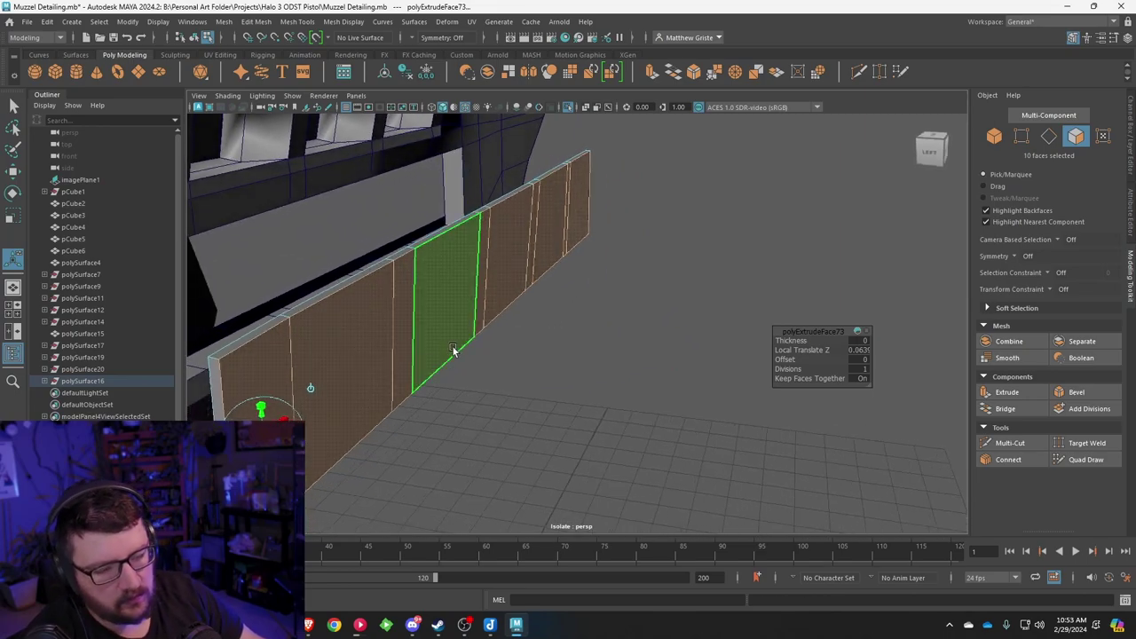
# Step: Extrude the ten selected panel faces two more times, repositioning the first of these extrusions
pyautogui.hotkey('ctrl', 'e')
pyautogui.click(261, 406)
pyautogui.moveTo(264, 433); pyautogui.dragTo(368, 414)
pyautogui.hotkey('ctrl', 'e')
# Step: Select all faces across the panel's rear side and delete them
pyautogui.moveTo(515, 273); pyautogui.dragTo(517, 305, button='right')
pyautogui.press('q')
pyautogui.keyDown('alt'); pyautogui.moveTo(517, 305); pyautogui.dragTo(664, 295); pyautogui.keyUp('alt')
pyautogui.click(653, 297)
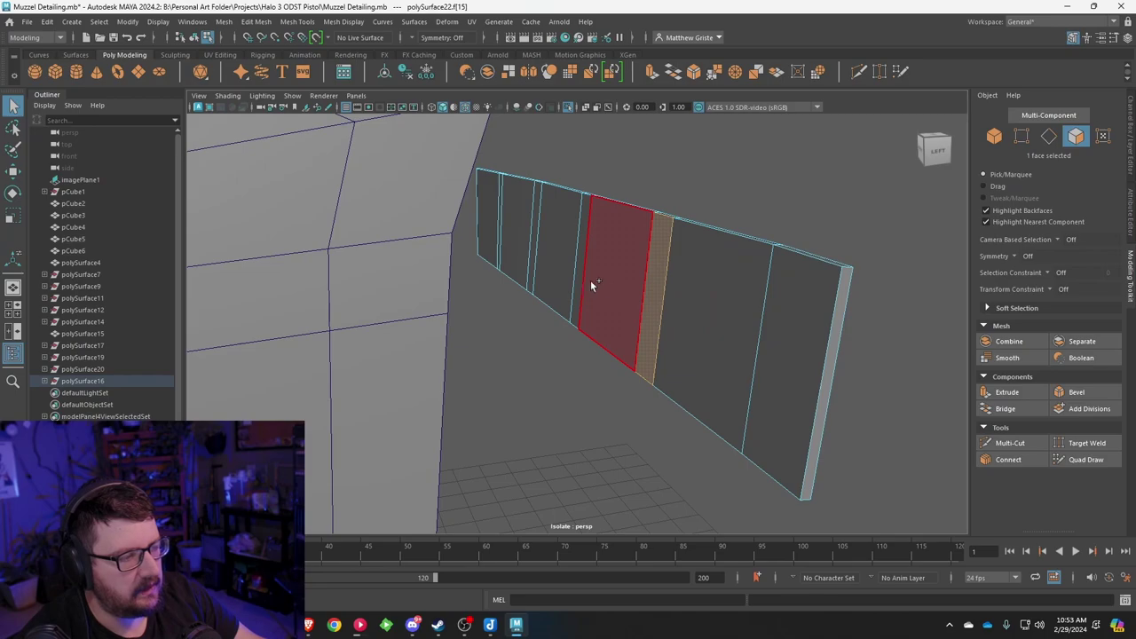
pyautogui.keyDown('shift'); pyautogui.click(591, 284); pyautogui.keyUp('shift')
pyautogui.keyDown('shift'); pyautogui.click(531, 254); pyautogui.keyUp('shift')
pyautogui.keyDown('shift'); pyautogui.click(516, 245); pyautogui.keyUp('shift')
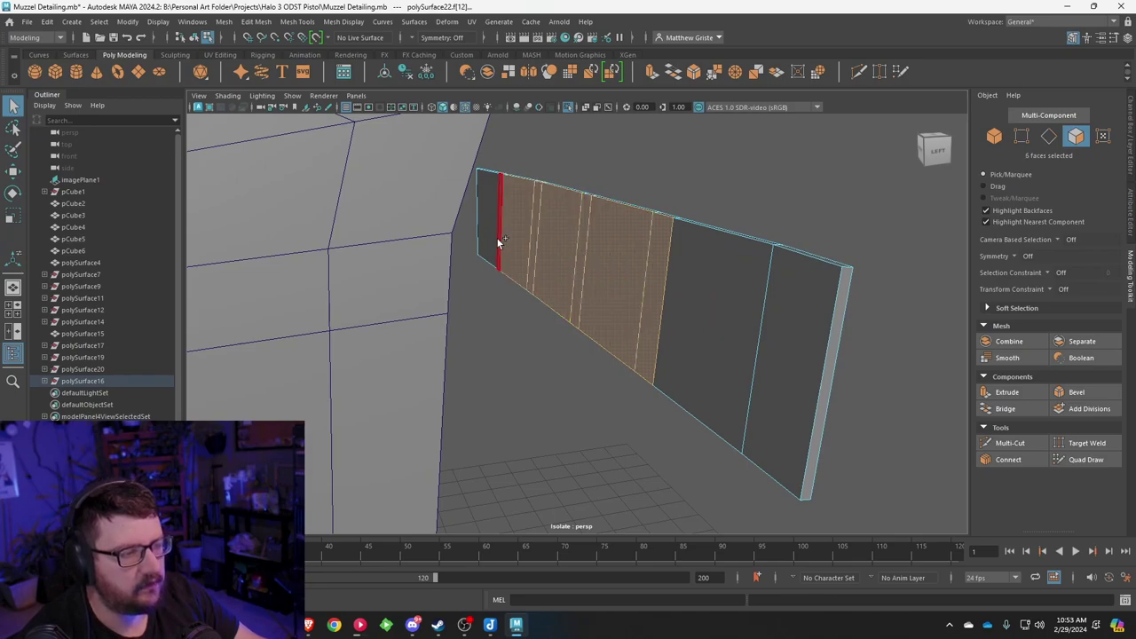
pyautogui.keyDown('shift'); pyautogui.click(498, 238); pyautogui.keyUp('shift')
pyautogui.keyDown('shift'); pyautogui.click(488, 230); pyautogui.keyUp('shift')
pyautogui.keyDown('shift'); pyautogui.click(712, 328); pyautogui.keyUp('shift')
pyautogui.keyDown('shift'); pyautogui.click(769, 346); pyautogui.keyUp('shift')
pyautogui.press('Delete')
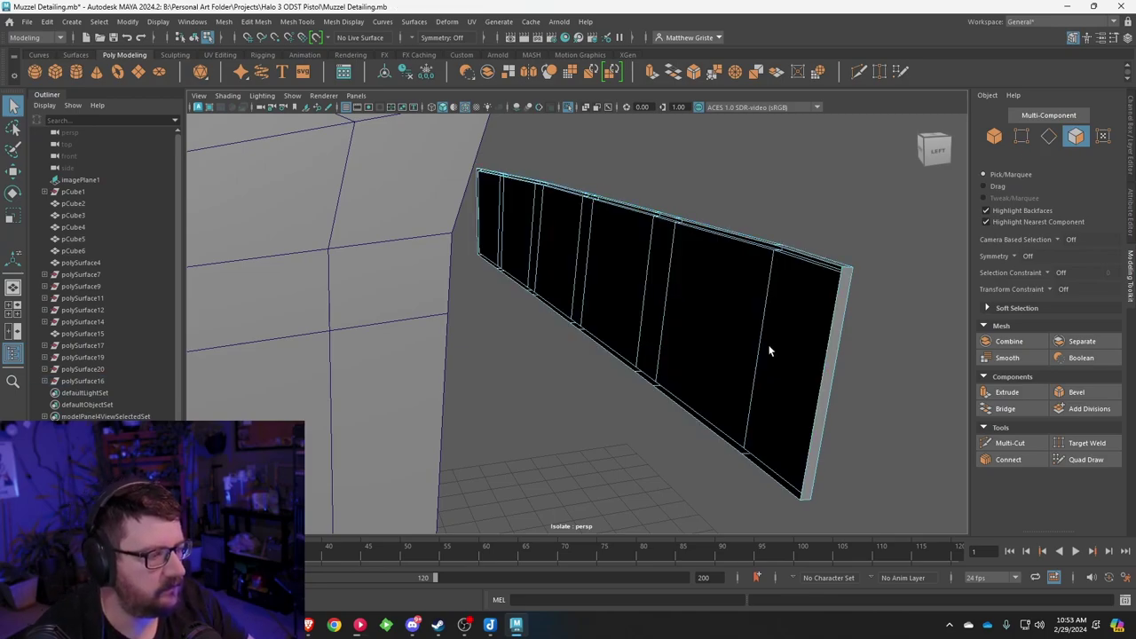
# Step: Delete the surplus connected faces on the panel's front side
pyautogui.keyDown('alt'); pyautogui.moveTo(786, 339); pyautogui.dragTo(668, 340); pyautogui.keyUp('alt')
pyautogui.keyDown('alt'); pyautogui.moveTo(453, 304); pyautogui.dragTo(669, 317, button='middle'); pyautogui.keyUp('alt')
pyautogui.keyDown('alt'); pyautogui.moveTo(669, 317); pyautogui.dragTo(564, 300); pyautogui.keyUp('alt')
pyautogui.scroll(5, 577, 296)
pyautogui.doubleClick(607, 302)
pyautogui.press('Delete')
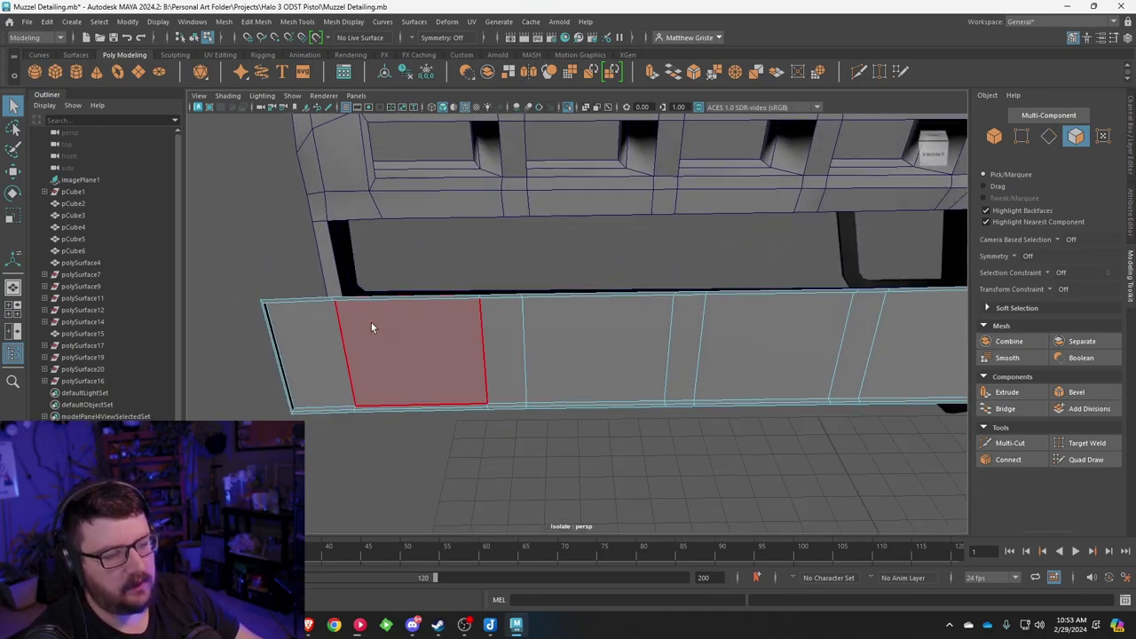
# Step: Select the ten large front faces of the panel and move them inward to recess them within the rim
pyautogui.moveTo(371, 328)
pyautogui.mouseDown()
pyautogui.moveTo(380, 337)
pyautogui.moveTo(877, 328)
pyautogui.mouseUp()
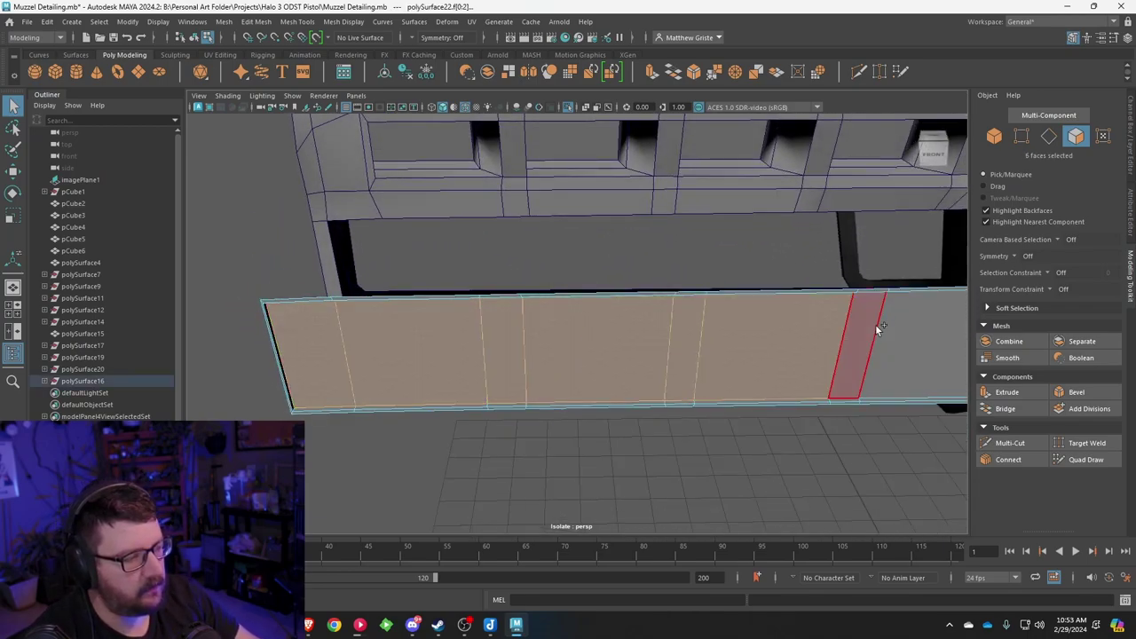
pyautogui.keyDown('shift'); pyautogui.click(876, 329); pyautogui.keyUp('shift')
pyautogui.keyDown('shift'); pyautogui.click(917, 336); pyautogui.keyUp('shift')
pyautogui.keyDown('alt'); pyautogui.moveTo(918, 336); pyautogui.dragTo(766, 317, button='middle'); pyautogui.keyUp('alt')
pyautogui.keyDown('shift'); pyautogui.click(765, 316); pyautogui.keyUp('shift')
pyautogui.keyDown('ctrl'); pyautogui.click(725, 328); pyautogui.keyUp('ctrl')
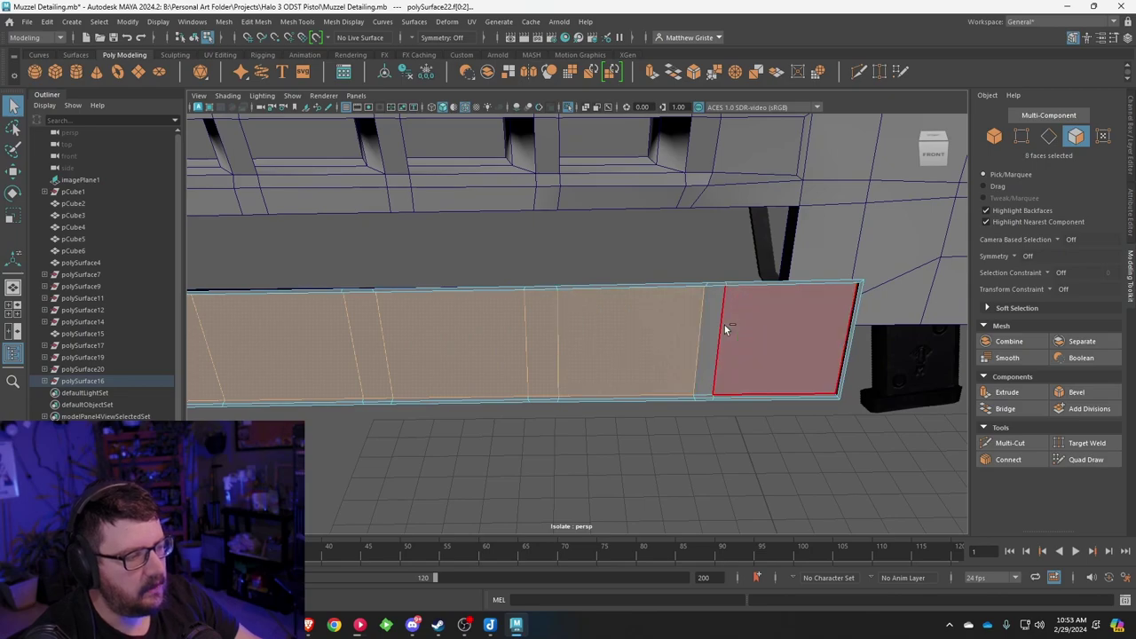
pyautogui.keyDown('shift'); pyautogui.click(729, 326); pyautogui.keyUp('shift')
pyautogui.keyDown('alt'); pyautogui.moveTo(730, 326); pyautogui.dragTo(725, 365); pyautogui.keyUp('alt')
pyautogui.press('w')
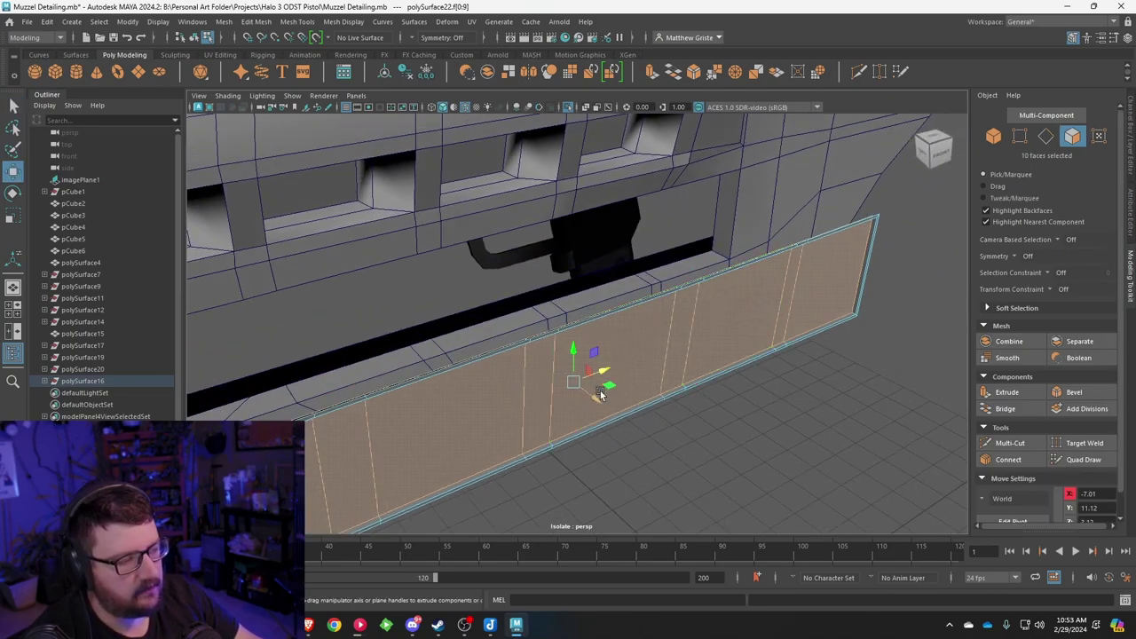
pyautogui.moveTo(589, 391); pyautogui.dragTo(576, 375)
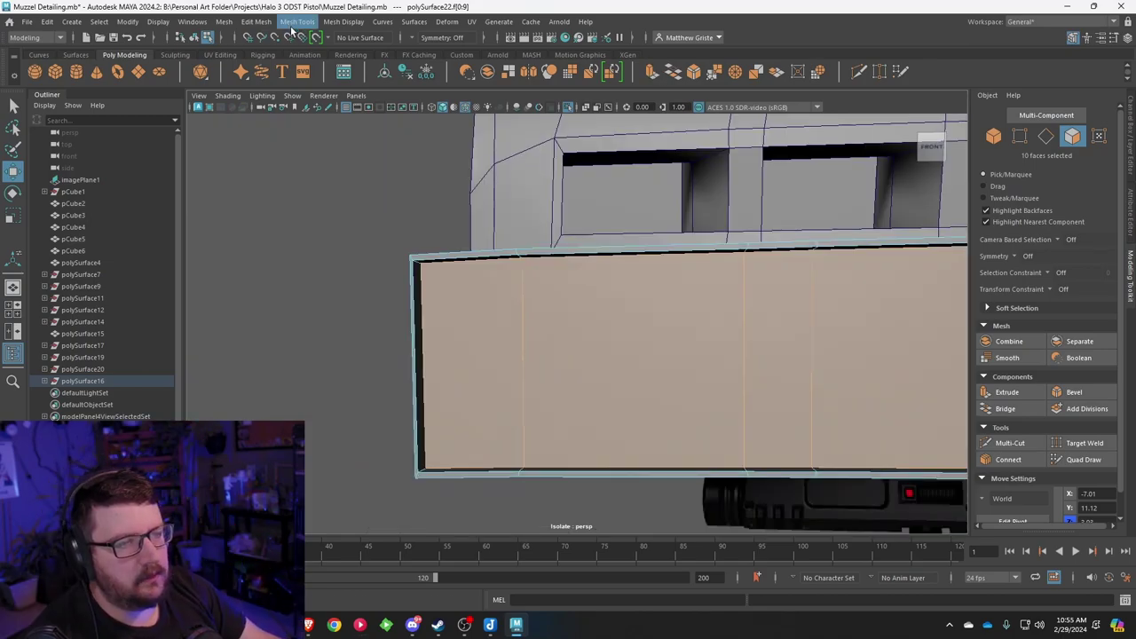
# Step: Insert a horizontal edge loop around the panel a short distance below its top edge
pyautogui.click(295, 23)
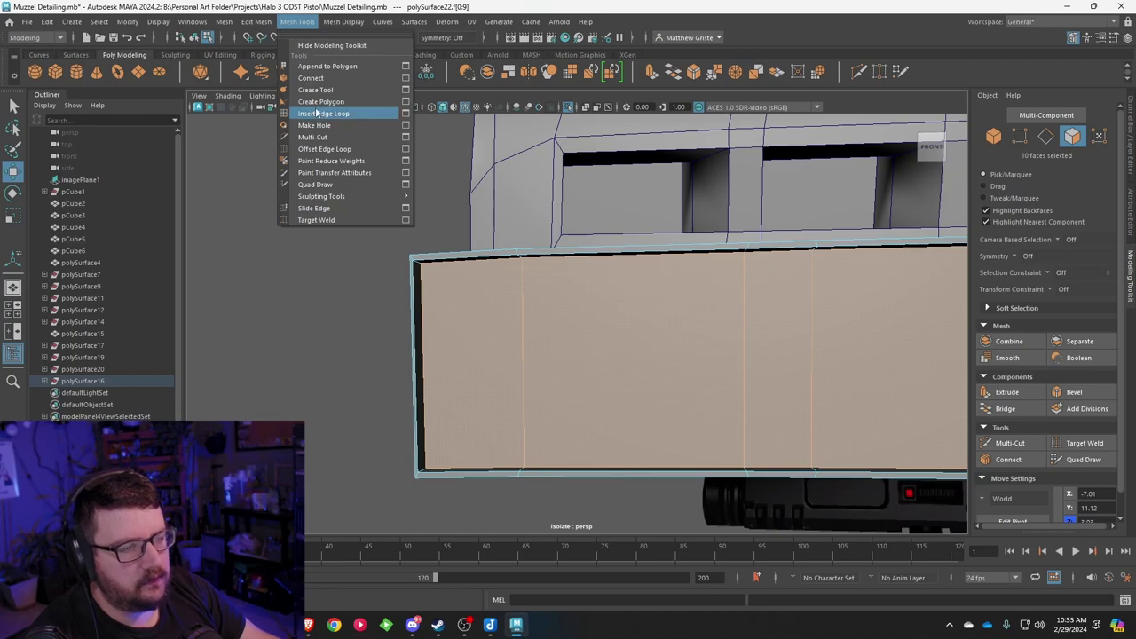
pyautogui.click(293, 111)
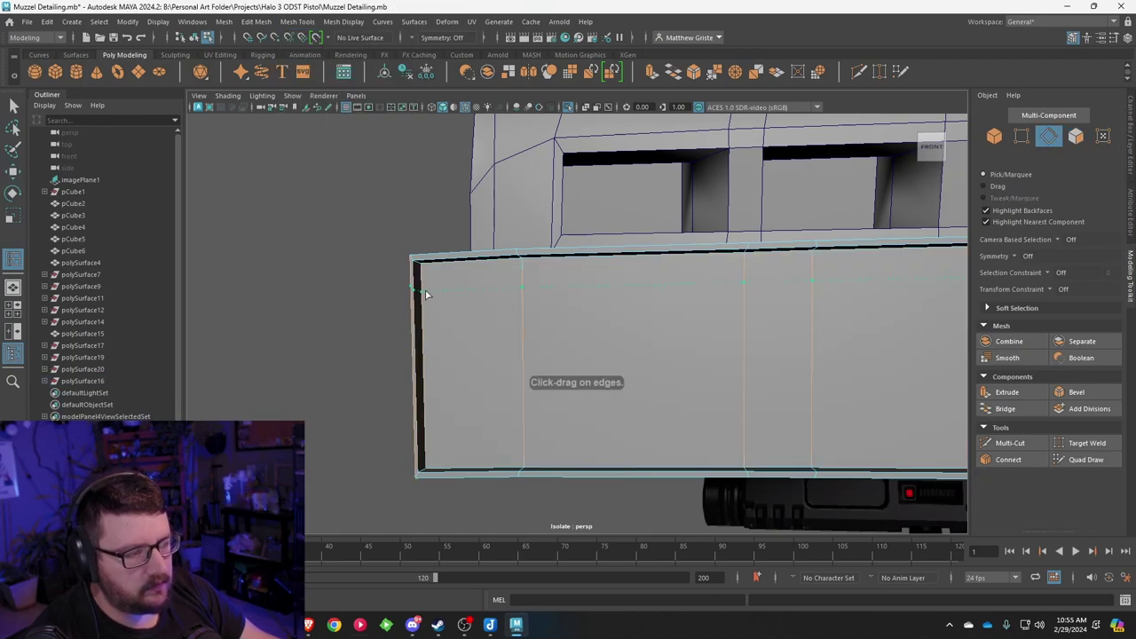
pyautogui.click(425, 293)
pyautogui.keyDown('alt'); pyautogui.moveTo(426, 293); pyautogui.dragTo(535, 314); pyautogui.keyUp('alt')
pyautogui.press('space')
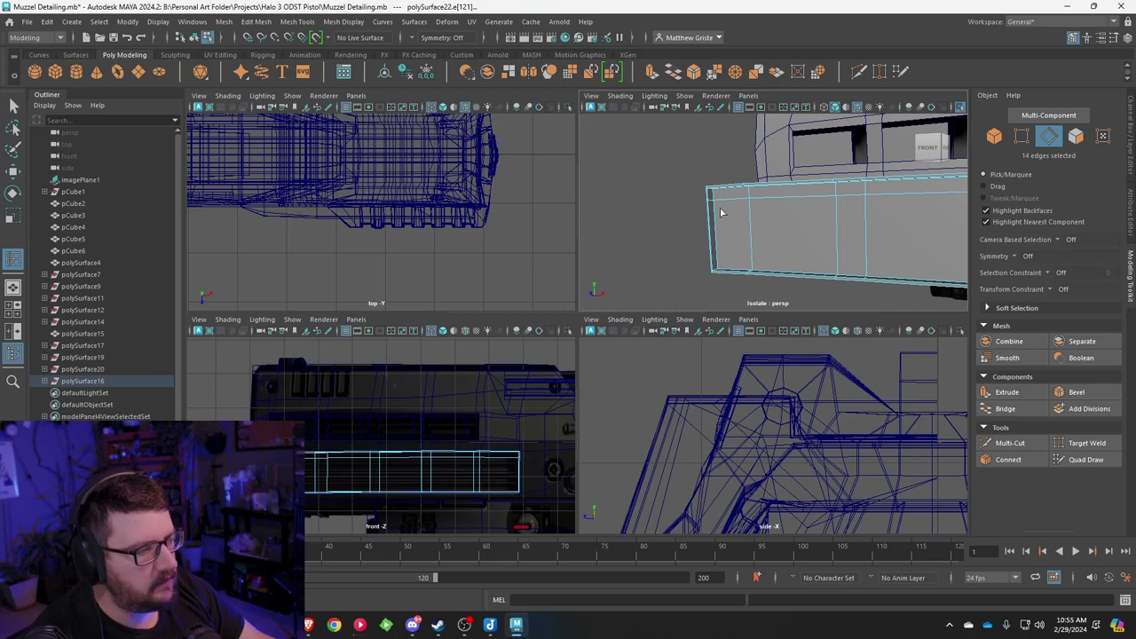
pyautogui.keyDown('alt'); pyautogui.moveTo(721, 213); pyautogui.dragTo(755, 195); pyautogui.keyUp('alt')
pyautogui.press('space')
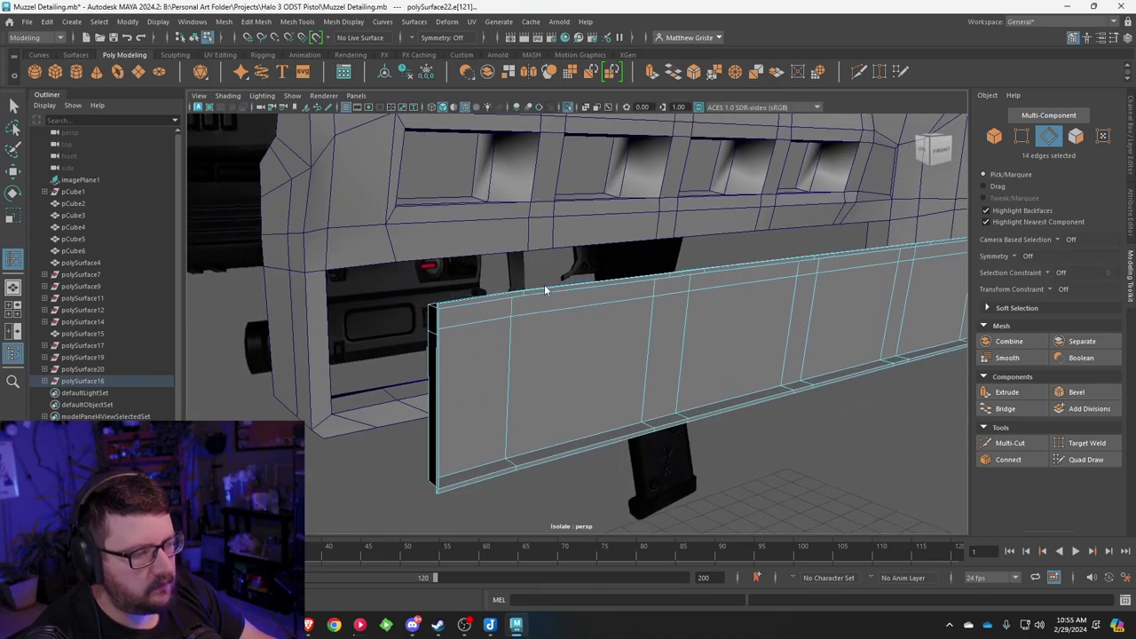
# Step: Select only the ten outermost edges along the panel's top, excluding the bottom ones, and raise them slightly
pyautogui.scroll(5, 482, 304)
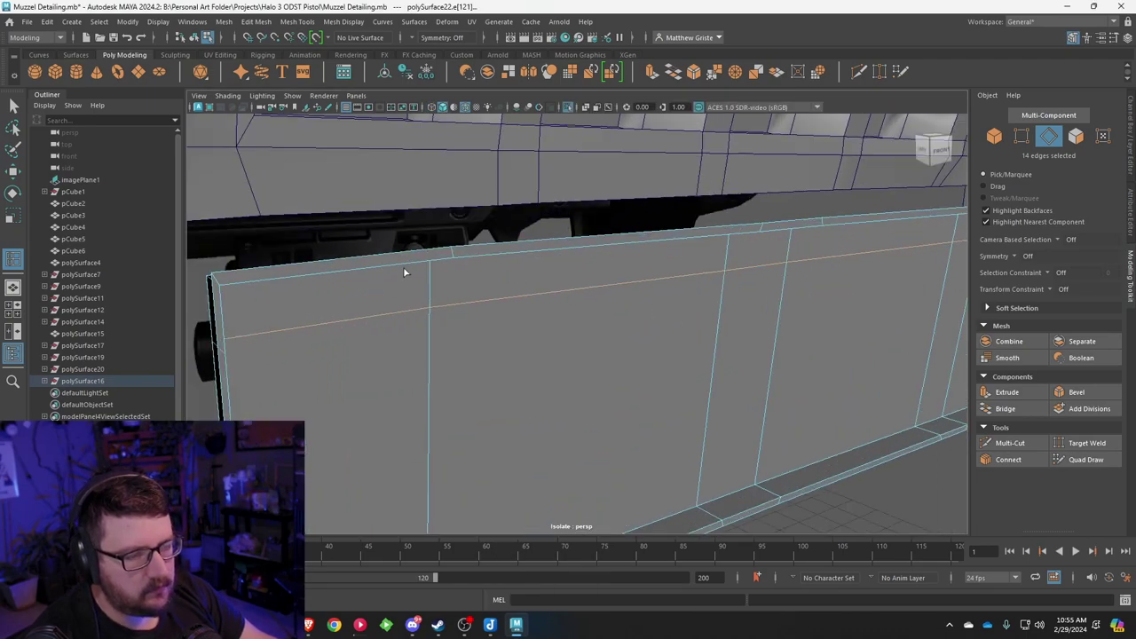
pyautogui.doubleClick(372, 257)
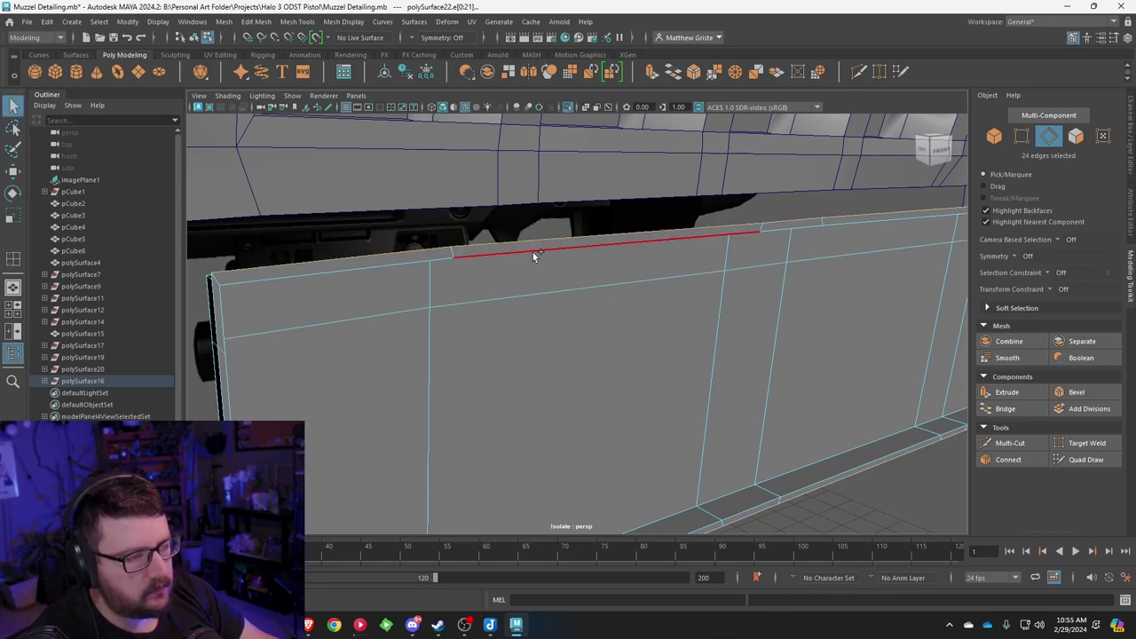
pyautogui.scroll(-6, 621, 266)
pyautogui.keyDown('alt'); pyautogui.moveTo(664, 268); pyautogui.dragTo(616, 287); pyautogui.keyUp('alt')
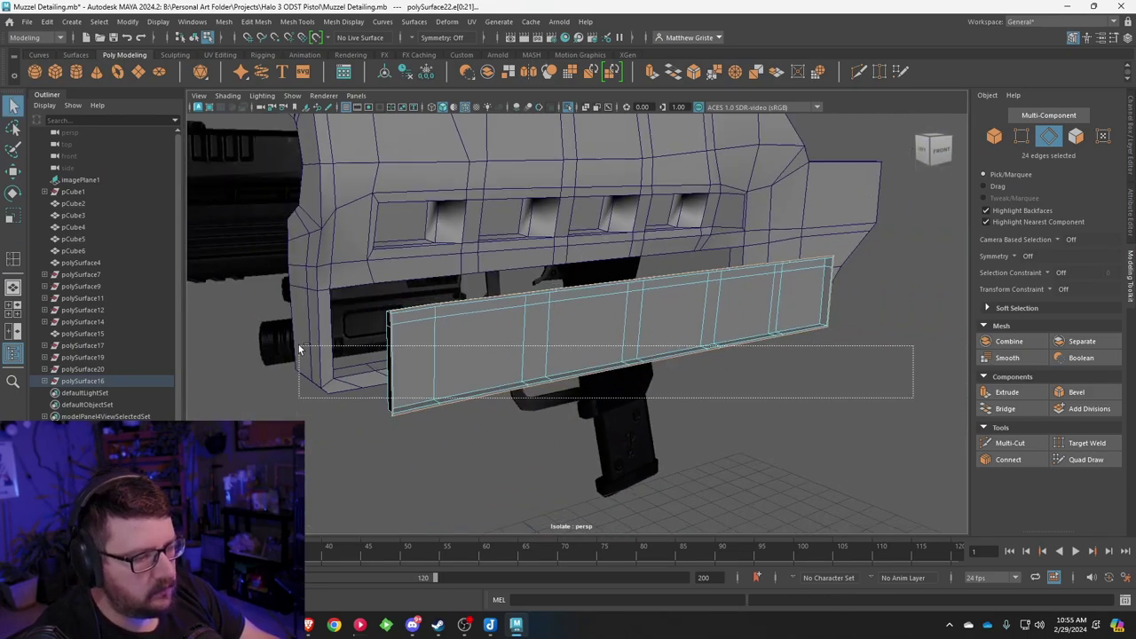
pyautogui.keyDown('ctrl'); pyautogui.moveTo(300, 349); pyautogui.dragTo(301, 350); pyautogui.keyUp('ctrl')
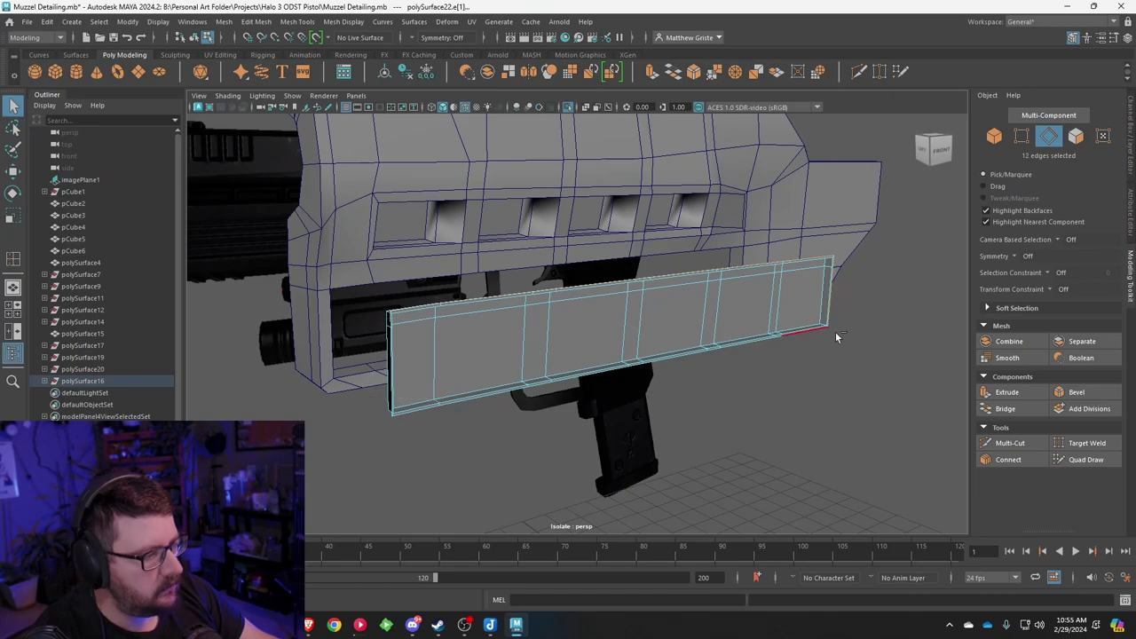
pyautogui.keyDown('alt'); pyautogui.moveTo(851, 291); pyautogui.dragTo(555, 326); pyautogui.keyUp('alt')
pyautogui.press('r')
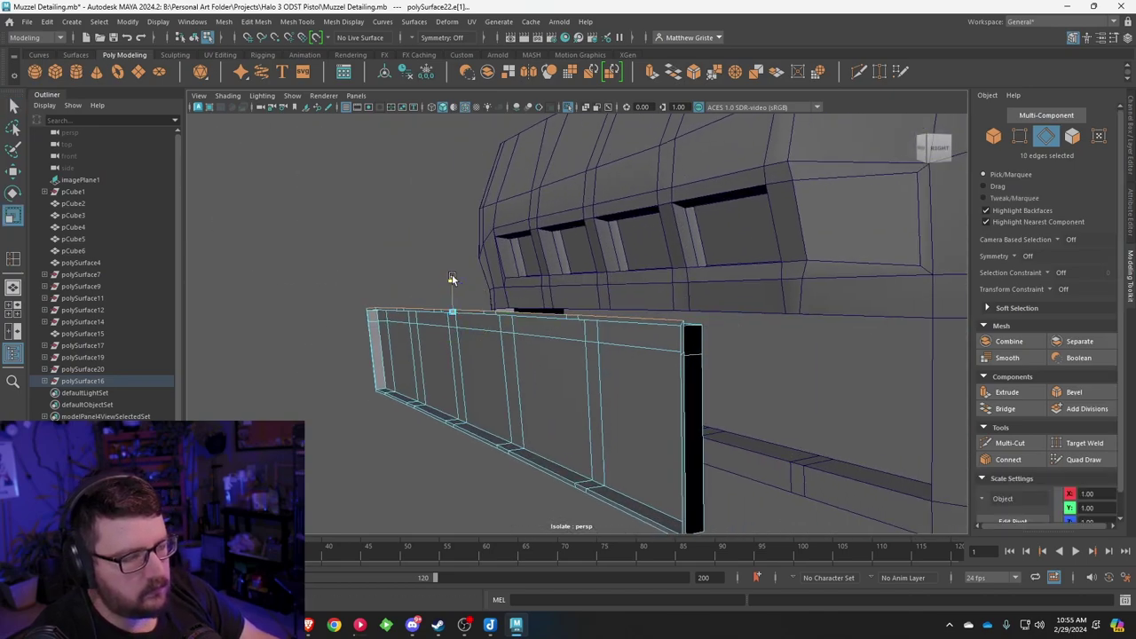
pyautogui.press('w')
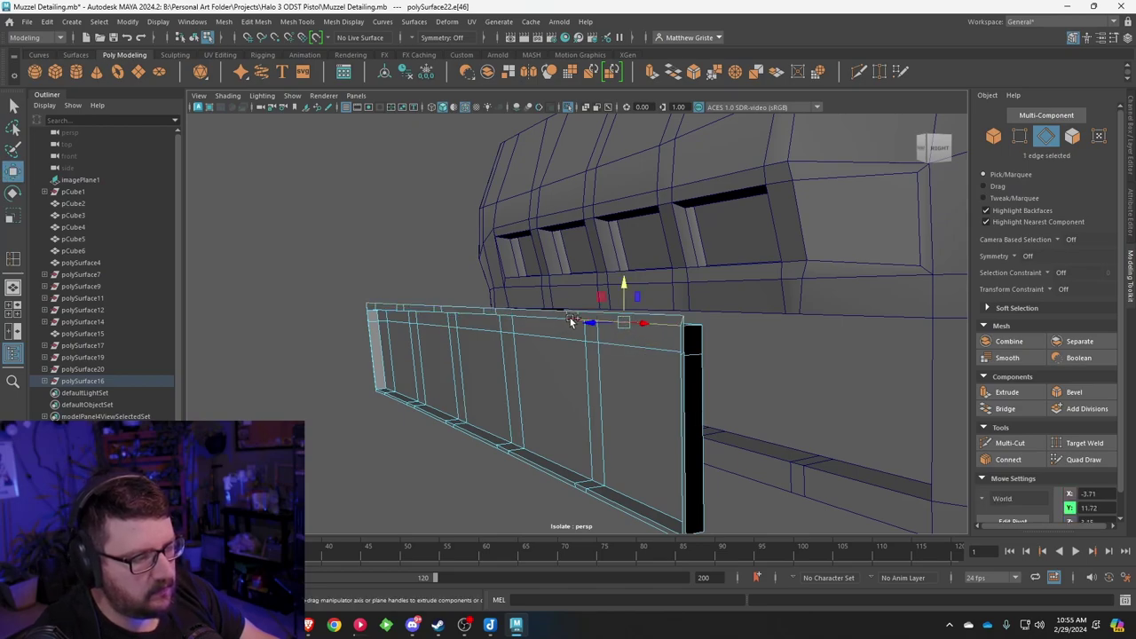
# Step: Select the adjoining parallel row of ten edges along the panel's top and raise it slightly
pyautogui.keyDown('alt'); pyautogui.moveTo(452, 339); pyautogui.dragTo(672, 299); pyautogui.keyUp('alt')
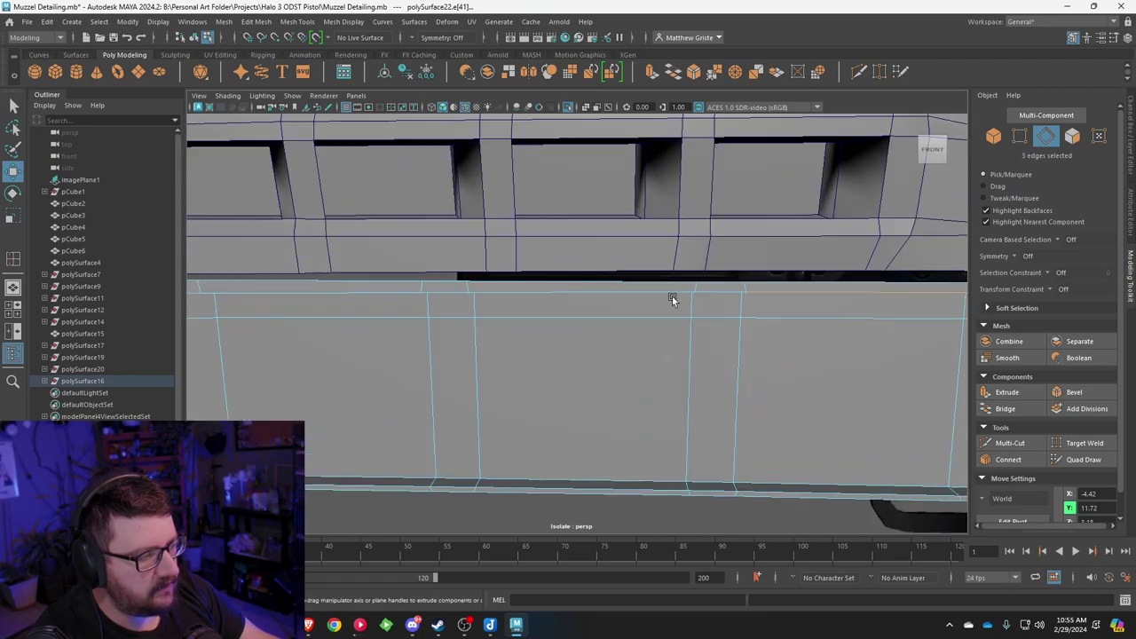
pyautogui.keyDown('alt'); pyautogui.moveTo(400, 294); pyautogui.dragTo(736, 308); pyautogui.keyUp('alt')
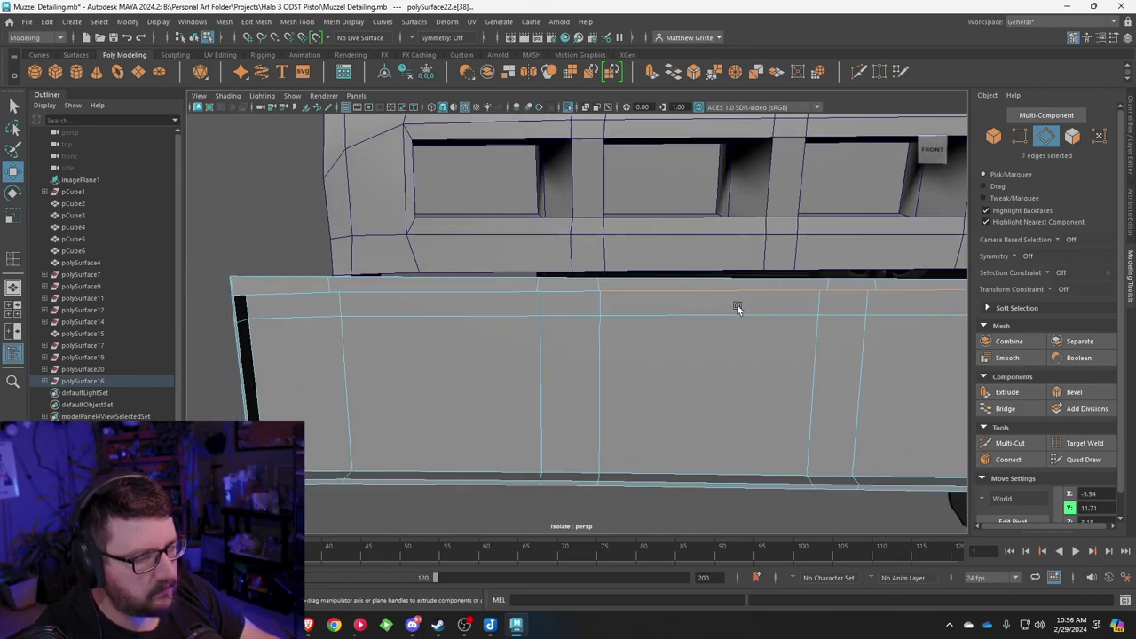
pyautogui.keyDown('alt'); pyautogui.moveTo(302, 293); pyautogui.dragTo(700, 298); pyautogui.keyUp('alt')
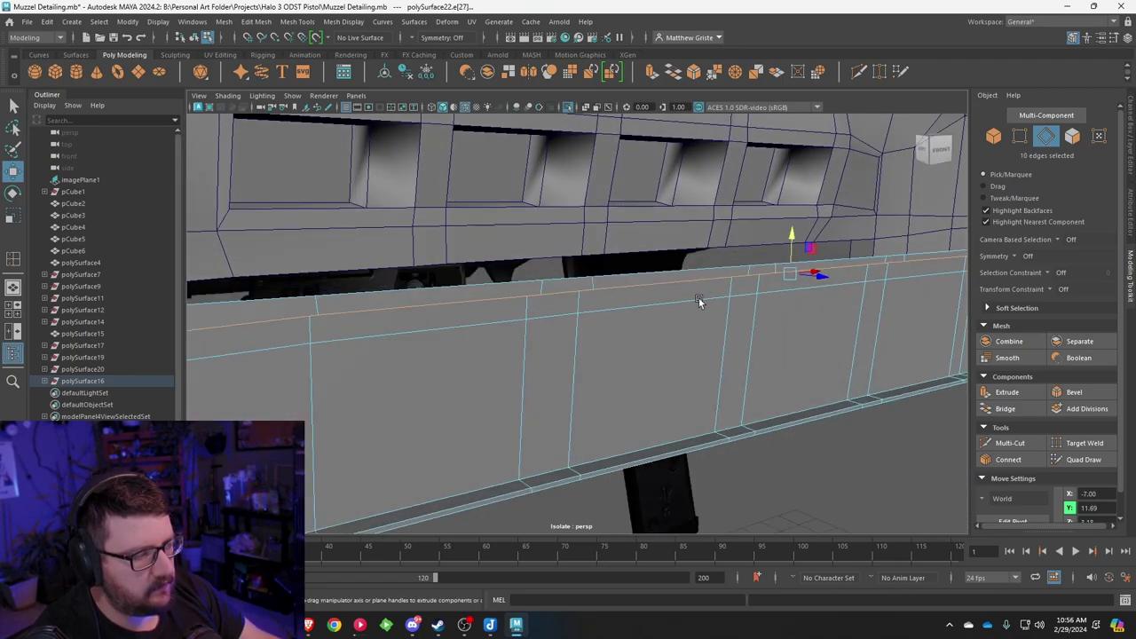
pyautogui.press('r')
pyautogui.press('w')
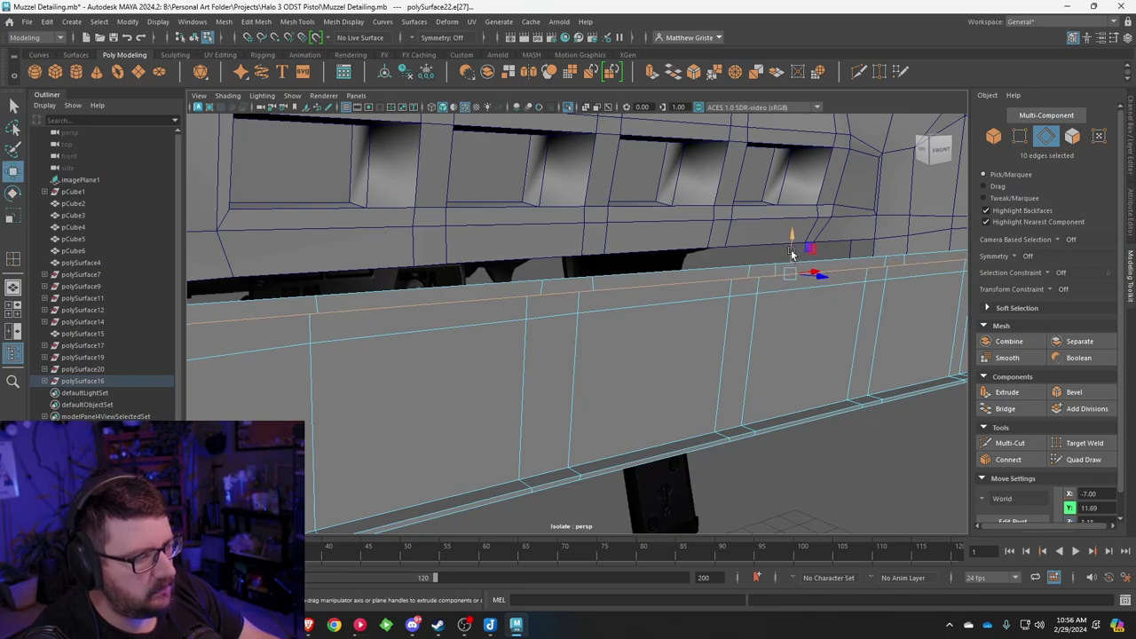
pyautogui.moveTo(794, 270); pyautogui.dragTo(743, 229)
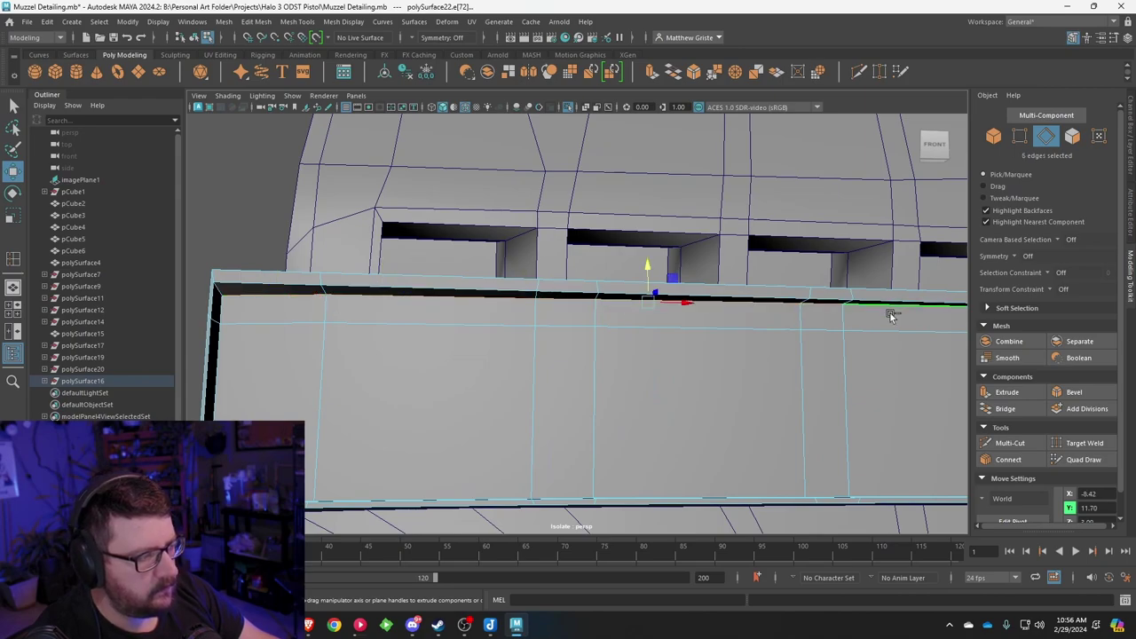
# Step: Select the ten top edges of the recessed faces and raise them to about 11.72 in Y
pyautogui.keyDown('alt'); pyautogui.moveTo(890, 316); pyautogui.dragTo(357, 271); pyautogui.keyUp('alt')
pyautogui.keyDown('shift'); pyautogui.click(555, 263); pyautogui.keyUp('shift')
pyautogui.keyDown('shift'); pyautogui.click(486, 261); pyautogui.keyUp('shift')
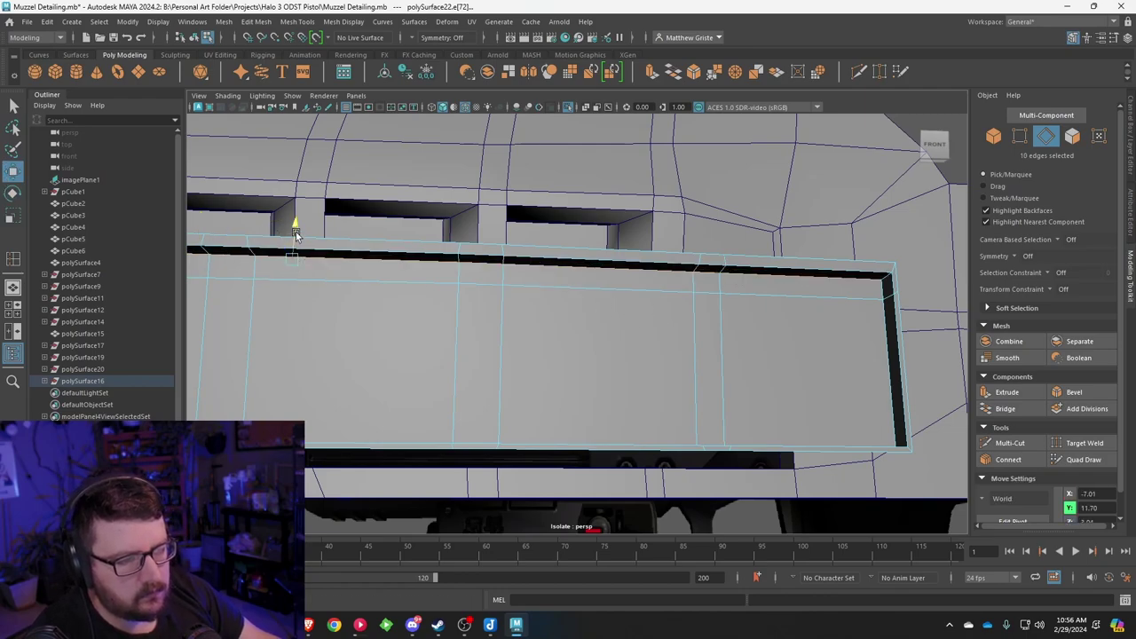
pyautogui.moveTo(296, 234); pyautogui.dragTo(497, 302)
# Step: Select the inserted horizontal edge loop and fine-tune its height beneath the panel's top edge
pyautogui.scroll(3, 536, 326)
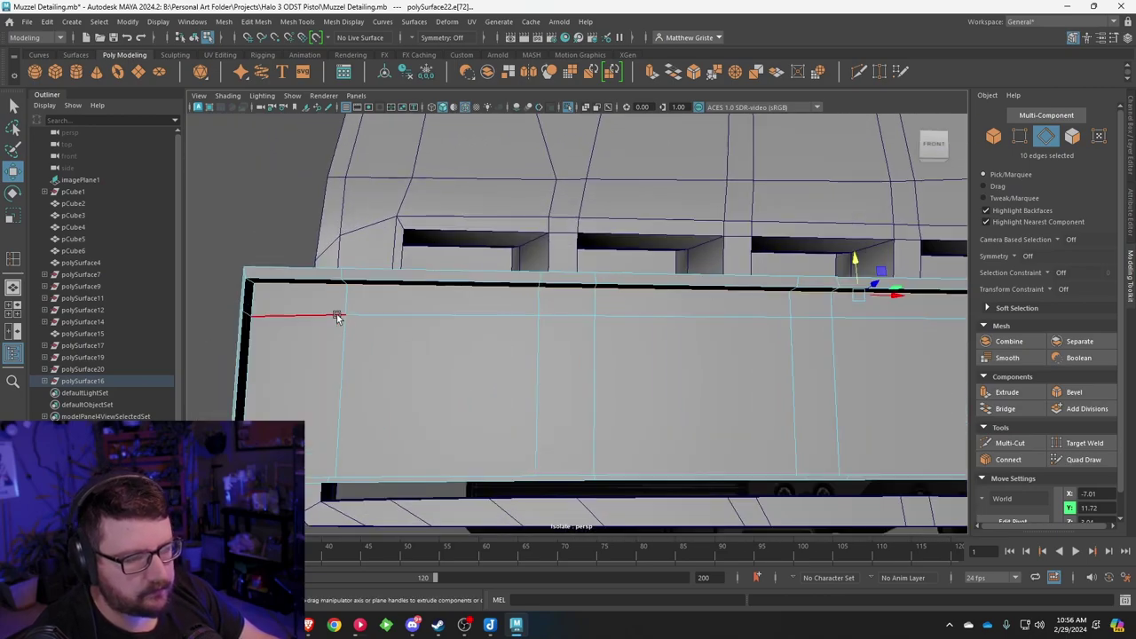
pyautogui.scroll(-2, 775, 284)
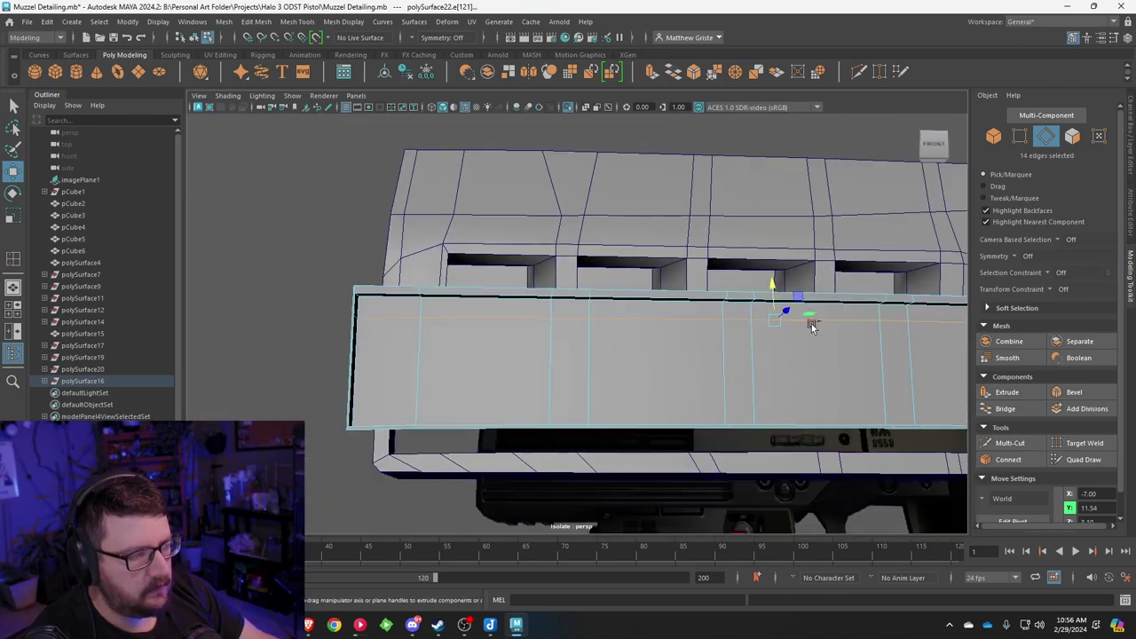
pyautogui.press('r')
pyautogui.press('w')
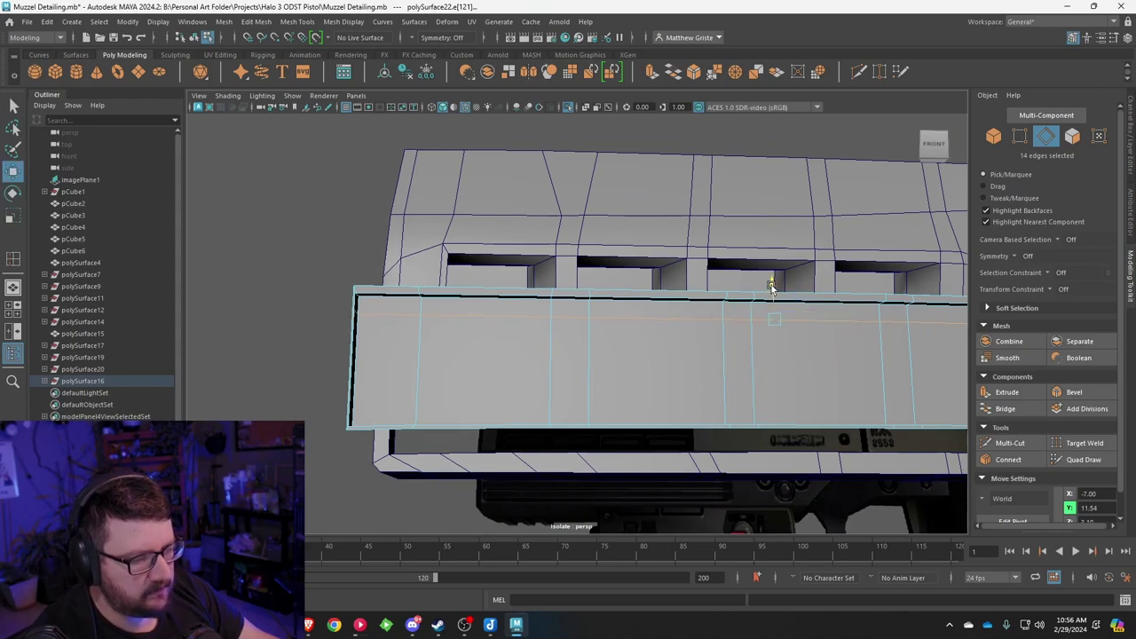
pyautogui.moveTo(772, 284); pyautogui.dragTo(772, 282)
pyautogui.keyDown('alt'); pyautogui.moveTo(737, 289); pyautogui.dragTo(729, 336); pyautogui.keyUp('alt')
pyautogui.moveTo(774, 291)
pyautogui.mouseDown()
pyautogui.moveTo(685, 297)
pyautogui.moveTo(693, 282)
pyautogui.moveTo(721, 283)
pyautogui.moveTo(848, 301)
pyautogui.moveTo(722, 293)
pyautogui.moveTo(775, 300)
pyautogui.mouseUp()
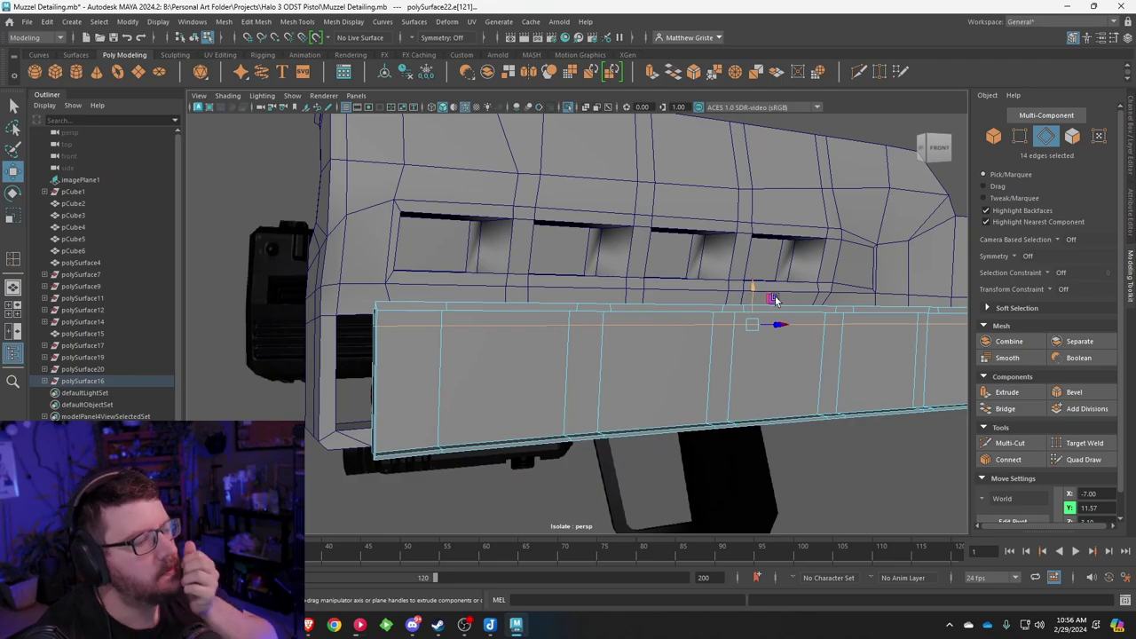
pyautogui.keyDown('alt'); pyautogui.moveTo(774, 300); pyautogui.dragTo(617, 299); pyautogui.keyUp('alt')
pyautogui.keyDown('alt'); pyautogui.moveTo(642, 298); pyautogui.dragTo(667, 301); pyautogui.keyUp('alt')
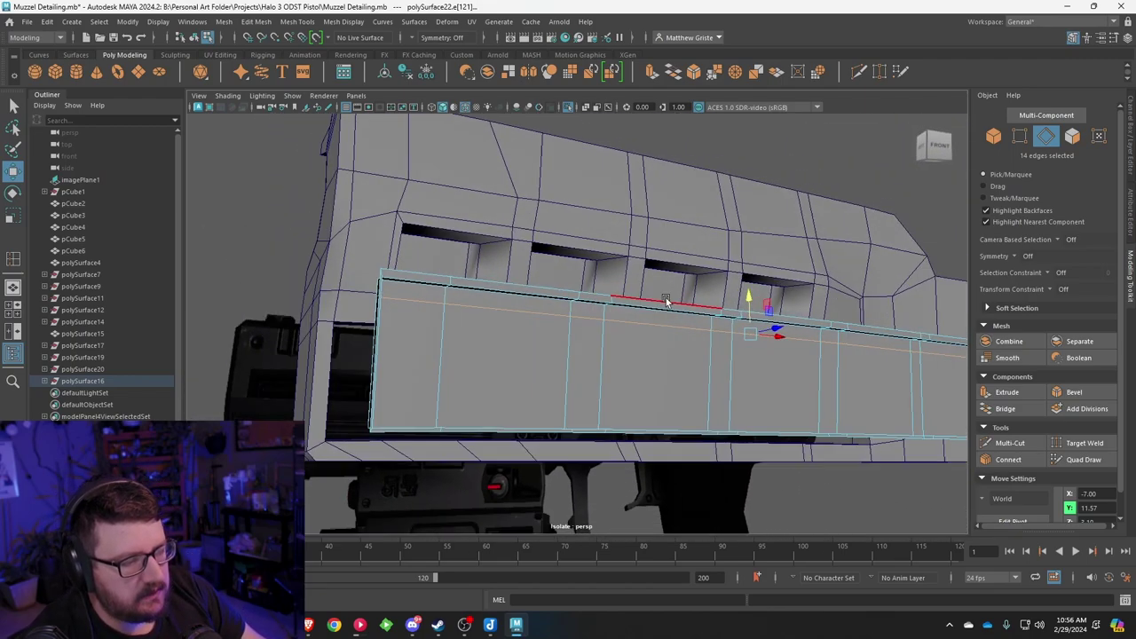
pyautogui.moveTo(749, 298); pyautogui.dragTo(752, 303)
# Step: Select the ten narrow faces of the strip between the panel's top edge and the inserted edge loop
pyautogui.moveTo(461, 277); pyautogui.dragTo(462, 307, button='right')
pyautogui.click(420, 297)
pyautogui.keyDown('shift'); pyautogui.click(588, 312); pyautogui.keyUp('shift')
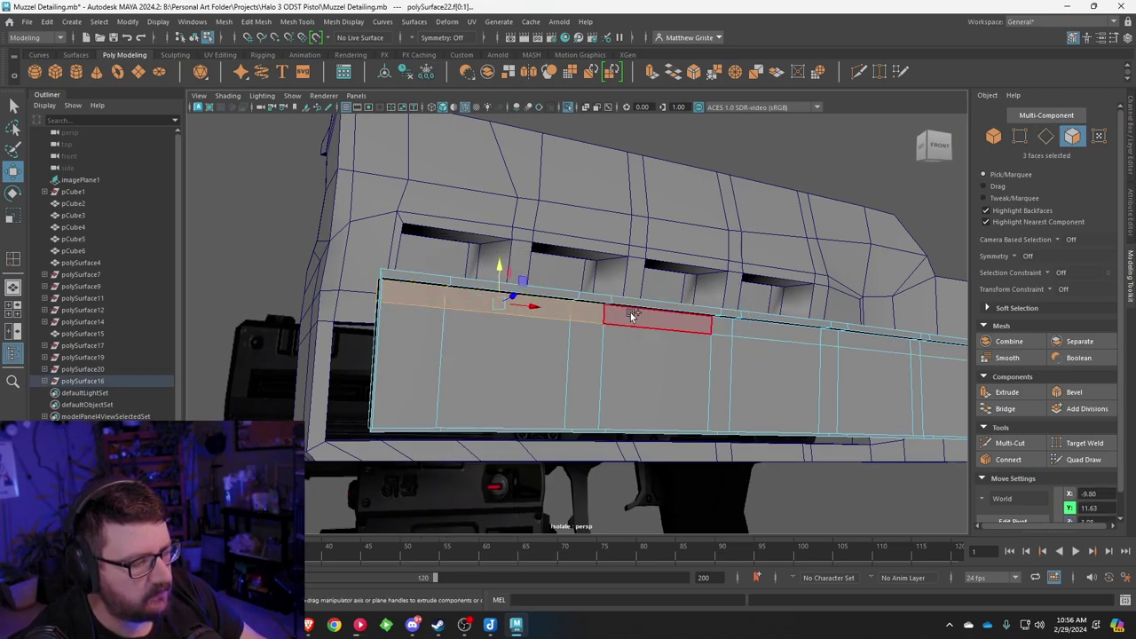
pyautogui.keyDown('shift'); pyautogui.click(655, 318); pyautogui.keyUp('shift')
pyautogui.keyDown('shift'); pyautogui.click(707, 323); pyautogui.keyUp('shift')
pyautogui.keyDown('shift'); pyautogui.click(721, 327); pyautogui.keyUp('shift')
pyautogui.keyDown('shift'); pyautogui.click(704, 327); pyautogui.keyUp('shift')
pyautogui.keyDown('shift'); pyautogui.click(814, 338); pyautogui.keyUp('shift')
pyautogui.keyDown('shift'); pyautogui.click(820, 340); pyautogui.keyUp('shift')
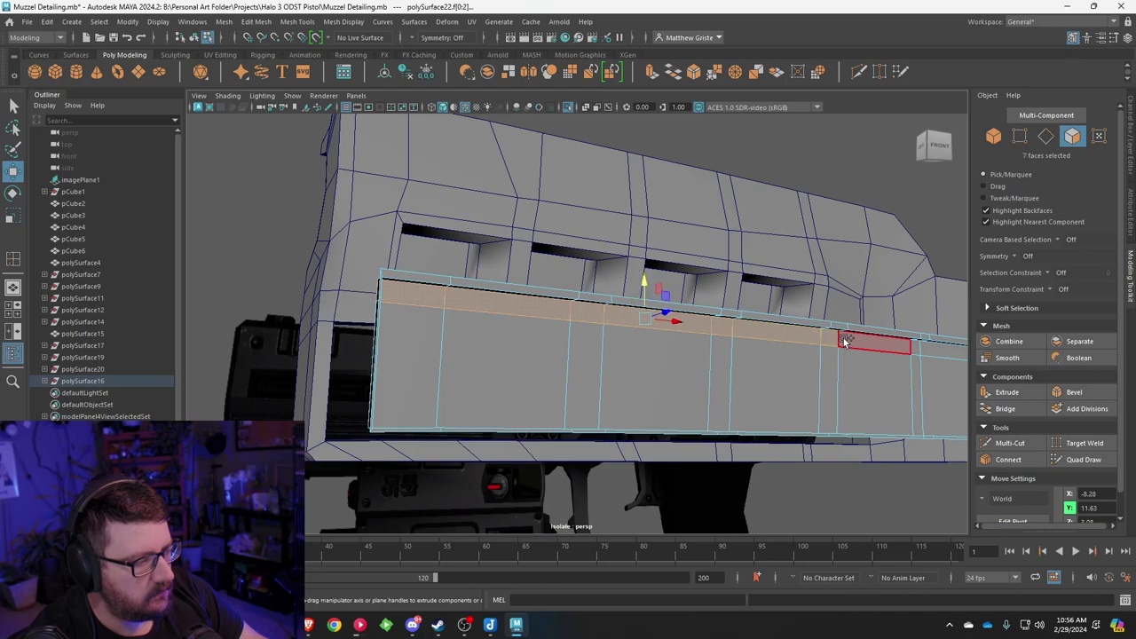
pyautogui.keyDown('shift'); pyautogui.click(905, 345); pyautogui.keyUp('shift')
pyautogui.keyDown('alt'); pyautogui.moveTo(931, 350); pyautogui.dragTo(326, 299, button='middle'); pyautogui.keyUp('alt')
pyautogui.scroll(1, 326, 300)
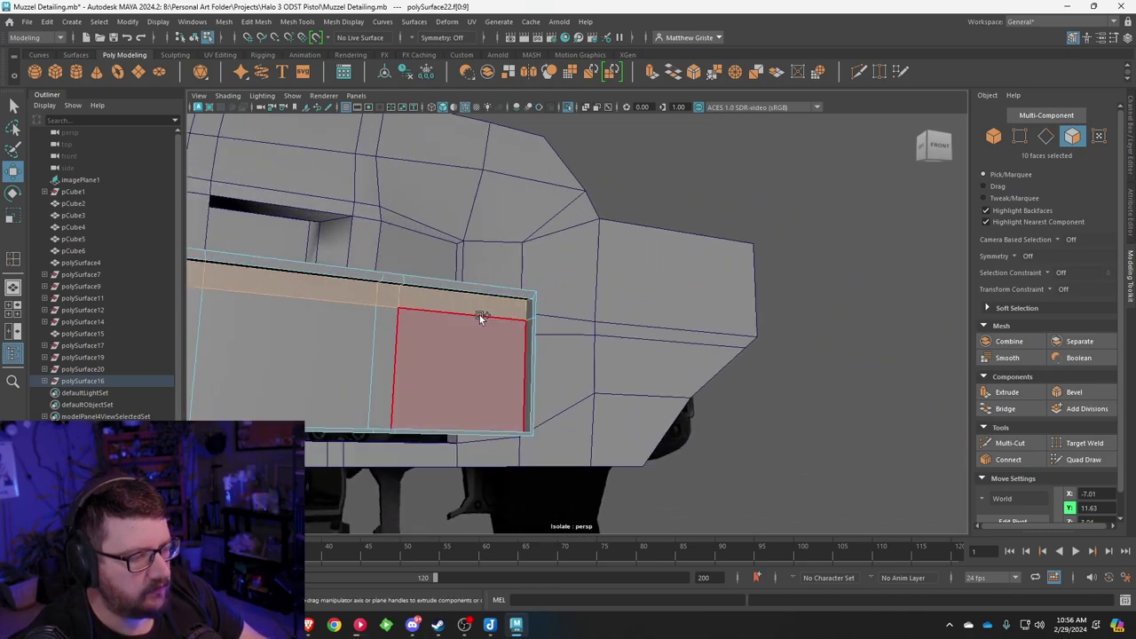
# Step: Extrude the ten faces of the upper strip outward with a Local Translate Z of about 0.151
pyautogui.keyDown('alt'); pyautogui.moveTo(482, 317); pyautogui.dragTo(325, 302); pyautogui.keyUp('alt')
pyautogui.keyDown('alt'); pyautogui.moveTo(546, 229); pyautogui.dragTo(263, 317, button='middle'); pyautogui.keyUp('alt')
pyautogui.press('f')
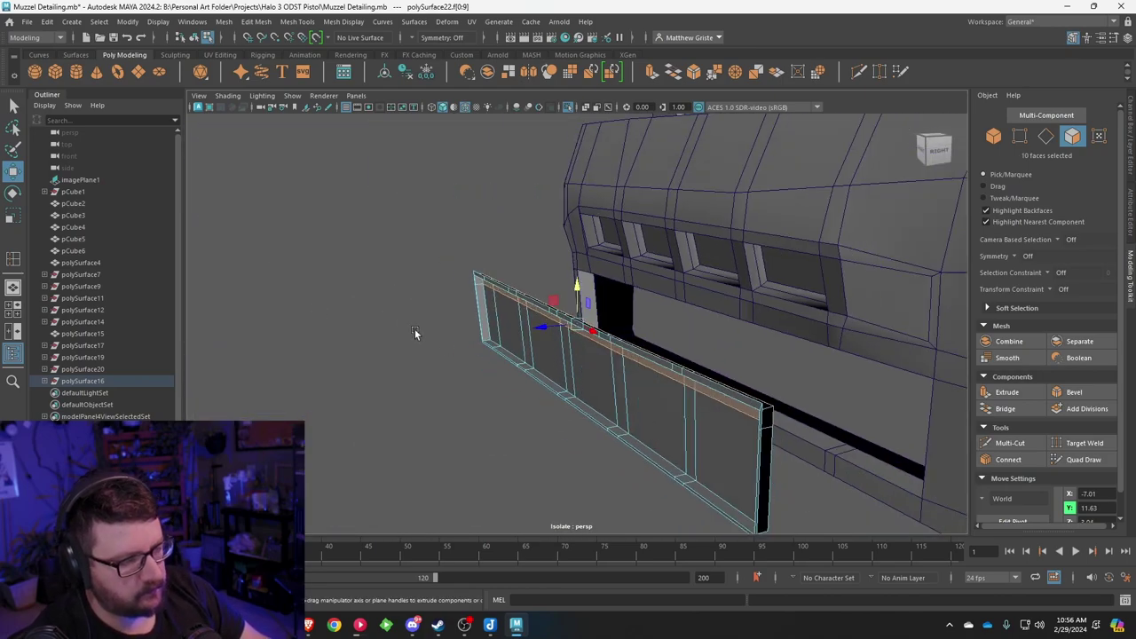
pyautogui.keyDown('alt'); pyautogui.moveTo(501, 341); pyautogui.dragTo(459, 279); pyautogui.keyUp('alt')
pyautogui.scroll(3, 459, 279)
pyautogui.keyDown('alt'); pyautogui.moveTo(485, 241); pyautogui.dragTo(459, 267, button='middle'); pyautogui.keyUp('alt')
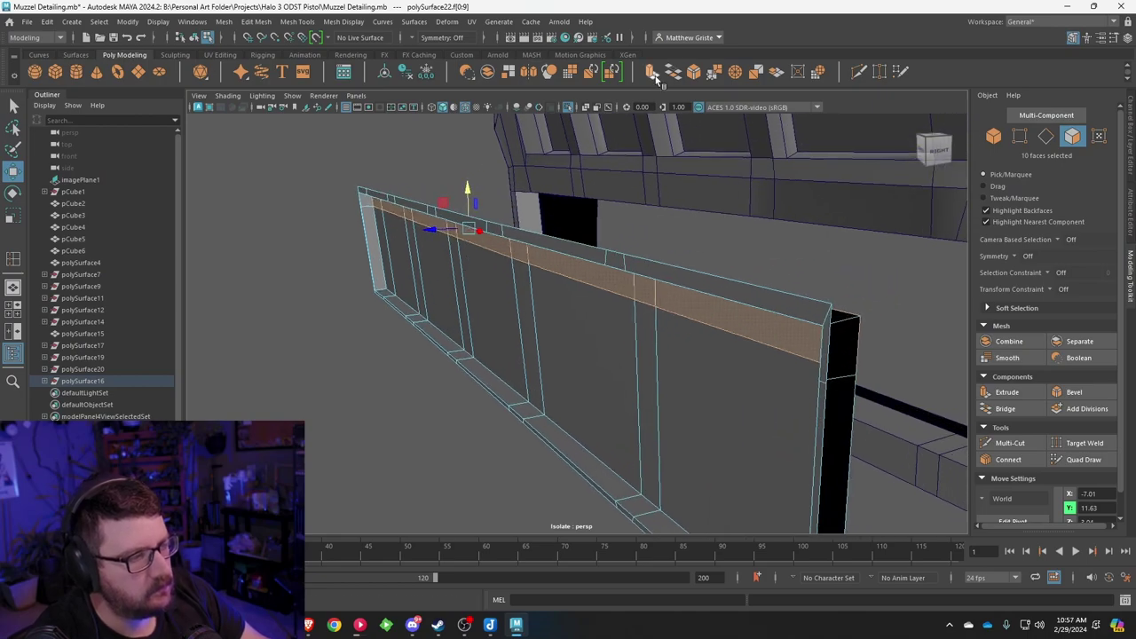
pyautogui.click(650, 71)
pyautogui.keyDown('alt'); pyautogui.moveTo(497, 230); pyautogui.dragTo(363, 205); pyautogui.keyUp('alt')
pyautogui.hotkey('ctrl', 'z')
pyautogui.click(456, 151)
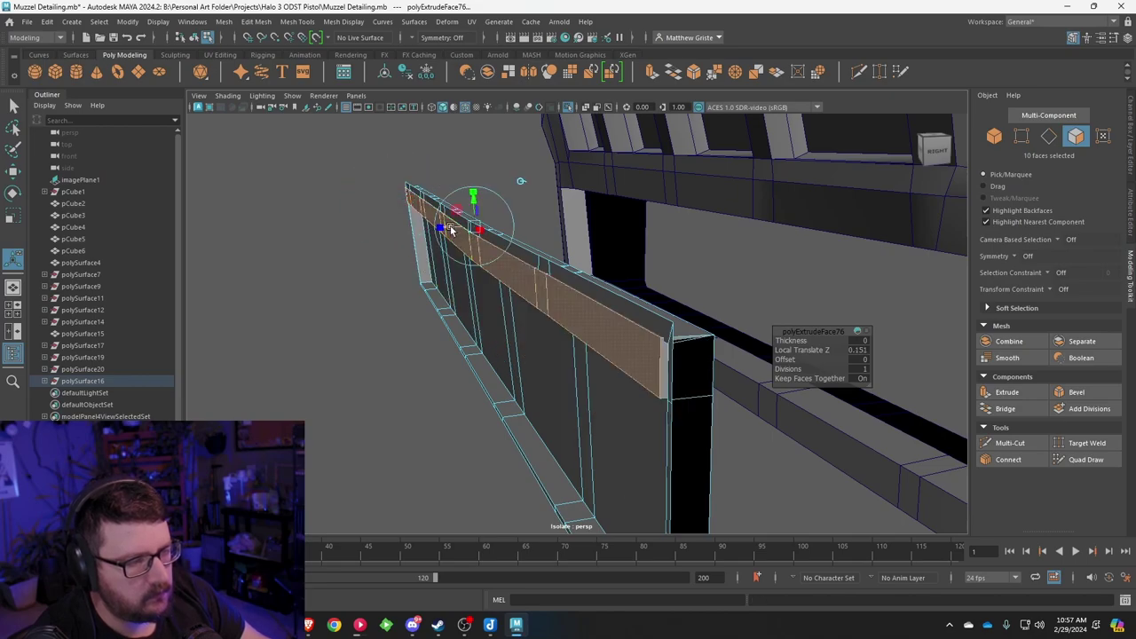
# Step: Finish positioning the extruded upper strip and delete the two faces closing the lip at the side panel's right end
pyautogui.moveTo(451, 231); pyautogui.dragTo(422, 234)
pyautogui.moveTo(442, 196); pyautogui.dragTo(528, 277)
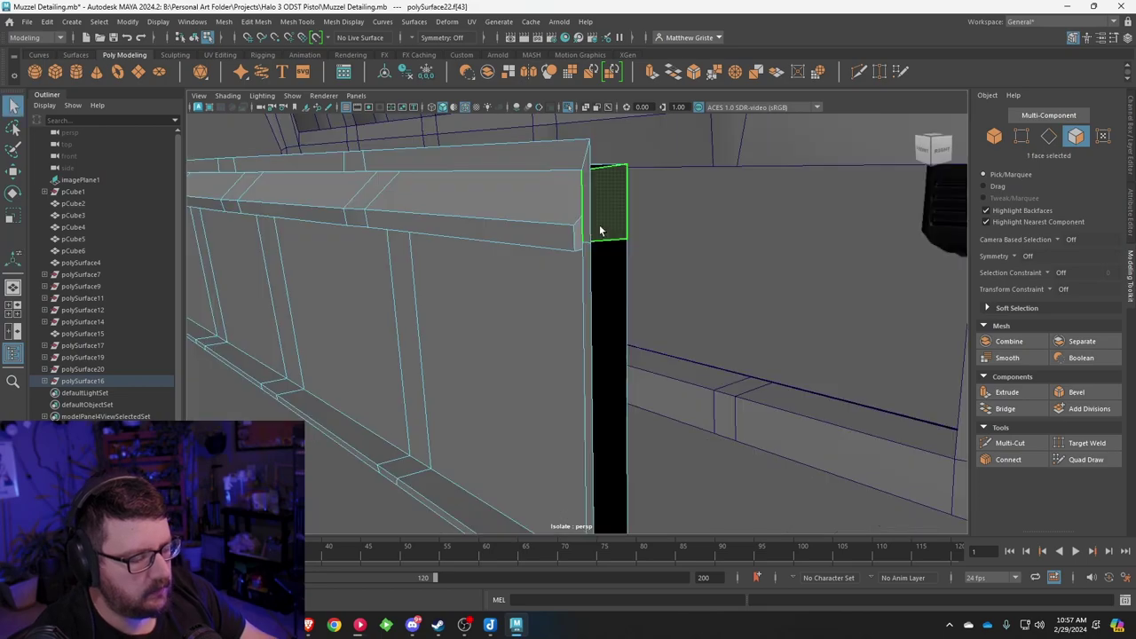
pyautogui.press('Delete')
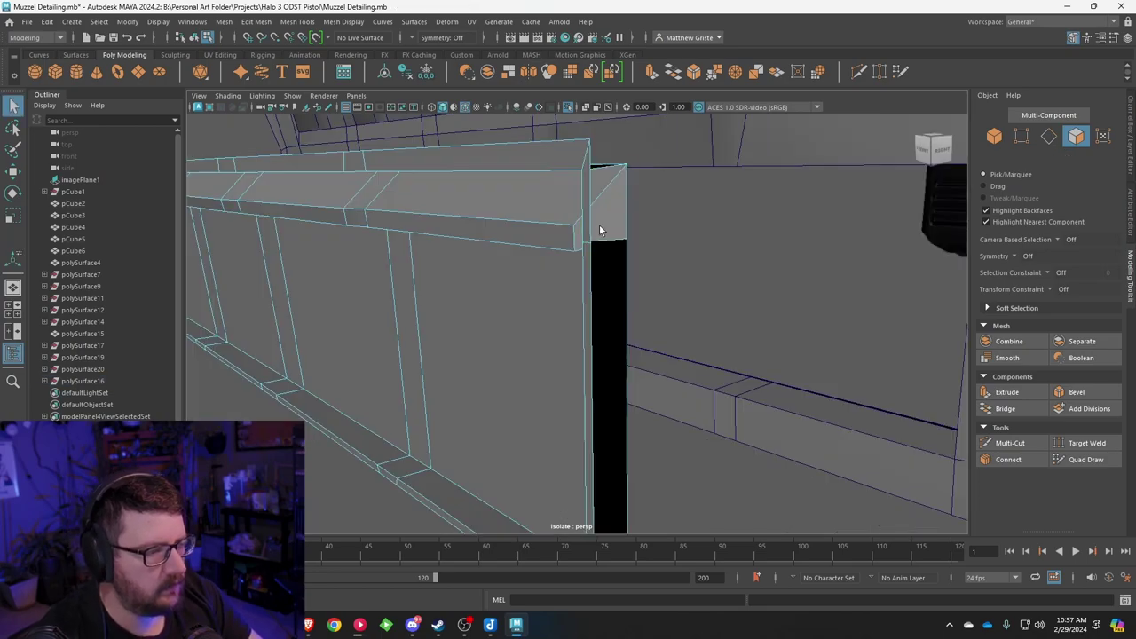
pyautogui.click(613, 228)
pyautogui.press('Delete')
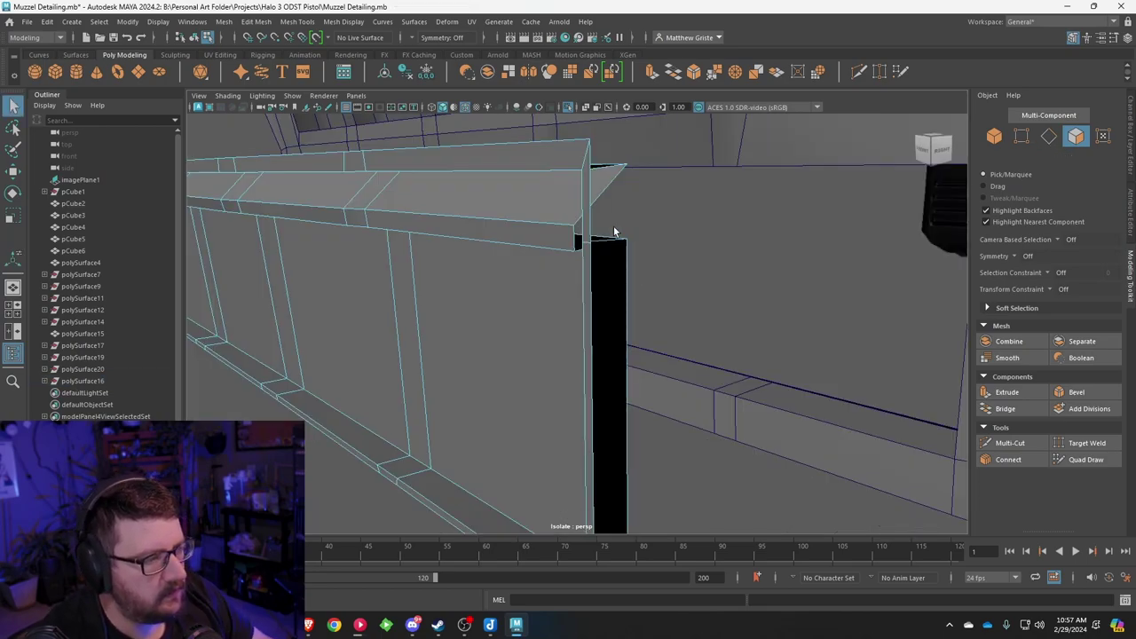
# Step: Delete the two overlapping end faces closing the upper lip at the side panel's left end
pyautogui.keyDown('alt'); pyautogui.moveTo(613, 231); pyautogui.dragTo(566, 223); pyautogui.keyUp('alt')
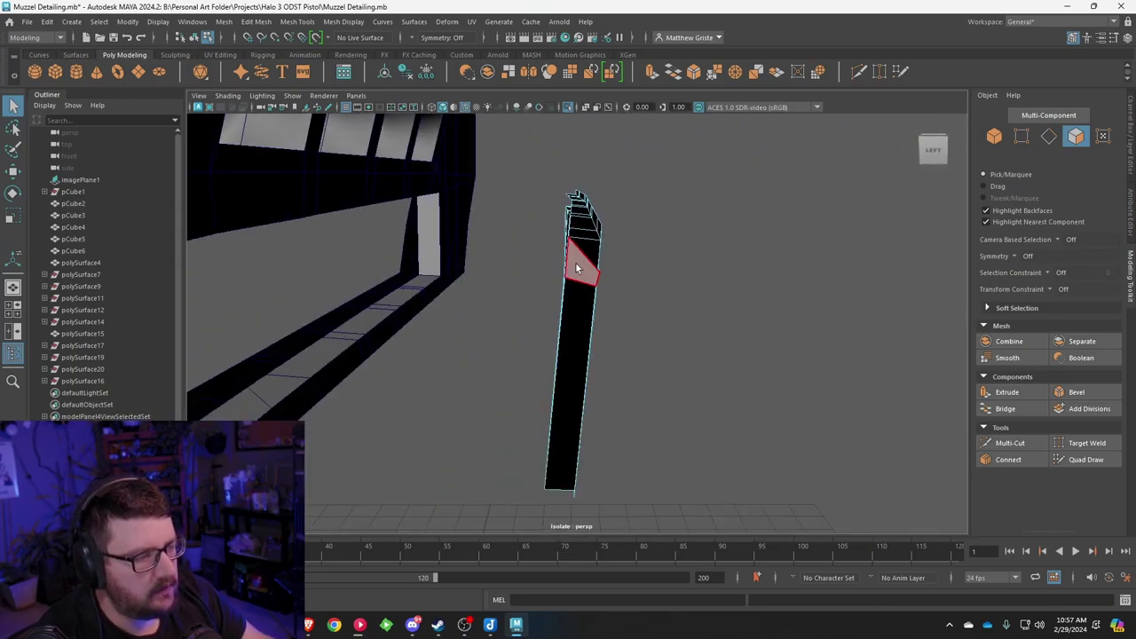
pyautogui.click(575, 265)
pyautogui.press('Delete')
pyautogui.click(582, 269)
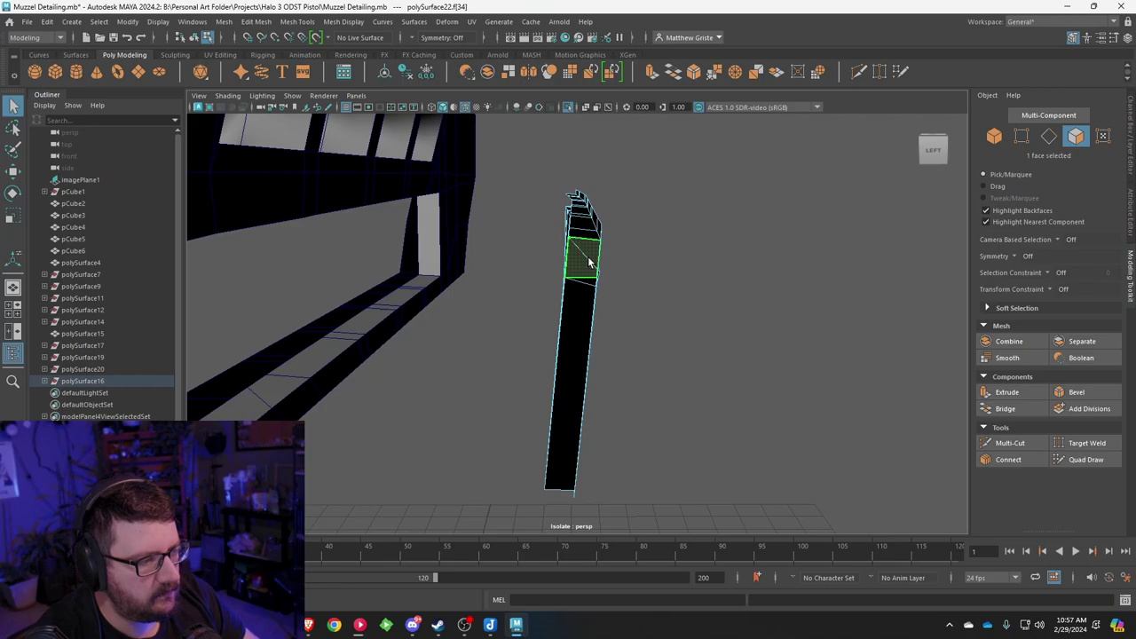
pyautogui.press('Delete')
# Step: Examine the lip's underside and the openings at both ends of the extracted side panel
pyautogui.keyDown('alt'); pyautogui.moveTo(819, 203); pyautogui.dragTo(573, 282); pyautogui.keyUp('alt')
pyautogui.keyDown('alt'); pyautogui.moveTo(572, 282); pyautogui.dragTo(756, 309, button='middle'); pyautogui.keyUp('alt')
pyautogui.scroll(4, 587, 336)
pyautogui.keyDown('alt'); pyautogui.moveTo(587, 336); pyautogui.dragTo(580, 339); pyautogui.keyUp('alt')
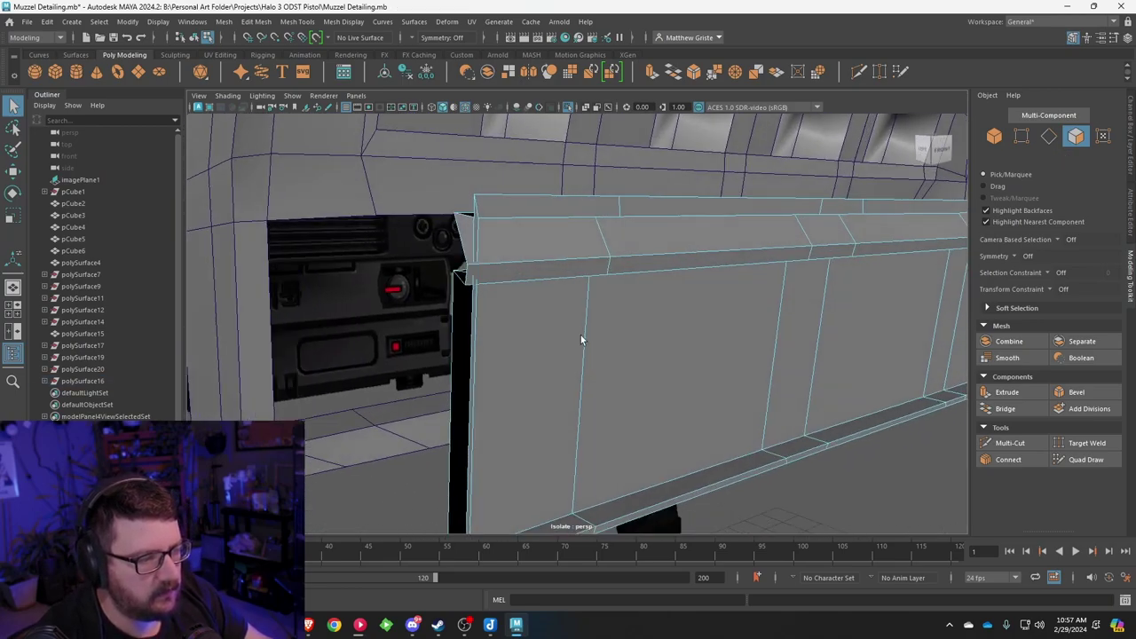
pyautogui.click(495, 275)
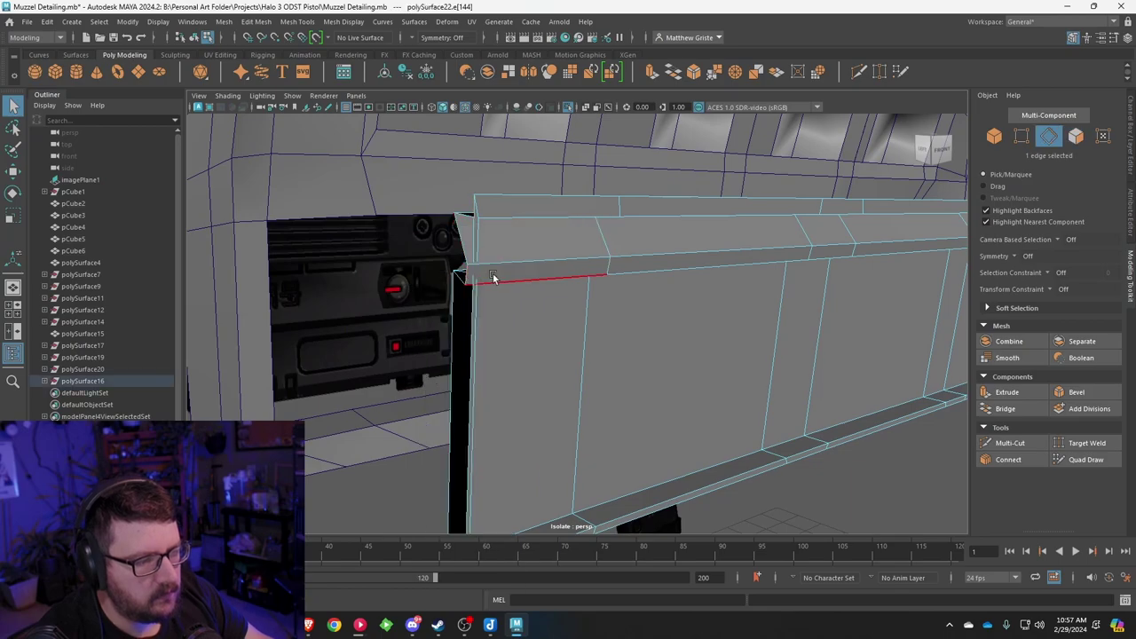
pyautogui.press('w')
pyautogui.keyDown('alt'); pyautogui.moveTo(512, 273); pyautogui.dragTo(683, 306); pyautogui.keyUp('alt')
pyautogui.keyDown('alt'); pyautogui.moveTo(683, 306); pyautogui.dragTo(506, 250, button='right'); pyautogui.keyUp('alt')
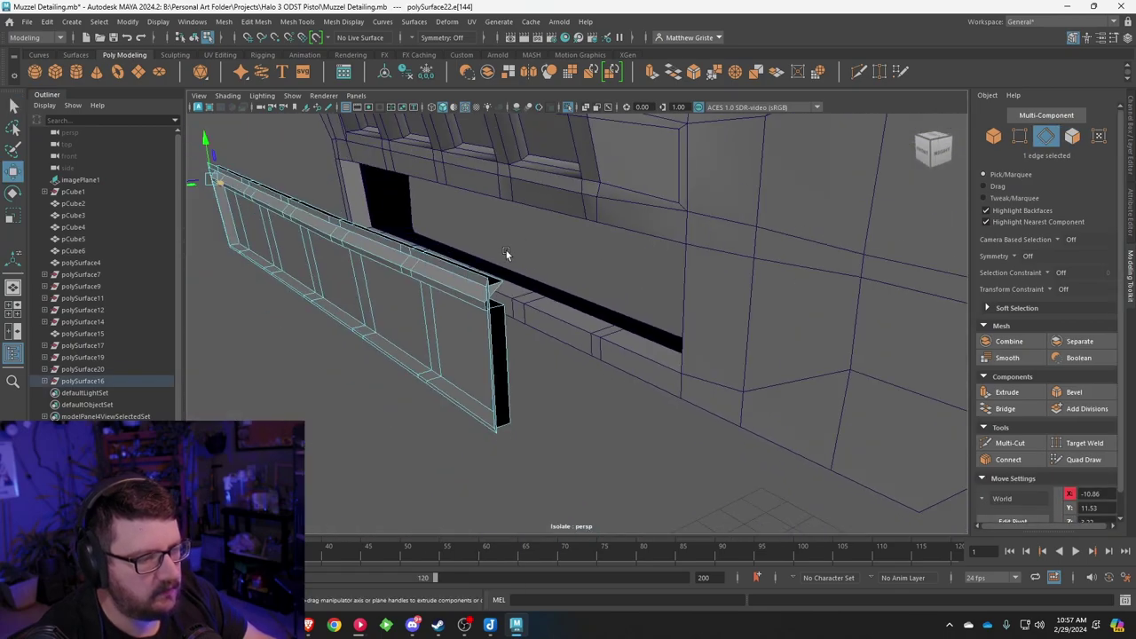
pyautogui.click(558, 279)
pyautogui.keyDown('alt'); pyautogui.moveTo(558, 278); pyautogui.dragTo(683, 280); pyautogui.keyUp('alt')
pyautogui.keyDown('alt'); pyautogui.moveTo(683, 279); pyautogui.dragTo(411, 274, button='middle'); pyautogui.keyUp('alt')
pyautogui.keyDown('alt'); pyautogui.moveTo(411, 275); pyautogui.dragTo(777, 263); pyautogui.keyUp('alt')
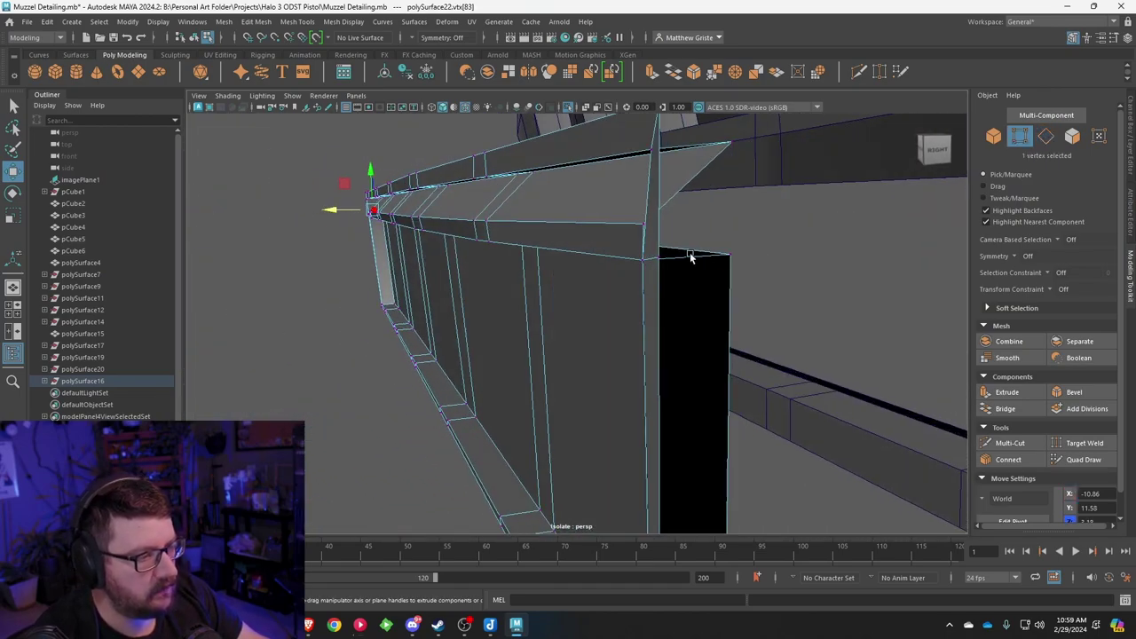
# Step: Select the upper and lower edges bordering the opening at the right end of the panel's lip
pyautogui.keyDown('alt'); pyautogui.moveTo(690, 257); pyautogui.dragTo(536, 262); pyautogui.keyUp('alt')
pyautogui.moveTo(571, 233); pyautogui.dragTo(571, 221, button='right')
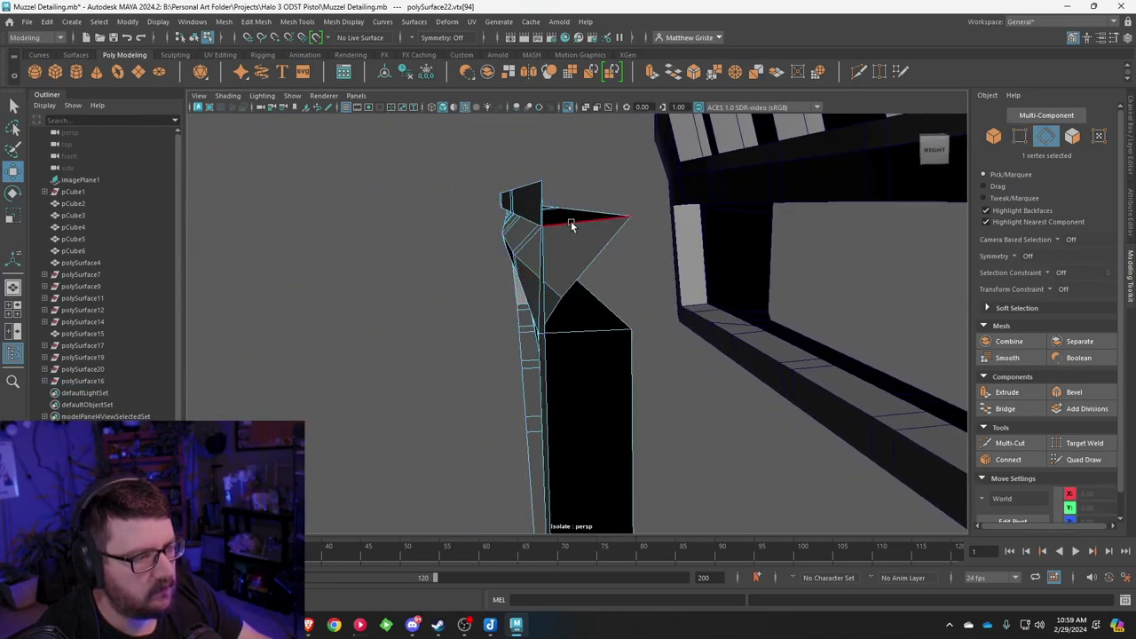
pyautogui.click(570, 222)
pyautogui.keyDown('shift'); pyautogui.click(556, 309); pyautogui.keyUp('shift')
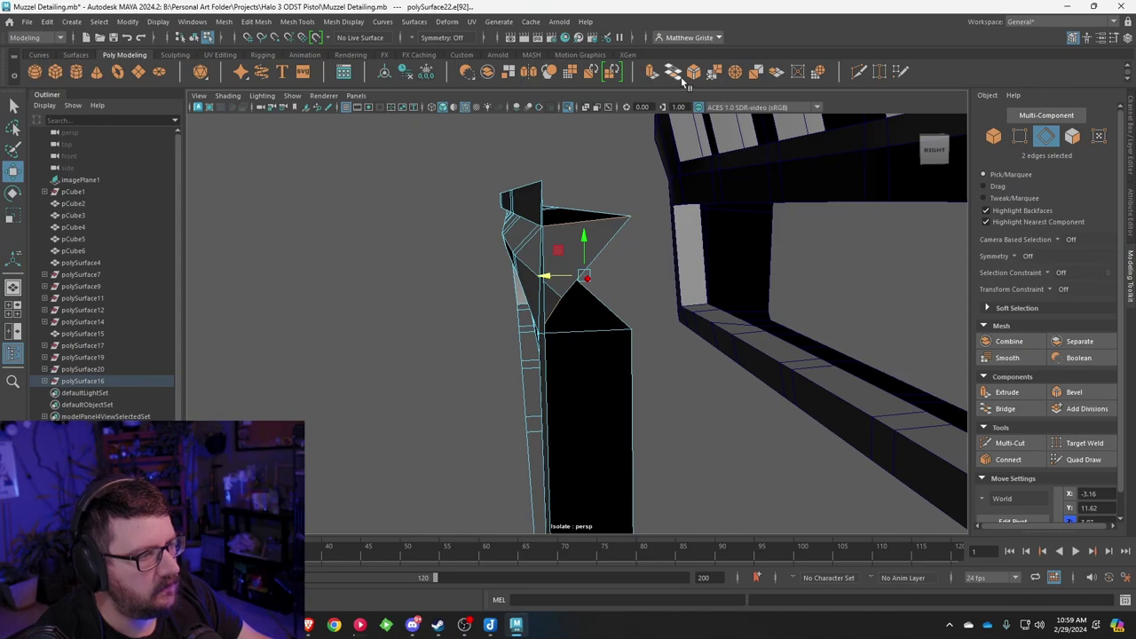
# Step: Bridge two pairs of open edges at the end of the panel's upper strip, using 0 divisions for the second bridge
pyautogui.keyDown('shift'); pyautogui.moveTo(657, 205); pyautogui.dragTo(692, 299, button='right'); pyautogui.keyUp('shift')
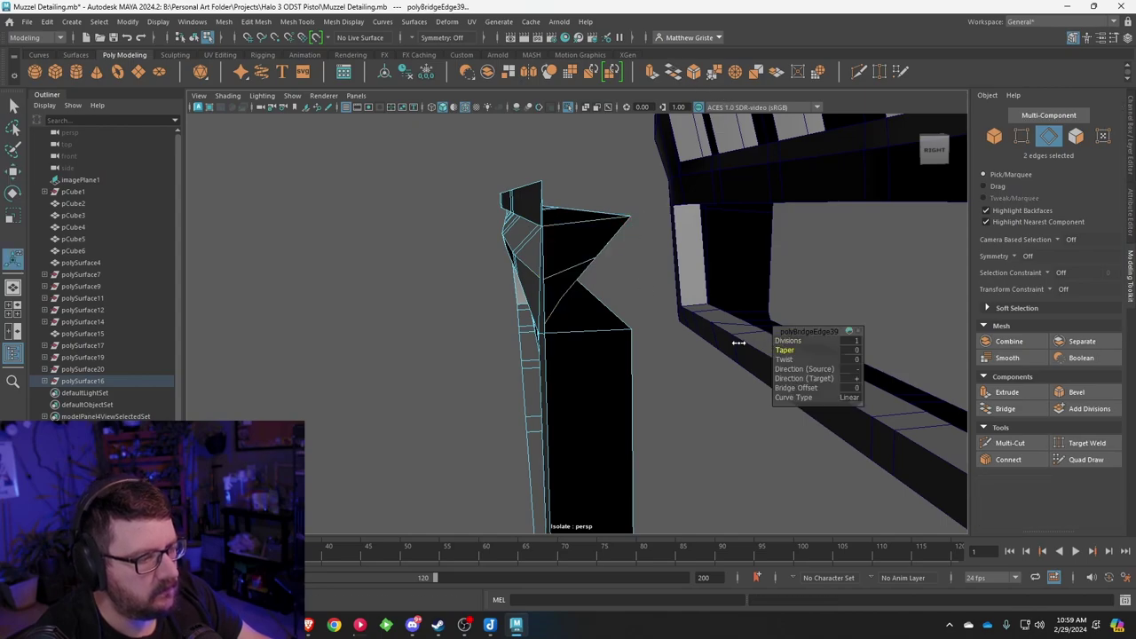
pyautogui.keyDown('alt'); pyautogui.moveTo(662, 333); pyautogui.dragTo(634, 261); pyautogui.keyUp('alt')
pyautogui.click(630, 265)
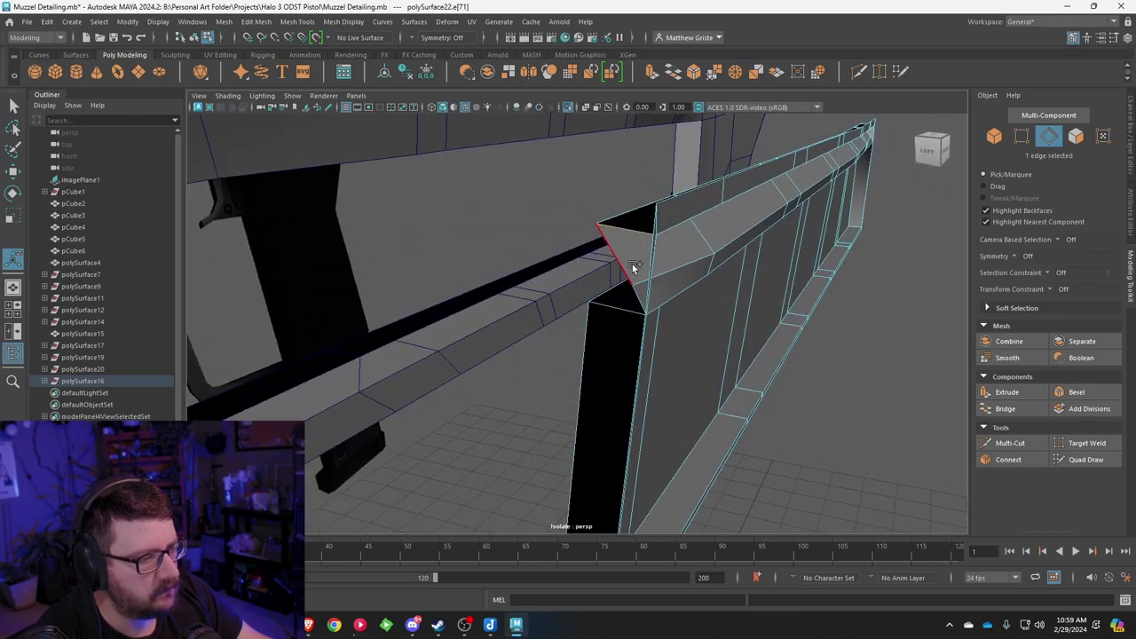
pyautogui.keyDown('shift'); pyautogui.moveTo(636, 299); pyautogui.dragTo(763, 321, button='right'); pyautogui.keyUp('shift')
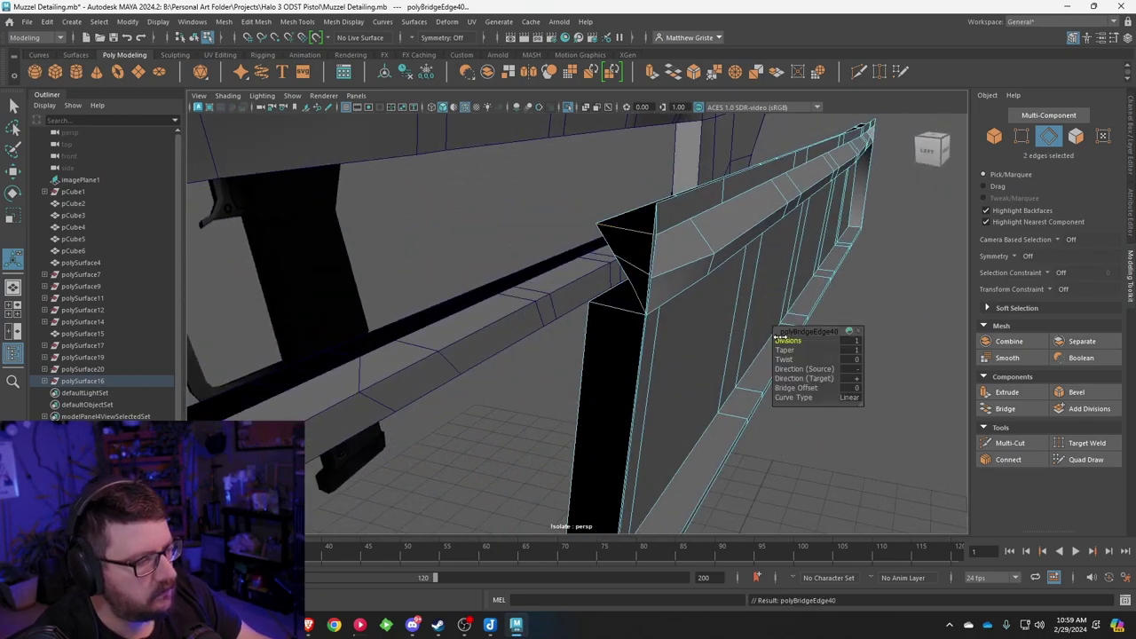
pyautogui.keyDown('alt'); pyautogui.moveTo(679, 329); pyautogui.dragTo(567, 276); pyautogui.keyUp('alt')
pyautogui.scroll(6, 393, 226)
pyautogui.keyDown('alt'); pyautogui.moveTo(497, 252); pyautogui.dragTo(544, 256); pyautogui.keyUp('alt')
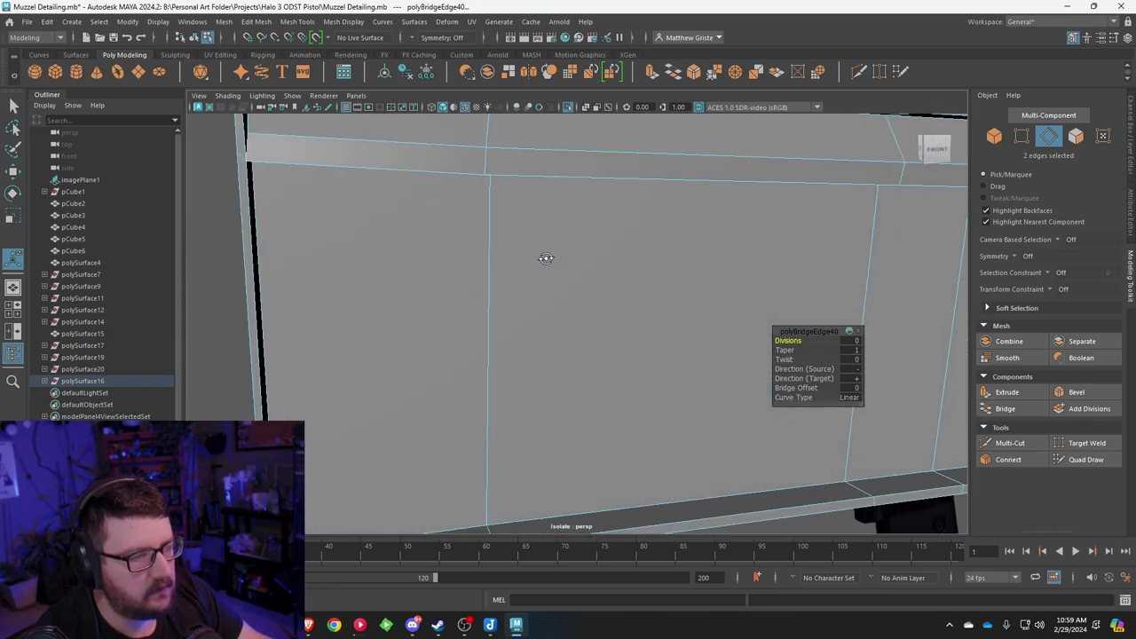
# Step: Delete the flat panel and lower border faces, keeping only the angled strip along the panel's upper edge
pyautogui.scroll(-3, 541, 258)
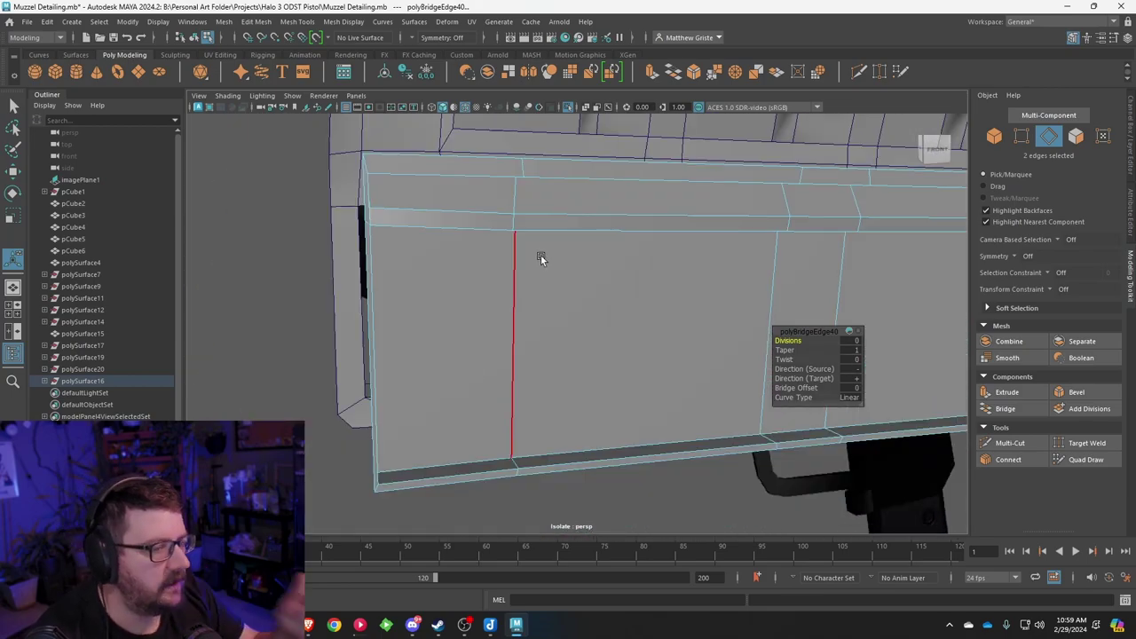
pyautogui.moveTo(540, 255)
pyautogui.keyDown('alt'); pyautogui.mouseDown()
pyautogui.moveTo(386, 255)
pyautogui.moveTo(527, 281)
pyautogui.moveTo(515, 294)
pyautogui.moveTo(582, 293)
pyautogui.moveTo(553, 246)
pyautogui.moveTo(512, 245)
pyautogui.moveTo(650, 252)
pyautogui.moveTo(554, 238)
pyautogui.mouseUp(); pyautogui.keyUp('alt')
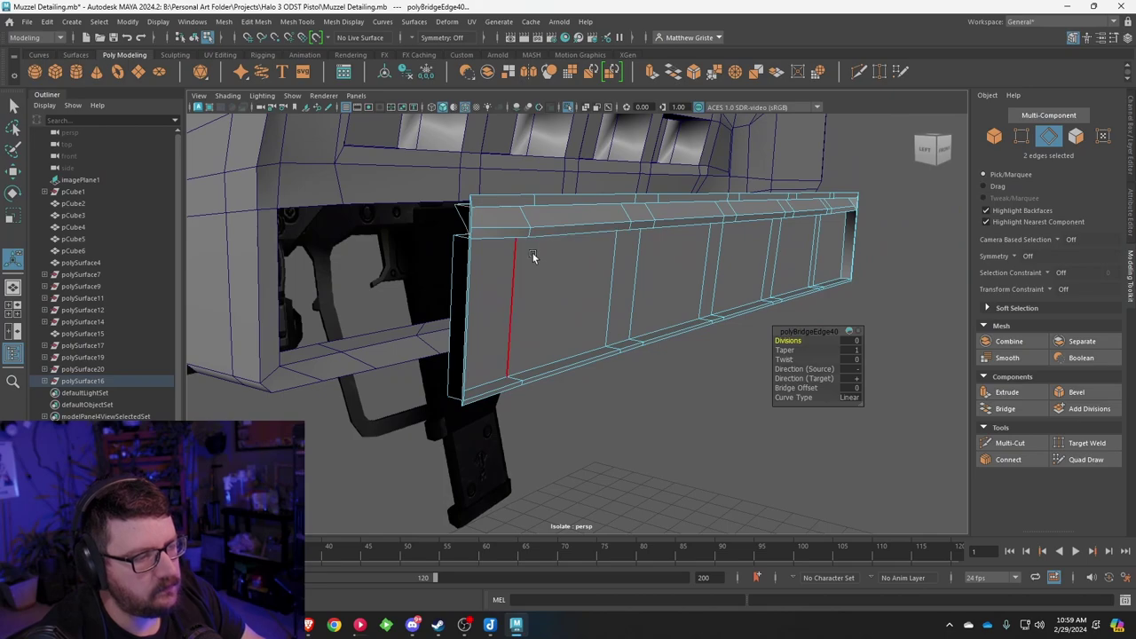
pyautogui.scroll(-2, 531, 264)
pyautogui.keyDown('alt'); pyautogui.moveTo(655, 278); pyautogui.dragTo(726, 268); pyautogui.keyUp('alt')
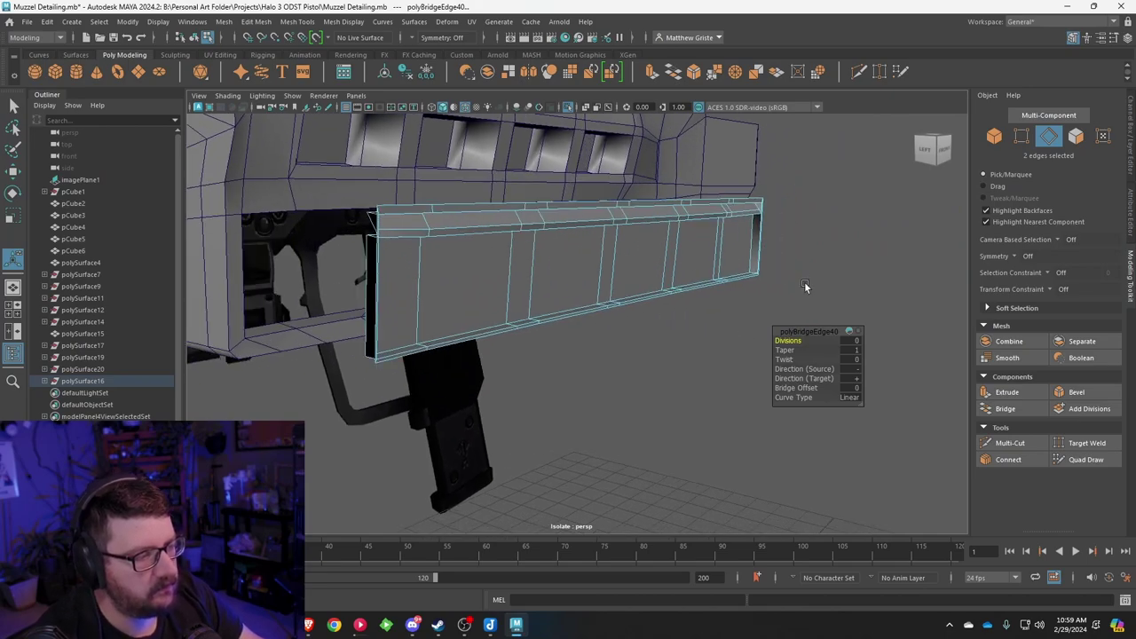
pyautogui.moveTo(382, 271); pyautogui.dragTo(382, 306, button='right')
pyautogui.moveTo(799, 245); pyautogui.dragTo(430, 382)
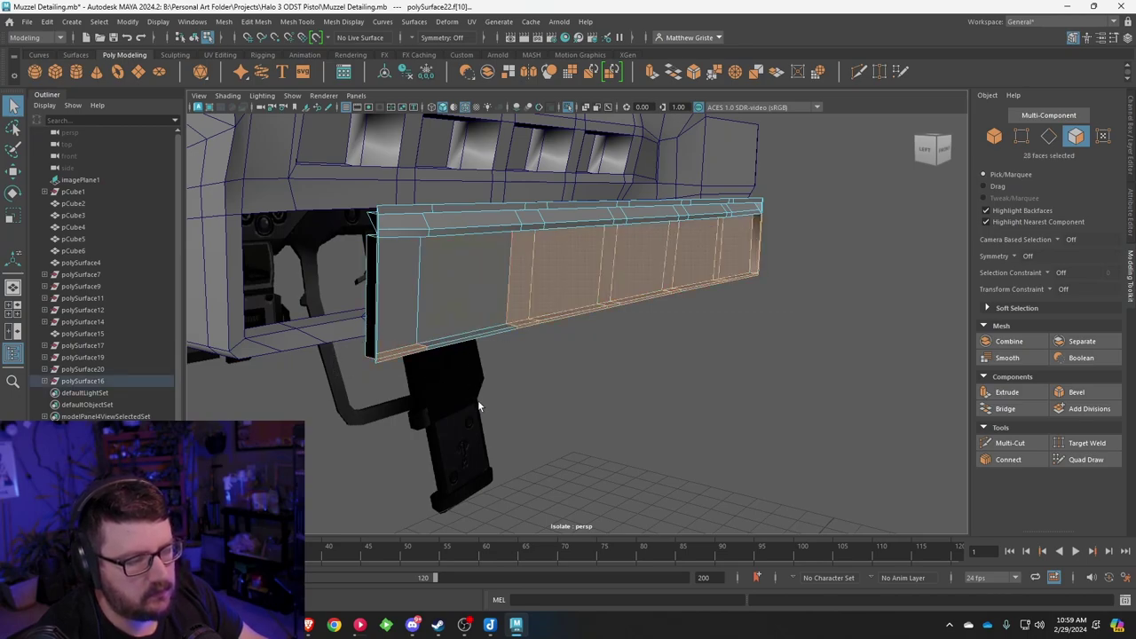
pyautogui.keyDown('shift'); pyautogui.moveTo(327, 300); pyautogui.dragTo(327, 297); pyautogui.keyUp('shift')
pyautogui.press('Delete')
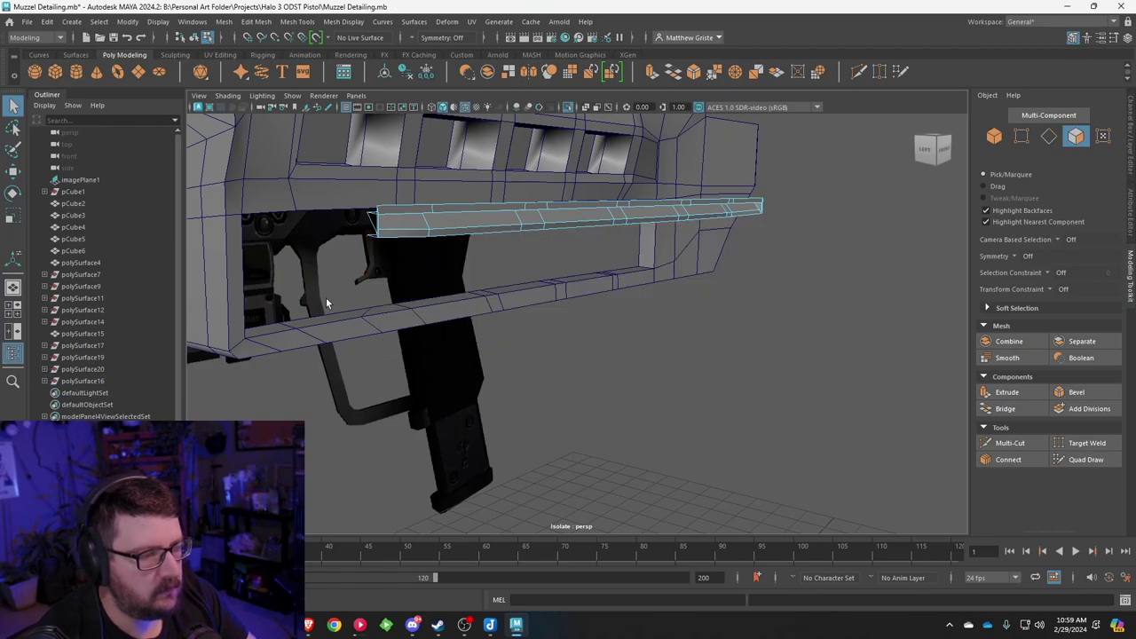
# Step: Select the angled front, bottom and end faces of the remaining strip and duplicate them as a separate piece
pyautogui.keyDown('alt'); pyautogui.moveTo(551, 254); pyautogui.dragTo(514, 288); pyautogui.keyUp('alt')
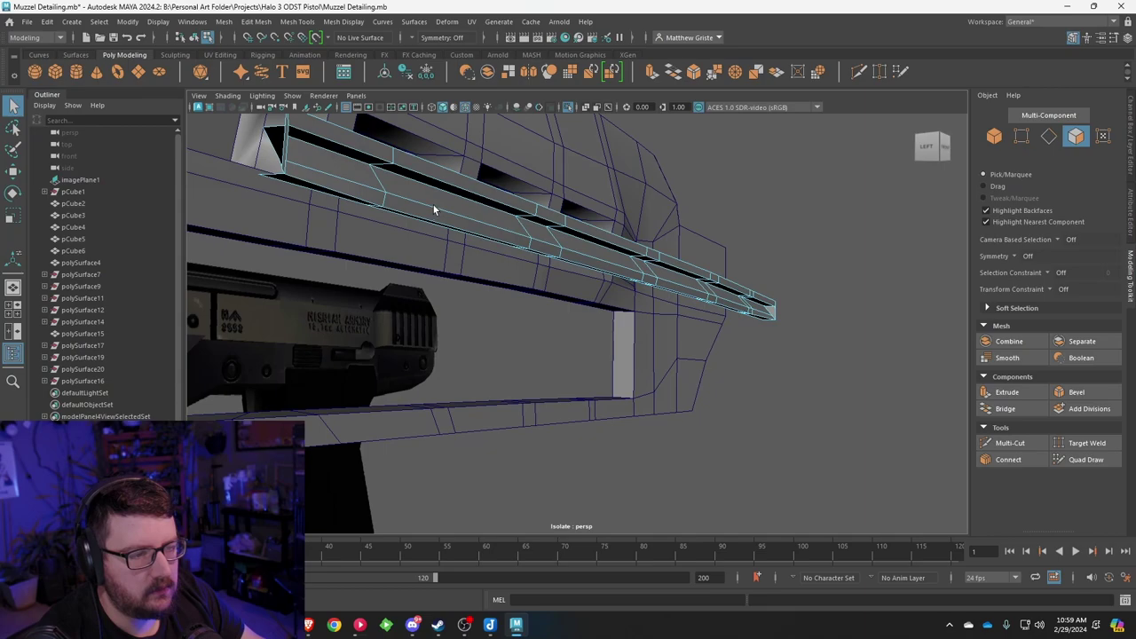
pyautogui.keyDown('alt'); pyautogui.moveTo(433, 202); pyautogui.dragTo(416, 198); pyautogui.keyUp('alt')
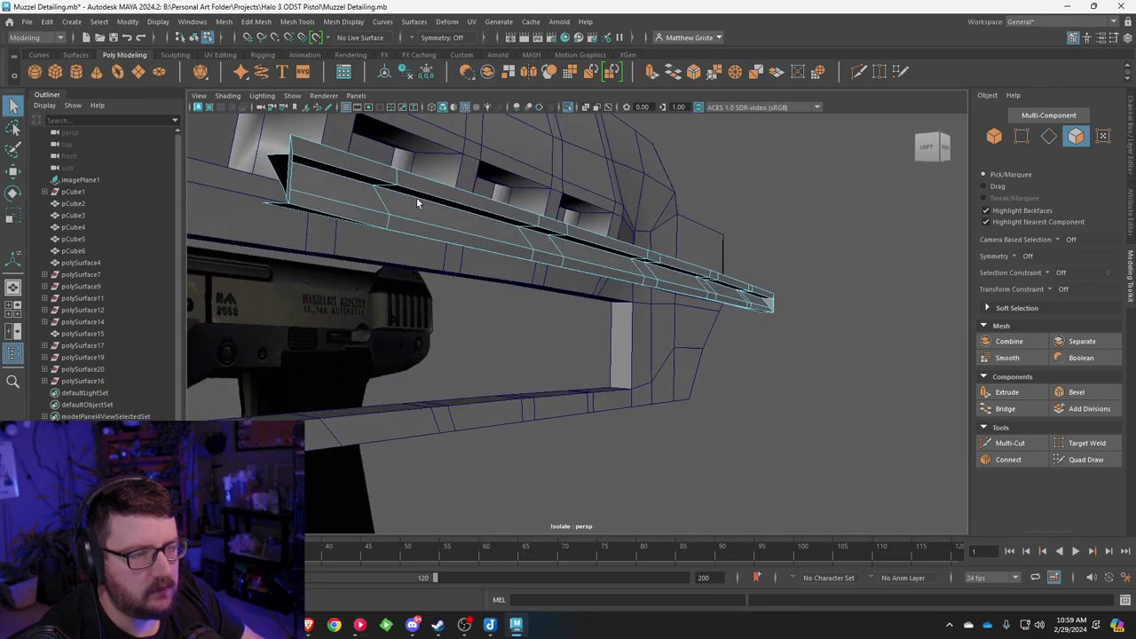
pyautogui.moveTo(373, 203); pyautogui.dragTo(374, 231, button='right')
pyautogui.click(358, 193)
pyautogui.keyDown('shift'); pyautogui.click(404, 208); pyautogui.keyUp('shift')
pyautogui.keyDown('shift'); pyautogui.click(364, 215); pyautogui.keyUp('shift')
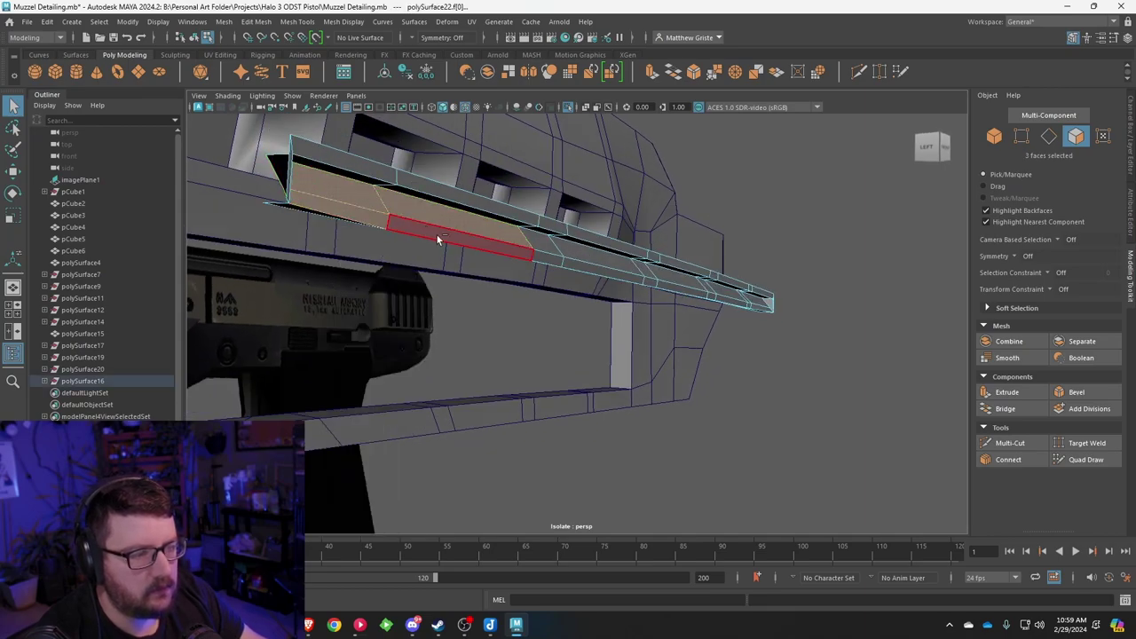
pyautogui.moveTo(436, 233); pyautogui.dragTo(649, 282)
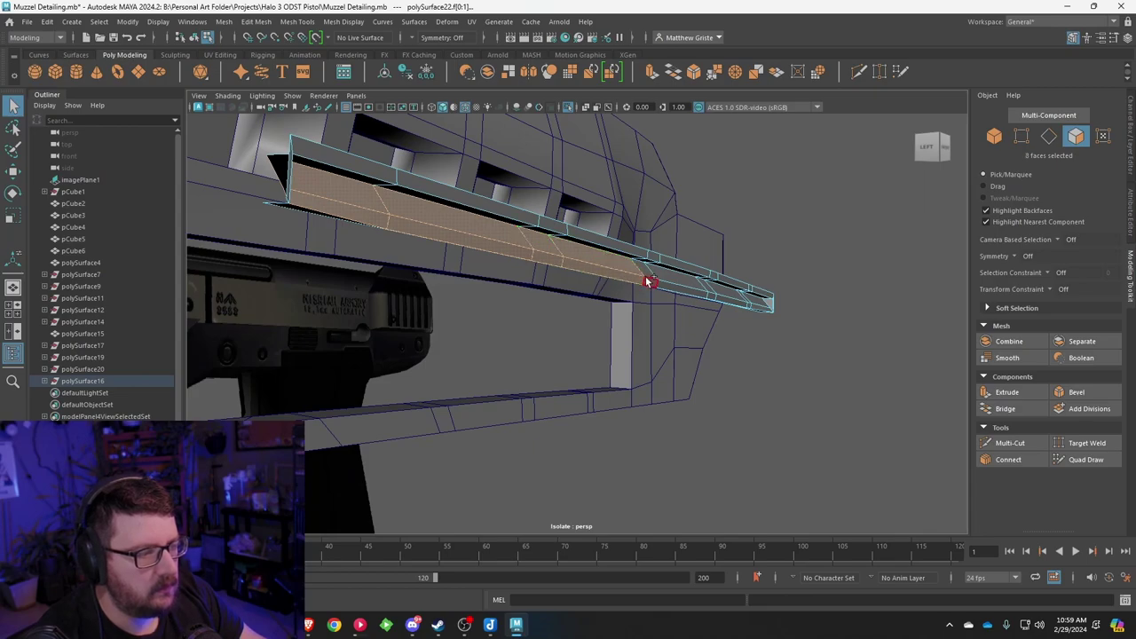
pyautogui.click(725, 302)
pyautogui.keyDown('alt'); pyautogui.moveTo(725, 302); pyautogui.dragTo(647, 271); pyautogui.keyUp('alt')
pyautogui.moveTo(698, 239); pyautogui.dragTo(577, 278)
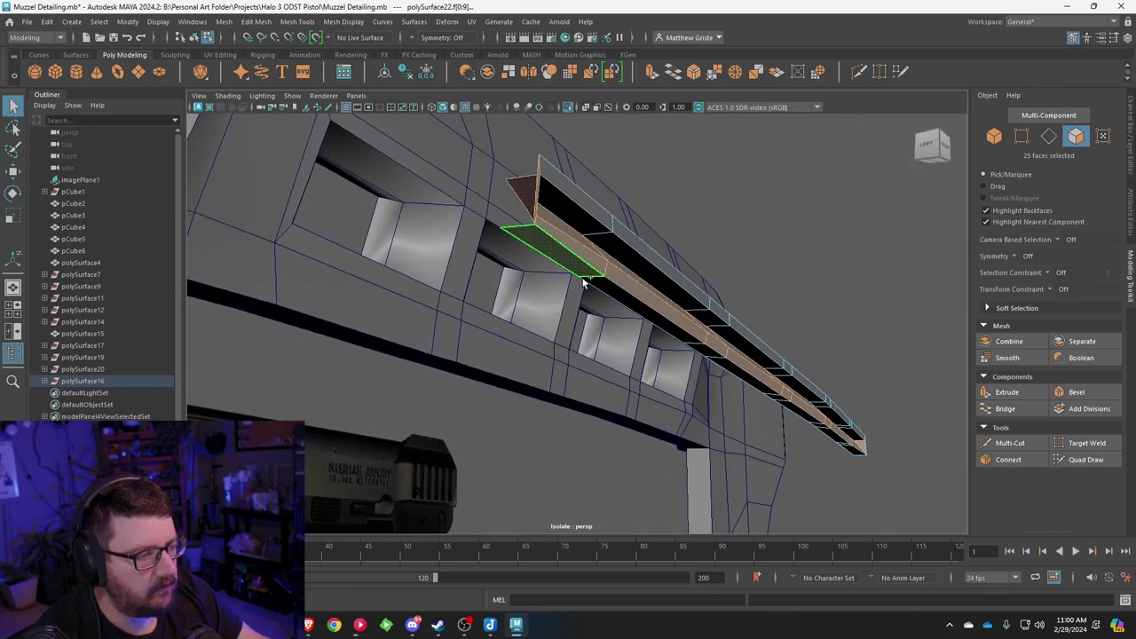
pyautogui.keyDown('shift'); pyautogui.click(583, 282); pyautogui.keyUp('shift')
pyautogui.keyDown('shift'); pyautogui.click(612, 293); pyautogui.keyUp('shift')
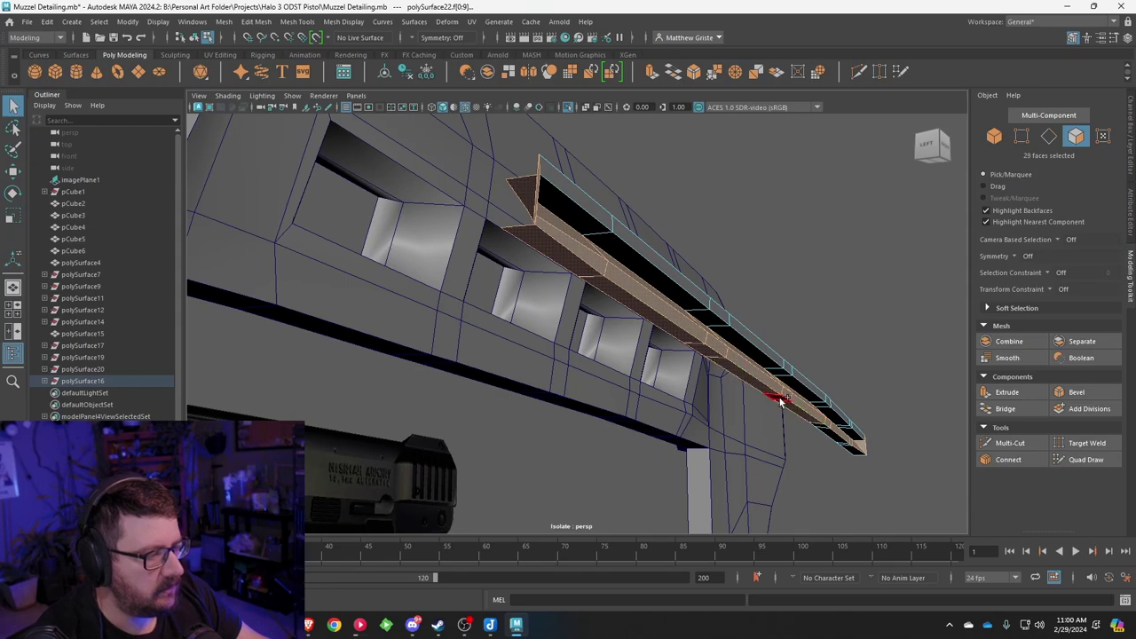
pyautogui.keyDown('shift'); pyautogui.click(848, 451); pyautogui.keyUp('shift')
pyautogui.keyDown('alt'); pyautogui.moveTo(847, 451); pyautogui.dragTo(638, 295); pyautogui.keyUp('alt')
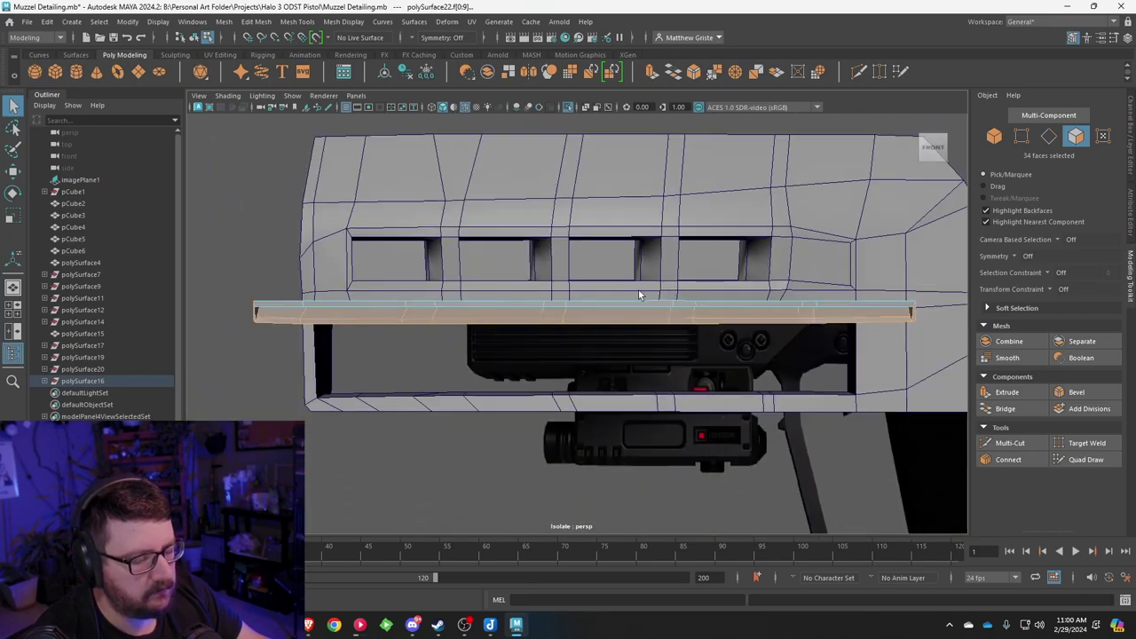
pyautogui.keyDown('alt'); pyautogui.moveTo(639, 295); pyautogui.dragTo(653, 300); pyautogui.keyUp('alt')
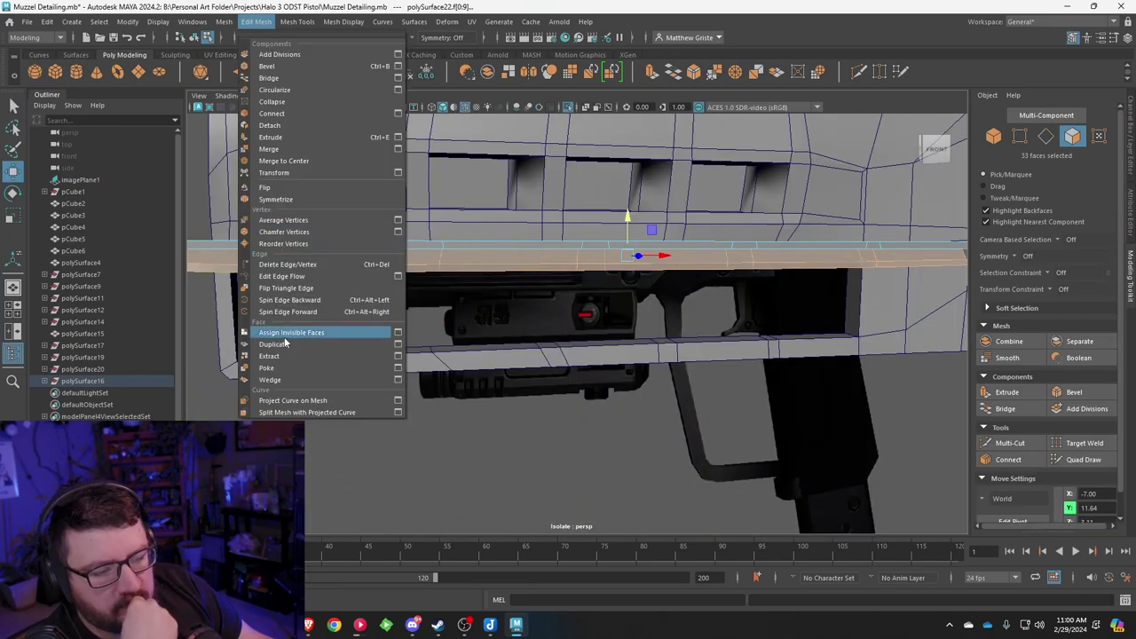
pyautogui.click(274, 343)
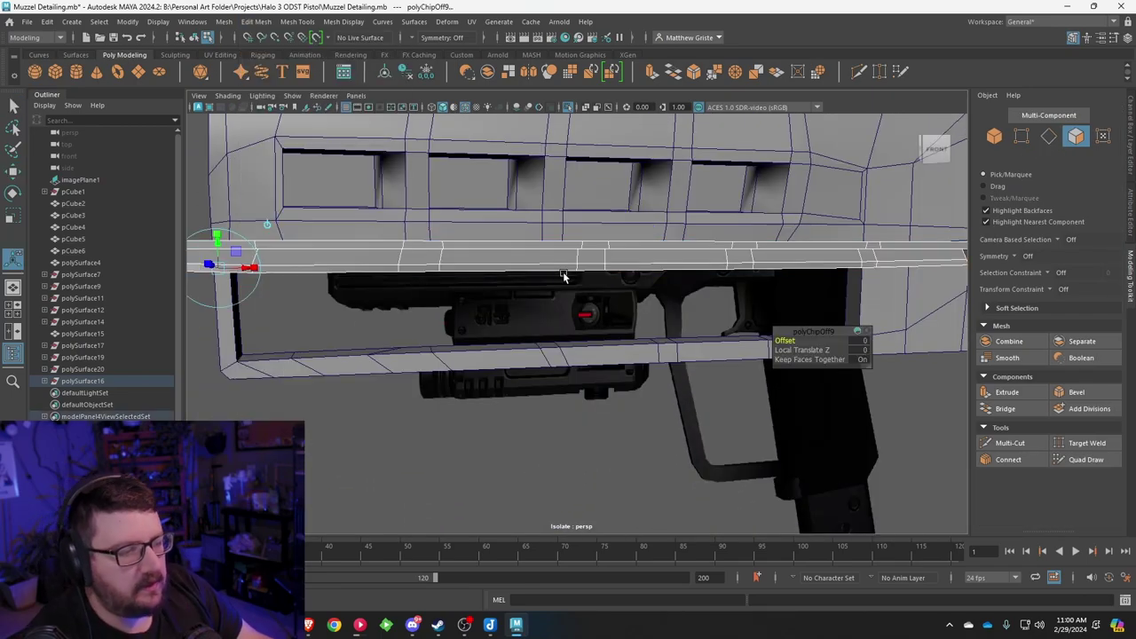
# Step: Move the duplicated strip straight down below the original and return to object selection
pyautogui.keyDown('alt'); pyautogui.moveTo(481, 278); pyautogui.dragTo(405, 277); pyautogui.keyUp('alt')
pyautogui.scroll(-6, 610, 240)
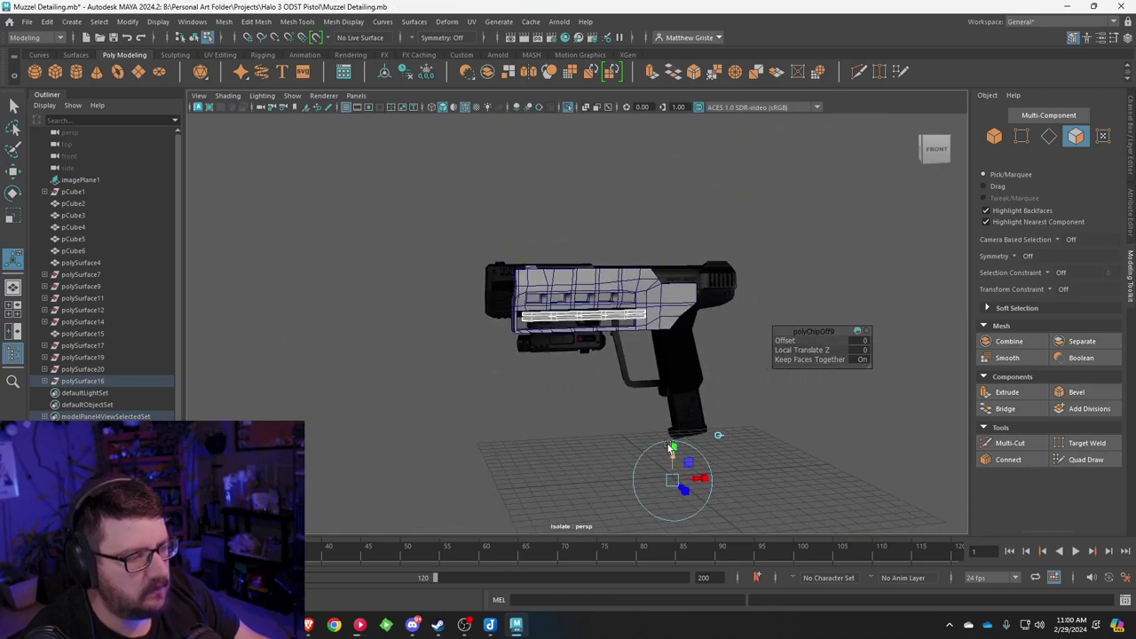
pyautogui.scroll(8, 579, 305)
pyautogui.moveTo(578, 294); pyautogui.dragTo(615, 257, button='right')
pyautogui.scroll(4, 580, 271)
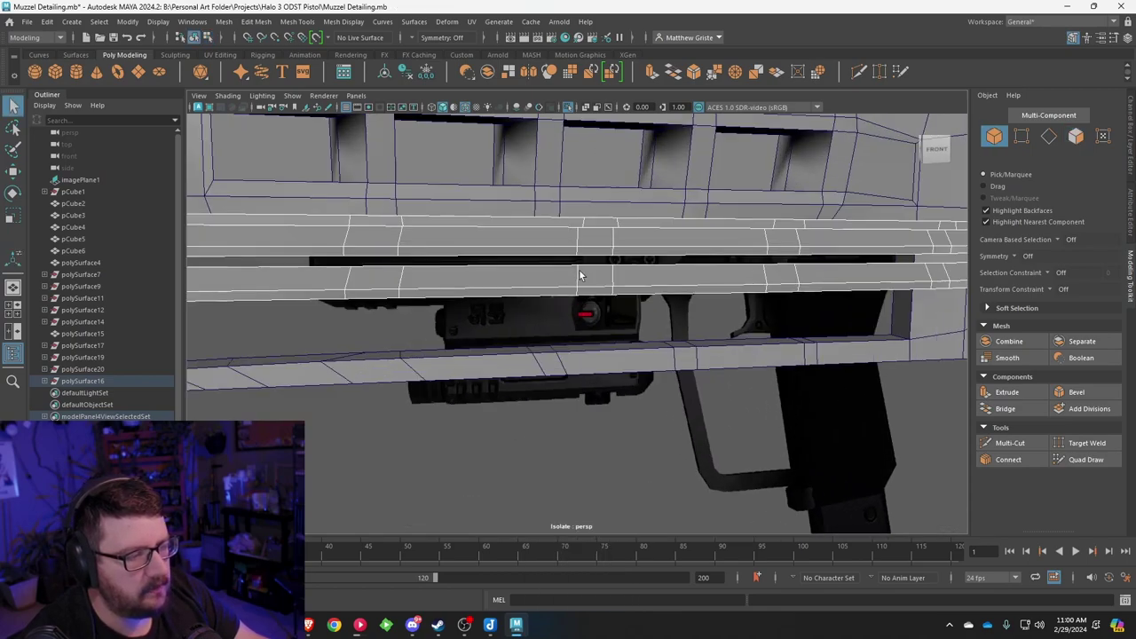
# Step: Select the two upper corner vertices of the duplicated strip and raise them slightly along the vertical axis
pyautogui.click(581, 275)
pyautogui.scroll(-6, 584, 298)
pyautogui.scroll(3, 587, 305)
pyautogui.press('w')
pyautogui.scroll(5, 367, 237)
pyautogui.keyDown('alt'); pyautogui.moveTo(367, 236); pyautogui.dragTo(335, 250); pyautogui.keyUp('alt')
pyautogui.moveTo(276, 207); pyautogui.dragTo(237, 206, button='right')
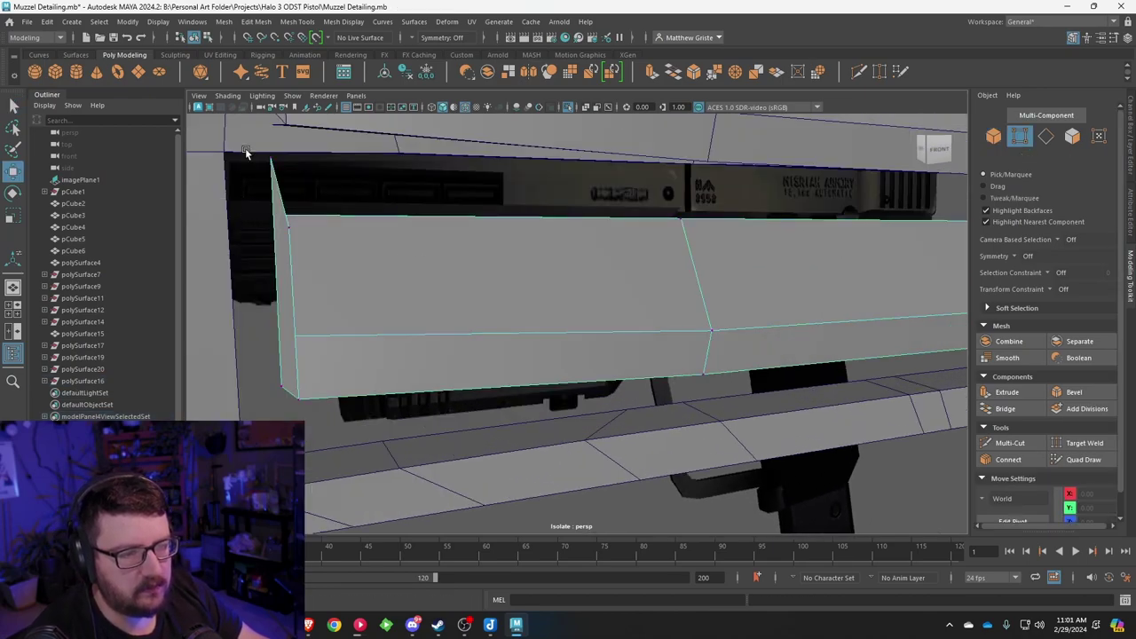
pyautogui.moveTo(244, 147); pyautogui.dragTo(707, 228)
pyautogui.scroll(-5, 291, 172)
pyautogui.scroll(-3, 705, 228)
pyautogui.keyDown('alt'); pyautogui.moveTo(692, 229); pyautogui.dragTo(492, 241); pyautogui.keyUp('alt')
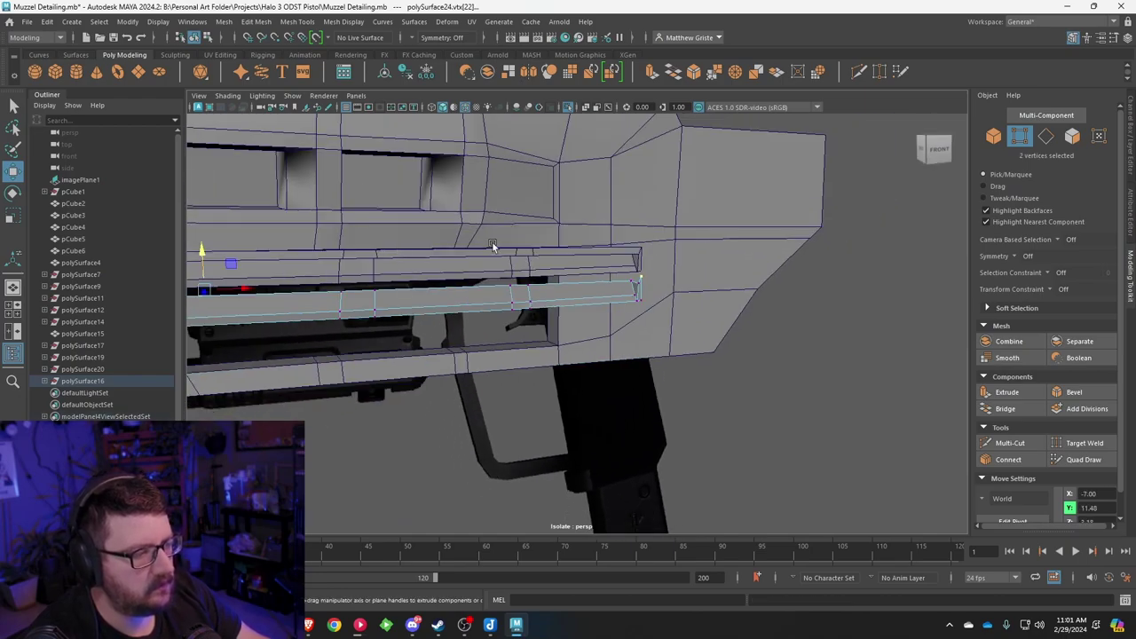
pyautogui.keyDown('alt'); pyautogui.moveTo(565, 234); pyautogui.dragTo(706, 217); pyautogui.keyUp('alt')
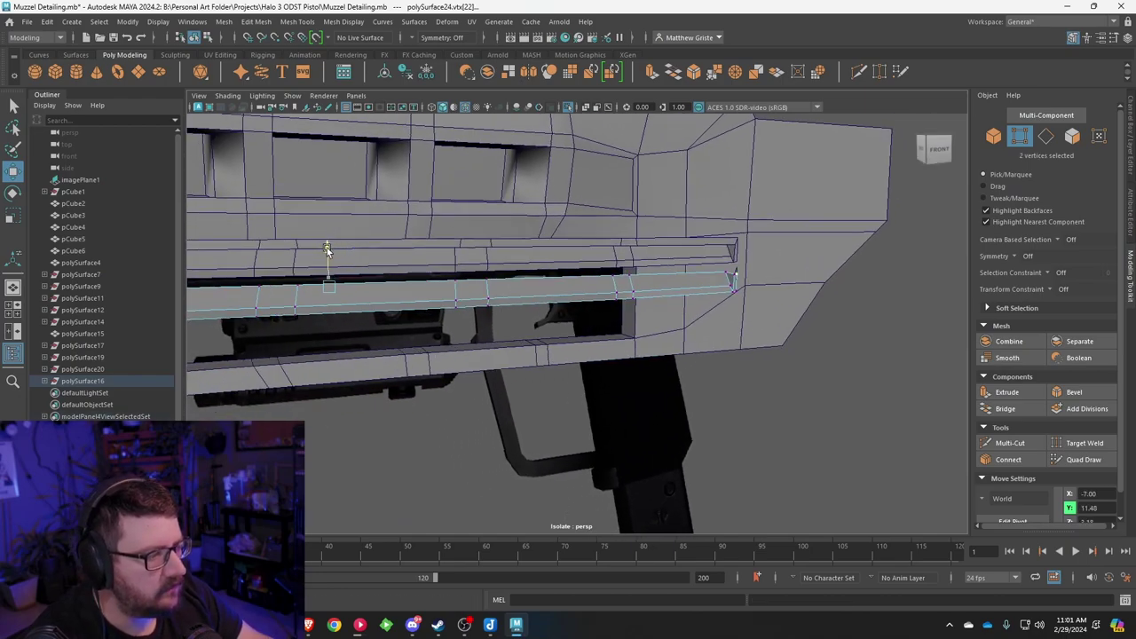
pyautogui.keyDown('alt'); pyautogui.moveTo(594, 293); pyautogui.dragTo(472, 300); pyautogui.keyUp('alt')
pyautogui.scroll(4, 472, 300)
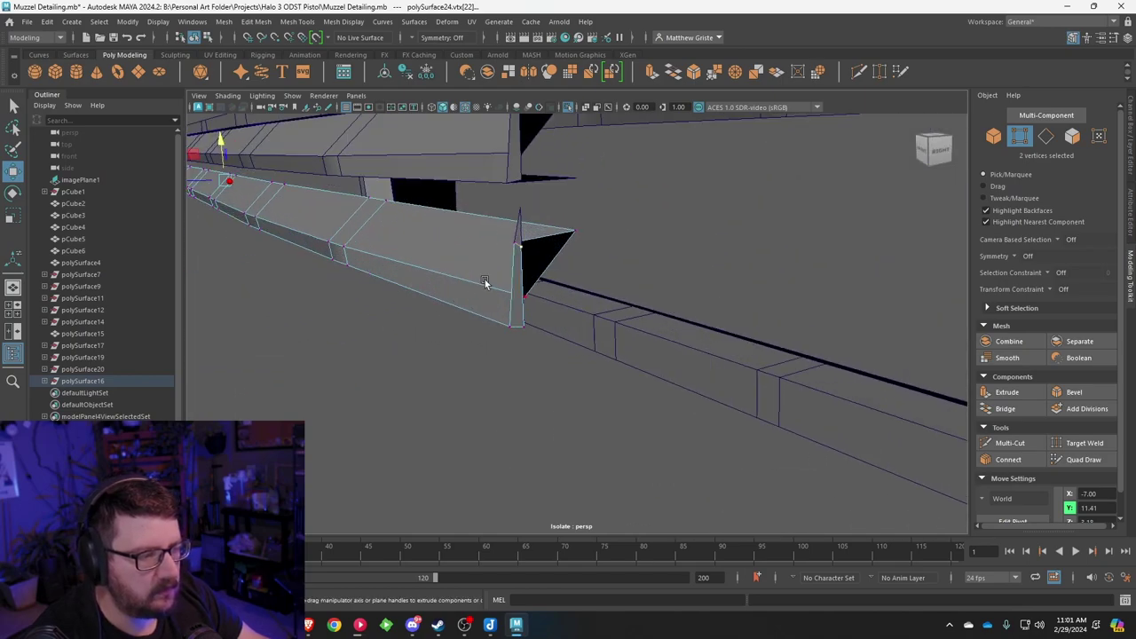
# Step: Delete the narrow triangular end face sticking up from the duplicated strip
pyautogui.moveTo(539, 253); pyautogui.dragTo(597, 233, button='right')
pyautogui.click(512, 228)
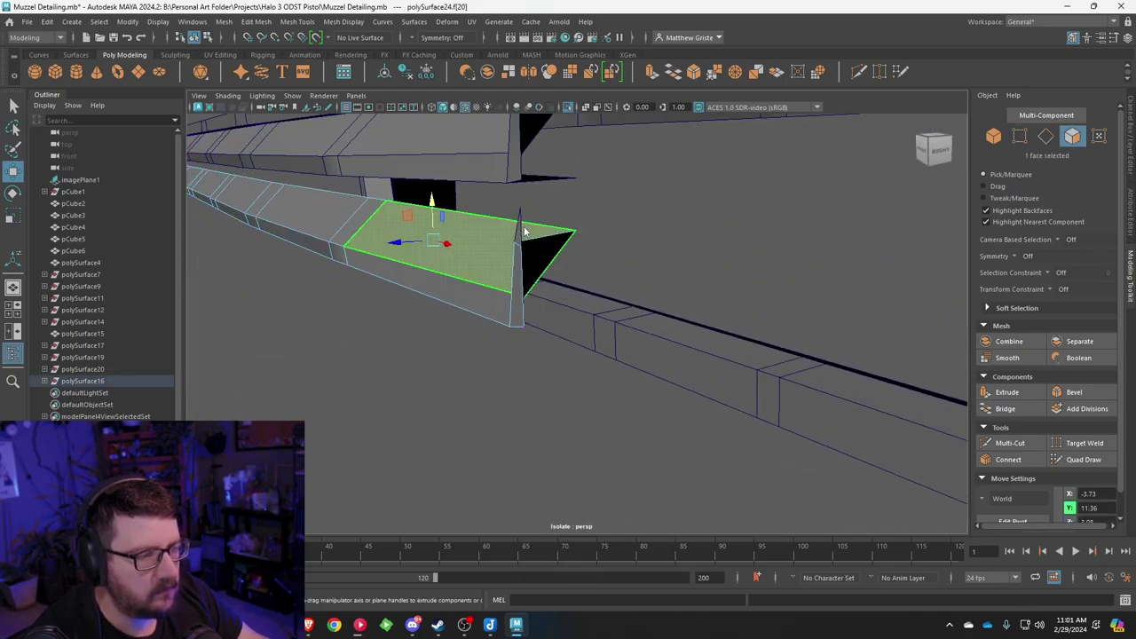
pyautogui.press('Delete')
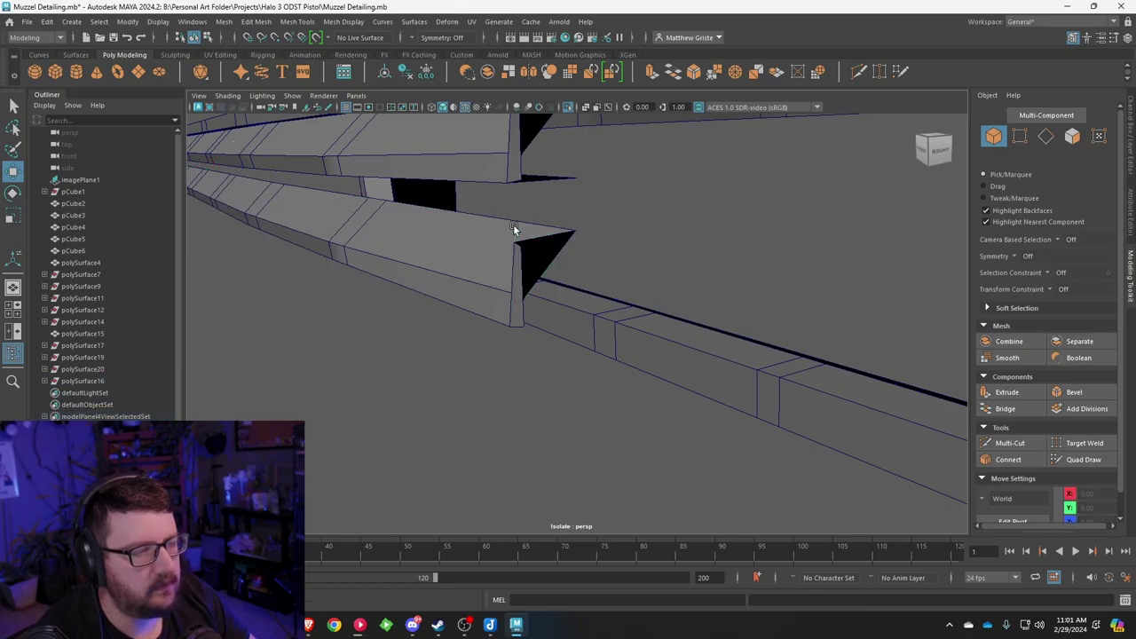
# Step: Duplicate the lower strip into two further copies below it and raise the second strip against the first
pyautogui.click(471, 240)
pyautogui.scroll(-5, 382, 269)
pyautogui.moveTo(382, 269)
pyautogui.keyDown('alt'); pyautogui.mouseDown()
pyautogui.moveTo(538, 271)
pyautogui.moveTo(690, 254)
pyautogui.moveTo(687, 291)
pyautogui.mouseUp(); pyautogui.keyUp('alt')
pyautogui.moveTo(619, 284)
pyautogui.keyDown('alt'); pyautogui.mouseDown()
pyautogui.moveTo(540, 284)
pyautogui.moveTo(775, 269)
pyautogui.moveTo(765, 249)
pyautogui.mouseUp(); pyautogui.keyUp('alt')
pyautogui.click(583, 250)
pyautogui.keyDown('alt'); pyautogui.moveTo(583, 250); pyautogui.dragTo(351, 223); pyautogui.keyUp('alt')
pyautogui.moveTo(254, 189); pyautogui.dragTo(253, 171)
# Step: Raise the third and fourth strips vertically so each sits directly beneath the strip above it
pyautogui.click(600, 348)
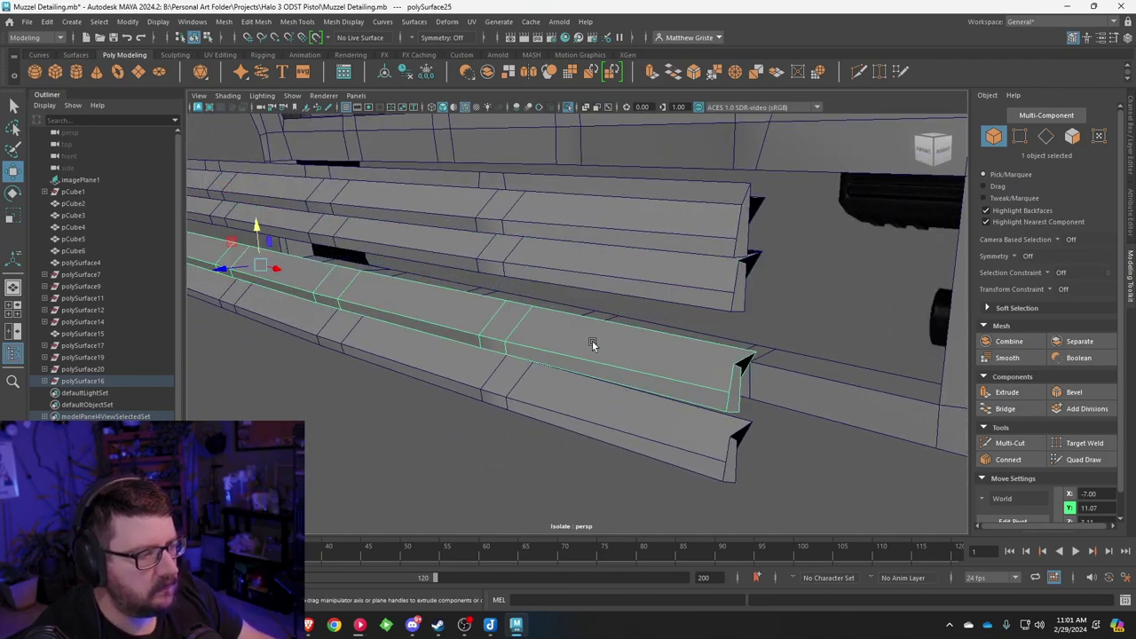
pyautogui.moveTo(254, 231); pyautogui.dragTo(252, 197)
pyautogui.click(487, 396)
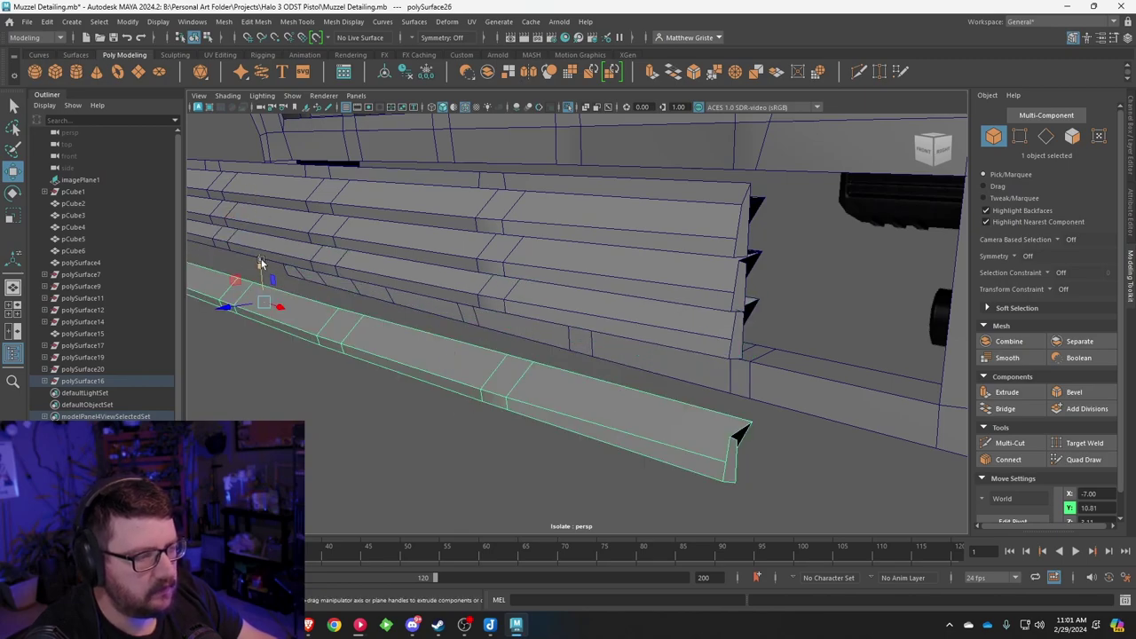
pyautogui.moveTo(260, 262); pyautogui.dragTo(497, 333)
# Step: Select all four stacked strips and combine them into one mesh
pyautogui.moveTo(392, 504); pyautogui.dragTo(233, 342)
pyautogui.click(228, 26)
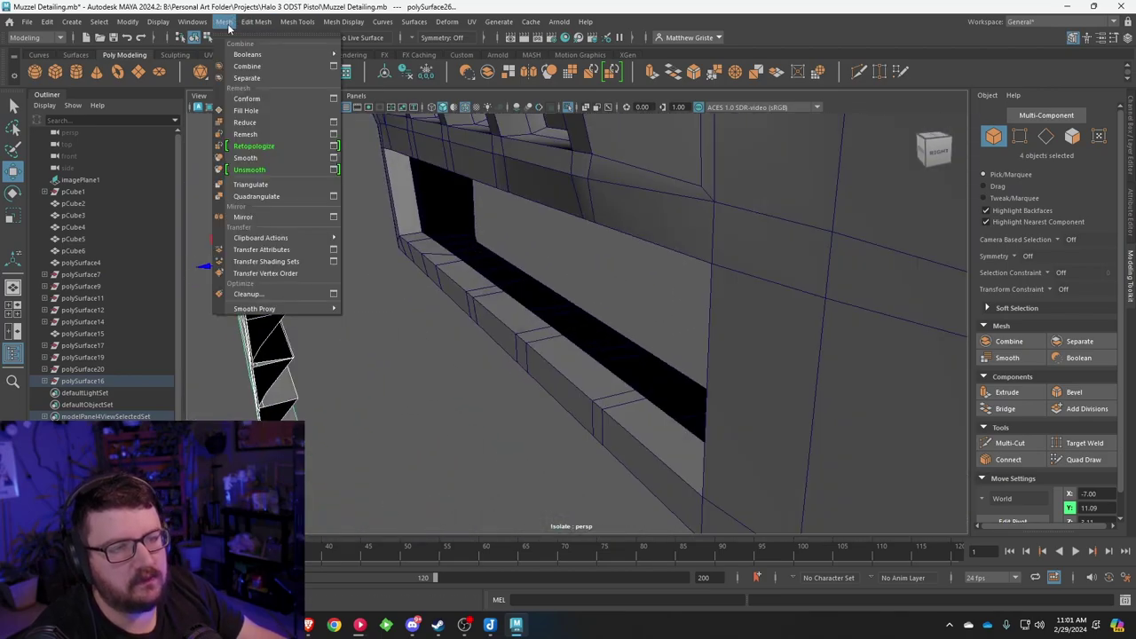
pyautogui.click(242, 67)
# Step: Merge the overlapping vertices at the pointed end of the seam between two adjacent strips
pyautogui.keyDown('alt'); pyautogui.moveTo(313, 229); pyautogui.dragTo(514, 209); pyautogui.keyUp('alt')
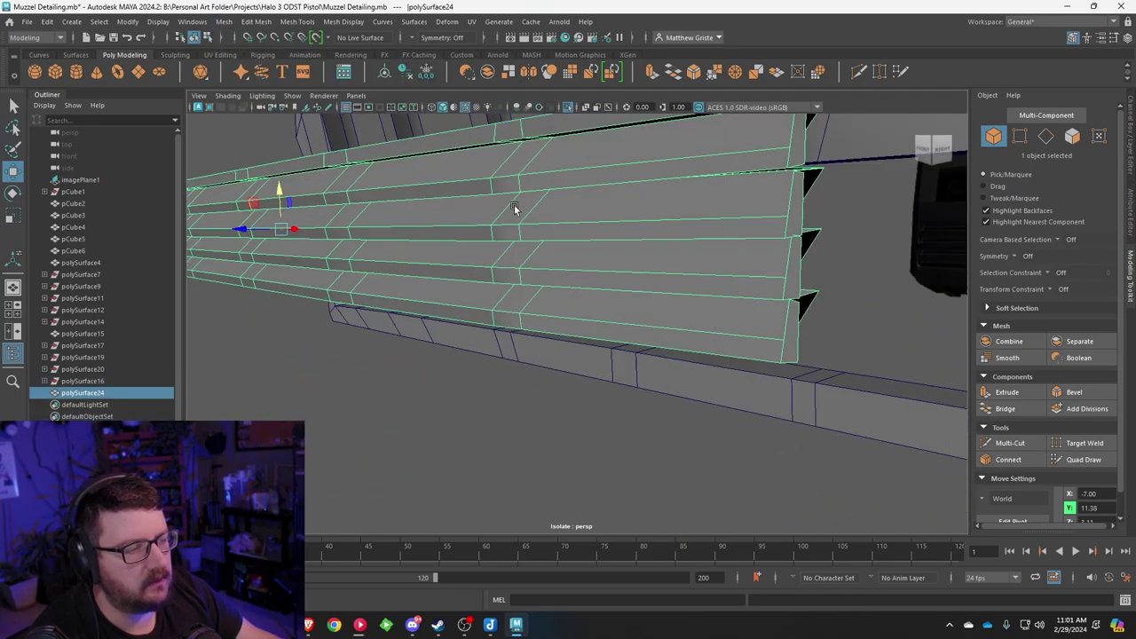
pyautogui.keyDown('alt'); pyautogui.moveTo(799, 172); pyautogui.dragTo(621, 246, button='middle'); pyautogui.keyUp('alt')
pyautogui.scroll(6, 626, 246)
pyautogui.keyDown('alt'); pyautogui.moveTo(683, 176); pyautogui.dragTo(608, 240, button='middle'); pyautogui.keyUp('alt')
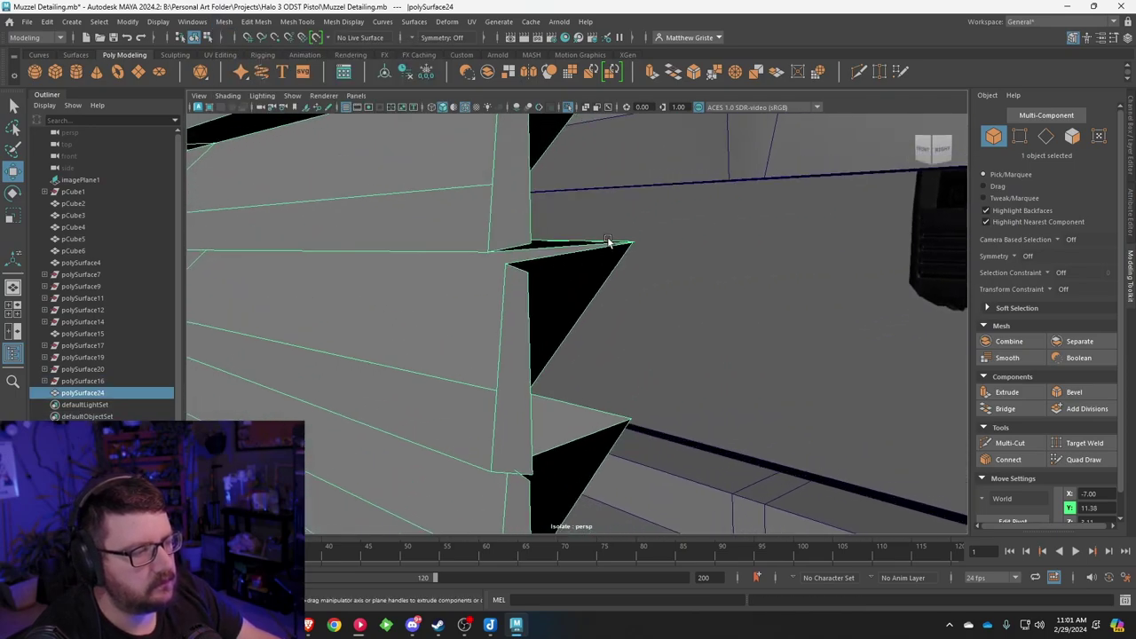
pyautogui.moveTo(609, 242); pyautogui.dragTo(553, 241, button='right')
pyautogui.click(626, 238)
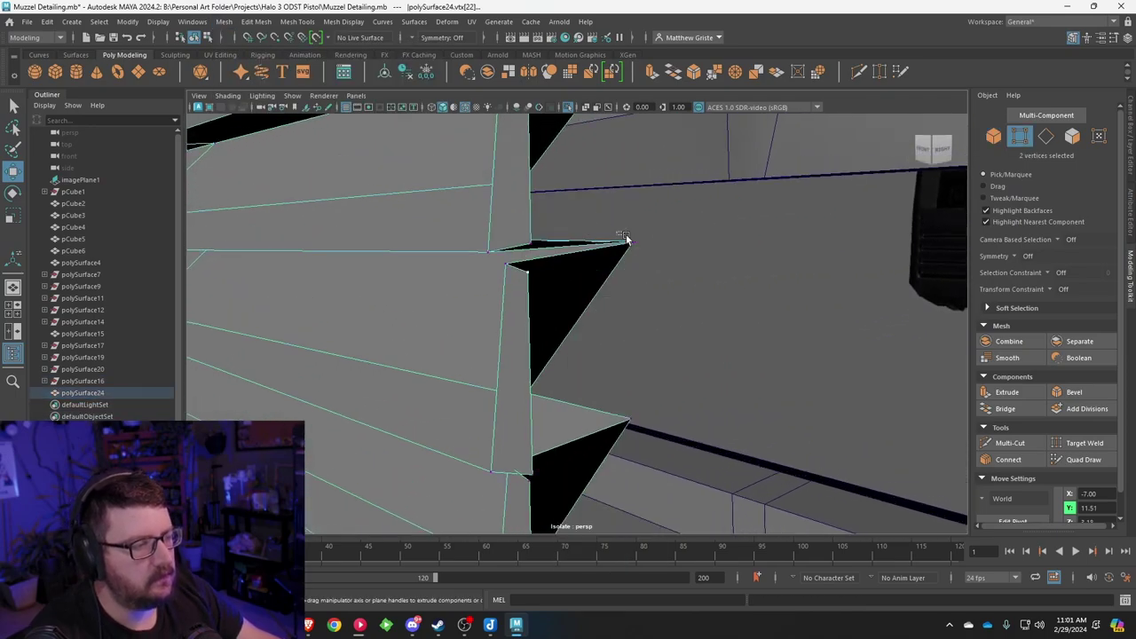
pyautogui.click(714, 71)
# Step: Merge the two pairs of separated corner vertices at the end of the same seam
pyautogui.click(493, 256)
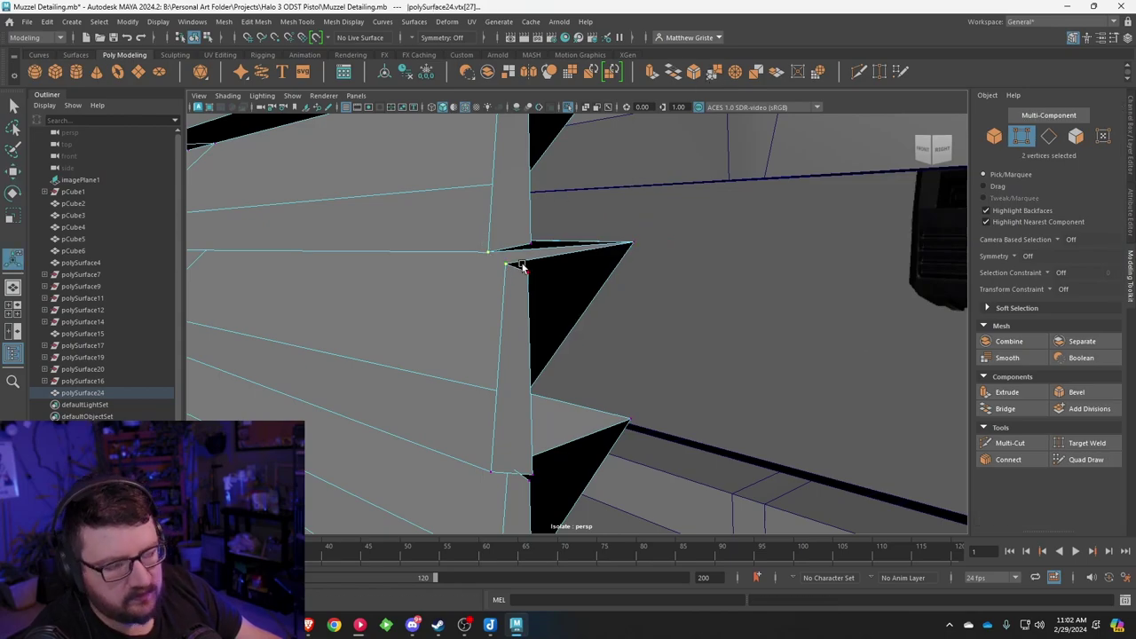
pyautogui.press('g')
pyautogui.click(531, 244)
pyautogui.keyDown('shift'); pyautogui.click(529, 273); pyautogui.keyUp('shift')
pyautogui.press('g')
pyautogui.scroll(-5, 586, 326)
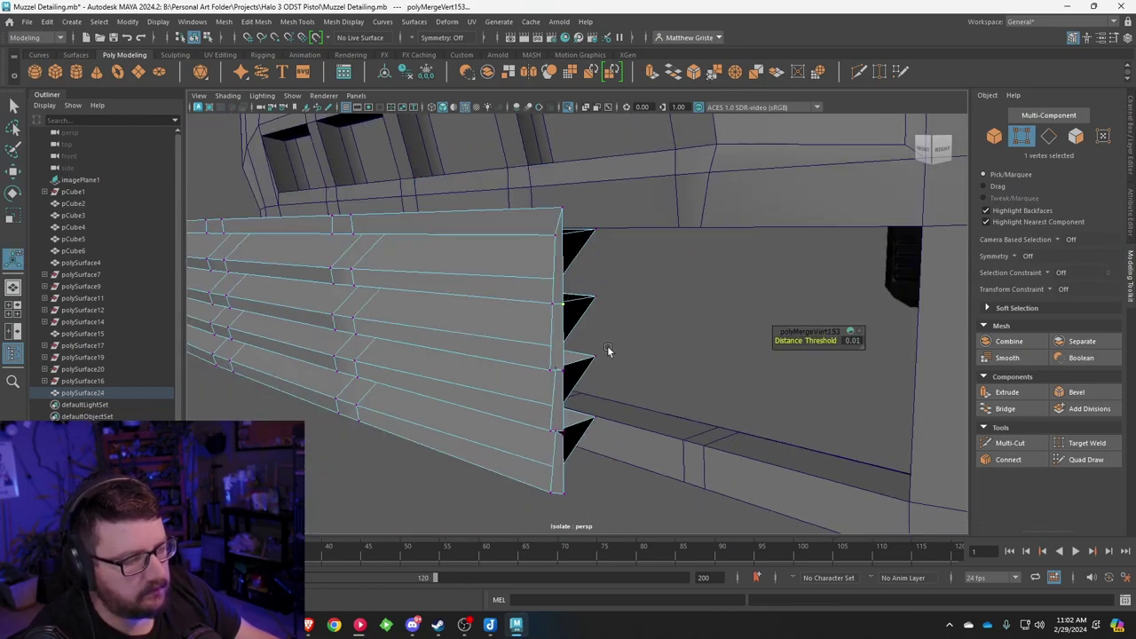
# Step: Merge the remaining overlapping vertices at the panel's end and at the lowest notch on its rear side
pyautogui.scroll(5, 586, 355)
pyautogui.click(601, 241)
pyautogui.press('g')
pyautogui.scroll(-8, 550, 284)
pyautogui.keyDown('alt'); pyautogui.moveTo(517, 291); pyautogui.dragTo(614, 283); pyautogui.keyUp('alt')
pyautogui.keyDown('alt'); pyautogui.moveTo(461, 332); pyautogui.dragTo(514, 284); pyautogui.keyUp('alt')
pyautogui.press('g')
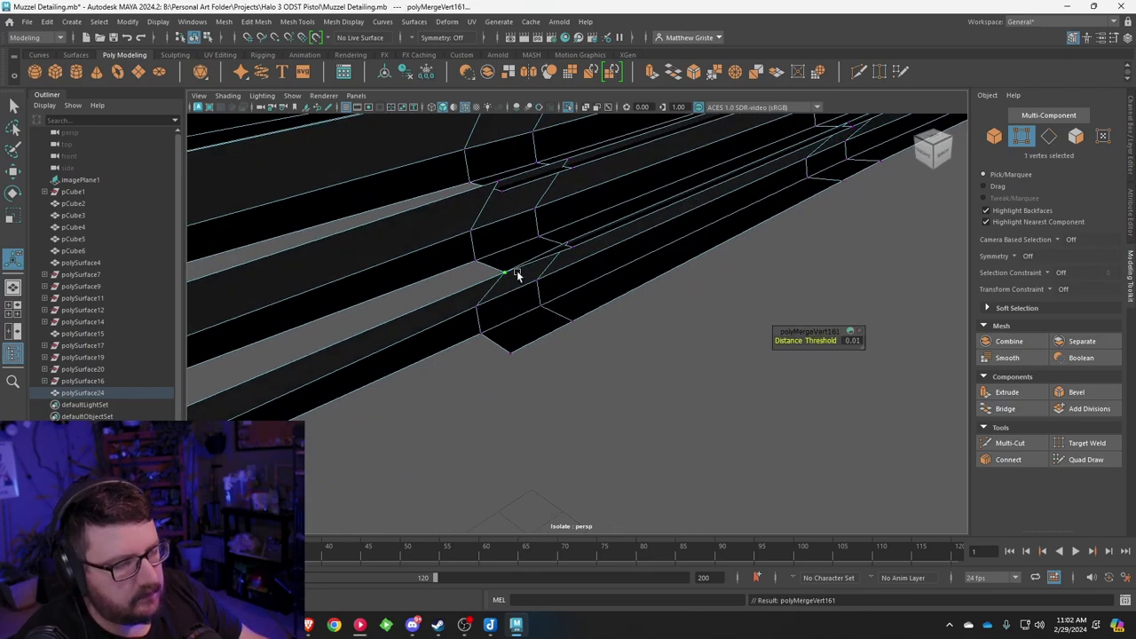
# Step: Merge the split vertex pairs at both corners of the next notch up on the panel's rear side
pyautogui.moveTo(495, 187); pyautogui.dragTo(509, 198)
pyautogui.press('g')
pyautogui.moveTo(556, 158); pyautogui.dragTo(575, 173)
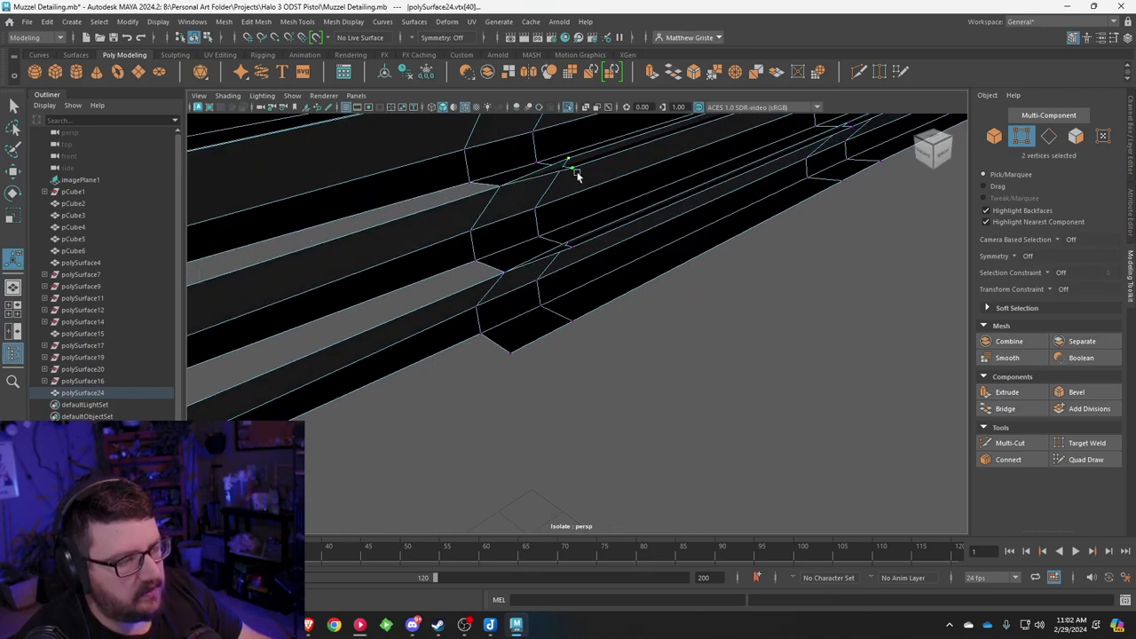
pyautogui.press('g')
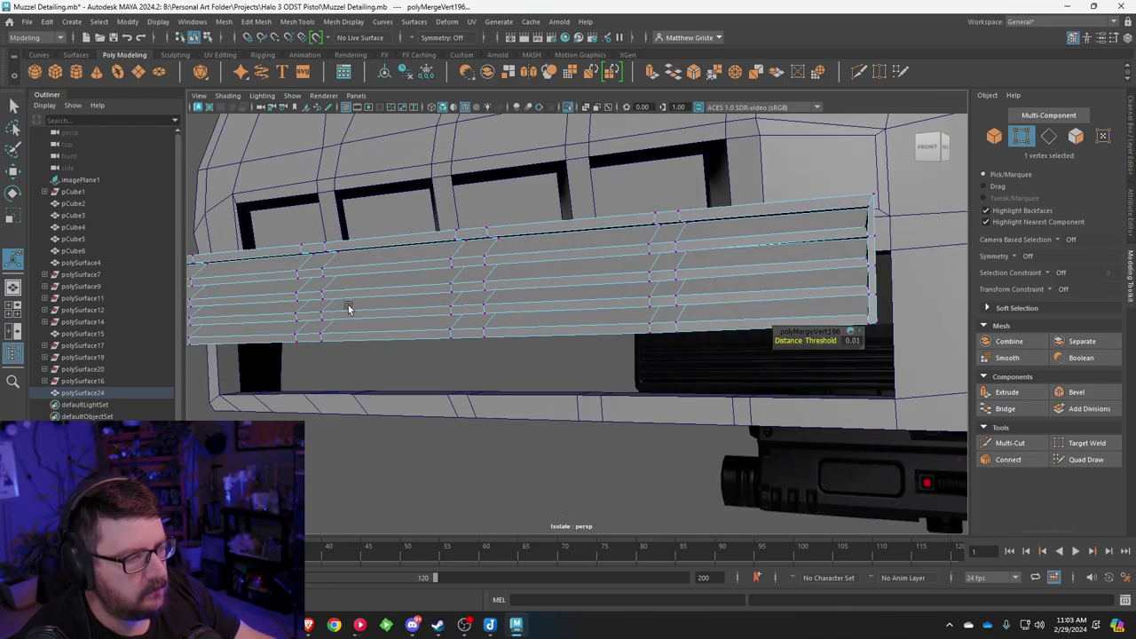
# Step: Bridge the two open gaps between the lower strips near the panel's end, using 0 divisions
pyautogui.keyDown('alt'); pyautogui.moveTo(350, 307); pyautogui.dragTo(406, 386); pyautogui.keyUp('alt')
pyautogui.scroll(5, 564, 304)
pyautogui.keyDown('alt'); pyautogui.moveTo(406, 386); pyautogui.dragTo(680, 241, button='middle'); pyautogui.keyUp('alt')
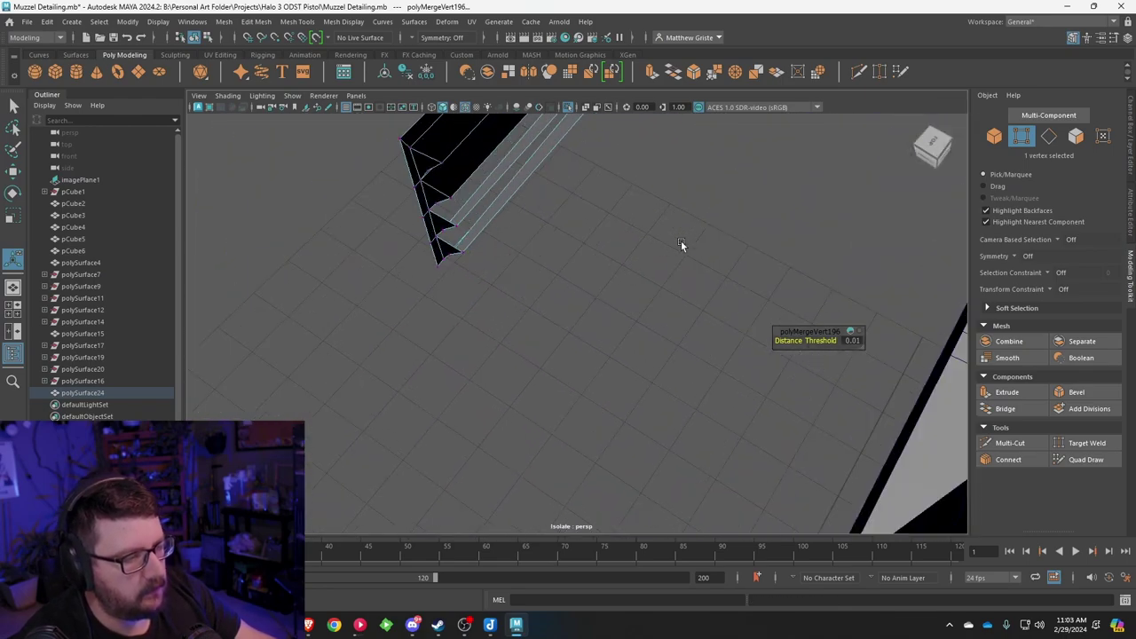
pyautogui.scroll(5, 644, 180)
pyautogui.scroll(-8, 643, 181)
pyautogui.keyDown('alt'); pyautogui.moveTo(694, 319); pyautogui.dragTo(514, 275); pyautogui.keyUp('alt')
pyautogui.moveTo(514, 275); pyautogui.dragTo(512, 264, button='right')
pyautogui.doubleClick(532, 287)
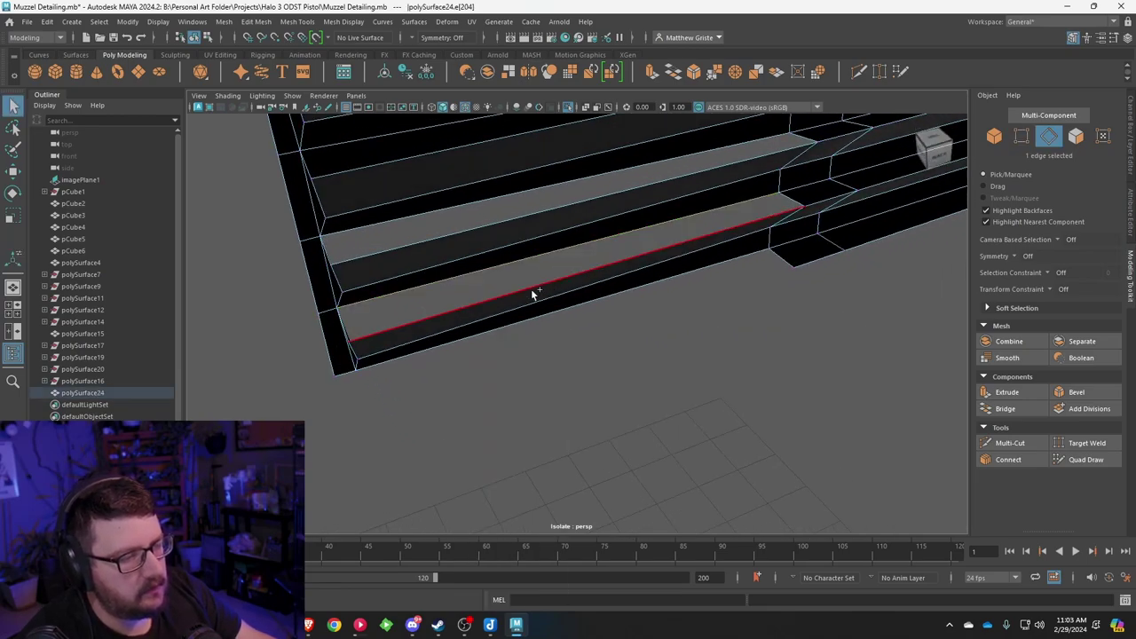
pyautogui.click(673, 72)
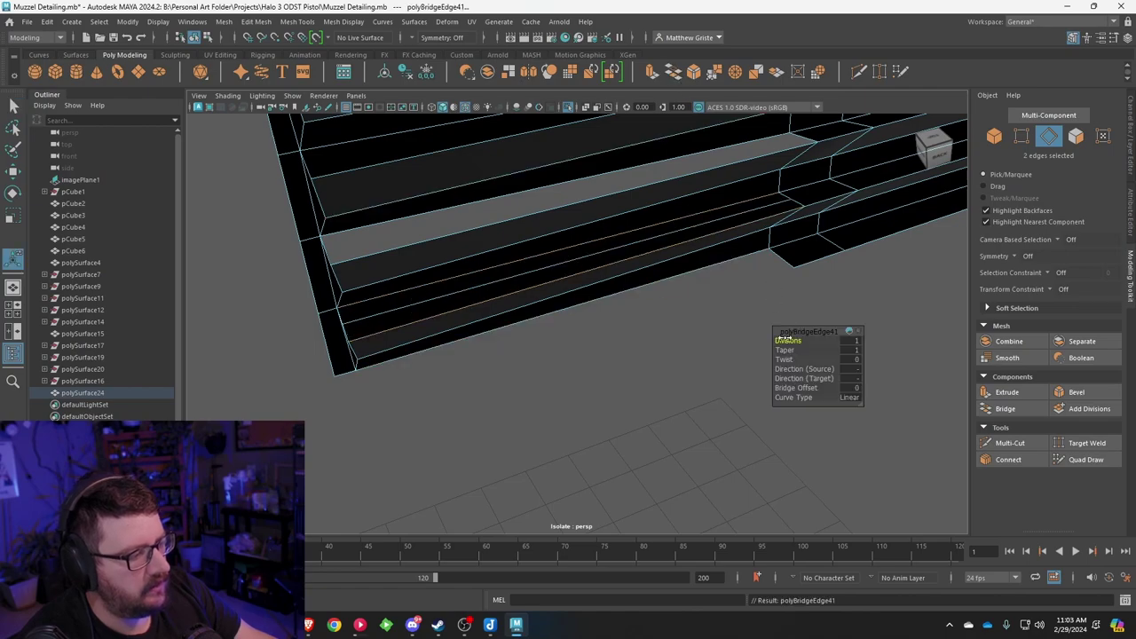
pyautogui.doubleClick(603, 174)
pyautogui.press('g')
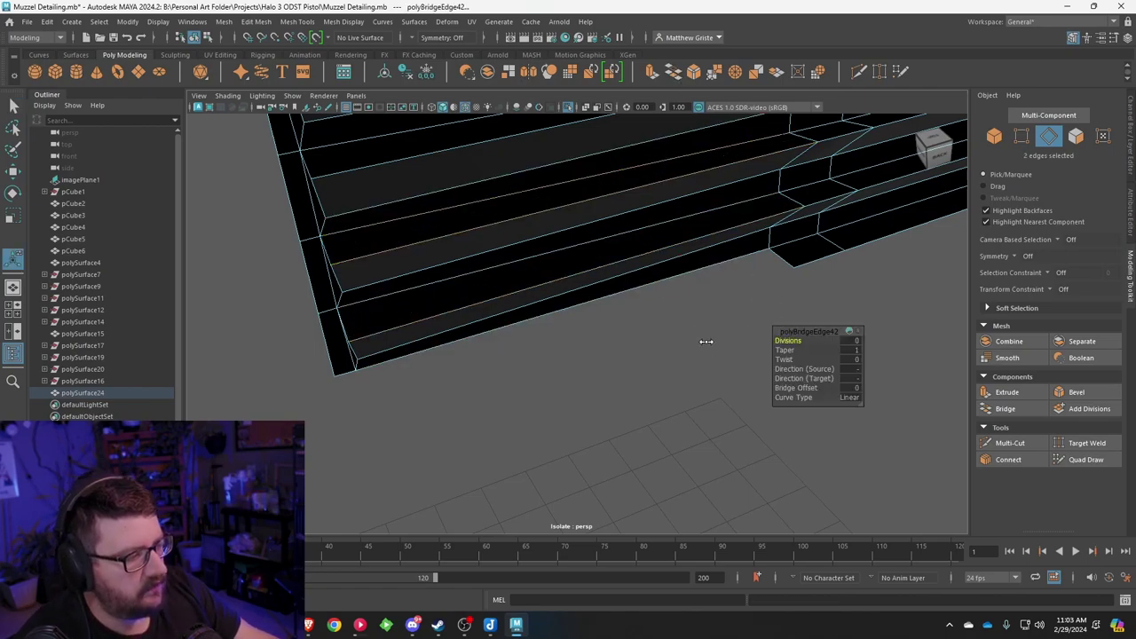
# Step: Extrude the short bottom edge at the panel's end into a flap and bridge it to the nearest notch to form the underside face
pyautogui.keyDown('alt'); pyautogui.moveTo(561, 321); pyautogui.dragTo(577, 288); pyautogui.keyUp('alt')
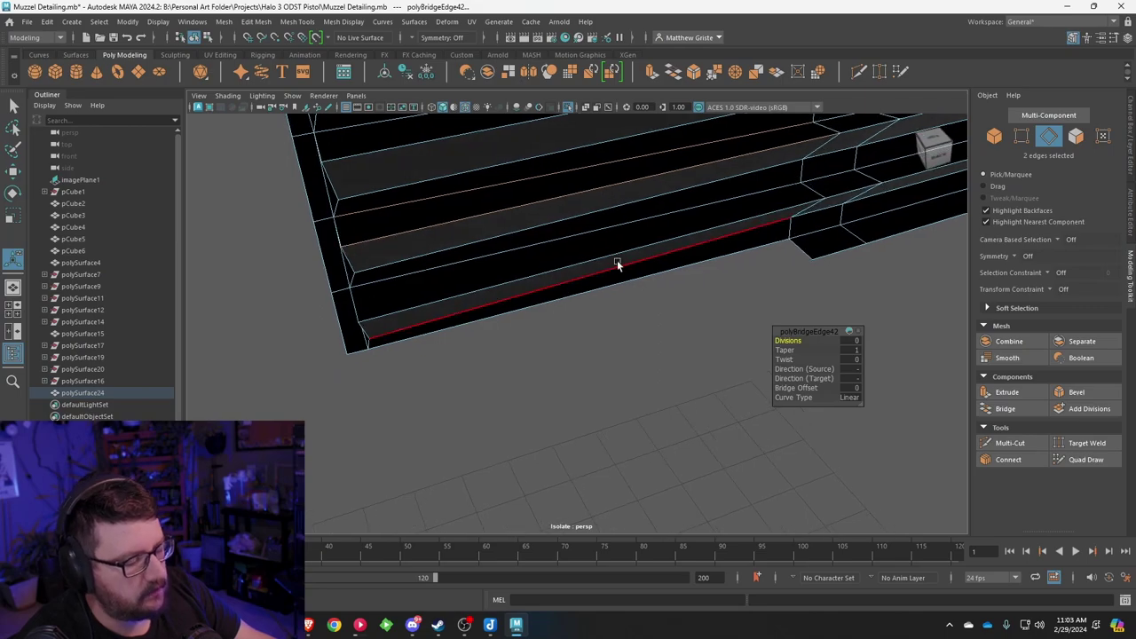
pyautogui.moveTo(618, 260); pyautogui.dragTo(657, 246, button='right')
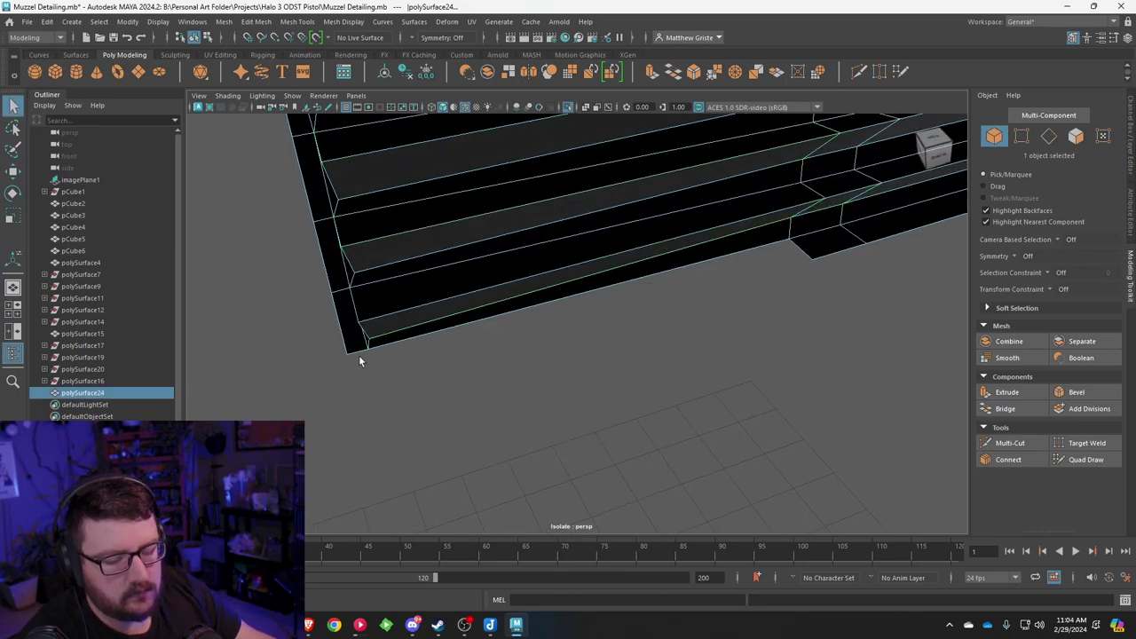
pyautogui.moveTo(344, 355); pyautogui.dragTo(345, 240, button='right')
pyautogui.click(633, 220)
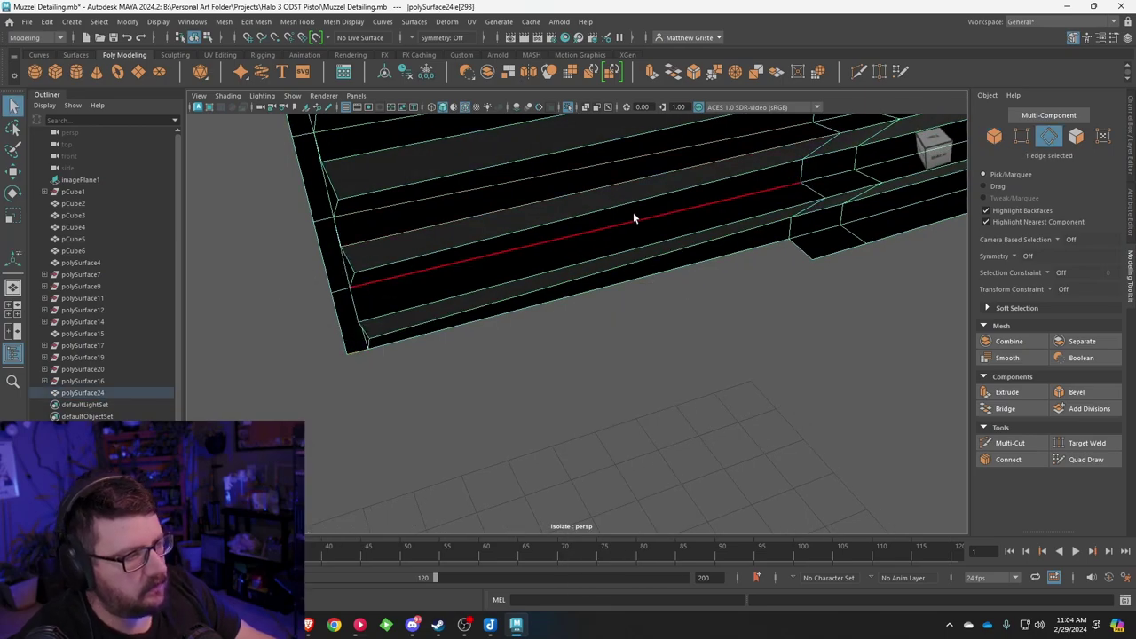
pyautogui.hotkey('ctrl', 'e')
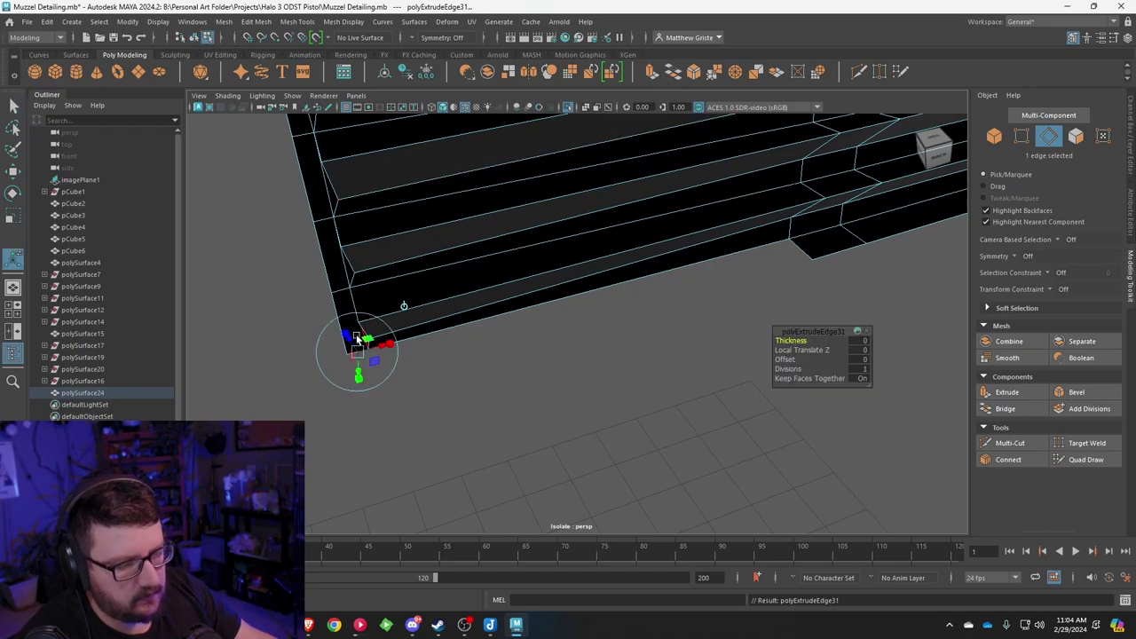
pyautogui.moveTo(355, 338); pyautogui.dragTo(358, 347)
pyautogui.moveTo(392, 352); pyautogui.dragTo(398, 261, button='right')
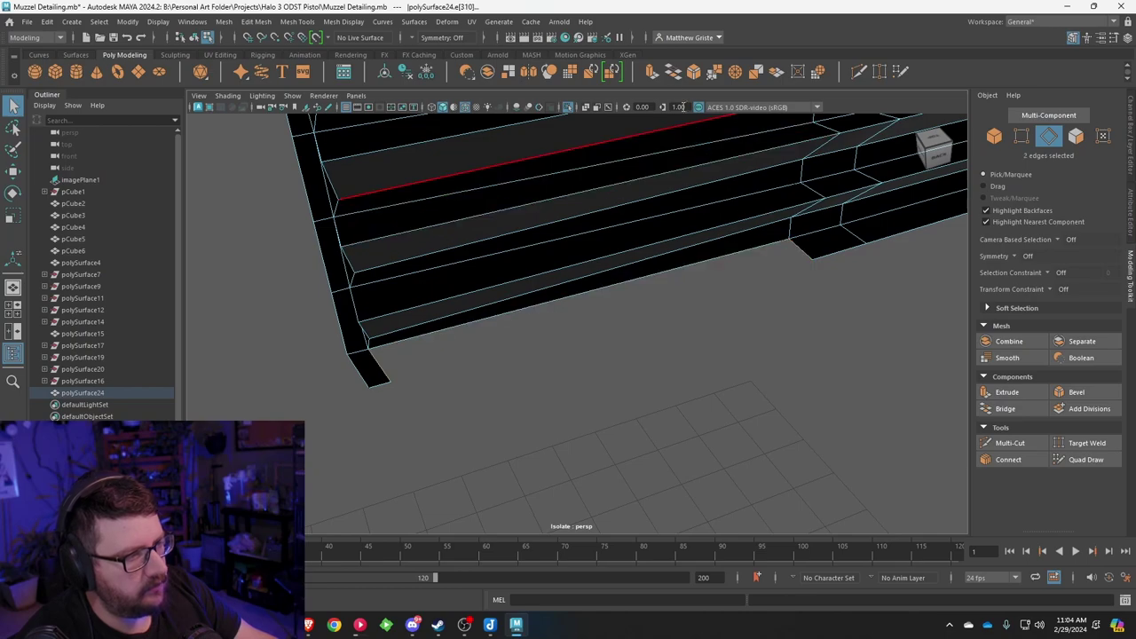
pyautogui.hotkey('ctrl', 'b')
pyautogui.moveTo(563, 275); pyautogui.dragTo(560, 308, button='right')
pyautogui.click(560, 310)
pyautogui.press('w')
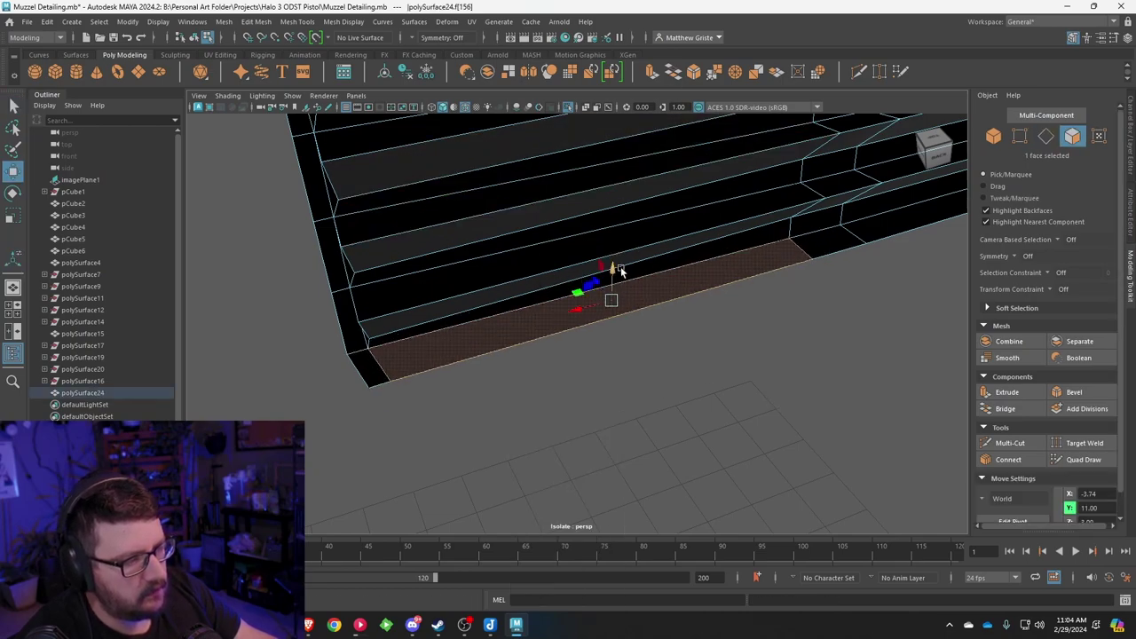
# Step: Return the panel to object mode and save the scene
pyautogui.moveTo(631, 248); pyautogui.dragTo(695, 309, button='right')
pyautogui.press('3')
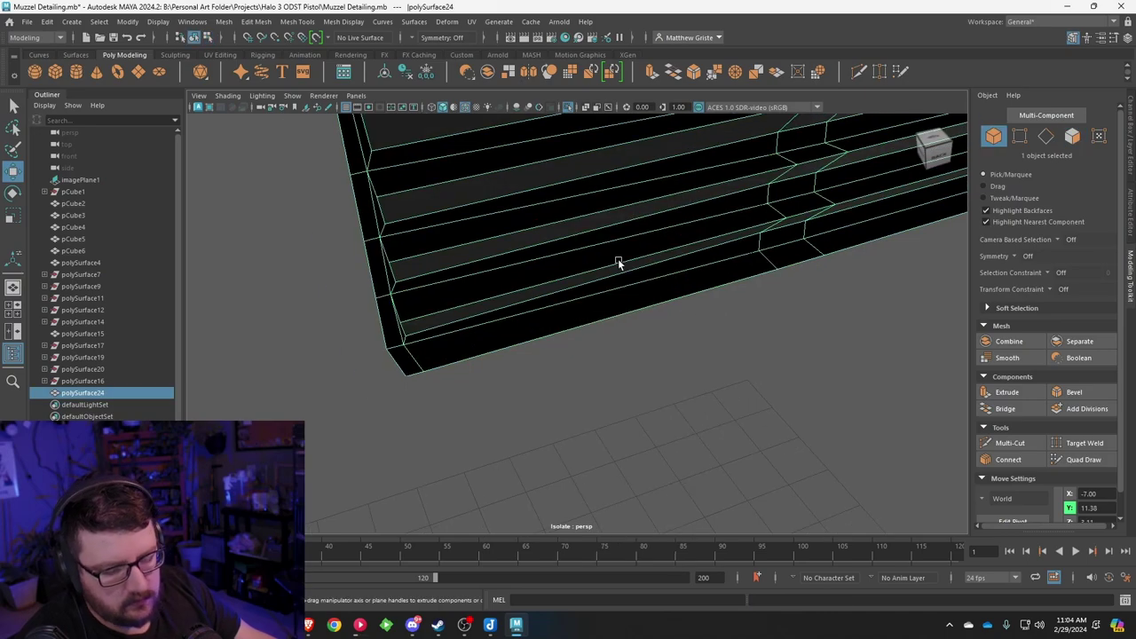
pyautogui.hotkey('ctrl', '1')
pyautogui.keyDown('alt'); pyautogui.moveTo(481, 313); pyautogui.dragTo(733, 306); pyautogui.keyUp('alt')
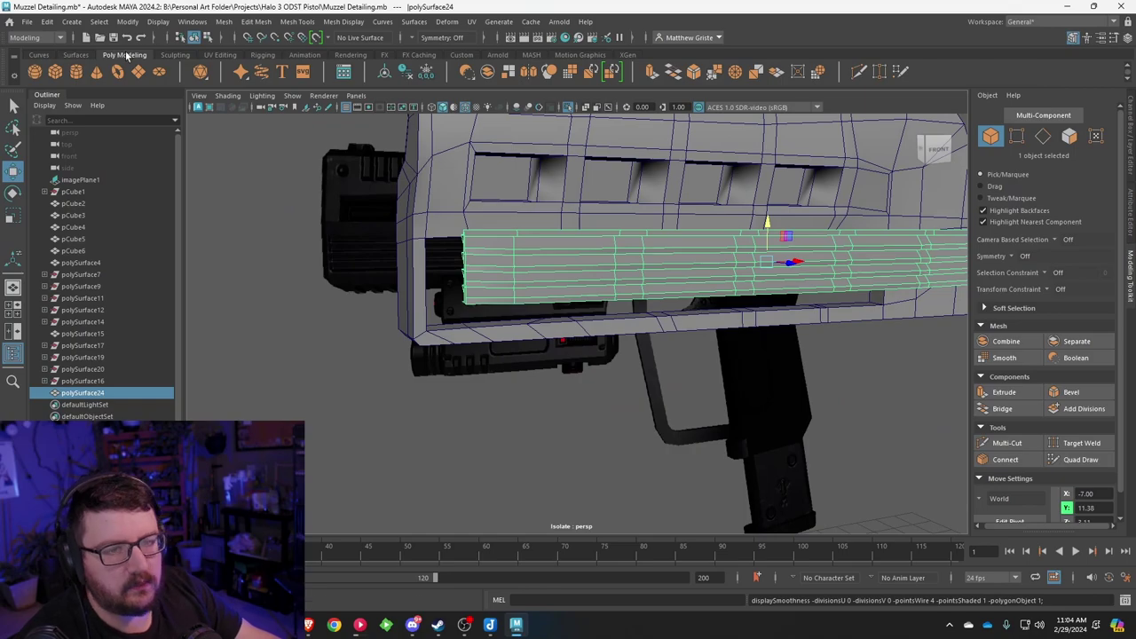
pyautogui.click(26, 27)
pyautogui.click(57, 74)
# Step: In the front view, flatten the panel's first three slanted vertex columns from the muzzle end into straight verticals by scaling them in X
pyautogui.scroll(3, 573, 320)
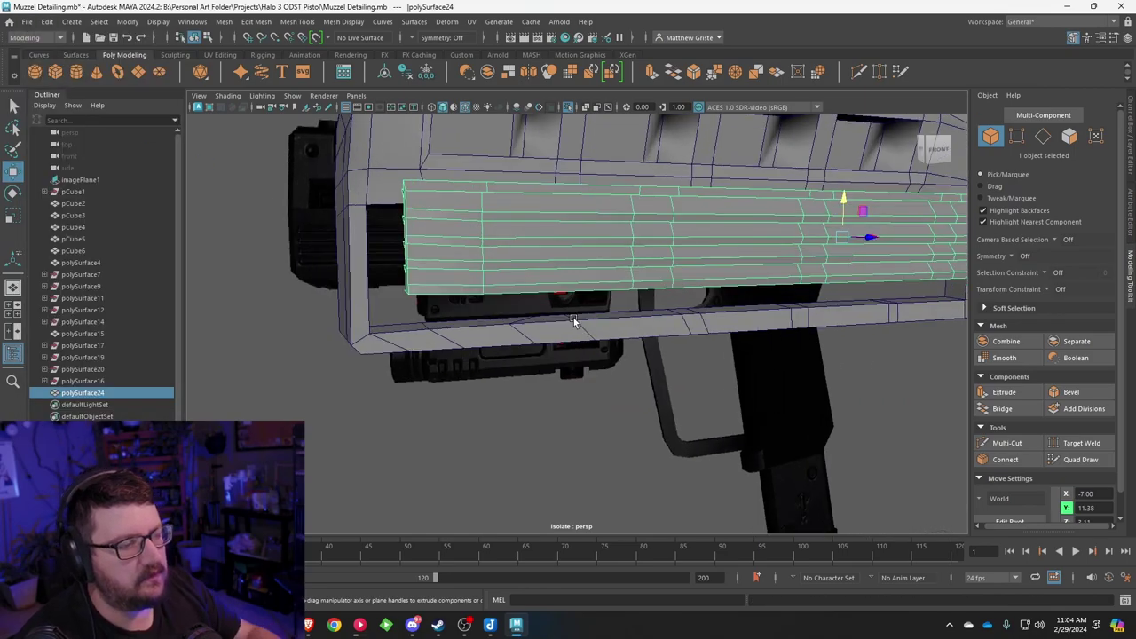
pyautogui.scroll(-2, 576, 322)
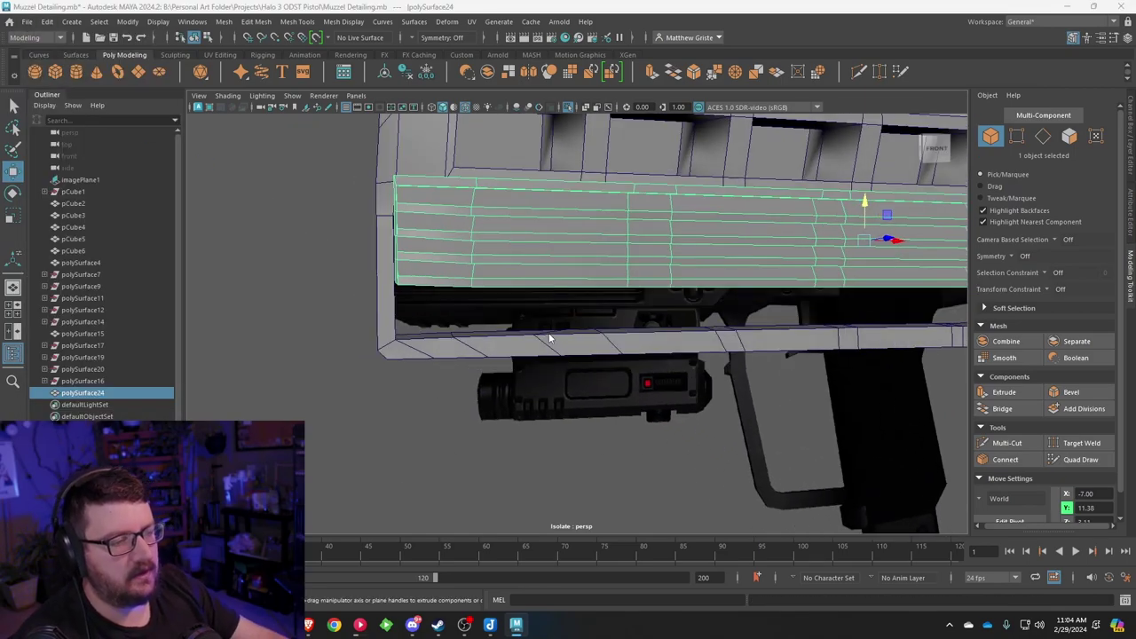
pyautogui.press('space')
pyautogui.press('space')
pyautogui.scroll(3, 523, 299)
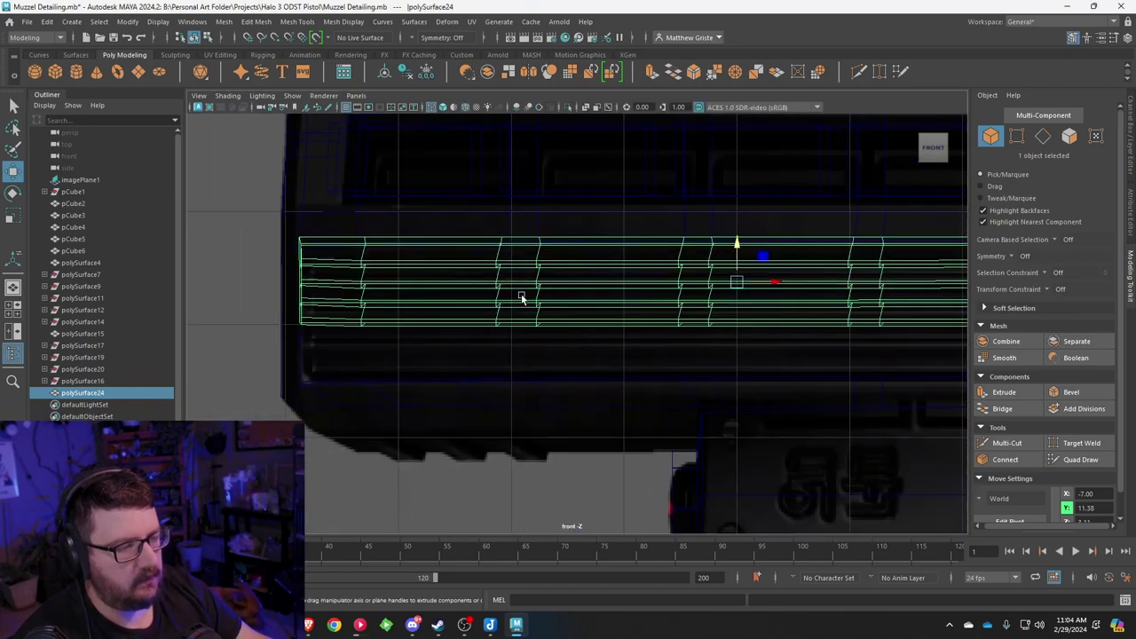
pyautogui.rightClick(534, 303)
pyautogui.moveTo(508, 282); pyautogui.dragTo(456, 258, button='right')
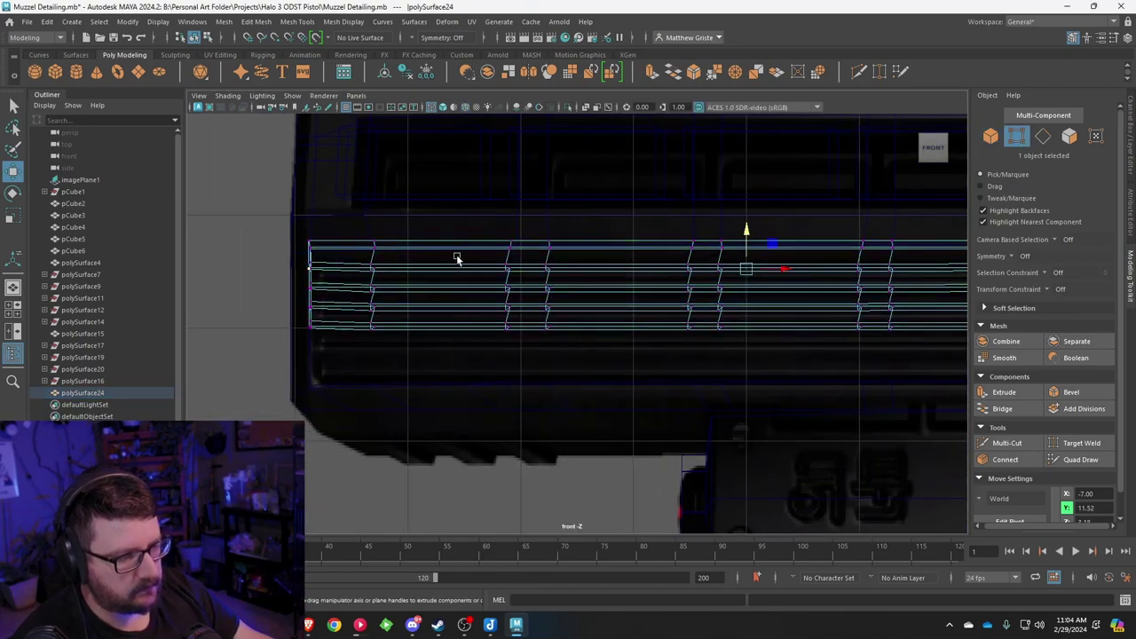
pyautogui.moveTo(520, 375); pyautogui.dragTo(521, 374)
pyautogui.press('r')
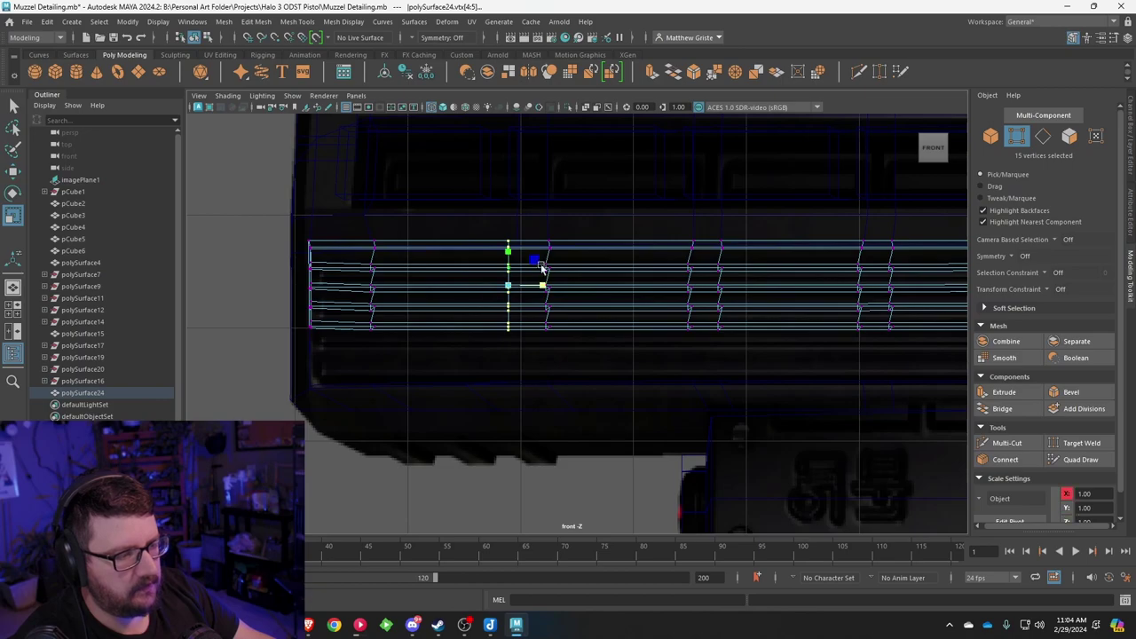
pyautogui.moveTo(588, 221); pyautogui.dragTo(529, 393)
pyautogui.moveTo(583, 286); pyautogui.dragTo(547, 285)
pyautogui.moveTo(389, 216); pyautogui.dragTo(345, 348)
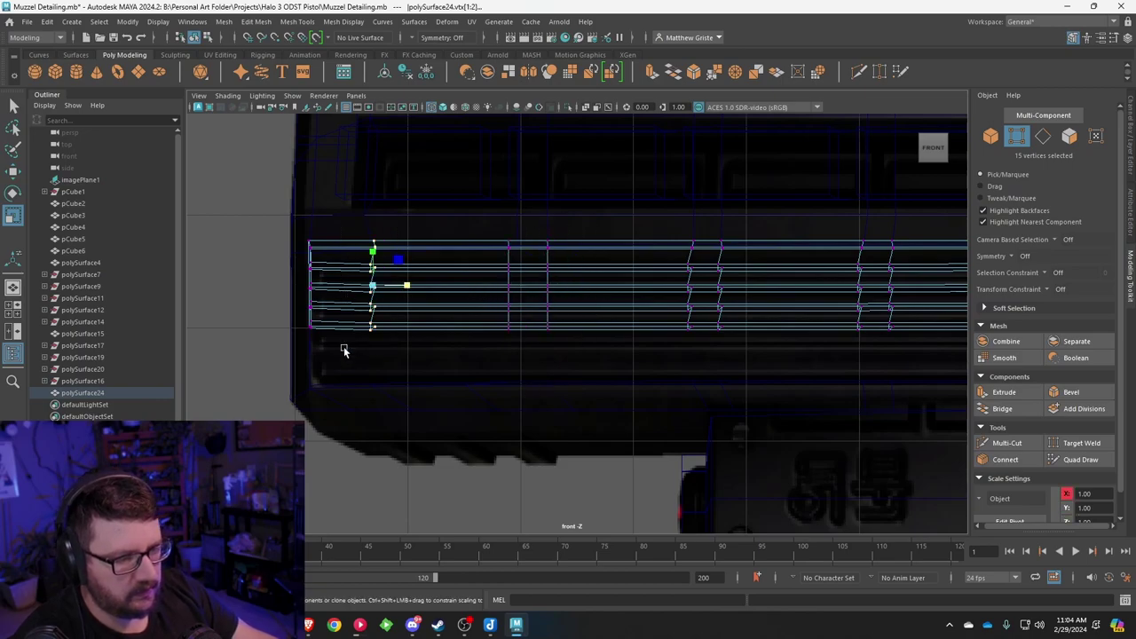
# Step: Flatten the four slanted vertex columns in the middle of the panel into straight verticals by scaling them in X
pyautogui.moveTo(645, 222); pyautogui.dragTo(699, 367)
pyautogui.moveTo(724, 285); pyautogui.dragTo(701, 285)
pyautogui.moveTo(730, 232); pyautogui.dragTo(708, 355)
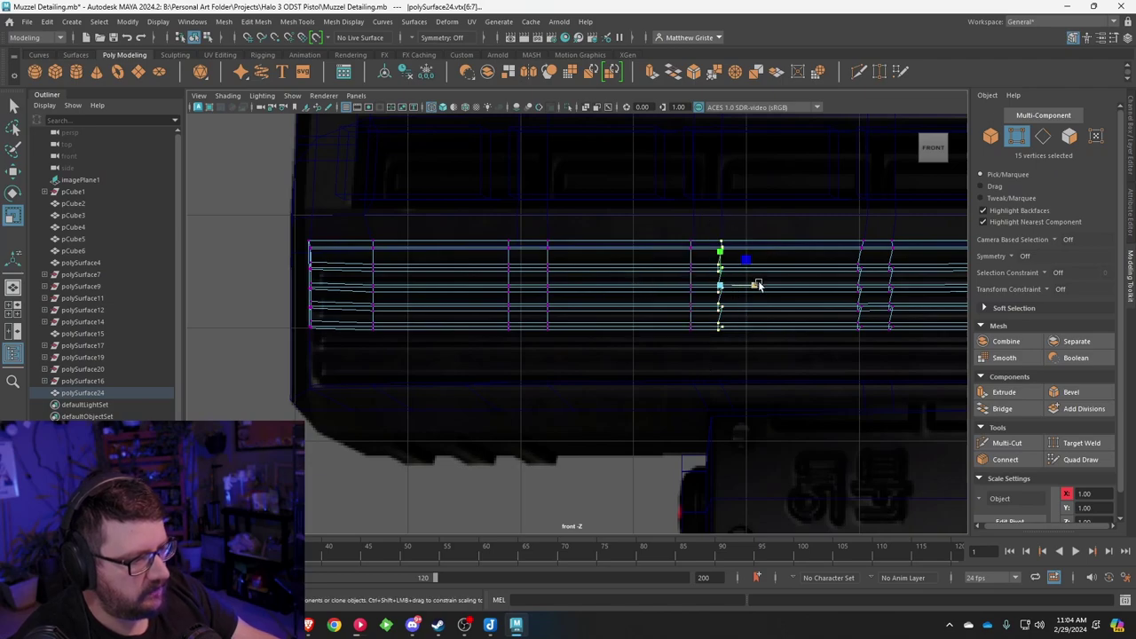
pyautogui.moveTo(758, 285); pyautogui.dragTo(709, 299)
pyautogui.keyDown('alt'); pyautogui.moveTo(817, 256); pyautogui.dragTo(682, 262, button='middle'); pyautogui.keyUp('alt')
pyautogui.moveTo(736, 342); pyautogui.dragTo(738, 344)
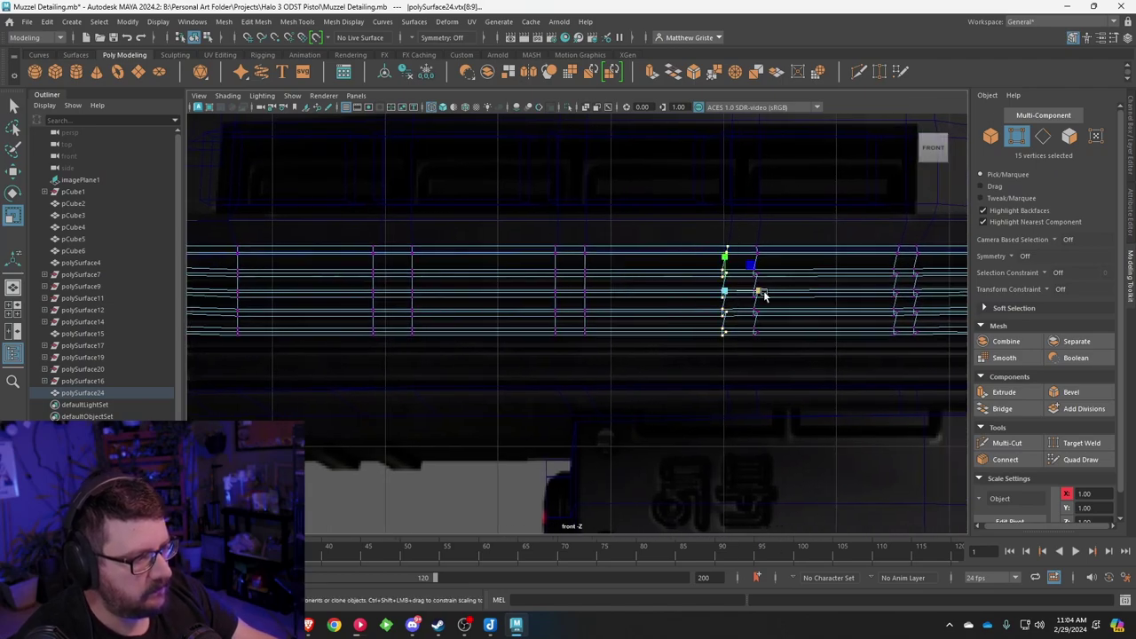
pyautogui.moveTo(758, 291); pyautogui.dragTo(723, 293)
pyautogui.keyDown('alt'); pyautogui.moveTo(802, 298); pyautogui.dragTo(681, 308, button='middle'); pyautogui.keyUp('alt')
pyautogui.moveTo(670, 300); pyautogui.dragTo(616, 302)
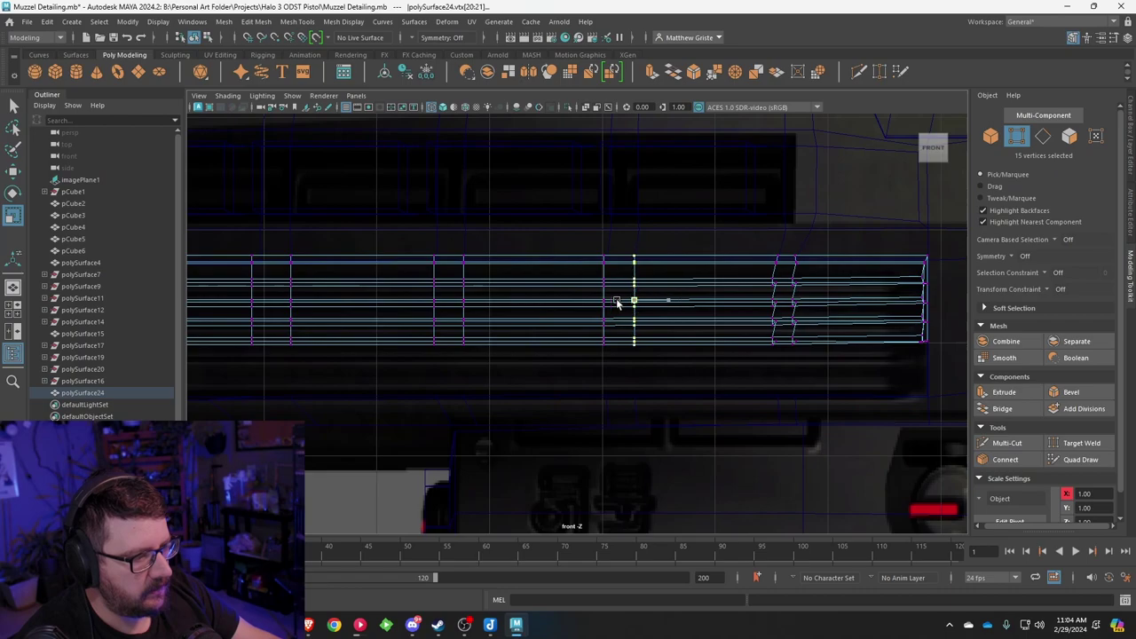
# Step: Flatten the last pair of slanted vertex columns before the panel's rear end by scaling them in X
pyautogui.moveTo(733, 239); pyautogui.dragTo(779, 383)
pyautogui.moveTo(806, 302); pyautogui.dragTo(774, 305)
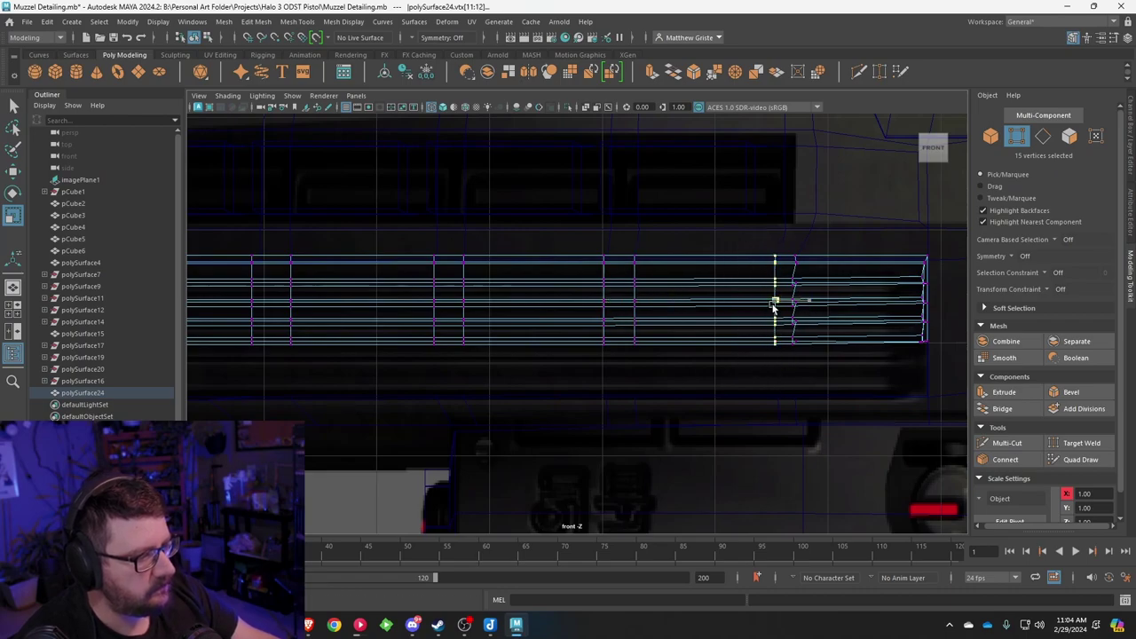
pyautogui.moveTo(844, 354); pyautogui.dragTo(791, 241)
pyautogui.moveTo(826, 295); pyautogui.dragTo(725, 288)
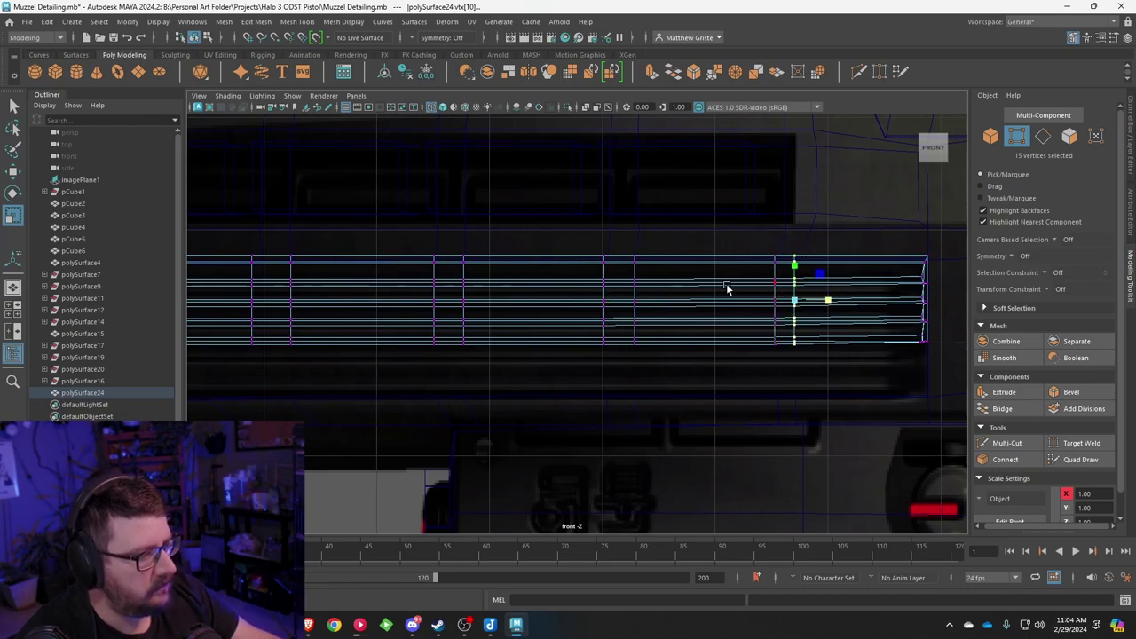
# Step: Try to flatten the zigzag vertices at the panel's rear end by scaling them in X in the perspective view
pyautogui.keyDown('alt'); pyautogui.moveTo(871, 341); pyautogui.dragTo(635, 330, button='middle'); pyautogui.keyUp('alt')
pyautogui.scroll(7, 548, 327)
pyautogui.scroll(4, 536, 379)
pyautogui.keyDown('alt'); pyautogui.moveTo(809, 310); pyautogui.dragTo(578, 331, button='middle'); pyautogui.keyUp('alt')
pyautogui.scroll(1, 554, 372)
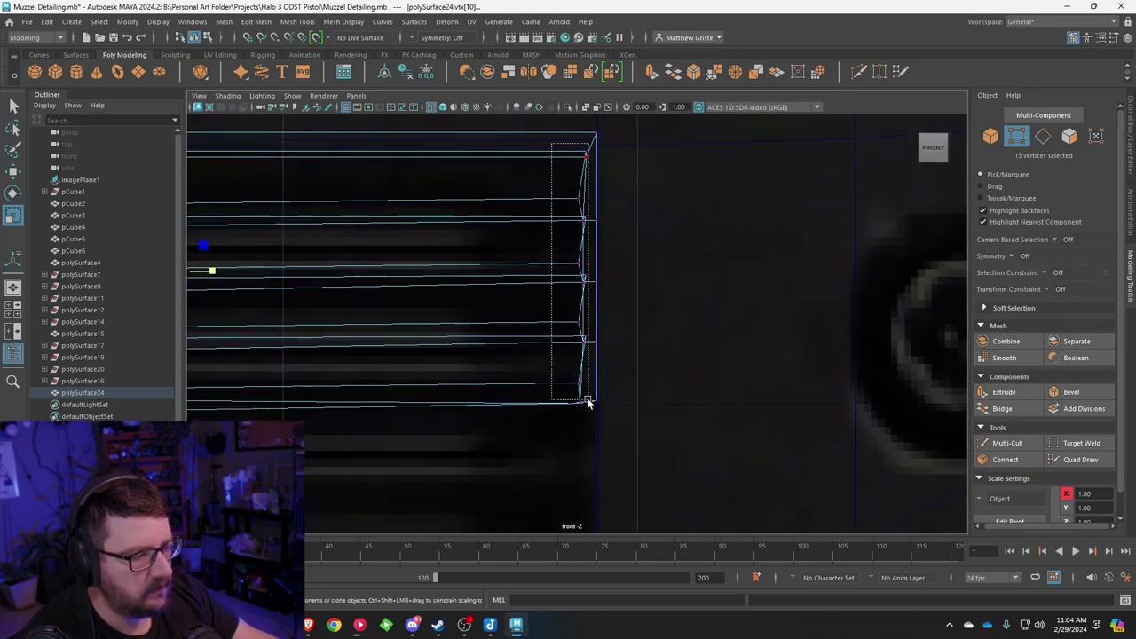
pyautogui.moveTo(588, 401); pyautogui.dragTo(590, 401)
pyautogui.press('space')
pyautogui.press('space')
pyautogui.keyDown('alt'); pyautogui.moveTo(829, 290); pyautogui.dragTo(739, 344, button='middle'); pyautogui.keyUp('alt')
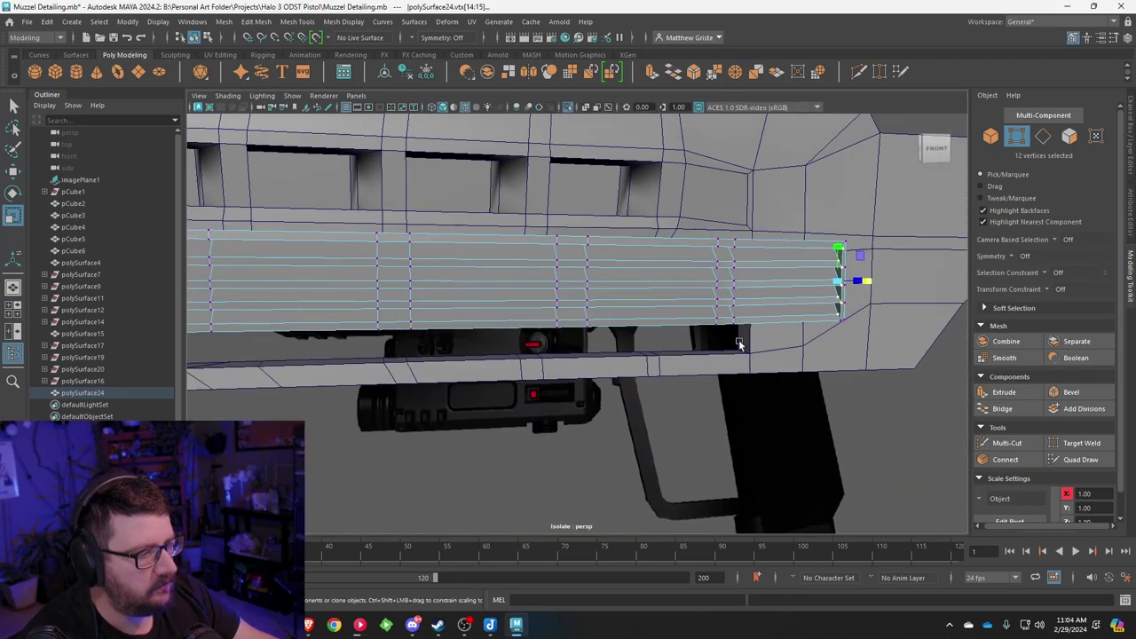
pyautogui.keyDown('alt'); pyautogui.moveTo(739, 344); pyautogui.dragTo(587, 325); pyautogui.keyUp('alt')
pyautogui.scroll(3, 576, 281)
pyautogui.press('r')
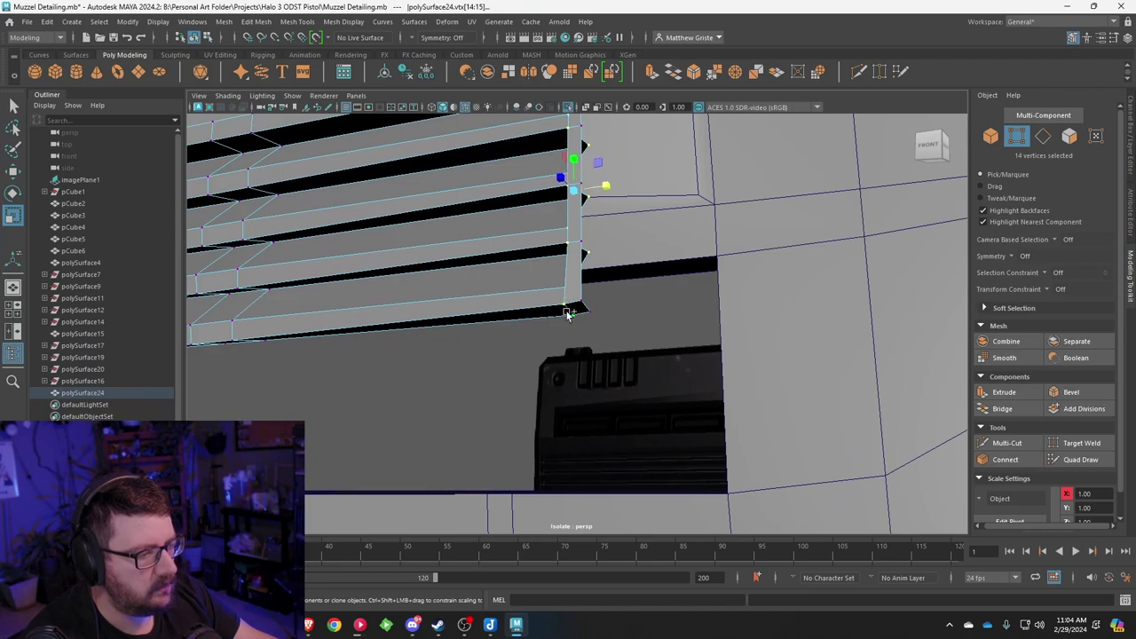
pyautogui.moveTo(600, 189); pyautogui.dragTo(521, 197)
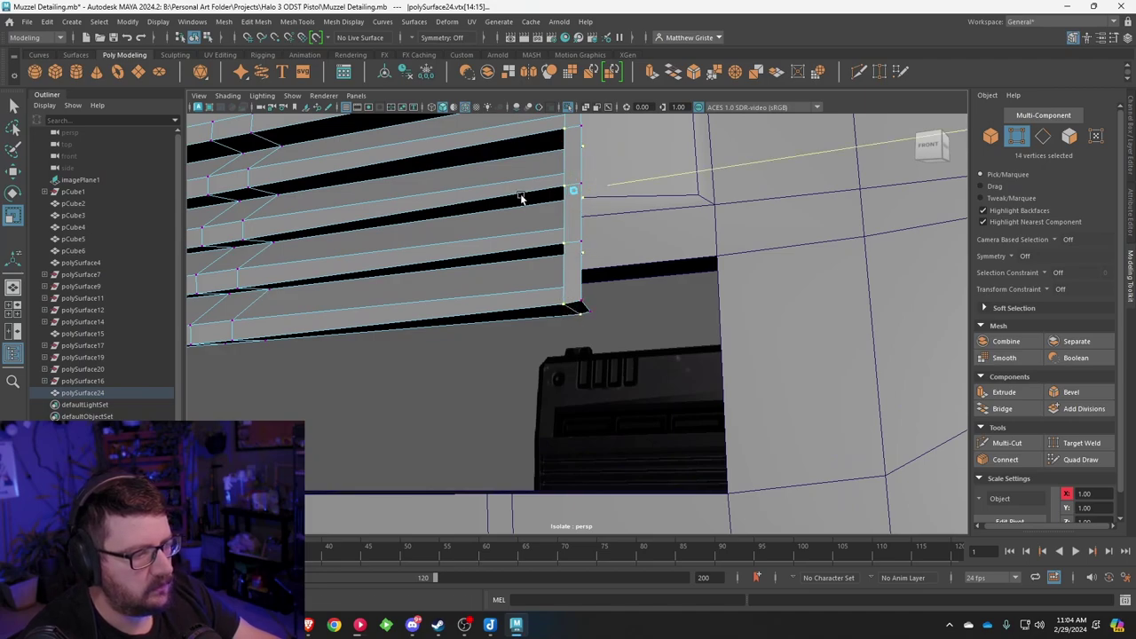
# Step: Undo the X-scaling of the vertices at the panel's rear end
pyautogui.click(580, 305)
pyautogui.keyDown('shift'); pyautogui.click(591, 253); pyautogui.keyUp('shift')
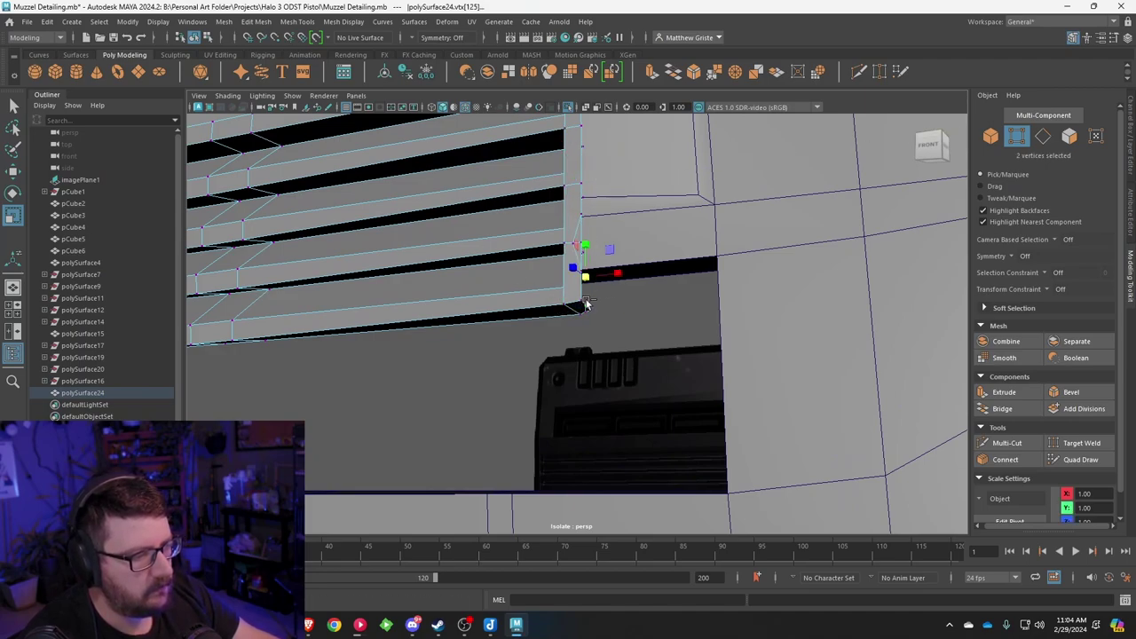
pyautogui.hotkey('ctrl', 'z')
pyautogui.scroll(4, 620, 301)
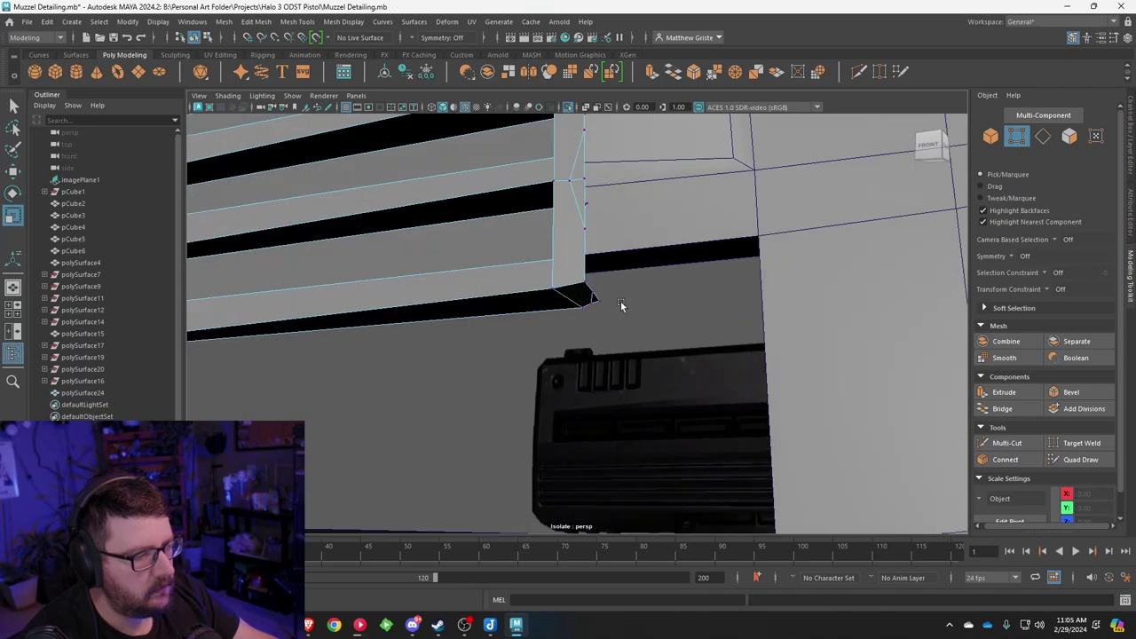
pyautogui.hotkey('ctrl', 'z')
pyautogui.hotkey('ctrl', 'z')
# Step: Select the six outer vertices along the panel's rear end and flatten them into a straight vertical by scaling in X
pyautogui.keyDown('shift'); pyautogui.click(588, 263); pyautogui.keyUp('shift')
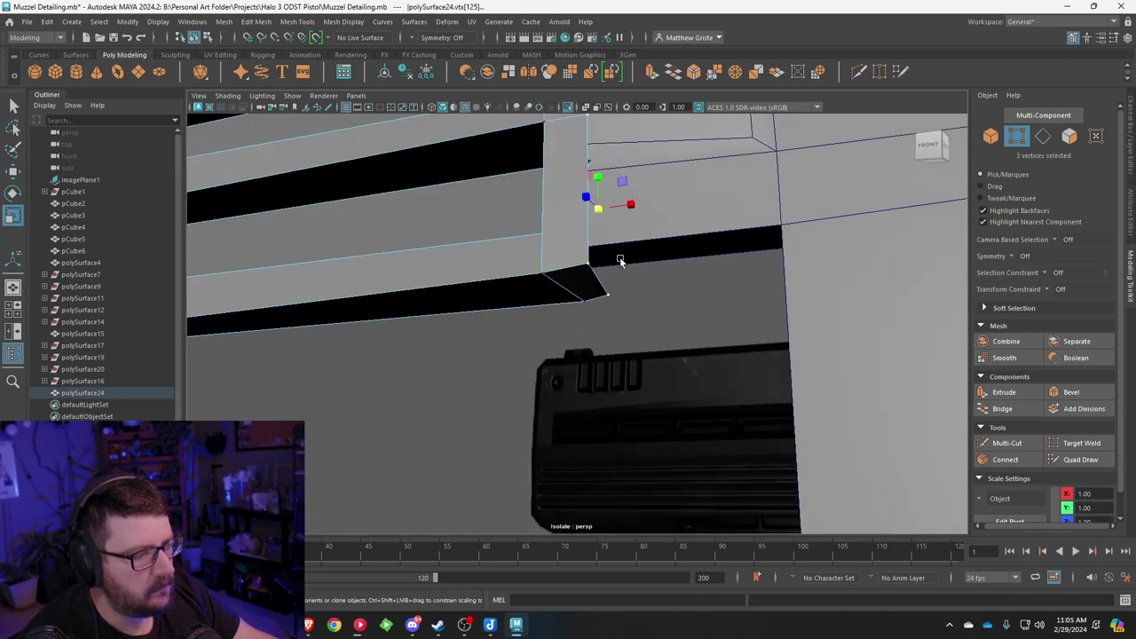
pyautogui.keyDown('alt'); pyautogui.moveTo(619, 258); pyautogui.dragTo(632, 296); pyautogui.keyUp('alt')
pyautogui.keyDown('alt'); pyautogui.moveTo(629, 293); pyautogui.dragTo(595, 281, button='middle'); pyautogui.keyUp('alt')
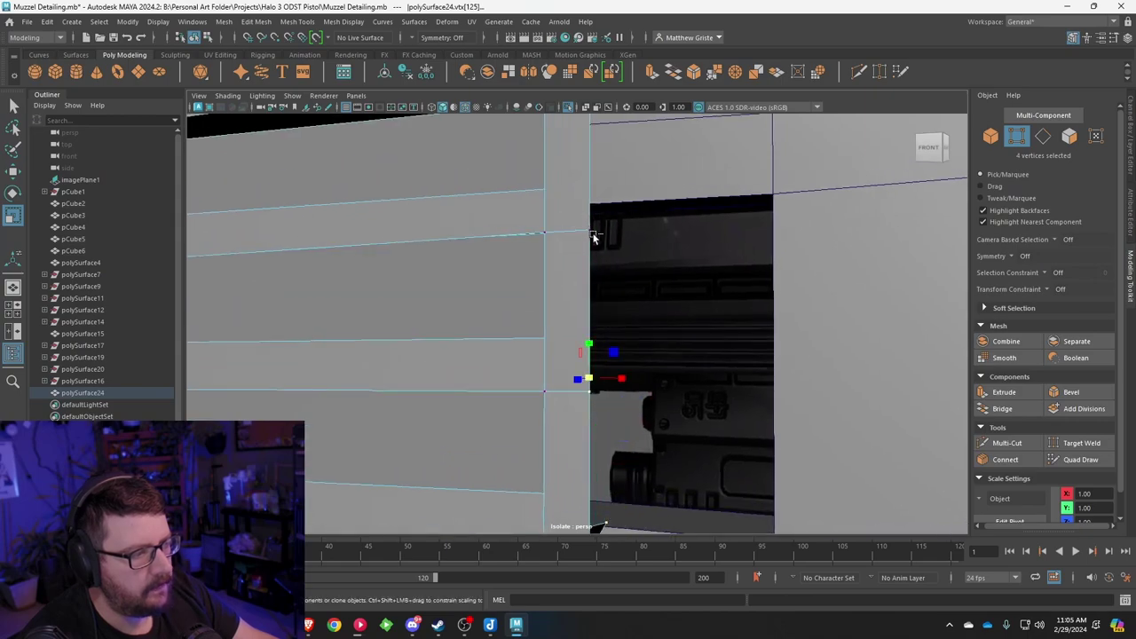
pyautogui.hotkey('ctrl', 'z')
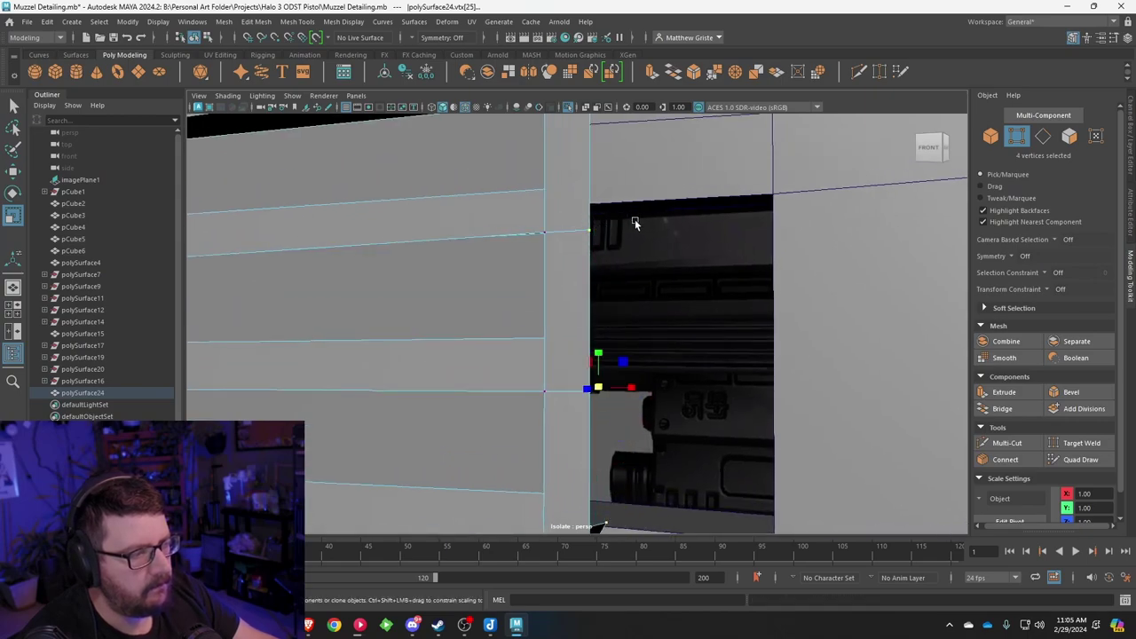
pyautogui.keyDown('alt'); pyautogui.moveTo(634, 219); pyautogui.dragTo(607, 299); pyautogui.keyUp('alt')
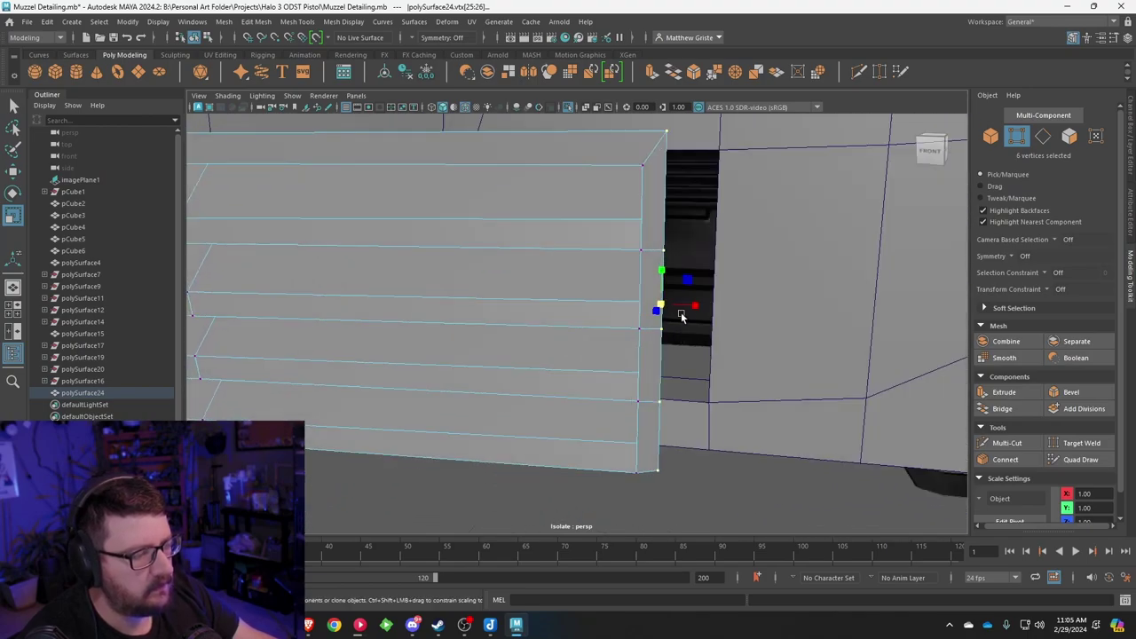
pyautogui.moveTo(681, 315); pyautogui.dragTo(615, 306)
pyautogui.keyDown('alt'); pyautogui.moveTo(540, 301); pyautogui.dragTo(625, 333); pyautogui.keyUp('alt')
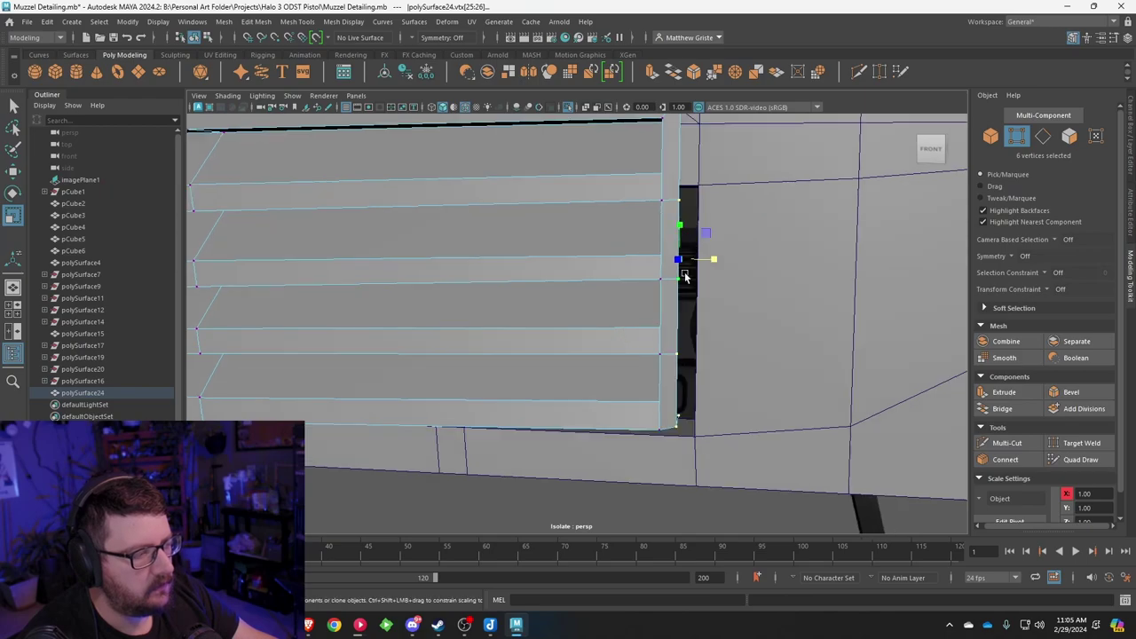
pyautogui.keyDown('alt'); pyautogui.moveTo(687, 366); pyautogui.dragTo(685, 337); pyautogui.keyUp('alt')
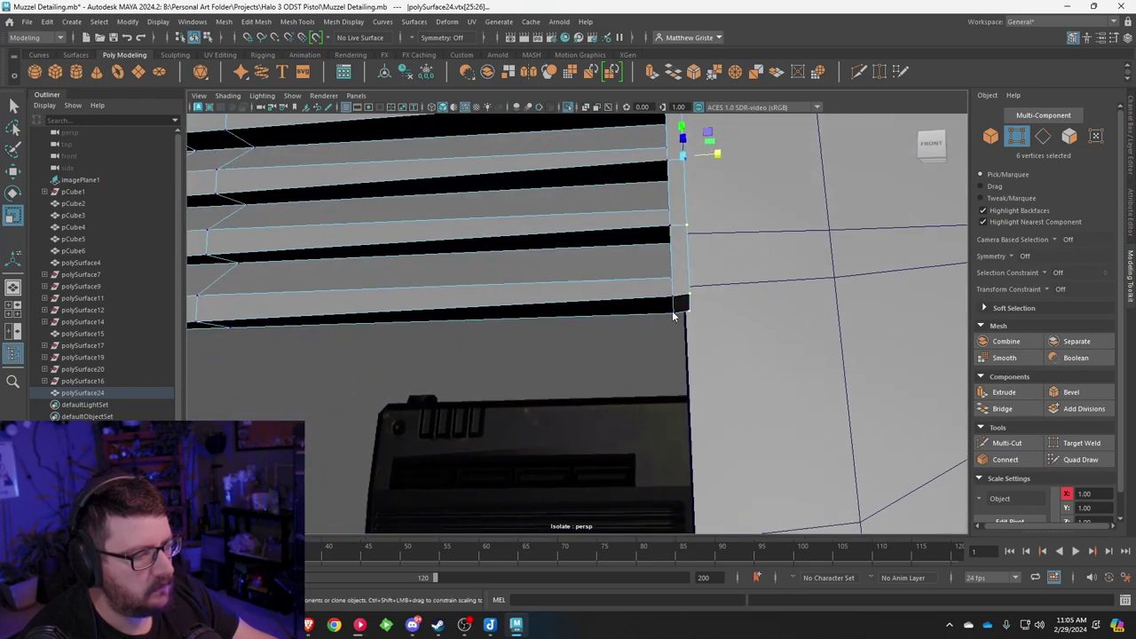
# Step: Select the full strip of eleven underside faces along the panel's lower edge and flatten it by scaling in Y
pyautogui.moveTo(673, 314); pyautogui.dragTo(673, 315, button='right')
pyautogui.click(556, 320)
pyautogui.keyDown('alt'); pyautogui.moveTo(555, 322); pyautogui.dragTo(580, 320); pyautogui.keyUp('alt')
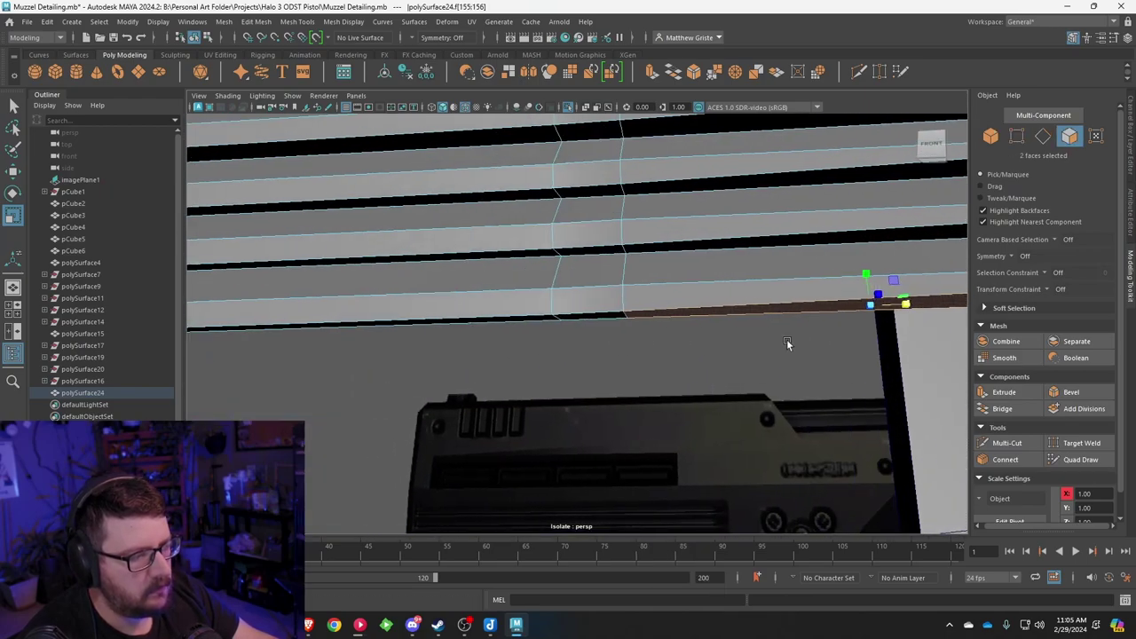
pyautogui.keyDown('shift'); pyautogui.click(581, 320); pyautogui.keyUp('shift')
pyautogui.keyDown('shift'); pyautogui.click(504, 323); pyautogui.keyUp('shift')
pyautogui.scroll(-3, 470, 371)
pyautogui.keyDown('alt'); pyautogui.moveTo(471, 372); pyautogui.dragTo(707, 345, button='middle'); pyautogui.keyUp('alt')
pyautogui.scroll(2, 679, 327)
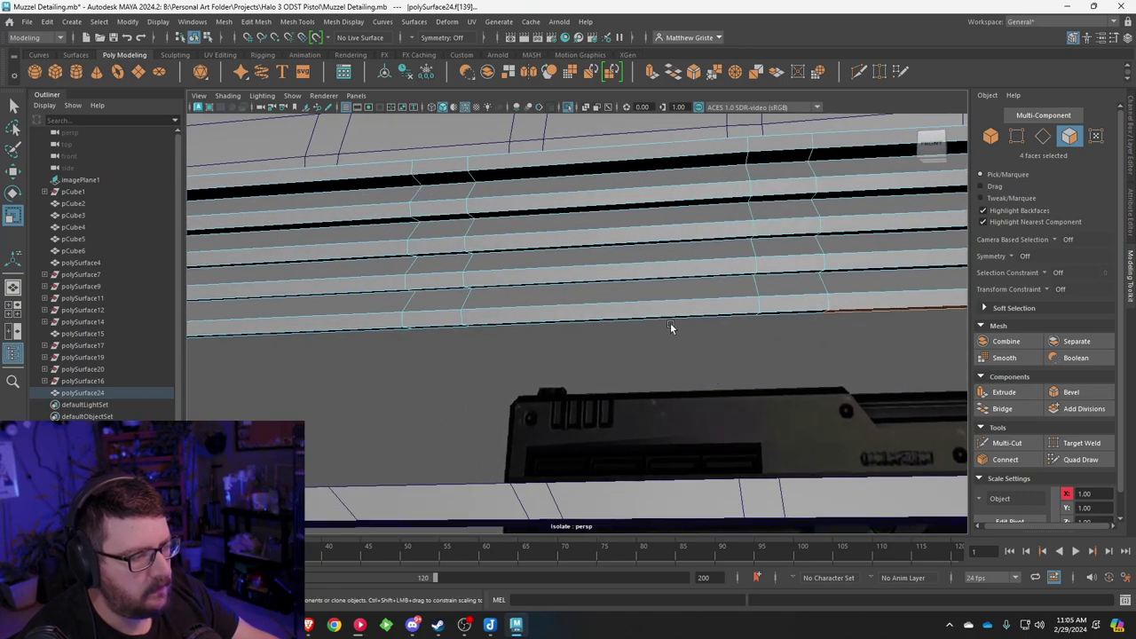
pyautogui.keyDown('shift'); pyautogui.click(451, 328); pyautogui.keyUp('shift')
pyautogui.keyDown('shift'); pyautogui.click(366, 331); pyautogui.keyUp('shift')
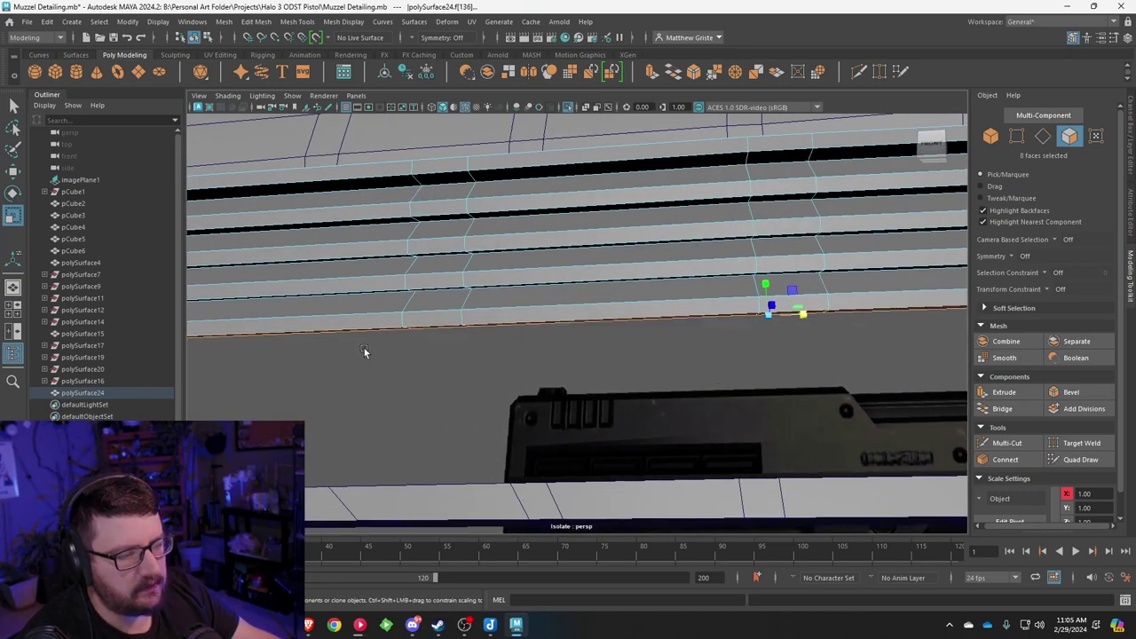
pyautogui.keyDown('alt'); pyautogui.moveTo(364, 350); pyautogui.dragTo(846, 370, button='middle'); pyautogui.keyUp('alt')
pyautogui.keyDown('alt'); pyautogui.moveTo(847, 370); pyautogui.dragTo(830, 306); pyautogui.keyUp('alt')
pyautogui.keyDown('shift'); pyautogui.click(720, 342); pyautogui.keyUp('shift')
pyautogui.keyDown('shift'); pyautogui.click(654, 346); pyautogui.keyUp('shift')
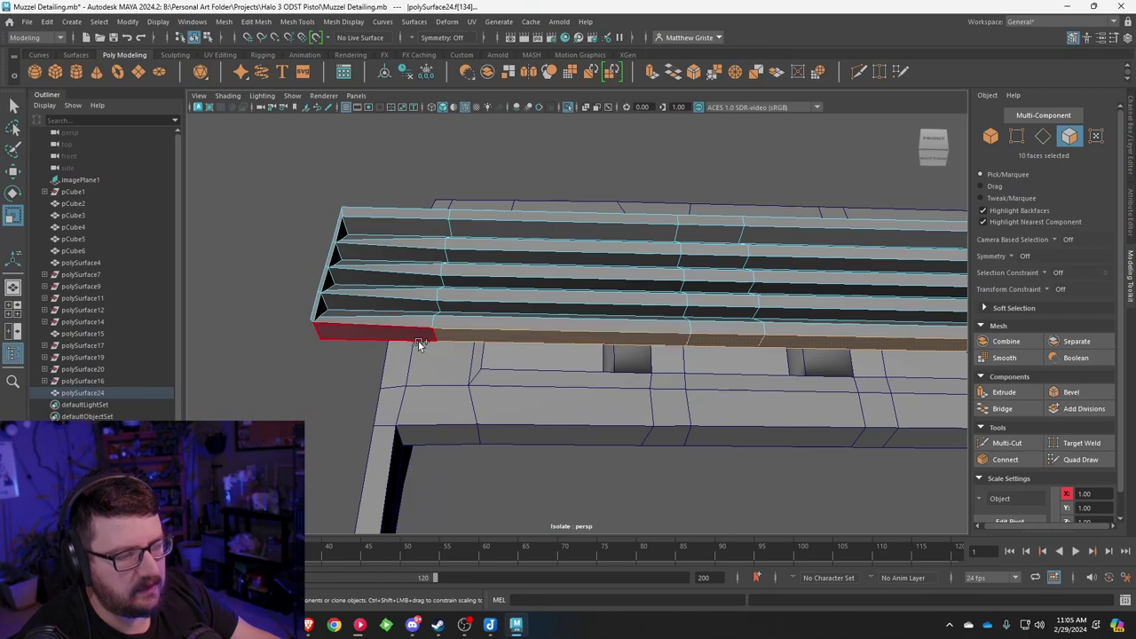
pyautogui.keyDown('alt'); pyautogui.moveTo(654, 346); pyautogui.dragTo(585, 355); pyautogui.keyUp('alt')
pyautogui.moveTo(865, 387); pyautogui.dragTo(878, 425)
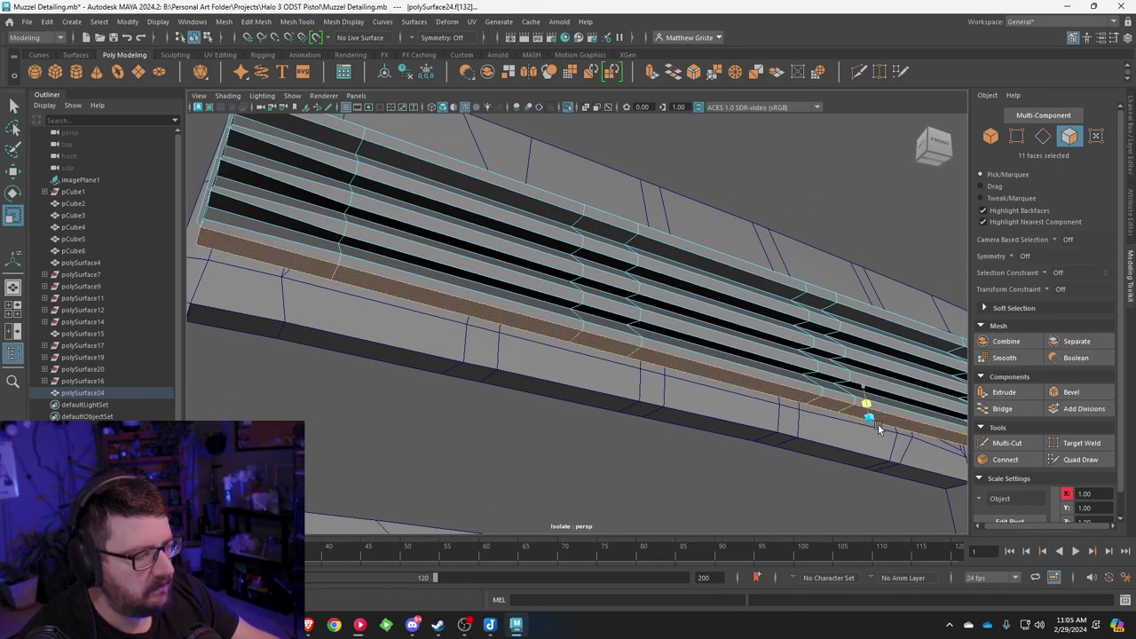
pyautogui.keyDown('alt'); pyautogui.moveTo(804, 416); pyautogui.dragTo(672, 406); pyautogui.keyUp('alt')
# Step: Extrude the short end edge of the panel's underside strip and merge the new corner vertex with the panel's end frame
pyautogui.rightClick(620, 268)
pyautogui.click(605, 232)
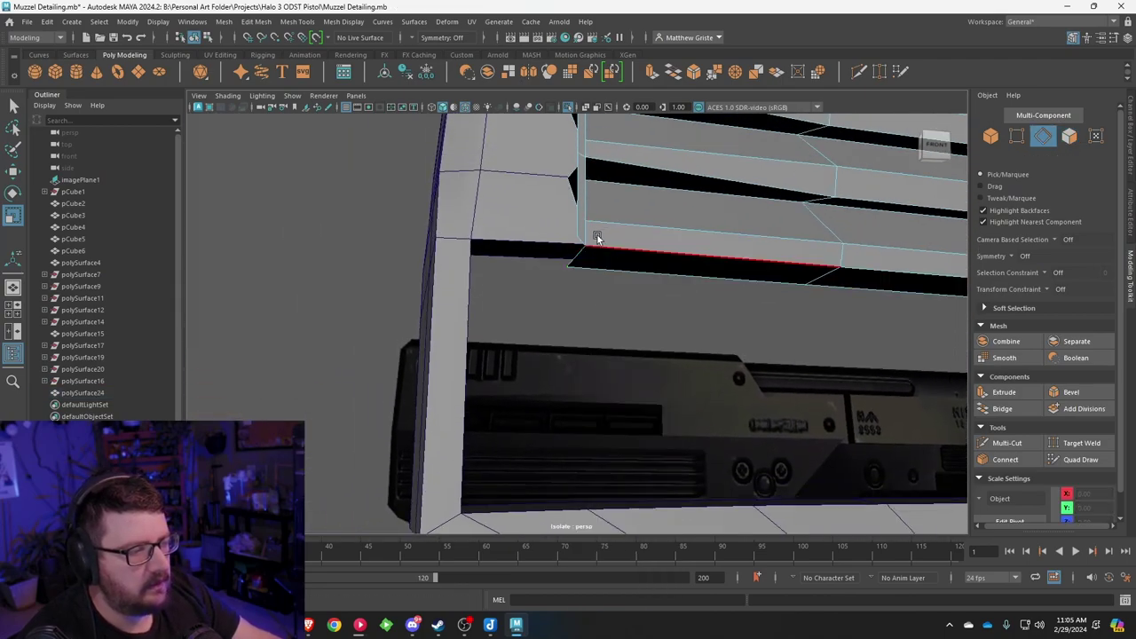
pyautogui.click(577, 254)
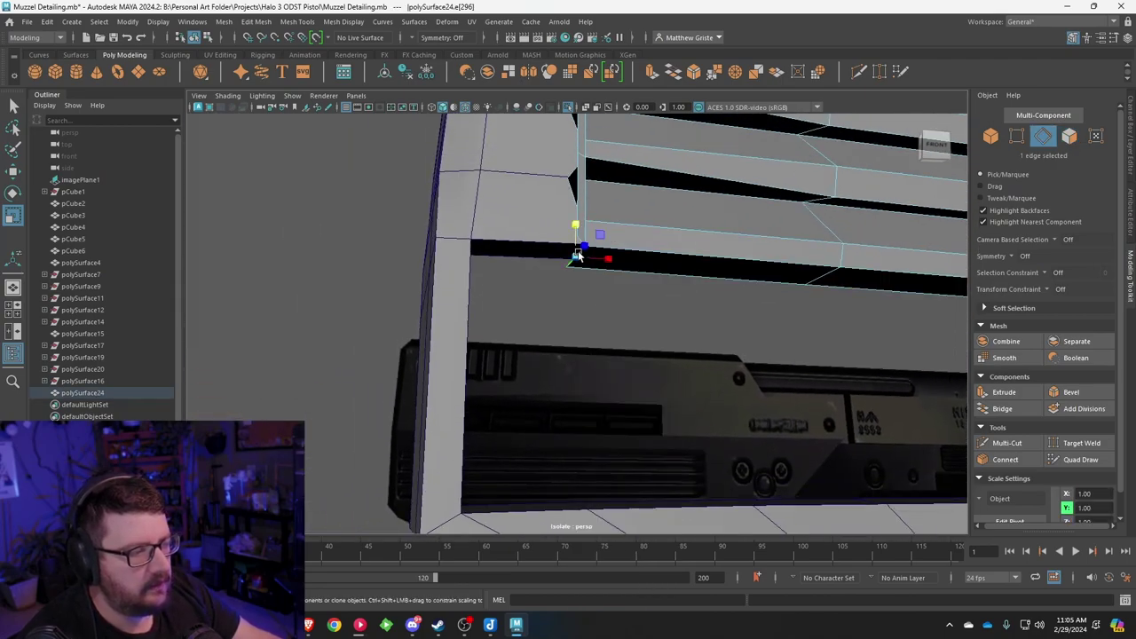
pyautogui.click(656, 75)
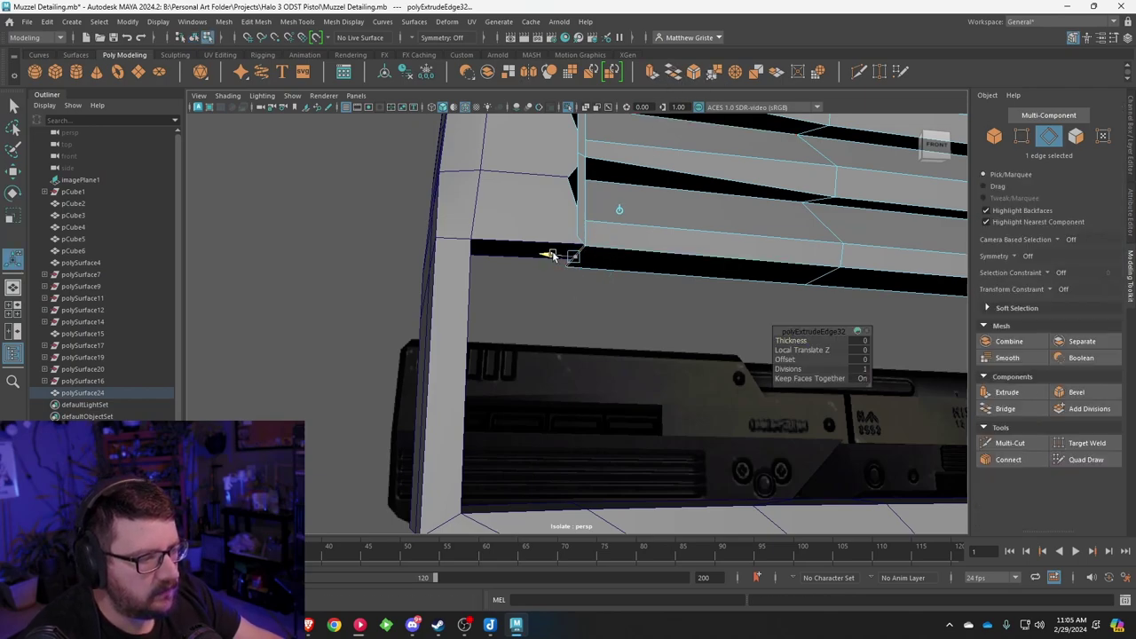
pyautogui.moveTo(594, 240); pyautogui.dragTo(639, 194, button='right')
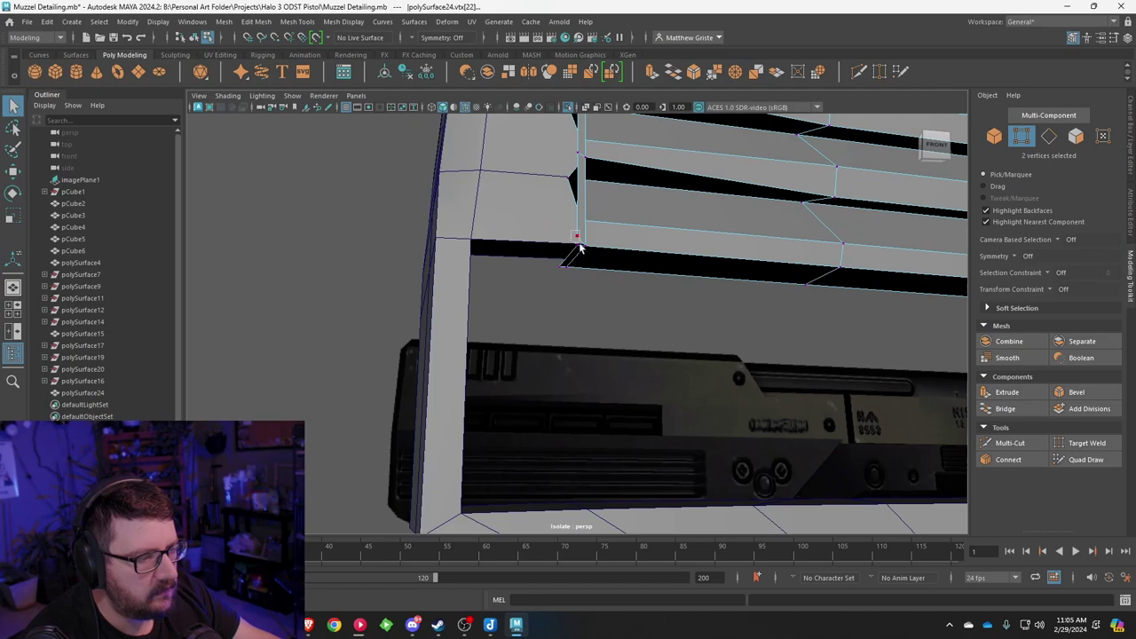
pyautogui.click(719, 74)
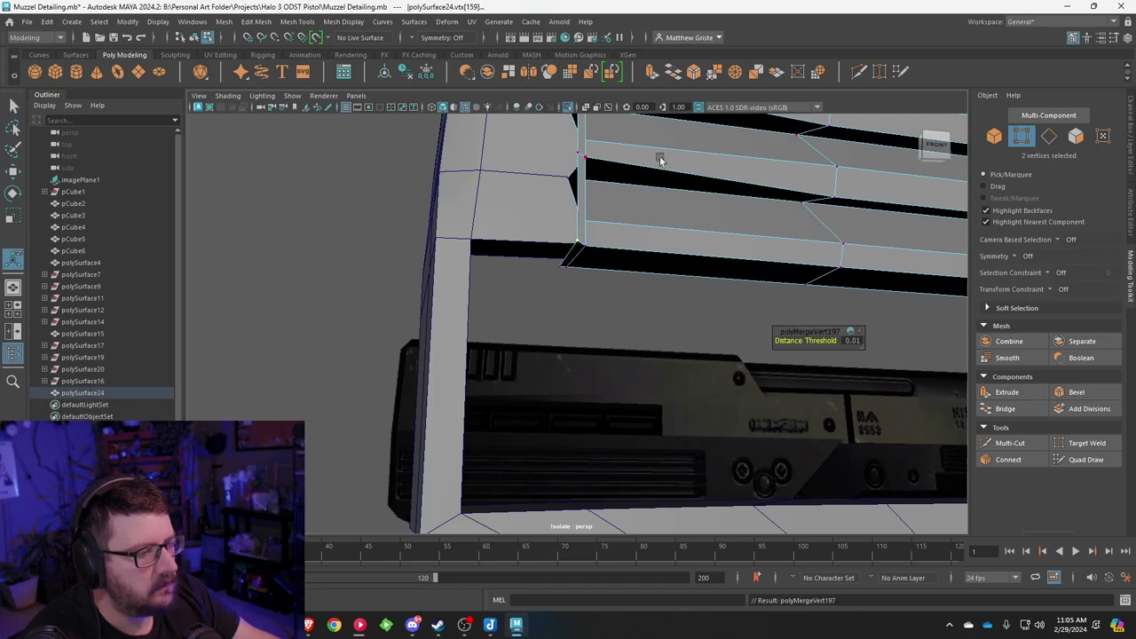
# Step: Select the new underside face with its neighbour, scale them flat in Y and shift them slightly in Y
pyautogui.moveTo(573, 254); pyautogui.dragTo(573, 277, button='right')
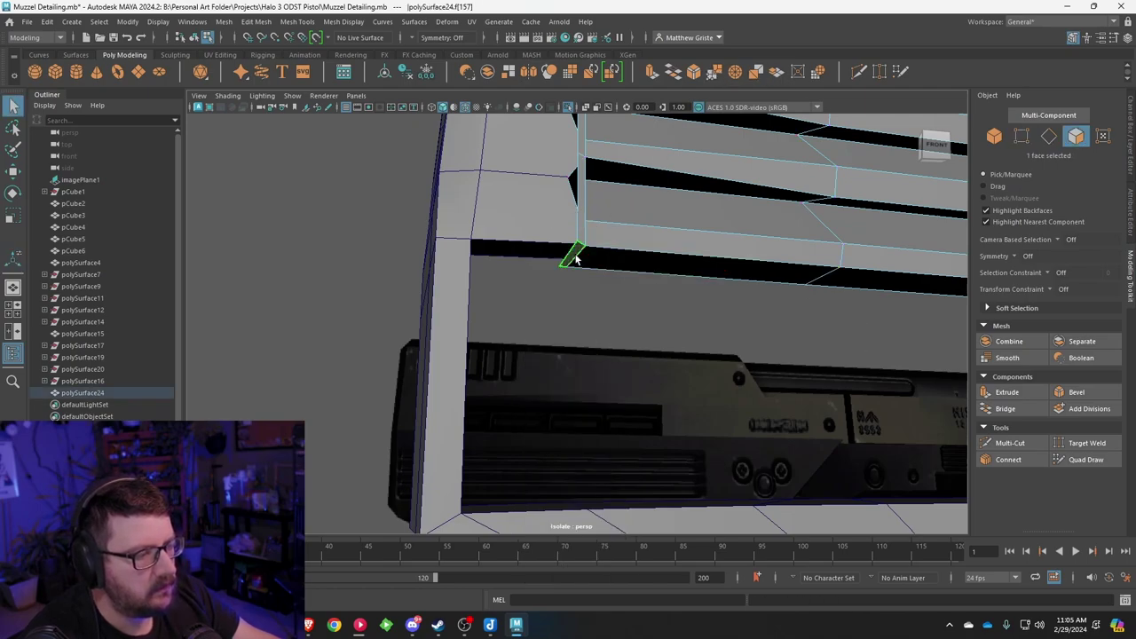
pyautogui.press('r')
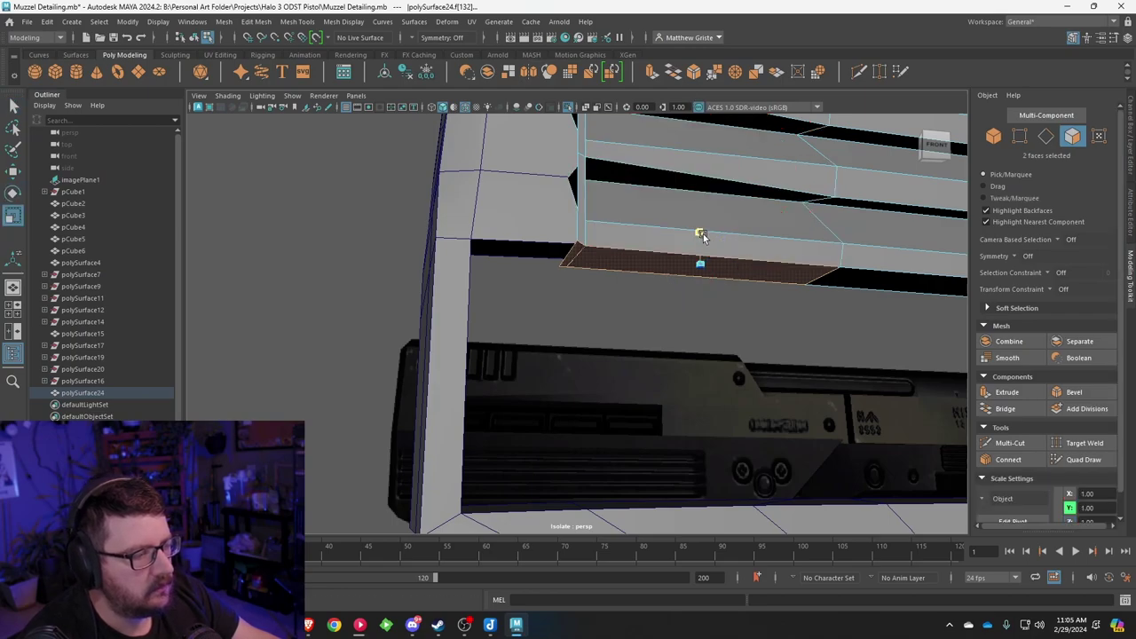
pyautogui.press('w')
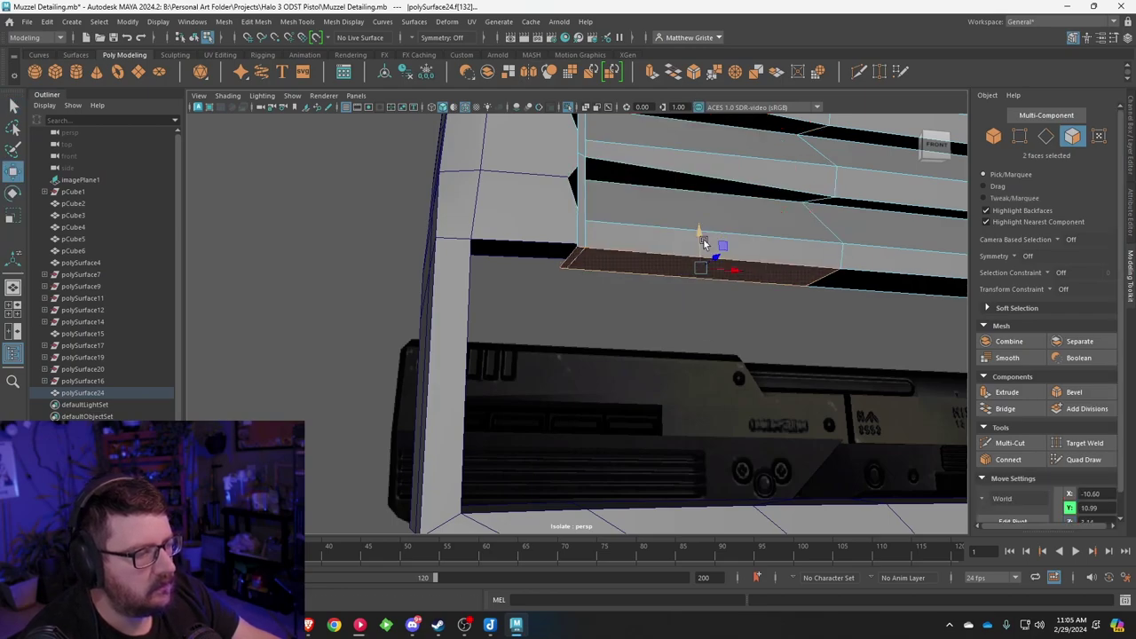
pyautogui.keyDown('alt'); pyautogui.moveTo(714, 246); pyautogui.dragTo(709, 298); pyautogui.keyUp('alt')
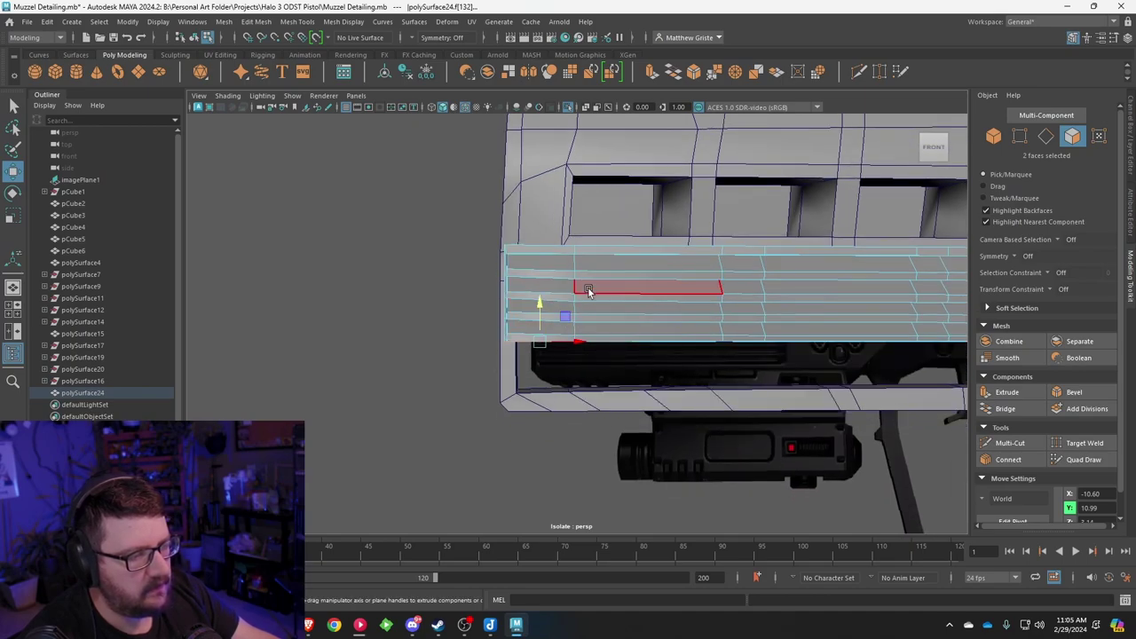
# Step: In the front view, move the vertices at the panel's front end vertically so the rib edges run level
pyautogui.press('space')
pyautogui.press('space')
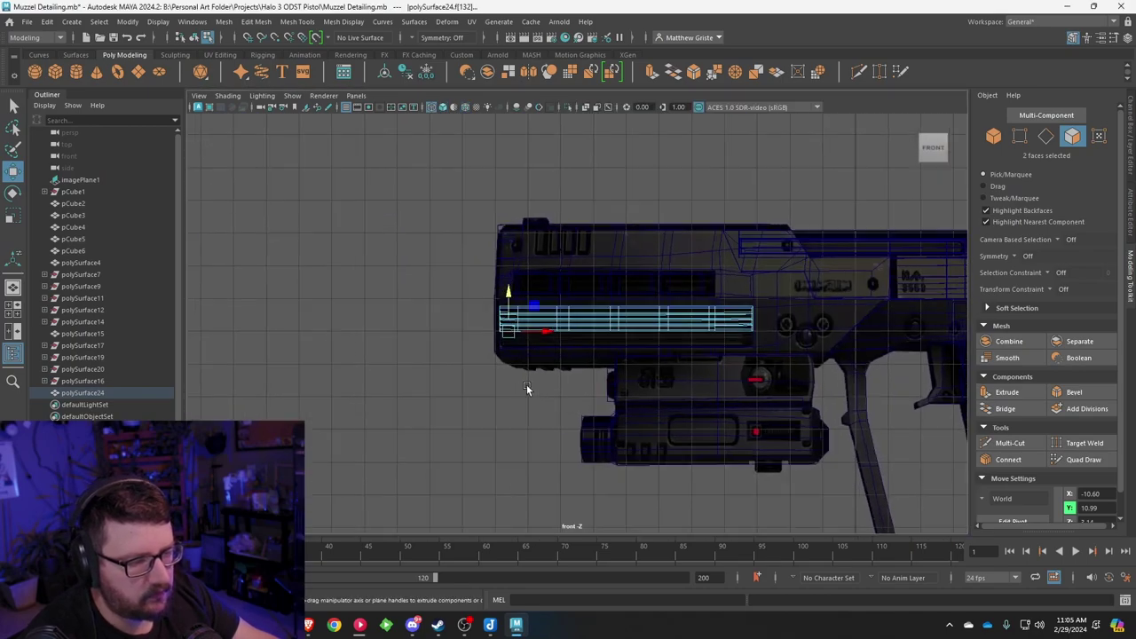
pyautogui.scroll(10, 525, 388)
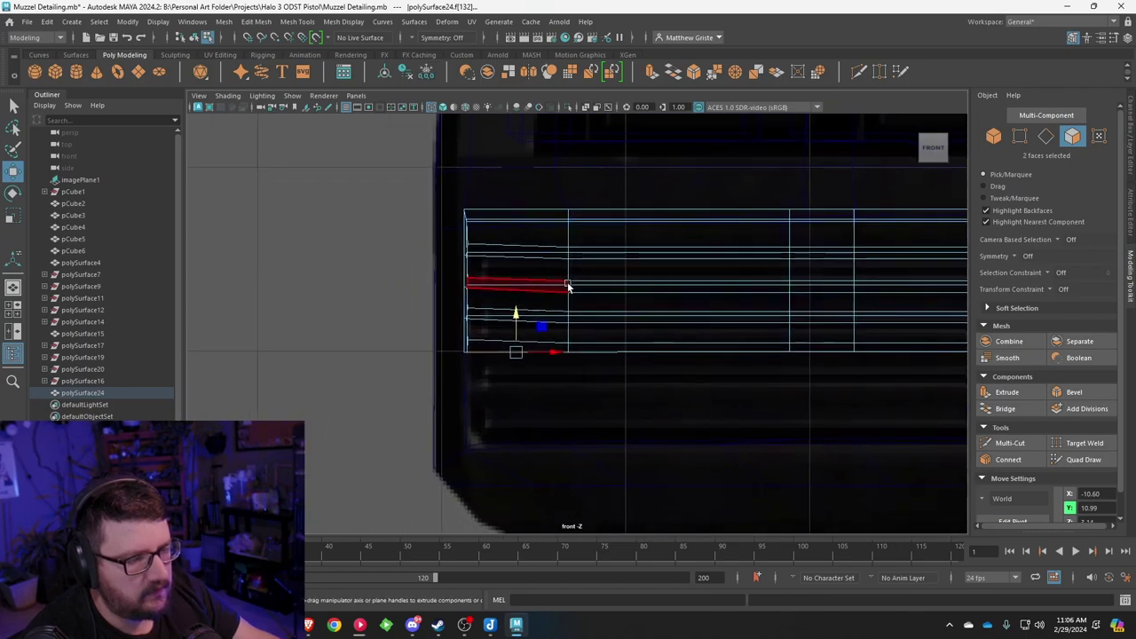
pyautogui.scroll(1, 568, 284)
pyautogui.rightClick(568, 276)
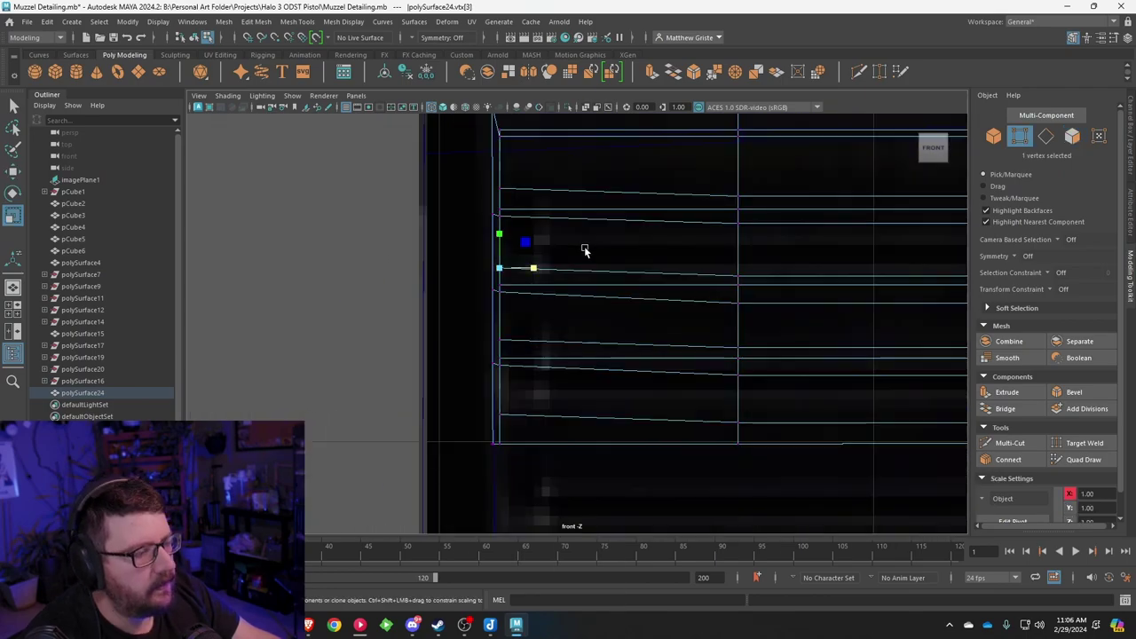
pyautogui.scroll(1, 568, 295)
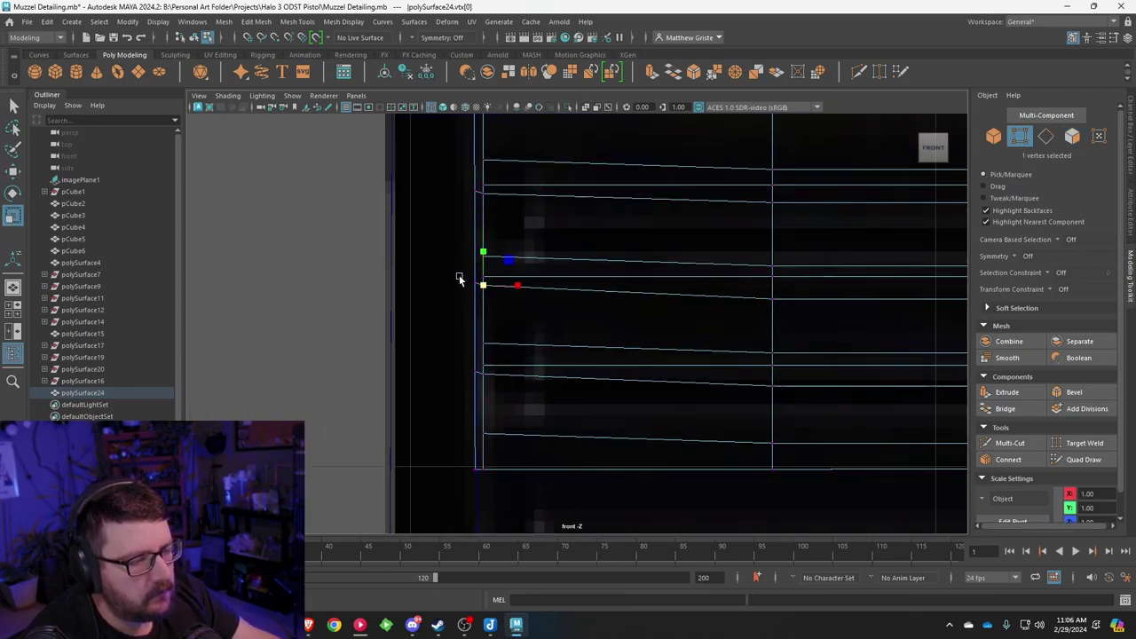
pyautogui.press('w')
pyautogui.moveTo(478, 296); pyautogui.dragTo(484, 266)
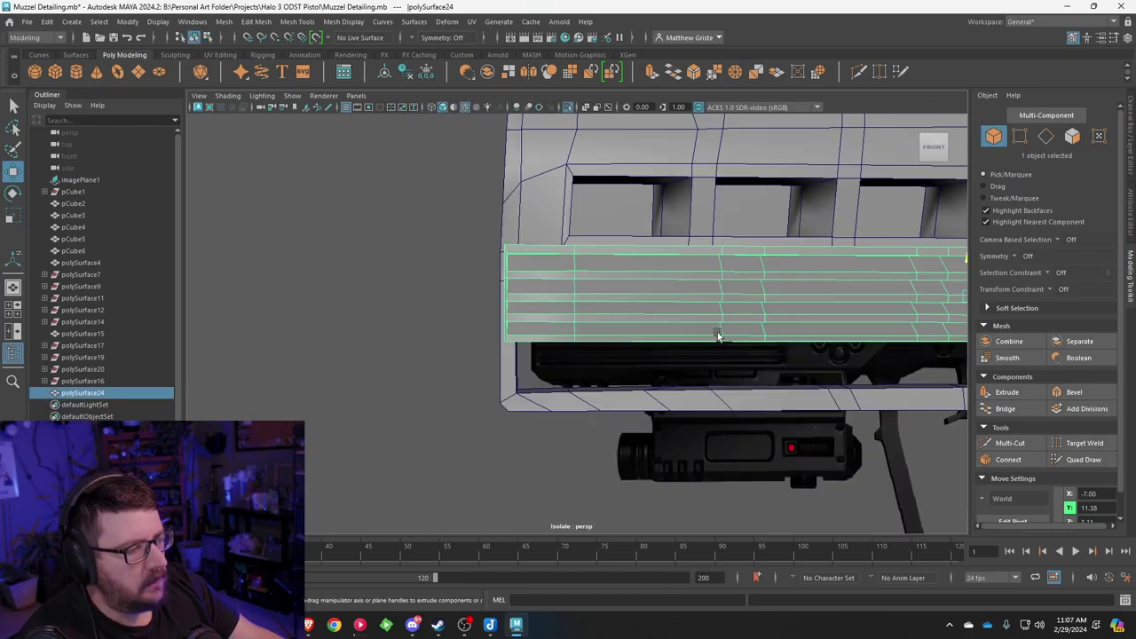
# Step: Select the whole ribbed panel, scale it in Y to 1.52 and fit it into the muzzle's side opening
pyautogui.scroll(-5, 715, 334)
pyautogui.keyDown('alt'); pyautogui.moveTo(757, 426); pyautogui.dragTo(482, 343, button='middle'); pyautogui.keyUp('alt')
pyautogui.click(550, 377)
pyautogui.keyDown('alt'); pyautogui.moveTo(551, 377); pyautogui.dragTo(475, 405); pyautogui.keyUp('alt')
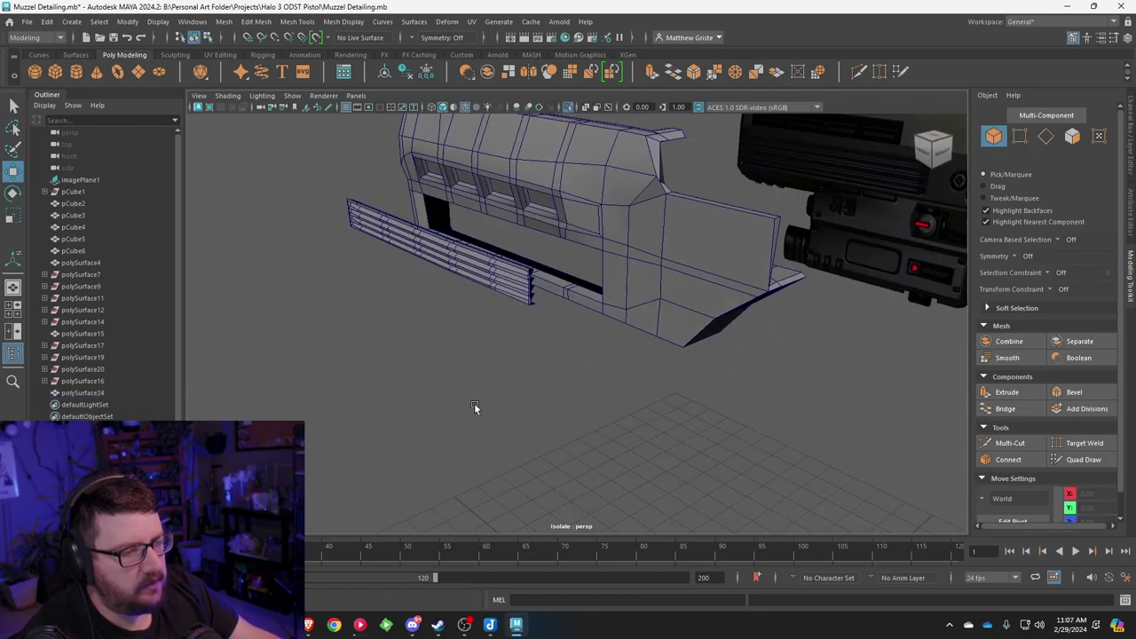
pyautogui.click(489, 271)
pyautogui.scroll(3, 495, 288)
pyautogui.keyDown('alt'); pyautogui.moveTo(494, 289); pyautogui.dragTo(612, 308); pyautogui.keyUp('alt')
pyautogui.scroll(-1, 509, 289)
pyautogui.press('e')
pyautogui.press('r')
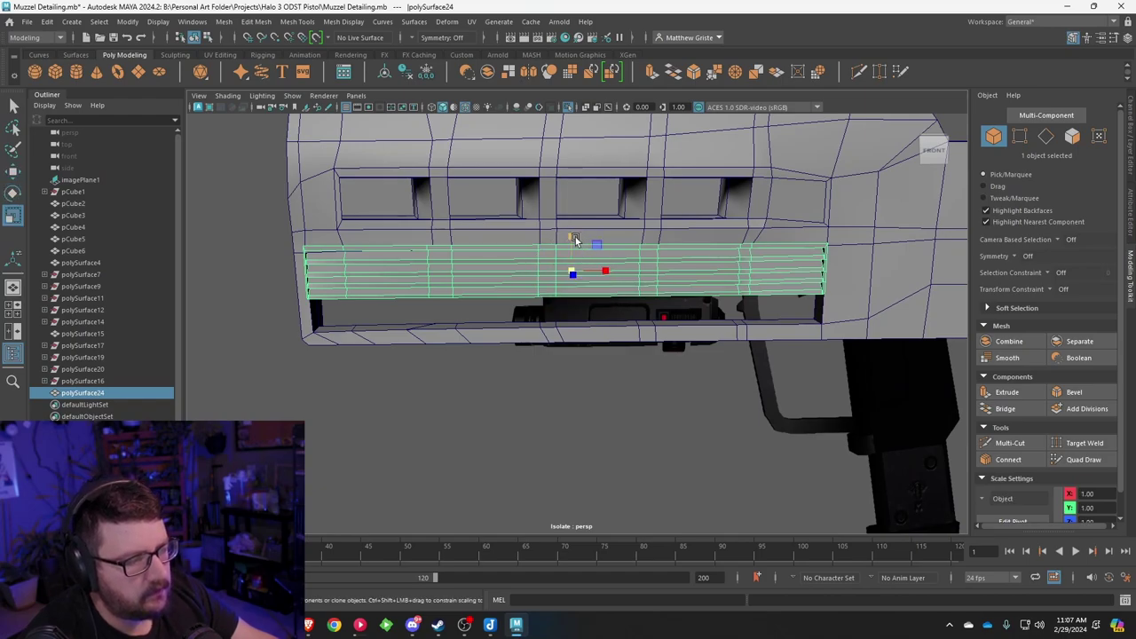
pyautogui.moveTo(571, 238); pyautogui.dragTo(512, 254)
pyautogui.press('w')
pyautogui.press('r')
pyautogui.keyDown('alt'); pyautogui.moveTo(410, 252); pyautogui.dragTo(509, 283, button='middle'); pyautogui.keyUp('alt')
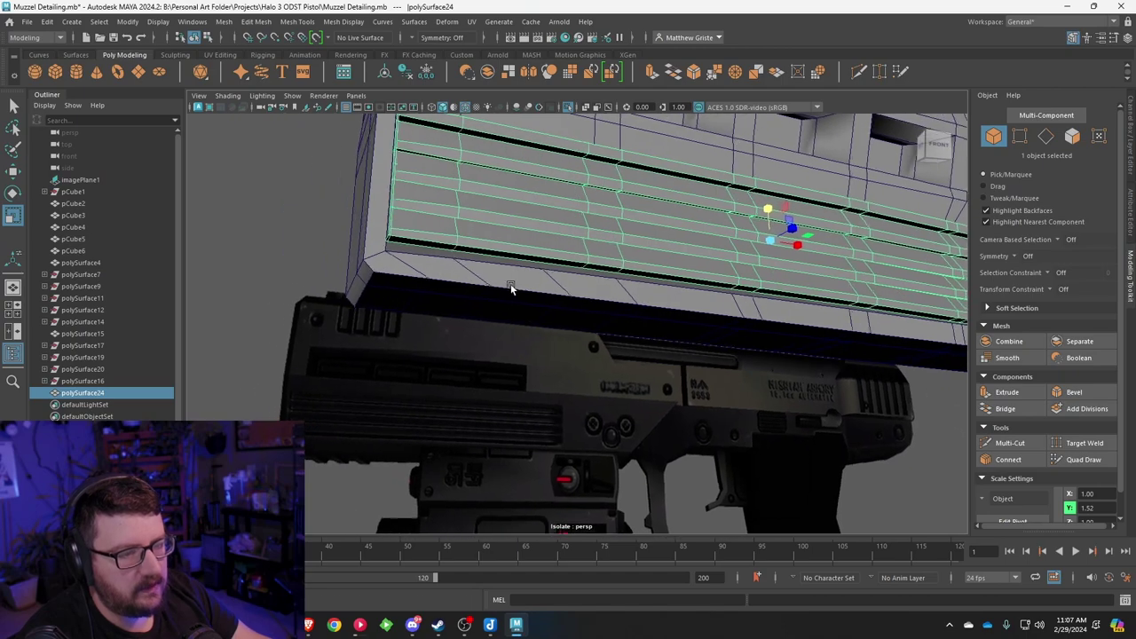
# Step: Select all the underside faces along the ribbed panel's lower edge and delete them
pyautogui.scroll(4, 509, 284)
pyautogui.moveTo(273, 182); pyautogui.dragTo(273, 209, button='right')
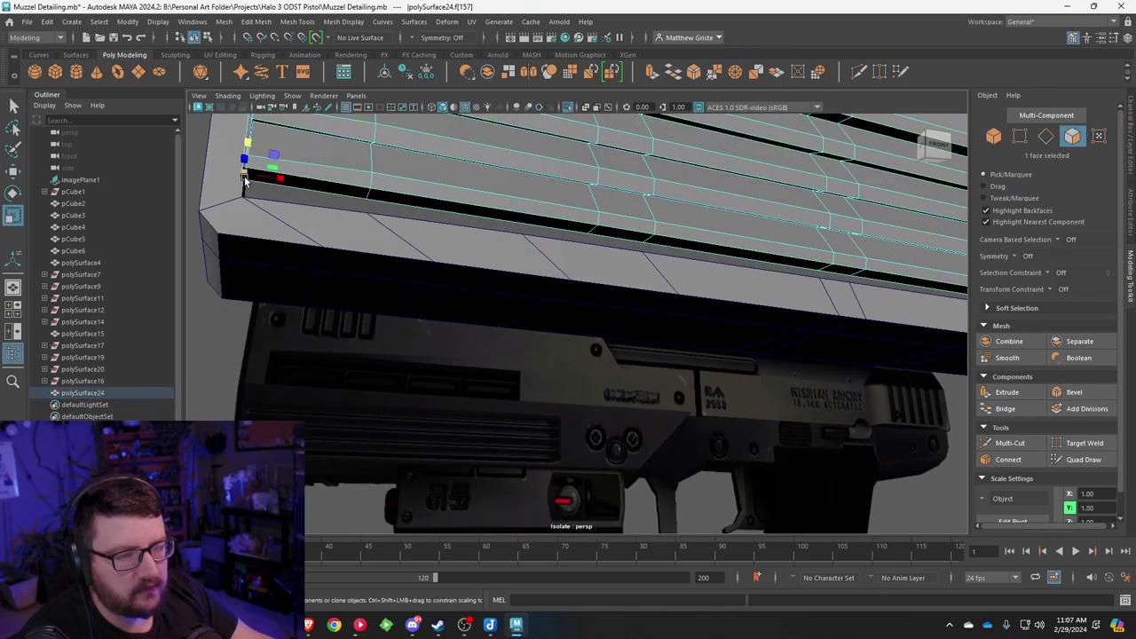
pyautogui.keyDown('ctrl'); pyautogui.keyDown('shift'); pyautogui.click(637, 237); pyautogui.keyUp('shift'); pyautogui.keyUp('ctrl')
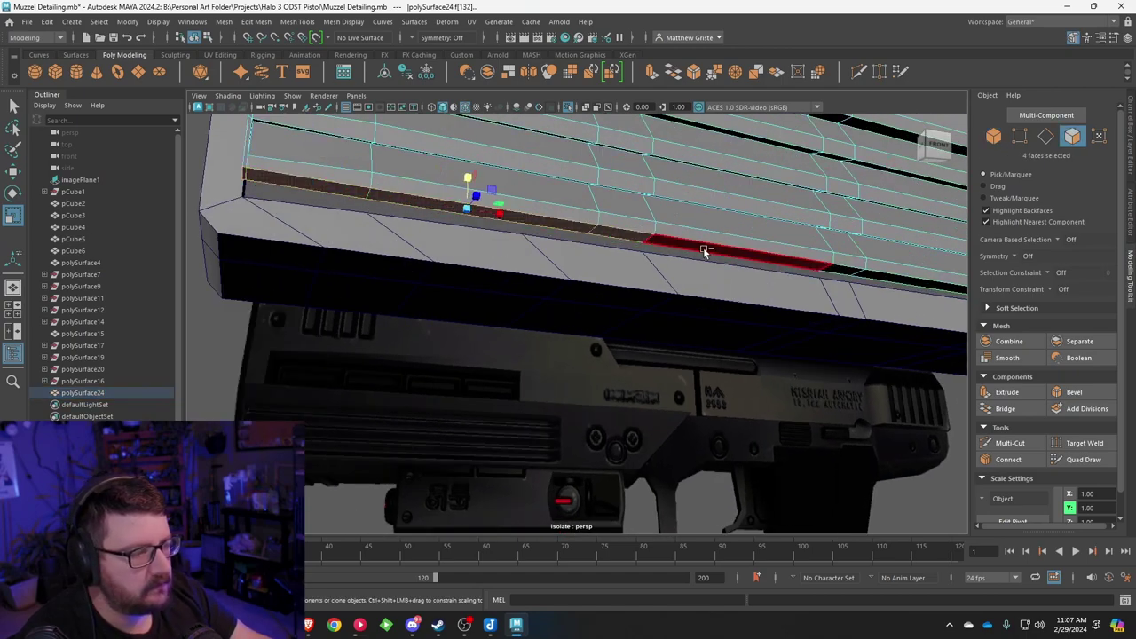
pyautogui.keyDown('alt'); pyautogui.moveTo(907, 286); pyautogui.dragTo(392, 282); pyautogui.keyUp('alt')
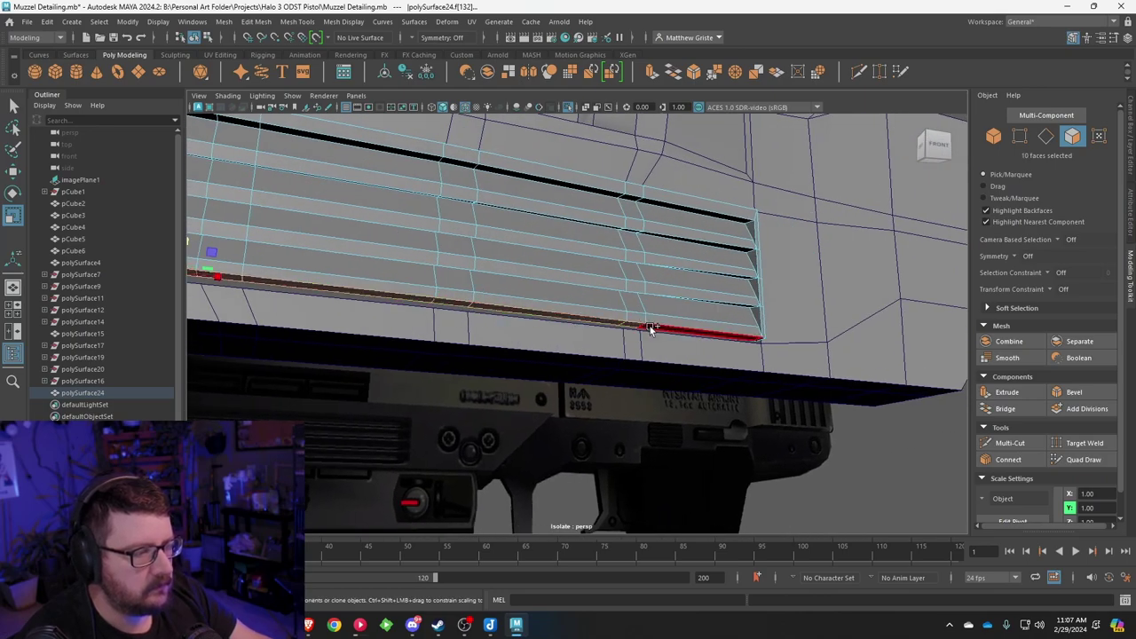
pyautogui.keyDown('alt'); pyautogui.moveTo(730, 336); pyautogui.dragTo(834, 269); pyautogui.keyUp('alt')
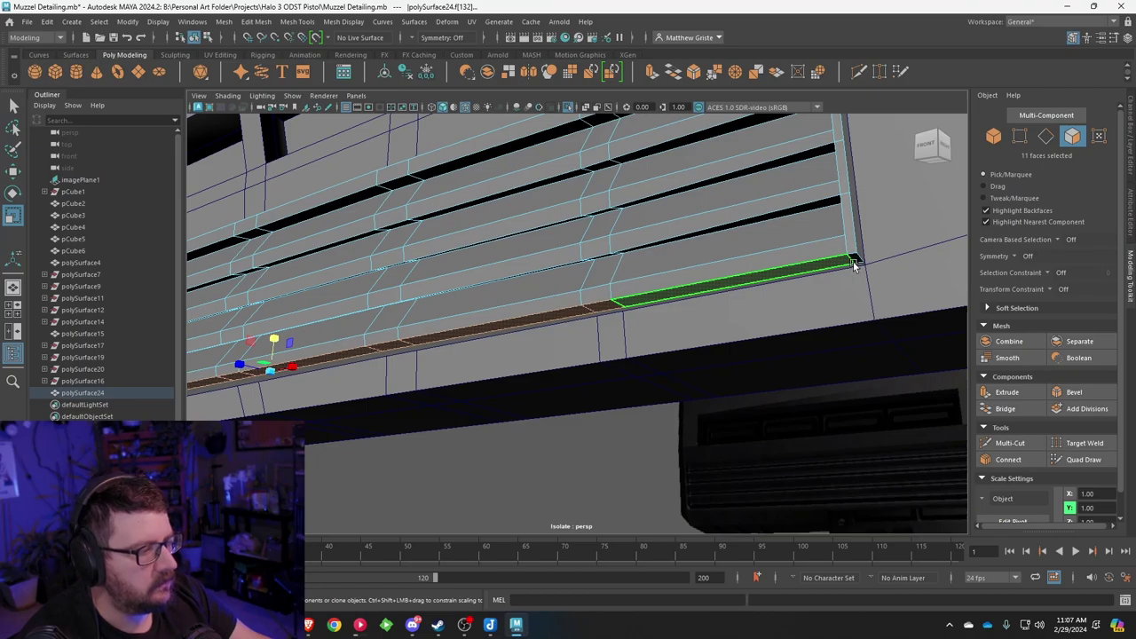
pyautogui.press('Delete')
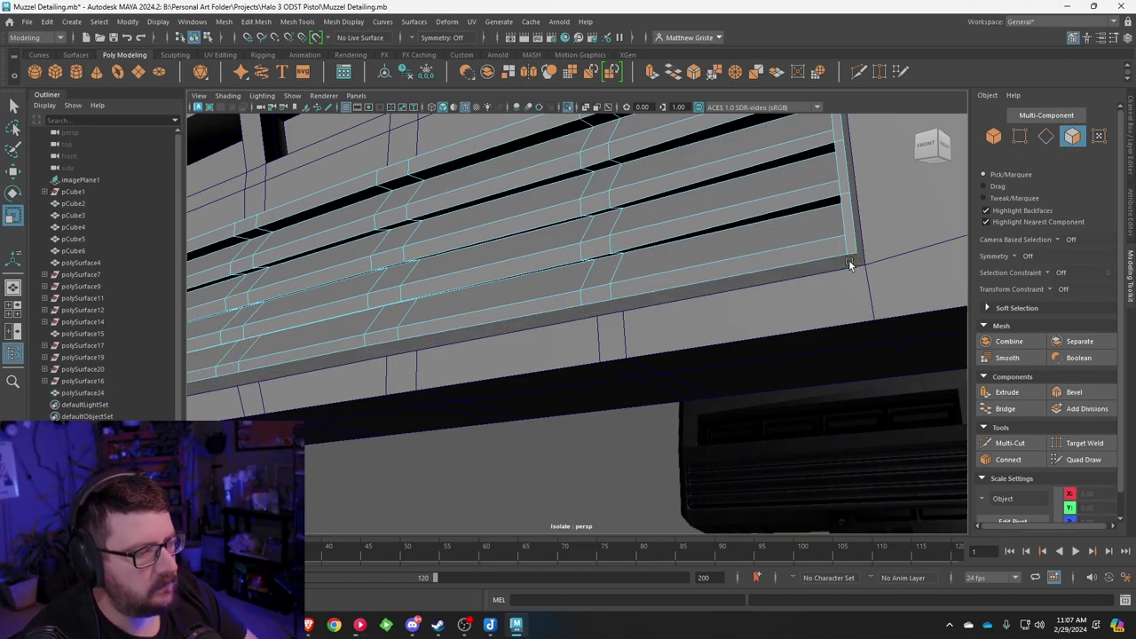
# Step: Return to object mode and adjust the ribbed panel's position so it fills the muzzle's side opening
pyautogui.keyDown('alt'); pyautogui.moveTo(849, 263); pyautogui.dragTo(568, 309); pyautogui.keyUp('alt')
pyautogui.moveTo(532, 253); pyautogui.dragTo(484, 247, button='right')
pyautogui.press('r')
pyautogui.press('e')
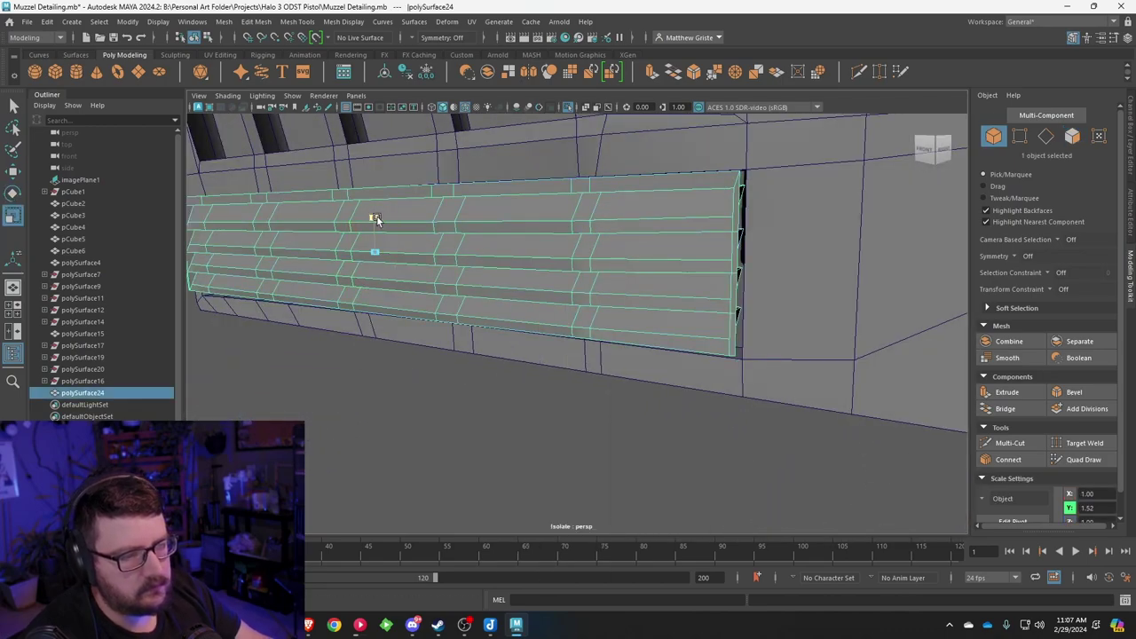
pyautogui.press('w')
pyautogui.keyDown('alt'); pyautogui.moveTo(377, 215); pyautogui.dragTo(811, 317); pyautogui.keyUp('alt')
pyautogui.scroll(3, 811, 317)
pyautogui.keyDown('alt'); pyautogui.moveTo(812, 317); pyautogui.dragTo(586, 315, button='middle'); pyautogui.keyUp('alt')
pyautogui.scroll(2, 586, 314)
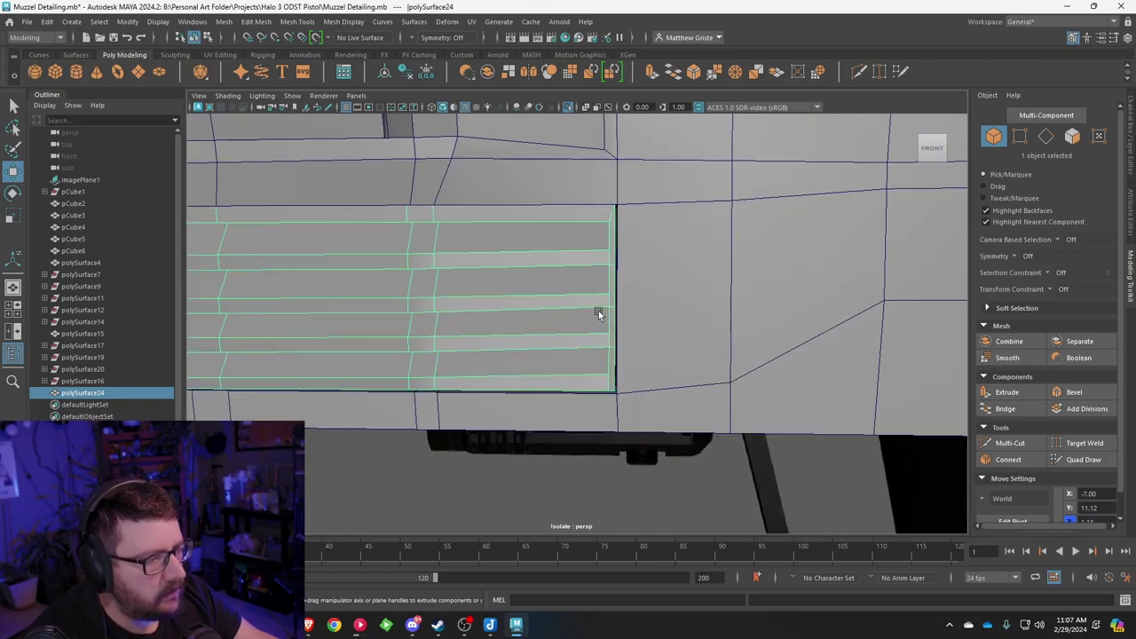
# Step: Select the ribbed panel together with the muzzle body and combine them into one mesh
pyautogui.moveTo(599, 310)
pyautogui.keyDown('alt'); pyautogui.mouseDown()
pyautogui.moveTo(612, 309)
pyautogui.moveTo(645, 358)
pyautogui.moveTo(704, 356)
pyautogui.moveTo(639, 358)
pyautogui.moveTo(596, 330)
pyautogui.mouseUp(); pyautogui.keyUp('alt')
pyautogui.keyDown('alt'); pyautogui.moveTo(483, 348); pyautogui.dragTo(503, 330); pyautogui.keyUp('alt')
pyautogui.keyDown('shift'); pyautogui.click(351, 235); pyautogui.keyUp('shift')
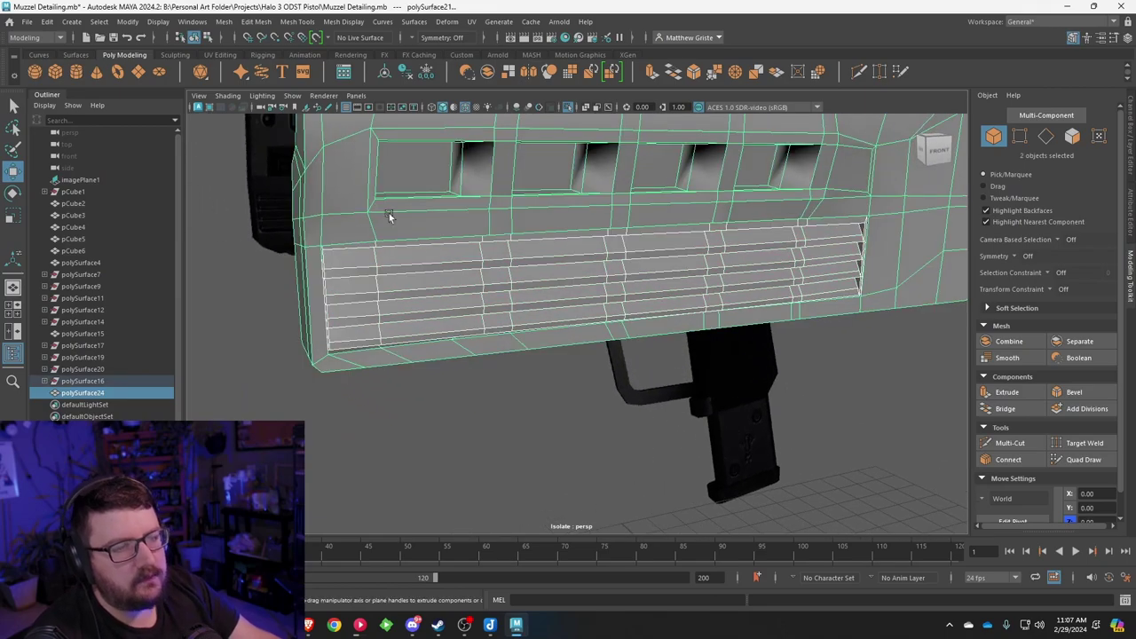
pyautogui.click(232, 25)
pyautogui.click(249, 65)
# Step: Try to merge the two overlapping vertices at the ribbed panel's upper front corner, and undo the merge
pyautogui.keyDown('alt'); pyautogui.moveTo(382, 185); pyautogui.dragTo(481, 210); pyautogui.keyUp('alt')
pyautogui.scroll(5, 481, 211)
pyautogui.keyDown('alt'); pyautogui.moveTo(481, 211); pyautogui.dragTo(475, 271, button='middle'); pyautogui.keyUp('alt')
pyautogui.keyDown('alt'); pyautogui.moveTo(474, 270); pyautogui.dragTo(399, 249); pyautogui.keyUp('alt')
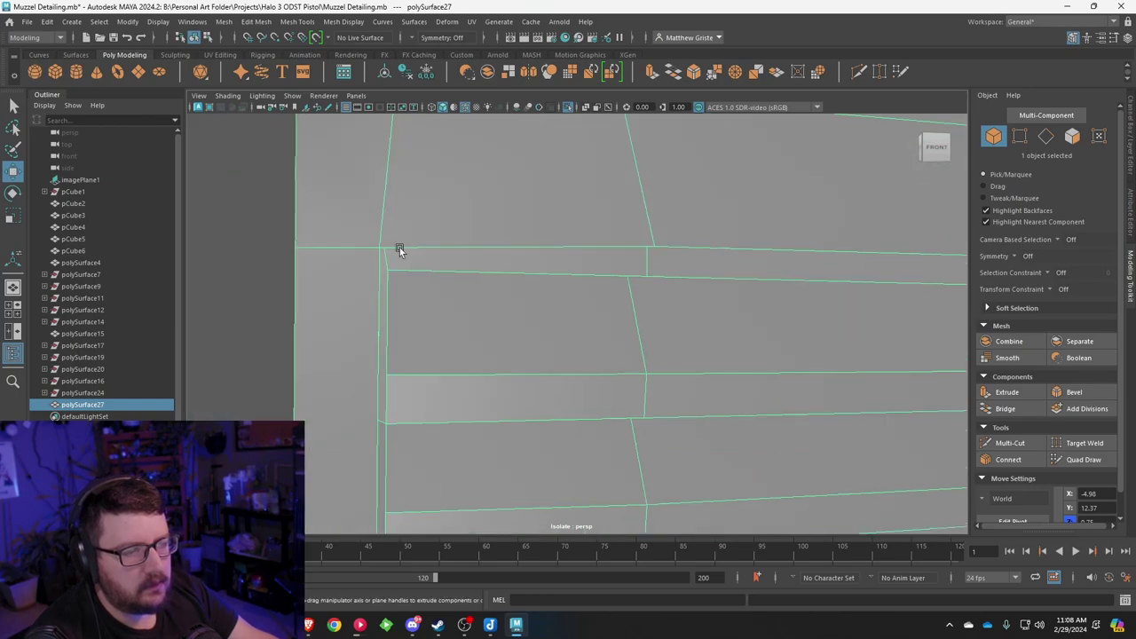
pyautogui.moveTo(399, 247); pyautogui.dragTo(350, 247, button='right')
pyautogui.moveTo(351, 240); pyautogui.dragTo(386, 258)
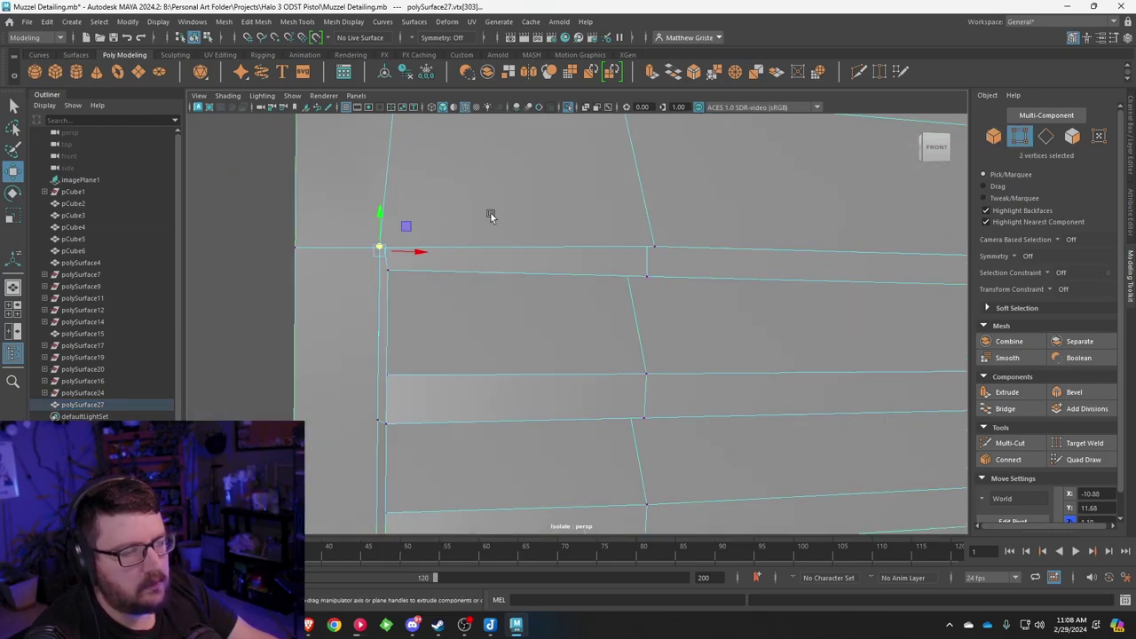
pyautogui.click(714, 72)
pyautogui.hotkey('ctrl', 'z')
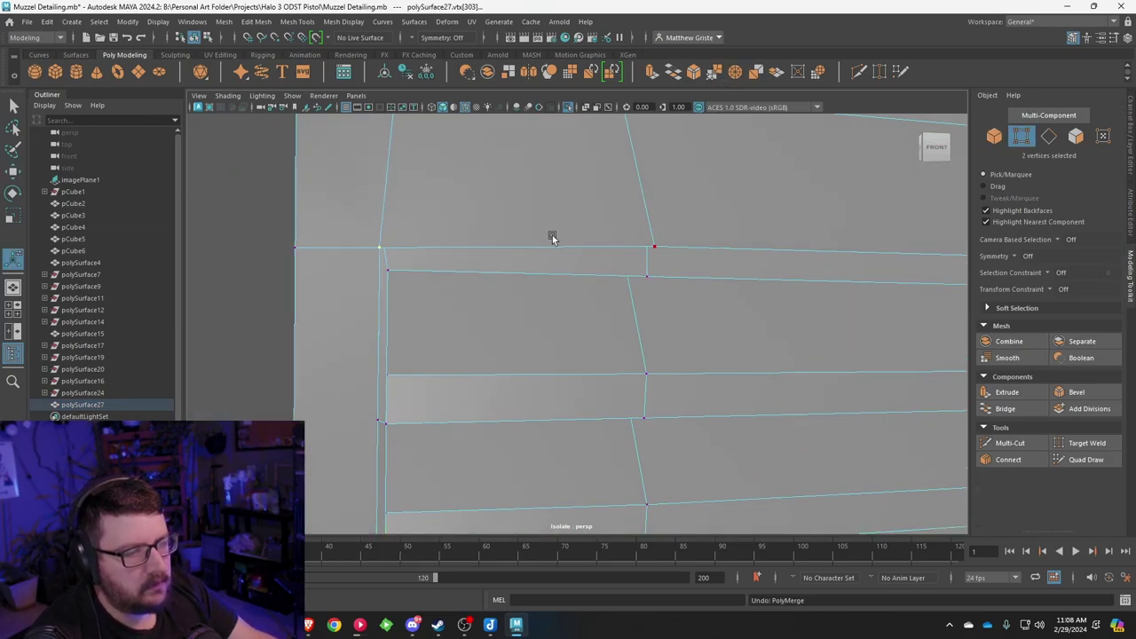
# Step: Try merging the upper front corner vertices from behind the muzzle, and undo that merge
pyautogui.keyDown('alt'); pyautogui.moveTo(552, 235); pyautogui.dragTo(807, 251); pyautogui.keyUp('alt')
pyautogui.keyDown('alt'); pyautogui.moveTo(808, 251); pyautogui.dragTo(239, 252, button='middle'); pyautogui.keyUp('alt')
pyautogui.keyDown('alt'); pyautogui.moveTo(240, 252); pyautogui.dragTo(359, 254); pyautogui.keyUp('alt')
pyautogui.keyDown('alt'); pyautogui.moveTo(632, 247); pyautogui.dragTo(482, 236, button='middle'); pyautogui.keyUp('alt')
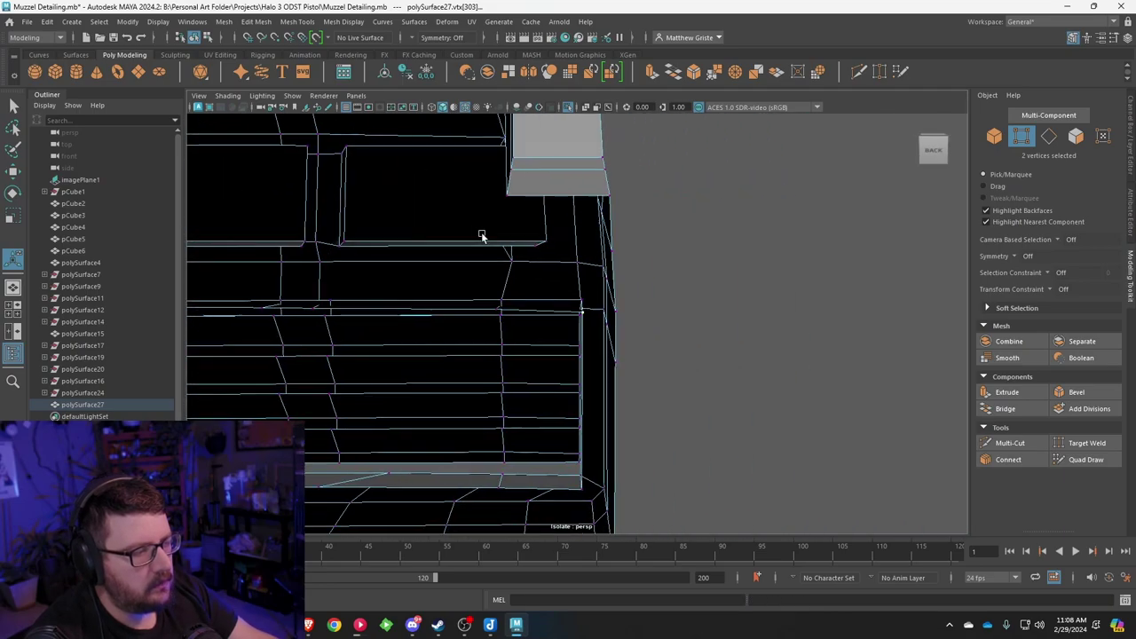
pyautogui.scroll(5, 510, 247)
pyautogui.scroll(5, 585, 275)
pyautogui.keyDown('alt'); pyautogui.moveTo(605, 280); pyautogui.dragTo(618, 277); pyautogui.keyUp('alt')
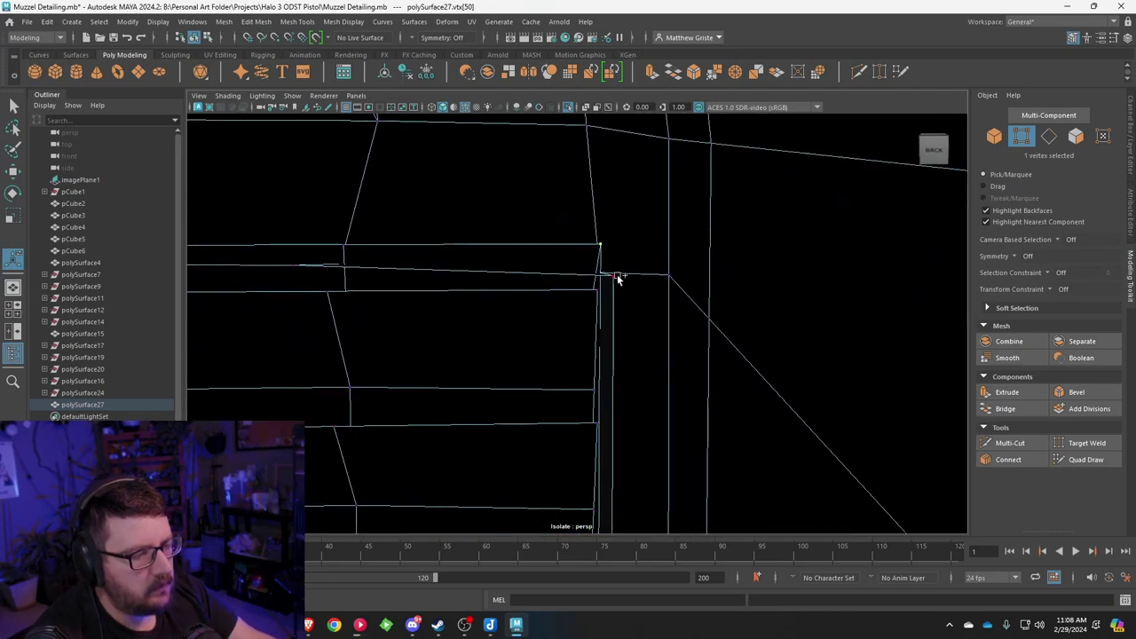
pyautogui.press('g')
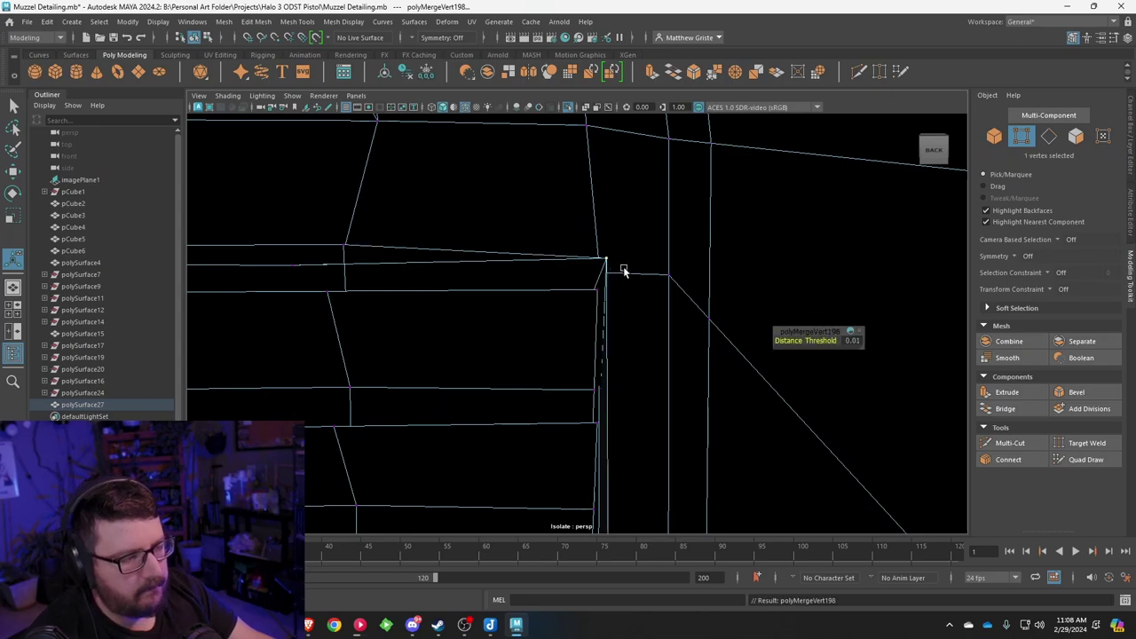
pyautogui.press('5')
pyautogui.moveTo(598, 266)
pyautogui.keyDown('alt'); pyautogui.mouseDown()
pyautogui.moveTo(464, 257)
pyautogui.moveTo(365, 212)
pyautogui.moveTo(364, 258)
pyautogui.moveTo(532, 292)
pyautogui.mouseUp(); pyautogui.keyUp('alt')
pyautogui.hotkey('ctrl', 'z')
# Step: Check the face strip along the ribbed panel's top edge from behind by selecting it, and clear the selection
pyautogui.keyDown('alt'); pyautogui.moveTo(393, 302); pyautogui.dragTo(653, 291); pyautogui.keyUp('alt')
pyautogui.moveTo(762, 277); pyautogui.dragTo(763, 309, button='right')
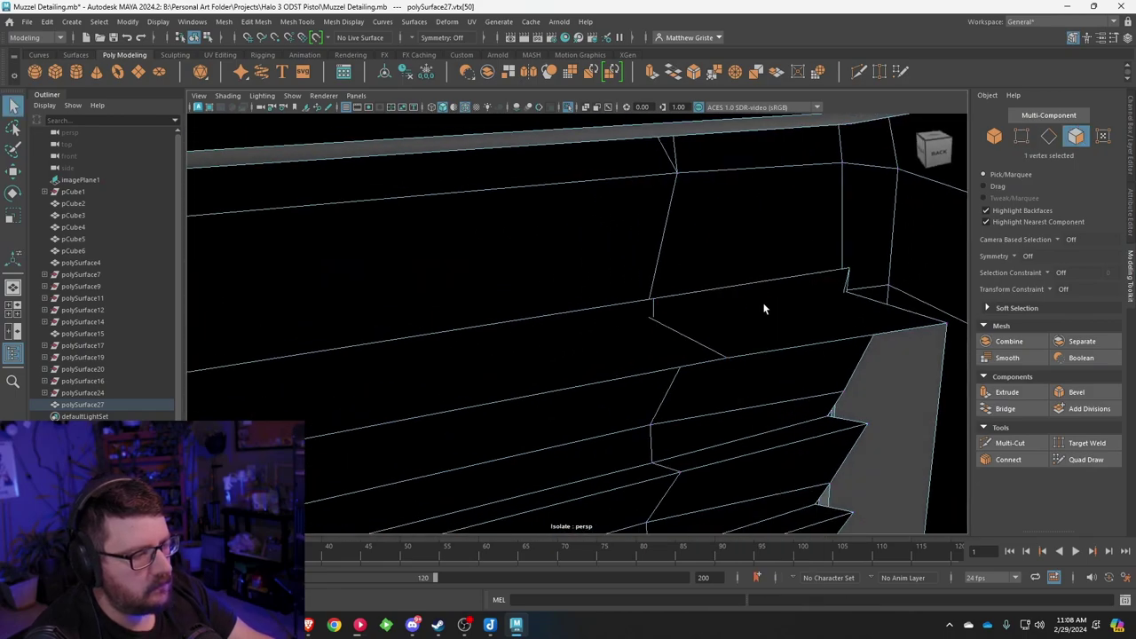
pyautogui.doubleClick(658, 347)
pyautogui.press('5')
pyautogui.moveTo(660, 353)
pyautogui.keyDown('alt'); pyautogui.mouseDown()
pyautogui.moveTo(586, 394)
pyautogui.moveTo(393, 357)
pyautogui.moveTo(278, 379)
pyautogui.mouseUp(); pyautogui.keyUp('alt')
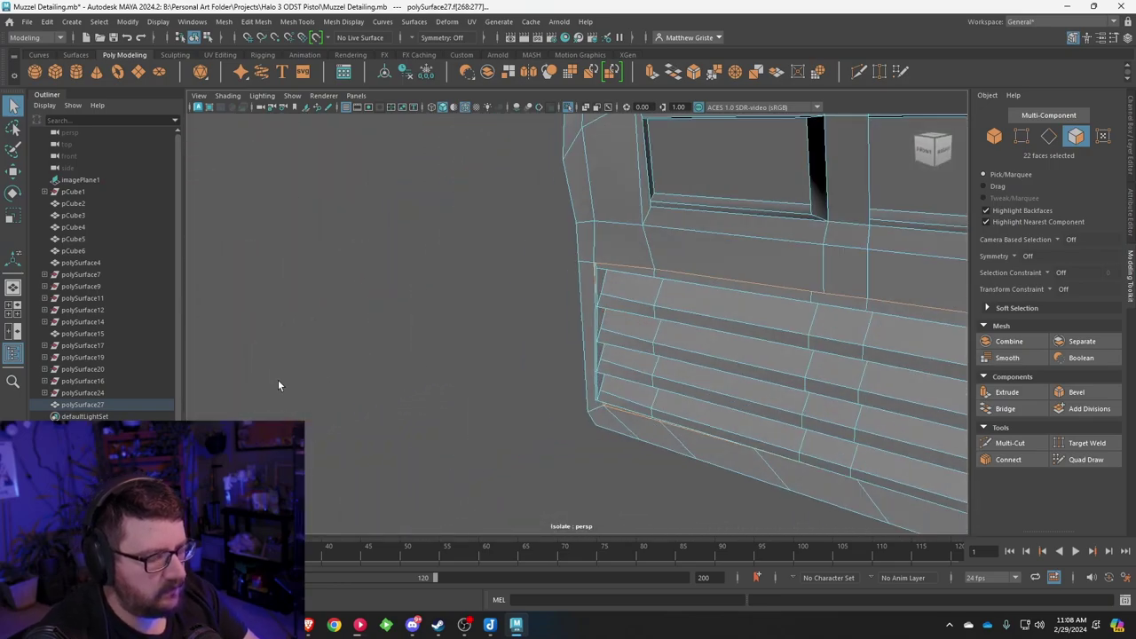
pyautogui.click(278, 379)
# Step: Merge the panel and muzzle vertices at the first edge column behind the front corner on the opening's upper edge
pyautogui.keyDown('alt'); pyautogui.moveTo(586, 342); pyautogui.dragTo(650, 248, button='right'); pyautogui.keyUp('alt')
pyautogui.keyDown('alt'); pyautogui.moveTo(651, 247); pyautogui.dragTo(485, 293, button='middle'); pyautogui.keyUp('alt')
pyautogui.keyDown('alt'); pyautogui.moveTo(485, 294); pyautogui.dragTo(561, 276); pyautogui.keyUp('alt')
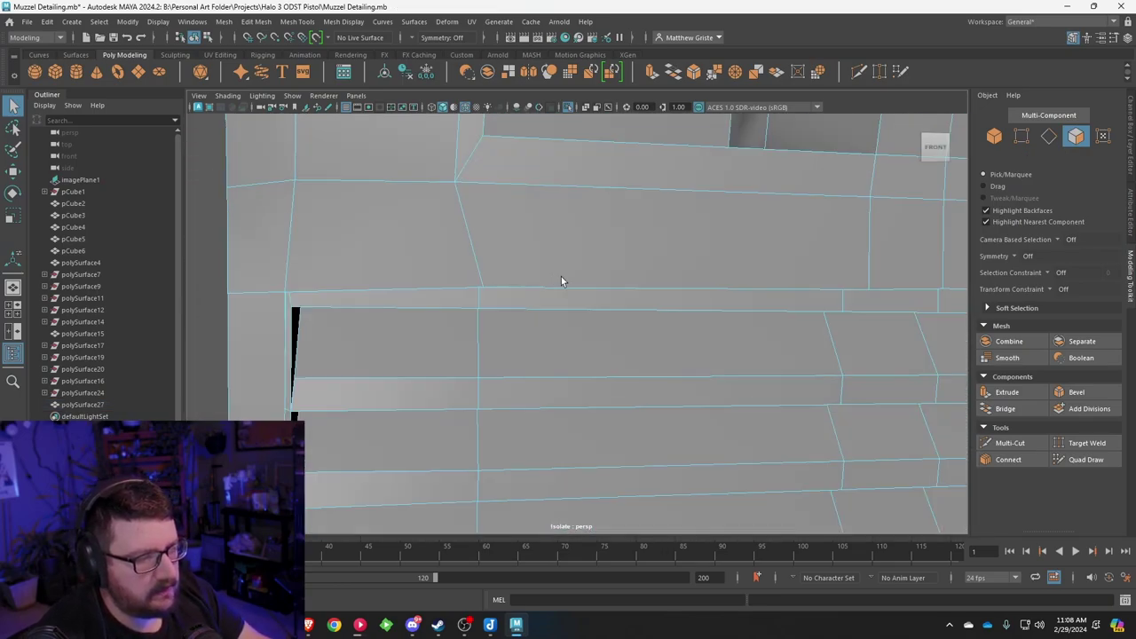
pyautogui.moveTo(498, 272); pyautogui.dragTo(442, 271, button='right')
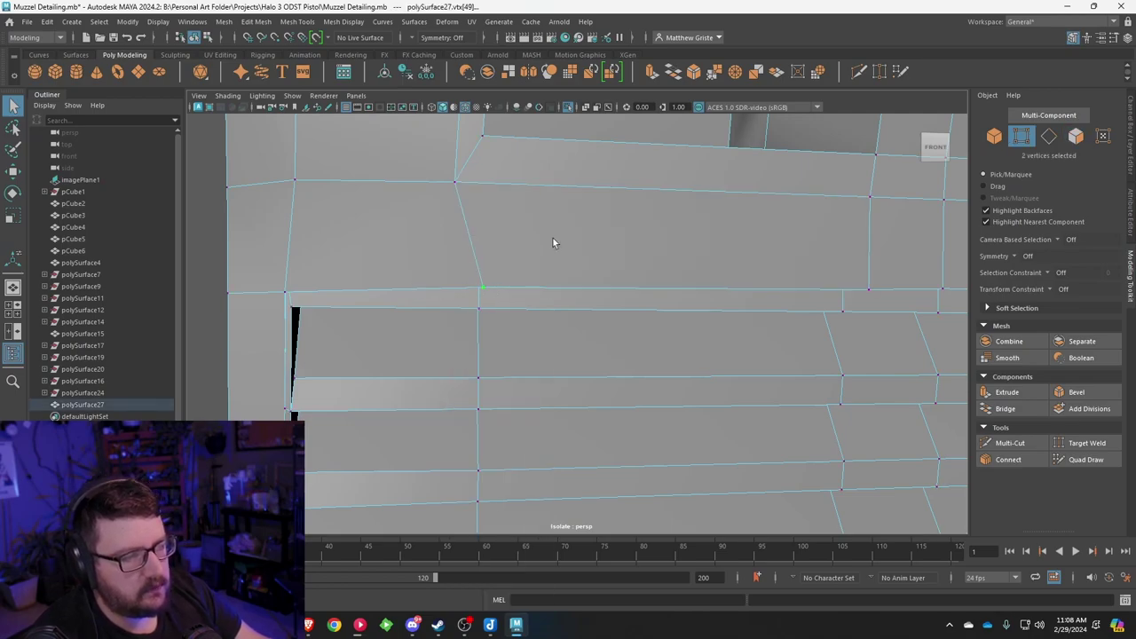
pyautogui.press('g')
# Step: Merge the ribbed panel's upper front corner vertex into the muzzle opening's corner vertex
pyautogui.keyDown('alt'); pyautogui.moveTo(490, 246); pyautogui.dragTo(664, 233, button='middle'); pyautogui.keyUp('alt')
pyautogui.scroll(3, 652, 237)
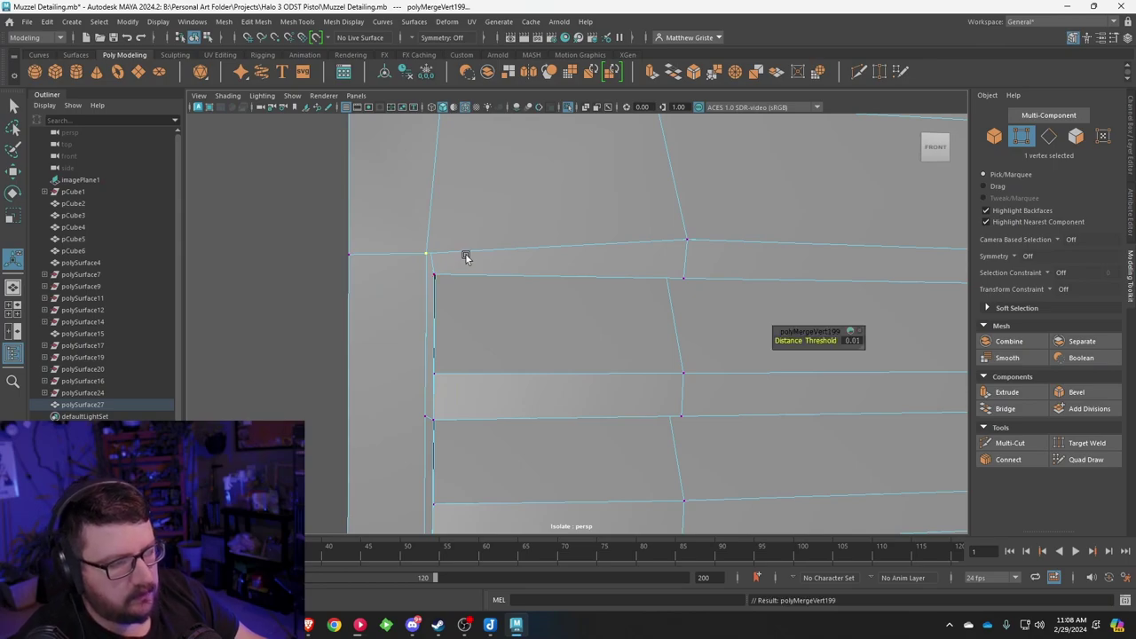
pyautogui.moveTo(446, 268)
pyautogui.keyDown('alt'); pyautogui.mouseDown()
pyautogui.moveTo(753, 279)
pyautogui.moveTo(757, 301)
pyautogui.moveTo(755, 279)
pyautogui.moveTo(489, 253)
pyautogui.moveTo(431, 228)
pyautogui.mouseUp(); pyautogui.keyUp('alt')
pyautogui.press('5')
pyautogui.press('g')
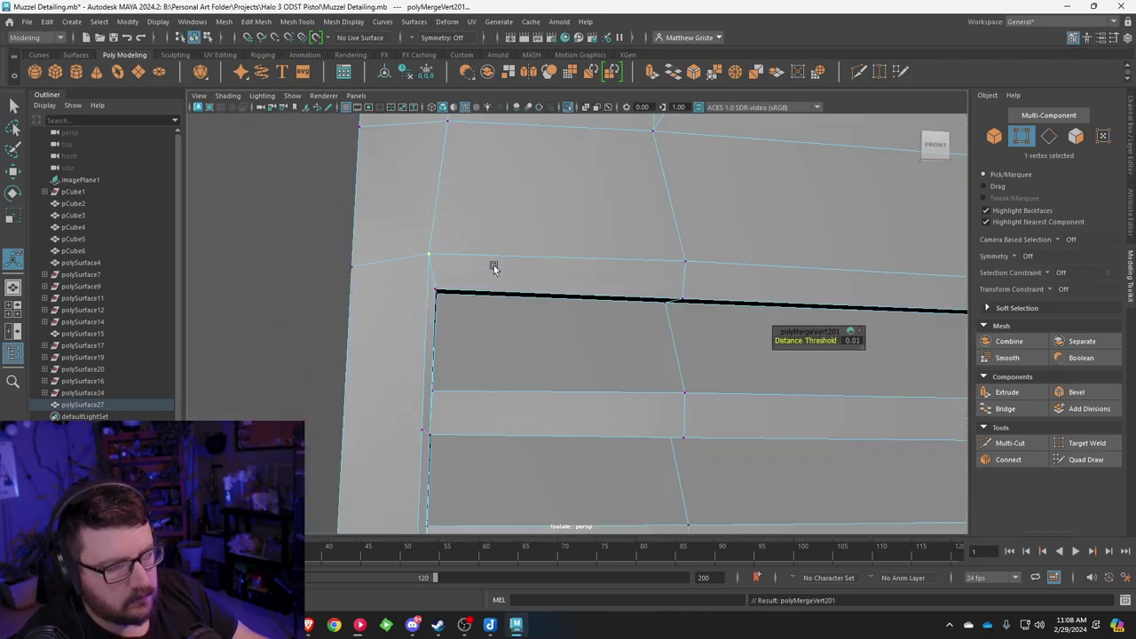
# Step: Move the vertex at the ribbed panel's lower front corner down to Y 10.50
pyautogui.keyDown('alt'); pyautogui.moveTo(504, 362); pyautogui.dragTo(519, 248); pyautogui.keyUp('alt')
pyautogui.moveTo(455, 336); pyautogui.dragTo(471, 315)
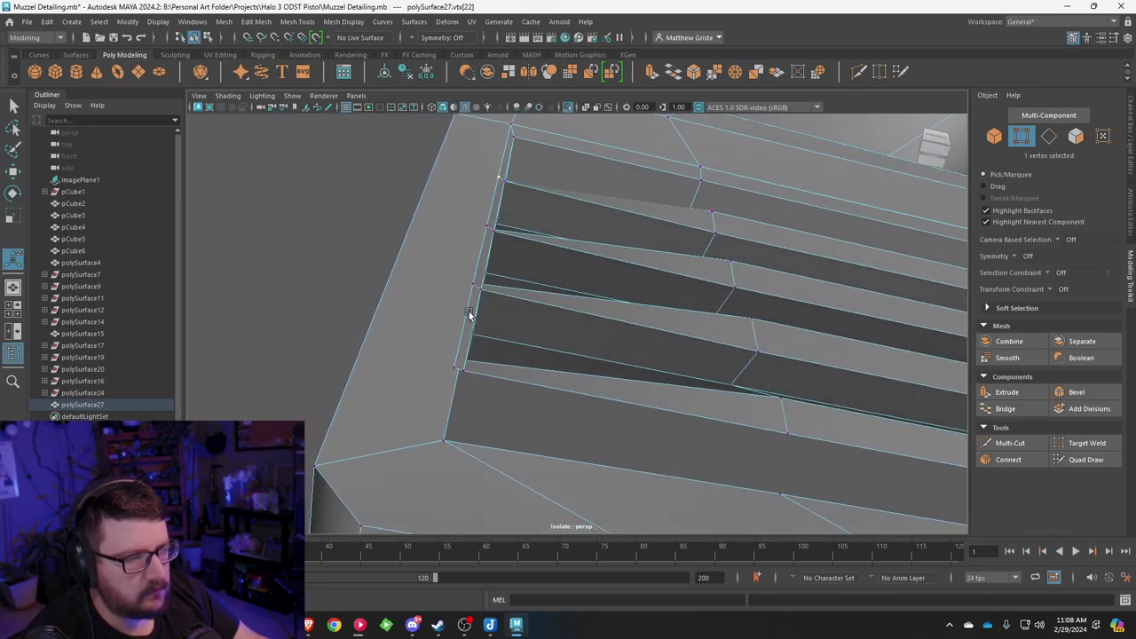
pyautogui.keyDown('alt'); pyautogui.moveTo(477, 251); pyautogui.dragTo(470, 307); pyautogui.keyUp('alt')
pyautogui.click(464, 347)
pyautogui.keyDown('alt'); pyautogui.moveTo(465, 349); pyautogui.dragTo(479, 362); pyautogui.keyUp('alt')
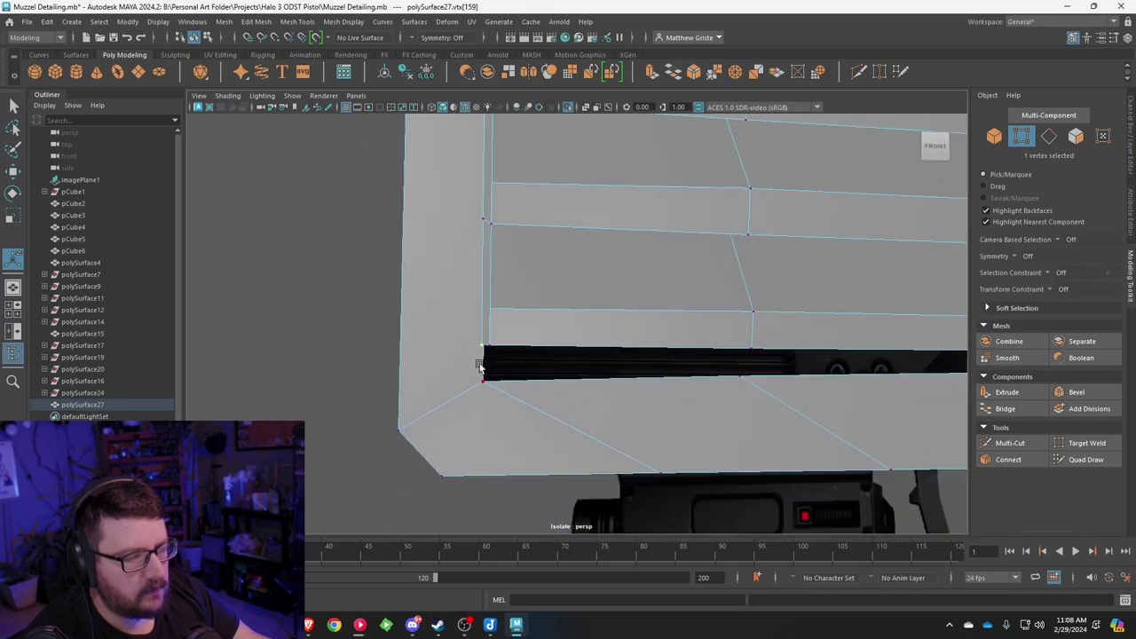
pyautogui.keyDown('alt'); pyautogui.moveTo(515, 334); pyautogui.dragTo(497, 266, button='middle'); pyautogui.keyUp('alt')
pyautogui.press('w')
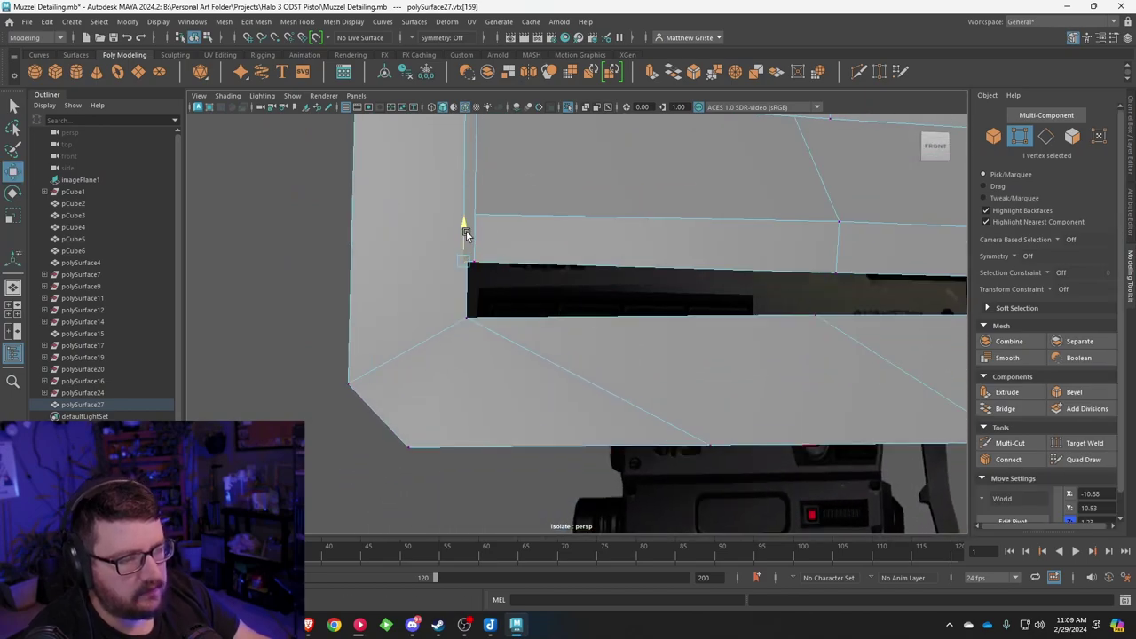
pyautogui.scroll(3, 462, 262)
pyautogui.scroll(-2, 464, 264)
pyautogui.keyDown('alt'); pyautogui.moveTo(482, 301); pyautogui.dragTo(501, 306); pyautogui.keyUp('alt')
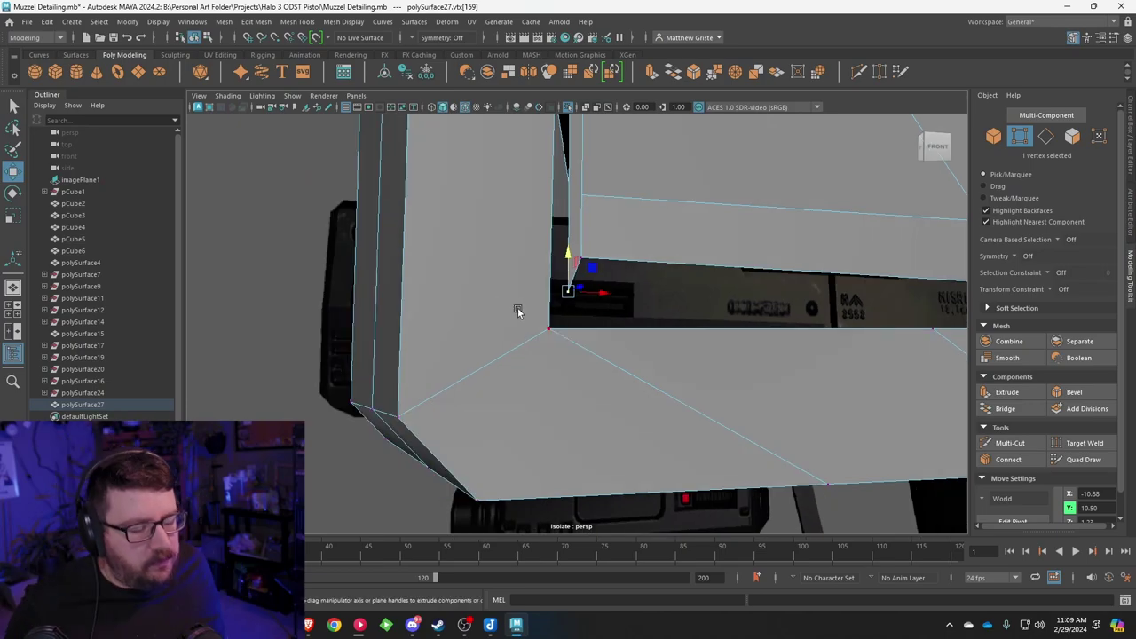
# Step: Extrude the ten border edges along the ribbed panel's bottom and move the new edges down toward the muzzle opening's lower edge
pyautogui.keyDown('alt'); pyautogui.moveTo(519, 311); pyautogui.dragTo(538, 244); pyautogui.keyUp('alt')
pyautogui.moveTo(538, 244); pyautogui.dragTo(537, 213, button='right')
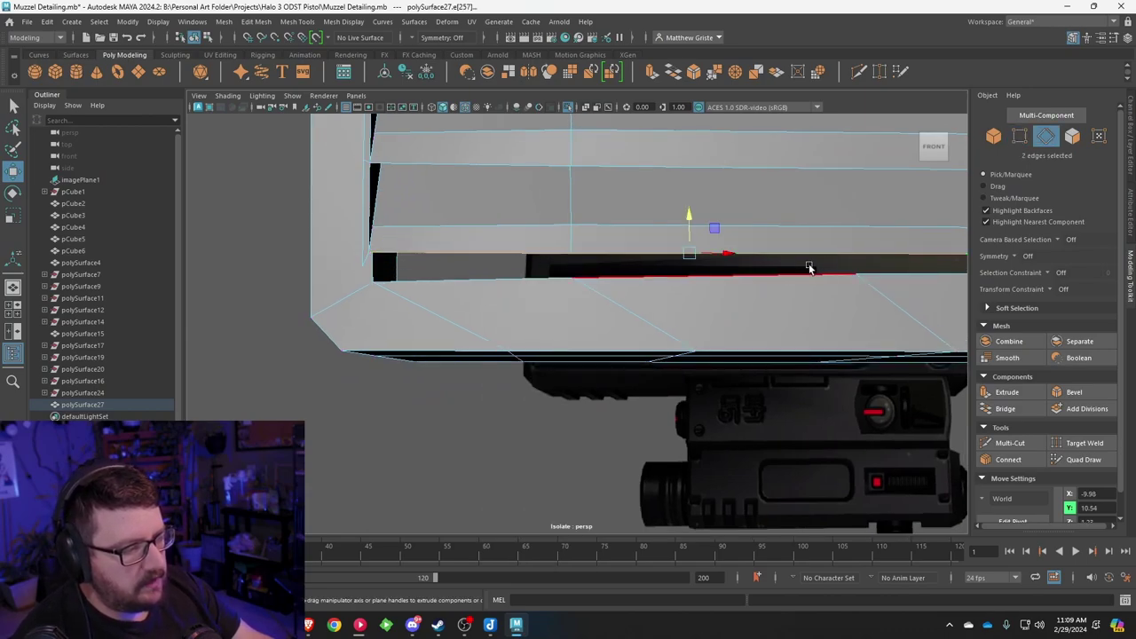
pyautogui.keyDown('alt'); pyautogui.moveTo(808, 268); pyautogui.dragTo(701, 303); pyautogui.keyUp('alt')
pyautogui.keyDown('shift'); pyautogui.click(482, 268); pyautogui.keyUp('shift')
pyautogui.keyDown('alt'); pyautogui.moveTo(785, 298); pyautogui.dragTo(377, 293); pyautogui.keyUp('alt')
pyautogui.keyDown('shift'); pyautogui.click(494, 295); pyautogui.keyUp('shift')
pyautogui.keyDown('alt'); pyautogui.moveTo(494, 296); pyautogui.dragTo(526, 282); pyautogui.keyUp('alt')
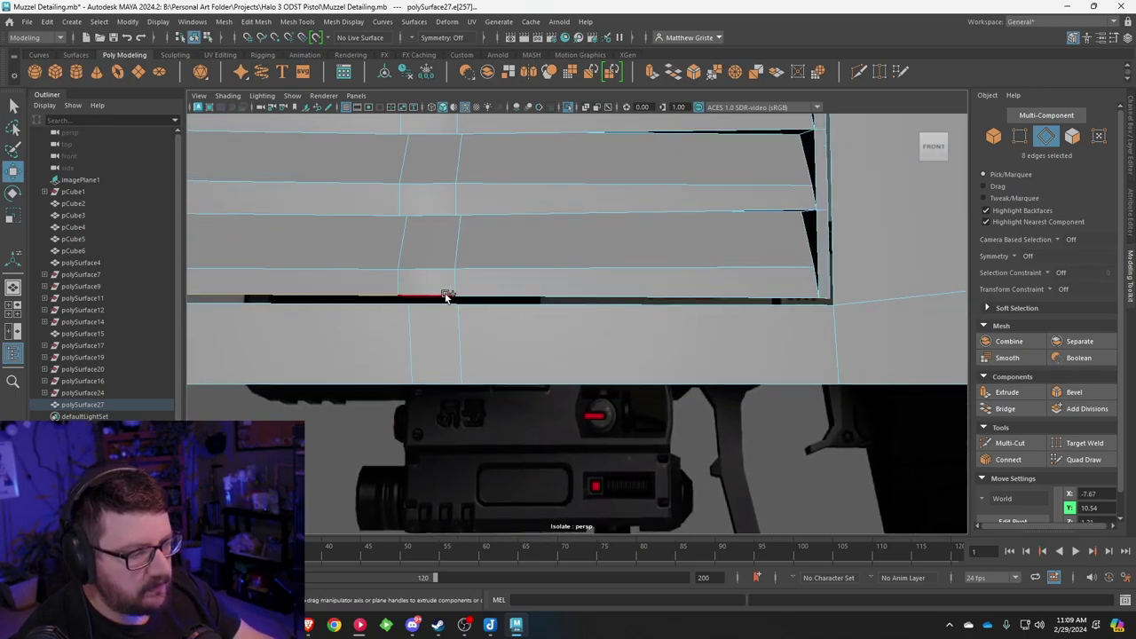
pyautogui.keyDown('alt'); pyautogui.moveTo(679, 295); pyautogui.dragTo(717, 293); pyautogui.keyUp('alt')
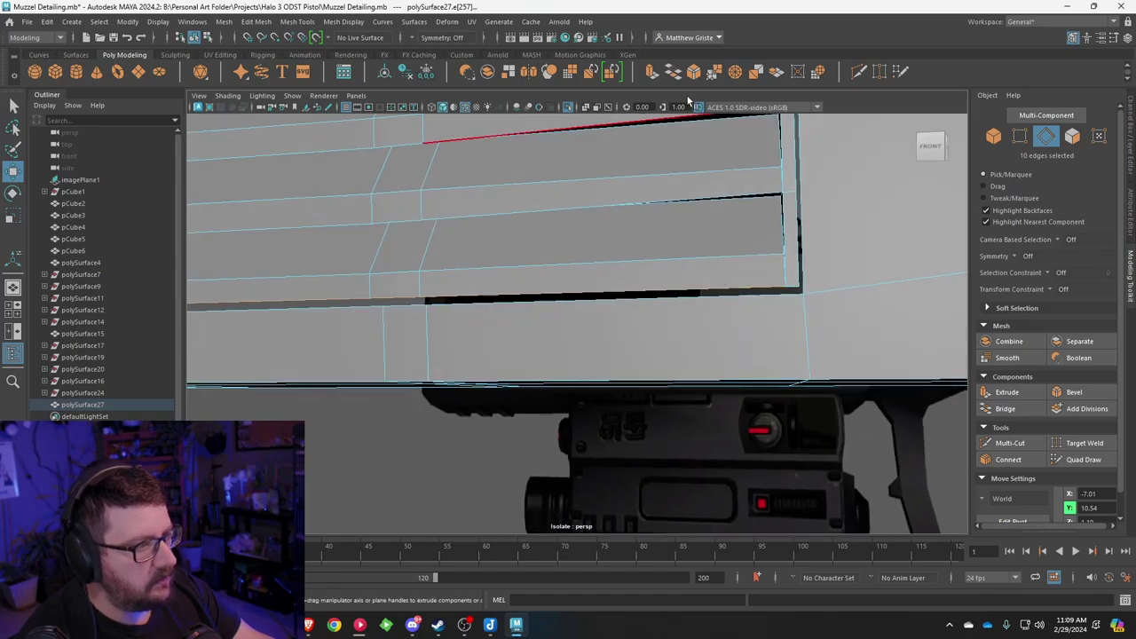
pyautogui.click(653, 78)
pyautogui.keyDown('alt'); pyautogui.moveTo(444, 266); pyautogui.dragTo(413, 330); pyautogui.keyUp('alt')
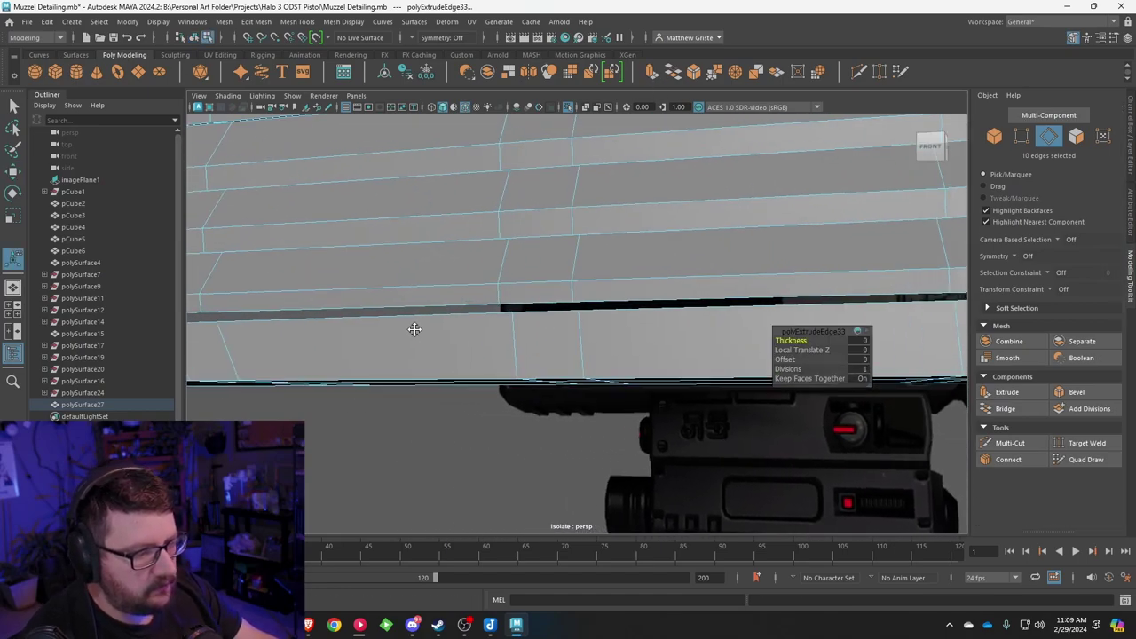
pyautogui.keyDown('alt'); pyautogui.moveTo(414, 329); pyautogui.dragTo(653, 284, button='middle'); pyautogui.keyUp('alt')
pyautogui.keyDown('alt'); pyautogui.moveTo(652, 283); pyautogui.dragTo(618, 305); pyautogui.keyUp('alt')
pyautogui.scroll(-4, 618, 297)
pyautogui.moveTo(608, 261); pyautogui.dragTo(608, 299)
# Step: Merge the vertices at the front end of the extruded lower strip with the panel's lower front corner
pyautogui.moveTo(513, 273); pyautogui.dragTo(409, 273, button='right')
pyautogui.moveTo(301, 258); pyautogui.dragTo(354, 291)
pyautogui.click(714, 72)
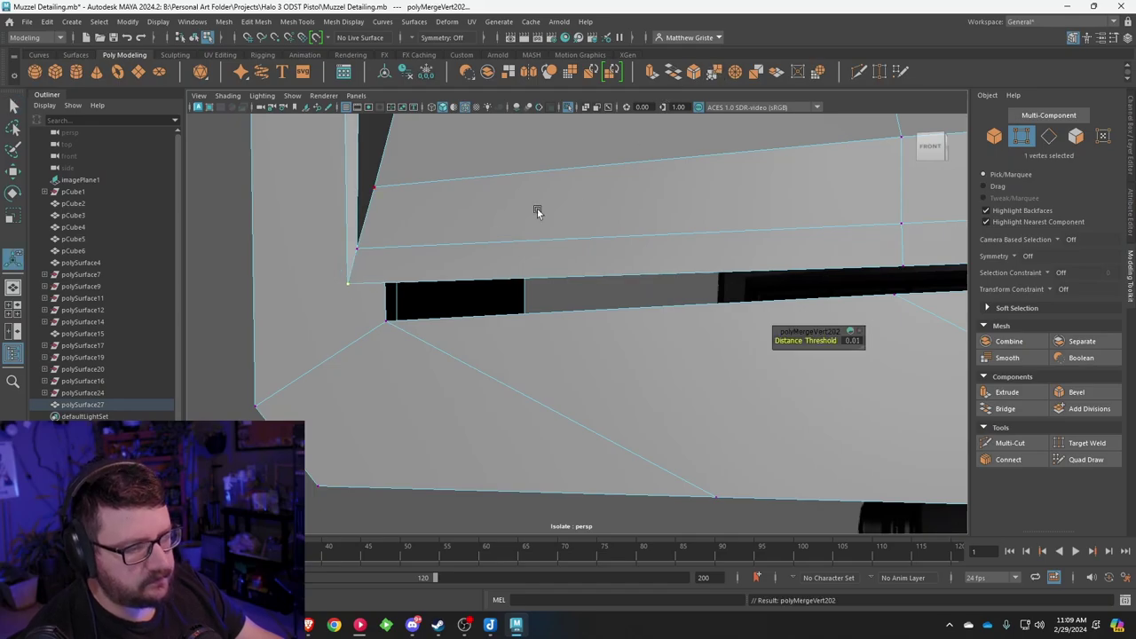
# Step: Merge the extruded strip's rear end vertex with the panel's lower rear corner vertex
pyautogui.keyDown('alt'); pyautogui.moveTo(535, 210); pyautogui.dragTo(607, 240); pyautogui.keyUp('alt')
pyautogui.scroll(3, 607, 240)
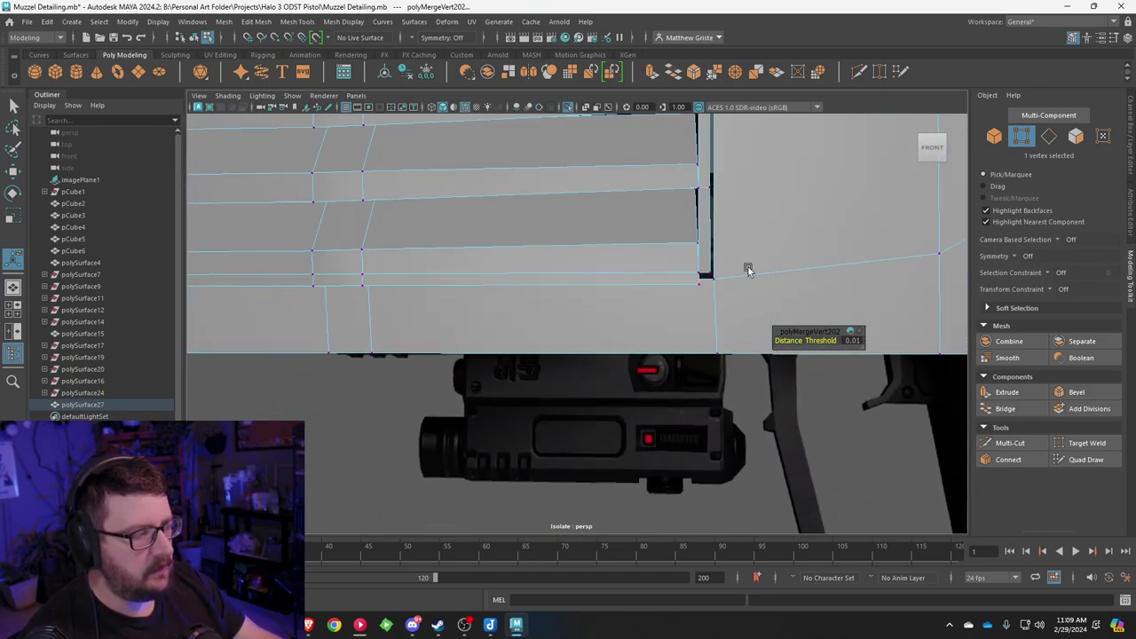
pyautogui.keyDown('alt'); pyautogui.moveTo(748, 269); pyautogui.dragTo(553, 297, button='middle'); pyautogui.keyUp('alt')
pyautogui.scroll(1, 550, 290)
pyautogui.scroll(-1, 511, 233)
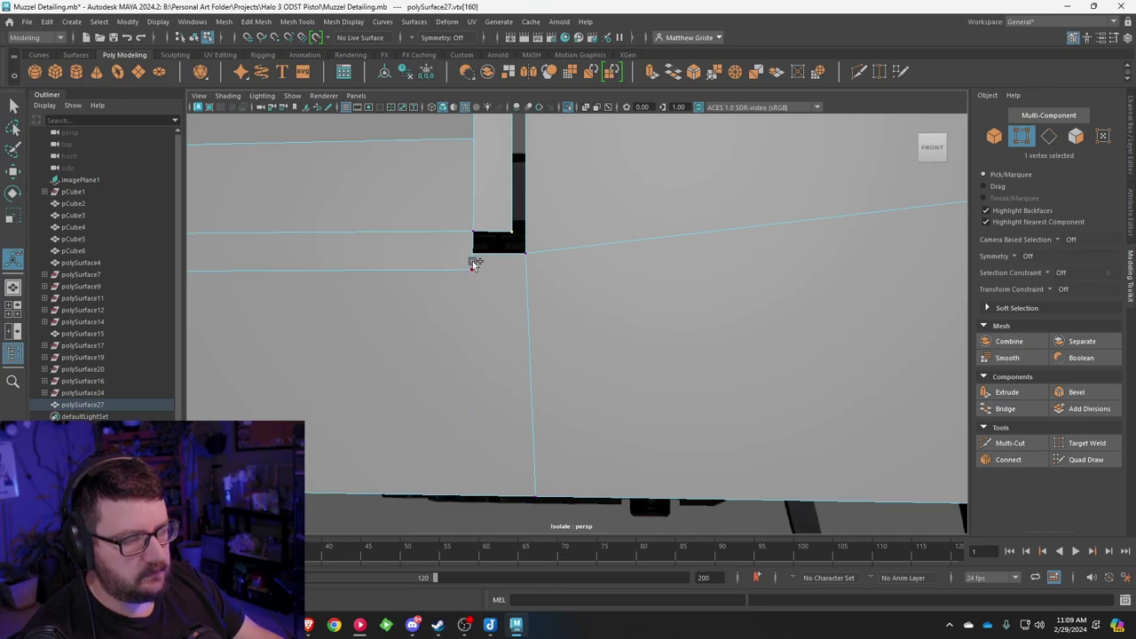
pyautogui.press('g')
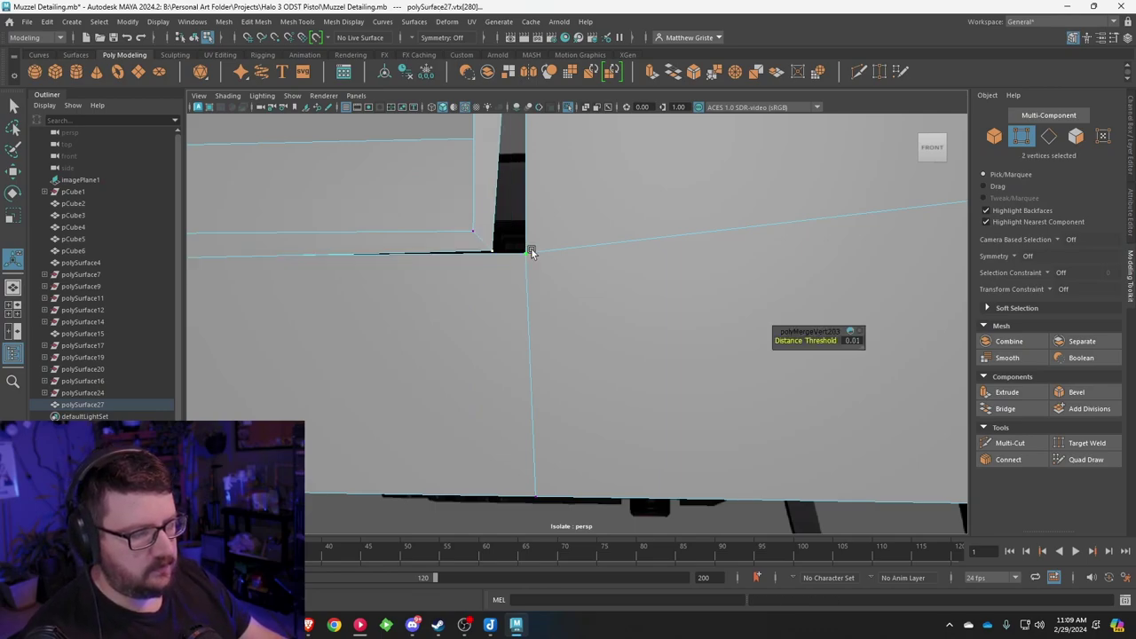
# Step: Merge the panel and muzzle vertices at the opening's upper rear corner
pyautogui.scroll(-4, 531, 253)
pyautogui.scroll(7, 609, 339)
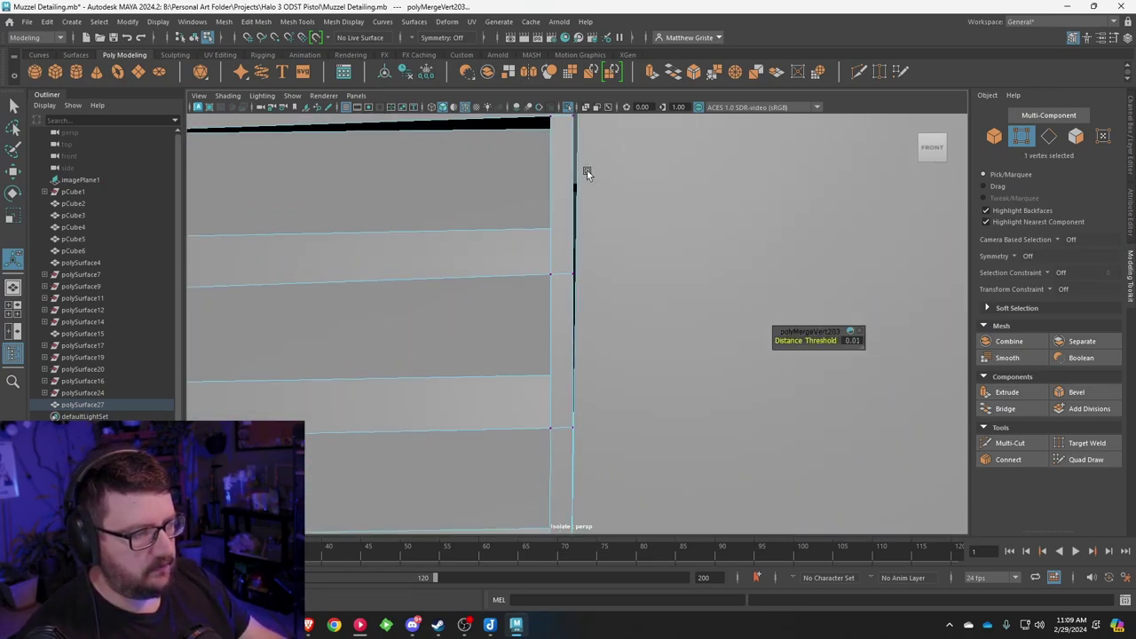
pyautogui.scroll(-1, 586, 171)
pyautogui.keyDown('alt'); pyautogui.moveTo(587, 170); pyautogui.dragTo(580, 236, button='middle'); pyautogui.keyUp('alt')
pyautogui.scroll(2, 585, 240)
pyautogui.keyDown('alt'); pyautogui.moveTo(574, 152); pyautogui.dragTo(583, 184, button='middle'); pyautogui.keyUp('alt')
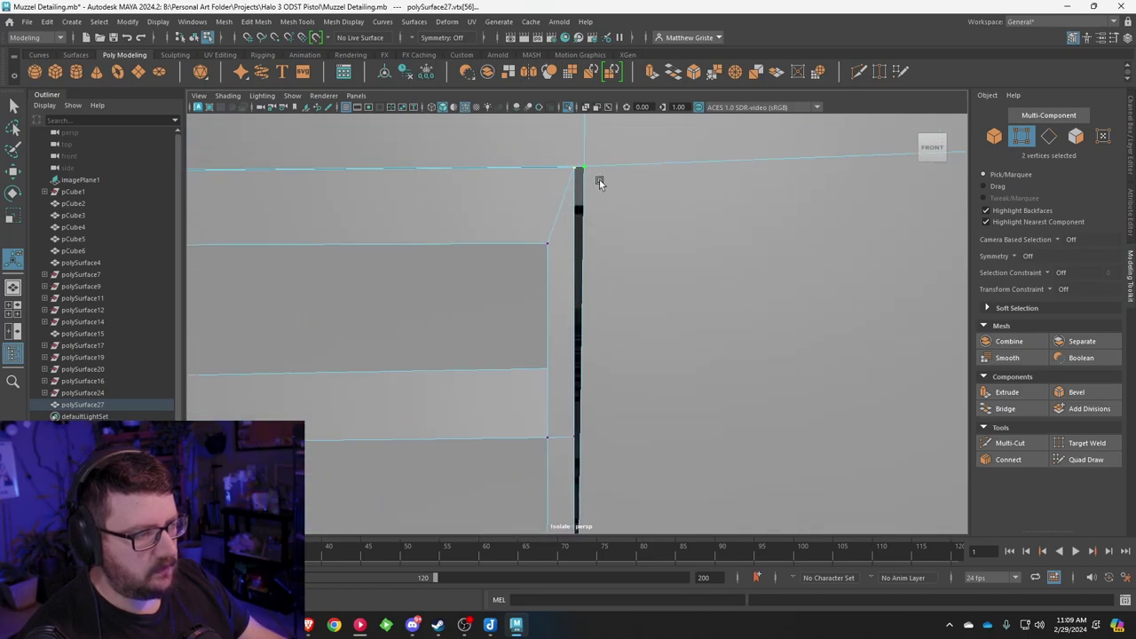
pyautogui.press('g')
# Step: Merge the overlapping panel and muzzle vertices at the two rearmost edge-column pairs along the opening's upper edge
pyautogui.scroll(-3, 596, 184)
pyautogui.keyDown('alt'); pyautogui.moveTo(382, 219); pyautogui.dragTo(821, 241, button='middle'); pyautogui.keyUp('alt')
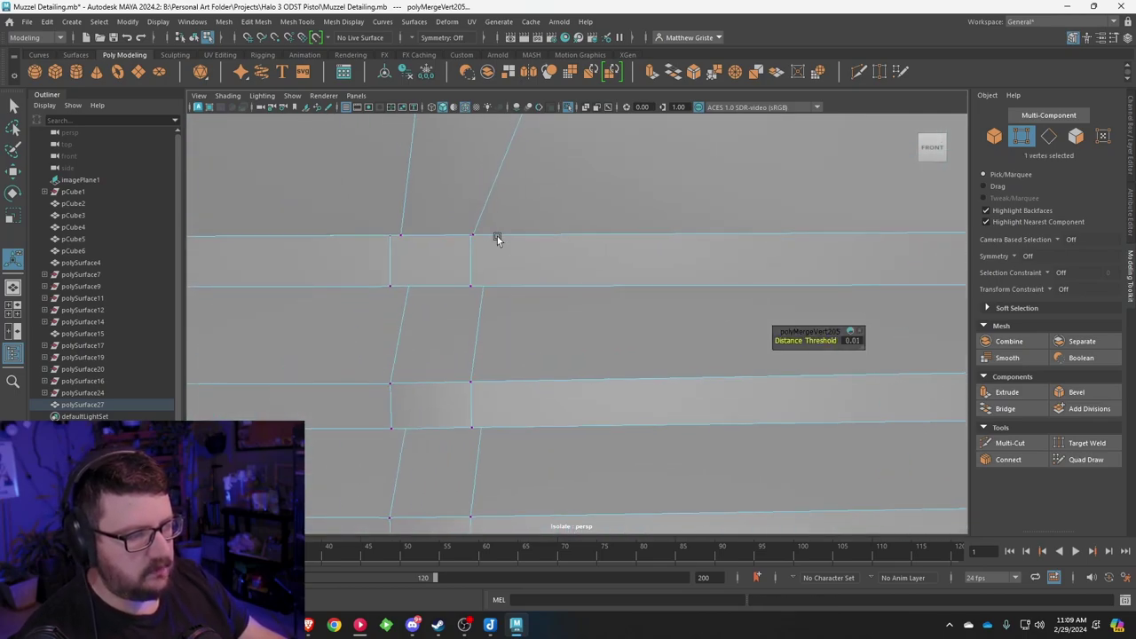
pyautogui.keyDown('shift'); pyautogui.moveTo(491, 248); pyautogui.dragTo(455, 244, button='right'); pyautogui.keyUp('shift')
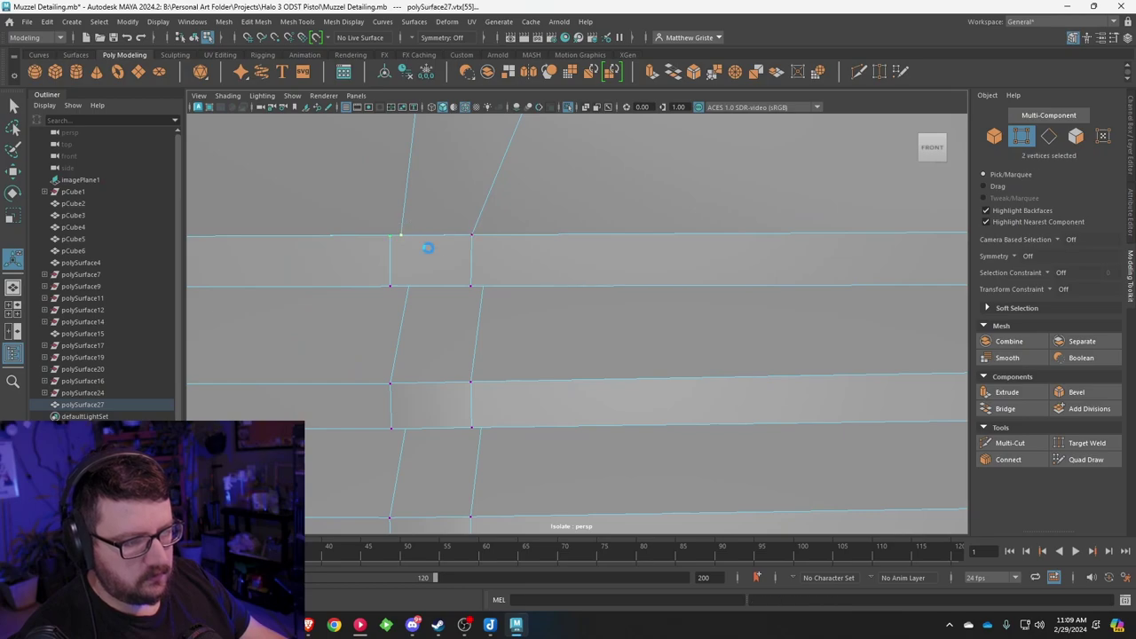
pyautogui.keyDown('alt'); pyautogui.moveTo(367, 257); pyautogui.dragTo(635, 265, button='middle'); pyautogui.keyUp('alt')
pyautogui.keyDown('alt'); pyautogui.moveTo(442, 256); pyautogui.dragTo(509, 260, button='middle'); pyautogui.keyUp('alt')
pyautogui.moveTo(450, 229); pyautogui.dragTo(475, 247)
pyautogui.moveTo(321, 231); pyautogui.dragTo(373, 252)
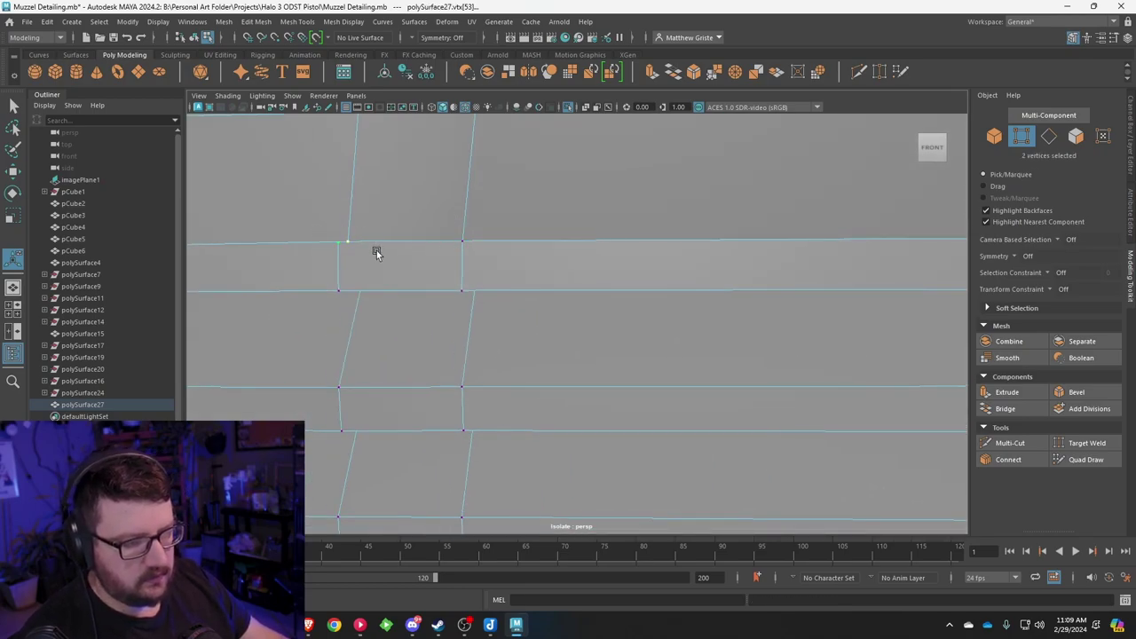
pyautogui.press('g')
# Step: Merge the overlapping vertices at the next two edge-column pairs toward the front along the opening's upper edge
pyautogui.keyDown('alt'); pyautogui.moveTo(319, 258); pyautogui.dragTo(819, 272, button='middle'); pyautogui.keyUp('alt')
pyautogui.keyDown('alt'); pyautogui.moveTo(497, 272); pyautogui.dragTo(620, 277, button='middle'); pyautogui.keyUp('alt')
pyautogui.moveTo(508, 258); pyautogui.dragTo(522, 266)
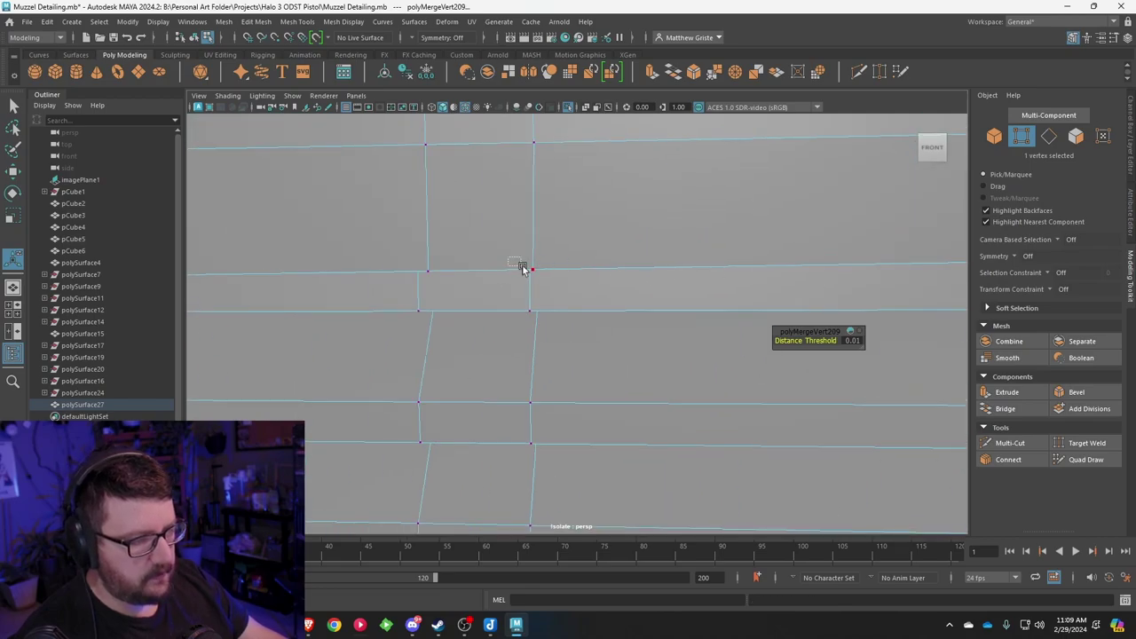
pyautogui.keyDown('shift'); pyautogui.moveTo(510, 277); pyautogui.dragTo(395, 266, button='right'); pyautogui.keyUp('shift')
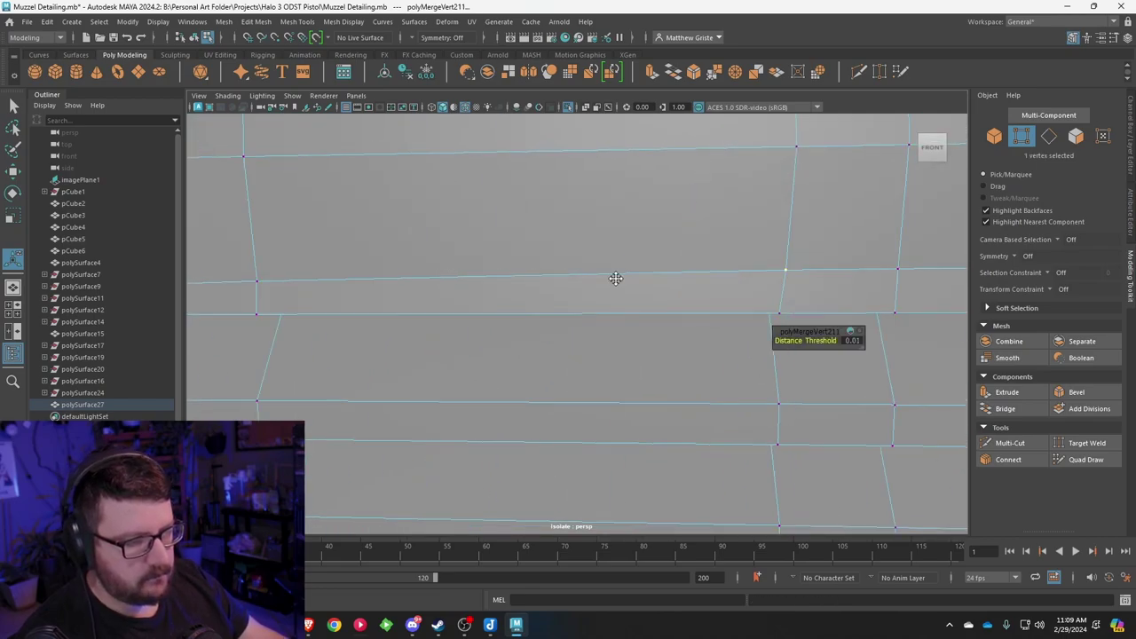
pyautogui.keyDown('alt'); pyautogui.moveTo(613, 274); pyautogui.dragTo(524, 265, button='middle'); pyautogui.keyUp('alt')
pyautogui.keyDown('shift'); pyautogui.moveTo(439, 271); pyautogui.dragTo(324, 261, button='right'); pyautogui.keyUp('shift')
pyautogui.moveTo(316, 259); pyautogui.dragTo(385, 284)
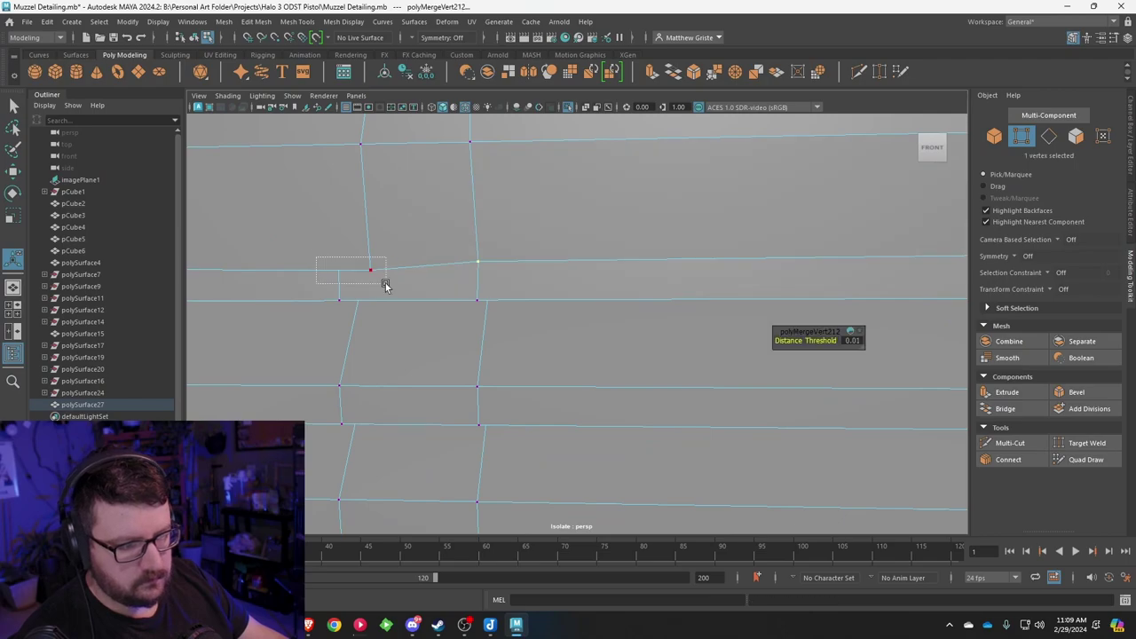
pyautogui.keyDown('alt'); pyautogui.moveTo(386, 286); pyautogui.dragTo(611, 284, button='middle'); pyautogui.keyUp('alt')
# Step: Merge the panel and muzzle vertices at the frontmost edge column along the opening's lower edge
pyautogui.scroll(-4, 603, 289)
pyautogui.keyDown('alt'); pyautogui.moveTo(523, 301); pyautogui.dragTo(743, 290, button='middle'); pyautogui.keyUp('alt')
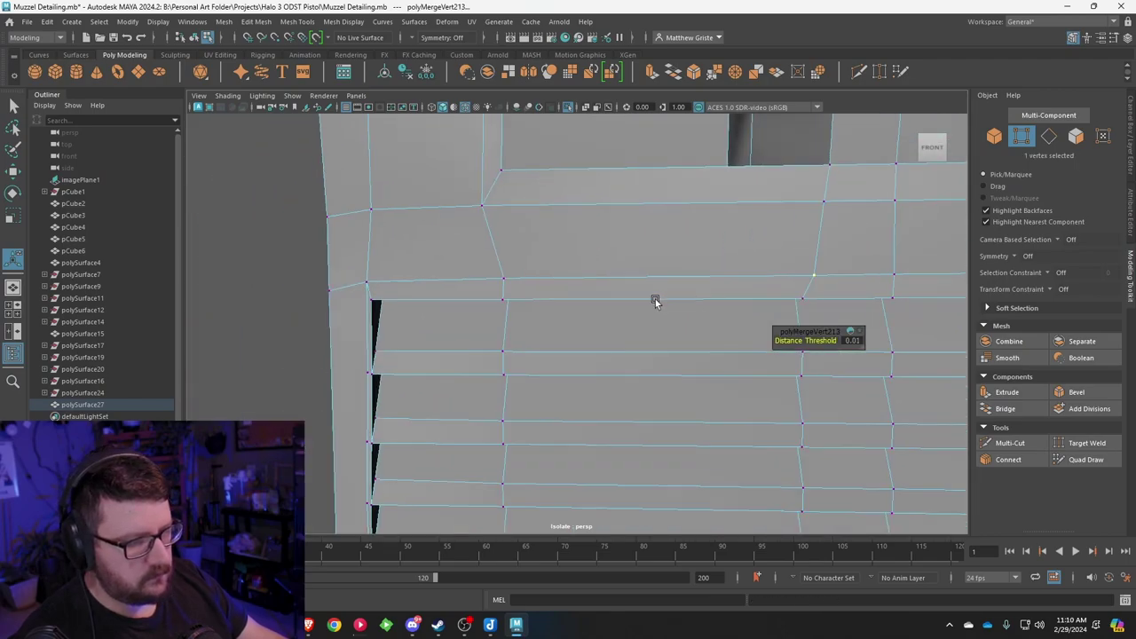
pyautogui.scroll(-2, 655, 301)
pyautogui.keyDown('alt'); pyautogui.moveTo(667, 330); pyautogui.dragTo(624, 182, button='middle'); pyautogui.keyUp('alt')
pyautogui.scroll(3, 518, 301)
pyautogui.keyDown('alt'); pyautogui.moveTo(517, 302); pyautogui.dragTo(577, 312); pyautogui.keyUp('alt')
pyautogui.keyDown('alt'); pyautogui.moveTo(482, 373); pyautogui.dragTo(574, 271, button='middle'); pyautogui.keyUp('alt')
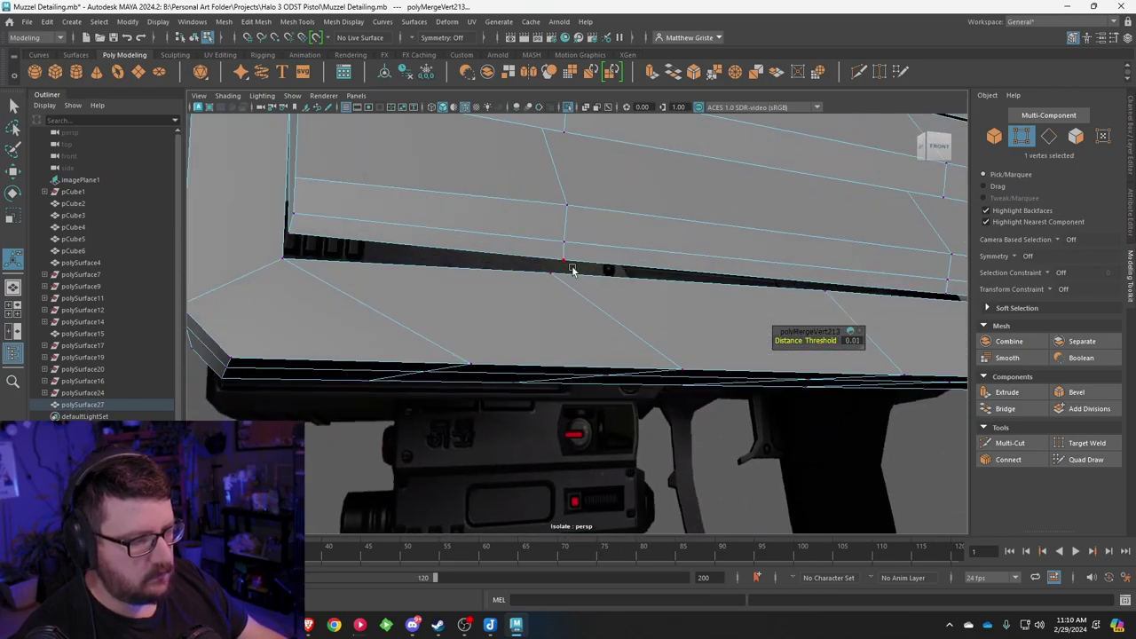
pyautogui.click(565, 268)
pyautogui.keyDown('shift'); pyautogui.moveTo(586, 266); pyautogui.dragTo(393, 272, button='right'); pyautogui.keyUp('shift')
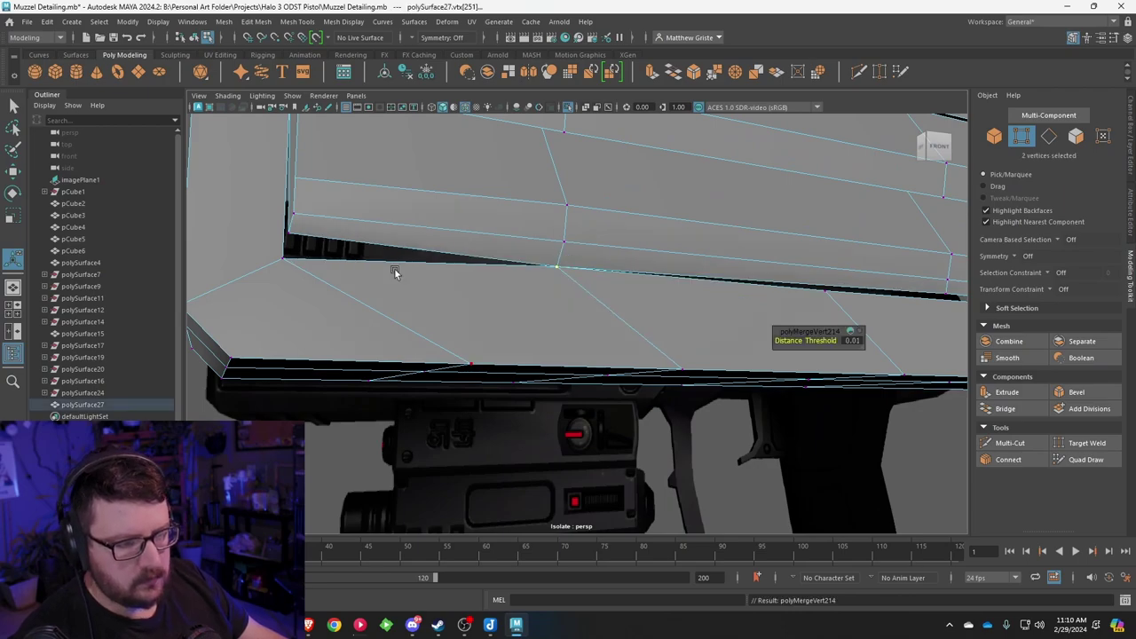
# Step: Merge the panel and muzzle vertices at the opening's lower front corner
pyautogui.moveTo(299, 230); pyautogui.dragTo(300, 231)
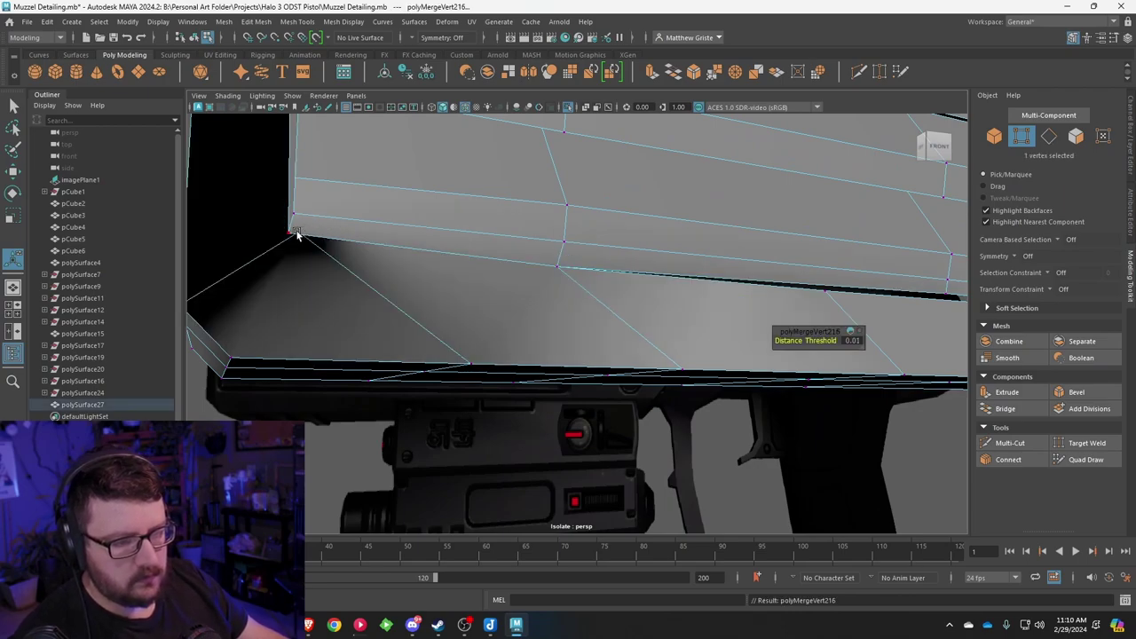
pyautogui.hotkey('ctrl', 'z')
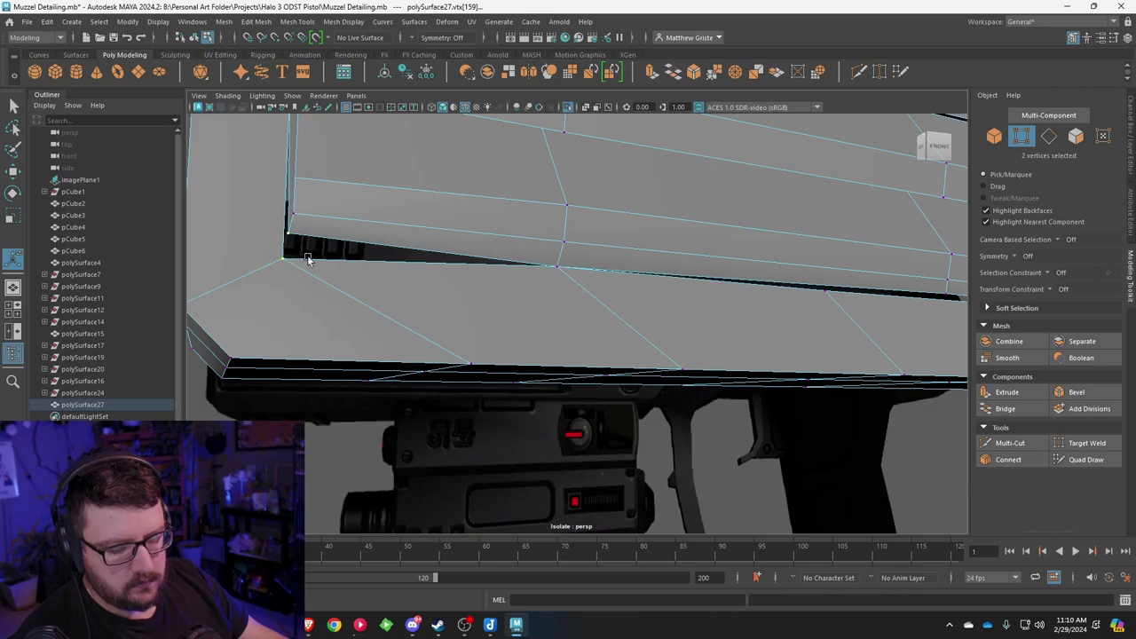
pyautogui.press('g')
# Step: Move the muzzle edges below the opening's second edge column rearward along X to line up with the panel's column
pyautogui.scroll(-2, 434, 276)
pyautogui.keyDown('alt'); pyautogui.moveTo(652, 262); pyautogui.dragTo(438, 248, button='middle'); pyautogui.keyUp('alt')
pyautogui.keyDown('alt'); pyautogui.moveTo(646, 259); pyautogui.dragTo(565, 269); pyautogui.keyUp('alt')
pyautogui.scroll(3, 527, 285)
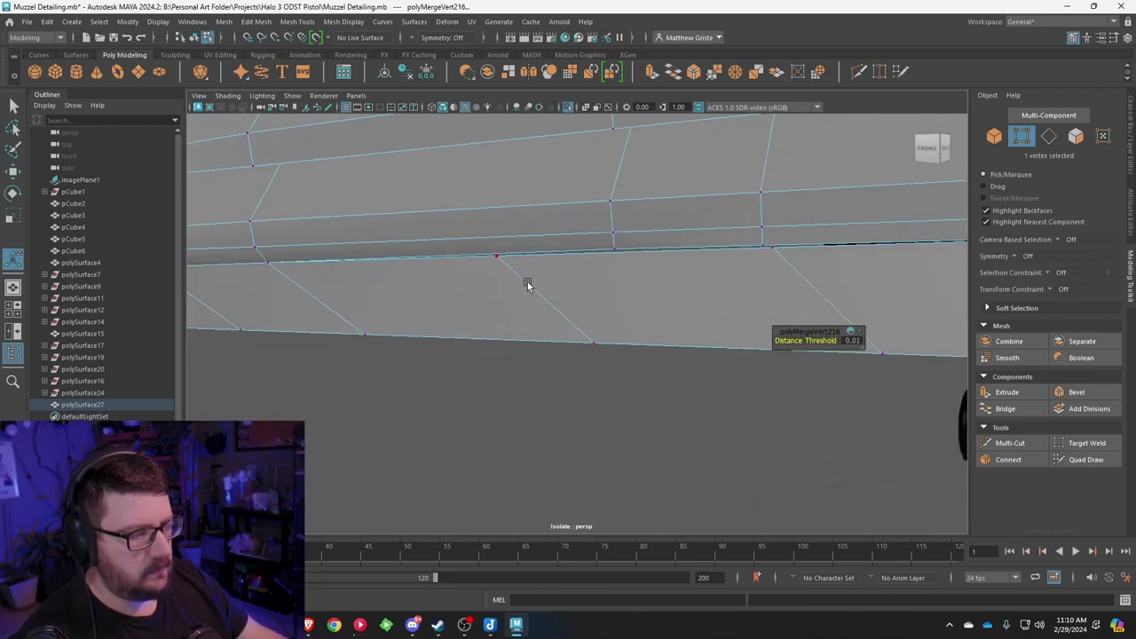
pyautogui.press('w')
pyautogui.moveTo(636, 266); pyautogui.dragTo(645, 266)
pyautogui.keyDown('alt'); pyautogui.moveTo(573, 332); pyautogui.dragTo(576, 374); pyautogui.keyUp('alt')
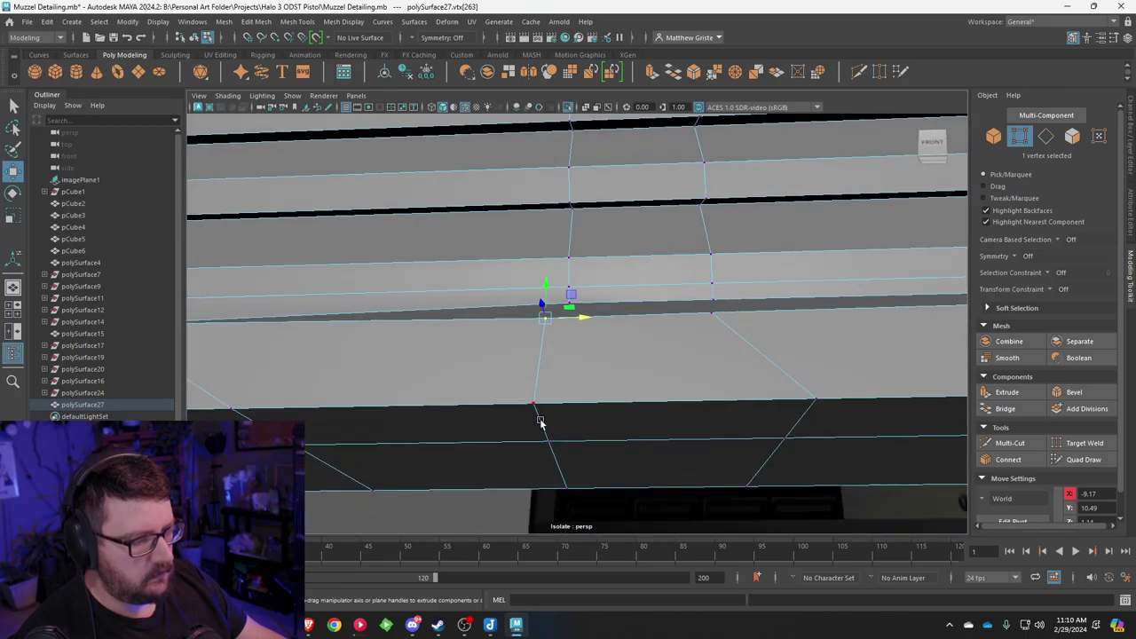
pyautogui.moveTo(540, 422); pyautogui.dragTo(538, 247, button='right')
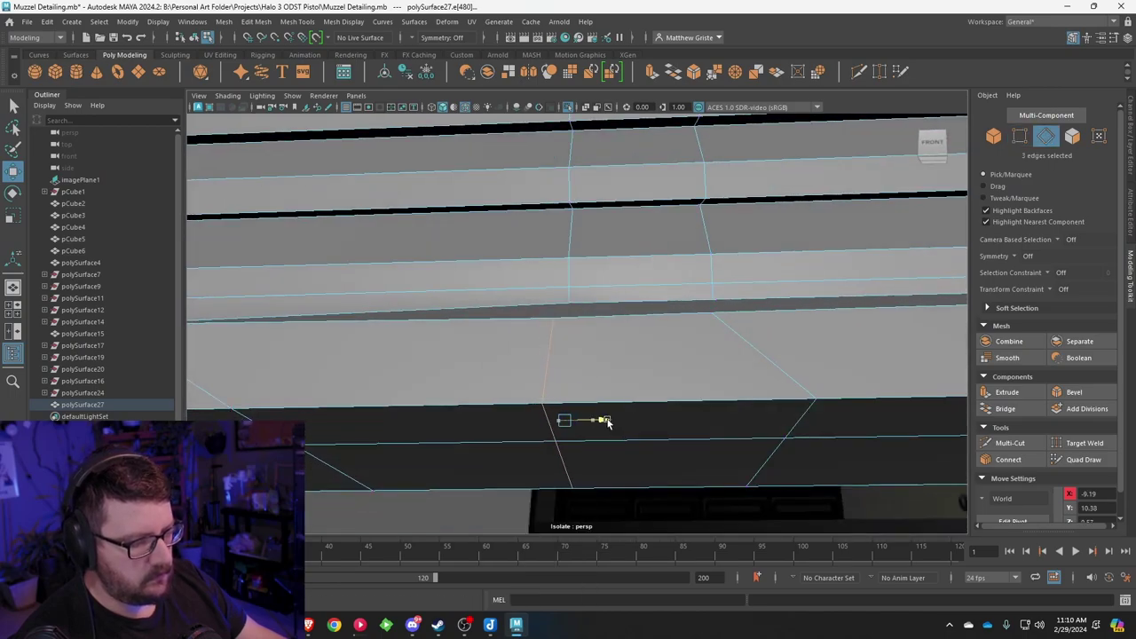
# Step: Merge the overlapping panel and muzzle vertices at the second and third edge columns along the opening's lower edge
pyautogui.keyDown('alt'); pyautogui.moveTo(610, 341); pyautogui.dragTo(585, 247); pyautogui.keyUp('alt')
pyautogui.moveTo(573, 222); pyautogui.dragTo(522, 223, button='right')
pyautogui.keyDown('alt'); pyautogui.moveTo(529, 212); pyautogui.dragTo(542, 220); pyautogui.keyUp('alt')
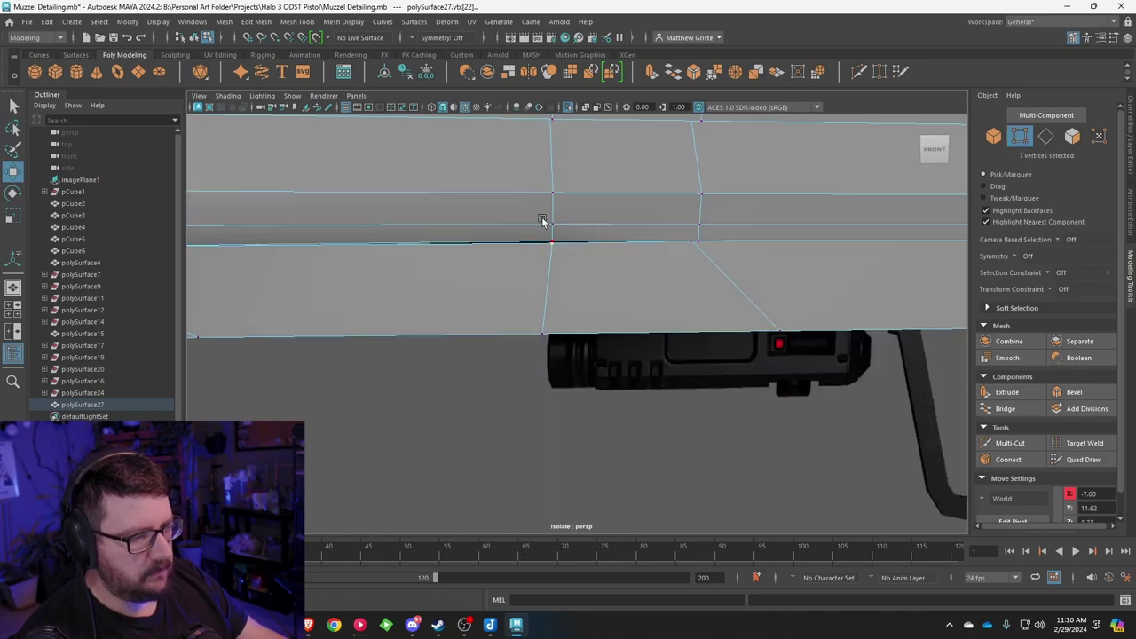
pyautogui.click(714, 71)
pyautogui.moveTo(704, 254); pyautogui.dragTo(704, 254)
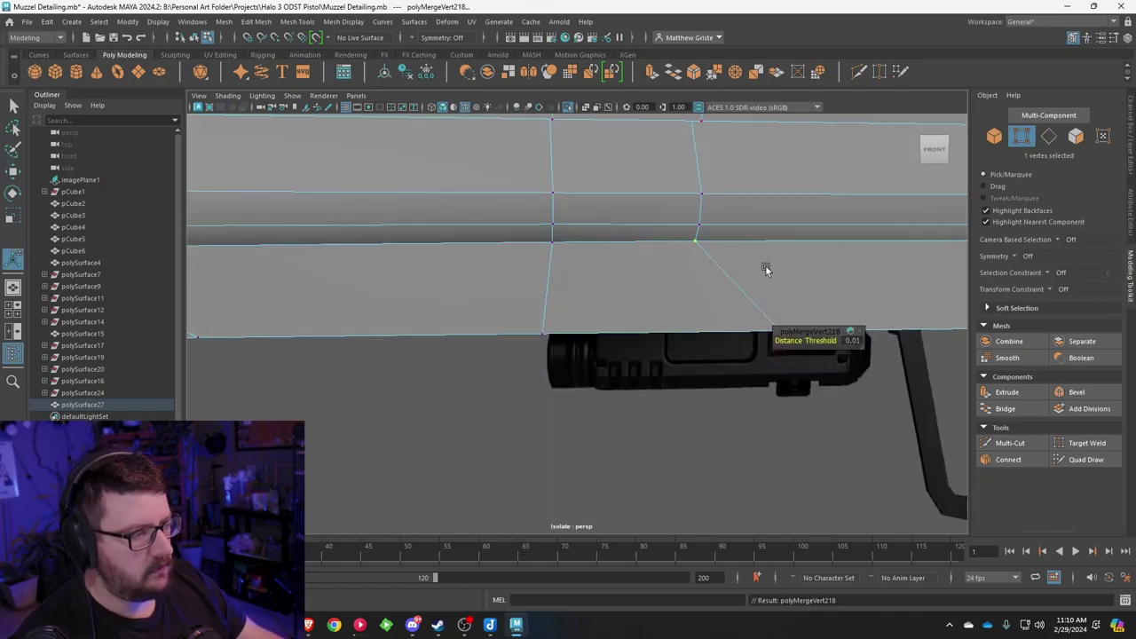
# Step: Merge the overlapping vertices at the next two edge-column pairs toward the rear along the opening's lower edge
pyautogui.scroll(-3, 766, 266)
pyautogui.keyDown('alt'); pyautogui.moveTo(766, 266); pyautogui.dragTo(253, 252, button='middle'); pyautogui.keyUp('alt')
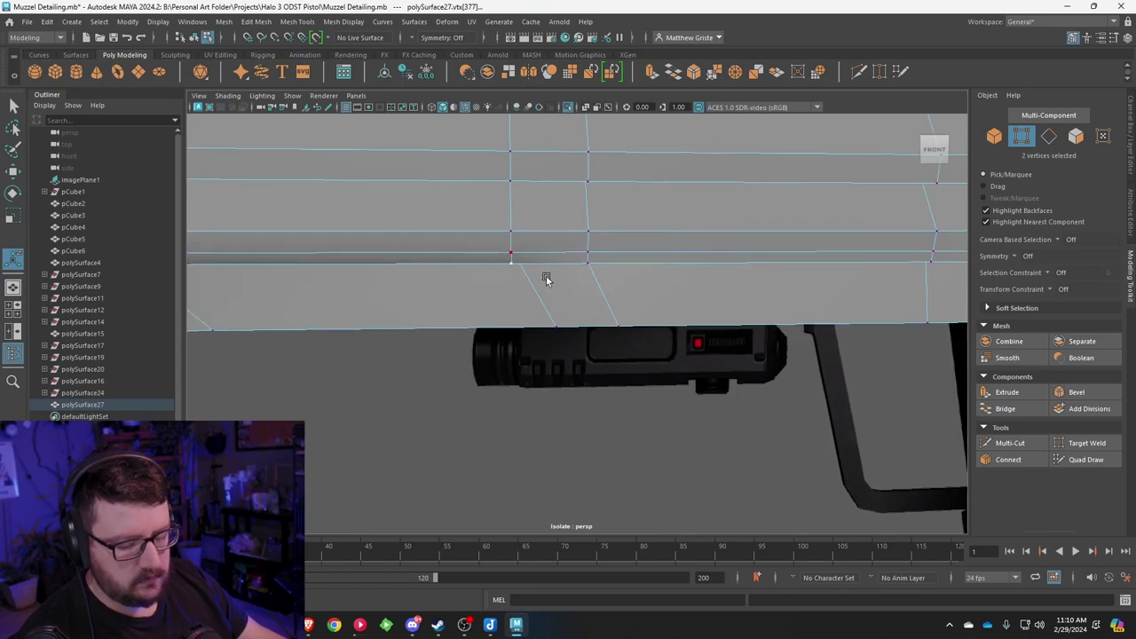
pyautogui.moveTo(511, 256); pyautogui.dragTo(576, 271)
pyautogui.keyDown('alt'); pyautogui.moveTo(809, 262); pyautogui.dragTo(651, 258, button='middle'); pyautogui.keyUp('alt')
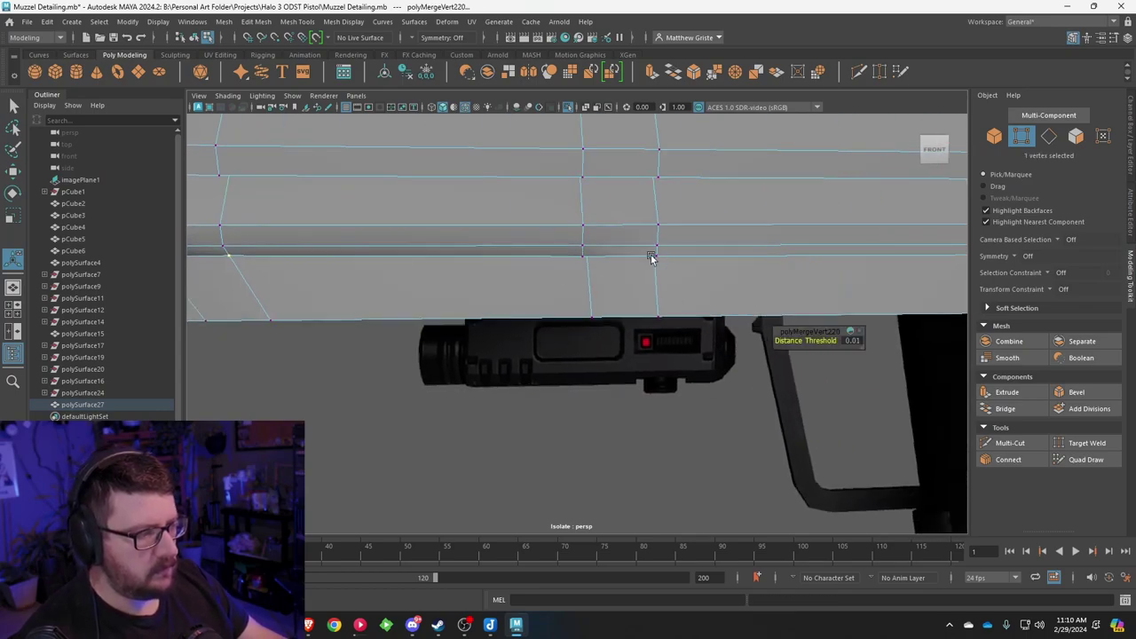
pyautogui.moveTo(597, 269); pyautogui.dragTo(598, 269)
pyautogui.moveTo(657, 250); pyautogui.dragTo(646, 252)
# Step: Merge the overlapping vertices at the rearmost edge-column pair along the opening's lower edge
pyautogui.keyDown('alt'); pyautogui.moveTo(779, 265); pyautogui.dragTo(573, 237, button='middle'); pyautogui.keyUp('alt')
pyautogui.keyDown('alt'); pyautogui.moveTo(573, 237); pyautogui.dragTo(558, 246); pyautogui.keyUp('alt')
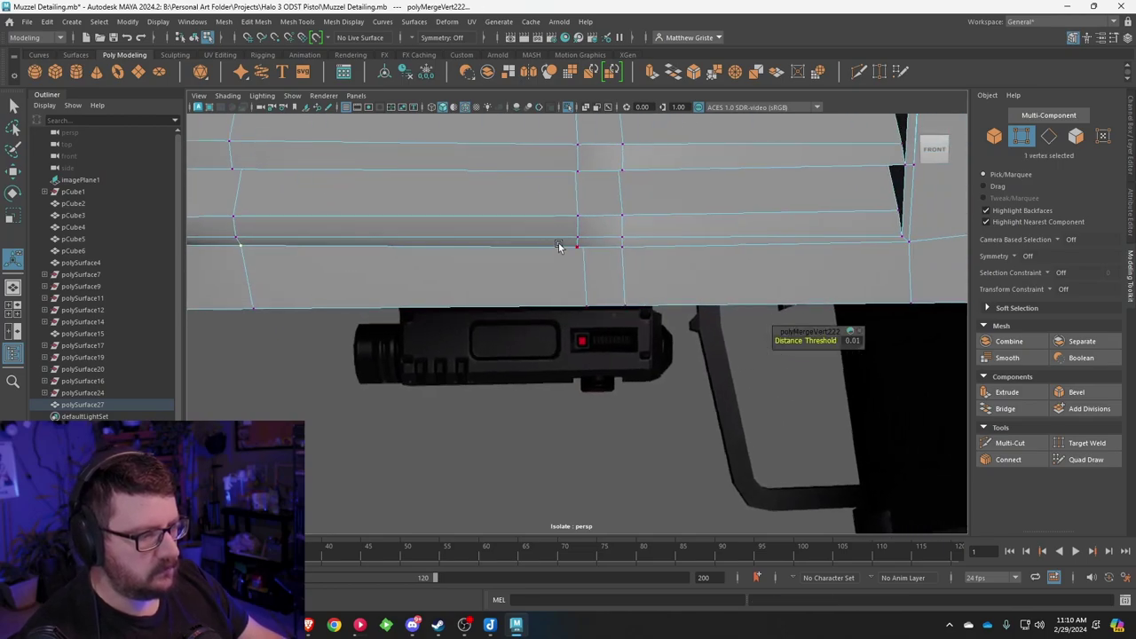
pyautogui.moveTo(651, 261); pyautogui.dragTo(613, 237)
pyautogui.press('g')
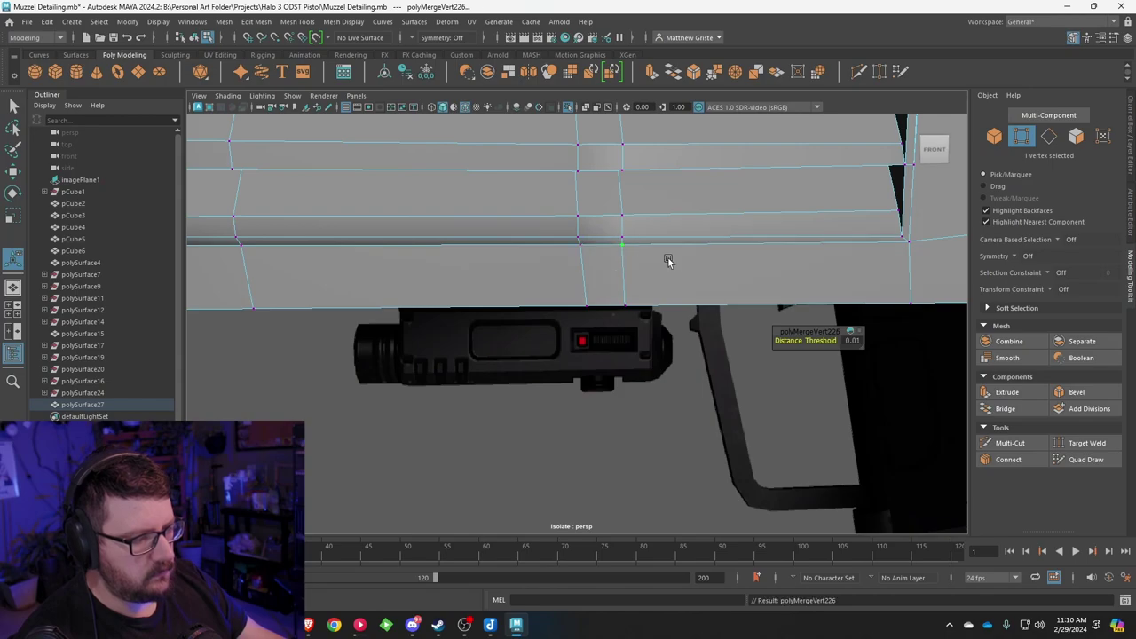
# Step: Examine the welded panel in object mode, focusing on the seam along the opening's rear edge
pyautogui.keyDown('alt'); pyautogui.moveTo(667, 256); pyautogui.dragTo(524, 229, button='middle'); pyautogui.keyUp('alt')
pyautogui.keyDown('alt'); pyautogui.moveTo(524, 229); pyautogui.dragTo(420, 232, button='right'); pyautogui.keyUp('alt')
pyautogui.keyDown('alt'); pyautogui.moveTo(420, 232); pyautogui.dragTo(437, 238, button='middle'); pyautogui.keyUp('alt')
pyautogui.keyDown('alt'); pyautogui.moveTo(438, 239); pyautogui.dragTo(589, 247); pyautogui.keyUp('alt')
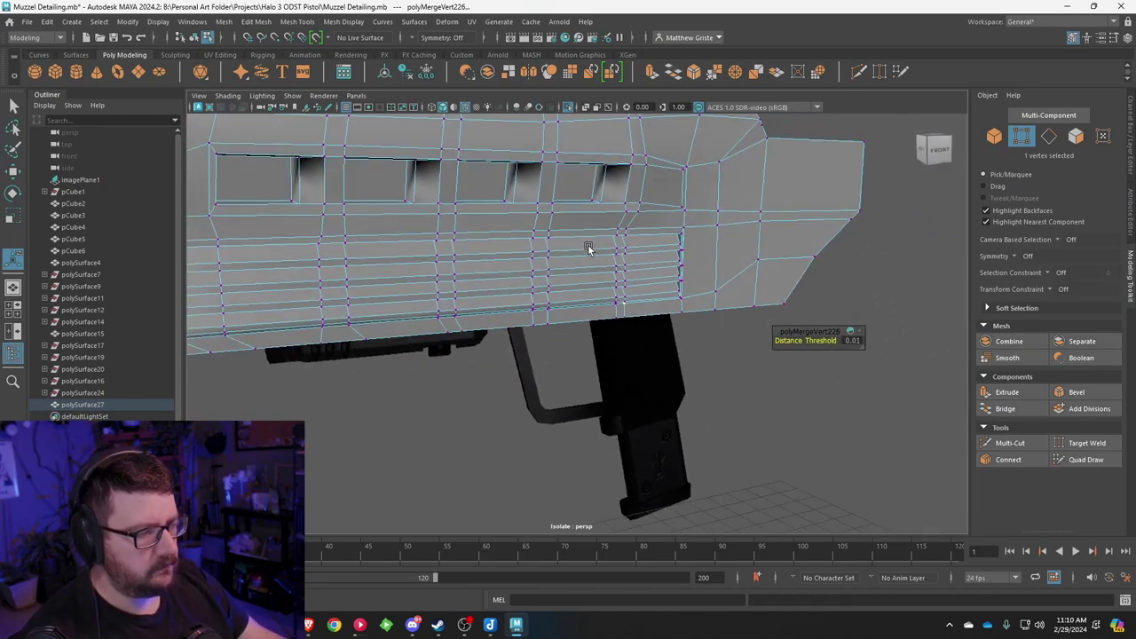
pyautogui.moveTo(589, 255); pyautogui.dragTo(655, 247, button='right')
pyautogui.click(764, 335)
pyautogui.keyDown('alt'); pyautogui.moveTo(764, 335); pyautogui.dragTo(661, 335, button='right'); pyautogui.keyUp('alt')
pyautogui.keyDown('alt'); pyautogui.moveTo(661, 336); pyautogui.dragTo(550, 315); pyautogui.keyUp('alt')
pyautogui.keyDown('alt'); pyautogui.moveTo(551, 314); pyautogui.dragTo(619, 317, button='right'); pyautogui.keyUp('alt')
pyautogui.keyDown('alt'); pyautogui.moveTo(745, 302); pyautogui.dragTo(722, 312); pyautogui.keyUp('alt')
pyautogui.keyDown('alt'); pyautogui.moveTo(722, 312); pyautogui.dragTo(843, 288, button='right'); pyautogui.keyUp('alt')
pyautogui.keyDown('alt'); pyautogui.moveTo(843, 289); pyautogui.dragTo(594, 311, button='middle'); pyautogui.keyUp('alt')
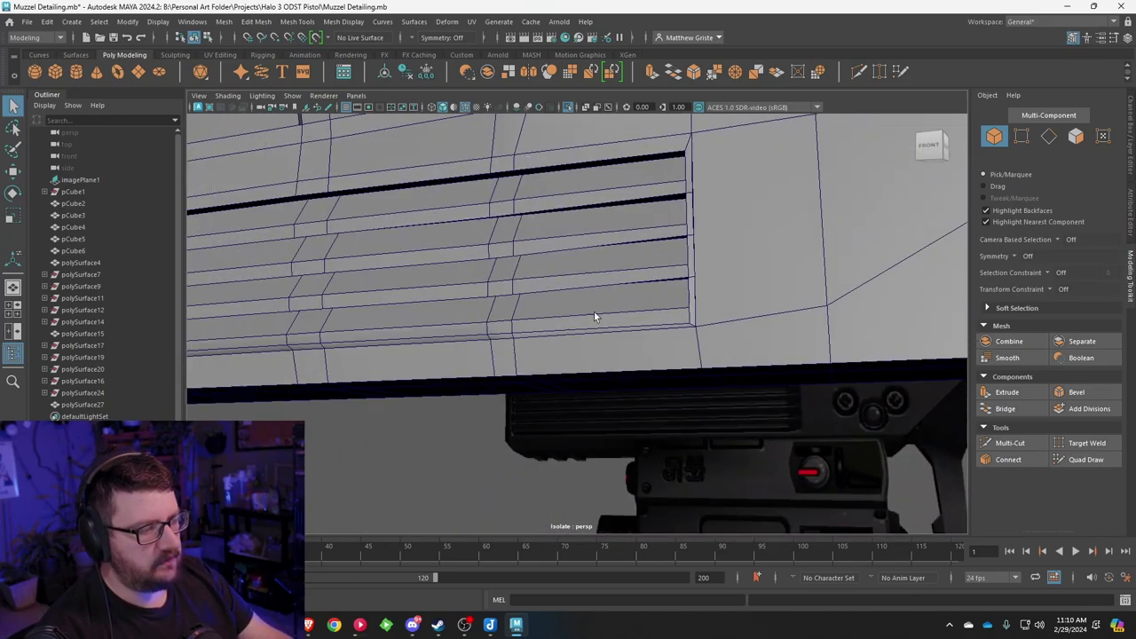
pyautogui.keyDown('alt'); pyautogui.moveTo(594, 312); pyautogui.dragTo(706, 271); pyautogui.keyUp('alt')
pyautogui.keyDown('alt'); pyautogui.moveTo(706, 271); pyautogui.dragTo(768, 213, button='right'); pyautogui.keyUp('alt')
pyautogui.keyDown('alt'); pyautogui.moveTo(768, 213); pyautogui.dragTo(598, 296, button='middle'); pyautogui.keyUp('alt')
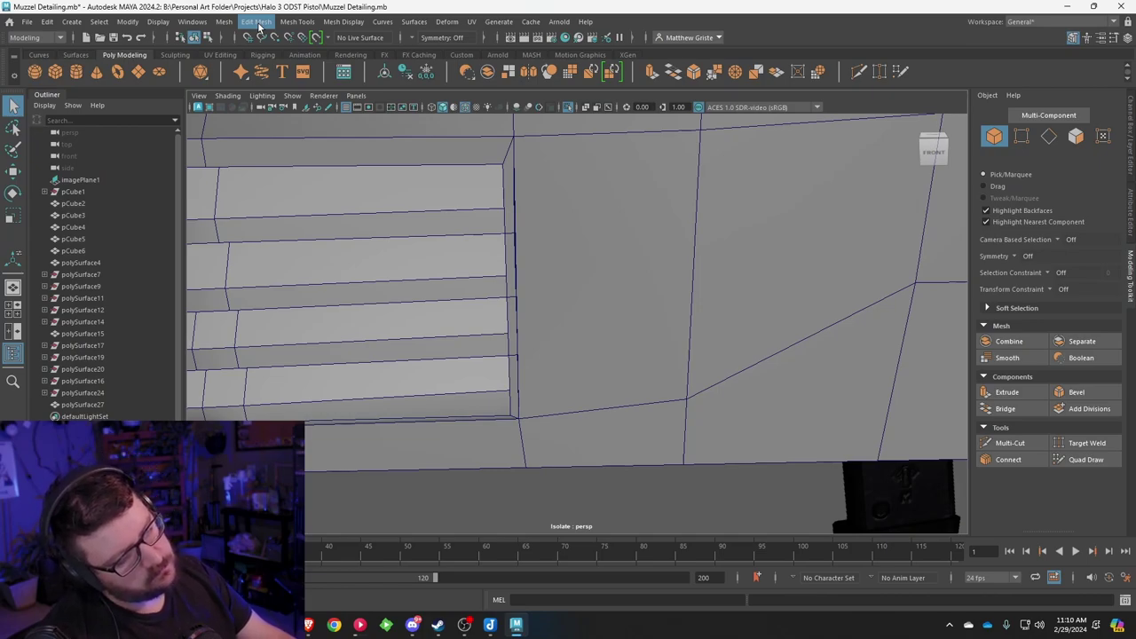
# Step: Extrude the muzzle face just behind the opening, scale it down into an inset and shift it forward along X toward the panel
pyautogui.moveTo(584, 215)
pyautogui.keyDown('alt'); pyautogui.mouseDown()
pyautogui.moveTo(598, 195)
pyautogui.moveTo(589, 204)
pyautogui.mouseUp(); pyautogui.keyUp('alt')
pyautogui.rightClick(589, 205)
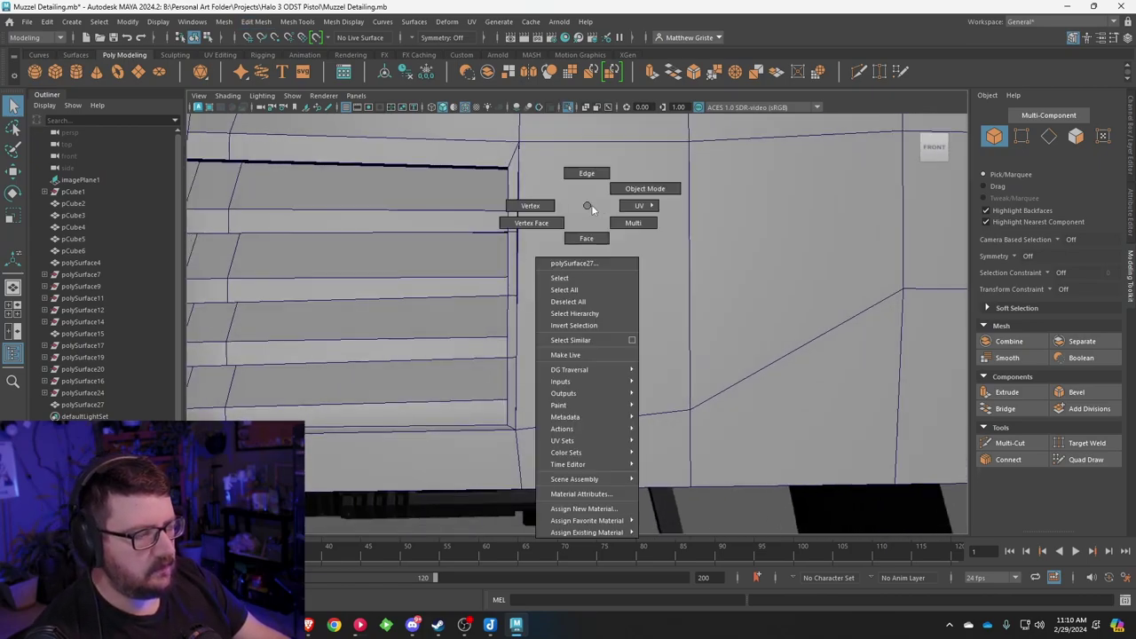
pyautogui.click(598, 230)
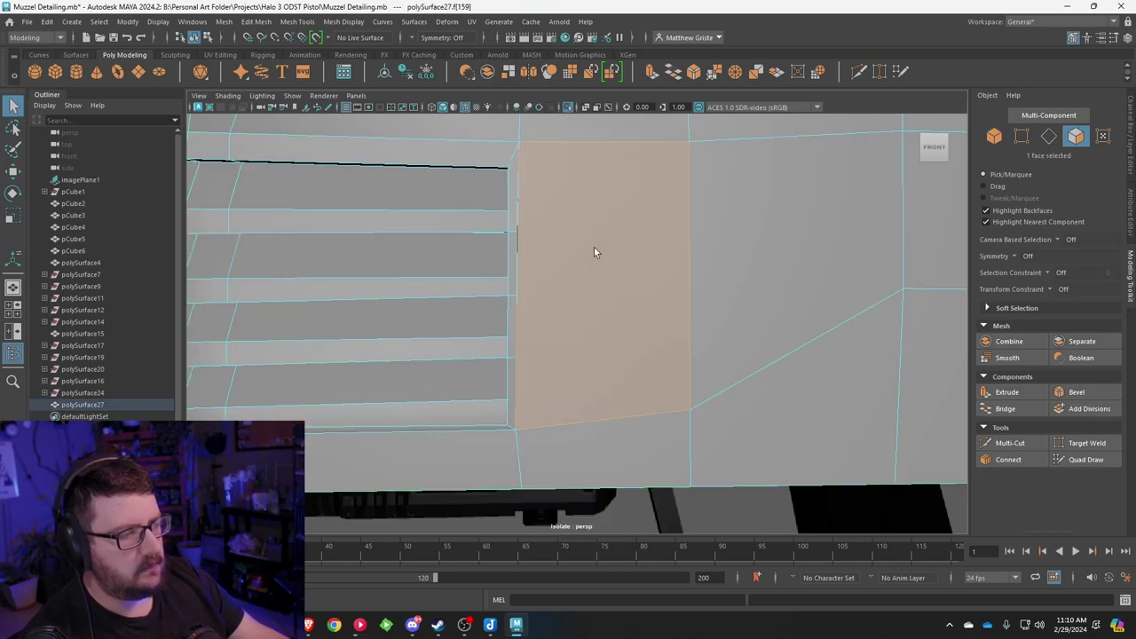
pyautogui.click(594, 250)
pyautogui.hotkey('ctrl', 'e')
pyautogui.click(604, 249)
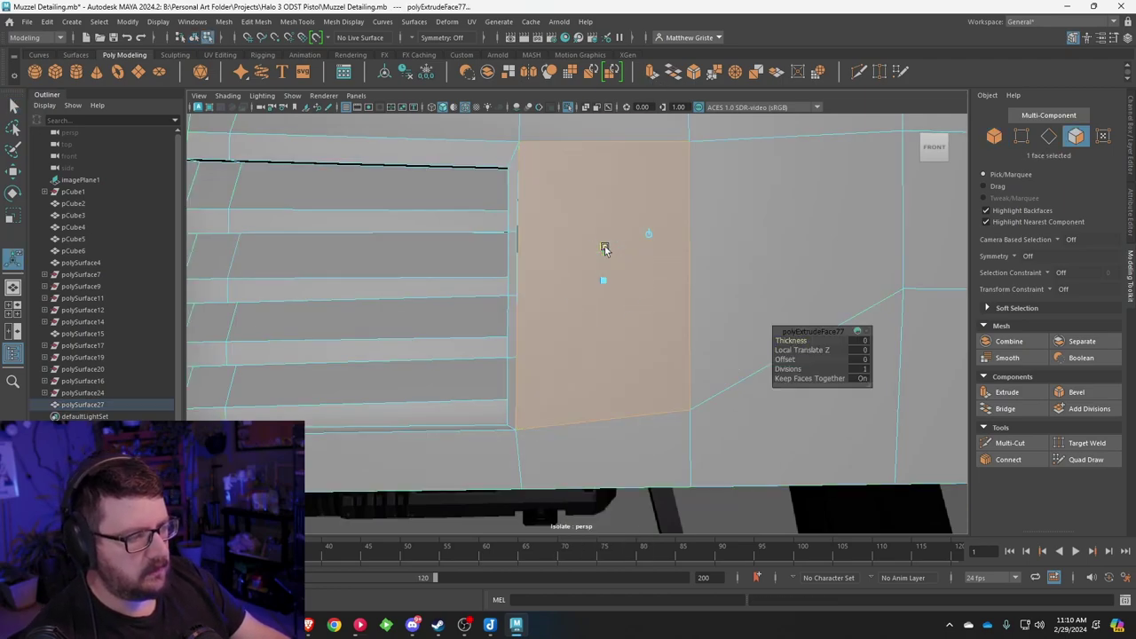
pyautogui.moveTo(604, 282); pyautogui.dragTo(600, 282)
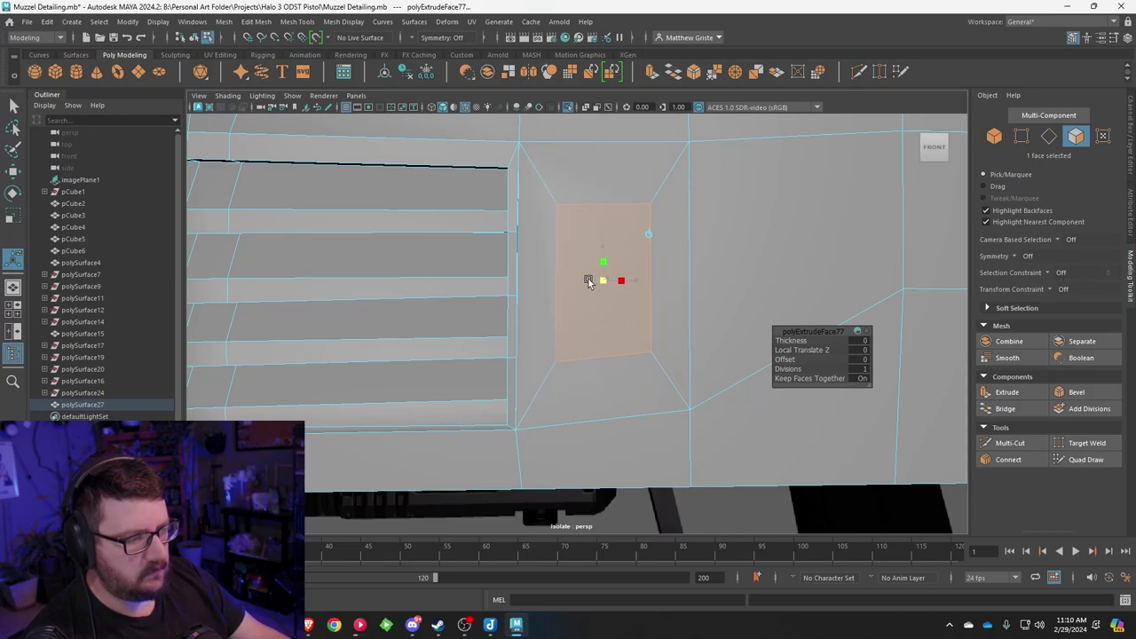
pyautogui.press('w')
pyautogui.moveTo(631, 283); pyautogui.dragTo(612, 285)
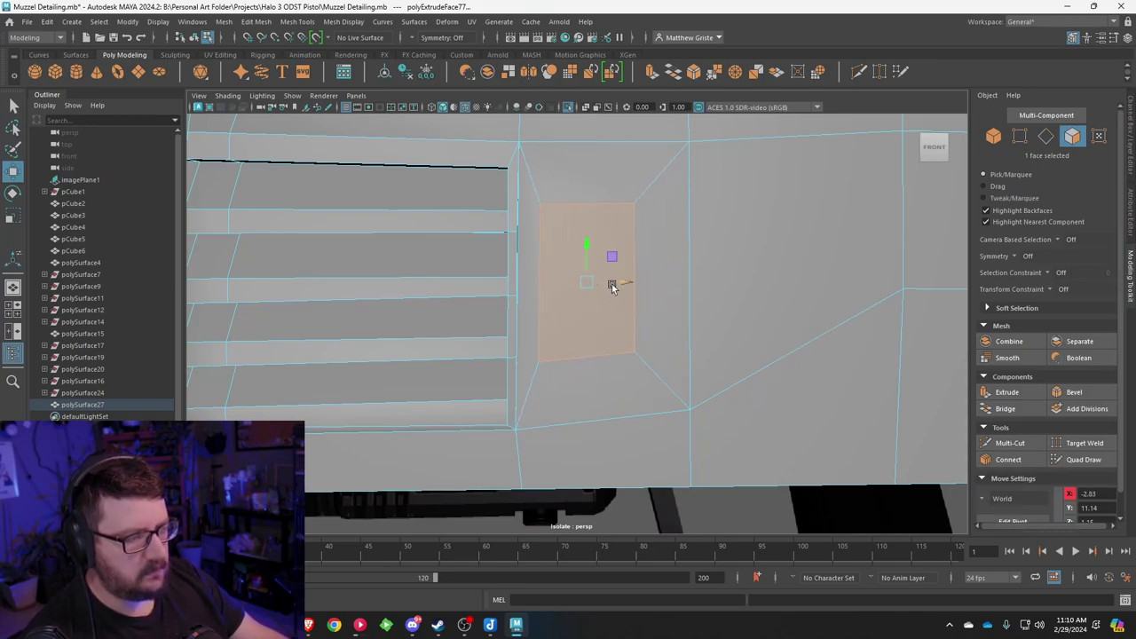
# Step: Delete the narrow face between the inset and the panel, and merge the inset's two front vertices with the adjacent rear-edge vertices
pyautogui.moveTo(566, 272); pyautogui.dragTo(510, 329, button='right')
pyautogui.click(533, 292)
pyautogui.click(527, 364)
pyautogui.keyDown('shift'); pyautogui.click(689, 142); pyautogui.keyUp('shift')
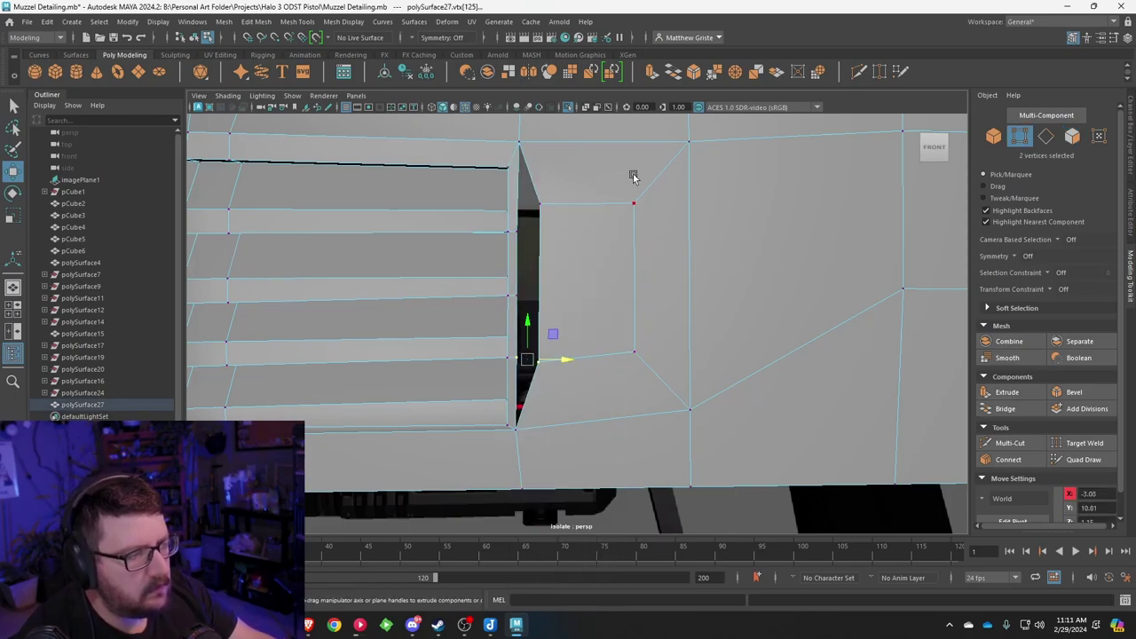
pyautogui.click(714, 74)
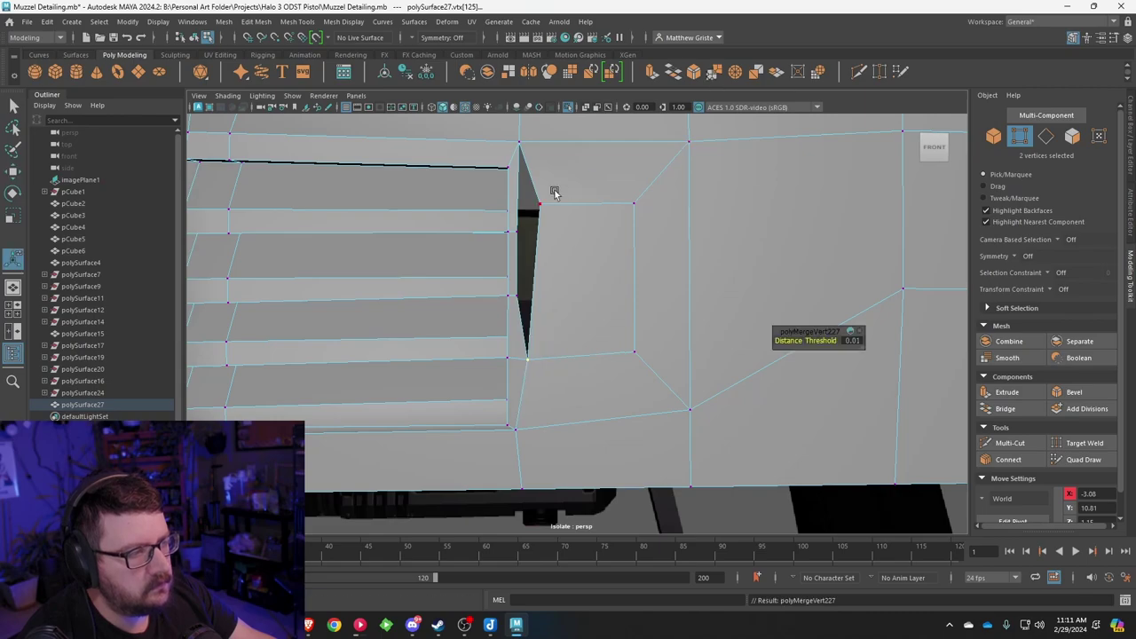
pyautogui.press('g')
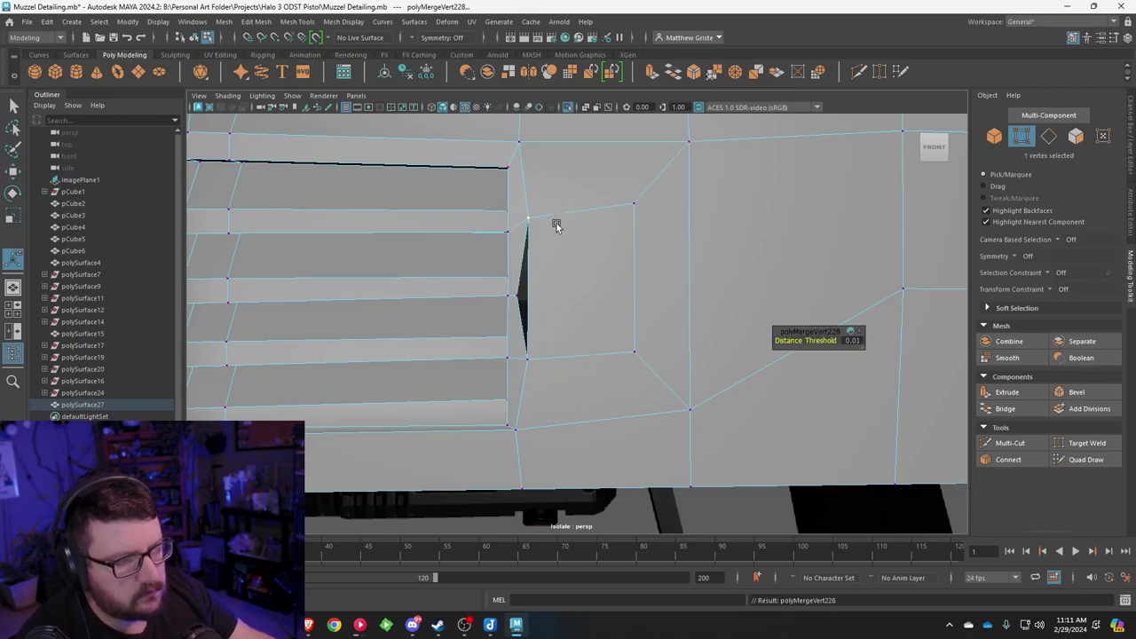
# Step: Move both merged vertices forward along X onto the opening's rear edge, the lower one to about -3.12
pyautogui.press('w')
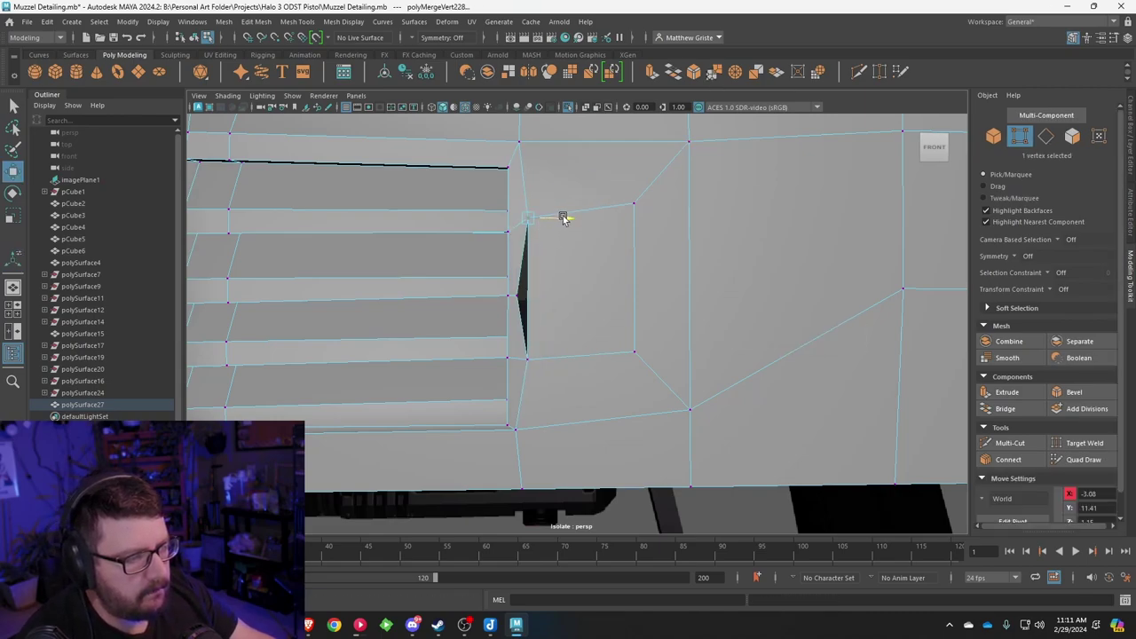
pyautogui.moveTo(563, 216); pyautogui.dragTo(555, 219, button='middle')
pyautogui.click(528, 355)
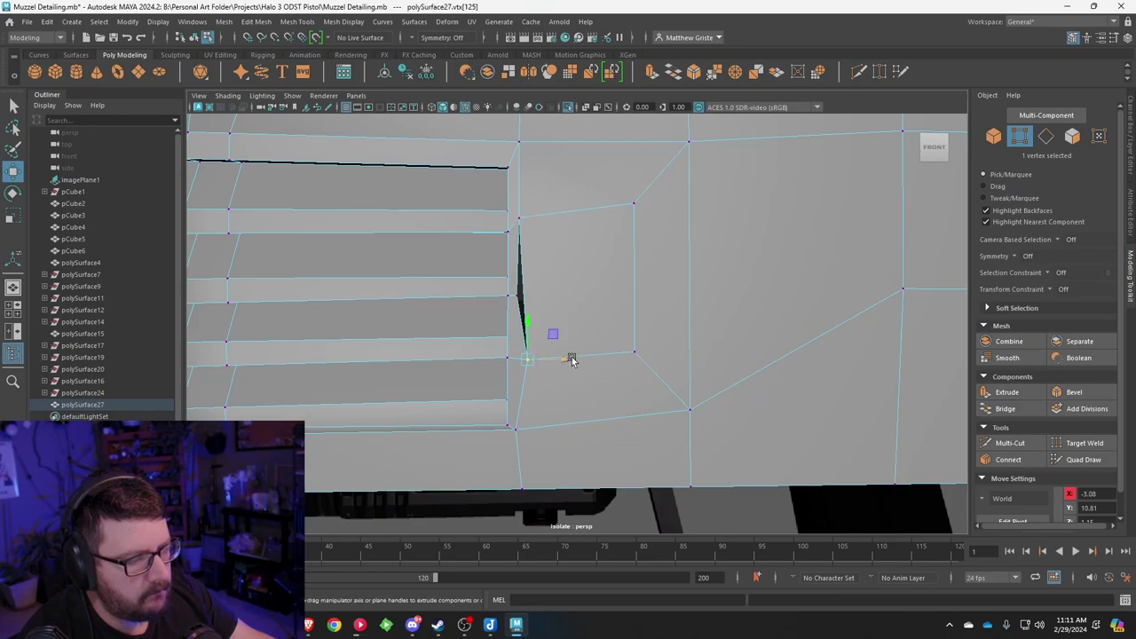
pyautogui.moveTo(571, 358); pyautogui.dragTo(558, 361)
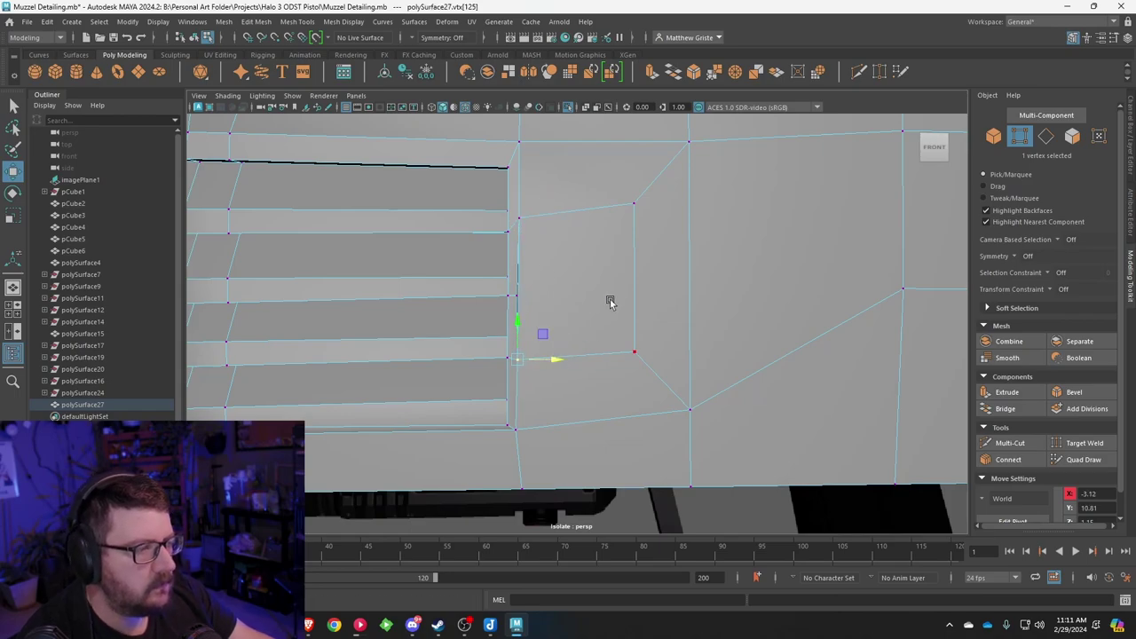
# Step: Insert an edge loop across the middle of the inset face behind the opening, near the panel's remaining unmerged rear vertex
pyautogui.keyDown('alt'); pyautogui.moveTo(633, 255); pyautogui.dragTo(636, 208, button='middle'); pyautogui.keyUp('alt')
pyautogui.keyDown('alt'); pyautogui.moveTo(635, 209); pyautogui.dragTo(582, 221); pyautogui.keyUp('alt')
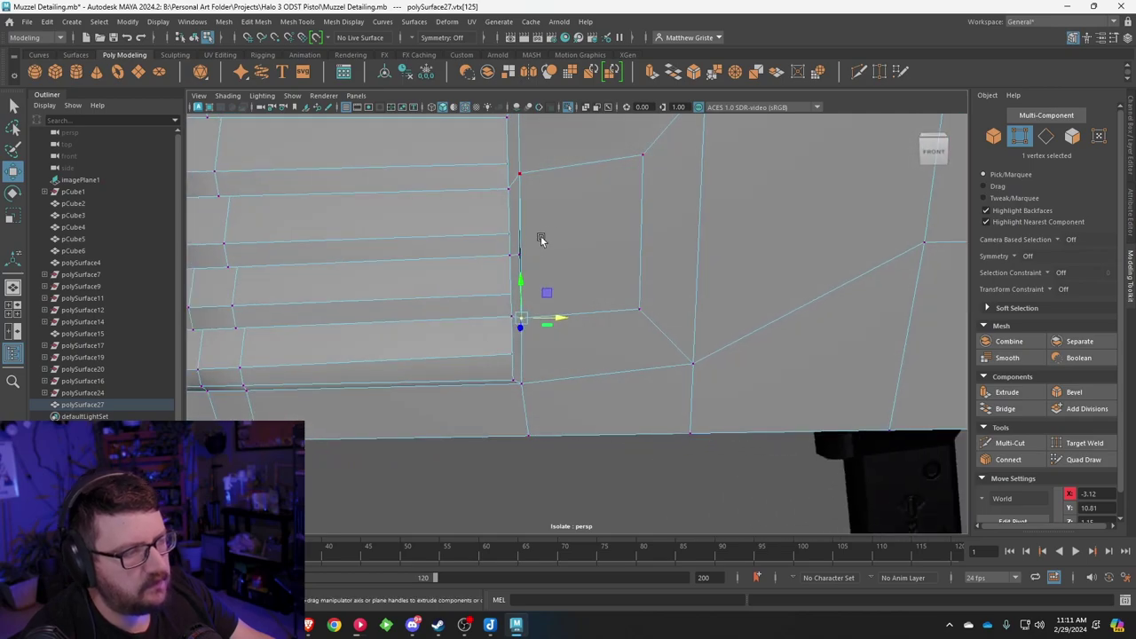
pyautogui.click(297, 21)
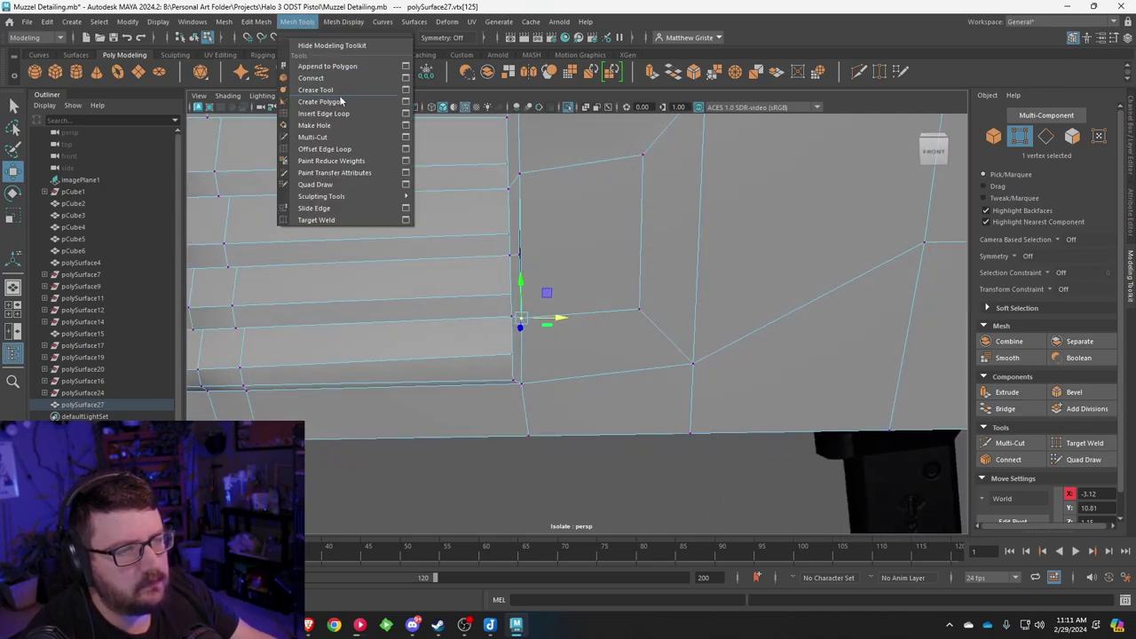
pyautogui.click(390, 138)
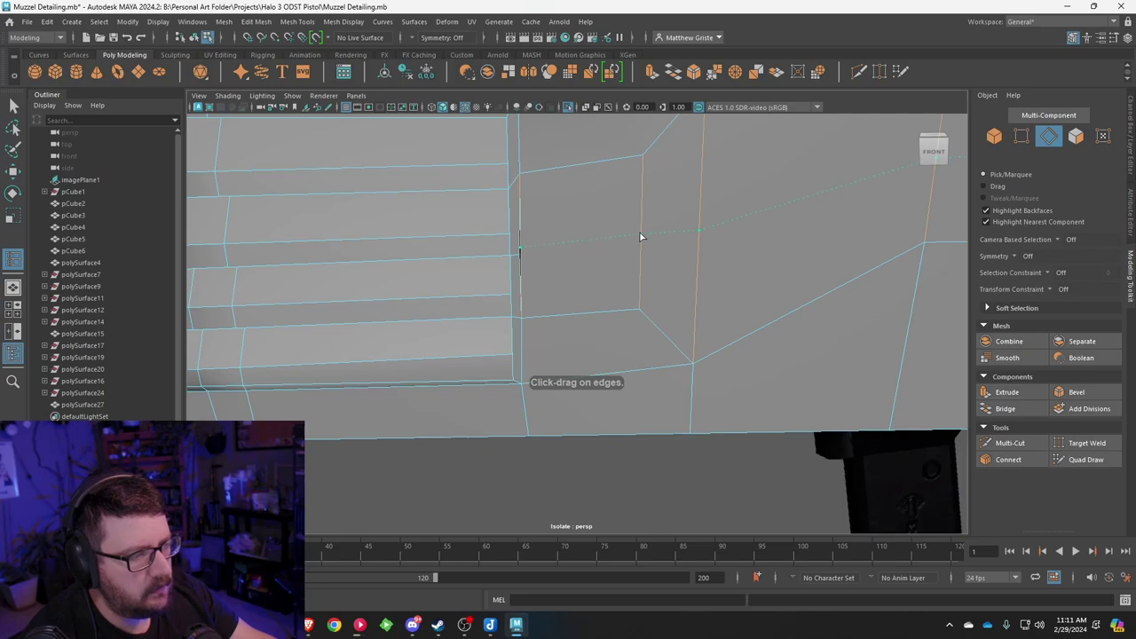
pyautogui.moveTo(640, 234); pyautogui.dragTo(636, 234)
# Step: Merge the new edge loop's front end vertex with the panel's neighbouring rear-edge vertex
pyautogui.press('q')
pyautogui.moveTo(551, 229); pyautogui.dragTo(522, 237, button='right')
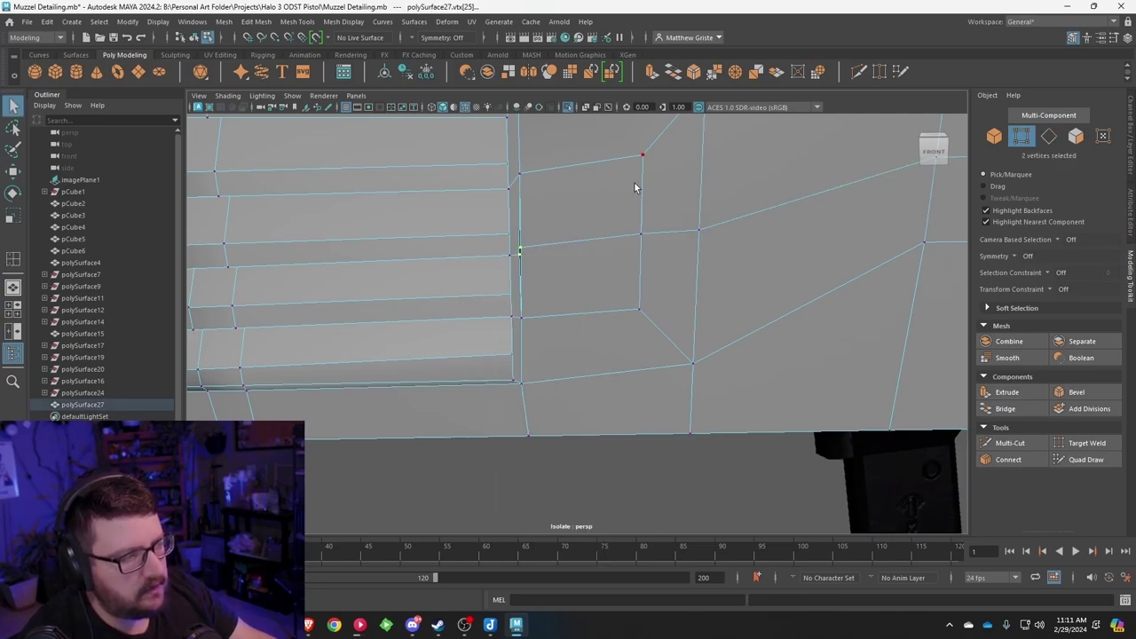
pyautogui.press('g')
# Step: Insert three edge loops across the narrow face at the front end of the ribbed panel, level with the panel's unmerged front vertices
pyautogui.scroll(-6, 620, 246)
pyautogui.keyDown('alt'); pyautogui.moveTo(535, 268); pyautogui.dragTo(513, 281); pyautogui.keyUp('alt')
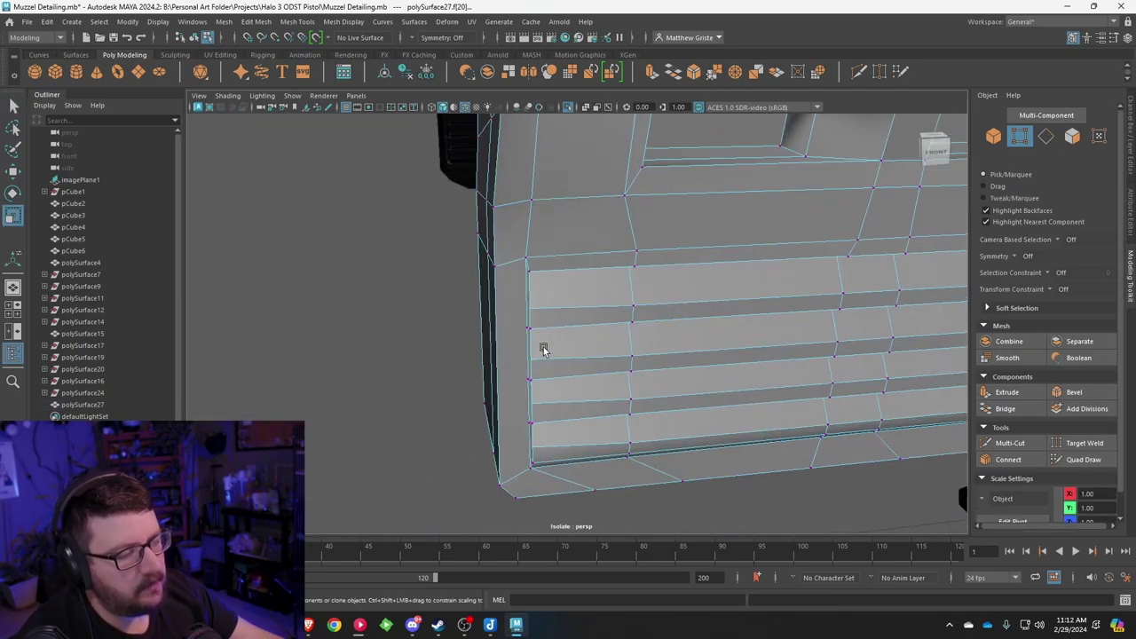
pyautogui.keyDown('alt'); pyautogui.moveTo(592, 341); pyautogui.dragTo(601, 307); pyautogui.keyUp('alt')
pyautogui.scroll(-3, 601, 307)
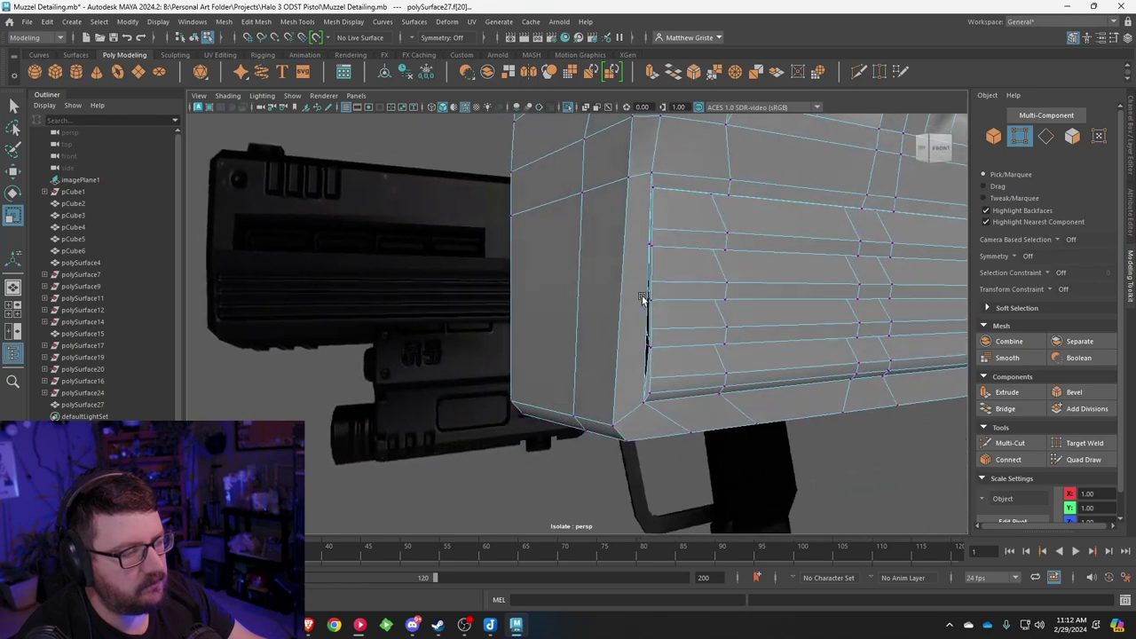
pyautogui.scroll(3, 608, 302)
pyautogui.click(298, 22)
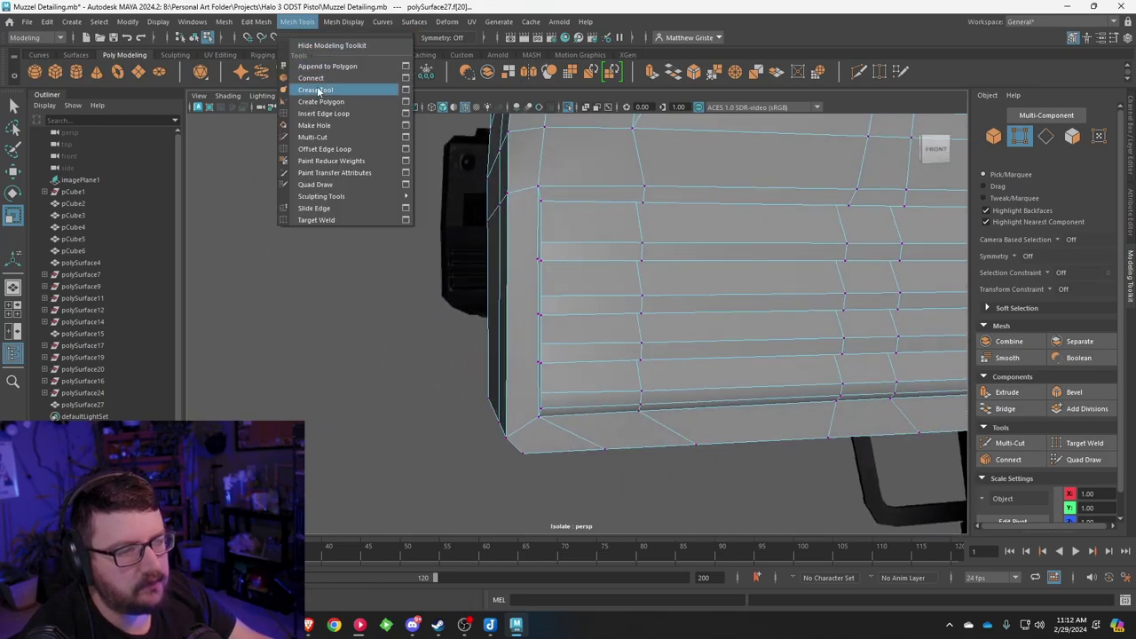
pyautogui.click(346, 116)
pyautogui.keyDown('alt'); pyautogui.moveTo(419, 173); pyautogui.dragTo(515, 260); pyautogui.keyUp('alt')
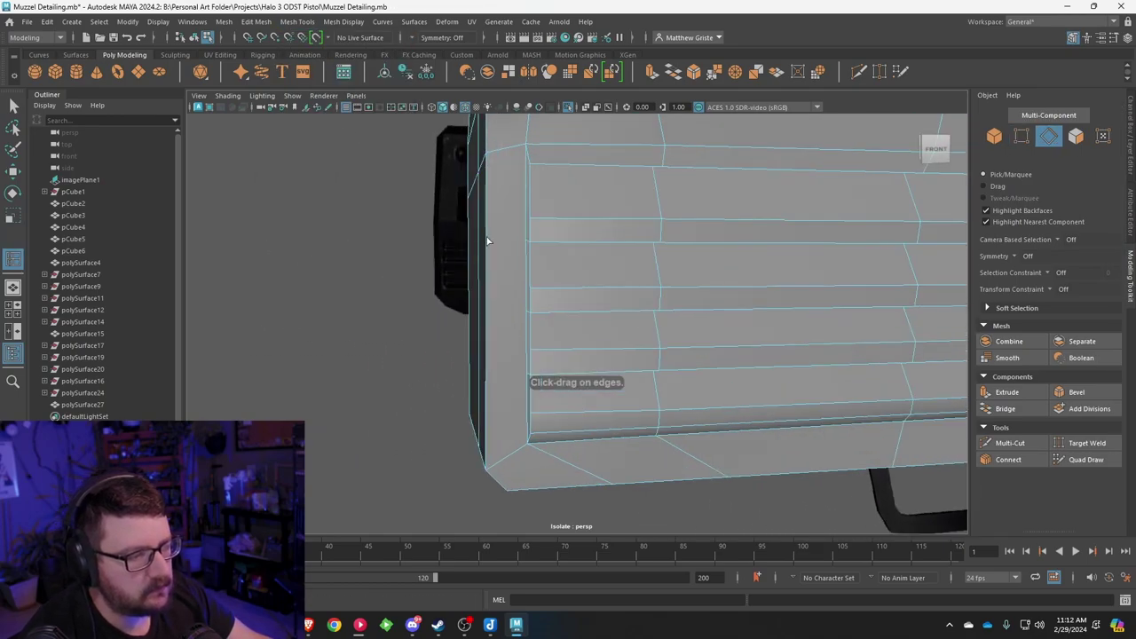
pyautogui.click(486, 257)
pyautogui.moveTo(486, 300); pyautogui.dragTo(486, 331)
pyautogui.keyDown('alt'); pyautogui.moveTo(492, 362); pyautogui.dragTo(486, 343, button='middle'); pyautogui.keyUp('alt')
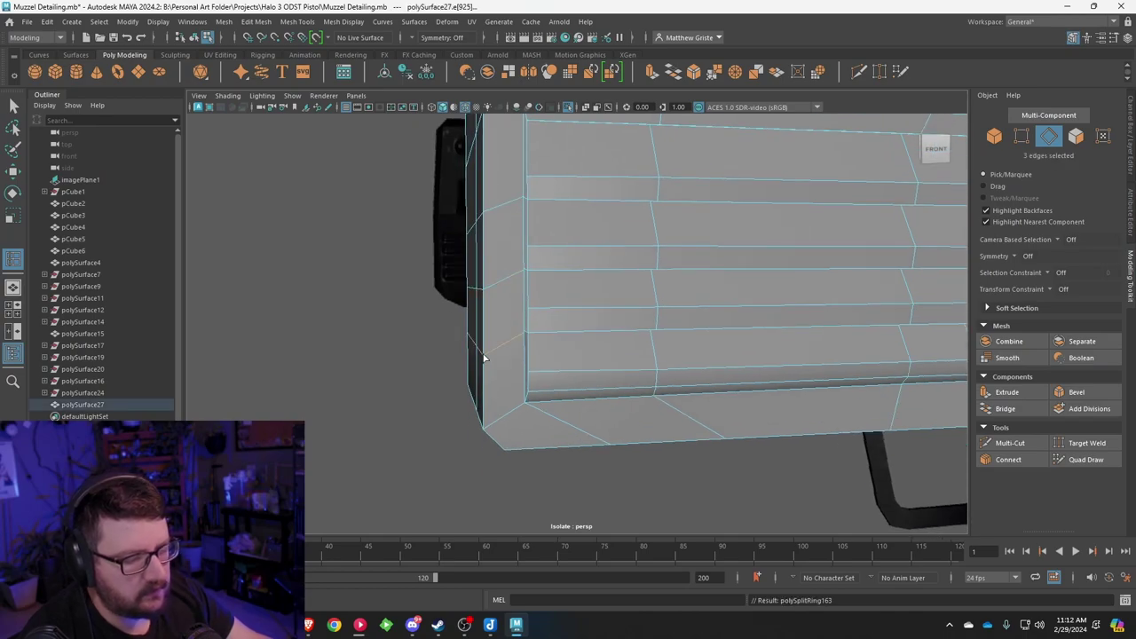
pyautogui.press('q')
# Step: Merge the inner end vertices of the three new edge loops with the ribbed panel's neighbouring front-edge vertices
pyautogui.keyDown('alt'); pyautogui.moveTo(550, 323); pyautogui.dragTo(487, 311); pyautogui.keyUp('alt')
pyautogui.scroll(5, 476, 298)
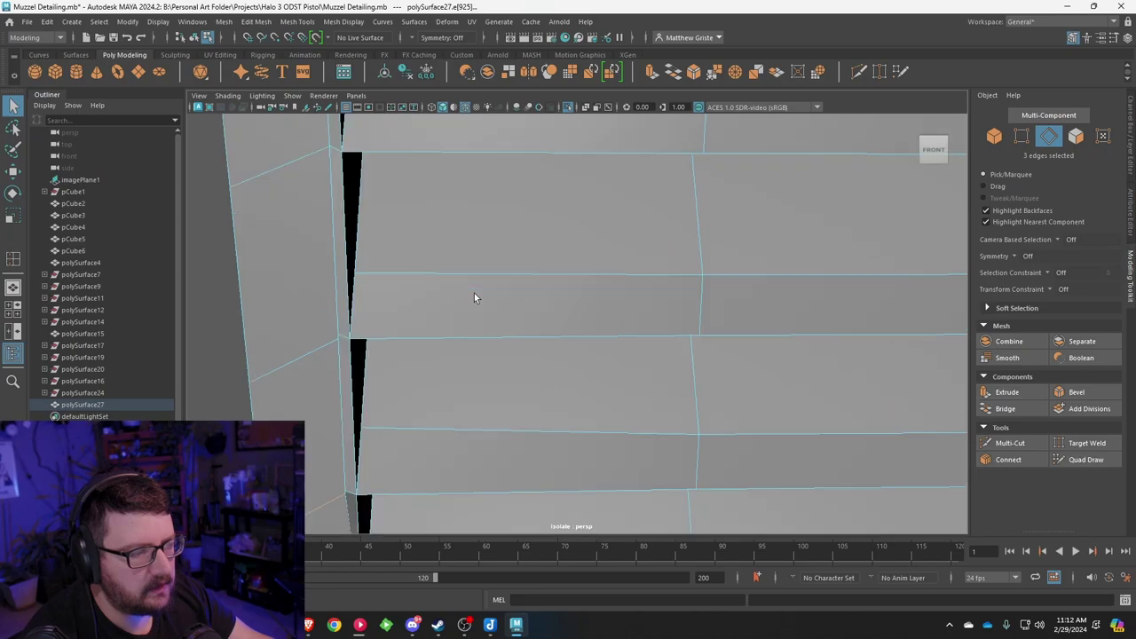
pyautogui.moveTo(325, 142); pyautogui.dragTo(306, 148, button='right')
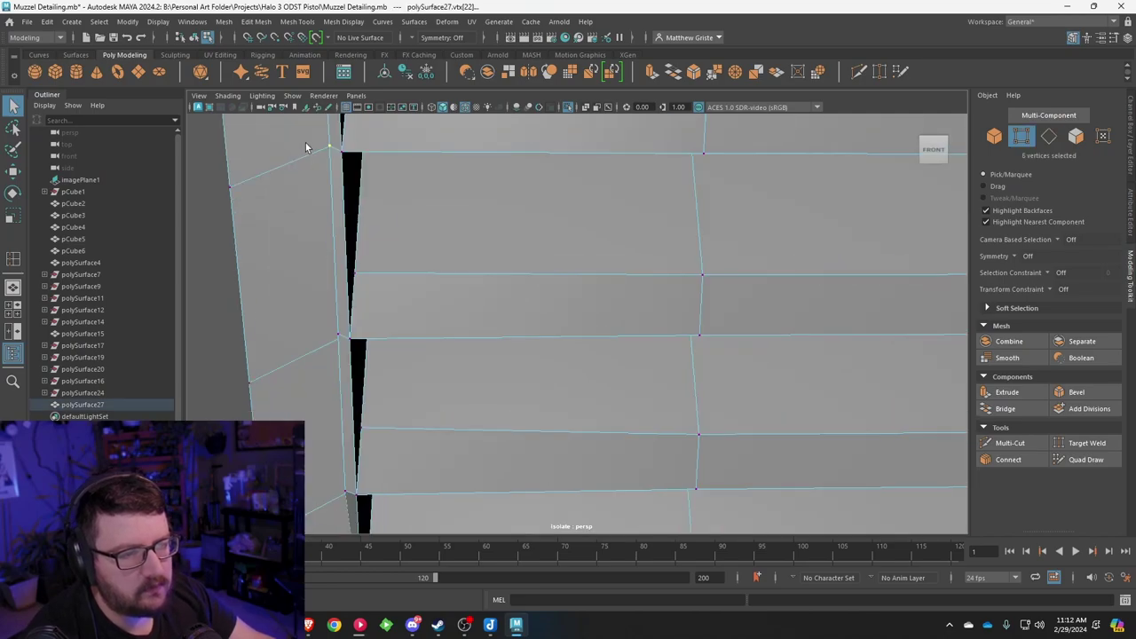
pyautogui.click(715, 75)
pyautogui.keyDown('alt'); pyautogui.moveTo(489, 274); pyautogui.dragTo(402, 329); pyautogui.keyUp('alt')
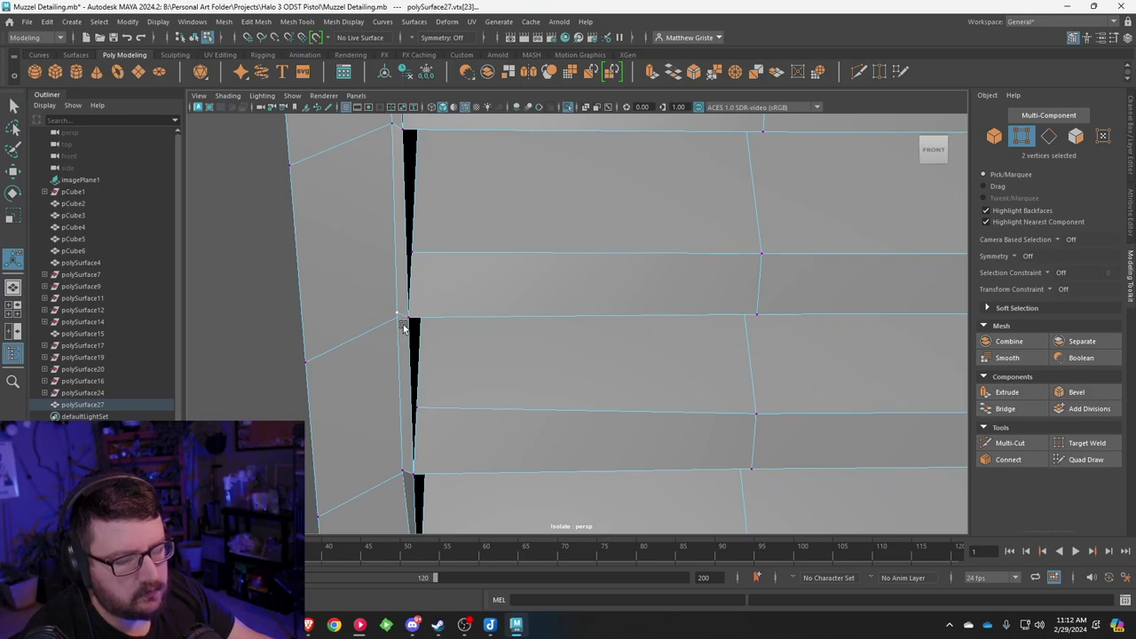
pyautogui.press('g')
pyautogui.keyDown('alt'); pyautogui.moveTo(412, 418); pyautogui.dragTo(422, 364, button='middle'); pyautogui.keyUp('alt')
pyautogui.moveTo(415, 339); pyautogui.dragTo(432, 373)
pyautogui.press('g')
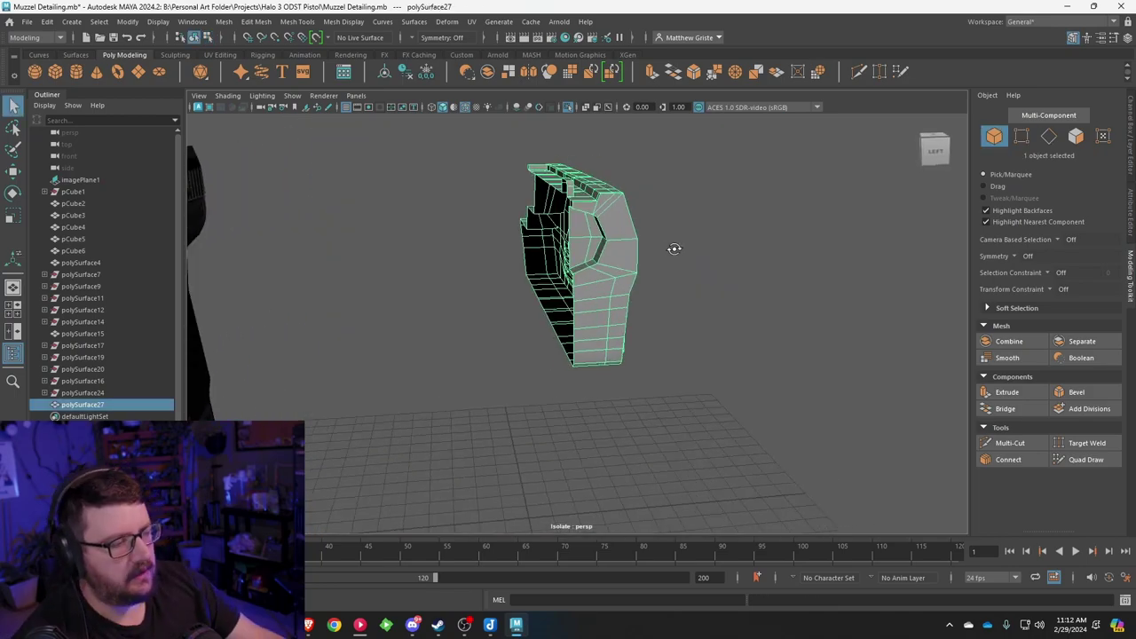
# Step: Flatten the upper bevel's two-edge segments along X on the first pair of cross loops behind the raised top block
pyautogui.keyDown('alt'); pyautogui.moveTo(672, 248); pyautogui.dragTo(783, 325); pyautogui.keyUp('alt')
pyautogui.press('F8')
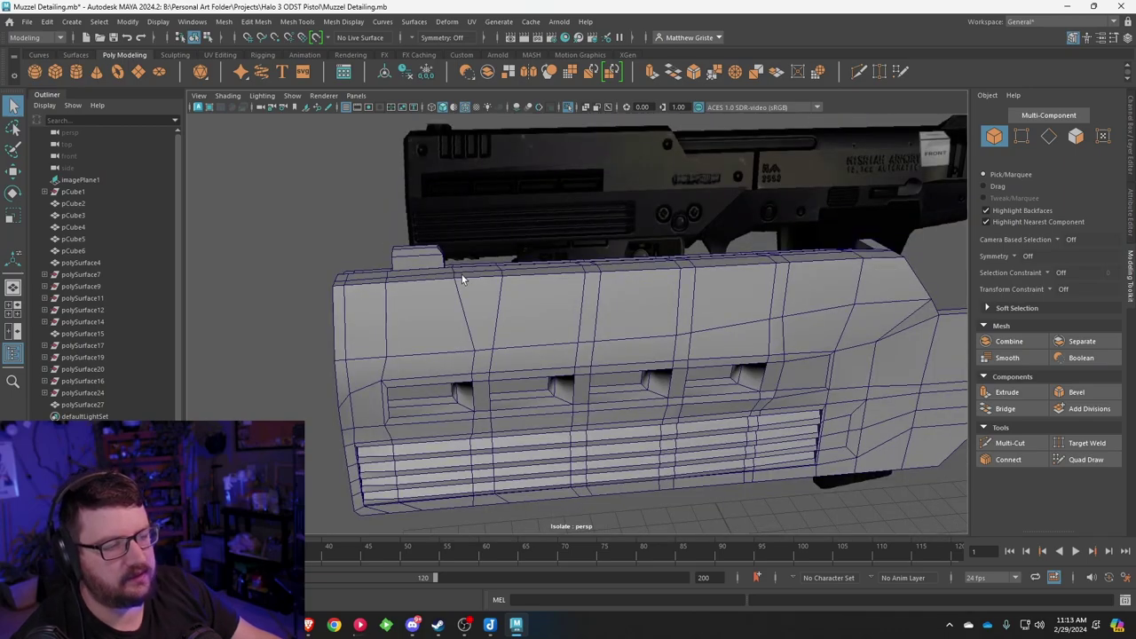
pyautogui.keyDown('alt'); pyautogui.moveTo(462, 274); pyautogui.dragTo(453, 269); pyautogui.keyUp('alt')
pyautogui.scroll(2, 508, 293)
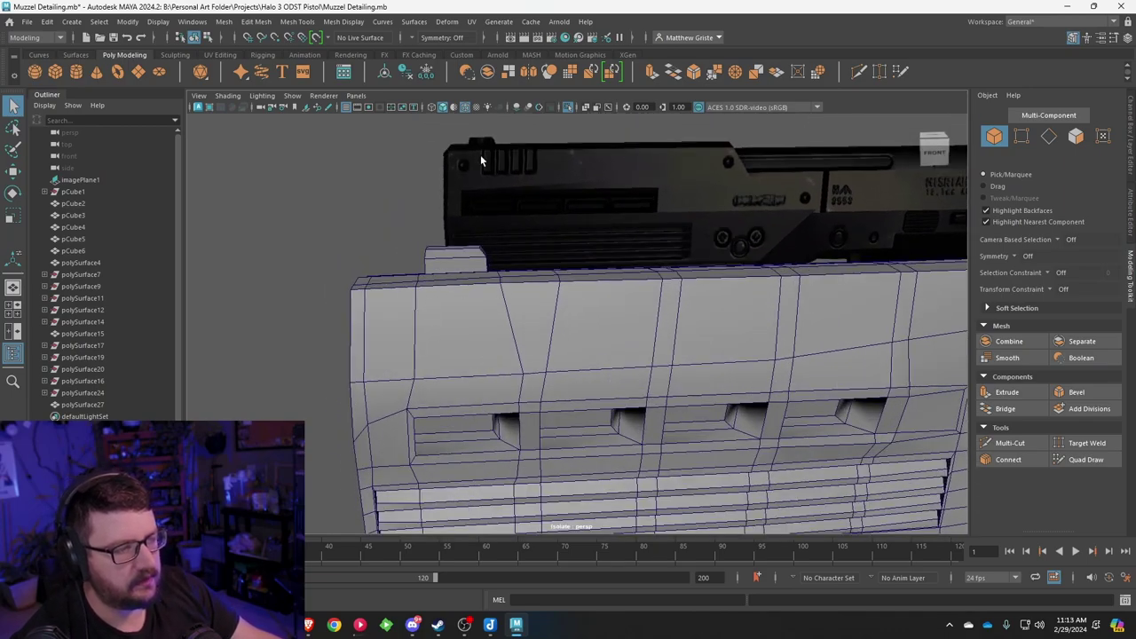
pyautogui.keyDown('alt'); pyautogui.moveTo(501, 170); pyautogui.dragTo(525, 291); pyautogui.keyUp('alt')
pyautogui.moveTo(519, 272); pyautogui.dragTo(517, 244, button='right')
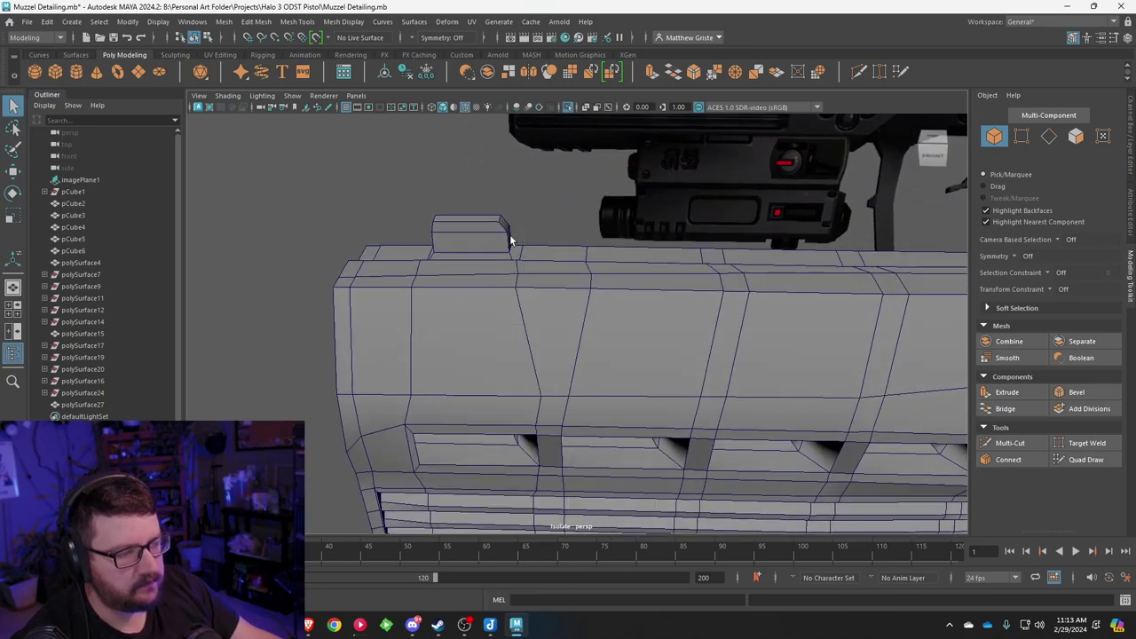
pyautogui.keyDown('shift'); pyautogui.click(518, 282); pyautogui.keyUp('shift')
pyautogui.press('e')
pyautogui.press('r')
pyautogui.moveTo(548, 273); pyautogui.dragTo(571, 261)
pyautogui.press('e')
pyautogui.press('r')
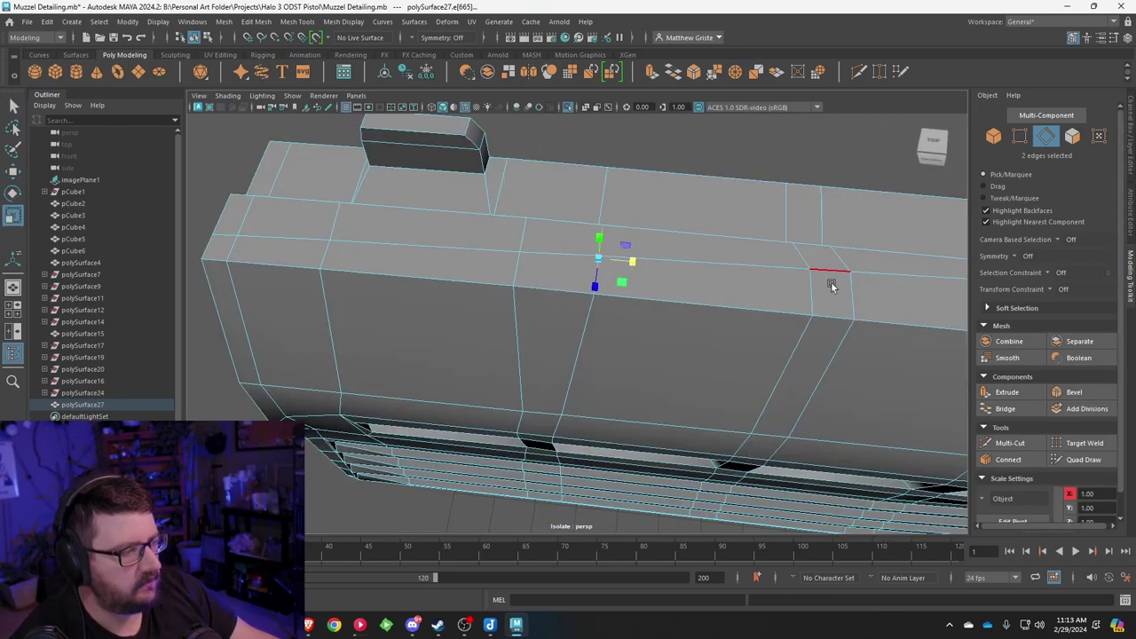
# Step: Flatten the upper-bevel edge segments along X on the next pair of cross loops, and select the two bevel edges beside the raised block
pyautogui.click(803, 258)
pyautogui.keyDown('shift'); pyautogui.click(811, 291); pyautogui.keyUp('shift')
pyautogui.moveTo(836, 283); pyautogui.dragTo(761, 277)
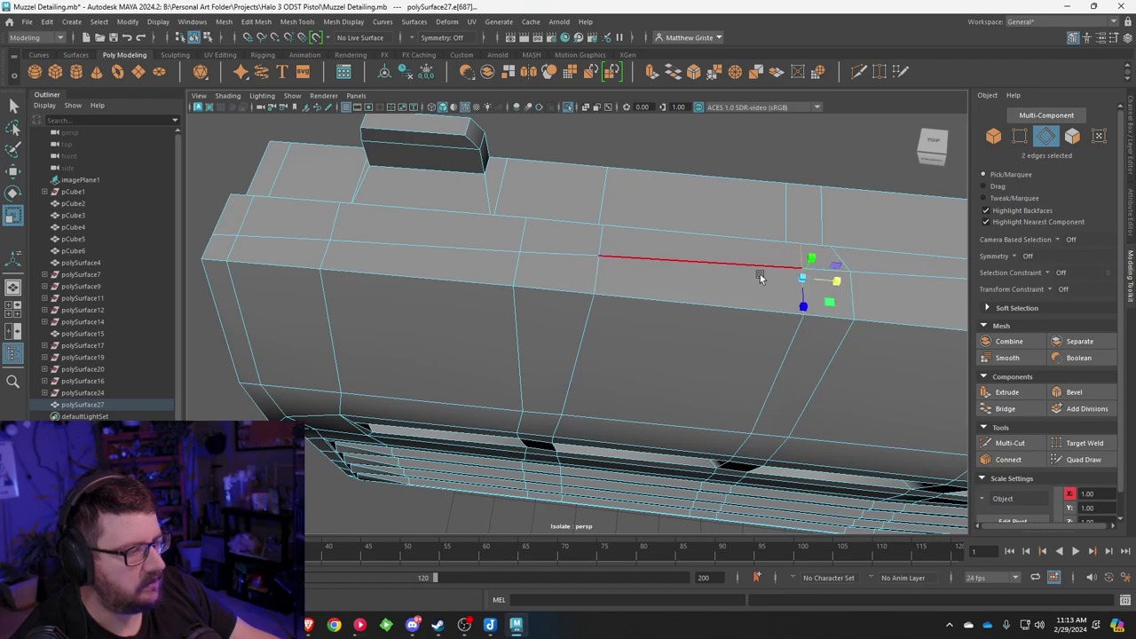
pyautogui.click(842, 261)
pyautogui.keyDown('shift'); pyautogui.click(854, 296); pyautogui.keyUp('shift')
pyautogui.click(874, 282)
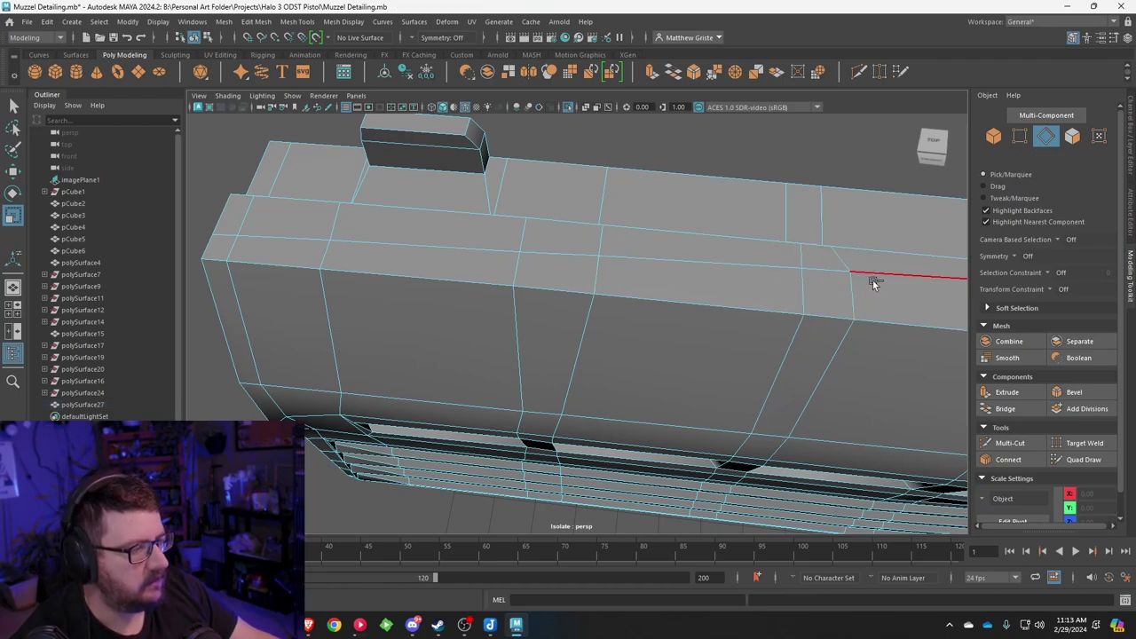
pyautogui.click(873, 282)
pyautogui.click(333, 244)
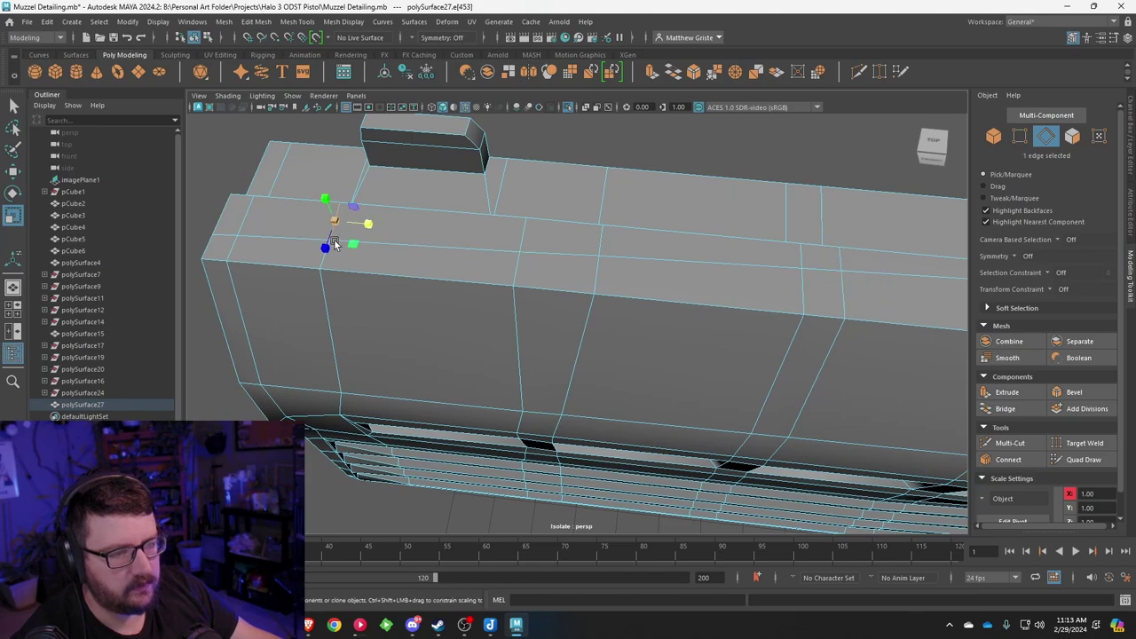
pyautogui.keyDown('shift'); pyautogui.click(327, 268); pyautogui.keyUp('shift')
# Step: In the front view, straighten the upper-side loop crossing the reference's third slot and align it with the gap before the fourth slot
pyautogui.keyDown('alt'); pyautogui.moveTo(274, 222); pyautogui.dragTo(575, 296); pyautogui.keyUp('alt')
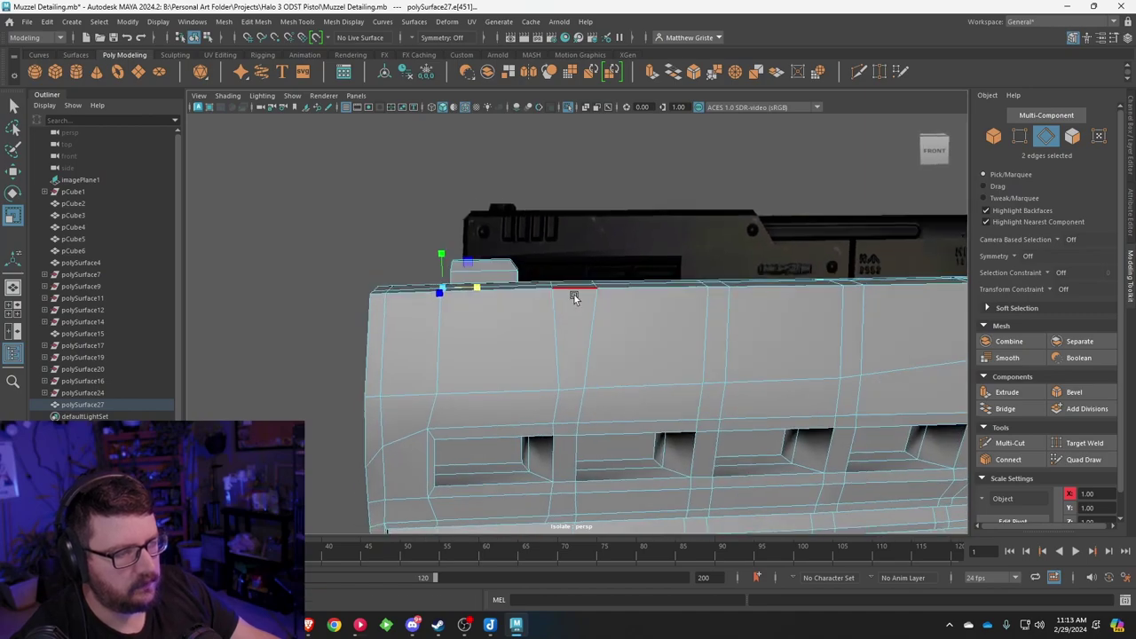
pyautogui.press('space')
pyautogui.press('space')
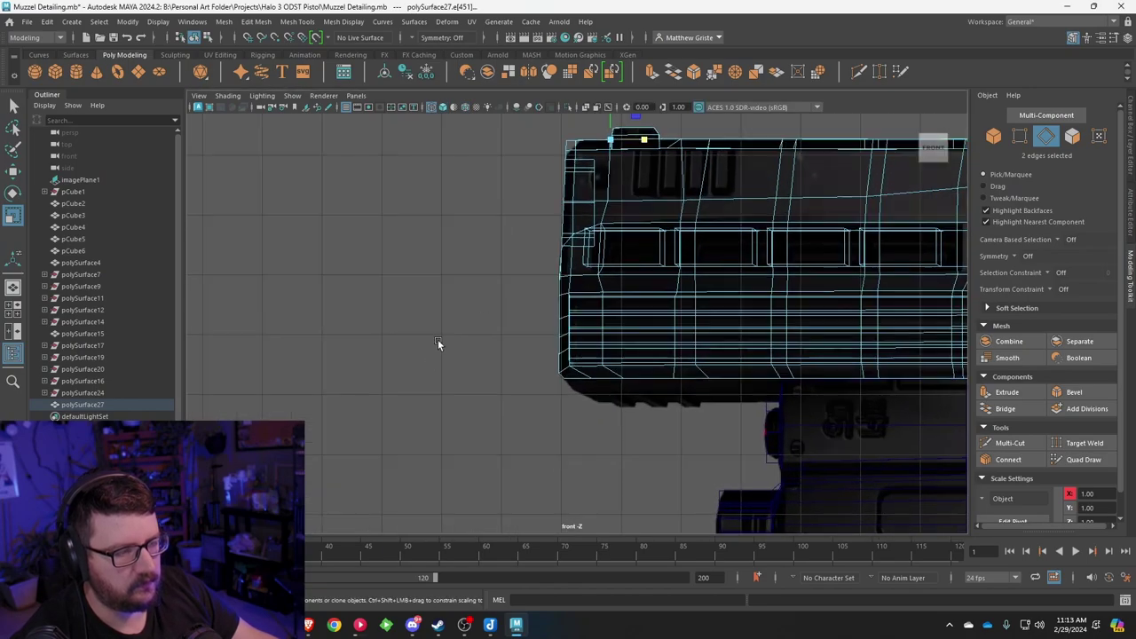
pyautogui.scroll(-3, 438, 339)
pyautogui.scroll(4, 494, 356)
pyautogui.keyDown('alt'); pyautogui.moveTo(575, 244); pyautogui.dragTo(535, 317, button='middle'); pyautogui.keyUp('alt')
pyautogui.scroll(1, 530, 325)
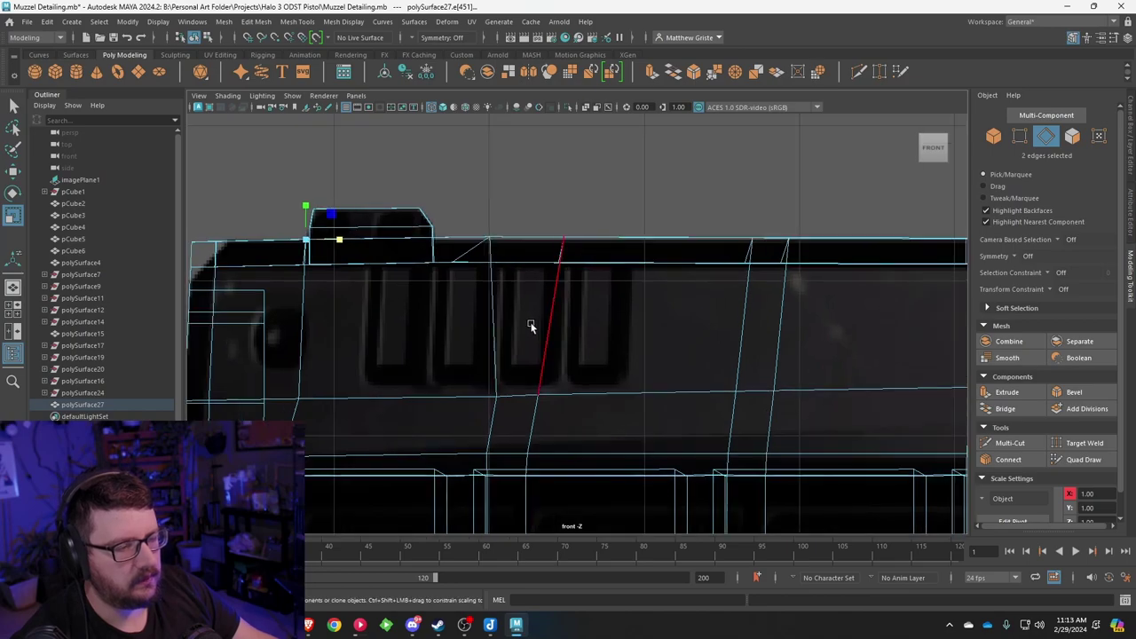
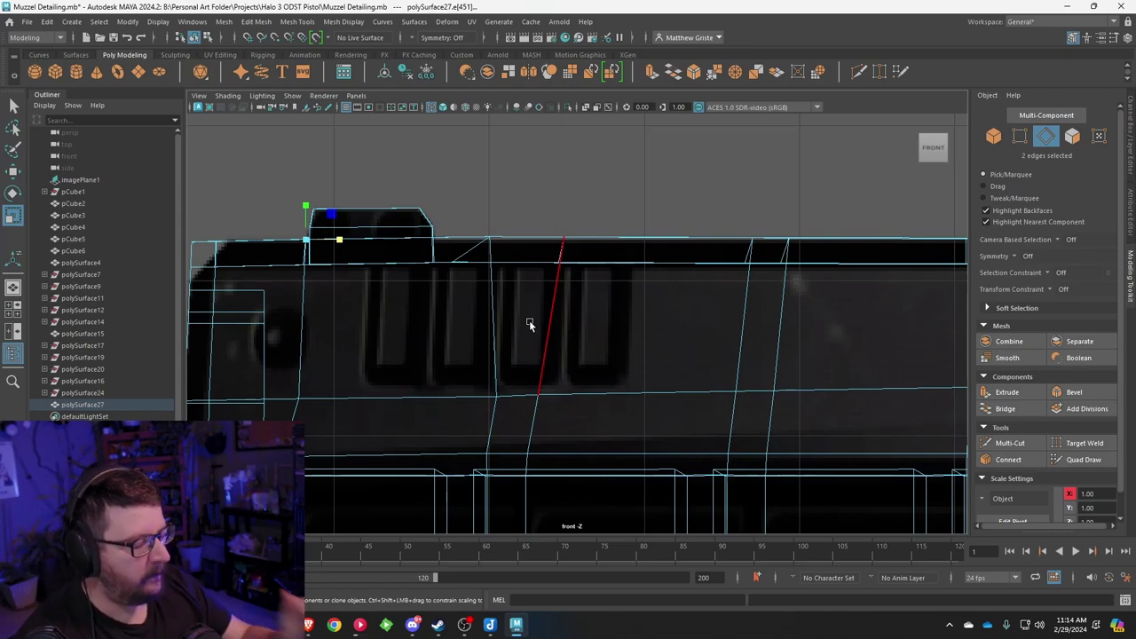
pyautogui.rightClick(544, 288)
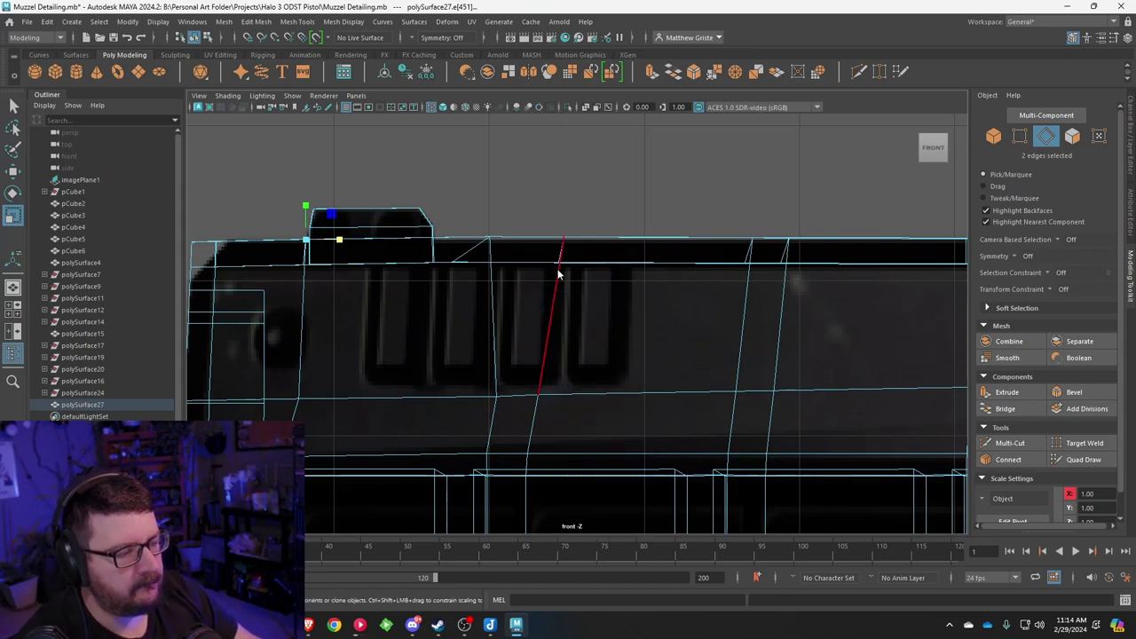
pyautogui.moveTo(557, 275); pyautogui.dragTo(540, 325, button='right')
pyautogui.press('e')
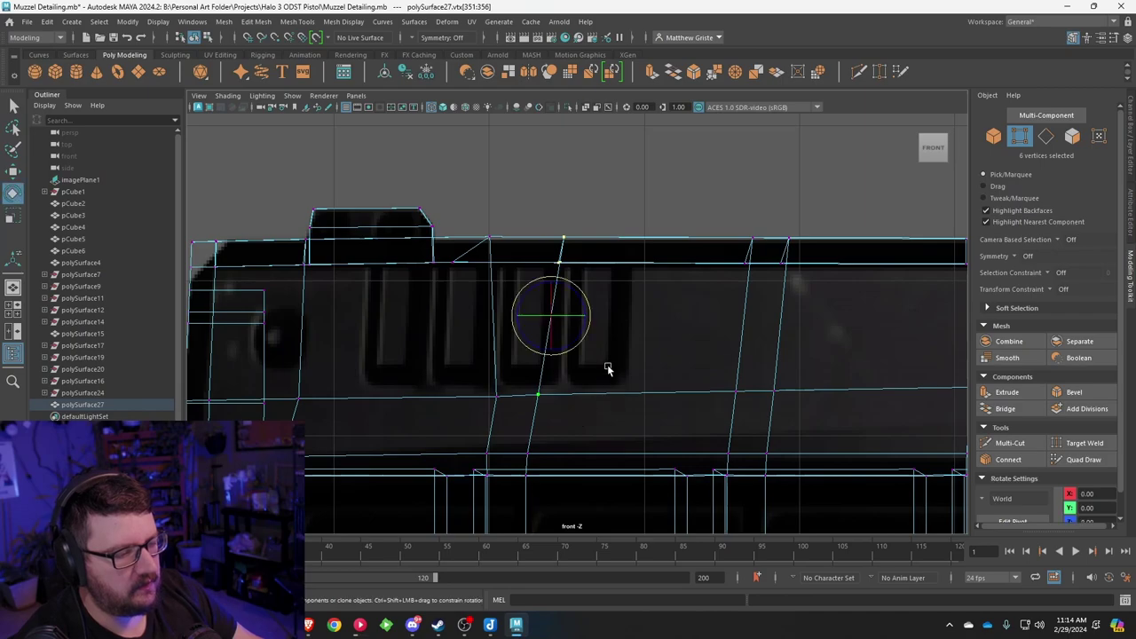
pyautogui.press('r')
pyautogui.moveTo(585, 316)
pyautogui.mouseDown()
pyautogui.moveTo(550, 318)
pyautogui.moveTo(605, 316)
pyautogui.mouseUp()
pyautogui.press('w')
# Step: Straighten the neighbouring loop and its bevel vertices into the gap between the second and third slots, at about X -8.93
pyautogui.moveTo(508, 199); pyautogui.dragTo(477, 428)
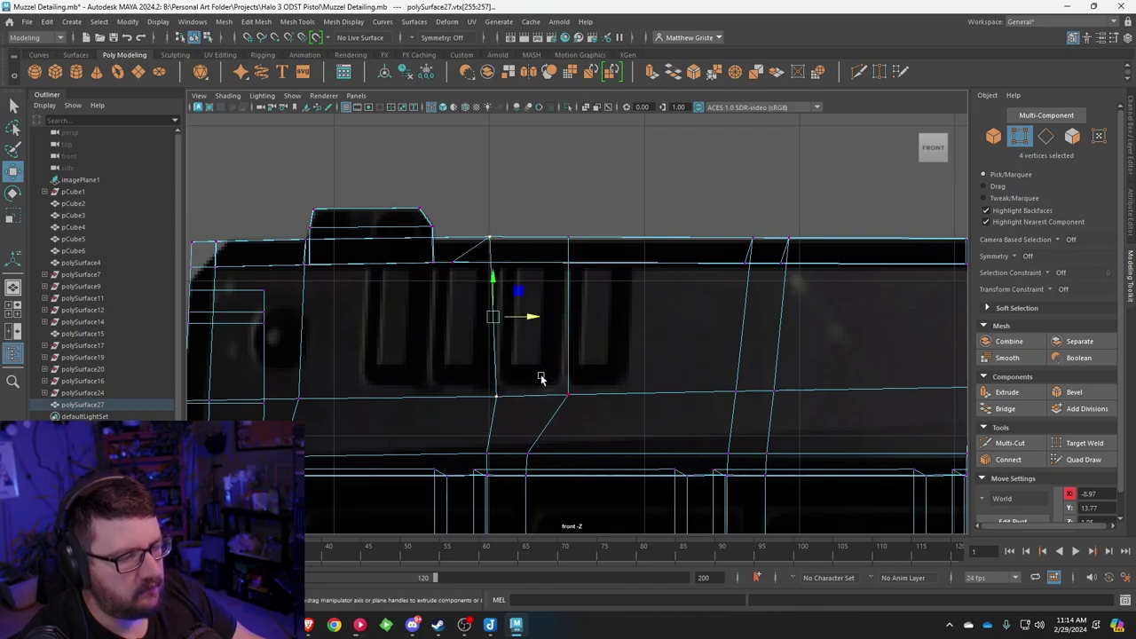
pyautogui.press('r')
pyautogui.press('w')
pyautogui.moveTo(528, 317); pyautogui.dragTo(535, 323)
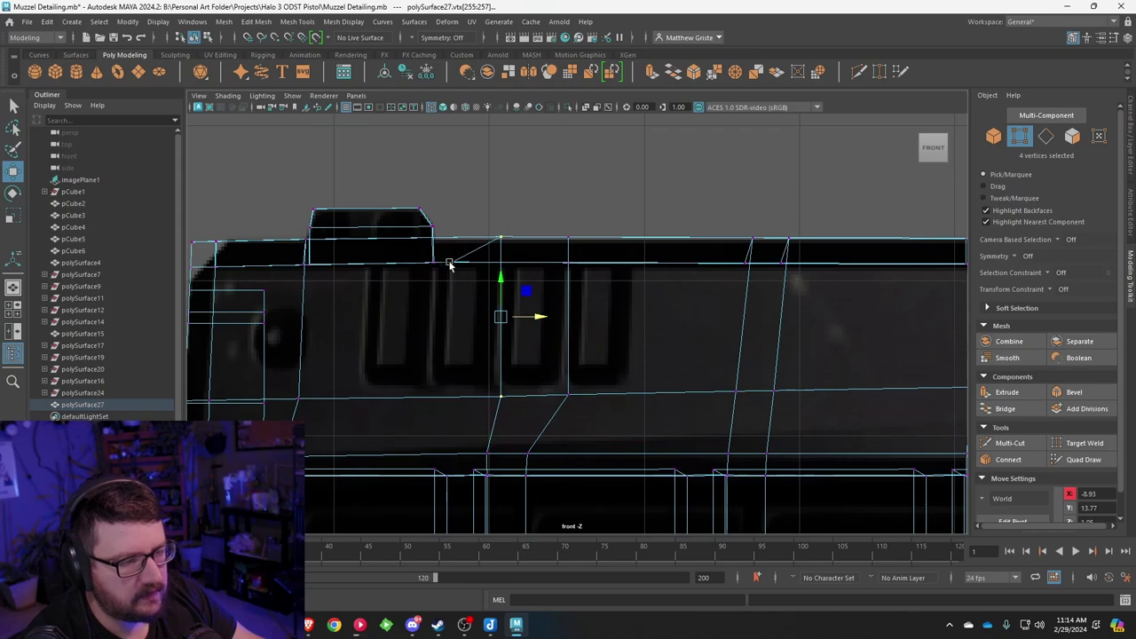
pyautogui.moveTo(441, 248); pyautogui.dragTo(513, 264)
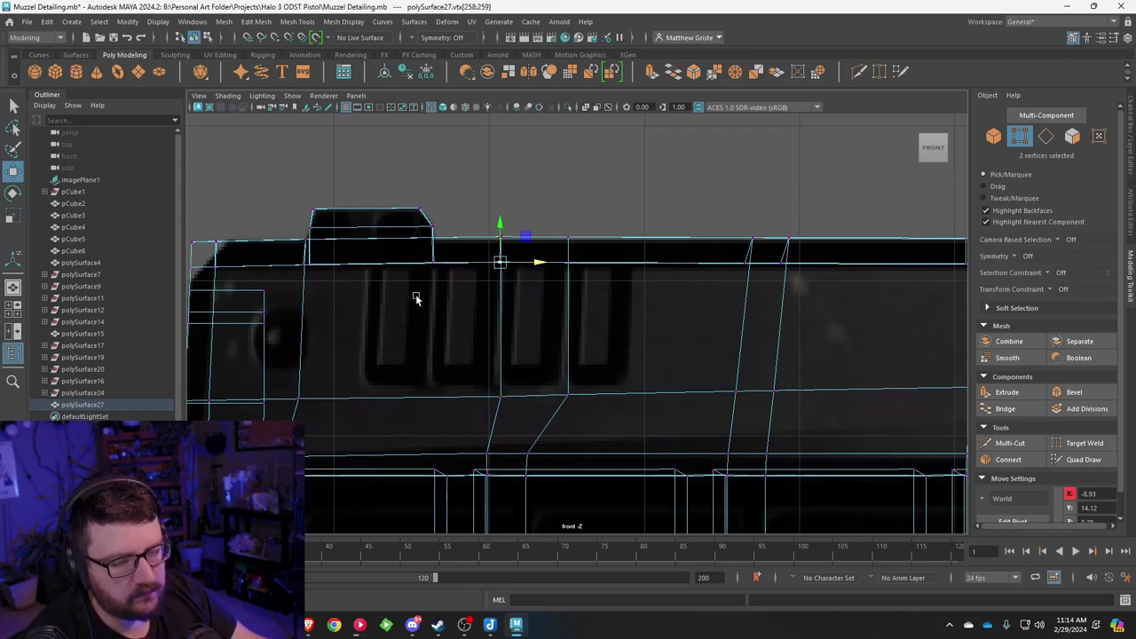
# Step: Straighten the next loop's upper vertices vertically and move them forward to the rear side of the fourth slot, at about X -8.04
pyautogui.keyDown('alt'); pyautogui.moveTo(449, 297); pyautogui.dragTo(459, 289, button='middle'); pyautogui.keyUp('alt')
pyautogui.moveTo(671, 181); pyautogui.dragTo(768, 397)
pyautogui.press('e')
pyautogui.press('r')
pyautogui.press('w')
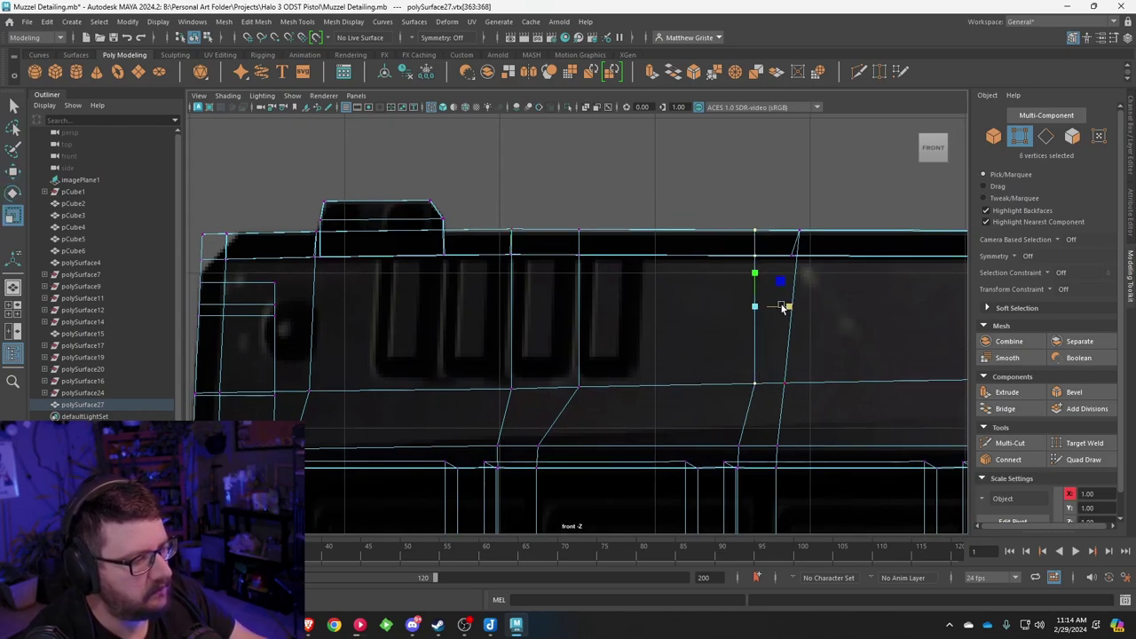
pyautogui.moveTo(792, 307); pyautogui.dragTo(685, 314)
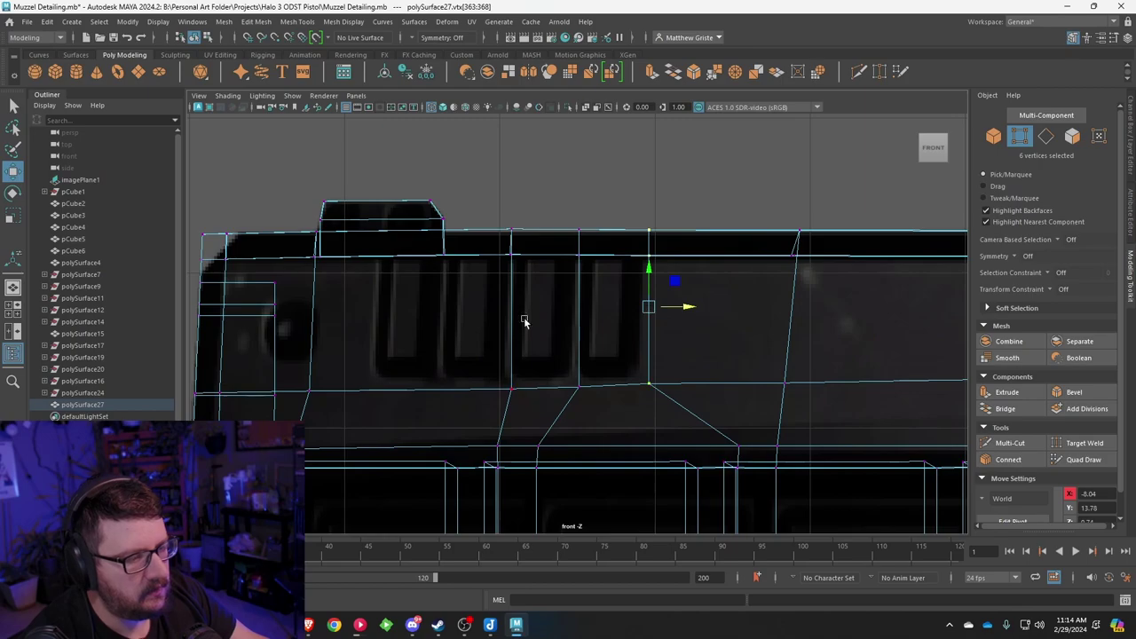
# Step: Insert an edge loop through the upper side along the front edge of the reference's first slot
pyautogui.keyDown('alt'); pyautogui.moveTo(525, 322); pyautogui.dragTo(535, 305); pyautogui.keyUp('alt')
pyautogui.keyDown('alt'); pyautogui.moveTo(502, 278); pyautogui.dragTo(538, 266, button='middle'); pyautogui.keyUp('alt')
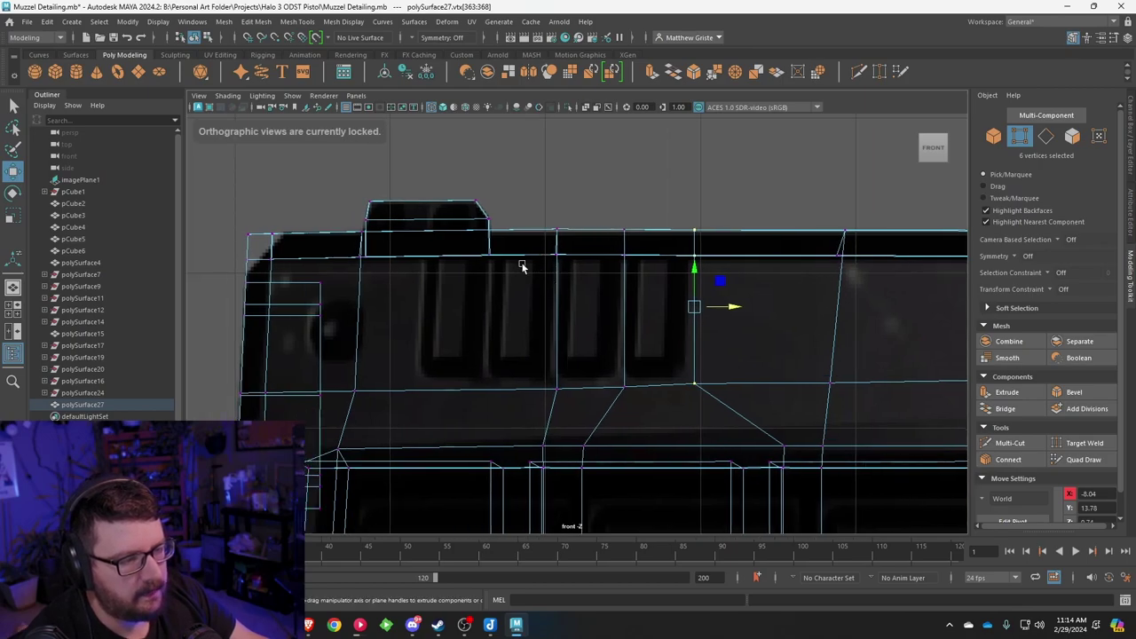
pyautogui.click(297, 22)
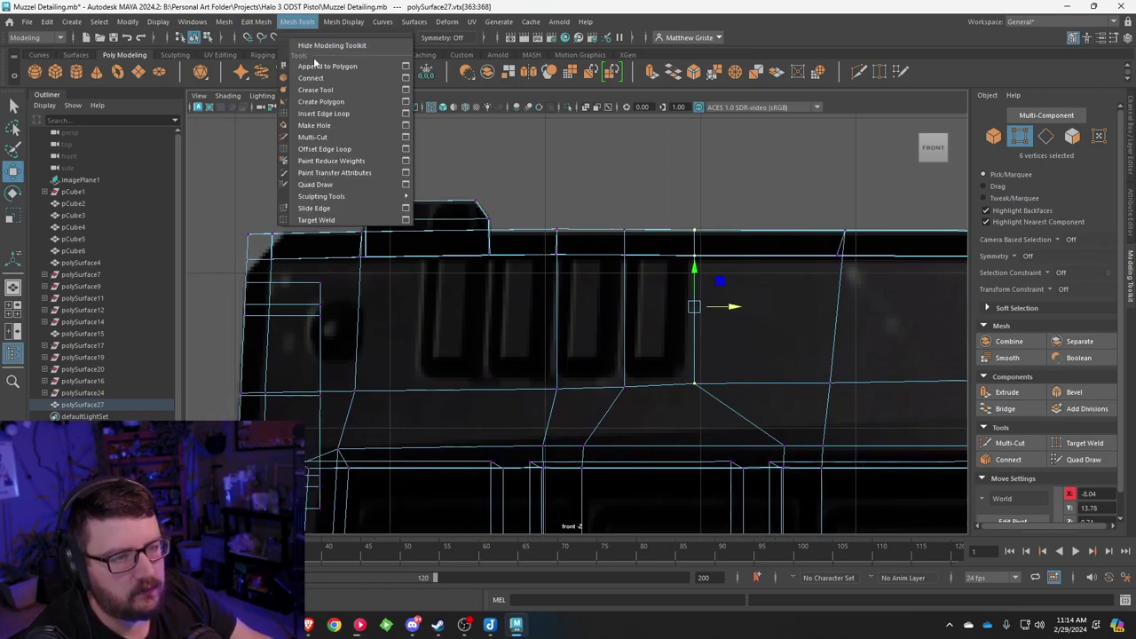
pyautogui.click(322, 114)
pyautogui.click(421, 258)
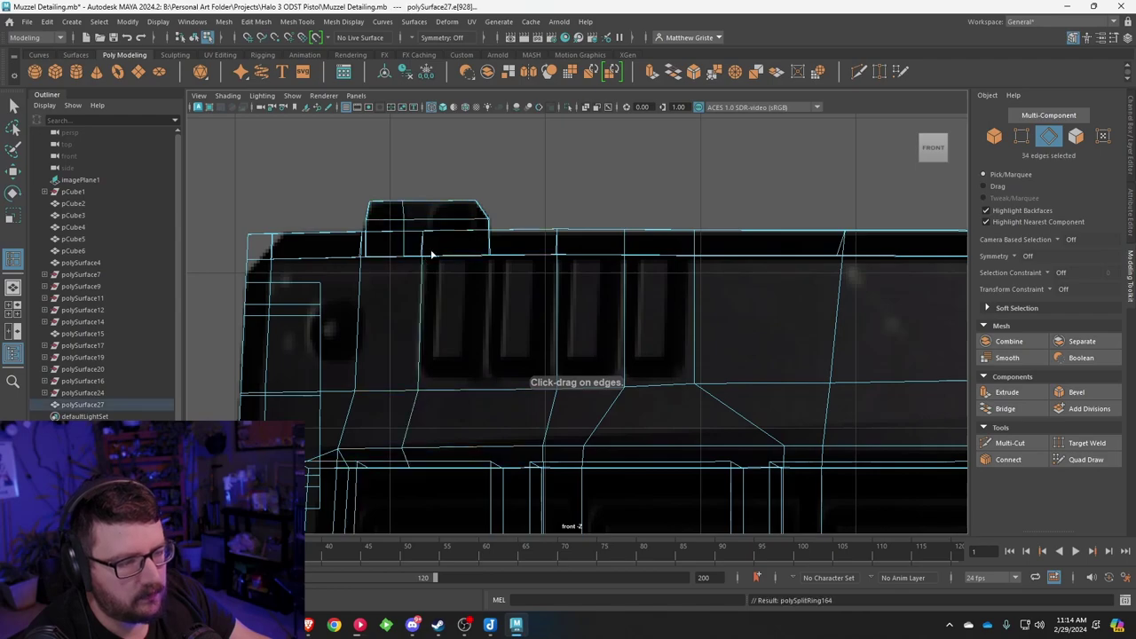
pyautogui.press('space')
pyautogui.press('space')
pyautogui.moveTo(737, 226)
pyautogui.keyDown('alt'); pyautogui.mouseDown()
pyautogui.moveTo(644, 241)
pyautogui.moveTo(740, 239)
pyautogui.moveTo(717, 235)
pyautogui.mouseUp(); pyautogui.keyUp('alt')
pyautogui.press('space')
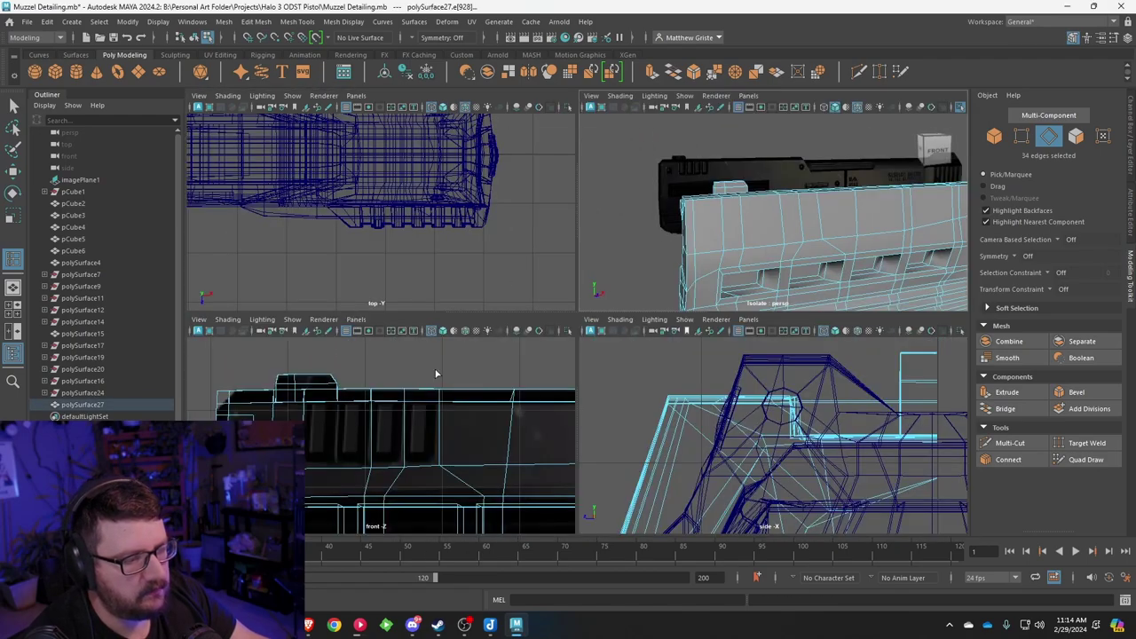
pyautogui.press('space')
# Step: In the front view, select the three upper-side faces that cover the reference's four vertical slots
pyautogui.rightClick(494, 319)
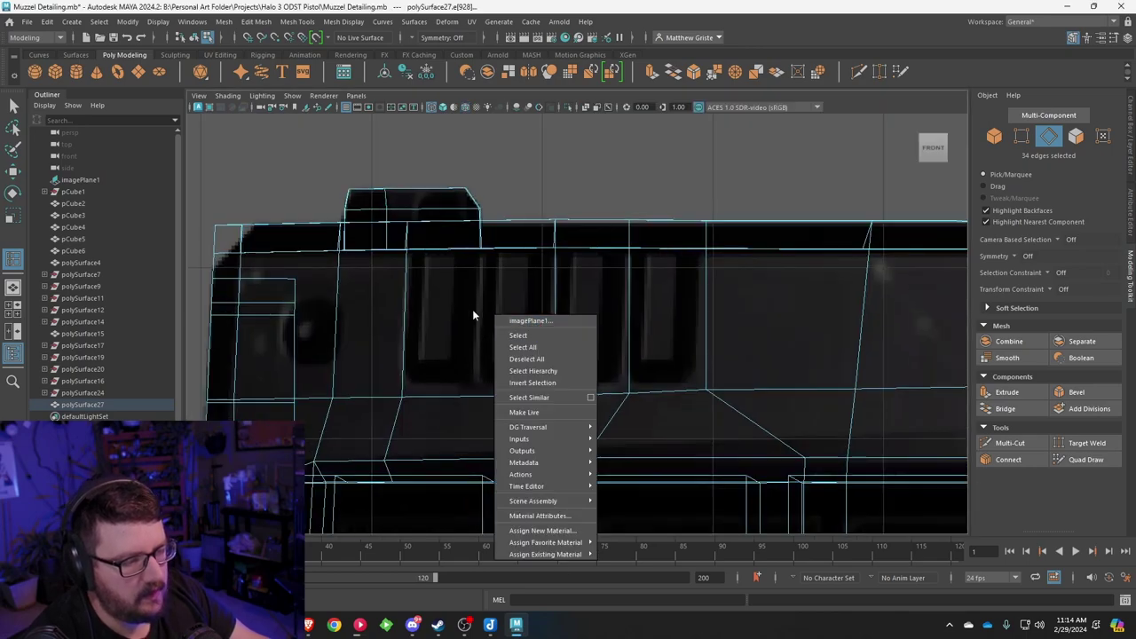
pyautogui.rightClick(472, 292)
pyautogui.click(474, 252)
pyautogui.moveTo(475, 253); pyautogui.dragTo(486, 306, button='right')
pyautogui.click(499, 330)
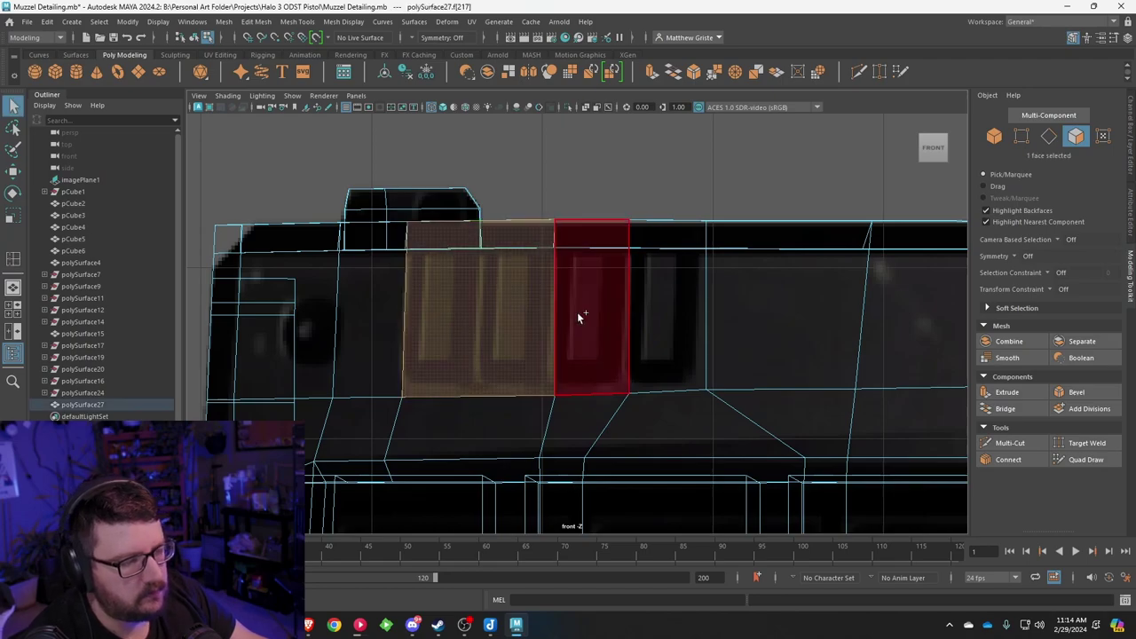
pyautogui.keyDown('shift'); pyautogui.click(578, 314); pyautogui.keyUp('shift')
pyautogui.keyDown('shift'); pyautogui.click(672, 311); pyautogui.keyUp('shift')
# Step: In the perspective view, extend the face selection over the bevel and top faces directly above the slots
pyautogui.press('space')
pyautogui.press('space')
pyautogui.keyDown('alt'); pyautogui.moveTo(748, 206); pyautogui.dragTo(744, 225); pyautogui.keyUp('alt')
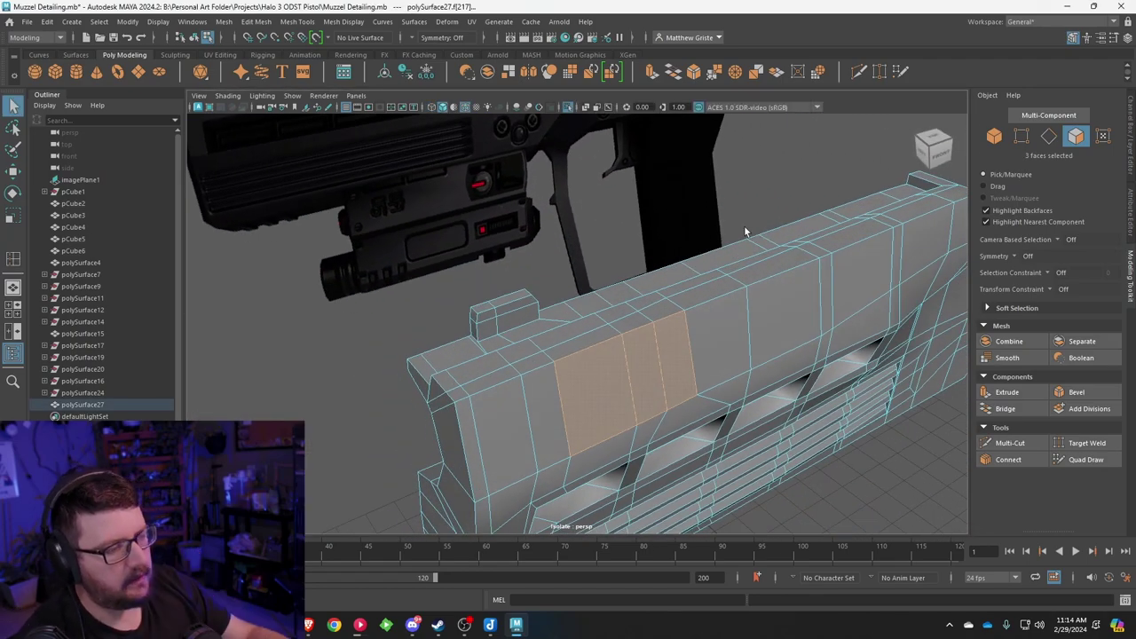
pyautogui.keyDown('alt'); pyautogui.moveTo(701, 258); pyautogui.dragTo(608, 282); pyautogui.keyUp('alt')
pyautogui.keyDown('shift'); pyautogui.click(501, 353); pyautogui.keyUp('shift')
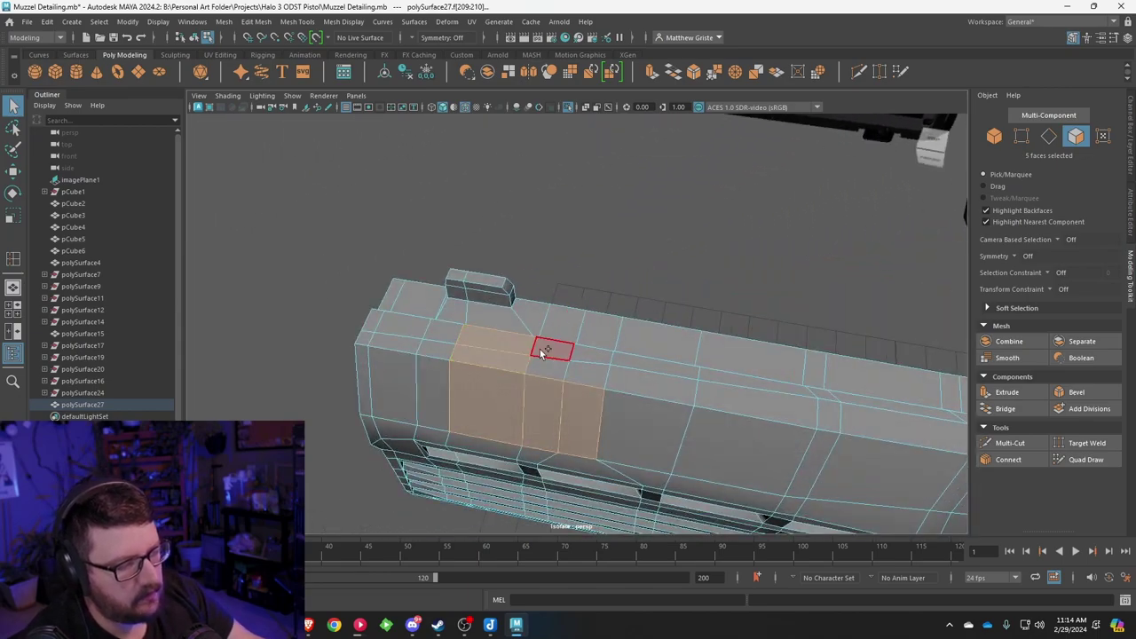
# Step: Check the pistol reference renders on the 405th forum page in the browser, then return to Maya and inspect the selected faces
pyautogui.click(308, 625)
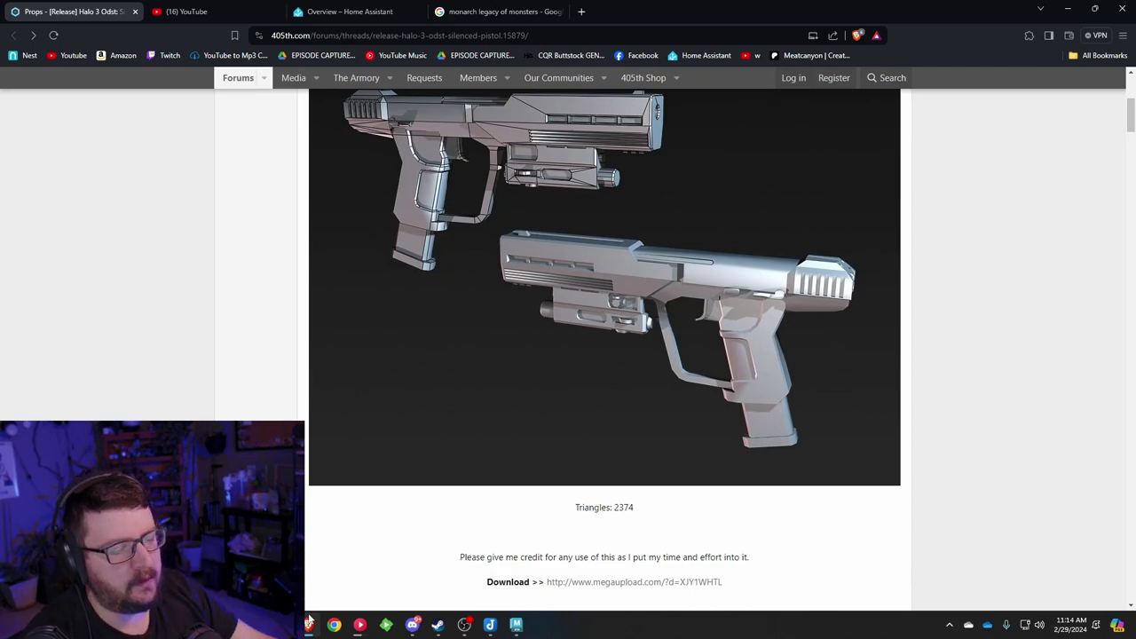
pyautogui.hotkey('alt', 'Tab')
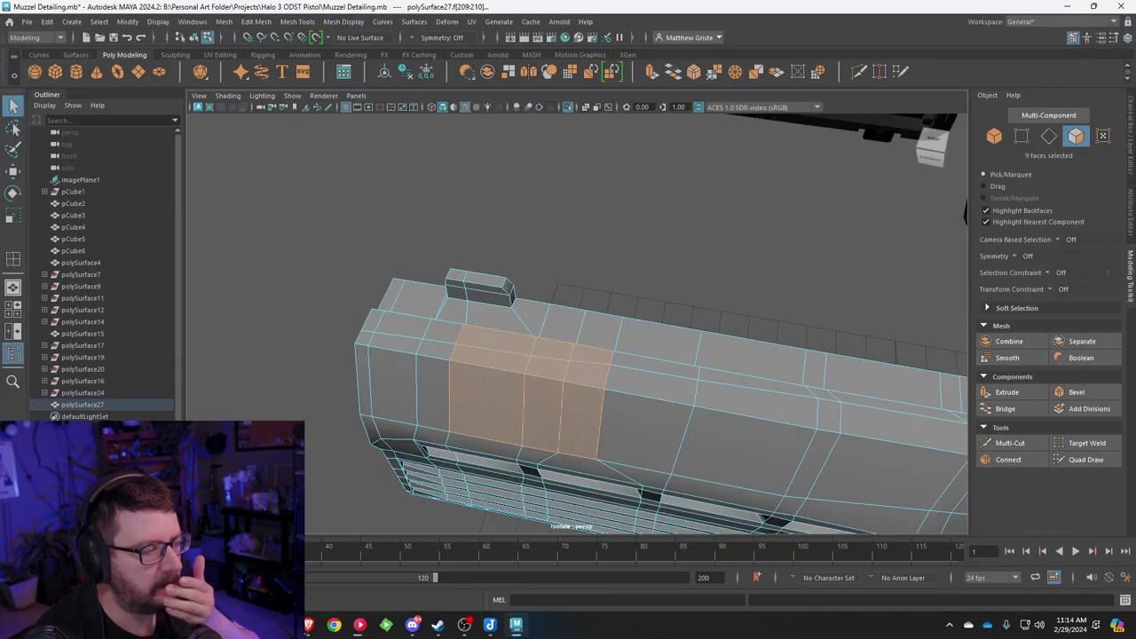
pyautogui.keyDown('alt'); pyautogui.moveTo(457, 480); pyautogui.dragTo(498, 398); pyautogui.keyUp('alt')
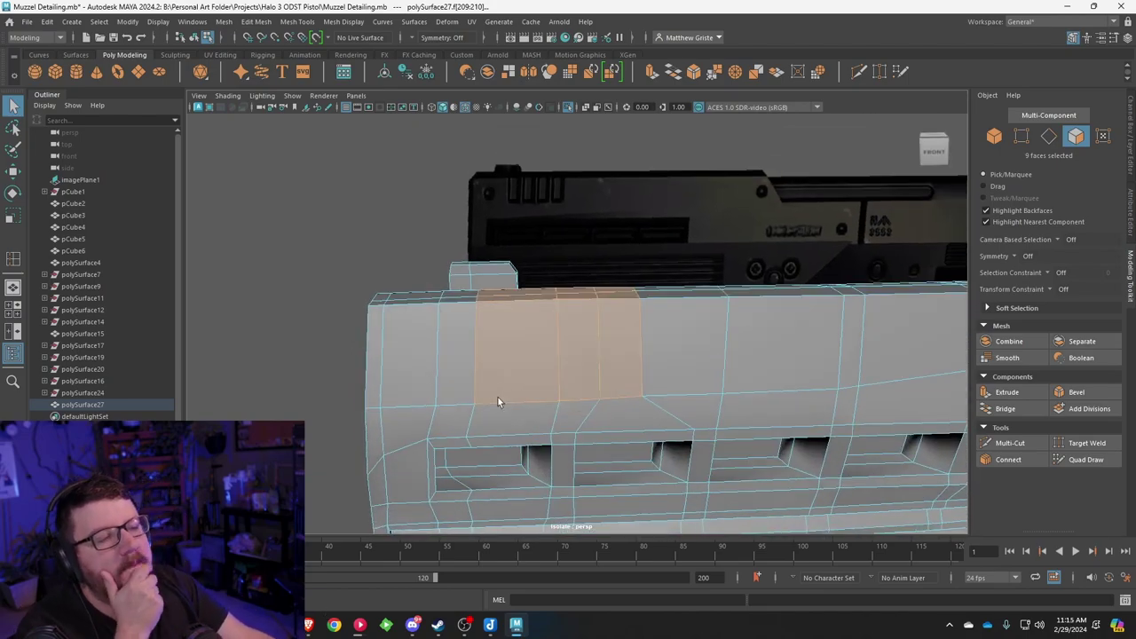
pyautogui.keyDown('alt'); pyautogui.moveTo(577, 355); pyautogui.dragTo(568, 257); pyautogui.keyUp('alt')
# Step: Extract the nine selected slot faces as a separate piece and offset it outward from the muzzle body
pyautogui.click(256, 21)
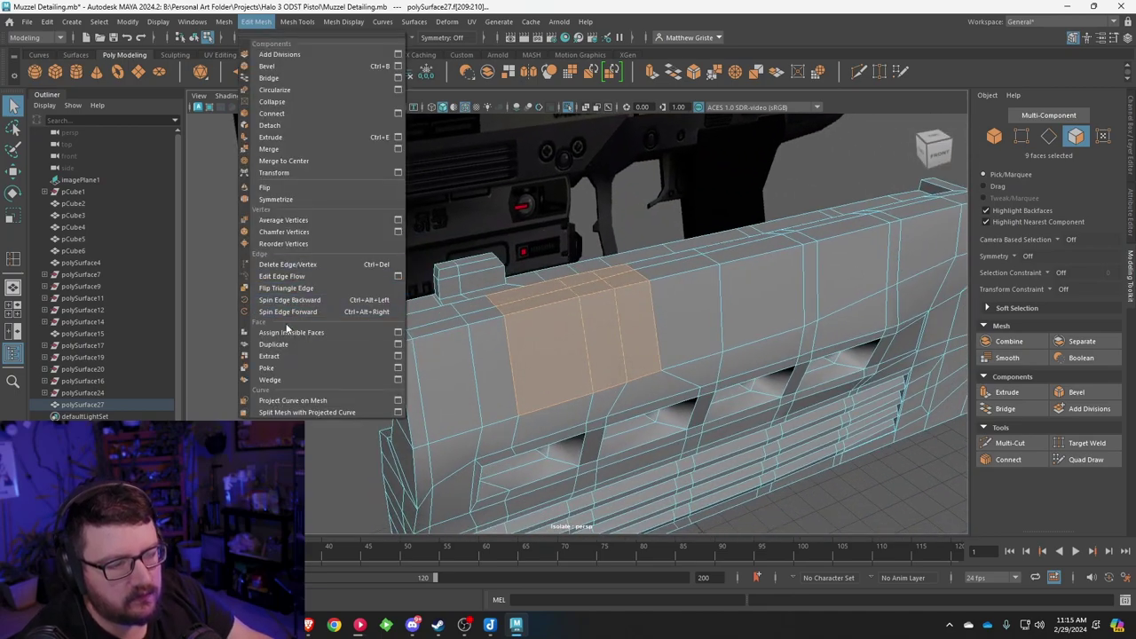
pyautogui.click(288, 356)
pyautogui.click(580, 258)
pyautogui.scroll(-8, 782, 263)
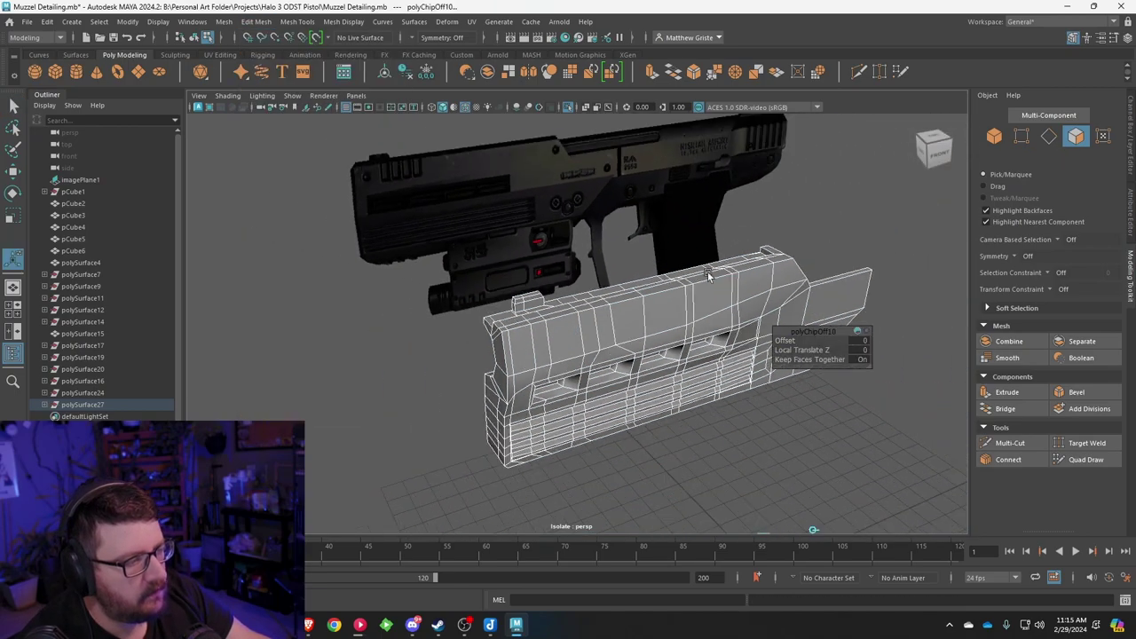
pyautogui.scroll(5, 603, 330)
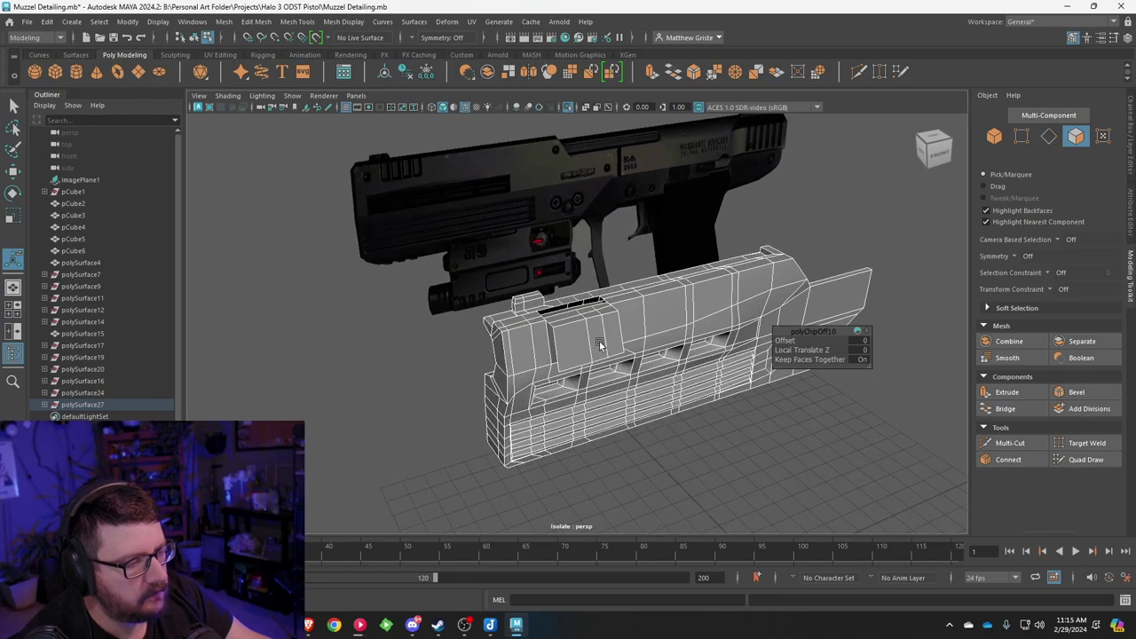
# Step: Insert an edge loop close to the front border of the extracted patch
pyautogui.moveTo(603, 330); pyautogui.dragTo(550, 372, button='right')
pyautogui.scroll(5, 616, 317)
pyautogui.scroll(3, 502, 341)
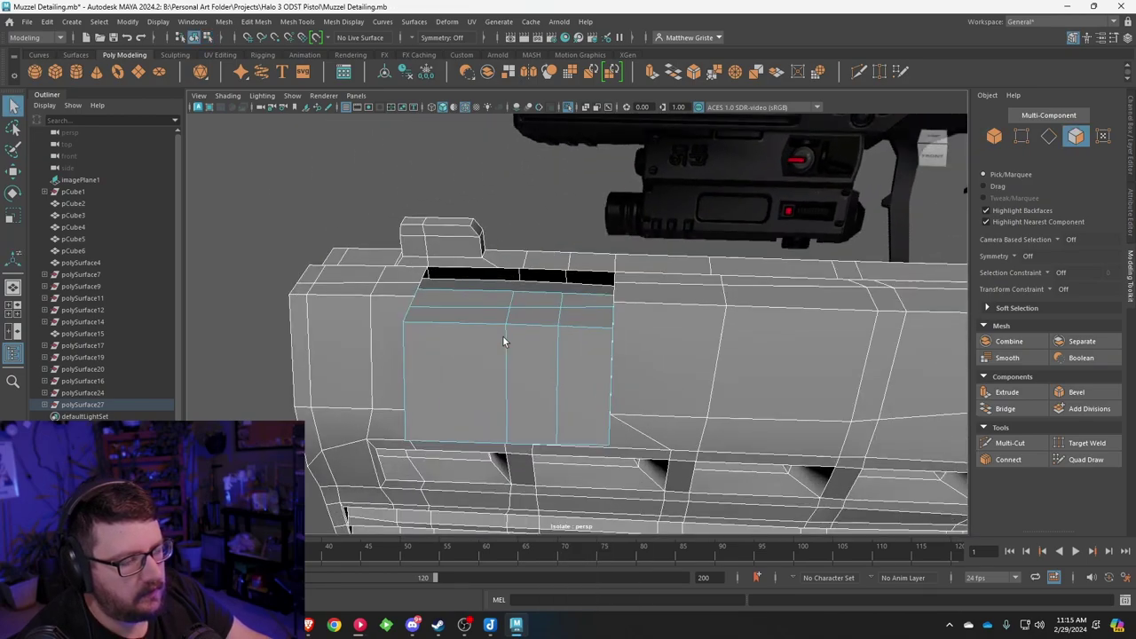
pyautogui.scroll(2, 503, 336)
pyautogui.keyDown('alt'); pyautogui.moveTo(501, 331); pyautogui.dragTo(545, 310, button='middle'); pyautogui.keyUp('alt')
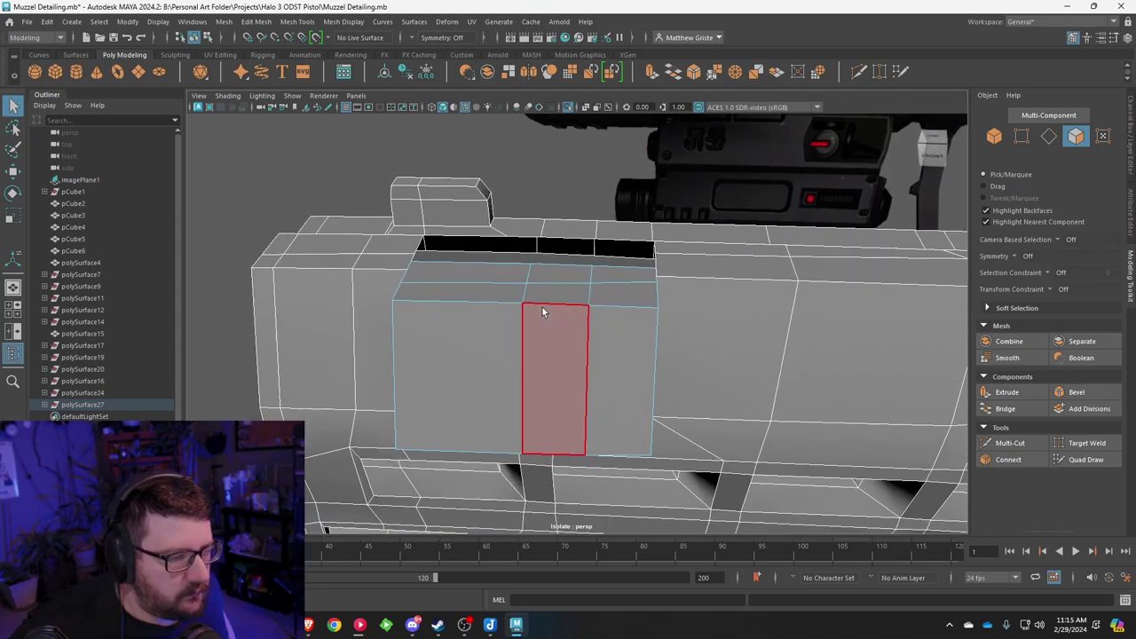
pyautogui.click(297, 21)
pyautogui.click(324, 116)
pyautogui.keyDown('alt'); pyautogui.moveTo(383, 271); pyautogui.dragTo(420, 316); pyautogui.keyUp('alt')
pyautogui.click(422, 321)
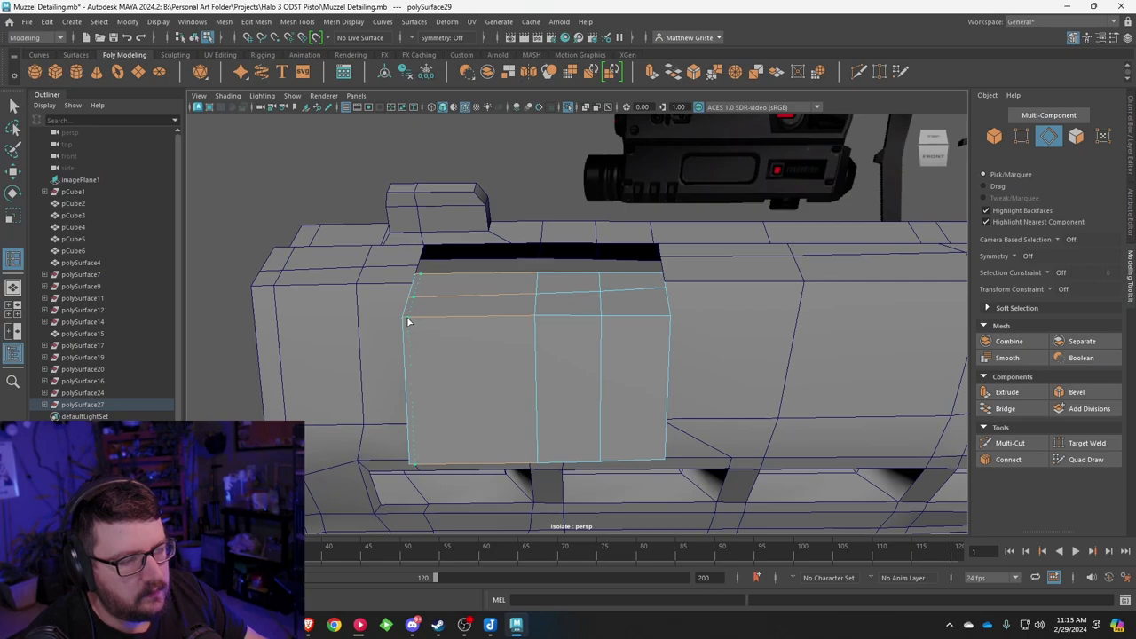
pyautogui.click(407, 321)
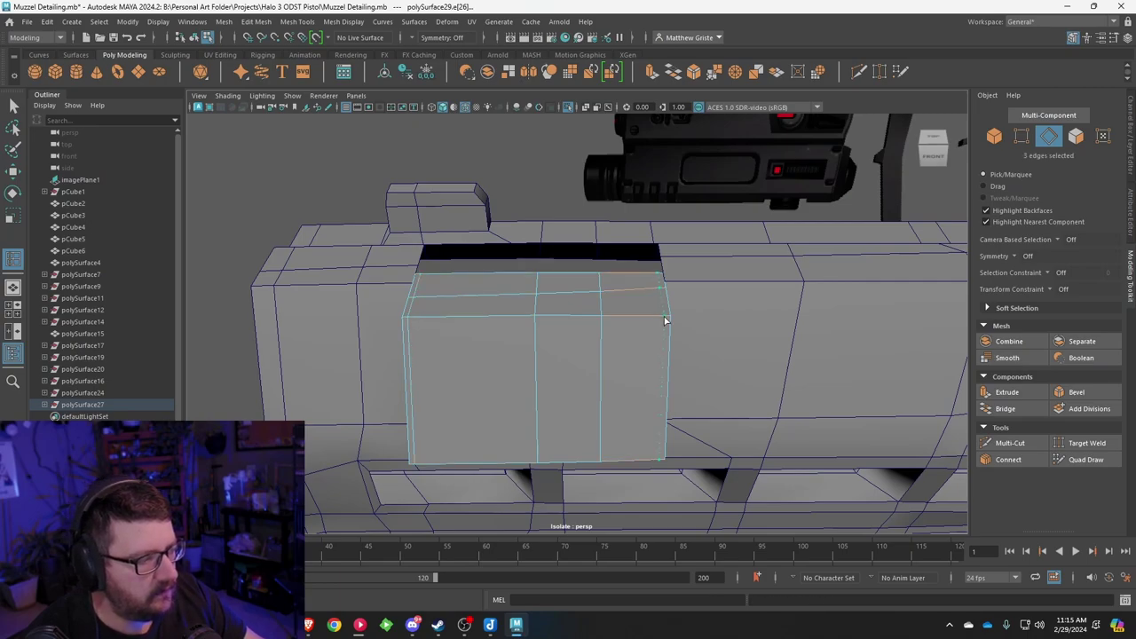
# Step: Insert edge loops close to the rear, inner top and lower borders of the extracted patch
pyautogui.keyDown('alt'); pyautogui.moveTo(666, 321); pyautogui.dragTo(511, 338); pyautogui.keyUp('alt')
pyautogui.click(360, 290)
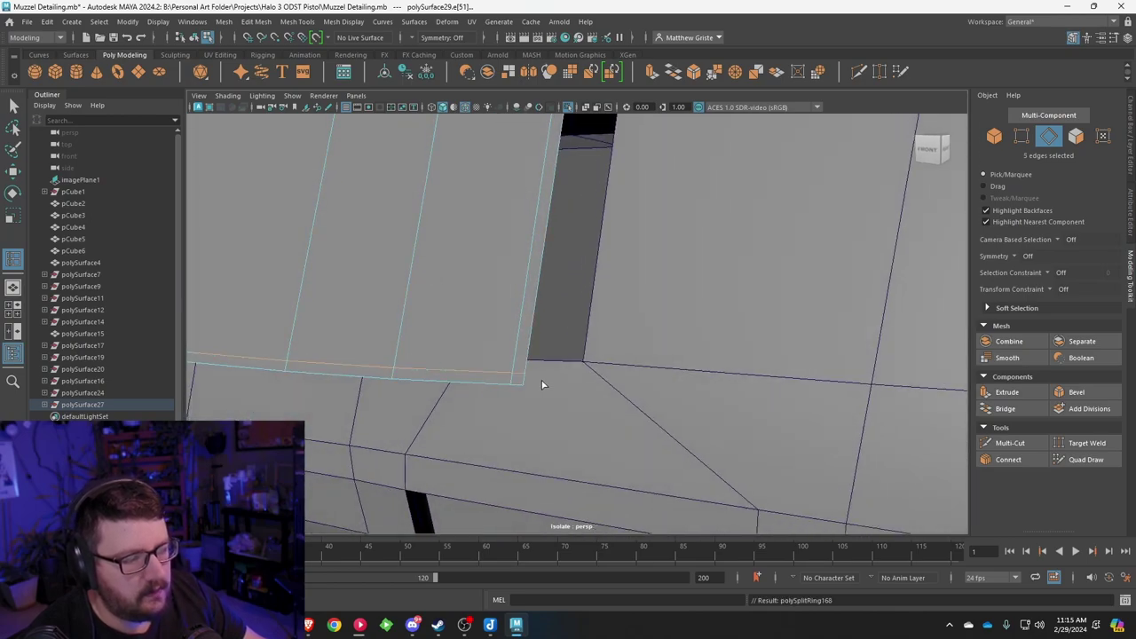
pyautogui.keyDown('alt'); pyautogui.moveTo(543, 385); pyautogui.dragTo(625, 394); pyautogui.keyUp('alt')
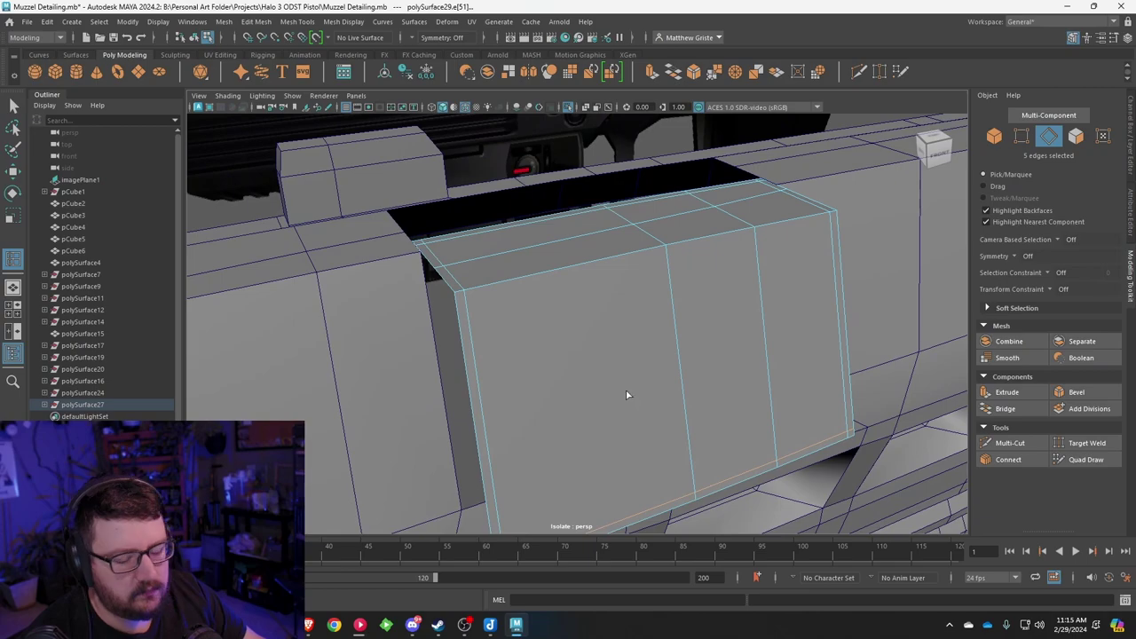
pyautogui.press('q')
pyautogui.moveTo(441, 258); pyautogui.dragTo(472, 244, button='right')
# Step: At the patch's front inner top corner, replace the two short crossing edges with a diagonal Multi-Cut to the corner vertex
pyautogui.keyDown('alt'); pyautogui.moveTo(472, 245); pyautogui.dragTo(551, 290); pyautogui.keyUp('alt')
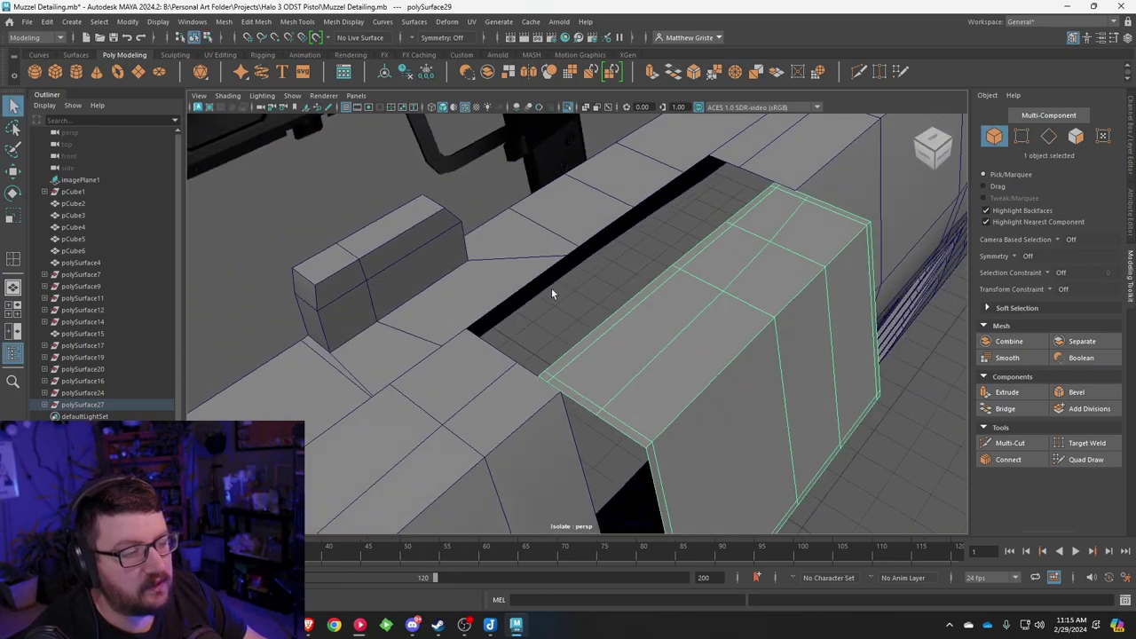
pyautogui.scroll(6, 561, 300)
pyautogui.click(461, 254)
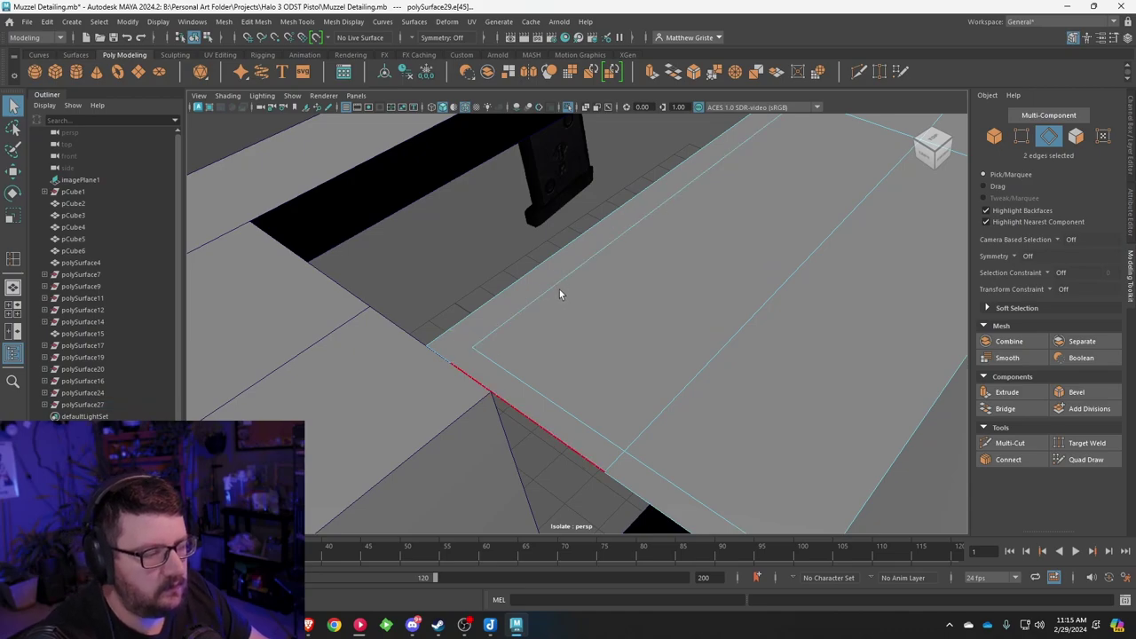
pyautogui.moveTo(482, 273); pyautogui.dragTo(484, 306, button='right')
pyautogui.moveTo(485, 247); pyautogui.dragTo(477, 236, button='right')
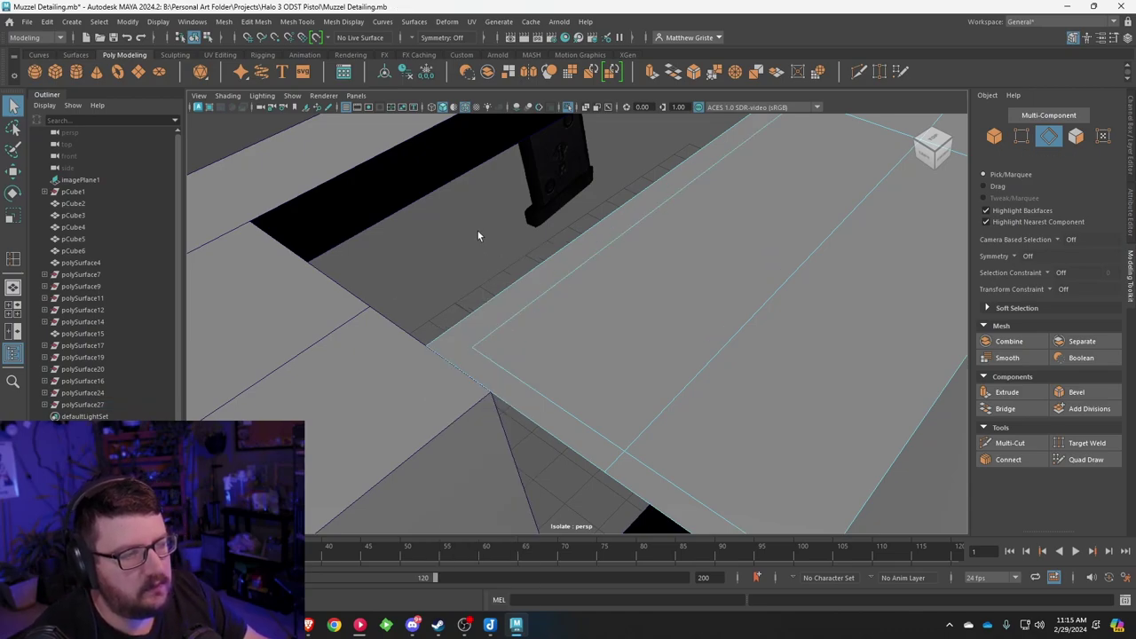
pyautogui.click(355, 23)
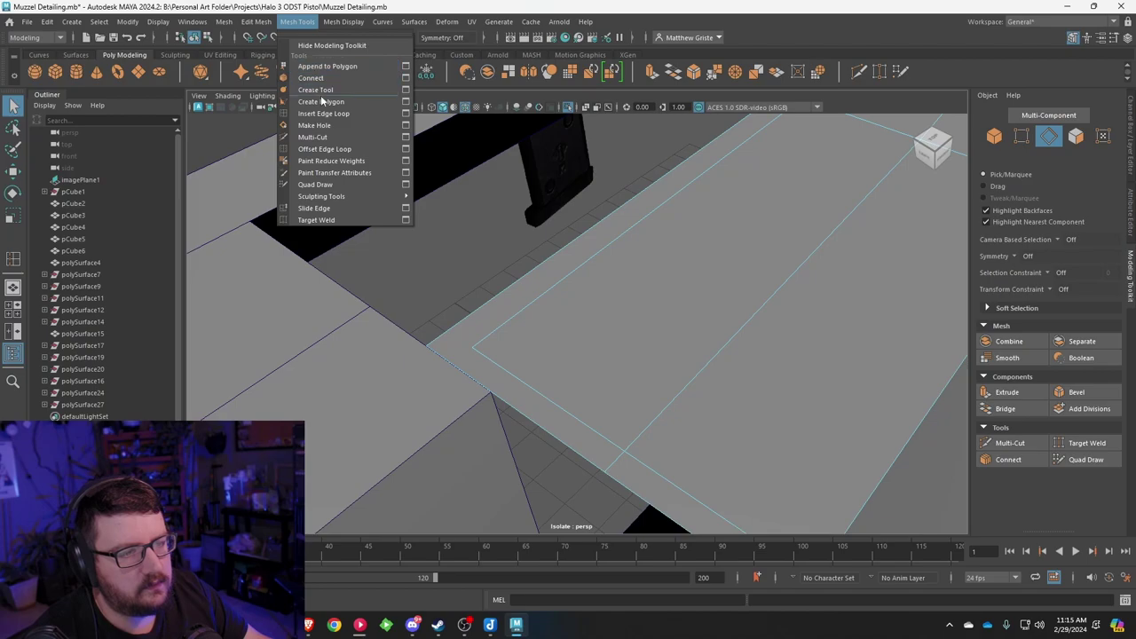
pyautogui.click(332, 138)
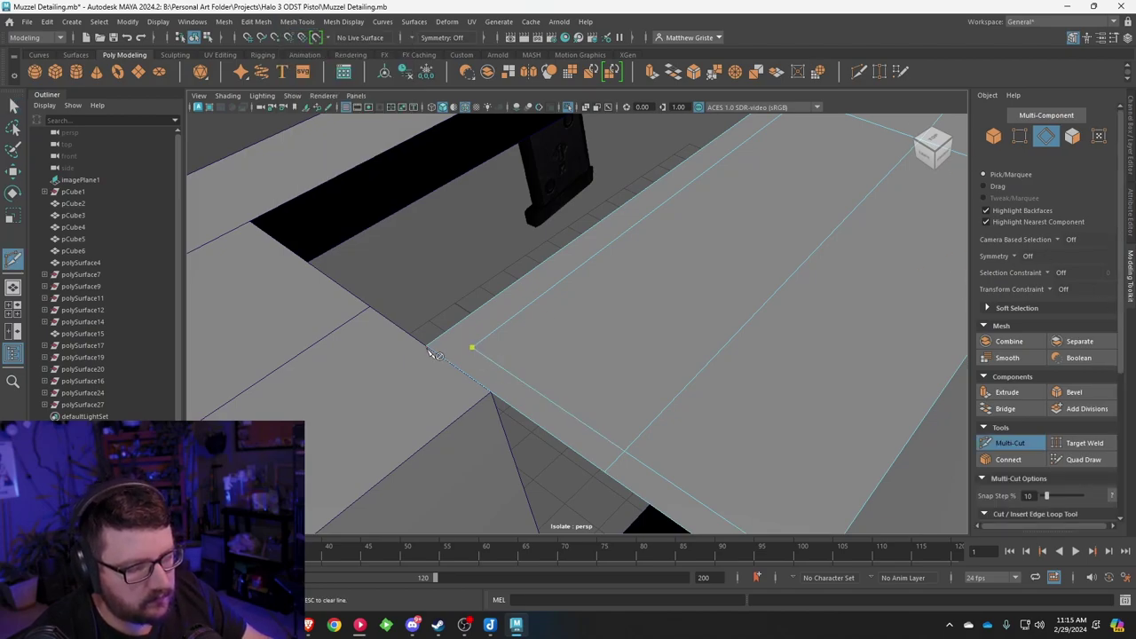
pyautogui.scroll(-5, 448, 345)
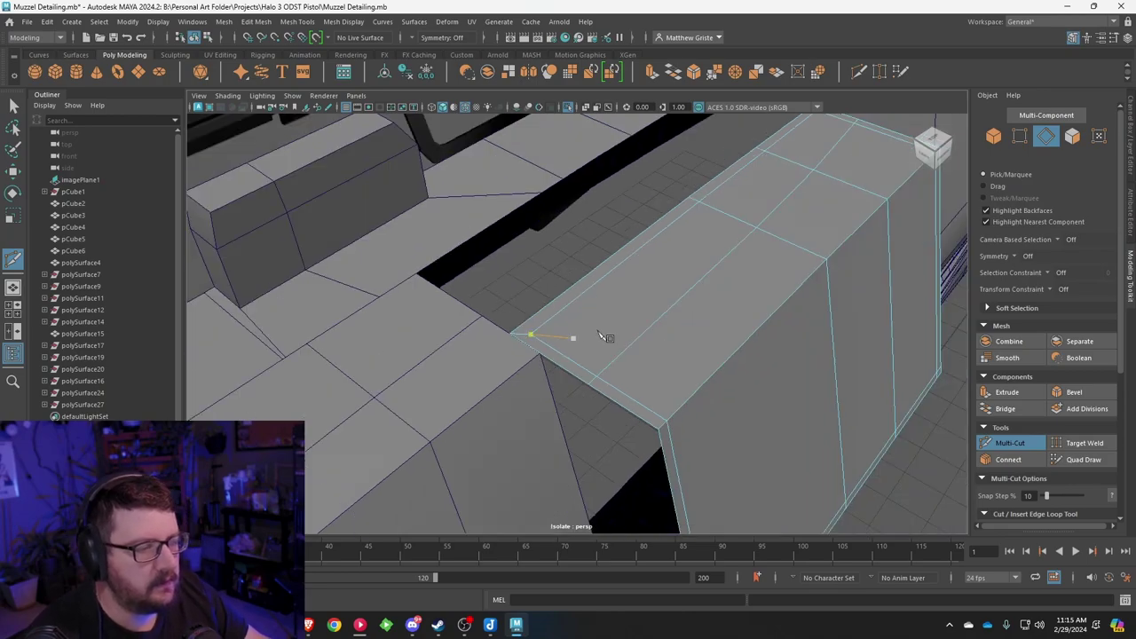
# Step: Cut a diagonal edge into the patch's rear inner top corner and delete the two short edges beside it
pyautogui.keyDown('alt'); pyautogui.moveTo(605, 338); pyautogui.dragTo(443, 207); pyautogui.keyUp('alt')
pyautogui.scroll(4, 670, 307)
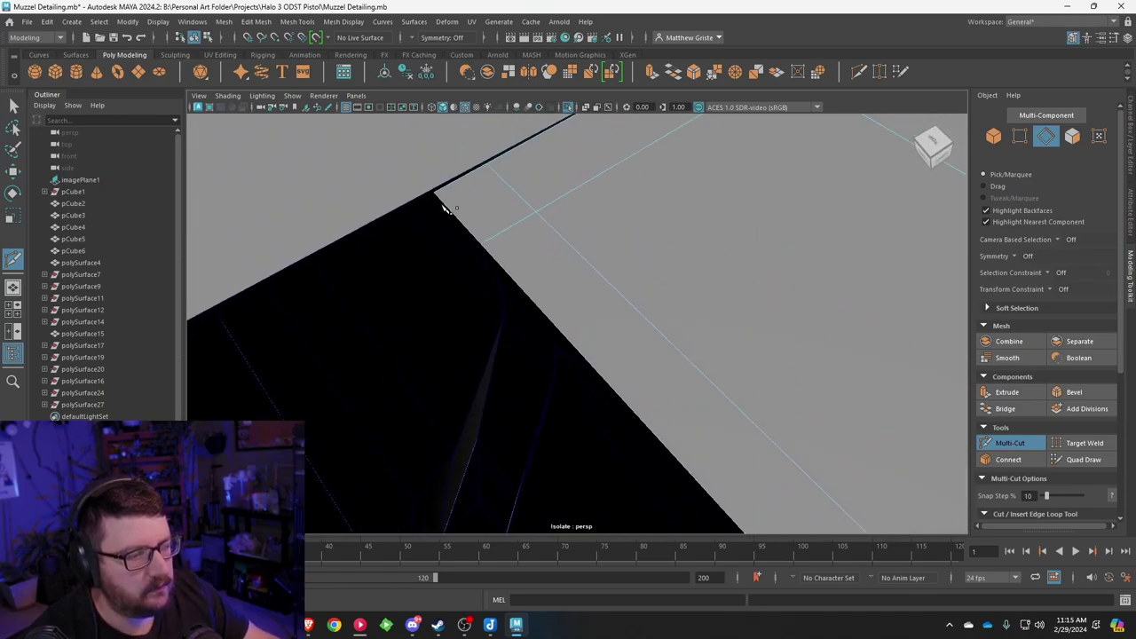
pyautogui.click(535, 214)
pyautogui.rightClick(571, 211)
pyautogui.press('q')
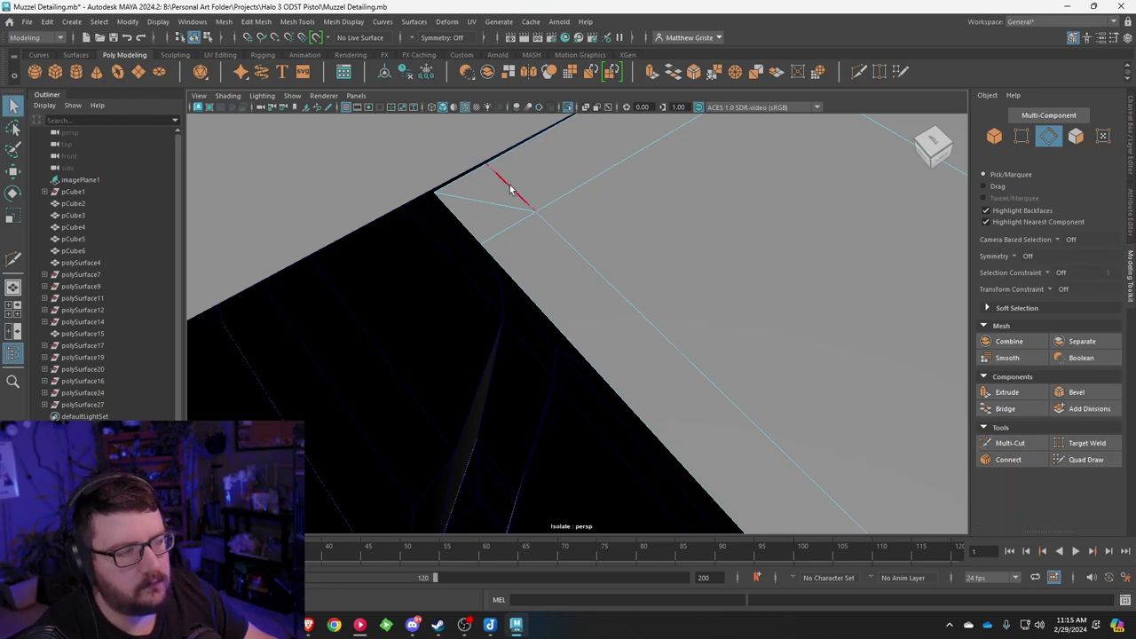
pyautogui.click(515, 228)
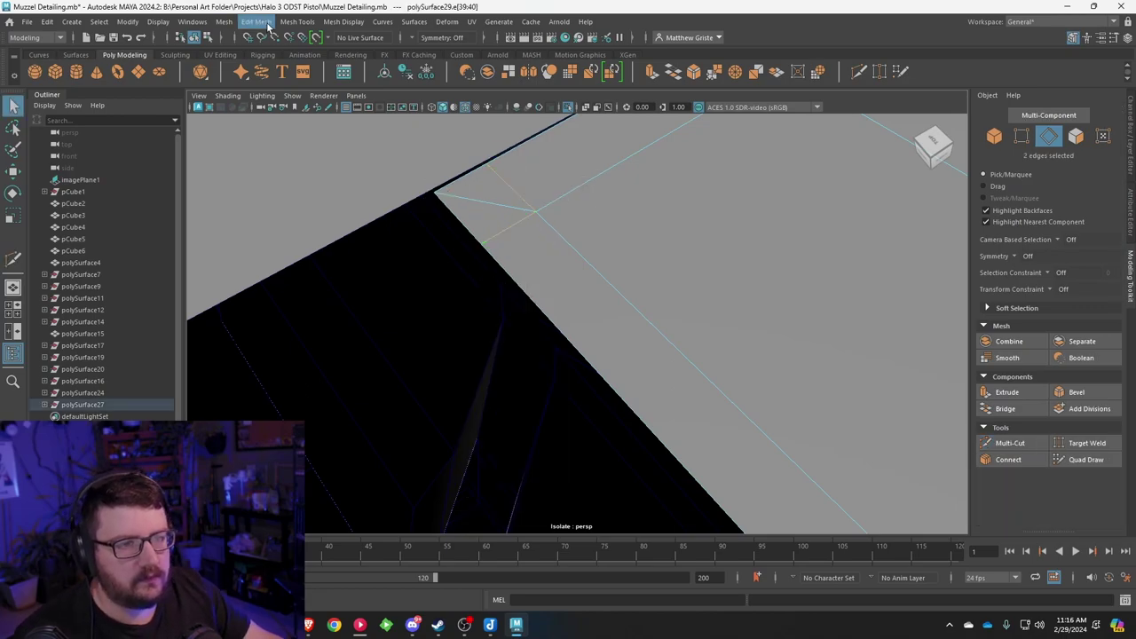
# Step: Cut a diagonal edge into the patch's lower rear corner and delete the two short edges beside it
pyautogui.moveTo(546, 273); pyautogui.dragTo(551, 243, button='right')
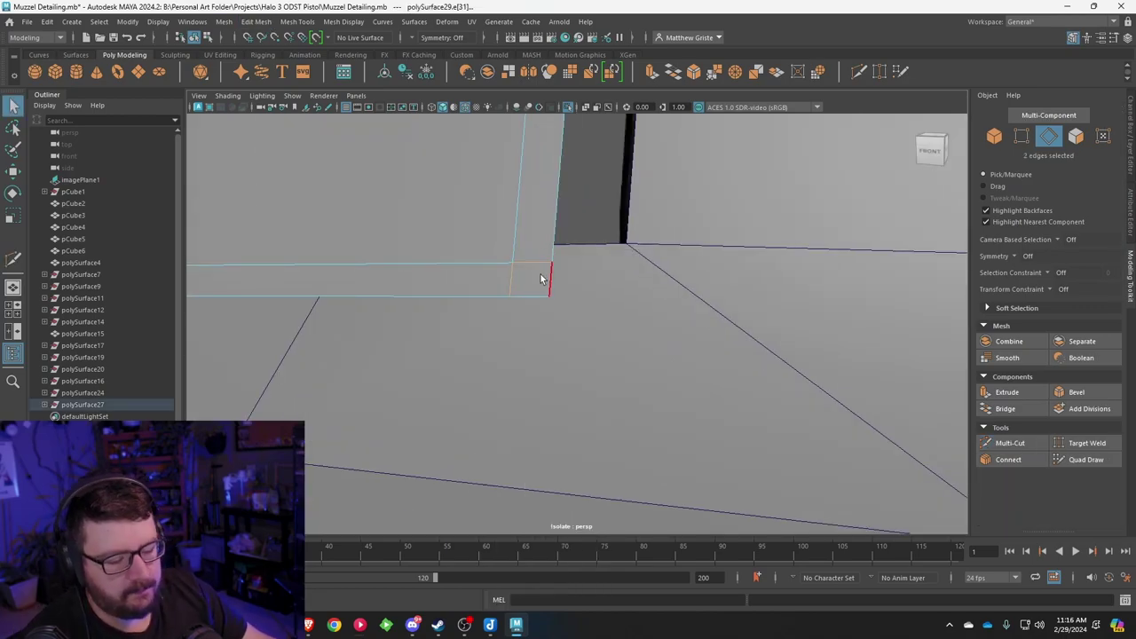
pyautogui.click(1009, 441)
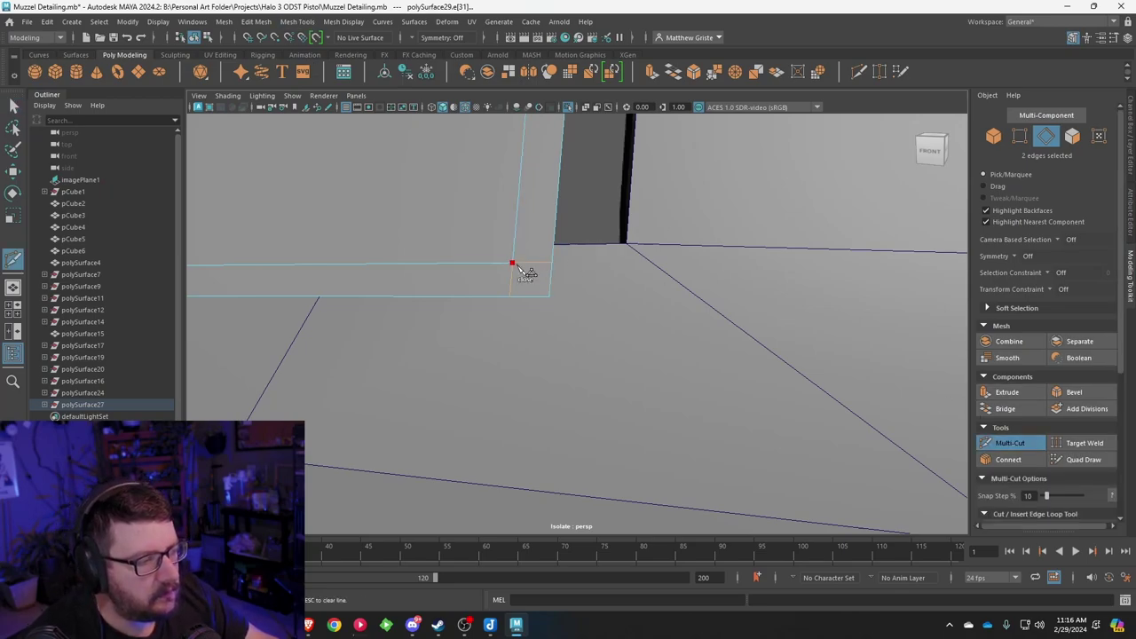
pyautogui.rightClick(577, 306)
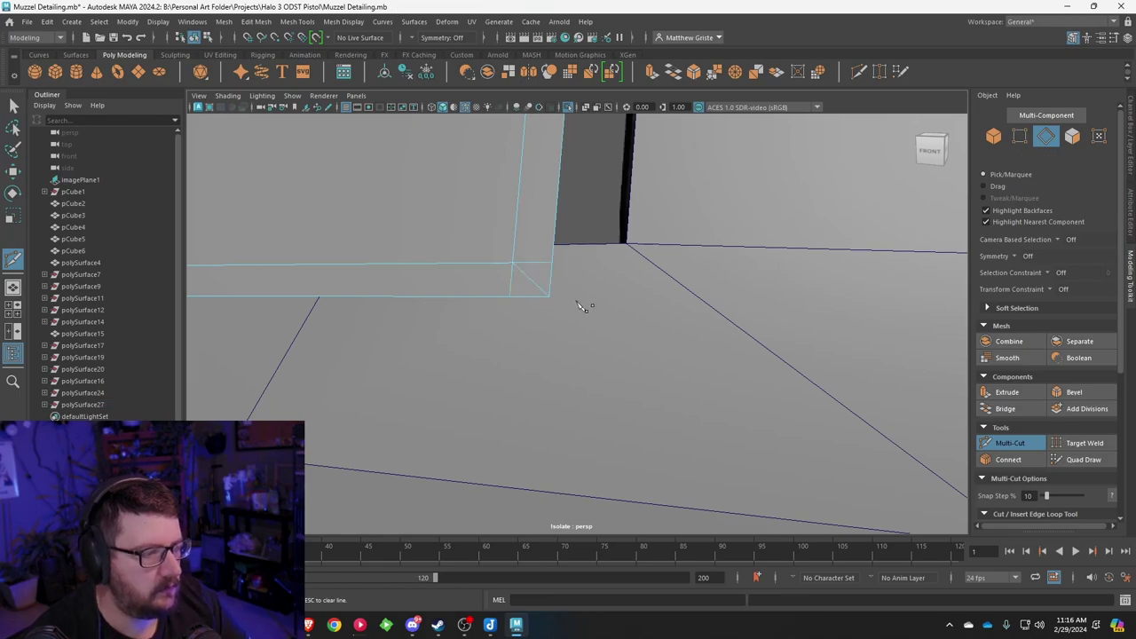
pyautogui.press('q')
pyautogui.keyDown('shift'); pyautogui.moveTo(525, 257); pyautogui.dragTo(536, 262, button='right'); pyautogui.keyUp('shift')
pyautogui.click(536, 263)
pyautogui.click(286, 23)
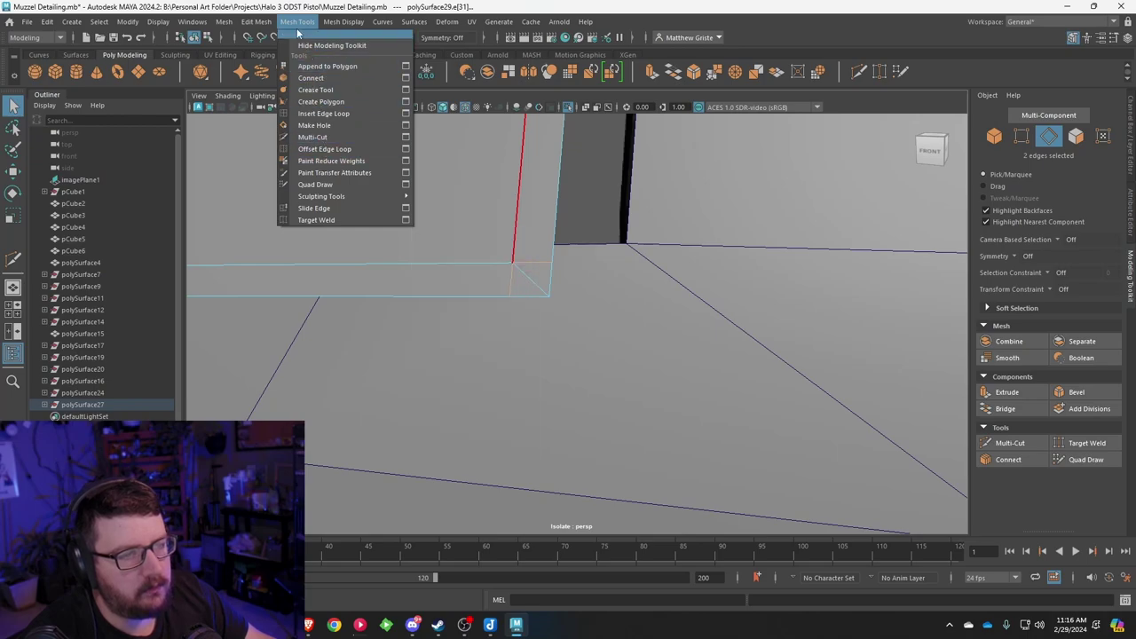
pyautogui.moveTo(256, 22)
pyautogui.click(289, 272)
# Step: Cut a diagonal edge into the patch's lower front corner and delete the two short edges beside it
pyautogui.keyDown('alt'); pyautogui.moveTo(519, 266); pyautogui.dragTo(911, 364, button='middle'); pyautogui.keyUp('alt')
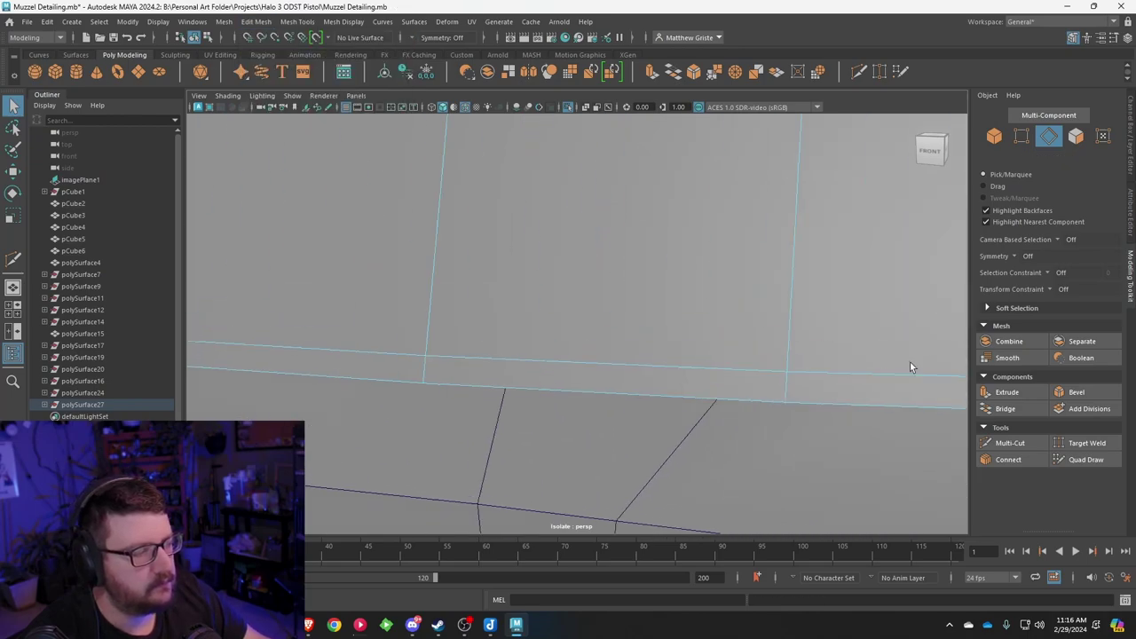
pyautogui.keyDown('alt'); pyautogui.moveTo(911, 364); pyautogui.dragTo(606, 395, button='right'); pyautogui.keyUp('alt')
pyautogui.keyDown('alt'); pyautogui.moveTo(606, 396); pyautogui.dragTo(736, 377); pyautogui.keyUp('alt')
pyautogui.keyDown('alt'); pyautogui.moveTo(736, 377); pyautogui.dragTo(1118, 336, button='middle'); pyautogui.keyUp('alt')
pyautogui.keyDown('alt'); pyautogui.moveTo(704, 367); pyautogui.dragTo(561, 314); pyautogui.keyUp('alt')
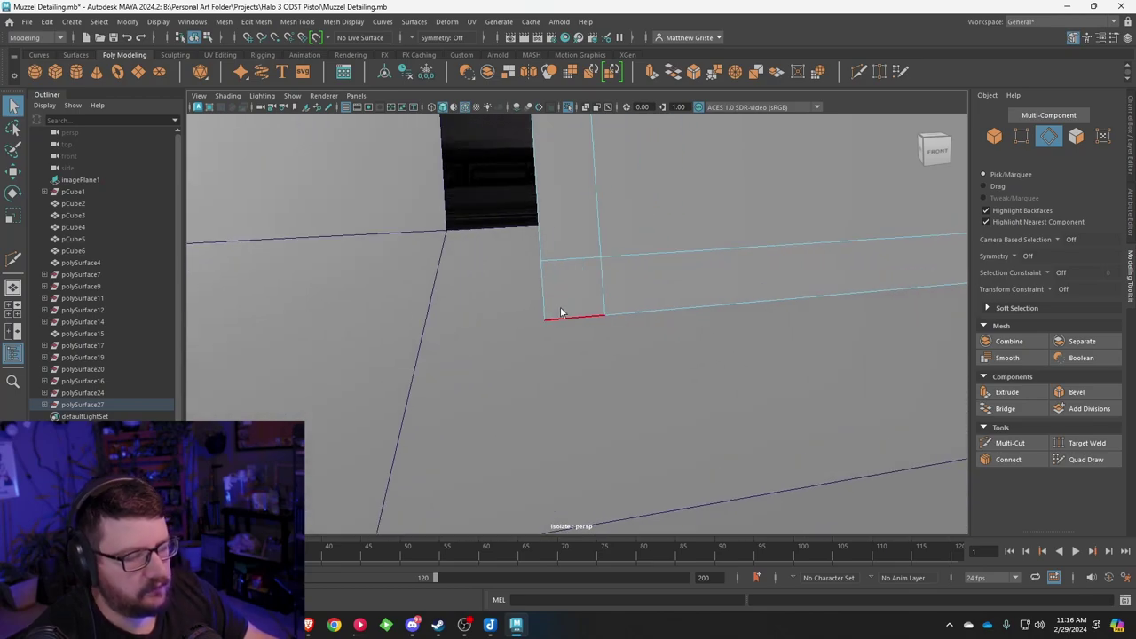
pyautogui.click(1012, 443)
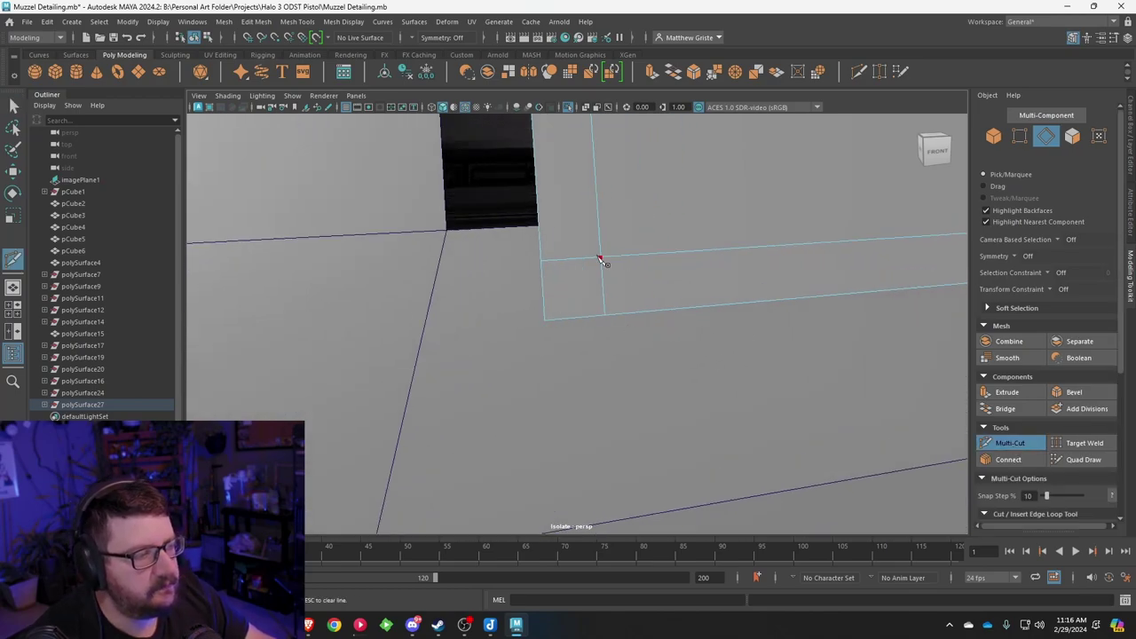
pyautogui.click(545, 322)
pyautogui.press('Return')
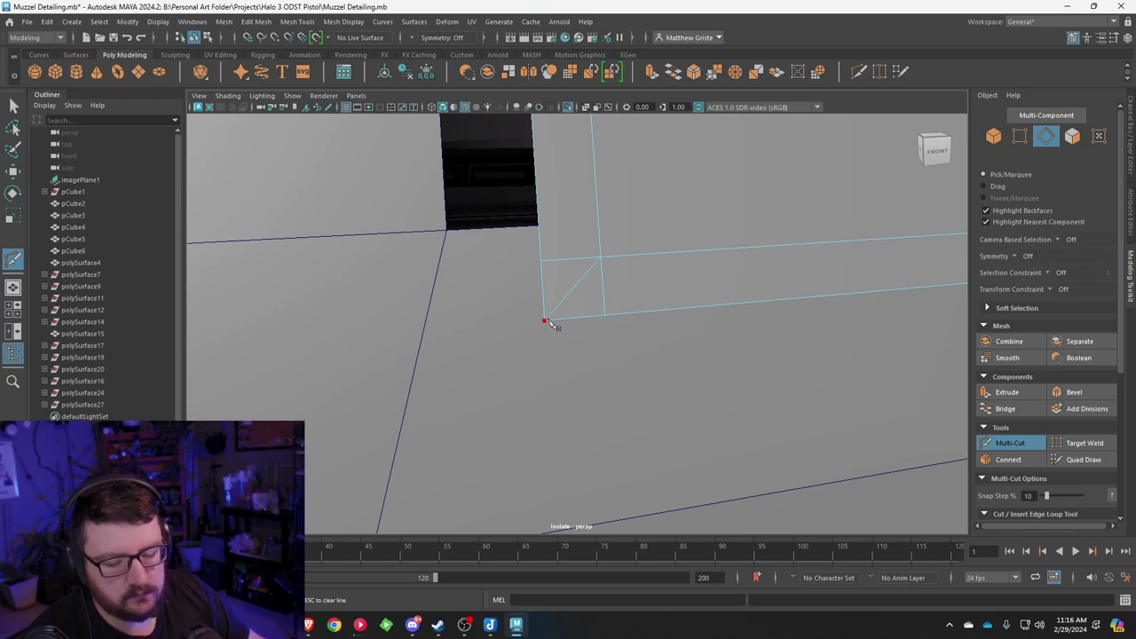
pyautogui.press('q')
pyautogui.moveTo(553, 274); pyautogui.dragTo(578, 258, button='right')
pyautogui.click(602, 286)
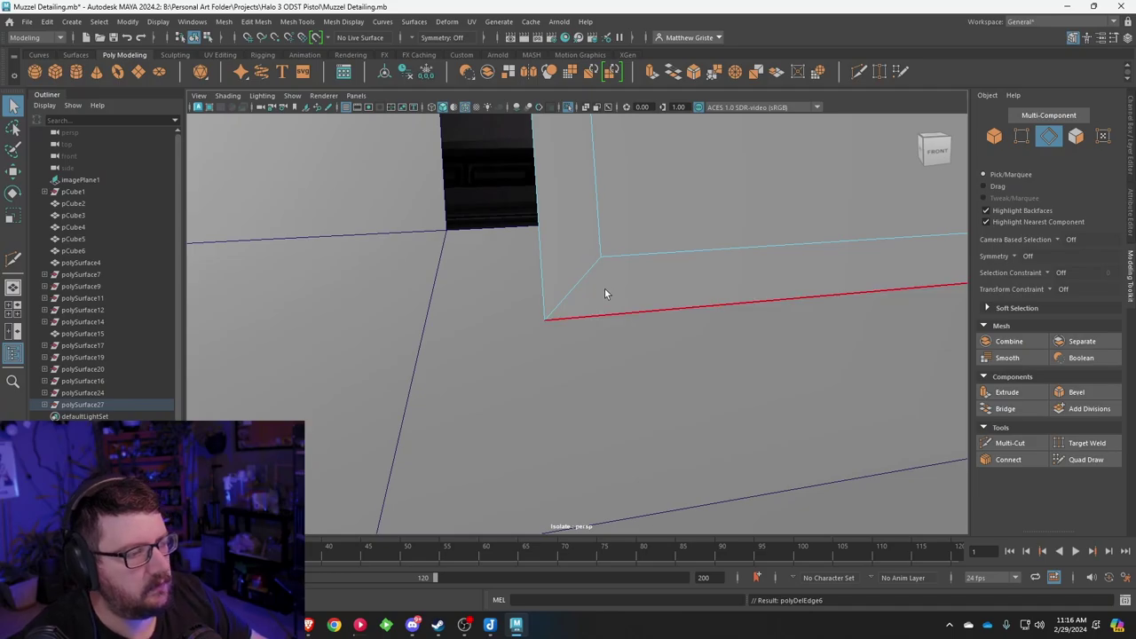
# Step: Insert a vertical edge loop in the patch between the first and second slots, matching the reference image in the front view
pyautogui.moveTo(591, 274); pyautogui.dragTo(646, 253, button='right')
pyautogui.keyDown('alt'); pyautogui.moveTo(646, 253); pyautogui.dragTo(507, 181); pyautogui.keyUp('alt')
pyautogui.keyDown('alt'); pyautogui.moveTo(696, 217); pyautogui.dragTo(601, 246); pyautogui.keyUp('alt')
pyautogui.press('space')
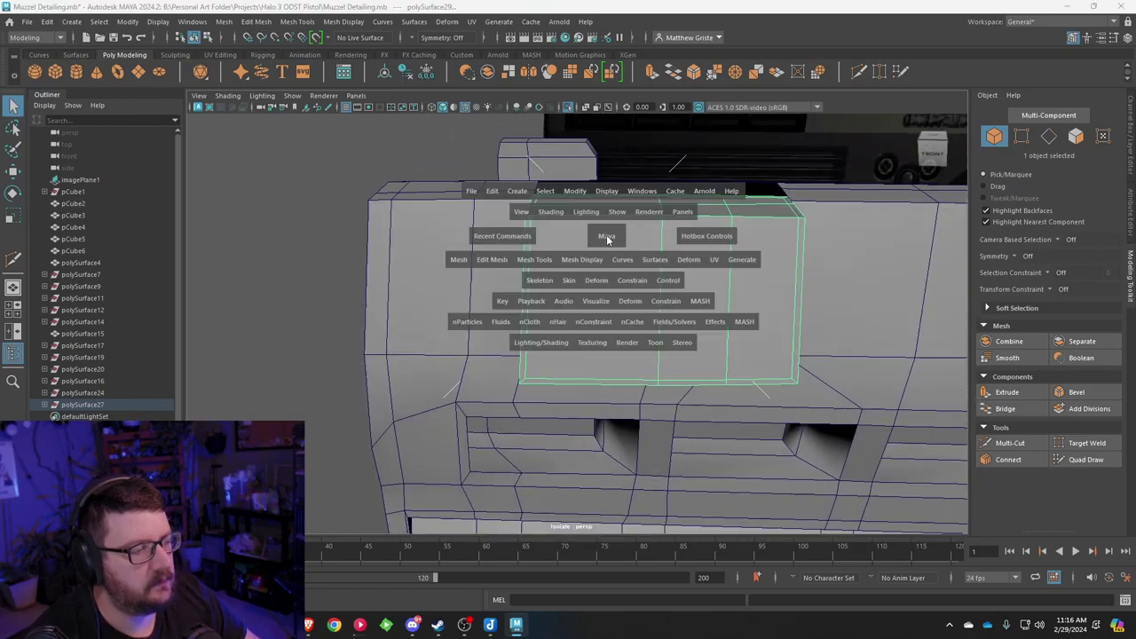
pyautogui.press('space')
pyautogui.scroll(2, 552, 338)
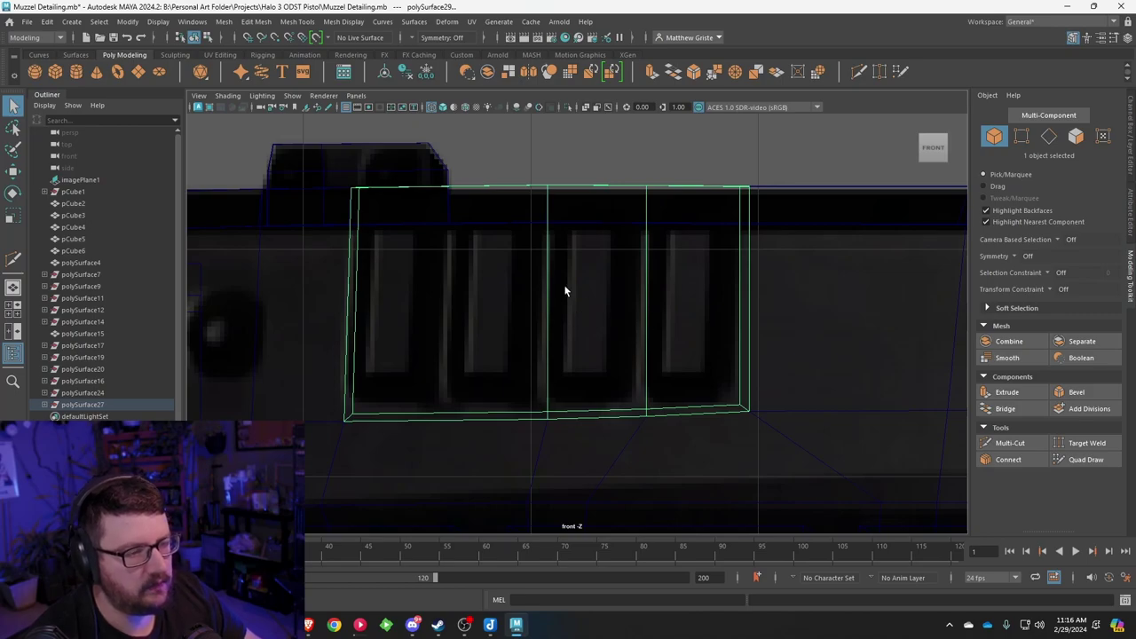
pyautogui.click(223, 21)
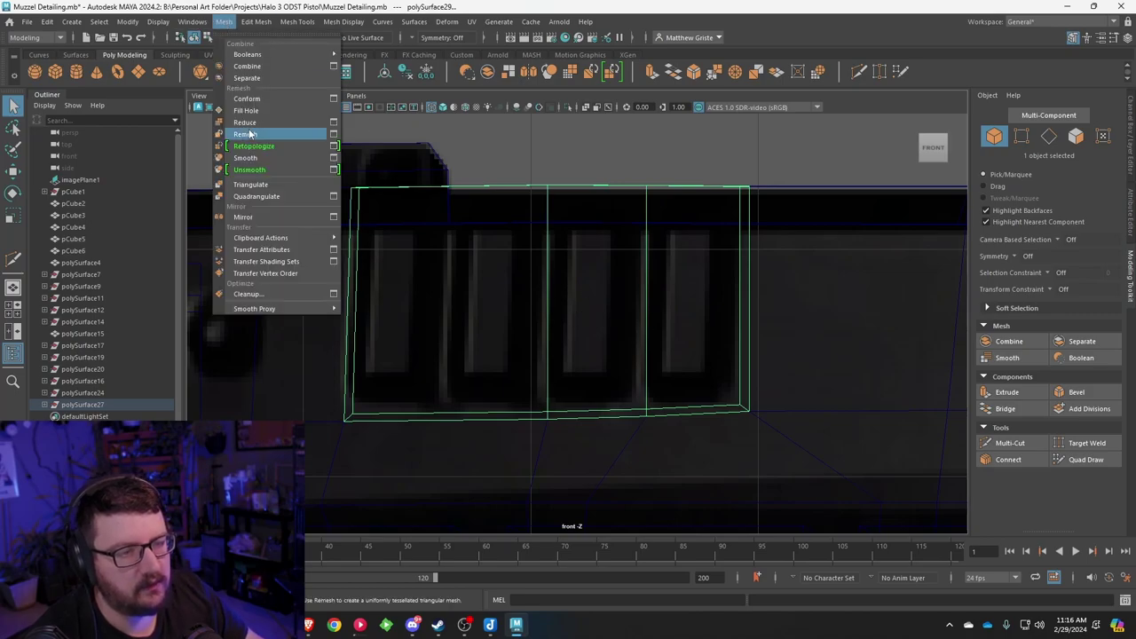
pyautogui.click(255, 21)
pyautogui.click(297, 22)
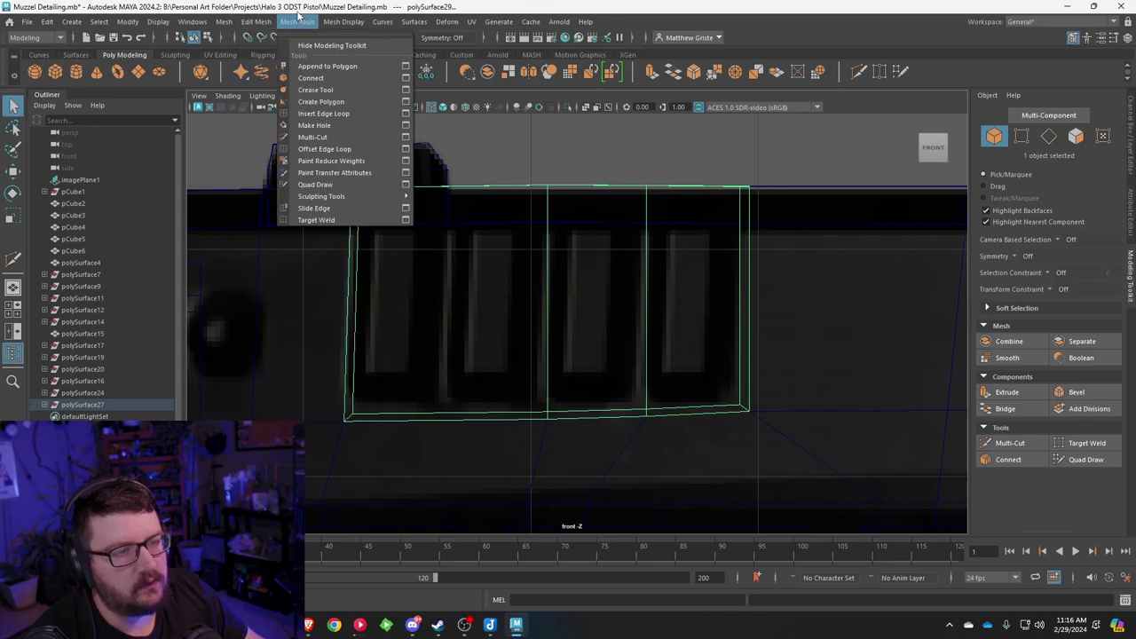
pyautogui.click(322, 114)
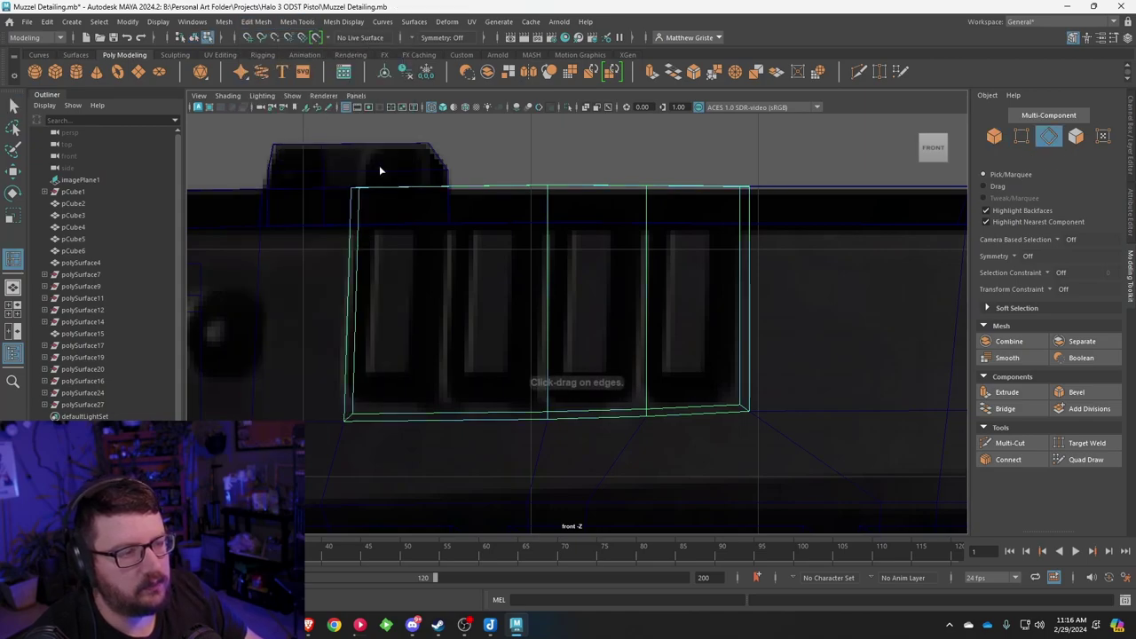
pyautogui.click(450, 189)
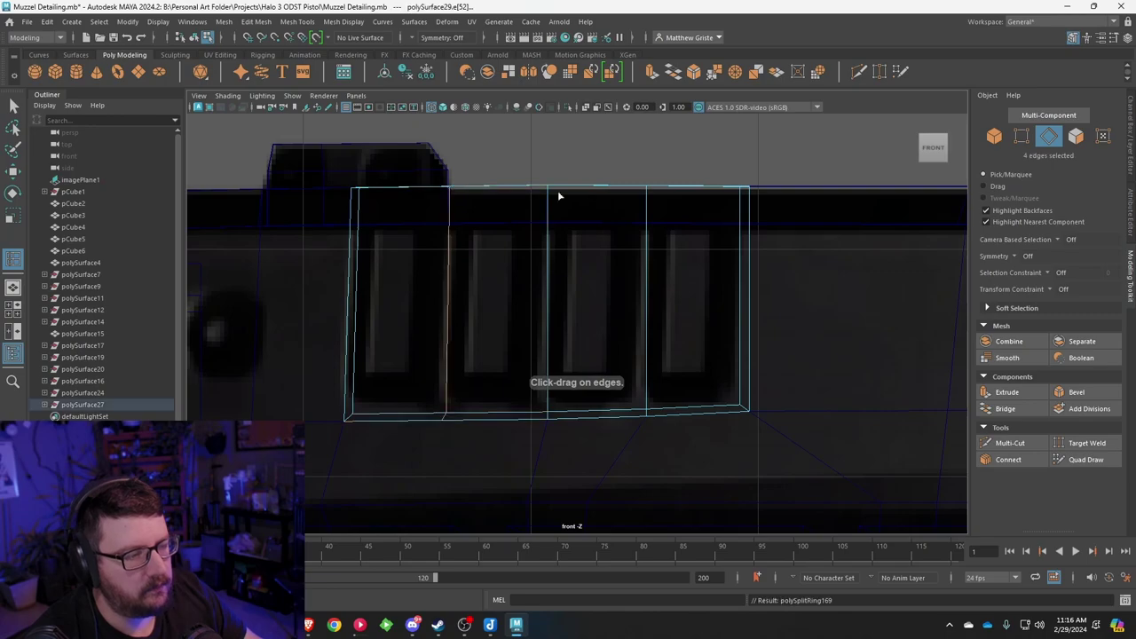
pyautogui.press('space')
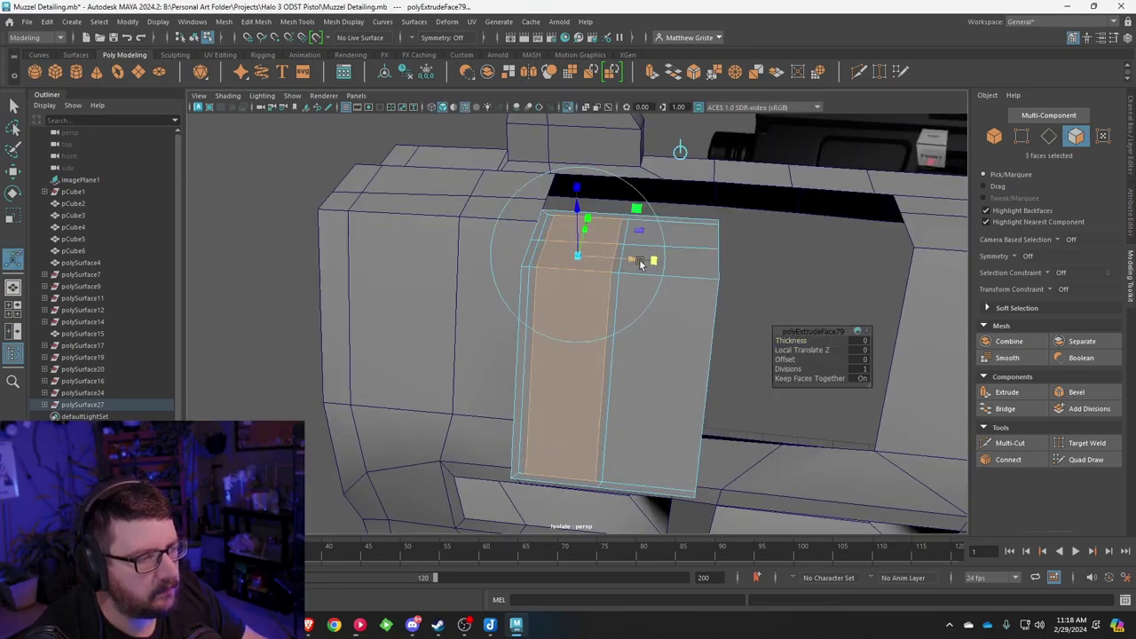
# Step: Extrude the three faces of the front slot section into a panel with a narrow border around it
pyautogui.keyDown('alt'); pyautogui.moveTo(639, 259); pyautogui.dragTo(641, 239); pyautogui.keyUp('alt')
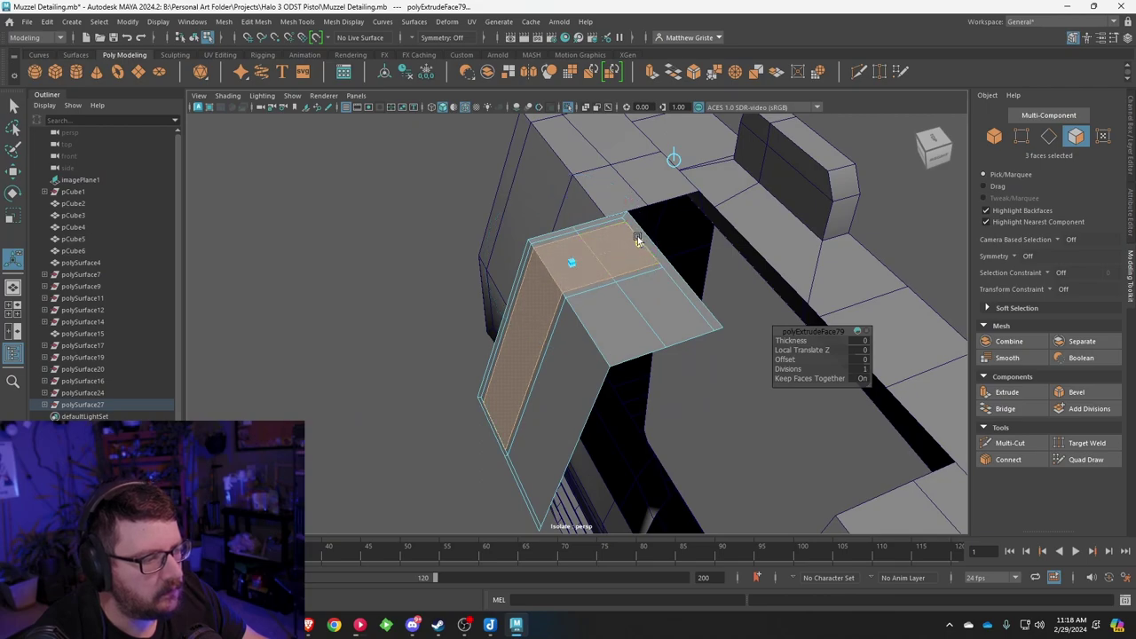
pyautogui.press('t')
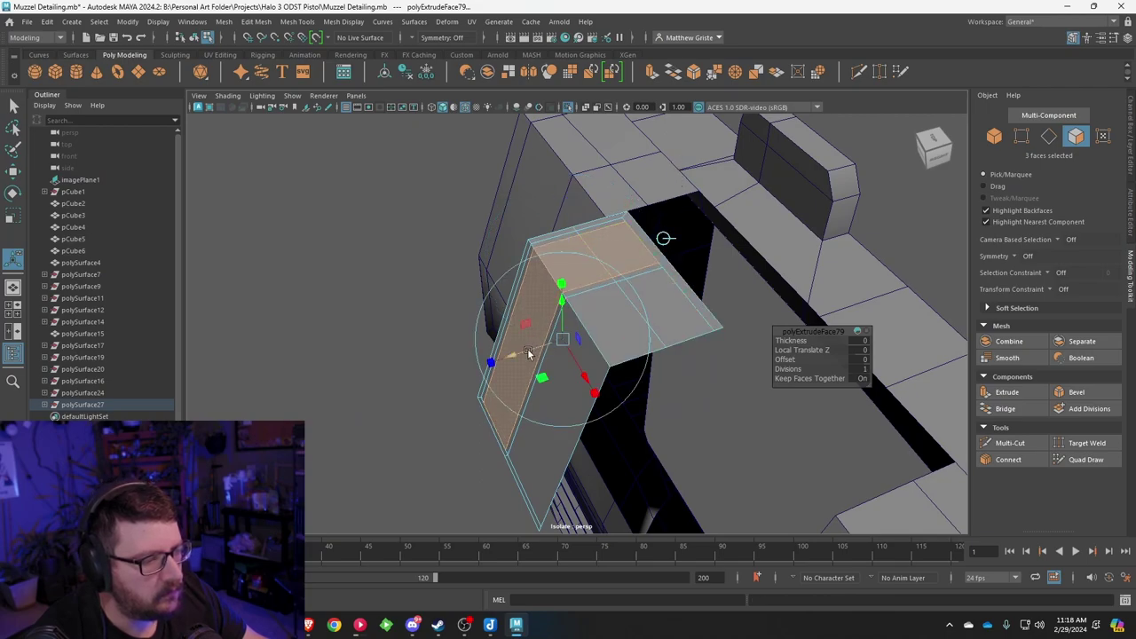
pyautogui.moveTo(527, 353); pyautogui.dragTo(497, 359)
pyautogui.keyDown('alt'); pyautogui.moveTo(532, 309); pyautogui.dragTo(652, 280); pyautogui.keyUp('alt')
# Step: Delete the large faces of the second slot section beside the extruded panel, keeping the thin upper and lower border strips
pyautogui.moveTo(633, 242); pyautogui.dragTo(637, 272, button='right')
pyautogui.click(678, 282)
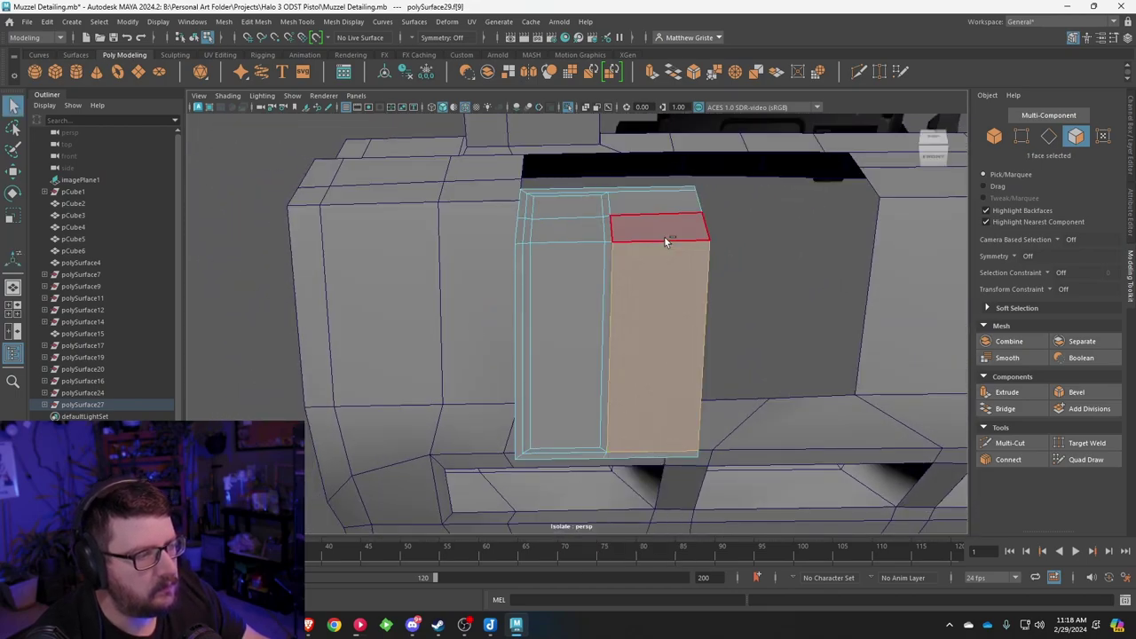
pyautogui.click(744, 253)
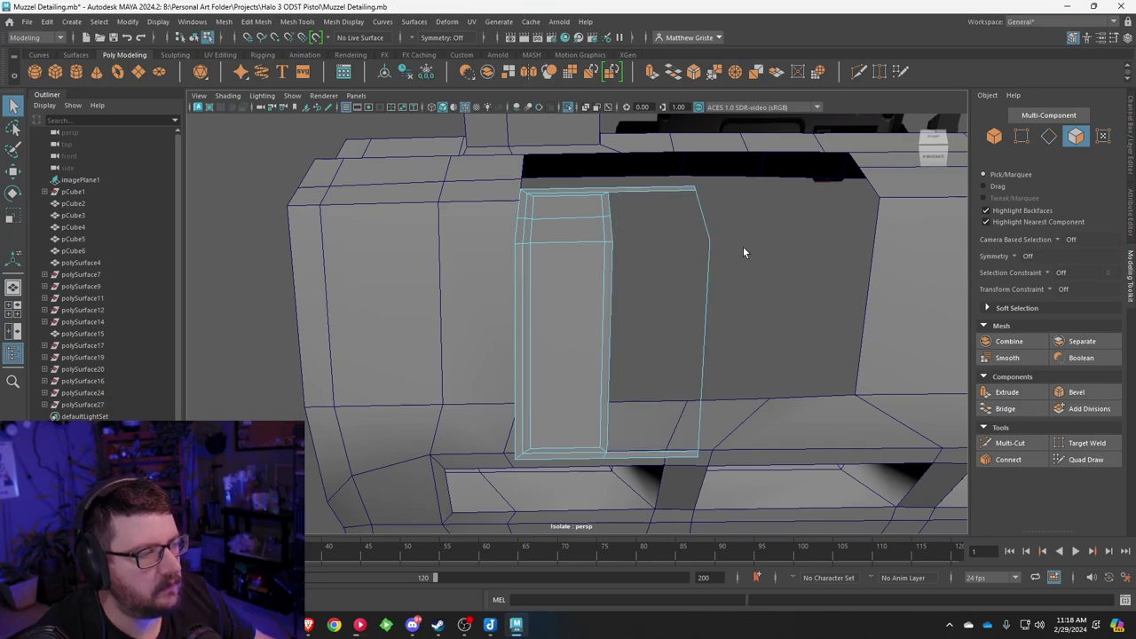
# Step: Select the narrow rim faces surrounding the extruded front panel
pyautogui.keyDown('alt'); pyautogui.moveTo(743, 252); pyautogui.dragTo(724, 240); pyautogui.keyUp('alt')
pyautogui.moveTo(695, 278); pyautogui.dragTo(575, 245)
pyautogui.scroll(5, 568, 250)
pyautogui.click(477, 244)
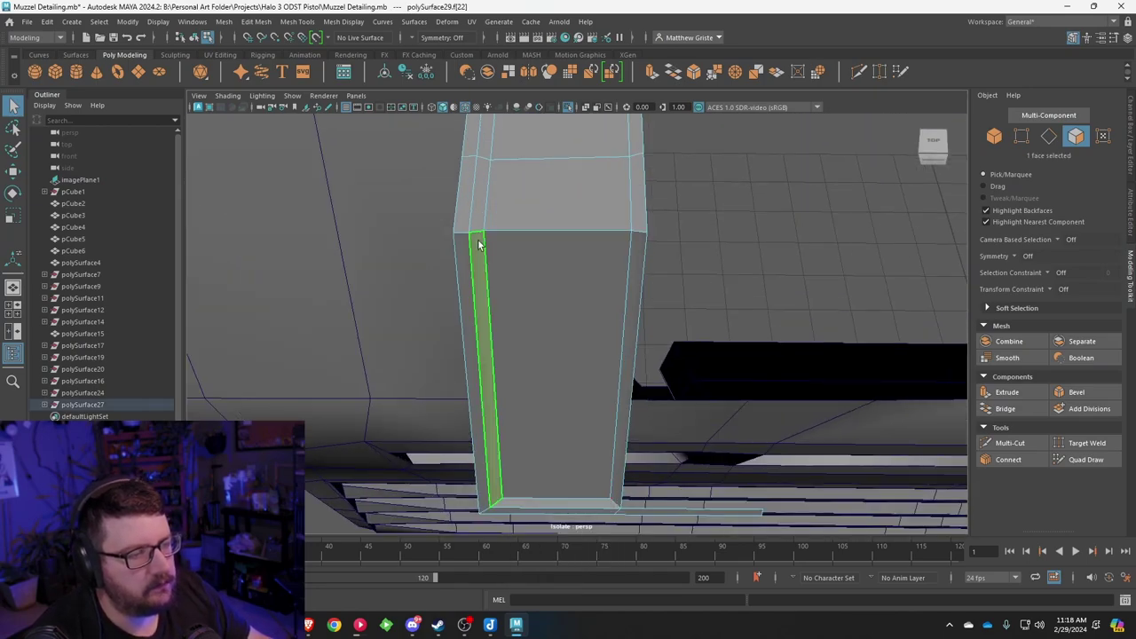
pyautogui.keyDown('shift'); pyautogui.doubleClick(480, 195); pyautogui.keyUp('shift')
pyautogui.keyDown('shift'); pyautogui.click(536, 201); pyautogui.keyUp('shift')
pyautogui.keyDown('shift'); pyautogui.click(544, 278); pyautogui.keyUp('shift')
pyautogui.keyDown('shift'); pyautogui.click(552, 151); pyautogui.keyUp('shift')
# Step: Reposition the front panel's inner bottom edge vertically to adjust the lower border
pyautogui.keyDown('alt'); pyautogui.moveTo(554, 155); pyautogui.dragTo(540, 376); pyautogui.keyUp('alt')
pyautogui.moveTo(540, 373); pyautogui.dragTo(552, 359, button='right')
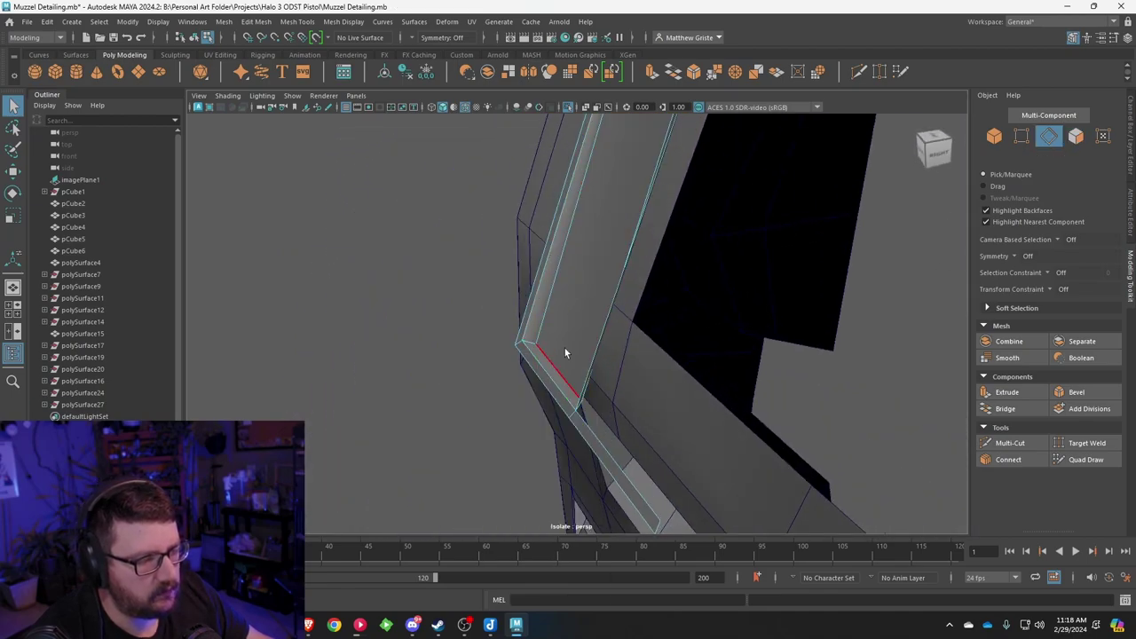
pyautogui.click(565, 353)
pyautogui.press('w')
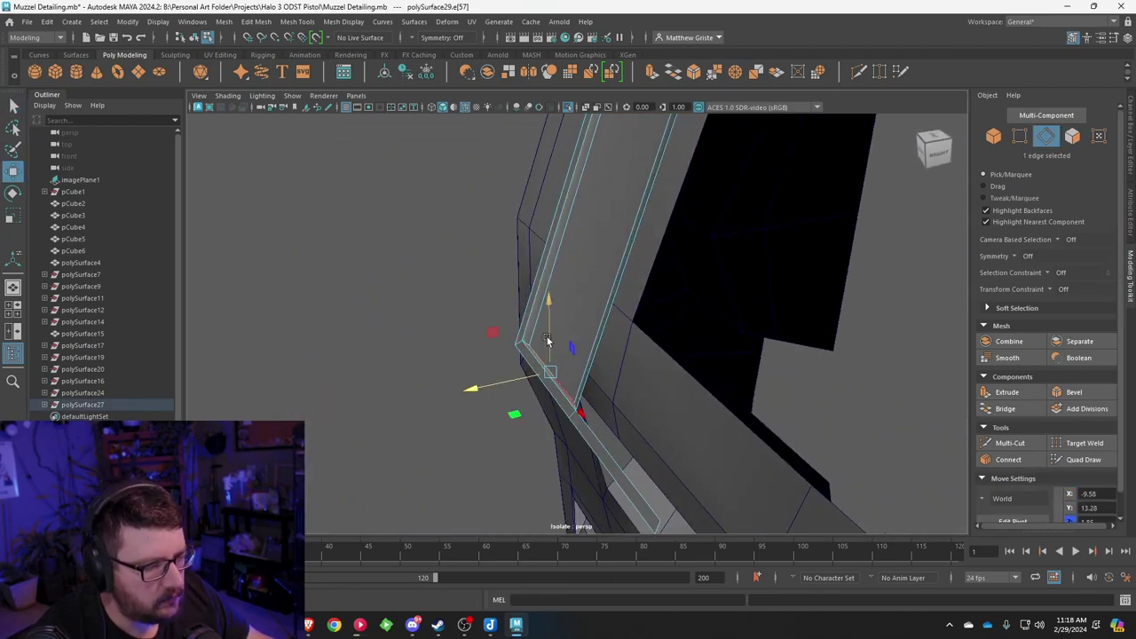
pyautogui.moveTo(548, 340); pyautogui.dragTo(596, 340)
# Step: Add the front panel's main faces to the rim face selection and duplicate all of these faces
pyautogui.moveTo(563, 355); pyautogui.dragTo(558, 306, button='right')
pyautogui.keyDown('alt'); pyautogui.moveTo(651, 259); pyautogui.dragTo(630, 384, button='middle'); pyautogui.keyUp('alt')
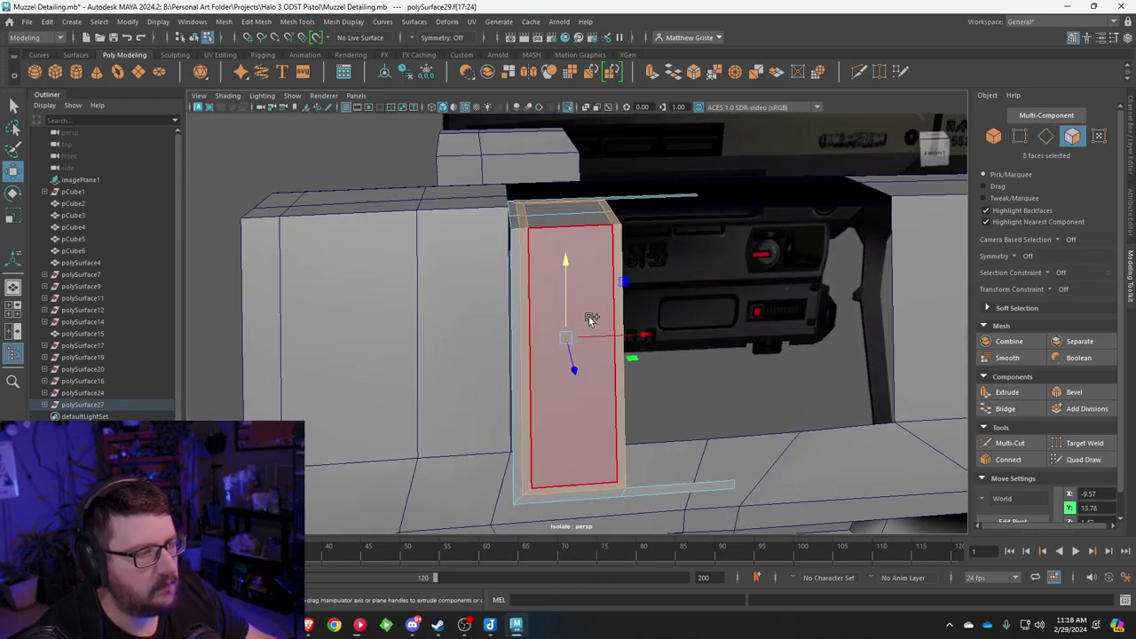
pyautogui.keyDown('shift'); pyautogui.click(591, 311); pyautogui.keyUp('shift')
pyautogui.keyDown('shift'); pyautogui.click(583, 219); pyautogui.keyUp('shift')
pyautogui.keyDown('shift'); pyautogui.click(583, 217); pyautogui.keyUp('shift')
pyautogui.keyDown('shift'); pyautogui.click(581, 212); pyautogui.keyUp('shift')
pyautogui.keyDown('shift'); pyautogui.click(581, 213); pyautogui.keyUp('shift')
pyautogui.keyDown('alt'); pyautogui.moveTo(654, 249); pyautogui.dragTo(645, 368); pyautogui.keyUp('alt')
pyautogui.keyDown('alt'); pyautogui.moveTo(645, 368); pyautogui.dragTo(613, 257, button='middle'); pyautogui.keyUp('alt')
pyautogui.keyDown('alt'); pyautogui.moveTo(675, 247); pyautogui.dragTo(606, 215); pyautogui.keyUp('alt')
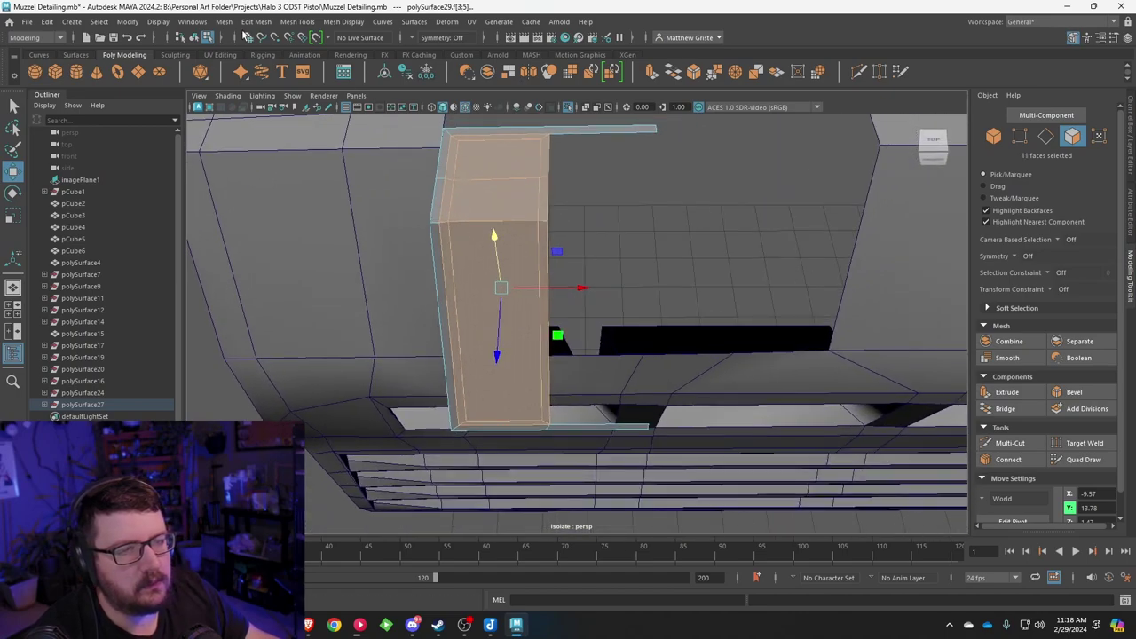
pyautogui.click(241, 24)
pyautogui.click(275, 341)
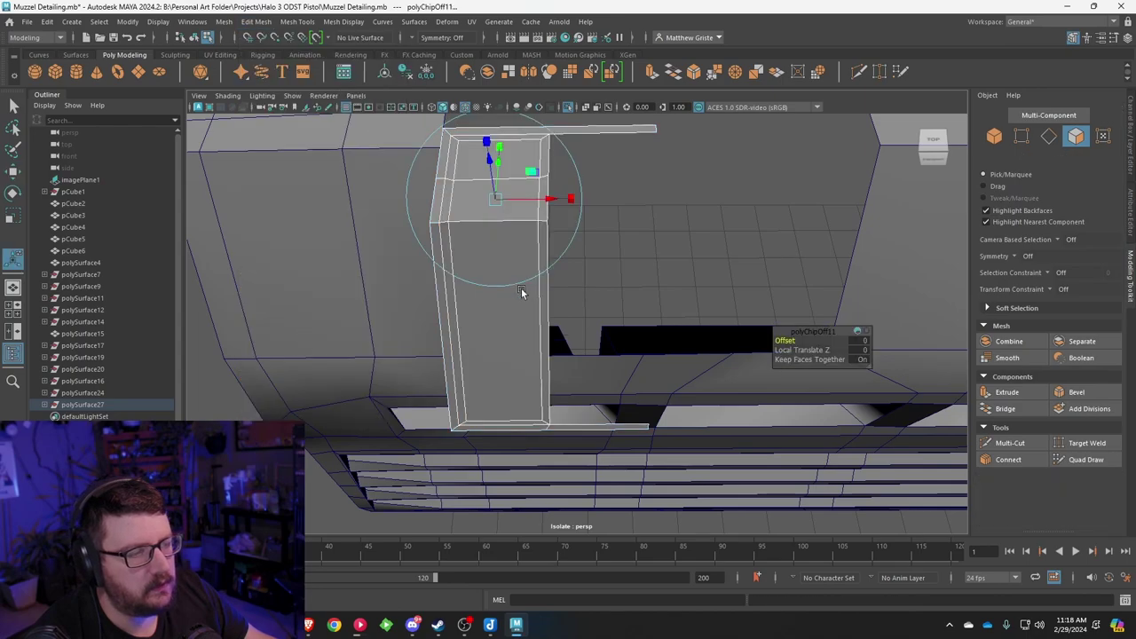
# Step: Move the duplicated panel along the world X axis into the second slot position beside the original
pyautogui.keyDown('alt'); pyautogui.moveTo(521, 288); pyautogui.dragTo(570, 221); pyautogui.keyUp('alt')
pyautogui.click(647, 175)
pyautogui.scroll(3, 629, 257)
pyautogui.scroll(-6, 631, 259)
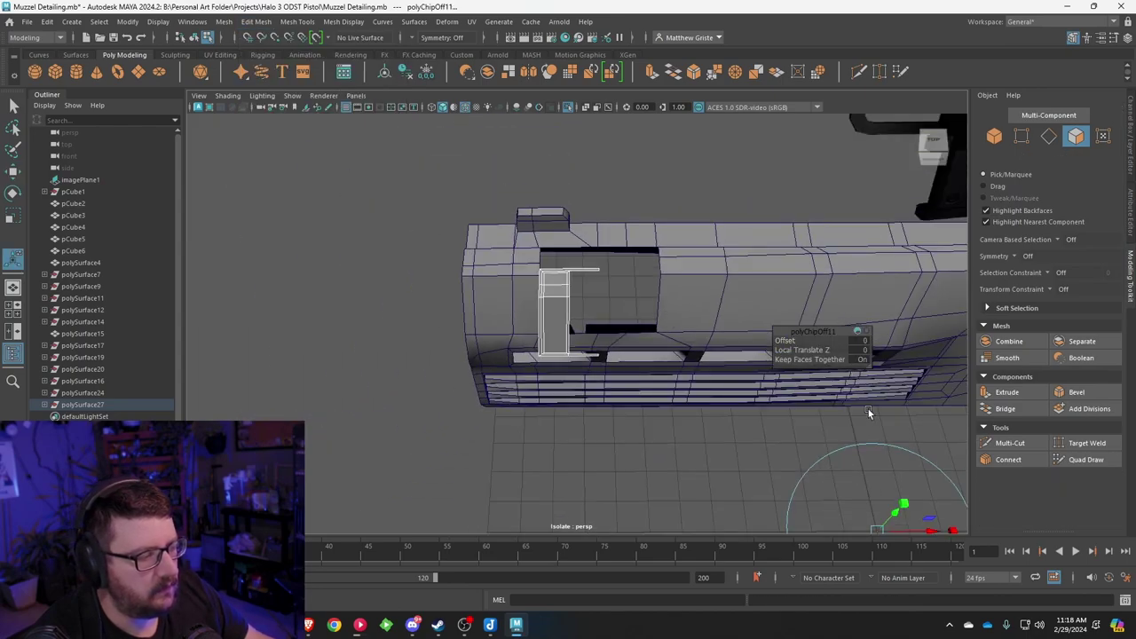
pyautogui.keyDown('alt'); pyautogui.moveTo(869, 413); pyautogui.dragTo(807, 362, button='middle'); pyautogui.keyUp('alt')
pyautogui.moveTo(894, 503); pyautogui.dragTo(905, 507)
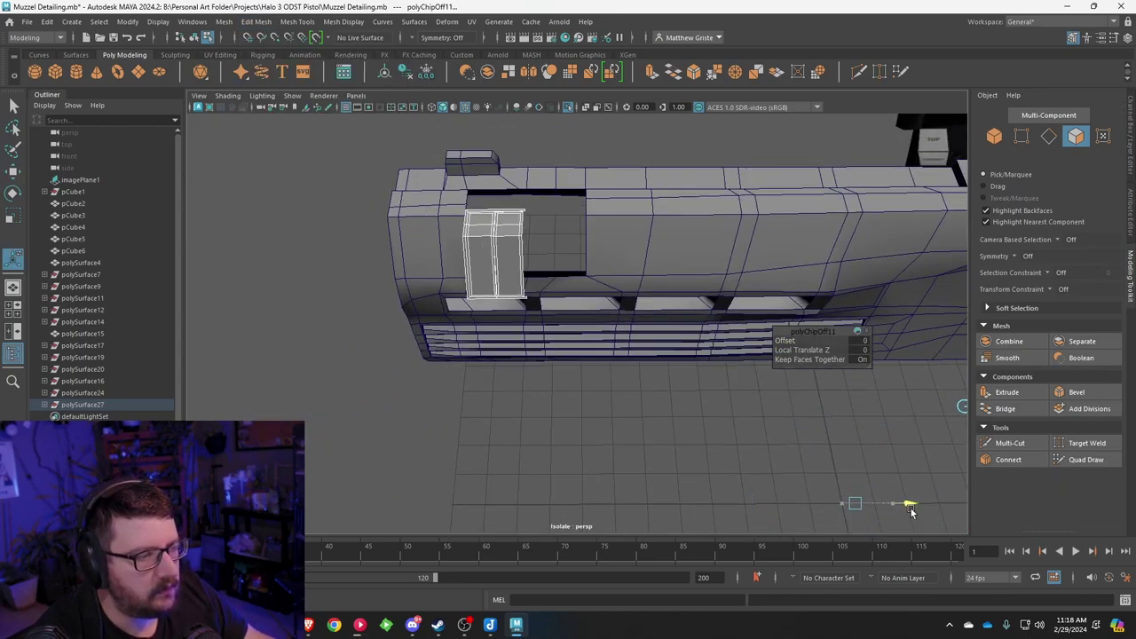
# Step: Select the duplicated panel as an object and center its pivot
pyautogui.scroll(4, 459, 215)
pyautogui.rightClick(465, 211)
pyautogui.moveTo(470, 211); pyautogui.dragTo(515, 195, button='right')
pyautogui.scroll(2, 546, 282)
pyautogui.keyDown('alt'); pyautogui.moveTo(506, 199); pyautogui.dragTo(581, 293, button='middle'); pyautogui.keyUp('alt')
pyautogui.click(591, 266)
pyautogui.click(522, 261)
pyautogui.scroll(3, 587, 294)
pyautogui.press('w')
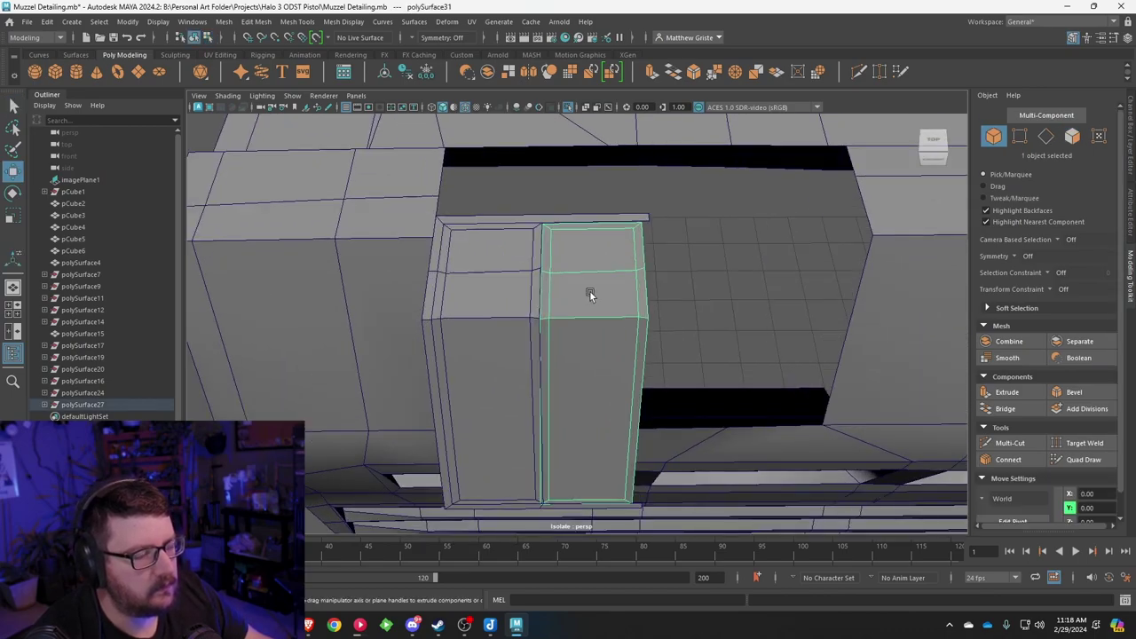
pyautogui.scroll(-3, 603, 310)
pyautogui.scroll(3, 618, 321)
pyautogui.rightClick(612, 272)
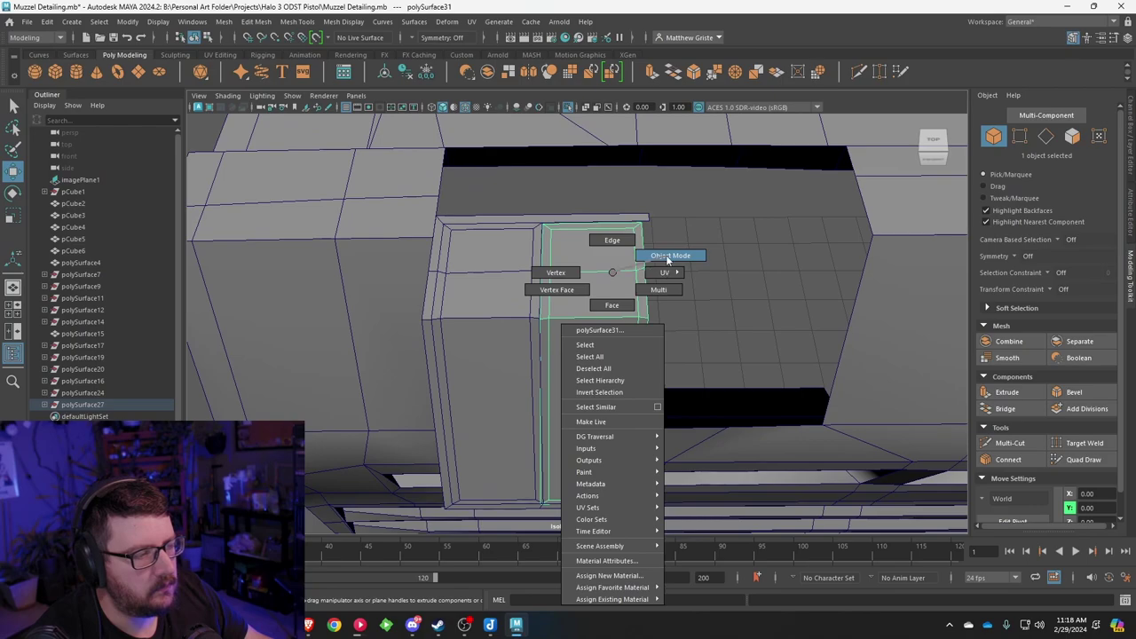
pyautogui.click(667, 257)
pyautogui.scroll(-2, 621, 293)
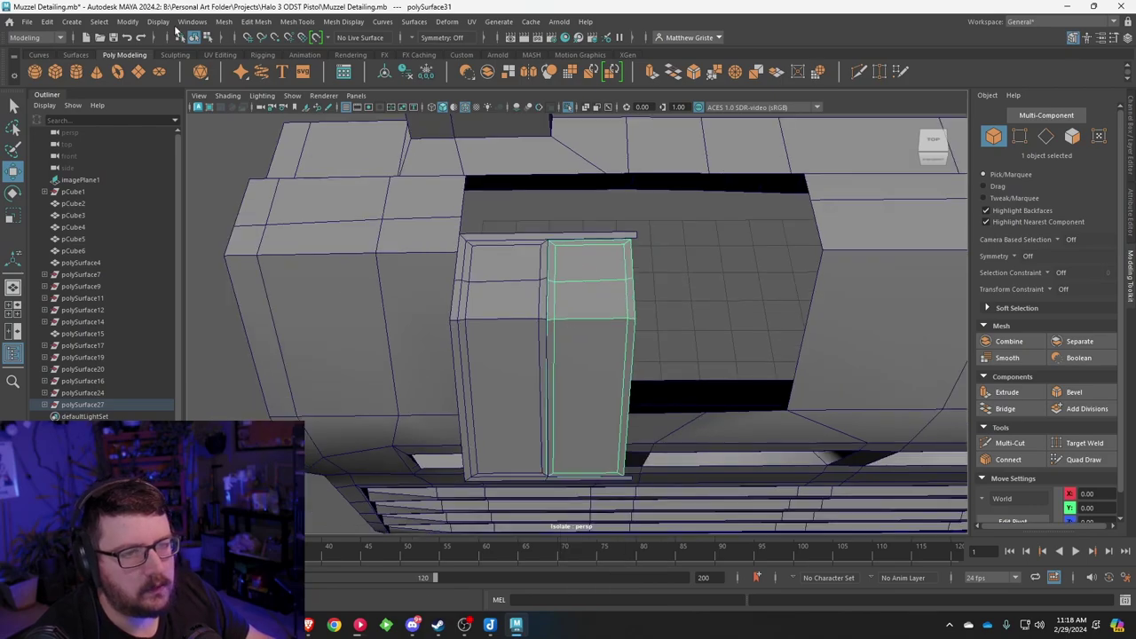
pyautogui.click(130, 23)
pyautogui.moveTo(180, 88)
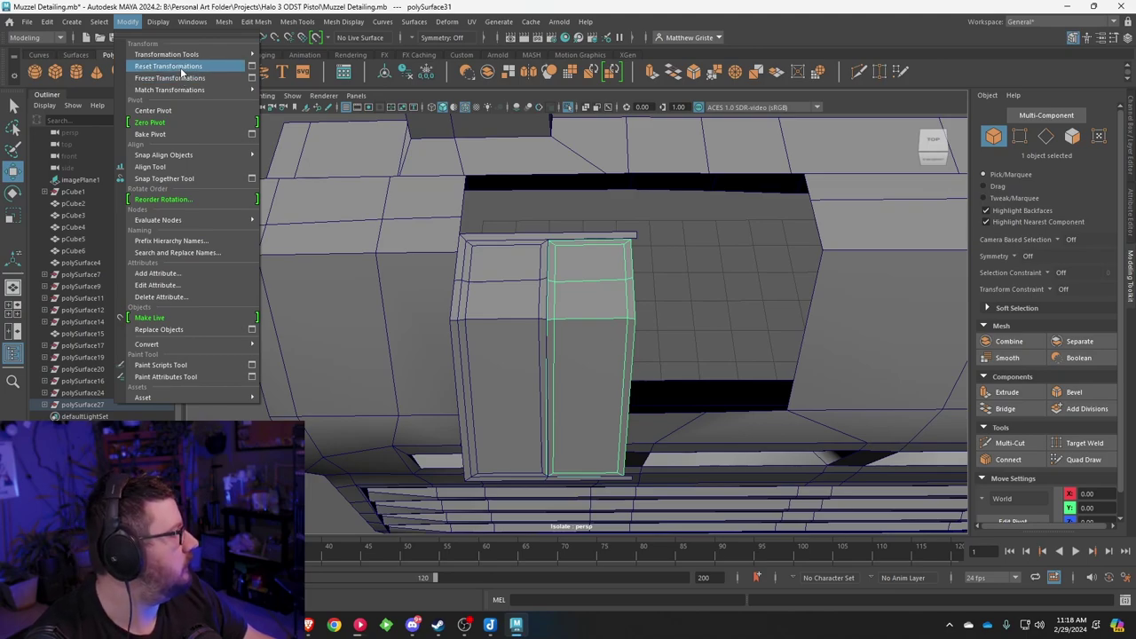
pyautogui.click(179, 107)
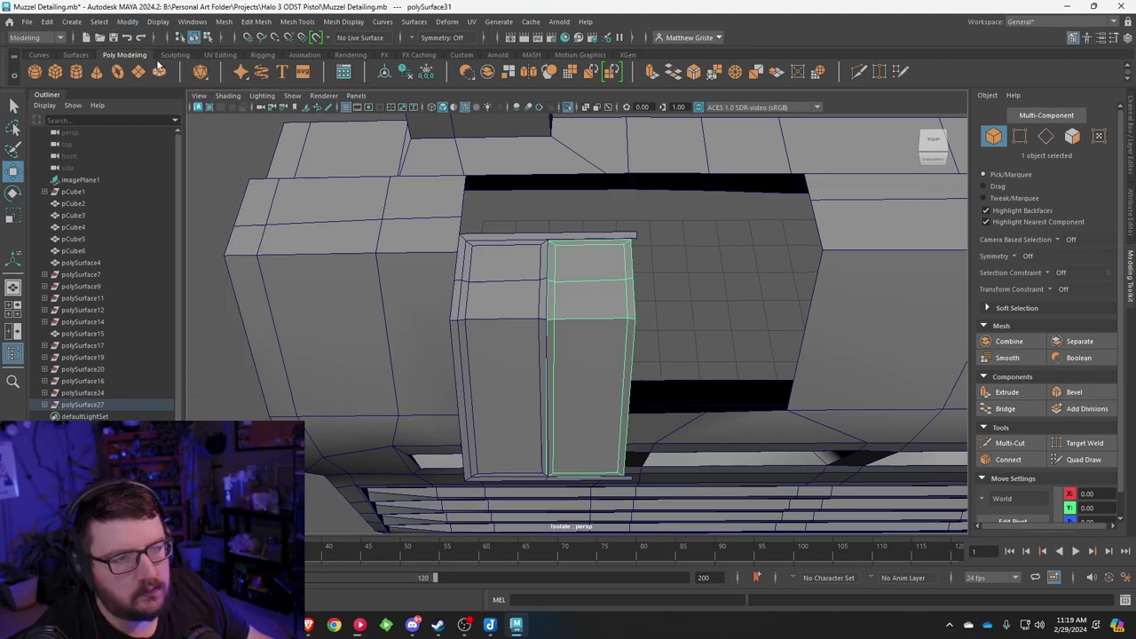
pyautogui.click(138, 24)
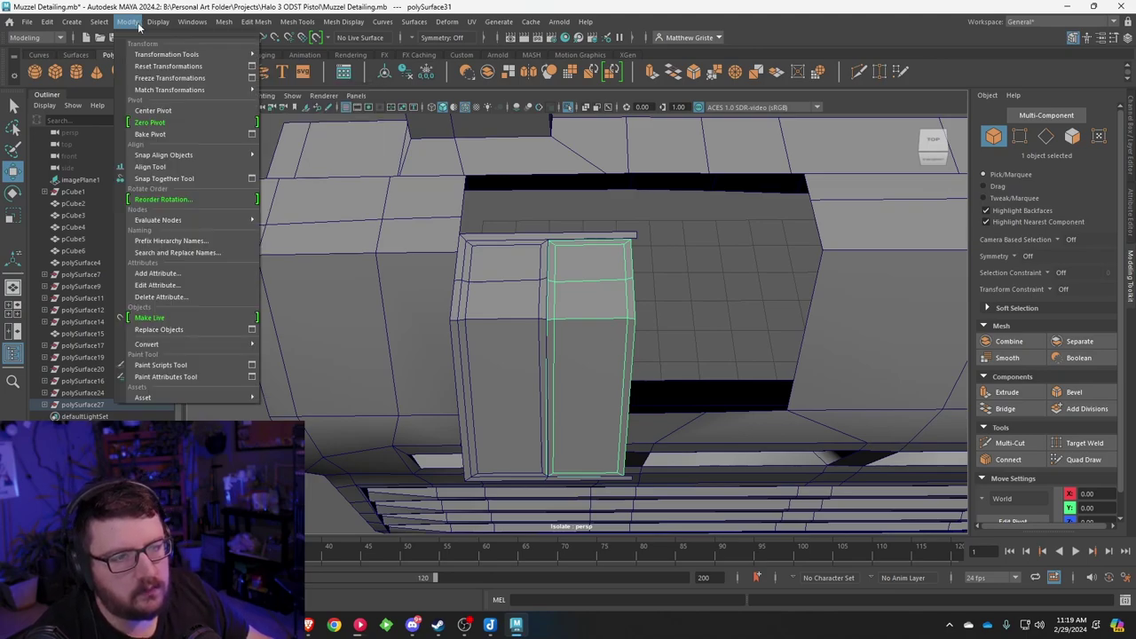
pyautogui.click(162, 111)
# Step: Slide the duplicated panel along X until its front edge meets the rear edge of the first panel
pyautogui.scroll(4, 420, 213)
pyautogui.moveTo(646, 381); pyautogui.dragTo(609, 253)
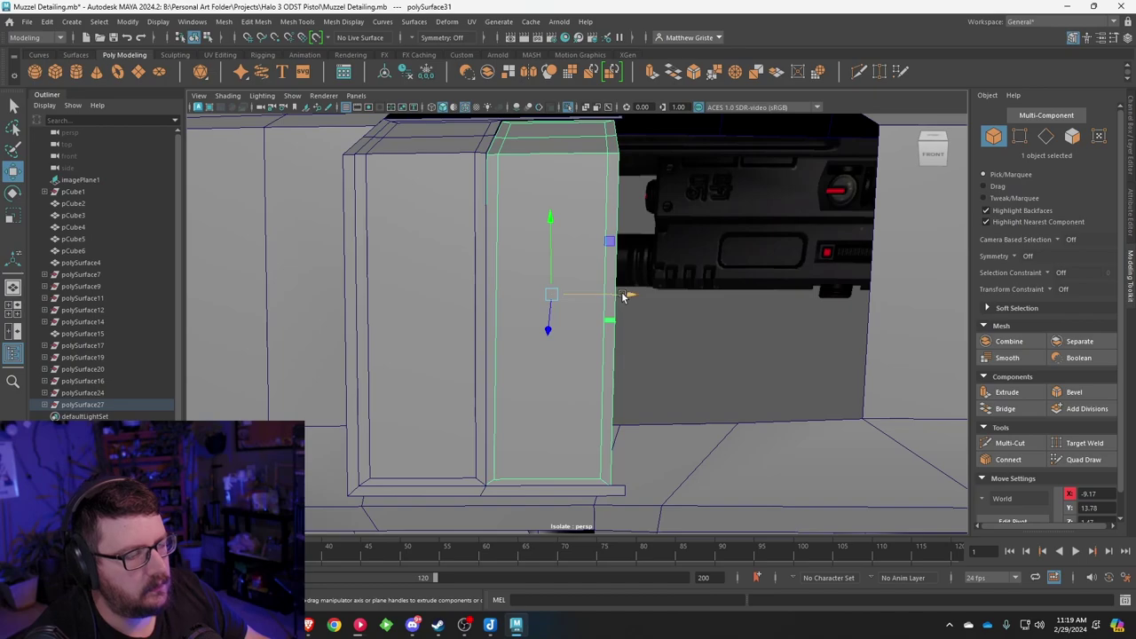
pyautogui.keyDown('alt'); pyautogui.moveTo(643, 284); pyautogui.dragTo(633, 318); pyautogui.keyUp('alt')
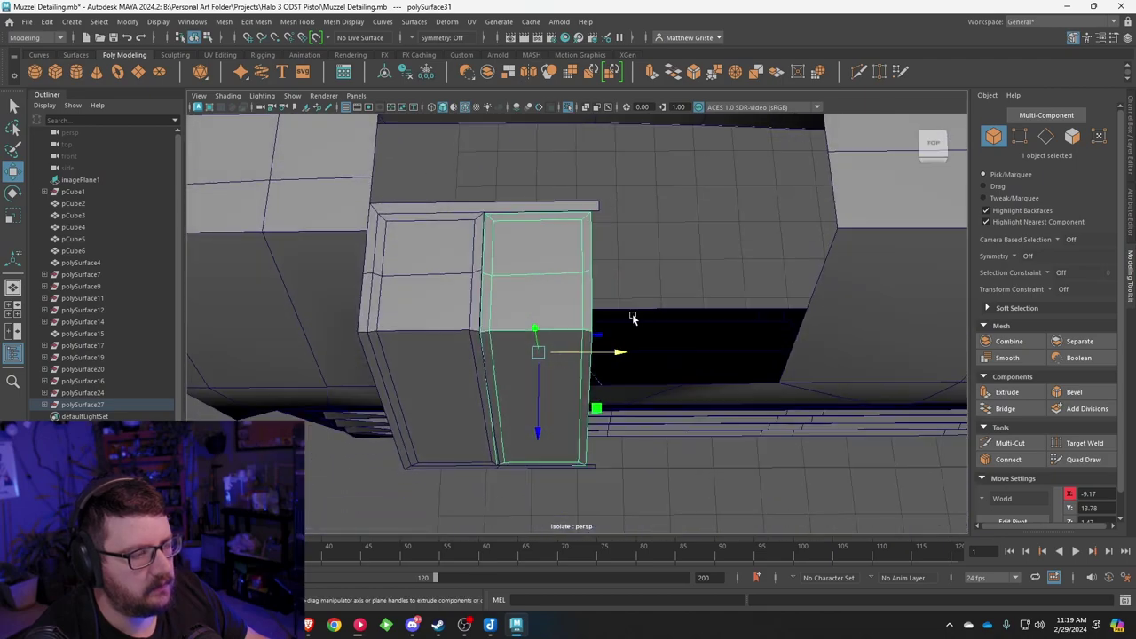
# Step: Move the end vertices of the upper and lower border strips along X to line up with the duplicated panel's rear edge
pyautogui.moveTo(672, 283); pyautogui.dragTo(666, 283)
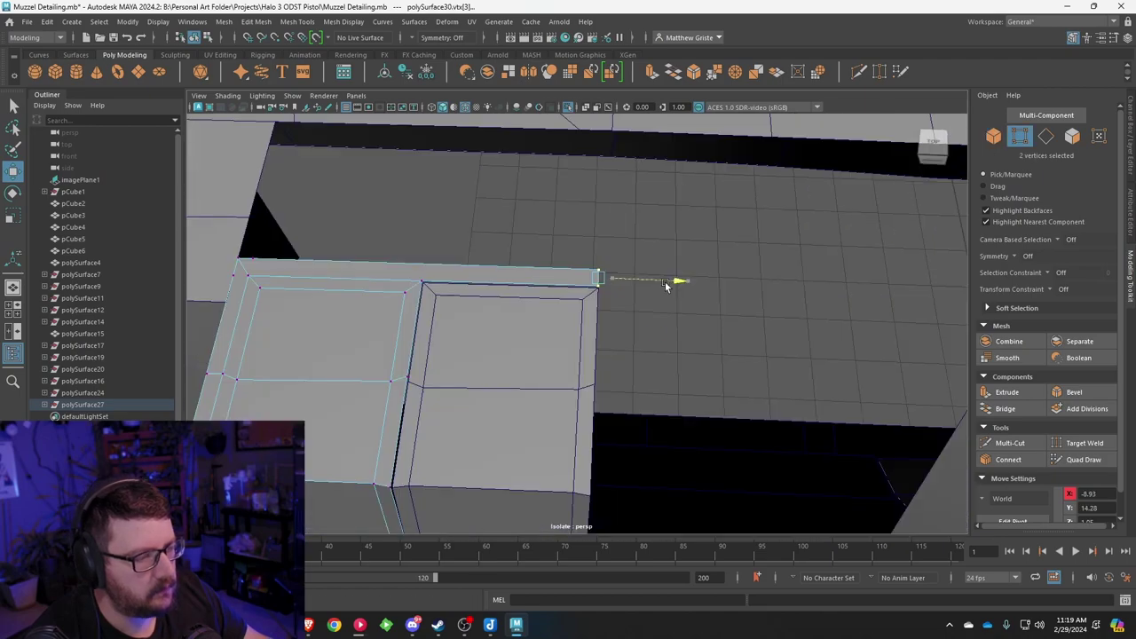
pyautogui.keyDown('alt'); pyautogui.moveTo(655, 363); pyautogui.dragTo(657, 149, button='middle'); pyautogui.keyUp('alt')
pyautogui.keyDown('alt'); pyautogui.moveTo(628, 325); pyautogui.dragTo(638, 185, button='middle'); pyautogui.keyUp('alt')
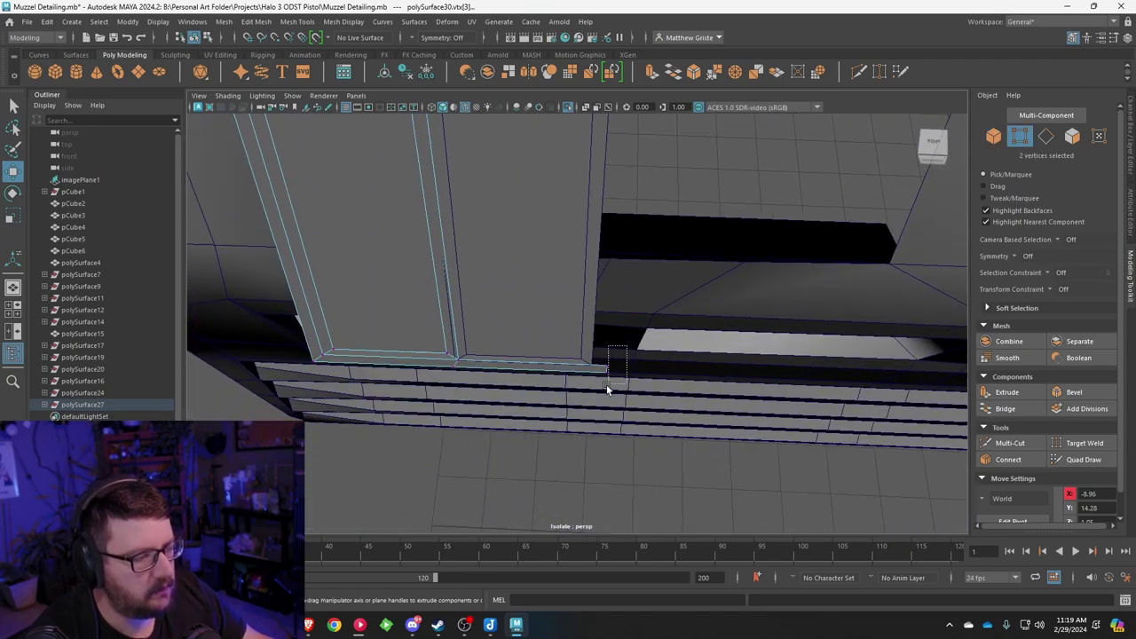
pyautogui.moveTo(666, 374); pyautogui.dragTo(499, 241)
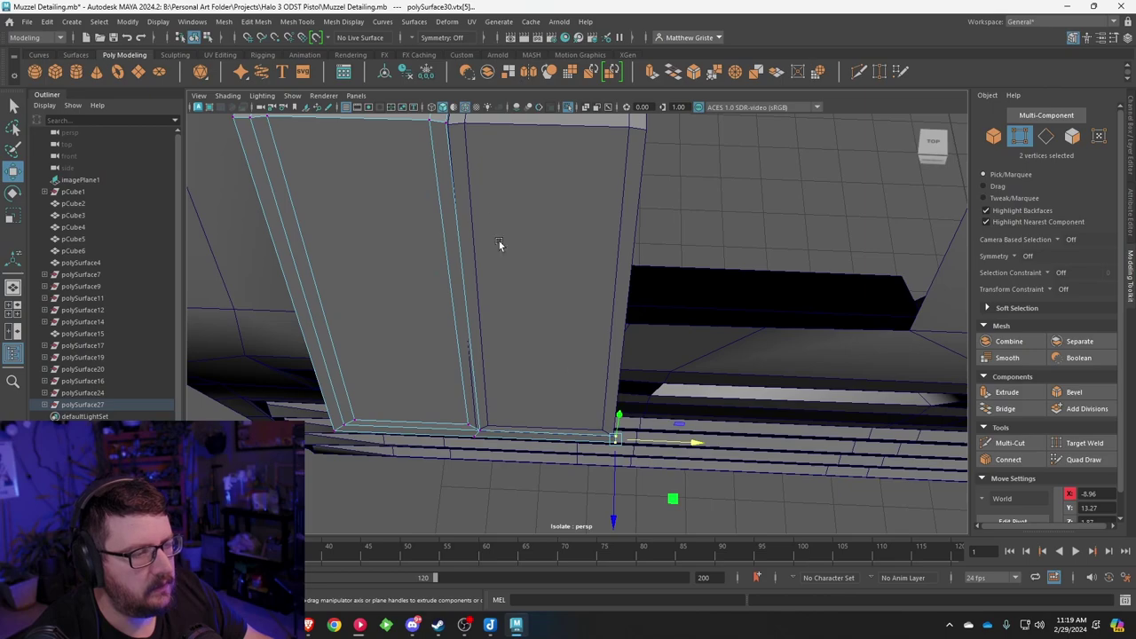
# Step: Combine the original slot panel and its duplicate into one mesh
pyautogui.moveTo(467, 190); pyautogui.dragTo(521, 175, button='right')
pyautogui.keyDown('alt'); pyautogui.moveTo(497, 229); pyautogui.dragTo(537, 223); pyautogui.keyUp('alt')
pyautogui.keyDown('shift'); pyautogui.click(533, 239); pyautogui.keyUp('shift')
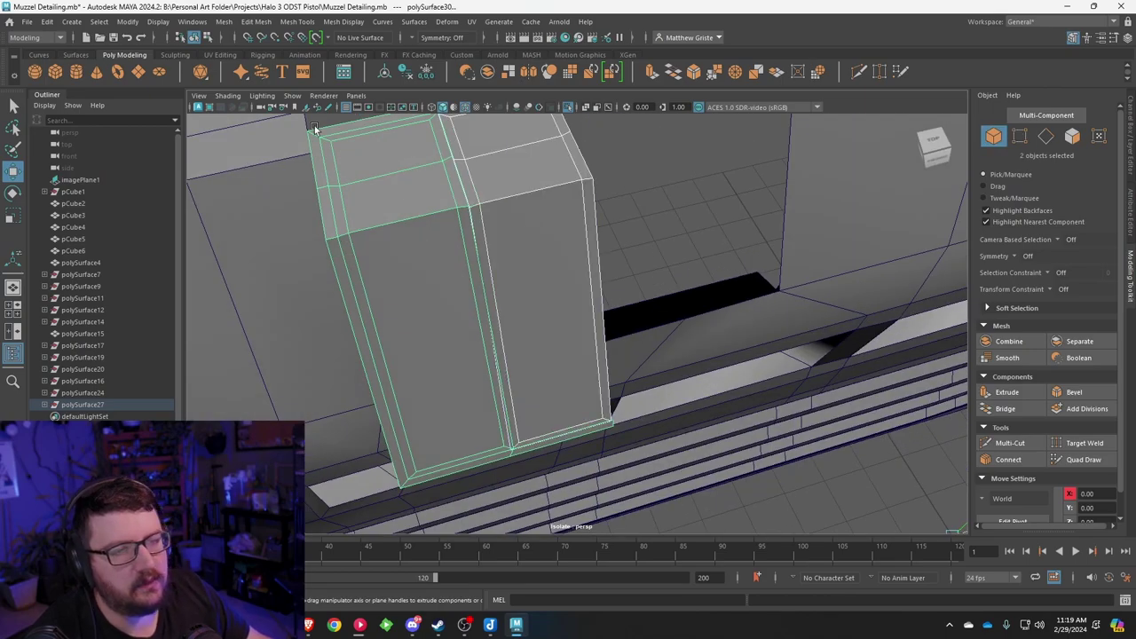
pyautogui.click(223, 22)
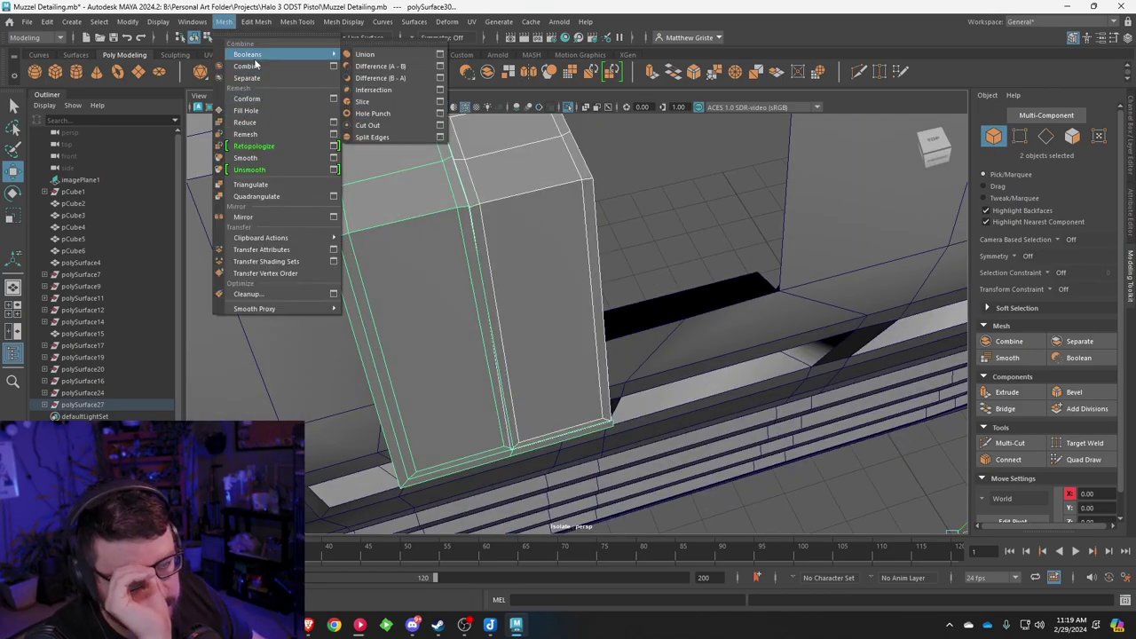
pyautogui.click(248, 66)
# Step: Merge the doubled vertices along the upper part of the seam between the two panels and at the upper rear corner
pyautogui.keyDown('alt'); pyautogui.moveTo(400, 192); pyautogui.dragTo(530, 346); pyautogui.keyUp('alt')
pyautogui.moveTo(530, 346); pyautogui.dragTo(479, 293, button='right')
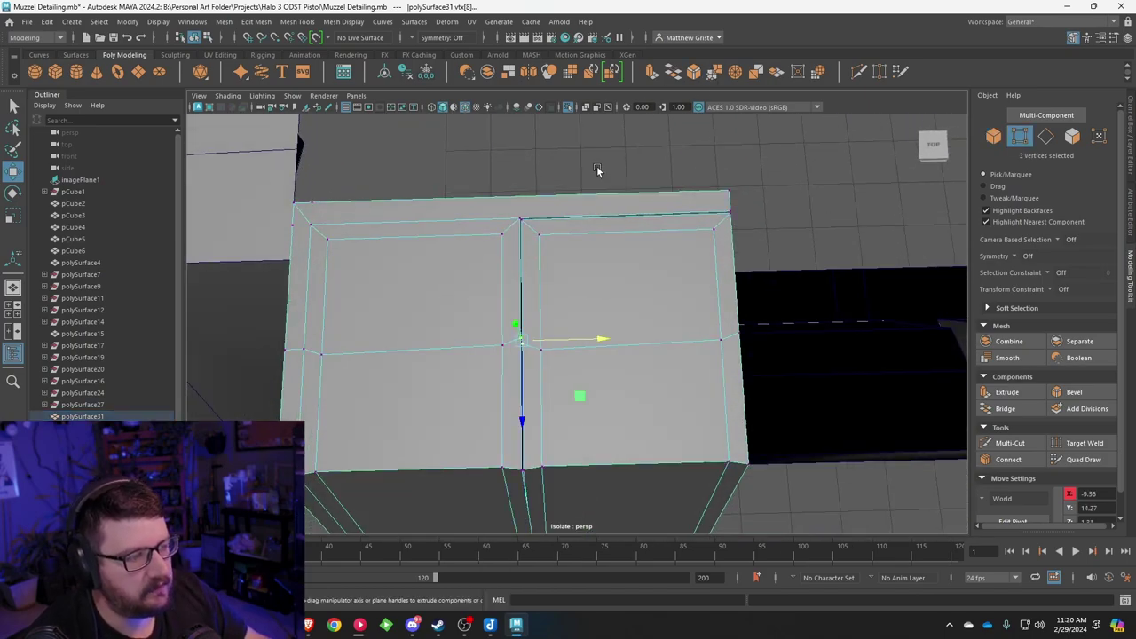
pyautogui.click(715, 72)
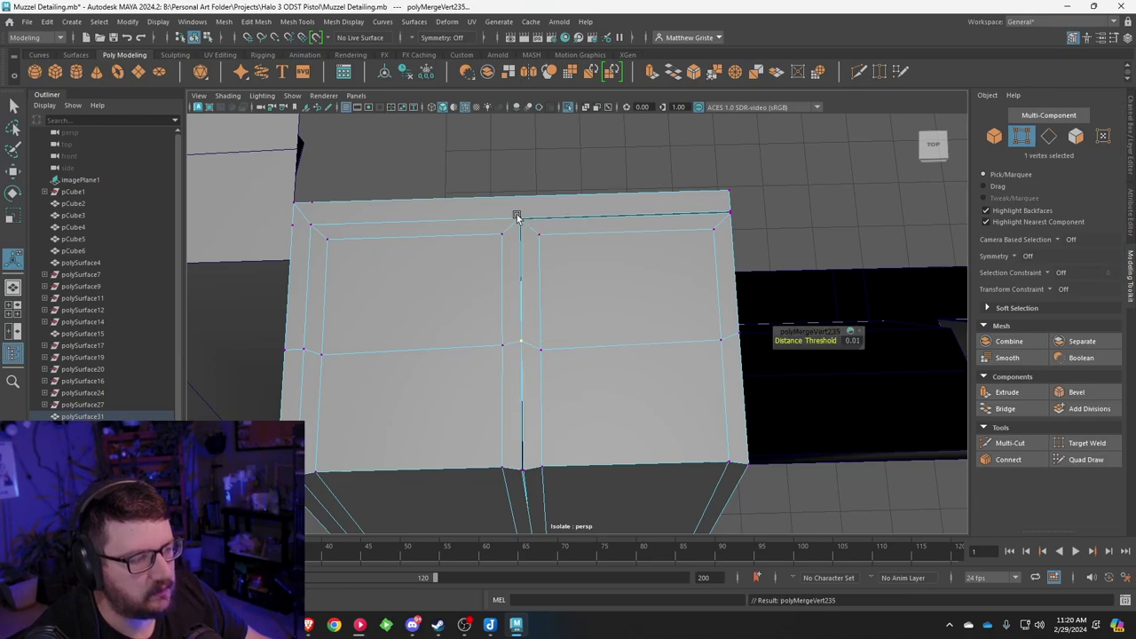
pyautogui.moveTo(518, 217); pyautogui.dragTo(548, 225)
pyautogui.keyDown('shift'); pyautogui.moveTo(682, 225); pyautogui.dragTo(727, 210, button='right'); pyautogui.keyUp('shift')
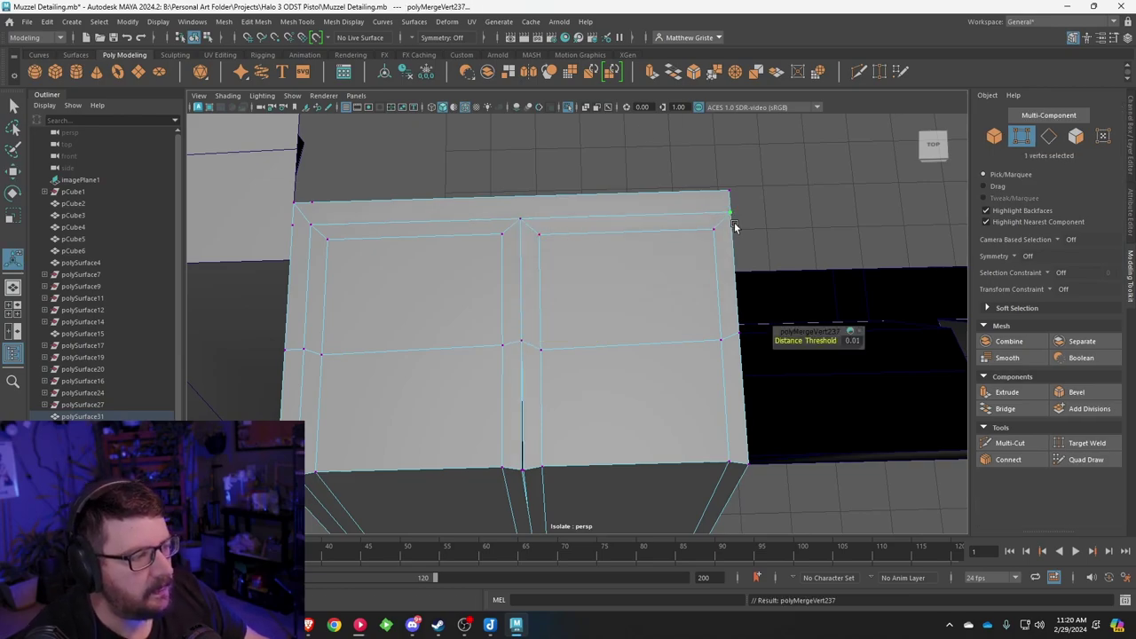
pyautogui.keyDown('alt'); pyautogui.moveTo(735, 228); pyautogui.dragTo(538, 272); pyautogui.keyUp('alt')
pyautogui.press('g')
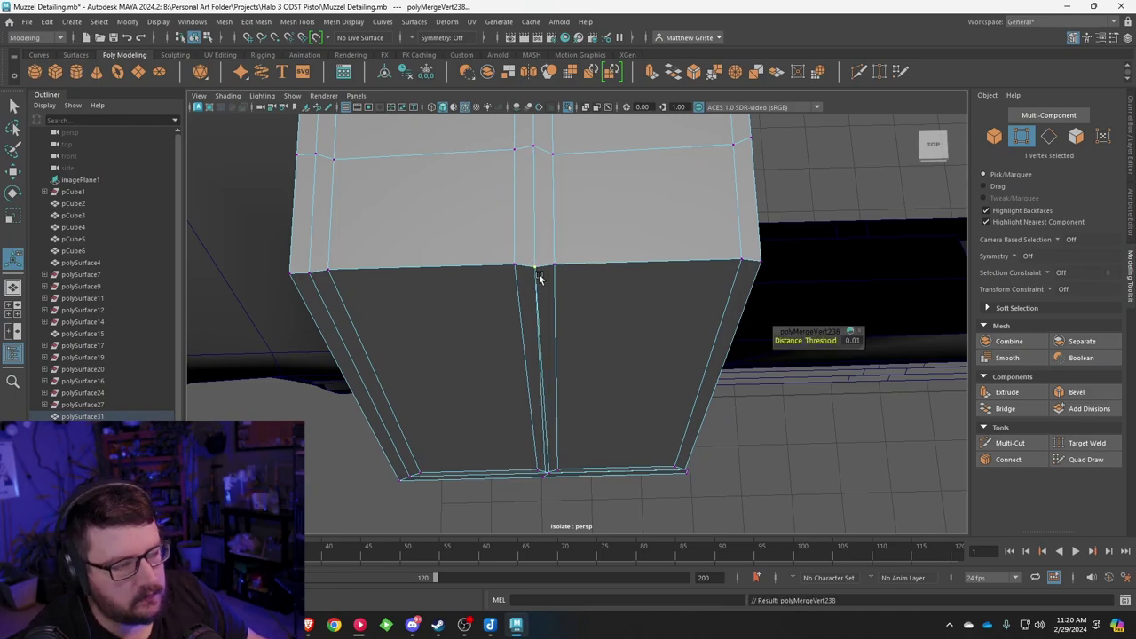
# Step: Merge the doubled vertices at the lower end of the seam between the two panels
pyautogui.keyDown('alt'); pyautogui.moveTo(607, 416); pyautogui.dragTo(614, 355); pyautogui.keyUp('alt')
pyautogui.keyDown('alt'); pyautogui.moveTo(614, 355); pyautogui.dragTo(616, 287, button='middle'); pyautogui.keyUp('alt')
pyautogui.keyDown('alt'); pyautogui.moveTo(615, 287); pyautogui.dragTo(479, 351); pyautogui.keyUp('alt')
pyautogui.press('g')
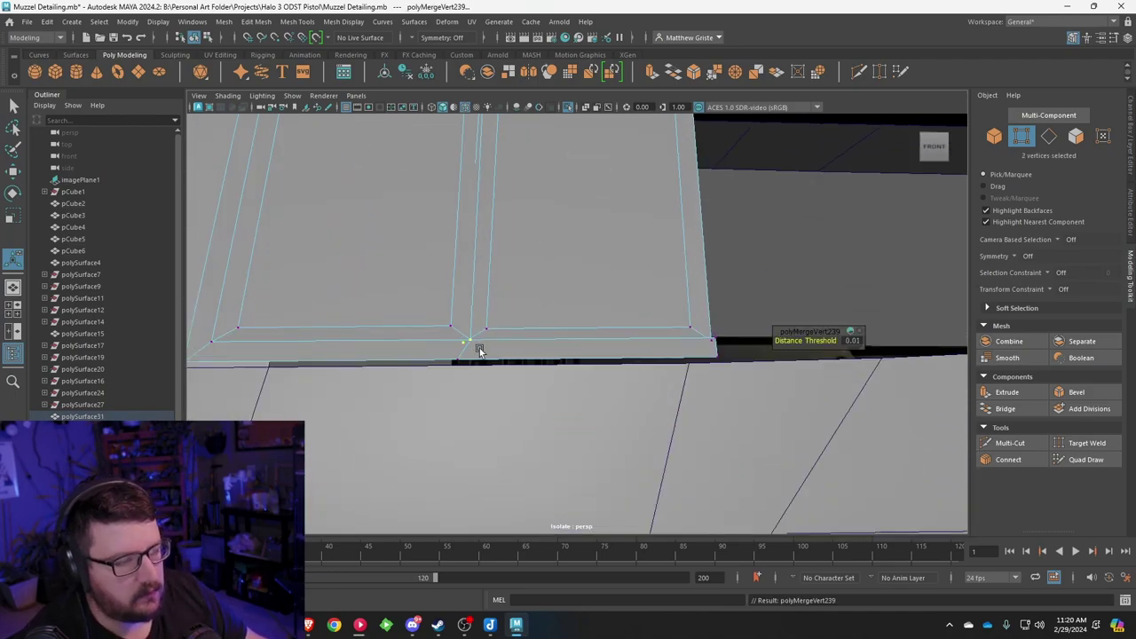
pyautogui.keyDown('shift'); pyautogui.moveTo(461, 349); pyautogui.dragTo(474, 345, button='right'); pyautogui.keyUp('shift')
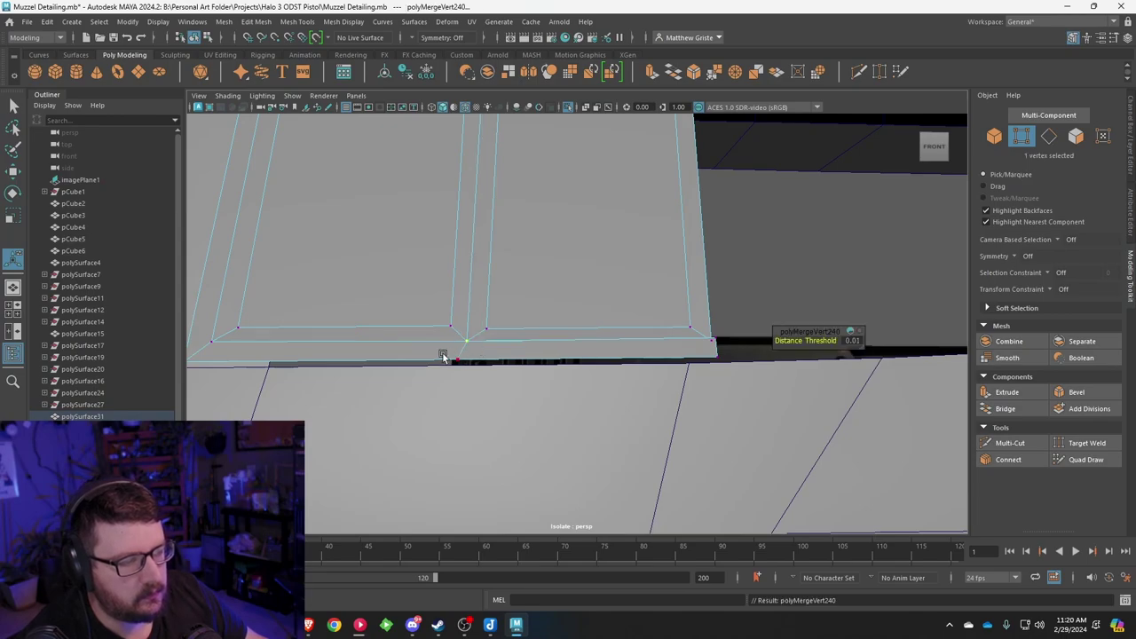
# Step: Align the bottom border's seam vertex and rear corner vertex along X, and merge the doubled vertices at the lower rear corner
pyautogui.click(442, 355)
pyautogui.press('w')
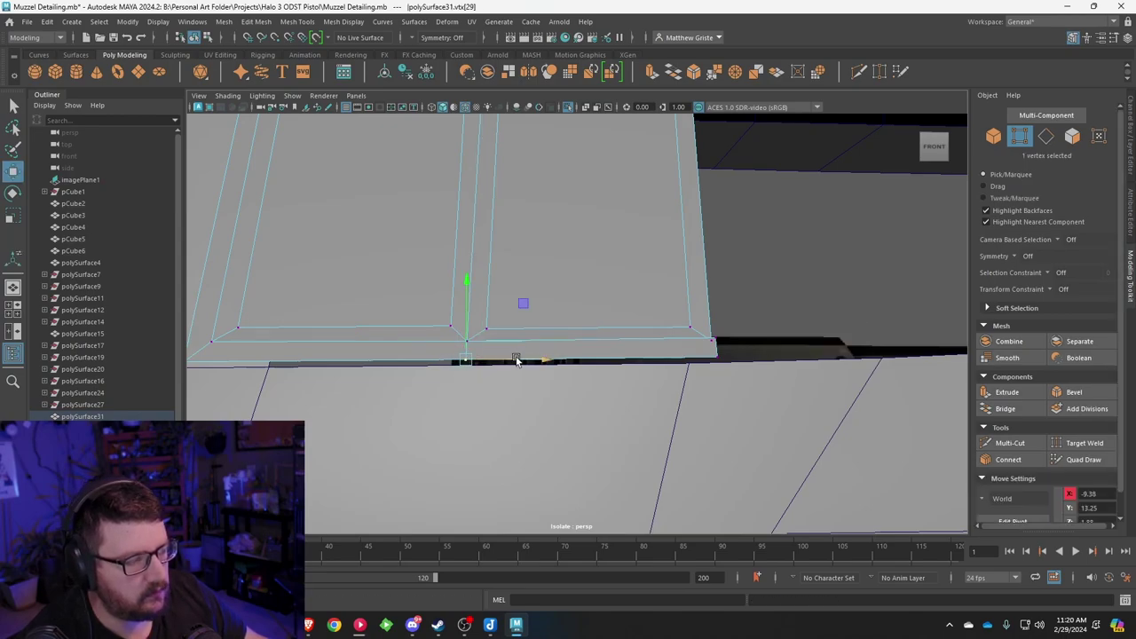
pyautogui.moveTo(702, 336); pyautogui.dragTo(719, 348)
pyautogui.keyDown('shift'); pyautogui.moveTo(727, 351); pyautogui.dragTo(723, 353, button='right'); pyautogui.keyUp('shift')
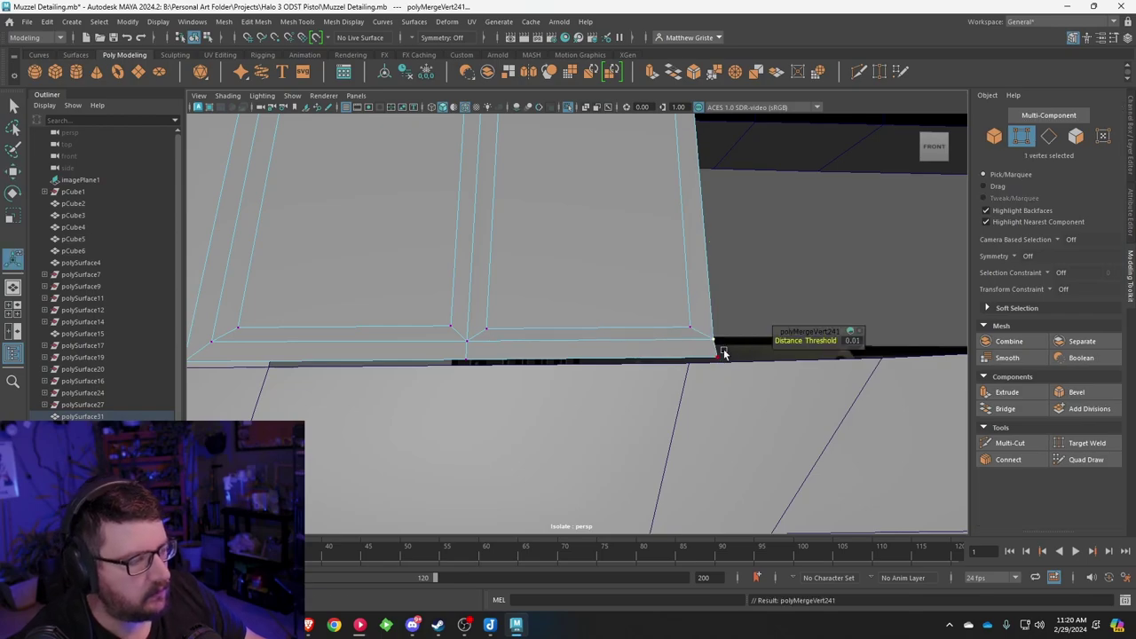
pyautogui.press('w')
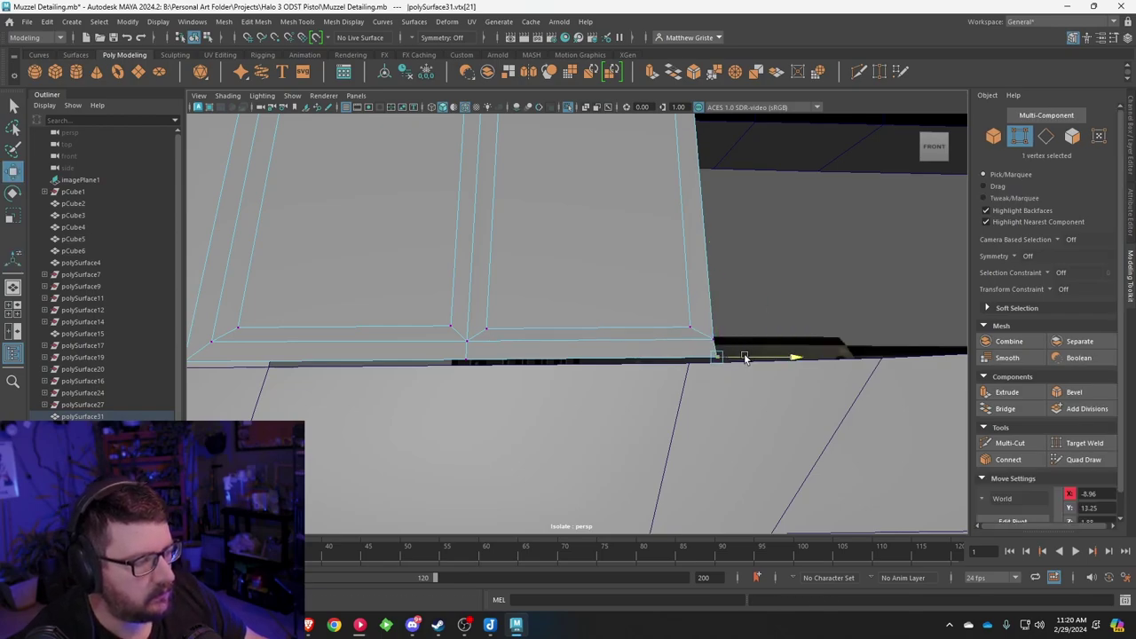
# Step: Delete the two stray vertices beside the panel's upper front corner
pyautogui.keyDown('alt'); pyautogui.moveTo(639, 275); pyautogui.dragTo(421, 236); pyautogui.keyUp('alt')
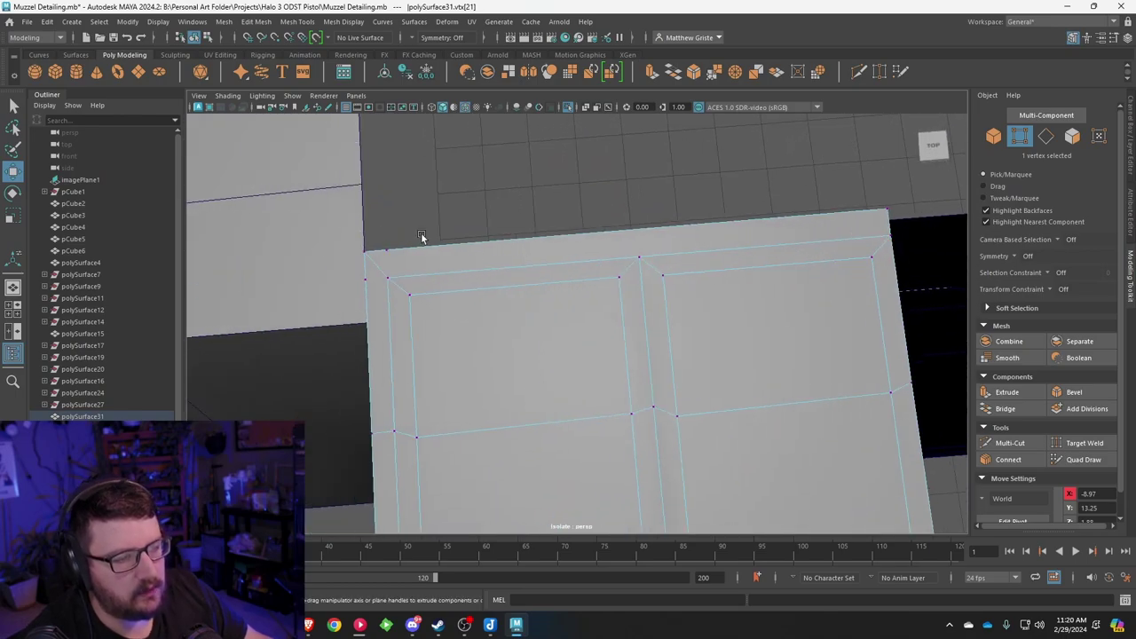
pyautogui.click(268, 23)
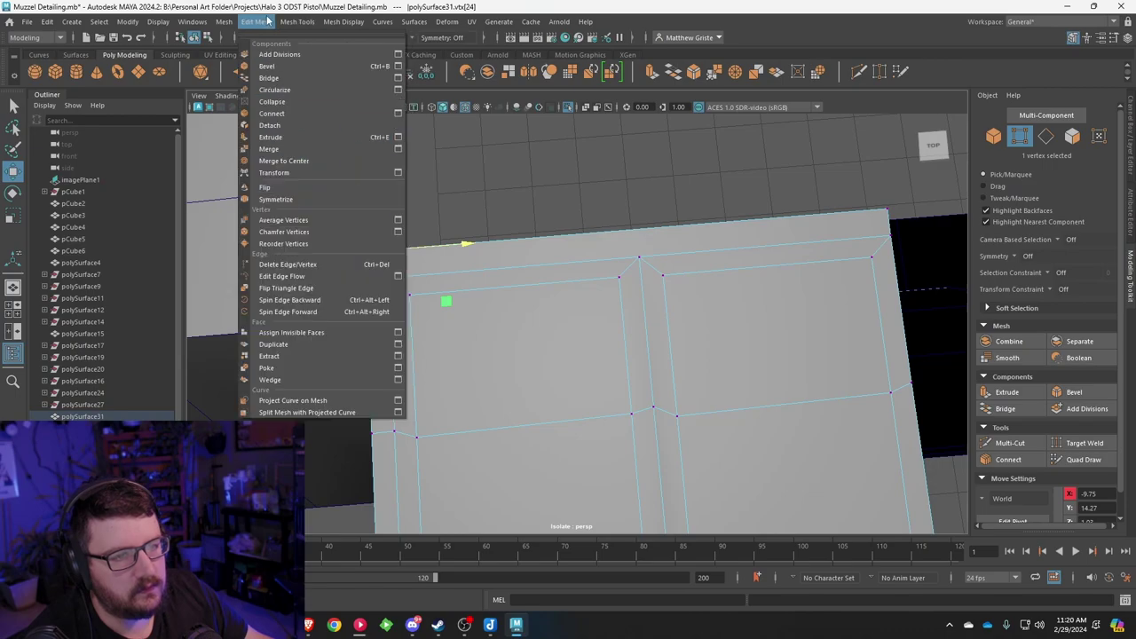
pyautogui.click(292, 264)
pyautogui.moveTo(344, 265); pyautogui.dragTo(369, 296)
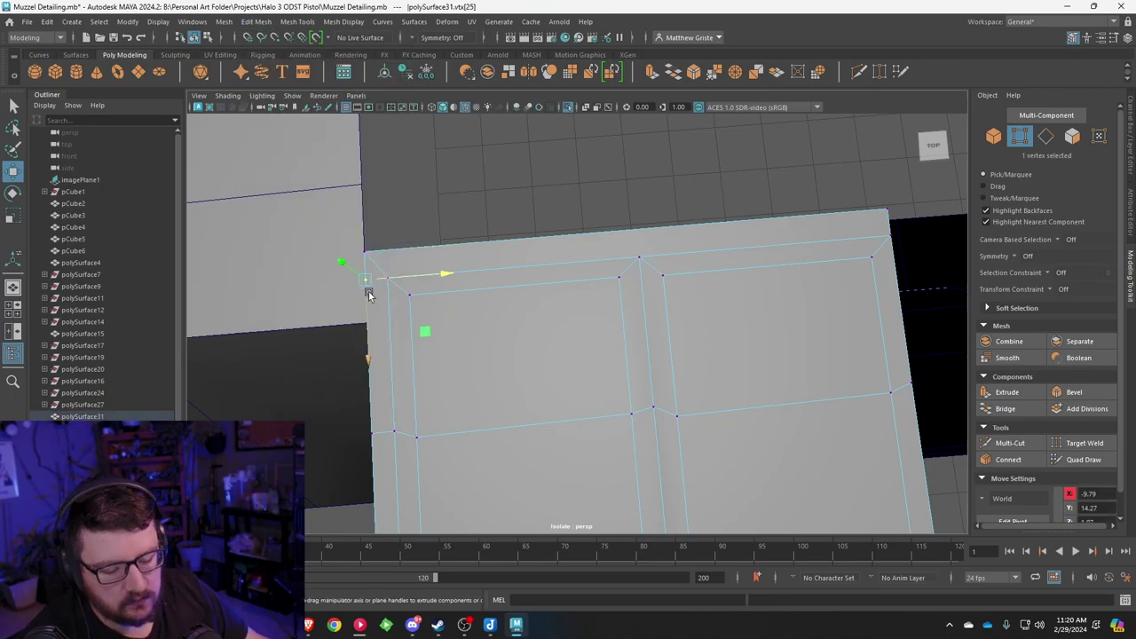
pyautogui.press('Delete')
# Step: Cut an edge from the upper seam vertex straight across the border strip to the panel's outer top edge
pyautogui.keyDown('alt'); pyautogui.moveTo(466, 423); pyautogui.dragTo(534, 236); pyautogui.keyUp('alt')
pyautogui.scroll(-6, 565, 204)
pyautogui.scroll(5, 534, 236)
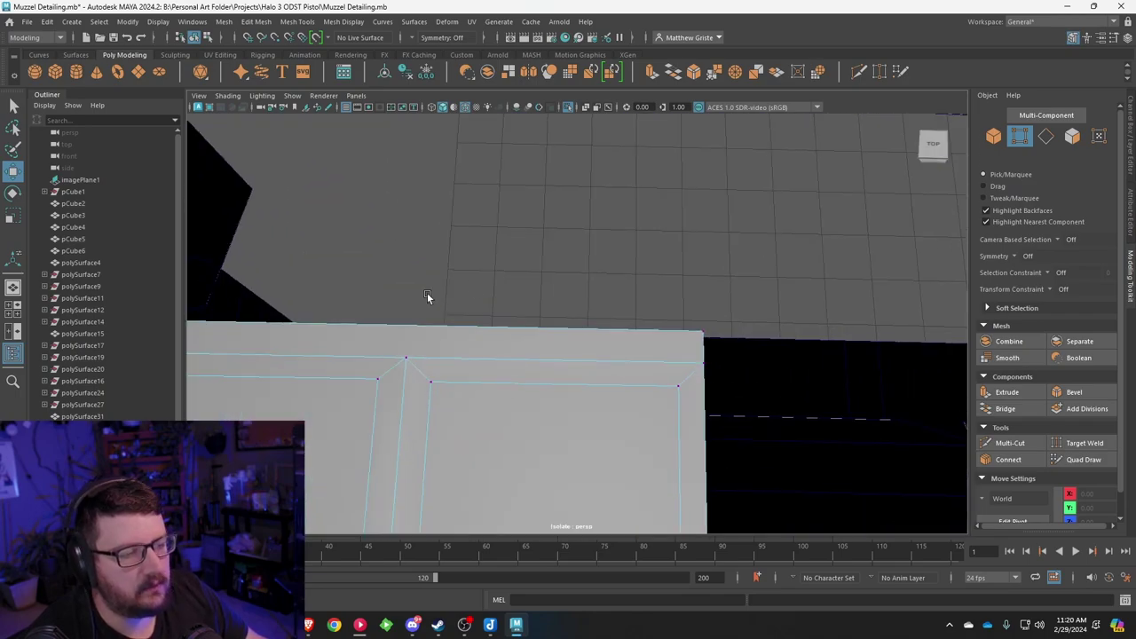
pyautogui.click(225, 21)
pyautogui.moveTo(270, 24)
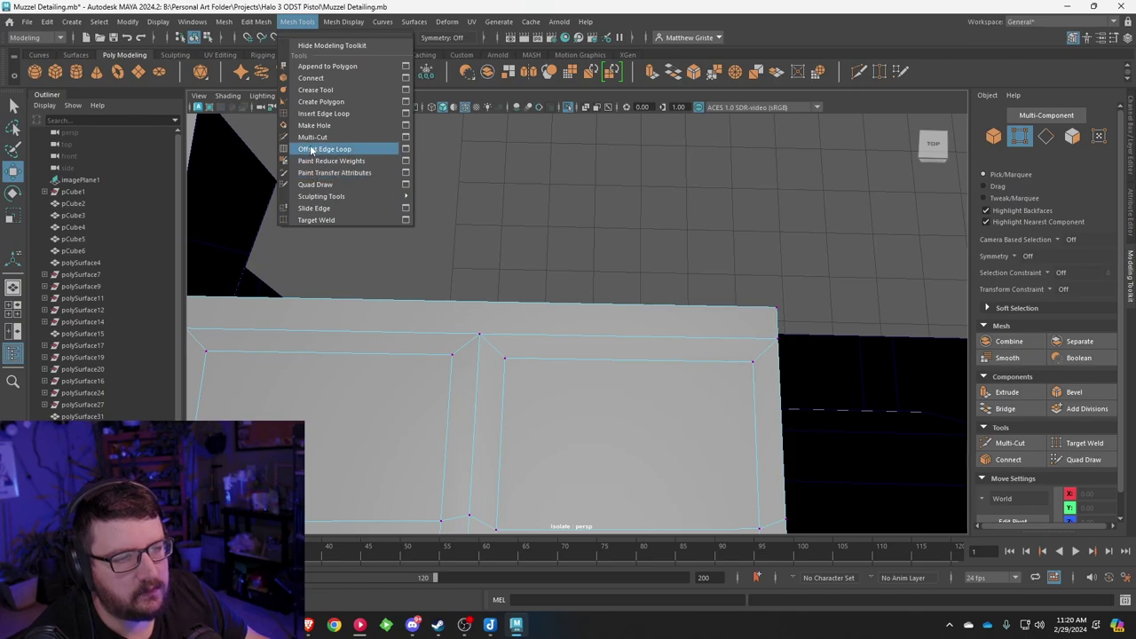
pyautogui.click(320, 148)
pyautogui.scroll(4, 416, 241)
pyautogui.click(367, 345)
pyautogui.click(370, 349)
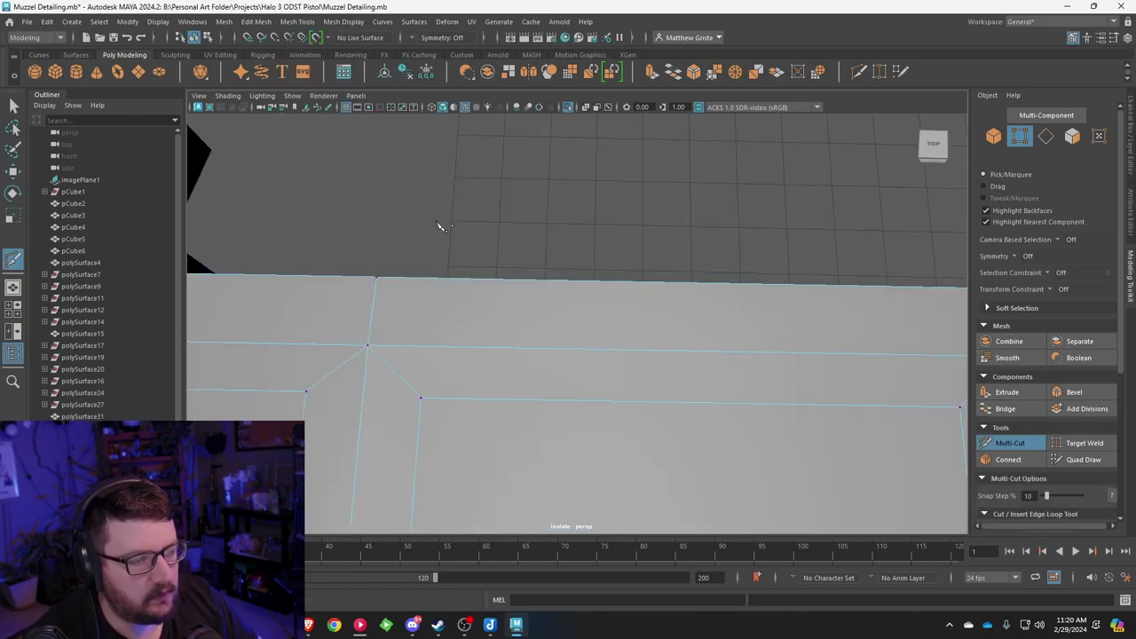
# Step: Select the merged two-slot panel as an object, center its pivot and duplicate it
pyautogui.press('q')
pyautogui.moveTo(437, 272); pyautogui.dragTo(488, 265, button='right')
pyautogui.scroll(-8, 518, 321)
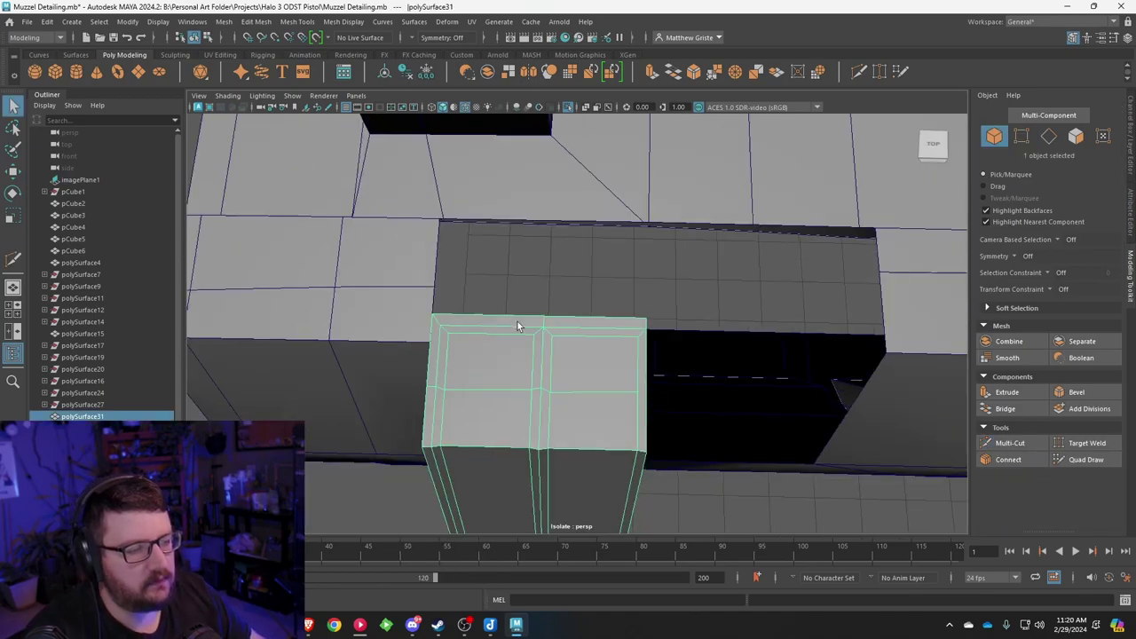
pyautogui.keyDown('alt'); pyautogui.moveTo(612, 353); pyautogui.dragTo(608, 271, button='middle'); pyautogui.keyUp('alt')
pyautogui.keyDown('alt'); pyautogui.moveTo(608, 271); pyautogui.dragTo(607, 255); pyautogui.keyUp('alt')
pyautogui.moveTo(607, 255); pyautogui.dragTo(651, 235, button='right')
pyautogui.scroll(-3, 628, 269)
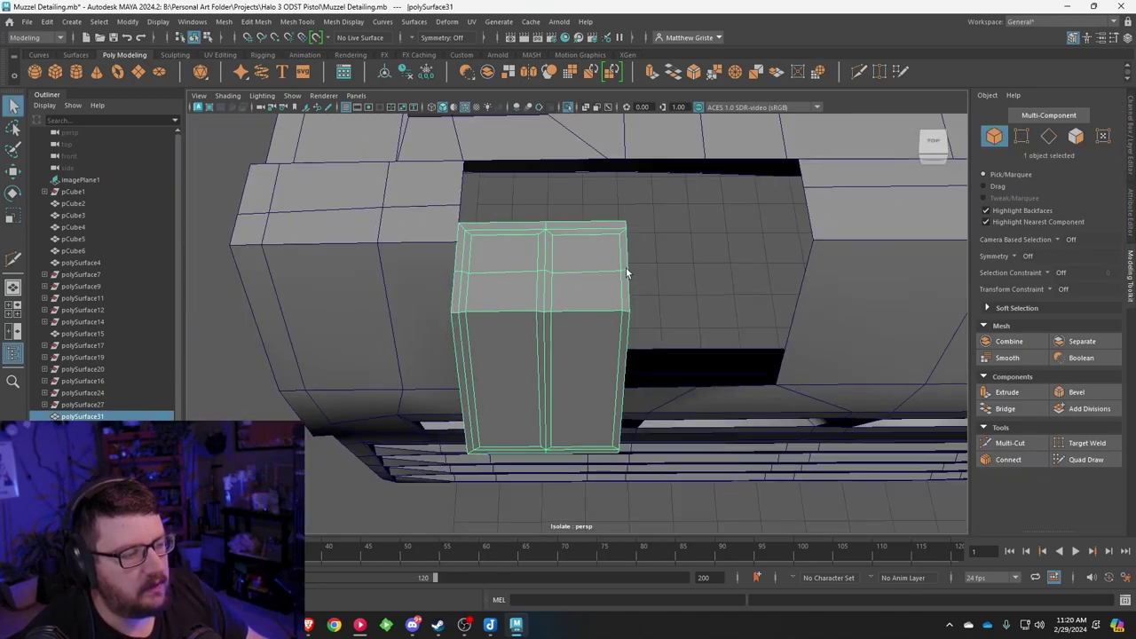
pyautogui.keyDown('alt'); pyautogui.moveTo(627, 270); pyautogui.dragTo(592, 272); pyautogui.keyUp('alt')
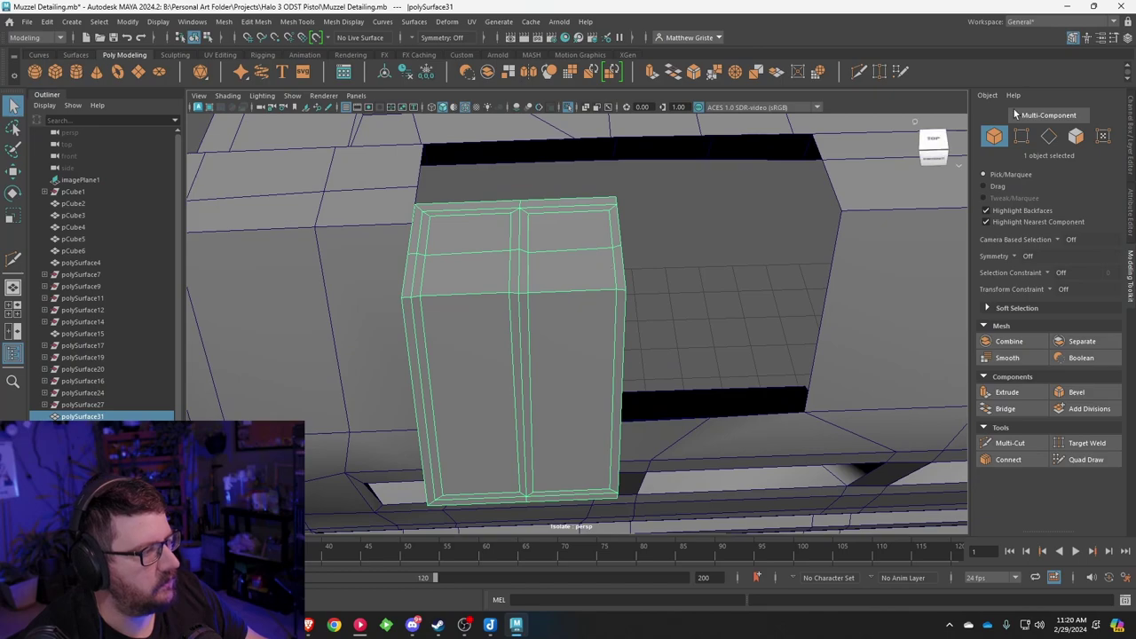
pyautogui.click(1127, 37)
pyautogui.keyDown('alt'); pyautogui.moveTo(710, 266); pyautogui.dragTo(700, 273); pyautogui.keyUp('alt')
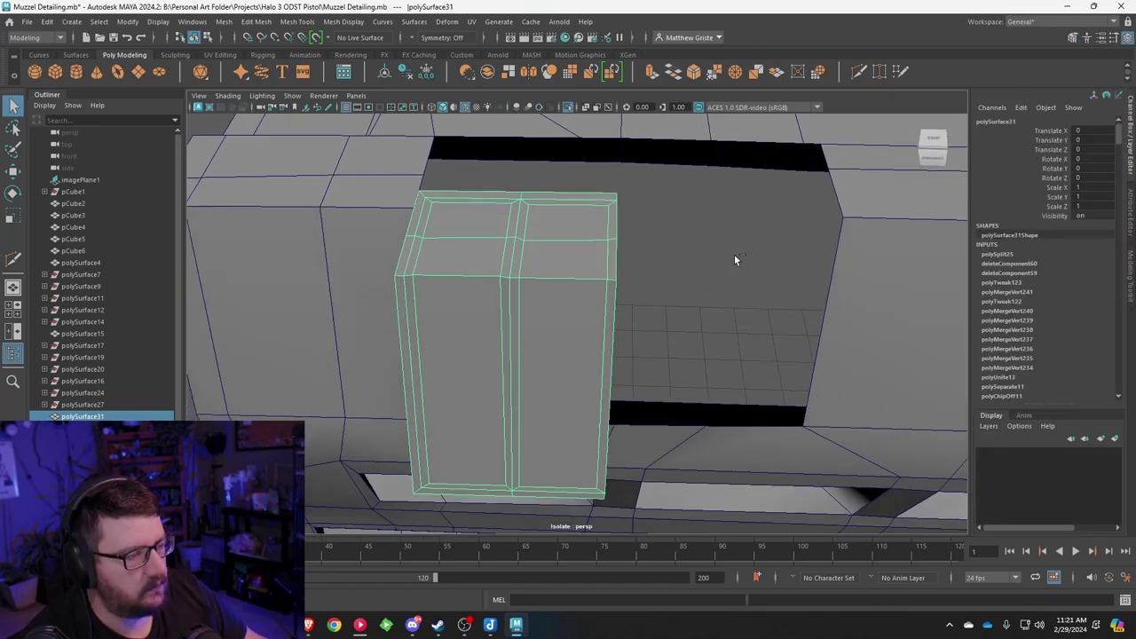
pyautogui.click(128, 23)
pyautogui.click(161, 110)
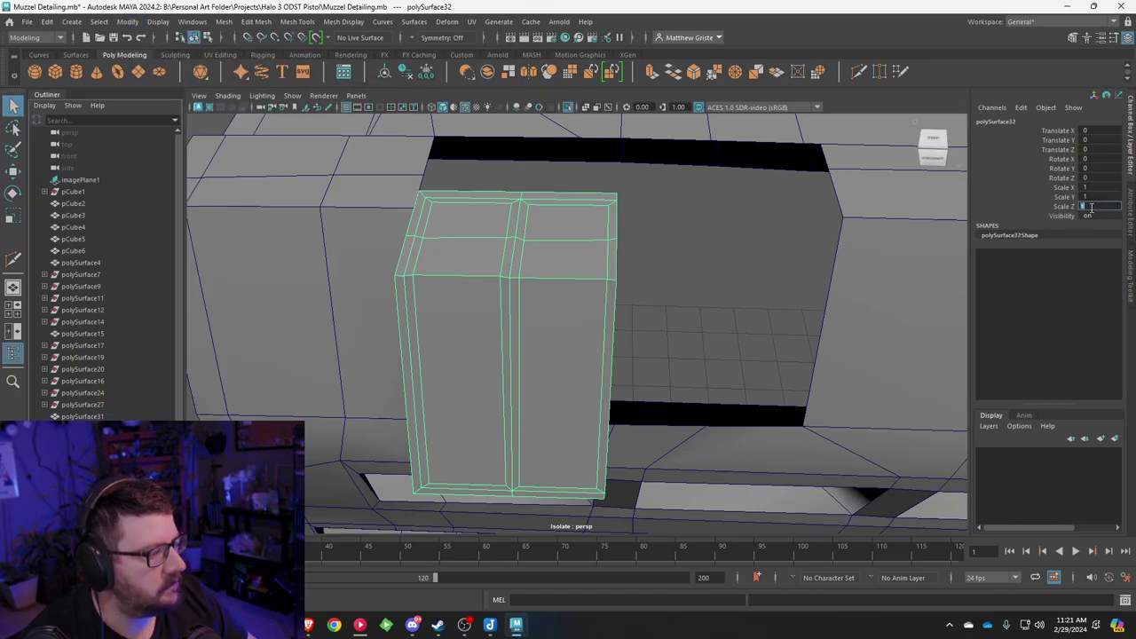
pyautogui.write('-1')
pyautogui.press('Return')
pyautogui.hotkey('ctrl', 'z')
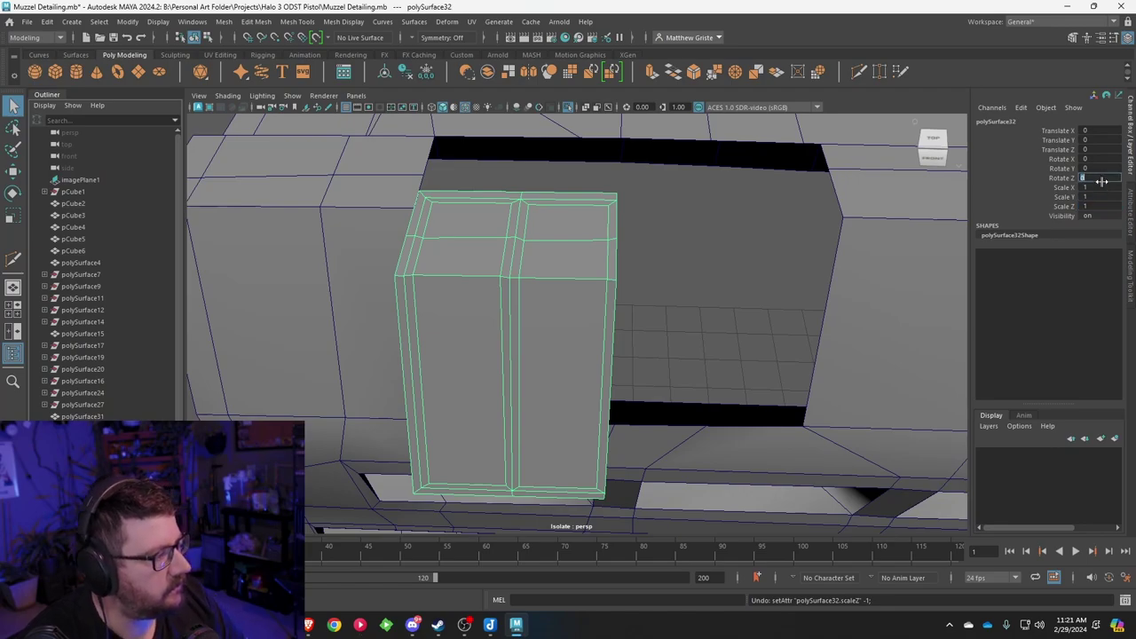
# Step: Mirror the duplicate with Scale X -1 and slide it about 0.863 along X to the original's rear edge
pyautogui.write('-1')
pyautogui.press('Return')
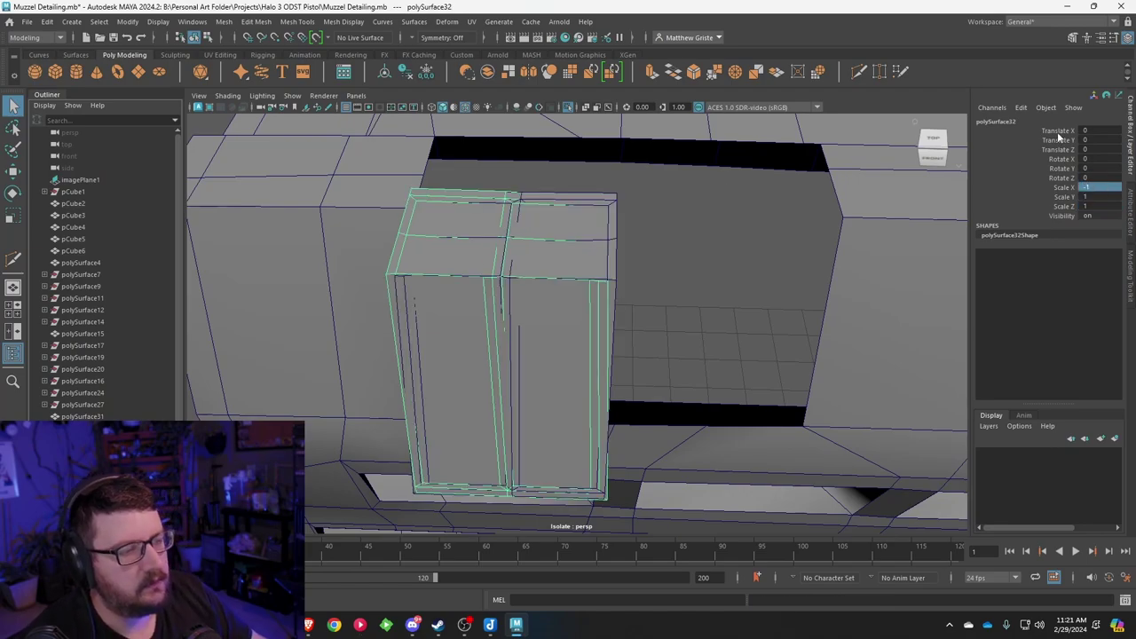
pyautogui.press('w')
pyautogui.moveTo(599, 345); pyautogui.dragTo(685, 292)
# Step: Nudge the mirrored panel's front-edge vertices along X to line up with the original panel's rear edge
pyautogui.moveTo(655, 272); pyautogui.dragTo(602, 274, button='right')
pyautogui.moveTo(781, 383); pyautogui.dragTo(585, 314)
pyautogui.moveTo(717, 352); pyautogui.dragTo(714, 351)
pyautogui.scroll(6, 631, 374)
pyautogui.keyDown('alt'); pyautogui.moveTo(631, 375); pyautogui.dragTo(603, 331, button='middle'); pyautogui.keyUp('alt')
pyautogui.scroll(4, 601, 332)
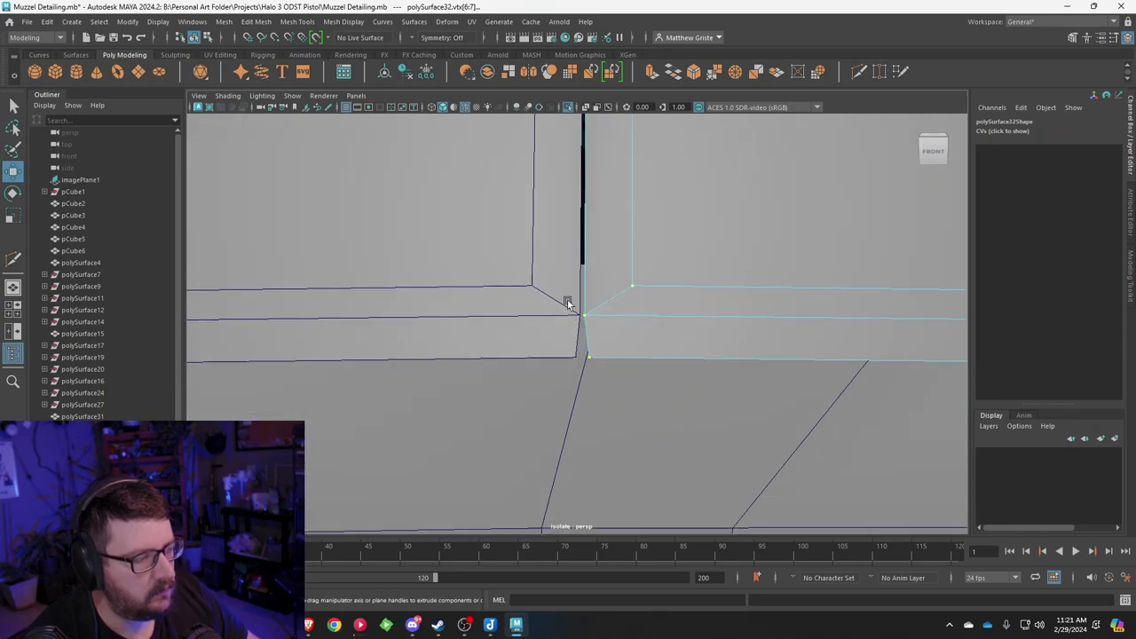
# Step: Combine the original two-slot panel and its mirrored copy into one mesh
pyautogui.moveTo(568, 273); pyautogui.dragTo(613, 256, button='right')
pyautogui.click(565, 262)
pyautogui.keyDown('shift'); pyautogui.click(614, 266); pyautogui.keyUp('shift')
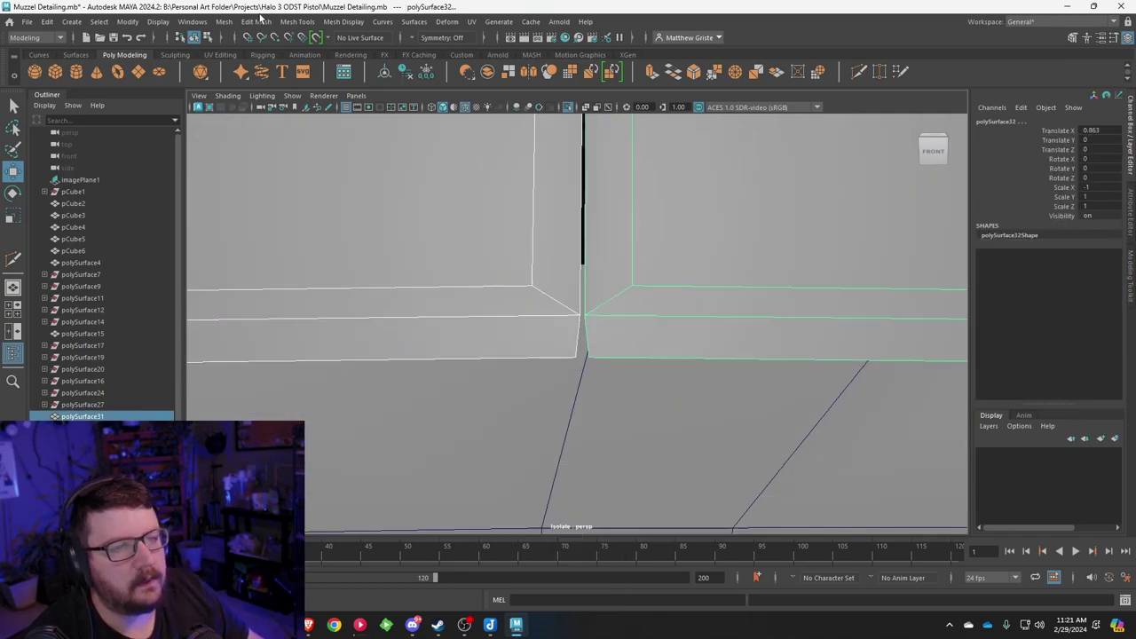
pyautogui.click(224, 21)
pyautogui.click(244, 73)
# Step: Merge the two pairs of doubled vertices at the lower end of the middle seam
pyautogui.moveTo(501, 265); pyautogui.dragTo(471, 264, button='right')
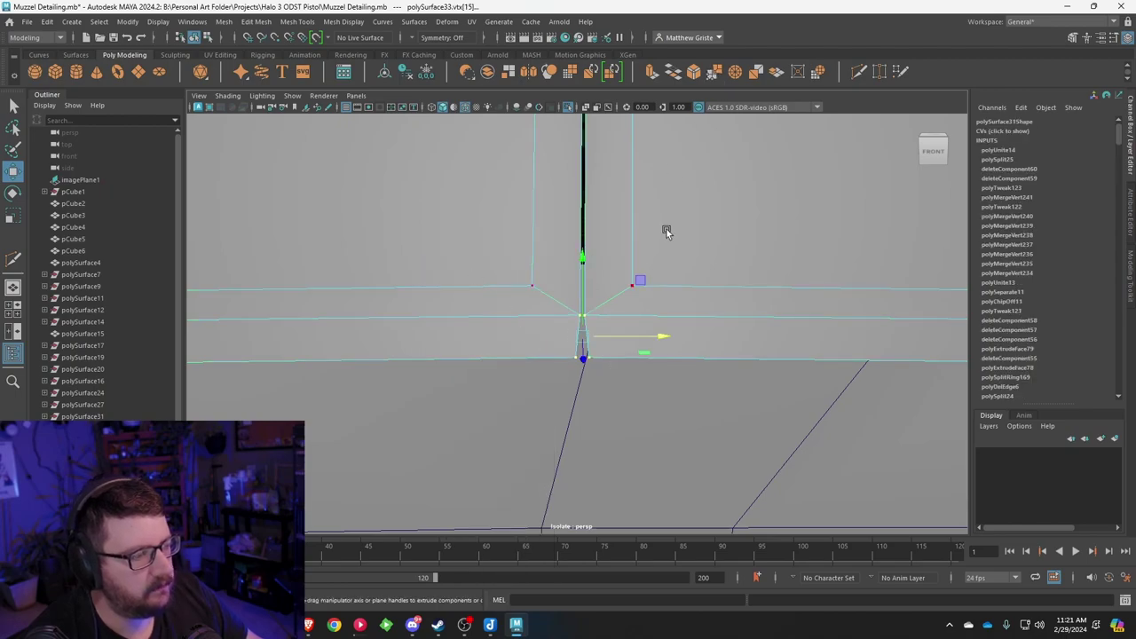
pyautogui.press('g')
pyautogui.moveTo(609, 344); pyautogui.dragTo(550, 370)
pyautogui.press('g')
pyautogui.keyDown('alt'); pyautogui.moveTo(629, 200); pyautogui.dragTo(629, 205, button='middle'); pyautogui.keyUp('alt')
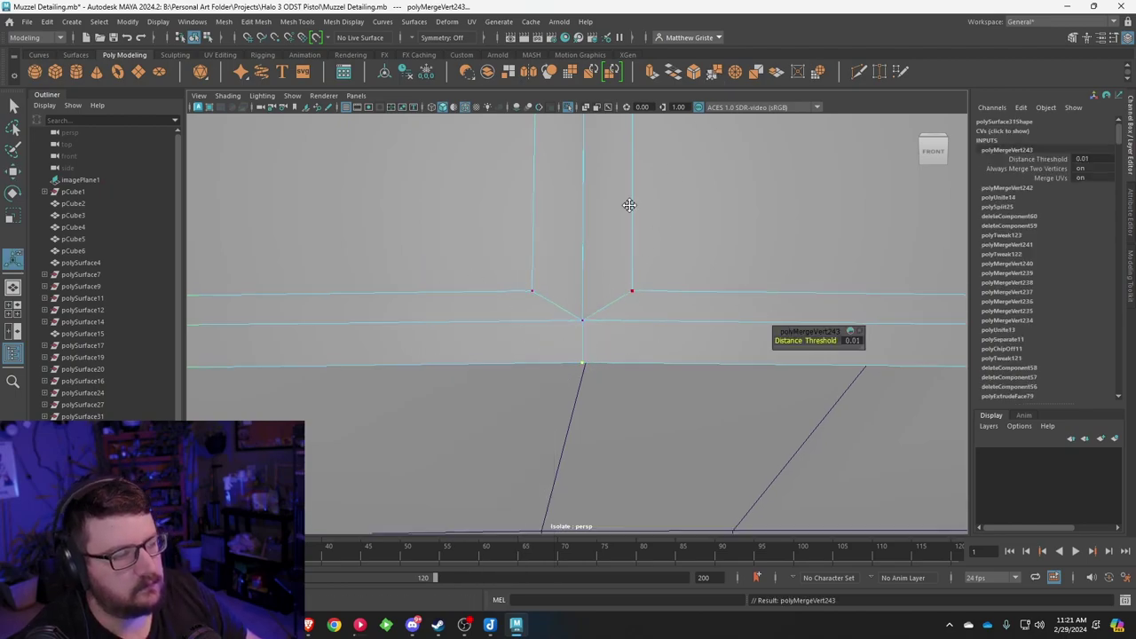
# Step: Merge the remaining doubled vertices up the middle seam to the top edge and return to object selection
pyautogui.scroll(-6, 629, 205)
pyautogui.keyDown('alt'); pyautogui.moveTo(607, 225); pyautogui.dragTo(598, 421); pyautogui.keyUp('alt')
pyautogui.keyDown('alt'); pyautogui.moveTo(598, 421); pyautogui.dragTo(595, 347, button='middle'); pyautogui.keyUp('alt')
pyautogui.scroll(3, 596, 347)
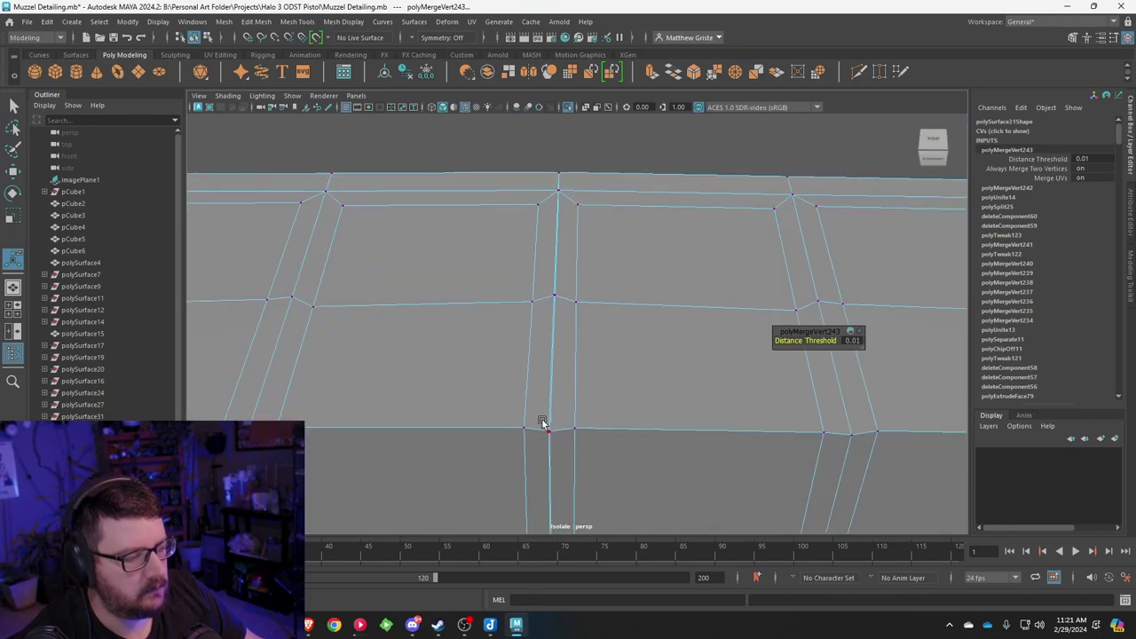
pyautogui.click(547, 432)
pyautogui.press('g')
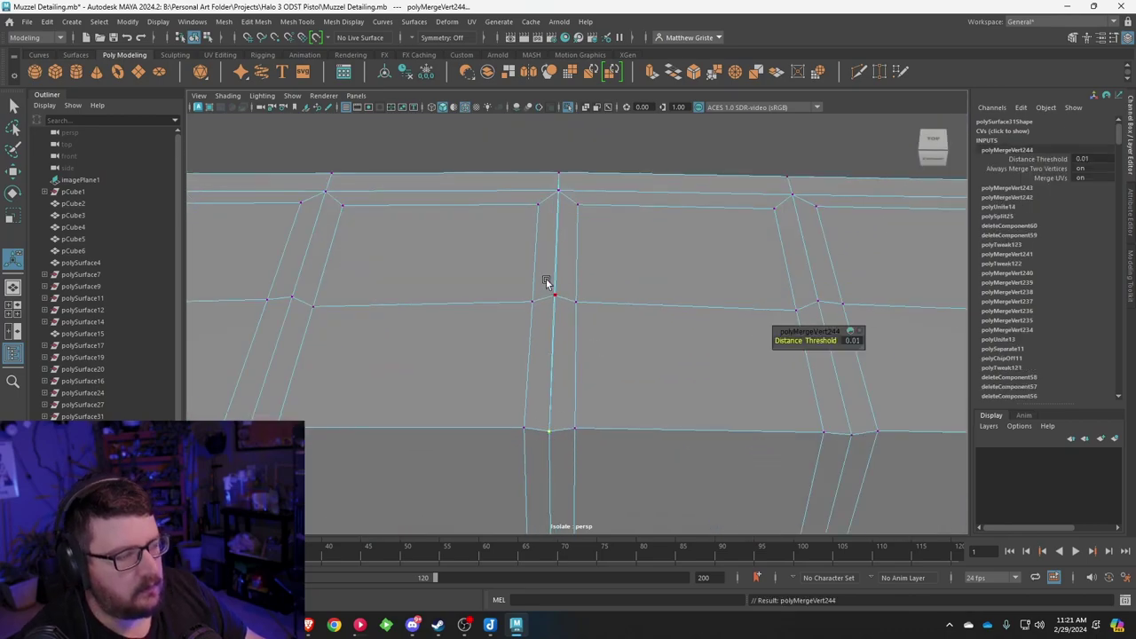
pyautogui.moveTo(546, 284); pyautogui.dragTo(562, 303)
pyautogui.press('g')
pyautogui.moveTo(551, 181); pyautogui.dragTo(562, 198)
pyautogui.press('g')
pyautogui.moveTo(543, 159); pyautogui.dragTo(570, 180)
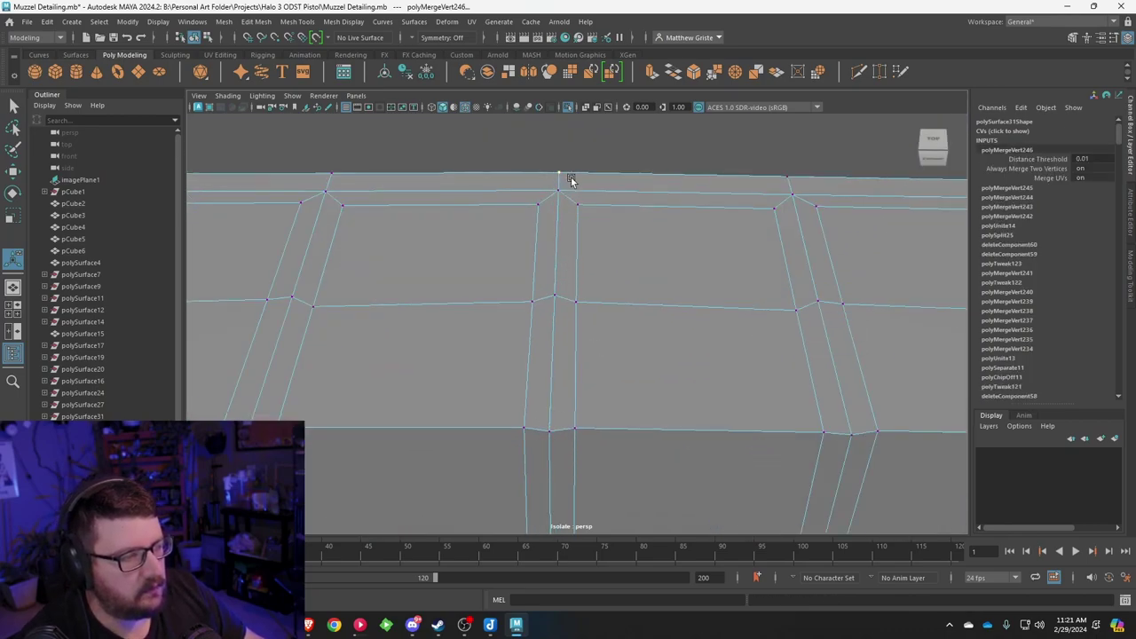
pyautogui.press('g')
pyautogui.scroll(-5, 595, 258)
pyautogui.keyDown('alt'); pyautogui.moveTo(599, 264); pyautogui.dragTo(630, 292); pyautogui.keyUp('alt')
pyautogui.moveTo(630, 291); pyautogui.dragTo(667, 249, button='right')
pyautogui.scroll(-5, 639, 257)
pyautogui.keyDown('alt'); pyautogui.moveTo(552, 268); pyautogui.dragTo(523, 265); pyautogui.keyUp('alt')
pyautogui.keyDown('alt'); pyautogui.moveTo(524, 265); pyautogui.dragTo(504, 243, button='middle'); pyautogui.keyUp('alt')
pyautogui.scroll(2, 532, 262)
# Step: Select the inner side and top faces of all four slots and extrude them inward with a Local Translate Z of about -0.041
pyautogui.moveTo(580, 286); pyautogui.dragTo(576, 323, button='right')
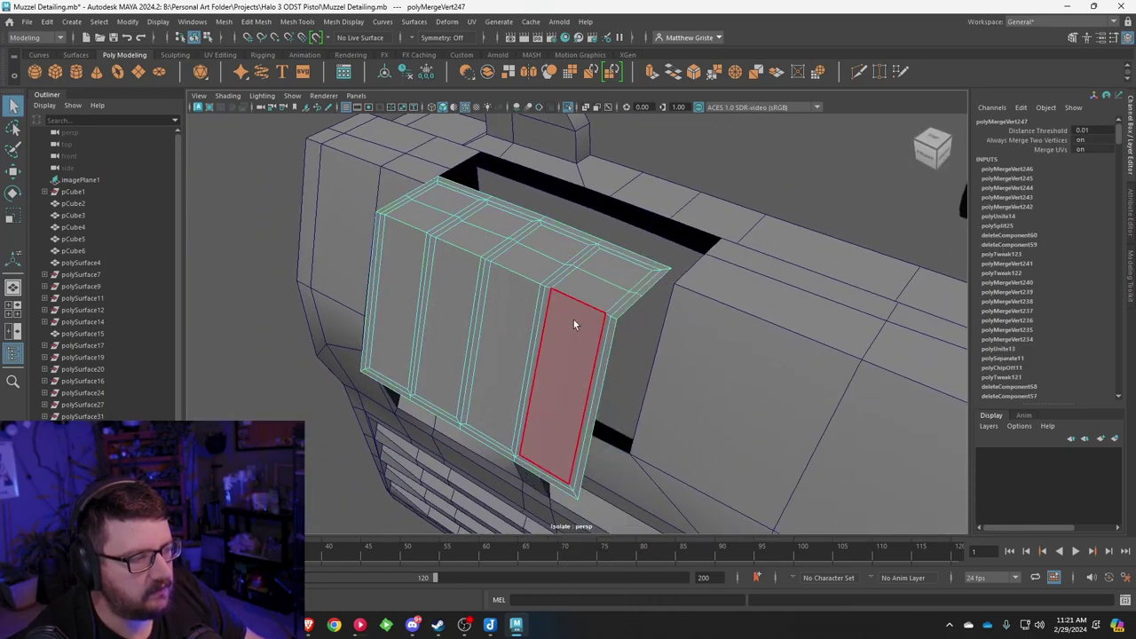
pyautogui.click(574, 324)
pyautogui.keyDown('shift'); pyautogui.click(607, 286); pyautogui.keyUp('shift')
pyautogui.keyDown('shift'); pyautogui.click(605, 268); pyautogui.keyUp('shift')
pyautogui.keyDown('shift'); pyautogui.doubleClick(519, 263); pyautogui.keyUp('shift')
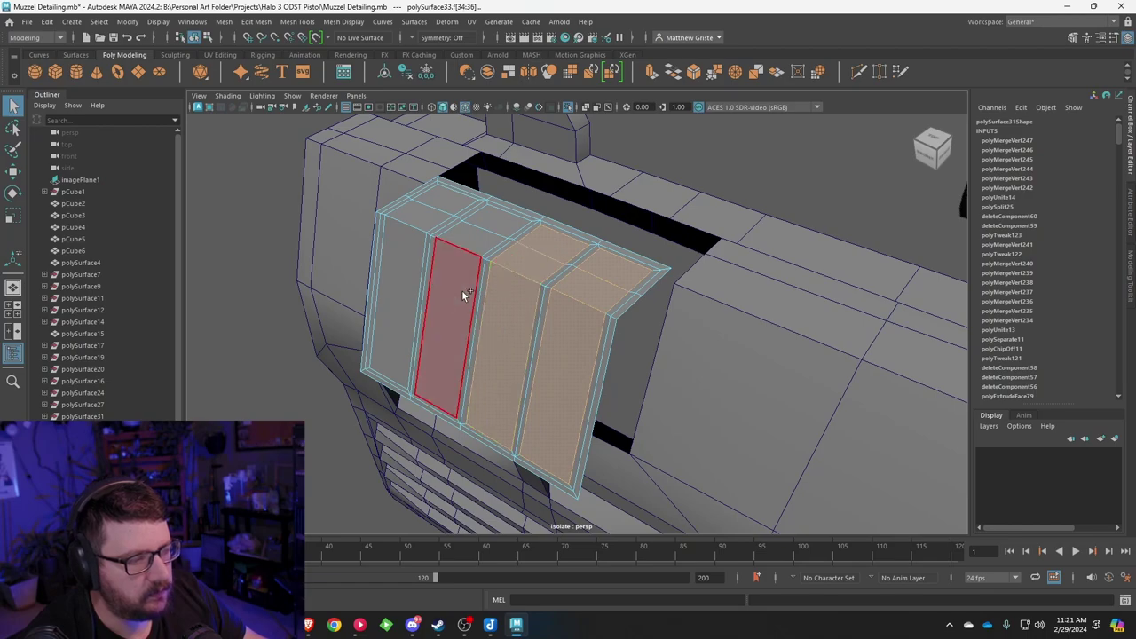
pyautogui.keyDown('shift'); pyautogui.doubleClick(464, 259); pyautogui.keyUp('shift')
pyautogui.keyDown('shift'); pyautogui.click(445, 206); pyautogui.keyUp('shift')
pyautogui.keyDown('shift'); pyautogui.click(412, 234); pyautogui.keyUp('shift')
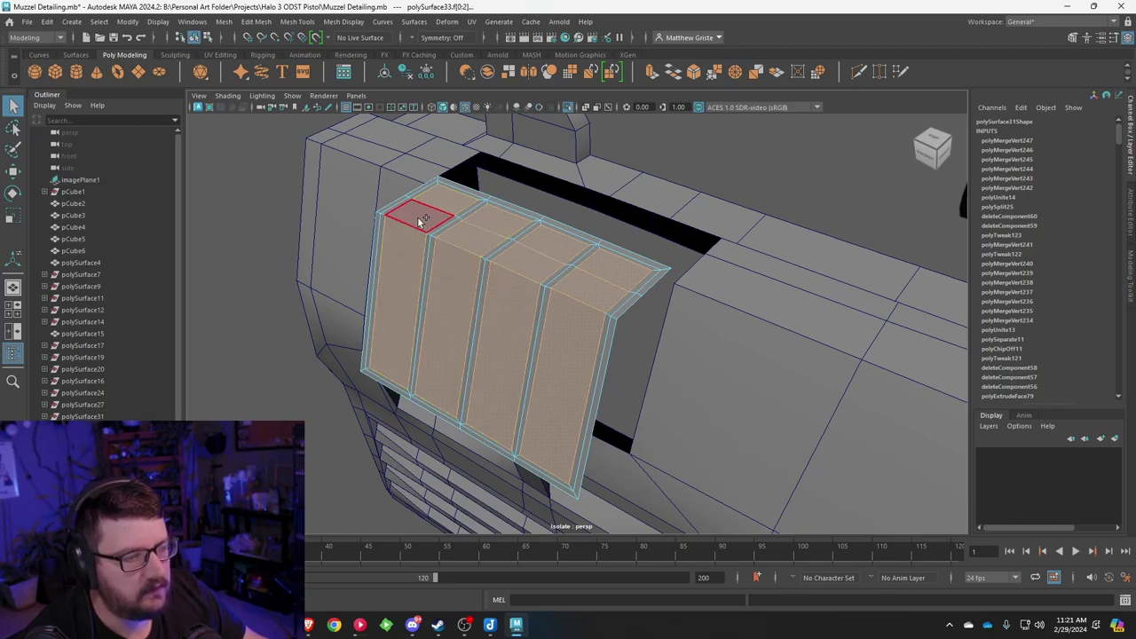
pyautogui.keyDown('shift'); pyautogui.click(420, 220); pyautogui.keyUp('shift')
pyautogui.scroll(-2, 462, 311)
pyautogui.keyDown('alt'); pyautogui.moveTo(470, 329); pyautogui.dragTo(662, 137); pyautogui.keyUp('alt')
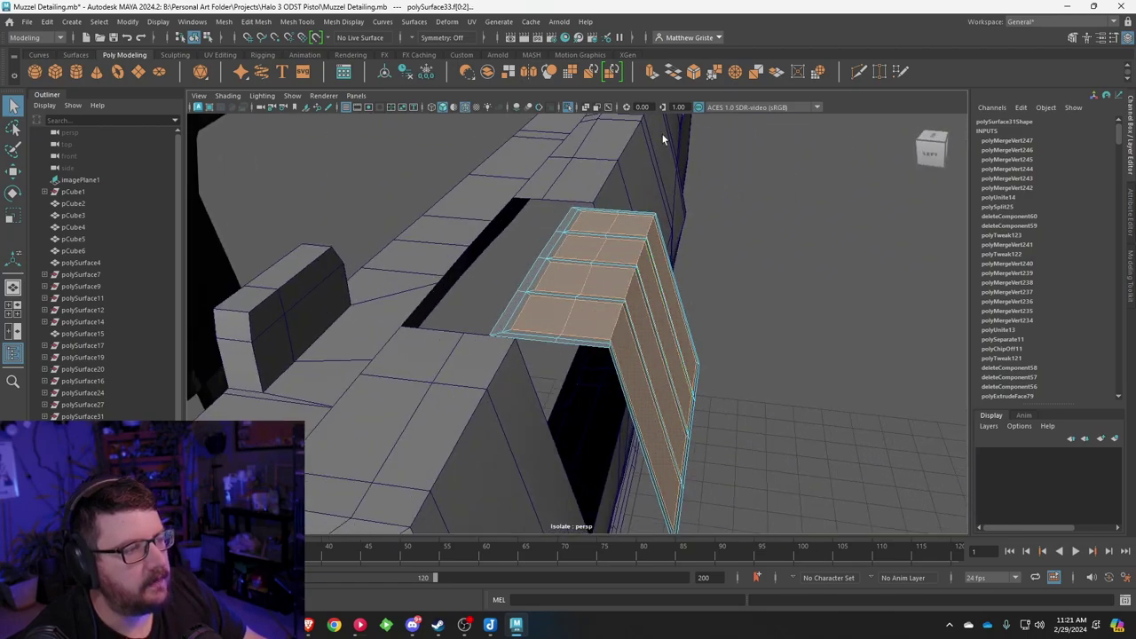
pyautogui.click(651, 75)
pyautogui.keyDown('alt'); pyautogui.moveTo(686, 258); pyautogui.dragTo(632, 200, button='middle'); pyautogui.keyUp('alt')
pyautogui.scroll(2, 612, 197)
pyautogui.moveTo(545, 138); pyautogui.dragTo(546, 166)
pyautogui.keyDown('alt'); pyautogui.moveTo(741, 218); pyautogui.dragTo(619, 194); pyautogui.keyUp('alt')
pyautogui.keyDown('alt'); pyautogui.moveTo(619, 194); pyautogui.dragTo(613, 363, button='middle'); pyautogui.keyUp('alt')
pyautogui.scroll(-3, 613, 362)
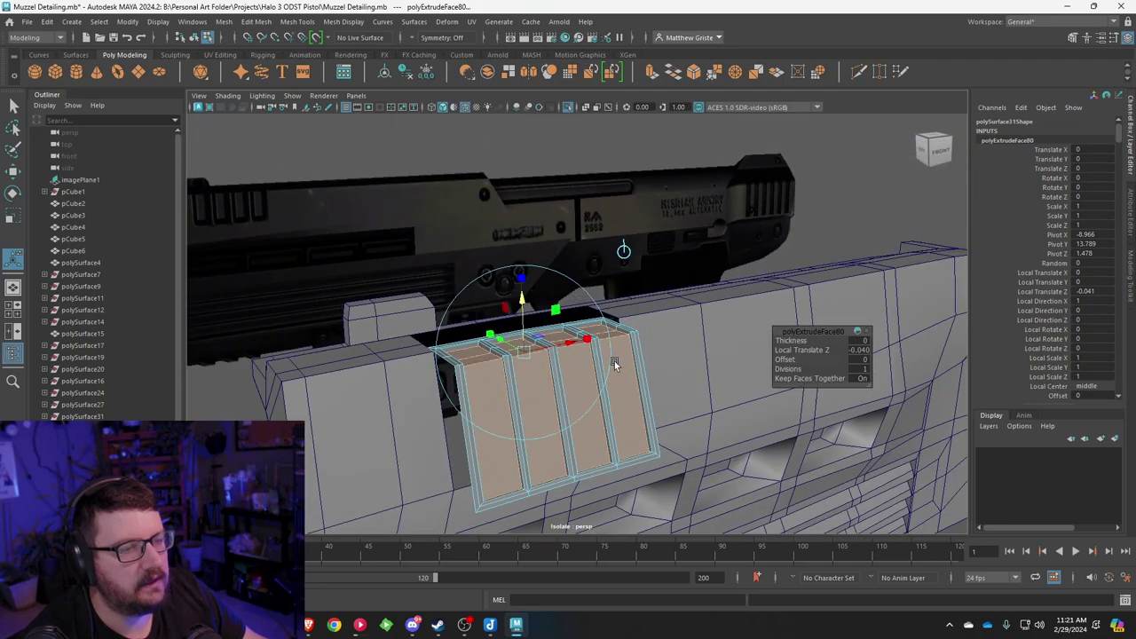
pyautogui.keyDown('alt'); pyautogui.moveTo(613, 362); pyautogui.dragTo(479, 350); pyautogui.keyUp('alt')
pyautogui.scroll(4, 499, 375)
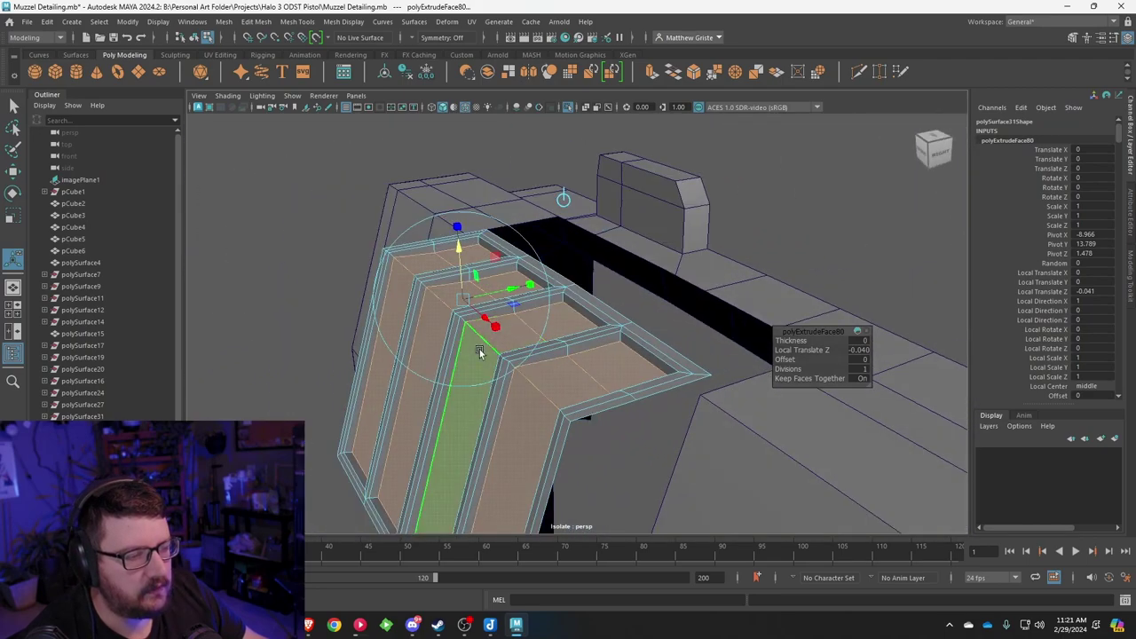
# Step: Nudge the bend edges across the four recessed slot panels along Y and Z, and return to object selection
pyautogui.click(477, 353)
pyautogui.keyDown('shift'); pyautogui.click(449, 303); pyautogui.keyUp('shift')
pyautogui.moveTo(410, 265); pyautogui.dragTo(413, 229, button='right')
pyautogui.click(402, 266)
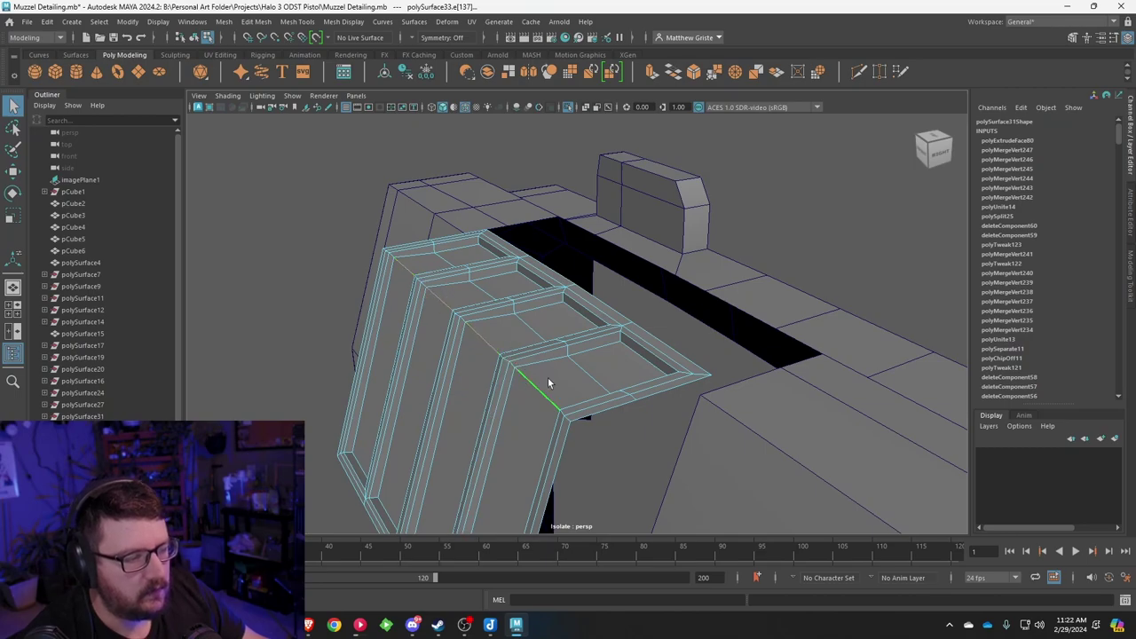
pyautogui.press('w')
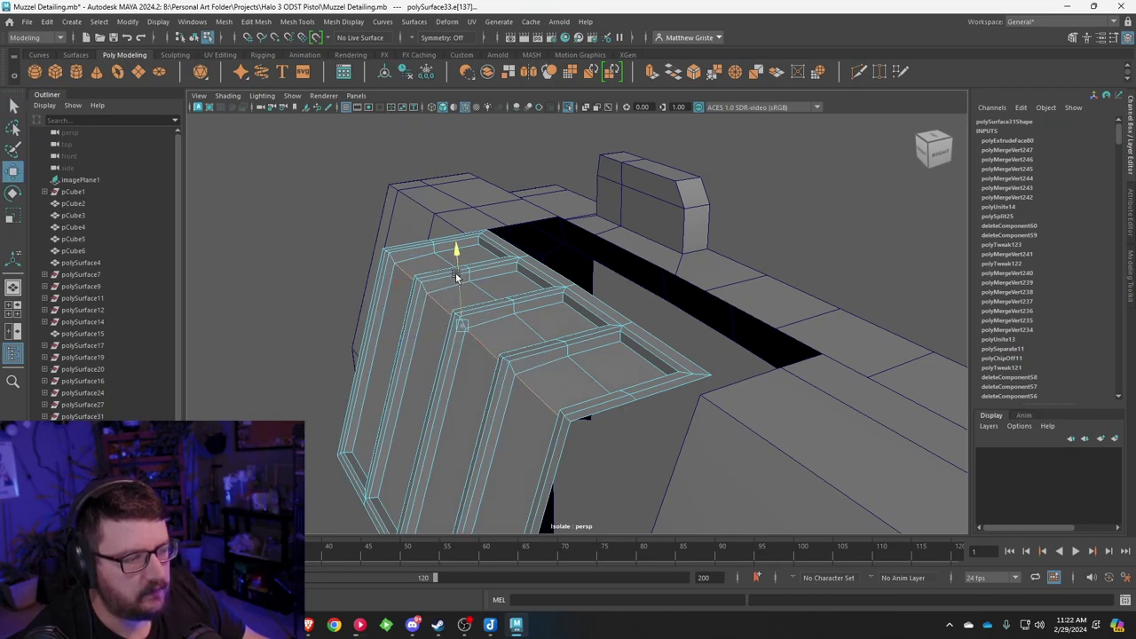
pyautogui.moveTo(427, 336); pyautogui.dragTo(429, 335)
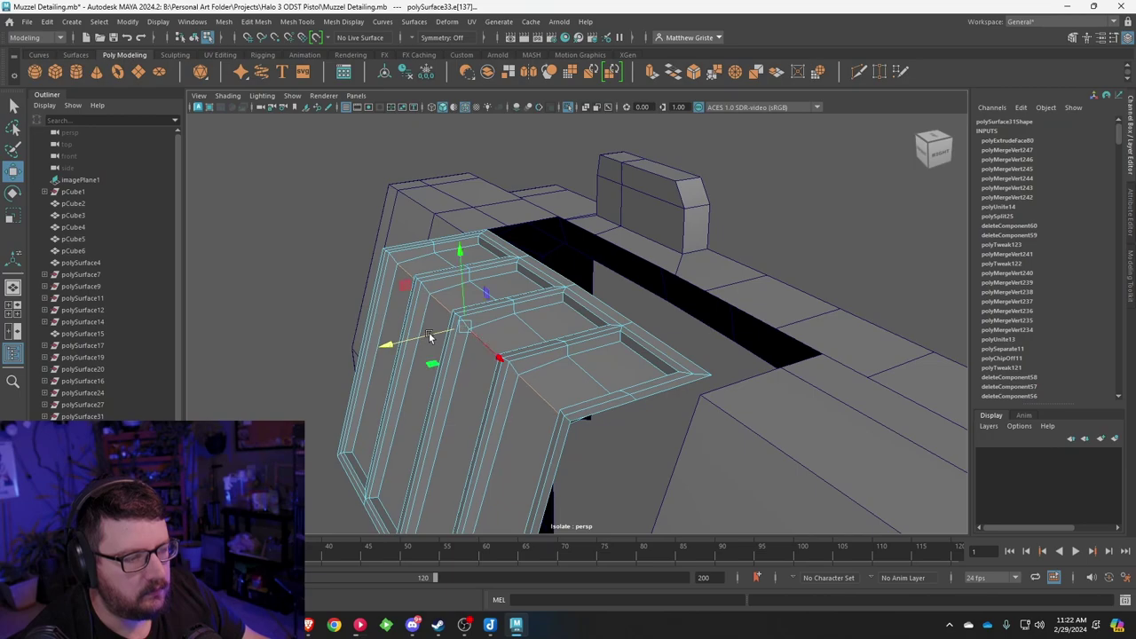
pyautogui.moveTo(519, 274); pyautogui.dragTo(568, 252, button='right')
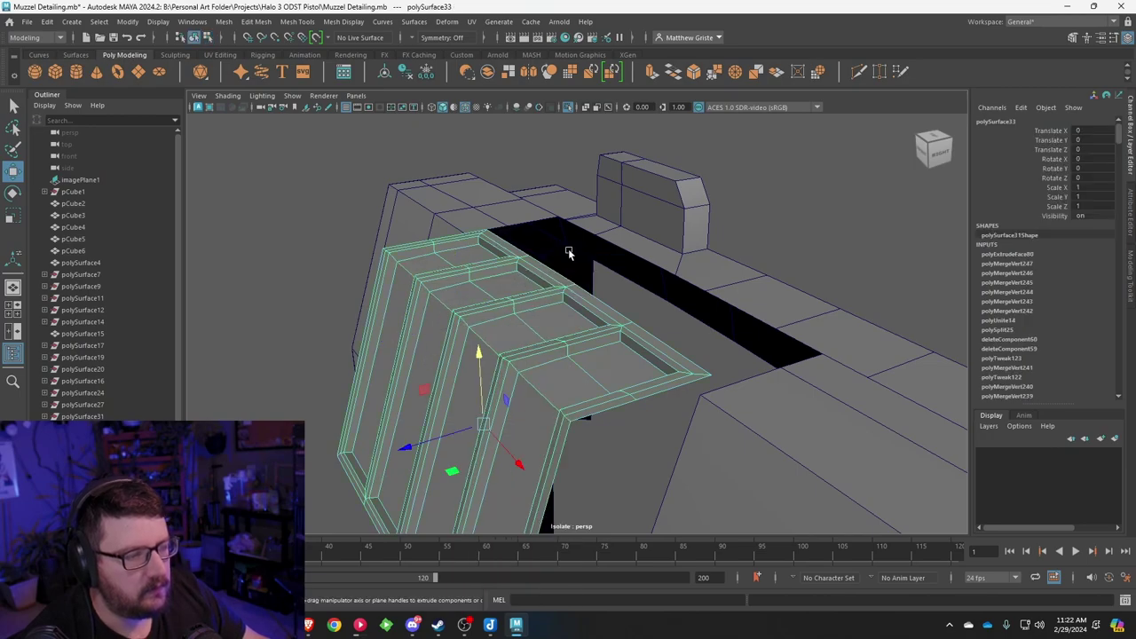
# Step: Select the edge loop around the opening of the first slot at the end of the patch
pyautogui.keyDown('alt'); pyautogui.moveTo(569, 252); pyautogui.dragTo(604, 320); pyautogui.keyUp('alt')
pyautogui.keyDown('alt'); pyautogui.moveTo(604, 319); pyautogui.dragTo(629, 287, button='middle'); pyautogui.keyUp('alt')
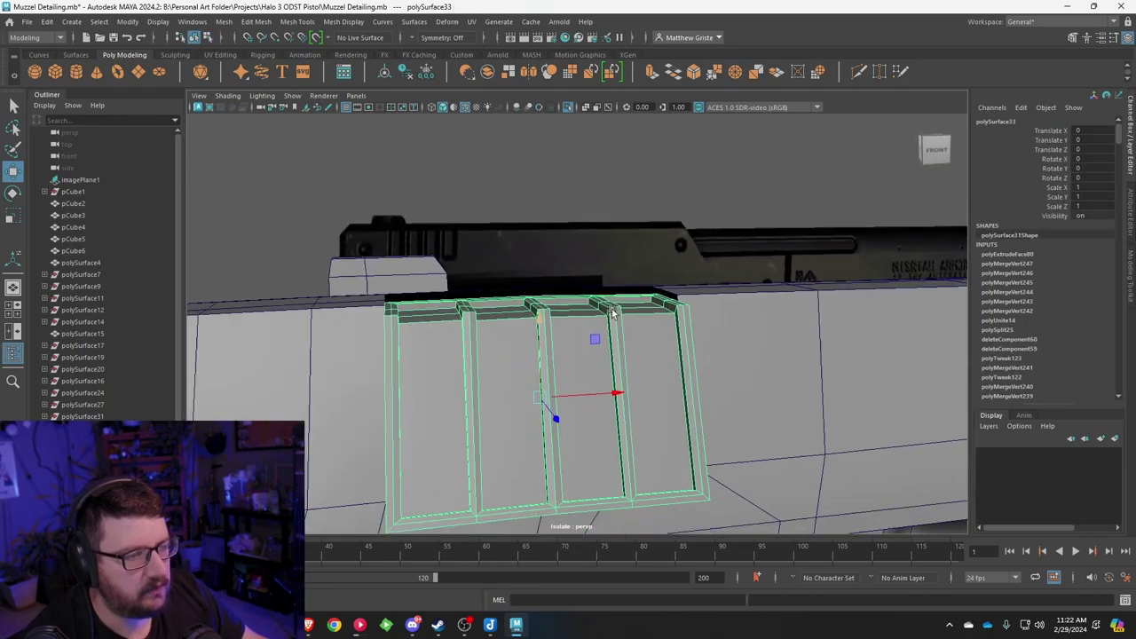
pyautogui.scroll(3, 634, 284)
pyautogui.keyDown('alt'); pyautogui.moveTo(634, 284); pyautogui.dragTo(723, 318); pyautogui.keyUp('alt')
pyautogui.moveTo(562, 266); pyautogui.dragTo(561, 237, button='right')
pyautogui.scroll(3, 555, 249)
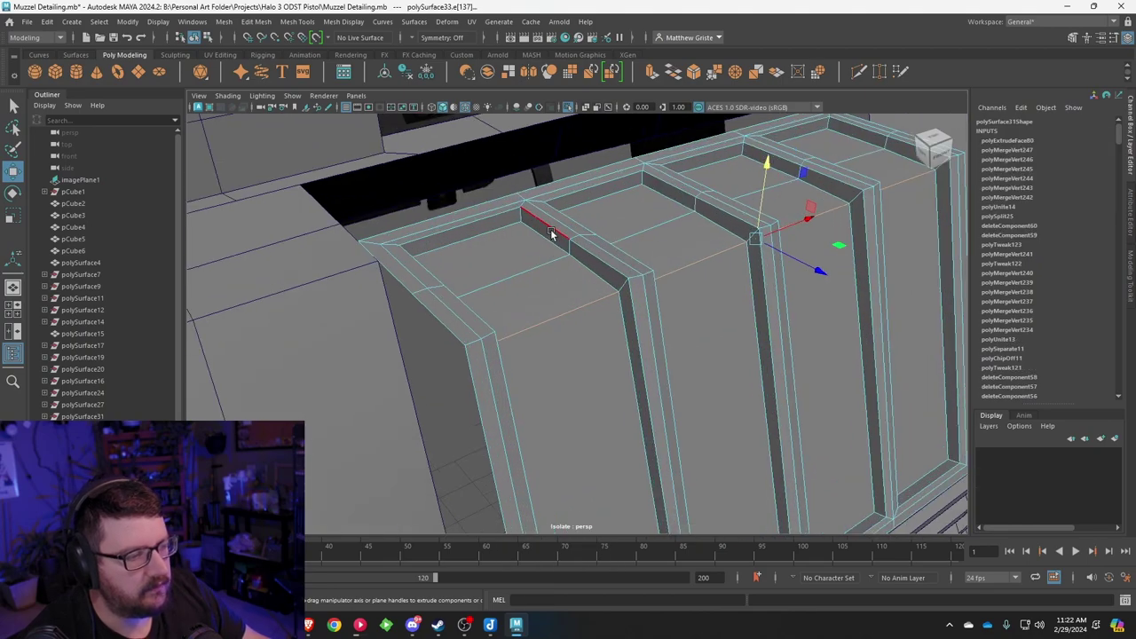
pyautogui.click(552, 232)
pyautogui.keyDown('shift'); pyautogui.doubleClick(617, 273); pyautogui.keyUp('shift')
pyautogui.click(627, 256)
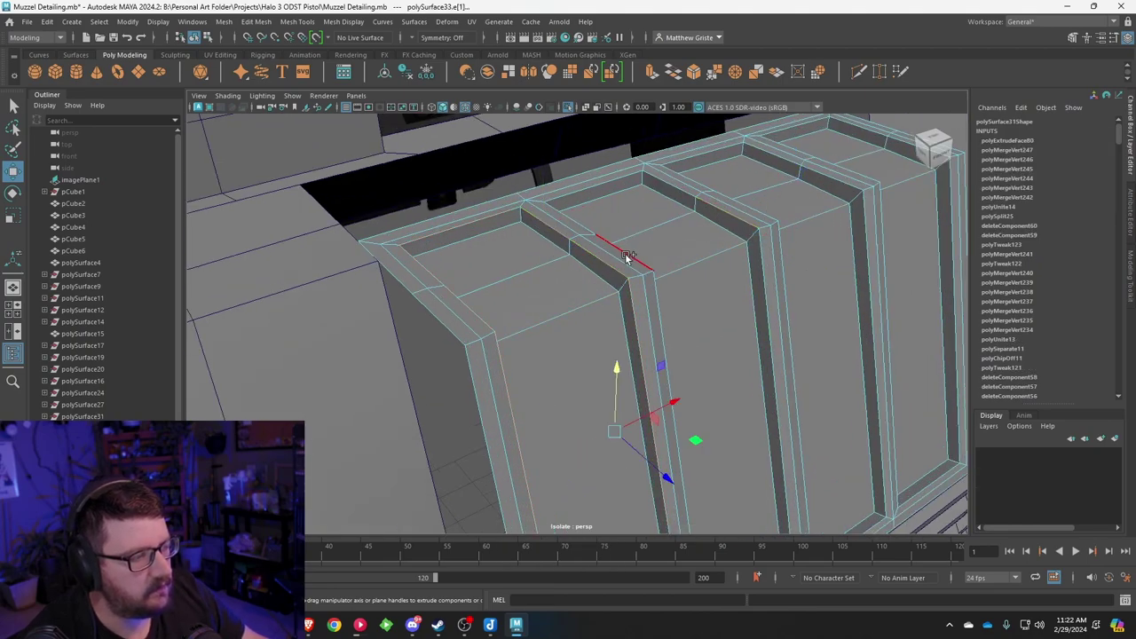
# Step: Add the opening edges of the other three slots to the selection and bevel them all with a Fraction of 0.3
pyautogui.keyDown('alt'); pyautogui.moveTo(776, 158); pyautogui.dragTo(574, 226); pyautogui.keyUp('alt')
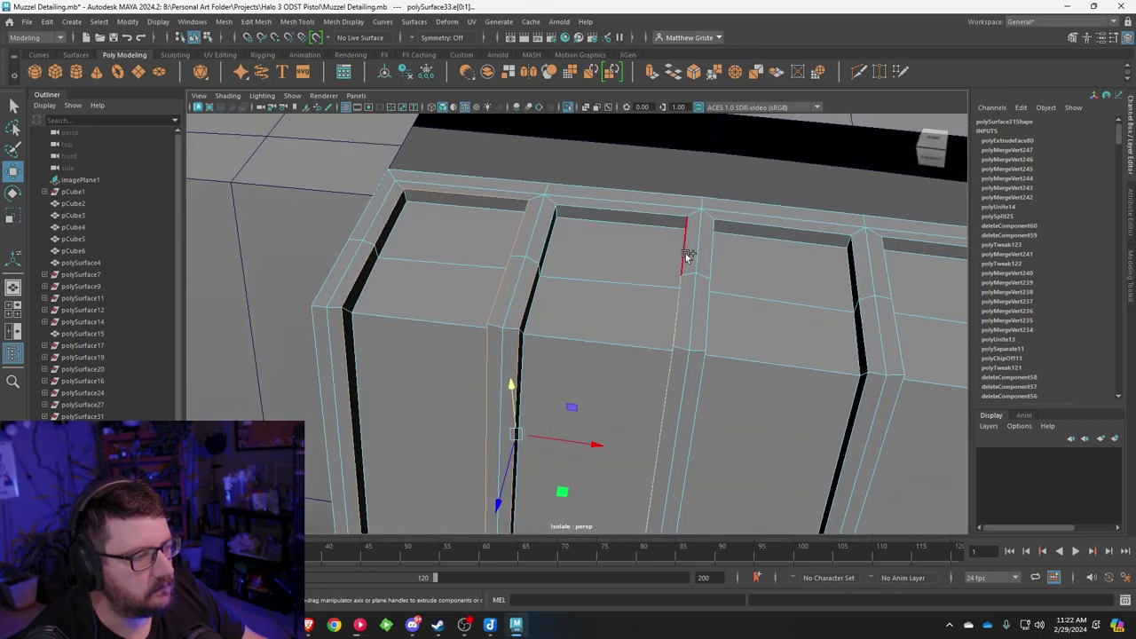
pyautogui.hotkey('ctrl', 'z')
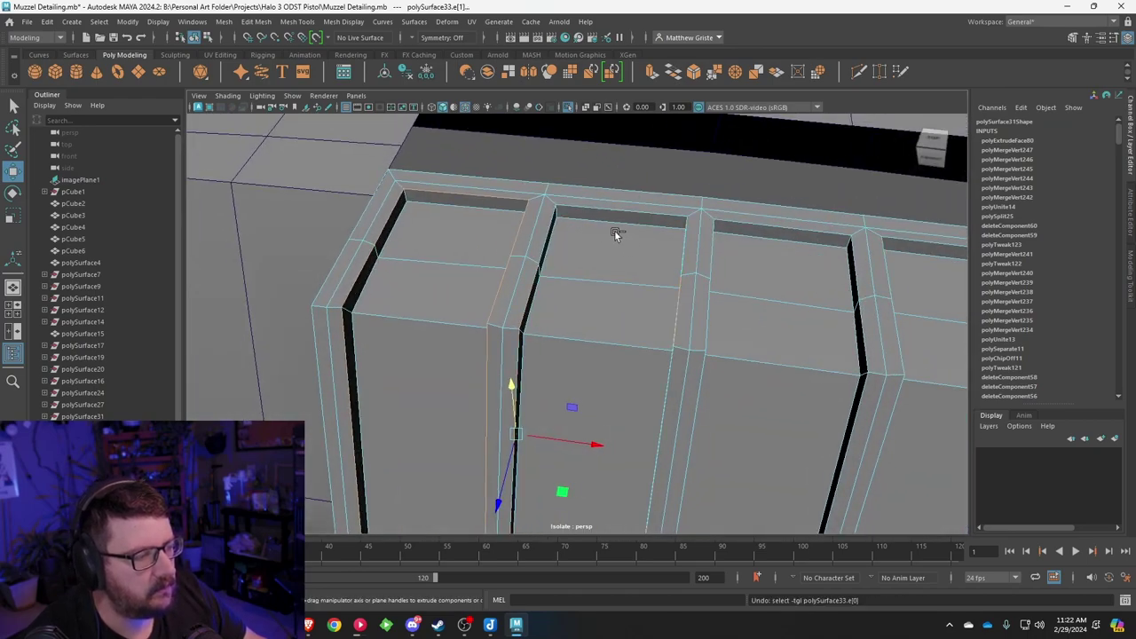
pyautogui.click(604, 219)
pyautogui.click(520, 207)
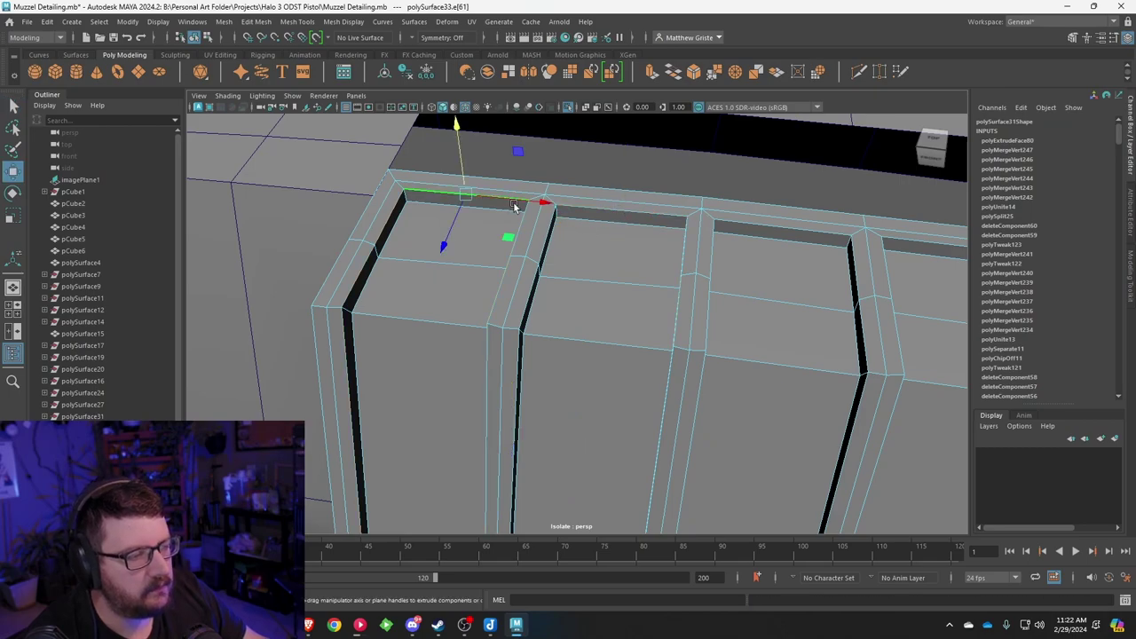
pyautogui.click(526, 215)
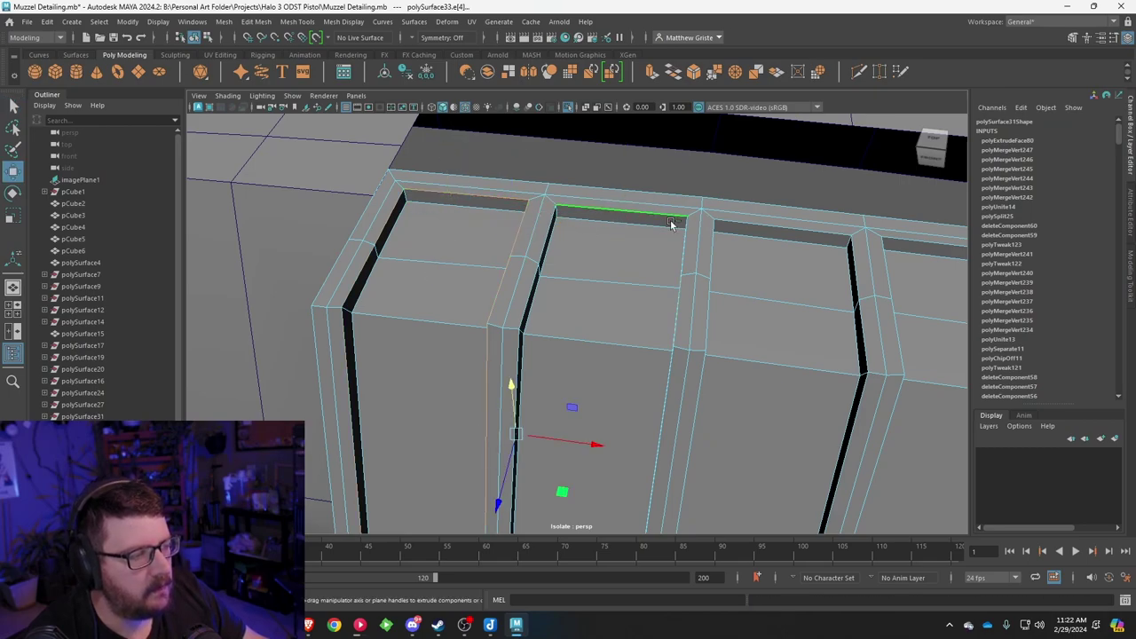
pyautogui.keyDown('shift'); pyautogui.click(729, 220); pyautogui.keyUp('shift')
pyautogui.keyDown('alt'); pyautogui.moveTo(891, 281); pyautogui.dragTo(657, 226, button='middle'); pyautogui.keyUp('alt')
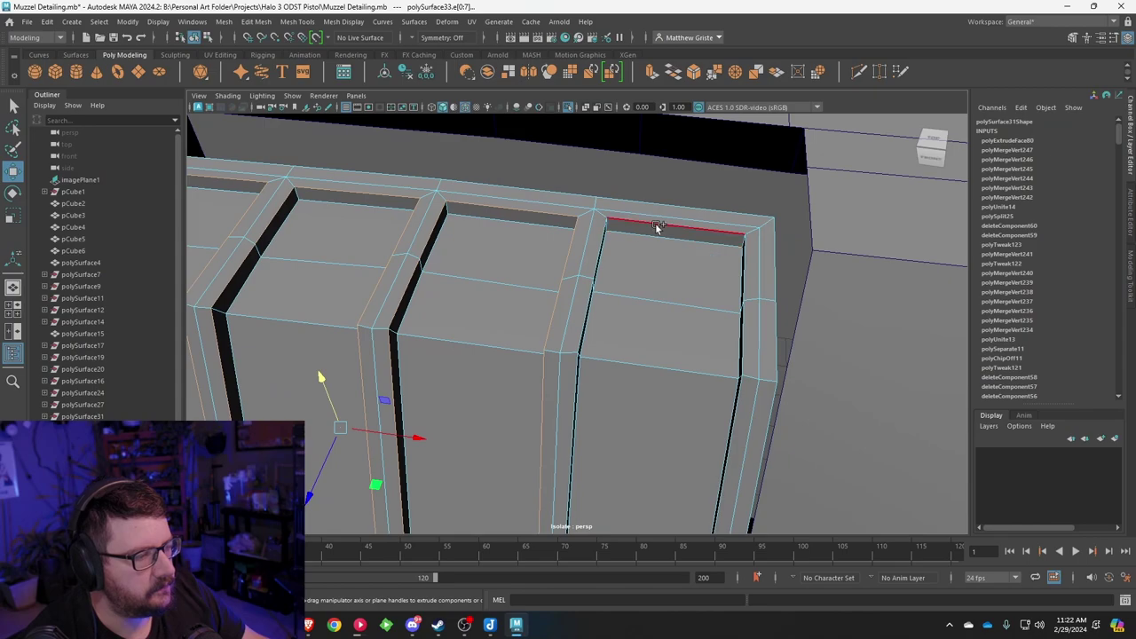
pyautogui.click(673, 73)
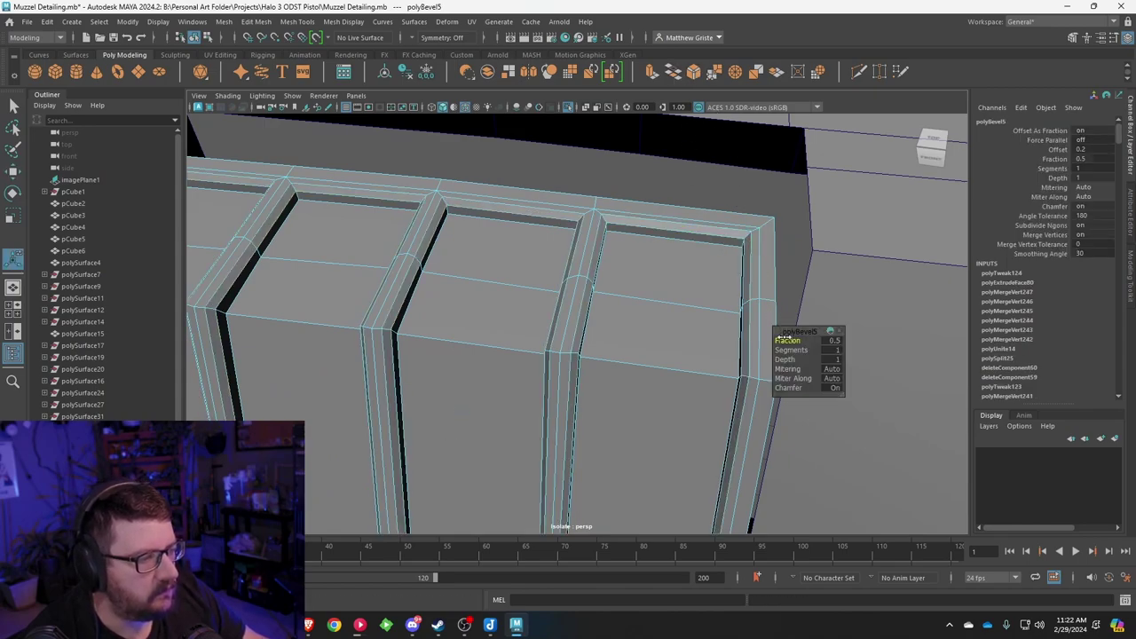
pyautogui.moveTo(785, 337); pyautogui.dragTo(781, 340)
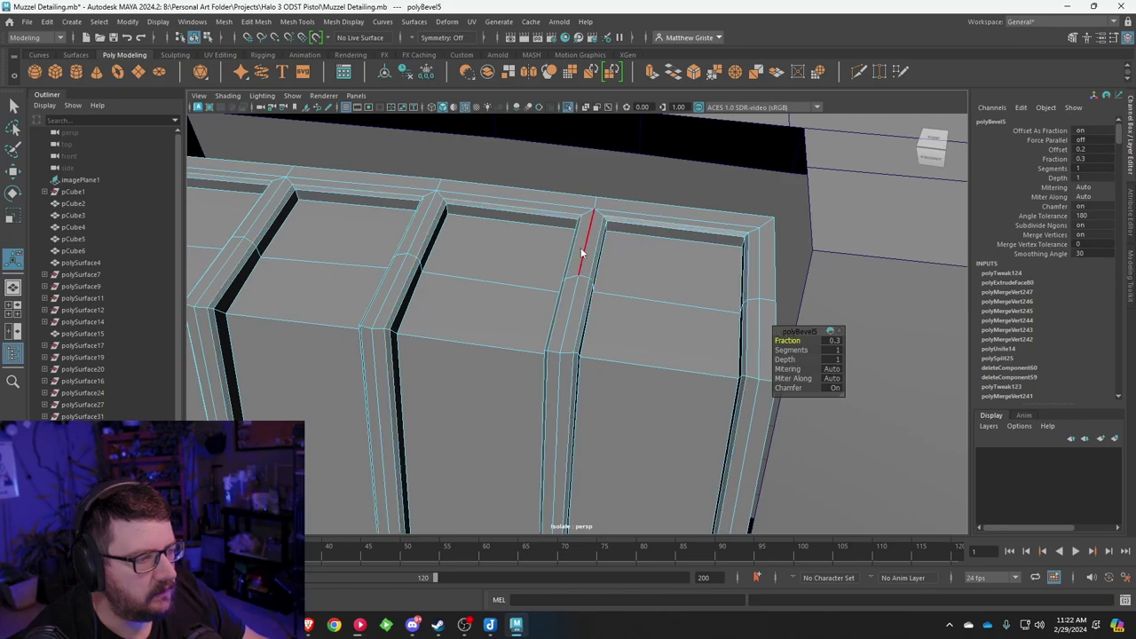
# Step: Move the whole slotted patch along Z to a Translate Z of -0.398 against the muzzle body
pyautogui.moveTo(581, 250); pyautogui.dragTo(621, 220, button='right')
pyautogui.scroll(-5, 621, 222)
pyautogui.keyDown('alt'); pyautogui.moveTo(622, 225); pyautogui.dragTo(625, 315); pyautogui.keyUp('alt')
pyautogui.press('w')
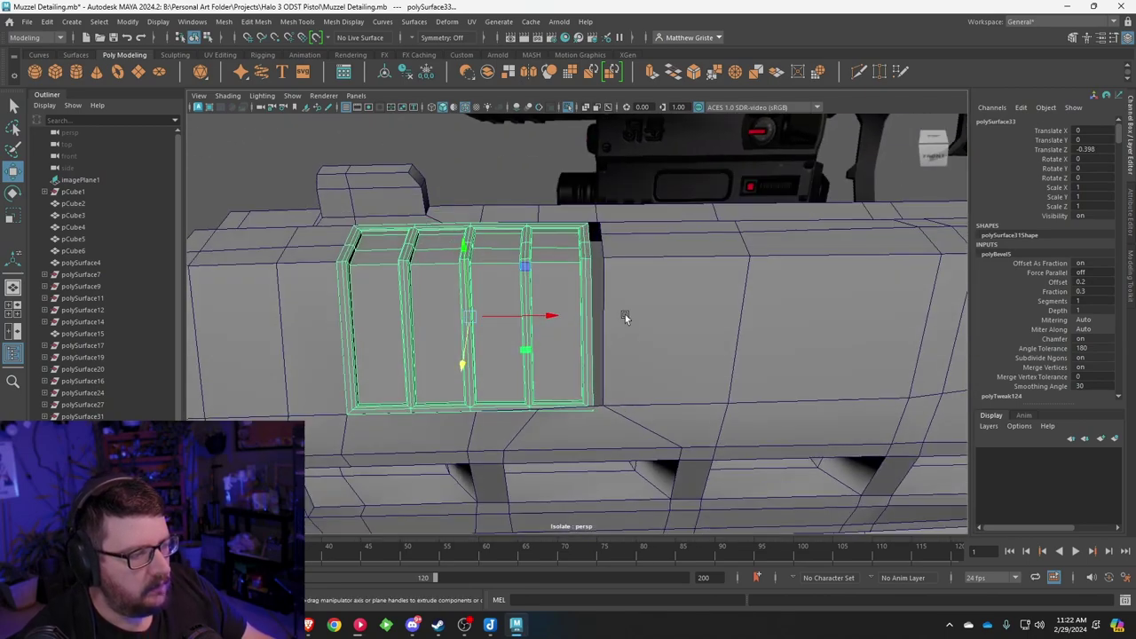
# Step: In the front view, shift the body's vertical column of vertices beside the slots along X to meet the patch's right edge
pyautogui.moveTo(624, 272); pyautogui.dragTo(569, 267, button='right')
pyautogui.press('space')
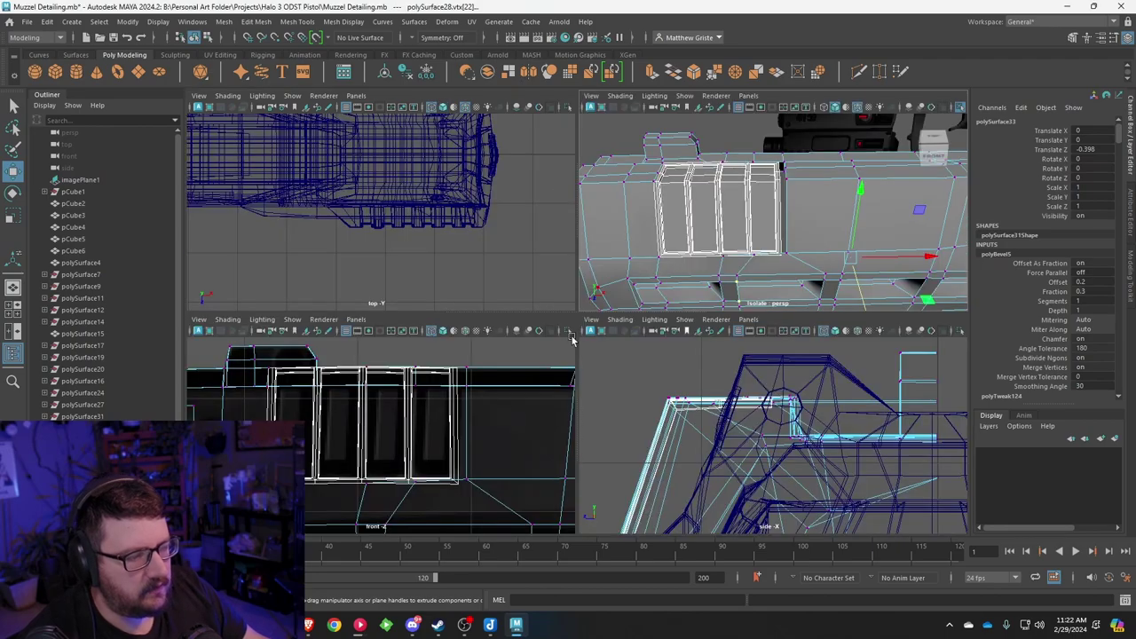
pyautogui.press('space')
pyautogui.moveTo(756, 417); pyautogui.dragTo(688, 123)
pyautogui.moveTo(703, 245); pyautogui.dragTo(695, 249)
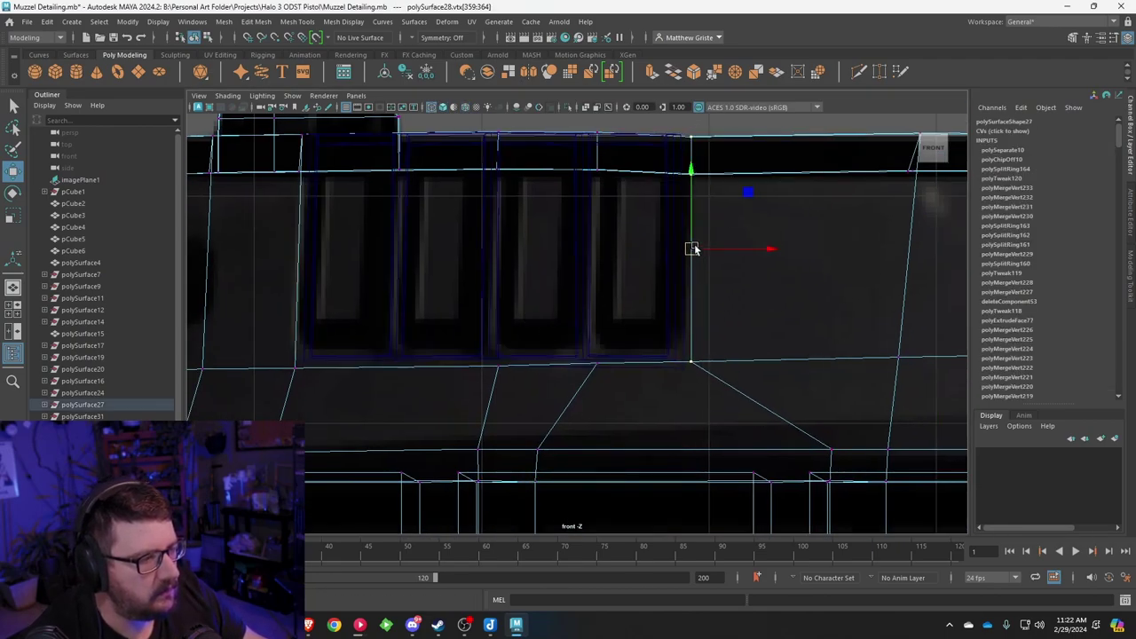
pyautogui.hotkey('ctrl', 'z')
pyautogui.moveTo(782, 246); pyautogui.dragTo(766, 251)
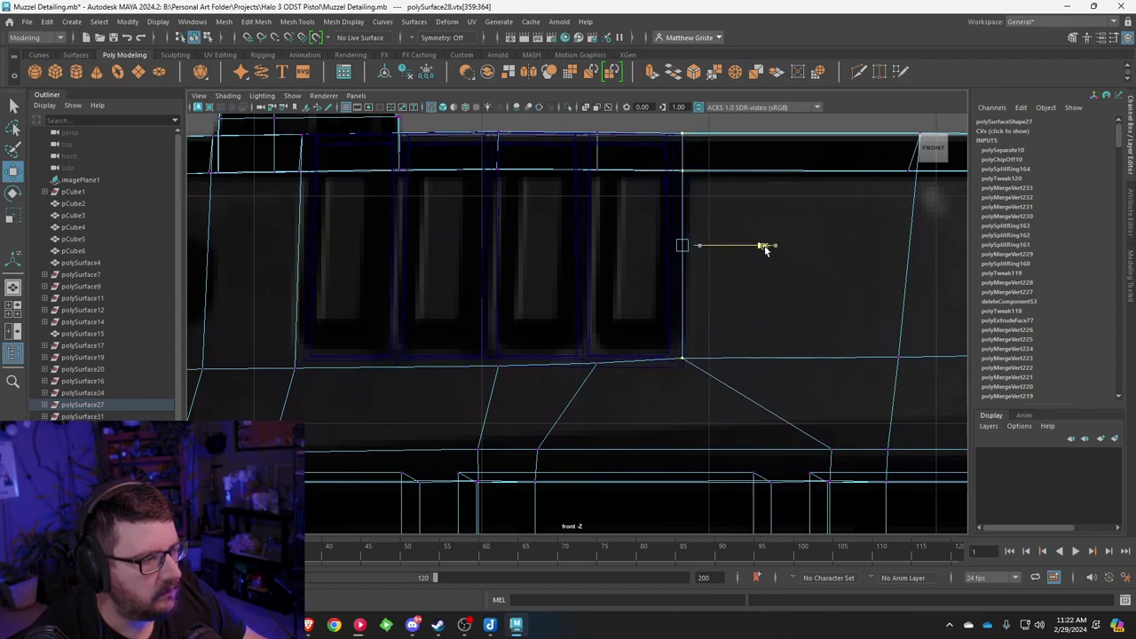
# Step: Lower the body vertices beneath the slotted patch so they form a level row under its bottom edge
pyautogui.click(684, 356)
pyautogui.moveTo(682, 304); pyautogui.dragTo(685, 311)
pyautogui.click(592, 363)
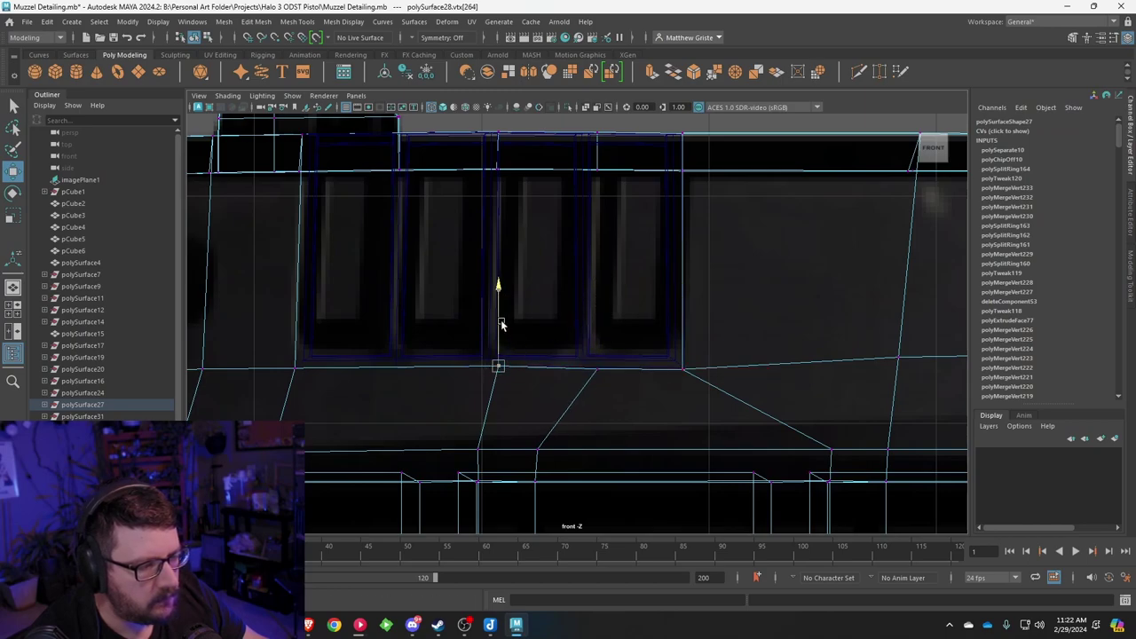
pyautogui.moveTo(501, 325); pyautogui.dragTo(502, 329)
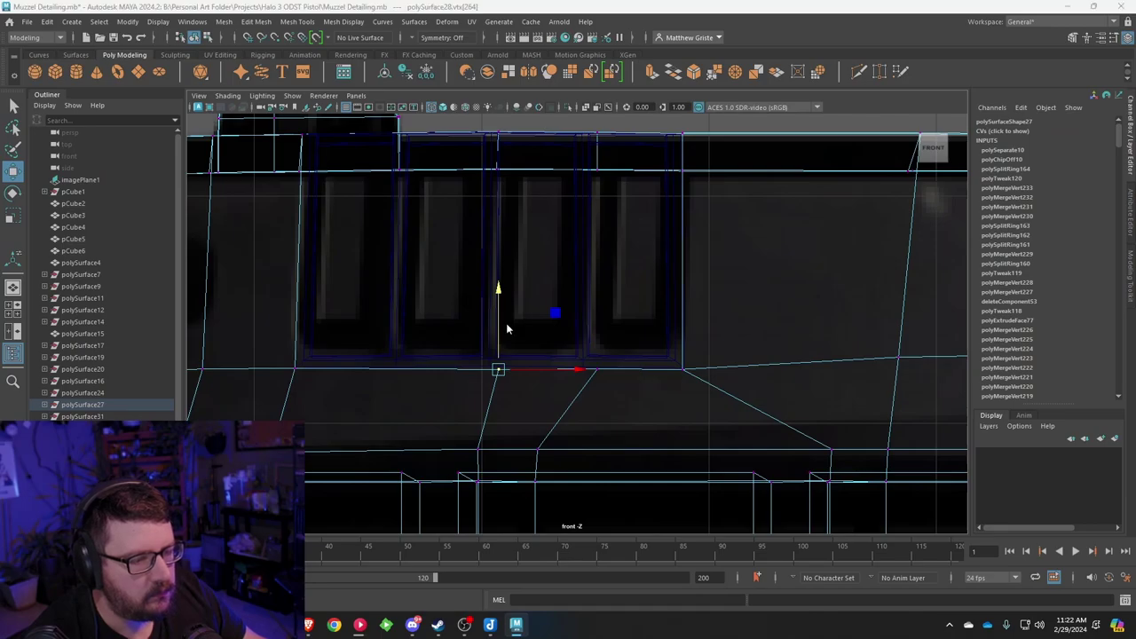
# Step: Try to merge the patch's lower right corner vertex with the body's corner vertex while they are separate meshes
pyautogui.press('space')
pyautogui.press('space')
pyautogui.moveTo(603, 254)
pyautogui.keyDown('alt'); pyautogui.mouseDown()
pyautogui.moveTo(584, 281)
pyautogui.moveTo(600, 282)
pyautogui.moveTo(597, 253)
pyautogui.mouseUp(); pyautogui.keyUp('alt')
pyautogui.keyDown('alt'); pyautogui.moveTo(571, 373); pyautogui.dragTo(603, 342, button='middle'); pyautogui.keyUp('alt')
pyautogui.scroll(4, 604, 343)
pyautogui.rightClick(612, 347)
pyautogui.moveTo(610, 344); pyautogui.dragTo(611, 345, button='right')
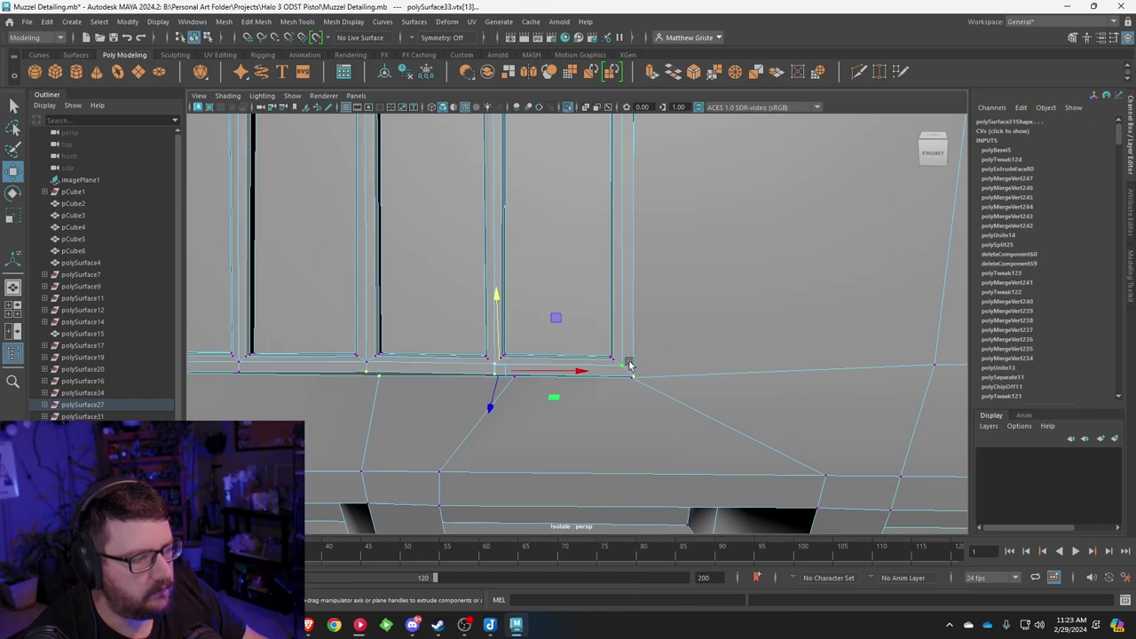
pyautogui.moveTo(623, 393); pyautogui.dragTo(627, 391)
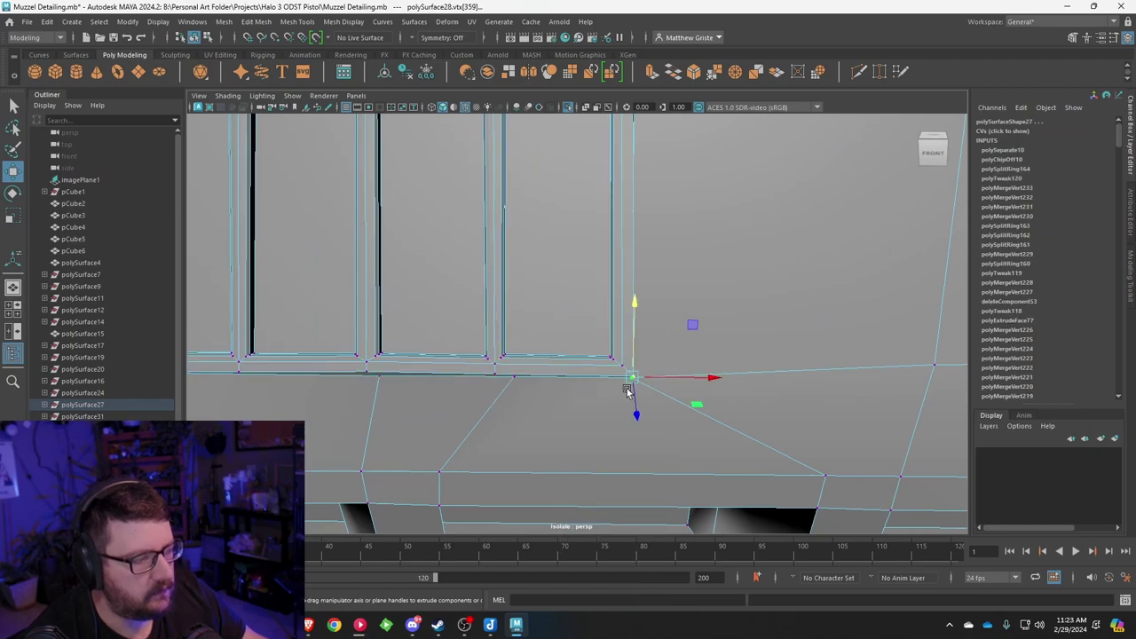
pyautogui.click(711, 73)
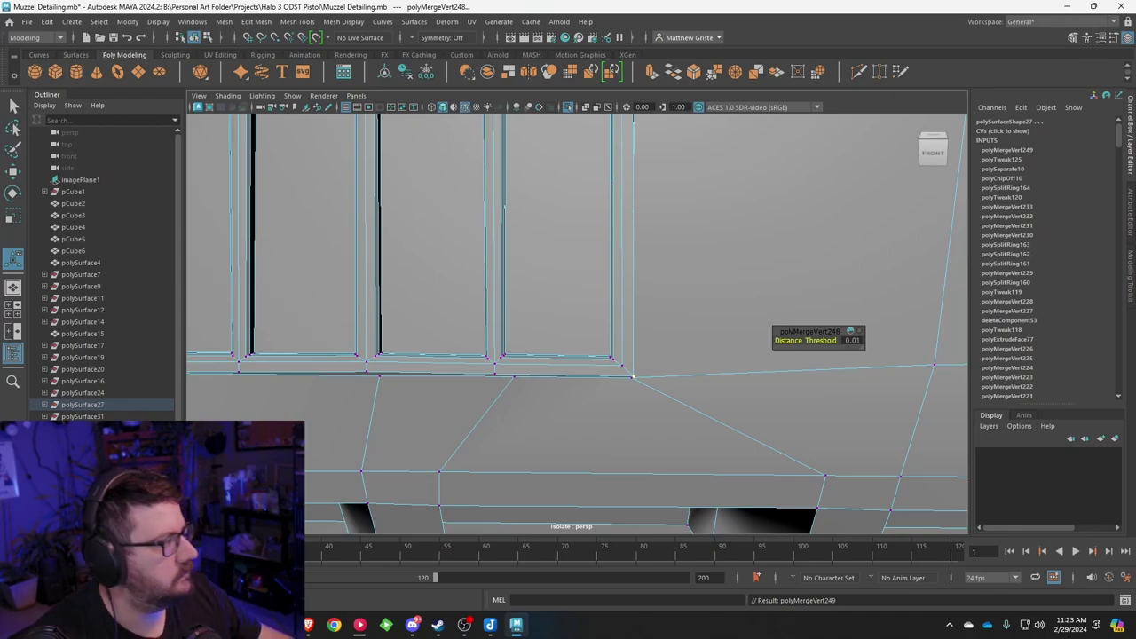
# Step: Combine the muzzle body and the slotted patch into one mesh
pyautogui.keyDown('alt'); pyautogui.moveTo(597, 168); pyautogui.dragTo(609, 180); pyautogui.keyUp('alt')
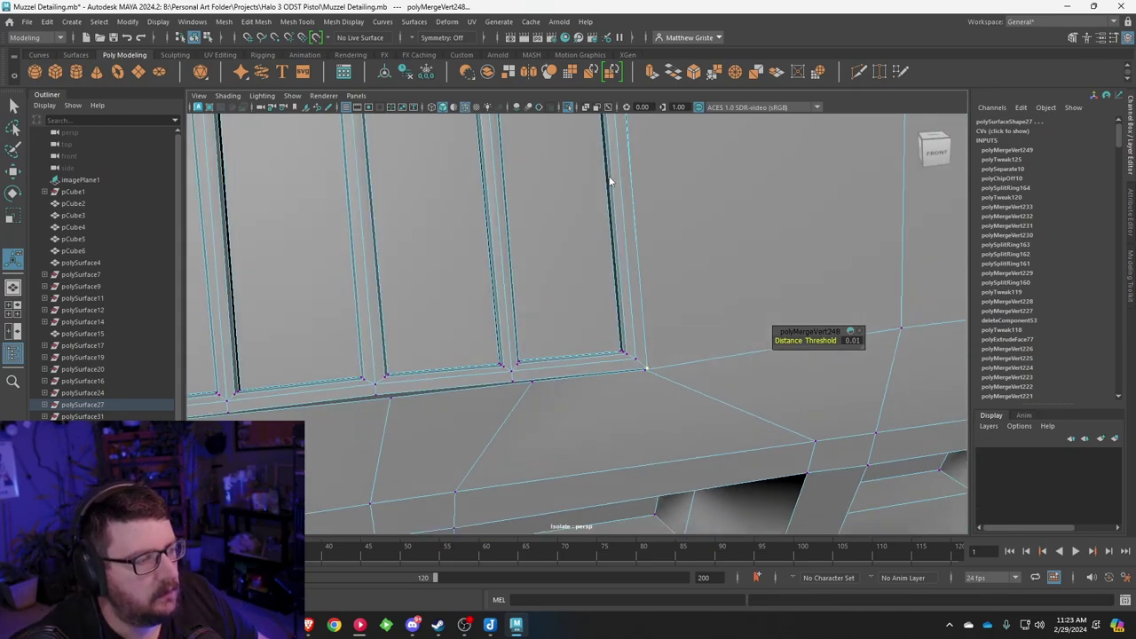
pyautogui.moveTo(610, 180); pyautogui.dragTo(632, 150, button='right')
pyautogui.scroll(-6, 632, 150)
pyautogui.keyDown('alt'); pyautogui.moveTo(631, 153); pyautogui.dragTo(586, 241); pyautogui.keyUp('alt')
pyautogui.keyDown('shift'); pyautogui.click(613, 225); pyautogui.keyUp('shift')
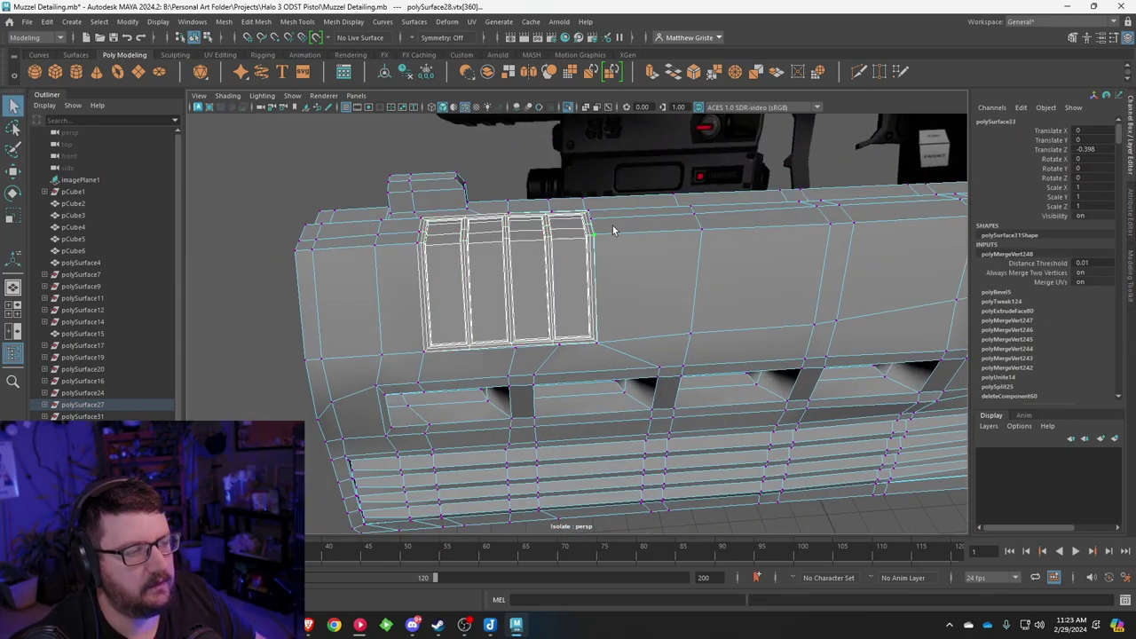
pyautogui.moveTo(612, 226); pyautogui.dragTo(652, 211, button='right')
pyautogui.click(570, 238)
pyautogui.keyDown('shift'); pyautogui.click(613, 227); pyautogui.keyUp('shift')
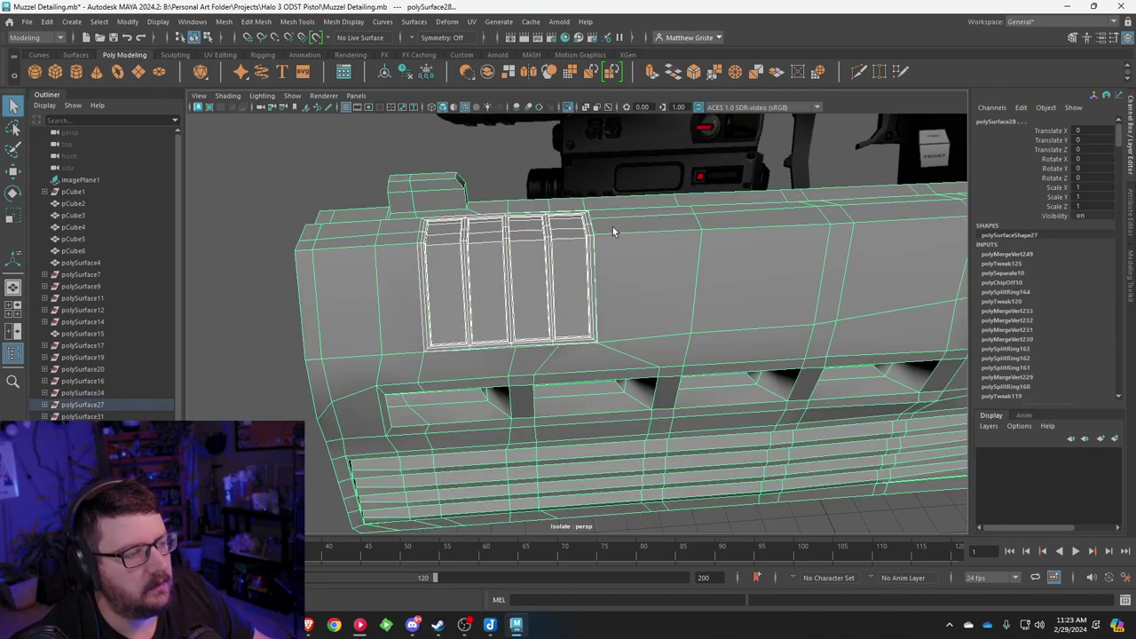
pyautogui.click(224, 22)
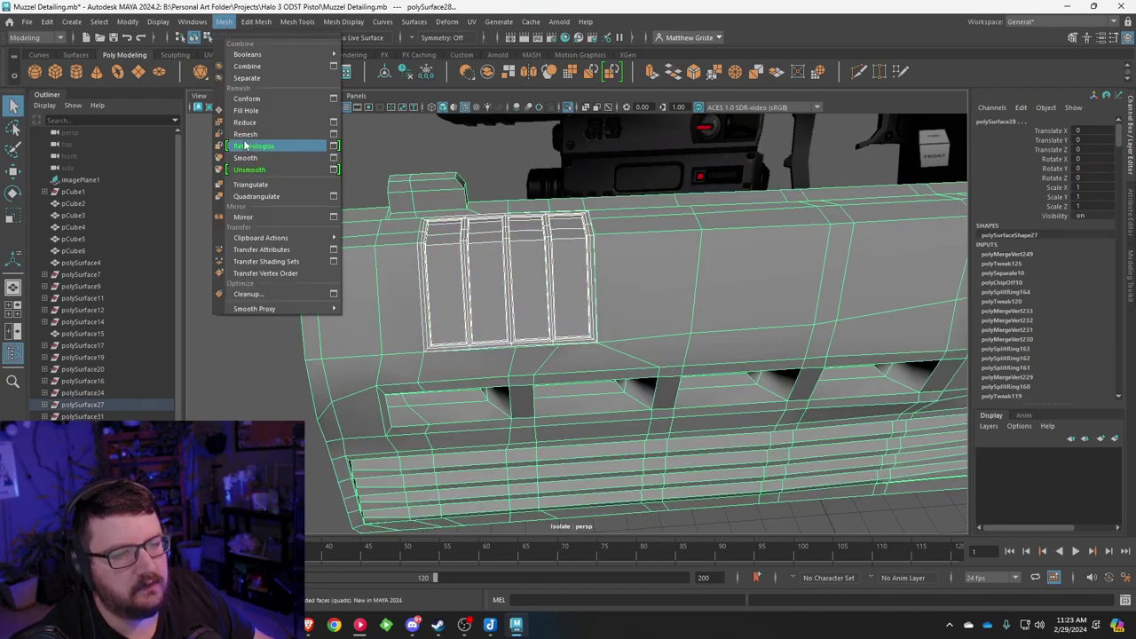
pyautogui.click(247, 68)
# Step: Merge the four doubled vertex pairs along the patch's lower edge, from the right corner to the left corner
pyautogui.scroll(5, 616, 253)
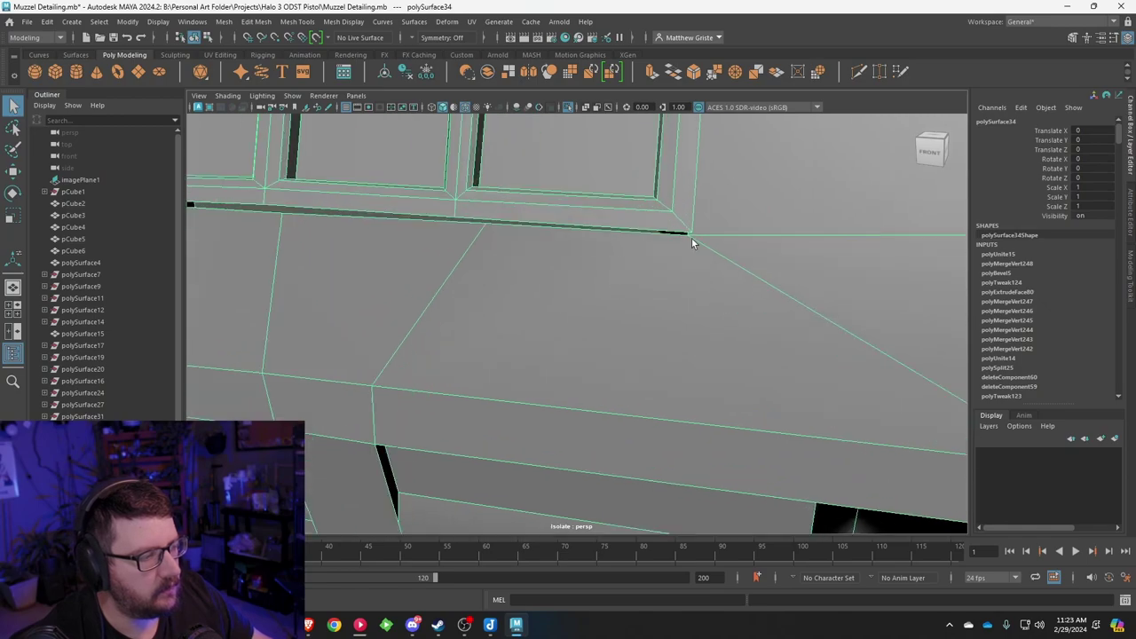
pyautogui.moveTo(692, 242); pyautogui.dragTo(661, 239, button='right')
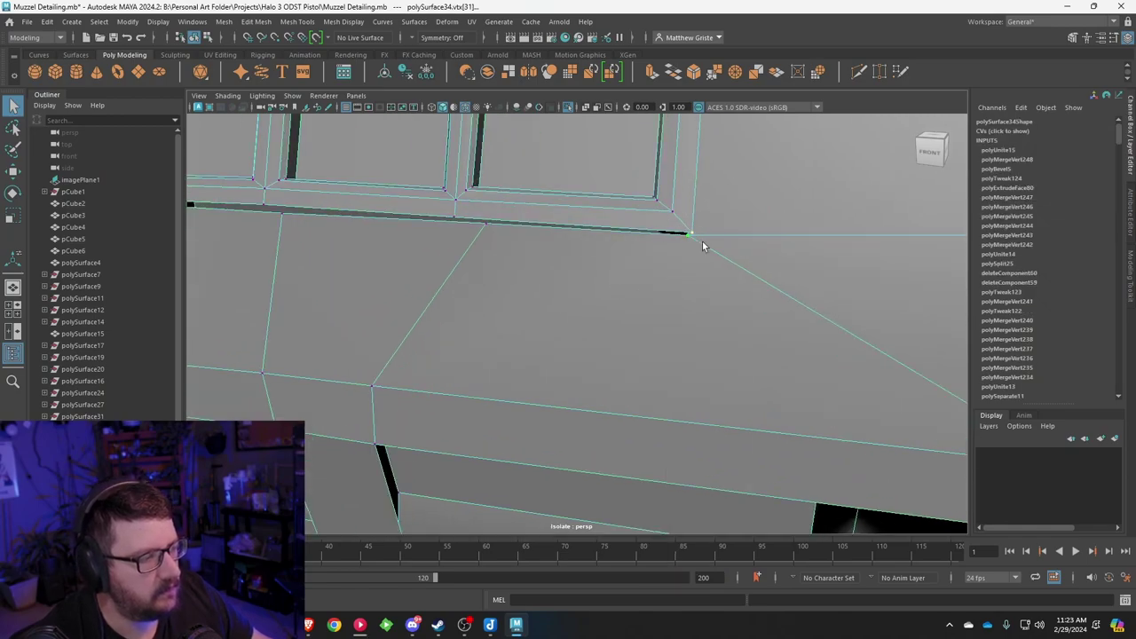
pyautogui.press('g')
pyautogui.keyDown('alt'); pyautogui.moveTo(530, 228); pyautogui.dragTo(606, 244, button='middle'); pyautogui.keyUp('alt')
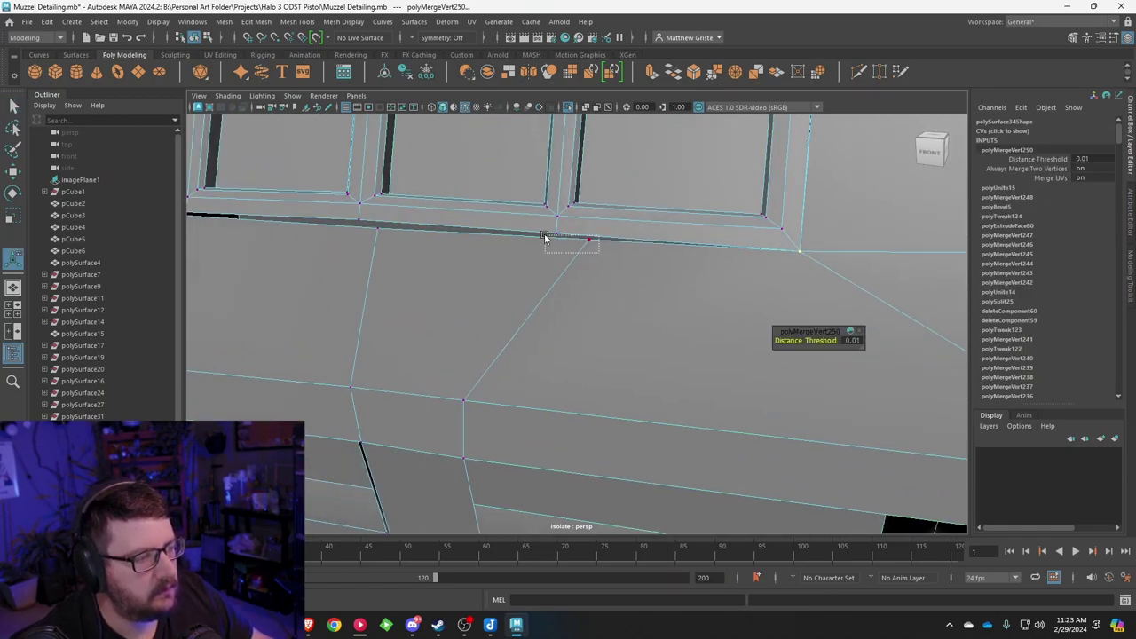
pyautogui.moveTo(545, 238); pyautogui.dragTo(541, 229)
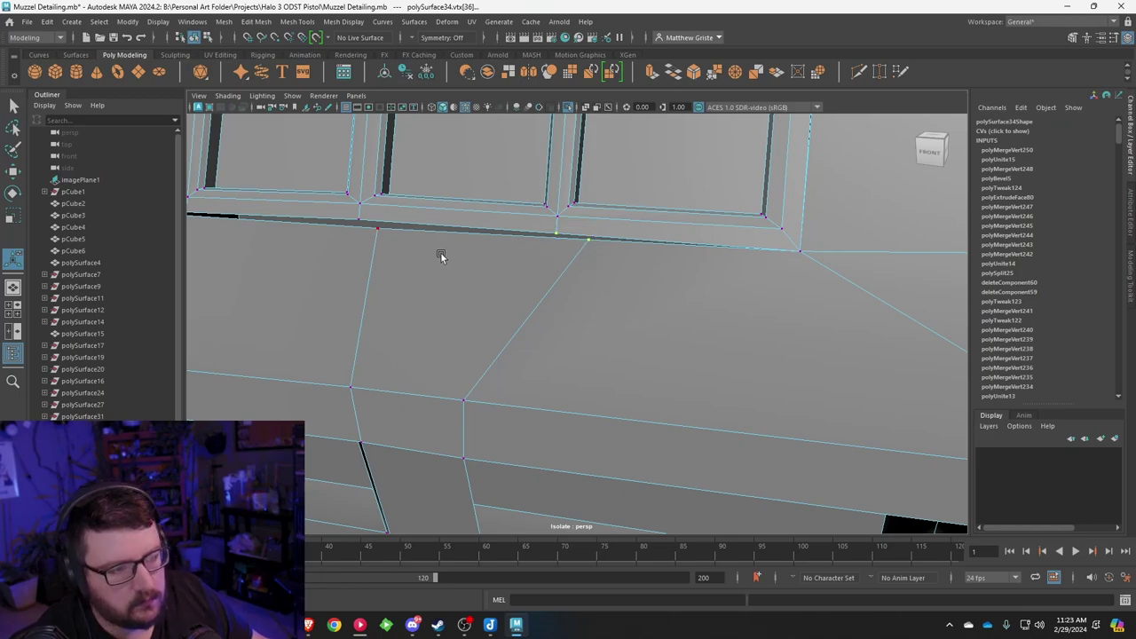
pyautogui.press('g')
pyautogui.press('g')
pyautogui.moveTo(346, 213); pyautogui.dragTo(331, 243)
pyautogui.click(336, 252)
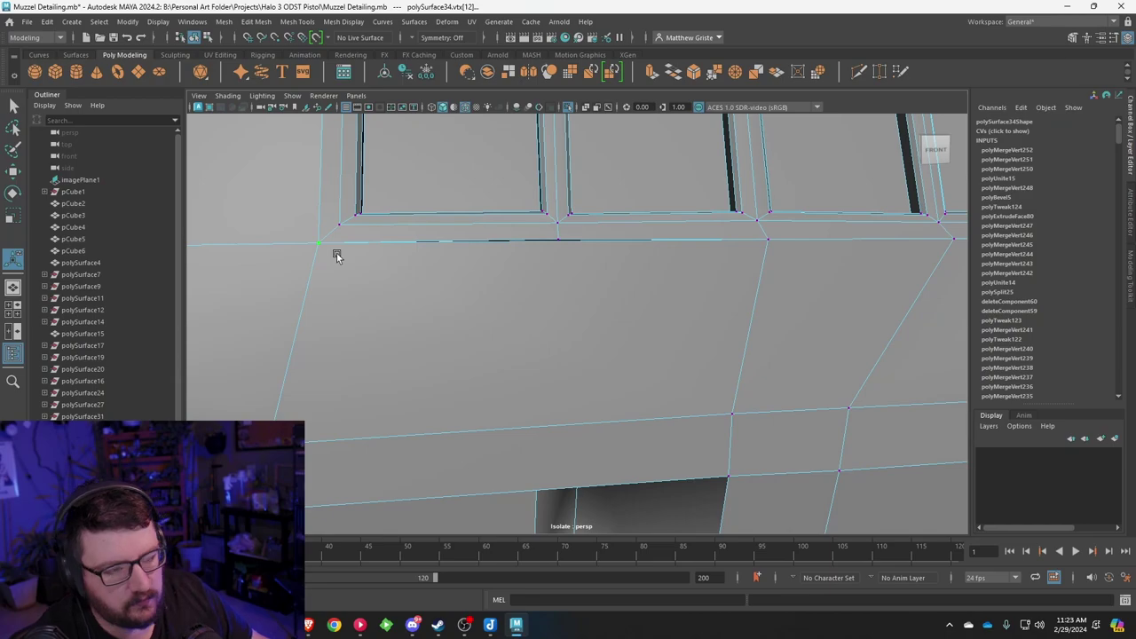
pyautogui.press('g')
# Step: Insert edge loops in the muzzle body below and above the slotted patch, in line with the divider between its first two slots
pyautogui.moveTo(533, 230)
pyautogui.keyDown('alt'); pyautogui.mouseDown()
pyautogui.moveTo(502, 198)
pyautogui.moveTo(543, 232)
pyautogui.moveTo(497, 248)
pyautogui.moveTo(552, 235)
pyautogui.mouseUp(); pyautogui.keyUp('alt')
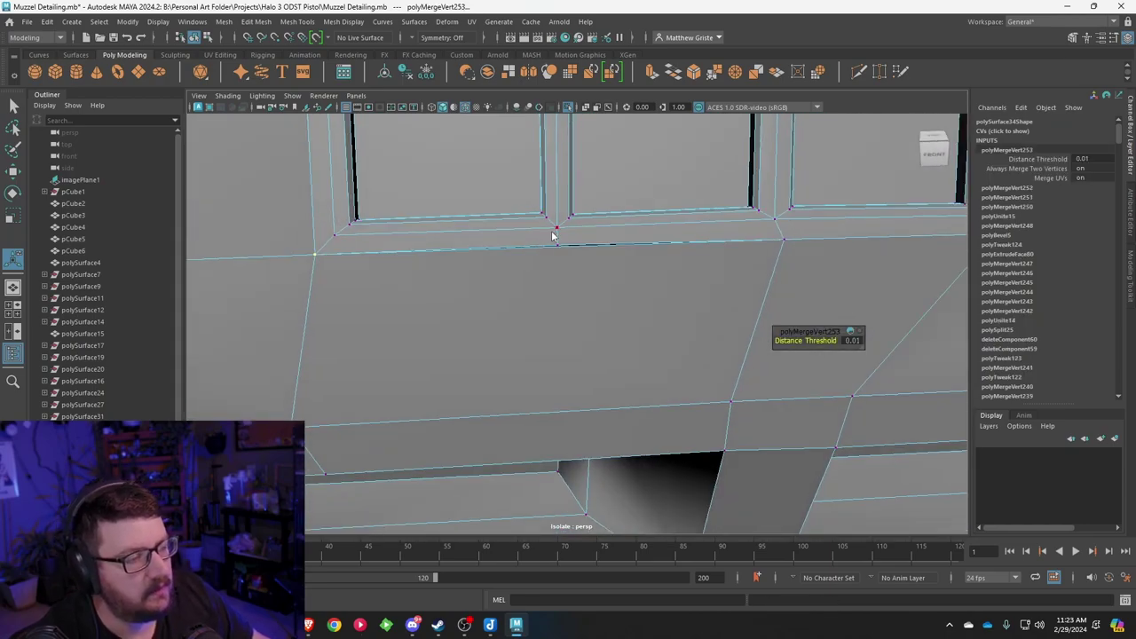
pyautogui.moveTo(552, 236); pyautogui.dragTo(554, 213, button='right')
pyautogui.press('q')
pyautogui.click(557, 236)
pyautogui.click(571, 246)
pyautogui.keyDown('alt'); pyautogui.moveTo(674, 229); pyautogui.dragTo(606, 346); pyautogui.keyUp('alt')
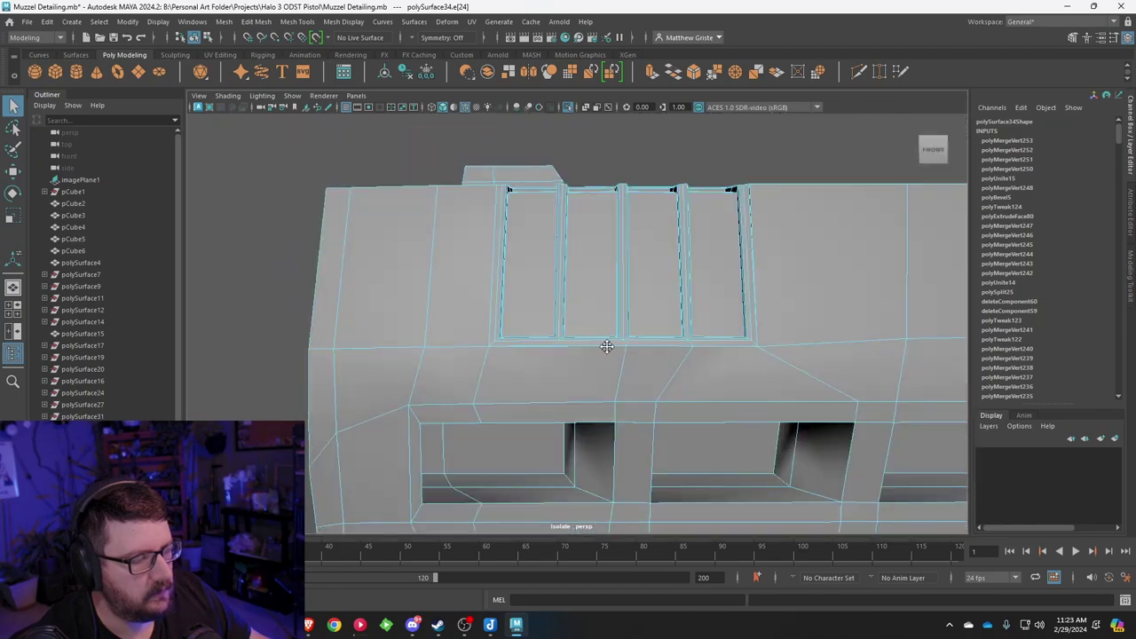
pyautogui.keyDown('alt'); pyautogui.moveTo(606, 346); pyautogui.dragTo(582, 268, button='middle'); pyautogui.keyUp('alt')
pyautogui.scroll(4, 578, 267)
pyautogui.moveTo(577, 269)
pyautogui.keyDown('alt'); pyautogui.mouseDown()
pyautogui.moveTo(542, 279)
pyautogui.moveTo(565, 281)
pyautogui.mouseUp(); pyautogui.keyUp('alt')
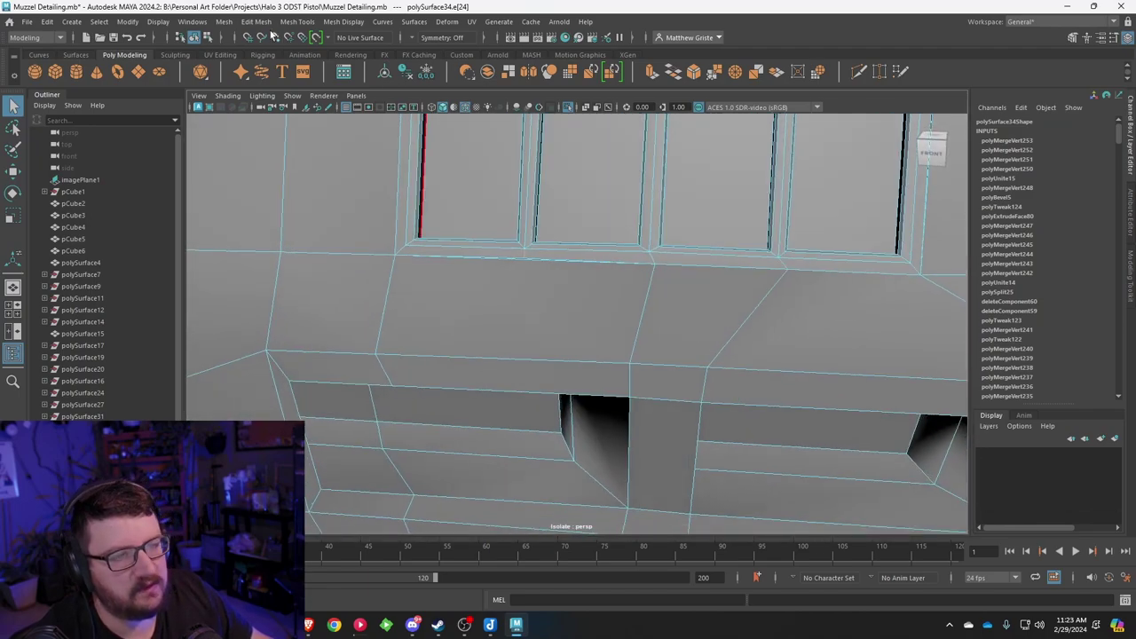
pyautogui.click(256, 22)
pyautogui.moveTo(297, 21)
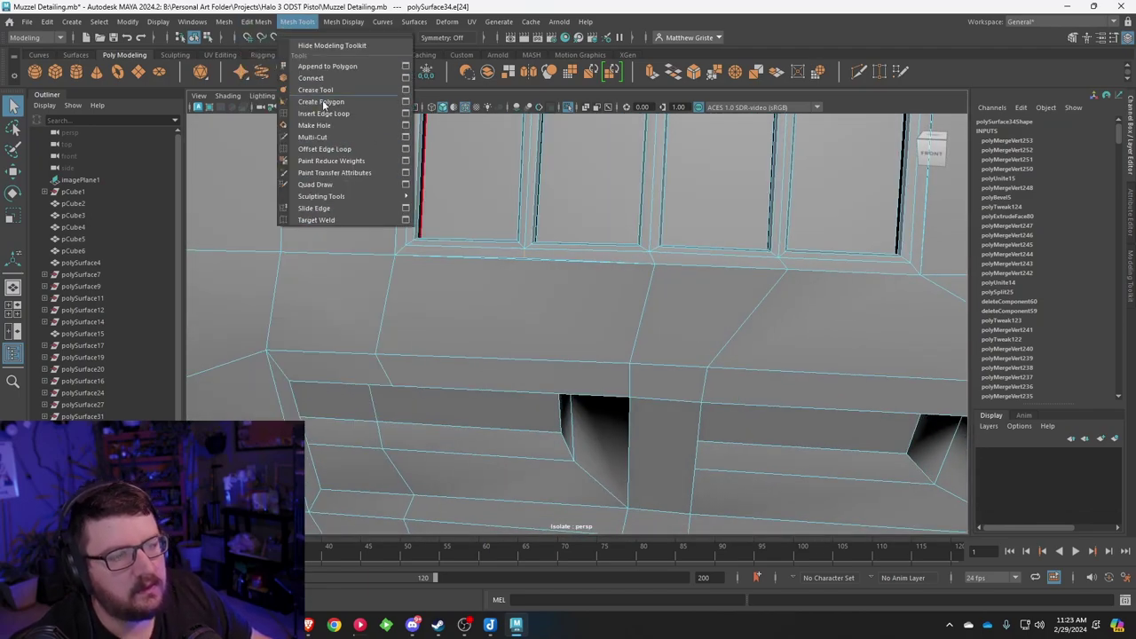
pyautogui.click(324, 114)
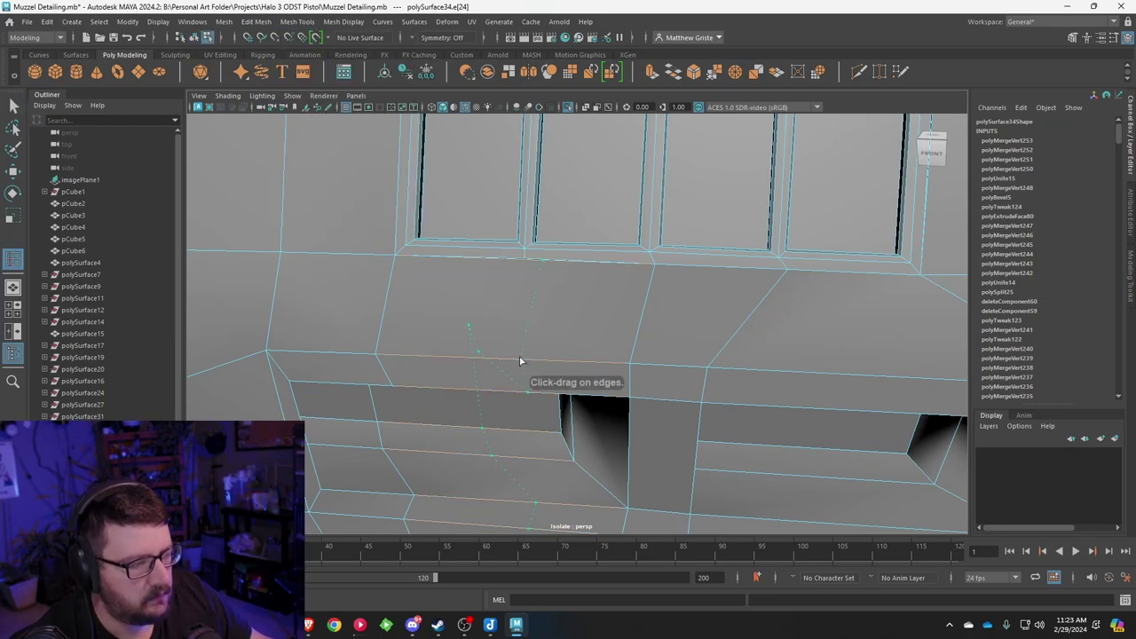
pyautogui.moveTo(522, 360); pyautogui.dragTo(504, 357)
pyautogui.keyDown('alt'); pyautogui.moveTo(500, 237); pyautogui.dragTo(535, 331); pyautogui.keyUp('alt')
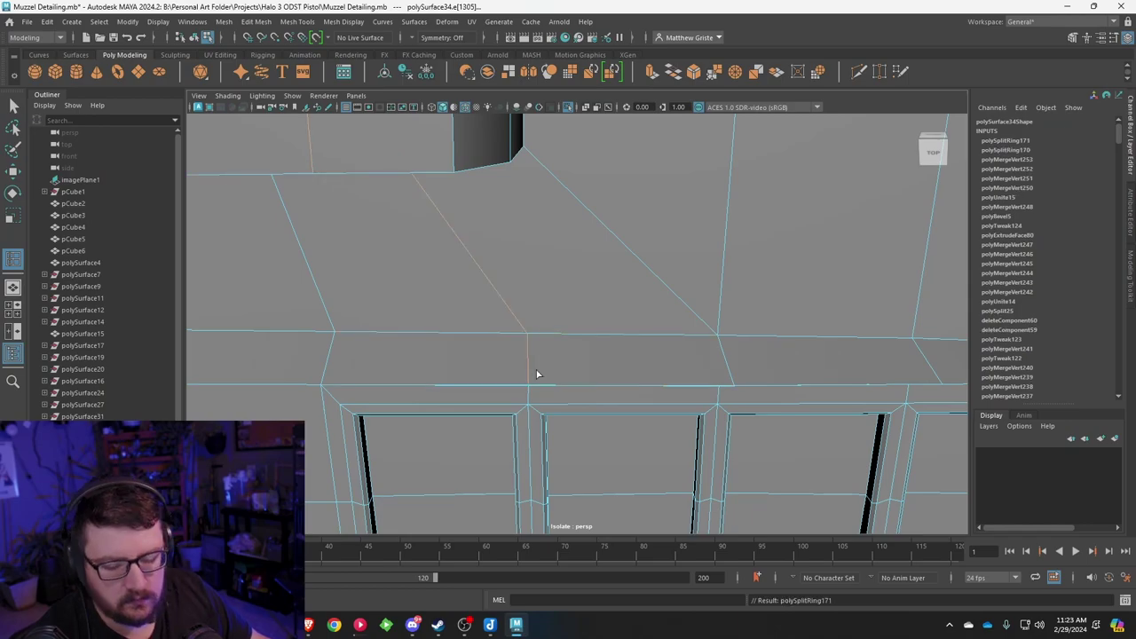
# Step: Merge the doubled vertices along the patch's upper edge, including both corners, and the pair partway down its left side
pyautogui.moveTo(530, 274); pyautogui.dragTo(493, 293, button='right')
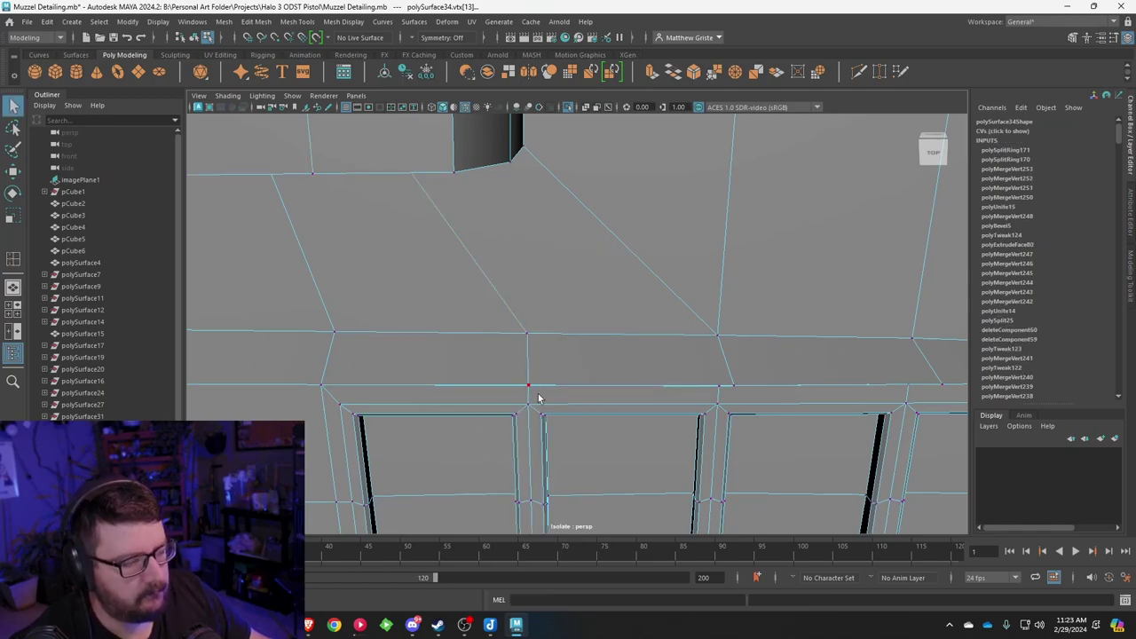
pyautogui.keyDown('alt'); pyautogui.moveTo(638, 353); pyautogui.dragTo(510, 258, button='middle'); pyautogui.keyUp('alt')
pyautogui.moveTo(569, 276); pyautogui.dragTo(598, 287)
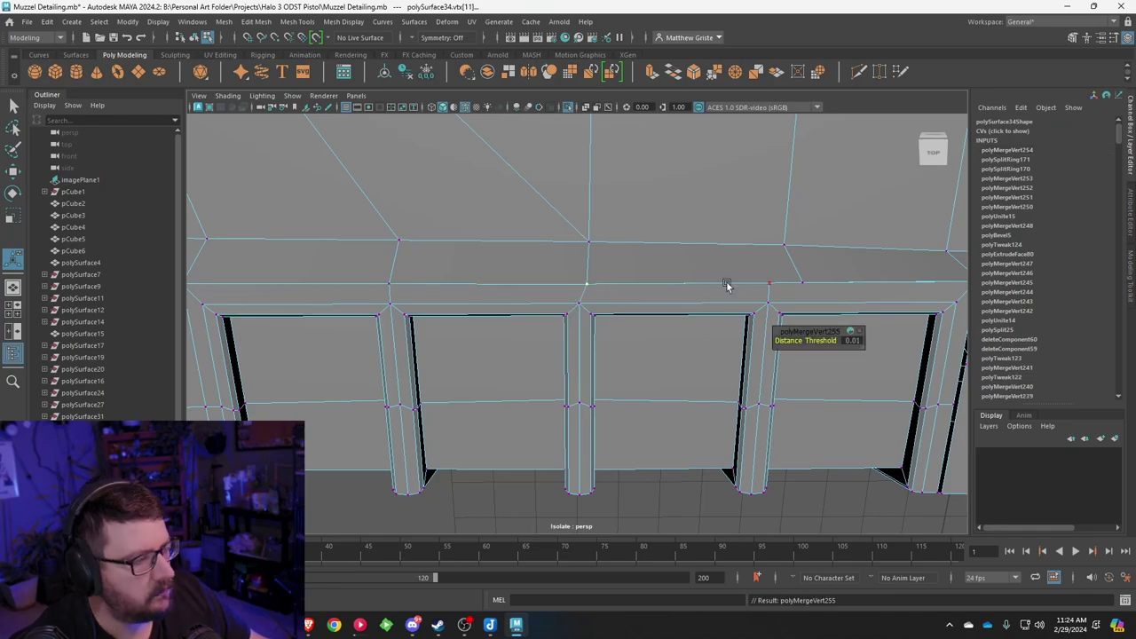
pyautogui.moveTo(753, 274); pyautogui.dragTo(802, 287)
pyautogui.scroll(-2, 809, 293)
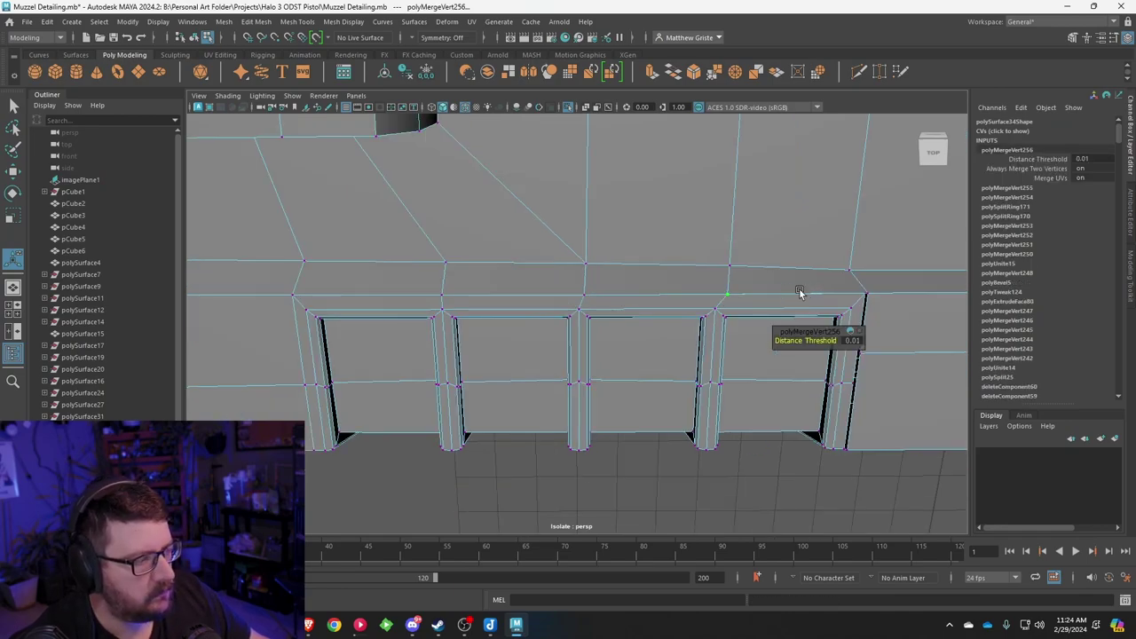
pyautogui.moveTo(872, 298); pyautogui.dragTo(874, 301)
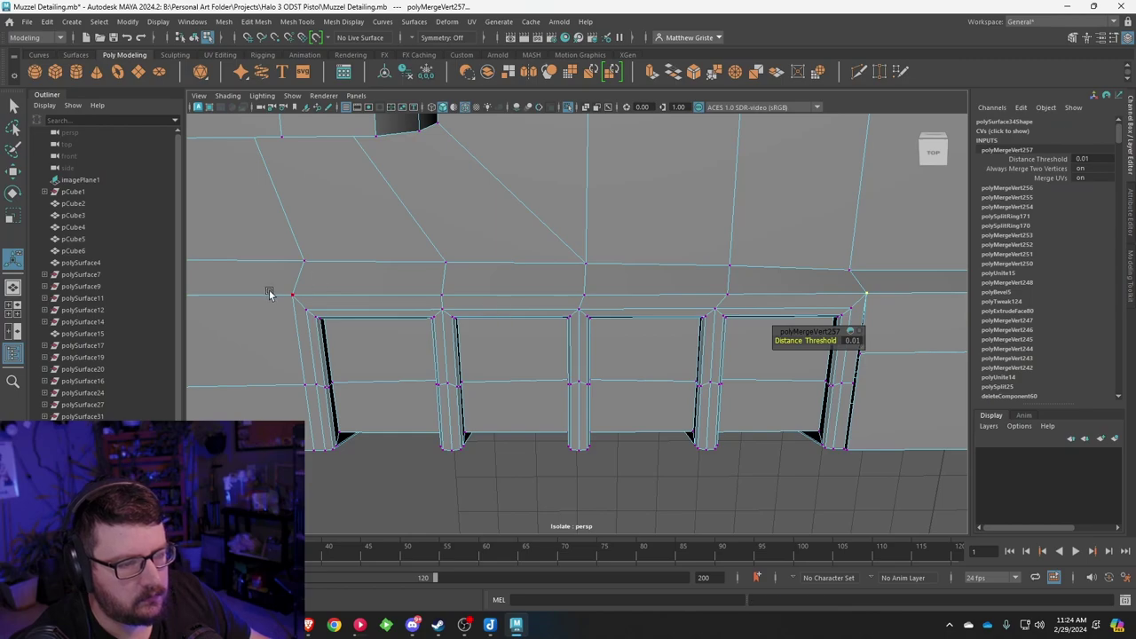
pyautogui.moveTo(269, 295); pyautogui.dragTo(299, 305)
pyautogui.press('g')
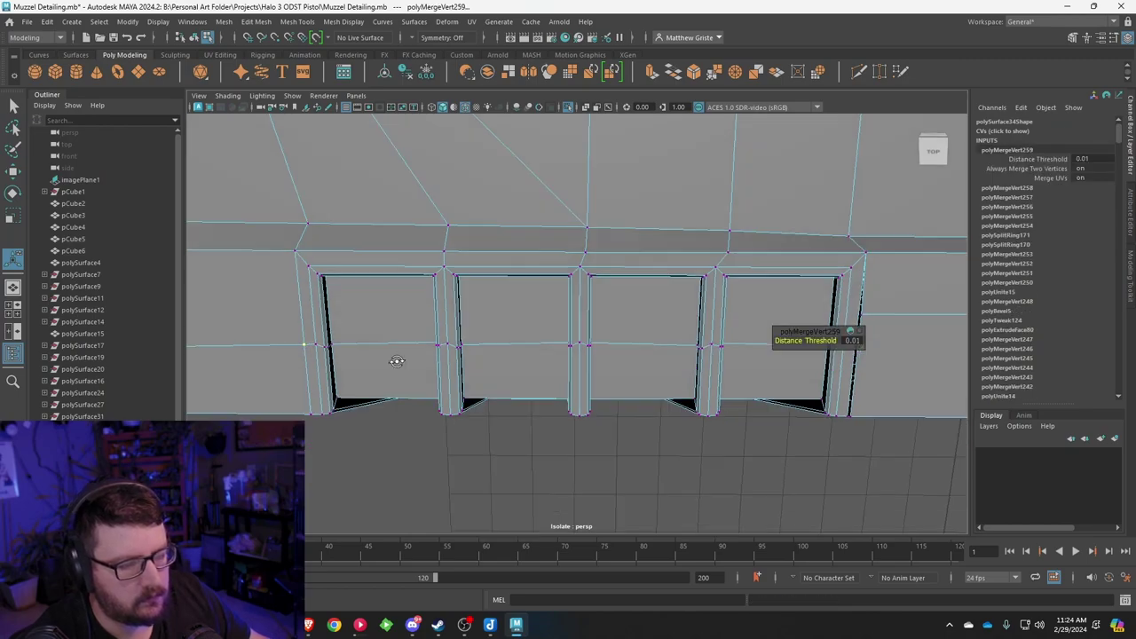
# Step: Merge the doubled vertices where the patch's left and right sides cross the muzzle's fold, and the pair above it on the right side
pyautogui.keyDown('alt'); pyautogui.moveTo(393, 358); pyautogui.dragTo(340, 241); pyautogui.keyUp('alt')
pyautogui.click(363, 256)
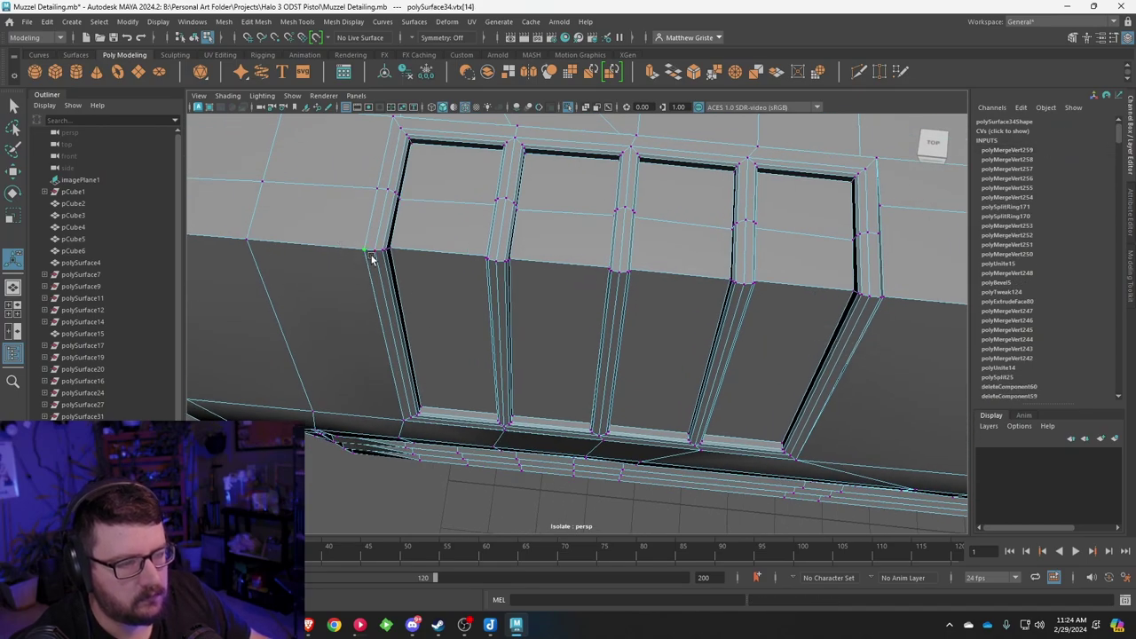
pyautogui.press('g')
pyautogui.keyDown('alt'); pyautogui.moveTo(634, 246); pyautogui.dragTo(508, 257); pyautogui.keyUp('alt')
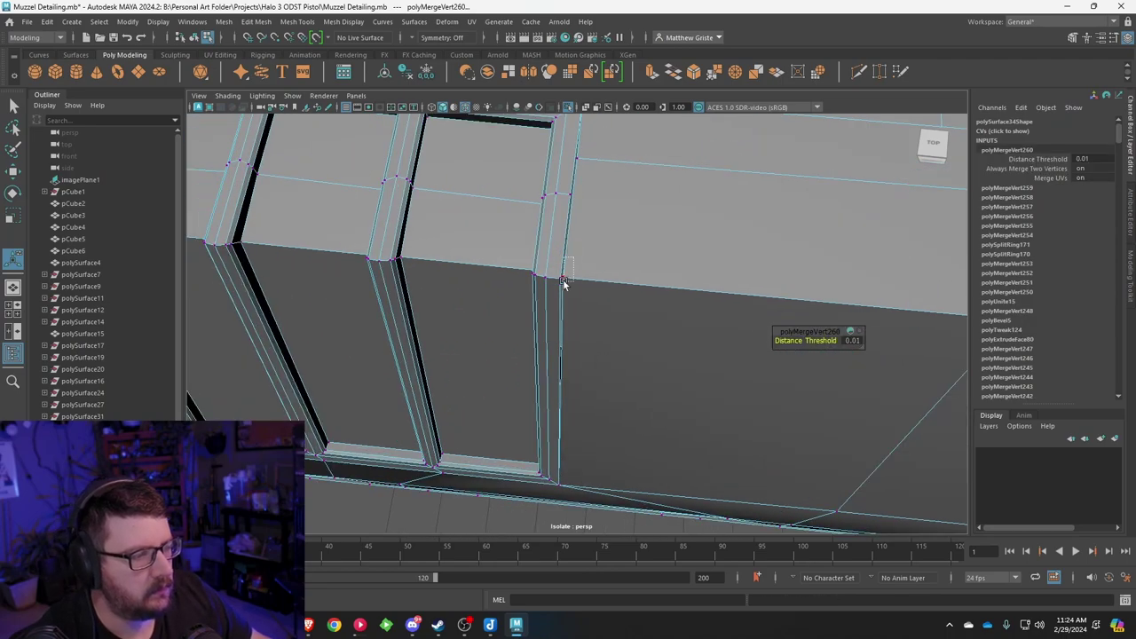
pyautogui.moveTo(564, 282); pyautogui.dragTo(565, 284)
pyautogui.press('g')
pyautogui.moveTo(586, 149); pyautogui.dragTo(604, 213)
pyautogui.press('g')
# Step: Merge the remaining doubled vertex on the patch's lower edge, below the divider between the first two slots
pyautogui.scroll(-4, 594, 195)
pyautogui.scroll(-3, 593, 195)
pyautogui.scroll(5, 564, 312)
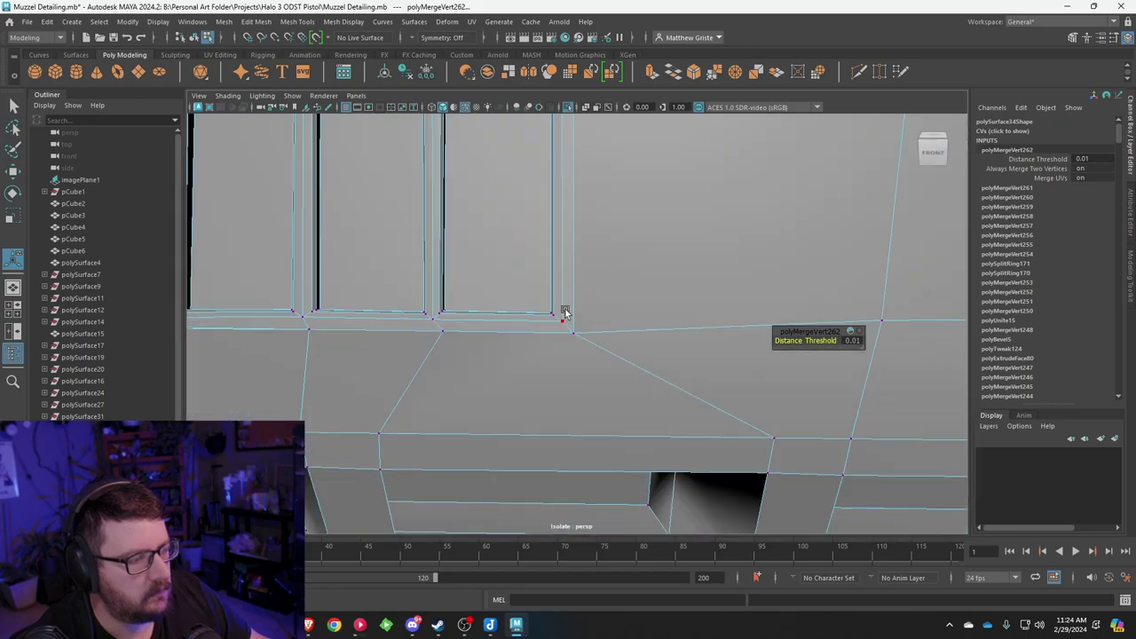
pyautogui.keyDown('alt'); pyautogui.moveTo(565, 313); pyautogui.dragTo(523, 303); pyautogui.keyUp('alt')
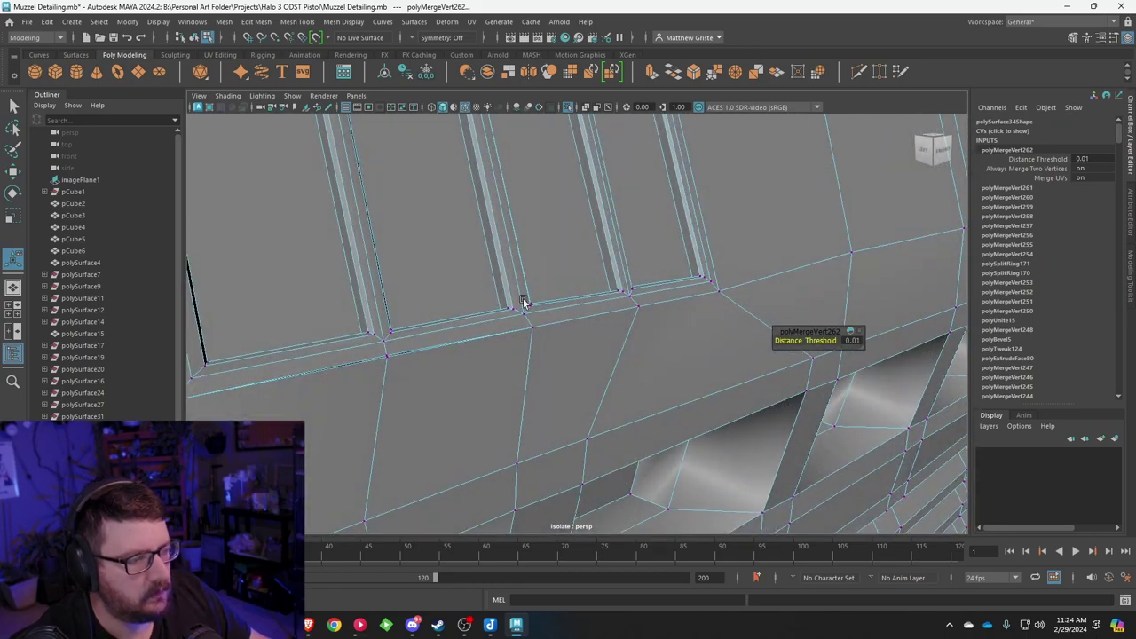
pyautogui.moveTo(392, 360); pyautogui.dragTo(394, 362)
pyautogui.press('g')
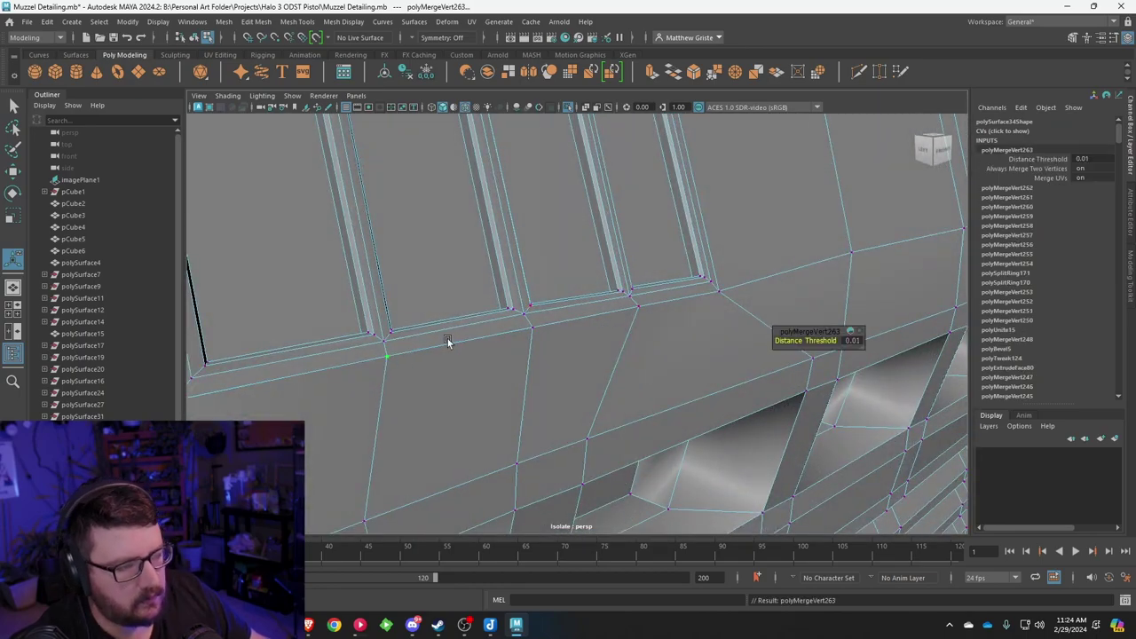
# Step: Leave vertex editing, deselect the muzzle and compare its overall shape with the reference pistol
pyautogui.moveTo(509, 274); pyautogui.dragTo(568, 251, button='right')
pyautogui.press('f')
pyautogui.click(703, 163)
pyautogui.keyDown('alt'); pyautogui.moveTo(703, 162); pyautogui.dragTo(683, 199); pyautogui.keyUp('alt')
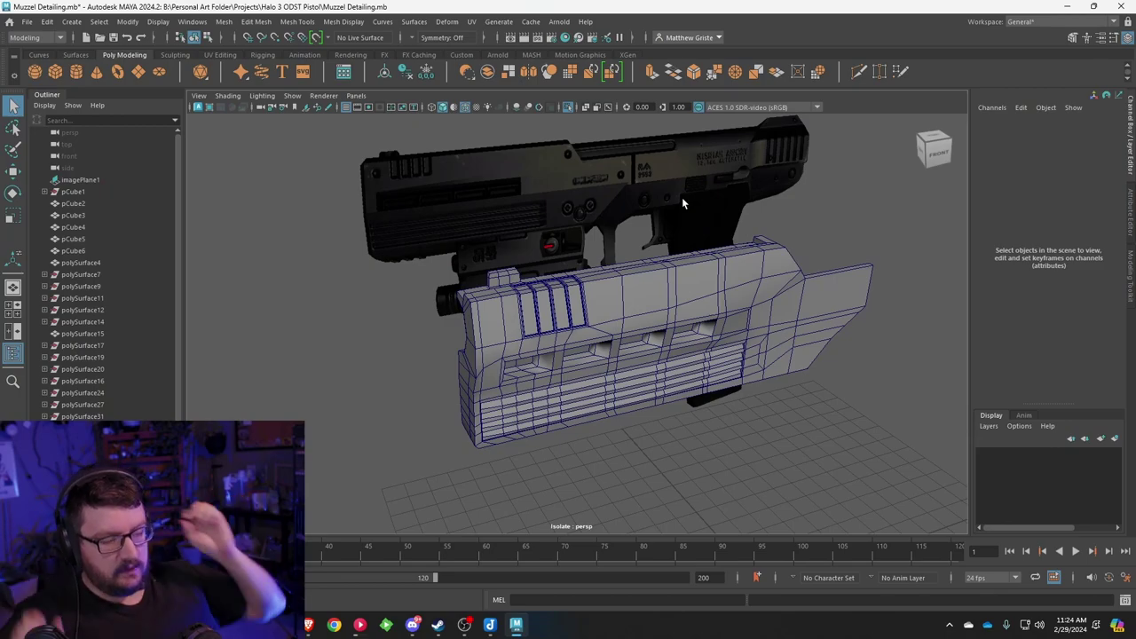
pyautogui.press('space')
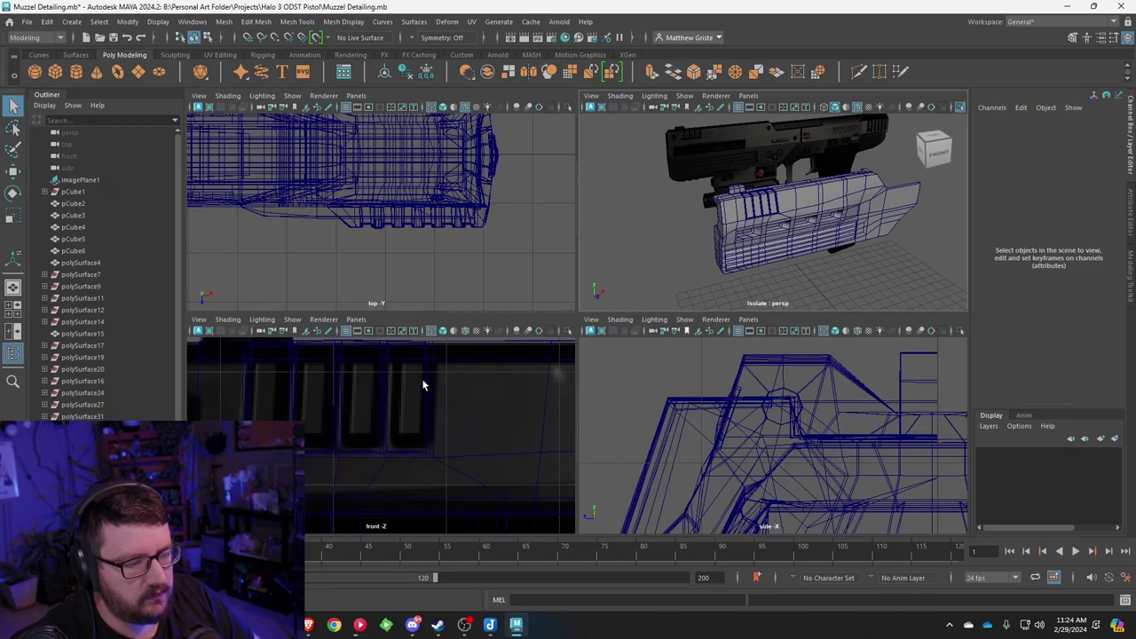
pyautogui.scroll(-3, 421, 423)
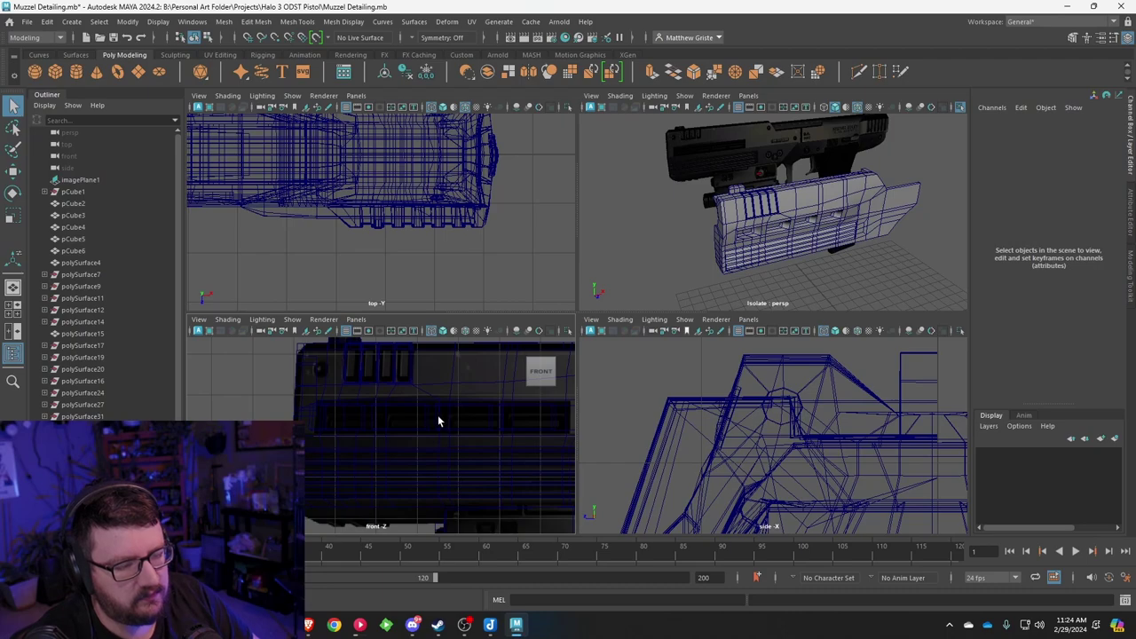
pyautogui.press('space')
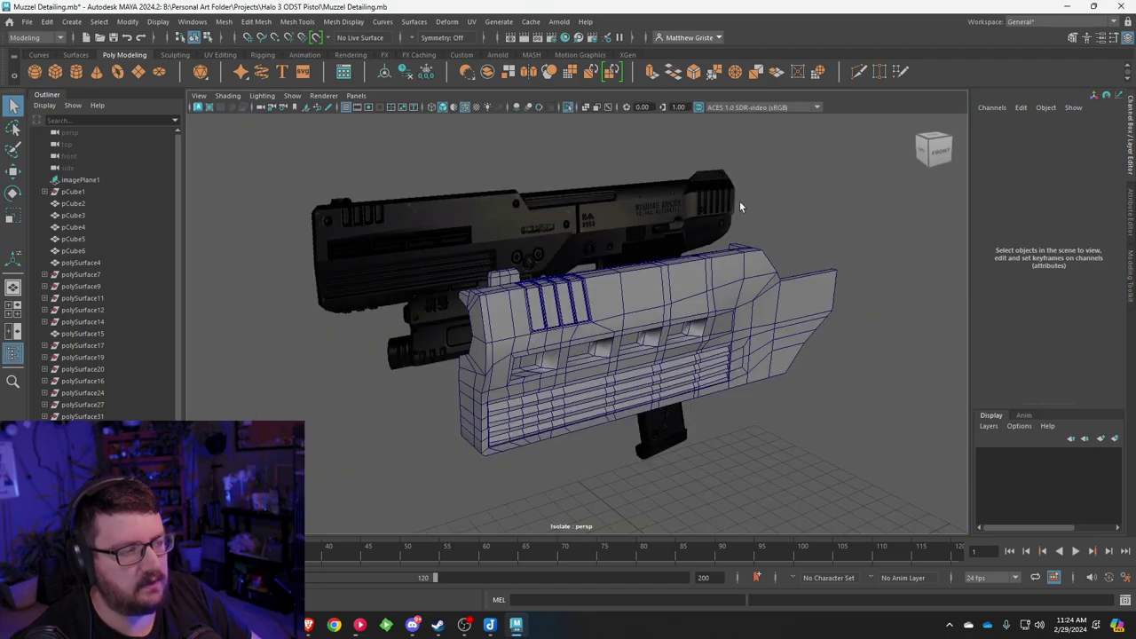
pyautogui.keyDown('alt'); pyautogui.moveTo(739, 201); pyautogui.dragTo(682, 247); pyautogui.keyUp('alt')
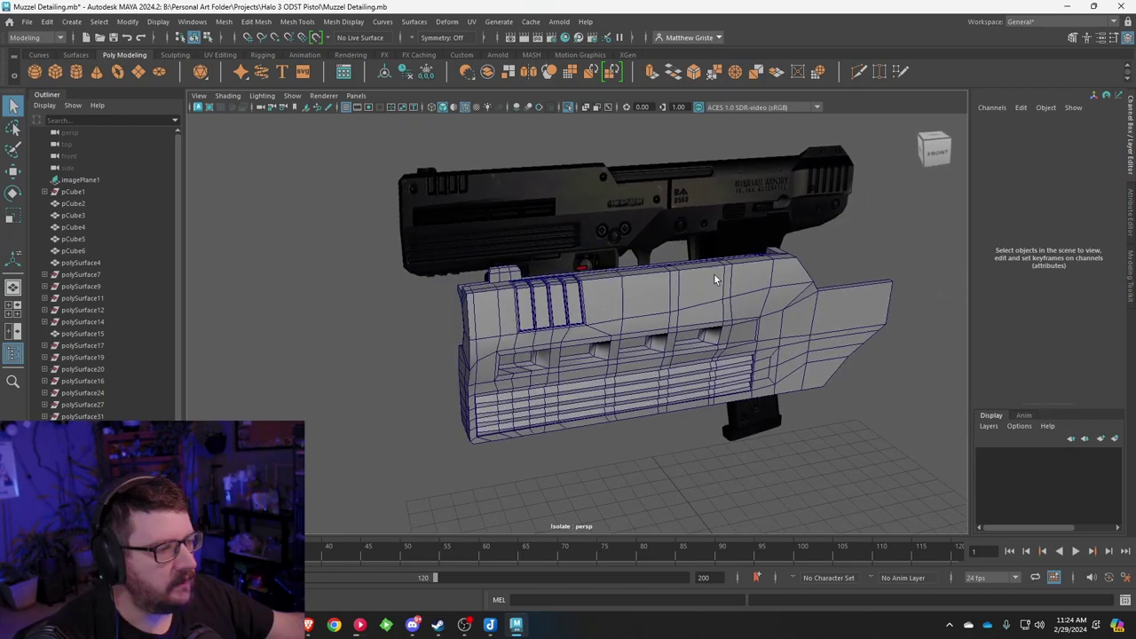
# Step: Save the scene with the slotted patch joined into the muzzle body
pyautogui.keyDown('alt'); pyautogui.moveTo(753, 248); pyautogui.dragTo(719, 312); pyautogui.keyUp('alt')
pyautogui.scroll(3, 719, 311)
pyautogui.keyDown('alt'); pyautogui.moveTo(719, 311); pyautogui.dragTo(645, 389, button='middle'); pyautogui.keyUp('alt')
pyautogui.hotkey('ctrl', 's')
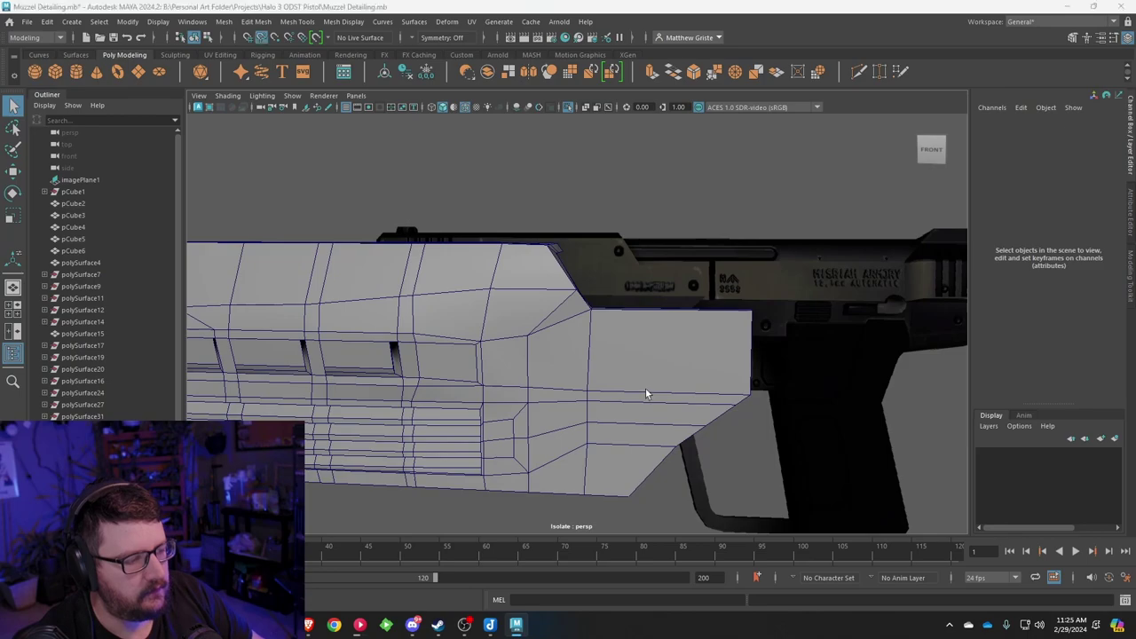
# Step: Examine the round screw hole beside the MA lettering on the reference image in the front view
pyautogui.press('space')
pyautogui.press('space')
pyautogui.scroll(5, 567, 388)
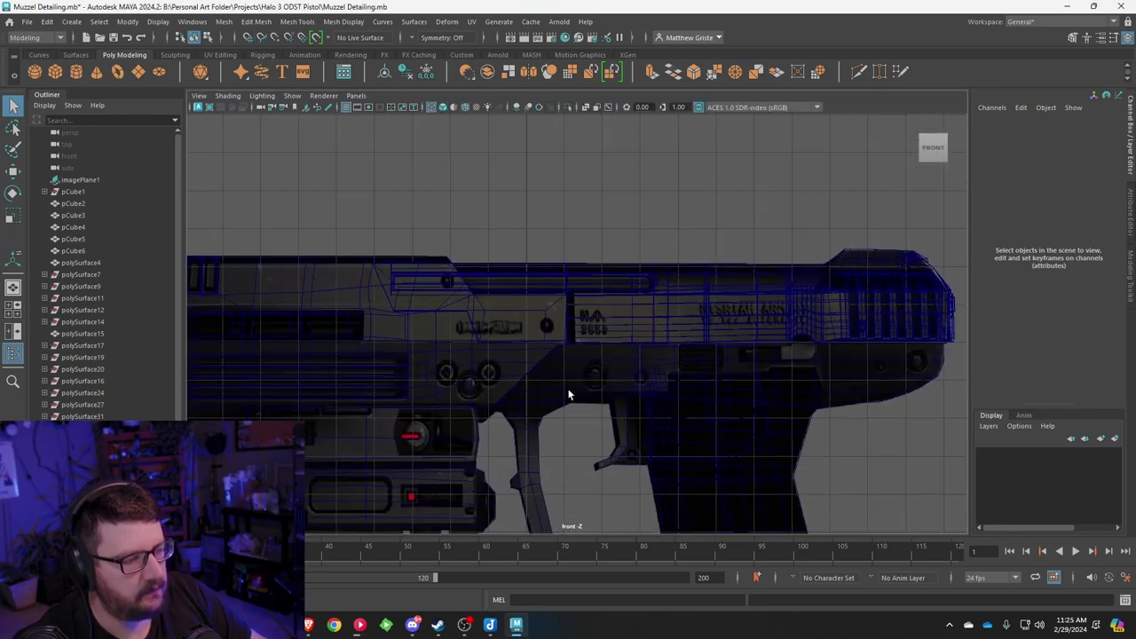
pyautogui.scroll(4, 515, 386)
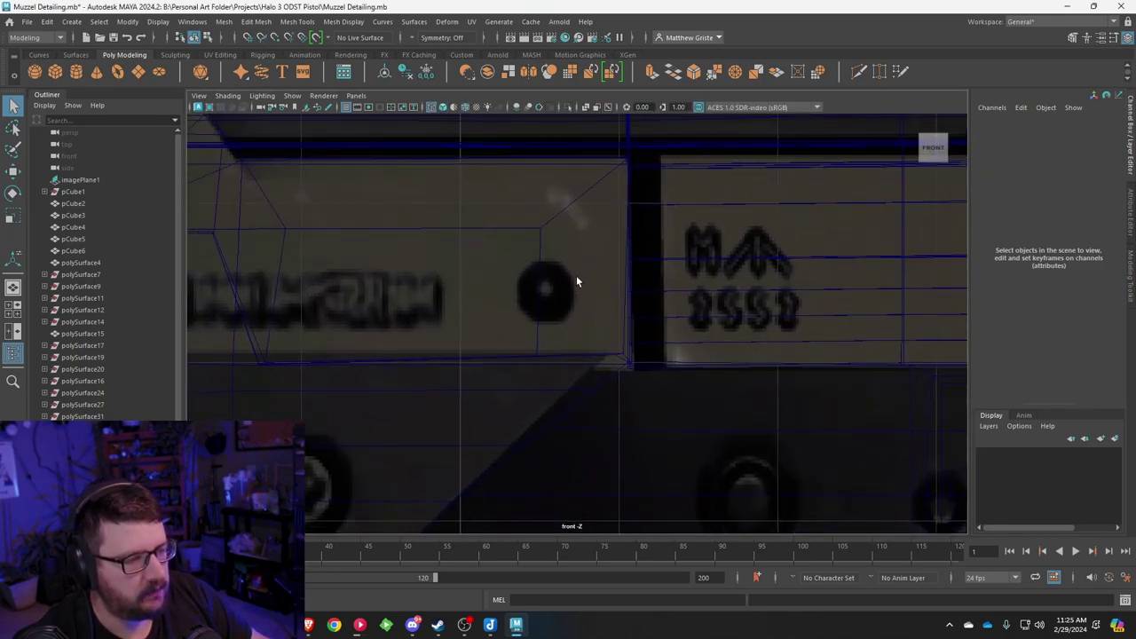
pyautogui.keyDown('alt'); pyautogui.moveTo(563, 296); pyautogui.dragTo(600, 288, button='middle'); pyautogui.keyUp('alt')
pyautogui.scroll(1, 591, 305)
pyautogui.scroll(1, 599, 288)
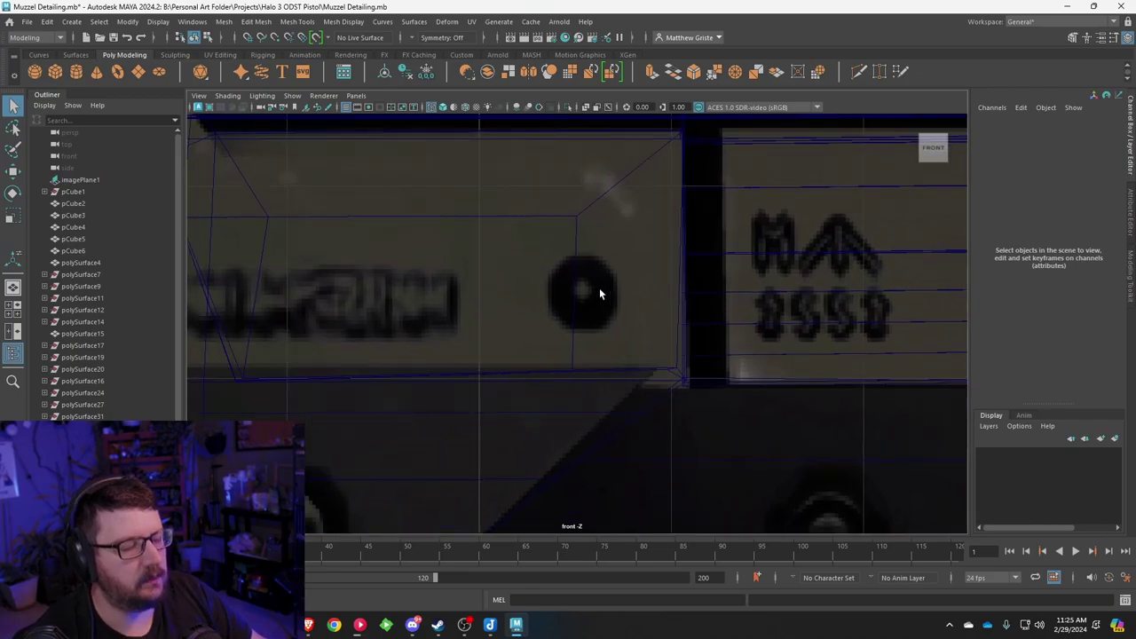
pyautogui.scroll(-3, 599, 287)
pyautogui.scroll(4, 599, 288)
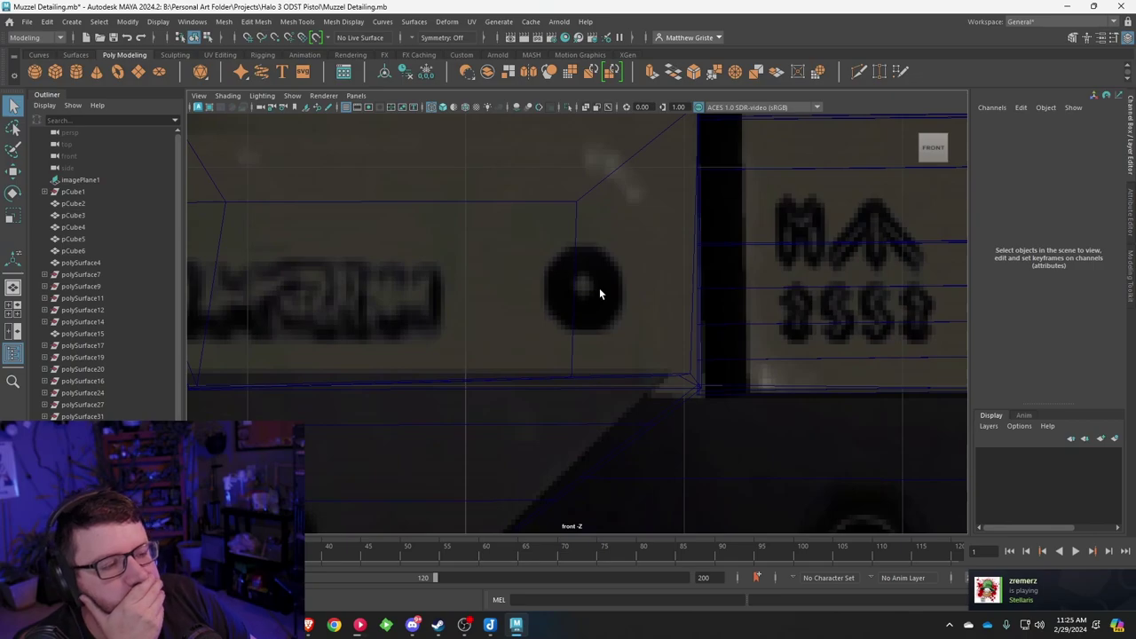
# Step: Select the muzzle mesh in the front view at the rear panel's inner corner above the round screw hole
pyautogui.rightClick(579, 243)
pyautogui.rightClick(572, 220)
pyautogui.click(574, 201)
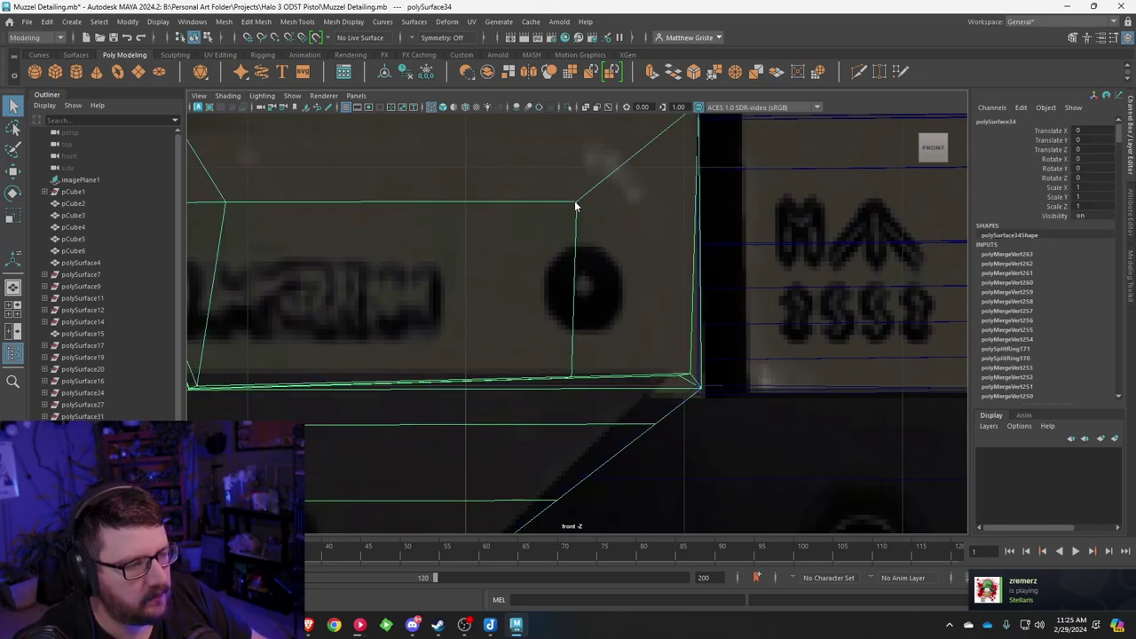
# Step: In the front view, move the two vertices of the vertical edge crossing the round hole toward the lettering, clear of the hole
pyautogui.moveTo(575, 201); pyautogui.dragTo(538, 203, button='right')
pyautogui.moveTo(537, 192); pyautogui.dragTo(588, 383)
pyautogui.press('w')
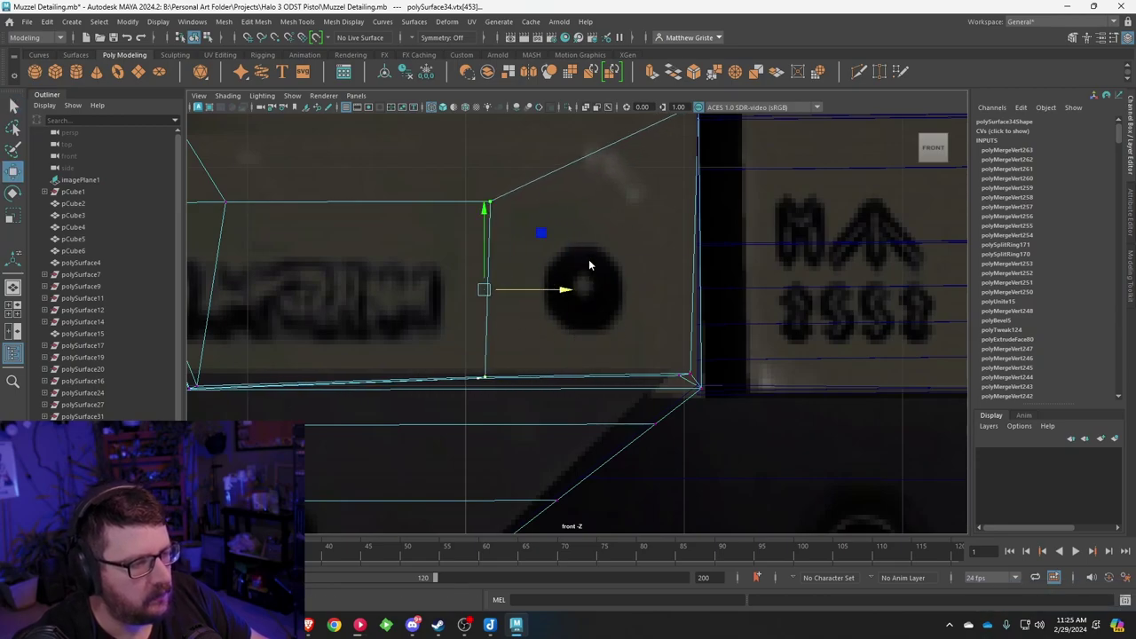
pyautogui.scroll(-6, 588, 259)
pyautogui.scroll(4, 589, 296)
# Step: Examine the inner faces of the lower rear block from behind in the perspective view
pyautogui.press('space')
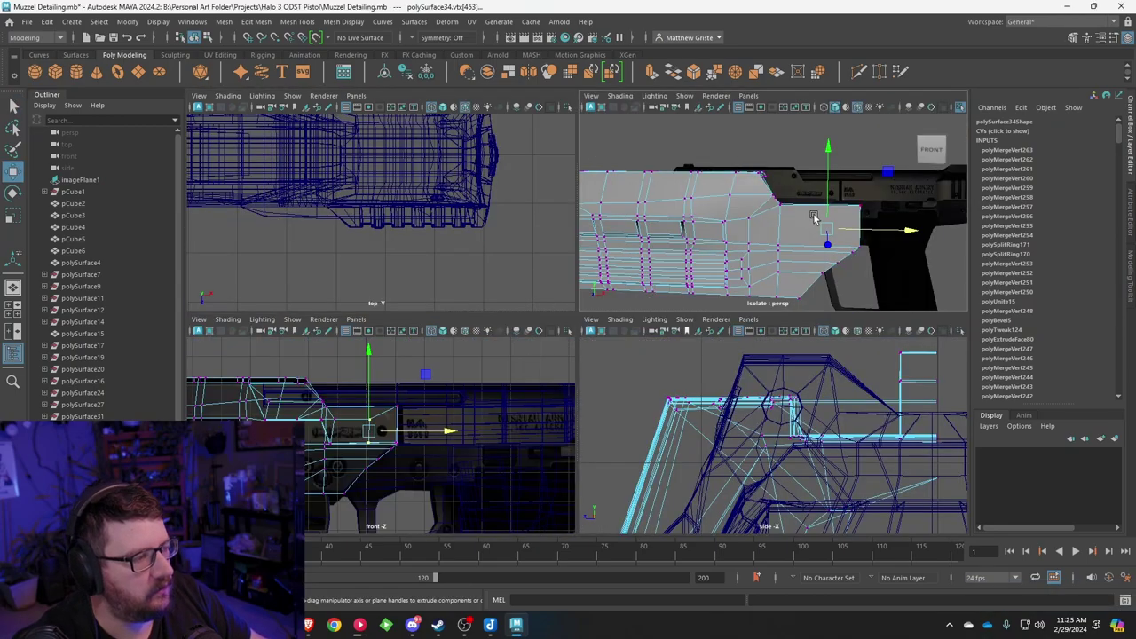
pyautogui.press('space')
pyautogui.keyDown('alt'); pyautogui.moveTo(775, 293); pyautogui.dragTo(559, 316); pyautogui.keyUp('alt')
pyautogui.moveTo(560, 317); pyautogui.dragTo(566, 344, button='right')
pyautogui.click(580, 339)
pyautogui.keyDown('alt'); pyautogui.moveTo(580, 338); pyautogui.dragTo(474, 368); pyautogui.keyUp('alt')
pyautogui.keyDown('alt'); pyautogui.moveTo(550, 338); pyautogui.dragTo(599, 333, button='middle'); pyautogui.keyUp('alt')
pyautogui.scroll(3, 599, 331)
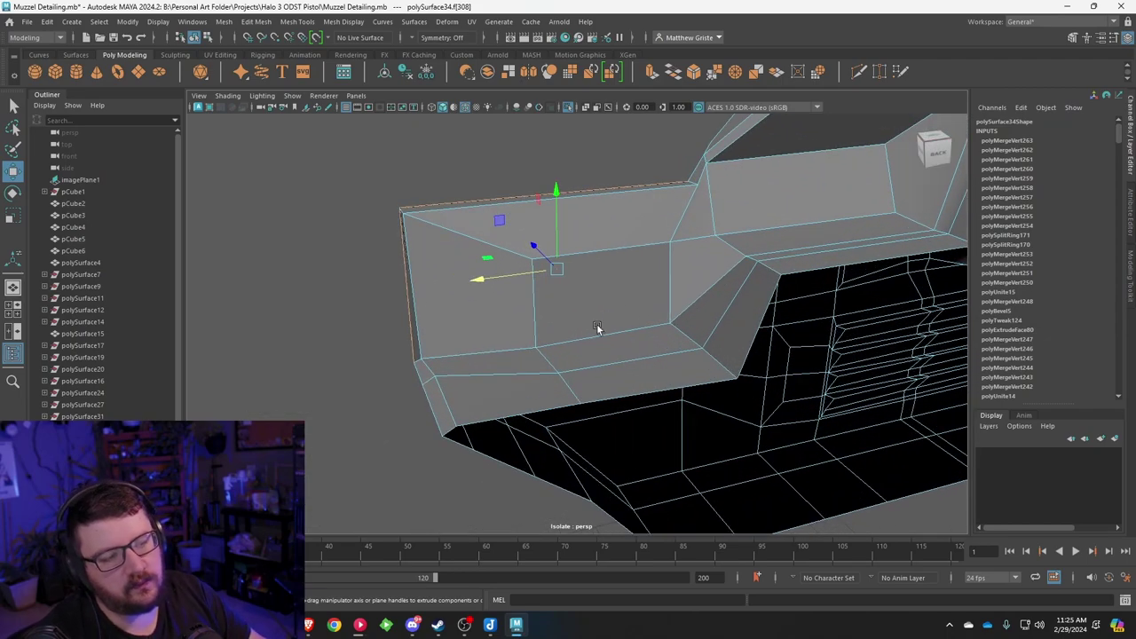
# Step: Delete the narrow faces closing the sloped step between the tall body and the lower rear block
pyautogui.keyDown('alt'); pyautogui.moveTo(653, 300); pyautogui.dragTo(535, 349); pyautogui.keyUp('alt')
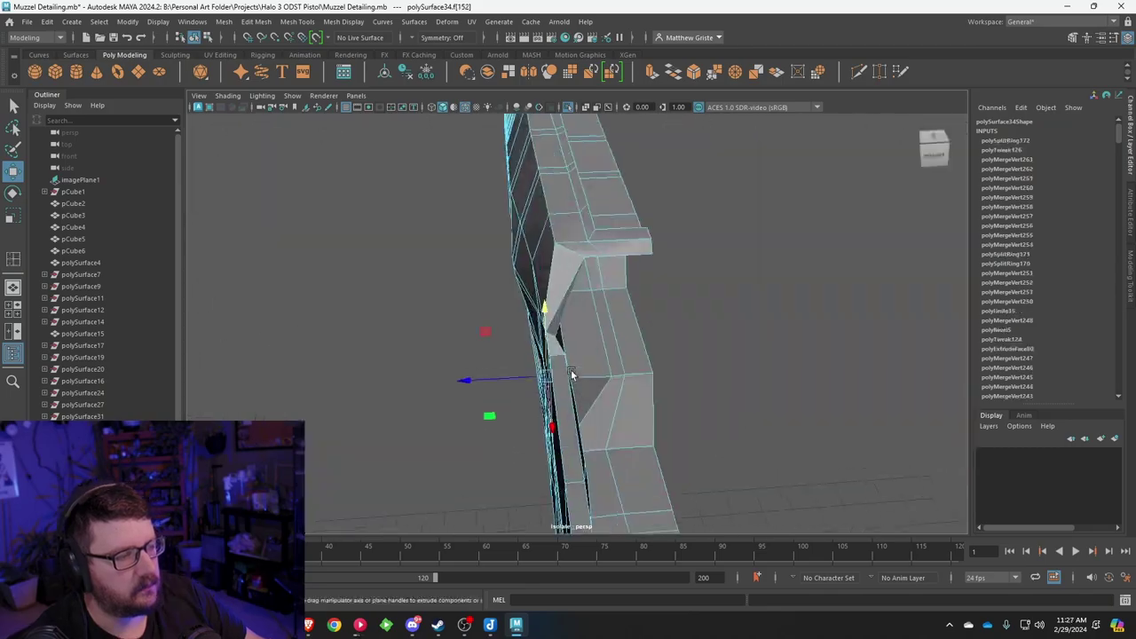
pyautogui.keyDown('alt'); pyautogui.moveTo(542, 375); pyautogui.dragTo(591, 286); pyautogui.keyUp('alt')
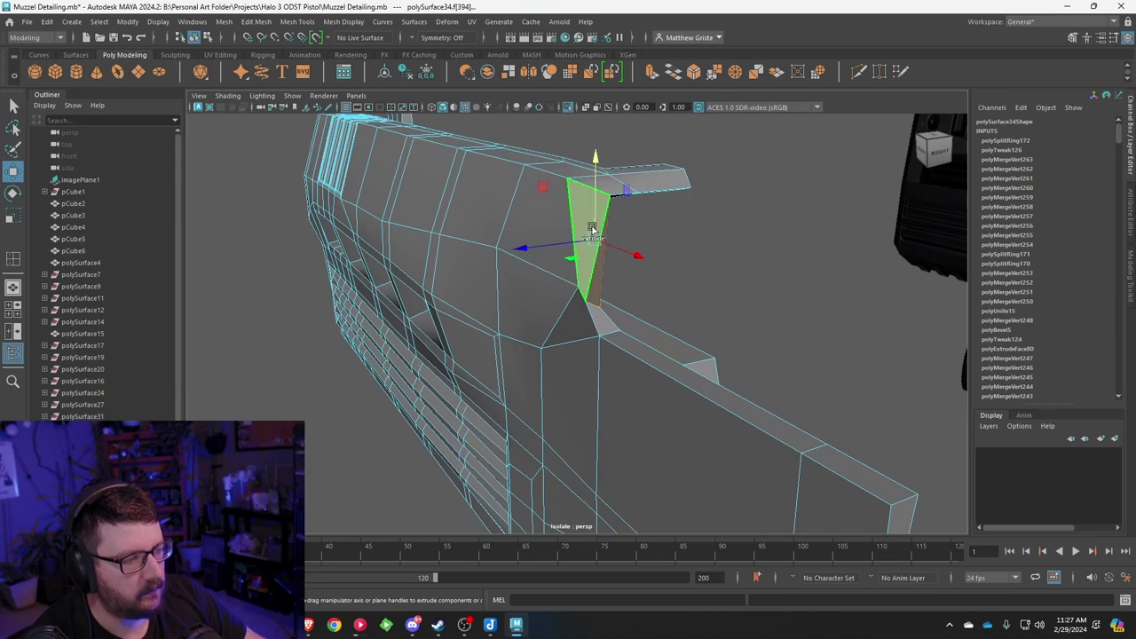
pyautogui.press('Delete')
pyautogui.moveTo(629, 326)
pyautogui.keyDown('alt'); pyautogui.mouseDown()
pyautogui.moveTo(656, 304)
pyautogui.moveTo(640, 319)
pyautogui.mouseUp(); pyautogui.keyUp('alt')
# Step: Try to target-weld the corner vertex of the lower rear block to the vertex on the sloped edge
pyautogui.moveTo(640, 319); pyautogui.dragTo(592, 275, button='right')
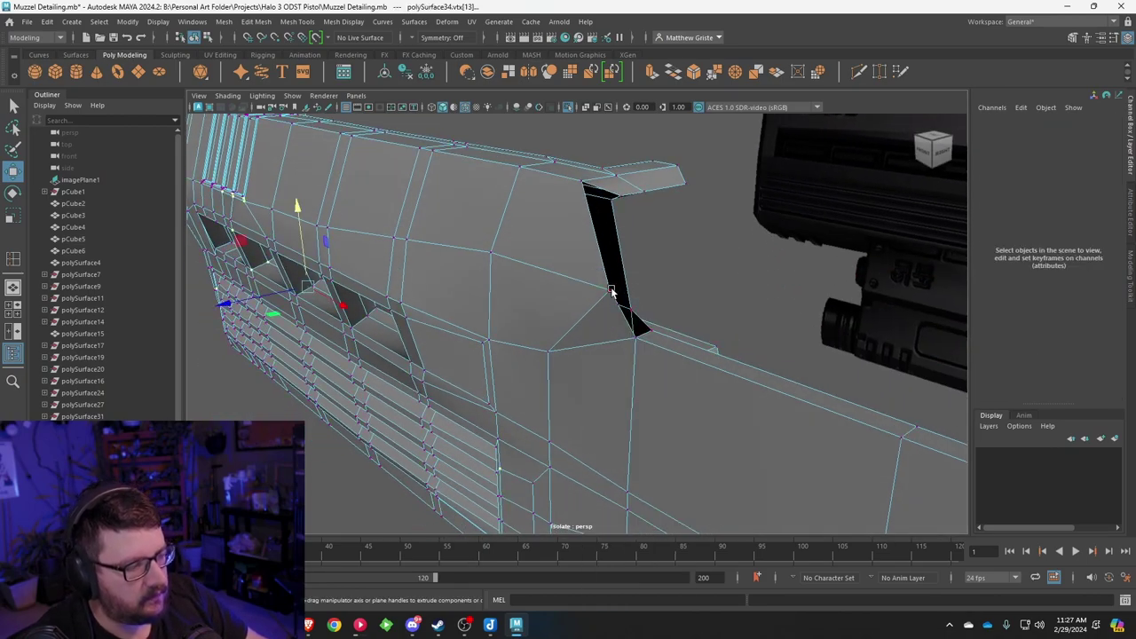
pyautogui.click(610, 291)
pyautogui.click(713, 78)
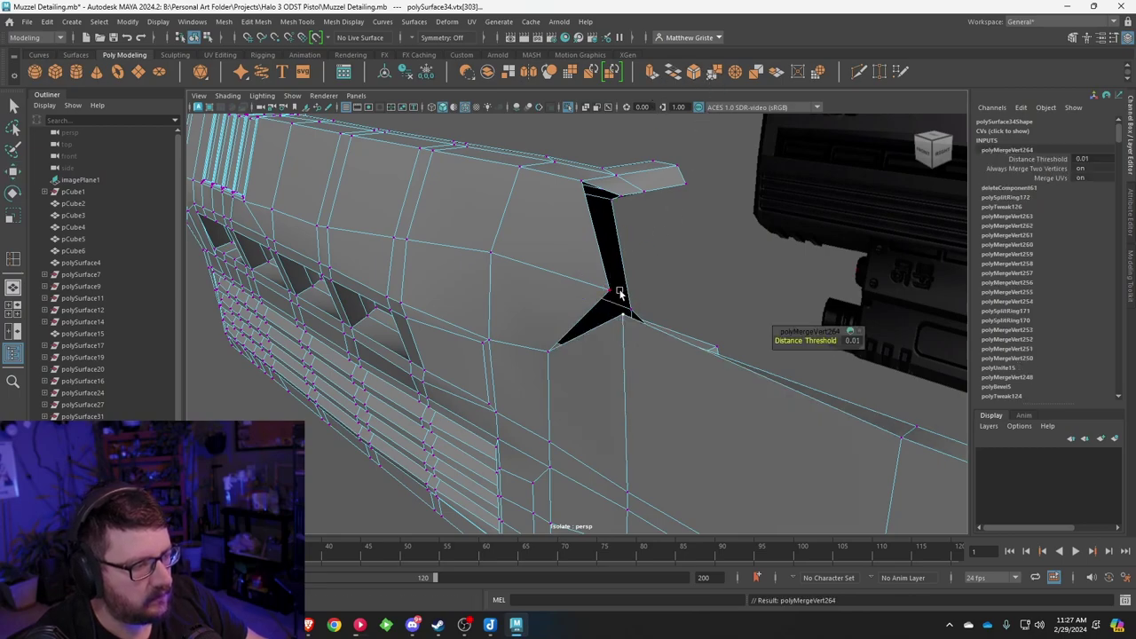
pyautogui.hotkey('ctrl', 'z')
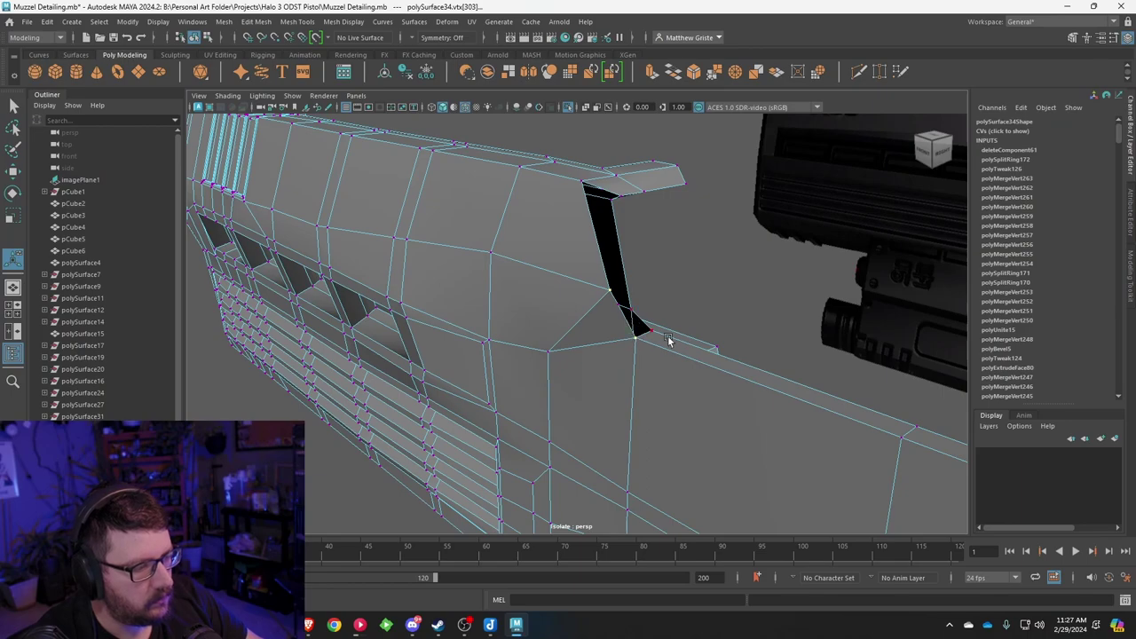
# Step: Target-weld the loose vertices along the outer edge of the open gap at the sloped step
pyautogui.keyDown('alt'); pyautogui.moveTo(655, 340); pyautogui.dragTo(596, 339); pyautogui.keyUp('alt')
pyautogui.scroll(6, 687, 310)
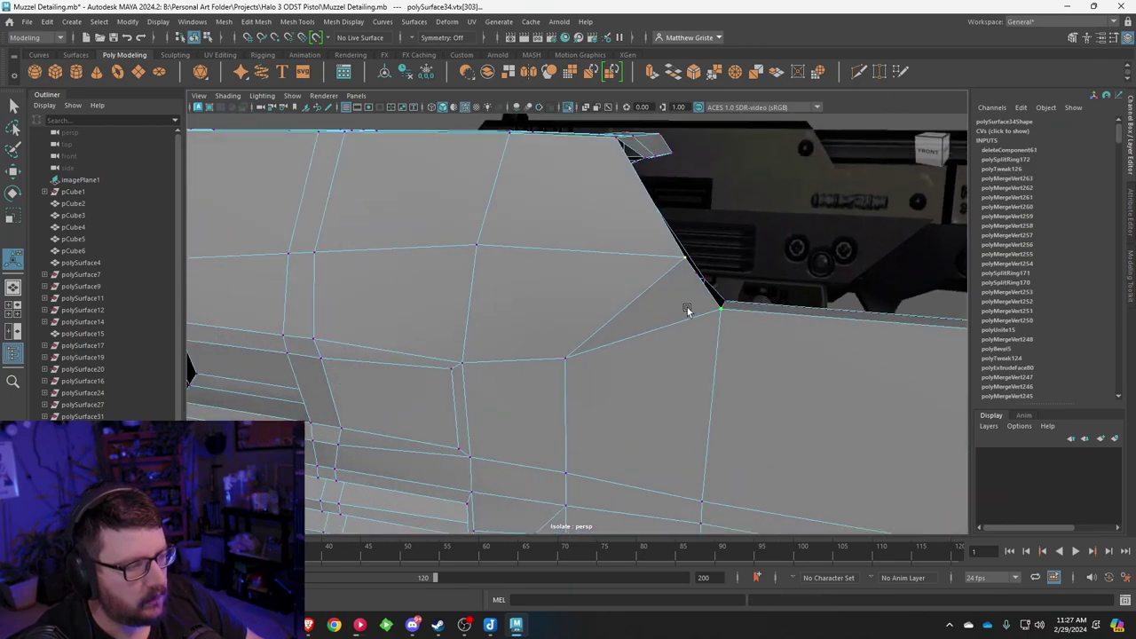
pyautogui.keyDown('alt'); pyautogui.moveTo(692, 287); pyautogui.dragTo(636, 304, button='middle'); pyautogui.keyUp('alt')
pyautogui.press('g')
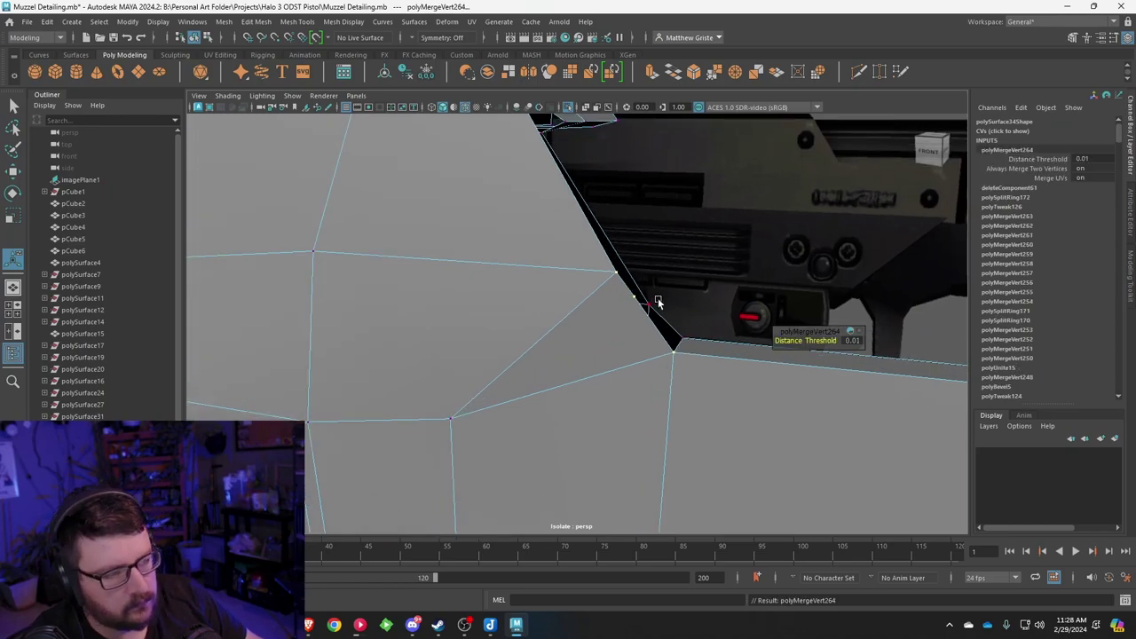
pyautogui.click(634, 298)
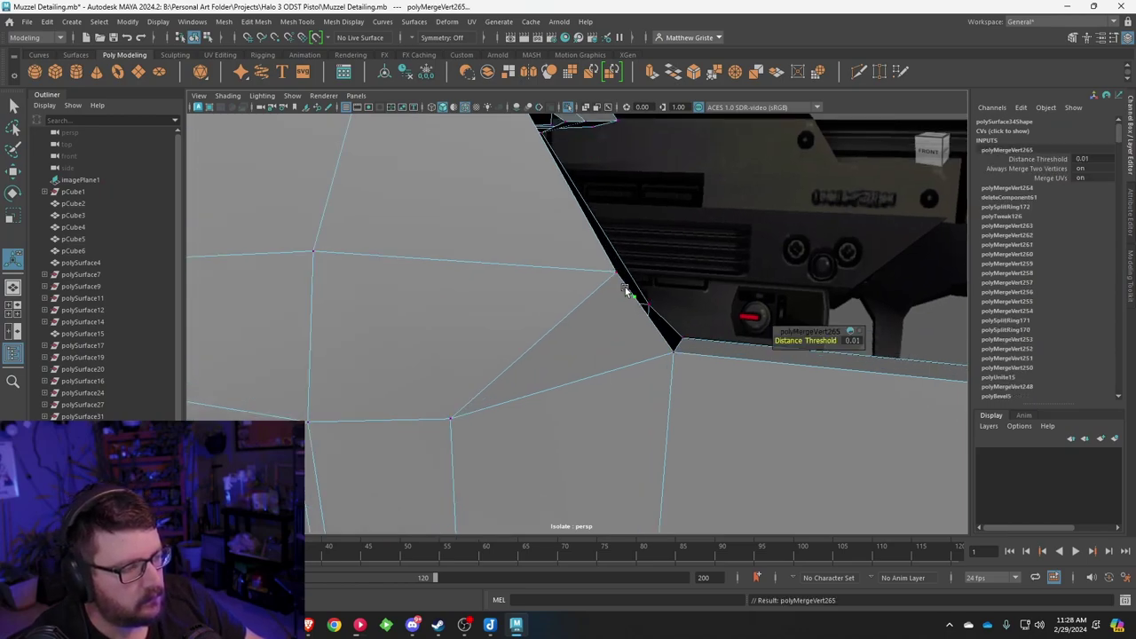
pyautogui.moveTo(613, 275); pyautogui.dragTo(627, 285)
pyautogui.click(674, 352)
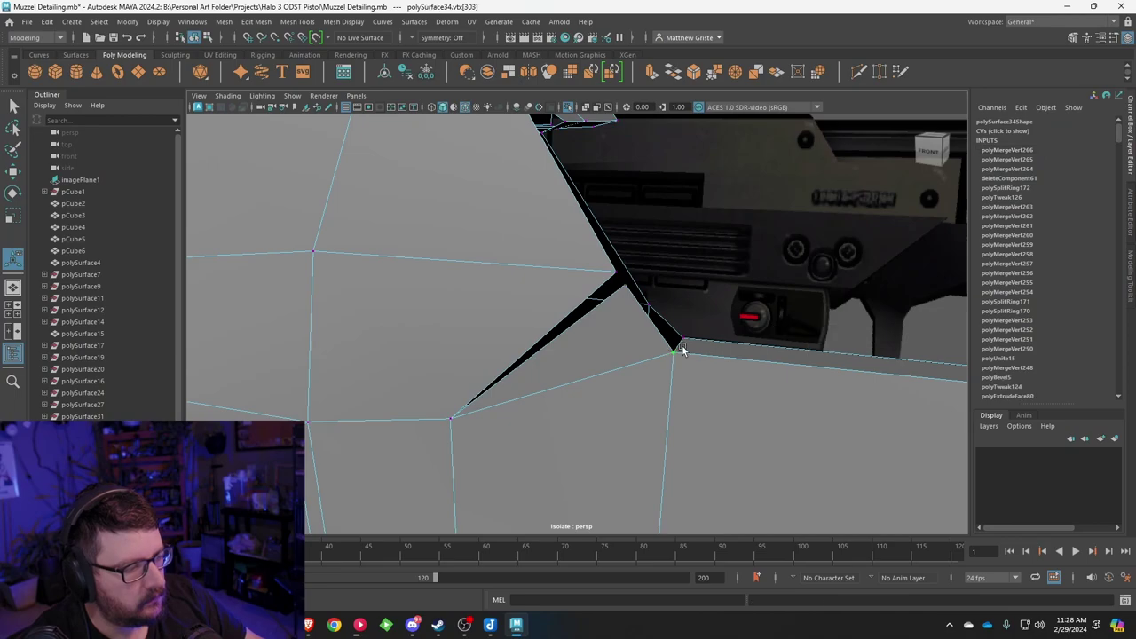
pyautogui.click(619, 272)
# Step: Reposition the vertex at the base of the open gap where the sloped step meets the rear block
pyautogui.scroll(-5, 648, 286)
pyautogui.keyDown('alt'); pyautogui.moveTo(652, 302); pyautogui.dragTo(572, 299); pyautogui.keyUp('alt')
pyautogui.scroll(5, 510, 318)
pyautogui.click(467, 287)
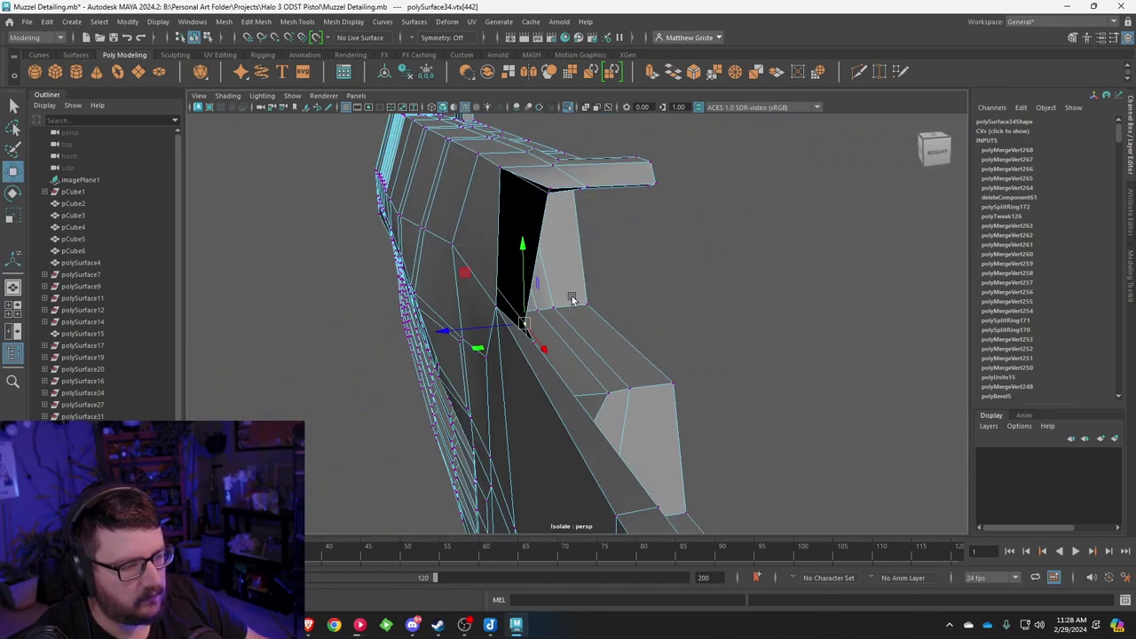
pyautogui.moveTo(492, 264); pyautogui.dragTo(497, 308)
# Step: Bridge the open border edges across the gap in the sloped step with 0 divisions
pyautogui.keyDown('alt'); pyautogui.moveTo(497, 309); pyautogui.dragTo(513, 195); pyautogui.keyUp('alt')
pyautogui.rightClick(512, 192)
pyautogui.click(513, 160)
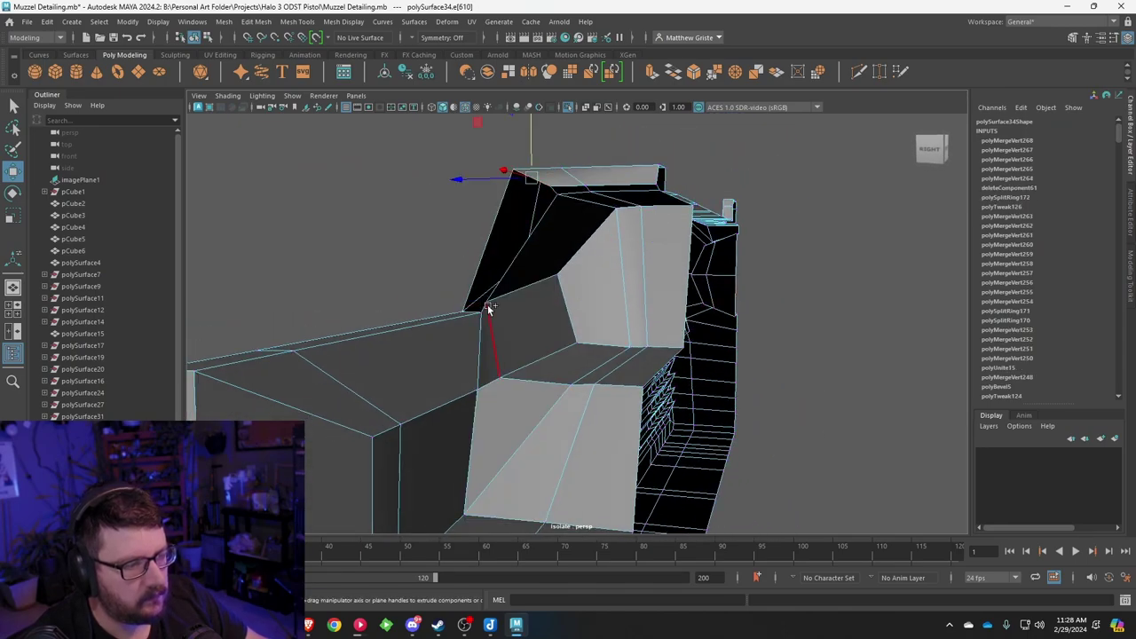
pyautogui.click(676, 76)
pyautogui.keyDown('alt'); pyautogui.moveTo(537, 227); pyautogui.dragTo(768, 315); pyautogui.keyUp('alt')
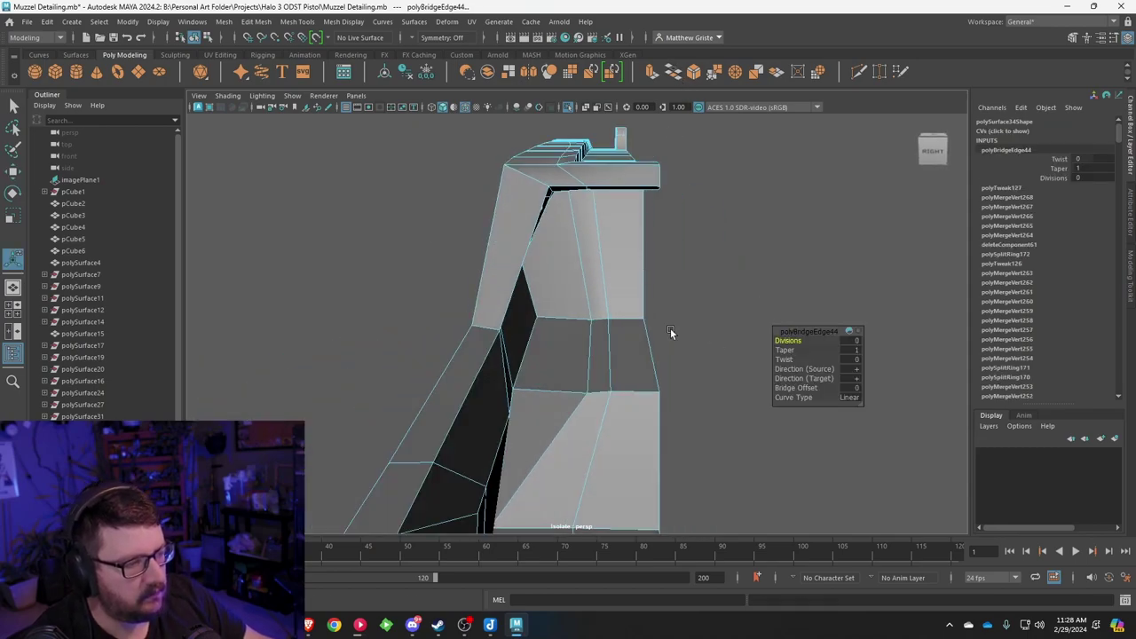
# Step: Bridge the remaining gap along the inner sloped edge of the step with 0 divisions
pyautogui.keyDown('alt'); pyautogui.moveTo(670, 330); pyautogui.dragTo(576, 195); pyautogui.keyUp('alt')
pyautogui.click(532, 255)
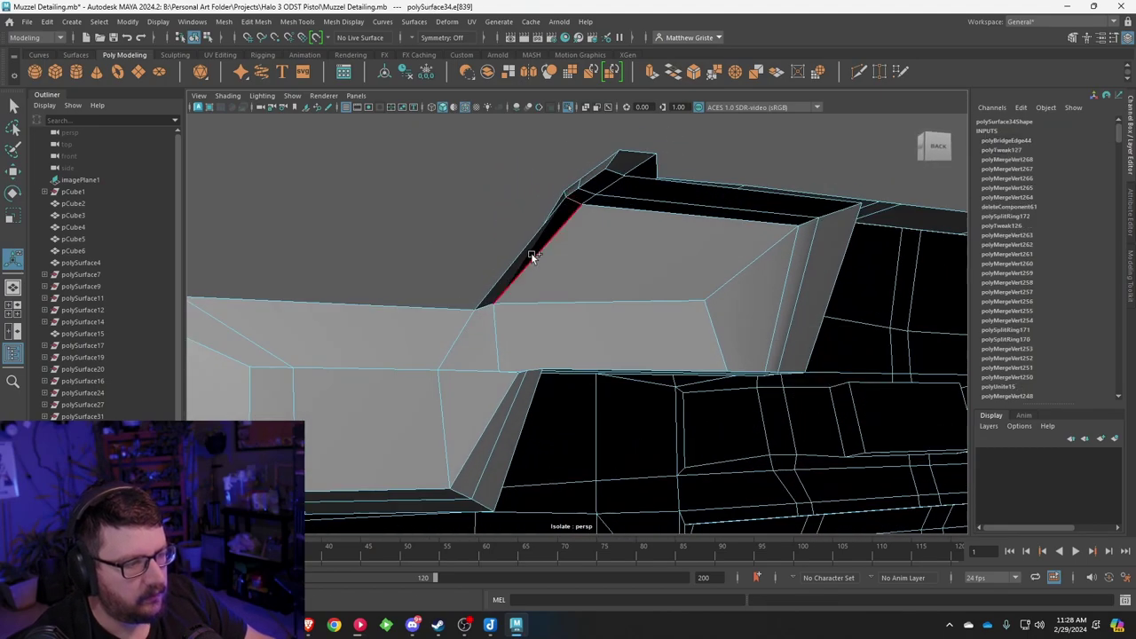
pyautogui.press('g')
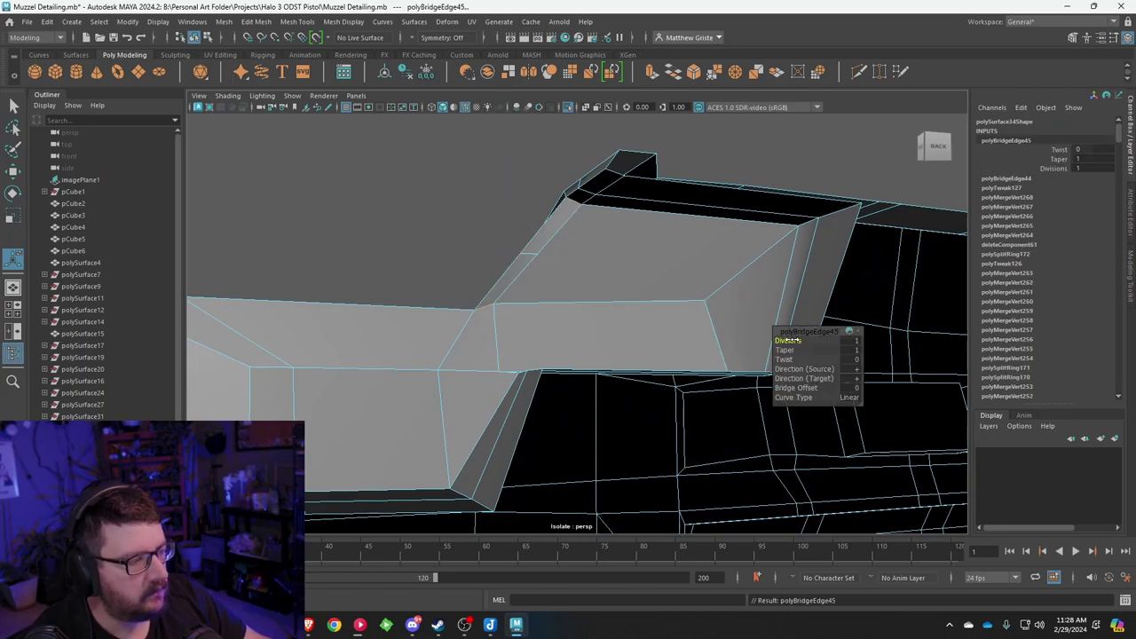
pyautogui.moveTo(502, 312)
pyautogui.keyDown('alt'); pyautogui.mouseDown()
pyautogui.moveTo(566, 332)
pyautogui.moveTo(485, 328)
pyautogui.moveTo(452, 363)
pyautogui.moveTo(538, 315)
pyautogui.moveTo(444, 271)
pyautogui.moveTo(522, 306)
pyautogui.mouseUp(); pyautogui.keyUp('alt')
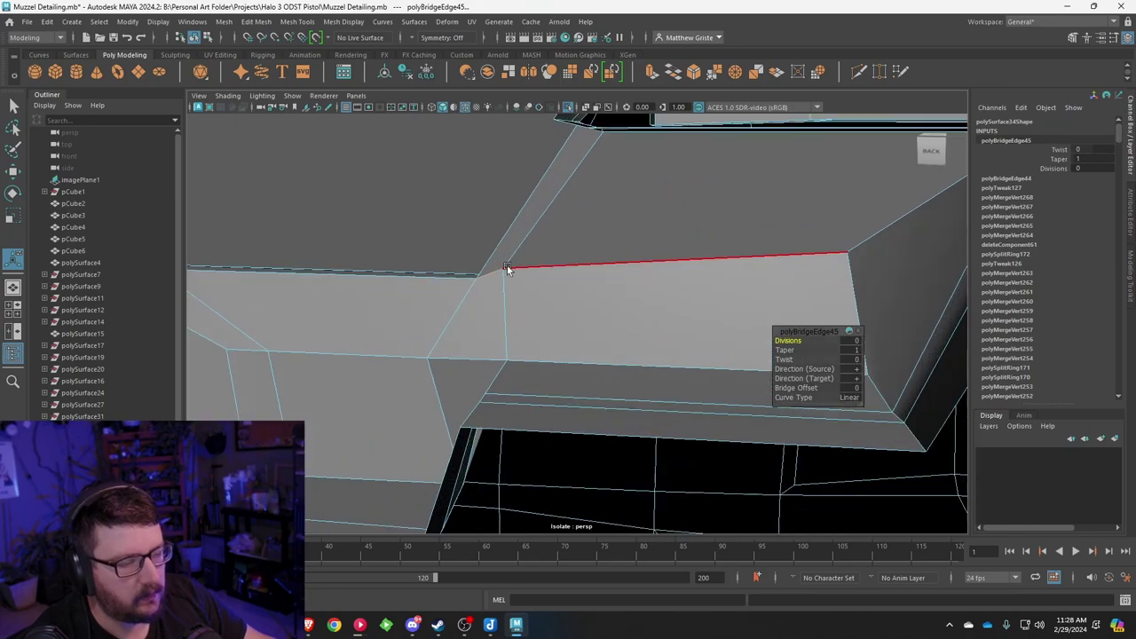
# Step: Try scaling the short edge at the inner corner where the sloped step meets the rear block
pyautogui.press('e')
pyautogui.press('r')
pyautogui.moveTo(535, 129); pyautogui.dragTo(533, 231)
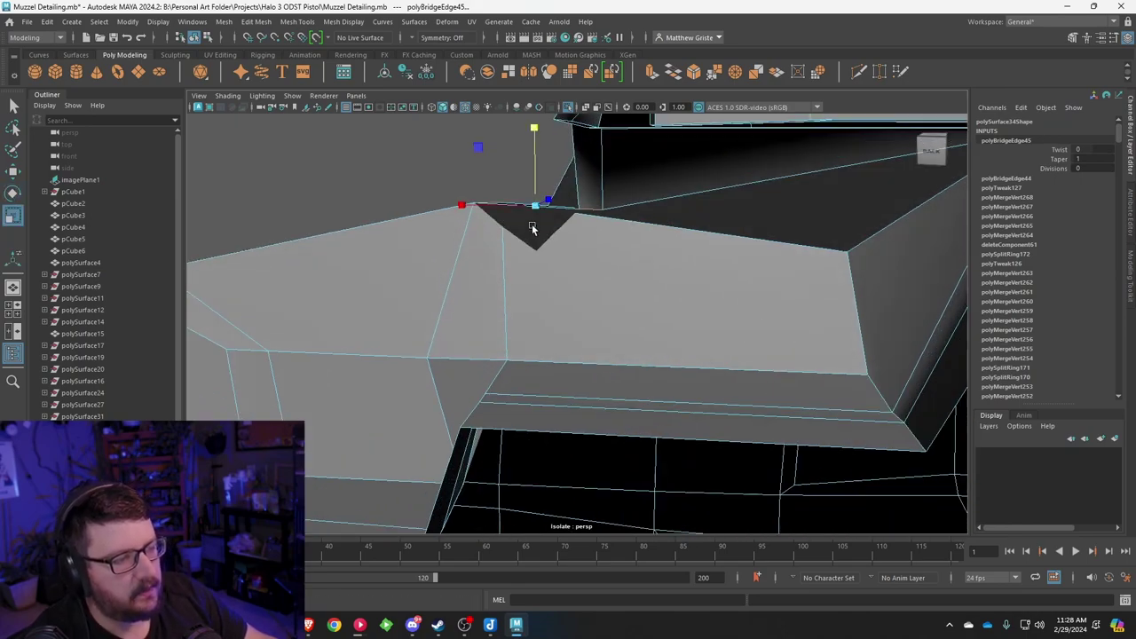
pyautogui.hotkey('ctrl', 'z')
pyautogui.click(491, 271)
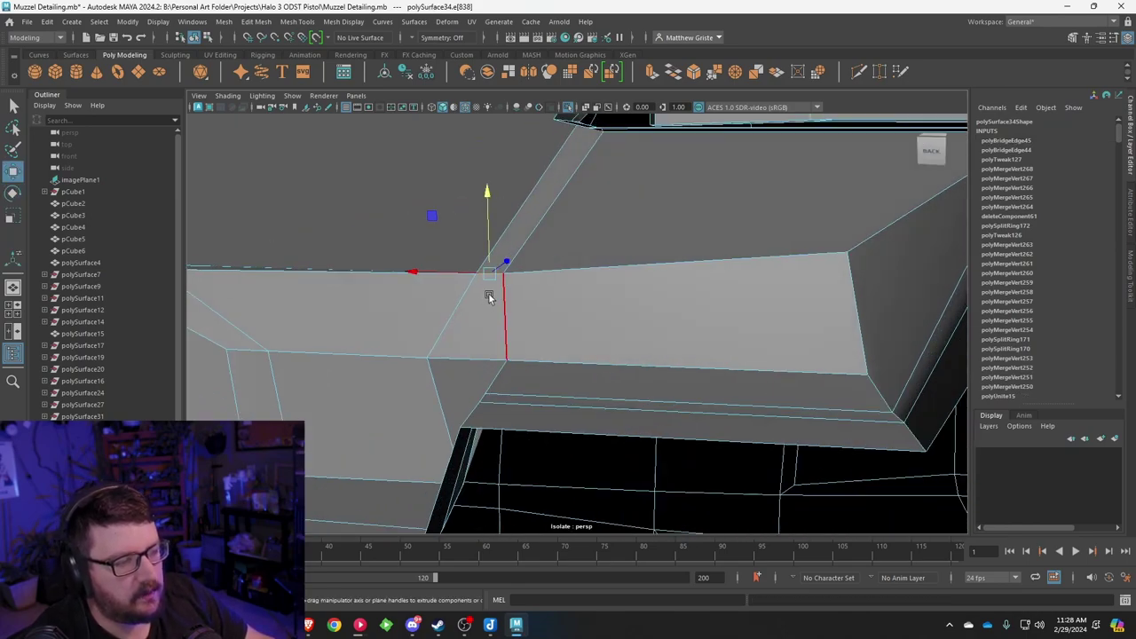
pyautogui.keyDown('alt'); pyautogui.moveTo(471, 273); pyautogui.dragTo(574, 292); pyautogui.keyUp('alt')
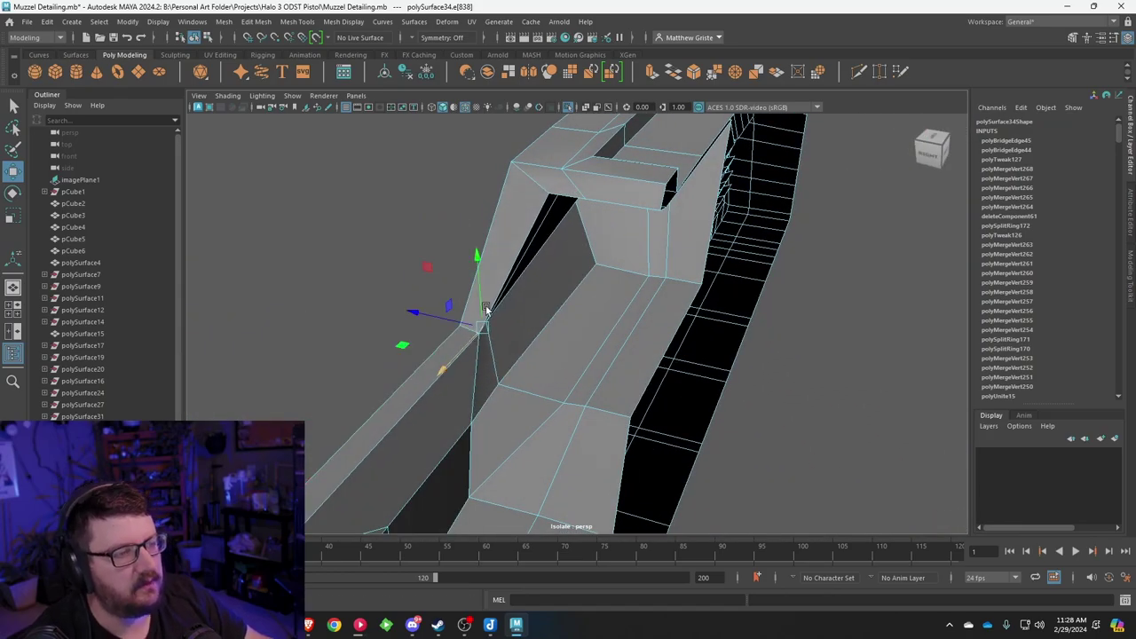
pyautogui.keyDown('alt'); pyautogui.moveTo(486, 308); pyautogui.dragTo(457, 180); pyautogui.keyUp('alt')
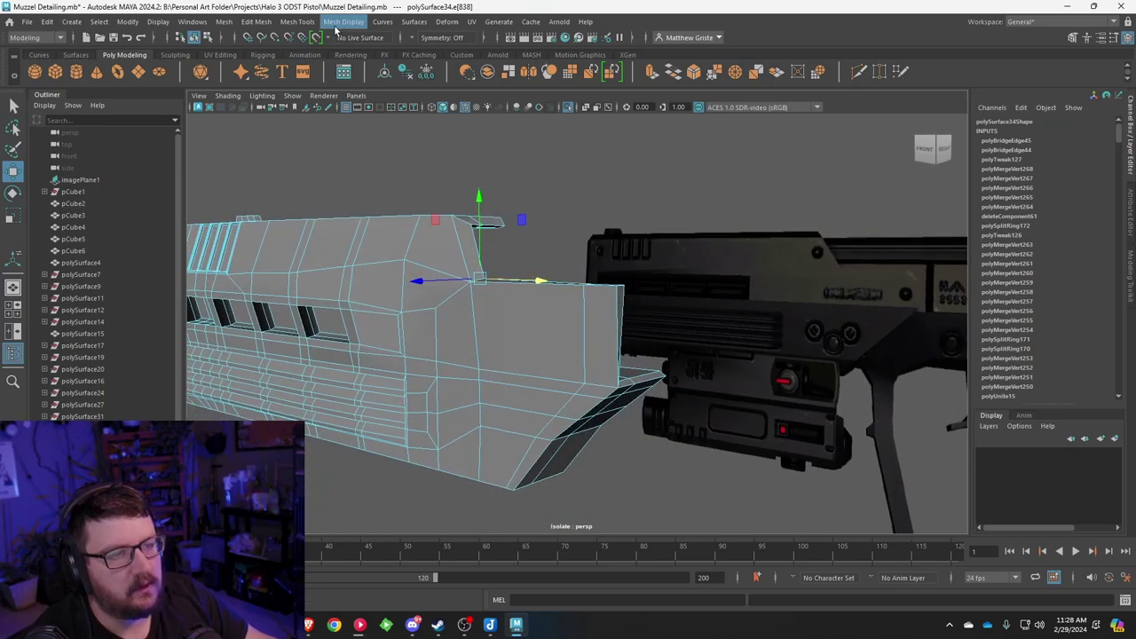
# Step: Try inserting a lengthwise edge loop around the lower rear block with the Insert Edge Loop tool
pyautogui.click(300, 22)
pyautogui.click(323, 113)
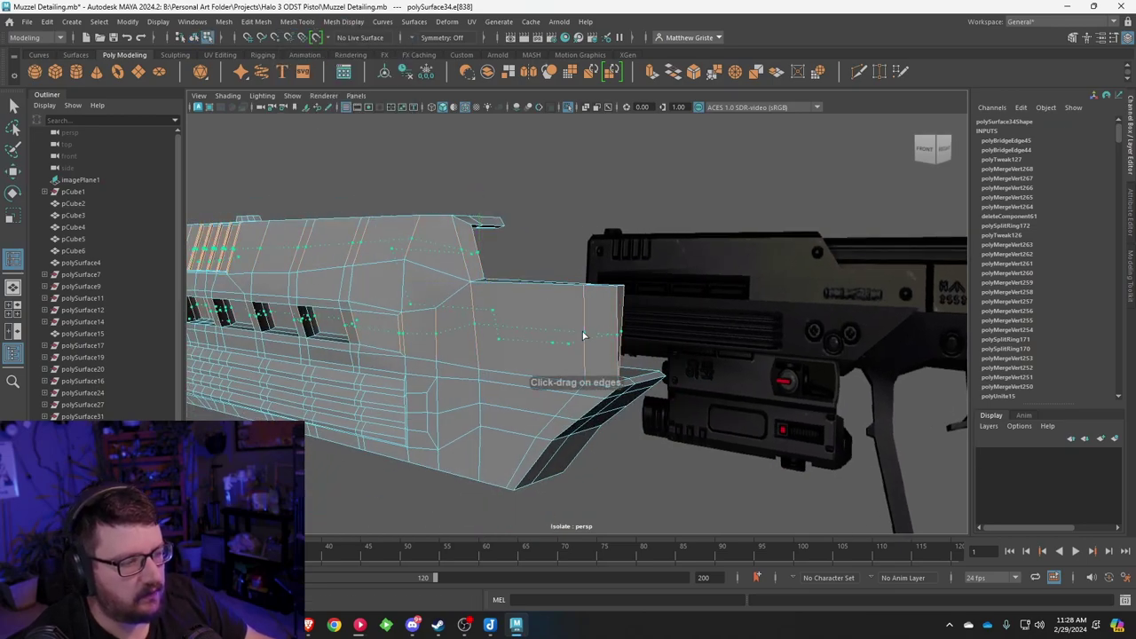
pyautogui.keyDown('alt'); pyautogui.moveTo(584, 335); pyautogui.dragTo(631, 327); pyautogui.keyUp('alt')
pyautogui.keyDown('alt'); pyautogui.moveTo(631, 327); pyautogui.dragTo(436, 342, button='right'); pyautogui.keyUp('alt')
pyautogui.keyDown('alt'); pyautogui.moveTo(435, 343); pyautogui.dragTo(479, 339); pyautogui.keyUp('alt')
pyautogui.keyDown('alt'); pyautogui.moveTo(479, 339); pyautogui.dragTo(506, 336, button='middle'); pyautogui.keyUp('alt')
pyautogui.keyDown('alt'); pyautogui.moveTo(506, 337); pyautogui.dragTo(415, 323); pyautogui.keyUp('alt')
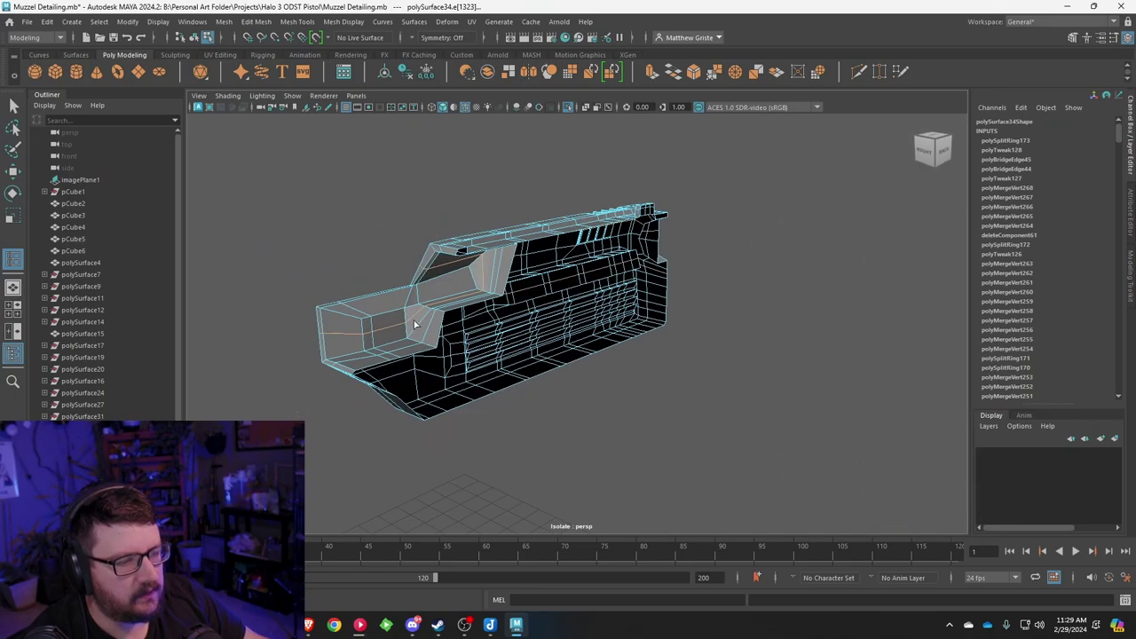
pyautogui.hotkey('ctrl', 'z')
# Step: Select the three narrow faces on the rear block's end and scale them along the length axis to flatten them
pyautogui.keyDown('alt'); pyautogui.moveTo(391, 334); pyautogui.dragTo(577, 298, button='middle'); pyautogui.keyUp('alt')
pyautogui.moveTo(577, 299)
pyautogui.keyDown('alt'); pyautogui.mouseDown()
pyautogui.moveTo(745, 292)
pyautogui.moveTo(563, 307)
pyautogui.mouseUp(); pyautogui.keyUp('alt')
pyautogui.scroll(3, 560, 303)
pyautogui.moveTo(531, 271); pyautogui.dragTo(532, 295, button='right')
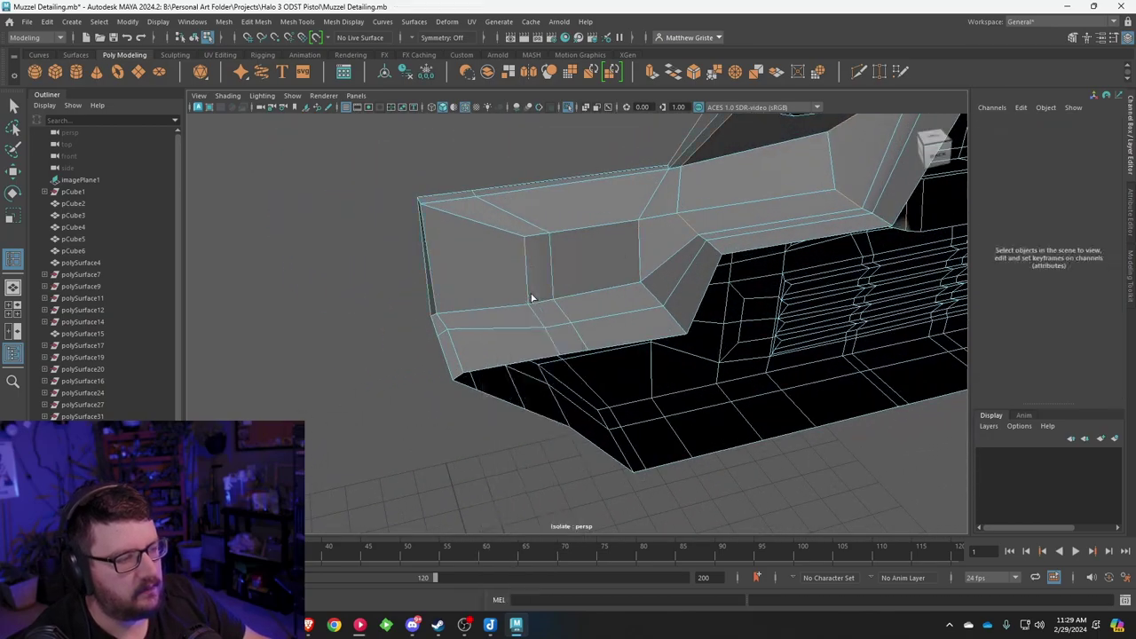
pyautogui.keyDown('alt'); pyautogui.moveTo(533, 296); pyautogui.dragTo(458, 327); pyautogui.keyUp('alt')
pyautogui.moveTo(456, 272); pyautogui.dragTo(458, 331, button='right')
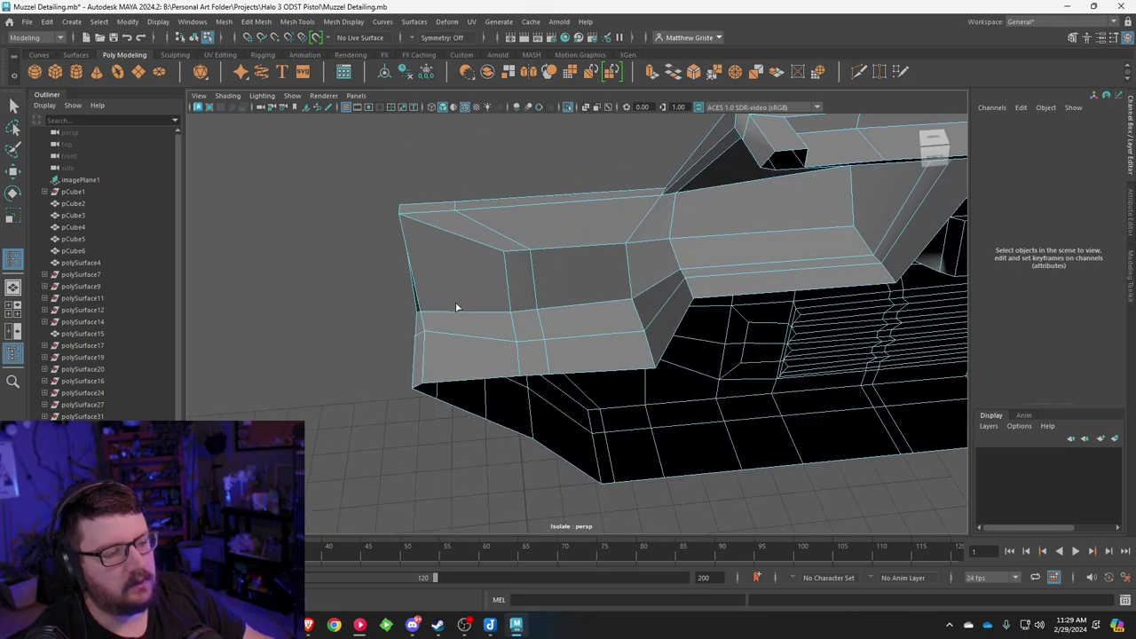
pyautogui.keyDown('alt'); pyautogui.moveTo(458, 361); pyautogui.dragTo(492, 329); pyautogui.keyUp('alt')
pyautogui.moveTo(491, 329); pyautogui.dragTo(493, 244, button='right')
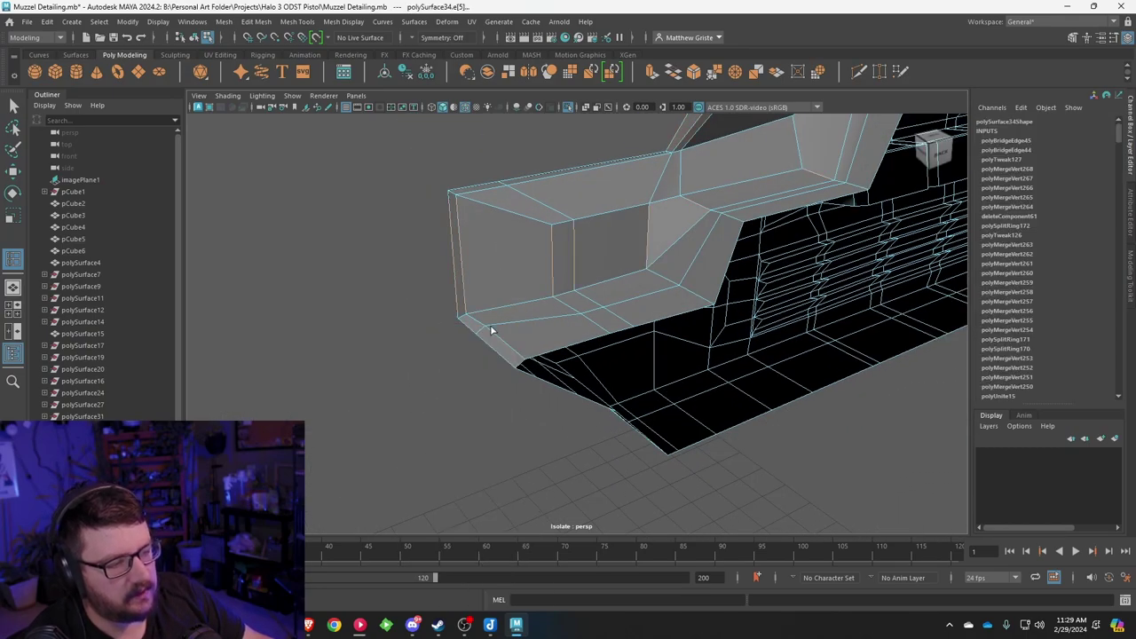
pyautogui.moveTo(497, 345); pyautogui.dragTo(491, 305, button='right')
pyautogui.click(496, 346)
pyautogui.keyDown('shift'); pyautogui.click(467, 319); pyautogui.keyUp('shift')
pyautogui.keyDown('shift'); pyautogui.click(459, 288); pyautogui.keyUp('shift')
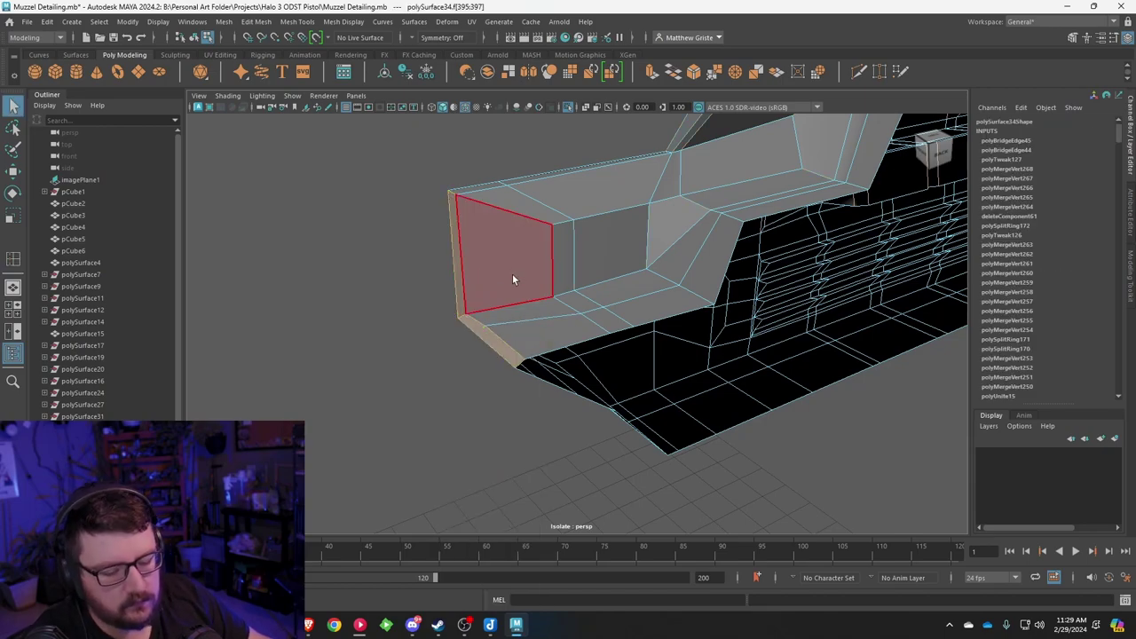
pyautogui.press('r')
pyautogui.moveTo(431, 295); pyautogui.dragTo(512, 301)
# Step: Delete the inner wall, top and bottom faces of the lower rear block, leaving its outer shell and end strip
pyautogui.press('w')
pyautogui.click(512, 291)
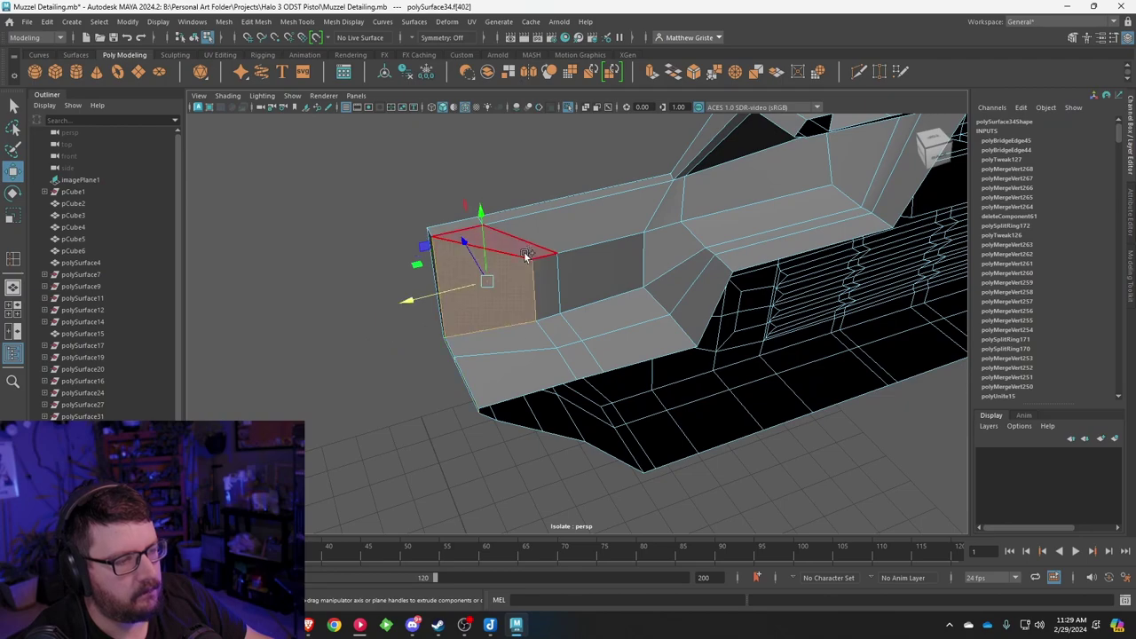
pyautogui.keyDown('shift'); pyautogui.click(524, 253); pyautogui.keyUp('shift')
pyautogui.keyDown('shift'); pyautogui.click(544, 273); pyautogui.keyUp('shift')
pyautogui.keyDown('shift'); pyautogui.click(586, 274); pyautogui.keyUp('shift')
pyautogui.keyDown('shift'); pyautogui.click(590, 232); pyautogui.keyUp('shift')
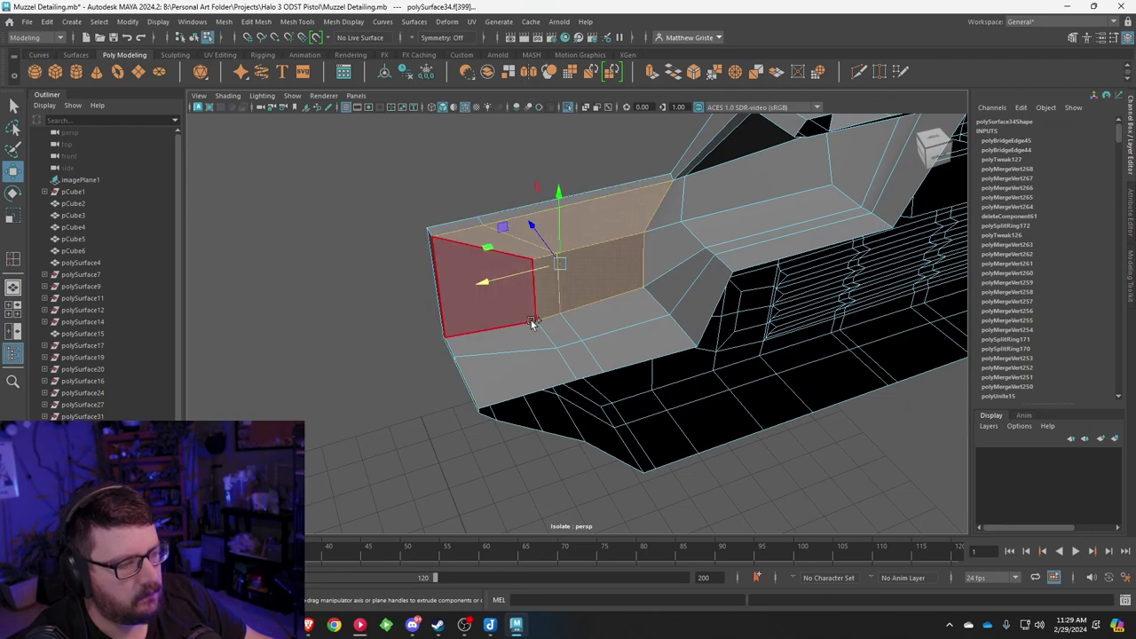
pyautogui.keyDown('shift'); pyautogui.click(520, 373); pyautogui.keyUp('shift')
pyautogui.keyDown('shift'); pyautogui.click(633, 333); pyautogui.keyUp('shift')
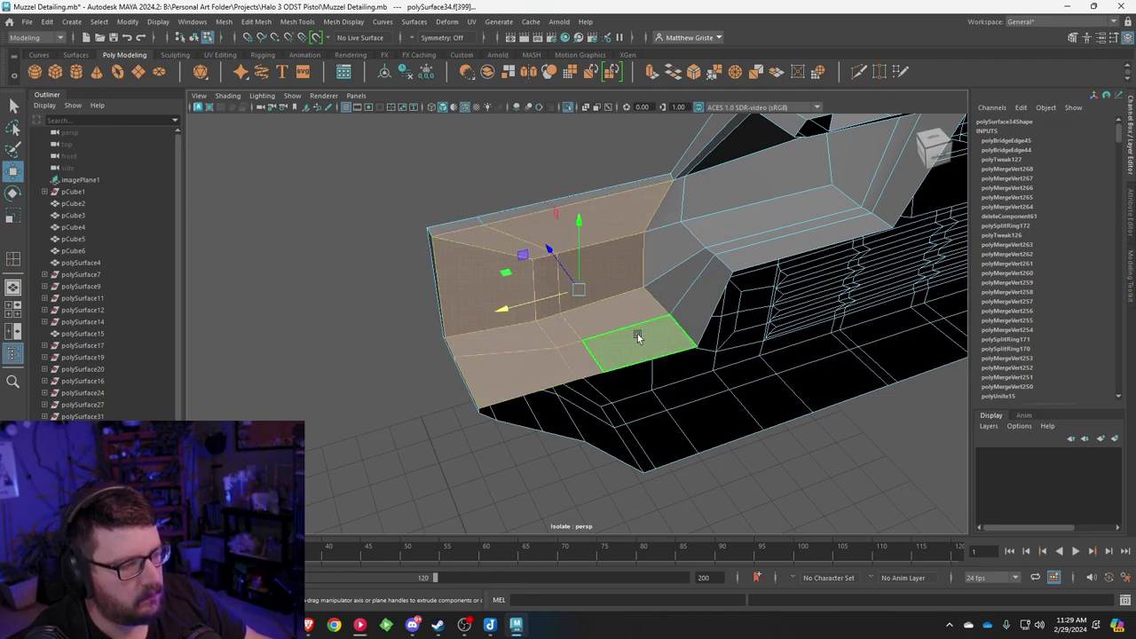
pyautogui.keyDown('alt'); pyautogui.moveTo(637, 334); pyautogui.dragTo(684, 332); pyautogui.keyUp('alt')
pyautogui.press('Delete')
# Step: Select the short border edges along the open end of the lower rear block's shell
pyautogui.keyDown('alt'); pyautogui.moveTo(650, 274); pyautogui.dragTo(447, 324); pyautogui.keyUp('alt')
pyautogui.moveTo(431, 349); pyautogui.dragTo(418, 257, button='right')
pyautogui.click(397, 382)
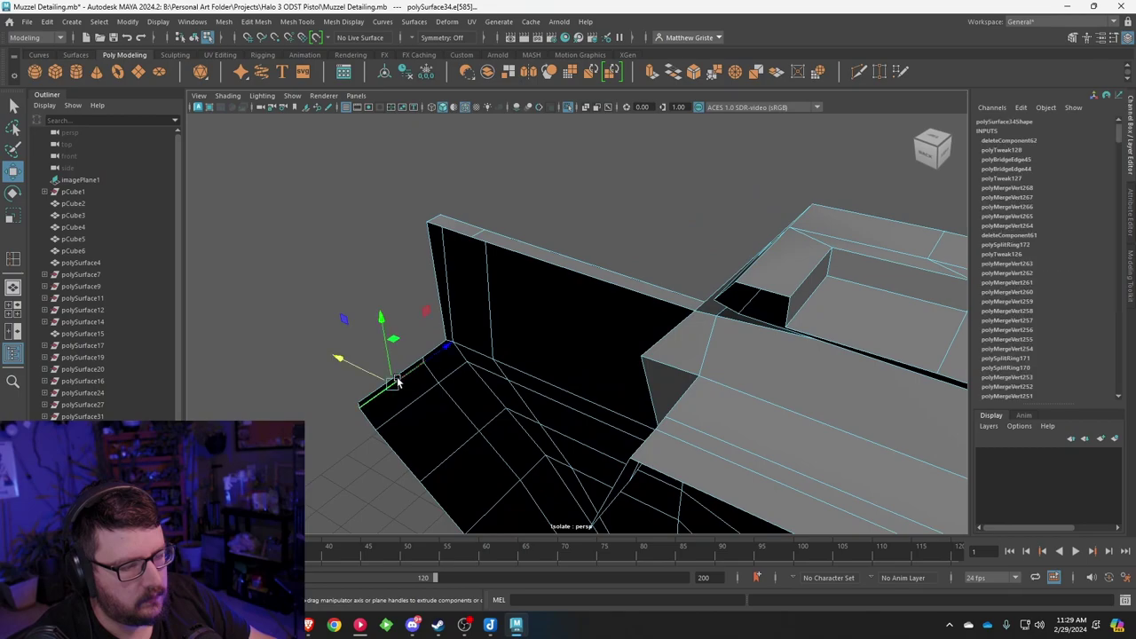
pyautogui.scroll(5, 398, 388)
pyautogui.keyDown('alt'); pyautogui.moveTo(399, 388); pyautogui.dragTo(496, 343, button='middle'); pyautogui.keyUp('alt')
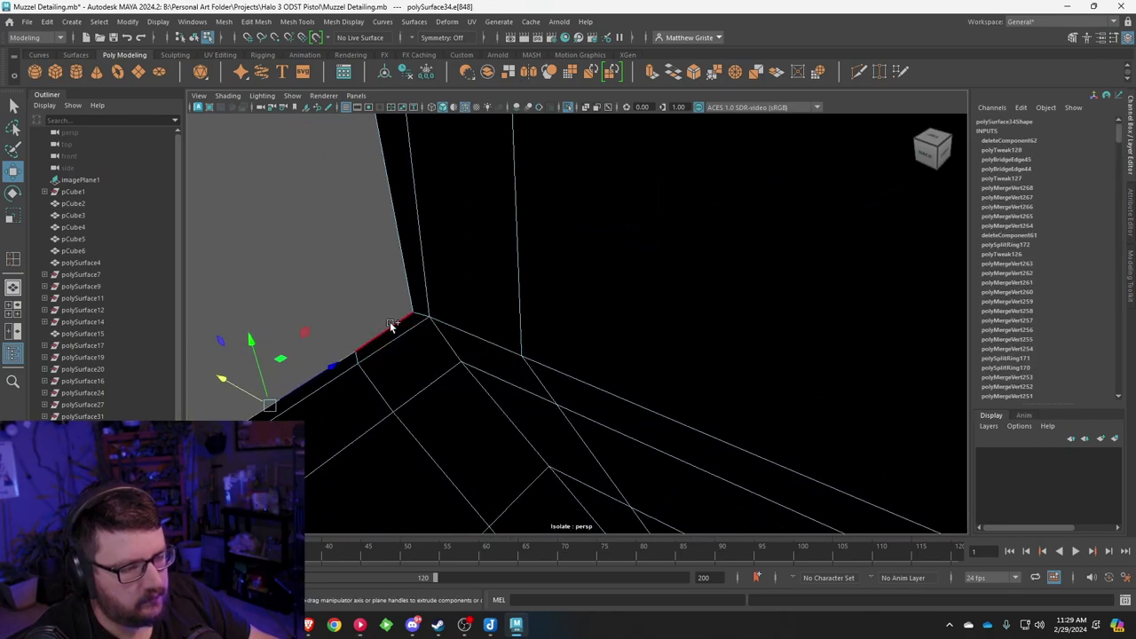
pyautogui.keyDown('shift'); pyautogui.click(390, 327); pyautogui.keyUp('shift')
pyautogui.scroll(-5, 502, 354)
pyautogui.keyDown('alt'); pyautogui.moveTo(505, 355); pyautogui.dragTo(680, 171); pyautogui.keyUp('alt')
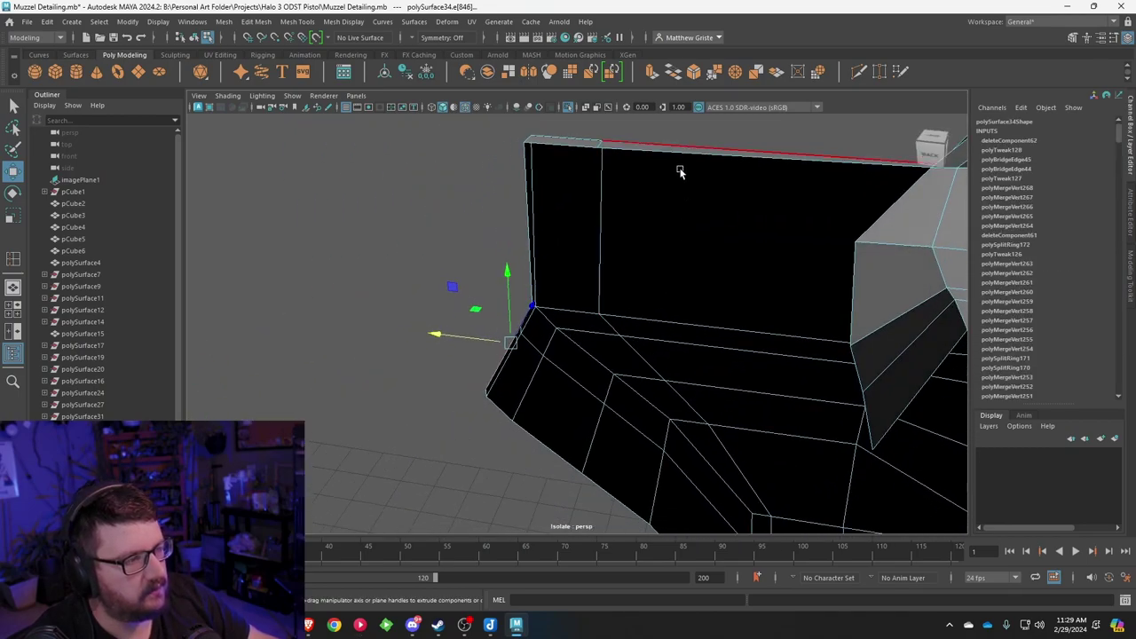
pyautogui.click(672, 75)
pyautogui.keyDown('alt'); pyautogui.moveTo(529, 345); pyautogui.dragTo(585, 318); pyautogui.keyUp('alt')
pyautogui.moveTo(585, 318); pyautogui.dragTo(514, 380, button='middle')
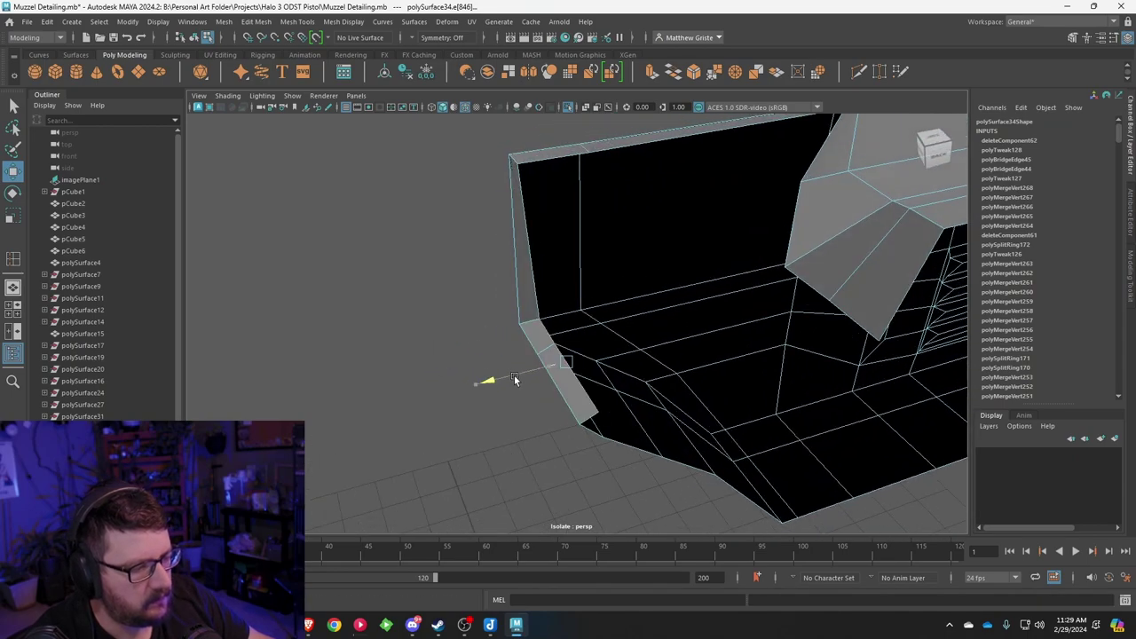
pyautogui.hotkey('ctrl', 'z')
# Step: Extrude the selected border edges inward with Local Translate Z -0.475 and bridge the new lip to the block's upper strip
pyautogui.click(652, 71)
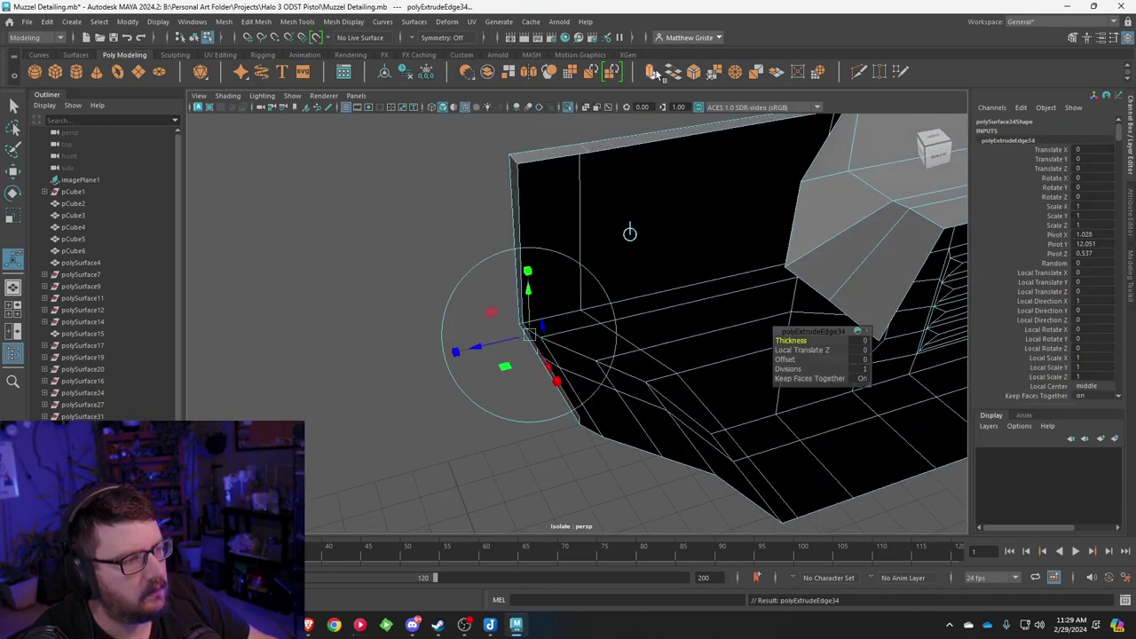
pyautogui.moveTo(482, 347); pyautogui.dragTo(544, 339)
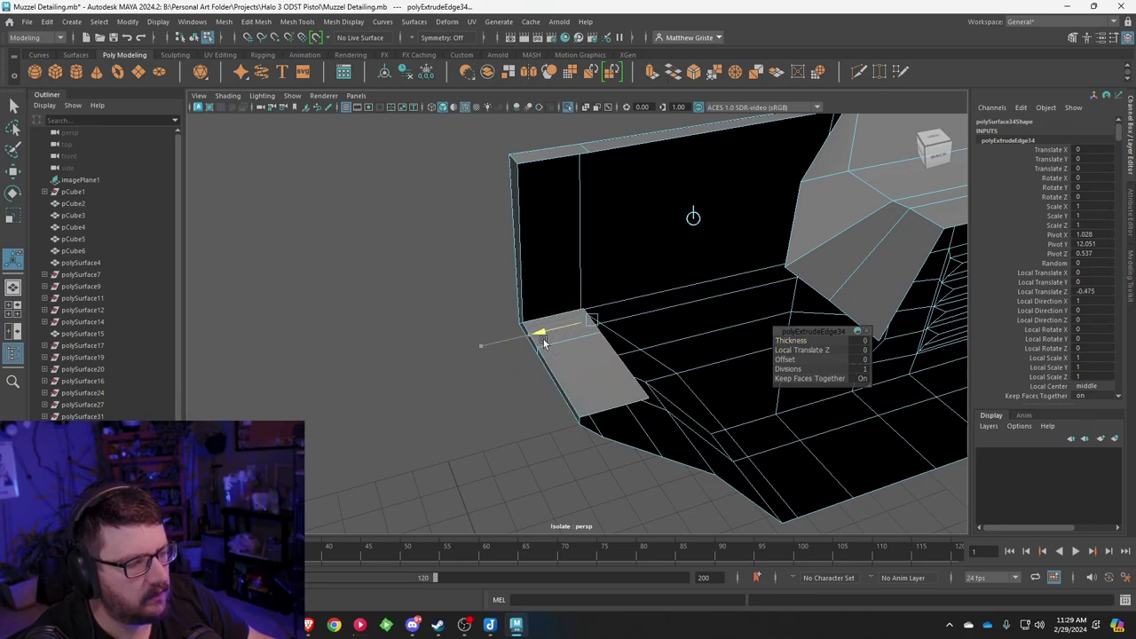
pyautogui.press('q')
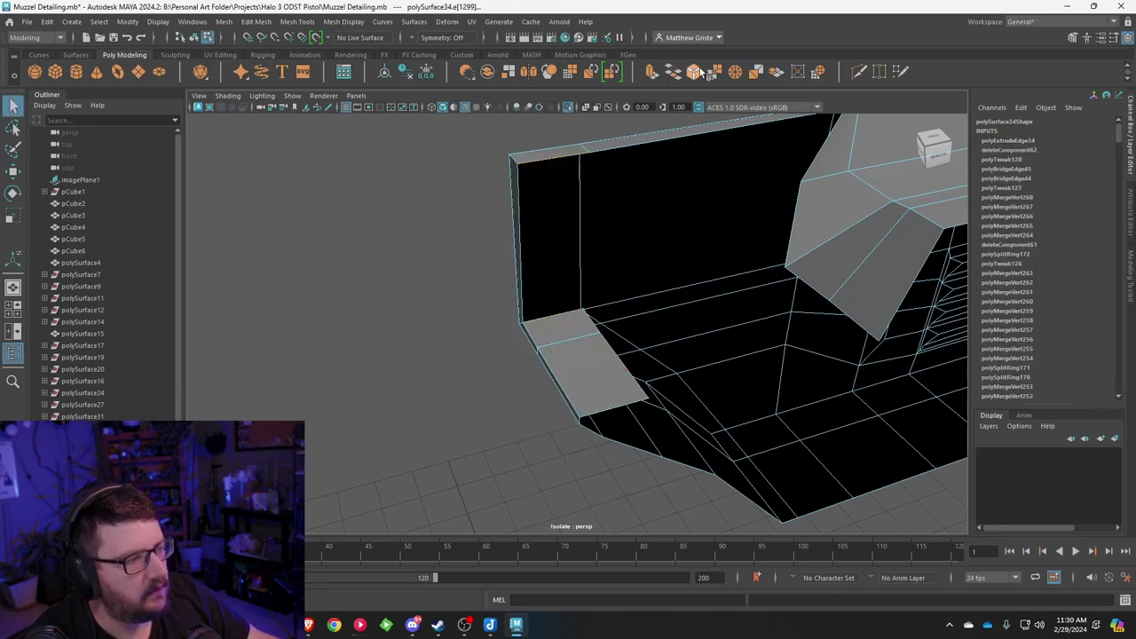
pyautogui.click(673, 72)
# Step: Extrude the lip's inner edges along the block up to the sloped step, with Local Translate Y 1.746
pyautogui.keyDown('alt'); pyautogui.moveTo(672, 276); pyautogui.dragTo(714, 262); pyautogui.keyUp('alt')
pyautogui.keyDown('alt'); pyautogui.moveTo(725, 333); pyautogui.dragTo(593, 285); pyautogui.keyUp('alt')
pyautogui.scroll(4, 699, 284)
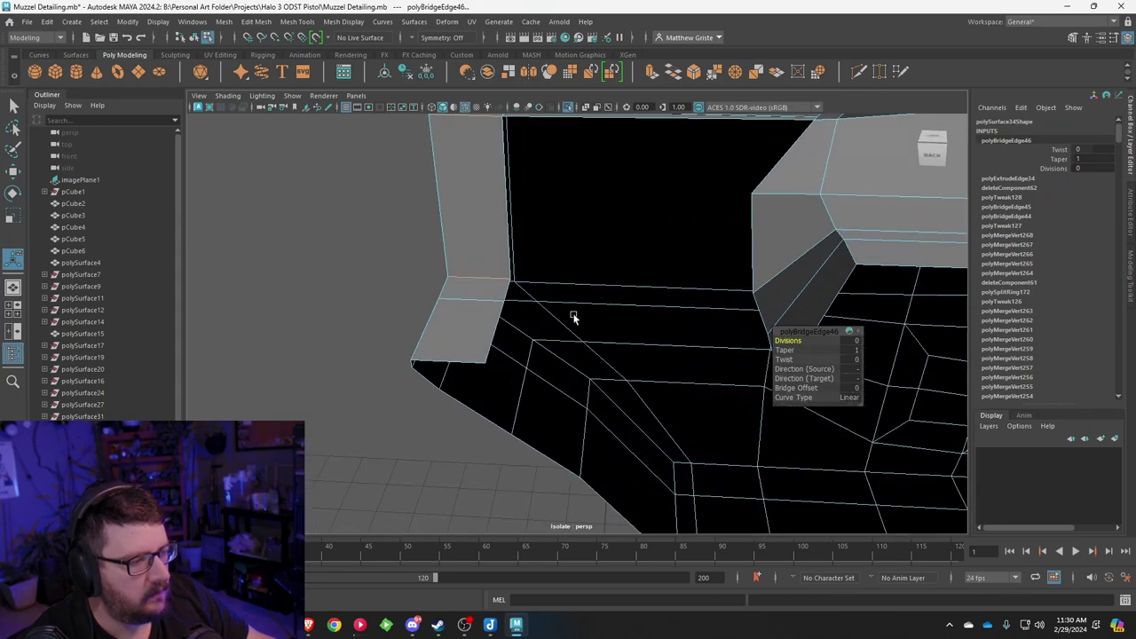
pyautogui.moveTo(494, 271); pyautogui.dragTo(500, 244, button='right')
pyautogui.click(506, 309)
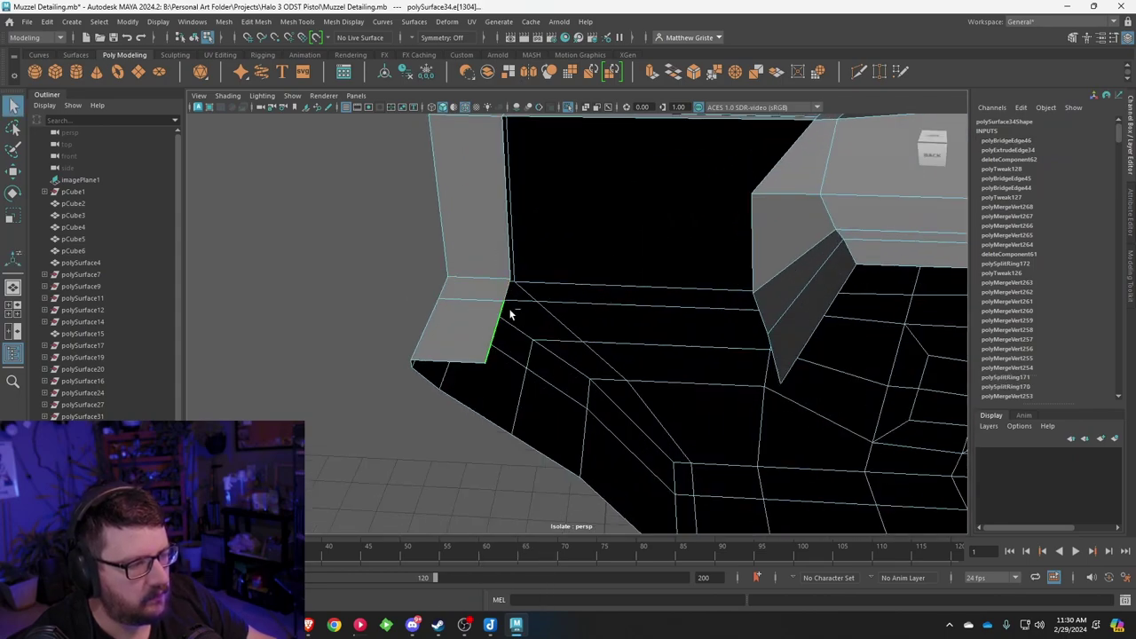
pyautogui.keyDown('alt'); pyautogui.moveTo(710, 182); pyautogui.dragTo(642, 155, button='middle'); pyautogui.keyUp('alt')
pyautogui.click(651, 73)
pyautogui.moveTo(515, 261); pyautogui.dragTo(672, 305)
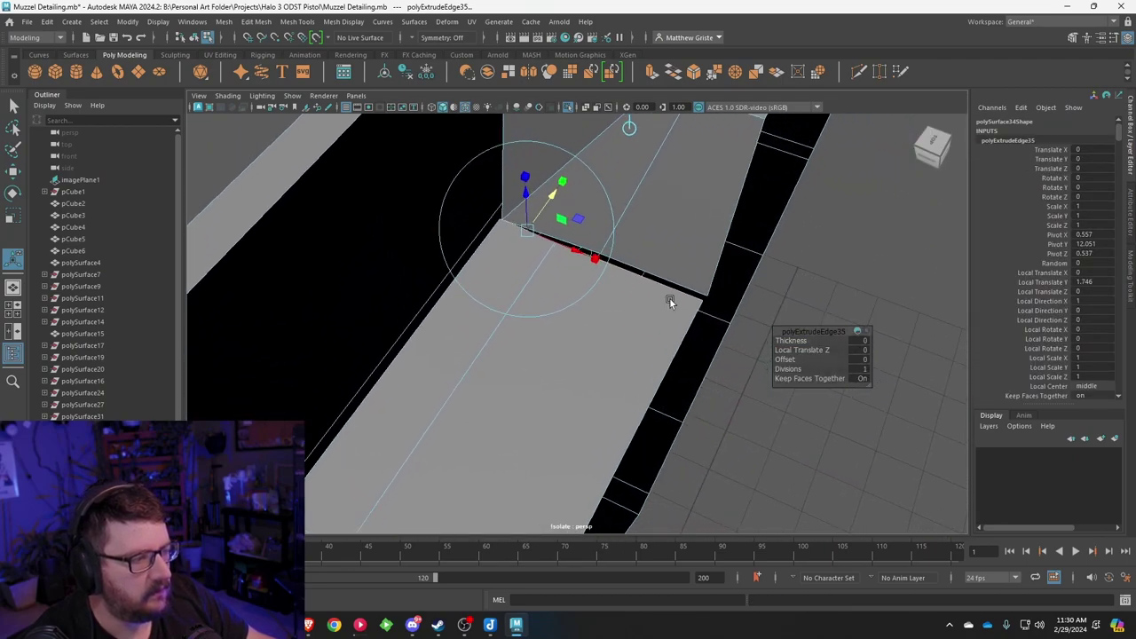
# Step: Merge the extruded ledge's end vertices with the matching bottom vertices of the sloped step
pyautogui.moveTo(671, 302); pyautogui.dragTo(538, 238, button='right')
pyautogui.moveTo(523, 229); pyautogui.dragTo(524, 230)
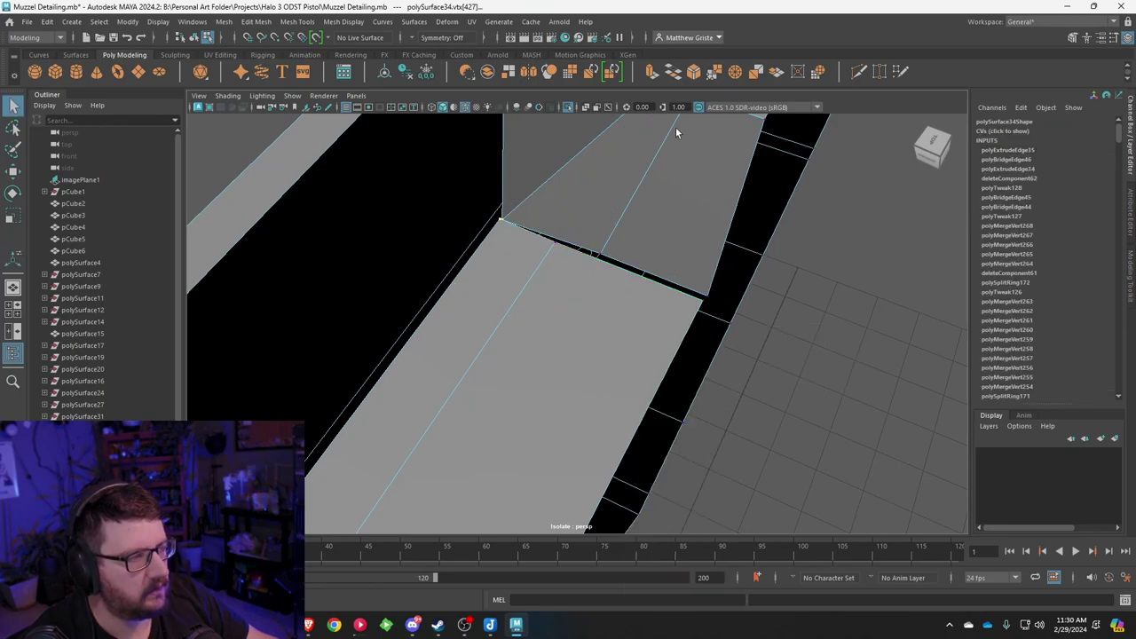
pyautogui.click(715, 72)
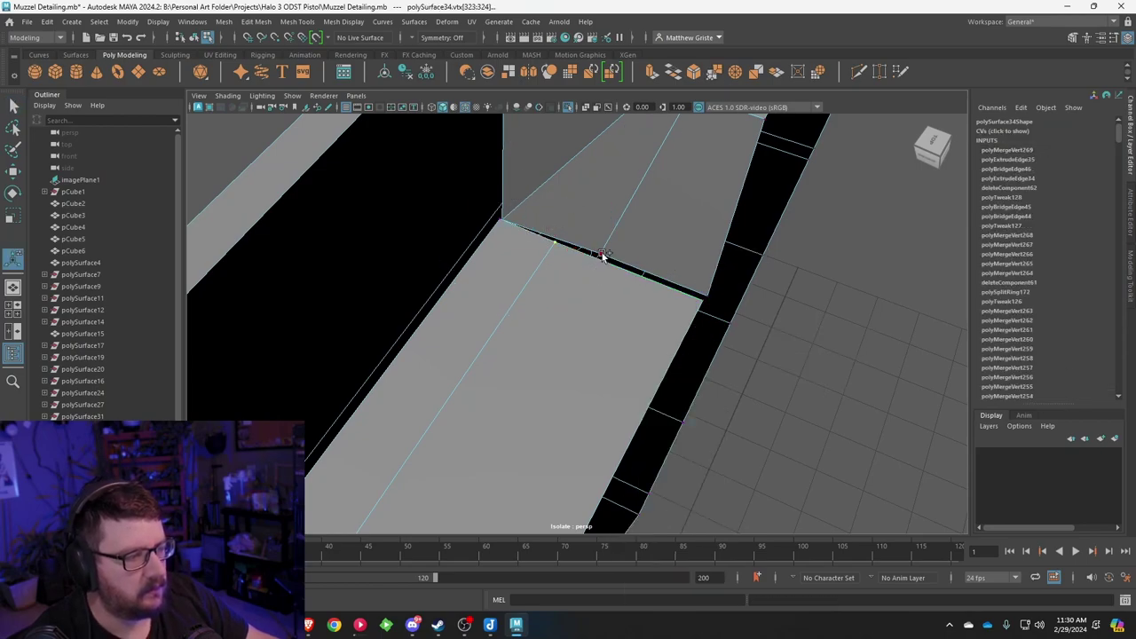
pyautogui.press('g')
pyautogui.keyDown('shift'); pyautogui.click(560, 245); pyautogui.keyUp('shift')
pyautogui.press('g')
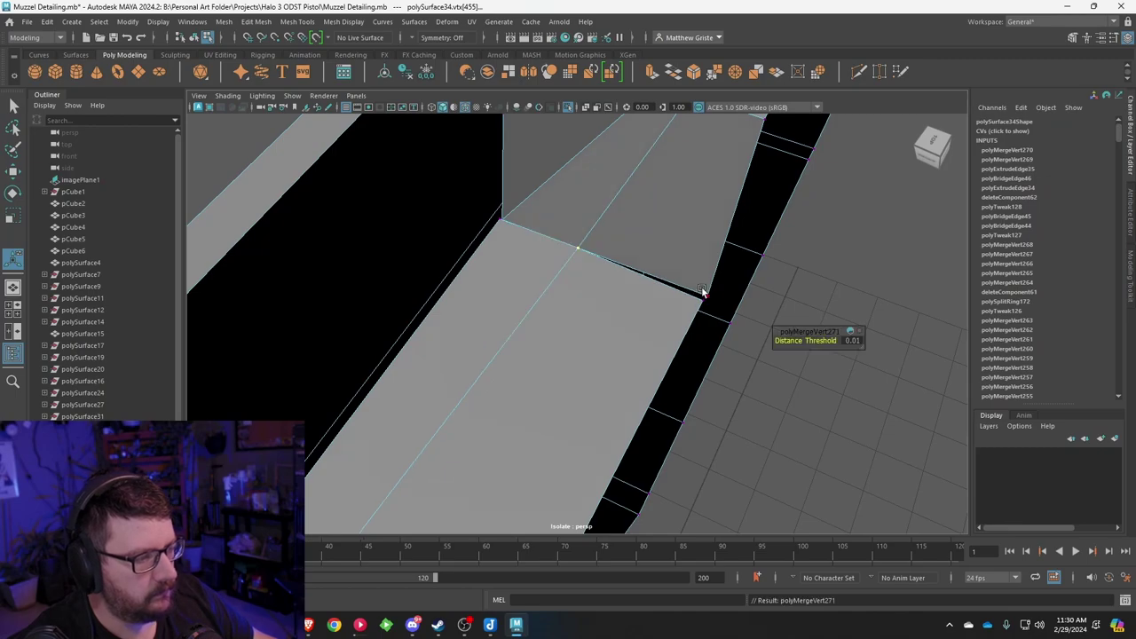
pyautogui.moveTo(711, 289); pyautogui.dragTo(706, 302)
pyautogui.press('g')
pyautogui.moveTo(502, 208); pyautogui.dragTo(504, 220)
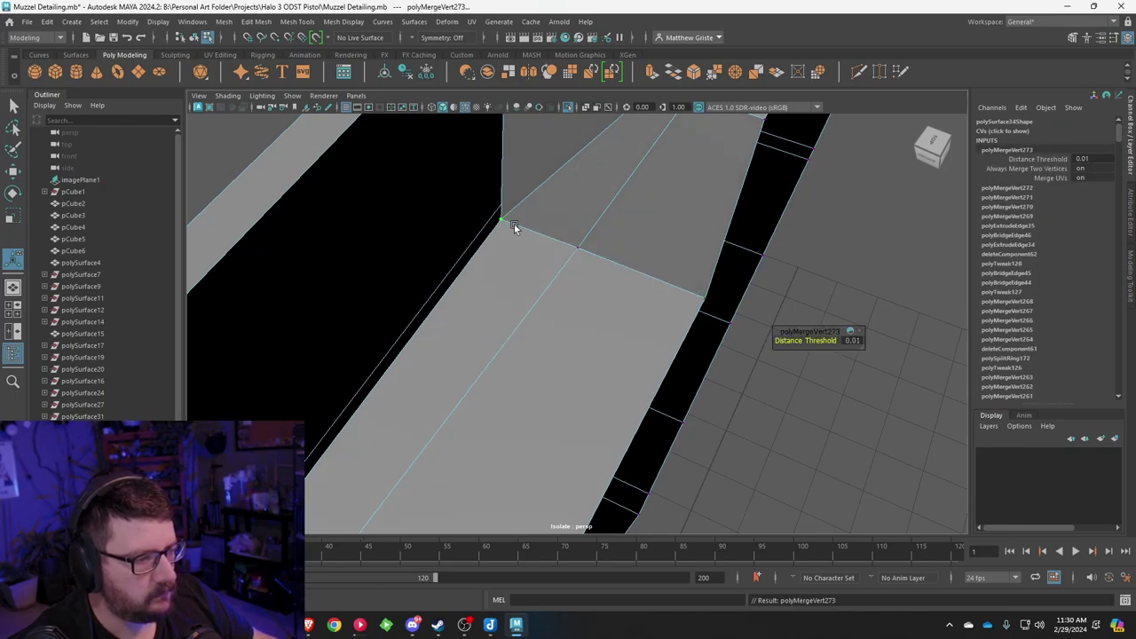
# Step: Insert a lengthwise edge loop across the rear block's upright wall and end strip with the Insert Edge Loop tool
pyautogui.scroll(-3, 586, 251)
pyautogui.keyDown('alt'); pyautogui.moveTo(601, 257); pyautogui.dragTo(517, 230); pyautogui.keyUp('alt')
pyautogui.keyDown('alt'); pyautogui.moveTo(517, 231); pyautogui.dragTo(584, 334, button='middle'); pyautogui.keyUp('alt')
pyautogui.scroll(1, 584, 335)
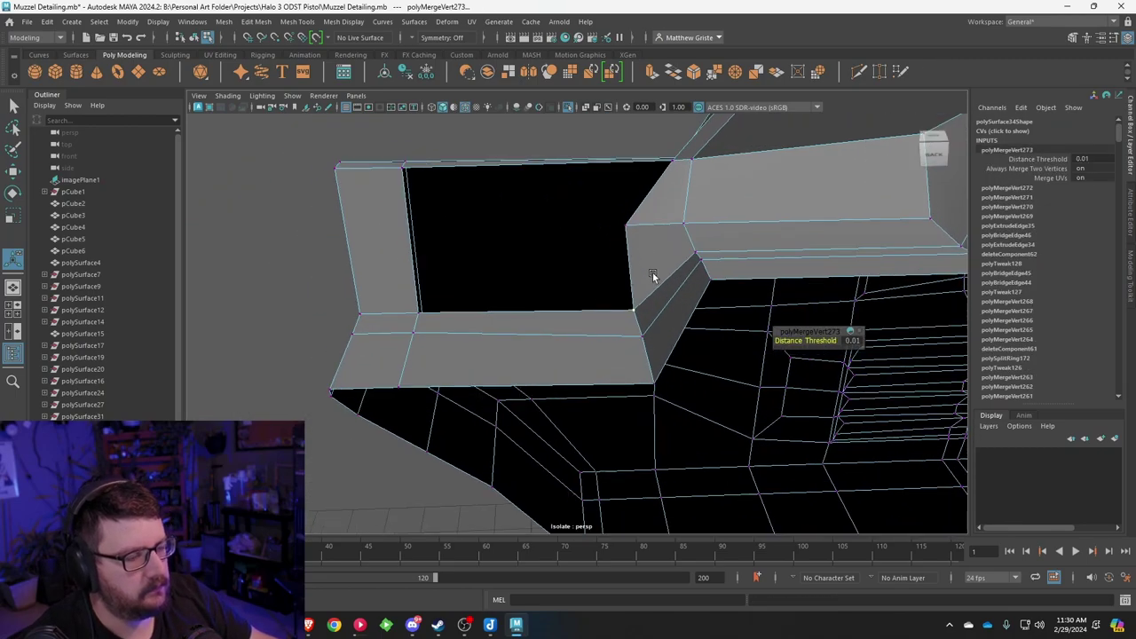
pyautogui.keyDown('alt'); pyautogui.moveTo(653, 277); pyautogui.dragTo(755, 294); pyautogui.keyUp('alt')
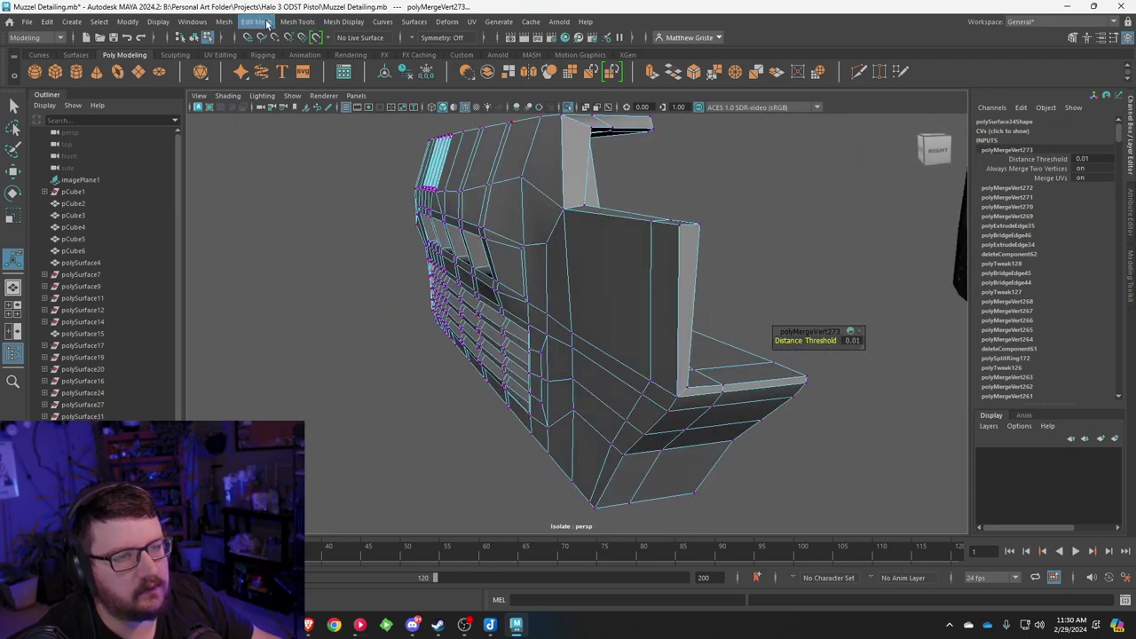
pyautogui.click(267, 23)
pyautogui.moveTo(297, 23)
pyautogui.click(320, 113)
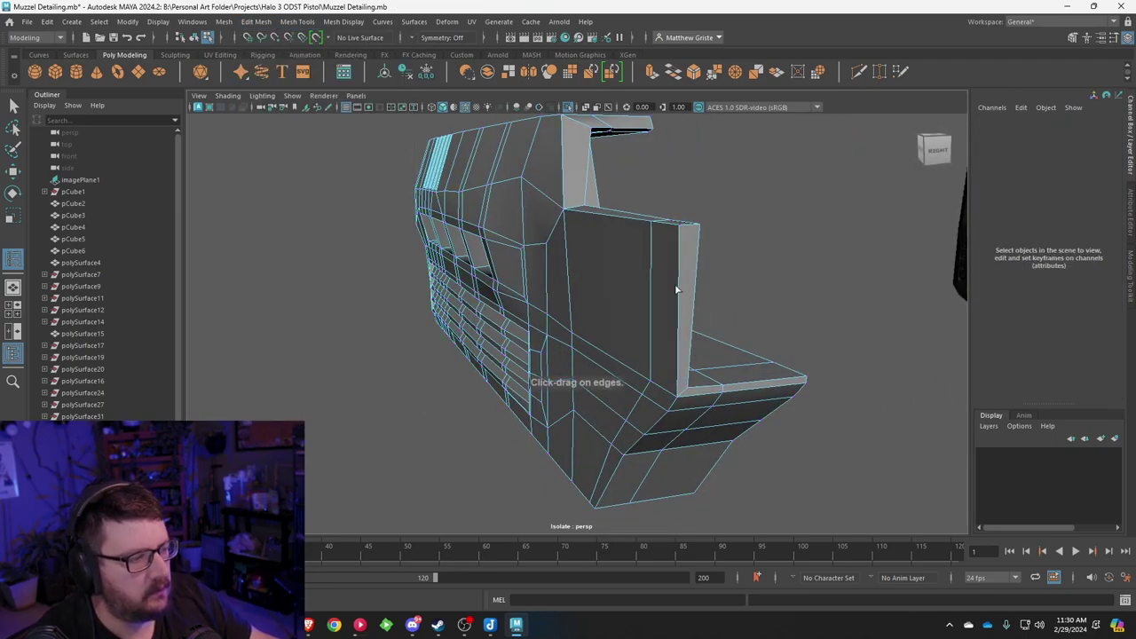
pyautogui.moveTo(677, 278); pyautogui.dragTo(576, 259)
pyautogui.click(410, 261)
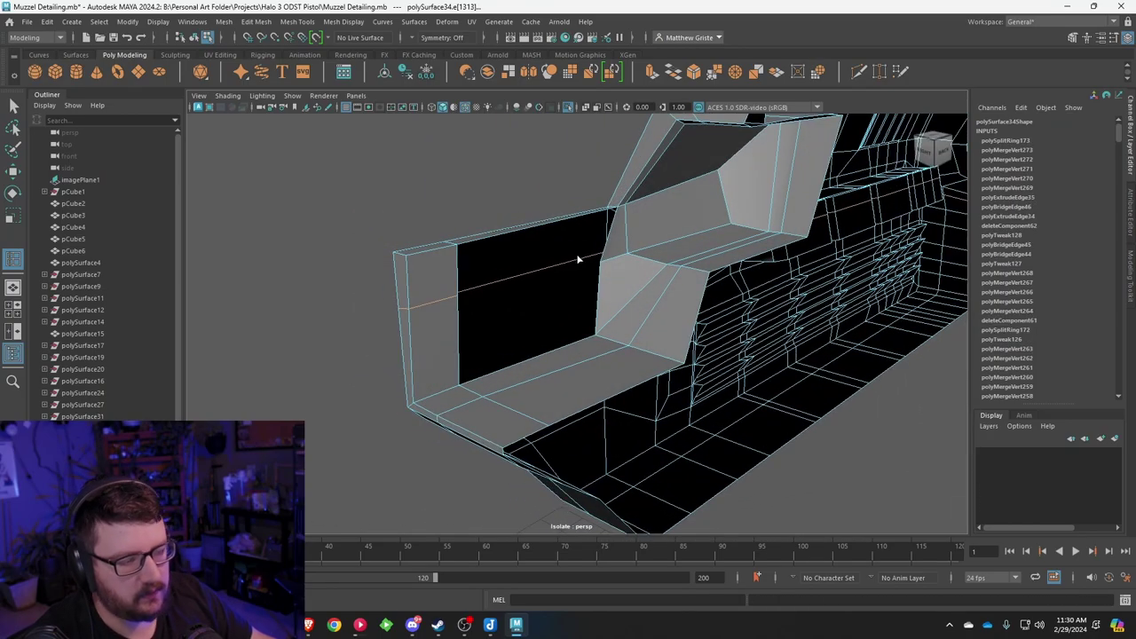
# Step: Bridge the upper and lower openings of the inner wall between the end strip and the sloped step
pyautogui.scroll(2, 622, 240)
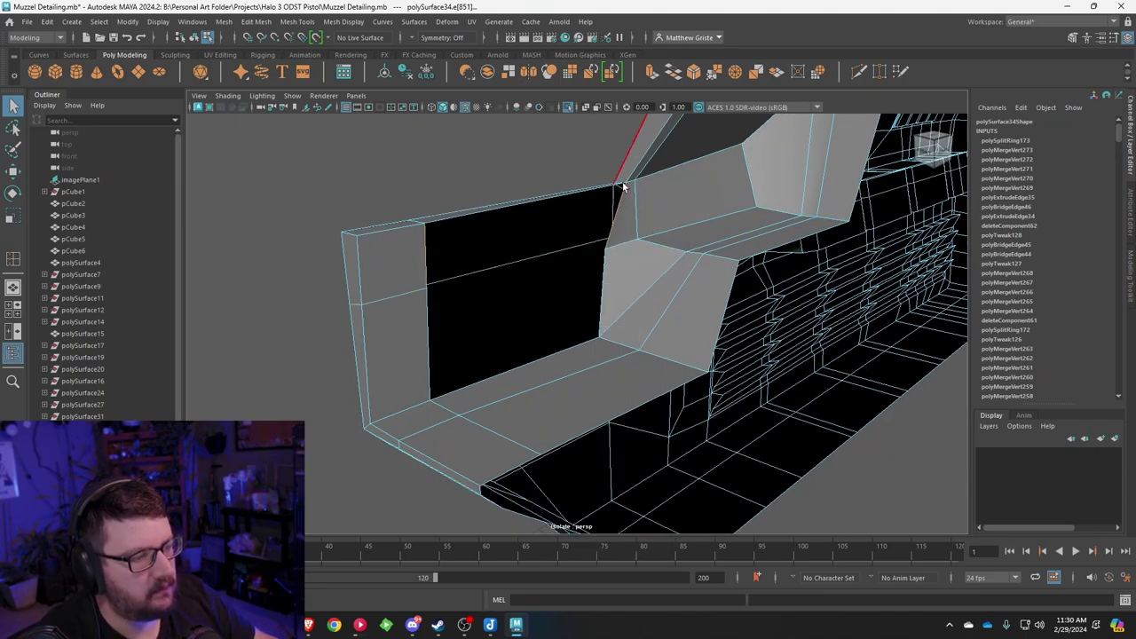
pyautogui.press('g')
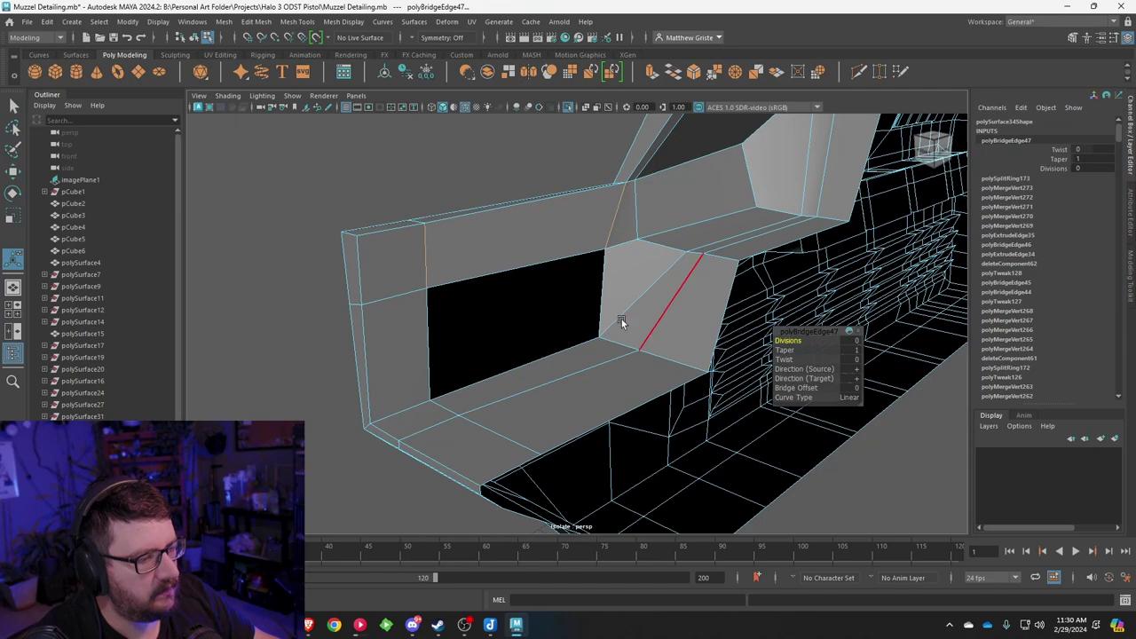
pyautogui.click(621, 321)
pyautogui.keyDown('shift'); pyautogui.click(431, 344); pyautogui.keyUp('shift')
pyautogui.keyDown('shift'); pyautogui.moveTo(502, 349); pyautogui.dragTo(484, 435, button='right'); pyautogui.keyUp('shift')
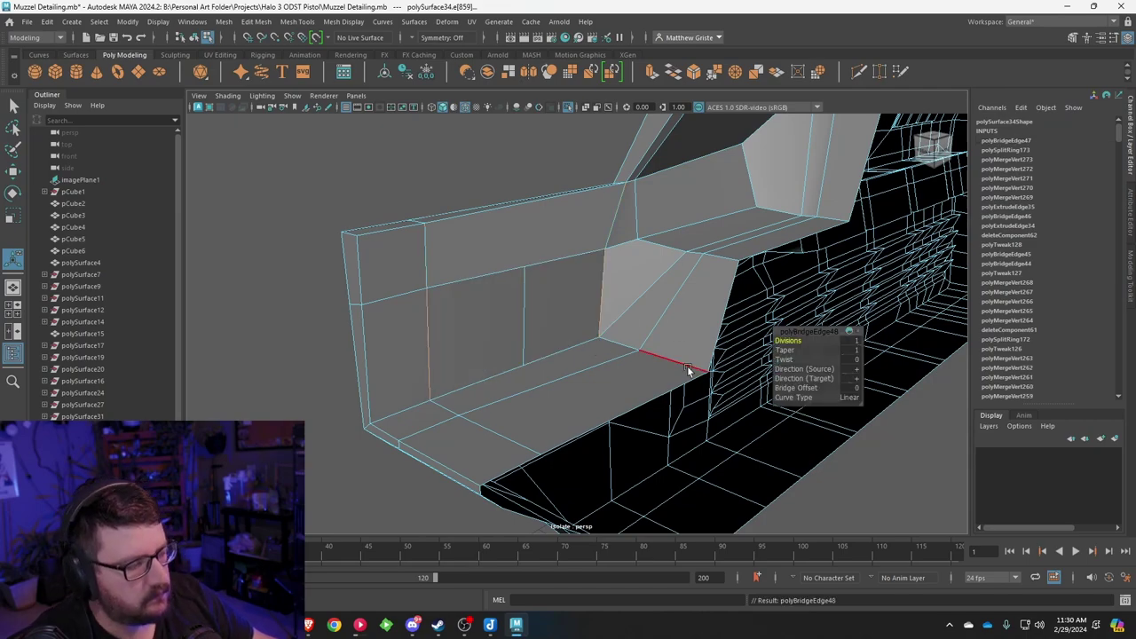
pyautogui.keyDown('alt'); pyautogui.moveTo(608, 341); pyautogui.dragTo(523, 273); pyautogui.keyUp('alt')
pyautogui.moveTo(523, 272); pyautogui.dragTo(586, 256, button='right')
# Step: Scale the lengthwise crease edges on the muzzle's outer upper side vertically to level them, and deselect the mesh
pyautogui.keyDown('alt'); pyautogui.moveTo(588, 255); pyautogui.dragTo(736, 308); pyautogui.keyUp('alt')
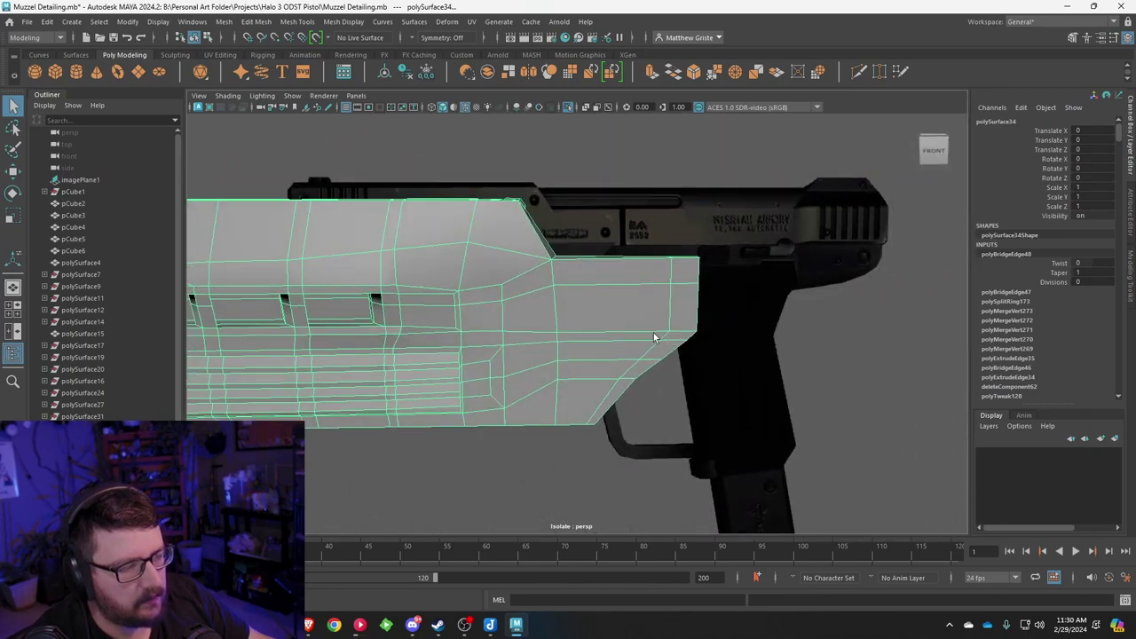
pyautogui.keyDown('alt'); pyautogui.moveTo(653, 337); pyautogui.dragTo(559, 339); pyautogui.keyUp('alt')
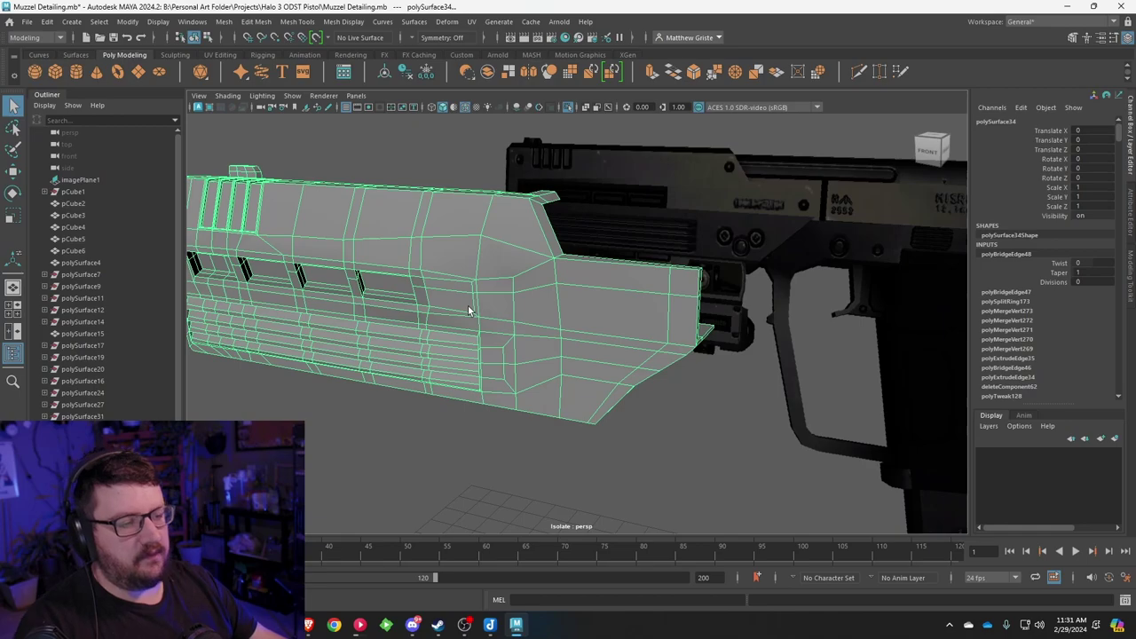
pyautogui.keyDown('alt'); pyautogui.moveTo(468, 305); pyautogui.dragTo(559, 260); pyautogui.keyUp('alt')
pyautogui.moveTo(498, 245); pyautogui.dragTo(520, 223, button='right')
pyautogui.click(527, 244)
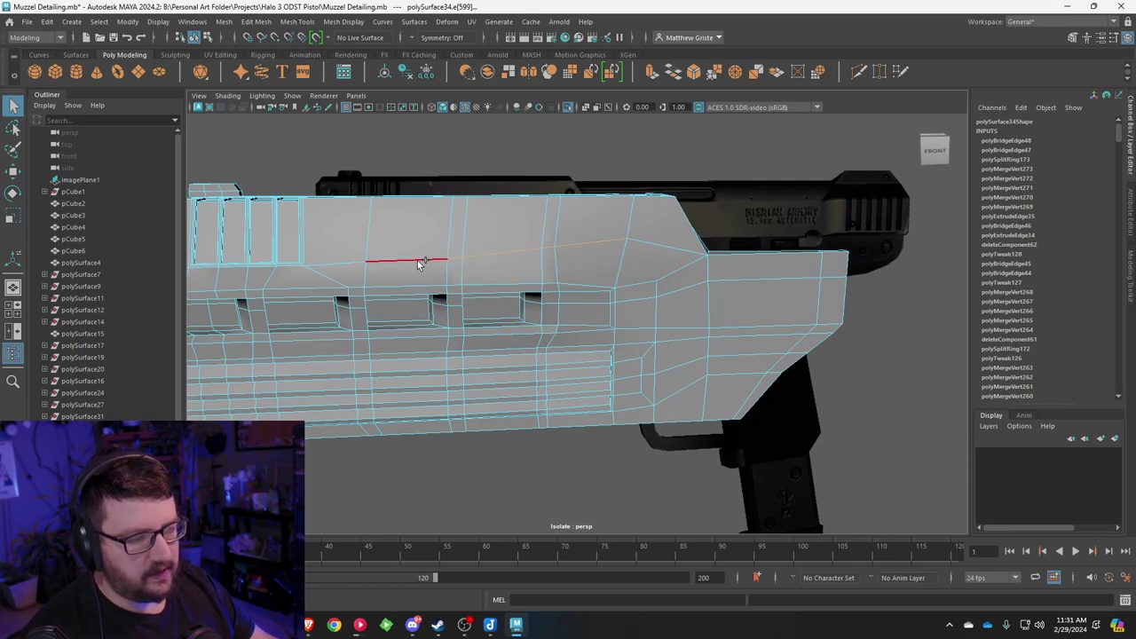
pyautogui.hotkey('ctrl', 'z')
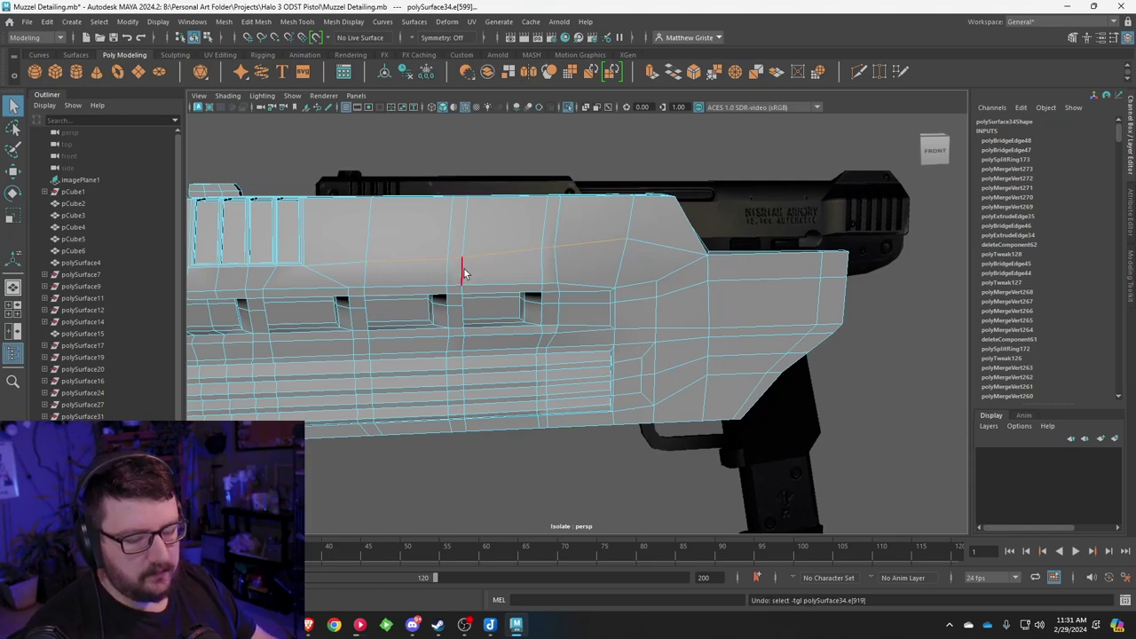
pyautogui.press('e')
pyautogui.press('r')
pyautogui.moveTo(500, 174); pyautogui.dragTo(670, 290)
pyautogui.press('w')
pyautogui.moveTo(733, 249); pyautogui.dragTo(746, 242, button='right')
pyautogui.click(832, 351)
# Step: In the front view, move the vertical vertex column near the rear block's end forward of the round screw and align the vertex below
pyautogui.scroll(-5, 701, 306)
pyautogui.keyDown('alt'); pyautogui.moveTo(701, 307); pyautogui.dragTo(494, 288); pyautogui.keyUp('alt')
pyautogui.scroll(5, 600, 299)
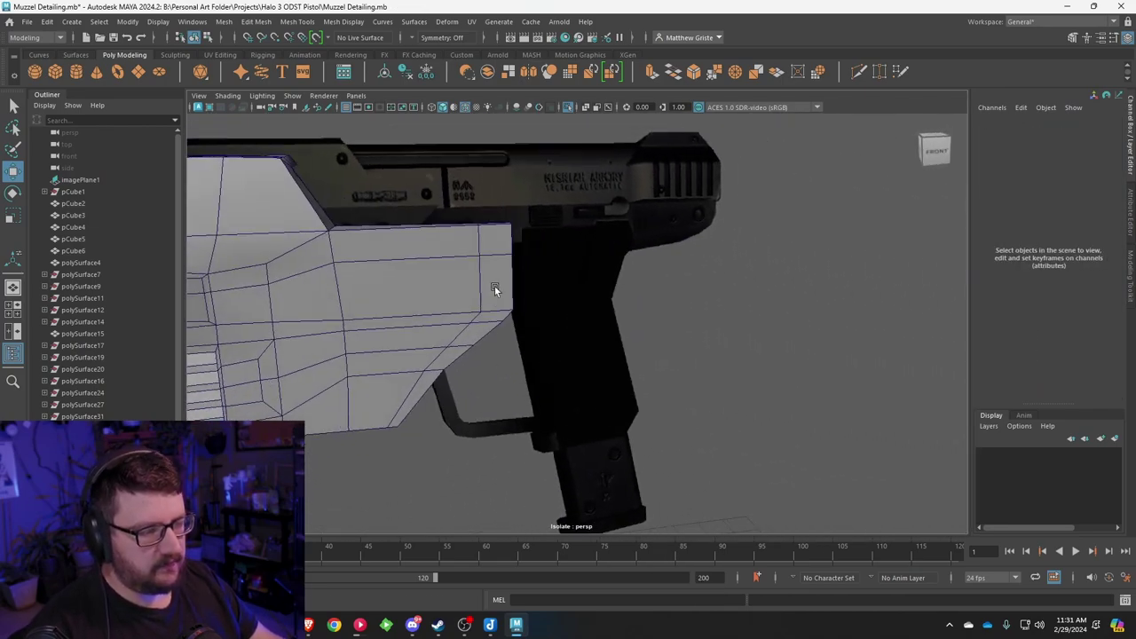
pyautogui.press('space')
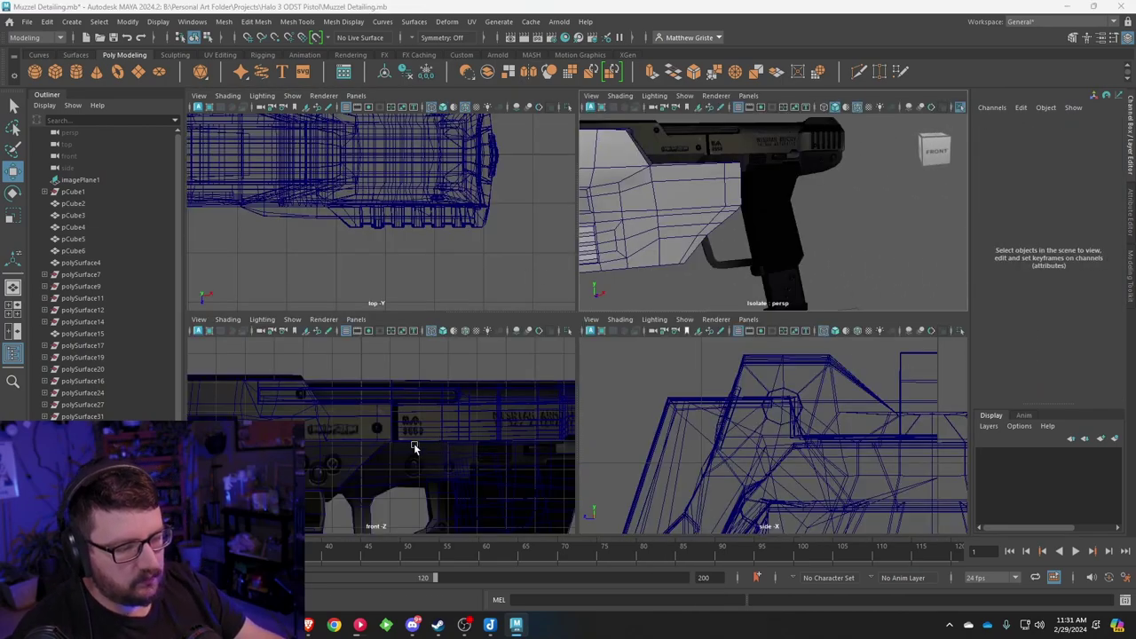
pyautogui.press('space')
pyautogui.scroll(8, 520, 393)
pyautogui.scroll(3, 593, 252)
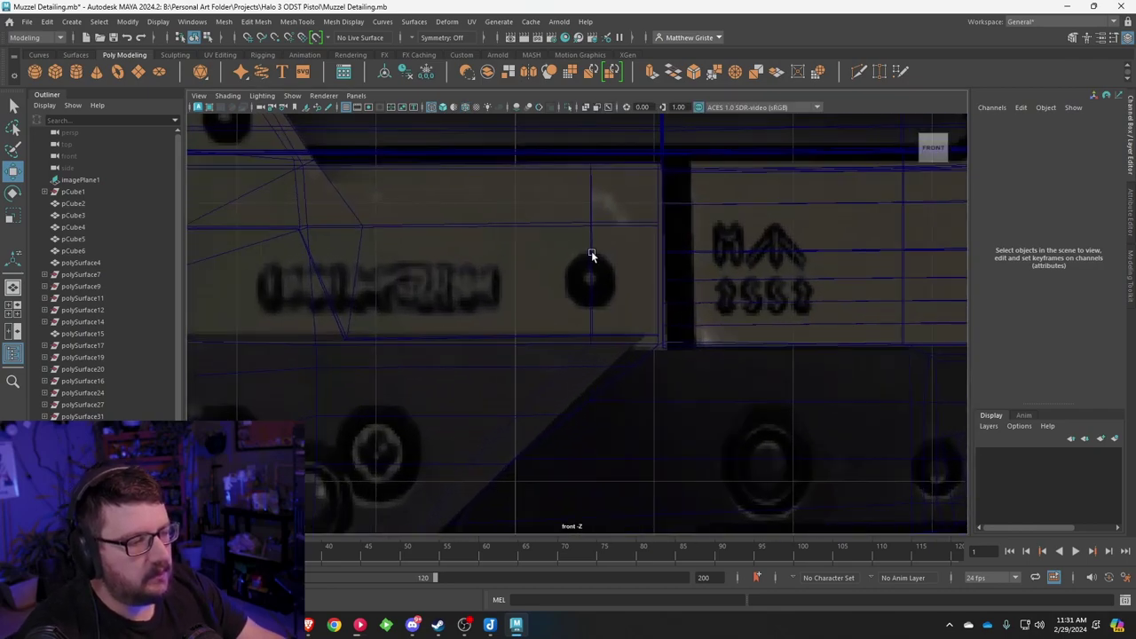
pyautogui.moveTo(592, 258); pyautogui.dragTo(545, 255, button='right')
pyautogui.scroll(-8, 557, 214)
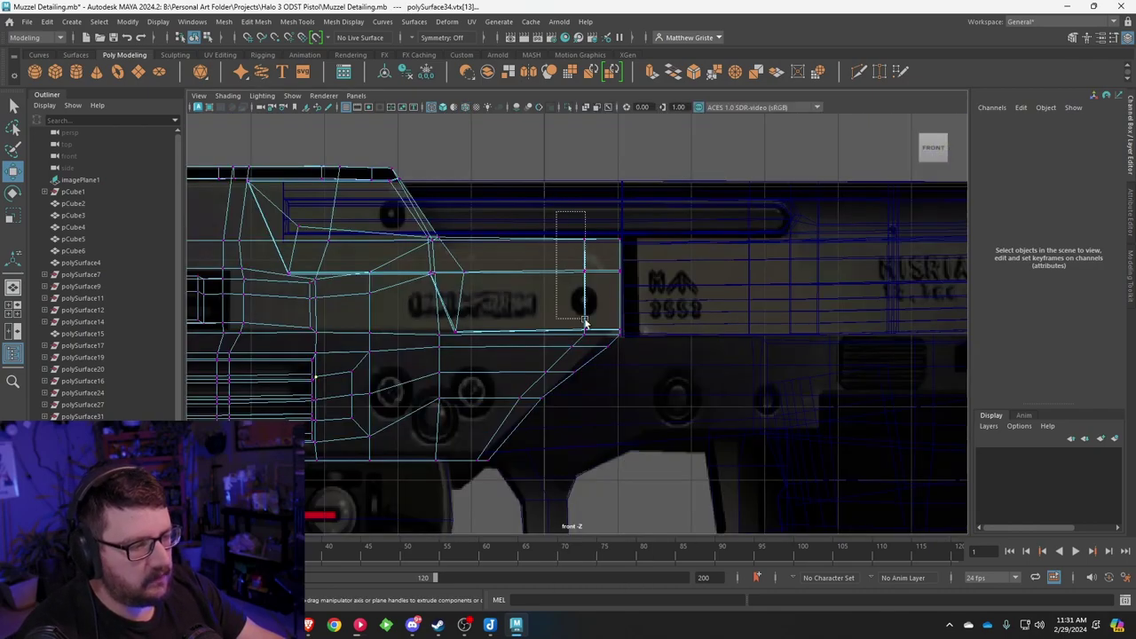
pyautogui.moveTo(595, 339); pyautogui.dragTo(596, 336)
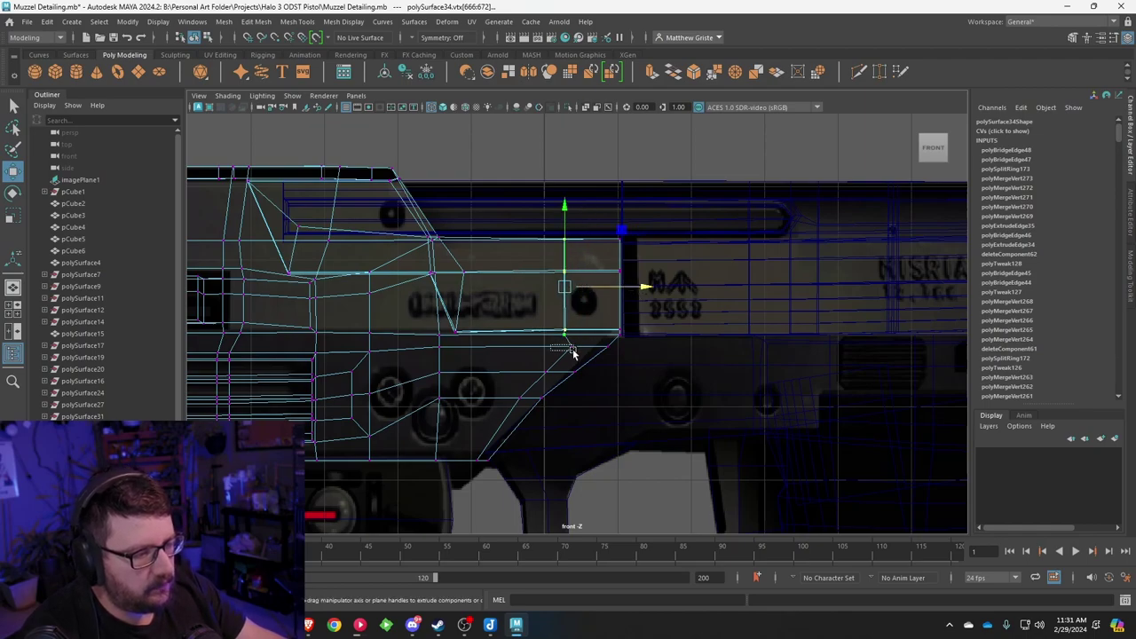
pyautogui.moveTo(572, 353); pyautogui.dragTo(575, 352)
pyautogui.scroll(2, 599, 315)
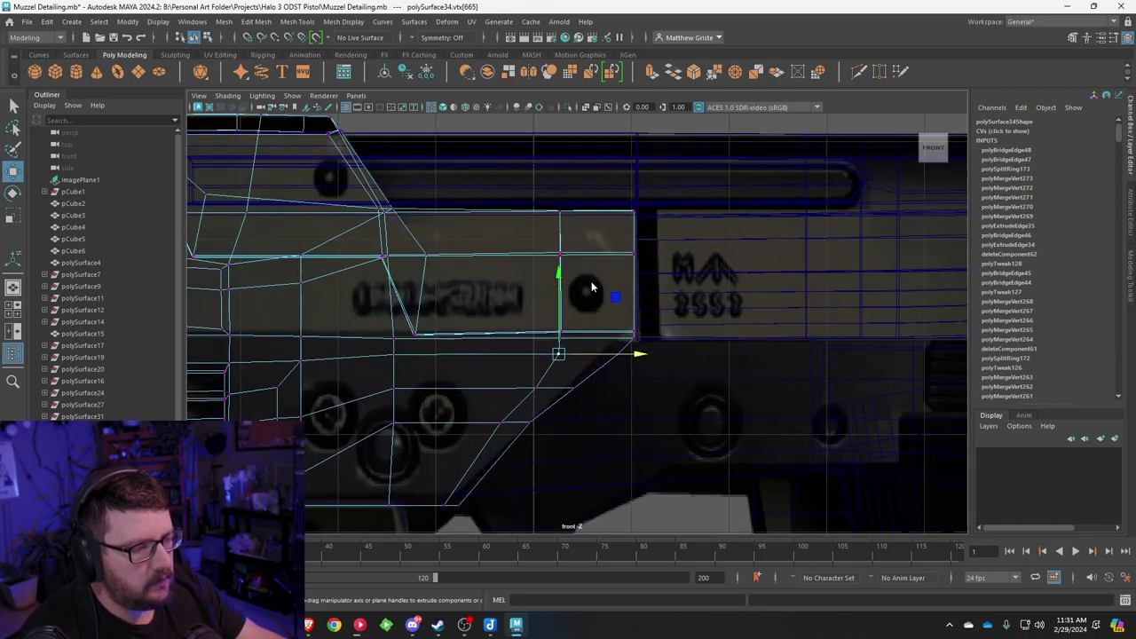
# Step: Extrude the squarish outer face at the rear block's end in the perspective view and scale it inward to 0.283
pyautogui.rightClick(594, 295)
pyautogui.press('space')
pyautogui.press('space')
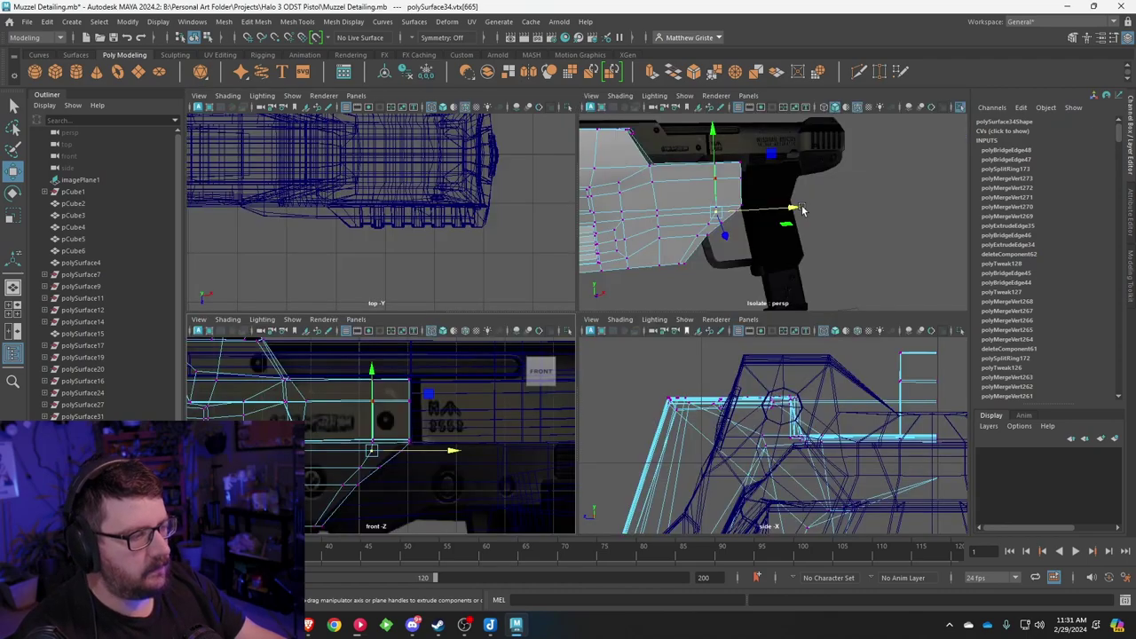
pyautogui.moveTo(373, 243); pyautogui.dragTo(377, 270, button='right')
pyautogui.keyDown('alt'); pyautogui.moveTo(388, 248); pyautogui.dragTo(490, 277, button='middle'); pyautogui.keyUp('alt')
pyautogui.click(479, 260)
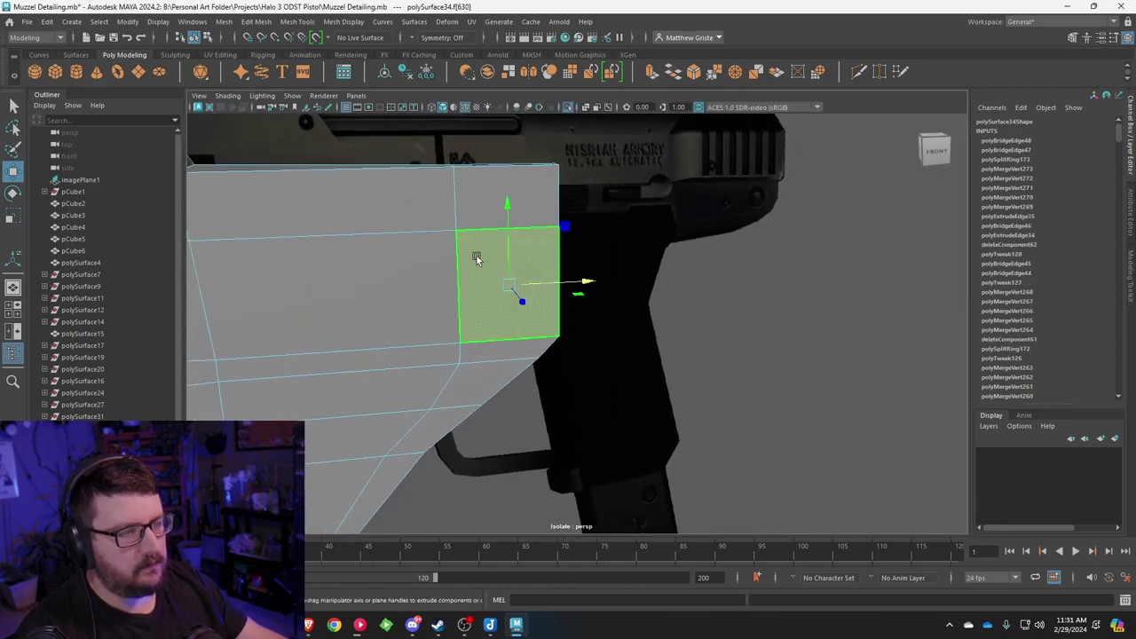
pyautogui.click(652, 73)
pyautogui.moveTo(511, 281); pyautogui.dragTo(469, 285)
# Step: In the front view, enlarge the inset face at the rear block's end and move it over the reference's round screw
pyautogui.press('space')
pyautogui.press('space')
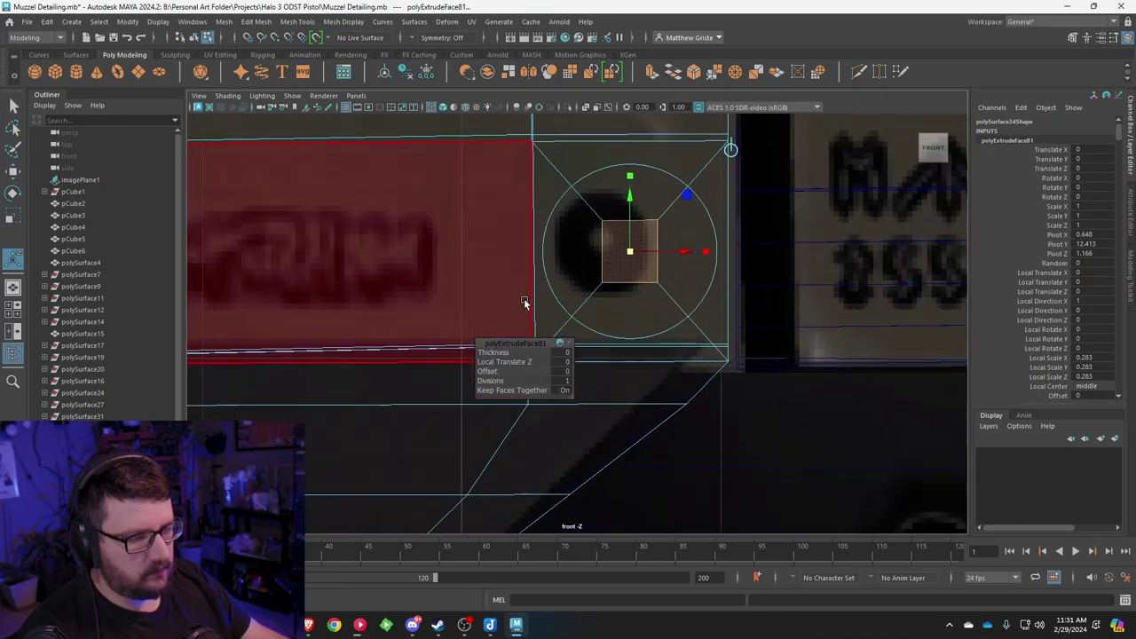
pyautogui.press('w')
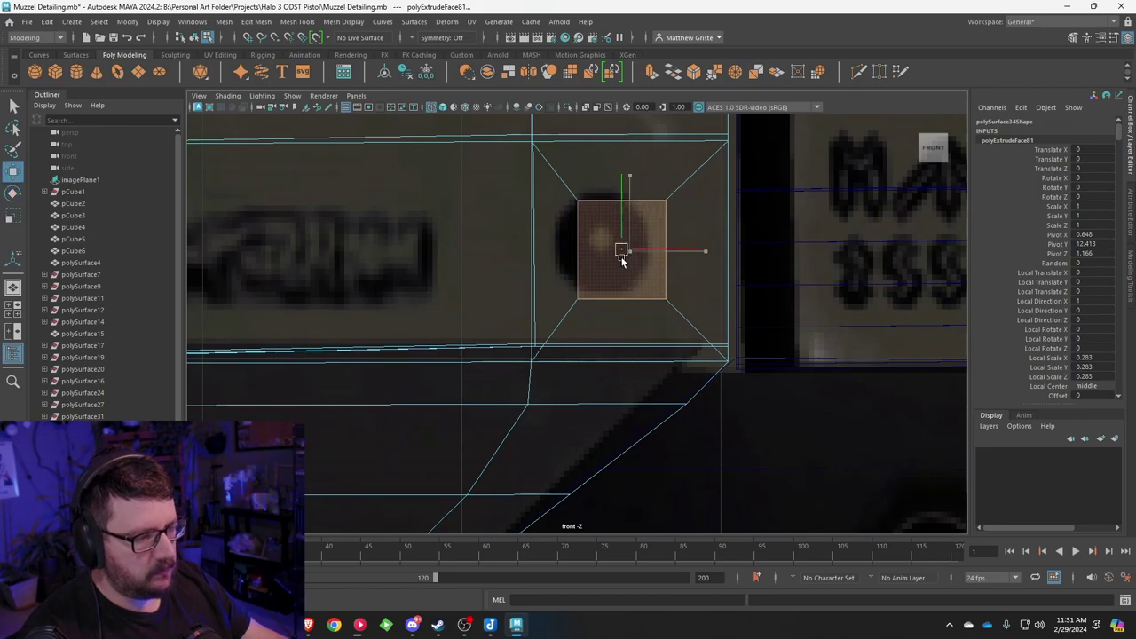
pyautogui.moveTo(621, 254); pyautogui.dragTo(604, 251)
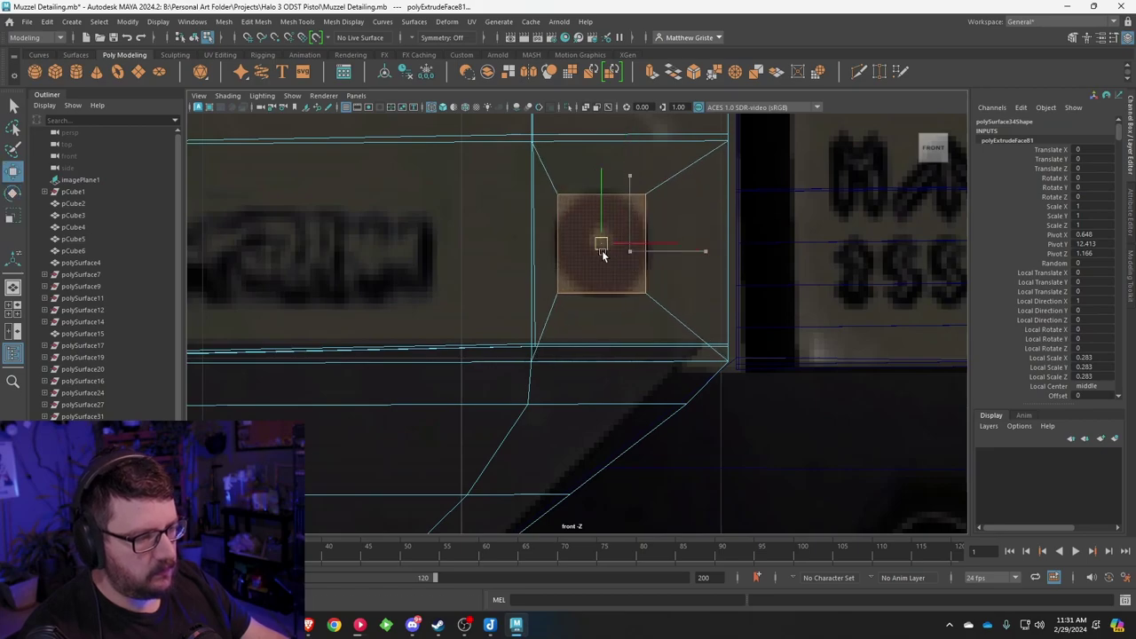
# Step: Insert a vertical edge loop through the middle of the inset screw face
pyautogui.click(293, 22)
pyautogui.click(334, 115)
pyautogui.scroll(-8, 572, 254)
pyautogui.scroll(4, 569, 277)
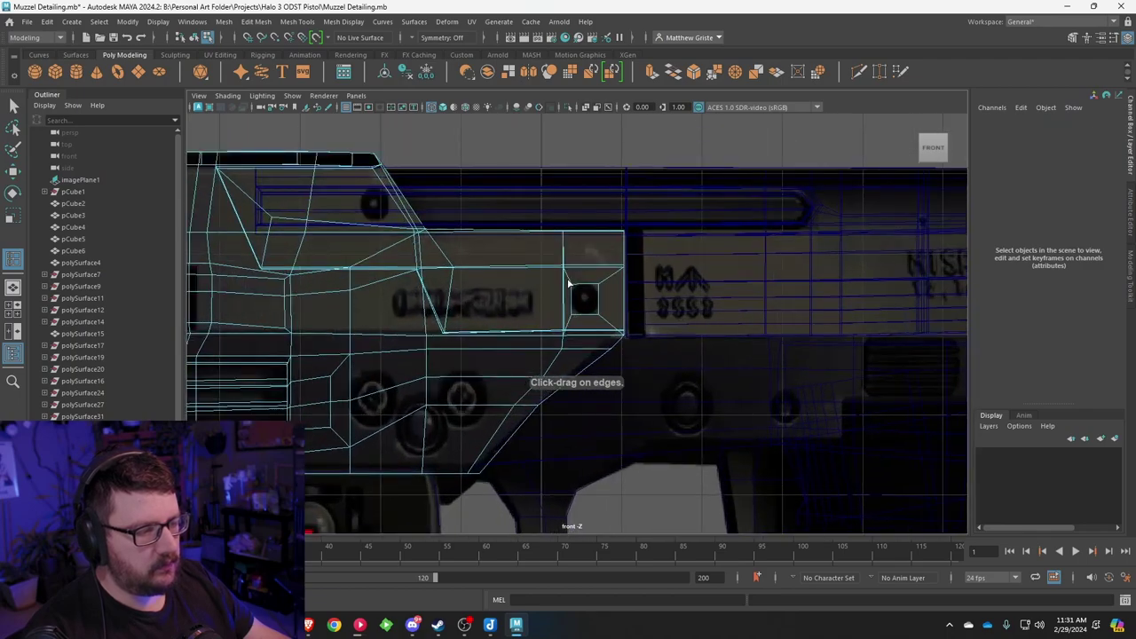
pyautogui.moveTo(583, 288); pyautogui.dragTo(583, 289)
pyautogui.moveTo(585, 289); pyautogui.dragTo(585, 288)
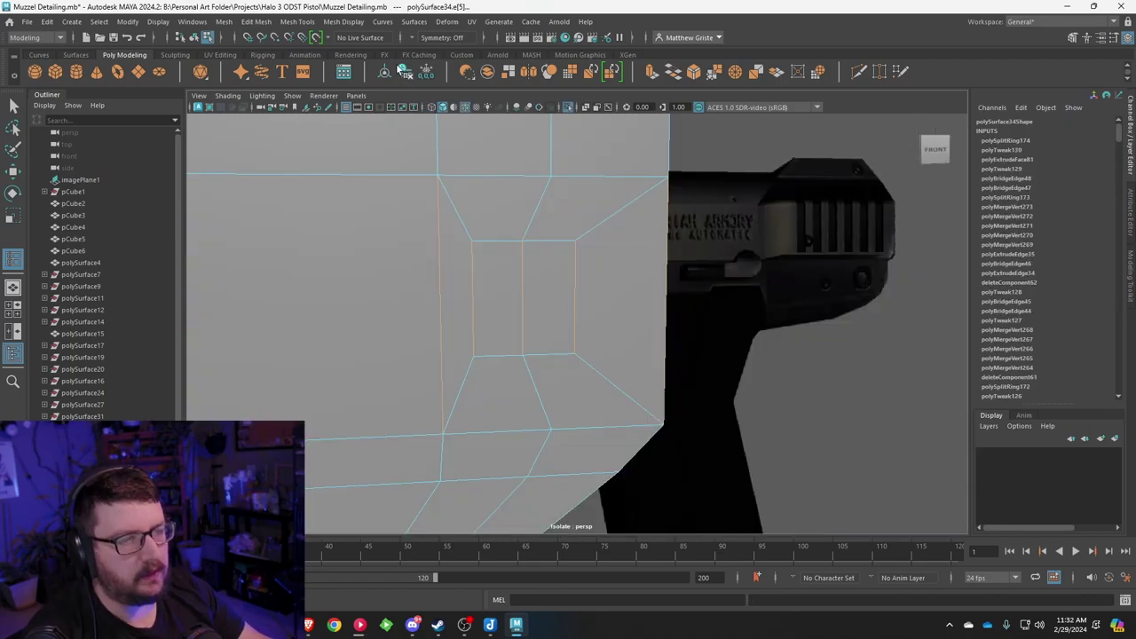
# Step: In the perspective view, Multi-Cut a horizontal edge across the middle of the inset faces, from the vertical column to the block's rear edge
pyautogui.click(256, 21)
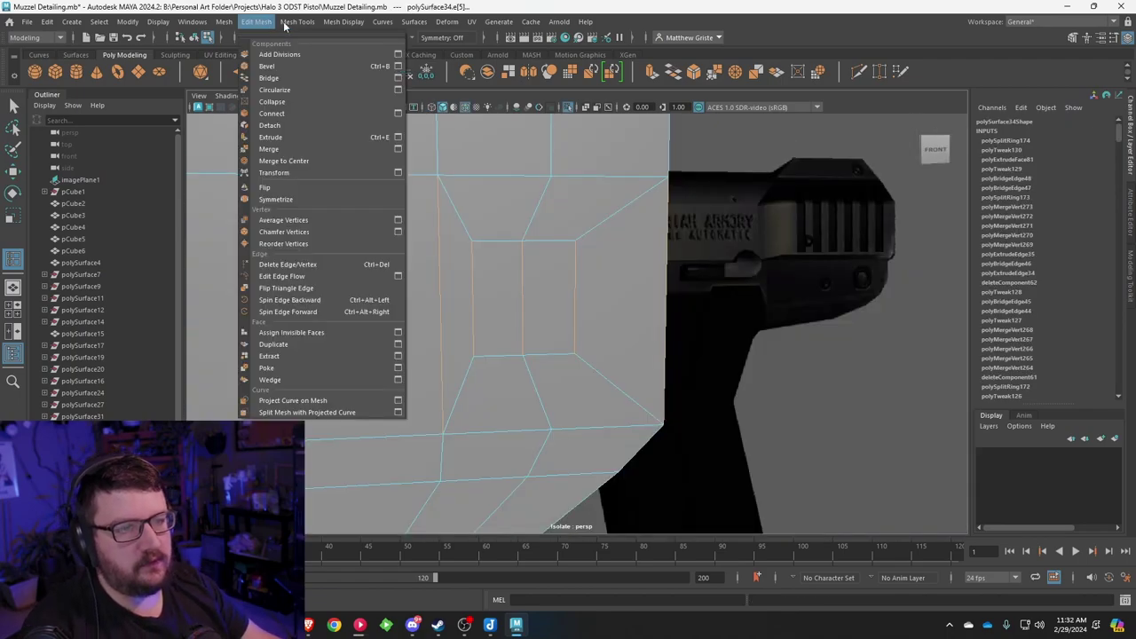
pyautogui.moveTo(293, 23)
pyautogui.click(324, 134)
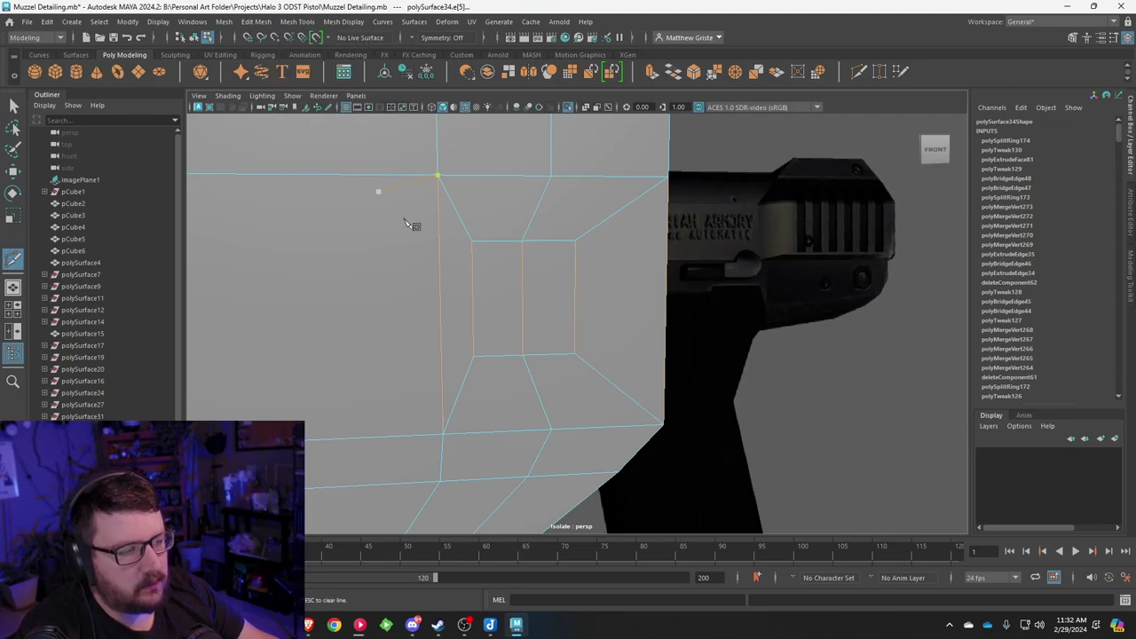
pyautogui.click(442, 304)
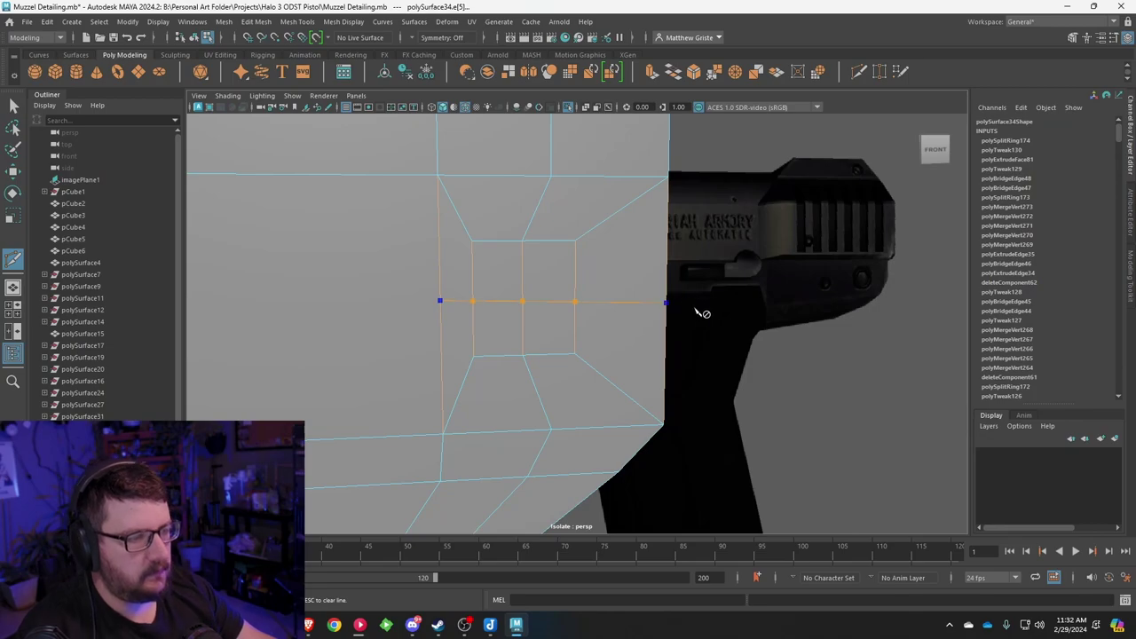
pyautogui.rightClick(645, 274)
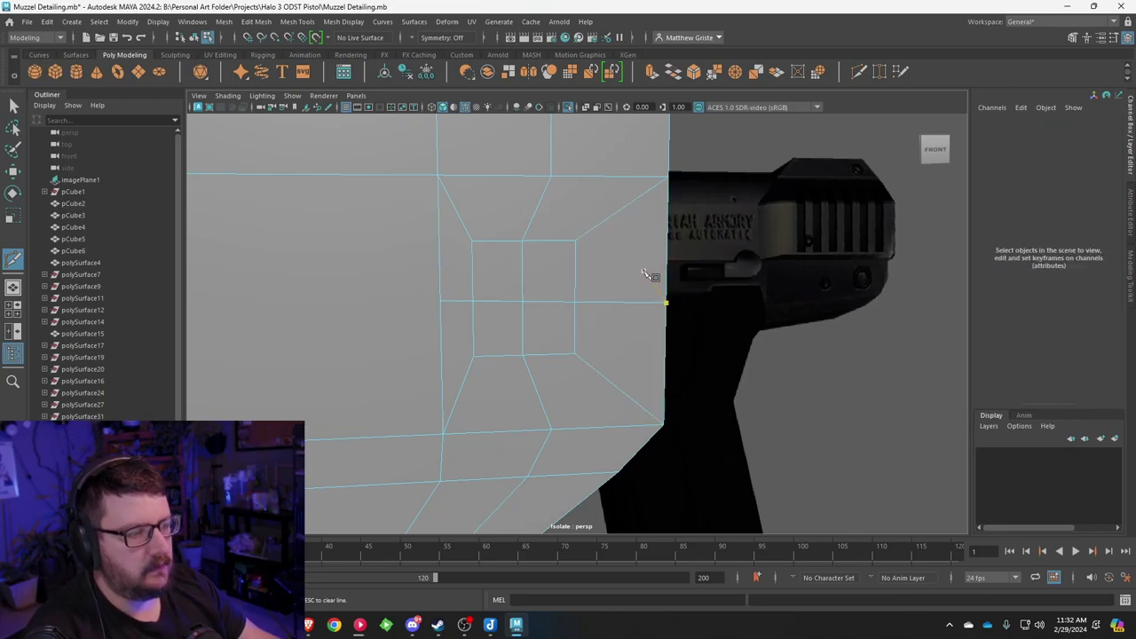
# Step: Circularize the four inset faces at the rear block's end
pyautogui.moveTo(560, 264); pyautogui.dragTo(558, 302, button='right')
pyautogui.click(503, 276)
pyautogui.keyDown('shift'); pyautogui.click(554, 272); pyautogui.keyUp('shift')
pyautogui.keyDown('shift'); pyautogui.click(546, 325); pyautogui.keyUp('shift')
pyautogui.keyDown('shift'); pyautogui.click(497, 323); pyautogui.keyUp('shift')
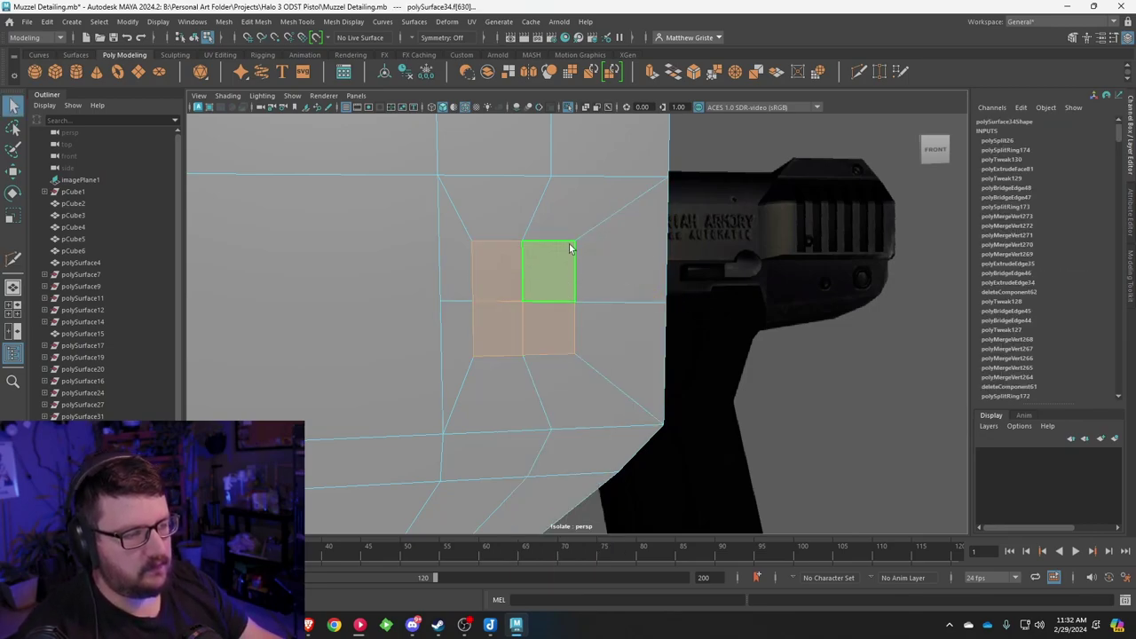
pyautogui.click(336, 22)
pyautogui.moveTo(253, 23)
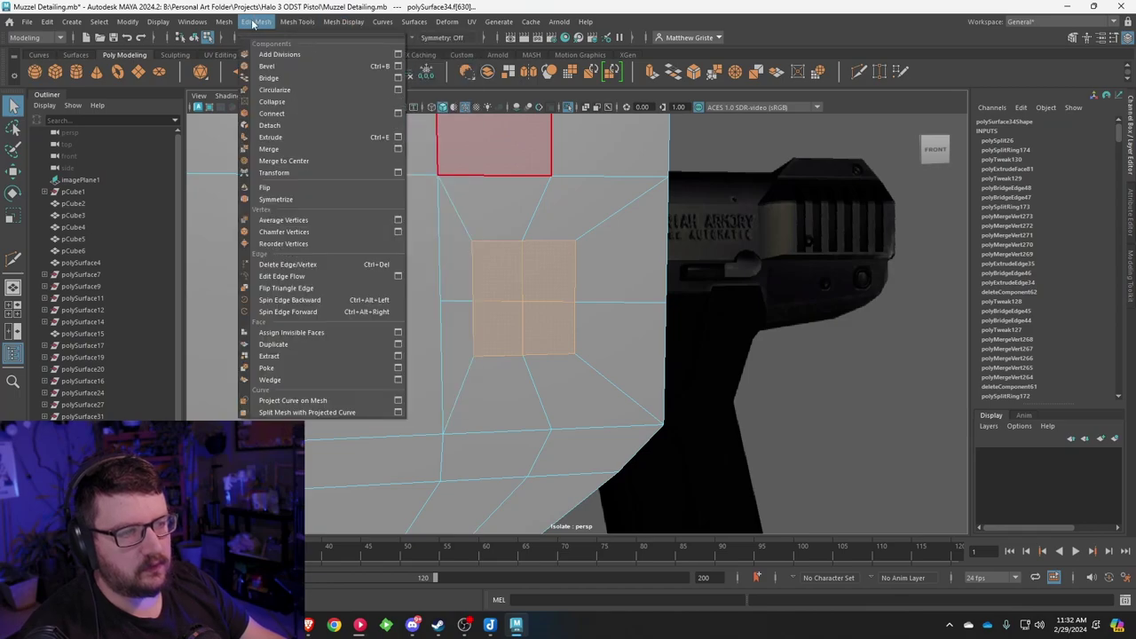
pyautogui.click(275, 89)
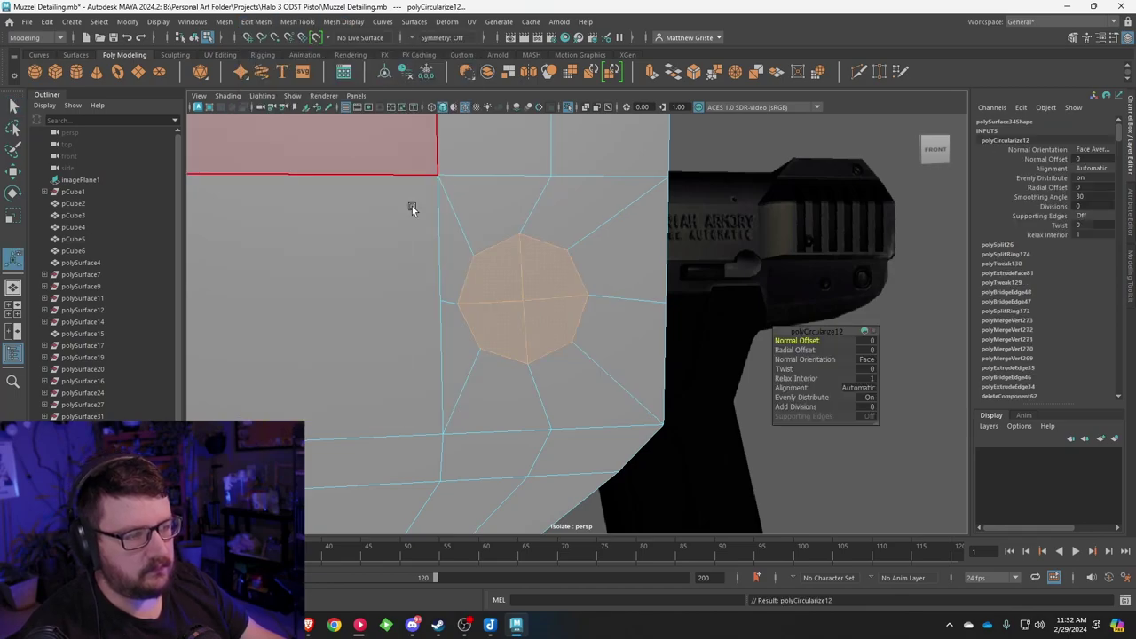
# Step: Rotate the circularized faces until they sit straight, and scale them up in the front view to the reference screw's outline
pyautogui.press('e')
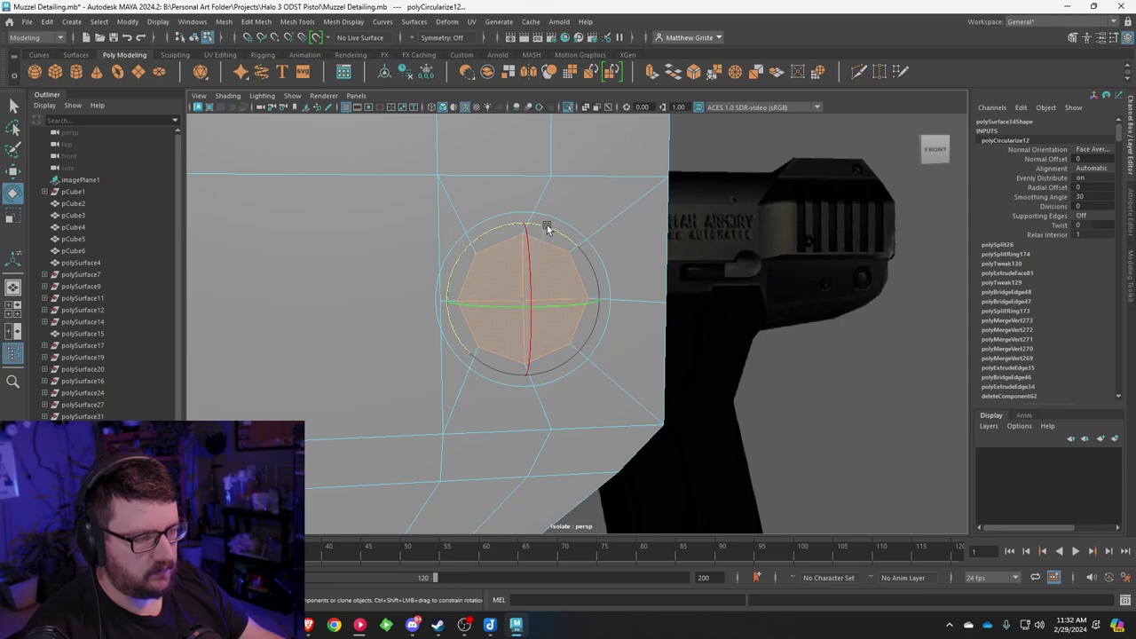
pyautogui.press('space')
pyautogui.press('space')
pyautogui.scroll(8, 533, 337)
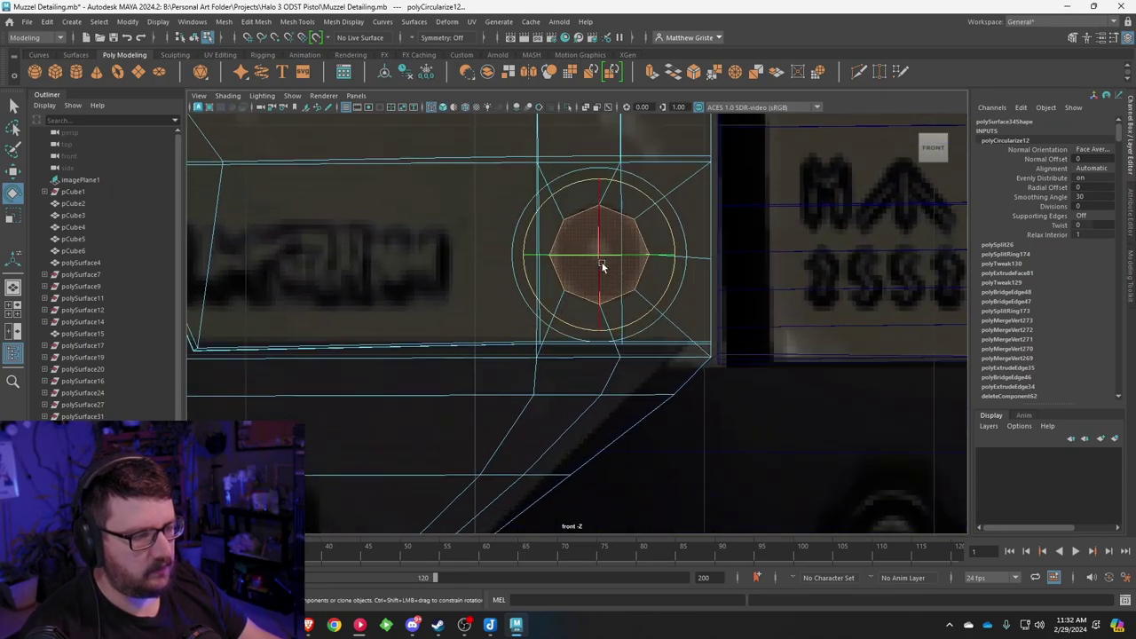
pyautogui.press('r')
pyautogui.moveTo(611, 213); pyautogui.dragTo(598, 220)
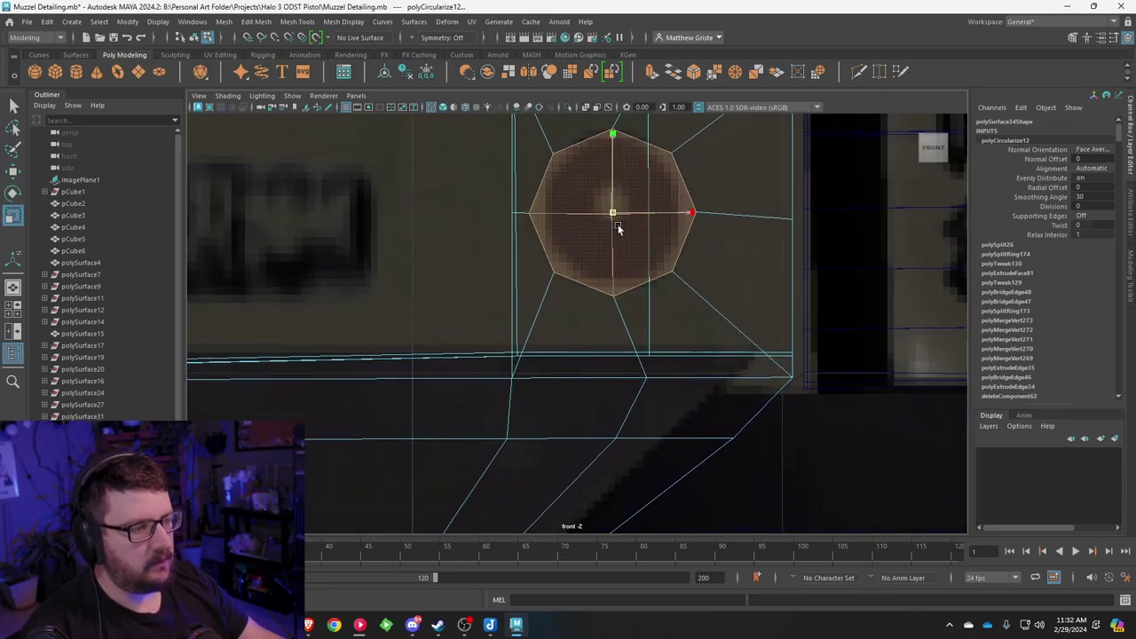
# Step: Extrude the circular screw faces into the rear block with a local Z translation of -0.086
pyautogui.scroll(-5, 612, 227)
pyautogui.press('space')
pyautogui.press('space')
pyautogui.keyDown('alt'); pyautogui.moveTo(657, 256); pyautogui.dragTo(691, 224); pyautogui.keyUp('alt')
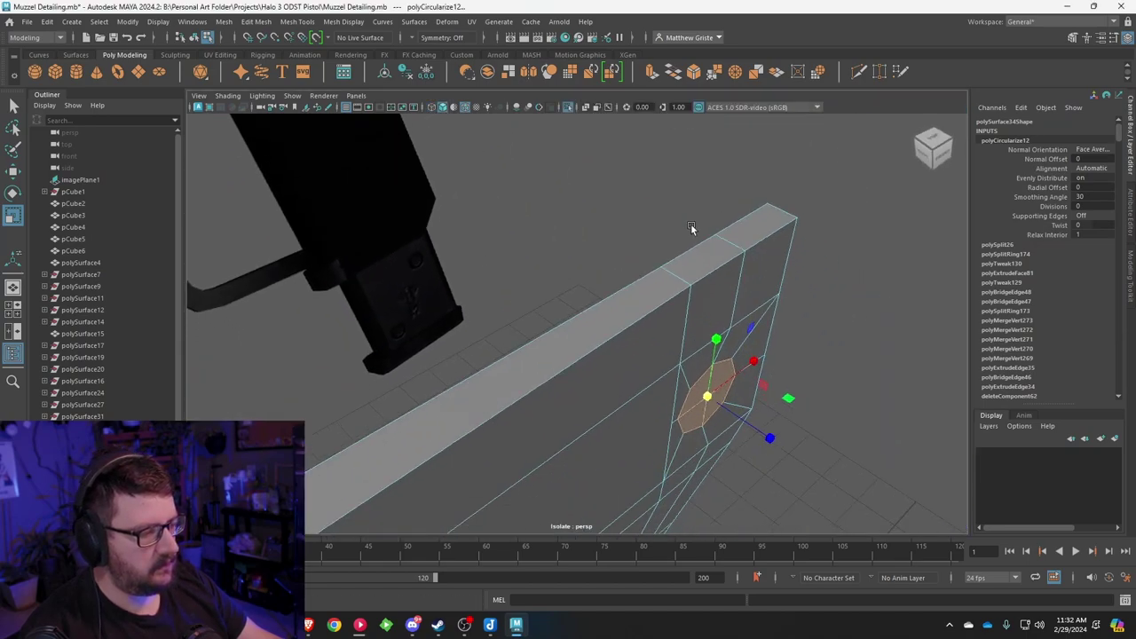
pyautogui.keyDown('alt'); pyautogui.moveTo(690, 224); pyautogui.dragTo(559, 183, button='middle'); pyautogui.keyUp('alt')
pyautogui.scroll(4, 557, 181)
pyautogui.click(650, 73)
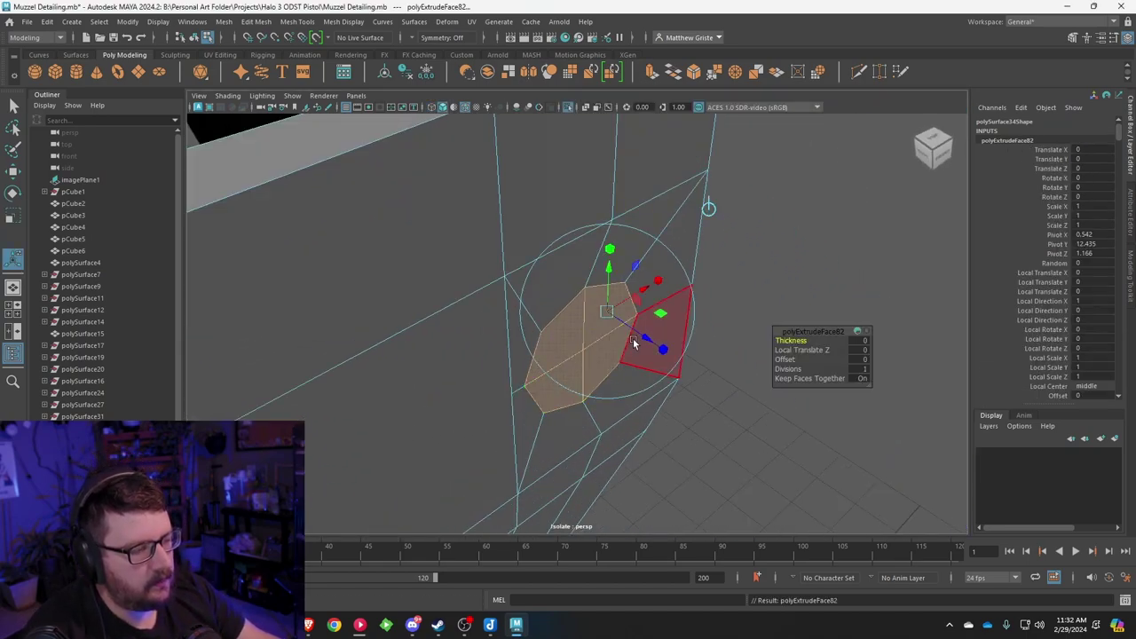
pyautogui.moveTo(633, 338); pyautogui.dragTo(627, 387)
pyautogui.scroll(3, 651, 379)
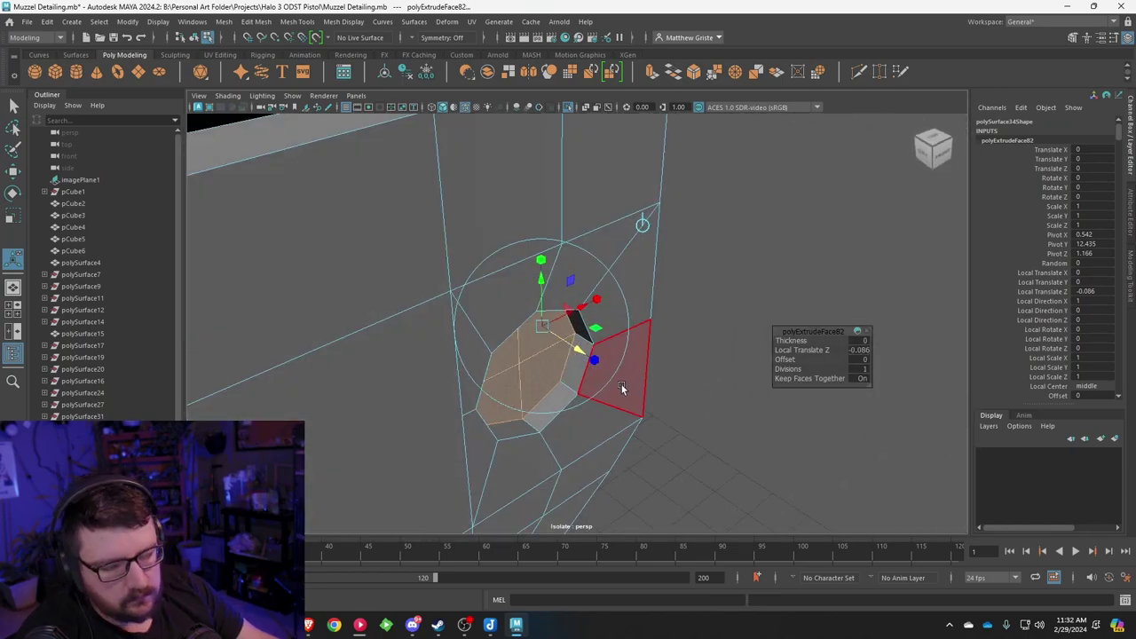
# Step: Extrude the recessed screw faces again, scaling inward to 0.667 and raising the centre by 0.04, and deselect the mesh in object mode
pyautogui.hotkey('ctrl', 'e')
pyautogui.moveTo(543, 327); pyautogui.dragTo(589, 365)
pyautogui.hotkey('ctrl', 'e')
pyautogui.hotkey('ctrl', 'e')
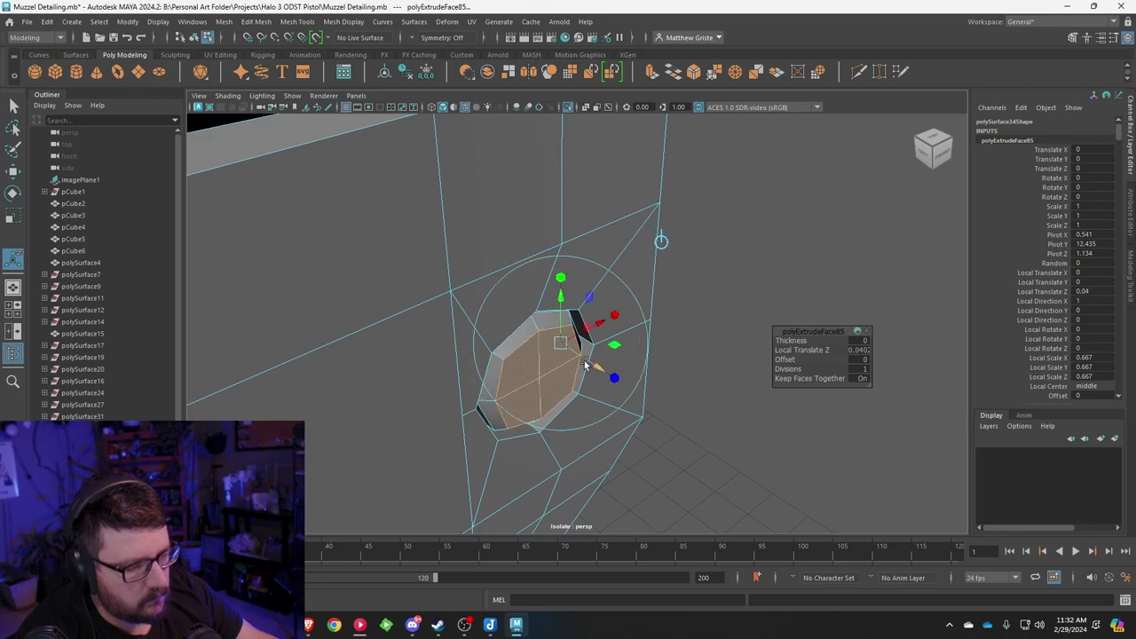
pyautogui.moveTo(551, 335); pyautogui.dragTo(599, 308, button='right')
pyautogui.click(698, 330)
# Step: Examine the muzzle part and its screw detail against the pistol reference, including with smooth mesh preview
pyautogui.keyDown('alt'); pyautogui.moveTo(698, 330); pyautogui.dragTo(525, 328); pyautogui.keyUp('alt')
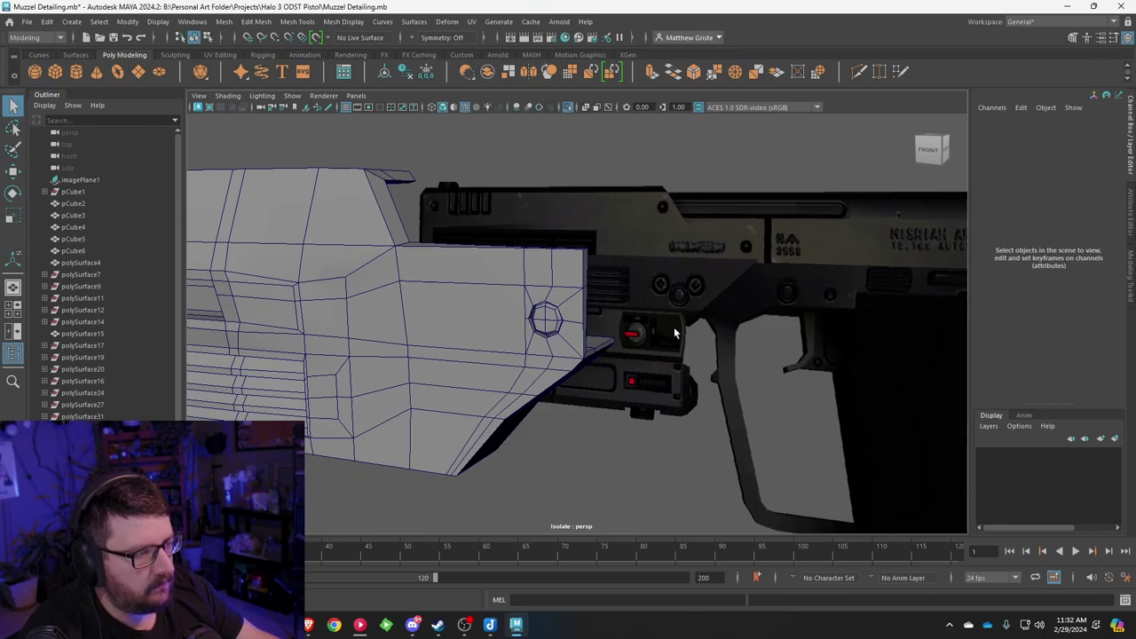
pyautogui.scroll(-8, 661, 325)
pyautogui.moveTo(593, 318)
pyautogui.keyDown('alt'); pyautogui.mouseDown()
pyautogui.moveTo(660, 322)
pyautogui.moveTo(581, 325)
pyautogui.moveTo(603, 332)
pyautogui.mouseUp(); pyautogui.keyUp('alt')
pyautogui.scroll(4, 603, 333)
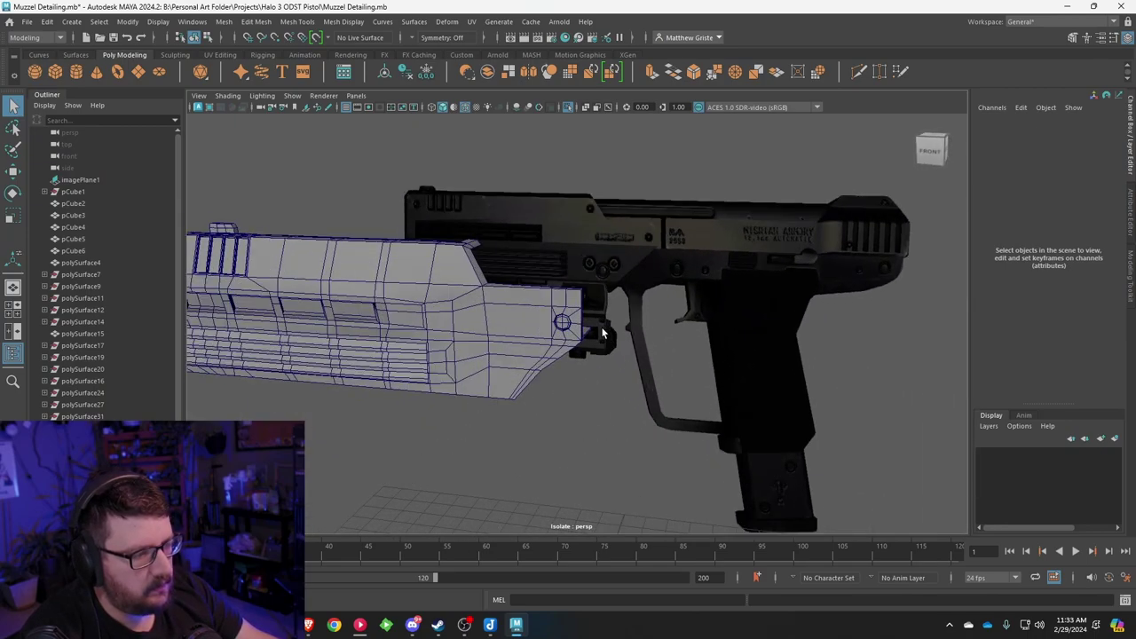
pyautogui.scroll(3, 602, 332)
pyautogui.scroll(-3, 601, 332)
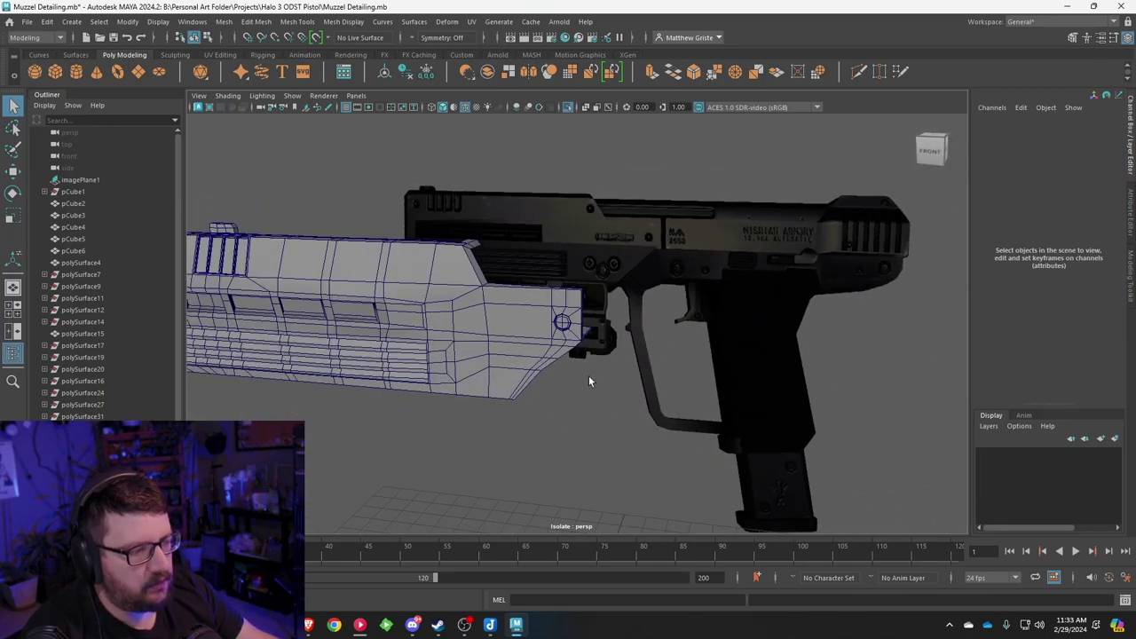
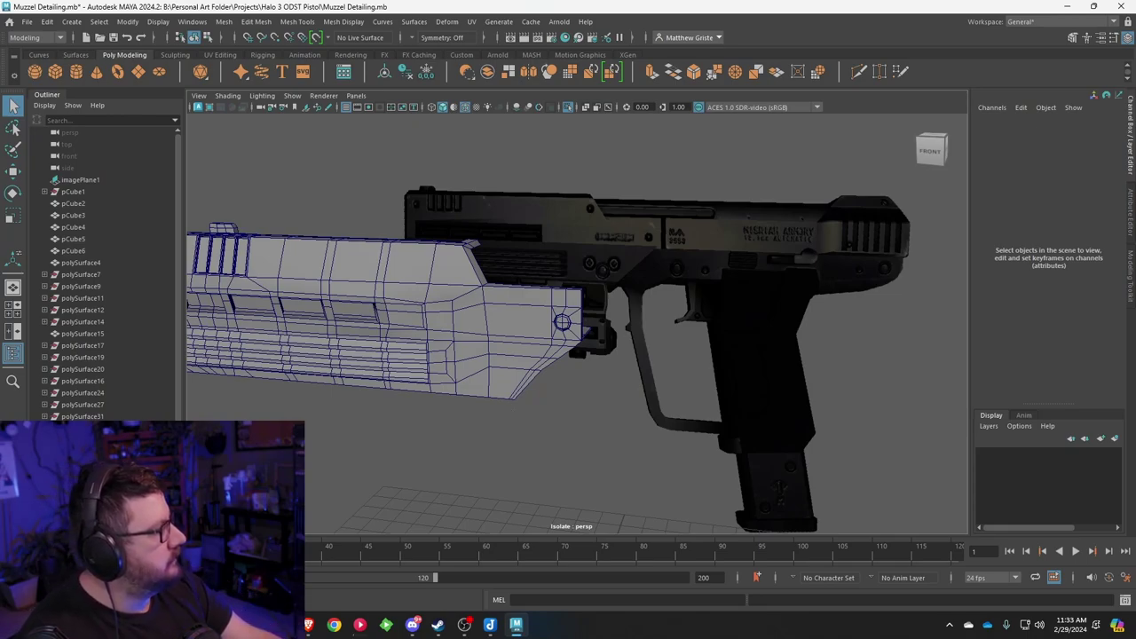
pyautogui.keyDown('alt'); pyautogui.moveTo(601, 524); pyautogui.dragTo(595, 325); pyautogui.keyUp('alt')
pyautogui.click(591, 329)
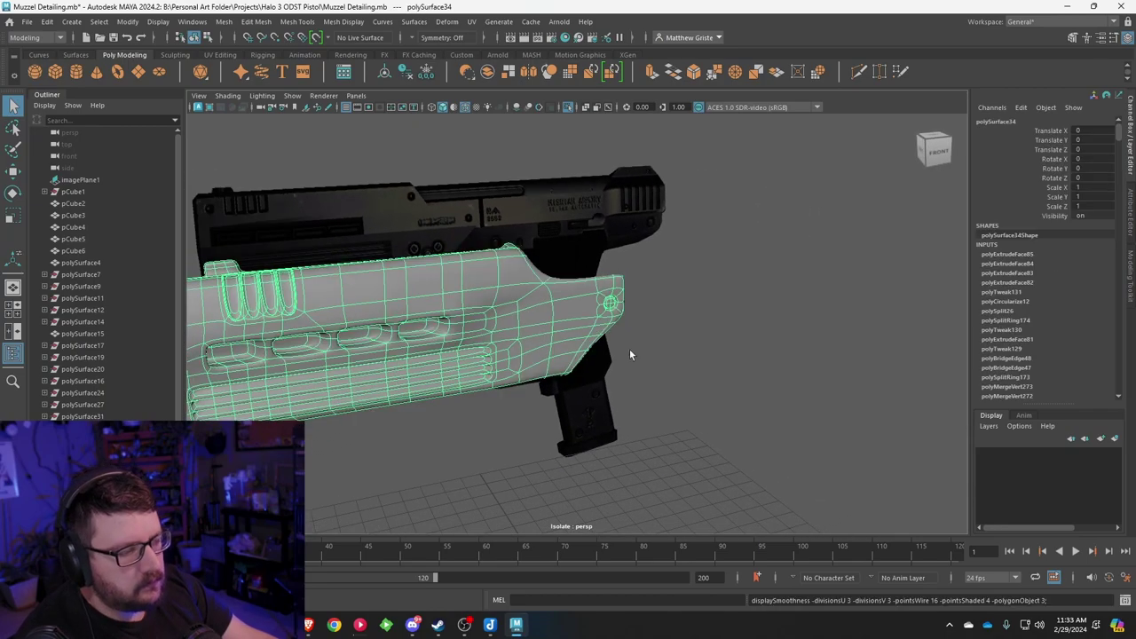
pyautogui.click(721, 383)
pyautogui.keyDown('alt'); pyautogui.moveTo(720, 382); pyautogui.dragTo(586, 354); pyautogui.keyUp('alt')
pyautogui.click(572, 344)
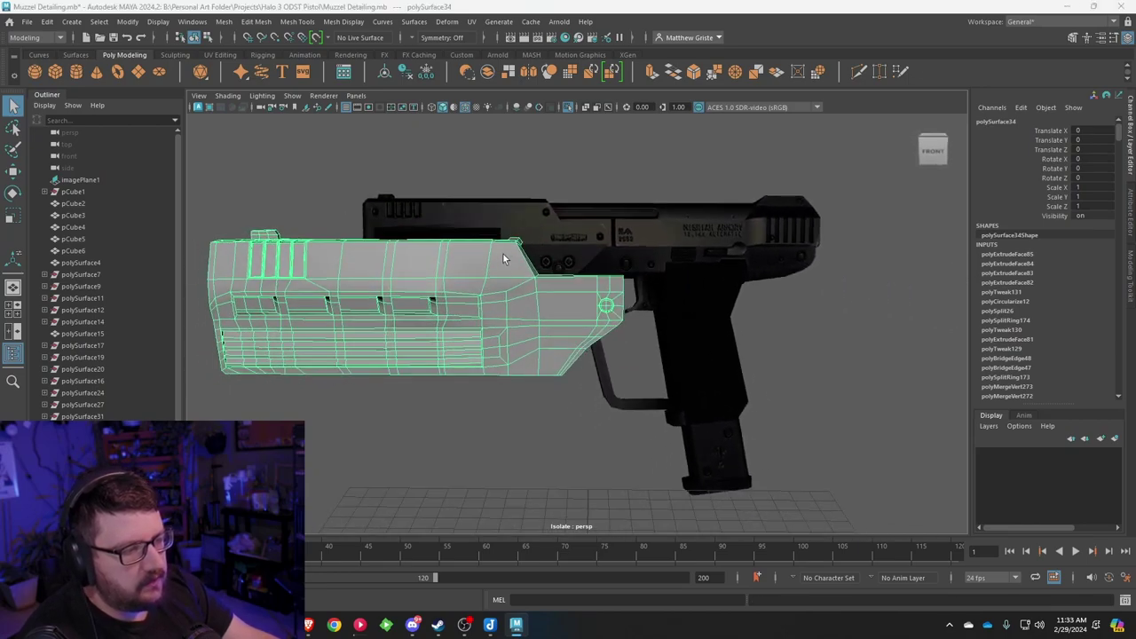
# Step: Extrude the outer side face beside the upper block's sloped end, where the reference shows a round screw, and scale it inward to 0.35
pyautogui.press('space')
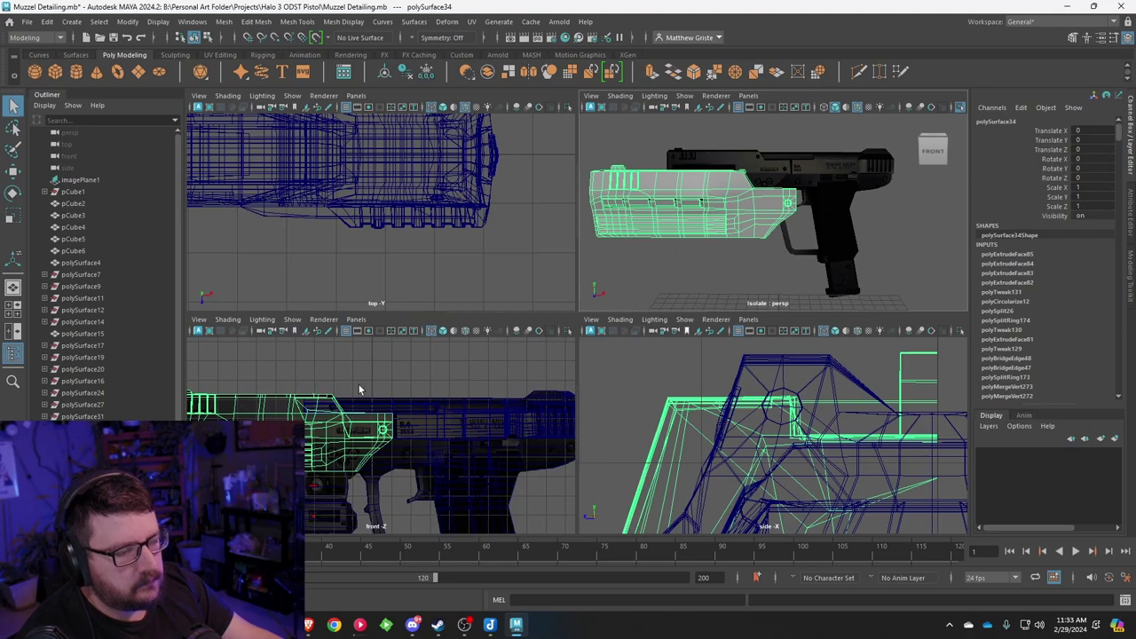
pyautogui.press('space')
pyautogui.scroll(6, 520, 330)
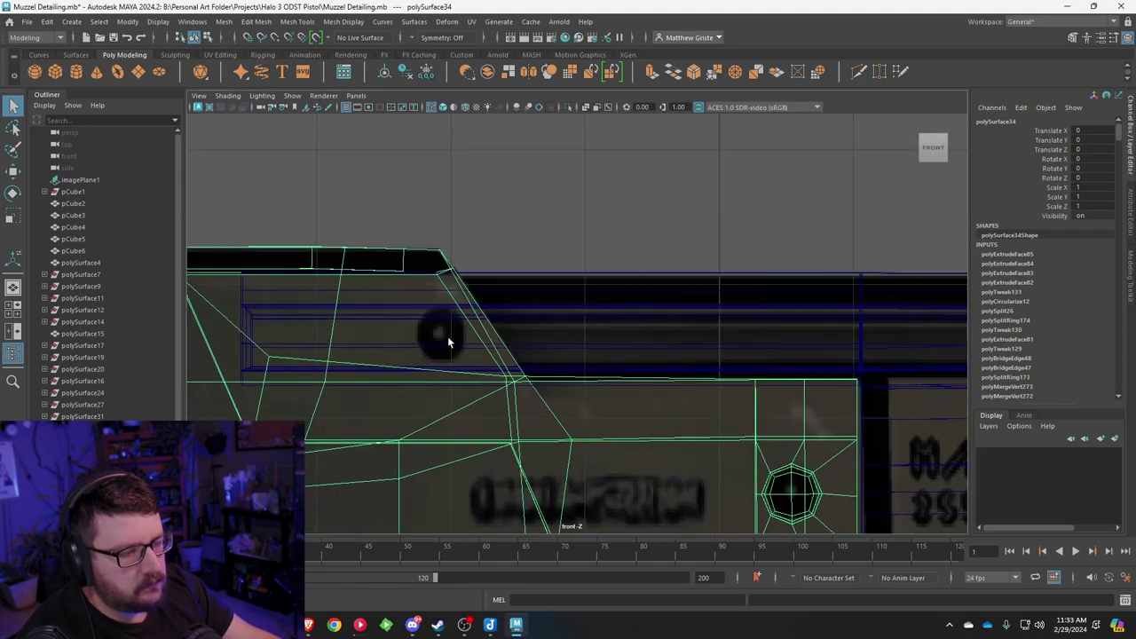
pyautogui.rightClick(416, 339)
pyautogui.rightClick(383, 321)
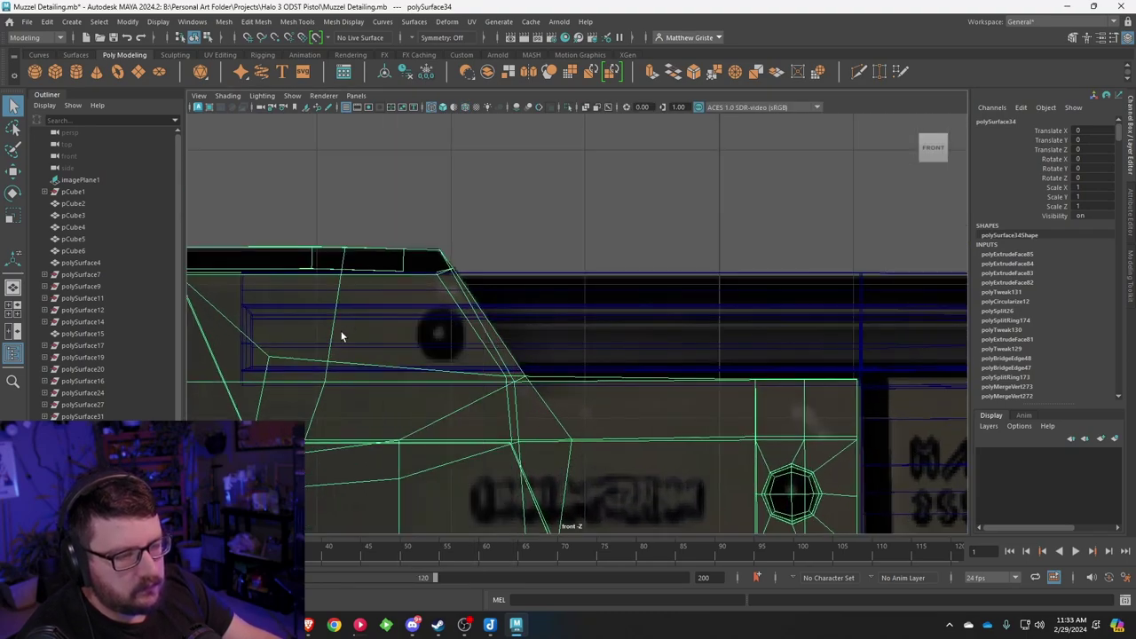
pyautogui.click(342, 336)
pyautogui.click(329, 344)
pyautogui.rightClick(328, 348)
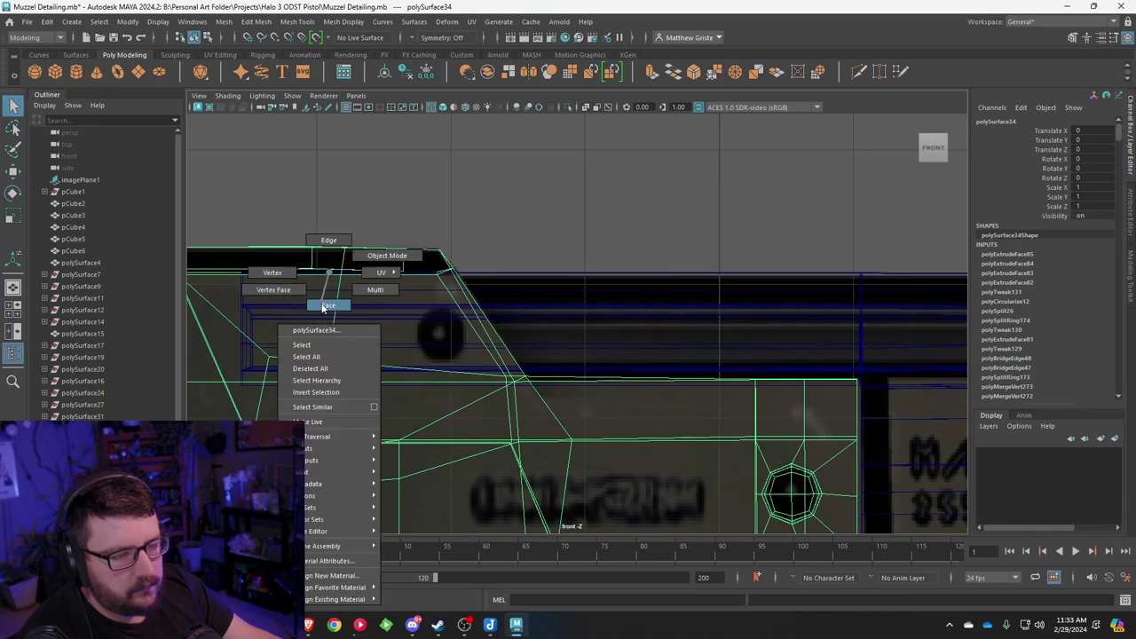
pyautogui.click(329, 307)
pyautogui.click(440, 332)
pyautogui.press('space')
pyautogui.press('space')
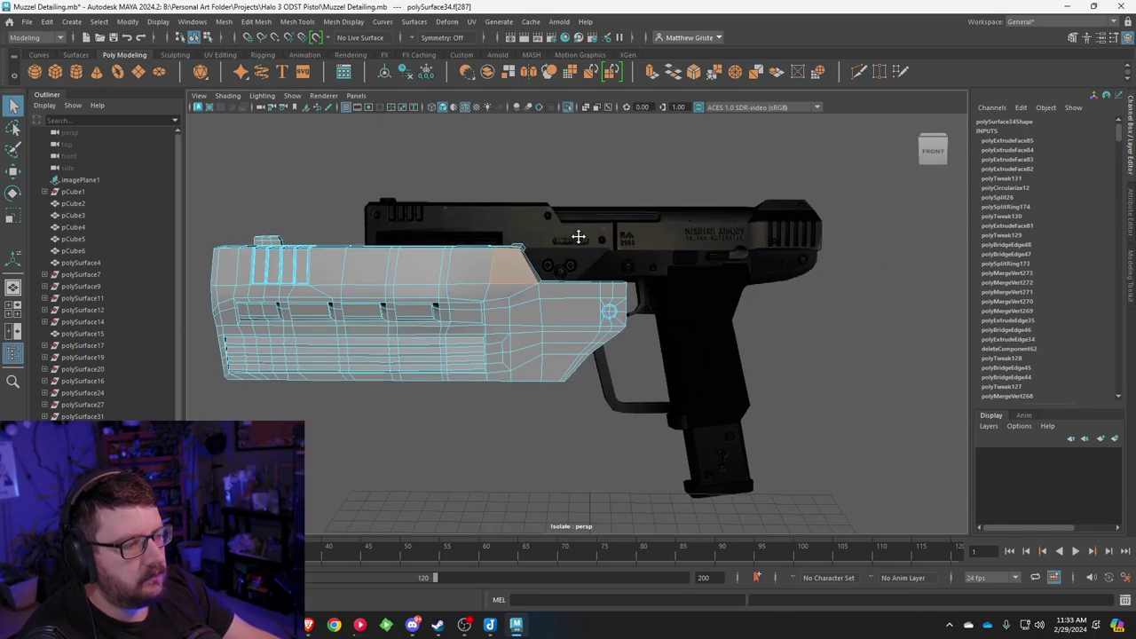
pyautogui.press('f')
pyautogui.keyDown('alt'); pyautogui.moveTo(749, 256); pyautogui.dragTo(660, 281, button='middle'); pyautogui.keyUp('alt')
pyautogui.scroll(1, 643, 222)
pyautogui.hotkey('ctrl', 'e')
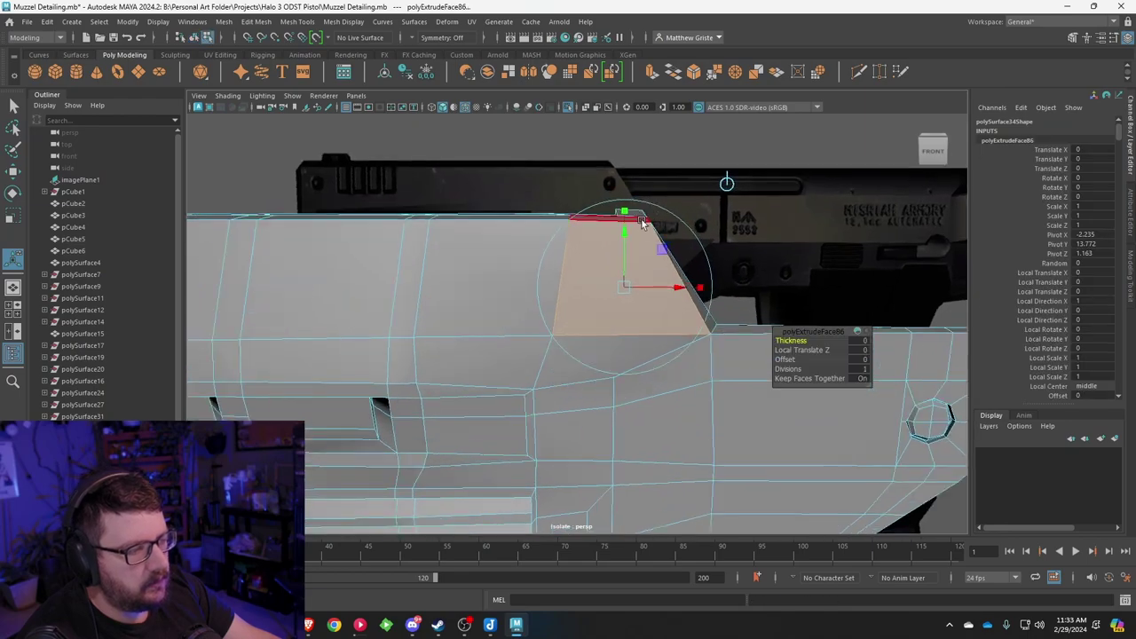
pyautogui.moveTo(621, 288); pyautogui.dragTo(598, 288)
pyautogui.scroll(3, 516, 327)
pyautogui.keyDown('alt'); pyautogui.moveTo(609, 284); pyautogui.dragTo(547, 290, button='middle'); pyautogui.keyUp('alt')
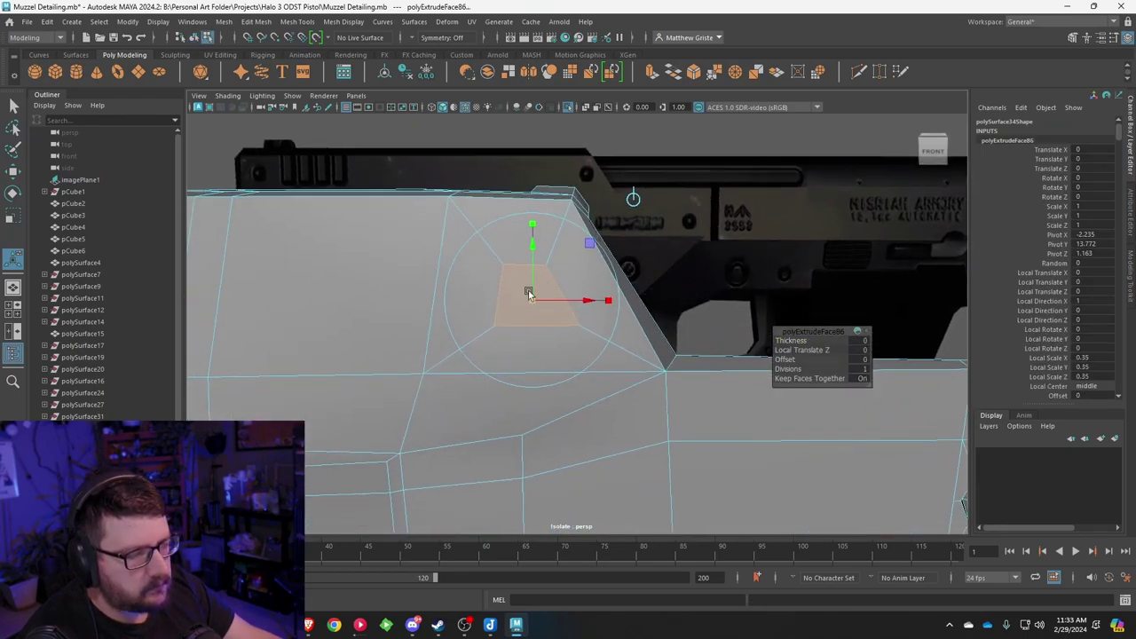
# Step: Multi-cut a horizontal edge across the inset face, from the vertical edge beside it to the block's sloped end
pyautogui.click(297, 21)
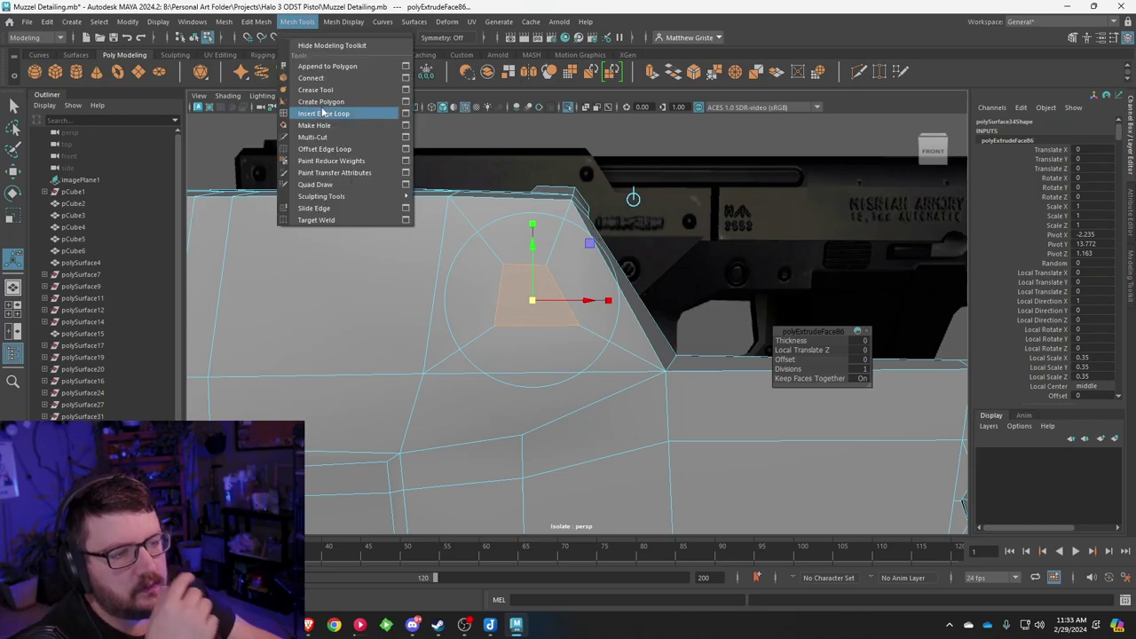
pyautogui.click(324, 137)
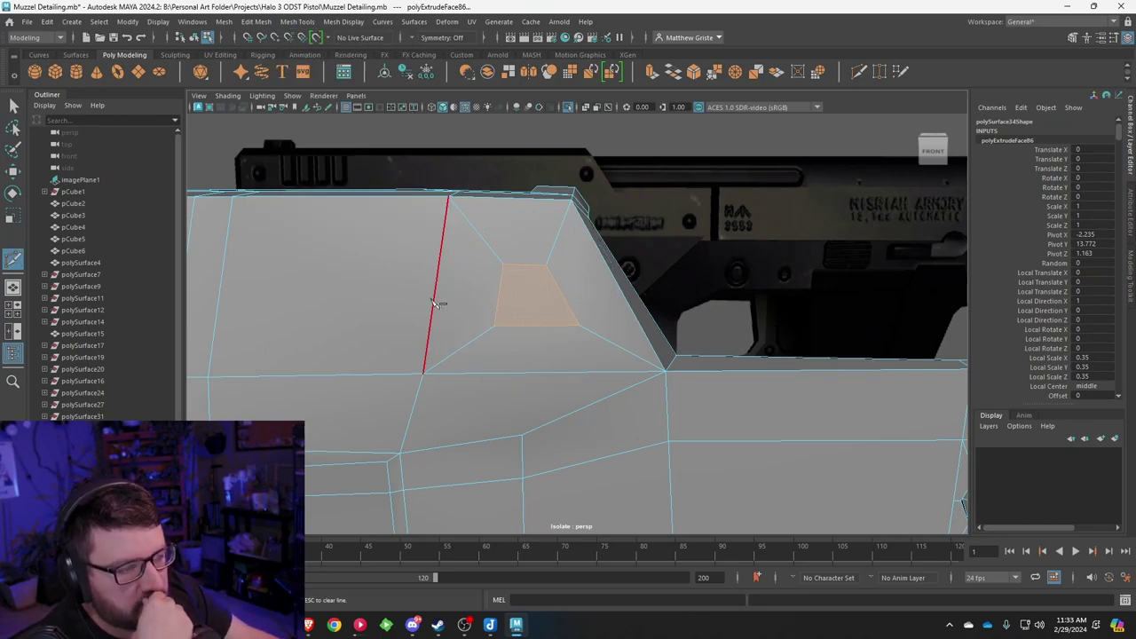
pyautogui.click(435, 293)
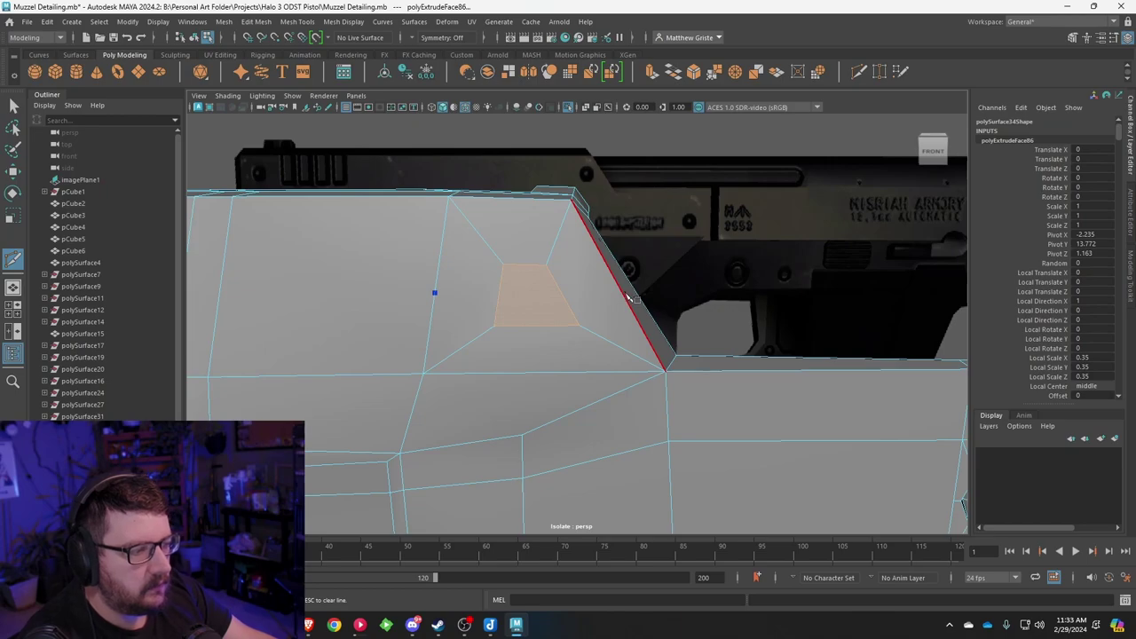
pyautogui.click(624, 296)
pyautogui.press('Return')
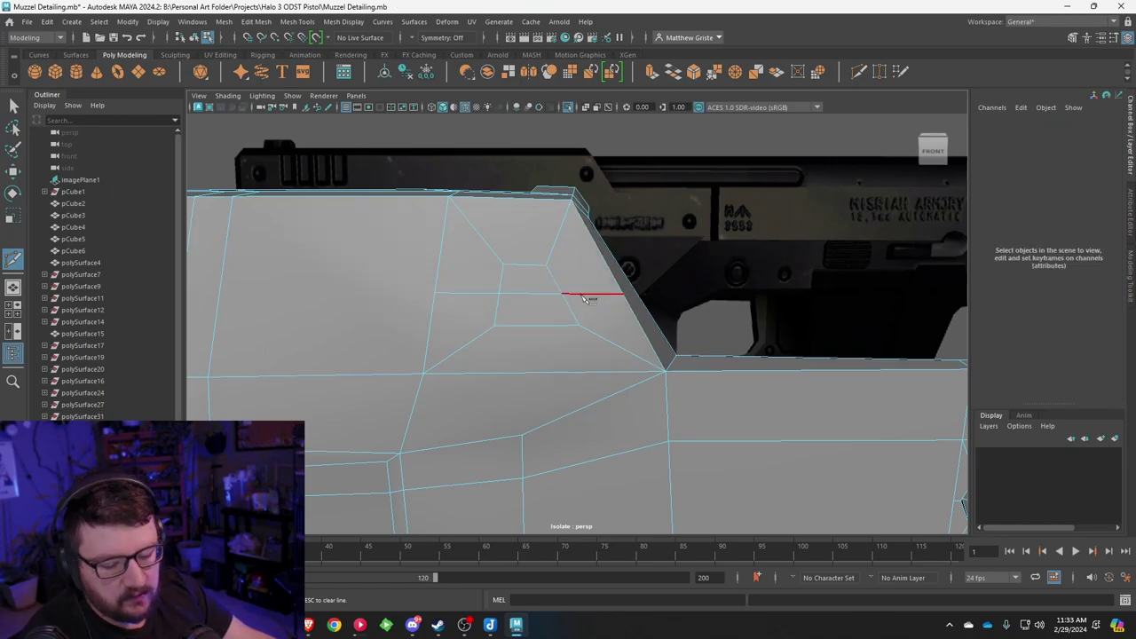
pyautogui.press('q')
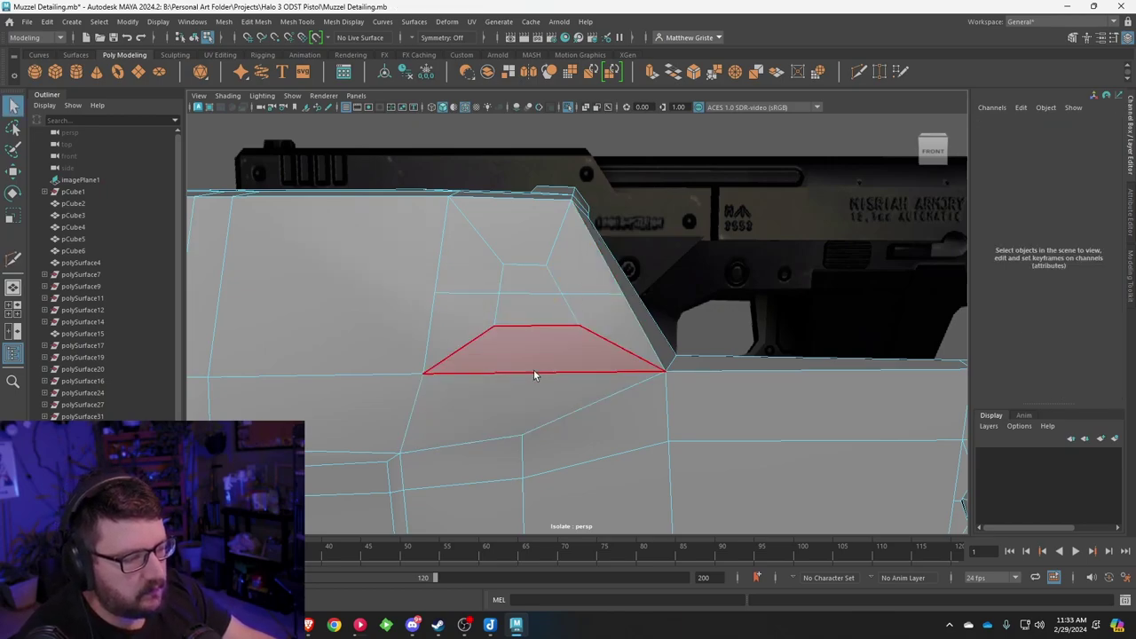
# Step: Multi-cut a vertical edge through the middle of the inset face, from the block's upper edge to the edge below the inset
pyautogui.click(534, 355)
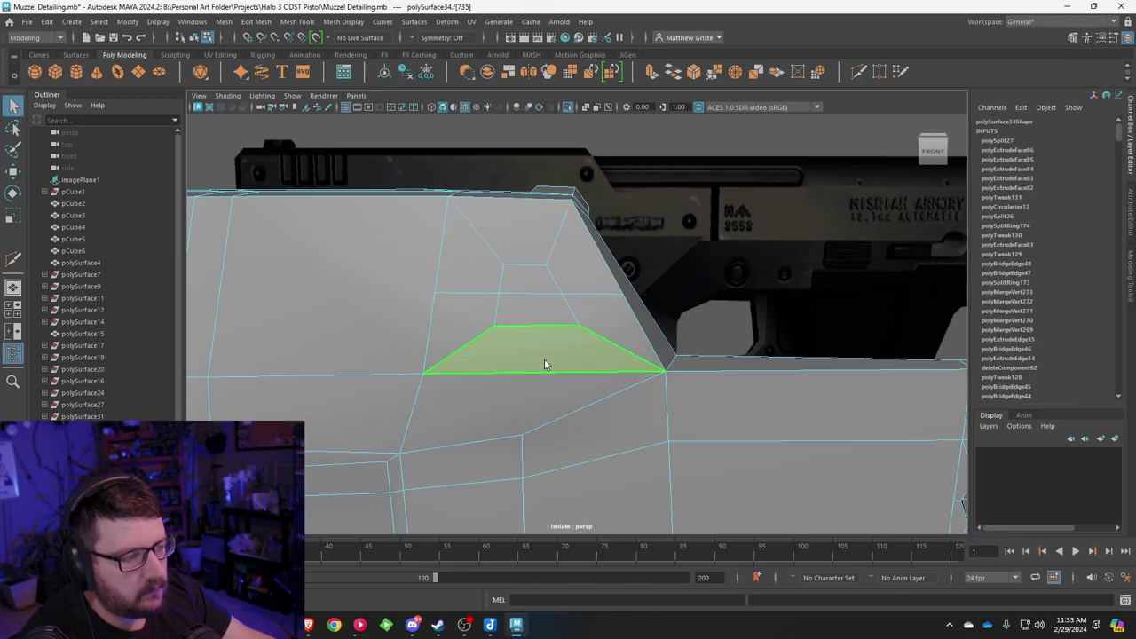
pyautogui.click(541, 377)
pyautogui.click(518, 238)
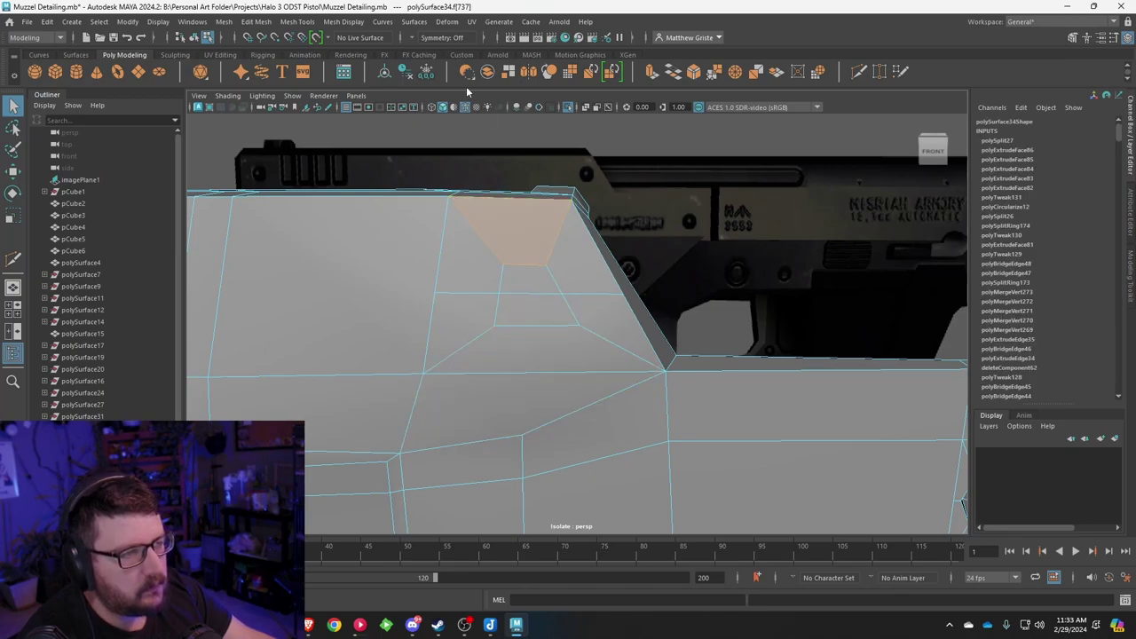
pyautogui.click(298, 21)
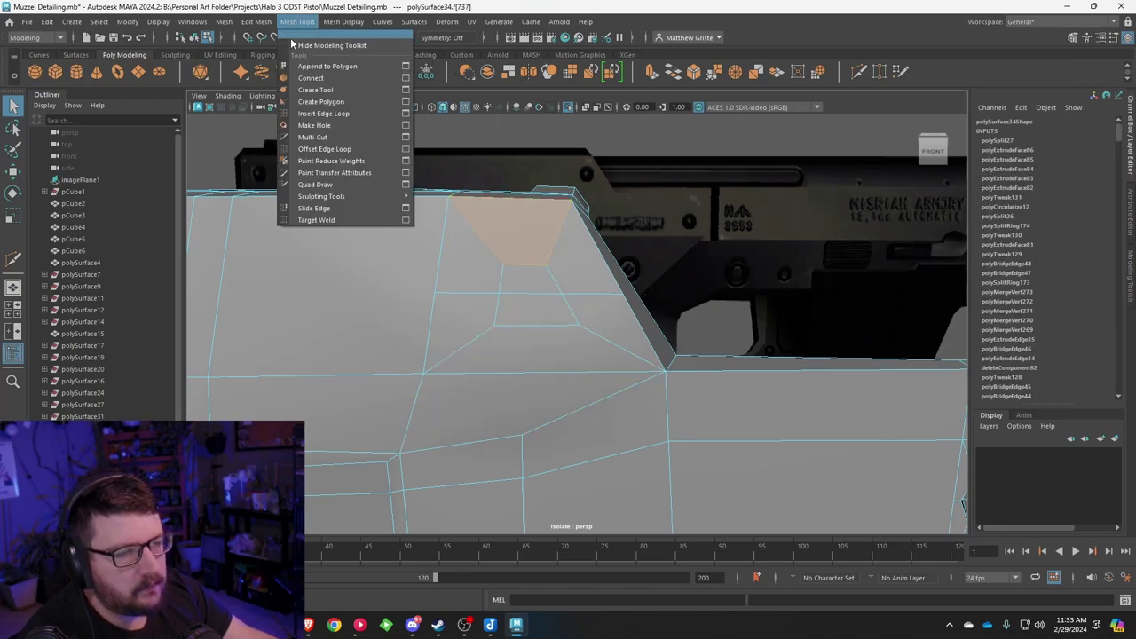
pyautogui.click(312, 138)
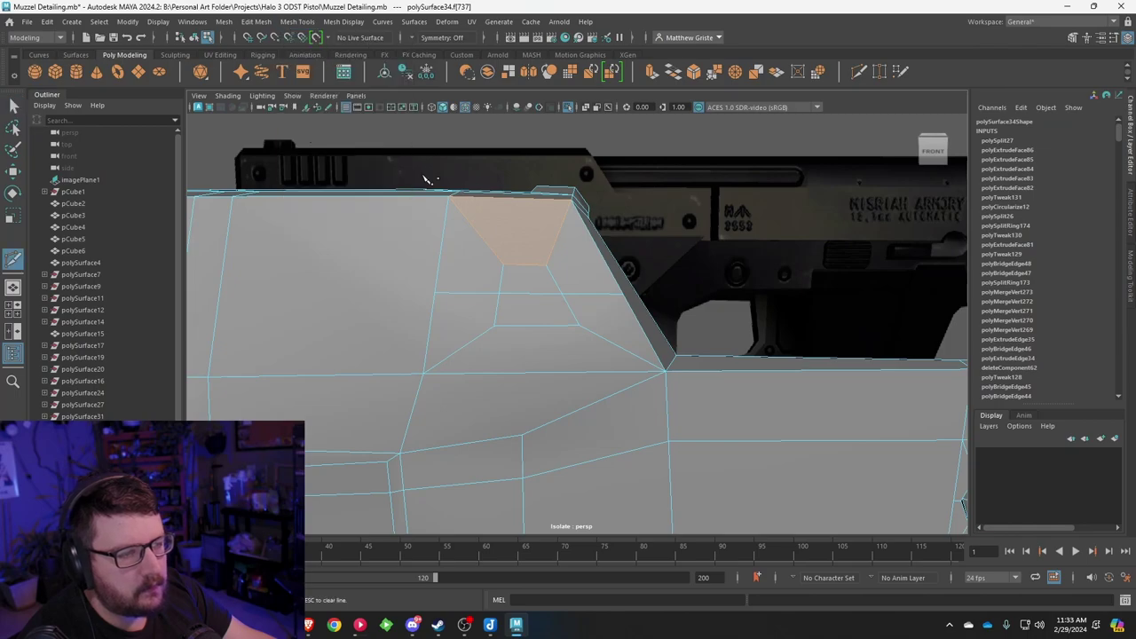
pyautogui.click(523, 204)
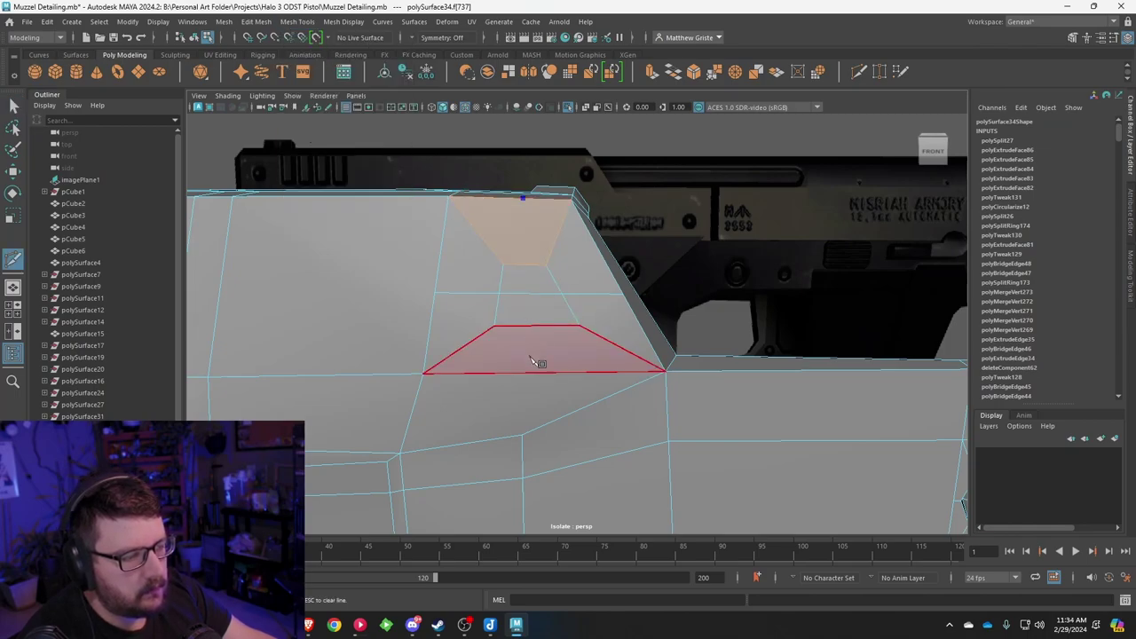
pyautogui.click(535, 373)
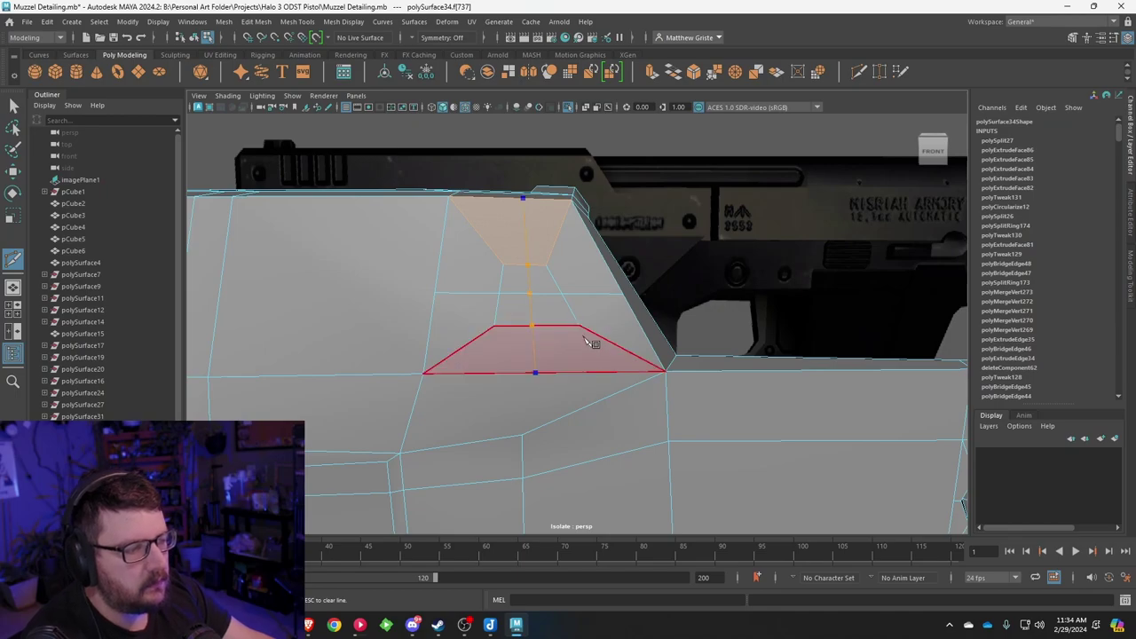
pyautogui.rightClick(583, 338)
pyautogui.press('q')
# Step: Circularize the four centre faces of the inset beside the sloped end
pyautogui.moveTo(545, 273); pyautogui.dragTo(546, 304, button='right')
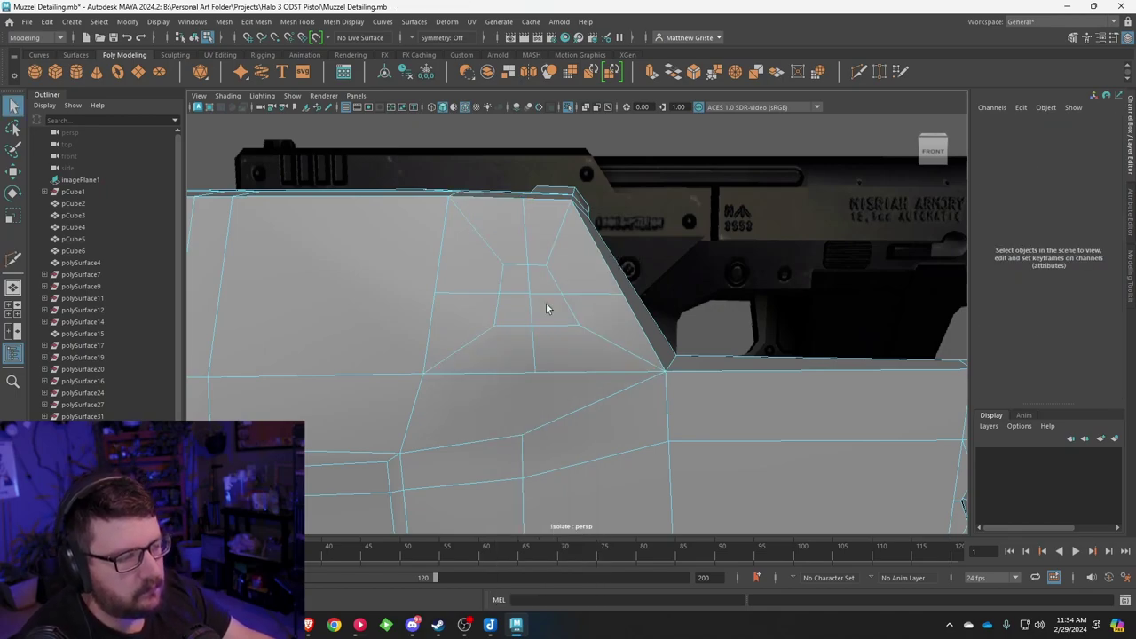
pyautogui.click(543, 306)
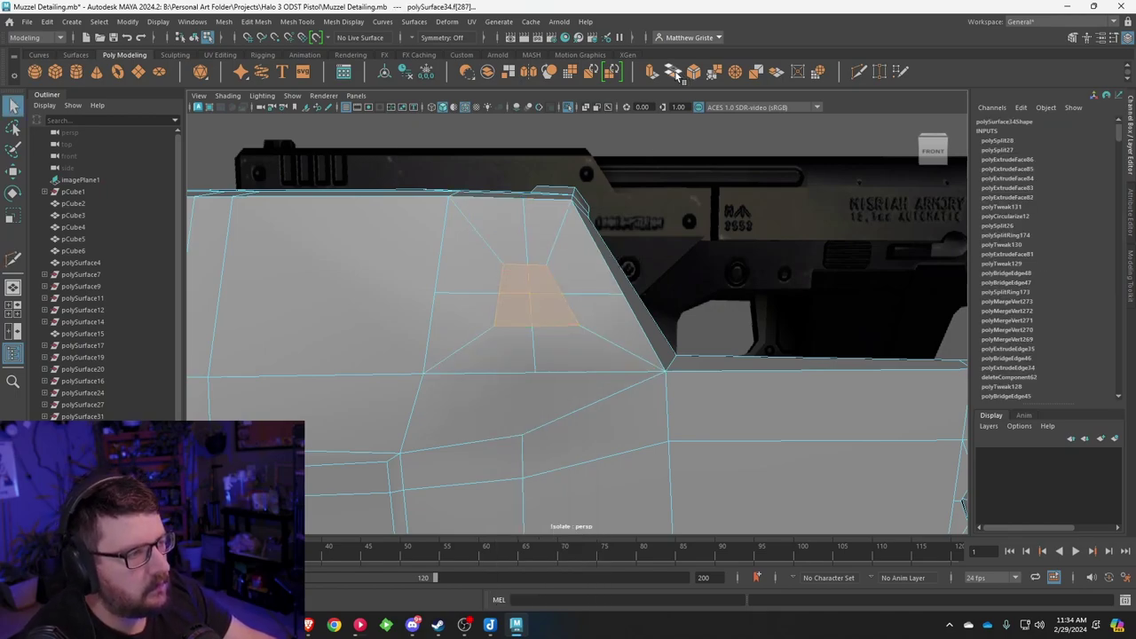
pyautogui.click(224, 21)
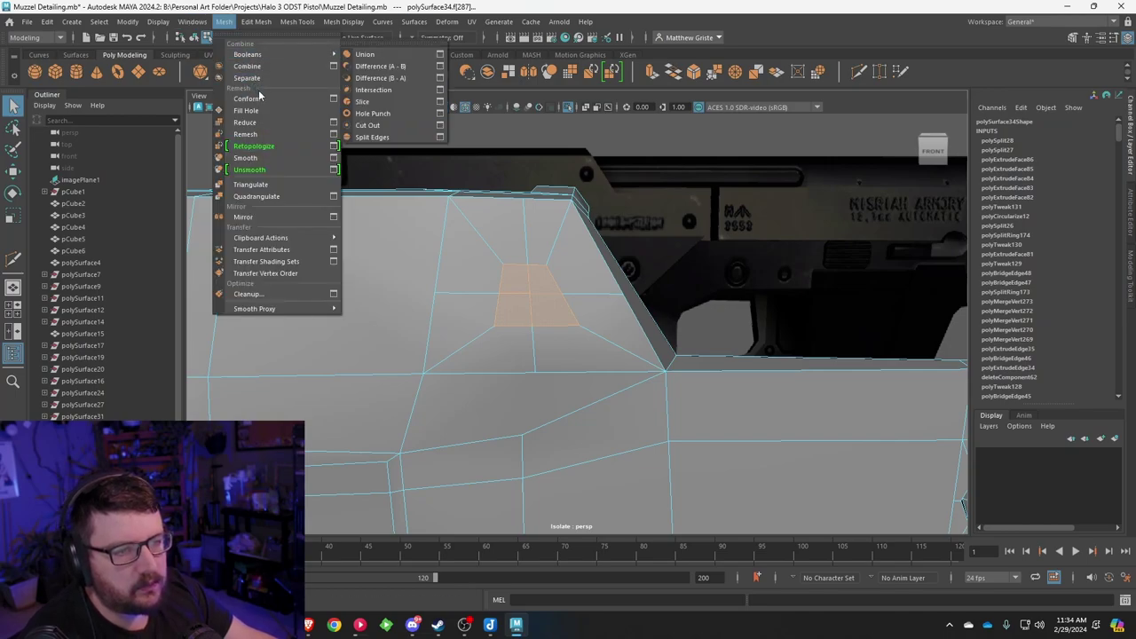
pyautogui.moveTo(256, 21)
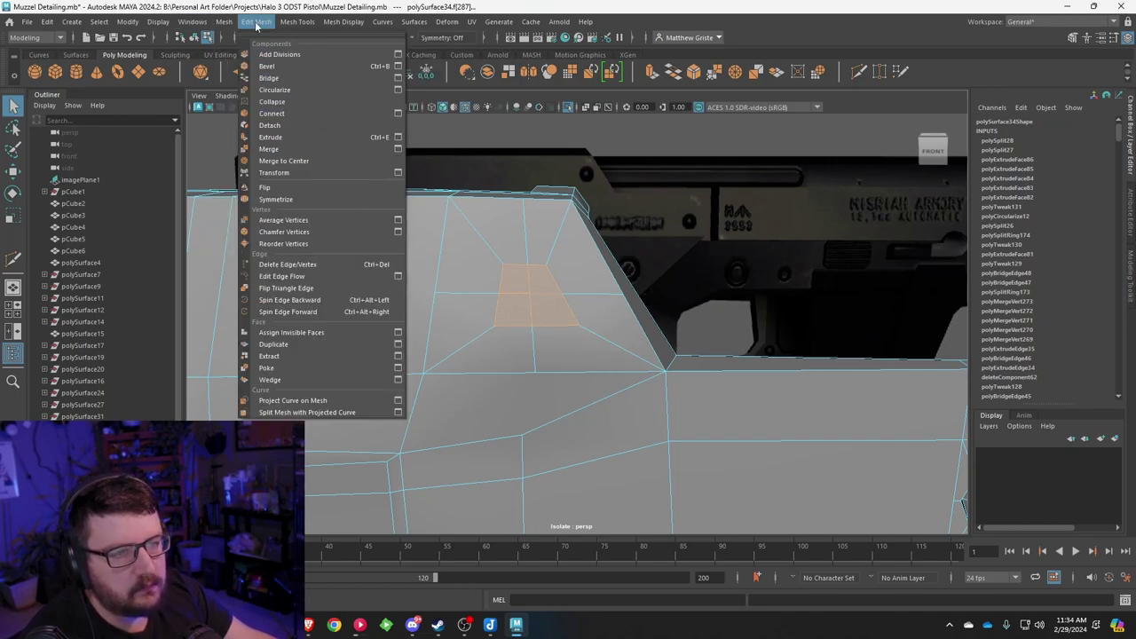
pyautogui.click(284, 89)
# Step: Move the circular faces in the front view onto the round screw beside the sloped end in the reference image
pyautogui.press('space')
pyautogui.press('space')
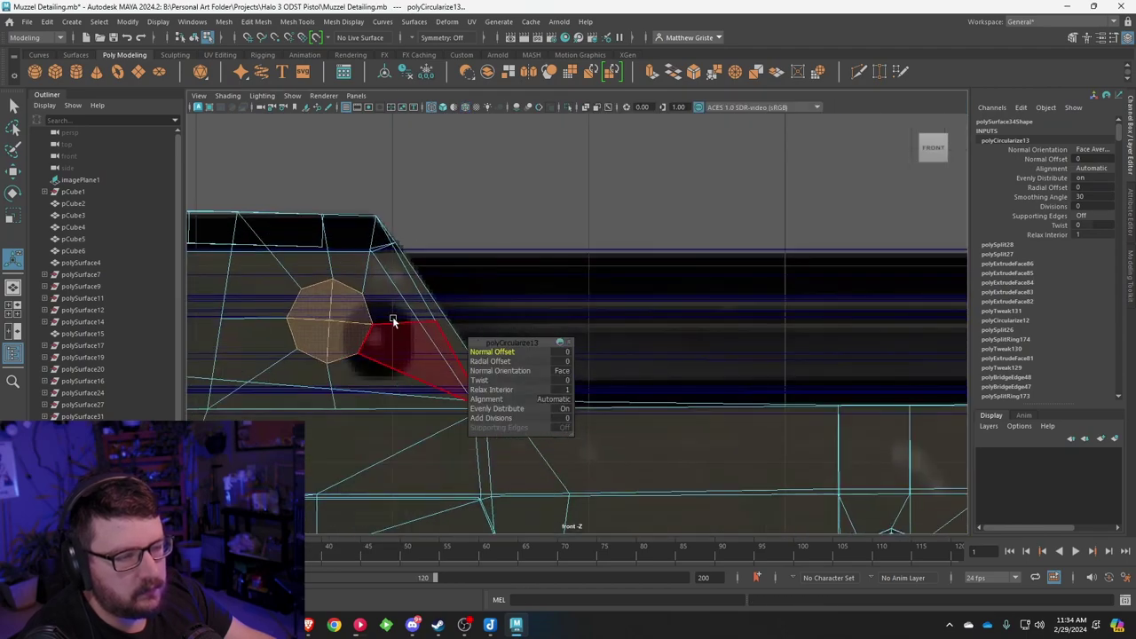
pyautogui.press('e')
pyautogui.press('w')
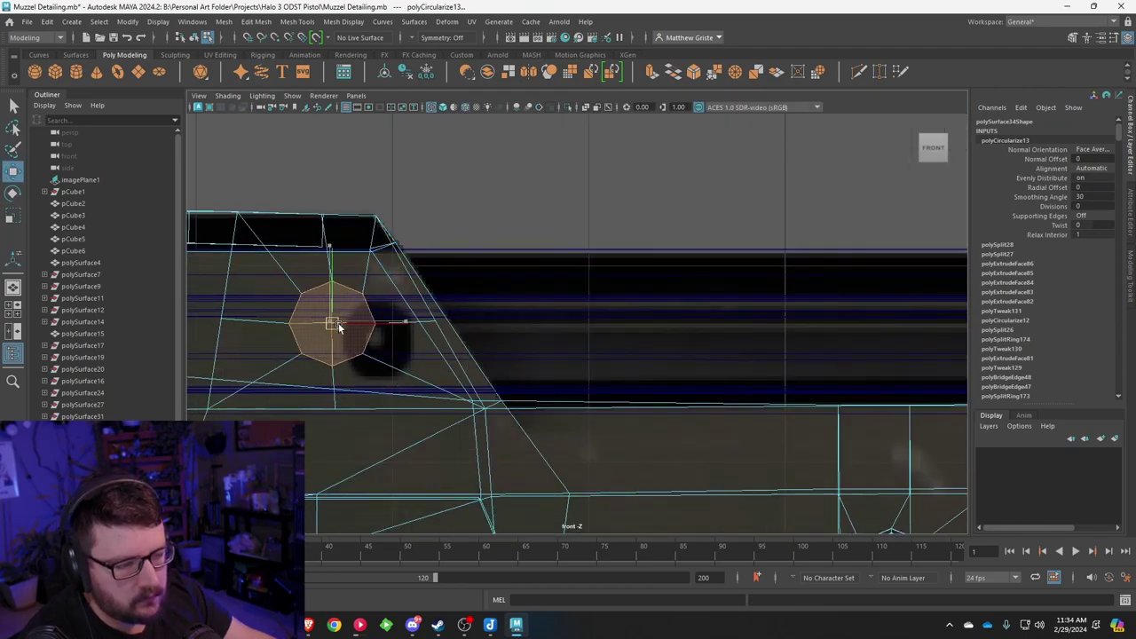
pyautogui.moveTo(338, 322); pyautogui.dragTo(381, 340)
pyautogui.press('e')
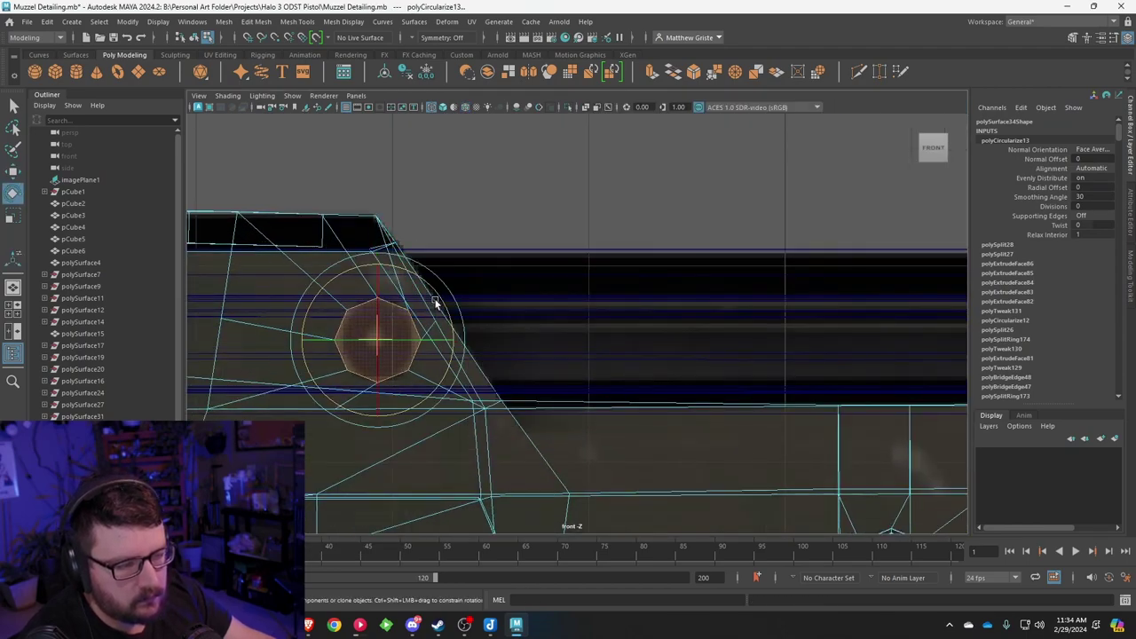
# Step: Extrude the circular screw faces into the block, and extrude them again scaled inward to 0.783
pyautogui.press('space')
pyautogui.press('space')
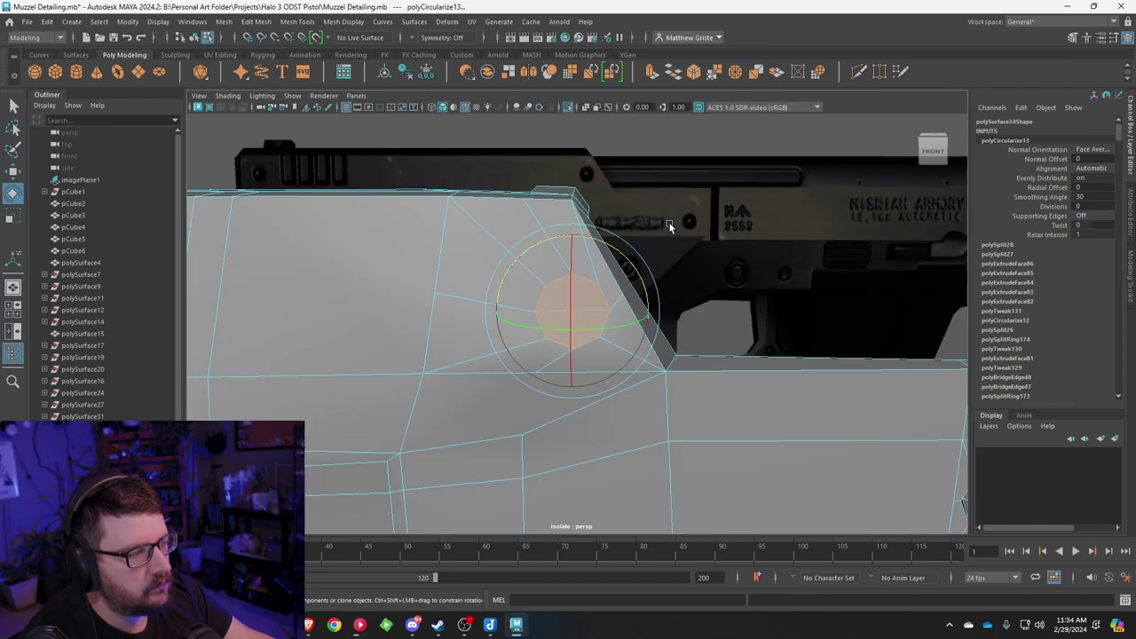
pyautogui.keyDown('alt'); pyautogui.moveTo(599, 268); pyautogui.dragTo(544, 319); pyautogui.keyUp('alt')
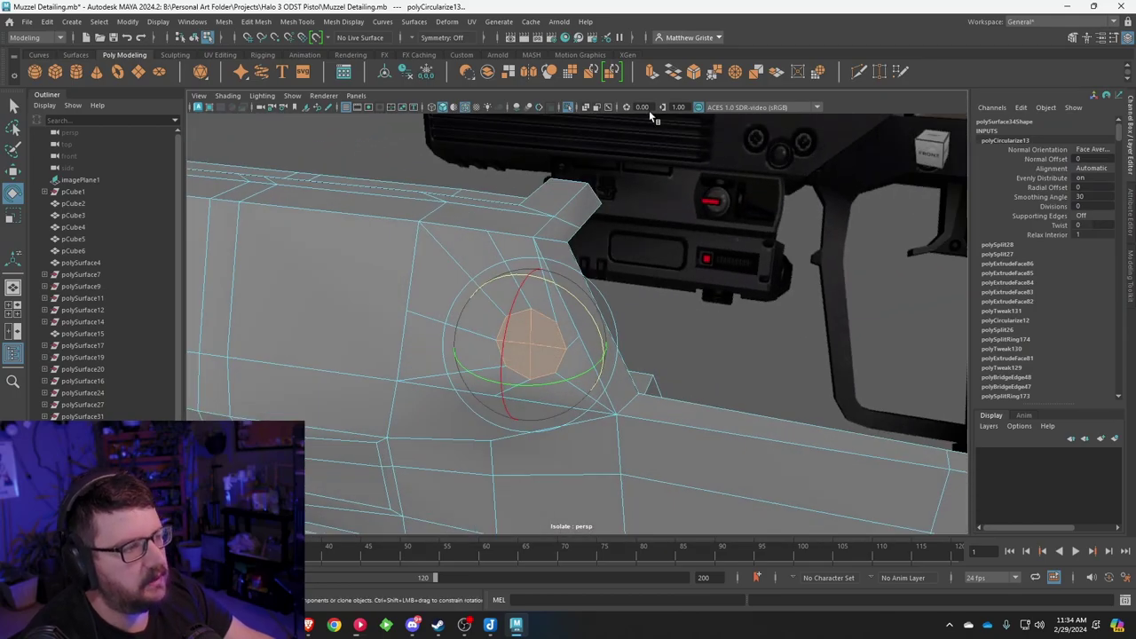
pyautogui.click(651, 74)
pyautogui.keyDown('alt'); pyautogui.moveTo(588, 289); pyautogui.dragTo(483, 328); pyautogui.keyUp('alt')
pyautogui.moveTo(441, 362); pyautogui.dragTo(459, 357)
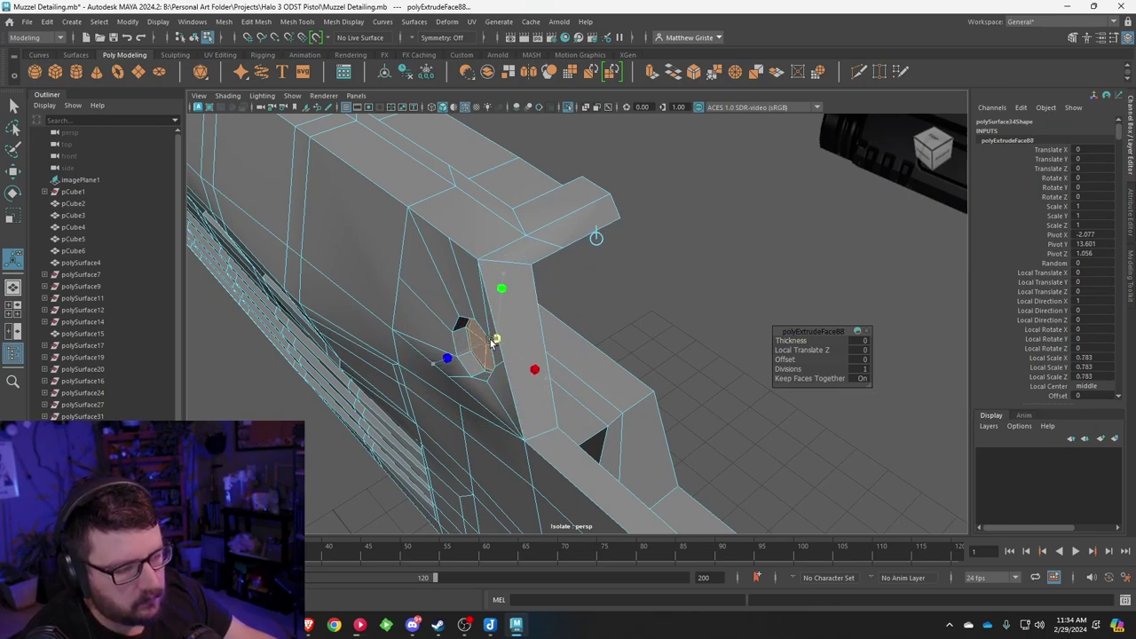
# Step: Extrude the inner screw faces outward by 0.09, extrude them again by 0.047 with a scale of 0.317, and return to object mode
pyautogui.press('g')
pyautogui.moveTo(455, 358); pyautogui.dragTo(442, 364)
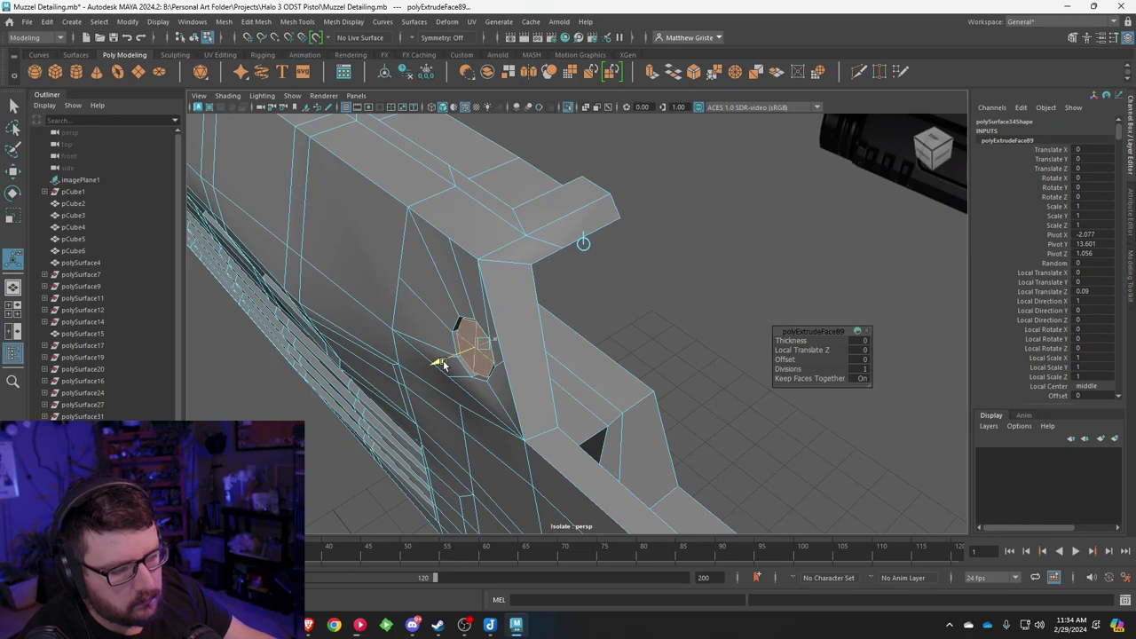
pyautogui.hotkey('ctrl', 'e')
pyautogui.moveTo(488, 291); pyautogui.dragTo(471, 296)
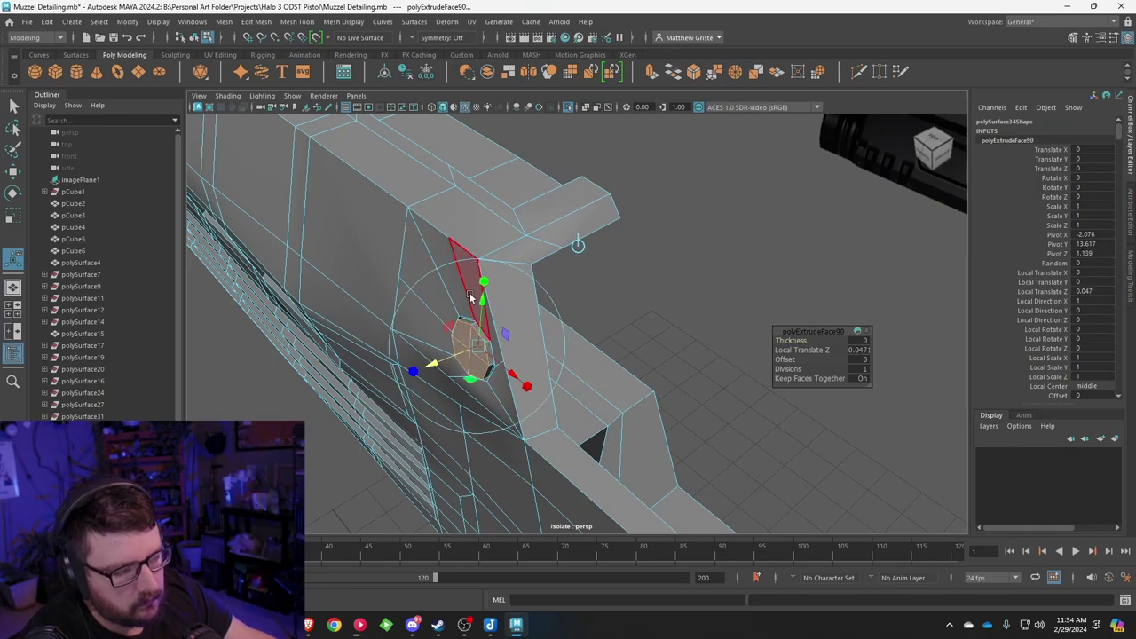
pyautogui.moveTo(478, 344); pyautogui.dragTo(447, 343)
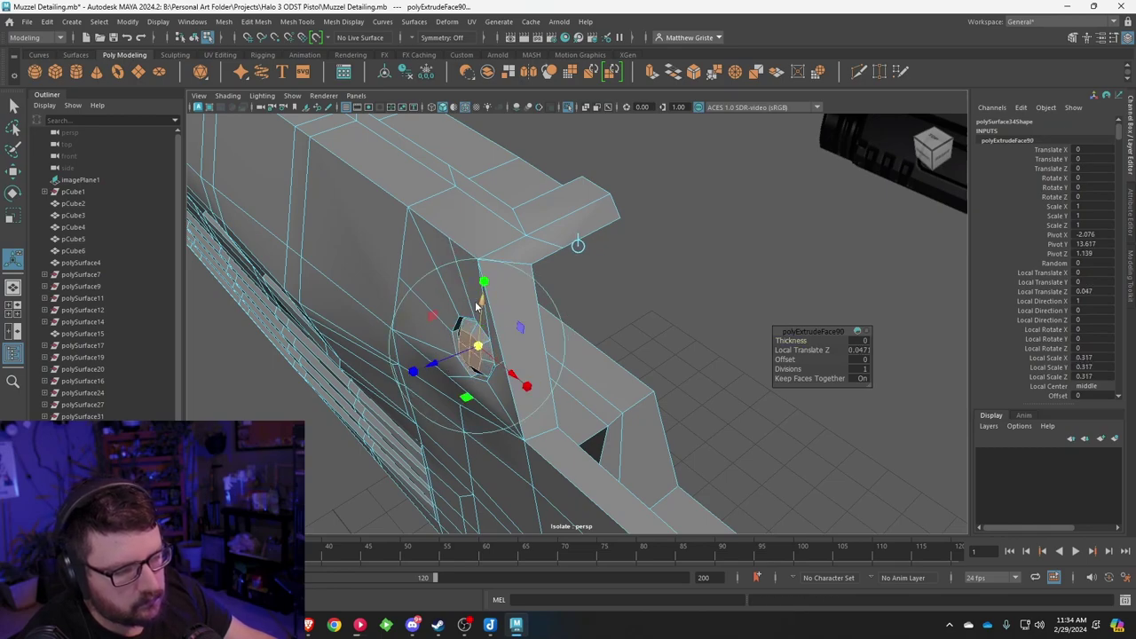
pyautogui.moveTo(475, 272); pyautogui.dragTo(517, 263, button='right')
# Step: Shift the vertical edge between the muzzle's front end and the slots horizontally in the front view, beside the reference screw
pyautogui.keyDown('alt'); pyautogui.moveTo(523, 268); pyautogui.dragTo(490, 317); pyautogui.keyUp('alt')
pyautogui.scroll(-3, 596, 291)
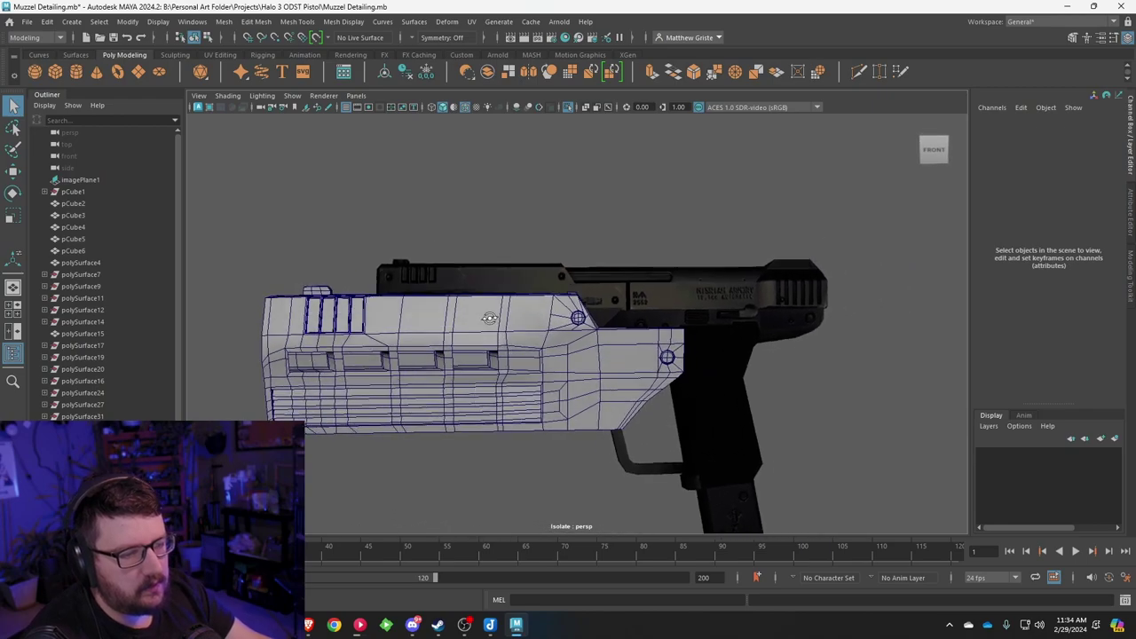
pyautogui.scroll(5, 493, 332)
pyautogui.press('space')
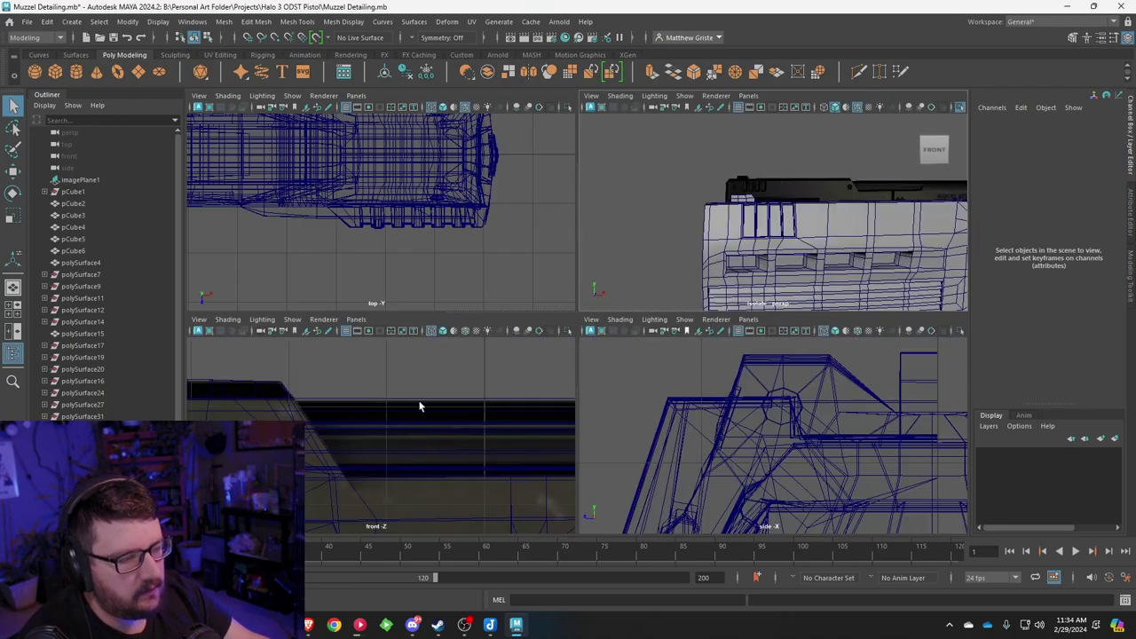
pyautogui.moveTo(659, 295); pyautogui.dragTo(655, 296)
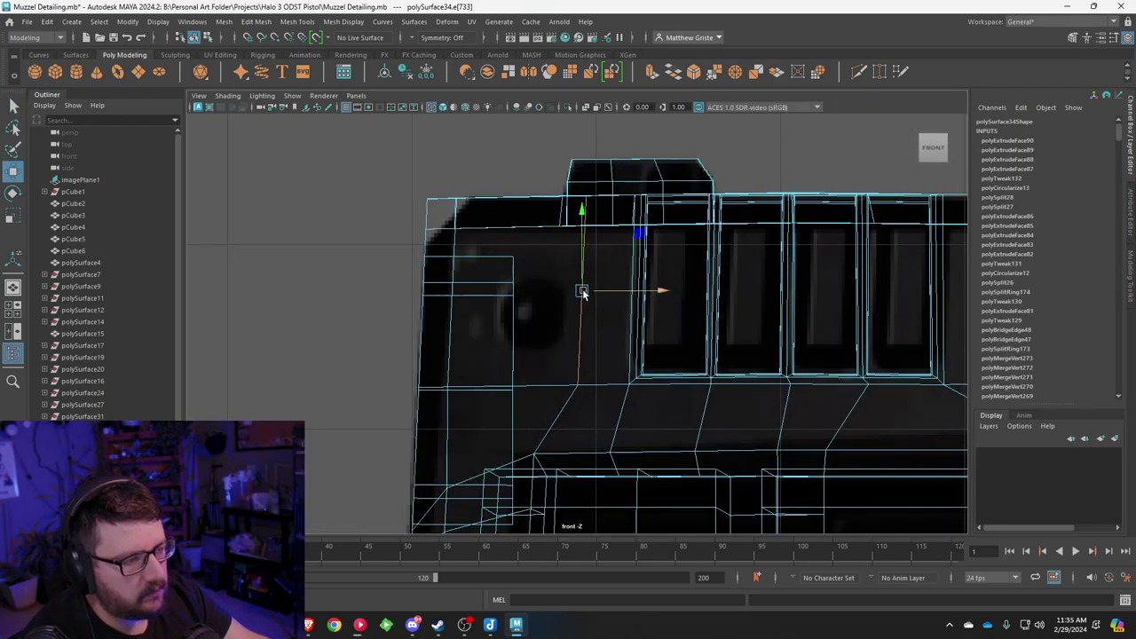
# Step: Extrude the side face at the muzzle's front end, ahead of the slots, and scale it inward to 0.433
pyautogui.rightClick(511, 266)
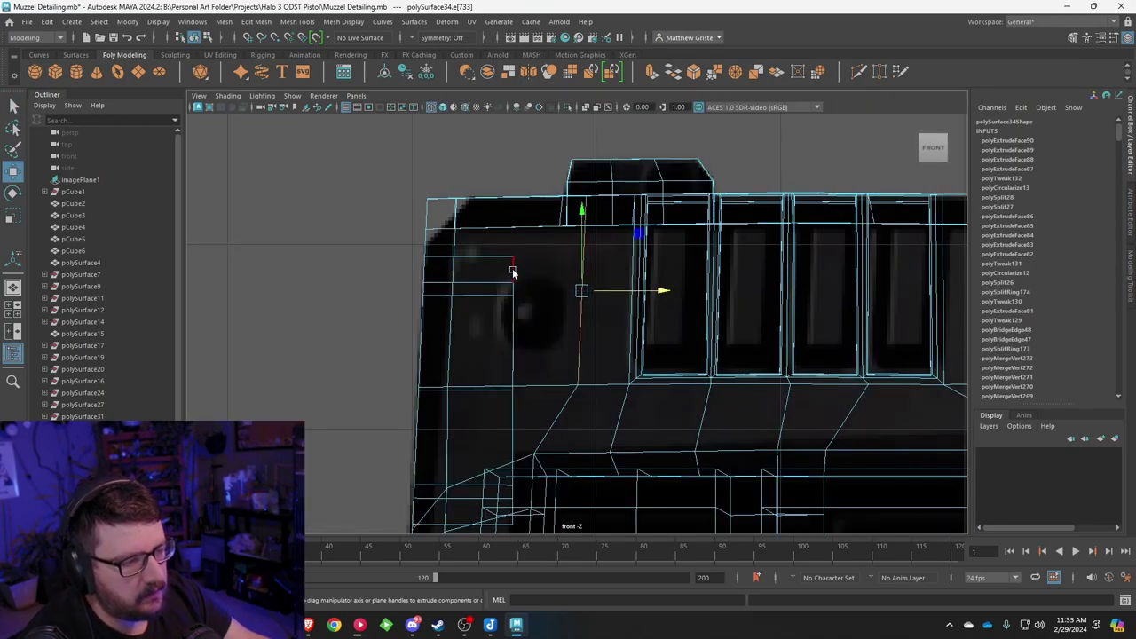
pyautogui.rightClick(513, 273)
pyautogui.moveTo(517, 295); pyautogui.dragTo(518, 301, button='right')
pyautogui.click(532, 301)
pyautogui.press('space')
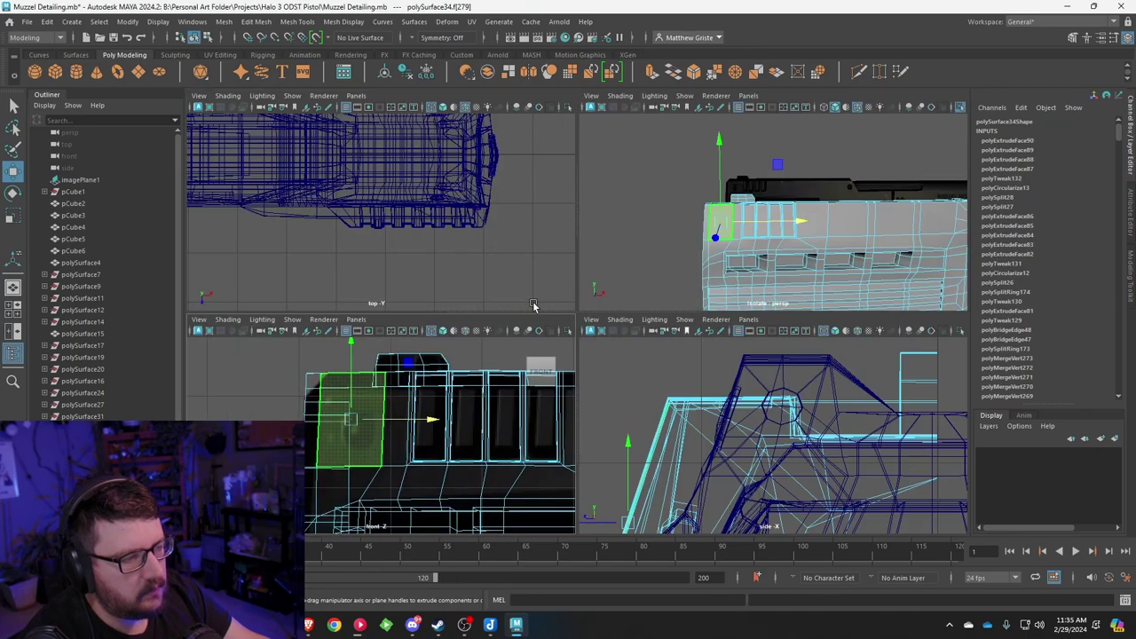
pyautogui.press('space')
pyautogui.scroll(2, 575, 218)
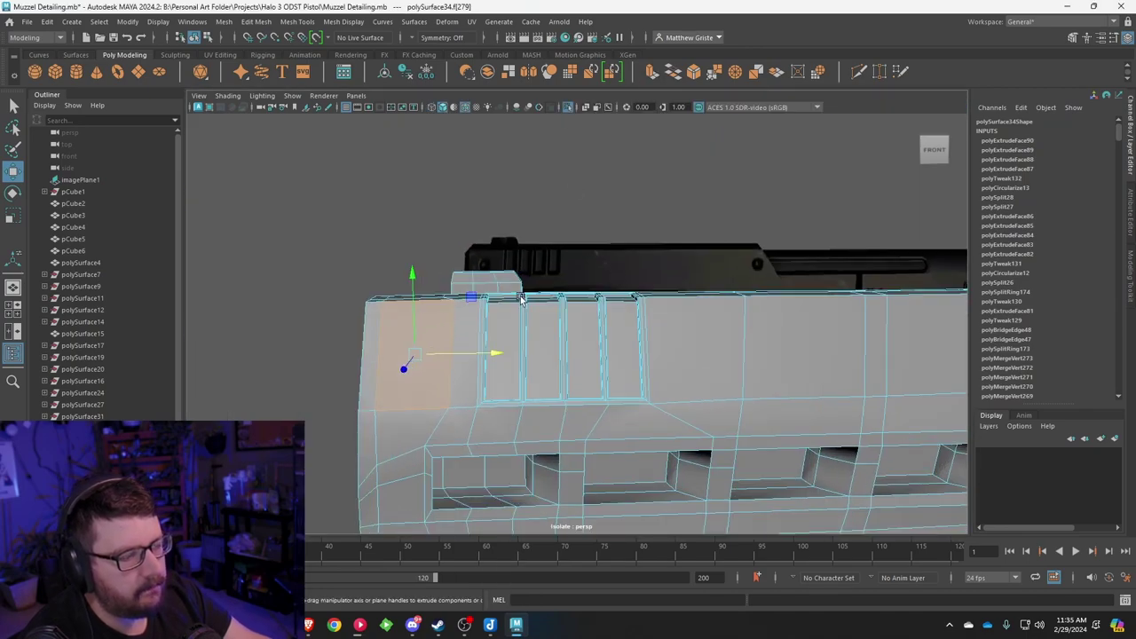
pyautogui.hotkey('ctrl', 'e')
pyautogui.keyDown('alt'); pyautogui.moveTo(521, 299); pyautogui.dragTo(580, 281, button='middle'); pyautogui.keyUp('alt')
pyautogui.scroll(3, 581, 281)
pyautogui.click(492, 271)
pyautogui.moveTo(492, 345); pyautogui.dragTo(459, 287)
# Step: Multi-cut a horizontal and a vertical edge through the middle of the inset face at the muzzle's front end
pyautogui.click(297, 21)
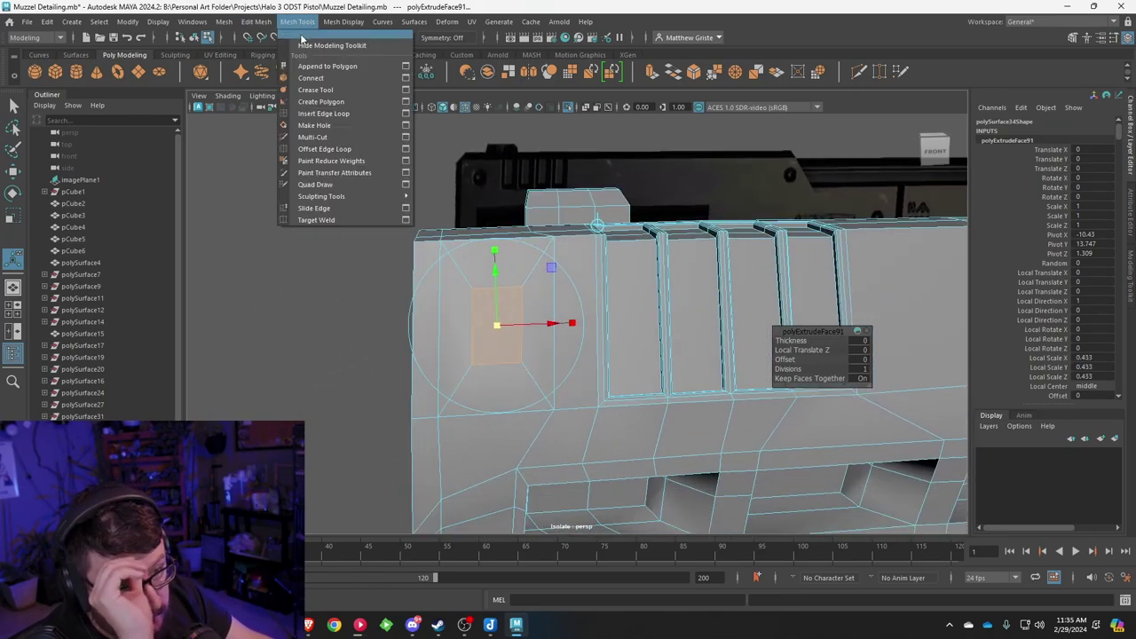
pyautogui.click(310, 136)
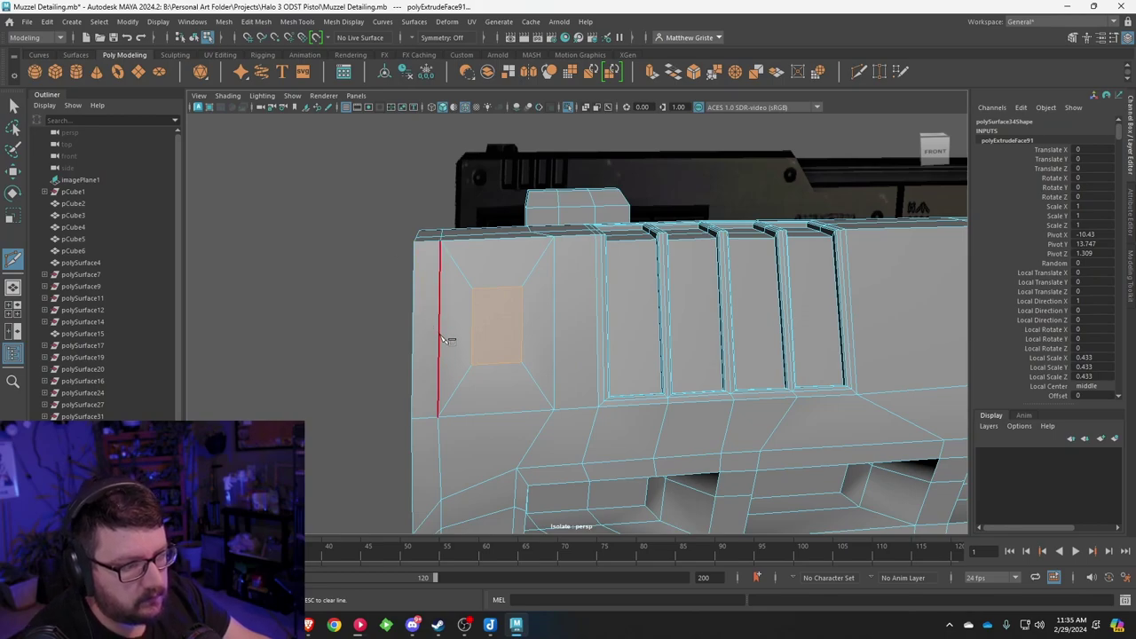
pyautogui.click(440, 336)
pyautogui.click(573, 335)
pyautogui.rightClick(565, 335)
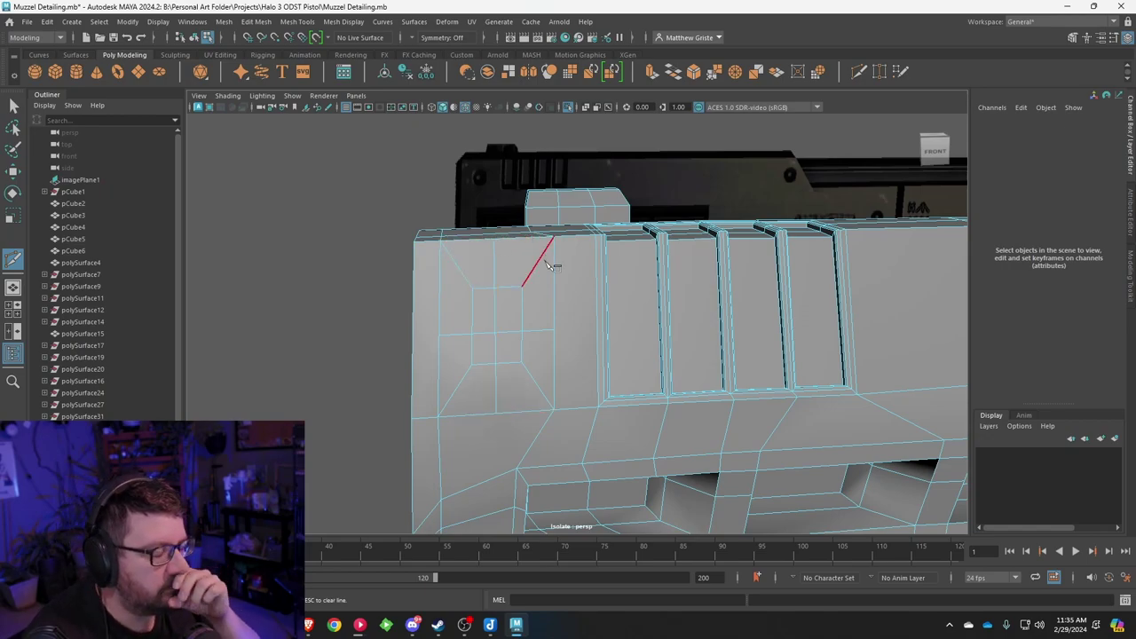
# Step: Select the four inset faces at the muzzle's front end and circularize them
pyautogui.keyDown('alt'); pyautogui.moveTo(575, 233); pyautogui.dragTo(551, 265); pyautogui.keyUp('alt')
pyautogui.moveTo(508, 273); pyautogui.dragTo(509, 307, button='right')
pyautogui.click(503, 306)
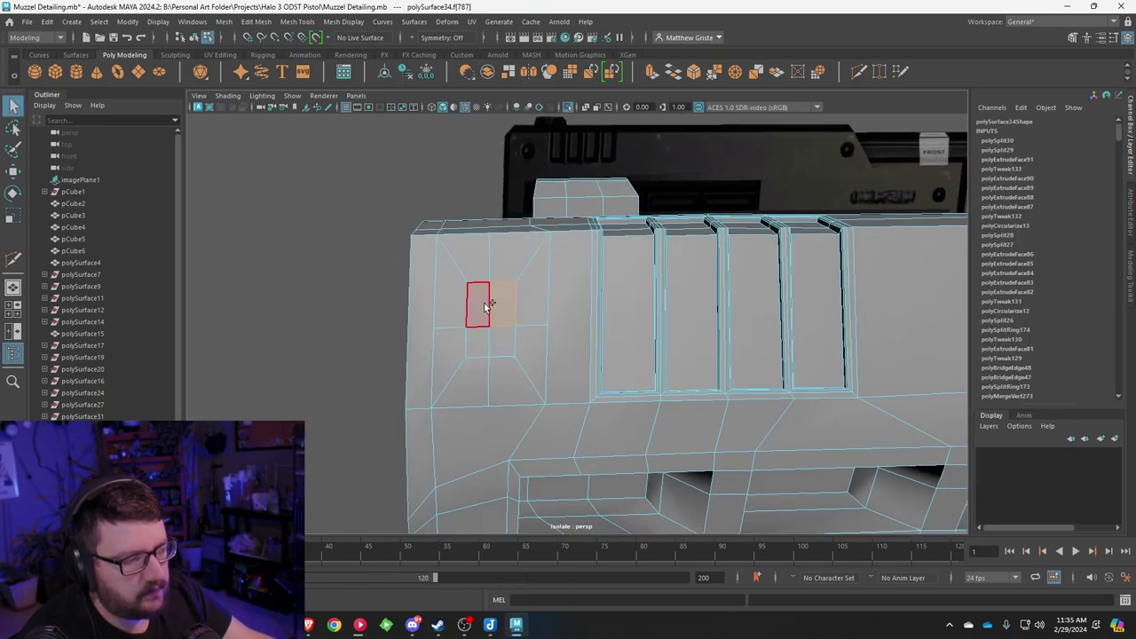
pyautogui.click(342, 21)
pyautogui.moveTo(298, 22)
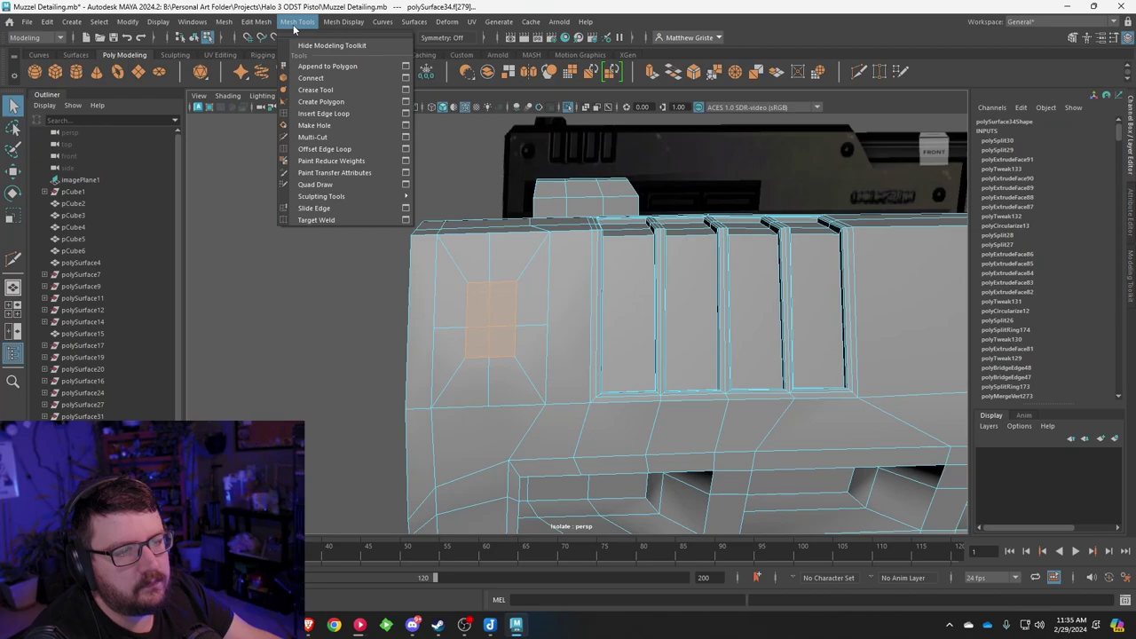
pyautogui.moveTo(255, 22)
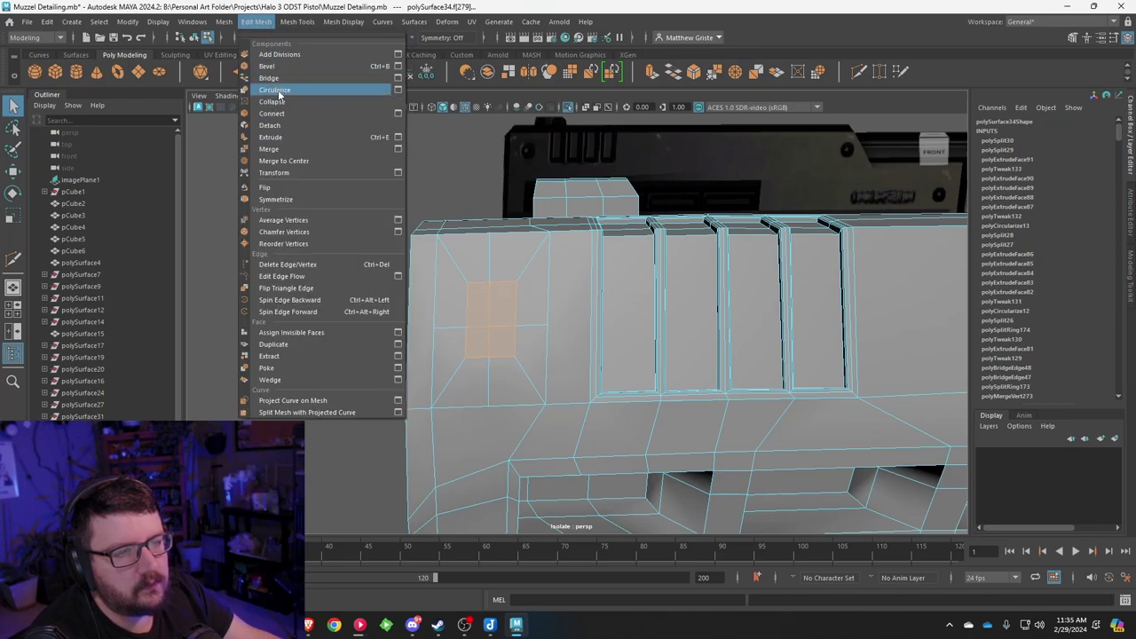
pyautogui.click(275, 89)
# Step: Move the circularized faces at the muzzle's front end over the reference screw in the front view
pyautogui.press('e')
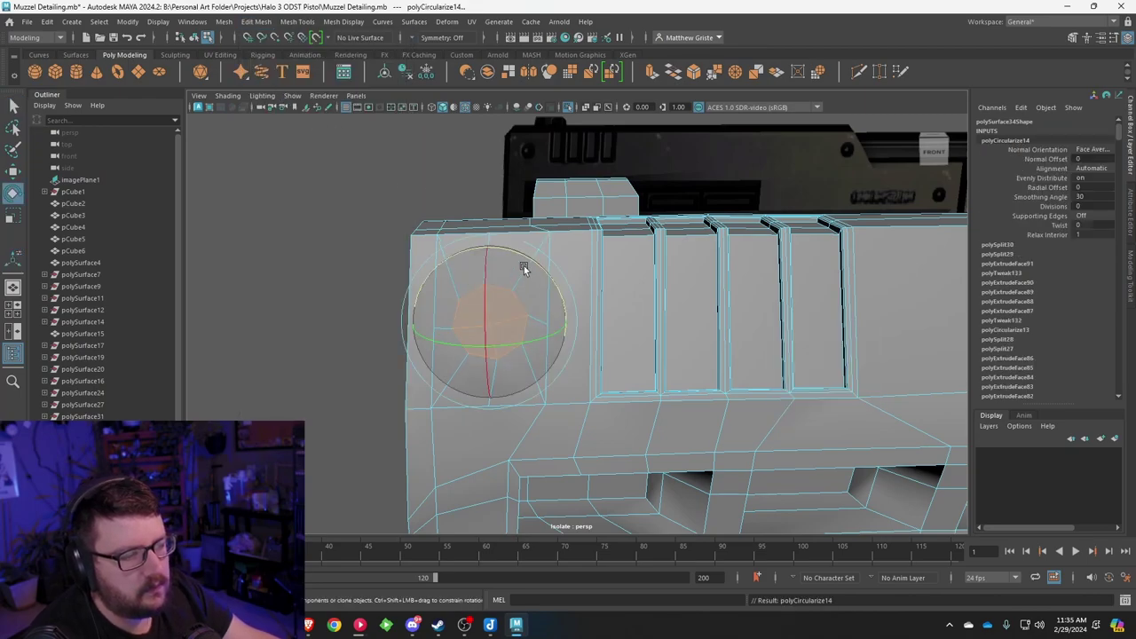
pyautogui.press('space')
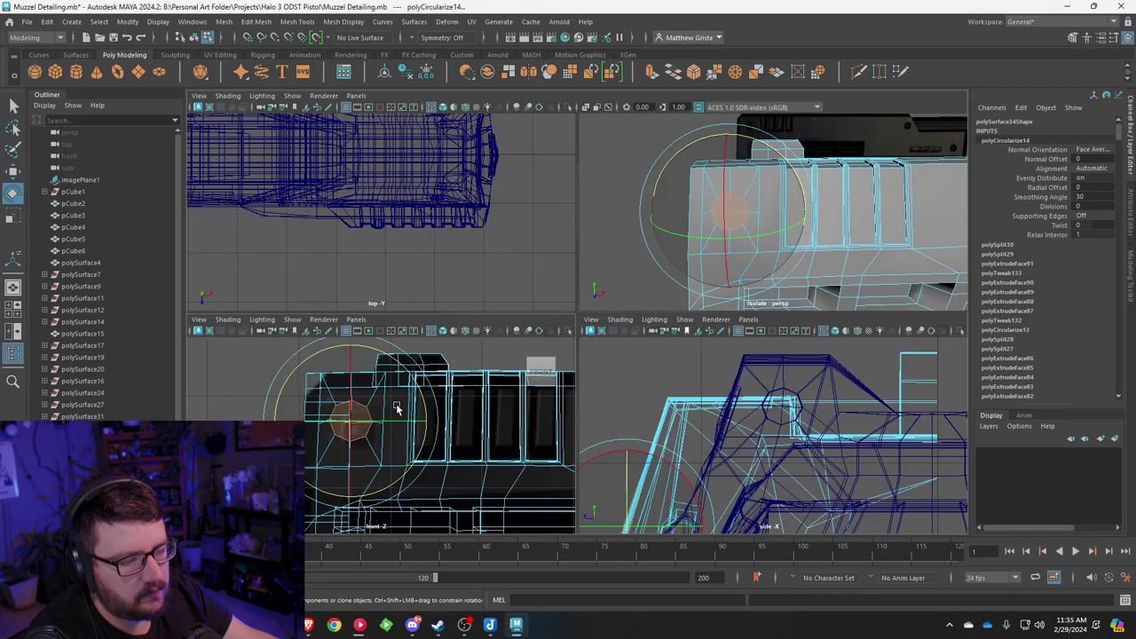
pyautogui.press('space')
pyautogui.press('w')
pyautogui.moveTo(488, 283); pyautogui.dragTo(505, 307)
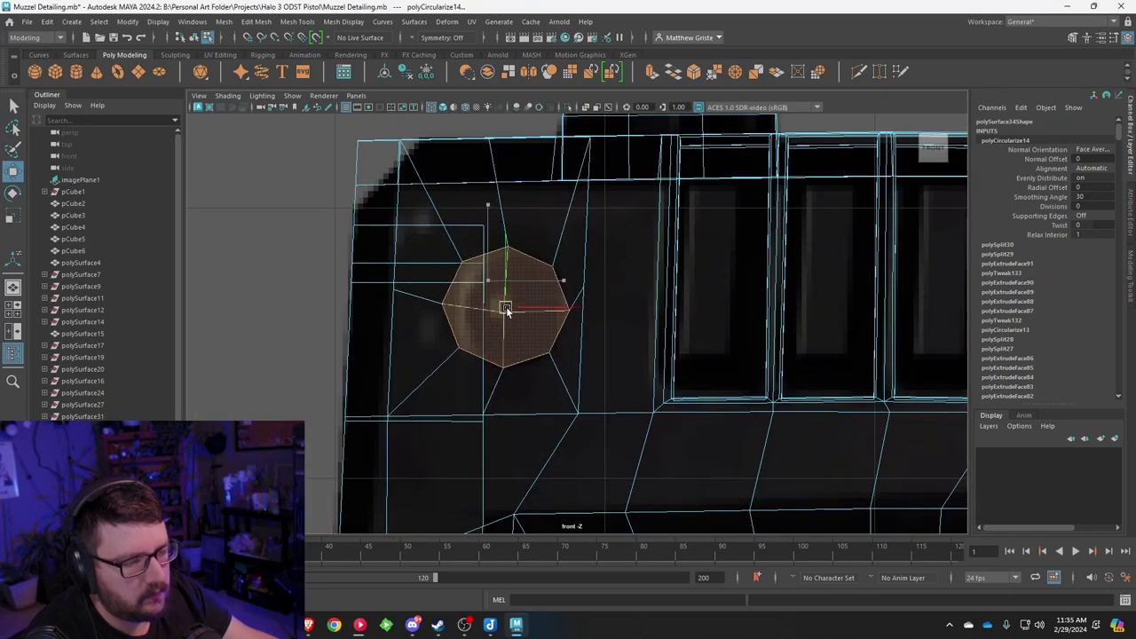
# Step: Extrude the circular faces at the muzzle's front end inward to form a round recess
pyautogui.hotkey('ctrl', 'e')
pyautogui.press('space')
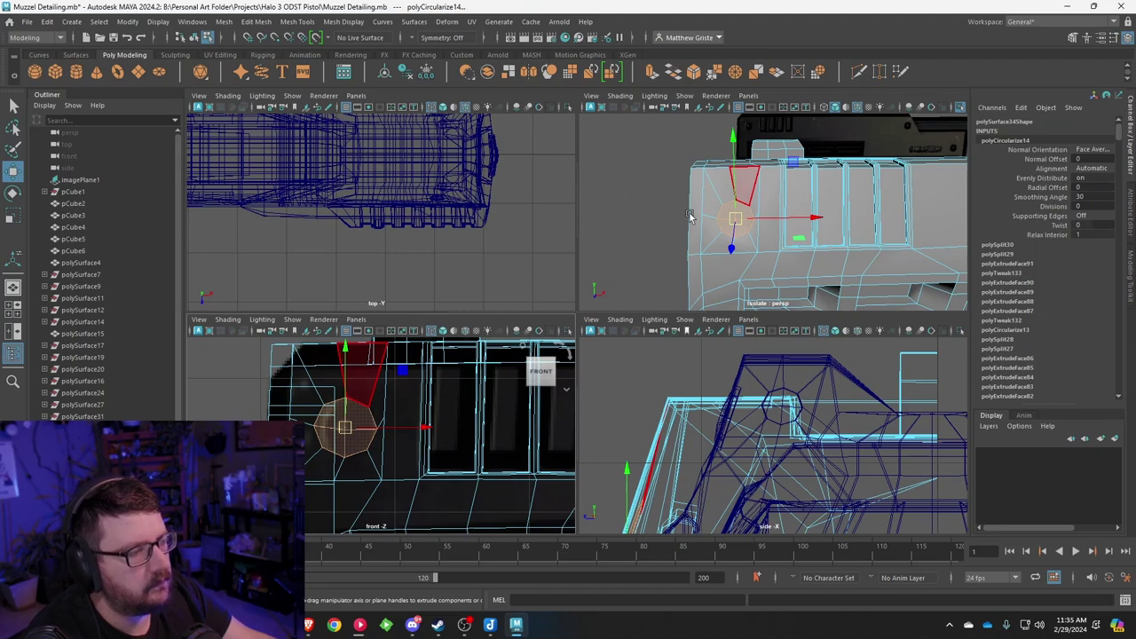
pyautogui.press('space')
pyautogui.keyDown('alt'); pyautogui.moveTo(579, 279); pyautogui.dragTo(680, 304); pyautogui.keyUp('alt')
pyautogui.keyDown('alt'); pyautogui.moveTo(679, 304); pyautogui.dragTo(616, 248, button='middle'); pyautogui.keyUp('alt')
pyautogui.scroll(4, 616, 248)
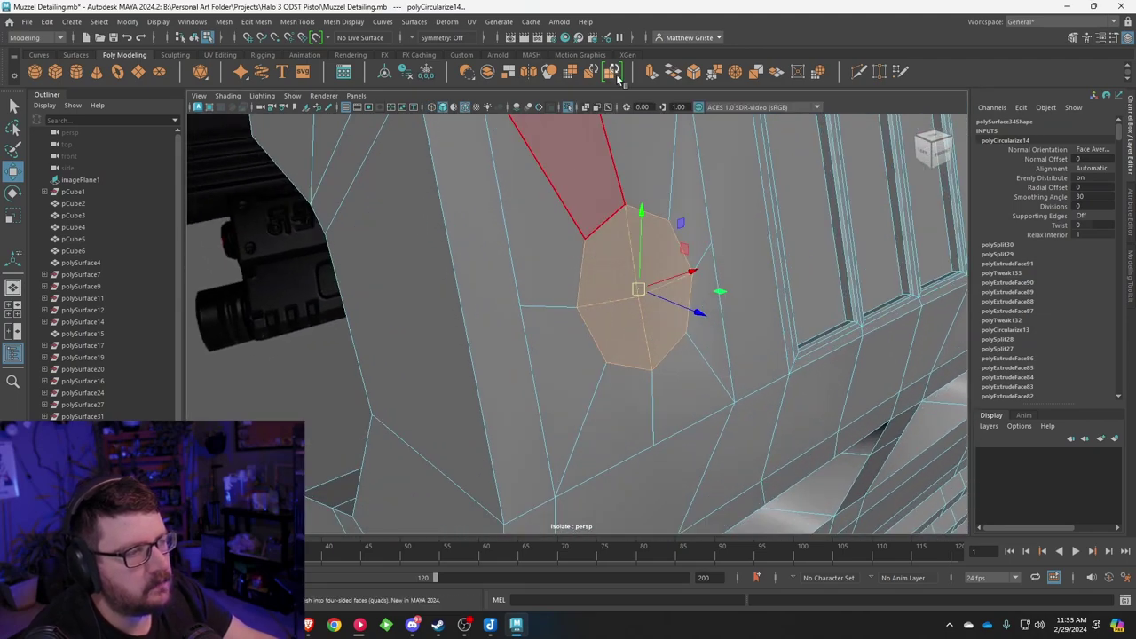
pyautogui.click(650, 73)
pyautogui.moveTo(655, 258); pyautogui.dragTo(575, 264)
# Step: Extrude the recessed faces outward by 0.113, extrude them again by 0.047 with a scale of 0.483, and return to object mode
pyautogui.hotkey('ctrl', 'e')
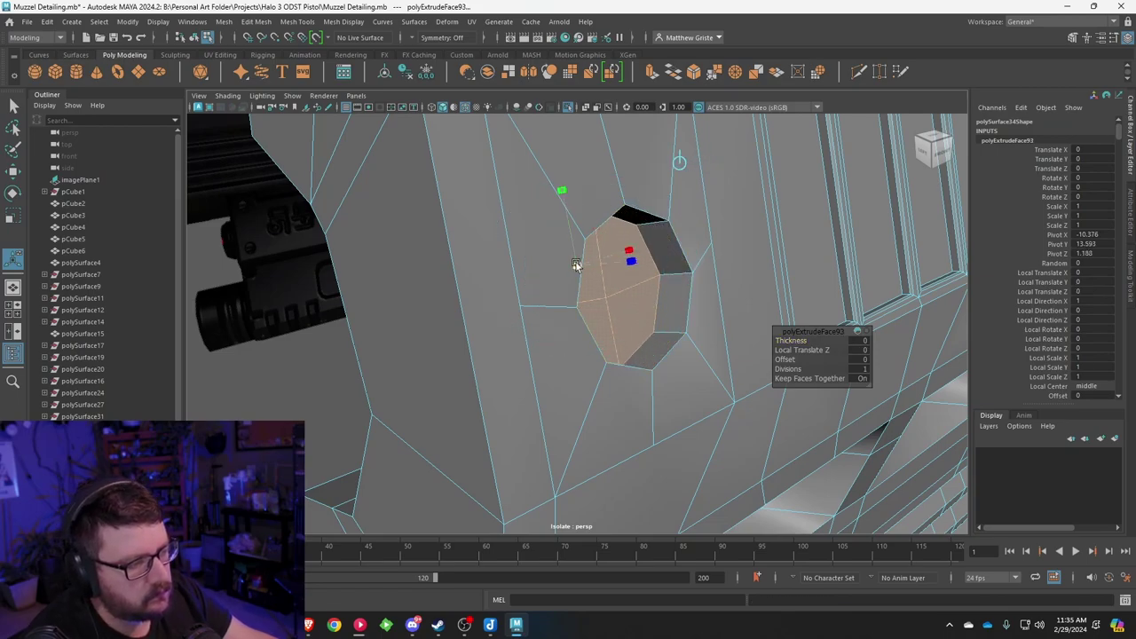
pyautogui.hotkey('ctrl', 'e')
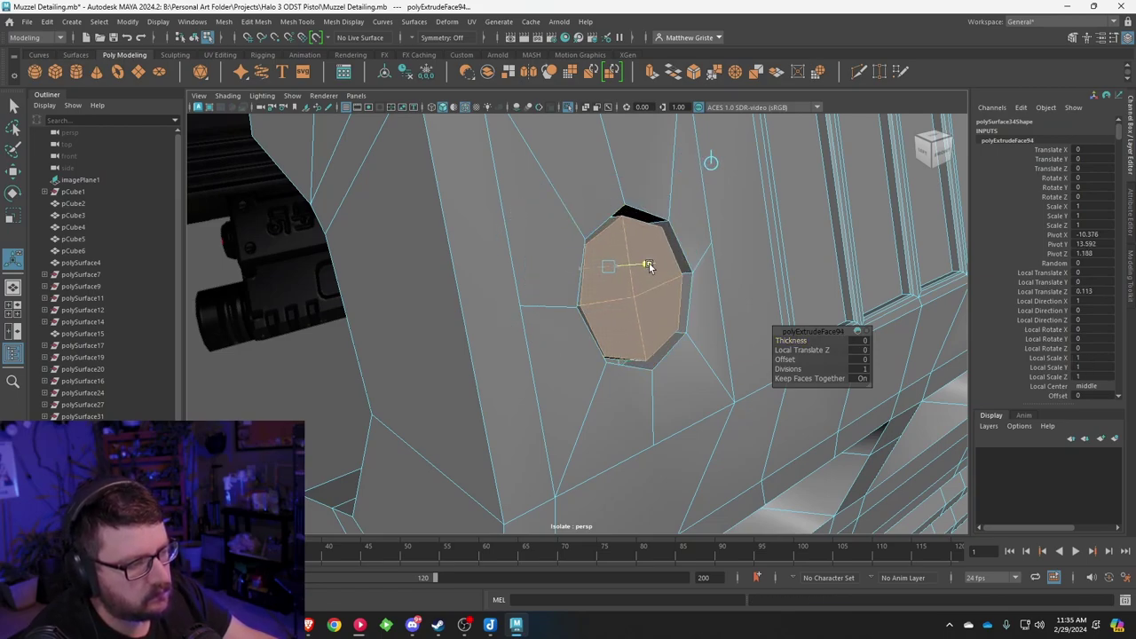
pyautogui.hotkey('ctrl', 'e')
pyautogui.moveTo(646, 265)
pyautogui.mouseDown()
pyautogui.moveTo(667, 267)
pyautogui.moveTo(612, 270)
pyautogui.moveTo(658, 260)
pyautogui.mouseUp()
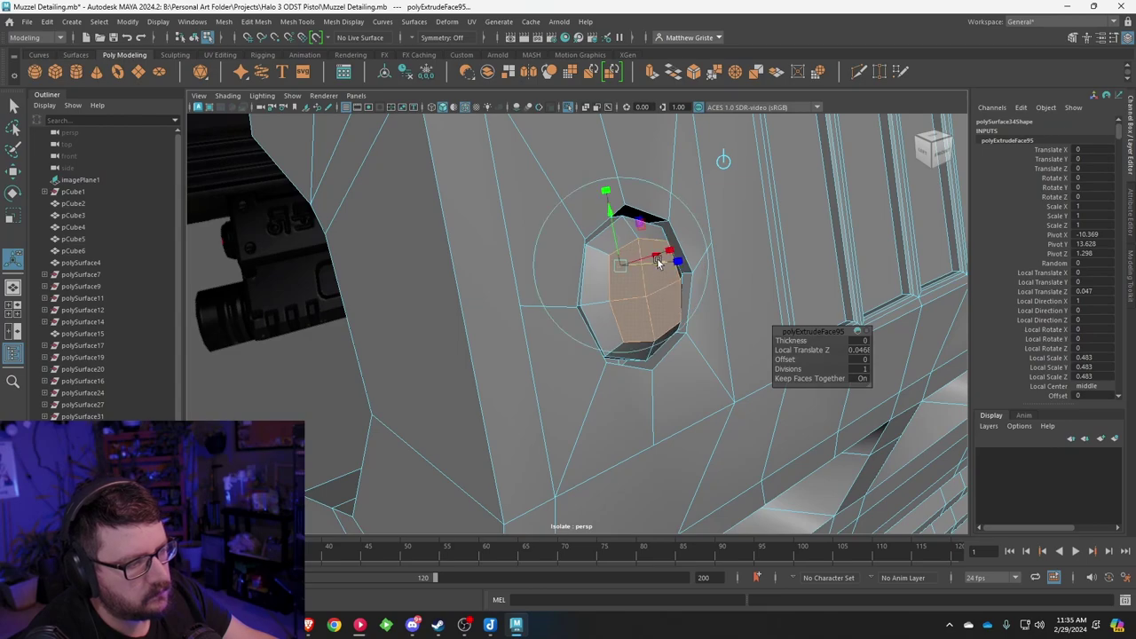
pyautogui.moveTo(660, 291); pyautogui.dragTo(698, 256, button='right')
# Step: Examine the muzzle part and its screws from several angles against the reference pistol image
pyautogui.scroll(-6, 674, 303)
pyautogui.click(379, 440)
pyautogui.scroll(-4, 581, 390)
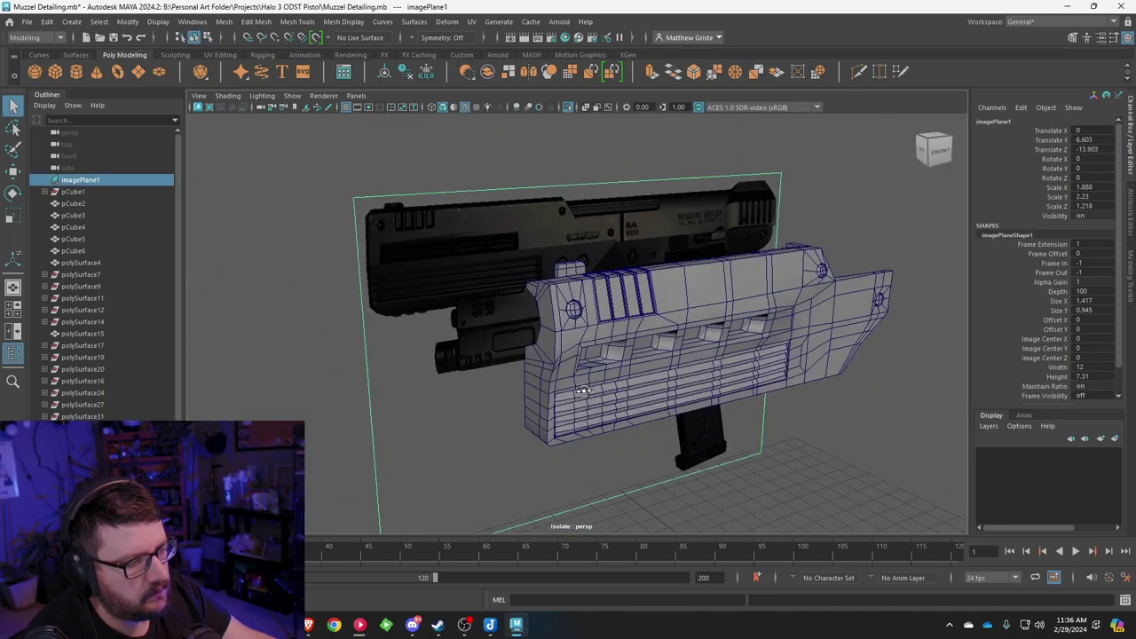
pyautogui.moveTo(580, 391)
pyautogui.keyDown('alt'); pyautogui.mouseDown()
pyautogui.moveTo(510, 387)
pyautogui.moveTo(600, 384)
pyautogui.moveTo(502, 379)
pyautogui.moveTo(560, 388)
pyautogui.mouseUp(); pyautogui.keyUp('alt')
pyautogui.scroll(-4, 599, 383)
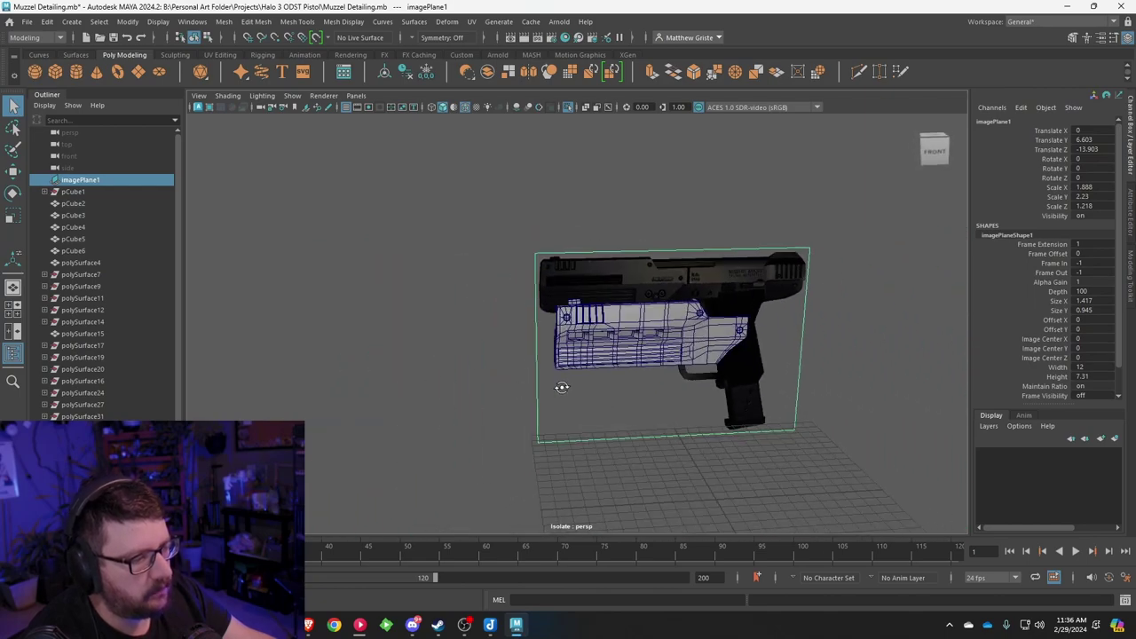
pyautogui.scroll(2, 790, 513)
pyautogui.click(792, 518)
pyautogui.keyDown('alt'); pyautogui.moveTo(773, 451); pyautogui.dragTo(622, 459); pyautogui.keyUp('alt')
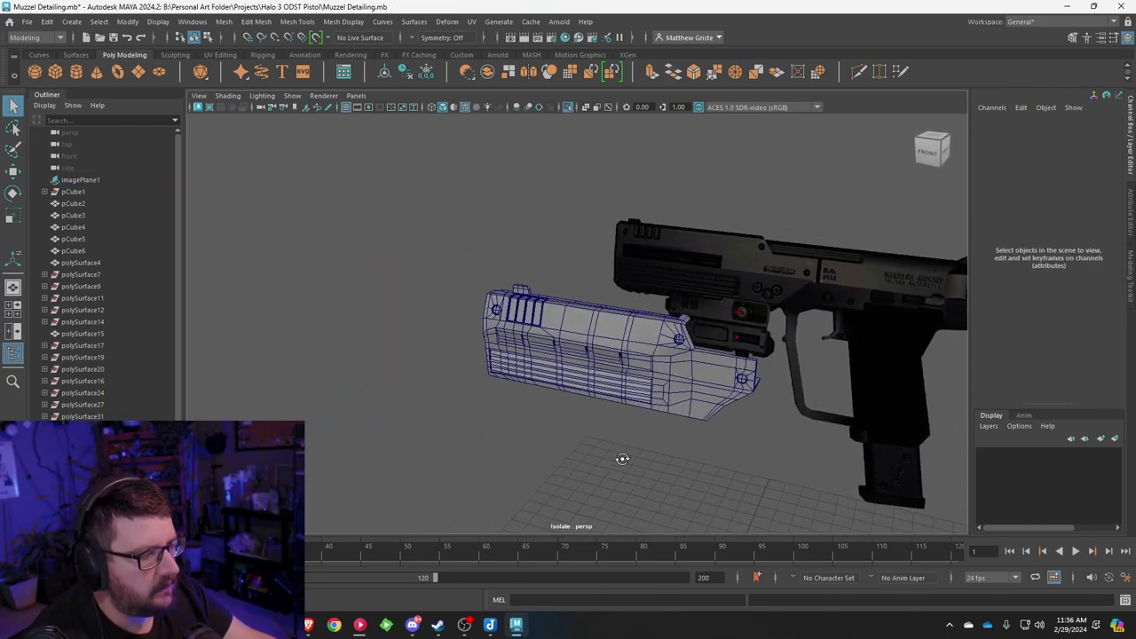
pyautogui.keyDown('alt'); pyautogui.moveTo(676, 410); pyautogui.dragTo(658, 399, button='middle'); pyautogui.keyUp('alt')
pyautogui.scroll(2, 621, 395)
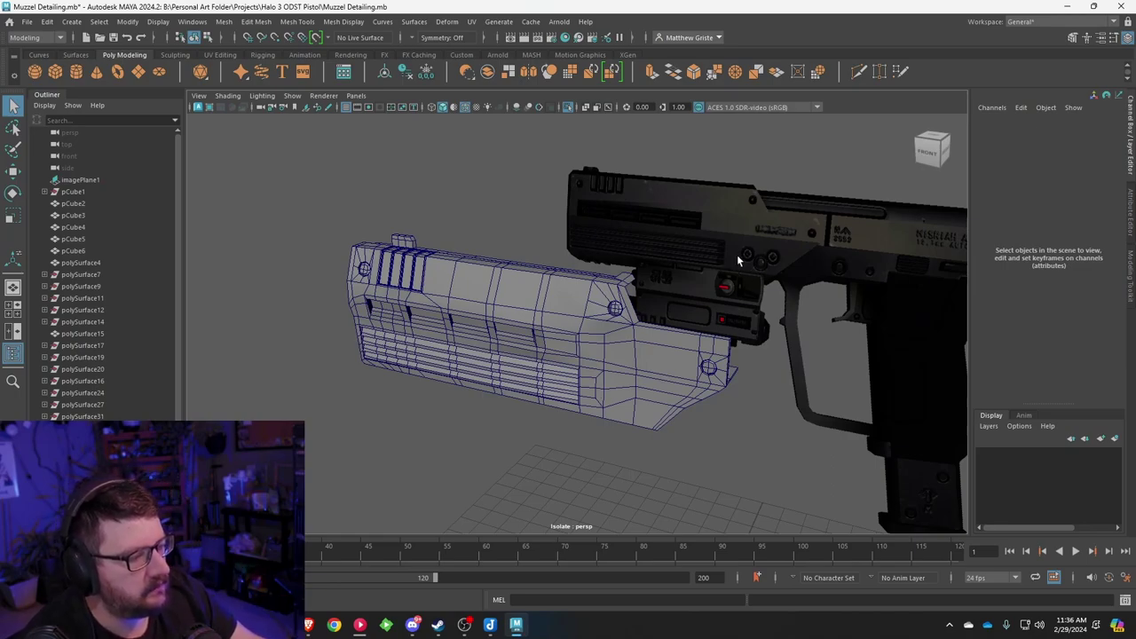
pyautogui.keyDown('alt'); pyautogui.moveTo(745, 276); pyautogui.dragTo(638, 229, button='middle'); pyautogui.keyUp('alt')
pyautogui.scroll(4, 638, 229)
pyautogui.keyDown('alt'); pyautogui.moveTo(565, 245); pyautogui.dragTo(608, 222); pyautogui.keyUp('alt')
pyautogui.scroll(-5, 585, 259)
# Step: In the front view, move the vertices at the muzzle's top front corner to follow the slanted corner of the reference
pyautogui.press('space')
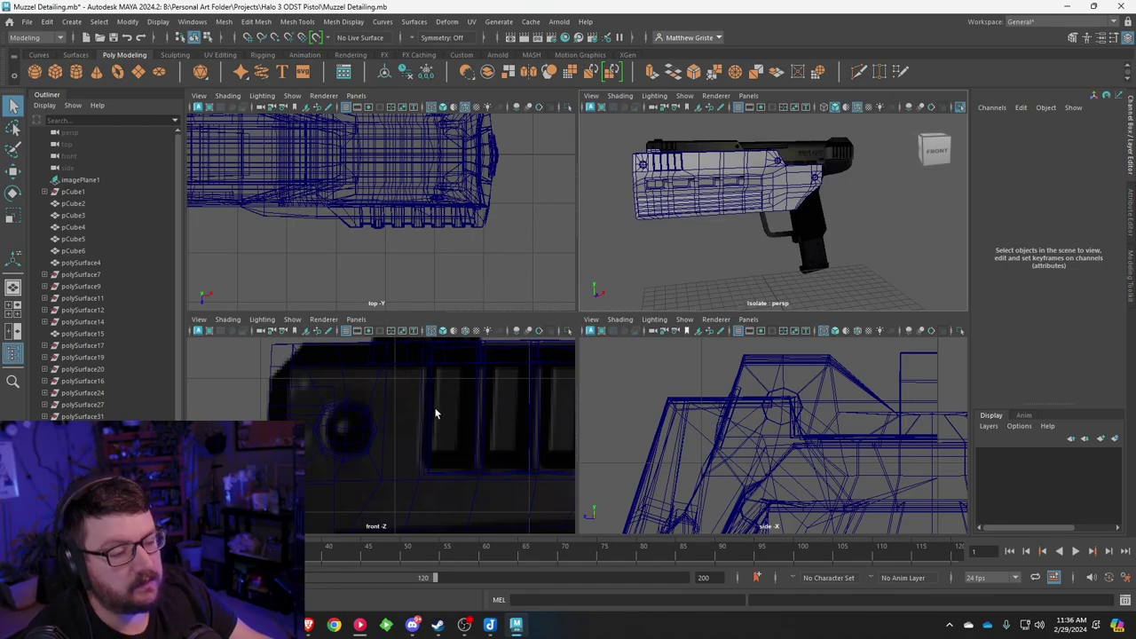
pyautogui.scroll(-10, 502, 438)
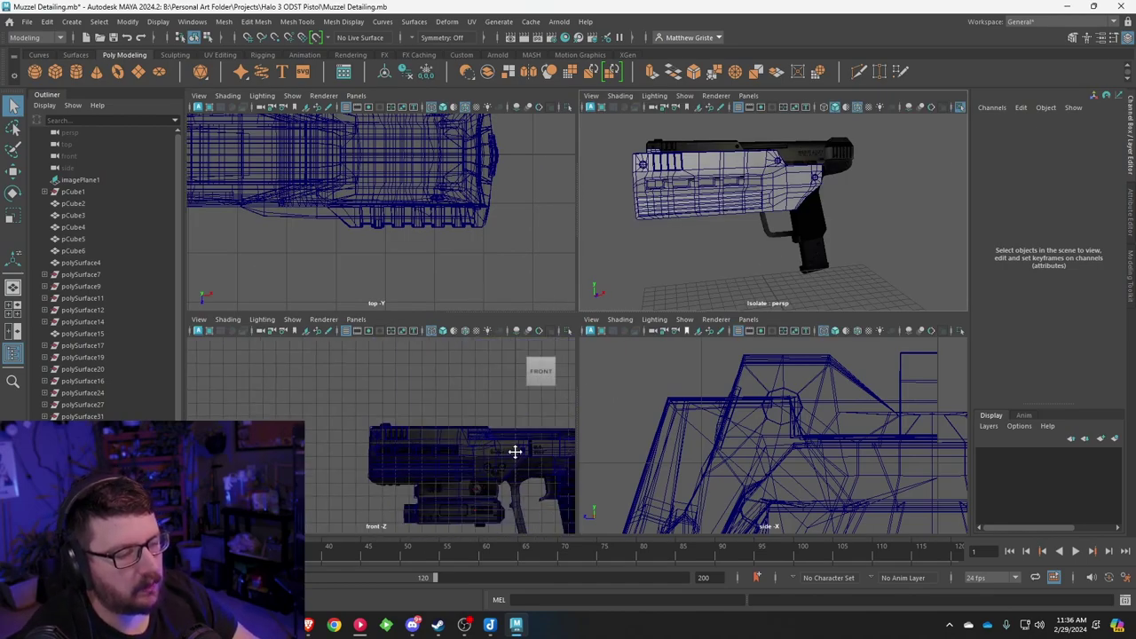
pyautogui.keyDown('alt'); pyautogui.moveTo(514, 451); pyautogui.dragTo(415, 418, button='middle'); pyautogui.keyUp('alt')
pyautogui.scroll(4, 415, 418)
pyautogui.scroll(3, 378, 417)
pyautogui.keyDown('alt'); pyautogui.moveTo(297, 358); pyautogui.dragTo(353, 379, button='middle'); pyautogui.keyUp('alt')
pyautogui.press('space')
pyautogui.scroll(3, 431, 212)
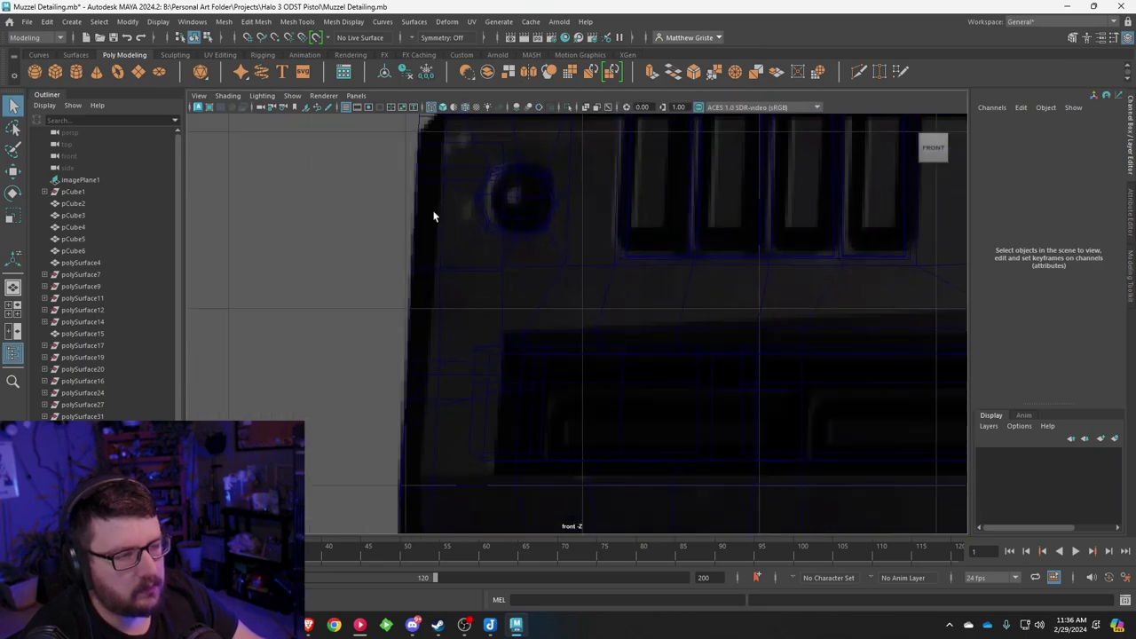
pyautogui.keyDown('alt'); pyautogui.moveTo(431, 211); pyautogui.dragTo(458, 361, button='middle'); pyautogui.keyUp('alt')
pyautogui.scroll(2, 453, 233)
pyautogui.moveTo(453, 228); pyautogui.dragTo(391, 189, button='right')
pyautogui.click(421, 241)
pyautogui.press('w')
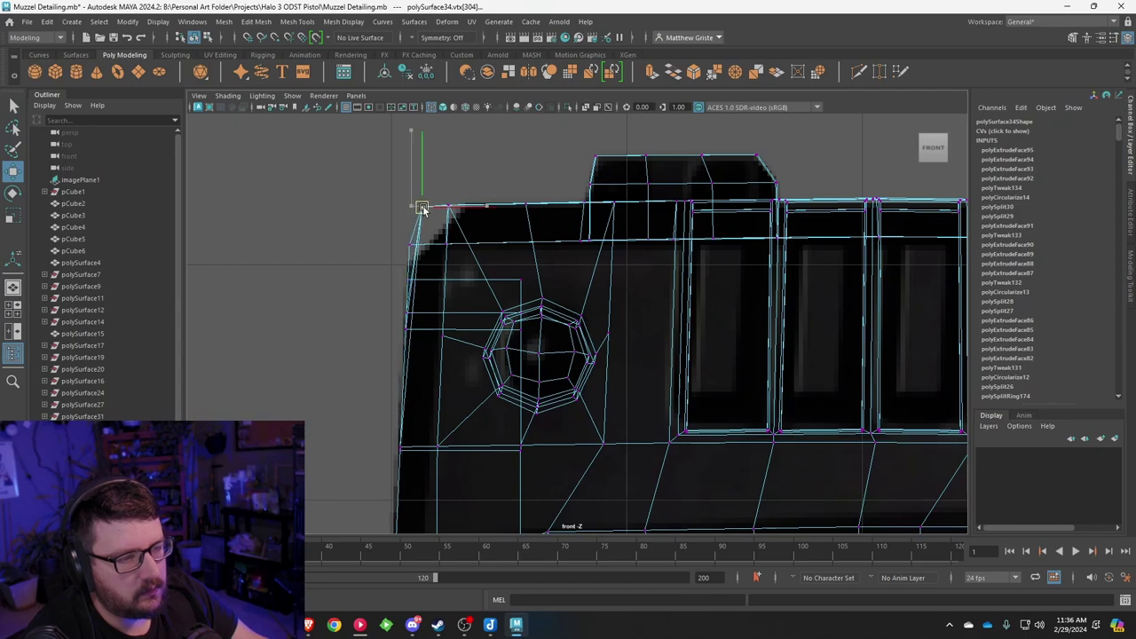
pyautogui.moveTo(368, 189); pyautogui.dragTo(471, 217)
pyautogui.moveTo(445, 213); pyautogui.dragTo(521, 254)
# Step: Return to object mode and check the muzzle's reshaped front corner in the perspective view
pyautogui.press('space')
pyautogui.press('space')
pyautogui.press('space')
pyautogui.press('space')
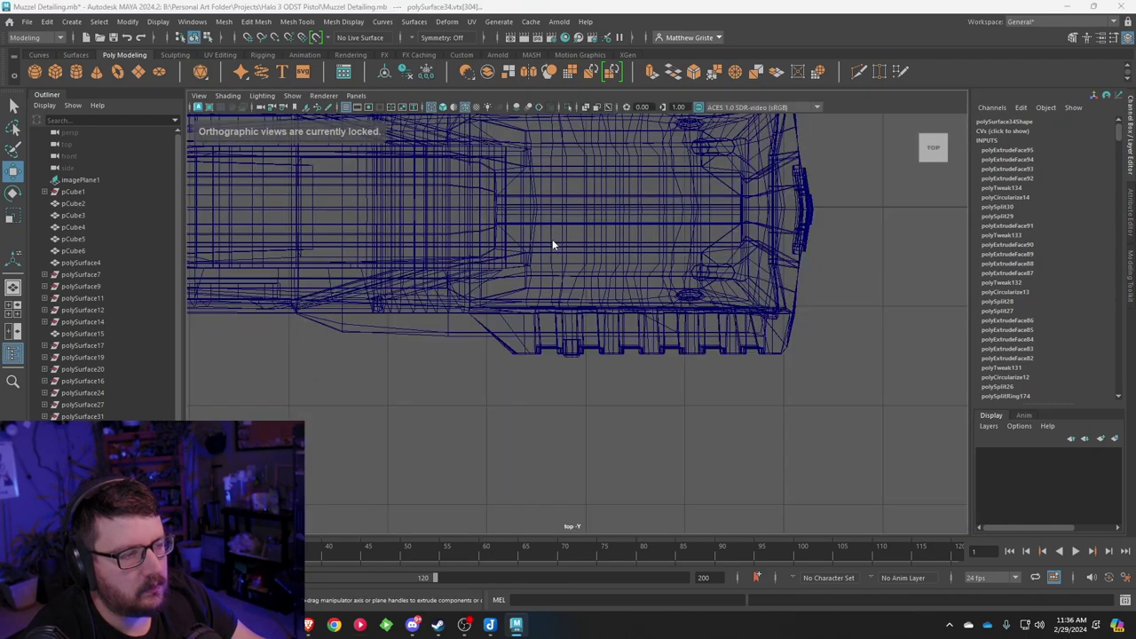
pyautogui.press('space')
pyautogui.press('space')
pyautogui.moveTo(472, 273); pyautogui.dragTo(501, 255, button='right')
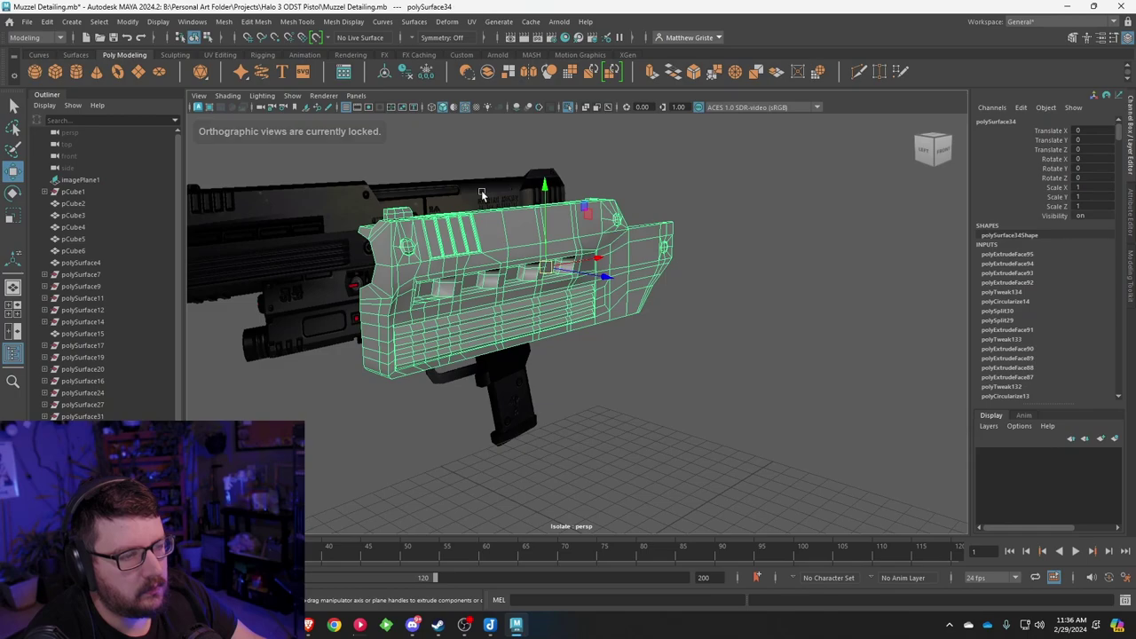
pyautogui.click(476, 134)
pyautogui.keyDown('alt'); pyautogui.moveTo(477, 134); pyautogui.dragTo(505, 168); pyautogui.keyUp('alt')
pyautogui.press('space')
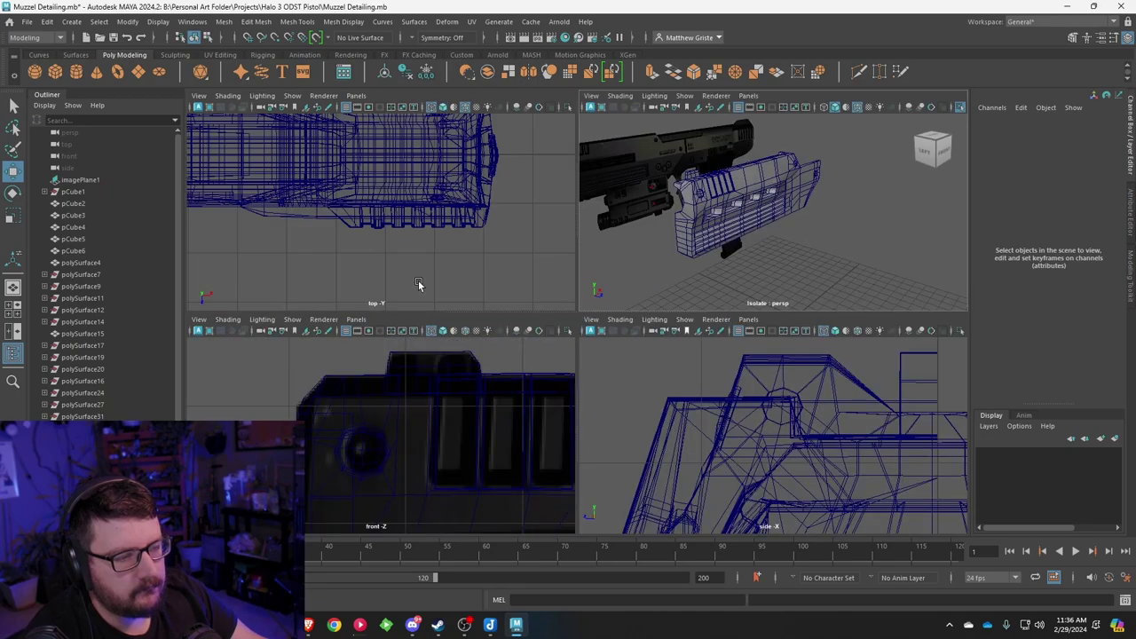
# Step: Try to reposition the vertices along the muzzle's slanted front edge in the front view
pyautogui.rightClick(324, 420)
pyautogui.click(309, 395)
pyautogui.moveTo(309, 395); pyautogui.dragTo(248, 272, button='right')
pyautogui.scroll(3, 309, 405)
pyautogui.keyDown('alt'); pyautogui.moveTo(309, 406); pyautogui.dragTo(441, 434, button='middle'); pyautogui.keyUp('alt')
pyautogui.scroll(2, 441, 434)
pyautogui.keyDown('alt'); pyautogui.moveTo(421, 395); pyautogui.dragTo(392, 443, button='middle'); pyautogui.keyUp('alt')
pyautogui.moveTo(346, 404); pyautogui.dragTo(345, 462)
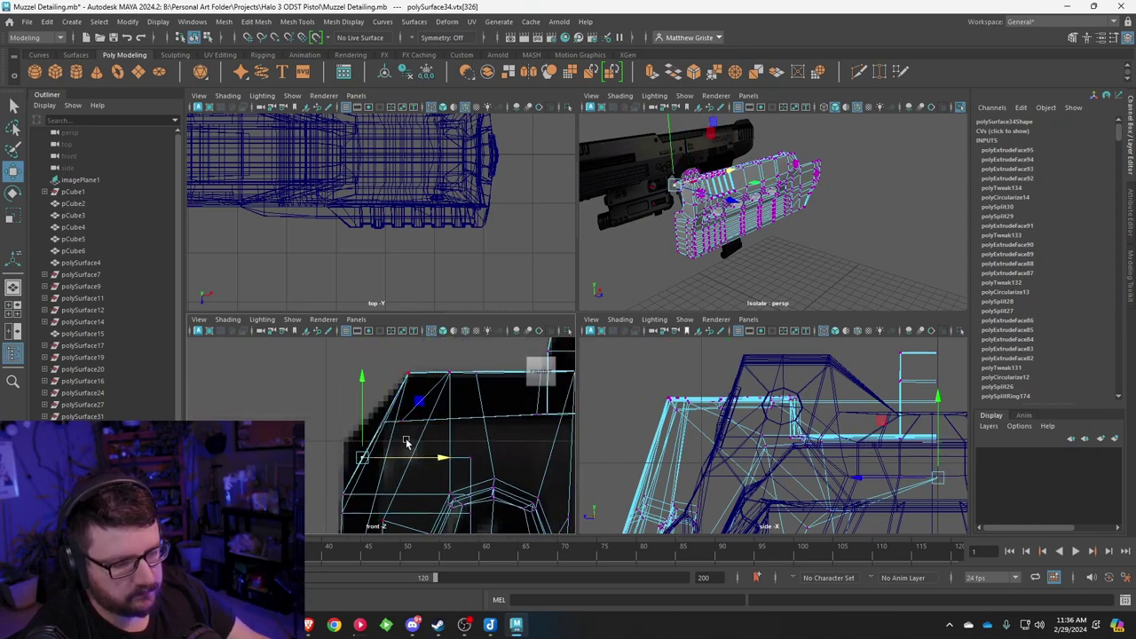
pyautogui.moveTo(358, 489); pyautogui.dragTo(358, 465)
pyautogui.hotkey('ctrl', 'z')
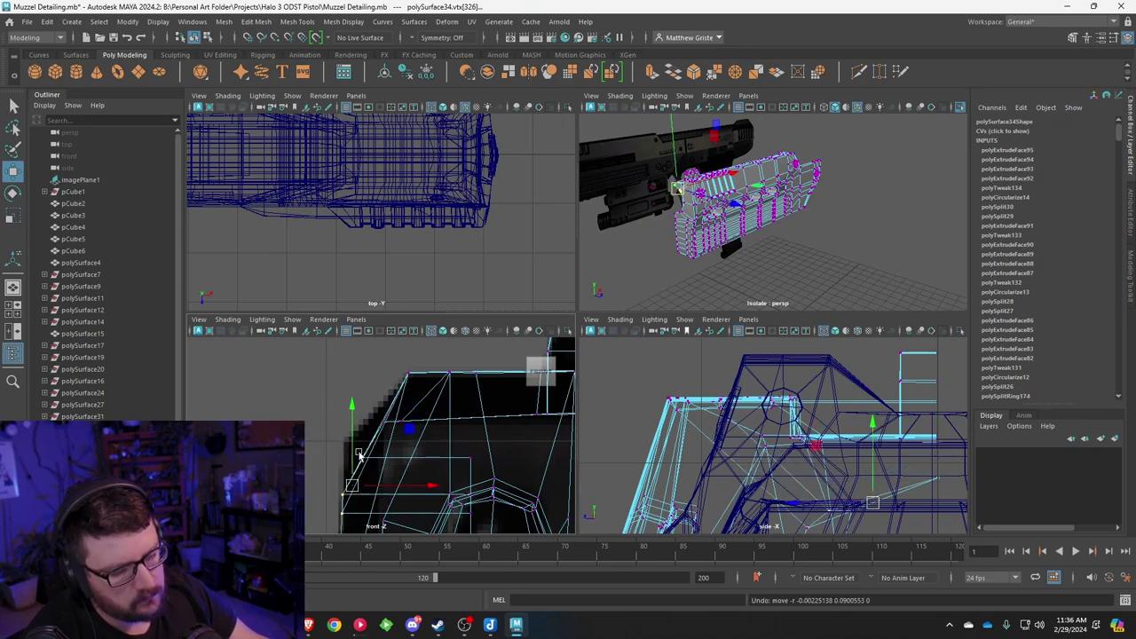
pyautogui.moveTo(320, 434); pyautogui.dragTo(367, 437)
pyautogui.hotkey('ctrl', 'z')
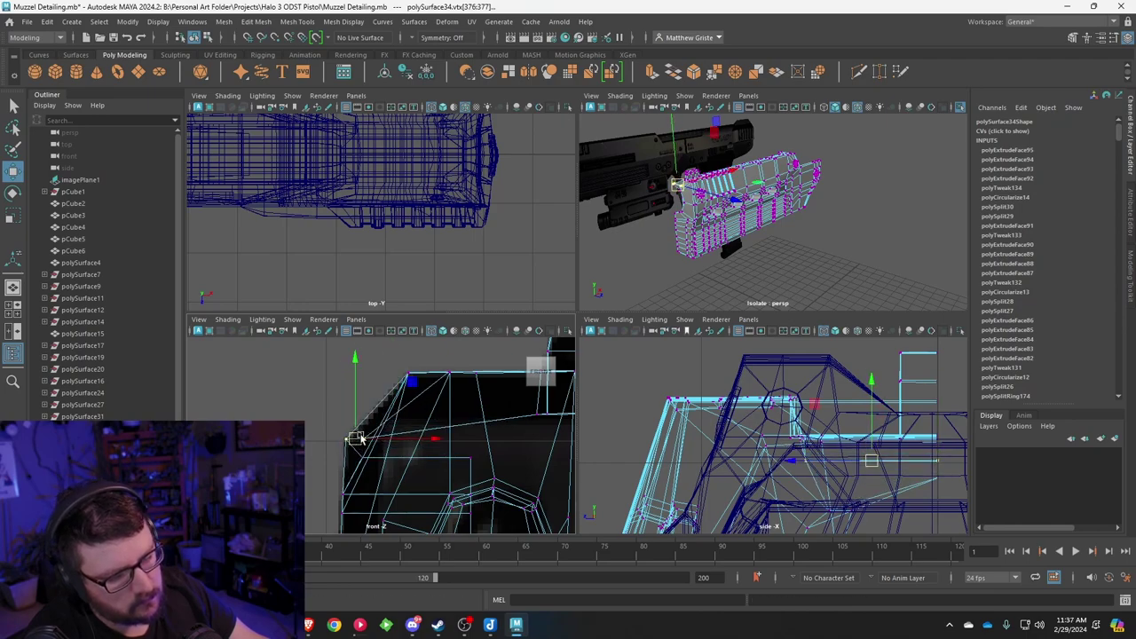
# Step: Check the muzzle's front edge in perspective and undo the recent vertex moves there
pyautogui.press('space')
pyautogui.moveTo(456, 273); pyautogui.dragTo(514, 255, button='right')
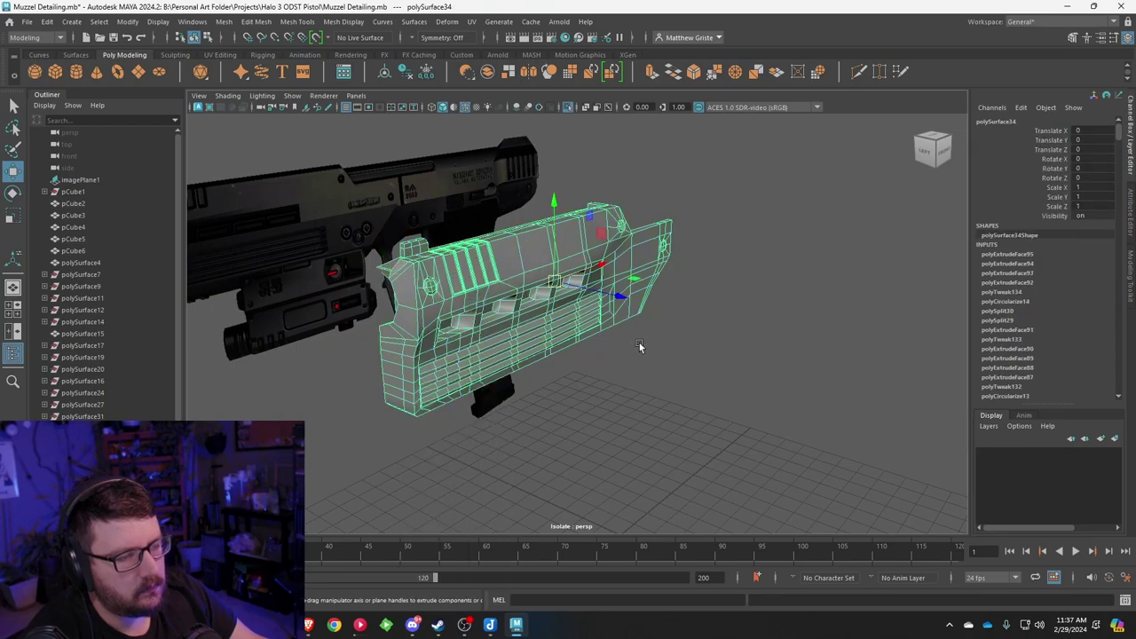
pyautogui.click(669, 378)
pyautogui.keyDown('alt'); pyautogui.moveTo(669, 378); pyautogui.dragTo(694, 348); pyautogui.keyUp('alt')
pyautogui.hotkey('ctrl', 'z')
pyautogui.hotkey('ctrl', 'z')
pyautogui.hotkey('ctrl', 'z')
pyautogui.hotkey('ctrl', 'z')
pyautogui.hotkey('ctrl', 'z')
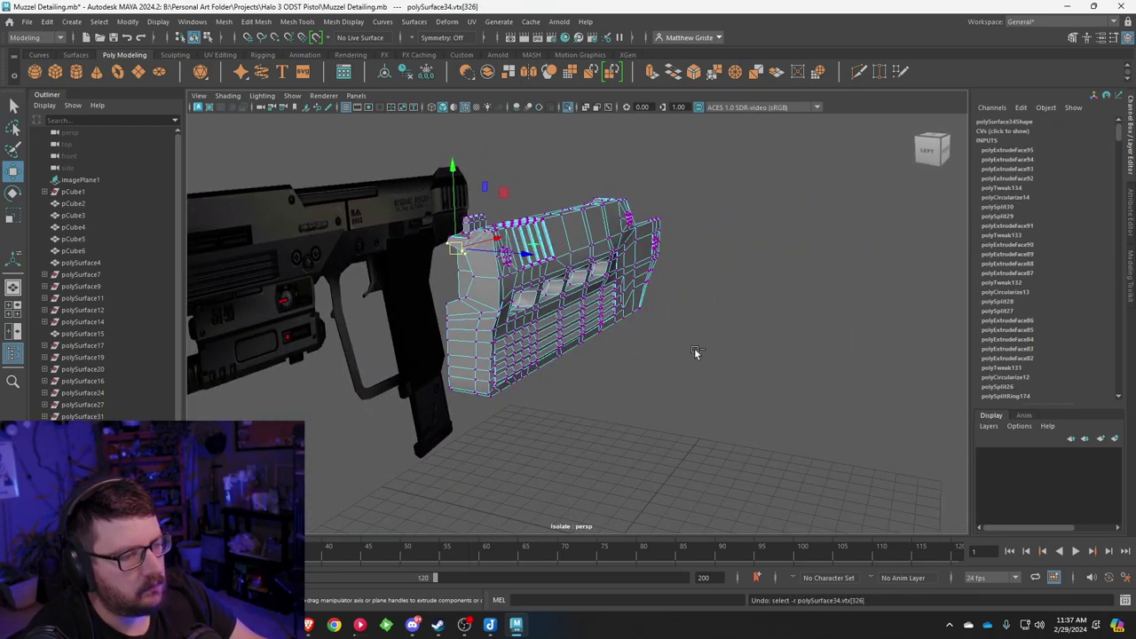
pyautogui.hotkey('ctrl', 'z')
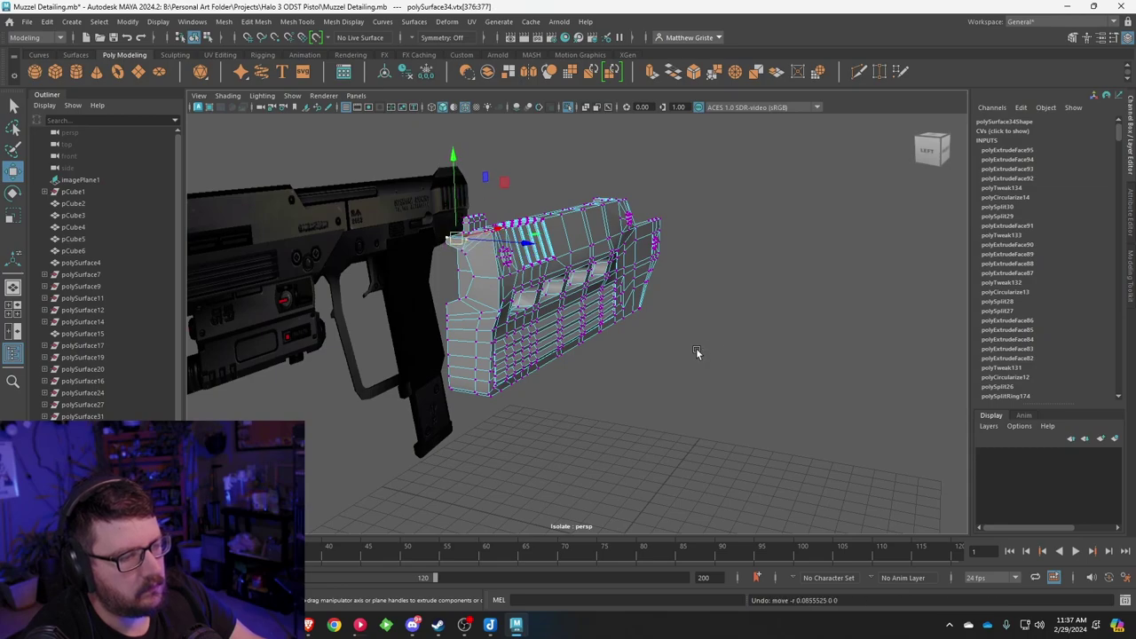
# Step: Compare the muzzle's lower rear side with the cluster of three round screws in the reference image
pyautogui.keyDown('alt'); pyautogui.moveTo(696, 352); pyautogui.dragTo(463, 415); pyautogui.keyUp('alt')
pyautogui.click(560, 419)
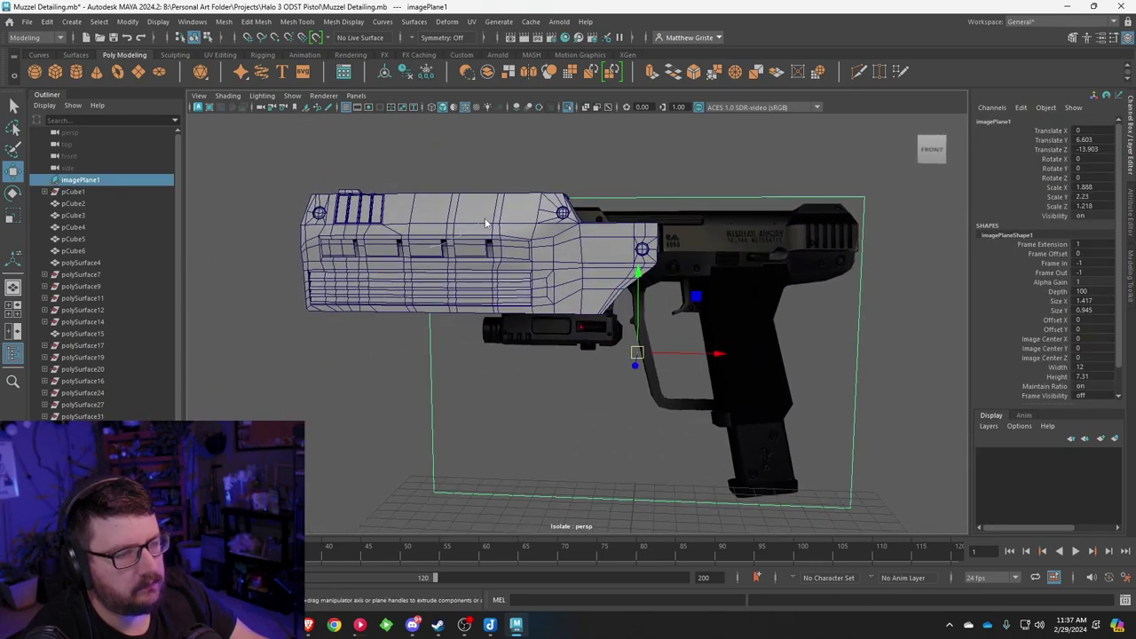
pyautogui.click(345, 375)
pyautogui.keyDown('alt'); pyautogui.moveTo(344, 375); pyautogui.dragTo(422, 354); pyautogui.keyUp('alt')
pyautogui.keyDown('alt'); pyautogui.moveTo(422, 354); pyautogui.dragTo(566, 306, button='right'); pyautogui.keyUp('alt')
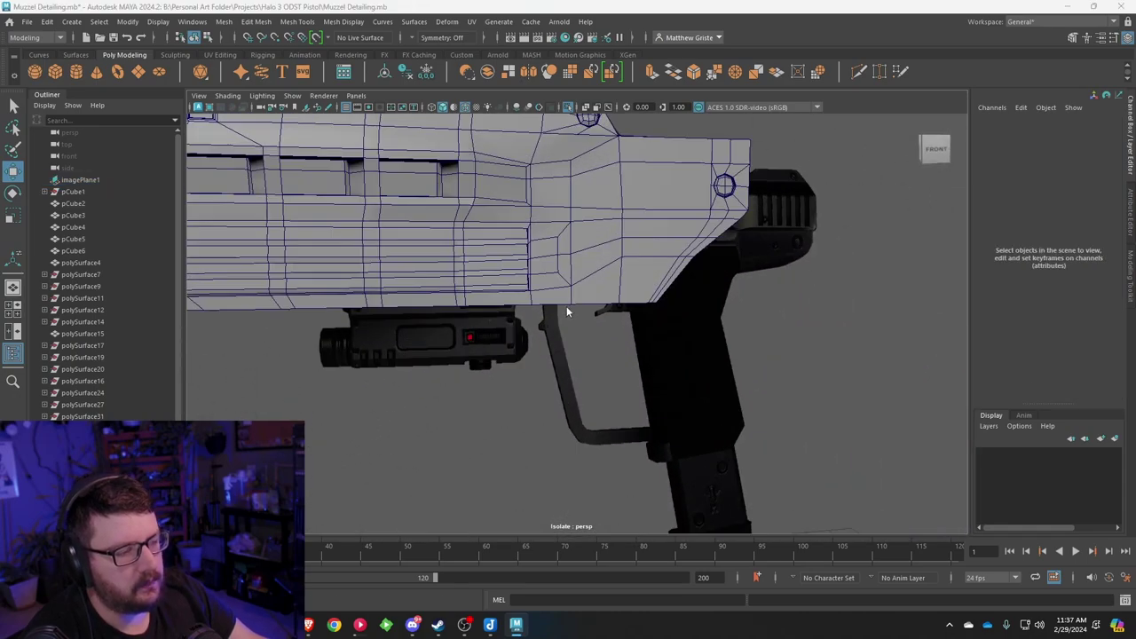
pyautogui.press('space')
pyautogui.press('space')
pyautogui.scroll(-8, 593, 443)
pyautogui.scroll(10, 428, 307)
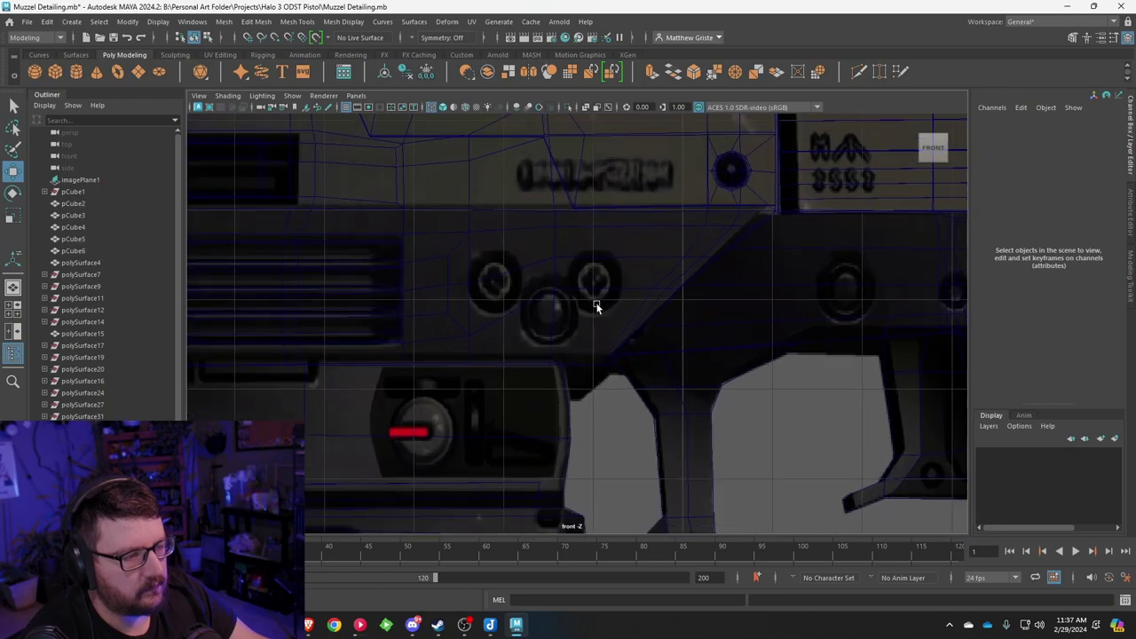
pyautogui.click(556, 274)
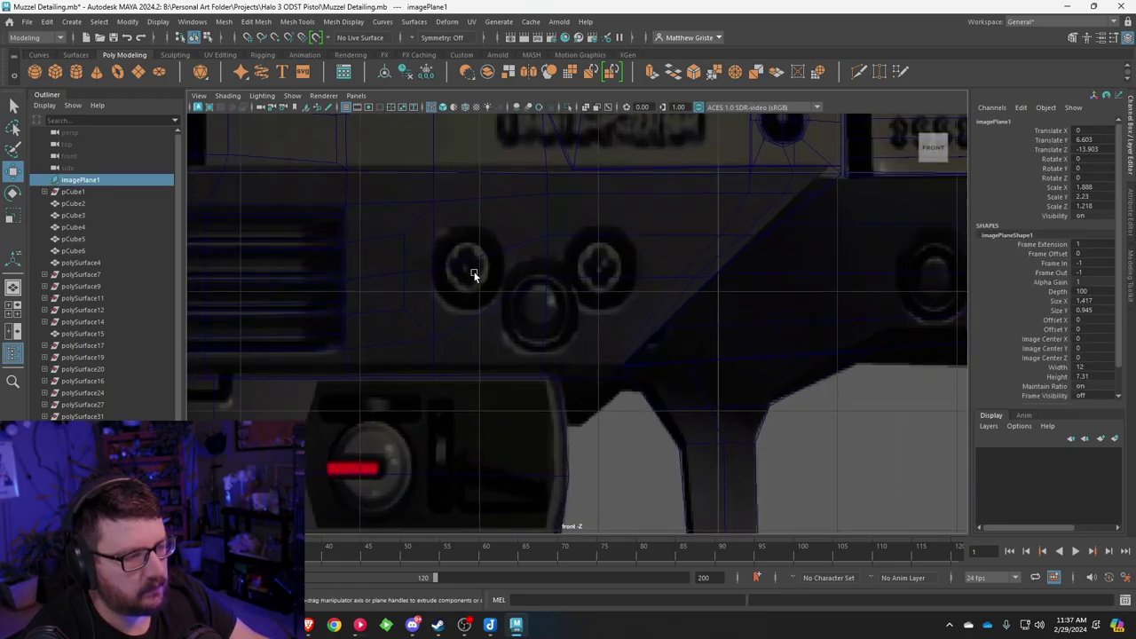
pyautogui.scroll(1, 488, 260)
pyautogui.keyDown('alt'); pyautogui.moveTo(471, 218); pyautogui.dragTo(540, 266, button='middle'); pyautogui.keyUp('alt')
pyautogui.scroll(1, 533, 254)
pyautogui.press('space')
pyautogui.press('space')
# Step: Extrude the two side faces behind the grooved panel together and scale them inward to 0.367
pyautogui.moveTo(540, 266); pyautogui.dragTo(538, 300, button='right')
pyautogui.click(536, 299)
pyautogui.keyDown('shift'); pyautogui.click(570, 209); pyautogui.keyUp('shift')
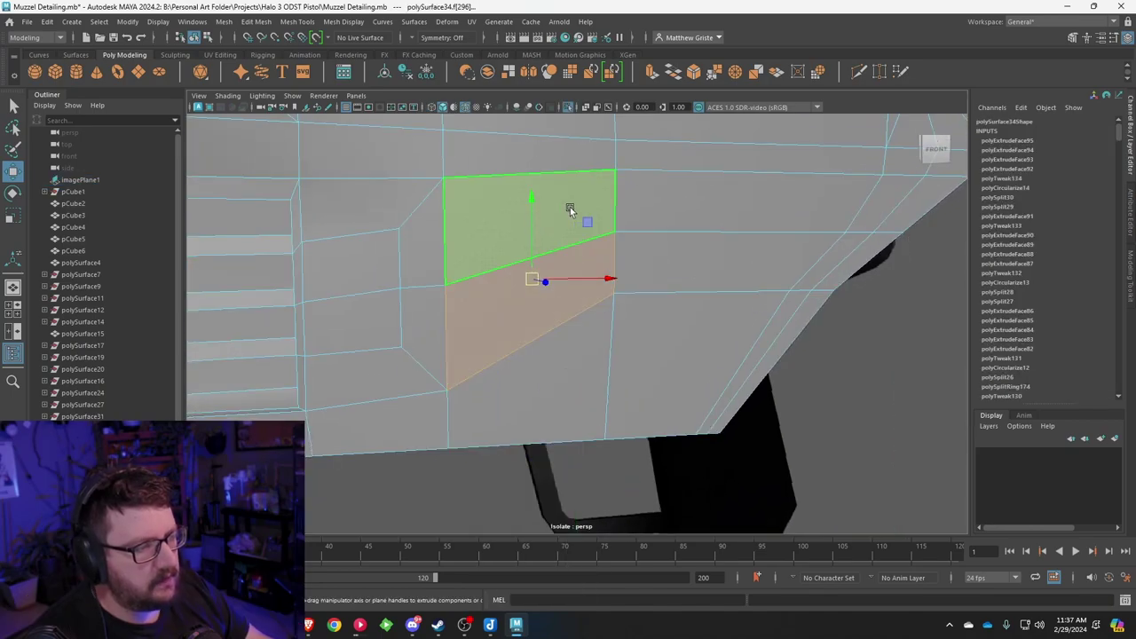
pyautogui.click(651, 72)
pyautogui.moveTo(525, 304); pyautogui.dragTo(500, 311)
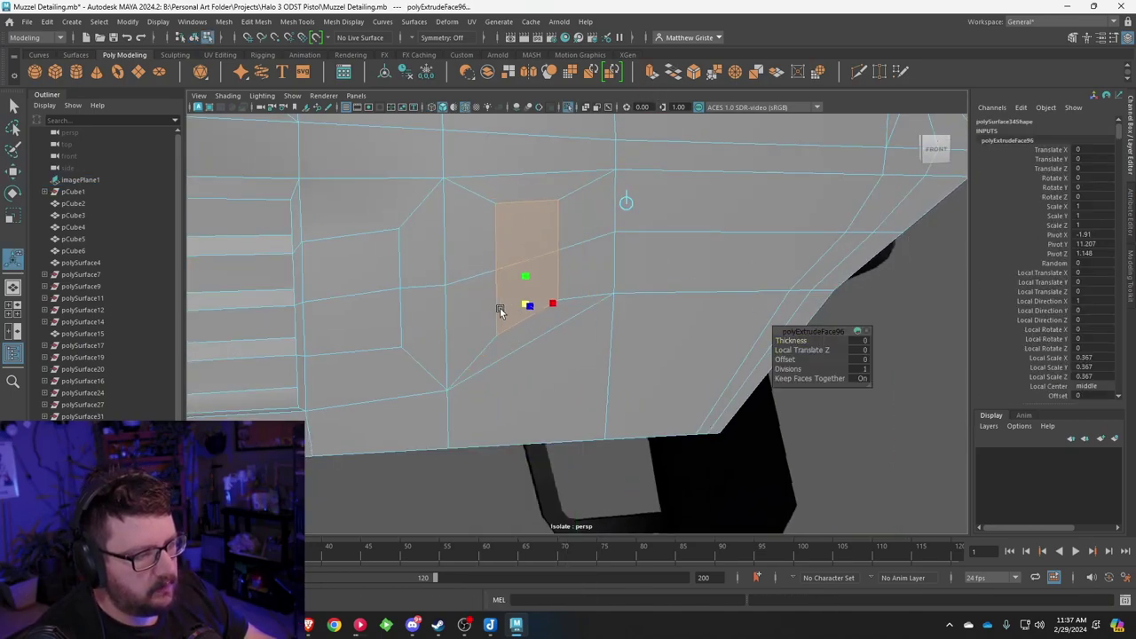
# Step: Extrude the two upper side faces beside the muzzle's slanted edge together and scale them inward to 0.317
pyautogui.click(642, 256)
pyautogui.keyDown('shift'); pyautogui.click(705, 207); pyautogui.keyUp('shift')
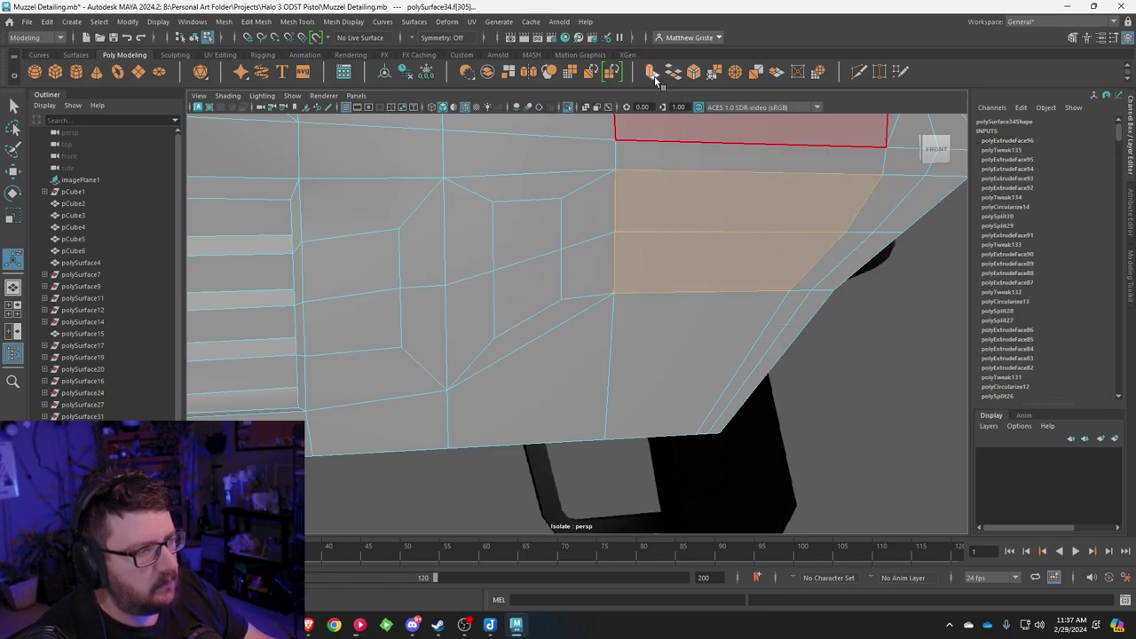
pyautogui.click(651, 72)
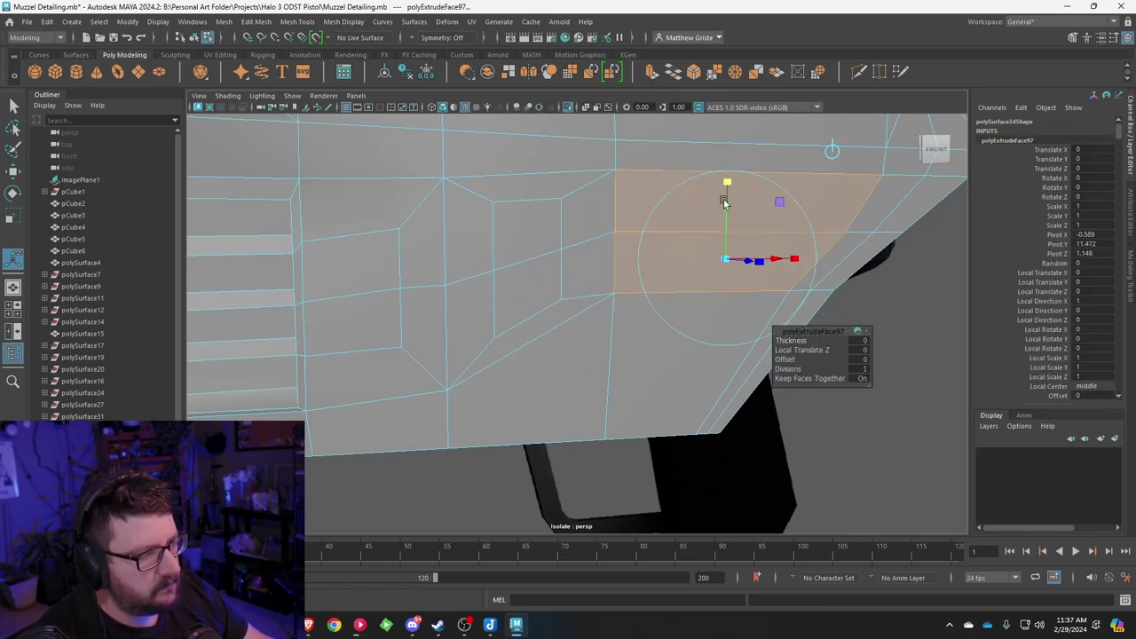
pyautogui.moveTo(725, 258)
pyautogui.mouseDown()
pyautogui.moveTo(702, 256)
pyautogui.moveTo(721, 257)
pyautogui.mouseUp()
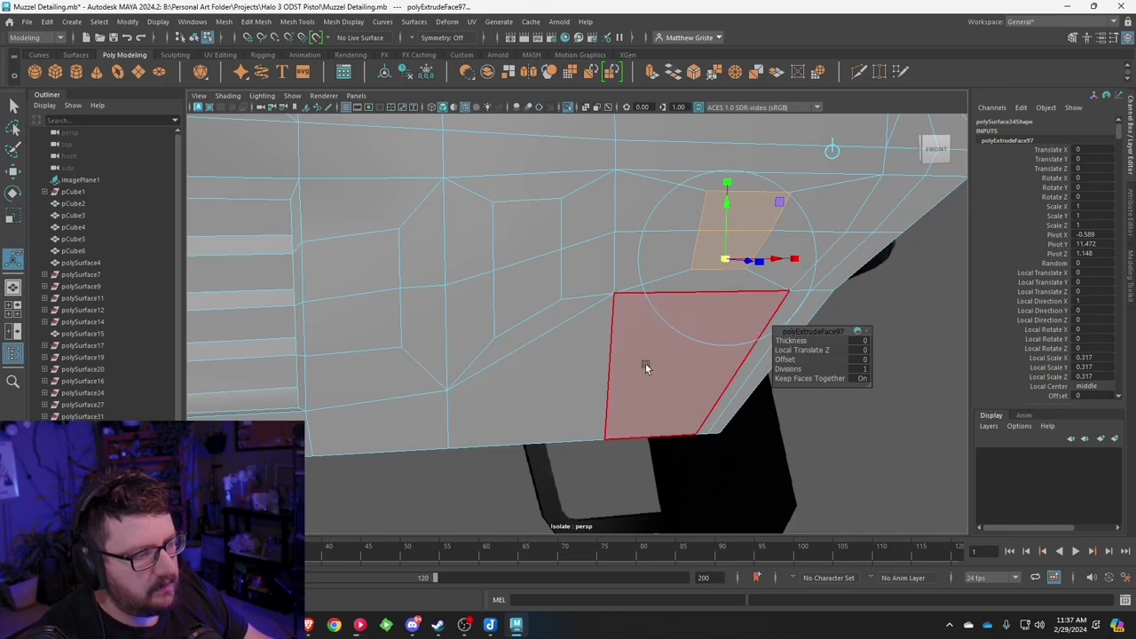
# Step: Extrude the two faces along the muzzle's lower edge together and scale them inward to 0.45
pyautogui.click(642, 366)
pyautogui.keyDown('shift'); pyautogui.click(572, 362); pyautogui.keyUp('shift')
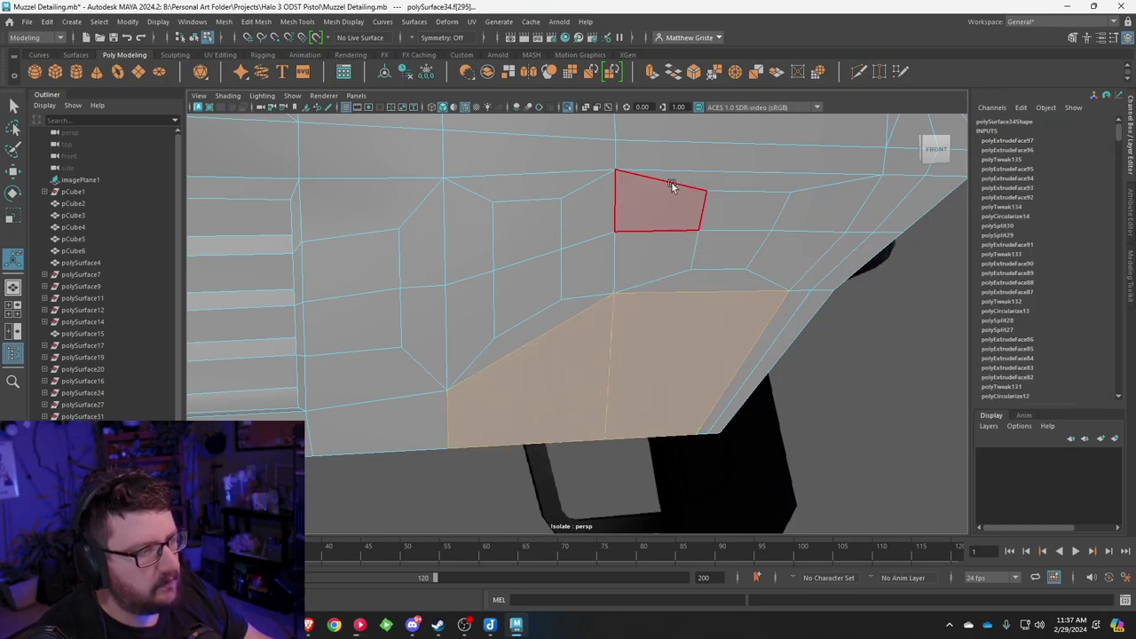
pyautogui.click(652, 73)
pyautogui.moveTo(545, 381); pyautogui.dragTo(527, 390)
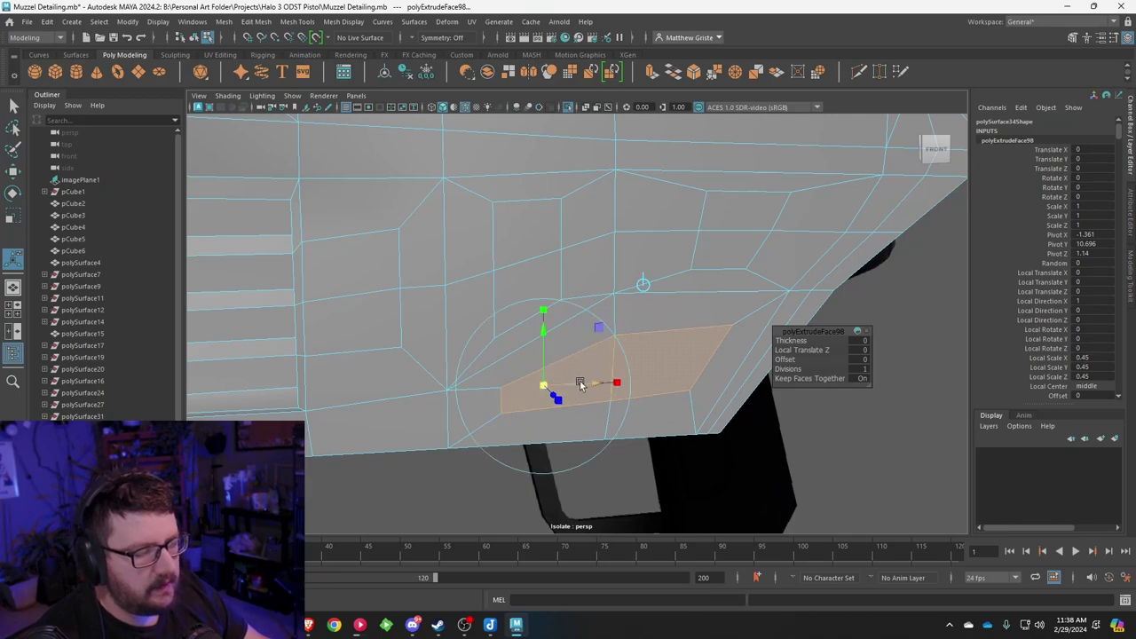
# Step: Try to shift the three middle vertices around the inset nearest the grooved panel toward that panel in the front view
pyautogui.press('space')
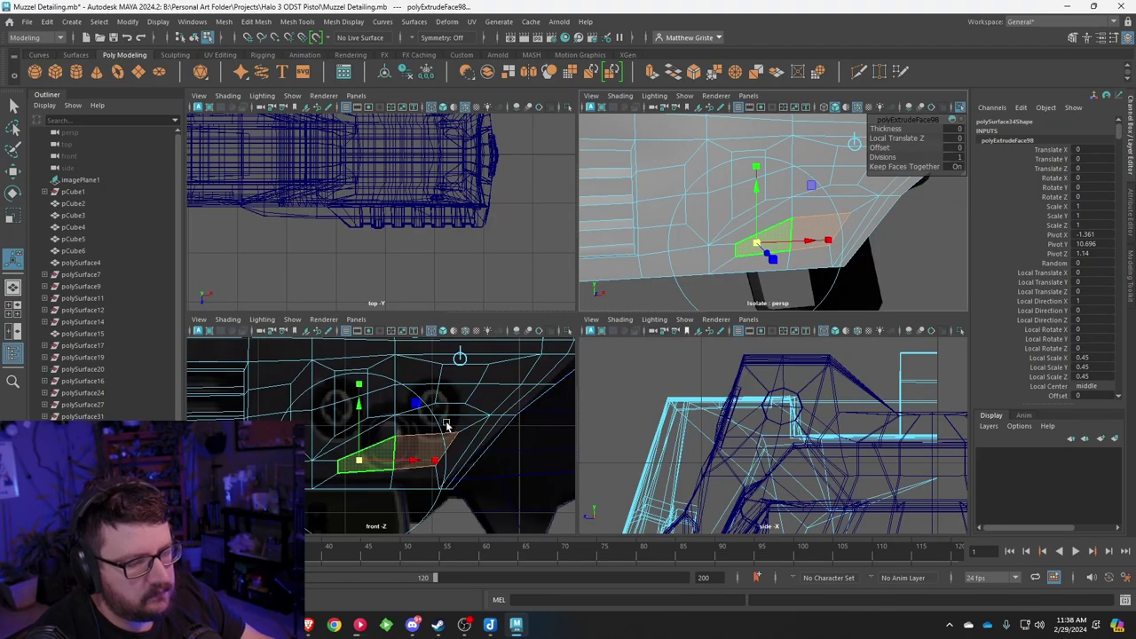
pyautogui.press('space')
pyautogui.scroll(3, 523, 271)
pyautogui.rightClick(531, 267)
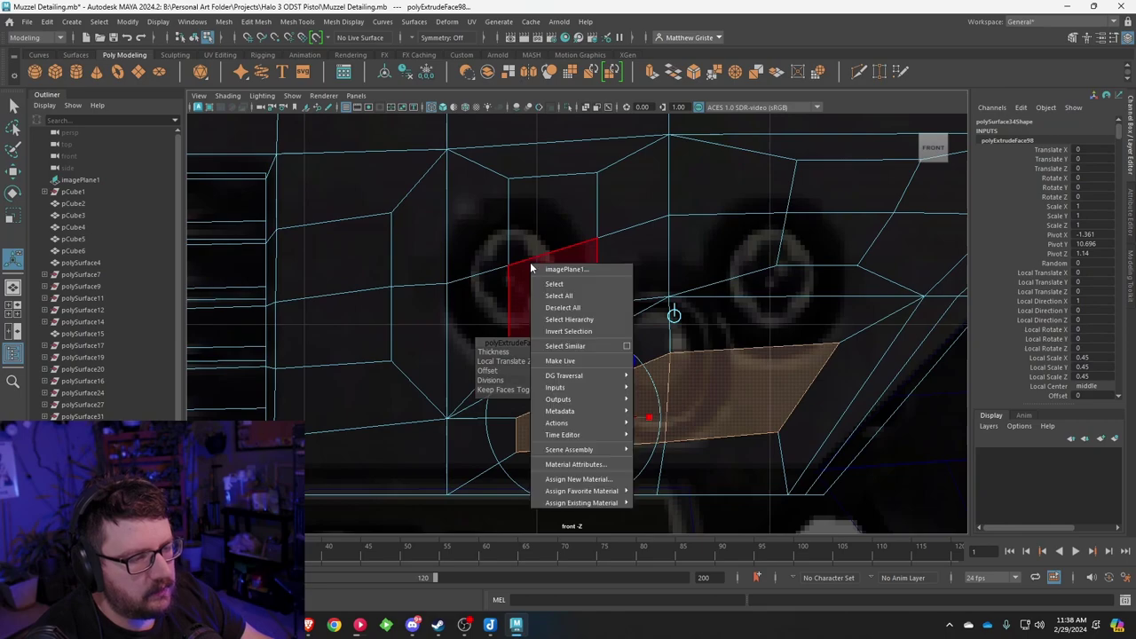
pyautogui.rightClick(461, 275)
pyautogui.rightClick(425, 284)
pyautogui.moveTo(390, 272); pyautogui.dragTo(355, 270, button='right')
pyautogui.click(391, 286)
pyautogui.keyDown('shift'); pyautogui.click(447, 284); pyautogui.keyUp('shift')
pyautogui.keyDown('shift'); pyautogui.click(508, 266); pyautogui.keyUp('shift')
pyautogui.press('w')
pyautogui.moveTo(499, 279); pyautogui.dragTo(446, 286)
# Step: Try to fit the remaining vertices of the inset nearest the grooved panel around the reference screw's outline
pyautogui.click(472, 266)
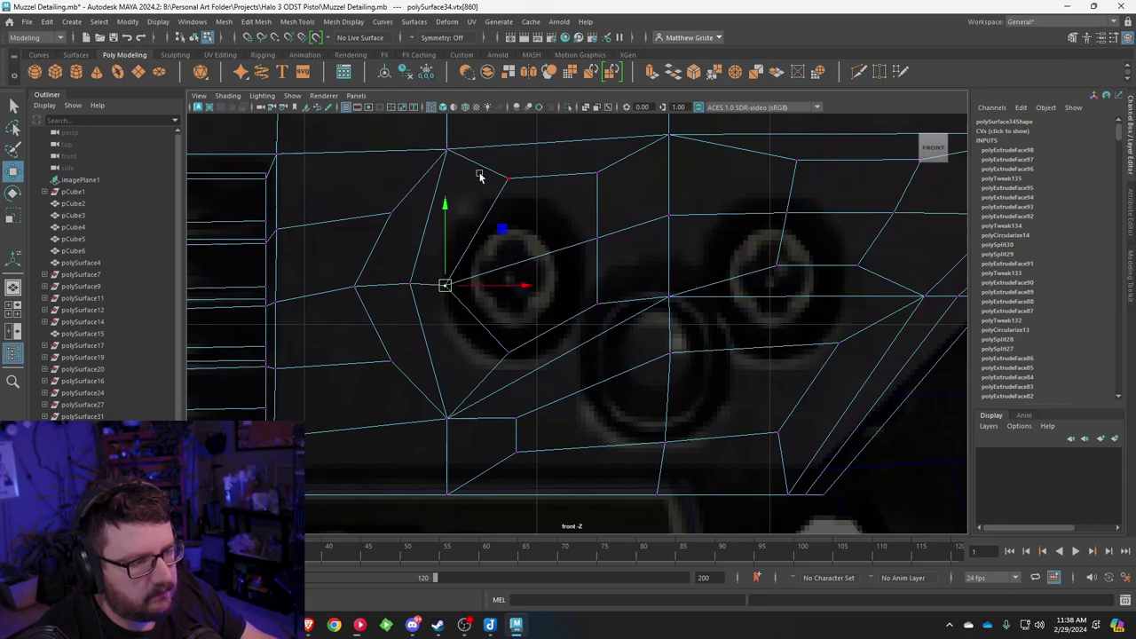
pyautogui.click(508, 178)
pyautogui.moveTo(509, 179); pyautogui.dragTo(472, 209)
pyautogui.click(597, 173)
pyautogui.moveTo(597, 174); pyautogui.dragTo(557, 204)
pyautogui.moveTo(578, 218); pyautogui.dragTo(579, 267)
pyautogui.moveTo(584, 291); pyautogui.dragTo(475, 352)
pyautogui.click(555, 342)
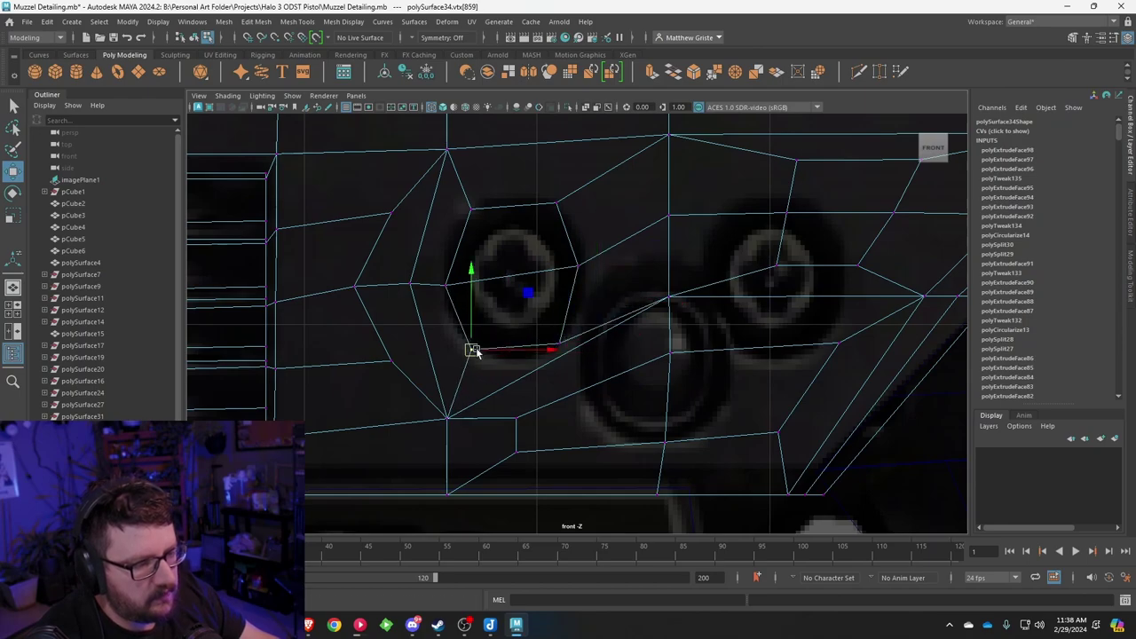
# Step: Try to move the two central vertices onto the lower reference screw, and undo that move
pyautogui.keyDown('alt'); pyautogui.moveTo(647, 344); pyautogui.dragTo(572, 318, button='middle'); pyautogui.keyUp('alt')
pyautogui.scroll(1, 571, 317)
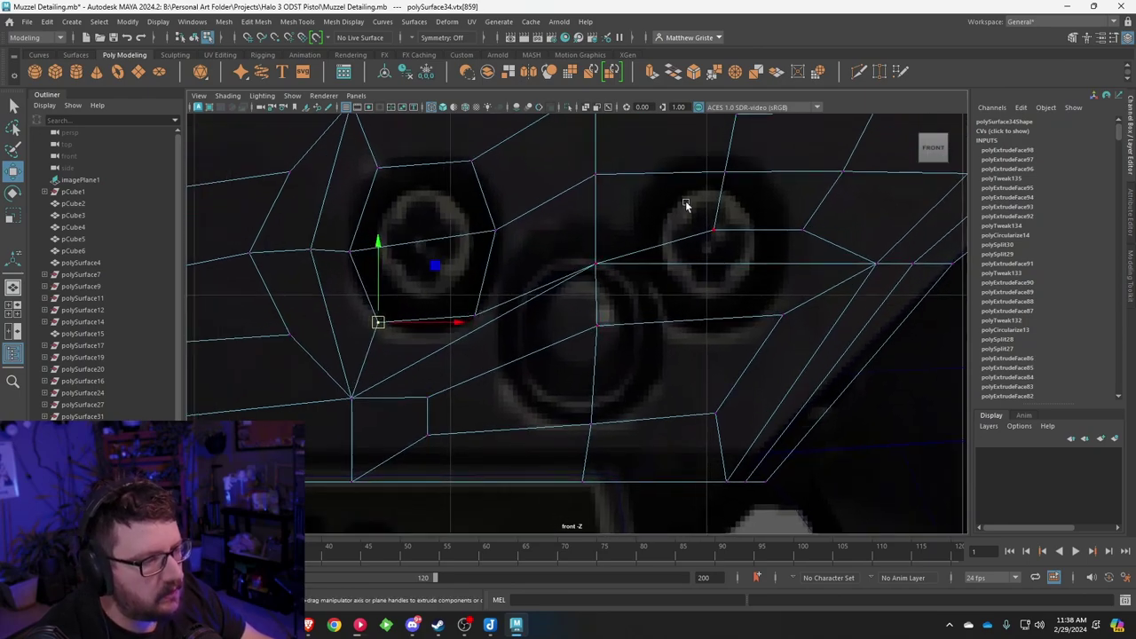
pyautogui.keyDown('alt'); pyautogui.moveTo(685, 205); pyautogui.dragTo(656, 292, button='middle'); pyautogui.keyUp('alt')
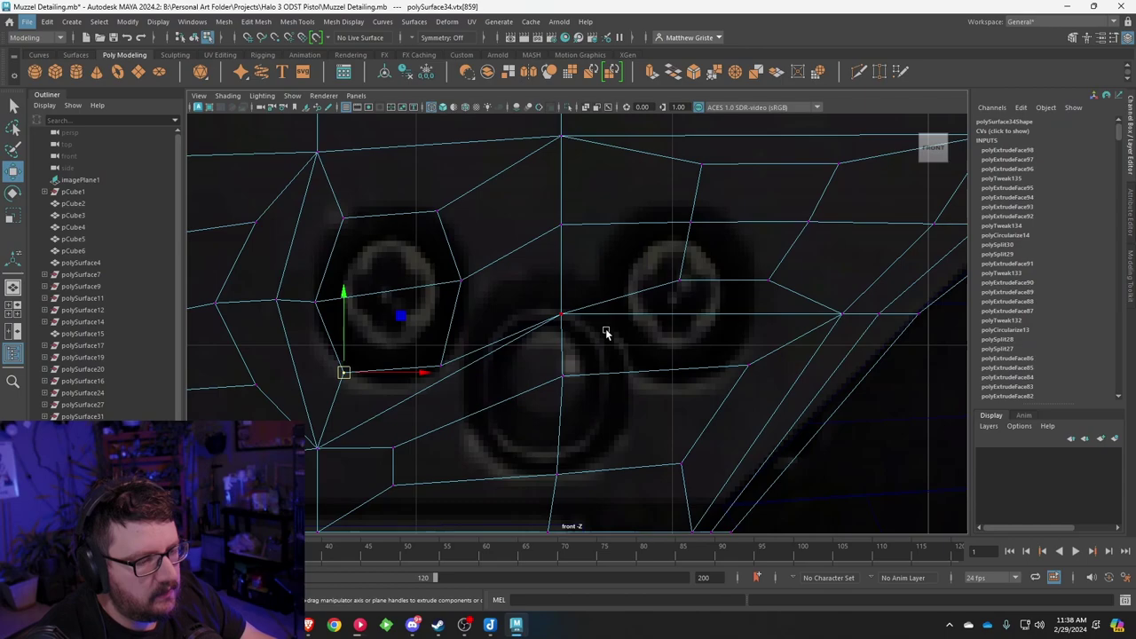
pyautogui.keyDown('alt'); pyautogui.moveTo(588, 362); pyautogui.dragTo(594, 302, button='middle'); pyautogui.keyUp('alt')
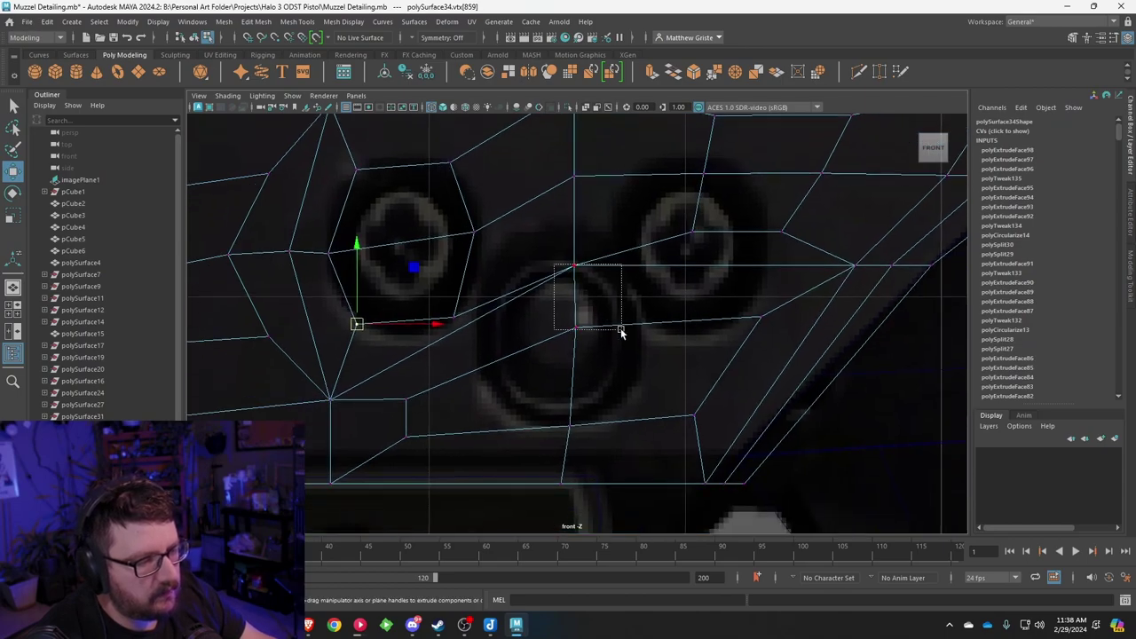
pyautogui.moveTo(621, 332); pyautogui.dragTo(620, 328)
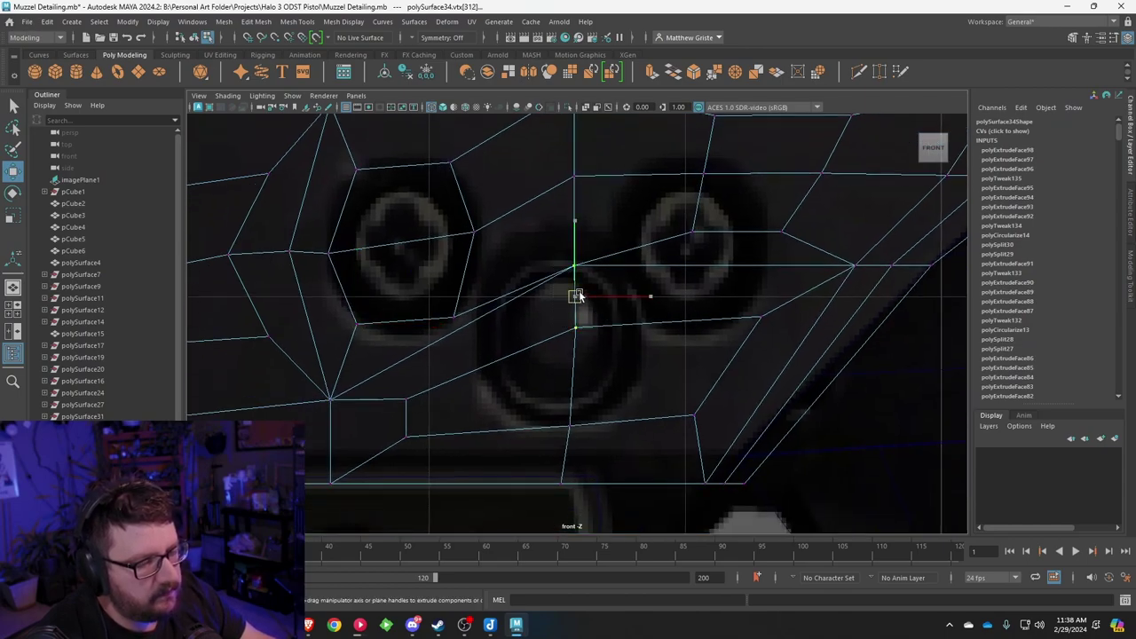
pyautogui.moveTo(577, 296); pyautogui.dragTo(571, 327)
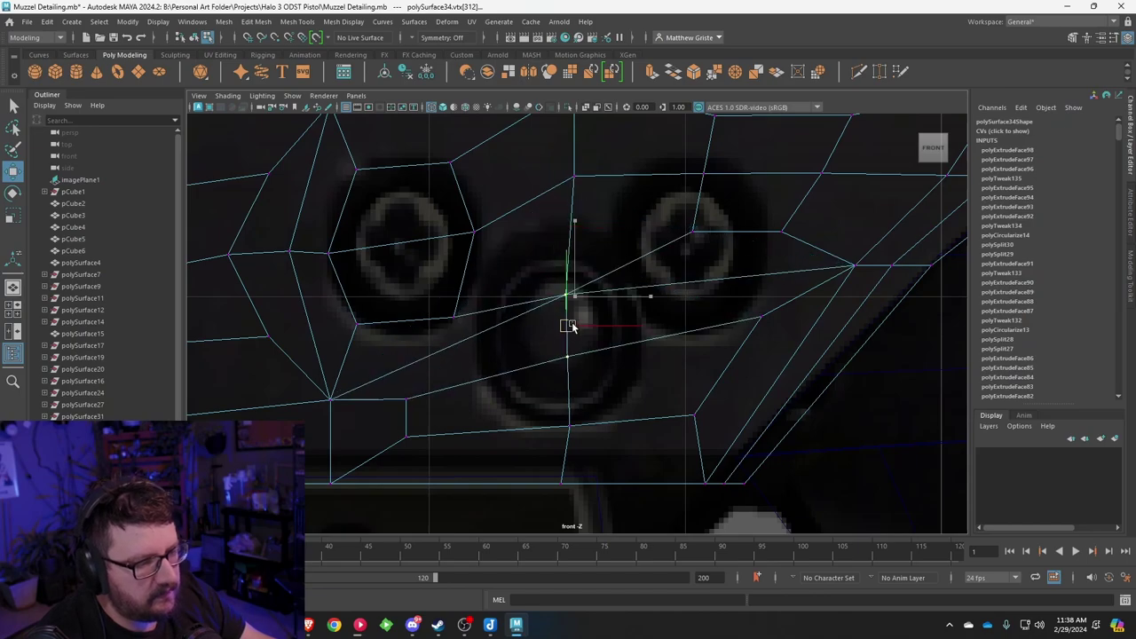
pyautogui.hotkey('ctrl', 'z')
# Step: Compare the inset layout on the muzzle's lower side with the three-screw cluster on the reference pistol
pyautogui.scroll(-5, 588, 320)
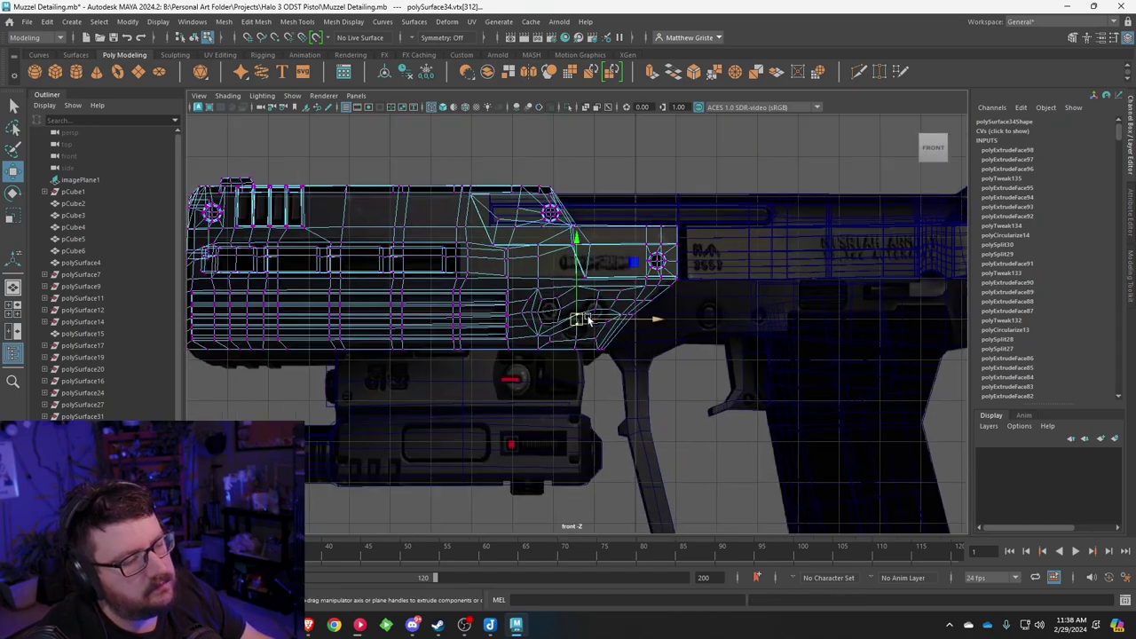
pyautogui.scroll(4, 589, 311)
pyautogui.scroll(-1, 578, 307)
pyautogui.press('space')
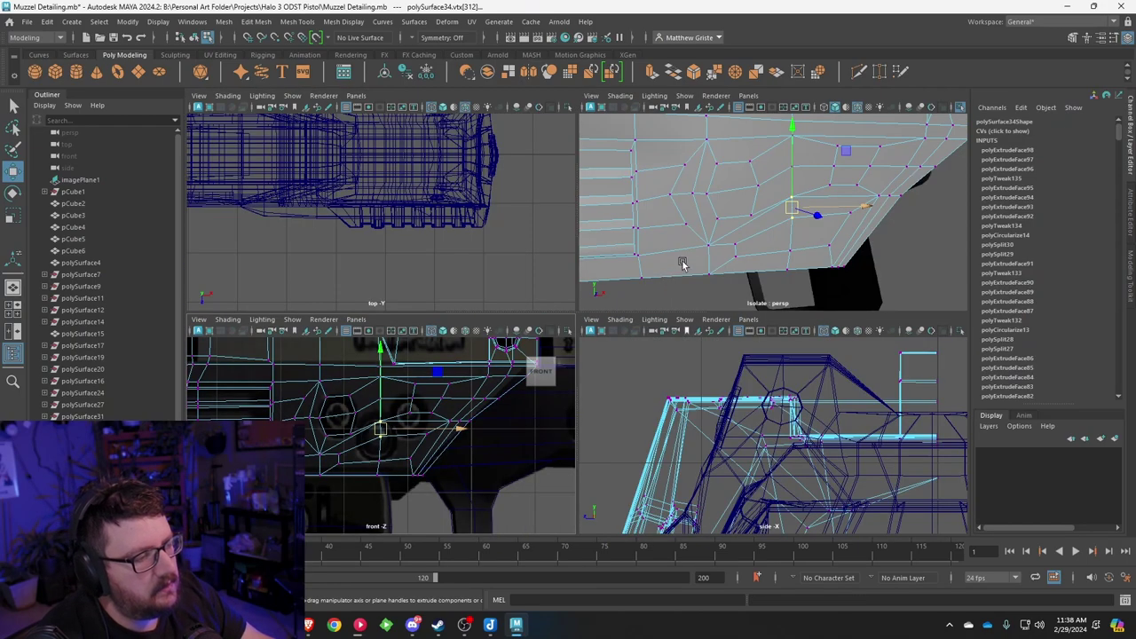
pyautogui.keyDown('alt'); pyautogui.moveTo(683, 263); pyautogui.dragTo(640, 256); pyautogui.keyUp('alt')
pyautogui.scroll(4, 640, 256)
pyautogui.scroll(-2, 640, 256)
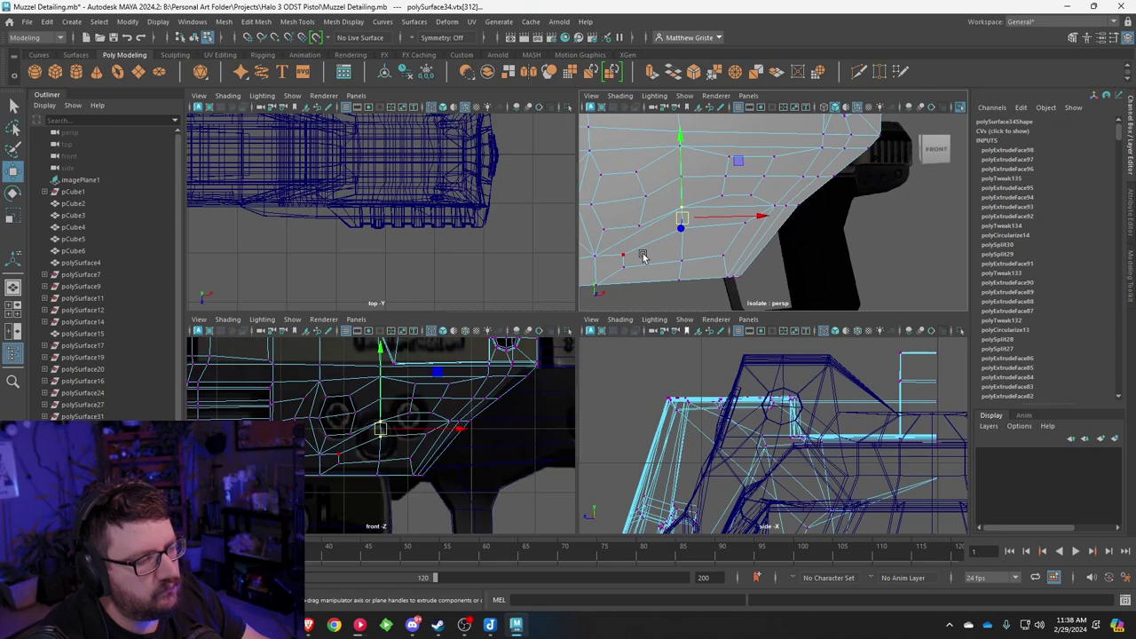
pyautogui.keyDown('alt'); pyautogui.moveTo(699, 254); pyautogui.dragTo(741, 237, button='middle'); pyautogui.keyUp('alt')
pyautogui.scroll(3, 741, 237)
pyautogui.scroll(-3, 741, 237)
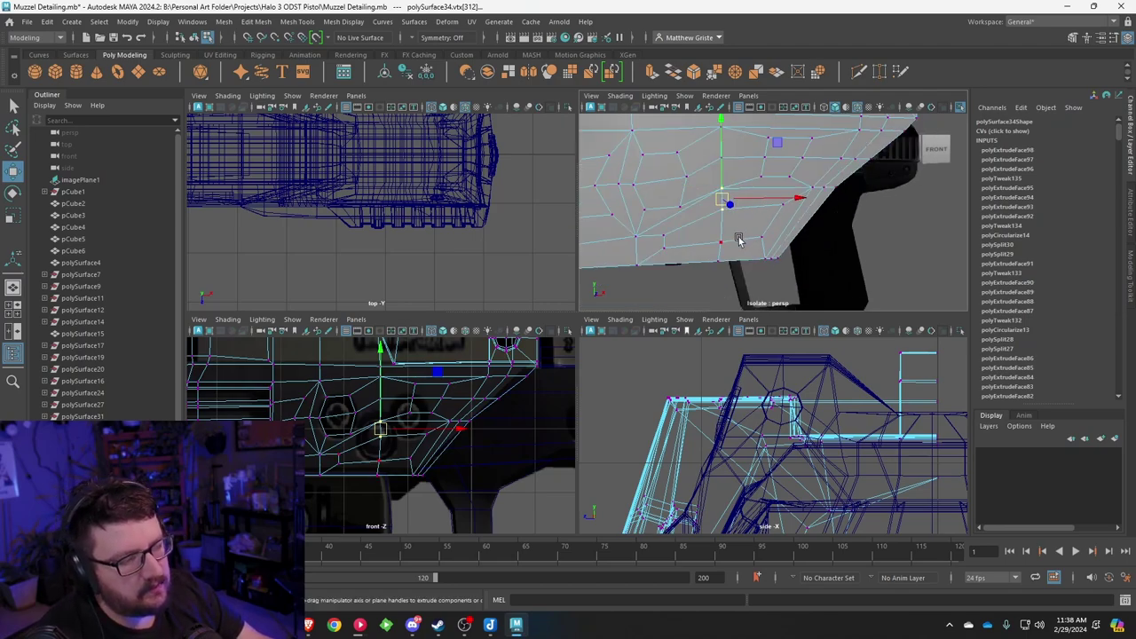
pyautogui.scroll(-8, 739, 240)
pyautogui.keyDown('alt'); pyautogui.moveTo(739, 239); pyautogui.dragTo(830, 245); pyautogui.keyUp('alt')
pyautogui.press('space')
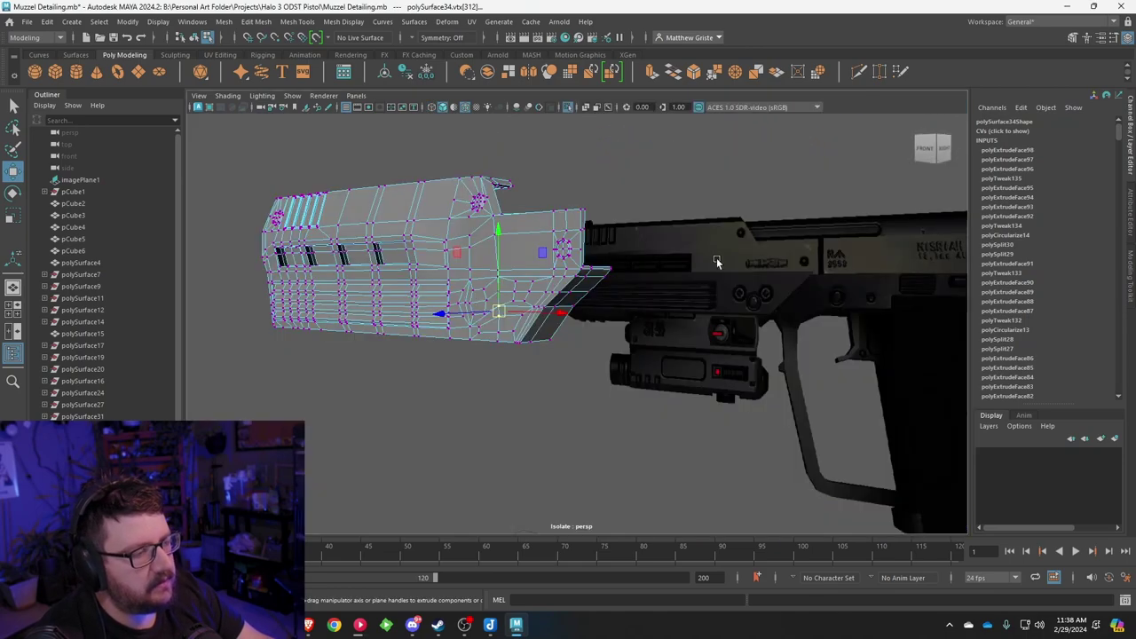
pyautogui.scroll(3, 861, 299)
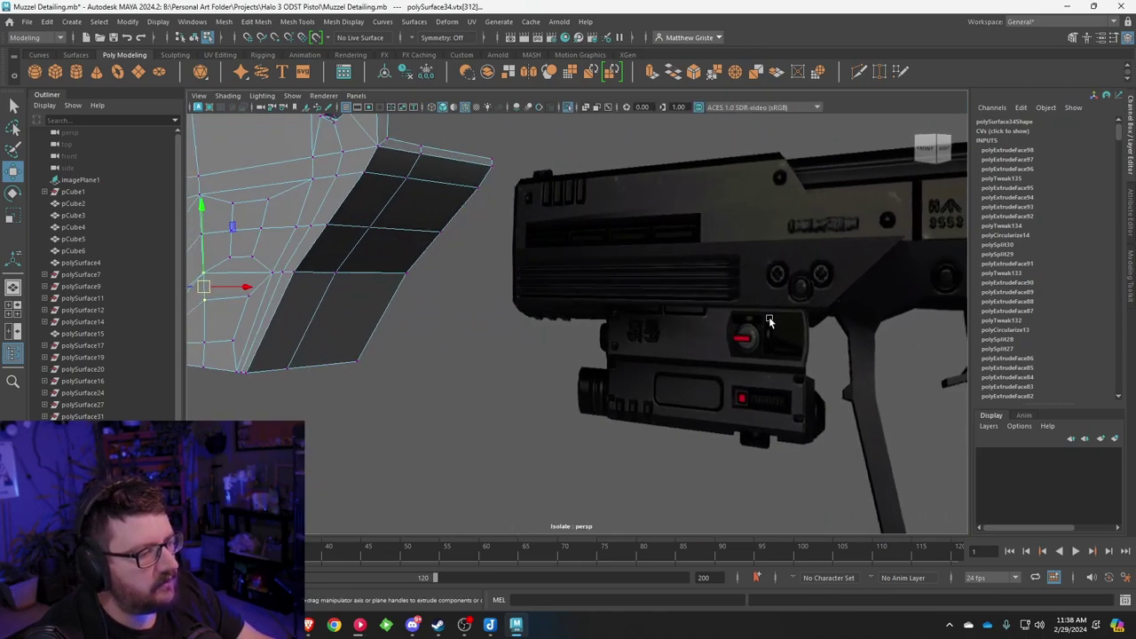
pyautogui.scroll(-5, 573, 342)
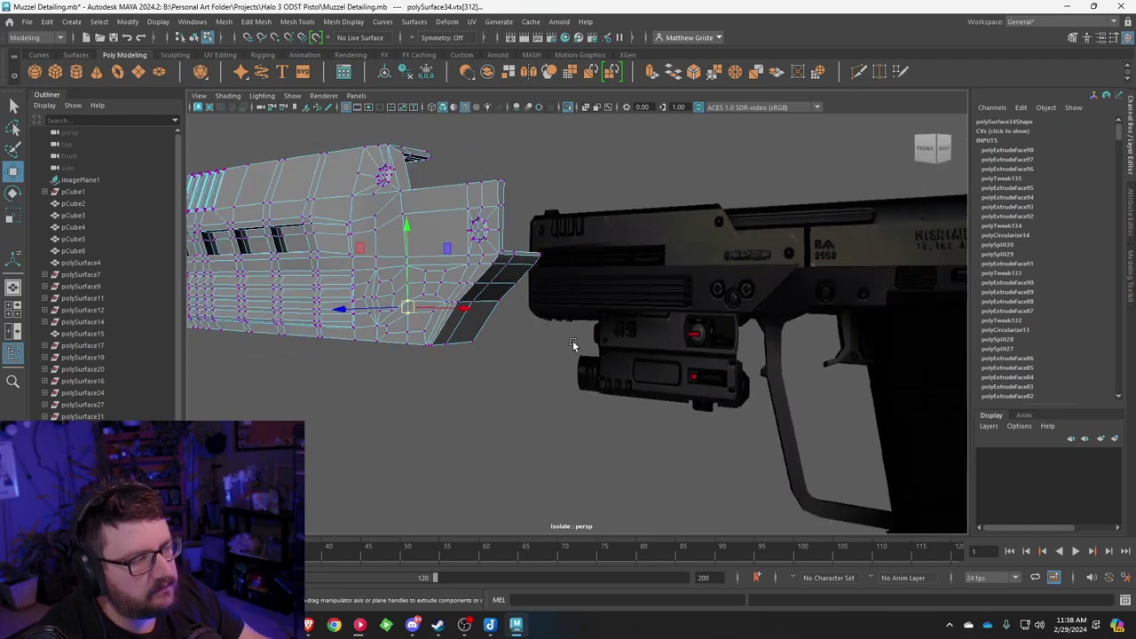
pyautogui.keyDown('alt'); pyautogui.moveTo(572, 340); pyautogui.dragTo(627, 327); pyautogui.keyUp('alt')
pyautogui.scroll(4, 625, 327)
# Step: Undo the vertex moves that reshaped the inset nearest the grooved panel
pyautogui.hotkey('ctrl', 'z')
pyautogui.hotkey('ctrl', 'z')
pyautogui.hotkey('ctrl', 'z')
pyautogui.hotkey('ctrl', 'z')
pyautogui.hotkey('ctrl', 'z')
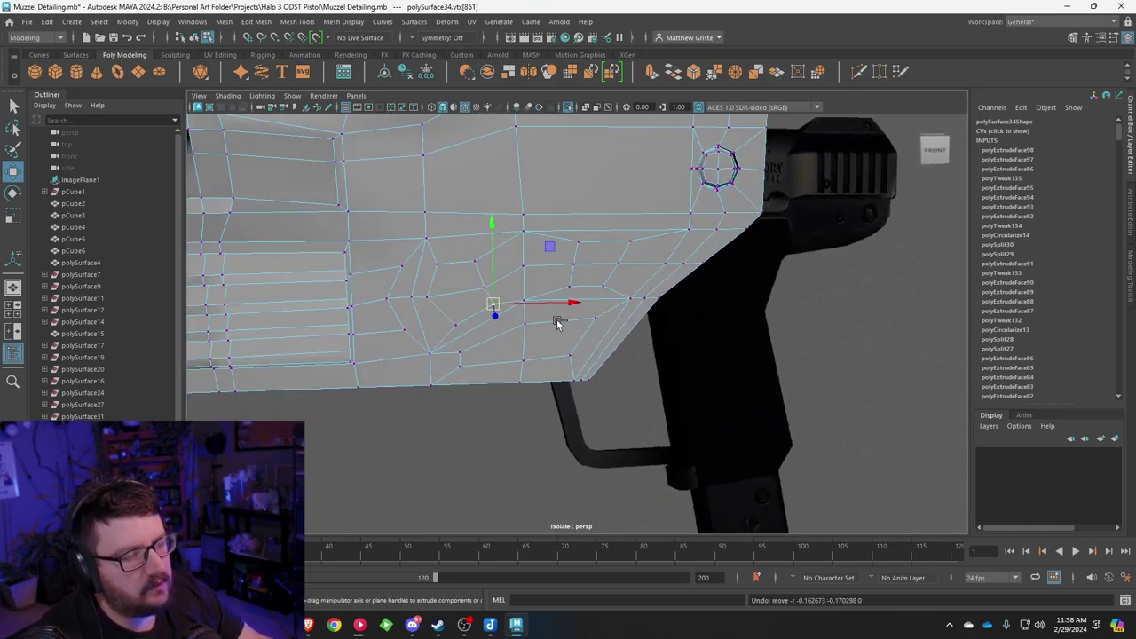
pyautogui.hotkey('ctrl', 'z')
pyautogui.hotkey('ctrl', 'z')
pyautogui.hotkey('ctrl', 'z')
pyautogui.hotkey('ctrl', 'z')
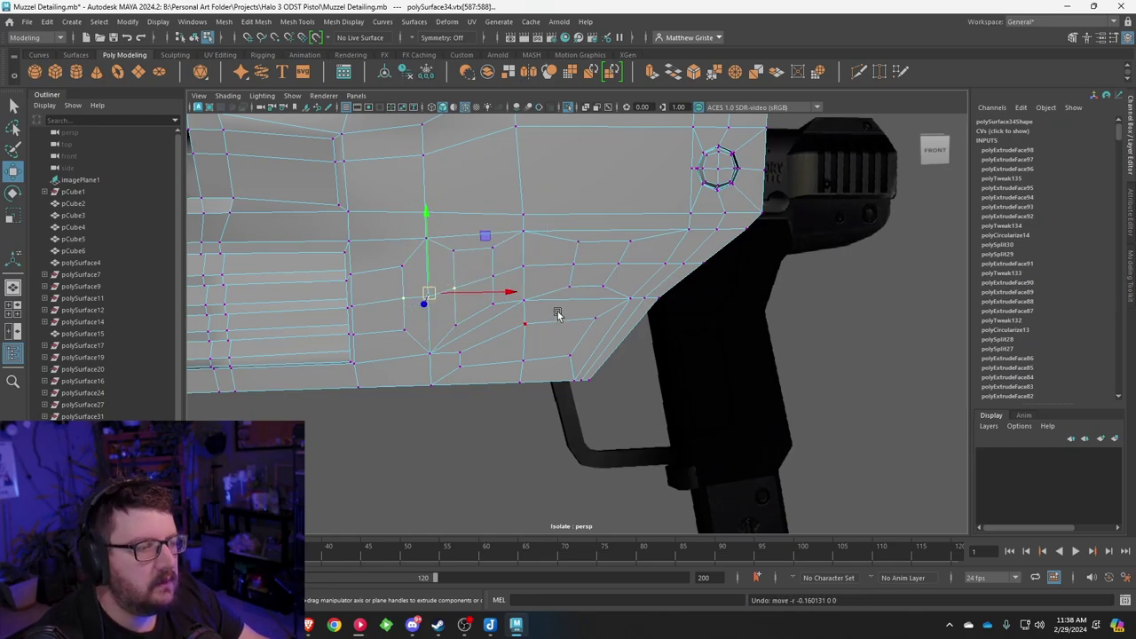
# Step: Cut a lengthwise edge through the middle of the inset nearest the grooved panel with Multi-Cut, from its upper border edge to the diagonal edge below
pyautogui.scroll(3, 557, 314)
pyautogui.keyDown('alt'); pyautogui.moveTo(557, 314); pyautogui.dragTo(561, 302, button='middle'); pyautogui.keyUp('alt')
pyautogui.scroll(3, 562, 265)
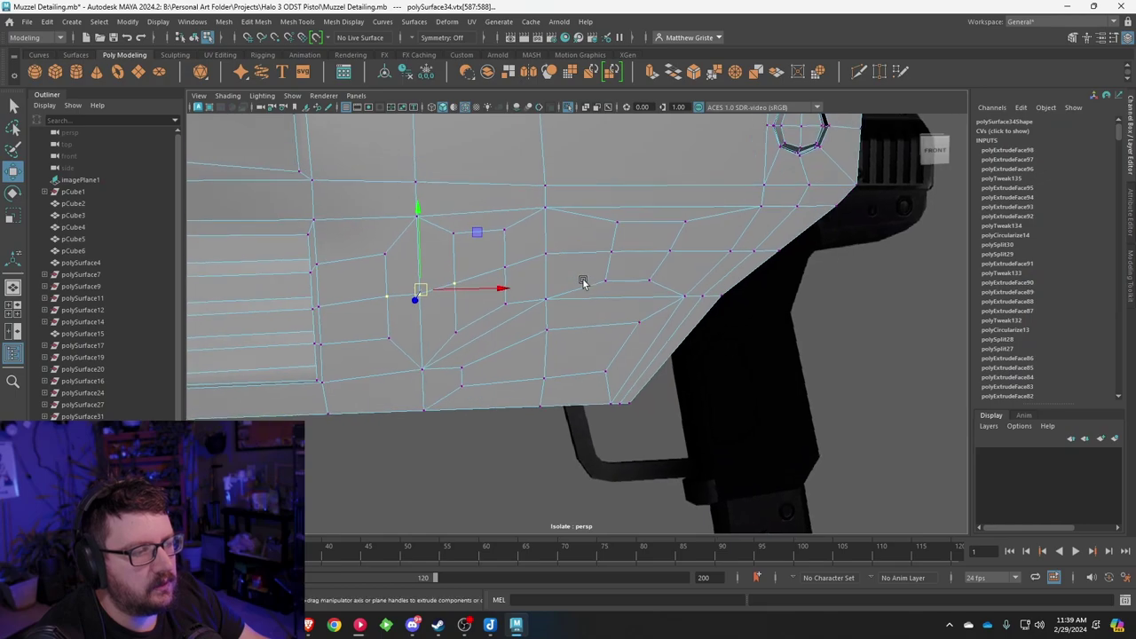
pyautogui.click(257, 23)
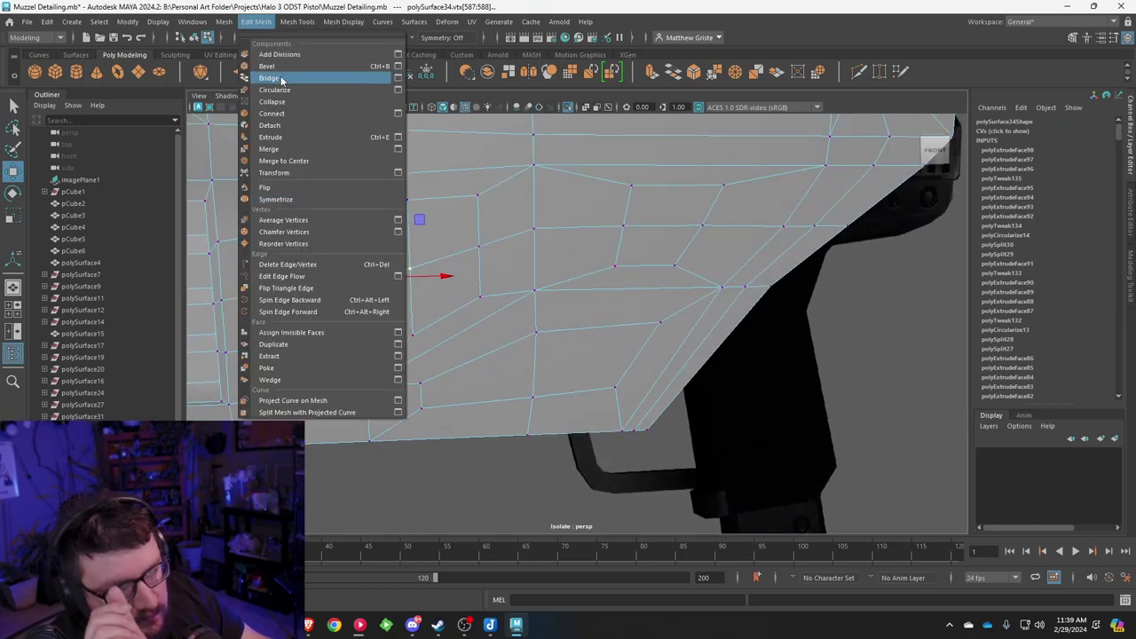
pyautogui.moveTo(298, 21)
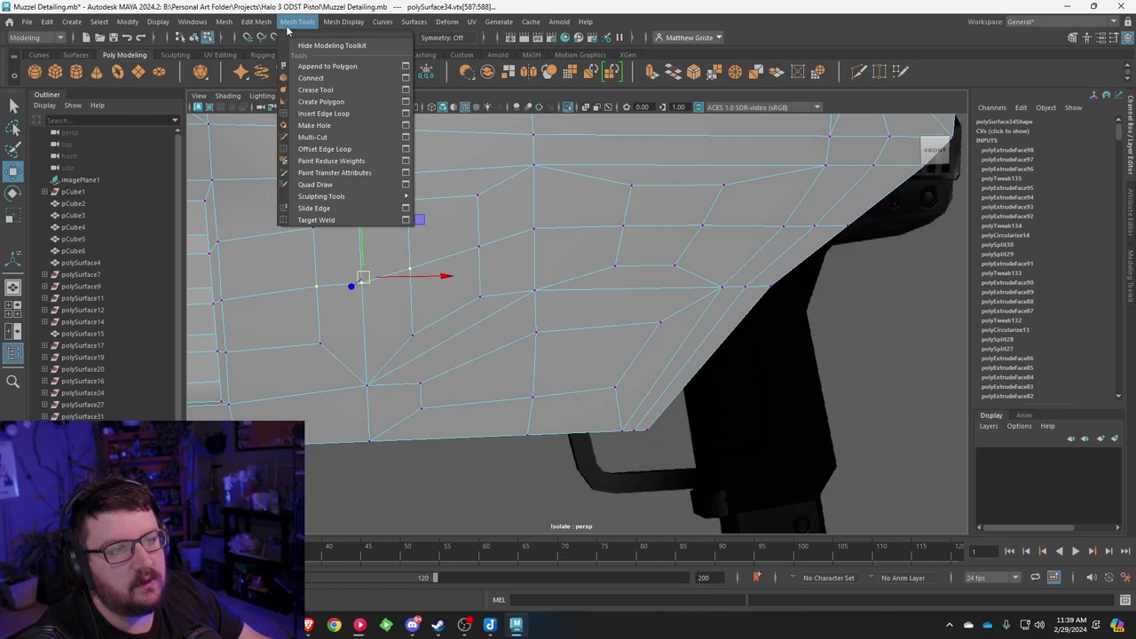
pyautogui.click(318, 137)
pyautogui.click(448, 202)
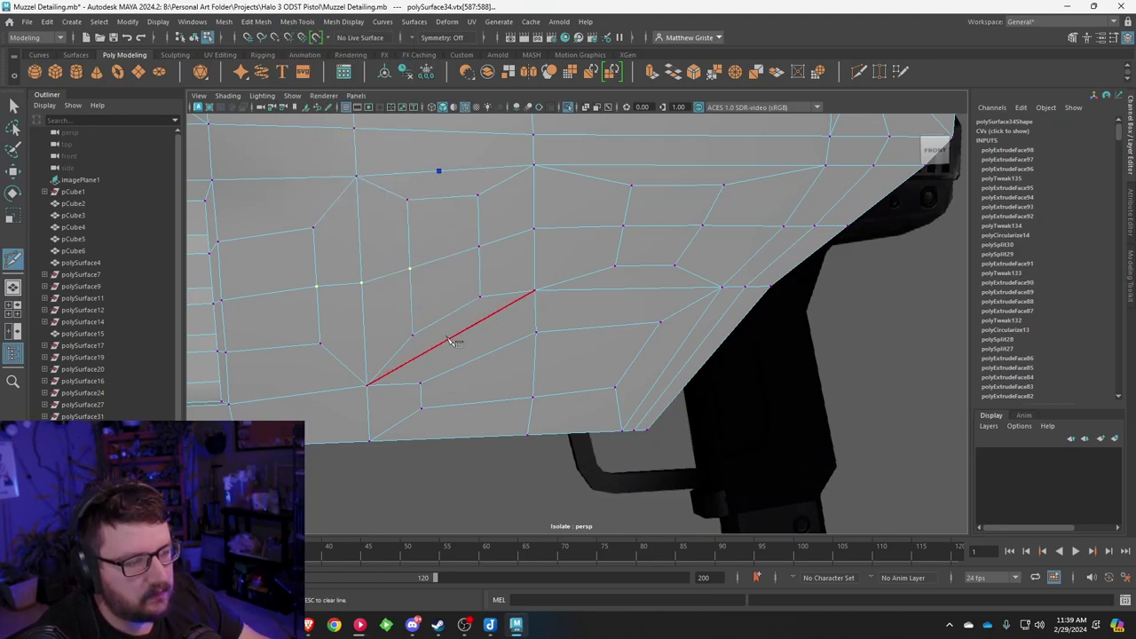
pyautogui.click(449, 343)
pyautogui.press('Return')
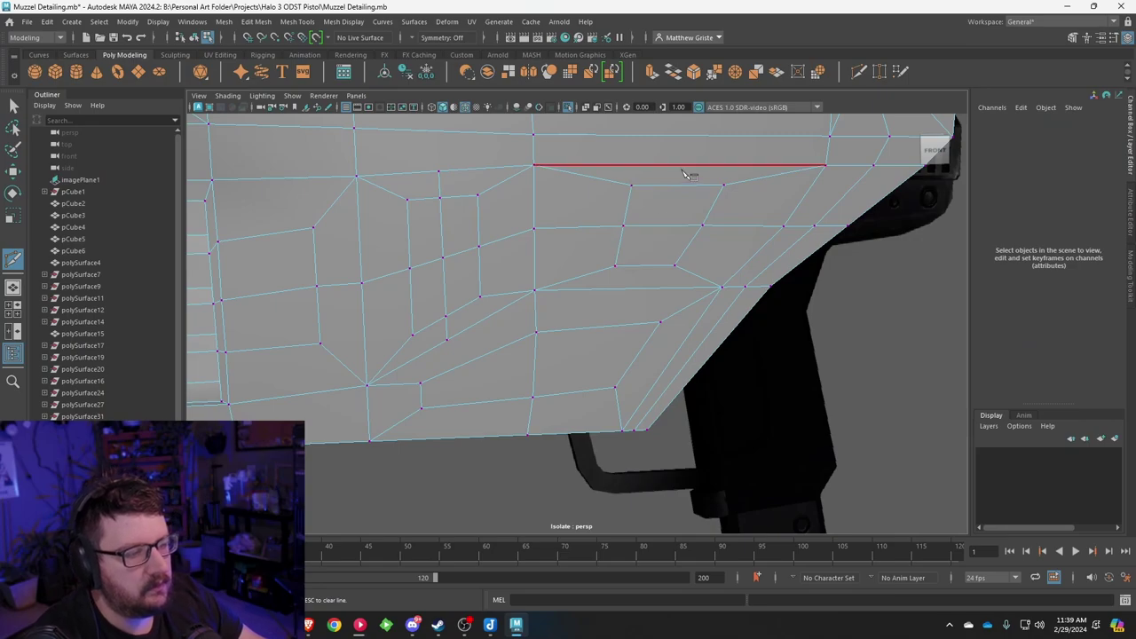
# Step: Cut an edge through the middle of the inset nearest the slanted edge with Multi-Cut, ending on the horizontal edge below it
pyautogui.press('q')
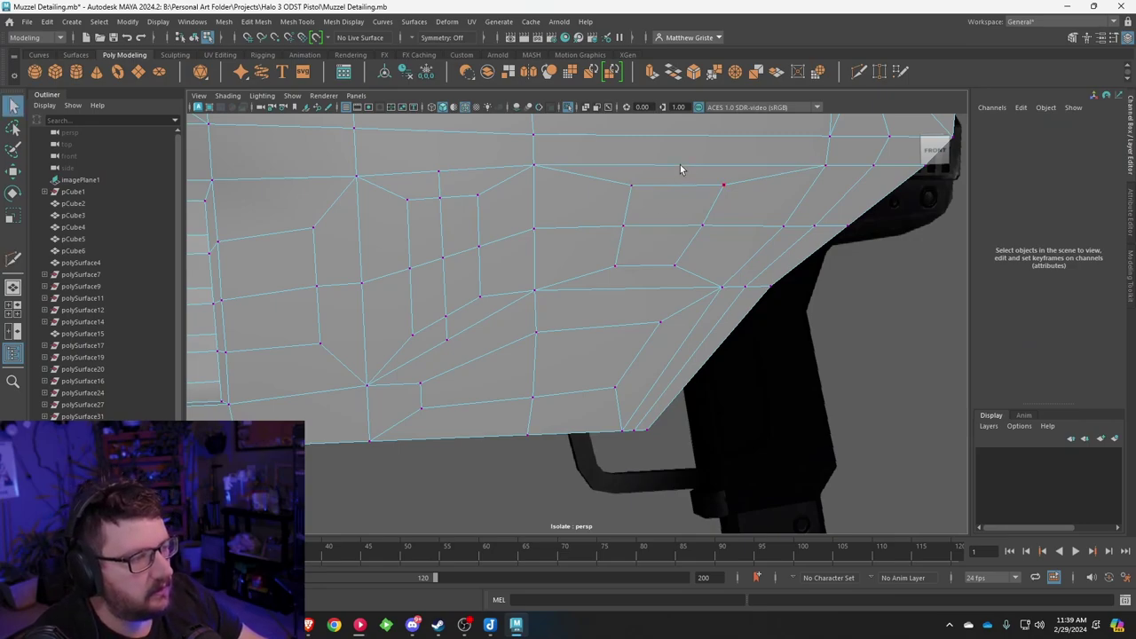
pyautogui.click(681, 165)
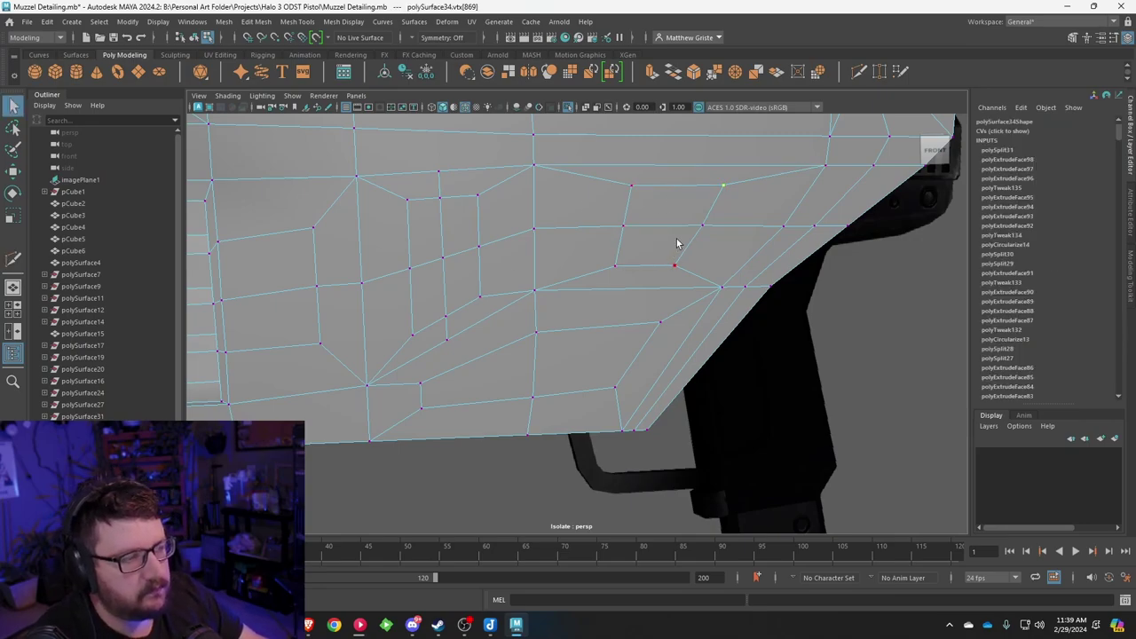
pyautogui.keyDown('shift'); pyautogui.moveTo(680, 206); pyautogui.dragTo(737, 180, button='right'); pyautogui.keyUp('shift')
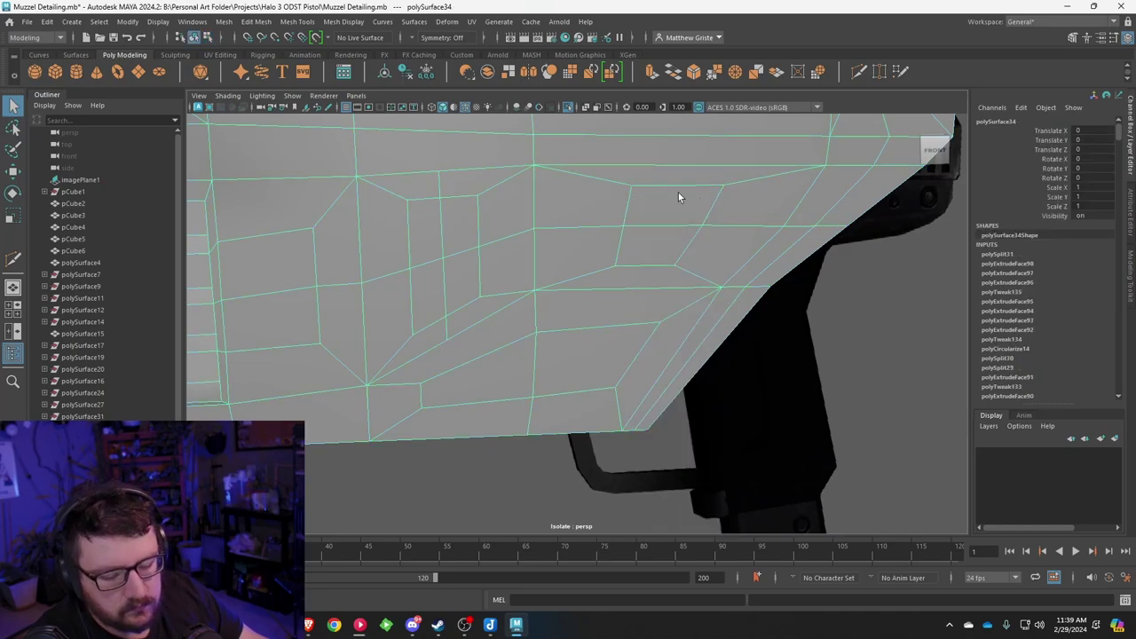
pyautogui.click(678, 167)
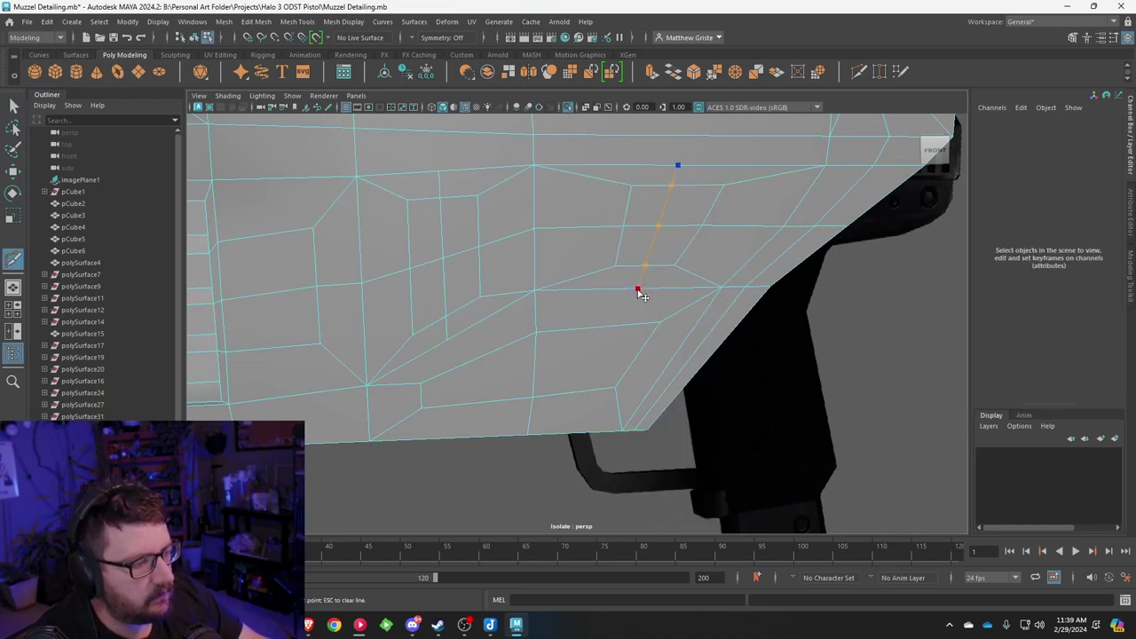
pyautogui.press('q')
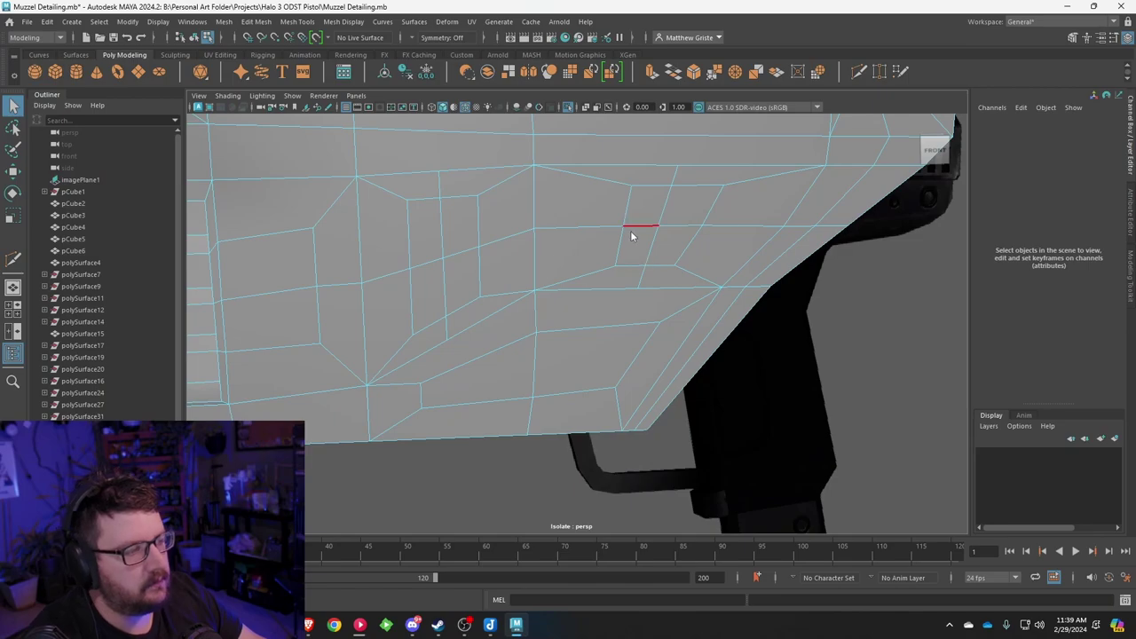
# Step: Circularize the four inner faces of the inset nearest the slanted edge
pyautogui.moveTo(630, 234); pyautogui.dragTo(624, 269, button='right')
pyautogui.click(643, 206)
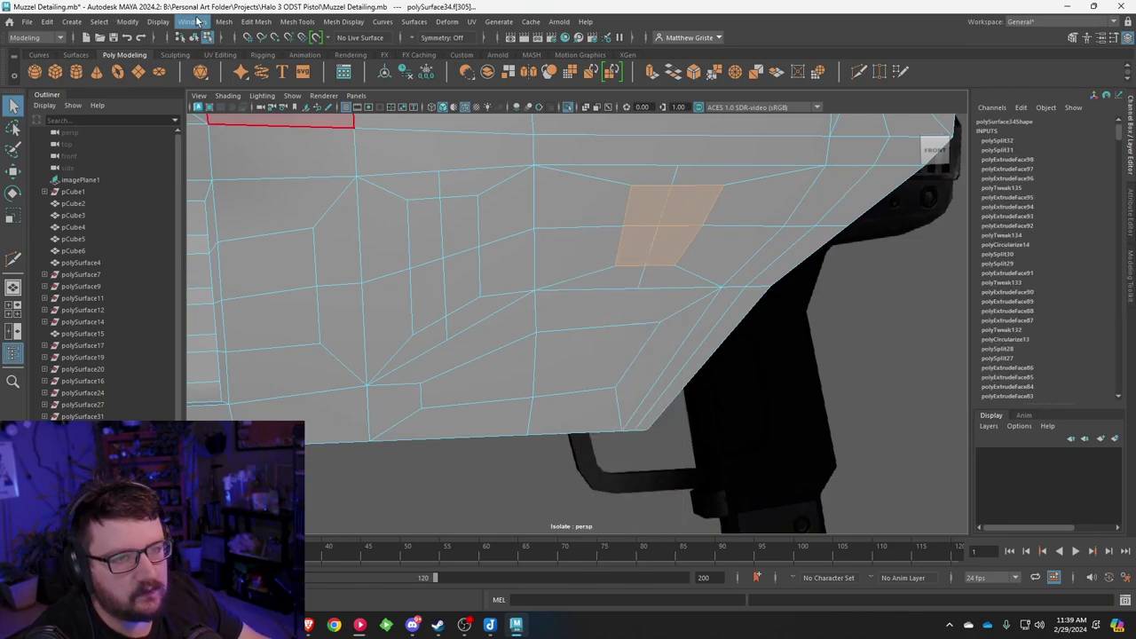
pyautogui.click(255, 21)
pyautogui.click(271, 81)
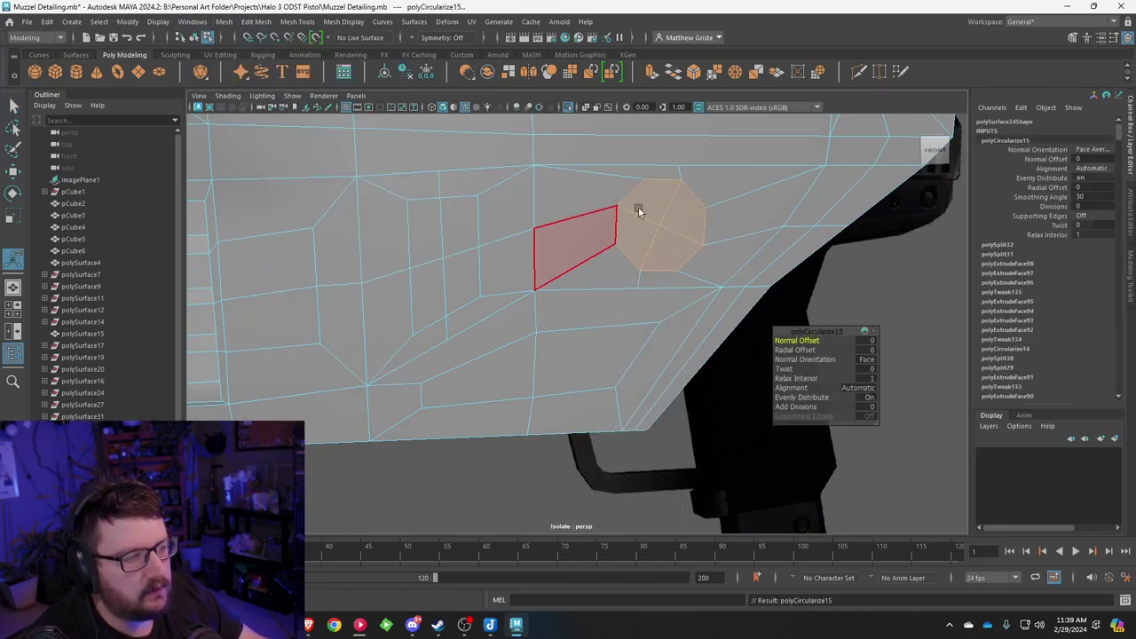
# Step: Rotate the circle nearest the slanted edge so its inner cross edges run level and upright
pyautogui.press('e')
pyautogui.moveTo(627, 152); pyautogui.dragTo(600, 155)
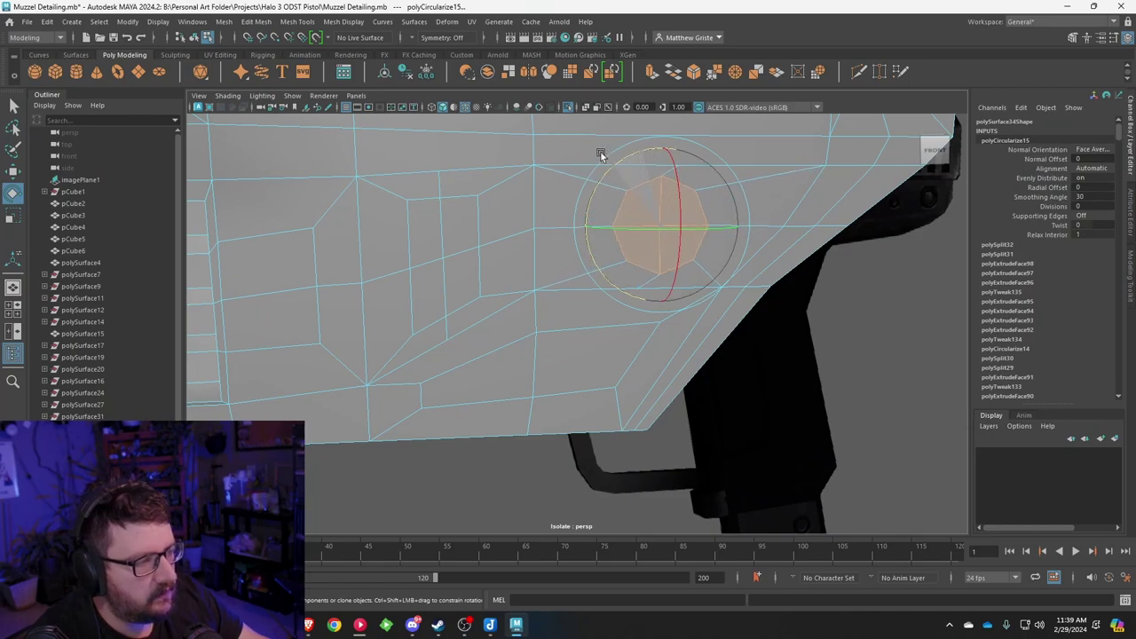
# Step: Circularize the four inner faces of the inset nearest the grooved panel
pyautogui.click(450, 228)
pyautogui.click(420, 318)
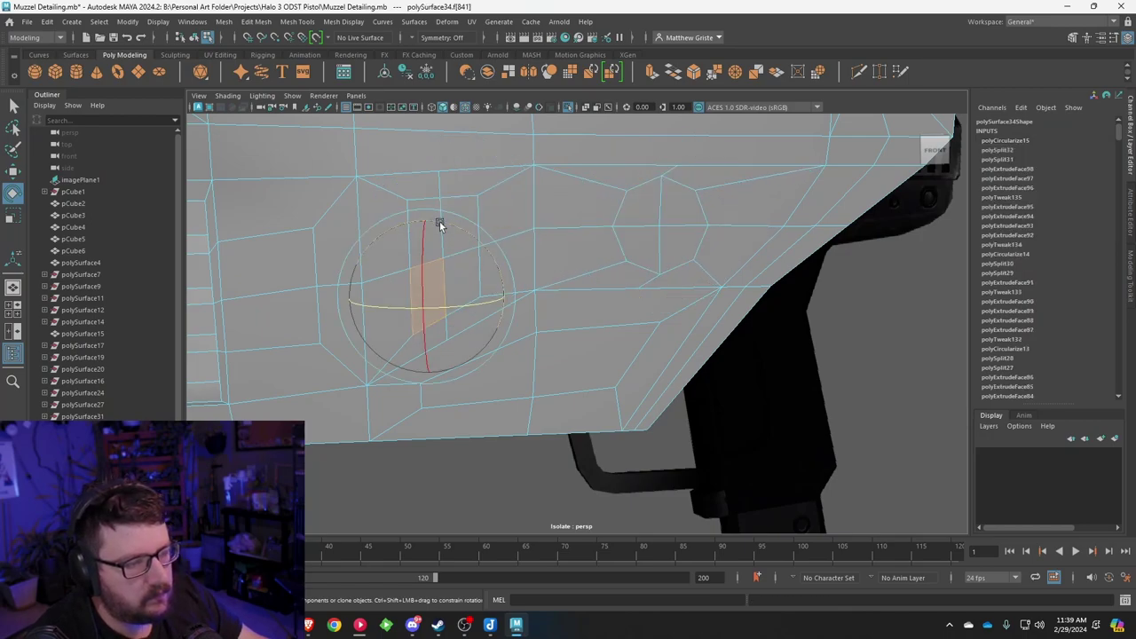
pyautogui.press('q')
pyautogui.hotkey('ctrl', 'e')
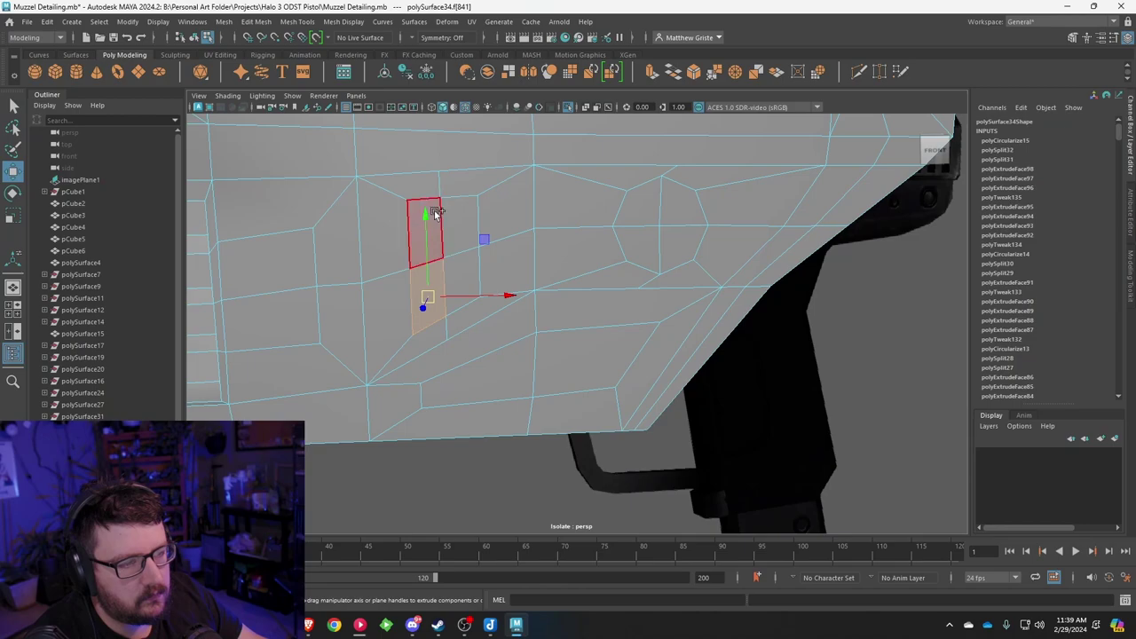
pyautogui.keyDown('shift'); pyautogui.click(435, 214); pyautogui.keyUp('shift')
pyautogui.keyDown('shift'); pyautogui.click(459, 235); pyautogui.keyUp('shift')
pyautogui.keyDown('shift'); pyautogui.click(462, 285); pyautogui.keyUp('shift')
pyautogui.press('g')
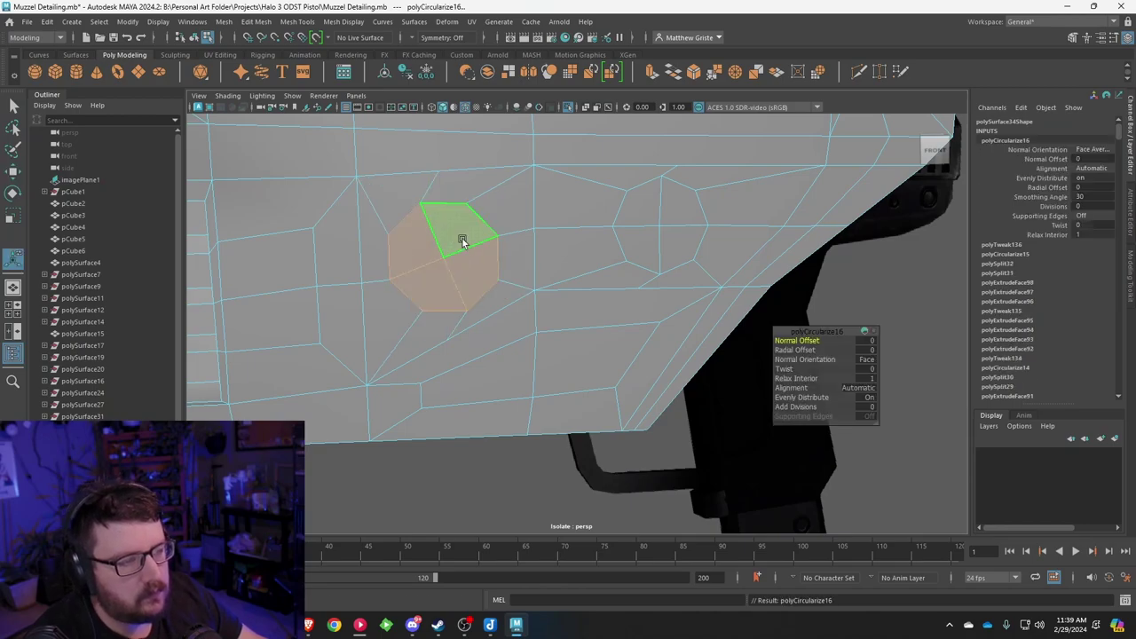
# Step: Rotate the circle nearest the grooved panel until its inner edges run level, move it up and scale it down slightly
pyautogui.hotkey('ctrl', 'e')
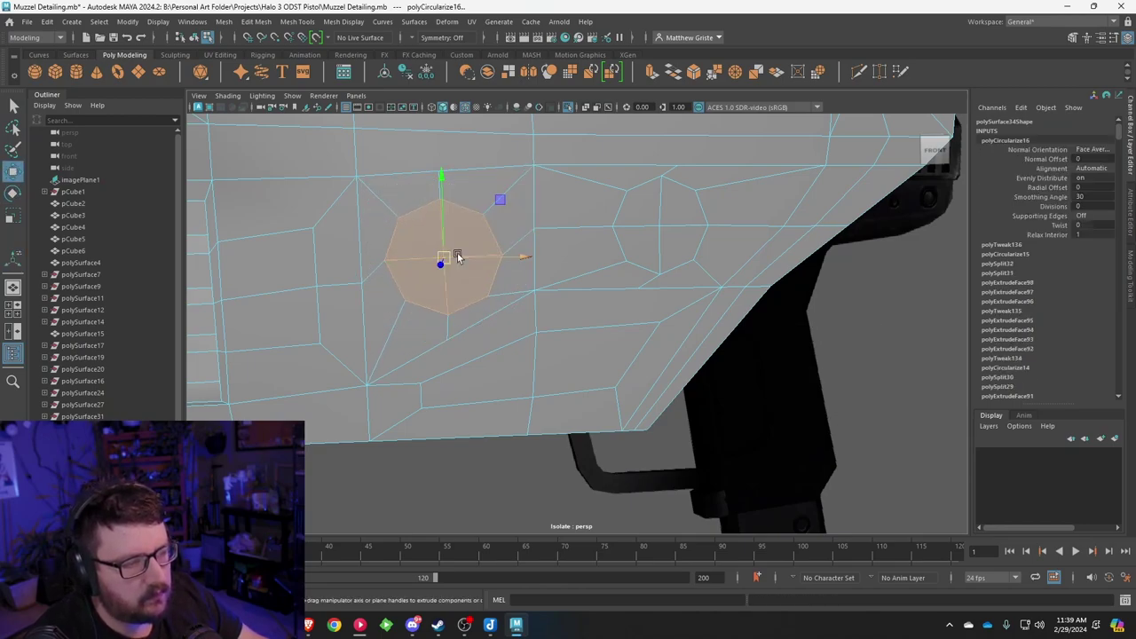
pyautogui.moveTo(457, 256); pyautogui.dragTo(443, 240)
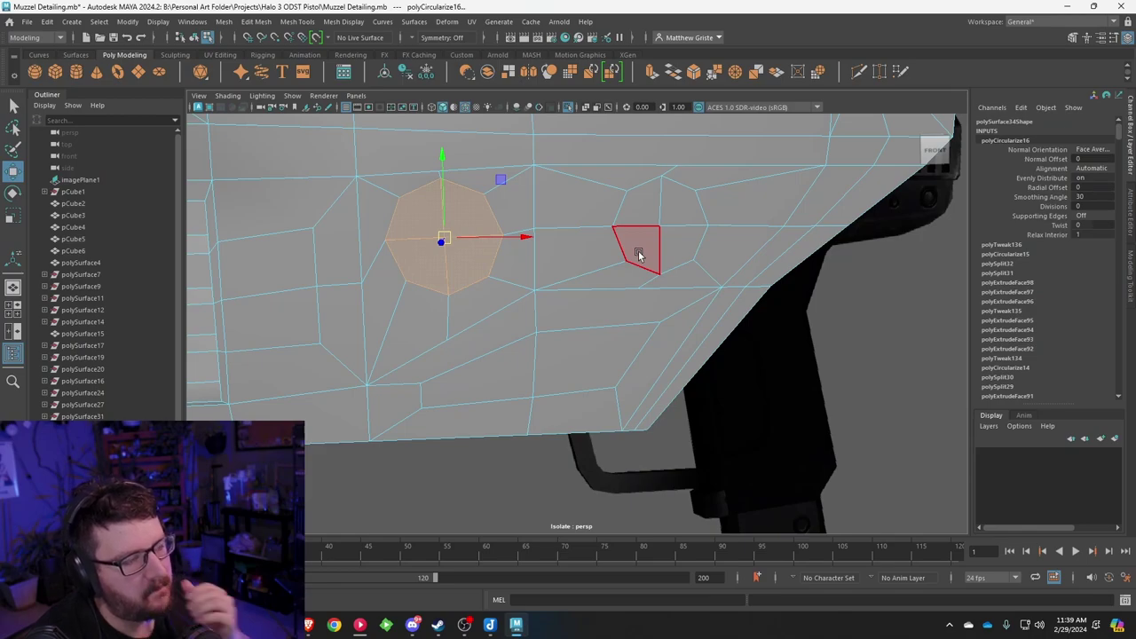
pyautogui.moveTo(639, 255)
pyautogui.keyDown('alt'); pyautogui.mouseDown()
pyautogui.moveTo(600, 269)
pyautogui.moveTo(633, 274)
pyautogui.mouseUp(); pyautogui.keyUp('alt')
pyautogui.press('e')
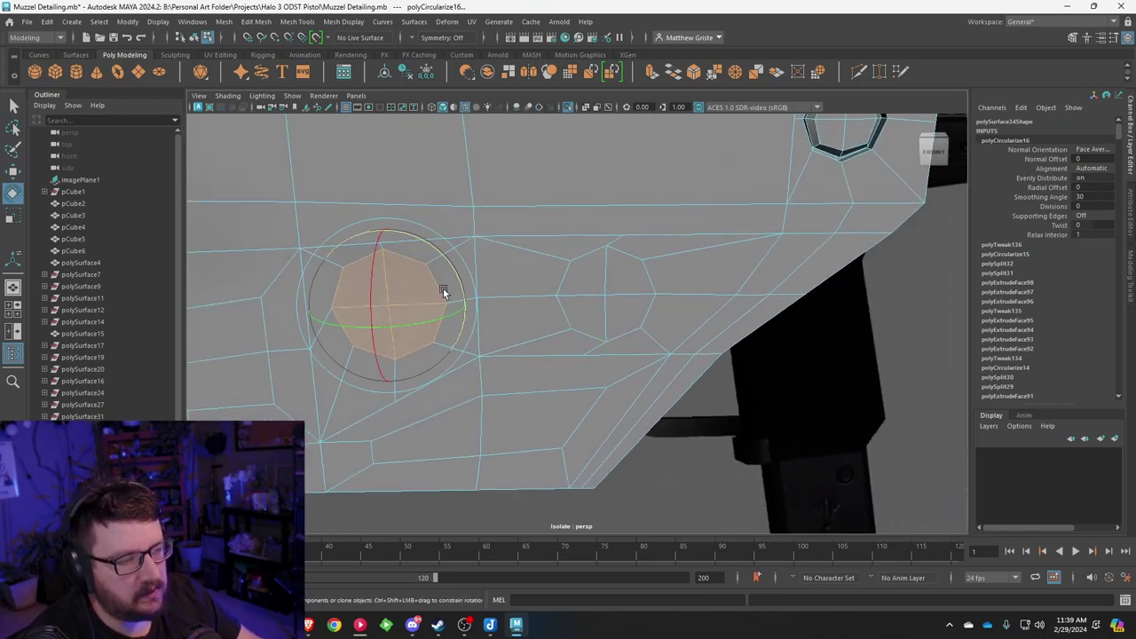
pyautogui.press('r')
pyautogui.moveTo(399, 306); pyautogui.dragTo(387, 306)
pyautogui.moveTo(594, 296)
pyautogui.keyDown('alt'); pyautogui.mouseDown()
pyautogui.moveTo(623, 284)
pyautogui.moveTo(609, 290)
pyautogui.mouseUp(); pyautogui.keyUp('alt')
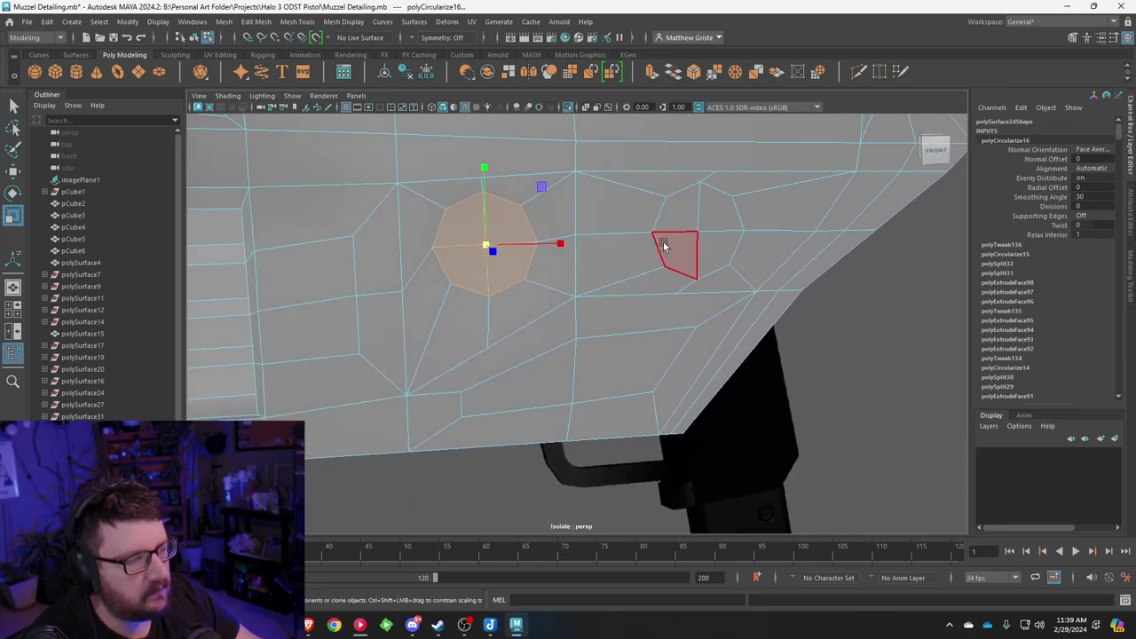
# Step: Select the four faces of the circle nearest the slanted edge and move them horizontally toward the other circle
pyautogui.keyDown('alt'); pyautogui.moveTo(665, 247); pyautogui.dragTo(603, 264, button='middle'); pyautogui.keyUp('alt')
pyautogui.click(603, 265)
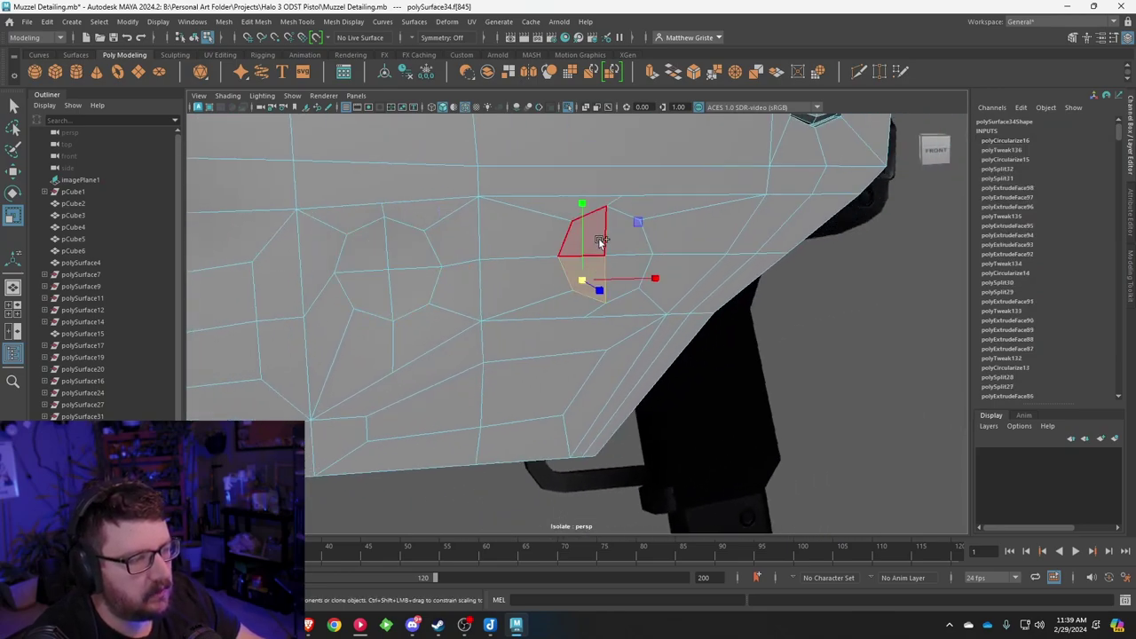
pyautogui.keyDown('shift'); pyautogui.click(601, 242); pyautogui.keyUp('shift')
pyautogui.keyDown('shift'); pyautogui.click(620, 243); pyautogui.keyUp('shift')
pyautogui.click(623, 278)
pyautogui.press('w')
pyautogui.keyDown('shift'); pyautogui.click(600, 249); pyautogui.keyUp('shift')
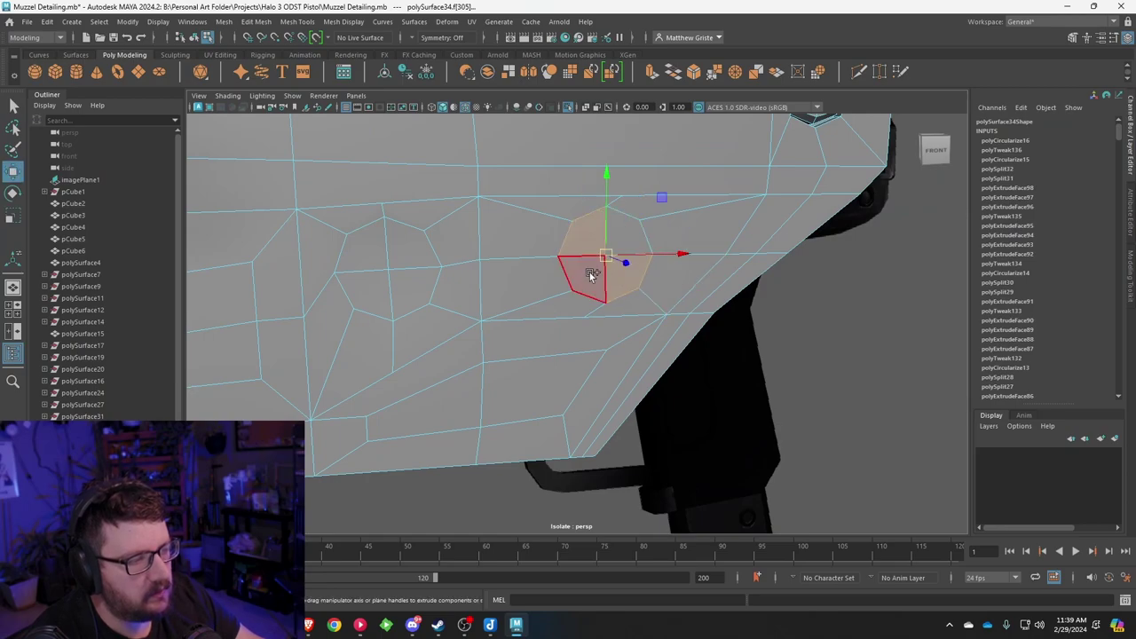
pyautogui.click(656, 250)
pyautogui.hotkey('ctrl', 'z')
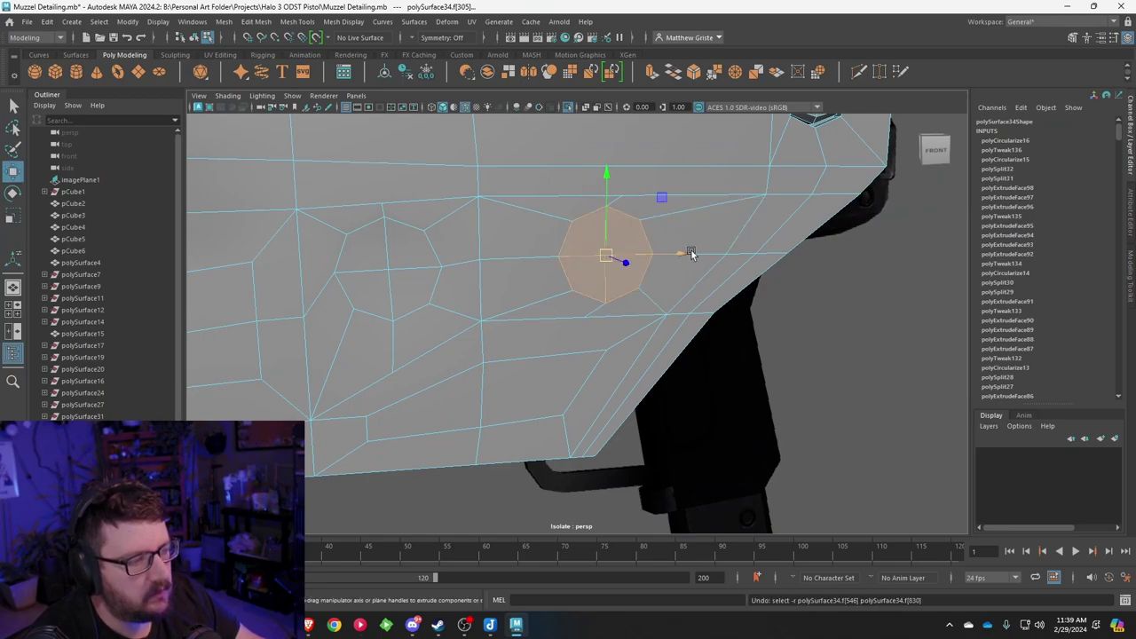
pyautogui.moveTo(691, 254); pyautogui.dragTo(644, 257)
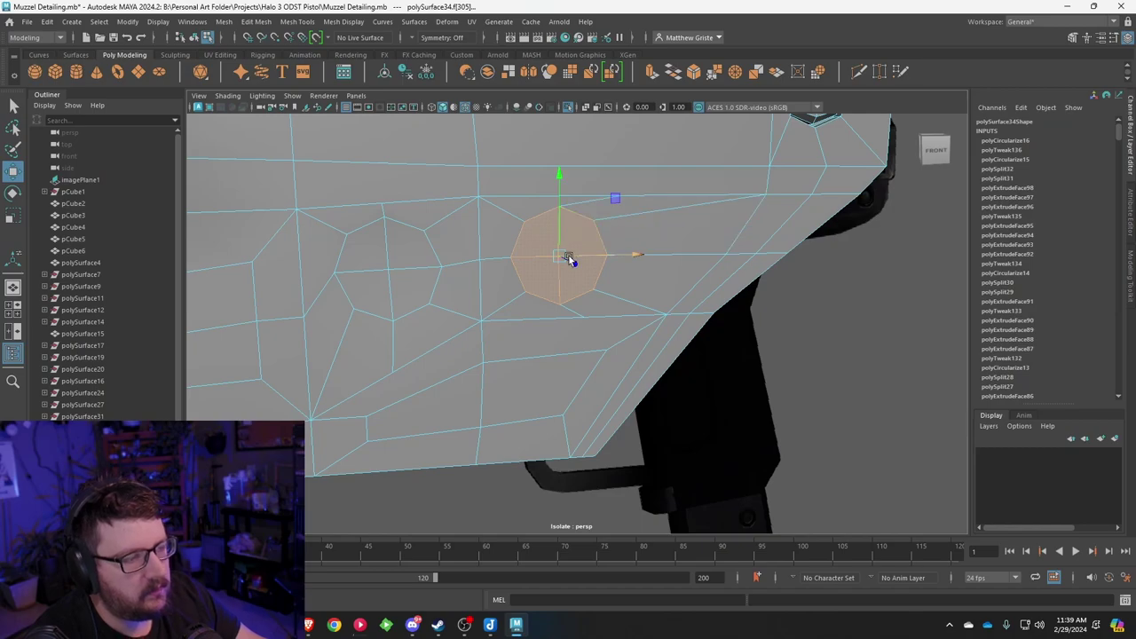
# Step: Move the four-face circle nearest the grooved panel slightly up and toward the other circle, aligning the pair
pyautogui.moveTo(571, 260)
pyautogui.keyDown('alt'); pyautogui.mouseDown()
pyautogui.moveTo(541, 300)
pyautogui.moveTo(609, 284)
pyautogui.moveTo(552, 279)
pyautogui.moveTo(581, 274)
pyautogui.mouseUp(); pyautogui.keyUp('alt')
pyautogui.click(481, 213)
pyautogui.keyDown('shift'); pyautogui.click(445, 215); pyautogui.keyUp('shift')
pyautogui.keyDown('shift'); pyautogui.click(444, 253); pyautogui.keyUp('shift')
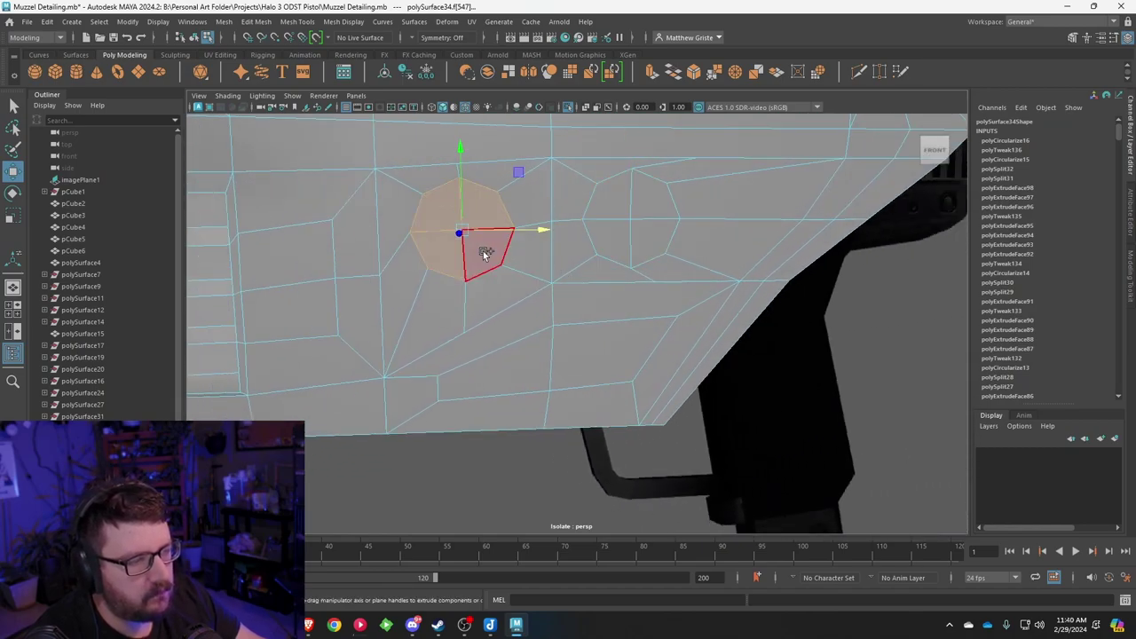
pyautogui.keyDown('shift'); pyautogui.click(485, 254); pyautogui.keyUp('shift')
pyautogui.moveTo(465, 167); pyautogui.dragTo(464, 162)
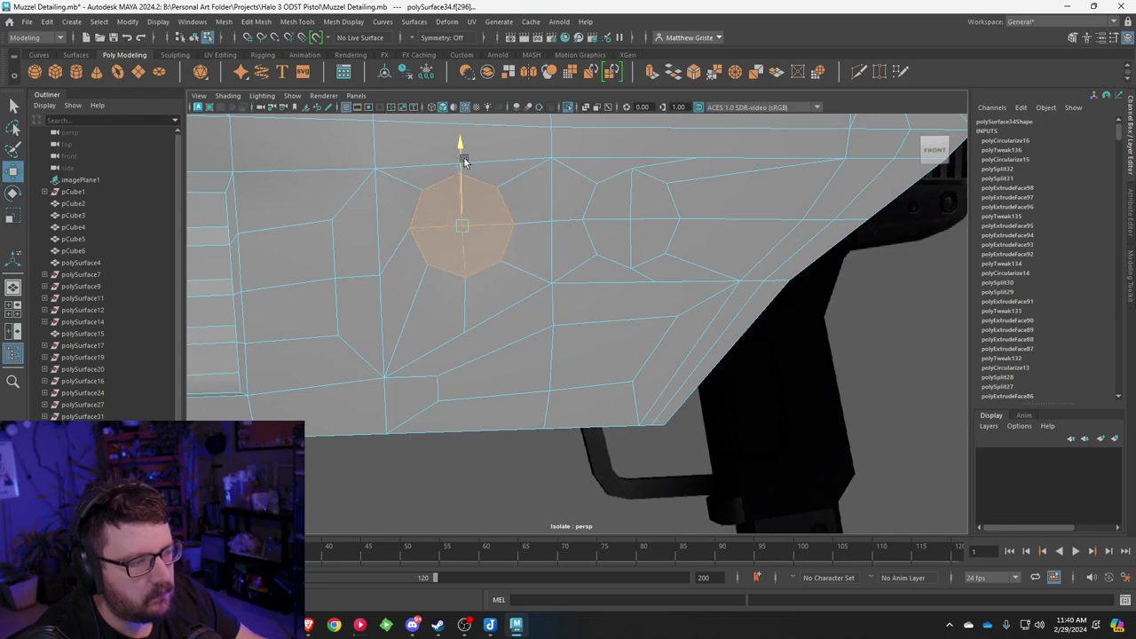
pyautogui.moveTo(543, 222); pyautogui.dragTo(551, 225)
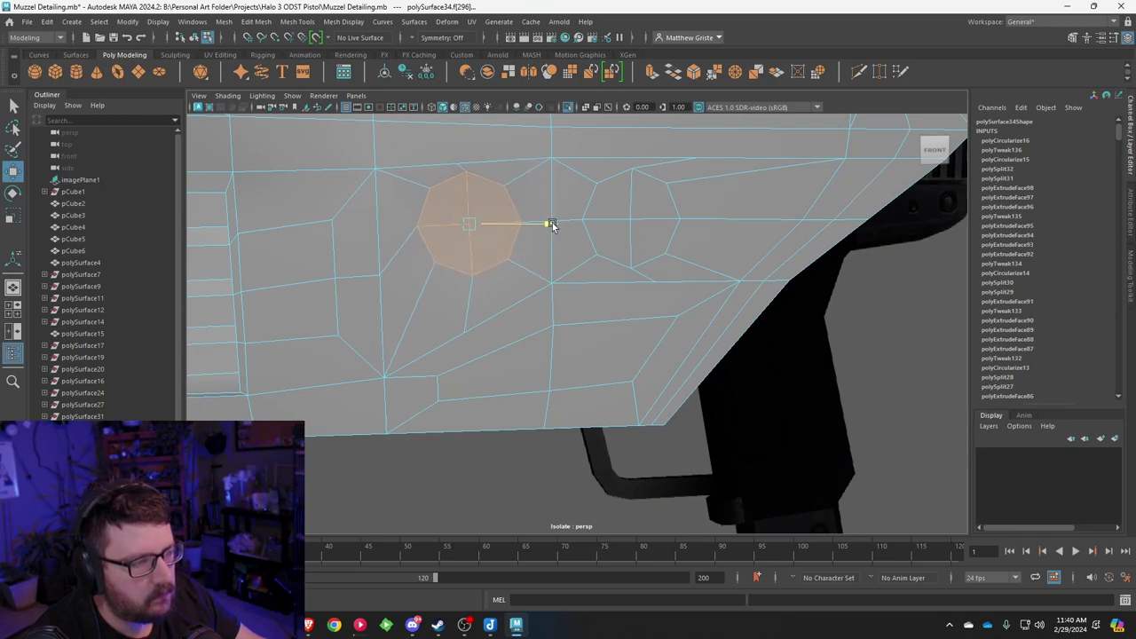
# Step: Extrude the faces of both circles inward with a local Z translation of -0.178 to form two recesses
pyautogui.keyDown('shift'); pyautogui.click(619, 215); pyautogui.keyUp('shift')
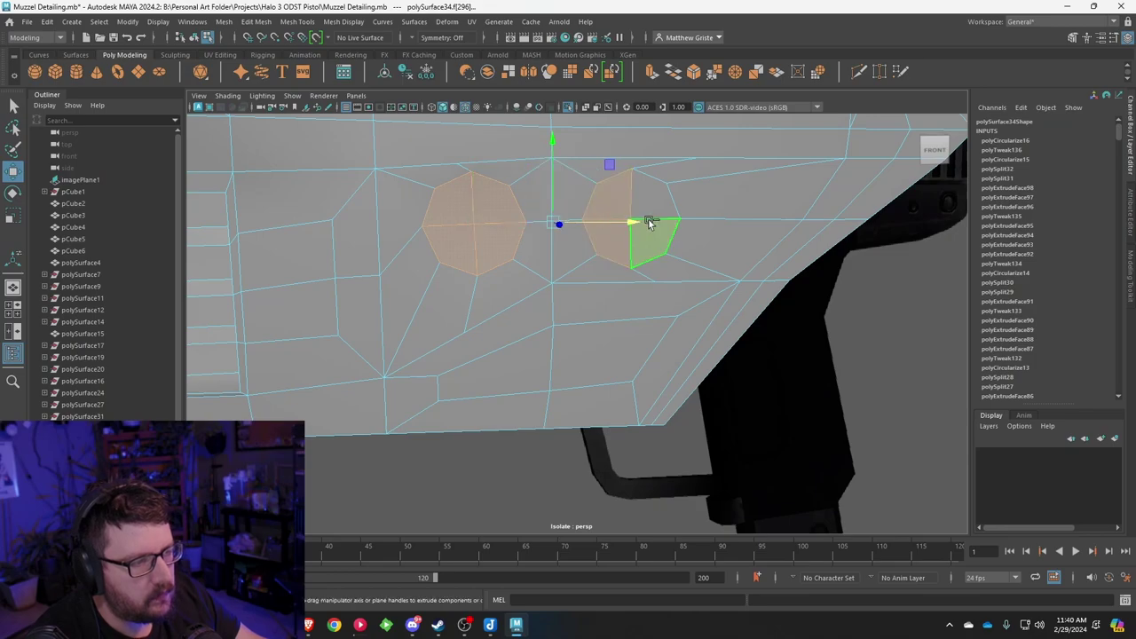
pyautogui.keyDown('alt'); pyautogui.moveTo(647, 223); pyautogui.dragTo(581, 248); pyautogui.keyUp('alt')
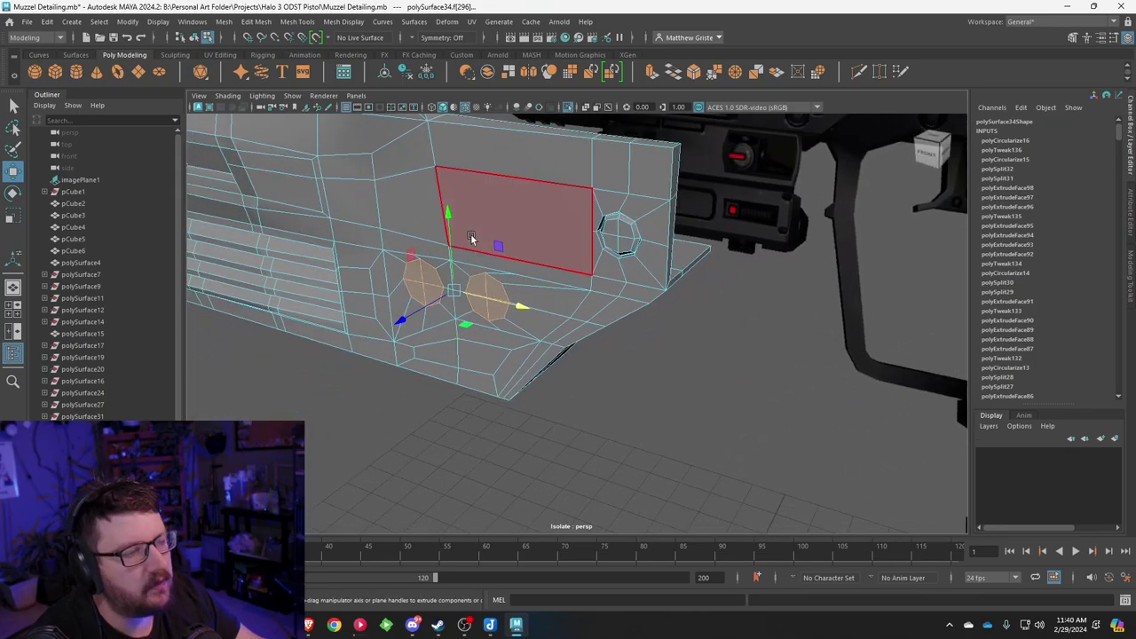
pyautogui.click(649, 79)
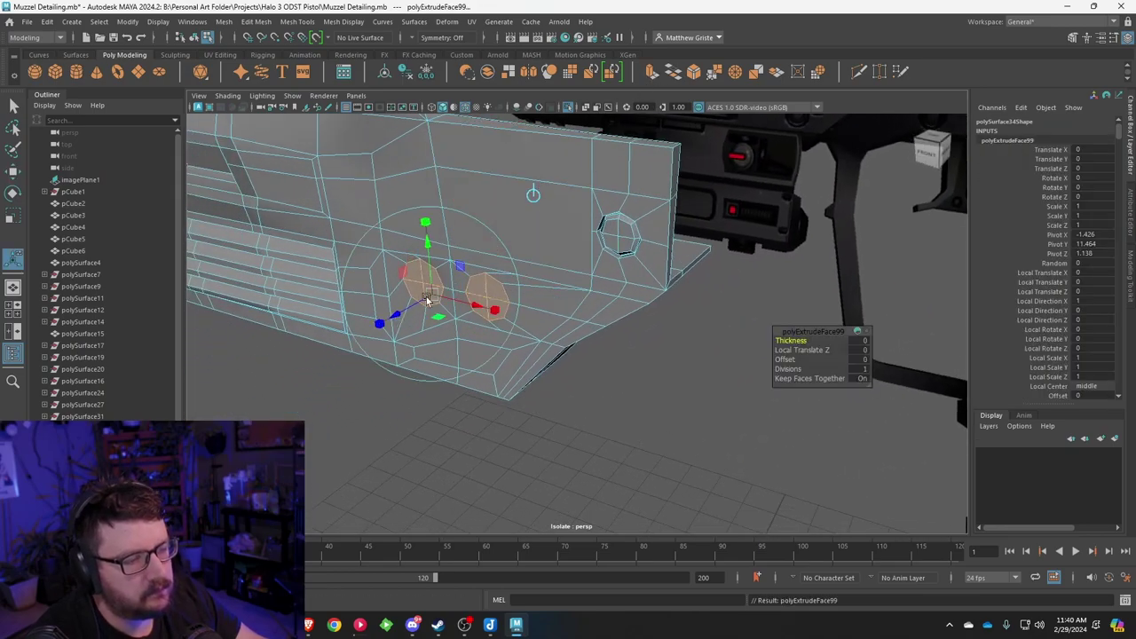
pyautogui.moveTo(395, 317); pyautogui.dragTo(411, 303)
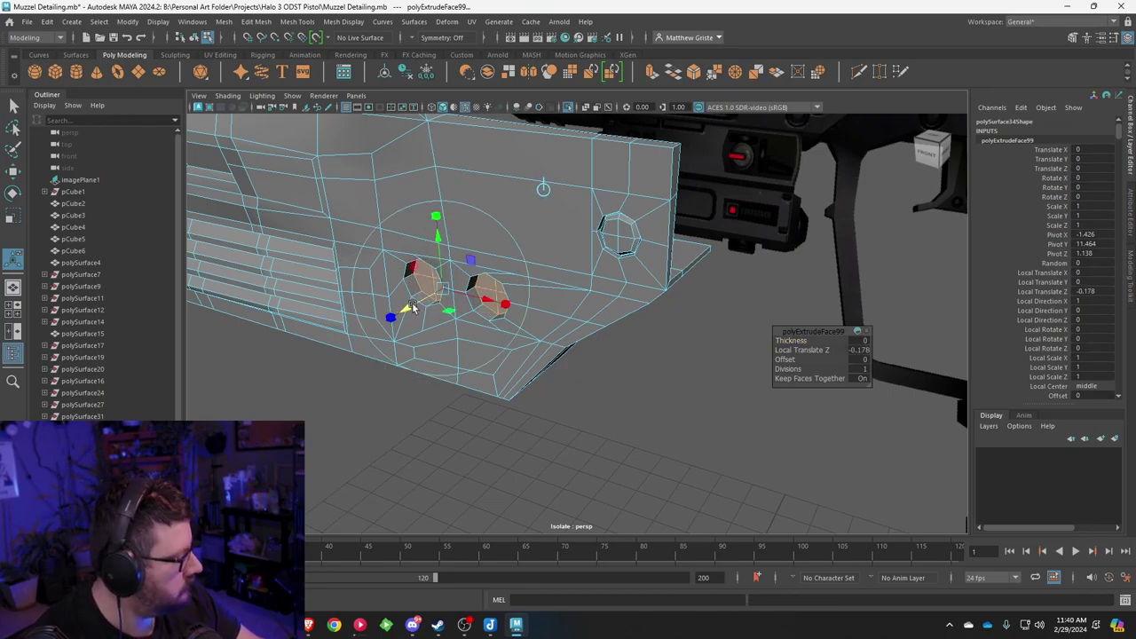
# Step: Extrude the floor faces of both recesses again and scale them inward to a local scale of 0.833
pyautogui.hotkey('ctrl', 'e')
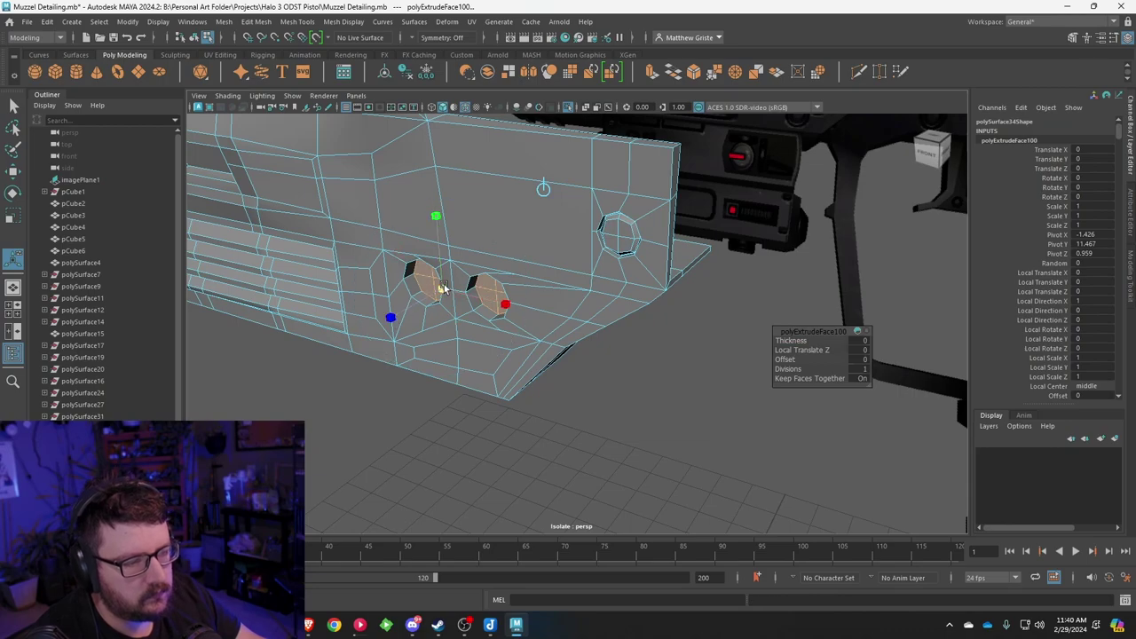
pyautogui.moveTo(439, 287); pyautogui.dragTo(436, 288)
pyautogui.keyDown('alt'); pyautogui.moveTo(435, 289); pyautogui.dragTo(474, 262); pyautogui.keyUp('alt')
pyautogui.scroll(5, 483, 288)
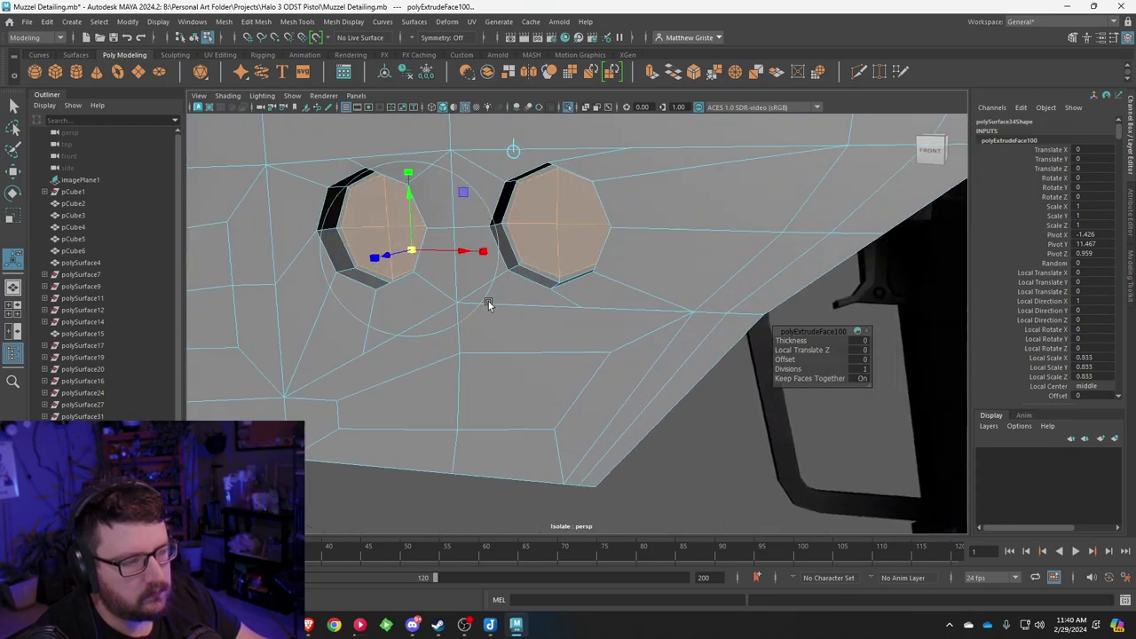
pyautogui.keyDown('alt'); pyautogui.moveTo(489, 304); pyautogui.dragTo(400, 347); pyautogui.keyUp('alt')
pyautogui.keyDown('alt'); pyautogui.moveTo(400, 347); pyautogui.dragTo(496, 307, button='middle'); pyautogui.keyUp('alt')
# Step: Extrude both recess floors outward twice into domed screw heads, giving the last extrusion local Z translation 0.033 and local scale 0.1
pyautogui.moveTo(452, 325); pyautogui.dragTo(404, 355)
pyautogui.hotkey('ctrl', 'e')
pyautogui.click(430, 270)
pyautogui.hotkey('ctrl', 'e')
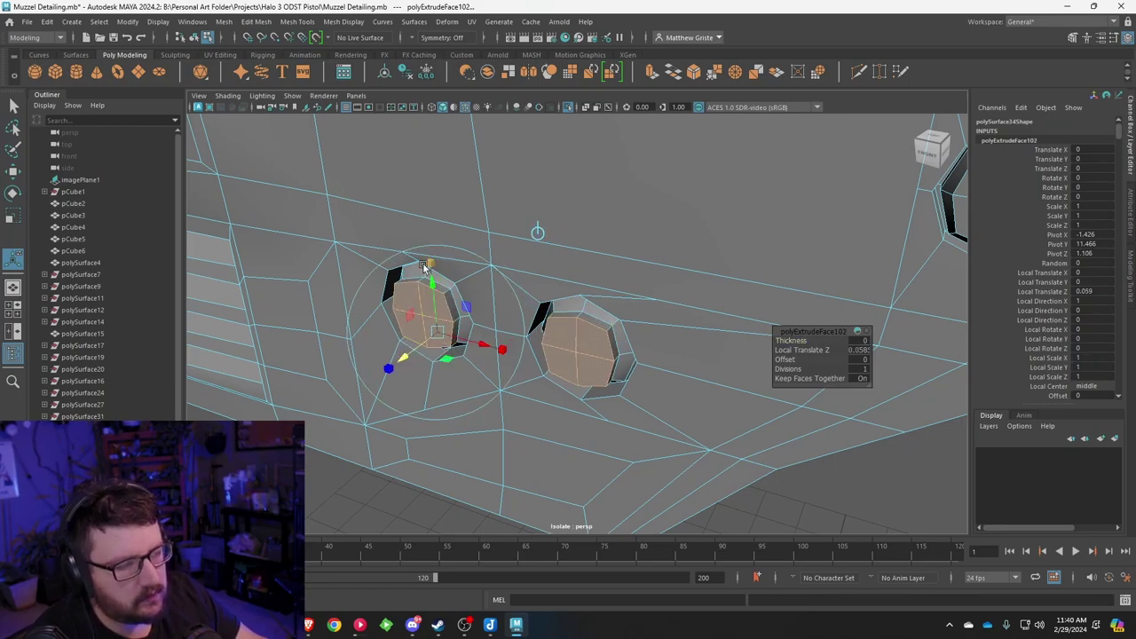
pyautogui.moveTo(425, 266); pyautogui.dragTo(591, 304)
pyautogui.scroll(-5, 426, 339)
pyautogui.keyDown('alt'); pyautogui.moveTo(539, 276); pyautogui.dragTo(576, 297); pyautogui.keyUp('alt')
# Step: Cut a lengthwise edge across the lower inset with Multi-Cut, from the upright edge beyond its narrow end to the inner slanted edge
pyautogui.click(570, 310)
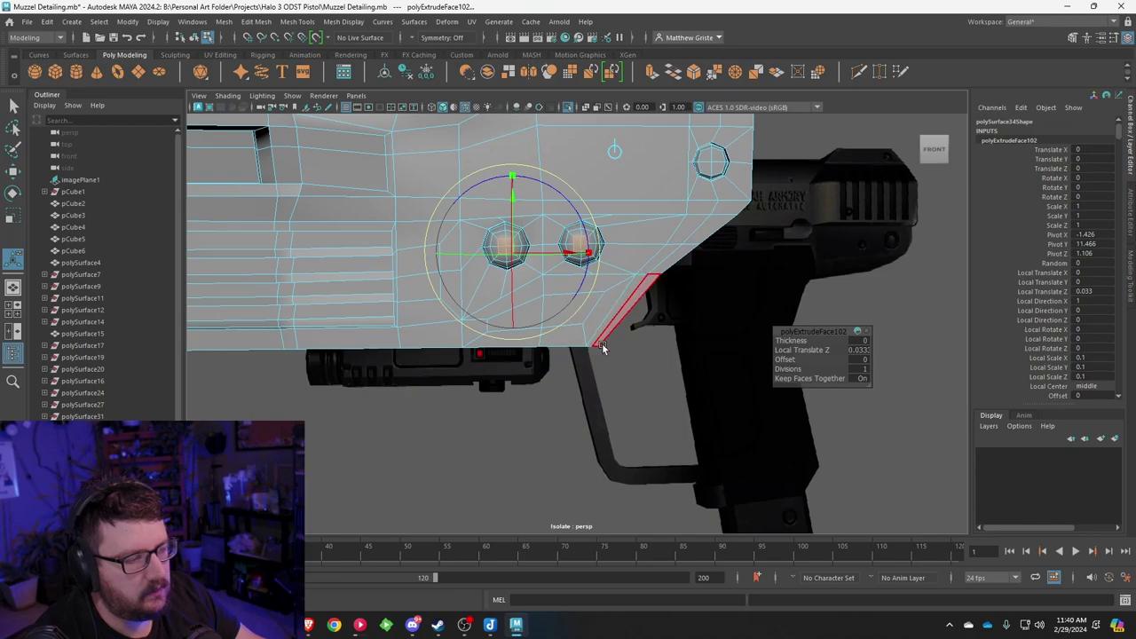
pyautogui.click(583, 357)
pyautogui.click(568, 314)
pyautogui.scroll(6, 548, 316)
pyautogui.scroll(-2, 544, 318)
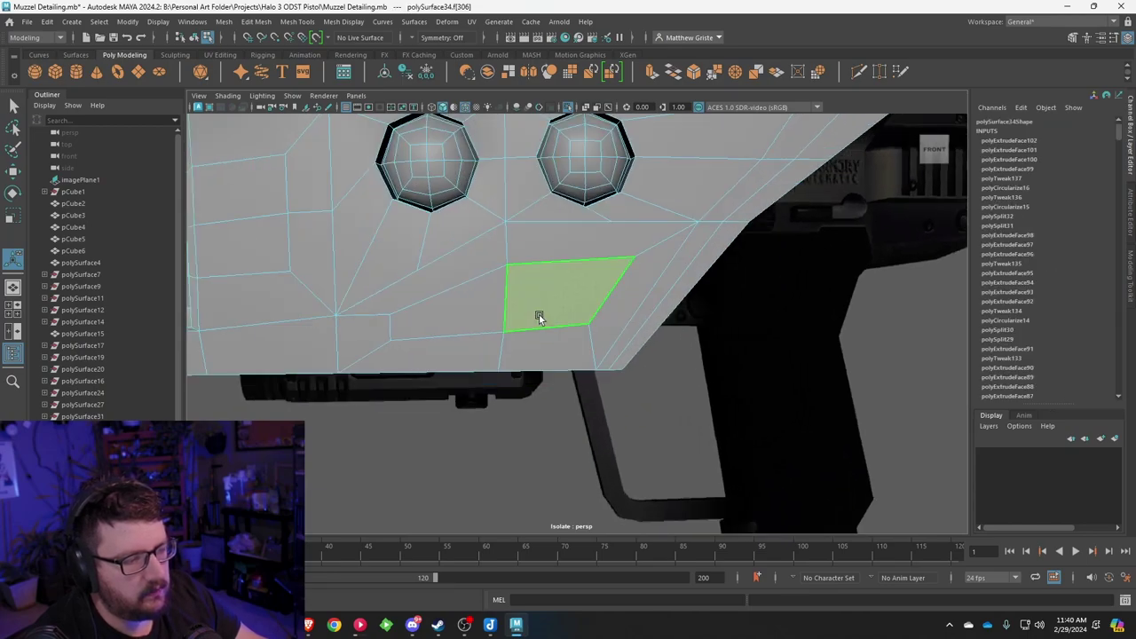
pyautogui.click(258, 22)
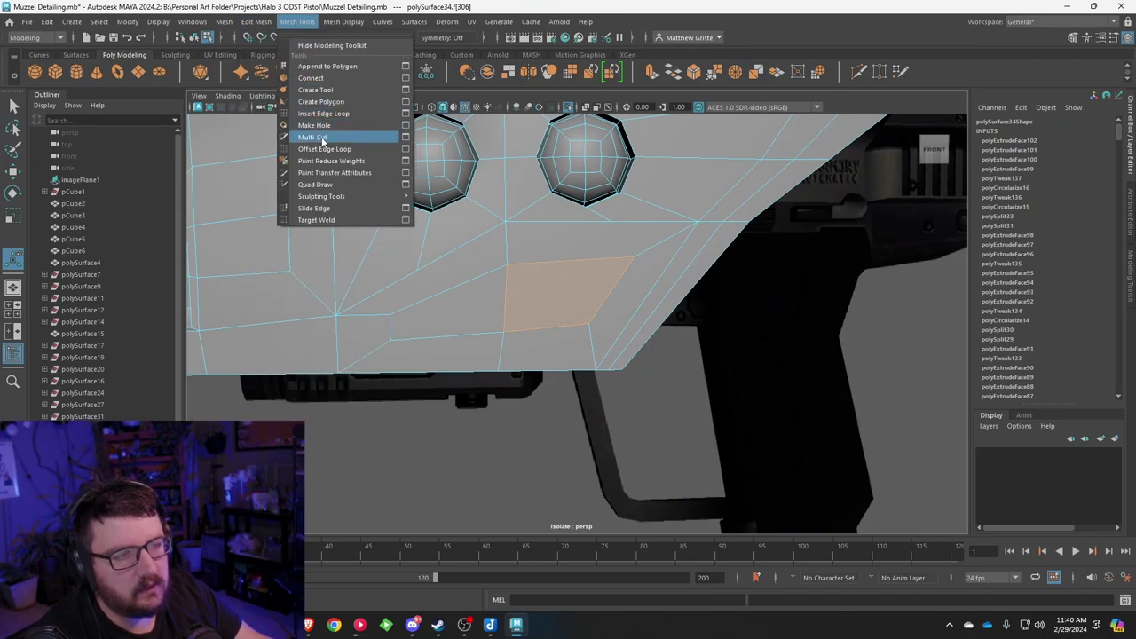
pyautogui.click(302, 139)
pyautogui.click(337, 346)
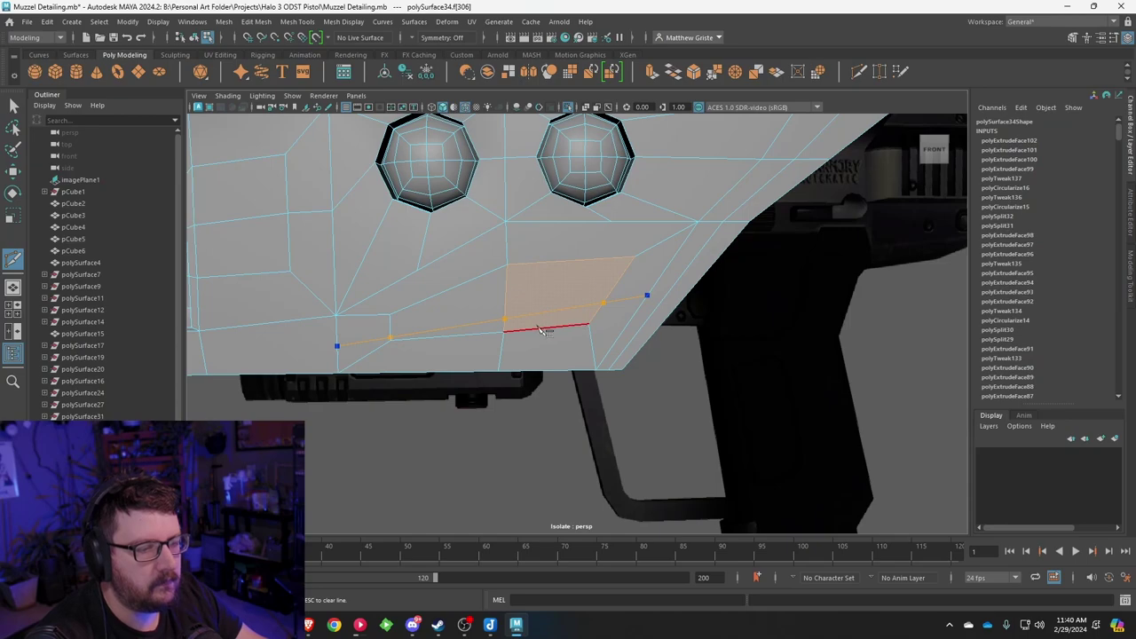
pyautogui.press('Return')
pyautogui.press('q')
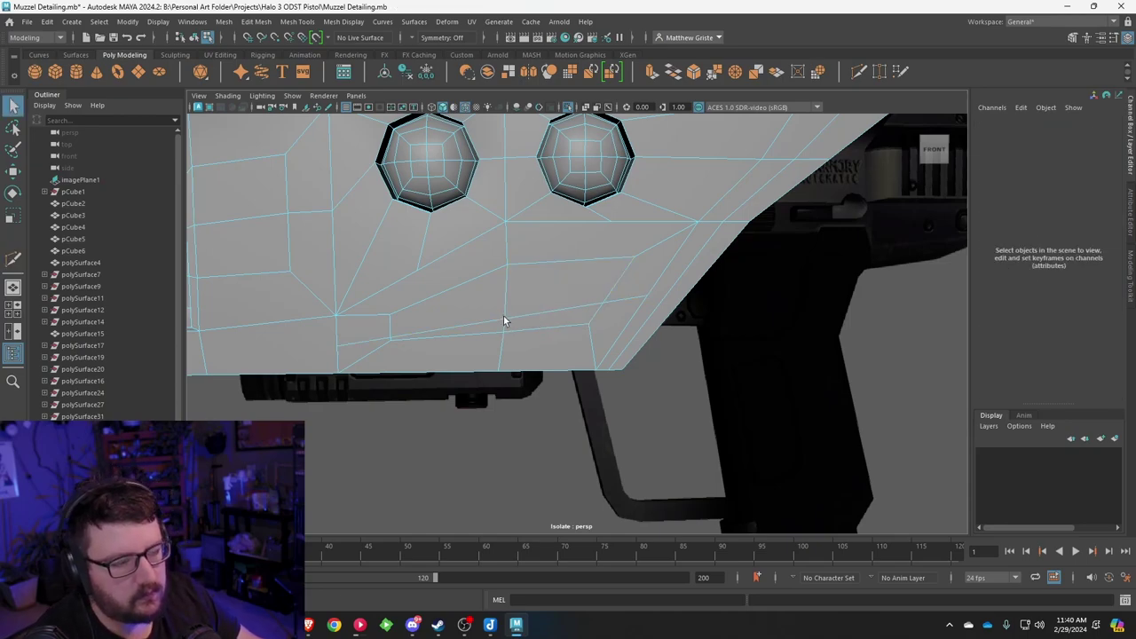
# Step: Move the new cut's vertex at the lower inset's narrow end up, off the inset's corner
pyautogui.moveTo(393, 271); pyautogui.dragTo(400, 304, button='right')
pyautogui.click(389, 338)
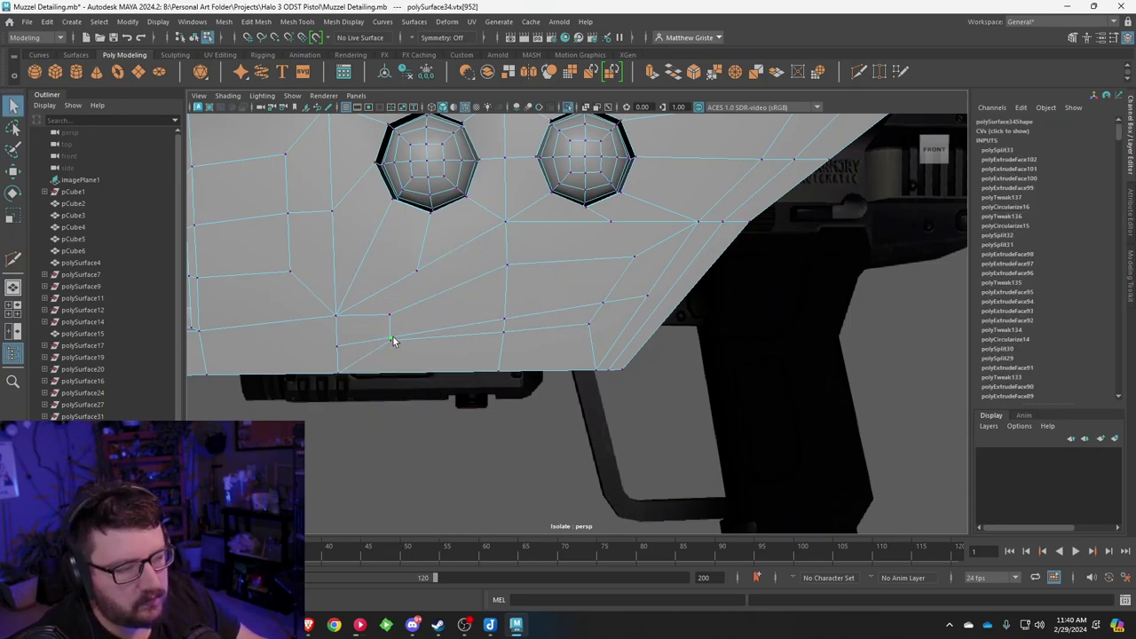
pyautogui.press('w')
# Step: Circularize the four inner faces of the lower inset beneath the two screw details
pyautogui.moveTo(456, 271); pyautogui.dragTo(458, 305, button='right')
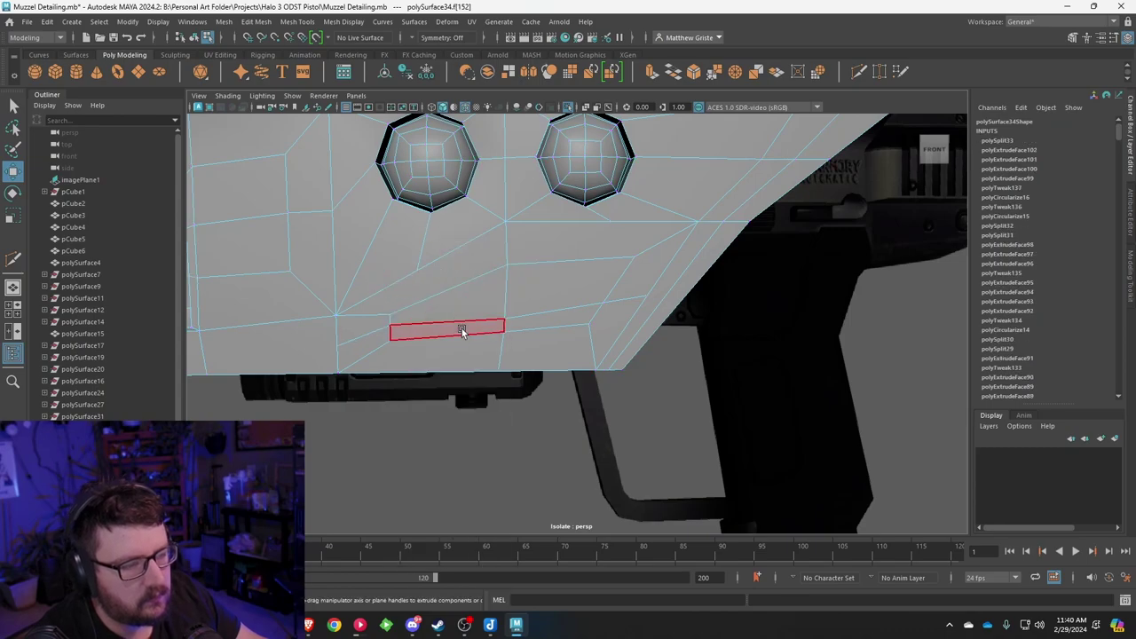
pyautogui.click(462, 330)
pyautogui.keyDown('shift'); pyautogui.click(481, 300); pyautogui.keyUp('shift')
pyautogui.keyDown('shift'); pyautogui.click(552, 291); pyautogui.keyUp('shift')
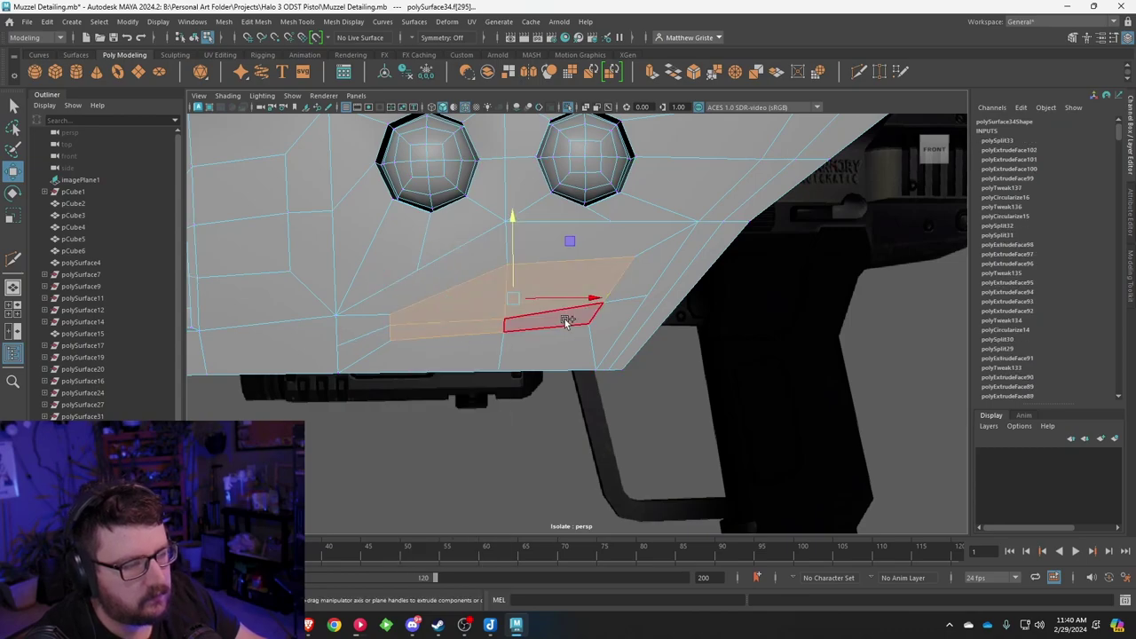
pyautogui.click(224, 22)
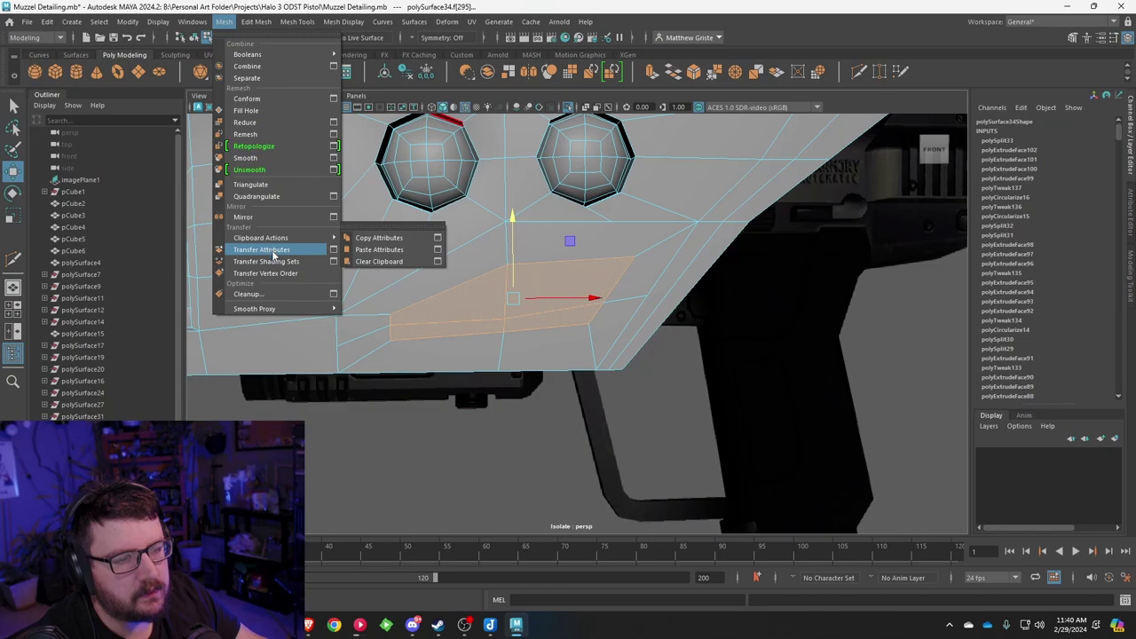
pyautogui.moveTo(256, 21)
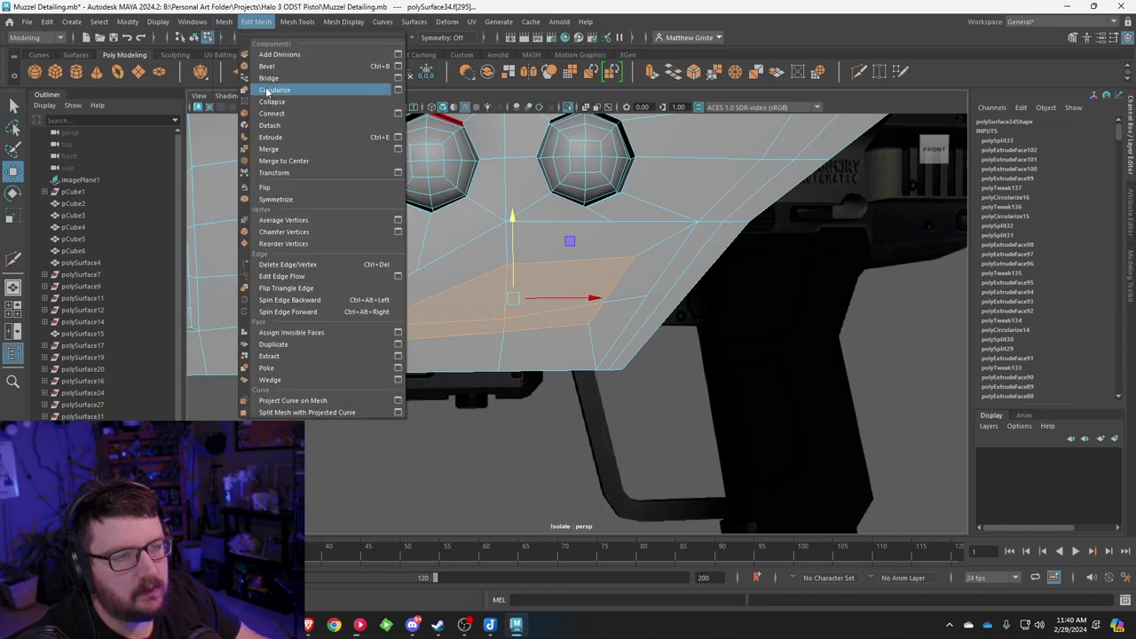
pyautogui.click(273, 90)
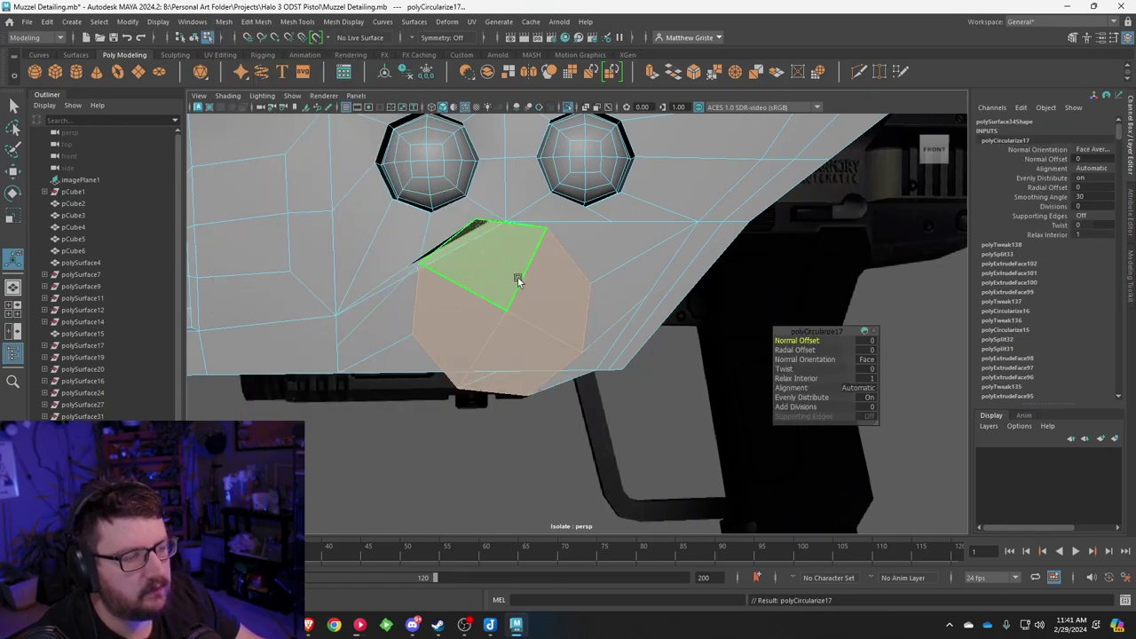
# Step: Shrink the lower circle, rotate it until its inner edges run level, and center it beneath the two screw details
pyautogui.press('e')
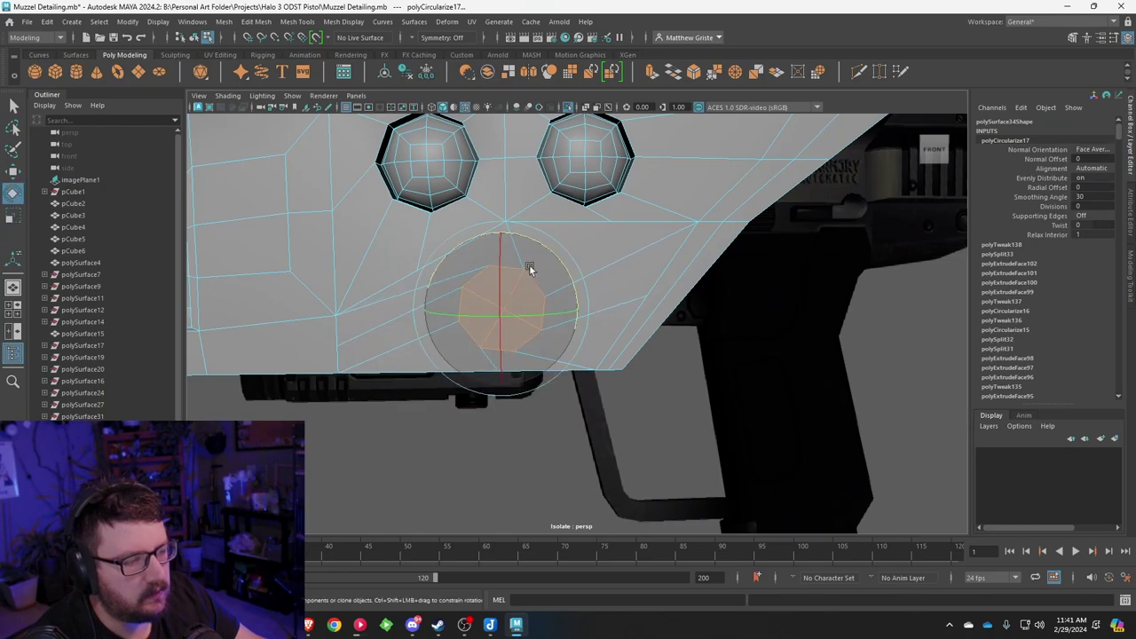
pyautogui.press('w')
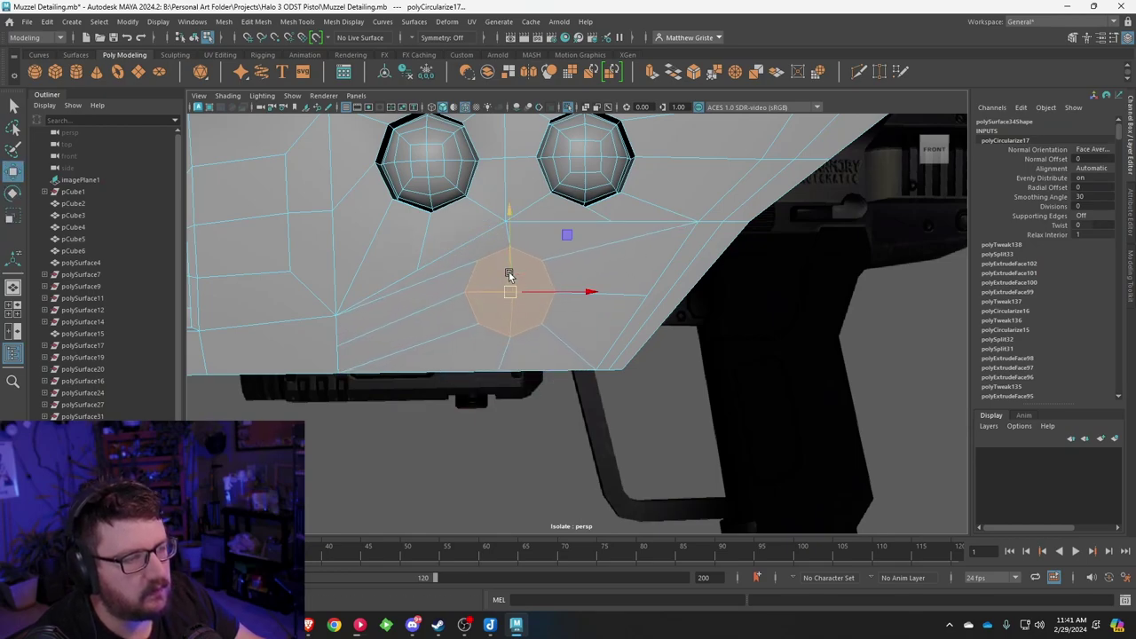
# Step: Enlarge the lower circle's faces and shift them down and away from the slanted edge over the reference's round screw
pyautogui.scroll(-5, 509, 277)
pyautogui.keyDown('alt'); pyautogui.moveTo(509, 277); pyautogui.dragTo(523, 299); pyautogui.keyUp('alt')
pyautogui.scroll(3, 522, 299)
pyautogui.press('space')
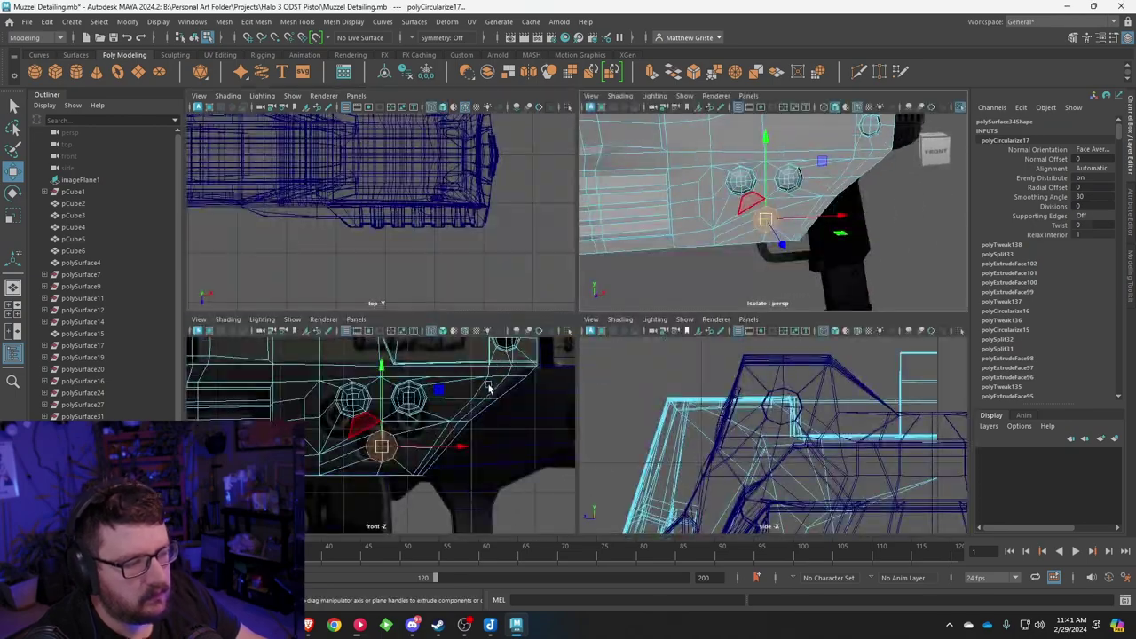
pyautogui.press('space')
pyautogui.keyDown('alt'); pyautogui.moveTo(573, 323); pyautogui.dragTo(567, 308, button='middle'); pyautogui.keyUp('alt')
pyautogui.scroll(2, 568, 318)
pyautogui.press('e')
pyautogui.press('r')
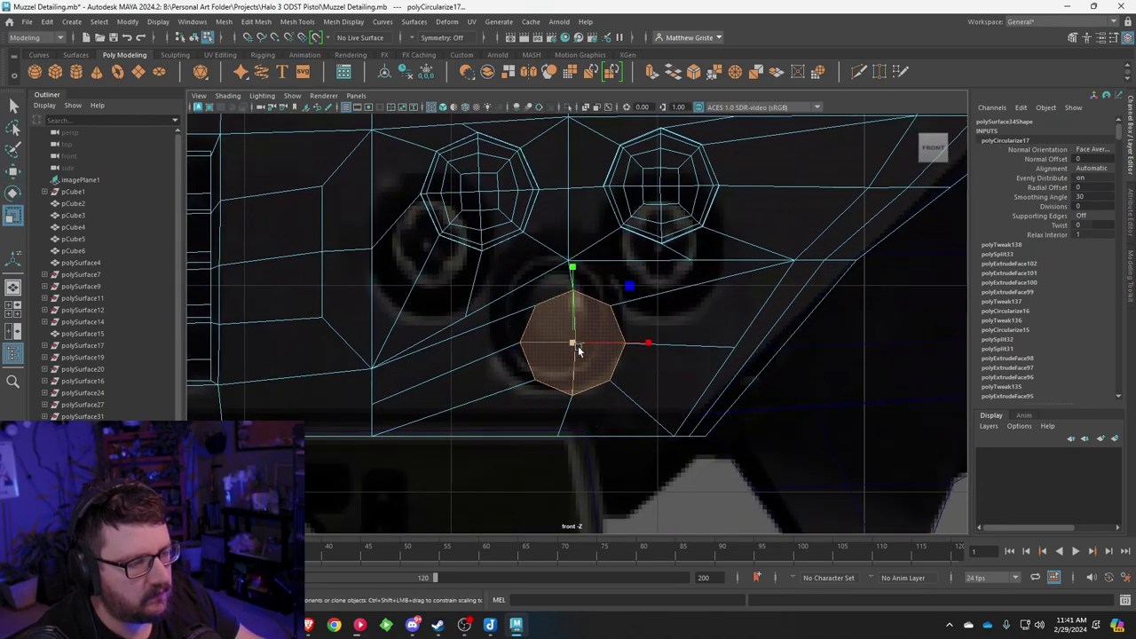
pyautogui.moveTo(577, 351); pyautogui.dragTo(555, 360)
pyautogui.press('w')
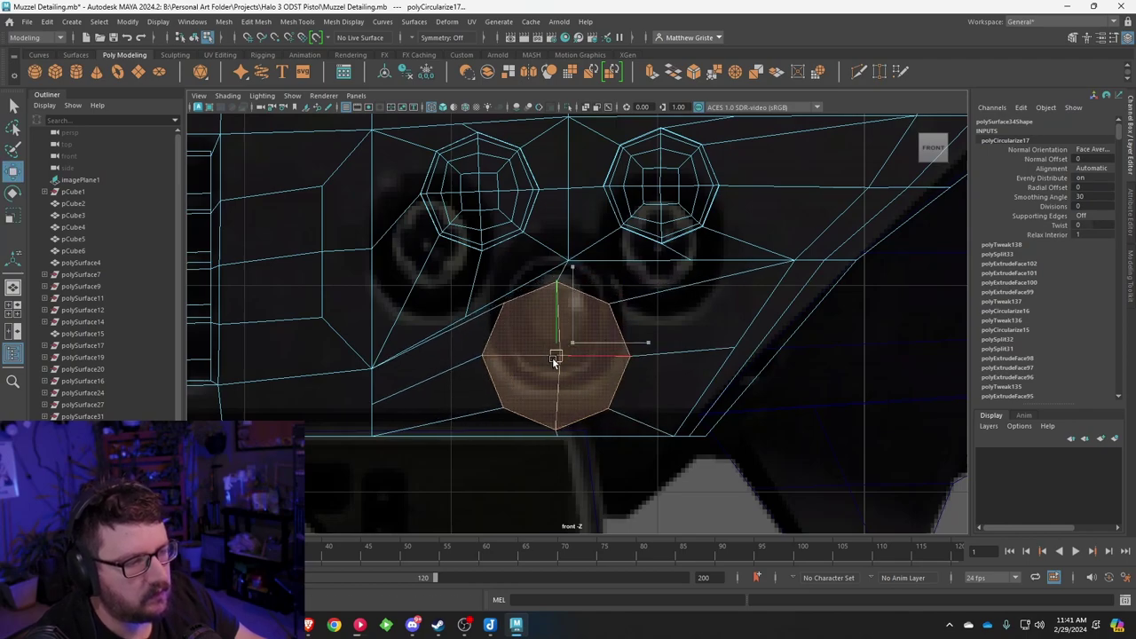
# Step: Move the vertex between the two screw details and the vertices beneath each screw clear of the lower circle
pyautogui.moveTo(561, 257); pyautogui.dragTo(528, 254, button='right')
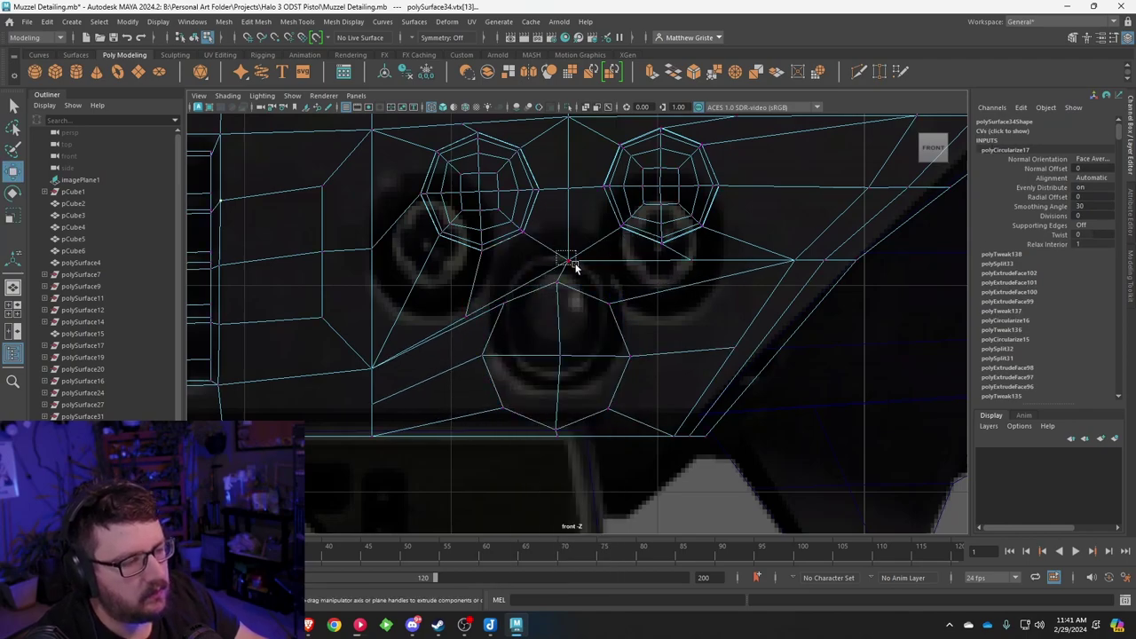
pyautogui.click(573, 265)
pyautogui.moveTo(574, 266); pyautogui.dragTo(540, 257)
pyautogui.click(469, 313)
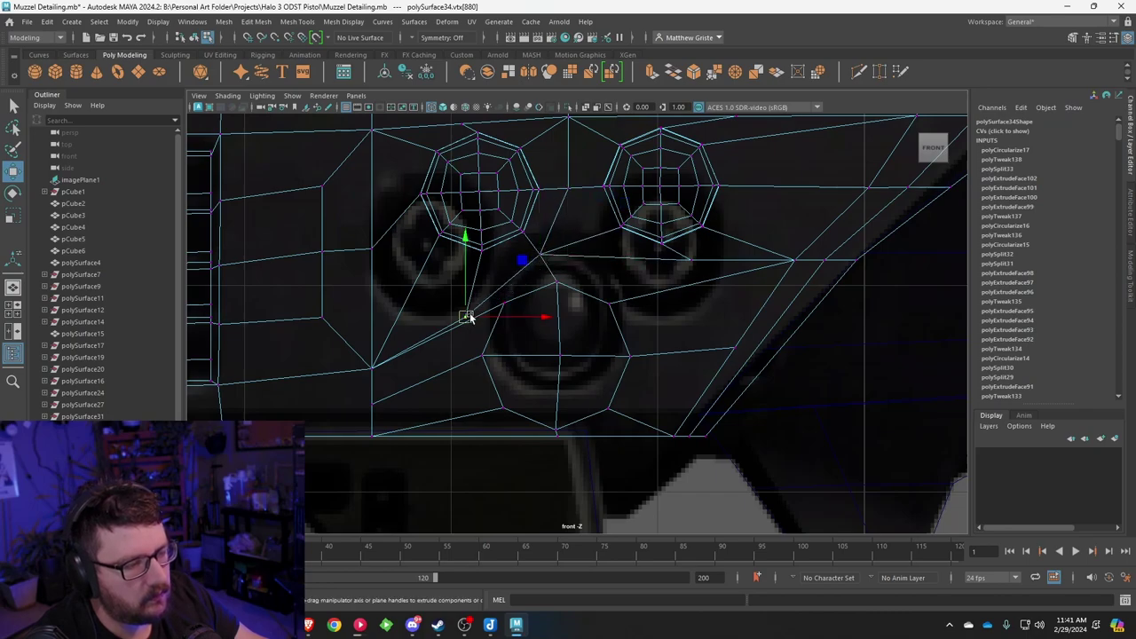
pyautogui.moveTo(470, 312); pyautogui.dragTo(469, 282)
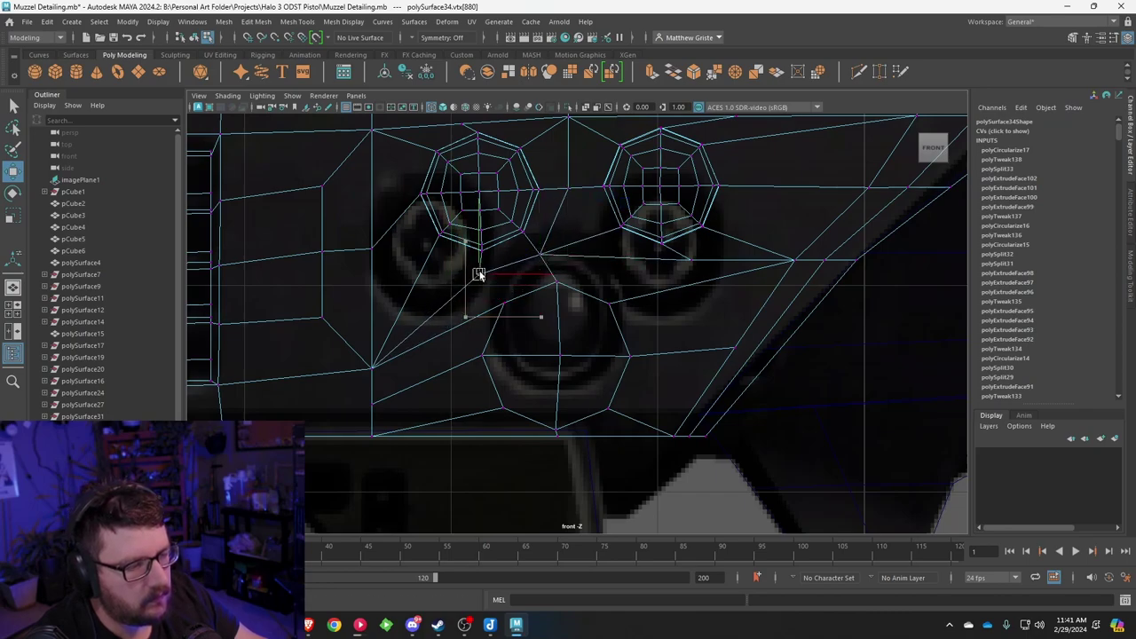
pyautogui.click(690, 262)
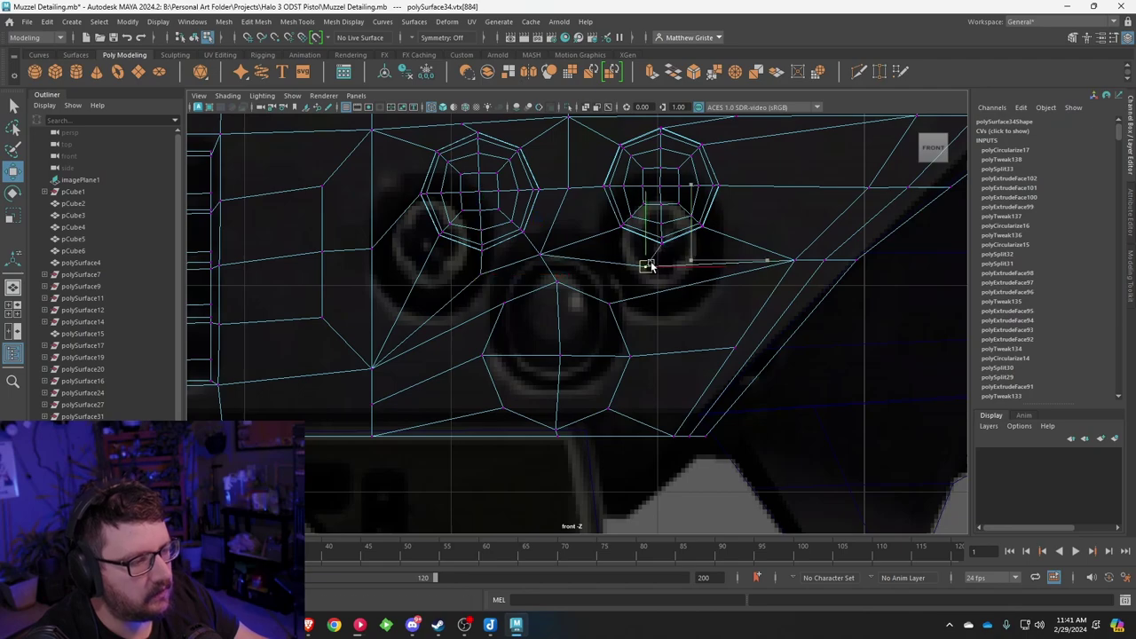
pyautogui.moveTo(650, 266); pyautogui.dragTo(650, 258)
# Step: Reselect the lower circle's four faces, move them up onto the reference's lower screw, and rotate them slightly
pyautogui.moveTo(506, 315)
pyautogui.mouseDown(button='right')
pyautogui.moveTo(511, 346)
pyautogui.moveTo(487, 360)
pyautogui.moveTo(490, 308)
pyautogui.mouseUp(button='right')
pyautogui.hotkey('ctrl', 'z')
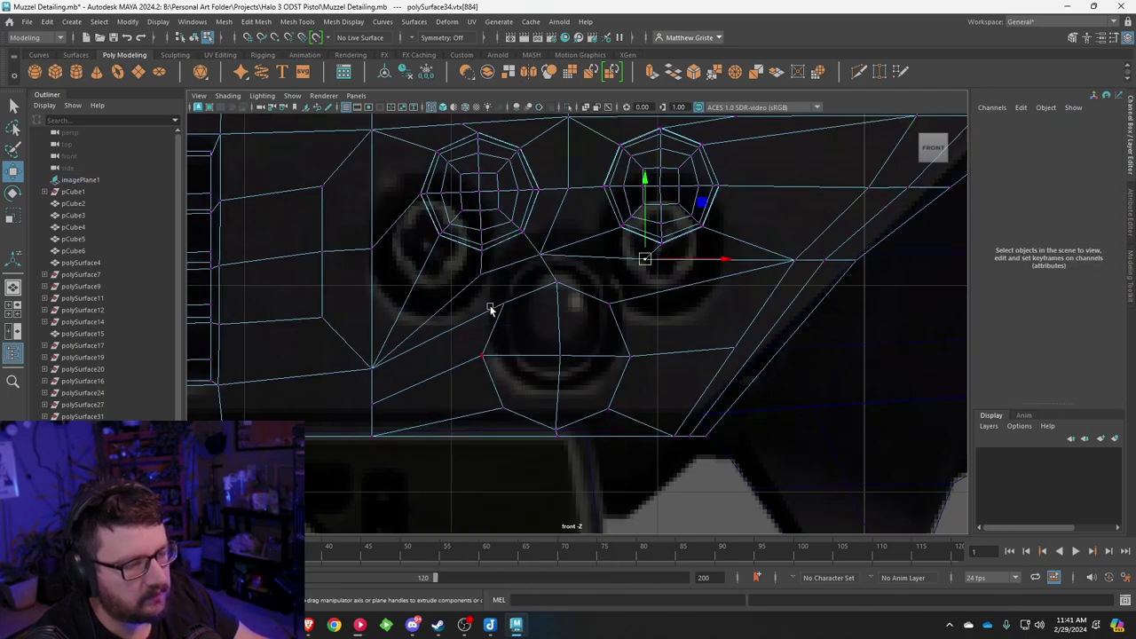
pyautogui.click(520, 326)
pyautogui.keyDown('shift'); pyautogui.click(593, 341); pyautogui.keyUp('shift')
pyautogui.keyDown('shift'); pyautogui.click(532, 382); pyautogui.keyUp('shift')
pyautogui.keyDown('shift'); pyautogui.click(578, 389); pyautogui.keyUp('shift')
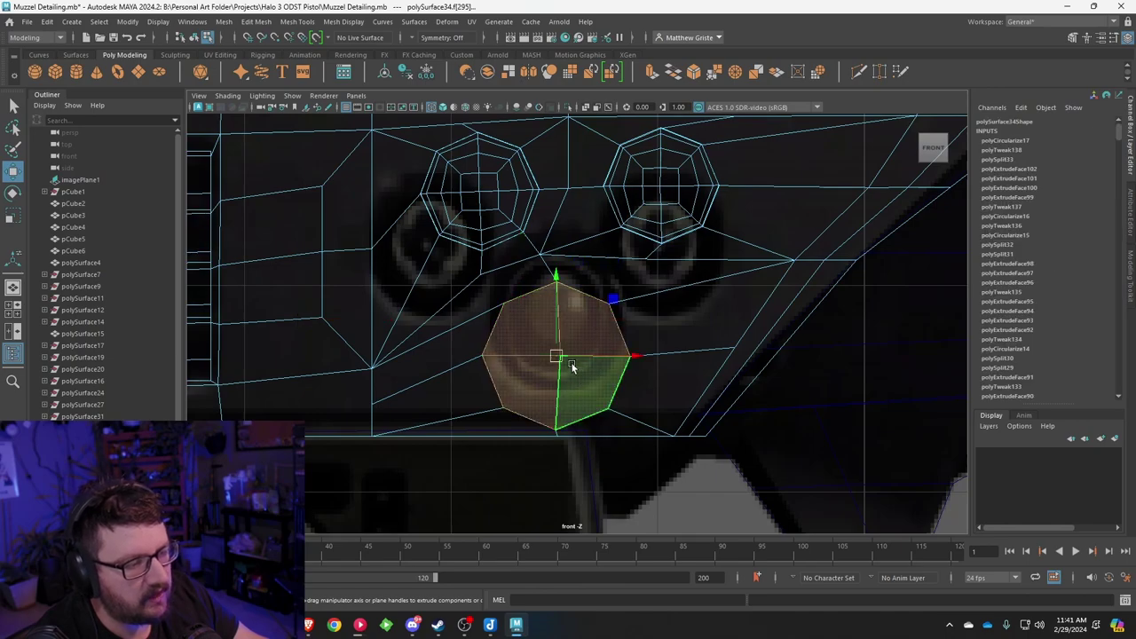
pyautogui.moveTo(558, 353); pyautogui.dragTo(553, 321)
pyautogui.press('e')
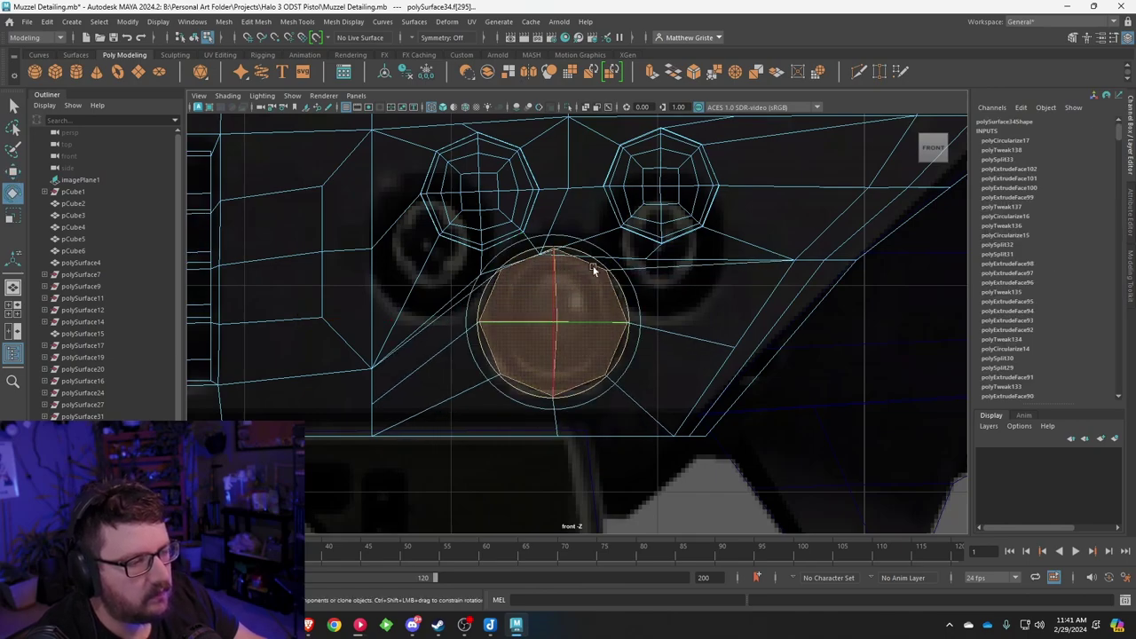
pyautogui.moveTo(598, 266); pyautogui.dragTo(593, 259)
pyautogui.scroll(2, 539, 228)
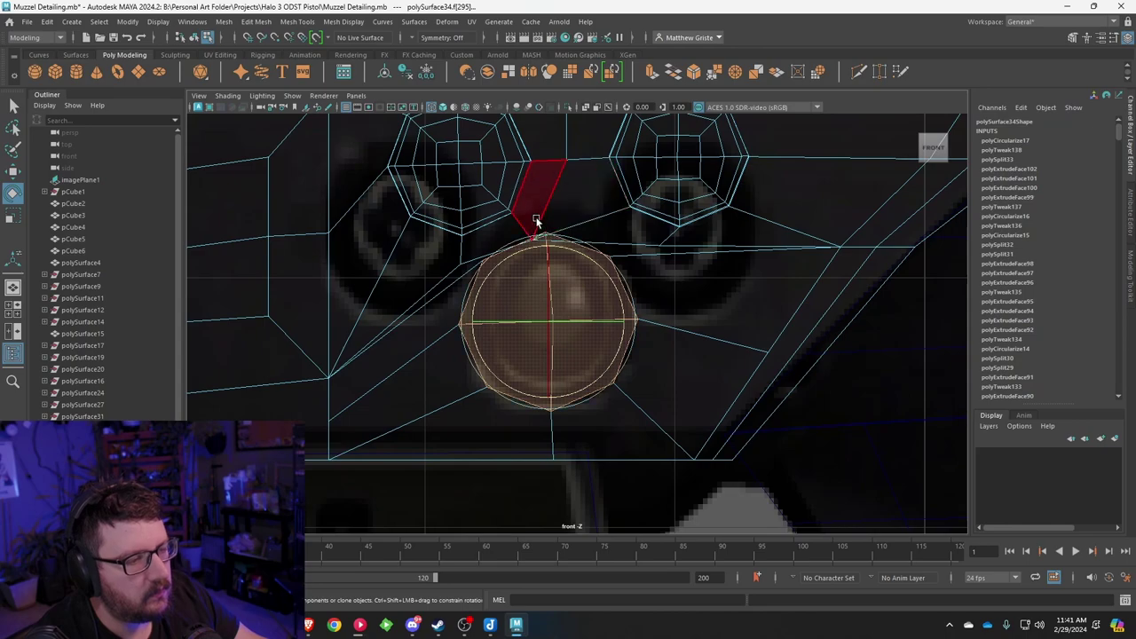
# Step: Reposition the vertices between the two screw details and below the slanted-edge screw to open space above the lower circle
pyautogui.click(535, 222)
pyautogui.rightClick(525, 233)
pyautogui.moveTo(473, 272); pyautogui.dragTo(431, 273, button='right')
pyautogui.scroll(2, 513, 250)
pyautogui.keyDown('alt'); pyautogui.moveTo(514, 249); pyautogui.dragTo(489, 289, button='middle'); pyautogui.keyUp('alt')
pyautogui.click(496, 264)
pyautogui.press('w')
pyautogui.moveTo(500, 261); pyautogui.dragTo(513, 233)
pyautogui.click(654, 273)
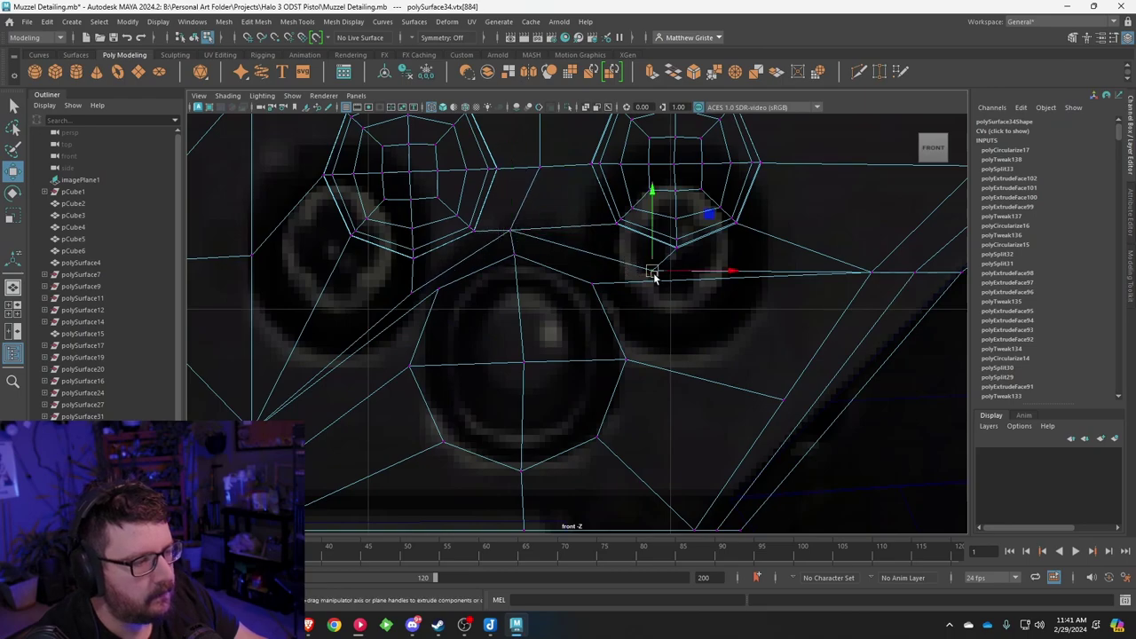
pyautogui.moveTo(654, 274); pyautogui.dragTo(628, 272)
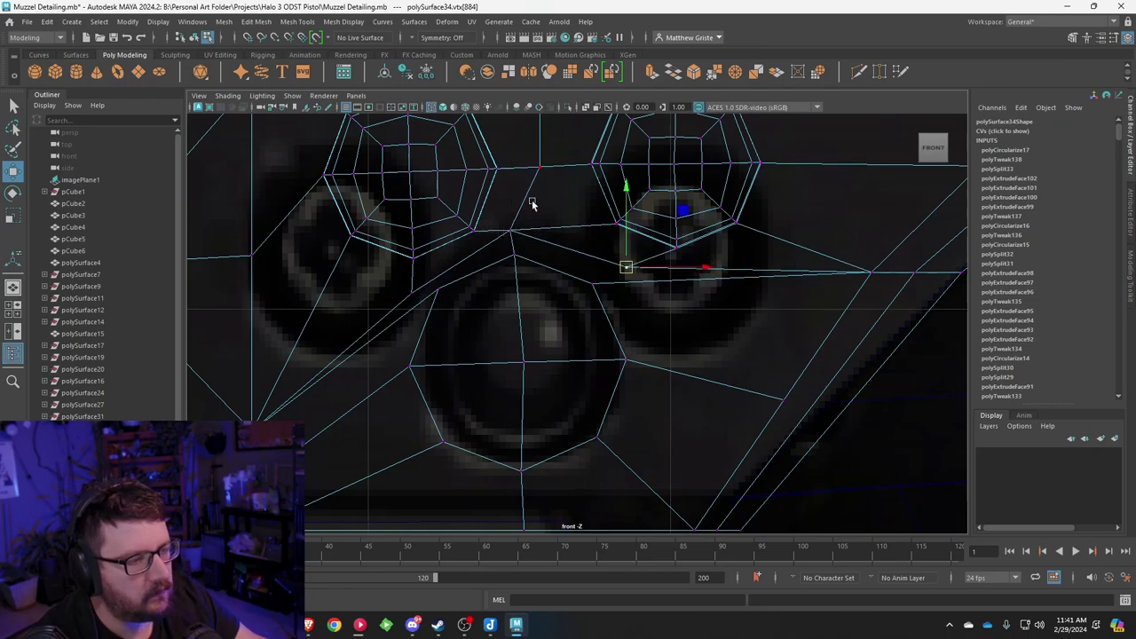
pyautogui.click(538, 166)
pyautogui.click(518, 235)
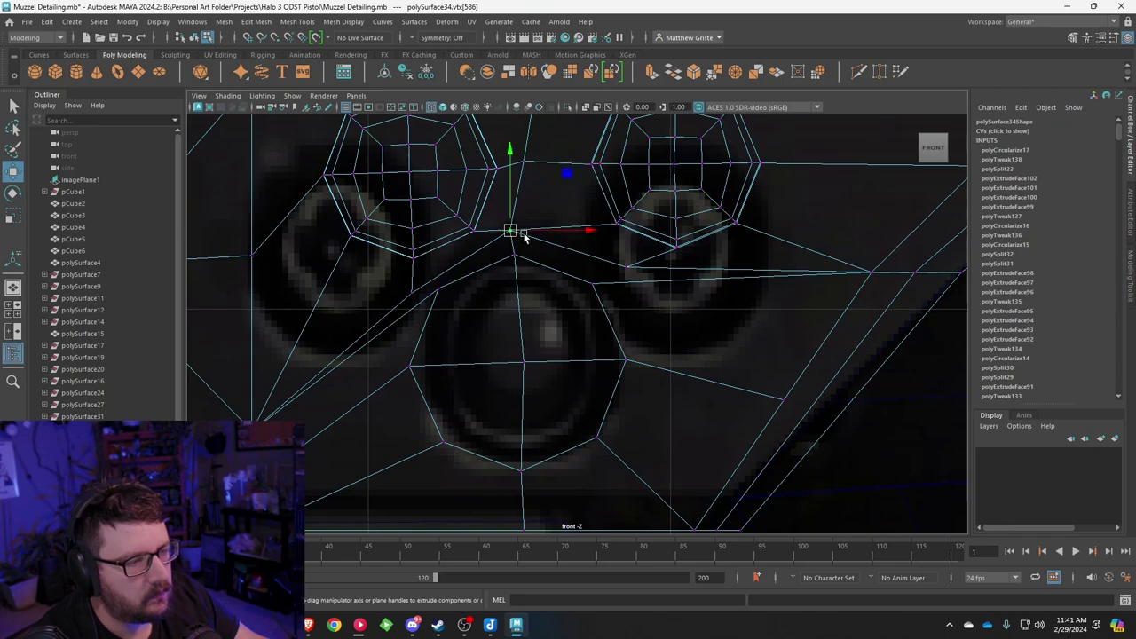
pyautogui.moveTo(520, 235); pyautogui.dragTo(522, 230)
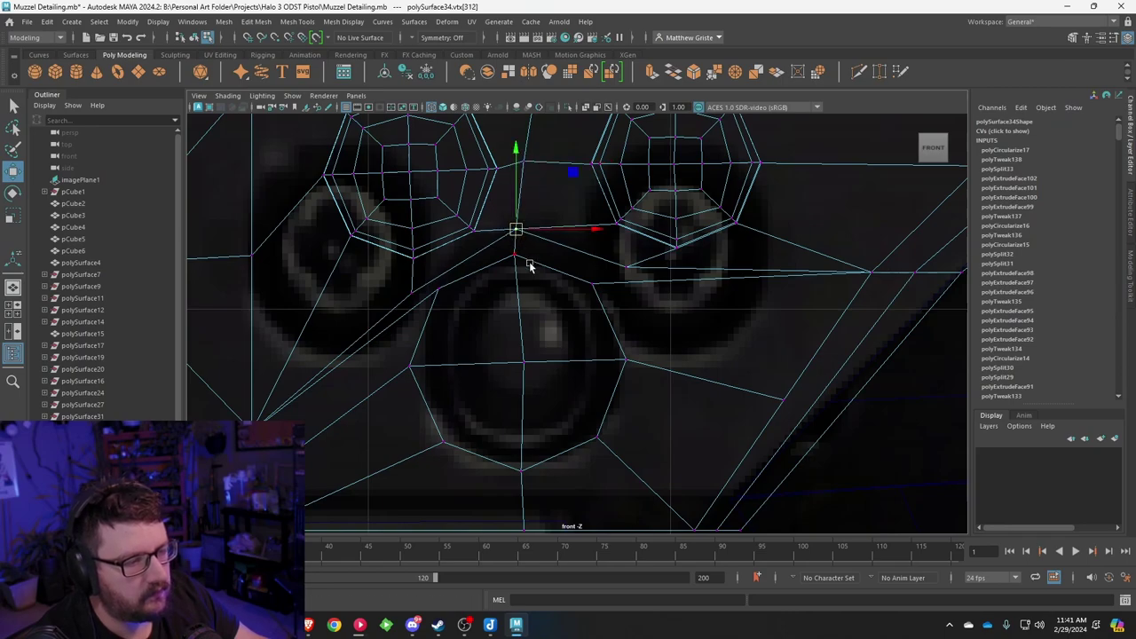
# Step: Raise the vertex at the lower inset's narrow-end corner and nudge the vertex beneath the neighboring screw detail upward
pyautogui.keyDown('alt'); pyautogui.moveTo(545, 314); pyautogui.dragTo(563, 214, button='middle'); pyautogui.keyUp('alt')
pyautogui.keyDown('alt'); pyautogui.moveTo(419, 260); pyautogui.dragTo(414, 325, button='middle'); pyautogui.keyUp('alt')
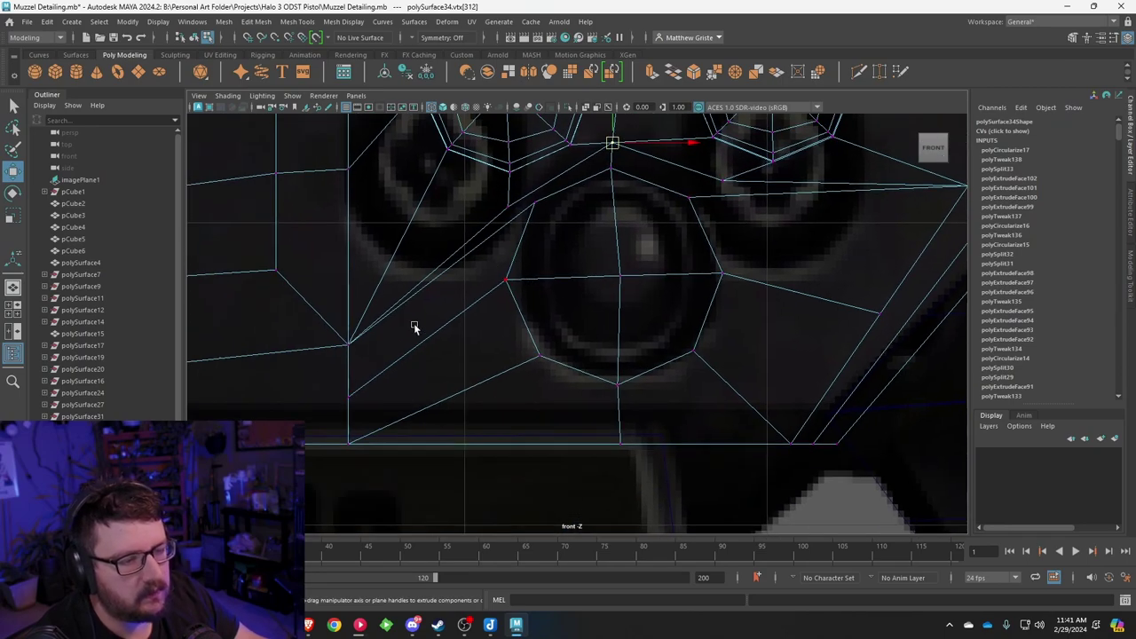
pyautogui.keyDown('alt'); pyautogui.moveTo(429, 264); pyautogui.dragTo(575, 297, button='middle'); pyautogui.keyUp('alt')
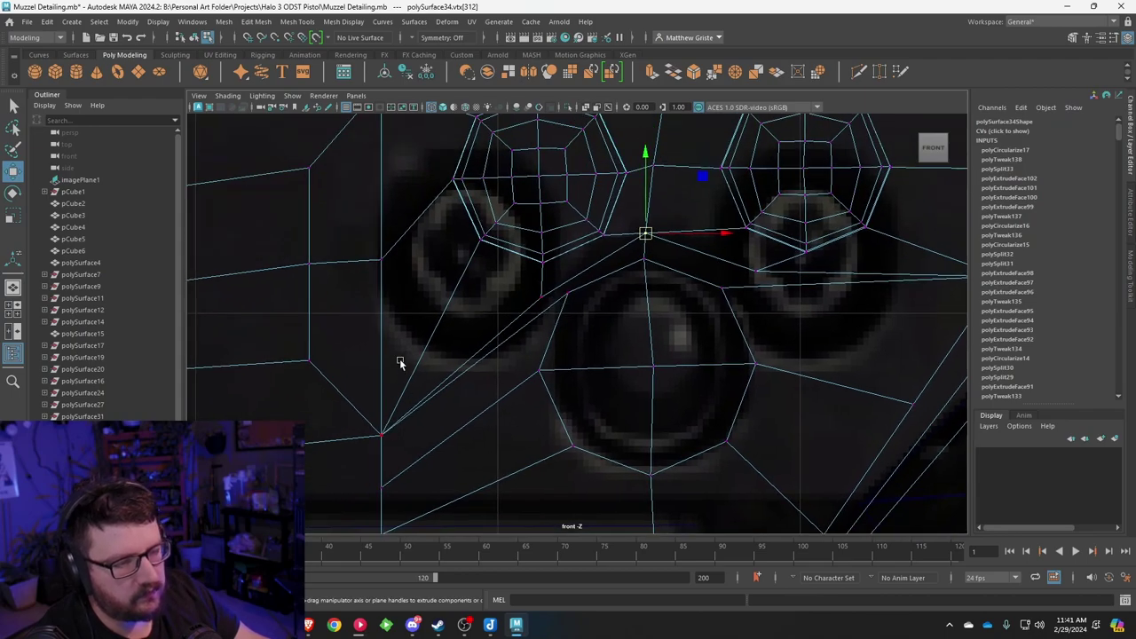
pyautogui.scroll(-5, 399, 362)
pyautogui.scroll(3, 456, 357)
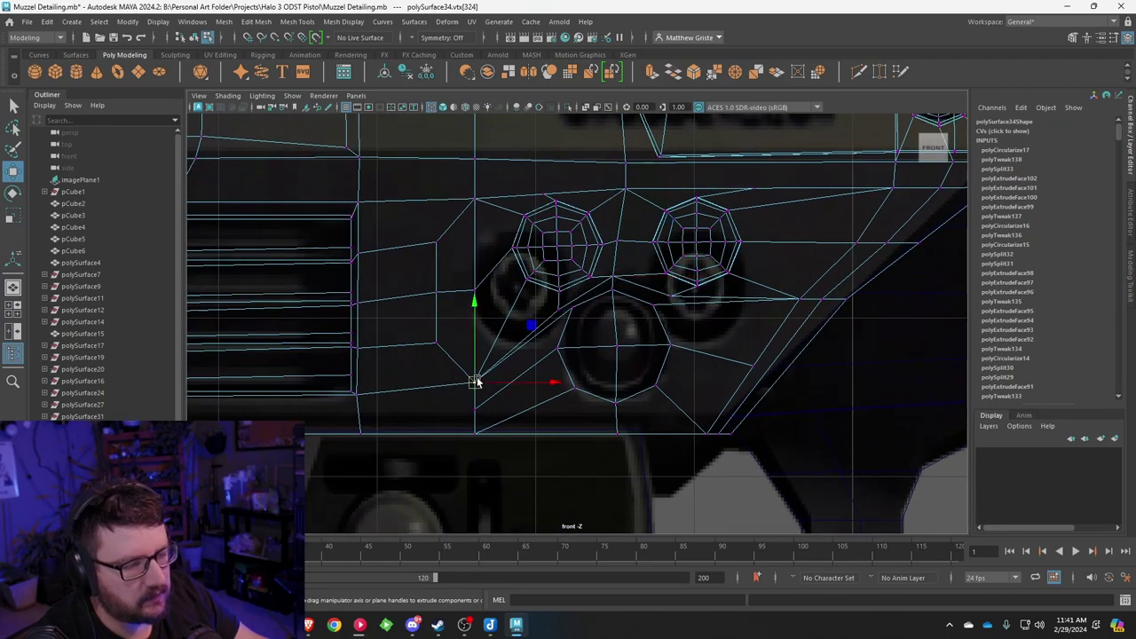
pyautogui.moveTo(477, 381); pyautogui.dragTo(475, 358)
pyautogui.click(561, 307)
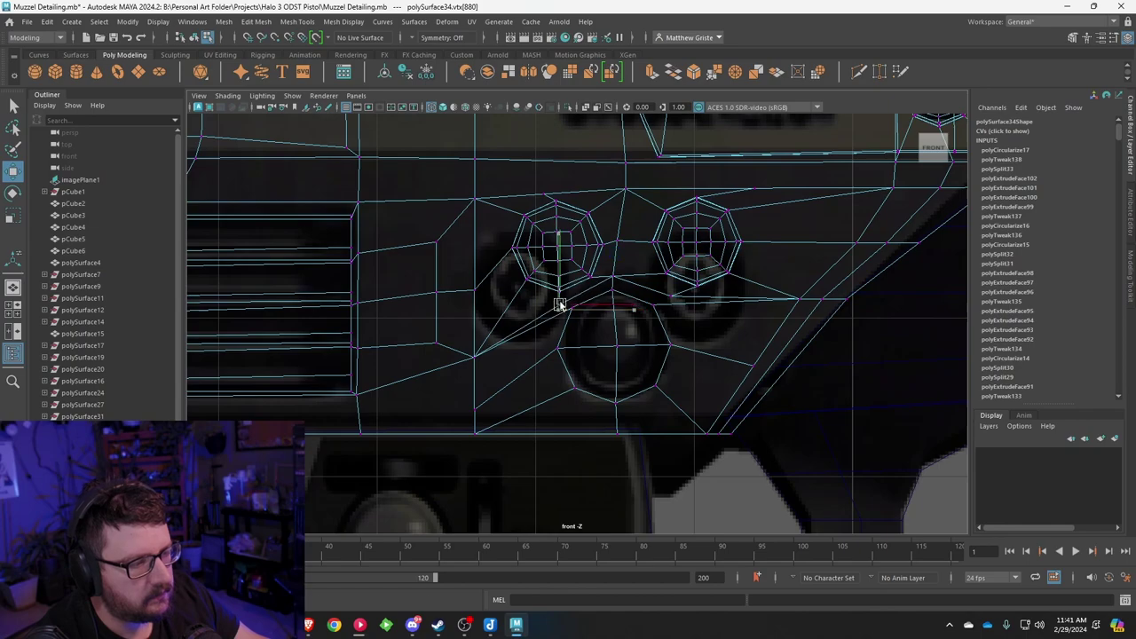
# Step: Slide the vertices where the lower inset's cut meets the slanted edges down along the slope
pyautogui.scroll(2, 561, 302)
pyautogui.keyDown('alt'); pyautogui.moveTo(755, 271); pyautogui.dragTo(576, 275, button='middle'); pyautogui.keyUp('alt')
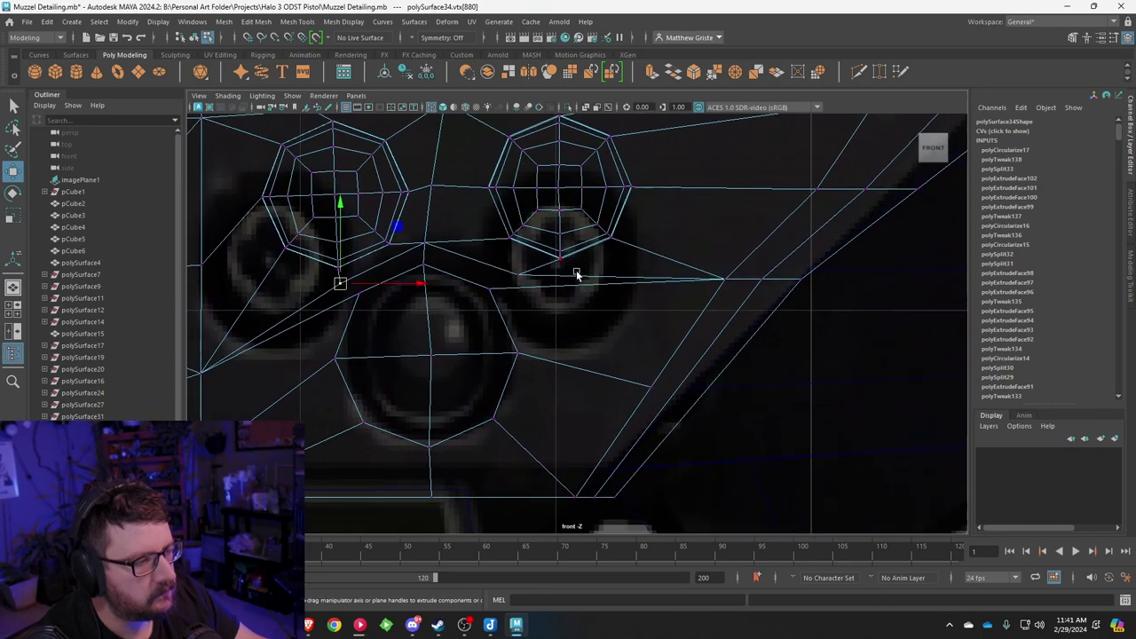
pyautogui.click(717, 280)
pyautogui.moveTo(721, 284); pyautogui.dragTo(697, 324)
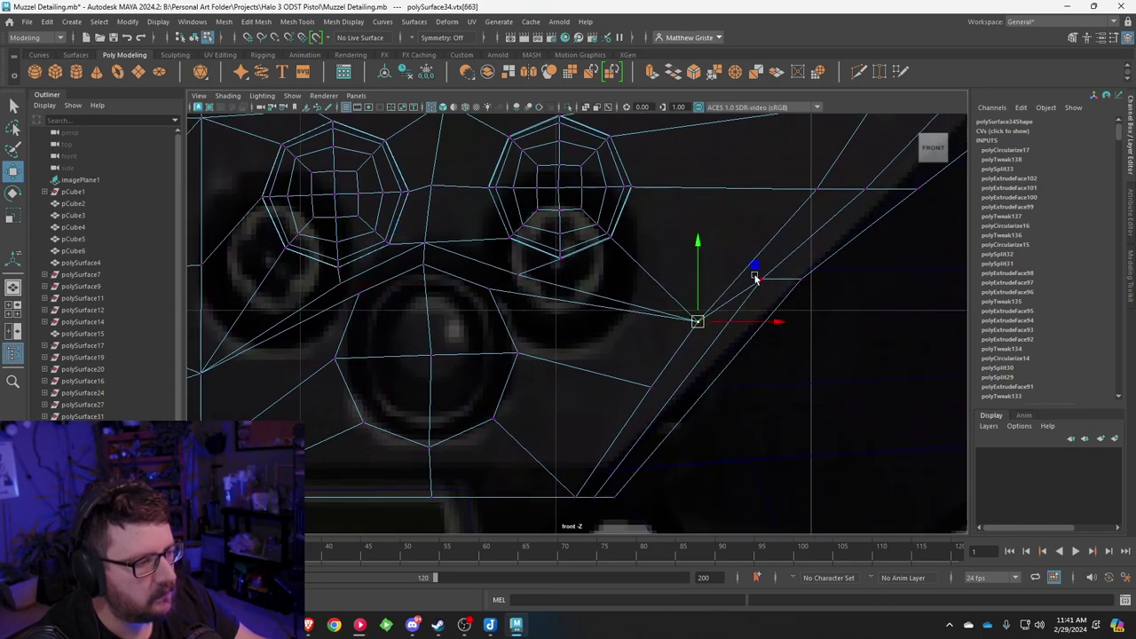
pyautogui.click(756, 279)
pyautogui.moveTo(756, 283); pyautogui.dragTo(737, 317)
pyautogui.click(792, 283)
pyautogui.hotkey('ctrl', 'z')
pyautogui.click(744, 311)
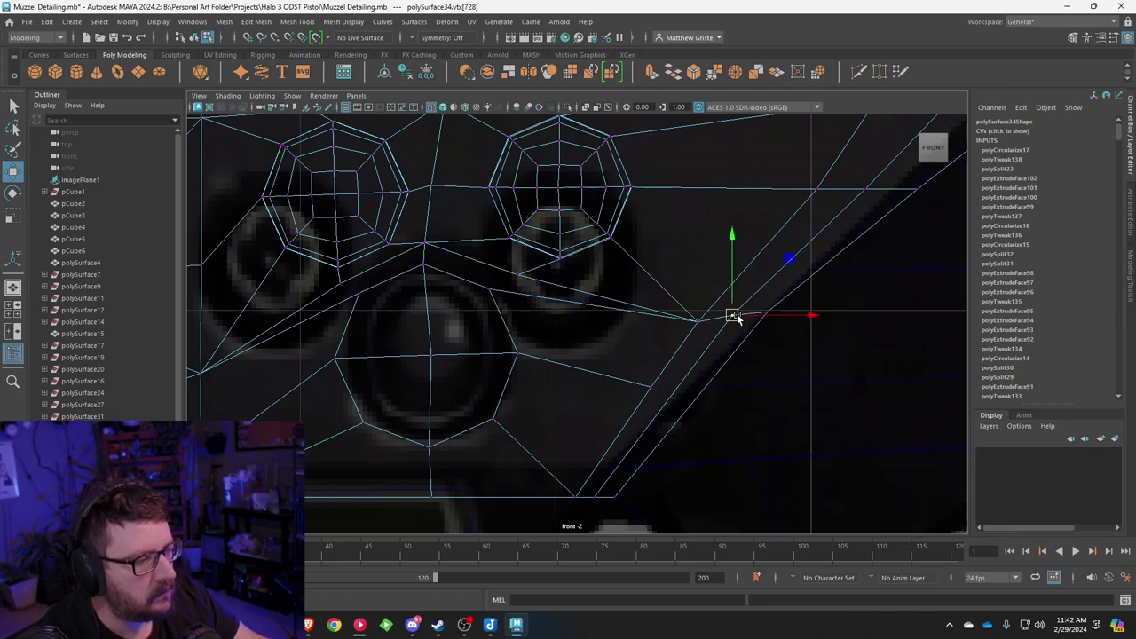
# Step: Center the vertices above the two upper screw details directly over their circles
pyautogui.scroll(-5, 591, 233)
pyautogui.scroll(4, 564, 245)
pyautogui.moveTo(612, 141)
pyautogui.mouseDown()
pyautogui.moveTo(663, 159)
pyautogui.moveTo(583, 147)
pyautogui.mouseUp()
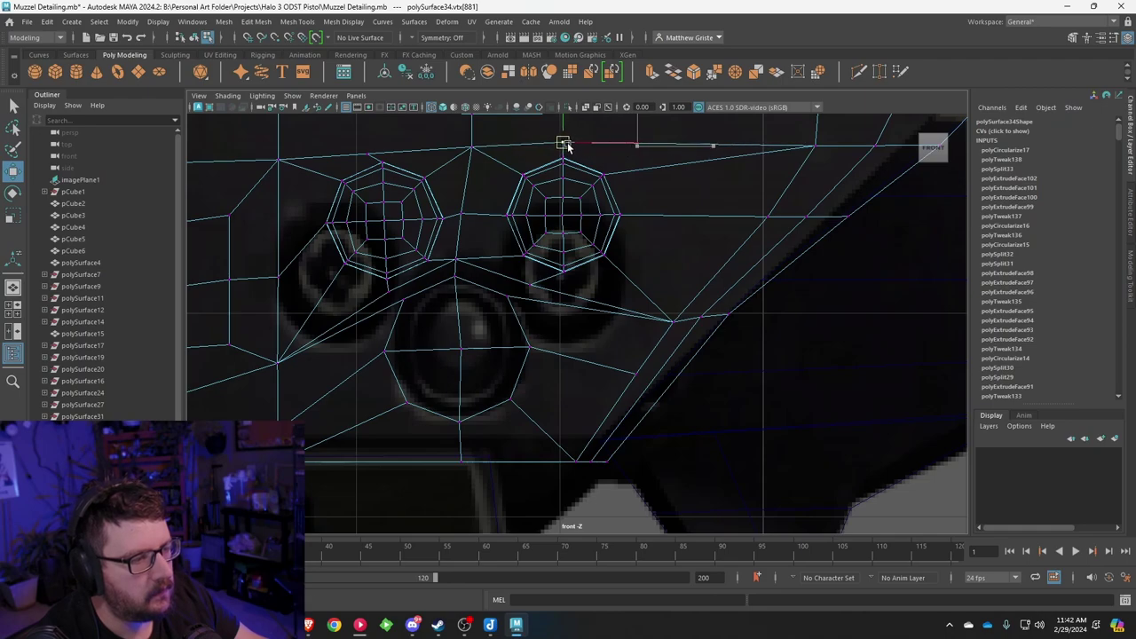
pyautogui.moveTo(346, 149); pyautogui.dragTo(380, 154)
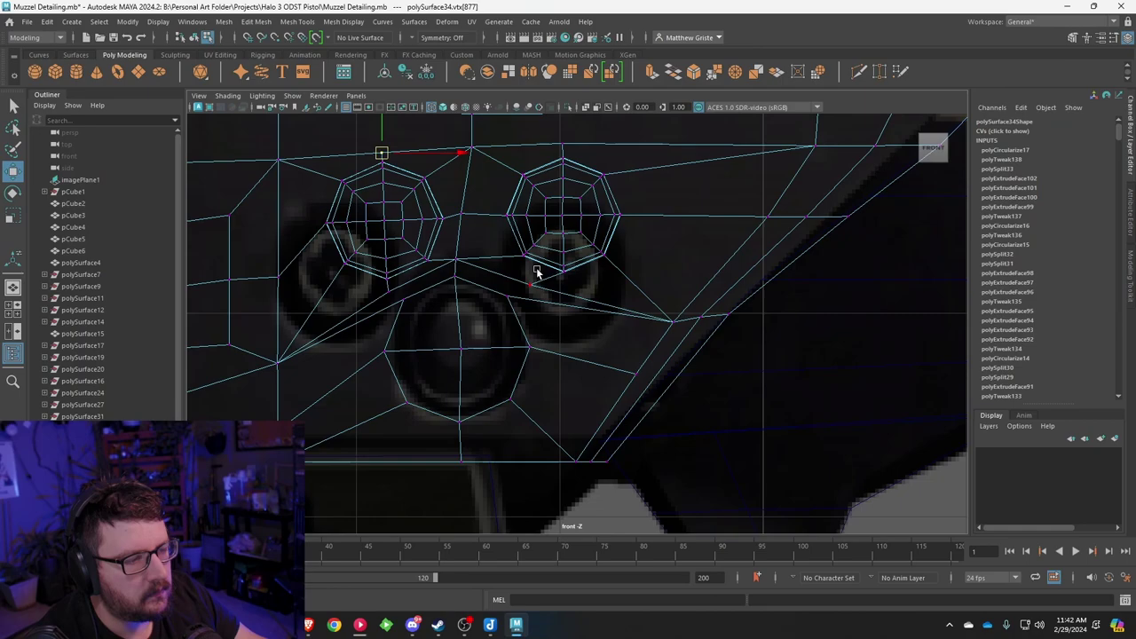
pyautogui.keyDown('alt'); pyautogui.moveTo(477, 265); pyautogui.dragTo(536, 264, button='middle'); pyautogui.keyUp('alt')
pyautogui.scroll(2, 538, 264)
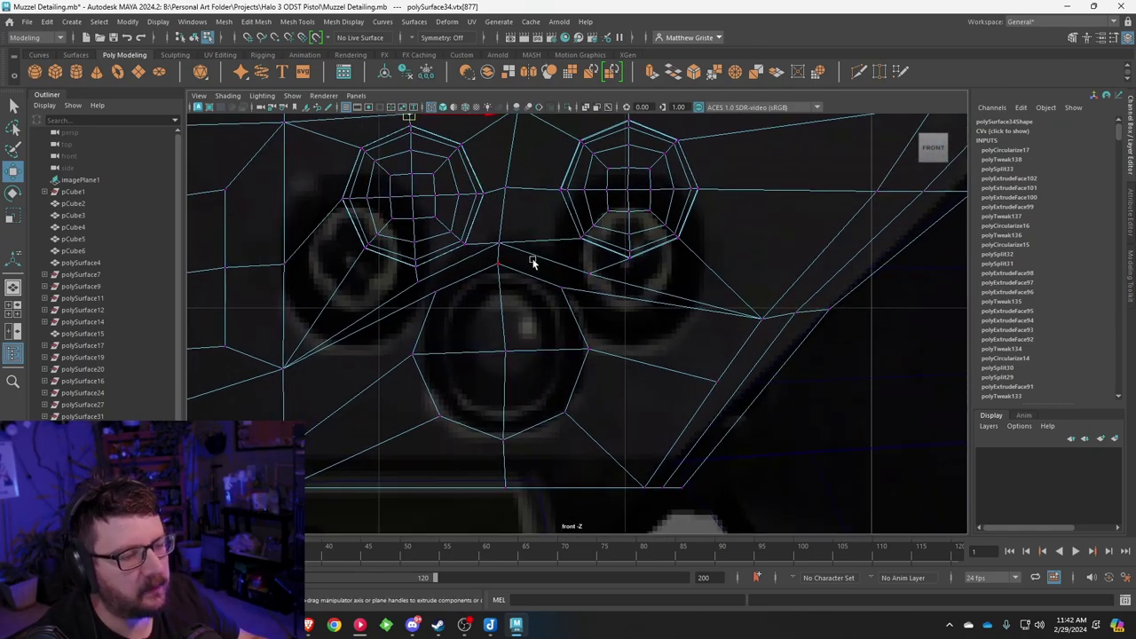
# Step: Extrude the lower circle's four faces inward with a local Z translation of 0.043 and a local scale of 0.85
pyautogui.press('space')
pyautogui.press('space')
pyautogui.keyDown('alt'); pyautogui.moveTo(747, 223); pyautogui.dragTo(792, 228); pyautogui.keyUp('alt')
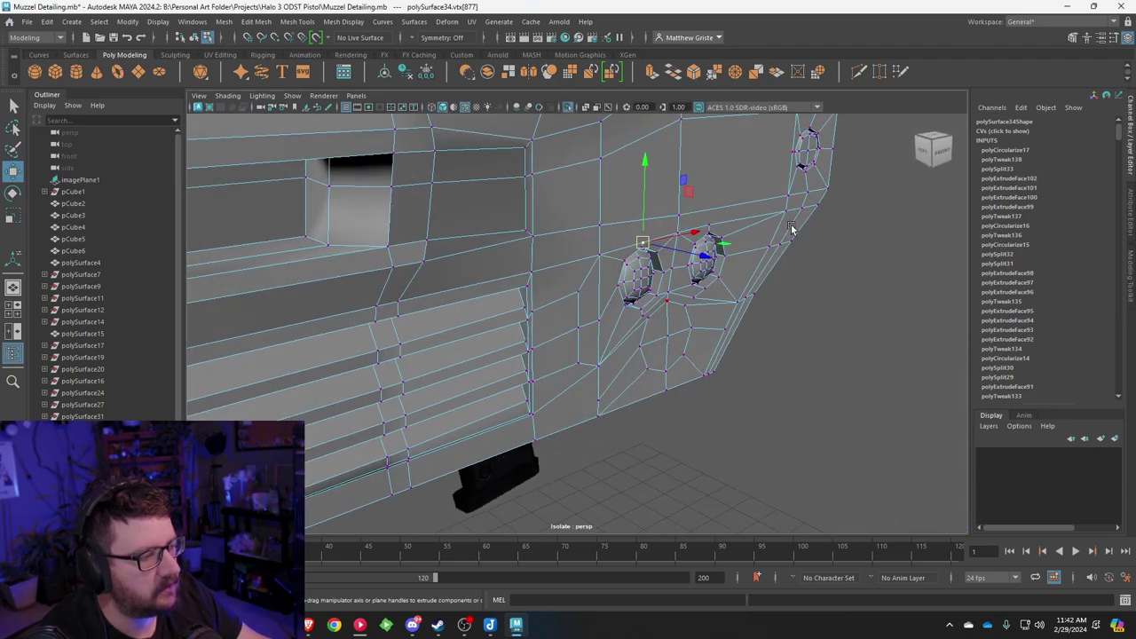
pyautogui.moveTo(671, 306); pyautogui.dragTo(680, 318, button='right')
pyautogui.scroll(4, 682, 322)
pyautogui.click(743, 317)
pyautogui.keyDown('shift'); pyautogui.click(711, 330); pyautogui.keyUp('shift')
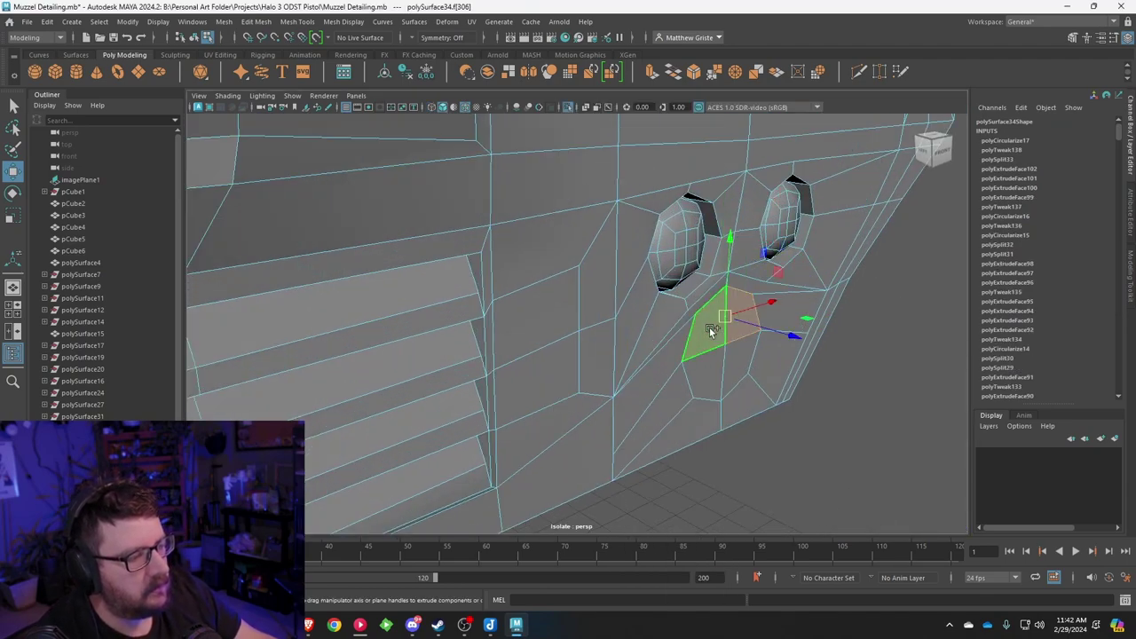
pyautogui.click(710, 330)
pyautogui.press('f')
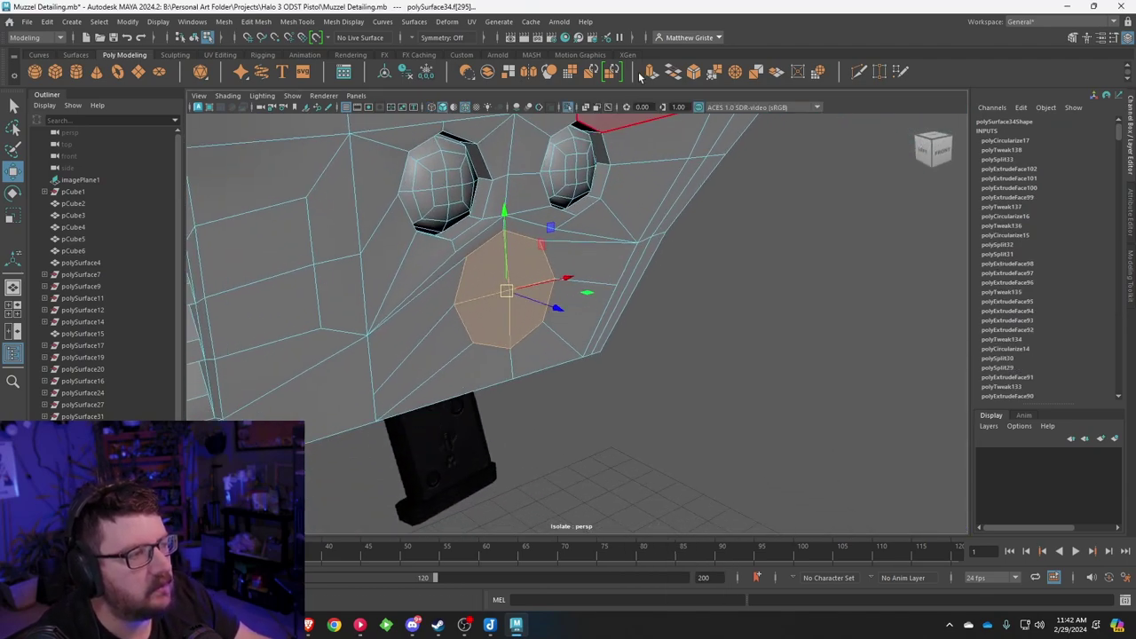
pyautogui.hotkey('ctrl', 'e')
pyautogui.keyDown('alt'); pyautogui.moveTo(648, 222); pyautogui.dragTo(565, 258); pyautogui.keyUp('alt')
pyautogui.moveTo(437, 223); pyautogui.dragTo(439, 221)
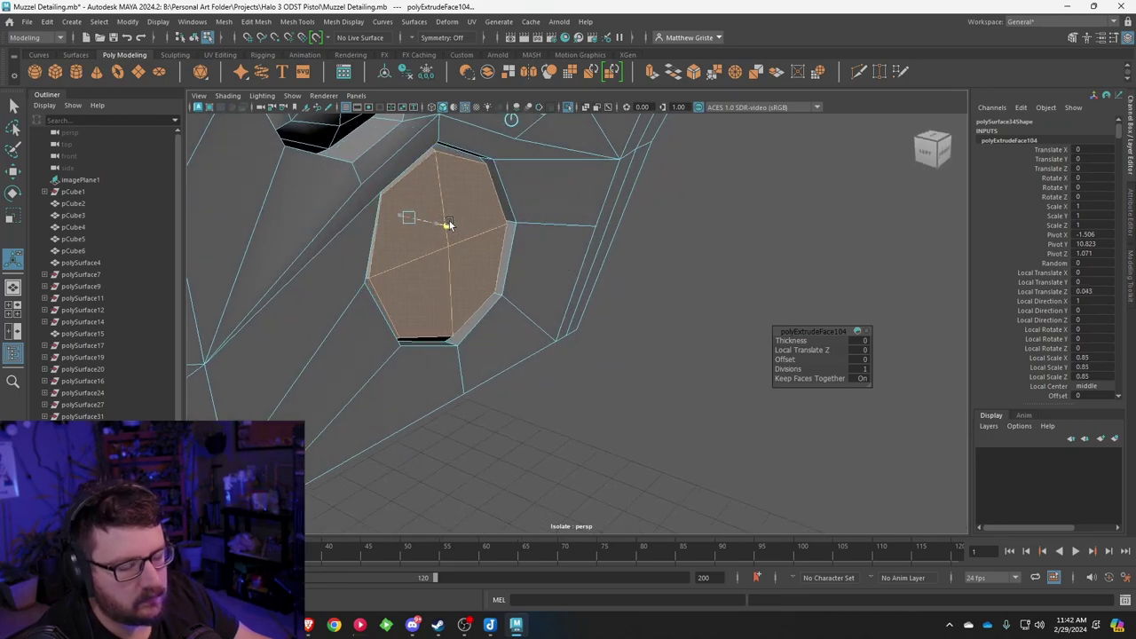
# Step: Extrude the recessed faces five more times into stepped inner rings, giving the last a 0.583 scale and 0.027 local Z translation
pyautogui.hotkey('ctrl', 'e')
pyautogui.click(467, 228)
pyautogui.moveTo(413, 220); pyautogui.dragTo(410, 222)
pyautogui.hotkey('ctrl', 'e')
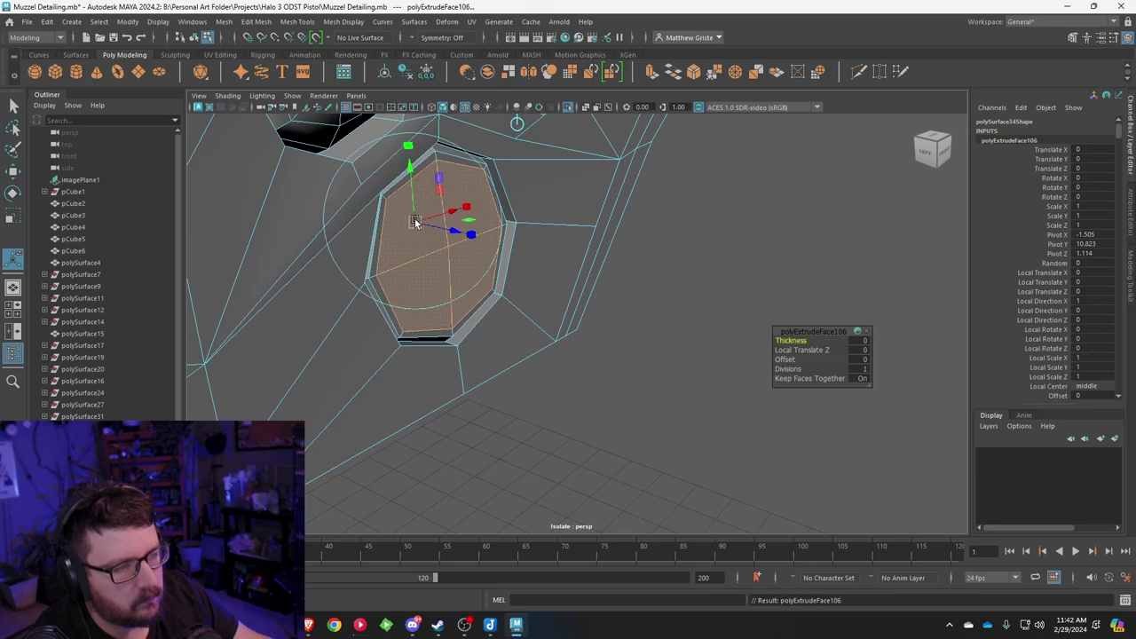
pyautogui.moveTo(410, 219)
pyautogui.mouseDown()
pyautogui.moveTo(477, 239)
pyautogui.moveTo(424, 227)
pyautogui.mouseUp()
pyautogui.hotkey('ctrl', 'e')
pyautogui.hotkey('ctrl', 'e')
pyautogui.hotkey('ctrl', 'e')
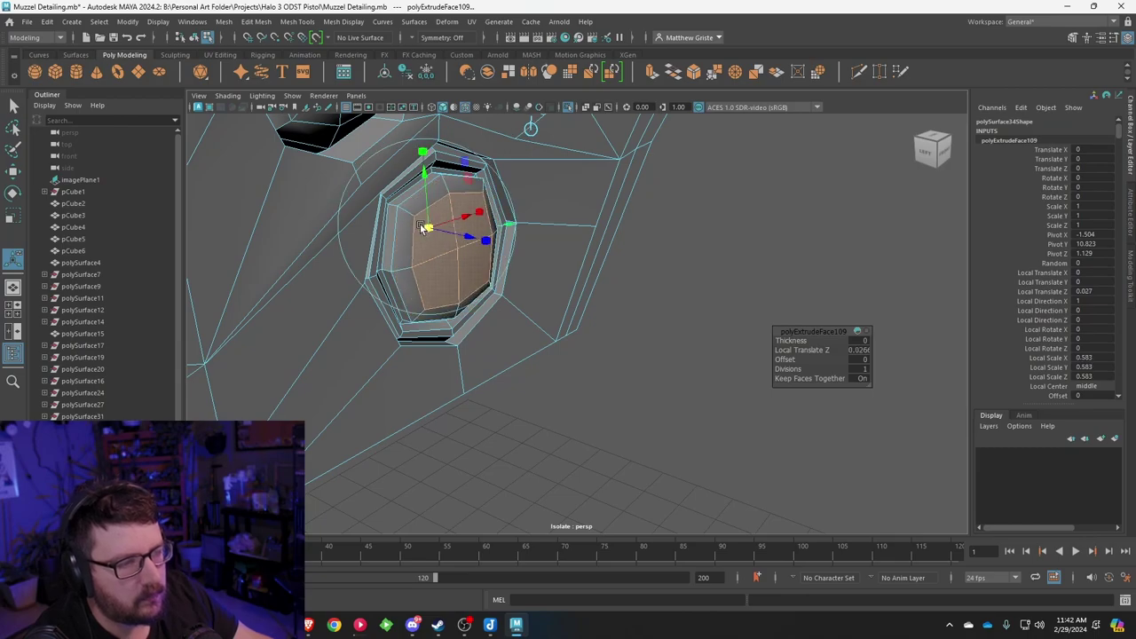
# Step: Return to object mode and examine the three-screw cluster on the muzzle part against the reference image
pyautogui.moveTo(449, 206); pyautogui.dragTo(510, 191, button='right')
pyautogui.press('q')
pyautogui.click(691, 284)
pyautogui.scroll(-5, 691, 284)
pyautogui.keyDown('alt'); pyautogui.moveTo(691, 284); pyautogui.dragTo(512, 255); pyautogui.keyUp('alt')
pyautogui.keyDown('alt'); pyautogui.moveTo(512, 256); pyautogui.dragTo(564, 313, button='middle'); pyautogui.keyUp('alt')
pyautogui.scroll(-3, 564, 312)
pyautogui.keyDown('alt'); pyautogui.moveTo(565, 313); pyautogui.dragTo(575, 337); pyautogui.keyUp('alt')
pyautogui.scroll(-3, 568, 328)
pyautogui.click(501, 224)
pyautogui.keyDown('alt'); pyautogui.moveTo(501, 224); pyautogui.dragTo(533, 233, button='middle'); pyautogui.keyUp('alt')
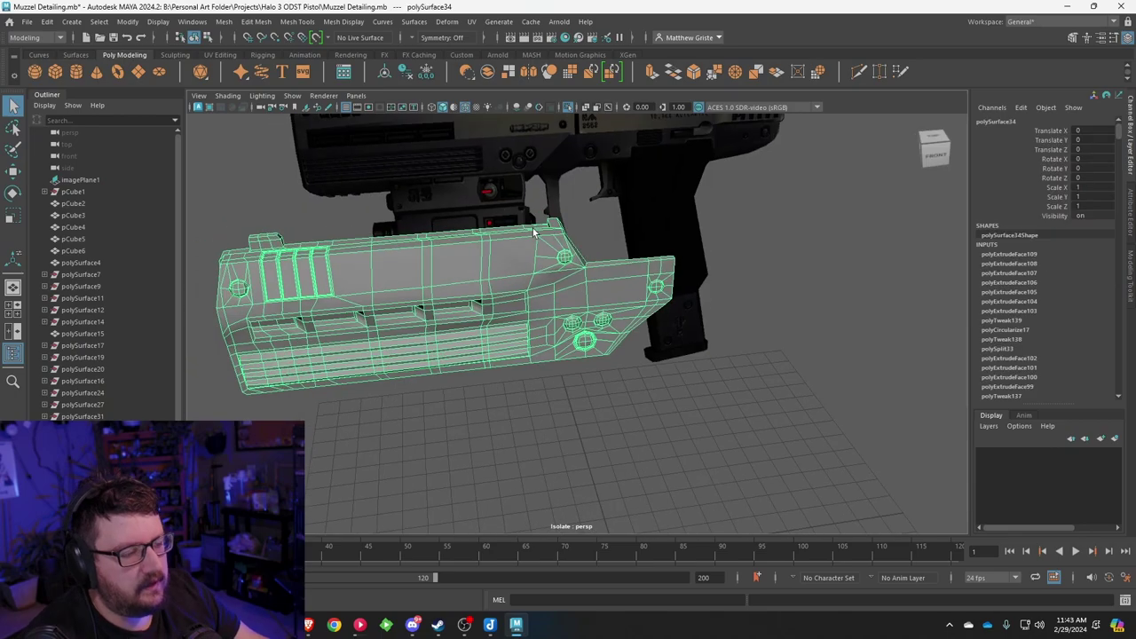
pyautogui.keyDown('alt'); pyautogui.moveTo(534, 232); pyautogui.dragTo(579, 439); pyautogui.keyUp('alt')
pyautogui.click(578, 438)
pyautogui.scroll(5, 579, 438)
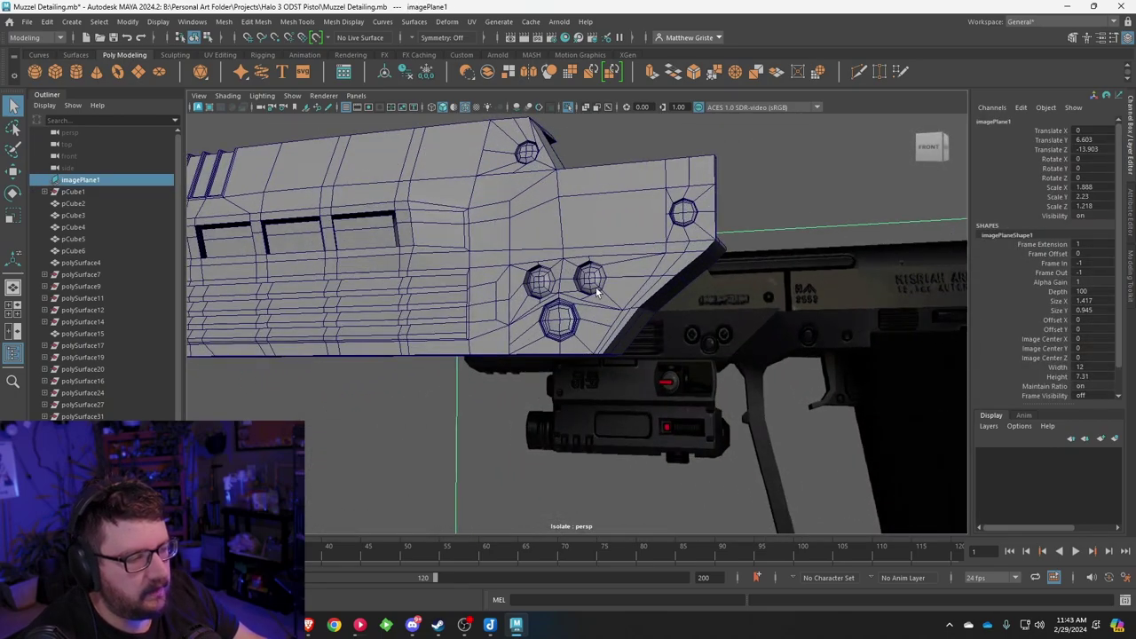
pyautogui.keyDown('alt'); pyautogui.moveTo(581, 271); pyautogui.dragTo(568, 306); pyautogui.keyUp('alt')
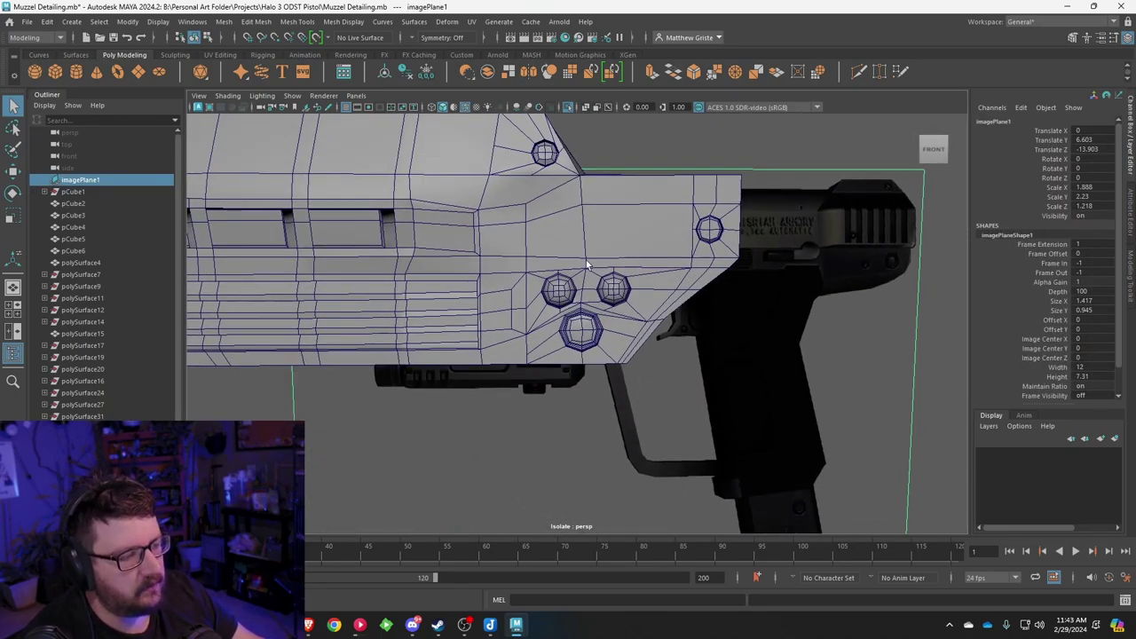
pyautogui.scroll(-3, 640, 342)
pyautogui.keyDown('alt'); pyautogui.moveTo(641, 342); pyautogui.dragTo(551, 326); pyautogui.keyUp('alt')
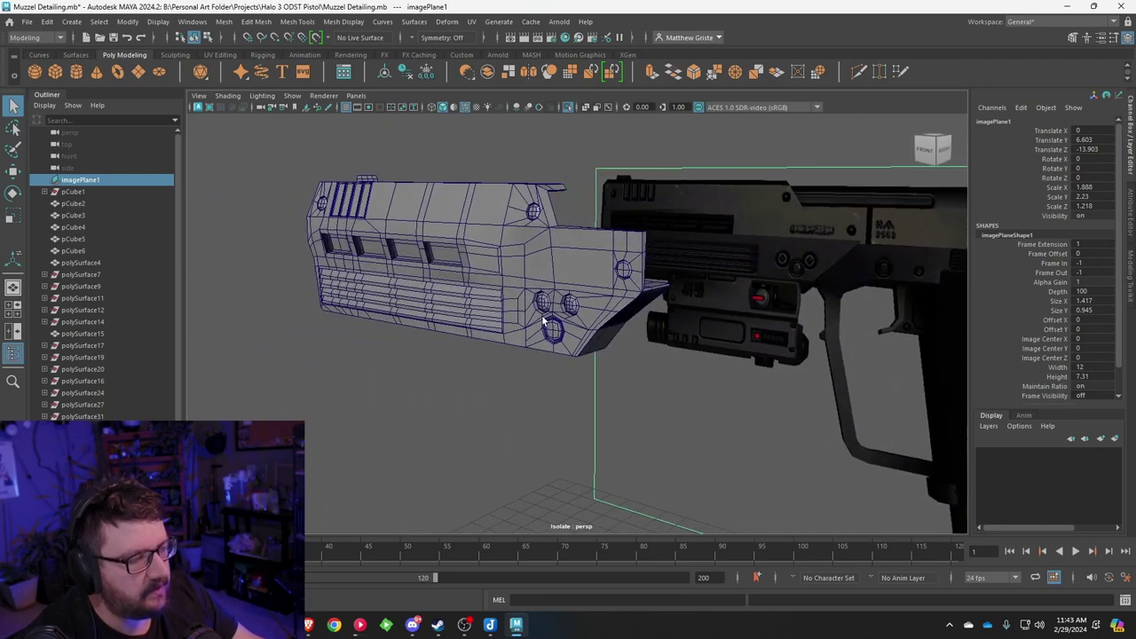
pyautogui.keyDown('alt'); pyautogui.moveTo(560, 284); pyautogui.dragTo(536, 289); pyautogui.keyUp('alt')
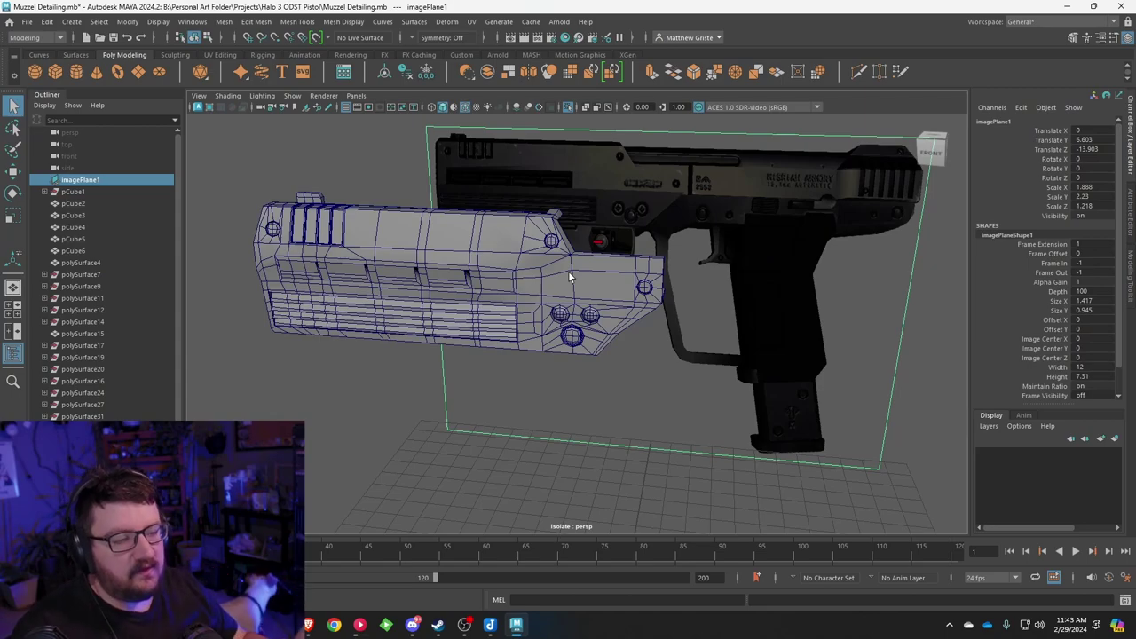
pyautogui.scroll(5, 568, 271)
pyautogui.scroll(-6, 568, 270)
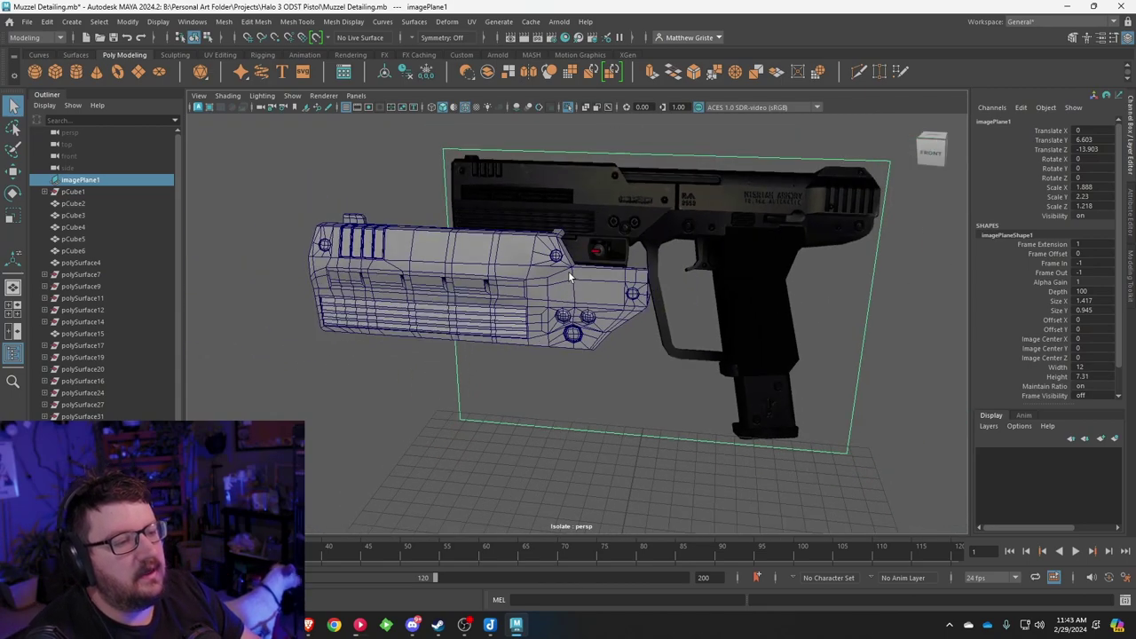
pyautogui.keyDown('alt'); pyautogui.moveTo(568, 271); pyautogui.dragTo(597, 278); pyautogui.keyUp('alt')
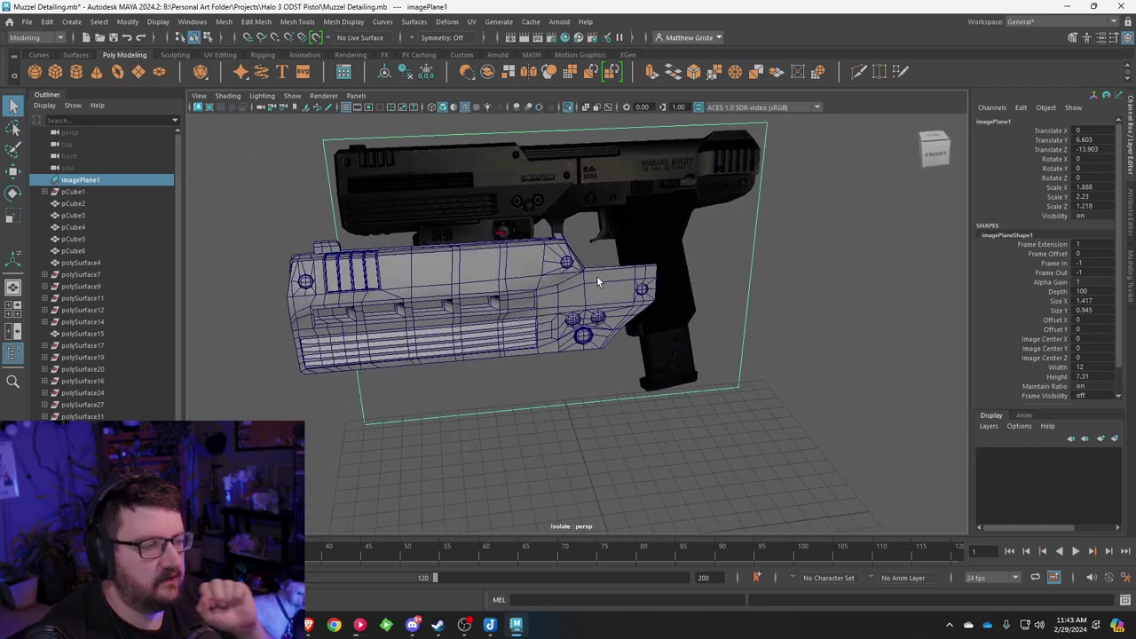
pyautogui.scroll(5, 598, 281)
pyautogui.keyDown('alt'); pyautogui.moveTo(607, 279); pyautogui.dragTo(552, 288); pyautogui.keyUp('alt')
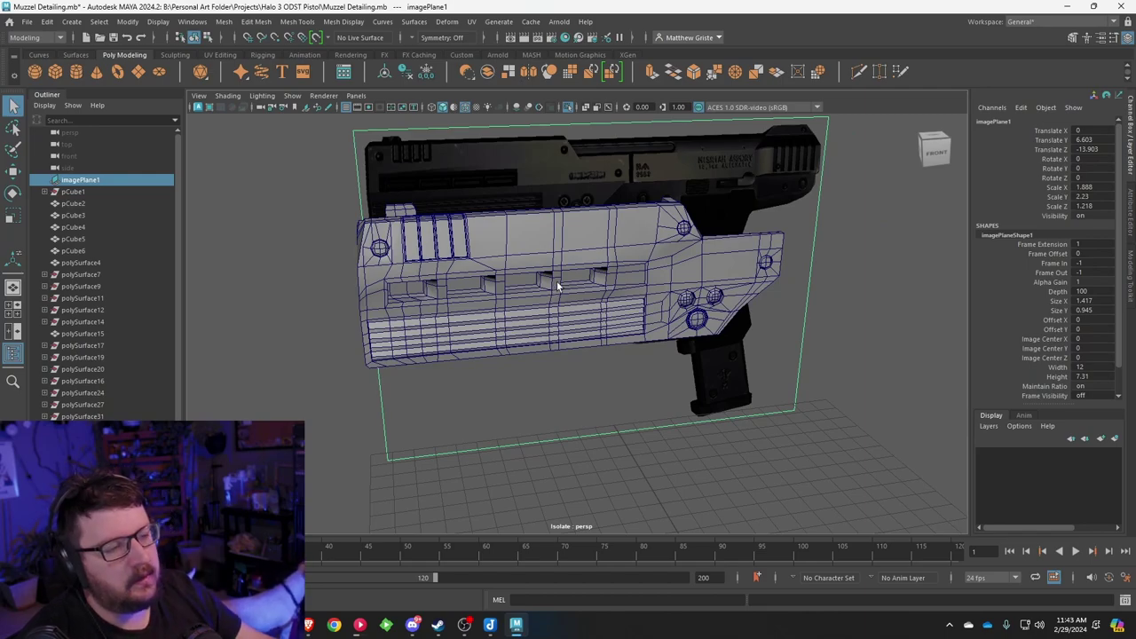
pyautogui.keyDown('alt'); pyautogui.moveTo(402, 282); pyautogui.dragTo(547, 272); pyautogui.keyUp('alt')
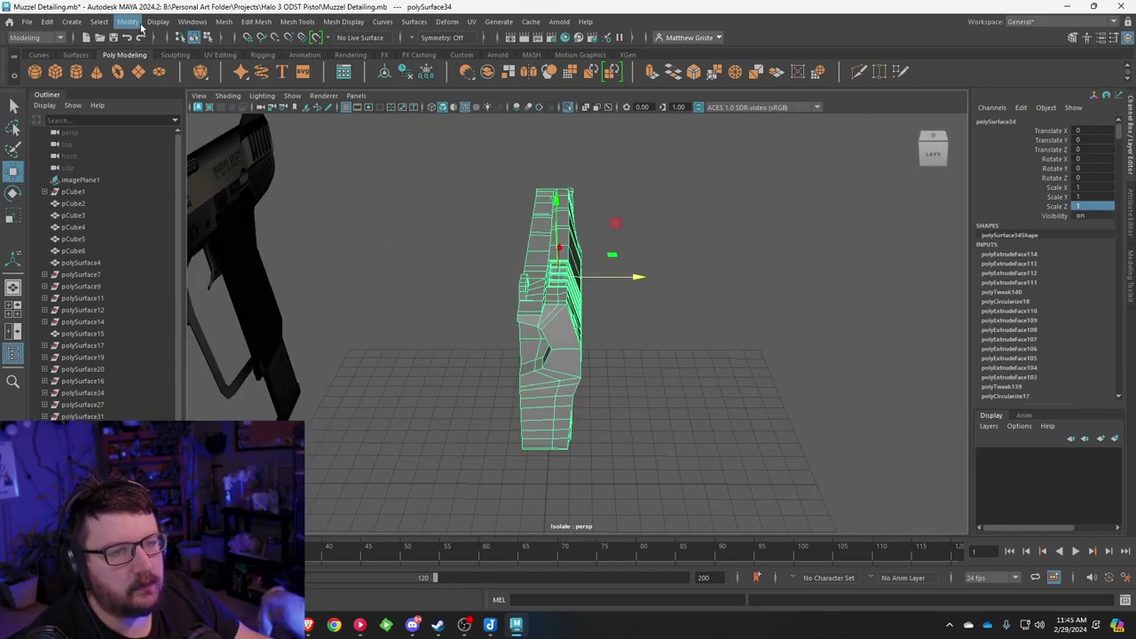
# Step: Delete the construction history of the muzzle part
pyautogui.click(127, 21)
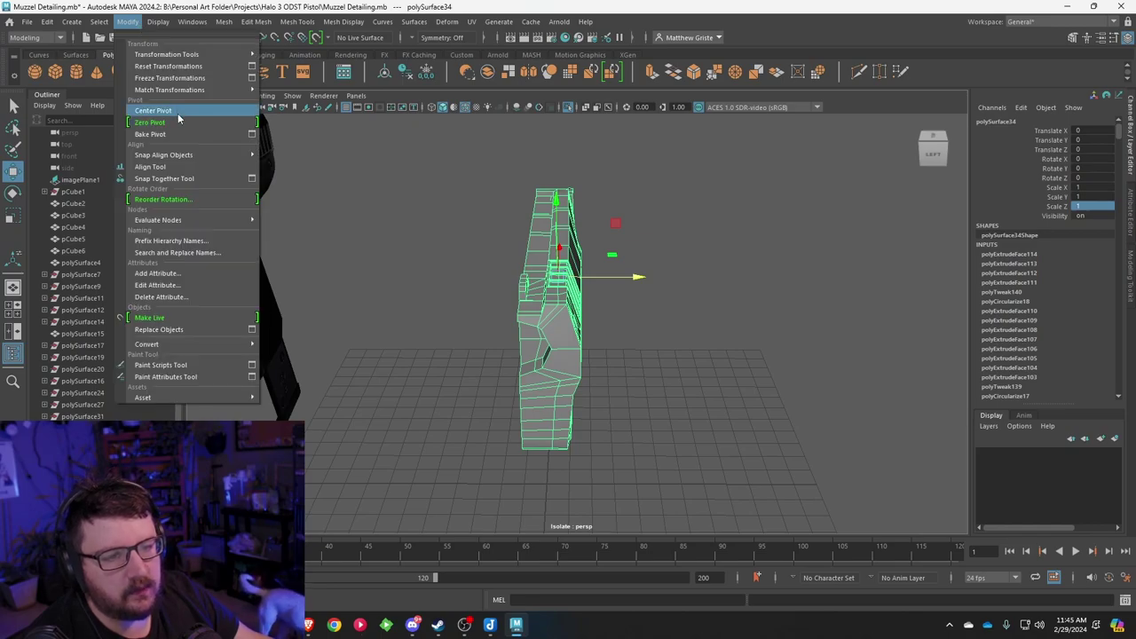
pyautogui.moveTo(191, 164)
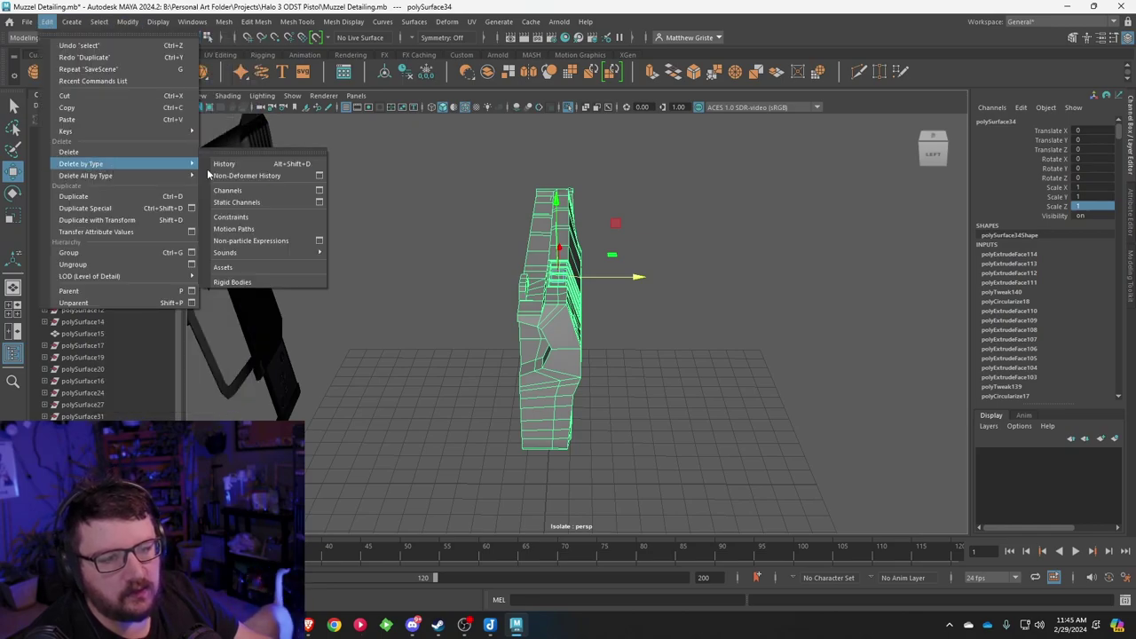
pyautogui.click(228, 163)
pyautogui.keyDown('alt'); pyautogui.moveTo(484, 225); pyautogui.dragTo(577, 235); pyautogui.keyUp('alt')
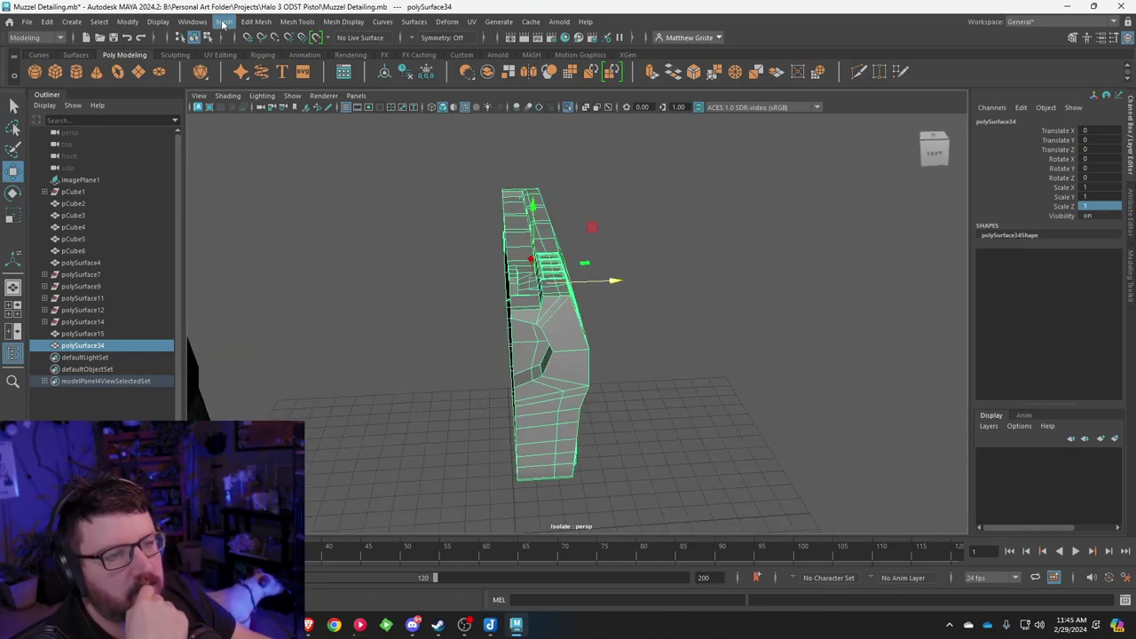
# Step: Mirror the muzzle half across the world Z axis in the negative direction, with cut geometry, combined with the original and merged border vertices
pyautogui.click(222, 22)
pyautogui.click(332, 216)
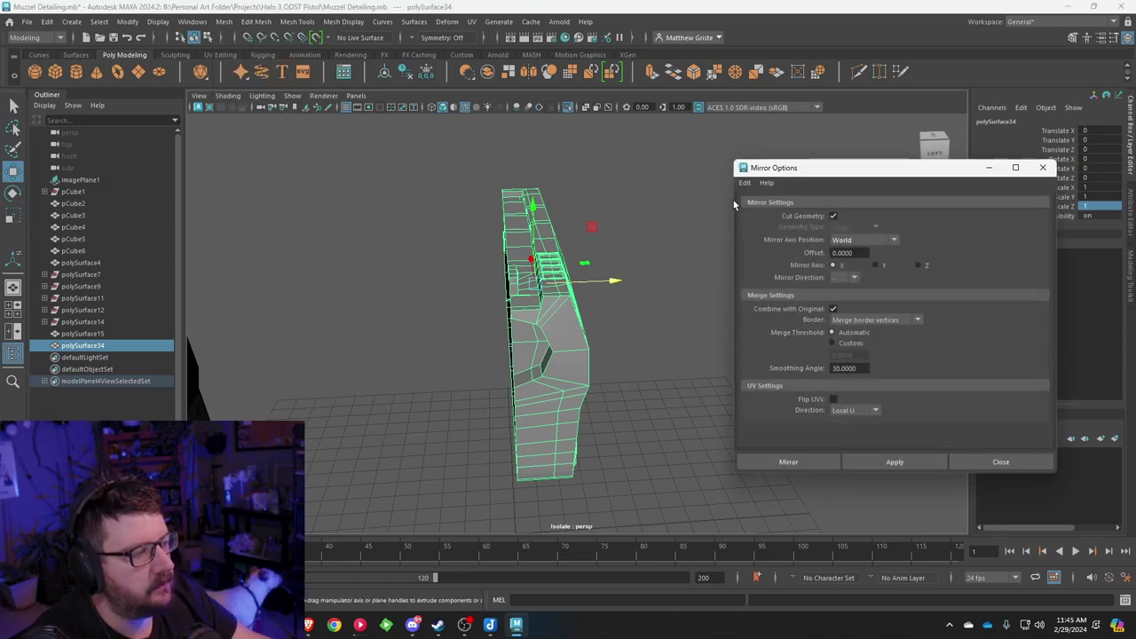
pyautogui.moveTo(842, 171); pyautogui.dragTo(796, 149)
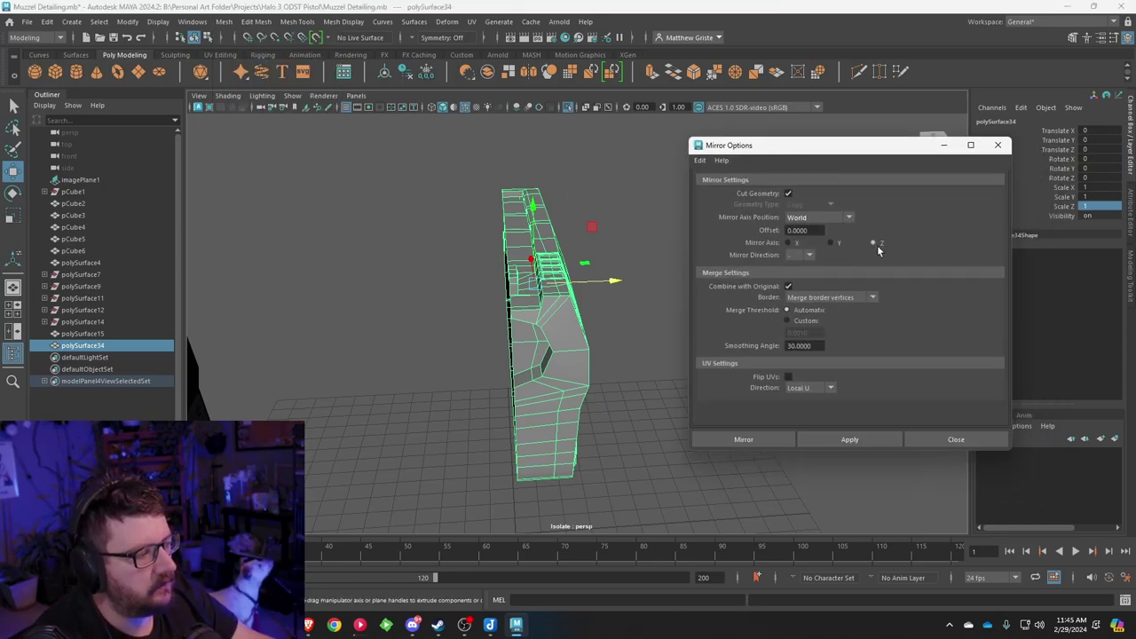
pyautogui.click(858, 441)
pyautogui.keyDown('alt'); pyautogui.moveTo(462, 328); pyautogui.dragTo(549, 312); pyautogui.keyUp('alt')
pyautogui.moveTo(548, 273); pyautogui.dragTo(605, 255, button='right')
pyautogui.click(648, 273)
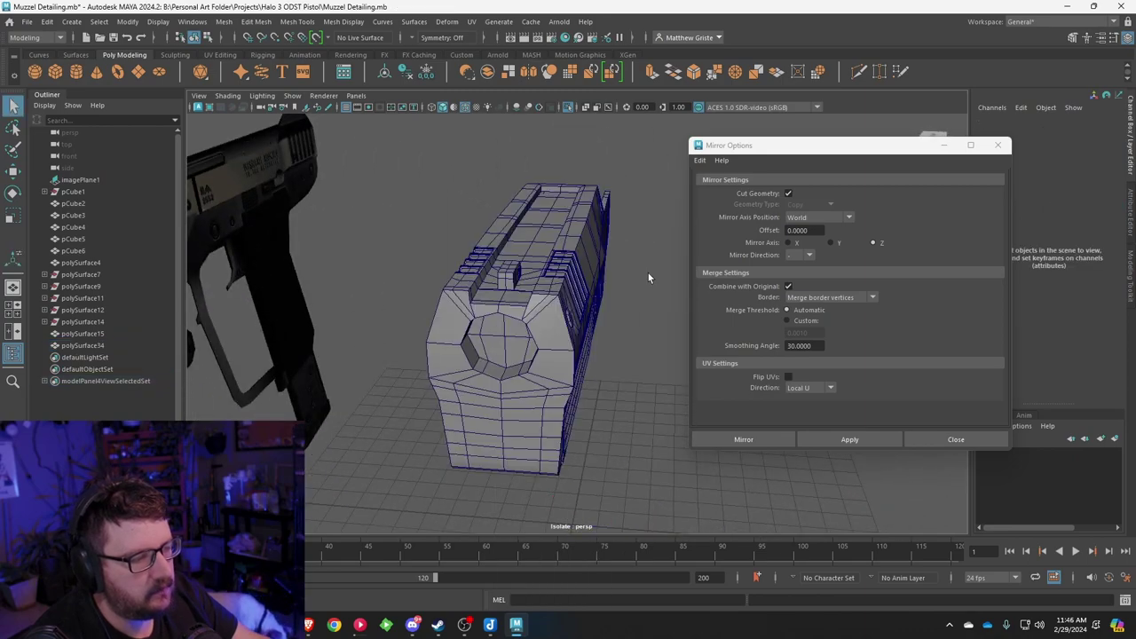
pyautogui.scroll(-3, 648, 272)
pyautogui.moveTo(648, 272)
pyautogui.keyDown('alt'); pyautogui.mouseDown()
pyautogui.moveTo(661, 286)
pyautogui.moveTo(612, 280)
pyautogui.moveTo(663, 269)
pyautogui.mouseUp(); pyautogui.keyUp('alt')
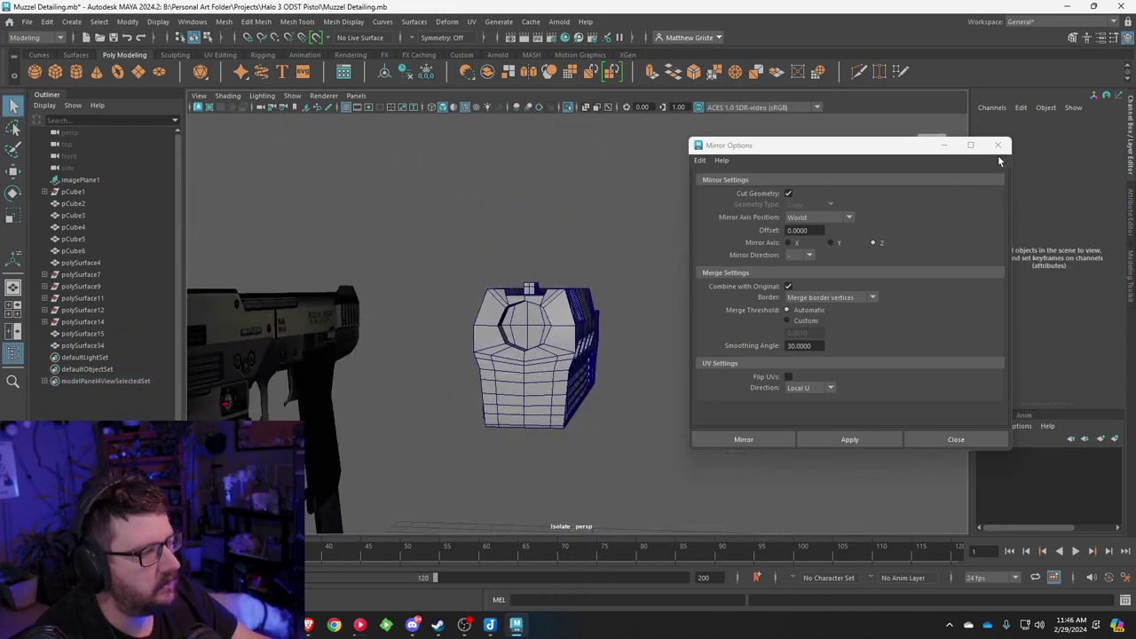
pyautogui.click(998, 145)
# Step: Turn off the muzzle part's isolation to show the whole pistol model again
pyautogui.keyDown('alt'); pyautogui.moveTo(781, 213); pyautogui.dragTo(720, 233); pyautogui.keyUp('alt')
pyautogui.click(672, 282)
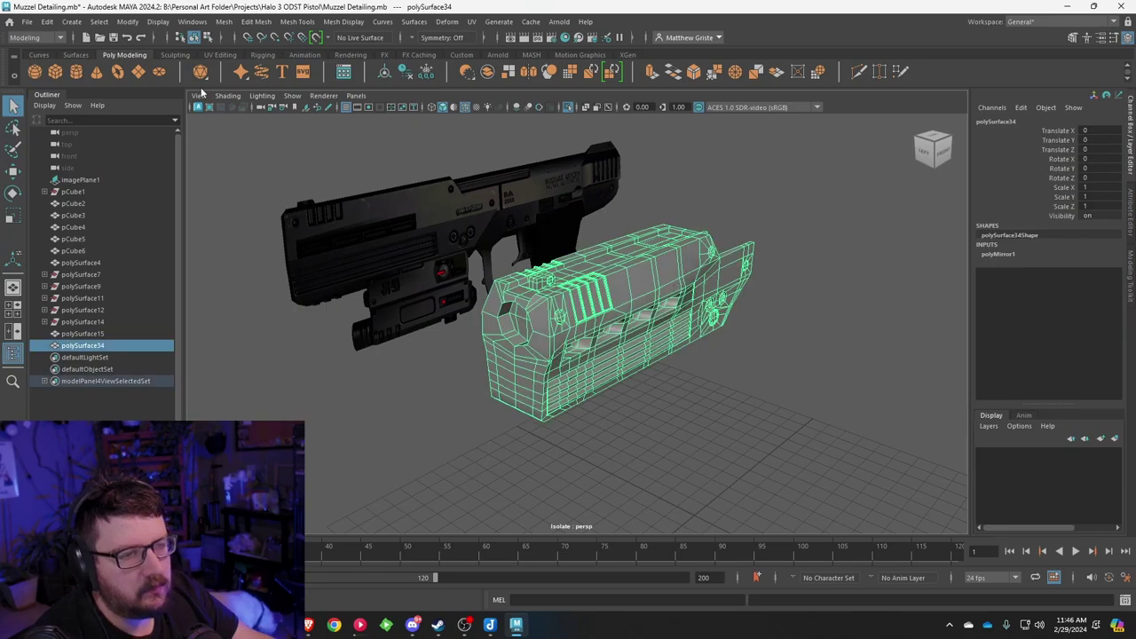
pyautogui.click(293, 100)
pyautogui.moveTo(323, 118)
pyautogui.click(453, 117)
pyautogui.keyDown('alt'); pyautogui.moveTo(621, 190); pyautogui.dragTo(748, 209); pyautogui.keyUp('alt')
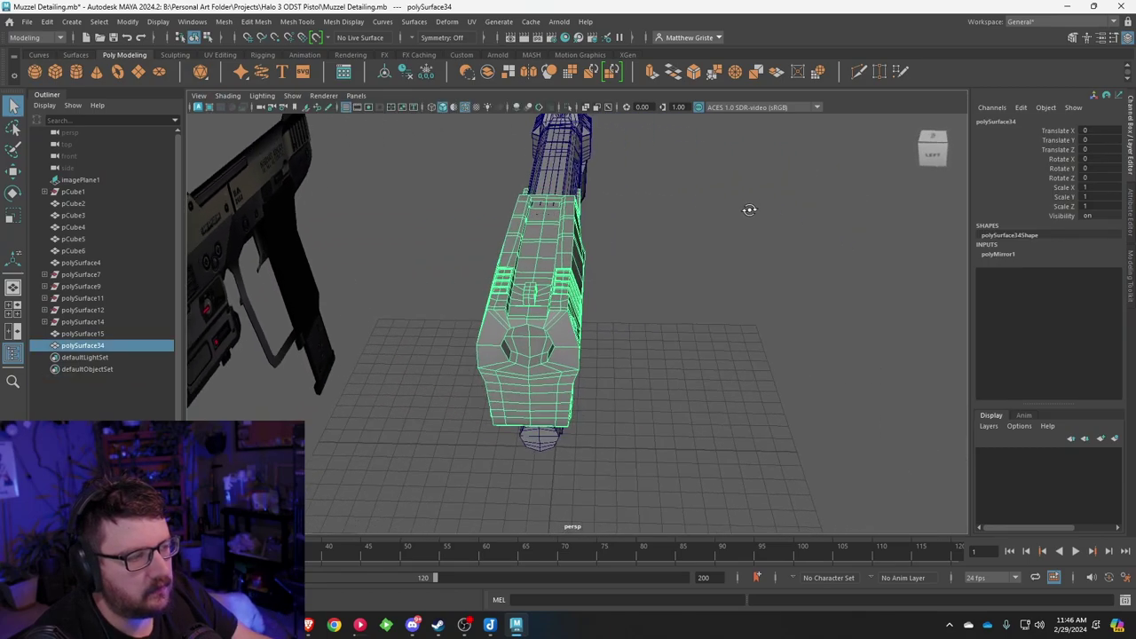
pyautogui.click(736, 216)
# Step: Extrude the recessed faces inside the octagonal opening at the muzzle's front and return to object mode
pyautogui.scroll(-4, 606, 273)
pyautogui.moveTo(604, 271)
pyautogui.keyDown('alt'); pyautogui.mouseDown()
pyautogui.moveTo(715, 248)
pyautogui.moveTo(738, 284)
pyautogui.moveTo(594, 274)
pyautogui.moveTo(482, 240)
pyautogui.moveTo(406, 251)
pyautogui.moveTo(622, 270)
pyautogui.moveTo(644, 259)
pyautogui.moveTo(515, 263)
pyautogui.moveTo(620, 268)
pyautogui.mouseUp(); pyautogui.keyUp('alt')
pyautogui.scroll(5, 541, 336)
pyautogui.keyDown('alt'); pyautogui.moveTo(540, 338); pyautogui.dragTo(505, 333); pyautogui.keyUp('alt')
pyautogui.moveTo(533, 271); pyautogui.dragTo(533, 304, button='right')
pyautogui.click(523, 297)
pyautogui.hotkey('ctrl', 'e')
pyautogui.keyDown('alt'); pyautogui.moveTo(533, 295); pyautogui.dragTo(520, 220); pyautogui.keyUp('alt')
pyautogui.click(691, 282)
pyautogui.keyDown('alt'); pyautogui.moveTo(520, 221); pyautogui.dragTo(436, 198); pyautogui.keyUp('alt')
pyautogui.rightClick(513, 224)
pyautogui.moveTo(513, 224); pyautogui.dragTo(571, 206, button='right')
pyautogui.press('q')
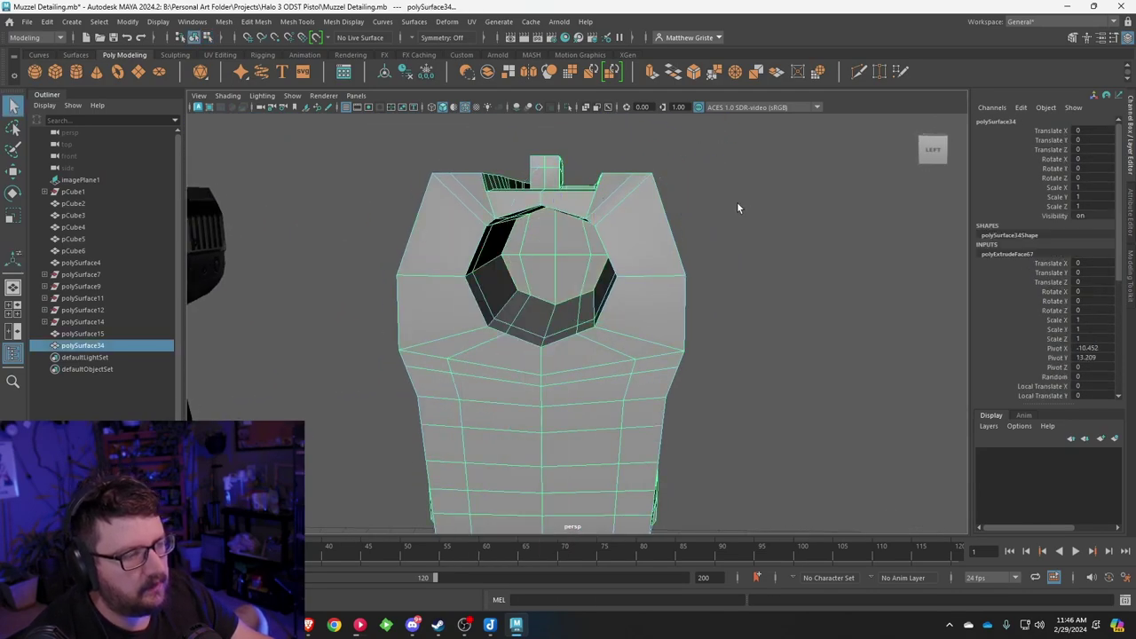
# Step: Create a polygon cylinder and set its Z rotation to 90 so it runs along the barrel direction
pyautogui.click(736, 202)
pyautogui.keyDown('alt'); pyautogui.moveTo(736, 201); pyautogui.dragTo(628, 246); pyautogui.keyUp('alt')
pyautogui.keyDown('alt'); pyautogui.moveTo(629, 245); pyautogui.dragTo(544, 169, button='right'); pyautogui.keyUp('alt')
pyautogui.keyDown('alt'); pyautogui.moveTo(544, 171); pyautogui.dragTo(317, 157); pyautogui.keyUp('alt')
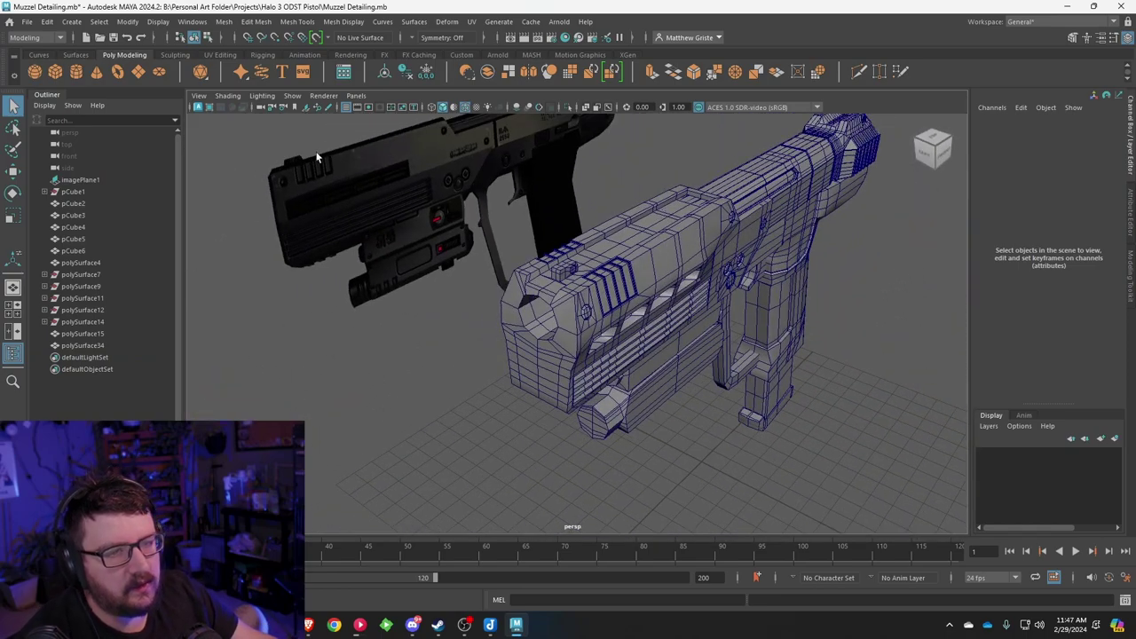
pyautogui.click(76, 72)
pyautogui.keyDown('alt'); pyautogui.moveTo(497, 355); pyautogui.dragTo(635, 364); pyautogui.keyUp('alt')
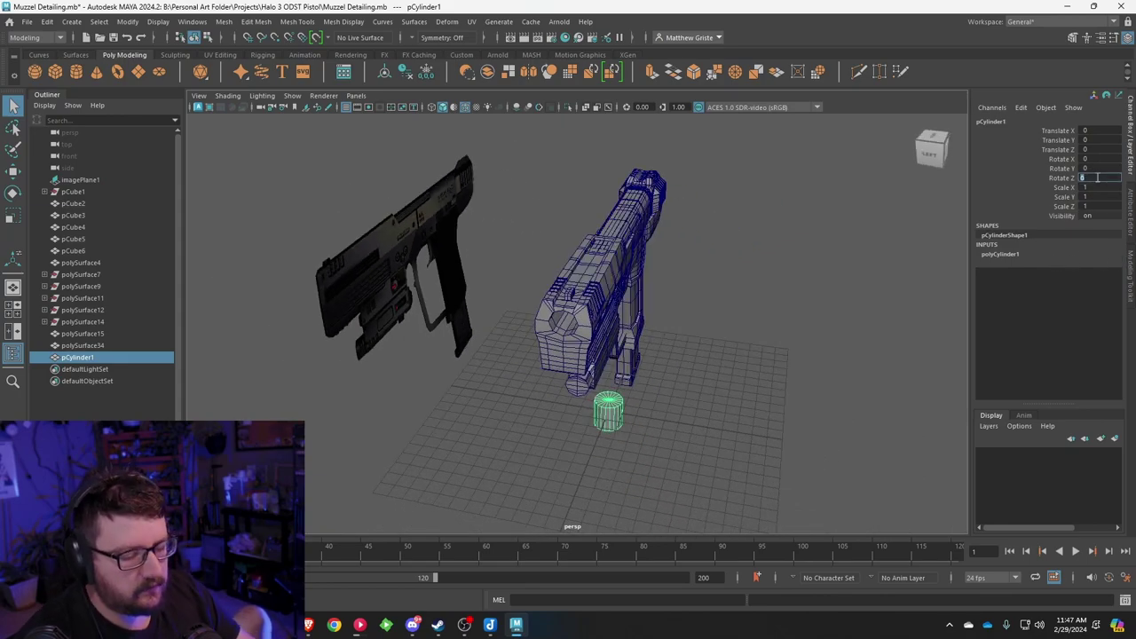
pyautogui.press('Return')
# Step: Move the cylinder into the muzzle's front opening, to about X -10.26 and Y 13.12
pyautogui.press('w')
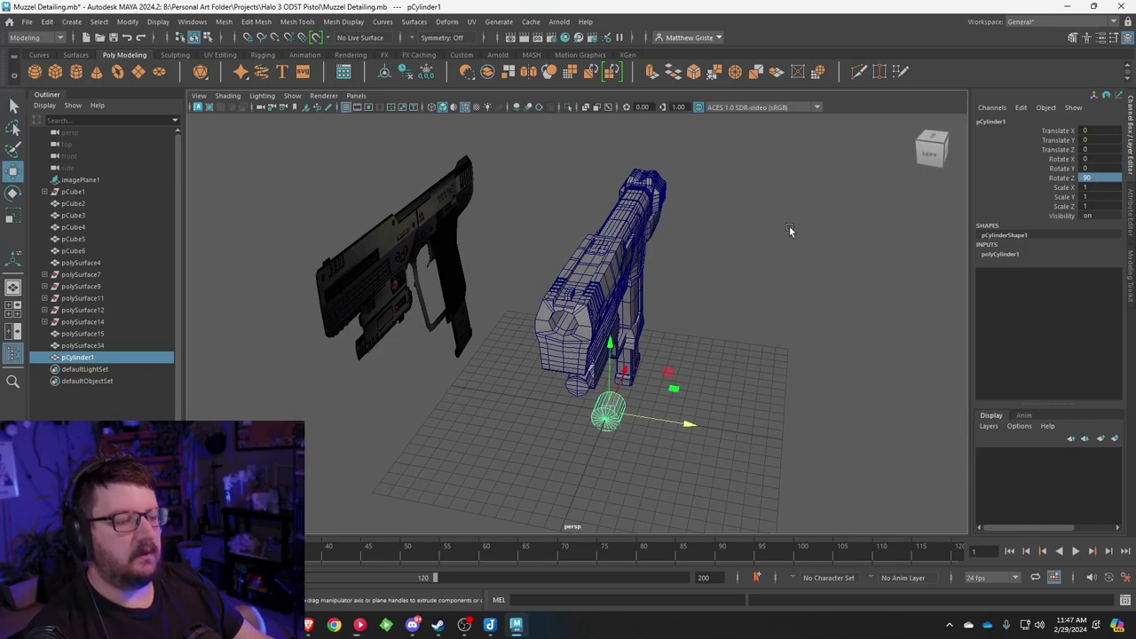
pyautogui.moveTo(613, 342); pyautogui.dragTo(560, 263)
pyautogui.press('space')
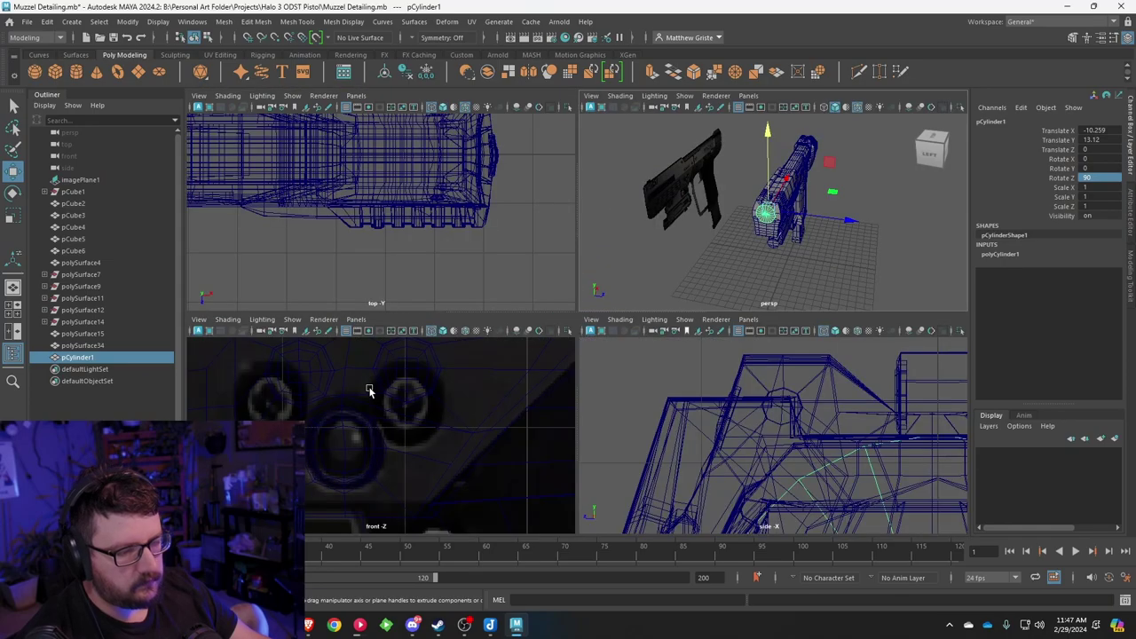
pyautogui.press('space')
pyautogui.press('space')
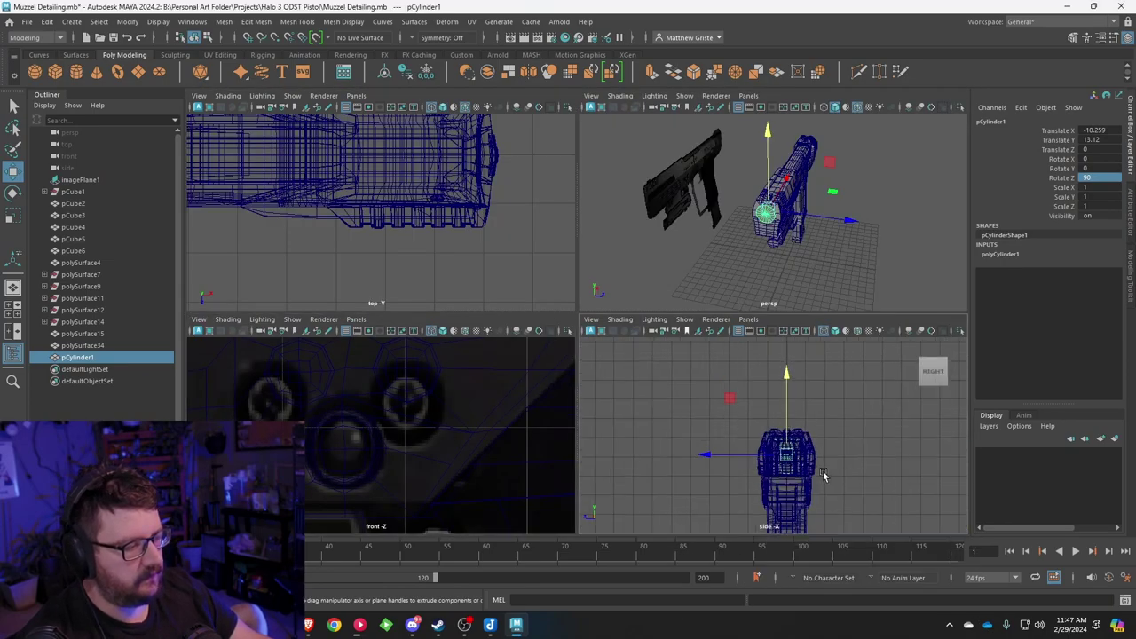
pyautogui.press('space')
pyautogui.scroll(1, 626, 329)
# Step: Scale the cylinder uniformly to about 0.688 and raise it to about Y 13.213 to fit the muzzle opening
pyautogui.press('e')
pyautogui.press('r')
pyautogui.moveTo(581, 367); pyautogui.dragTo(502, 364)
pyautogui.press('w')
pyautogui.moveTo(582, 365); pyautogui.dragTo(589, 354)
pyautogui.press('r')
pyautogui.press('space')
pyautogui.press('space')
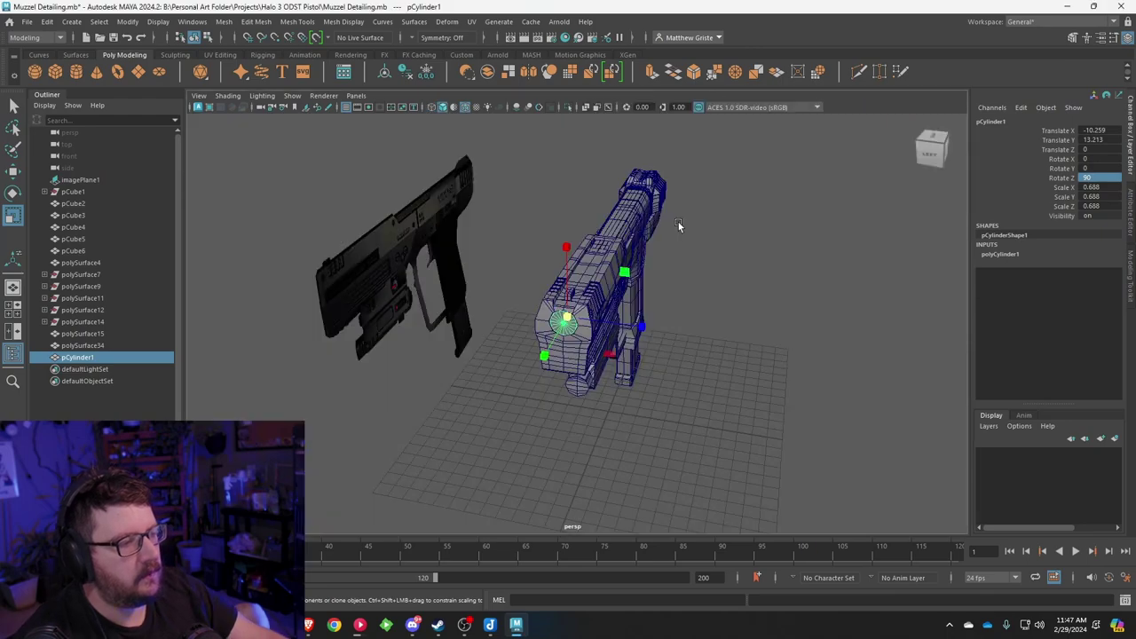
# Step: Stretch the cylinder's length to a Y scale of about 3.14 and move it forward out of the muzzle
pyautogui.scroll(5, 678, 222)
pyautogui.keyDown('alt'); pyautogui.moveTo(625, 233); pyautogui.dragTo(548, 243); pyautogui.keyUp('alt')
pyautogui.moveTo(479, 314); pyautogui.dragTo(300, 310)
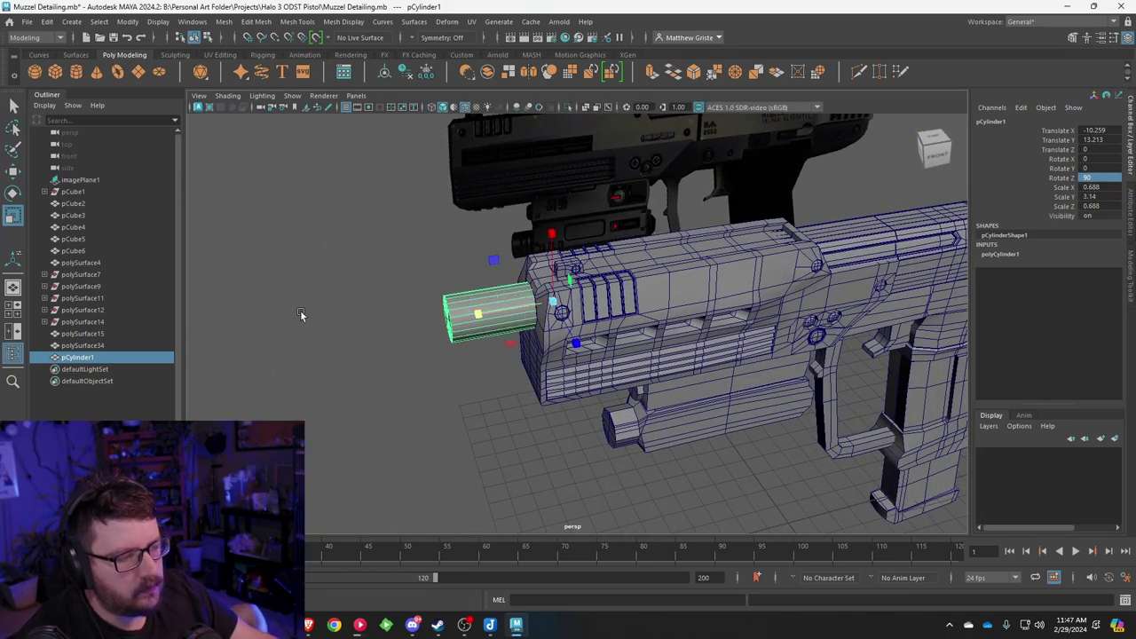
pyautogui.press('w')
pyautogui.moveTo(621, 289)
pyautogui.mouseDown()
pyautogui.moveTo(843, 243)
pyautogui.moveTo(684, 275)
pyautogui.moveTo(680, 288)
pyautogui.moveTo(484, 306)
pyautogui.moveTo(582, 297)
pyautogui.moveTo(631, 269)
pyautogui.moveTo(604, 289)
pyautogui.mouseUp()
# Step: Extrude the faces of both end caps on the barrel cylinder
pyautogui.scroll(4, 564, 302)
pyautogui.moveTo(556, 273); pyautogui.dragTo(556, 309, button='right')
pyautogui.moveTo(528, 288); pyautogui.dragTo(474, 334)
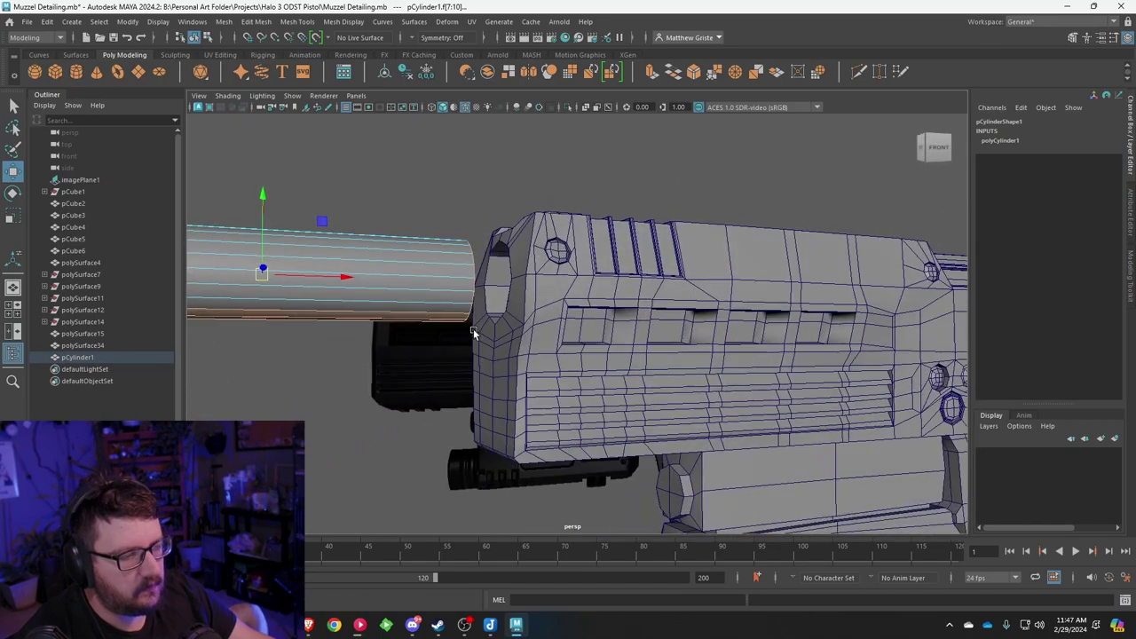
pyautogui.keyDown('ctrl'); pyautogui.moveTo(398, 355); pyautogui.dragTo(568, 310); pyautogui.keyUp('ctrl')
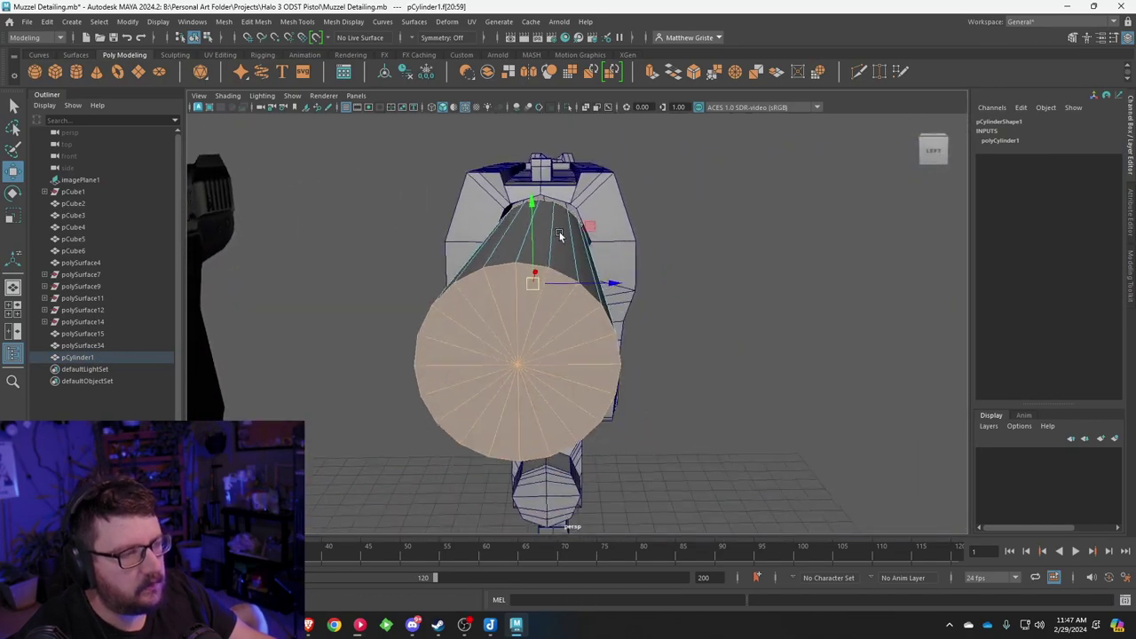
pyautogui.click(651, 71)
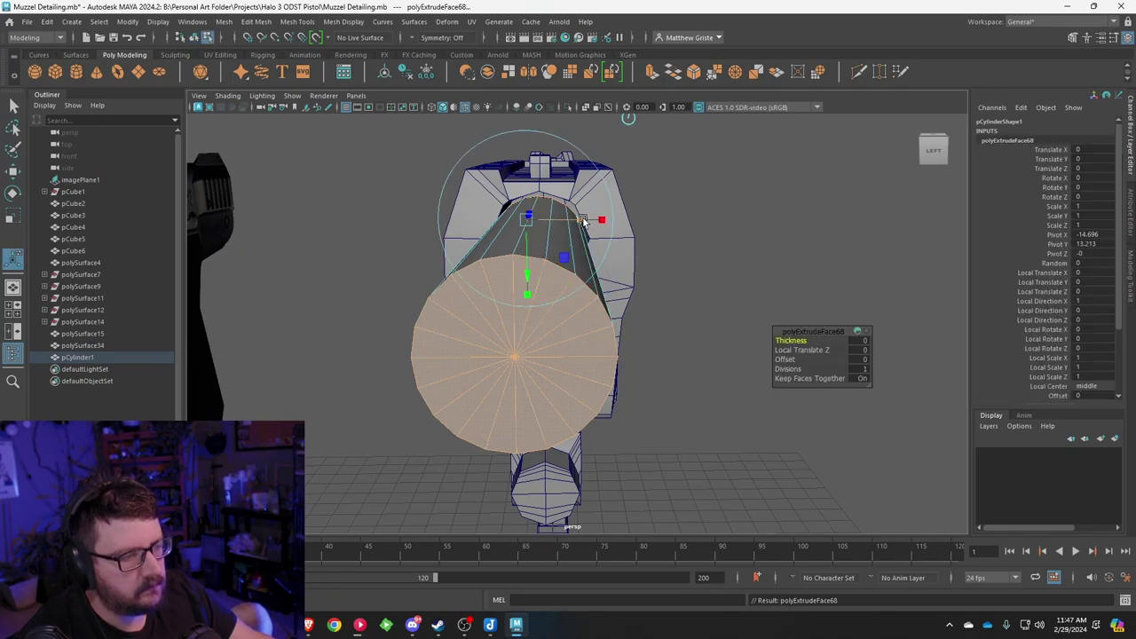
pyautogui.moveTo(602, 219); pyautogui.dragTo(598, 219)
pyautogui.moveTo(527, 219); pyautogui.dragTo(511, 228)
pyautogui.hotkey('ctrl', 'e')
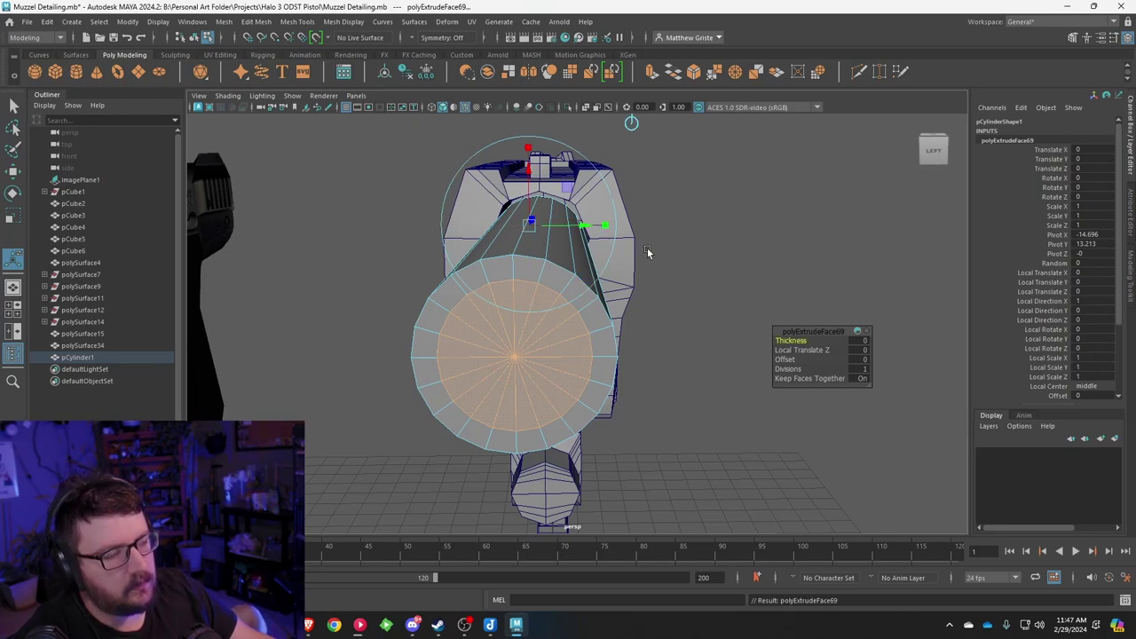
pyautogui.hotkey('ctrl', 'z')
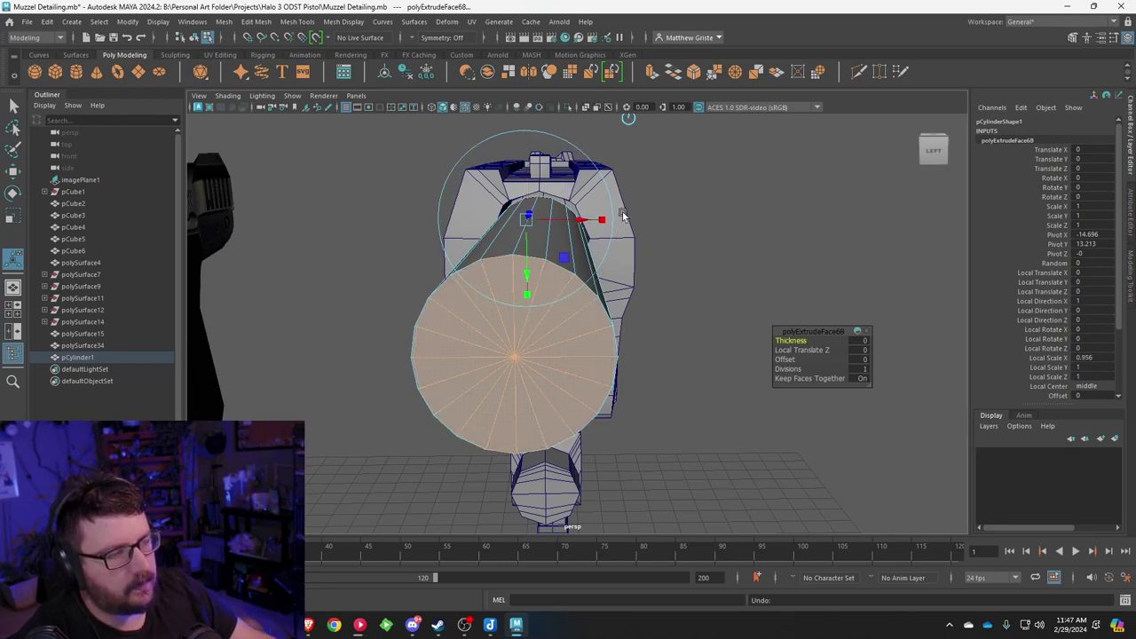
# Step: Shrink the extruded end caps to leave a rim, extrude them inward along the barrel and delete the inner cap faces
pyautogui.moveTo(527, 218); pyautogui.dragTo(406, 289)
pyautogui.hotkey('ctrl', 'e')
pyautogui.keyDown('alt'); pyautogui.moveTo(406, 289); pyautogui.dragTo(586, 214, button='middle'); pyautogui.keyUp('alt')
pyautogui.moveTo(611, 192); pyautogui.dragTo(580, 245)
pyautogui.press('F10')
pyautogui.scroll(5, 588, 264)
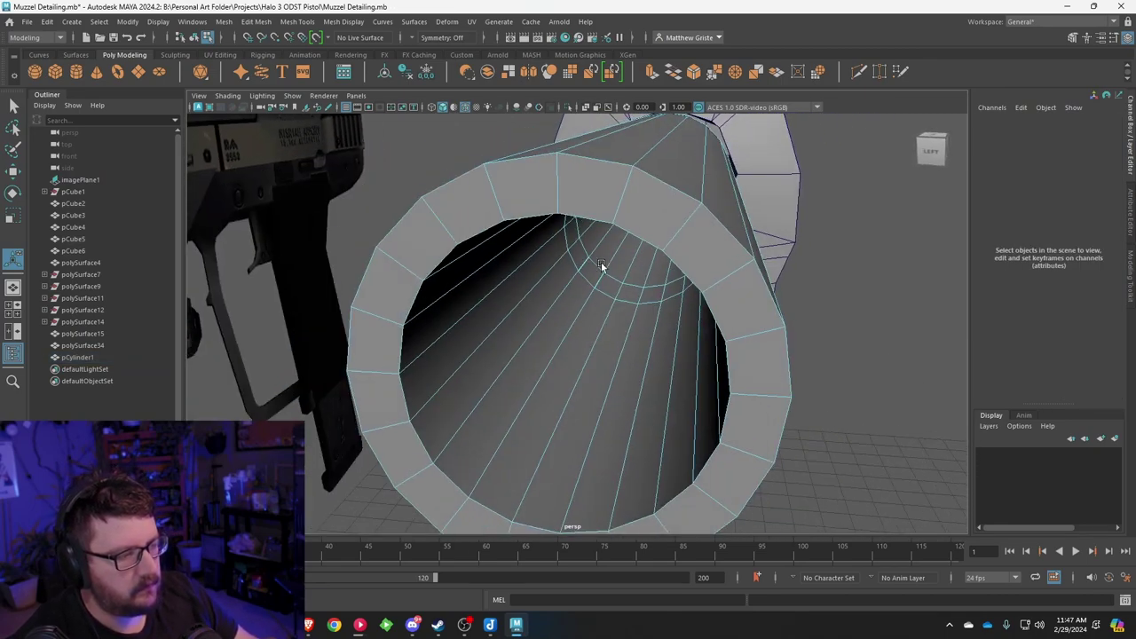
# Step: Merge the two inner vertex rings inside the hollow barrel with a distance threshold of 0.21
pyautogui.moveTo(602, 263); pyautogui.dragTo(545, 265, button='right')
pyautogui.moveTo(578, 275); pyautogui.dragTo(600, 289)
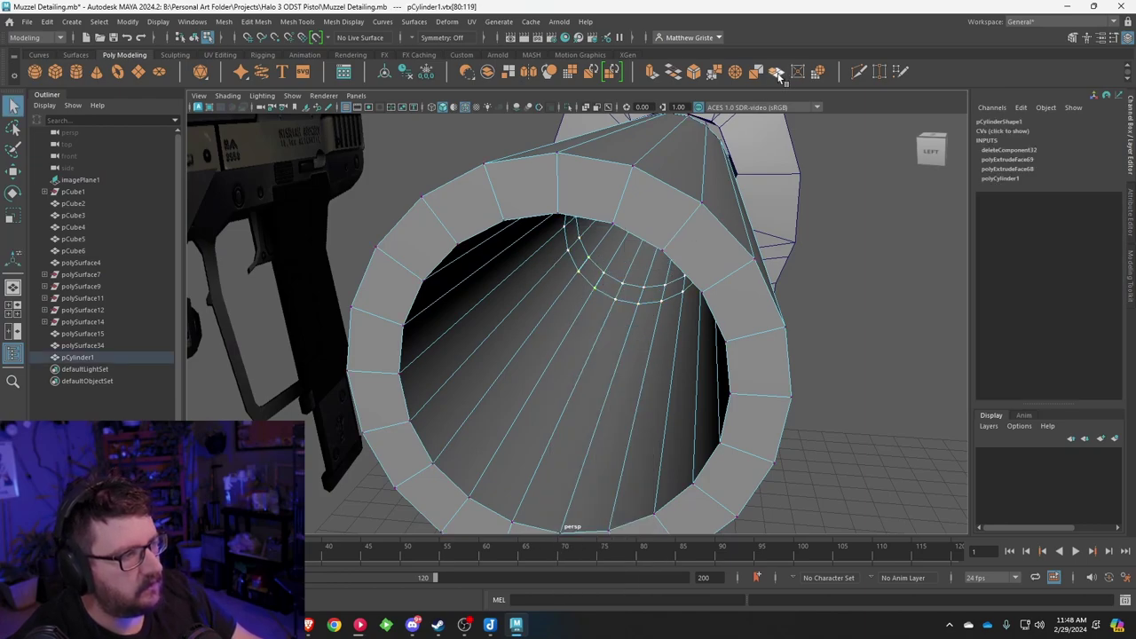
pyautogui.click(712, 76)
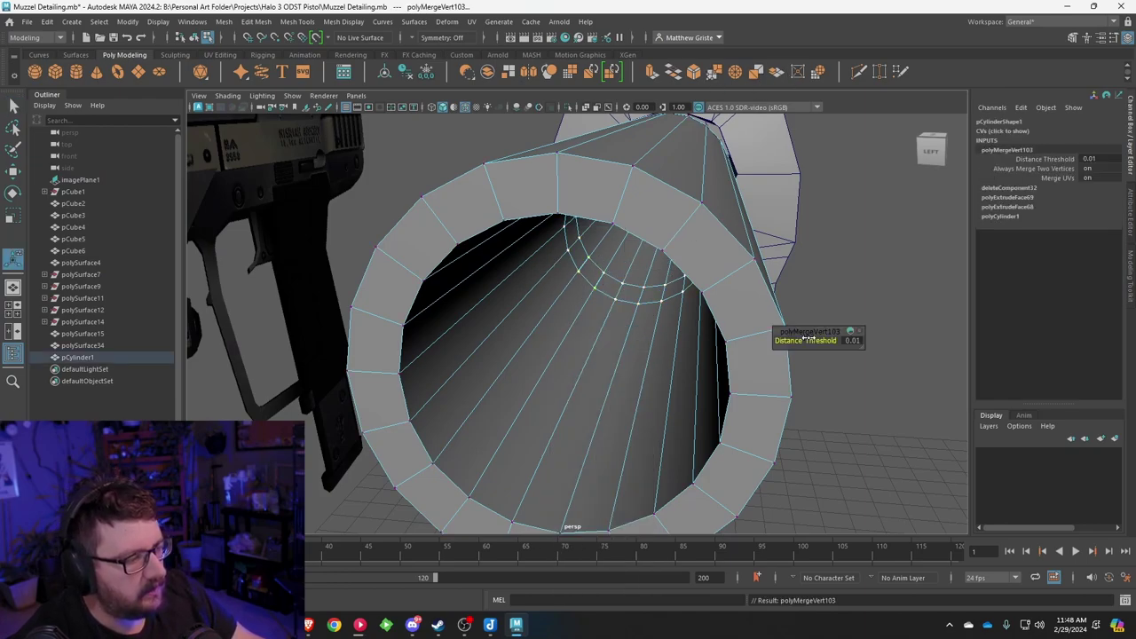
pyautogui.moveTo(808, 338); pyautogui.dragTo(810, 339)
pyautogui.scroll(-5, 688, 343)
pyautogui.keyDown('alt'); pyautogui.moveTo(685, 344); pyautogui.dragTo(778, 301); pyautogui.keyUp('alt')
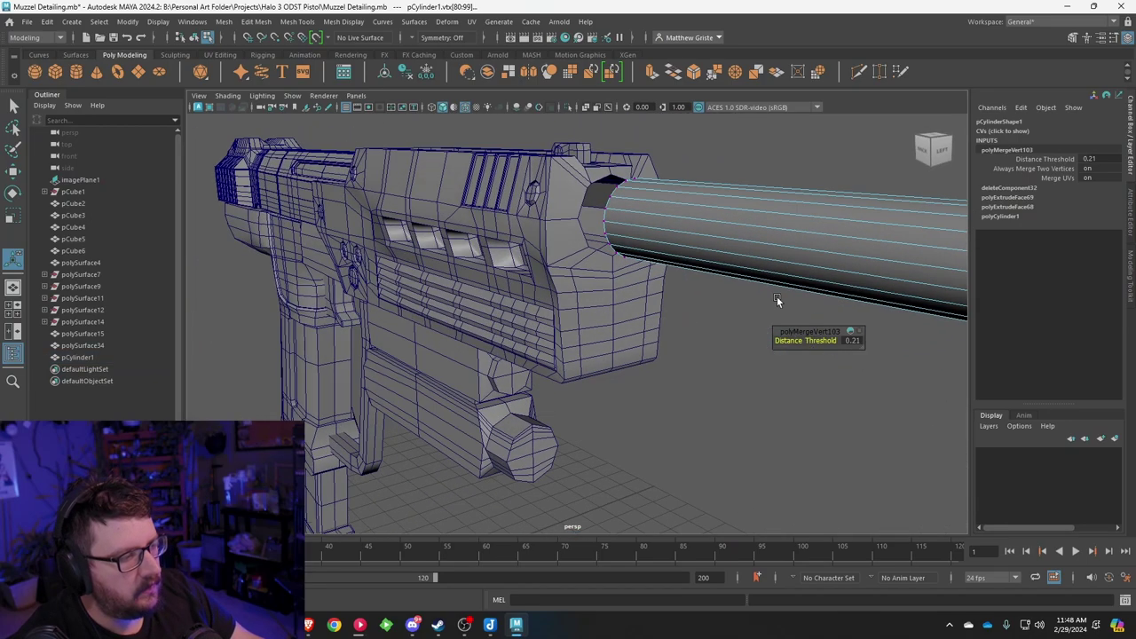
# Step: Extrude the barrel's front rim face loop with a local Z translation of 0.046 and a local scale of 0.6, ending in object mode
pyautogui.keyDown('alt'); pyautogui.moveTo(778, 301); pyautogui.dragTo(472, 323, button='middle'); pyautogui.keyUp('alt')
pyautogui.moveTo(506, 254); pyautogui.dragTo(505, 286, button='right')
pyautogui.scroll(4, 493, 273)
pyautogui.click(467, 234)
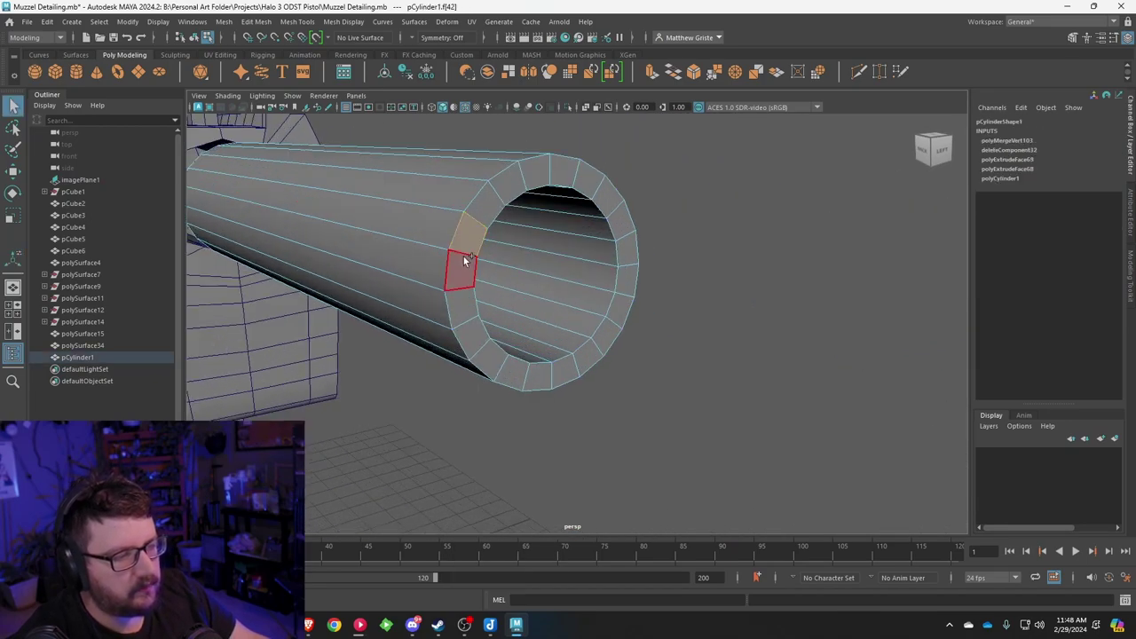
pyautogui.doubleClick(464, 262)
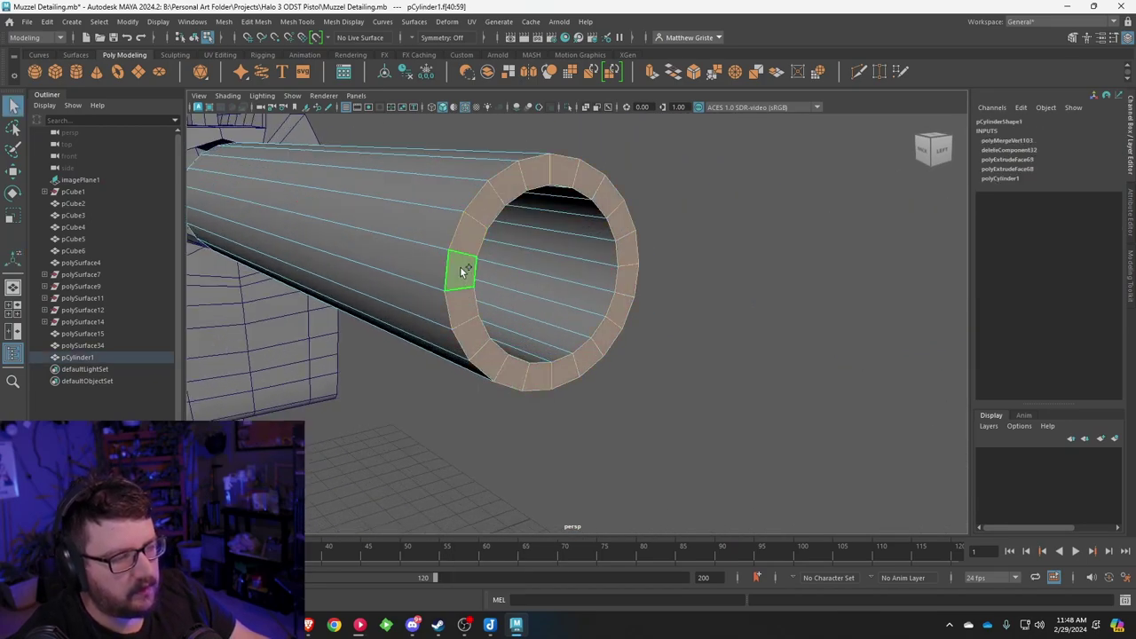
pyautogui.click(652, 72)
pyautogui.keyDown('alt'); pyautogui.moveTo(557, 270); pyautogui.dragTo(595, 268); pyautogui.keyUp('alt')
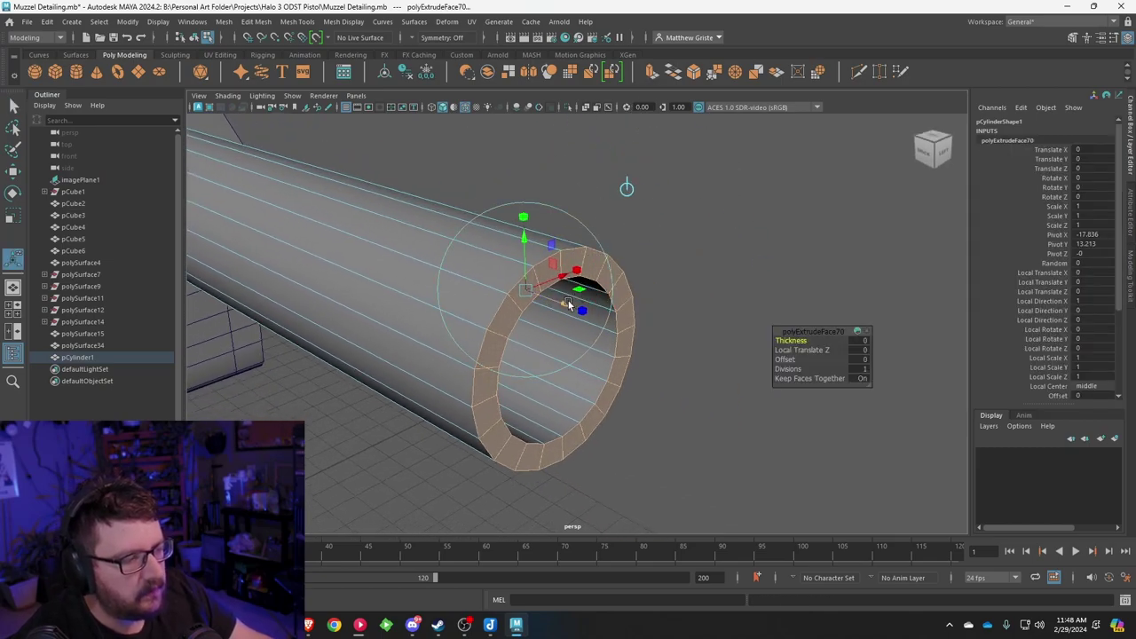
pyautogui.moveTo(568, 304)
pyautogui.mouseDown()
pyautogui.moveTo(525, 296)
pyautogui.moveTo(569, 307)
pyautogui.mouseUp()
pyautogui.click(582, 314)
pyautogui.moveTo(567, 282); pyautogui.dragTo(596, 256, button='right')
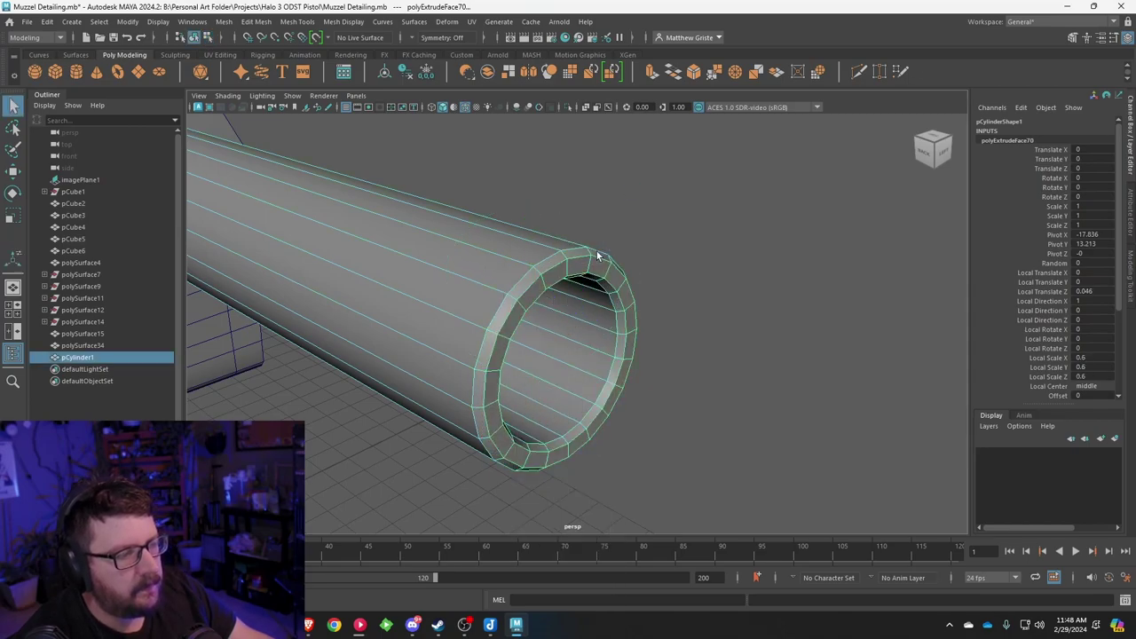
# Step: Insert edge loops close to the barrel's front rim, on the outer and inner walls, and one close to its rear end
pyautogui.click(459, 259)
pyautogui.click(297, 21)
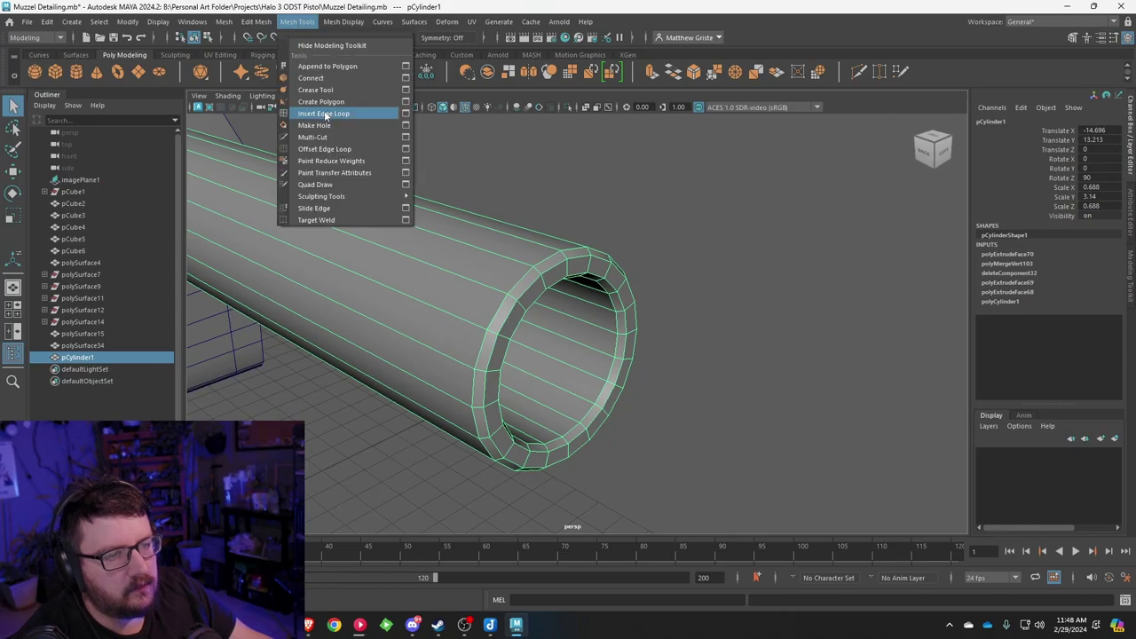
pyautogui.click(328, 112)
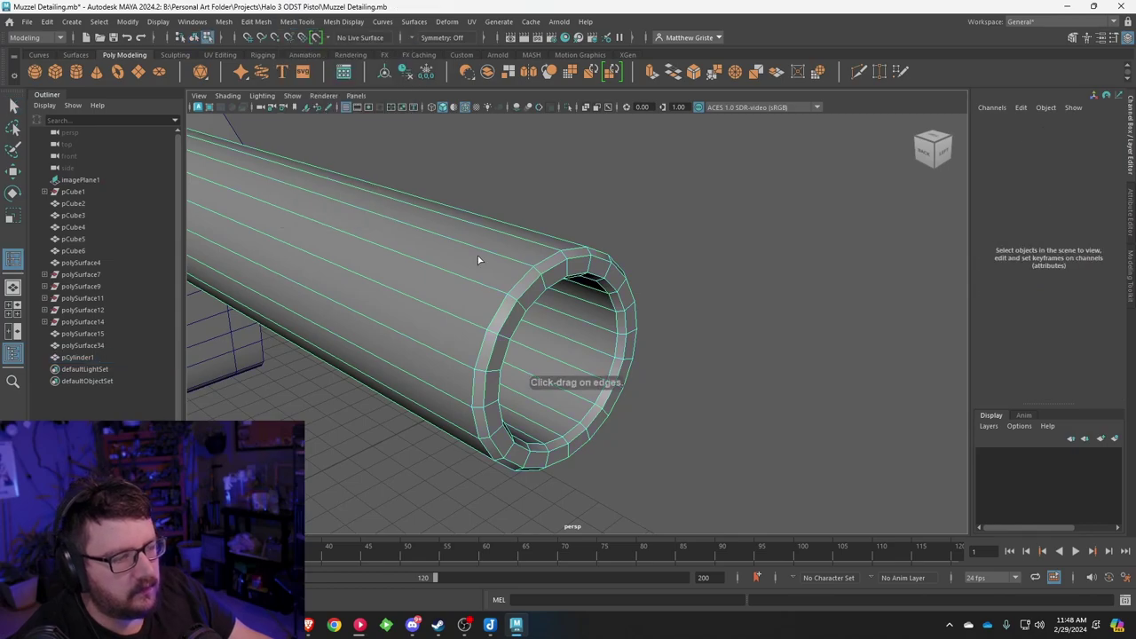
pyautogui.click(526, 282)
pyautogui.keyDown('alt'); pyautogui.moveTo(545, 282); pyautogui.dragTo(547, 271); pyautogui.keyUp('alt')
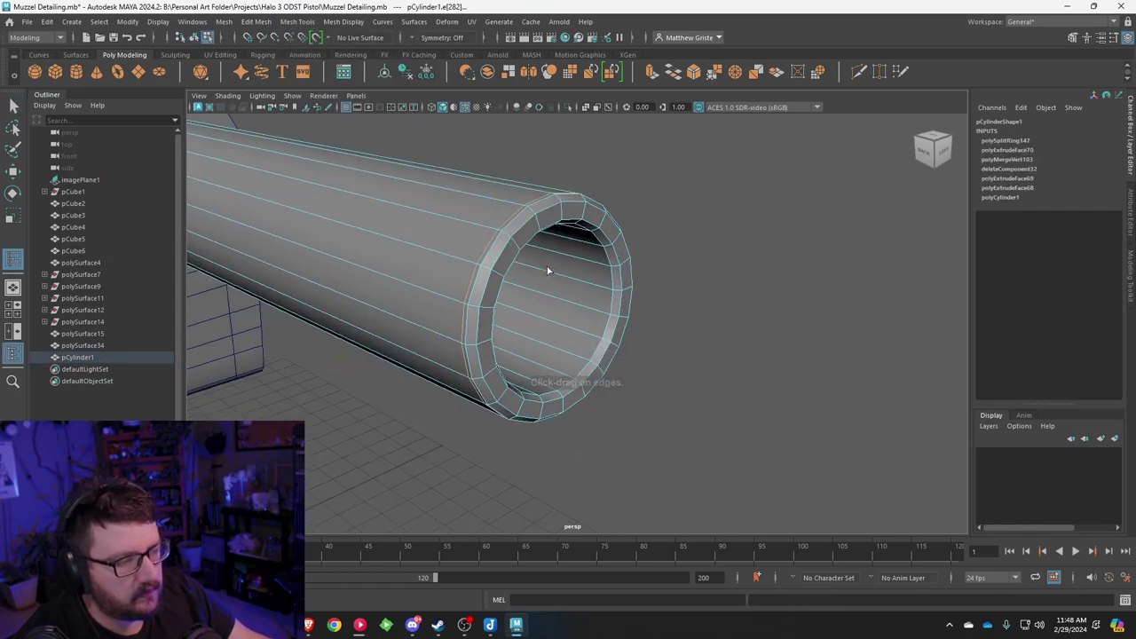
pyautogui.click(610, 272)
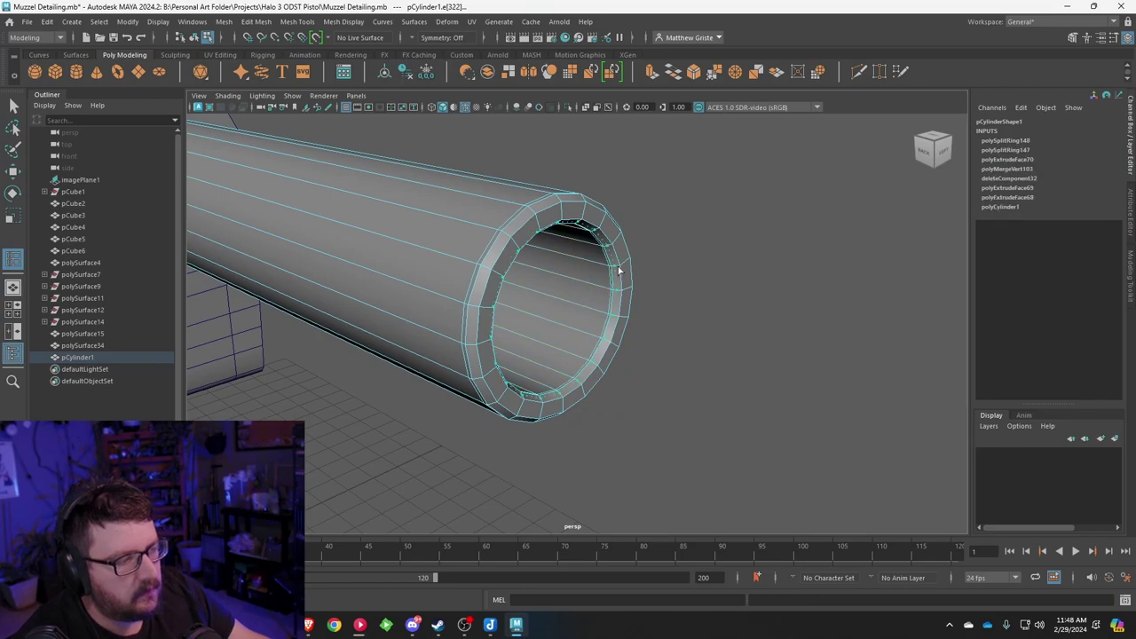
pyautogui.keyDown('alt'); pyautogui.moveTo(619, 271); pyautogui.dragTo(521, 306); pyautogui.keyUp('alt')
pyautogui.click(435, 287)
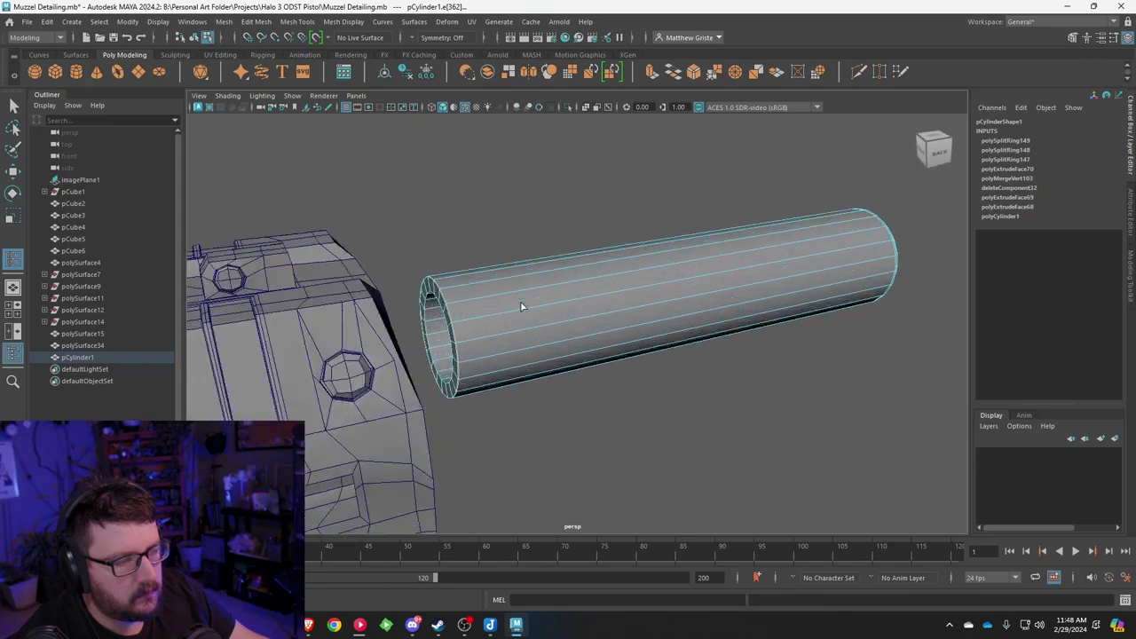
pyautogui.keyDown('alt'); pyautogui.moveTo(426, 338); pyautogui.dragTo(509, 302); pyautogui.keyUp('alt')
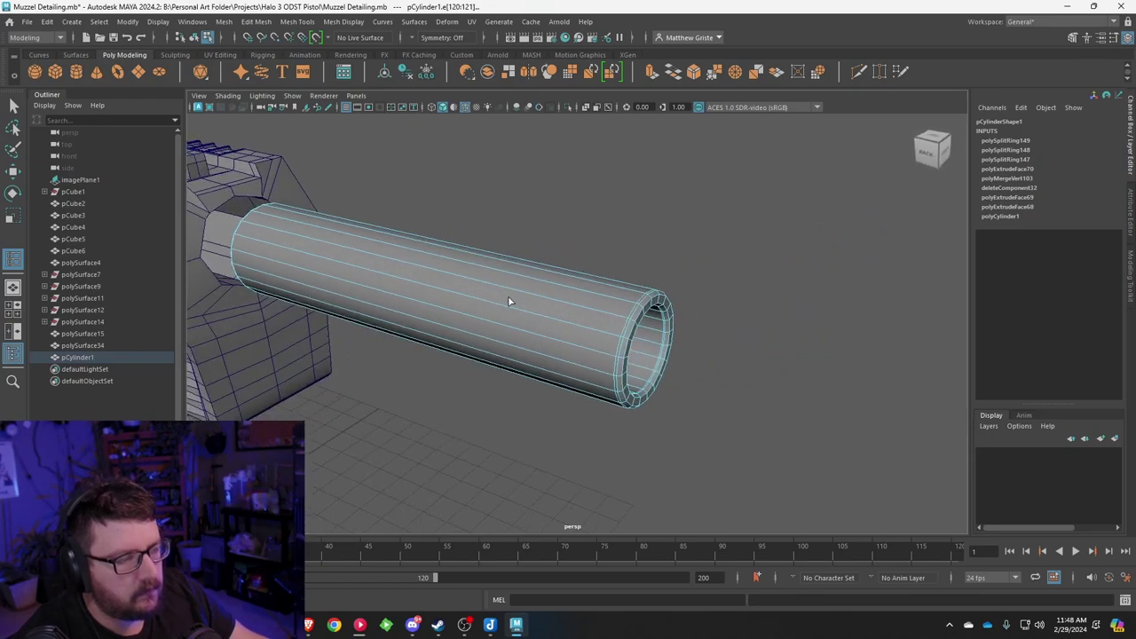
pyautogui.press('q')
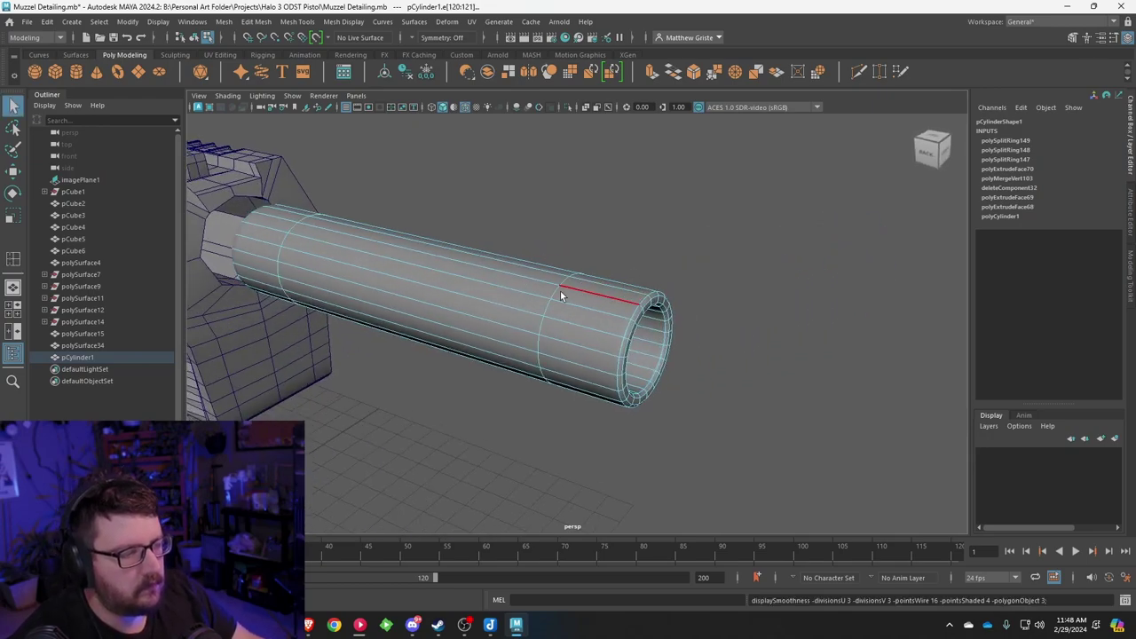
# Step: Move the whole barrel back along X to about -7.8 so it sits inside the muzzle's front opening
pyautogui.moveTo(560, 273); pyautogui.dragTo(607, 253, button='right')
pyautogui.scroll(-5, 584, 291)
pyautogui.press('w')
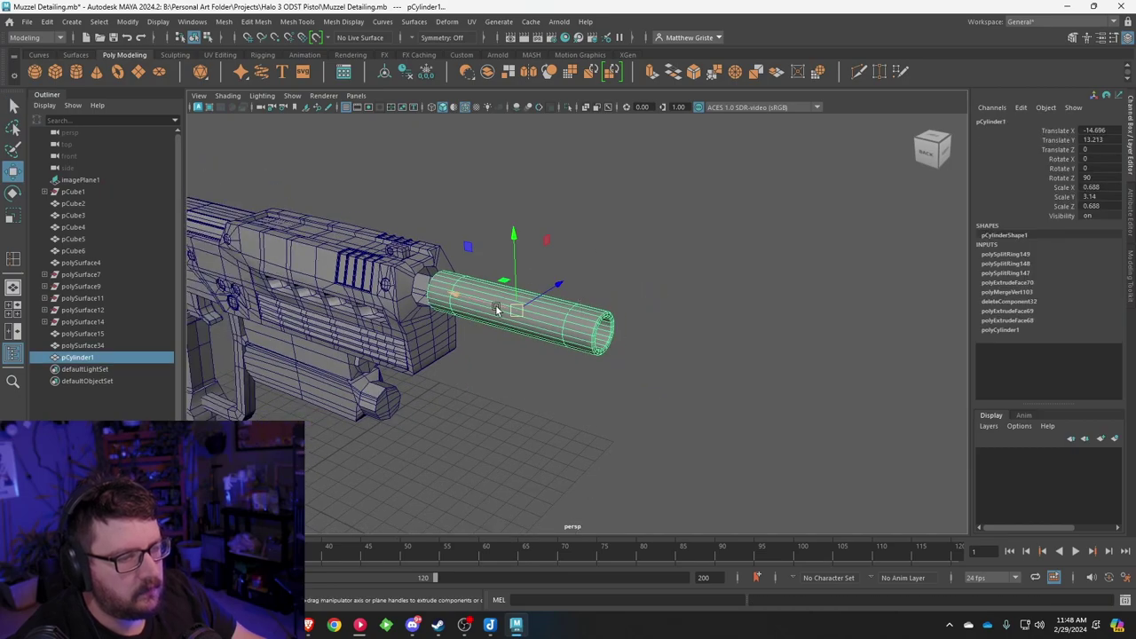
pyautogui.moveTo(488, 307); pyautogui.dragTo(390, 281)
pyautogui.moveTo(389, 279); pyautogui.dragTo(338, 272, button='middle')
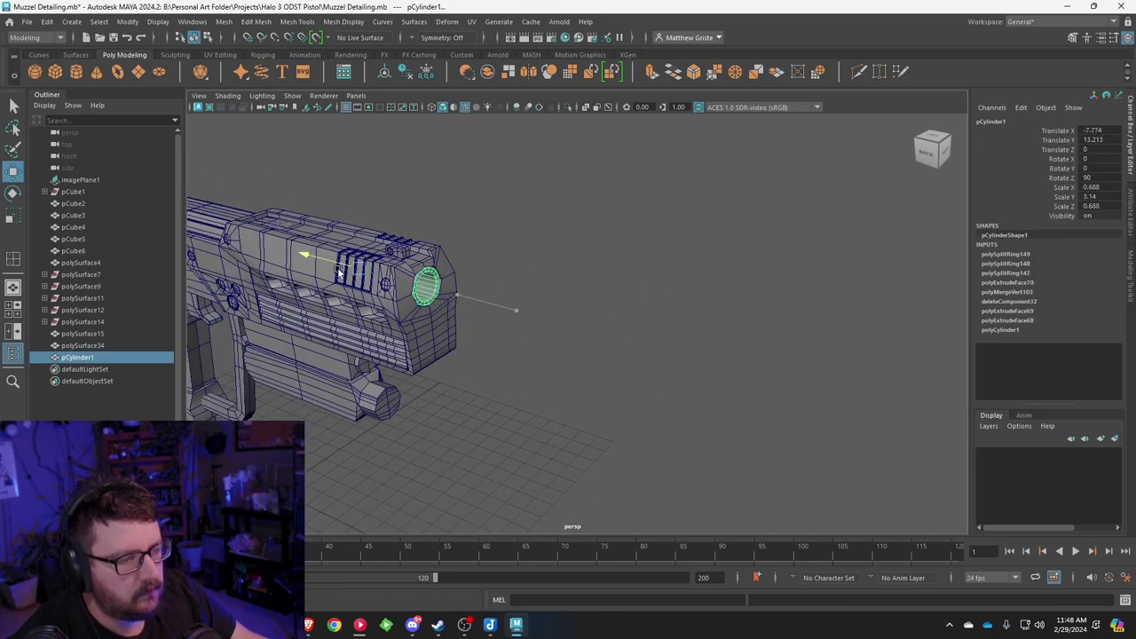
pyautogui.moveTo(338, 272); pyautogui.dragTo(341, 273)
pyautogui.click(607, 261)
# Step: Isolate the mirrored muzzle part in the perspective view
pyautogui.keyDown('alt'); pyautogui.moveTo(607, 261); pyautogui.dragTo(403, 251); pyautogui.keyUp('alt')
pyautogui.keyDown('alt'); pyautogui.moveTo(613, 258); pyautogui.dragTo(418, 294, button='middle'); pyautogui.keyUp('alt')
pyautogui.scroll(4, 418, 295)
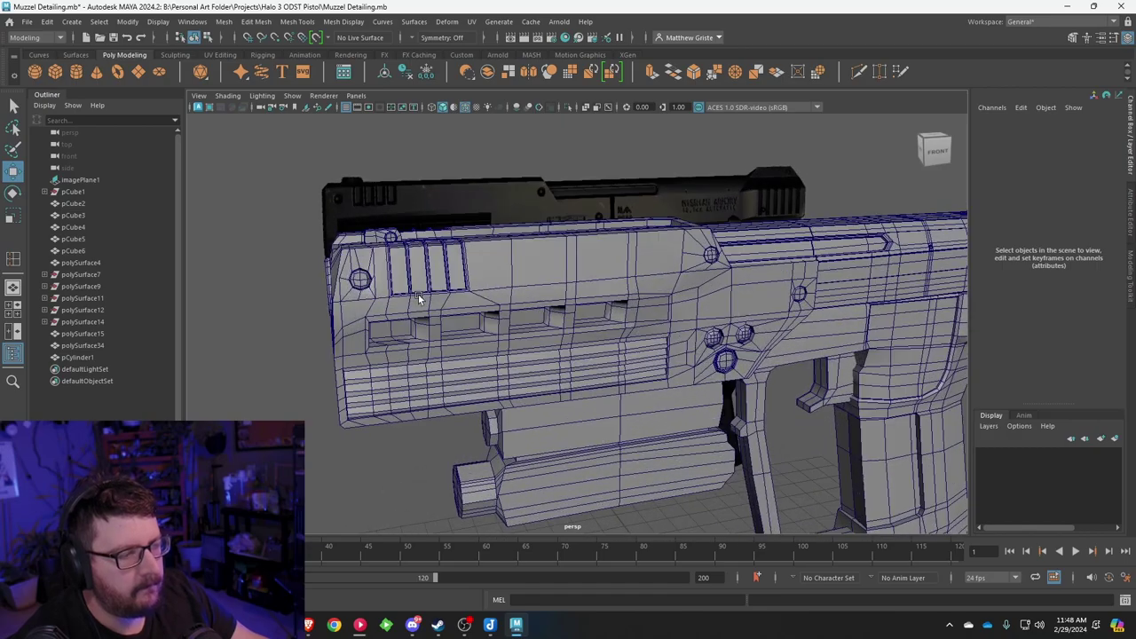
pyautogui.keyDown('alt'); pyautogui.moveTo(417, 295); pyautogui.dragTo(571, 298); pyautogui.keyUp('alt')
pyautogui.click(586, 290)
pyautogui.scroll(-4, 585, 290)
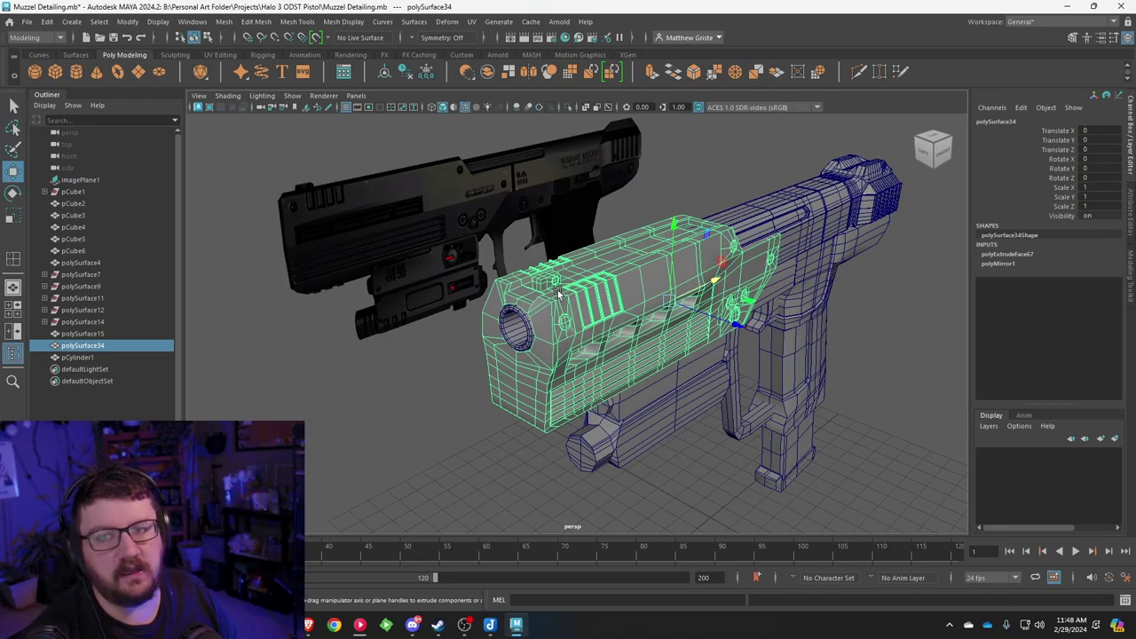
pyautogui.keyDown('alt'); pyautogui.moveTo(563, 173); pyautogui.dragTo(484, 252); pyautogui.keyUp('alt')
pyautogui.click(295, 99)
pyautogui.moveTo(329, 117)
pyautogui.click(442, 117)
# Step: Preview the isolated muzzle smoothed, return to the unsmoothed display and inspect the slanted side slots up close
pyautogui.scroll(3, 540, 252)
pyautogui.press('3')
pyautogui.keyDown('alt'); pyautogui.moveTo(567, 232); pyautogui.dragTo(633, 236); pyautogui.keyUp('alt')
pyautogui.press('1')
pyautogui.keyDown('alt'); pyautogui.moveTo(633, 236); pyautogui.dragTo(520, 325, button='middle'); pyautogui.keyUp('alt')
pyautogui.scroll(5, 520, 325)
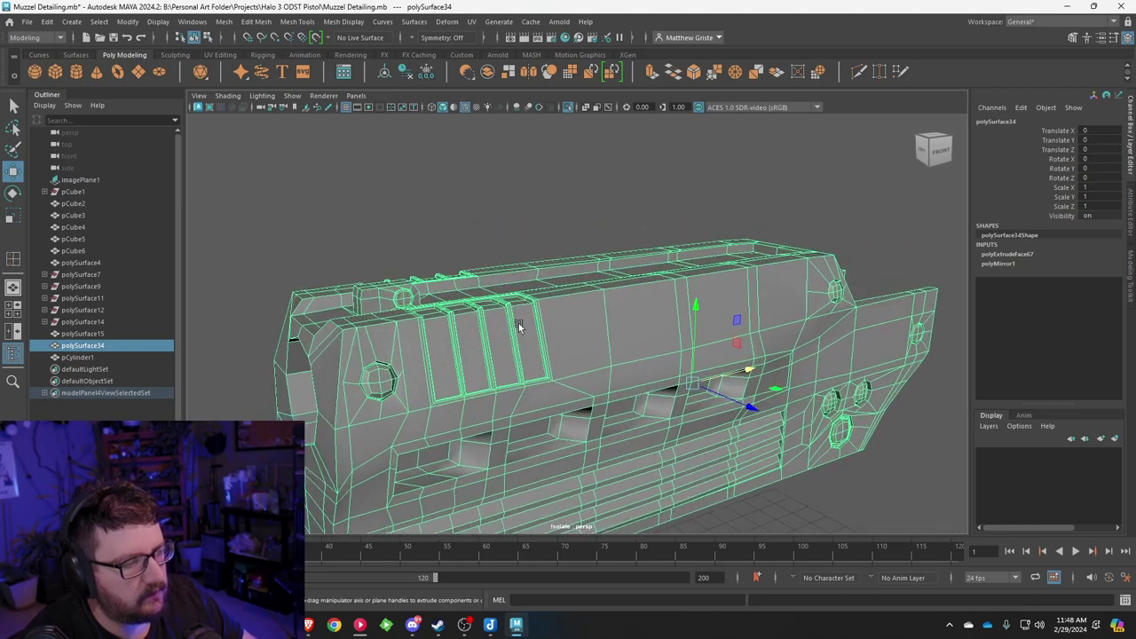
pyautogui.keyDown('alt'); pyautogui.moveTo(520, 325); pyautogui.dragTo(554, 306); pyautogui.keyUp('alt')
pyautogui.scroll(2, 553, 306)
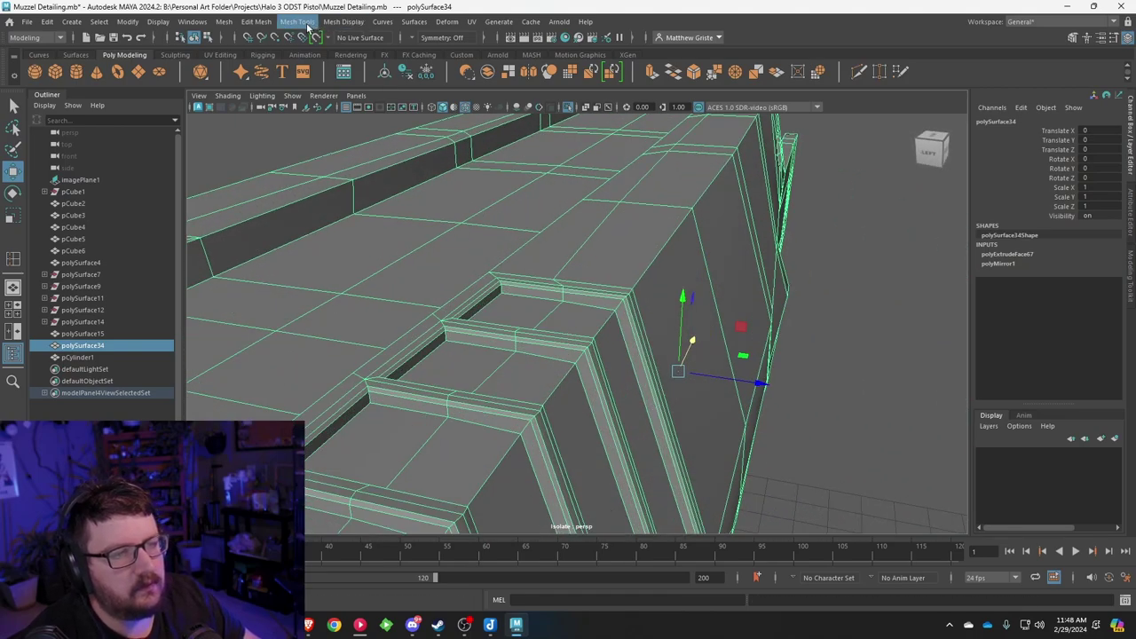
pyautogui.click(297, 21)
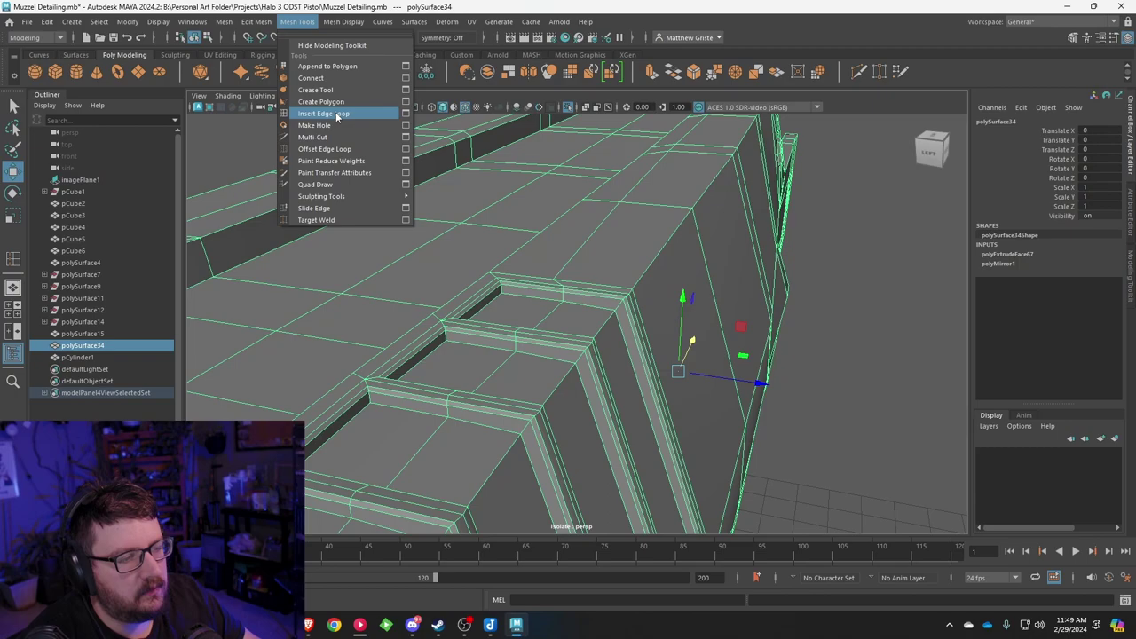
pyautogui.click(337, 115)
pyautogui.scroll(4, 532, 258)
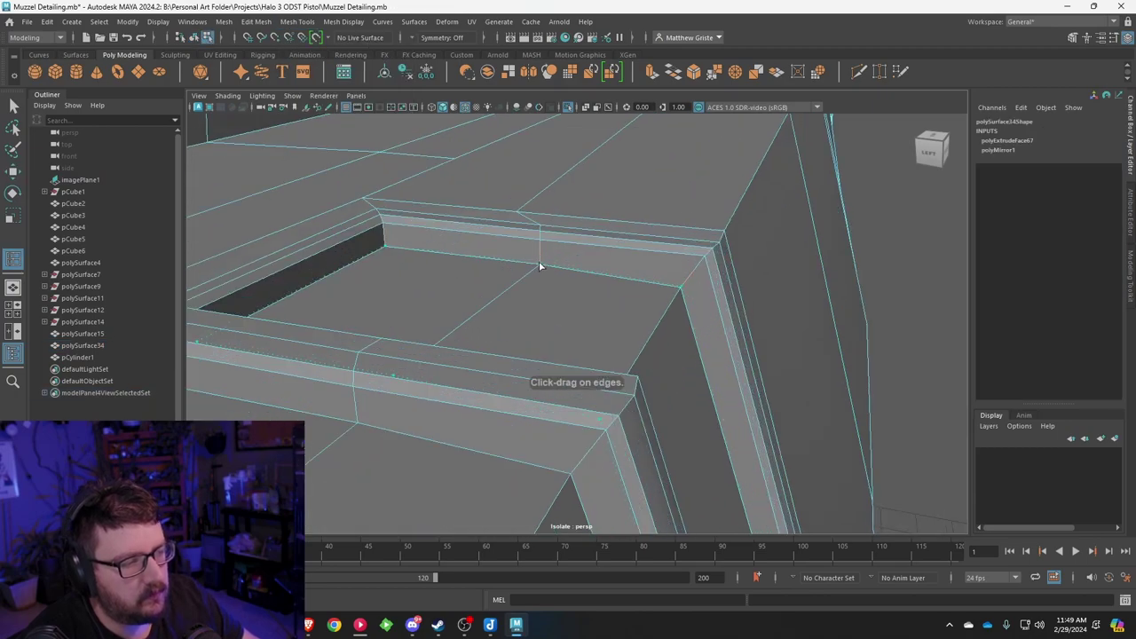
pyautogui.scroll(-8, 544, 261)
pyautogui.moveTo(541, 264)
pyautogui.mouseDown()
pyautogui.moveTo(586, 289)
pyautogui.moveTo(553, 260)
pyautogui.mouseUp()
pyautogui.scroll(-2, 559, 266)
# Step: Select all muzzle faces on one side of the centre line in the side view and delete that mirrored half
pyautogui.moveTo(518, 276); pyautogui.dragTo(521, 311, button='right')
pyautogui.scroll(4, 537, 307)
pyautogui.press('q')
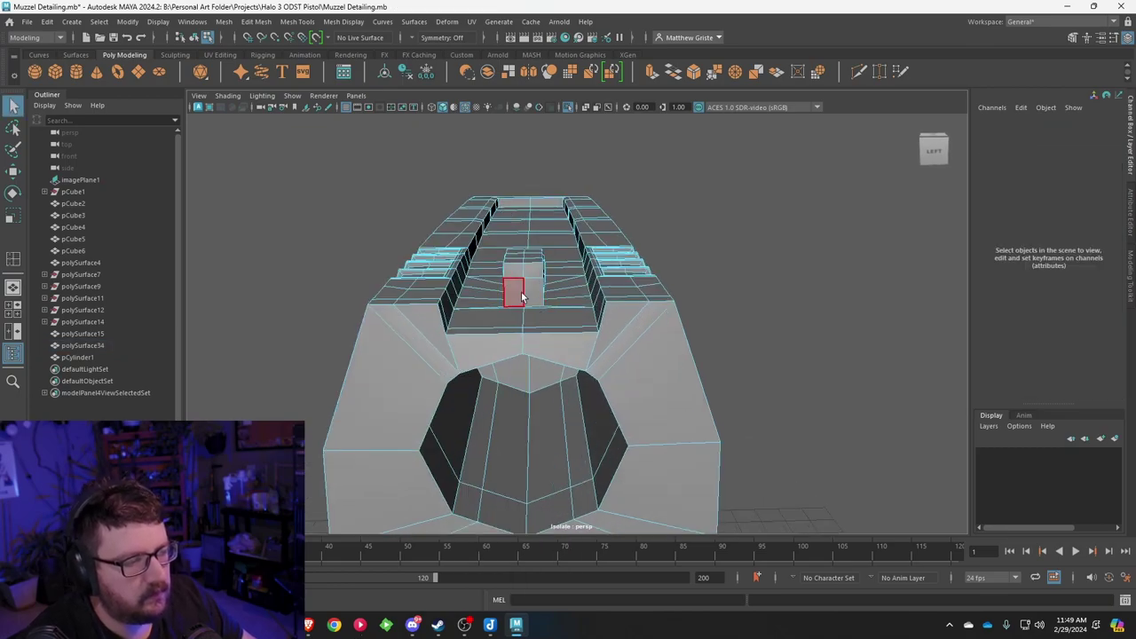
pyautogui.click(521, 298)
pyautogui.press('space')
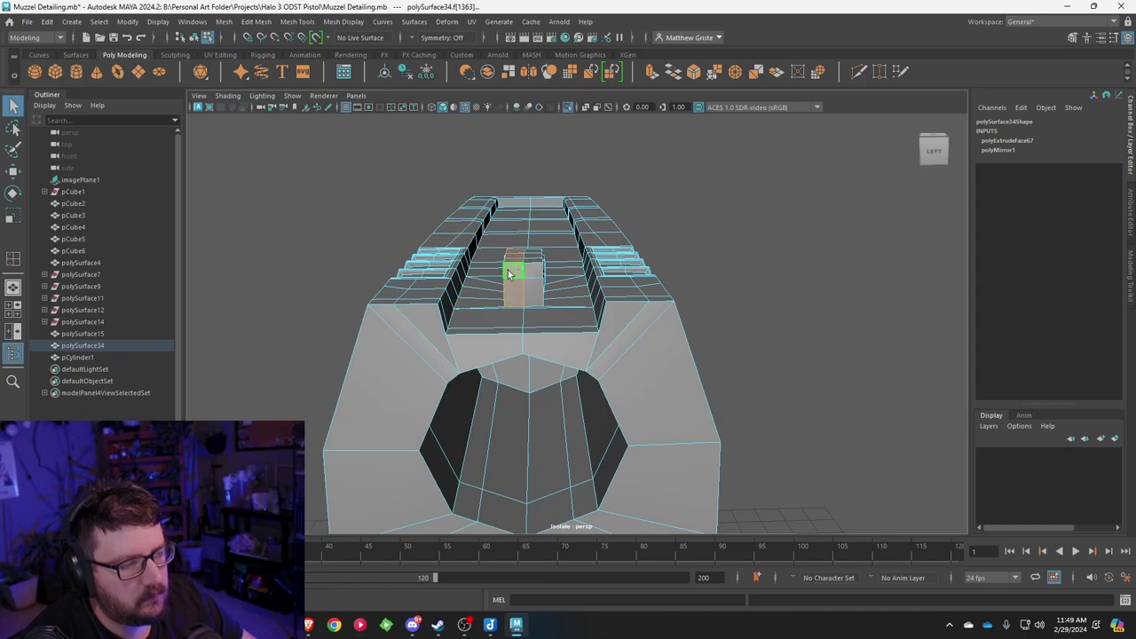
pyautogui.press('space')
pyautogui.press('space')
pyautogui.press('space')
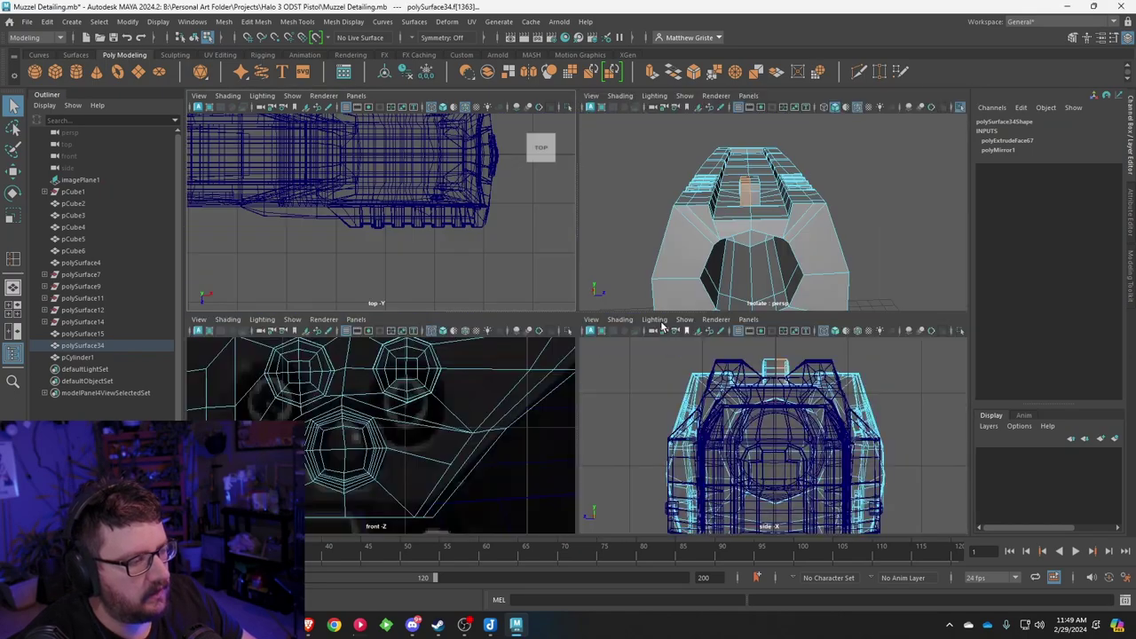
pyautogui.press('space')
pyautogui.scroll(-5, 683, 471)
pyautogui.scroll(4, 682, 471)
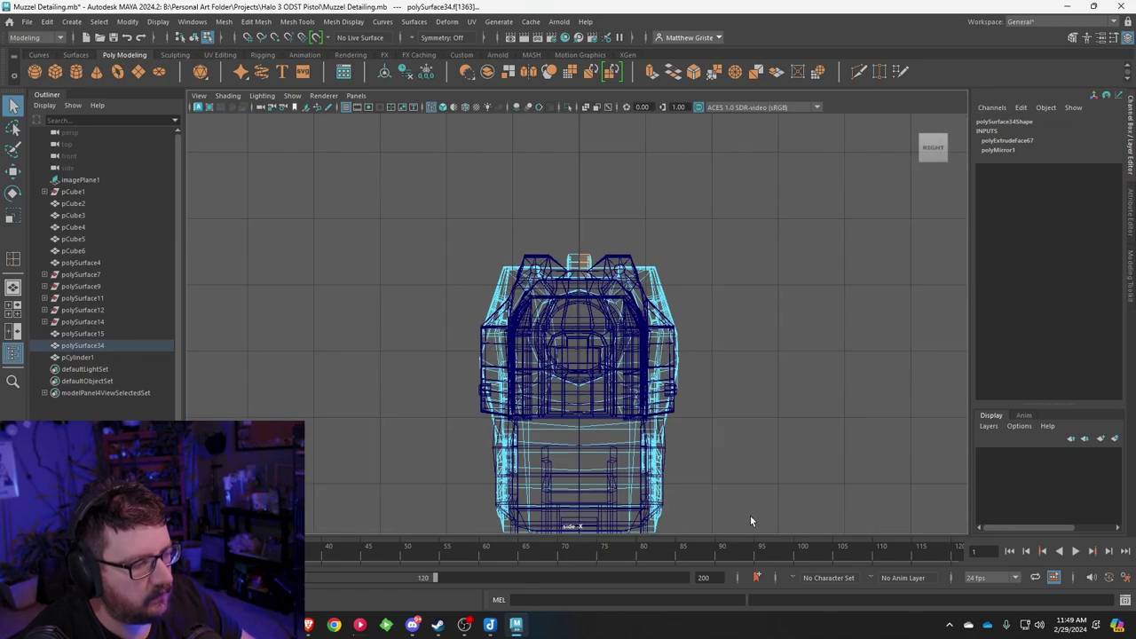
pyautogui.scroll(-3, 685, 201)
pyautogui.moveTo(715, 185); pyautogui.dragTo(576, 450)
pyautogui.scroll(6, 595, 389)
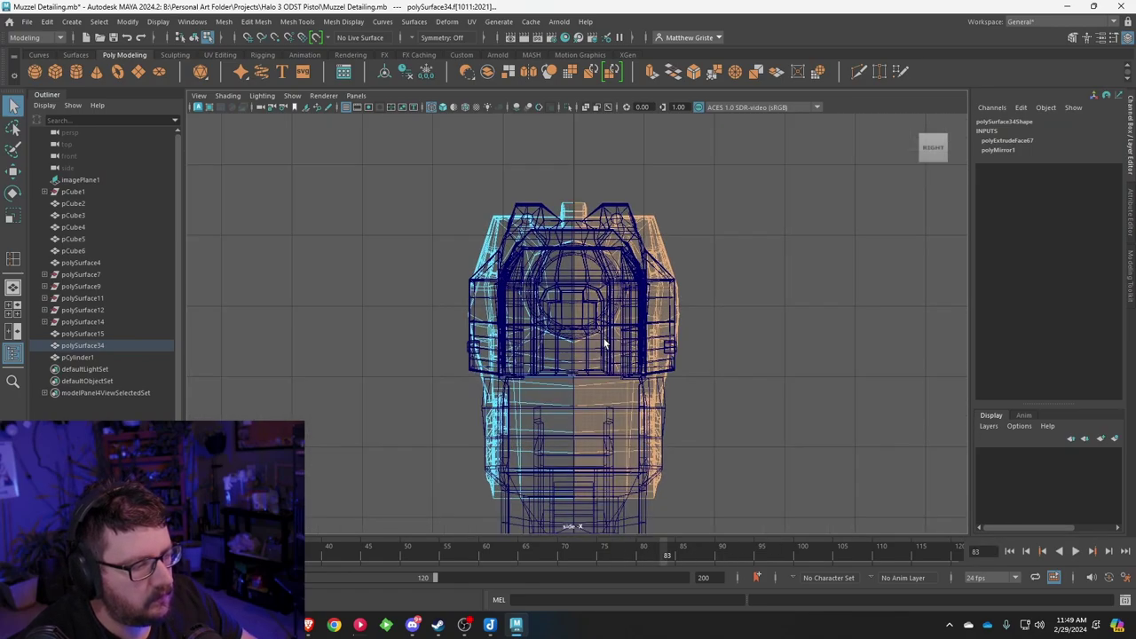
pyautogui.press('Delete')
pyautogui.press('space')
pyautogui.press('space')
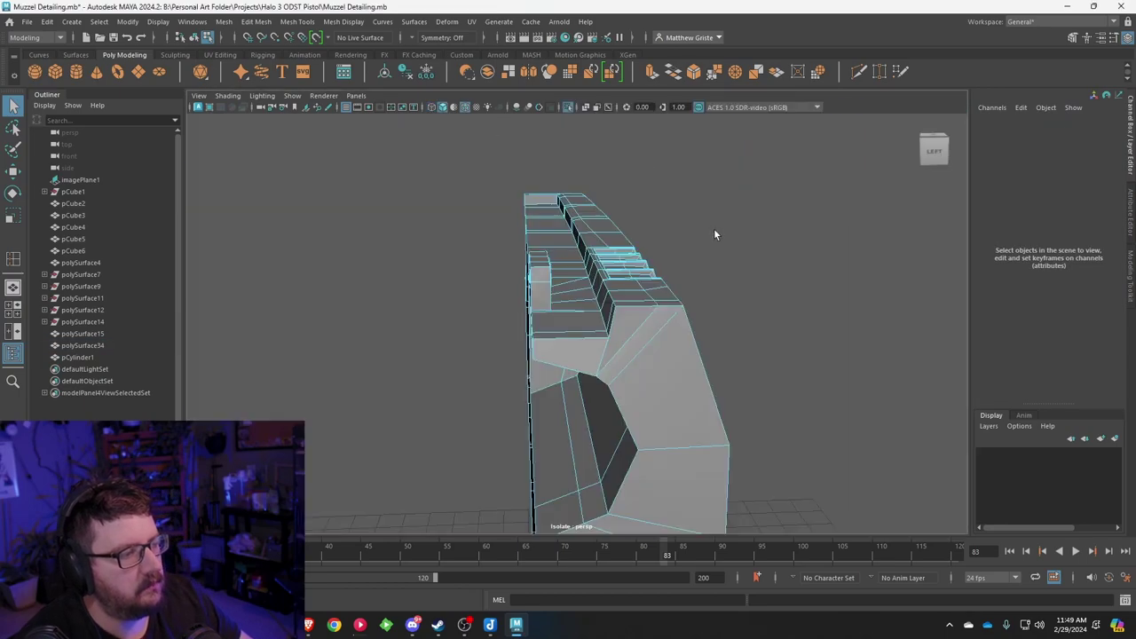
# Step: Insert edge loops near the floor and upper edge of the inner walls of the two rearmost slanted slots
pyautogui.keyDown('alt'); pyautogui.moveTo(713, 228); pyautogui.dragTo(599, 254); pyautogui.keyUp('alt')
pyautogui.click(600, 257)
pyautogui.scroll(6, 621, 245)
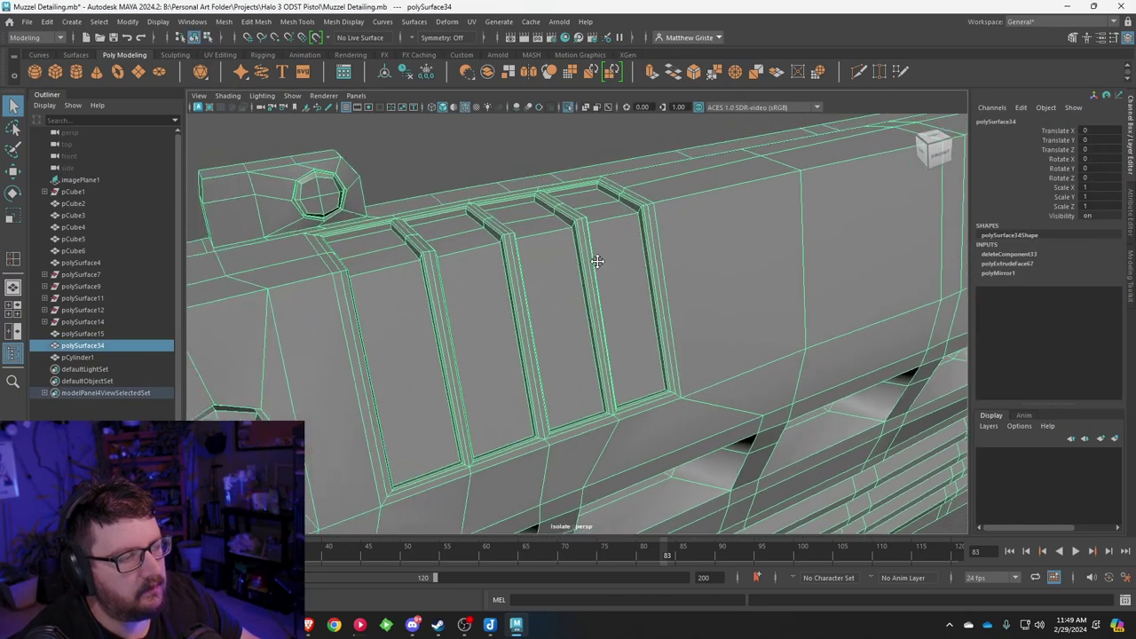
pyautogui.click(297, 21)
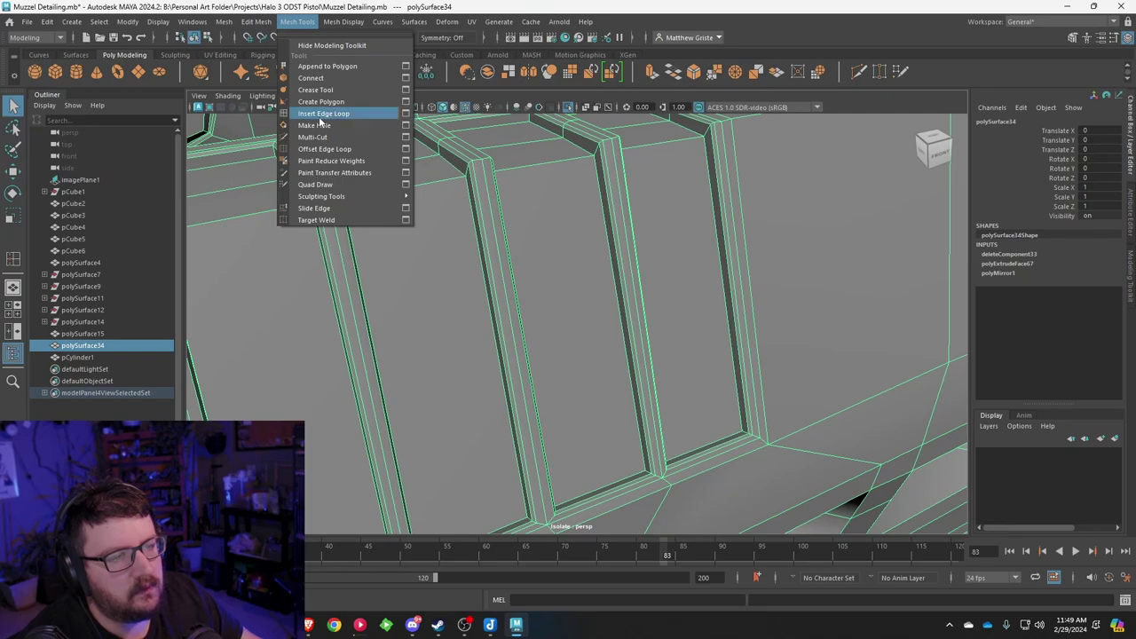
pyautogui.click(297, 21)
pyautogui.click(323, 114)
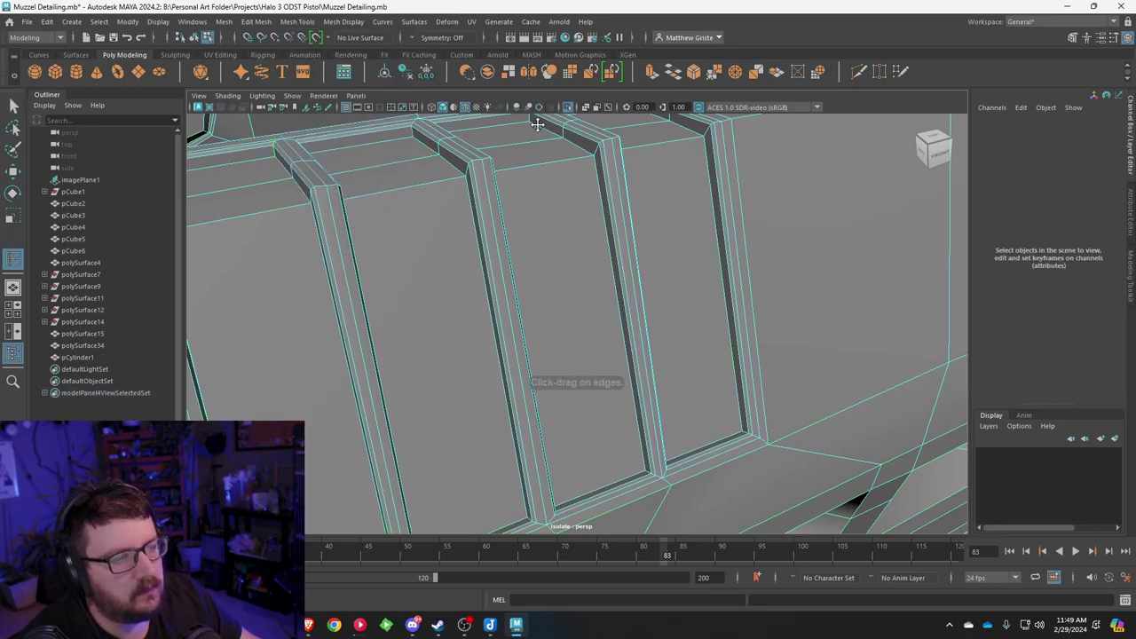
pyautogui.keyDown('alt'); pyautogui.moveTo(538, 124); pyautogui.dragTo(687, 207); pyautogui.keyUp('alt')
pyautogui.click(647, 186)
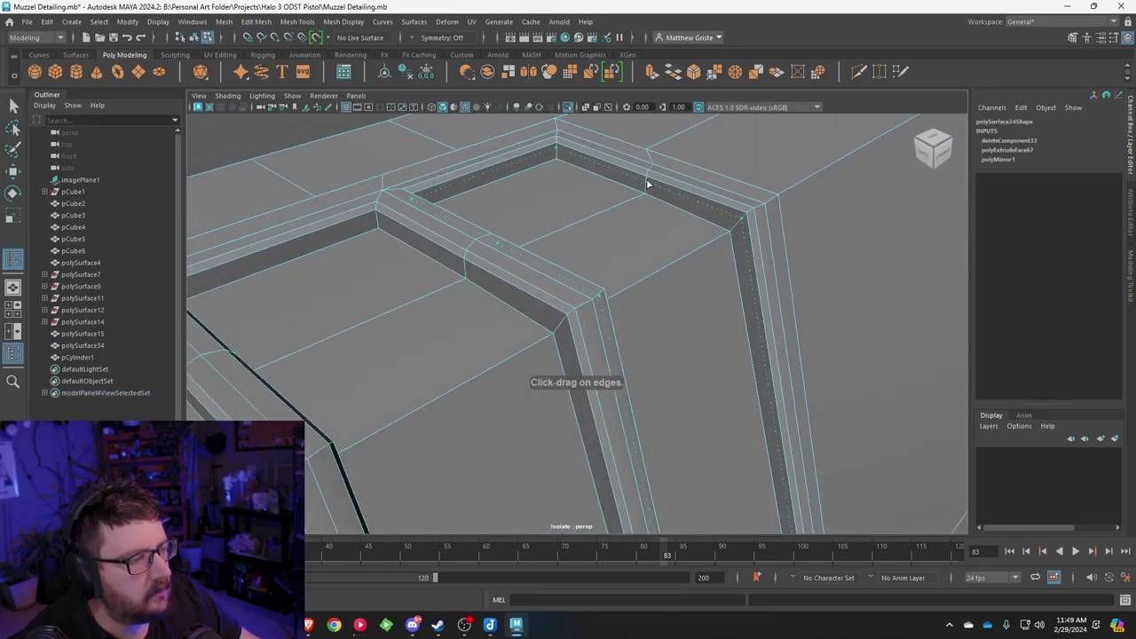
pyautogui.click(644, 193)
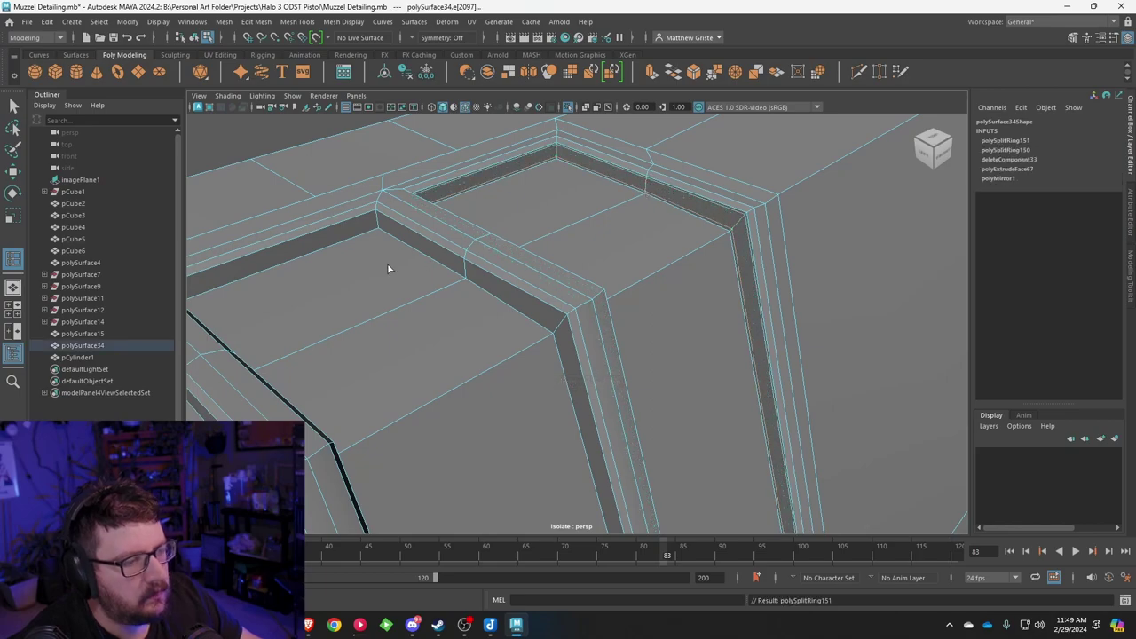
pyautogui.click(377, 225)
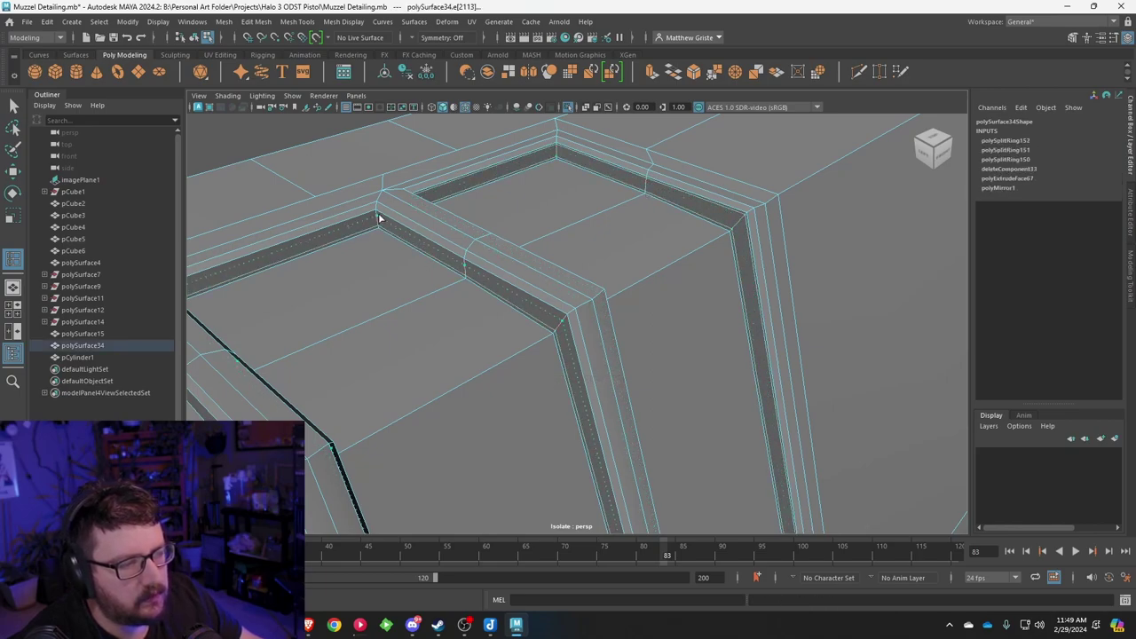
pyautogui.click(379, 217)
# Step: Insert matching edge loops in the inner walls of the remaining slanted slots and one along the slots' upper corner
pyautogui.keyDown('alt'); pyautogui.moveTo(380, 217); pyautogui.dragTo(487, 194); pyautogui.keyUp('alt')
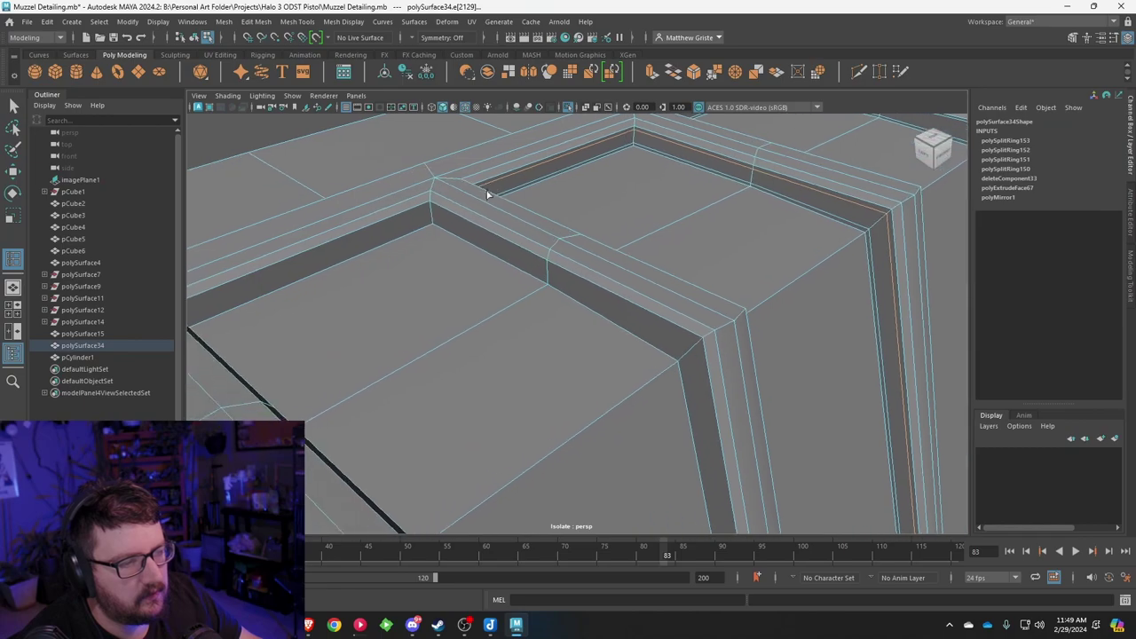
pyautogui.click(432, 222)
pyautogui.click(432, 211)
pyautogui.keyDown('alt'); pyautogui.moveTo(433, 218); pyautogui.dragTo(535, 203, button='right'); pyautogui.keyUp('alt')
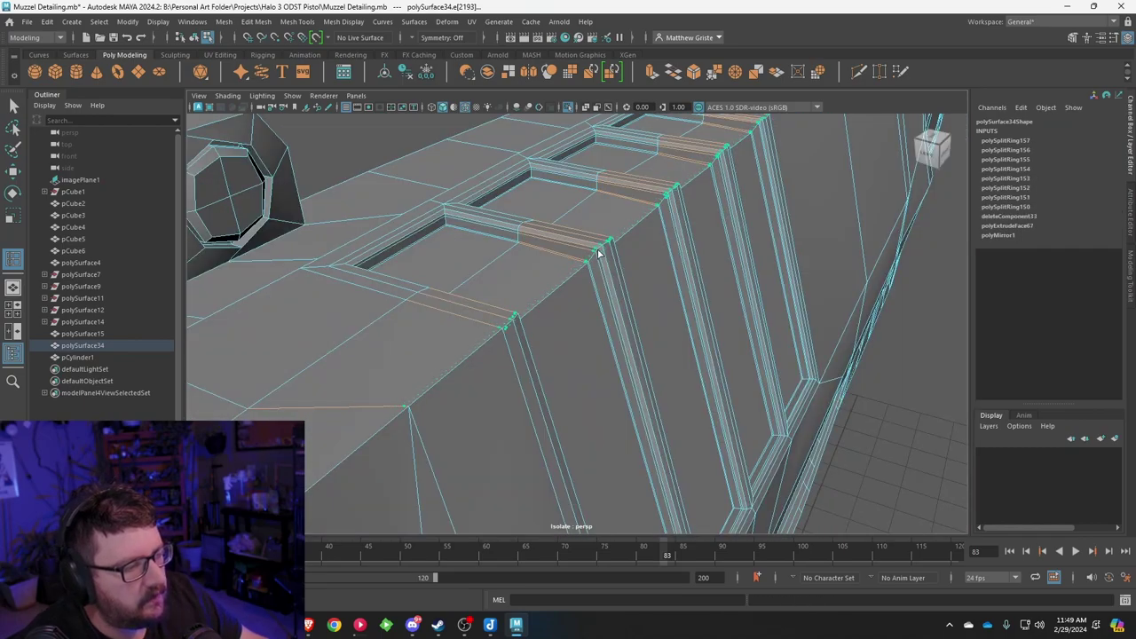
pyautogui.click(600, 255)
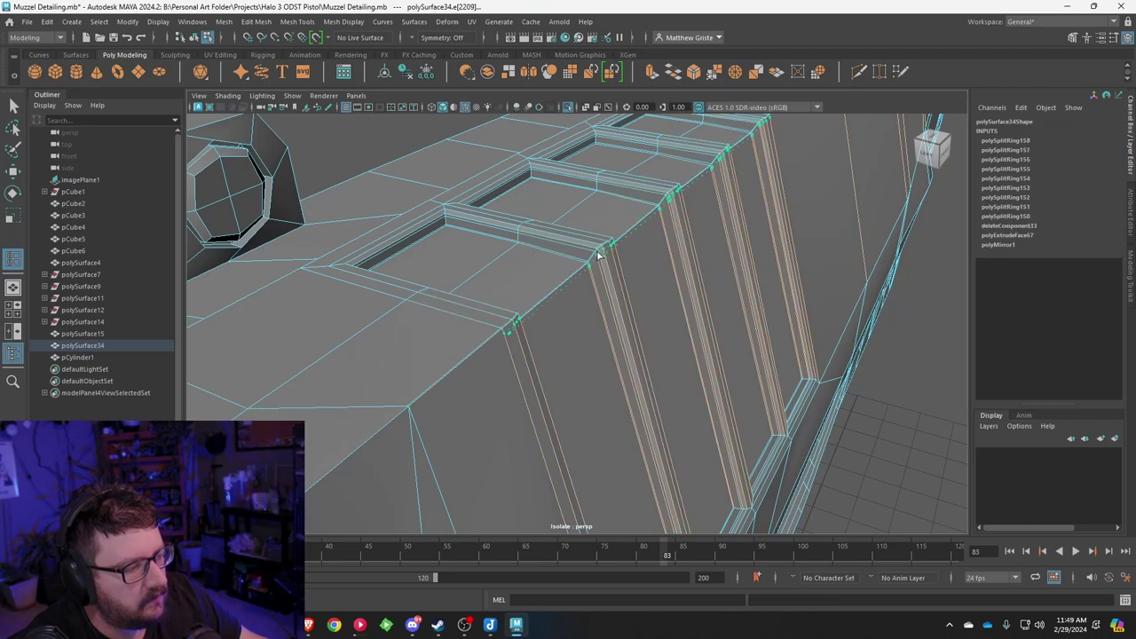
pyautogui.click(597, 254)
# Step: Insert an edge loop across the muzzle's front face level with the round recess and another lengthwise across the slanted slots
pyautogui.keyDown('alt'); pyautogui.moveTo(604, 257); pyautogui.dragTo(555, 277); pyautogui.keyUp('alt')
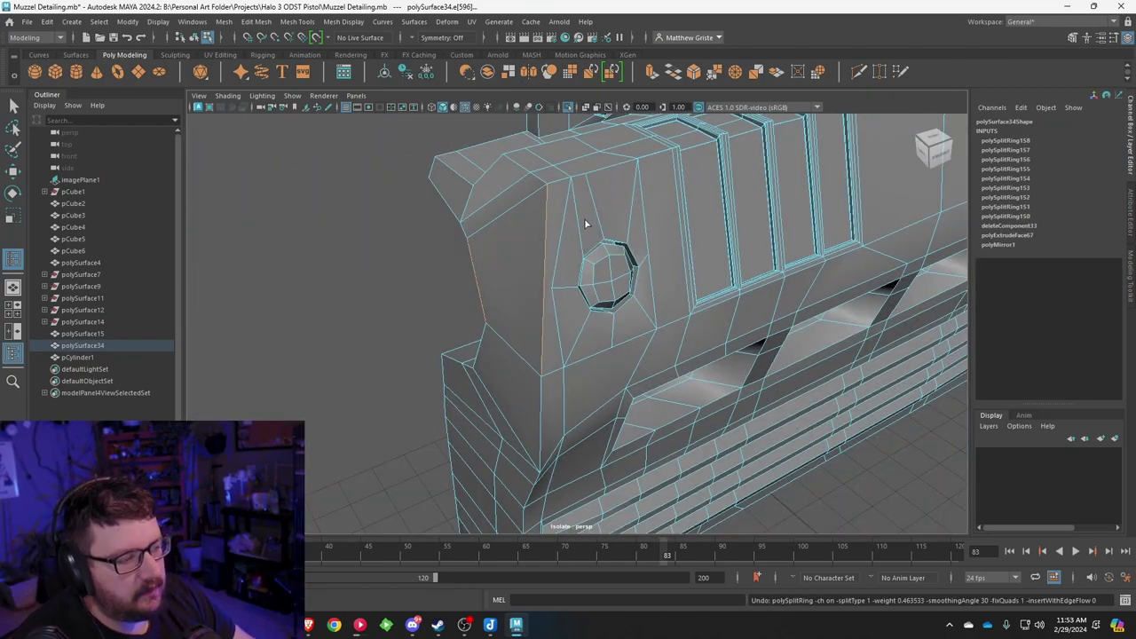
pyautogui.scroll(5, 582, 222)
pyautogui.keyDown('alt'); pyautogui.moveTo(508, 240); pyautogui.dragTo(577, 245); pyautogui.keyUp('alt')
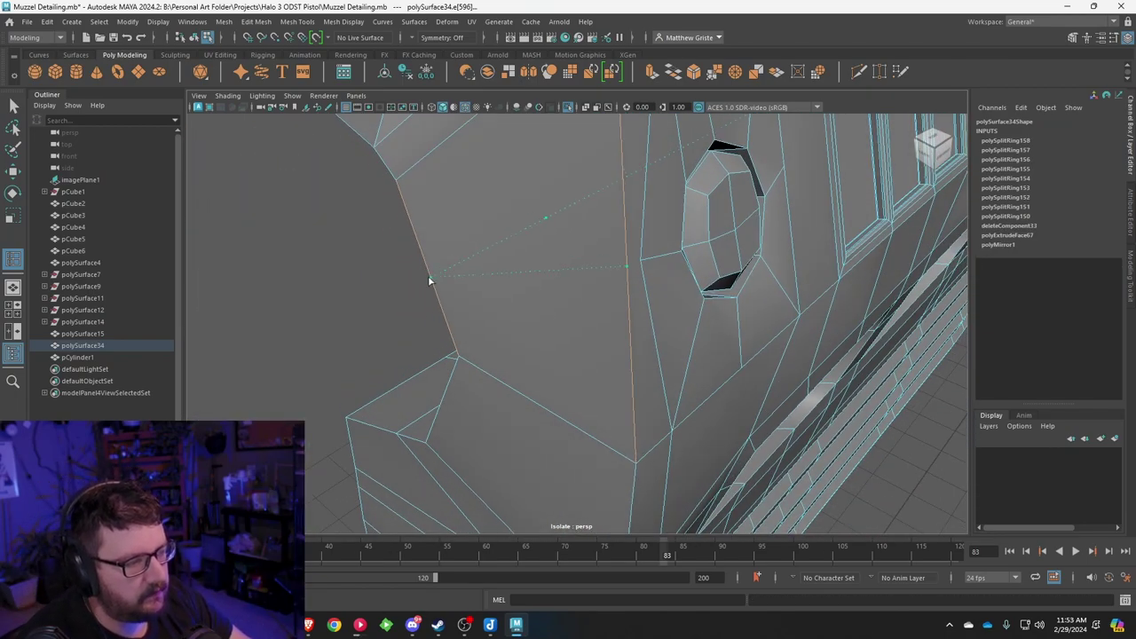
pyautogui.click(429, 280)
pyautogui.keyDown('alt'); pyautogui.moveTo(790, 232); pyautogui.dragTo(568, 277); pyautogui.keyUp('alt')
pyautogui.click(672, 257)
pyautogui.scroll(-4, 689, 249)
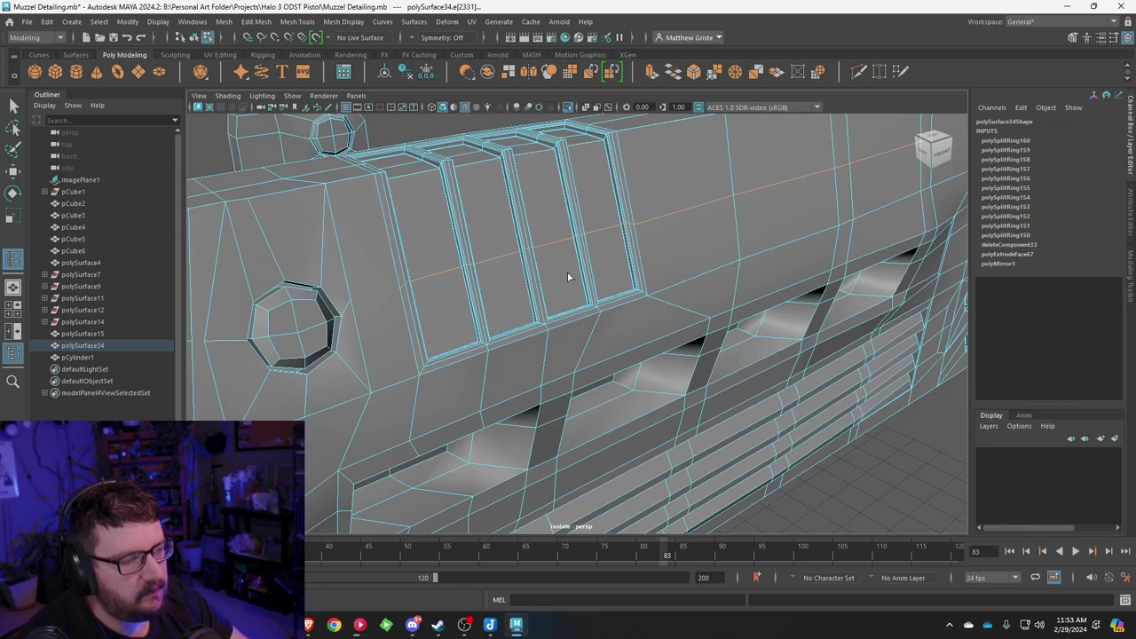
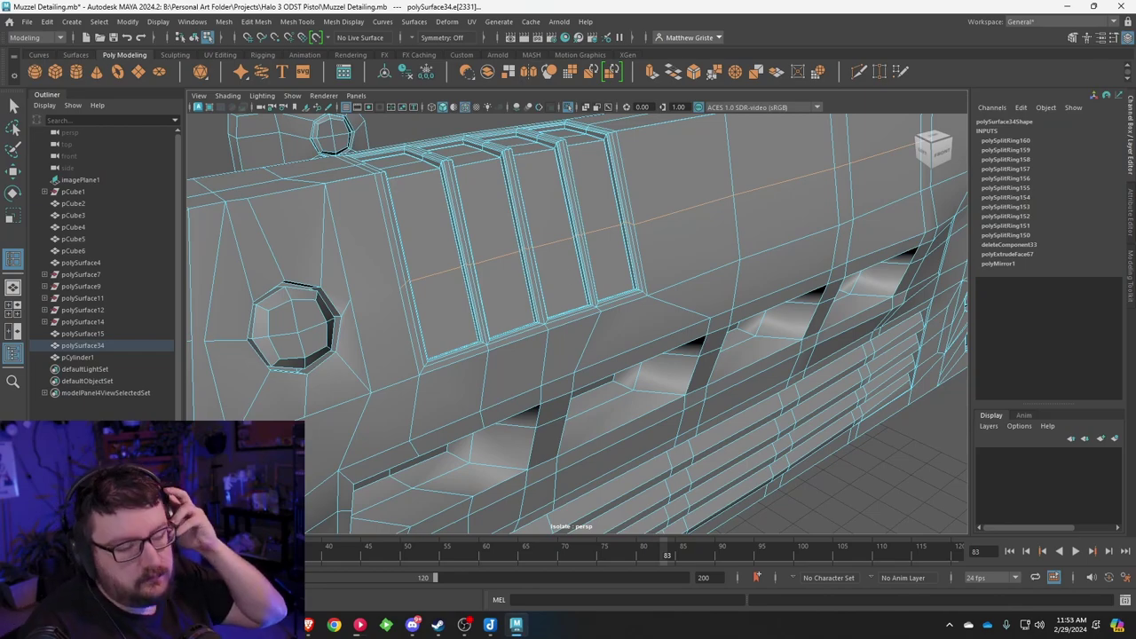
pyautogui.keyDown('alt'); pyautogui.moveTo(371, 272); pyautogui.dragTo(395, 280); pyautogui.keyUp('alt')
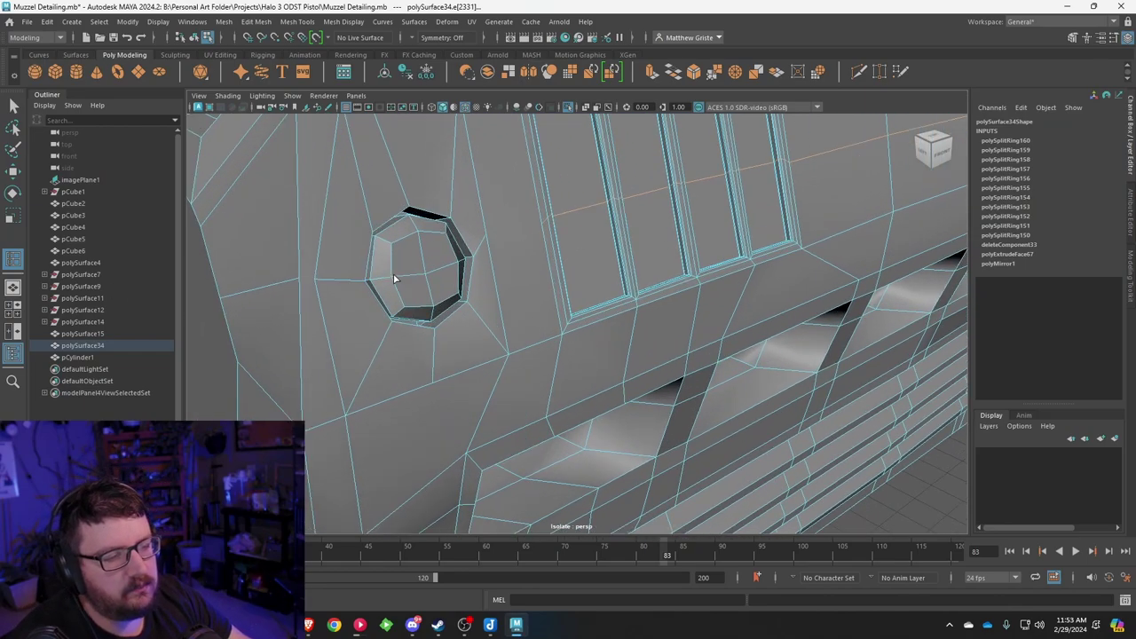
# Step: Multi-Cut connecting edges across the gaps on both sides of the round recess, continuing to the border of the first slanted slot
pyautogui.click(256, 21)
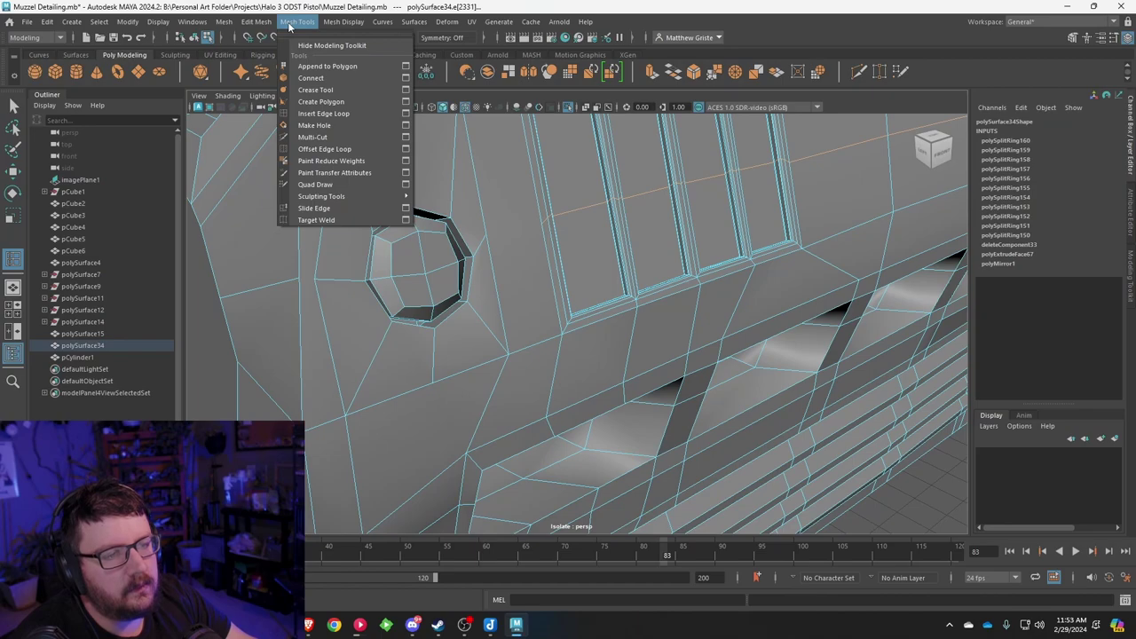
pyautogui.click(312, 137)
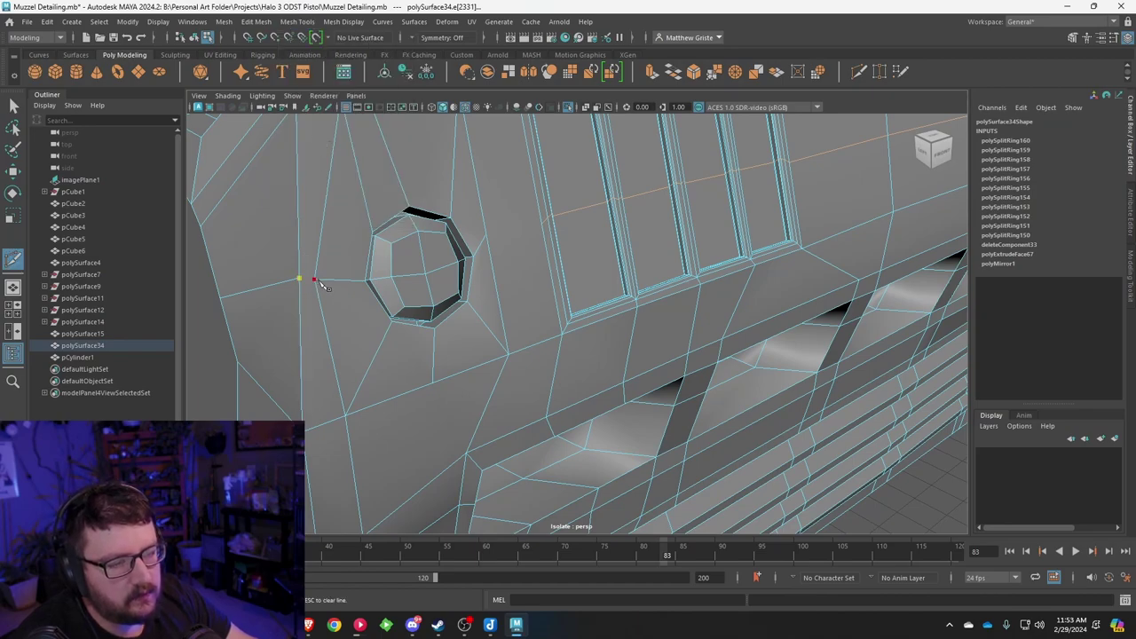
pyautogui.click(474, 257)
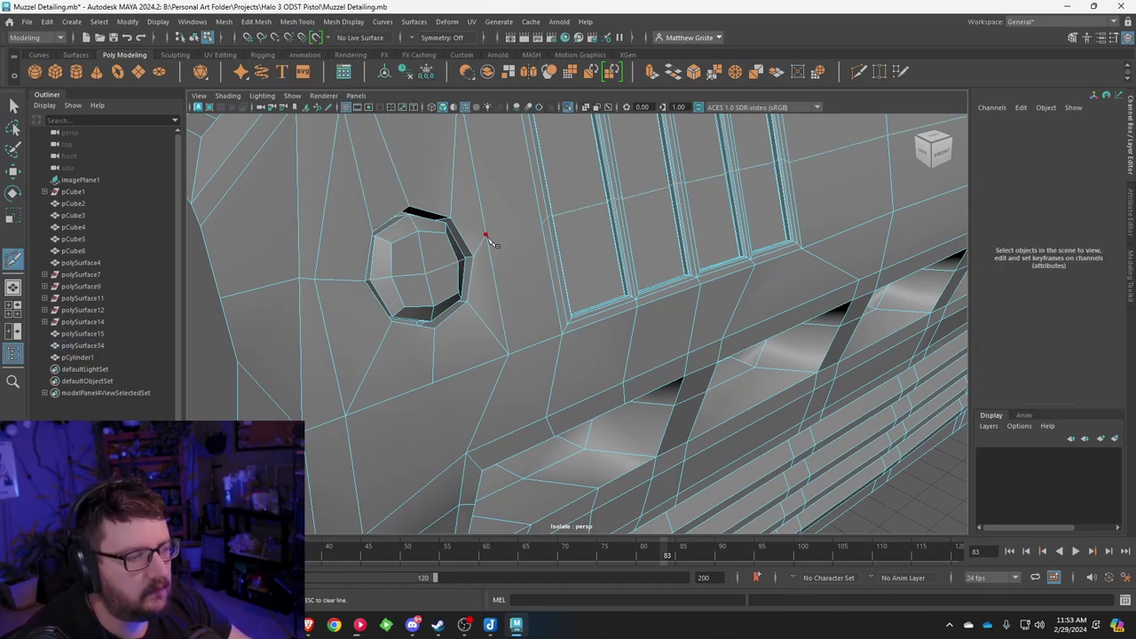
pyautogui.rightClick(557, 234)
pyautogui.click(542, 225)
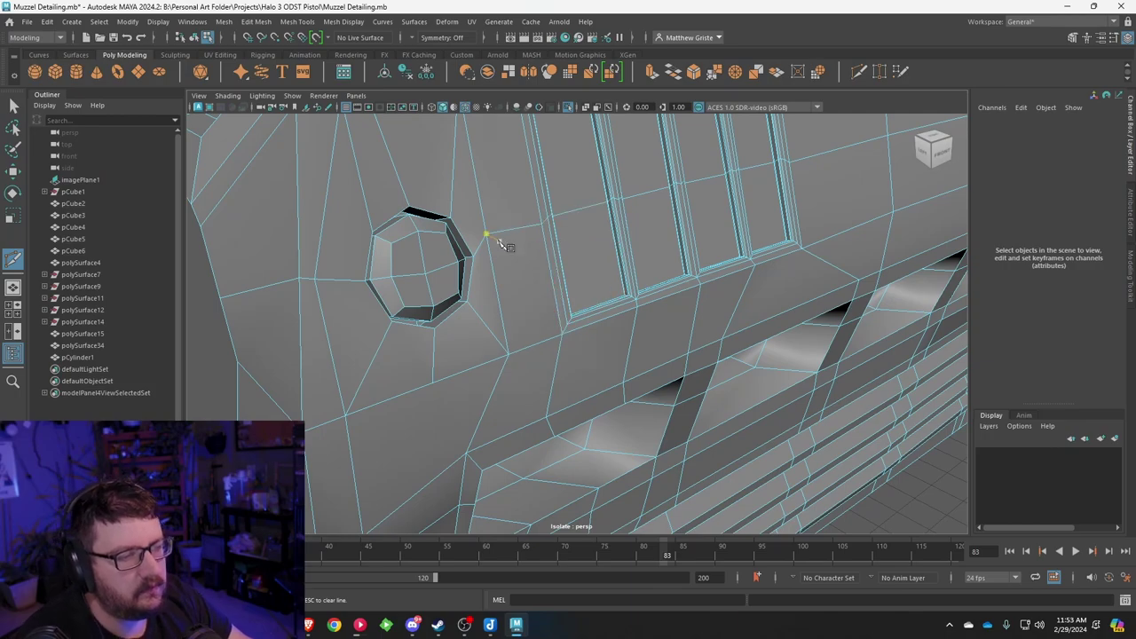
pyautogui.press('q')
# Step: Continue the lengthwise cut at the muzzle's opposite end, carrying it across the end face and the inner wall
pyautogui.keyDown('alt'); pyautogui.moveTo(707, 213); pyautogui.dragTo(432, 201); pyautogui.keyUp('alt')
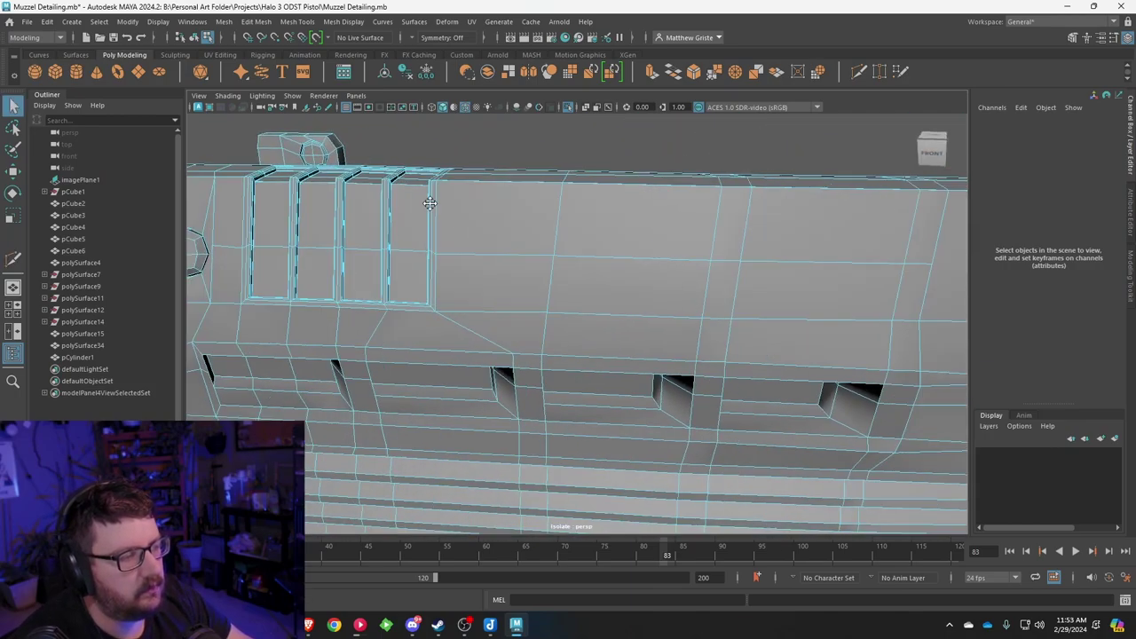
pyautogui.keyDown('alt'); pyautogui.moveTo(709, 233); pyautogui.dragTo(451, 249, button='middle'); pyautogui.keyUp('alt')
pyautogui.keyDown('alt'); pyautogui.moveTo(452, 250); pyautogui.dragTo(568, 263); pyautogui.keyUp('alt')
pyautogui.hotkey('ctrl', 'shift', 'x')
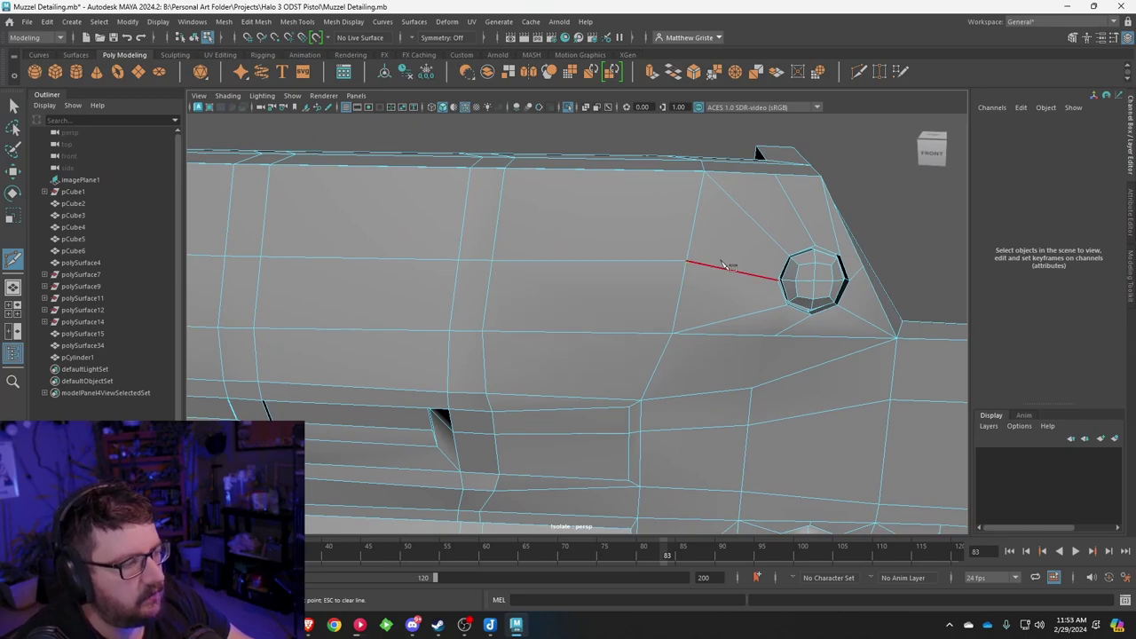
pyautogui.scroll(-2, 695, 260)
pyautogui.keyDown('alt'); pyautogui.moveTo(696, 262); pyautogui.dragTo(550, 253); pyautogui.keyUp('alt')
pyautogui.click(655, 305)
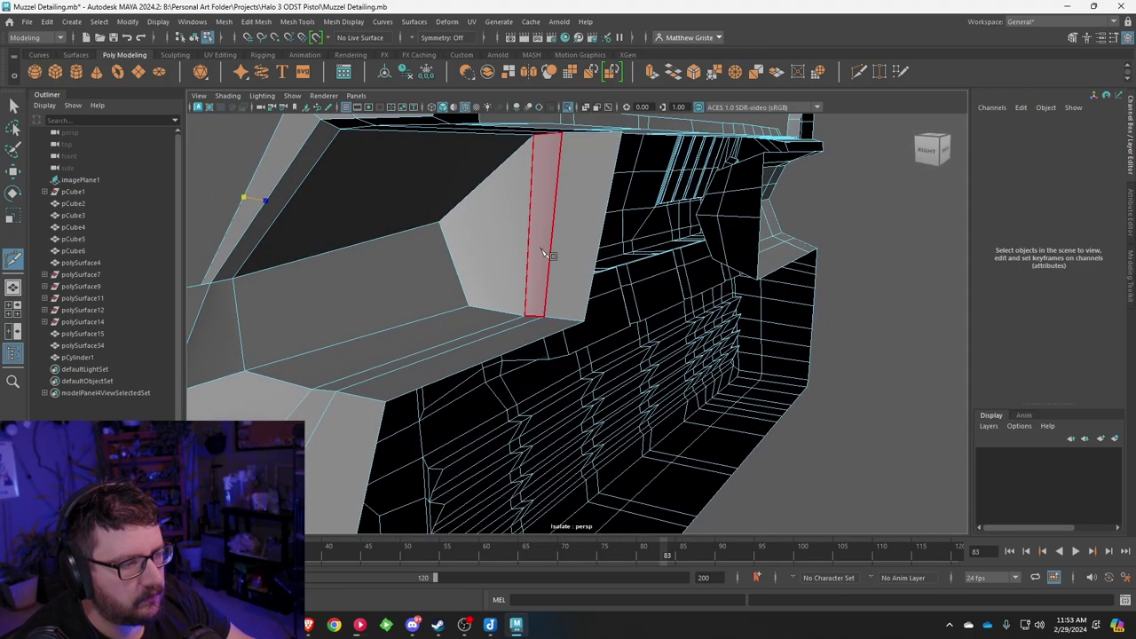
pyautogui.click(607, 215)
pyautogui.keyDown('alt'); pyautogui.moveTo(598, 224); pyautogui.dragTo(524, 248); pyautogui.keyUp('alt')
pyautogui.press('Return')
pyautogui.press('q')
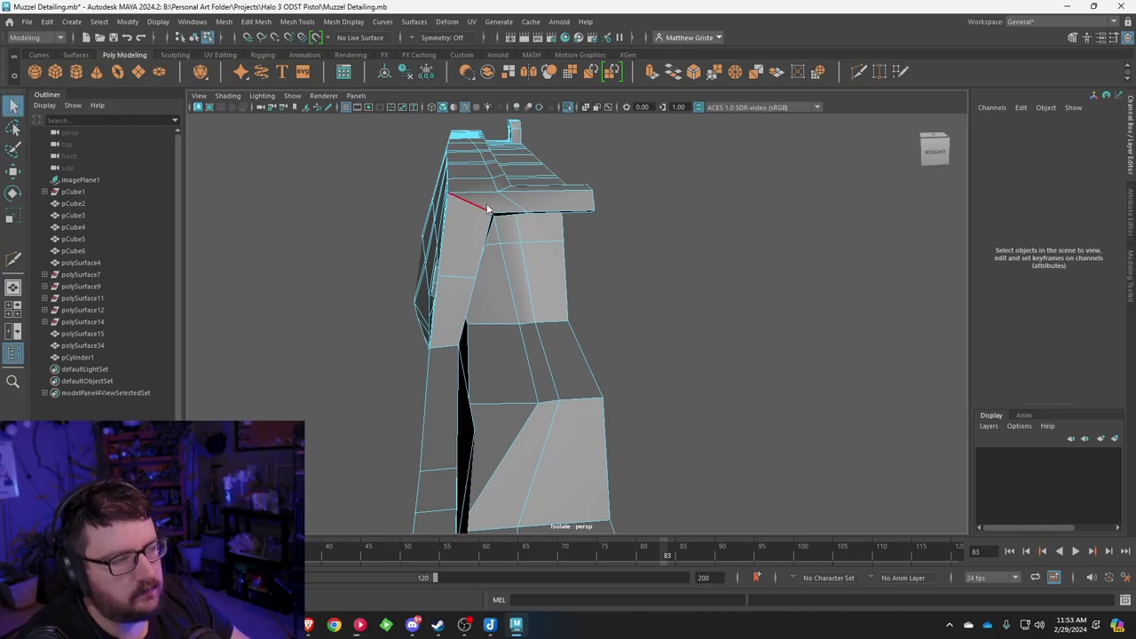
# Step: Multi-Cut an edge from the upper-edge vertex above the round recess across the top surface and centre groove to the far edge
pyautogui.moveTo(487, 210); pyautogui.dragTo(512, 185, button='right')
pyautogui.keyDown('alt'); pyautogui.moveTo(512, 186); pyautogui.dragTo(502, 215); pyautogui.keyUp('alt')
pyautogui.keyDown('alt'); pyautogui.moveTo(623, 216); pyautogui.dragTo(724, 223, button='middle'); pyautogui.keyUp('alt')
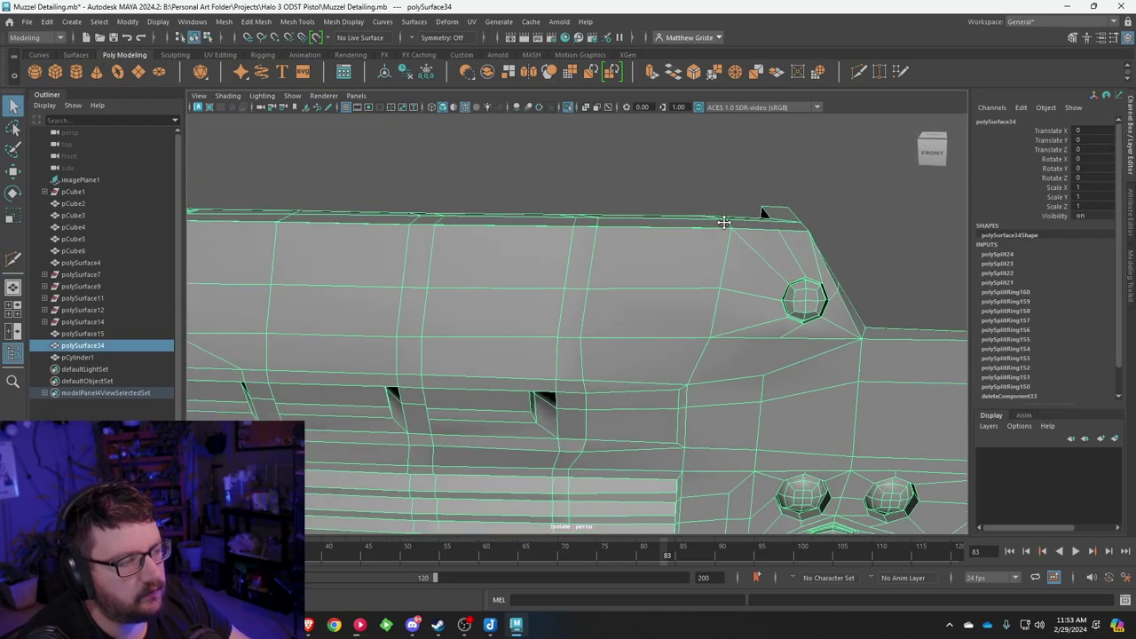
pyautogui.keyDown('alt'); pyautogui.moveTo(725, 223); pyautogui.dragTo(628, 245, button='right'); pyautogui.keyUp('alt')
pyautogui.keyDown('alt'); pyautogui.moveTo(628, 245); pyautogui.dragTo(507, 173); pyautogui.keyUp('alt')
pyautogui.moveTo(507, 172); pyautogui.dragTo(479, 173, button='right')
pyautogui.click(508, 170)
pyautogui.press('w')
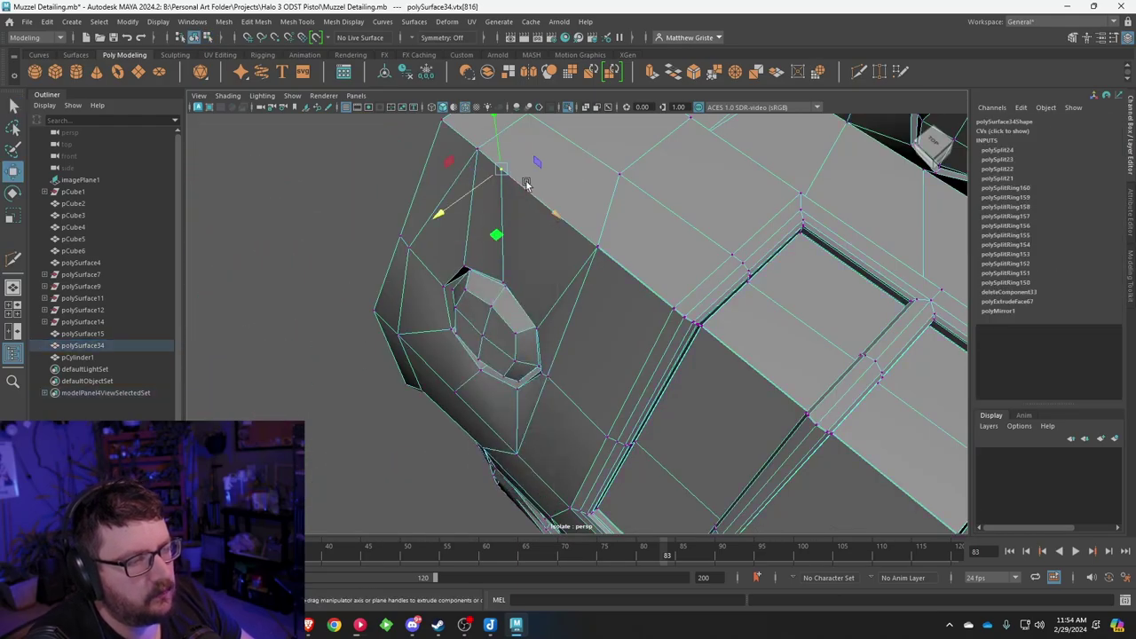
pyautogui.keyDown('alt'); pyautogui.moveTo(545, 198); pyautogui.dragTo(524, 236); pyautogui.keyUp('alt')
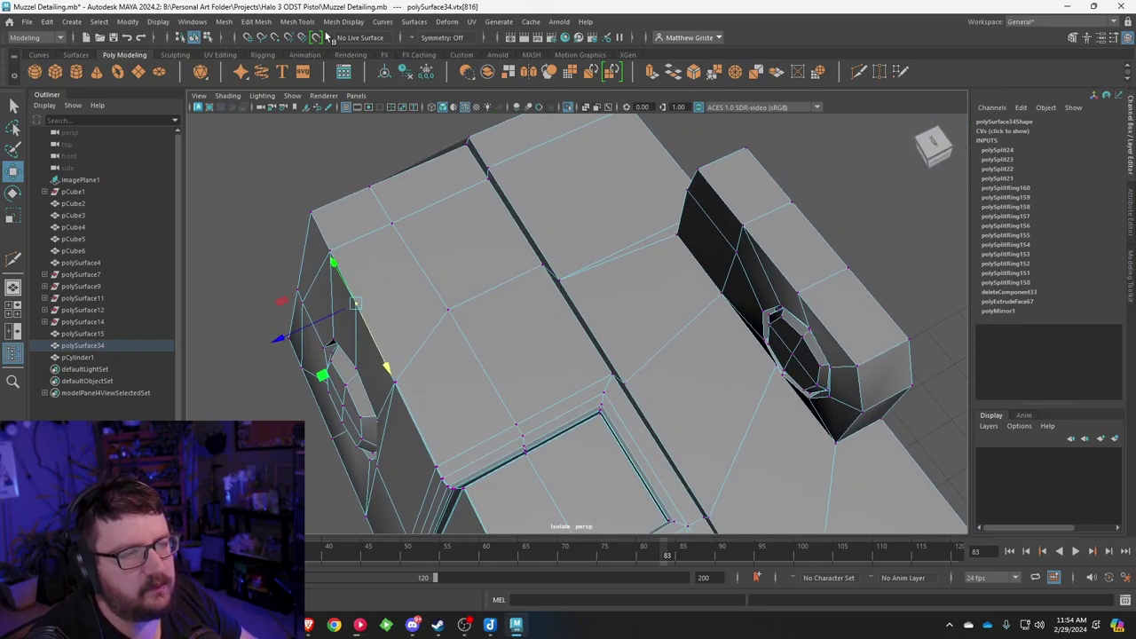
pyautogui.click(297, 22)
pyautogui.click(331, 137)
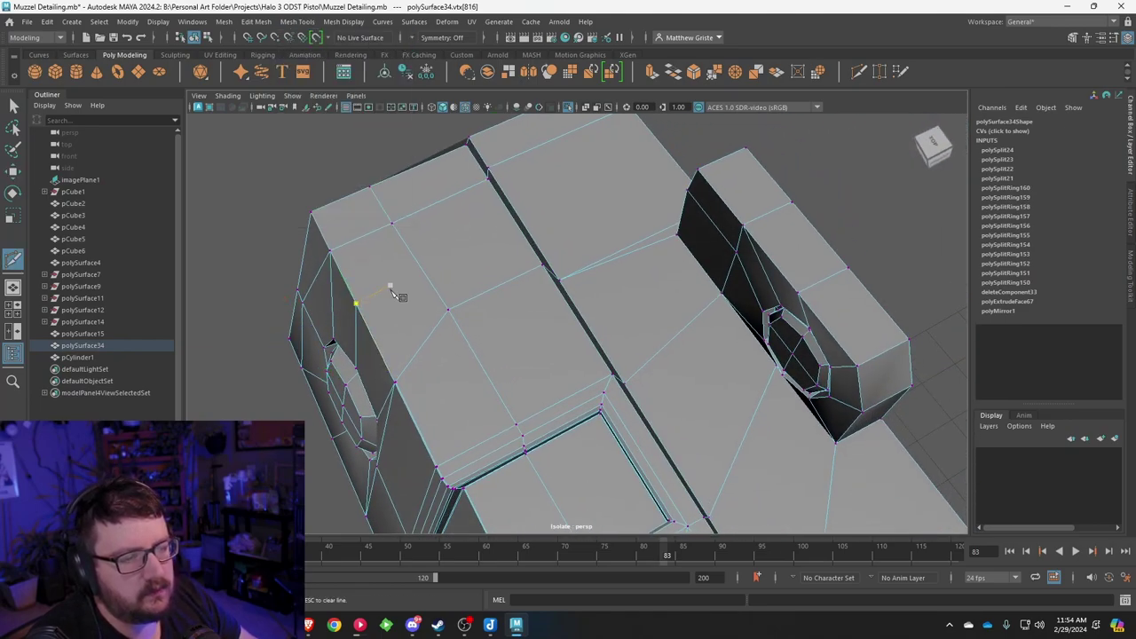
pyautogui.click(357, 305)
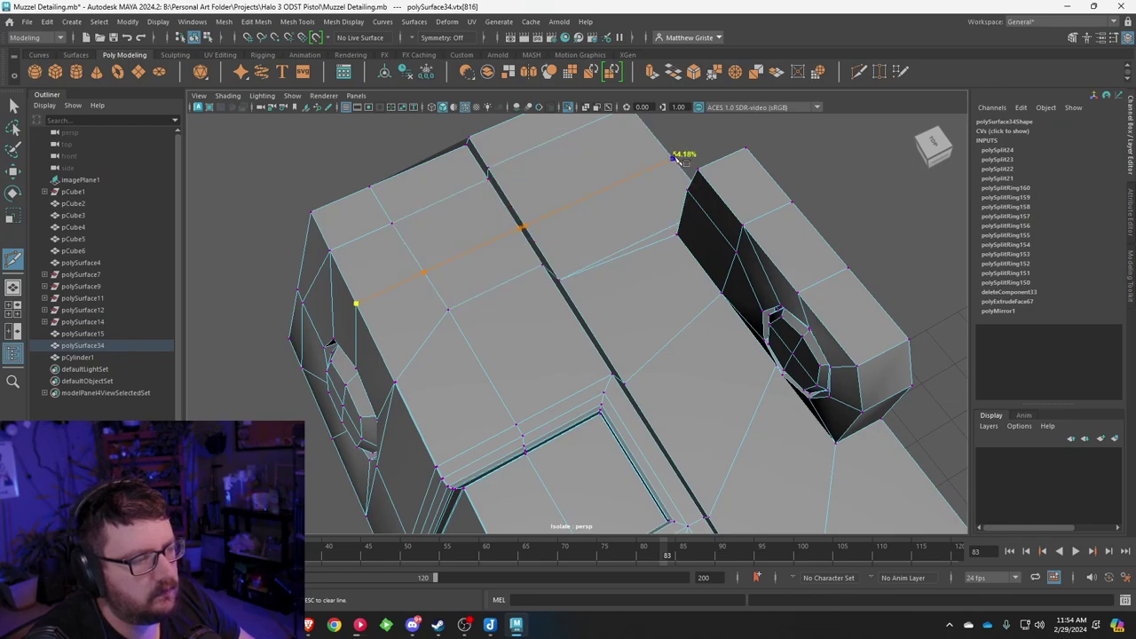
pyautogui.click(675, 163)
pyautogui.press('Return')
# Step: Insert an edge loop lengthwise along the top surface, close to the slanted slots' inner ends beside the centre groove
pyautogui.keyDown('alt'); pyautogui.moveTo(672, 160); pyautogui.dragTo(515, 282); pyautogui.keyUp('alt')
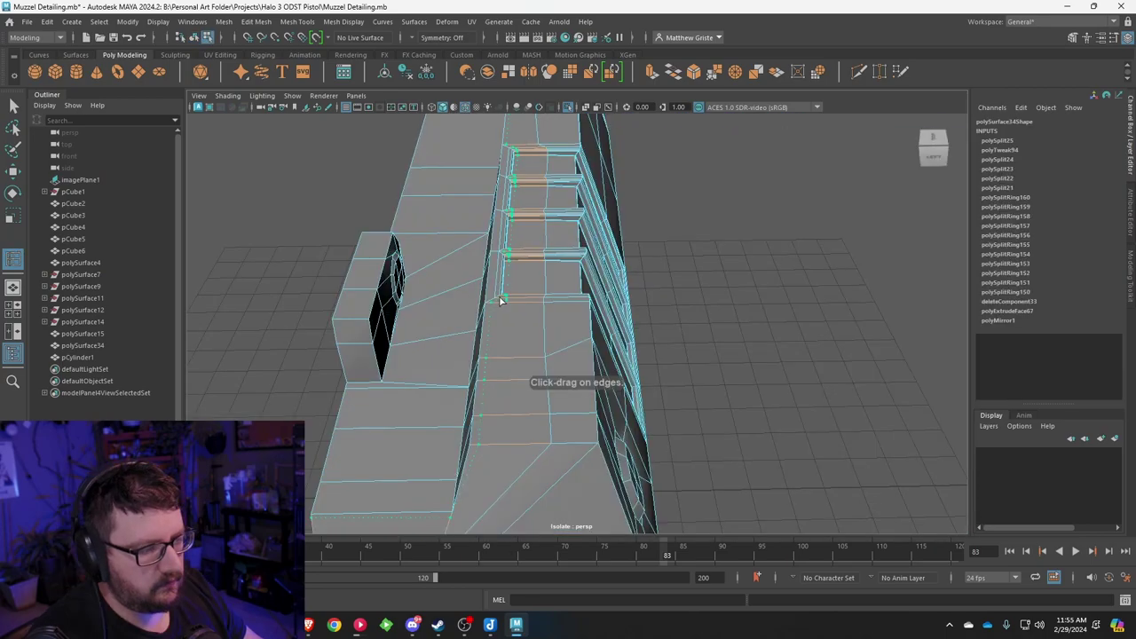
pyautogui.click(499, 301)
pyautogui.keyDown('alt'); pyautogui.moveTo(499, 301); pyautogui.dragTo(474, 248); pyautogui.keyUp('alt')
# Step: Try an edge loop close to the slanted slots' lower ends, preview the mesh smoothed, undo the loop and return to the unsmoothed display
pyautogui.scroll(5, 479, 249)
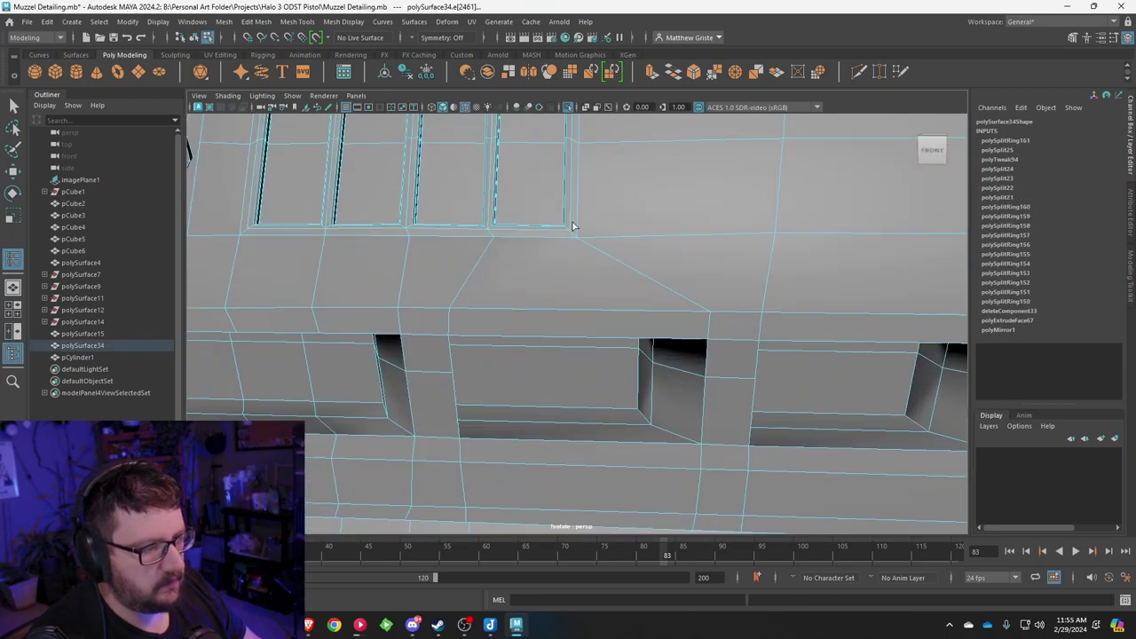
pyautogui.moveTo(572, 226); pyautogui.dragTo(570, 230)
pyautogui.keyDown('alt'); pyautogui.moveTo(408, 227); pyautogui.dragTo(609, 288); pyautogui.keyUp('alt')
pyautogui.scroll(-2, 659, 272)
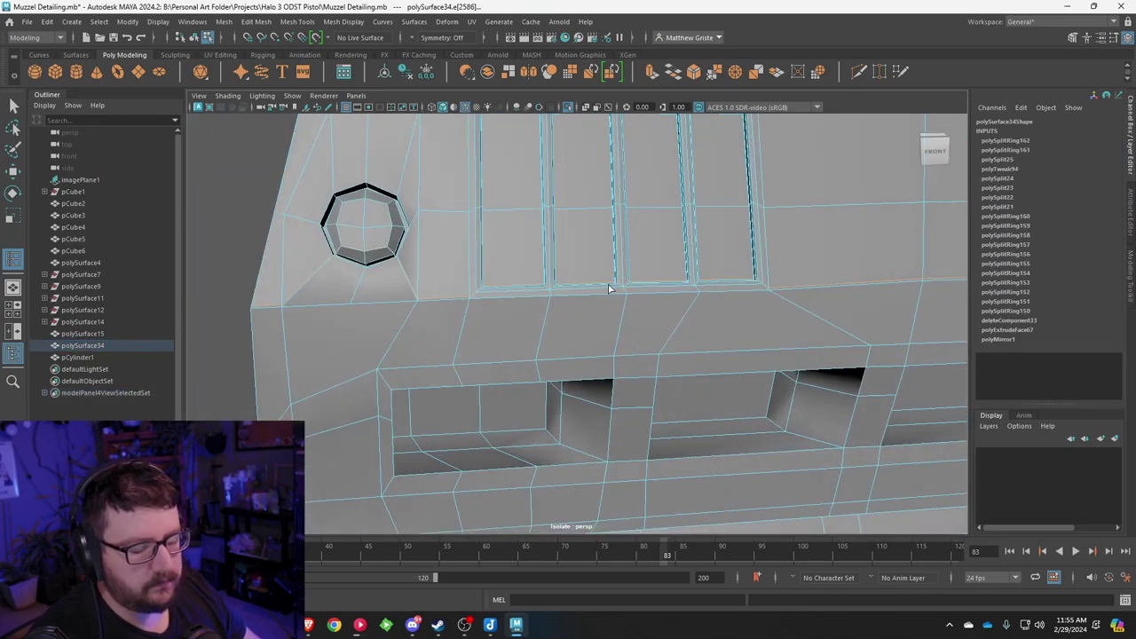
pyautogui.press('q')
pyautogui.press('3')
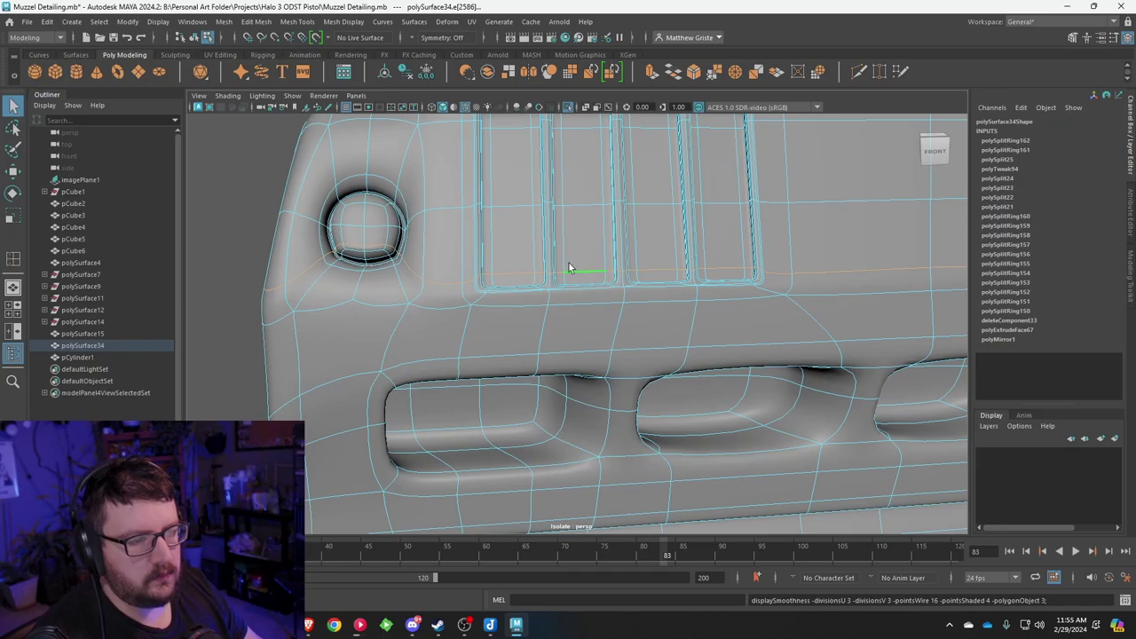
pyautogui.keyDown('alt'); pyautogui.moveTo(534, 269); pyautogui.dragTo(505, 275); pyautogui.keyUp('alt')
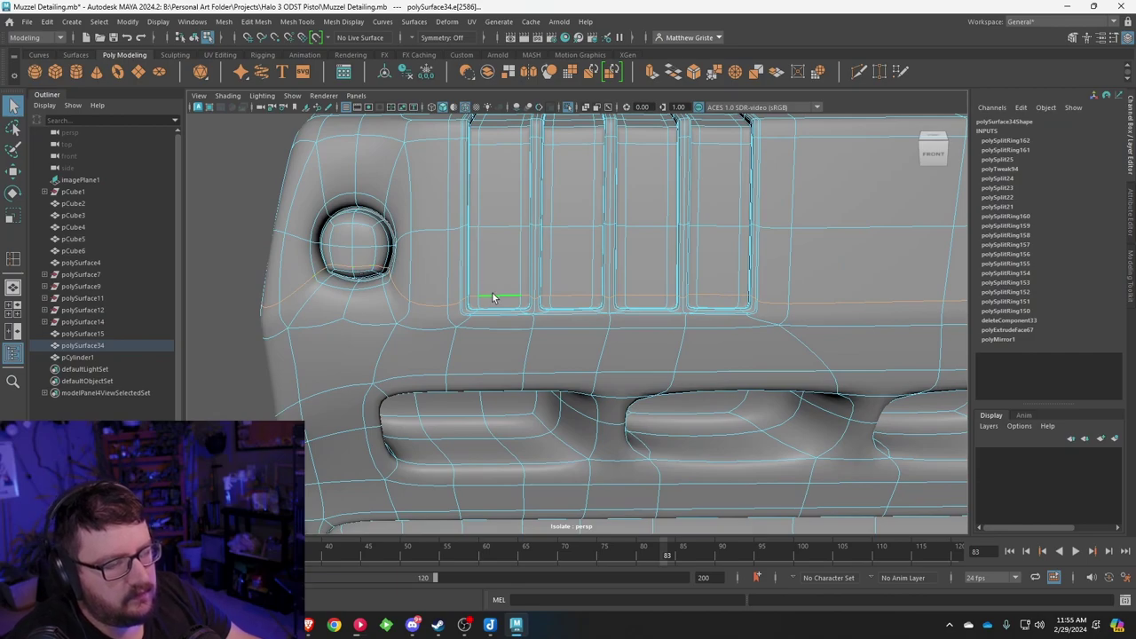
pyautogui.hotkey('ctrl', 'z')
pyautogui.scroll(4, 497, 310)
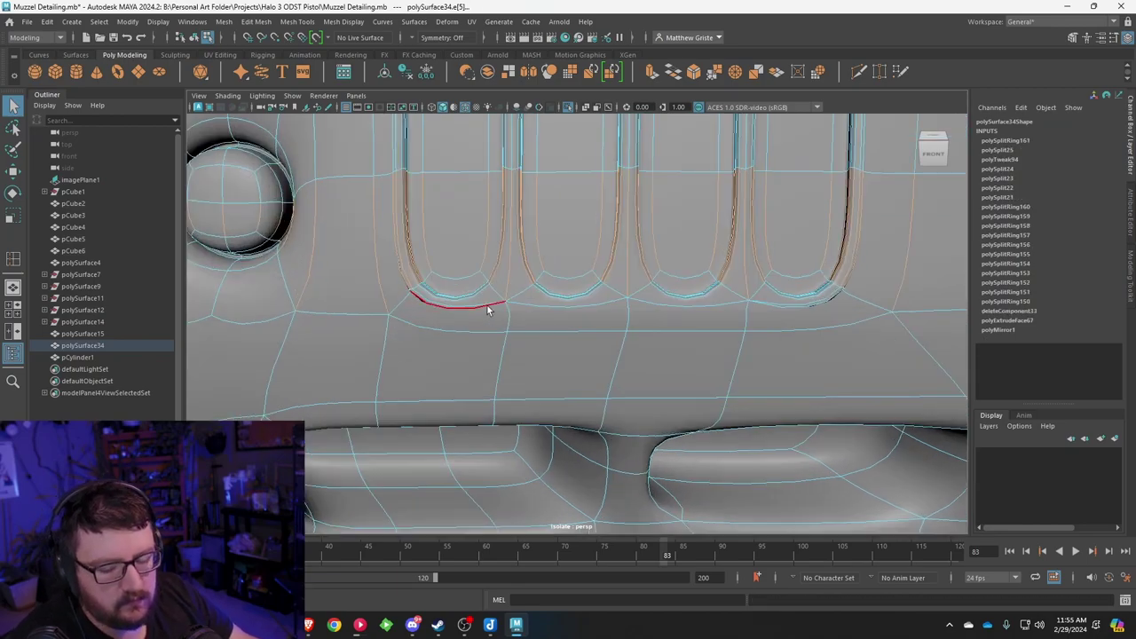
pyautogui.press('1')
pyautogui.keyDown('alt'); pyautogui.moveTo(433, 303); pyautogui.dragTo(462, 300, button='middle'); pyautogui.keyUp('alt')
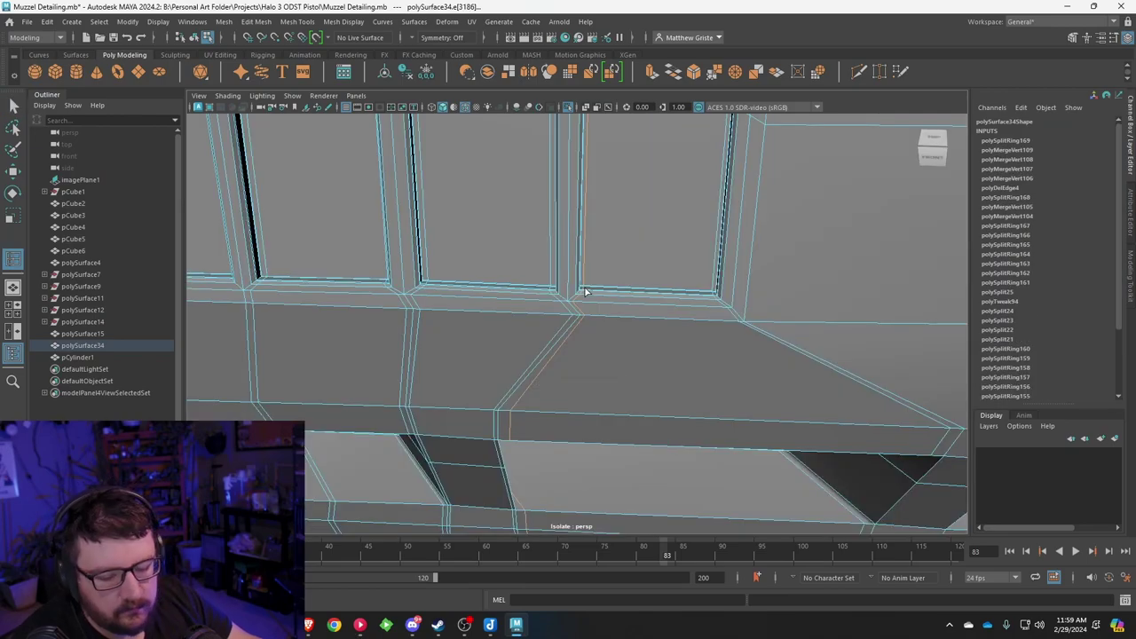
# Step: Preview the smoothed slide mesh in object mode and examine the rectangular side slots
pyautogui.press('q')
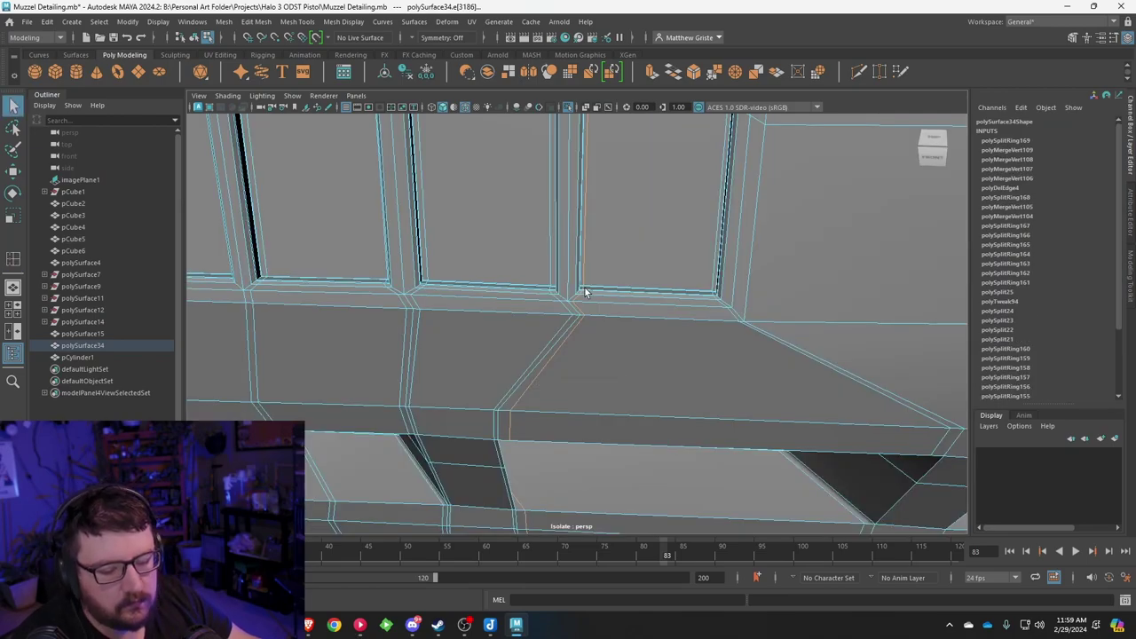
pyautogui.press('3')
pyautogui.scroll(-5, 586, 282)
pyautogui.moveTo(605, 227); pyautogui.dragTo(639, 195, button='right')
pyautogui.scroll(-5, 376, 229)
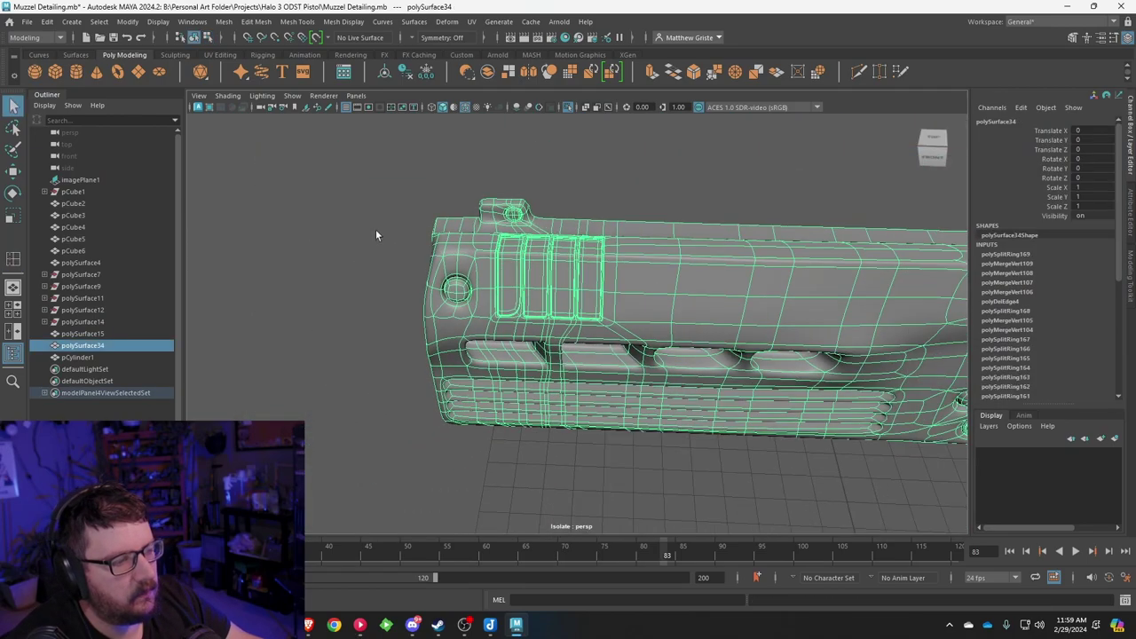
pyautogui.click(388, 205)
pyautogui.moveTo(388, 205)
pyautogui.keyDown('alt'); pyautogui.mouseDown()
pyautogui.moveTo(538, 218)
pyautogui.moveTo(401, 191)
pyautogui.mouseUp(); pyautogui.keyUp('alt')
pyautogui.scroll(5, 568, 272)
pyautogui.keyDown('alt'); pyautogui.moveTo(568, 272); pyautogui.dragTo(590, 290); pyautogui.keyUp('alt')
# Step: Insert supporting edge loops along the inner corner edges of the first rectangular side slots on the unsmoothed mesh
pyautogui.click(590, 307)
pyautogui.press('1')
pyautogui.scroll(3, 591, 307)
pyautogui.scroll(2, 713, 356)
pyautogui.keyDown('alt'); pyautogui.moveTo(713, 352); pyautogui.dragTo(638, 286); pyautogui.keyUp('alt')
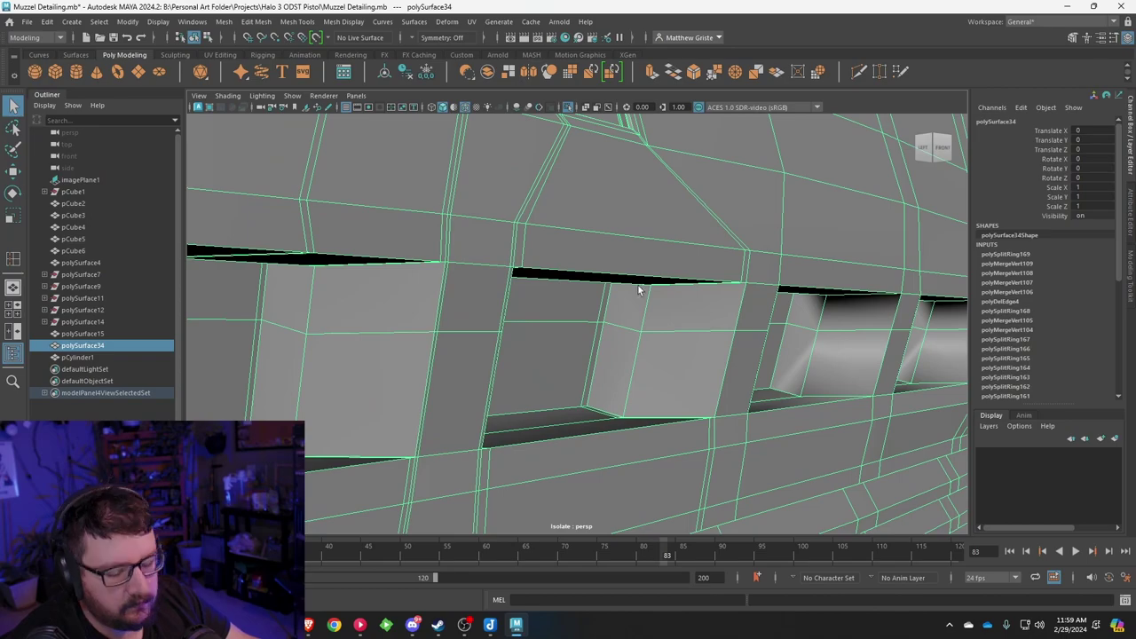
pyautogui.keyDown('shift'); pyautogui.moveTo(638, 285); pyautogui.dragTo(646, 338, button='right'); pyautogui.keyUp('shift')
pyautogui.moveTo(683, 331); pyautogui.dragTo(513, 390)
pyautogui.keyDown('ctrl'); pyautogui.click(732, 349); pyautogui.keyUp('ctrl')
pyautogui.keyDown('ctrl'); pyautogui.click(624, 364); pyautogui.keyUp('ctrl')
pyautogui.keyDown('ctrl'); pyautogui.click(502, 388); pyautogui.keyUp('ctrl')
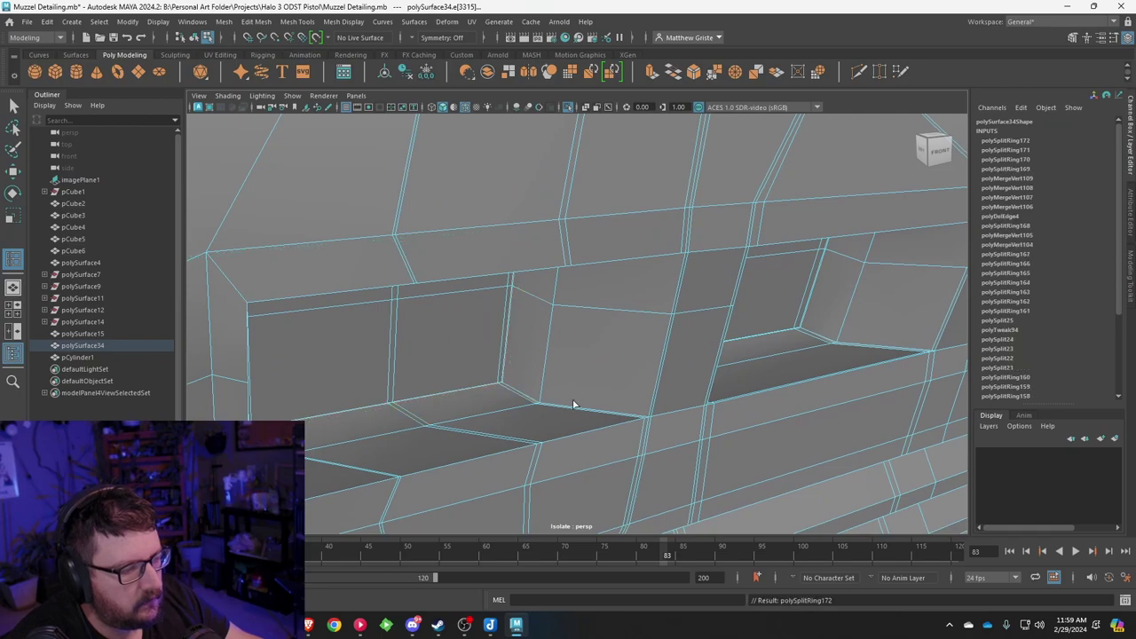
pyautogui.keyDown('ctrl'); pyautogui.click(621, 418); pyautogui.keyUp('ctrl')
# Step: Insert edge loops along the back, floor and outer edges of the remaining rectangular side slots
pyautogui.keyDown('alt'); pyautogui.moveTo(621, 417); pyautogui.dragTo(632, 327); pyautogui.keyUp('alt')
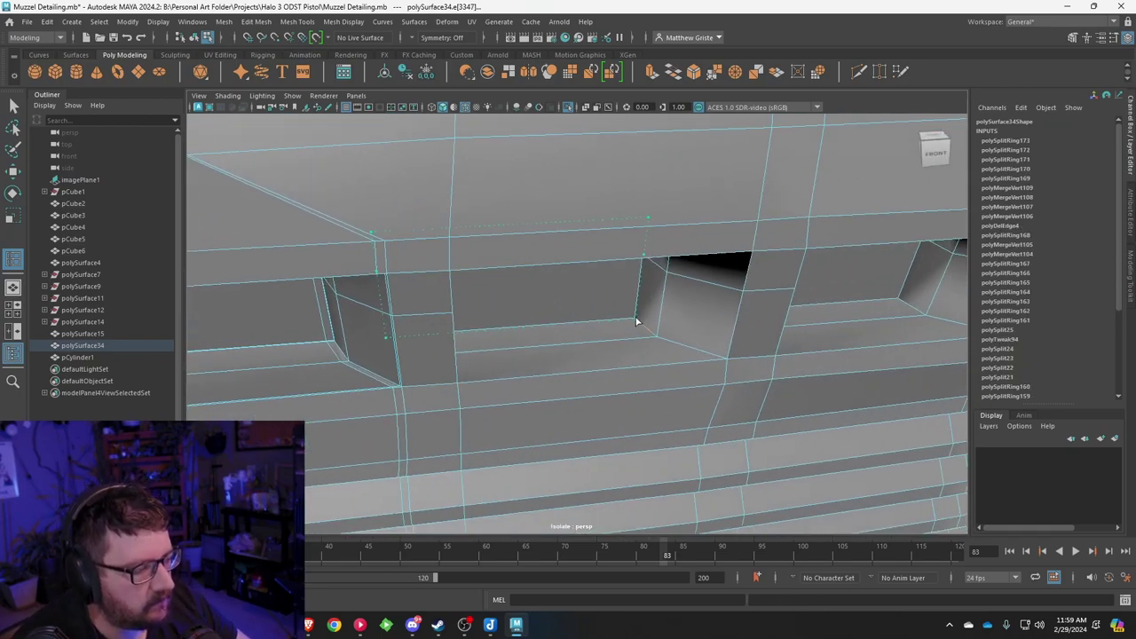
pyautogui.keyDown('ctrl'); pyautogui.click(635, 322); pyautogui.keyUp('ctrl')
pyautogui.keyDown('ctrl'); pyautogui.click(722, 362); pyautogui.keyUp('ctrl')
pyautogui.keyDown('alt'); pyautogui.moveTo(723, 362); pyautogui.dragTo(559, 320); pyautogui.keyUp('alt')
pyautogui.keyDown('ctrl'); pyautogui.click(643, 317); pyautogui.keyUp('ctrl')
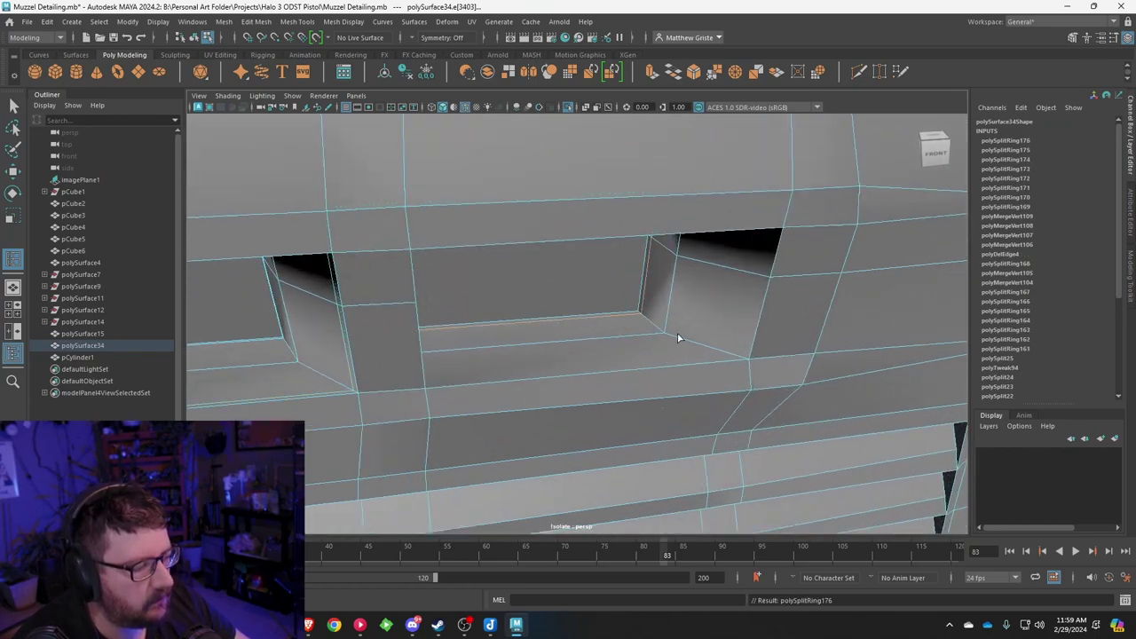
pyautogui.keyDown('ctrl'); pyautogui.click(743, 359); pyautogui.keyUp('ctrl')
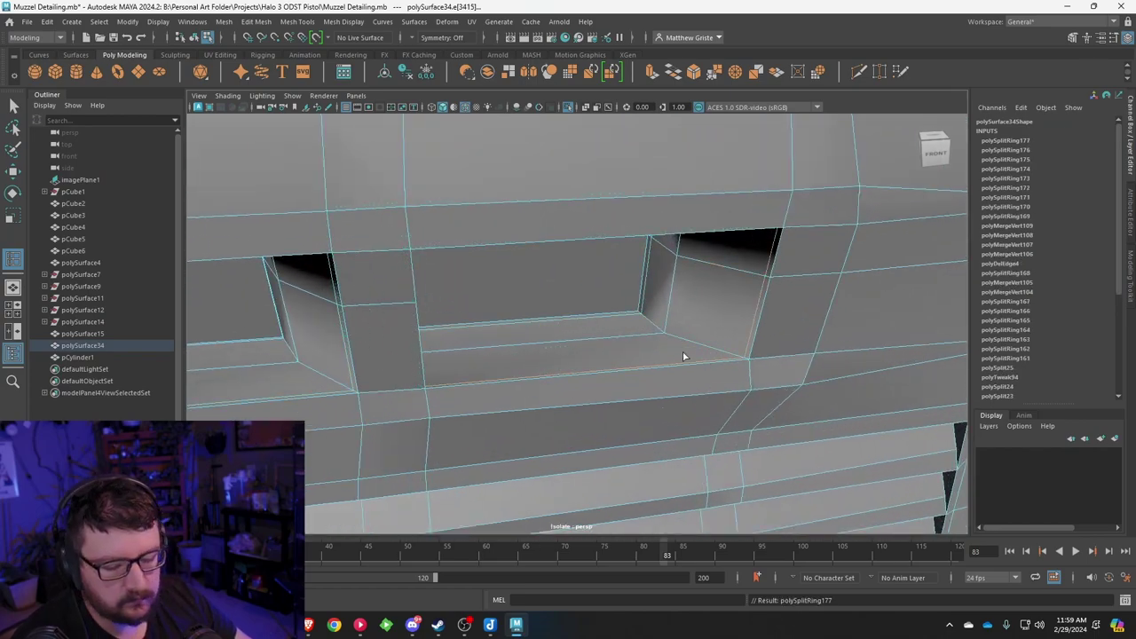
# Step: Preview the smoothed mesh to examine the slot corners, and return to the unsmoothed display
pyautogui.press('q')
pyautogui.press('3')
pyautogui.keyDown('alt'); pyautogui.moveTo(648, 330); pyautogui.dragTo(487, 362); pyautogui.keyUp('alt')
pyautogui.scroll(-5, 575, 329)
pyautogui.scroll(-3, 575, 330)
pyautogui.scroll(2, 495, 345)
pyautogui.press('1')
pyautogui.scroll(-3, 538, 326)
# Step: Insert four vertical edge loops beside the end walls of the third and fourth side slots, and preview the smoothed result
pyautogui.press('g')
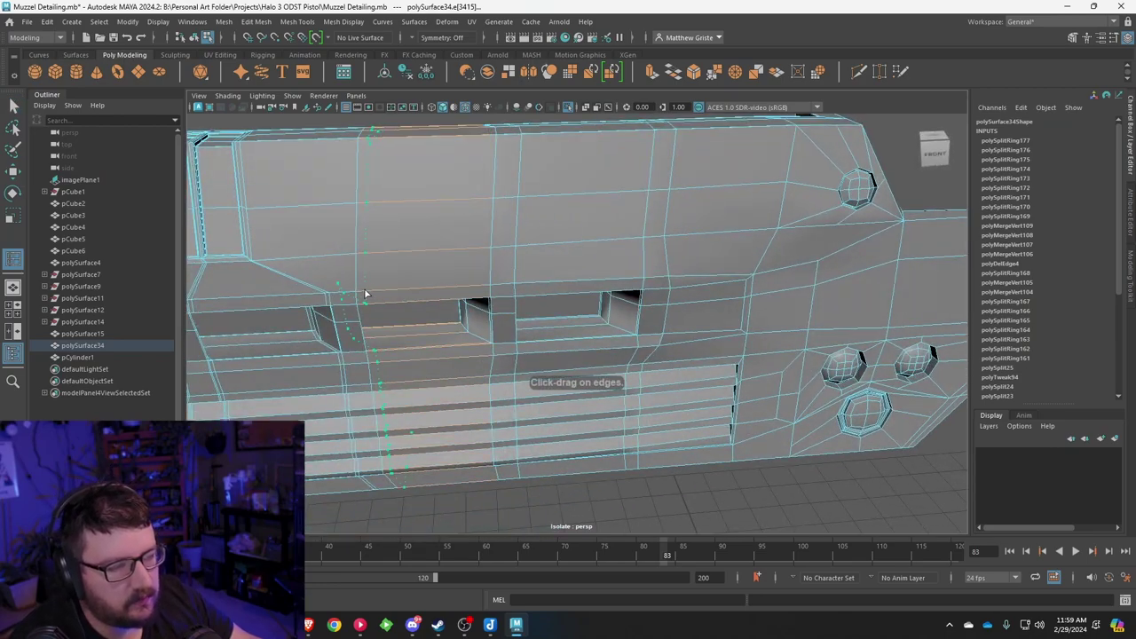
pyautogui.click(522, 284)
pyautogui.click(492, 286)
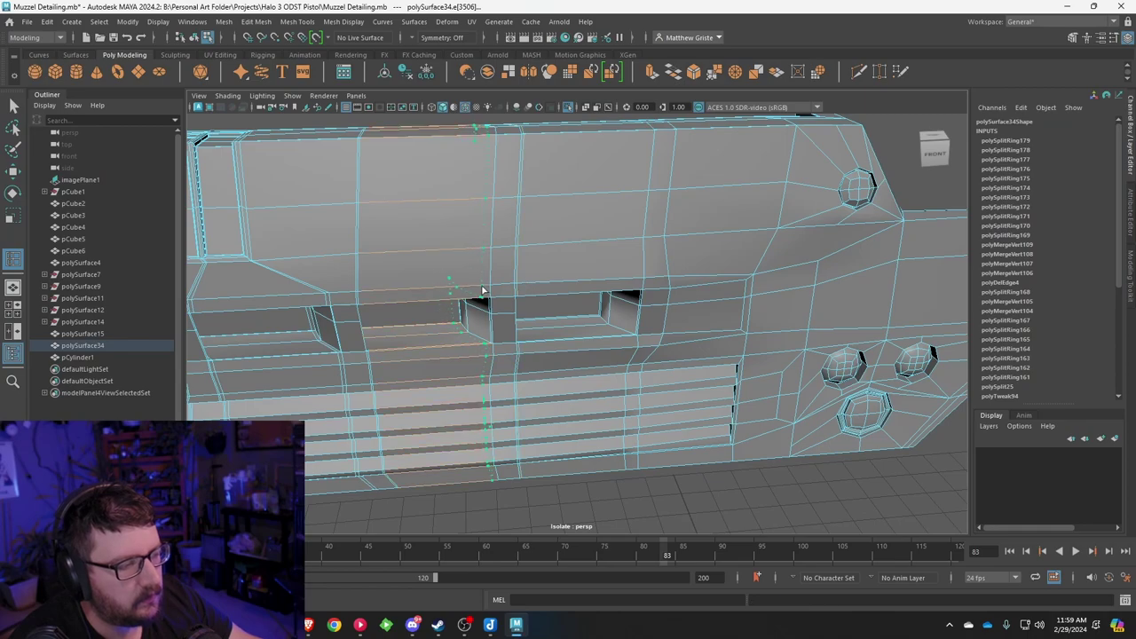
pyautogui.click(482, 290)
pyautogui.click(641, 283)
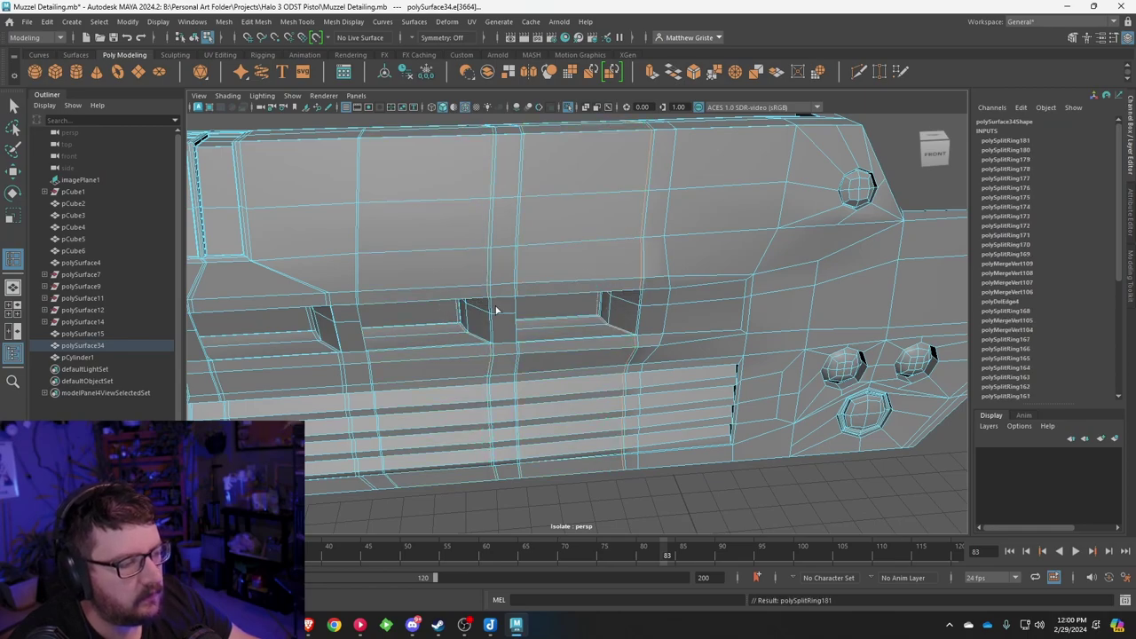
pyautogui.moveTo(497, 311)
pyautogui.keyDown('alt'); pyautogui.mouseDown()
pyautogui.moveTo(612, 347)
pyautogui.moveTo(496, 331)
pyautogui.mouseUp(); pyautogui.keyUp('alt')
pyautogui.press('q')
pyautogui.press('3')
pyautogui.scroll(5, 495, 332)
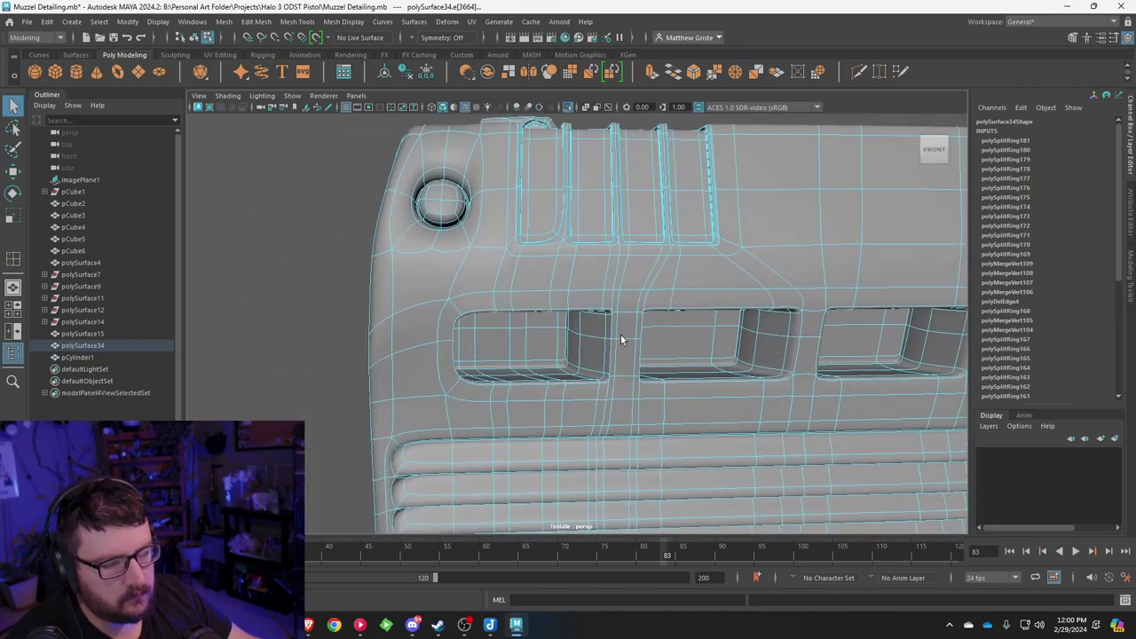
# Step: Insert a vertical edge loop at the outer end of the first side slot, and preview the smoothed mesh
pyautogui.press('1')
pyautogui.press('y')
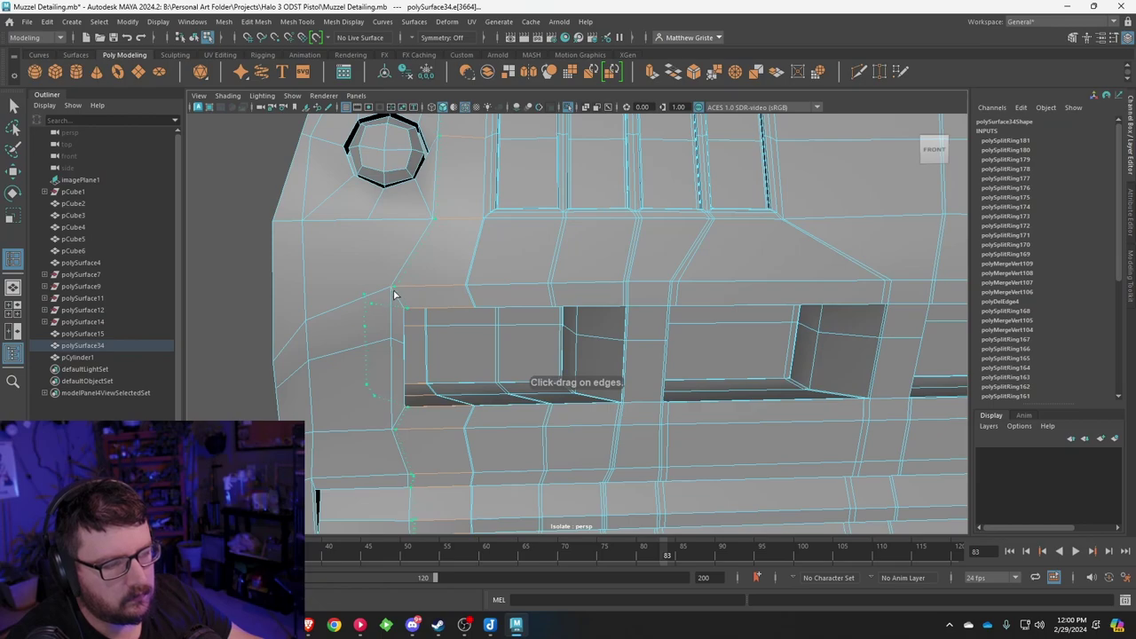
pyautogui.press('q')
pyautogui.press('3')
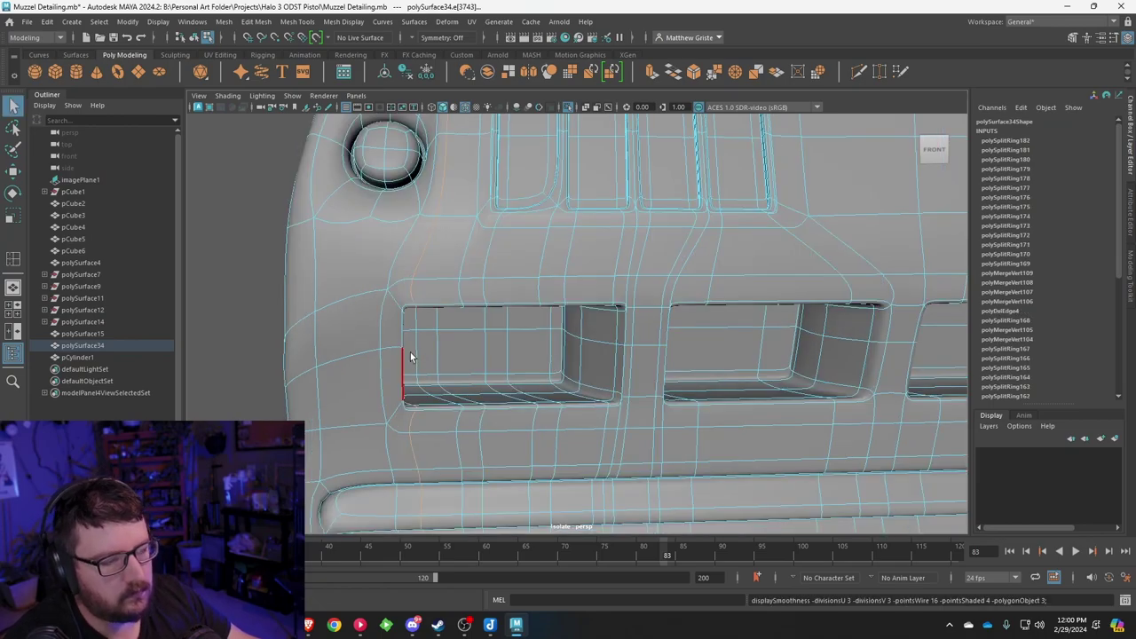
pyautogui.scroll(-3, 525, 358)
pyautogui.moveTo(563, 342); pyautogui.dragTo(616, 258, button='right')
pyautogui.click(365, 285)
pyautogui.scroll(-4, 363, 306)
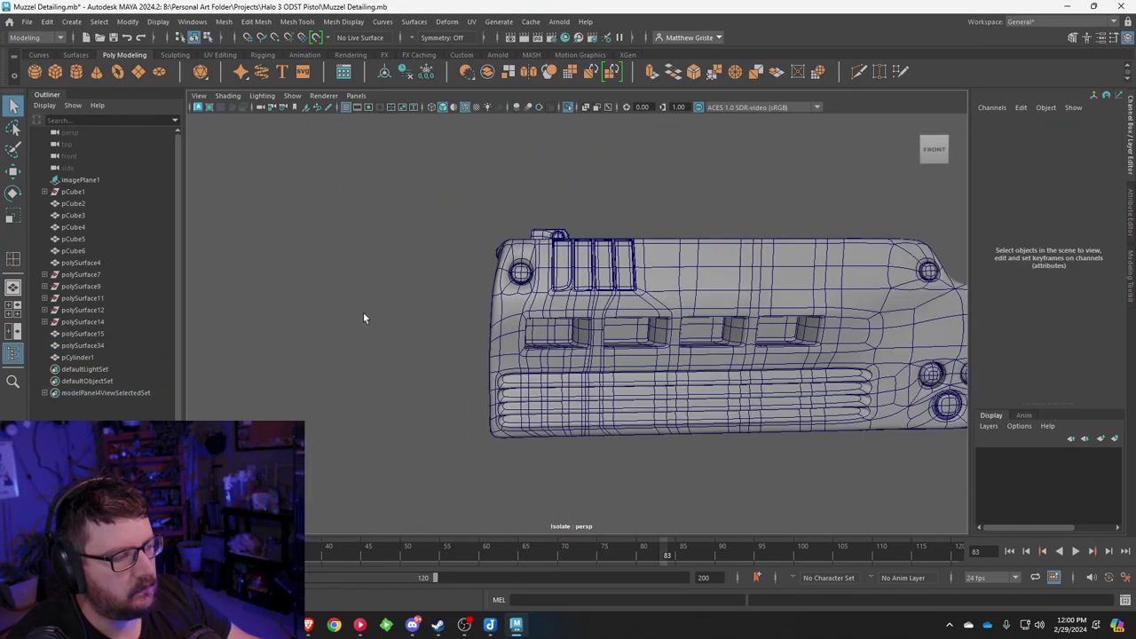
pyautogui.keyDown('alt'); pyautogui.moveTo(363, 312); pyautogui.dragTo(487, 340); pyautogui.keyUp('alt')
# Step: Insert two edge loops around the border framing the row of side slots, starting at the first slot's outer corner
pyautogui.click(487, 339)
pyautogui.scroll(6, 488, 340)
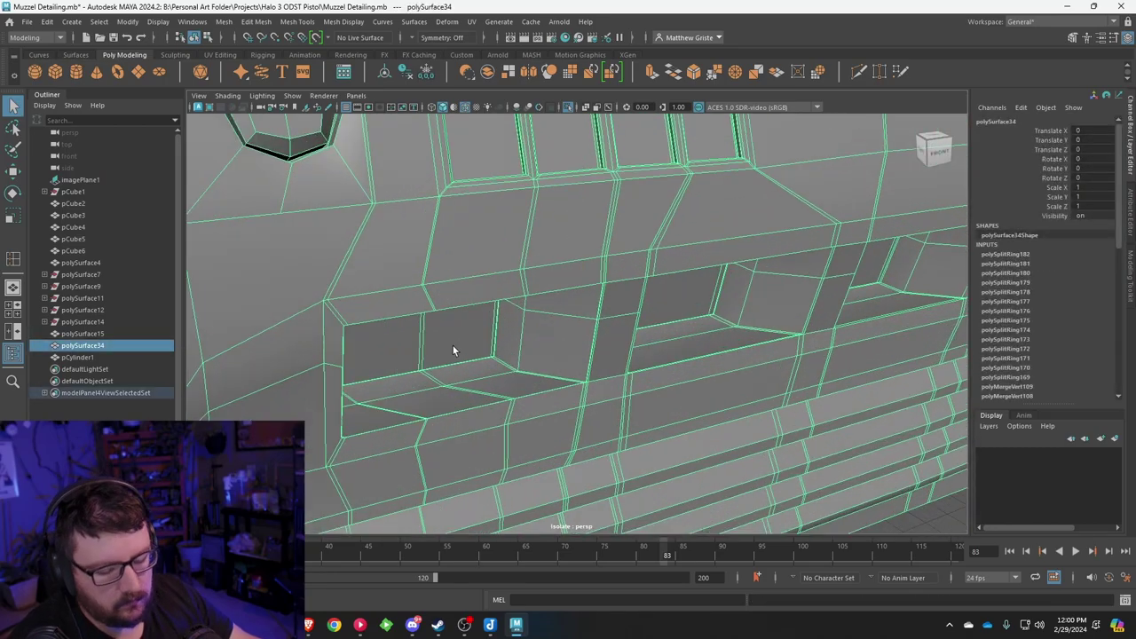
pyautogui.press('g')
pyautogui.moveTo(336, 314); pyautogui.dragTo(345, 321)
pyautogui.click(346, 322)
pyautogui.press('q')
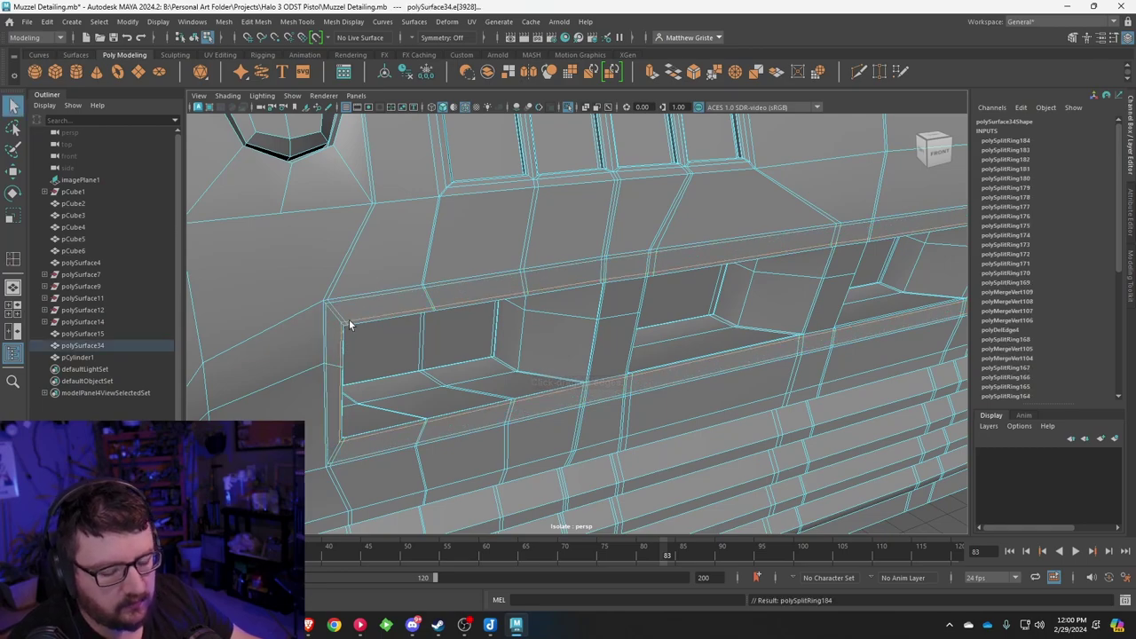
# Step: Preview the smoothed mesh in object mode and examine the whole side with its slots and grooves
pyautogui.press('3')
pyautogui.moveTo(405, 272); pyautogui.dragTo(459, 259, button='right')
pyautogui.scroll(-5, 699, 420)
pyautogui.click(788, 441)
pyautogui.keyDown('alt'); pyautogui.moveTo(788, 441); pyautogui.dragTo(696, 426); pyautogui.keyUp('alt')
pyautogui.scroll(-5, 692, 426)
pyautogui.keyDown('alt'); pyautogui.moveTo(679, 431); pyautogui.dragTo(512, 399, button='middle'); pyautogui.keyUp('alt')
pyautogui.keyDown('alt'); pyautogui.moveTo(513, 402); pyautogui.dragTo(563, 403); pyautogui.keyUp('alt')
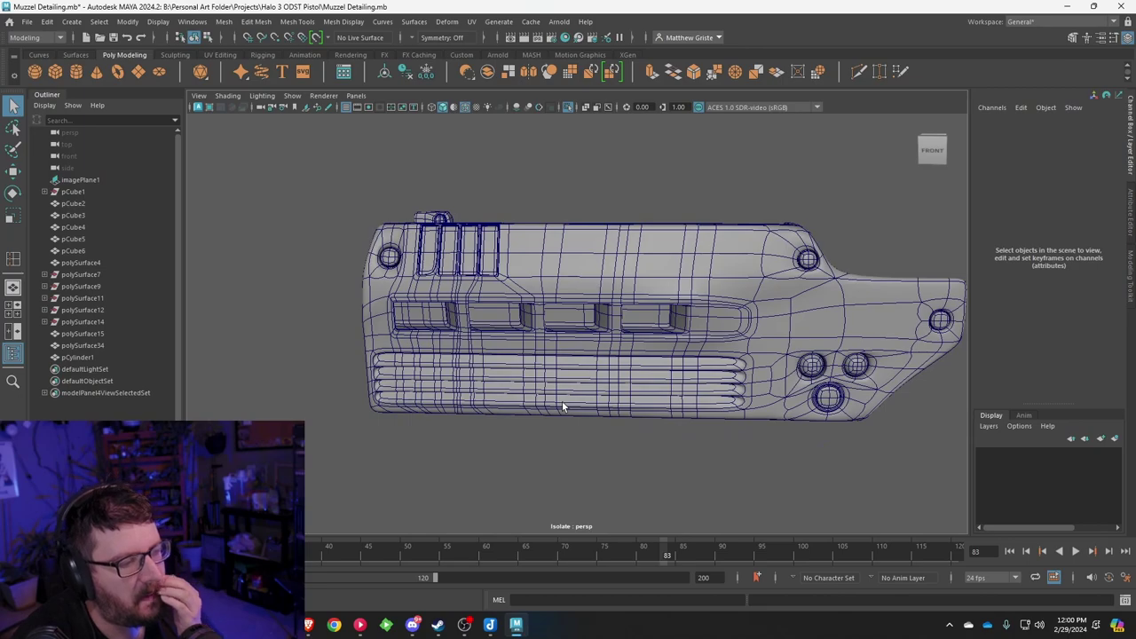
pyautogui.scroll(3, 505, 358)
pyautogui.keyDown('alt'); pyautogui.moveTo(505, 357); pyautogui.dragTo(460, 331); pyautogui.keyUp('alt')
# Step: Insert edge loops at the closed end of the slot row's recess and along the seam below the stepped edge
pyautogui.click(459, 332)
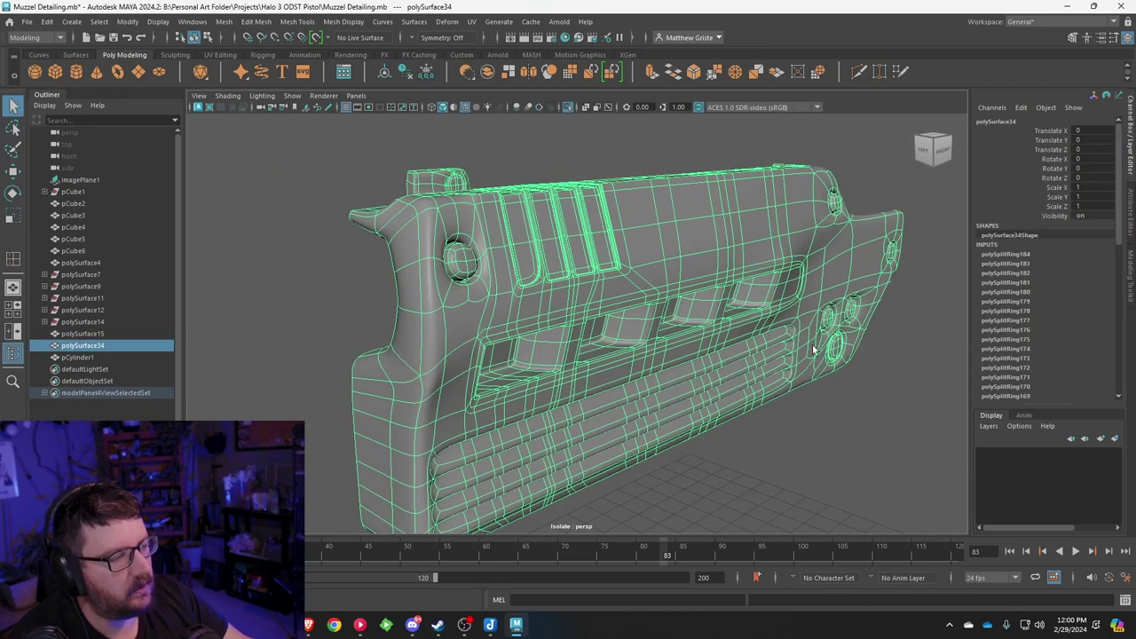
pyautogui.keyDown('alt'); pyautogui.moveTo(887, 335); pyautogui.dragTo(601, 289); pyautogui.keyUp('alt')
pyautogui.press('1')
pyautogui.keyDown('alt'); pyautogui.moveTo(525, 292); pyautogui.dragTo(632, 268); pyautogui.keyUp('alt')
pyautogui.scroll(3, 542, 293)
pyautogui.press('g')
pyautogui.click(460, 271)
pyautogui.scroll(3, 633, 269)
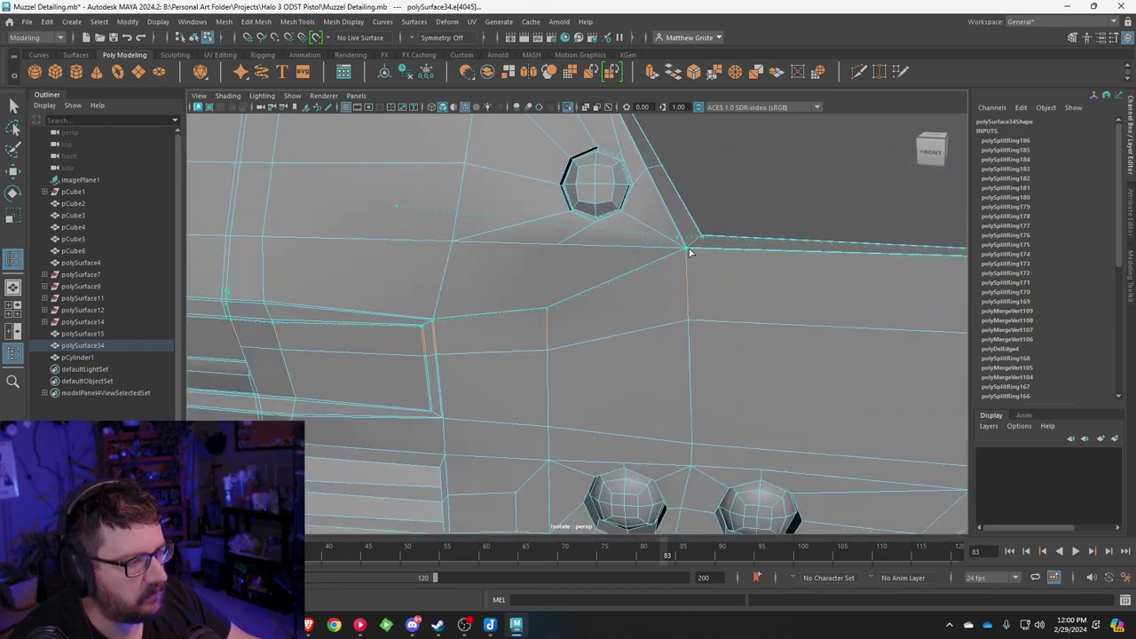
pyautogui.click(689, 253)
# Step: Insert three edge loops around the outer rim and inner wall of the round hole beside the sloped step
pyautogui.scroll(-5, 660, 261)
pyautogui.scroll(4, 588, 286)
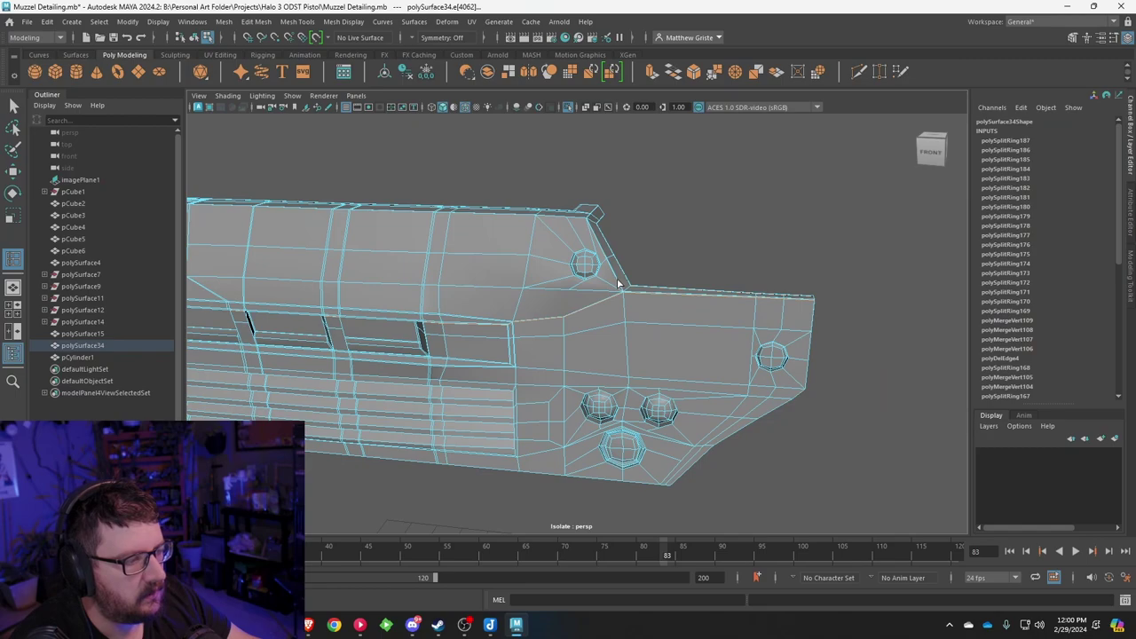
pyautogui.scroll(5, 618, 283)
pyautogui.keyDown('alt'); pyautogui.moveTo(749, 217); pyautogui.dragTo(592, 314, button='middle'); pyautogui.keyUp('alt')
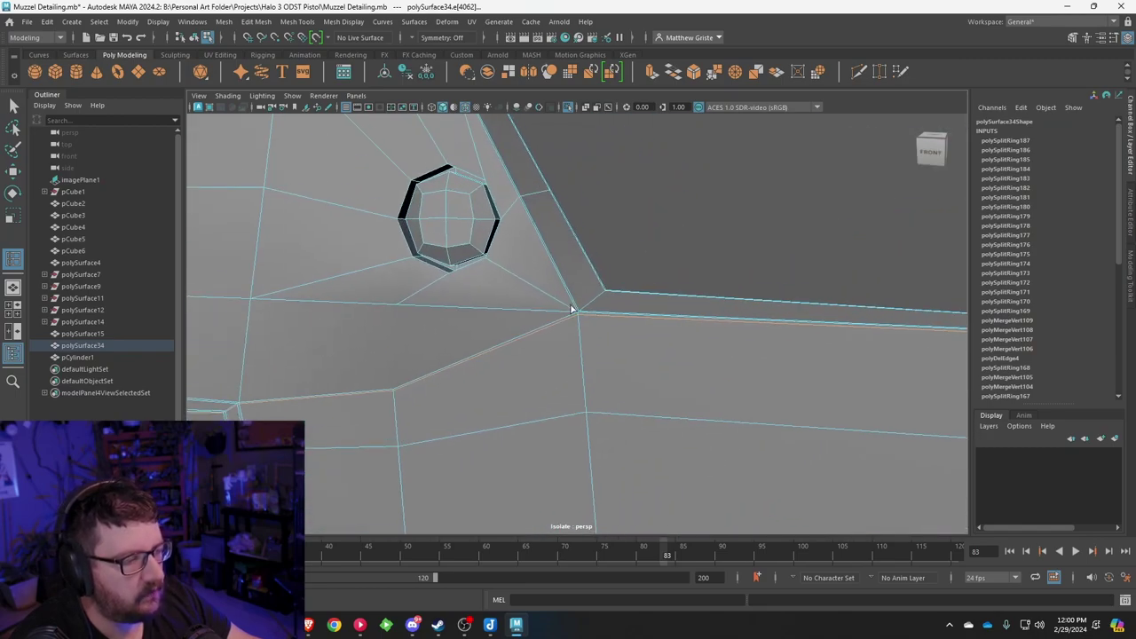
pyautogui.scroll(-4, 570, 307)
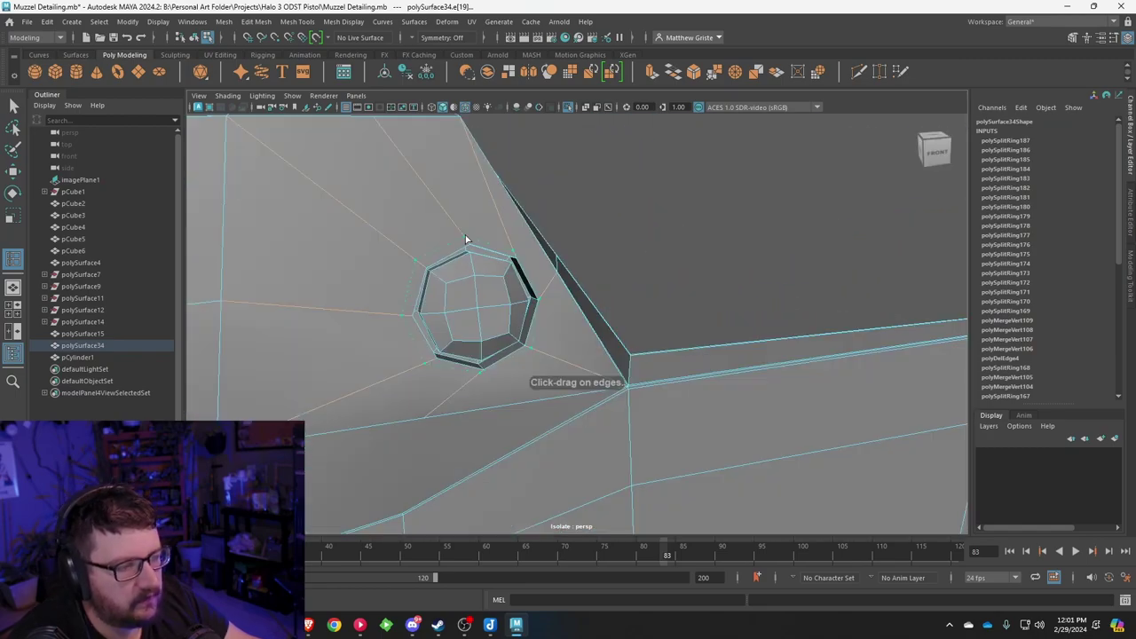
pyautogui.scroll(5, 515, 257)
pyautogui.moveTo(470, 246); pyautogui.dragTo(576, 274)
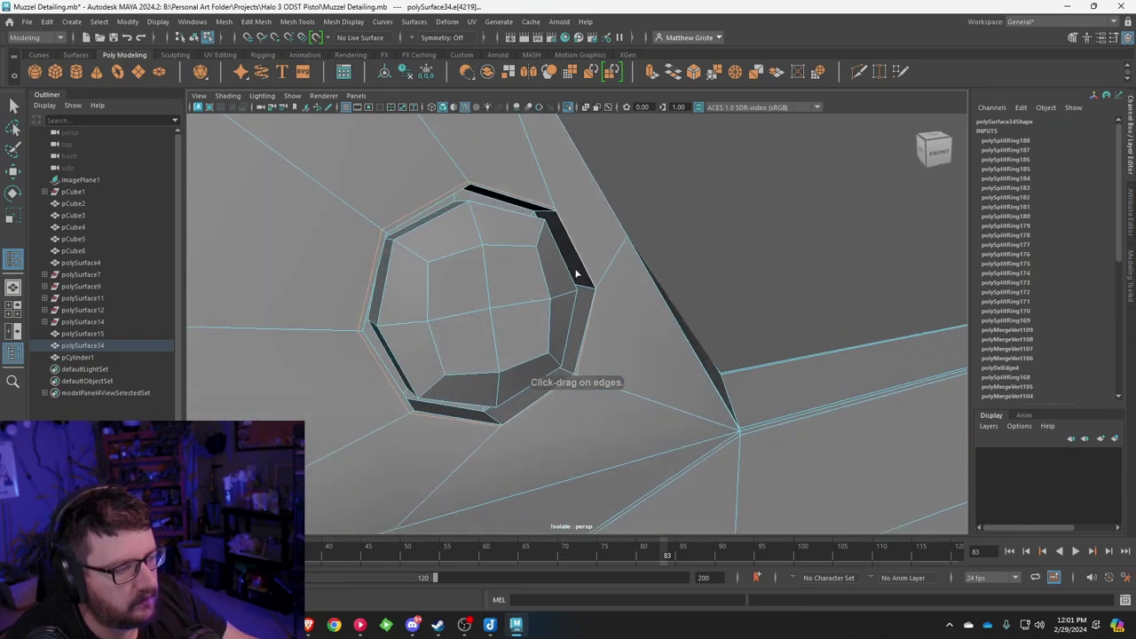
pyautogui.click(582, 293)
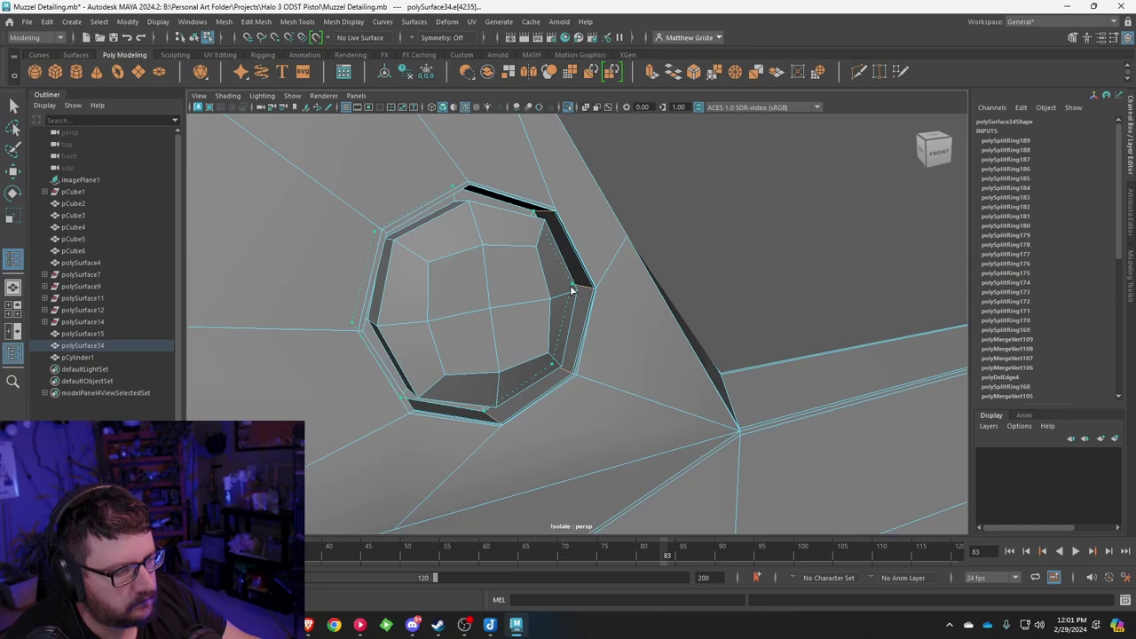
pyautogui.click(559, 287)
# Step: Insert two more edge loops around the recessed wall and rim of the same round hole
pyautogui.keyDown('alt'); pyautogui.moveTo(414, 257); pyautogui.dragTo(492, 286); pyautogui.keyUp('alt')
pyautogui.scroll(2, 493, 286)
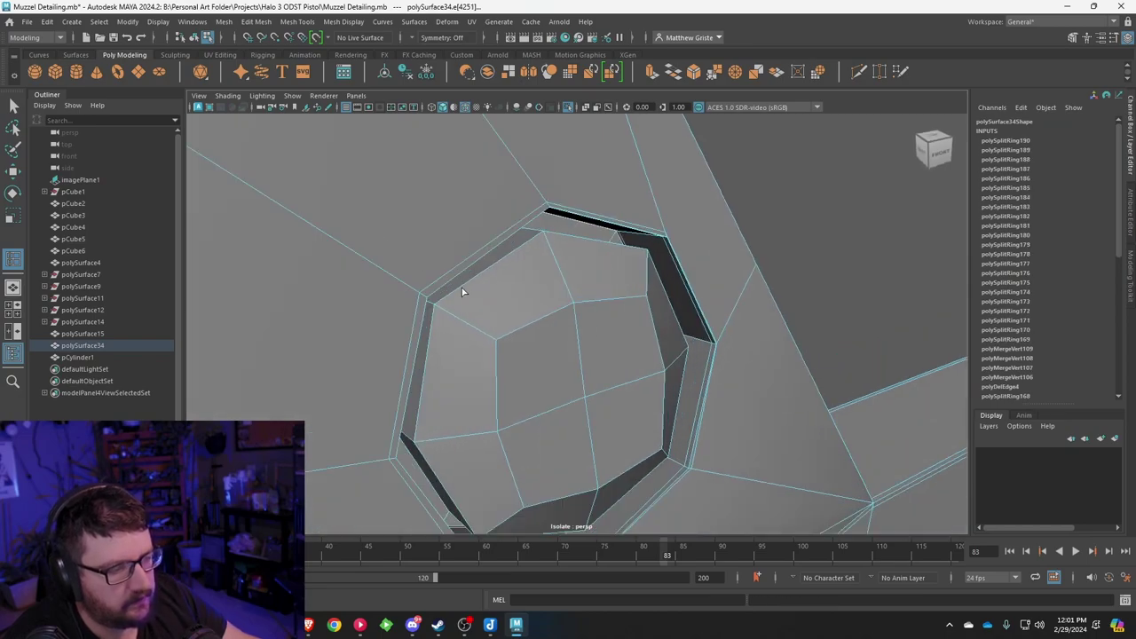
pyautogui.click(430, 307)
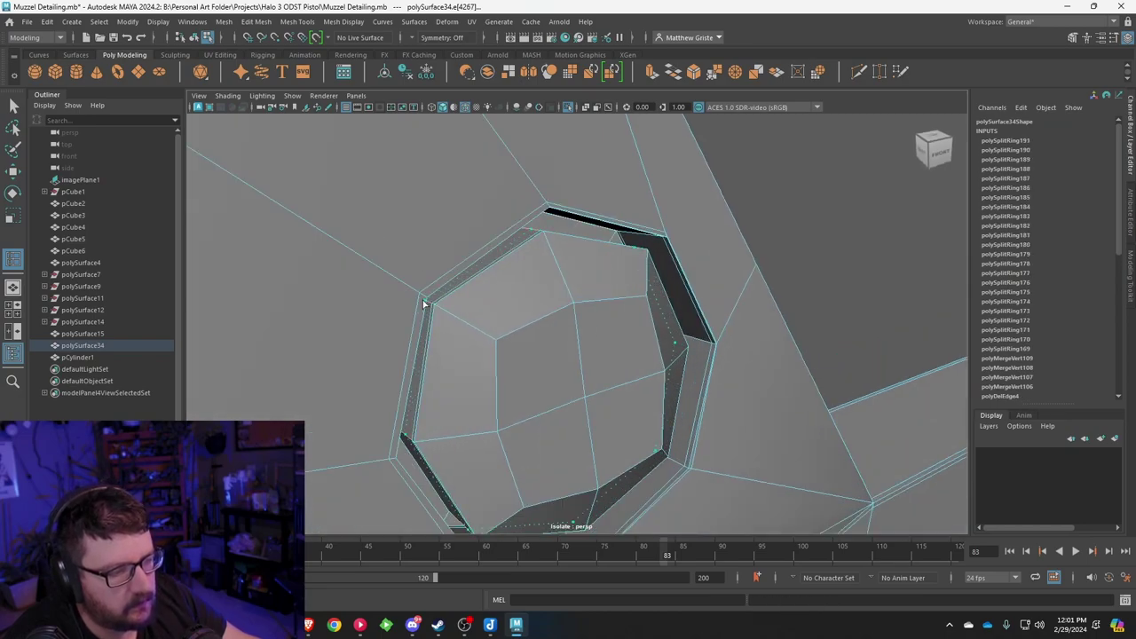
pyautogui.click(401, 311)
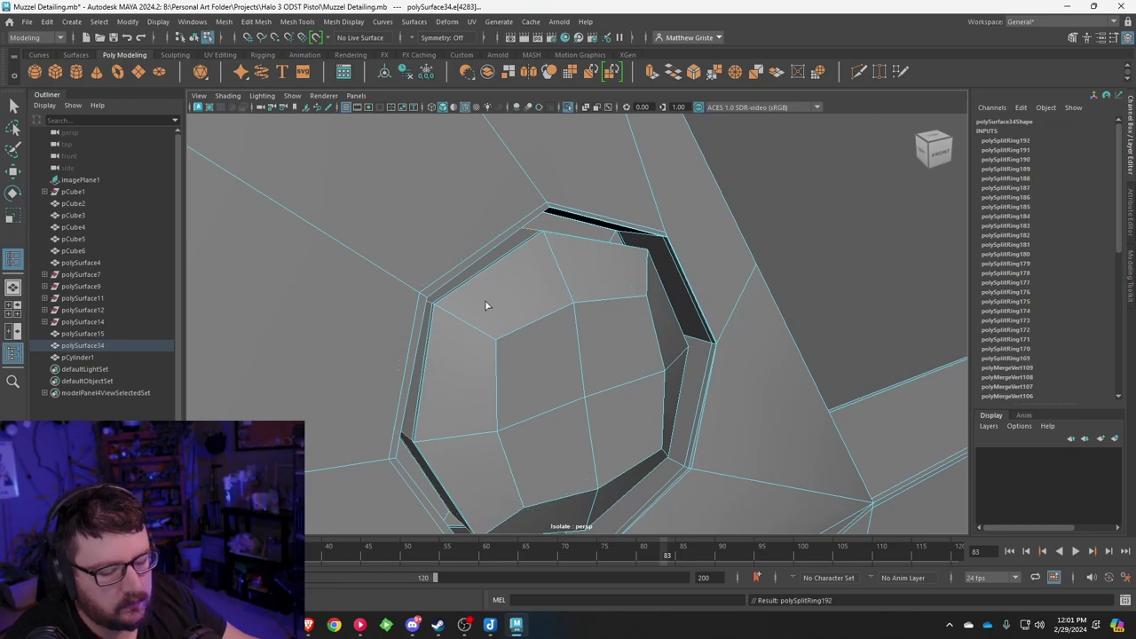
# Step: Insert two edge loops around the rim and inner wall of the lone round hole at the mesh's tapered end
pyautogui.press('q')
pyautogui.scroll(-4, 510, 286)
pyautogui.scroll(-4, 524, 282)
pyautogui.keyDown('alt'); pyautogui.moveTo(525, 283); pyautogui.dragTo(504, 286); pyautogui.keyUp('alt')
pyautogui.keyDown('alt'); pyautogui.moveTo(674, 324); pyautogui.dragTo(507, 269, button='middle'); pyautogui.keyUp('alt')
pyautogui.scroll(3, 507, 270)
pyautogui.press('1')
pyautogui.keyDown('alt'); pyautogui.moveTo(821, 399); pyautogui.dragTo(532, 293, button='middle'); pyautogui.keyUp('alt')
pyautogui.scroll(4, 532, 293)
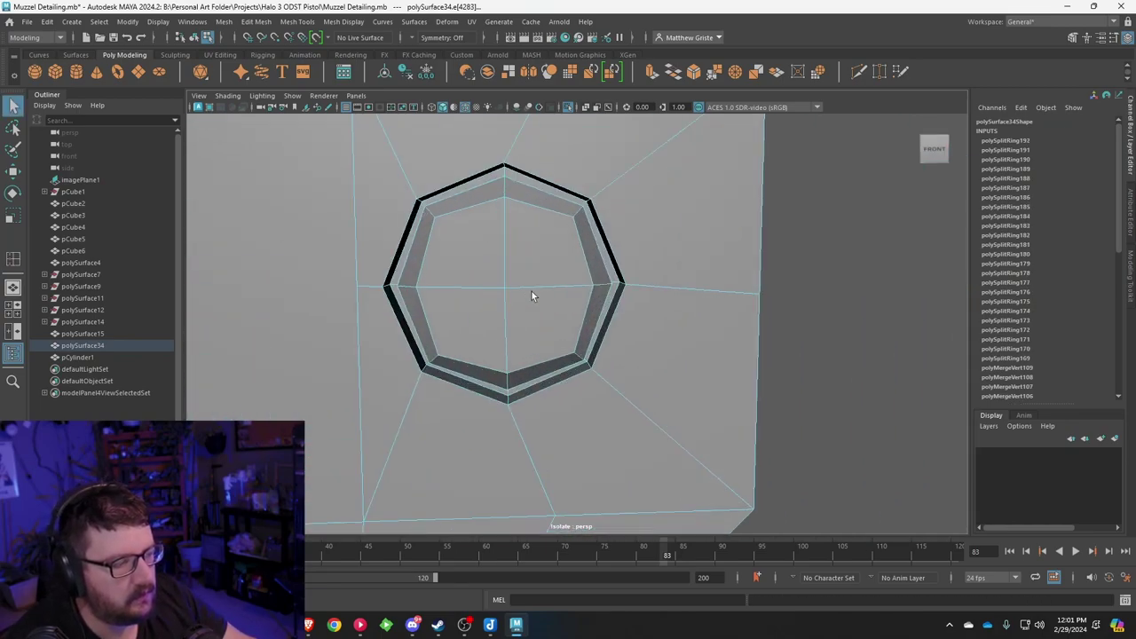
pyautogui.keyDown('alt'); pyautogui.moveTo(533, 293); pyautogui.dragTo(621, 318); pyautogui.keyUp('alt')
pyautogui.scroll(4, 678, 319)
pyautogui.keyDown('alt'); pyautogui.moveTo(693, 320); pyautogui.dragTo(641, 308); pyautogui.keyUp('alt')
pyautogui.press('y')
pyautogui.click(658, 314)
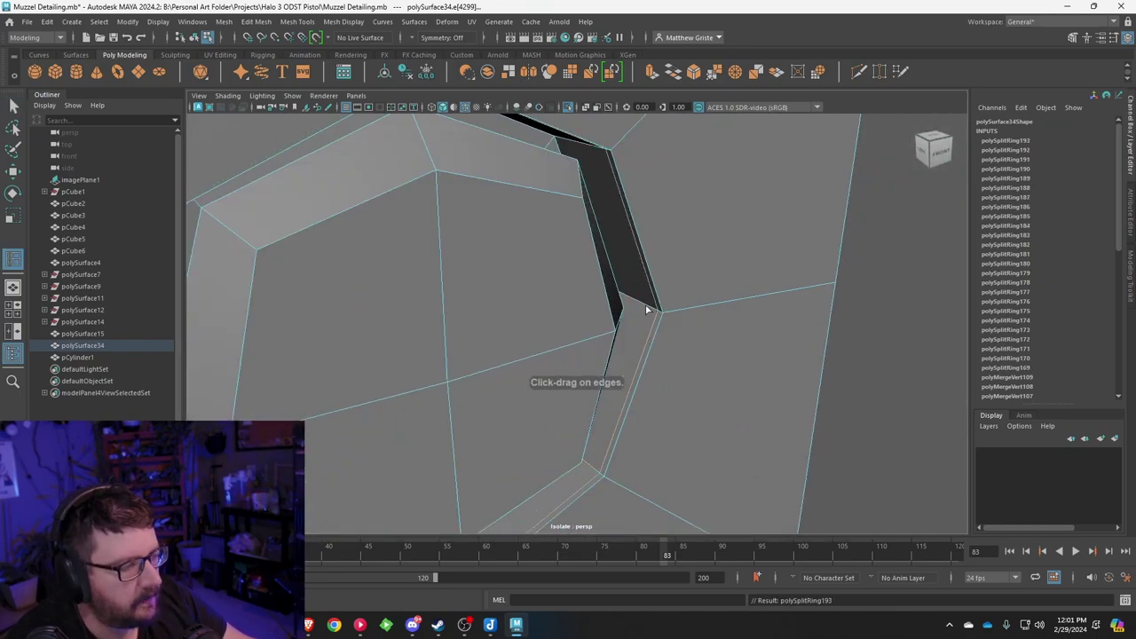
pyautogui.click(613, 289)
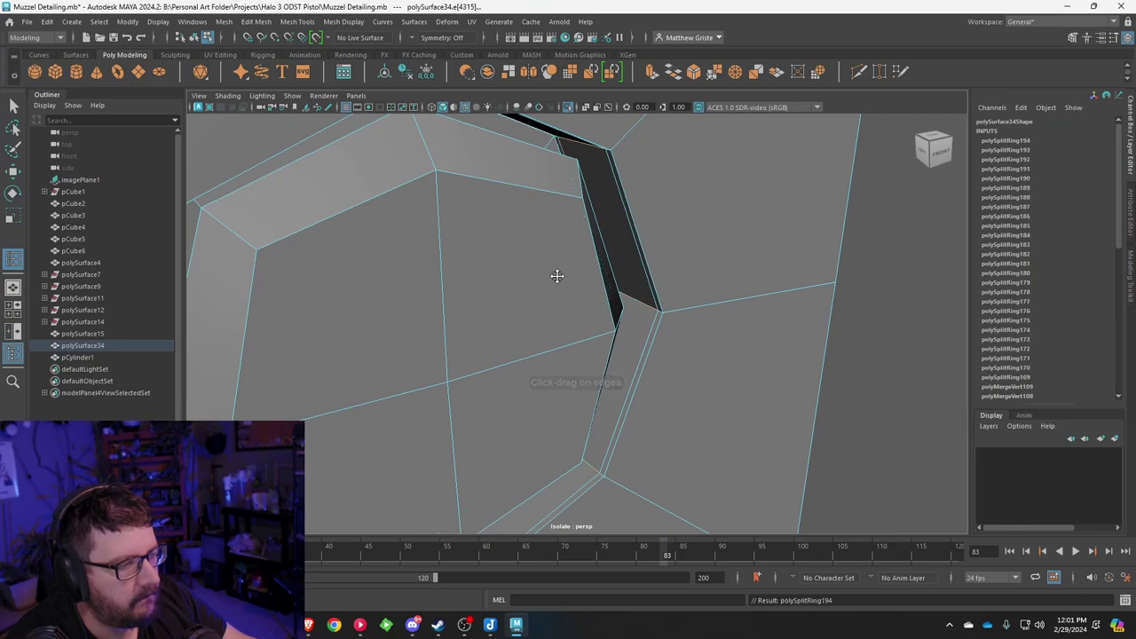
# Step: Insert further edge loops around the inner wall and rim of the tapered end's round hole, undoing the misplaced one
pyautogui.keyDown('alt'); pyautogui.moveTo(556, 272); pyautogui.dragTo(470, 283); pyautogui.keyUp('alt')
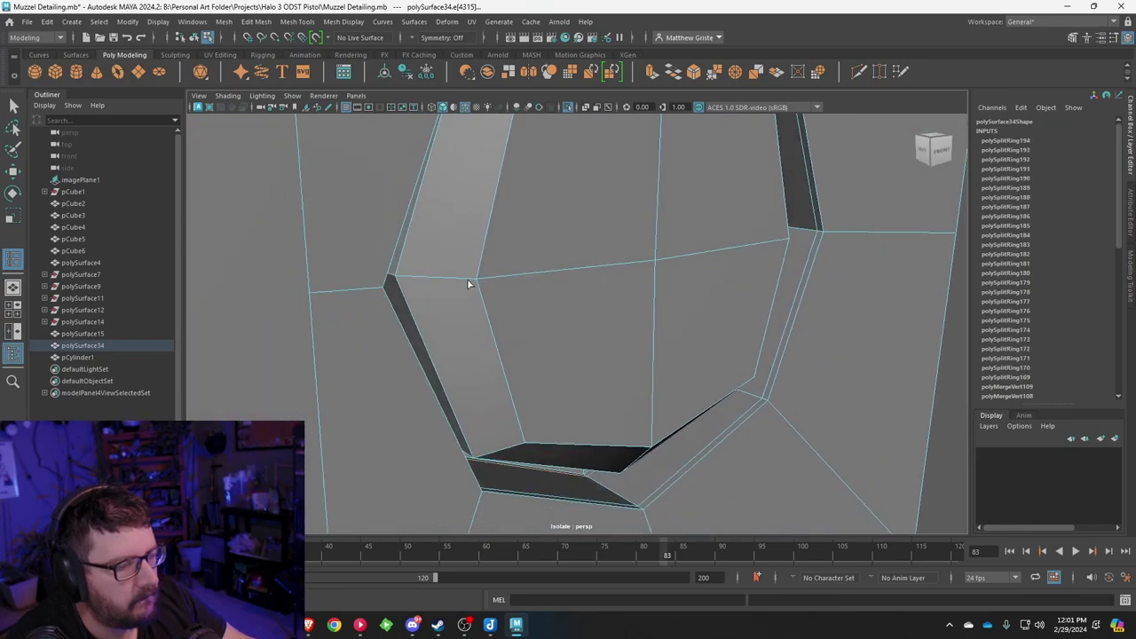
pyautogui.click(394, 279)
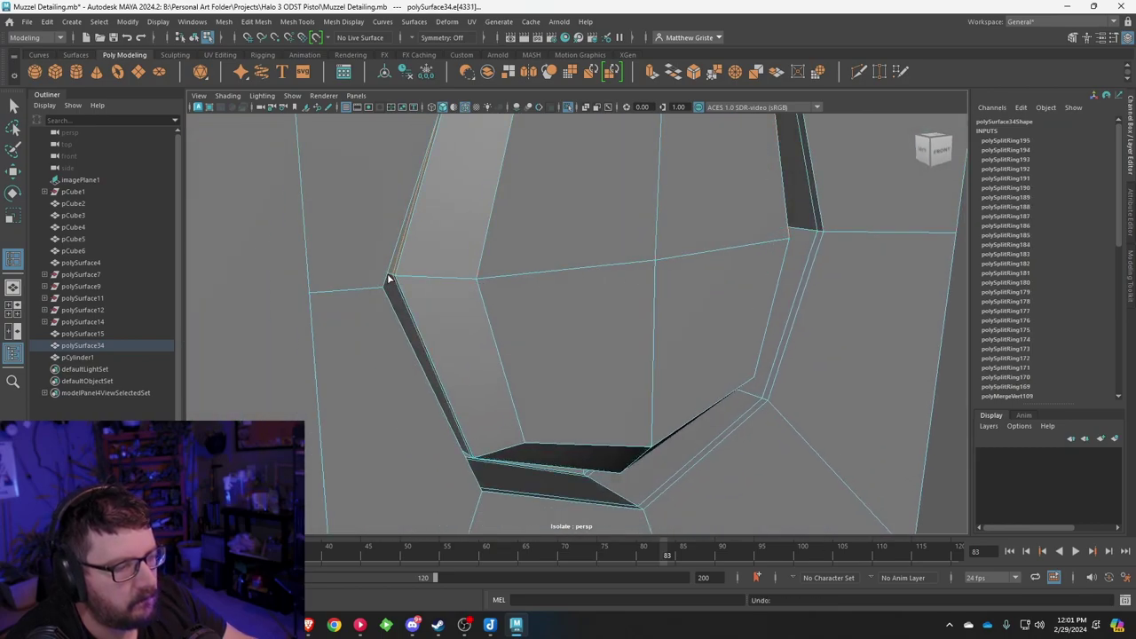
pyautogui.click(388, 278)
pyautogui.hotkey('ctrl', 'z')
pyautogui.keyDown('alt'); pyautogui.moveTo(391, 274); pyautogui.dragTo(461, 273, button='middle'); pyautogui.keyUp('alt')
pyautogui.scroll(5, 398, 279)
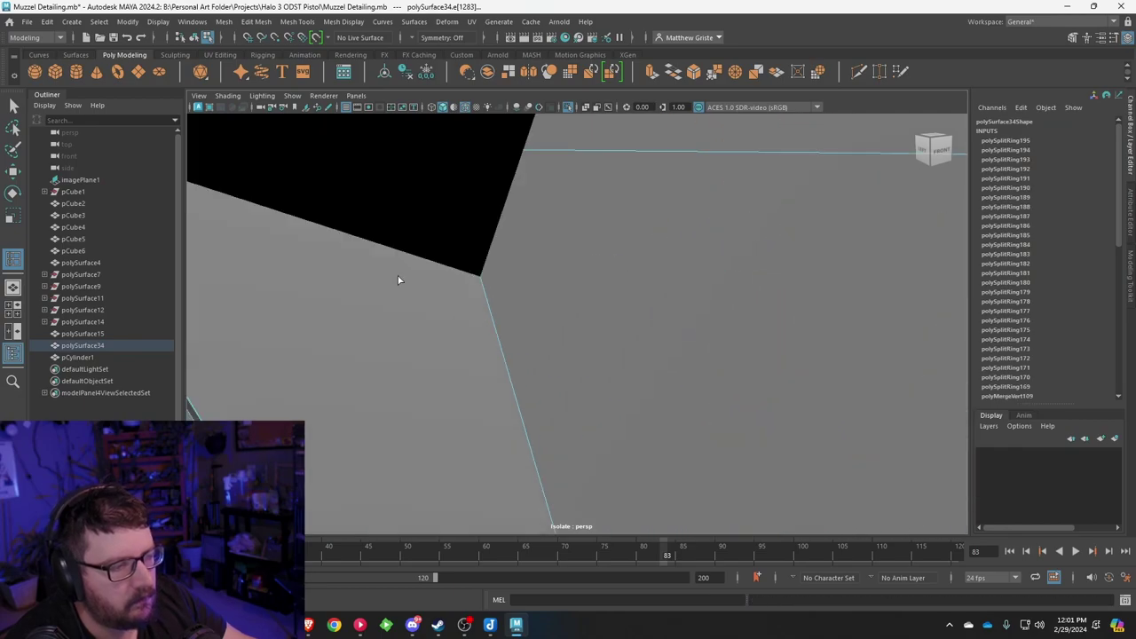
pyautogui.scroll(-5, 401, 281)
pyautogui.scroll(5, 401, 281)
pyautogui.click(308, 249)
pyautogui.scroll(-10, 311, 251)
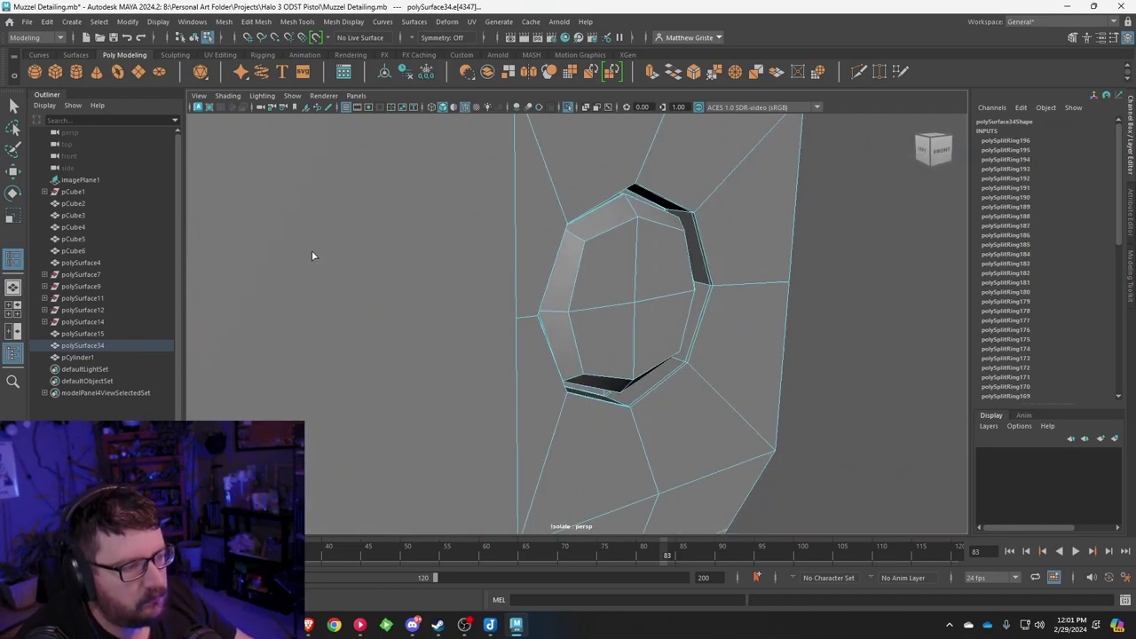
pyautogui.keyDown('alt'); pyautogui.moveTo(430, 408); pyautogui.dragTo(526, 246, button='middle'); pyautogui.keyUp('alt')
pyautogui.scroll(-5, 527, 249)
pyautogui.keyDown('alt'); pyautogui.moveTo(527, 249); pyautogui.dragTo(560, 285); pyautogui.keyUp('alt')
pyautogui.keyDown('alt'); pyautogui.moveTo(559, 286); pyautogui.dragTo(662, 177, button='middle'); pyautogui.keyUp('alt')
pyautogui.keyDown('alt'); pyautogui.moveTo(662, 177); pyautogui.dragTo(504, 213); pyautogui.keyUp('alt')
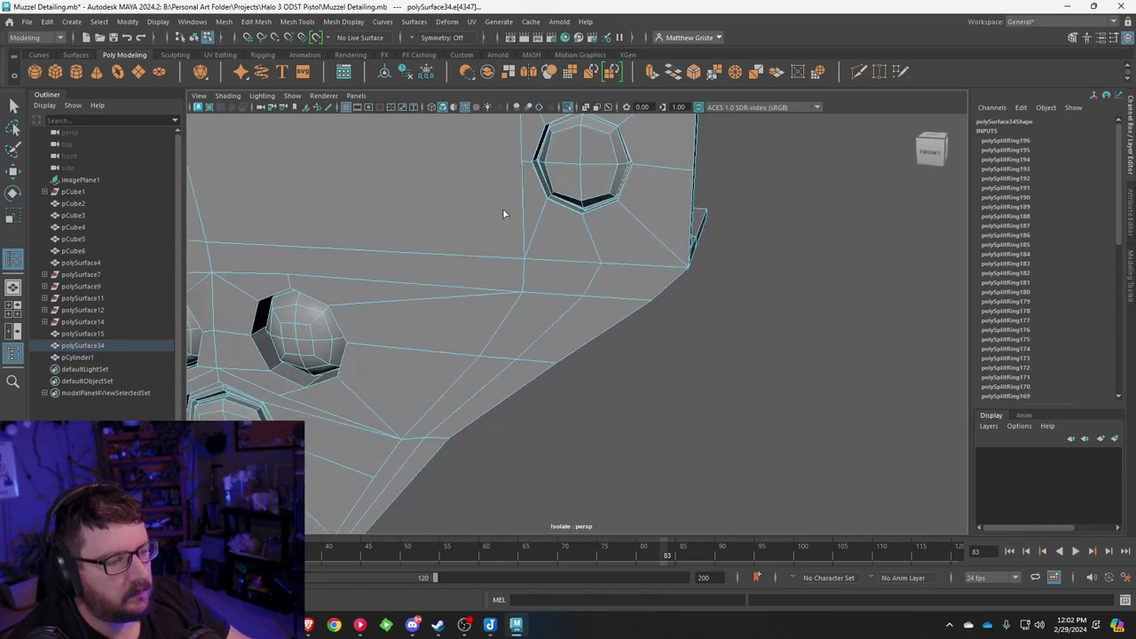
# Step: Insert edge loops around the rim and inner wall of each of the two upper round holes
pyautogui.keyDown('alt'); pyautogui.moveTo(504, 213); pyautogui.dragTo(707, 214, button='middle'); pyautogui.keyUp('alt')
pyautogui.scroll(4, 707, 214)
pyautogui.keyDown('alt'); pyautogui.moveTo(708, 214); pyautogui.dragTo(700, 246); pyautogui.keyUp('alt')
pyautogui.scroll(3, 586, 318)
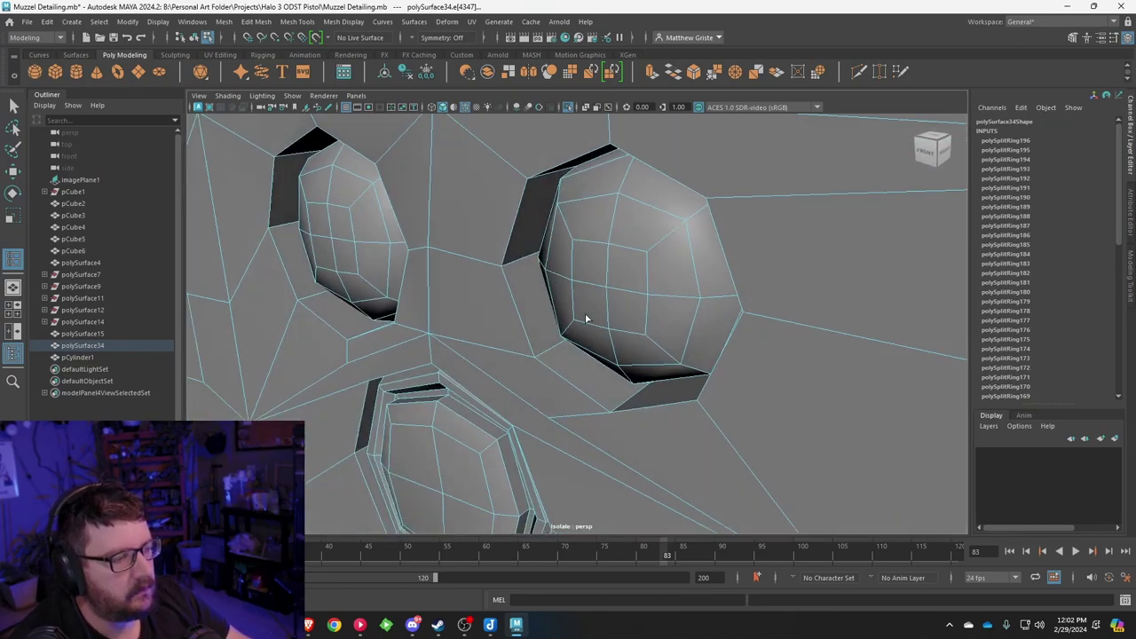
pyautogui.click(535, 356)
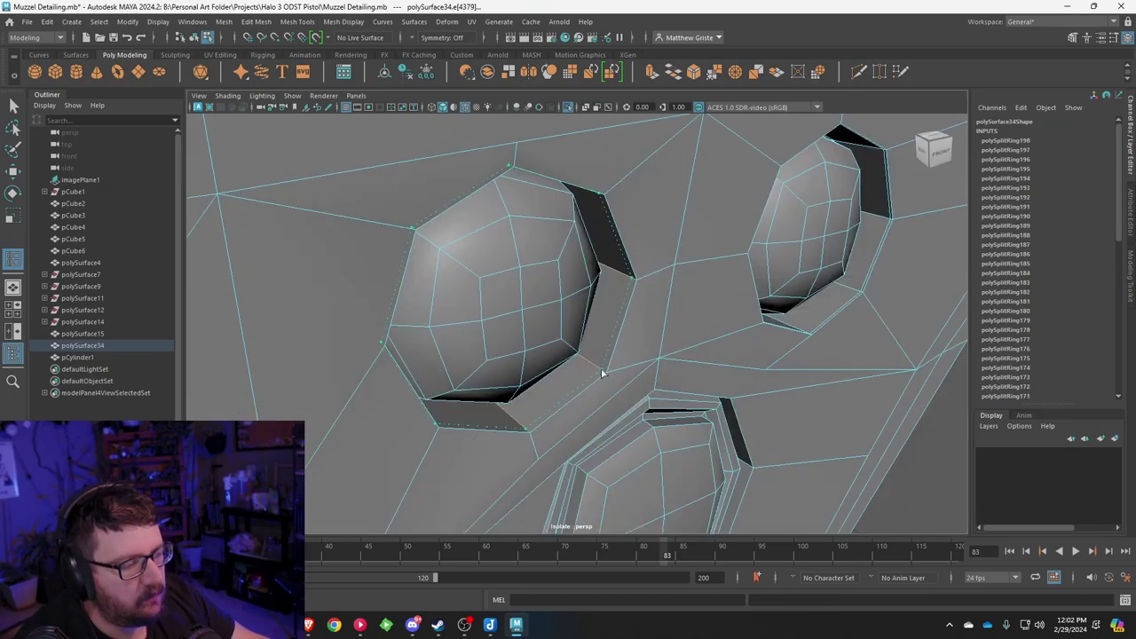
pyautogui.click(603, 370)
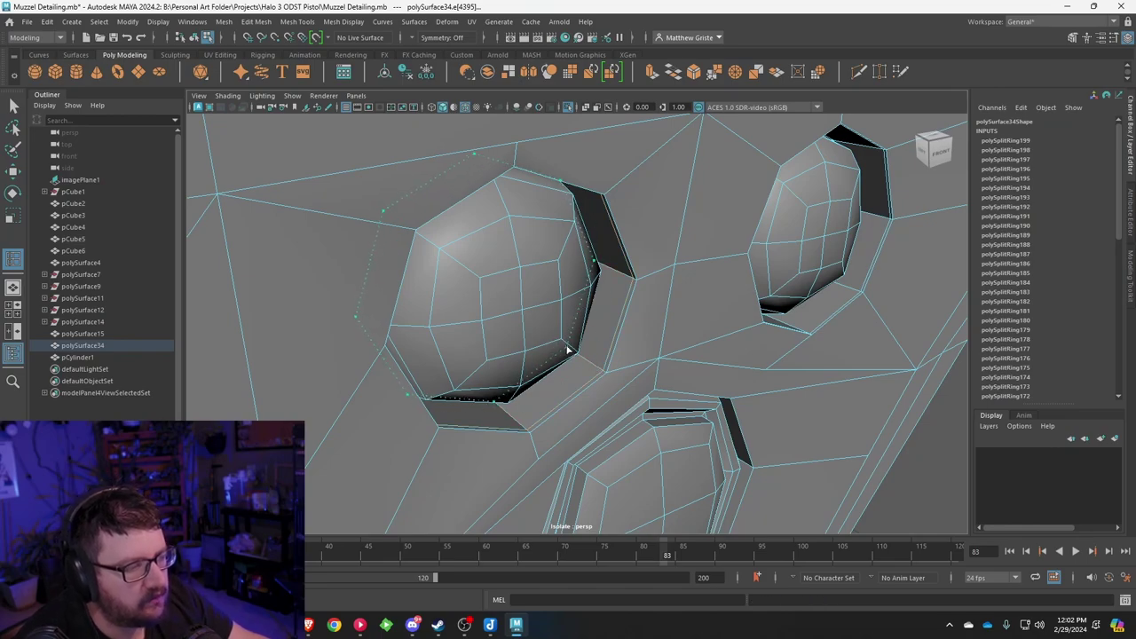
pyautogui.click(568, 349)
# Step: Insert two edge loops along the outer recessed wall of the lower round hole in the three-hole group
pyautogui.keyDown('alt'); pyautogui.moveTo(683, 339); pyautogui.dragTo(742, 383); pyautogui.keyUp('alt')
pyautogui.scroll(2, 685, 345)
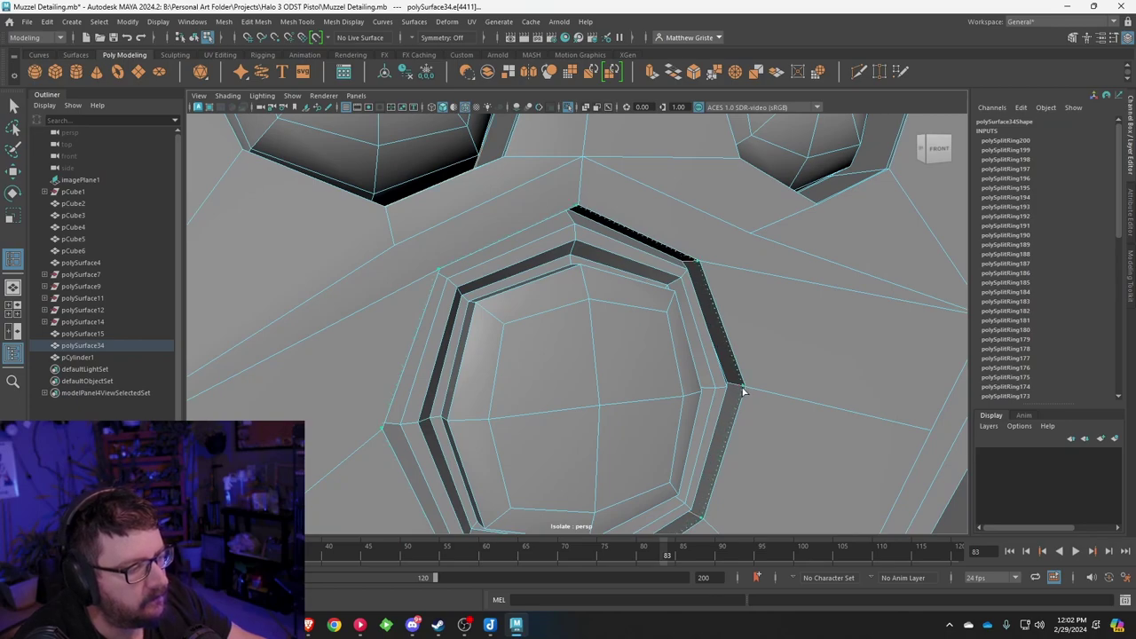
pyautogui.click(741, 391)
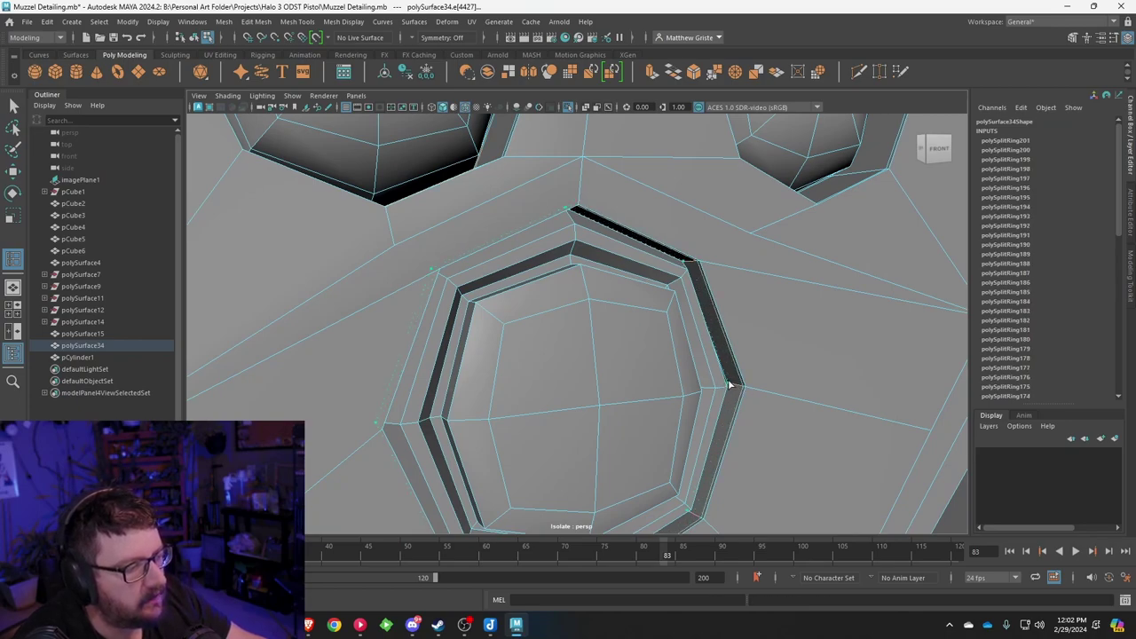
pyautogui.click(729, 385)
# Step: Check the smoothed preview of the three round holes and return the mesh to its unsmoothed display
pyautogui.scroll(-10, 726, 380)
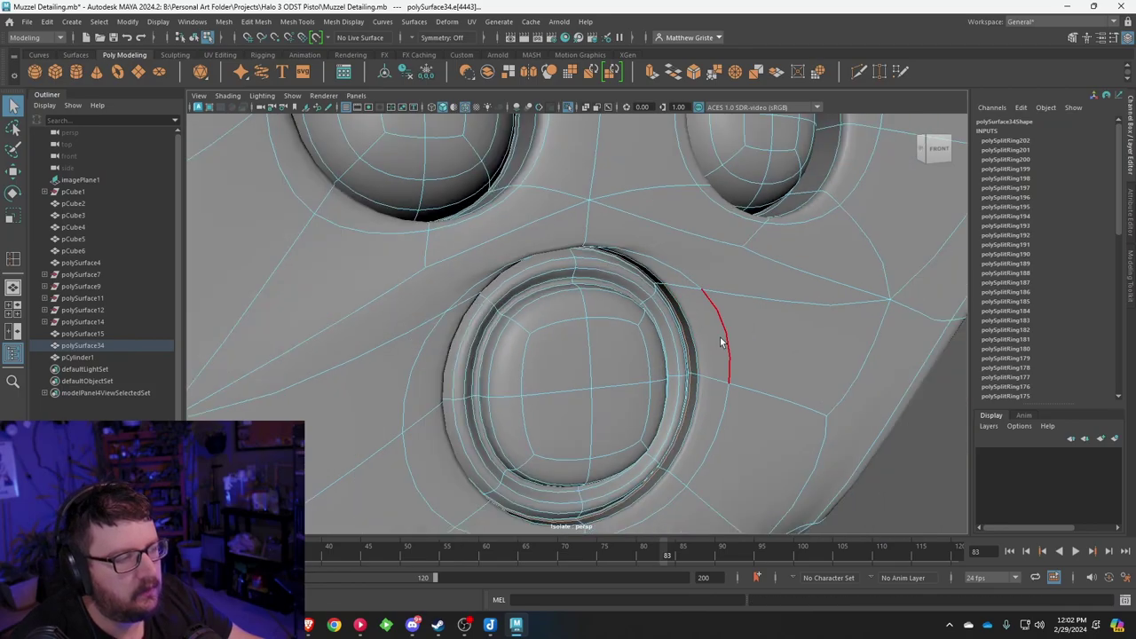
pyautogui.moveTo(621, 282); pyautogui.dragTo(677, 255, button='right')
pyautogui.click(805, 407)
pyautogui.scroll(-3, 806, 417)
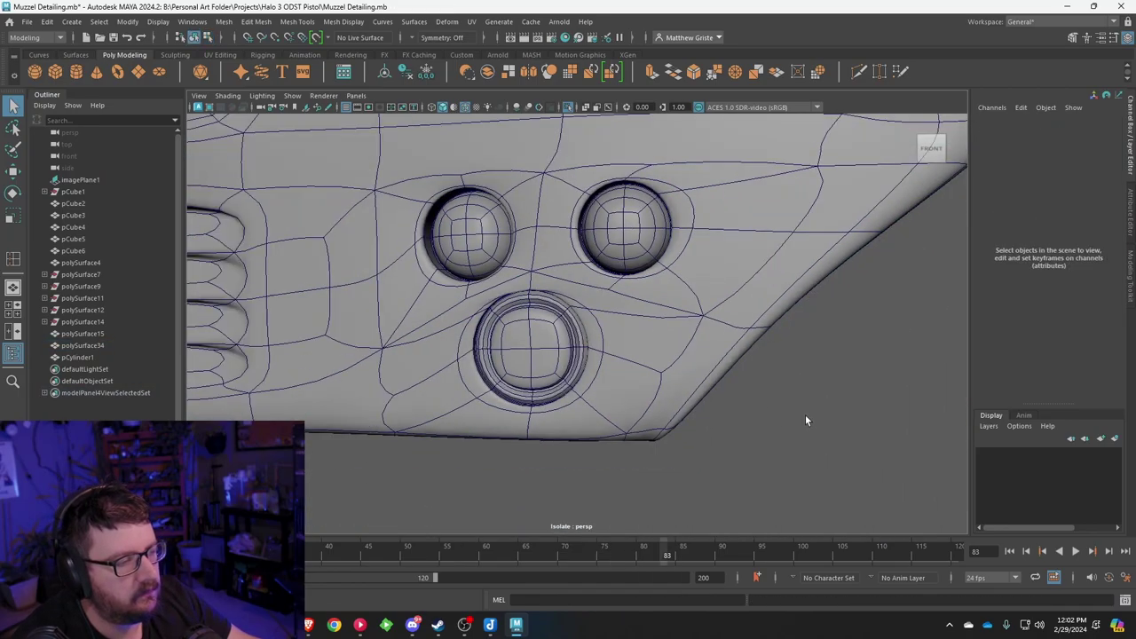
pyautogui.keyDown('alt'); pyautogui.moveTo(805, 421); pyautogui.dragTo(667, 363); pyautogui.keyUp('alt')
pyautogui.click(668, 358)
pyautogui.scroll(3, 669, 352)
pyautogui.press('1')
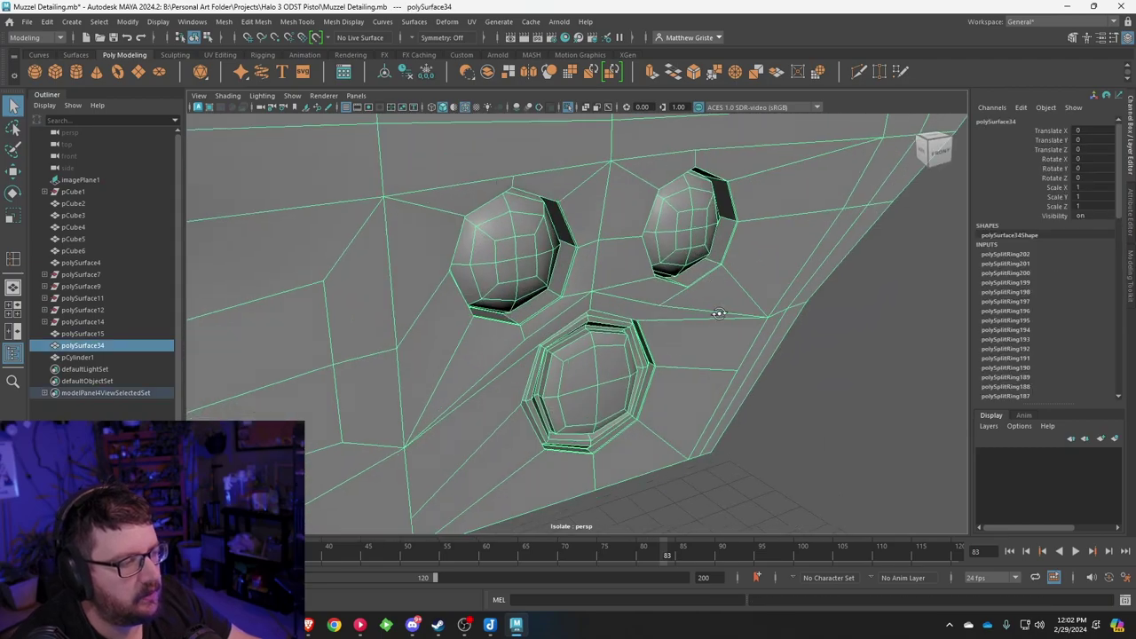
# Step: Insert edge loops on the surface just outside the rims of the two upper round holes
pyautogui.keyDown('alt'); pyautogui.moveTo(718, 314); pyautogui.dragTo(631, 304); pyautogui.keyUp('alt')
pyautogui.scroll(3, 652, 290)
pyautogui.press('g')
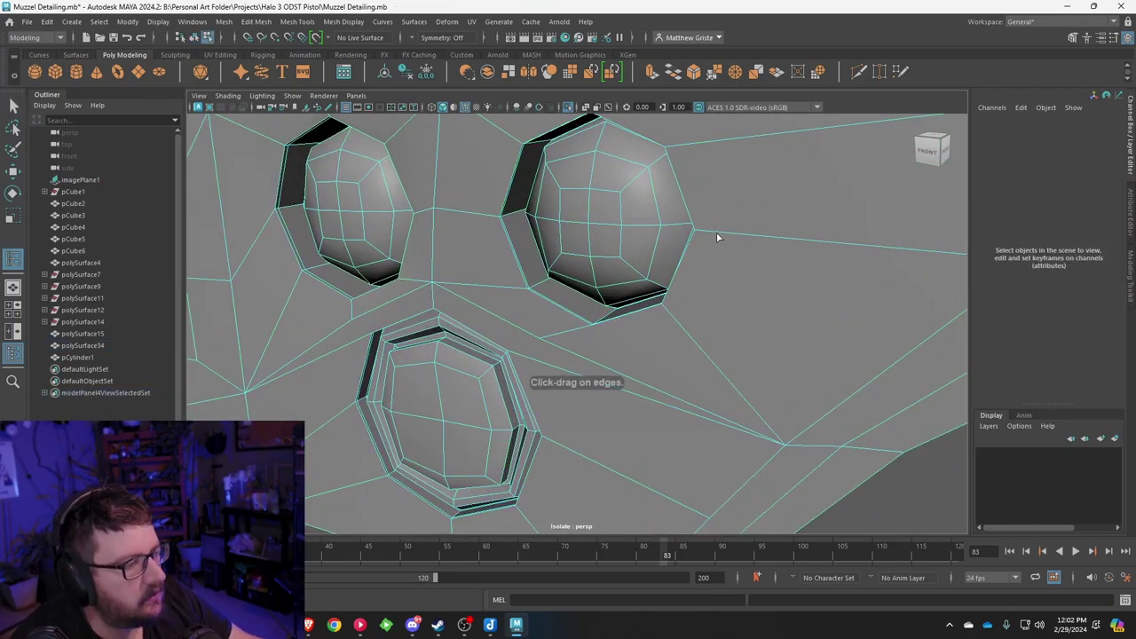
pyautogui.moveTo(716, 234); pyautogui.dragTo(514, 223)
# Step: Try an edge loop on the surface just outside the lower round hole and undo it
pyautogui.keyDown('alt'); pyautogui.moveTo(563, 249); pyautogui.dragTo(619, 307); pyautogui.keyUp('alt')
pyautogui.click(635, 319)
pyautogui.scroll(4, 534, 340)
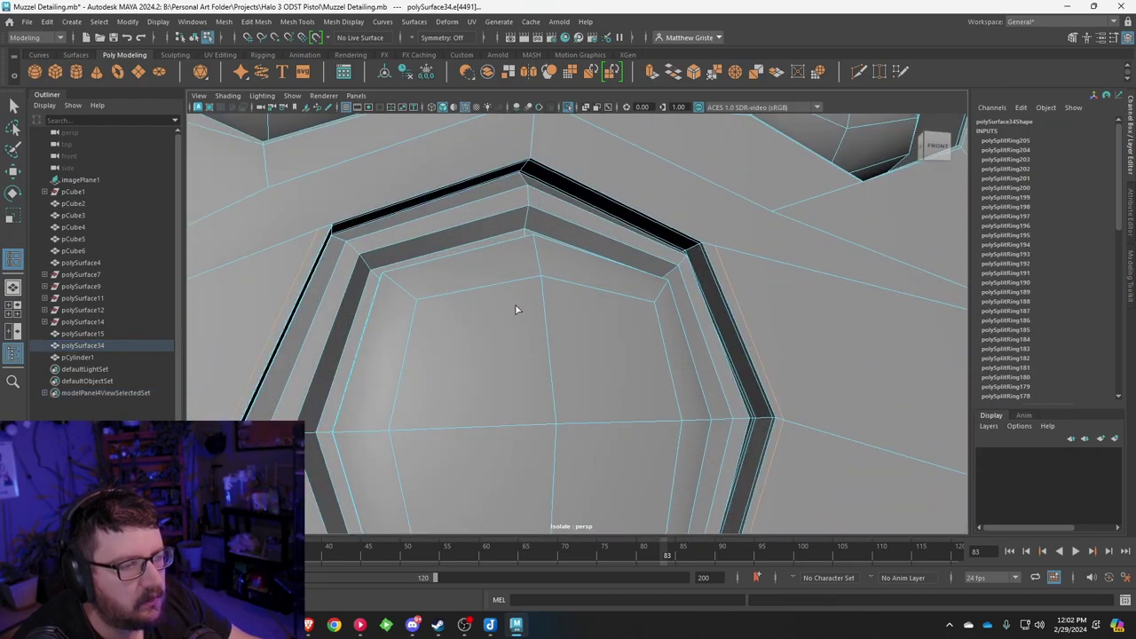
pyautogui.keyDown('alt'); pyautogui.moveTo(514, 301); pyautogui.dragTo(645, 329, button='middle'); pyautogui.keyUp('alt')
pyautogui.scroll(2, 618, 340)
pyautogui.scroll(-1, 613, 336)
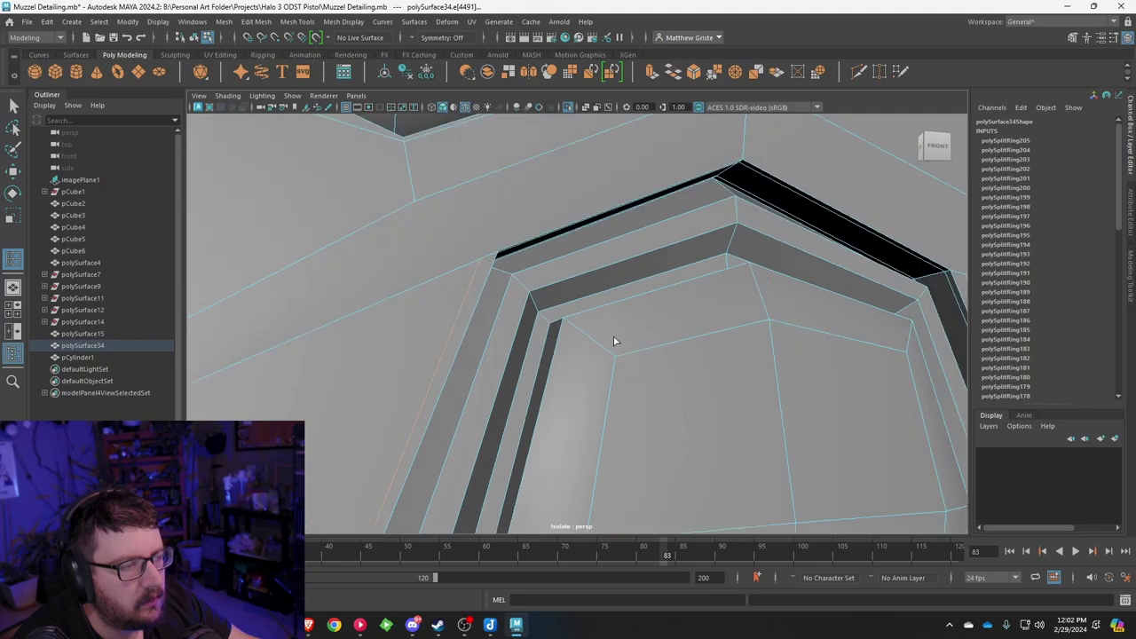
pyautogui.hotkey('ctrl', 'z')
pyautogui.hotkey('ctrl', 'z')
pyautogui.hotkey('ctrl', 'z')
pyautogui.hotkey('ctrl', 'z')
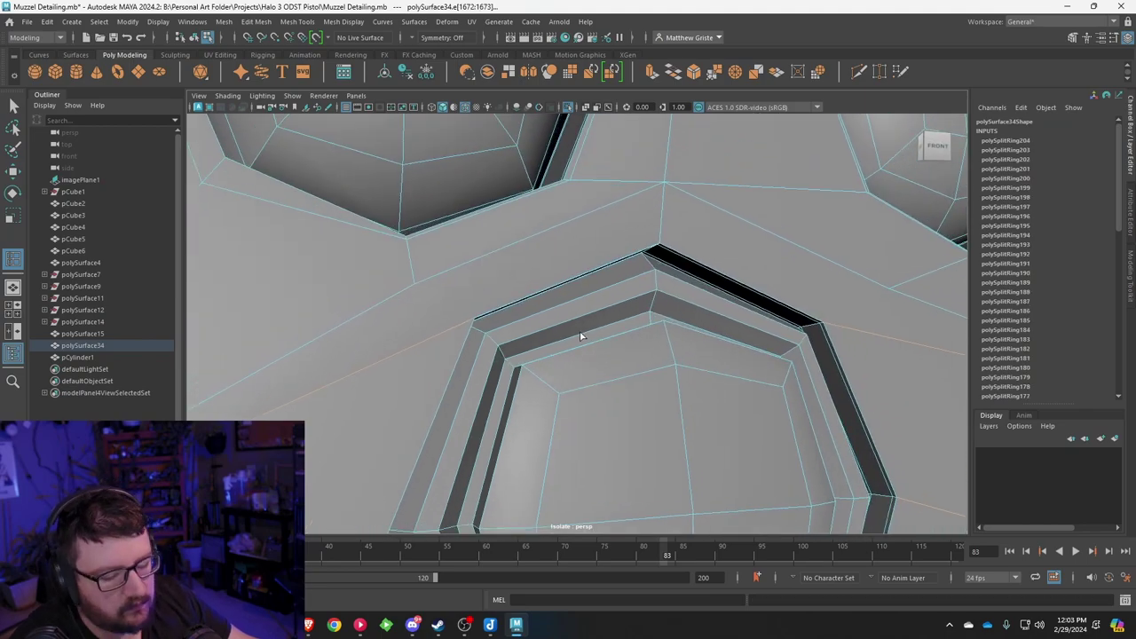
pyautogui.press('q')
pyautogui.moveTo(540, 257); pyautogui.dragTo(541, 282, button='right')
pyautogui.click(536, 267)
pyautogui.press('w')
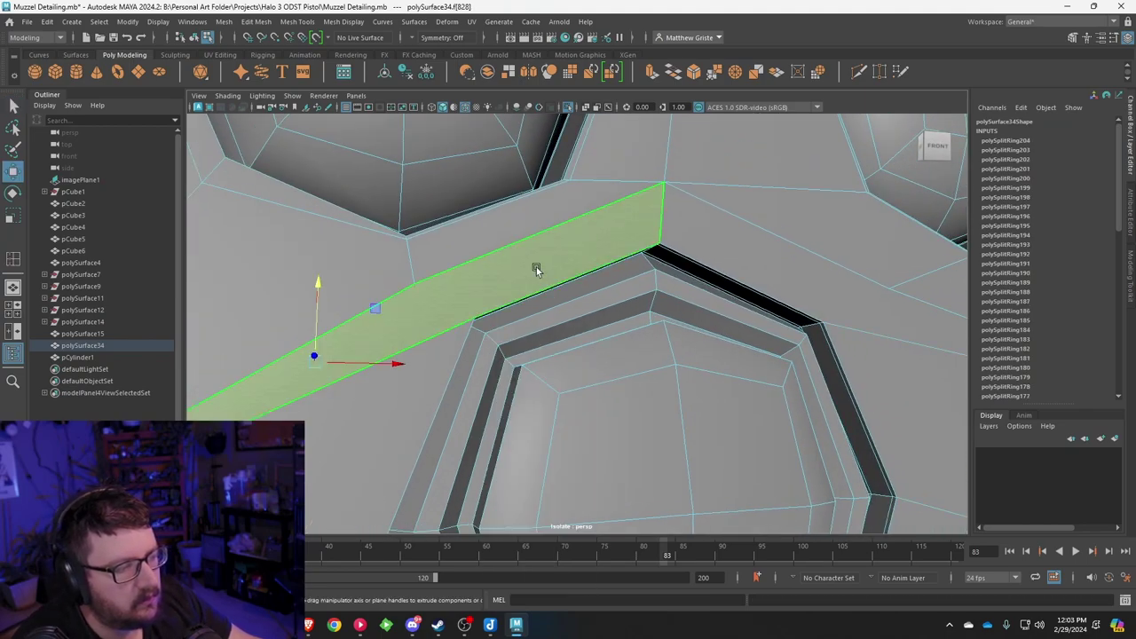
pyautogui.moveTo(314, 356); pyautogui.dragTo(312, 335)
pyautogui.keyDown('alt'); pyautogui.moveTo(506, 341); pyautogui.dragTo(404, 325); pyautogui.keyUp('alt')
pyautogui.hotkey('ctrl', 'z')
pyautogui.keyDown('alt'); pyautogui.moveTo(539, 319); pyautogui.dragTo(654, 339); pyautogui.keyUp('alt')
pyautogui.scroll(-3, 575, 322)
pyautogui.moveTo(721, 275); pyautogui.dragTo(671, 273, button='right')
pyautogui.moveTo(687, 302); pyautogui.dragTo(757, 315)
pyautogui.hotkey('ctrl', 'z')
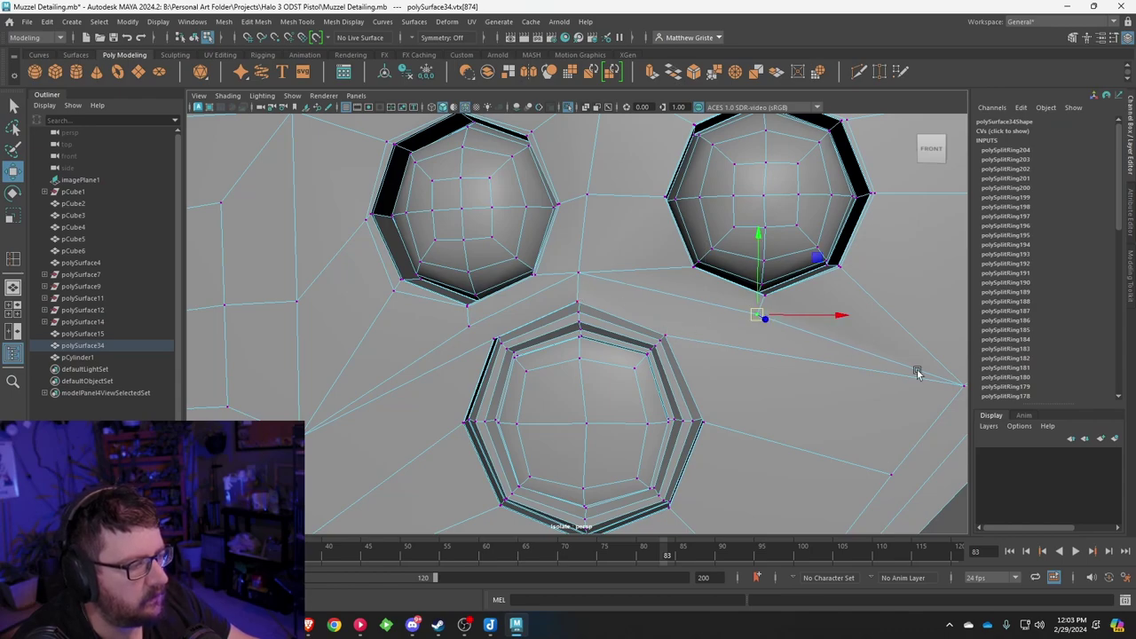
# Step: Delete the two long faces between the lower round hole and the two upper holes
pyautogui.scroll(-3, 918, 372)
pyautogui.keyDown('alt'); pyautogui.moveTo(918, 372); pyautogui.dragTo(826, 324, button='middle'); pyautogui.keyUp('alt')
pyautogui.click(791, 319)
pyautogui.keyDown('alt'); pyautogui.moveTo(443, 262); pyautogui.dragTo(473, 264); pyautogui.keyUp('alt')
pyautogui.moveTo(492, 264); pyautogui.dragTo(491, 273, button='right')
pyautogui.click(491, 272)
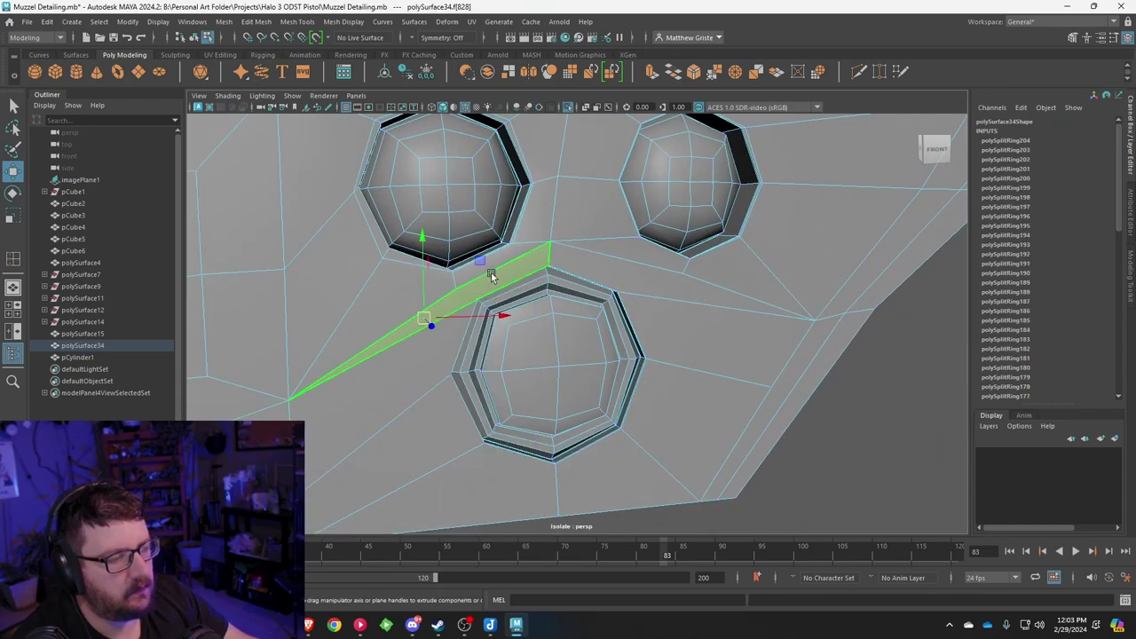
pyautogui.keyDown('shift'); pyautogui.click(575, 266); pyautogui.keyUp('shift')
pyautogui.press('Delete')
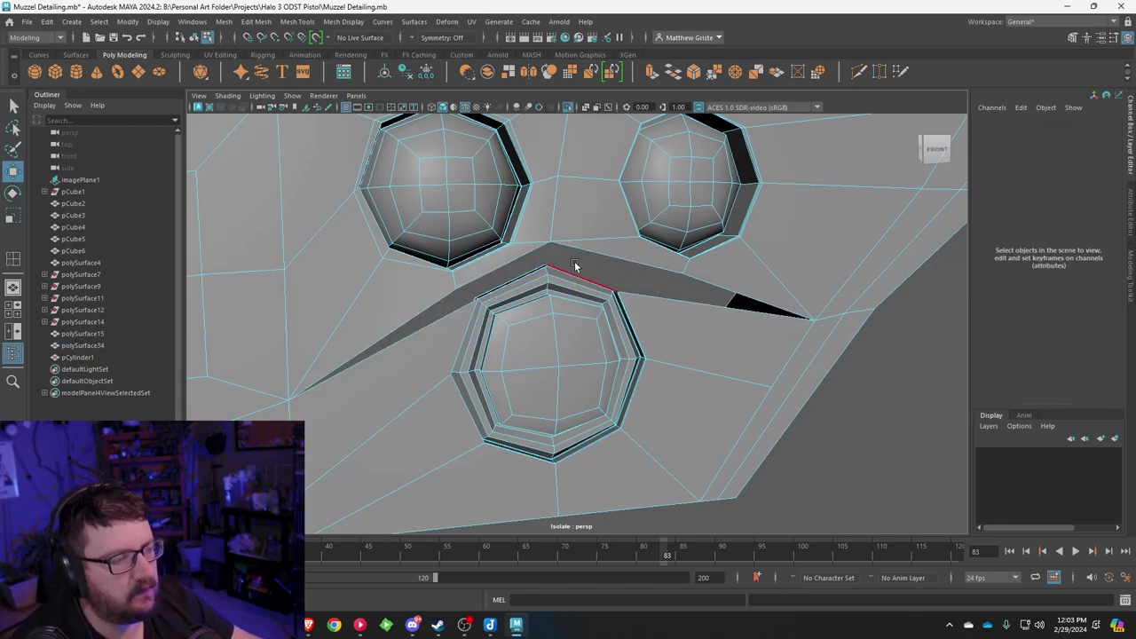
# Step: Bridge one open edge above the lower hole to the facing edge of its rim, without intermediate divisions
pyautogui.keyDown('alt'); pyautogui.moveTo(575, 265); pyautogui.dragTo(537, 250); pyautogui.keyUp('alt')
pyautogui.keyDown('alt'); pyautogui.moveTo(537, 250); pyautogui.dragTo(541, 278, button='middle'); pyautogui.keyUp('alt')
pyautogui.scroll(3, 543, 280)
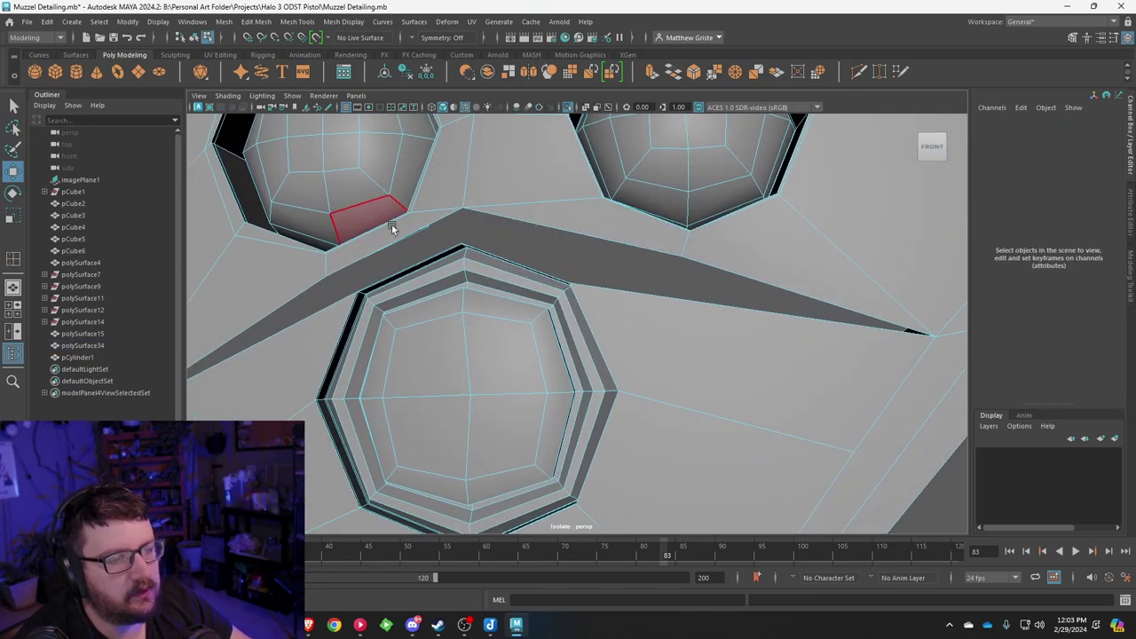
pyautogui.moveTo(421, 253); pyautogui.dragTo(409, 223, button='right')
pyautogui.keyDown('alt'); pyautogui.moveTo(409, 225); pyautogui.dragTo(457, 240); pyautogui.keyUp('alt')
pyautogui.click(483, 239)
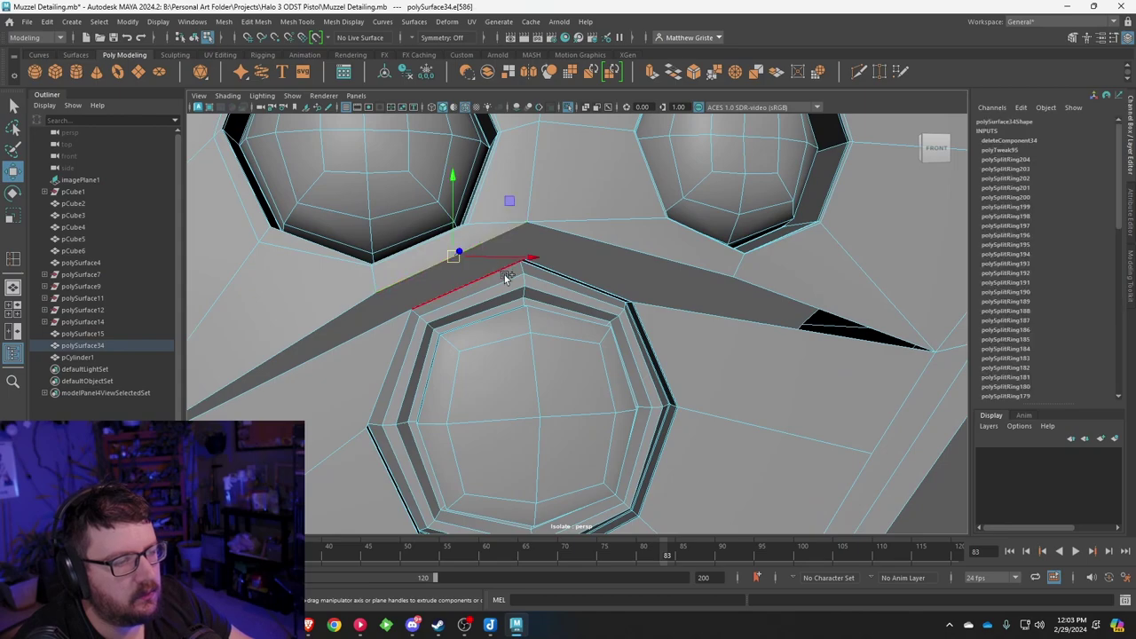
pyautogui.keyDown('alt'); pyautogui.moveTo(506, 278); pyautogui.dragTo(571, 332); pyautogui.keyUp('alt')
pyautogui.keyDown('alt'); pyautogui.moveTo(528, 427); pyautogui.dragTo(541, 397, button='middle'); pyautogui.keyUp('alt')
pyautogui.scroll(5, 540, 398)
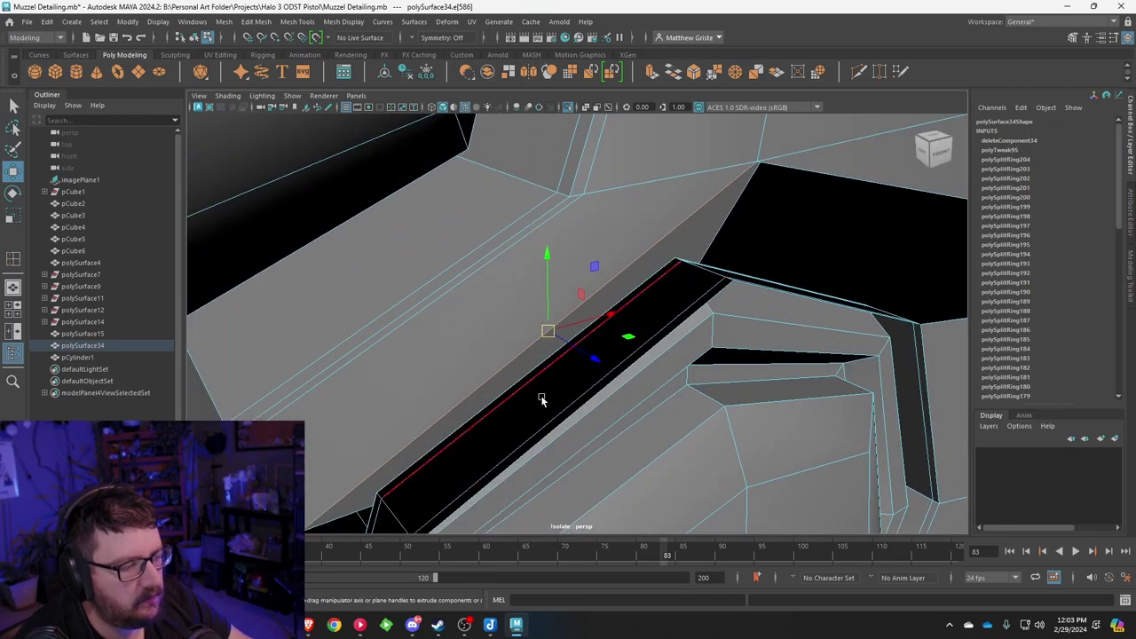
pyautogui.keyDown('shift'); pyautogui.click(564, 423); pyautogui.keyUp('shift')
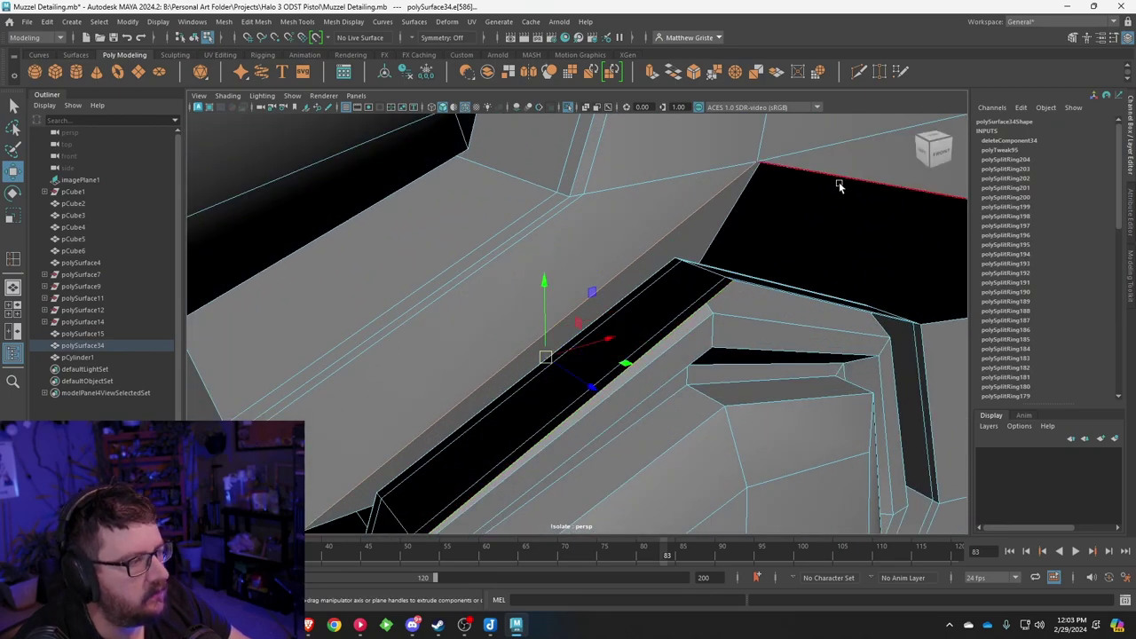
pyautogui.click(653, 72)
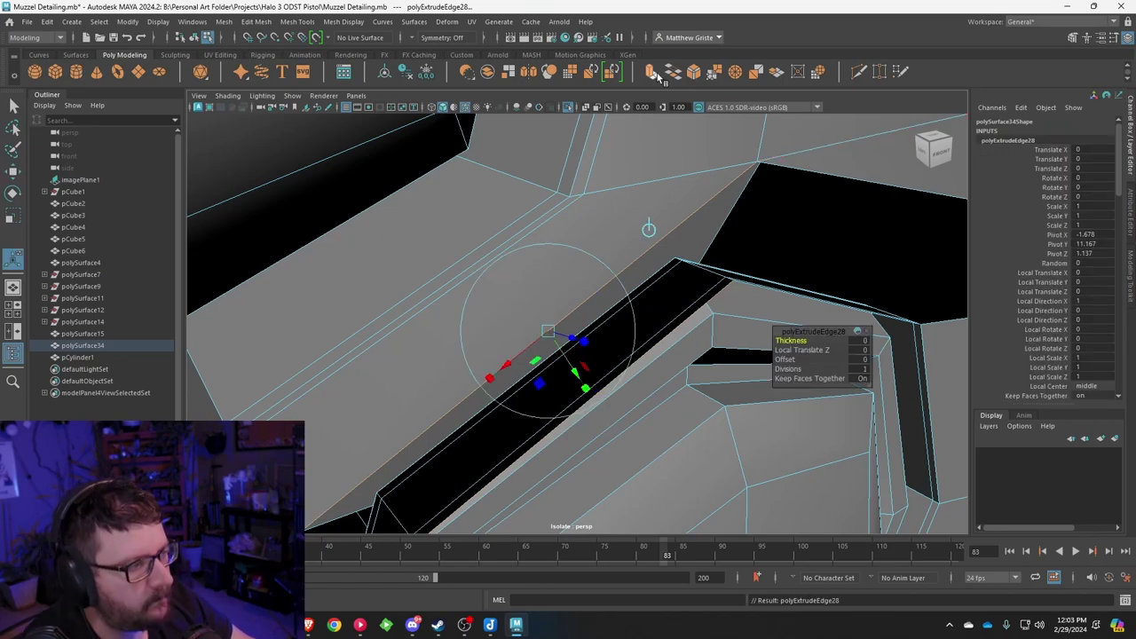
pyautogui.hotkey('ctrl', 'z')
pyautogui.click(673, 73)
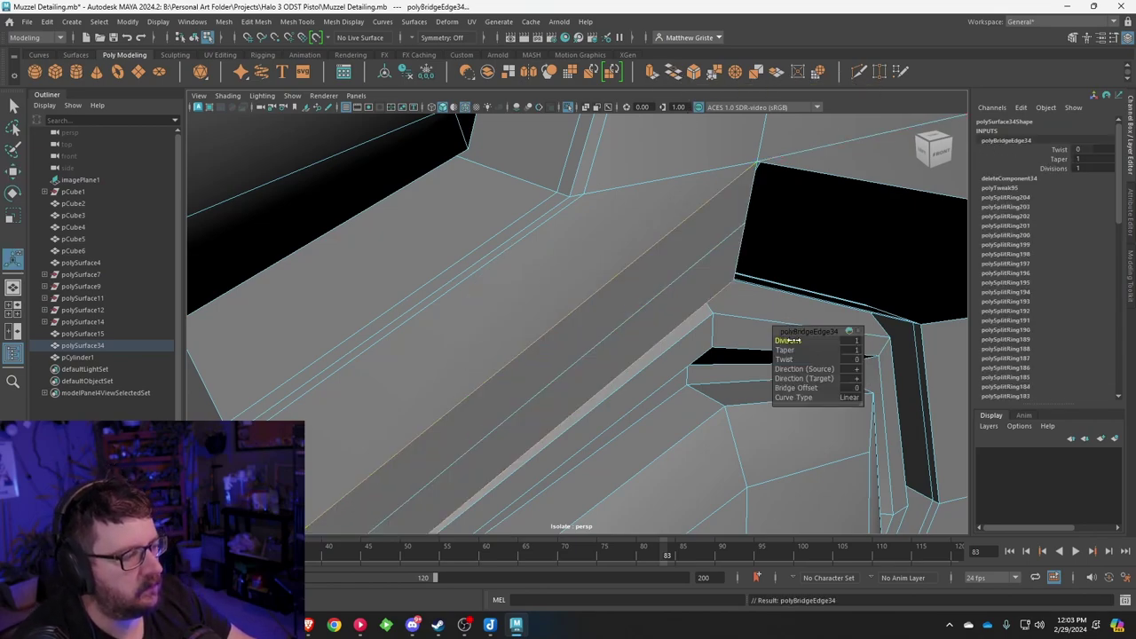
pyautogui.moveTo(794, 340); pyautogui.dragTo(750, 344)
# Step: Bridge the neighbouring pair of open edges above the lower hole, setting the bridge's divisions to 0
pyautogui.keyDown('alt'); pyautogui.moveTo(714, 282); pyautogui.dragTo(581, 238); pyautogui.keyUp('alt')
pyautogui.click(356, 273)
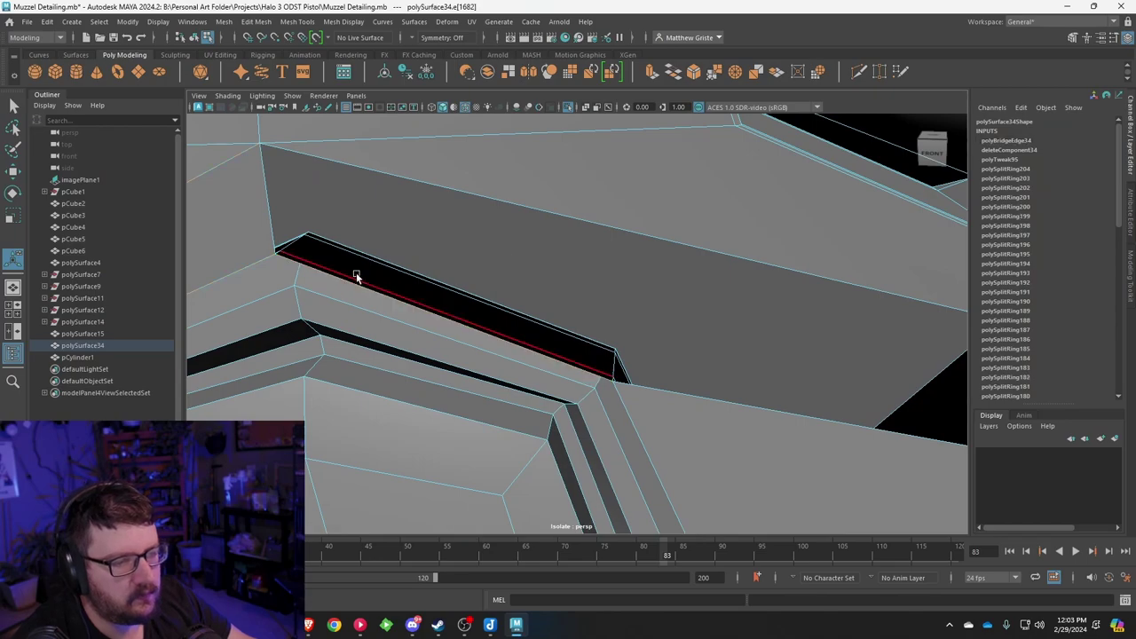
pyautogui.keyDown('shift'); pyautogui.click(341, 165); pyautogui.keyUp('shift')
pyautogui.click(673, 73)
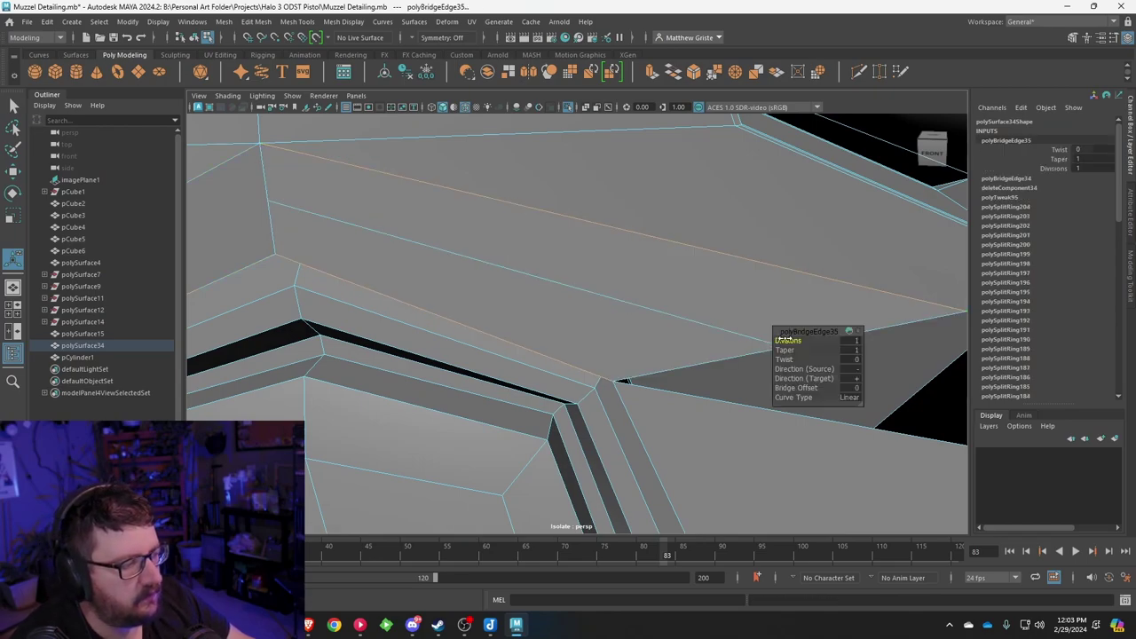
pyautogui.moveTo(784, 338); pyautogui.dragTo(752, 339)
pyautogui.scroll(-5, 572, 293)
pyautogui.keyDown('alt'); pyautogui.moveTo(571, 293); pyautogui.dragTo(542, 292); pyautogui.keyUp('alt')
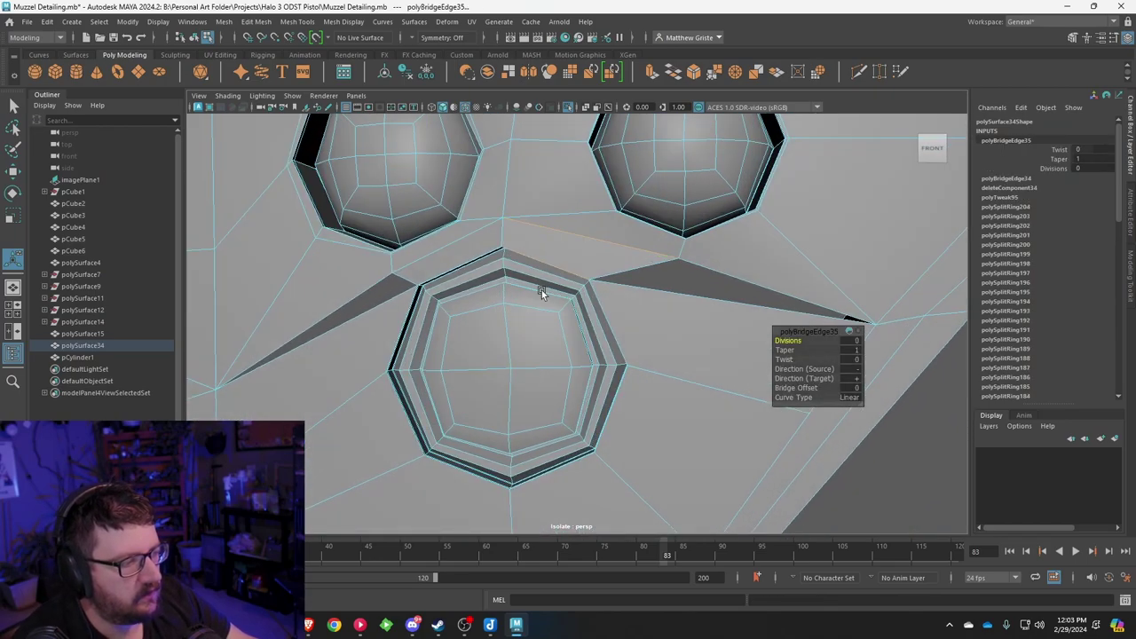
# Step: Delete the remaining surface faces surrounding the sides and underside of the lower round hole
pyautogui.keyDown('alt'); pyautogui.moveTo(542, 290); pyautogui.dragTo(500, 243, button='middle'); pyautogui.keyUp('alt')
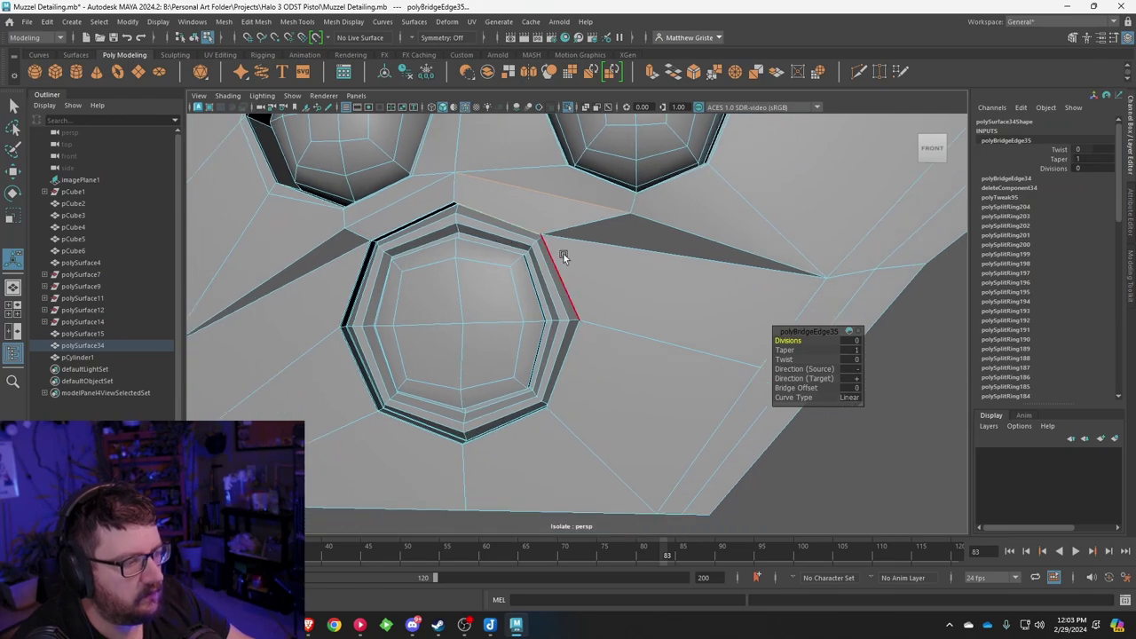
pyautogui.keyDown('alt'); pyautogui.moveTo(529, 198); pyautogui.dragTo(508, 220); pyautogui.keyUp('alt')
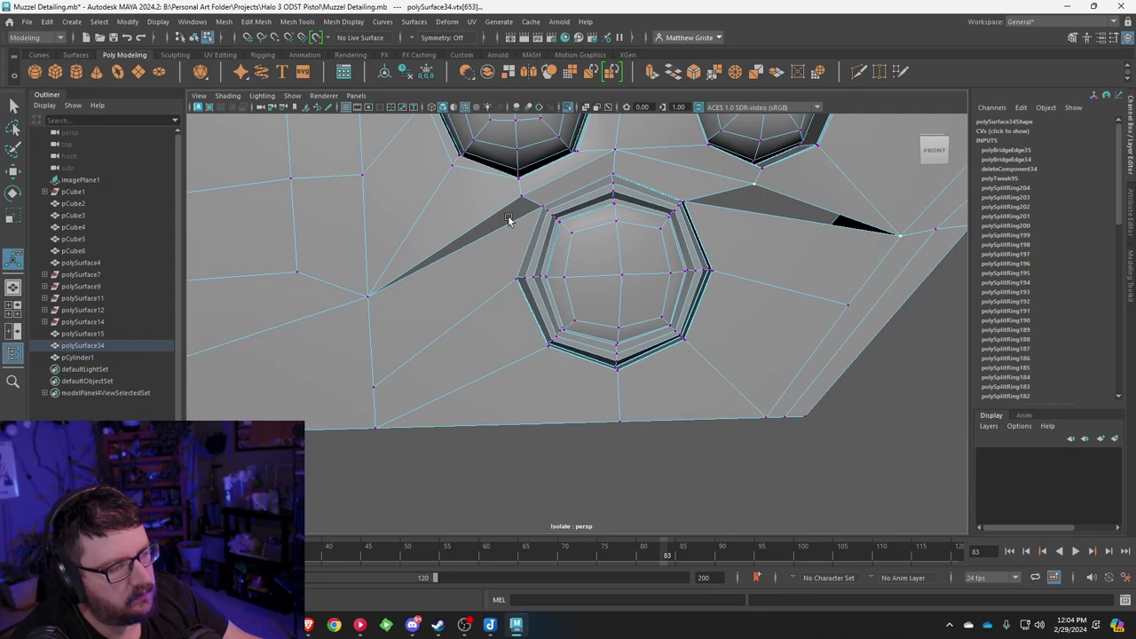
pyautogui.moveTo(509, 220); pyautogui.dragTo(510, 268, button='right')
pyautogui.click(480, 254)
pyautogui.keyDown('shift'); pyautogui.click(547, 378); pyautogui.keyUp('shift')
pyautogui.keyDown('shift'); pyautogui.click(747, 351); pyautogui.keyUp('shift')
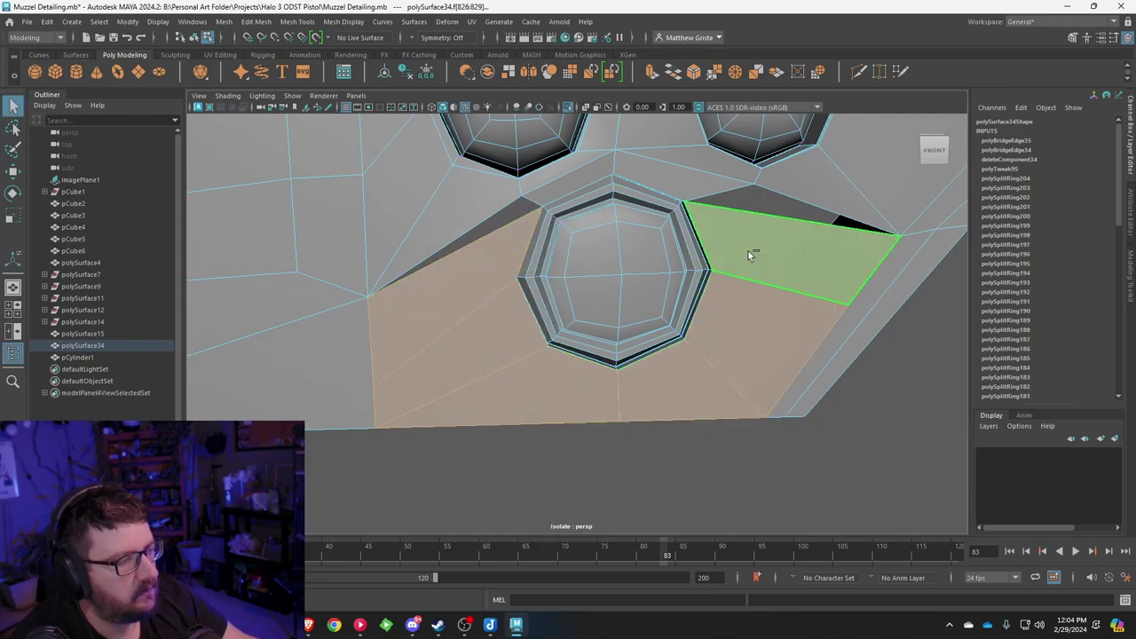
pyautogui.keyDown('shift'); pyautogui.click(748, 251); pyautogui.keyUp('shift')
pyautogui.press('\\')
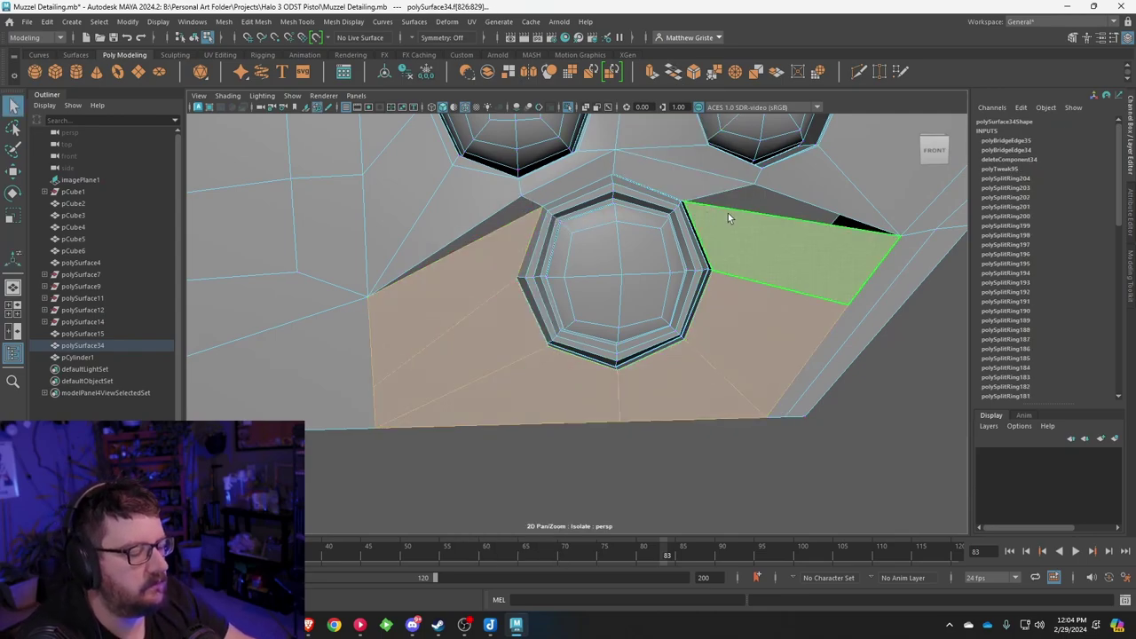
pyautogui.press('Delete')
# Step: Extrude the lower hole's remaining open rim edges outward into a surrounding ring, with Local Translate Z about -0.094
pyautogui.scroll(4, 735, 244)
pyautogui.keyDown('alt'); pyautogui.moveTo(735, 245); pyautogui.dragTo(521, 283); pyautogui.keyUp('alt')
pyautogui.scroll(3, 500, 208)
pyautogui.click(486, 199)
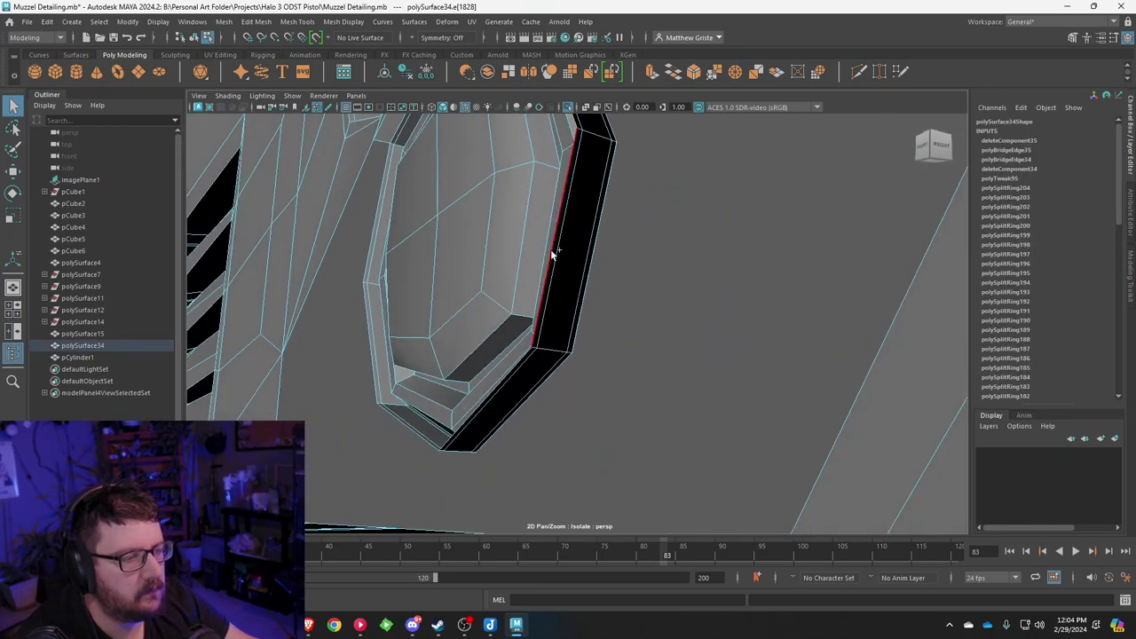
pyautogui.click(527, 356)
pyautogui.keyDown('alt'); pyautogui.moveTo(529, 354); pyautogui.dragTo(746, 344); pyautogui.keyUp('alt')
pyautogui.keyDown('shift'); pyautogui.click(765, 337); pyautogui.keyUp('shift')
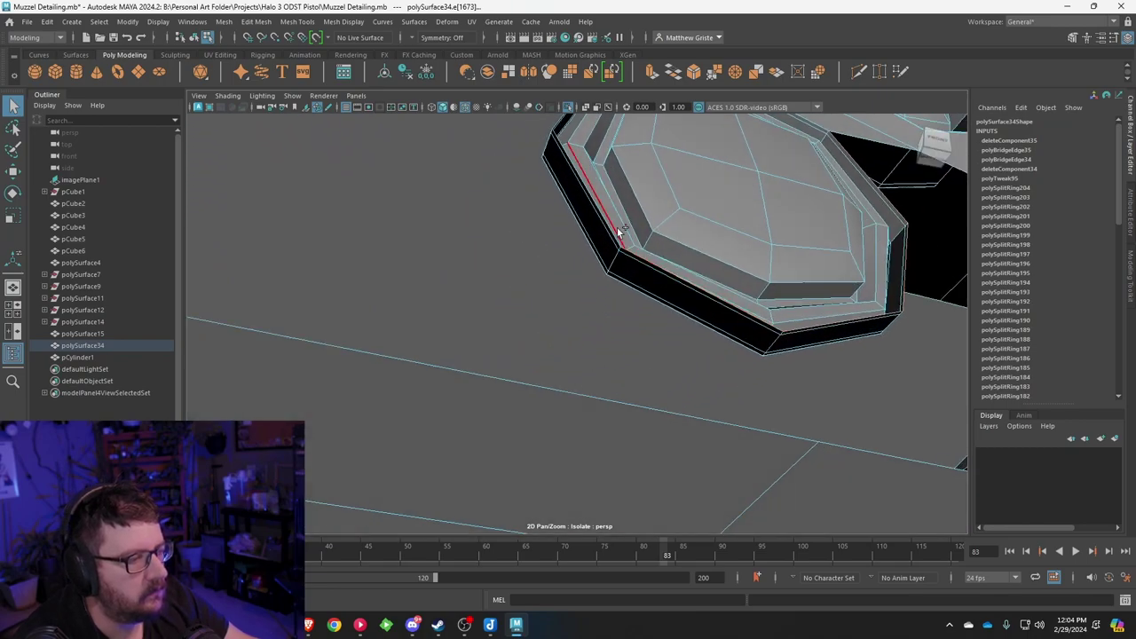
pyautogui.keyDown('alt'); pyautogui.moveTo(610, 225); pyautogui.dragTo(555, 186); pyautogui.keyUp('alt')
pyautogui.click(654, 77)
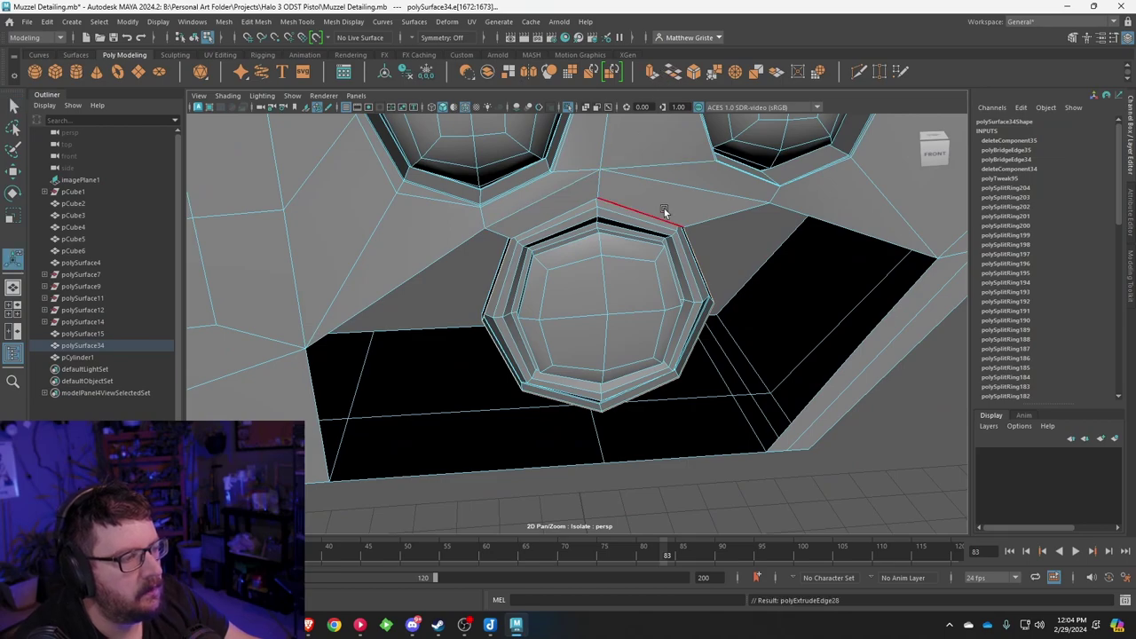
pyautogui.keyDown('alt'); pyautogui.moveTo(636, 238); pyautogui.dragTo(573, 210, button='middle'); pyautogui.keyUp('alt')
pyautogui.moveTo(496, 304); pyautogui.dragTo(464, 320)
# Step: Merge both end corners of the extruded ring with the adjacent corner vertices of the bridged faces
pyautogui.rightClick(421, 172)
pyautogui.click(389, 176)
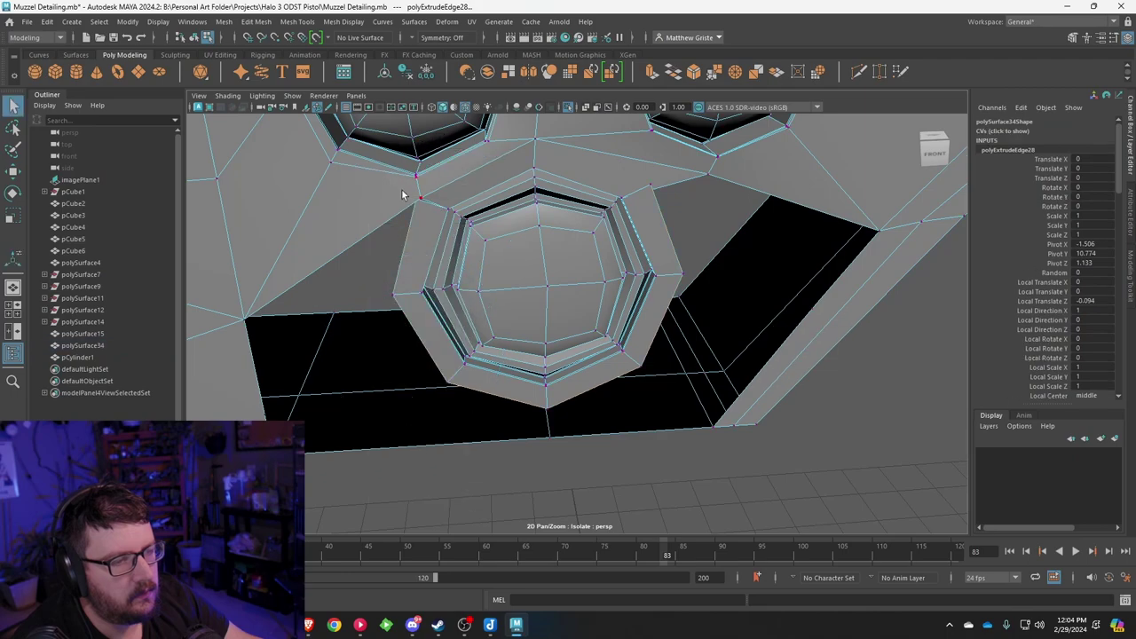
pyautogui.click(713, 72)
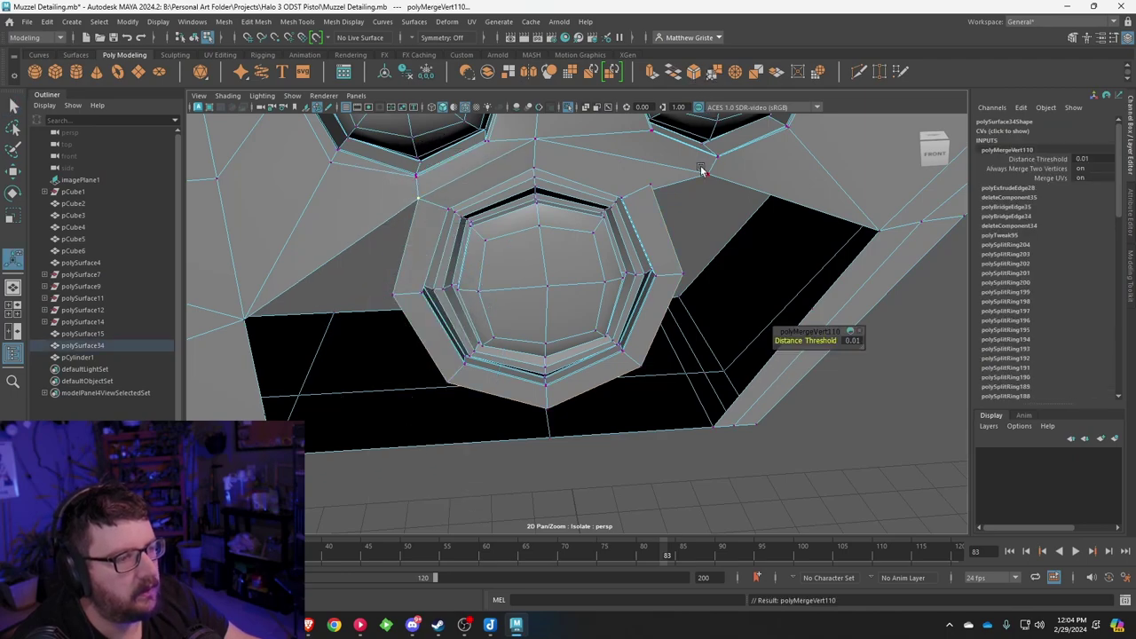
pyautogui.click(712, 175)
pyautogui.press('w')
pyautogui.moveTo(713, 175); pyautogui.dragTo(635, 238)
pyautogui.keyDown('shift'); pyautogui.click(651, 184); pyautogui.keyUp('shift')
pyautogui.click(712, 74)
pyautogui.press('w')
# Step: Bridge the lower hole ring's two right-side open edges to the facing right border edges, with divisions at 0
pyautogui.moveTo(634, 238); pyautogui.dragTo(633, 205, button='right')
pyautogui.click(620, 242)
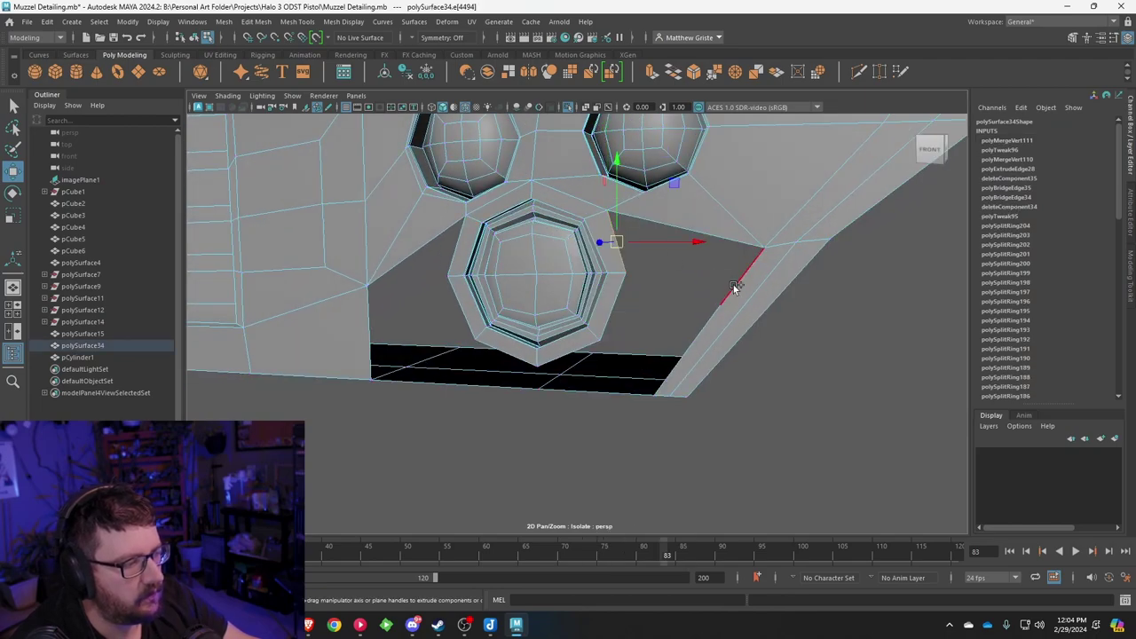
pyautogui.keyDown('shift'); pyautogui.click(735, 287); pyautogui.keyUp('shift')
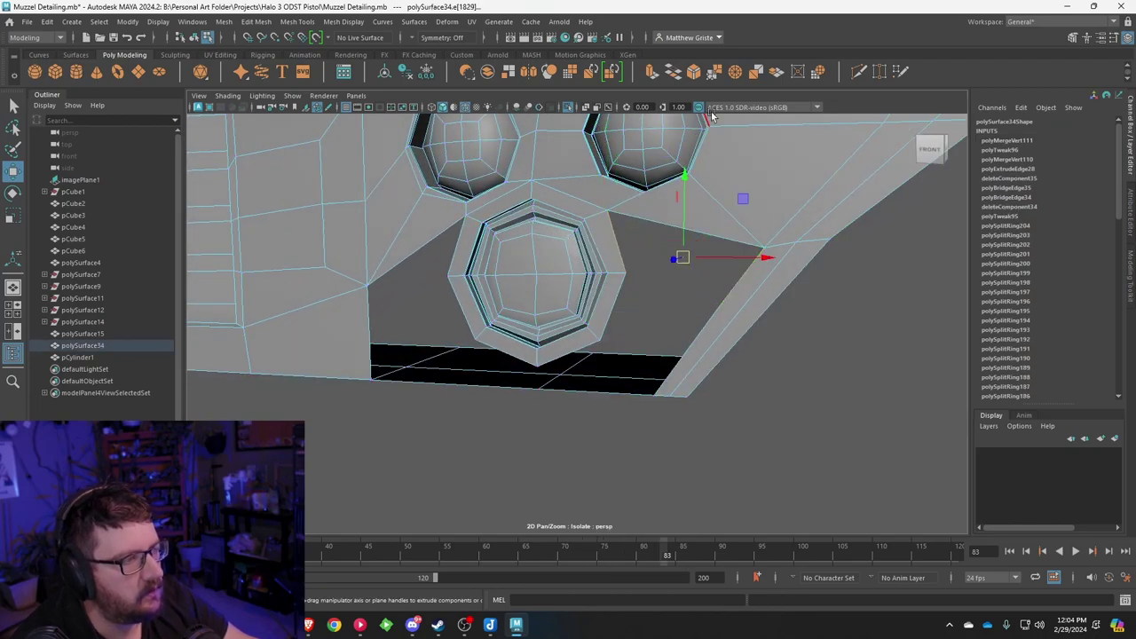
pyautogui.click(672, 74)
pyautogui.click(621, 303)
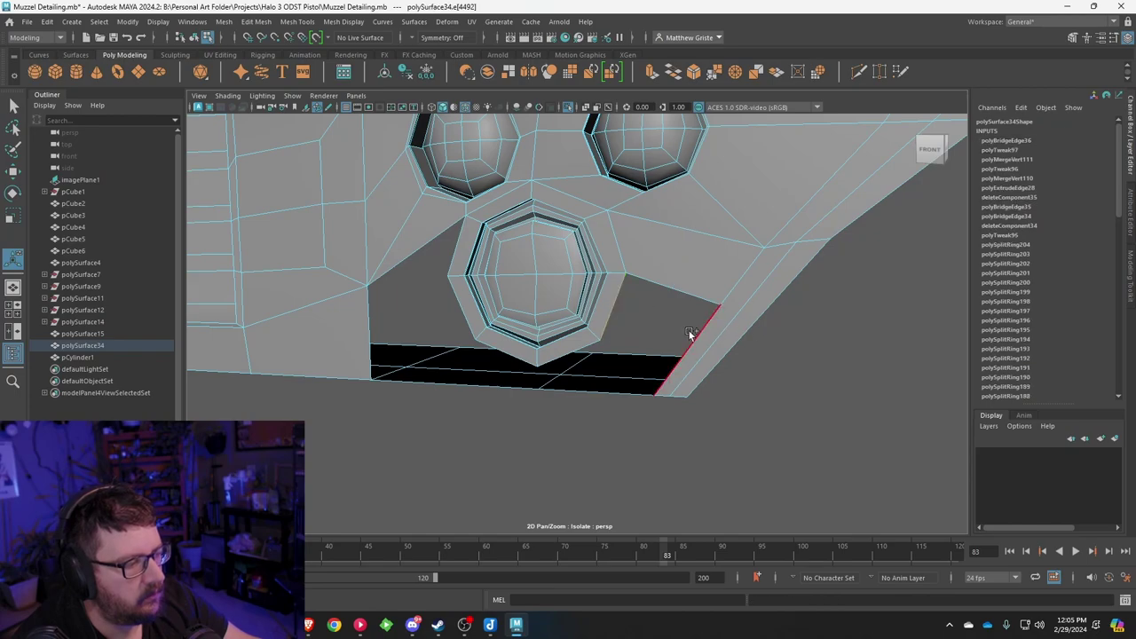
pyautogui.keyDown('shift'); pyautogui.click(696, 335); pyautogui.keyUp('shift')
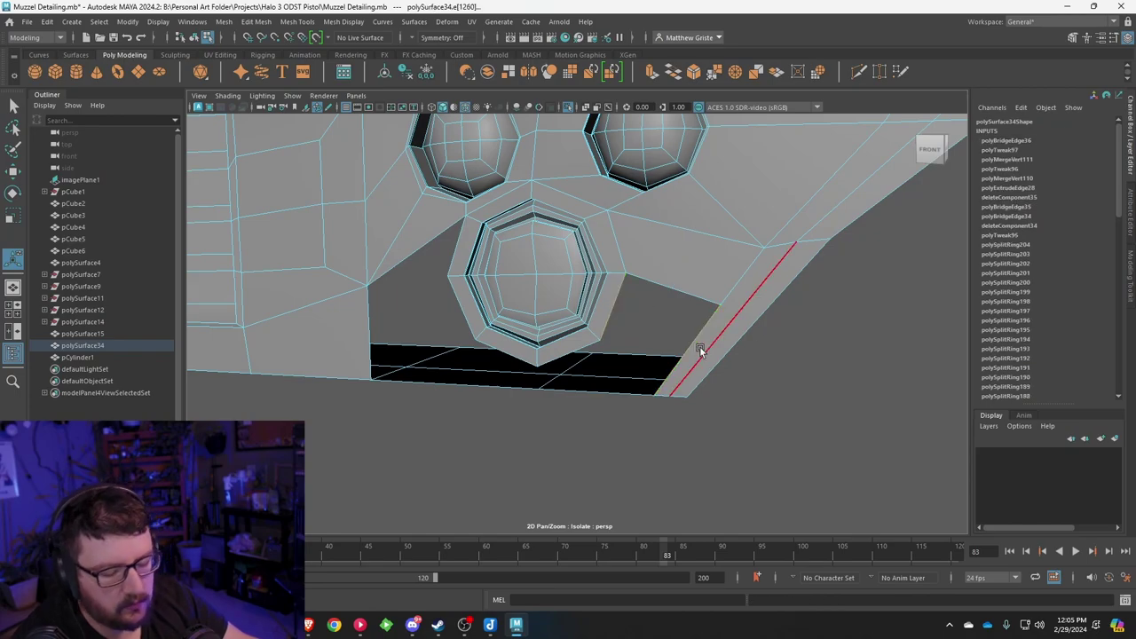
pyautogui.press('g')
pyautogui.hotkey('ctrl', 'z')
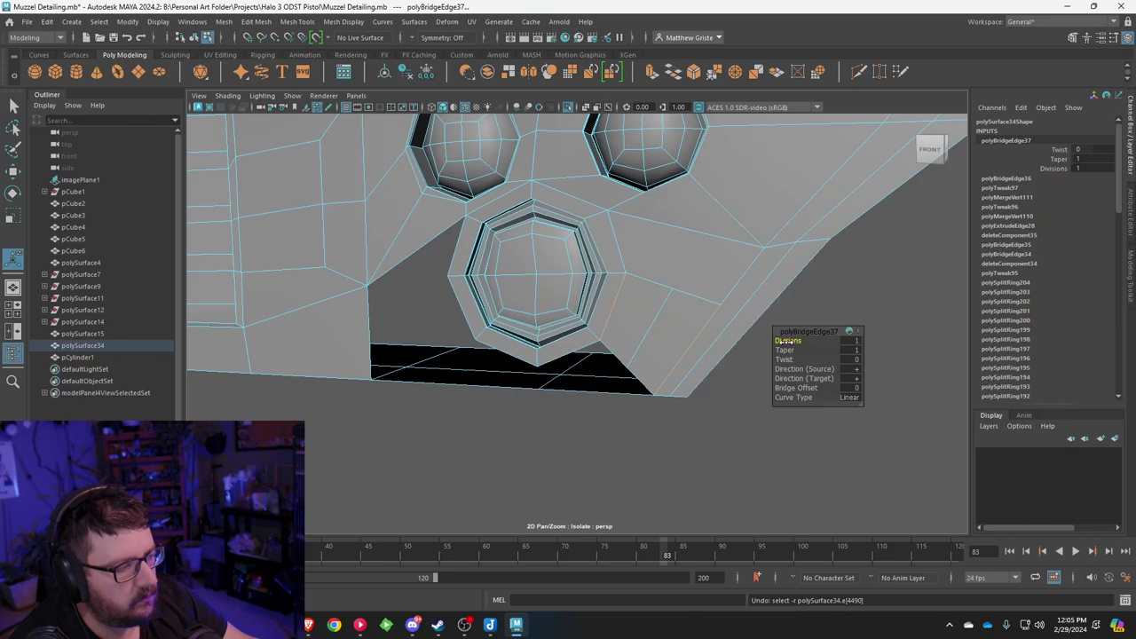
# Step: Bridge the ring's two underside edges to the open edges along the mesh's bottom border, with divisions at 0
pyautogui.click(578, 379)
pyautogui.press('g')
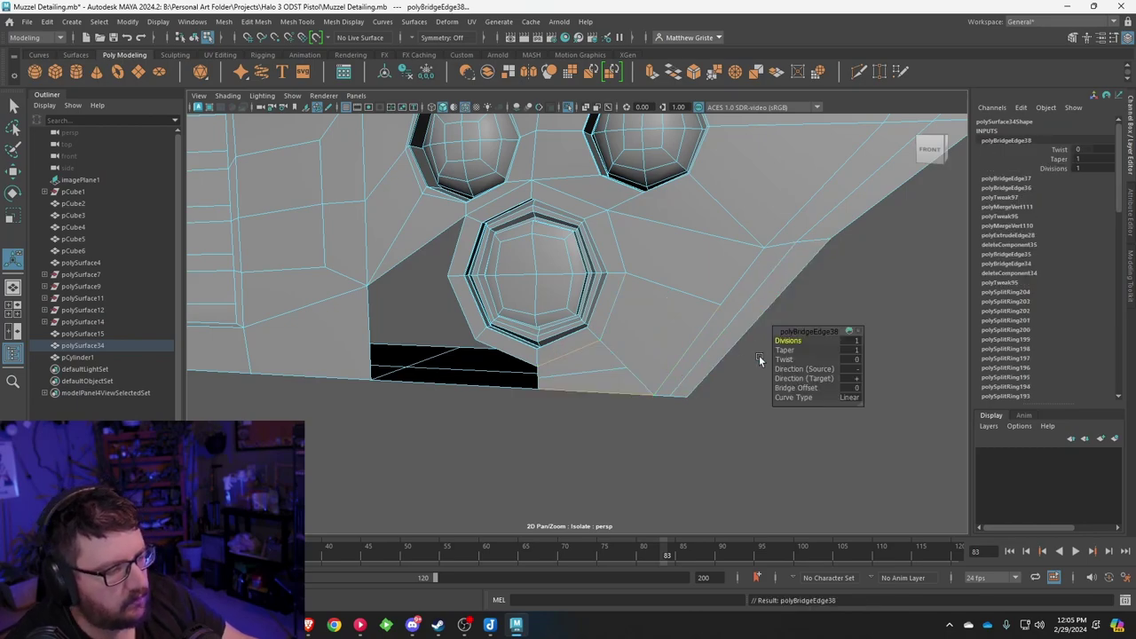
pyautogui.keyDown('alt'); pyautogui.moveTo(735, 343); pyautogui.dragTo(639, 350); pyautogui.keyUp('alt')
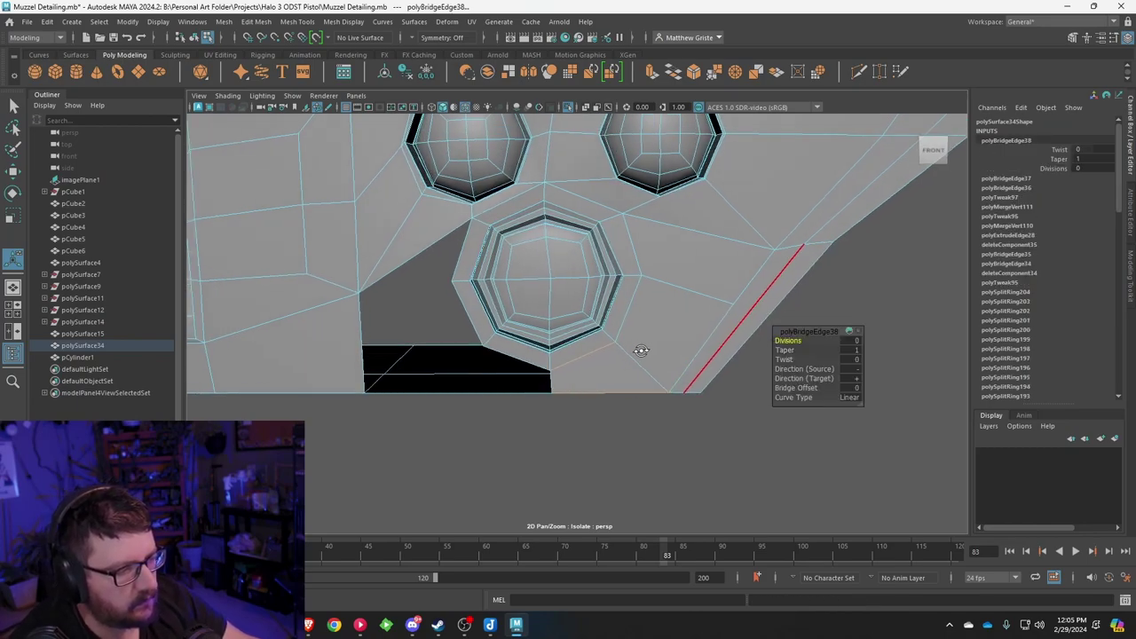
pyautogui.click(524, 365)
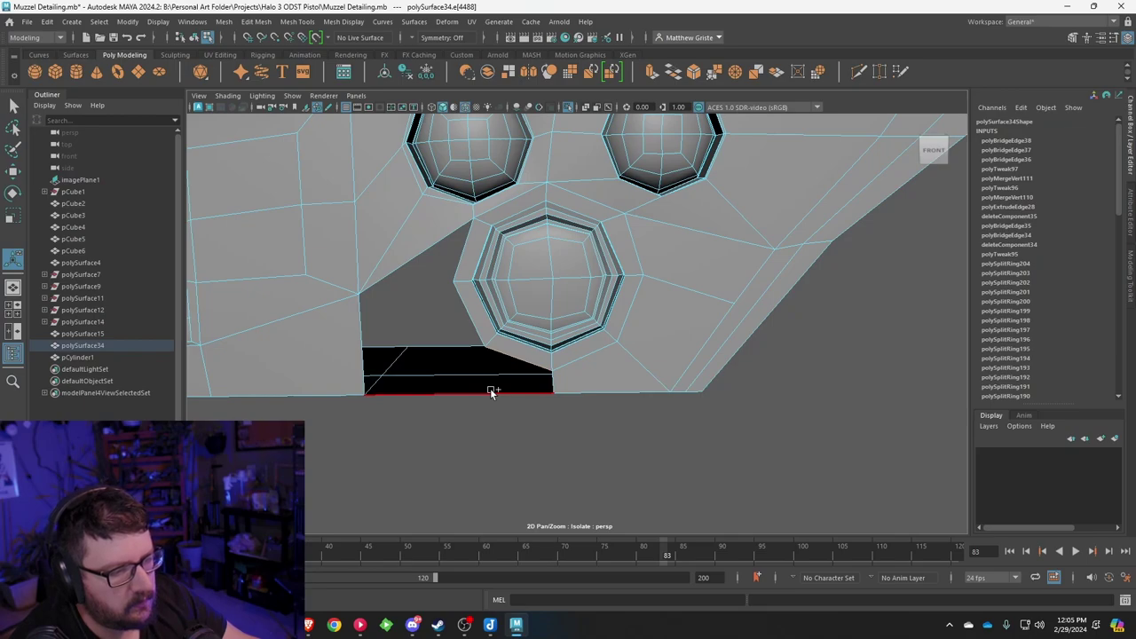
pyautogui.press('g')
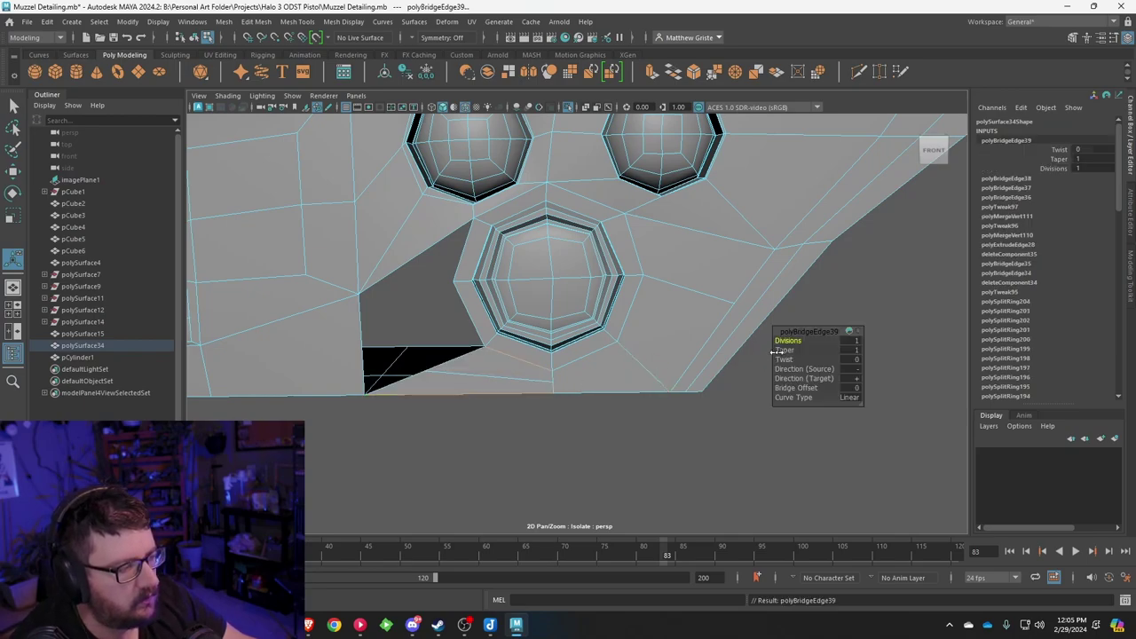
# Step: Bridge the ring's two remaining left-side edges to the facing left border edges with divisions at 0, closing the gap
pyautogui.click(375, 334)
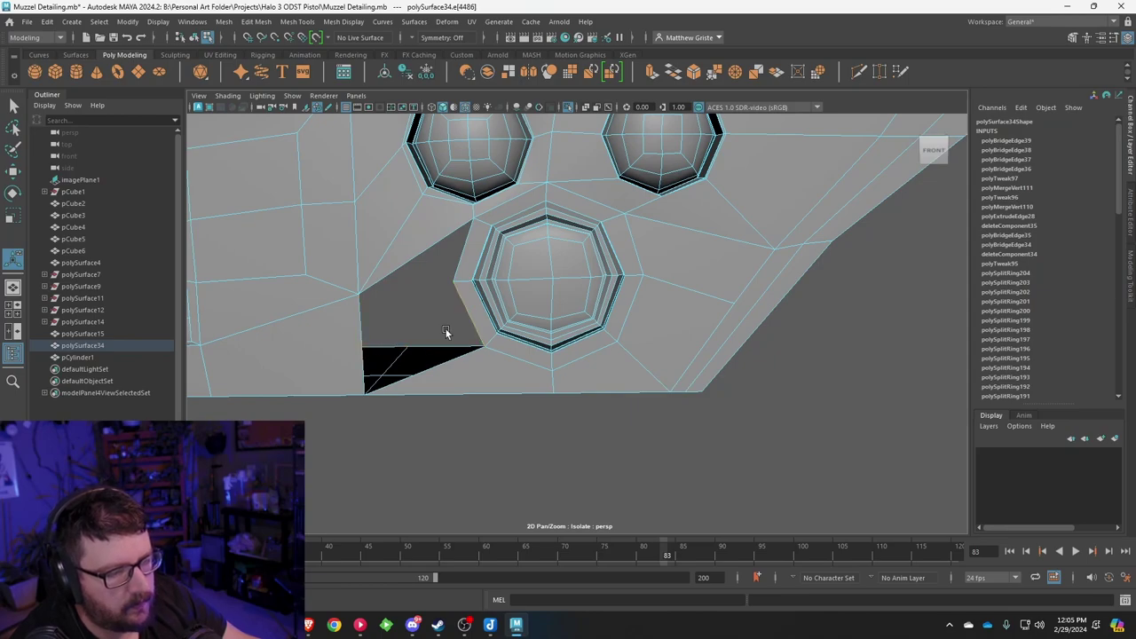
pyautogui.press('g')
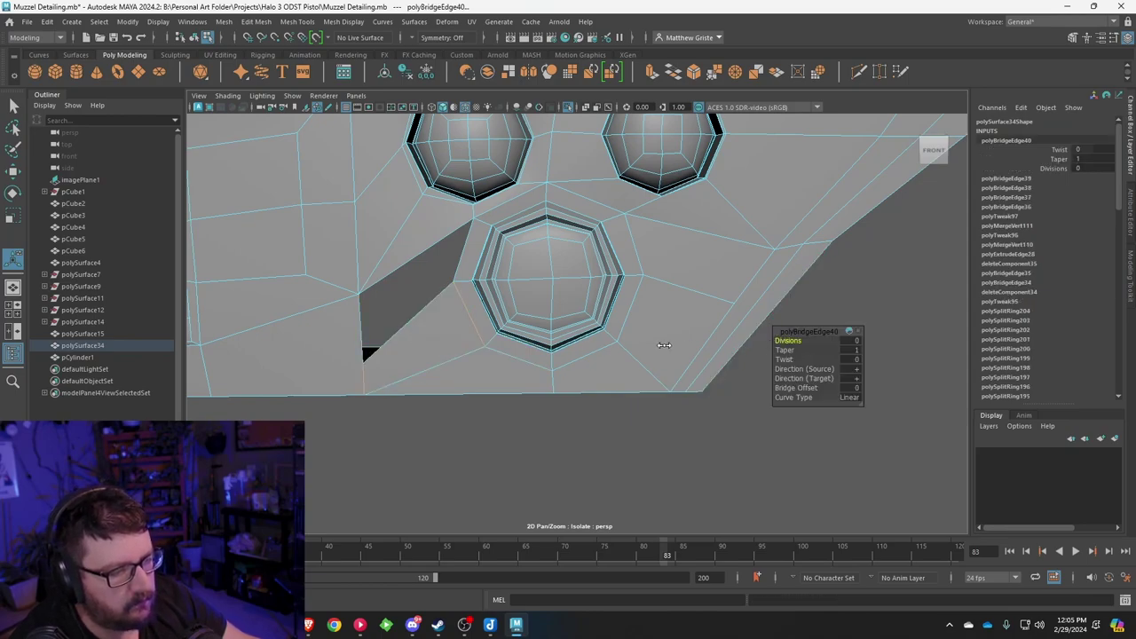
pyautogui.click(374, 309)
pyautogui.press('g')
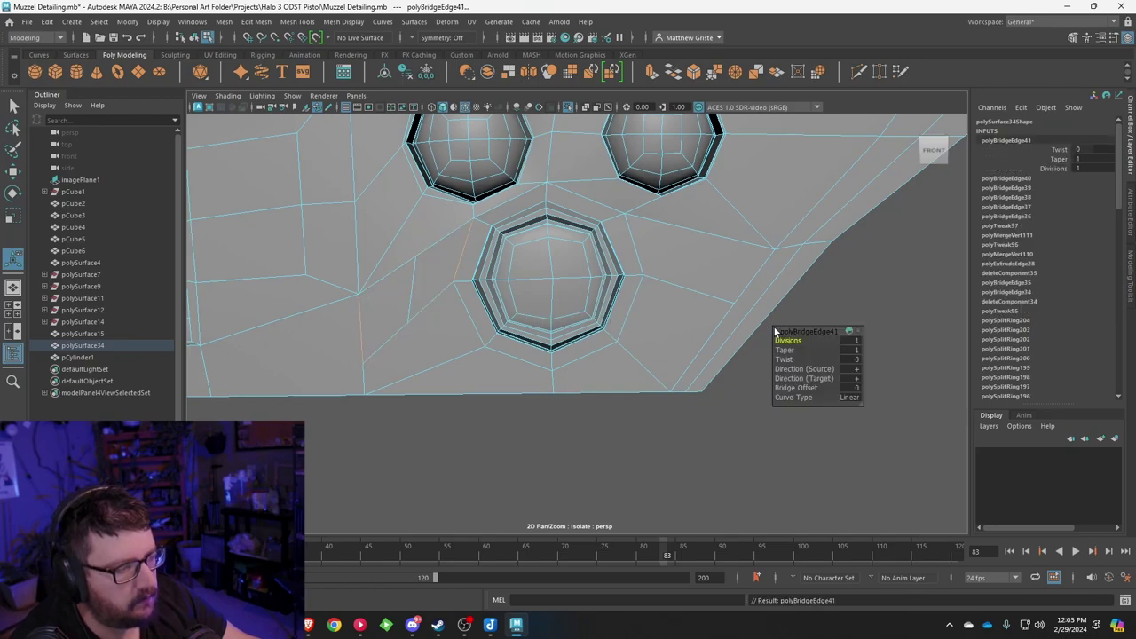
# Step: Insert a supporting edge loop in the rebuilt ring close around the lower hole's rim and preview the mesh smoothed
pyautogui.moveTo(591, 258); pyautogui.dragTo(653, 237, button='right')
pyautogui.keyDown('alt'); pyautogui.moveTo(653, 238); pyautogui.dragTo(669, 292); pyautogui.keyUp('alt')
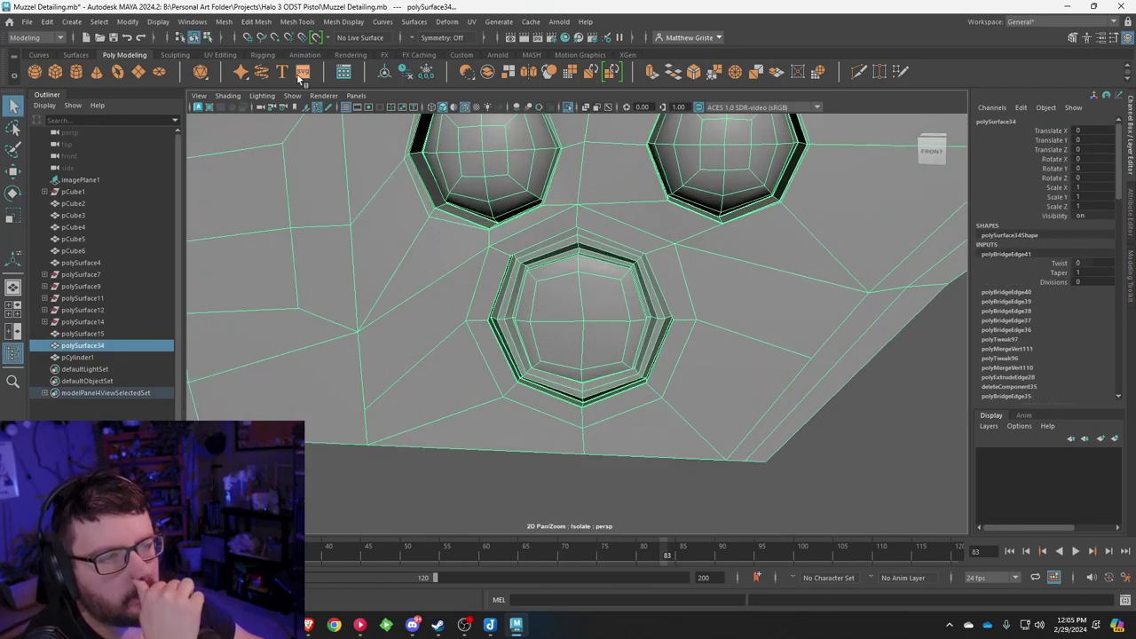
pyautogui.click(296, 22)
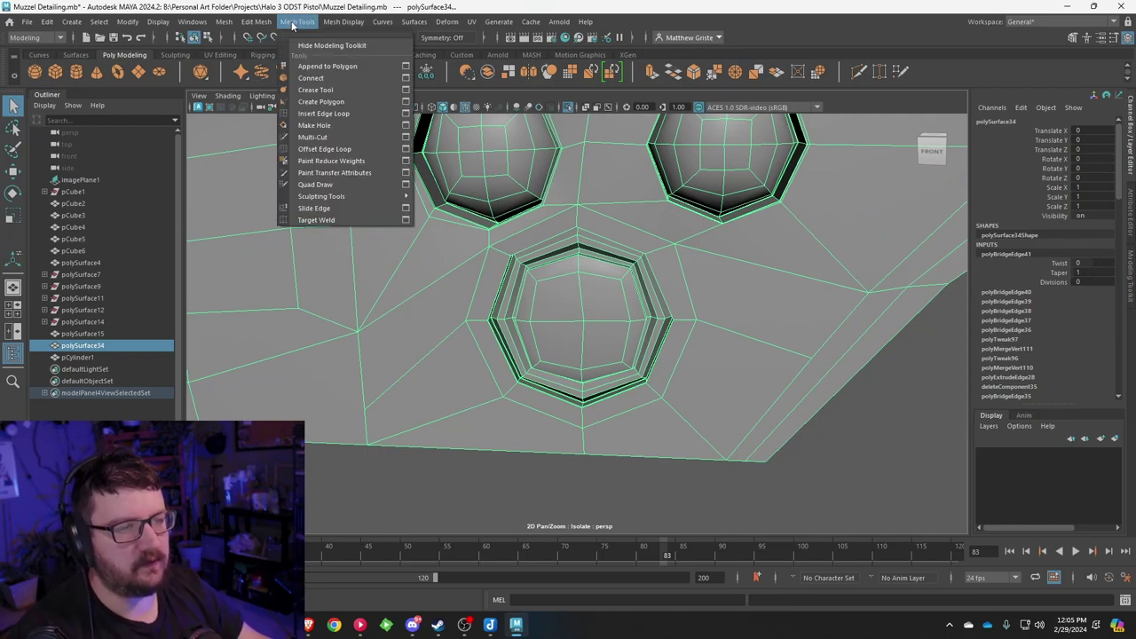
pyautogui.click(323, 114)
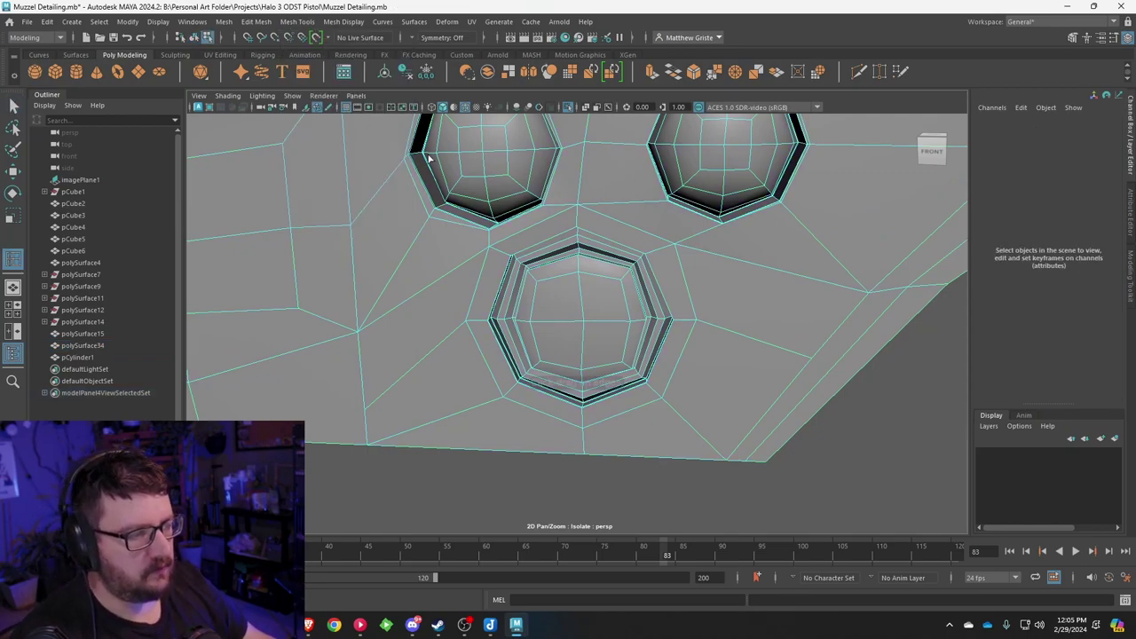
pyautogui.click(577, 228)
pyautogui.press('q')
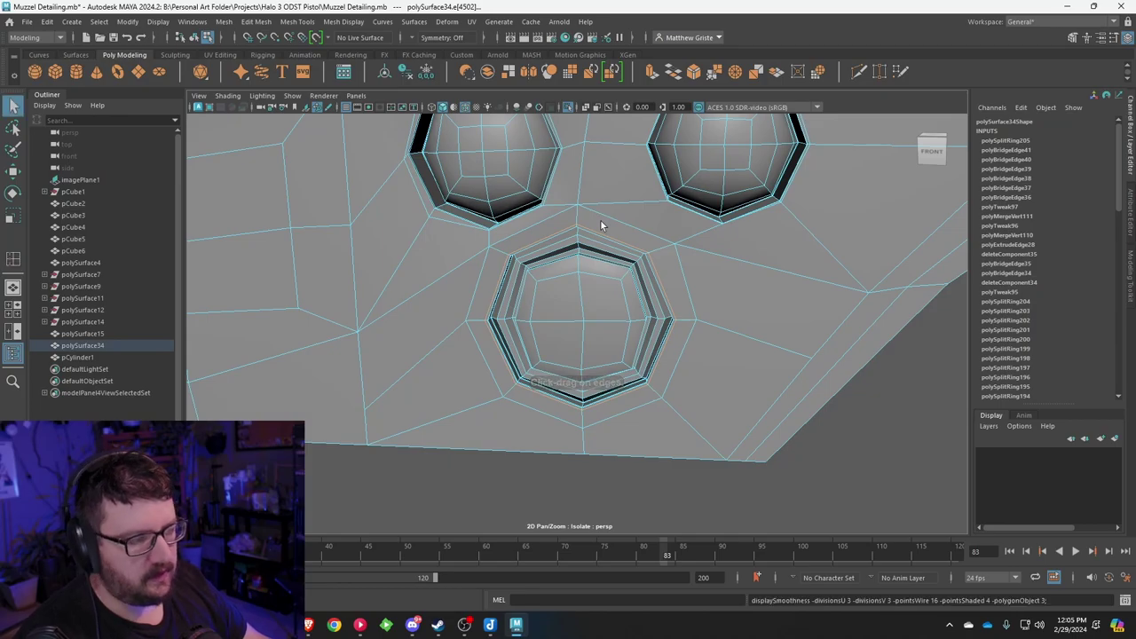
pyautogui.press('3')
# Step: Return the mesh to its unsmoothed display and insert a supporting edge loop at the rear end's lower corner
pyautogui.moveTo(617, 205); pyautogui.dragTo(664, 166, button='right')
pyautogui.click(805, 433)
pyautogui.scroll(-4, 806, 433)
pyautogui.keyDown('alt'); pyautogui.moveTo(805, 434); pyautogui.dragTo(572, 333); pyautogui.keyUp('alt')
pyautogui.click(730, 355)
pyautogui.press('1')
pyautogui.click(297, 21)
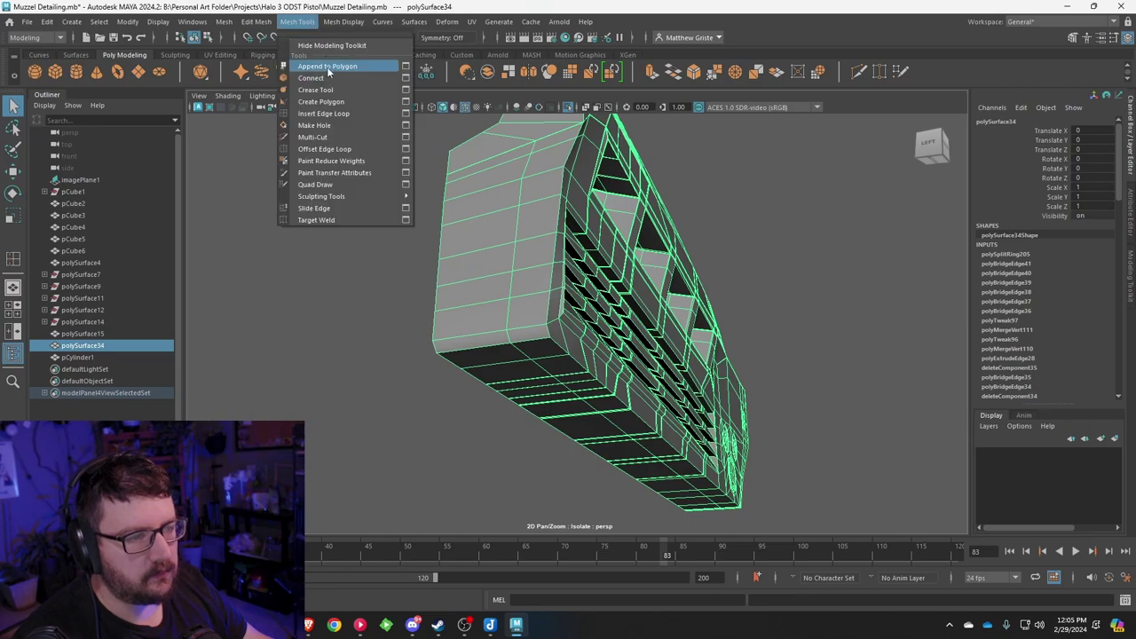
pyautogui.click(329, 111)
pyautogui.scroll(5, 475, 294)
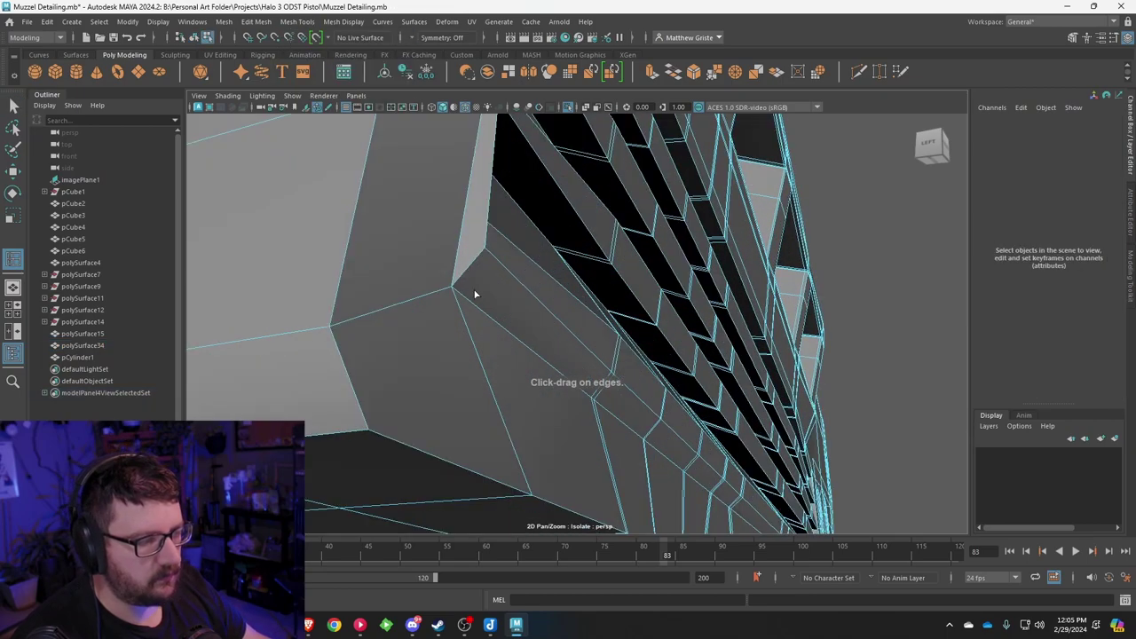
pyautogui.click(325, 329)
pyautogui.click(327, 329)
pyautogui.scroll(-10, 329, 322)
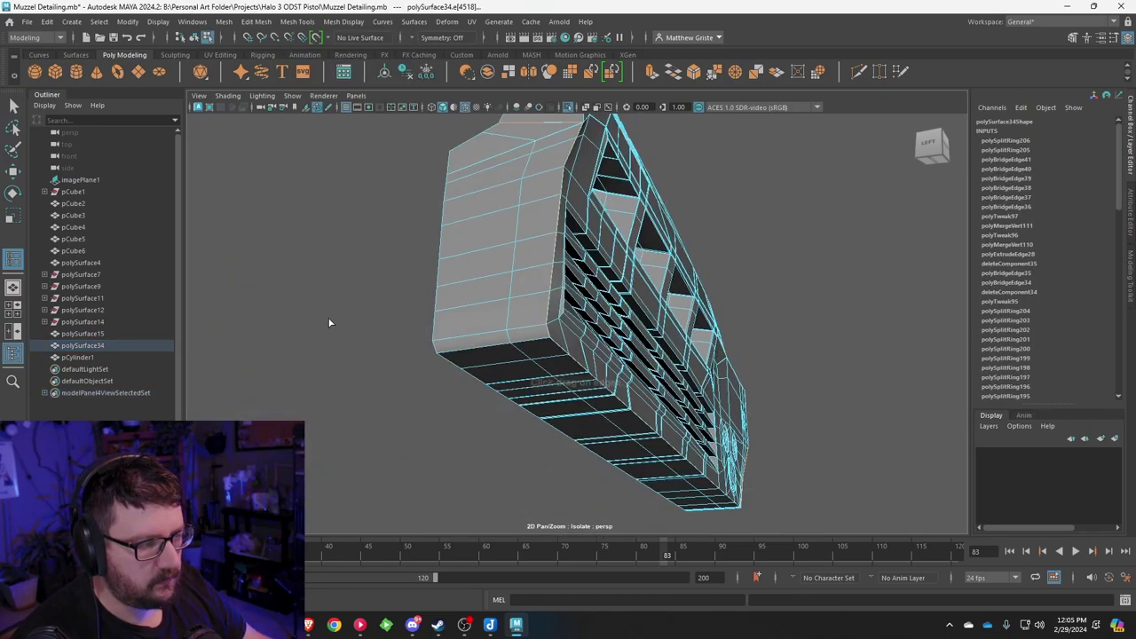
# Step: Examine the mesh's rear end in smoothed preview and return to the unsmoothed display
pyautogui.keyDown('alt'); pyautogui.moveTo(329, 322); pyautogui.dragTo(605, 274); pyautogui.keyUp('alt')
pyautogui.scroll(2, 568, 302)
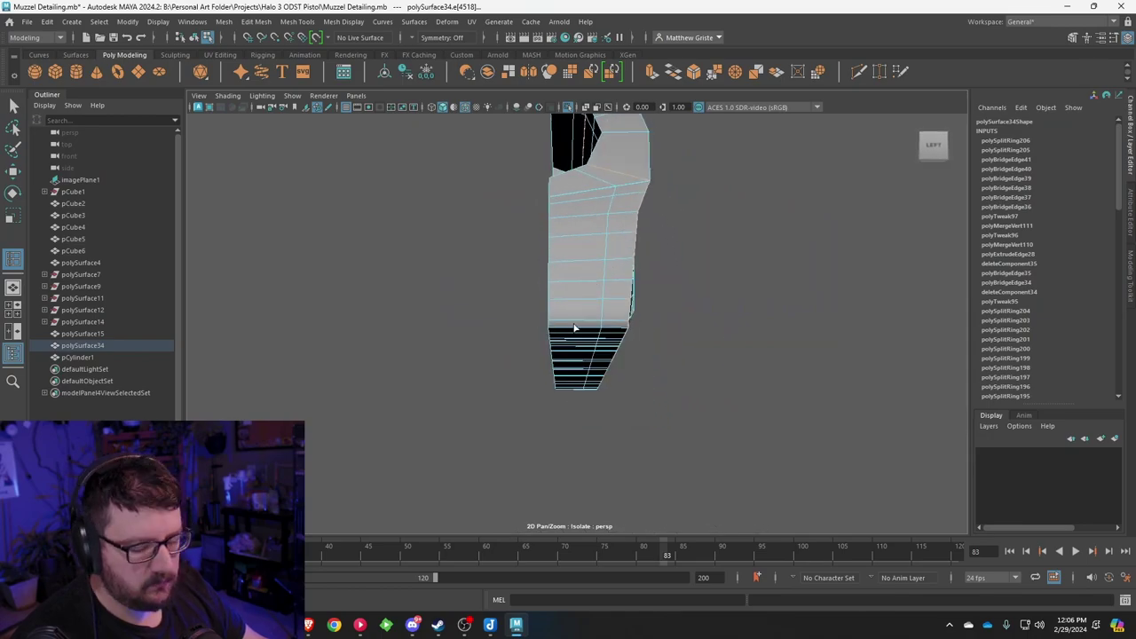
pyautogui.moveTo(613, 230); pyautogui.dragTo(674, 216, button='right')
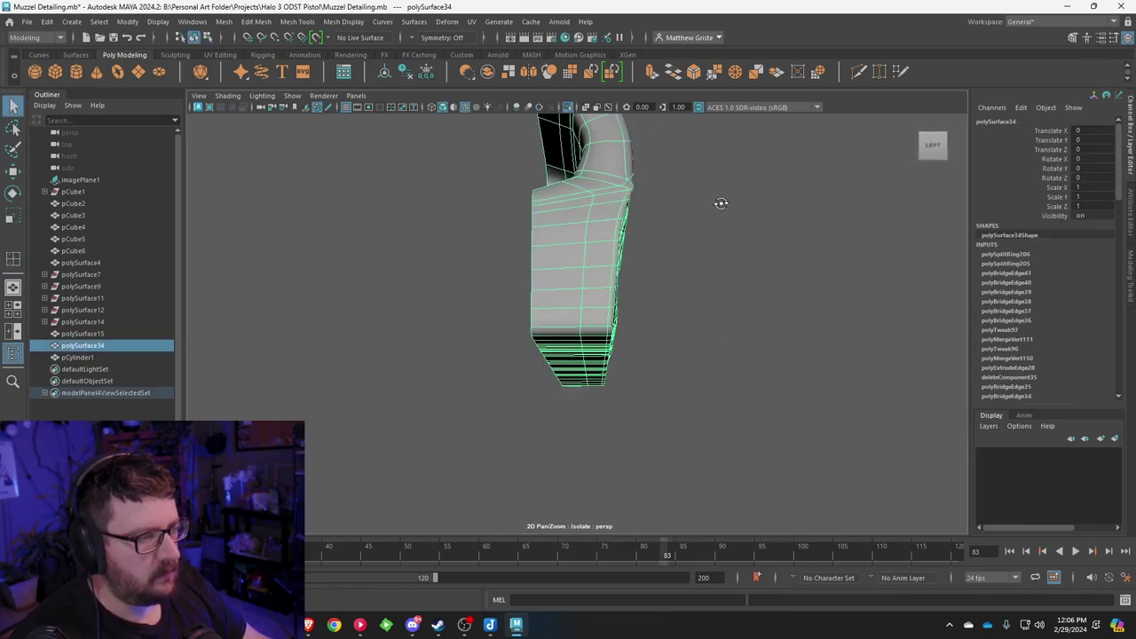
pyautogui.keyDown('alt'); pyautogui.moveTo(720, 203); pyautogui.dragTo(677, 226); pyautogui.keyUp('alt')
pyautogui.keyDown('alt'); pyautogui.moveTo(552, 236); pyautogui.dragTo(510, 245); pyautogui.keyUp('alt')
pyautogui.press('1')
# Step: Insert a supporting edge loop beside the vertical corner between the rear end face and the slotted side
pyautogui.keyDown('alt'); pyautogui.moveTo(426, 256); pyautogui.dragTo(494, 269, button='middle'); pyautogui.keyUp('alt')
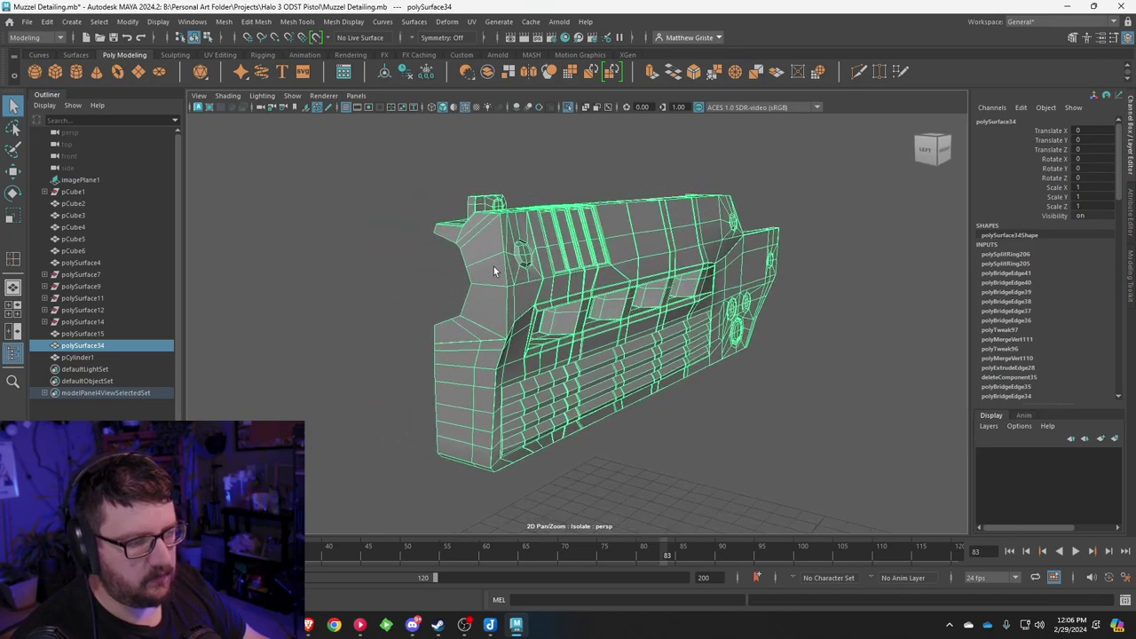
pyautogui.scroll(4, 479, 250)
pyautogui.keyDown('alt'); pyautogui.moveTo(464, 230); pyautogui.dragTo(453, 211, button='middle'); pyautogui.keyUp('alt')
pyautogui.keyDown('alt'); pyautogui.moveTo(453, 210); pyautogui.dragTo(519, 171); pyautogui.keyUp('alt')
pyautogui.click(297, 21)
pyautogui.click(328, 114)
pyautogui.keyDown('alt'); pyautogui.moveTo(519, 171); pyautogui.dragTo(512, 237); pyautogui.keyUp('alt')
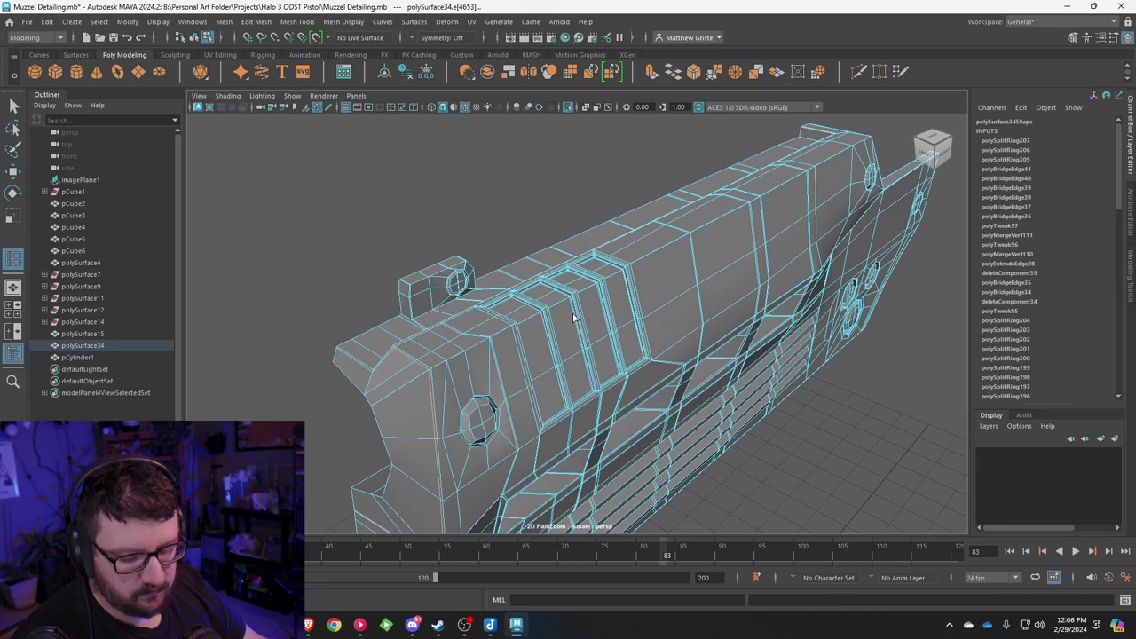
# Step: Examine the slotted side and its rear round hole in smoothed preview, and switch back to the unsmoothed display
pyautogui.press('3')
pyautogui.keyDown('alt'); pyautogui.moveTo(570, 315); pyautogui.dragTo(495, 300); pyautogui.keyUp('alt')
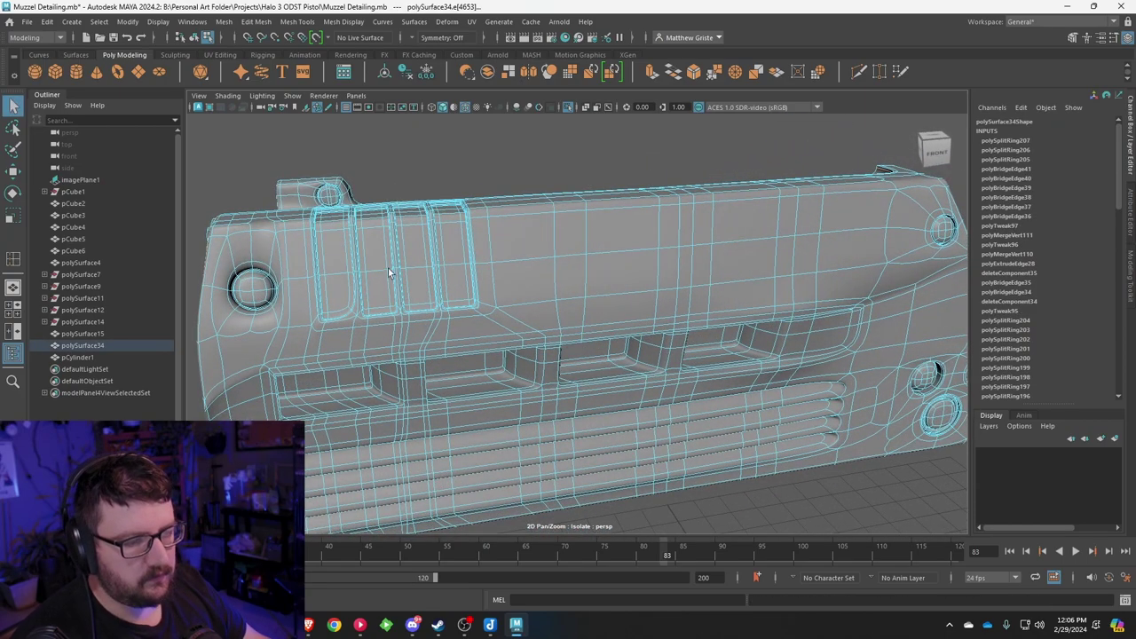
pyautogui.keyDown('alt'); pyautogui.moveTo(389, 270); pyautogui.dragTo(541, 267, button='middle'); pyautogui.keyUp('alt')
pyautogui.scroll(4, 541, 267)
pyautogui.press('1')
# Step: Insert supporting edge loops around the rear round hole's rim and along its recessed inner walls
pyautogui.keyDown('alt'); pyautogui.moveTo(462, 256); pyautogui.dragTo(678, 285); pyautogui.keyUp('alt')
pyautogui.keyDown('alt'); pyautogui.moveTo(678, 285); pyautogui.dragTo(572, 248, button='middle'); pyautogui.keyUp('alt')
pyautogui.scroll(5, 572, 249)
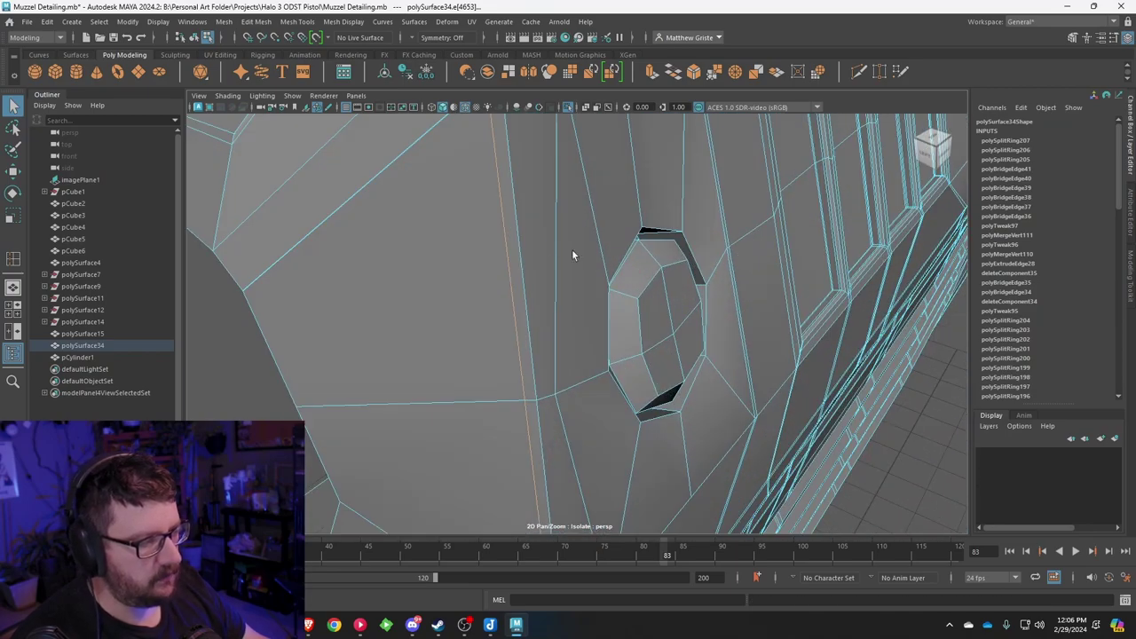
pyautogui.keyDown('alt'); pyautogui.moveTo(571, 248); pyautogui.dragTo(570, 254); pyautogui.keyUp('alt')
pyautogui.press('g')
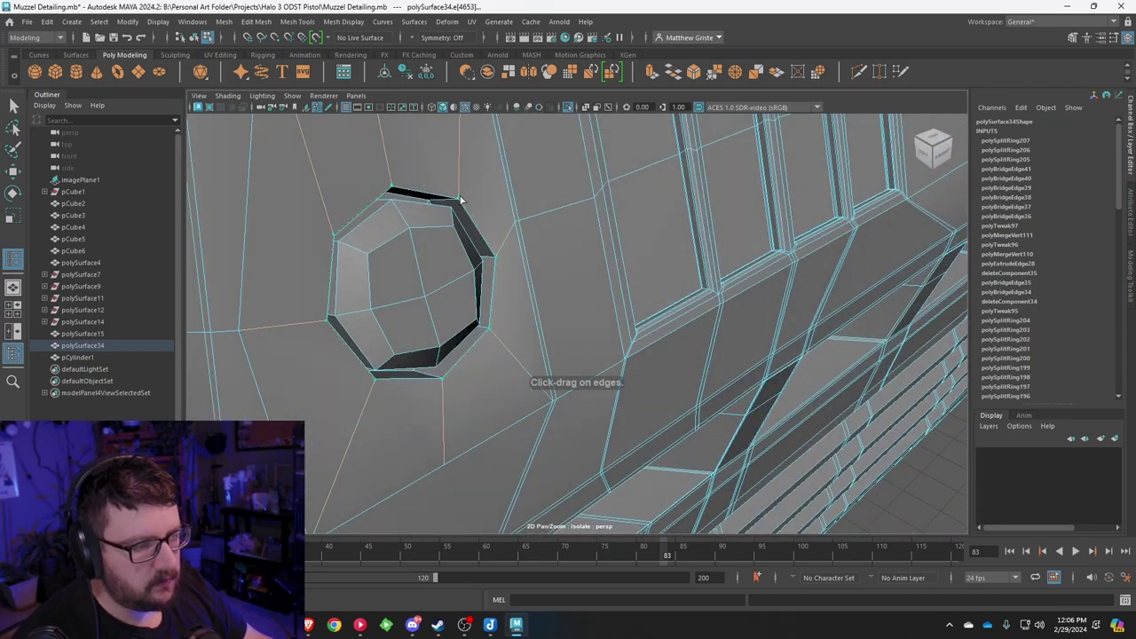
pyautogui.moveTo(460, 200); pyautogui.dragTo(466, 215)
pyautogui.moveTo(491, 260); pyautogui.dragTo(508, 224)
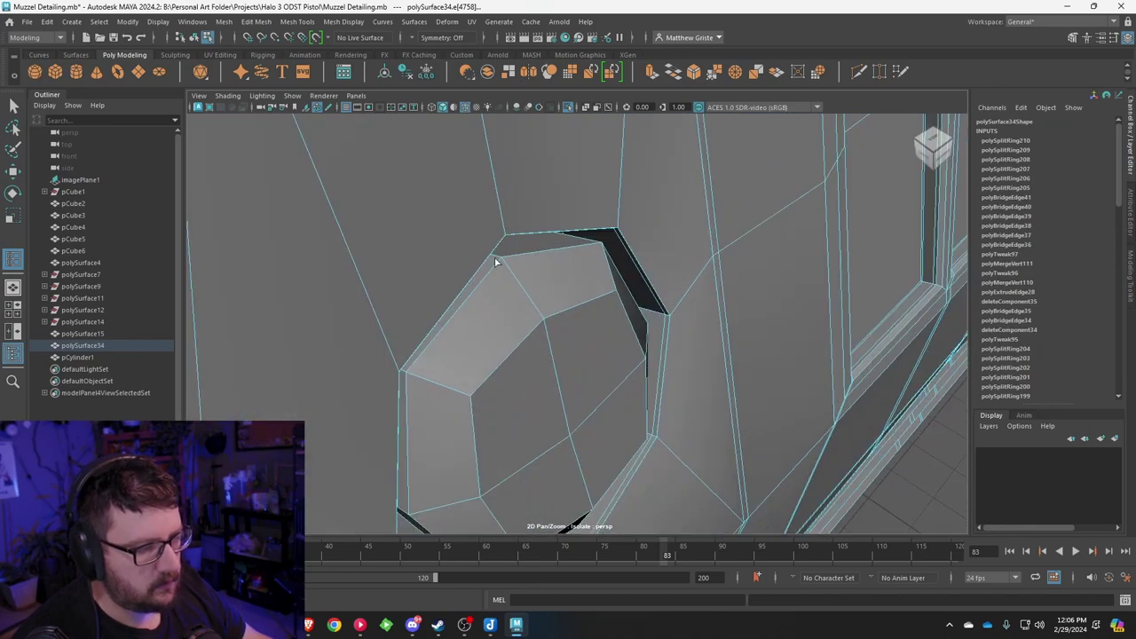
pyautogui.click(497, 257)
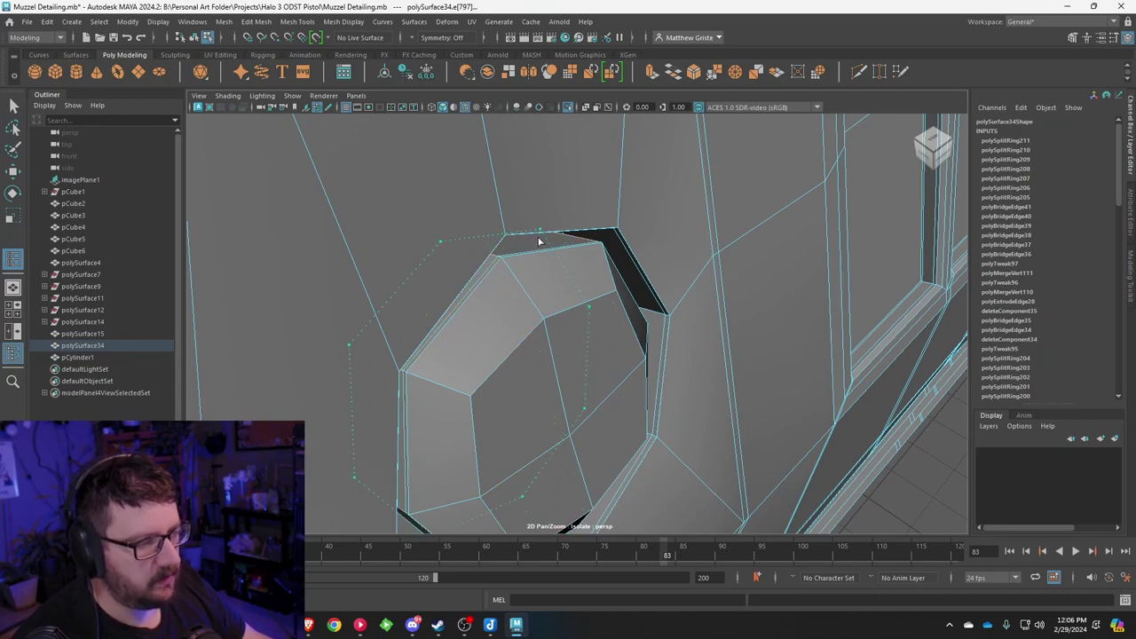
pyautogui.click(539, 240)
# Step: Insert supporting edge loops along both long upper edges of the raised rear sight block
pyautogui.scroll(-5, 539, 240)
pyautogui.keyDown('alt'); pyautogui.moveTo(538, 241); pyautogui.dragTo(498, 367); pyautogui.keyUp('alt')
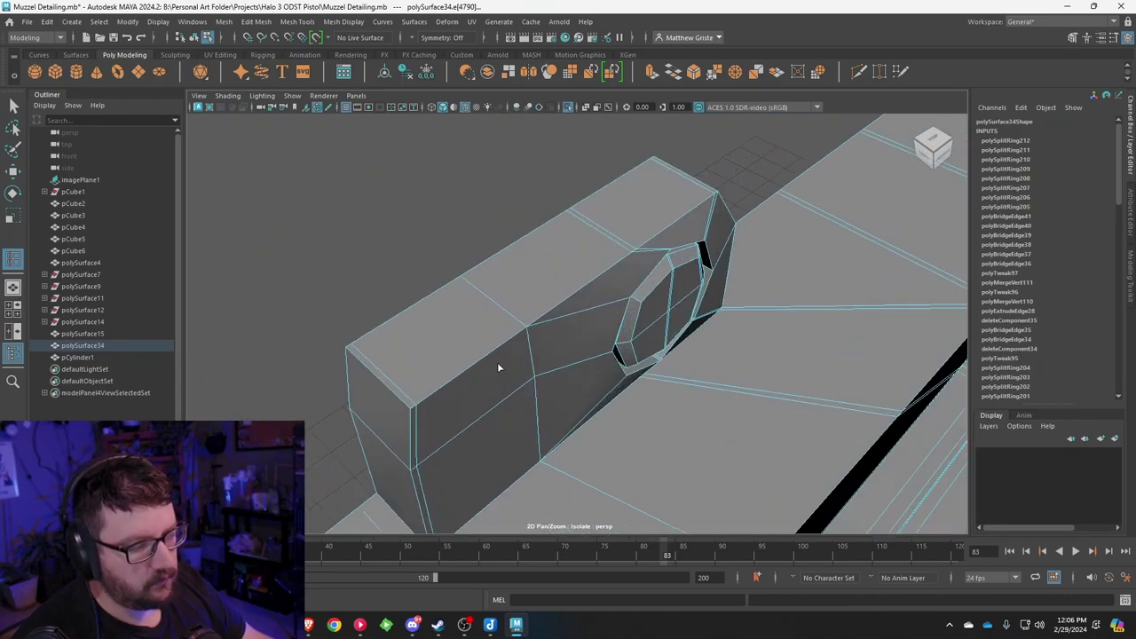
pyautogui.click(350, 350)
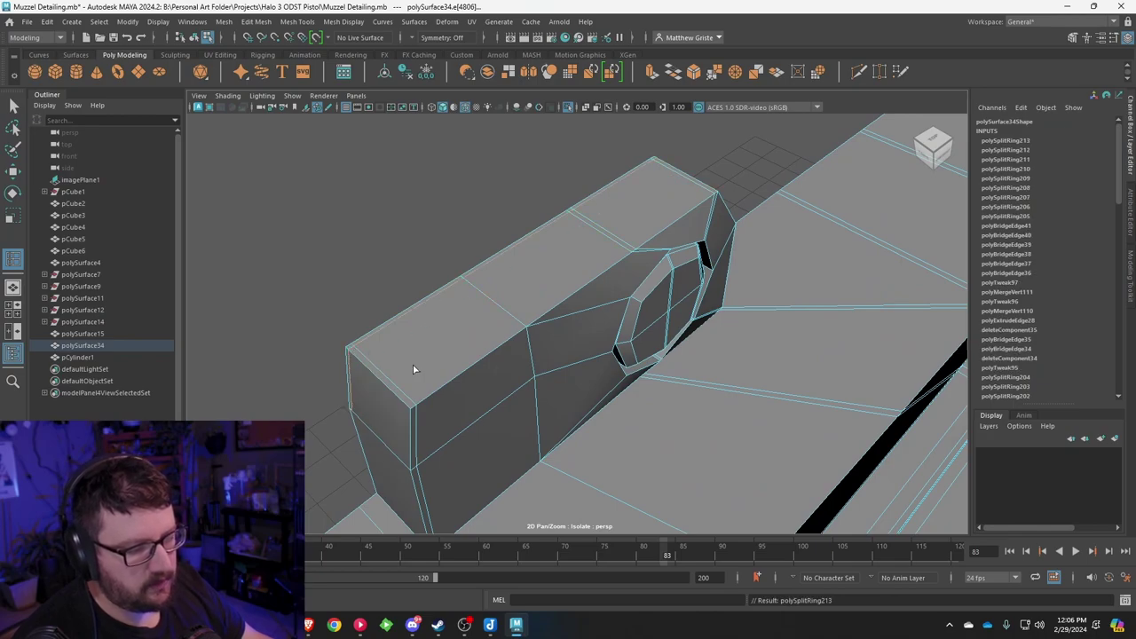
pyautogui.click(407, 399)
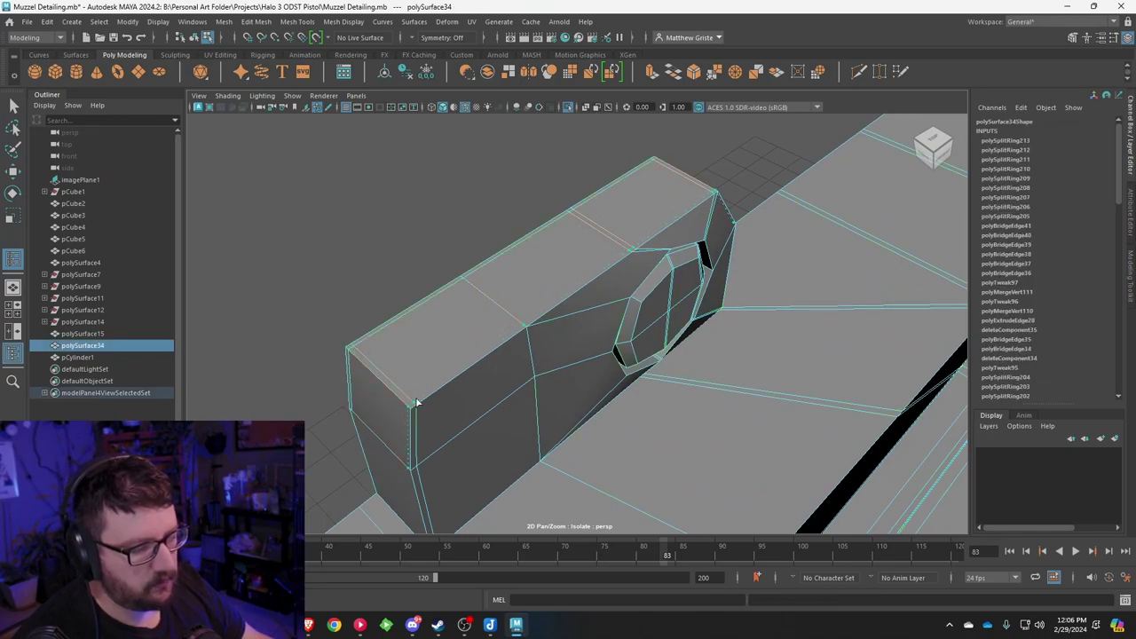
pyautogui.scroll(-5, 416, 399)
pyautogui.moveTo(416, 402); pyautogui.dragTo(582, 410)
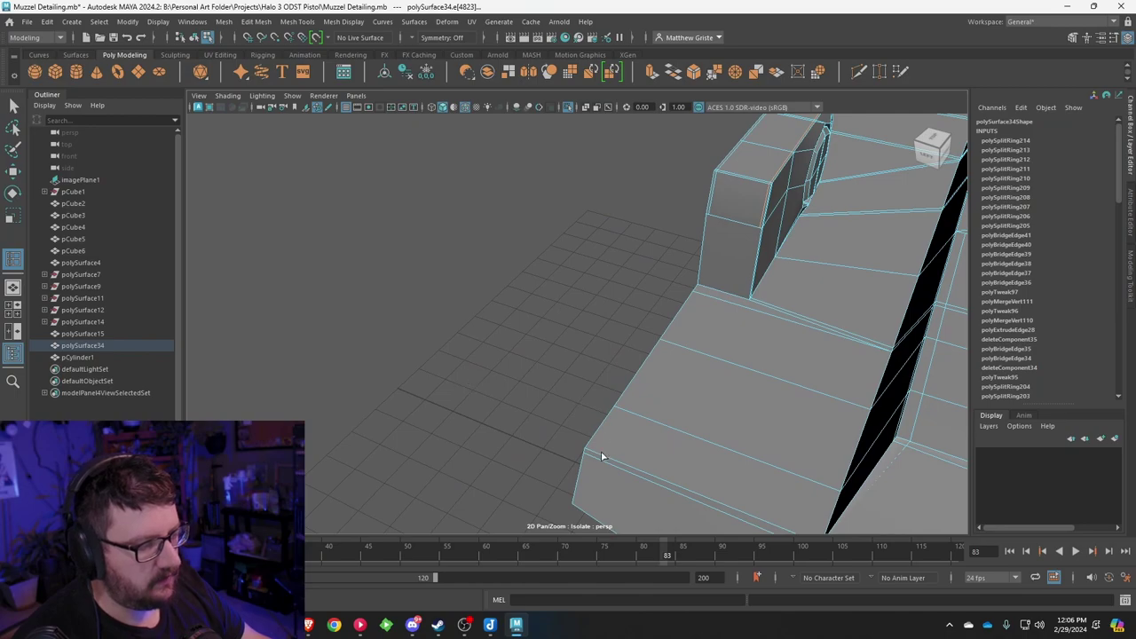
# Step: Insert supporting edge loops at the rear corner of the flat top surface behind the sight block
pyautogui.keyDown('alt'); pyautogui.moveTo(587, 454); pyautogui.dragTo(669, 395); pyautogui.keyUp('alt')
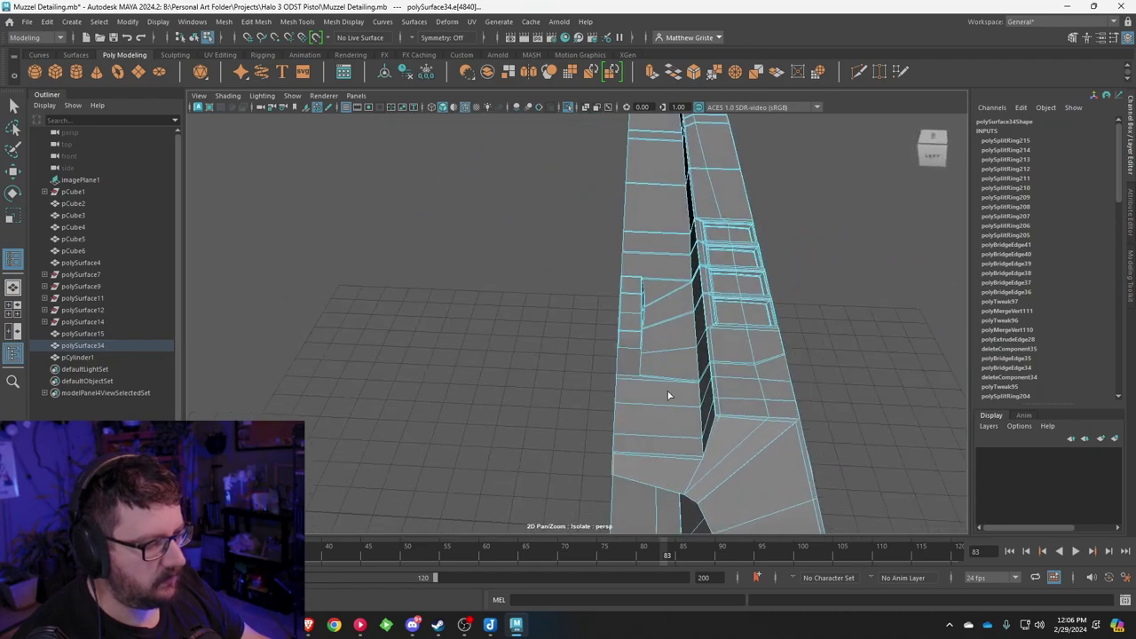
pyautogui.scroll(5, 634, 364)
pyautogui.keyDown('alt'); pyautogui.moveTo(636, 451); pyautogui.dragTo(614, 330, button='middle'); pyautogui.keyUp('alt')
pyautogui.scroll(4, 613, 329)
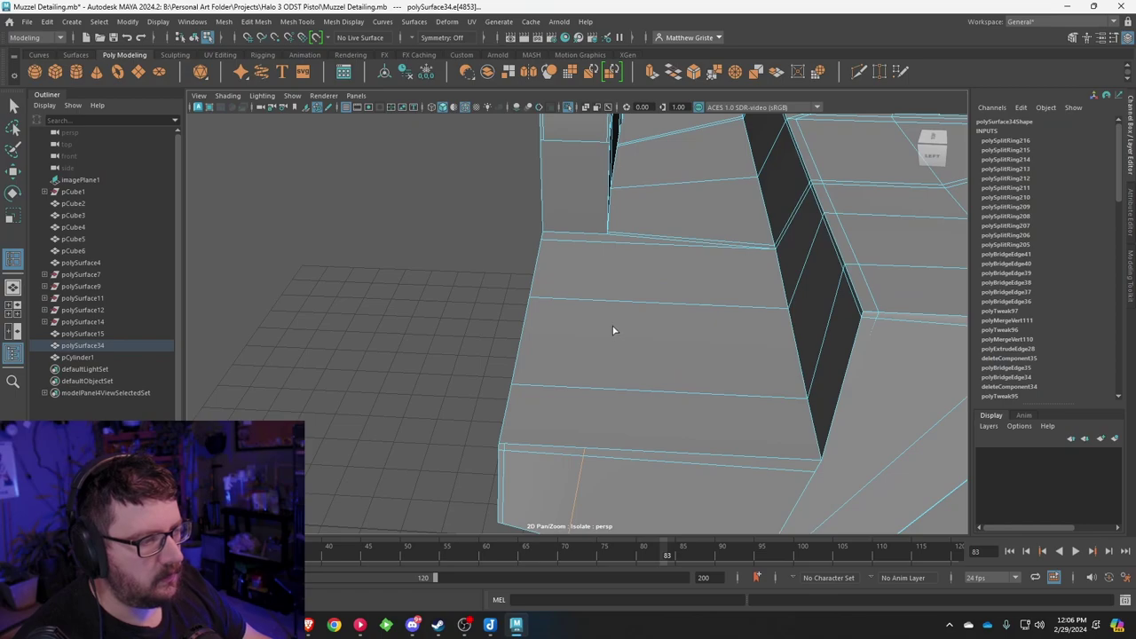
# Step: Try to cut a supporting edge line with Multi-Cut along the flat top's outer edge and up the sight block's rear face
pyautogui.click(255, 21)
pyautogui.moveTo(297, 21)
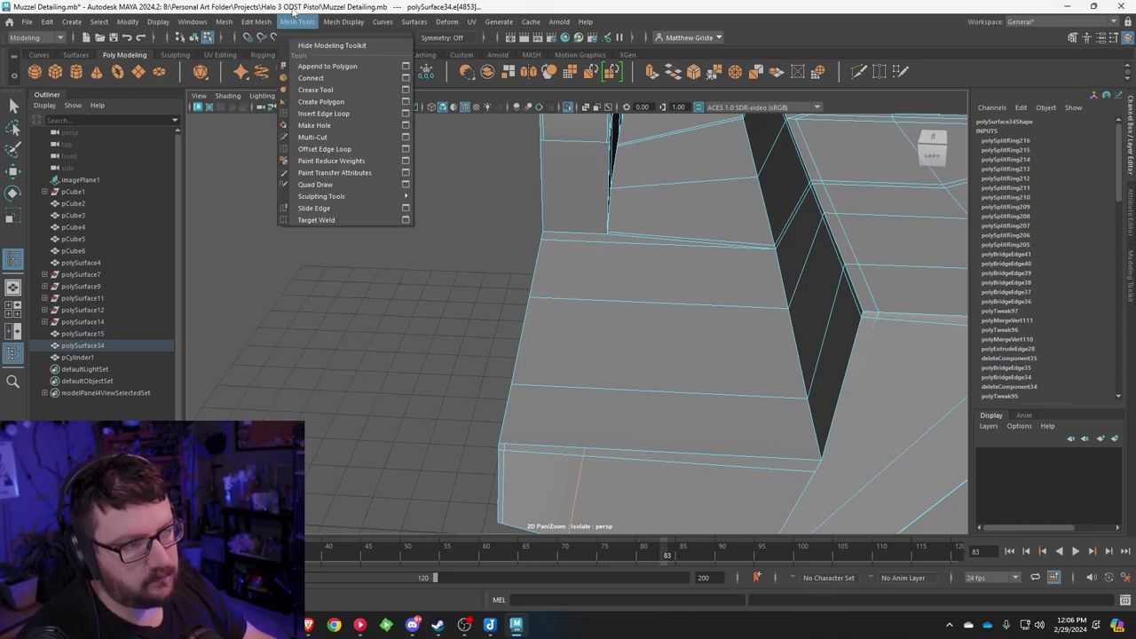
pyautogui.click(328, 137)
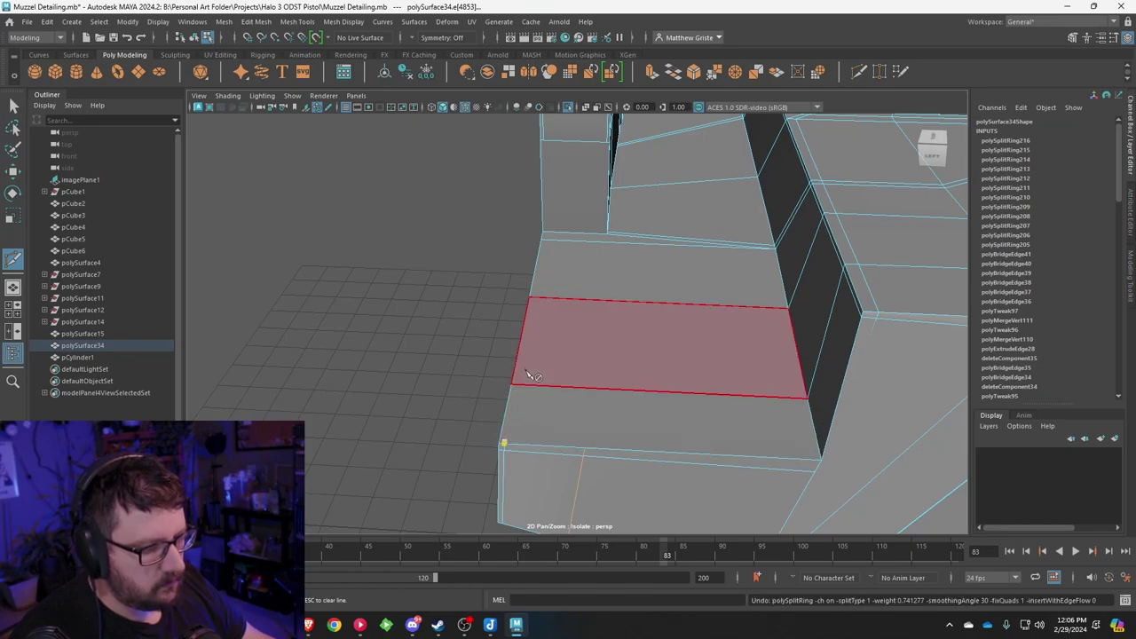
pyautogui.click(539, 298)
pyautogui.click(552, 233)
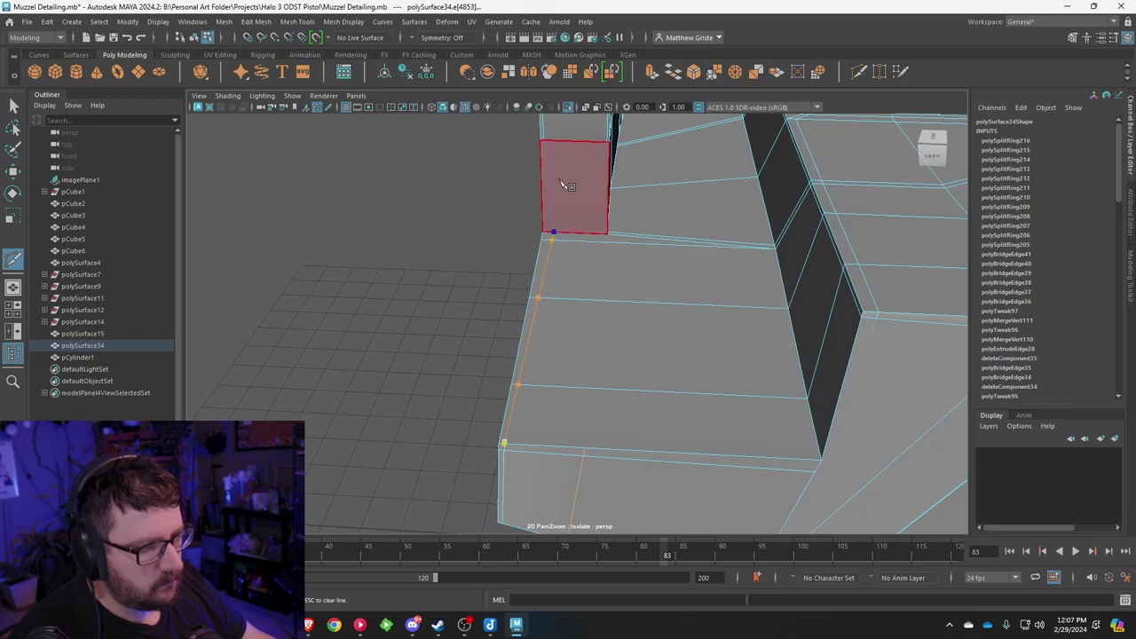
pyautogui.click(549, 141)
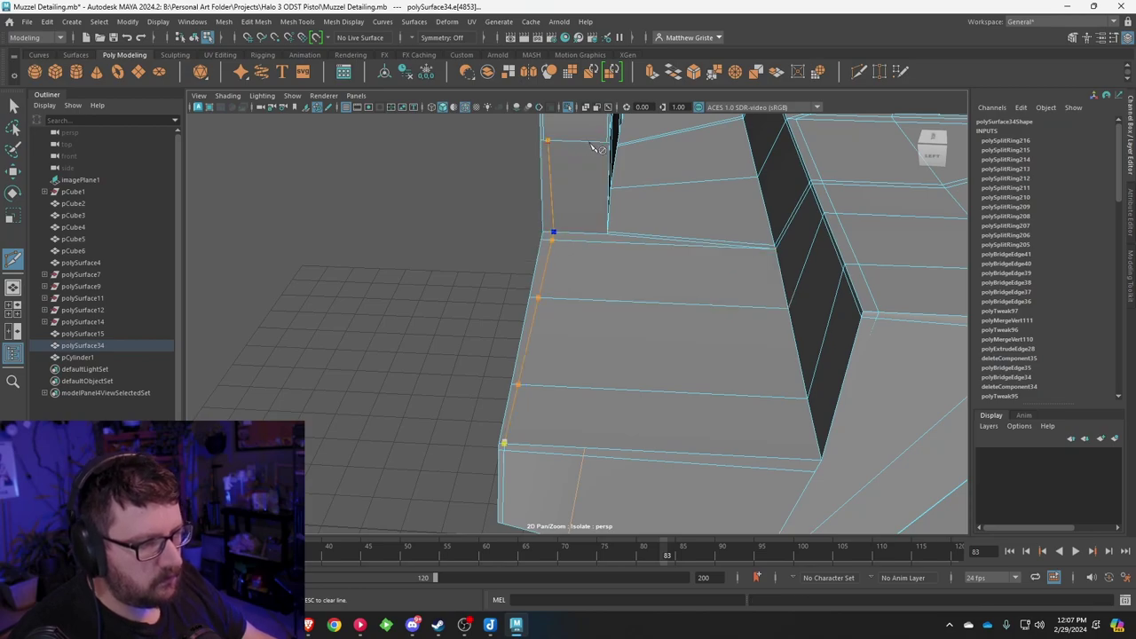
pyautogui.scroll(-3, 595, 158)
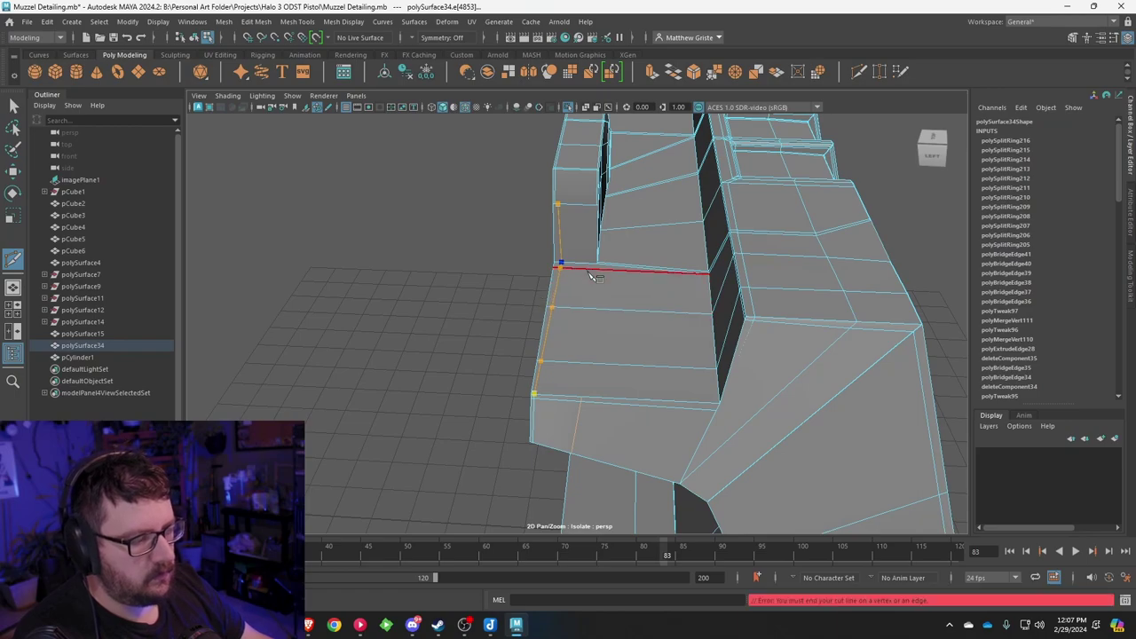
pyautogui.hotkey('ctrl', 'z')
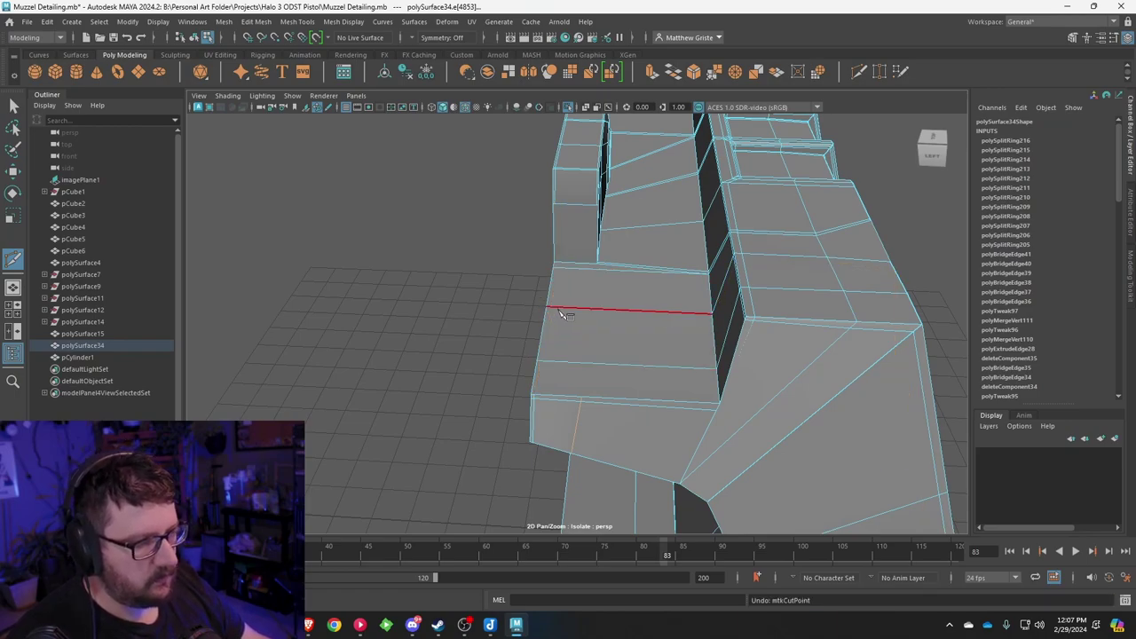
pyautogui.click(548, 395)
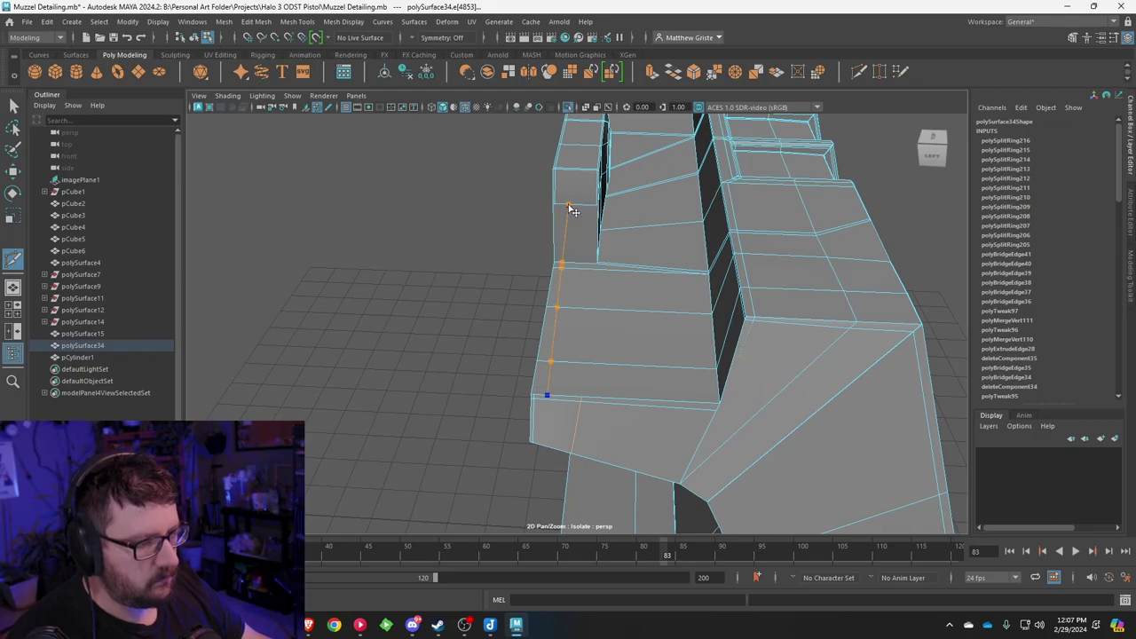
pyautogui.click(569, 206)
pyautogui.scroll(-3, 586, 328)
# Step: Delete the supporting edge beside the outer corner of the end face below the flat top
pyautogui.keyDown('alt'); pyautogui.moveTo(586, 328); pyautogui.dragTo(426, 387); pyautogui.keyUp('alt')
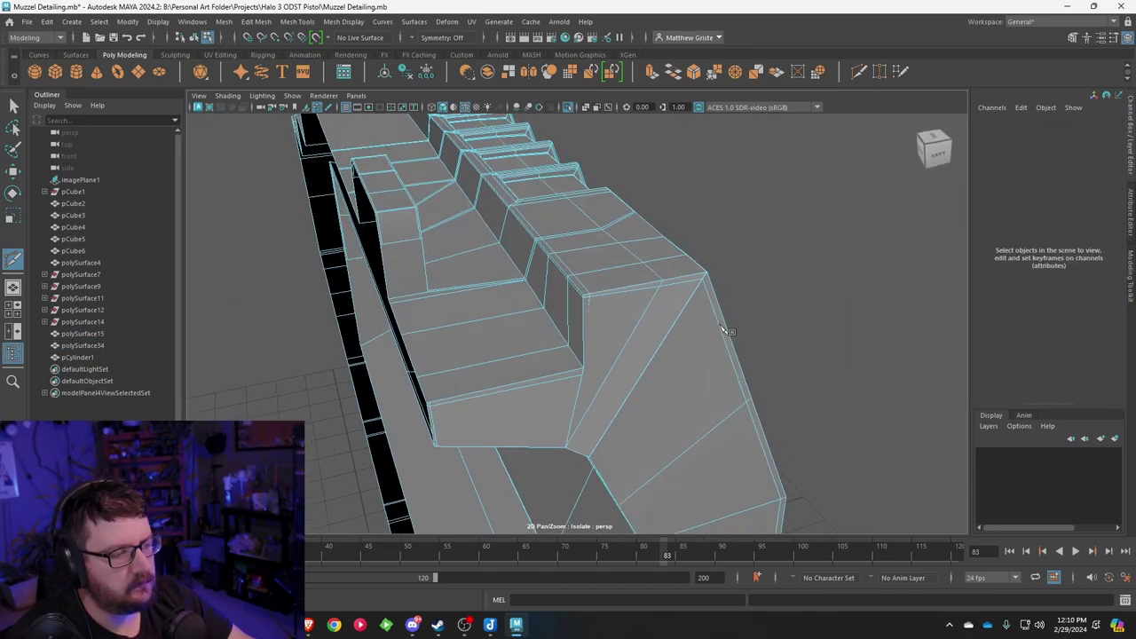
pyautogui.keyDown('alt'); pyautogui.moveTo(726, 331); pyautogui.dragTo(609, 332); pyautogui.keyUp('alt')
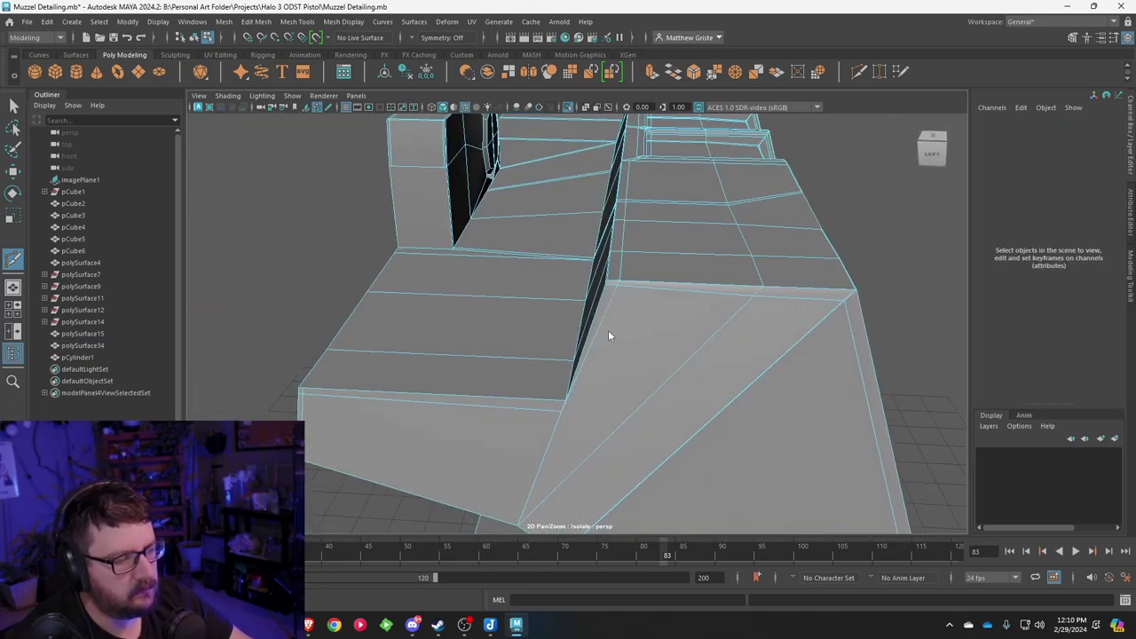
pyautogui.hotkey('ctrl', 'a')
pyautogui.press('q')
pyautogui.moveTo(610, 307); pyautogui.dragTo(667, 256, button='right')
pyautogui.keyDown('alt'); pyautogui.moveTo(575, 334); pyautogui.dragTo(610, 308, button='middle'); pyautogui.keyUp('alt')
pyautogui.keyDown('alt'); pyautogui.moveTo(610, 312); pyautogui.dragTo(702, 322); pyautogui.keyUp('alt')
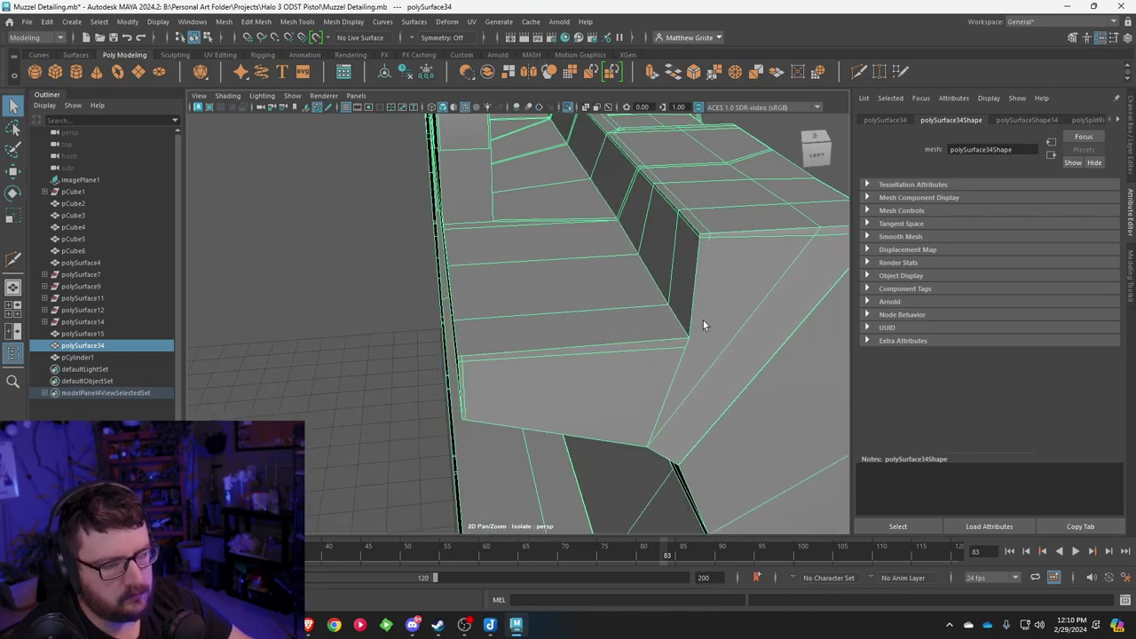
pyautogui.moveTo(466, 272); pyautogui.dragTo(467, 399, button='right')
pyautogui.moveTo(466, 241); pyautogui.dragTo(466, 242, button='right')
pyautogui.click(461, 394)
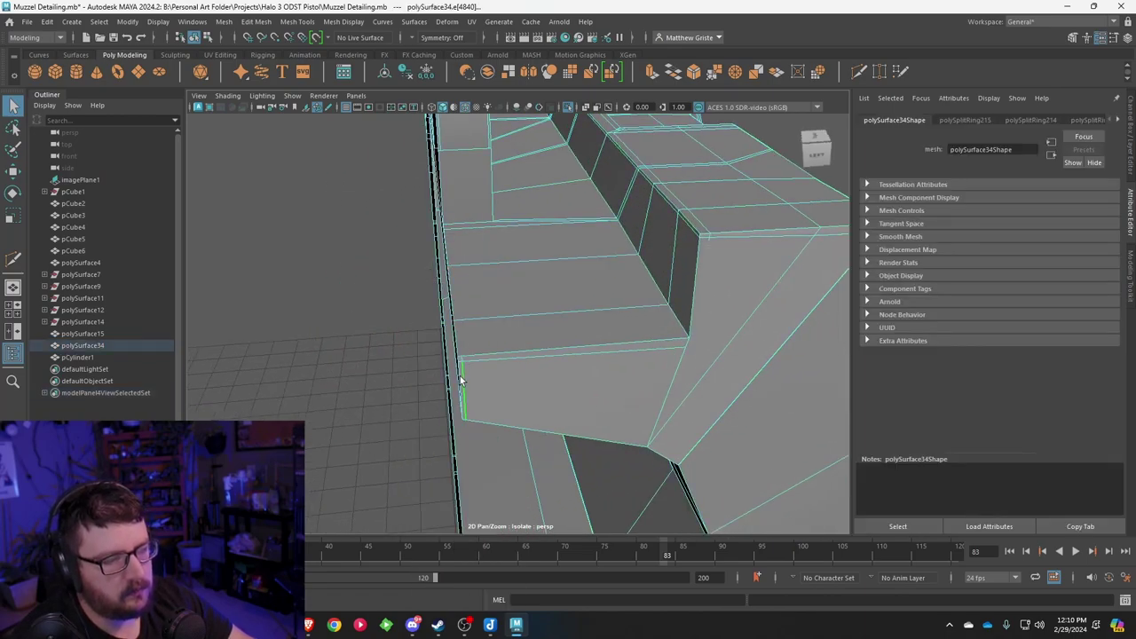
pyautogui.click(300, 22)
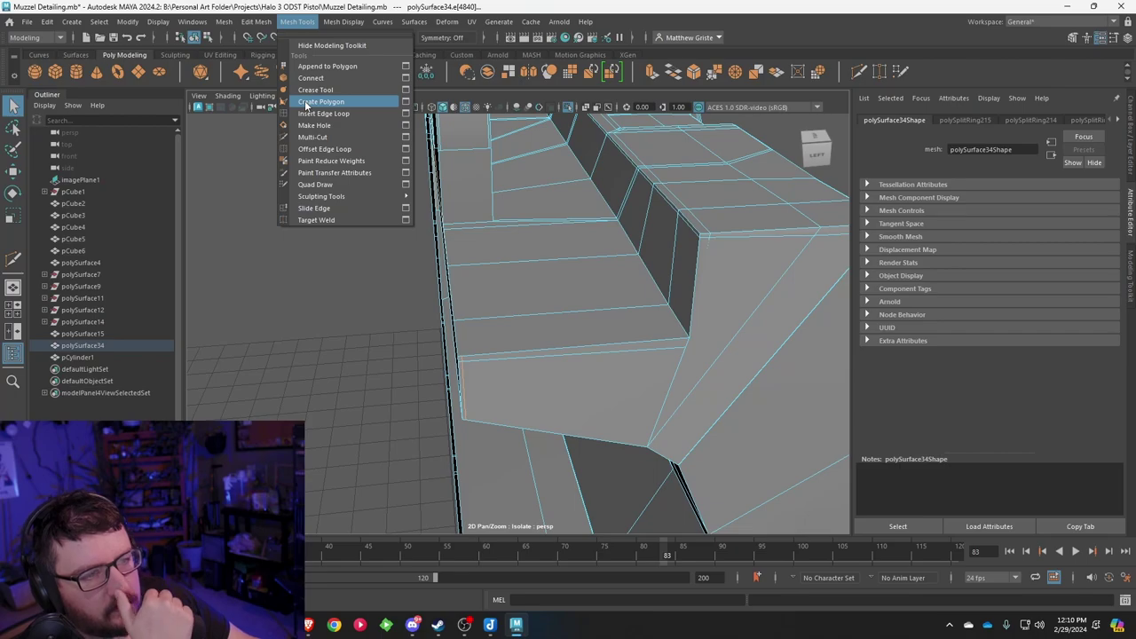
pyautogui.moveTo(258, 27)
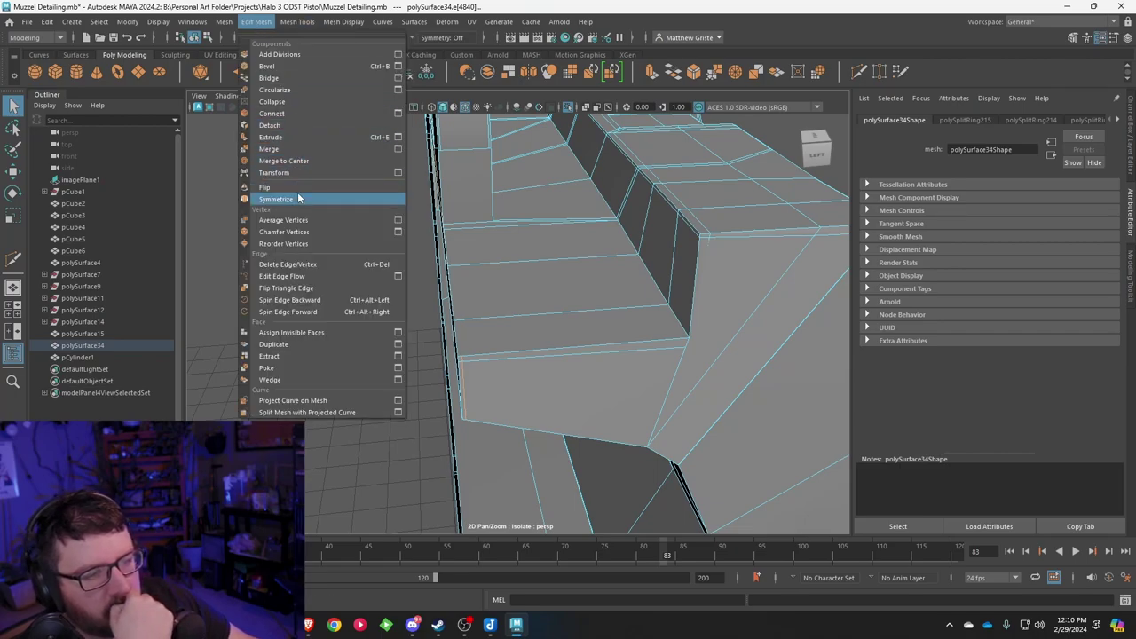
pyautogui.click(298, 265)
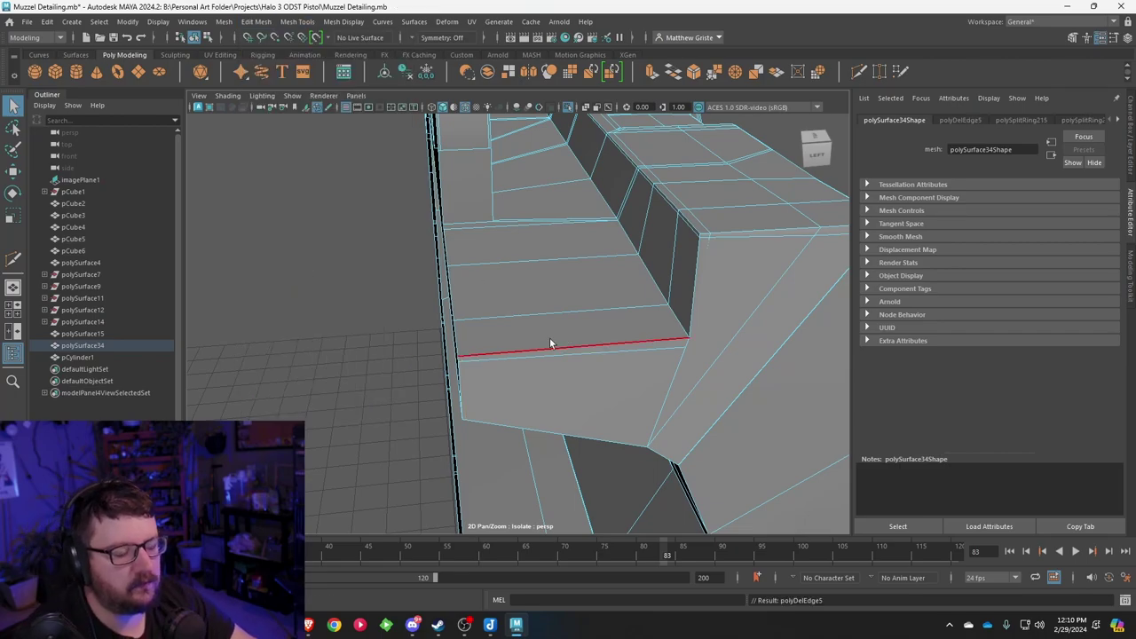
# Step: Examine the sight block's base and the adjoining flat top in smoothed preview, with vertex selection active
pyautogui.keyDown('alt'); pyautogui.moveTo(517, 344); pyautogui.dragTo(490, 337); pyautogui.keyUp('alt')
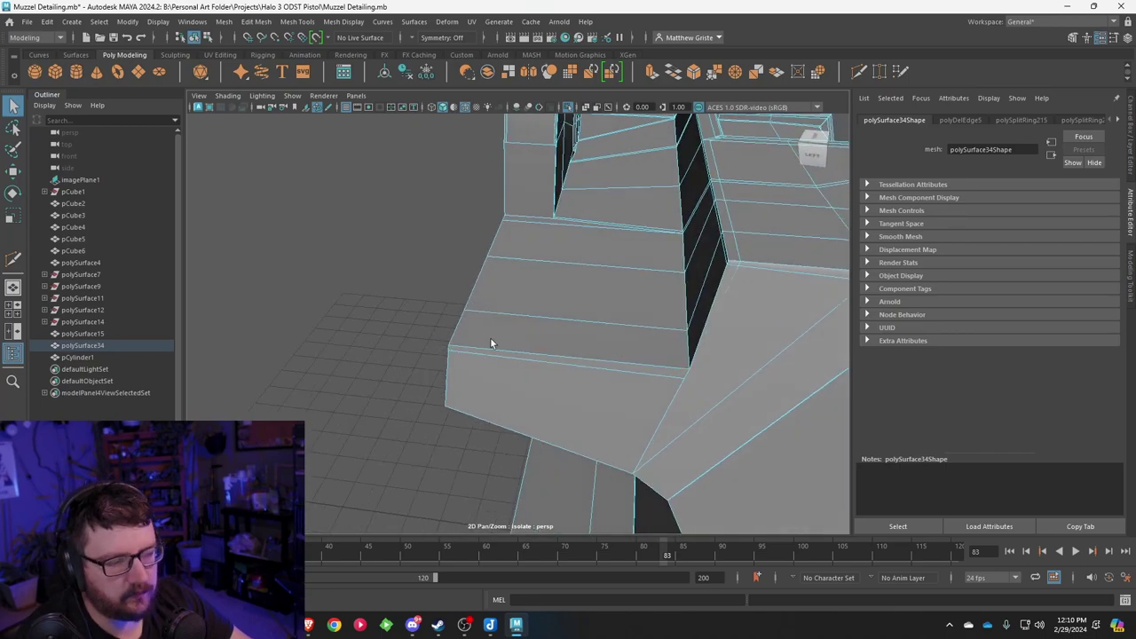
pyautogui.rightClick(507, 318)
pyautogui.click(507, 275)
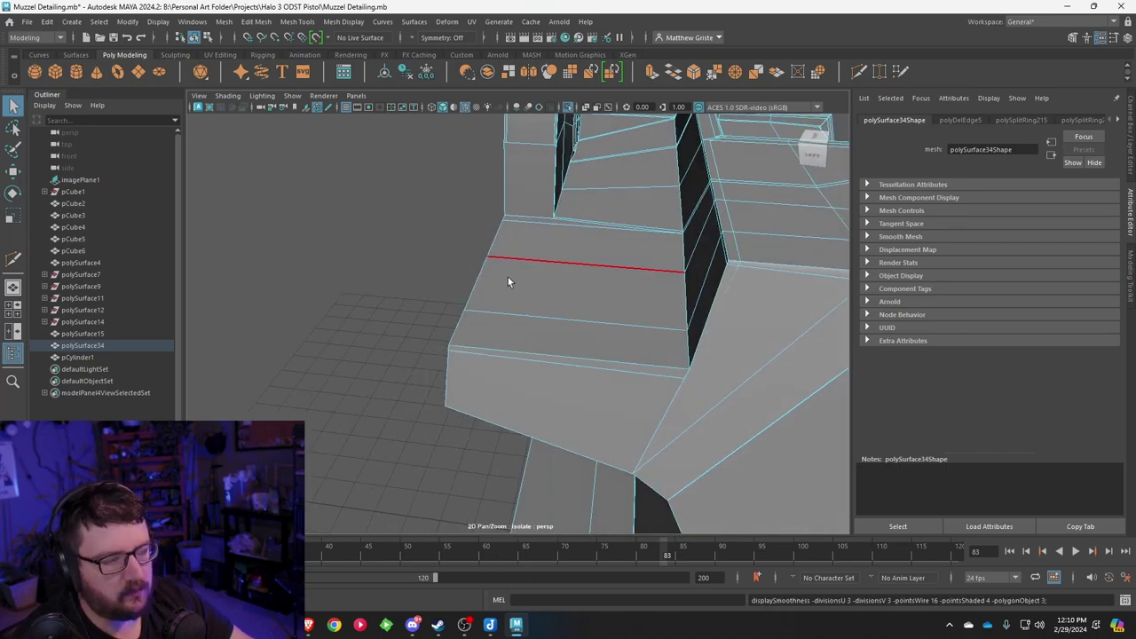
pyautogui.press('3')
pyautogui.press('1')
pyautogui.moveTo(507, 279); pyautogui.dragTo(449, 275, button='right')
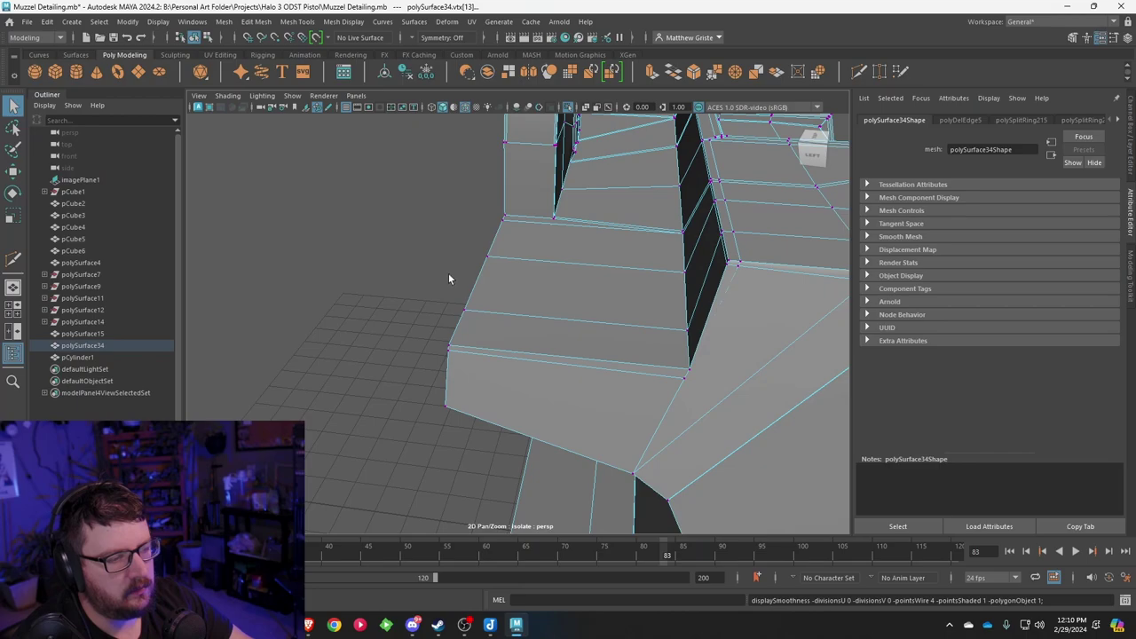
pyautogui.keyDown('alt'); pyautogui.moveTo(507, 313); pyautogui.dragTo(565, 292); pyautogui.keyUp('alt')
pyautogui.press('3')
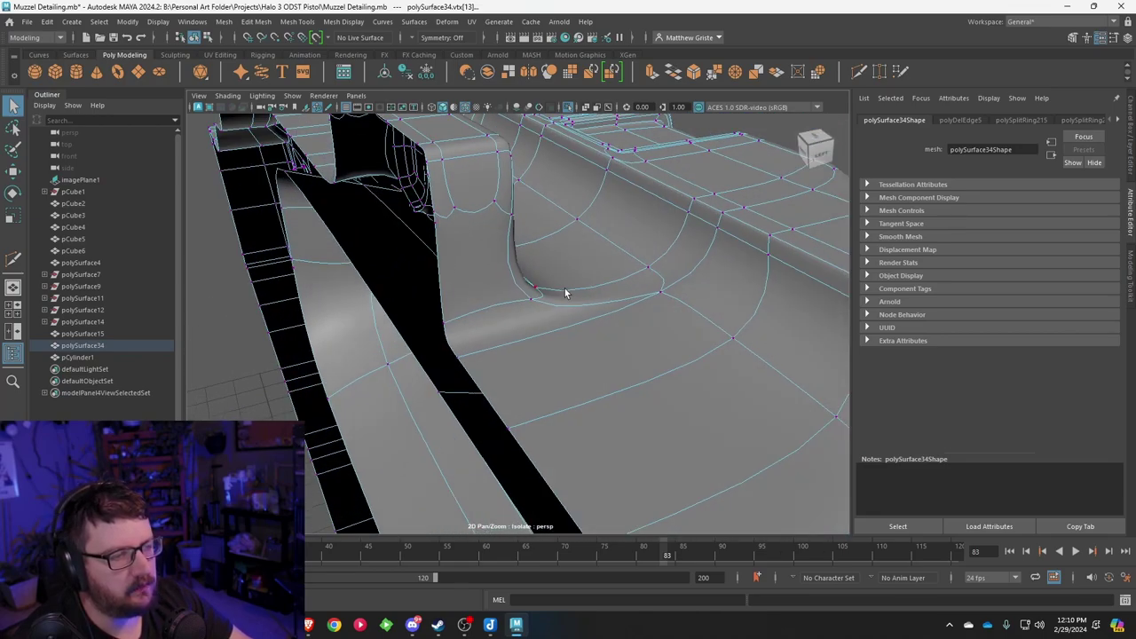
# Step: Return to the unsmoothed display and merge the vertices at the sight block's lower outer rear corner
pyautogui.click(468, 245)
pyautogui.press('1')
pyautogui.keyDown('alt'); pyautogui.moveTo(467, 244); pyautogui.dragTo(521, 455, button='right'); pyautogui.keyUp('alt')
pyautogui.scroll(-8, 517, 358)
pyautogui.scroll(5, 497, 337)
pyautogui.scroll(-6, 519, 366)
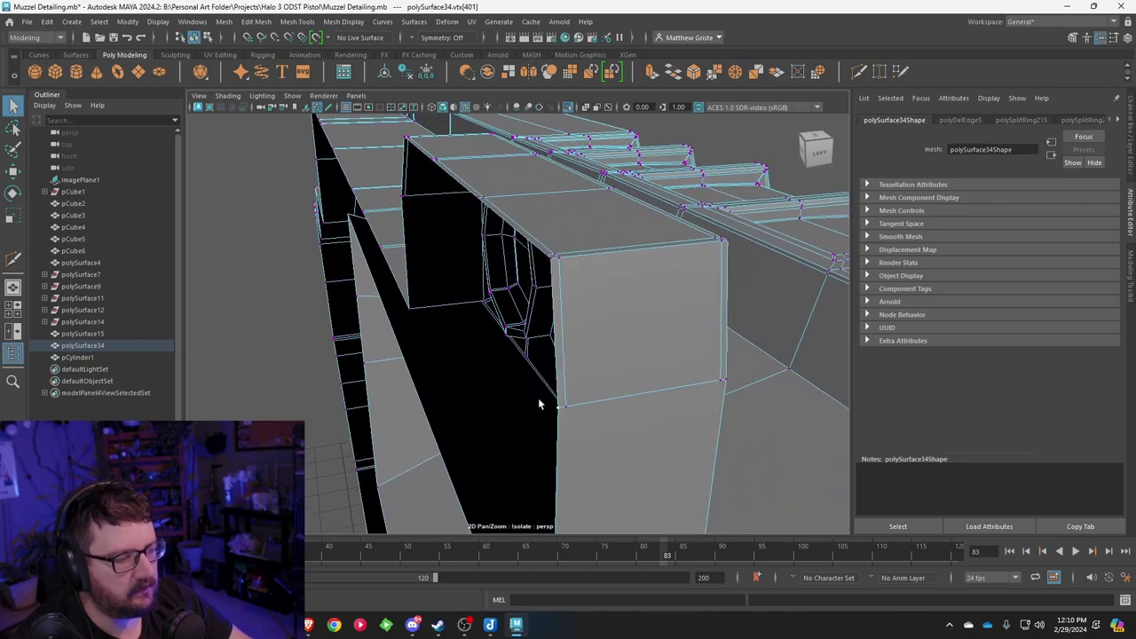
pyautogui.click(714, 75)
pyautogui.scroll(-7, 613, 355)
pyautogui.keyDown('alt'); pyautogui.moveTo(612, 381); pyautogui.dragTo(510, 381); pyautogui.keyUp('alt')
pyautogui.keyDown('alt'); pyautogui.moveTo(509, 381); pyautogui.dragTo(526, 337, button='middle'); pyautogui.keyUp('alt')
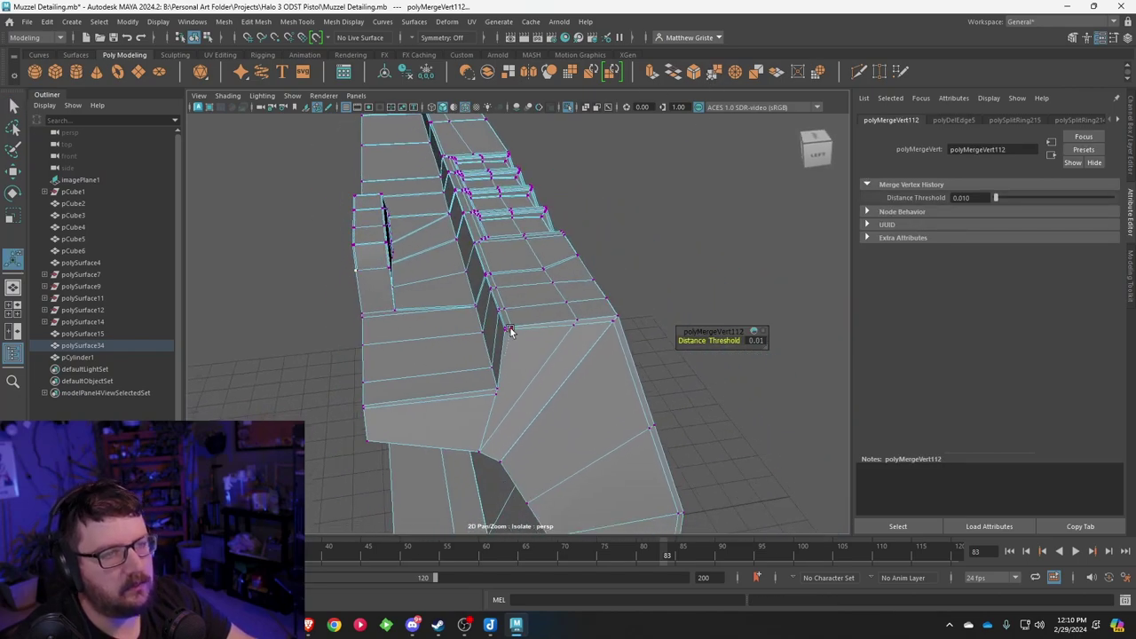
# Step: Delete the supporting edge loops along both long sides of the sight block's top and rear face
pyautogui.scroll(6, 358, 203)
pyautogui.keyDown('alt'); pyautogui.moveTo(362, 203); pyautogui.dragTo(430, 259, button='middle'); pyautogui.keyUp('alt')
pyautogui.moveTo(430, 258); pyautogui.dragTo(429, 224, button='right')
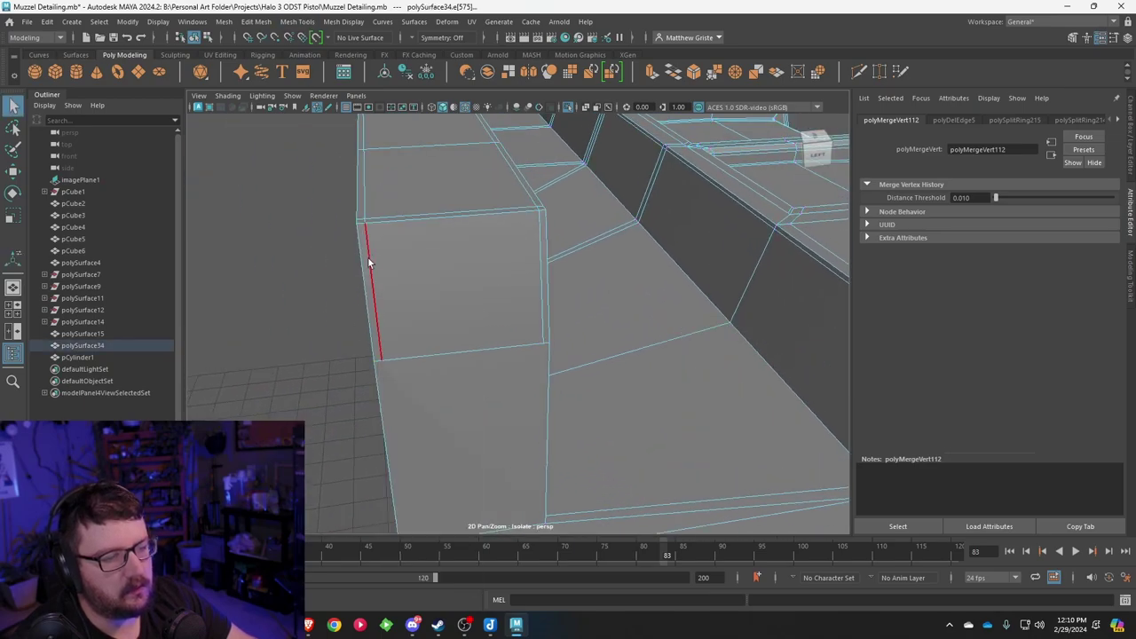
pyautogui.doubleClick(368, 258)
pyautogui.keyDown('shift'); pyautogui.click(531, 259); pyautogui.keyUp('shift')
pyautogui.keyDown('shift'); pyautogui.doubleClick(531, 259); pyautogui.keyUp('shift')
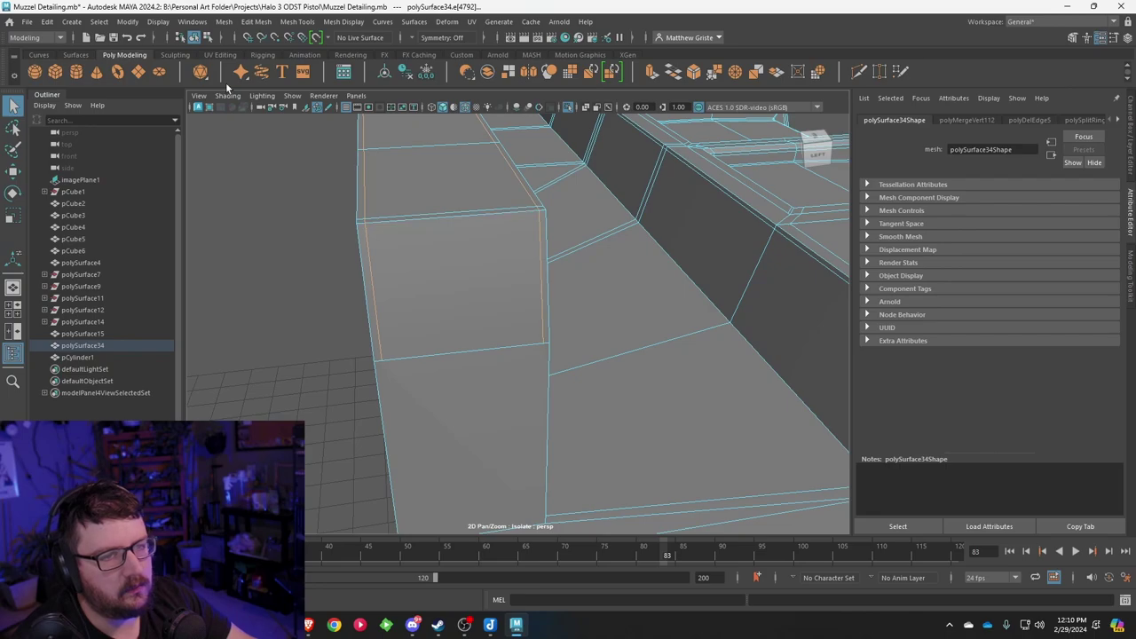
pyautogui.click(363, 244)
pyautogui.click(250, 29)
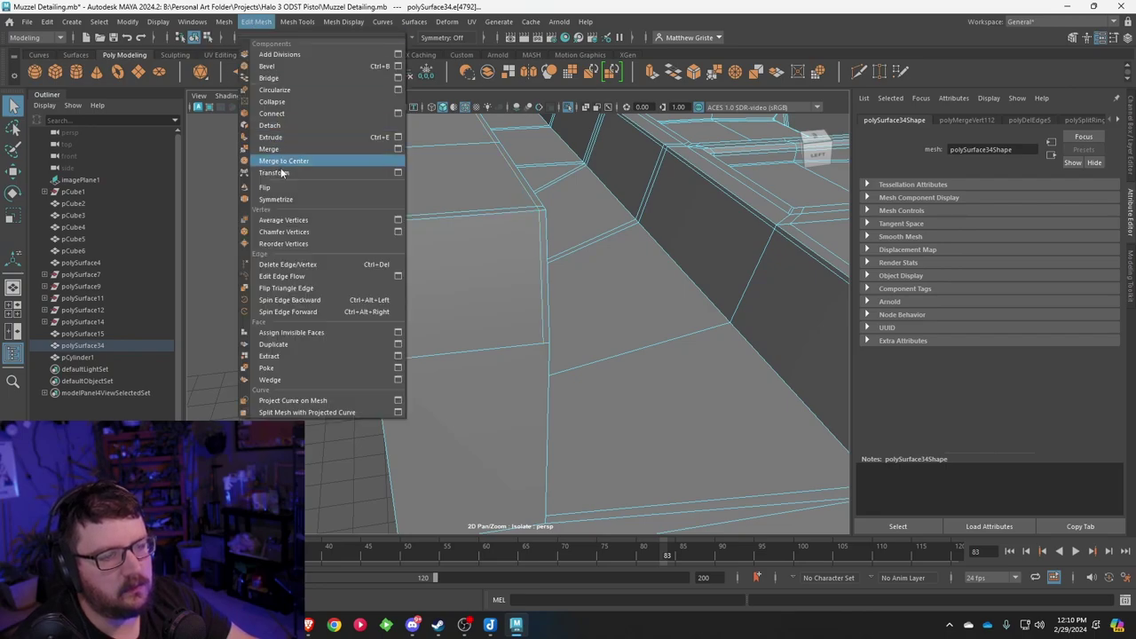
pyautogui.click(293, 263)
pyautogui.click(533, 259)
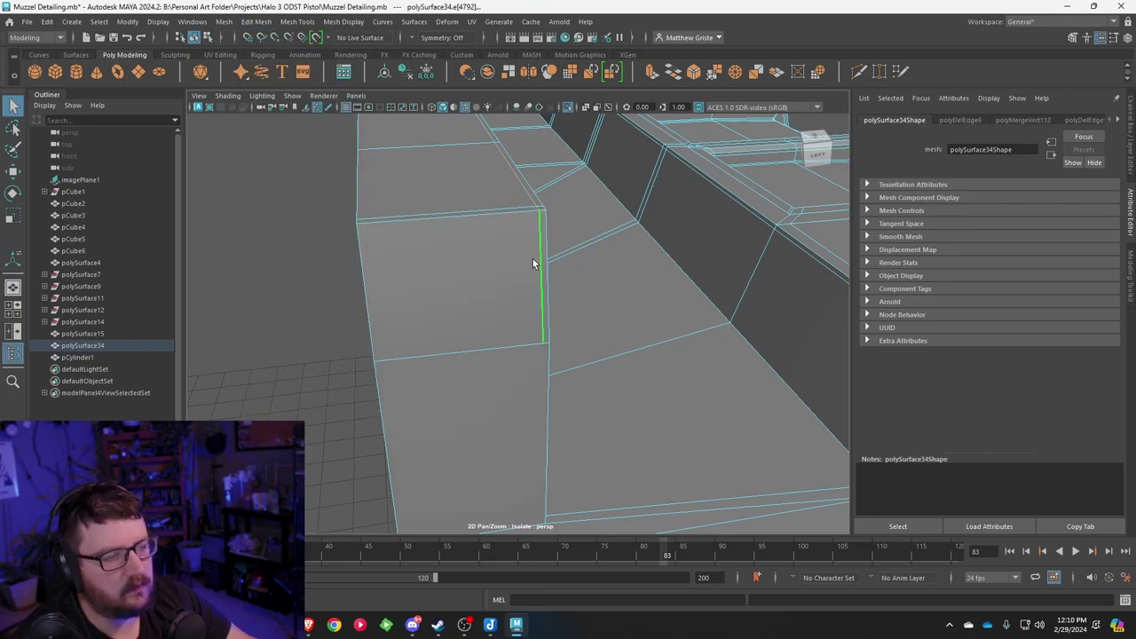
pyautogui.press('g')
# Step: Insert new supporting edge loops along both sides of the sight block, running down its rear face and across the flat top
pyautogui.scroll(-10, 536, 282)
pyautogui.keyDown('alt'); pyautogui.moveTo(537, 303); pyautogui.dragTo(493, 343); pyautogui.keyUp('alt')
pyautogui.scroll(4, 493, 343)
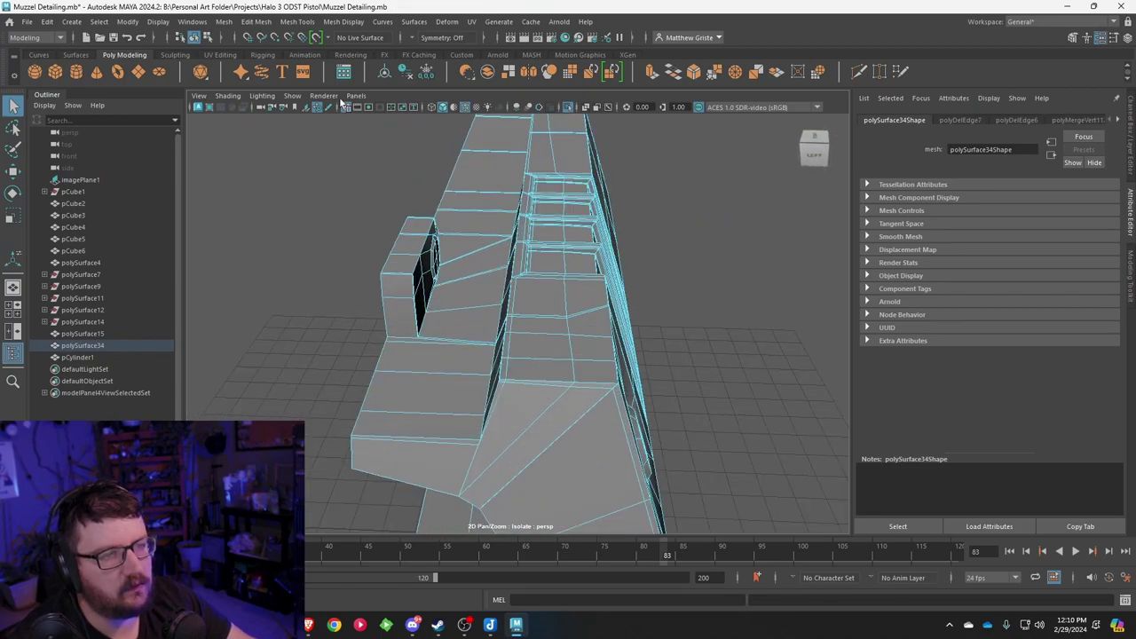
pyautogui.click(296, 21)
pyautogui.click(342, 115)
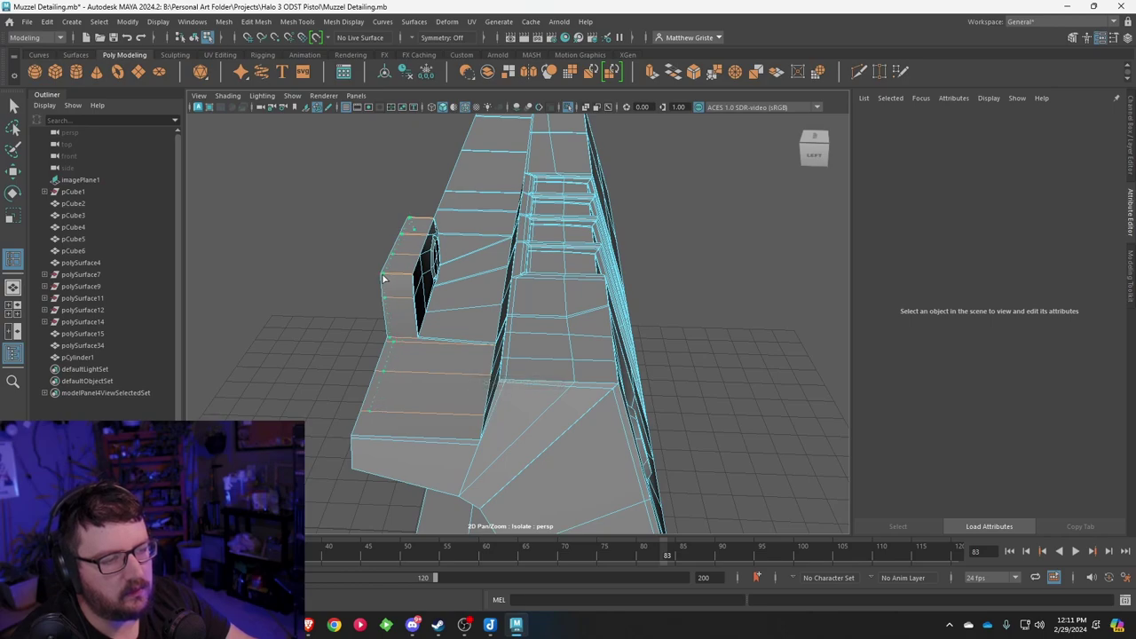
pyautogui.click(383, 279)
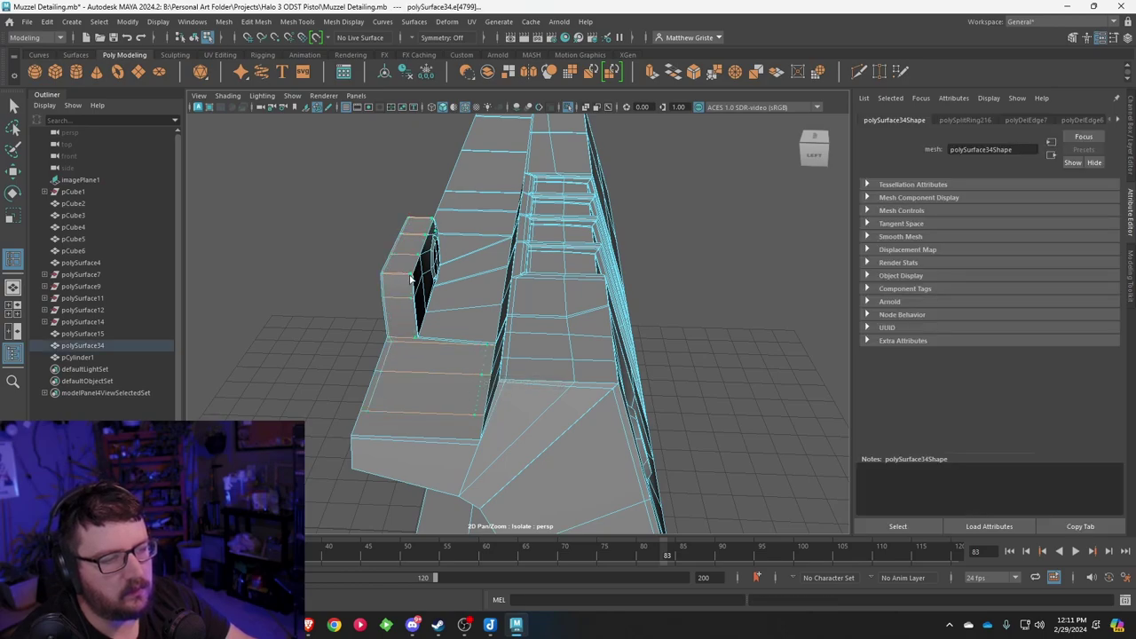
pyautogui.click(410, 279)
# Step: Insert a supporting edge loop beside the outer corner where the flat top meets its end face
pyautogui.keyDown('alt'); pyautogui.moveTo(398, 332); pyautogui.dragTo(398, 360); pyautogui.keyUp('alt')
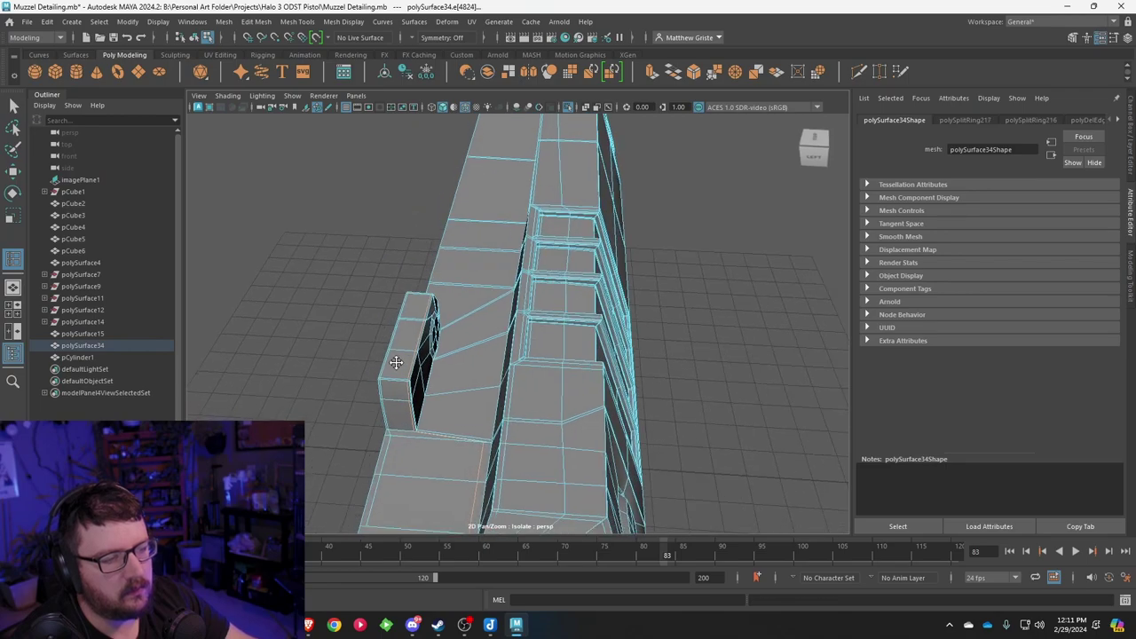
pyautogui.keyDown('alt'); pyautogui.moveTo(398, 360); pyautogui.dragTo(537, 234, button='right'); pyautogui.keyUp('alt')
pyautogui.keyDown('alt'); pyautogui.moveTo(537, 235); pyautogui.dragTo(514, 277, button='middle'); pyautogui.keyUp('alt')
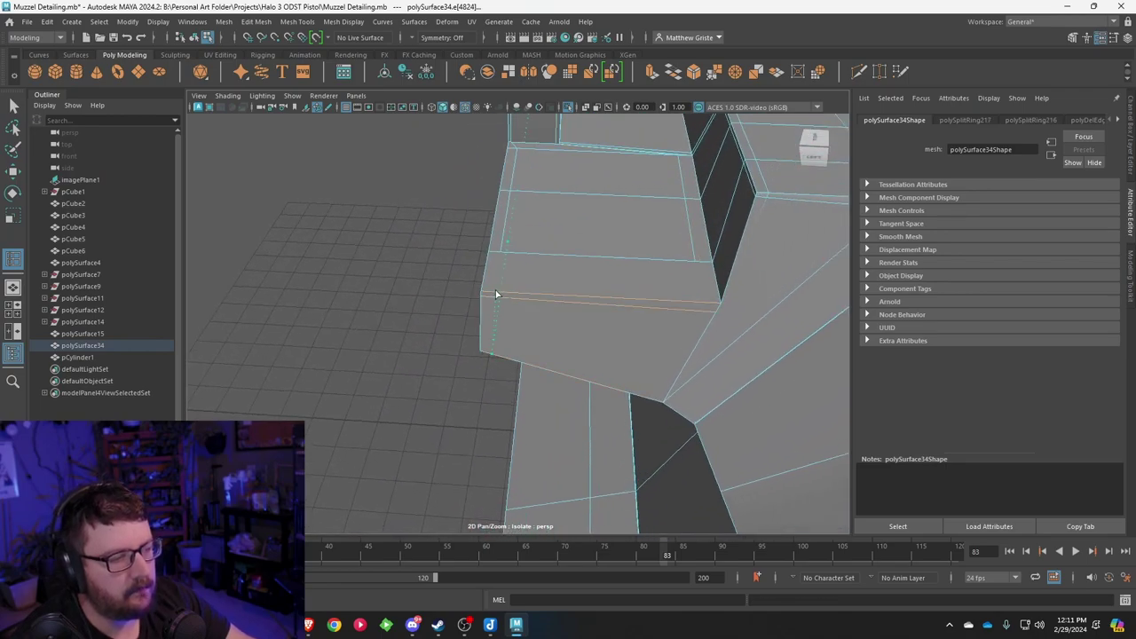
pyautogui.click(492, 294)
pyautogui.scroll(-5, 495, 294)
pyautogui.keyDown('alt'); pyautogui.moveTo(494, 294); pyautogui.dragTo(558, 288); pyautogui.keyUp('alt')
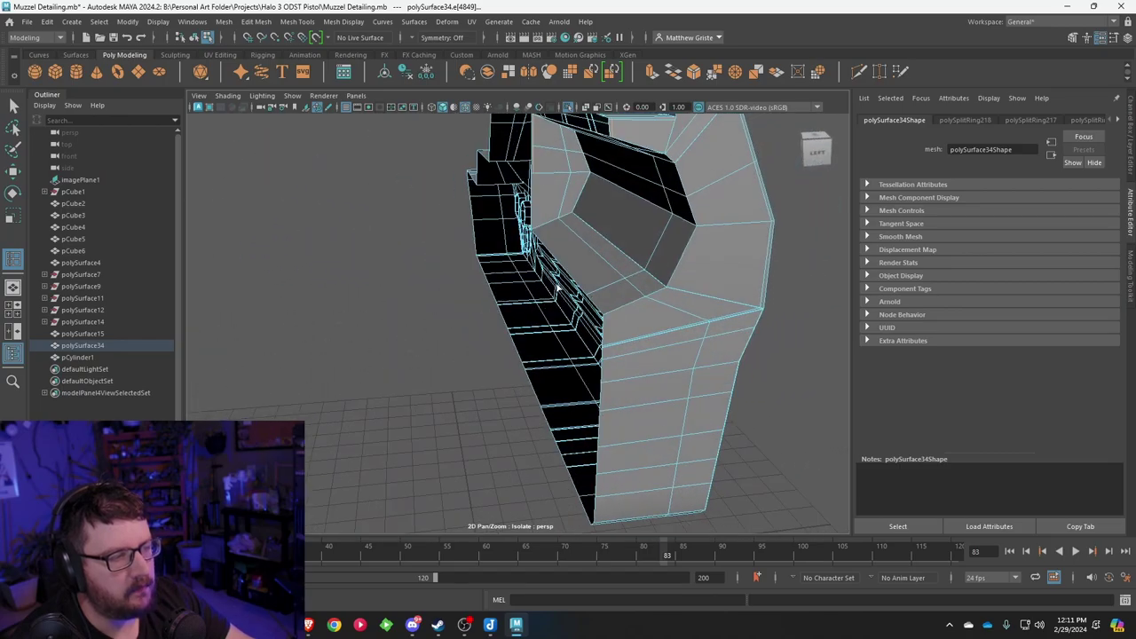
# Step: Insert supporting edge loops beside the outer edge below the large angular hole and near the inner side of the end face
pyautogui.click(607, 312)
pyautogui.keyDown('alt'); pyautogui.moveTo(608, 302); pyautogui.dragTo(562, 329); pyautogui.keyUp('alt')
pyautogui.keyDown('alt'); pyautogui.moveTo(563, 329); pyautogui.dragTo(599, 321, button='right'); pyautogui.keyUp('alt')
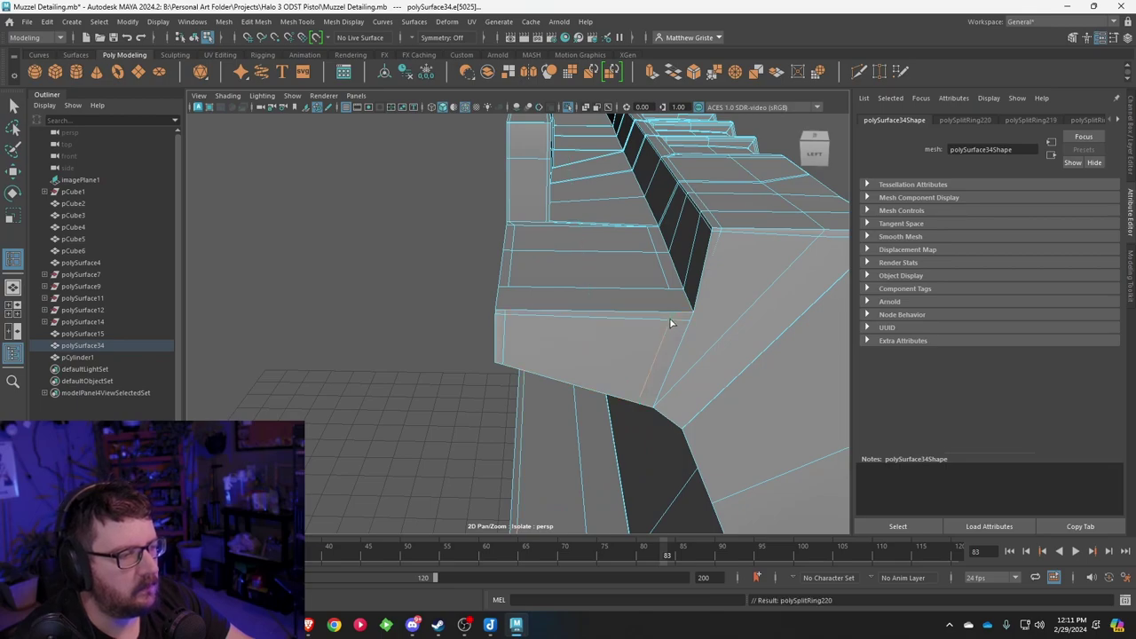
# Step: Insert a supporting edge loop beside the middle edge line on the angular hole's inner wall
pyautogui.keyDown('alt'); pyautogui.moveTo(670, 323); pyautogui.dragTo(621, 226); pyautogui.keyUp('alt')
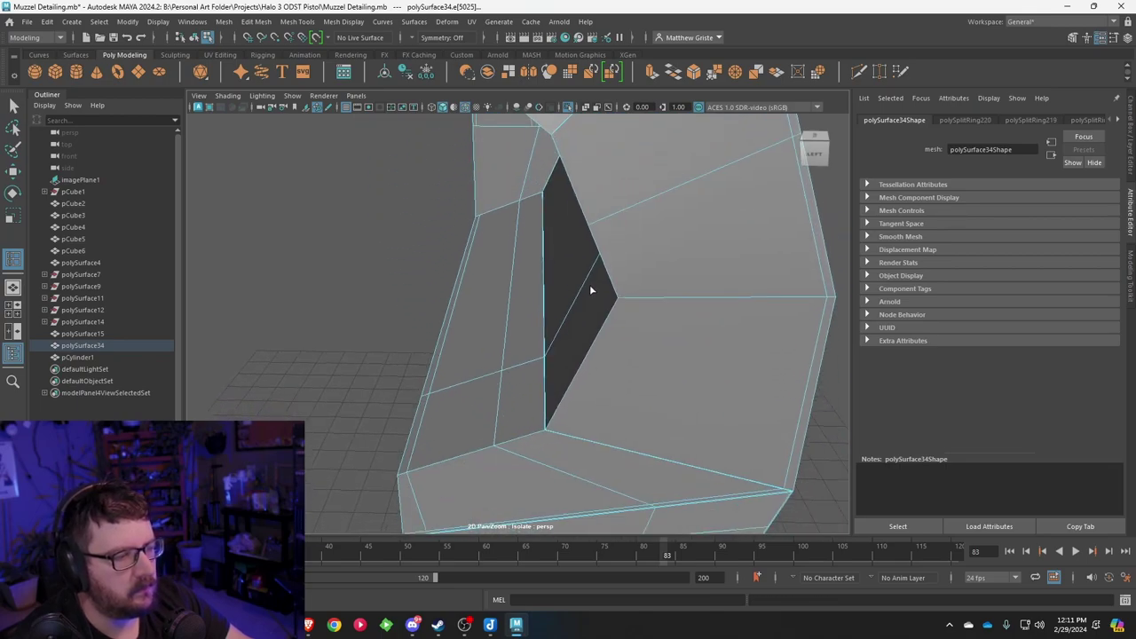
pyautogui.keyDown('alt'); pyautogui.moveTo(589, 284); pyautogui.dragTo(610, 268); pyautogui.keyUp('alt')
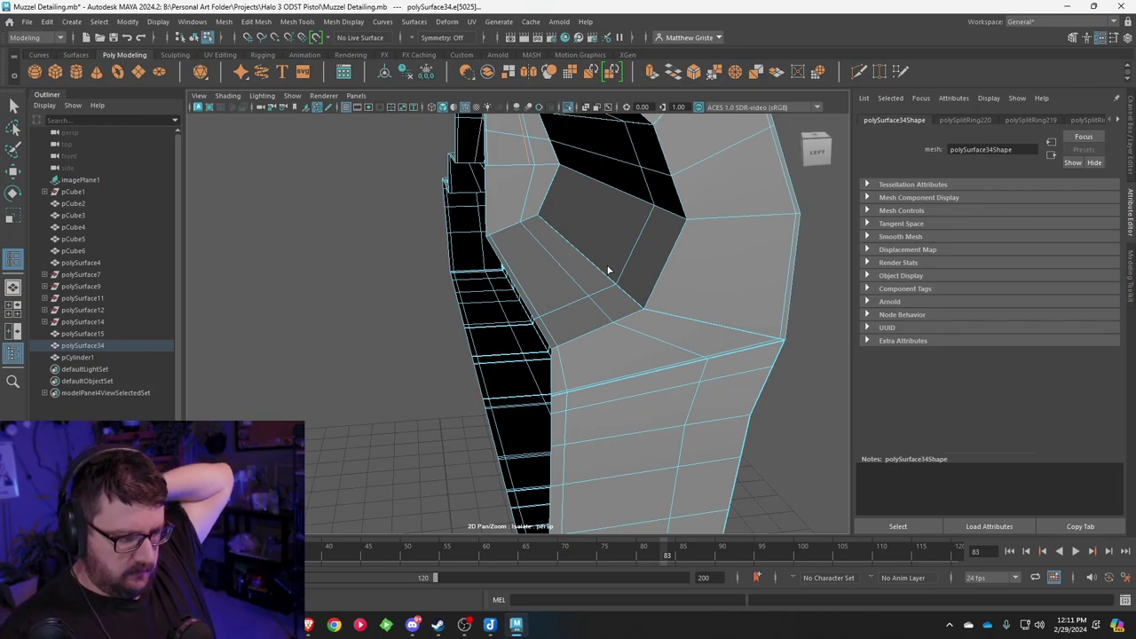
pyautogui.click(614, 331)
pyautogui.keyDown('alt'); pyautogui.moveTo(541, 213); pyautogui.dragTo(551, 287); pyautogui.keyUp('alt')
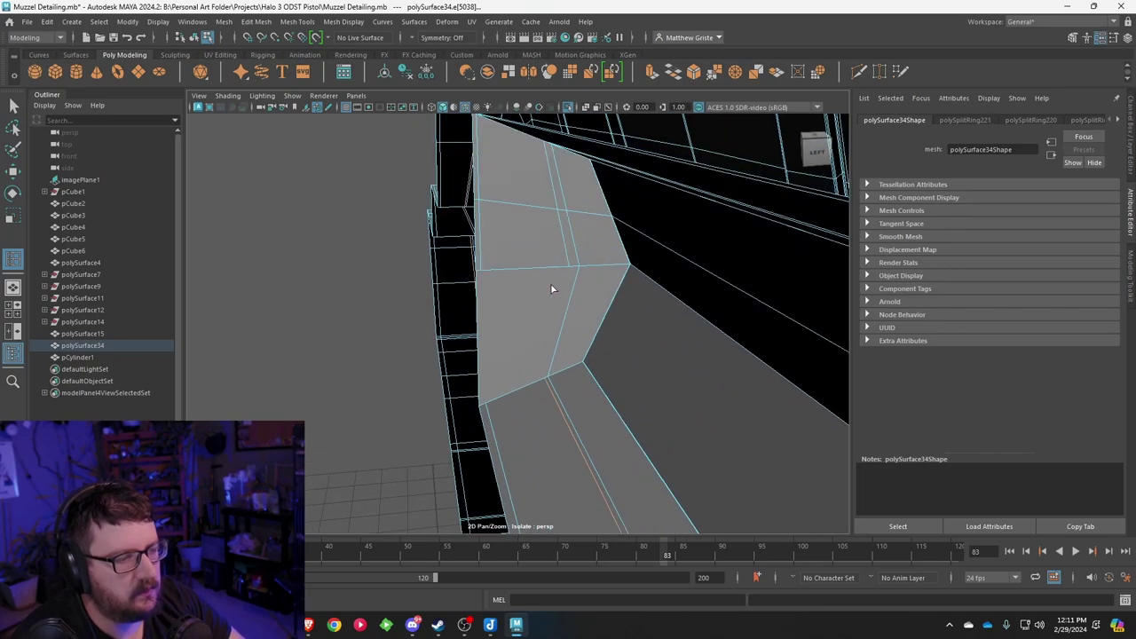
# Step: Cut an edge down the angular hole's inner wall with Multi-Cut, continuing the supporting loop beside the middle edge line to the lower corner
pyautogui.keyDown('alt'); pyautogui.moveTo(534, 287); pyautogui.dragTo(497, 224, button='middle'); pyautogui.keyUp('alt')
pyautogui.press('q')
pyautogui.moveTo(454, 233); pyautogui.dragTo(495, 194, button='right')
pyautogui.click(256, 21)
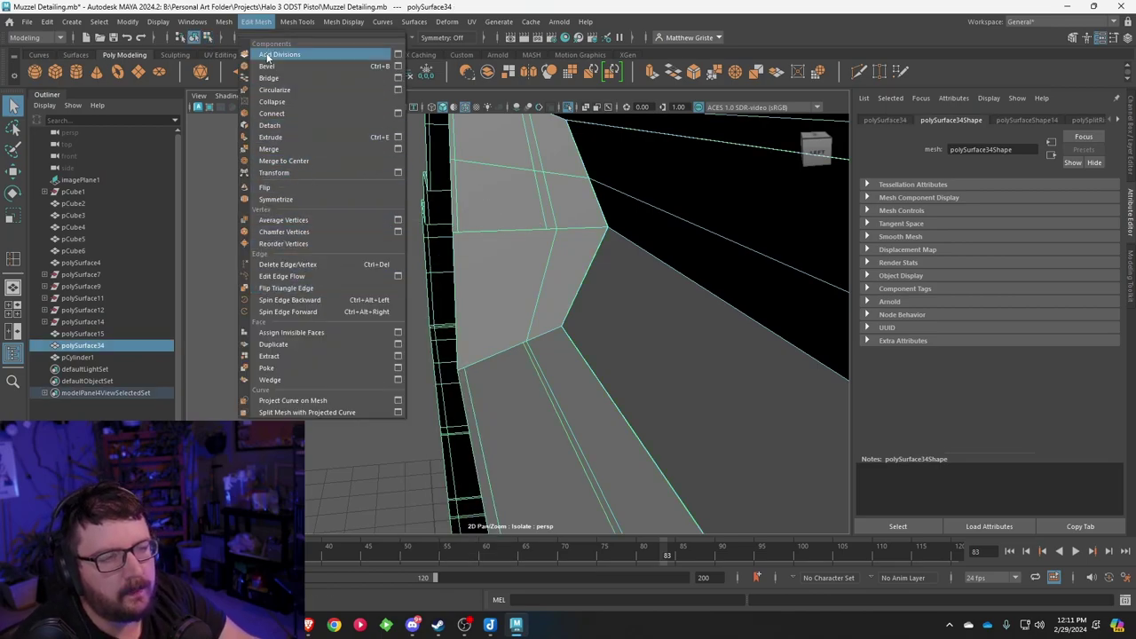
pyautogui.moveTo(297, 21)
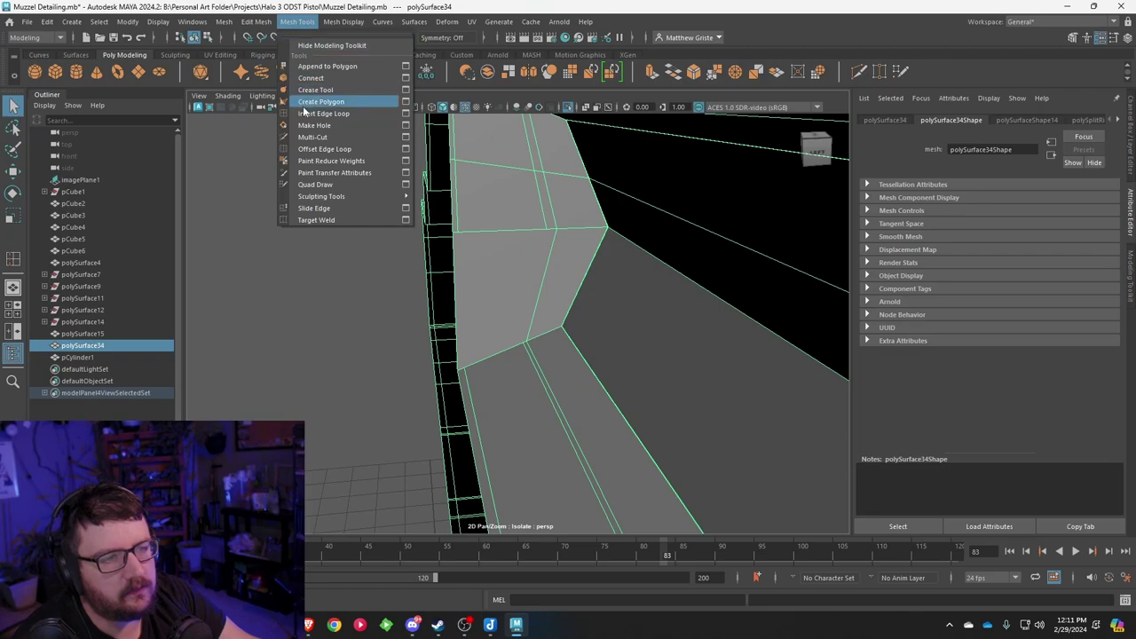
pyautogui.click(312, 137)
pyautogui.click(535, 171)
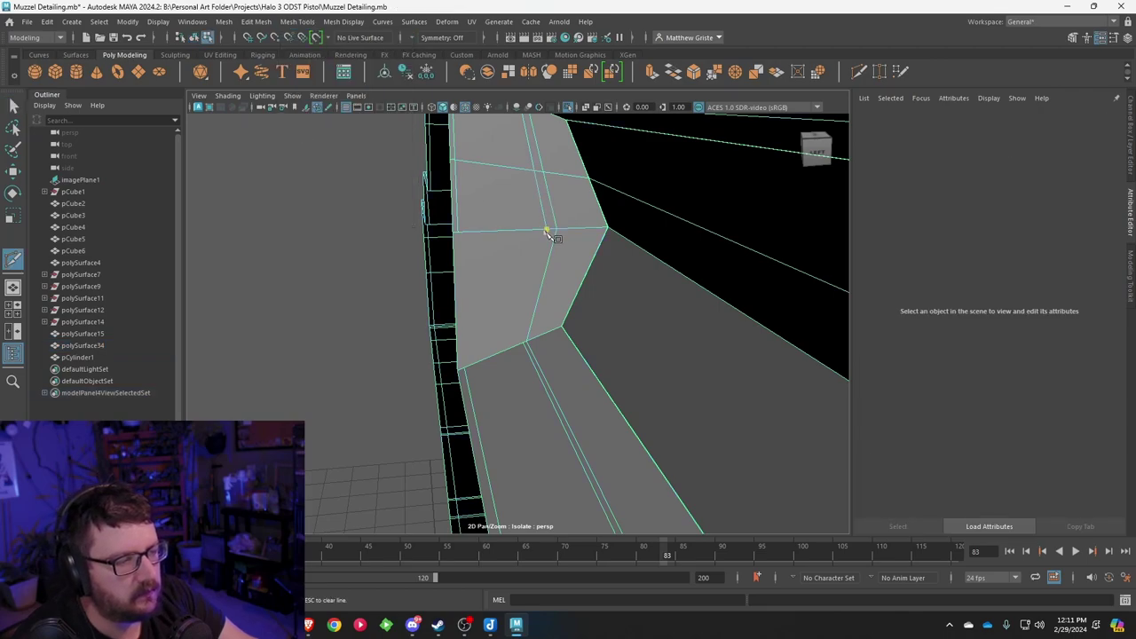
pyautogui.click(546, 231)
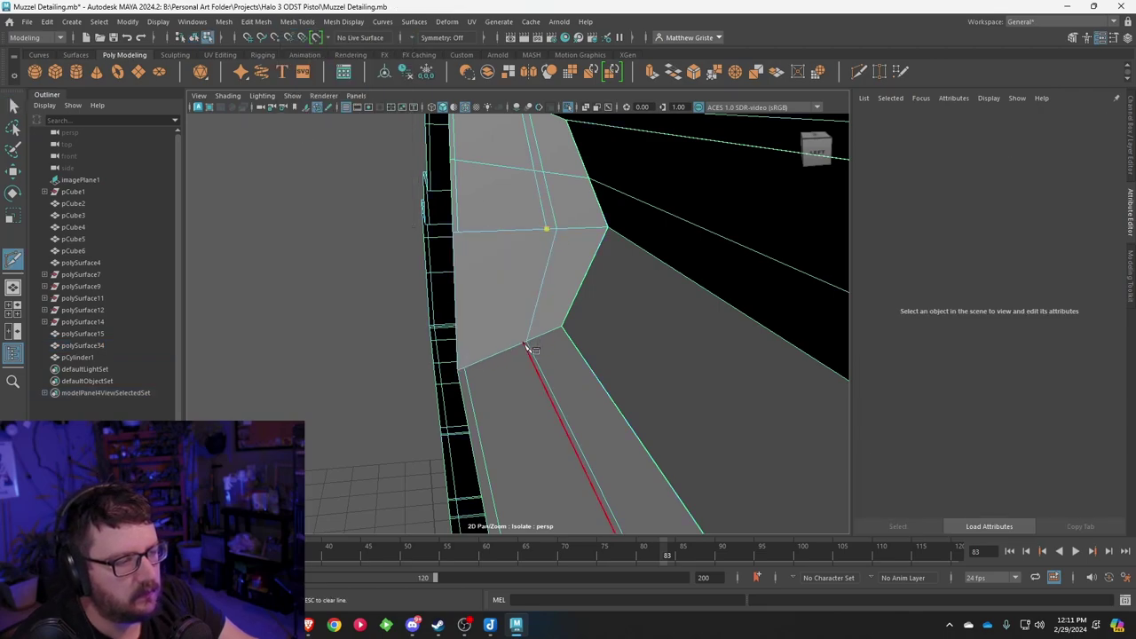
pyautogui.click(525, 346)
pyautogui.click(523, 343)
pyautogui.rightClick(564, 316)
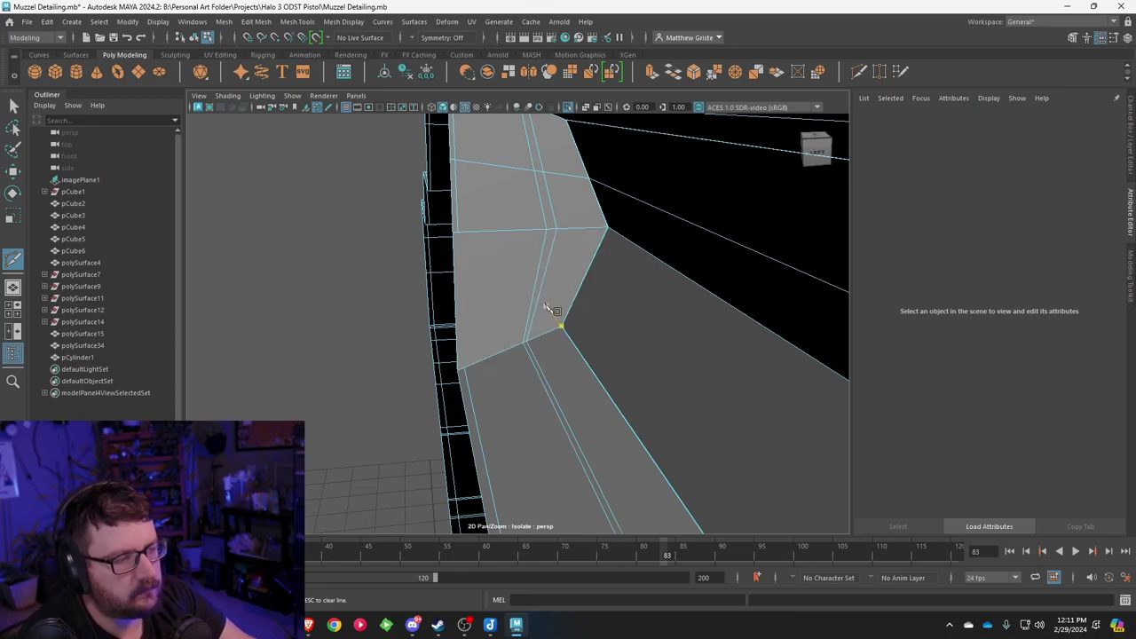
pyautogui.press('q')
# Step: Cut an edge along the inner wall's outer border, joining the supporting loop above to the one below, and preview the mesh smoothed
pyautogui.click(464, 267)
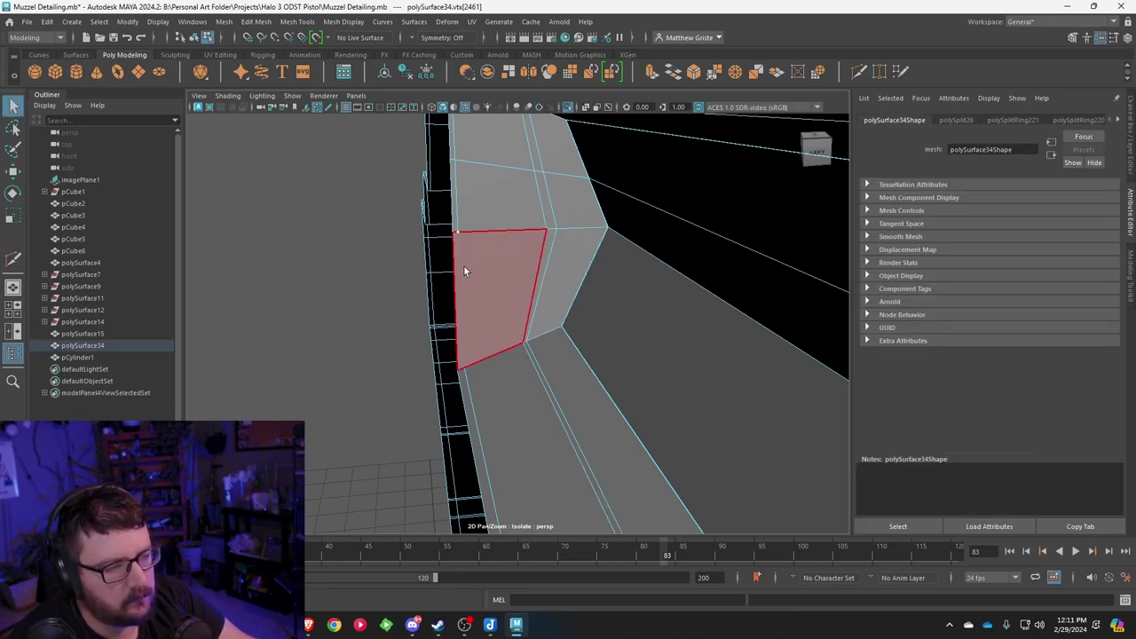
pyautogui.press('y')
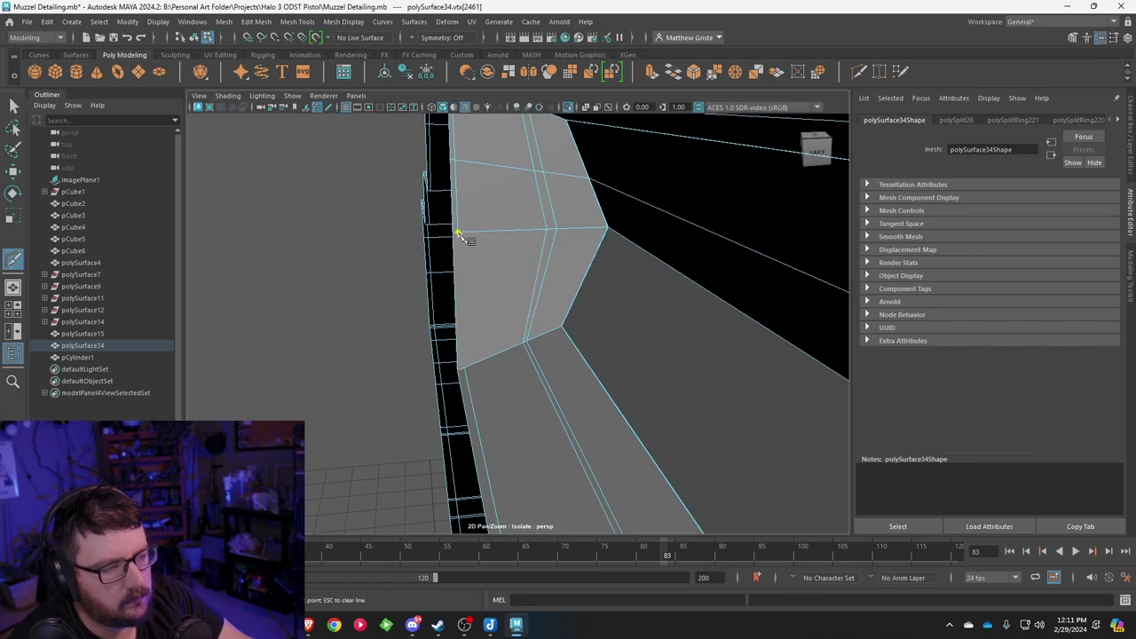
pyautogui.click(457, 234)
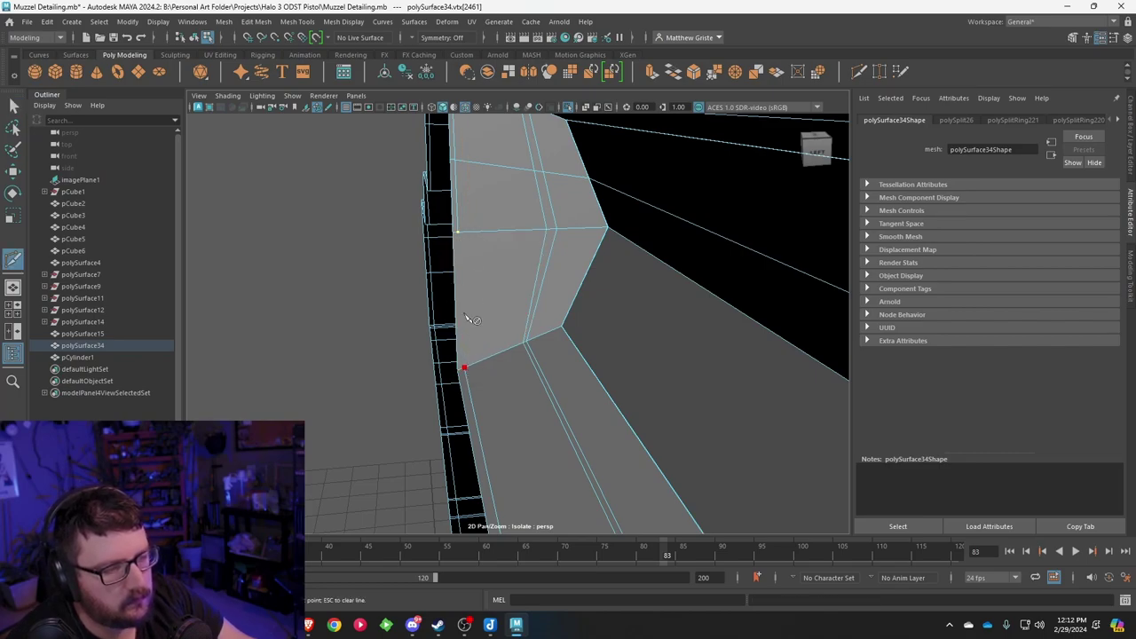
pyautogui.rightClick(494, 233)
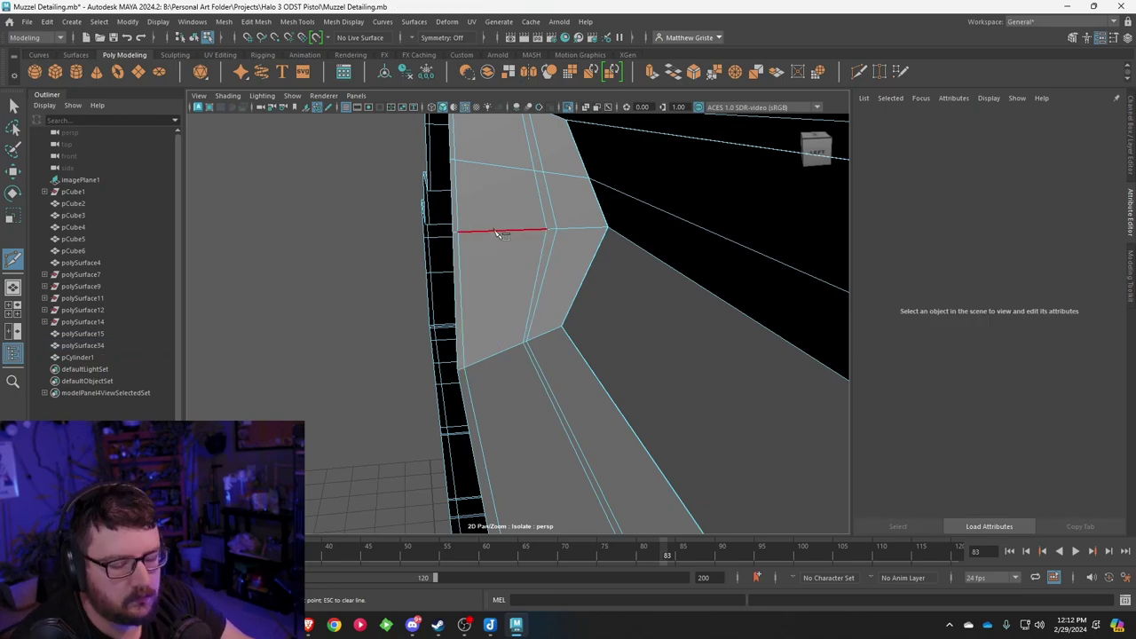
pyautogui.press('q')
pyautogui.press('3')
pyautogui.press('f')
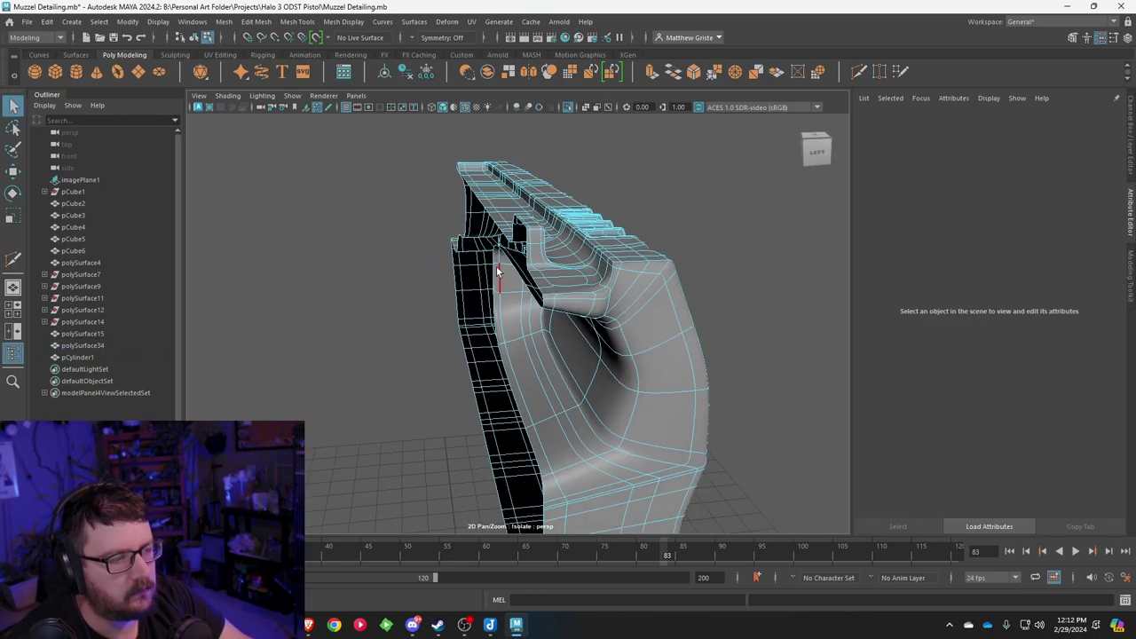
# Step: Connect the side supporting loops across the last strip of the flat top with Multi-Cut and check the smoothed preview
pyautogui.press('1')
pyautogui.keyDown('alt'); pyautogui.moveTo(497, 272); pyautogui.dragTo(479, 337); pyautogui.keyUp('alt')
pyautogui.scroll(5, 466, 302)
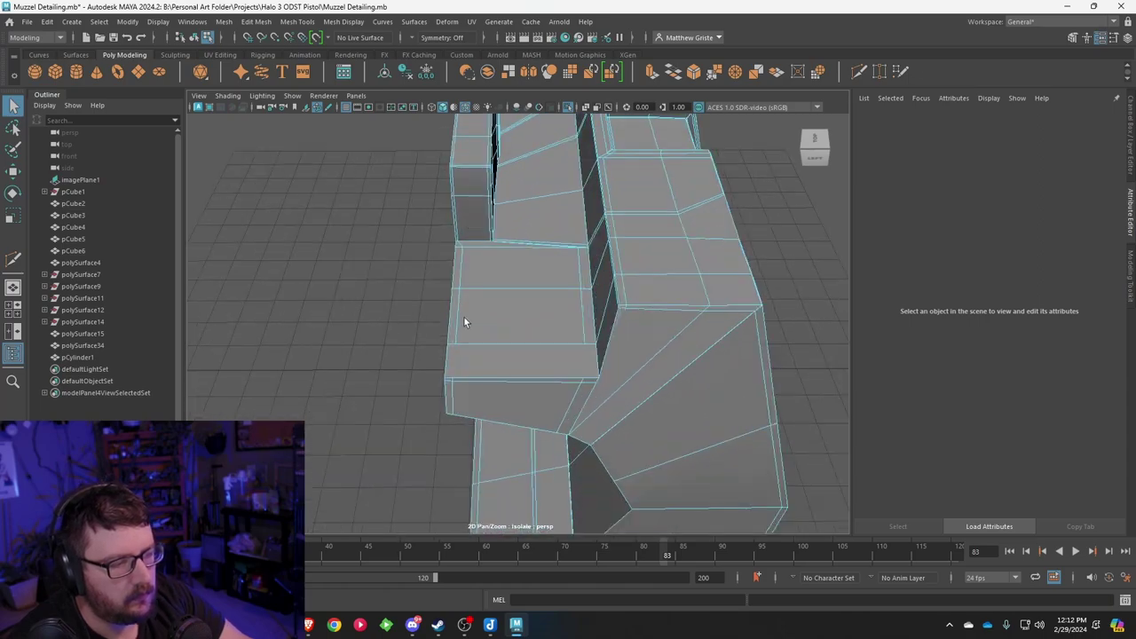
pyautogui.hotkey('ctrl', 'shift', 'x')
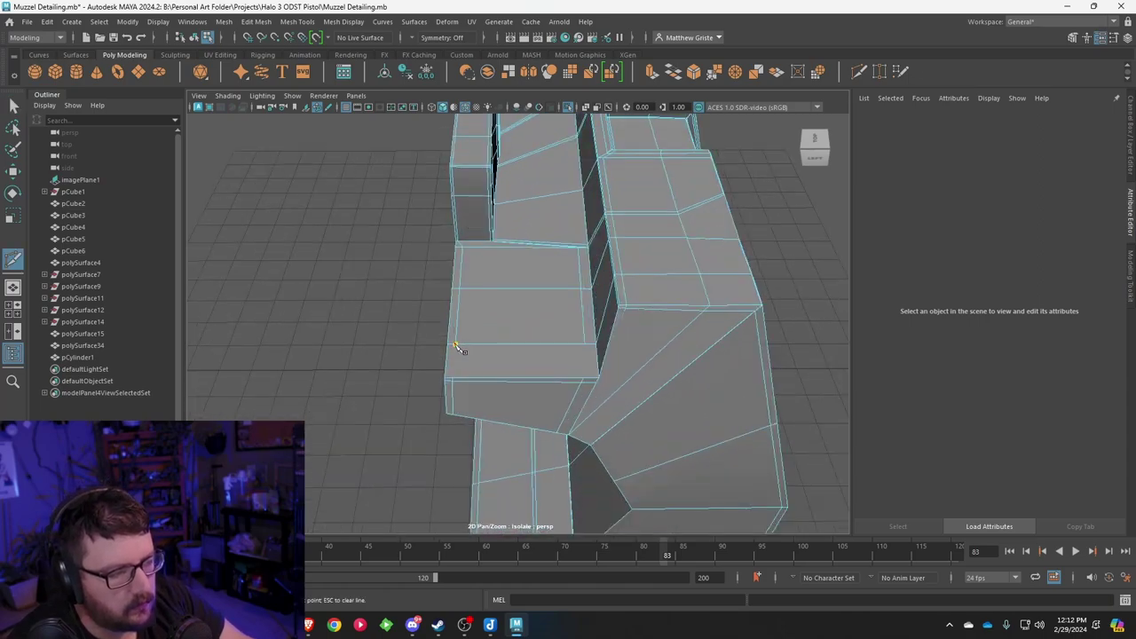
pyautogui.click(453, 379)
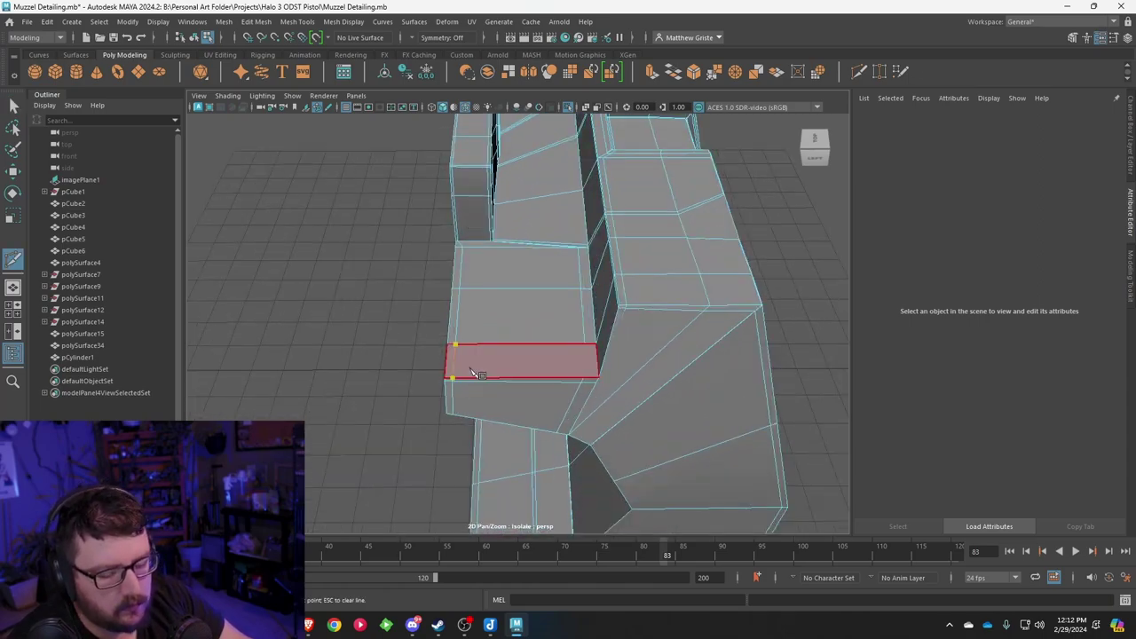
pyautogui.rightClick(471, 365)
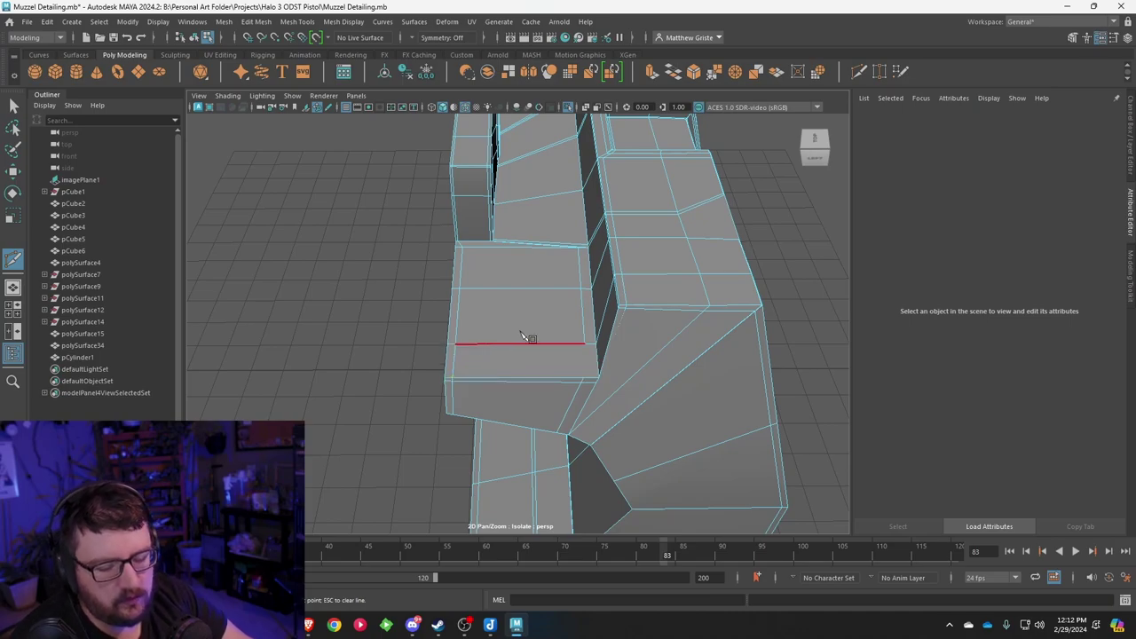
pyautogui.scroll(3, 576, 314)
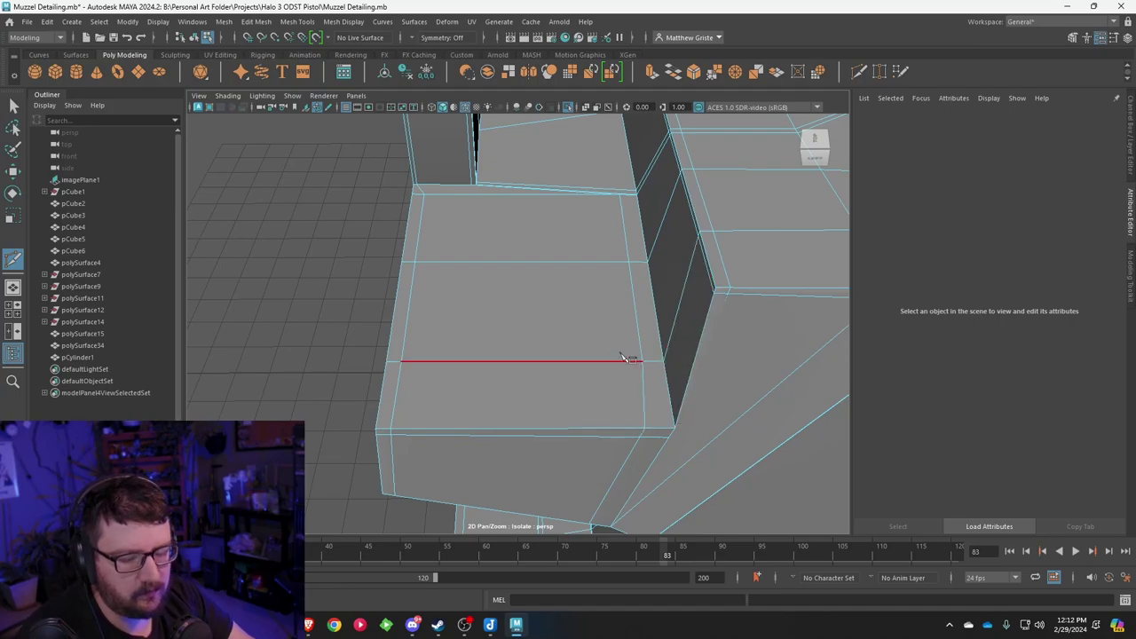
pyautogui.press('q')
pyautogui.press('3')
pyautogui.scroll(-5, 611, 343)
pyautogui.keyDown('alt'); pyautogui.moveTo(627, 358); pyautogui.dragTo(623, 272); pyautogui.keyUp('alt')
# Step: Insert supporting edge loops along the borders of the long recess on the inner side of the mesh
pyautogui.press('1')
pyautogui.moveTo(623, 272); pyautogui.dragTo(659, 255, button='right')
pyautogui.moveTo(595, 272)
pyautogui.keyDown('alt'); pyautogui.mouseDown()
pyautogui.moveTo(570, 284)
pyautogui.moveTo(581, 286)
pyautogui.mouseUp(); pyautogui.keyUp('alt')
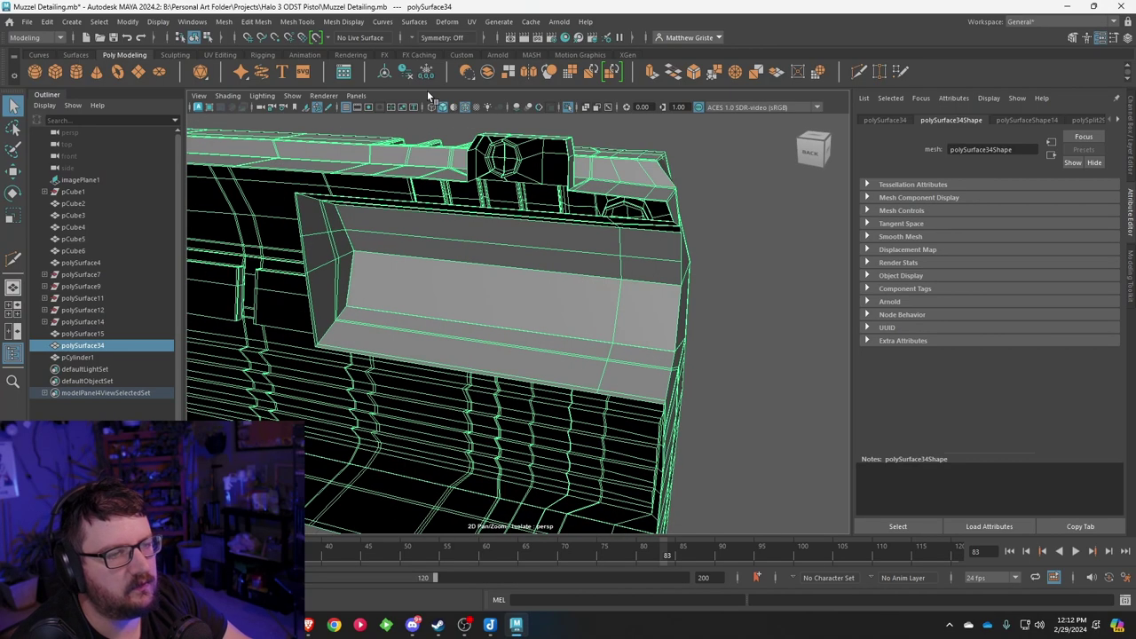
pyautogui.click(338, 24)
pyautogui.moveTo(289, 21)
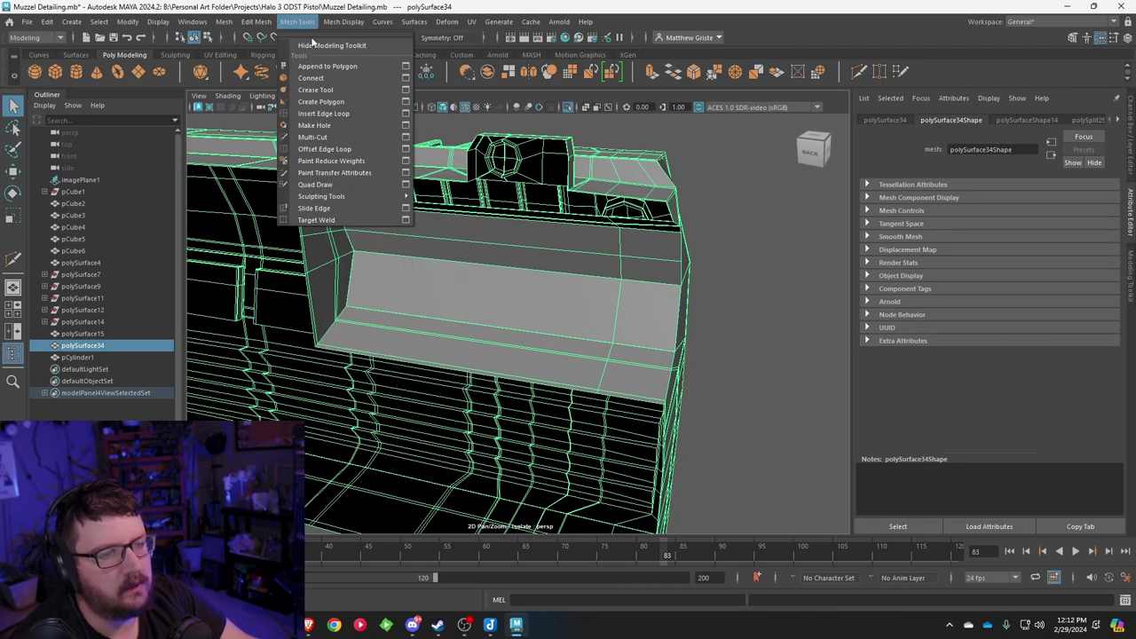
pyautogui.click(323, 114)
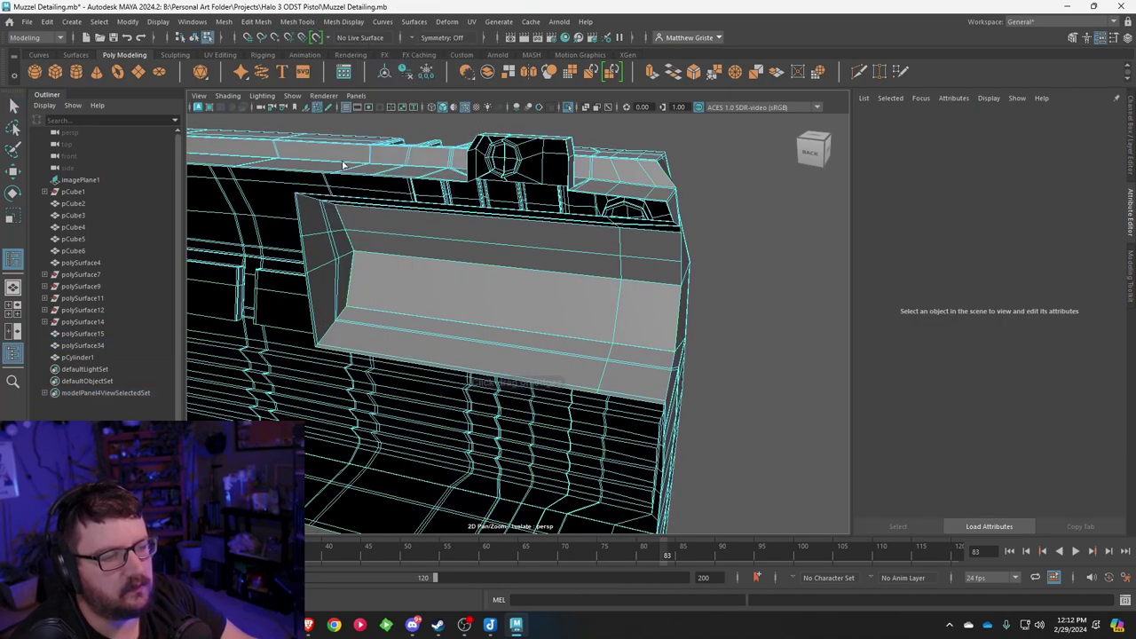
pyautogui.click(348, 308)
pyautogui.click(669, 354)
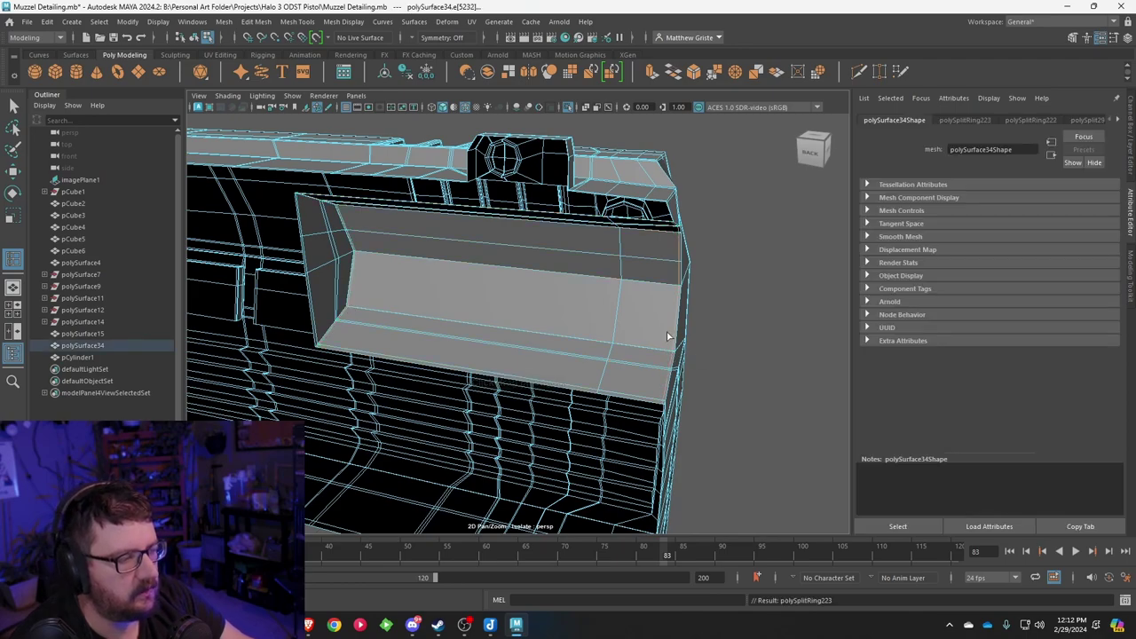
pyautogui.press('q')
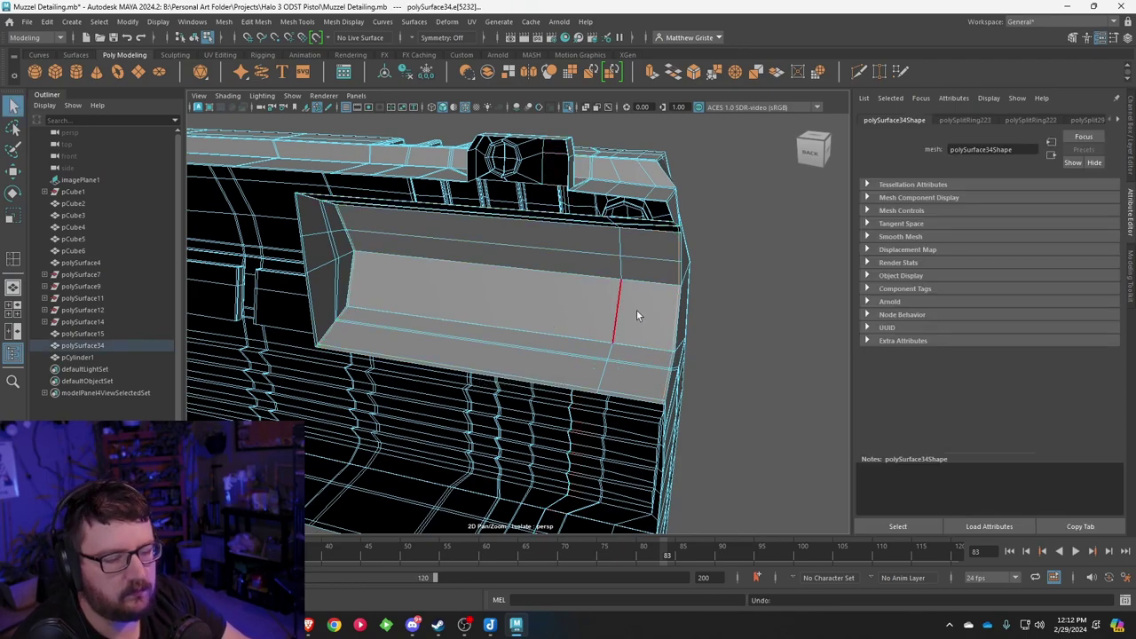
# Step: Examine the mesh's outer side, slots and end face from several angles
pyautogui.scroll(-4, 634, 309)
pyautogui.scroll(-3, 628, 298)
pyautogui.keyDown('alt'); pyautogui.moveTo(628, 299); pyautogui.dragTo(342, 293); pyautogui.keyUp('alt')
pyautogui.scroll(4, 532, 266)
pyautogui.moveTo(545, 260); pyautogui.dragTo(603, 242, button='right')
pyautogui.scroll(-2, 664, 422)
pyautogui.click(650, 445)
pyautogui.scroll(-3, 651, 446)
pyautogui.keyDown('alt'); pyautogui.moveTo(650, 446); pyautogui.dragTo(400, 400); pyautogui.keyUp('alt')
pyautogui.click(498, 395)
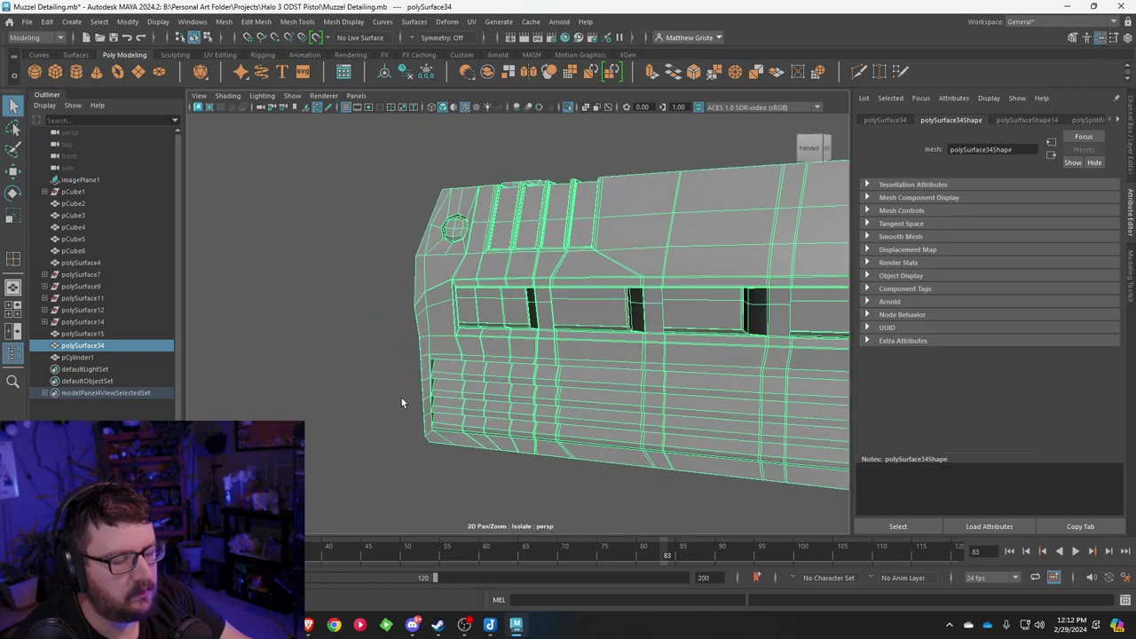
pyautogui.keyDown('alt'); pyautogui.moveTo(401, 400); pyautogui.dragTo(556, 319, button='middle'); pyautogui.keyUp('alt')
pyautogui.scroll(5, 545, 318)
pyautogui.scroll(-6, 545, 318)
pyautogui.keyDown('alt'); pyautogui.moveTo(603, 325); pyautogui.dragTo(701, 302); pyautogui.keyUp('alt')
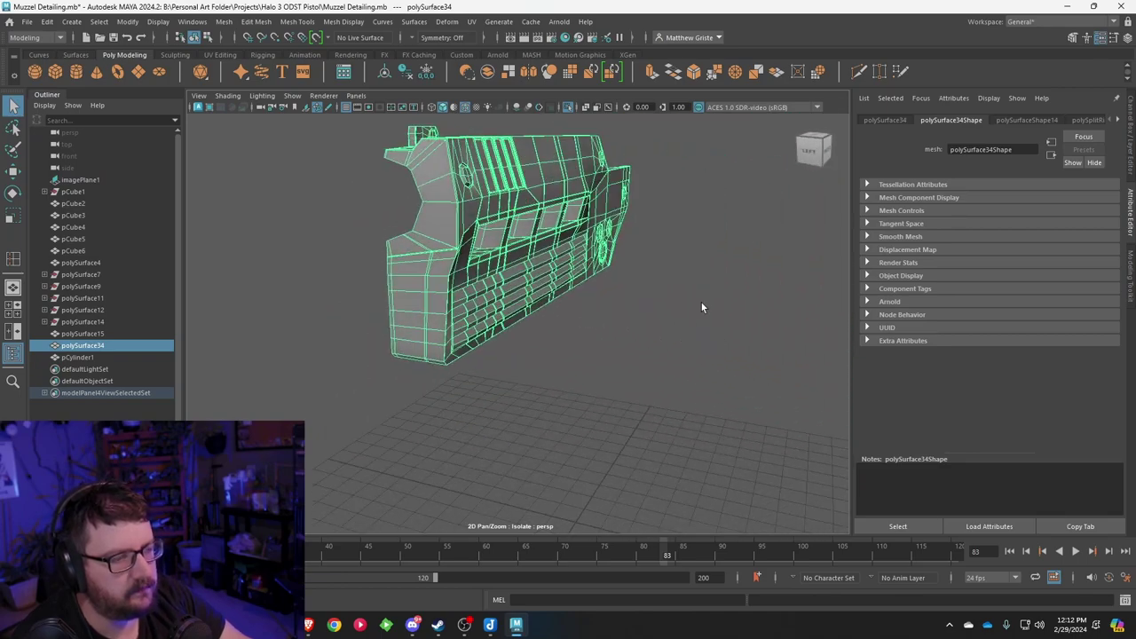
# Step: Insert supporting edge loops around the angular hole's rim on the end face and along the lower edge of the flat top's end
pyautogui.keyDown('alt'); pyautogui.moveTo(515, 297); pyautogui.dragTo(495, 367, button='middle'); pyautogui.keyUp('alt')
pyautogui.scroll(4, 495, 366)
pyautogui.keyDown('alt'); pyautogui.moveTo(495, 366); pyautogui.dragTo(479, 376); pyautogui.keyUp('alt')
pyautogui.keyDown('alt'); pyautogui.moveTo(472, 363); pyautogui.dragTo(549, 363); pyautogui.keyUp('alt')
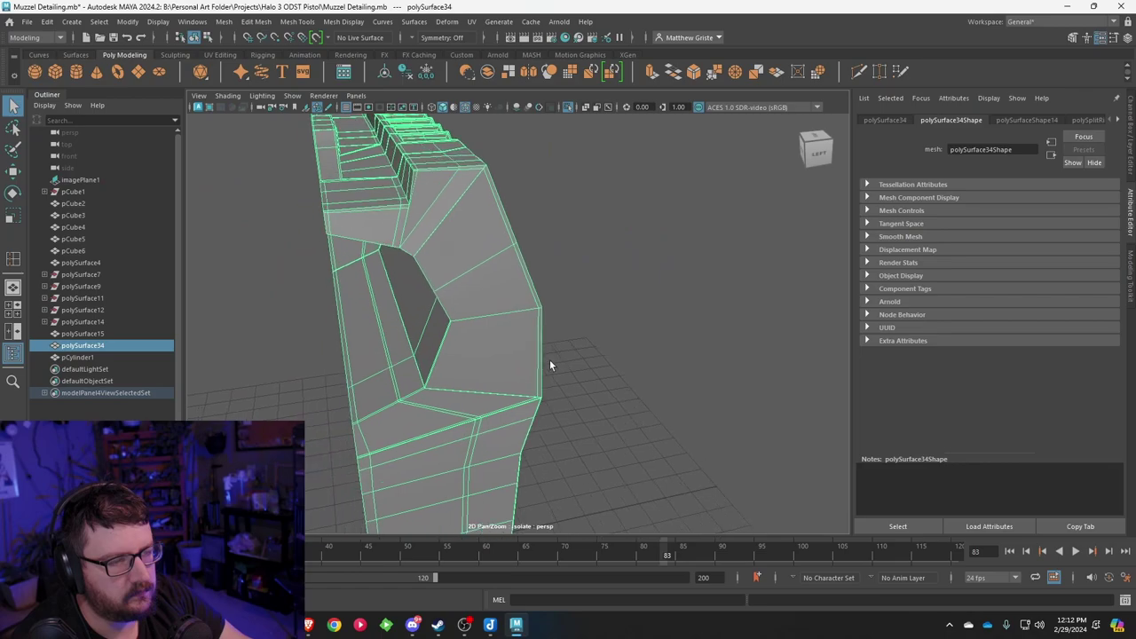
pyautogui.click(296, 22)
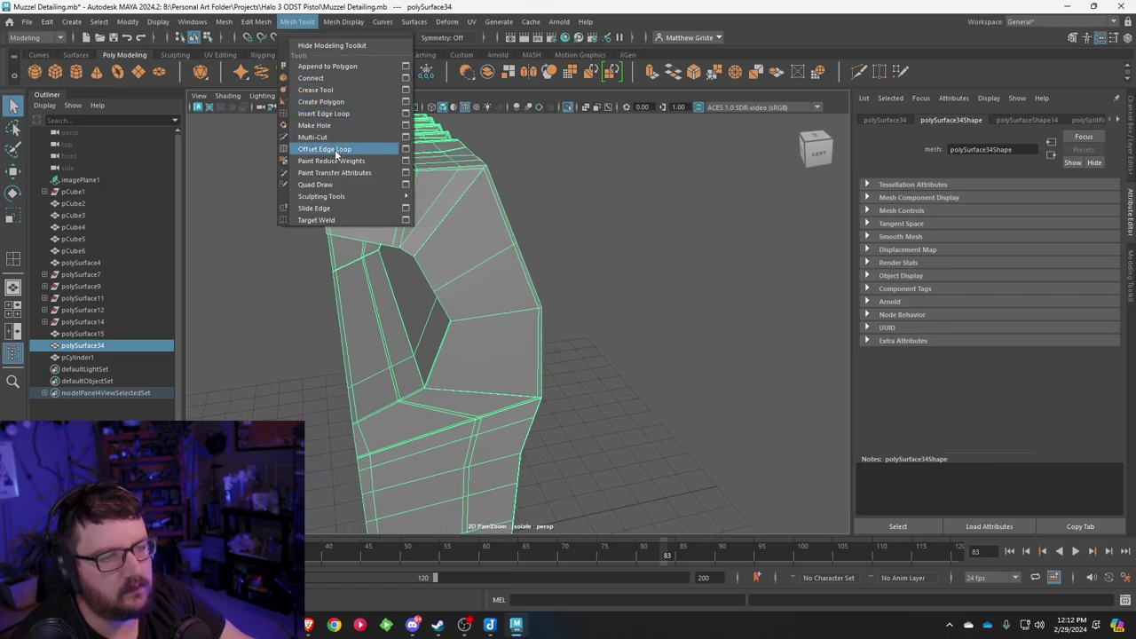
pyautogui.click(324, 114)
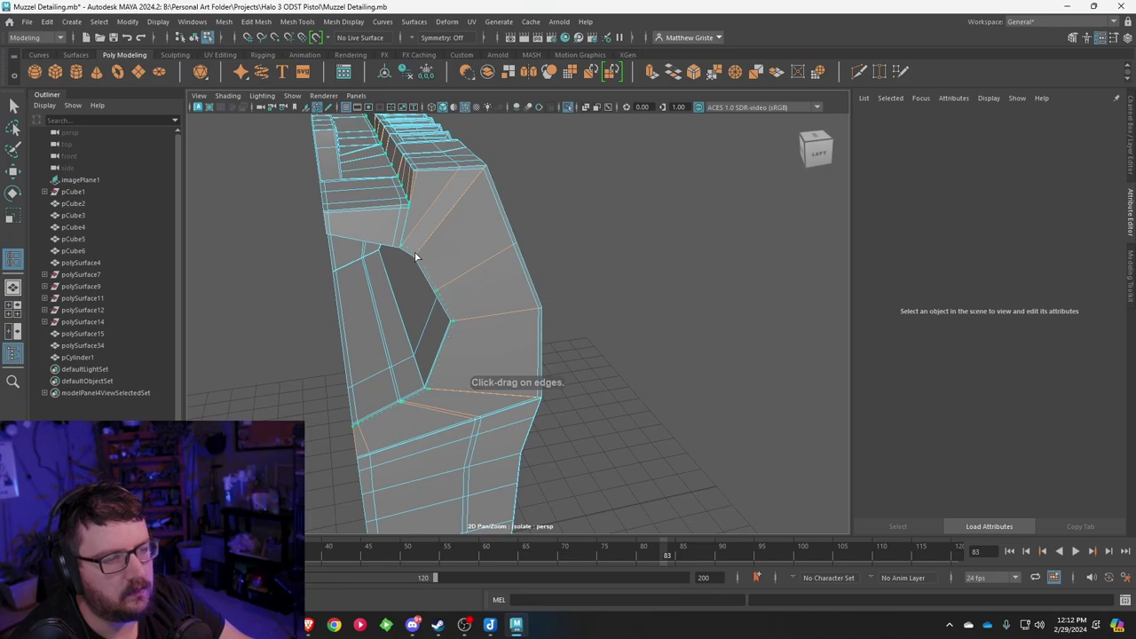
pyautogui.click(414, 256)
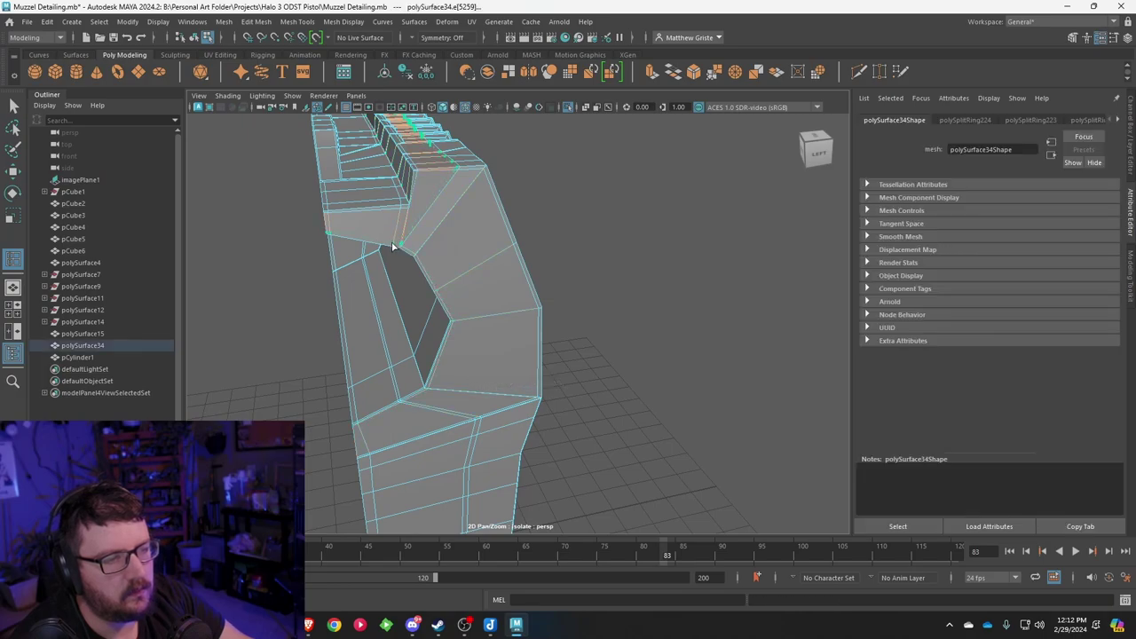
# Step: Preview the mesh smoothed and examine the end face, slots and outer side
pyautogui.press('3')
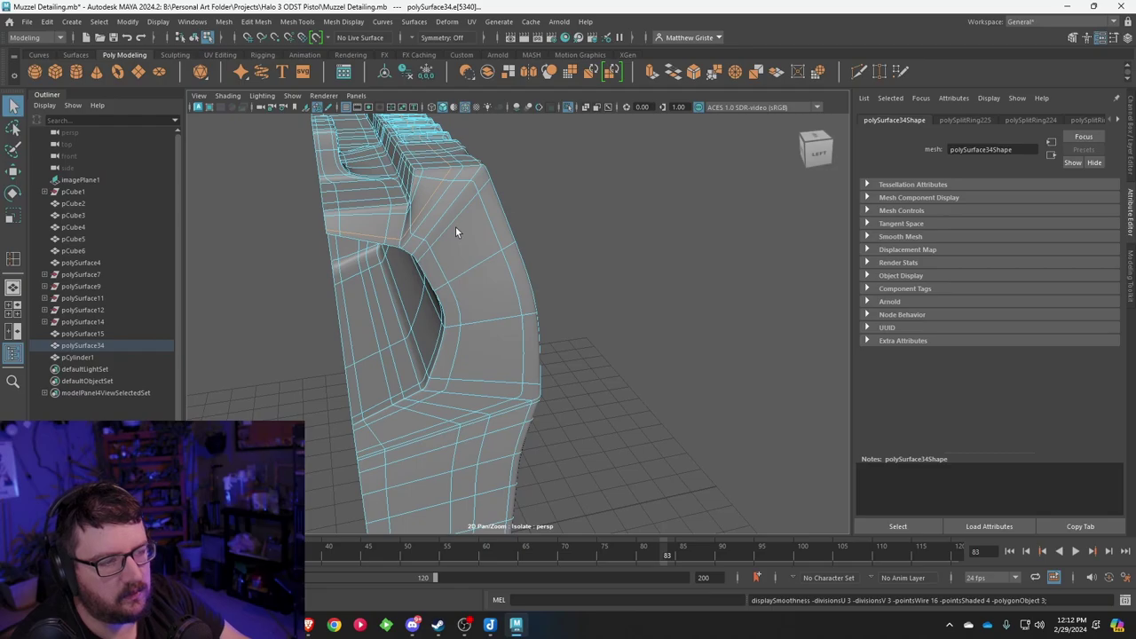
pyautogui.moveTo(451, 217); pyautogui.dragTo(510, 194, button='right')
pyautogui.click(521, 194)
pyautogui.keyDown('alt'); pyautogui.moveTo(524, 196); pyautogui.dragTo(266, 222); pyautogui.keyUp('alt')
pyautogui.scroll(3, 530, 302)
pyautogui.click(506, 291)
pyautogui.scroll(-3, 512, 293)
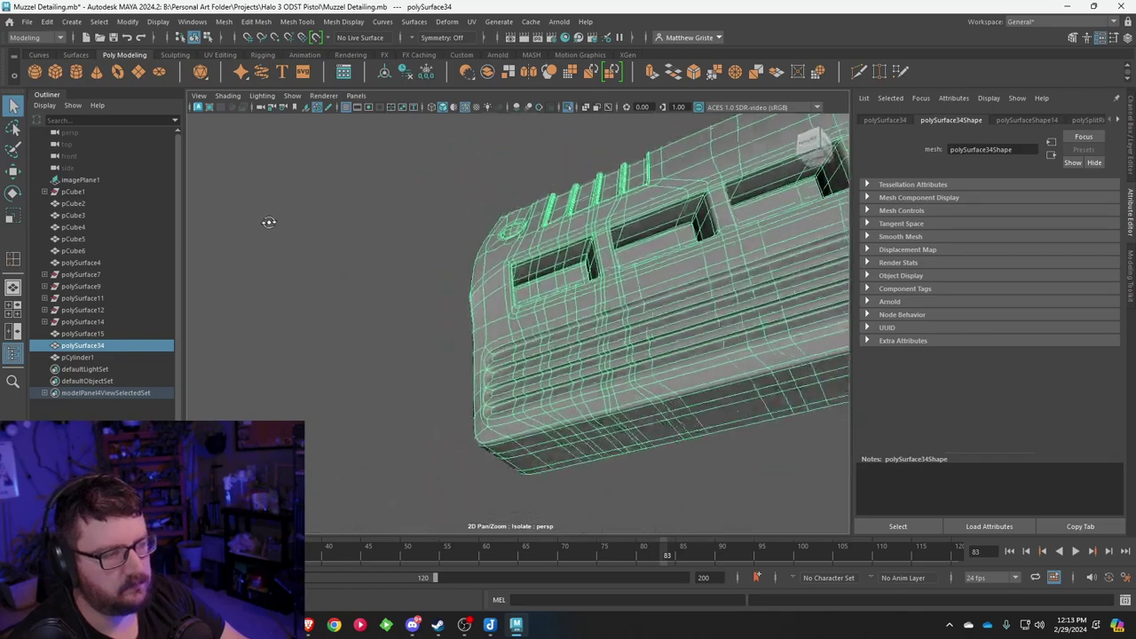
pyautogui.keyDown('alt'); pyautogui.moveTo(491, 253); pyautogui.dragTo(510, 289); pyautogui.keyUp('alt')
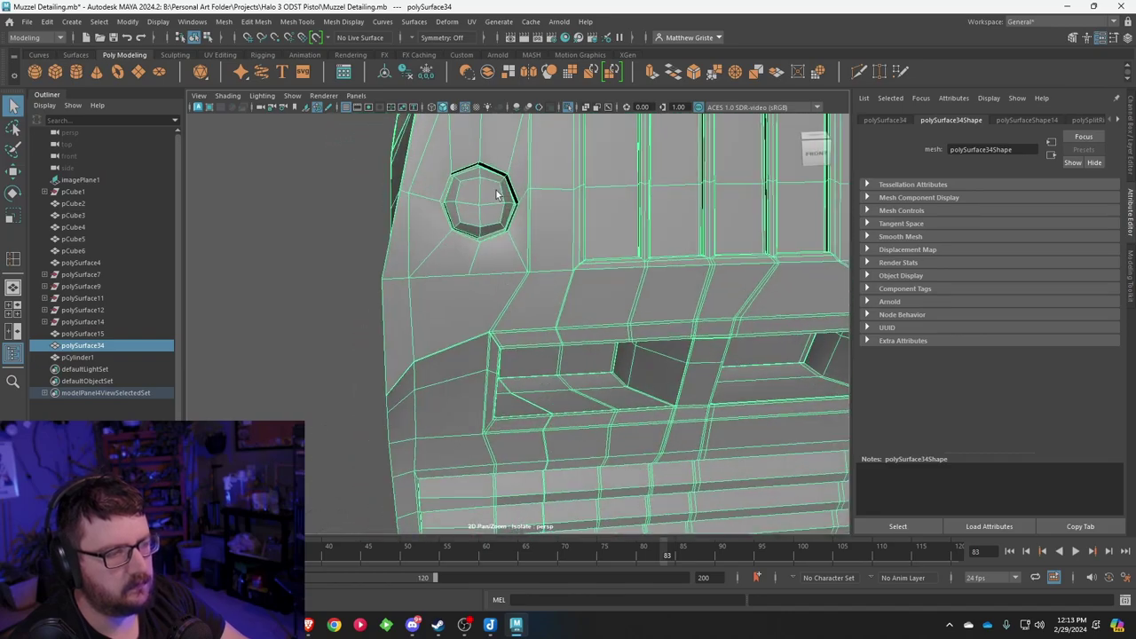
# Step: Select the outer rim edge loop of the round hole beside the vertical grooves and scale it slightly outward
pyautogui.keyDown('alt'); pyautogui.moveTo(497, 190); pyautogui.dragTo(476, 232, button='middle'); pyautogui.keyUp('alt')
pyautogui.scroll(5, 477, 232)
pyautogui.scroll(5, 482, 281)
pyautogui.keyDown('alt'); pyautogui.moveTo(467, 187); pyautogui.dragTo(486, 276, button='middle'); pyautogui.keyUp('alt')
pyautogui.keyDown('alt'); pyautogui.moveTo(419, 274); pyautogui.dragTo(568, 377); pyautogui.keyUp('alt')
pyautogui.scroll(5, 463, 276)
pyautogui.scroll(-4, 413, 269)
pyautogui.scroll(5, 568, 376)
pyautogui.keyDown('alt'); pyautogui.moveTo(569, 376); pyautogui.dragTo(543, 361, button='right'); pyautogui.keyUp('alt')
pyautogui.moveTo(544, 272); pyautogui.dragTo(545, 305, button='right')
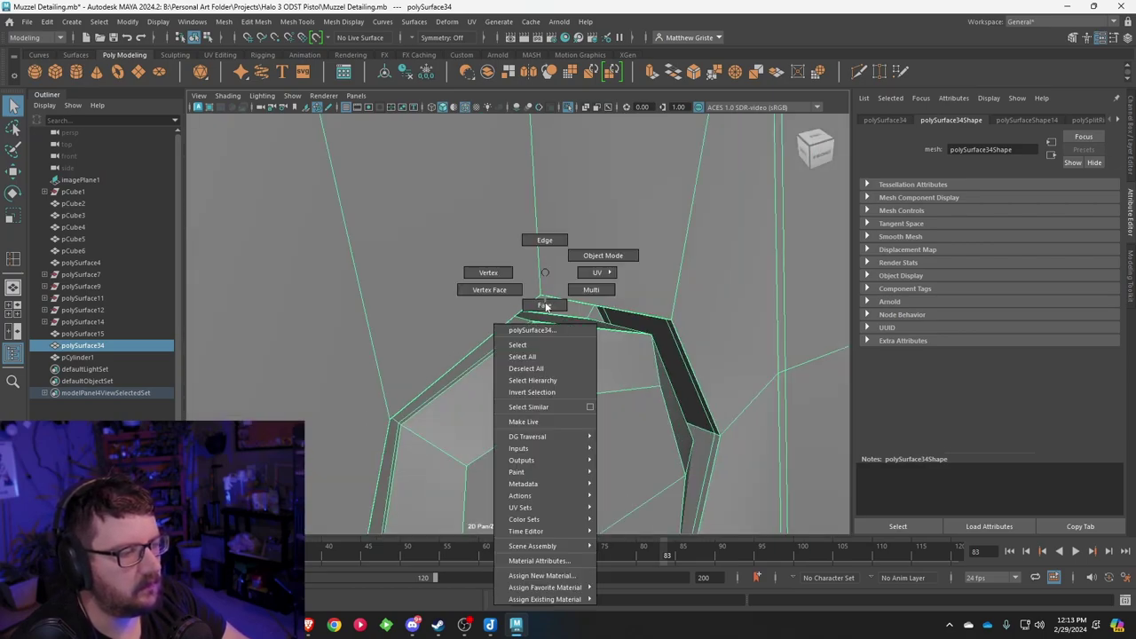
pyautogui.moveTo(546, 253); pyautogui.dragTo(550, 250, button='right')
pyautogui.scroll(5, 551, 251)
pyautogui.scroll(-8, 551, 251)
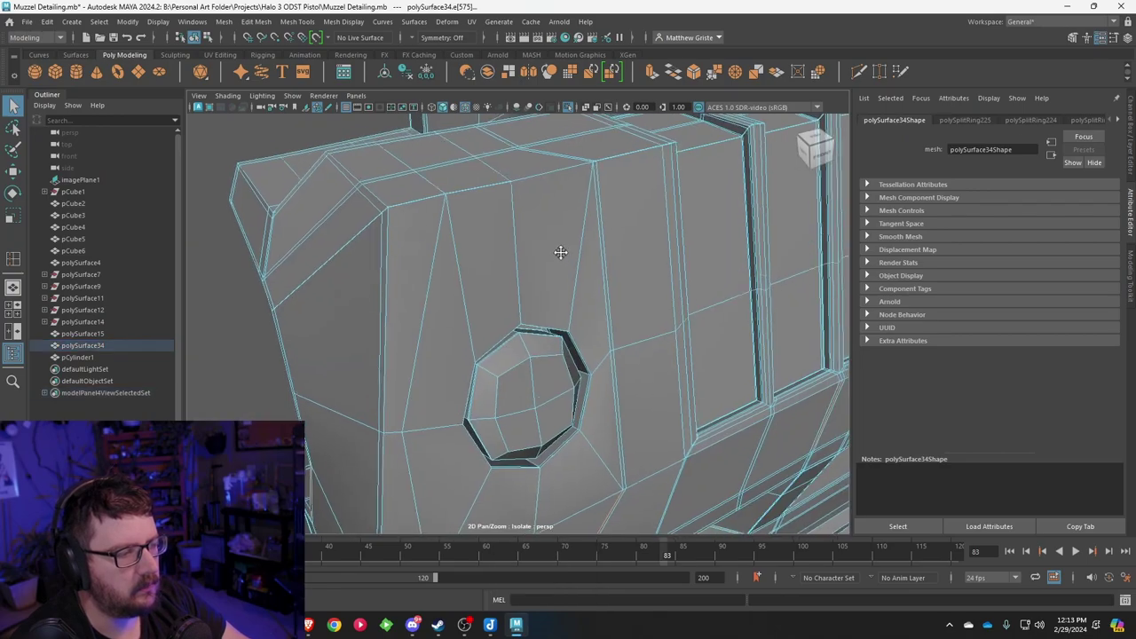
pyautogui.keyDown('alt'); pyautogui.moveTo(560, 251); pyautogui.dragTo(519, 257); pyautogui.keyUp('alt')
pyautogui.scroll(3, 518, 258)
pyautogui.scroll(3, 515, 259)
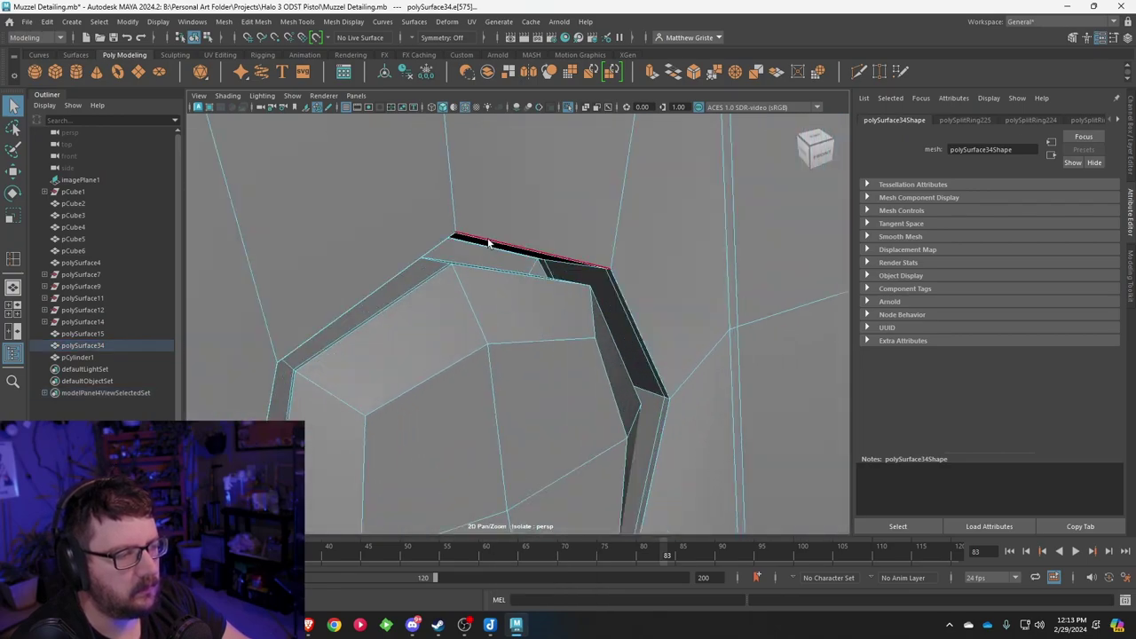
pyautogui.press('r')
pyautogui.scroll(-3, 507, 406)
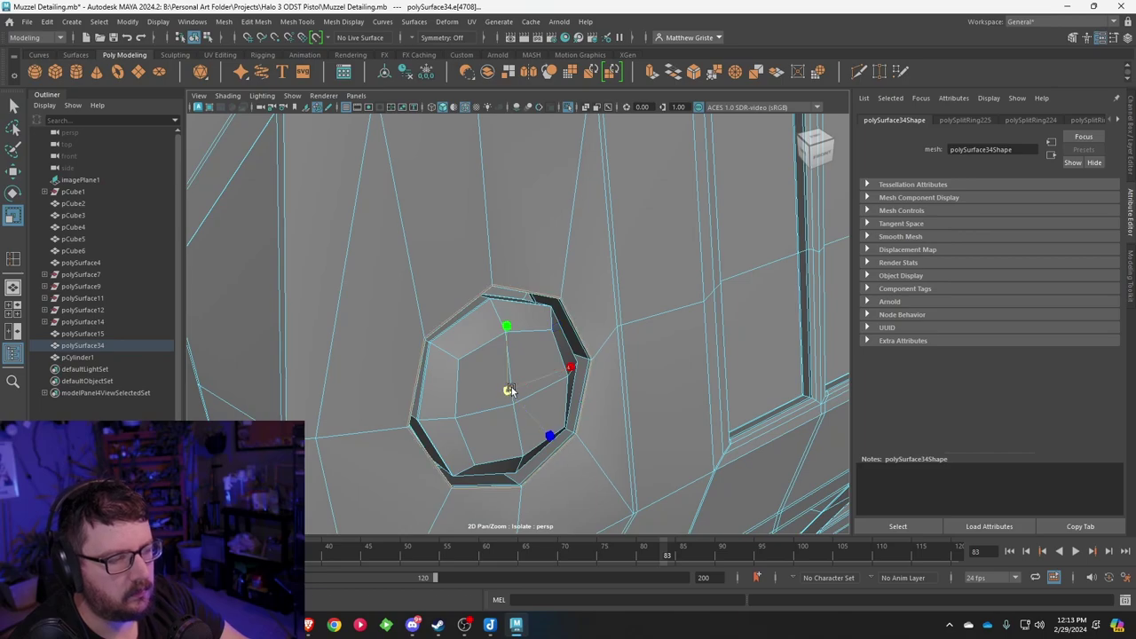
# Step: Select the vertices of the round hole beside the vertical grooves and move them slightly outward in the side view
pyautogui.moveTo(460, 302); pyautogui.dragTo(456, 311, button='right')
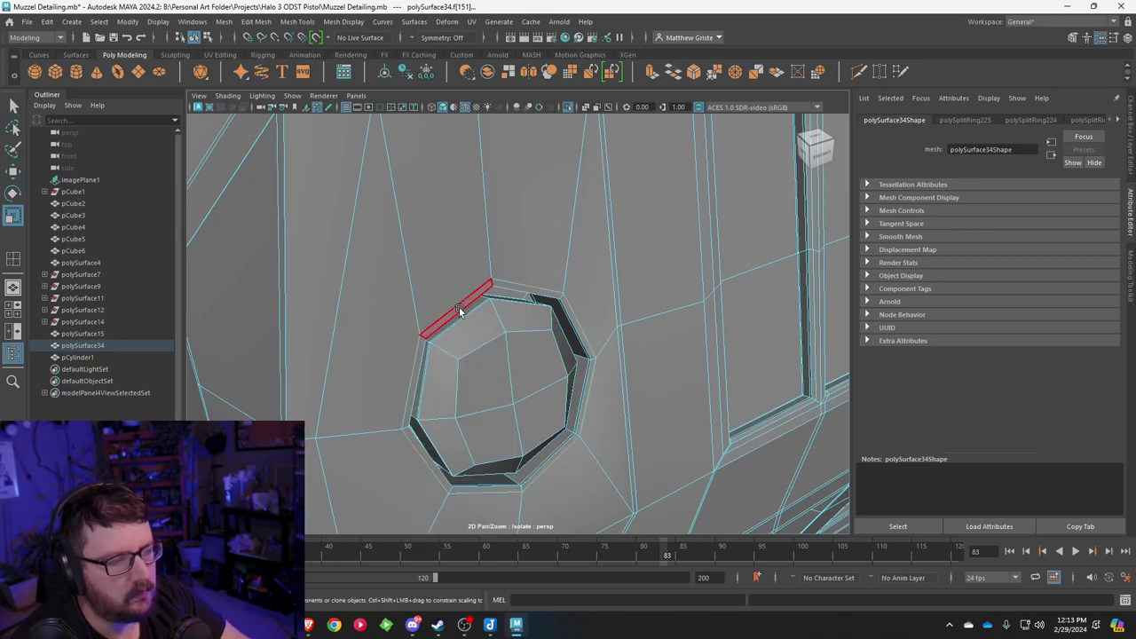
pyautogui.click(459, 306)
pyautogui.scroll(-4, 511, 331)
pyautogui.keyDown('alt'); pyautogui.moveTo(511, 331); pyautogui.dragTo(446, 302); pyautogui.keyUp('alt')
pyautogui.moveTo(444, 271); pyautogui.dragTo(397, 268, button='right')
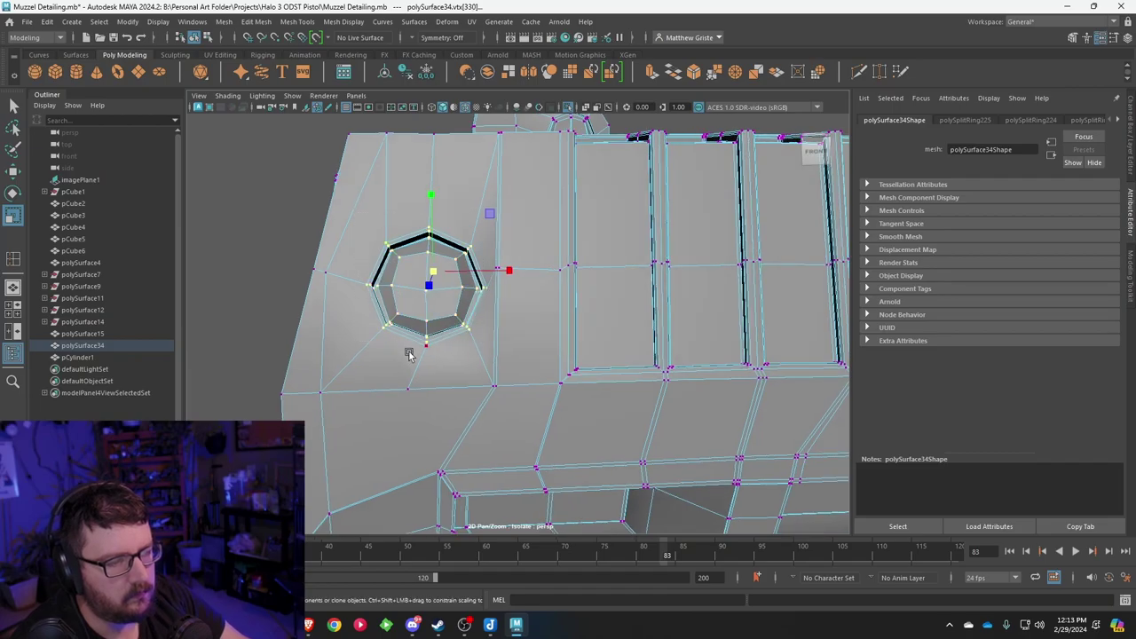
pyautogui.keyDown('alt'); pyautogui.moveTo(432, 349); pyautogui.dragTo(532, 362); pyautogui.keyUp('alt')
pyautogui.moveTo(533, 361); pyautogui.dragTo(429, 257)
pyautogui.press('space')
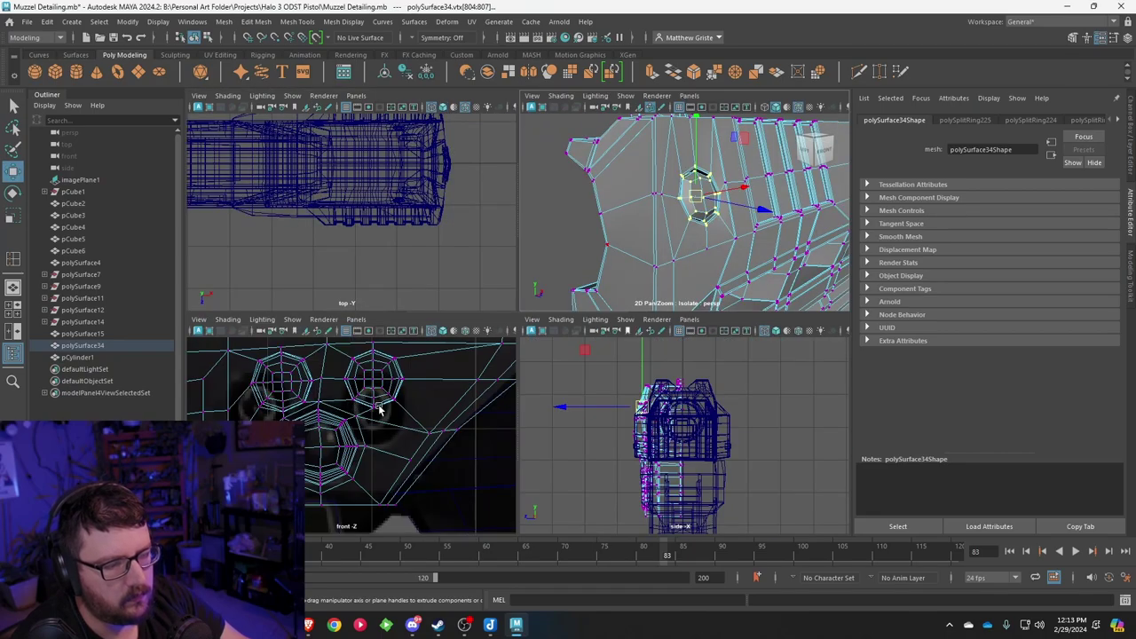
pyautogui.press('space')
pyautogui.scroll(5, 355, 207)
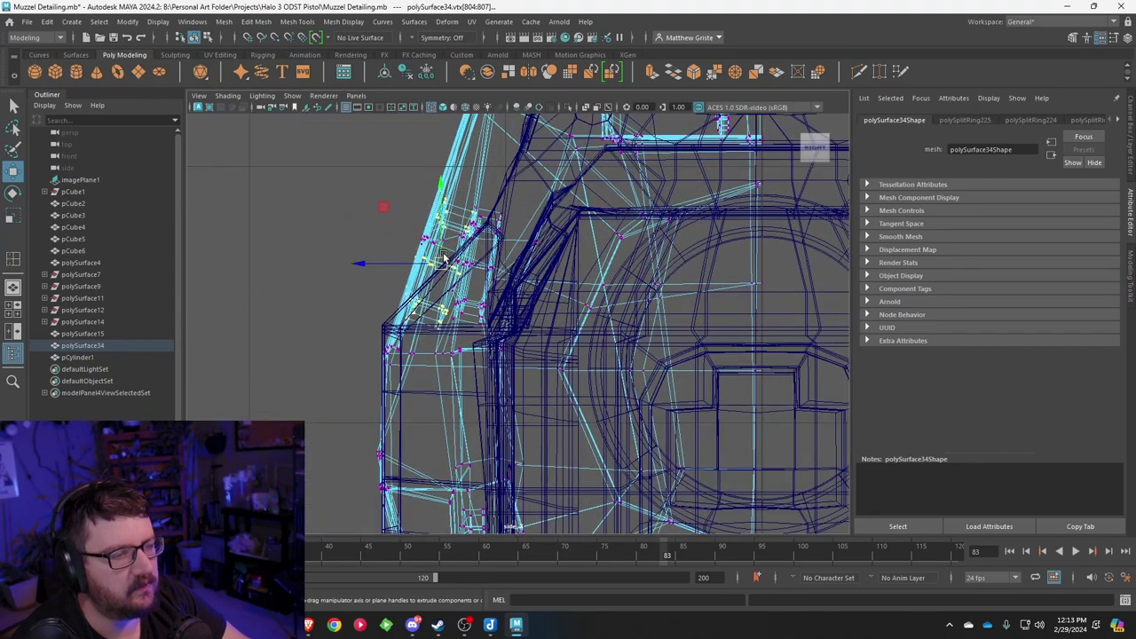
pyautogui.scroll(2, 443, 257)
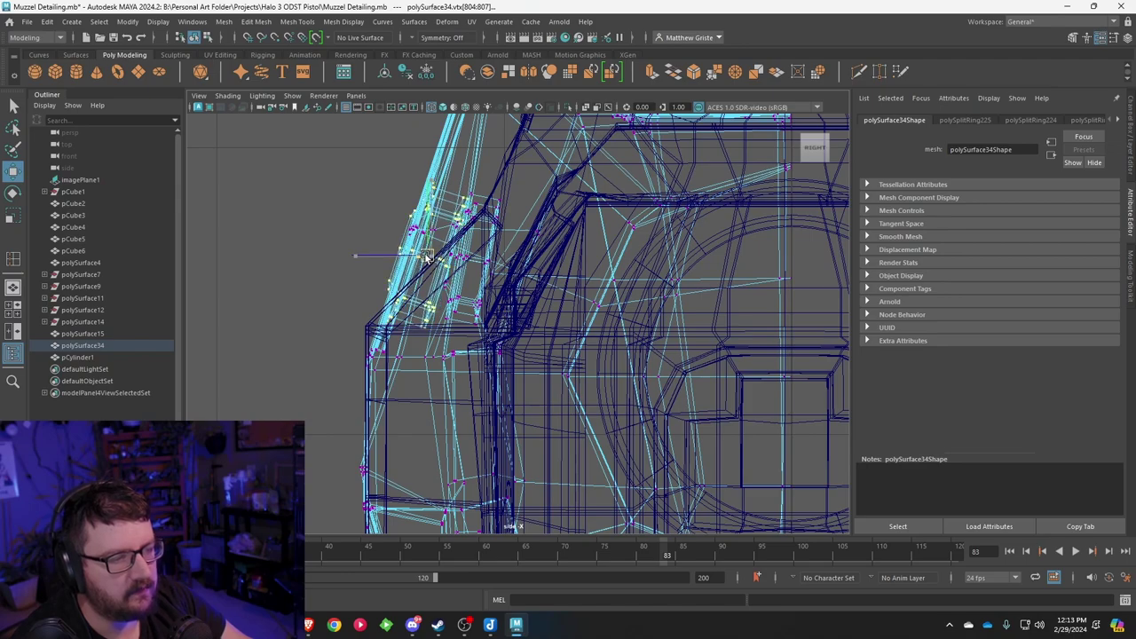
pyautogui.moveTo(426, 256); pyautogui.dragTo(422, 256)
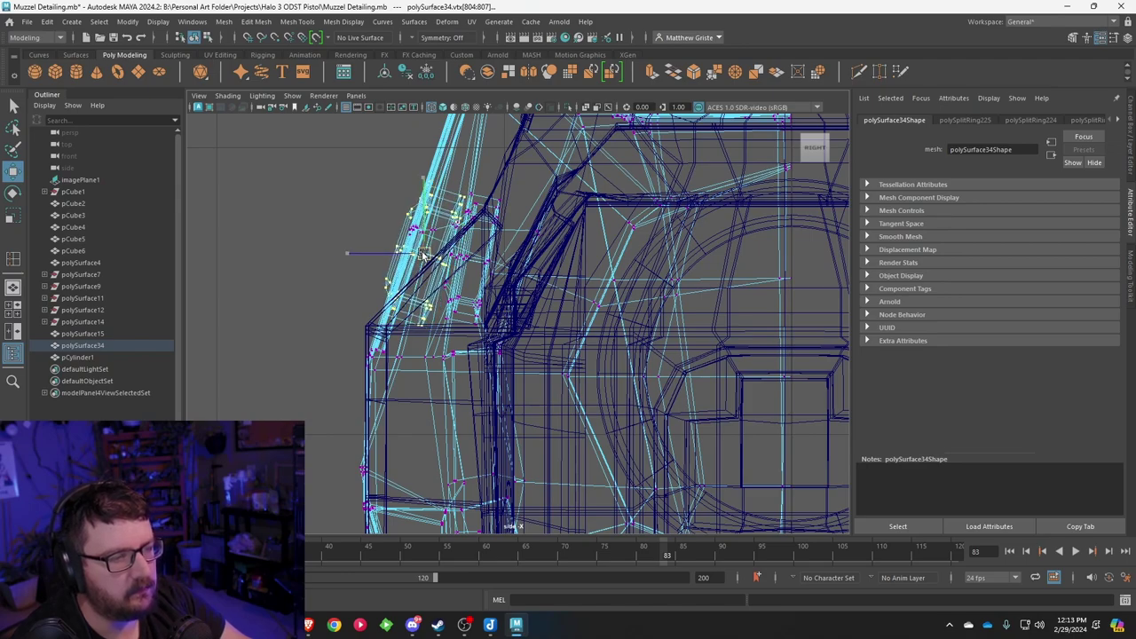
# Step: Preview the mesh smoothed and examine the round hole, vertical grooves and outer side
pyautogui.press('space')
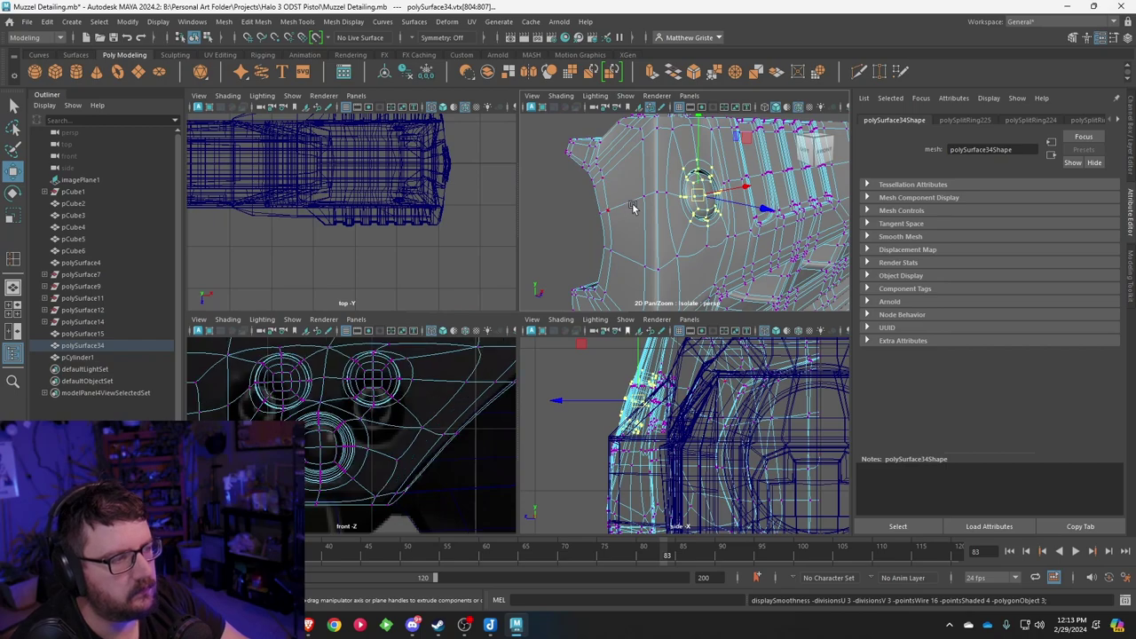
pyautogui.keyDown('alt'); pyautogui.moveTo(631, 205); pyautogui.dragTo(624, 244); pyautogui.keyUp('alt')
pyautogui.moveTo(624, 244); pyautogui.dragTo(679, 216, button='right')
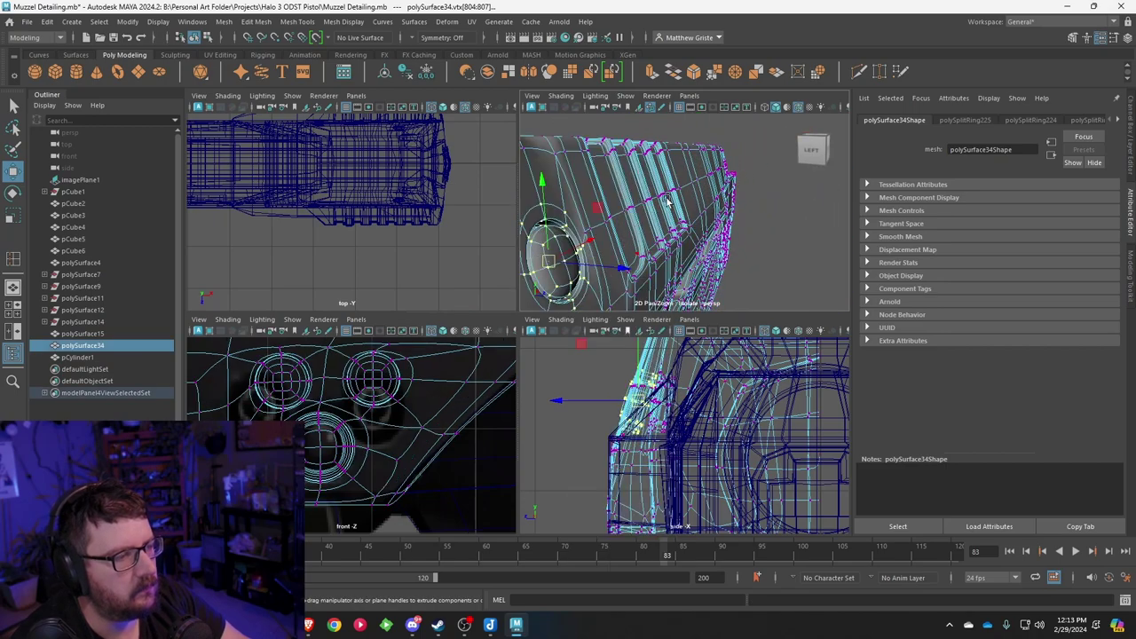
pyautogui.scroll(-3, 755, 239)
pyautogui.click(795, 278)
pyautogui.keyDown('alt'); pyautogui.moveTo(795, 278); pyautogui.dragTo(654, 251); pyautogui.keyUp('alt')
pyautogui.press('space')
pyautogui.keyDown('alt'); pyautogui.moveTo(509, 205); pyautogui.dragTo(557, 229); pyautogui.keyUp('alt')
# Step: Compare the mesh unsmoothed and smoothed around the flat top's outer edge above the round hole
pyautogui.click(388, 248)
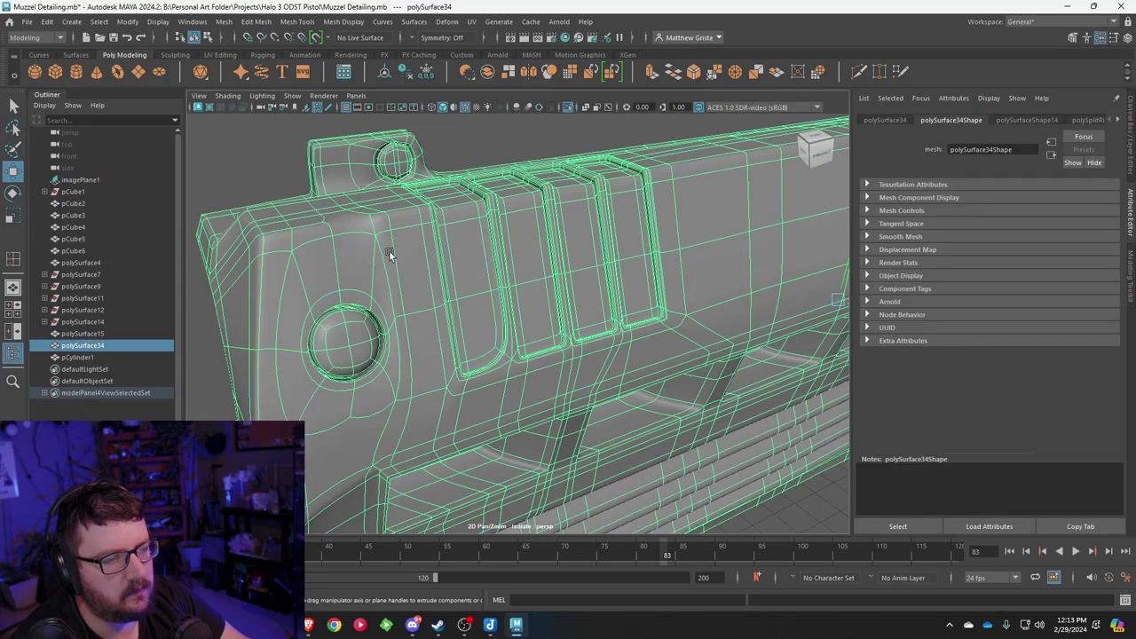
pyautogui.press('1')
pyautogui.keyDown('alt'); pyautogui.moveTo(388, 248); pyautogui.dragTo(406, 262); pyautogui.keyUp('alt')
pyautogui.press('3')
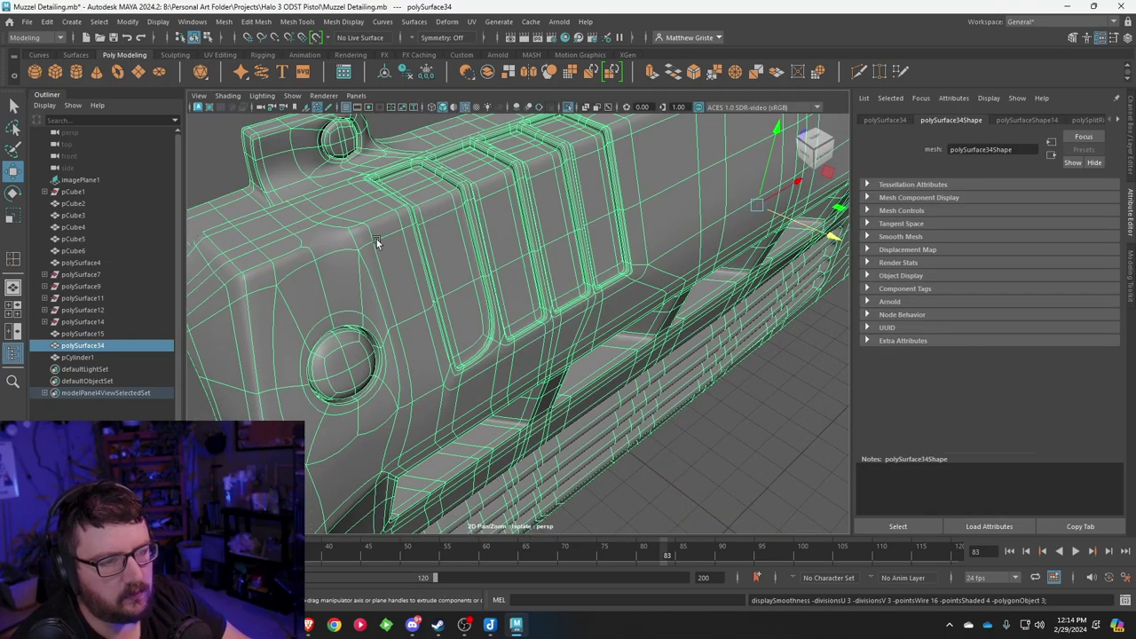
pyautogui.keyDown('alt'); pyautogui.moveTo(377, 239); pyautogui.dragTo(512, 284, button='middle'); pyautogui.keyUp('alt')
pyautogui.scroll(5, 513, 284)
pyautogui.keyDown('alt'); pyautogui.moveTo(512, 284); pyautogui.dragTo(429, 258); pyautogui.keyUp('alt')
pyautogui.keyDown('alt'); pyautogui.moveTo(429, 258); pyautogui.dragTo(512, 321, button='middle'); pyautogui.keyUp('alt')
pyautogui.keyDown('alt'); pyautogui.moveTo(511, 320); pyautogui.dragTo(455, 270); pyautogui.keyUp('alt')
# Step: Cut a supporting edge with Multi-Cut along the flat top's outer edge above the round hole
pyautogui.click(299, 22)
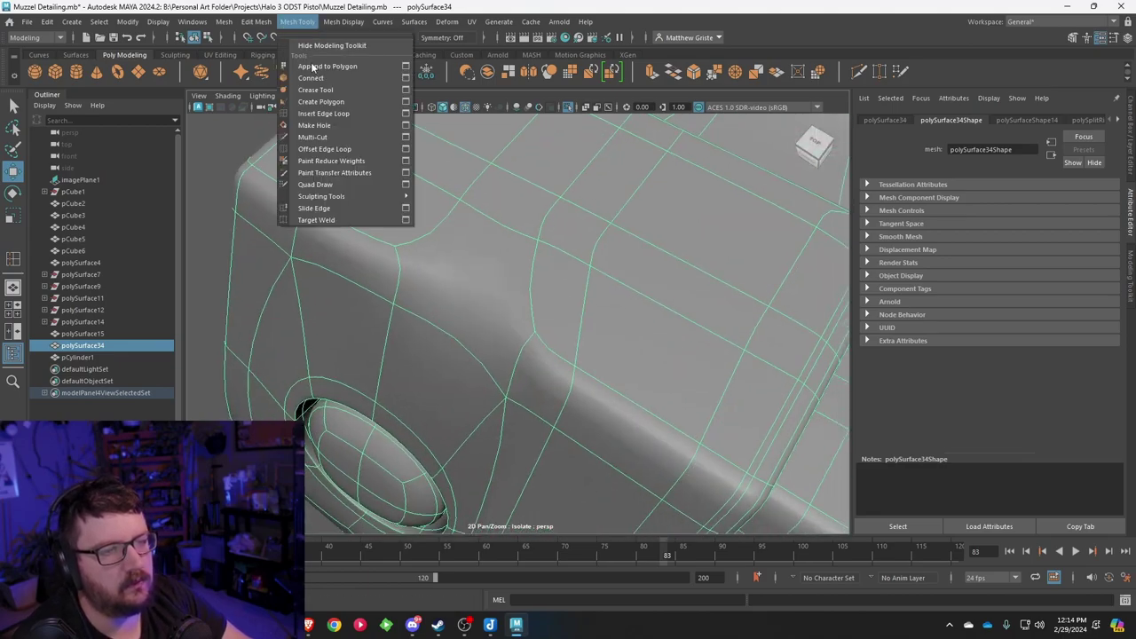
pyautogui.click(324, 138)
pyautogui.click(390, 276)
pyautogui.click(397, 248)
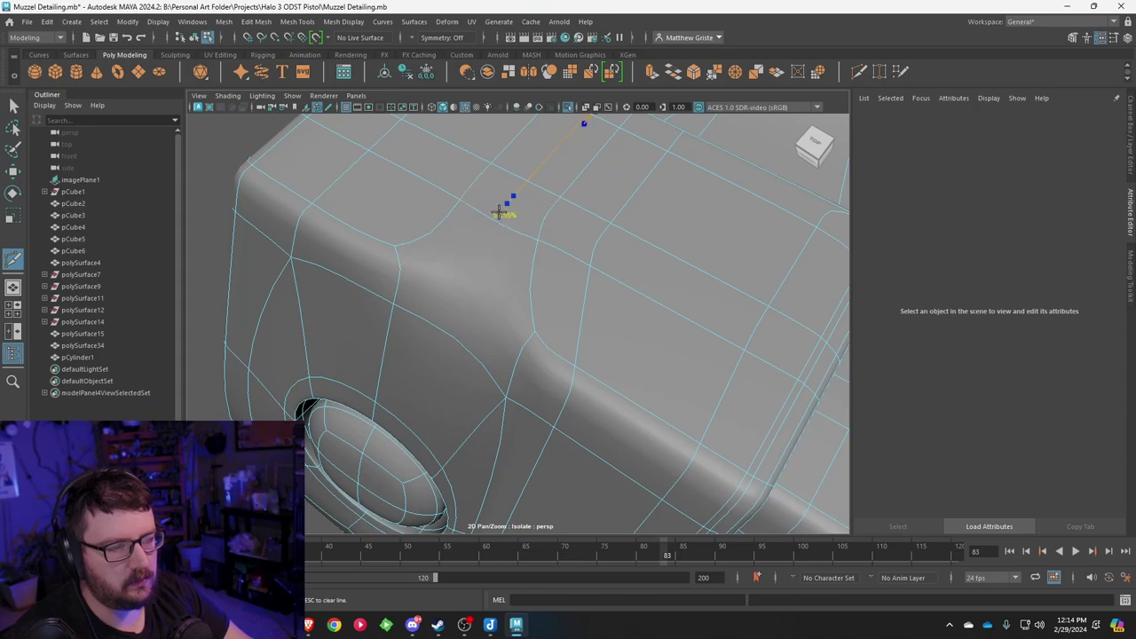
pyautogui.press('1')
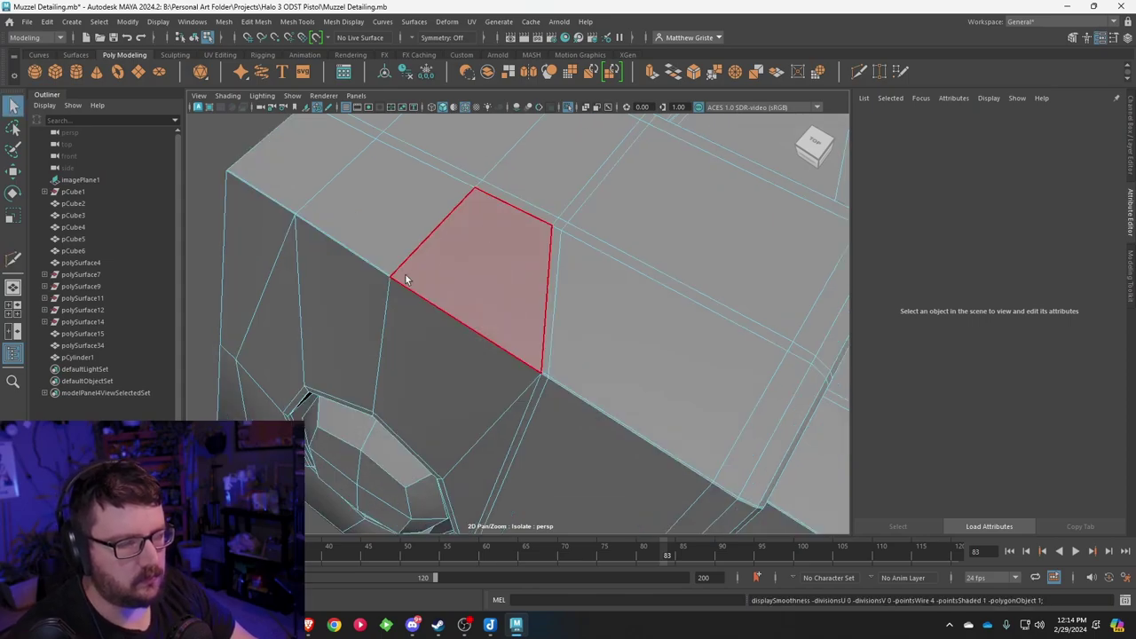
pyautogui.scroll(6, 413, 274)
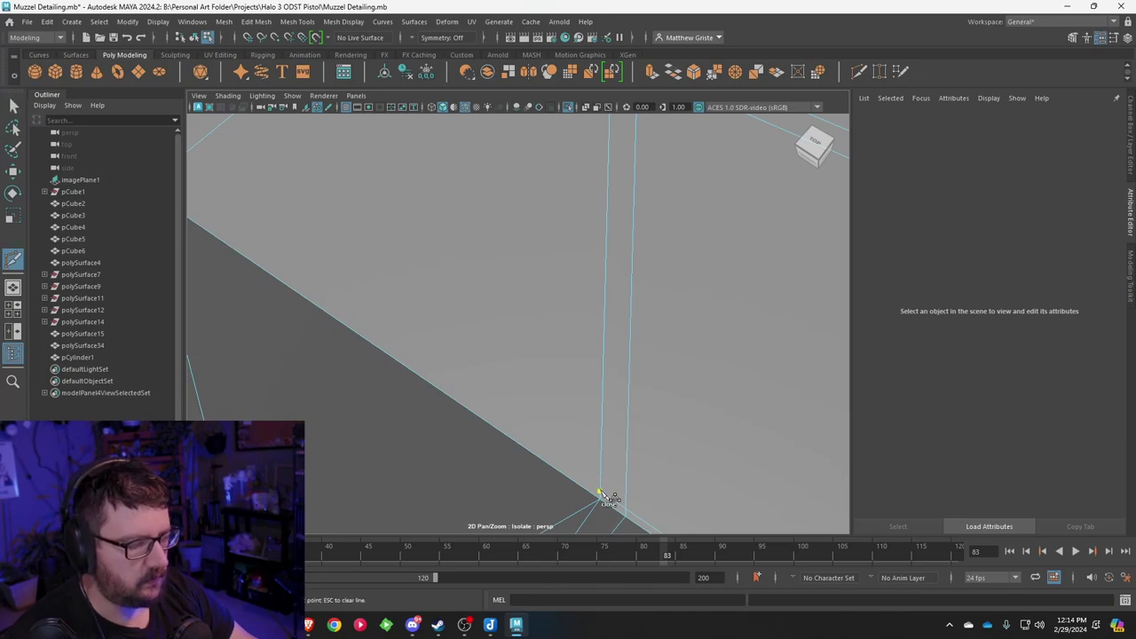
pyautogui.hotkey('ctrl', 'z')
pyautogui.moveTo(495, 384)
pyautogui.keyDown('alt'); pyautogui.mouseDown()
pyautogui.moveTo(517, 383)
pyautogui.moveTo(506, 382)
pyautogui.mouseUp(); pyautogui.keyUp('alt')
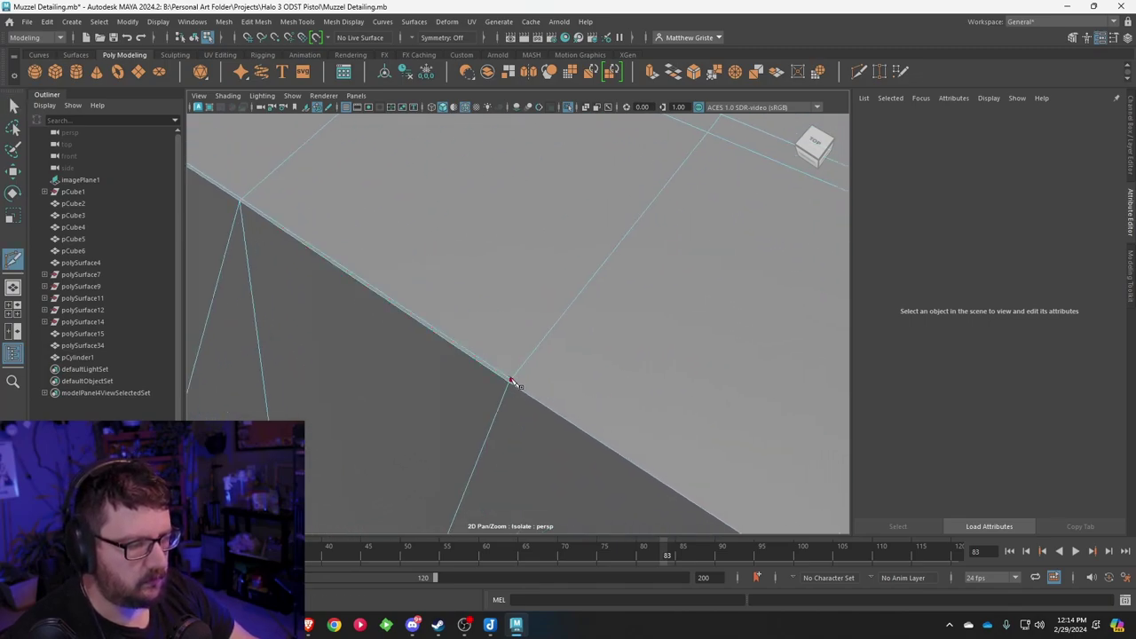
pyautogui.scroll(3, 526, 373)
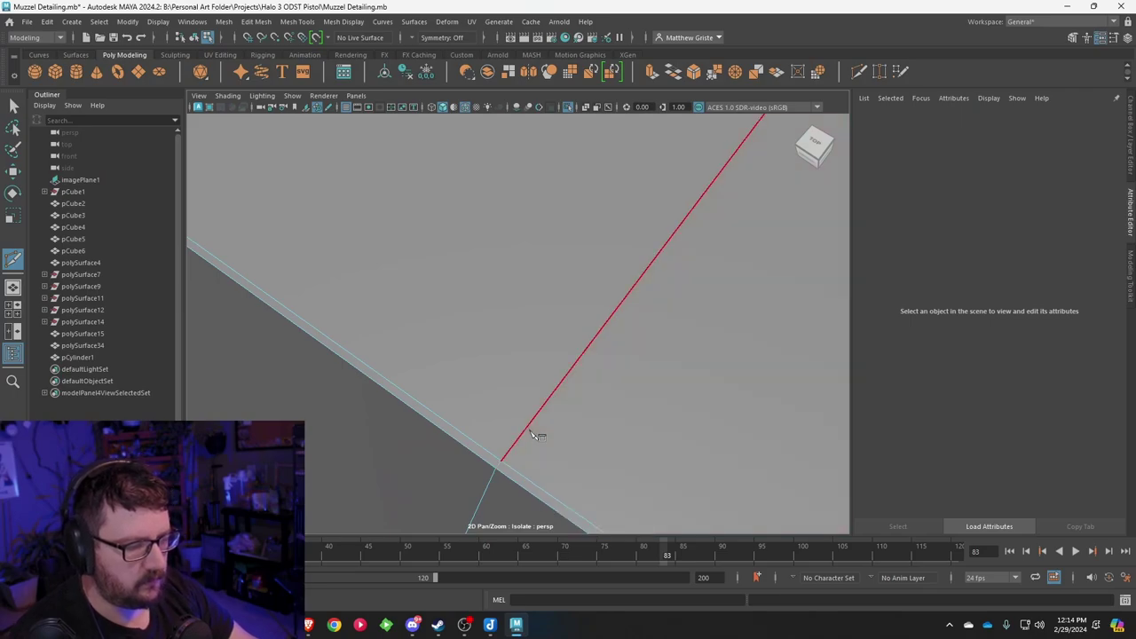
pyautogui.press('q')
# Step: Return to object mode and examine the smoothed outer side from the vertical grooves to the slots and far round holes
pyautogui.scroll(-5, 533, 422)
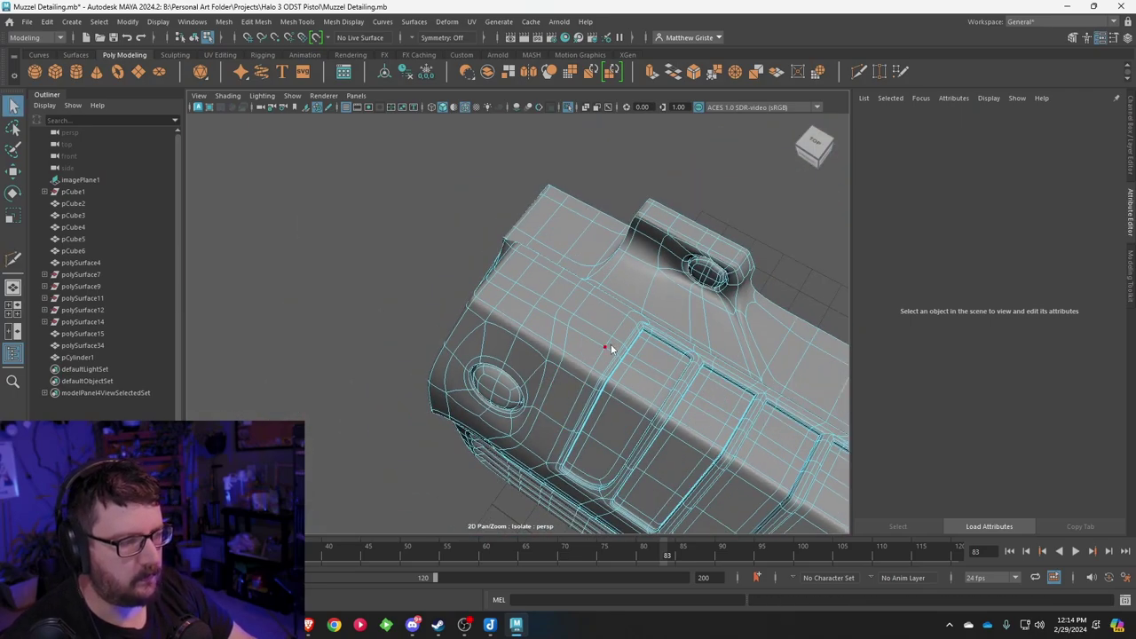
pyautogui.moveTo(611, 272); pyautogui.dragTo(667, 254, button='right')
pyautogui.click(405, 217)
pyautogui.keyDown('alt'); pyautogui.moveTo(406, 218); pyautogui.dragTo(497, 227); pyautogui.keyUp('alt')
pyautogui.keyDown('alt'); pyautogui.moveTo(497, 227); pyautogui.dragTo(600, 266, button='right'); pyautogui.keyUp('alt')
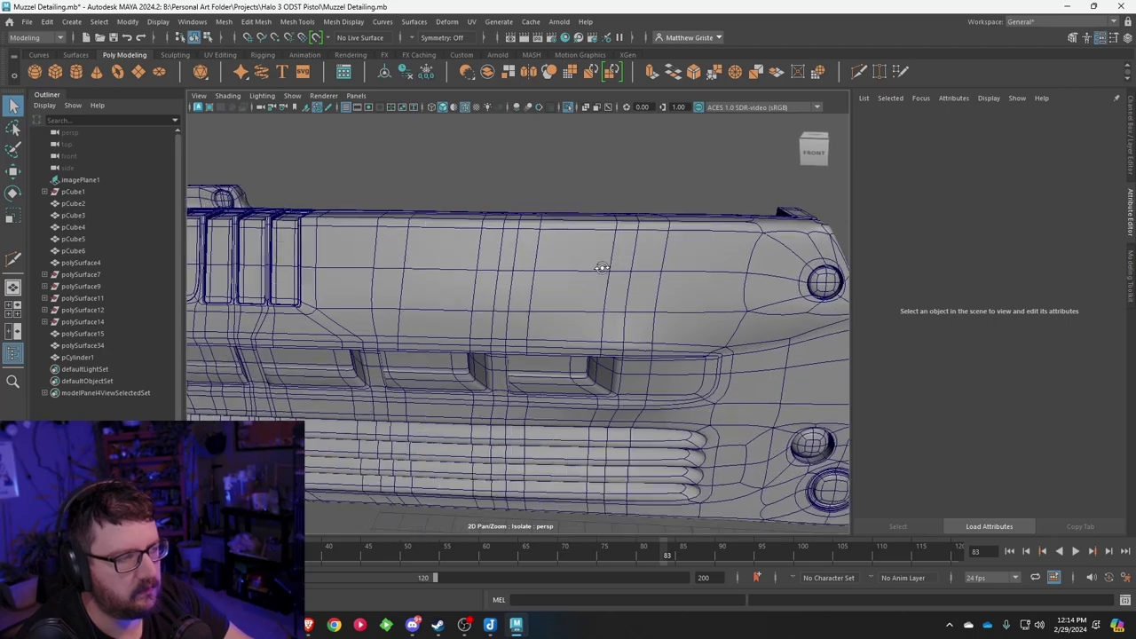
pyautogui.keyDown('alt'); pyautogui.moveTo(601, 266); pyautogui.dragTo(541, 255); pyautogui.keyUp('alt')
pyautogui.keyDown('alt'); pyautogui.moveTo(542, 256); pyautogui.dragTo(468, 247, button='middle'); pyautogui.keyUp('alt')
pyautogui.keyDown('alt'); pyautogui.moveTo(467, 248); pyautogui.dragTo(629, 270, button='right'); pyautogui.keyUp('alt')
pyautogui.keyDown('alt'); pyautogui.moveTo(630, 270); pyautogui.dragTo(589, 257); pyautogui.keyUp('alt')
pyautogui.keyDown('alt'); pyautogui.moveTo(368, 272); pyautogui.dragTo(451, 197); pyautogui.keyUp('alt')
# Step: Insert a vertical supporting edge loop on the unsmoothed mesh beside the end of the last slot opening
pyautogui.click(504, 252)
pyautogui.press('1')
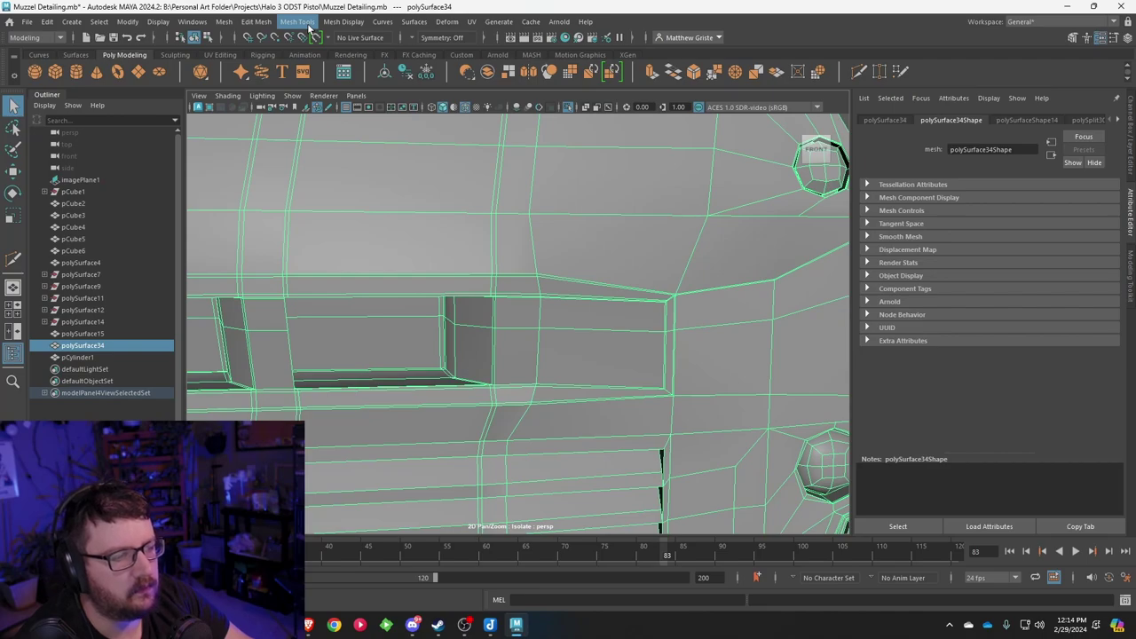
pyautogui.click(298, 21)
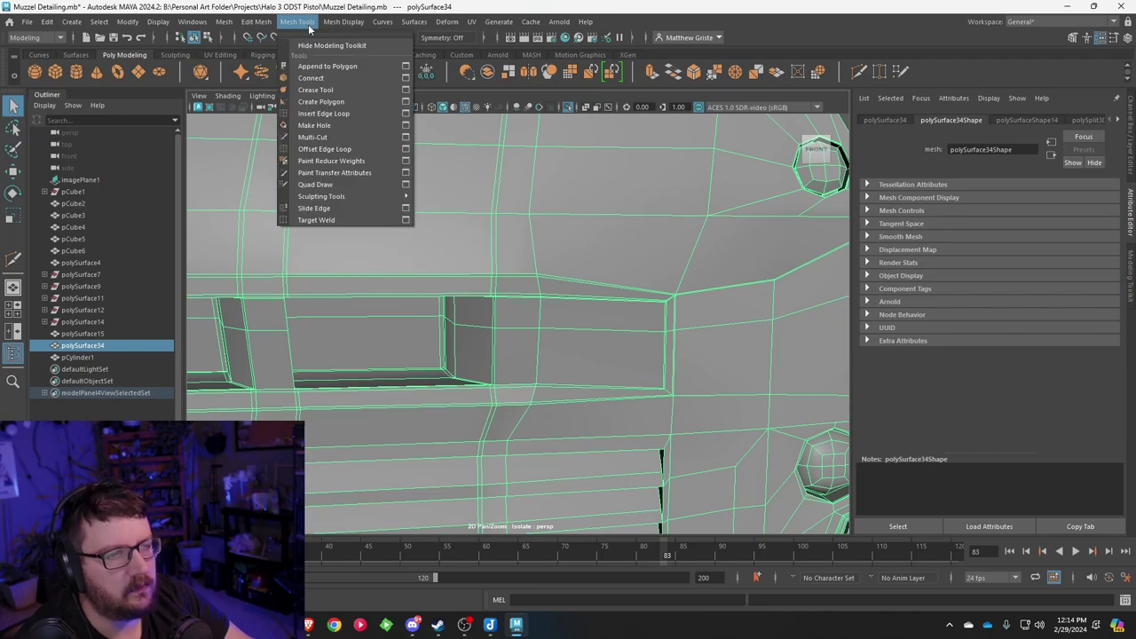
pyautogui.click(325, 115)
pyautogui.click(498, 278)
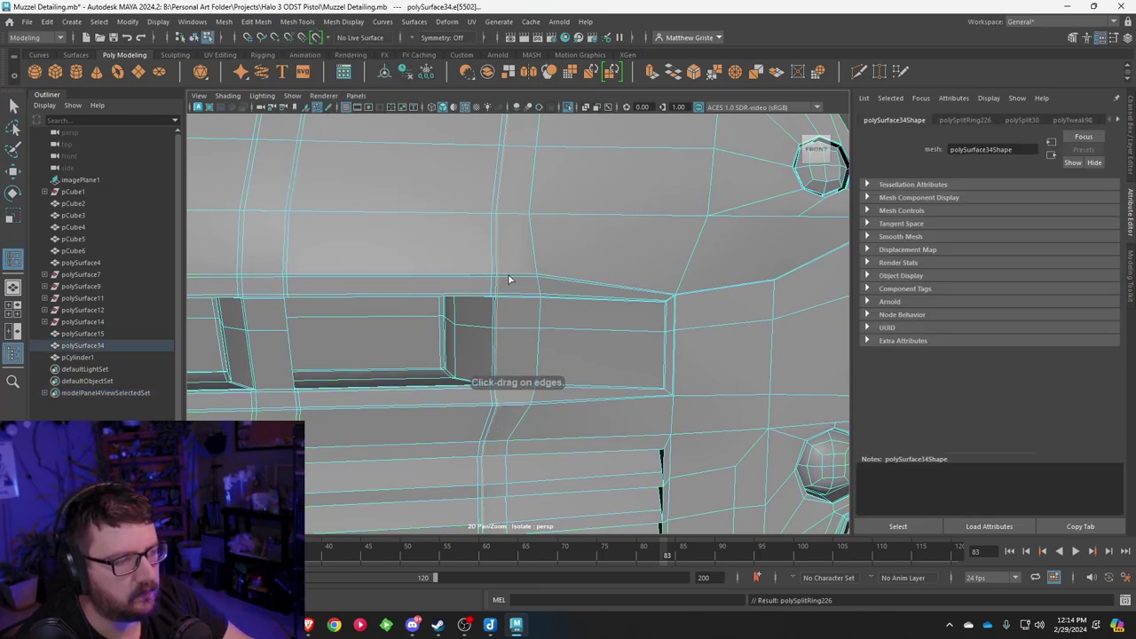
pyautogui.scroll(-10, 514, 279)
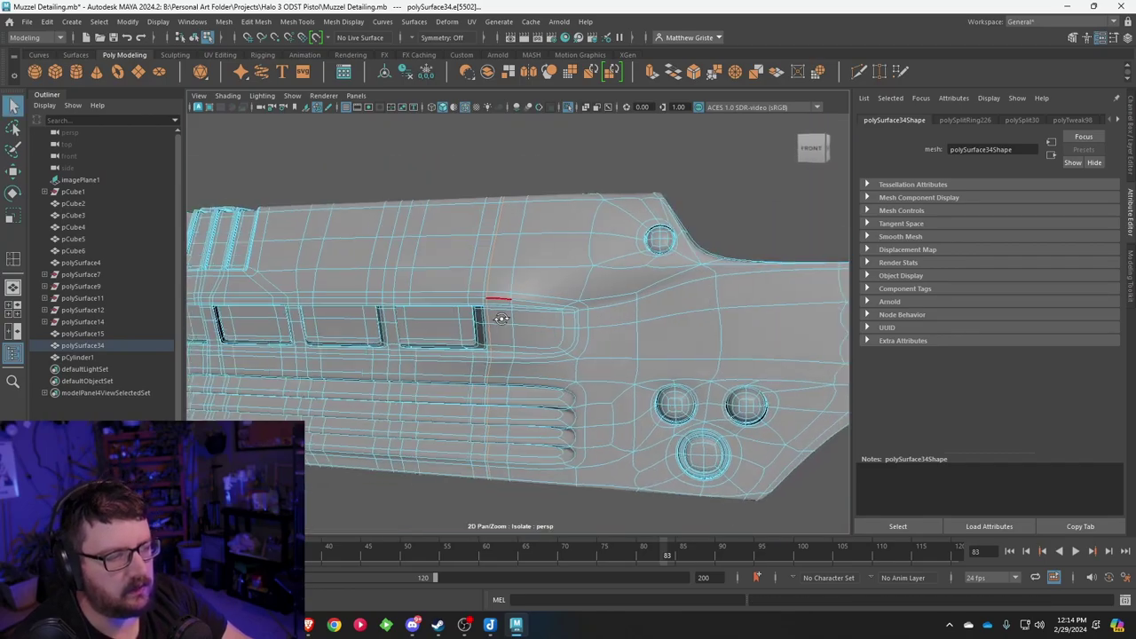
pyautogui.moveTo(510, 305)
pyautogui.keyDown('alt'); pyautogui.mouseDown()
pyautogui.moveTo(572, 313)
pyautogui.moveTo(508, 338)
pyautogui.moveTo(491, 326)
pyautogui.moveTo(500, 286)
pyautogui.moveTo(513, 286)
pyautogui.moveTo(519, 308)
pyautogui.mouseUp(); pyautogui.keyUp('alt')
# Step: Insert supporting edge loops beside both ends of the horizontal ribs below the slots
pyautogui.scroll(8, 519, 308)
pyautogui.keyDown('alt'); pyautogui.moveTo(477, 261); pyautogui.dragTo(527, 335); pyautogui.keyUp('alt')
pyautogui.scroll(-7, 470, 232)
pyautogui.scroll(3, 485, 208)
pyautogui.press('1')
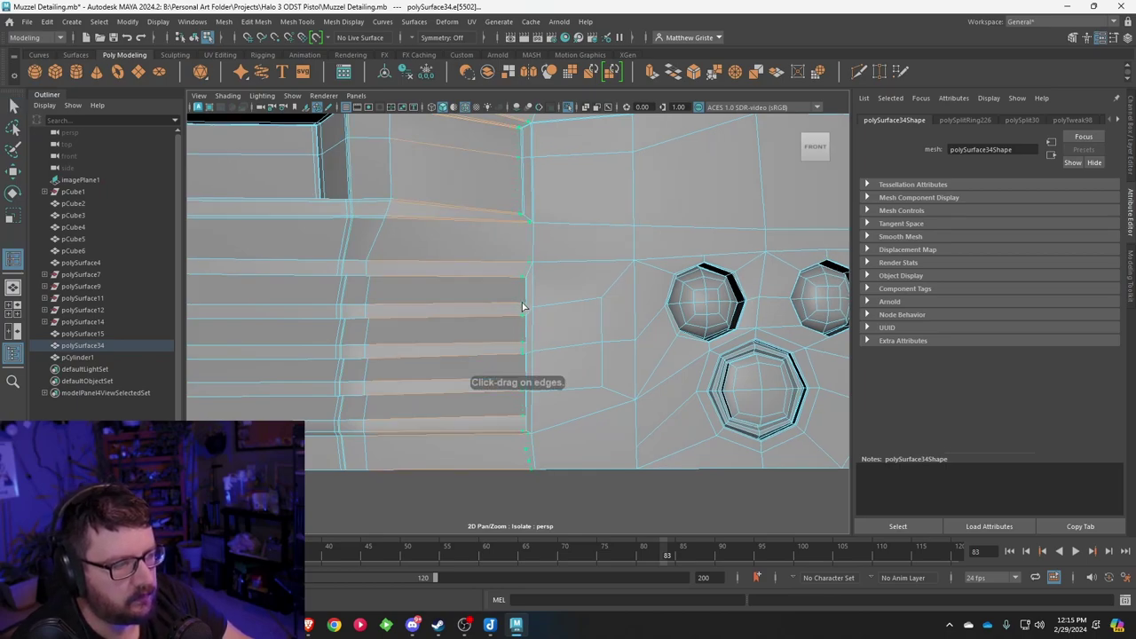
pyautogui.scroll(-4, 461, 311)
pyautogui.keyDown('alt'); pyautogui.moveTo(400, 317); pyautogui.dragTo(680, 335); pyautogui.keyUp('alt')
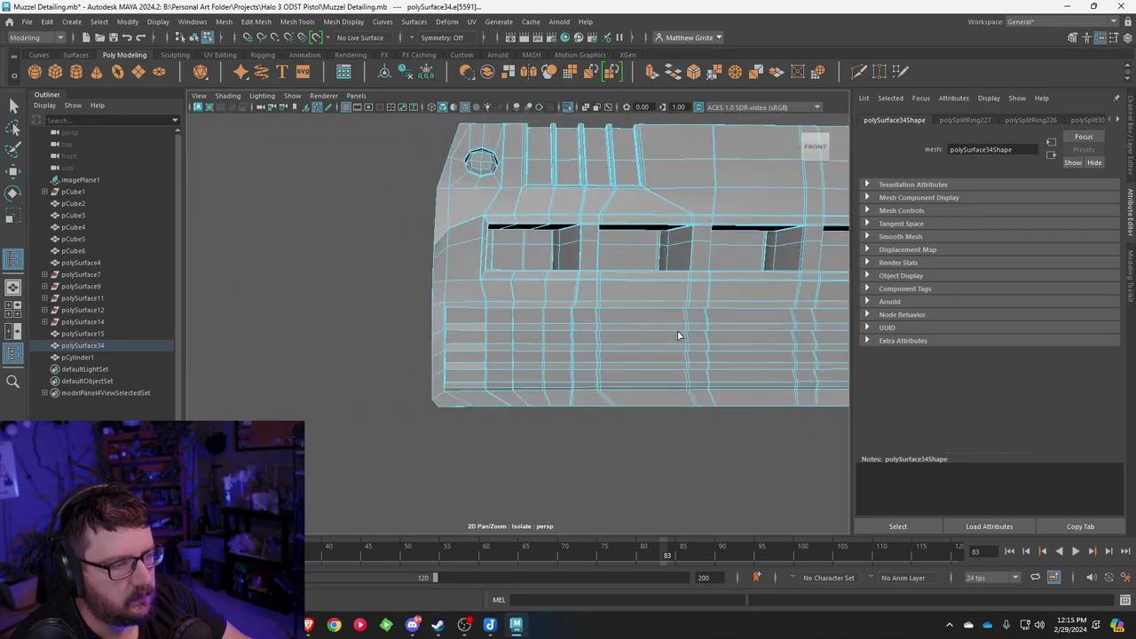
pyautogui.scroll(5, 350, 322)
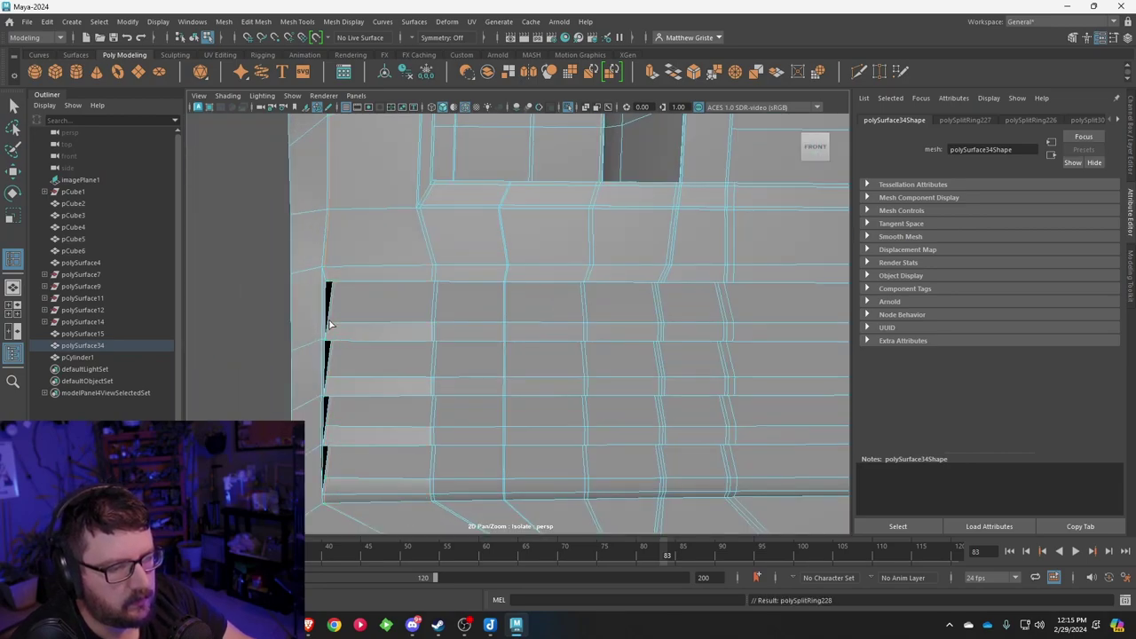
pyautogui.scroll(-4, 330, 324)
pyautogui.keyDown('alt'); pyautogui.moveTo(441, 246); pyautogui.dragTo(431, 311, button='middle'); pyautogui.keyUp('alt')
pyautogui.scroll(3, 431, 311)
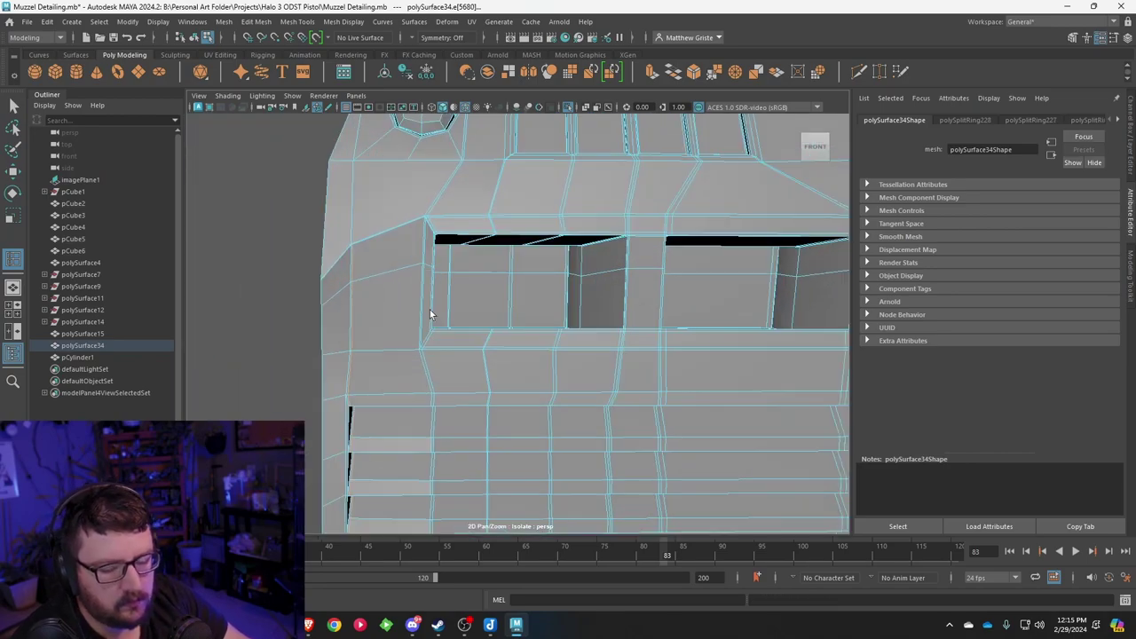
pyautogui.press('q')
# Step: Cut a diagonal edge with Multi-Cut from the sloped edge beside the first slot to the vertex below the round hole
pyautogui.press('3')
pyautogui.keyDown('alt'); pyautogui.moveTo(419, 306); pyautogui.dragTo(405, 263); pyautogui.keyUp('alt')
pyautogui.keyDown('alt'); pyautogui.moveTo(406, 263); pyautogui.dragTo(416, 305, button='middle'); pyautogui.keyUp('alt')
pyautogui.scroll(3, 416, 305)
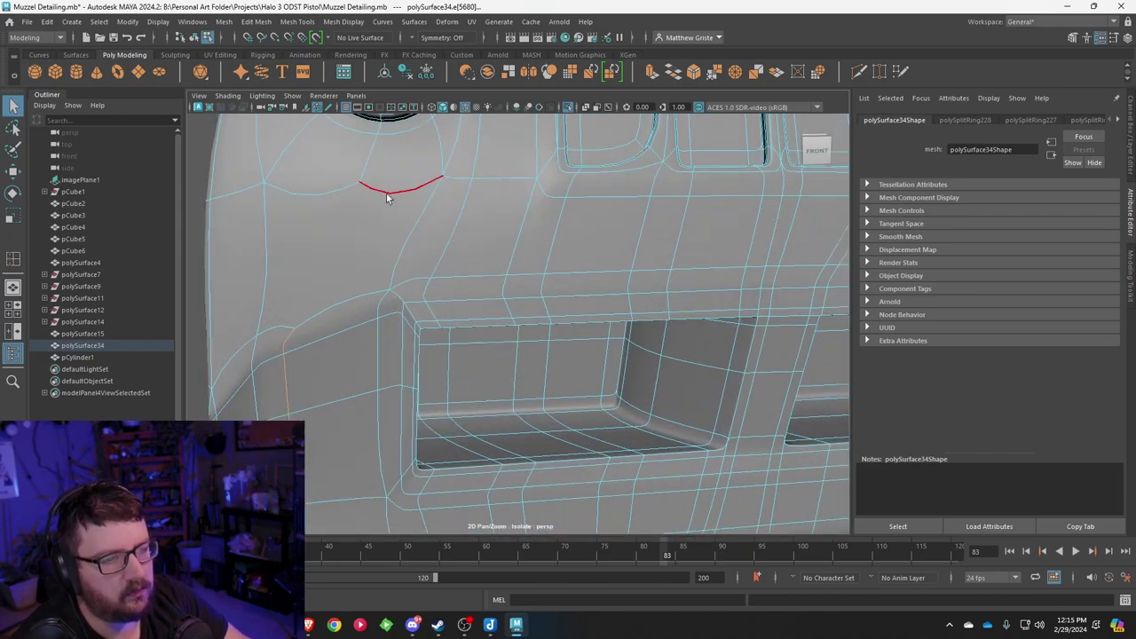
pyautogui.press('1')
pyautogui.keyDown('alt'); pyautogui.moveTo(367, 218); pyautogui.dragTo(398, 228); pyautogui.keyUp('alt')
pyautogui.click(289, 22)
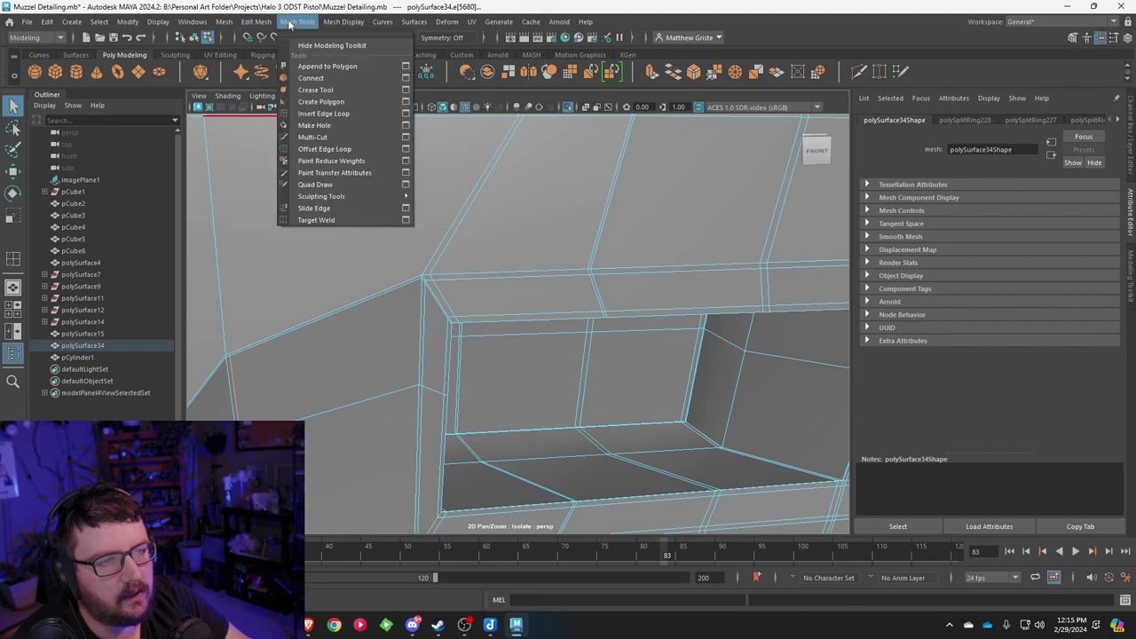
pyautogui.click(326, 139)
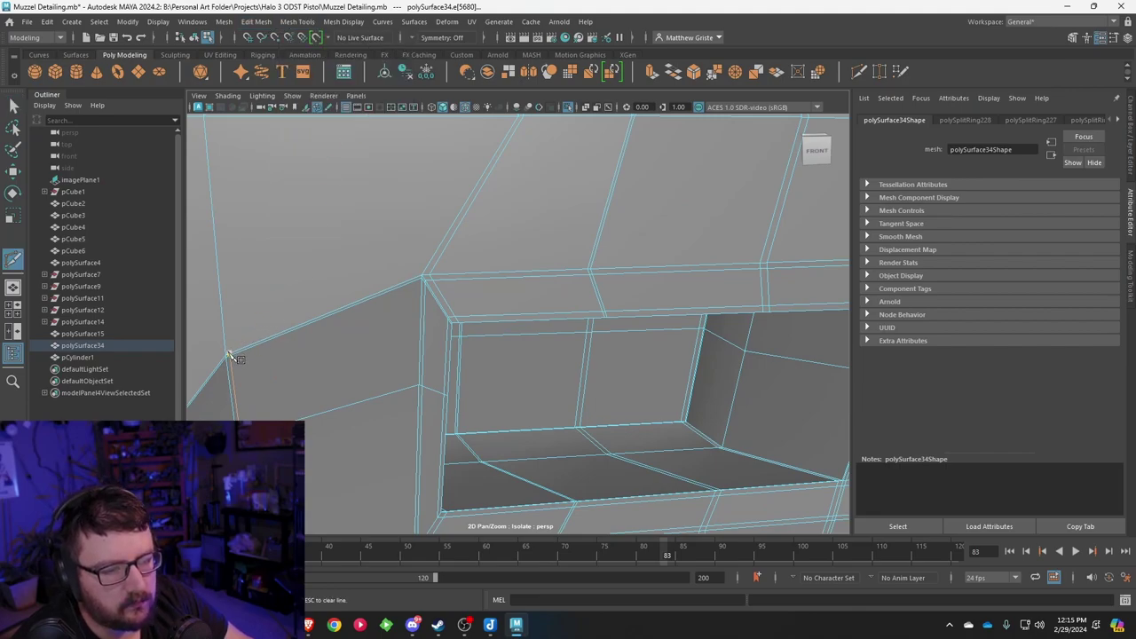
pyautogui.keyDown('alt'); pyautogui.moveTo(296, 224); pyautogui.dragTo(340, 259, button='middle'); pyautogui.keyUp('alt')
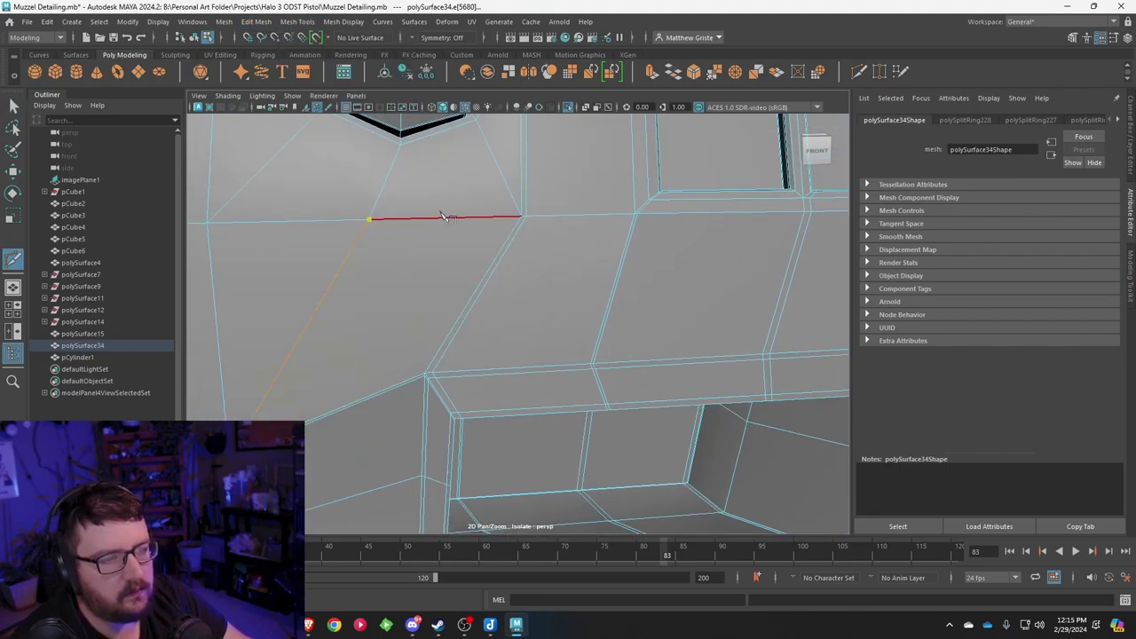
pyautogui.press('Return')
pyautogui.press('q')
# Step: Merge the two adjacent vertices where the new diagonal cut meets the sloped edge beside the first slot
pyautogui.press('3')
pyautogui.scroll(-5, 408, 275)
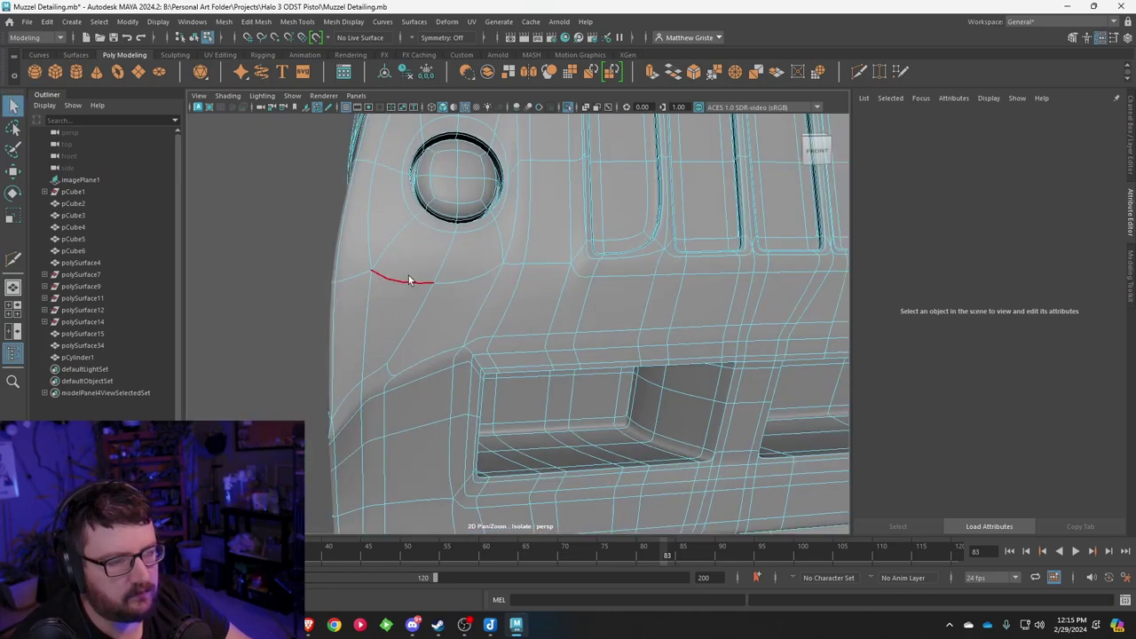
pyautogui.keyDown('alt'); pyautogui.moveTo(502, 310); pyautogui.dragTo(497, 295); pyautogui.keyUp('alt')
pyautogui.scroll(4, 441, 281)
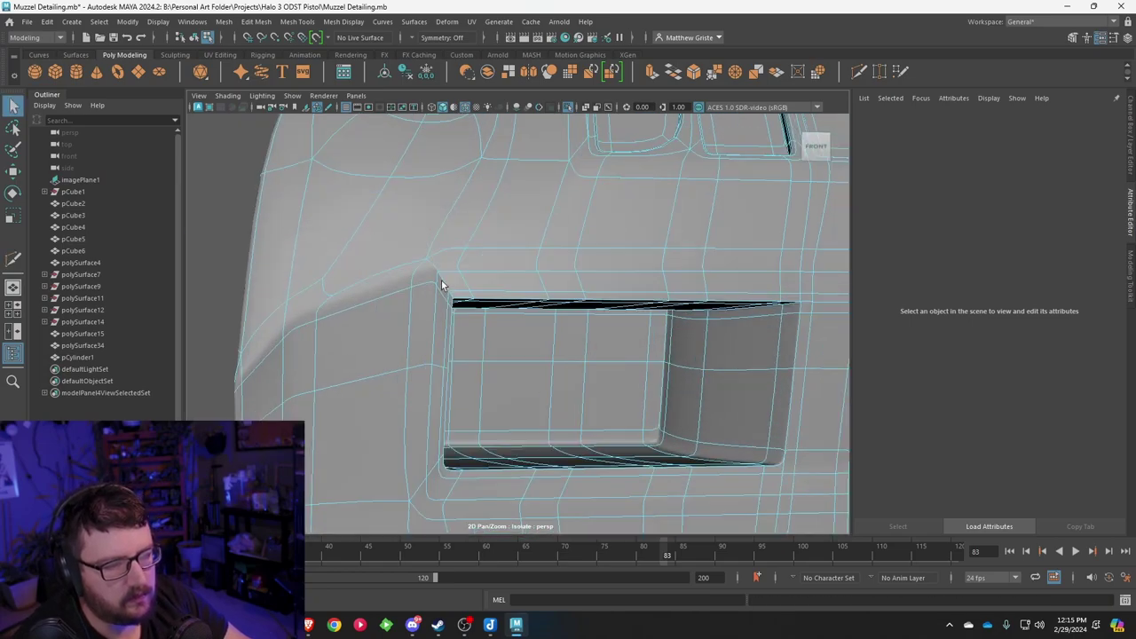
pyautogui.scroll(3, 416, 292)
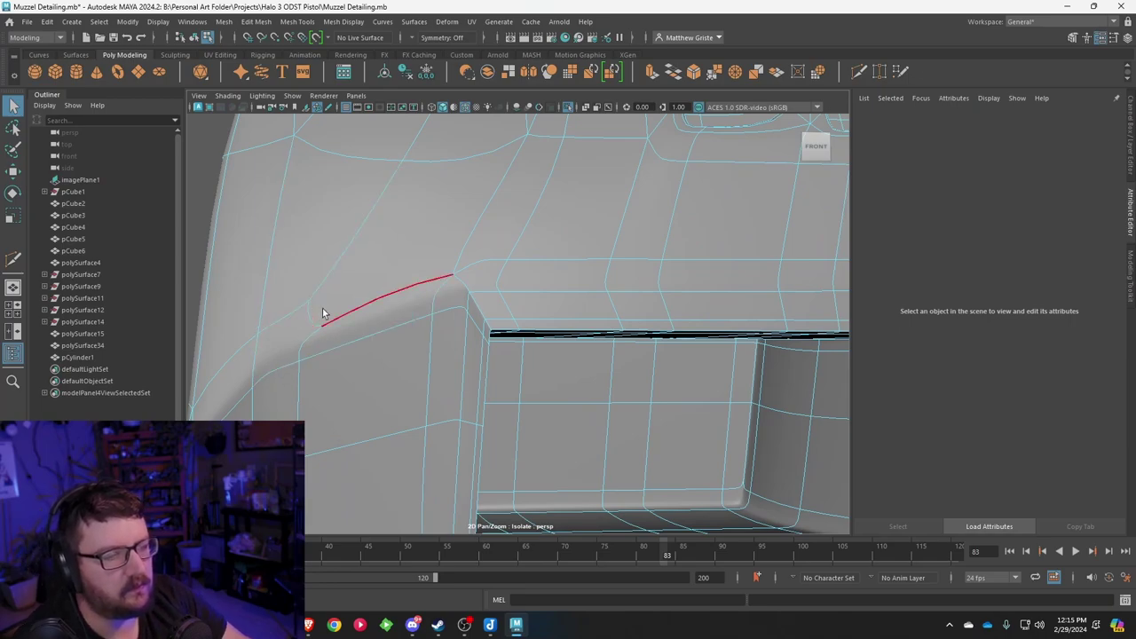
pyautogui.keyDown('alt'); pyautogui.moveTo(432, 274); pyautogui.dragTo(428, 282); pyautogui.keyUp('alt')
pyautogui.keyDown('alt'); pyautogui.moveTo(398, 291); pyautogui.dragTo(439, 287, button='middle'); pyautogui.keyUp('alt')
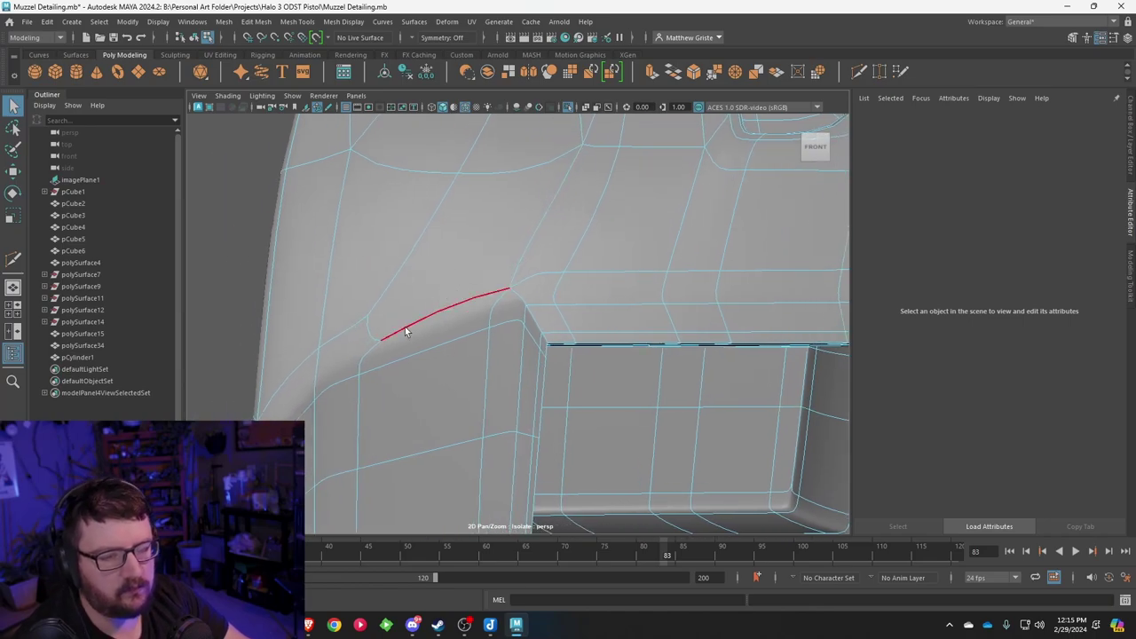
pyautogui.moveTo(385, 291); pyautogui.dragTo(345, 273, button='right')
pyautogui.click(367, 315)
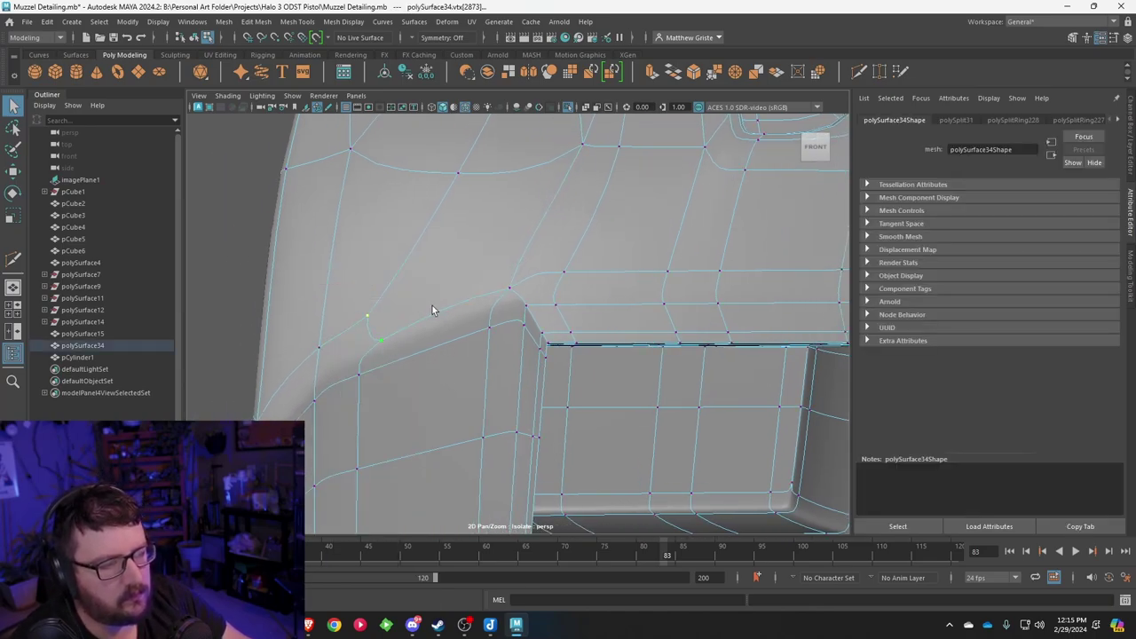
pyautogui.click(714, 72)
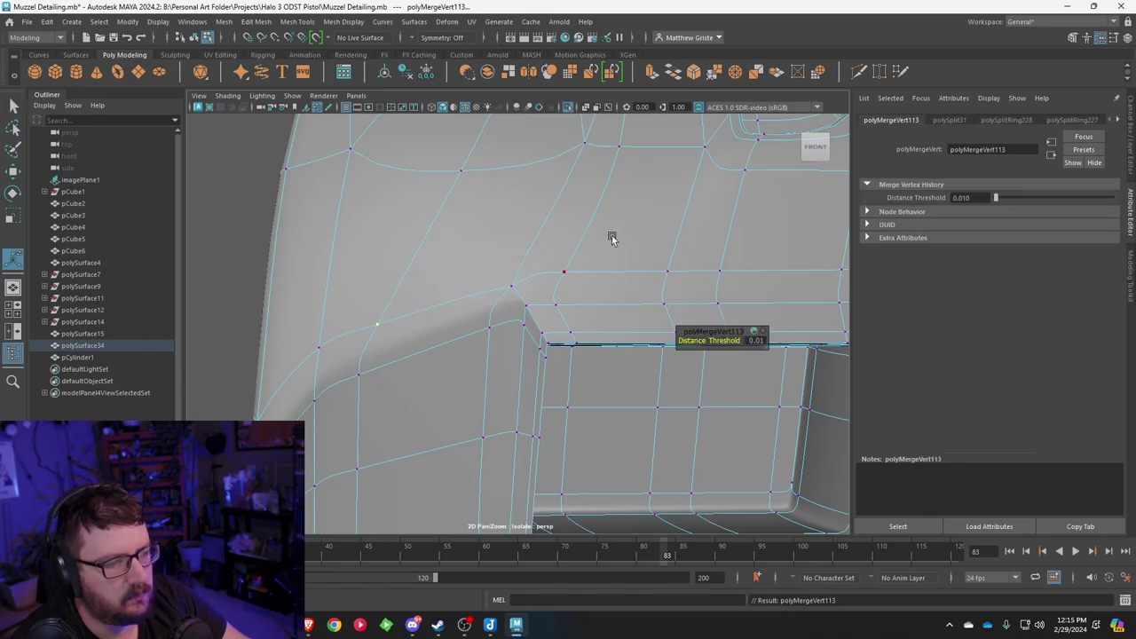
# Step: Examine the smoothed side along the slots to the sloped edge below the round hole at the far end
pyautogui.scroll(-10, 611, 238)
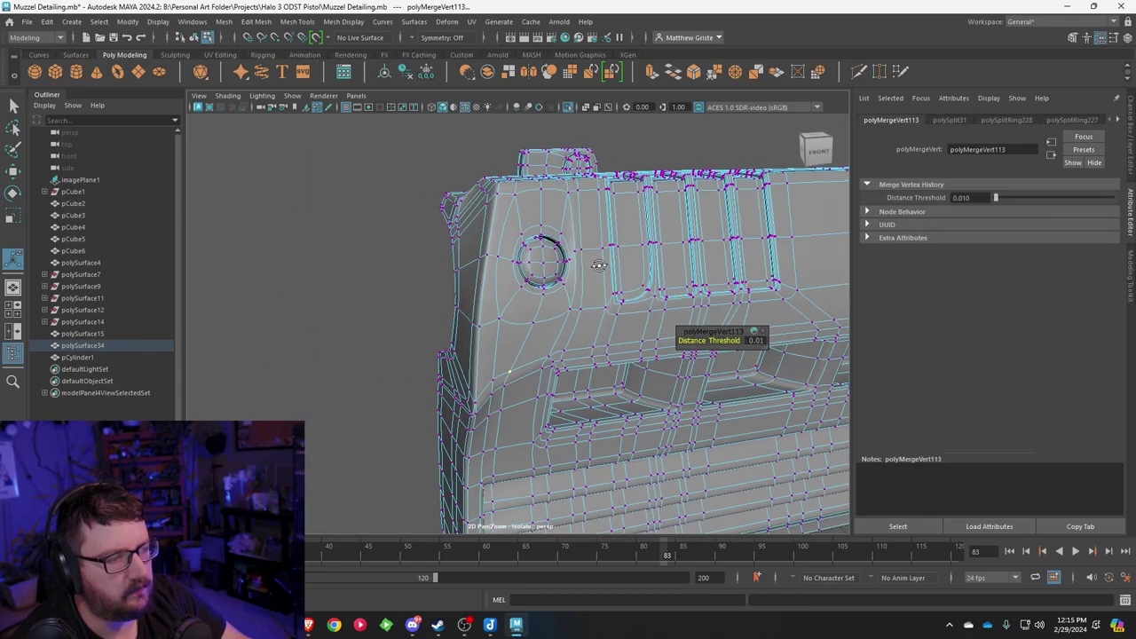
pyautogui.keyDown('alt'); pyautogui.moveTo(599, 265); pyautogui.dragTo(562, 207); pyautogui.keyUp('alt')
pyautogui.keyDown('alt'); pyautogui.moveTo(563, 207); pyautogui.dragTo(454, 195, button='middle'); pyautogui.keyUp('alt')
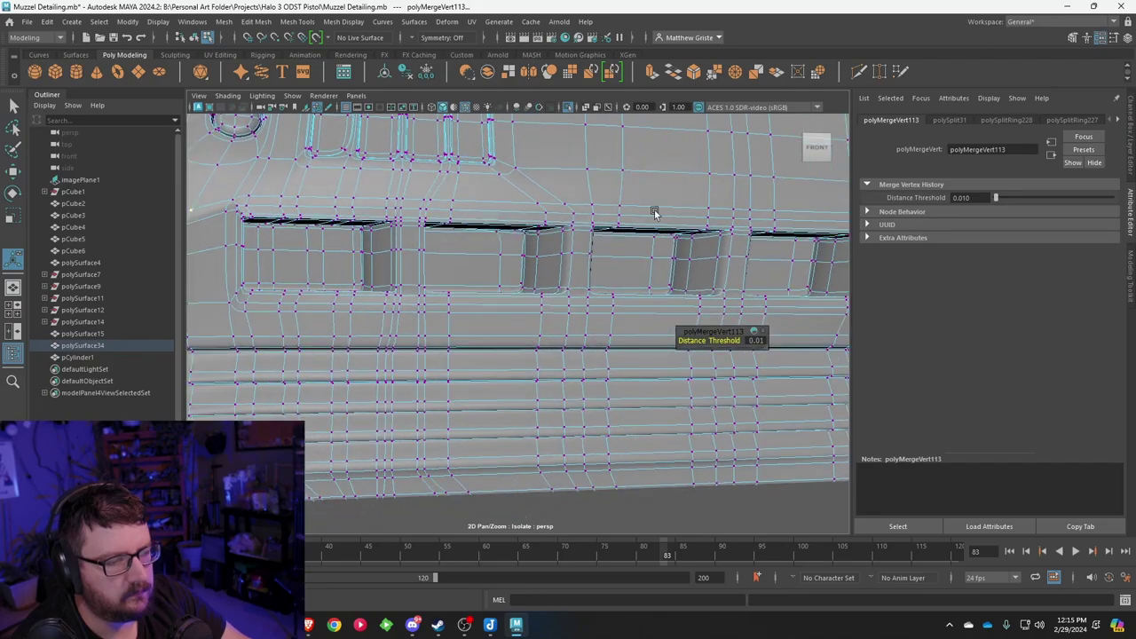
pyautogui.keyDown('alt'); pyautogui.moveTo(654, 213); pyautogui.dragTo(419, 258, button='middle'); pyautogui.keyUp('alt')
pyautogui.keyDown('alt'); pyautogui.moveTo(419, 259); pyautogui.dragTo(464, 260); pyautogui.keyUp('alt')
pyautogui.scroll(10, 474, 266)
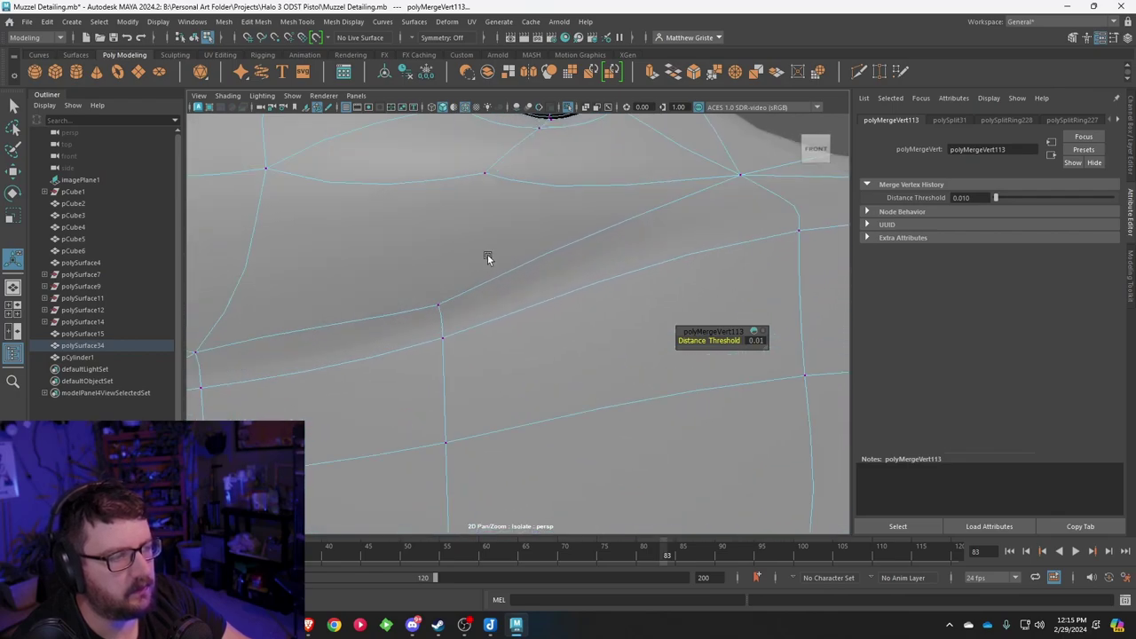
pyautogui.scroll(-3, 571, 231)
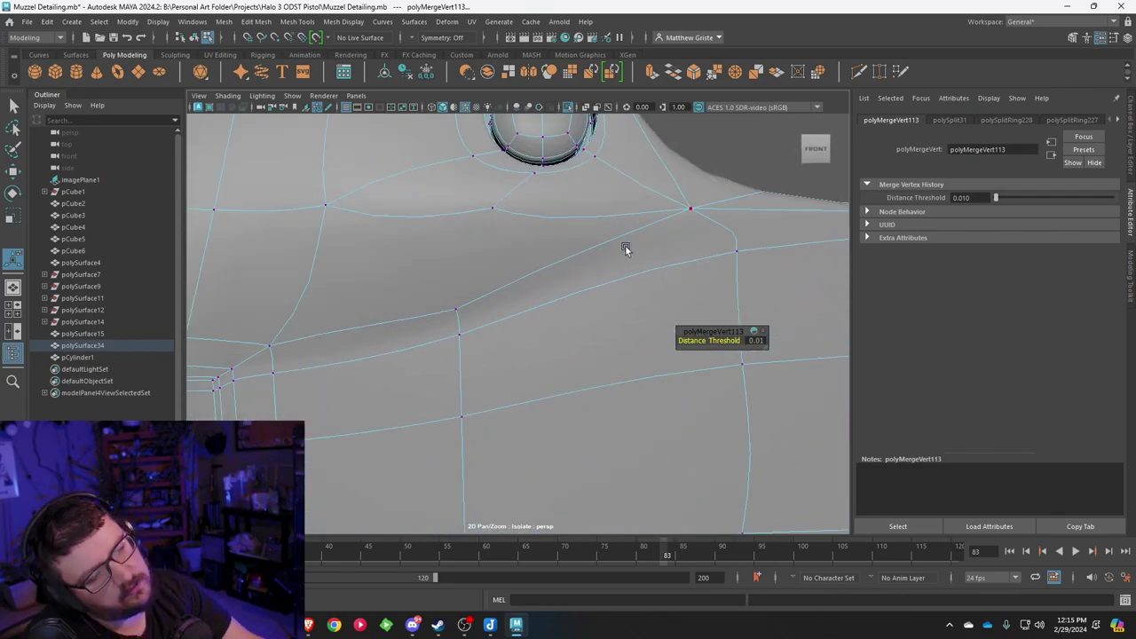
pyautogui.scroll(-2, 624, 245)
pyautogui.scroll(2, 624, 245)
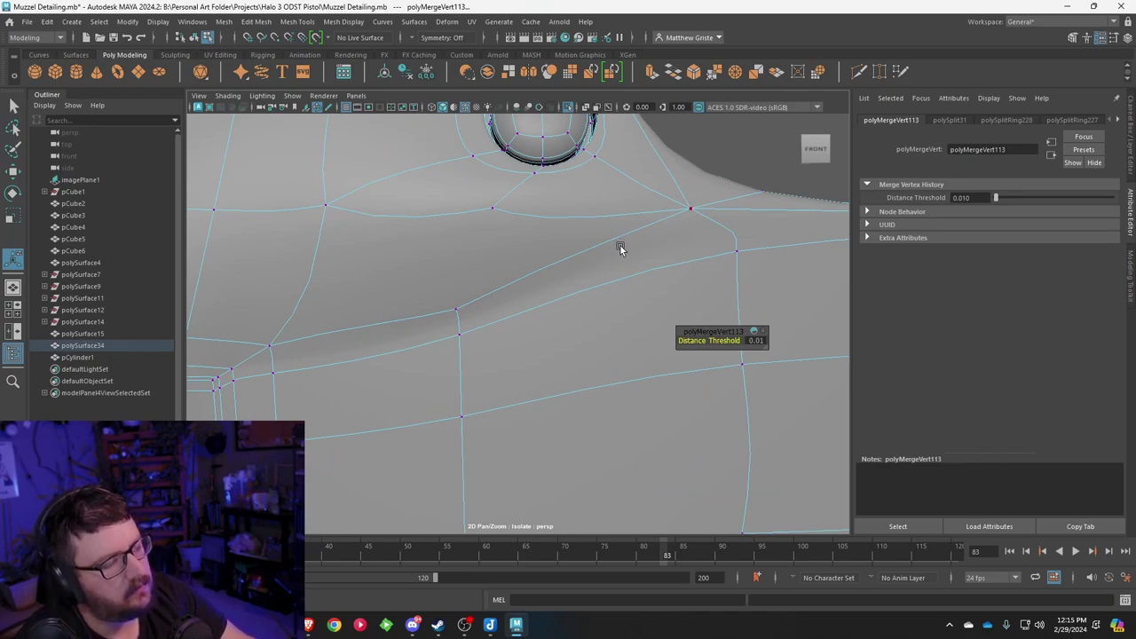
pyautogui.scroll(1, 619, 244)
# Step: Cut an edge with Multi-Cut on the unsmoothed mesh from the sloped edge's bend to the vertex below the far round hole
pyautogui.press('1')
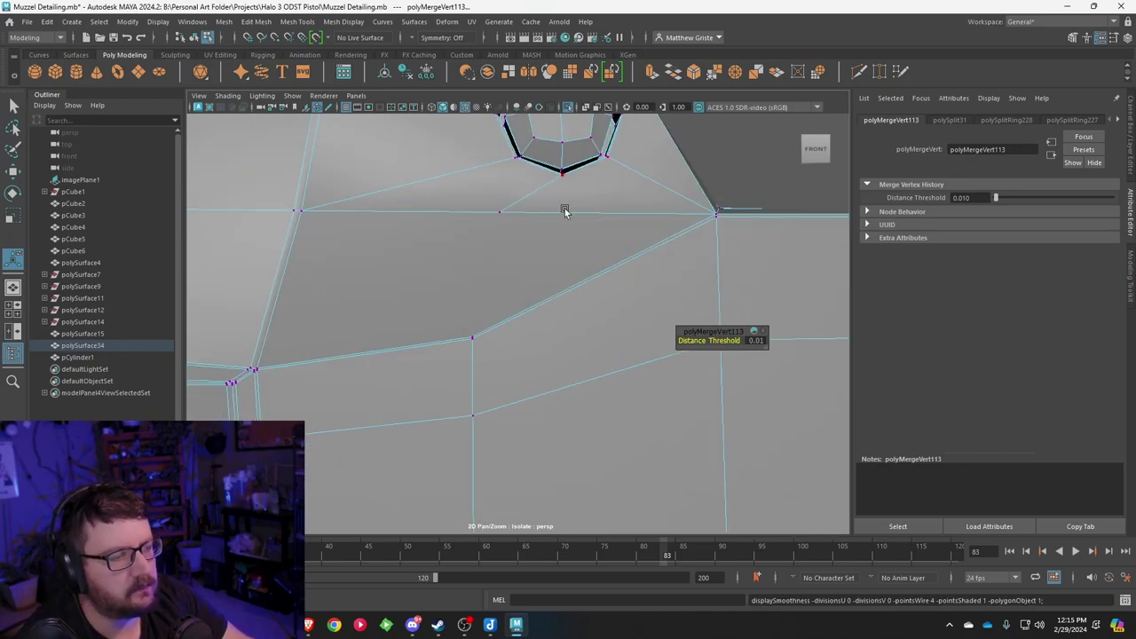
pyautogui.scroll(2, 523, 205)
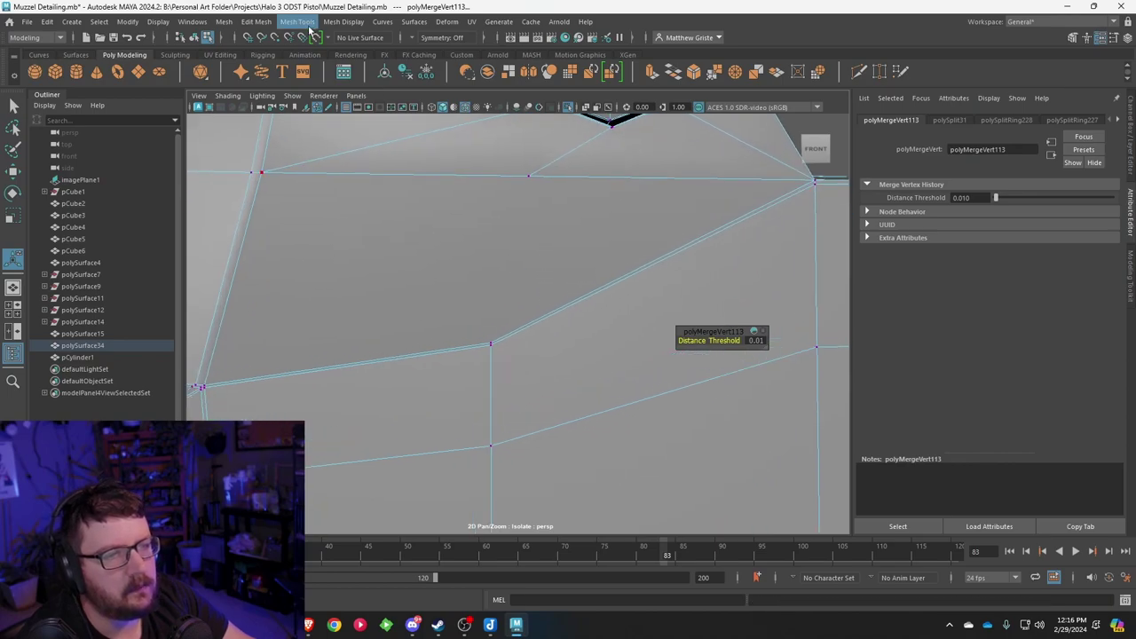
pyautogui.click(306, 23)
pyautogui.click(328, 138)
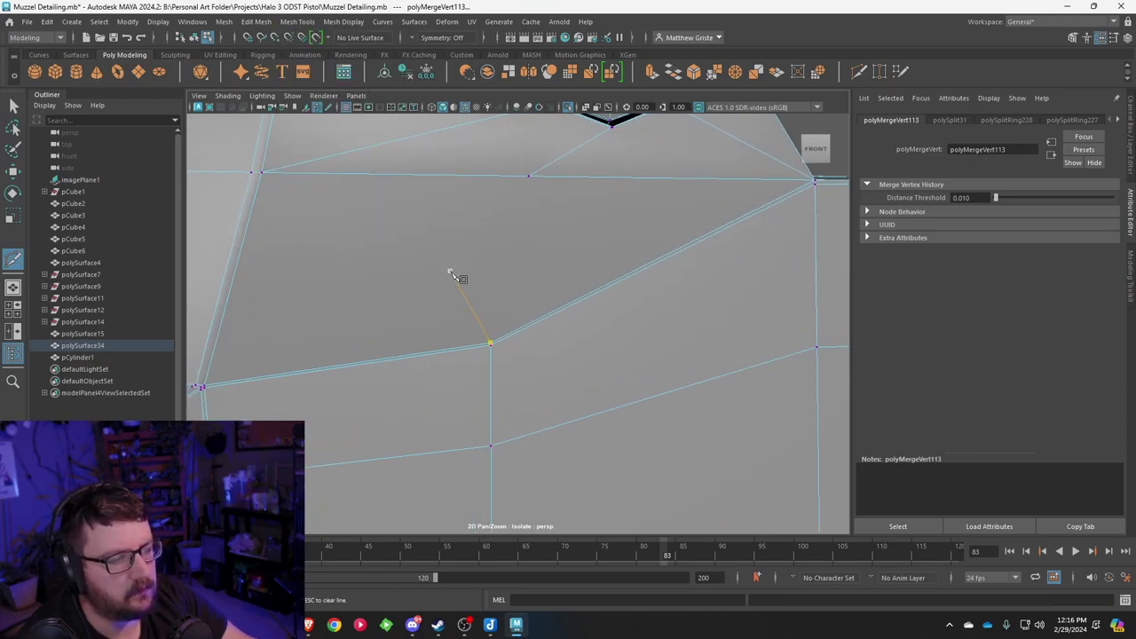
pyautogui.scroll(3, 472, 356)
pyautogui.click(472, 356)
pyautogui.scroll(-4, 489, 292)
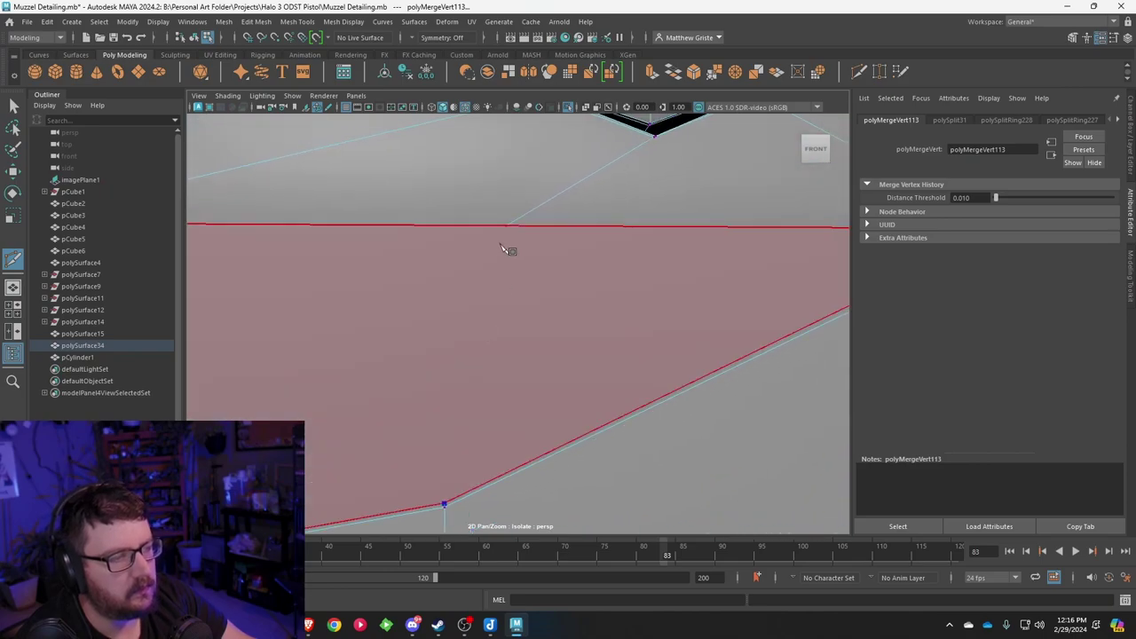
pyautogui.click(506, 225)
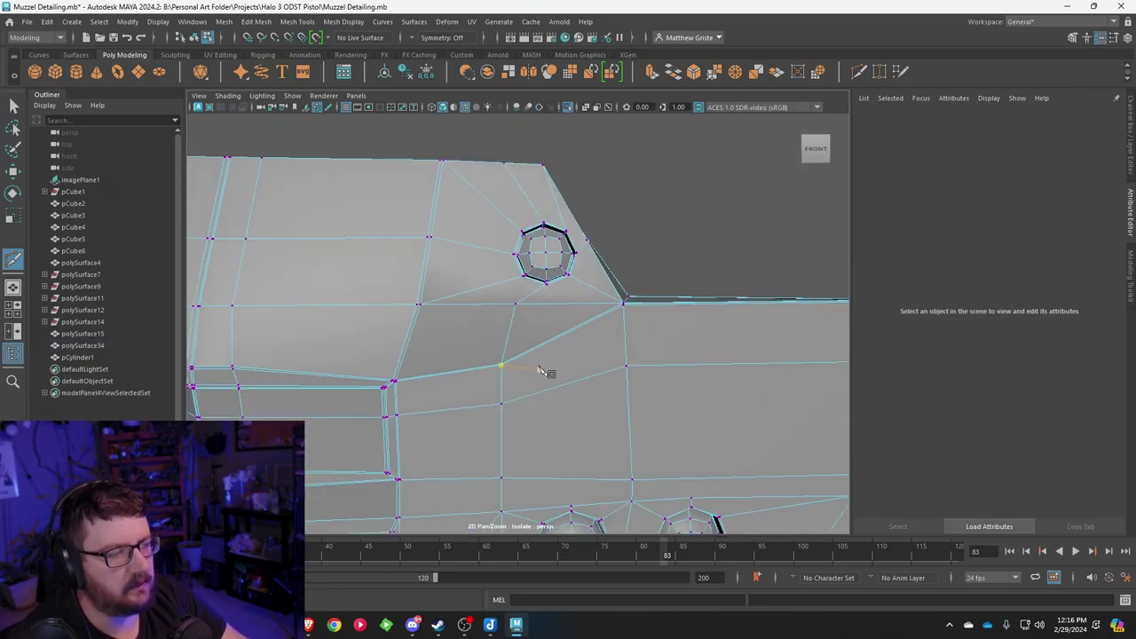
# Step: Merge the duplicate vertices where the new cut meets the sloped edge below the far round hole
pyautogui.keyDown('alt'); pyautogui.moveTo(539, 369); pyautogui.dragTo(549, 328, button='middle'); pyautogui.keyUp('alt')
pyautogui.keyDown('alt'); pyautogui.moveTo(548, 328); pyautogui.dragTo(606, 237); pyautogui.keyUp('alt')
pyautogui.press('3')
pyautogui.scroll(2, 559, 324)
pyautogui.scroll(2, 568, 337)
pyautogui.scroll(4, 538, 329)
pyautogui.click(644, 168)
pyautogui.keyDown('alt'); pyautogui.moveTo(672, 185); pyautogui.dragTo(486, 201); pyautogui.keyUp('alt')
pyautogui.keyDown('alt'); pyautogui.moveTo(427, 186); pyautogui.dragTo(521, 238, button='middle'); pyautogui.keyUp('alt')
pyautogui.keyDown('alt'); pyautogui.moveTo(522, 239); pyautogui.dragTo(508, 236); pyautogui.keyUp('alt')
pyautogui.press('1')
pyautogui.scroll(-3, 507, 236)
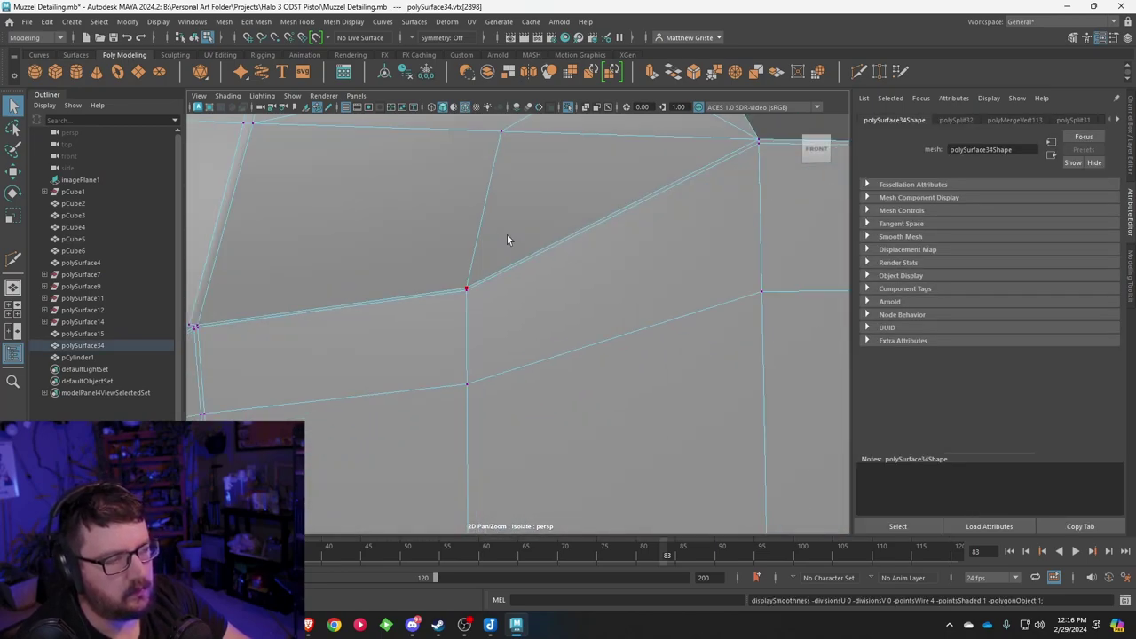
pyautogui.scroll(5, 506, 235)
pyautogui.keyDown('alt'); pyautogui.moveTo(410, 225); pyautogui.dragTo(479, 260, button='middle'); pyautogui.keyUp('alt')
pyautogui.scroll(5, 480, 260)
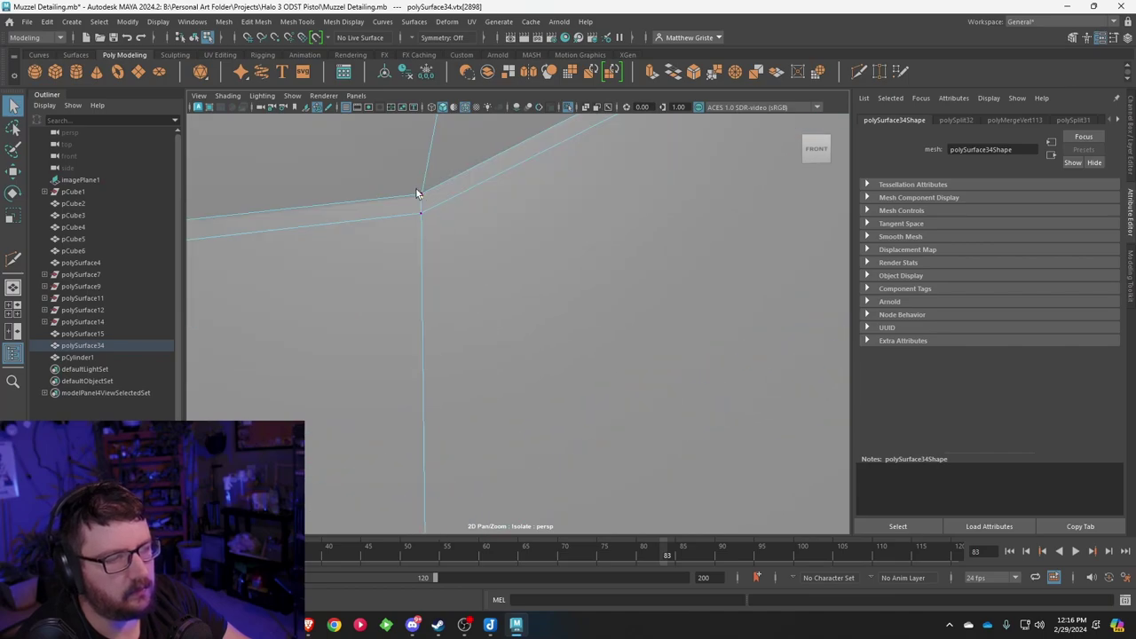
pyautogui.click(713, 73)
# Step: Examine the smoothed surface around the merged sloped edge, the last slot opening and the round holes at the end
pyautogui.scroll(-8, 535, 251)
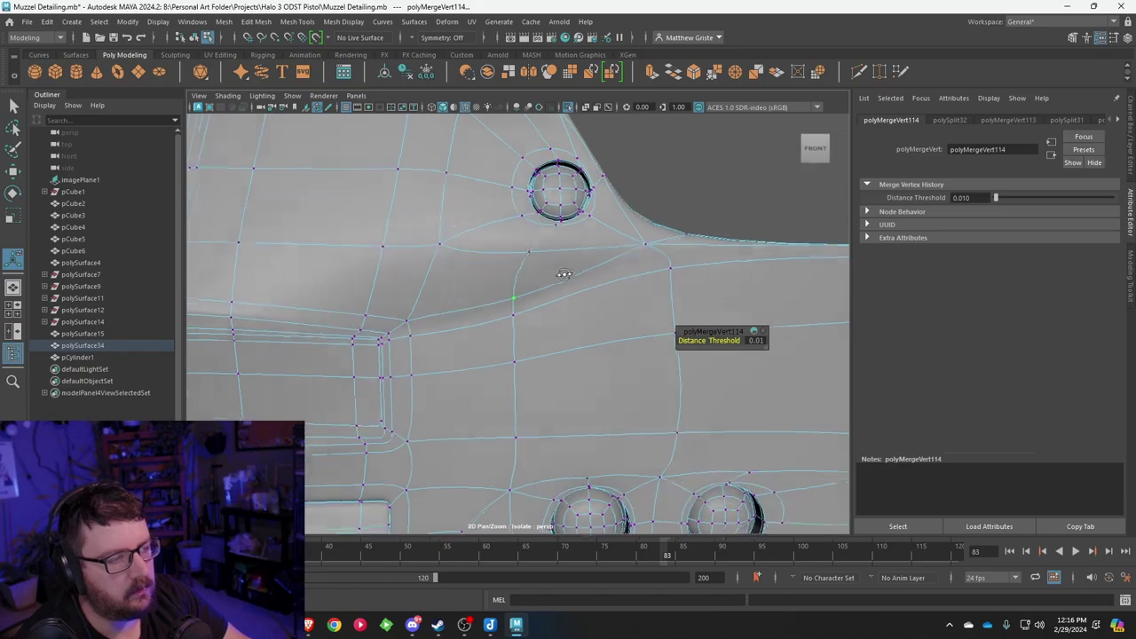
pyautogui.keyDown('alt'); pyautogui.moveTo(609, 254); pyautogui.dragTo(539, 261); pyautogui.keyUp('alt')
pyautogui.scroll(-6, 553, 276)
pyautogui.scroll(4, 527, 316)
pyautogui.scroll(3, 538, 287)
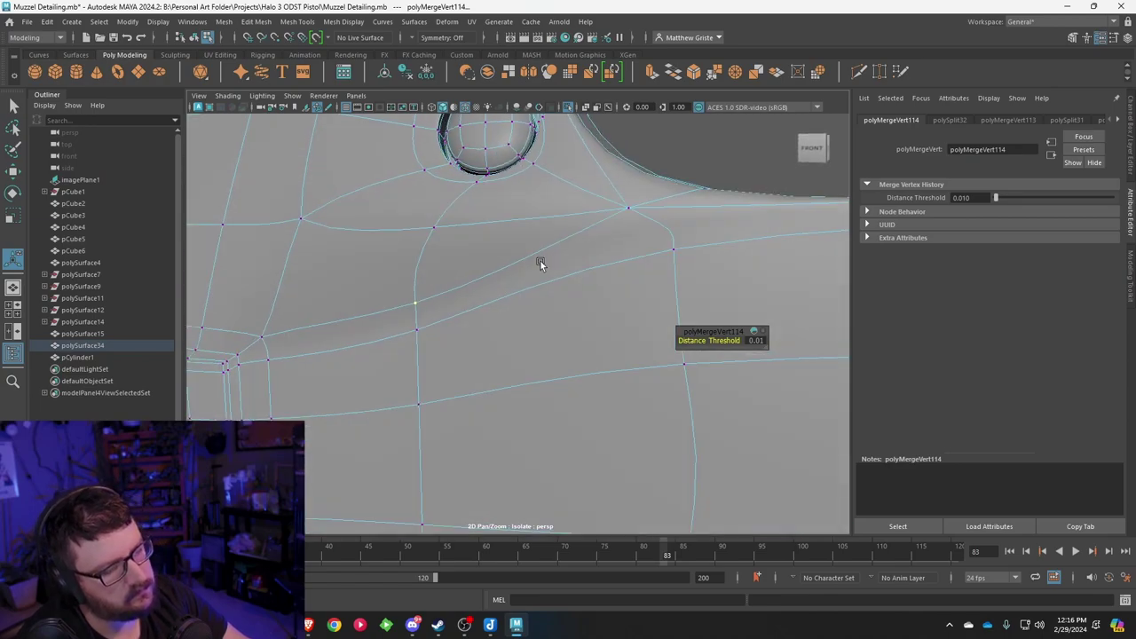
pyautogui.scroll(-2, 539, 262)
pyautogui.keyDown('alt'); pyautogui.moveTo(538, 261); pyautogui.dragTo(661, 259); pyautogui.keyUp('alt')
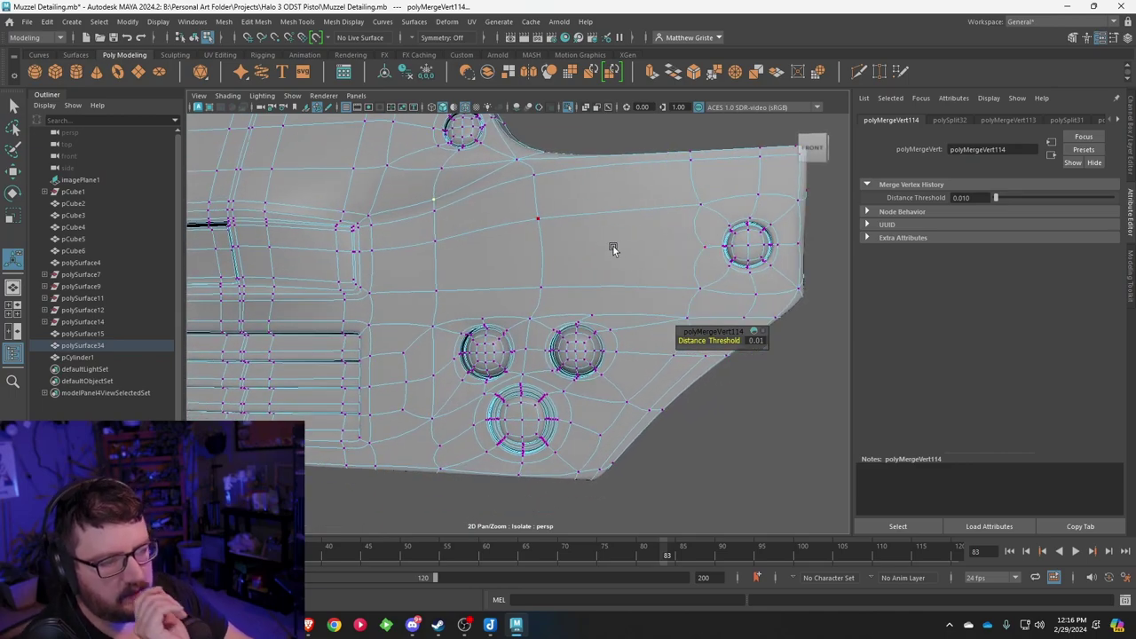
pyautogui.keyDown('alt'); pyautogui.moveTo(498, 265); pyautogui.dragTo(471, 250); pyautogui.keyUp('alt')
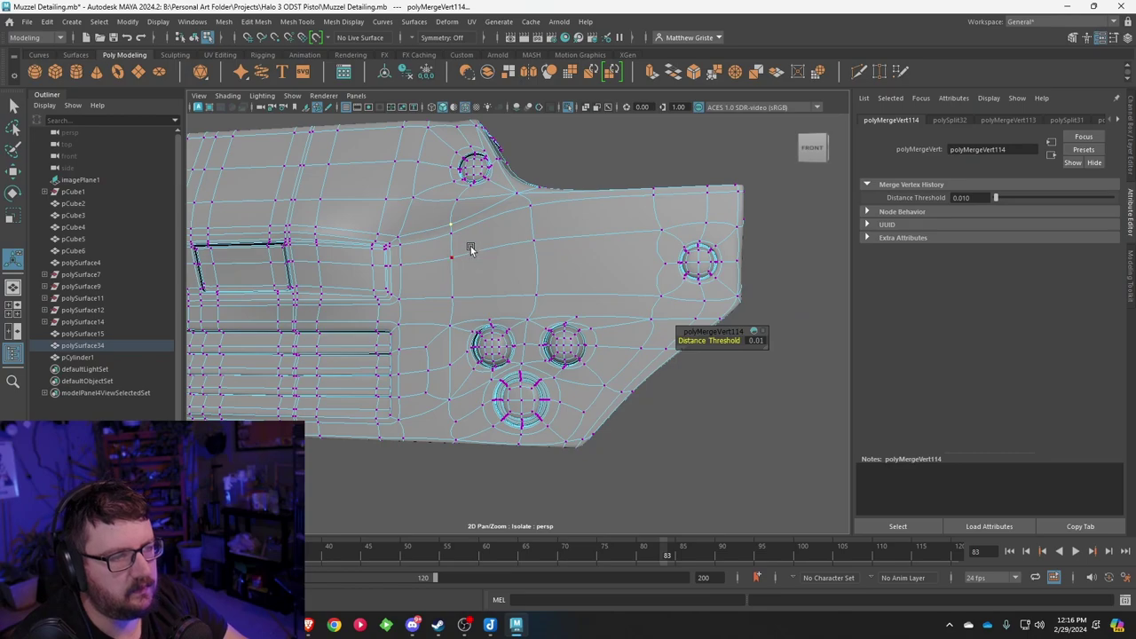
# Step: Insert a horizontal edge loop on the unsmoothed mesh through the slot openings to the vertical edge above the paired round holes
pyautogui.click(298, 21)
pyautogui.click(332, 114)
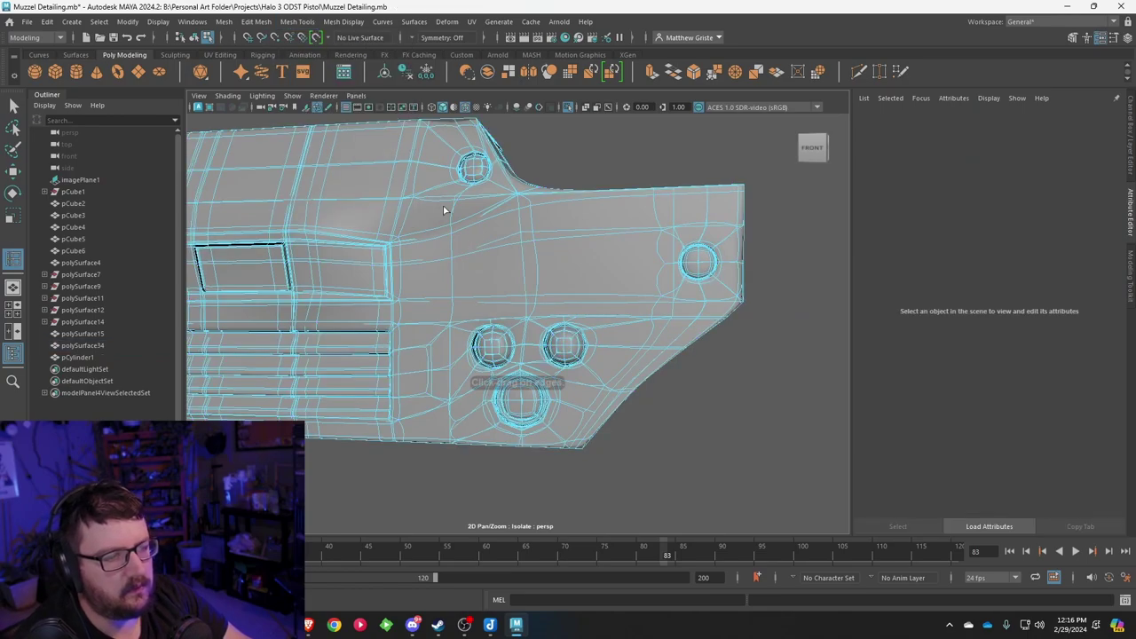
pyautogui.click(535, 273)
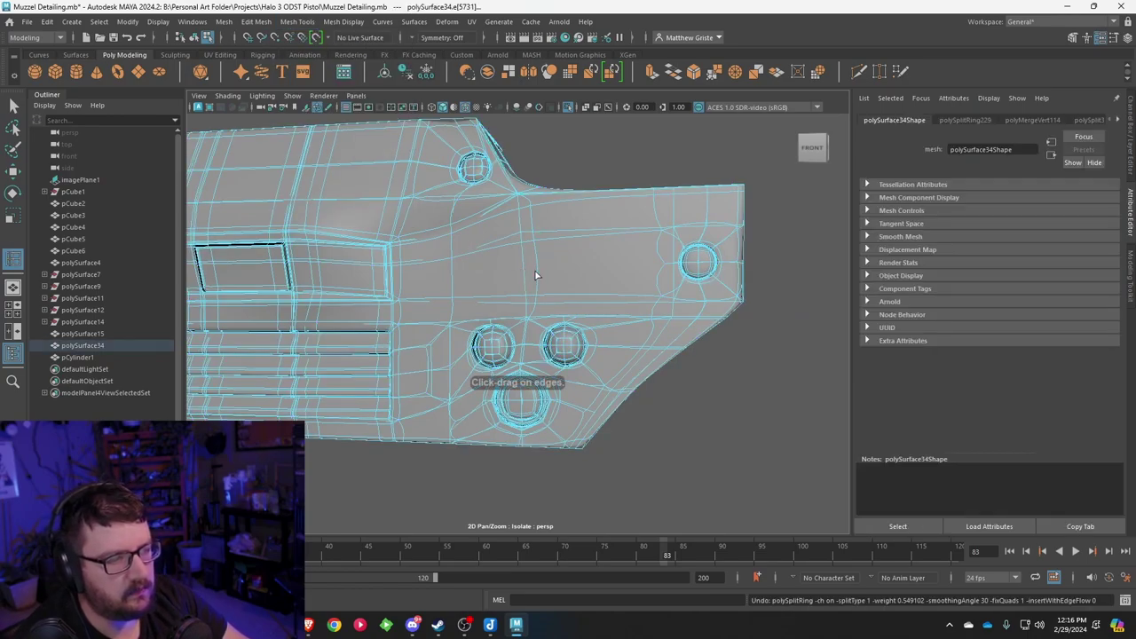
pyautogui.press('q')
pyautogui.press('1')
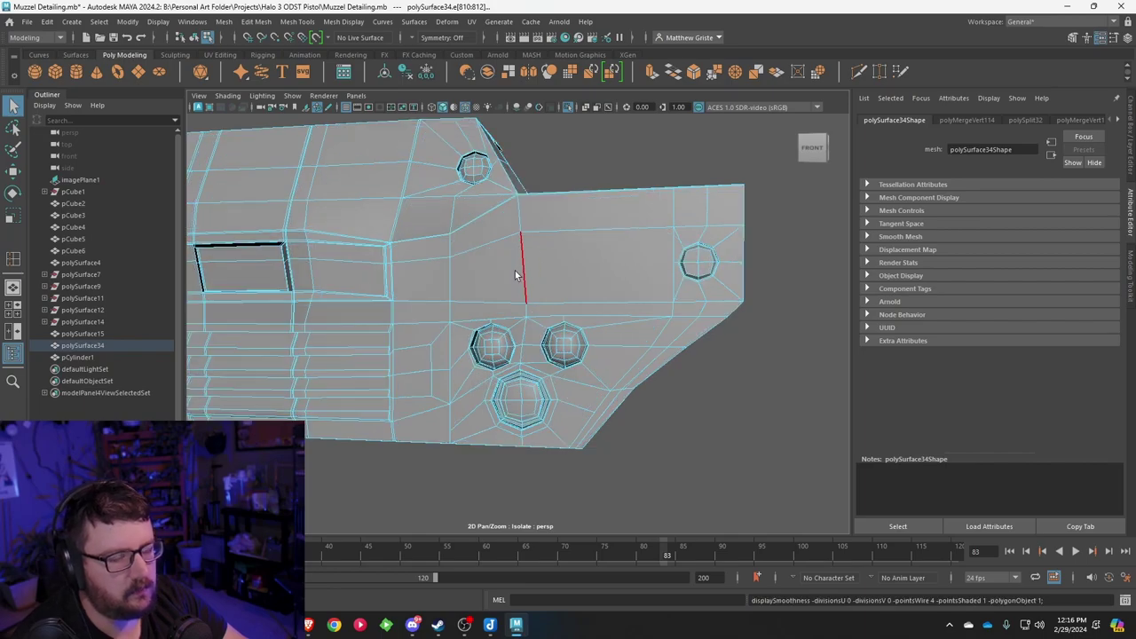
pyautogui.press('y')
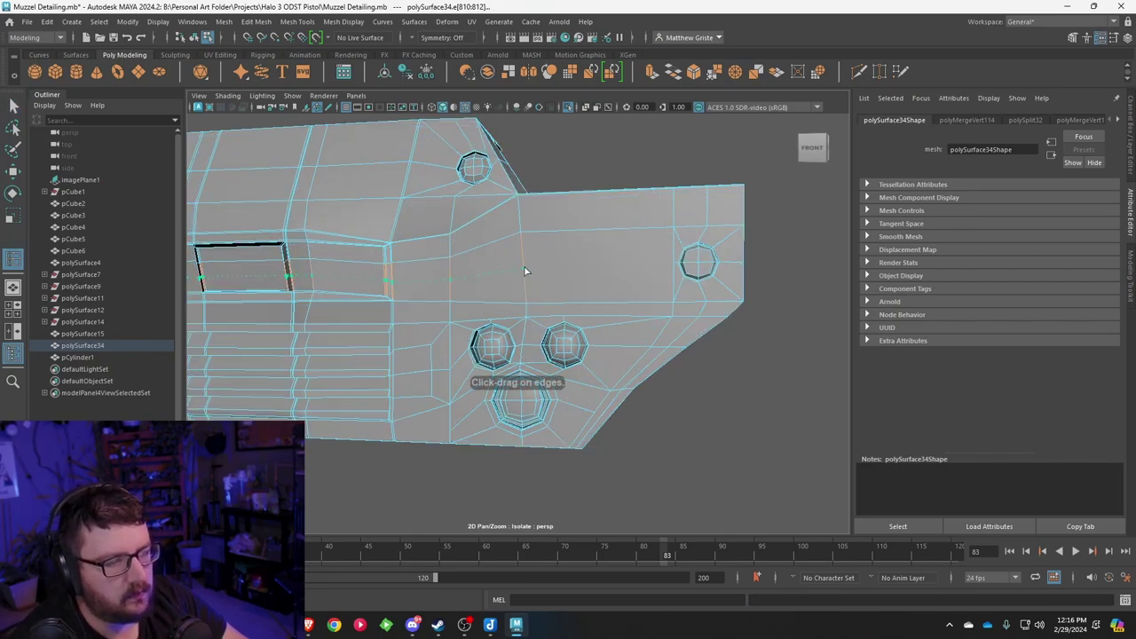
pyautogui.click(522, 271)
# Step: Extend the horizontal loop with Multi-Cut from its end vertex to the vertical edge beside the end round hole
pyautogui.scroll(-2, 522, 269)
pyautogui.keyDown('alt'); pyautogui.moveTo(510, 274); pyautogui.dragTo(862, 280, button='middle'); pyautogui.keyUp('alt')
pyautogui.moveTo(483, 282)
pyautogui.keyDown('alt'); pyautogui.mouseDown()
pyautogui.moveTo(578, 289)
pyautogui.moveTo(487, 293)
pyautogui.mouseUp(); pyautogui.keyUp('alt')
pyautogui.keyDown('alt'); pyautogui.moveTo(510, 293); pyautogui.dragTo(114, 291, button='middle'); pyautogui.keyUp('alt')
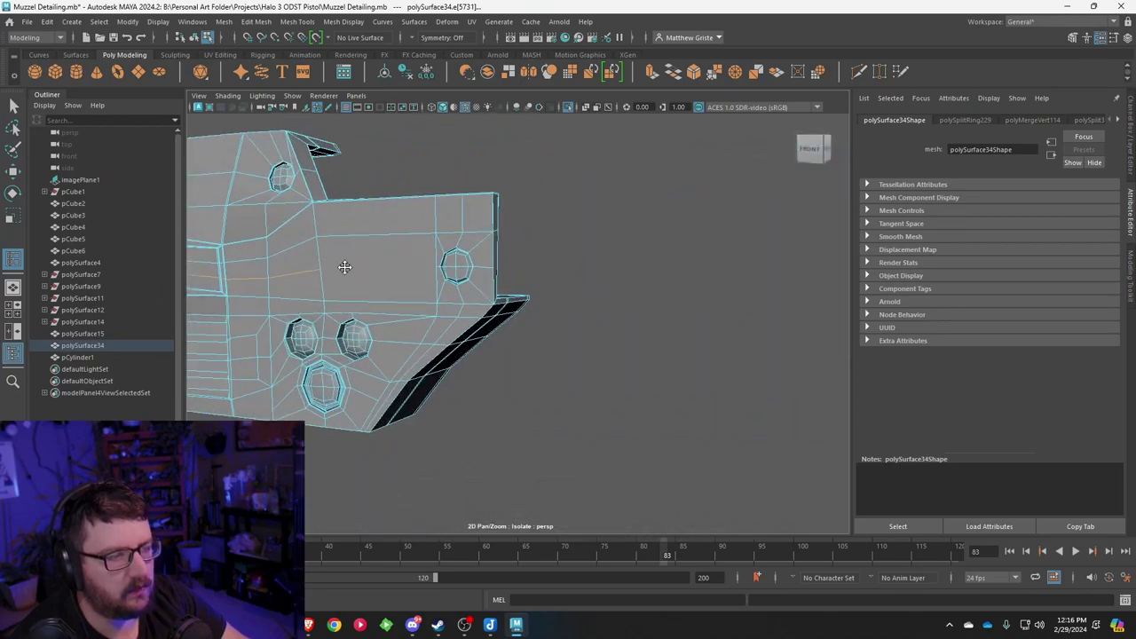
pyautogui.scroll(5, 418, 297)
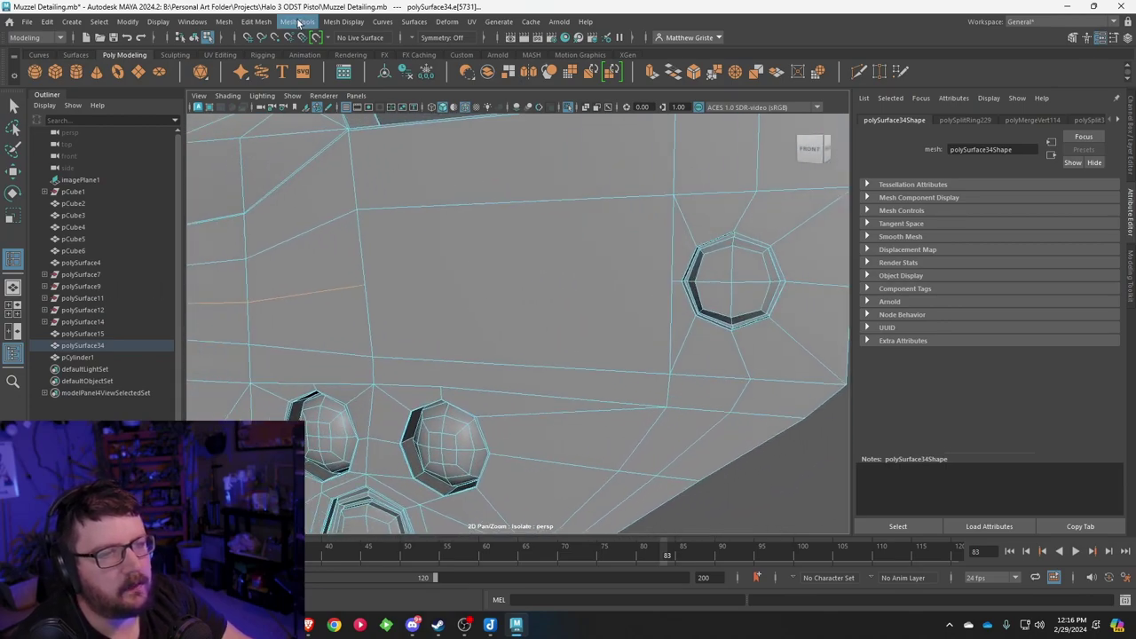
pyautogui.click(298, 23)
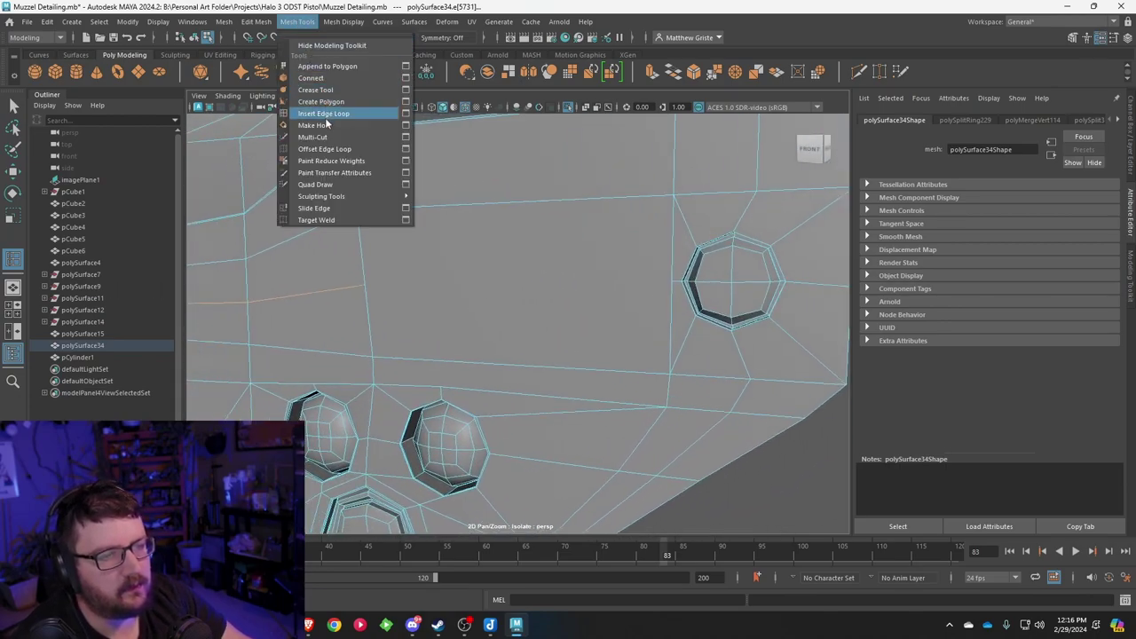
pyautogui.click(333, 124)
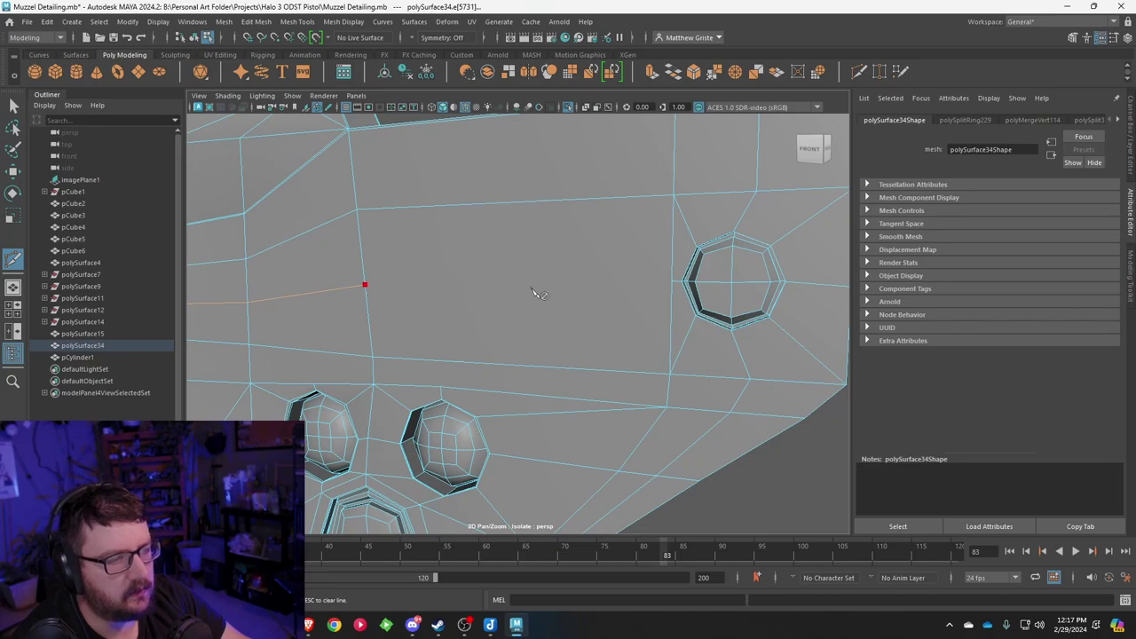
pyautogui.click(673, 281)
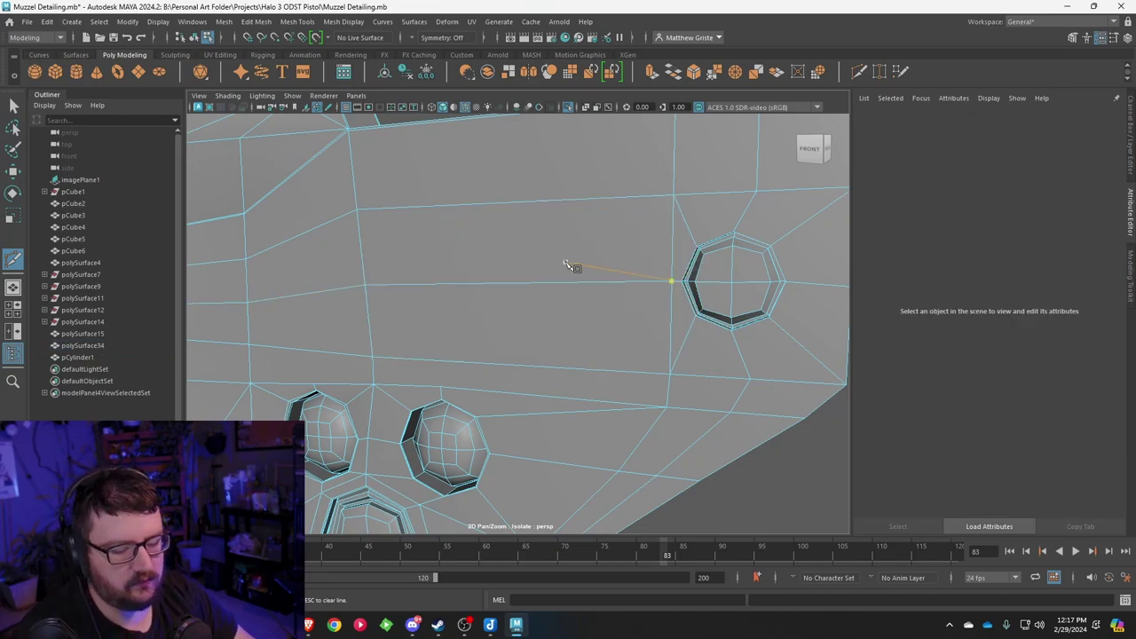
# Step: Insert a supporting edge loop along the upper edge of a recessed rib beside the paired round holes
pyautogui.scroll(-5, 562, 258)
pyautogui.keyDown('alt'); pyautogui.moveTo(563, 258); pyautogui.dragTo(552, 241); pyautogui.keyUp('alt')
pyautogui.keyDown('alt'); pyautogui.moveTo(552, 242); pyautogui.dragTo(701, 225, button='middle'); pyautogui.keyUp('alt')
pyautogui.scroll(3, 701, 225)
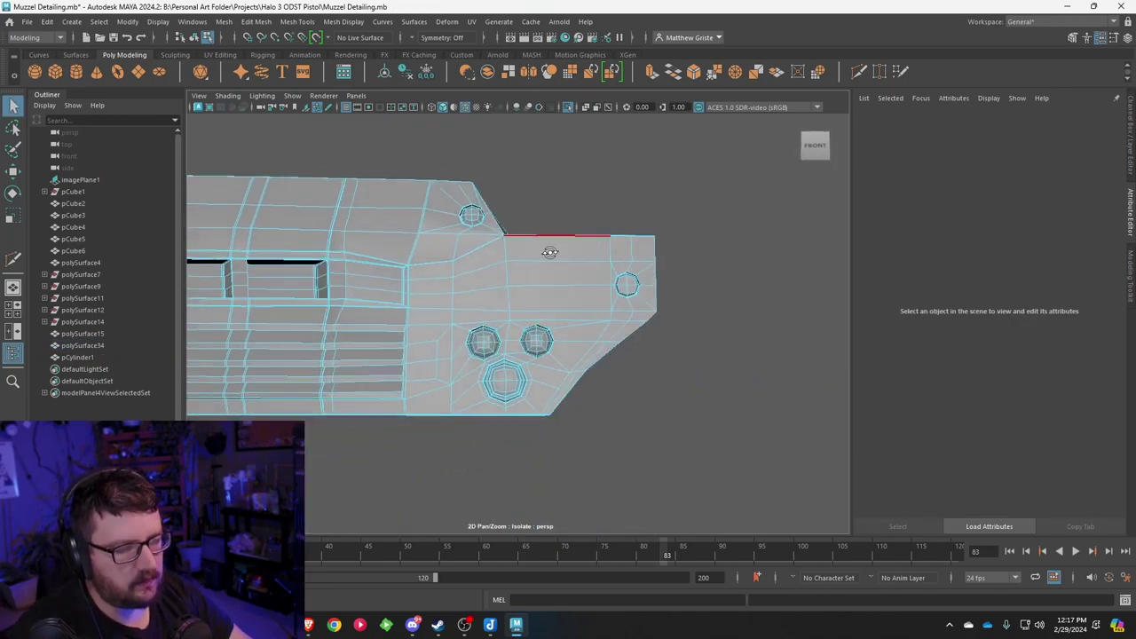
pyautogui.keyDown('alt'); pyautogui.moveTo(701, 225); pyautogui.dragTo(751, 261); pyautogui.keyUp('alt')
pyautogui.keyDown('alt'); pyautogui.moveTo(750, 261); pyautogui.dragTo(601, 243, button='middle'); pyautogui.keyUp('alt')
pyautogui.scroll(3, 601, 243)
pyautogui.keyDown('alt'); pyautogui.moveTo(601, 243); pyautogui.dragTo(589, 275); pyautogui.keyUp('alt')
pyautogui.scroll(3, 664, 232)
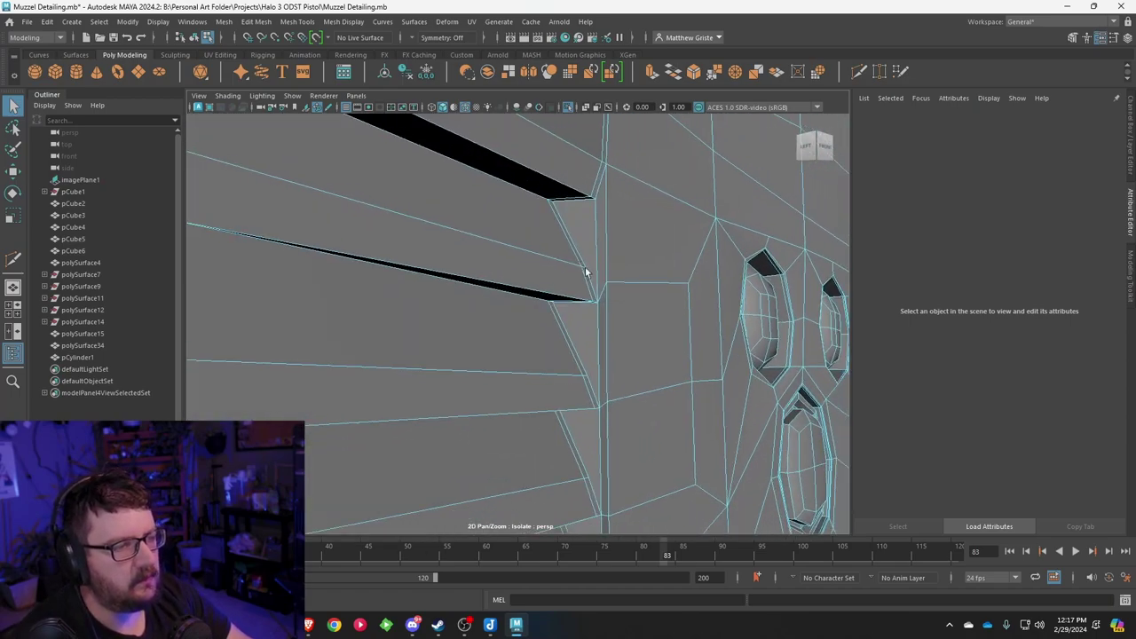
pyautogui.click(325, 23)
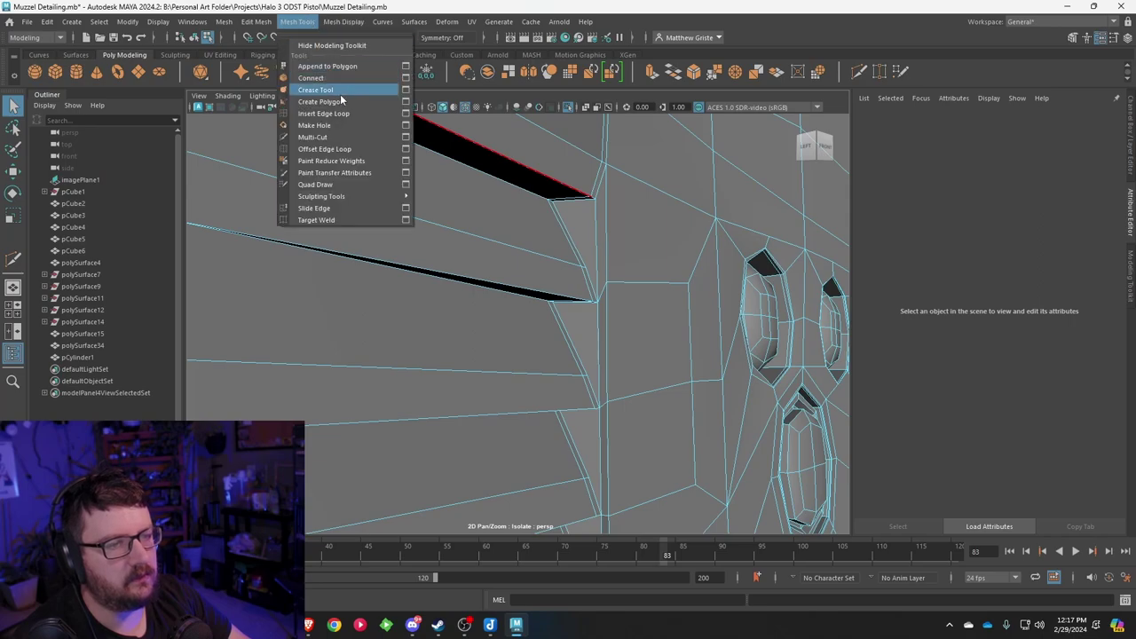
pyautogui.click(351, 113)
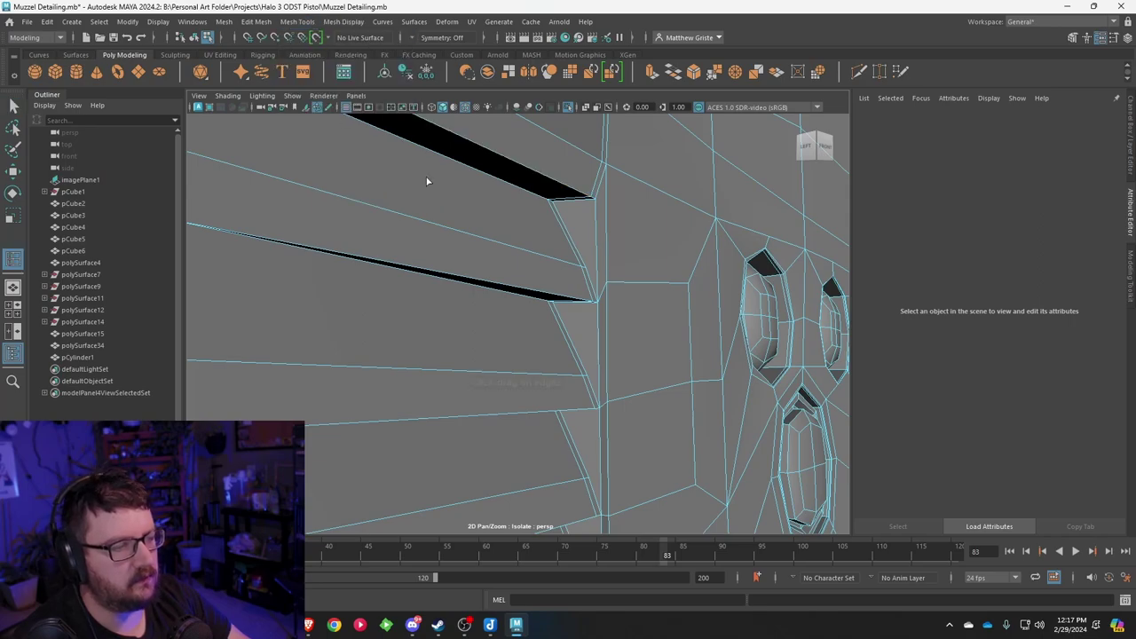
pyautogui.click(593, 300)
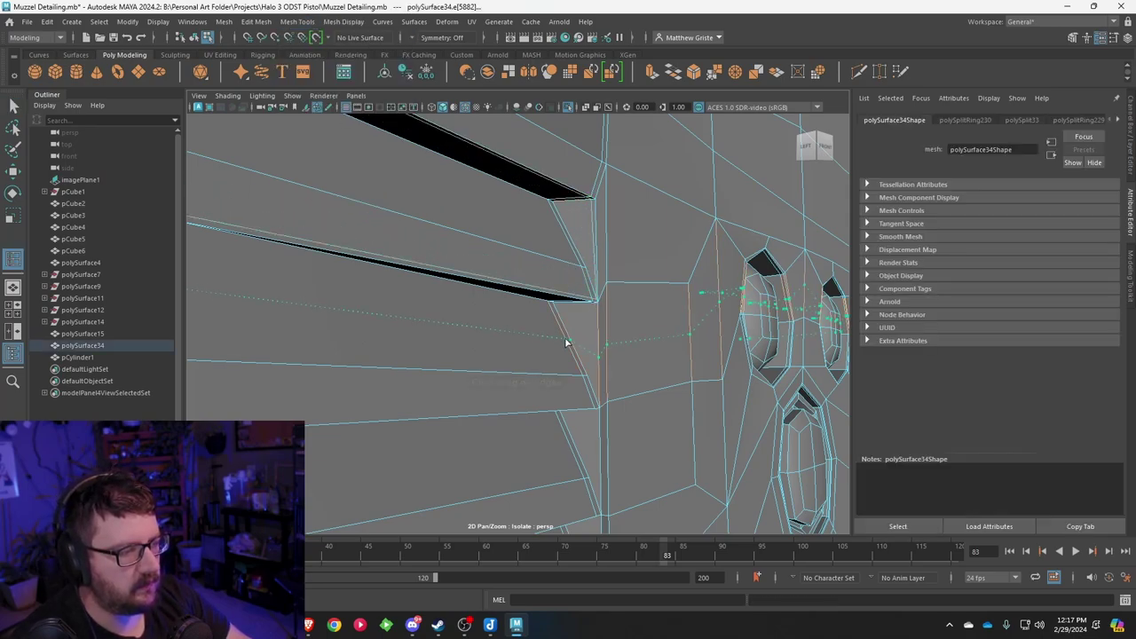
pyautogui.hotkey('ctrl', 'z')
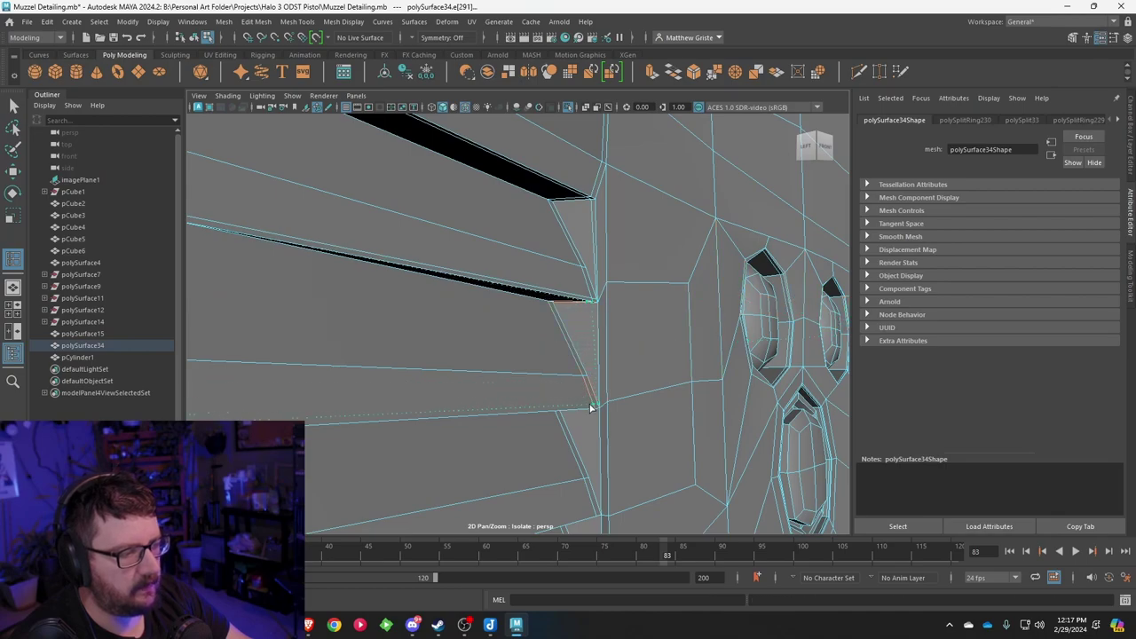
# Step: Insert matching supporting edge loops along the edges of the remaining lower ribs
pyautogui.keyDown('alt'); pyautogui.moveTo(591, 408); pyautogui.dragTo(593, 317); pyautogui.keyUp('alt')
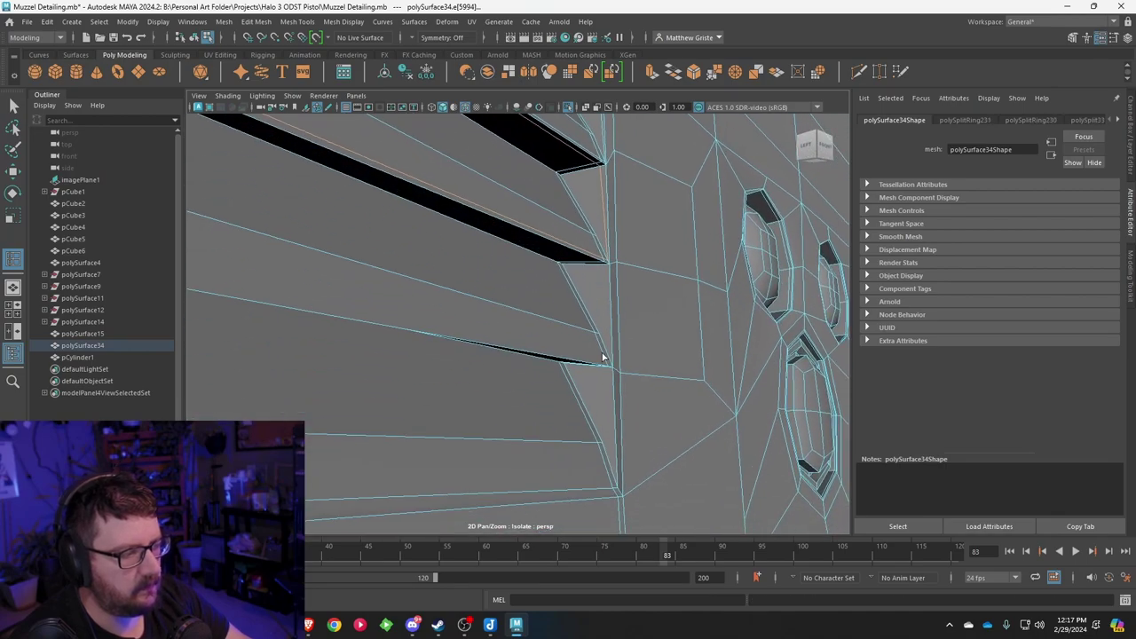
pyautogui.keyDown('alt'); pyautogui.moveTo(602, 361); pyautogui.dragTo(599, 346); pyautogui.keyUp('alt')
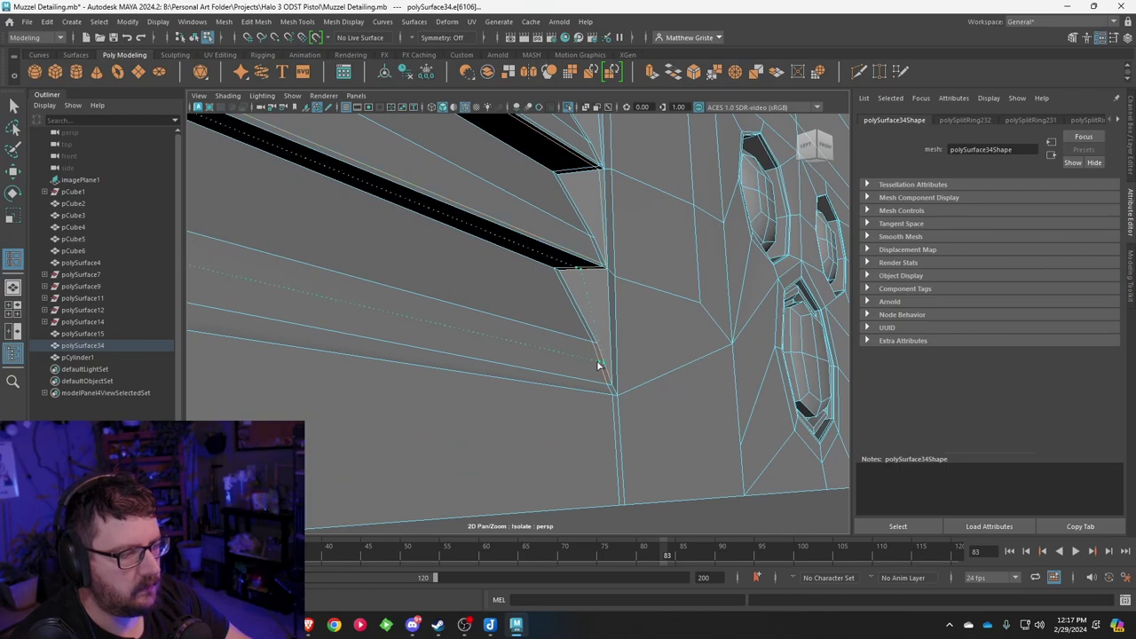
pyautogui.press('q')
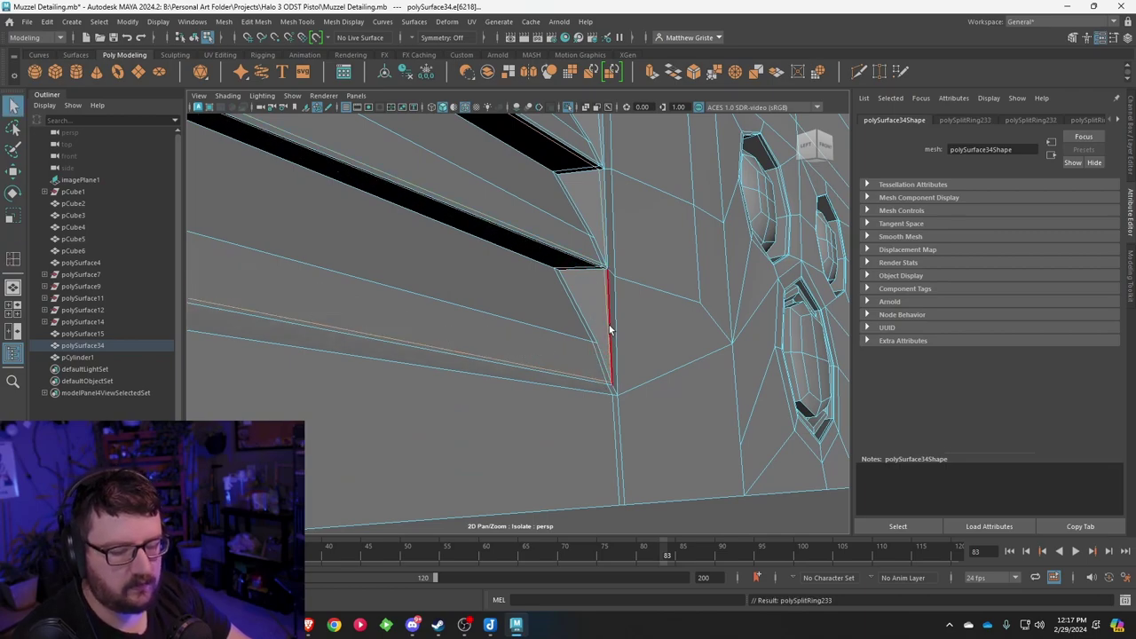
# Step: Preview the mesh smoothed and examine its side and end after the rib loops
pyautogui.scroll(-6, 609, 324)
pyautogui.moveTo(575, 263); pyautogui.dragTo(613, 248, button='right')
pyautogui.scroll(-5, 635, 372)
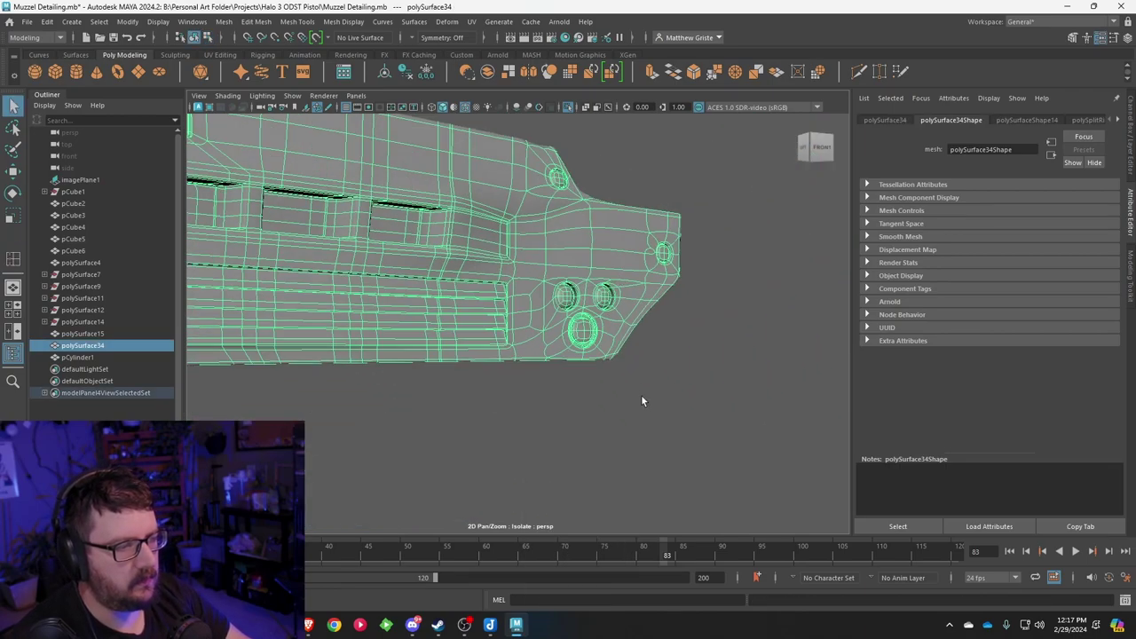
pyautogui.click(641, 394)
pyautogui.keyDown('alt'); pyautogui.moveTo(637, 387); pyautogui.dragTo(661, 275); pyautogui.keyUp('alt')
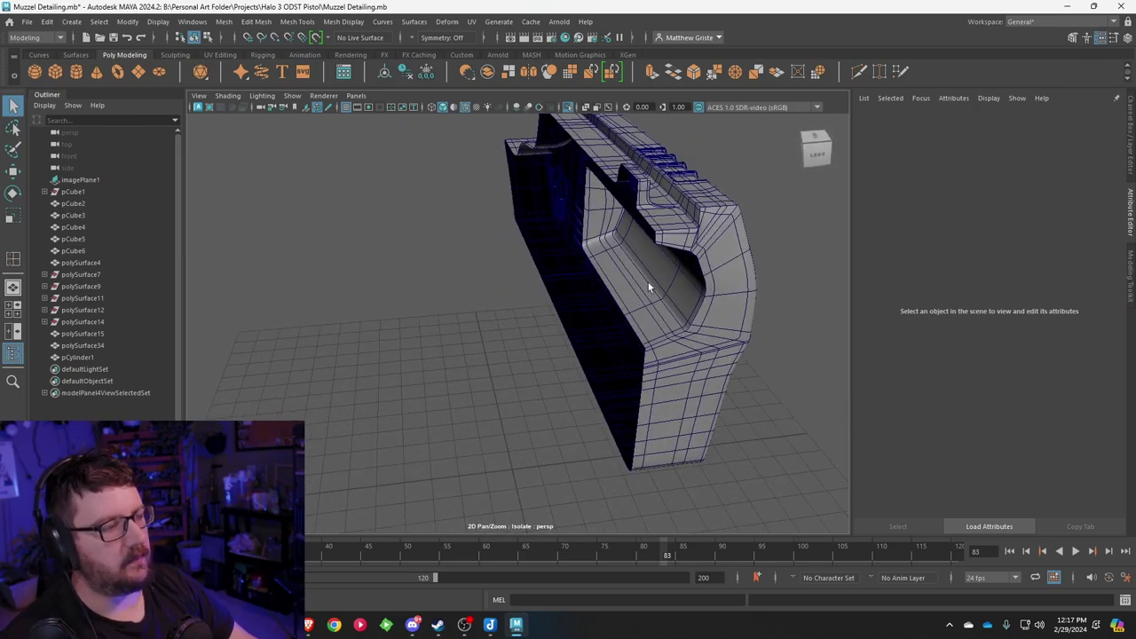
# Step: Insert a supporting edge loop on the unsmoothed mesh at the inner corner of the recess on its end
pyautogui.keyDown('alt'); pyautogui.moveTo(648, 282); pyautogui.dragTo(578, 271, button='middle'); pyautogui.keyUp('alt')
pyautogui.keyDown('alt'); pyautogui.moveTo(578, 271); pyautogui.dragTo(538, 273); pyautogui.keyUp('alt')
pyautogui.scroll(3, 535, 267)
pyautogui.keyDown('alt'); pyautogui.moveTo(535, 267); pyautogui.dragTo(564, 357, button='middle'); pyautogui.keyUp('alt')
pyautogui.scroll(5, 563, 357)
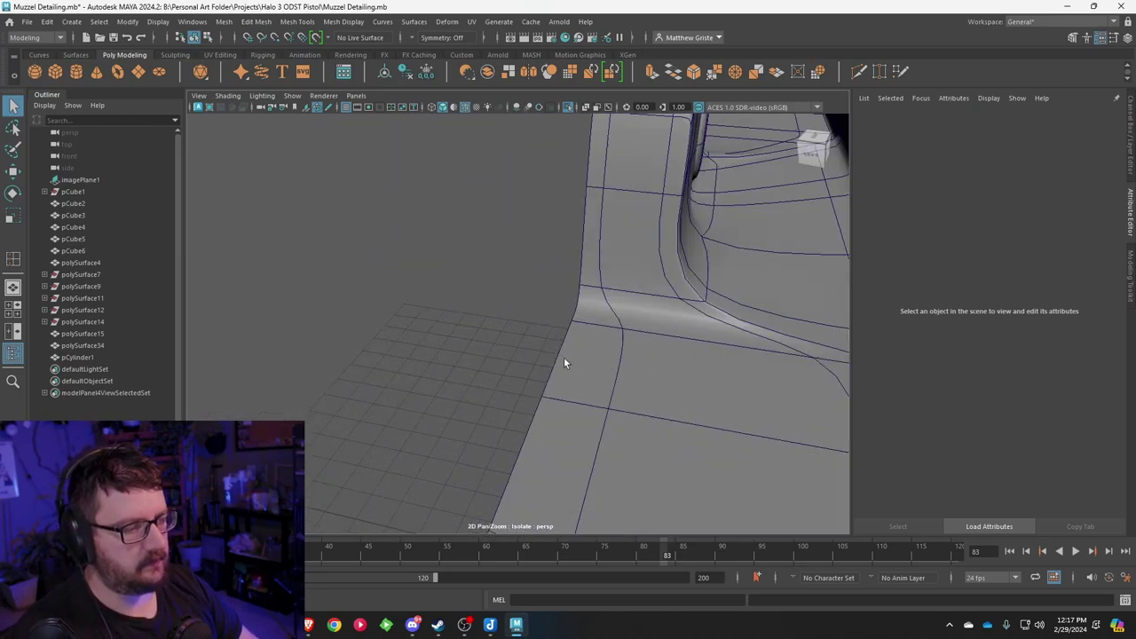
pyautogui.click(564, 362)
pyautogui.keyDown('alt'); pyautogui.moveTo(669, 325); pyautogui.dragTo(613, 294); pyautogui.keyUp('alt')
pyautogui.press('g')
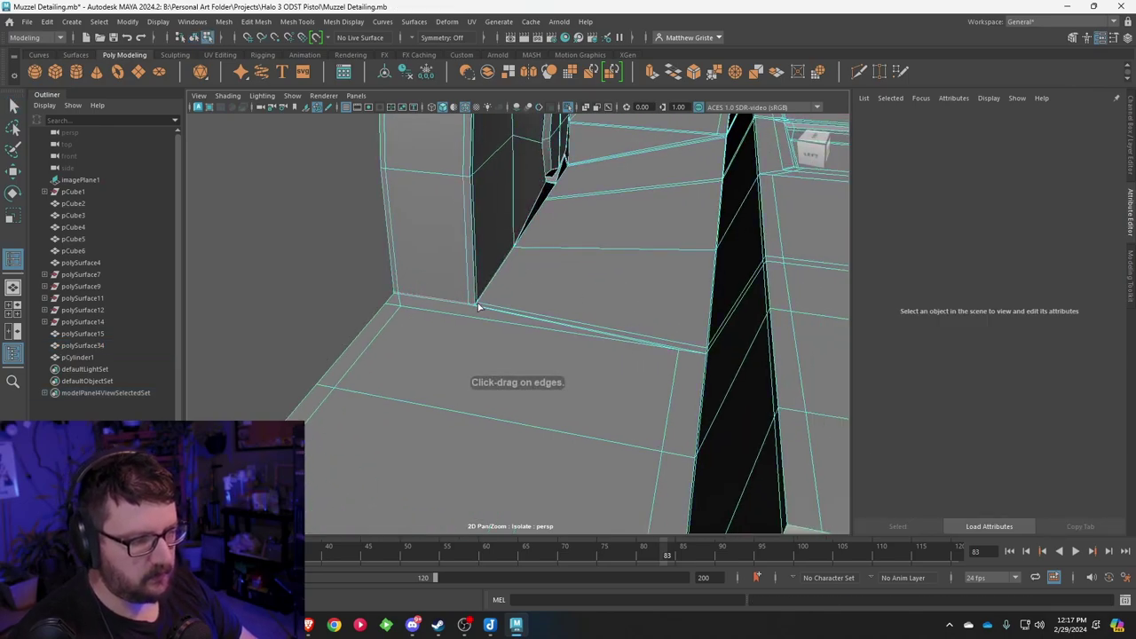
pyautogui.click(488, 307)
# Step: Examine the smoothed mesh along its side and around the end round hole and sloped edge
pyautogui.press('q')
pyautogui.press('3')
pyautogui.scroll(-8, 499, 291)
pyautogui.keyDown('alt'); pyautogui.moveTo(499, 291); pyautogui.dragTo(438, 261); pyautogui.keyUp('alt')
pyautogui.moveTo(438, 261); pyautogui.dragTo(524, 239, button='right')
pyautogui.click(465, 205)
pyautogui.keyDown('alt'); pyautogui.moveTo(466, 205); pyautogui.dragTo(375, 183); pyautogui.keyUp('alt')
pyautogui.keyDown('alt'); pyautogui.moveTo(376, 183); pyautogui.dragTo(509, 185, button='middle'); pyautogui.keyUp('alt')
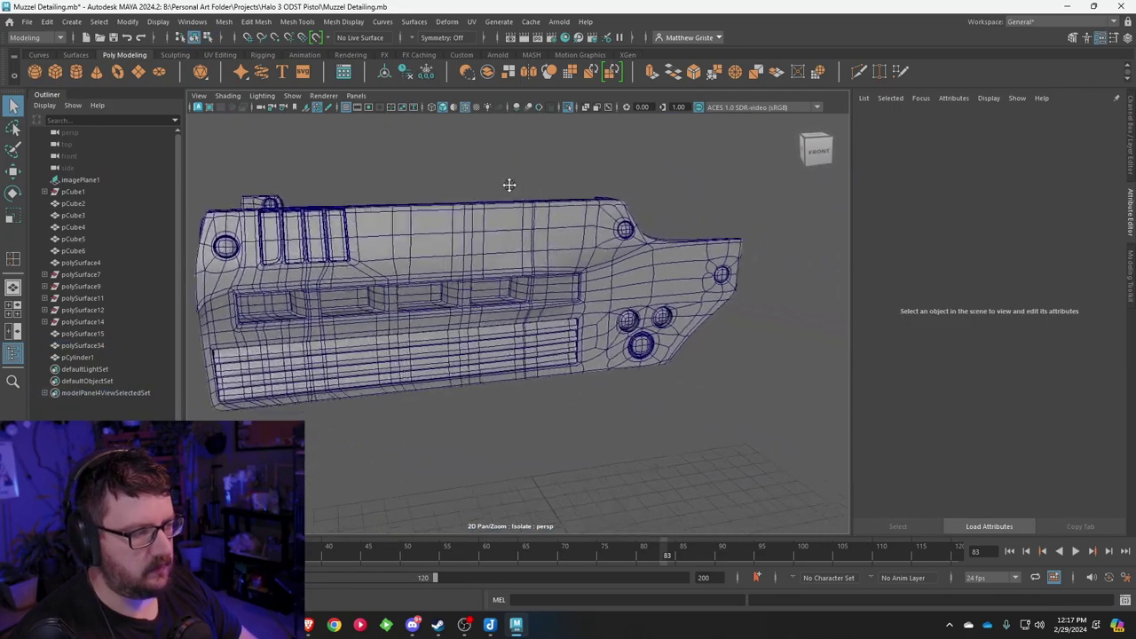
pyautogui.keyDown('alt'); pyautogui.moveTo(509, 184); pyautogui.dragTo(434, 163); pyautogui.keyUp('alt')
pyautogui.scroll(5, 527, 221)
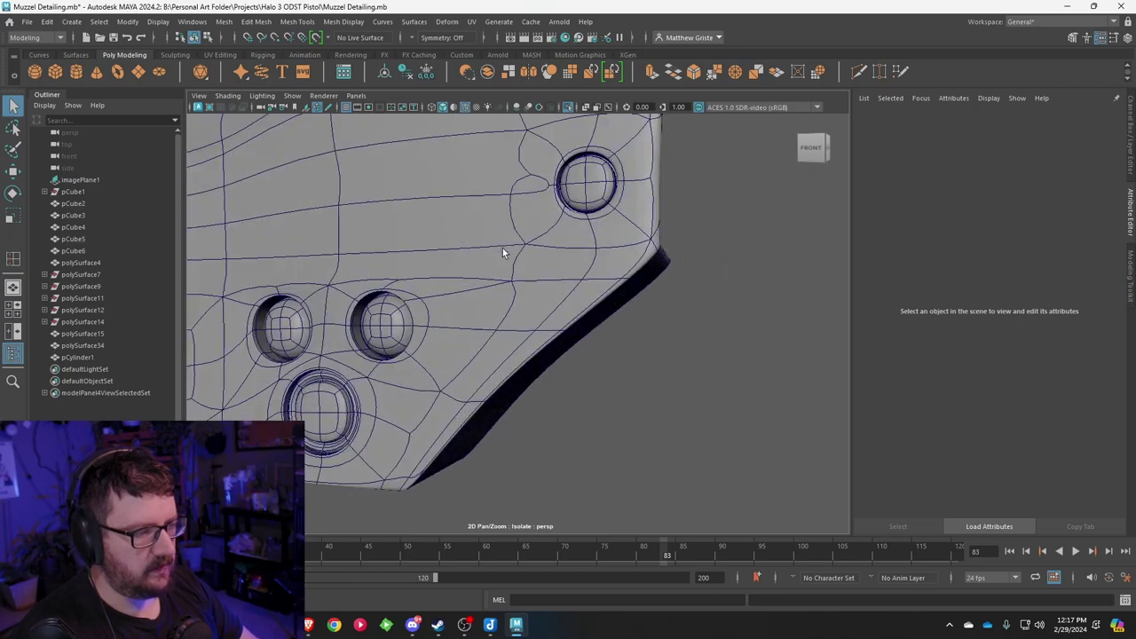
# Step: Merge the duplicate vertices where the horizontal loop meets the vertical edge beside the end round hole
pyautogui.scroll(-3, 532, 235)
pyautogui.click(583, 217)
pyautogui.scroll(8, 615, 199)
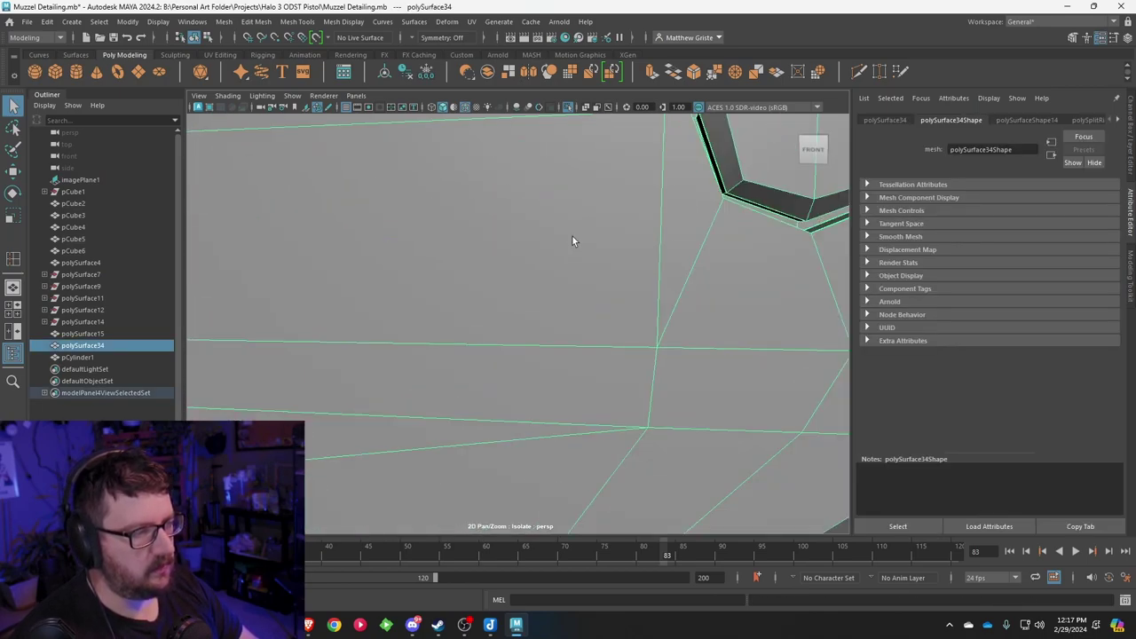
pyautogui.scroll(-4, 621, 200)
pyautogui.moveTo(600, 213); pyautogui.dragTo(541, 213, button='right')
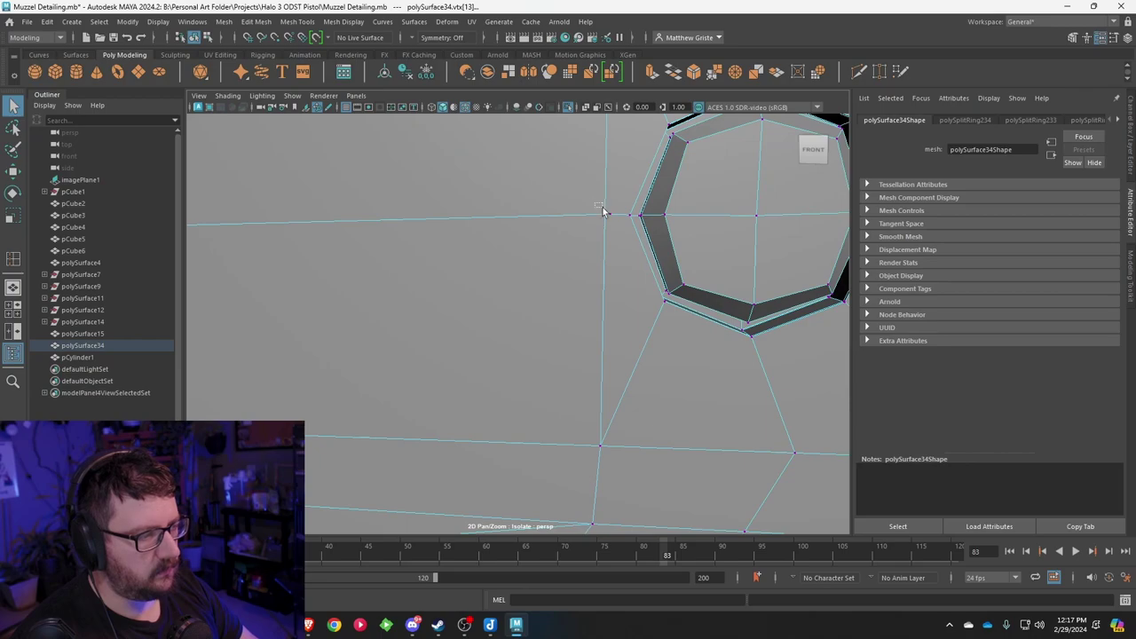
pyautogui.click(711, 78)
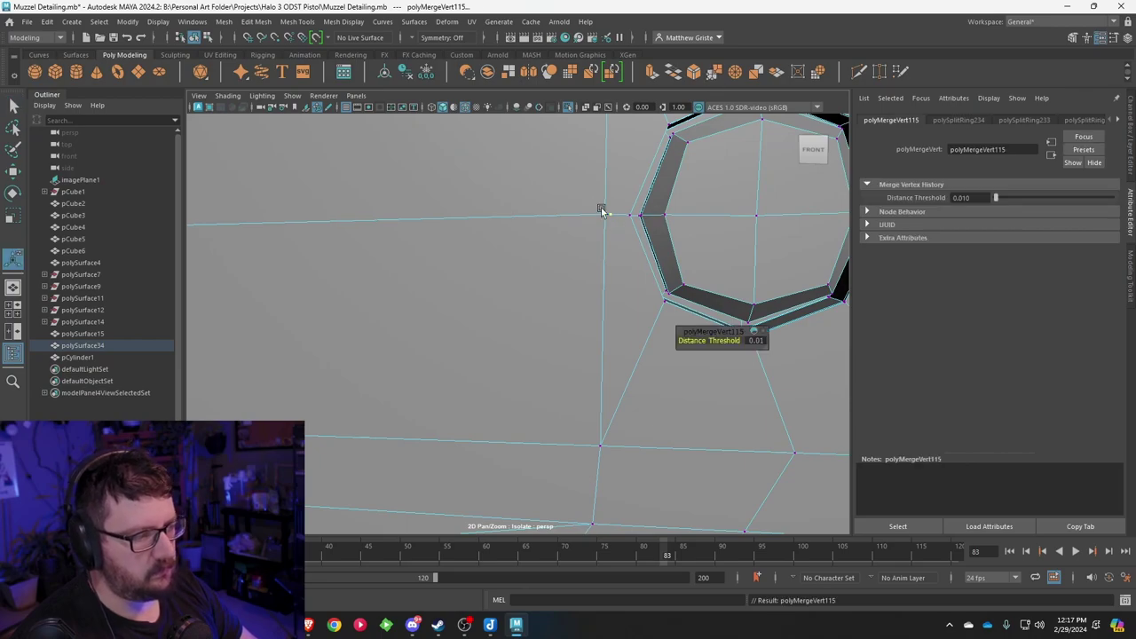
pyautogui.moveTo(601, 207); pyautogui.dragTo(619, 222)
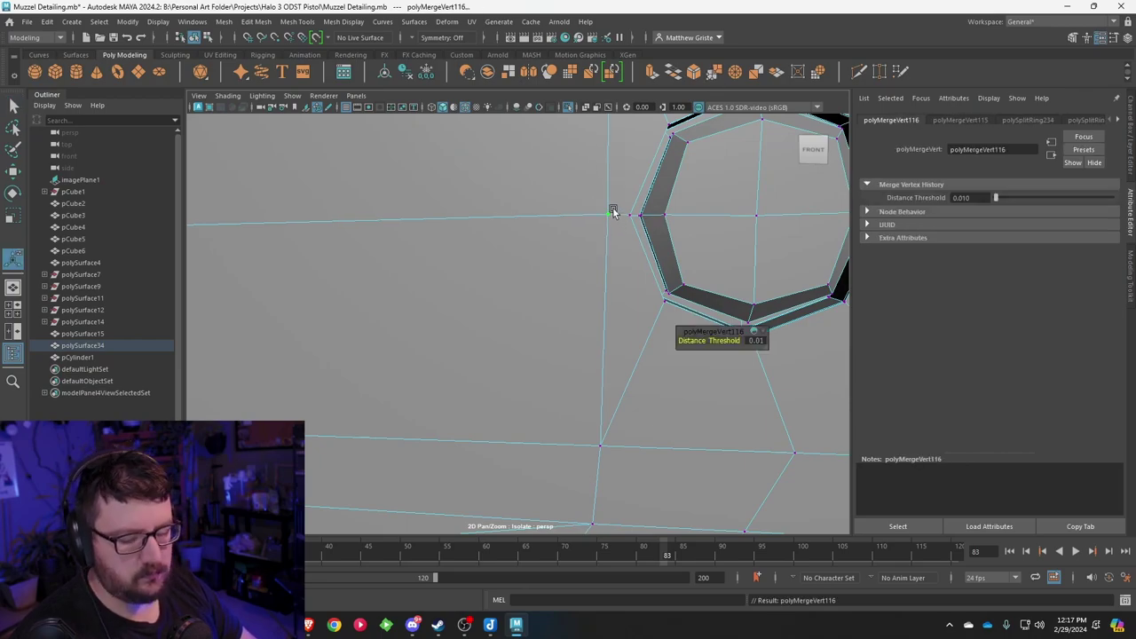
# Step: Examine the smoothed surface around the merged vertices, the slot openings and the mesh's upper face
pyautogui.scroll(-7, 613, 212)
pyautogui.moveTo(551, 274); pyautogui.dragTo(609, 256, button='right')
pyautogui.scroll(-1, 578, 299)
pyautogui.keyDown('alt'); pyautogui.moveTo(266, 333); pyautogui.dragTo(480, 251, button='middle'); pyautogui.keyUp('alt')
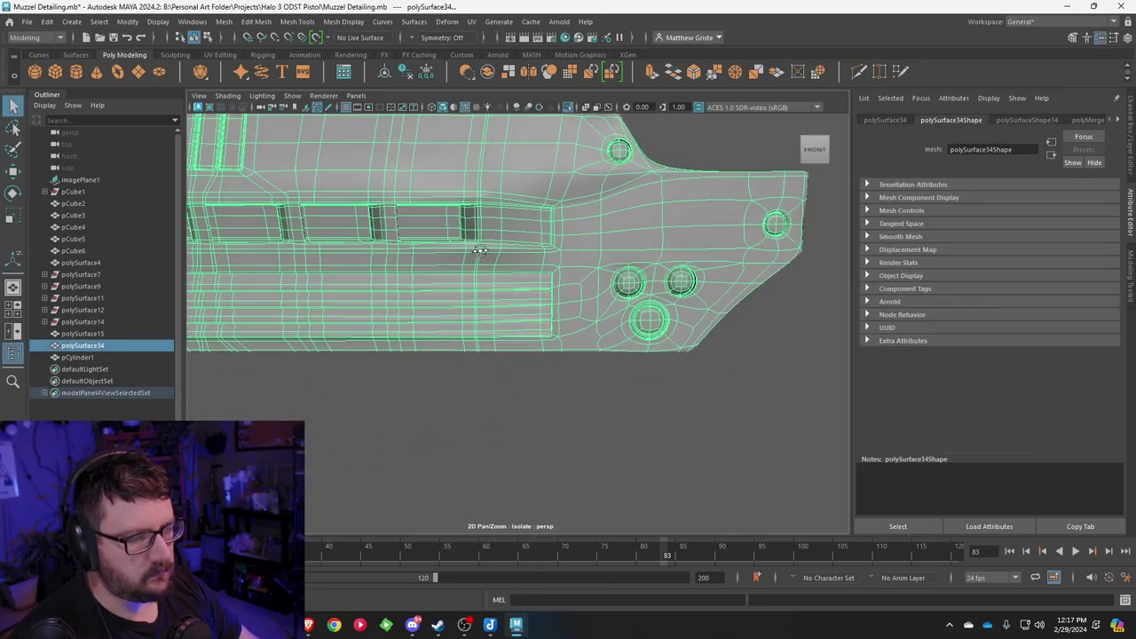
pyautogui.keyDown('alt'); pyautogui.moveTo(479, 252); pyautogui.dragTo(671, 277); pyautogui.keyUp('alt')
pyautogui.click(641, 408)
pyautogui.scroll(-3, 641, 408)
pyautogui.keyDown('alt'); pyautogui.moveTo(612, 391); pyautogui.dragTo(665, 379); pyautogui.keyUp('alt')
pyautogui.scroll(-2, 666, 380)
pyautogui.keyDown('alt'); pyautogui.moveTo(665, 380); pyautogui.dragTo(557, 345, button='middle'); pyautogui.keyUp('alt')
pyautogui.keyDown('alt'); pyautogui.moveTo(557, 345); pyautogui.dragTo(507, 321); pyautogui.keyUp('alt')
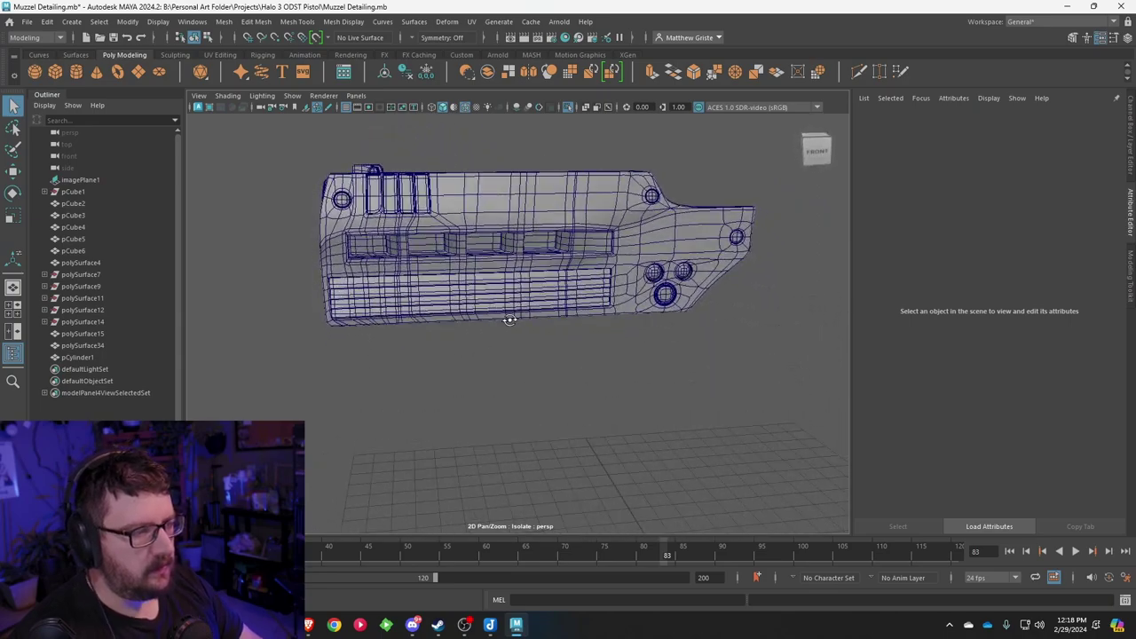
pyautogui.click(572, 203)
pyautogui.keyDown('alt'); pyautogui.moveTo(573, 203); pyautogui.dragTo(396, 309); pyautogui.keyUp('alt')
pyautogui.click(396, 309)
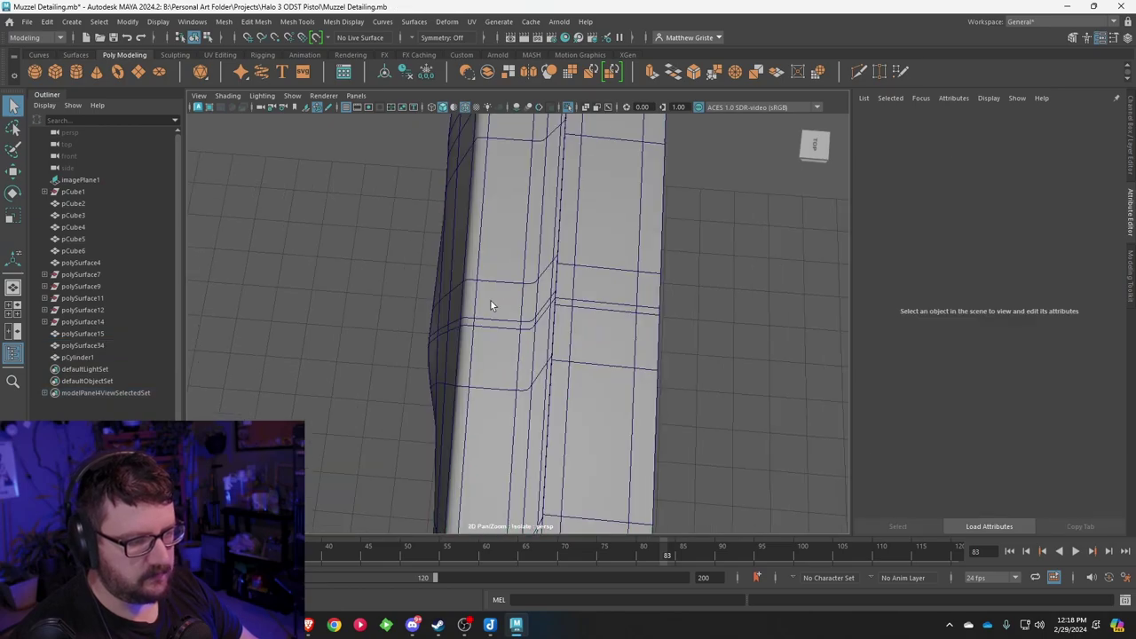
# Step: Try to move the vertical edge loop beyond the last slot opening along the mesh's length
pyautogui.click(491, 301)
pyautogui.press('f')
pyautogui.keyDown('alt'); pyautogui.moveTo(495, 307); pyautogui.dragTo(647, 234); pyautogui.keyUp('alt')
pyautogui.keyDown('alt'); pyautogui.moveTo(615, 182); pyautogui.dragTo(591, 289, button='middle'); pyautogui.keyUp('alt')
pyautogui.scroll(5, 606, 224)
pyautogui.moveTo(583, 201); pyautogui.dragTo(587, 172, button='right')
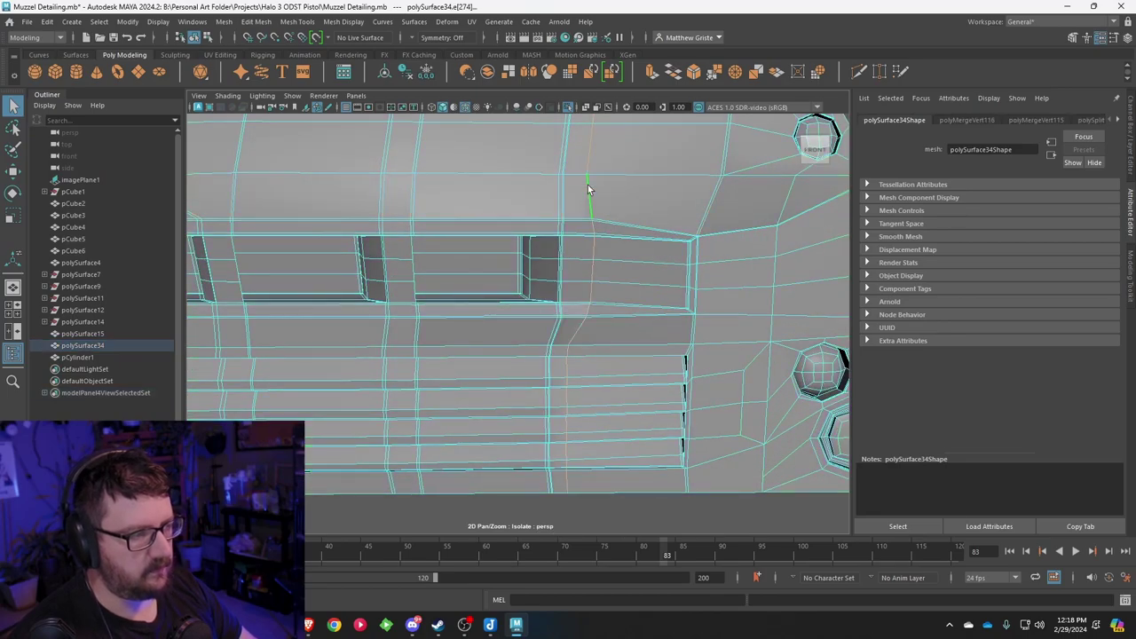
pyautogui.scroll(-3, 587, 184)
pyautogui.click(617, 279)
pyautogui.press('w')
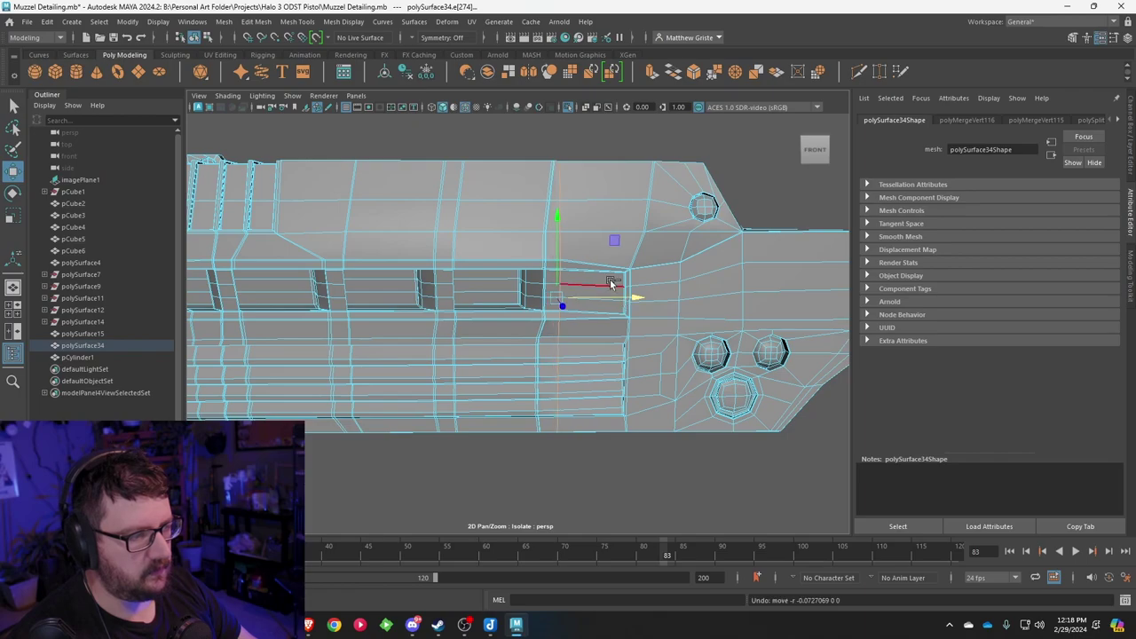
# Step: Straighten the vertical edge loops at the last slot opening by scaling, and move the neighbouring loop closer to the opening's edge
pyautogui.scroll(3, 611, 282)
pyautogui.keyDown('alt'); pyautogui.moveTo(585, 263); pyautogui.dragTo(527, 257); pyautogui.keyUp('alt')
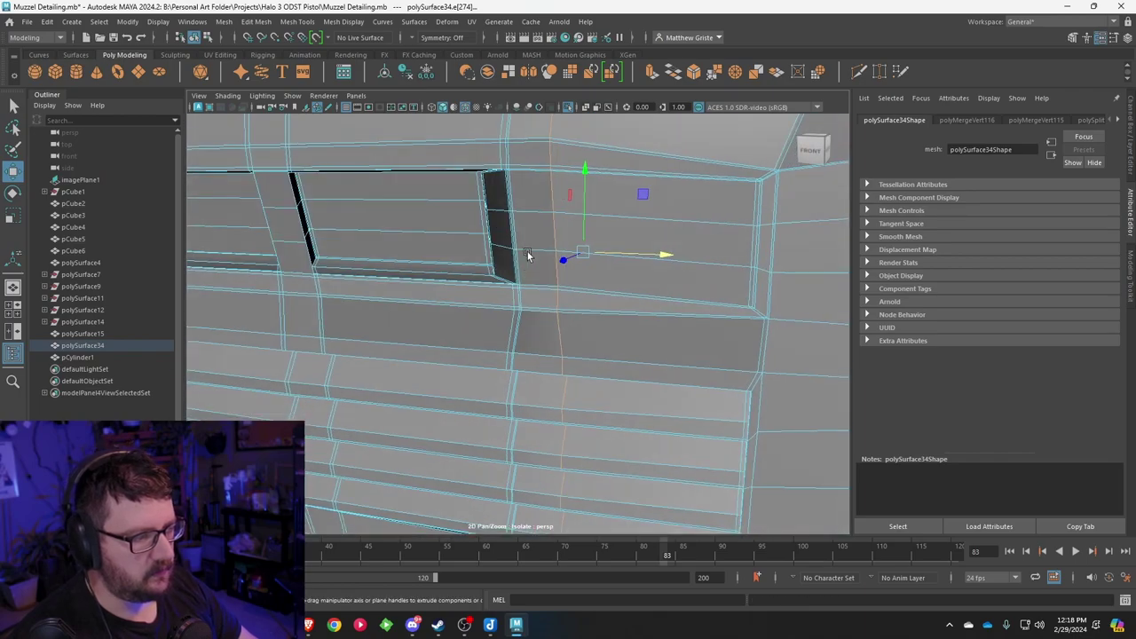
pyautogui.press('e')
pyautogui.press('r')
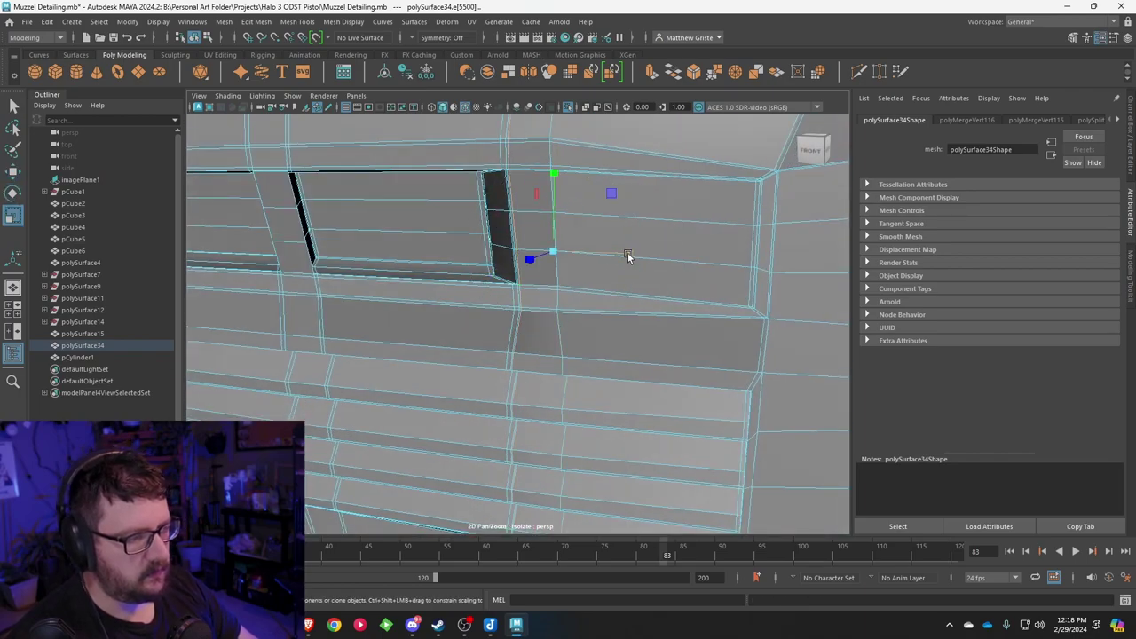
pyautogui.moveTo(629, 256); pyautogui.dragTo(540, 246)
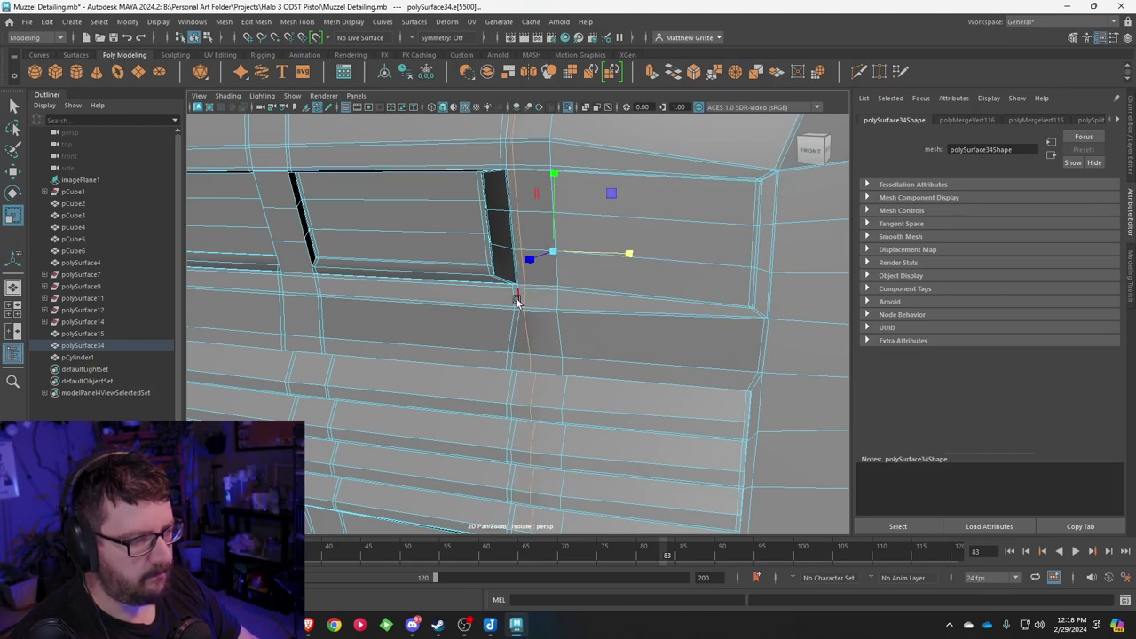
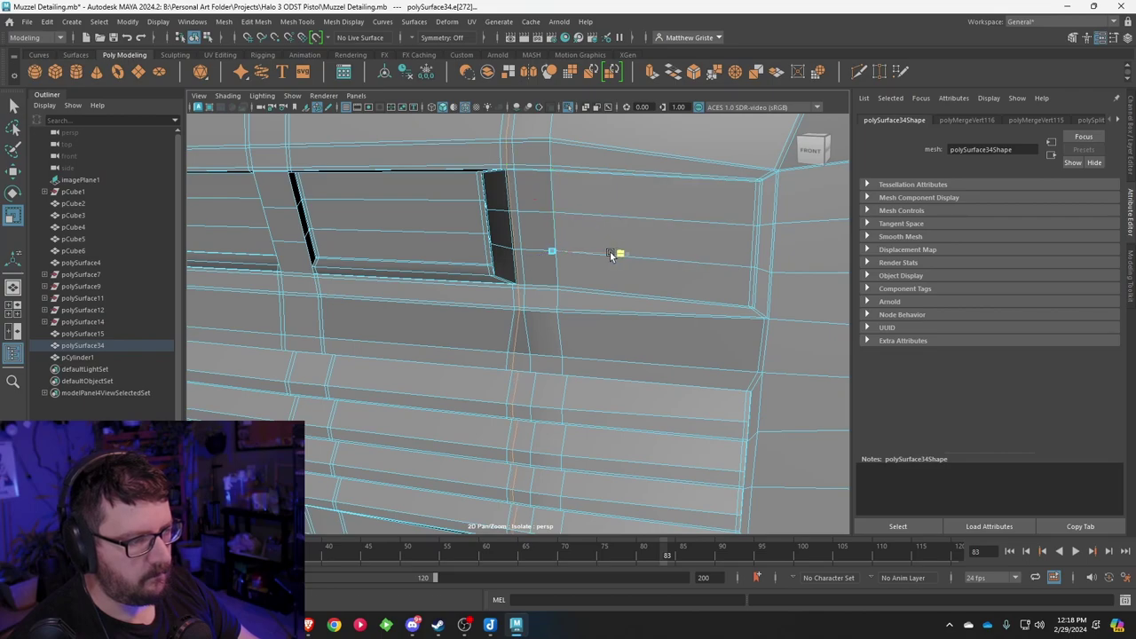
pyautogui.moveTo(612, 256); pyautogui.dragTo(614, 254)
pyautogui.doubleClick(514, 151)
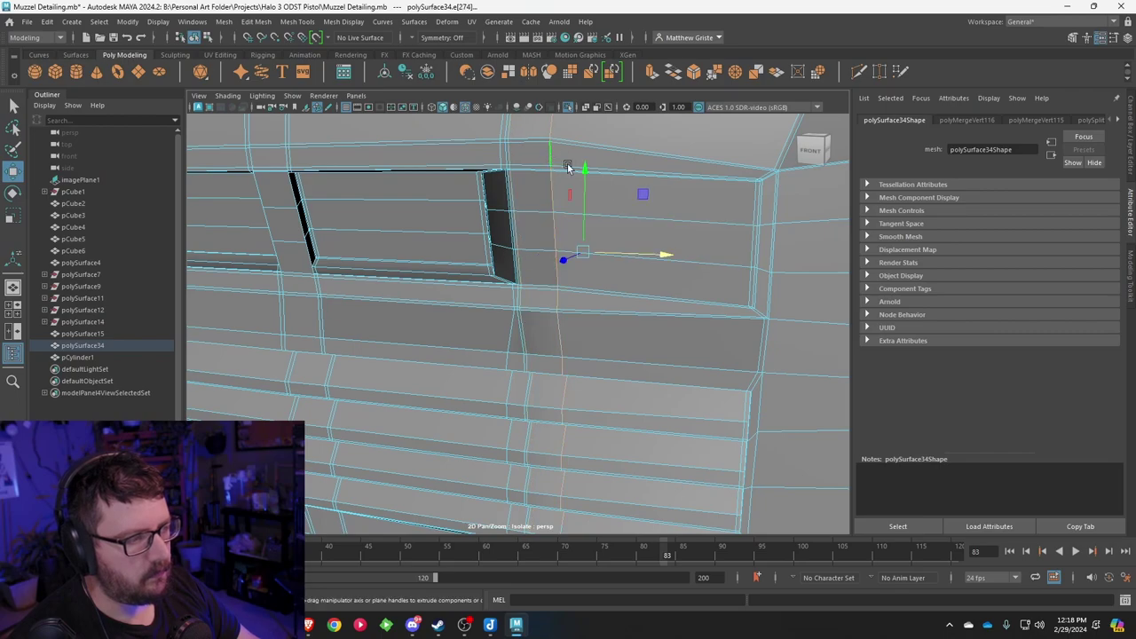
pyautogui.moveTo(656, 256); pyautogui.dragTo(624, 254)
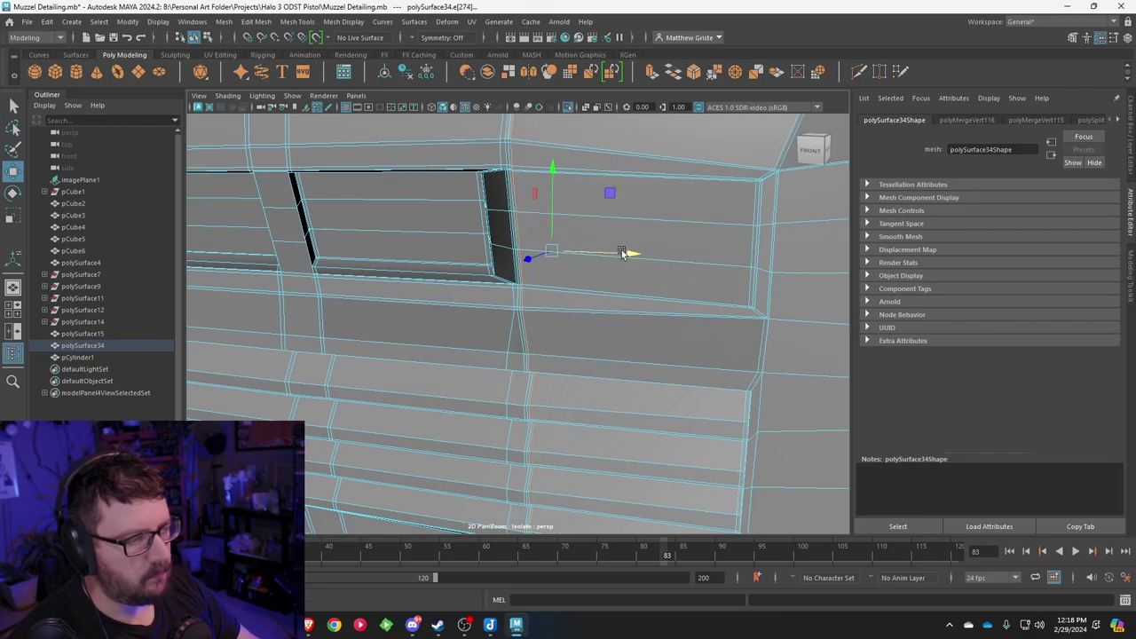
# Step: Try to move and flatten the bent vertical edge loop running over the upper face at the last slot opening
pyautogui.keyDown('alt'); pyautogui.moveTo(510, 155); pyautogui.dragTo(556, 171); pyautogui.keyUp('alt')
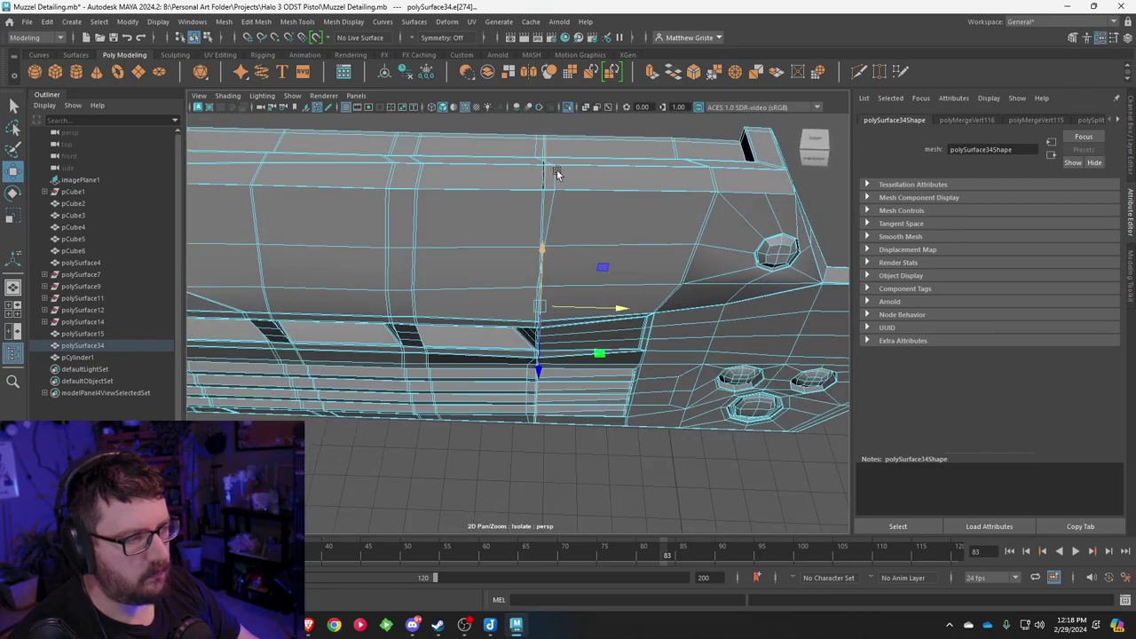
pyautogui.click(555, 173)
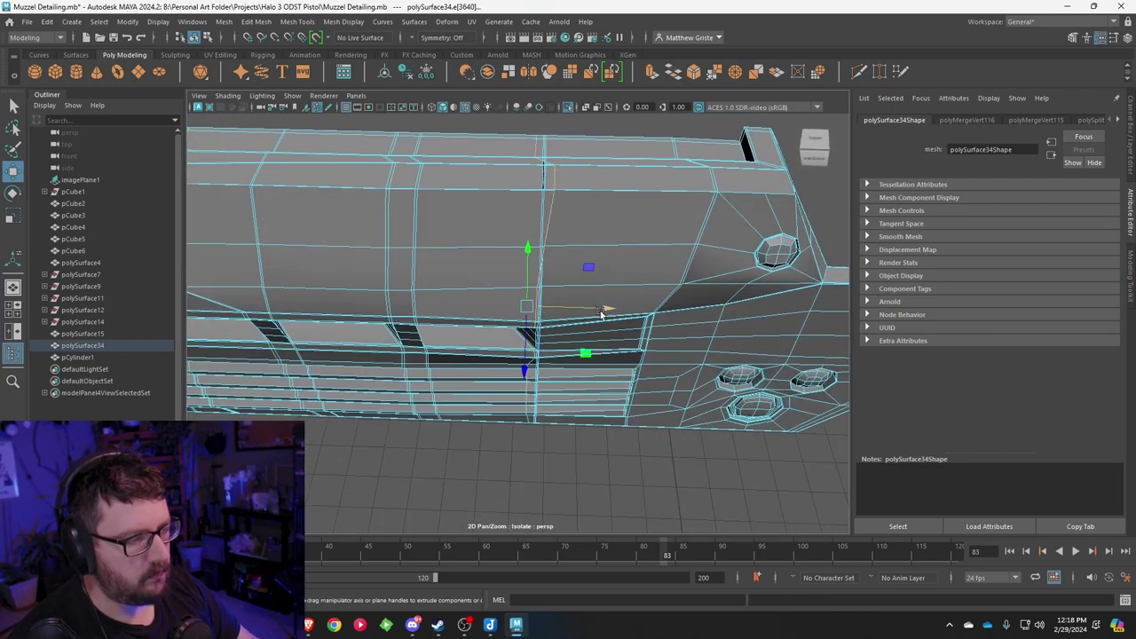
pyautogui.moveTo(601, 313); pyautogui.dragTo(593, 312)
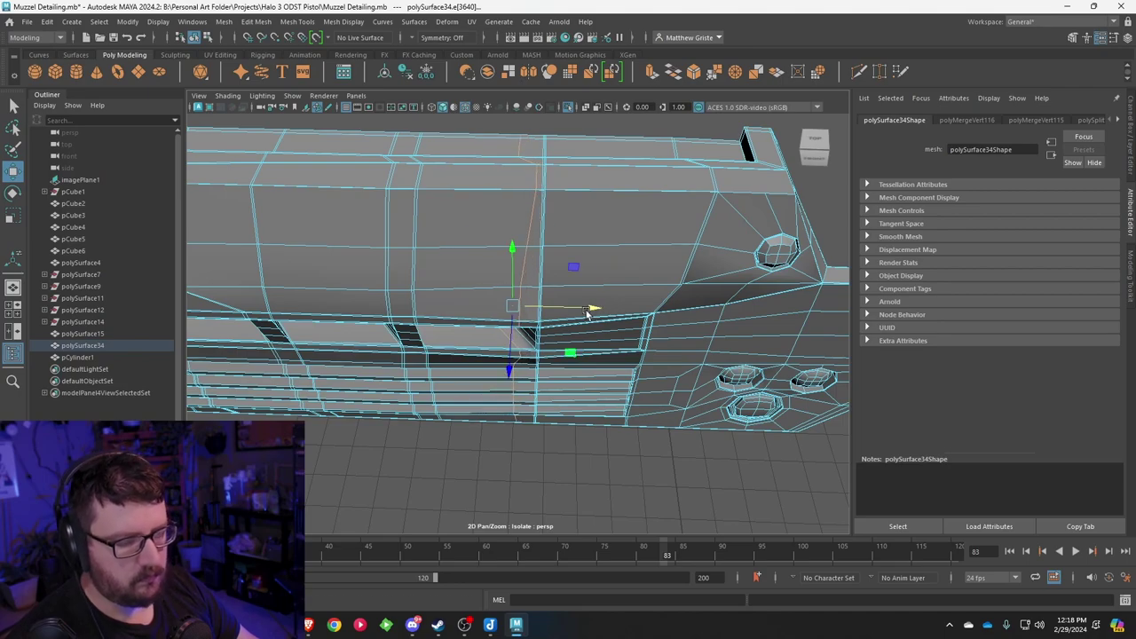
pyautogui.press('r')
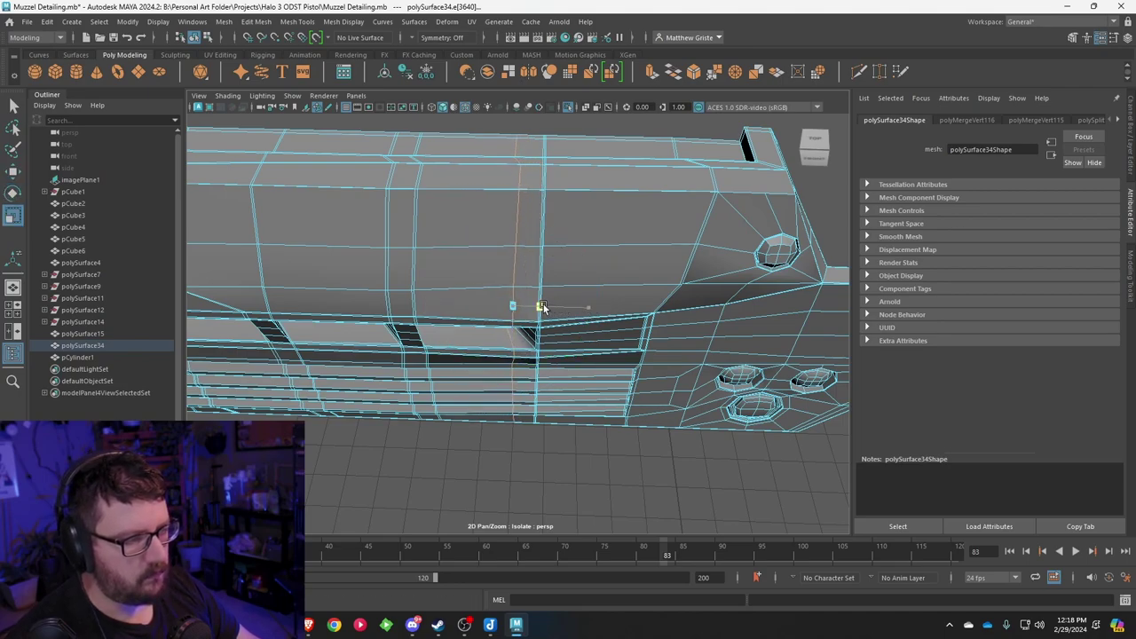
pyautogui.press('w')
pyautogui.moveTo(601, 307); pyautogui.dragTo(594, 307)
pyautogui.keyDown('alt'); pyautogui.moveTo(594, 307); pyautogui.dragTo(616, 260); pyautogui.keyUp('alt')
pyautogui.hotkey('ctrl', 'z')
pyautogui.hotkey('ctrl', 'z')
pyautogui.scroll(5, 593, 282)
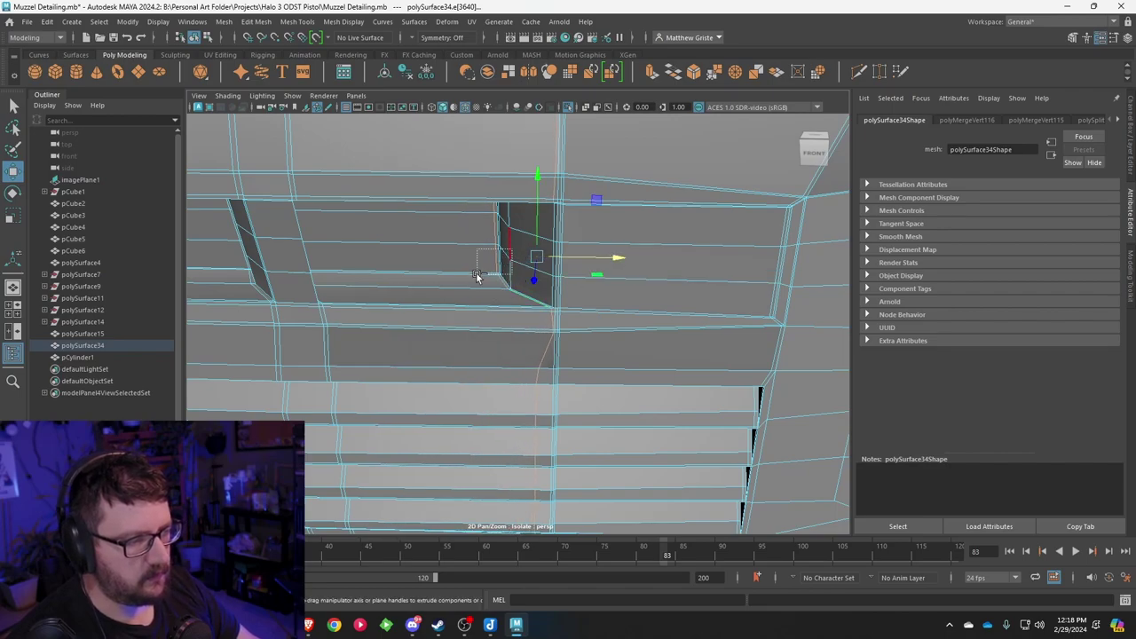
# Step: Deselect the loop's edges inside the last slot opening, and straighten and move the remaining vertical loop closer to the opening's edge
pyautogui.keyDown('ctrl'); pyautogui.moveTo(476, 277); pyautogui.dragTo(478, 276); pyautogui.keyUp('ctrl')
pyautogui.keyDown('alt'); pyautogui.moveTo(484, 273); pyautogui.dragTo(488, 182); pyautogui.keyUp('alt')
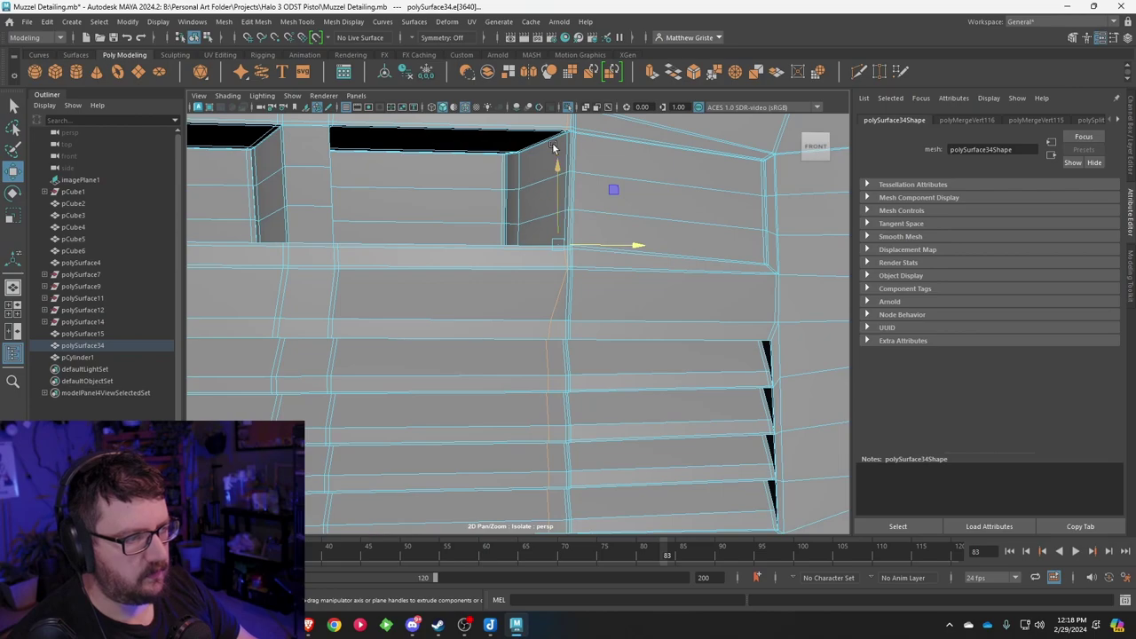
pyautogui.keyDown('alt'); pyautogui.moveTo(552, 146); pyautogui.dragTo(543, 184); pyautogui.keyUp('alt')
pyautogui.scroll(-4, 545, 188)
pyautogui.press('e')
pyautogui.press('r')
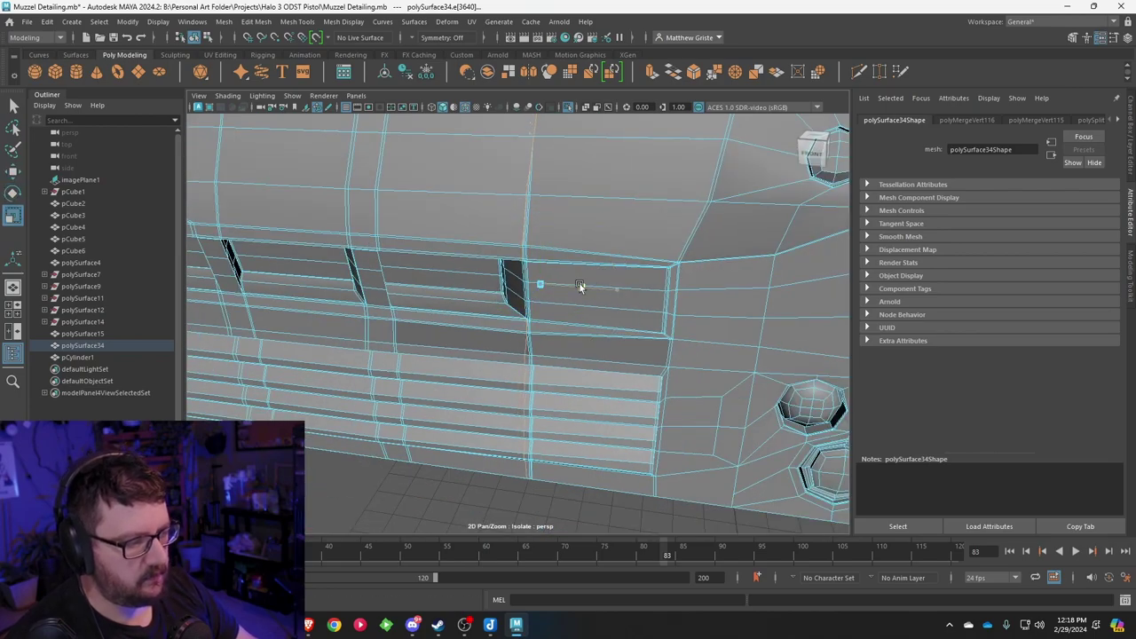
pyautogui.press('w')
pyautogui.moveTo(591, 287); pyautogui.dragTo(624, 279)
pyautogui.press('q')
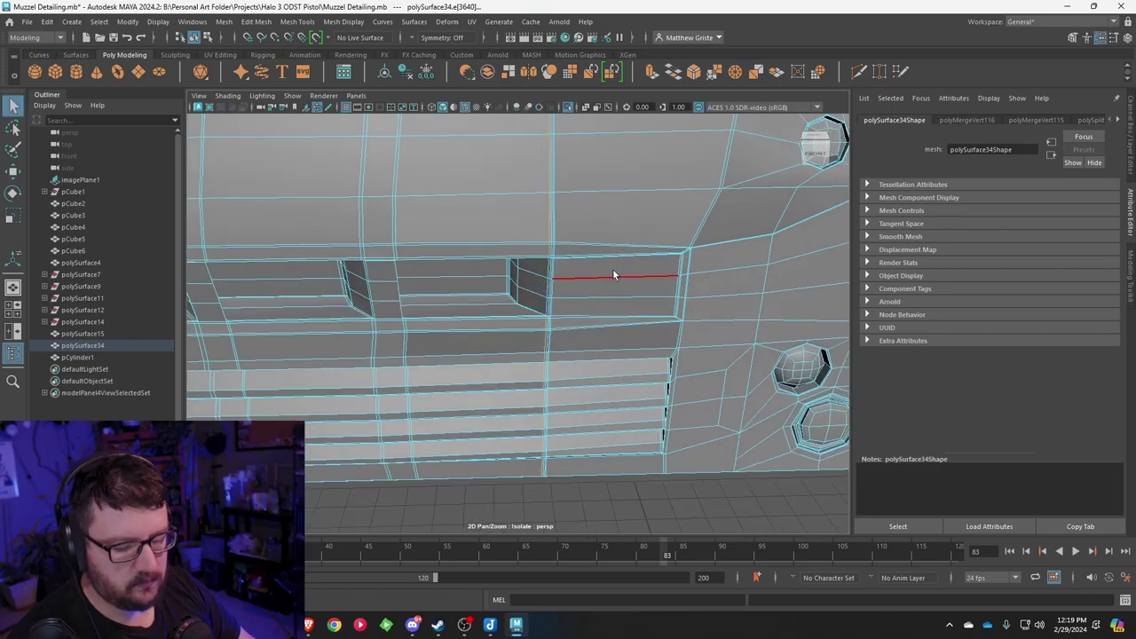
# Step: Return to object mode and examine the smoothed mesh around the slots, the outer faces and the hollow inner side
pyautogui.scroll(-5, 592, 210)
pyautogui.moveTo(592, 209); pyautogui.dragTo(624, 154, button='right')
pyautogui.click(623, 151)
pyautogui.keyDown('alt'); pyautogui.moveTo(621, 151); pyautogui.dragTo(500, 236); pyautogui.keyUp('alt')
pyautogui.scroll(5, 497, 206)
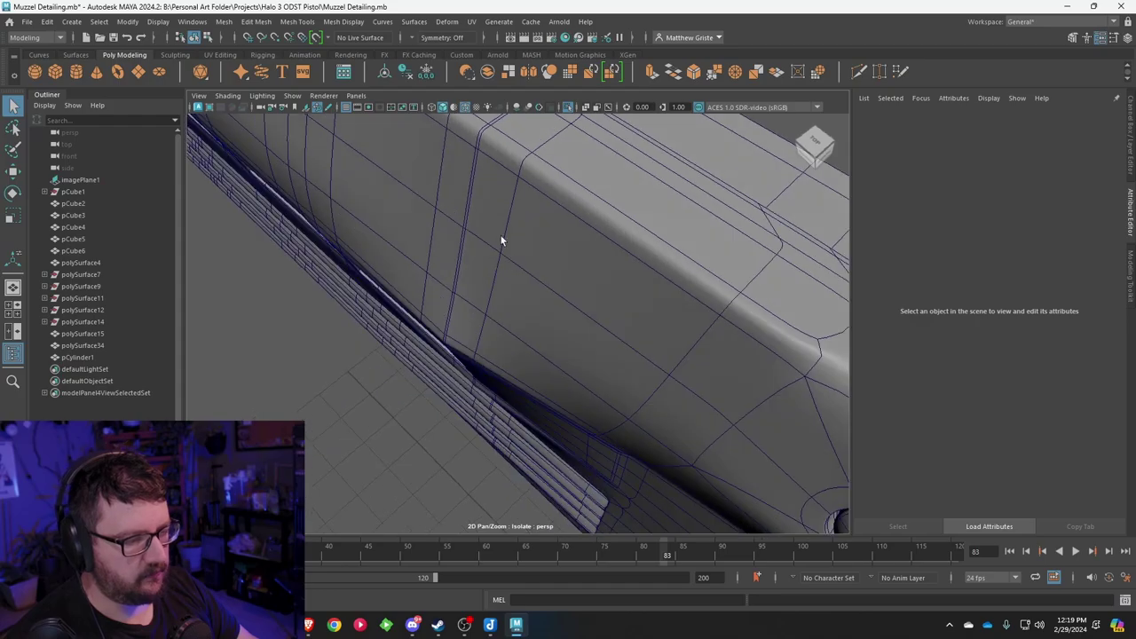
pyautogui.keyDown('alt'); pyautogui.moveTo(468, 282); pyautogui.dragTo(596, 256); pyautogui.keyUp('alt')
pyautogui.click(487, 223)
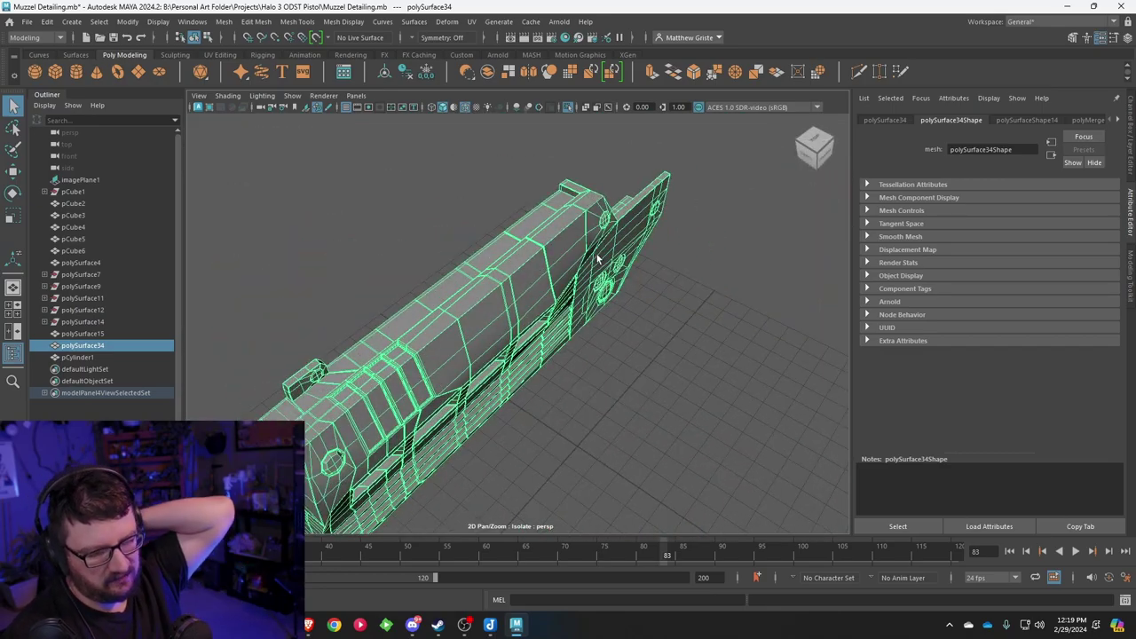
pyautogui.scroll(-3, 597, 258)
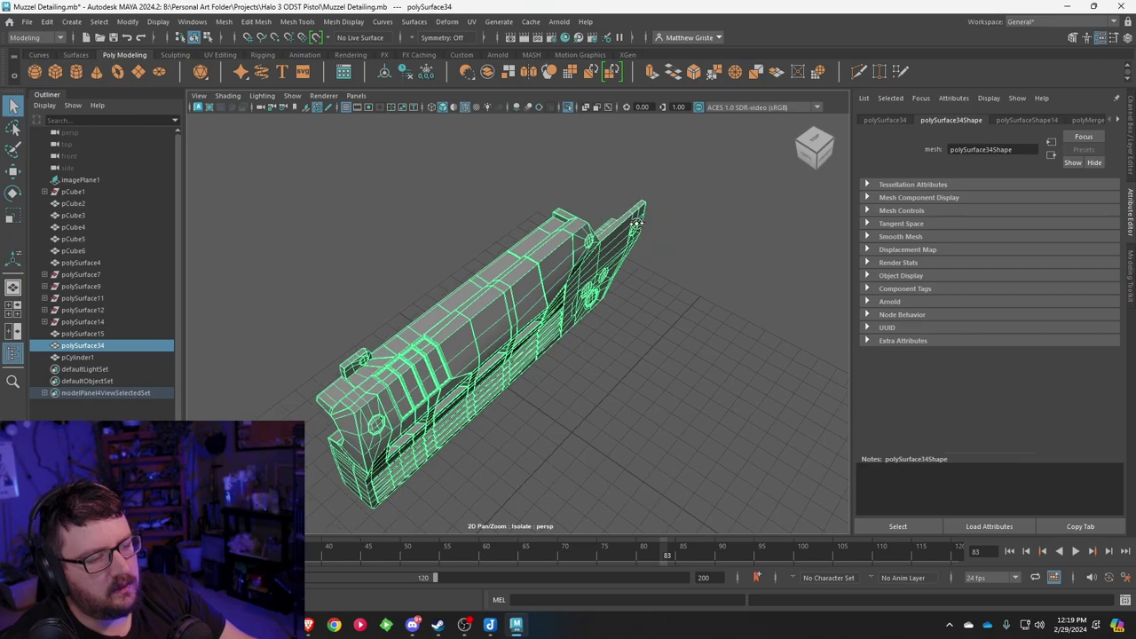
pyautogui.keyDown('alt'); pyautogui.moveTo(641, 265); pyautogui.dragTo(596, 230); pyautogui.keyUp('alt')
pyautogui.scroll(2, 614, 279)
pyautogui.press('3')
pyautogui.moveTo(599, 304); pyautogui.dragTo(643, 259, button='right')
pyautogui.click(714, 368)
pyautogui.keyDown('alt'); pyautogui.moveTo(714, 368); pyautogui.dragTo(726, 383); pyautogui.keyUp('alt')
pyautogui.scroll(-3, 652, 352)
pyautogui.scroll(3, 413, 295)
pyautogui.keyDown('alt'); pyautogui.moveTo(413, 296); pyautogui.dragTo(490, 257); pyautogui.keyUp('alt')
pyautogui.click(490, 256)
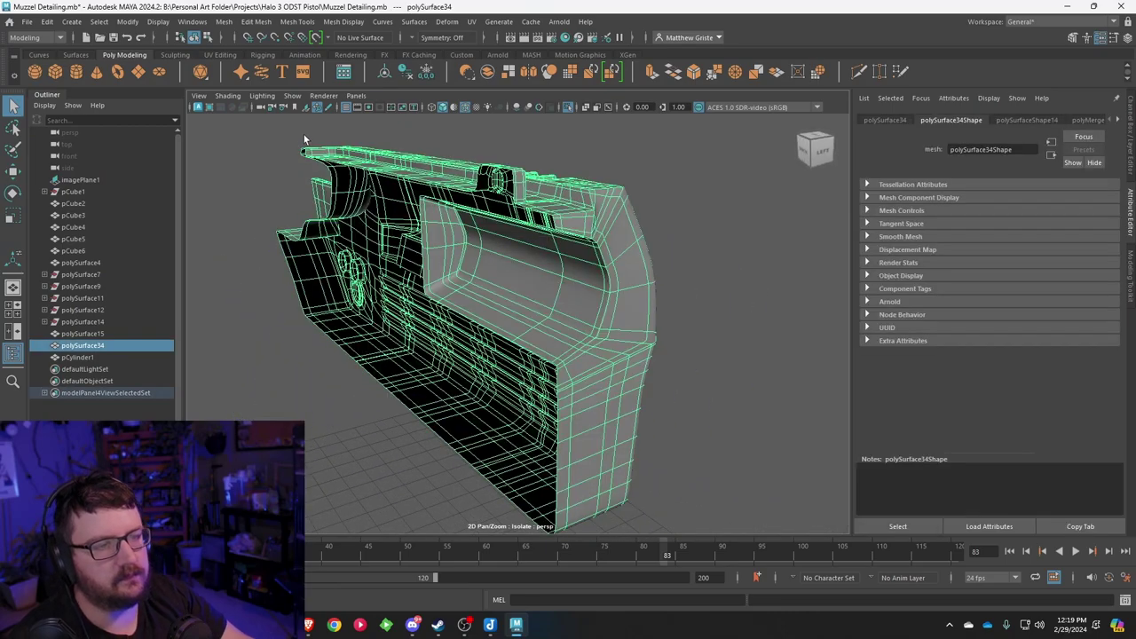
# Step: Save the scene and mirror the half mesh across the world Z axis, merging the border vertices
pyautogui.click(28, 22)
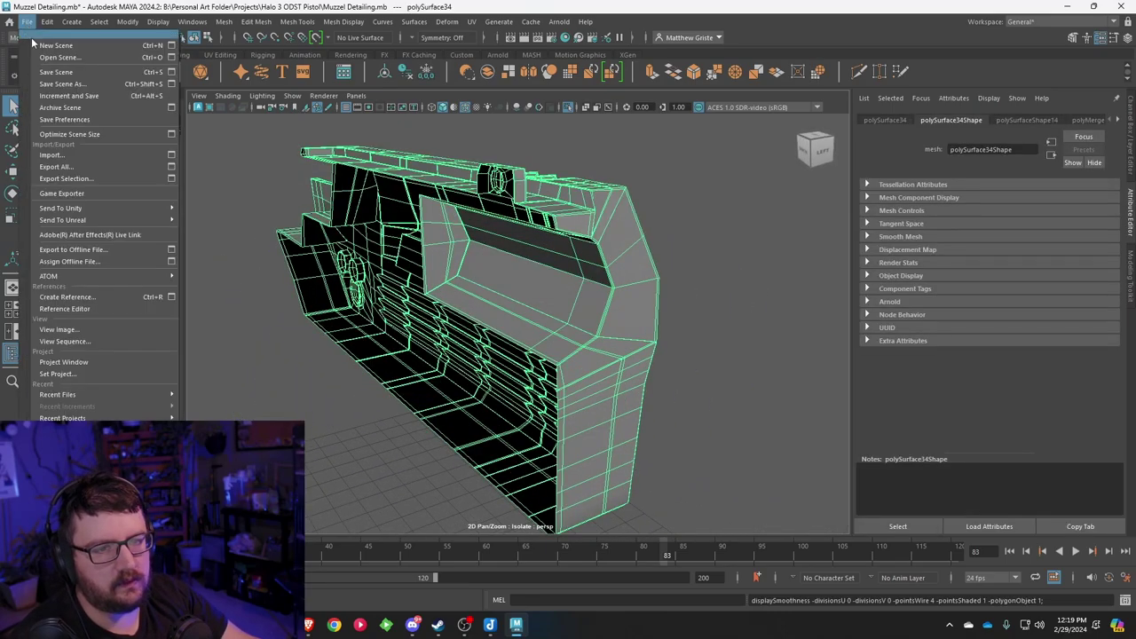
pyautogui.click(41, 73)
pyautogui.keyDown('alt'); pyautogui.moveTo(657, 253); pyautogui.dragTo(558, 287); pyautogui.keyUp('alt')
pyautogui.click(256, 22)
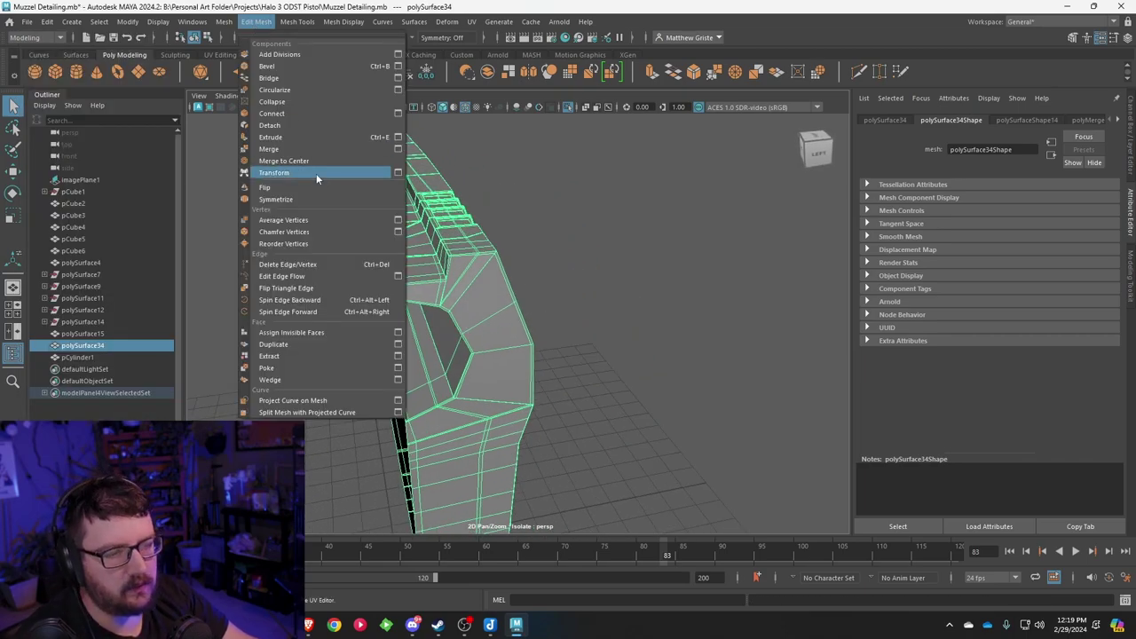
pyautogui.moveTo(223, 21)
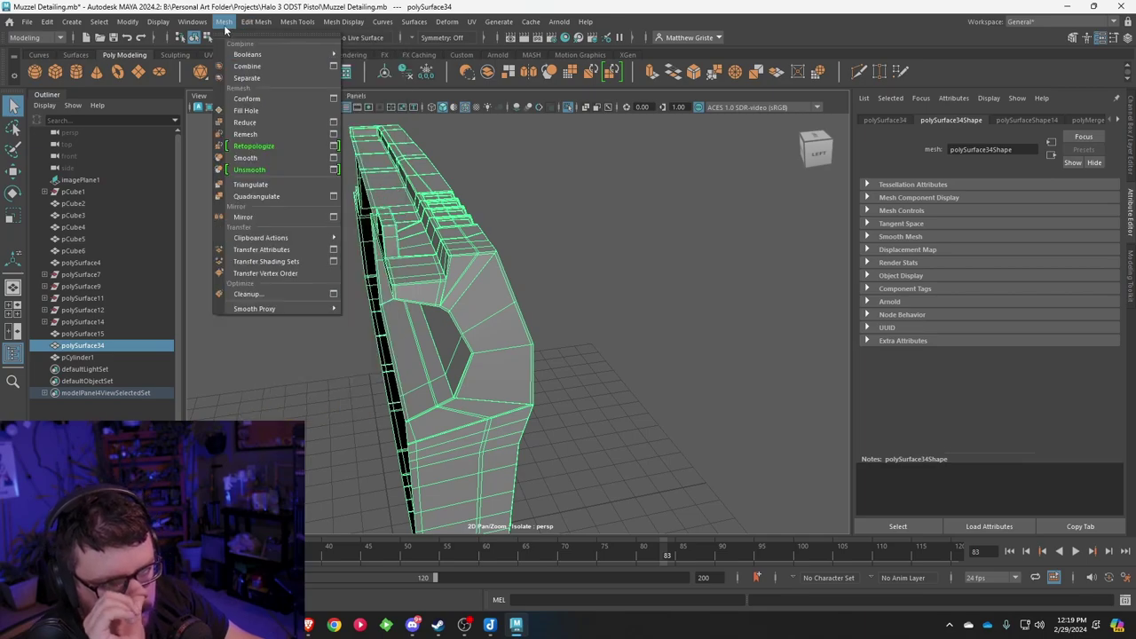
pyautogui.click(285, 215)
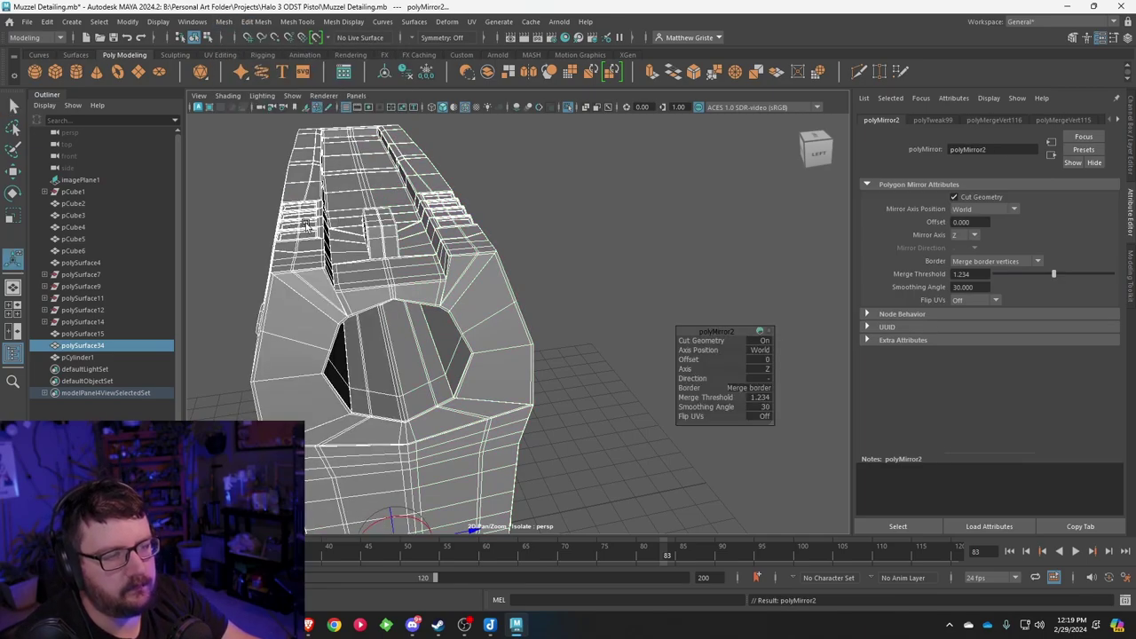
pyautogui.click(433, 243)
# Step: Examine the mirrored mesh in smoothed and unsmoothed display around the barrel opening and the upper face
pyautogui.keyDown('alt'); pyautogui.moveTo(433, 243); pyautogui.dragTo(485, 291, button='middle'); pyautogui.keyUp('alt')
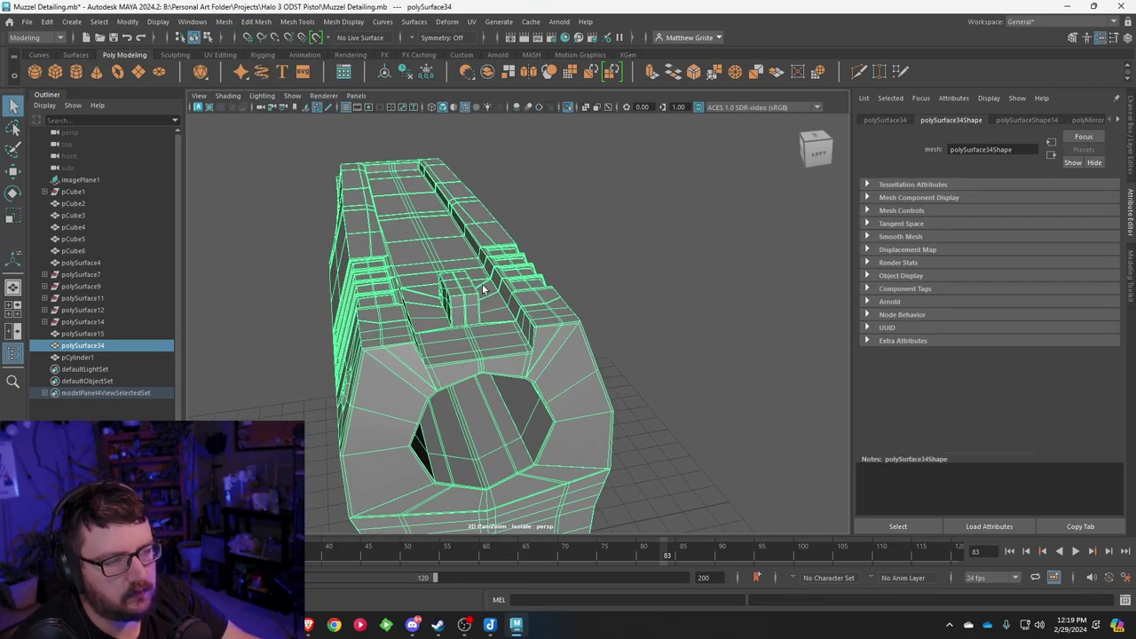
pyautogui.scroll(4, 485, 292)
pyautogui.press('3')
pyautogui.scroll(-5, 486, 286)
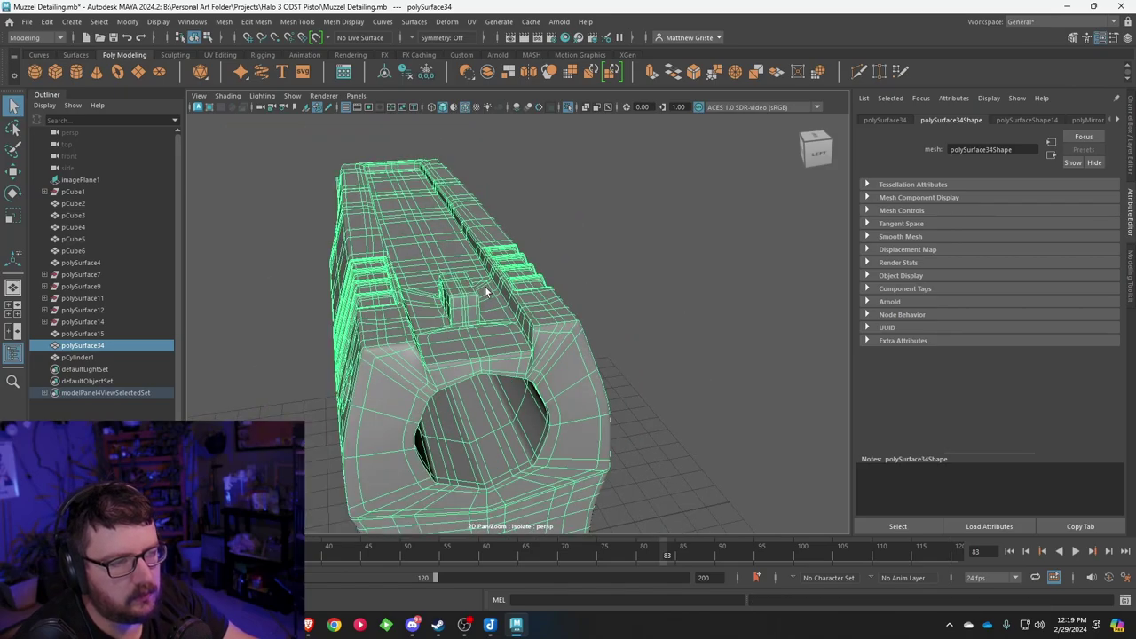
pyautogui.keyDown('alt'); pyautogui.moveTo(485, 287); pyautogui.dragTo(688, 264); pyautogui.keyUp('alt')
pyautogui.press('1')
pyautogui.keyDown('alt'); pyautogui.moveTo(688, 264); pyautogui.dragTo(592, 287, button='middle'); pyautogui.keyUp('alt')
pyautogui.keyDown('alt'); pyautogui.moveTo(543, 294); pyautogui.dragTo(580, 292); pyautogui.keyUp('alt')
pyautogui.scroll(5, 580, 292)
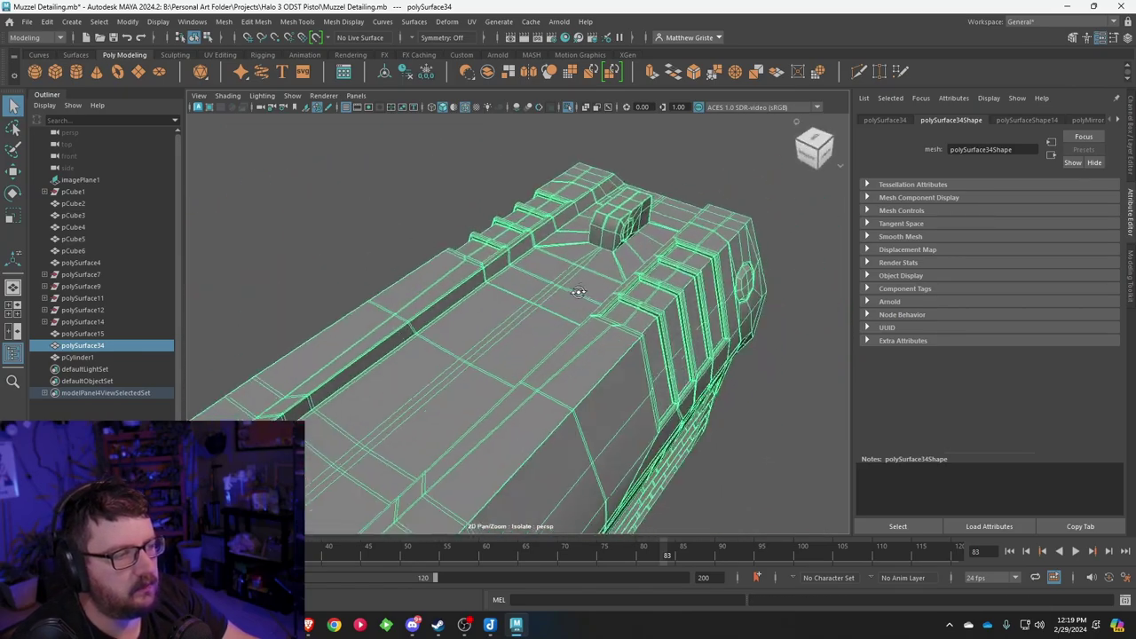
# Step: Scale the two vertices beside the centre line at the base of the raised sight block apart toward its corners
pyautogui.keyDown('alt'); pyautogui.moveTo(580, 292); pyautogui.dragTo(521, 320, button='middle'); pyautogui.keyUp('alt')
pyautogui.keyDown('alt'); pyautogui.moveTo(521, 320); pyautogui.dragTo(579, 315); pyautogui.keyUp('alt')
pyautogui.scroll(6, 578, 318)
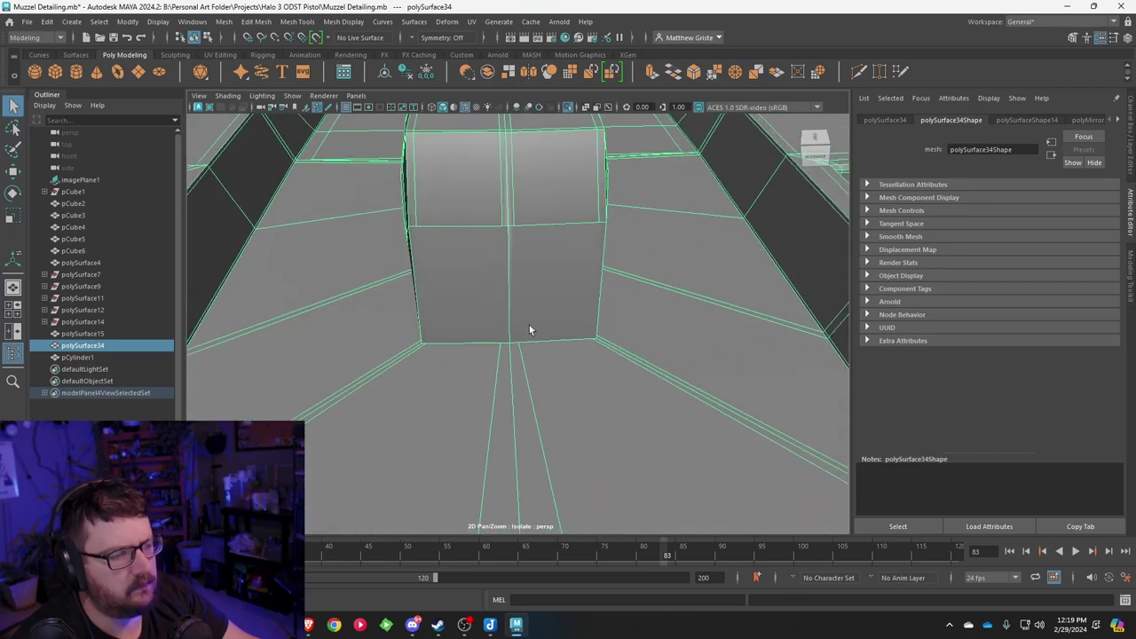
pyautogui.moveTo(501, 333); pyautogui.dragTo(444, 272, button='right')
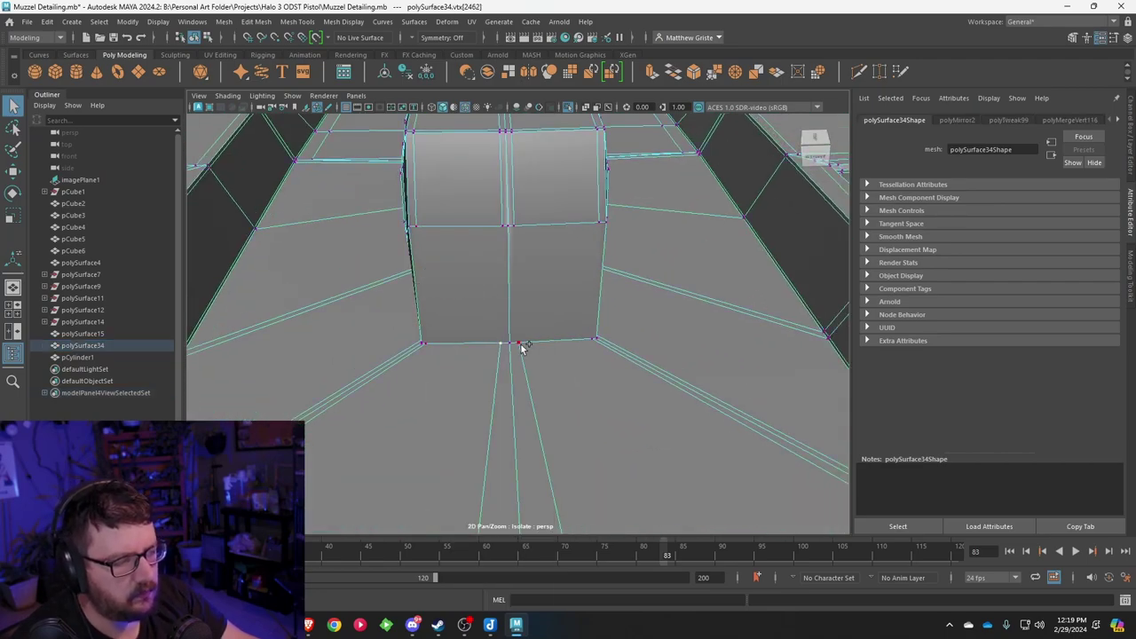
pyautogui.keyDown('shift'); pyautogui.click(520, 345); pyautogui.keyUp('shift')
pyautogui.press('e')
pyautogui.press('r')
pyautogui.moveTo(431, 343); pyautogui.dragTo(264, 296)
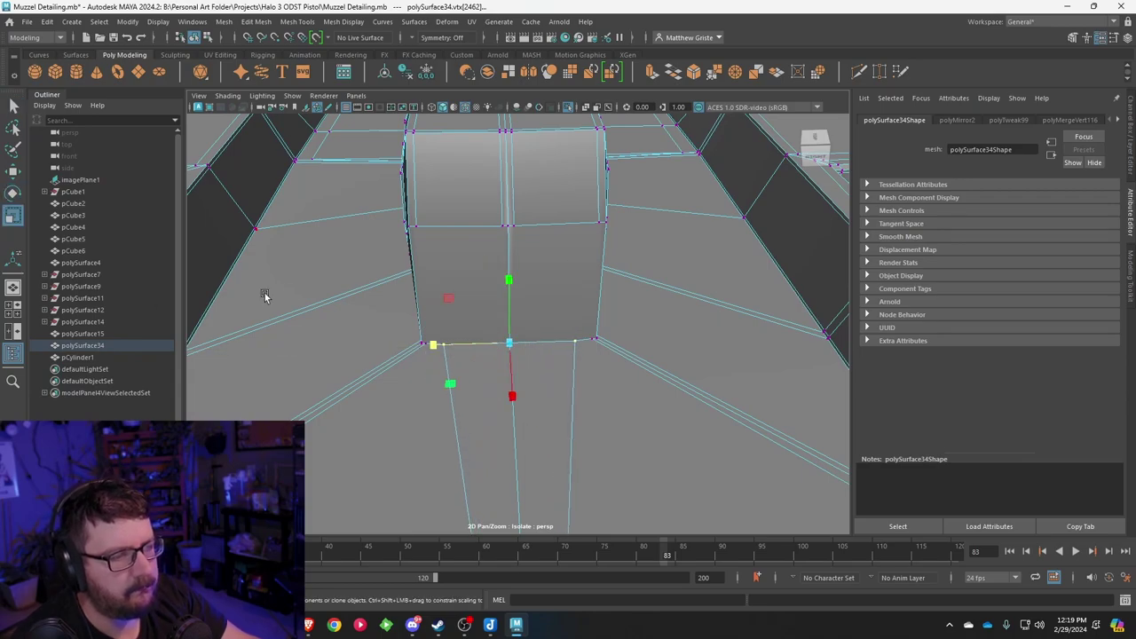
# Step: Cut an edge on each side of the sight block's end face, from the spread base vertex to the corner support edge above
pyautogui.click(256, 21)
pyautogui.click(310, 137)
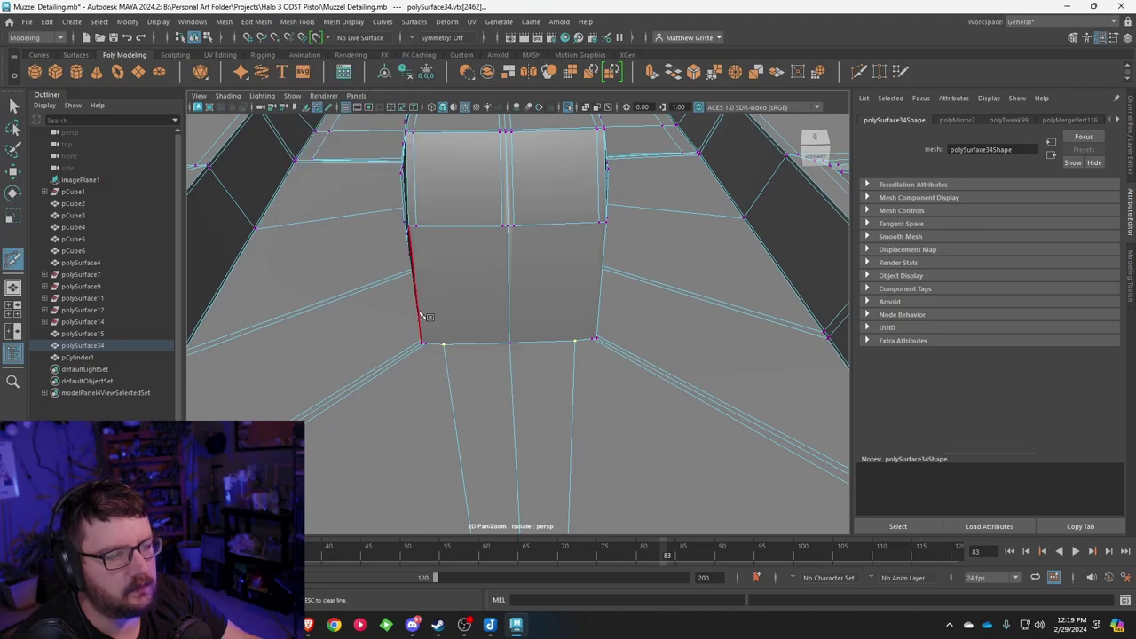
pyautogui.click(416, 227)
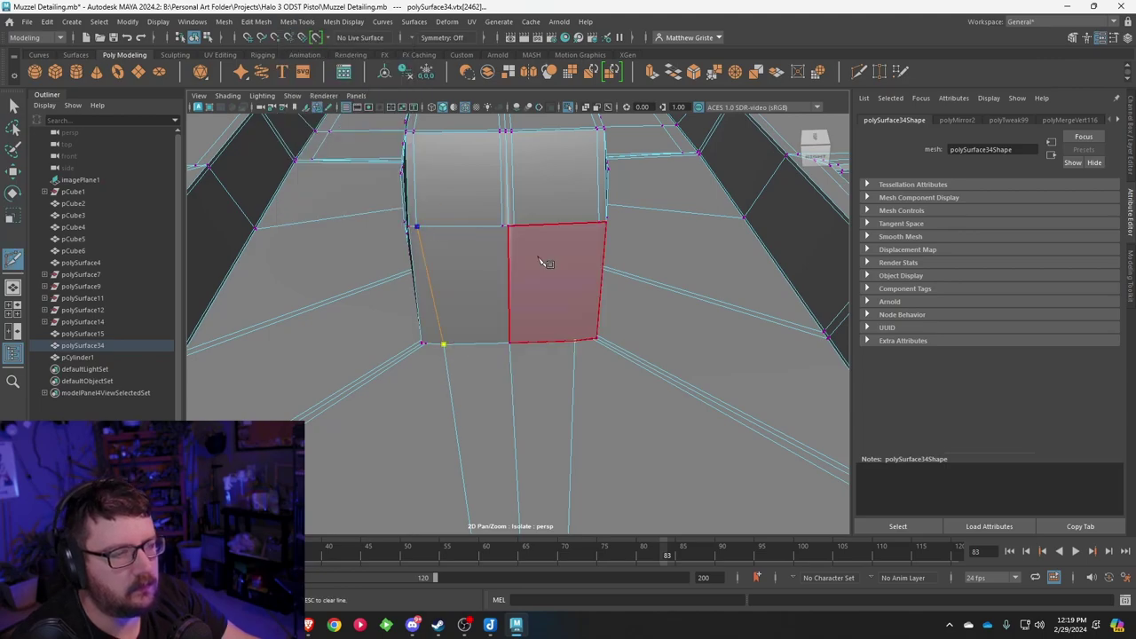
pyautogui.rightClick(561, 282)
pyautogui.click(575, 341)
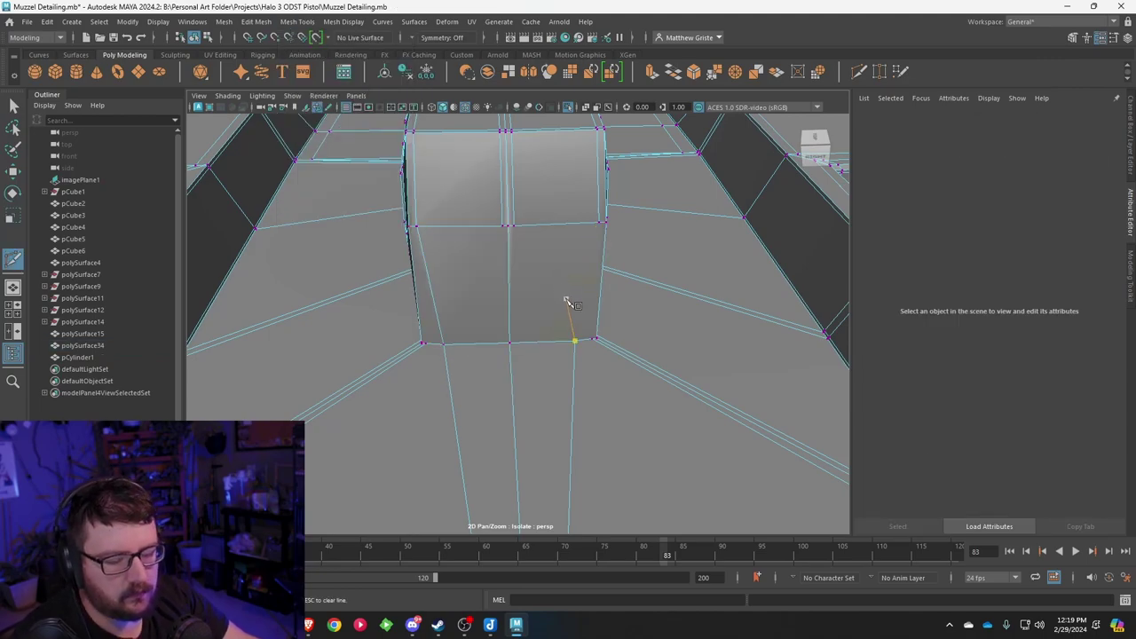
pyautogui.click(577, 343)
pyautogui.hotkey('ctrl', 'z')
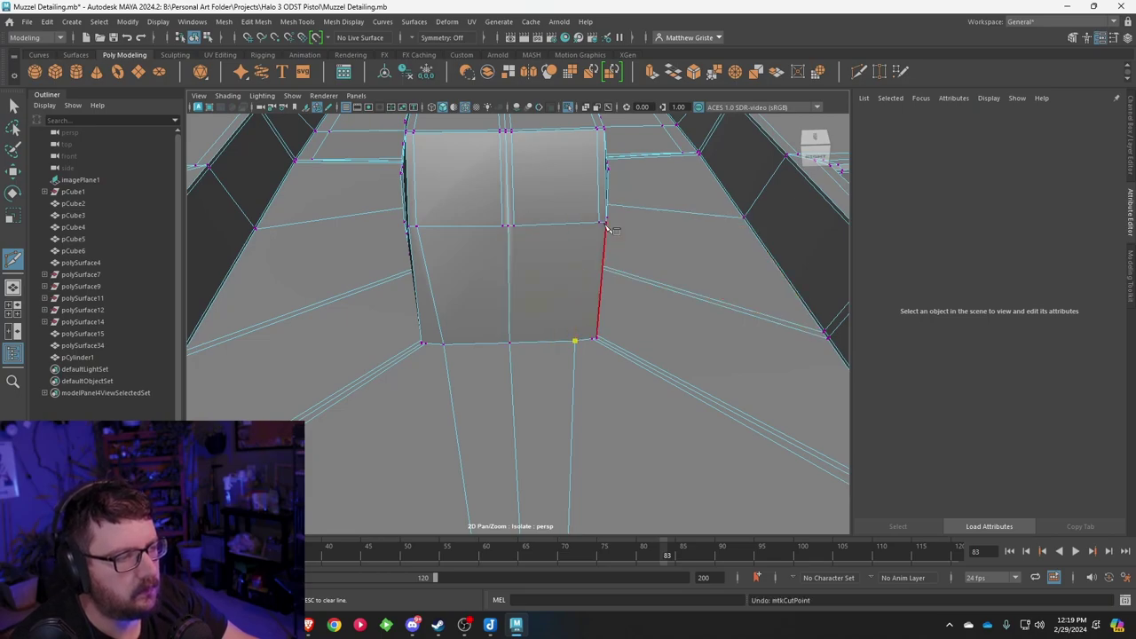
pyautogui.click(599, 222)
pyautogui.rightClick(649, 246)
pyautogui.click(579, 259)
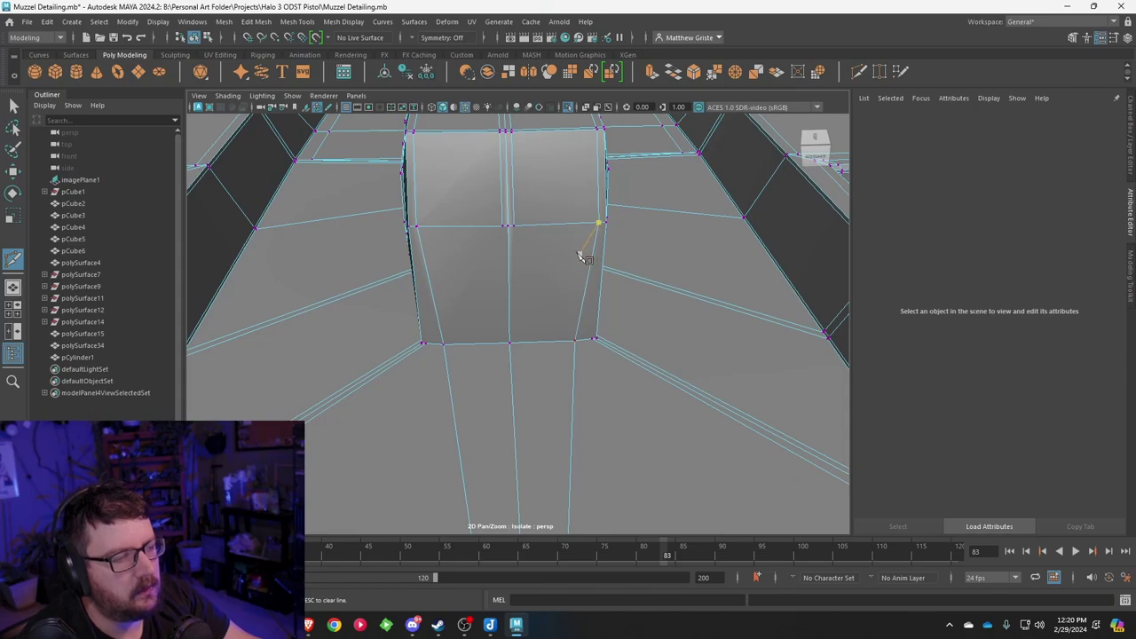
# Step: Examine how the edges beside the centre line run over the sight block and along the mesh's recessed upper face
pyautogui.keyDown('alt'); pyautogui.moveTo(574, 255); pyautogui.dragTo(563, 251); pyautogui.keyUp('alt')
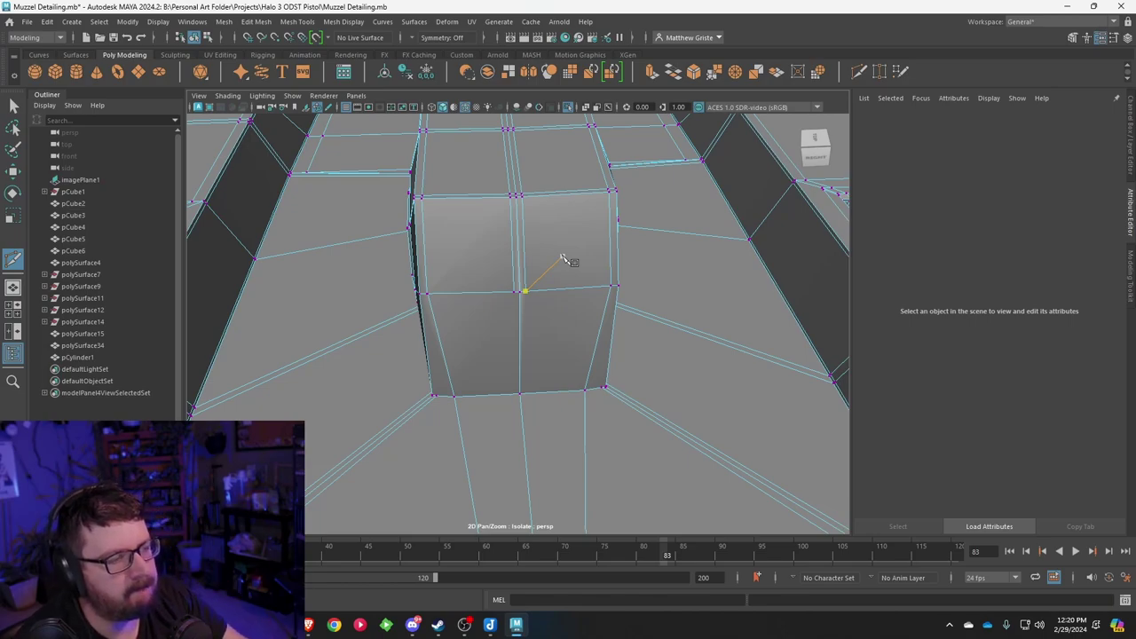
pyautogui.keyDown('alt'); pyautogui.moveTo(568, 260); pyautogui.dragTo(779, 254); pyautogui.keyUp('alt')
pyautogui.keyDown('alt'); pyautogui.moveTo(652, 269); pyautogui.dragTo(485, 404); pyautogui.keyUp('alt')
pyautogui.scroll(-6, 637, 260)
pyautogui.scroll(5, 486, 403)
pyautogui.keyDown('alt'); pyautogui.moveTo(441, 299); pyautogui.dragTo(555, 318); pyautogui.keyUp('alt')
pyautogui.scroll(5, 596, 336)
pyautogui.click(553, 360)
pyautogui.scroll(6, 510, 324)
pyautogui.scroll(-6, 466, 307)
pyautogui.keyDown('alt'); pyautogui.moveTo(466, 307); pyautogui.dragTo(535, 302); pyautogui.keyUp('alt')
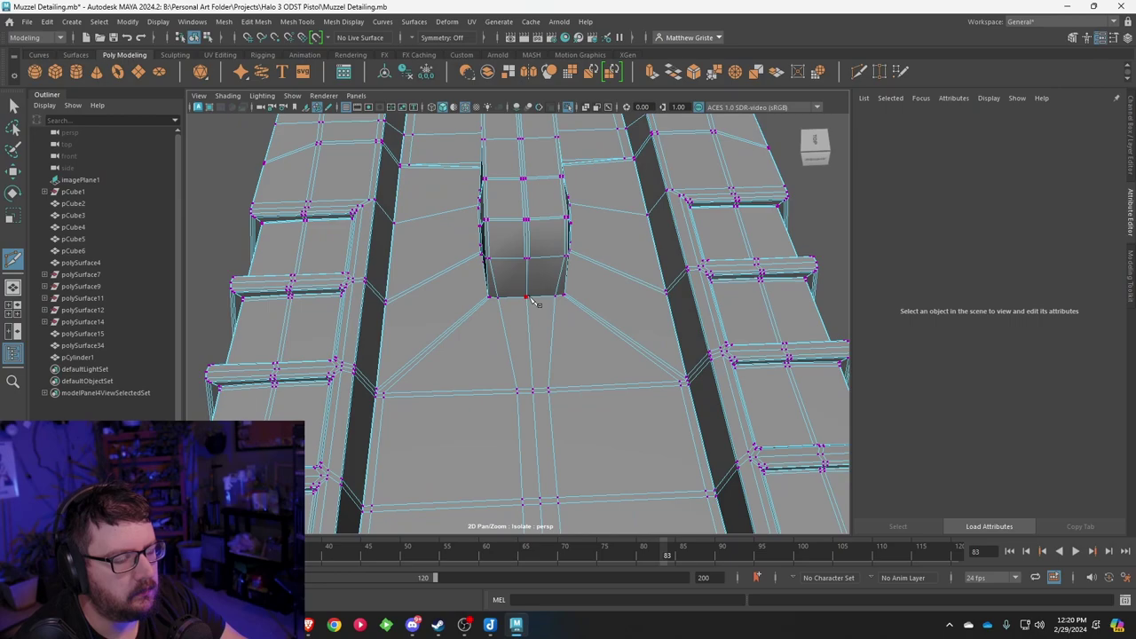
pyautogui.keyDown('alt'); pyautogui.moveTo(530, 222); pyautogui.dragTo(527, 295, button='middle'); pyautogui.keyUp('alt')
pyautogui.scroll(5, 525, 286)
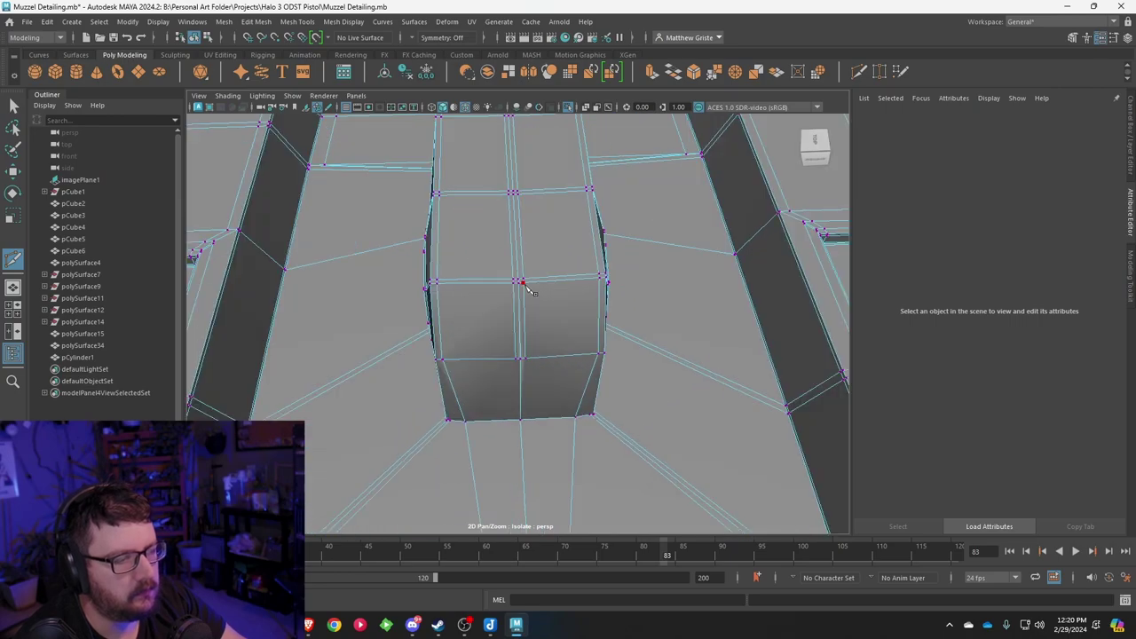
# Step: Delete the supporting edge loops on both sides of the centre line, including those running over the sight block, with their vertices
pyautogui.moveTo(524, 288); pyautogui.dragTo(524, 240, button='right')
pyautogui.click(526, 299)
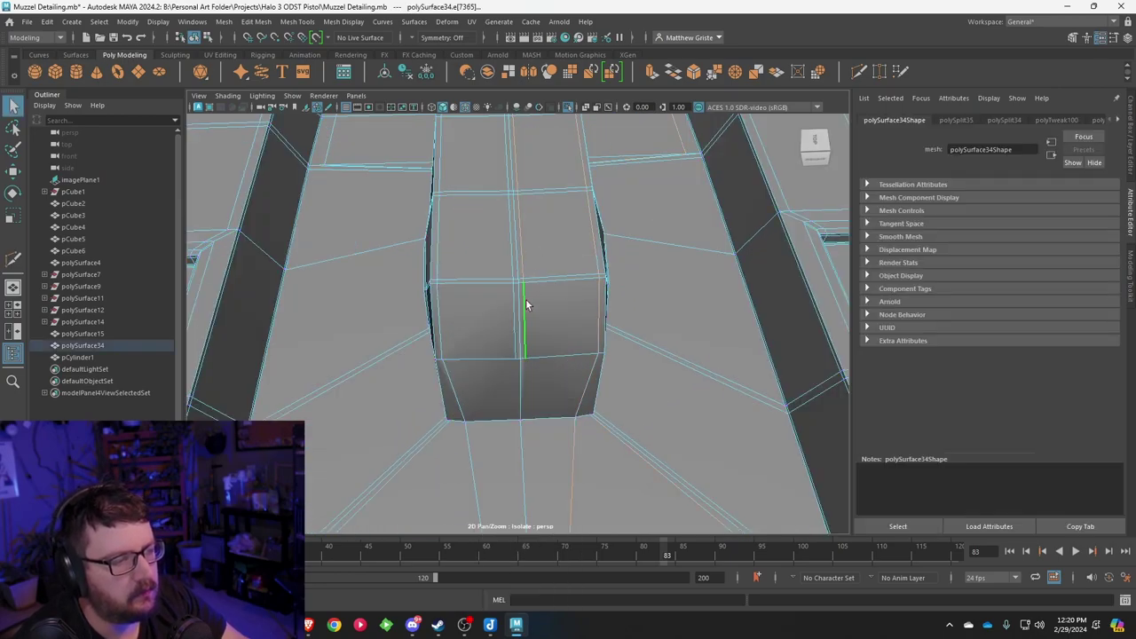
pyautogui.scroll(-6, 526, 298)
pyautogui.moveTo(525, 298)
pyautogui.keyDown('alt'); pyautogui.mouseDown()
pyautogui.moveTo(408, 327)
pyautogui.moveTo(363, 249)
pyautogui.moveTo(404, 315)
pyautogui.moveTo(511, 304)
pyautogui.mouseUp(); pyautogui.keyUp('alt')
pyautogui.scroll(5, 584, 310)
pyautogui.keyDown('alt'); pyautogui.moveTo(584, 310); pyautogui.dragTo(366, 254); pyautogui.keyUp('alt')
pyautogui.scroll(-5, 503, 240)
pyautogui.keyDown('alt'); pyautogui.moveTo(607, 325); pyautogui.dragTo(717, 363, button='middle'); pyautogui.keyUp('alt')
pyautogui.scroll(5, 568, 307)
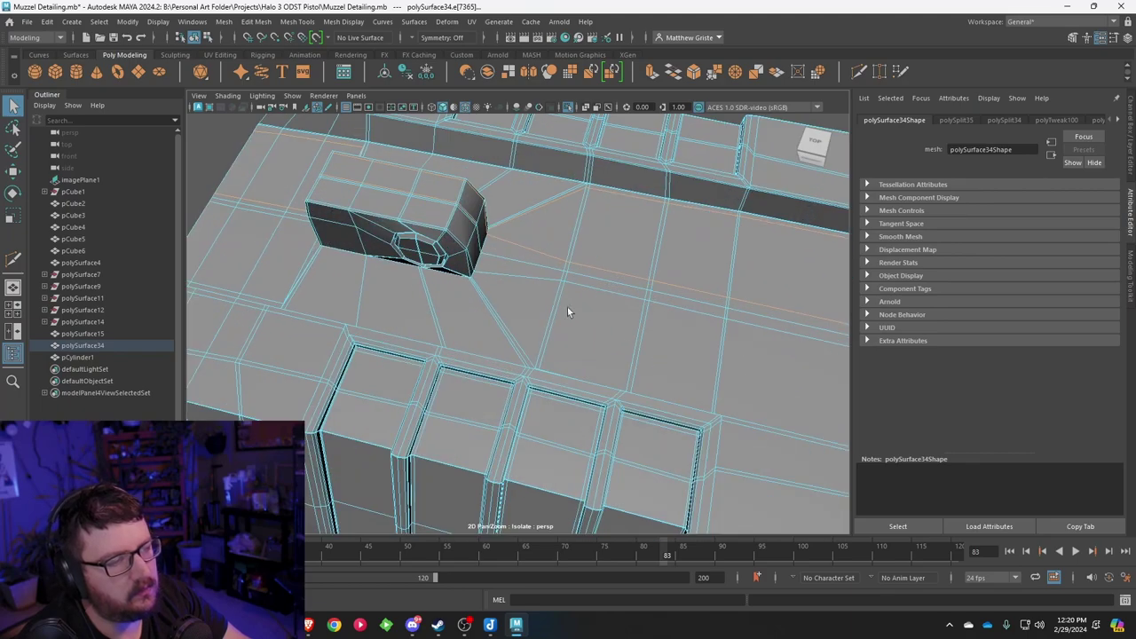
pyautogui.keyDown('alt'); pyautogui.moveTo(568, 312); pyautogui.dragTo(538, 334); pyautogui.keyUp('alt')
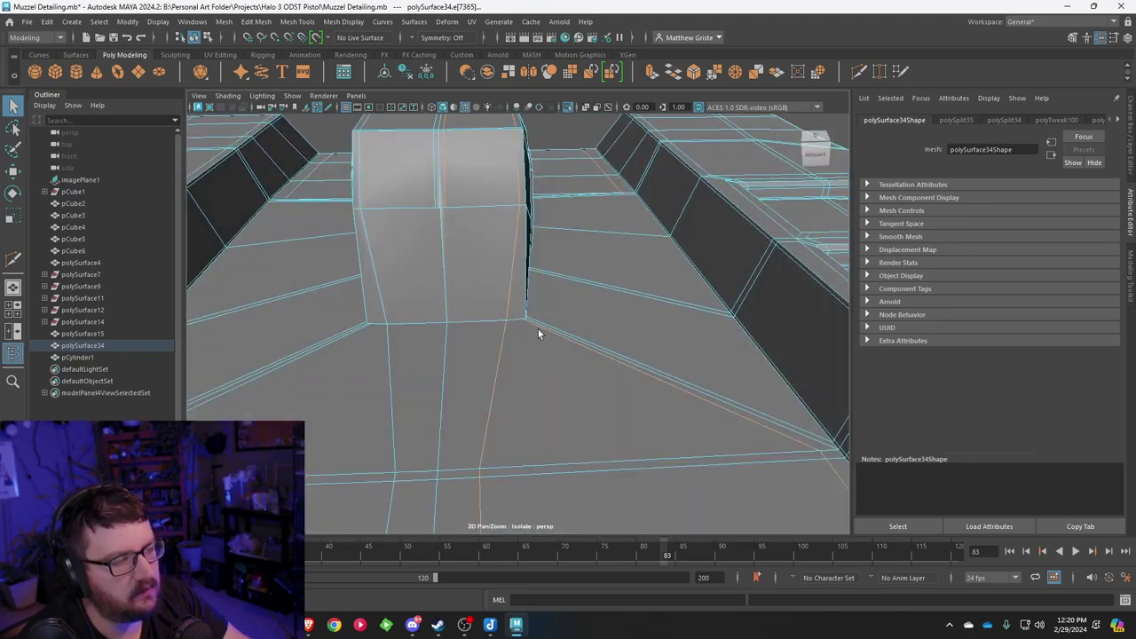
pyautogui.keyDown('alt'); pyautogui.moveTo(515, 284); pyautogui.dragTo(479, 249); pyautogui.keyUp('alt')
pyautogui.scroll(-6, 497, 254)
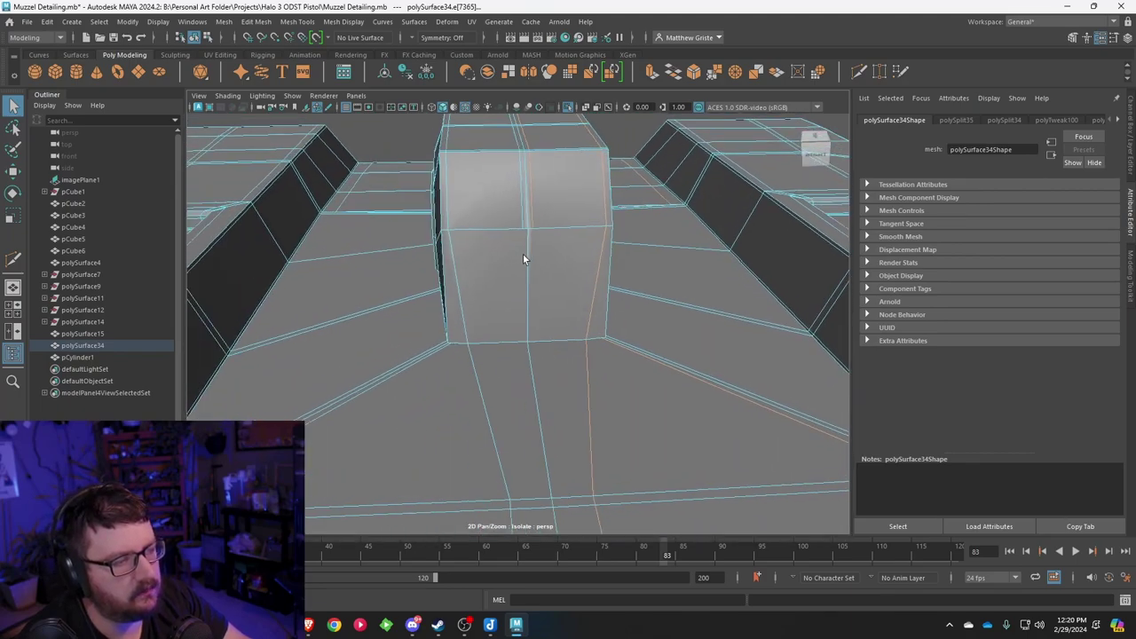
pyautogui.scroll(-6, 502, 317)
pyautogui.keyDown('alt'); pyautogui.moveTo(502, 317); pyautogui.dragTo(585, 312); pyautogui.keyUp('alt')
pyautogui.scroll(5, 462, 293)
pyautogui.keyDown('alt'); pyautogui.moveTo(422, 290); pyautogui.dragTo(618, 277); pyautogui.keyUp('alt')
pyautogui.scroll(5, 597, 298)
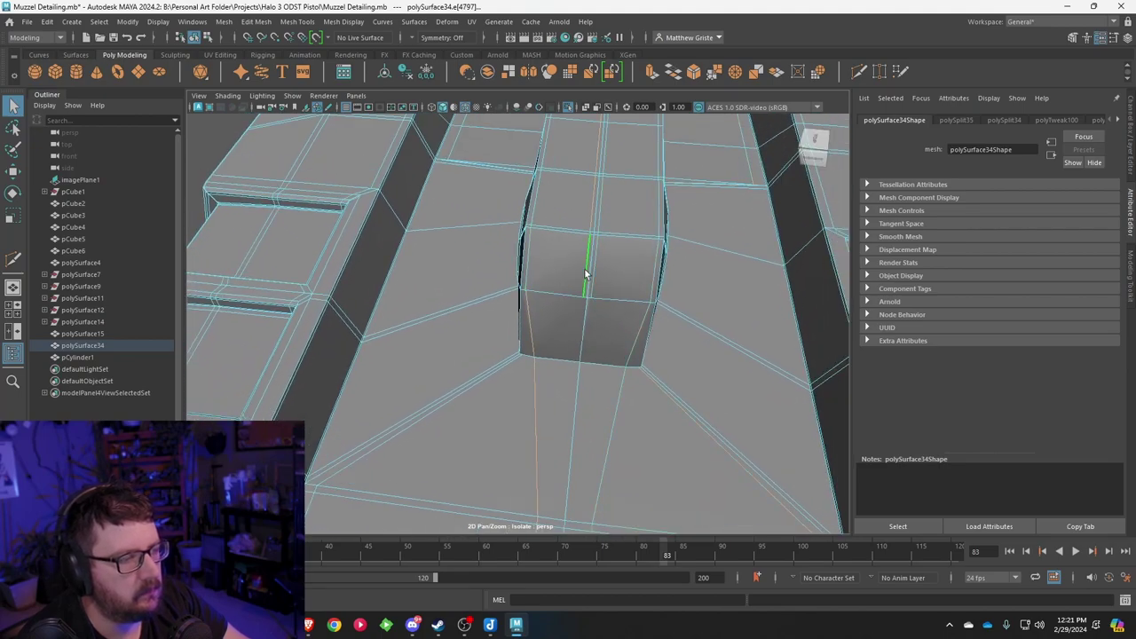
pyautogui.keyDown('alt'); pyautogui.moveTo(598, 269); pyautogui.dragTo(642, 345); pyautogui.keyUp('alt')
pyautogui.scroll(-5, 593, 263)
pyautogui.click(257, 22)
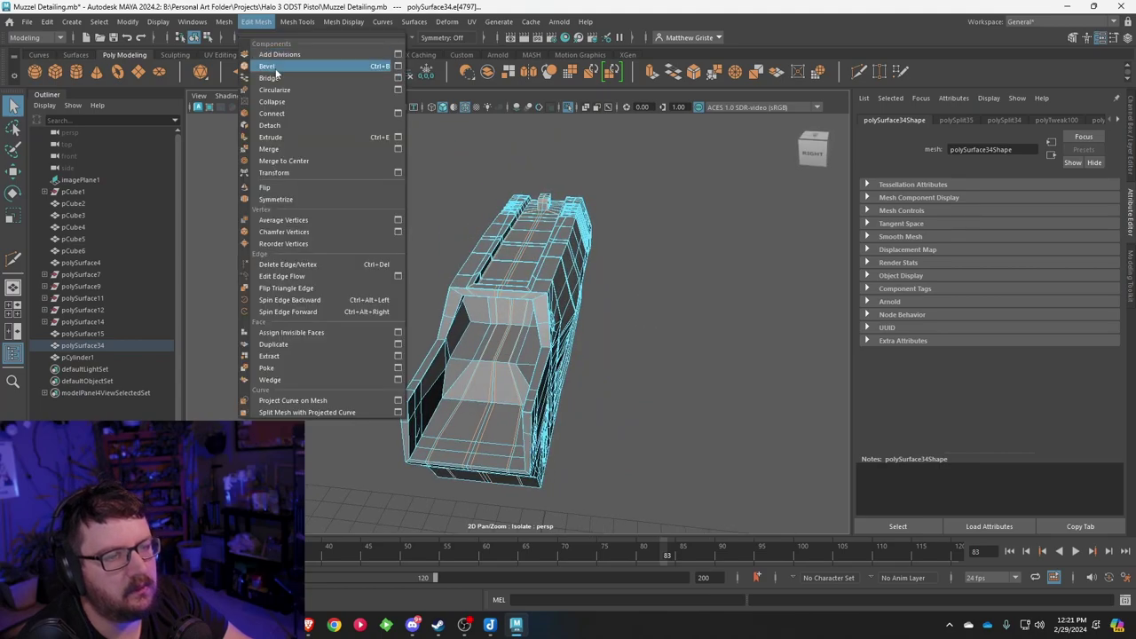
pyautogui.moveTo(298, 21)
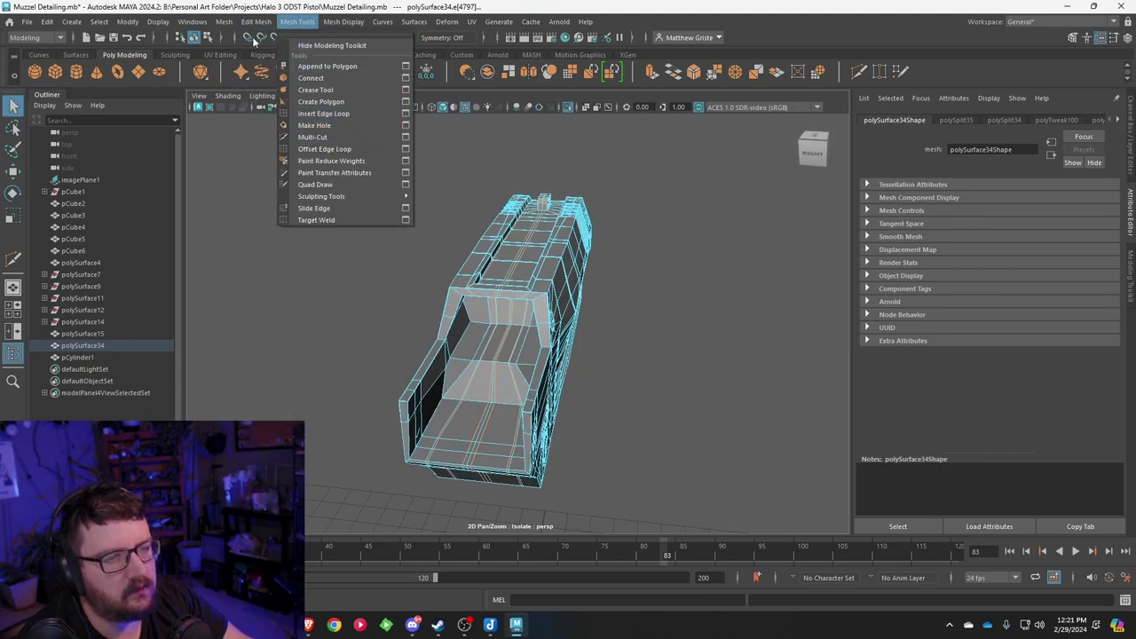
pyautogui.moveTo(258, 22)
pyautogui.click(291, 261)
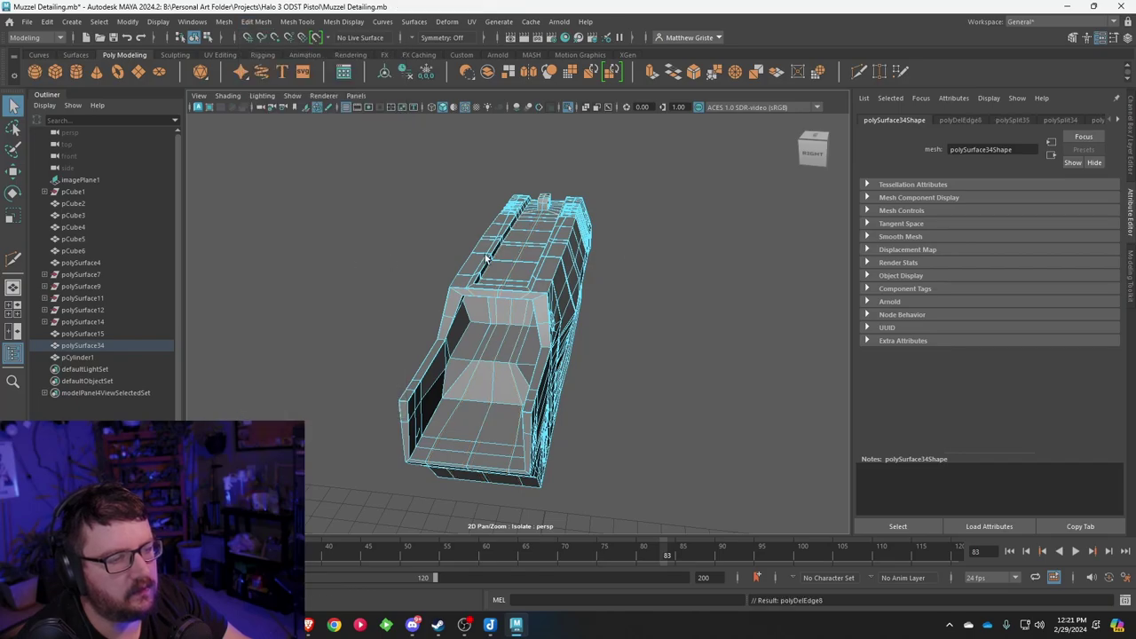
# Step: Examine the remaining edges around the sight block from its opposite end, and return the mesh to object mode
pyautogui.keyDown('alt'); pyautogui.moveTo(683, 288); pyautogui.dragTo(541, 302); pyautogui.keyUp('alt')
pyautogui.keyDown('alt'); pyautogui.moveTo(541, 302); pyautogui.dragTo(750, 285, button='right'); pyautogui.keyUp('alt')
pyautogui.keyDown('alt'); pyautogui.moveTo(750, 285); pyautogui.dragTo(581, 234); pyautogui.keyUp('alt')
pyautogui.keyDown('alt'); pyautogui.moveTo(501, 200); pyautogui.dragTo(561, 253); pyautogui.keyUp('alt')
pyautogui.scroll(5, 566, 244)
pyautogui.scroll(-3, 566, 247)
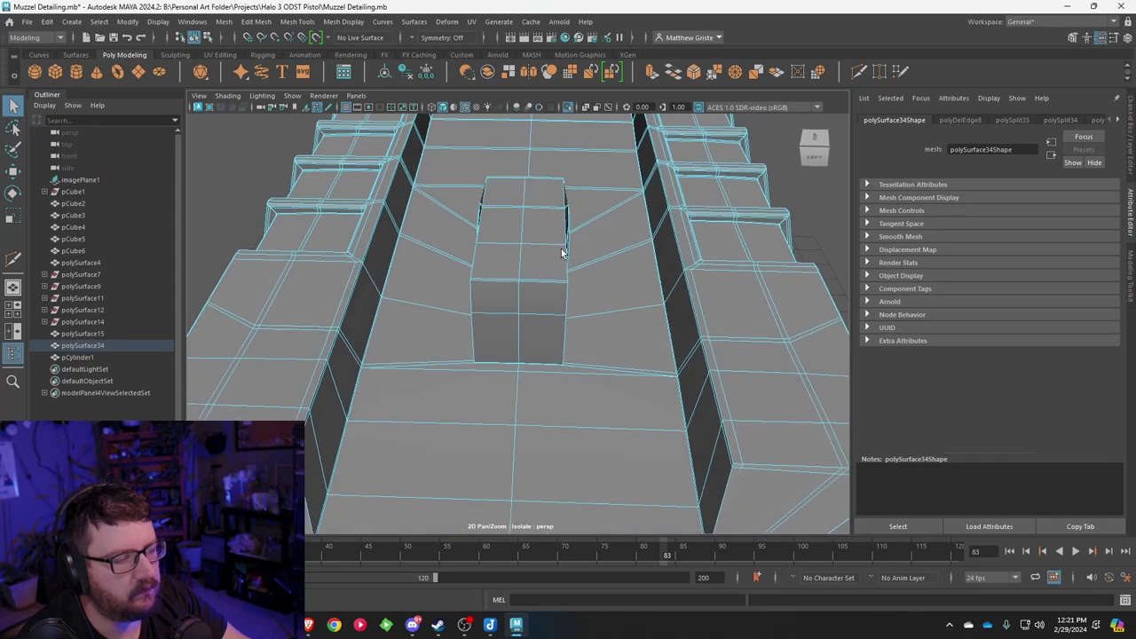
pyautogui.moveTo(554, 248); pyautogui.dragTo(523, 236, button='right')
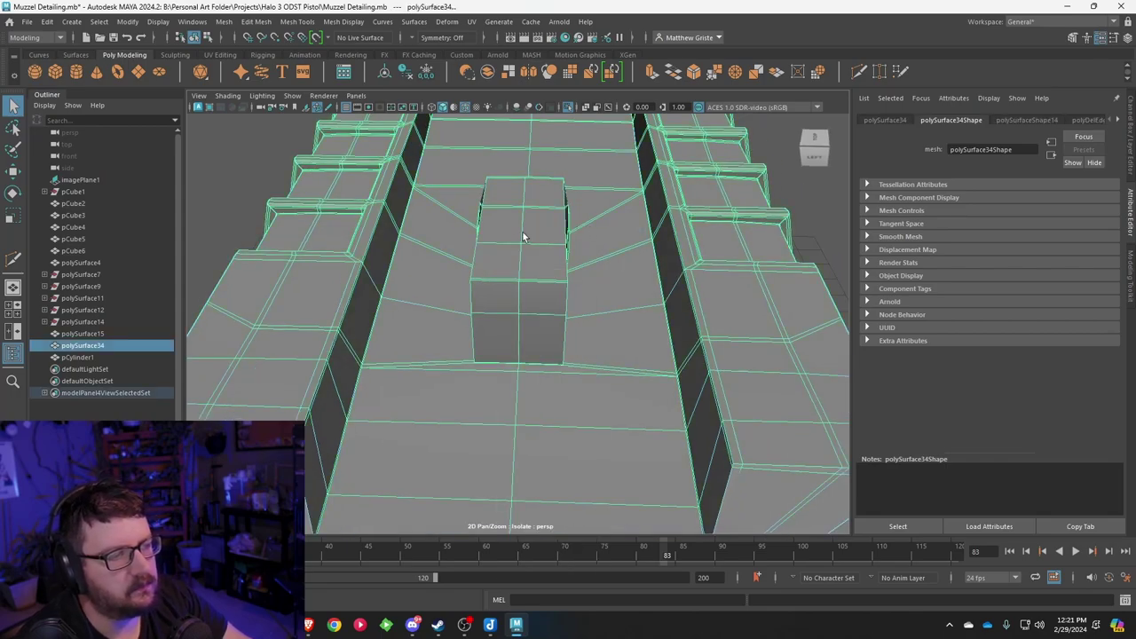
# Step: Insert a supporting edge loop close to each long side of the sight block, continuing onto the surface beyond its end face
pyautogui.click(291, 23)
pyautogui.click(320, 115)
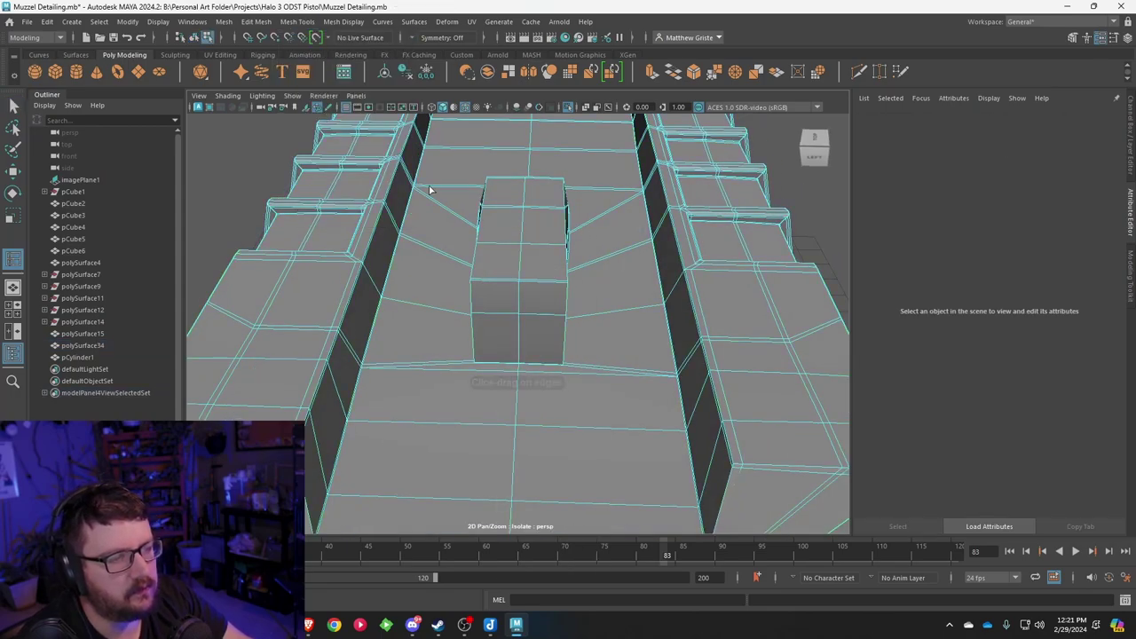
pyautogui.click(473, 283)
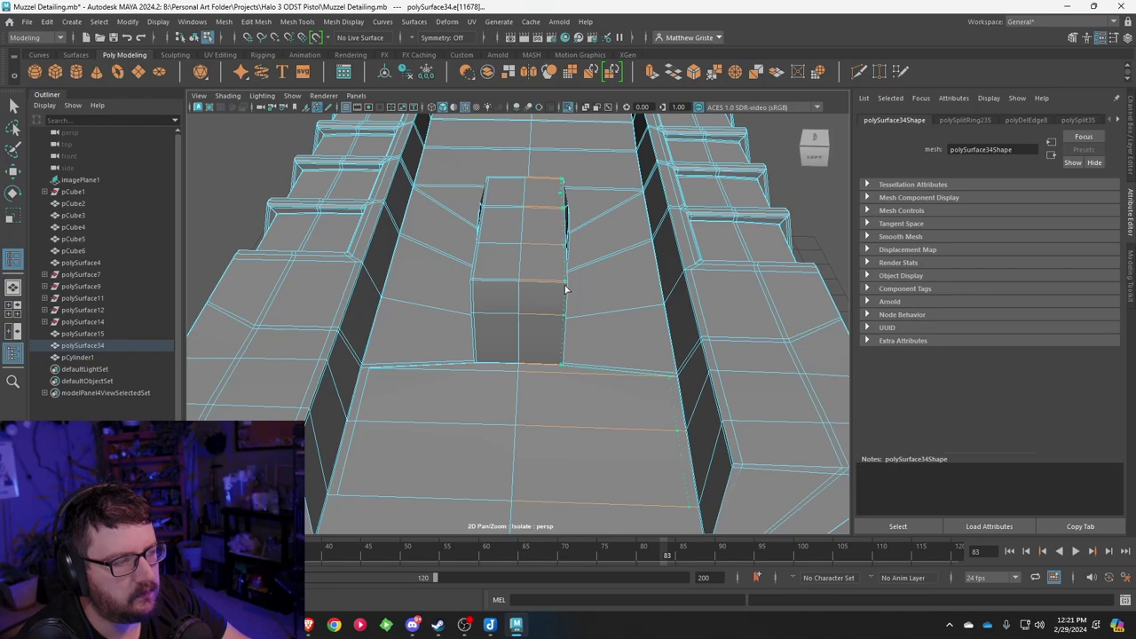
pyautogui.keyDown('alt'); pyautogui.moveTo(579, 437); pyautogui.dragTo(570, 294, button='middle'); pyautogui.keyUp('alt')
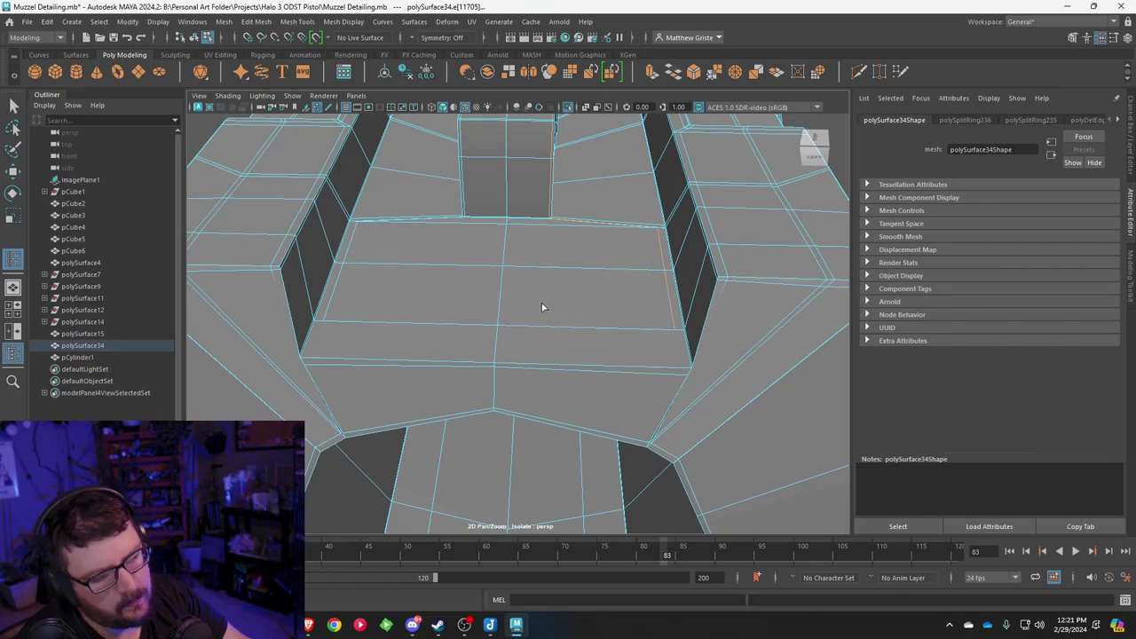
# Step: Preview the mesh smoothed in object mode and examine the surface between the sight block and the muzzle opening
pyautogui.press('3')
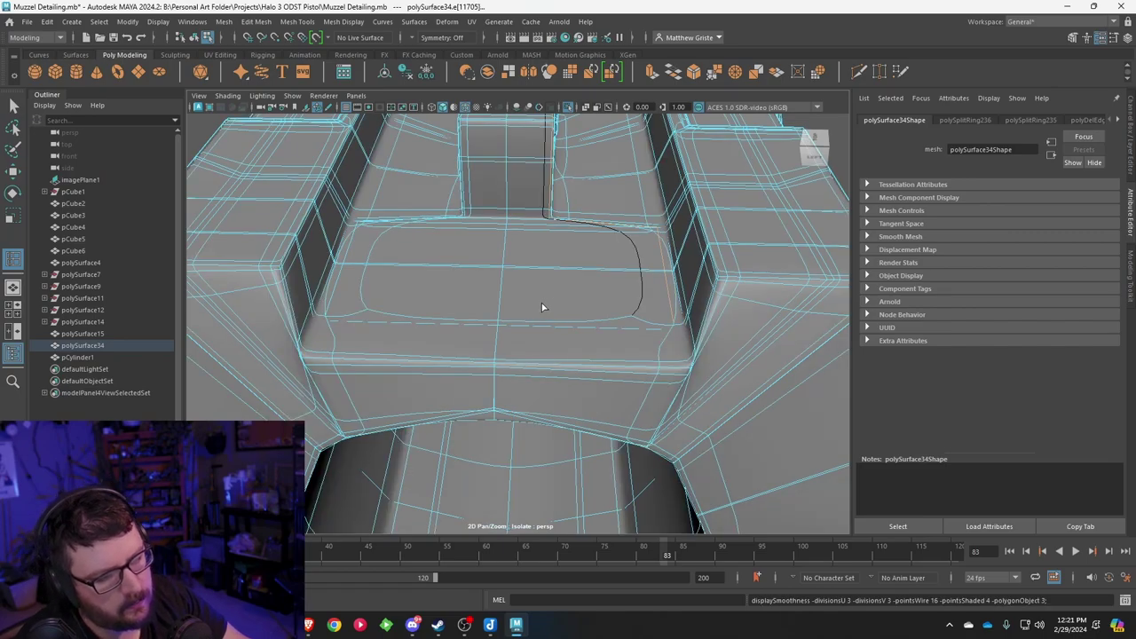
pyautogui.moveTo(541, 303); pyautogui.dragTo(583, 261, button='right')
pyautogui.press('q')
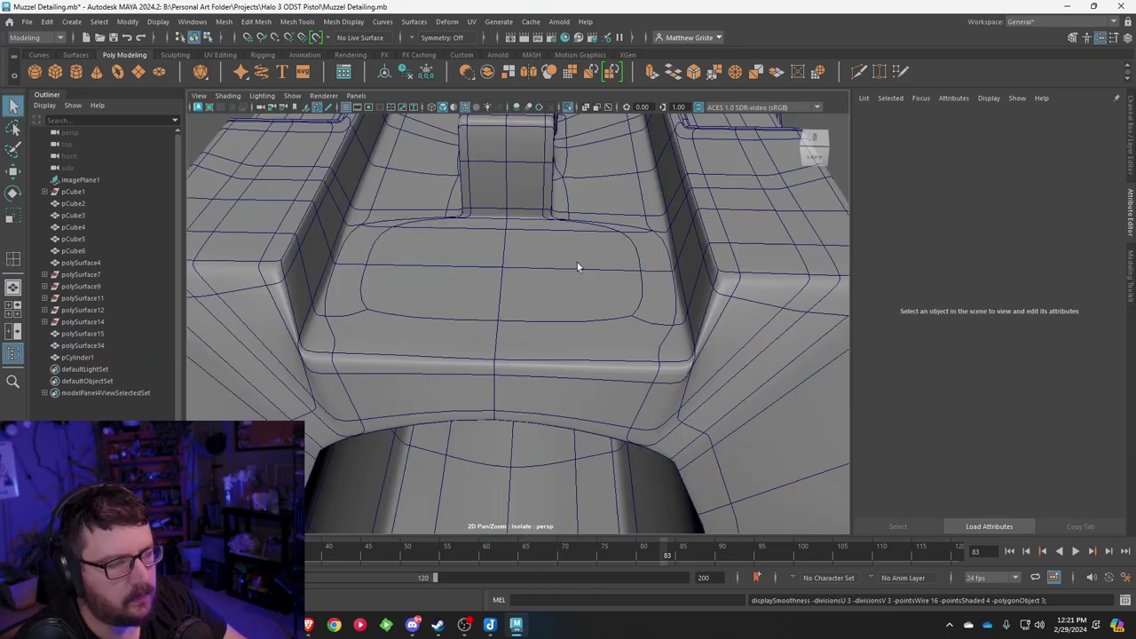
pyautogui.keyDown('alt'); pyautogui.moveTo(576, 264); pyautogui.dragTo(468, 310); pyautogui.keyUp('alt')
pyautogui.scroll(5, 528, 257)
pyautogui.scroll(-5, 528, 256)
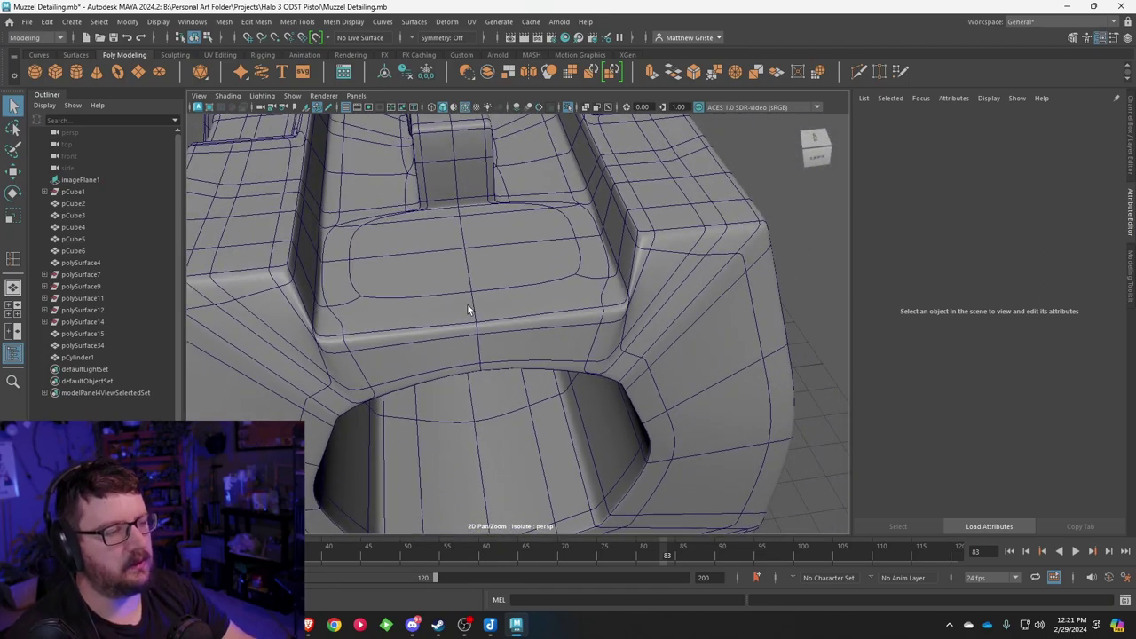
pyautogui.scroll(-3, 468, 309)
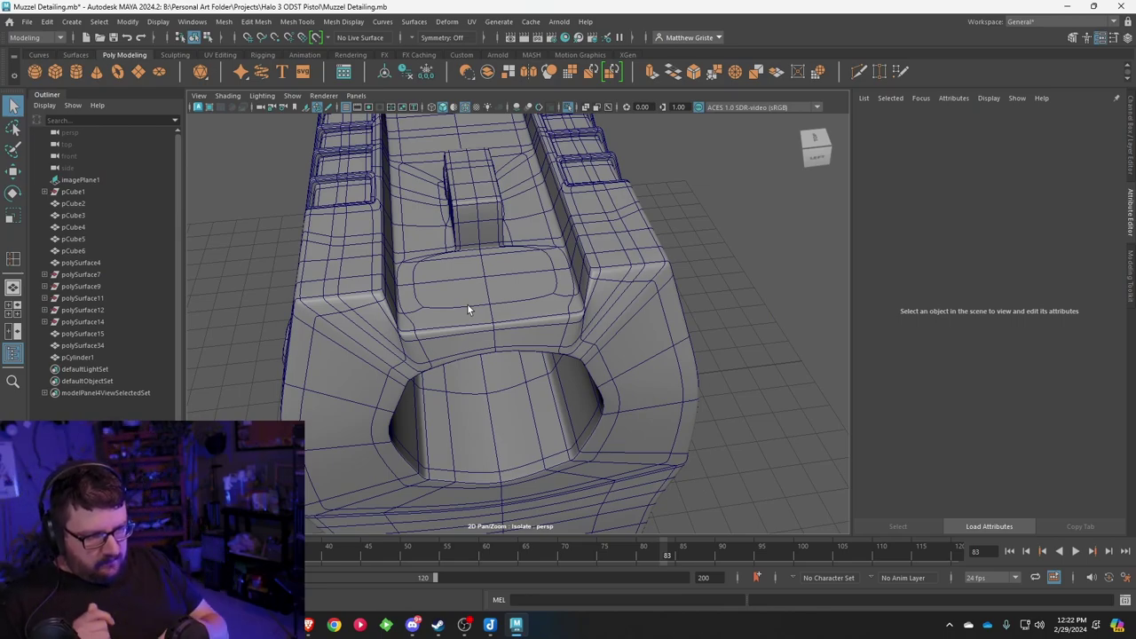
pyautogui.scroll(5, 466, 304)
pyautogui.scroll(-3, 476, 305)
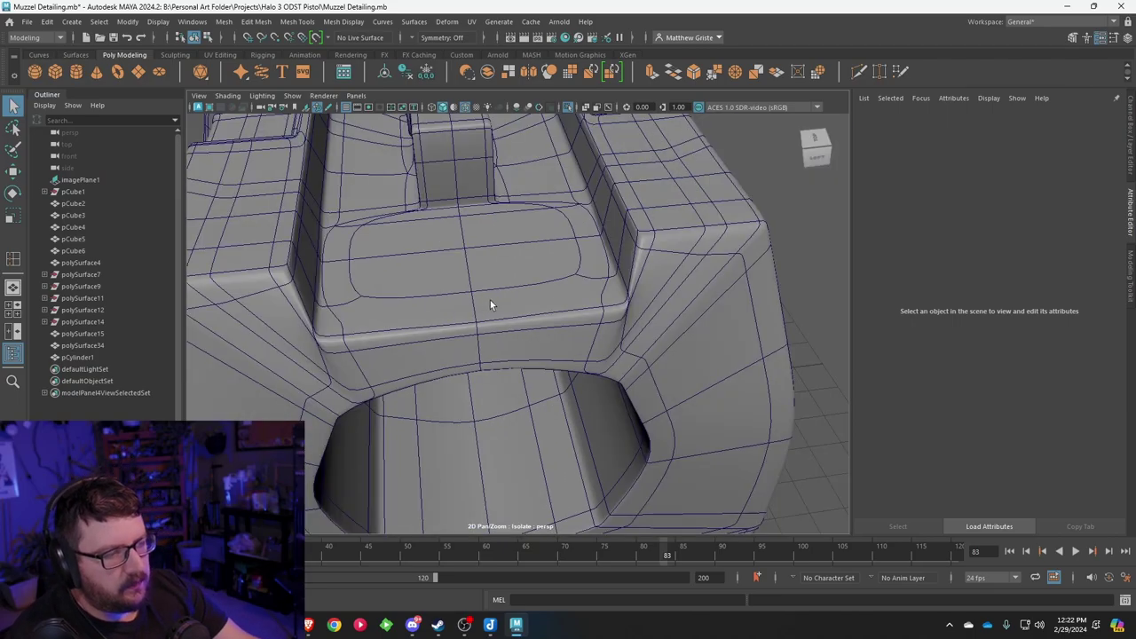
# Step: Insert an edge loop on the recessed surface tightly around the base of the sight block and preview it smoothed
pyautogui.keyDown('alt'); pyautogui.moveTo(489, 300); pyautogui.dragTo(609, 295); pyautogui.keyUp('alt')
pyautogui.click(572, 267)
pyautogui.scroll(10, 581, 268)
pyautogui.scroll(-5, 603, 280)
pyautogui.click(297, 21)
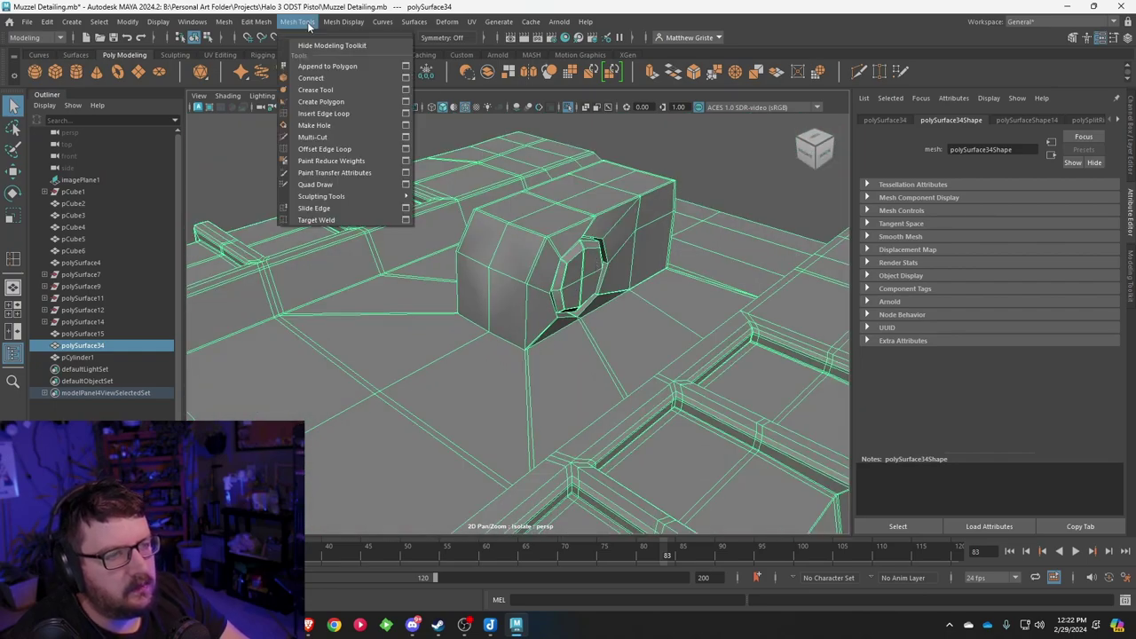
pyautogui.click(345, 115)
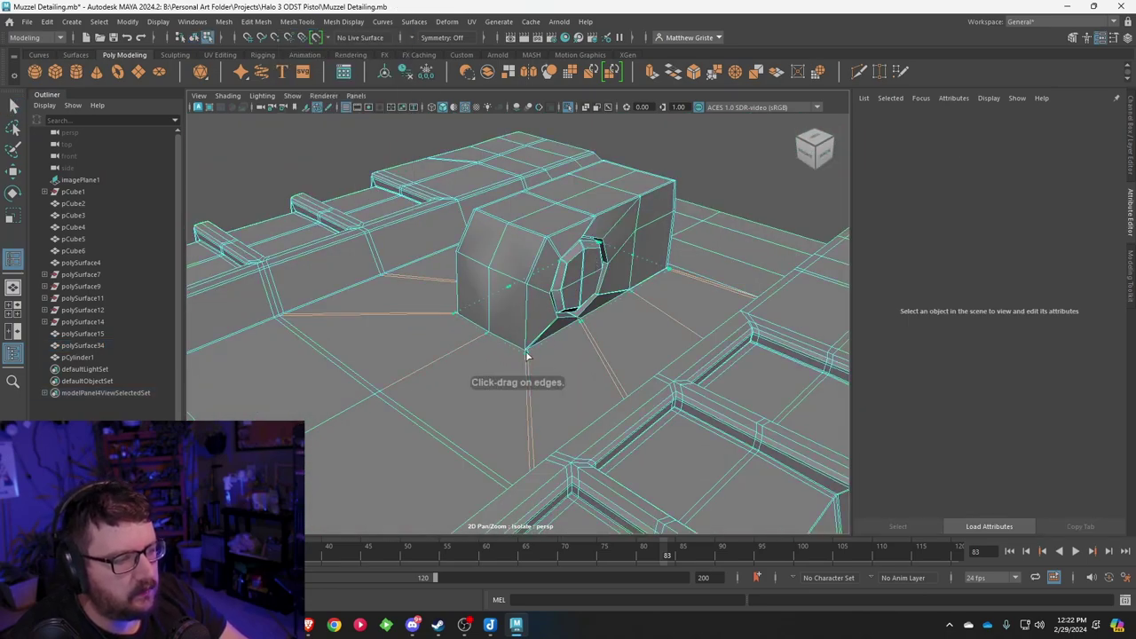
pyautogui.press('q')
pyautogui.press('3')
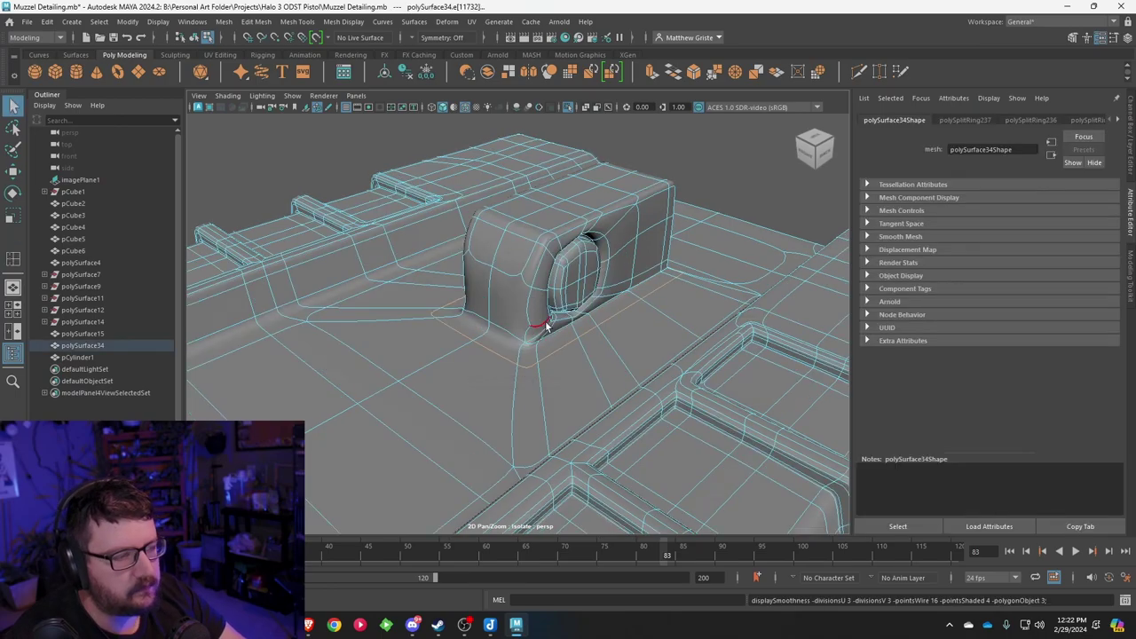
# Step: Insert an edge loop around the lower half of the sight block, just below its mid-height edge
pyautogui.press('1')
pyautogui.scroll(4, 541, 301)
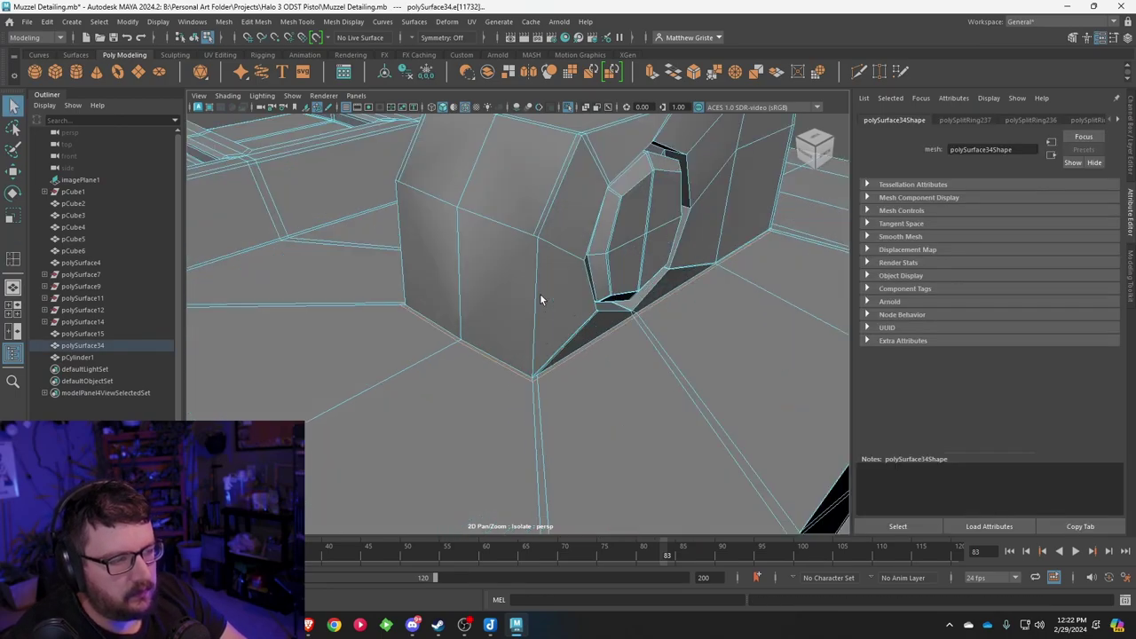
pyautogui.press('g')
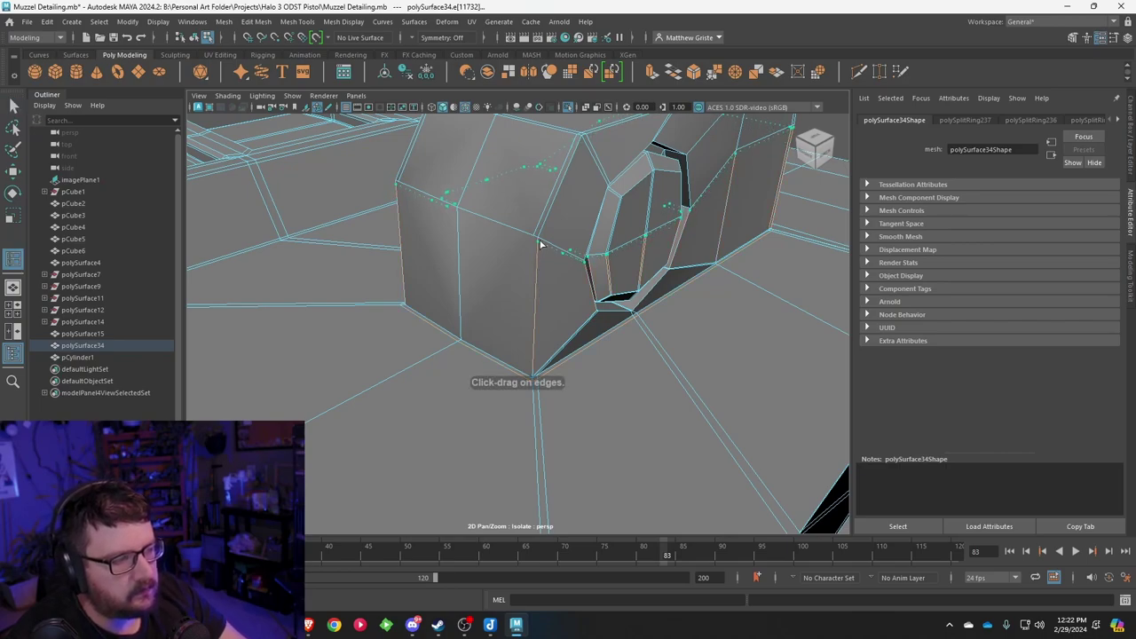
pyautogui.click(539, 244)
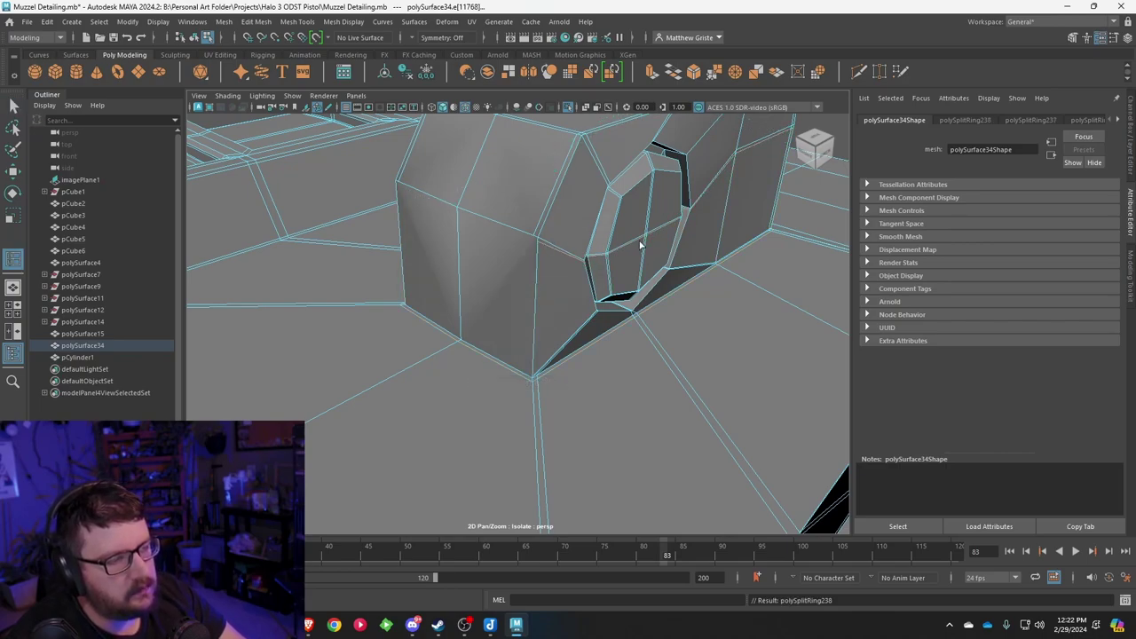
# Step: Try to cut connecting edges around the sight block's end corners, from the support vertices to the adjoining side edges
pyautogui.keyDown('alt'); pyautogui.moveTo(641, 245); pyautogui.dragTo(568, 249); pyautogui.keyUp('alt')
pyautogui.keyDown('alt'); pyautogui.moveTo(626, 242); pyautogui.dragTo(618, 255, button='middle'); pyautogui.keyUp('alt')
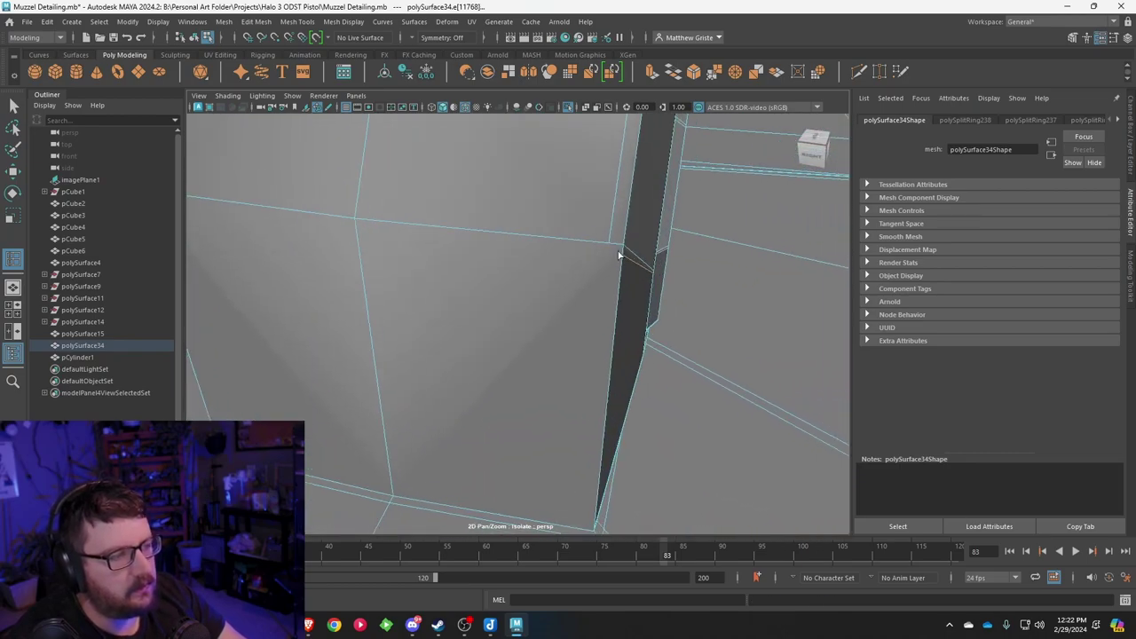
pyautogui.click(303, 24)
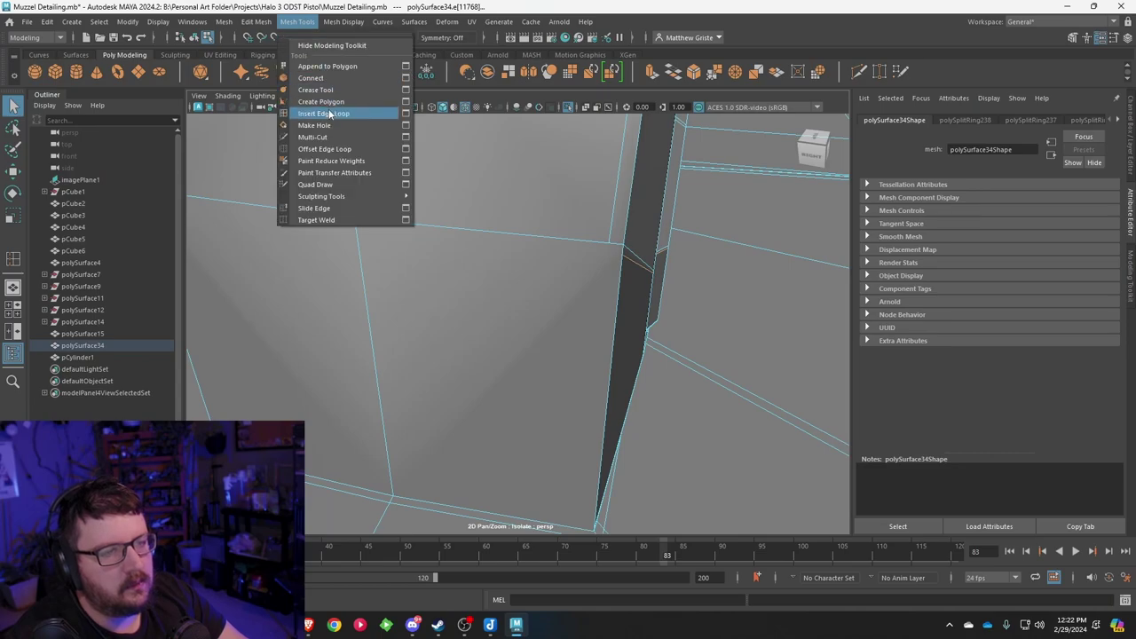
pyautogui.click(325, 135)
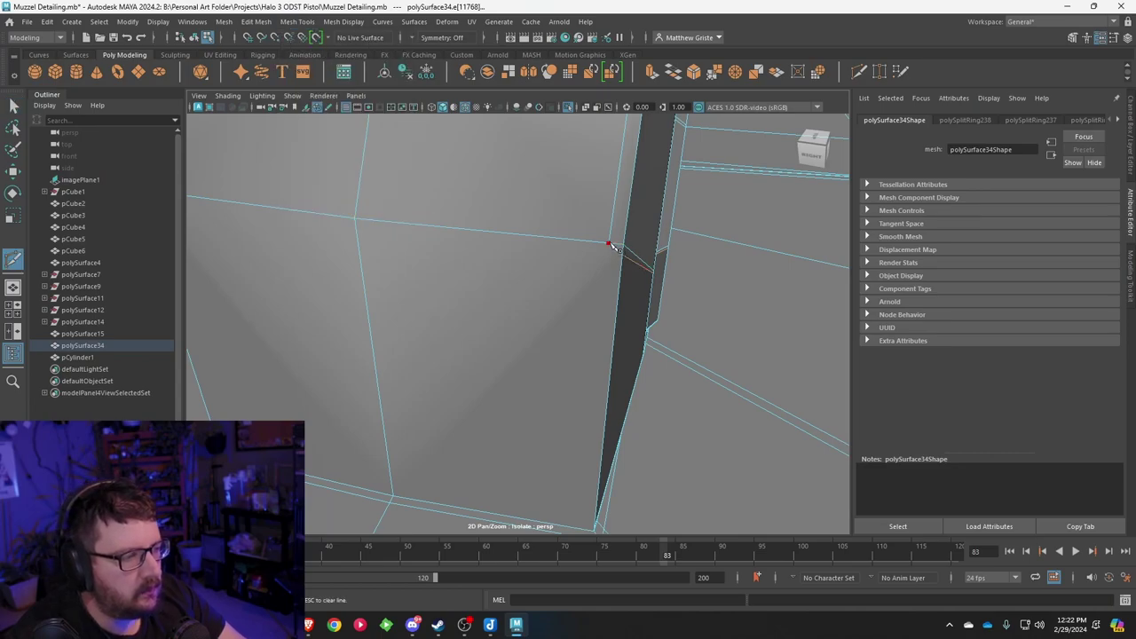
pyautogui.click(609, 243)
pyautogui.click(652, 270)
pyautogui.rightClick(651, 271)
pyautogui.click(610, 244)
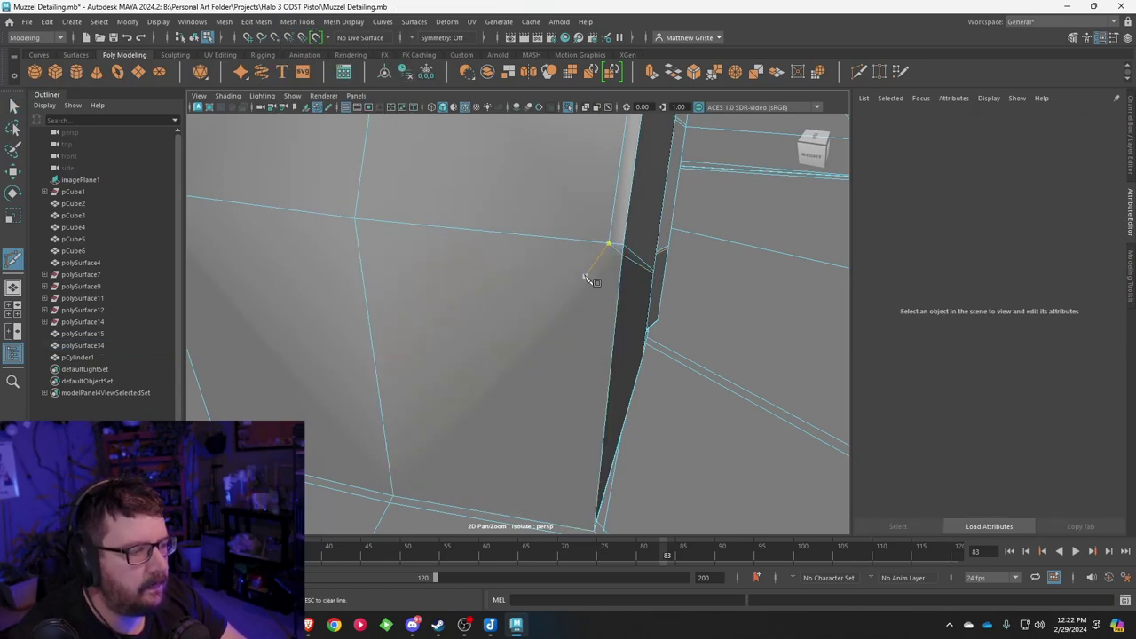
pyautogui.keyDown('alt'); pyautogui.moveTo(593, 279); pyautogui.dragTo(763, 271); pyautogui.keyUp('alt')
pyautogui.click(592, 206)
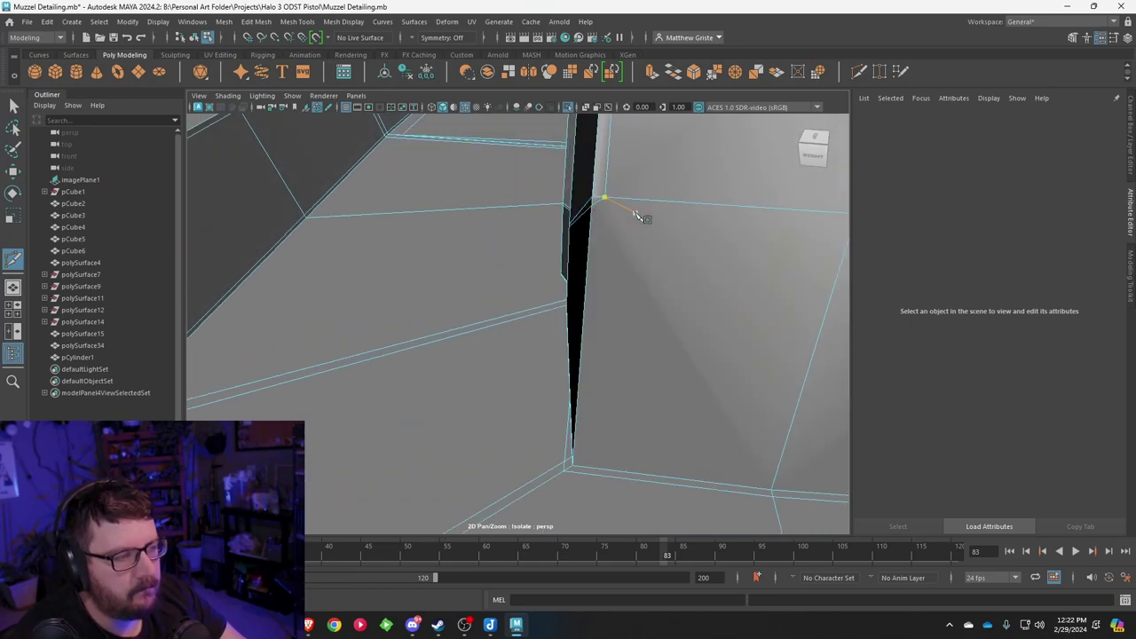
# Step: Preview the mesh smoothed and examine how the sight block's side recess, corners and end face are shaded
pyautogui.press('3')
pyautogui.scroll(-10, 627, 219)
pyautogui.keyDown('alt'); pyautogui.moveTo(625, 220); pyautogui.dragTo(381, 237); pyautogui.keyUp('alt')
pyautogui.keyDown('alt'); pyautogui.moveTo(393, 223); pyautogui.dragTo(473, 235, button='middle'); pyautogui.keyUp('alt')
pyautogui.scroll(5, 473, 235)
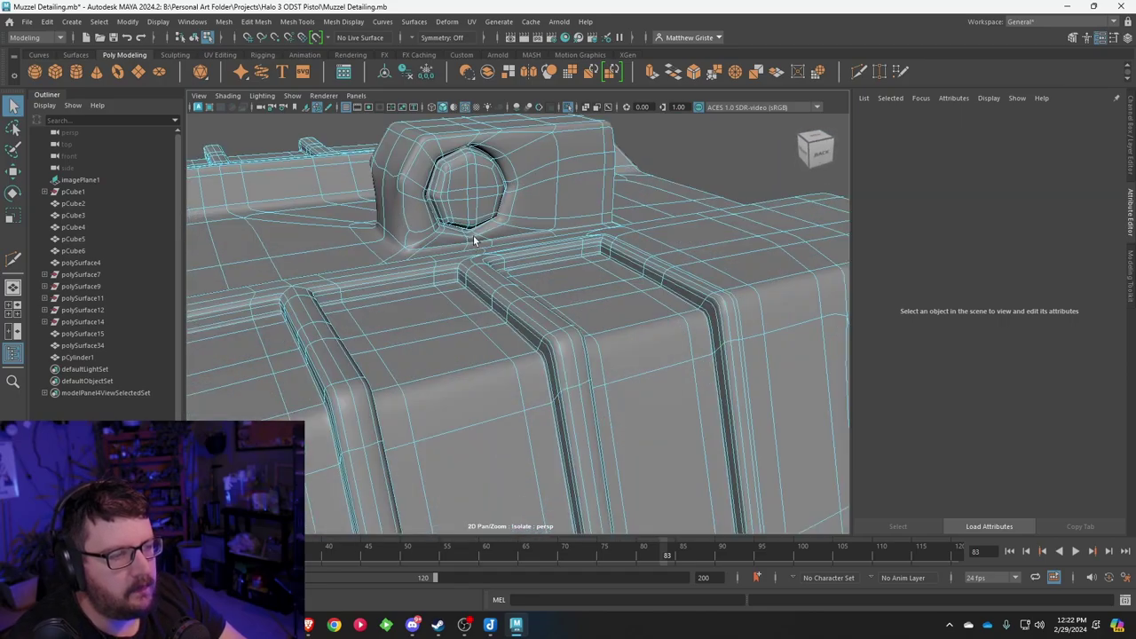
pyautogui.keyDown('alt'); pyautogui.moveTo(473, 236); pyautogui.dragTo(609, 266); pyautogui.keyUp('alt')
pyautogui.keyDown('alt'); pyautogui.moveTo(609, 266); pyautogui.dragTo(639, 255, button='middle'); pyautogui.keyUp('alt')
pyautogui.keyDown('alt'); pyautogui.moveTo(639, 255); pyautogui.dragTo(609, 263); pyautogui.keyUp('alt')
pyautogui.scroll(4, 609, 264)
# Step: Examine the unsmoothed edge flow on the sight block's end face and across the surrounding recessed channel
pyautogui.press('1')
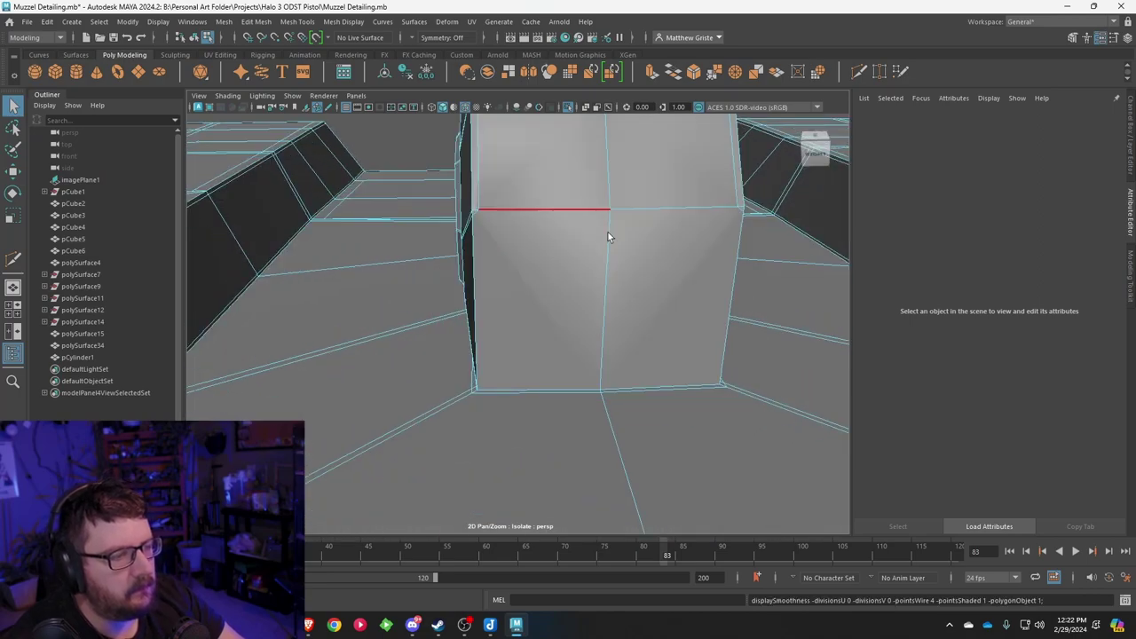
pyautogui.scroll(-3, 602, 248)
pyautogui.scroll(3, 601, 248)
pyautogui.scroll(-3, 602, 248)
pyautogui.scroll(1, 598, 248)
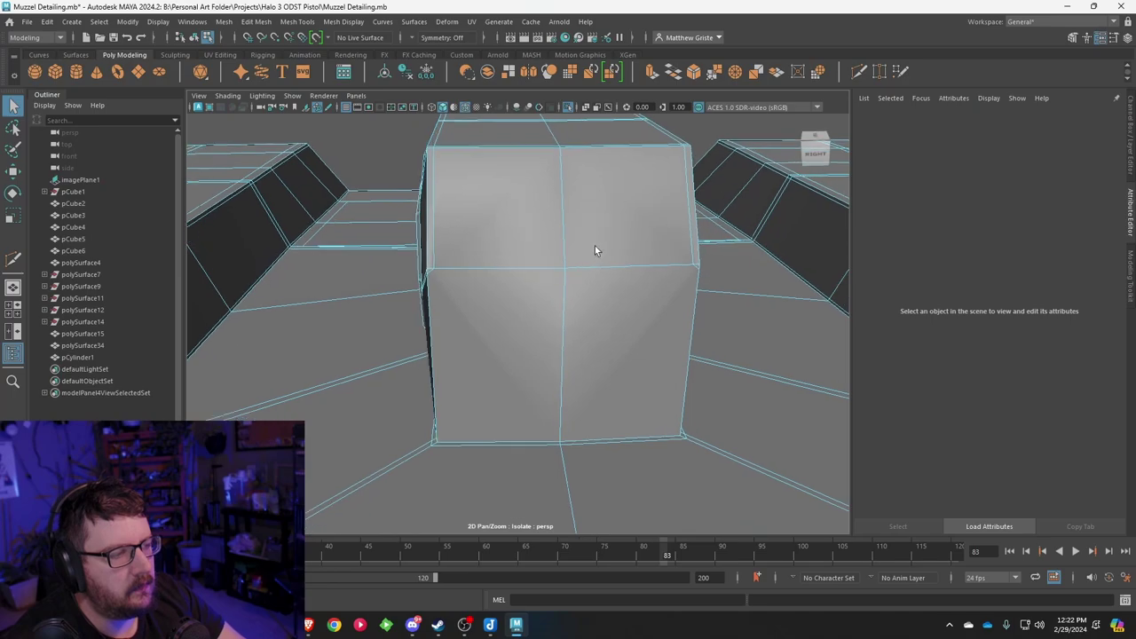
pyautogui.click(581, 255)
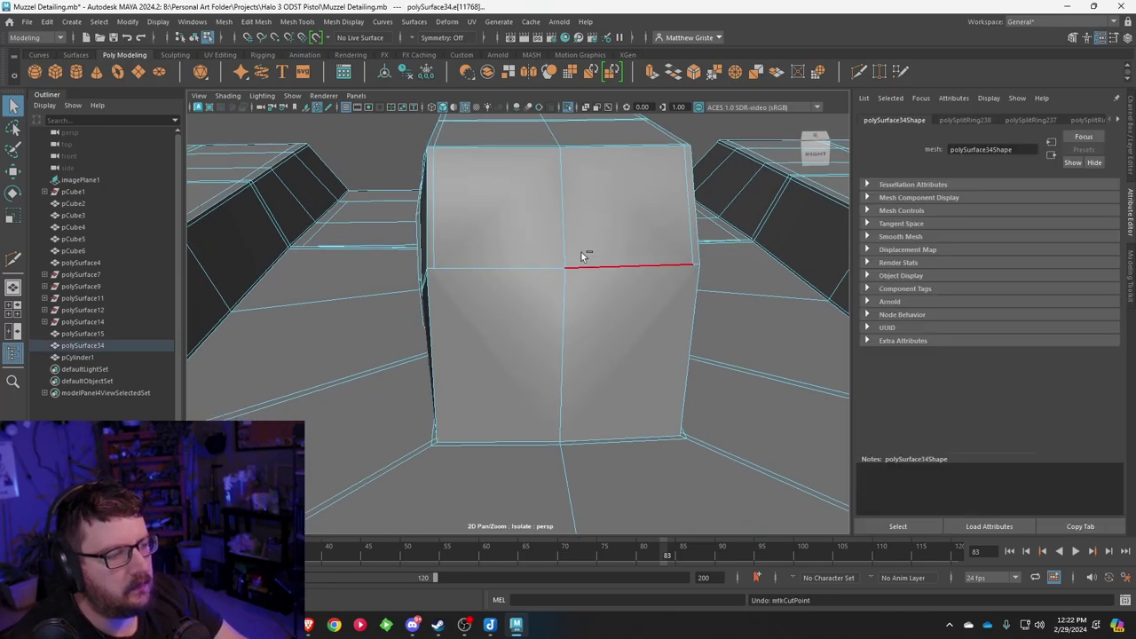
pyautogui.keyDown('alt'); pyautogui.moveTo(540, 260); pyautogui.dragTo(488, 292); pyautogui.keyUp('alt')
pyautogui.scroll(4, 560, 248)
pyautogui.scroll(-3, 579, 249)
pyautogui.scroll(-5, 517, 236)
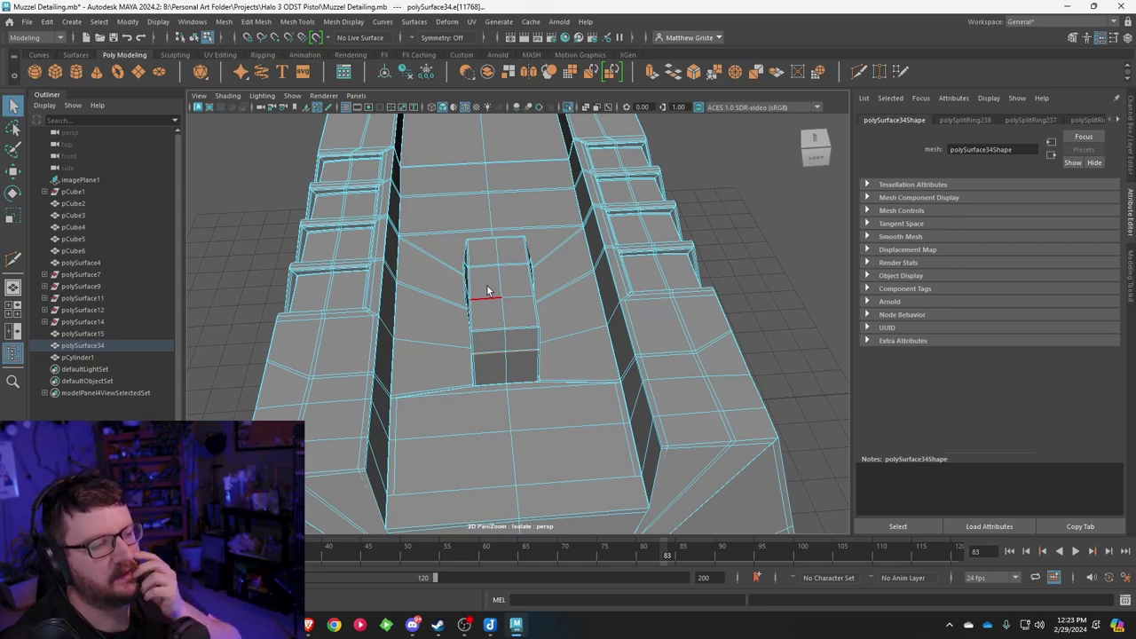
pyautogui.moveTo(487, 285)
pyautogui.keyDown('alt'); pyautogui.mouseDown()
pyautogui.moveTo(619, 289)
pyautogui.moveTo(506, 289)
pyautogui.mouseUp(); pyautogui.keyUp('alt')
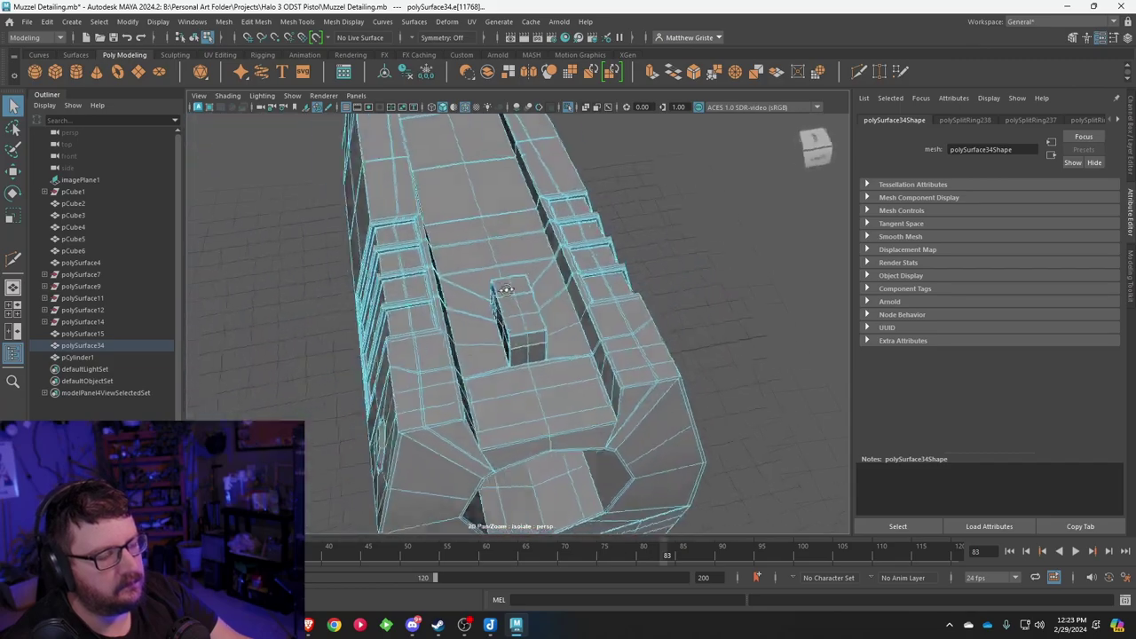
# Step: Undo all the edge loops just inserted along the sides, base and lower half of the sight block
pyautogui.hotkey('ctrl', 'z')
pyautogui.hotkey('ctrl', 'z')
pyautogui.hotkey('ctrl', 'z')
pyautogui.hotkey('ctrl', 'z')
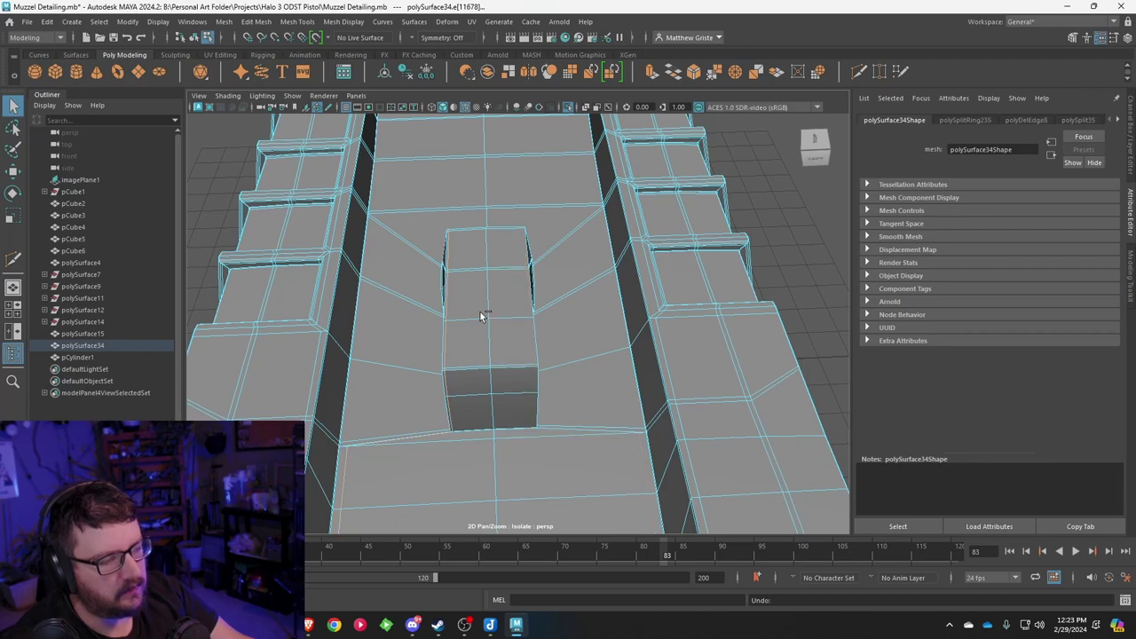
pyautogui.hotkey('ctrl', 'z')
pyautogui.hotkey('ctrl', 'z')
pyautogui.hotkey('ctrl', 'z')
# Step: Select the strip of recessed faces surrounding the sight block together with all of the block's own faces
pyautogui.keyDown('alt'); pyautogui.moveTo(481, 337); pyautogui.dragTo(493, 310); pyautogui.keyUp('alt')
pyautogui.rightClick(494, 310)
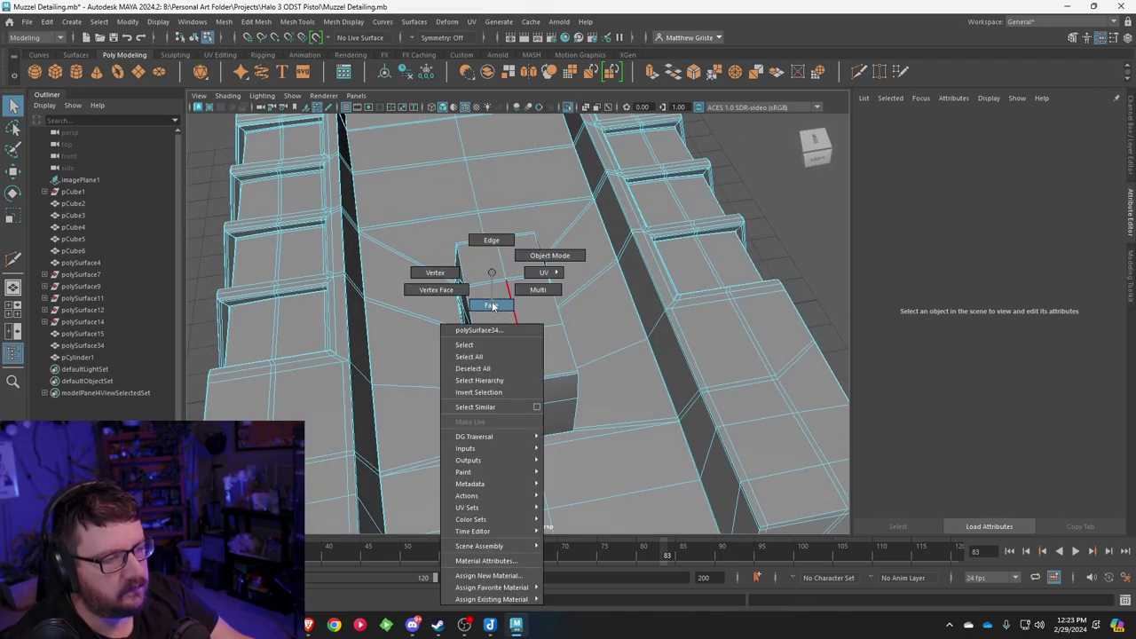
pyautogui.click(491, 306)
pyautogui.click(409, 298)
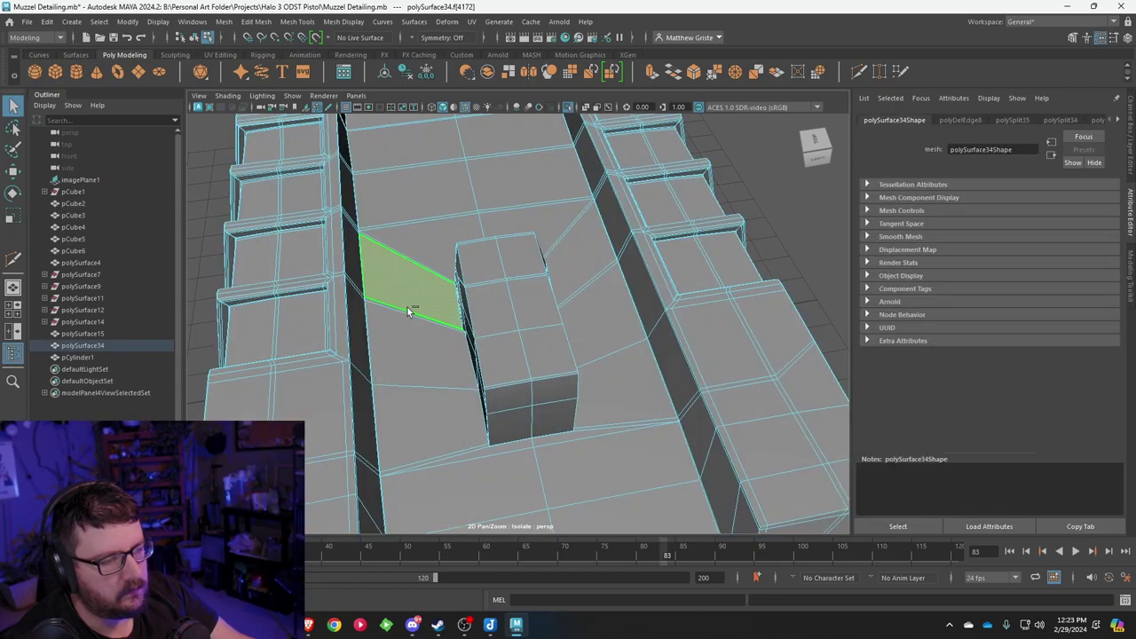
pyautogui.keyDown('shift'); pyautogui.doubleClick(407, 311); pyautogui.keyUp('shift')
pyautogui.keyDown('alt'); pyautogui.moveTo(420, 324); pyautogui.dragTo(549, 383); pyautogui.keyUp('alt')
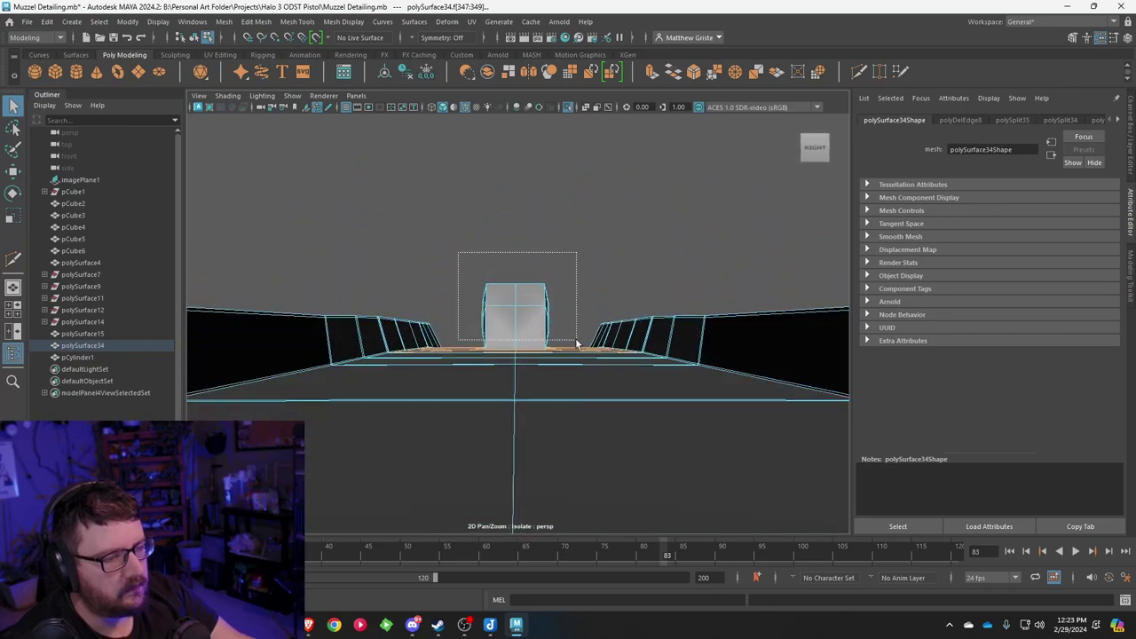
pyautogui.keyDown('shift'); pyautogui.moveTo(580, 344); pyautogui.dragTo(582, 345); pyautogui.keyUp('shift')
pyautogui.keyDown('alt'); pyautogui.moveTo(608, 337); pyautogui.dragTo(355, 355); pyautogui.keyUp('alt')
# Step: Extract the selected sight block faces and raise them about 0.8 units vertically above the body
pyautogui.click(224, 21)
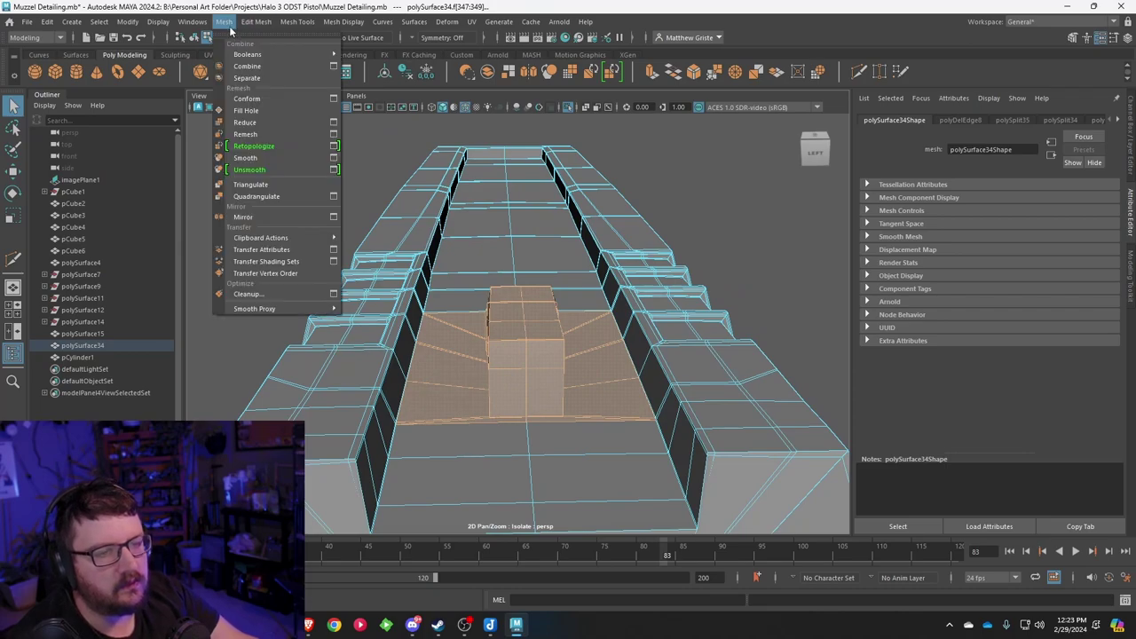
pyautogui.moveTo(251, 27)
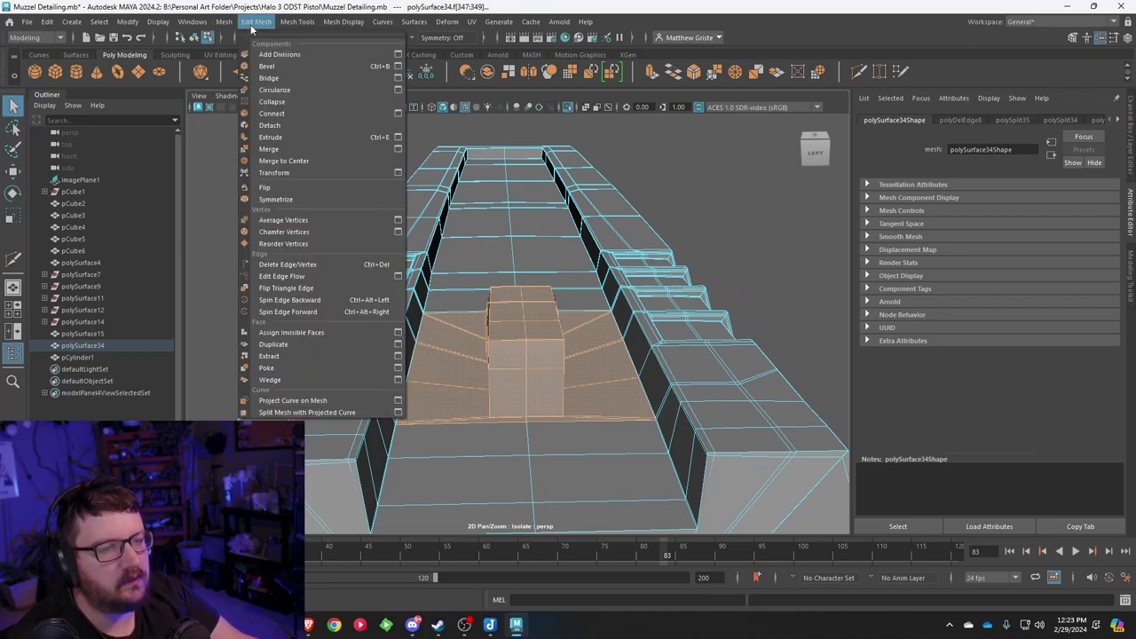
pyautogui.click(288, 356)
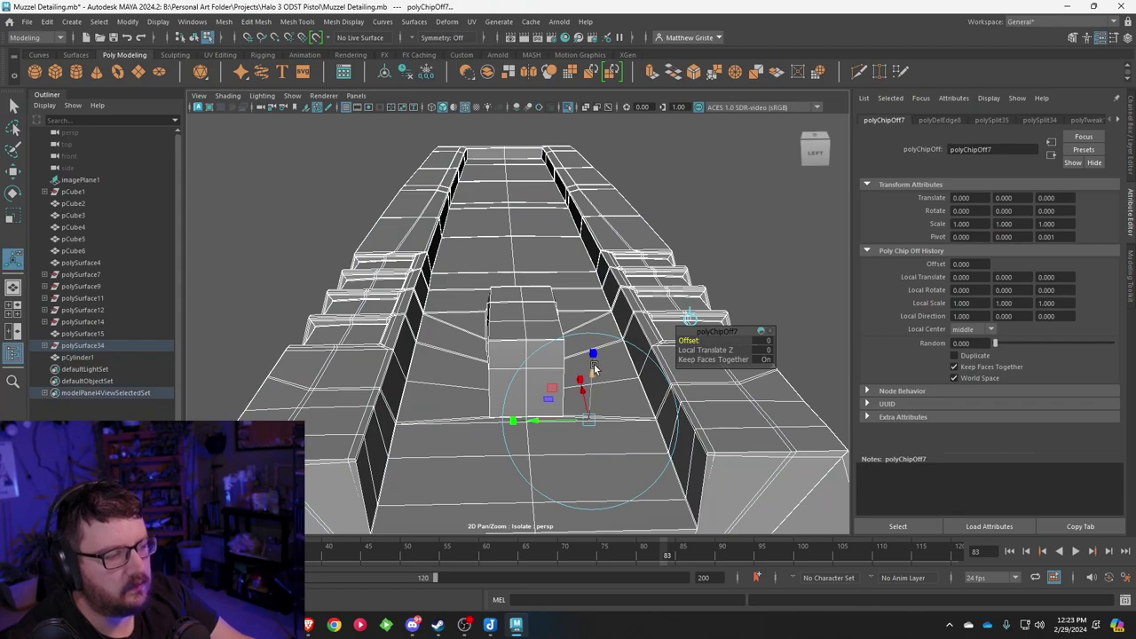
pyautogui.press('q')
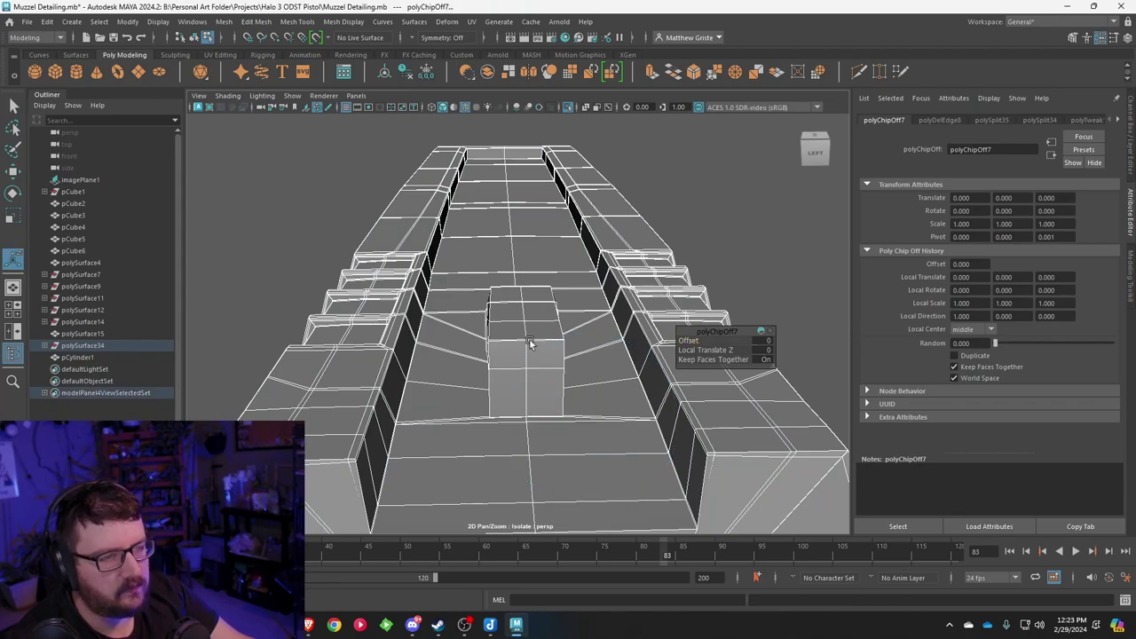
pyautogui.scroll(-7, 529, 362)
pyautogui.scroll(-2, 509, 495)
pyautogui.moveTo(510, 483); pyautogui.dragTo(510, 468)
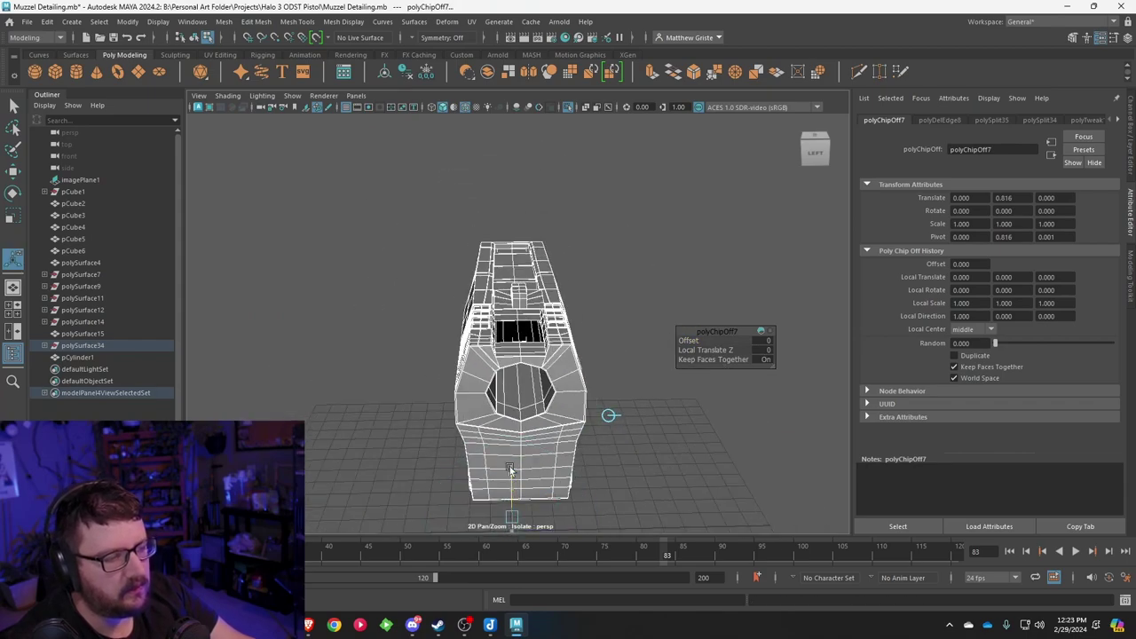
# Step: Return to object mode and select the extracted sight block piece as a separate object
pyautogui.keyDown('alt'); pyautogui.moveTo(517, 323); pyautogui.dragTo(554, 304); pyautogui.keyUp('alt')
pyautogui.scroll(5, 554, 304)
pyautogui.moveTo(544, 273); pyautogui.dragTo(577, 256, button='right')
pyautogui.click(575, 246)
pyautogui.keyDown('alt'); pyautogui.moveTo(577, 248); pyautogui.dragTo(510, 276); pyautogui.keyUp('alt')
pyautogui.scroll(5, 602, 276)
pyautogui.click(613, 276)
pyautogui.keyDown('alt'); pyautogui.moveTo(613, 276); pyautogui.dragTo(501, 291); pyautogui.keyUp('alt')
pyautogui.scroll(5, 514, 287)
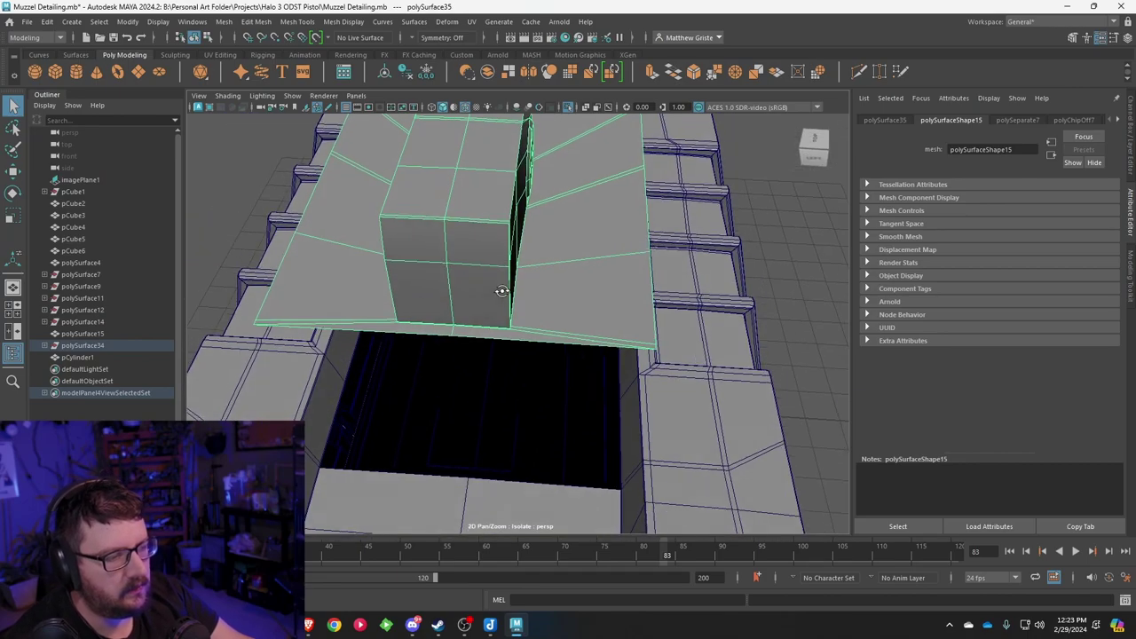
# Step: Select the flat faces surrounding the base of the extracted sight block and delete them, keeping only the block itself
pyautogui.moveTo(553, 271); pyautogui.dragTo(556, 307, button='right')
pyautogui.scroll(-5, 574, 315)
pyautogui.keyDown('alt'); pyautogui.moveTo(574, 313); pyautogui.dragTo(357, 302); pyautogui.keyUp('alt')
pyautogui.keyDown('alt'); pyautogui.moveTo(549, 295); pyautogui.dragTo(488, 288); pyautogui.keyUp('alt')
pyautogui.moveTo(450, 135); pyautogui.dragTo(462, 227)
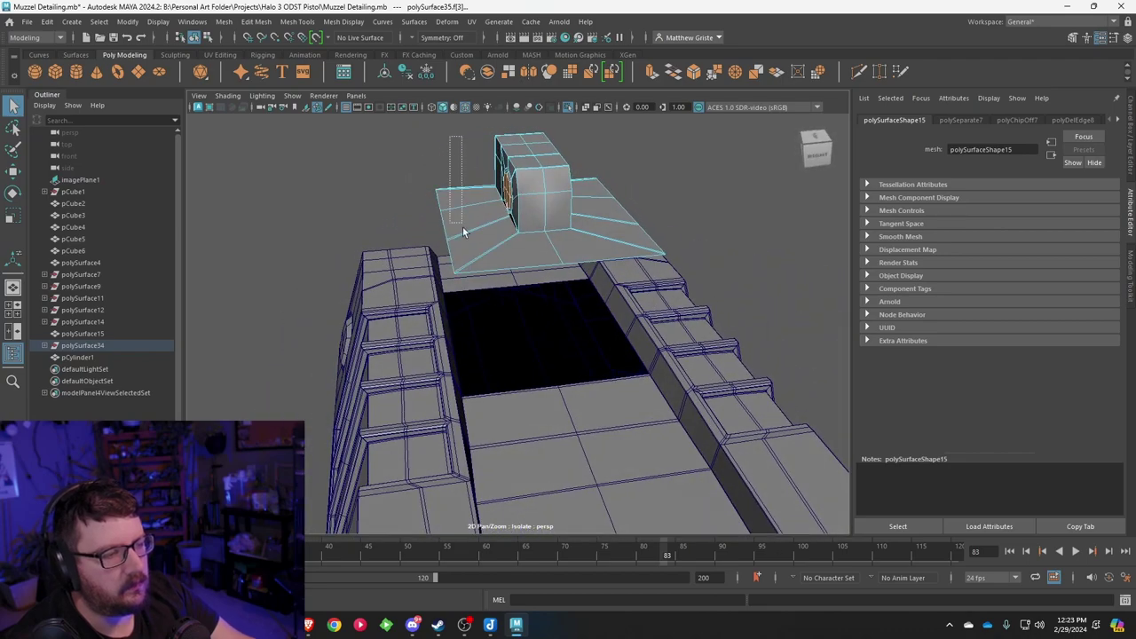
pyautogui.moveTo(468, 277); pyautogui.dragTo(545, 262)
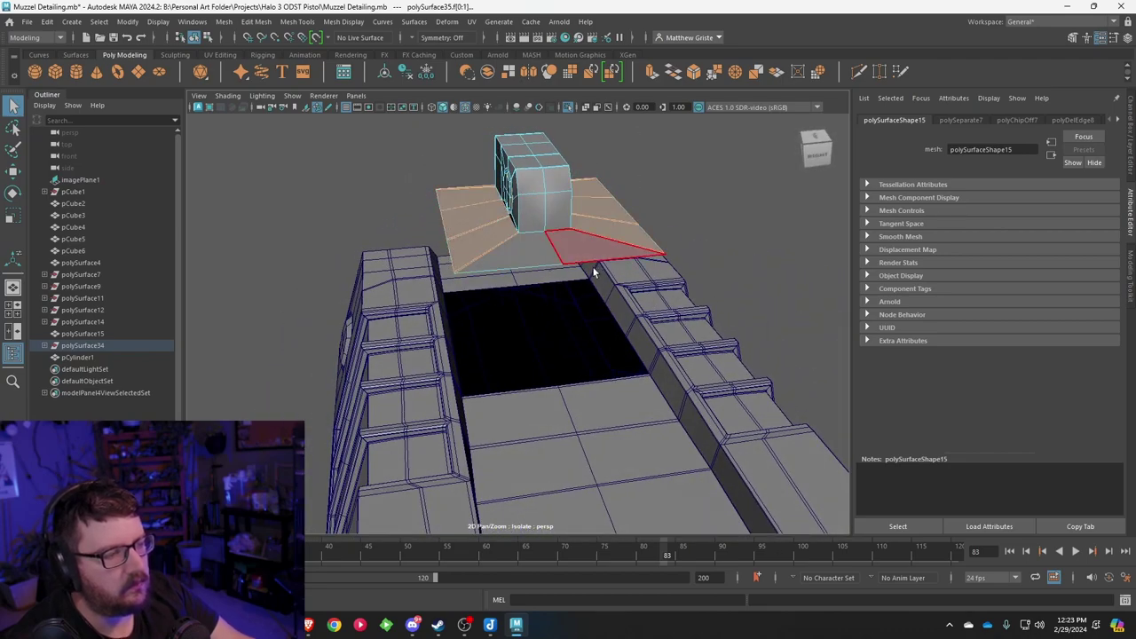
pyautogui.keyDown('shift'); pyautogui.click(550, 263); pyautogui.keyUp('shift')
pyautogui.press('Delete')
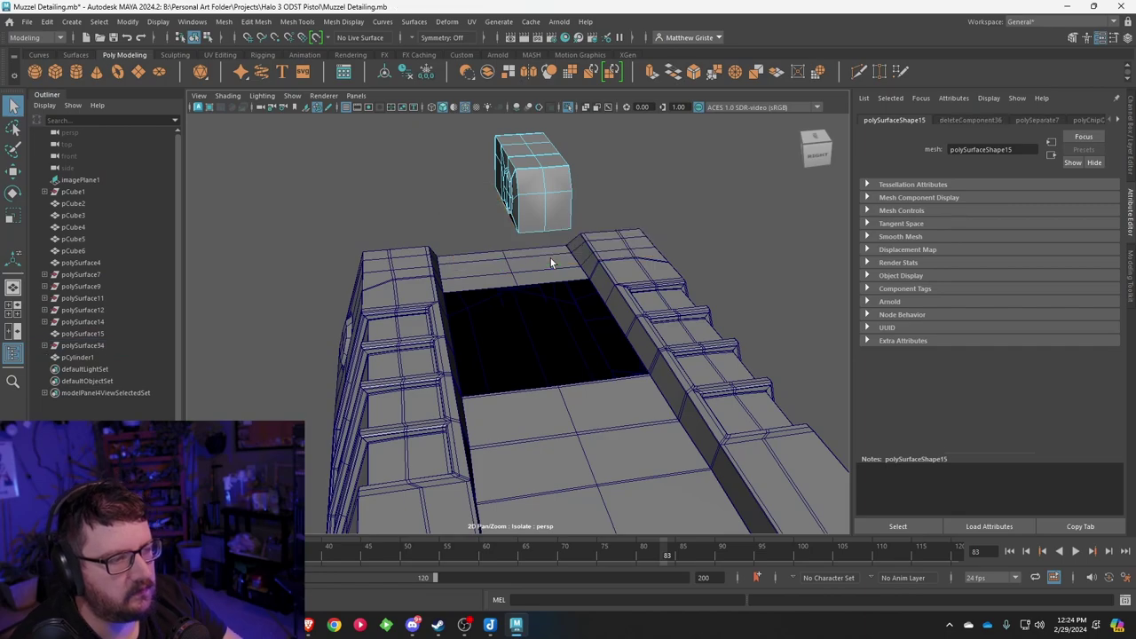
# Step: Examine the sight block's open bottom border and the paired support edges running down from the circular recess
pyautogui.keyDown('alt'); pyautogui.moveTo(555, 257); pyautogui.dragTo(536, 301); pyautogui.keyUp('alt')
pyautogui.scroll(4, 483, 250)
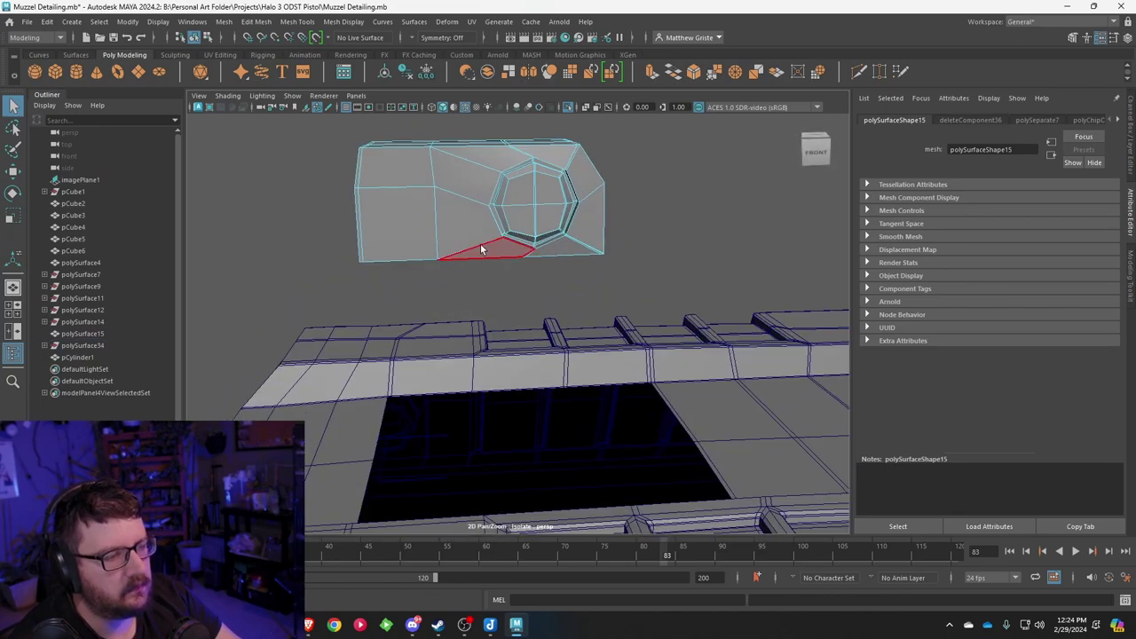
pyautogui.keyDown('alt'); pyautogui.moveTo(477, 216); pyautogui.dragTo(509, 223); pyautogui.keyUp('alt')
pyautogui.scroll(4, 491, 257)
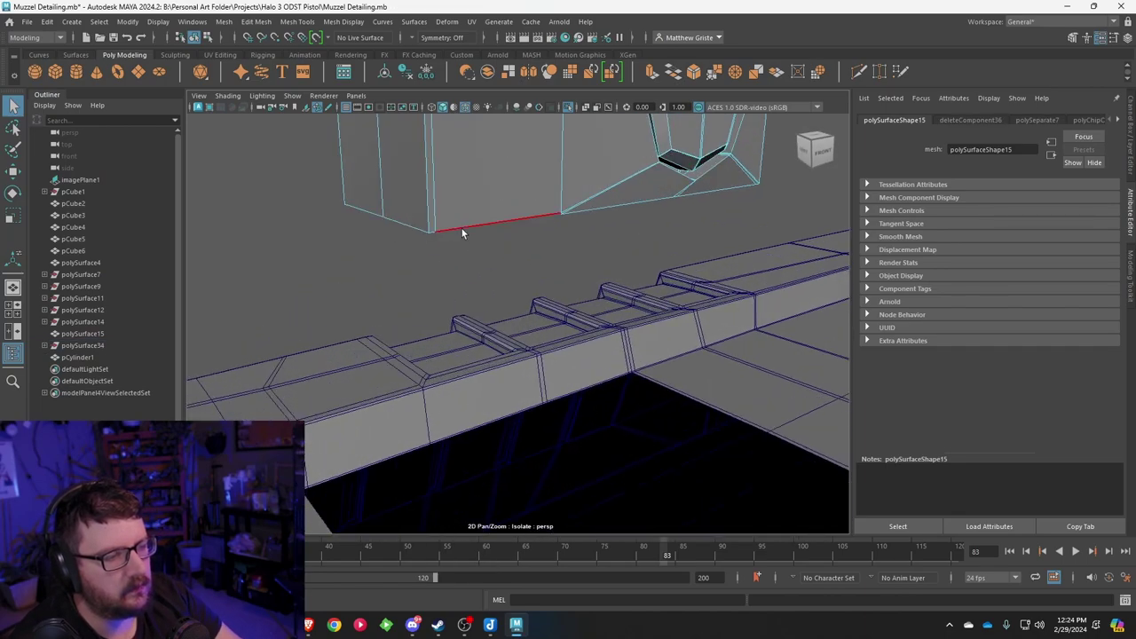
pyautogui.click(462, 230)
pyautogui.keyDown('alt'); pyautogui.moveTo(685, 338); pyautogui.dragTo(449, 326); pyautogui.keyUp('alt')
pyautogui.keyDown('alt'); pyautogui.moveTo(399, 288); pyautogui.dragTo(442, 325, button='middle'); pyautogui.keyUp('alt')
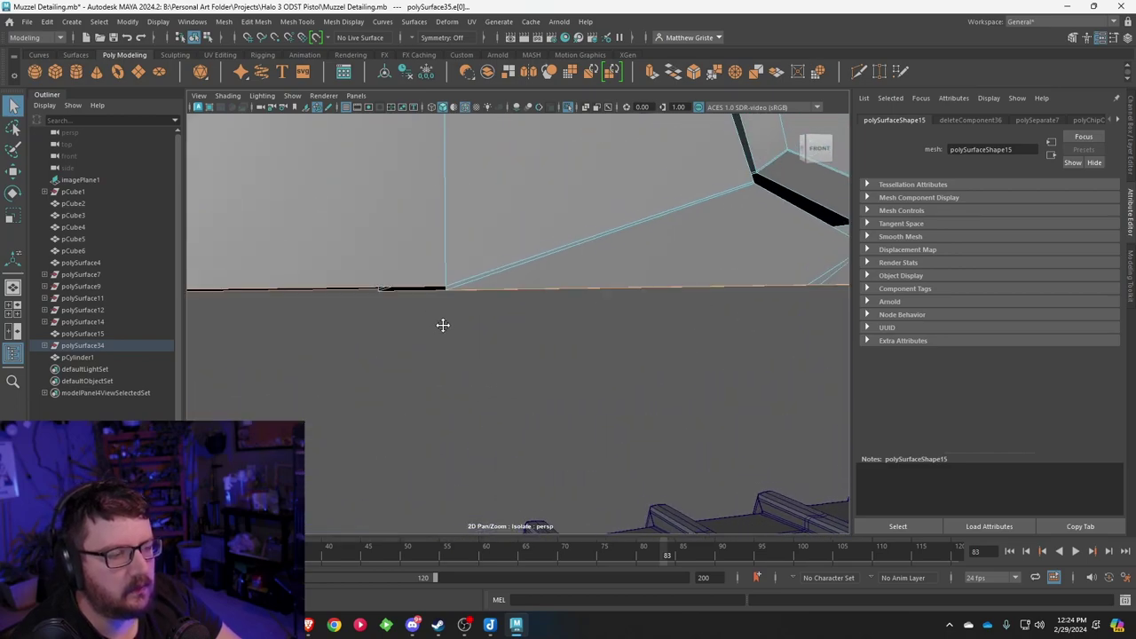
pyautogui.moveTo(485, 273); pyautogui.dragTo(488, 248, button='right')
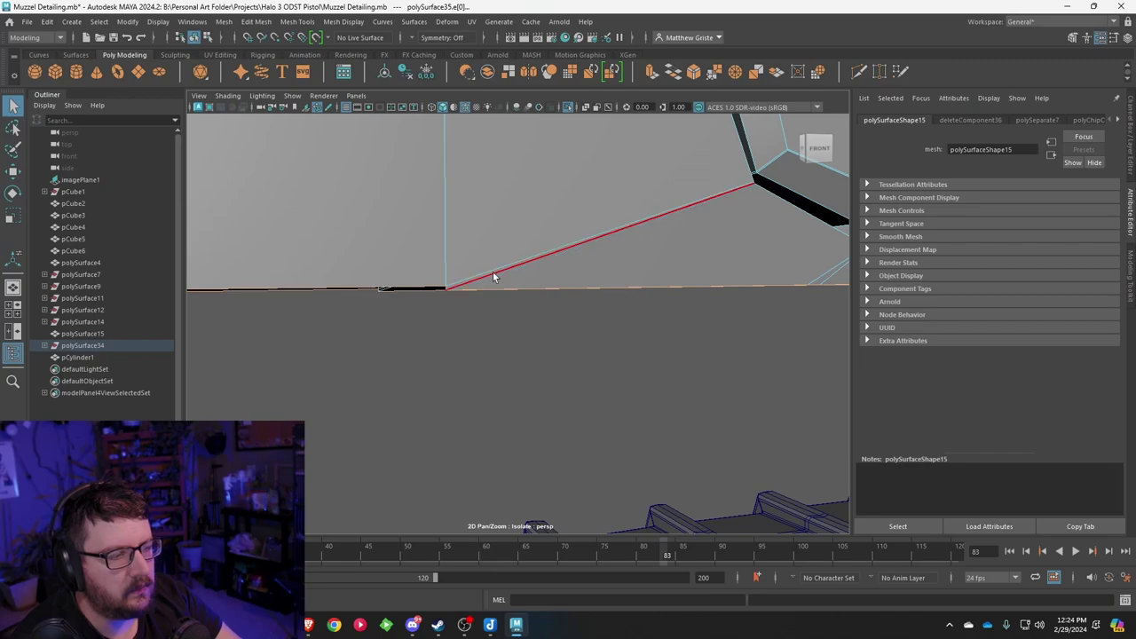
pyautogui.click(493, 273)
pyautogui.scroll(-5, 493, 273)
pyautogui.keyDown('alt'); pyautogui.moveTo(498, 287); pyautogui.dragTo(445, 288); pyautogui.keyUp('alt')
pyautogui.scroll(5, 461, 290)
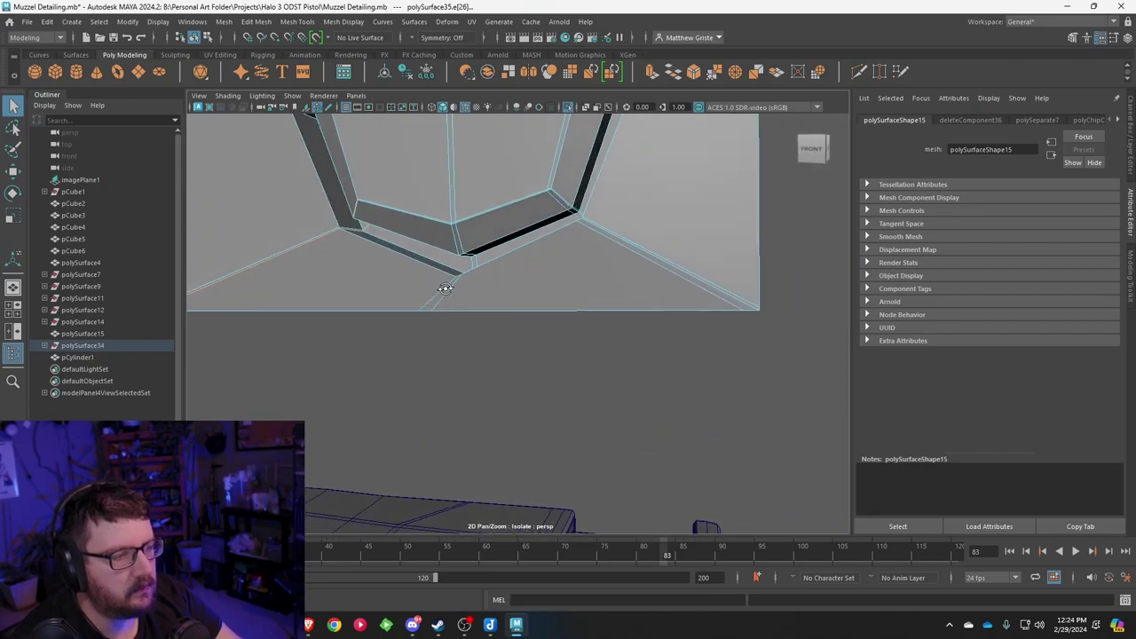
# Step: Delete the extra support edge loops running from the circular recess to the block's base with Delete Edge/Vertex
pyautogui.click(612, 234)
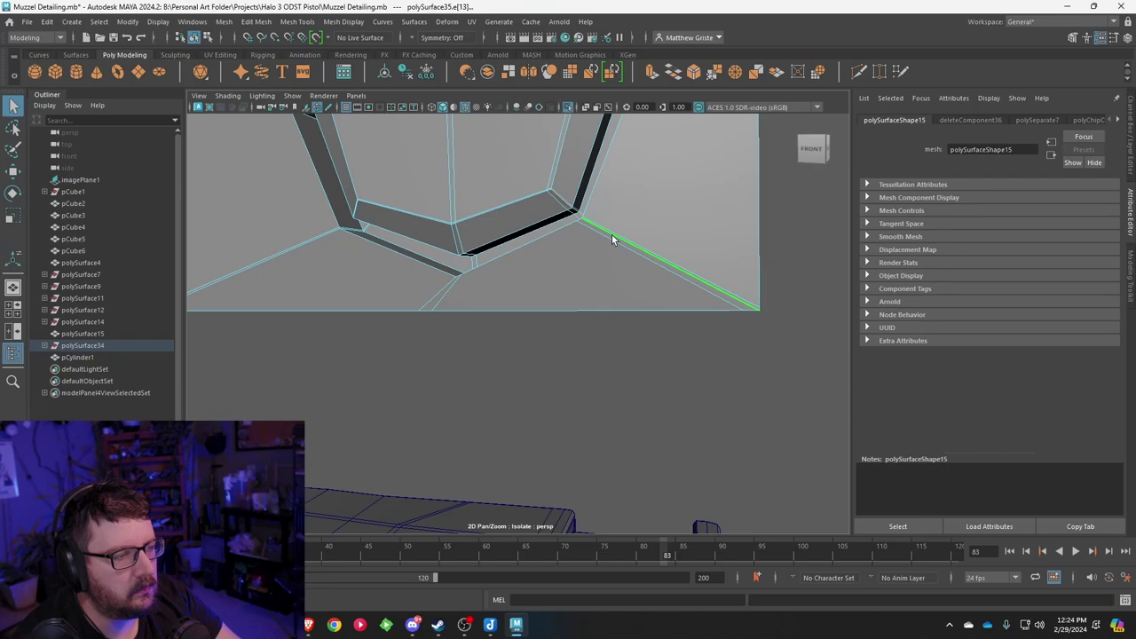
pyautogui.keyDown('shift'); pyautogui.click(332, 232); pyautogui.keyUp('shift')
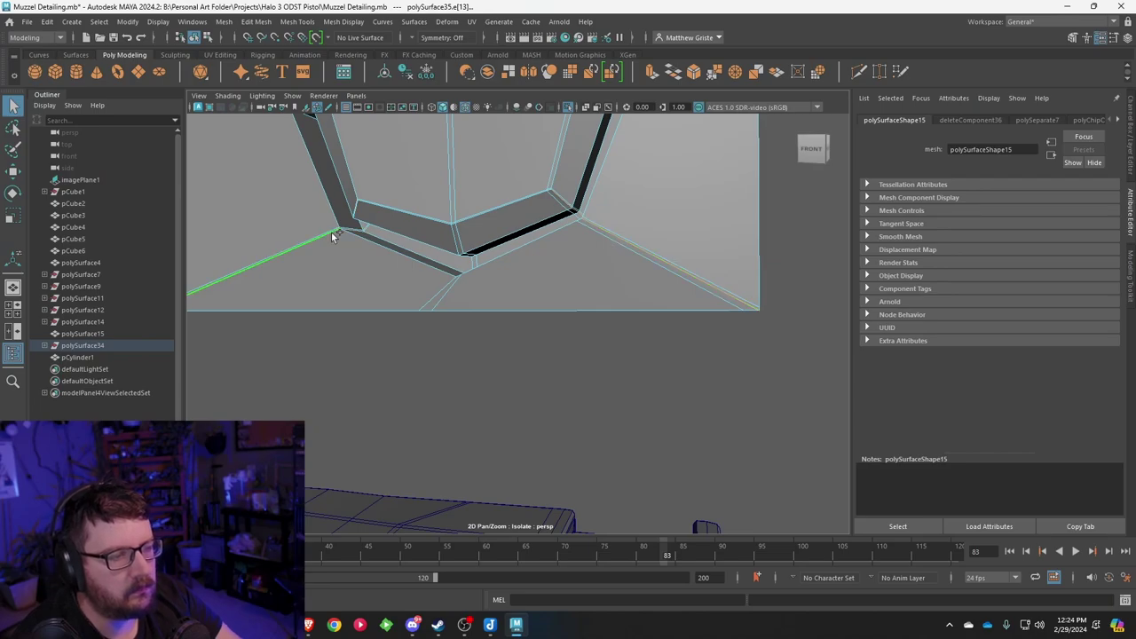
pyautogui.click(256, 22)
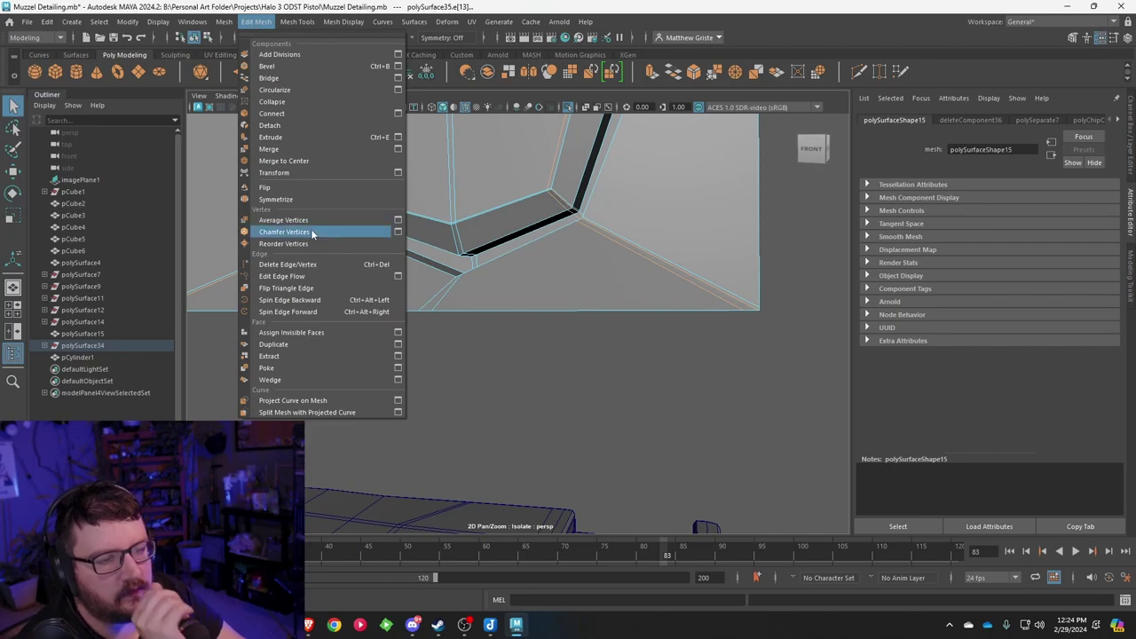
pyautogui.click(305, 262)
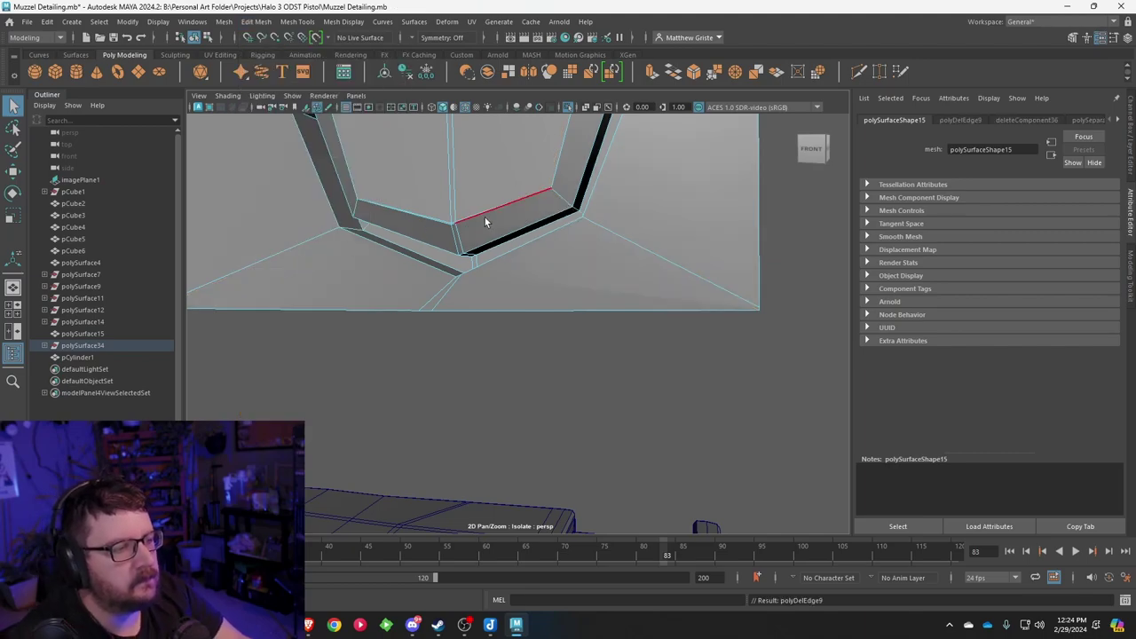
# Step: Try to delete the edge loop that follows the circular recess's inner rim, and undo the deletion
pyautogui.keyDown('alt'); pyautogui.moveTo(487, 212); pyautogui.dragTo(517, 235); pyautogui.keyUp('alt')
pyautogui.scroll(4, 519, 234)
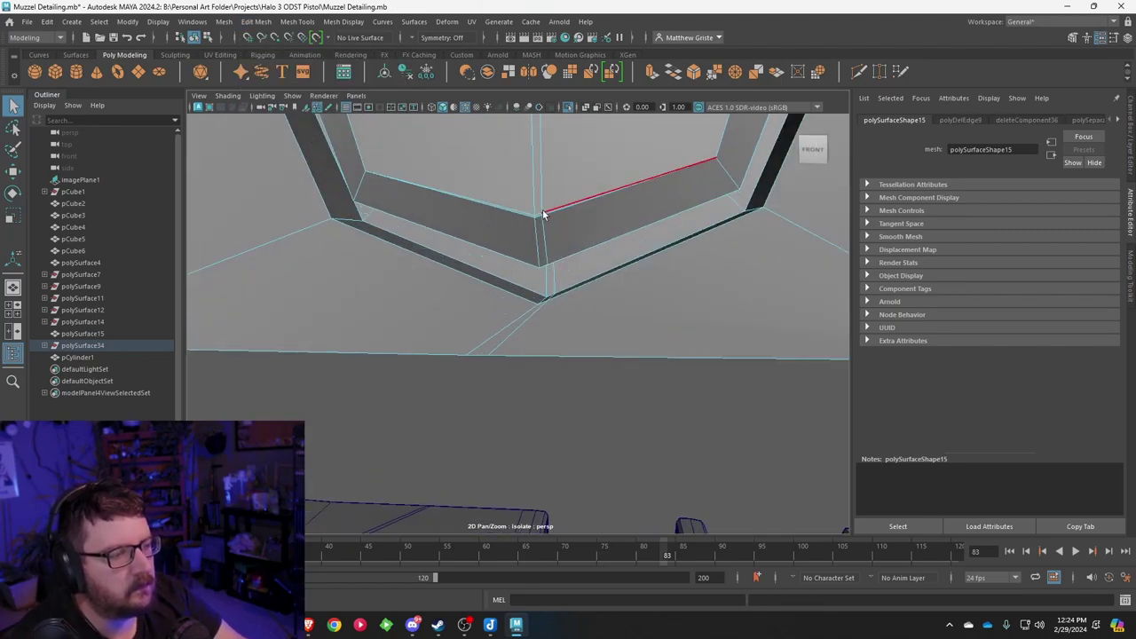
pyautogui.click(544, 214)
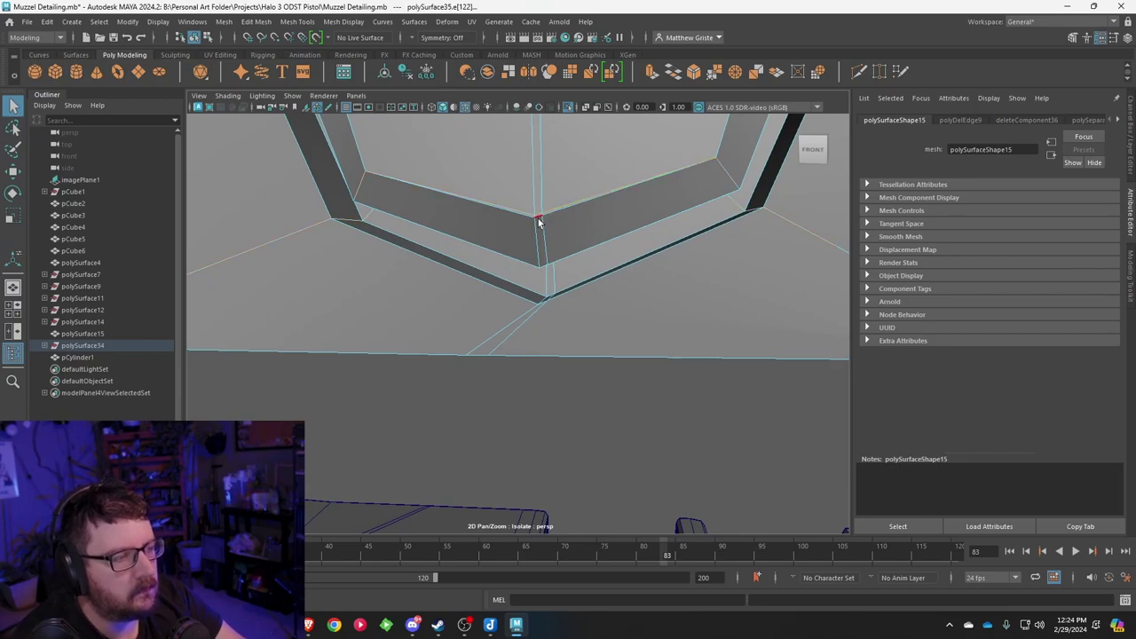
pyautogui.scroll(-5, 537, 219)
pyautogui.scroll(2, 538, 219)
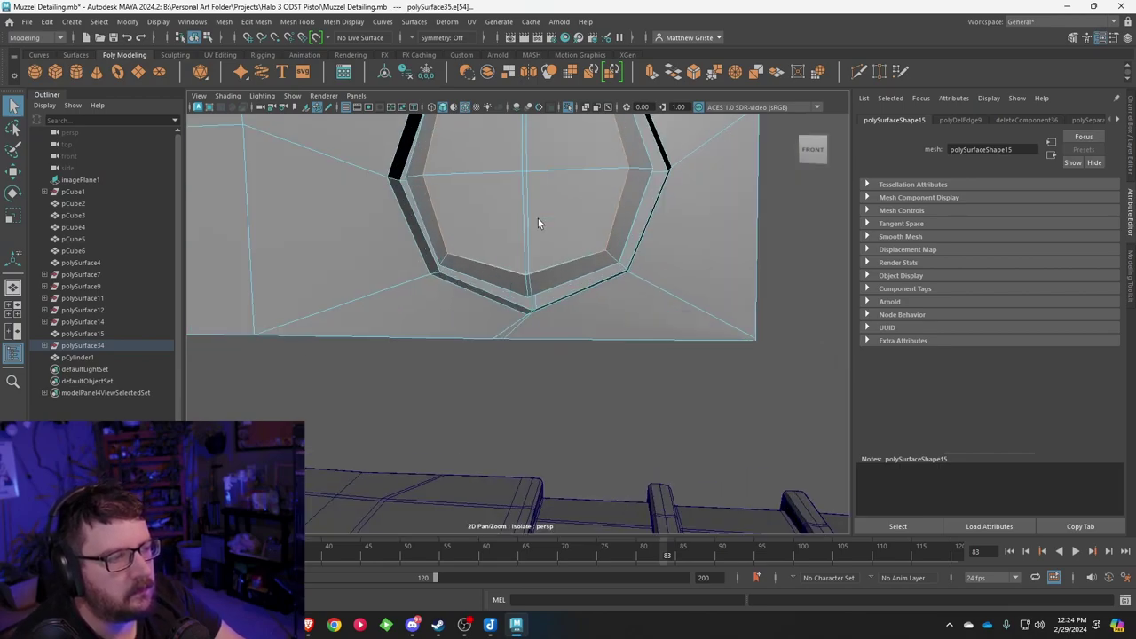
pyautogui.press('Delete')
pyautogui.scroll(-2, 538, 218)
pyautogui.keyDown('alt'); pyautogui.moveTo(538, 216); pyautogui.dragTo(345, 259); pyautogui.keyUp('alt')
pyautogui.hotkey('ctrl', 'z')
# Step: Try again to delete the remaining diagonal edge loops joining the recess to the block's base
pyautogui.keyDown('alt'); pyautogui.moveTo(345, 259); pyautogui.dragTo(445, 290, button='right'); pyautogui.keyUp('alt')
pyautogui.keyDown('alt'); pyautogui.moveTo(445, 290); pyautogui.dragTo(481, 274); pyautogui.keyUp('alt')
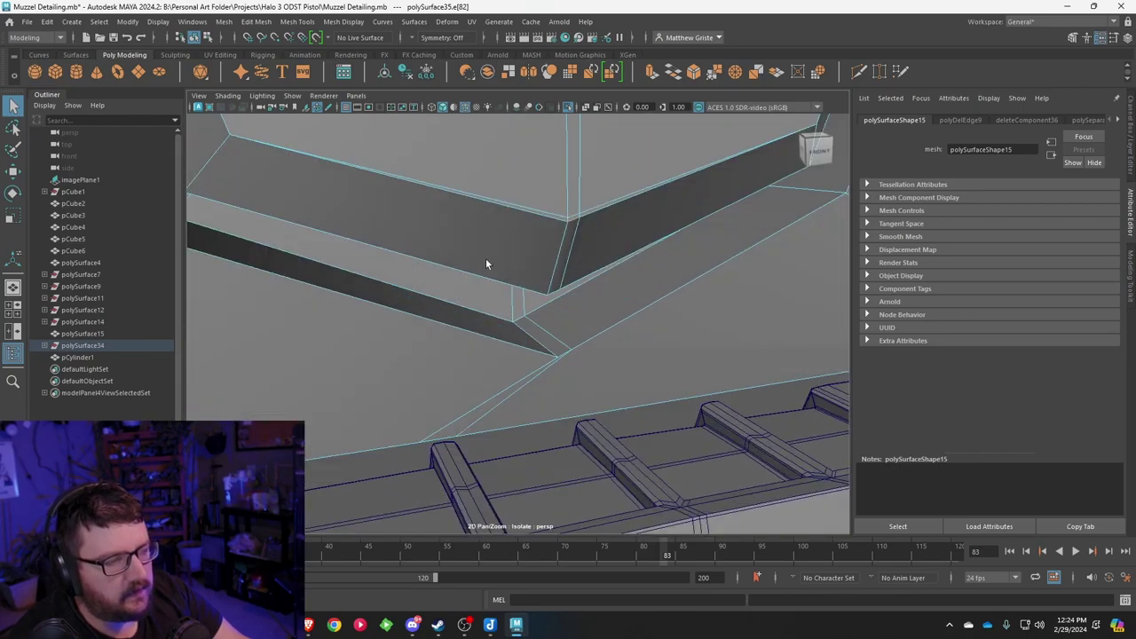
pyautogui.click(547, 211)
pyautogui.scroll(-8, 547, 213)
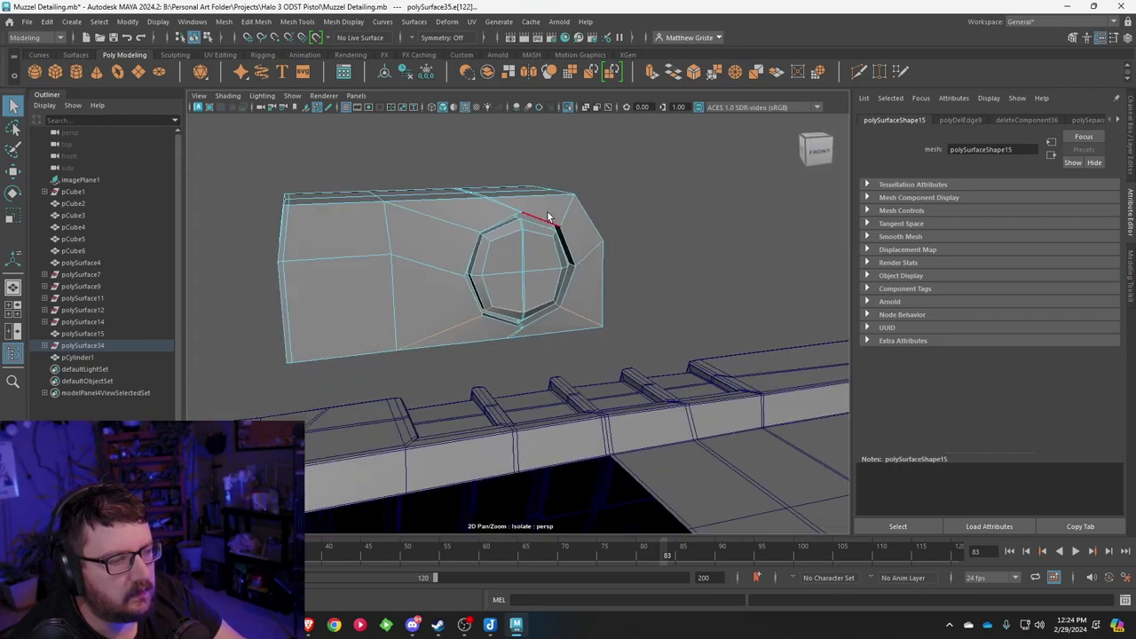
pyautogui.scroll(3, 548, 217)
pyautogui.press('Delete')
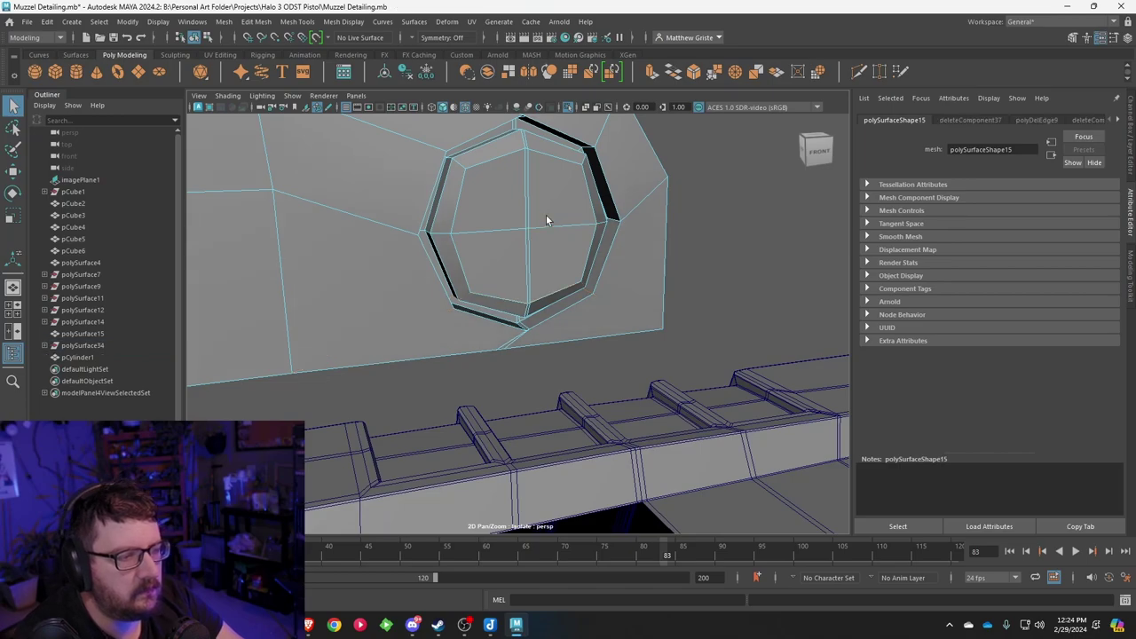
pyautogui.click(545, 225)
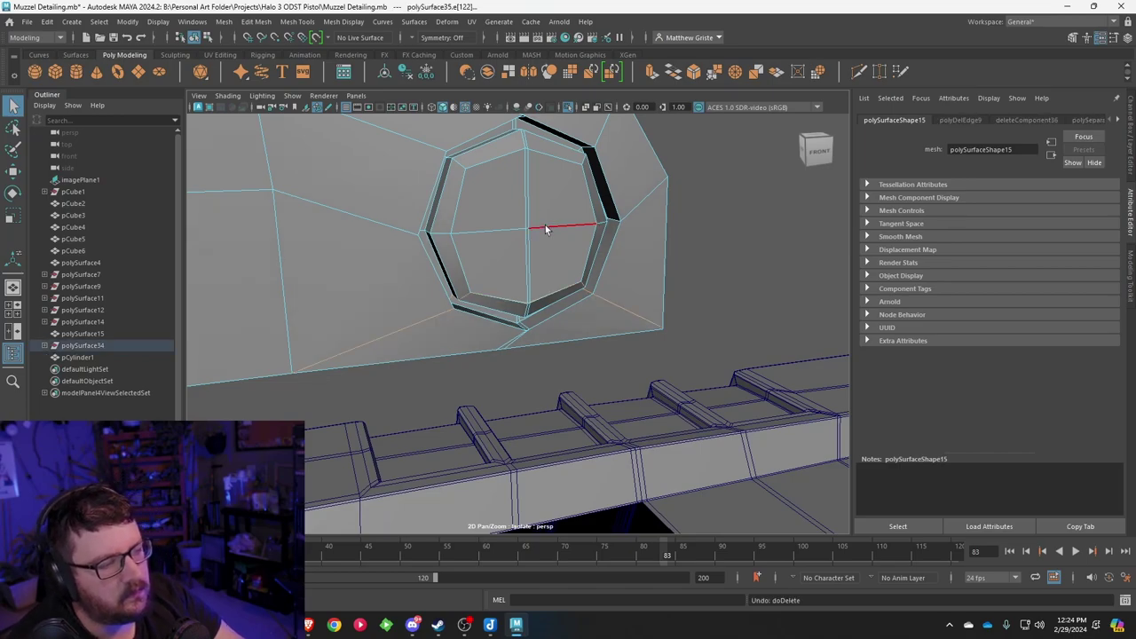
# Step: Undo the deletions of the diagonal edges below the recess, including the earlier Delete Edge/Vertex operation
pyautogui.moveTo(498, 229)
pyautogui.keyDown('alt'); pyautogui.mouseDown()
pyautogui.moveTo(461, 228)
pyautogui.moveTo(474, 219)
pyautogui.moveTo(520, 223)
pyautogui.moveTo(452, 238)
pyautogui.moveTo(443, 228)
pyautogui.moveTo(495, 234)
pyautogui.mouseUp(); pyautogui.keyUp('alt')
pyautogui.press('Delete')
pyautogui.scroll(3, 484, 229)
pyautogui.hotkey('ctrl', 'z')
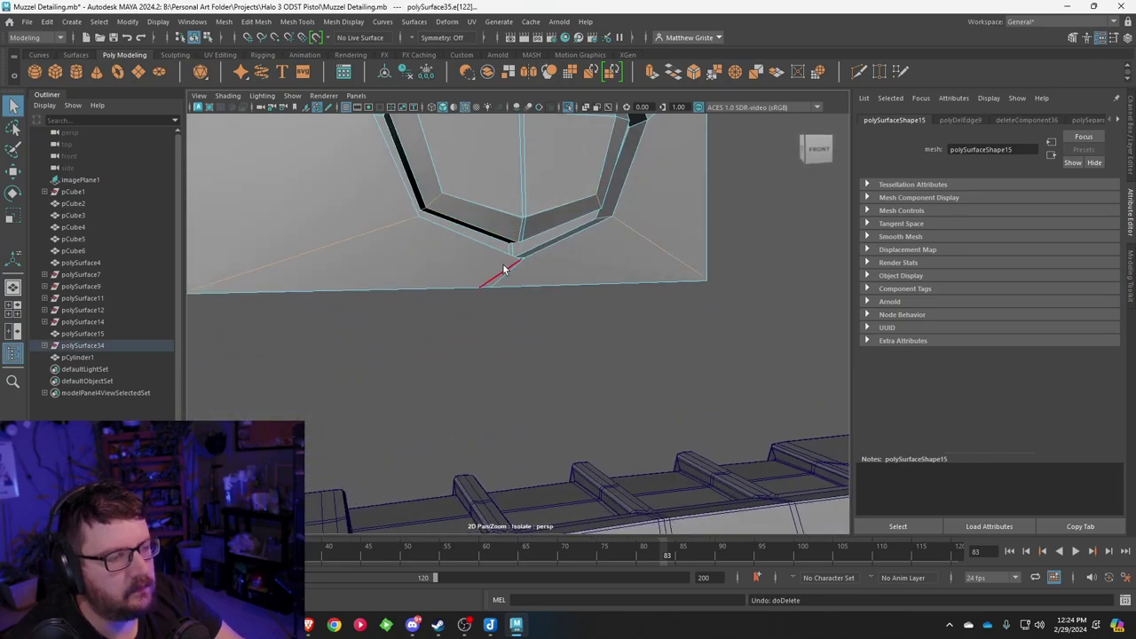
pyautogui.hotkey('ctrl', 'z')
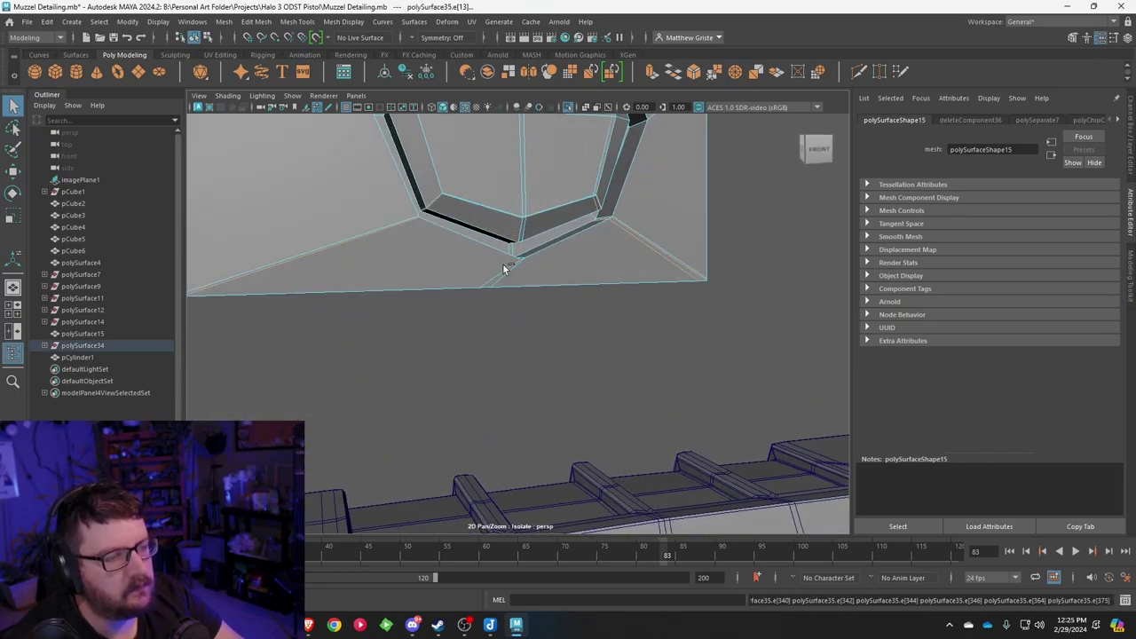
# Step: Delete the leftover floating block with the octagonal recess above the ribbed part
pyautogui.keyDown('alt'); pyautogui.moveTo(493, 266); pyautogui.dragTo(469, 258); pyautogui.keyUp('alt')
pyautogui.keyDown('alt'); pyautogui.moveTo(434, 234); pyautogui.dragTo(470, 284, button='middle'); pyautogui.keyUp('alt')
pyautogui.scroll(5, 482, 280)
pyautogui.scroll(-3, 481, 280)
pyautogui.scroll(5, 482, 280)
pyautogui.scroll(-4, 475, 267)
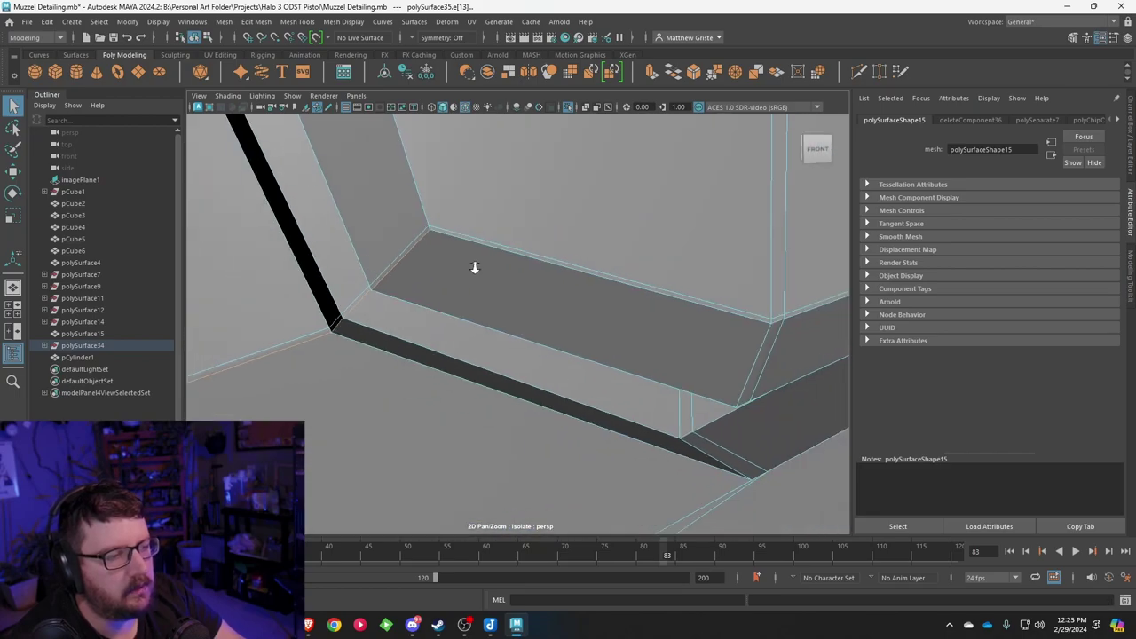
pyautogui.scroll(-5, 475, 271)
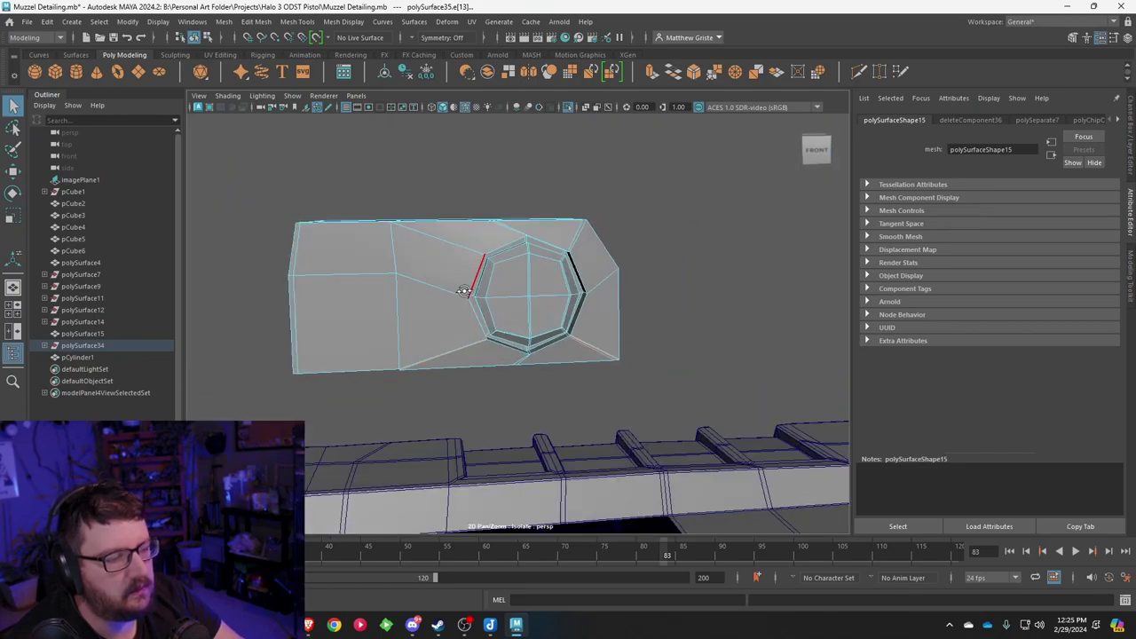
pyautogui.keyDown('alt'); pyautogui.moveTo(464, 282); pyautogui.dragTo(679, 264); pyautogui.keyUp('alt')
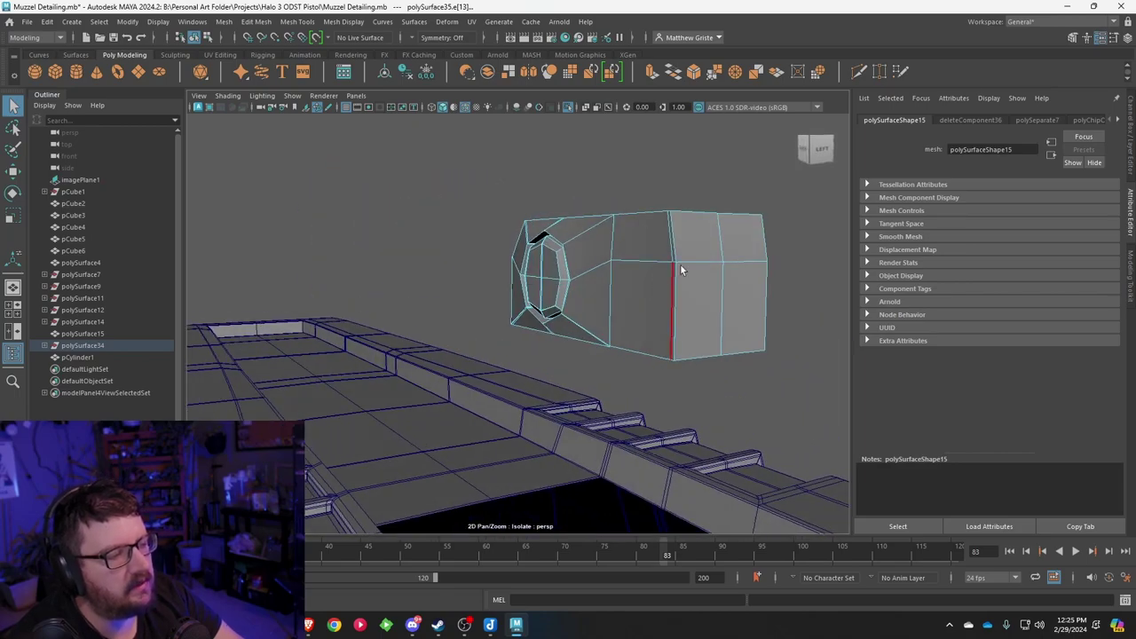
pyautogui.moveTo(773, 207); pyautogui.dragTo(490, 353)
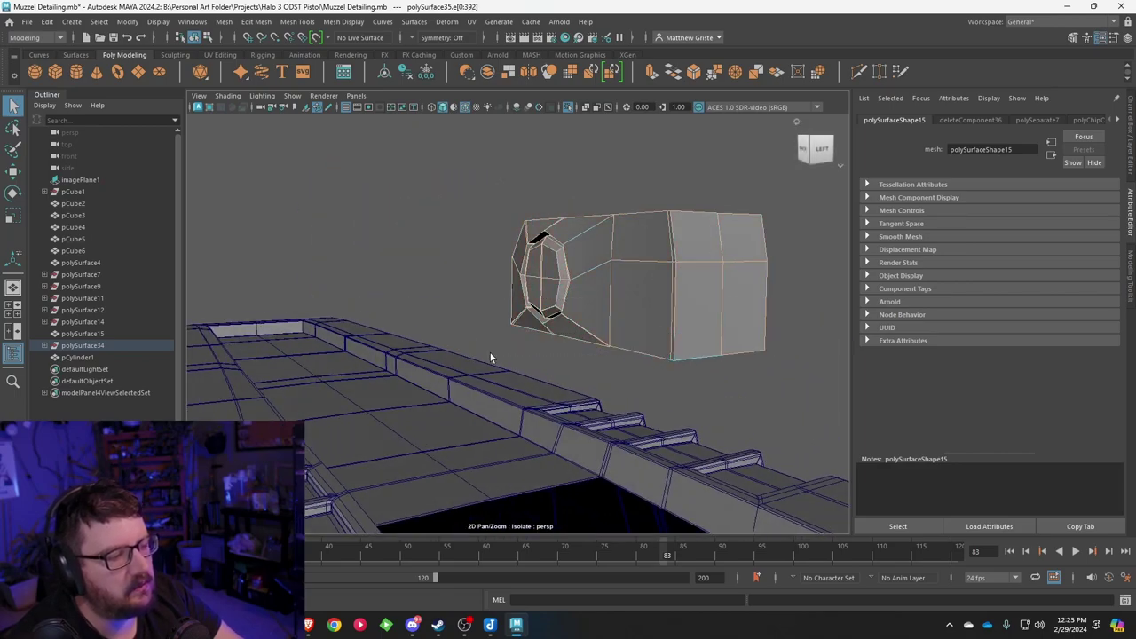
pyautogui.moveTo(774, 203); pyautogui.dragTo(664, 314)
pyautogui.press('Delete')
# Step: Bridge the open edges on both sides of the gap between the ribbed rails, using 3 divisions
pyautogui.moveTo(696, 274); pyautogui.dragTo(696, 244, button='right')
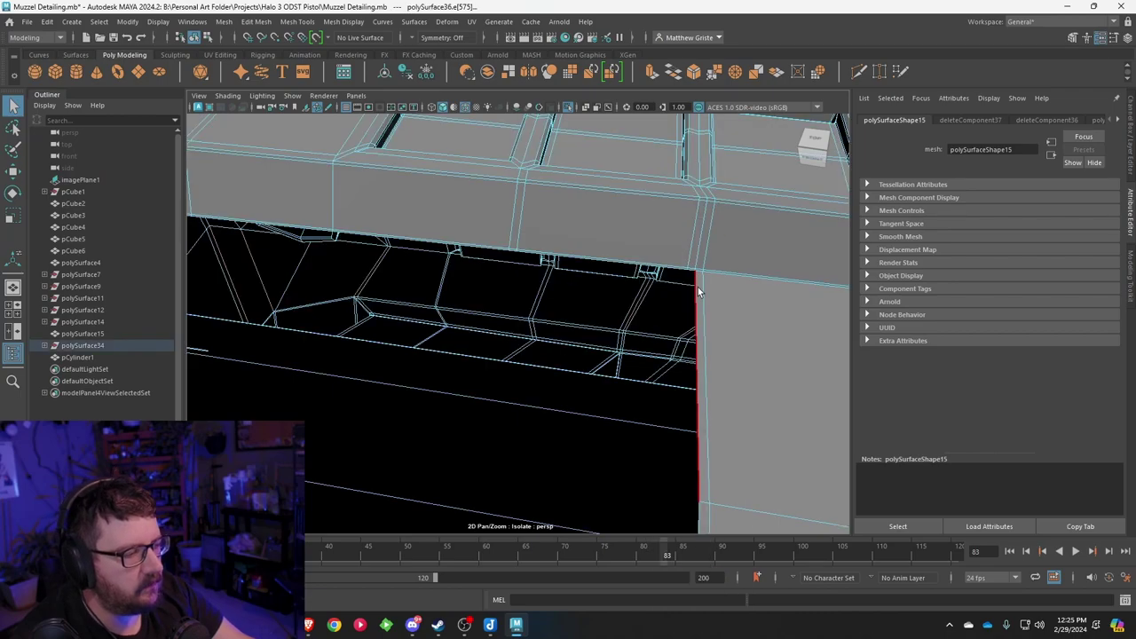
pyautogui.scroll(-4, 697, 287)
pyautogui.keyDown('alt'); pyautogui.moveTo(577, 315); pyautogui.dragTo(479, 315); pyautogui.keyUp('alt')
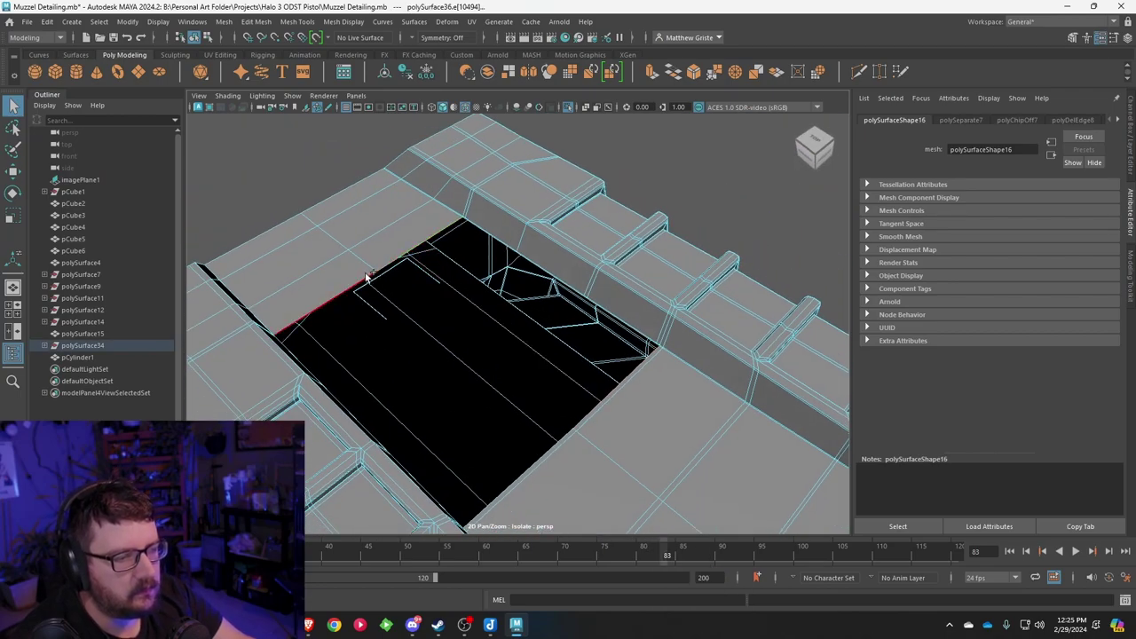
pyautogui.click(596, 395)
pyautogui.click(672, 71)
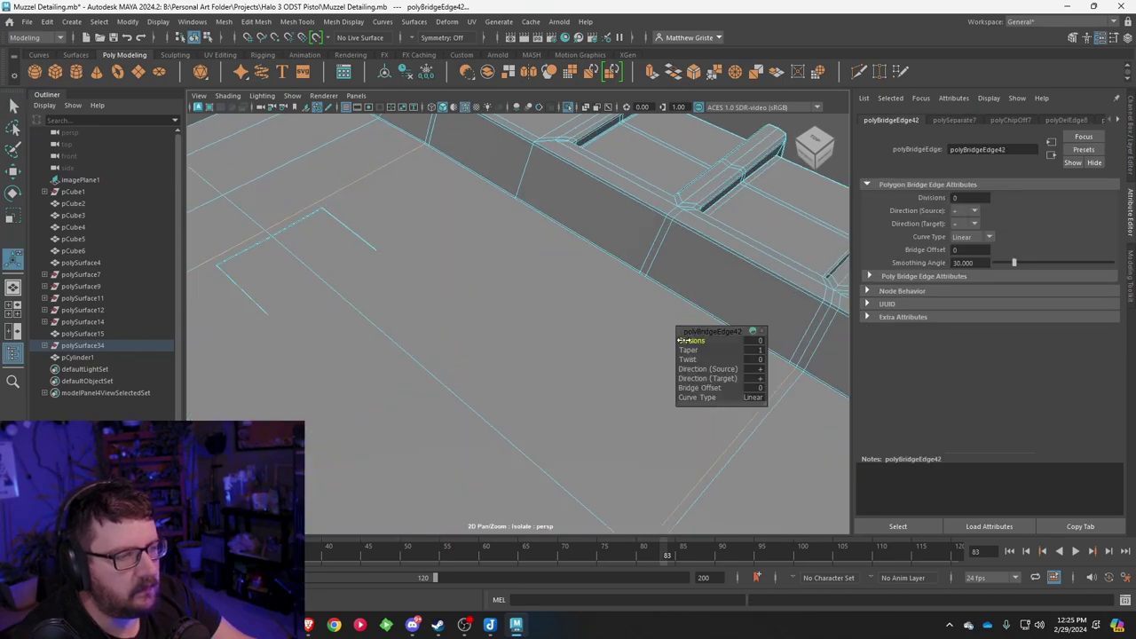
pyautogui.moveTo(683, 340); pyautogui.dragTo(528, 258)
# Step: Delete the stray thin U-shaped strip of faces lying in the newly bridged surface
pyautogui.keyDown('alt'); pyautogui.moveTo(529, 257); pyautogui.dragTo(521, 239, button='middle'); pyautogui.keyUp('alt')
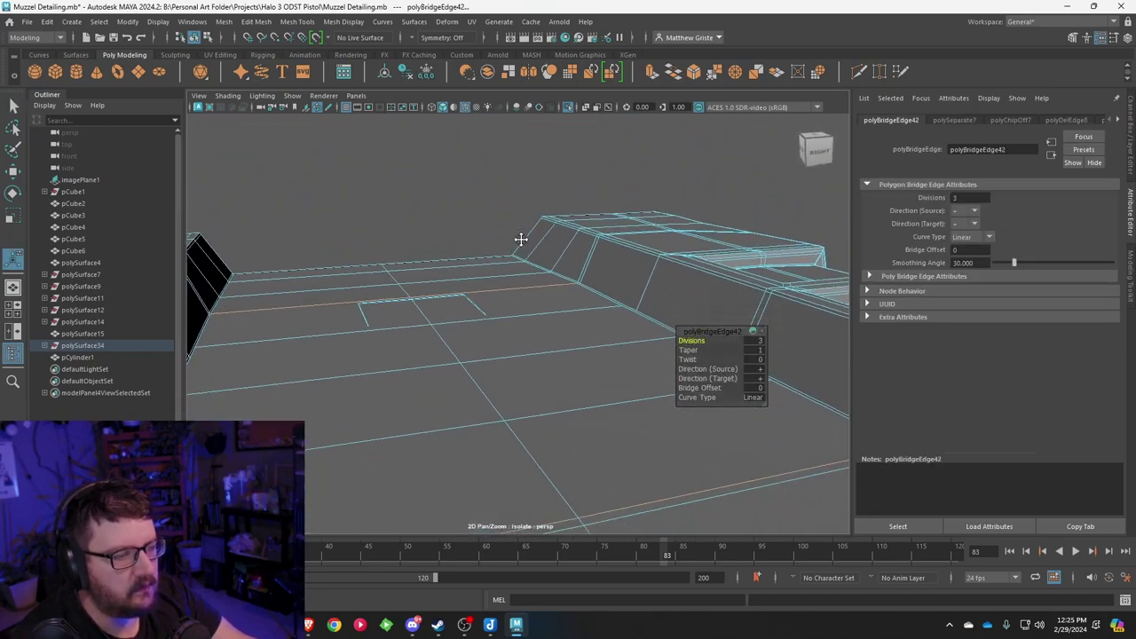
pyautogui.keyDown('alt'); pyautogui.moveTo(521, 238); pyautogui.dragTo(560, 411); pyautogui.keyUp('alt')
pyautogui.keyDown('alt'); pyautogui.moveTo(559, 411); pyautogui.dragTo(786, 459, button='middle'); pyautogui.keyUp('alt')
pyautogui.moveTo(418, 272); pyautogui.dragTo(411, 302, button='right')
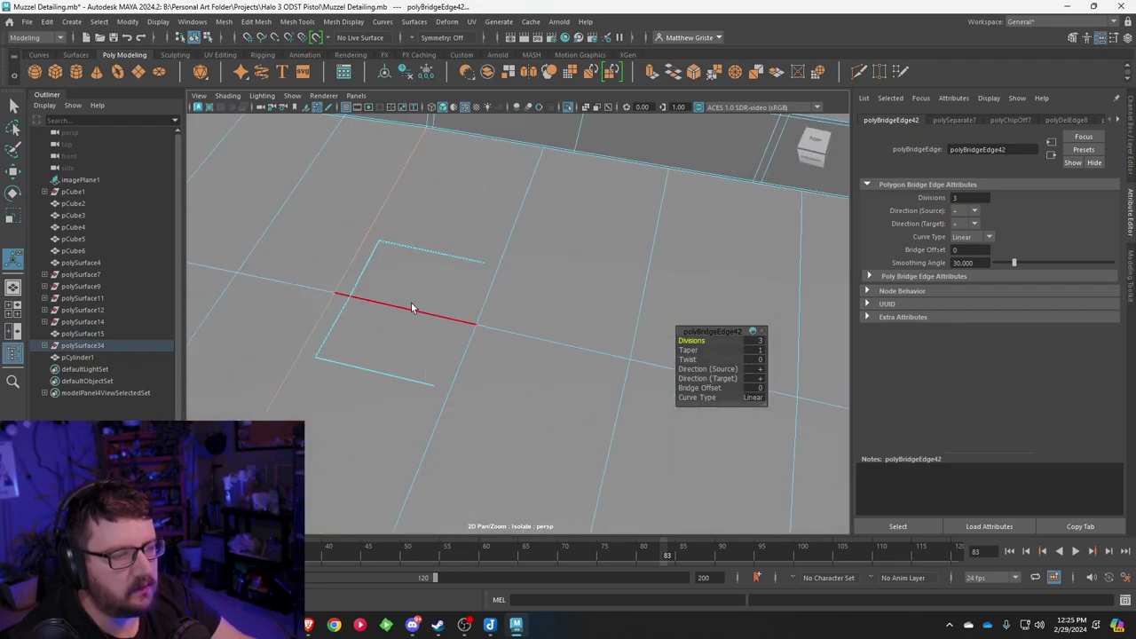
pyautogui.click(334, 360)
pyautogui.keyDown('alt'); pyautogui.moveTo(398, 348); pyautogui.dragTo(568, 362, button='middle'); pyautogui.keyUp('alt')
pyautogui.scroll(5, 570, 355)
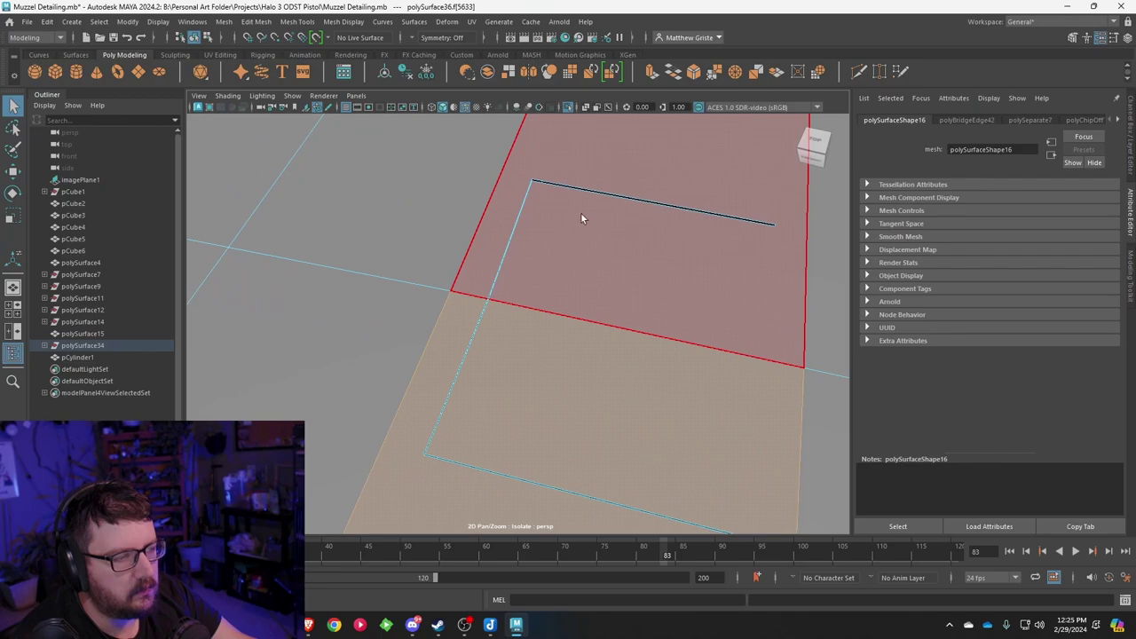
pyautogui.doubleClick(566, 185)
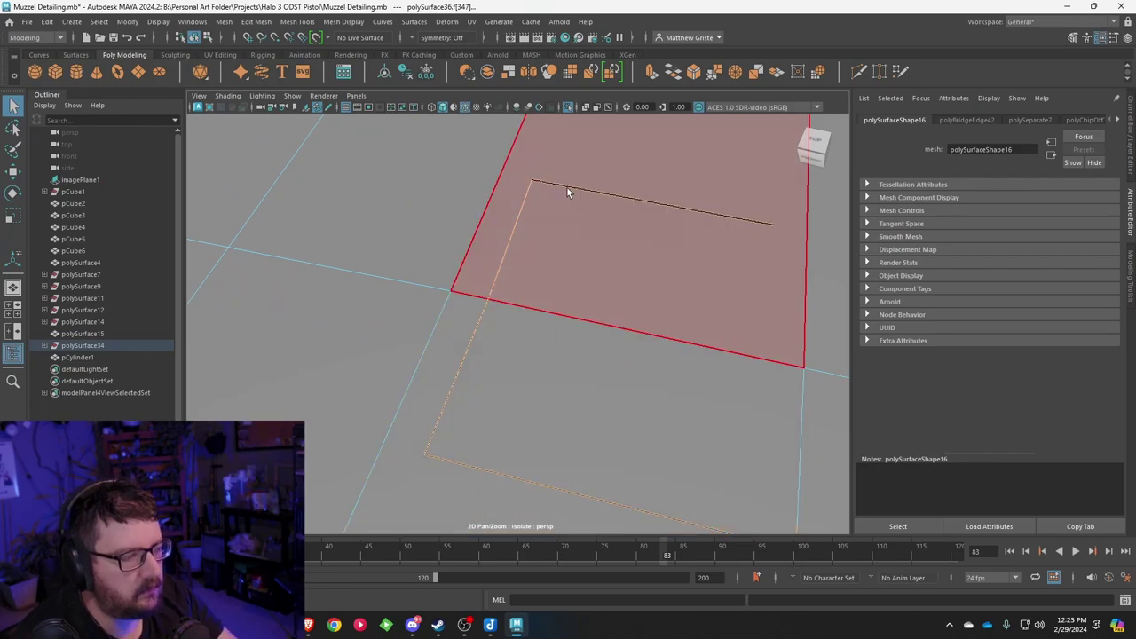
pyautogui.press('Delete')
# Step: Move the bridged surface's cross edges nearest the existing double edge loop over to line up with the adjoining rail's edges
pyautogui.scroll(-7, 568, 188)
pyautogui.keyDown('alt'); pyautogui.moveTo(577, 194); pyautogui.dragTo(636, 180); pyautogui.keyUp('alt')
pyautogui.keyDown('alt'); pyautogui.moveTo(637, 180); pyautogui.dragTo(420, 298, button='middle'); pyautogui.keyUp('alt')
pyautogui.scroll(3, 421, 297)
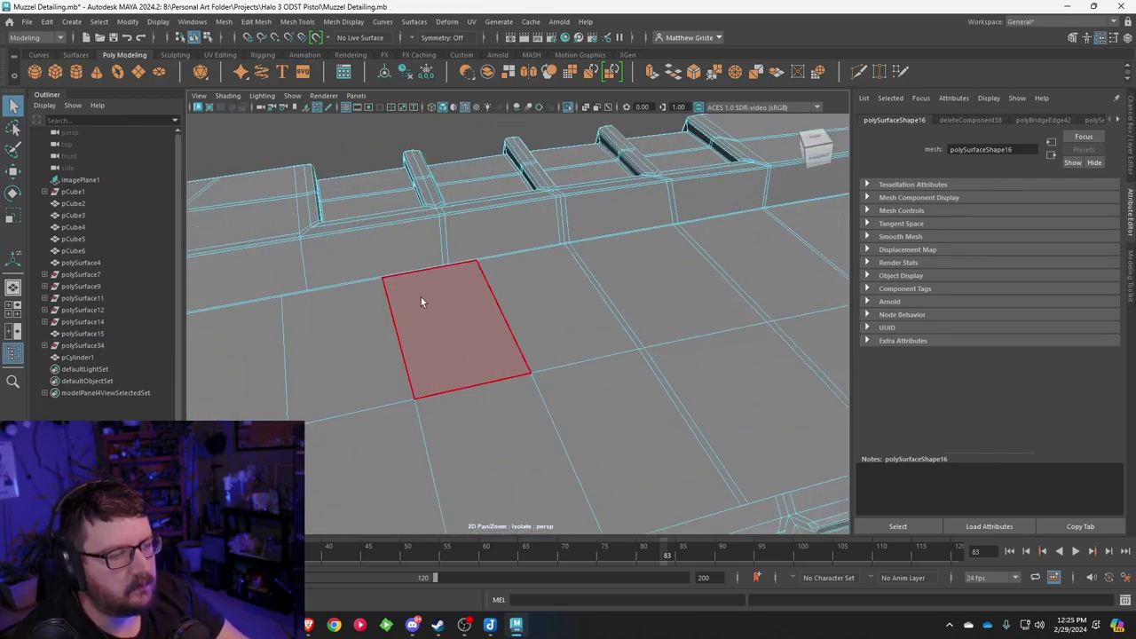
pyautogui.keyDown('alt'); pyautogui.moveTo(420, 302); pyautogui.dragTo(482, 318); pyautogui.keyUp('alt')
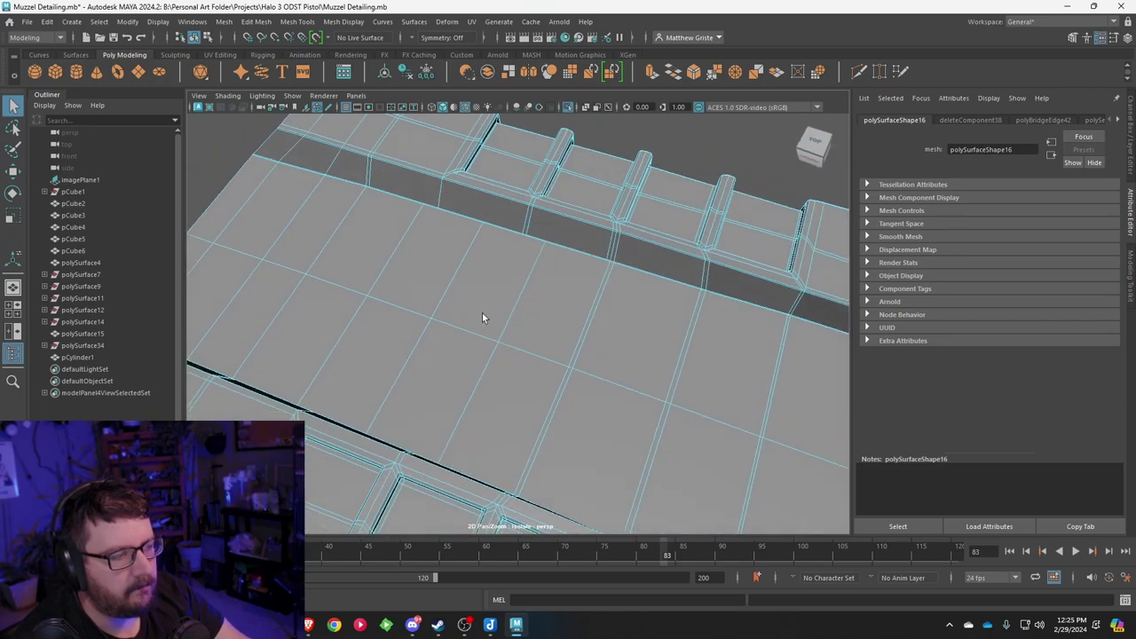
pyautogui.moveTo(484, 272); pyautogui.dragTo(488, 244, button='right')
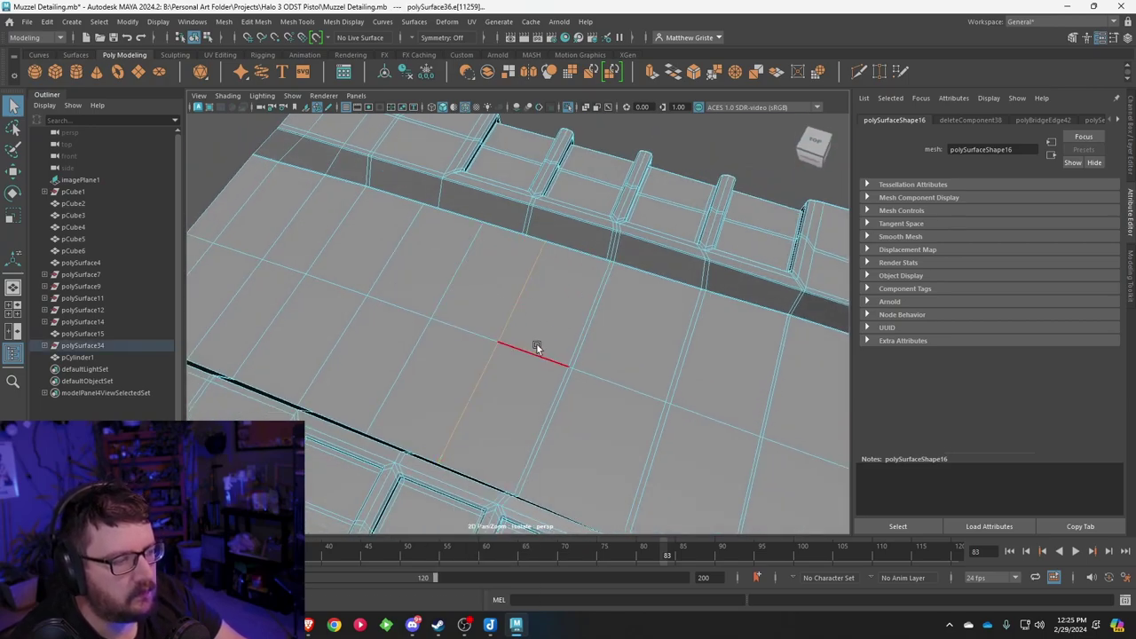
pyautogui.press('w')
pyautogui.moveTo(616, 385); pyautogui.dragTo(622, 387)
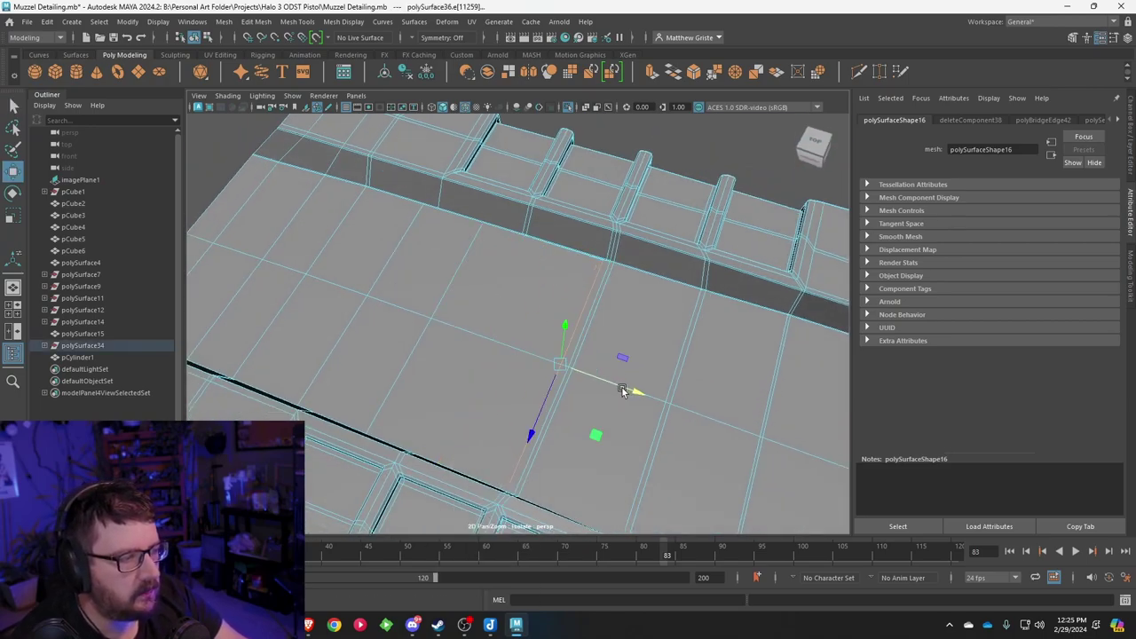
# Step: Move the remaining two sets of cross edges on the bridged surface along X to line up with the rail's edges
pyautogui.click(456, 303)
pyautogui.click(423, 335)
pyautogui.hotkey('ctrl', 'e')
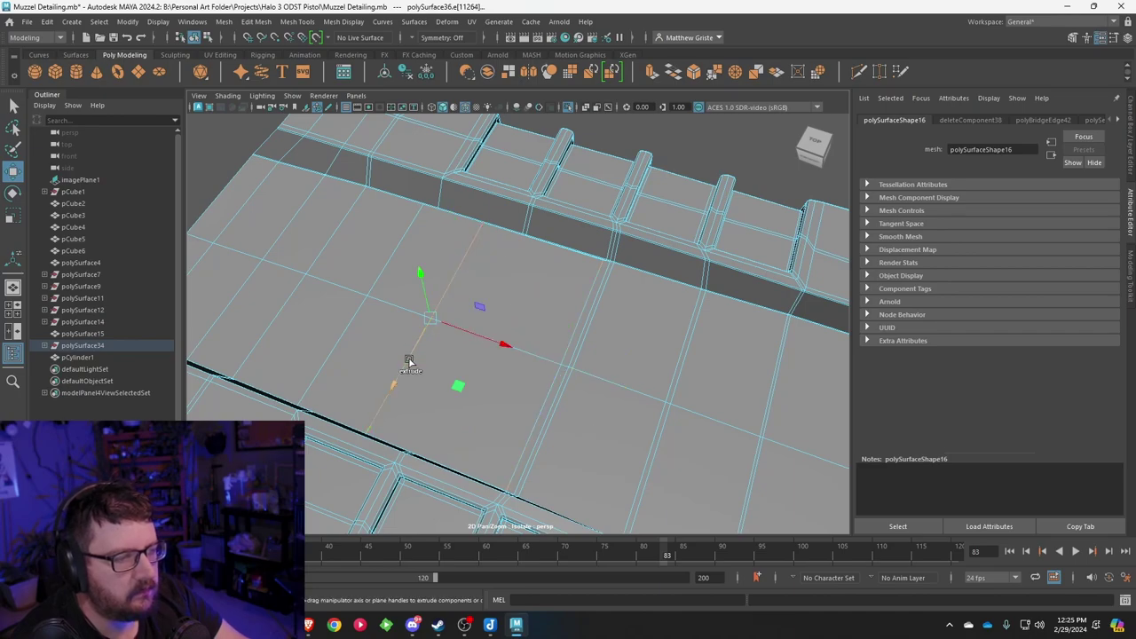
pyautogui.moveTo(498, 349); pyautogui.dragTo(548, 358)
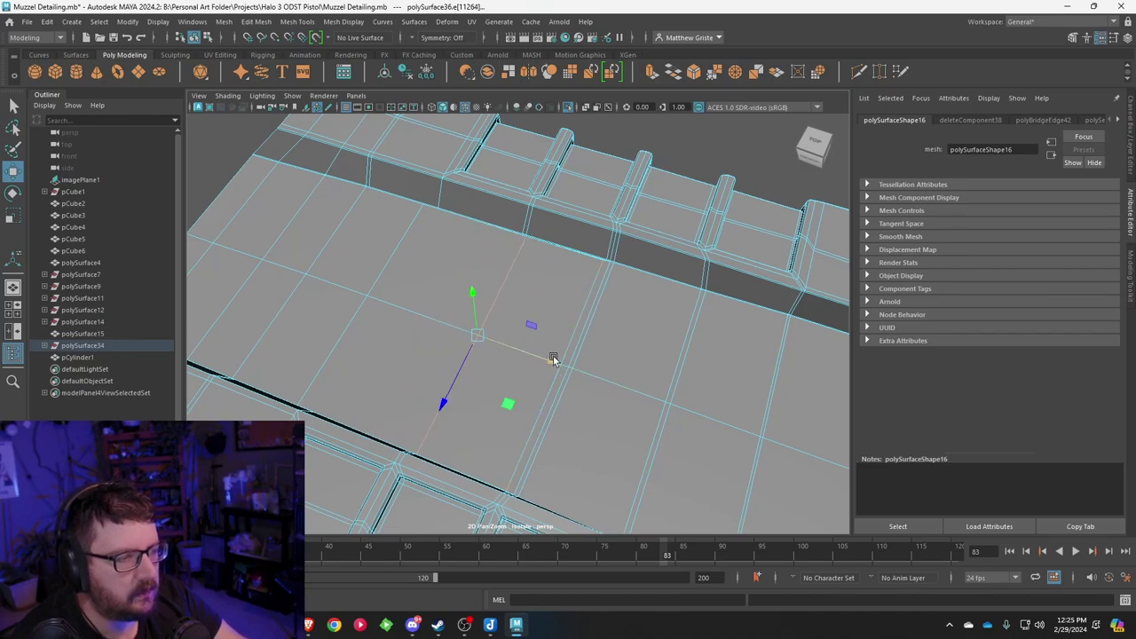
pyautogui.click(380, 276)
pyautogui.keyDown('shift'); pyautogui.click(357, 308); pyautogui.keyUp('shift')
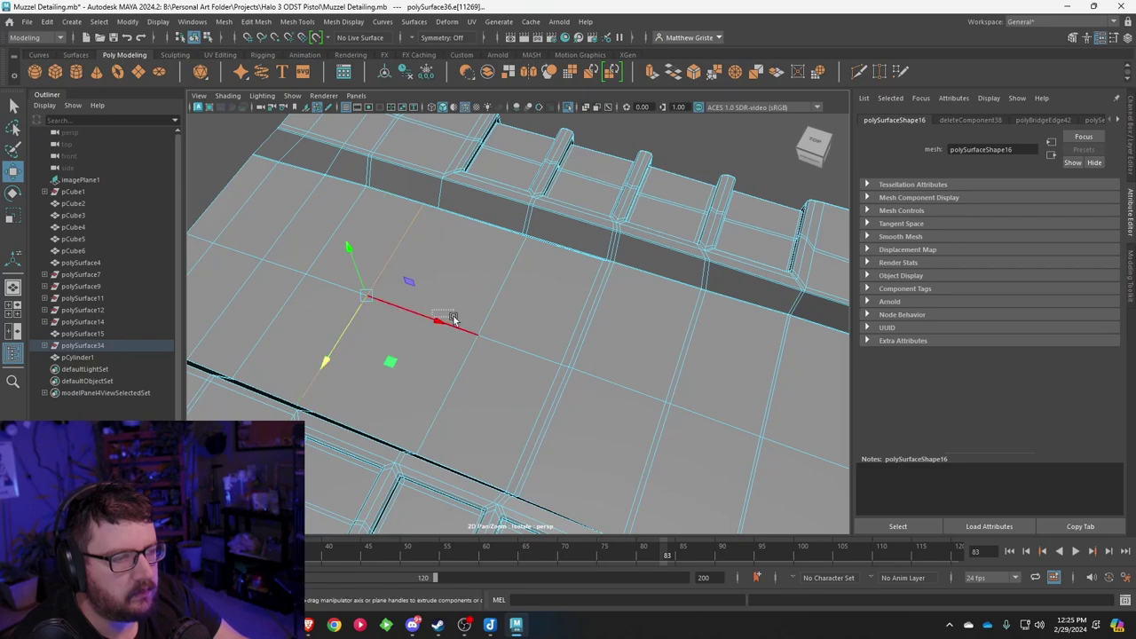
pyautogui.moveTo(447, 323); pyautogui.dragTo(398, 292)
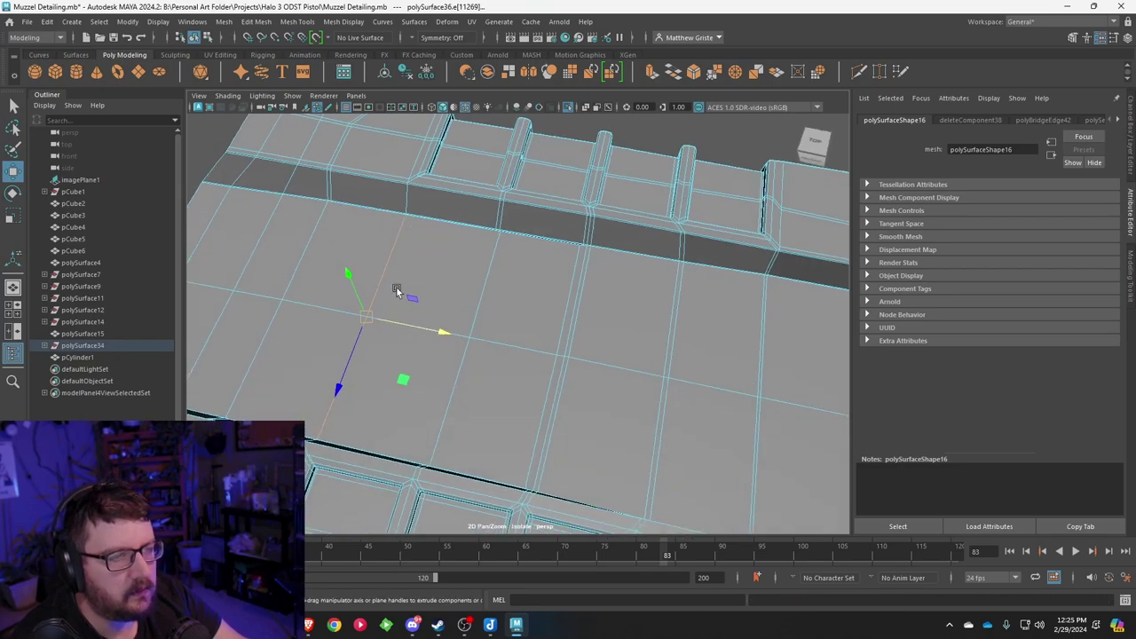
# Step: Insert an edge loop close beside each of two cross edges on the bridged surface
pyautogui.click(310, 22)
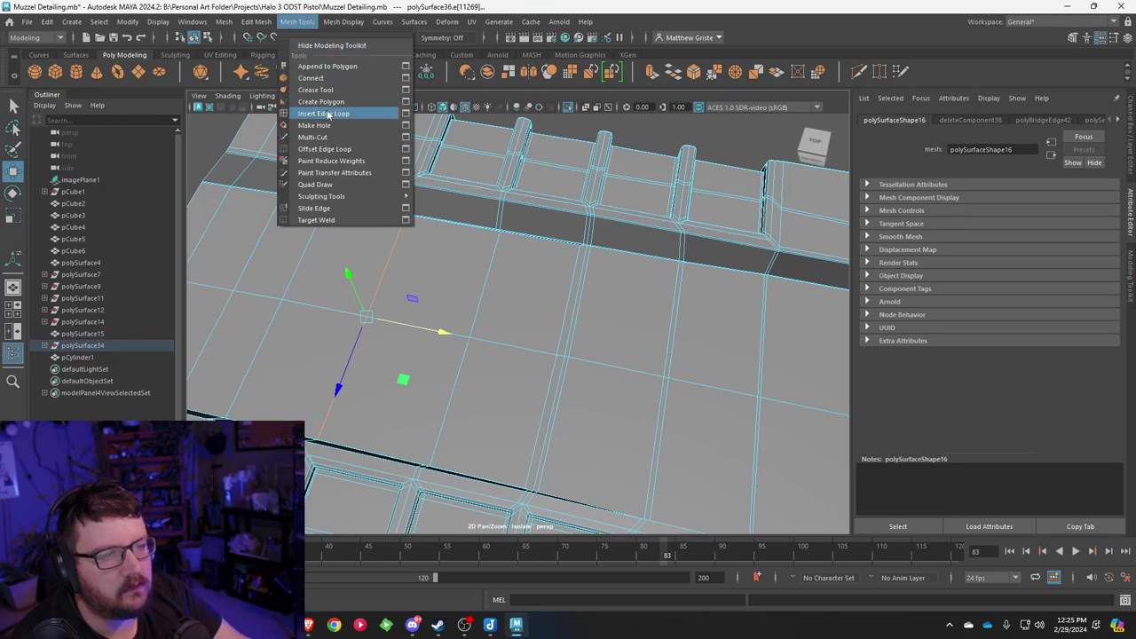
pyautogui.click(330, 114)
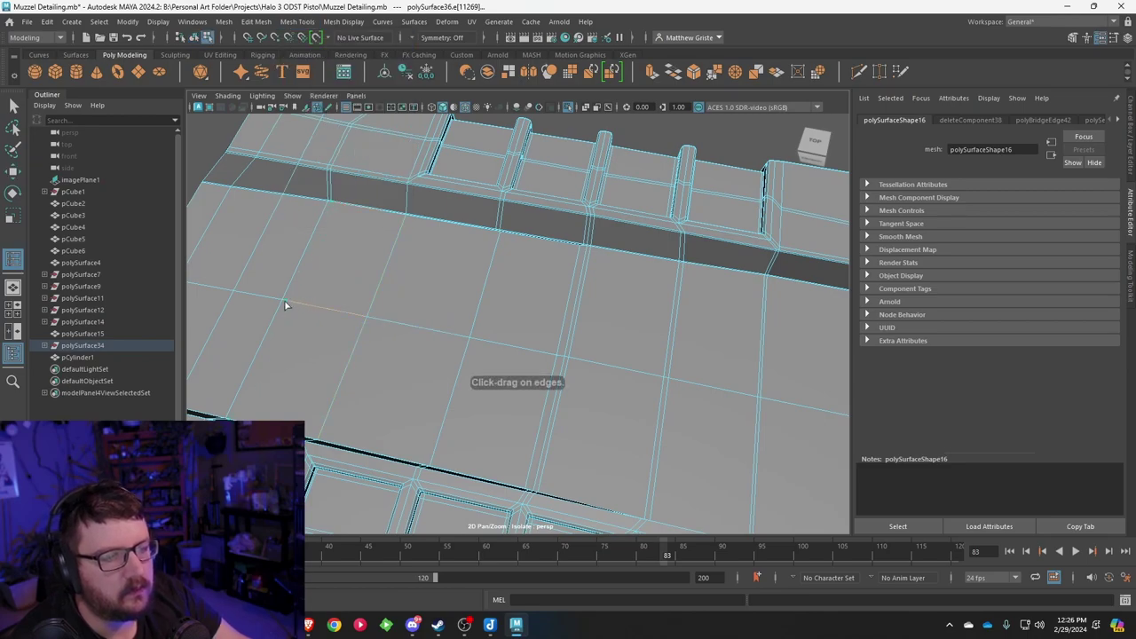
pyautogui.click(285, 306)
pyautogui.scroll(3, 586, 293)
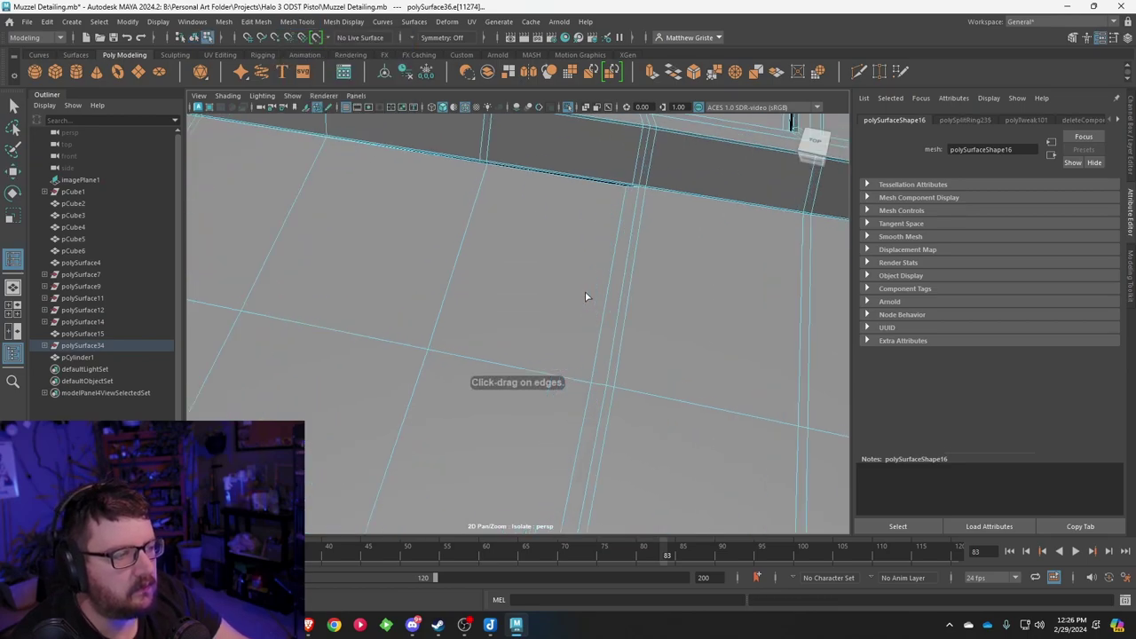
pyautogui.click(418, 347)
pyautogui.press('q')
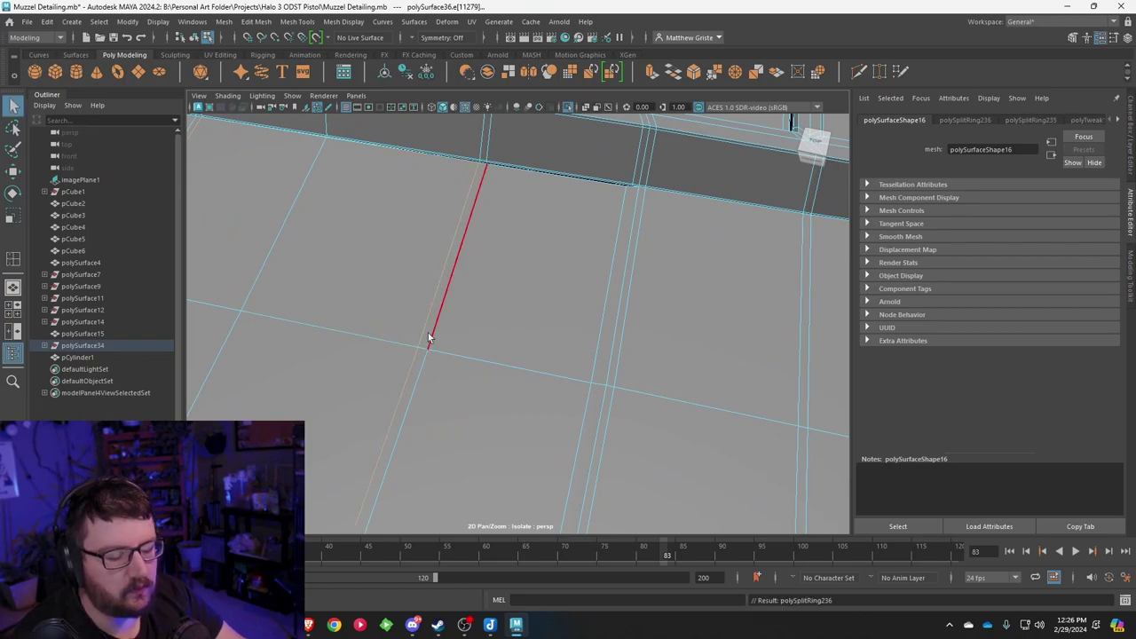
# Step: Merge the separated vertices at the rib-side end of the gap between bridged surface and rail, with a 0.01 distance threshold
pyautogui.keyDown('alt'); pyautogui.moveTo(641, 231); pyautogui.dragTo(695, 260); pyautogui.keyUp('alt')
pyautogui.keyDown('alt'); pyautogui.moveTo(372, 245); pyautogui.dragTo(595, 225); pyautogui.keyUp('alt')
pyautogui.scroll(-5, 532, 239)
pyautogui.scroll(6, 580, 236)
pyautogui.keyDown('alt'); pyautogui.moveTo(578, 237); pyautogui.dragTo(528, 334, button='middle'); pyautogui.keyUp('alt')
pyautogui.rightClick(574, 350)
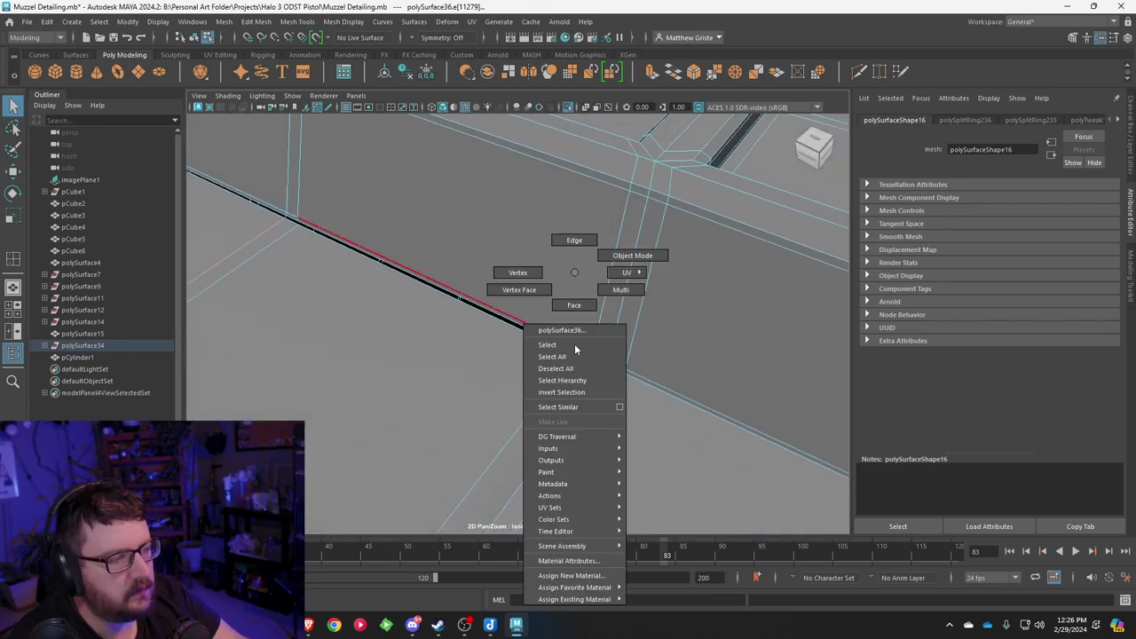
pyautogui.moveTo(516, 279); pyautogui.dragTo(517, 275, button='right')
pyautogui.click(572, 358)
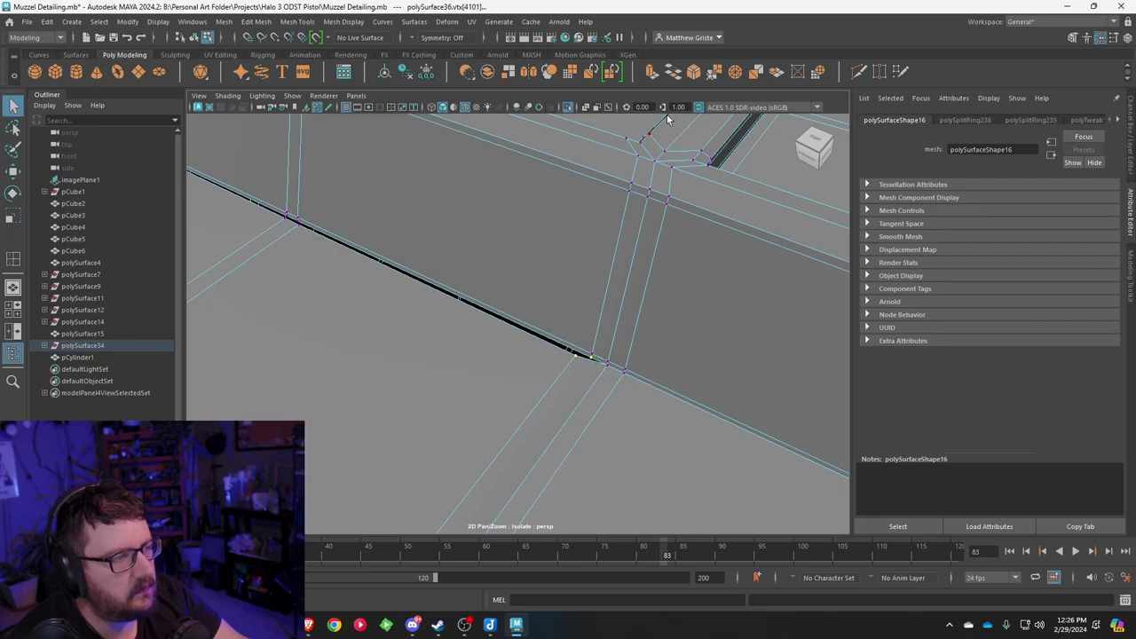
pyautogui.click(712, 78)
# Step: Merge both open vertex pairs where the doubled edge loop meets the rail seam
pyautogui.keyDown('alt'); pyautogui.moveTo(359, 213); pyautogui.dragTo(543, 340, button='middle'); pyautogui.keyUp('alt')
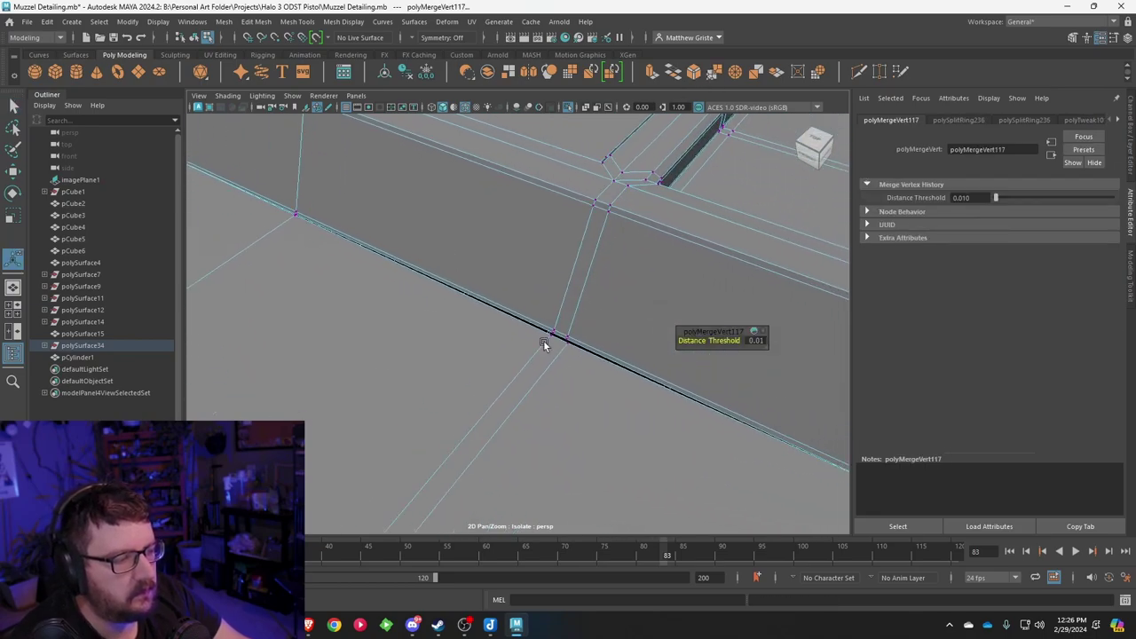
pyautogui.keyDown('alt'); pyautogui.moveTo(543, 340); pyautogui.dragTo(632, 372, button='right'); pyautogui.keyUp('alt')
pyautogui.click(670, 382)
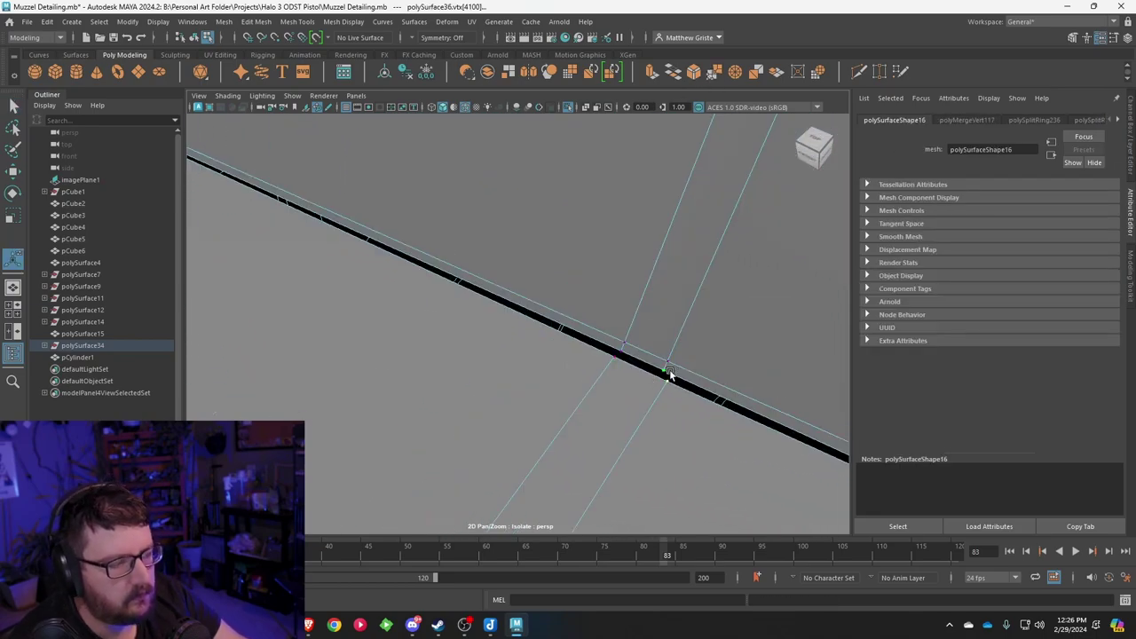
pyautogui.press('g')
pyautogui.click(619, 360)
pyautogui.keyDown('shift'); pyautogui.click(624, 356); pyautogui.keyUp('shift')
pyautogui.press('g')
# Step: Merge the open vertex pair where the single cross edge meets the same rail seam
pyautogui.keyDown('alt'); pyautogui.moveTo(364, 236); pyautogui.dragTo(311, 213, button='right'); pyautogui.keyUp('alt')
pyautogui.keyDown('alt'); pyautogui.moveTo(310, 213); pyautogui.dragTo(488, 280, button='middle'); pyautogui.keyUp('alt')
pyautogui.click(526, 383)
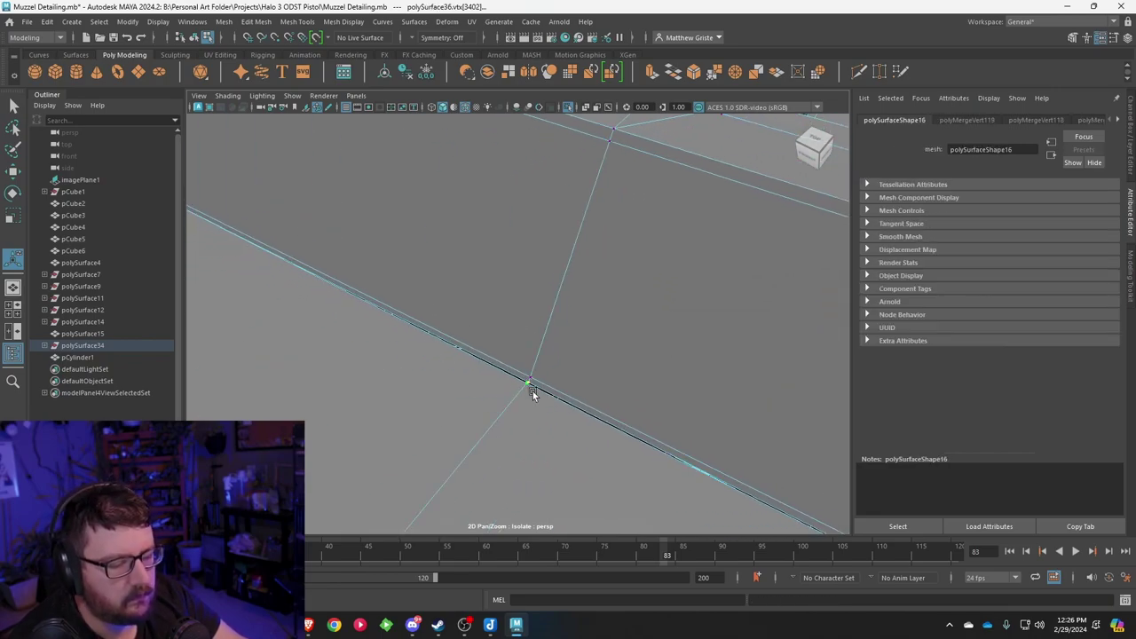
pyautogui.press('g')
# Step: Close the next doubled edge loop's corner on this rail seam by merging its overlapping vertices
pyautogui.moveTo(527, 385)
pyautogui.keyDown('alt'); pyautogui.mouseDown(button='middle')
pyautogui.moveTo(461, 300)
pyautogui.moveTo(511, 375)
pyautogui.mouseUp(button='middle'); pyautogui.keyUp('alt')
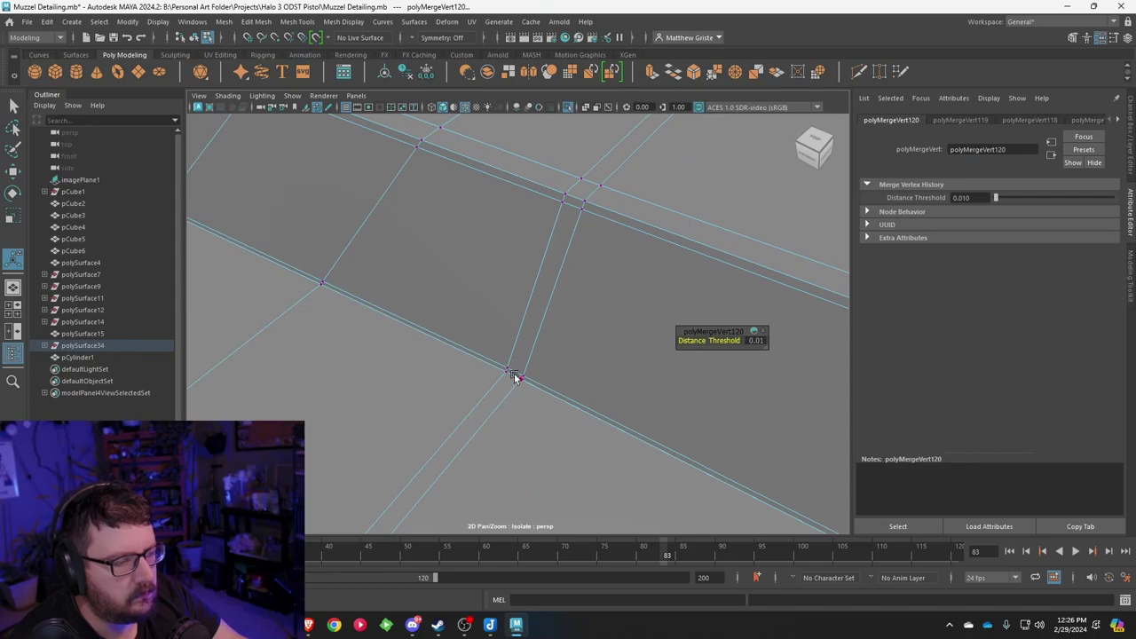
pyautogui.click(522, 382)
pyautogui.press('g')
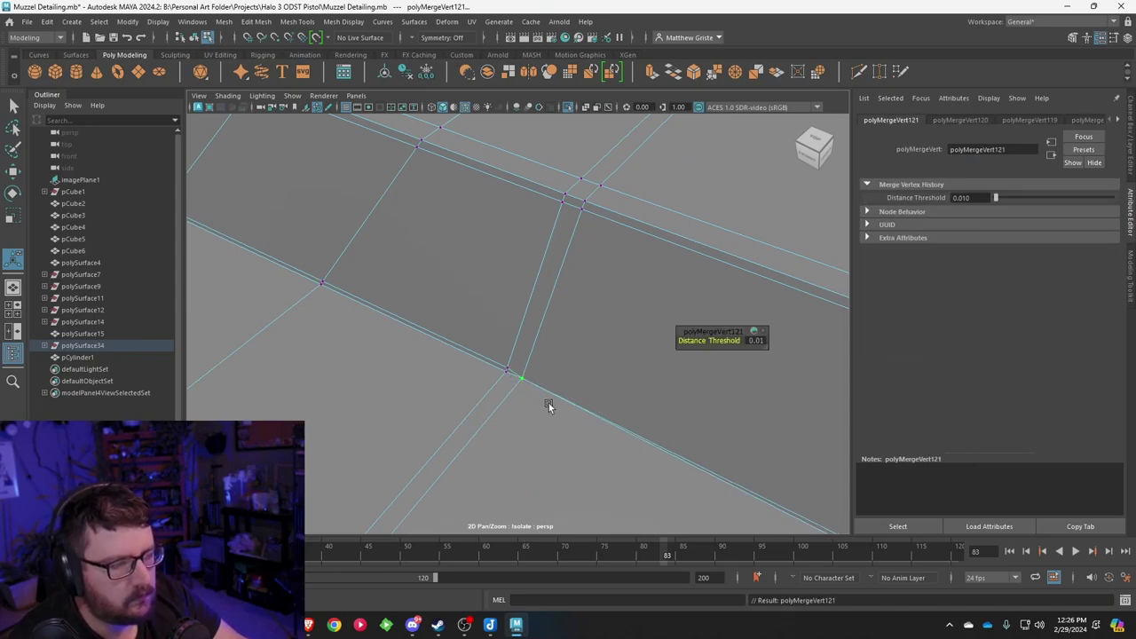
pyautogui.click(528, 384)
pyautogui.keyDown('alt'); pyautogui.moveTo(528, 384); pyautogui.dragTo(497, 336, button='middle'); pyautogui.keyUp('alt')
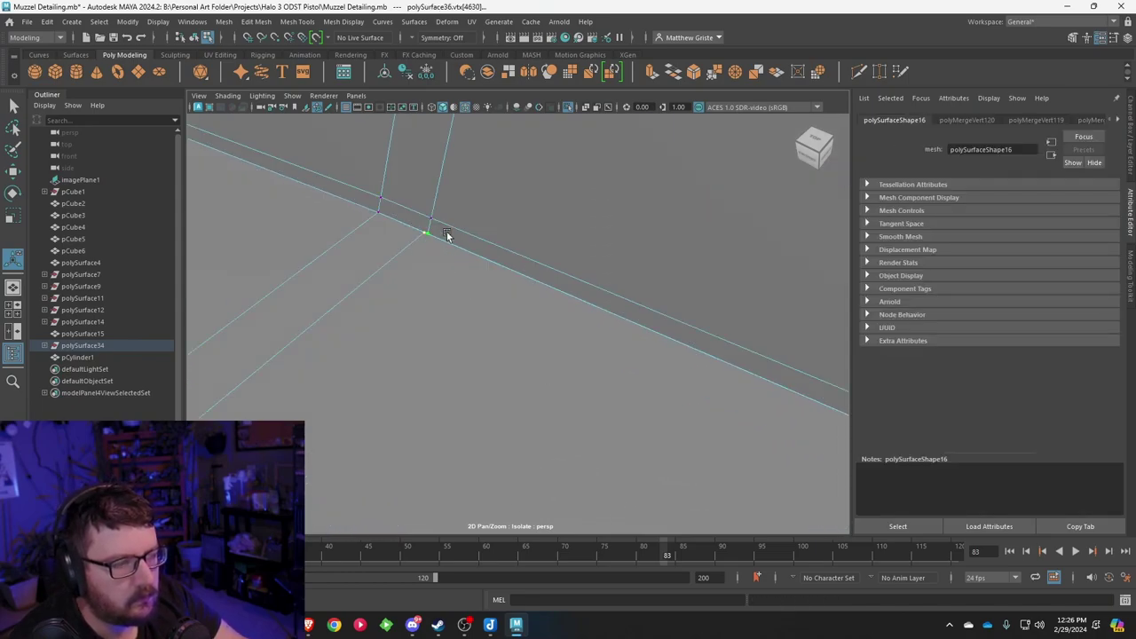
pyautogui.press('g')
# Step: Merge the first two open vertex pairs along the seam on the opposite side of the bridged surface
pyautogui.keyDown('alt'); pyautogui.moveTo(447, 236); pyautogui.dragTo(408, 236, button='right'); pyautogui.keyUp('alt')
pyautogui.keyDown('alt'); pyautogui.moveTo(411, 241); pyautogui.dragTo(477, 296); pyautogui.keyUp('alt')
pyautogui.keyDown('alt'); pyautogui.moveTo(477, 296); pyautogui.dragTo(470, 214, button='right'); pyautogui.keyUp('alt')
pyautogui.keyDown('alt'); pyautogui.moveTo(471, 214); pyautogui.dragTo(522, 251, button='middle'); pyautogui.keyUp('alt')
pyautogui.moveTo(522, 249)
pyautogui.keyDown('alt'); pyautogui.mouseDown(button='right')
pyautogui.moveTo(532, 285)
pyautogui.moveTo(528, 270)
pyautogui.mouseUp(button='right'); pyautogui.keyUp('alt')
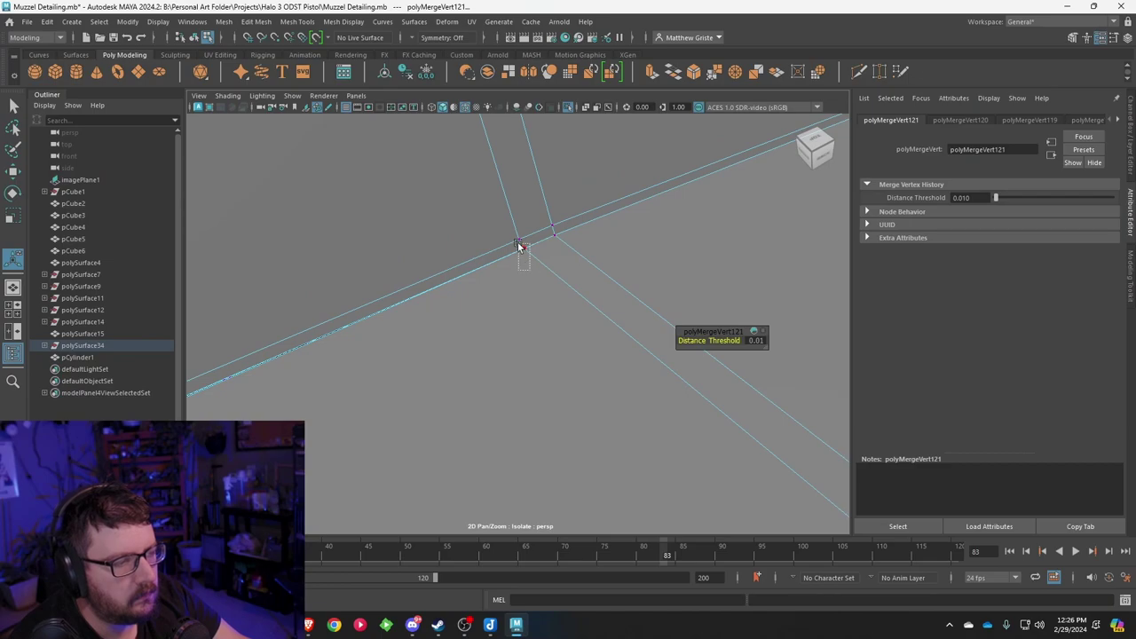
pyautogui.moveTo(518, 245); pyautogui.dragTo(517, 238)
pyautogui.press('g')
pyautogui.keyDown('alt'); pyautogui.moveTo(381, 355); pyautogui.dragTo(478, 307, button='middle'); pyautogui.keyUp('alt')
pyautogui.keyDown('alt'); pyautogui.moveTo(477, 307); pyautogui.dragTo(391, 393, button='right'); pyautogui.keyUp('alt')
pyautogui.moveTo(310, 426)
pyautogui.mouseDown()
pyautogui.moveTo(418, 405)
pyautogui.moveTo(378, 390)
pyautogui.mouseUp()
pyautogui.press('g')
# Step: Merge the two vertex pairs where the doubled edge loop meets the opposite seam
pyautogui.keyDown('alt'); pyautogui.moveTo(378, 391); pyautogui.dragTo(231, 488, button='middle'); pyautogui.keyUp('alt')
pyautogui.keyDown('alt'); pyautogui.moveTo(231, 488); pyautogui.dragTo(484, 341, button='right'); pyautogui.keyUp('alt')
pyautogui.moveTo(650, 275)
pyautogui.mouseDown()
pyautogui.moveTo(638, 265)
pyautogui.moveTo(596, 281)
pyautogui.mouseUp()
pyautogui.click(637, 264)
pyautogui.press('g')
pyautogui.press('g')
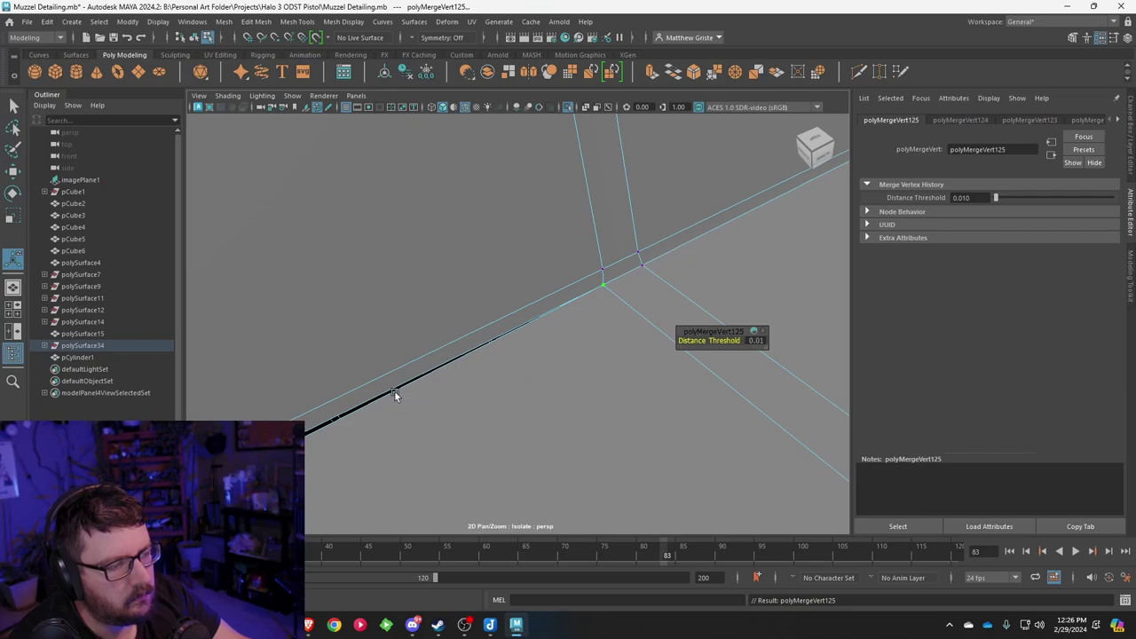
# Step: Merge the remaining open vertex pair where the tripled edge loop meets the rail seam
pyautogui.keyDown('alt'); pyautogui.moveTo(394, 391); pyautogui.dragTo(473, 353, button='middle'); pyautogui.keyUp('alt')
pyautogui.keyDown('alt'); pyautogui.moveTo(568, 321); pyautogui.dragTo(468, 347, button='right'); pyautogui.keyUp('alt')
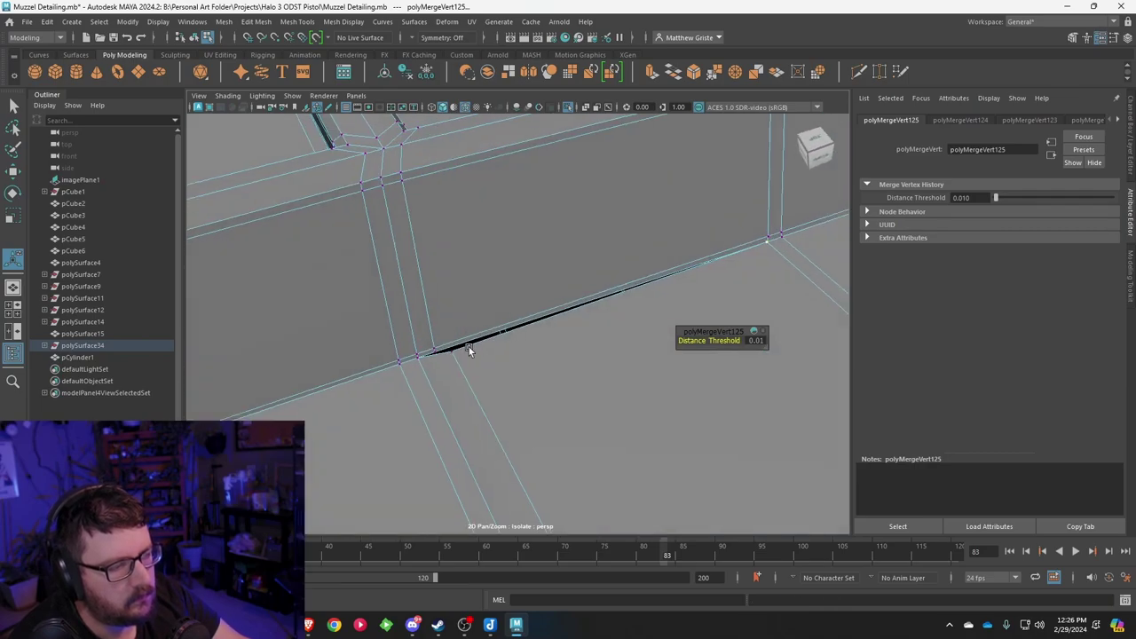
pyautogui.click(436, 354)
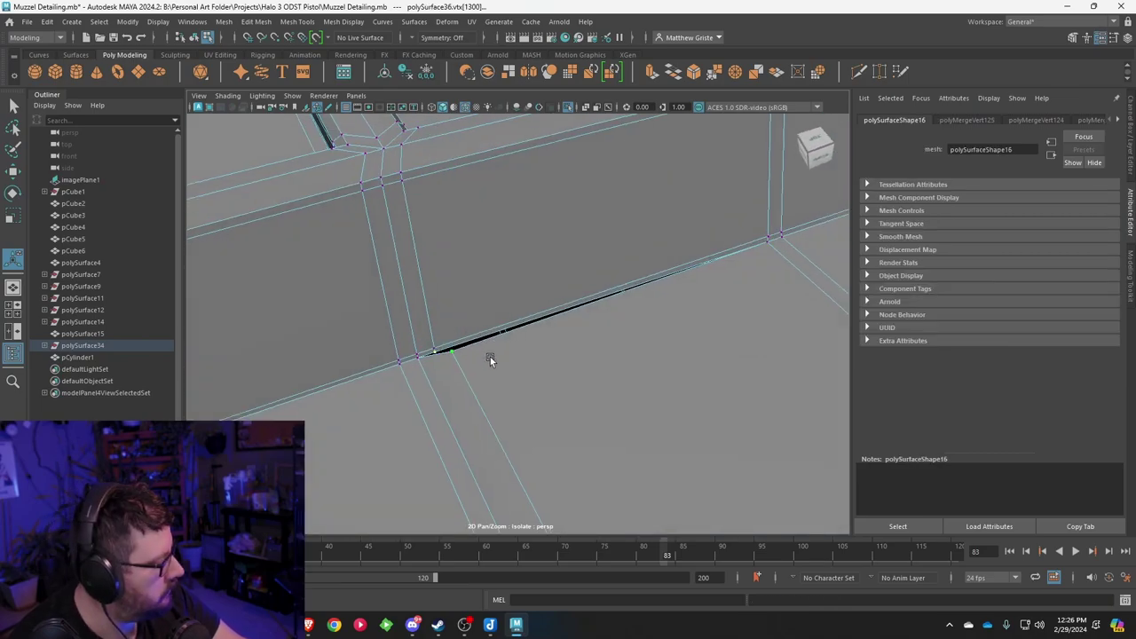
pyautogui.press('g')
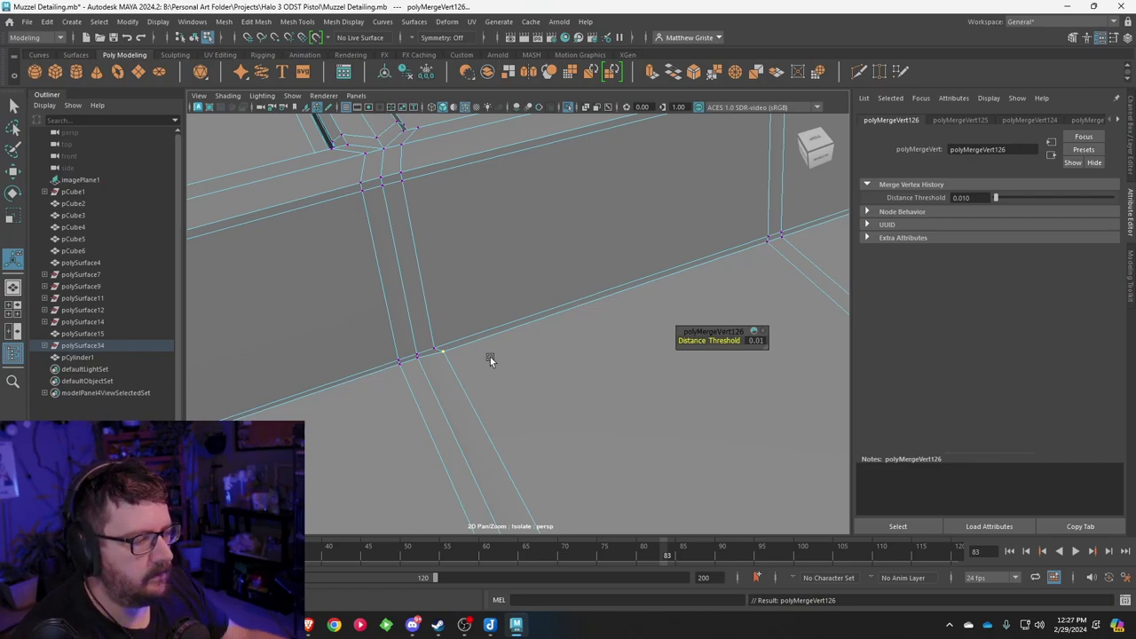
# Step: Preview the whole muzzle mesh smoothed and examine the bridged surface between the two rails
pyautogui.scroll(-10, 545, 252)
pyautogui.keyDown('alt'); pyautogui.moveTo(544, 252); pyautogui.dragTo(631, 263); pyautogui.keyUp('alt')
pyautogui.press('3')
pyautogui.moveTo(631, 264); pyautogui.dragTo(665, 243, button='right')
pyautogui.keyDown('alt'); pyautogui.moveTo(664, 243); pyautogui.dragTo(397, 296); pyautogui.keyUp('alt')
pyautogui.scroll(4, 398, 296)
pyautogui.keyDown('alt'); pyautogui.moveTo(398, 296); pyautogui.dragTo(484, 301, button='middle'); pyautogui.keyUp('alt')
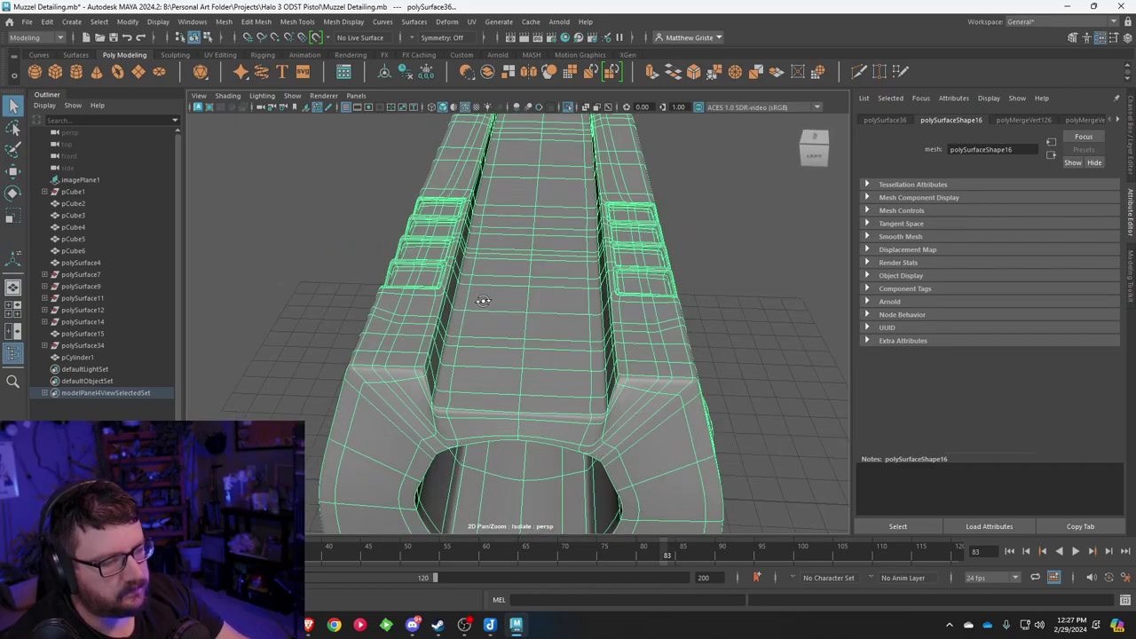
pyautogui.keyDown('alt'); pyautogui.moveTo(485, 302); pyautogui.dragTo(436, 307); pyautogui.keyUp('alt')
pyautogui.keyDown('alt'); pyautogui.moveTo(437, 306); pyautogui.dragTo(483, 287, button='middle'); pyautogui.keyUp('alt')
pyautogui.scroll(3, 483, 287)
# Step: Select the two-by-four block of faces on the bridged surface, just behind the front edge of the muzzle
pyautogui.moveTo(516, 339); pyautogui.dragTo(509, 310, button='right')
pyautogui.click(503, 367)
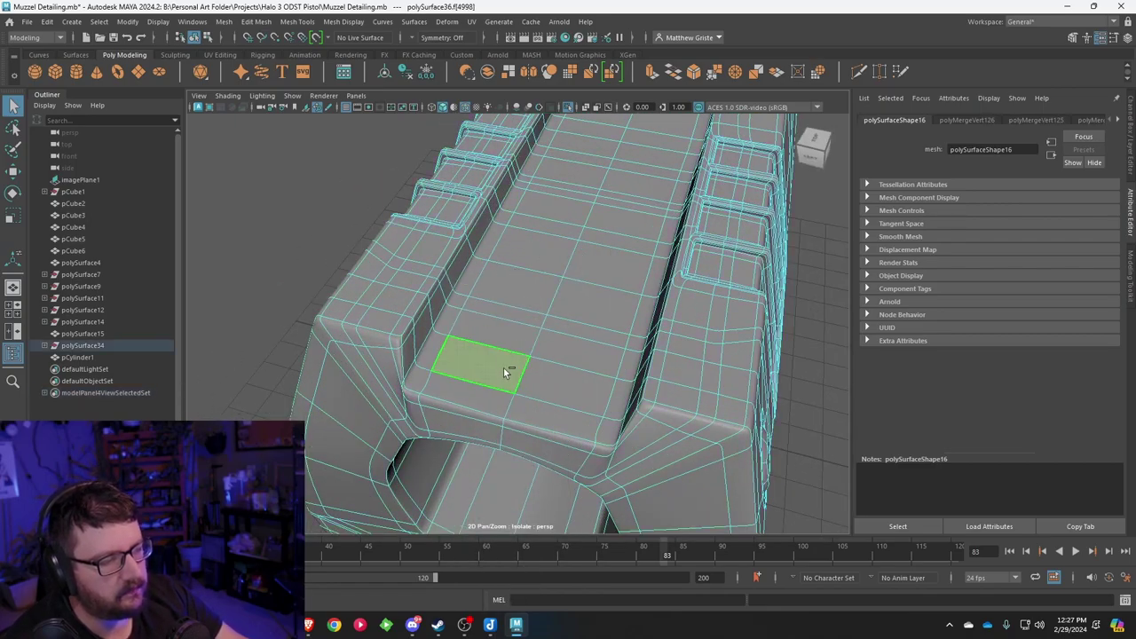
pyautogui.keyDown('shift'); pyautogui.click(514, 335); pyautogui.keyUp('shift')
pyautogui.keyDown('shift'); pyautogui.click(516, 322); pyautogui.keyUp('shift')
pyautogui.keyDown('shift'); pyautogui.click(520, 309); pyautogui.keyUp('shift')
pyautogui.keyDown('shift'); pyautogui.click(522, 297); pyautogui.keyUp('shift')
pyautogui.keyDown('shift'); pyautogui.click(520, 321); pyautogui.keyUp('shift')
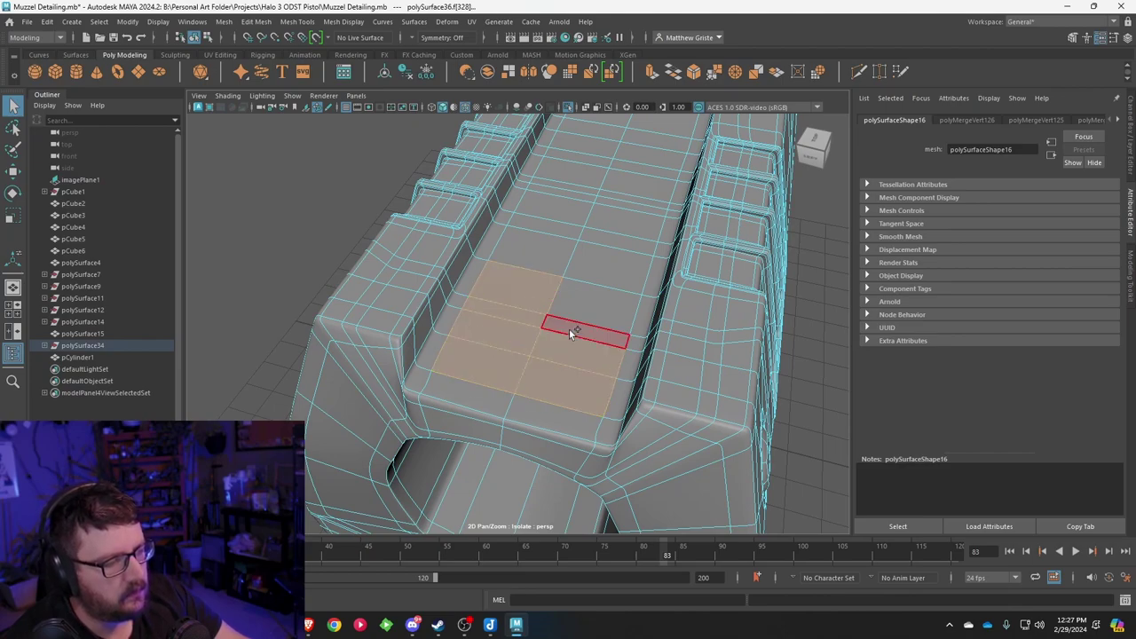
# Step: Extrude the selected faces in the unsmoothed view and inset them with a local scale of about 0.733
pyautogui.keyDown('alt'); pyautogui.moveTo(585, 297); pyautogui.dragTo(643, 128); pyautogui.keyUp('alt')
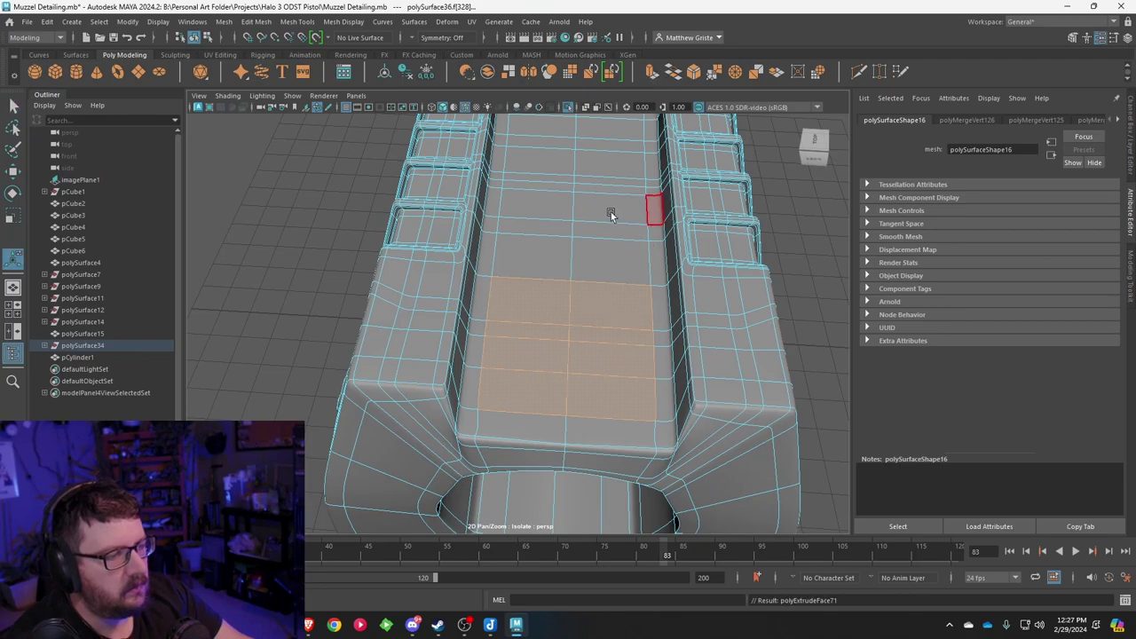
pyautogui.hotkey('ctrl', 'e')
pyautogui.scroll(5, 612, 213)
pyautogui.keyDown('alt'); pyautogui.moveTo(643, 323); pyautogui.dragTo(589, 299, button='middle'); pyautogui.keyUp('alt')
pyautogui.press('1')
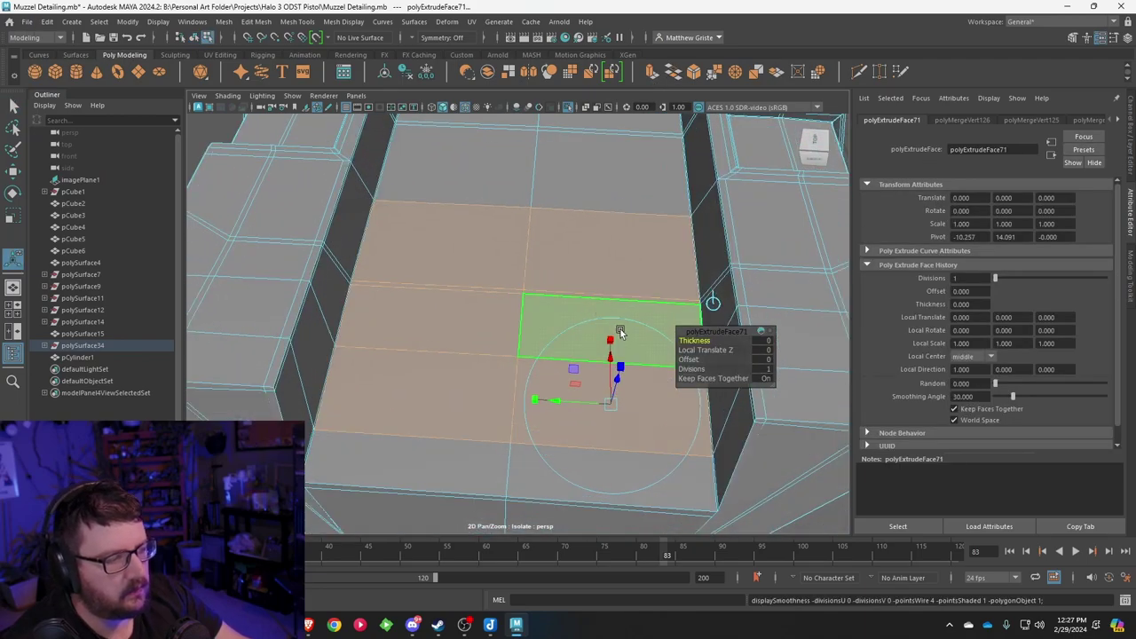
pyautogui.moveTo(609, 402); pyautogui.dragTo(597, 407)
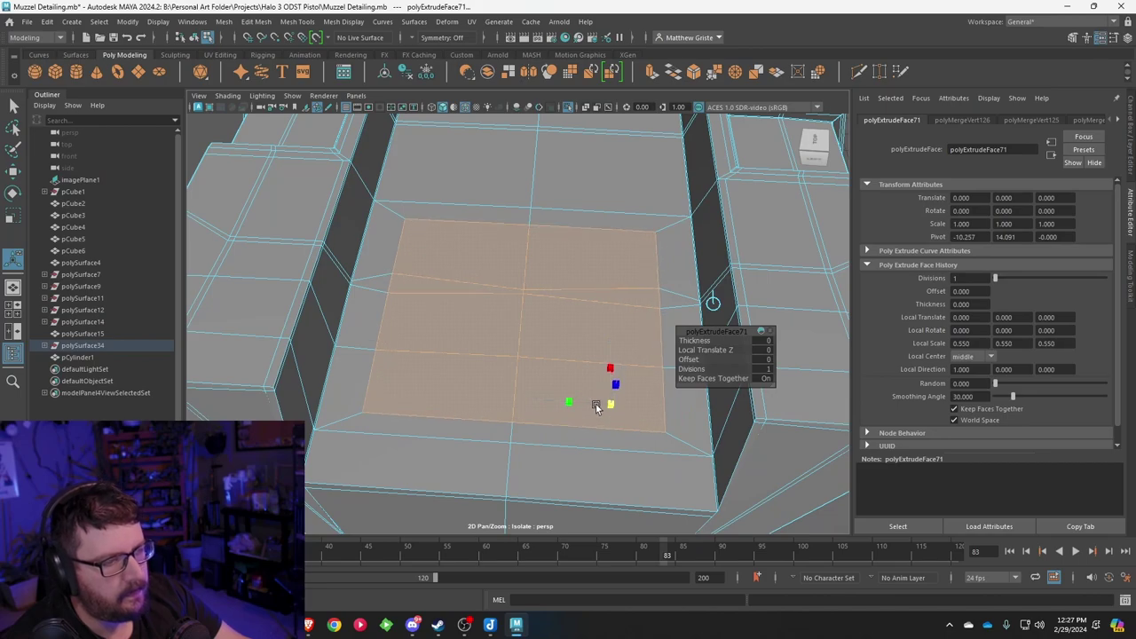
pyautogui.hotkey('ctrl', 'z')
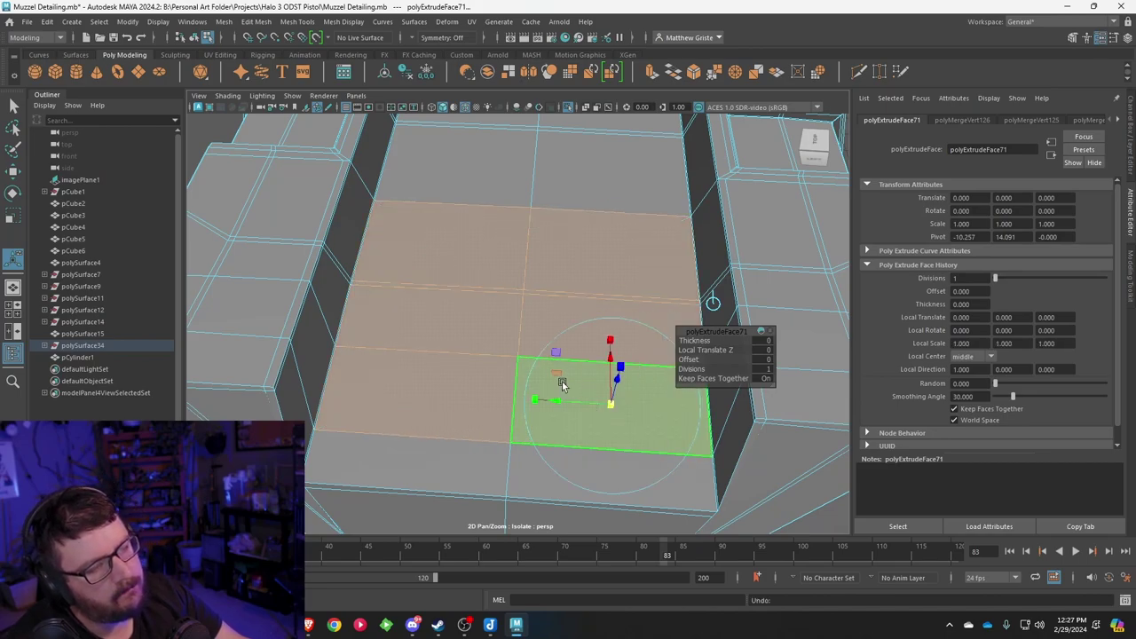
pyautogui.moveTo(561, 383)
pyautogui.keyDown('alt'); pyautogui.mouseDown()
pyautogui.moveTo(509, 383)
pyautogui.moveTo(541, 375)
pyautogui.mouseUp(); pyautogui.keyUp('alt')
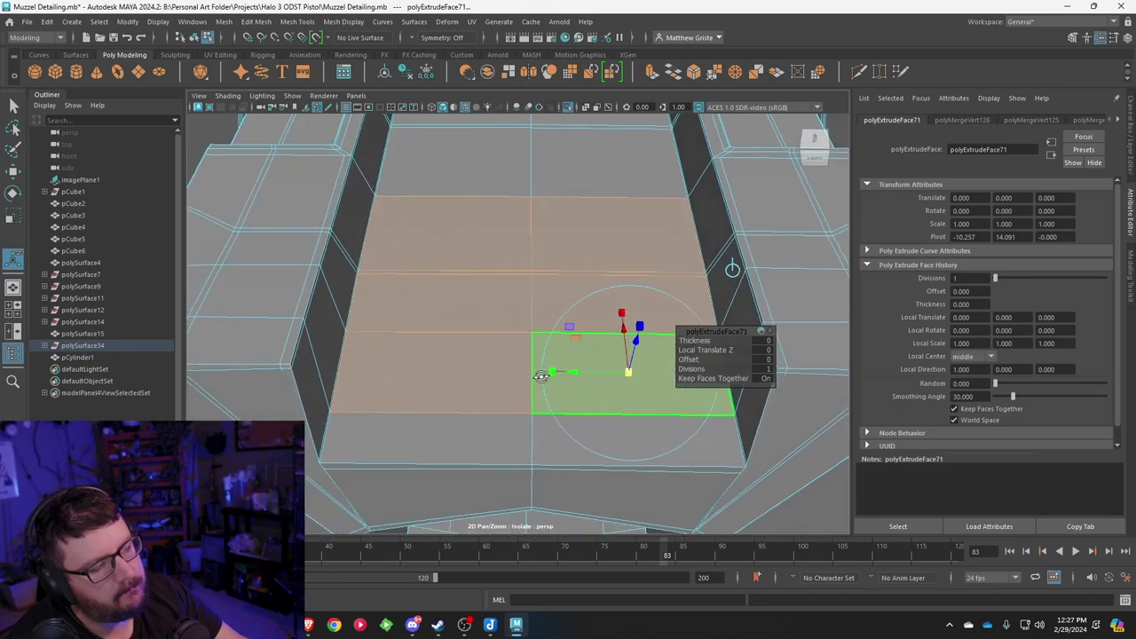
pyautogui.click(640, 326)
pyautogui.moveTo(629, 372); pyautogui.dragTo(621, 369)
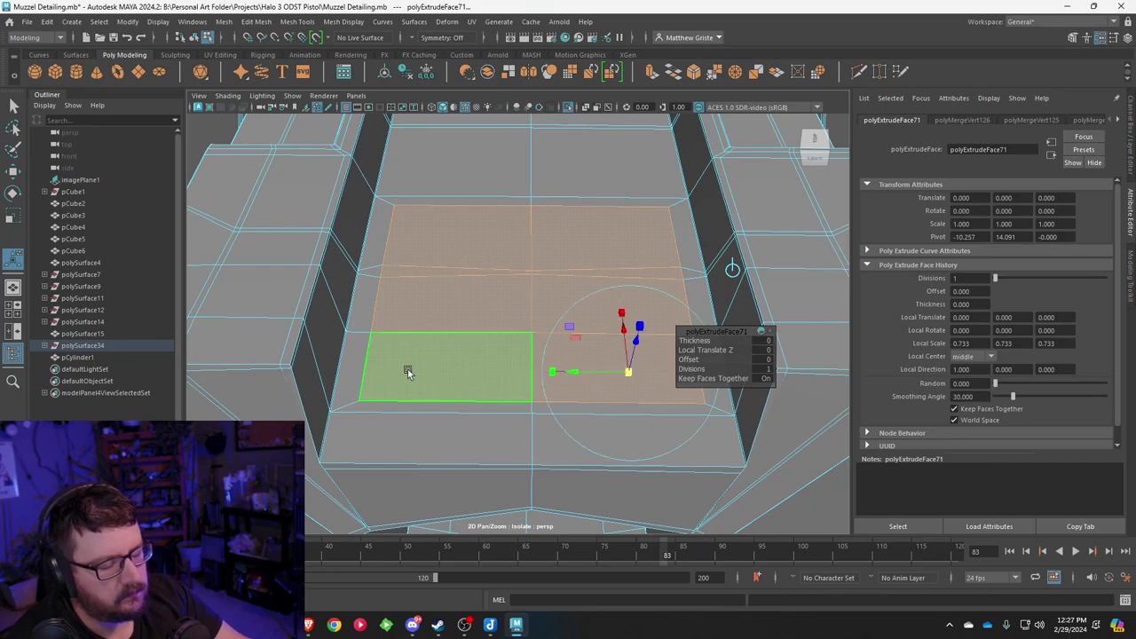
# Step: Extract the inset faces as a separate panel raised about 0.444 in local Z and select it as an object
pyautogui.click(297, 21)
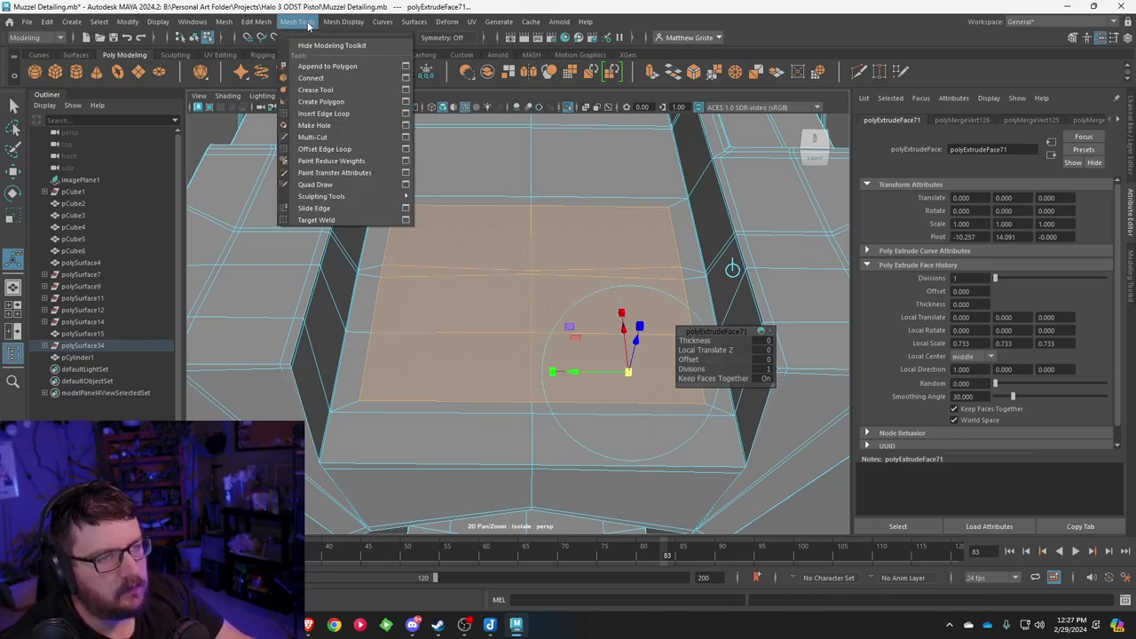
pyautogui.moveTo(256, 21)
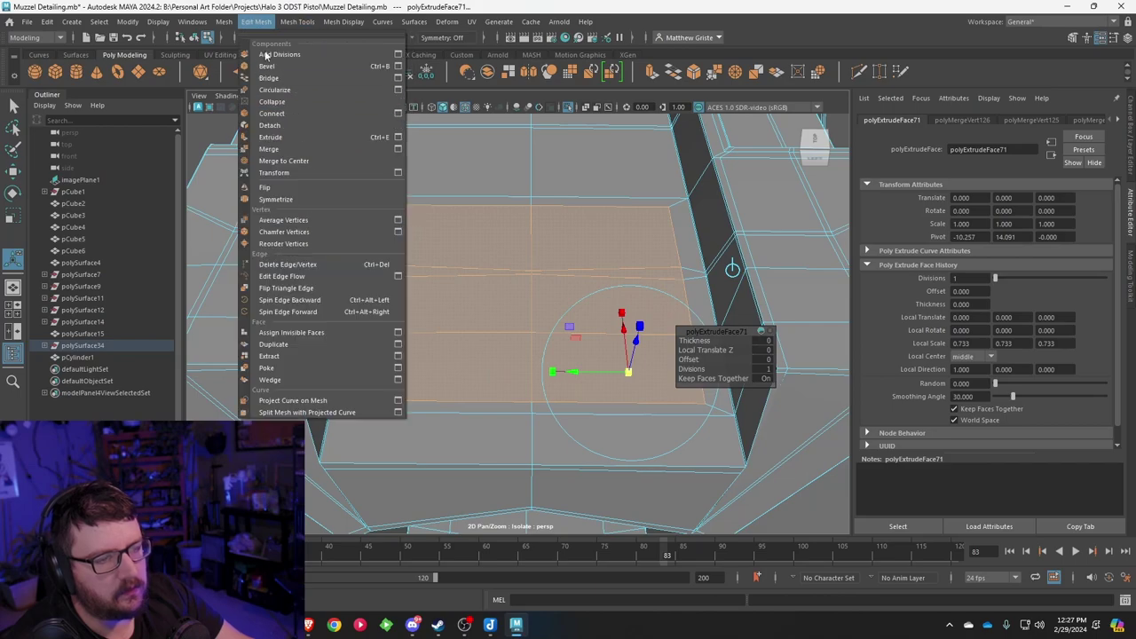
pyautogui.click(270, 355)
pyautogui.moveTo(640, 283); pyautogui.dragTo(666, 113)
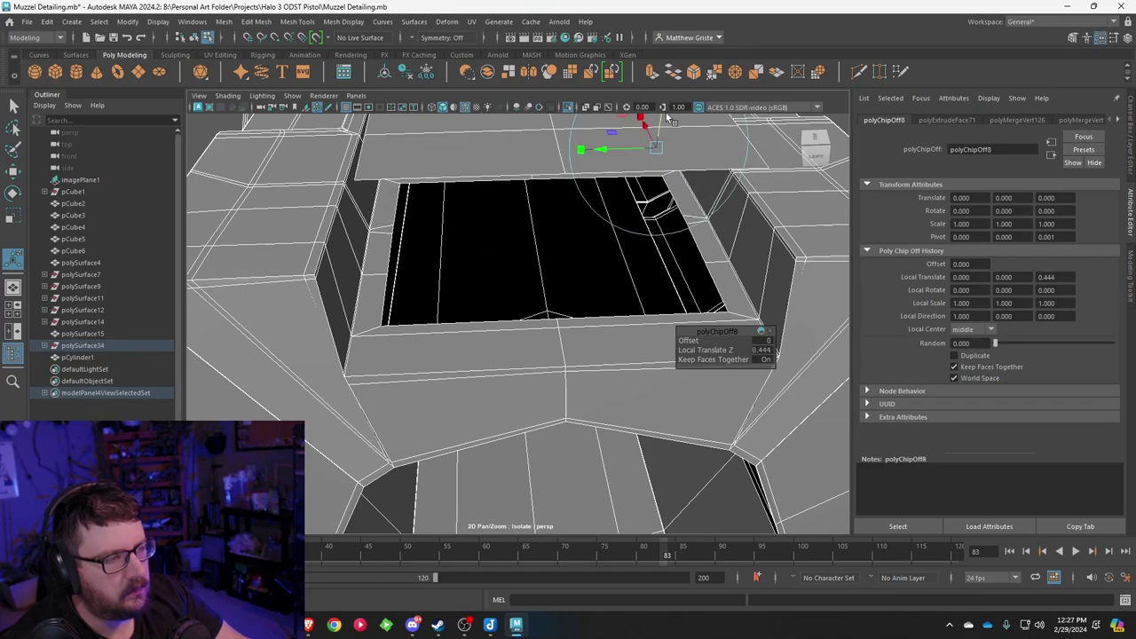
pyautogui.moveTo(554, 172); pyautogui.dragTo(573, 157, button='right')
pyautogui.click(573, 157)
pyautogui.scroll(-5, 570, 169)
pyautogui.keyDown('alt'); pyautogui.moveTo(569, 175); pyautogui.dragTo(552, 189); pyautogui.keyUp('alt')
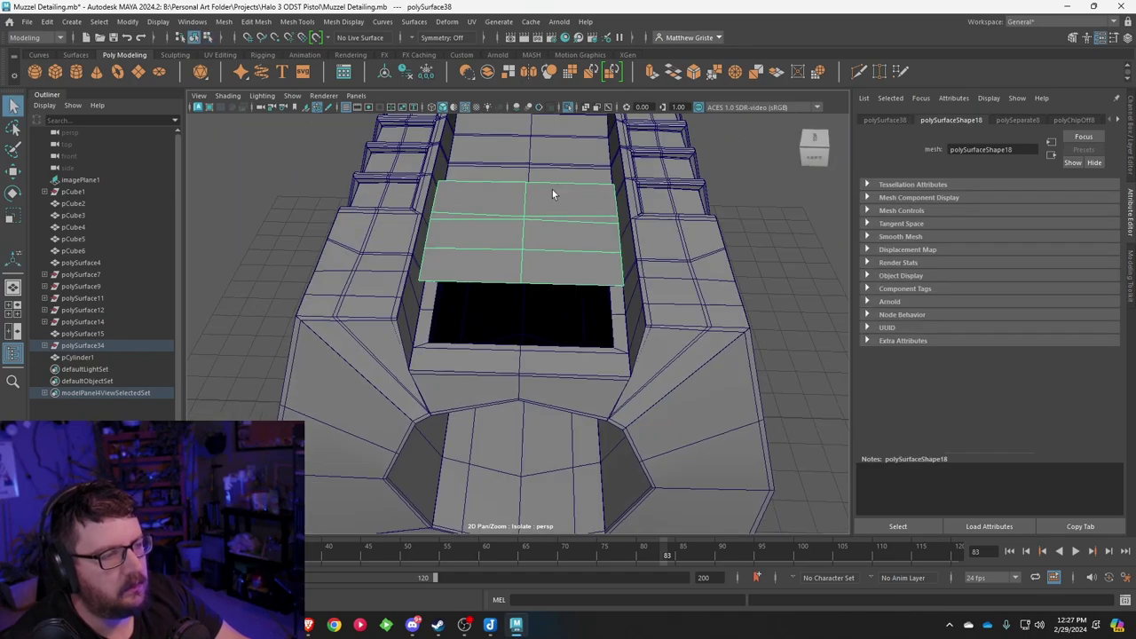
# Step: Try to extrude the detached panel's faces and shrink them inward to a local scale of about 0.15
pyautogui.rightClick(542, 209)
pyautogui.moveTo(542, 210); pyautogui.dragTo(543, 235, button='right')
pyautogui.moveTo(482, 202); pyautogui.dragTo(586, 249)
pyautogui.click(651, 78)
pyautogui.scroll(3, 610, 177)
pyautogui.click(627, 191)
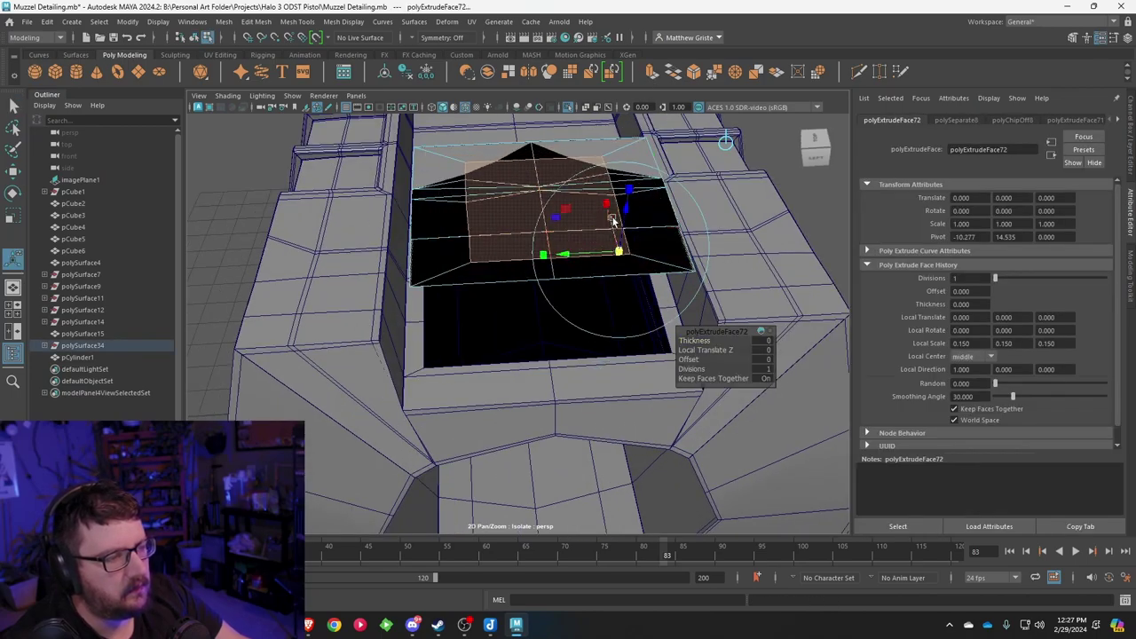
pyautogui.moveTo(624, 212); pyautogui.dragTo(539, 221)
pyautogui.hotkey('ctrl', 'z')
pyautogui.hotkey('ctrl', 'z')
pyautogui.hotkey('ctrl', 'z')
# Step: Extrude the detached panel upward about 0.023 in local Z to give it a slight thickness
pyautogui.moveTo(539, 221); pyautogui.dragTo(599, 209, button='right')
pyautogui.keyDown('alt'); pyautogui.moveTo(601, 222); pyautogui.dragTo(429, 187); pyautogui.keyUp('alt')
pyautogui.keyDown('alt'); pyautogui.moveTo(428, 187); pyautogui.dragTo(509, 351, button='middle'); pyautogui.keyUp('alt')
pyautogui.keyDown('alt'); pyautogui.moveTo(509, 351); pyautogui.dragTo(484, 289); pyautogui.keyUp('alt')
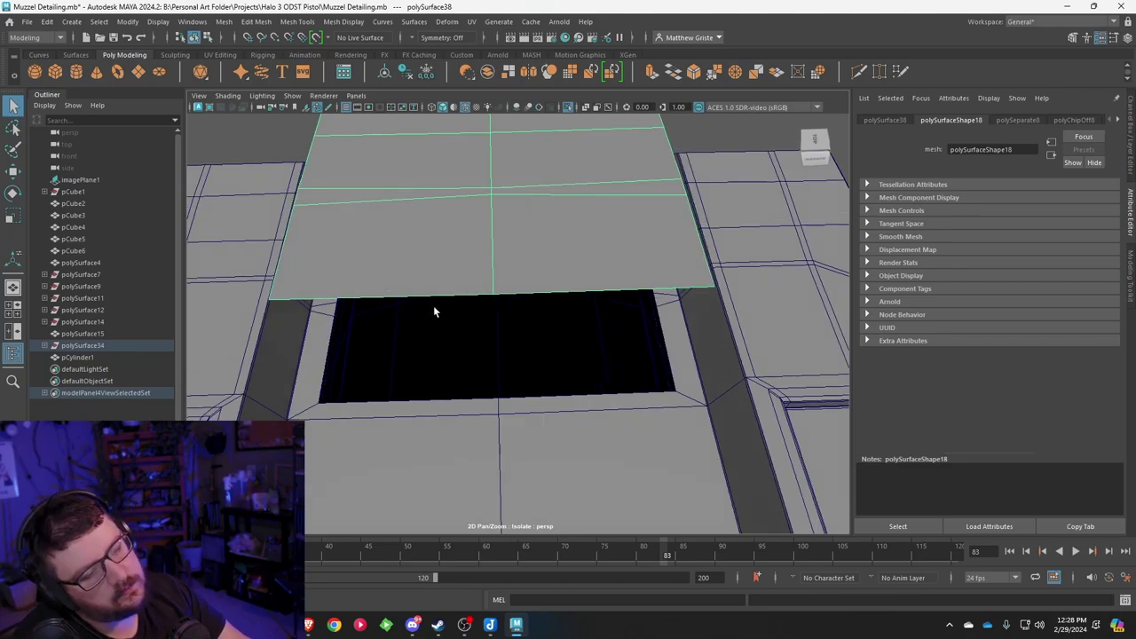
pyautogui.keyDown('alt'); pyautogui.moveTo(556, 306); pyautogui.dragTo(540, 281); pyautogui.keyUp('alt')
pyautogui.keyDown('alt'); pyautogui.moveTo(541, 281); pyautogui.dragTo(555, 294, button='middle'); pyautogui.keyUp('alt')
pyautogui.scroll(3, 550, 282)
pyautogui.keyDown('alt'); pyautogui.moveTo(540, 252); pyautogui.dragTo(544, 266, button='middle'); pyautogui.keyUp('alt')
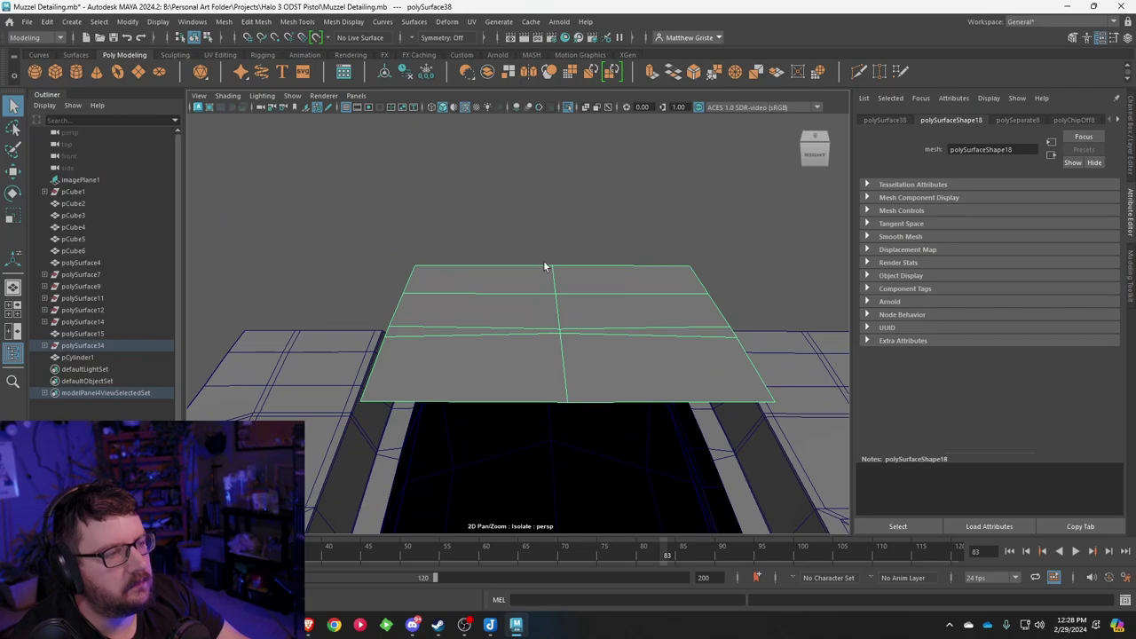
pyautogui.keyDown('alt'); pyautogui.moveTo(545, 266); pyautogui.dragTo(550, 252); pyautogui.keyUp('alt')
pyautogui.click(650, 75)
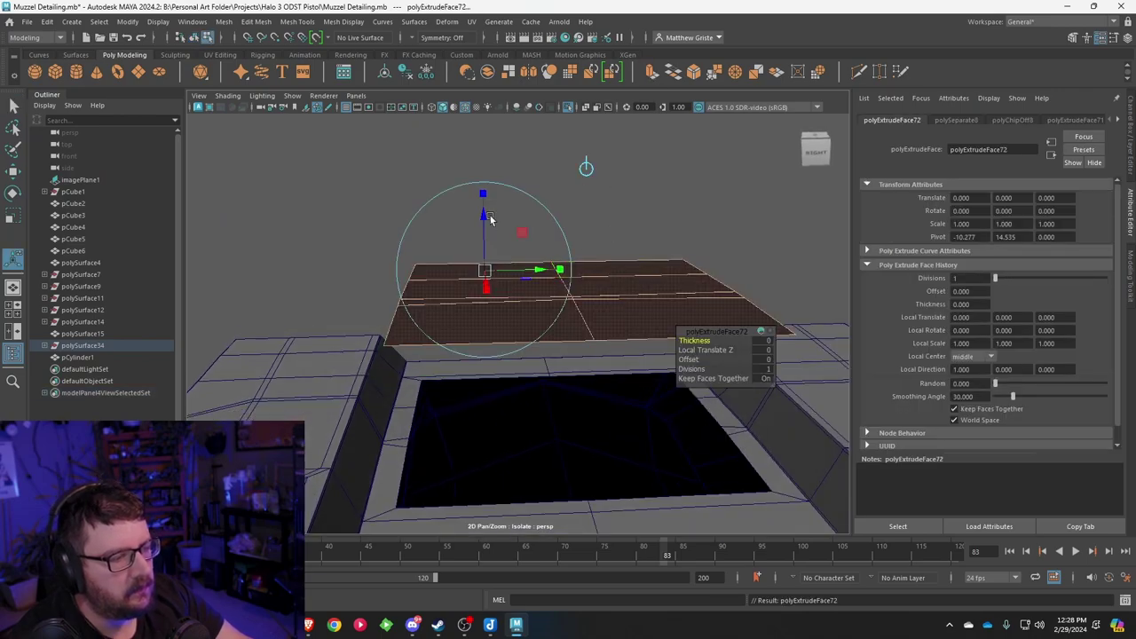
pyautogui.moveTo(488, 218); pyautogui.dragTo(487, 207)
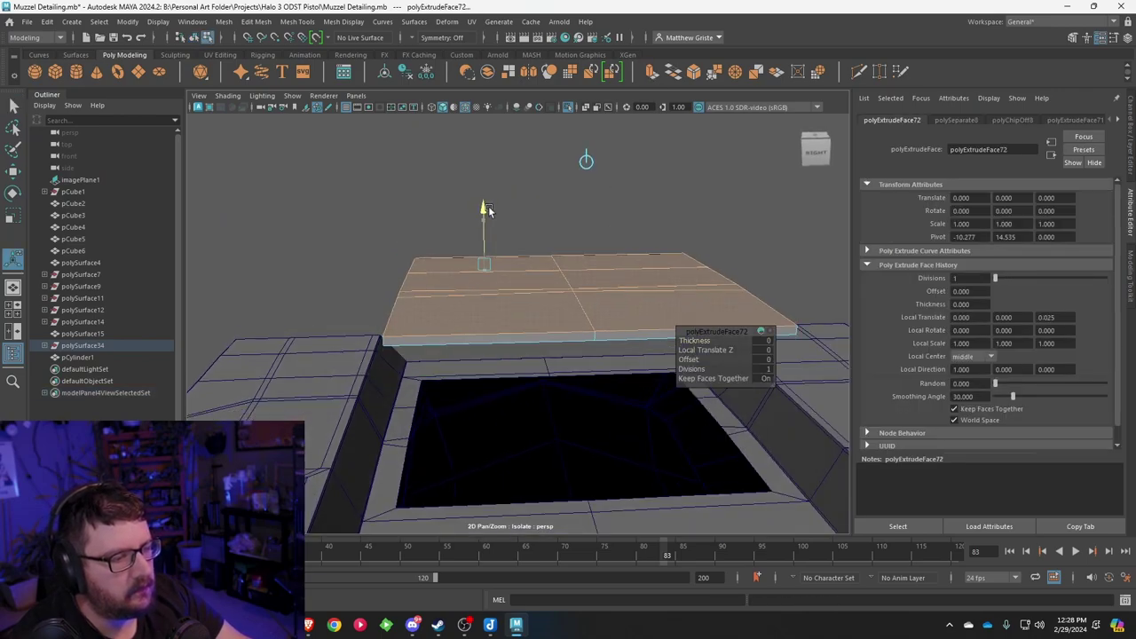
# Step: Extrude the panel's top faces again and scale them inward to form a narrow central strip
pyautogui.rightClick(492, 274)
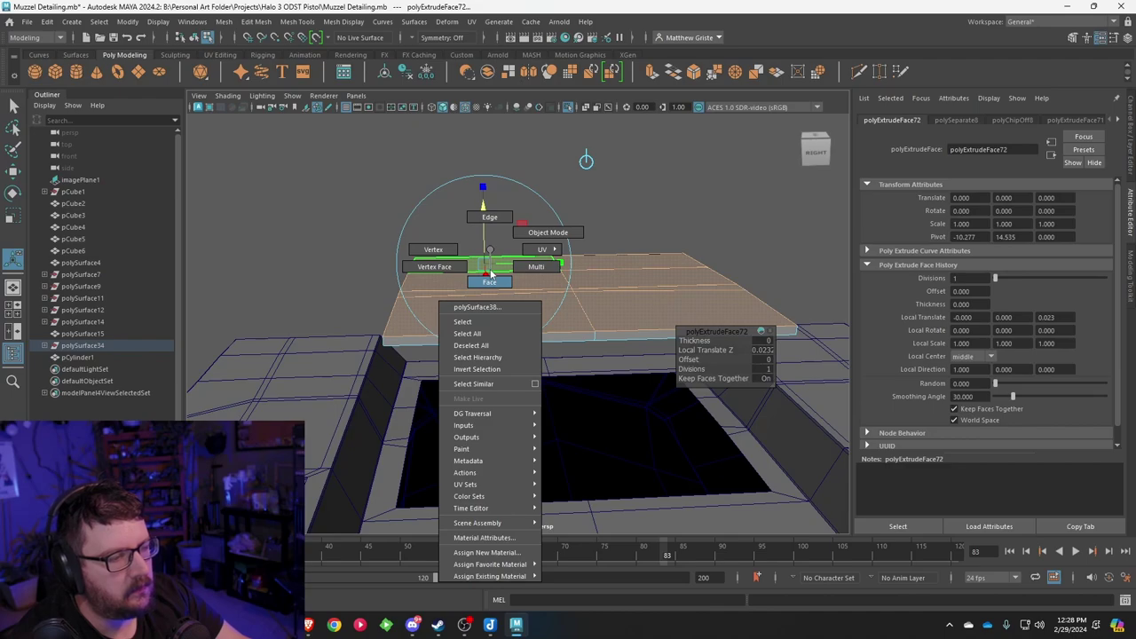
pyautogui.moveTo(486, 216); pyautogui.dragTo(485, 197, button='right')
pyautogui.keyDown('alt'); pyautogui.moveTo(562, 251); pyautogui.dragTo(555, 265); pyautogui.keyUp('alt')
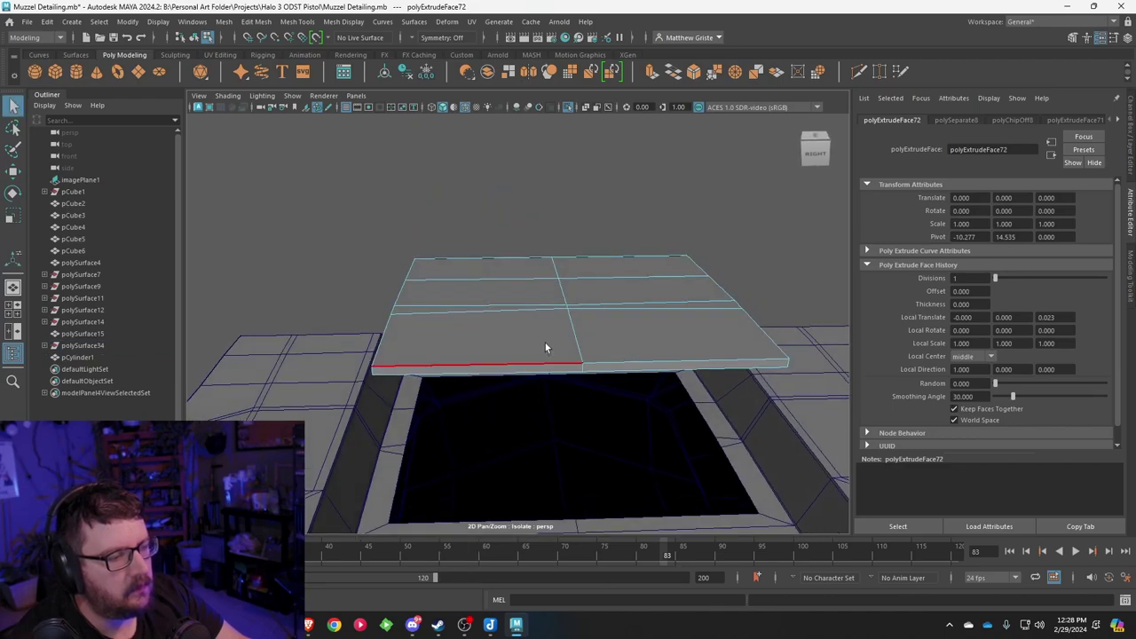
pyautogui.moveTo(549, 273); pyautogui.dragTo(550, 325, button='right')
pyautogui.click(515, 330)
pyautogui.hotkey('ctrl', 'z')
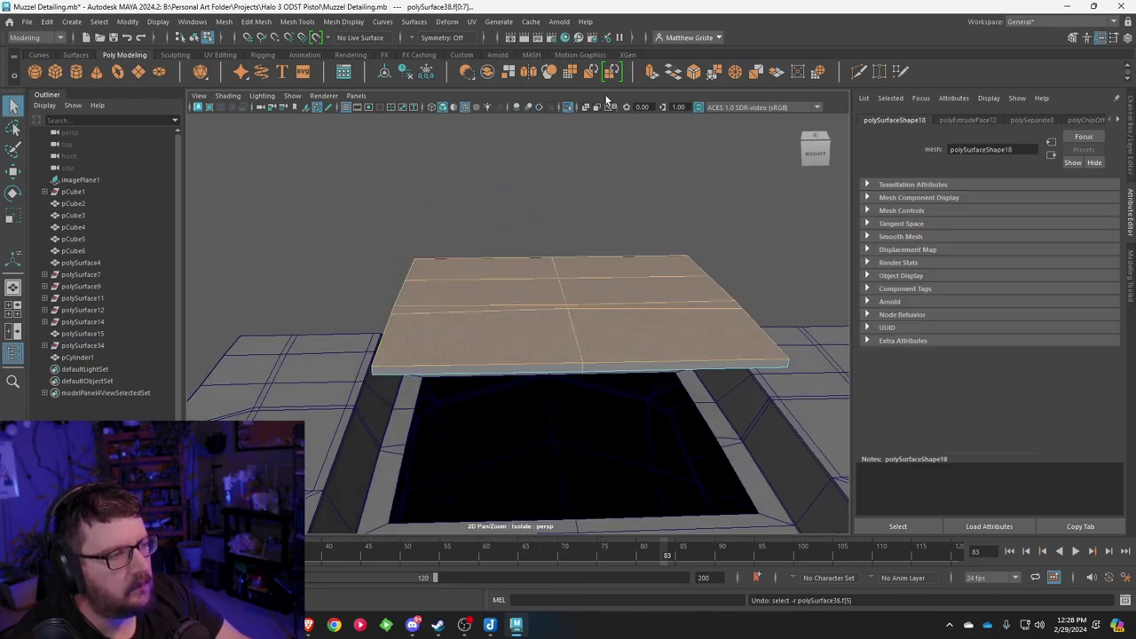
pyautogui.click(652, 71)
pyautogui.moveTo(563, 281); pyautogui.dragTo(409, 322)
pyautogui.moveTo(404, 277); pyautogui.dragTo(469, 259)
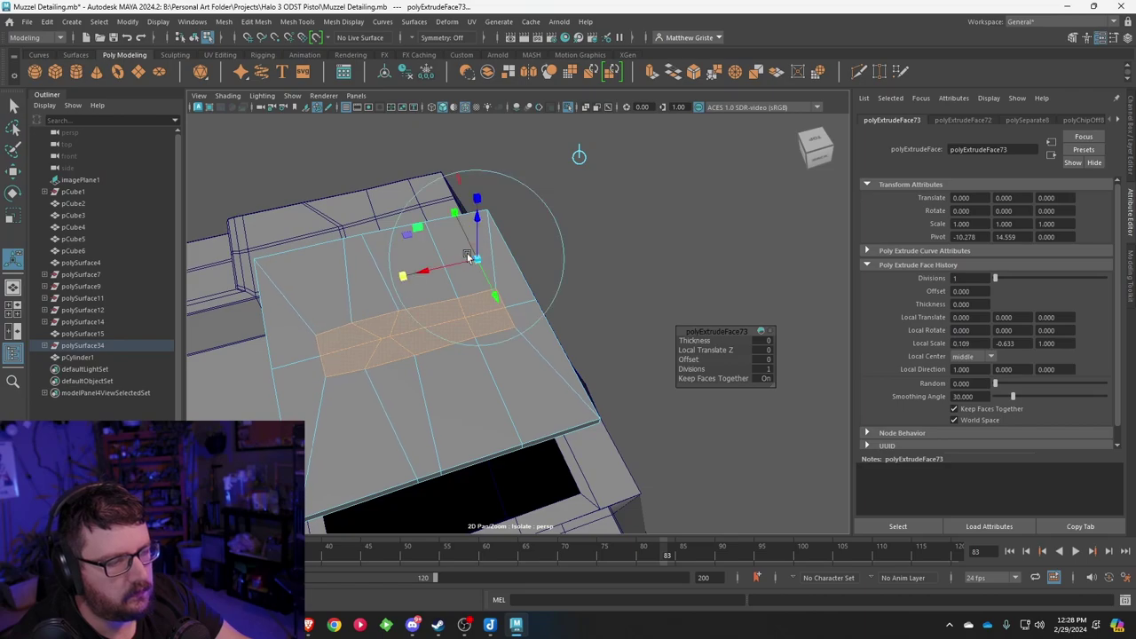
# Step: Delete the side and underside faces of the detached panel, leaving only its top surface
pyautogui.keyDown('alt'); pyautogui.moveTo(454, 313); pyautogui.dragTo(588, 243); pyautogui.keyUp('alt')
pyautogui.click(517, 281)
pyautogui.keyDown('shift'); pyautogui.doubleClick(440, 275); pyautogui.keyUp('shift')
pyautogui.keyDown('shift'); pyautogui.click(610, 219); pyautogui.keyUp('shift')
pyautogui.keyDown('shift'); pyautogui.click(607, 226); pyautogui.keyUp('shift')
pyautogui.keyDown('shift'); pyautogui.click(610, 240); pyautogui.keyUp('shift')
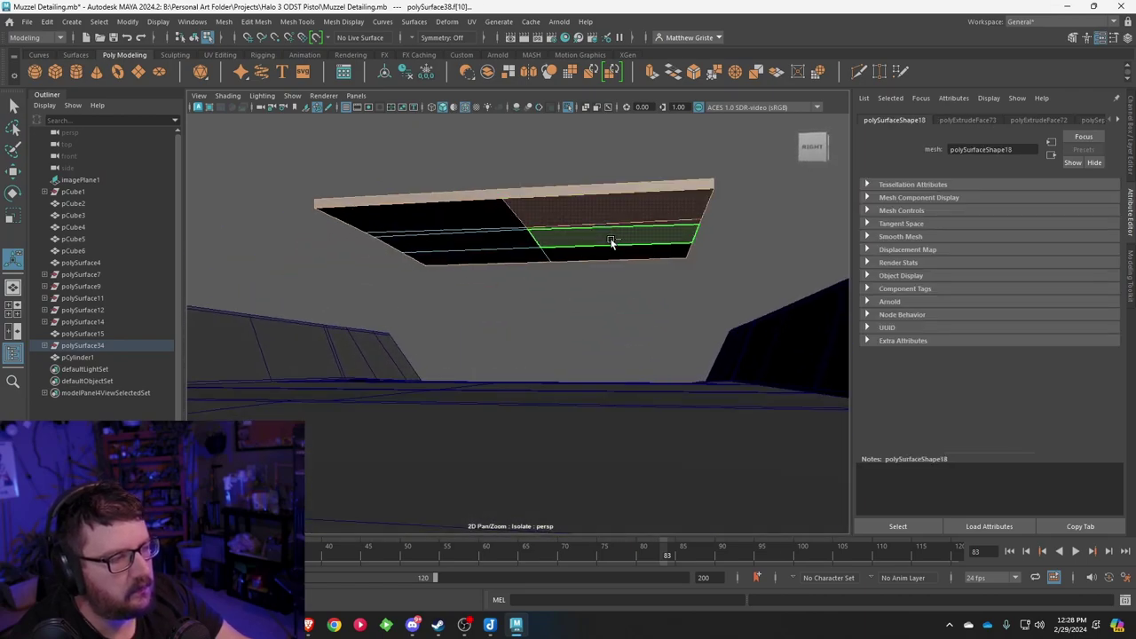
pyautogui.keyDown('shift'); pyautogui.click(593, 253); pyautogui.keyUp('shift')
pyautogui.keyDown('shift'); pyautogui.click(513, 254); pyautogui.keyUp('shift')
pyautogui.keyDown('shift'); pyautogui.click(502, 239); pyautogui.keyUp('shift')
pyautogui.keyDown('shift'); pyautogui.click(499, 232); pyautogui.keyUp('shift')
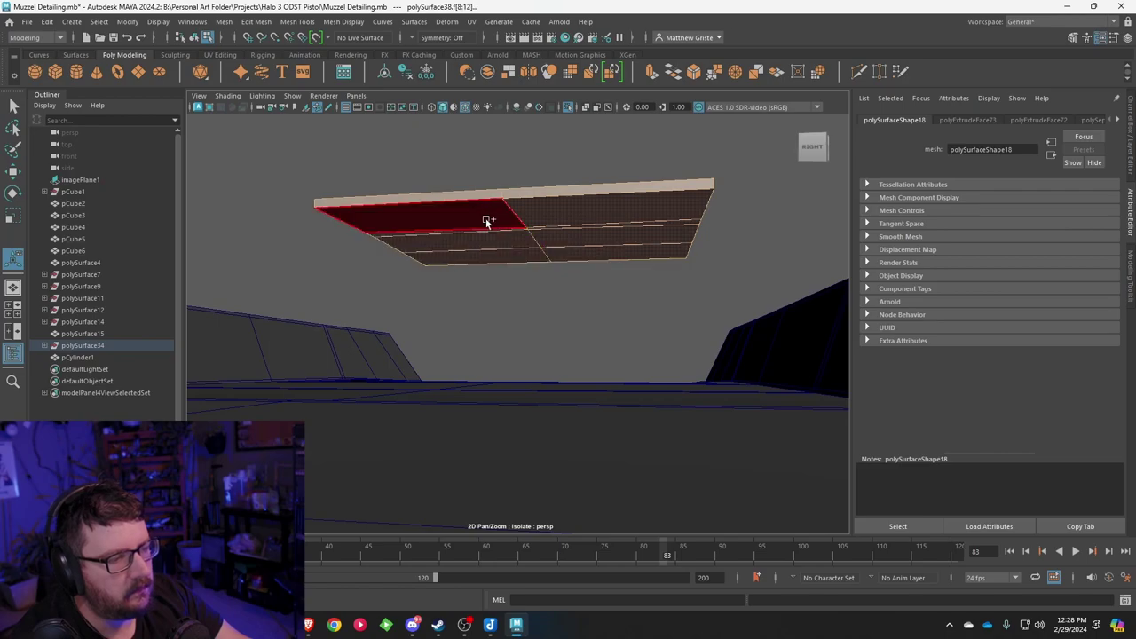
pyautogui.press('Delete')
# Step: Straighten the panel's two bent crosswise edge rows and the central strip's two lengthwise edges by scaling each flat
pyautogui.keyDown('alt'); pyautogui.moveTo(484, 220); pyautogui.dragTo(471, 311); pyautogui.keyUp('alt')
pyautogui.scroll(3, 480, 286)
pyautogui.moveTo(477, 315); pyautogui.dragTo(416, 293, button='right')
pyautogui.moveTo(498, 303); pyautogui.dragTo(500, 305, button='right')
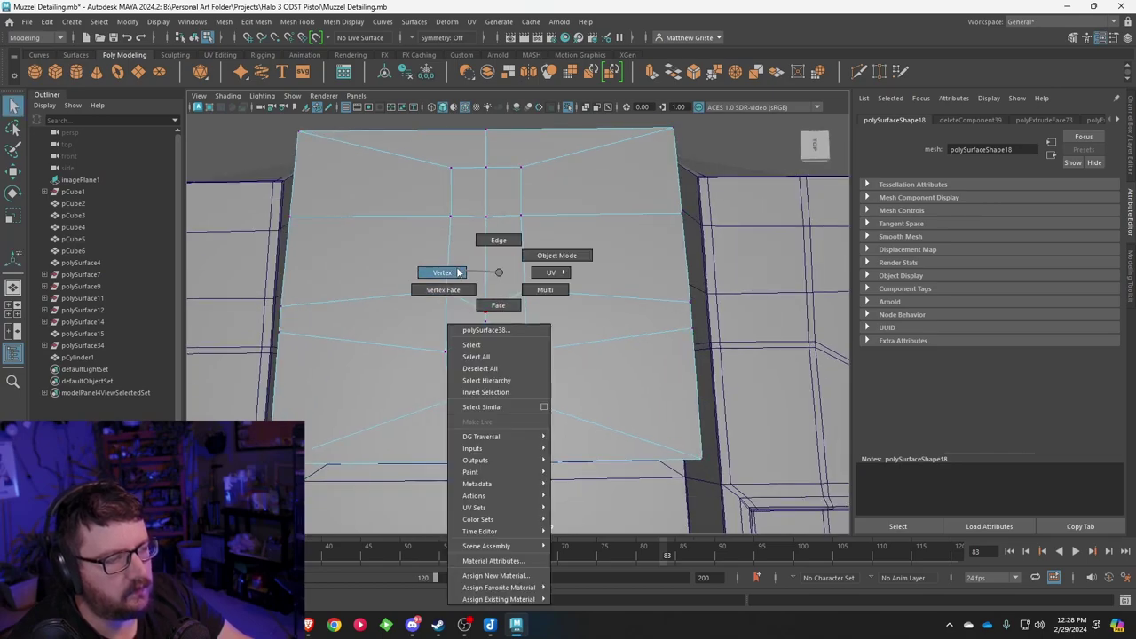
pyautogui.moveTo(459, 273); pyautogui.dragTo(459, 272, button='right')
pyautogui.click(466, 298)
pyautogui.press('w')
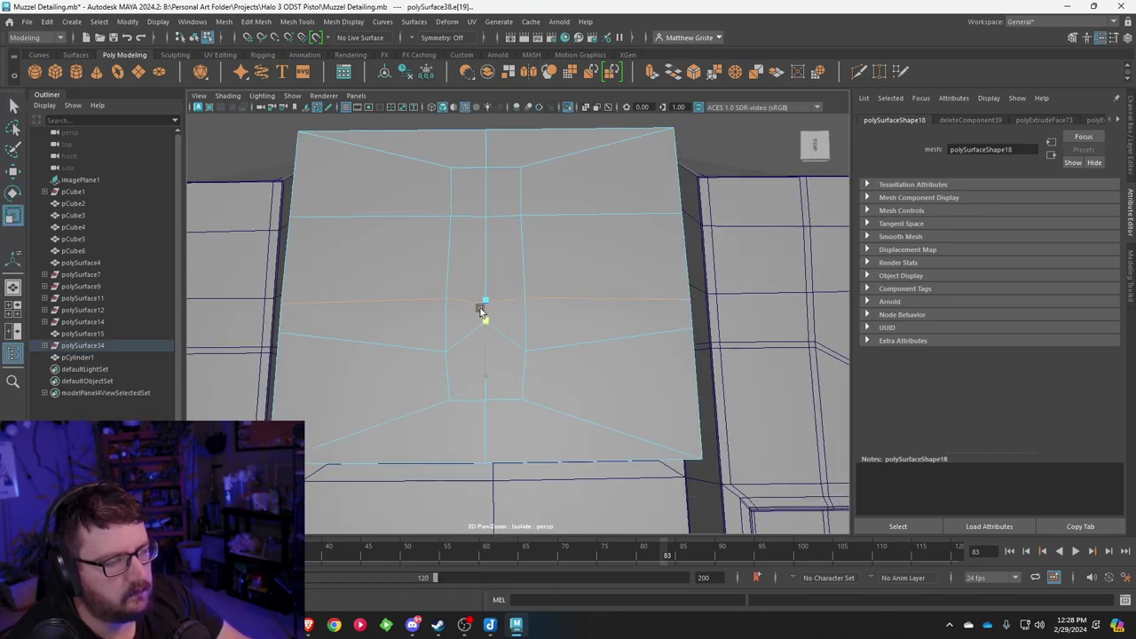
pyautogui.click(507, 334)
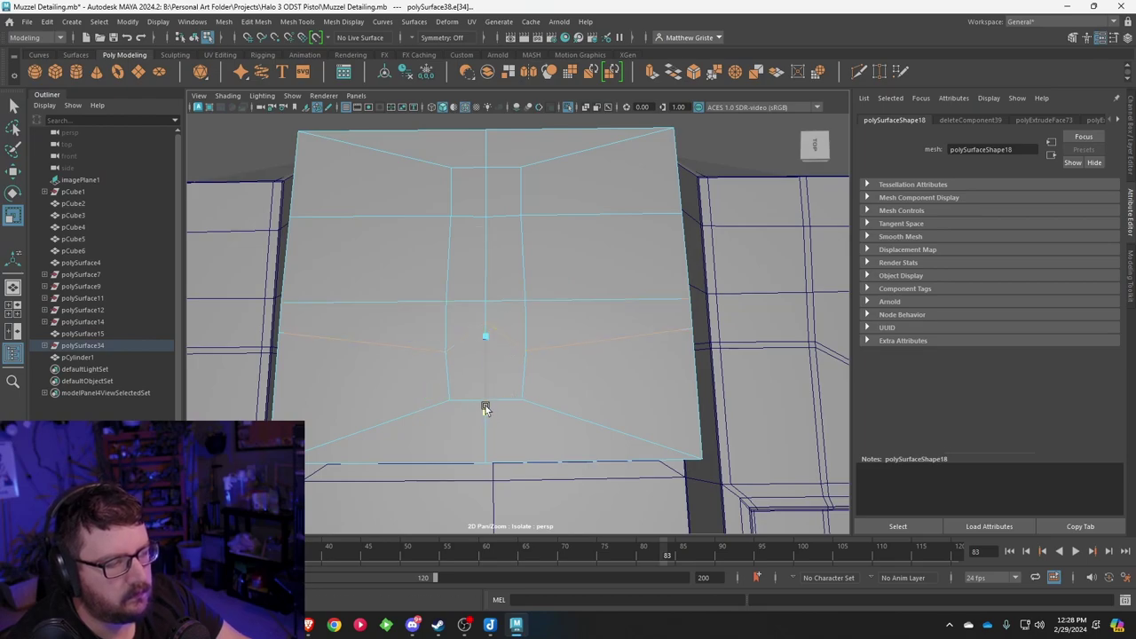
pyautogui.click(521, 189)
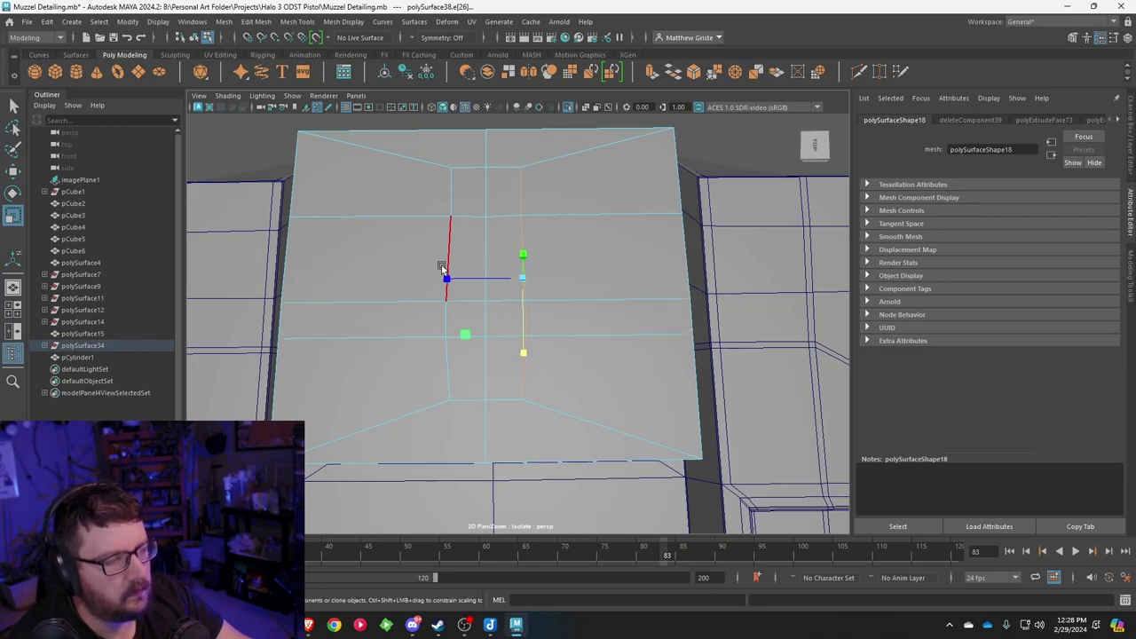
pyautogui.click(452, 282)
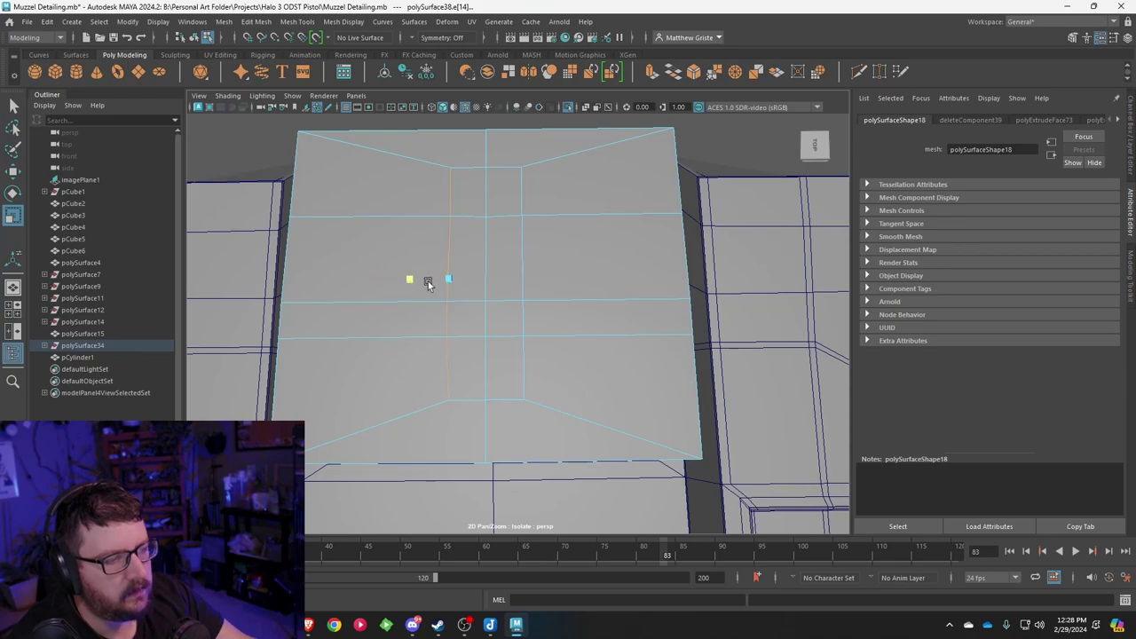
# Step: Extrude all faces of the panel's central strip upward to form a raised block
pyautogui.keyDown('alt'); pyautogui.moveTo(537, 378); pyautogui.dragTo(441, 306); pyautogui.keyUp('alt')
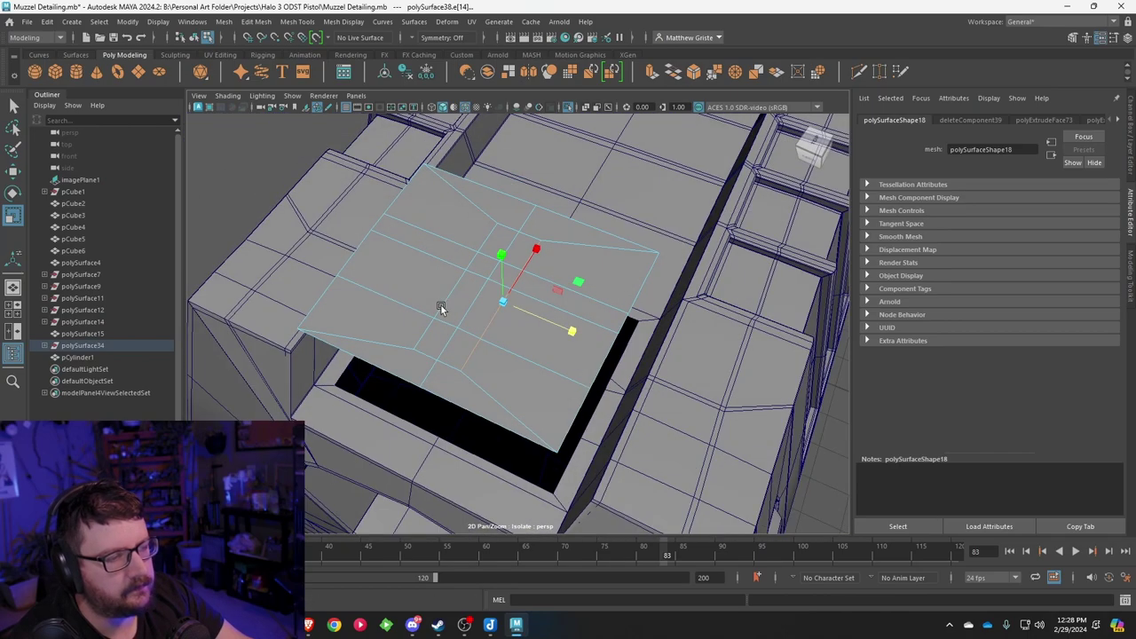
pyautogui.moveTo(438, 272); pyautogui.dragTo(448, 305, button='right')
pyautogui.click(439, 332)
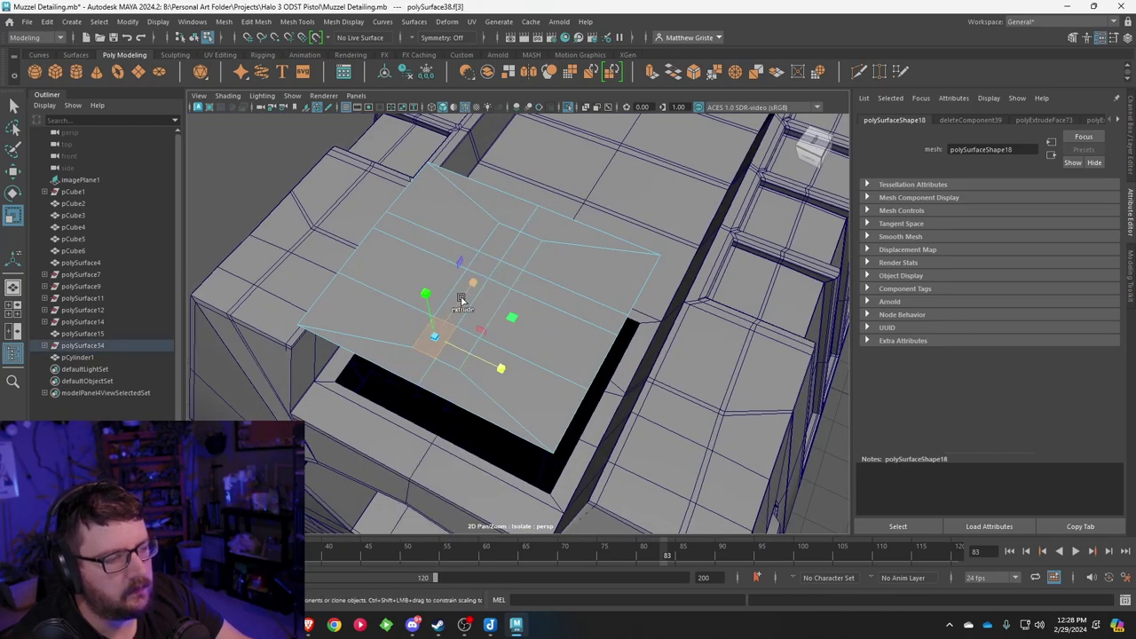
pyautogui.keyDown('shift'); pyautogui.click(495, 298); pyautogui.keyUp('shift')
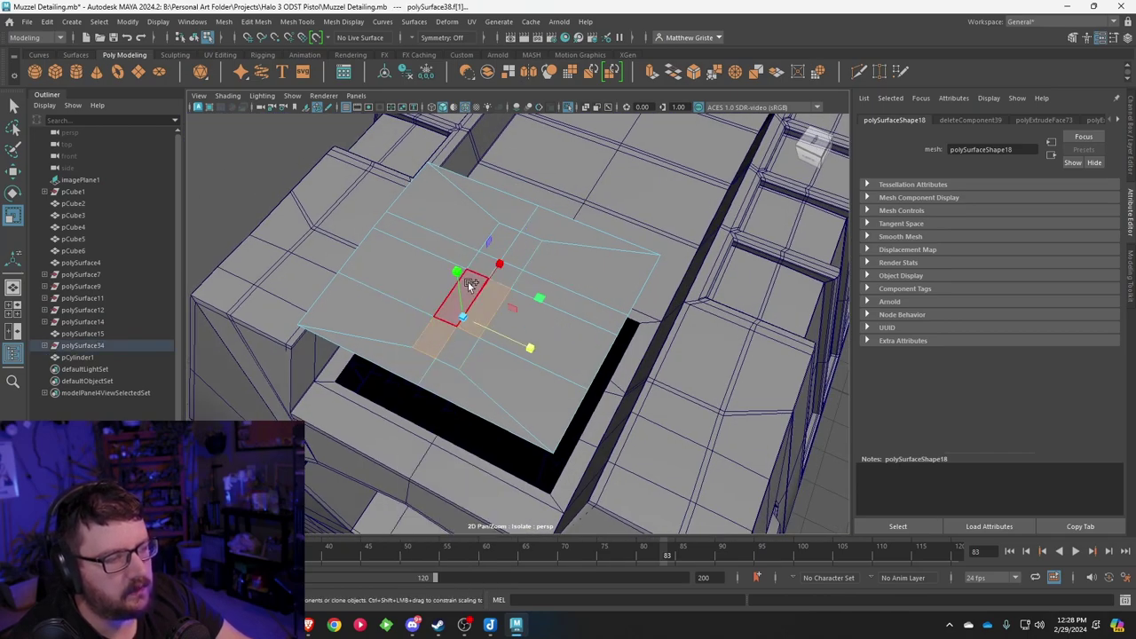
pyautogui.keyDown('shift'); pyautogui.click(514, 240); pyautogui.keyUp('shift')
pyautogui.keyDown('shift'); pyautogui.click(462, 331); pyautogui.keyUp('shift')
pyautogui.keyDown('alt'); pyautogui.moveTo(462, 332); pyautogui.dragTo(470, 226); pyautogui.keyUp('alt')
pyautogui.click(651, 77)
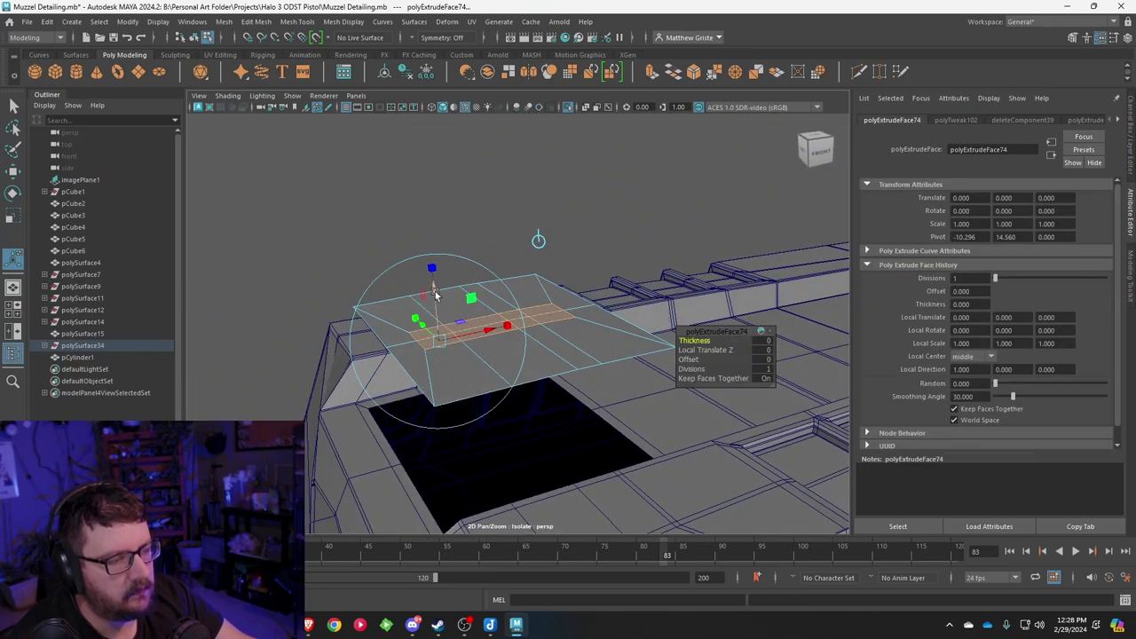
pyautogui.moveTo(434, 291); pyautogui.dragTo(427, 219)
# Step: Extrude the block's top faces again, raising them 0.105 in local Z and scaling them inward to slope the ends
pyautogui.press('g')
pyautogui.moveTo(501, 261); pyautogui.dragTo(470, 261)
pyautogui.keyDown('alt'); pyautogui.moveTo(469, 261); pyautogui.dragTo(512, 245, button='right'); pyautogui.keyUp('alt')
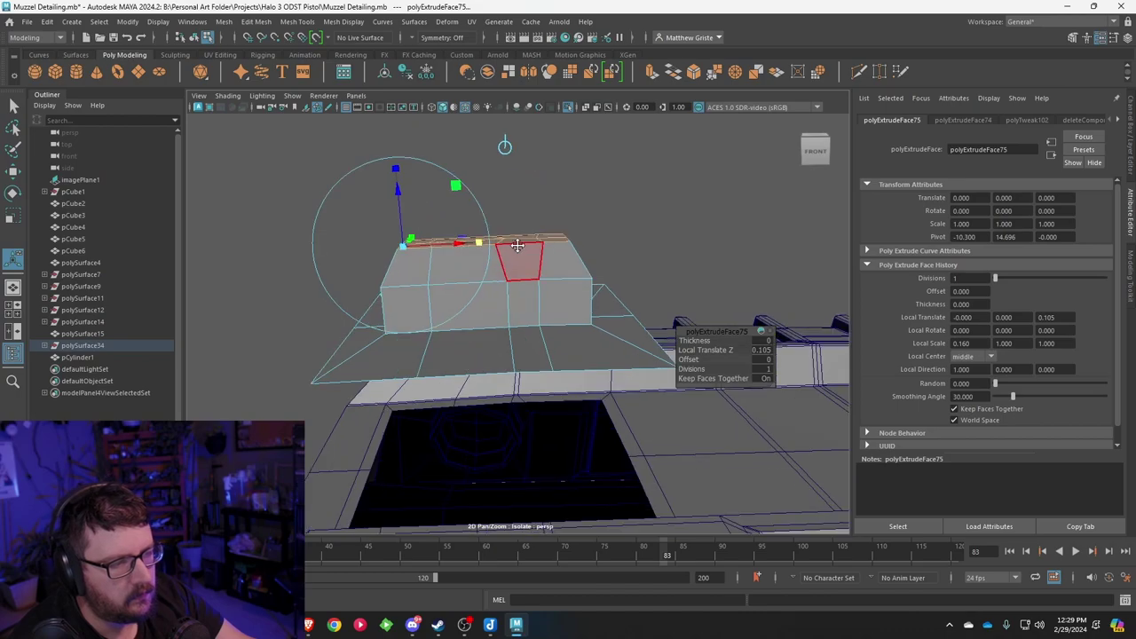
# Step: Straighten the three crosswise edge loops running over the raised block by scaling each one flat along its length
pyautogui.keyDown('alt'); pyautogui.moveTo(517, 247); pyautogui.dragTo(526, 268); pyautogui.keyUp('alt')
pyautogui.moveTo(526, 268); pyautogui.dragTo(523, 229, button='right')
pyautogui.doubleClick(504, 269)
pyautogui.press('e')
pyautogui.press('r')
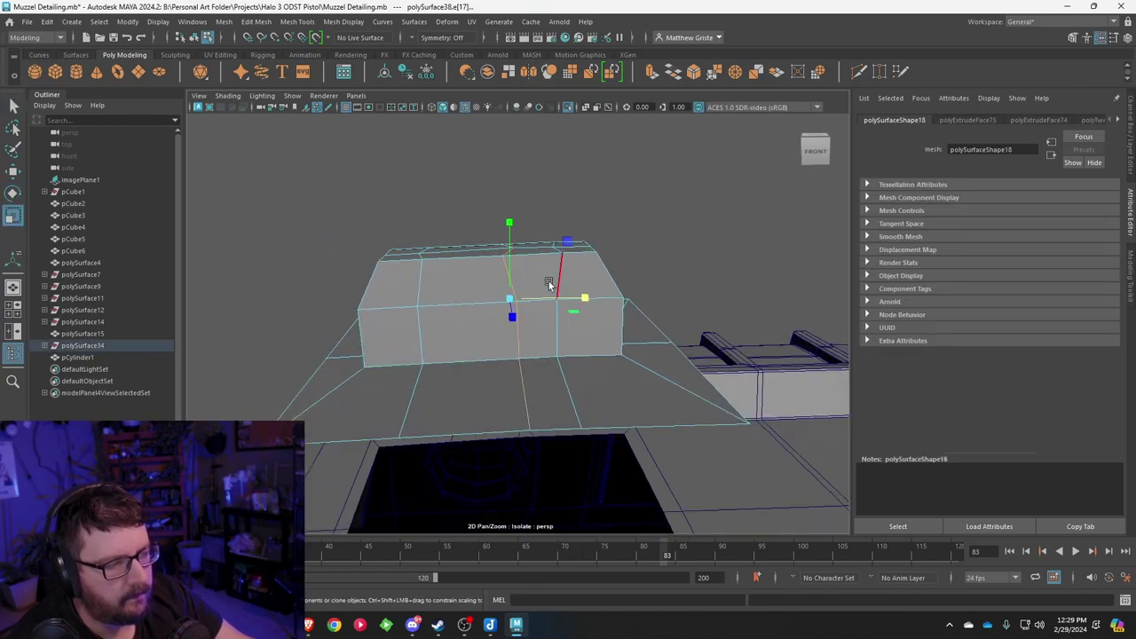
pyautogui.moveTo(583, 297); pyautogui.dragTo(391, 300)
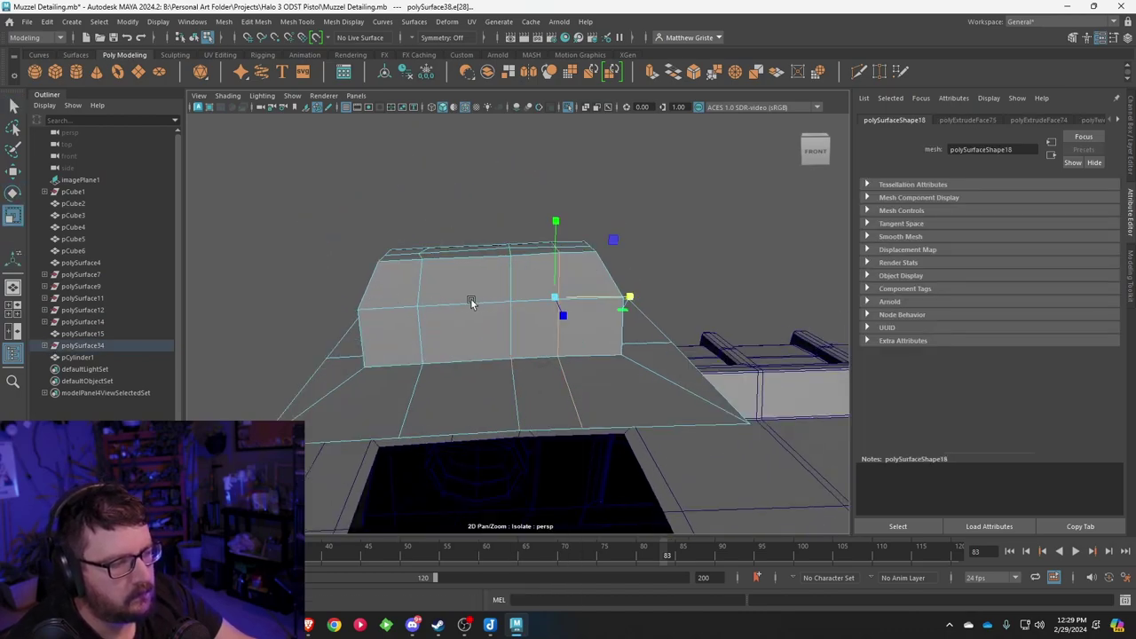
pyautogui.doubleClick(416, 282)
pyautogui.moveTo(499, 302); pyautogui.dragTo(376, 294)
# Step: Try to inset the four faces near one end on both long sides of the block with an extrude
pyautogui.scroll(2, 558, 310)
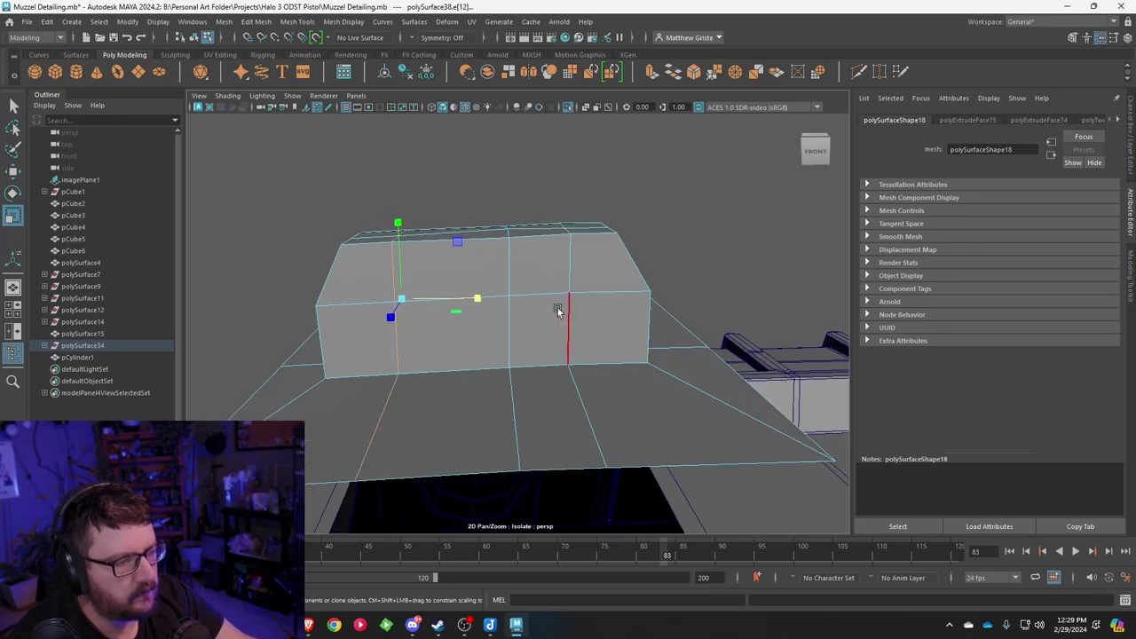
pyautogui.keyDown('alt'); pyautogui.moveTo(575, 305); pyautogui.dragTo(510, 299, button='middle'); pyautogui.keyUp('alt')
pyautogui.keyDown('alt'); pyautogui.moveTo(509, 297); pyautogui.dragTo(500, 266); pyautogui.keyUp('alt')
pyautogui.moveTo(499, 267); pyautogui.dragTo(500, 299, button='right')
pyautogui.click(507, 264)
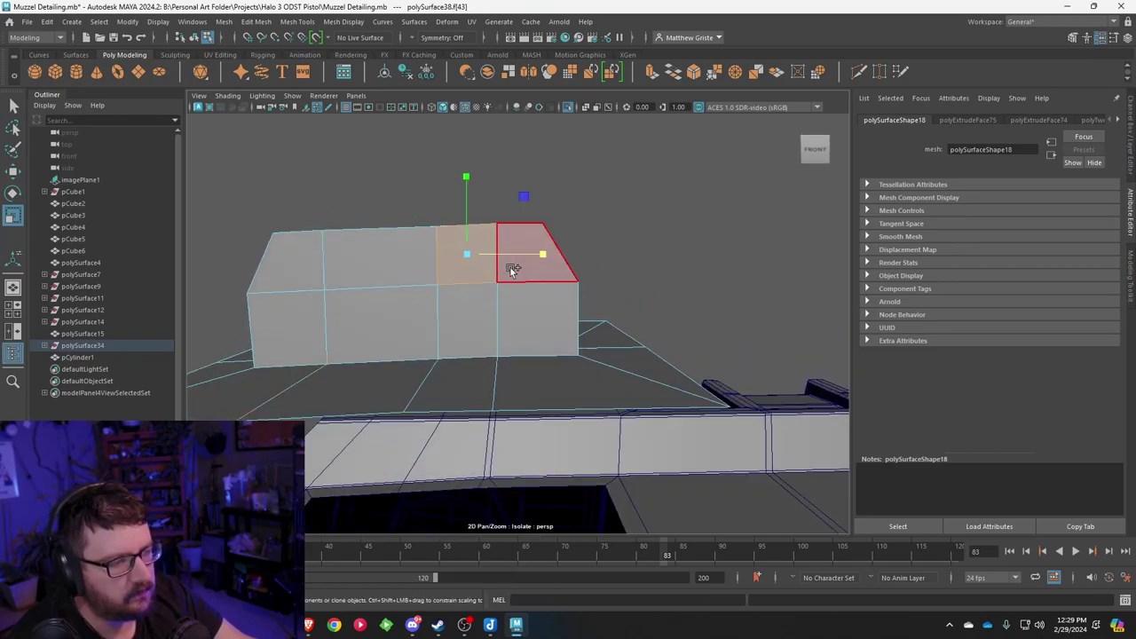
pyautogui.keyDown('shift'); pyautogui.click(464, 298); pyautogui.keyUp('shift')
pyautogui.keyDown('shift'); pyautogui.click(509, 293); pyautogui.keyUp('shift')
pyautogui.keyDown('shift'); pyautogui.click(541, 317); pyautogui.keyUp('shift')
pyautogui.keyDown('alt'); pyautogui.moveTo(606, 329); pyautogui.dragTo(464, 322); pyautogui.keyUp('alt')
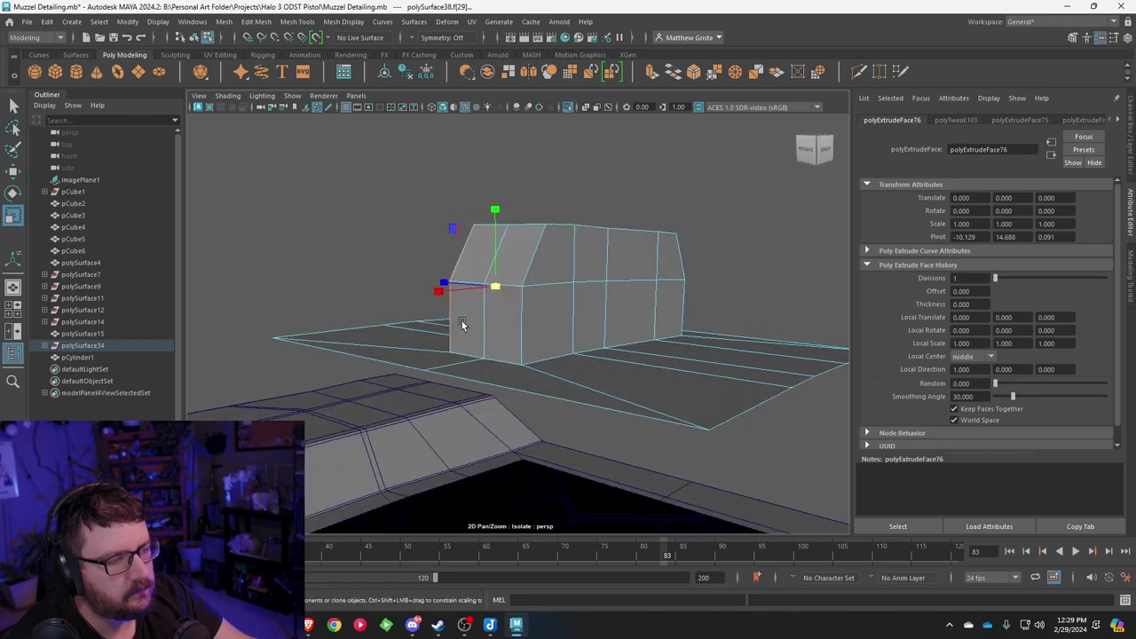
pyautogui.keyDown('shift'); pyautogui.click(568, 279); pyautogui.keyUp('shift')
pyautogui.keyDown('shift'); pyautogui.click(587, 269); pyautogui.keyUp('shift')
pyautogui.keyDown('shift'); pyautogui.click(587, 298); pyautogui.keyUp('shift')
pyautogui.keyDown('shift'); pyautogui.click(559, 304); pyautogui.keyUp('shift')
pyautogui.keyDown('alt'); pyautogui.moveTo(543, 329); pyautogui.dragTo(661, 364); pyautogui.keyUp('alt')
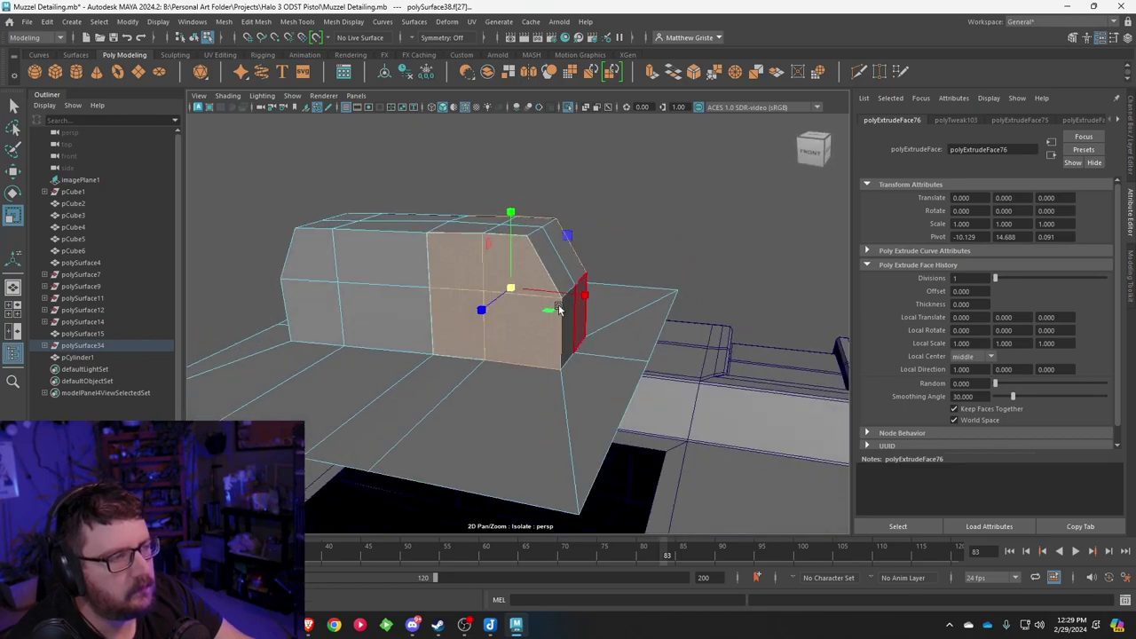
pyautogui.click(652, 73)
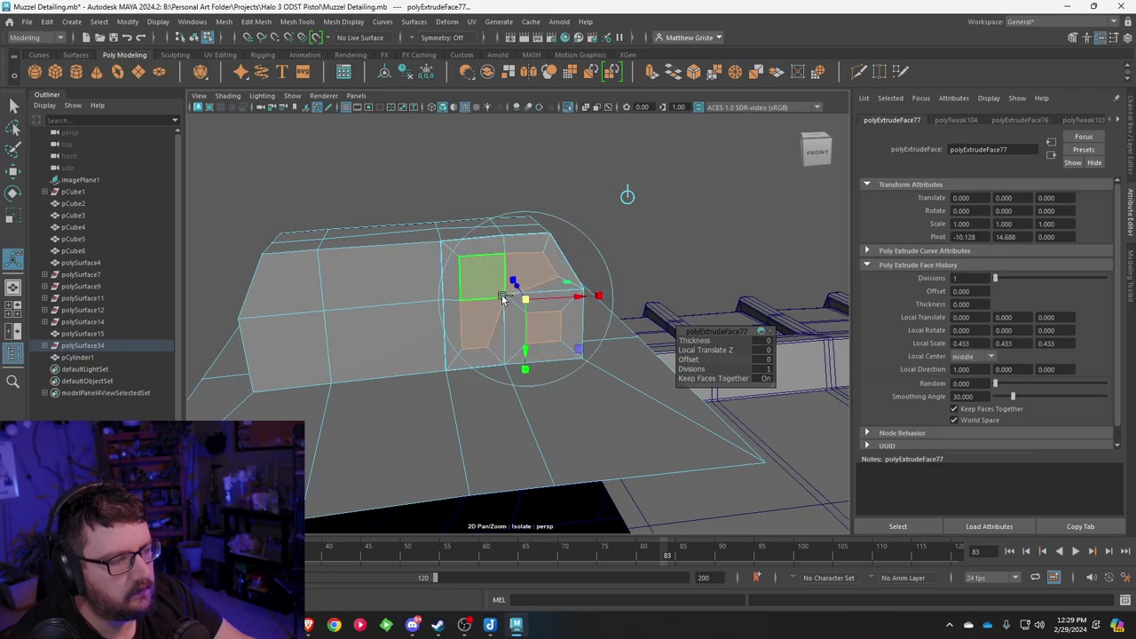
pyautogui.hotkey('ctrl', 'z')
pyautogui.press('q')
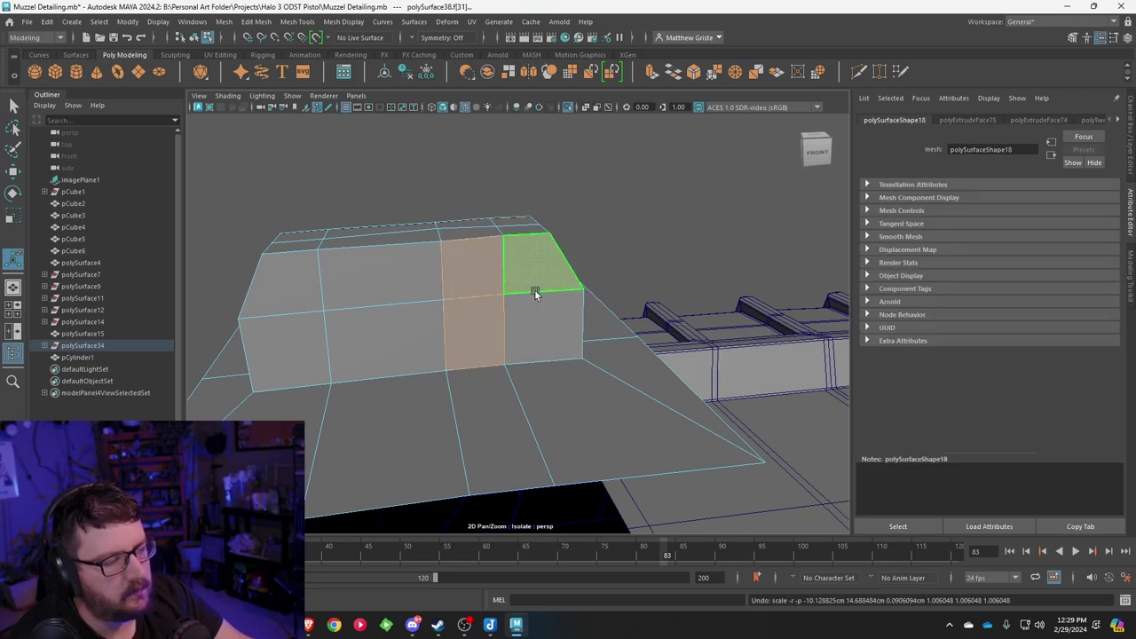
# Step: Extrude the four faces near one end on both long sides of the block and scale them inward to 0.267
pyautogui.moveTo(527, 270); pyautogui.dragTo(535, 318, button='right')
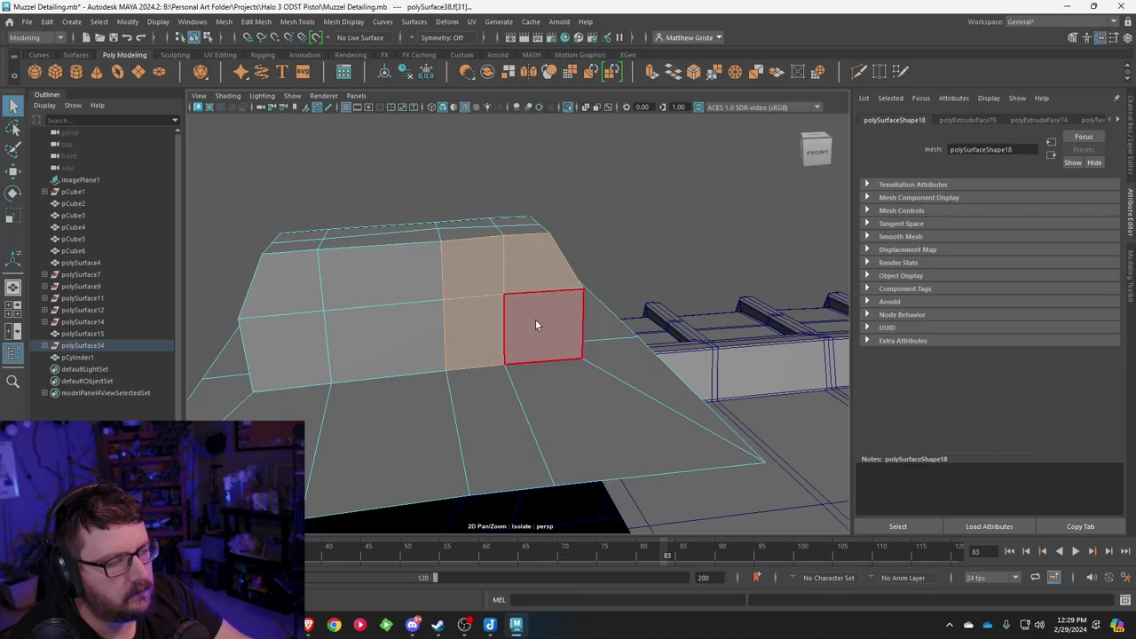
pyautogui.click(537, 324)
pyautogui.press('w')
pyautogui.moveTo(538, 325); pyautogui.dragTo(575, 324)
pyautogui.keyDown('shift'); pyautogui.click(484, 321); pyautogui.keyUp('shift')
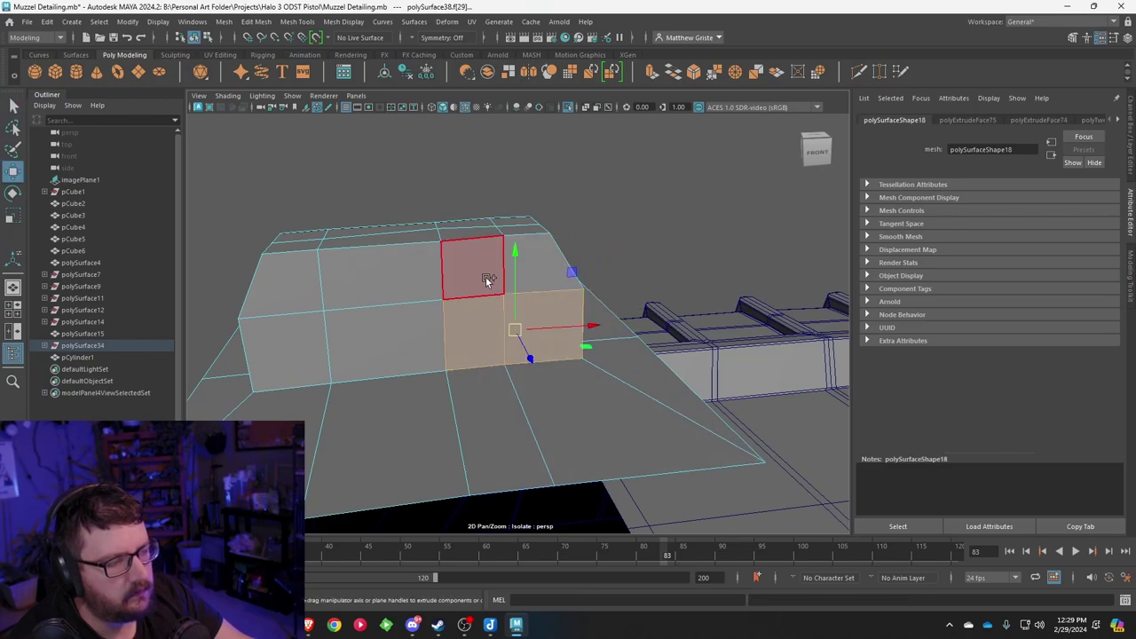
pyautogui.keyDown('shift'); pyautogui.click(488, 276); pyautogui.keyUp('shift')
pyautogui.keyDown('shift'); pyautogui.click(534, 269); pyautogui.keyUp('shift')
pyautogui.keyDown('alt'); pyautogui.moveTo(657, 289); pyautogui.dragTo(387, 287); pyautogui.keyUp('alt')
pyautogui.keyDown('shift'); pyautogui.click(521, 317); pyautogui.keyUp('shift')
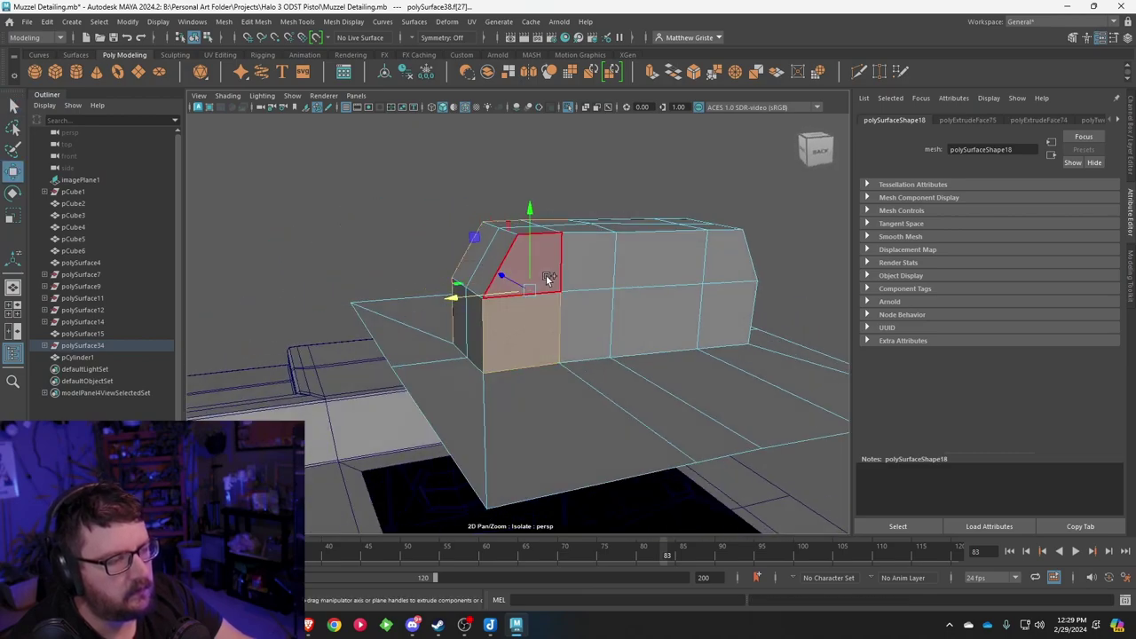
pyautogui.keyDown('shift'); pyautogui.click(548, 278); pyautogui.keyUp('shift')
pyautogui.keyDown('shift'); pyautogui.click(577, 271); pyautogui.keyUp('shift')
pyautogui.keyDown('shift'); pyautogui.click(572, 321); pyautogui.keyUp('shift')
pyautogui.hotkey('ctrl', 'e')
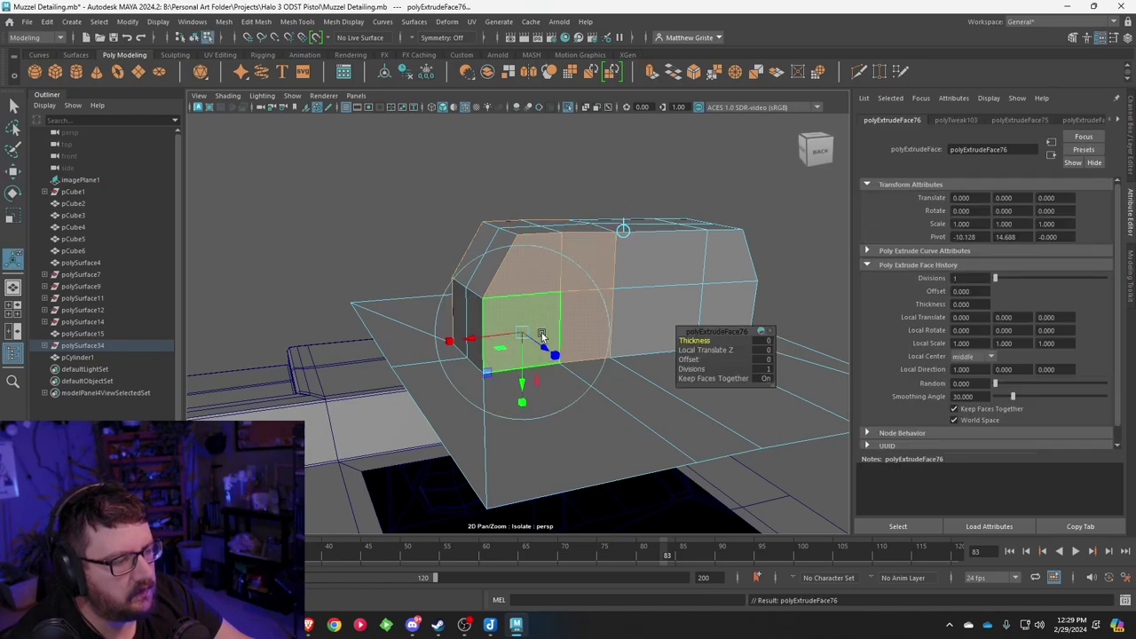
pyautogui.moveTo(541, 333); pyautogui.dragTo(517, 300)
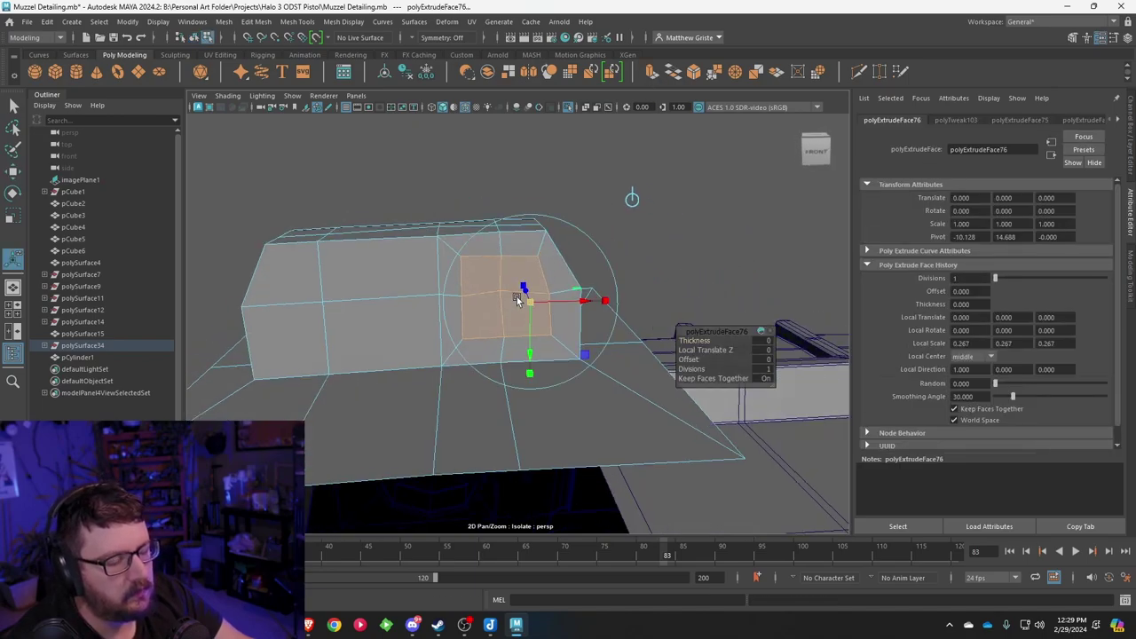
# Step: Circularize the inset face patches on both sides, rotate them slightly, and circularize them again
pyautogui.click(223, 21)
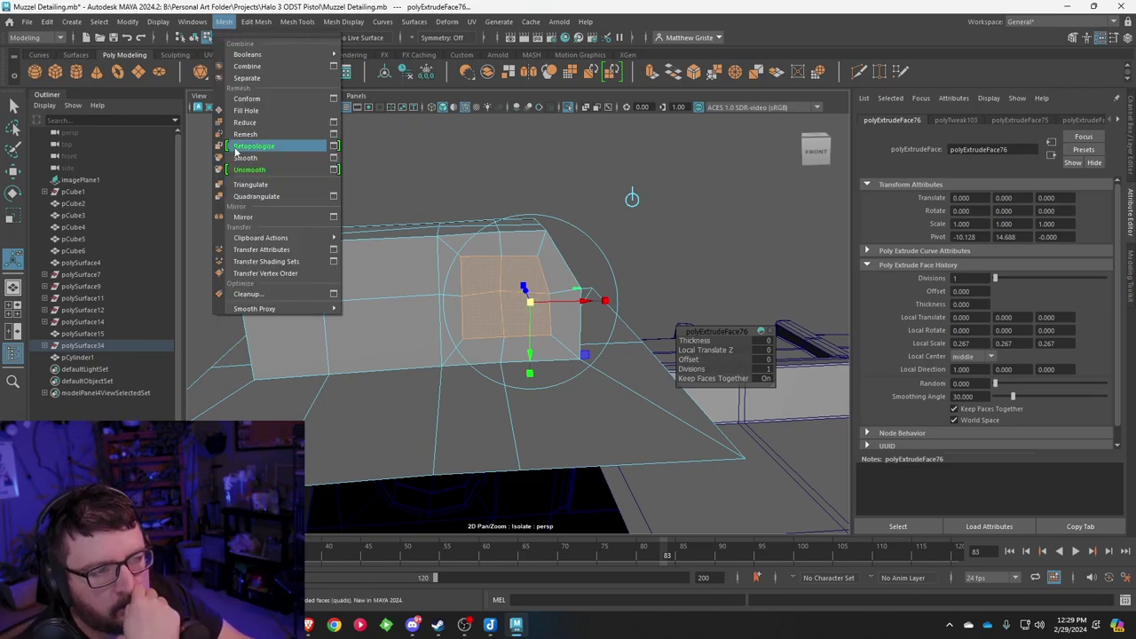
pyautogui.moveTo(256, 22)
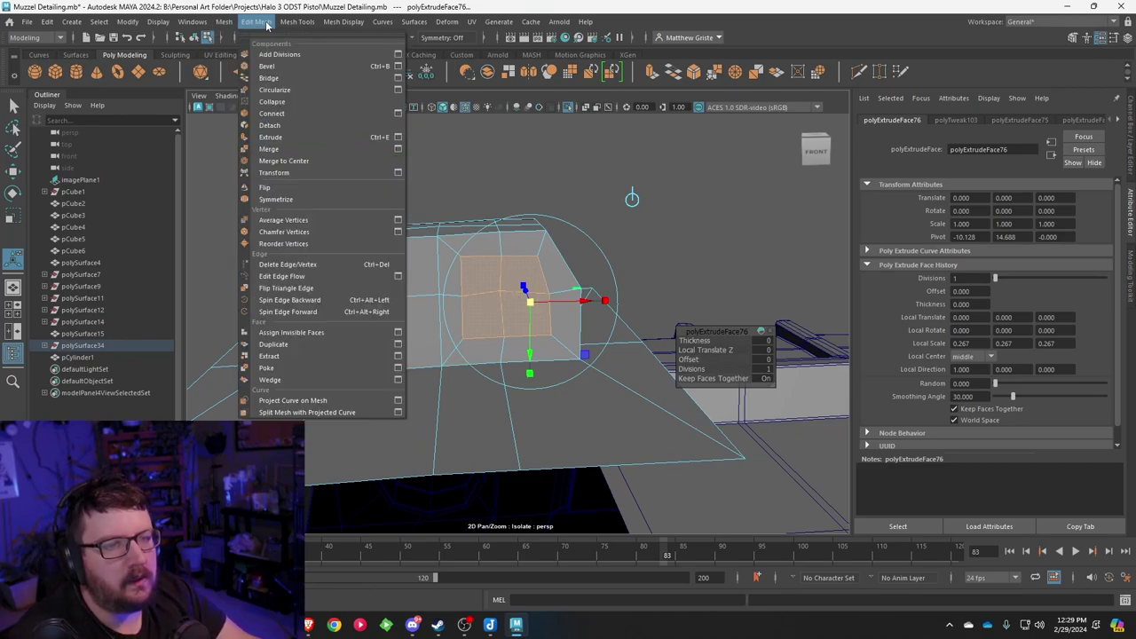
pyautogui.click(284, 92)
pyautogui.scroll(5, 453, 236)
pyautogui.scroll(-4, 507, 243)
pyautogui.press('e')
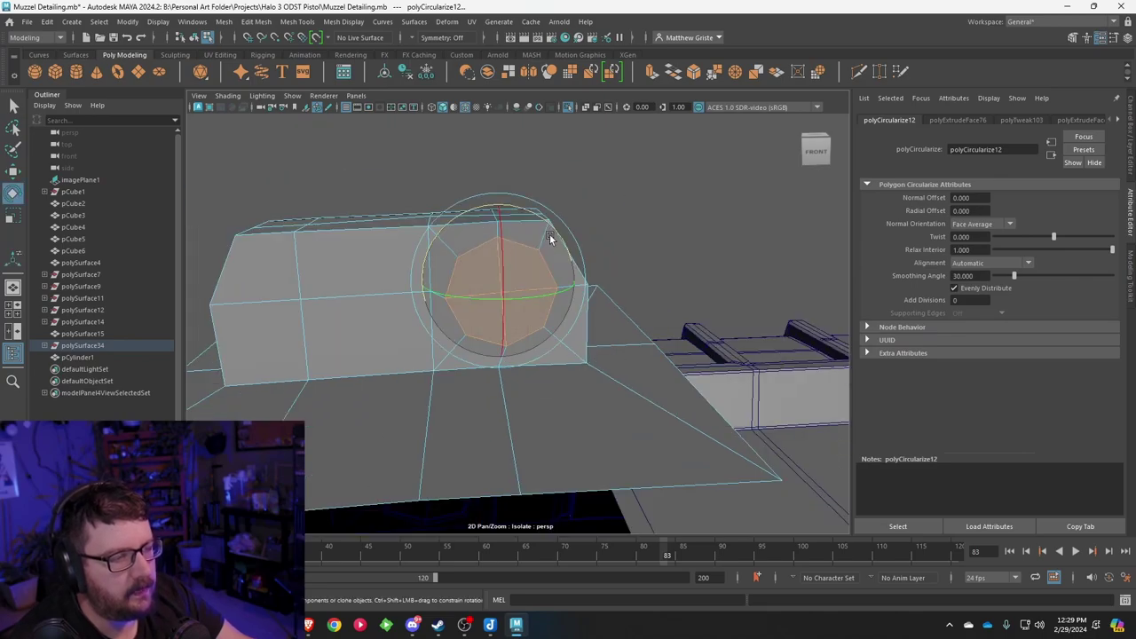
pyautogui.moveTo(535, 216); pyautogui.dragTo(551, 254)
pyautogui.press('g')
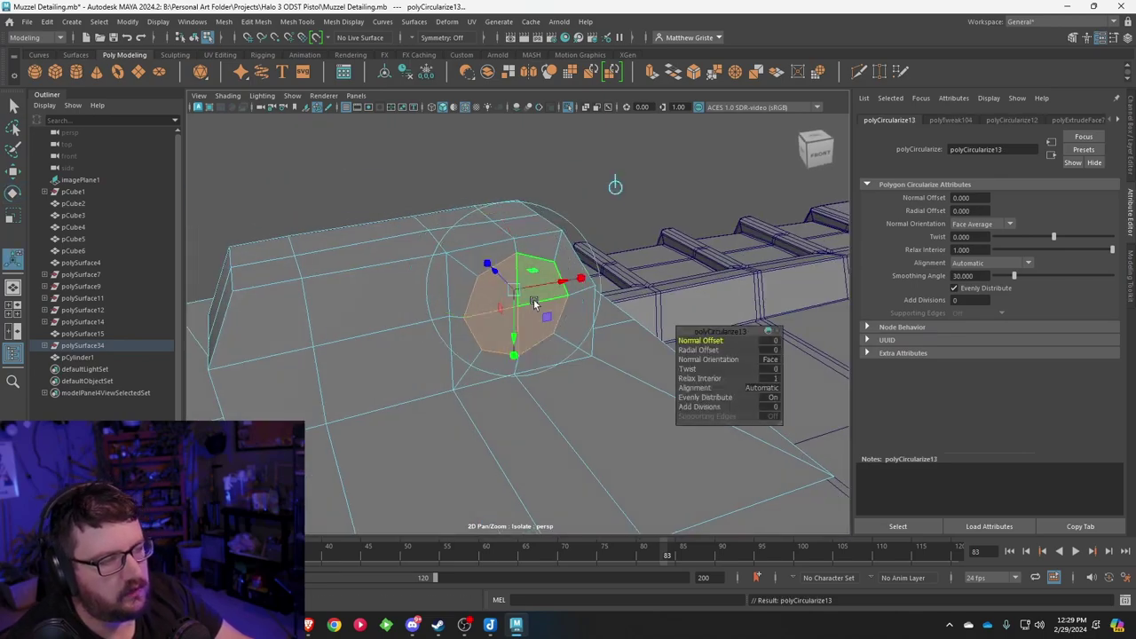
pyautogui.keyDown('alt'); pyautogui.moveTo(534, 299); pyautogui.dragTo(552, 307); pyautogui.keyUp('alt')
pyautogui.moveTo(482, 256); pyautogui.dragTo(481, 254)
pyautogui.hotkey('ctrl', 'z')
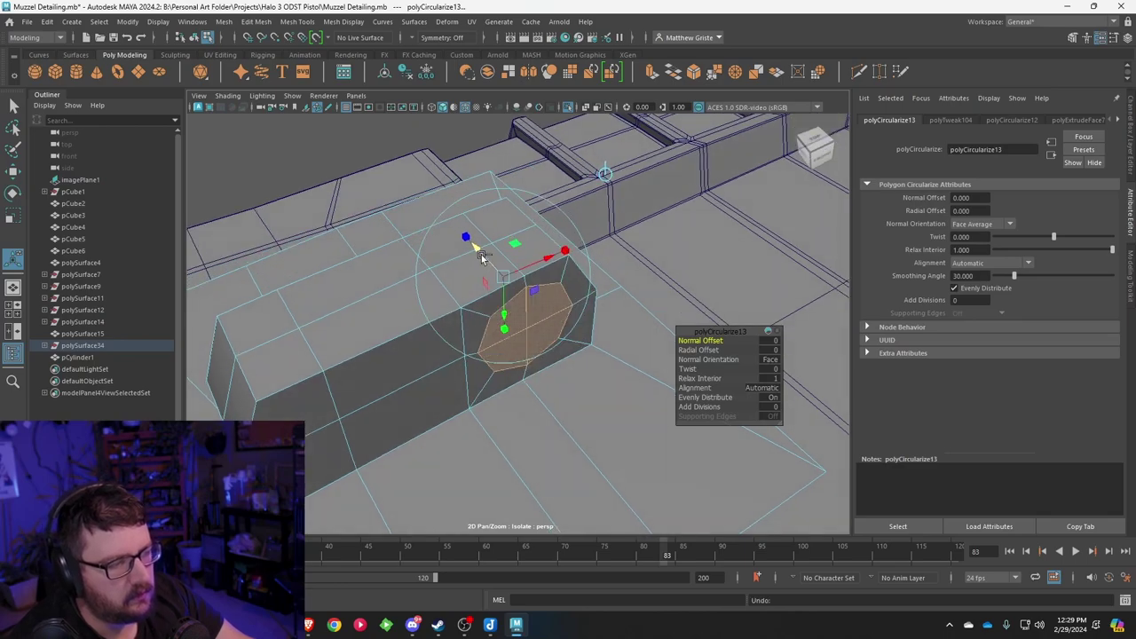
# Step: Extrude the circular faces inward about 0.046, and extrude them repeatedly to form a raised disc inside each recess
pyautogui.click(650, 72)
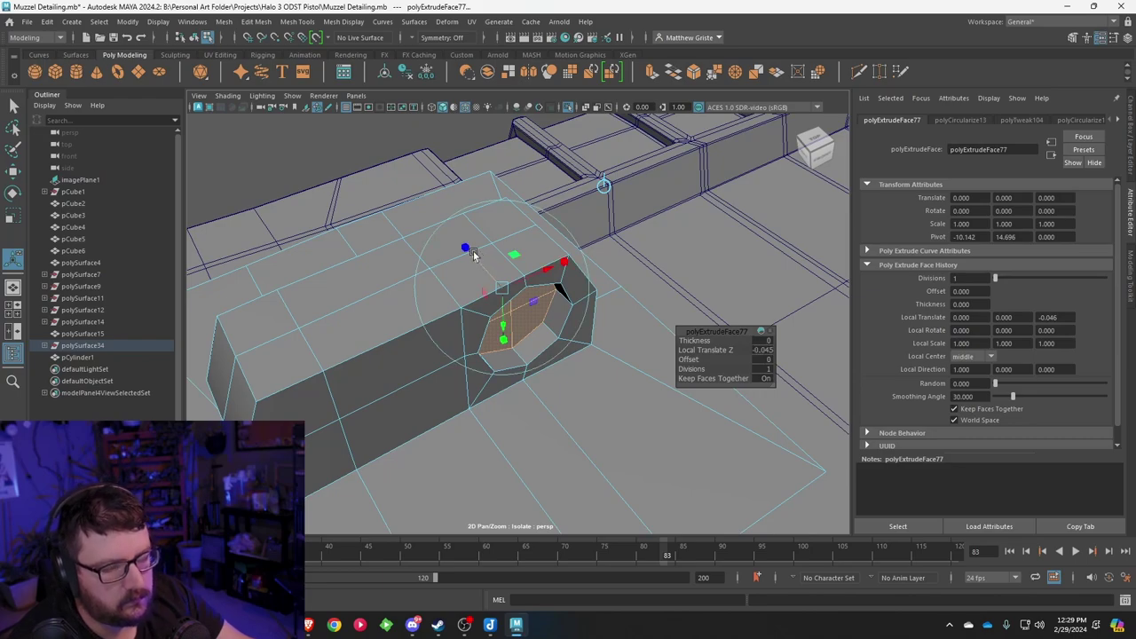
pyautogui.hotkey('ctrl', 'e')
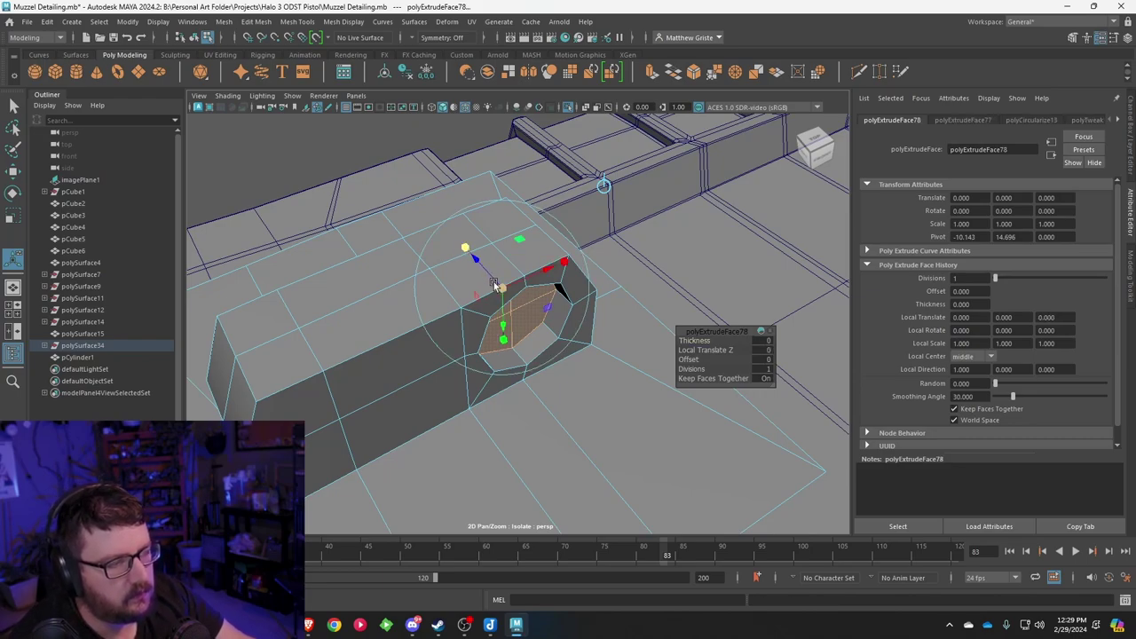
pyautogui.moveTo(471, 249); pyautogui.dragTo(454, 232)
pyautogui.hotkey('ctrl', 'e')
pyautogui.hotkey('ctrl', 'e')
pyautogui.moveTo(485, 269); pyautogui.dragTo(478, 269)
# Step: Try to extrude and scale the four faces at the end of the block nearest the circular recesses
pyautogui.moveTo(533, 274); pyautogui.dragTo(585, 258, button='right')
pyautogui.keyDown('alt'); pyautogui.moveTo(569, 256); pyautogui.dragTo(536, 254); pyautogui.keyUp('alt')
pyautogui.moveTo(536, 254); pyautogui.dragTo(535, 278, button='right')
pyautogui.click(506, 256)
pyautogui.keyDown('shift'); pyautogui.click(561, 259); pyautogui.keyUp('shift')
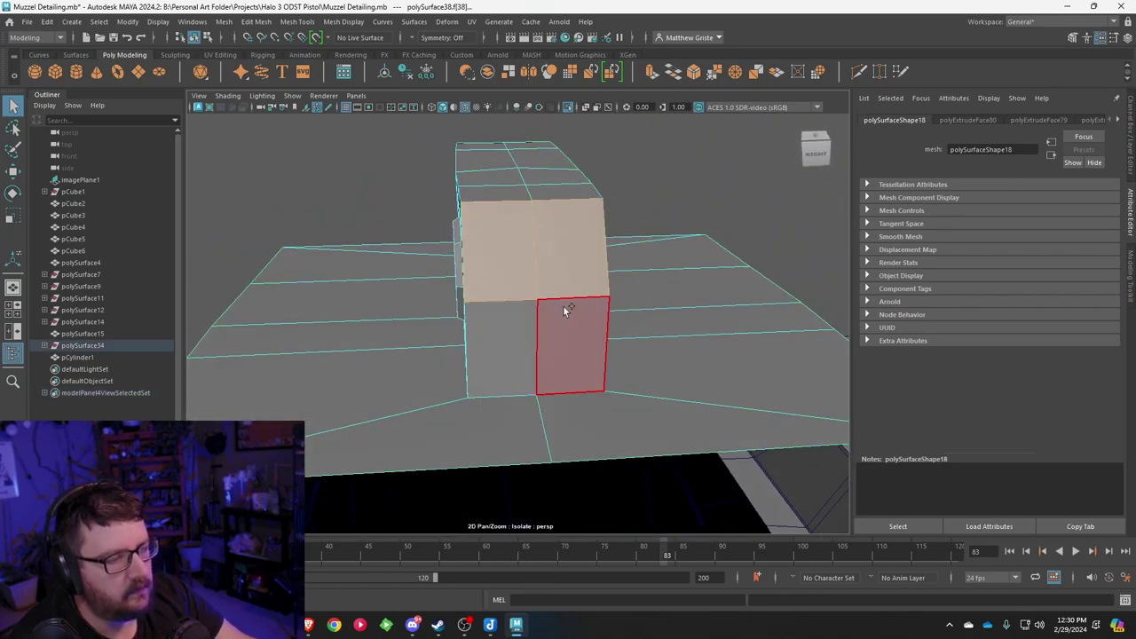
pyautogui.keyDown('shift'); pyautogui.click(564, 324); pyautogui.keyUp('shift')
pyautogui.keyDown('shift'); pyautogui.click(515, 337); pyautogui.keyUp('shift')
pyautogui.click(653, 72)
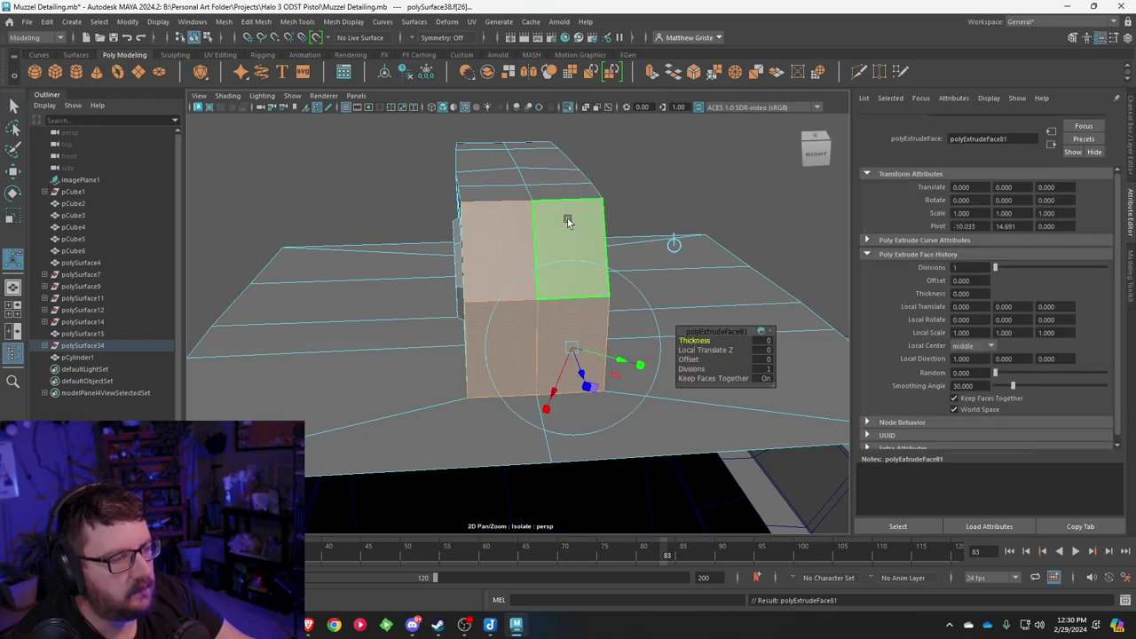
pyautogui.moveTo(573, 347); pyautogui.dragTo(447, 324)
pyautogui.hotkey('ctrl', 'z')
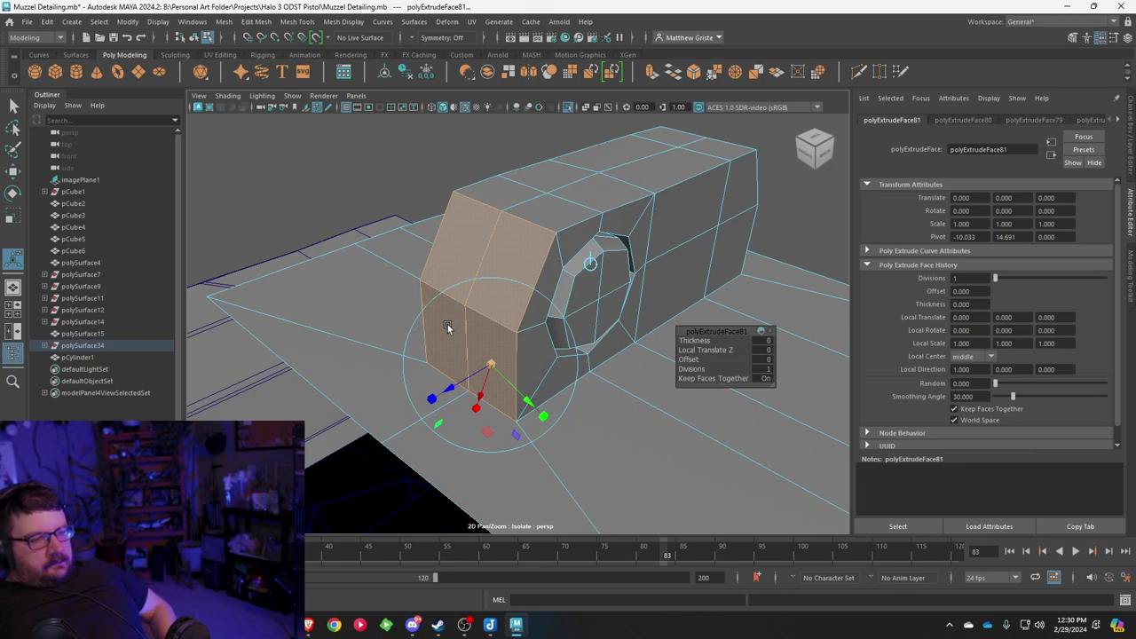
# Step: Extrude all of the block's top faces slightly upward to add a thin layer
pyautogui.click(545, 211)
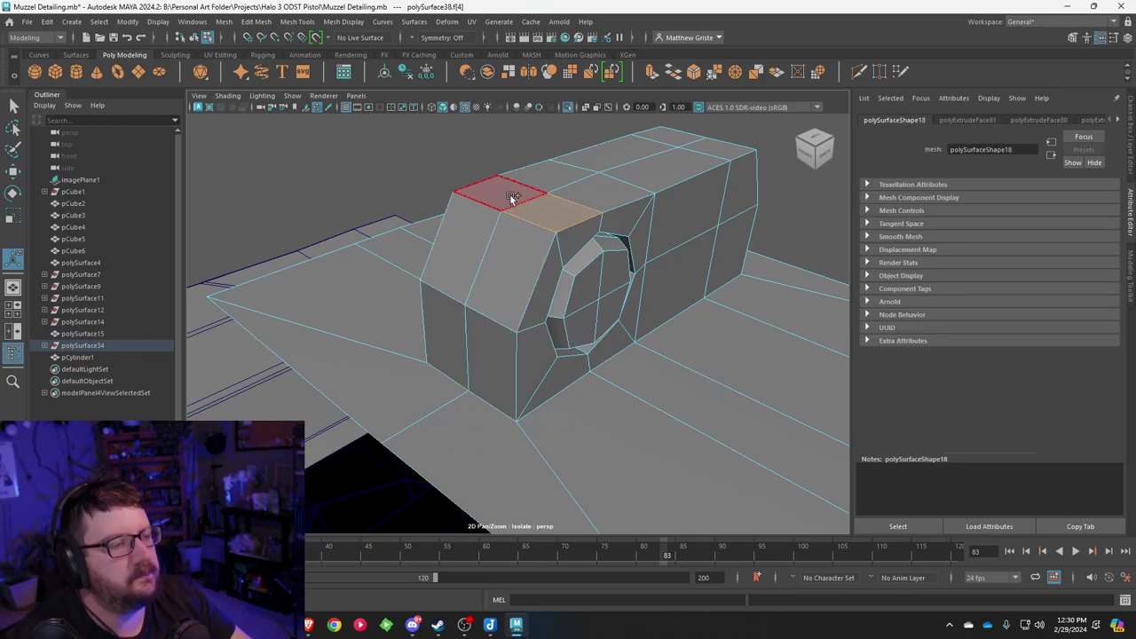
pyautogui.keyDown('shift'); pyautogui.click(489, 191); pyautogui.keyUp('shift')
pyautogui.keyDown('shift'); pyautogui.click(634, 163); pyautogui.keyUp('shift')
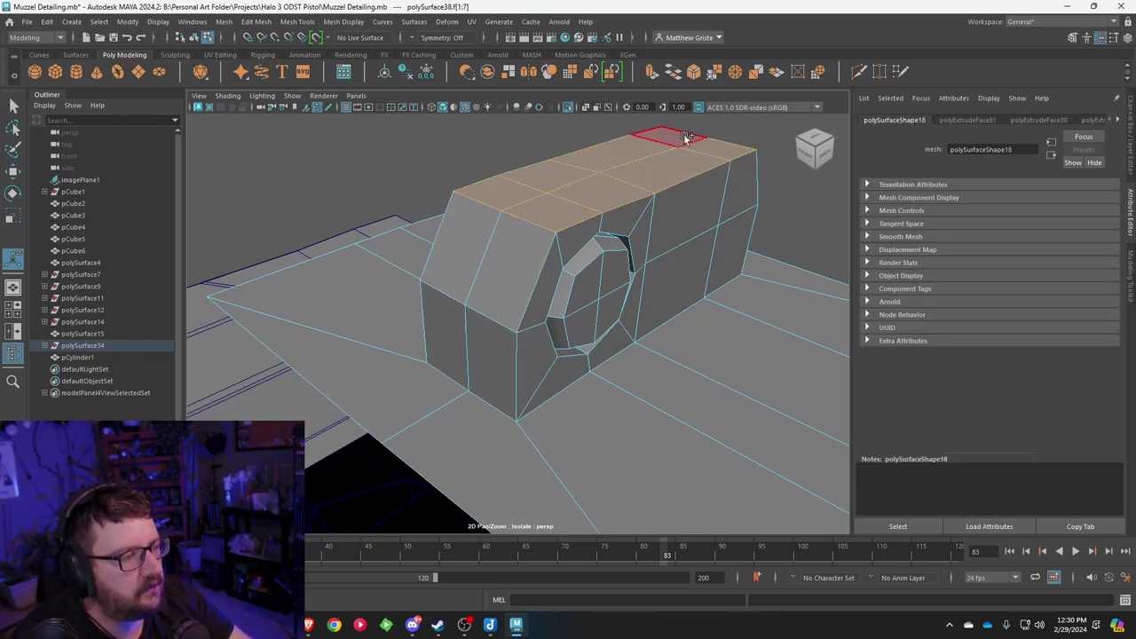
pyautogui.click(655, 76)
pyautogui.keyDown('alt'); pyautogui.moveTo(612, 147); pyautogui.dragTo(519, 224, button='middle'); pyautogui.keyUp('alt')
pyautogui.moveTo(582, 158); pyautogui.dragTo(583, 139)
pyautogui.moveTo(527, 212)
pyautogui.mouseDown()
pyautogui.moveTo(553, 204)
pyautogui.moveTo(537, 206)
pyautogui.mouseUp()
# Step: Try to inset the block's sloped end faces and the narrow band above them with an extrude scaled to 0.683
pyautogui.keyDown('alt'); pyautogui.moveTo(408, 279); pyautogui.dragTo(510, 232); pyautogui.keyUp('alt')
pyautogui.moveTo(462, 274); pyautogui.dragTo(465, 303, button='right')
pyautogui.click(464, 300)
pyautogui.keyDown('shift'); pyautogui.click(502, 306); pyautogui.keyUp('shift')
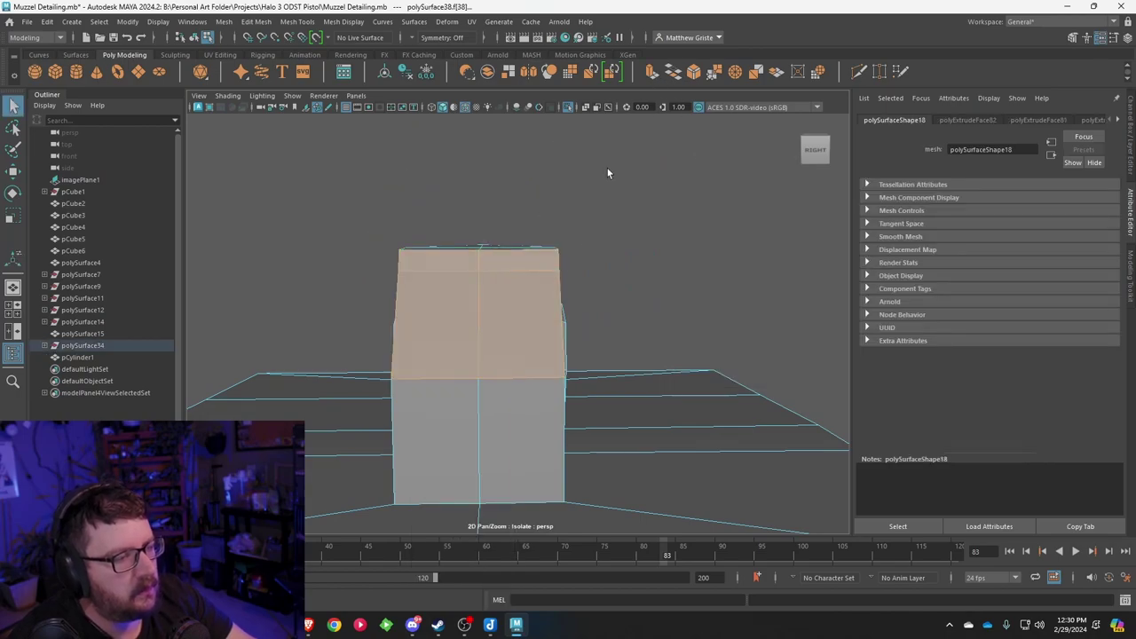
pyautogui.hotkey('ctrl', 'e')
pyautogui.keyDown('alt'); pyautogui.moveTo(508, 275); pyautogui.dragTo(549, 290); pyautogui.keyUp('alt')
pyautogui.click(587, 320)
pyautogui.moveTo(569, 341); pyautogui.dragTo(560, 341)
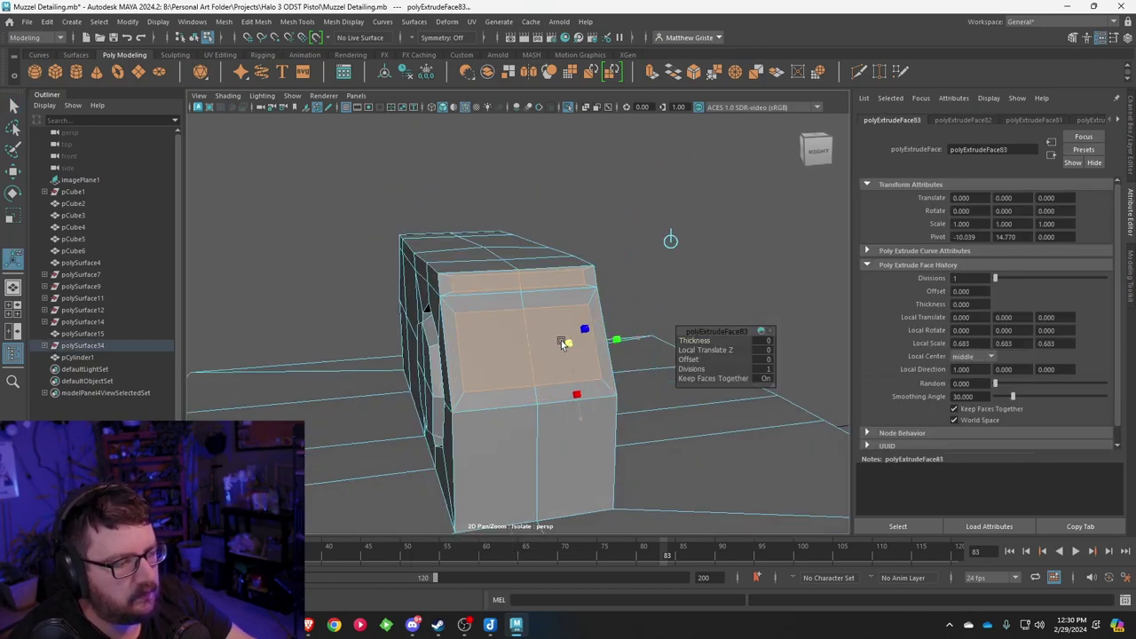
pyautogui.hotkey('ctrl', 'z')
pyautogui.hotkey('ctrl', 'z')
pyautogui.hotkey('ctrl', 'z')
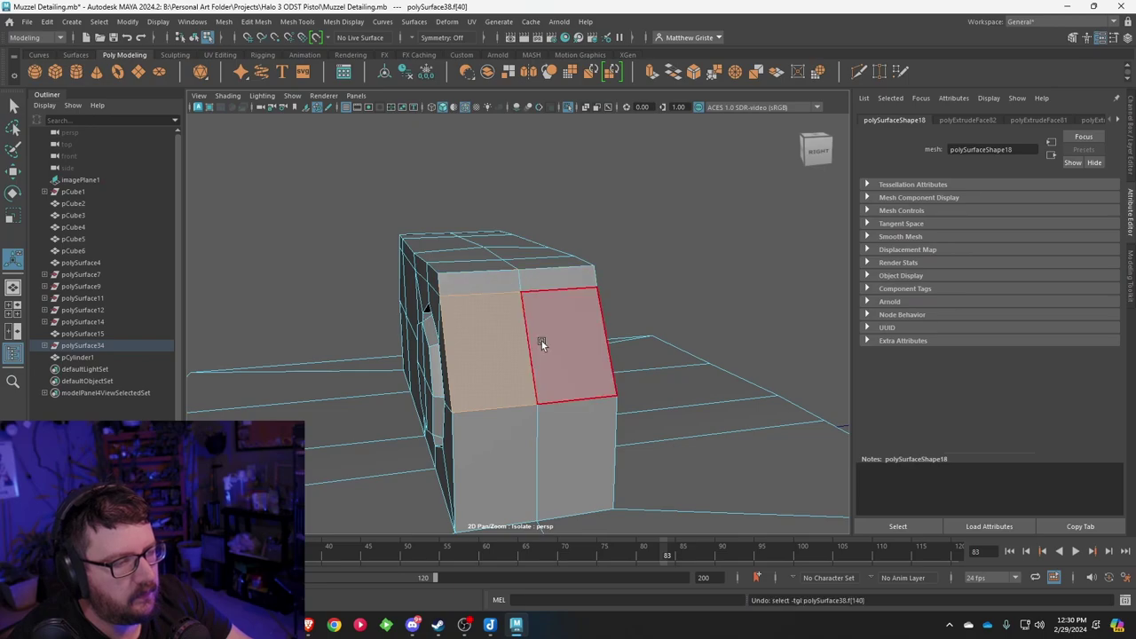
# Step: Try to inset the block's sloped end faces and the narrow band above them with an extrude scaled to 0.467
pyautogui.click(541, 341)
pyautogui.keyDown('shift'); pyautogui.click(508, 304); pyautogui.keyUp('shift')
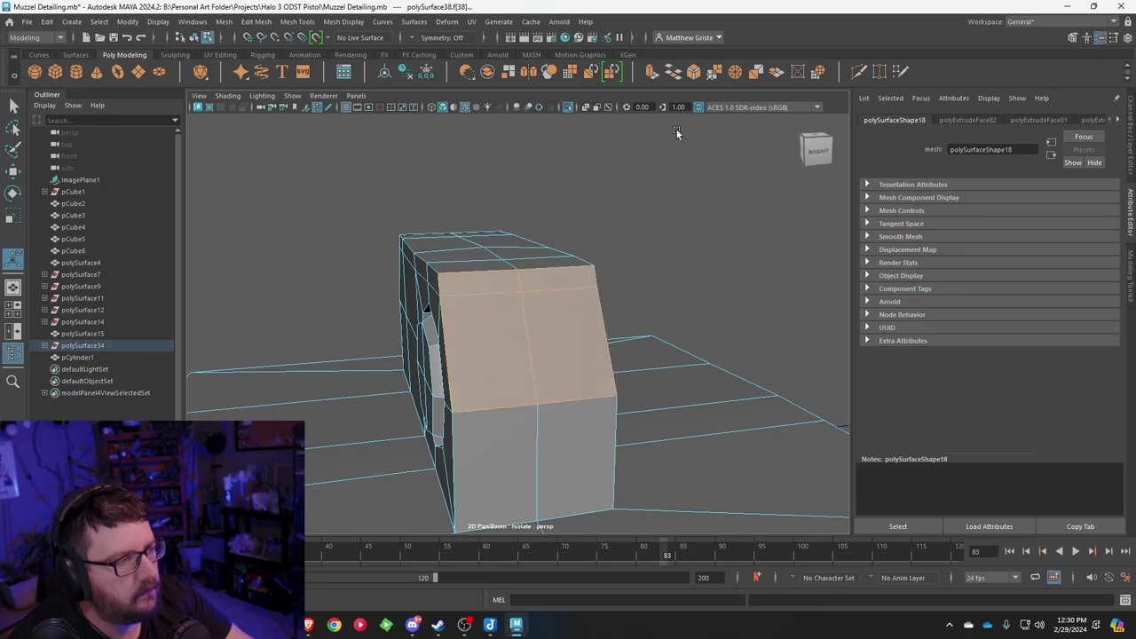
pyautogui.hotkey('ctrl', 'e')
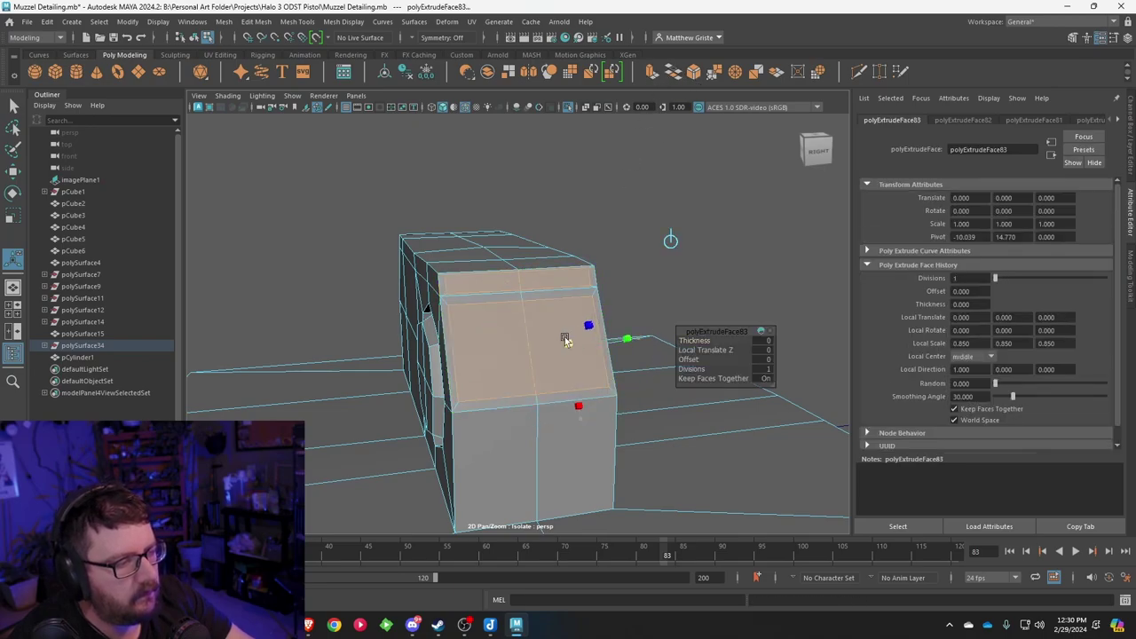
pyautogui.moveTo(562, 338); pyautogui.dragTo(593, 325)
pyautogui.scroll(6, 591, 310)
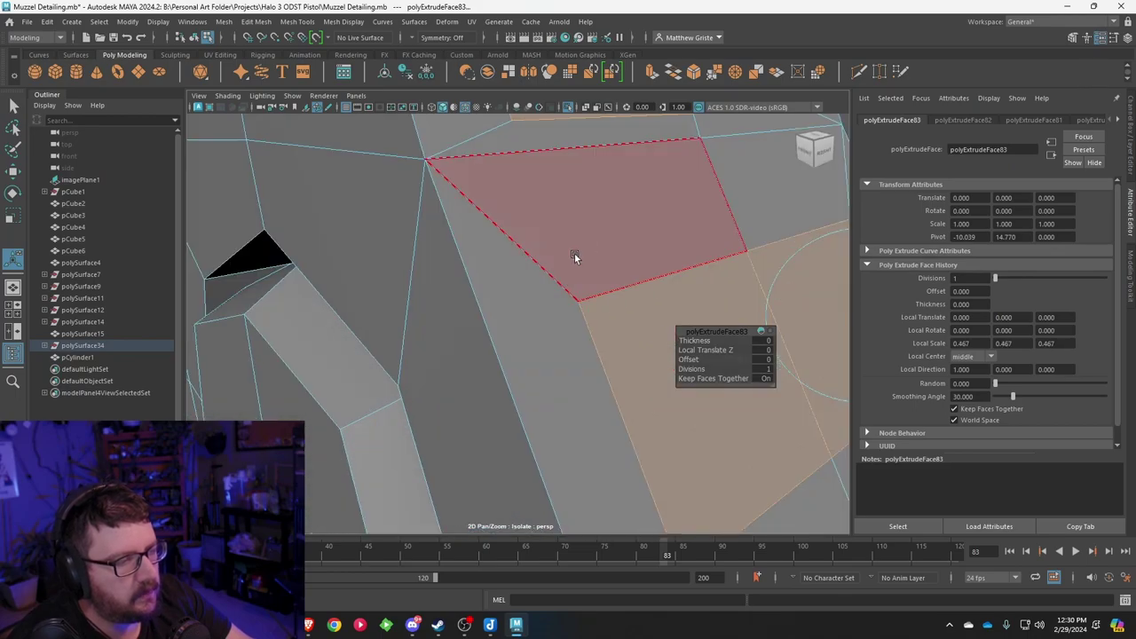
pyautogui.hotkey('ctrl', 'z')
pyautogui.hotkey('ctrl', 'z')
pyautogui.hotkey('ctrl', 'z')
pyautogui.hotkey('ctrl', 'z')
pyautogui.hotkey('ctrl', 'z')
pyautogui.hotkey('ctrl', 'z')
pyautogui.keyDown('alt'); pyautogui.moveTo(590, 236); pyautogui.dragTo(553, 252, button='middle'); pyautogui.keyUp('alt')
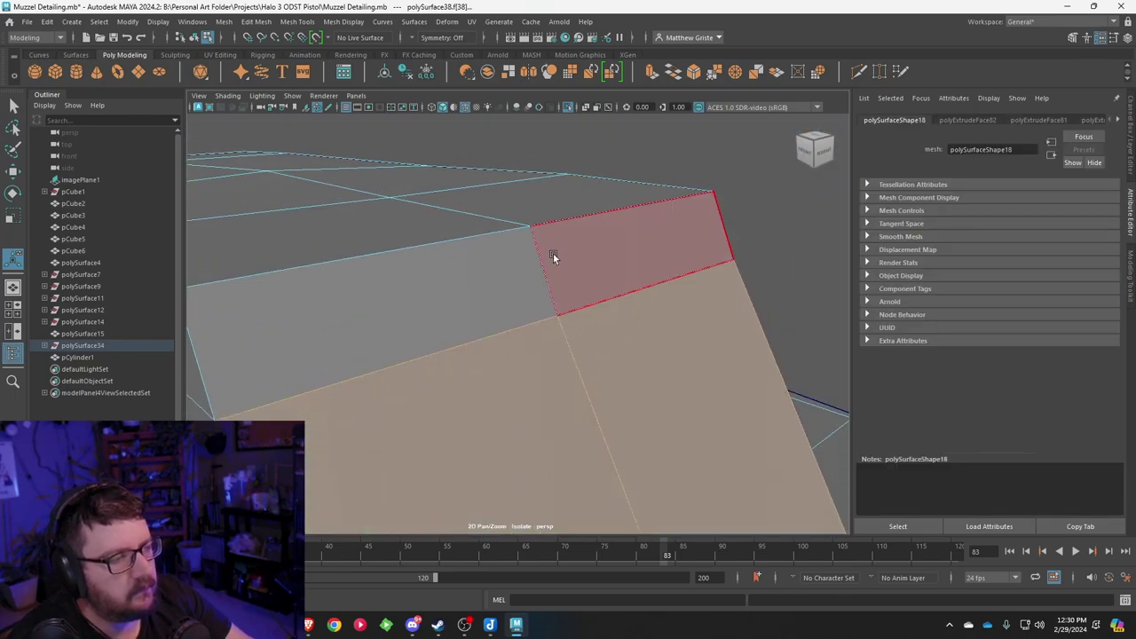
# Step: Undo the previous edits back through the extrusion that added the thin layer over the block's top faces
pyautogui.moveTo(553, 253); pyautogui.dragTo(509, 306, button='right')
pyautogui.click(510, 294)
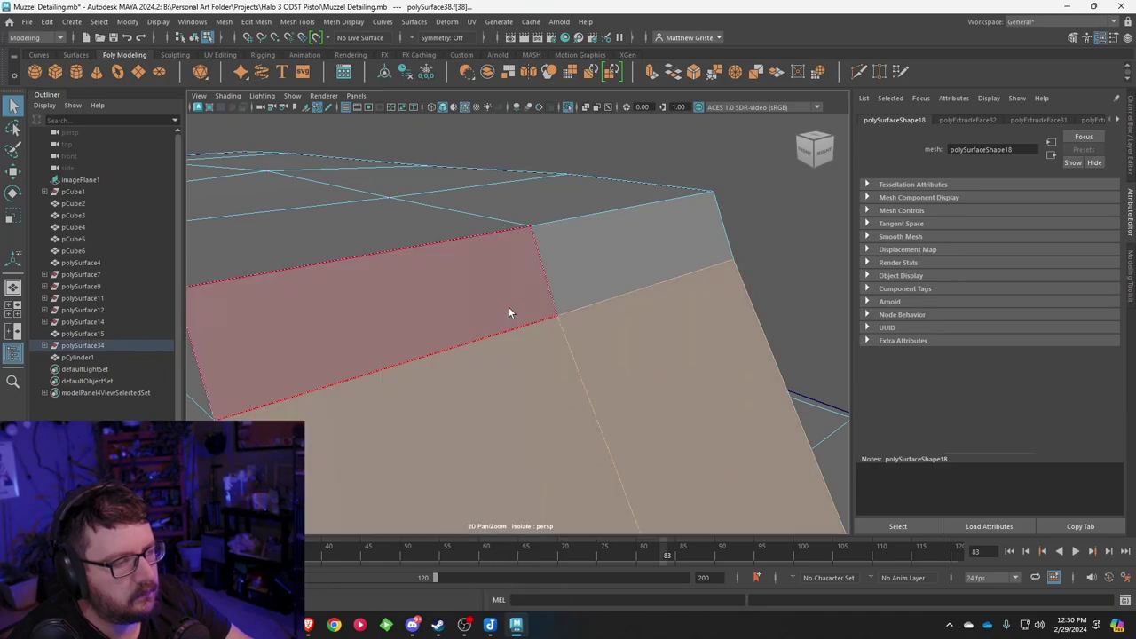
pyautogui.click(508, 307)
pyautogui.press('w')
pyautogui.hotkey('ctrl', 'z')
pyautogui.hotkey('ctrl', 'z')
pyautogui.hotkey('ctrl', 'z')
pyautogui.hotkey('ctrl', 'z')
pyautogui.hotkey('ctrl', 'z')
pyautogui.hotkey('ctrl', 'z')
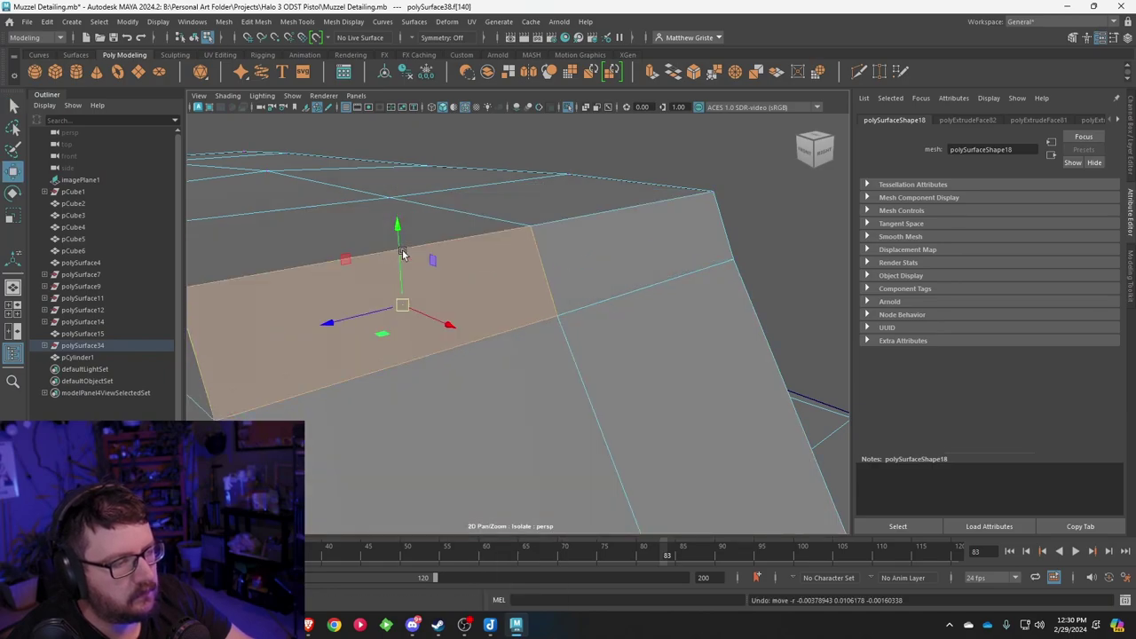
pyautogui.hotkey('ctrl', 'z')
pyautogui.hotkey('ctrl', 'z')
pyautogui.hotkey('ctrl', 'z')
pyautogui.hotkey('ctrl', 'z')
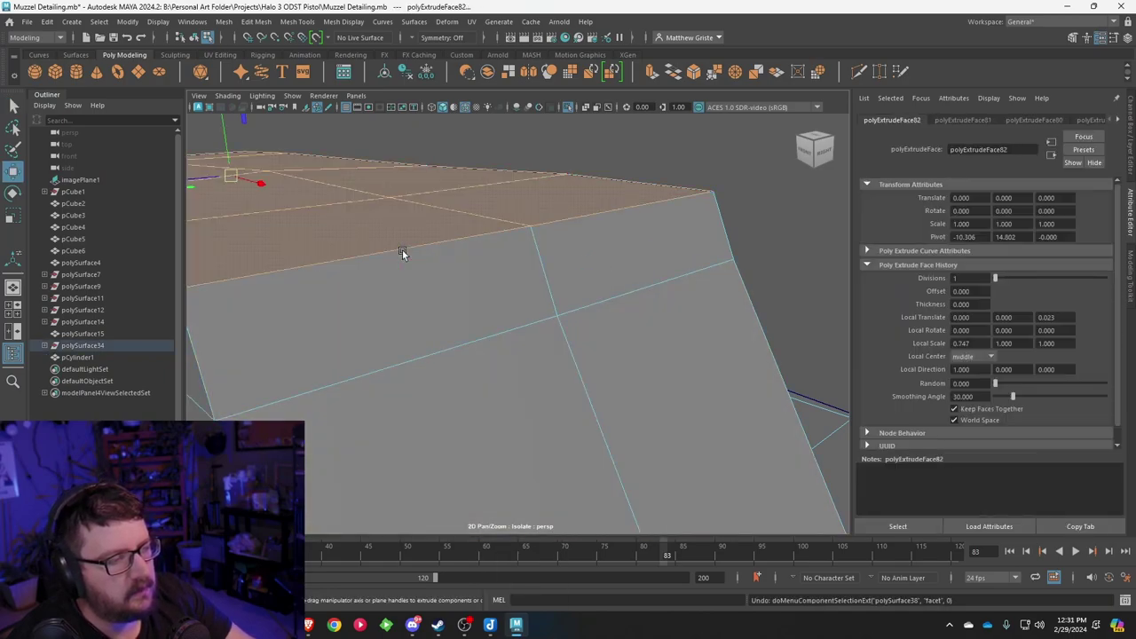
pyautogui.scroll(-5, 402, 251)
pyautogui.hotkey('ctrl', 'z')
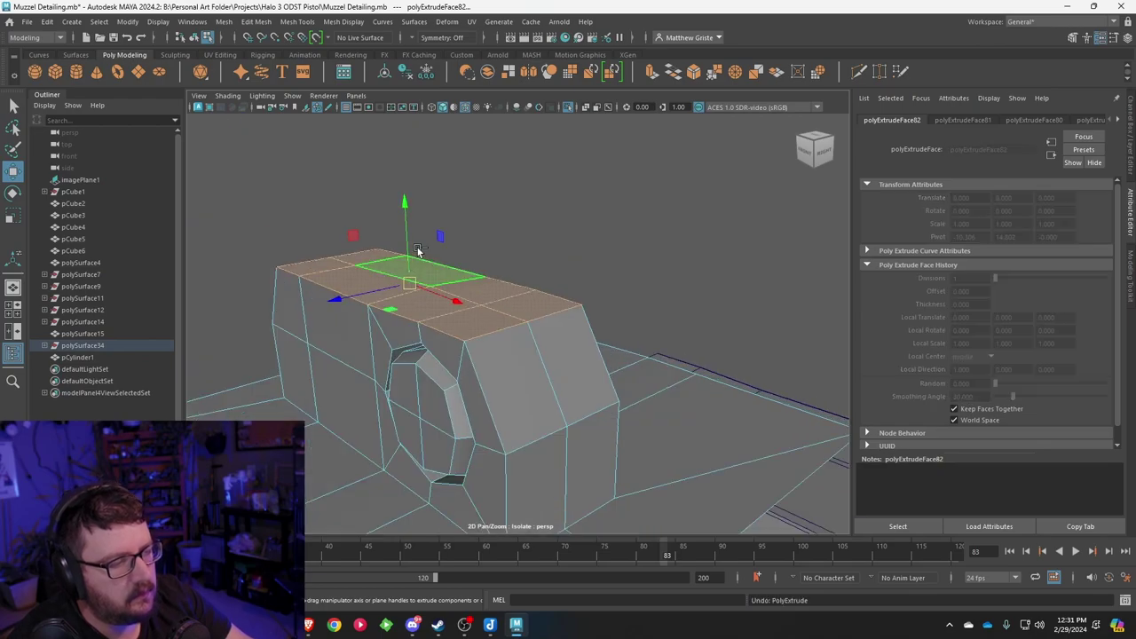
# Step: Try to extrude the block's top faces upward by 0.027 and narrow the new layer to a local scale of 0.532
pyautogui.moveTo(404, 222); pyautogui.dragTo(403, 208)
pyautogui.hotkey('ctrl', 'z')
pyautogui.hotkey('ctrl', 'z')
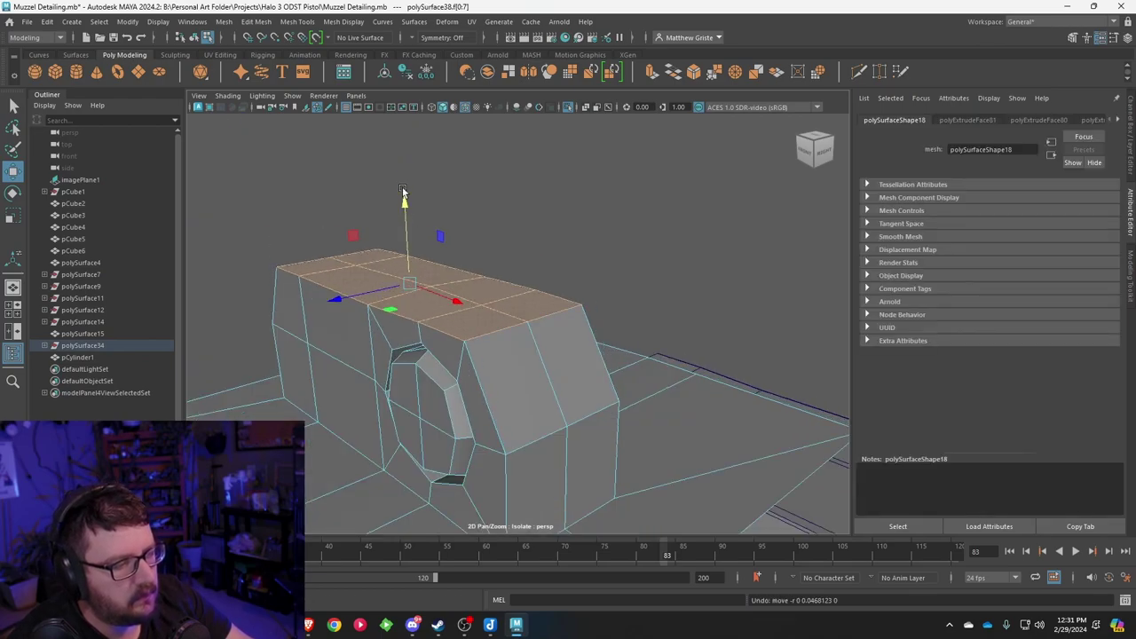
pyautogui.click(651, 72)
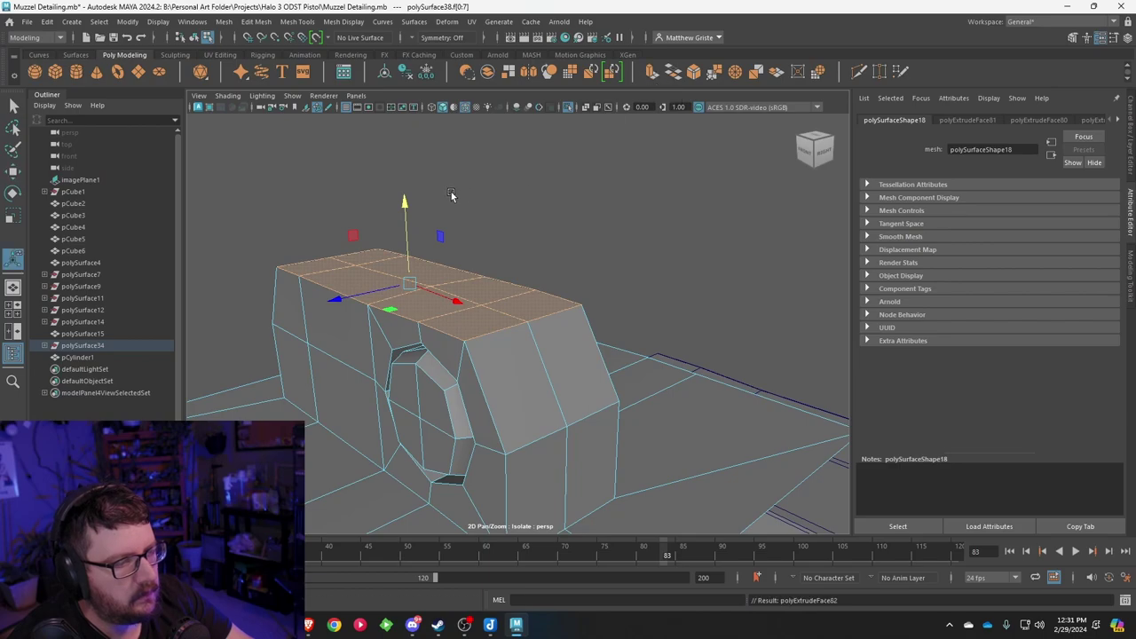
pyautogui.moveTo(313, 232); pyautogui.dragTo(308, 193)
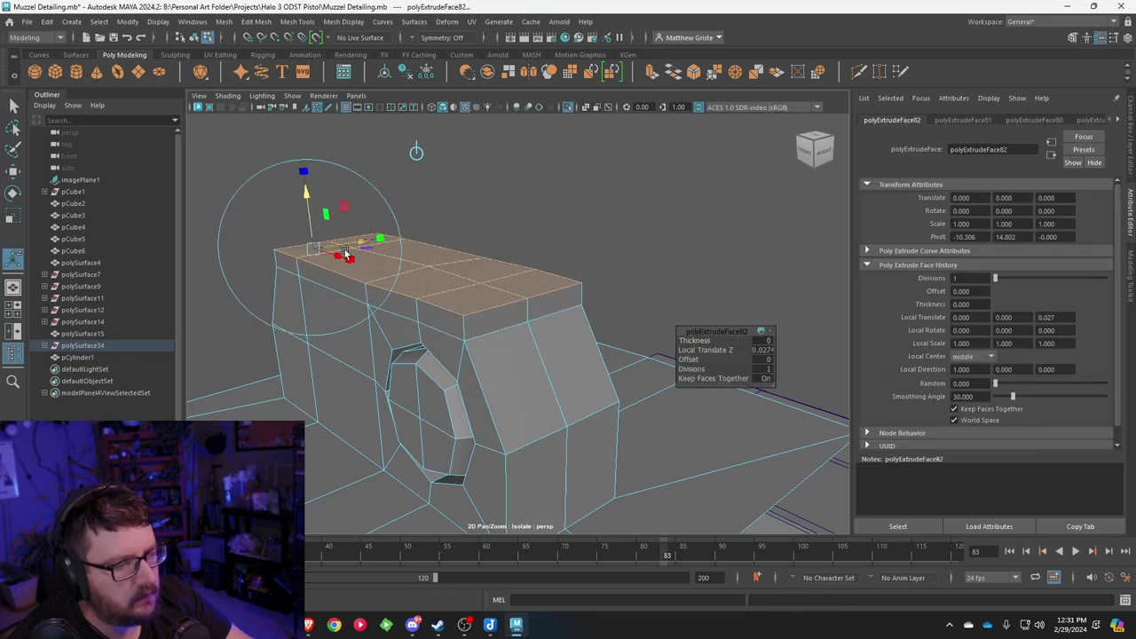
pyautogui.moveTo(347, 257); pyautogui.dragTo(337, 260)
# Step: Try to inset the four faces at the block's sloped end with an extrude scaled to 0.650
pyautogui.moveTo(469, 302); pyautogui.dragTo(477, 320, button='right')
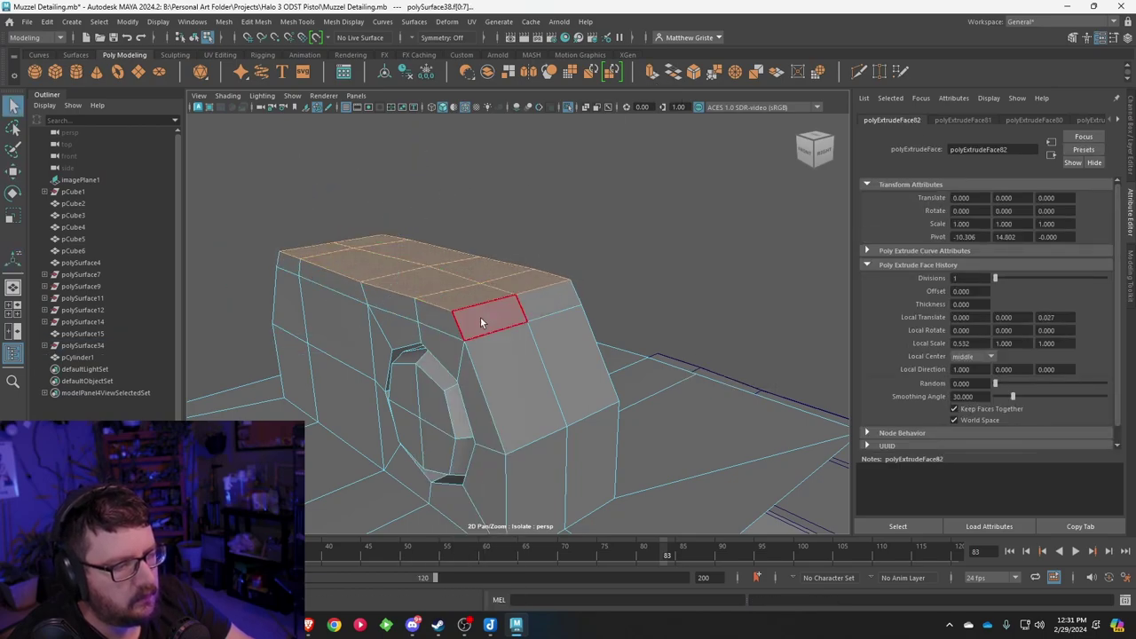
pyautogui.click(484, 317)
pyautogui.keyDown('shift'); pyautogui.click(543, 304); pyautogui.keyUp('shift')
pyautogui.keyDown('shift'); pyautogui.click(559, 342); pyautogui.keyUp('shift')
pyautogui.keyDown('shift'); pyautogui.click(519, 353); pyautogui.keyUp('shift')
pyautogui.click(650, 71)
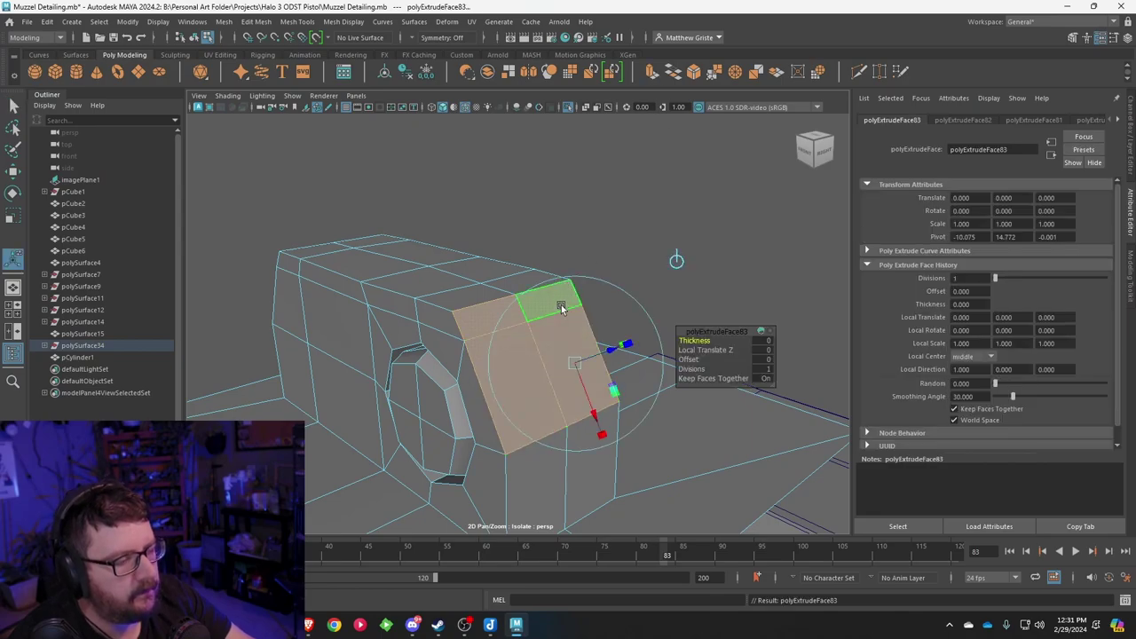
pyautogui.moveTo(573, 363); pyautogui.dragTo(445, 282)
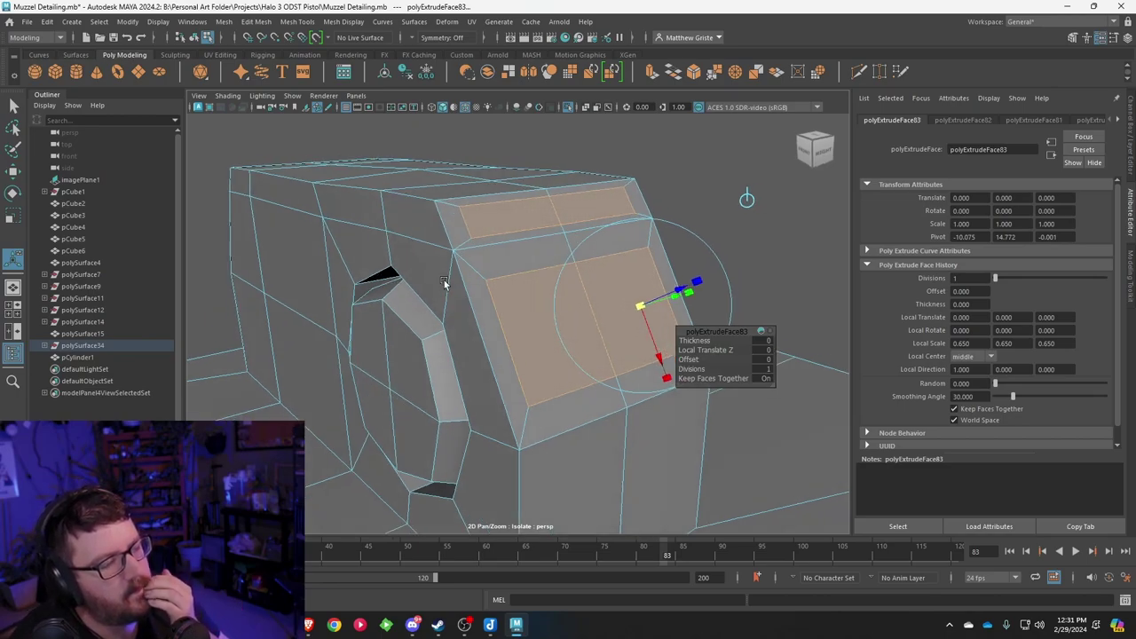
# Step: Undo the inset of the four end faces and the extruded layer on the block's top
pyautogui.keyDown('alt'); pyautogui.moveTo(445, 282); pyautogui.dragTo(486, 270); pyautogui.keyUp('alt')
pyautogui.hotkey('ctrl', 'z')
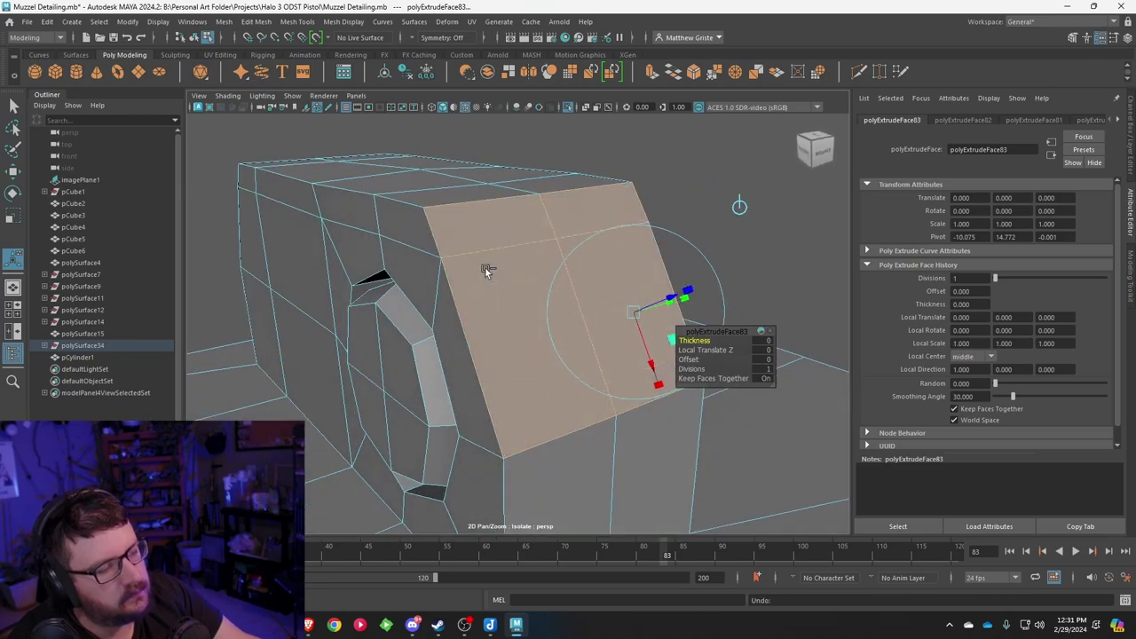
pyautogui.hotkey('ctrl', 'z')
pyautogui.hotkey('ctrl', 'z')
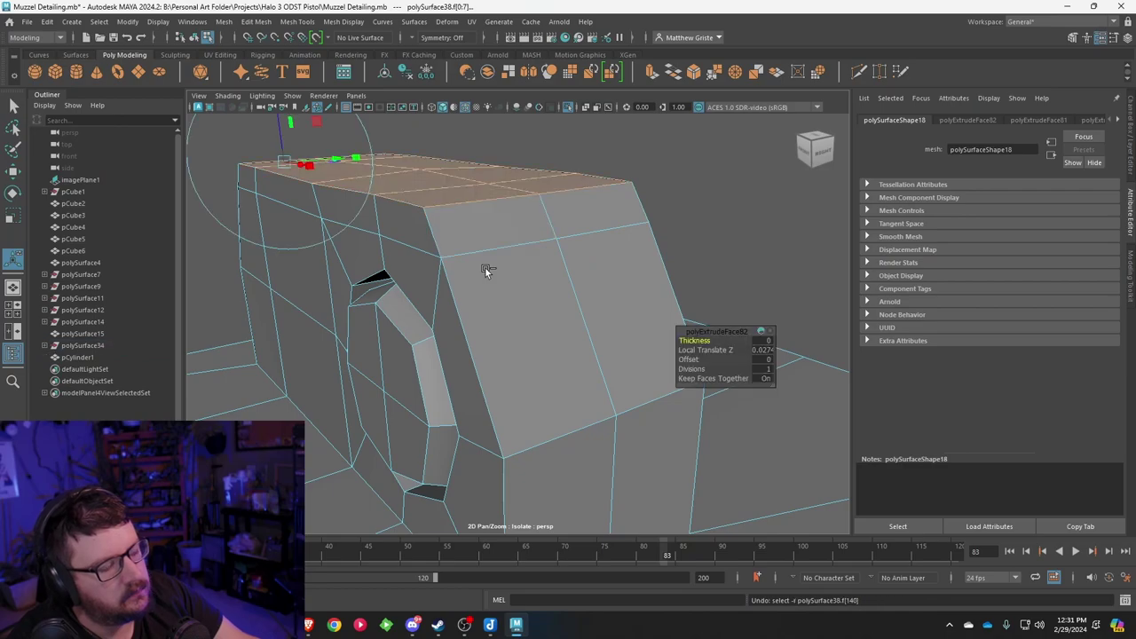
pyautogui.hotkey('ctrl', 'z')
pyautogui.hotkey('ctrl', 'z')
pyautogui.hotkey('ctrl', 'z')
pyautogui.hotkey('ctrl', 'z')
# Step: Extrude the two sloped end faces of the block and scale them to 0.467 to form a centred inset
pyautogui.click(589, 261)
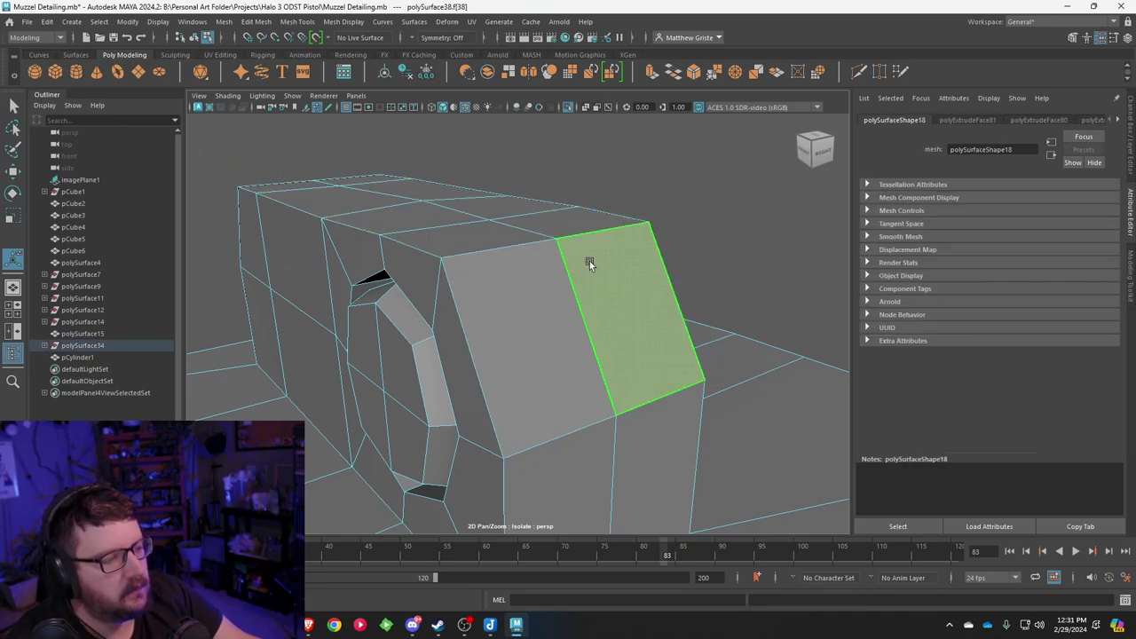
pyautogui.keyDown('shift'); pyautogui.click(536, 282); pyautogui.keyUp('shift')
pyautogui.hotkey('ctrl', 'e')
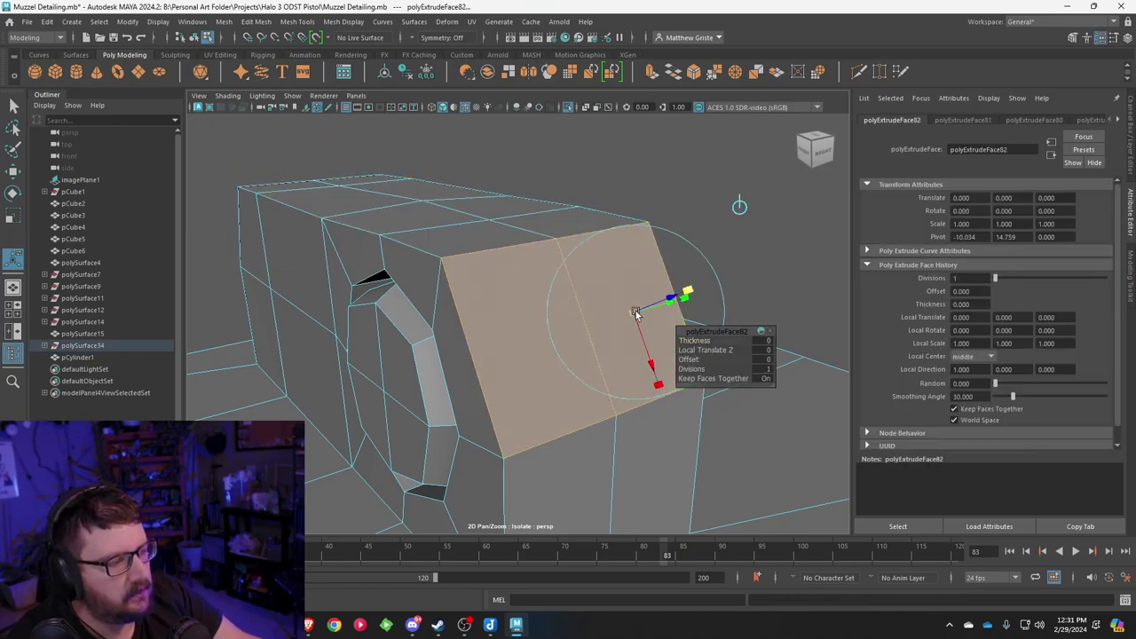
pyautogui.moveTo(635, 314); pyautogui.dragTo(615, 313)
# Step: Insert a horizontal edge loop across the middle of the inset faces on the block's sloped end
pyautogui.keyDown('alt'); pyautogui.moveTo(609, 316); pyautogui.dragTo(500, 263); pyautogui.keyUp('alt')
pyautogui.keyDown('alt'); pyautogui.moveTo(416, 156); pyautogui.dragTo(498, 162); pyautogui.keyUp('alt')
pyautogui.click(297, 21)
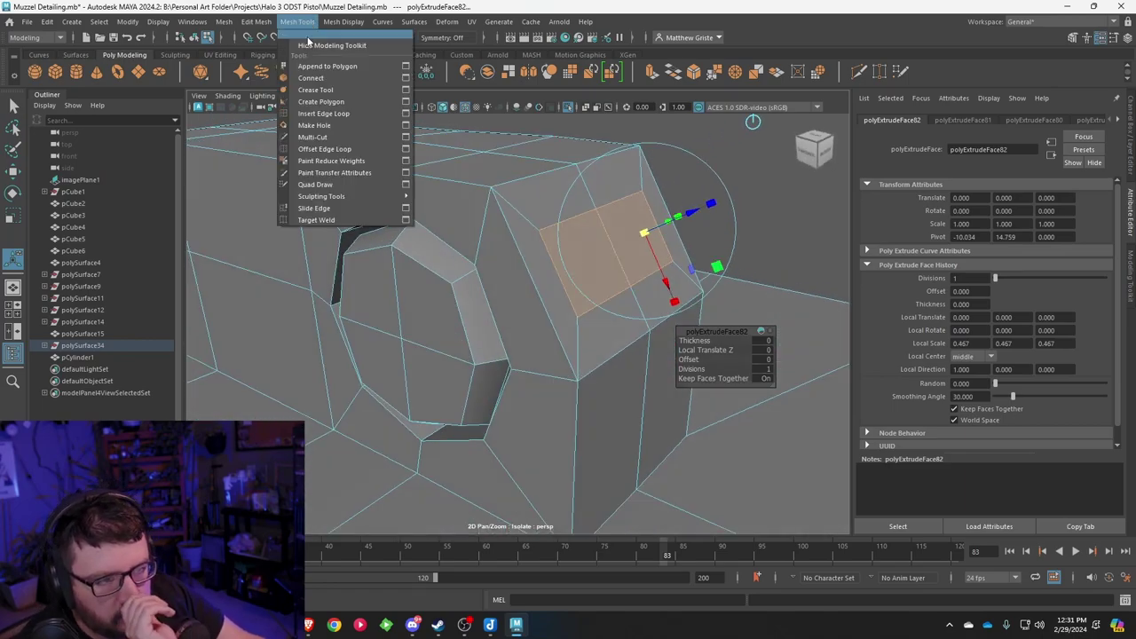
pyautogui.click(324, 114)
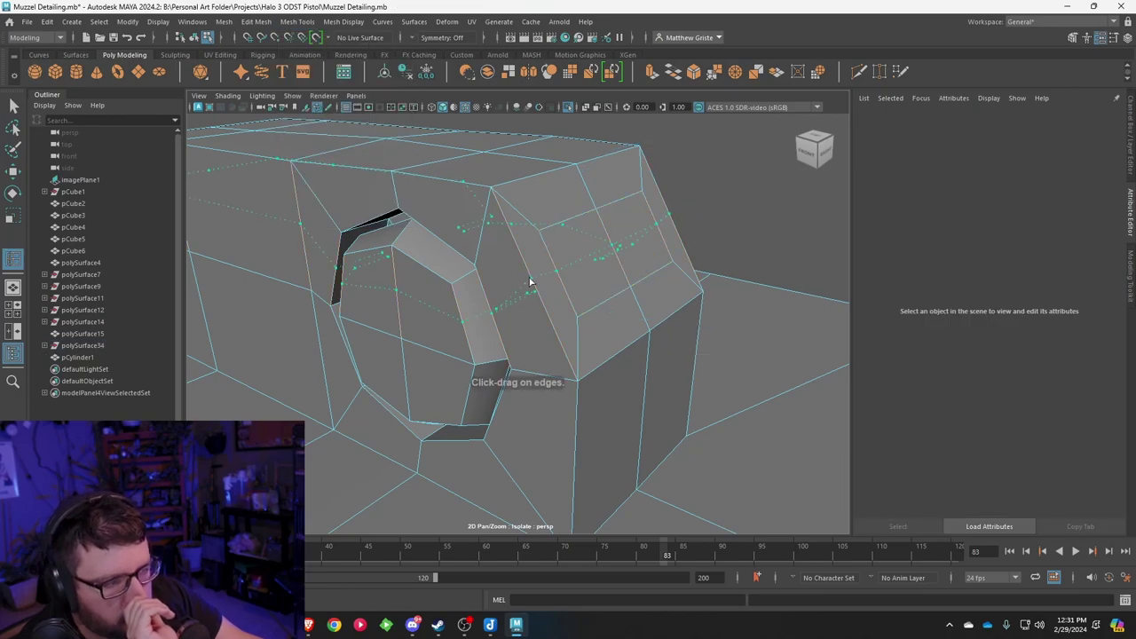
pyautogui.click(530, 282)
pyautogui.keyDown('alt'); pyautogui.moveTo(517, 279); pyautogui.dragTo(445, 282); pyautogui.keyUp('alt')
# Step: Circularize the four inset faces on the block's sloped end
pyautogui.press('q')
pyautogui.press('a')
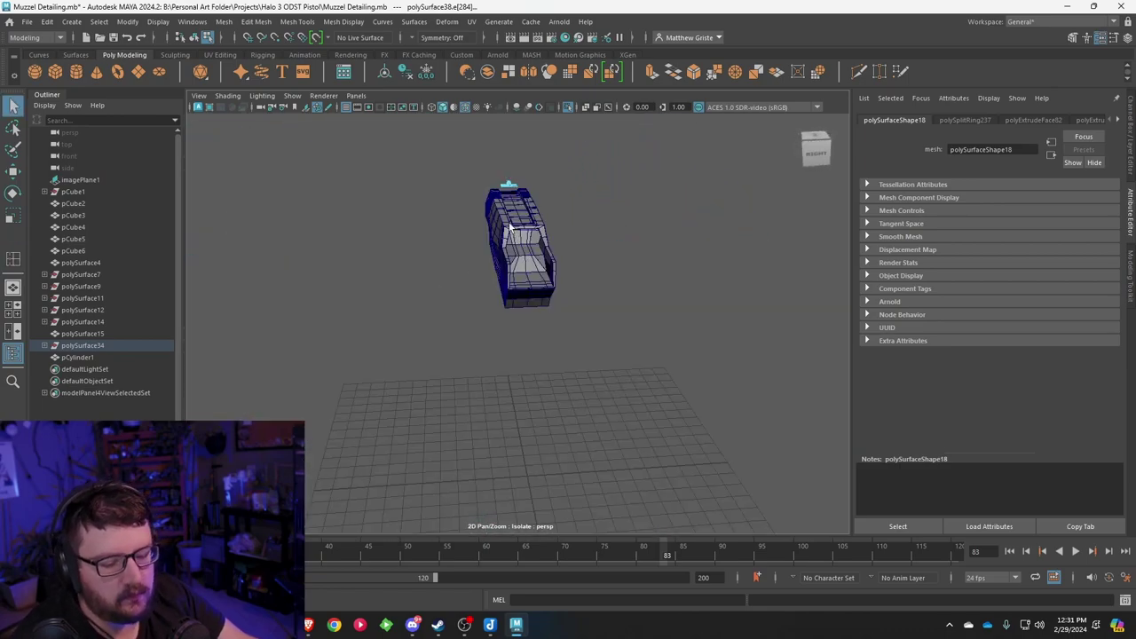
pyautogui.press('f')
pyautogui.scroll(-3, 519, 391)
pyautogui.keyDown('alt'); pyautogui.moveTo(520, 391); pyautogui.dragTo(517, 377); pyautogui.keyUp('alt')
pyautogui.moveTo(519, 272); pyautogui.dragTo(511, 307, button='right')
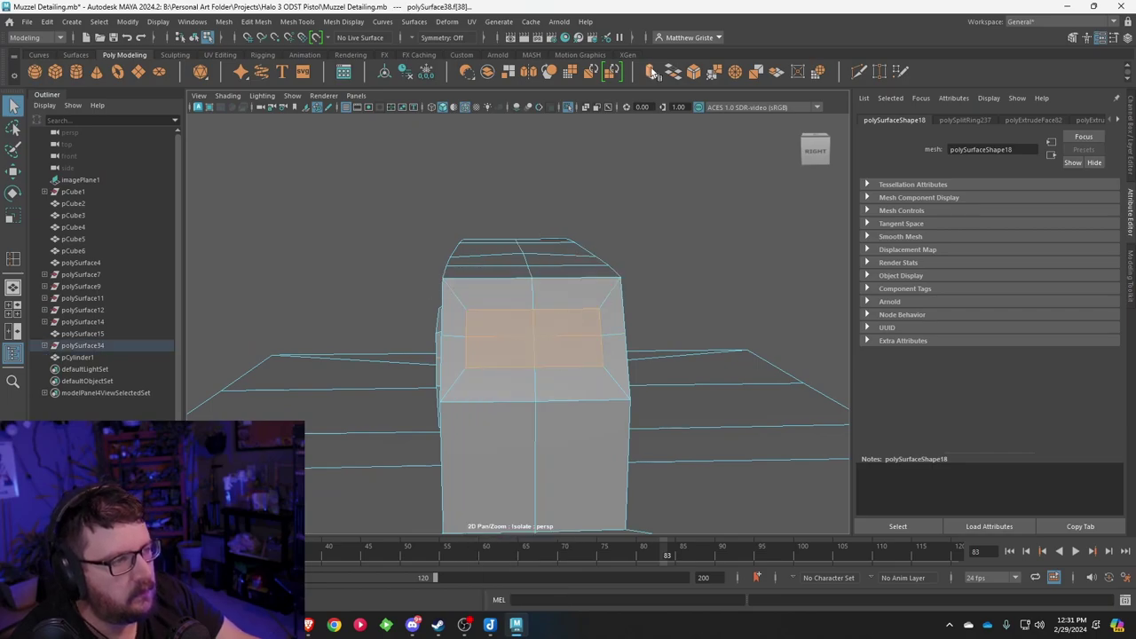
pyautogui.click(256, 21)
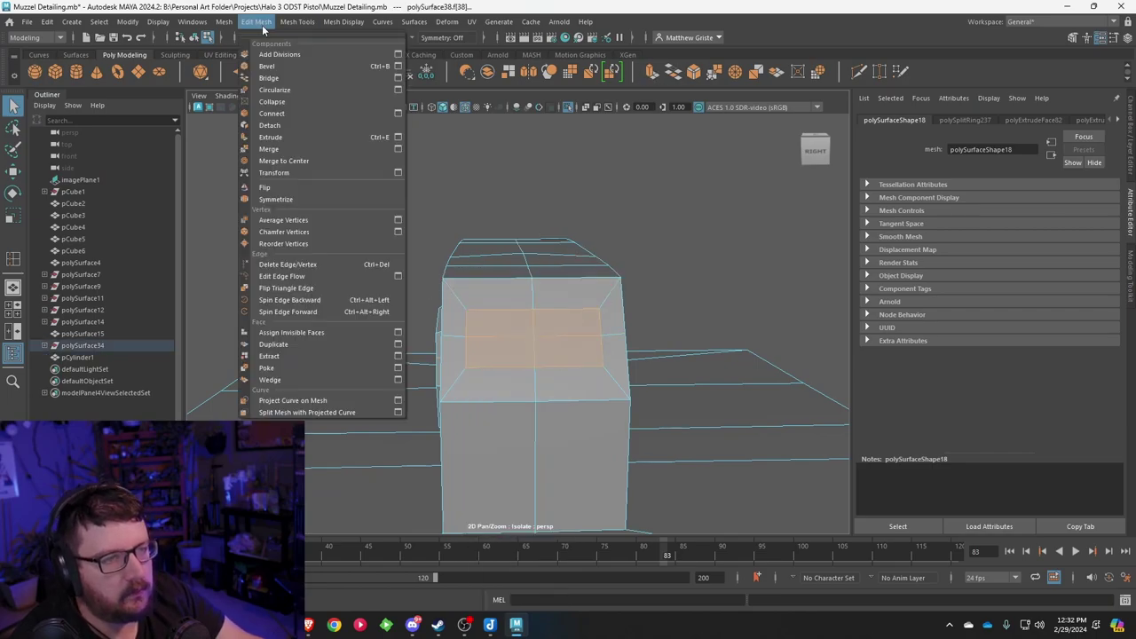
pyautogui.click(274, 90)
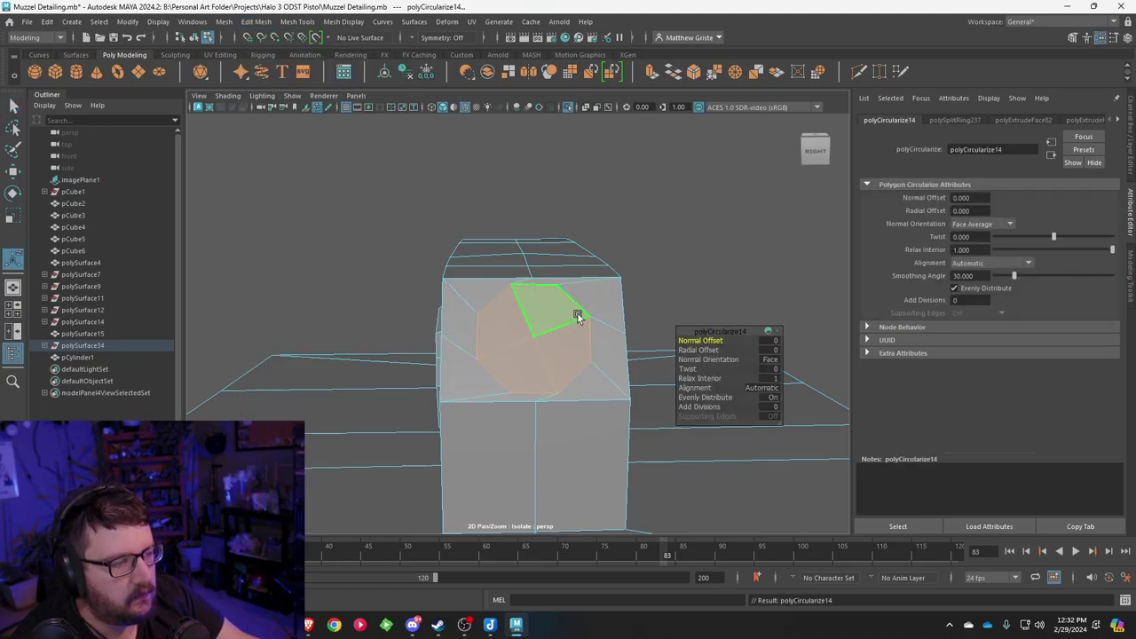
# Step: Rotate the circular faces into line with the block, shrink them slightly, and circularize them again
pyautogui.press('r')
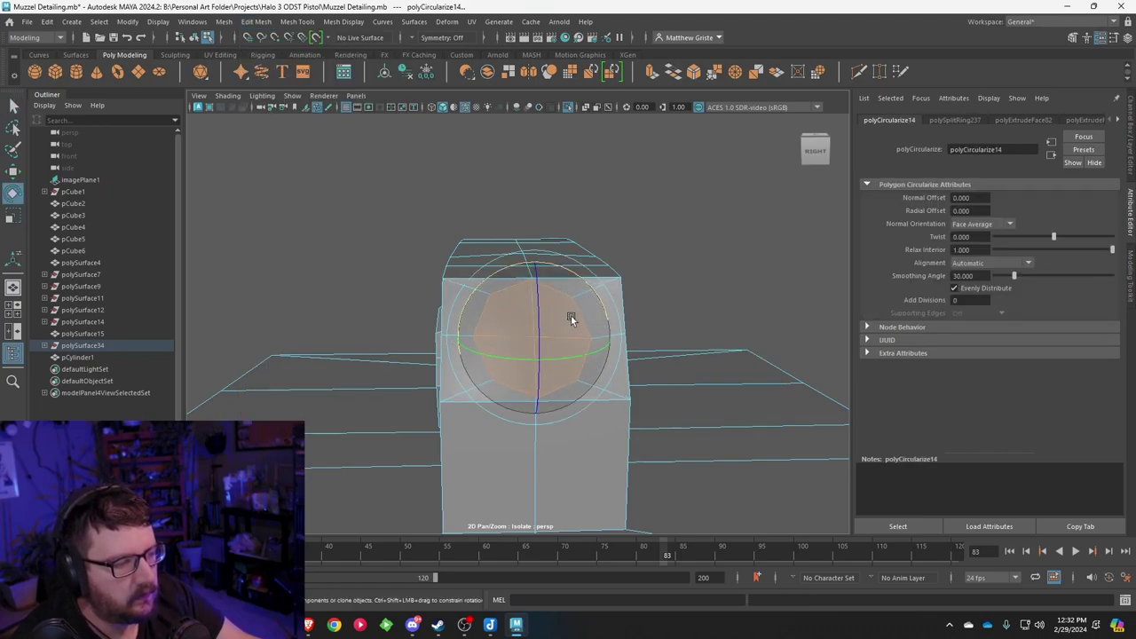
pyautogui.click(223, 22)
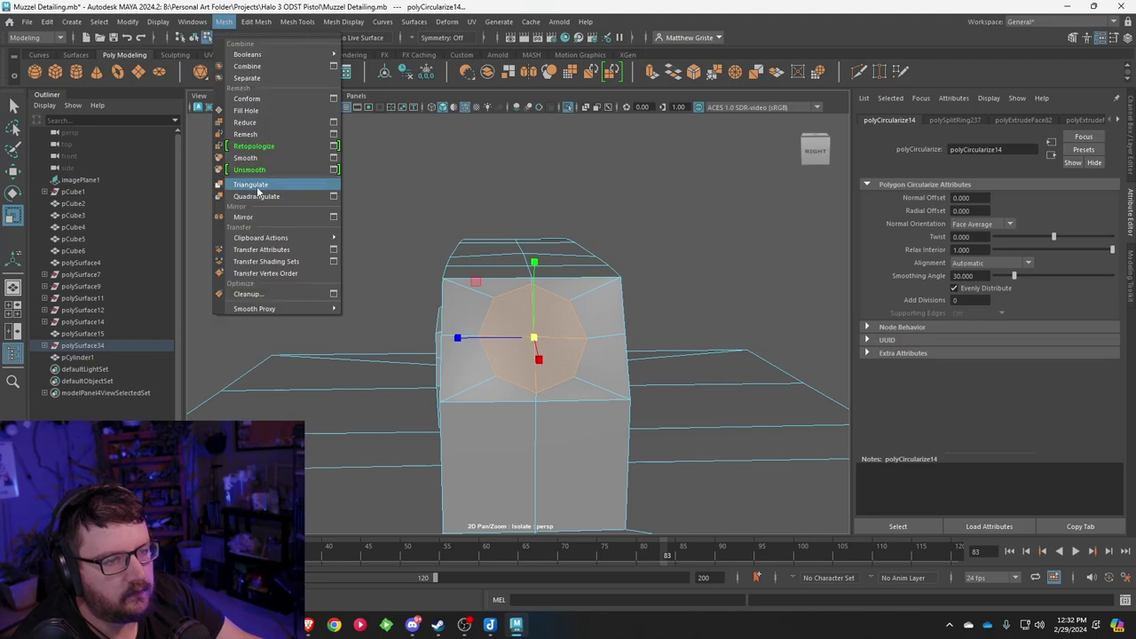
pyautogui.moveTo(256, 22)
pyautogui.click(271, 90)
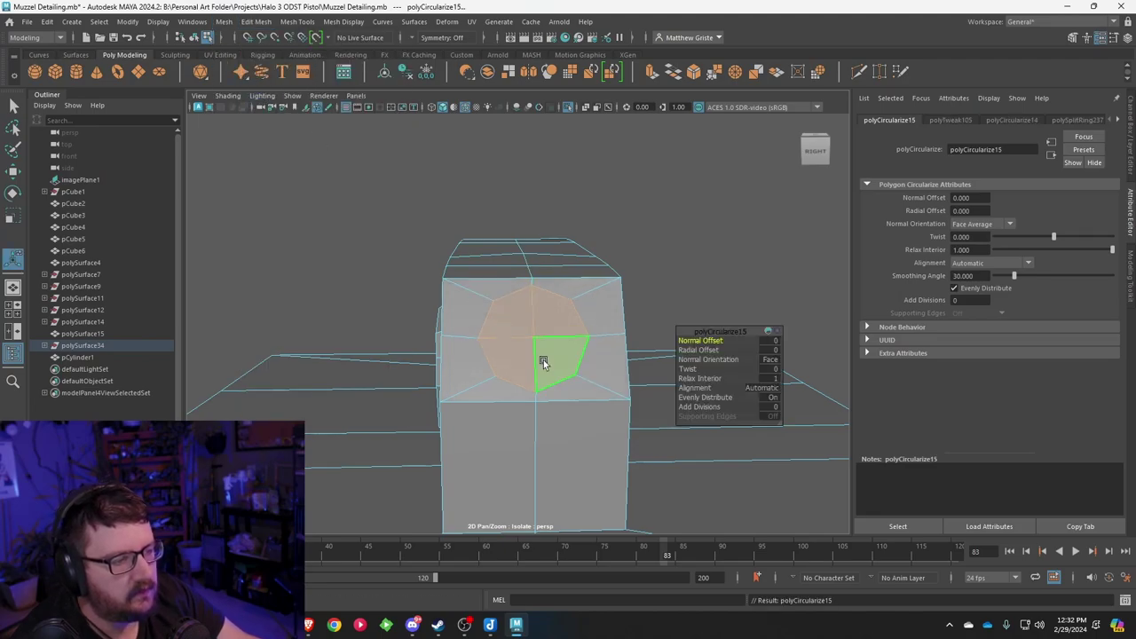
# Step: Extrude the circular faces on the sloped end horizontally about 0.025 into the block to form a recess
pyautogui.keyDown('alt'); pyautogui.moveTo(544, 362); pyautogui.dragTo(505, 318); pyautogui.keyUp('alt')
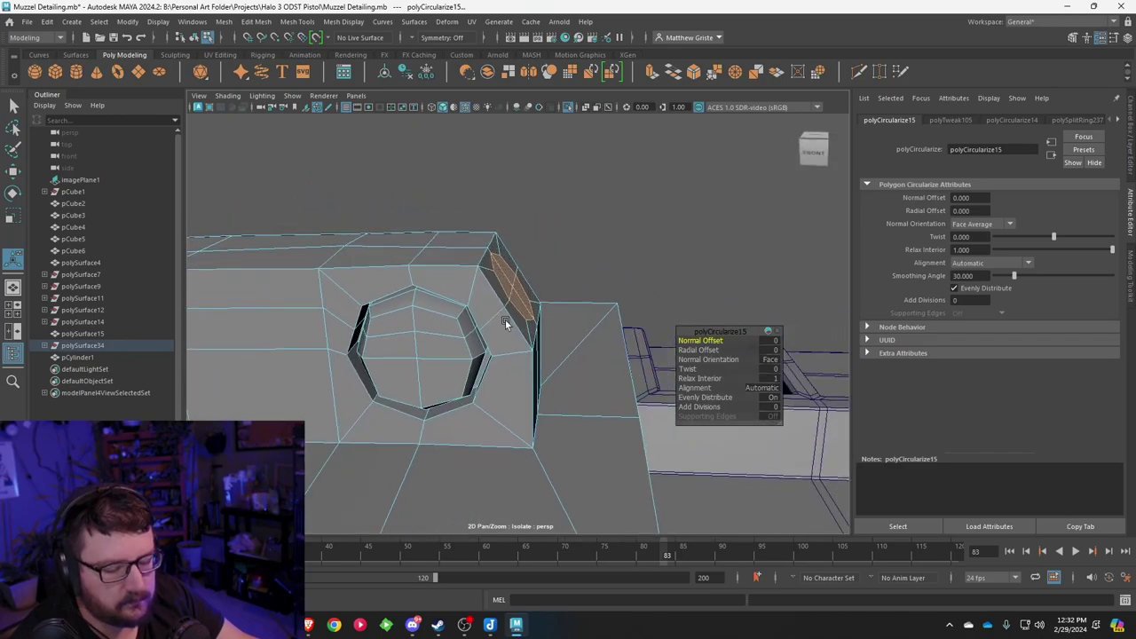
pyautogui.press('g')
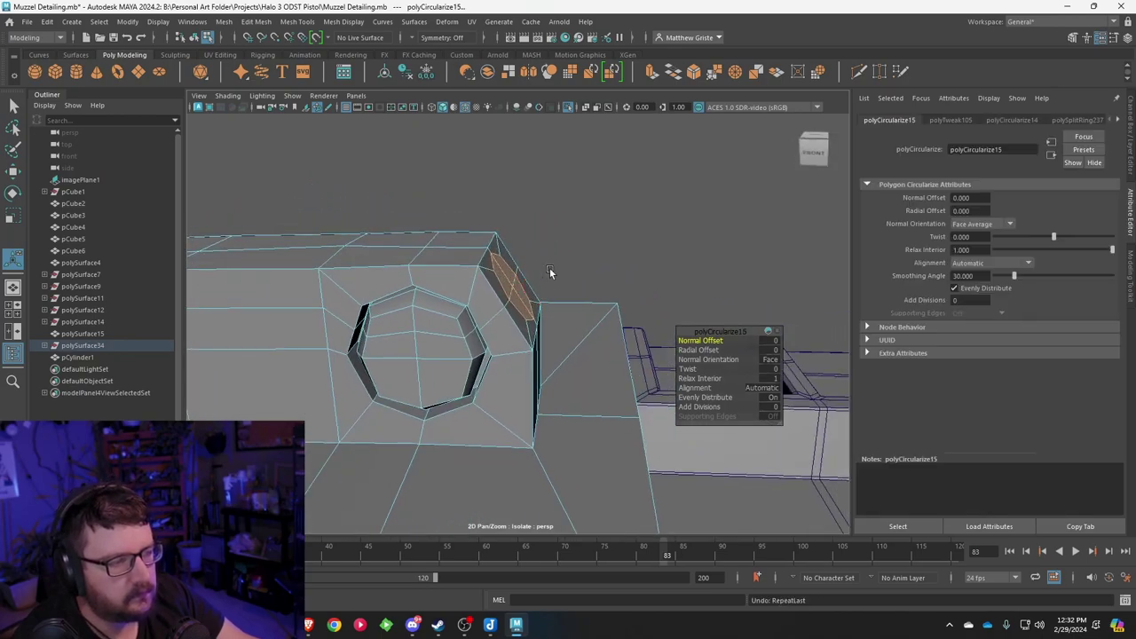
pyautogui.hotkey('ctrl', 'e')
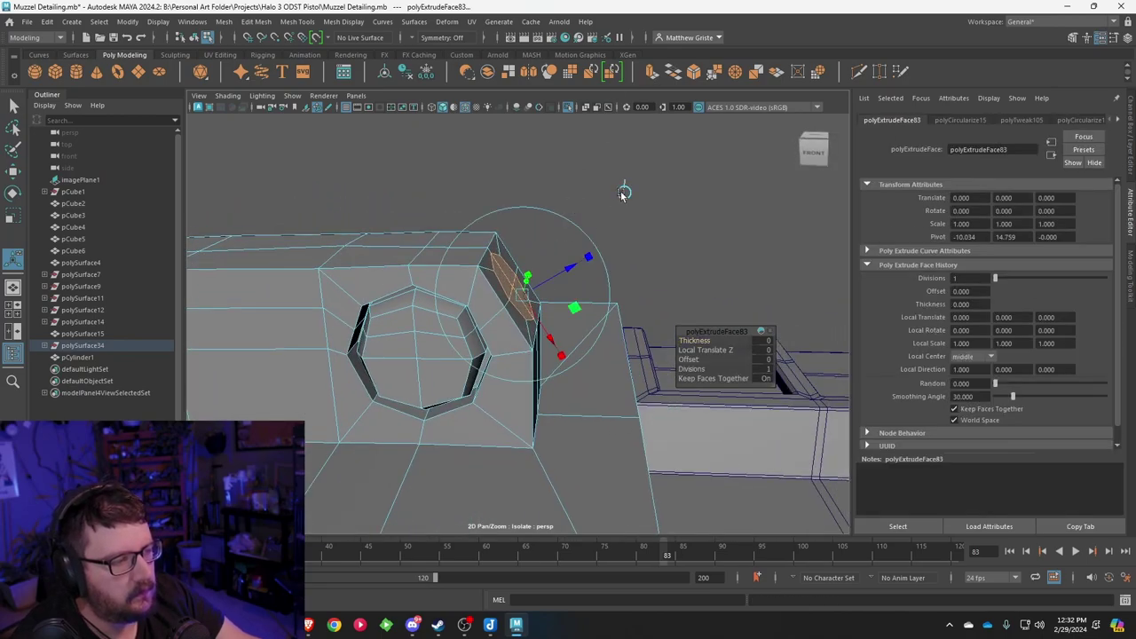
pyautogui.click(622, 194)
pyautogui.moveTo(566, 285); pyautogui.dragTo(540, 286)
pyautogui.keyDown('alt'); pyautogui.moveTo(540, 287); pyautogui.dragTo(435, 323); pyautogui.keyUp('alt')
pyautogui.keyDown('alt'); pyautogui.moveTo(435, 323); pyautogui.dragTo(415, 306); pyautogui.keyUp('alt')
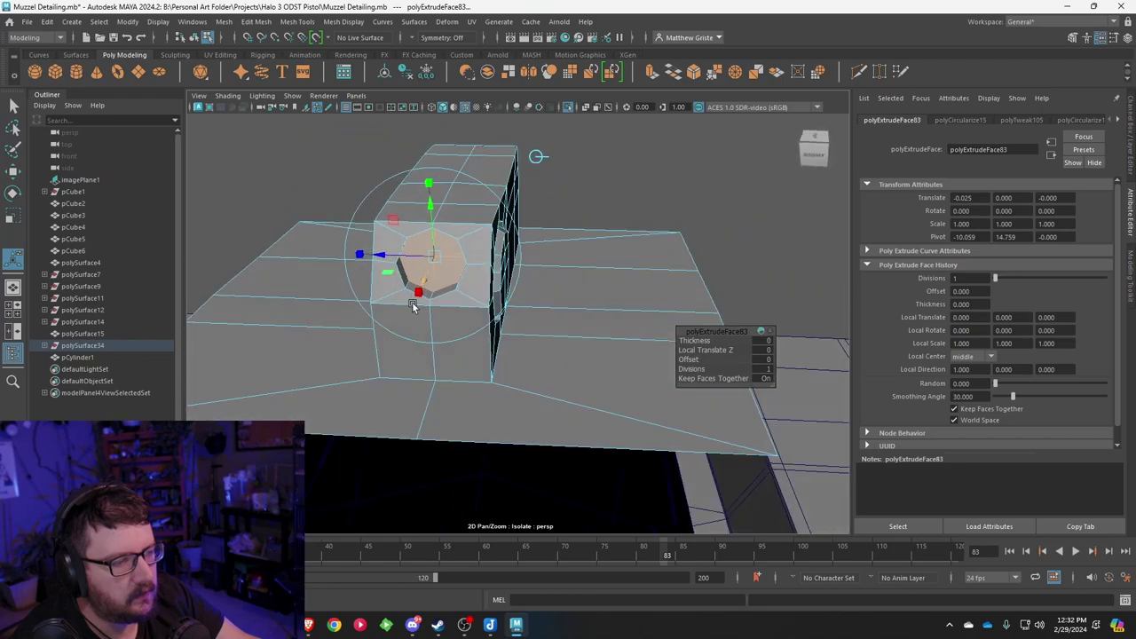
# Step: Insert supporting edge loops around the rim and floor of the circular recess in the block's sloped end
pyautogui.moveTo(435, 264); pyautogui.dragTo(451, 246, button='right')
pyautogui.click(550, 202)
pyautogui.keyDown('alt'); pyautogui.moveTo(550, 202); pyautogui.dragTo(454, 225); pyautogui.keyUp('alt')
pyautogui.keyDown('alt'); pyautogui.moveTo(454, 224); pyautogui.dragTo(546, 297, button='middle'); pyautogui.keyUp('alt')
pyautogui.scroll(4, 586, 315)
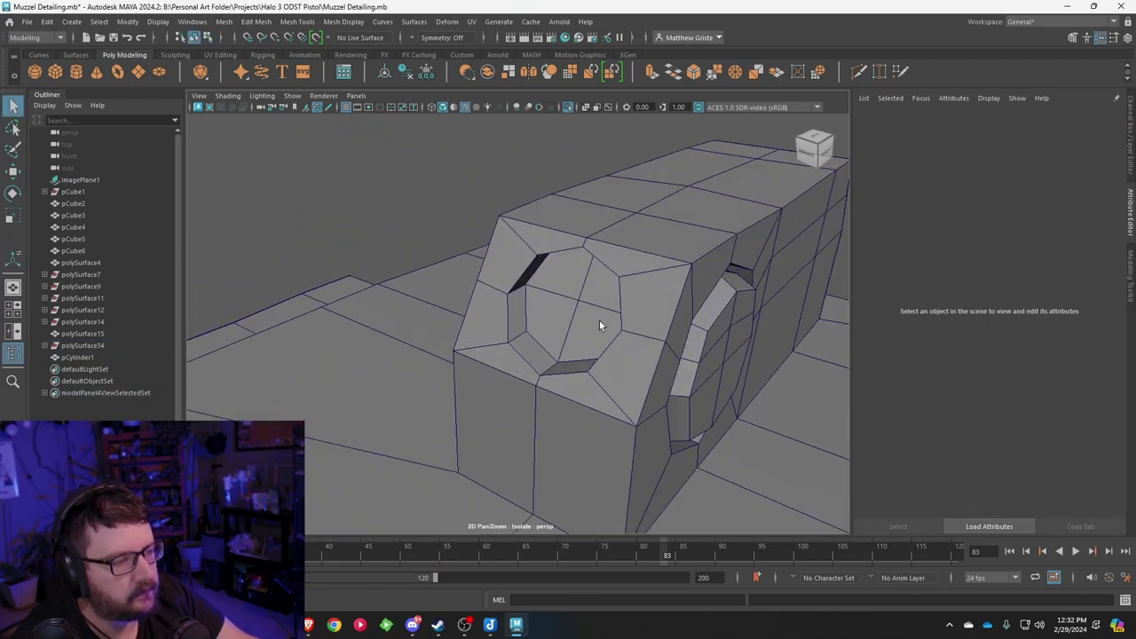
pyautogui.keyDown('alt'); pyautogui.moveTo(599, 320); pyautogui.dragTo(577, 310); pyautogui.keyUp('alt')
pyautogui.scroll(5, 577, 309)
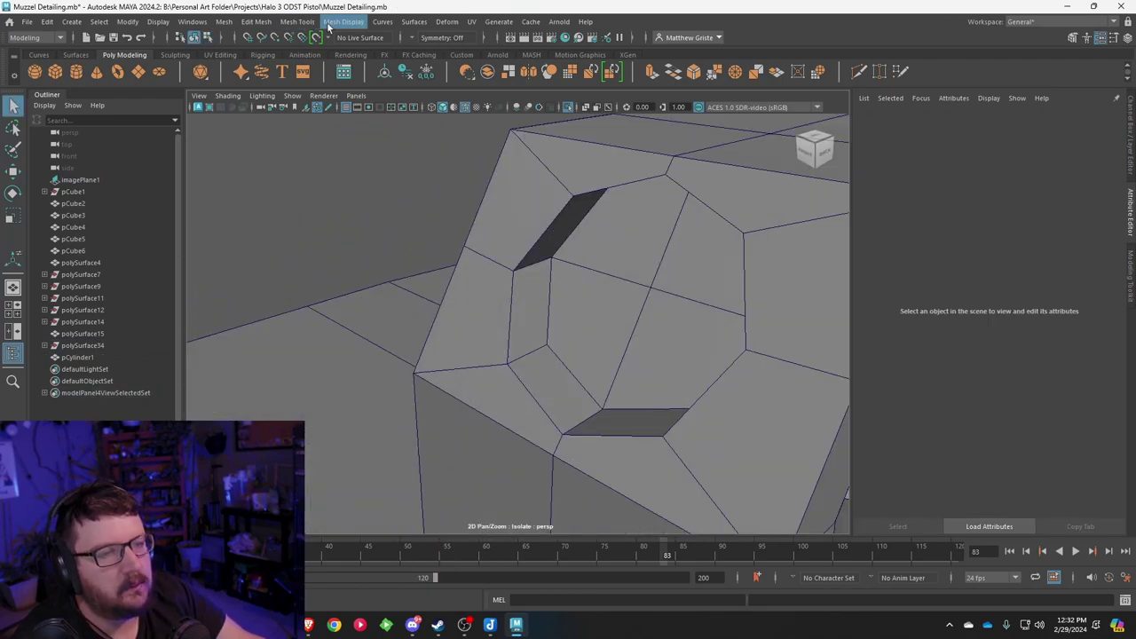
pyautogui.click(297, 21)
pyautogui.click(322, 111)
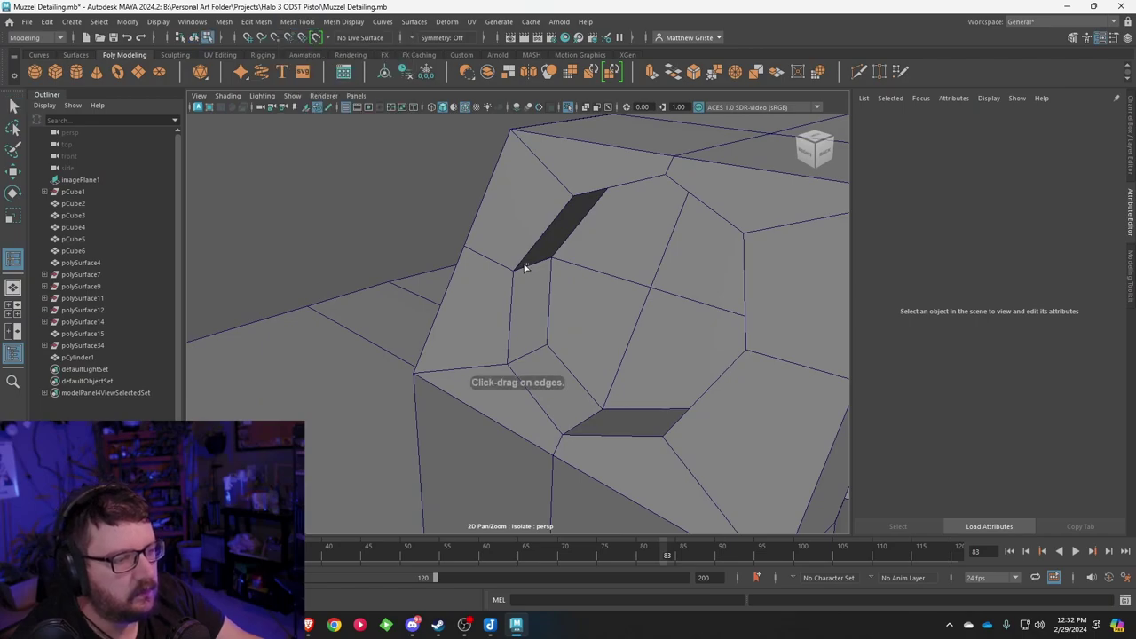
pyautogui.click(524, 269)
pyautogui.click(516, 274)
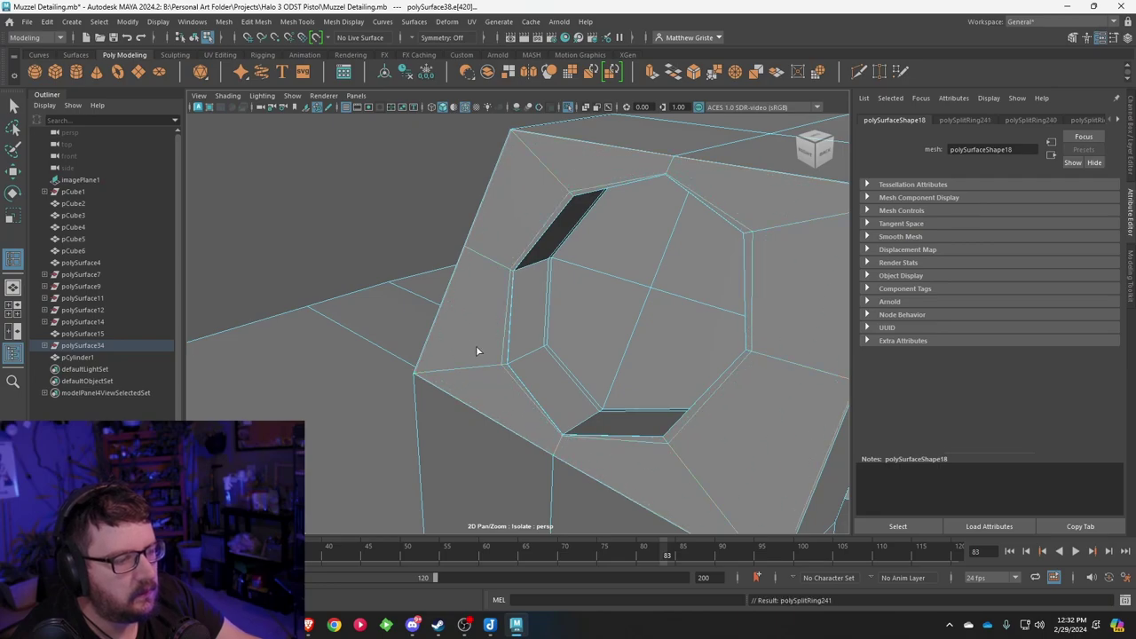
# Step: Insert a supporting edge loop around the block just below the crease of its sloped end
pyautogui.keyDown('alt'); pyautogui.moveTo(475, 345); pyautogui.dragTo(552, 327); pyautogui.keyUp('alt')
pyautogui.scroll(-6, 533, 400)
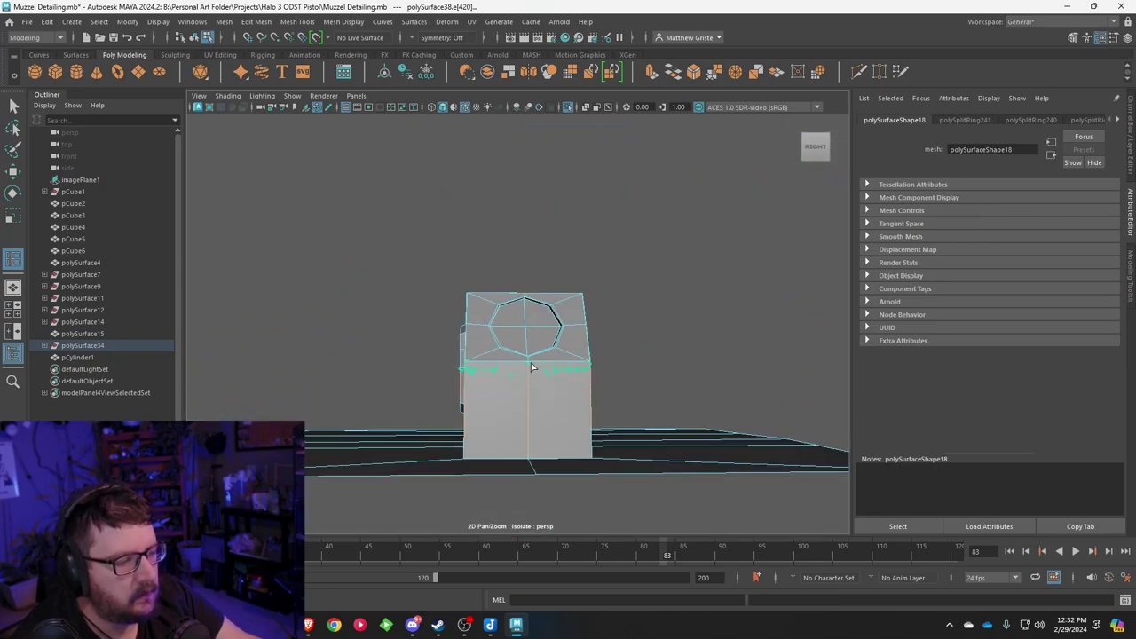
pyautogui.moveTo(529, 401); pyautogui.dragTo(527, 459)
pyautogui.keyDown('alt'); pyautogui.moveTo(527, 458); pyautogui.dragTo(543, 464); pyautogui.keyUp('alt')
pyautogui.scroll(3, 543, 463)
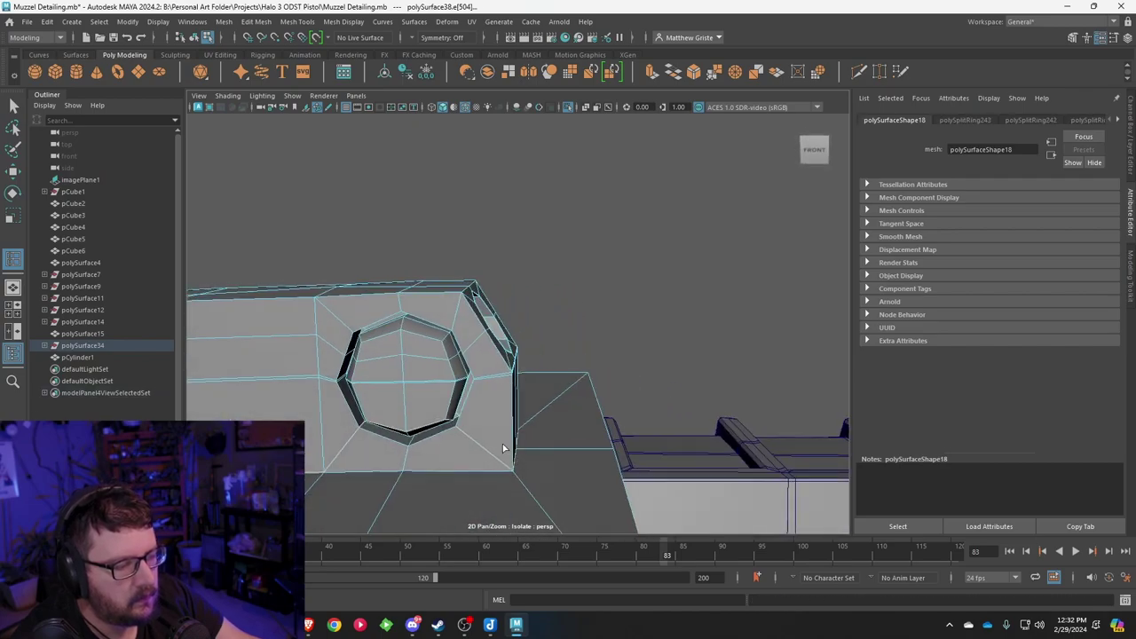
pyautogui.hotkey('ctrl', 'z')
pyautogui.keyDown('alt'); pyautogui.moveTo(515, 430); pyautogui.dragTo(545, 391, button='middle'); pyautogui.keyUp('alt')
pyautogui.keyDown('alt'); pyautogui.moveTo(545, 392); pyautogui.dragTo(535, 389); pyautogui.keyUp('alt')
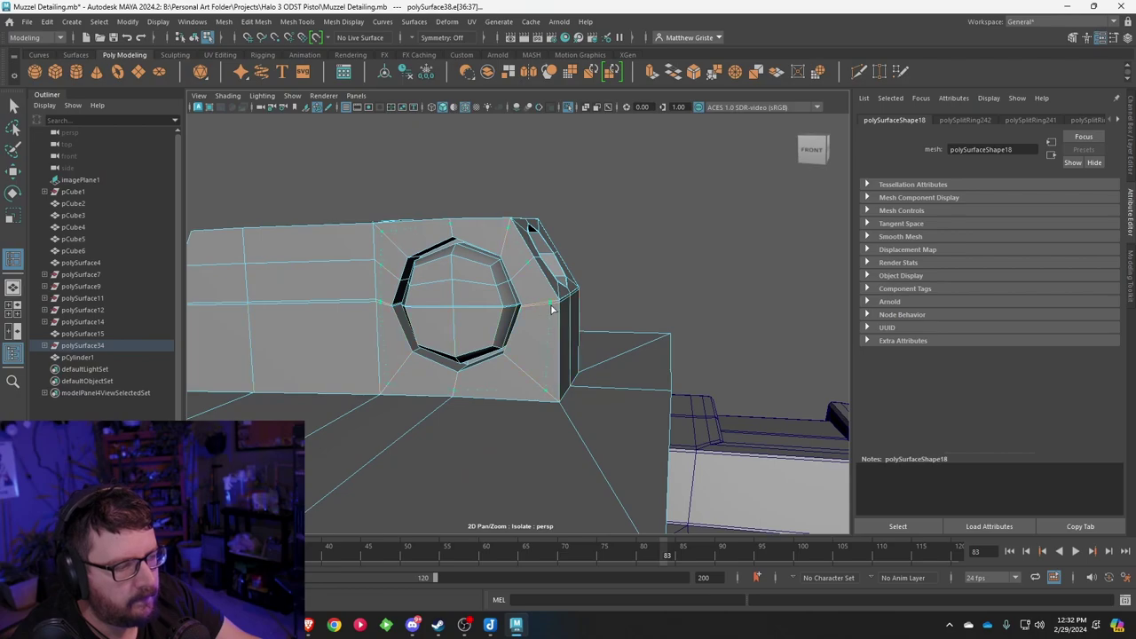
pyautogui.hotkey('ctrl', 'z')
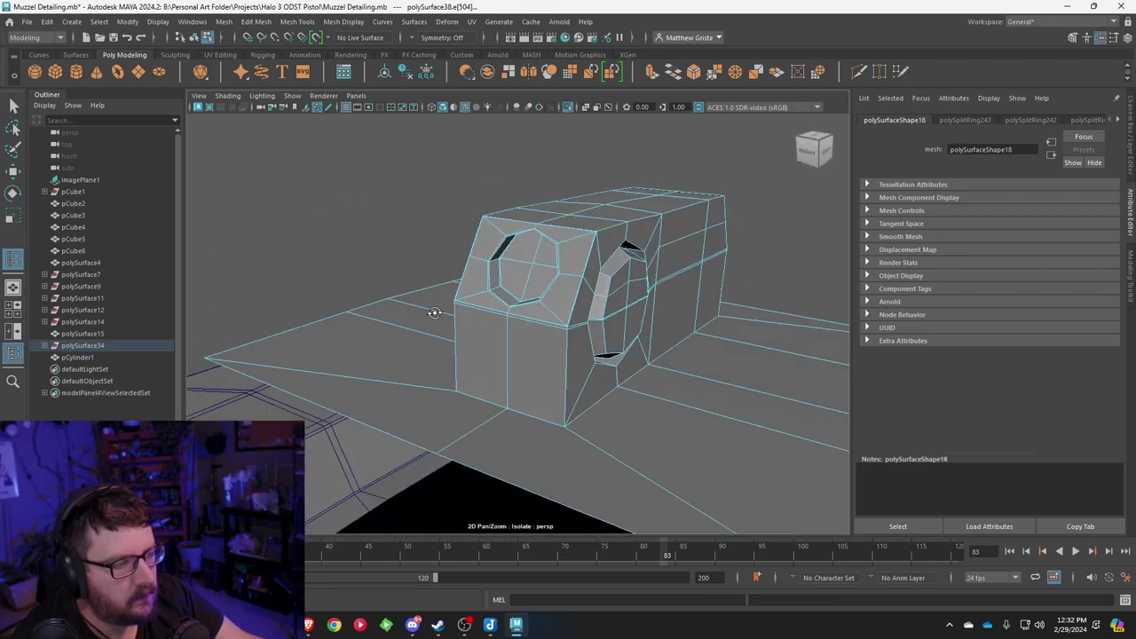
# Step: Insert supporting edge loops at the block's opposite end and along its long side edges, checking them in smooth preview
pyautogui.keyDown('alt'); pyautogui.moveTo(582, 340); pyautogui.dragTo(497, 316, button='middle'); pyautogui.keyUp('alt')
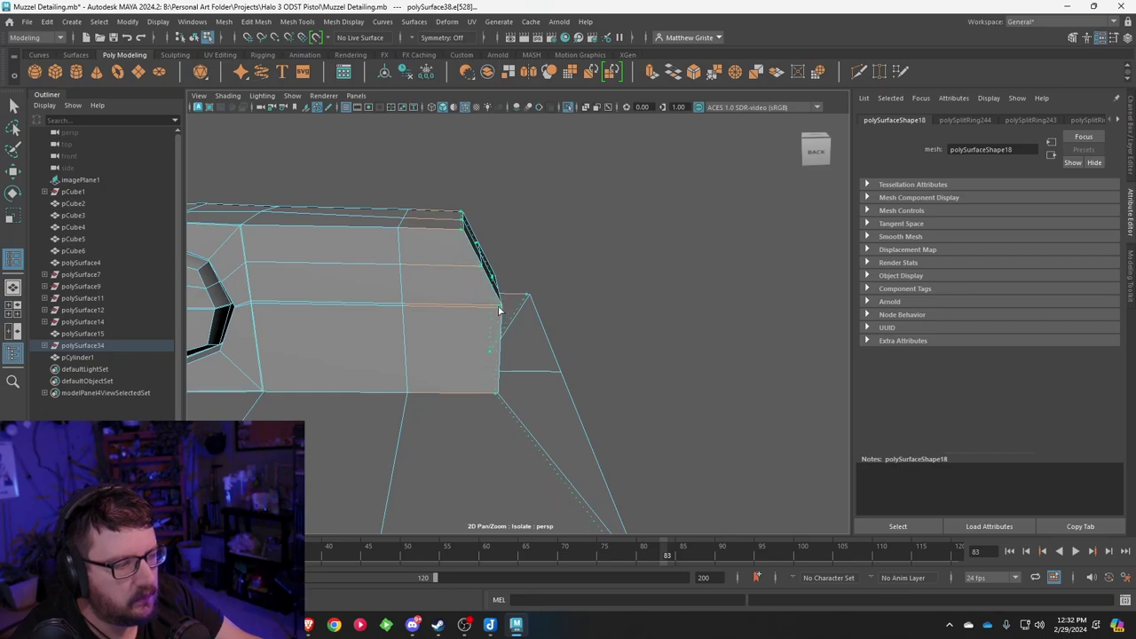
pyautogui.moveTo(498, 310); pyautogui.dragTo(421, 373)
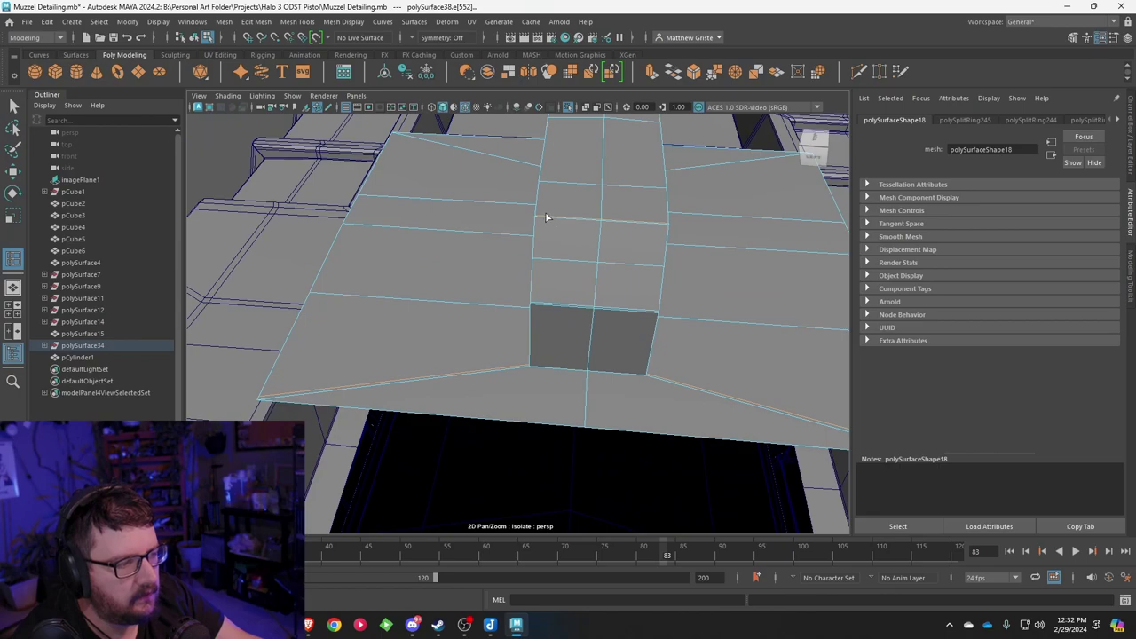
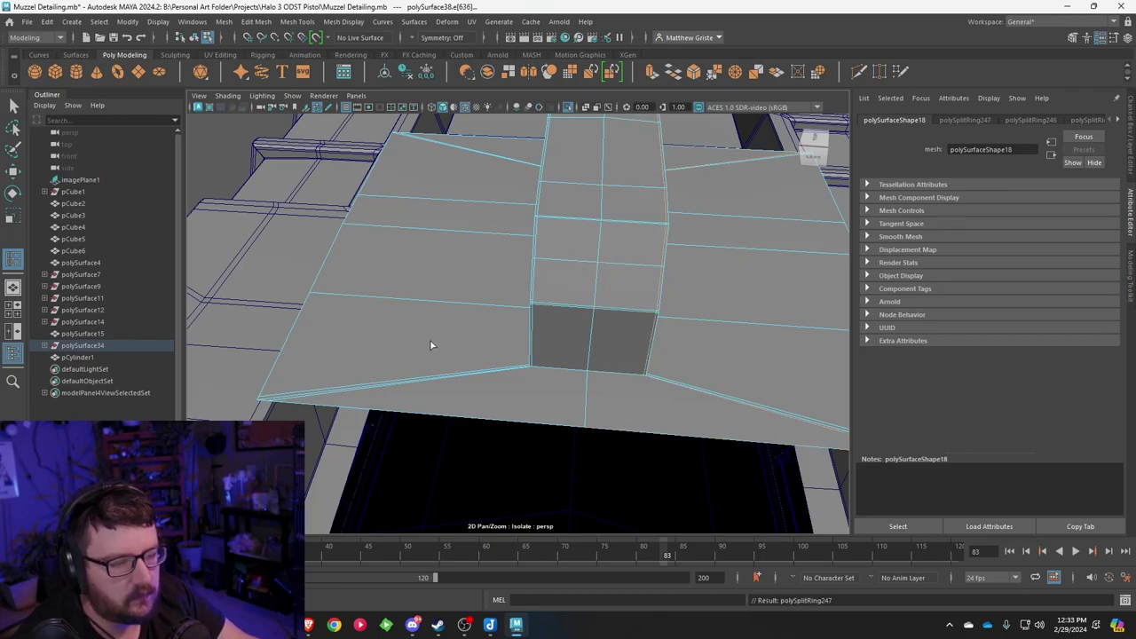
pyautogui.keyDown('alt'); pyautogui.moveTo(416, 353); pyautogui.dragTo(454, 355); pyautogui.keyUp('alt')
pyautogui.press('3')
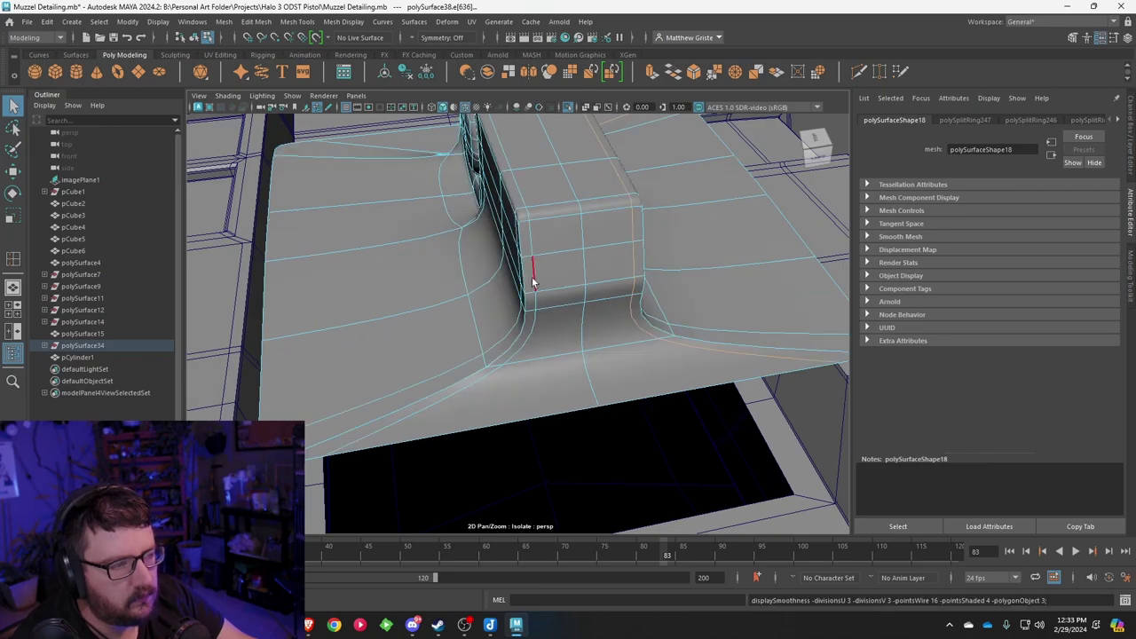
pyautogui.scroll(-3, 534, 266)
pyautogui.keyDown('alt'); pyautogui.moveTo(534, 266); pyautogui.dragTo(603, 256); pyautogui.keyUp('alt')
pyautogui.press('1')
pyautogui.scroll(2, 515, 313)
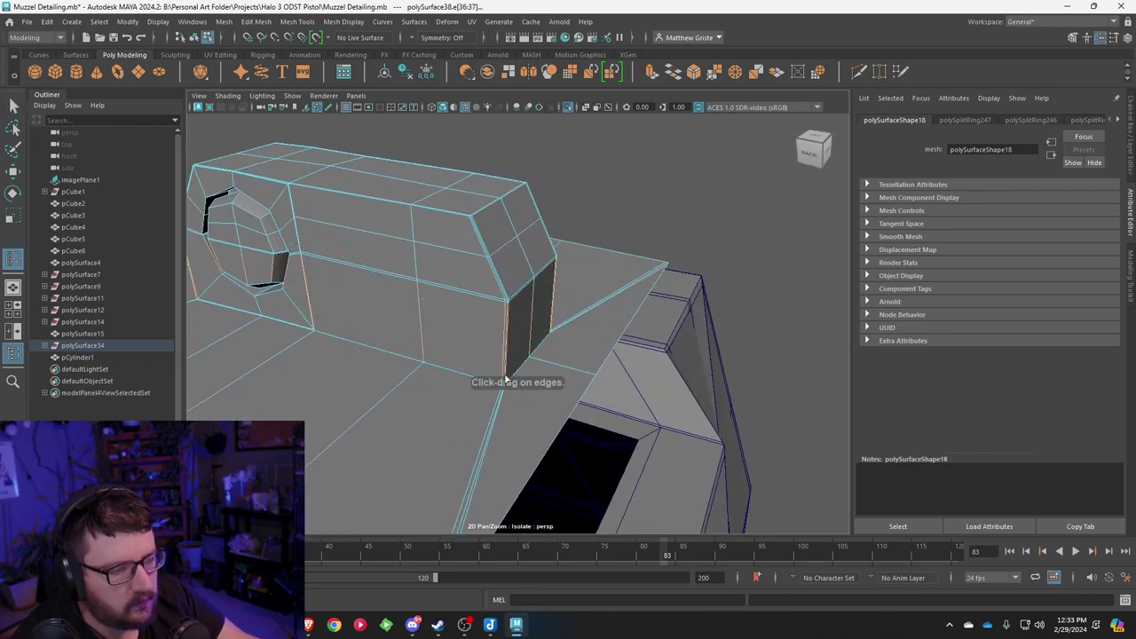
# Step: Insert a supporting edge loop around the block's base and return to object mode with the mesh smoothed
pyautogui.keyDown('alt'); pyautogui.moveTo(512, 383); pyautogui.dragTo(471, 415); pyautogui.keyUp('alt')
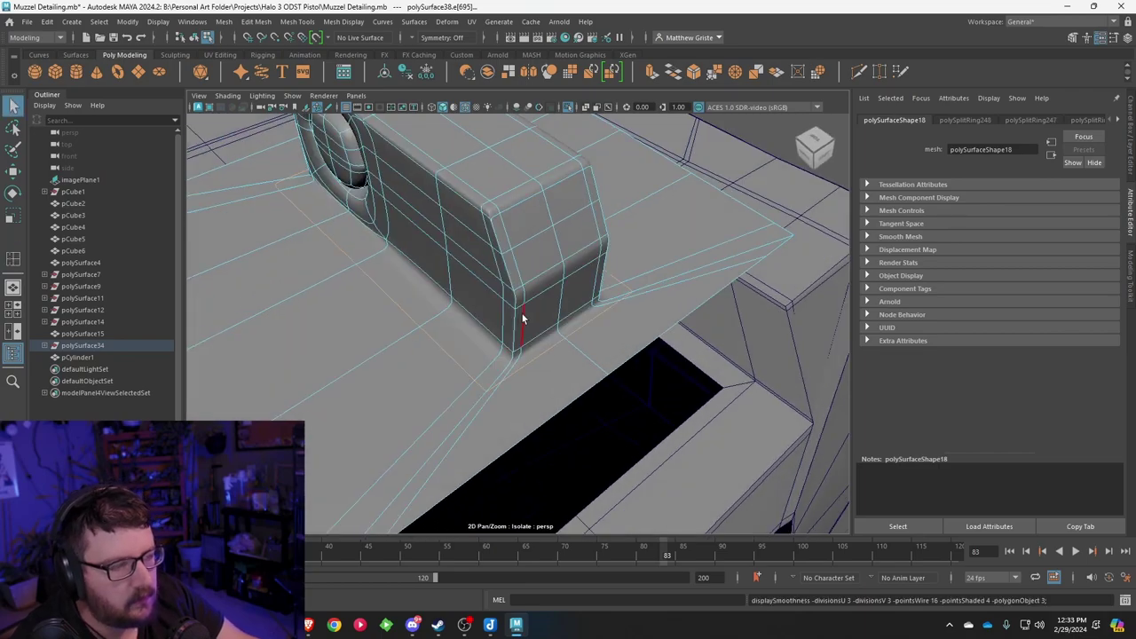
pyautogui.moveTo(520, 321); pyautogui.dragTo(583, 255, button='right')
pyautogui.press('f')
pyautogui.click(597, 237)
pyautogui.keyDown('alt'); pyautogui.moveTo(596, 237); pyautogui.dragTo(499, 311); pyautogui.keyUp('alt')
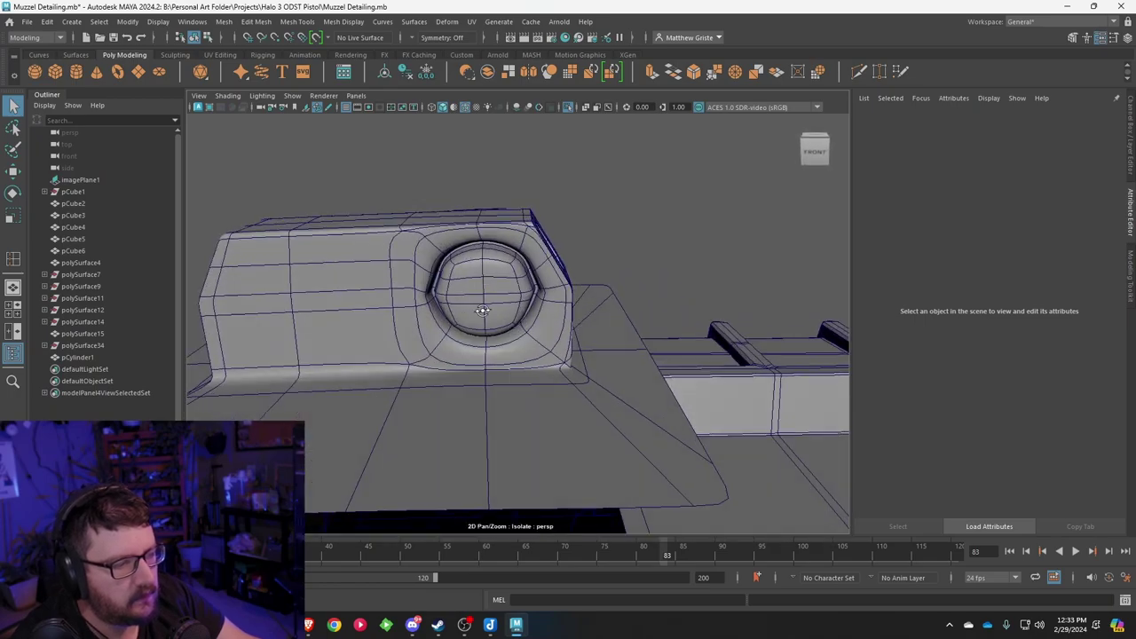
# Step: Insert supporting edge loops around the rim and inner wall of the circular recess on one side of the block
pyautogui.click(498, 312)
pyautogui.scroll(5, 496, 313)
pyautogui.keyDown('alt'); pyautogui.moveTo(584, 345); pyautogui.dragTo(610, 356); pyautogui.keyUp('alt')
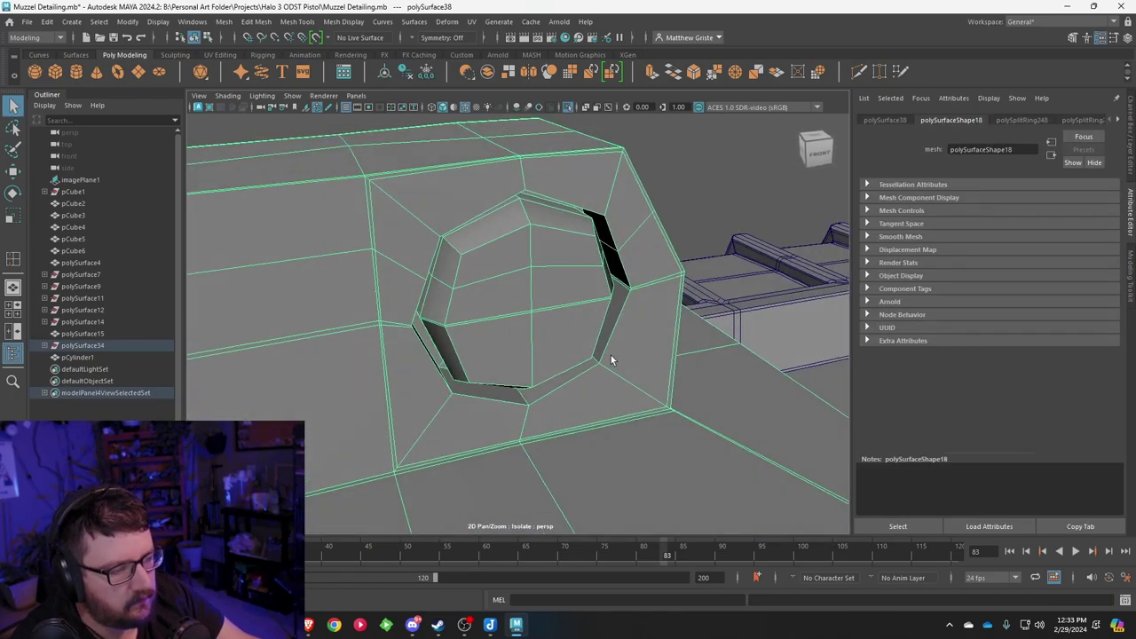
pyautogui.scroll(5, 608, 356)
pyautogui.press('g')
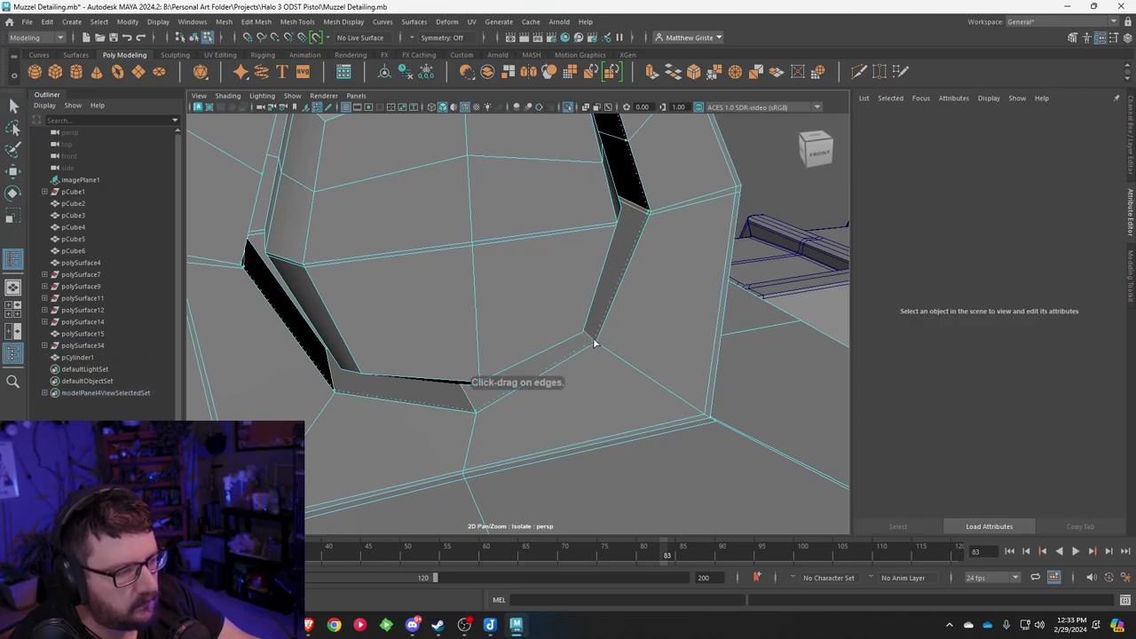
pyautogui.click(592, 340)
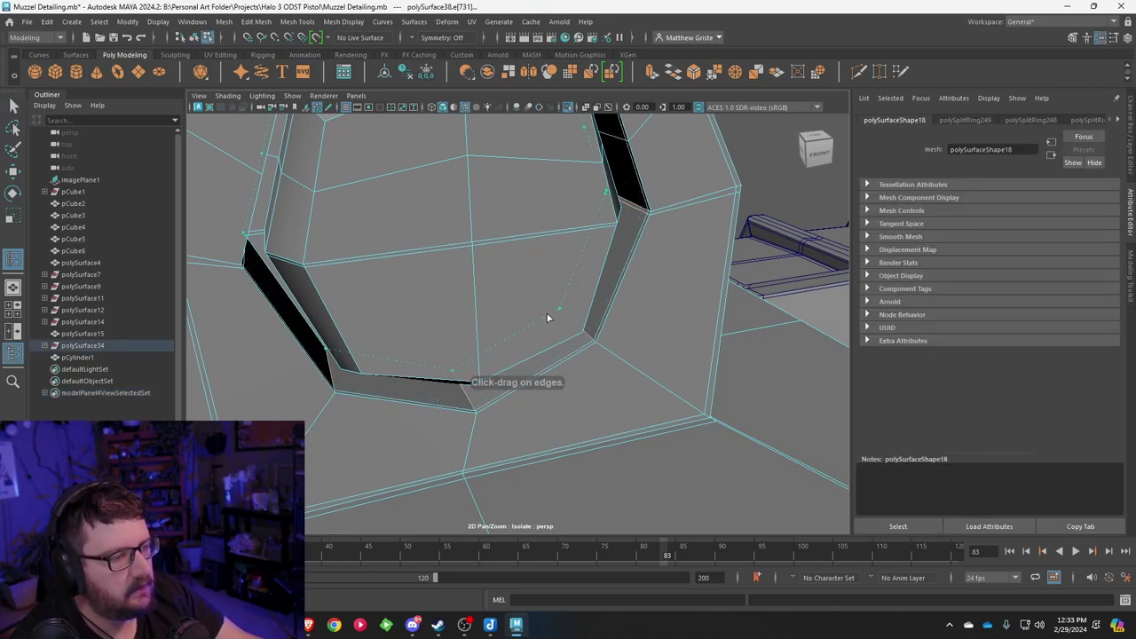
pyautogui.click(552, 322)
pyautogui.keyDown('alt'); pyautogui.moveTo(552, 323); pyautogui.dragTo(471, 353); pyautogui.keyUp('alt')
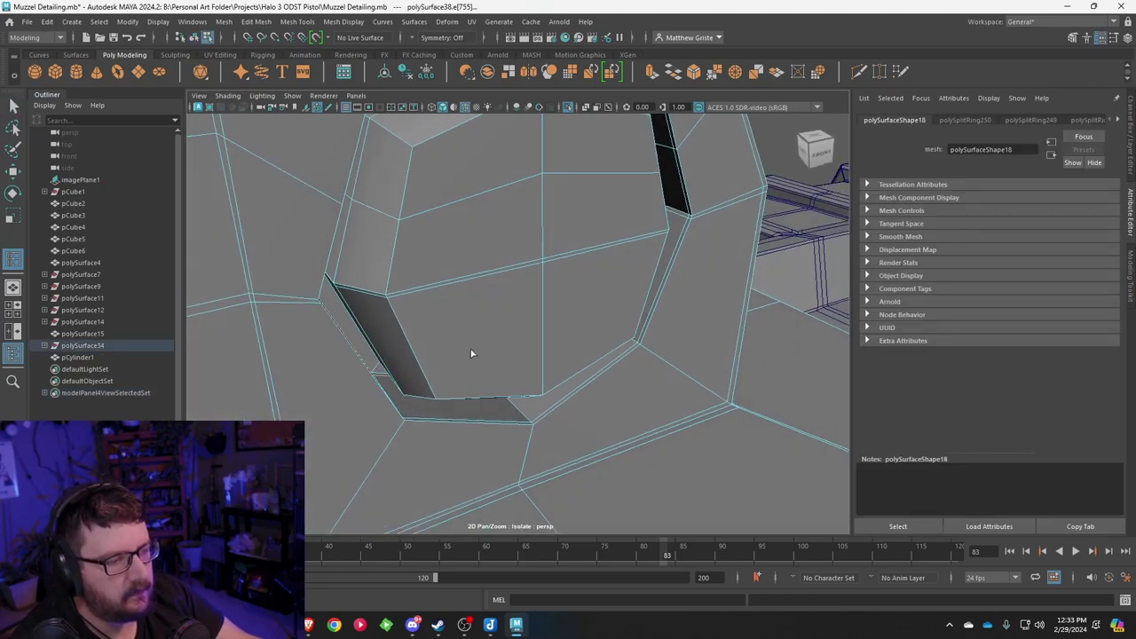
pyautogui.click(331, 280)
pyautogui.keyDown('alt'); pyautogui.moveTo(344, 290); pyautogui.dragTo(591, 279); pyautogui.keyUp('alt')
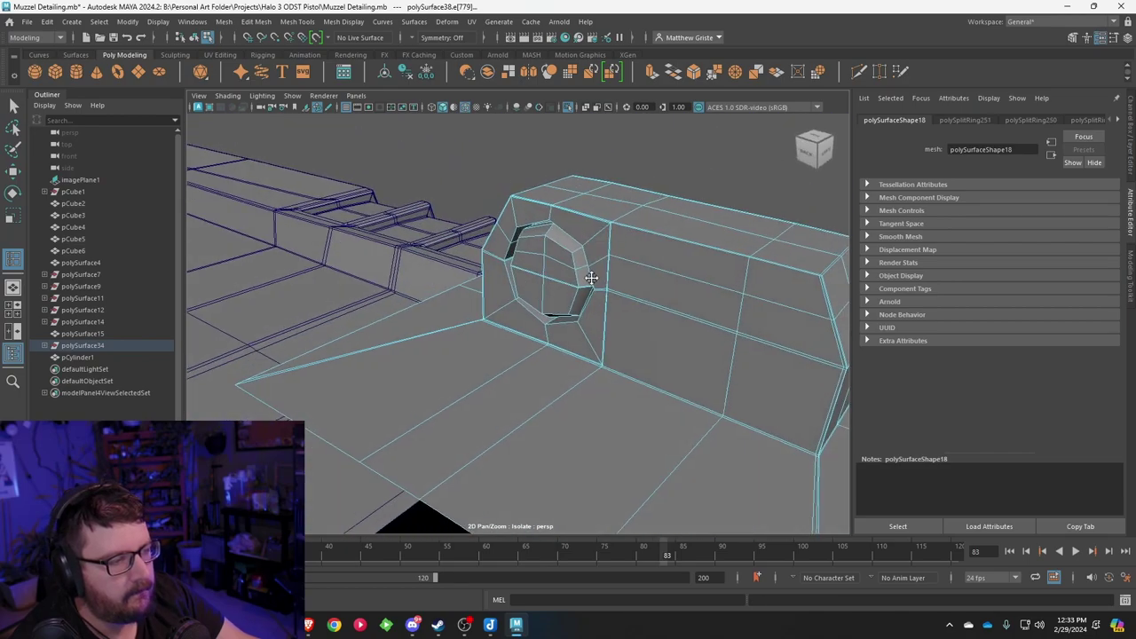
# Step: Insert matching supporting edge loops in the circular recess on the block's other side and preview it smoothed
pyautogui.scroll(4, 591, 279)
pyautogui.keyDown('alt'); pyautogui.moveTo(591, 279); pyautogui.dragTo(464, 393, button='middle'); pyautogui.keyUp('alt')
pyautogui.keyDown('alt'); pyautogui.moveTo(464, 393); pyautogui.dragTo(511, 407); pyautogui.keyUp('alt')
pyautogui.click(568, 440)
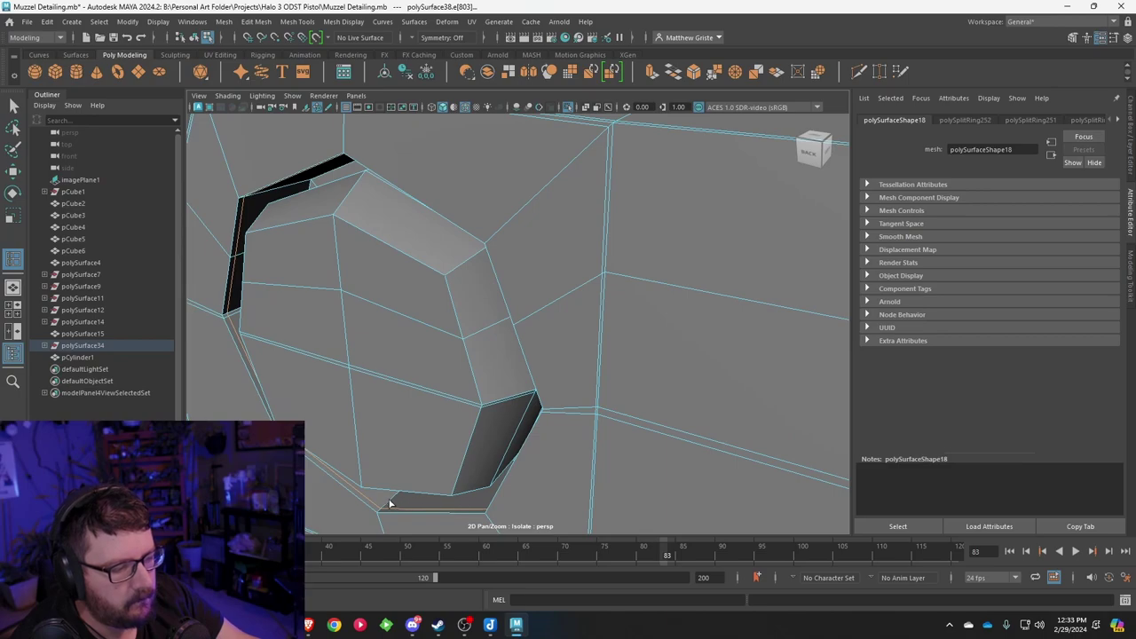
pyautogui.click(434, 480)
pyautogui.keyDown('alt'); pyautogui.moveTo(434, 480); pyautogui.dragTo(542, 386); pyautogui.keyUp('alt')
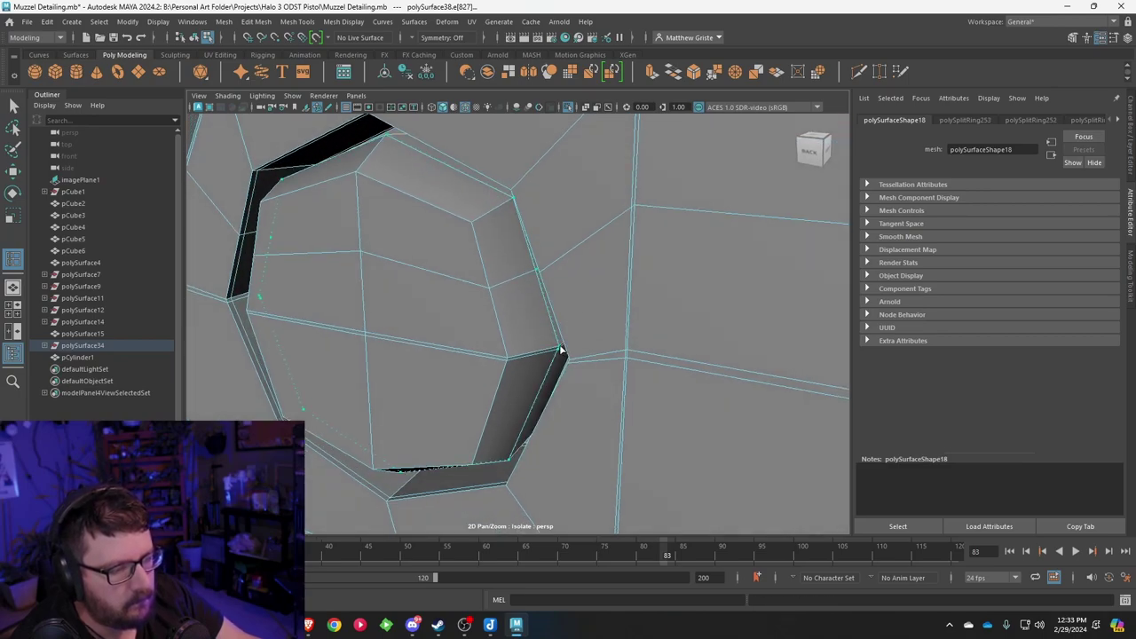
pyautogui.click(560, 351)
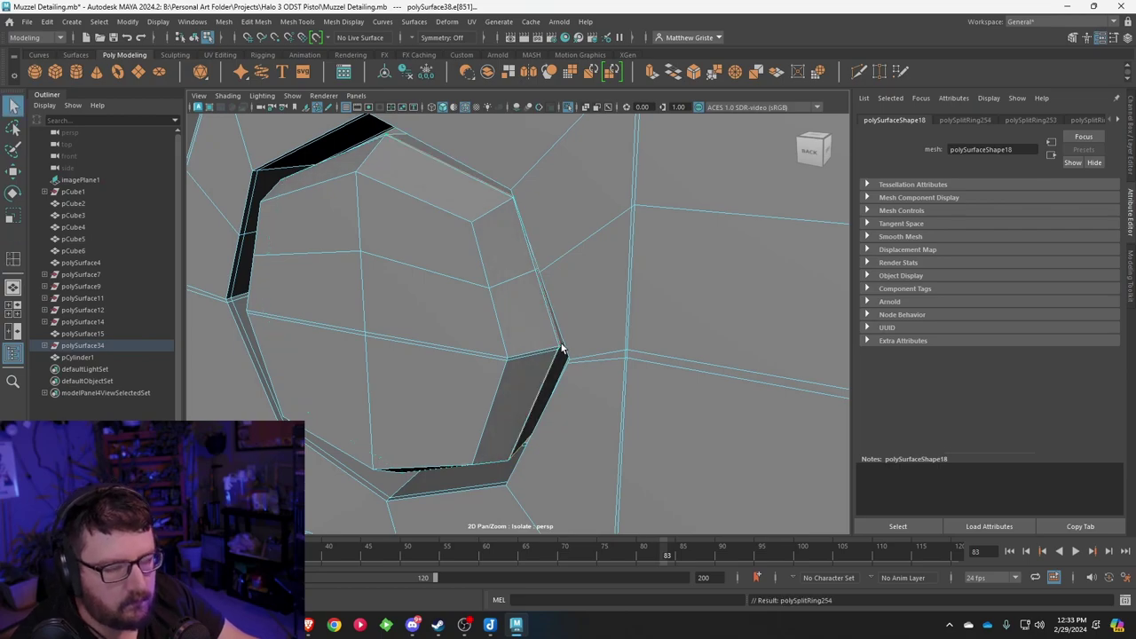
pyautogui.press('3')
pyautogui.moveTo(559, 339)
pyautogui.keyDown('alt'); pyautogui.mouseDown()
pyautogui.moveTo(650, 335)
pyautogui.moveTo(570, 338)
pyautogui.mouseUp(); pyautogui.keyUp('alt')
pyautogui.scroll(-6, 627, 333)
pyautogui.scroll(4, 513, 347)
pyautogui.keyDown('alt'); pyautogui.moveTo(493, 325); pyautogui.dragTo(503, 326); pyautogui.keyUp('alt')
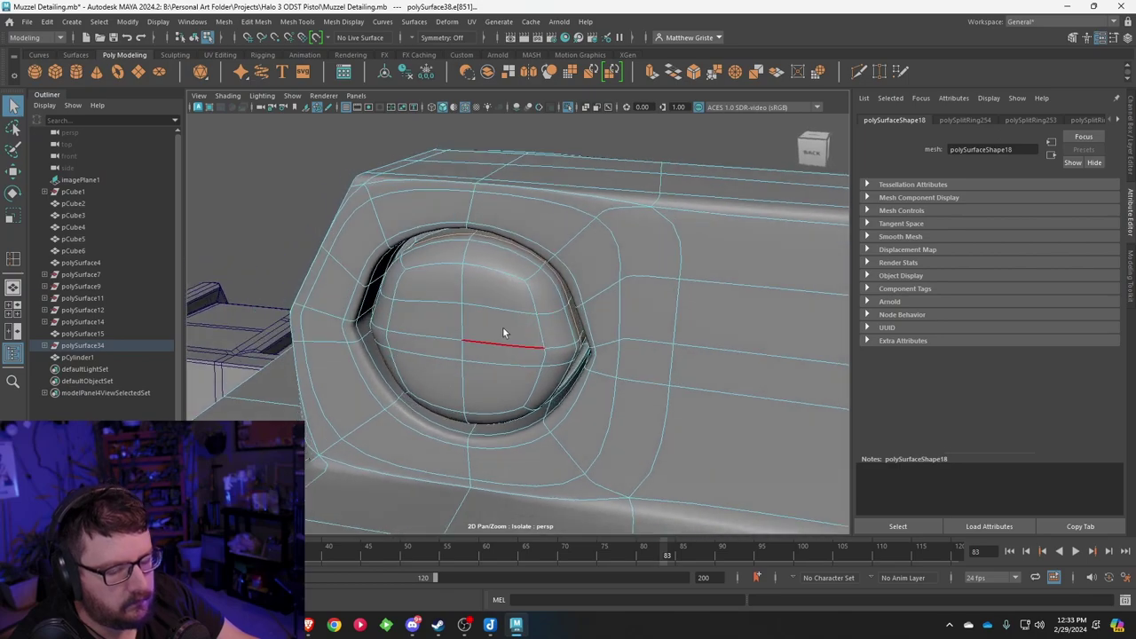
# Step: Try to circularize the rim and inner wall face loops of the side recess together
pyautogui.moveTo(415, 317); pyautogui.dragTo(463, 255, button='right')
pyautogui.keyDown('alt'); pyautogui.moveTo(421, 311); pyautogui.dragTo(367, 325); pyautogui.keyUp('alt')
pyautogui.keyDown('alt'); pyautogui.moveTo(367, 325); pyautogui.dragTo(403, 332, button='middle'); pyautogui.keyUp('alt')
pyautogui.scroll(4, 405, 330)
pyautogui.moveTo(416, 273); pyautogui.dragTo(417, 310, button='right')
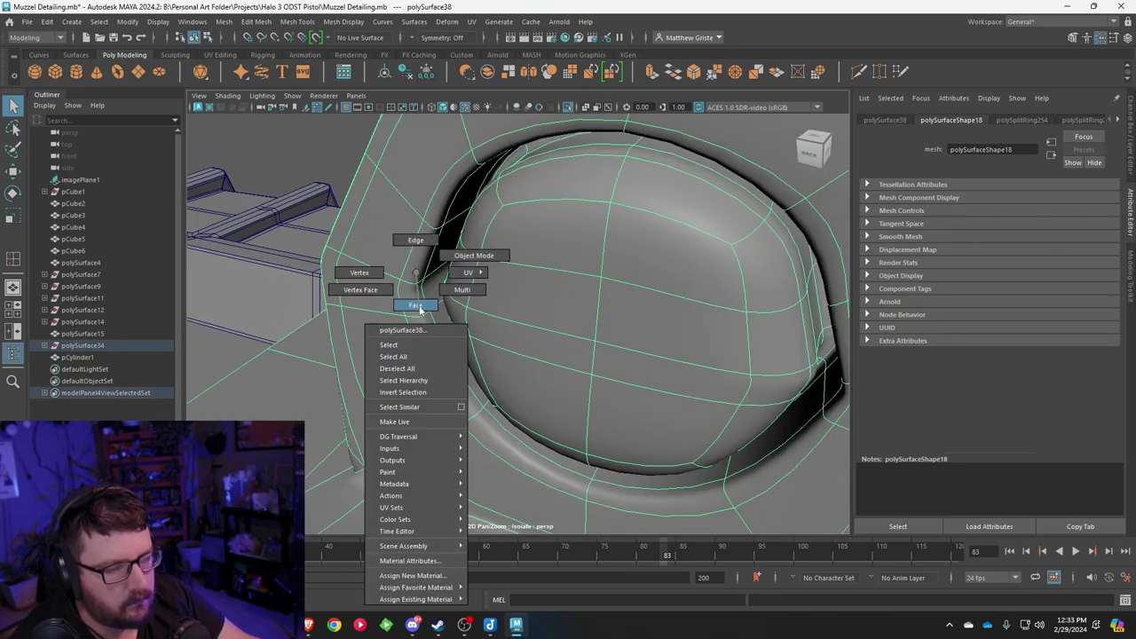
pyautogui.click(415, 306)
pyautogui.doubleClick(426, 324)
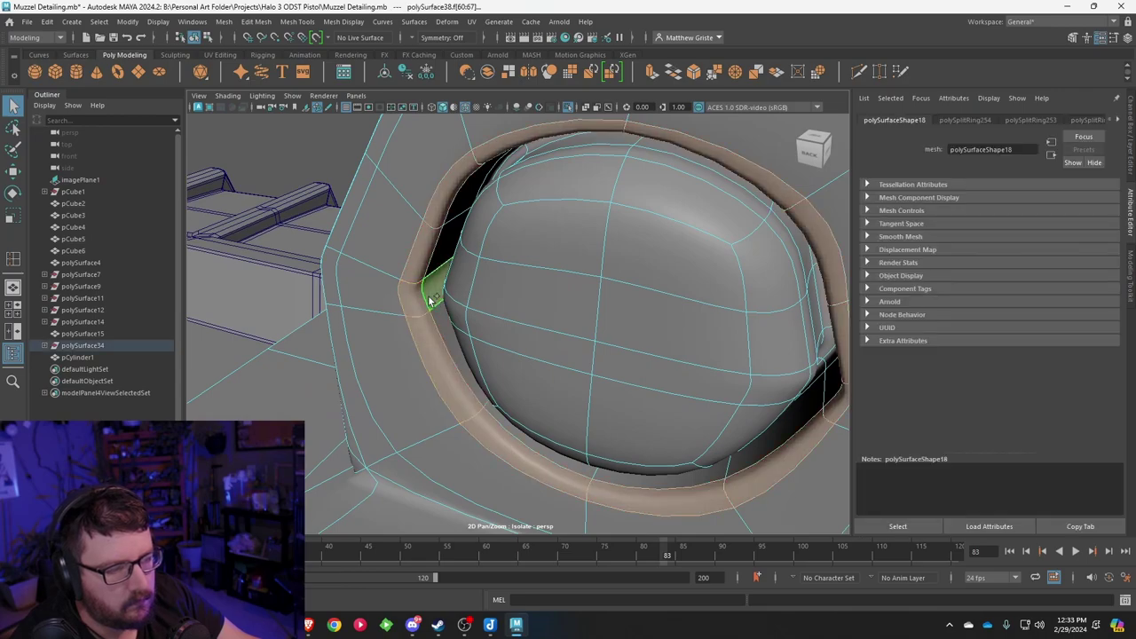
pyautogui.keyDown('shift'); pyautogui.doubleClick(439, 316); pyautogui.keyUp('shift')
pyautogui.click(257, 21)
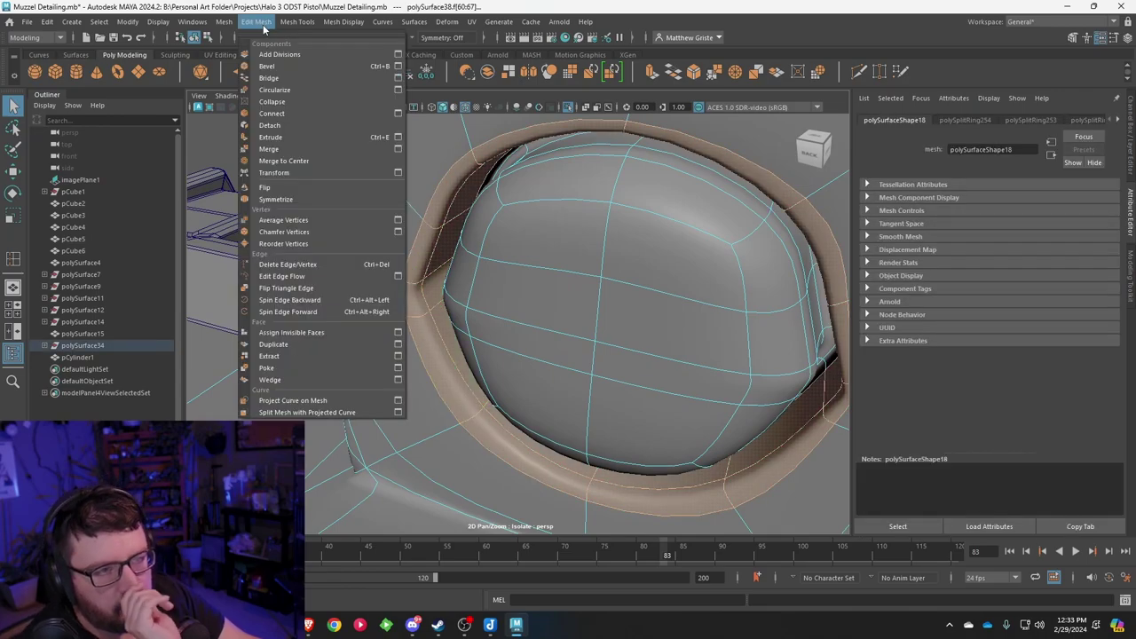
pyautogui.click(282, 88)
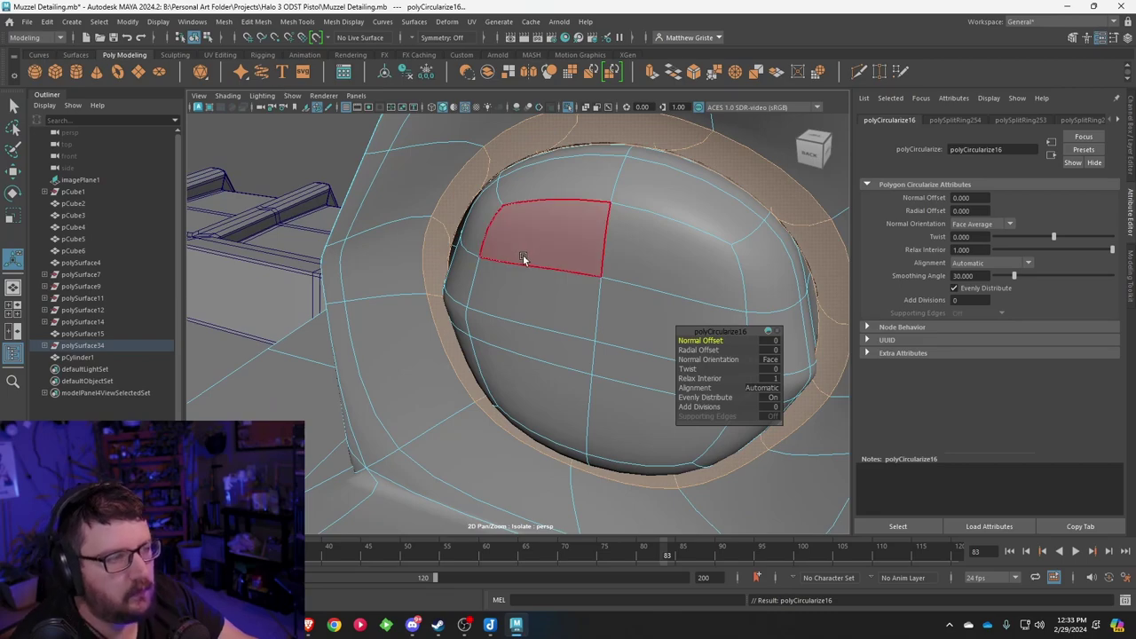
pyautogui.scroll(-8, 523, 259)
pyautogui.keyDown('alt'); pyautogui.moveTo(526, 293); pyautogui.dragTo(503, 302); pyautogui.keyUp('alt')
pyautogui.scroll(8, 476, 286)
pyautogui.hotkey('ctrl', 'z')
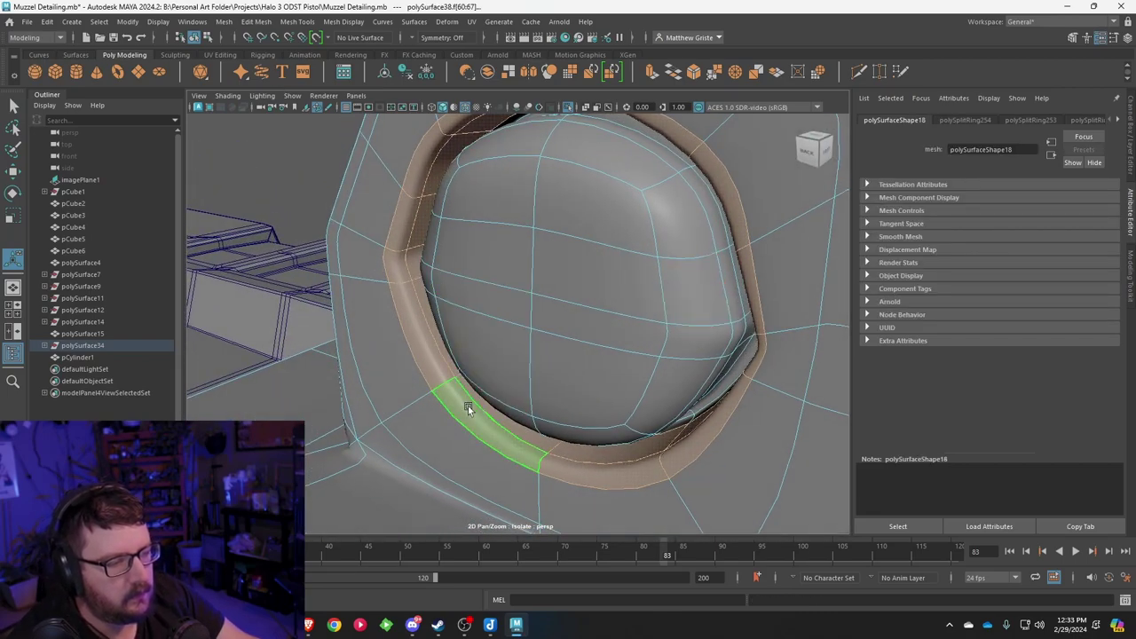
# Step: Try to circularize the side recess again from a reselected set of face loops around its rim
pyautogui.click(467, 405)
pyautogui.keyDown('shift'); pyautogui.doubleClick(419, 347); pyautogui.keyUp('shift')
pyautogui.press('g')
pyautogui.scroll(-8, 421, 346)
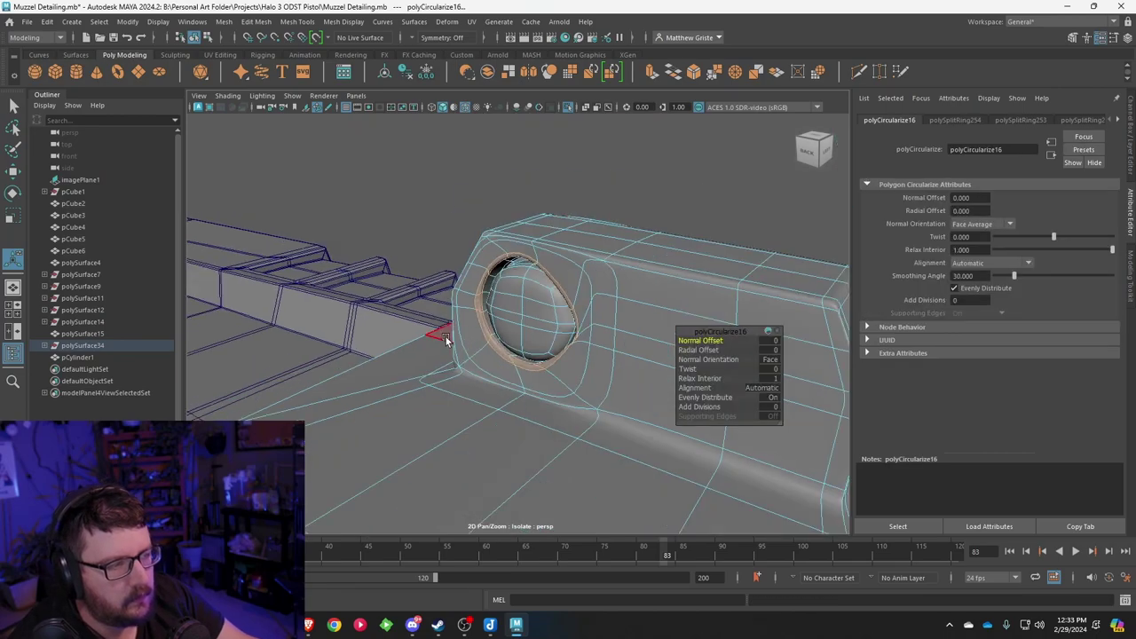
pyautogui.keyDown('alt'); pyautogui.moveTo(445, 336); pyautogui.dragTo(571, 318); pyautogui.keyUp('alt')
pyautogui.hotkey('ctrl', 'z')
pyautogui.scroll(8, 571, 320)
pyautogui.scroll(-5, 577, 270)
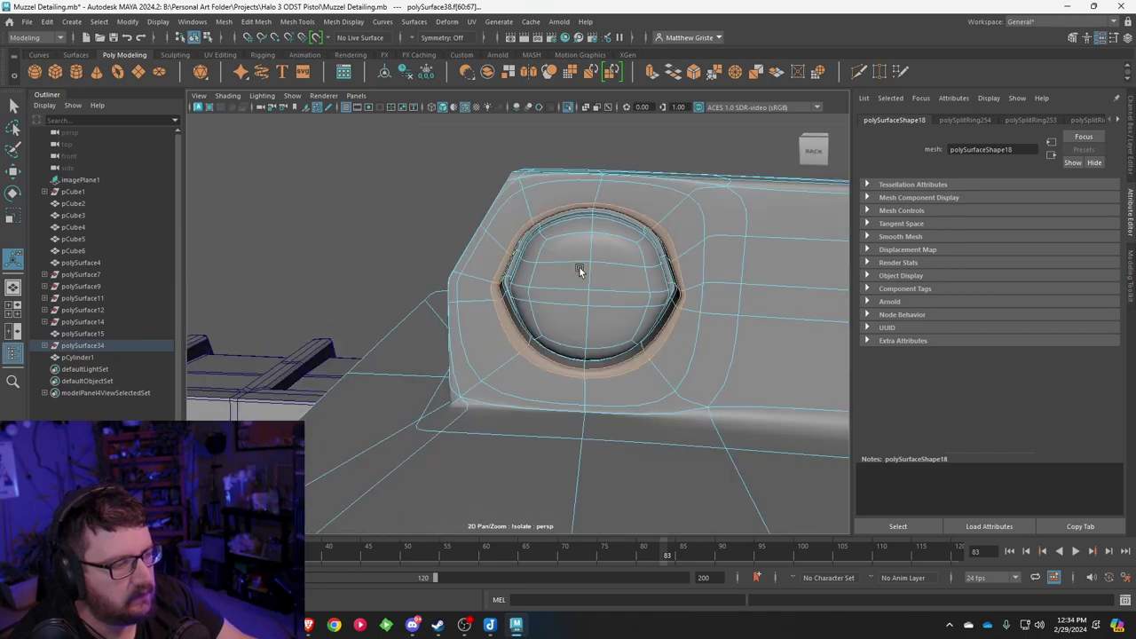
# Step: Try to circularize the outer ring of floor faces in the side recess, applying the operation repeatedly
pyautogui.keyDown('alt'); pyautogui.moveTo(580, 270); pyautogui.dragTo(596, 273); pyautogui.keyUp('alt')
pyautogui.click(555, 247)
pyautogui.keyDown('shift'); pyautogui.doubleClick(544, 276); pyautogui.keyUp('shift')
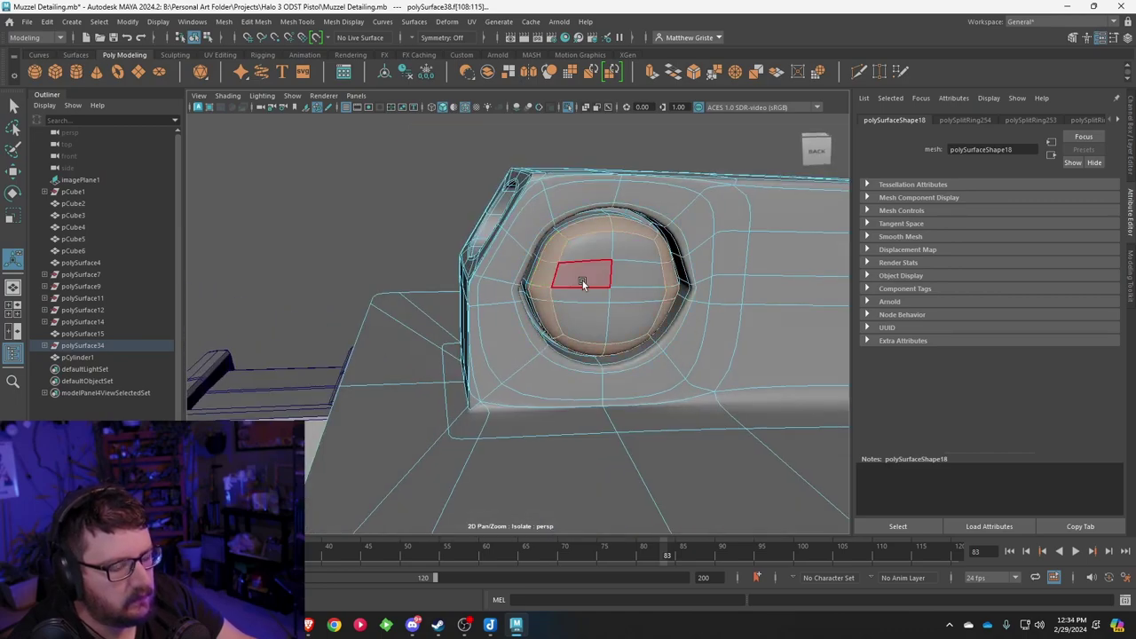
pyautogui.press('g')
pyautogui.keyDown('alt'); pyautogui.moveTo(634, 279); pyautogui.dragTo(579, 299); pyautogui.keyUp('alt')
pyautogui.press('e')
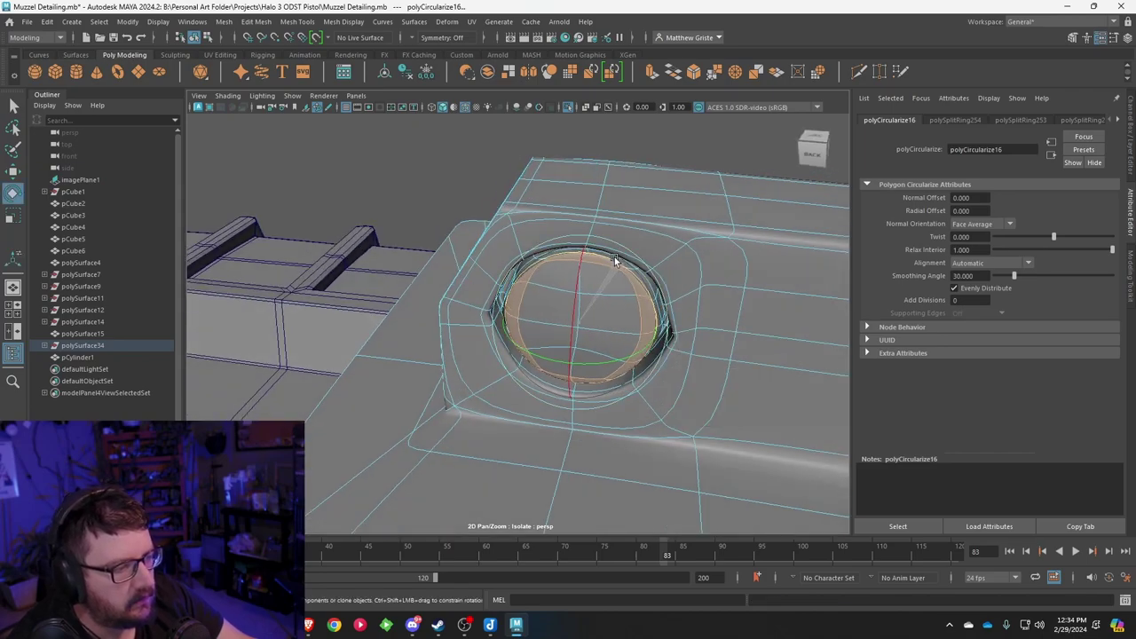
pyautogui.press('g')
pyautogui.press('g')
pyautogui.press('g')
pyautogui.press('g')
pyautogui.press('g')
pyautogui.press('g')
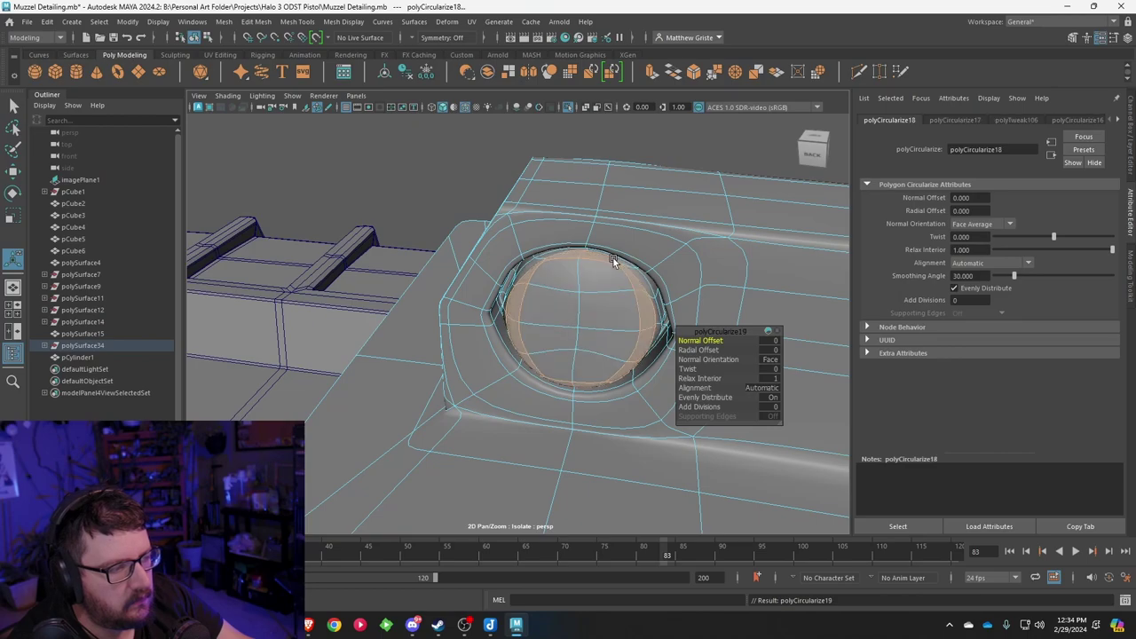
pyautogui.moveTo(599, 297)
pyautogui.keyDown('alt'); pyautogui.mouseDown()
pyautogui.moveTo(639, 269)
pyautogui.moveTo(595, 280)
pyautogui.mouseUp(); pyautogui.keyUp('alt')
# Step: Undo the repeated circularize operations on the recess's floor faces
pyautogui.hotkey('ctrl', 'z')
pyautogui.hotkey('ctrl', 'z')
pyautogui.hotkey('ctrl', 'z')
pyautogui.hotkey('ctrl', 'z')
pyautogui.hotkey('ctrl', 'z')
pyautogui.hotkey('ctrl', 'z')
pyautogui.hotkey('ctrl', 'z')
pyautogui.hotkey('ctrl', 'z')
# Step: Return to object mode and center the pivot of the panel that carries the raised block
pyautogui.moveTo(595, 281); pyautogui.dragTo(630, 248, button='right')
pyautogui.click(618, 151)
pyautogui.keyDown('alt'); pyautogui.moveTo(618, 152); pyautogui.dragTo(588, 240, button='right'); pyautogui.keyUp('alt')
pyautogui.keyDown('alt'); pyautogui.moveTo(588, 246); pyautogui.dragTo(435, 264); pyautogui.keyUp('alt')
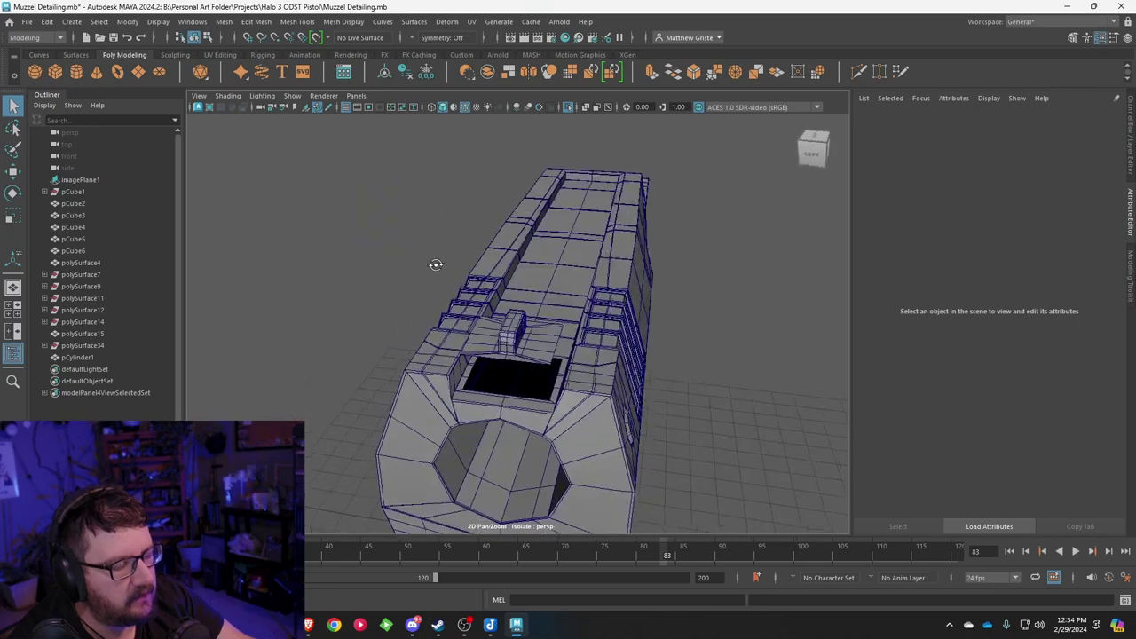
pyautogui.keyDown('alt'); pyautogui.moveTo(435, 263); pyautogui.dragTo(511, 426, button='right'); pyautogui.keyUp('alt')
pyautogui.keyDown('alt'); pyautogui.moveTo(511, 426); pyautogui.dragTo(546, 246, button='middle'); pyautogui.keyUp('alt')
pyautogui.keyDown('alt'); pyautogui.moveTo(546, 246); pyautogui.dragTo(509, 335); pyautogui.keyUp('alt')
pyautogui.click(533, 234)
pyautogui.press('w')
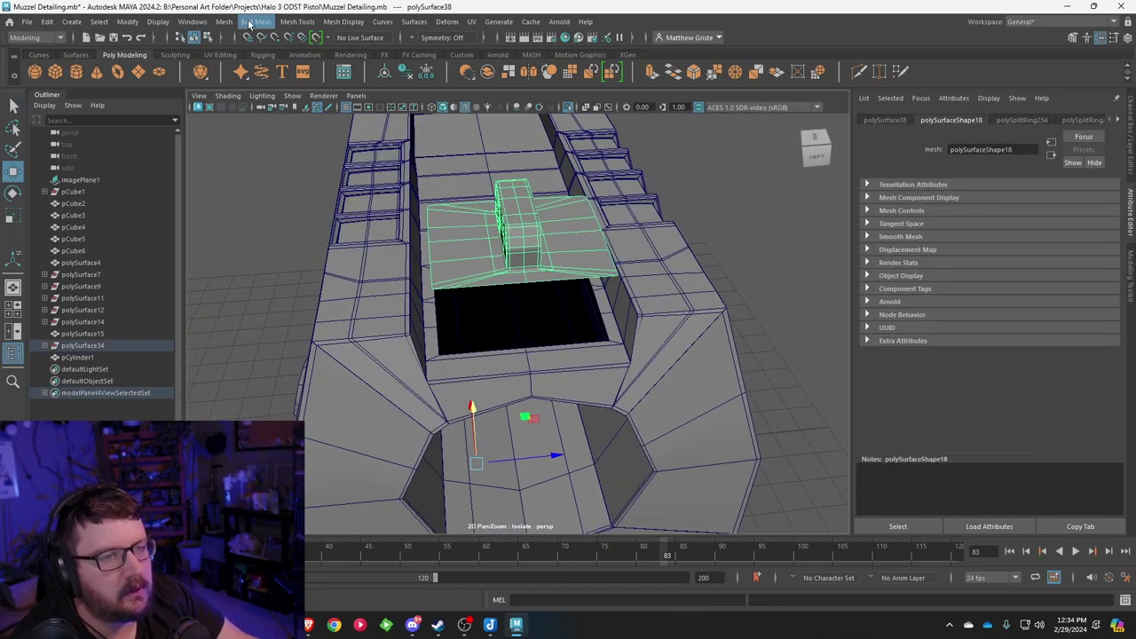
pyautogui.click(133, 24)
pyautogui.click(170, 111)
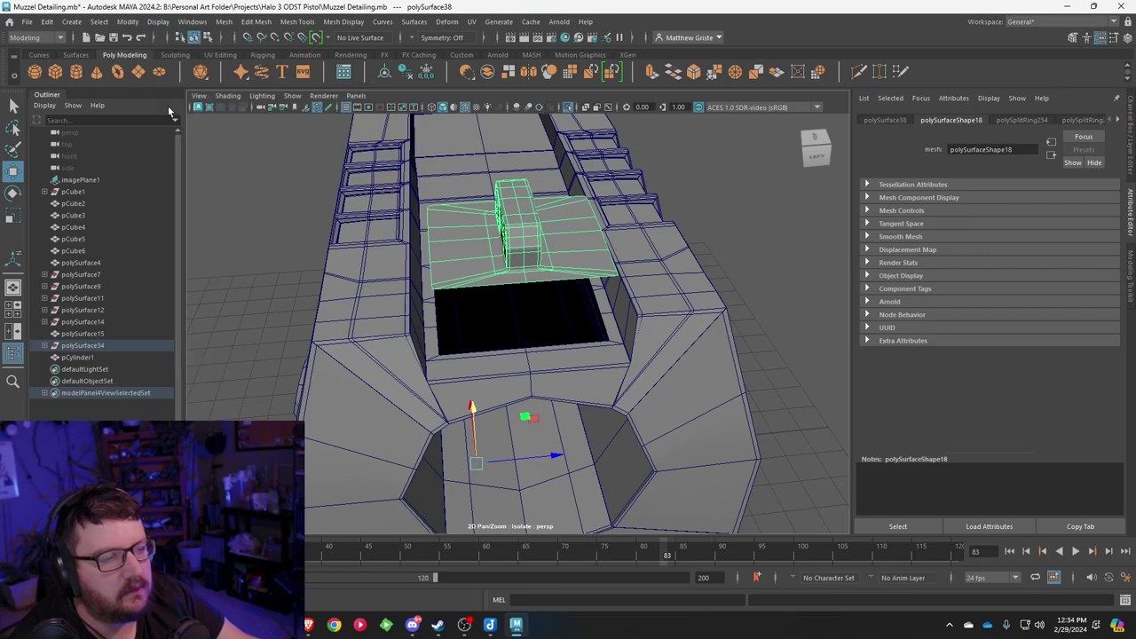
# Step: Move the panel down so that it covers the opening between the muzzle's rails, shown unsmoothed
pyautogui.scroll(2, 505, 162)
pyautogui.moveTo(504, 162); pyautogui.dragTo(516, 224)
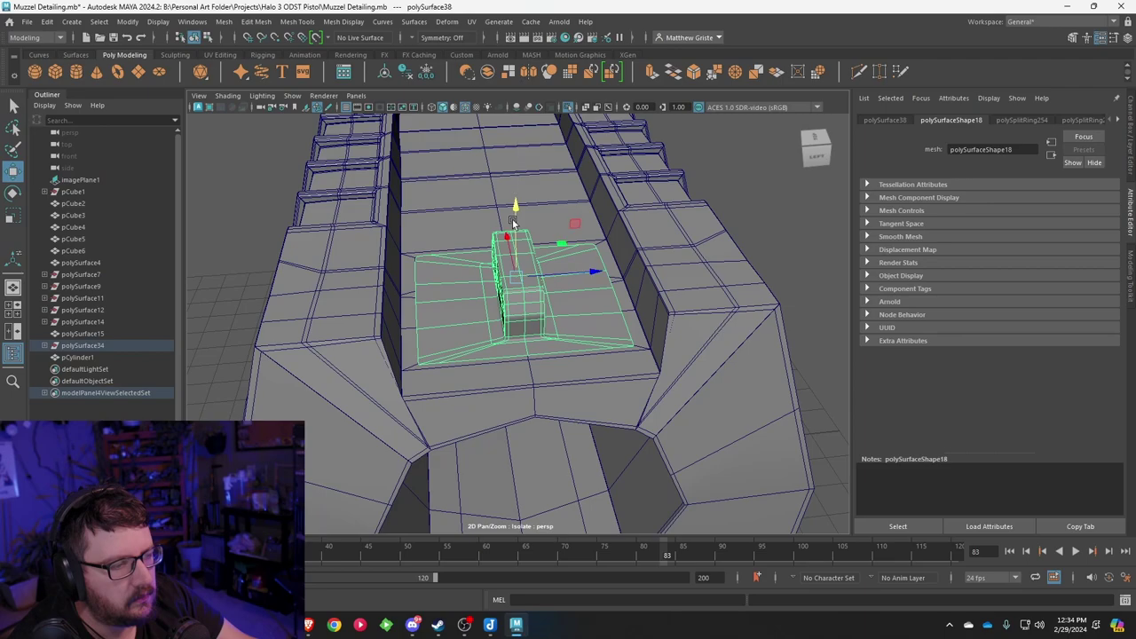
pyautogui.scroll(2, 504, 237)
pyautogui.press('1')
pyautogui.keyDown('alt'); pyautogui.moveTo(441, 304); pyautogui.dragTo(409, 343); pyautogui.keyUp('alt')
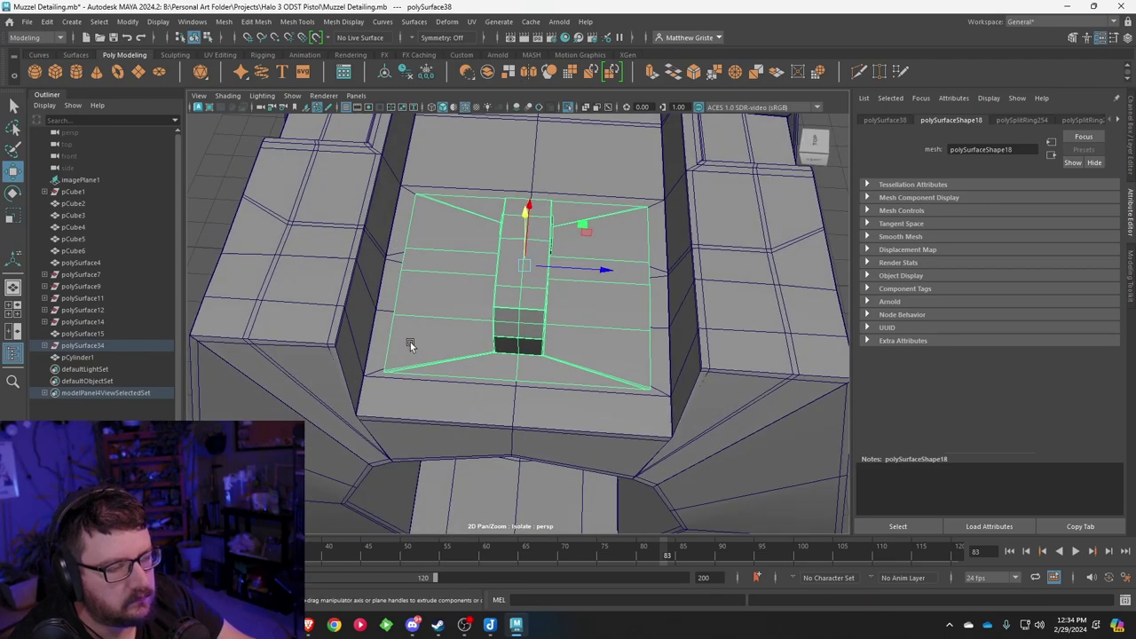
# Step: Nudge the corner vertices of the panel carrying the raised block toward the matching corner of the muzzle opening
pyautogui.keyDown('alt'); pyautogui.moveTo(414, 358); pyautogui.dragTo(508, 337, button='middle'); pyautogui.keyUp('alt')
pyautogui.scroll(5, 508, 337)
pyautogui.keyDown('alt'); pyautogui.moveTo(507, 336); pyautogui.dragTo(540, 300); pyautogui.keyUp('alt')
pyautogui.moveTo(664, 151); pyautogui.dragTo(461, 227)
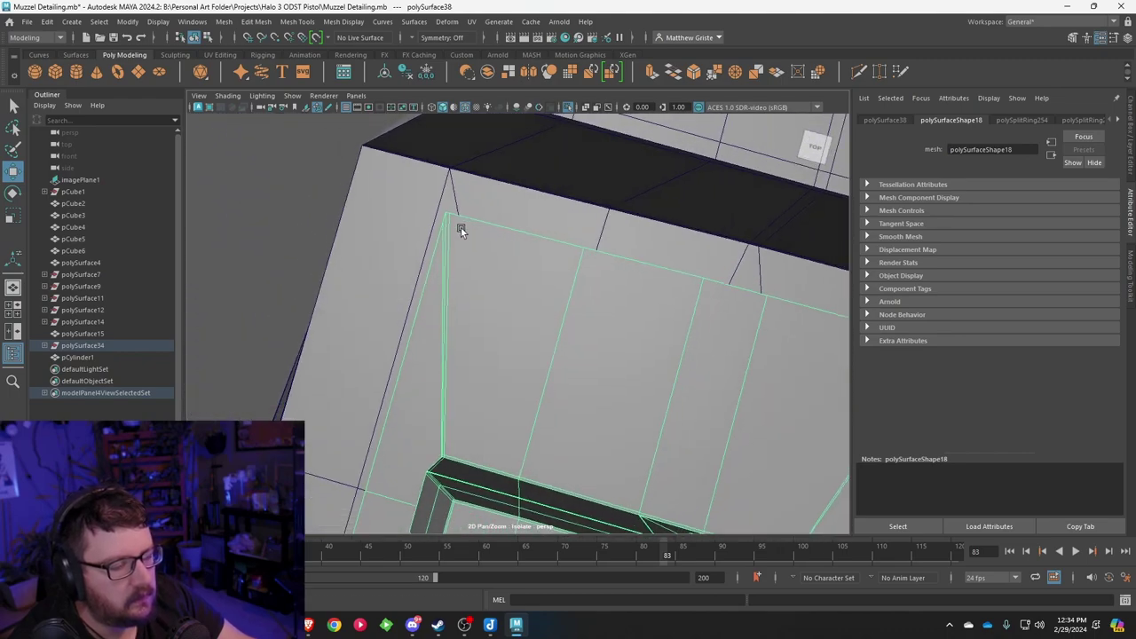
pyautogui.scroll(4, 459, 226)
pyautogui.keyDown('alt'); pyautogui.moveTo(399, 228); pyautogui.dragTo(473, 141, button='middle'); pyautogui.keyUp('alt')
pyautogui.keyDown('alt'); pyautogui.moveTo(473, 141); pyautogui.dragTo(453, 287); pyautogui.keyUp('alt')
pyautogui.moveTo(453, 232); pyautogui.dragTo(415, 223, button='right')
pyautogui.moveTo(402, 208); pyautogui.dragTo(514, 233)
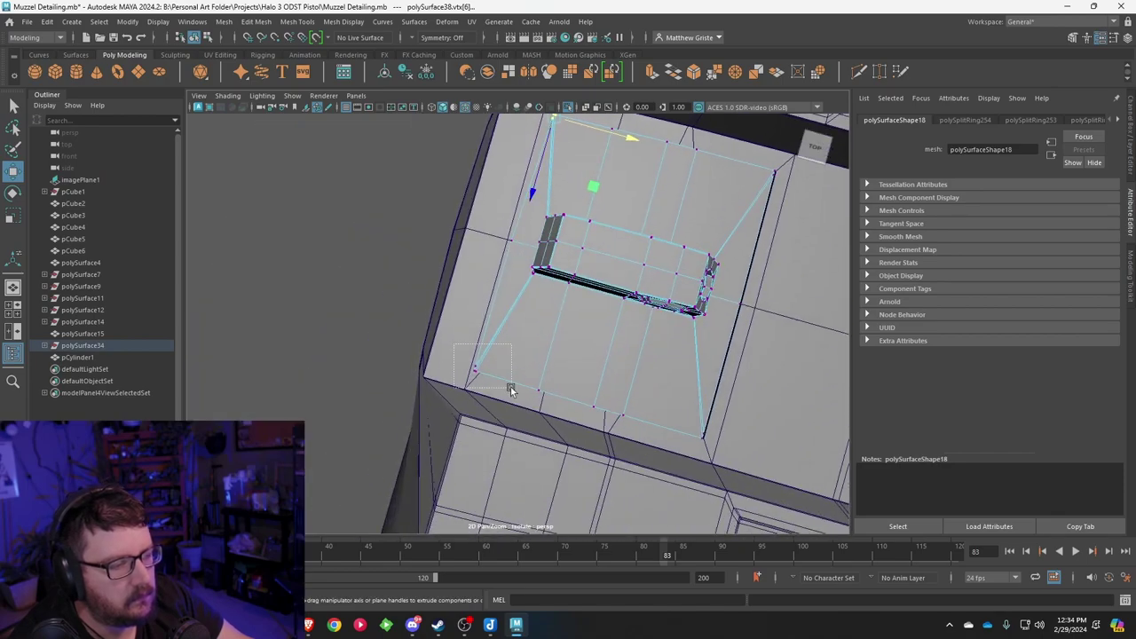
pyautogui.moveTo(511, 390); pyautogui.dragTo(517, 404)
pyautogui.scroll(5, 522, 428)
pyautogui.moveTo(479, 449); pyautogui.dragTo(490, 453)
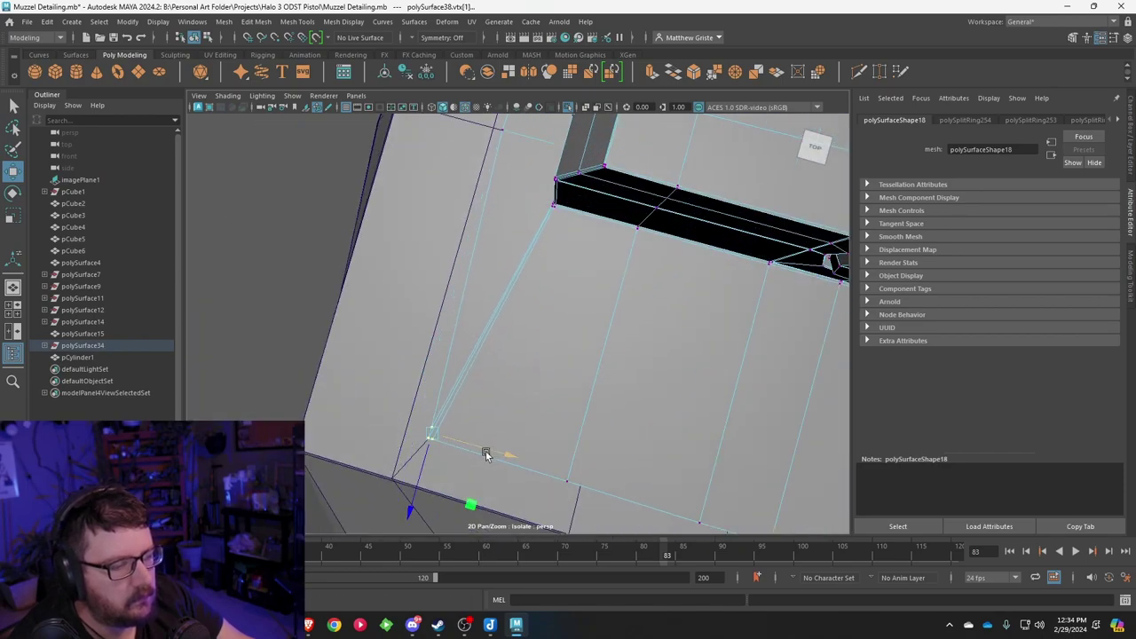
pyautogui.scroll(5, 478, 376)
pyautogui.keyDown('alt'); pyautogui.moveTo(486, 455); pyautogui.dragTo(491, 315, button='middle'); pyautogui.keyUp('alt')
pyautogui.scroll(-4, 470, 380)
pyautogui.scroll(5, 490, 316)
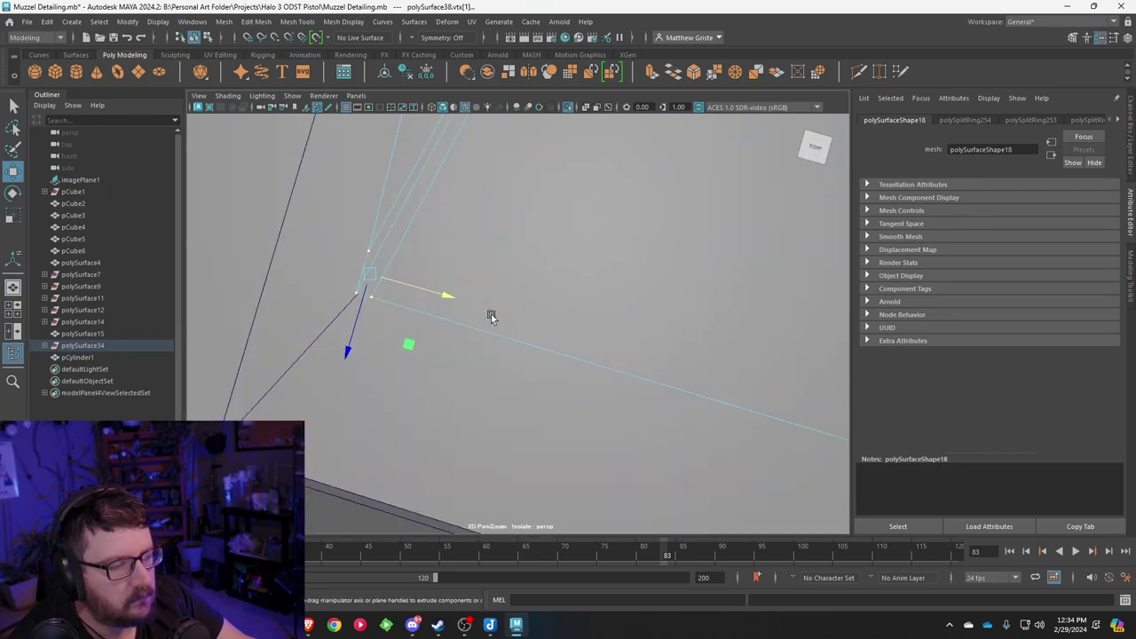
pyautogui.moveTo(323, 281); pyautogui.dragTo(362, 319, button='middle')
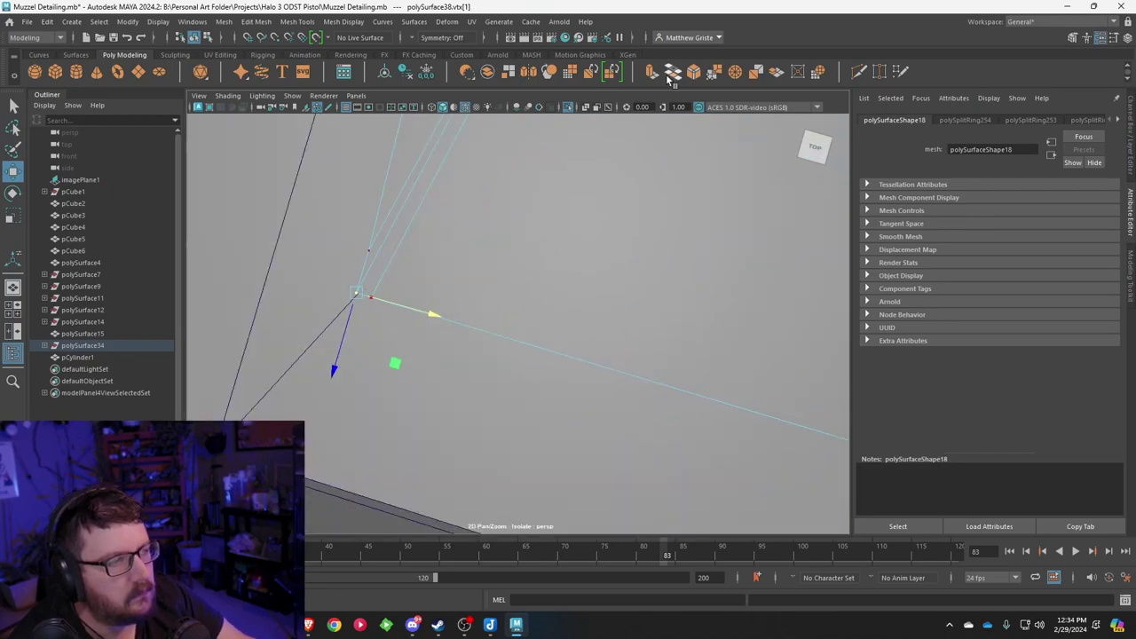
# Step: Return to object mode, include the surrounding muzzle mesh in the selection, and combine it with the panel into one mesh
pyautogui.moveTo(493, 229); pyautogui.dragTo(530, 197, button='right')
pyautogui.scroll(-8, 370, 288)
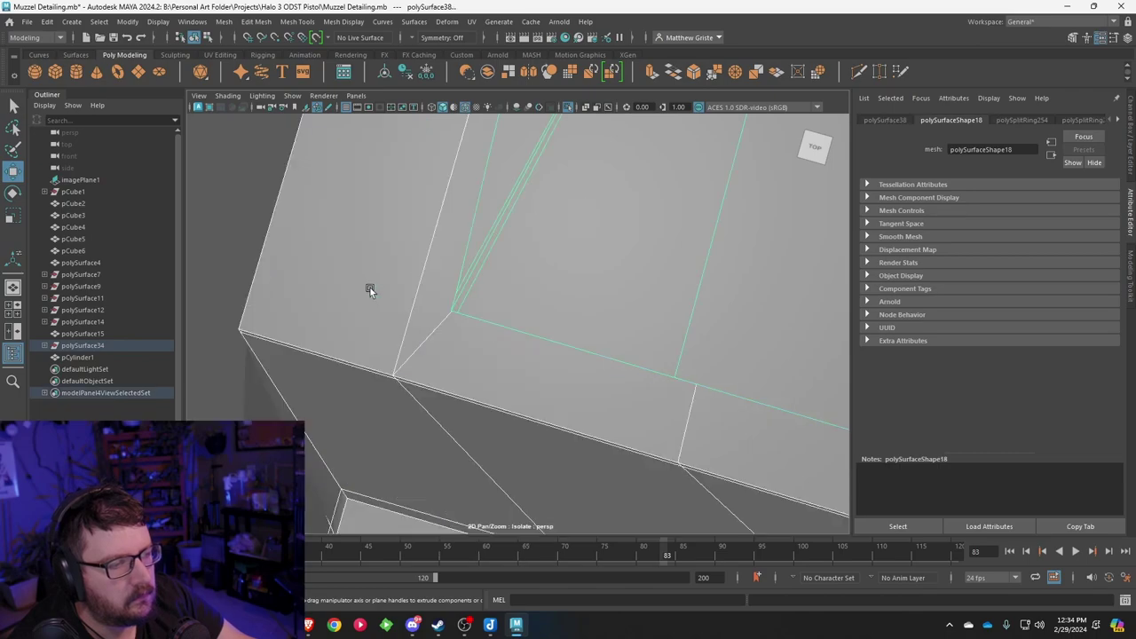
pyautogui.keyDown('alt'); pyautogui.moveTo(696, 295); pyautogui.dragTo(559, 266, button='middle'); pyautogui.keyUp('alt')
pyautogui.scroll(3, 557, 266)
pyautogui.keyDown('alt'); pyautogui.moveTo(556, 263); pyautogui.dragTo(491, 239); pyautogui.keyUp('alt')
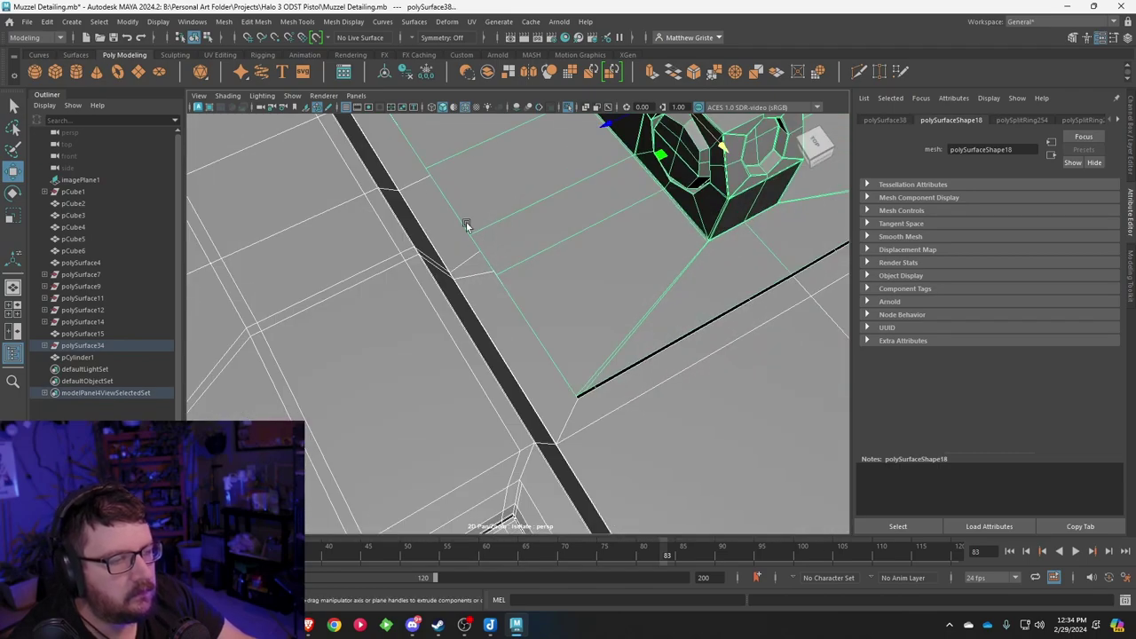
pyautogui.click(253, 22)
pyautogui.moveTo(292, 23)
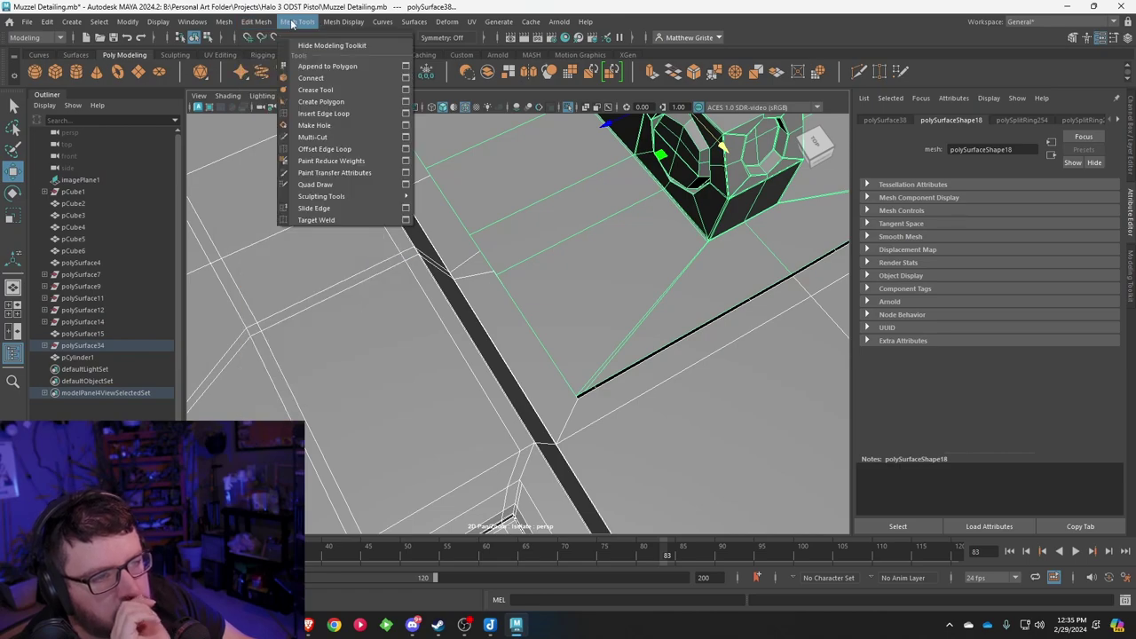
pyautogui.moveTo(223, 22)
pyautogui.click(257, 67)
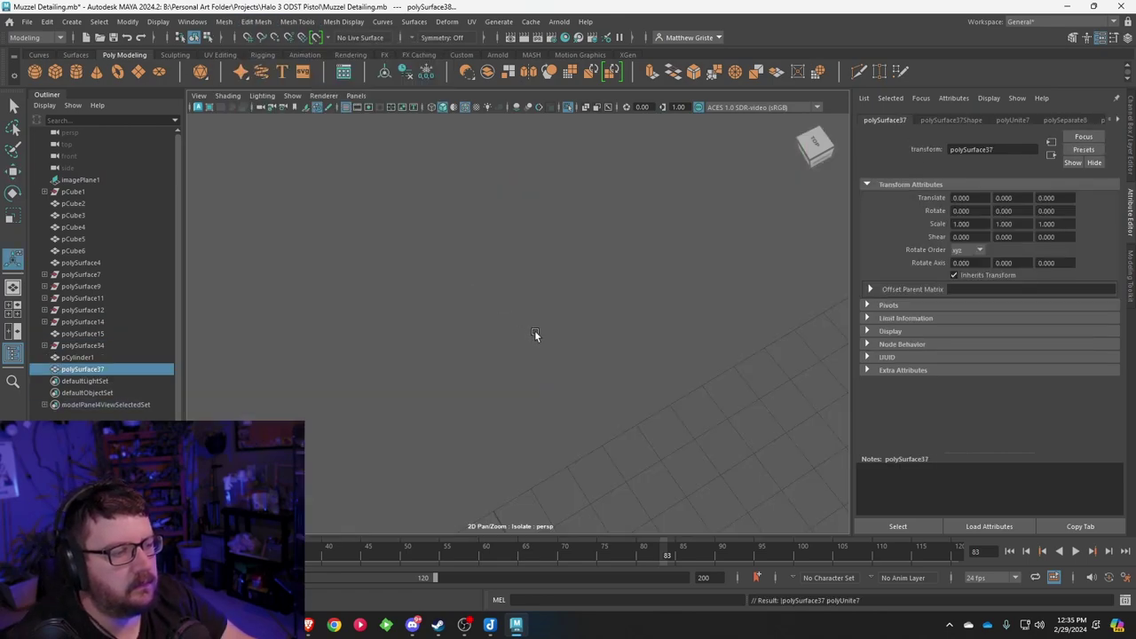
# Step: Merge the overlapping panel and muzzle vertices at the first corner of the combined mesh's panel area
pyautogui.keyDown('alt'); pyautogui.moveTo(455, 264); pyautogui.dragTo(527, 325); pyautogui.keyUp('alt')
pyautogui.keyDown('alt'); pyautogui.moveTo(527, 325); pyautogui.dragTo(654, 286, button='middle'); pyautogui.keyUp('alt')
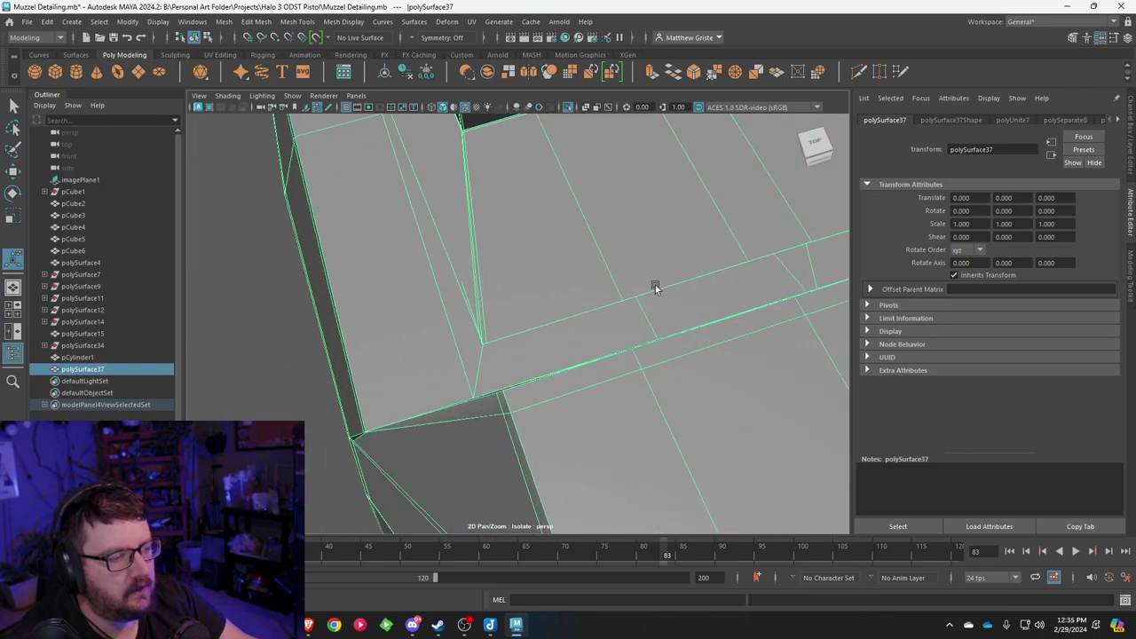
pyautogui.scroll(2, 654, 287)
pyautogui.scroll(-3, 568, 329)
pyautogui.keyDown('alt'); pyautogui.moveTo(583, 329); pyautogui.dragTo(627, 347); pyautogui.keyUp('alt')
pyautogui.scroll(2, 627, 347)
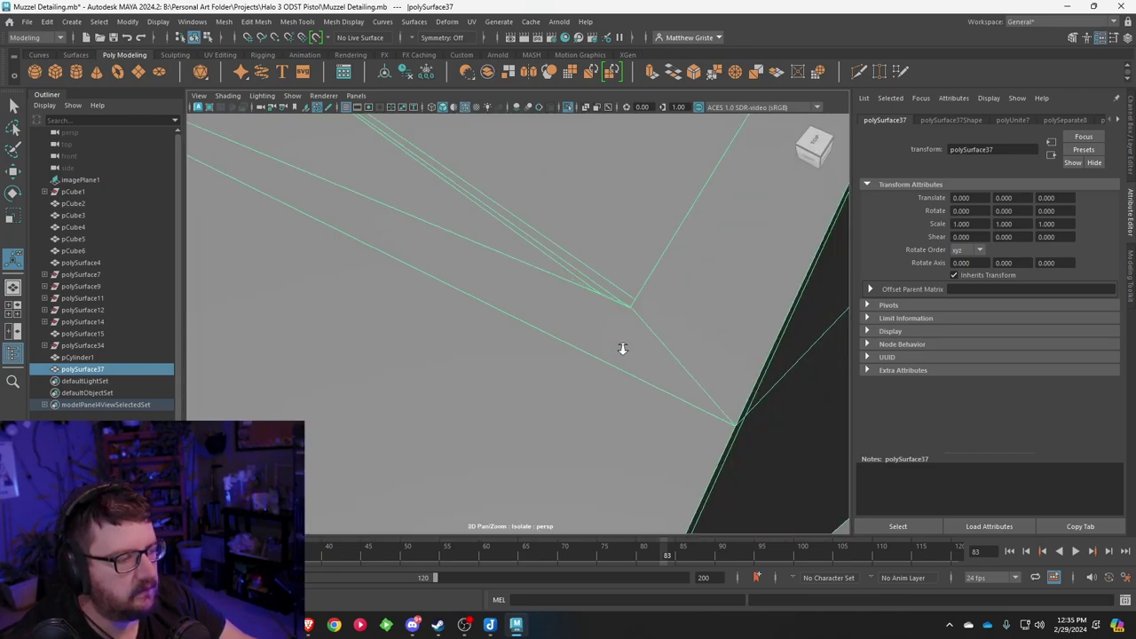
pyautogui.scroll(-2, 607, 349)
pyautogui.keyDown('alt'); pyautogui.moveTo(604, 350); pyautogui.dragTo(616, 341, button='middle'); pyautogui.keyUp('alt')
pyautogui.moveTo(603, 393); pyautogui.dragTo(545, 275, button='right')
pyautogui.click(578, 387)
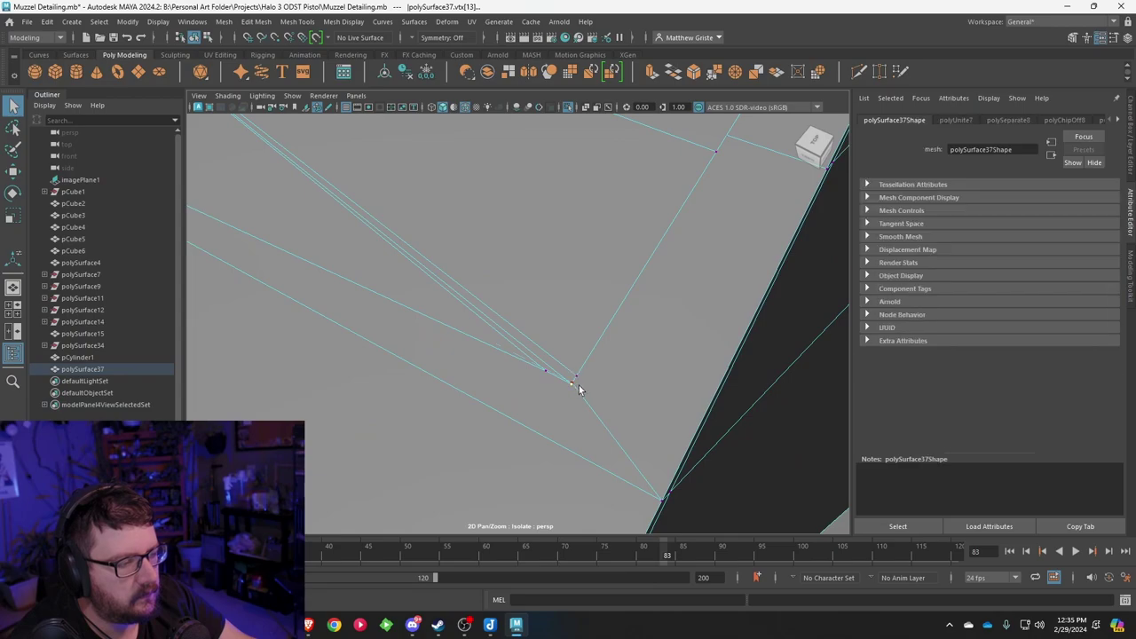
pyautogui.click(712, 77)
# Step: Merge the overlapping vertices at the next two corners where the panel meets the muzzle
pyautogui.keyDown('alt'); pyautogui.moveTo(418, 254); pyautogui.dragTo(500, 325, button='middle'); pyautogui.keyUp('alt')
pyautogui.click(473, 370)
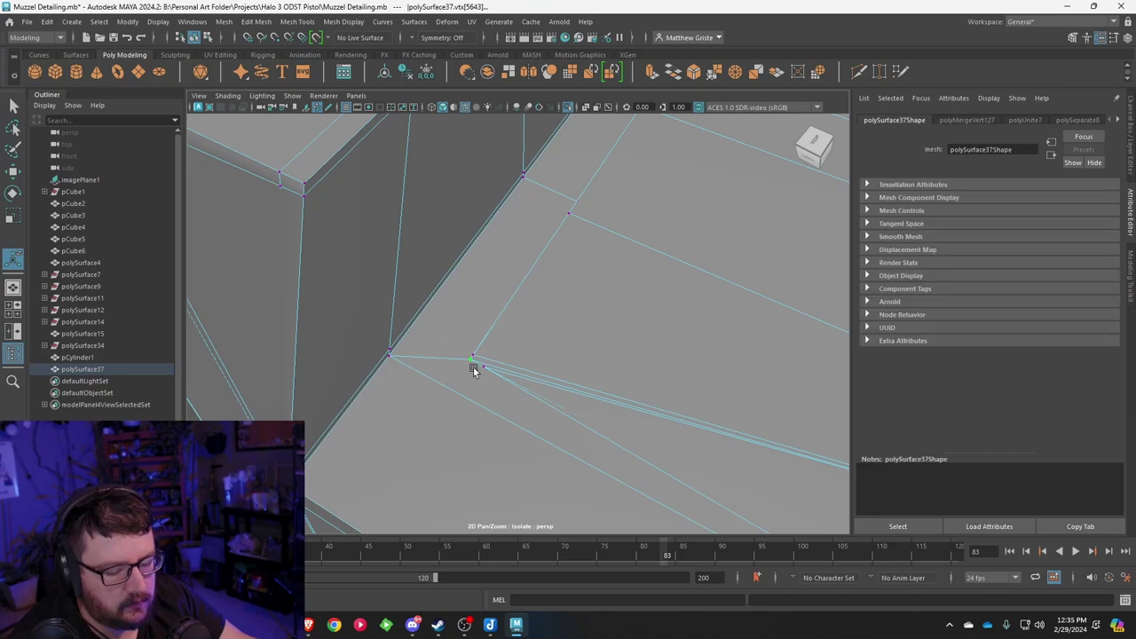
pyautogui.moveTo(473, 369); pyautogui.dragTo(559, 354)
pyautogui.scroll(-10, 475, 365)
pyautogui.keyDown('alt'); pyautogui.moveTo(559, 353); pyautogui.dragTo(517, 345, button='middle'); pyautogui.keyUp('alt')
pyautogui.scroll(10, 538, 337)
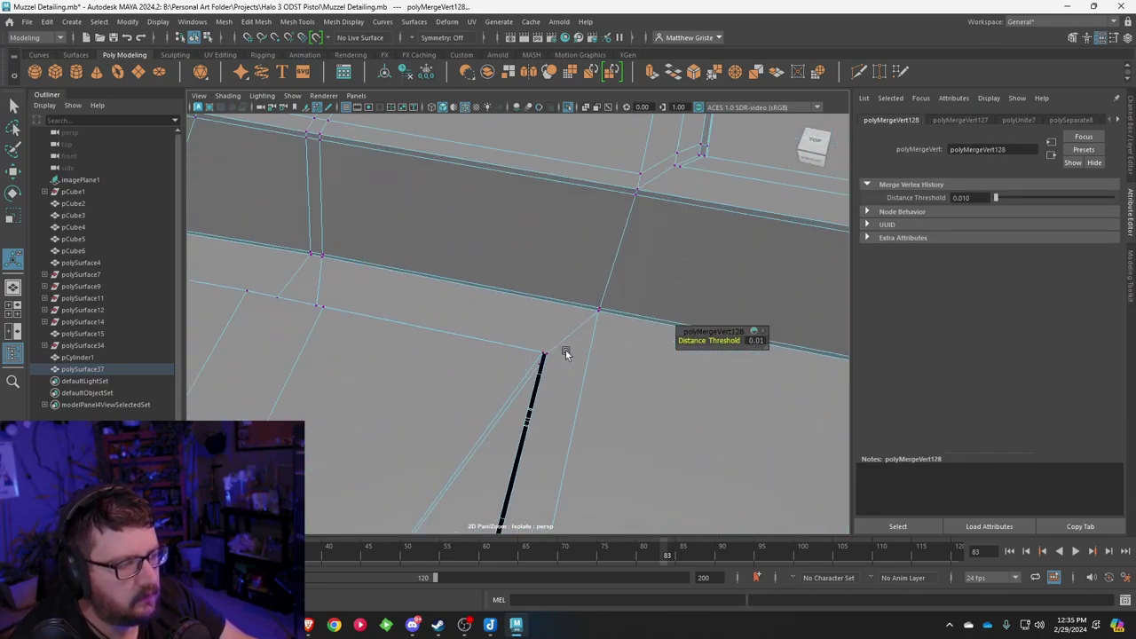
pyautogui.click(579, 394)
pyautogui.scroll(-5, 609, 404)
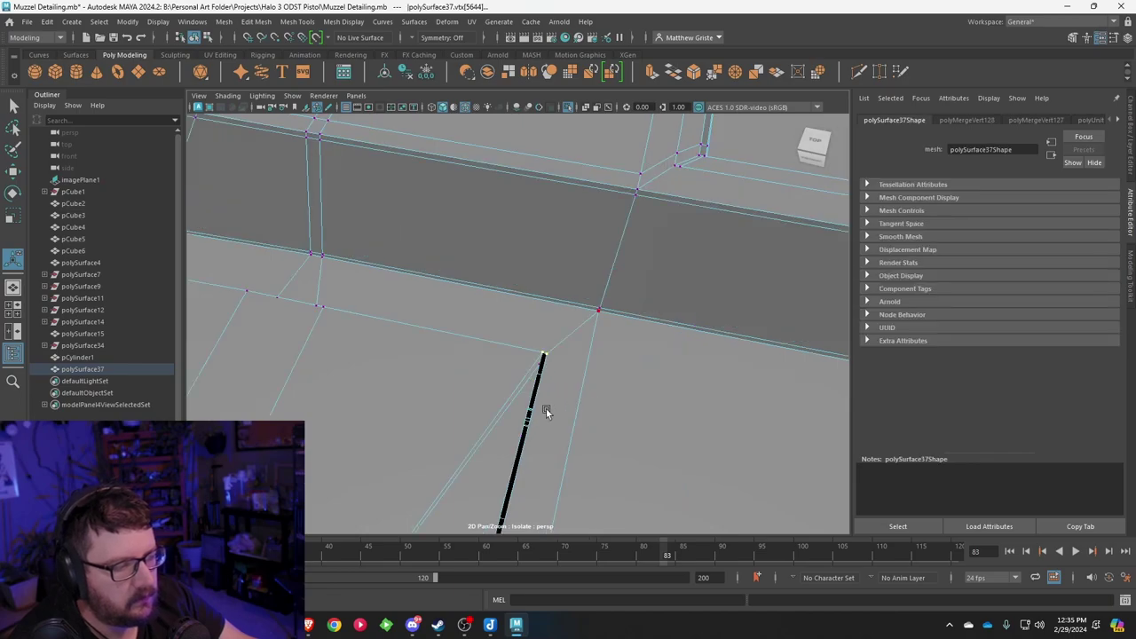
# Step: Merge the overlapping vertices at the panel's last corner, beside the circular recess end of the raised block
pyautogui.keyDown('alt'); pyautogui.moveTo(545, 411); pyautogui.dragTo(408, 393); pyautogui.keyUp('alt')
pyautogui.keyDown('alt'); pyautogui.moveTo(408, 393); pyautogui.dragTo(564, 408, button='middle'); pyautogui.keyUp('alt')
pyautogui.scroll(8, 564, 408)
pyautogui.keyDown('alt'); pyautogui.moveTo(479, 408); pyautogui.dragTo(642, 321, button='middle'); pyautogui.keyUp('alt')
pyautogui.scroll(-5, 514, 398)
pyautogui.scroll(-3, 461, 391)
pyautogui.scroll(2, 643, 321)
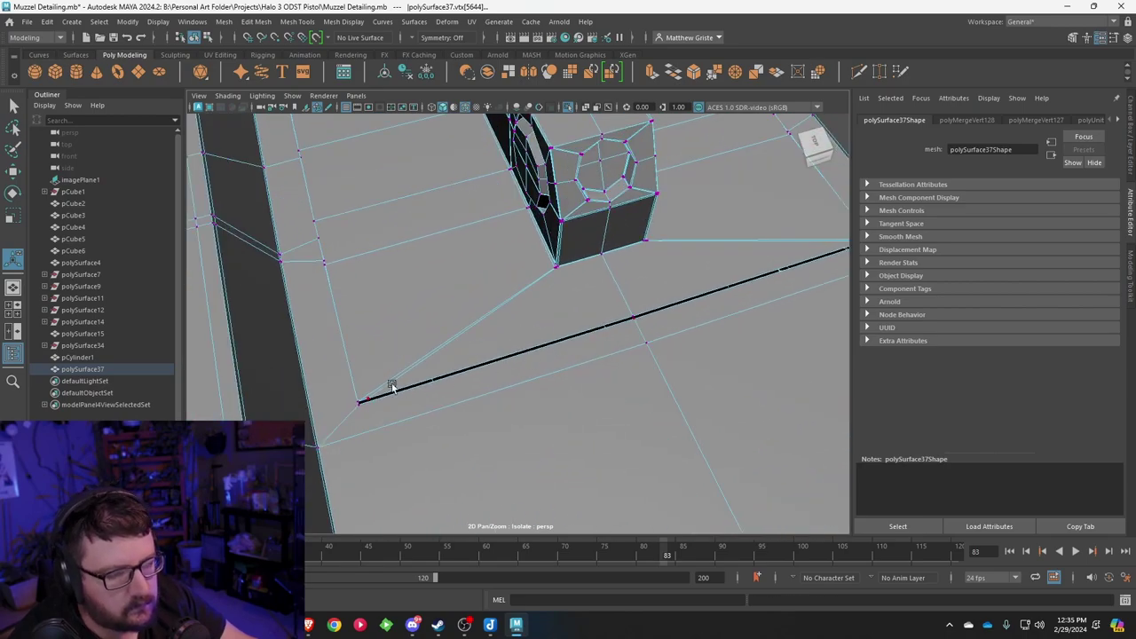
pyautogui.moveTo(392, 384); pyautogui.dragTo(359, 406)
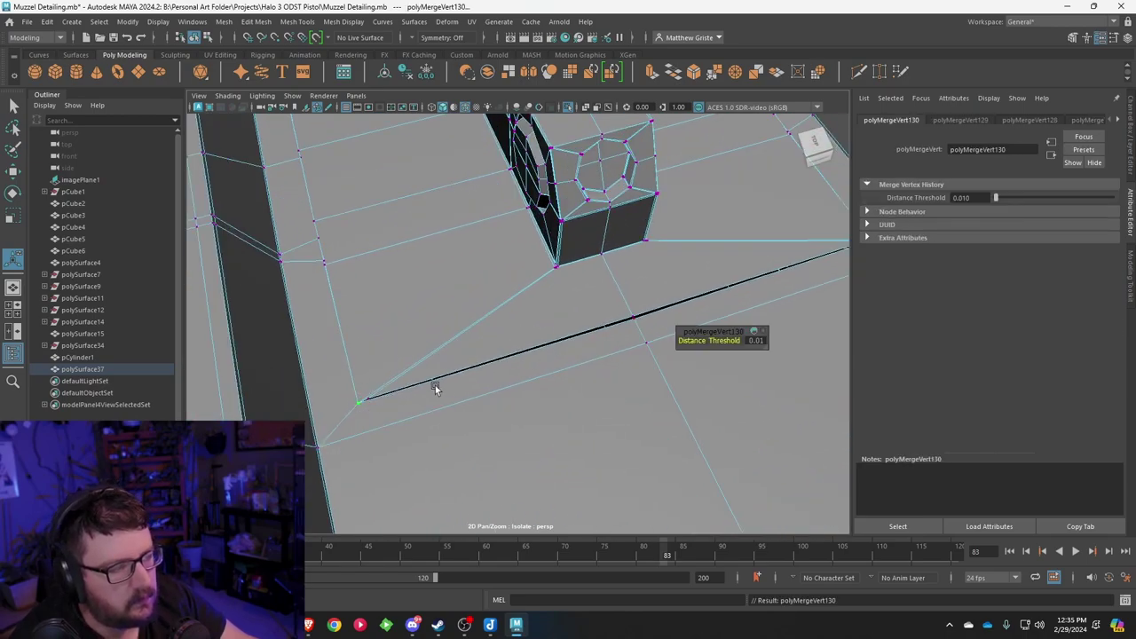
# Step: Merge the paired seam vertices at the middle of the panel's end edge and at three points along one long side
pyautogui.keyDown('alt'); pyautogui.moveTo(606, 353); pyautogui.dragTo(614, 331); pyautogui.keyUp('alt')
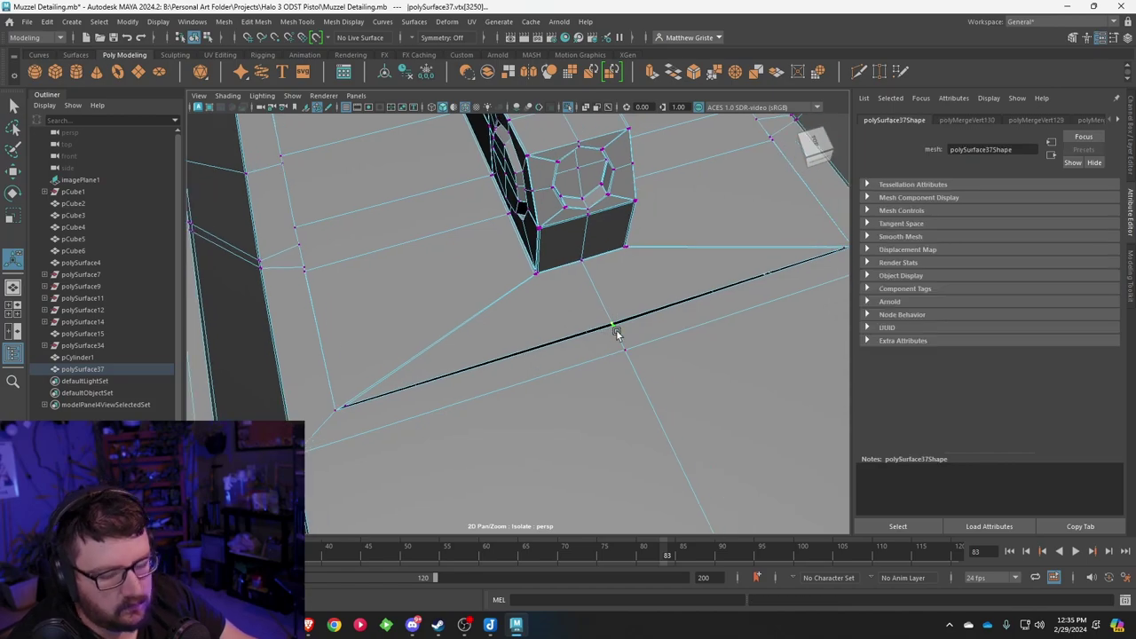
pyautogui.press('g')
pyautogui.moveTo(297, 264); pyautogui.dragTo(316, 279)
pyautogui.press('g')
pyautogui.moveTo(287, 214); pyautogui.dragTo(310, 247)
pyautogui.press('g')
pyautogui.moveTo(276, 151); pyautogui.dragTo(307, 188)
pyautogui.press('g')
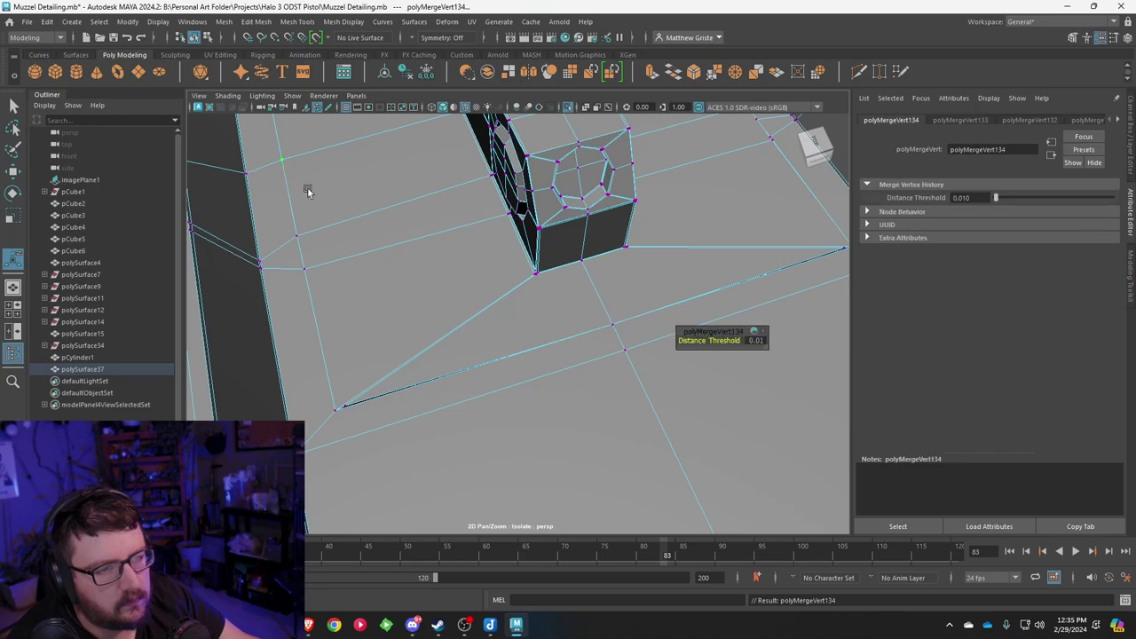
# Step: Merge the three pairs of overlapping seam vertices along the panel's opposite long side
pyautogui.keyDown('alt'); pyautogui.moveTo(753, 181); pyautogui.dragTo(565, 281, button='middle'); pyautogui.keyUp('alt')
pyautogui.moveTo(589, 218); pyautogui.dragTo(619, 237)
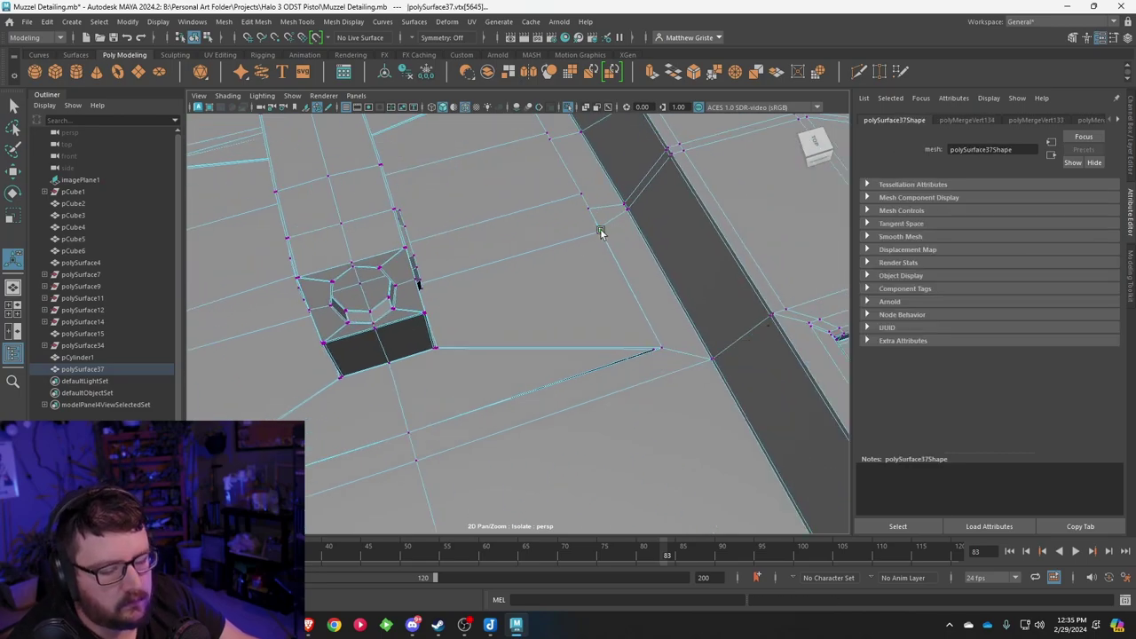
pyautogui.press('g')
pyautogui.moveTo(570, 186); pyautogui.dragTo(596, 218)
pyautogui.press('g')
pyautogui.moveTo(536, 125); pyautogui.dragTo(554, 147)
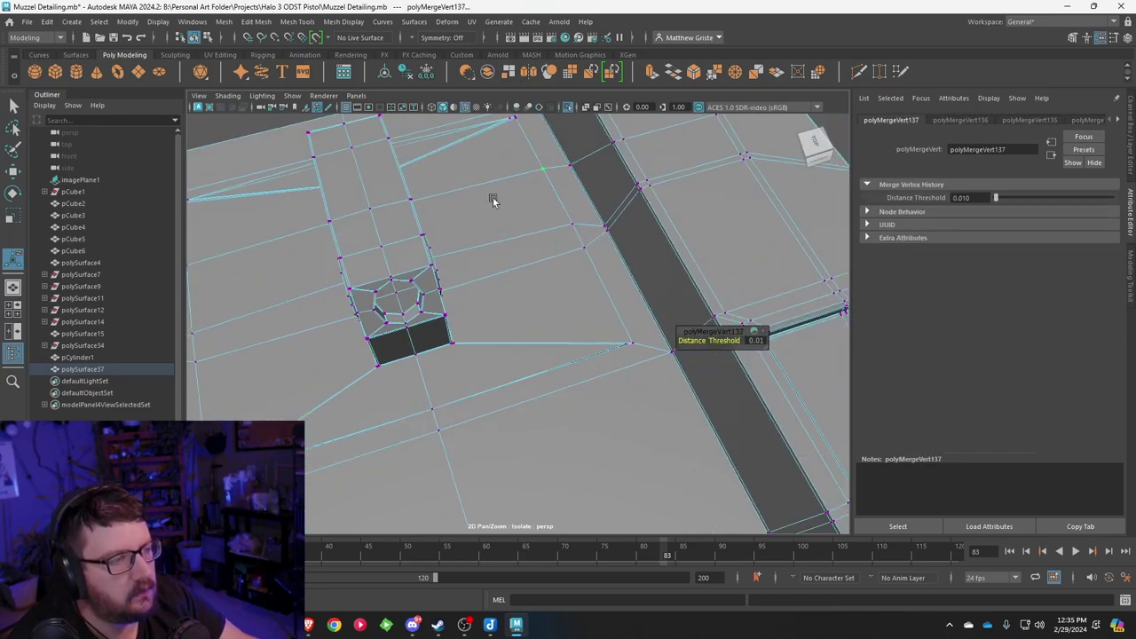
# Step: Preview the merged mesh smoothed, return to the unsmoothed display, and examine the crowded edges at the panel's corners
pyautogui.keyDown('alt'); pyautogui.moveTo(495, 198); pyautogui.dragTo(476, 311); pyautogui.keyUp('alt')
pyautogui.press('3')
pyautogui.scroll(-4, 524, 301)
pyautogui.scroll(4, 474, 312)
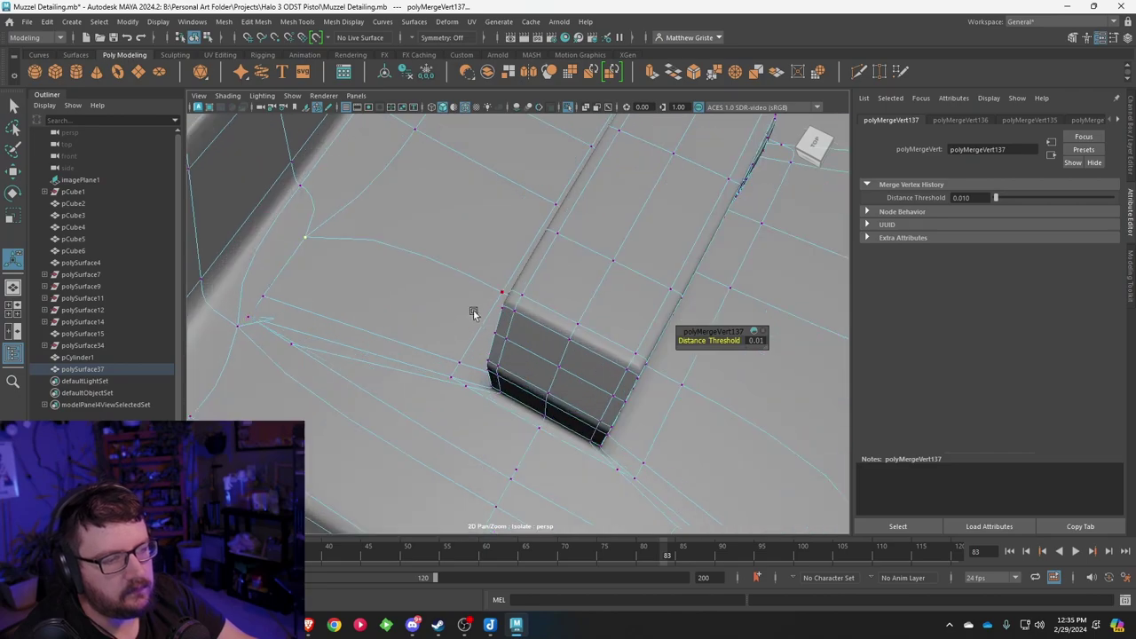
pyautogui.press('1')
pyautogui.keyDown('alt'); pyautogui.moveTo(312, 334); pyautogui.dragTo(476, 326, button='middle'); pyautogui.keyUp('alt')
pyautogui.keyDown('alt'); pyautogui.moveTo(476, 326); pyautogui.dragTo(413, 302); pyautogui.keyUp('alt')
pyautogui.keyDown('alt'); pyautogui.moveTo(414, 302); pyautogui.dragTo(463, 332, button='middle'); pyautogui.keyUp('alt')
pyautogui.scroll(4, 463, 332)
pyautogui.keyDown('alt'); pyautogui.moveTo(464, 331); pyautogui.dragTo(410, 322); pyautogui.keyUp('alt')
pyautogui.keyDown('alt'); pyautogui.moveTo(398, 169); pyautogui.dragTo(462, 325, button='middle'); pyautogui.keyUp('alt')
pyautogui.scroll(4, 516, 363)
pyautogui.scroll(-6, 516, 363)
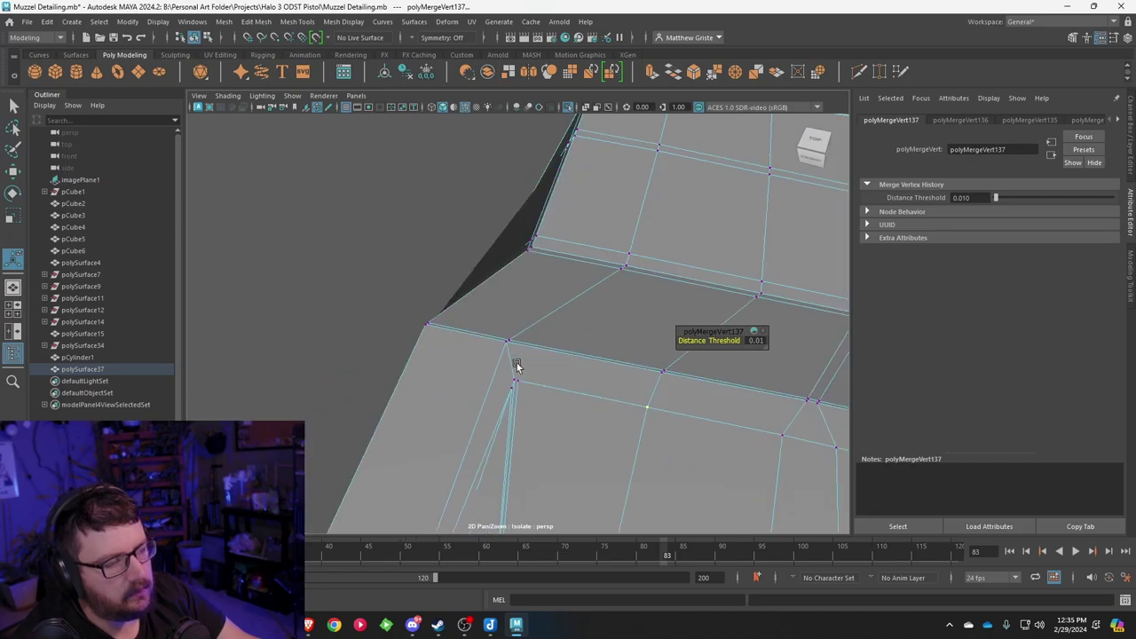
pyautogui.keyDown('alt'); pyautogui.moveTo(517, 363); pyautogui.dragTo(638, 339); pyautogui.keyUp('alt')
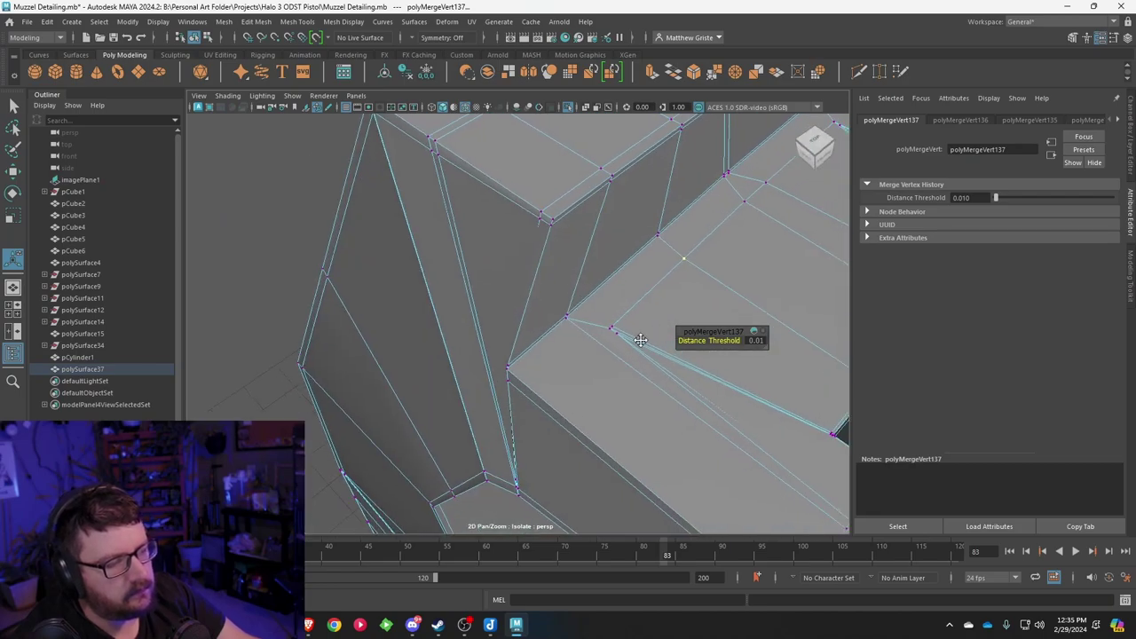
pyautogui.keyDown('alt'); pyautogui.moveTo(639, 340); pyautogui.dragTo(462, 316, button='middle'); pyautogui.keyUp('alt')
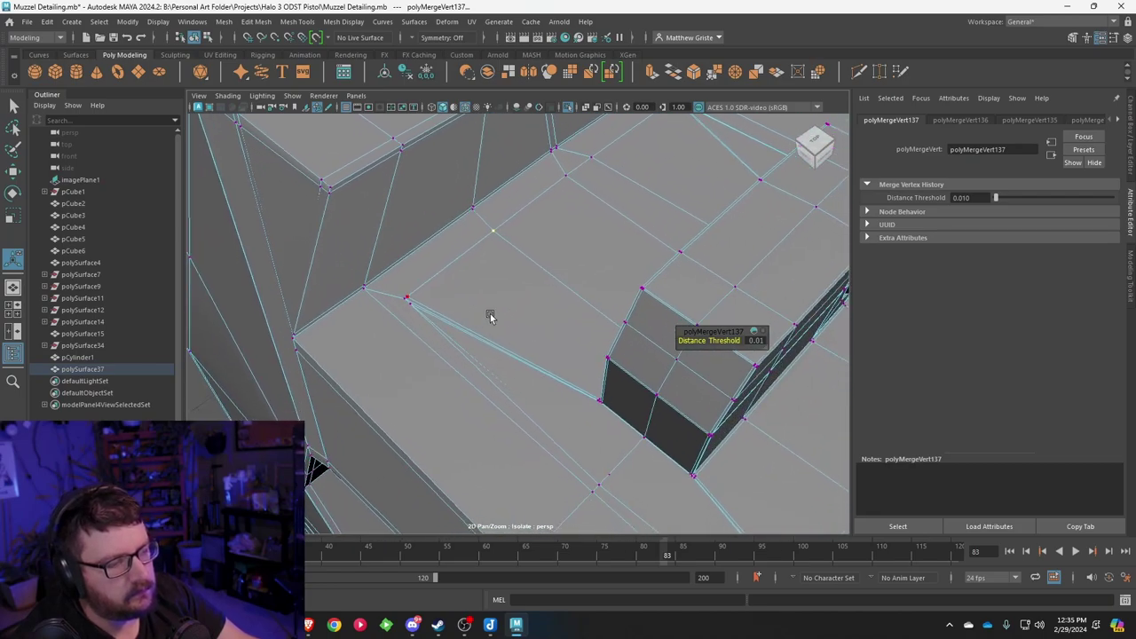
# Step: Delete the redundant doubled edge running from the panel's corner to the base of the raised block
pyautogui.scroll(4, 492, 314)
pyautogui.moveTo(478, 313); pyautogui.dragTo(479, 241, button='right')
pyautogui.click(380, 305)
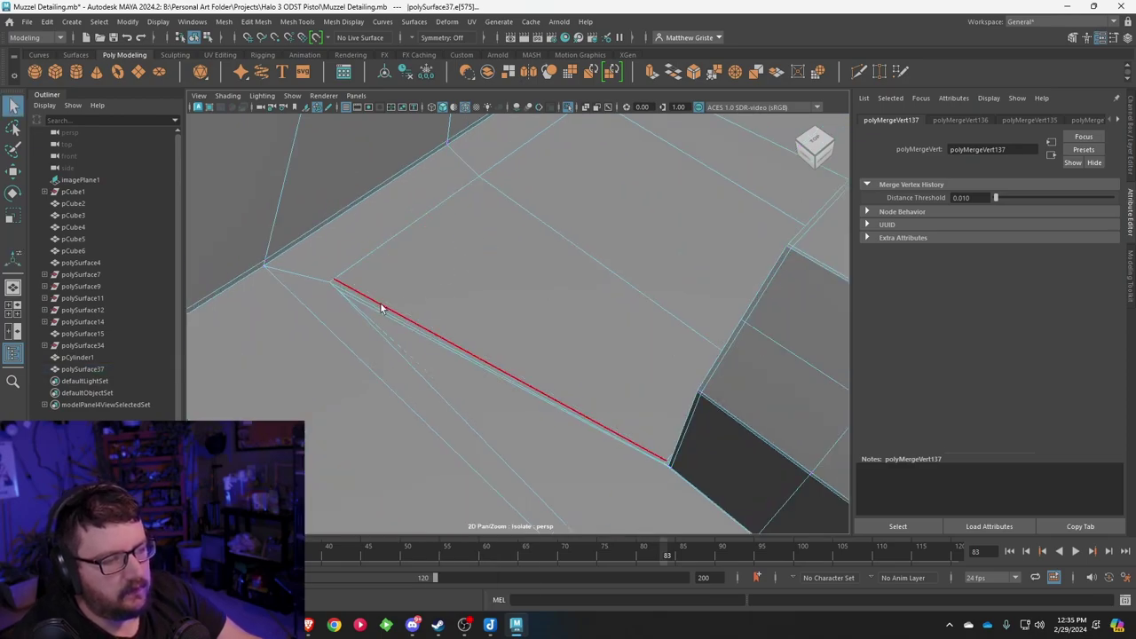
pyautogui.doubleClick(381, 304)
pyautogui.press('f')
pyautogui.keyDown('alt'); pyautogui.moveTo(464, 307); pyautogui.dragTo(552, 322); pyautogui.keyUp('alt')
pyautogui.scroll(3, 553, 322)
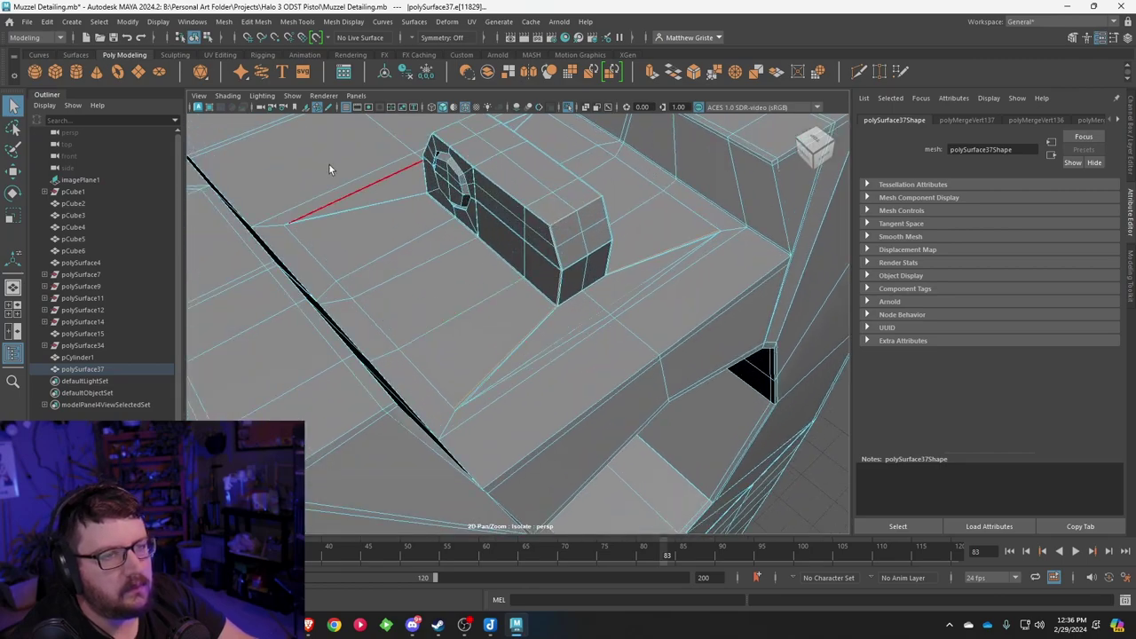
pyautogui.click(285, 29)
pyautogui.moveTo(258, 27)
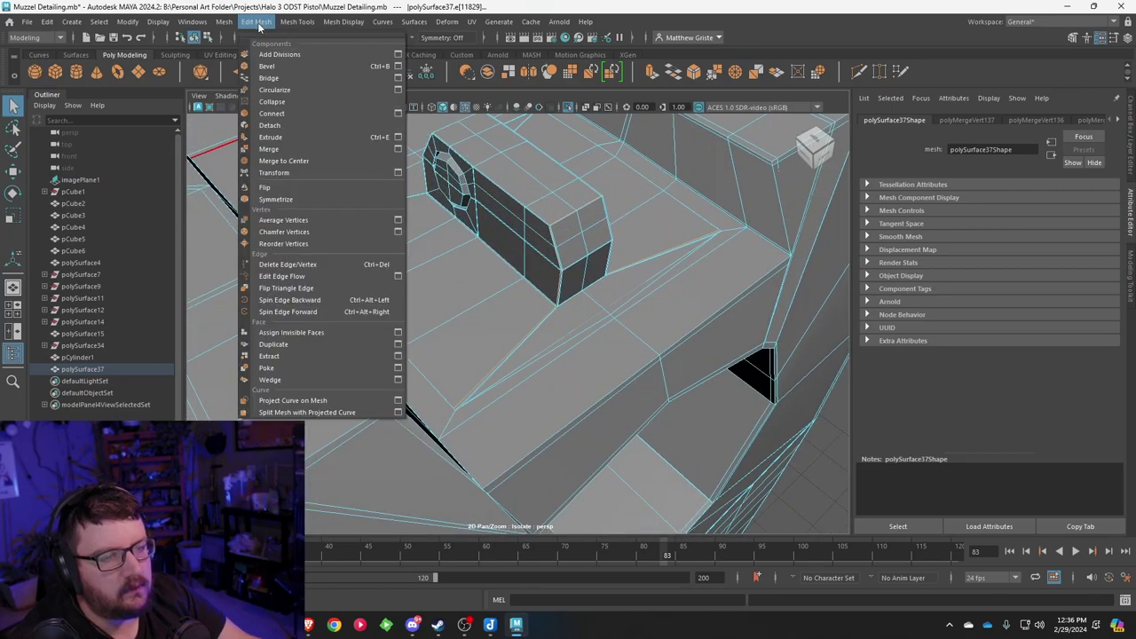
pyautogui.click(311, 266)
# Step: Delete the redundant doubled edges running diagonally from the raised block to two other panel corners
pyautogui.scroll(3, 447, 360)
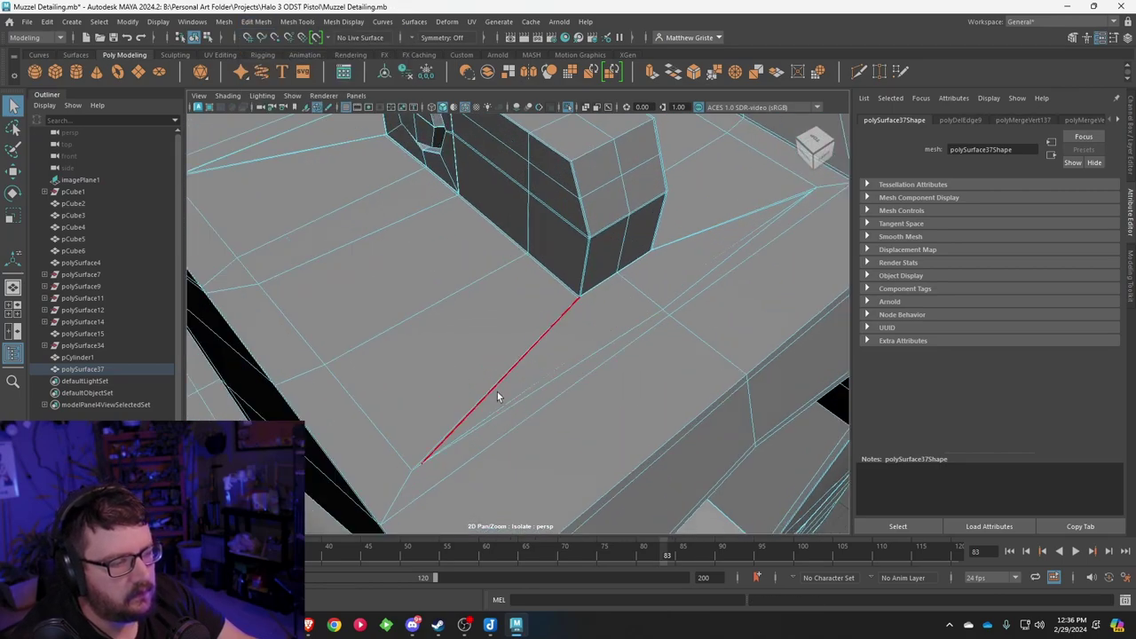
pyautogui.click(497, 395)
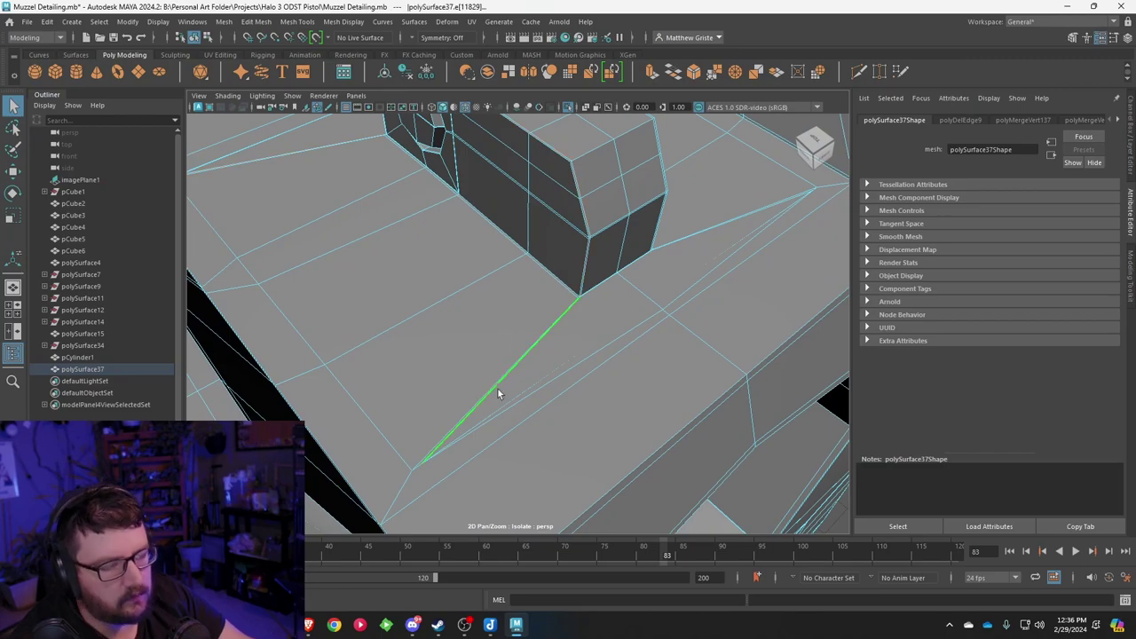
pyautogui.hotkey('ctrl', 'Delete')
pyautogui.keyDown('alt'); pyautogui.moveTo(691, 275); pyautogui.dragTo(586, 408); pyautogui.keyUp('alt')
pyautogui.scroll(6, 591, 427)
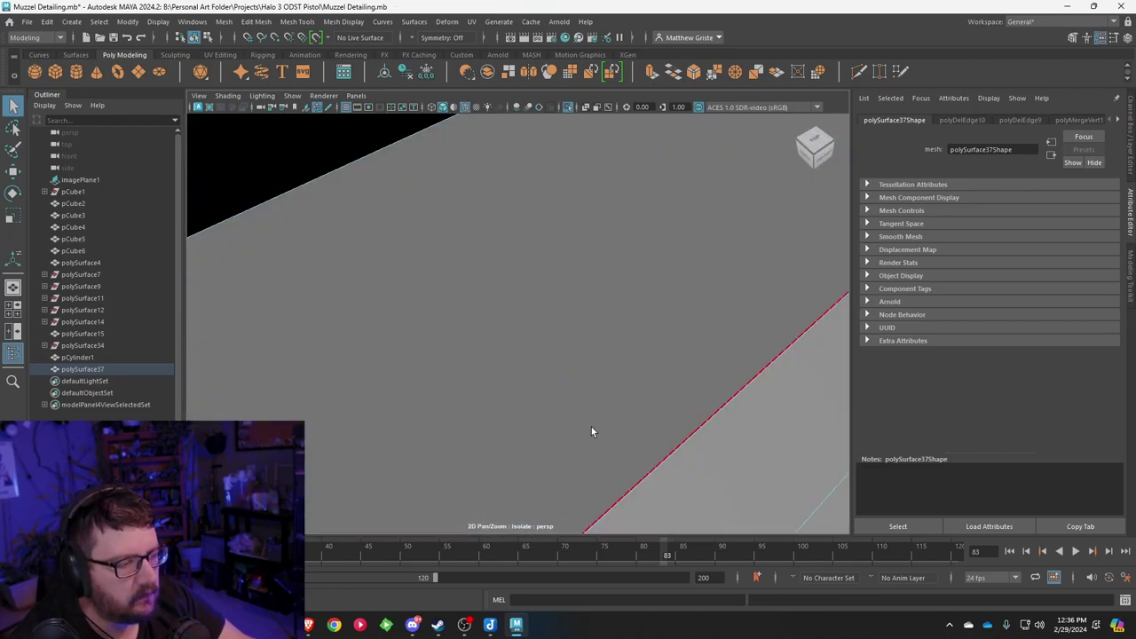
pyautogui.scroll(-8, 591, 427)
pyautogui.keyDown('alt'); pyautogui.moveTo(577, 395); pyautogui.dragTo(502, 291, button='middle'); pyautogui.keyUp('alt')
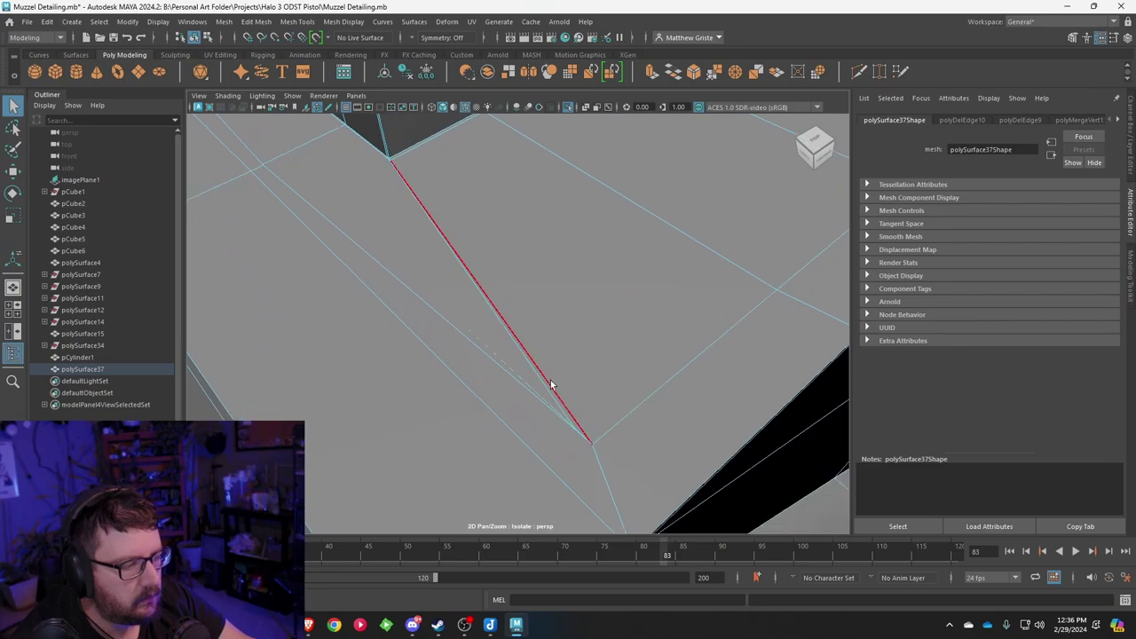
pyautogui.scroll(-4, 550, 396)
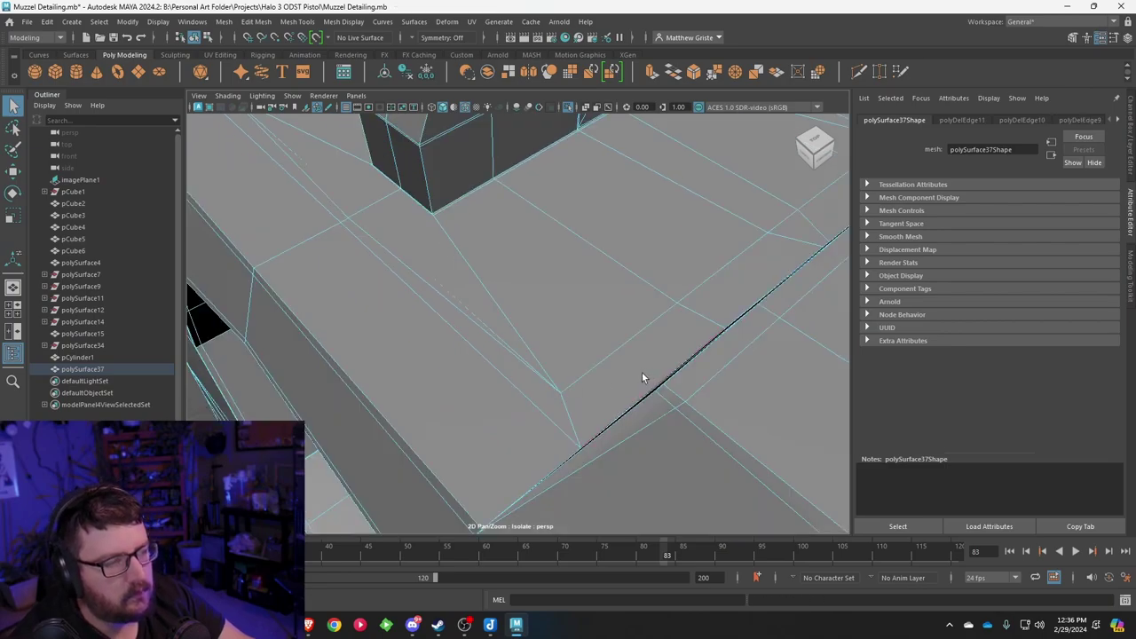
# Step: Merge the overlapping vertices on the centre edge just beyond the raised block's sloped end and preview the mesh smoothed
pyautogui.keyDown('alt'); pyautogui.moveTo(641, 372); pyautogui.dragTo(526, 375); pyautogui.keyUp('alt')
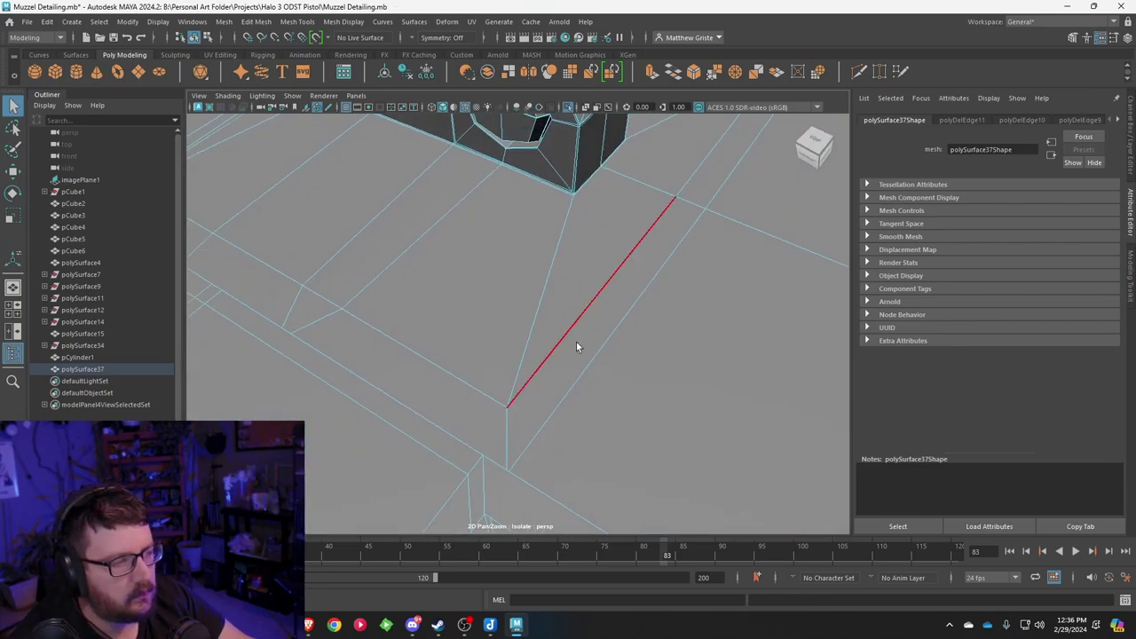
pyautogui.keyDown('alt'); pyautogui.moveTo(440, 330); pyautogui.dragTo(611, 346); pyautogui.keyUp('alt')
pyautogui.moveTo(543, 361); pyautogui.dragTo(486, 273, button='right')
pyautogui.click(531, 363)
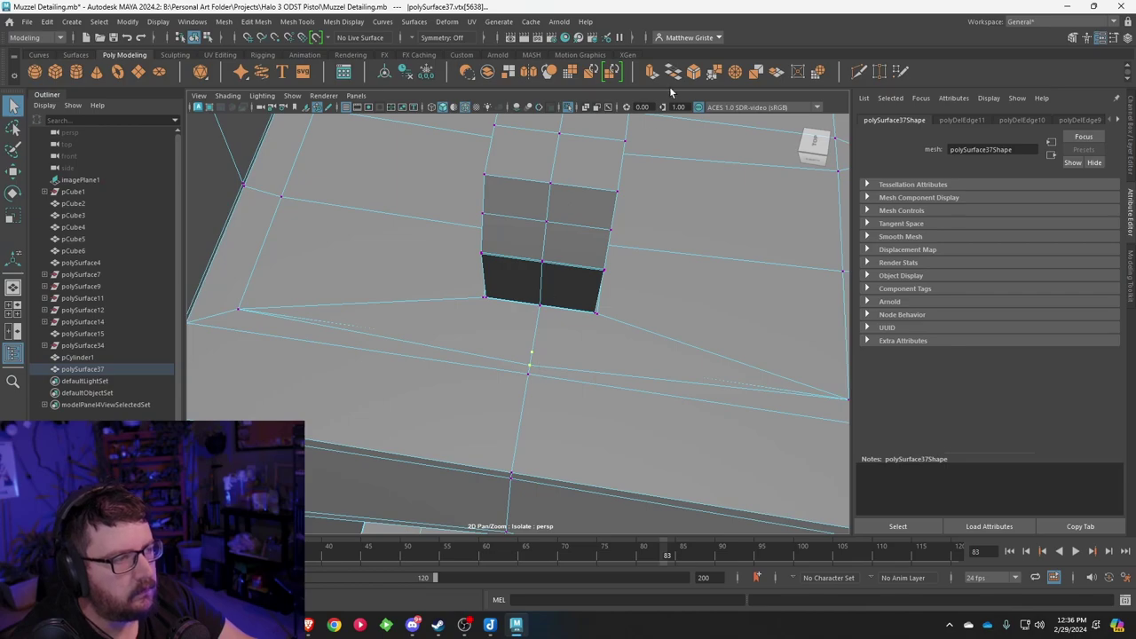
pyautogui.click(718, 77)
pyautogui.keyDown('alt'); pyautogui.moveTo(614, 263); pyautogui.dragTo(431, 286); pyautogui.keyUp('alt')
pyautogui.press('1')
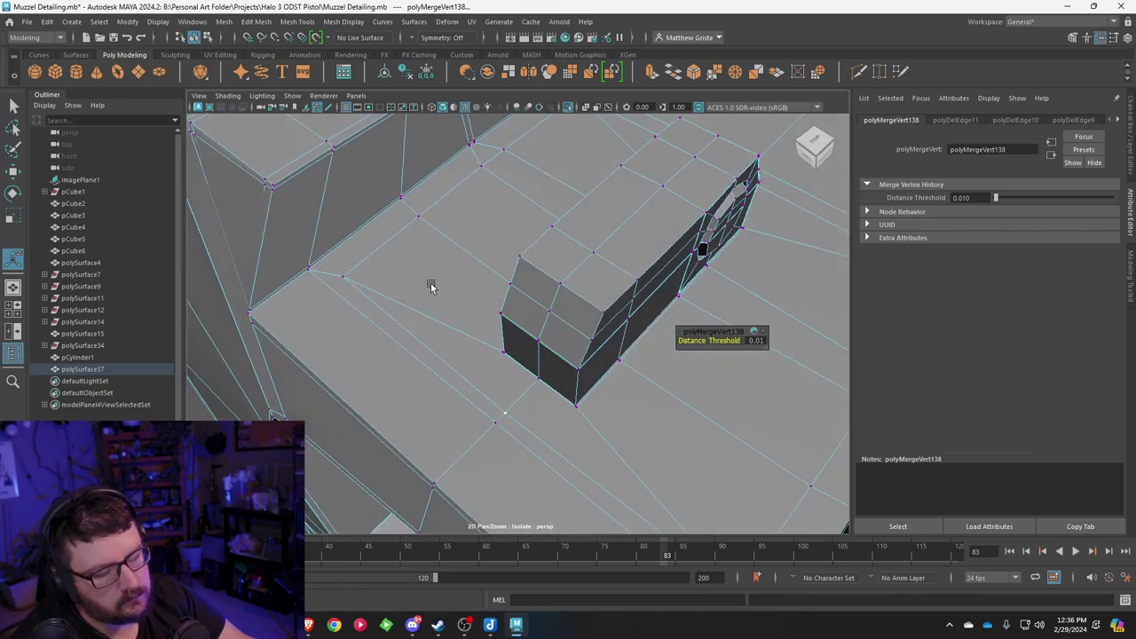
pyautogui.press('3')
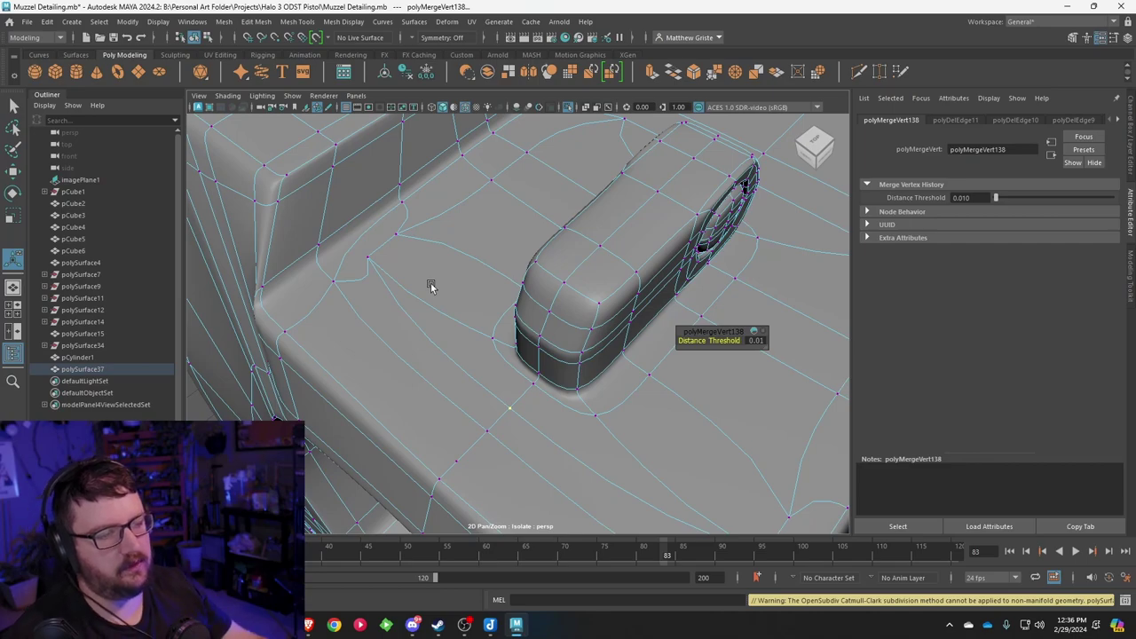
# Step: Try repositioning the panel's corner vertex in the smoothed display, and undo each move
pyautogui.keyDown('alt'); pyautogui.moveTo(431, 286); pyautogui.dragTo(386, 305); pyautogui.keyUp('alt')
pyautogui.click(361, 248)
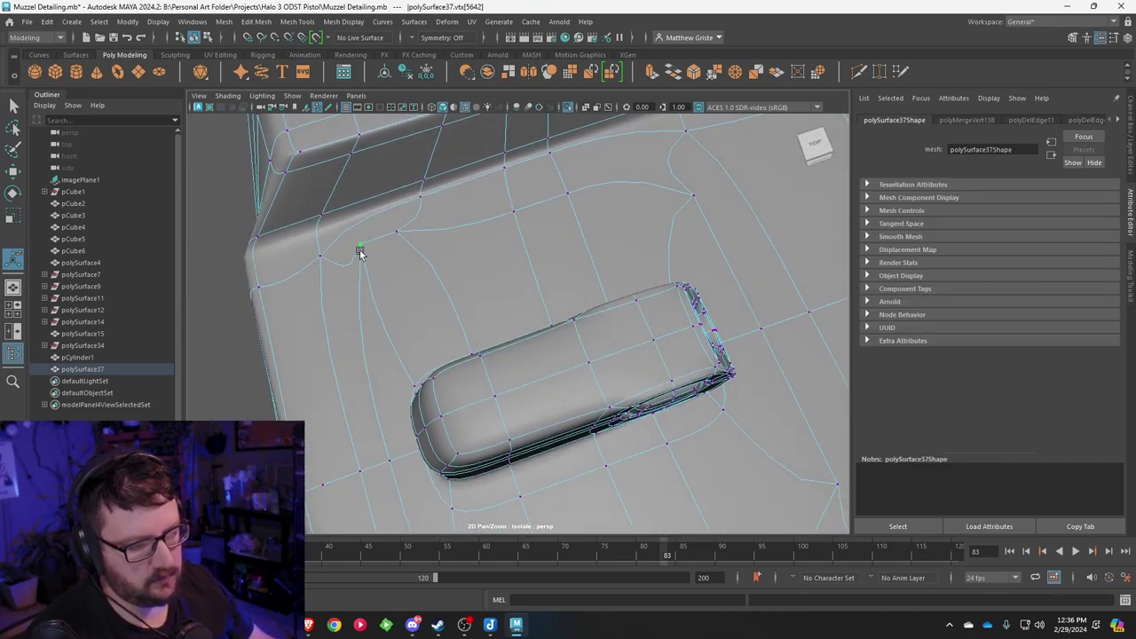
pyautogui.press('w')
pyautogui.moveTo(368, 256); pyautogui.dragTo(310, 302)
pyautogui.hotkey('ctrl', 'z')
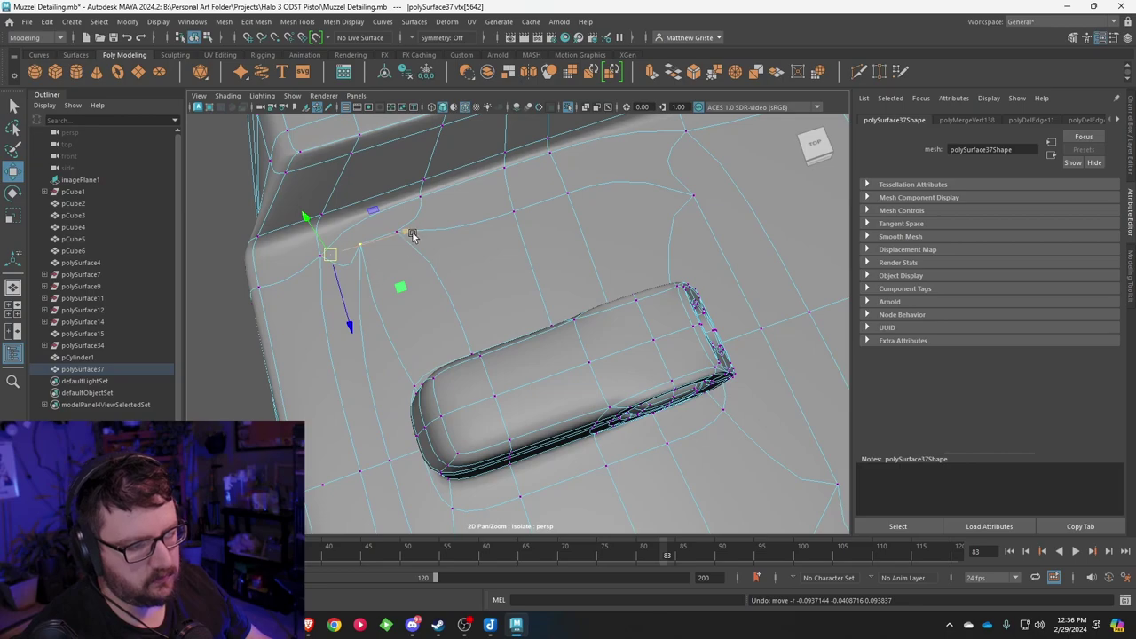
pyautogui.keyDown('alt'); pyautogui.moveTo(411, 287); pyautogui.dragTo(669, 272); pyautogui.keyUp('alt')
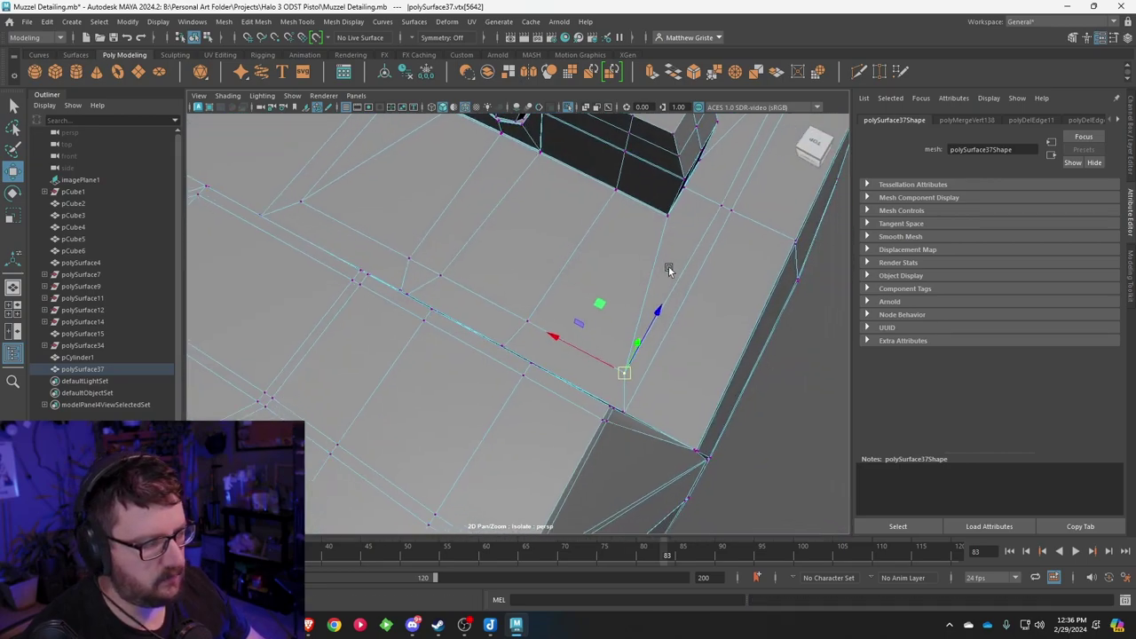
pyautogui.keyDown('alt'); pyautogui.moveTo(669, 271); pyautogui.dragTo(604, 267, button='middle'); pyautogui.keyUp('alt')
pyautogui.scroll(3, 604, 267)
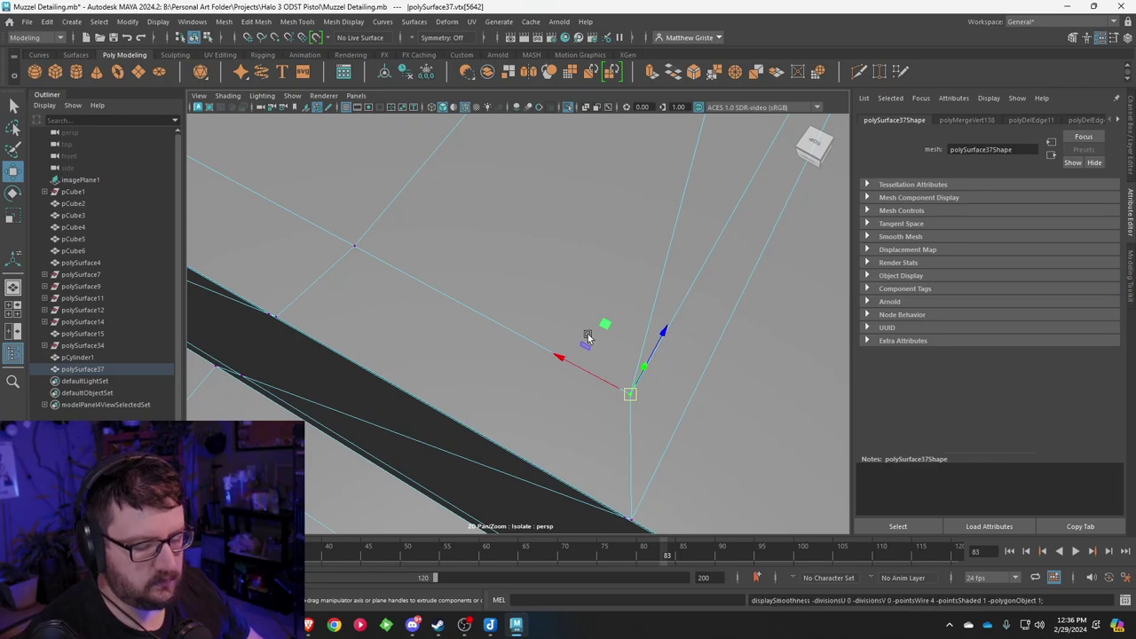
pyautogui.press('3')
pyautogui.click(660, 442)
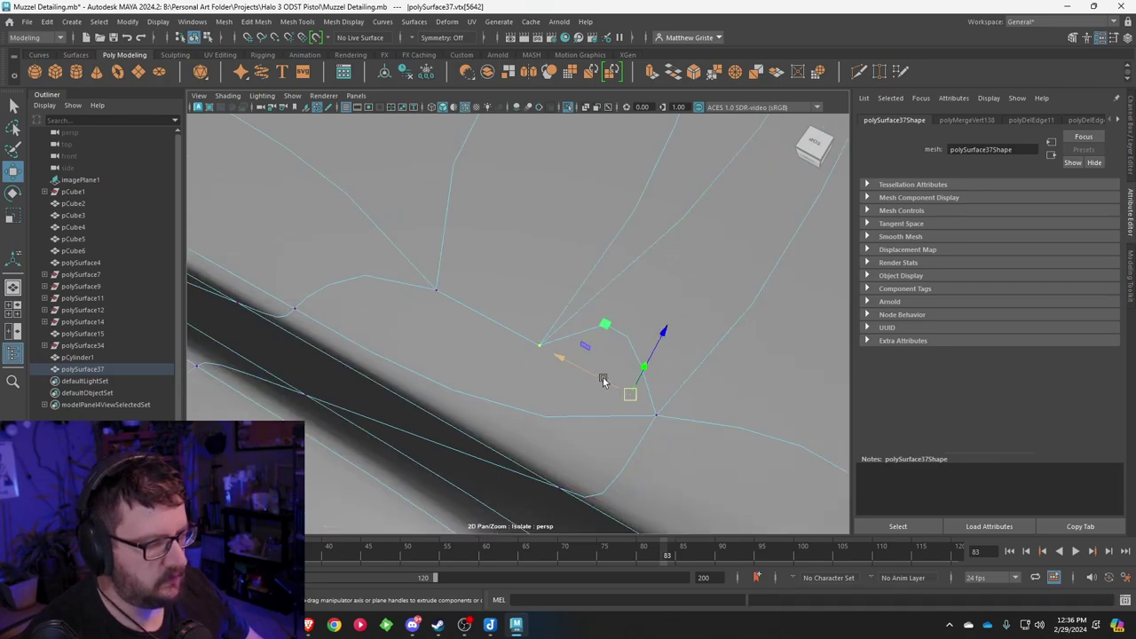
pyautogui.moveTo(604, 380); pyautogui.dragTo(512, 315)
pyautogui.hotkey('ctrl', 'z')
# Step: Examine the edge flow around the raised block and the panel corners in smoothed and unsmoothed display
pyautogui.scroll(-10, 612, 355)
pyautogui.keyDown('alt'); pyautogui.moveTo(625, 364); pyautogui.dragTo(495, 380); pyautogui.keyUp('alt')
pyautogui.scroll(5, 495, 381)
pyautogui.press('1')
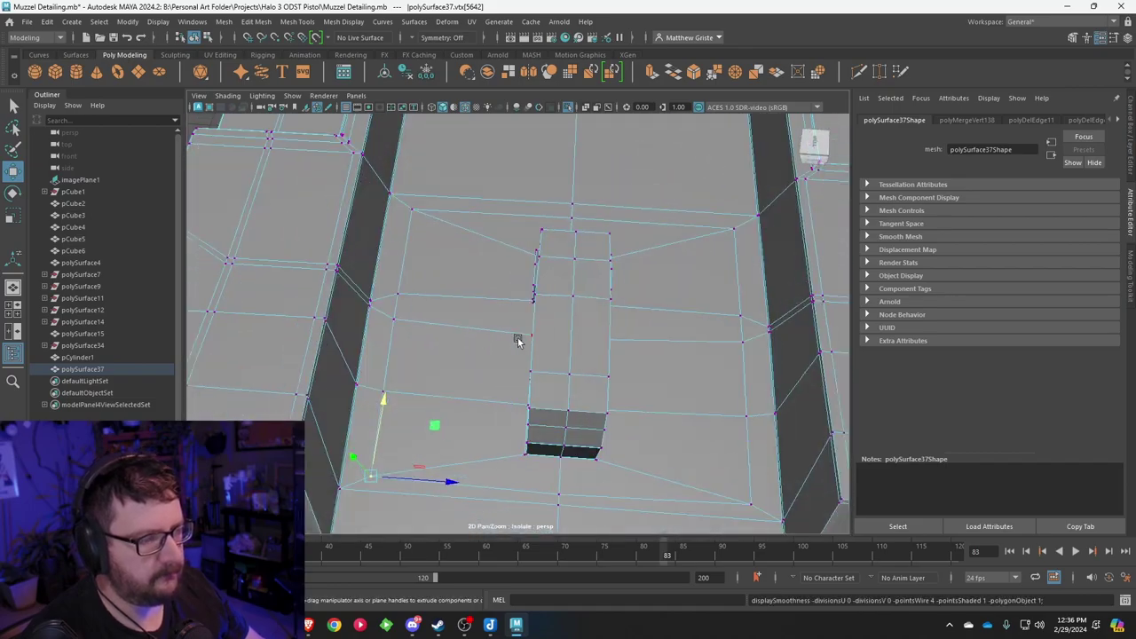
pyautogui.keyDown('alt'); pyautogui.moveTo(533, 342); pyautogui.dragTo(436, 327); pyautogui.keyUp('alt')
pyautogui.click(365, 166)
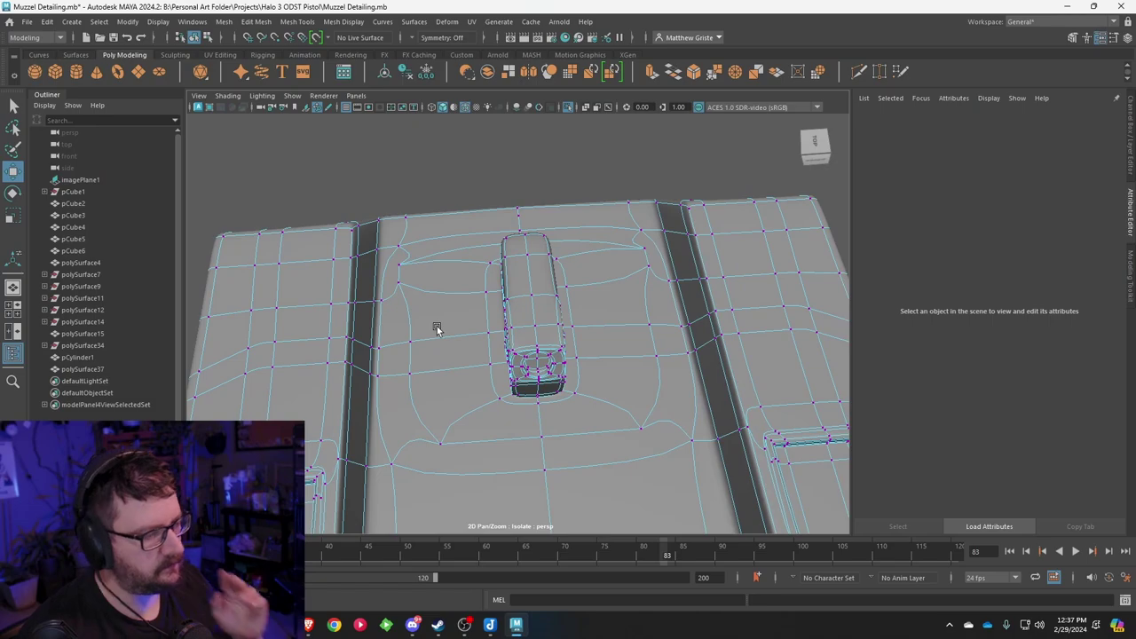
pyautogui.press('1')
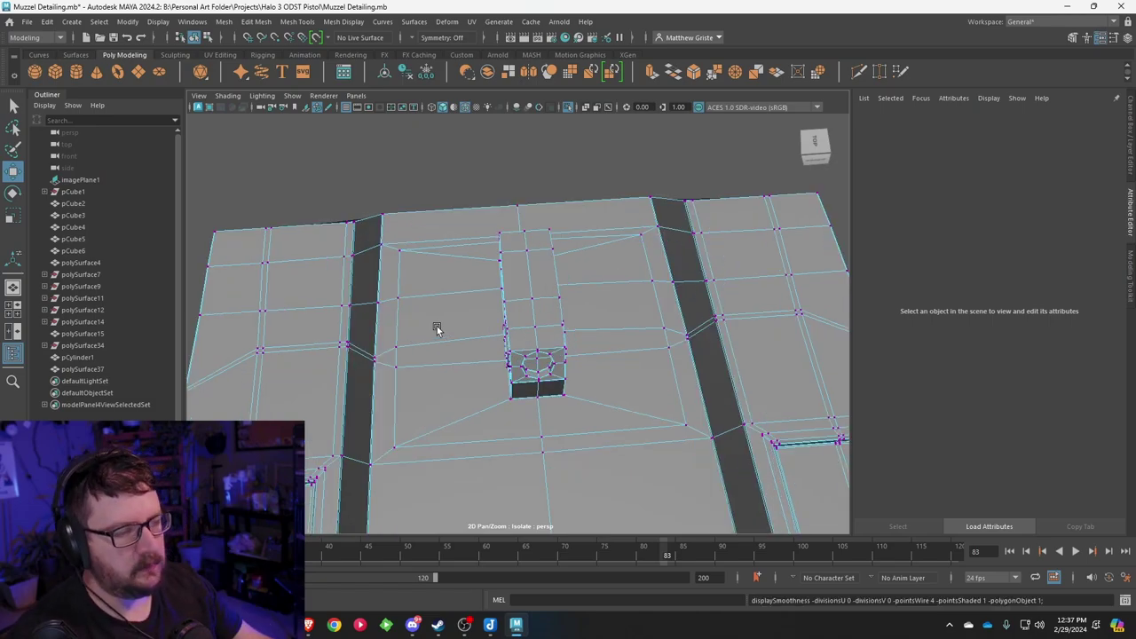
pyautogui.keyDown('alt'); pyautogui.moveTo(436, 328); pyautogui.dragTo(355, 347); pyautogui.keyUp('alt')
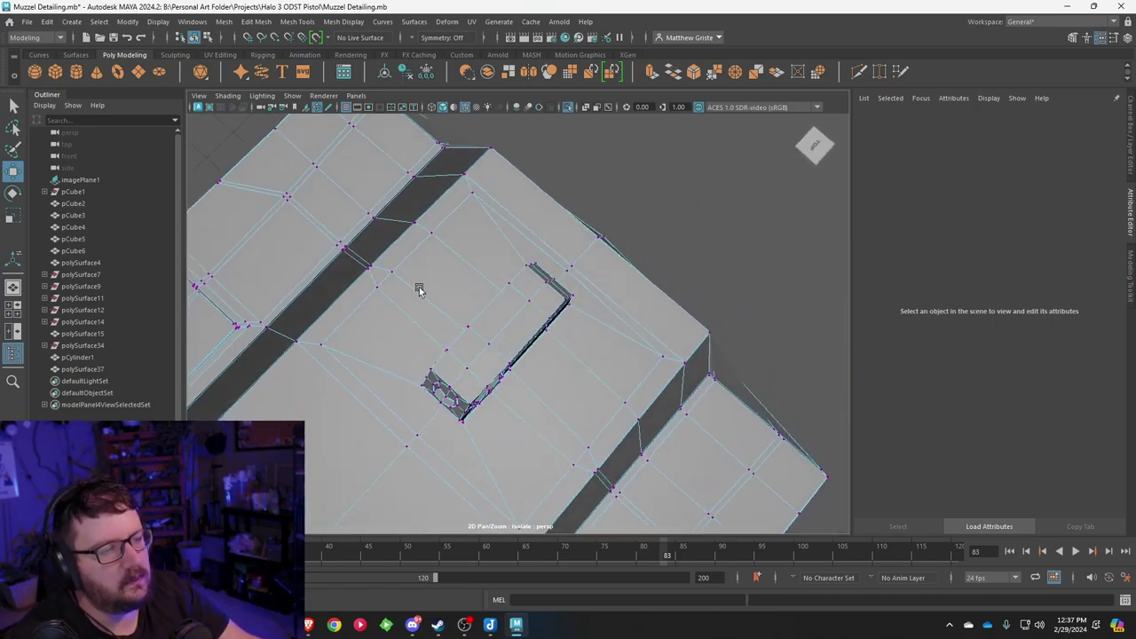
pyautogui.keyDown('alt'); pyautogui.moveTo(419, 290); pyautogui.dragTo(559, 243); pyautogui.keyUp('alt')
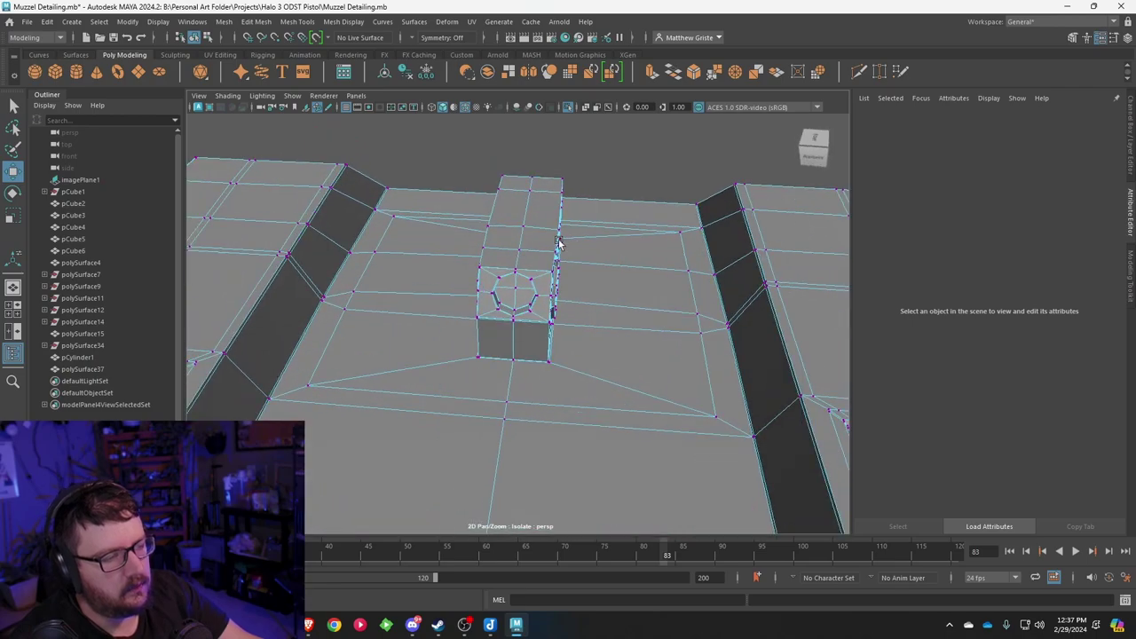
# Step: Undo a misplaced edge loop on the raised block and insert one around its sloped end, running out to the panel's corners
pyautogui.scroll(3, 559, 243)
pyautogui.click(293, 19)
pyautogui.click(329, 112)
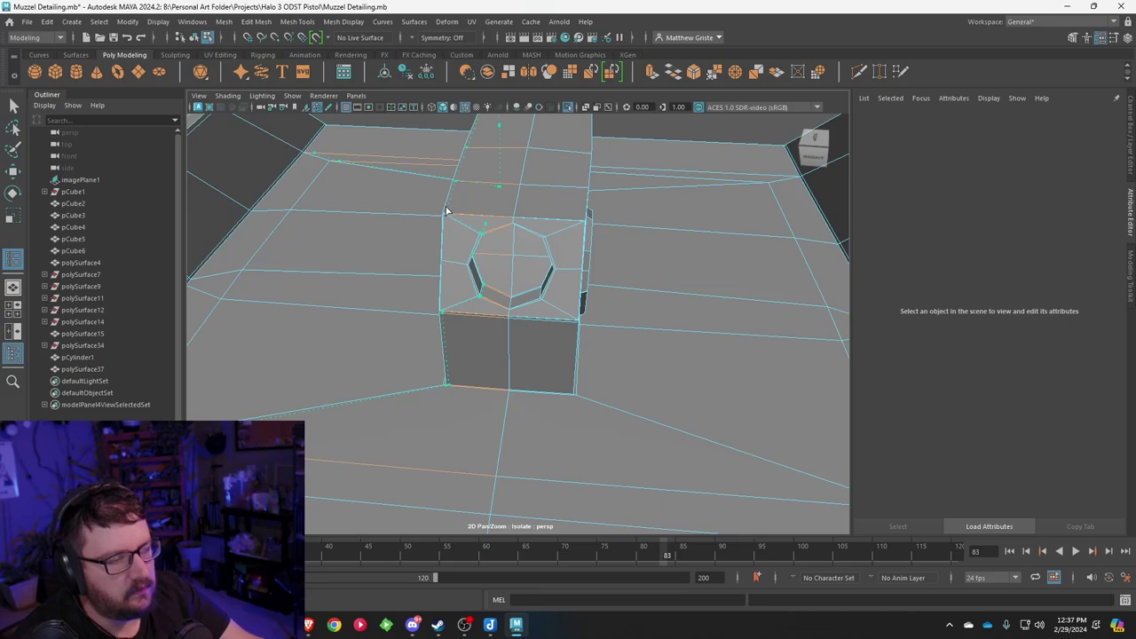
pyautogui.hotkey('ctrl', 'z')
pyautogui.scroll(-5, 459, 216)
pyautogui.keyDown('alt'); pyautogui.moveTo(476, 228); pyautogui.dragTo(389, 229); pyautogui.keyUp('alt')
pyautogui.keyDown('alt'); pyautogui.moveTo(401, 218); pyautogui.dragTo(462, 247, button='middle'); pyautogui.keyUp('alt')
pyautogui.scroll(4, 461, 246)
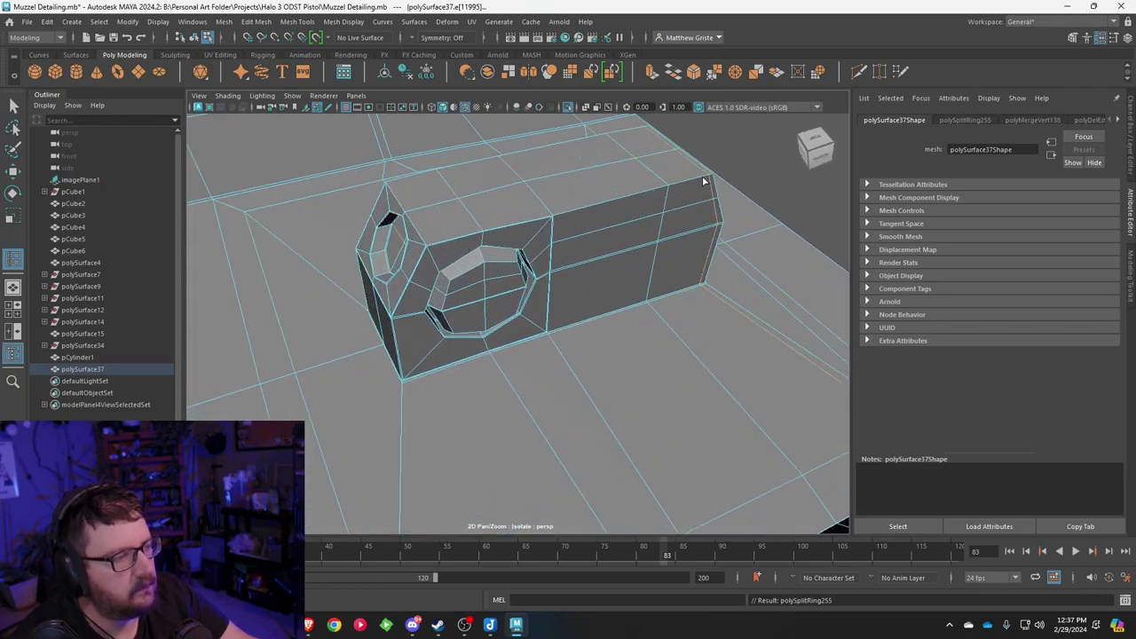
# Step: Examine the new edge loop around the block's sloped end and compare the mesh in smoothed and unsmoothed display
pyautogui.keyDown('alt'); pyautogui.moveTo(703, 181); pyautogui.dragTo(431, 198); pyautogui.keyUp('alt')
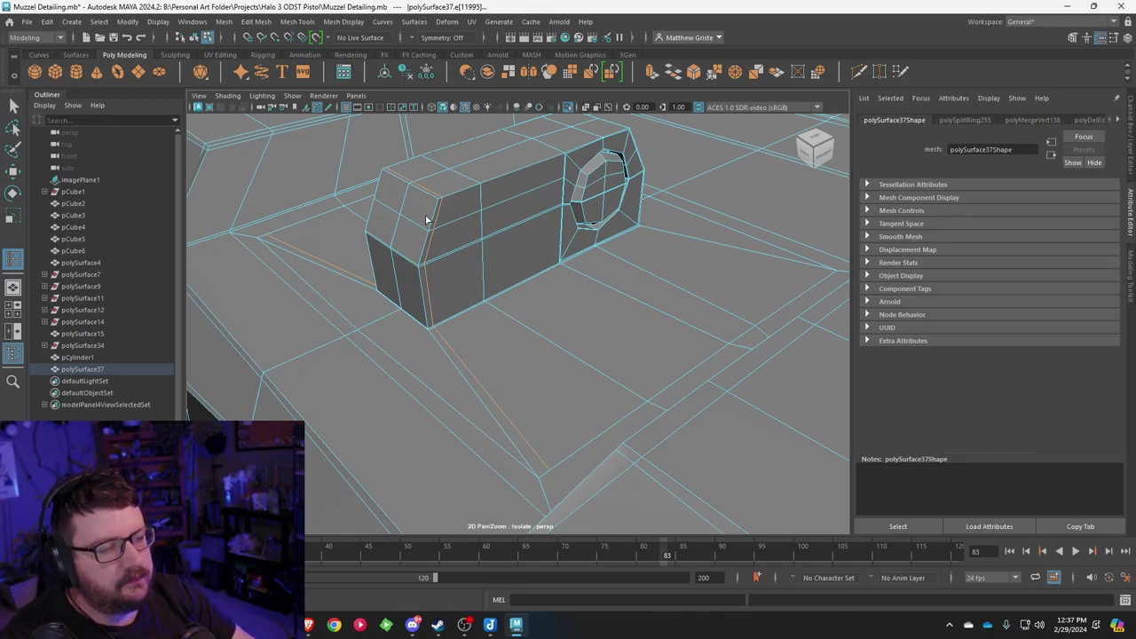
pyautogui.keyDown('alt'); pyautogui.moveTo(426, 220); pyautogui.dragTo(530, 244); pyautogui.keyUp('alt')
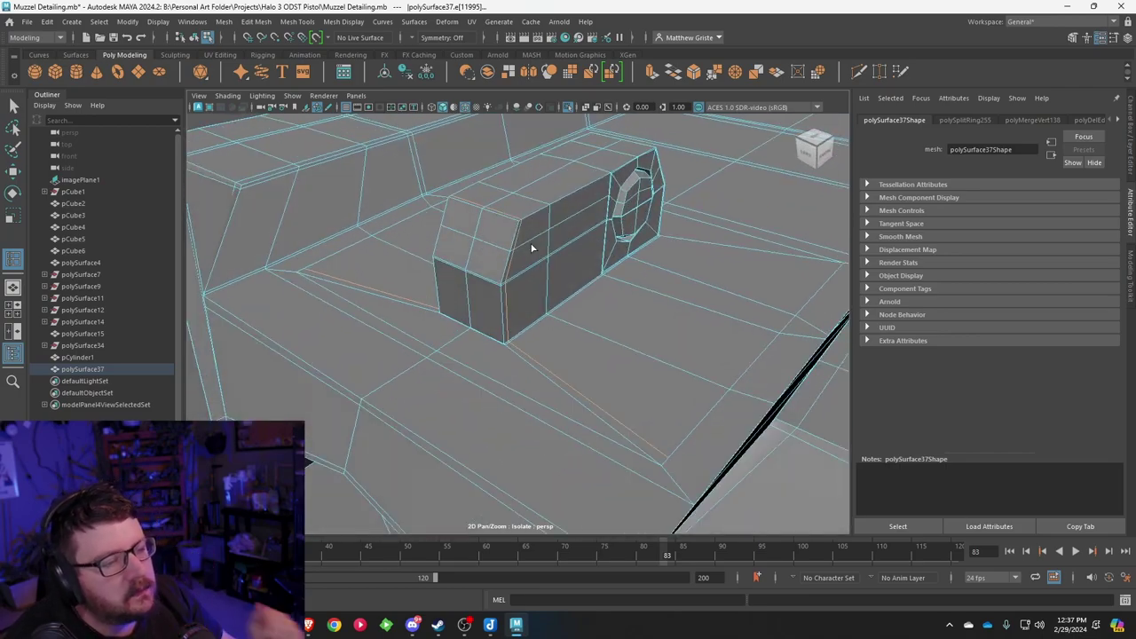
pyautogui.keyDown('alt'); pyautogui.moveTo(532, 248); pyautogui.dragTo(524, 266); pyautogui.keyUp('alt')
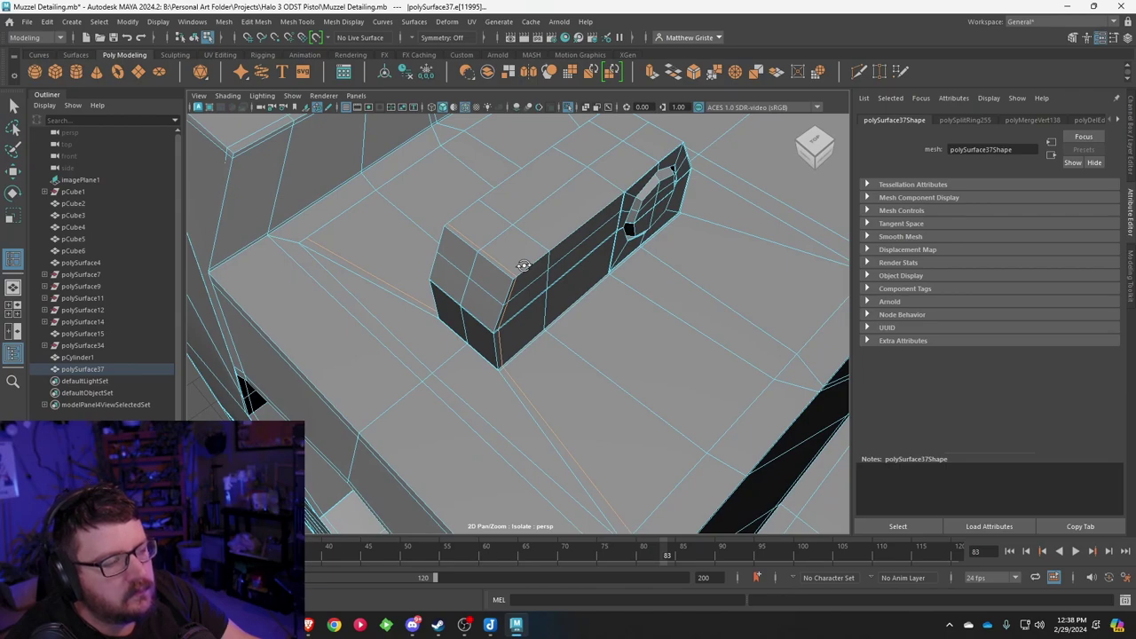
pyautogui.moveTo(524, 265)
pyautogui.keyDown('alt'); pyautogui.mouseDown()
pyautogui.moveTo(540, 253)
pyautogui.moveTo(543, 263)
pyautogui.mouseUp(); pyautogui.keyUp('alt')
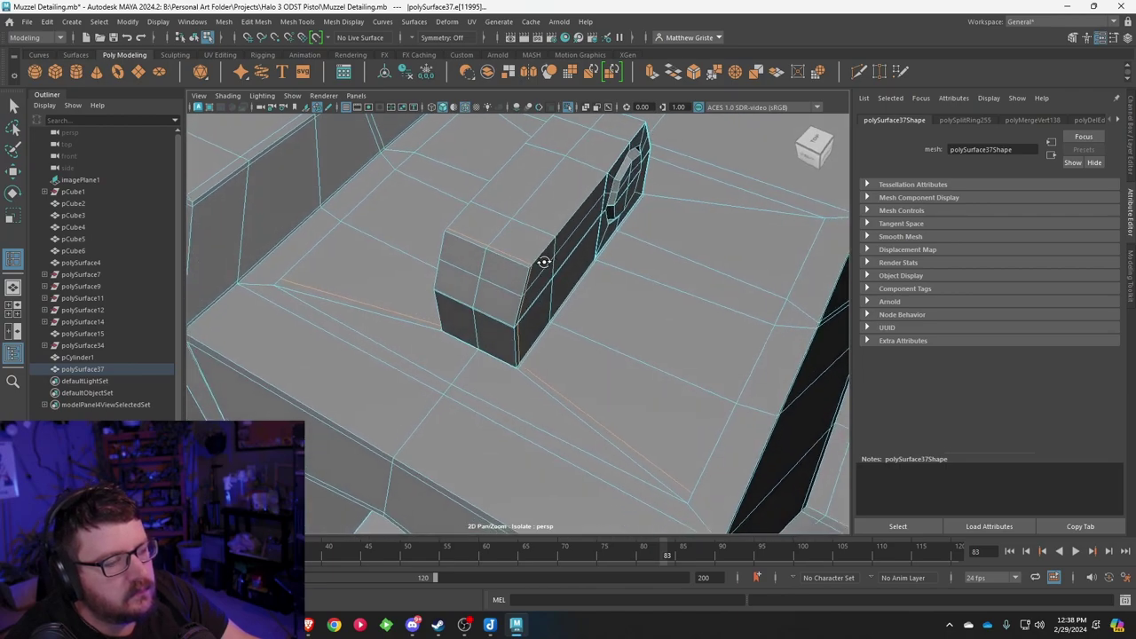
pyautogui.press('3')
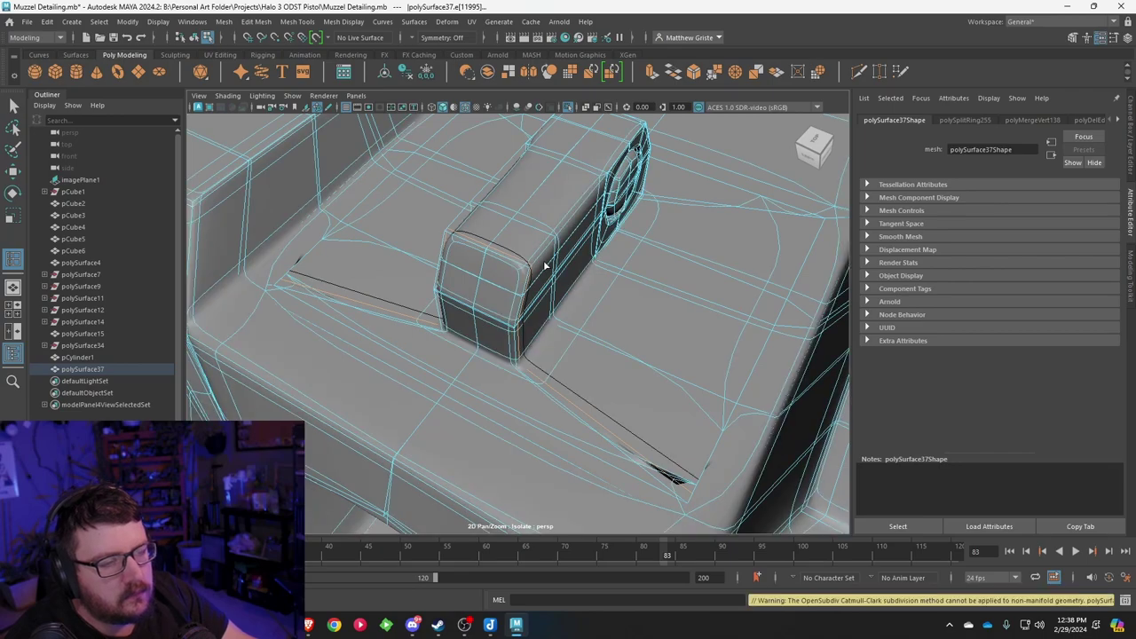
pyautogui.keyDown('alt'); pyautogui.moveTo(545, 265); pyautogui.dragTo(607, 249); pyautogui.keyUp('alt')
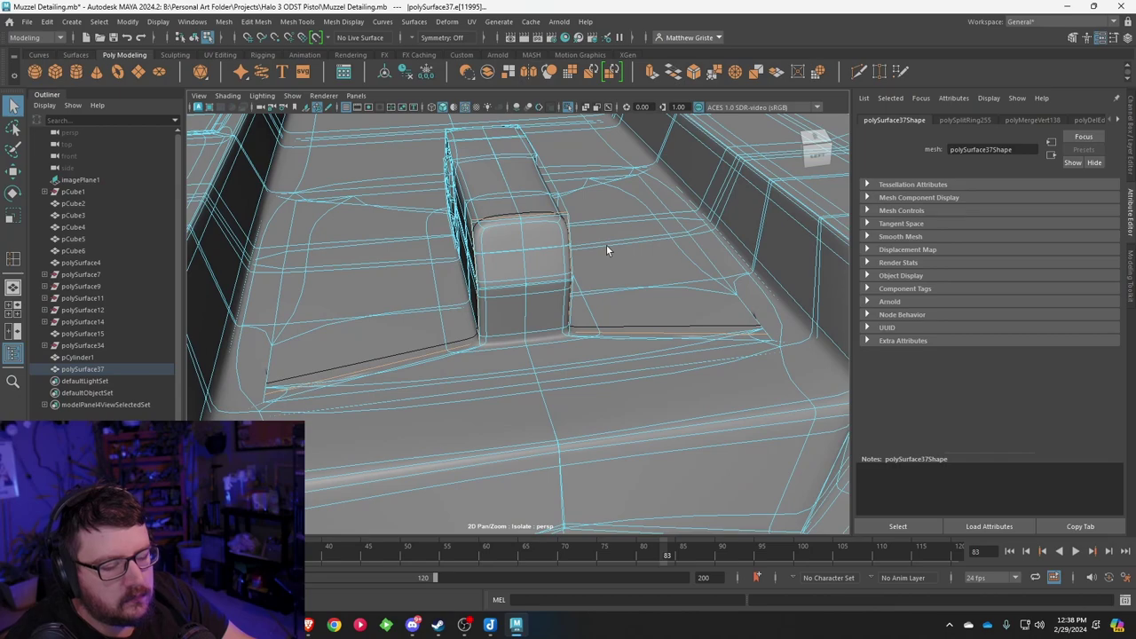
pyautogui.press('1')
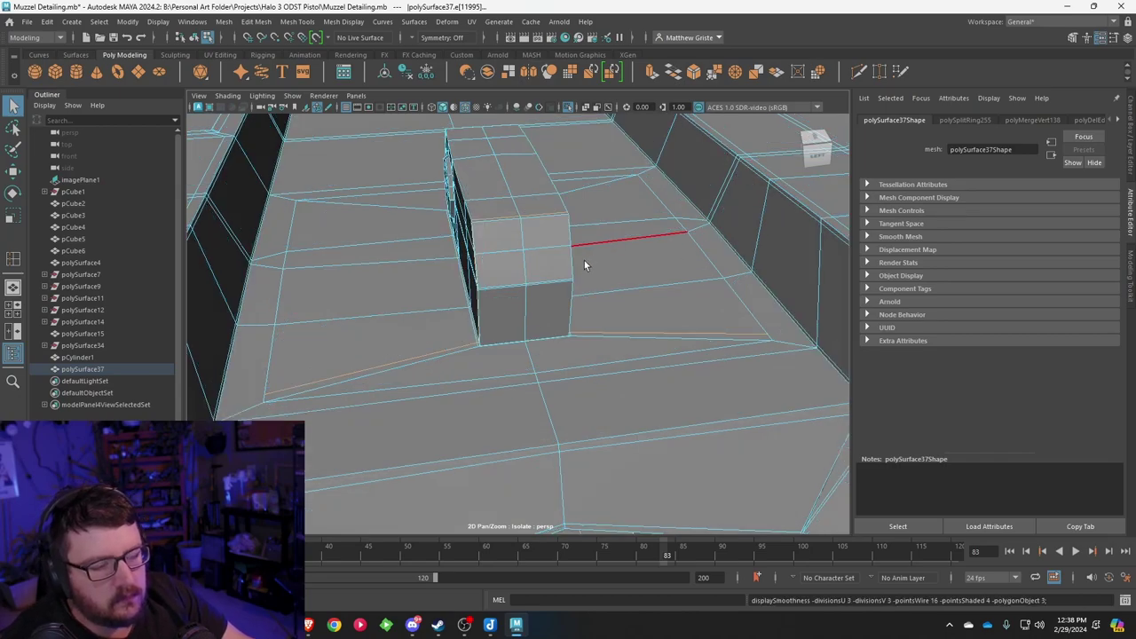
pyautogui.press('3')
# Step: Move the new loop's two end vertices away from the panel's corners, inward along its long sides
pyautogui.moveTo(528, 264); pyautogui.dragTo(551, 244, button='right')
pyautogui.keyDown('alt'); pyautogui.moveTo(514, 289); pyautogui.dragTo(484, 336); pyautogui.keyUp('alt')
pyautogui.press('1')
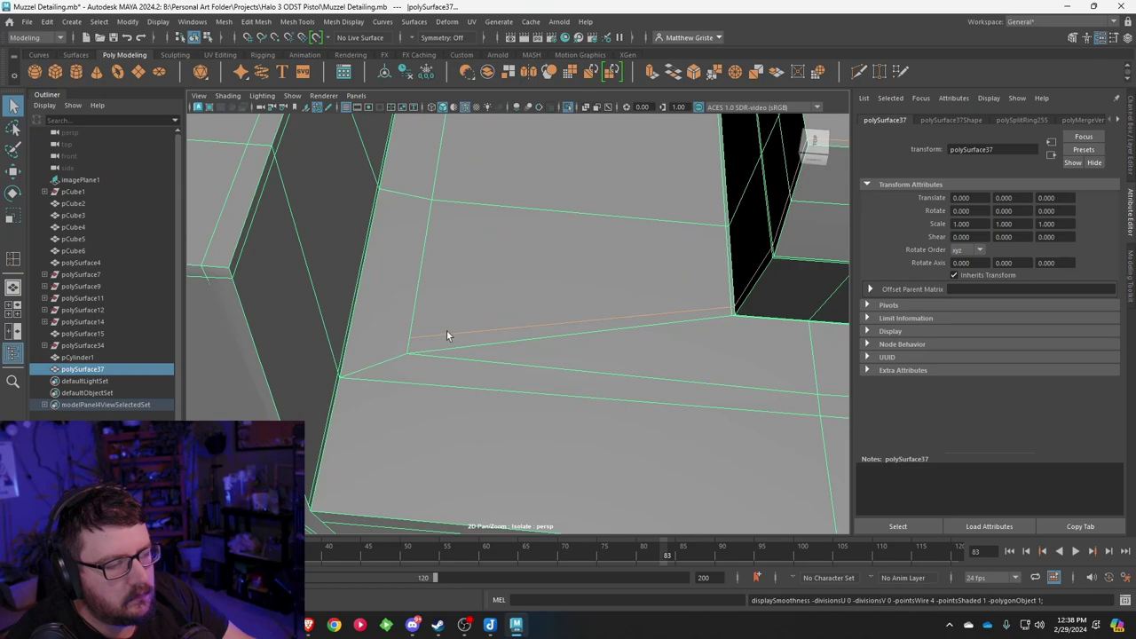
pyautogui.moveTo(428, 332); pyautogui.dragTo(372, 273, button='right')
pyautogui.click(412, 338)
pyautogui.press('w')
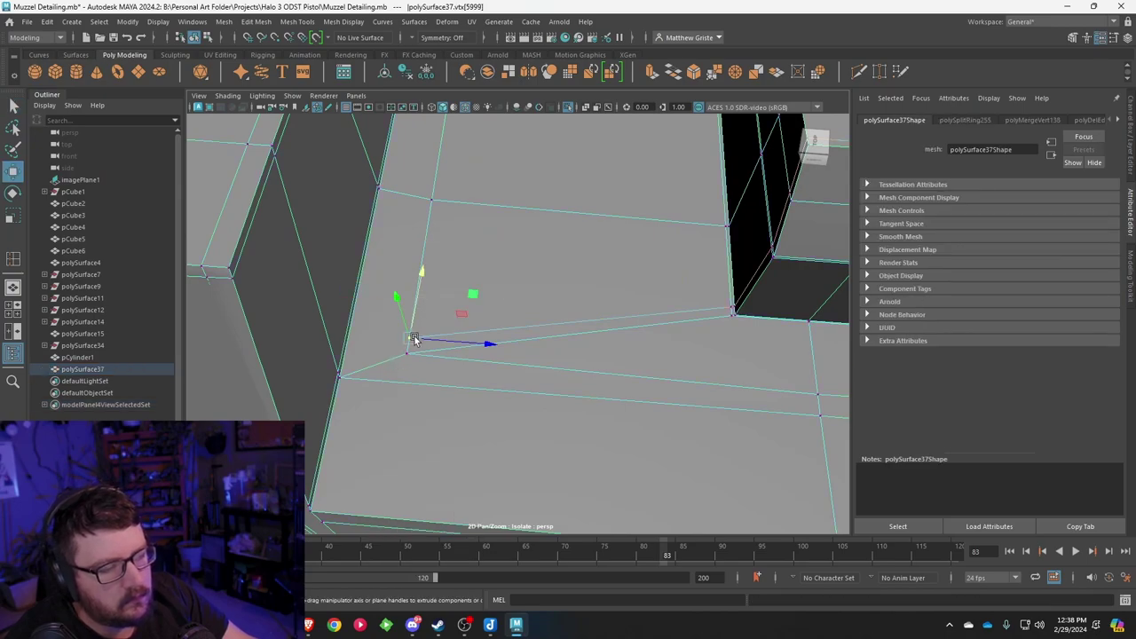
pyautogui.moveTo(414, 339); pyautogui.dragTo(452, 280)
pyautogui.scroll(-6, 453, 281)
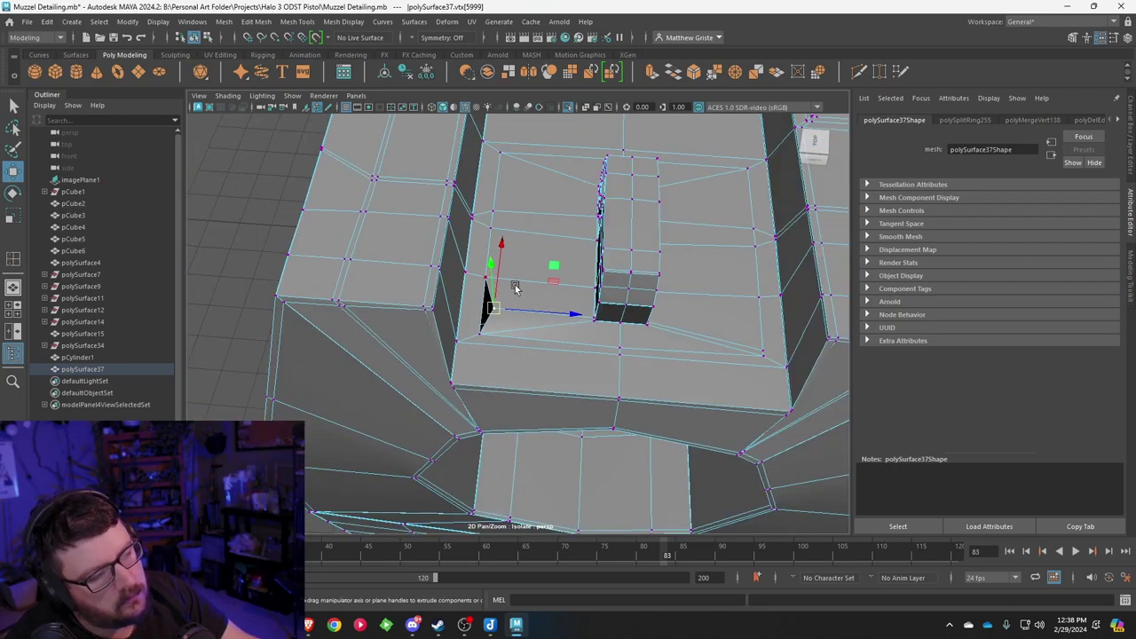
pyautogui.keyDown('alt'); pyautogui.moveTo(527, 289); pyautogui.dragTo(604, 355); pyautogui.keyUp('alt')
pyautogui.moveTo(659, 441); pyautogui.dragTo(448, 343)
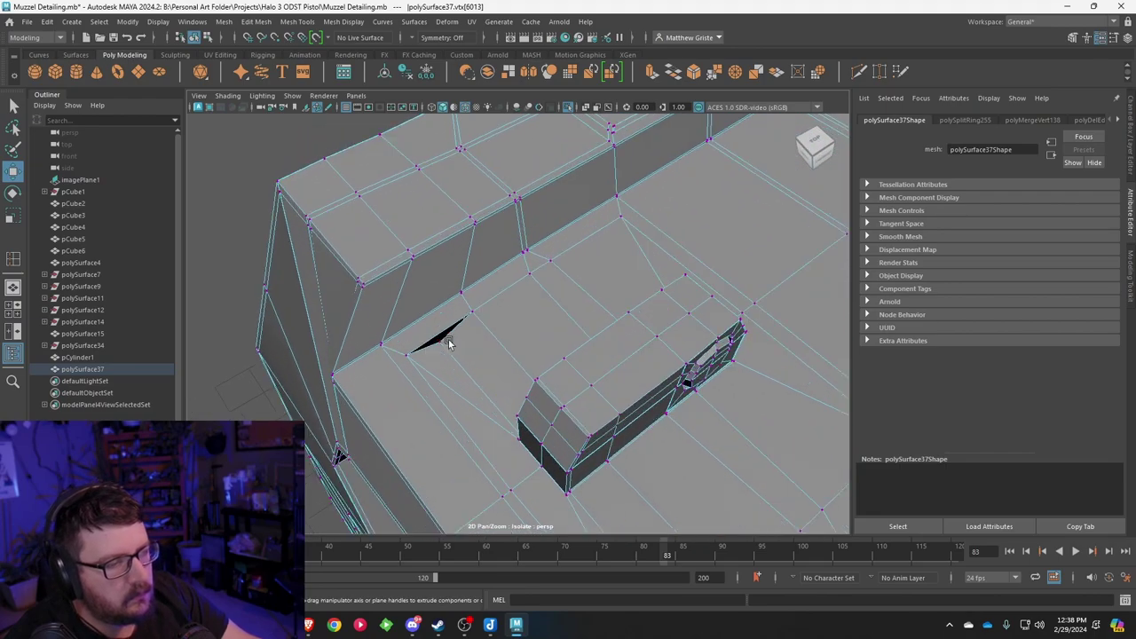
# Step: Insert an edge loop across the muzzle's top in line with the moved vertices, and inspect the corner gap in smoothed display
pyautogui.click(298, 21)
pyautogui.click(325, 115)
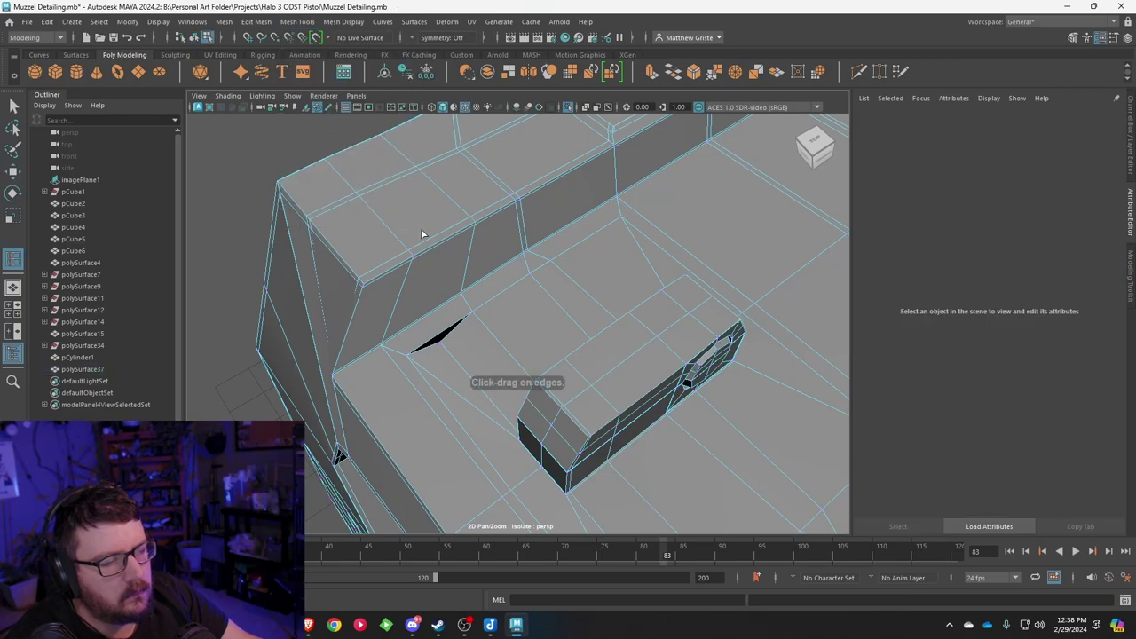
pyautogui.moveTo(433, 245); pyautogui.dragTo(436, 246)
pyautogui.keyDown('alt'); pyautogui.moveTo(568, 381); pyautogui.dragTo(464, 274); pyautogui.keyUp('alt')
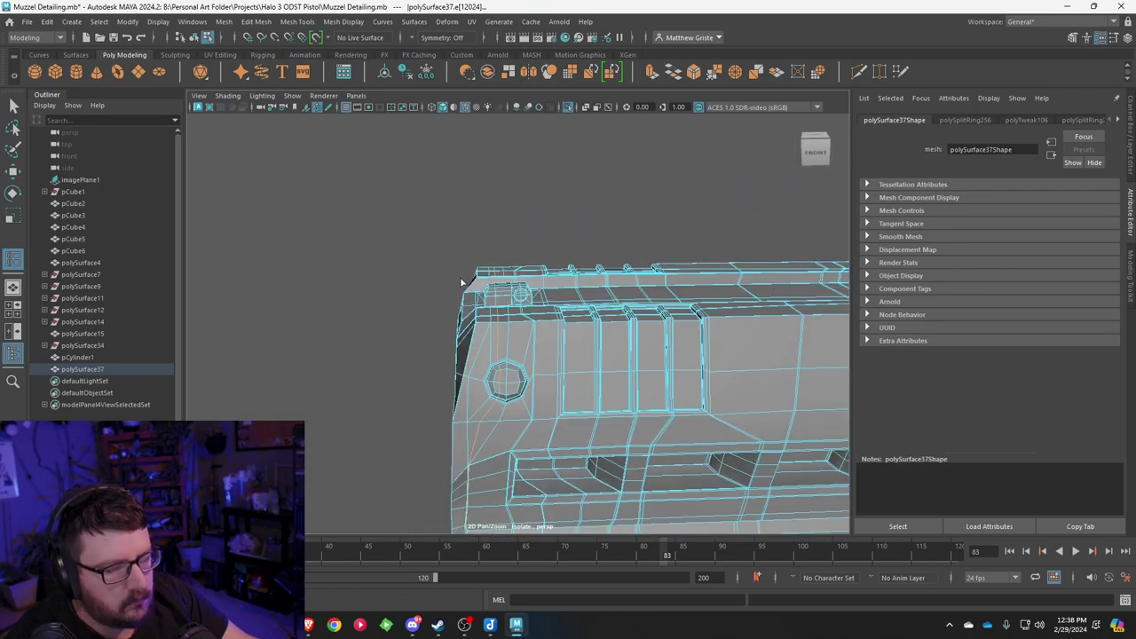
pyautogui.press('1')
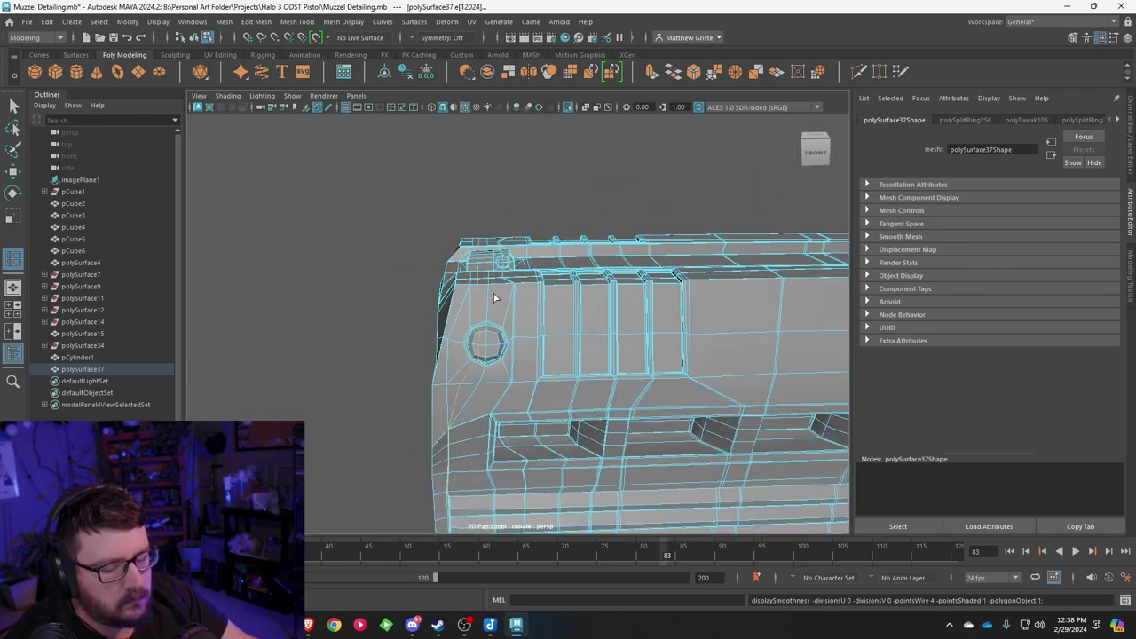
pyautogui.press('3')
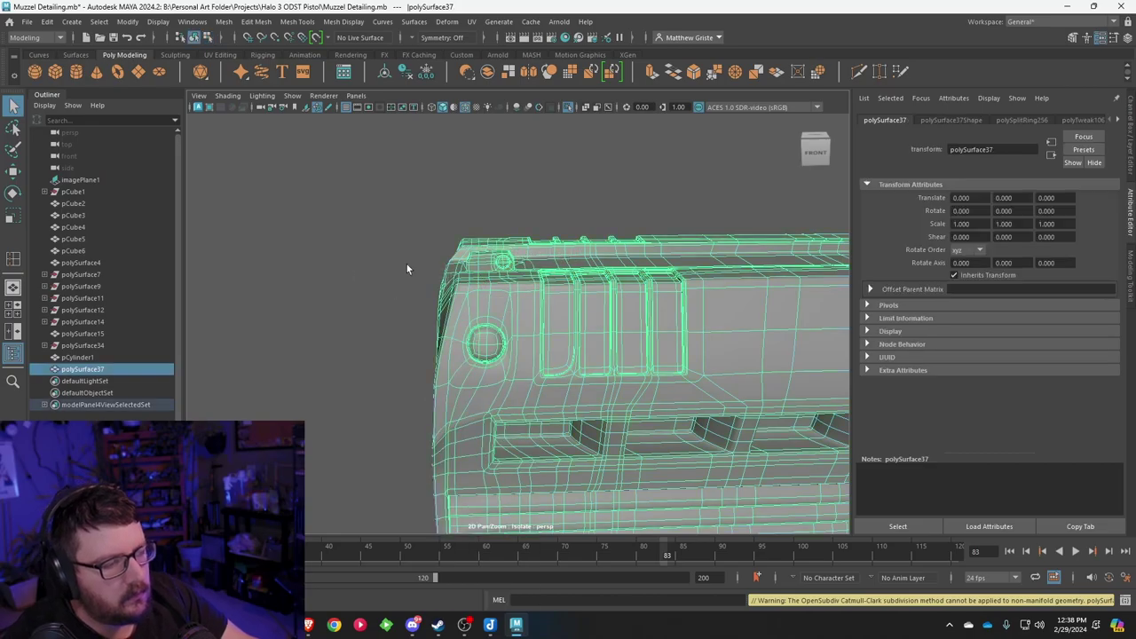
pyautogui.click(370, 282)
pyautogui.keyDown('alt'); pyautogui.moveTo(370, 282); pyautogui.dragTo(504, 315); pyautogui.keyUp('alt')
pyautogui.keyDown('alt'); pyautogui.moveTo(504, 315); pyautogui.dragTo(583, 373, button='right'); pyautogui.keyUp('alt')
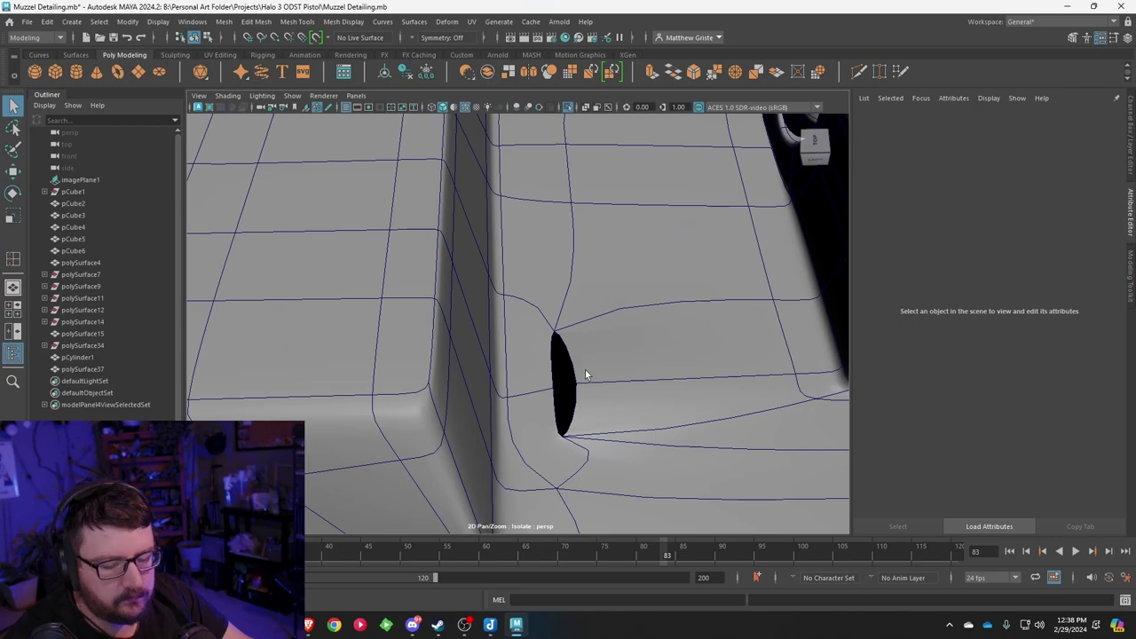
# Step: Merge the vertices in the middle of the gaps on both sides of the panel to close the surface
pyautogui.moveTo(582, 272); pyautogui.dragTo(530, 292, button='right')
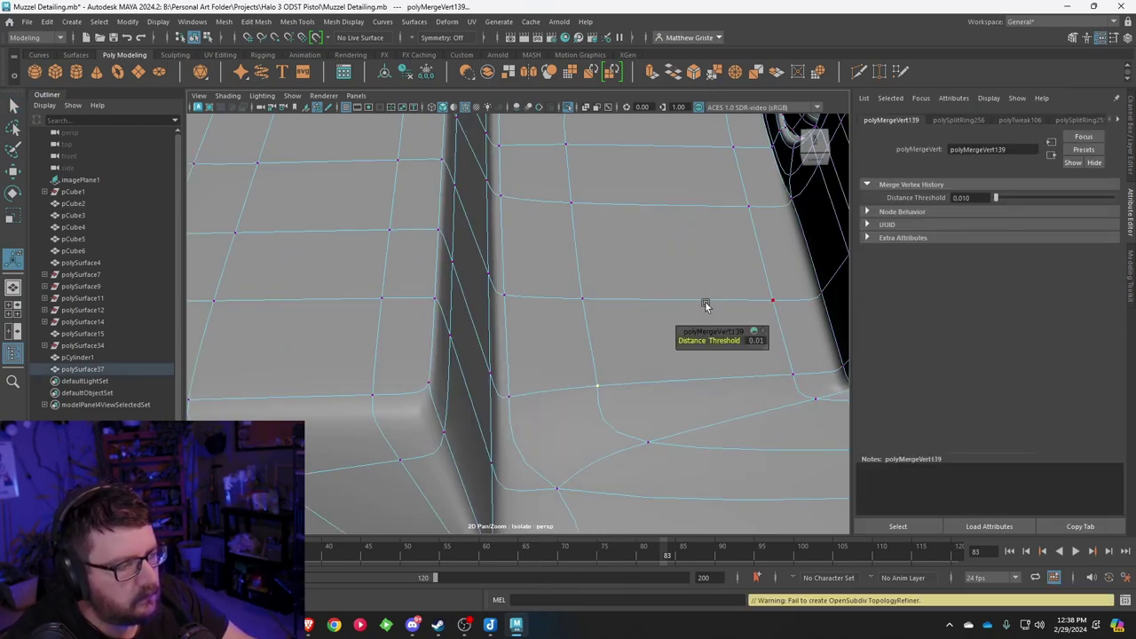
pyautogui.keyDown('alt'); pyautogui.moveTo(704, 304); pyautogui.dragTo(612, 311); pyautogui.keyUp('alt')
pyautogui.click(612, 311)
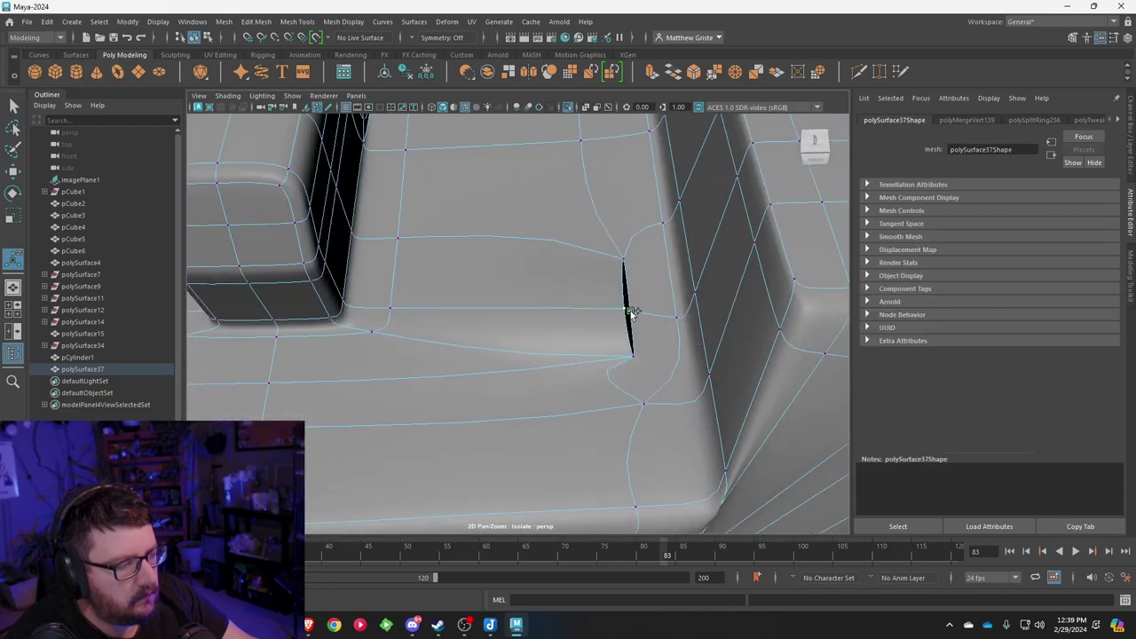
pyautogui.scroll(-10, 616, 295)
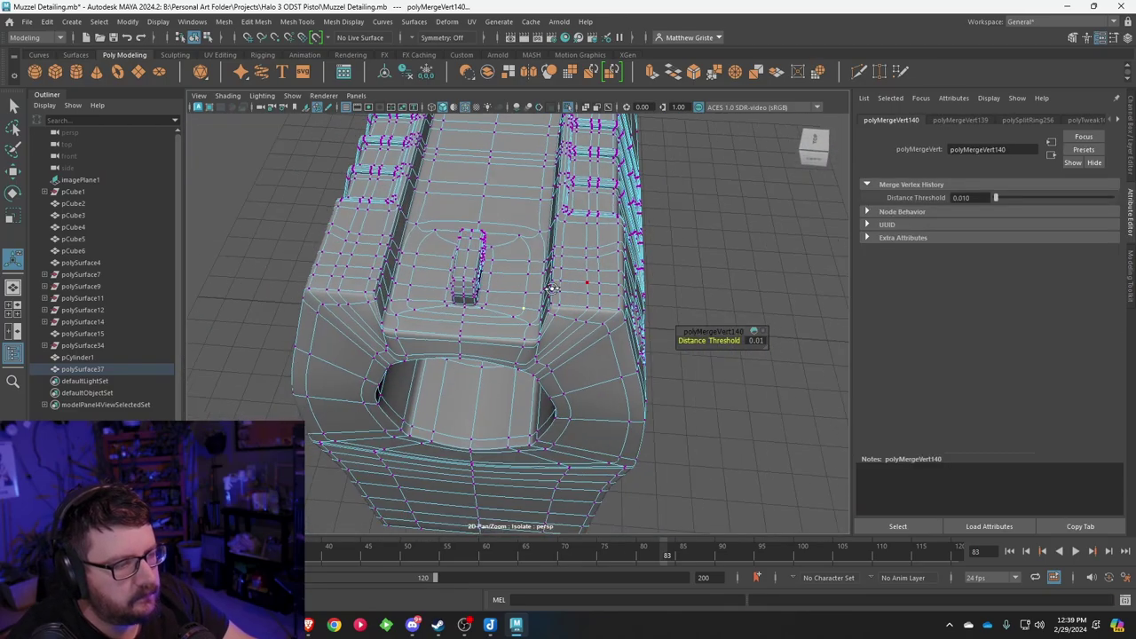
# Step: Try to collapse the narrow ring of faces around the front rim of the muzzle's bore opening
pyautogui.keyDown('alt'); pyautogui.moveTo(610, 295); pyautogui.dragTo(521, 202); pyautogui.keyUp('alt')
pyautogui.scroll(3, 524, 191)
pyautogui.moveTo(531, 166); pyautogui.dragTo(582, 147, button='right')
pyautogui.click(276, 177)
pyautogui.scroll(-5, 377, 204)
pyautogui.keyDown('alt'); pyautogui.moveTo(382, 208); pyautogui.dragTo(426, 292); pyautogui.keyUp('alt')
pyautogui.moveTo(426, 292); pyautogui.dragTo(431, 307, button='right')
pyautogui.click(429, 325)
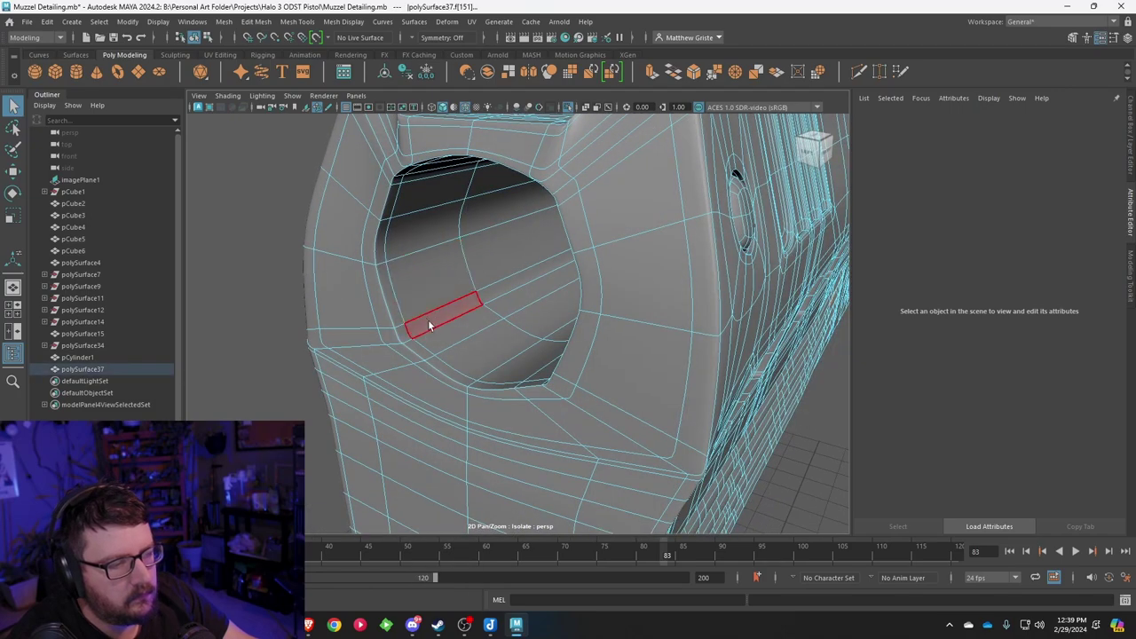
pyautogui.doubleClick(417, 353)
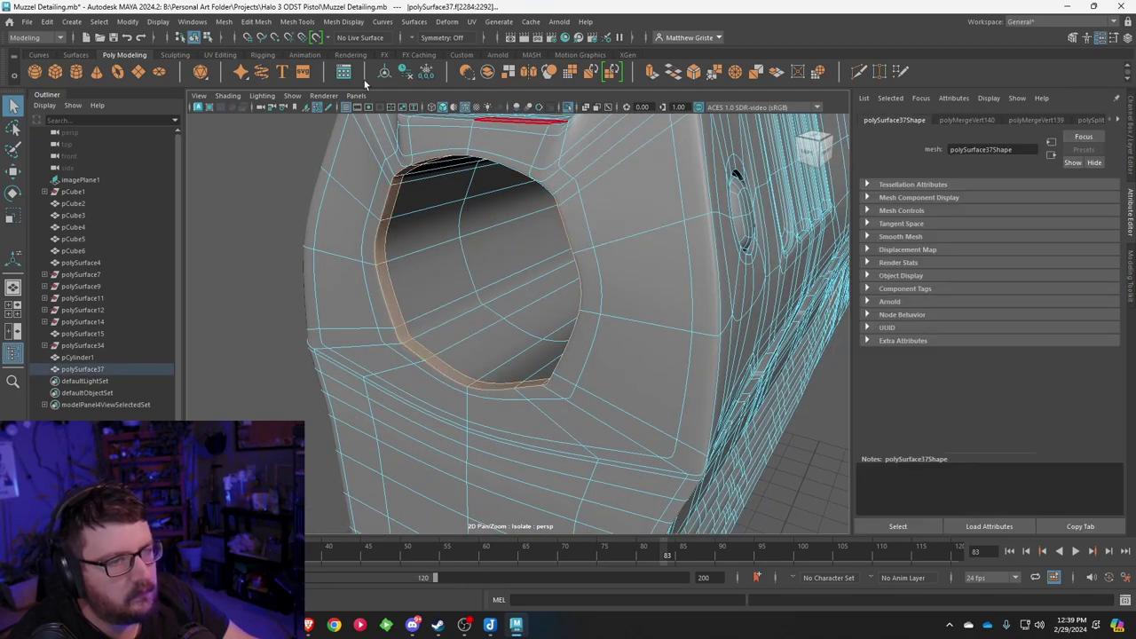
pyautogui.click(297, 21)
pyautogui.moveTo(263, 21)
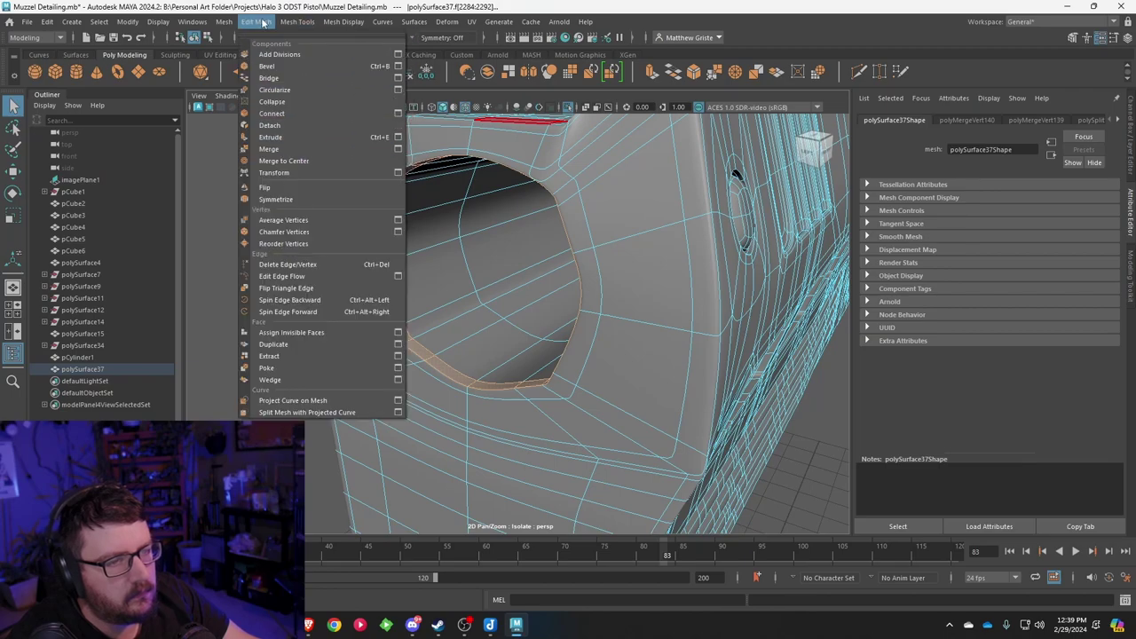
pyautogui.click(283, 102)
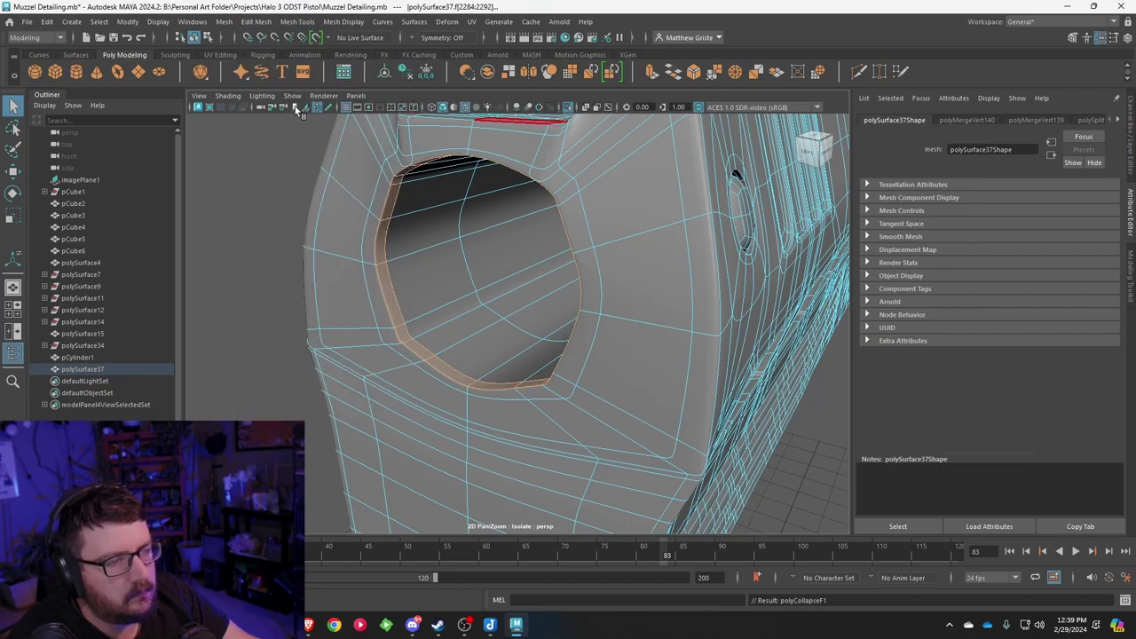
# Step: Undo the collapse of the rim faces, redo it once to compare, and undo it again
pyautogui.hotkey('ctrl', 'z')
pyautogui.keyDown('alt'); pyautogui.moveTo(507, 248); pyautogui.dragTo(650, 263); pyautogui.keyUp('alt')
pyautogui.hotkey('shift', 'z')
pyautogui.hotkey('ctrl', 'z')
# Step: Turn off the isolated display so the barrel and the rest of the pistol show with the muzzle
pyautogui.keyDown('alt'); pyautogui.moveTo(602, 258); pyautogui.dragTo(531, 223); pyautogui.keyUp('alt')
pyautogui.click(552, 227)
pyautogui.click(498, 201)
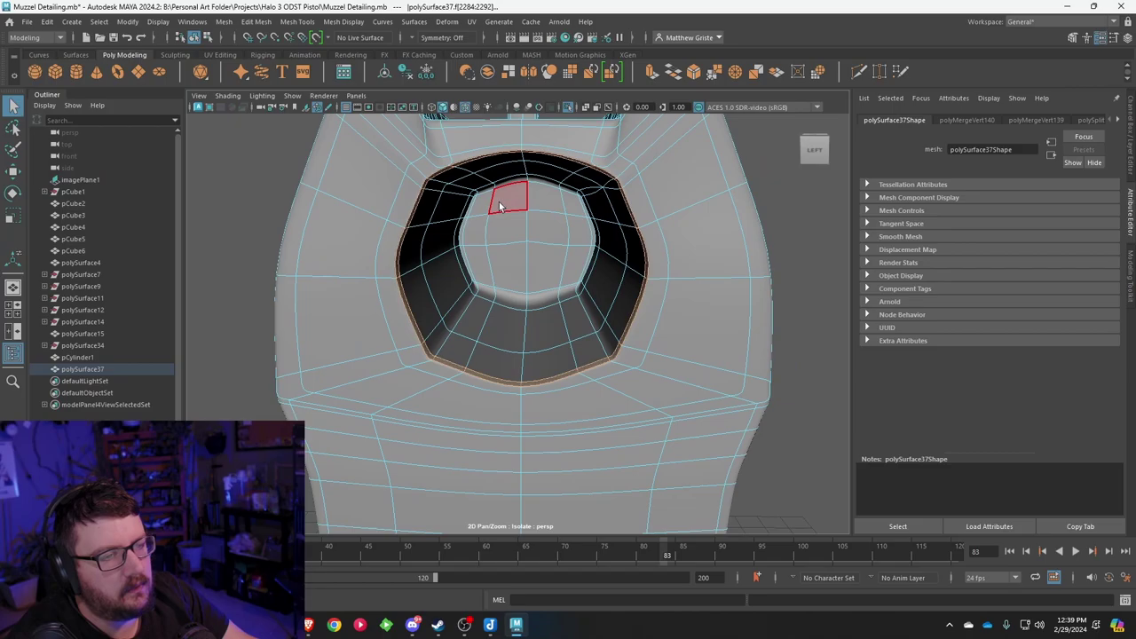
pyautogui.click(292, 95)
pyautogui.moveTo(358, 119)
pyautogui.click(443, 117)
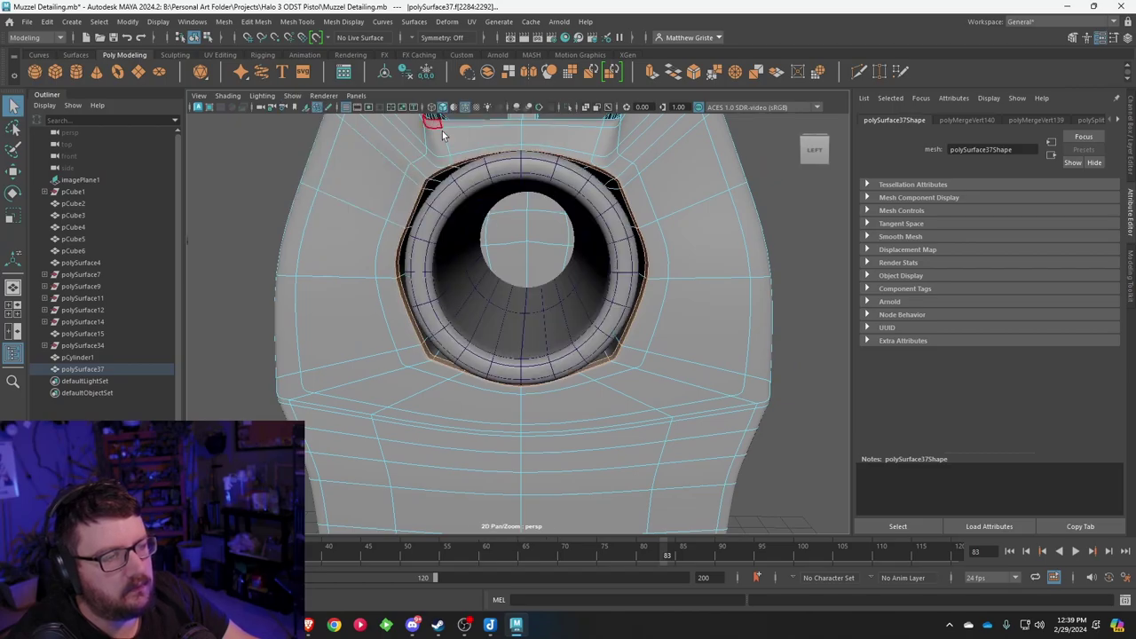
# Step: Compare the muzzle and its bore opening with the barrel and the reference image, and frame the muzzle's front
pyautogui.scroll(-5, 701, 261)
pyautogui.click(699, 265)
pyautogui.scroll(4, 684, 261)
pyautogui.keyDown('alt'); pyautogui.moveTo(653, 257); pyautogui.dragTo(477, 278); pyautogui.keyUp('alt')
pyautogui.scroll(-7, 712, 264)
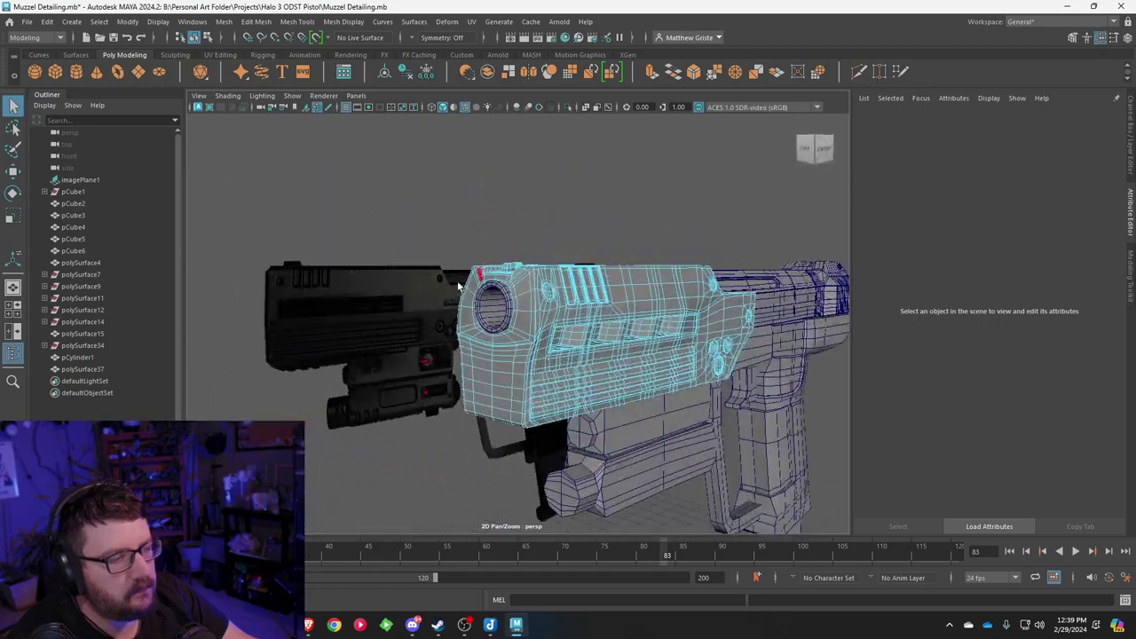
pyautogui.click(462, 411)
pyautogui.scroll(-1, 463, 414)
pyautogui.keyDown('alt'); pyautogui.moveTo(462, 412); pyautogui.dragTo(379, 423); pyautogui.keyUp('alt')
pyautogui.keyDown('alt'); pyautogui.moveTo(380, 422); pyautogui.dragTo(652, 418, button='right'); pyautogui.keyUp('alt')
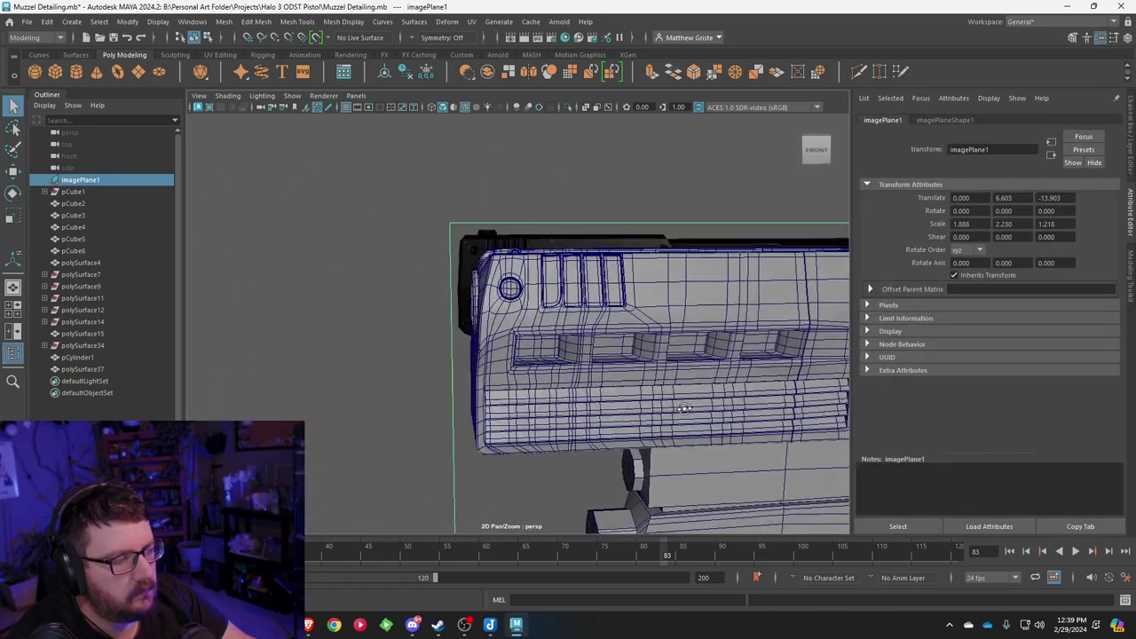
pyautogui.keyDown('alt'); pyautogui.moveTo(652, 418); pyautogui.dragTo(603, 322); pyautogui.keyUp('alt')
pyautogui.click(626, 333)
pyautogui.press('f')
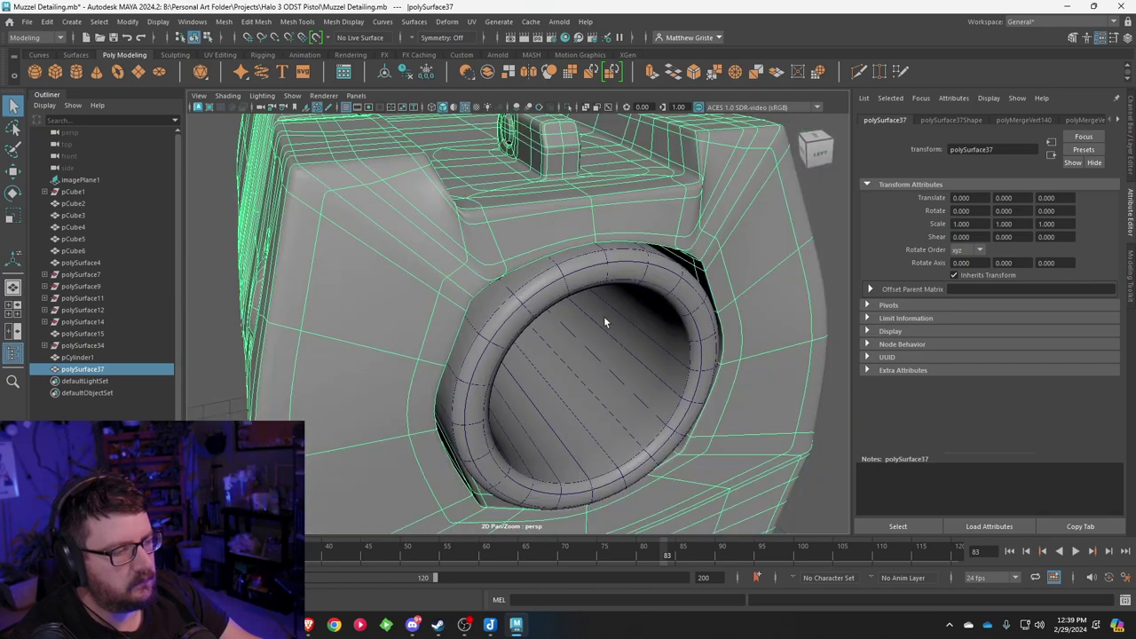
# Step: In unsmoothed display, try spreading the bore opening's two lower corner vertex pairs apart and moving them up along the barrel ring
pyautogui.press('1')
pyautogui.keyDown('alt'); pyautogui.moveTo(516, 281); pyautogui.dragTo(495, 277); pyautogui.keyUp('alt')
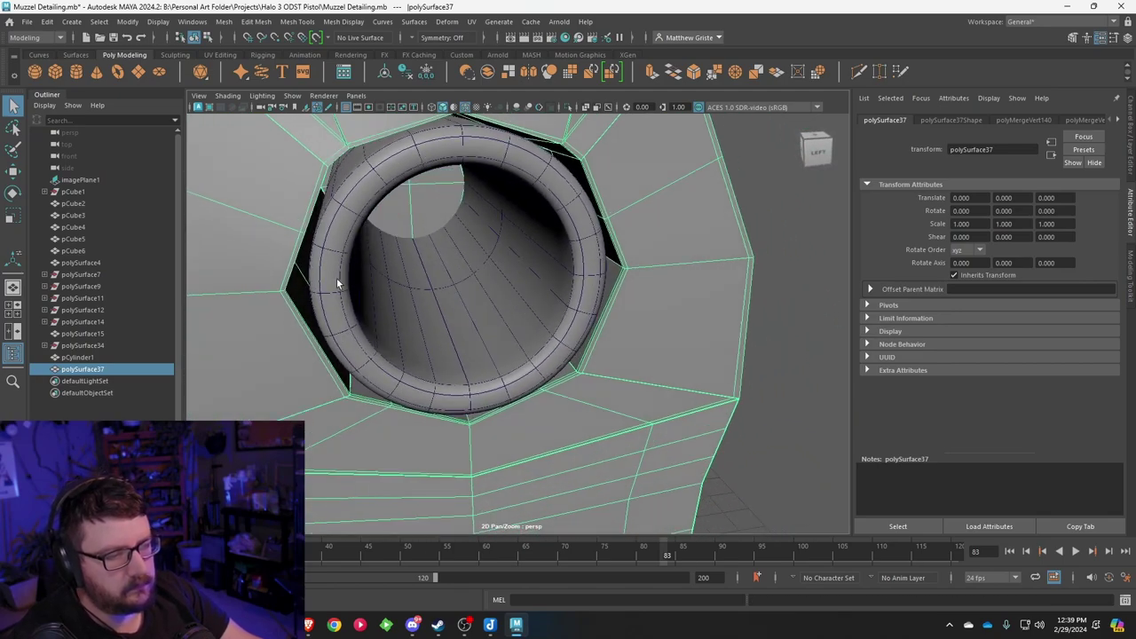
pyautogui.keyDown('alt'); pyautogui.moveTo(355, 278); pyautogui.dragTo(348, 268); pyautogui.keyUp('alt')
pyautogui.moveTo(516, 264); pyautogui.dragTo(459, 256, button='right')
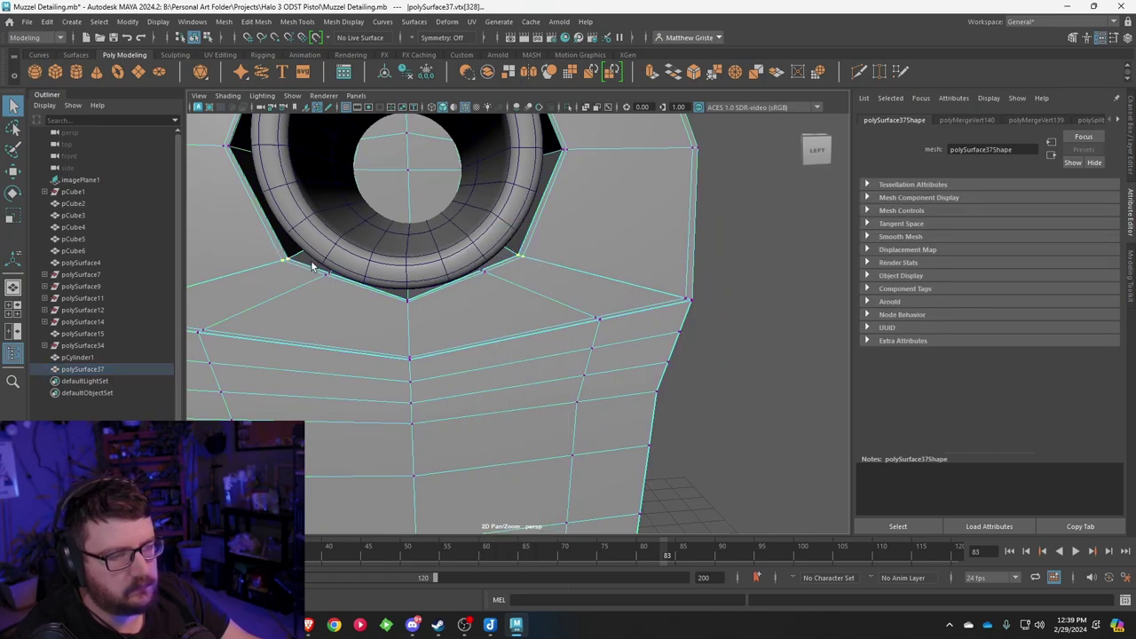
pyautogui.press('r')
pyautogui.moveTo(465, 257); pyautogui.dragTo(481, 258)
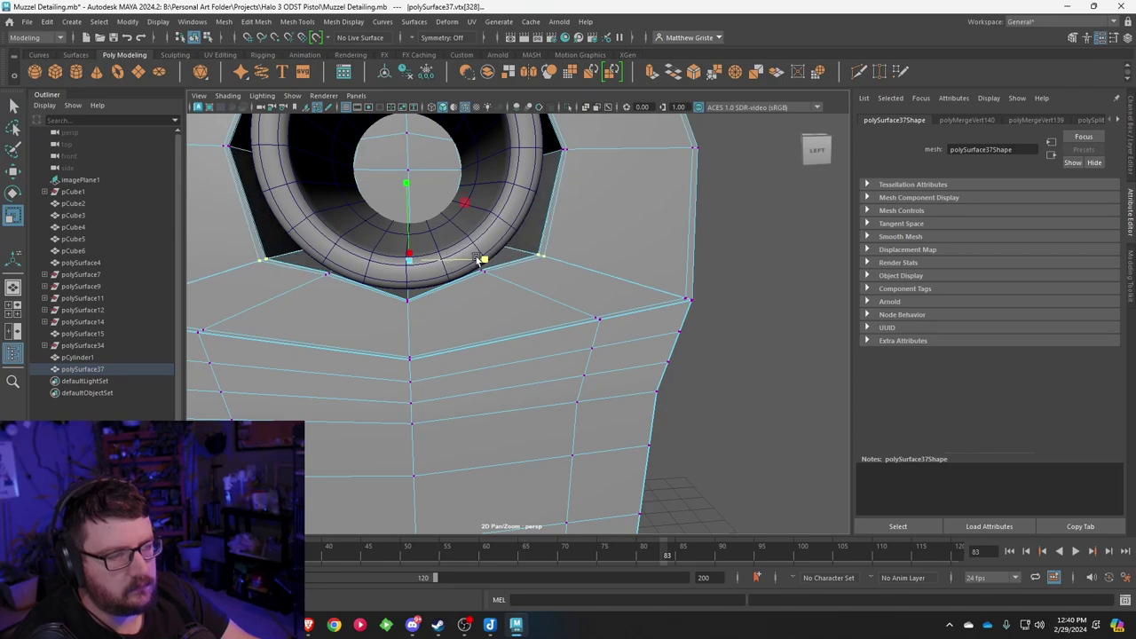
pyautogui.press('w')
pyautogui.moveTo(410, 228); pyautogui.dragTo(410, 191)
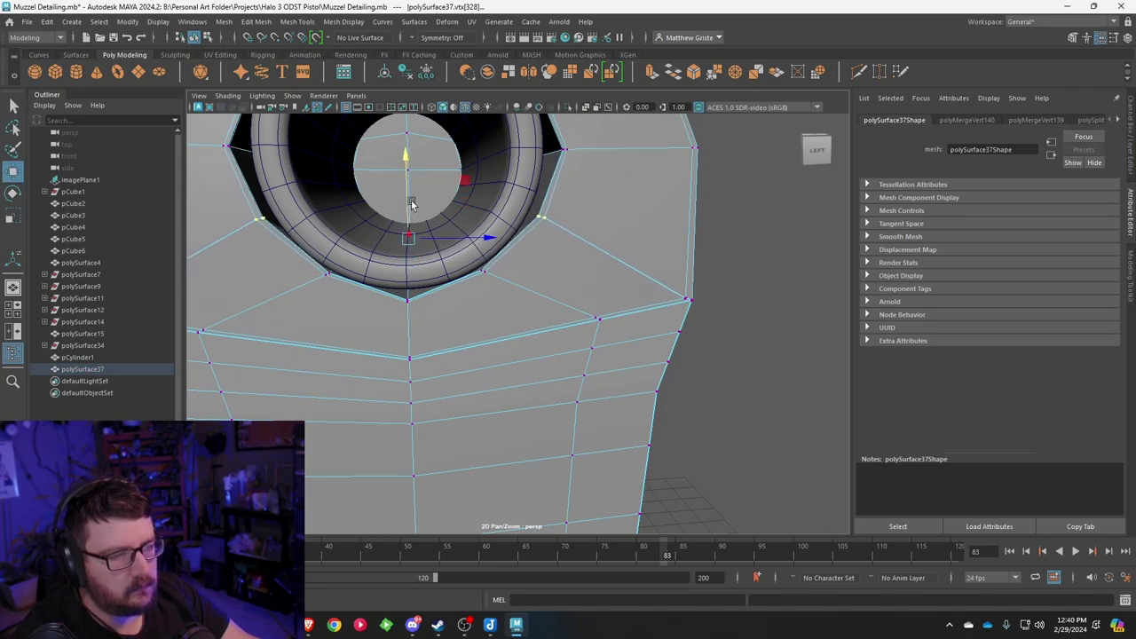
# Step: Try scaling the bore opening's outermost side vertices inward, and undo the vertex adjustments around the opening
pyautogui.click(564, 151)
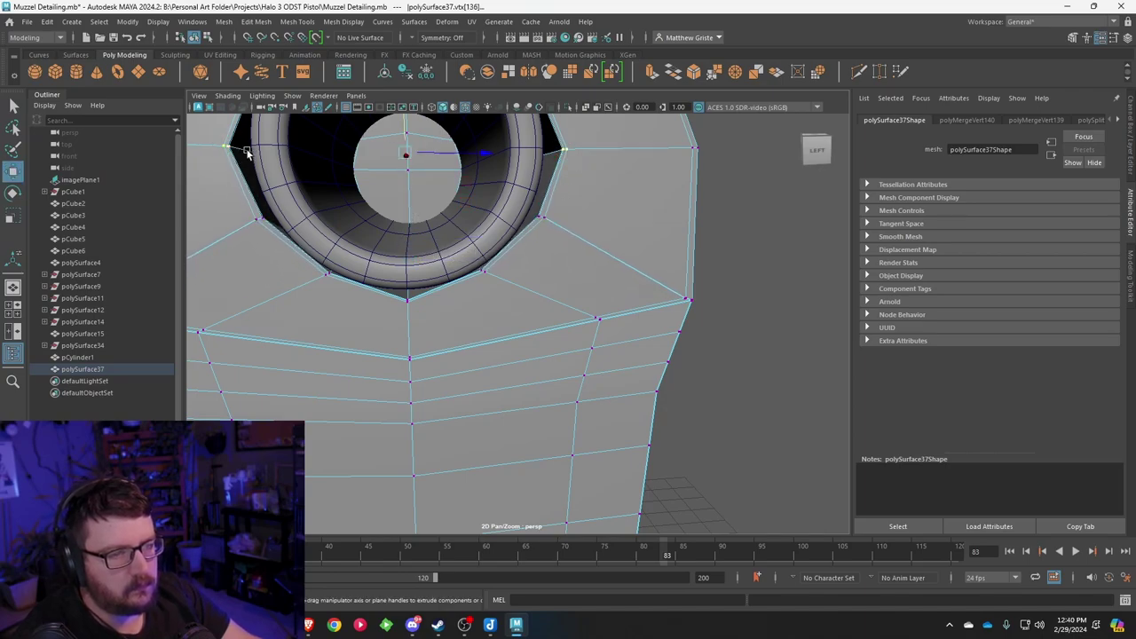
pyautogui.press('r')
pyautogui.moveTo(474, 152); pyautogui.dragTo(478, 149)
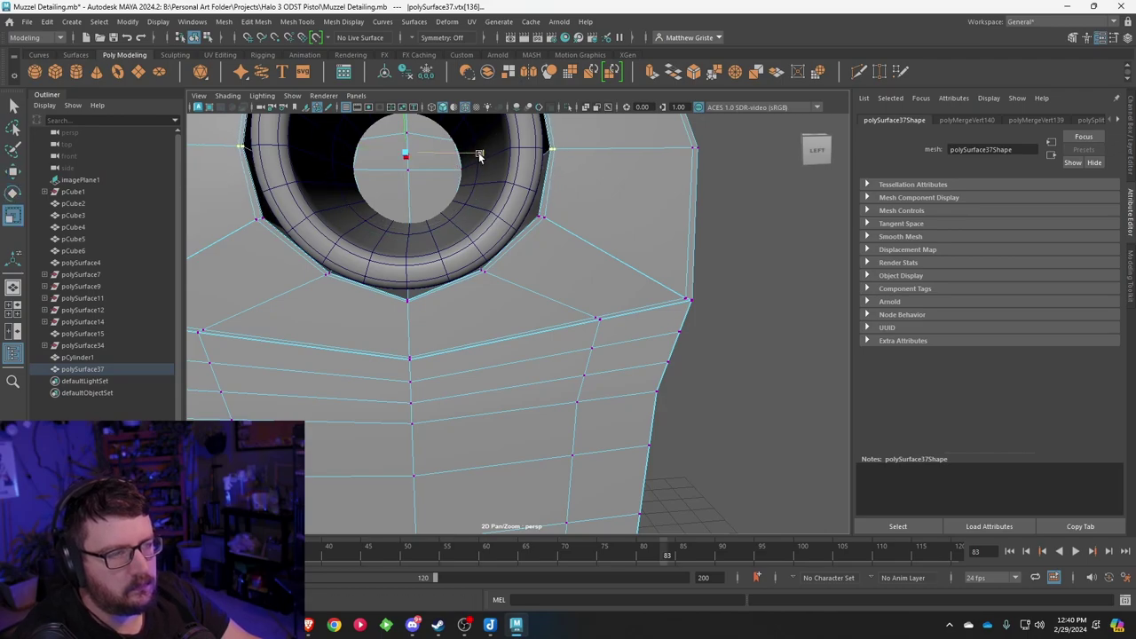
pyautogui.keyDown('alt'); pyautogui.moveTo(479, 156); pyautogui.dragTo(512, 252, button='middle'); pyautogui.keyUp('alt')
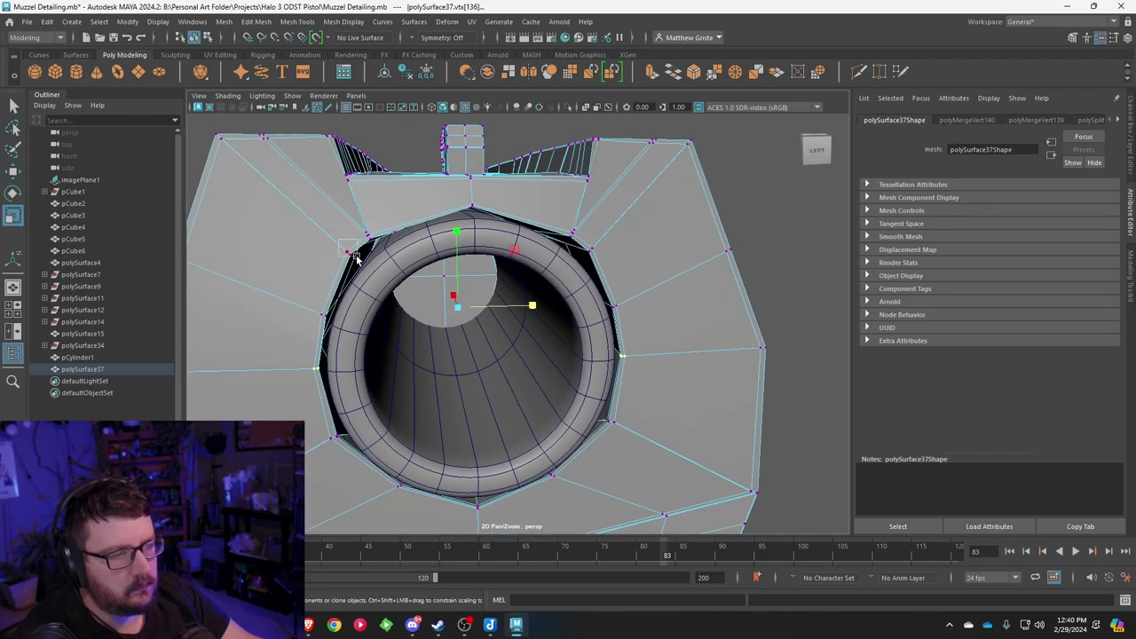
pyautogui.keyDown('alt'); pyautogui.moveTo(356, 258); pyautogui.dragTo(522, 213); pyautogui.keyUp('alt')
pyautogui.click(528, 213)
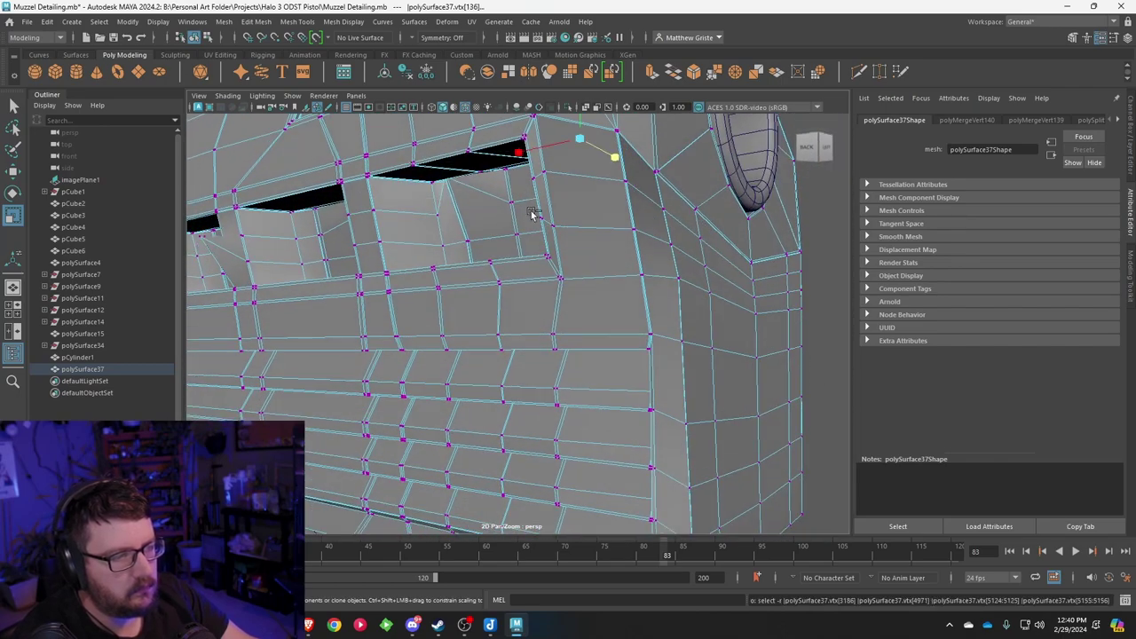
pyautogui.hotkey('ctrl', 'z')
pyautogui.hotkey('ctrl', 'z')
pyautogui.hotkey('ctrl', 'z')
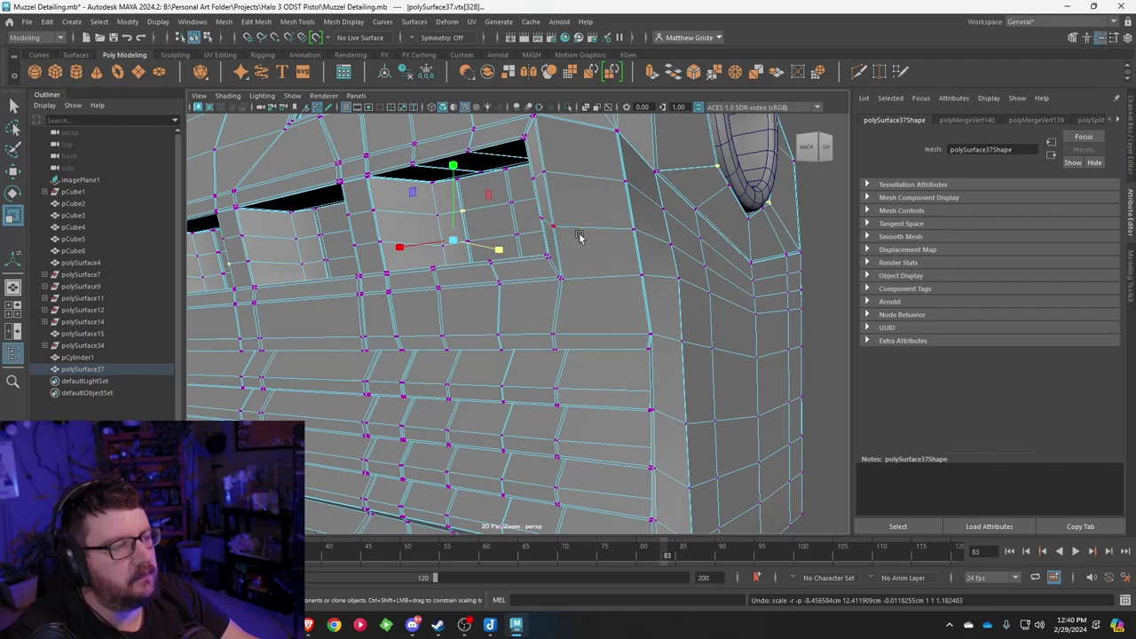
pyautogui.keyDown('alt'); pyautogui.moveTo(578, 237); pyautogui.dragTo(633, 261); pyautogui.keyUp('alt')
pyautogui.keyDown('alt'); pyautogui.moveTo(550, 249); pyautogui.dragTo(477, 308); pyautogui.keyUp('alt')
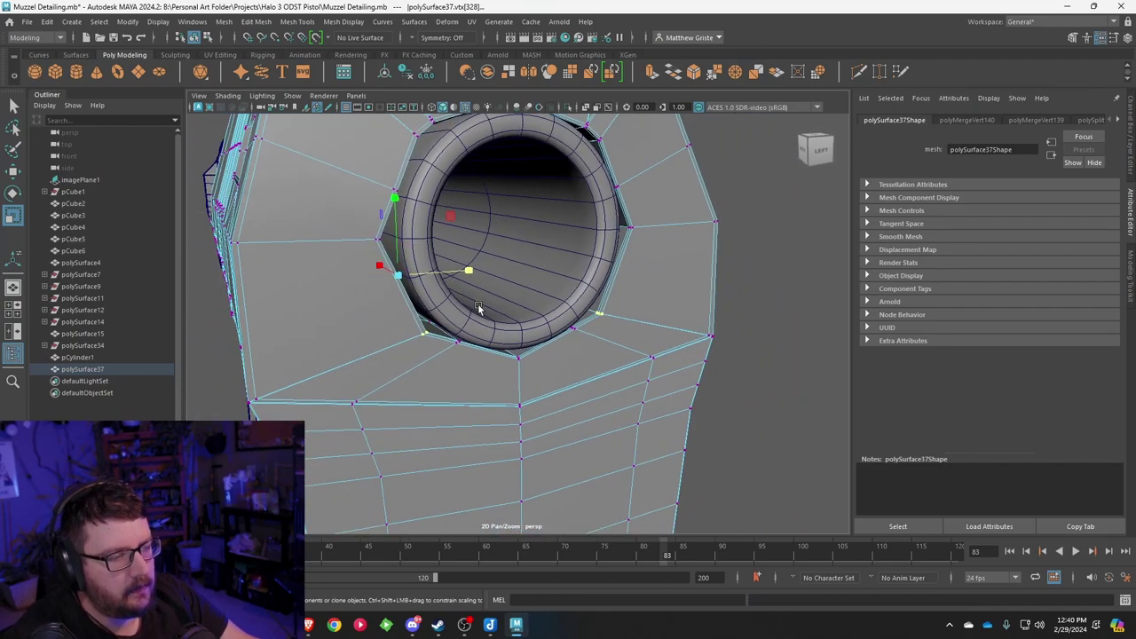
pyautogui.scroll(3, 478, 308)
pyautogui.click(368, 336)
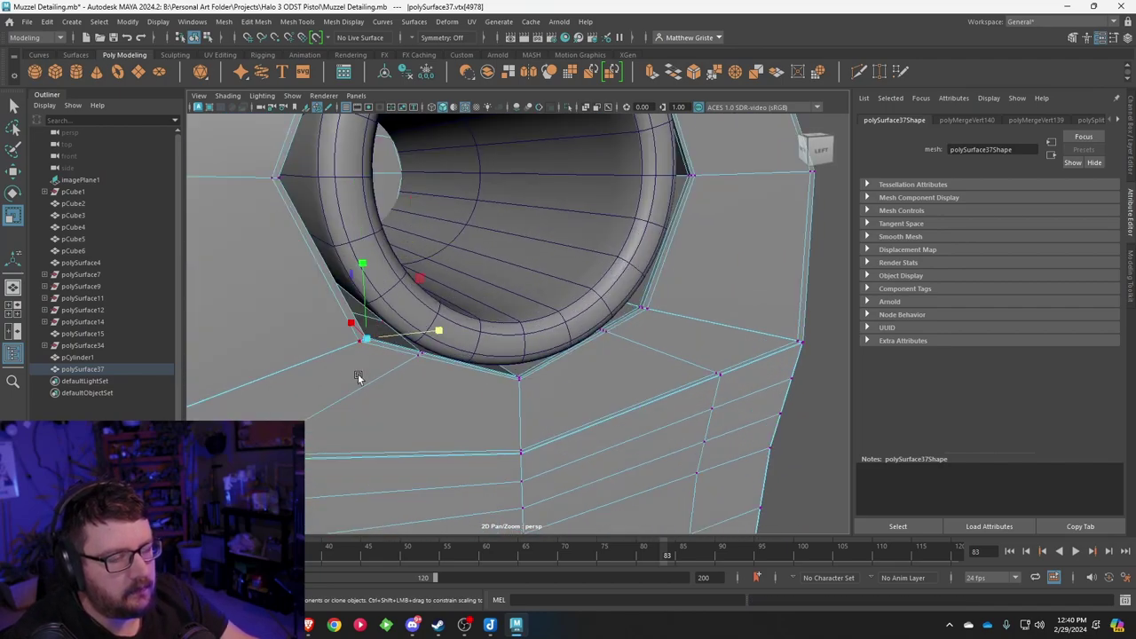
pyautogui.keyDown('alt'); pyautogui.moveTo(636, 305); pyautogui.dragTo(606, 305); pyautogui.keyUp('alt')
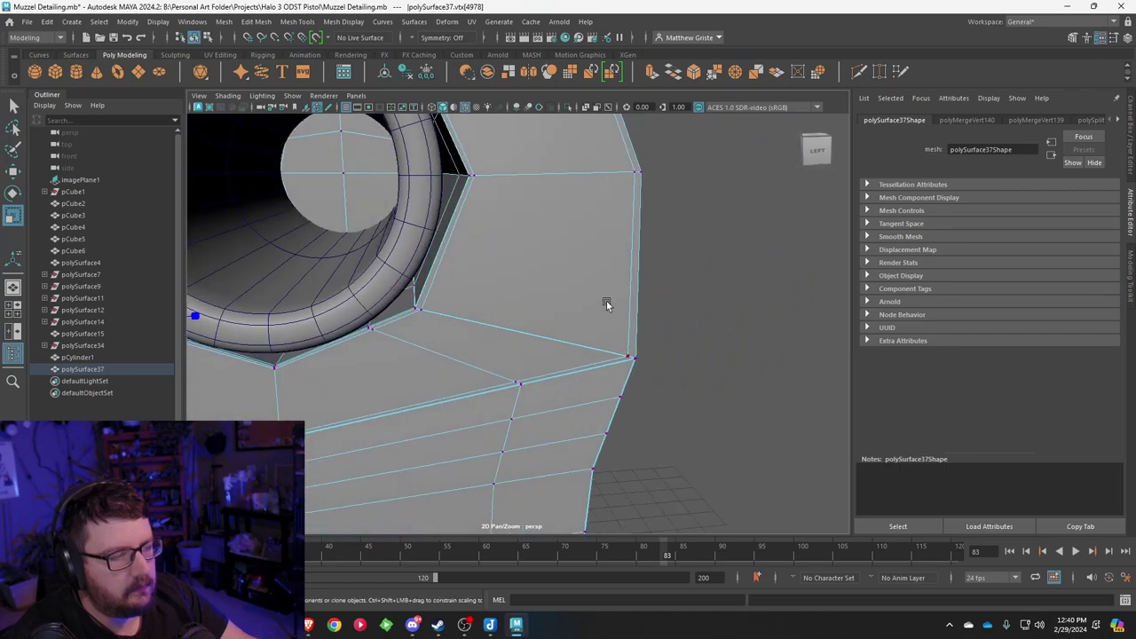
pyautogui.scroll(4, 470, 310)
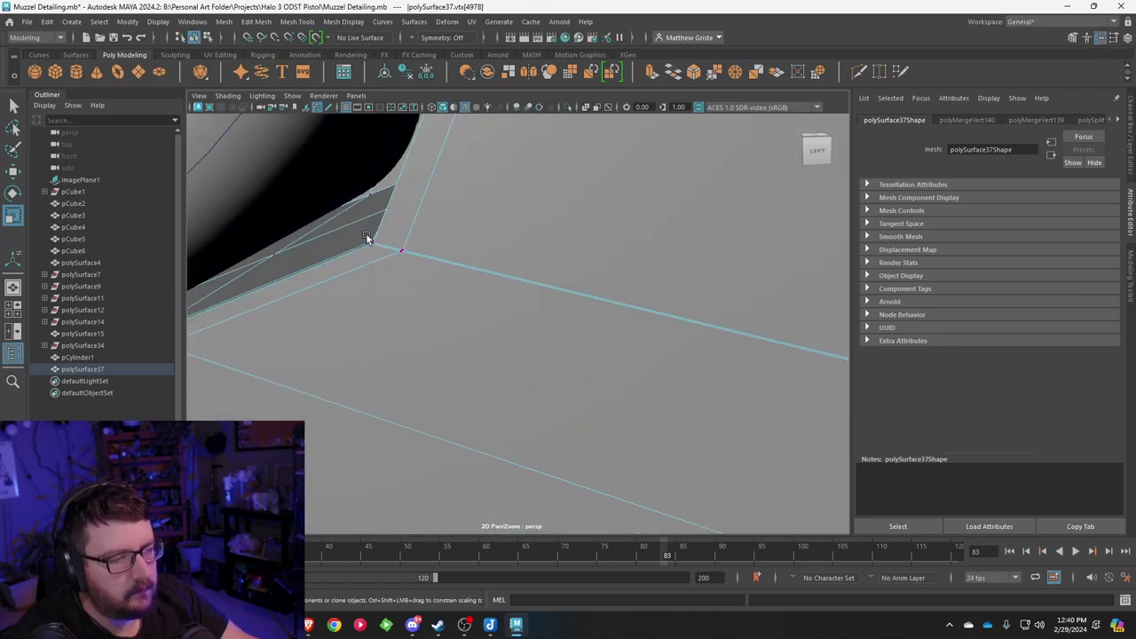
pyautogui.scroll(-8, 414, 262)
pyautogui.moveTo(405, 259); pyautogui.dragTo(512, 274)
pyautogui.scroll(-5, 396, 276)
pyautogui.scroll(3, 511, 266)
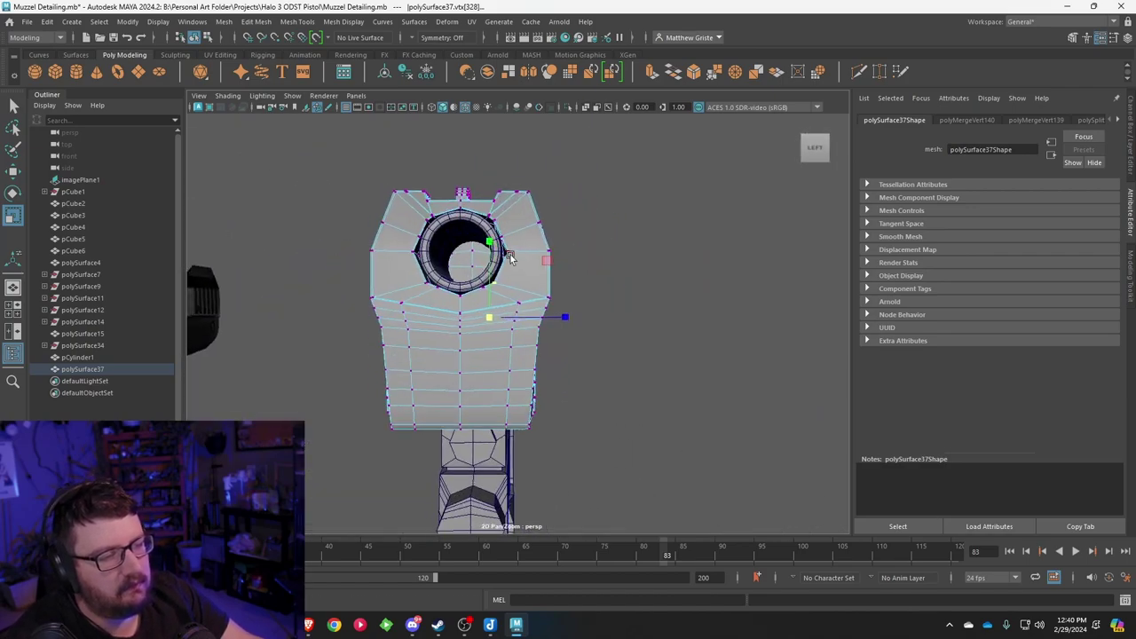
# Step: Try applying Circularize to the edge loop around the muzzle's bore opening
pyautogui.keyDown('alt'); pyautogui.moveTo(508, 255); pyautogui.dragTo(582, 247, button='middle'); pyautogui.keyUp('alt')
pyautogui.scroll(4, 581, 247)
pyautogui.moveTo(581, 246); pyautogui.dragTo(581, 210, button='right')
pyautogui.scroll(5, 591, 246)
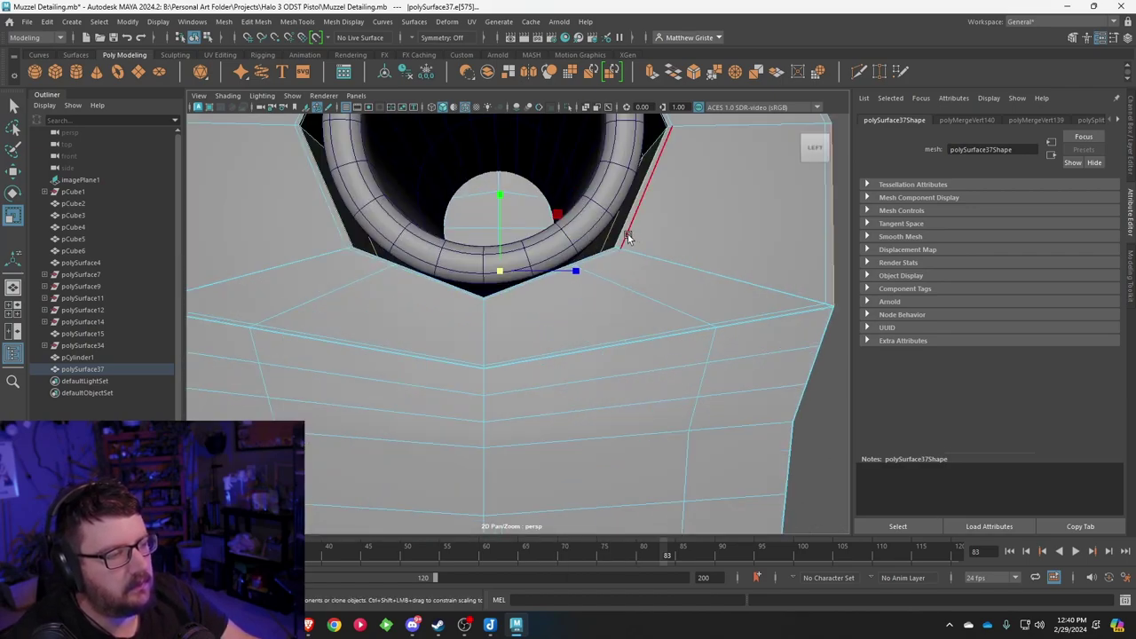
pyautogui.hotkey('ctrl', 'z')
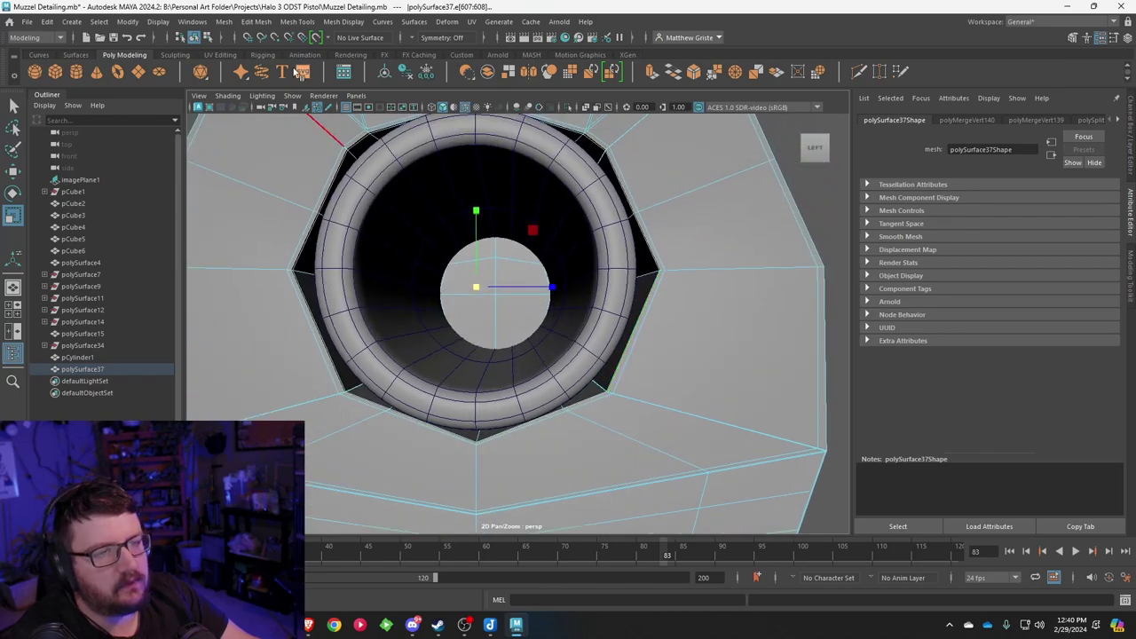
pyautogui.click(256, 21)
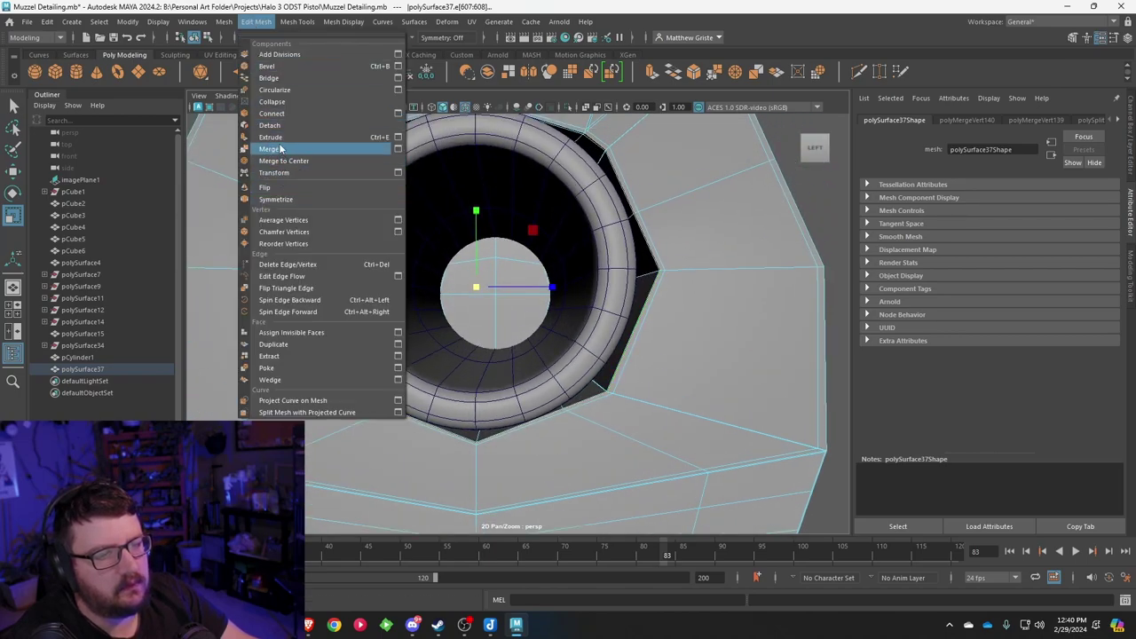
pyautogui.click(278, 89)
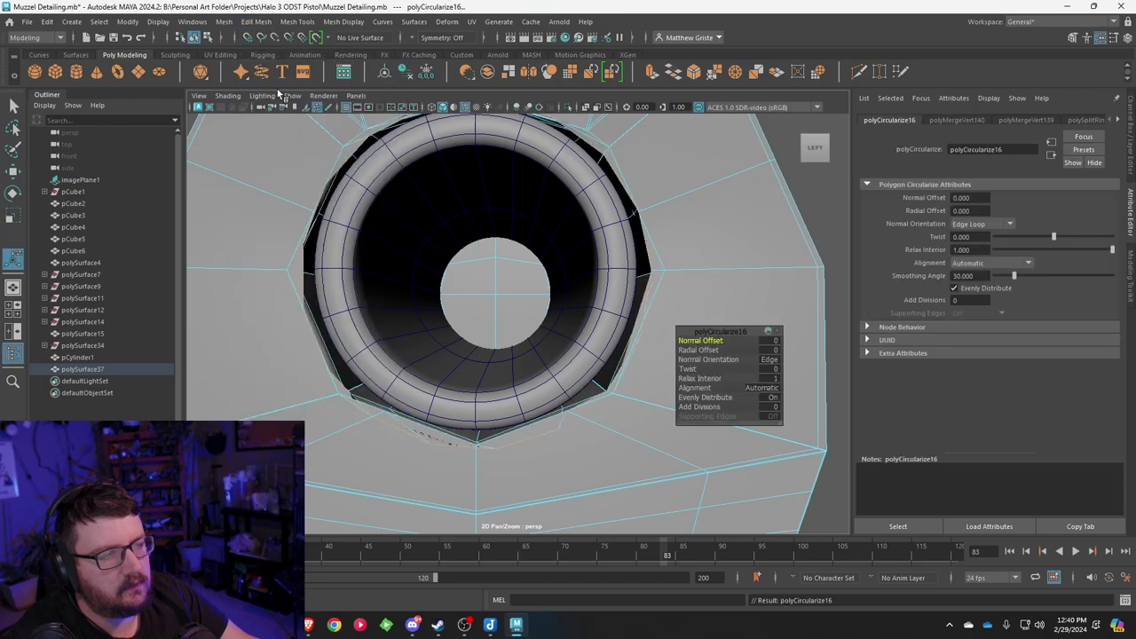
# Step: Inspect the circularized bore opening against the barrel ring from several angles, and undo the Circularize
pyautogui.click(286, 246)
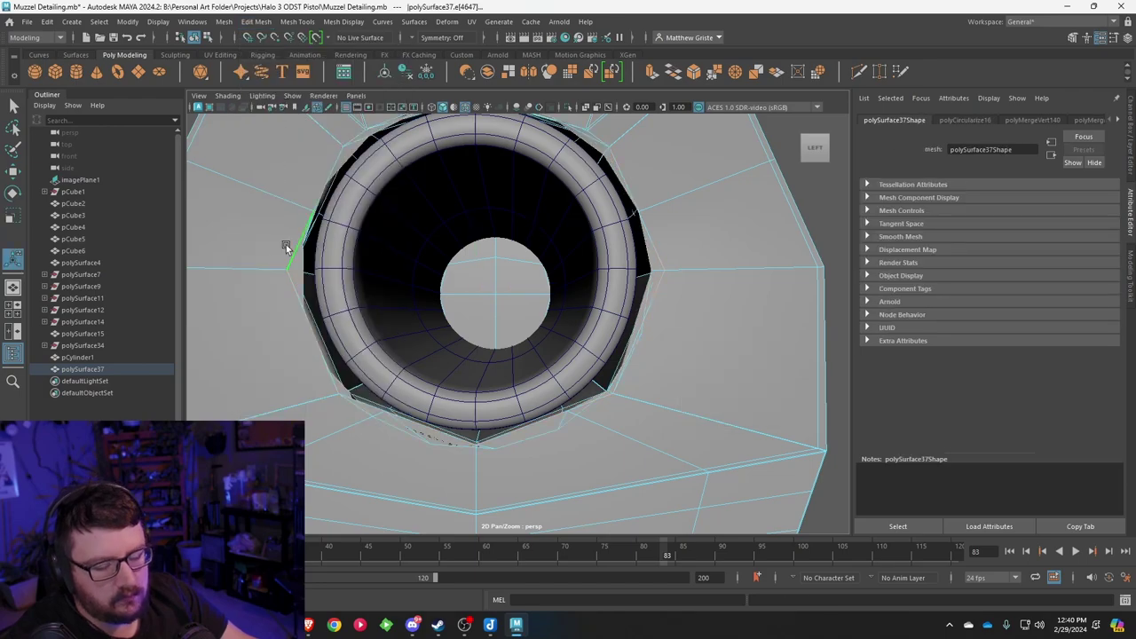
pyautogui.press('g')
pyautogui.scroll(-5, 307, 233)
pyautogui.hotkey('ctrl', 'z')
pyautogui.keyDown('alt'); pyautogui.moveTo(462, 263); pyautogui.dragTo(569, 332); pyautogui.keyUp('alt')
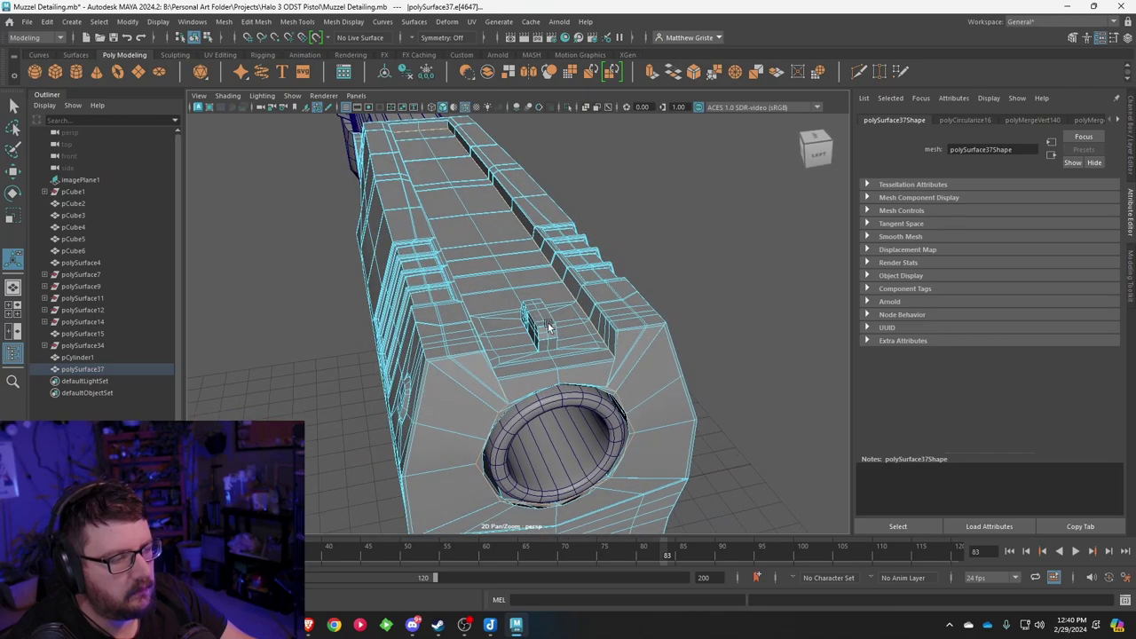
pyautogui.keyDown('alt'); pyautogui.moveTo(570, 332); pyautogui.dragTo(543, 286, button='middle'); pyautogui.keyUp('alt')
pyautogui.scroll(4, 543, 286)
pyautogui.keyDown('alt'); pyautogui.moveTo(548, 286); pyautogui.dragTo(502, 237); pyautogui.keyUp('alt')
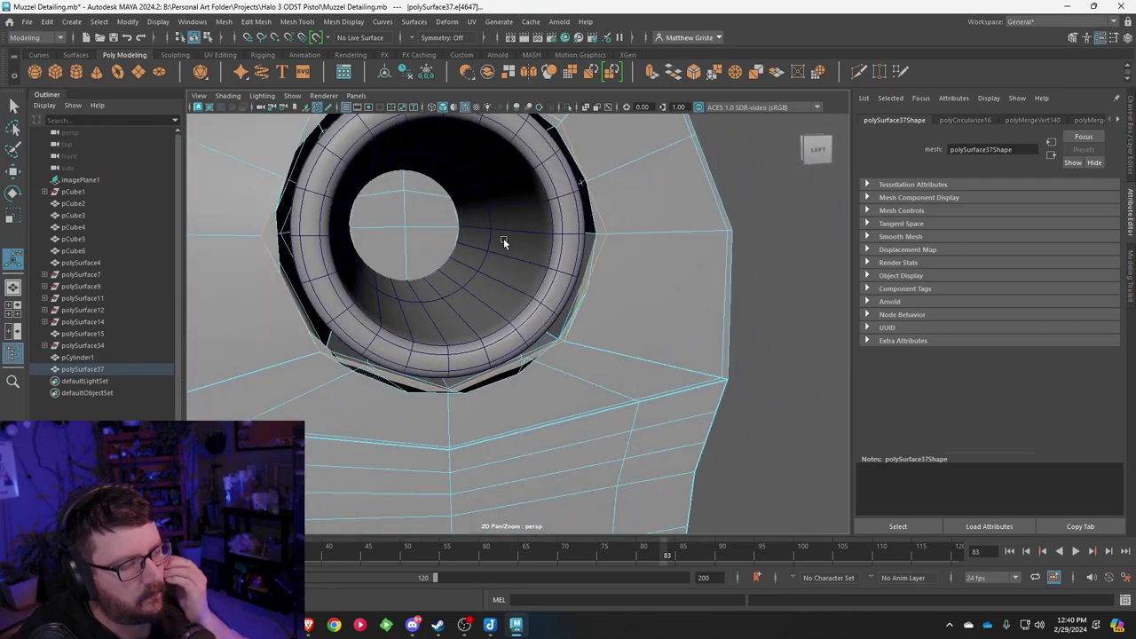
pyautogui.doubleClick(503, 237)
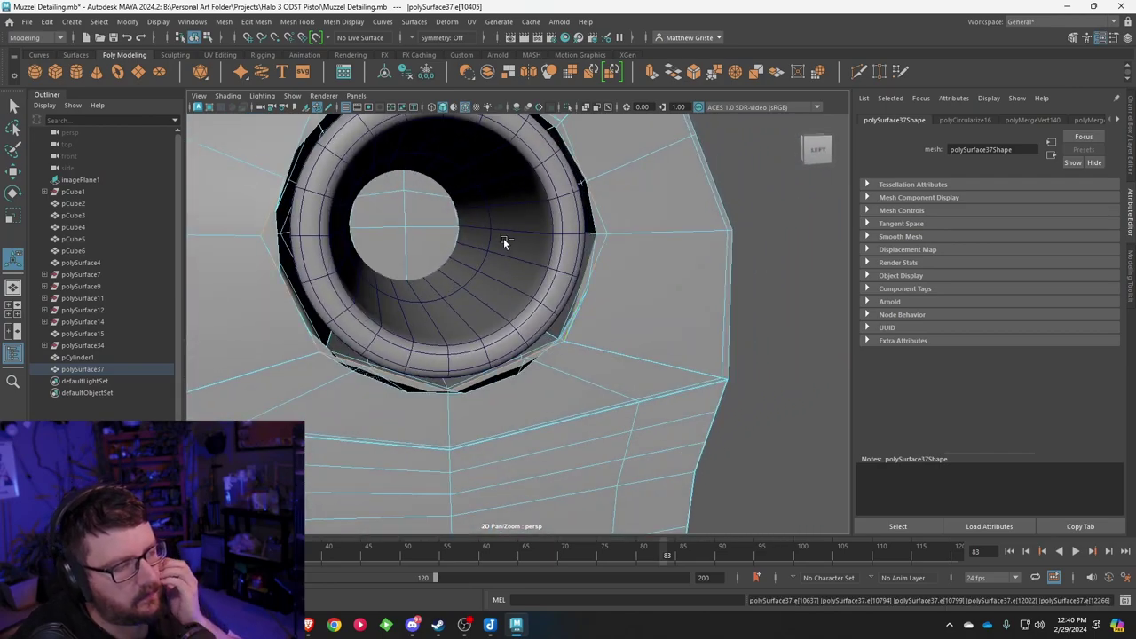
pyautogui.click(594, 213)
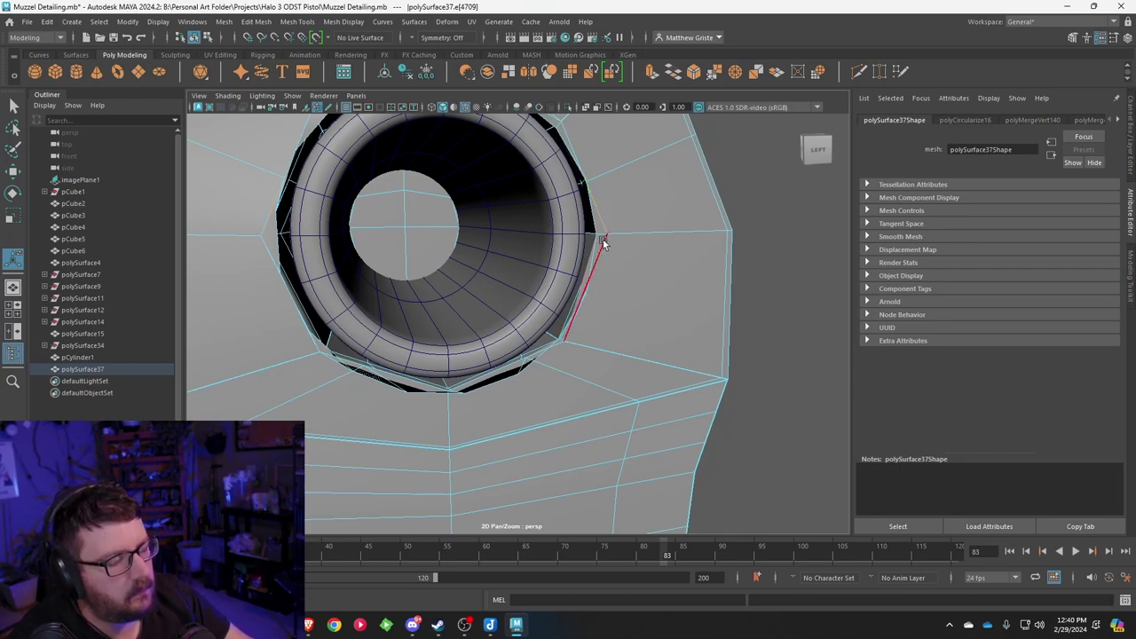
pyautogui.hotkey('ctrl', 'z')
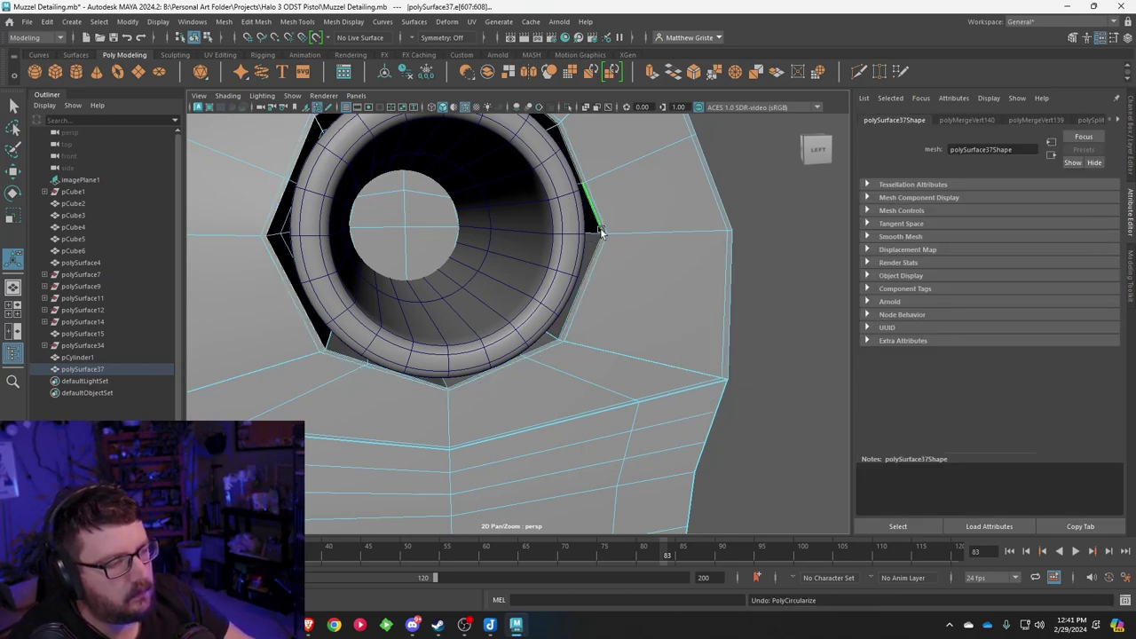
# Step: Move the outer rim edges along the bore opening's right-hand side, seen from the muzzle's front, slightly outward from the barrel ring
pyautogui.click(599, 249)
pyautogui.keyDown('alt'); pyautogui.moveTo(599, 249); pyautogui.dragTo(617, 325, button='middle'); pyautogui.keyUp('alt')
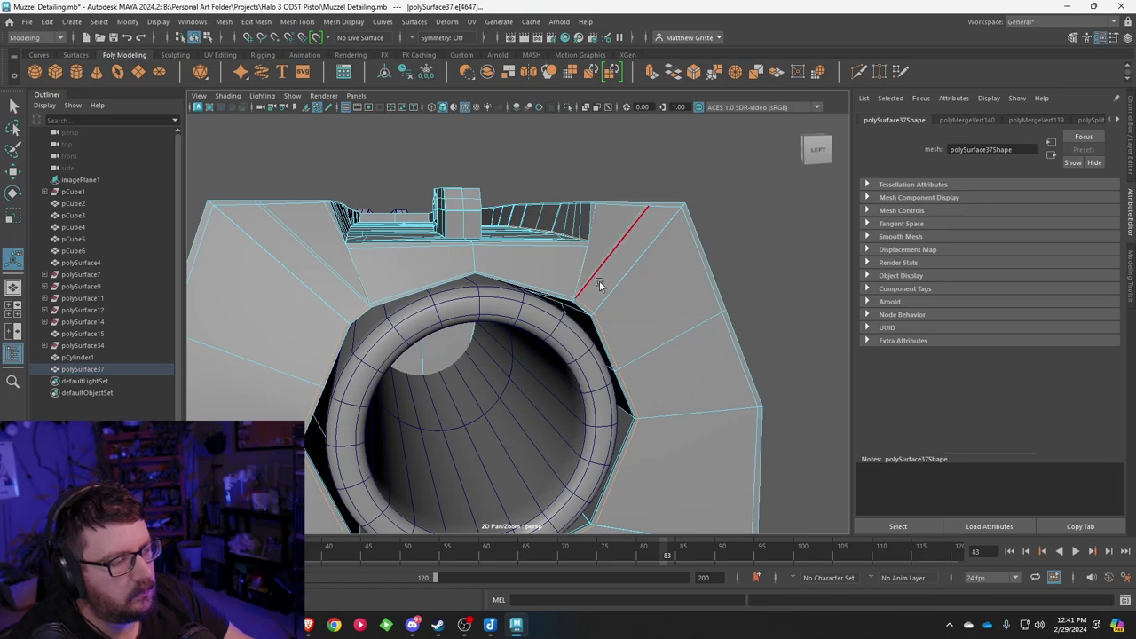
pyautogui.click(601, 315)
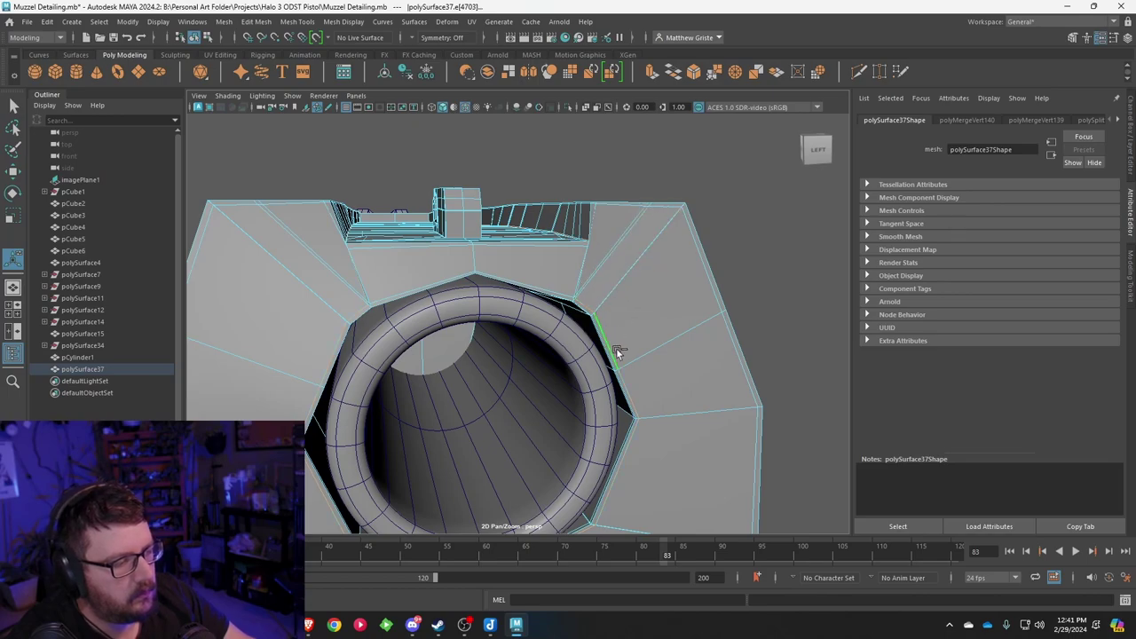
pyautogui.keyDown('alt'); pyautogui.moveTo(634, 400); pyautogui.dragTo(628, 342, button='middle'); pyautogui.keyUp('alt')
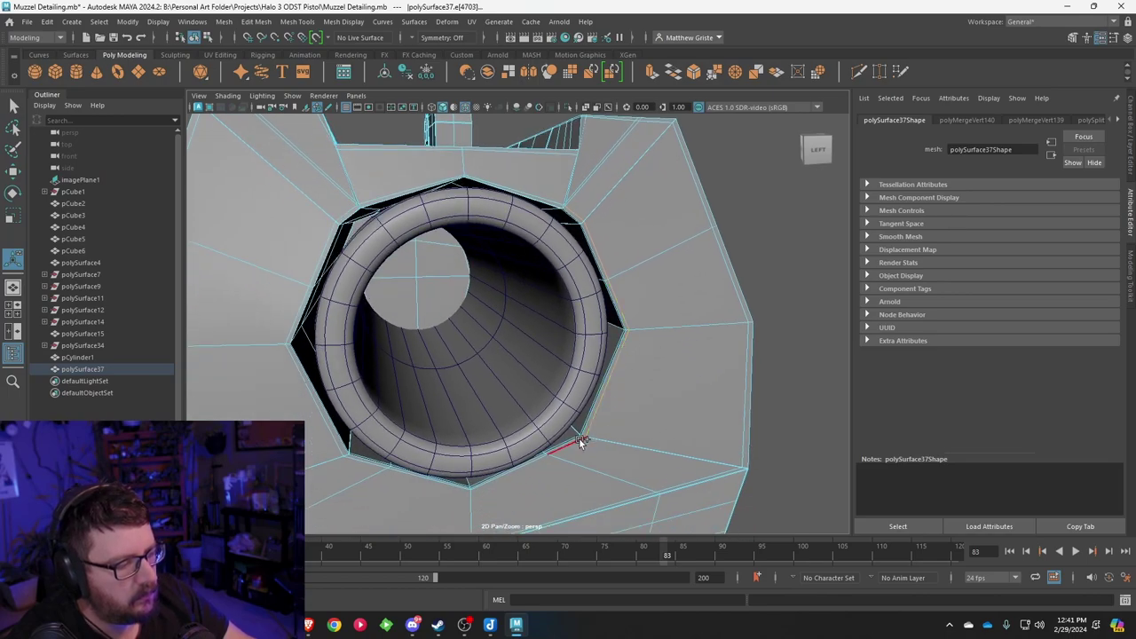
pyautogui.press('w')
pyautogui.keyDown('shift'); pyautogui.moveTo(620, 345); pyautogui.dragTo(630, 347); pyautogui.keyUp('shift')
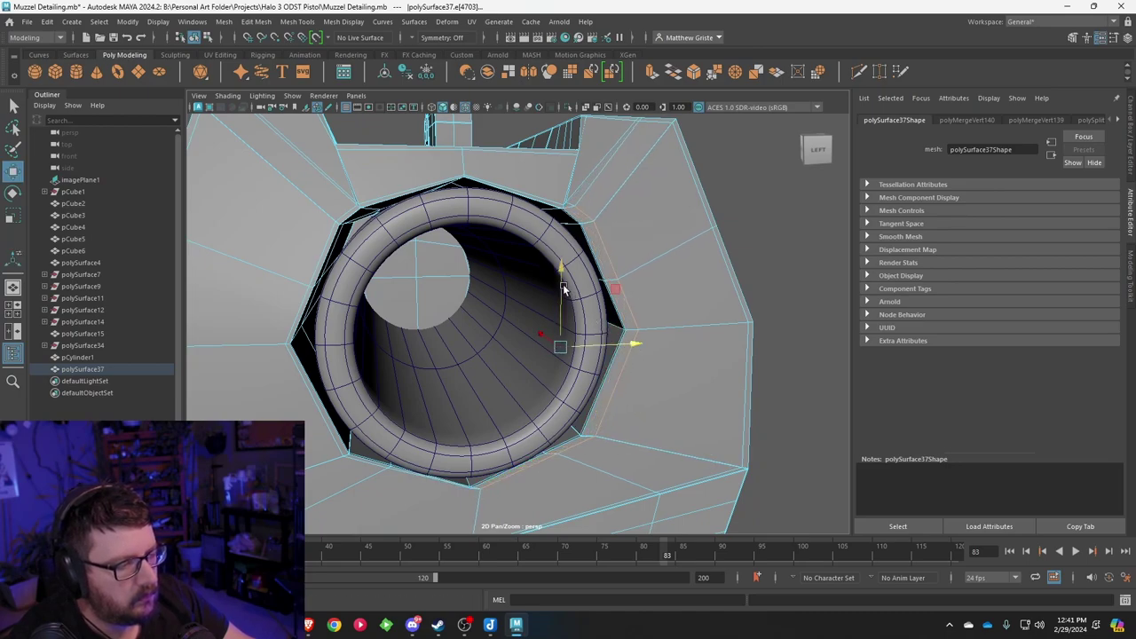
# Step: Select the outer rim edges along the bore opening's left-hand side and move them slightly outward to match the opposite side
pyautogui.keyDown('alt'); pyautogui.moveTo(441, 490); pyautogui.dragTo(484, 411, button='middle'); pyautogui.keyUp('alt')
pyautogui.scroll(4, 487, 410)
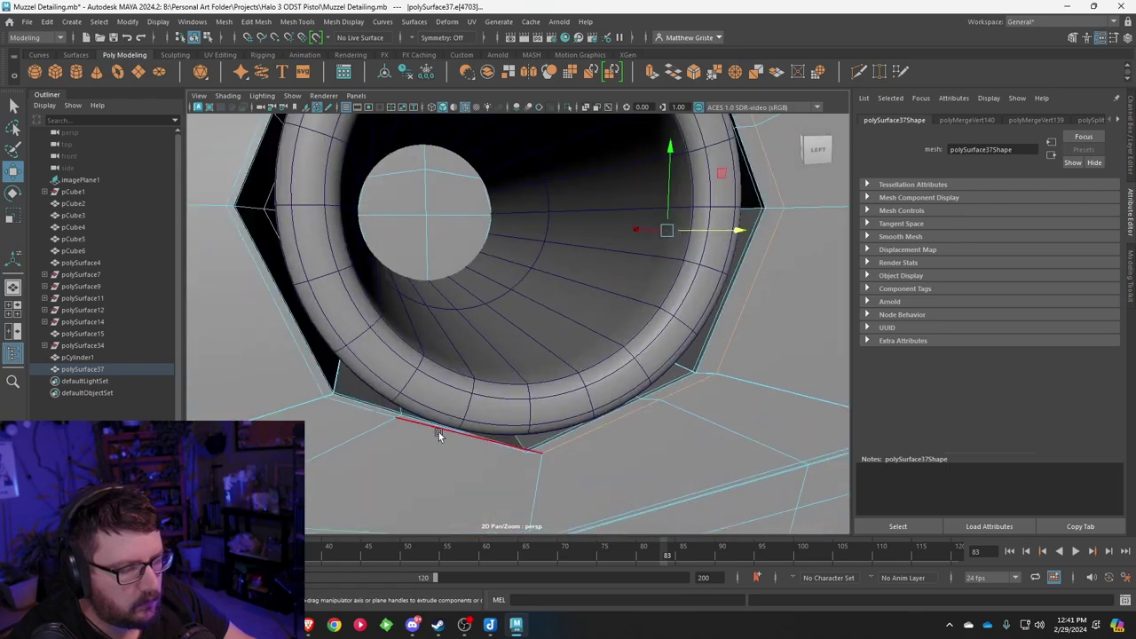
pyautogui.click(435, 427)
pyautogui.keyDown('shift'); pyautogui.click(366, 408); pyautogui.keyUp('shift')
pyautogui.keyDown('shift'); pyautogui.click(314, 387); pyautogui.keyUp('shift')
pyautogui.keyDown('alt'); pyautogui.moveTo(284, 255); pyautogui.dragTo(341, 353, button='middle'); pyautogui.keyUp('alt')
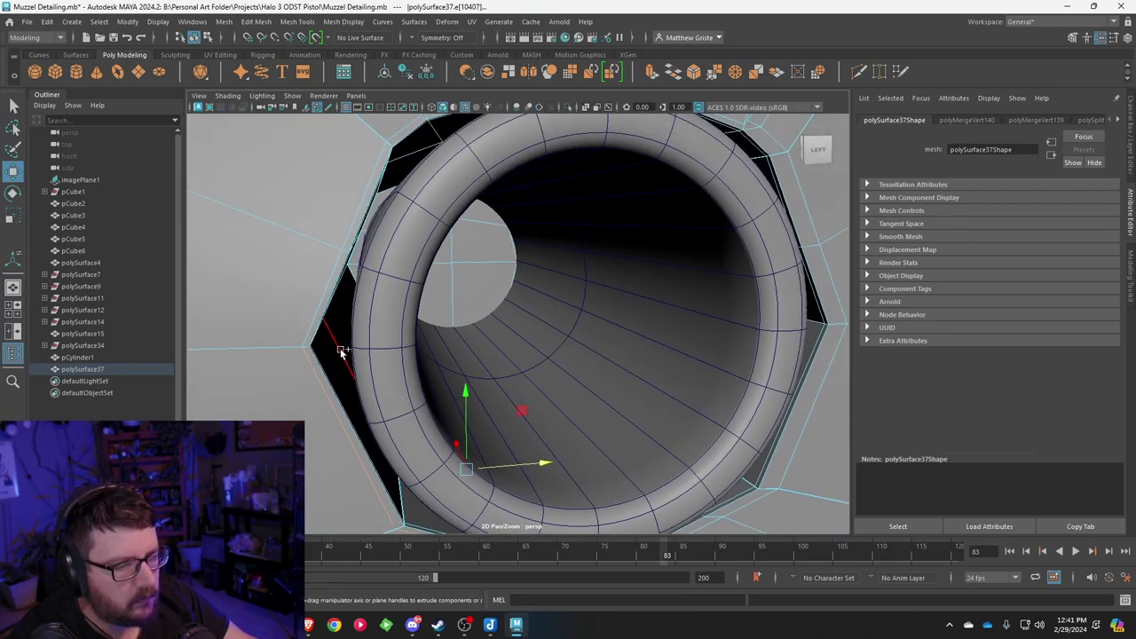
pyautogui.keyDown('alt'); pyautogui.moveTo(316, 313); pyautogui.dragTo(369, 286); pyautogui.keyUp('alt')
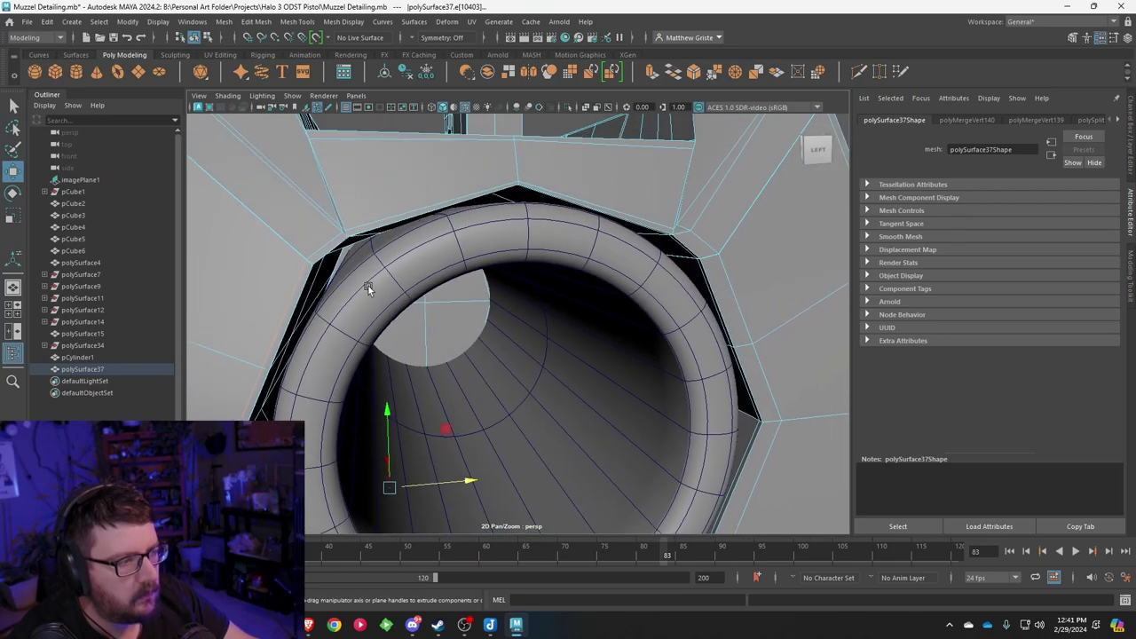
pyautogui.click(317, 240)
pyautogui.keyDown('shift'); pyautogui.click(317, 239); pyautogui.keyUp('shift')
pyautogui.scroll(-5, 317, 238)
pyautogui.keyDown('alt'); pyautogui.moveTo(317, 236); pyautogui.dragTo(286, 169, button='middle'); pyautogui.keyUp('alt')
pyautogui.moveTo(459, 339); pyautogui.dragTo(451, 343)
# Step: Switch to vertex selection and adjust the height of the outer rim vertex at the bore opening's bottom centre
pyautogui.keyDown('alt'); pyautogui.moveTo(510, 464); pyautogui.dragTo(488, 378, button='middle'); pyautogui.keyUp('alt')
pyautogui.scroll(5, 488, 378)
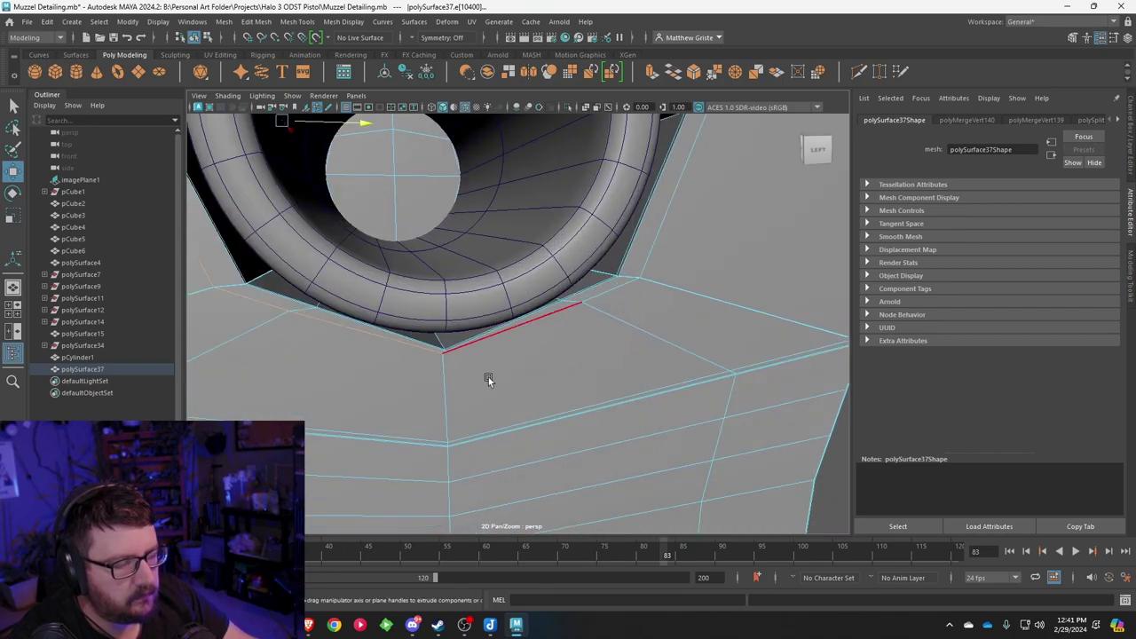
pyautogui.rightClick(442, 332)
pyautogui.moveTo(430, 331); pyautogui.dragTo(387, 272, button='right')
pyautogui.click(441, 338)
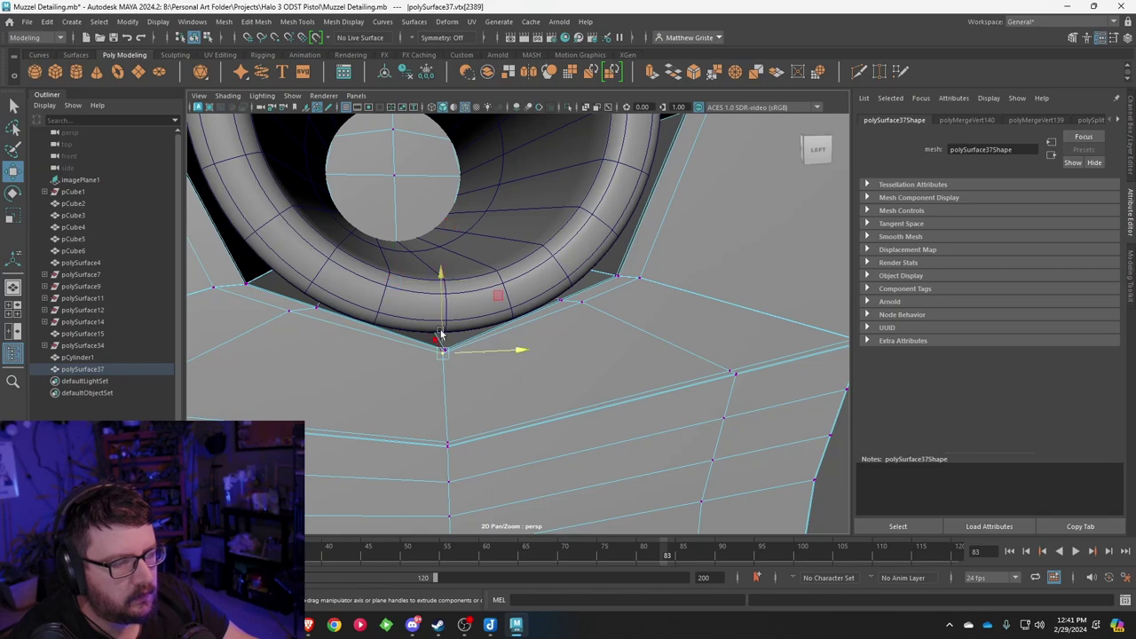
pyautogui.moveTo(439, 336); pyautogui.dragTo(440, 338)
pyautogui.moveTo(502, 370); pyautogui.dragTo(507, 304)
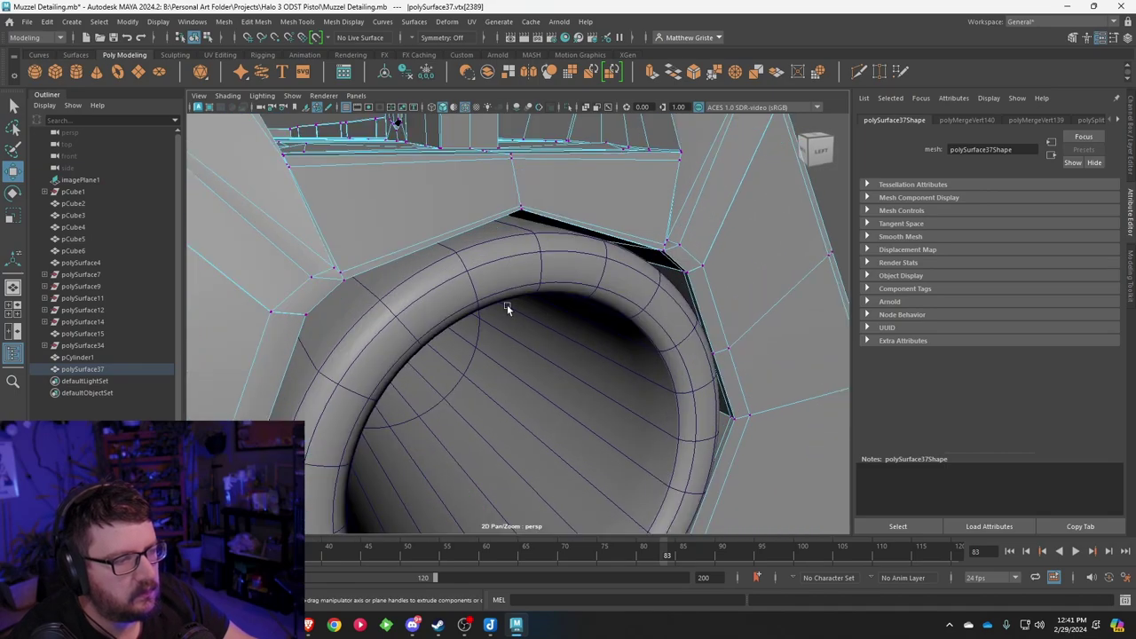
# Step: Raise the top-centre and two upper corner vertices of the bore opening's outer rim above the barrel ring
pyautogui.keyDown('shift'); pyautogui.click(524, 205); pyautogui.keyUp('shift')
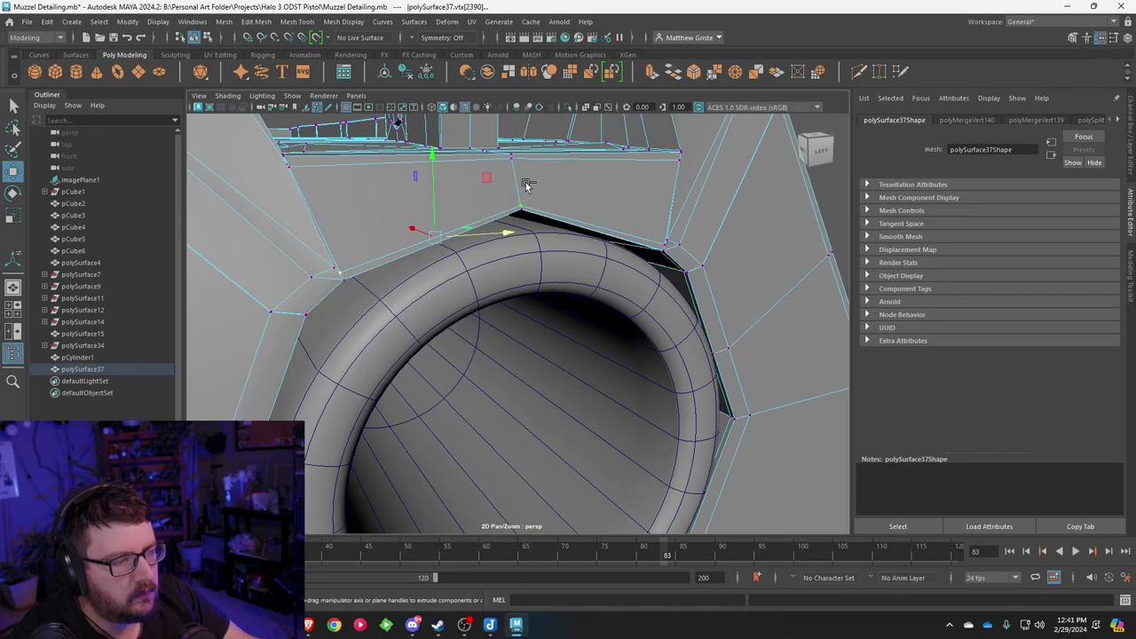
pyautogui.keyDown('shift'); pyautogui.click(663, 244); pyautogui.keyUp('shift')
pyautogui.moveTo(522, 172); pyautogui.dragTo(521, 149)
# Step: Select the vertices just outside the bore opening's upper corners, deselect the stray vertices behind them, and adjust their height
pyautogui.keyDown('alt'); pyautogui.moveTo(311, 237); pyautogui.dragTo(585, 365); pyautogui.keyUp('alt')
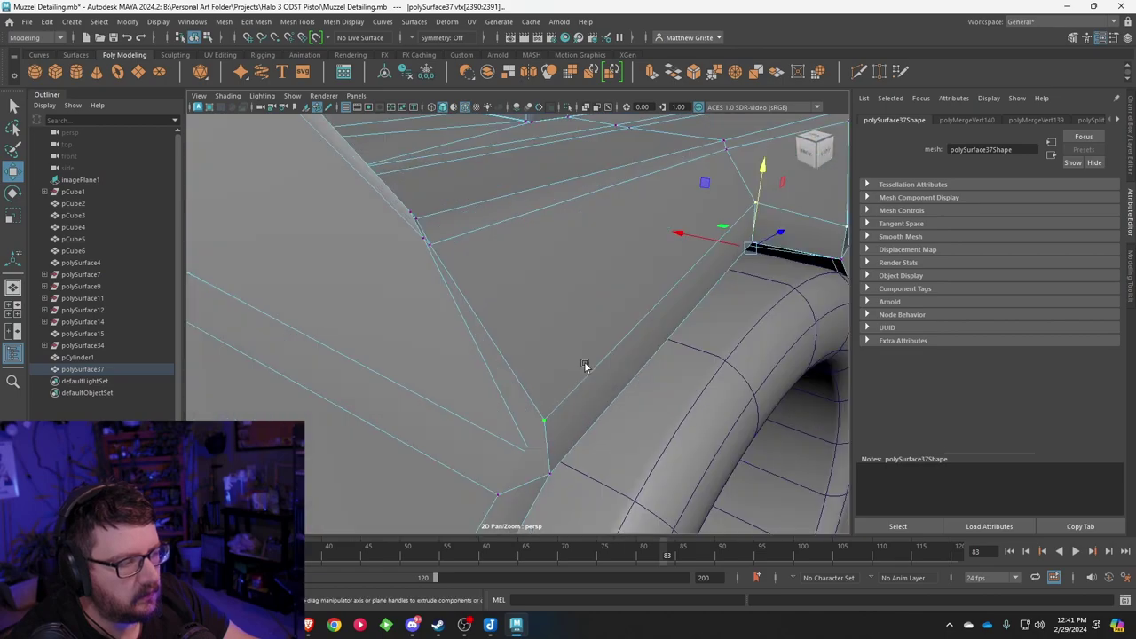
pyautogui.click(525, 452)
pyautogui.moveTo(530, 427); pyautogui.dragTo(570, 337)
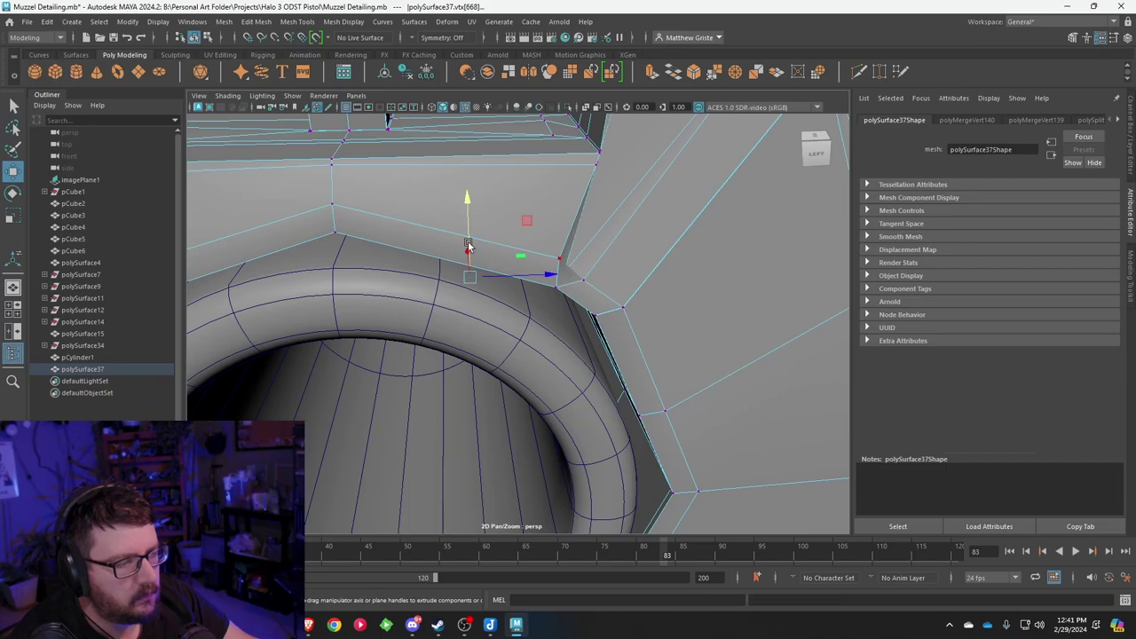
pyautogui.keyDown('alt'); pyautogui.moveTo(467, 246); pyautogui.dragTo(488, 259); pyautogui.keyUp('alt')
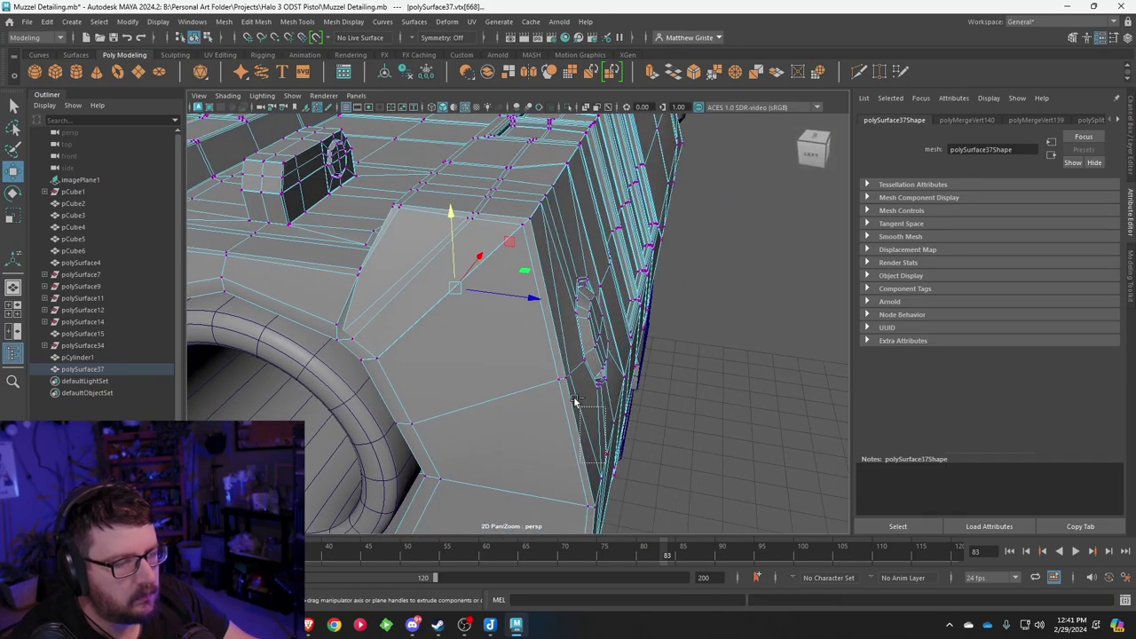
pyautogui.keyDown('alt'); pyautogui.moveTo(633, 263); pyautogui.dragTo(726, 231); pyautogui.keyUp('alt')
pyautogui.scroll(-6, 726, 231)
pyautogui.keyDown('ctrl'); pyautogui.moveTo(684, 434); pyautogui.dragTo(489, 252); pyautogui.keyUp('ctrl')
pyautogui.scroll(5, 489, 252)
pyautogui.keyDown('alt'); pyautogui.moveTo(348, 261); pyautogui.dragTo(461, 264, button='middle'); pyautogui.keyUp('alt')
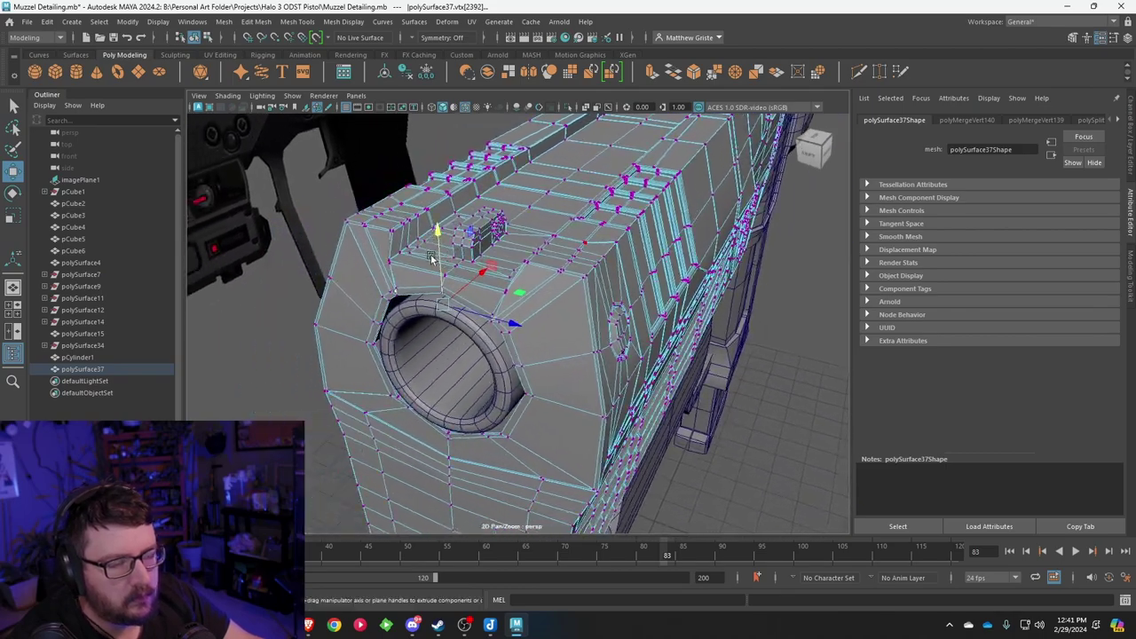
pyautogui.scroll(3, 424, 232)
pyautogui.moveTo(407, 222); pyautogui.dragTo(407, 224)
# Step: Rescale the spacing of the two selected upper corner vertices and refine their height above the barrel ring
pyautogui.keyDown('alt'); pyautogui.moveTo(407, 226); pyautogui.dragTo(465, 257); pyautogui.keyUp('alt')
pyautogui.scroll(7, 503, 253)
pyautogui.press('e')
pyautogui.press('r')
pyautogui.moveTo(392, 282); pyautogui.dragTo(396, 286)
pyautogui.press('w')
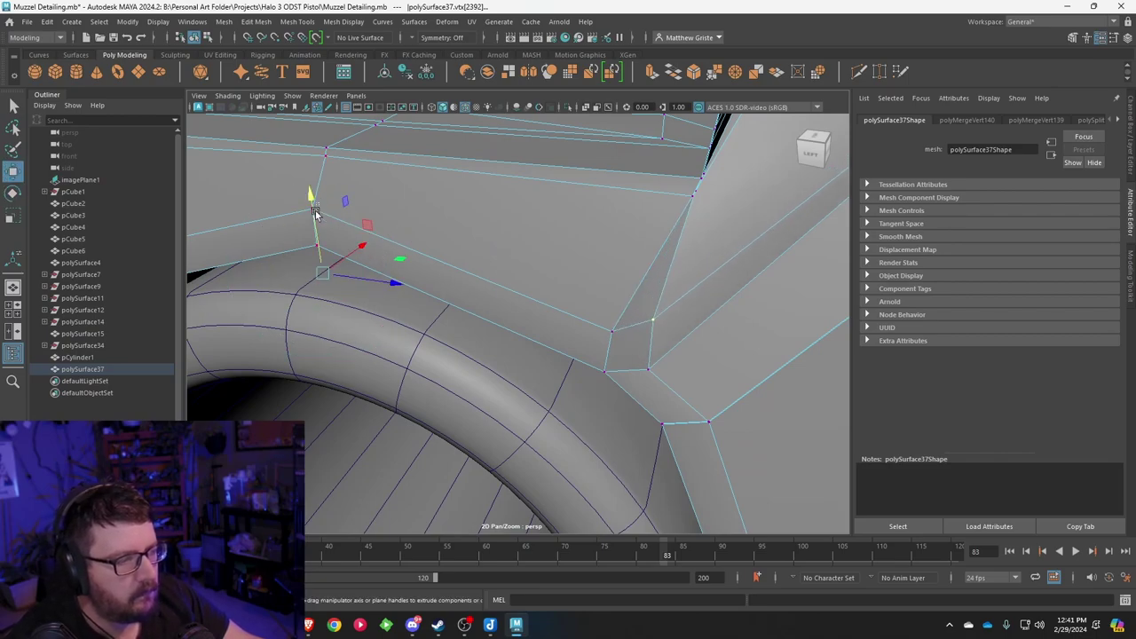
pyautogui.click(364, 312)
# Step: Select the edge loop around the bore opening and apply Circularize to it
pyautogui.scroll(-5, 433, 228)
pyautogui.keyDown('alt'); pyautogui.moveTo(433, 228); pyautogui.dragTo(495, 228); pyautogui.keyUp('alt')
pyautogui.scroll(-5, 652, 222)
pyautogui.keyDown('alt'); pyautogui.moveTo(652, 221); pyautogui.dragTo(605, 219); pyautogui.keyUp('alt')
pyautogui.moveTo(605, 219); pyautogui.dragTo(600, 188, button='right')
pyautogui.click(579, 228)
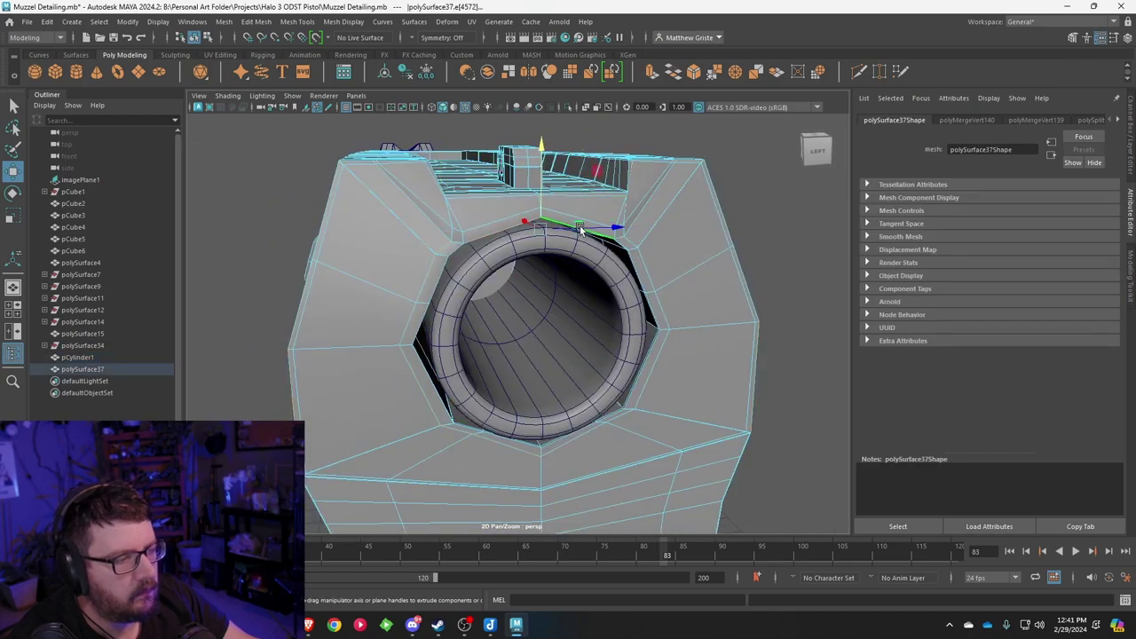
pyautogui.doubleClick(455, 253)
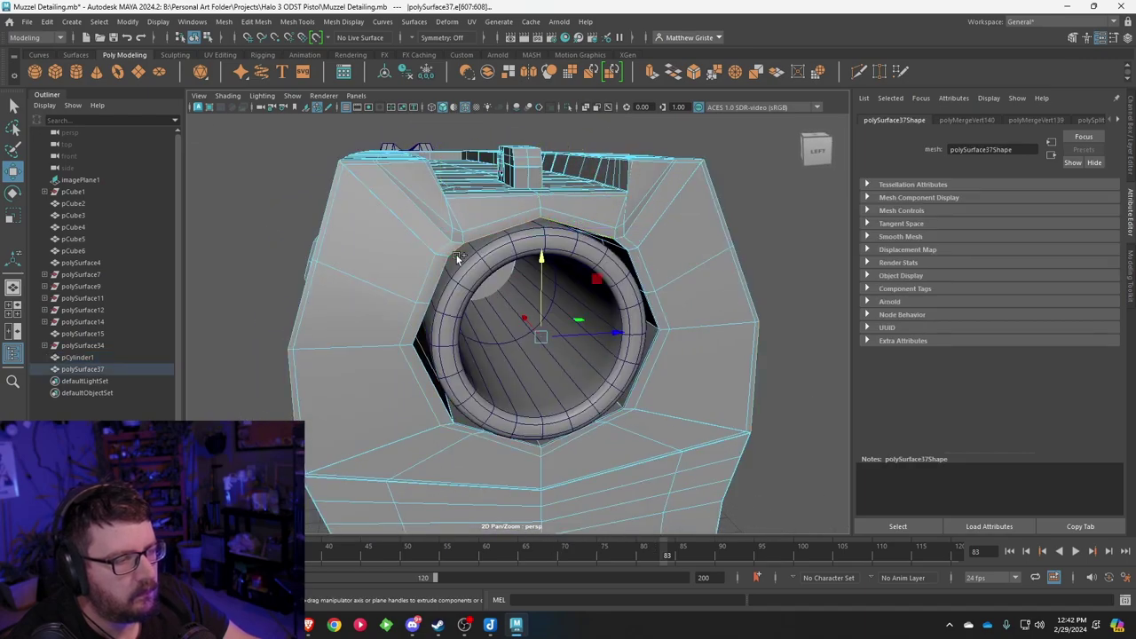
pyautogui.keyDown('alt'); pyautogui.moveTo(560, 281); pyautogui.dragTo(372, 149); pyautogui.keyUp('alt')
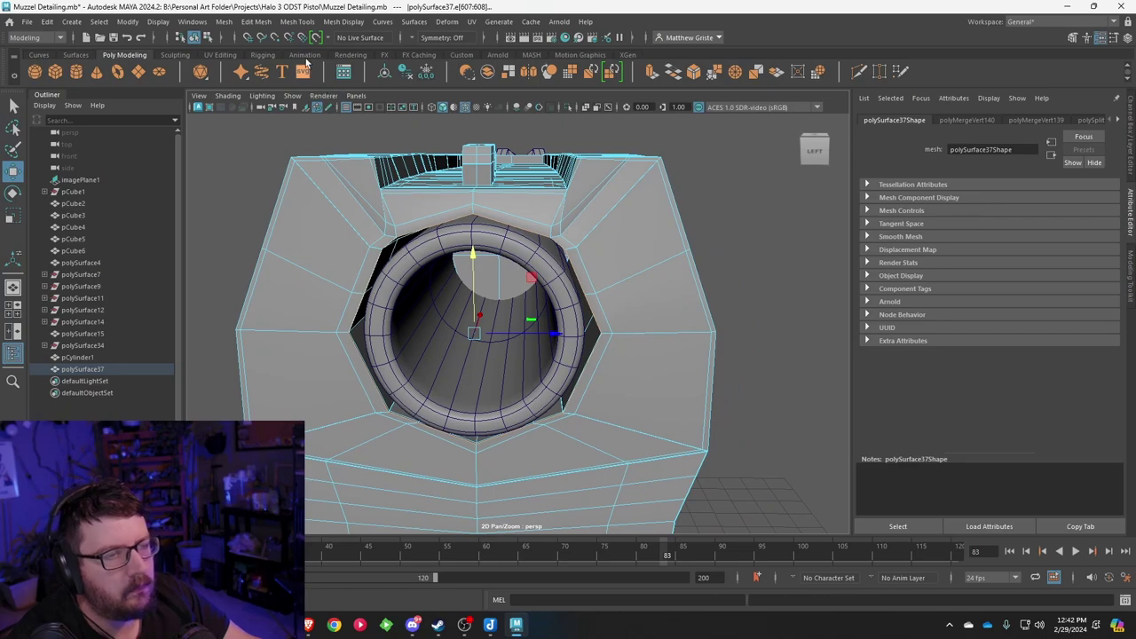
pyautogui.click(297, 21)
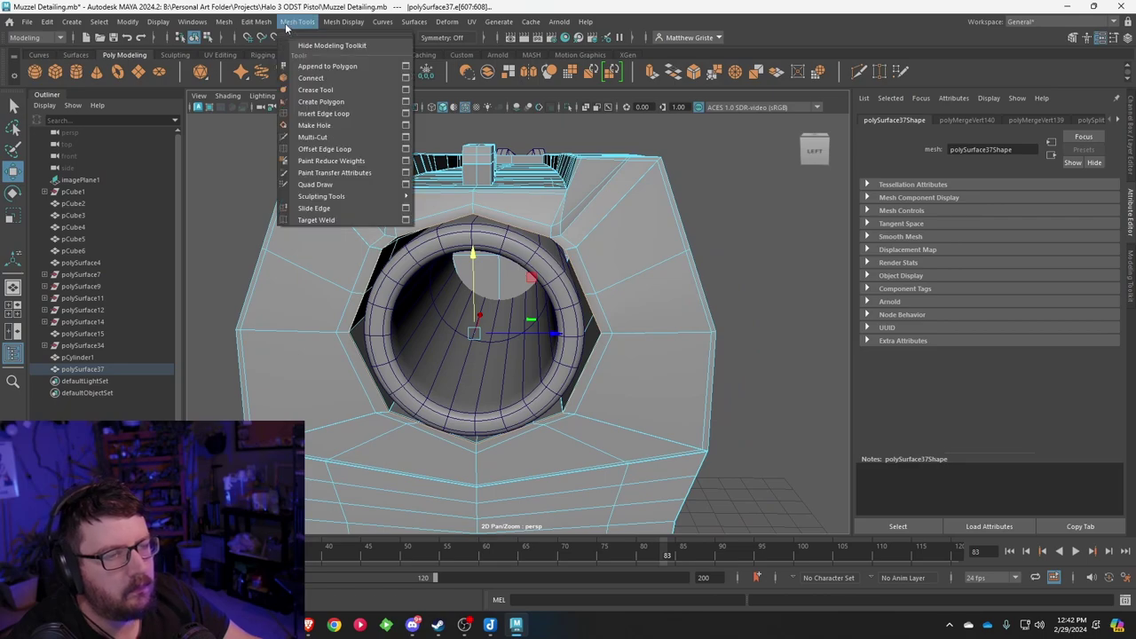
pyautogui.click(280, 91)
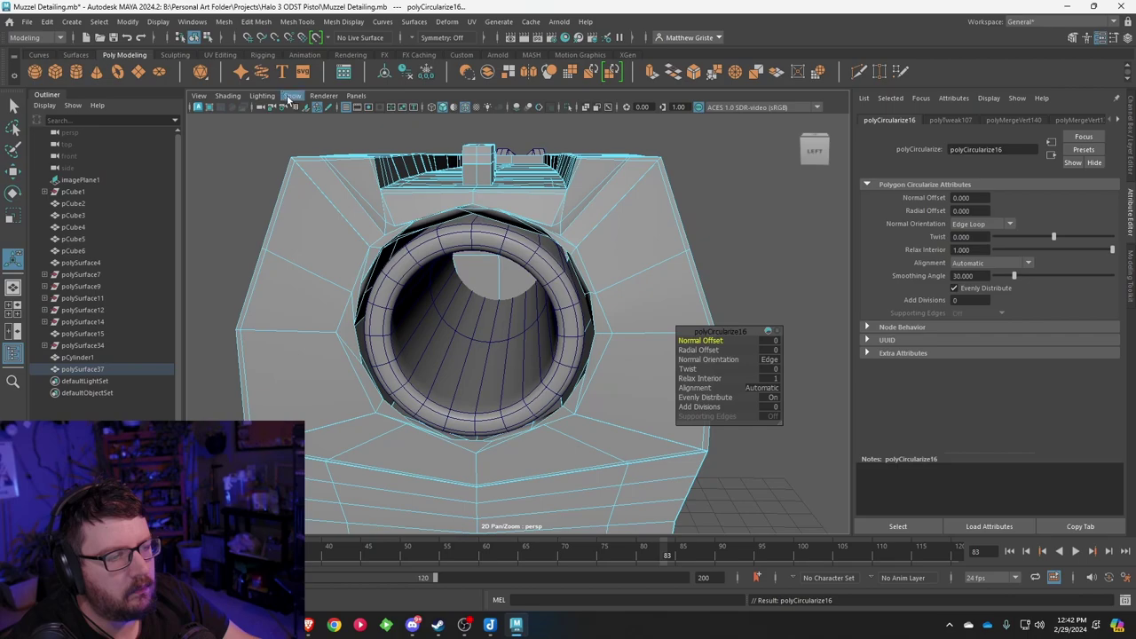
# Step: Scale the circularized edge loop inward until it sits close around the barrel ring
pyautogui.keyDown('alt'); pyautogui.moveTo(597, 222); pyautogui.dragTo(630, 230); pyautogui.keyUp('alt')
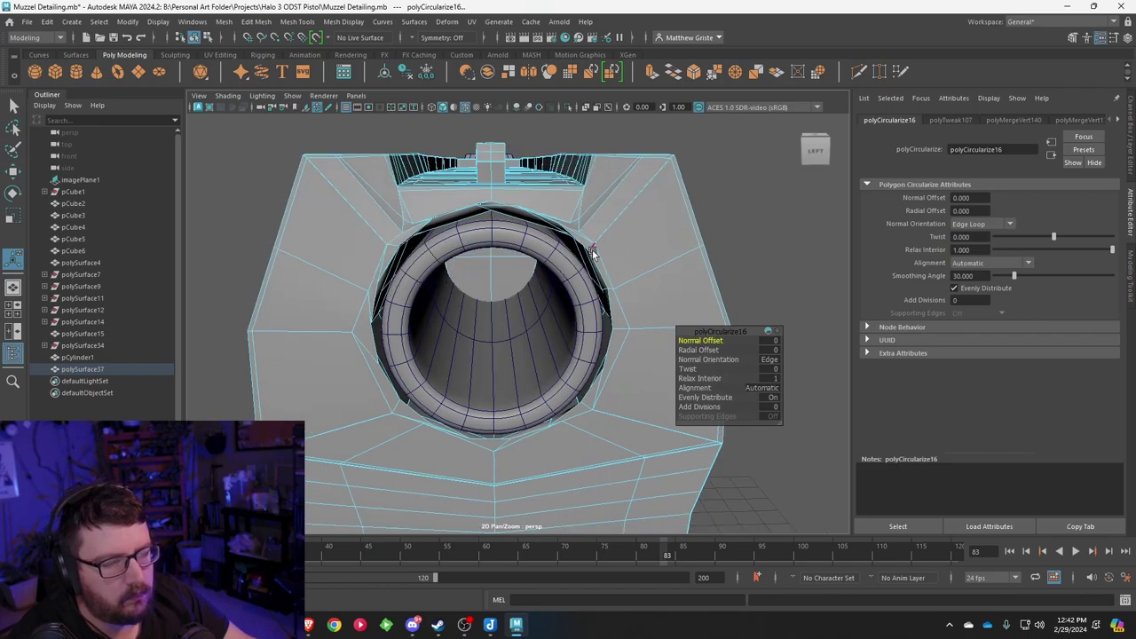
pyautogui.press('w')
pyautogui.moveTo(488, 324); pyautogui.dragTo(552, 329)
pyautogui.scroll(3, 501, 309)
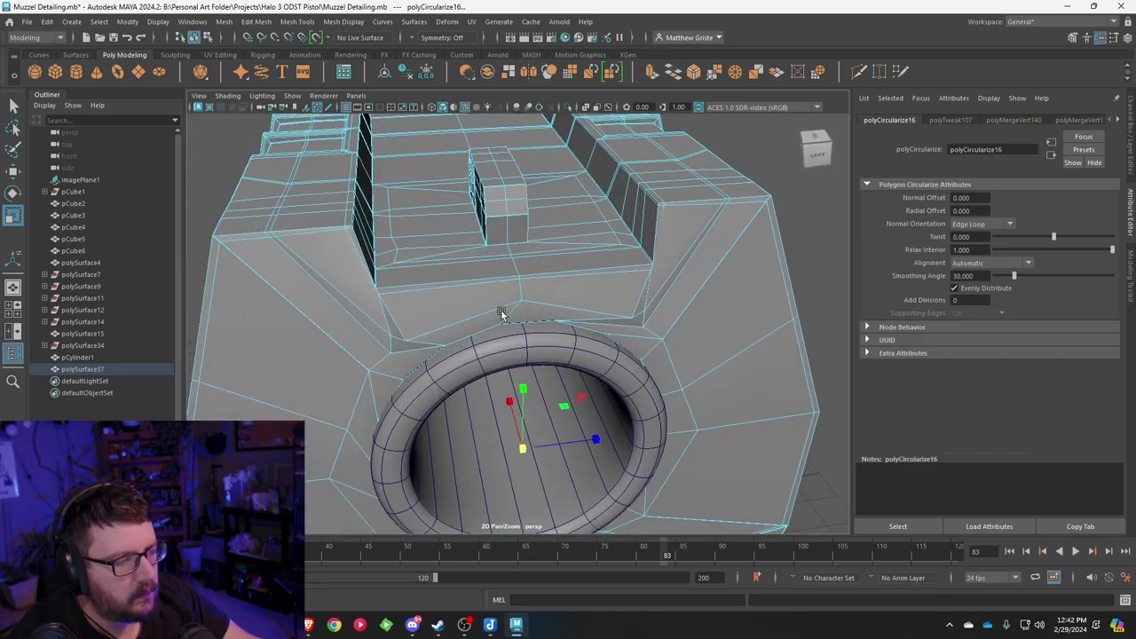
# Step: Examine the circularized opening's vertices around the barrel ring up close and from the muzzle's front
pyautogui.keyDown('alt'); pyautogui.moveTo(501, 308); pyautogui.dragTo(468, 307, button='middle'); pyautogui.keyUp('alt')
pyautogui.scroll(6, 470, 314)
pyautogui.moveTo(395, 291); pyautogui.dragTo(294, 273, button='right')
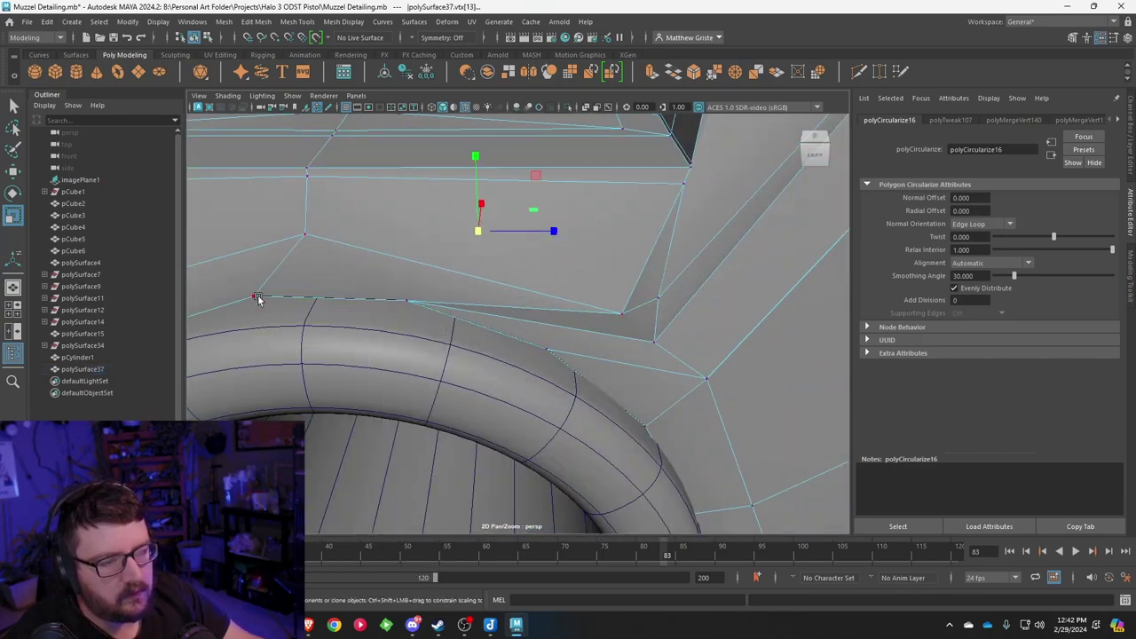
pyautogui.click(257, 299)
pyautogui.keyDown('alt'); pyautogui.moveTo(258, 299); pyautogui.dragTo(461, 276); pyautogui.keyUp('alt')
pyautogui.press('w')
pyautogui.keyDown('alt'); pyautogui.moveTo(461, 276); pyautogui.dragTo(365, 236, button='middle'); pyautogui.keyUp('alt')
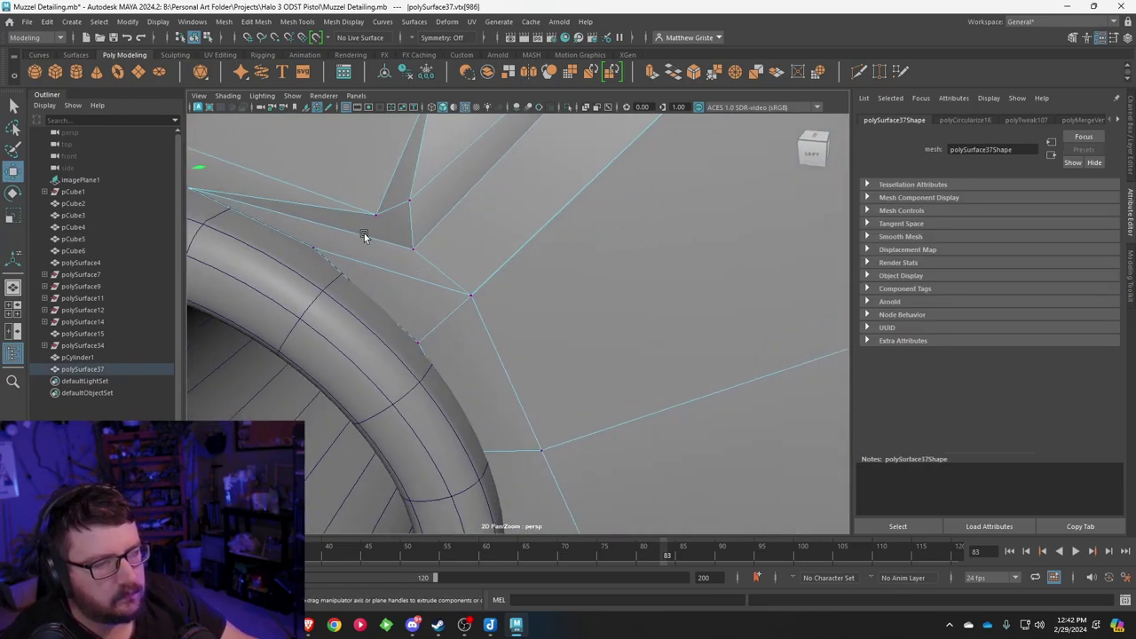
pyautogui.scroll(-6, 375, 248)
pyautogui.keyDown('alt'); pyautogui.moveTo(381, 254); pyautogui.dragTo(479, 250); pyautogui.keyUp('alt')
pyautogui.click(468, 251)
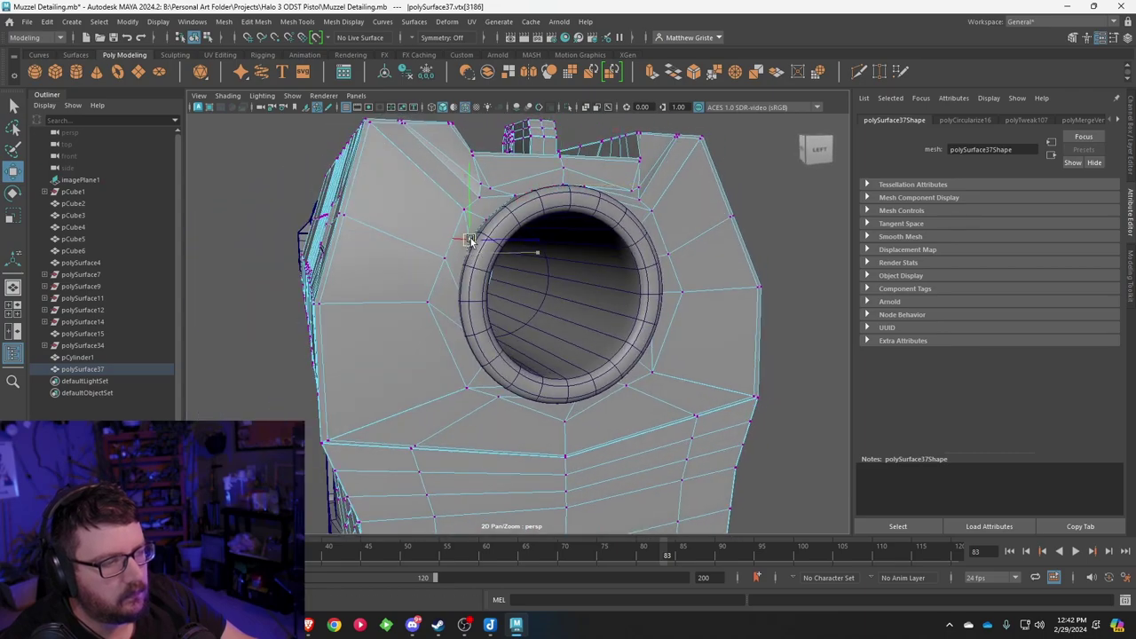
pyautogui.press('space')
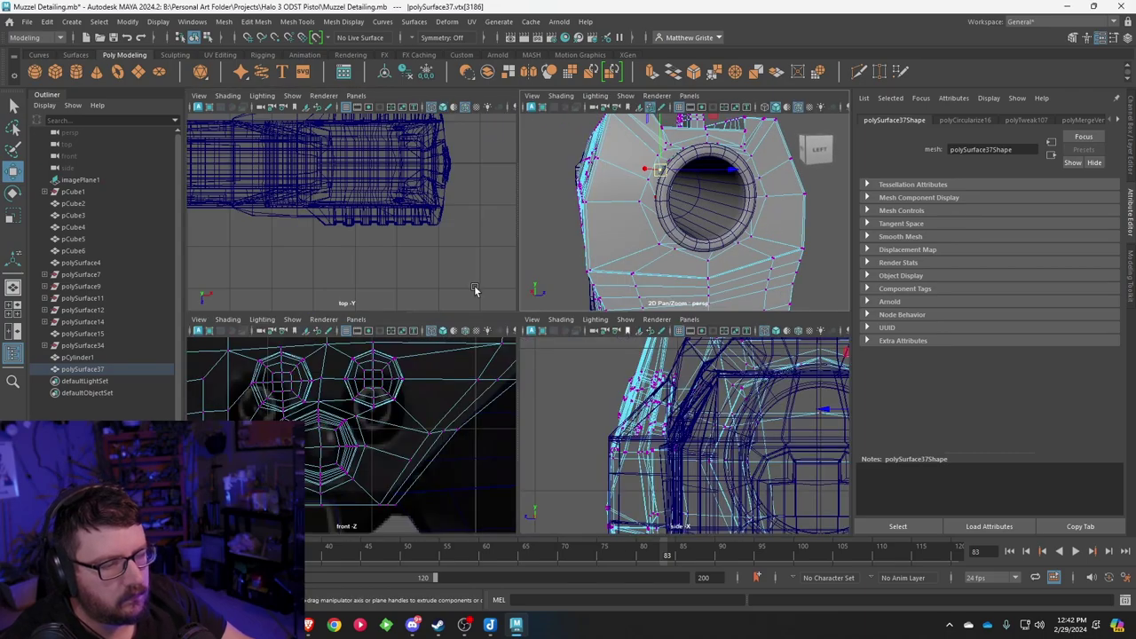
pyautogui.press('space')
# Step: Scale the barrel cylinder to 0.662, 3.021, 0.662 and move it forward along its axis to X -7.957
pyautogui.moveTo(477, 262); pyautogui.dragTo(524, 222, button='right')
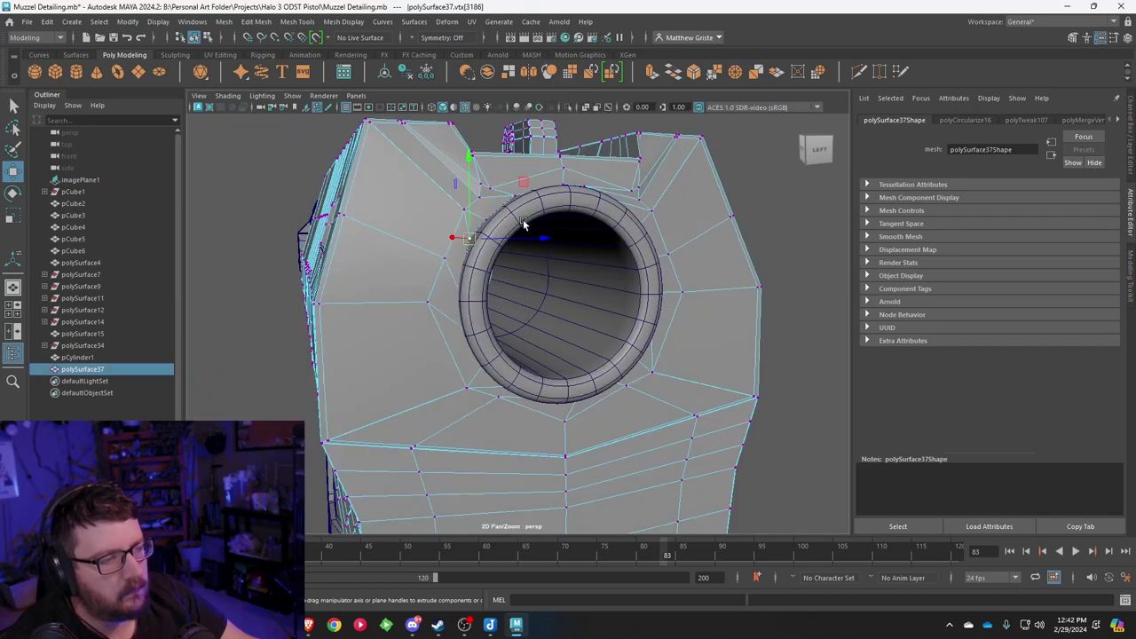
pyautogui.click(516, 226)
pyautogui.press('e')
pyautogui.press('r')
pyautogui.moveTo(454, 270); pyautogui.dragTo(418, 269)
pyautogui.press('w')
pyautogui.moveTo(516, 267); pyautogui.dragTo(521, 265)
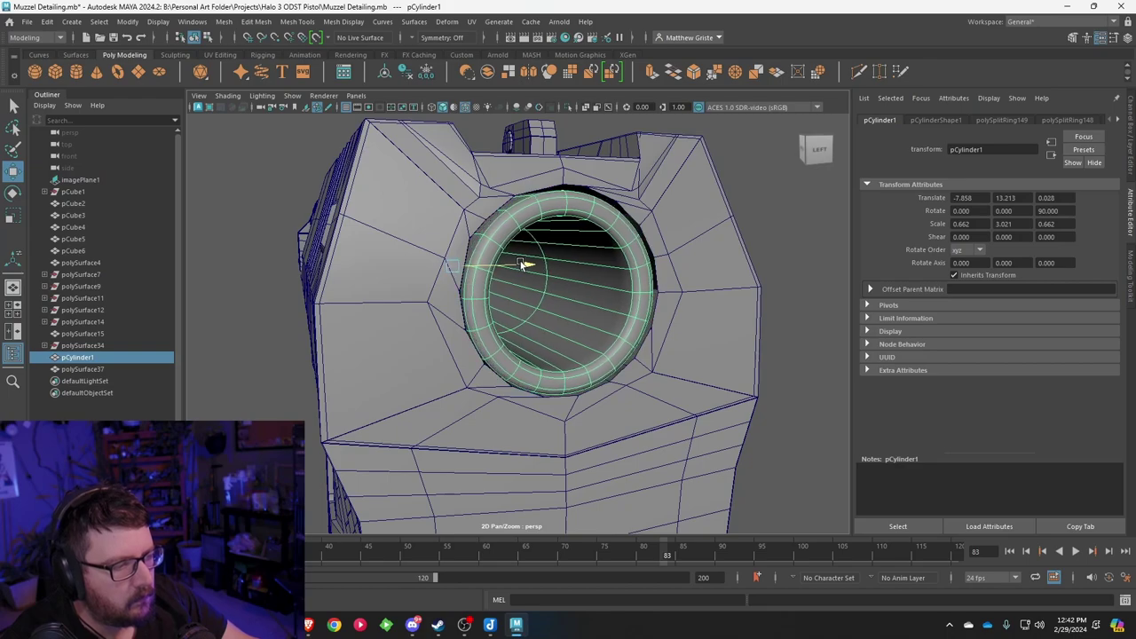
pyautogui.keyDown('alt'); pyautogui.moveTo(548, 302); pyautogui.dragTo(606, 354); pyautogui.keyUp('alt')
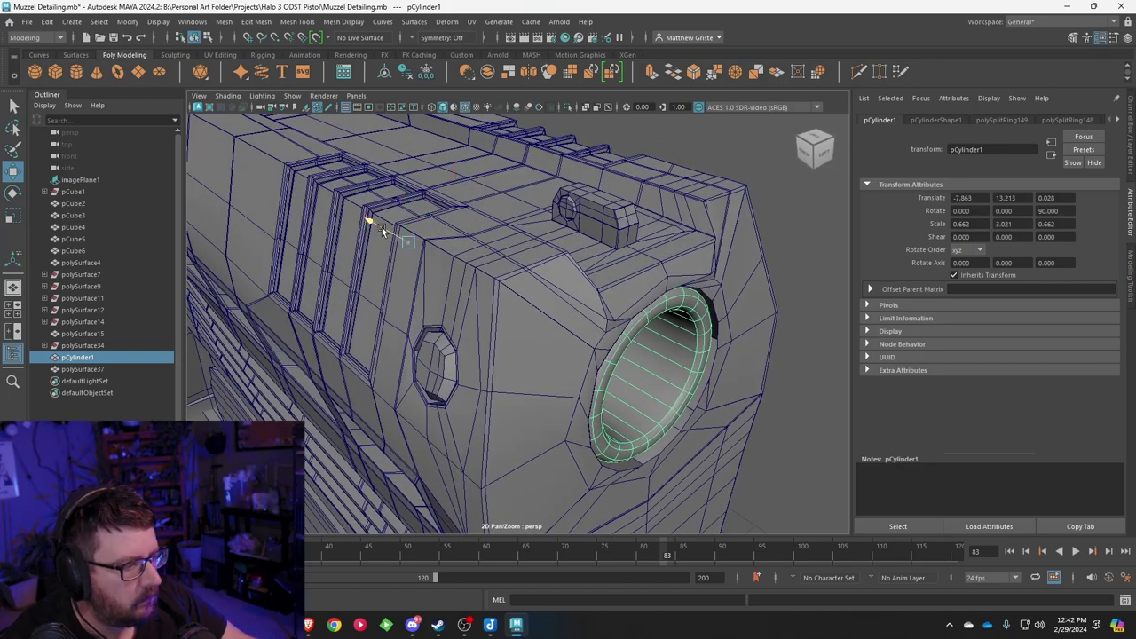
pyautogui.moveTo(385, 231); pyautogui.dragTo(389, 233)
# Step: Show the muzzle body in smooth mesh preview and view its bore opening from the front
pyautogui.moveTo(682, 272); pyautogui.dragTo(740, 257, button='right')
pyautogui.click(774, 257)
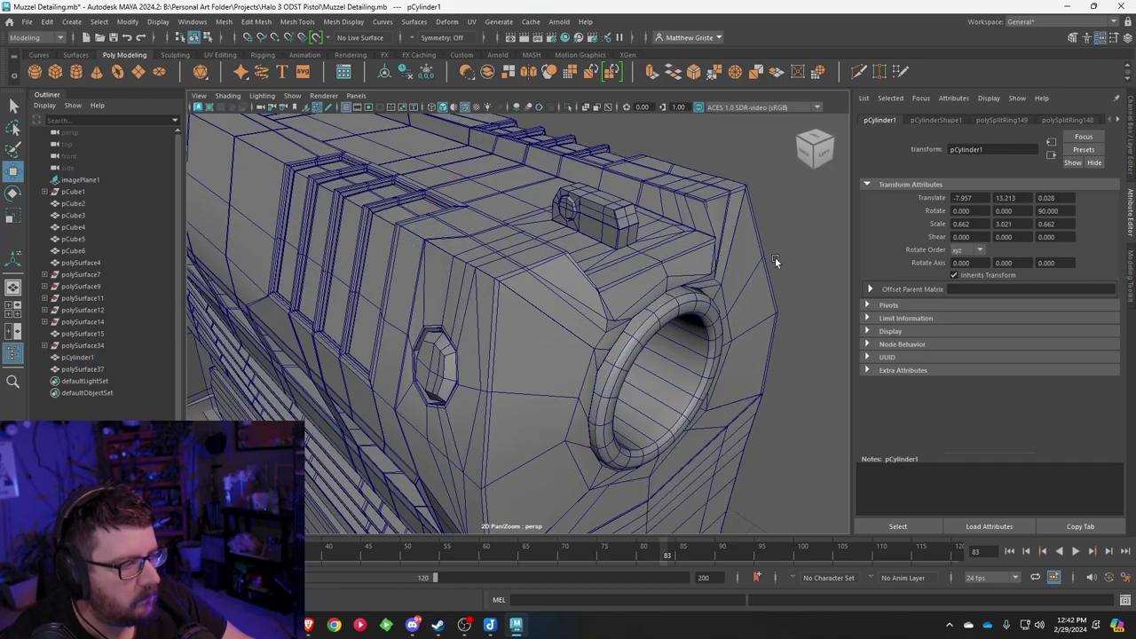
pyautogui.click(758, 268)
pyautogui.press('3')
pyautogui.click(797, 244)
pyautogui.keyDown('alt'); pyautogui.moveTo(792, 264); pyautogui.dragTo(582, 236); pyautogui.keyUp('alt')
# Step: Scale the barrel cylinder to 0.698, 3.187, 0.698 and reposition it in the bore at -7.875, 13.226, -0.018
pyautogui.click(581, 237)
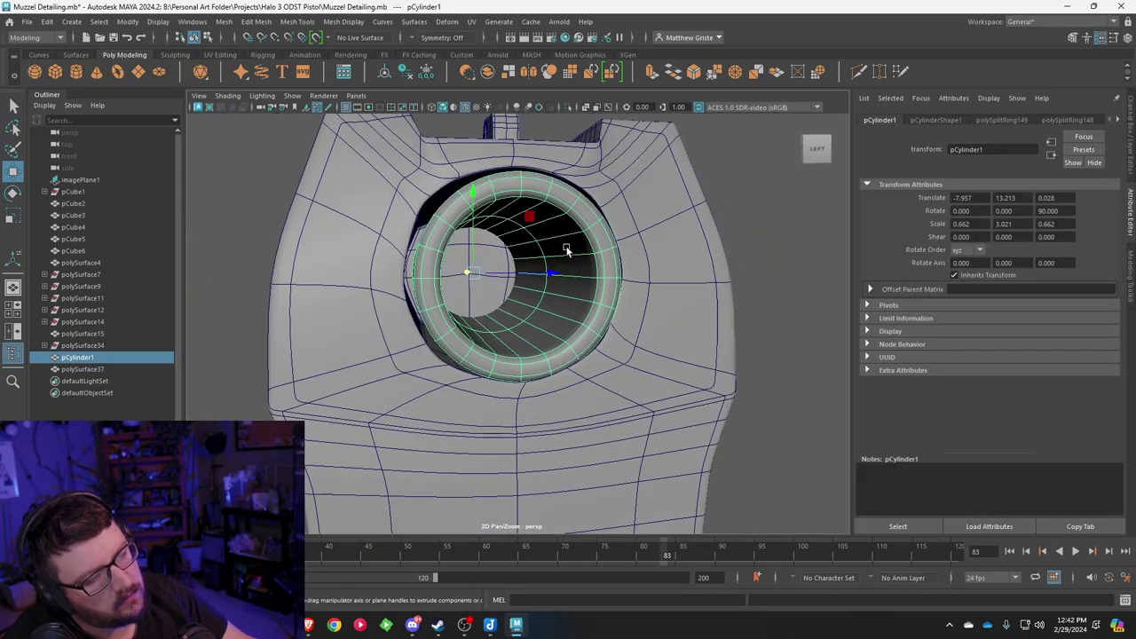
pyautogui.keyDown('alt'); pyautogui.moveTo(581, 237); pyautogui.dragTo(548, 269, button='middle'); pyautogui.keyUp('alt')
pyautogui.moveTo(547, 268); pyautogui.dragTo(473, 223)
pyautogui.press('e')
pyautogui.press('r')
pyautogui.press('w')
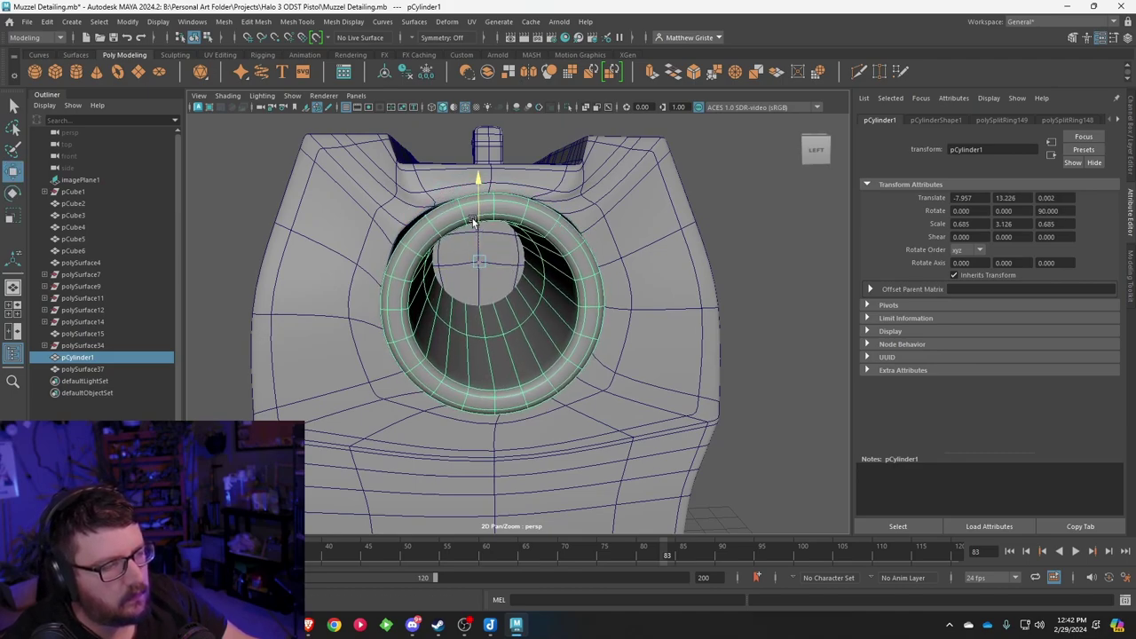
pyautogui.keyDown('alt'); pyautogui.moveTo(550, 302); pyautogui.dragTo(592, 313); pyautogui.keyUp('alt')
pyautogui.press('r')
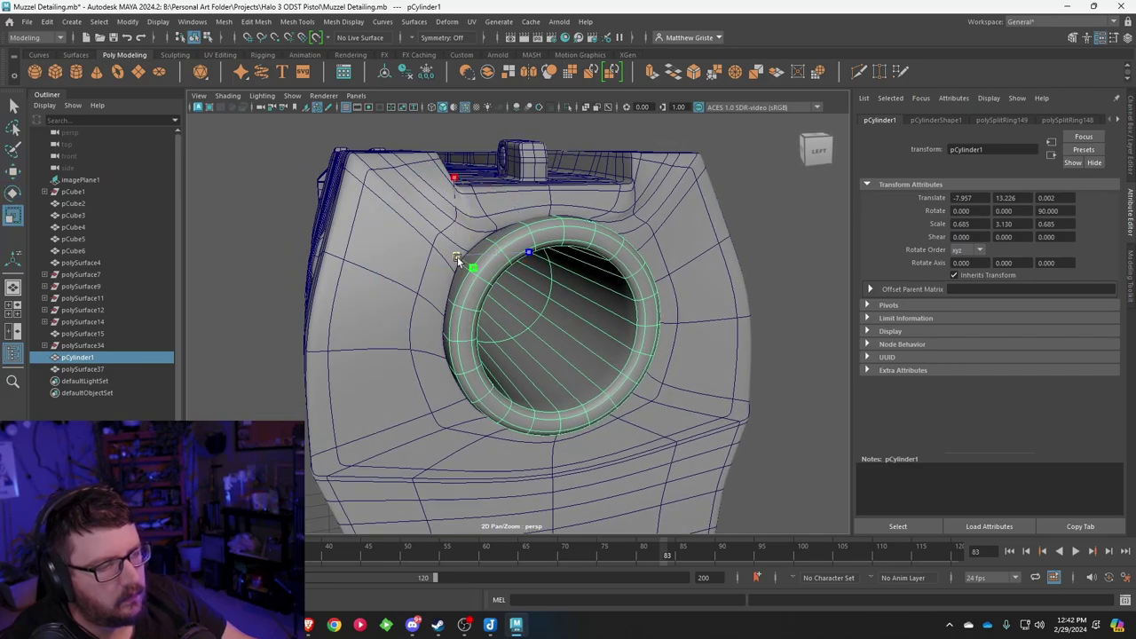
pyautogui.moveTo(464, 257); pyautogui.dragTo(625, 319)
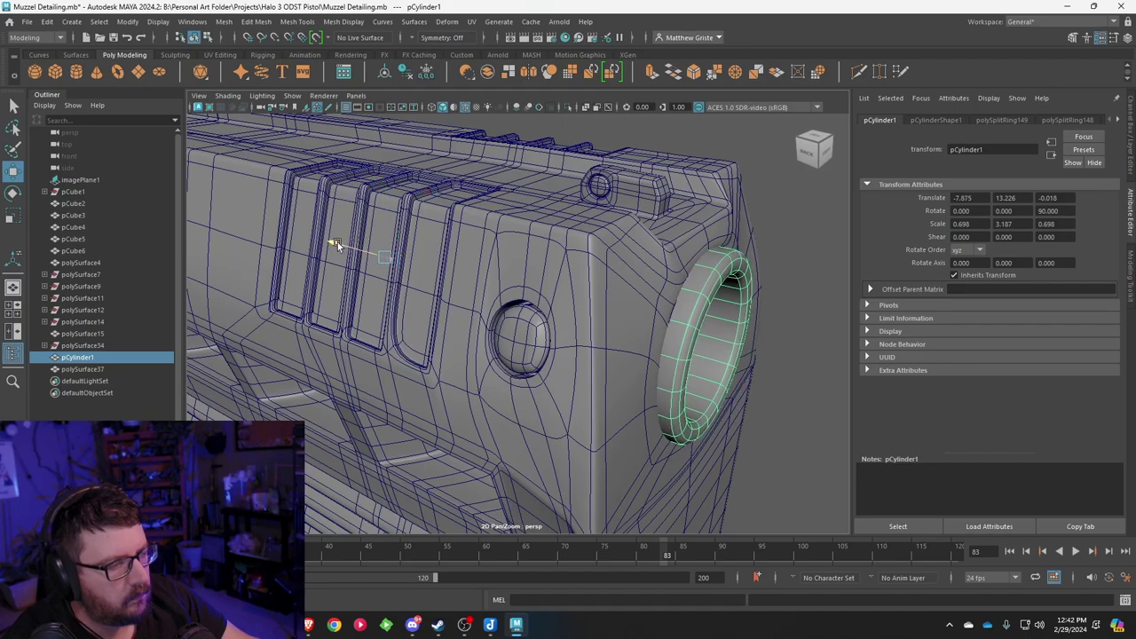
# Step: Scale the barrel cylinder to 0.708, 3.232, 0.708 and shift it to X -7.798 and Z -0.005
pyautogui.click(800, 278)
pyautogui.keyDown('alt'); pyautogui.moveTo(800, 278); pyautogui.dragTo(681, 266); pyautogui.keyUp('alt')
pyautogui.click(561, 277)
pyautogui.press('e')
pyautogui.press('r')
pyautogui.moveTo(507, 275); pyautogui.dragTo(534, 273)
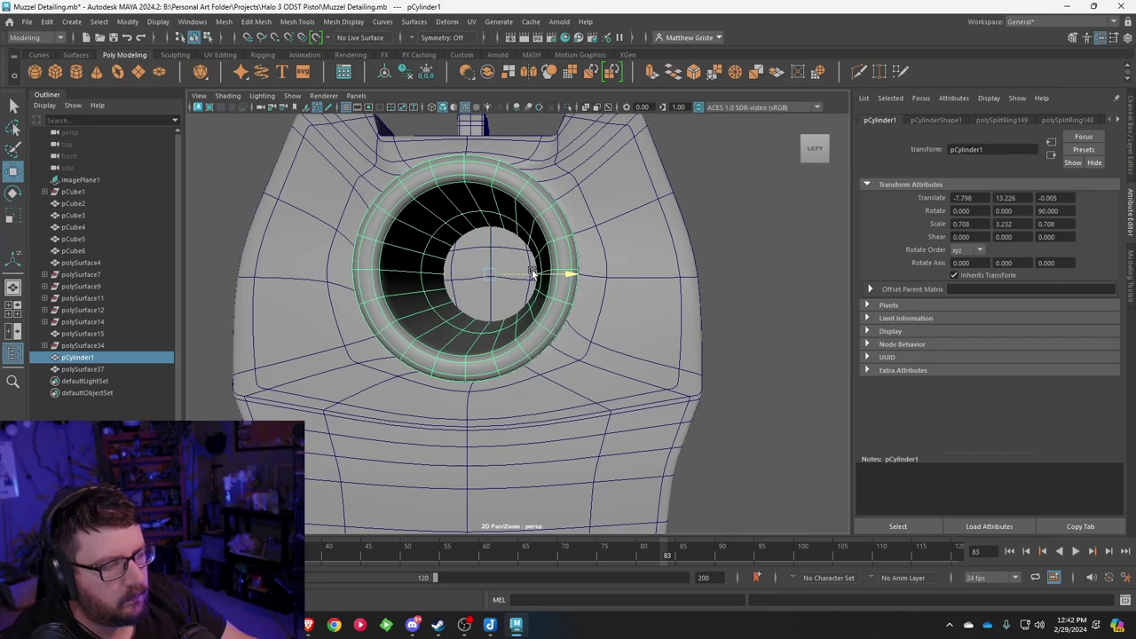
pyautogui.click(744, 262)
pyautogui.keyDown('alt'); pyautogui.moveTo(743, 262); pyautogui.dragTo(591, 240); pyautogui.keyUp('alt')
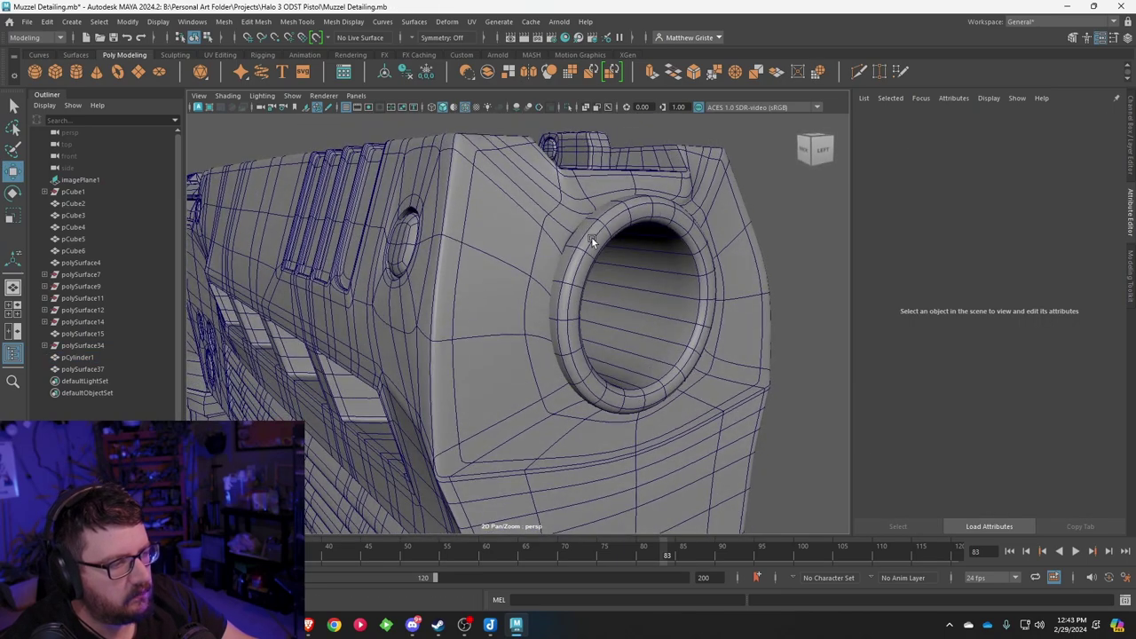
# Step: Fine-tune the barrel cylinder's scale within the muzzle's bore opening
pyautogui.click(592, 237)
pyautogui.press('r')
pyautogui.moveTo(416, 258); pyautogui.dragTo(351, 234)
pyautogui.click(751, 261)
pyautogui.keyDown('alt'); pyautogui.moveTo(751, 261); pyautogui.dragTo(603, 255); pyautogui.keyUp('alt')
# Step: Insert supporting edge loops around the side walls of the long recess in the top of the muzzle body
pyautogui.scroll(8, 578, 329)
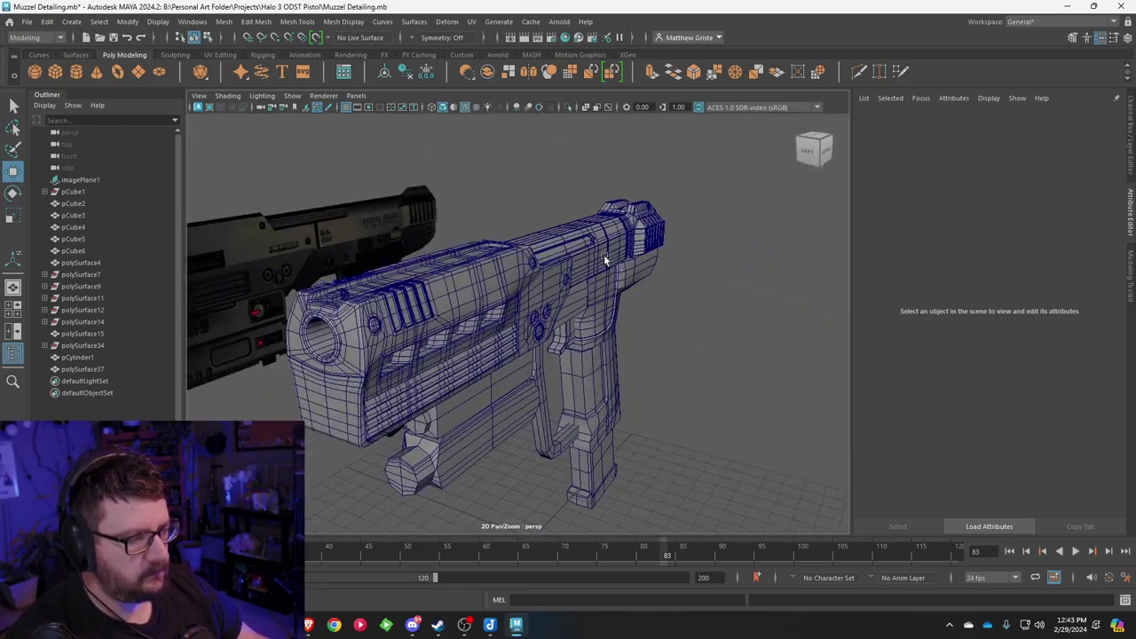
pyautogui.keyDown('alt'); pyautogui.moveTo(717, 331); pyautogui.dragTo(695, 317); pyautogui.keyUp('alt')
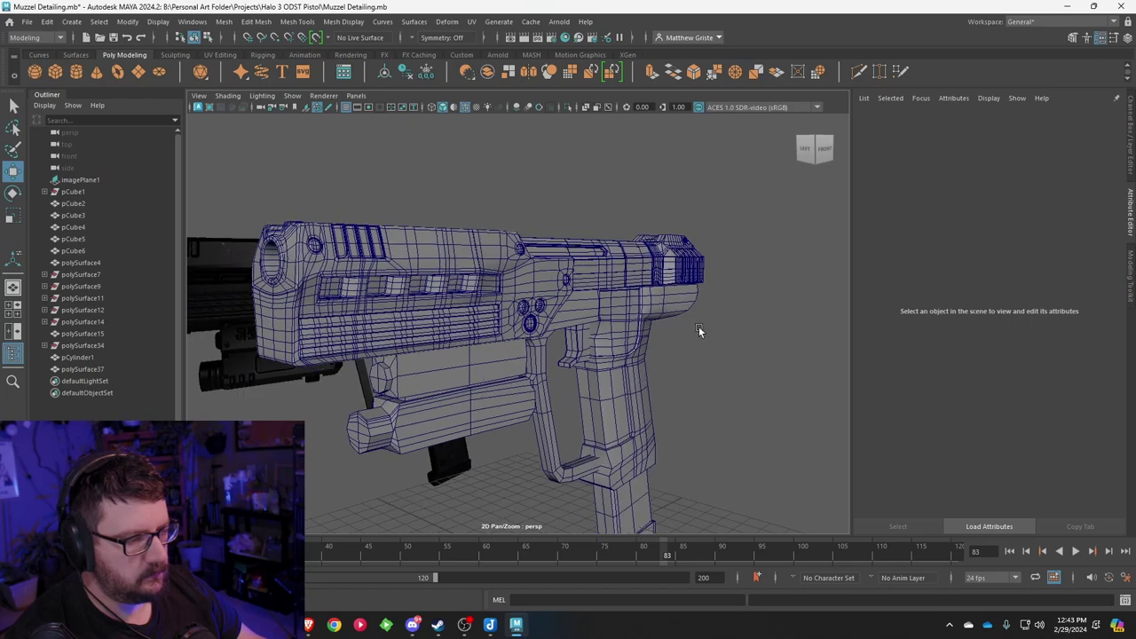
pyautogui.keyDown('alt'); pyautogui.moveTo(698, 325); pyautogui.dragTo(647, 278); pyautogui.keyUp('alt')
pyautogui.click(511, 284)
pyautogui.press('1')
pyautogui.keyDown('alt'); pyautogui.moveTo(677, 228); pyautogui.dragTo(645, 258); pyautogui.keyUp('alt')
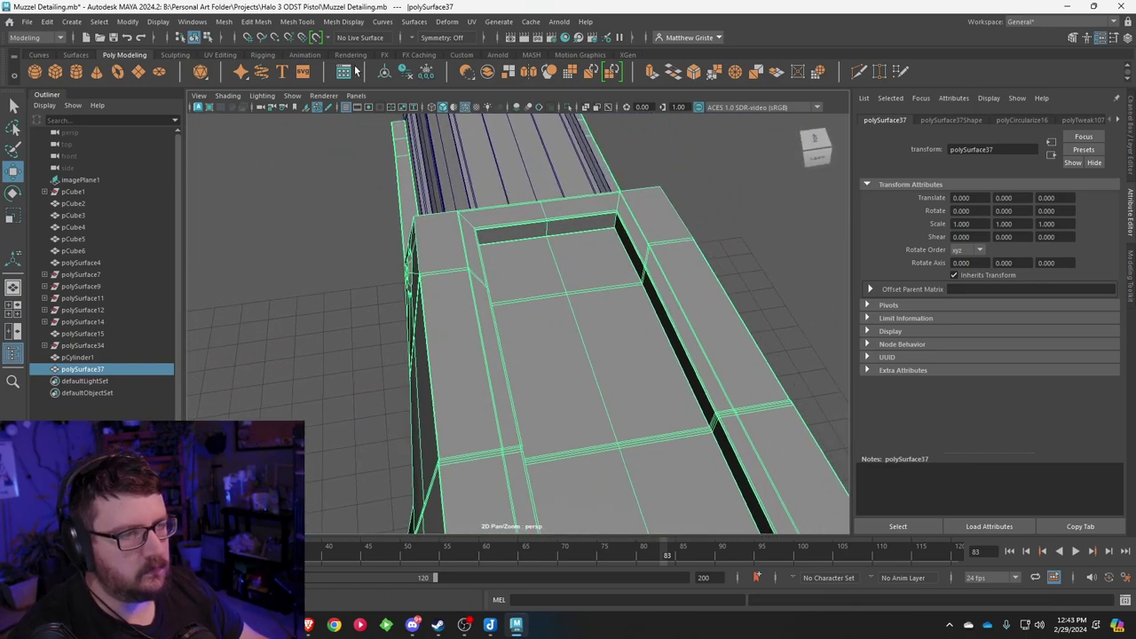
pyautogui.click(297, 21)
pyautogui.click(337, 114)
pyautogui.scroll(5, 674, 147)
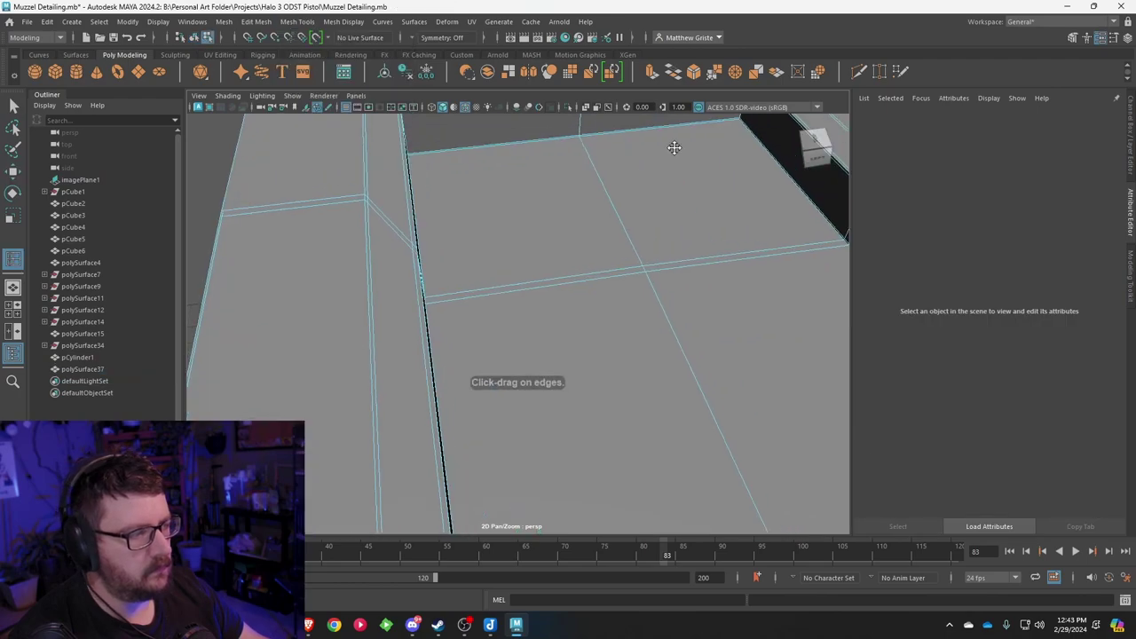
pyautogui.scroll(-3, 675, 147)
pyautogui.click(697, 143)
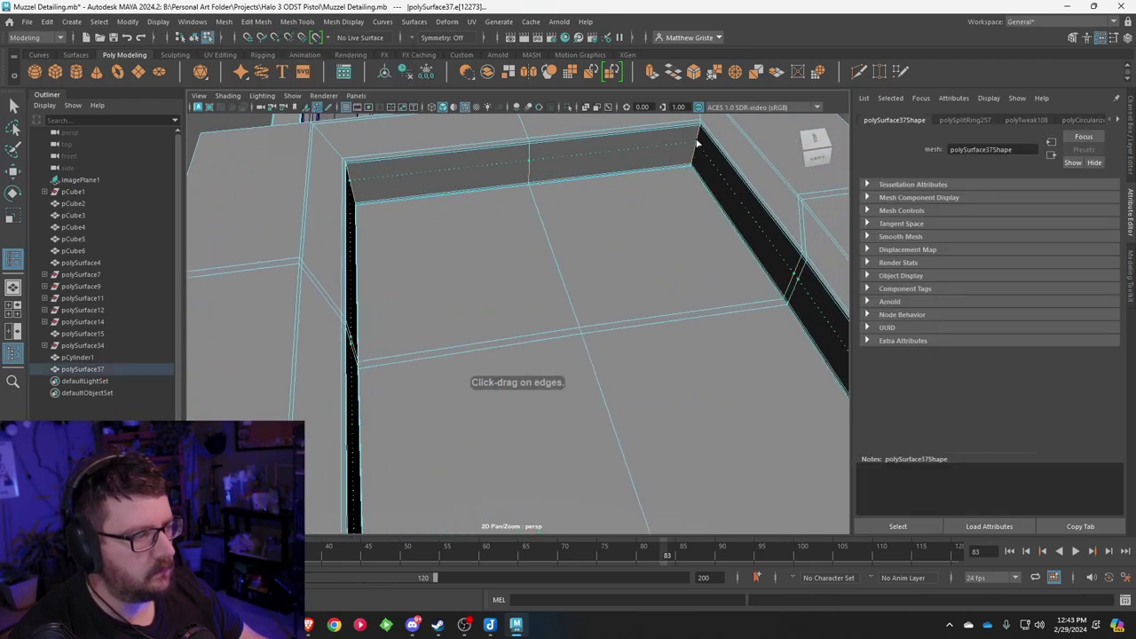
pyautogui.click(700, 130)
# Step: Show the muzzle body in smooth mesh preview and examine its top recess and rear corner
pyautogui.scroll(-10, 700, 133)
pyautogui.keyDown('alt'); pyautogui.moveTo(691, 377); pyautogui.dragTo(638, 134, button='middle'); pyautogui.keyUp('alt')
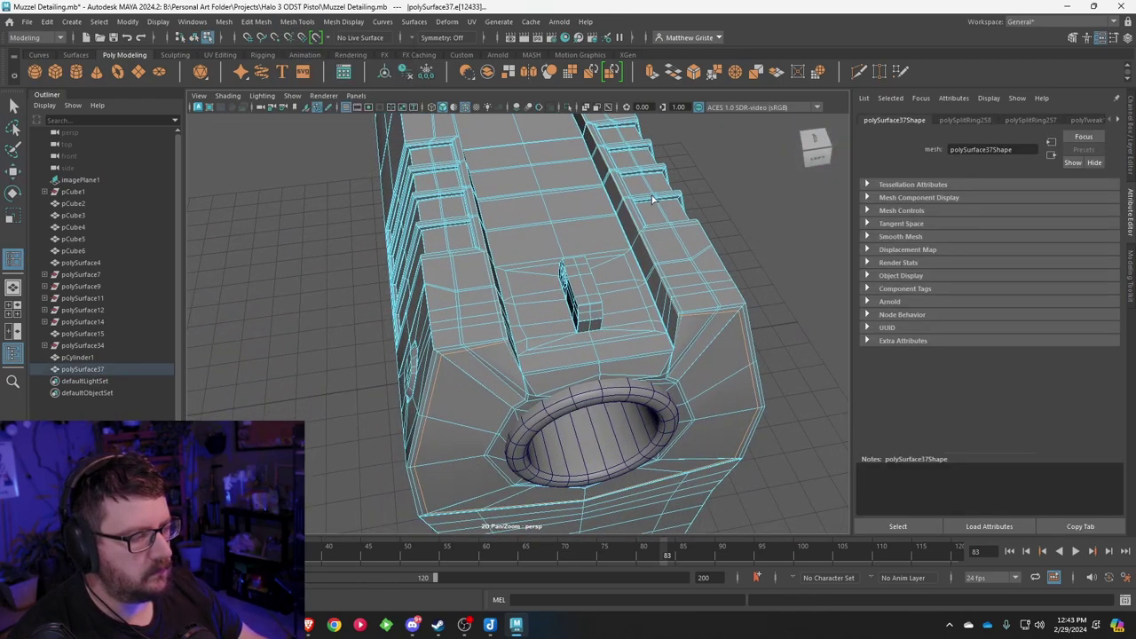
pyautogui.press('q')
pyautogui.press('3')
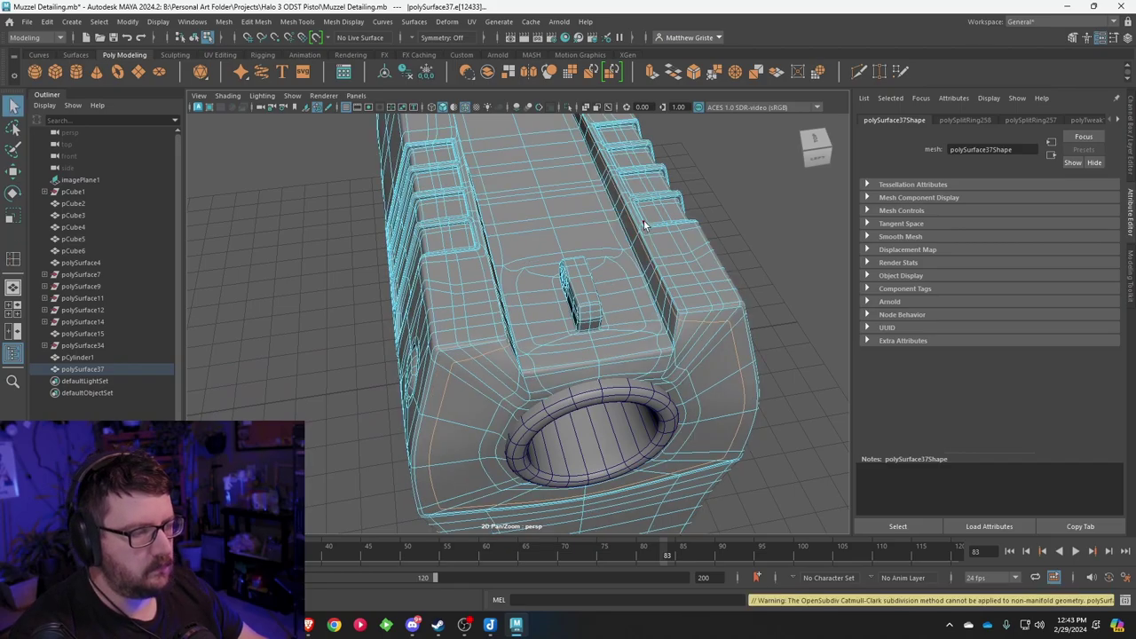
pyautogui.moveTo(667, 263); pyautogui.dragTo(694, 249, button='right')
pyautogui.click(736, 260)
pyautogui.scroll(-6, 736, 261)
pyautogui.keyDown('alt'); pyautogui.moveTo(736, 261); pyautogui.dragTo(557, 368); pyautogui.keyUp('alt')
pyautogui.scroll(4, 572, 286)
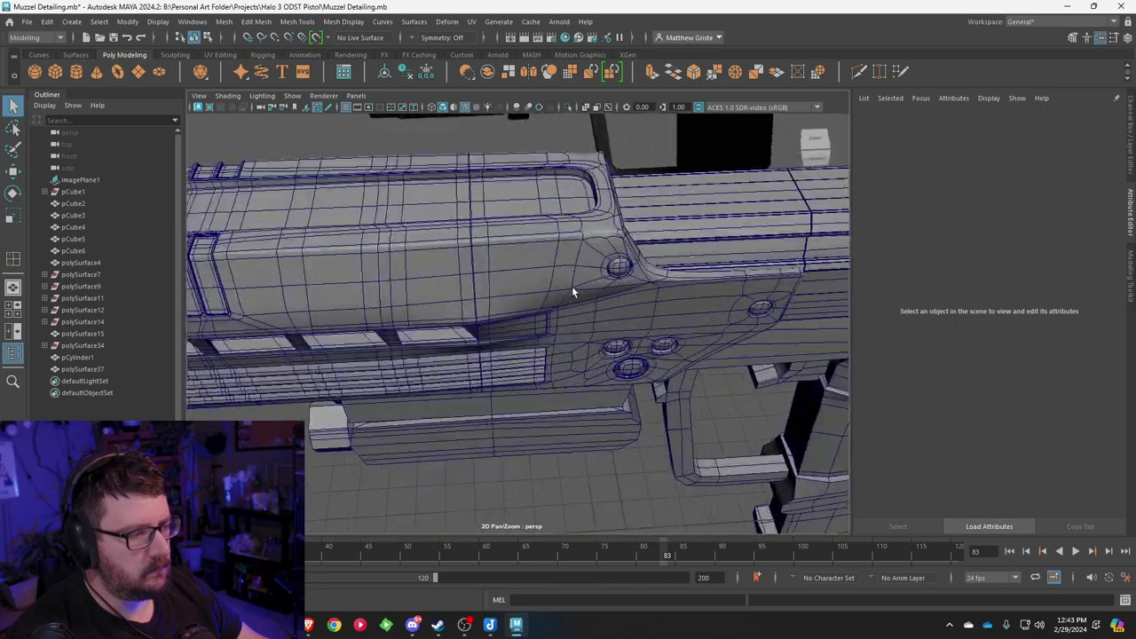
pyautogui.keyDown('alt'); pyautogui.moveTo(572, 286); pyautogui.dragTo(540, 311, button='middle'); pyautogui.keyUp('alt')
pyautogui.scroll(6, 541, 310)
pyautogui.scroll(-2, 556, 284)
# Step: Insert an edge loop across the rear end of the top recess, close to its end wall
pyautogui.click(555, 284)
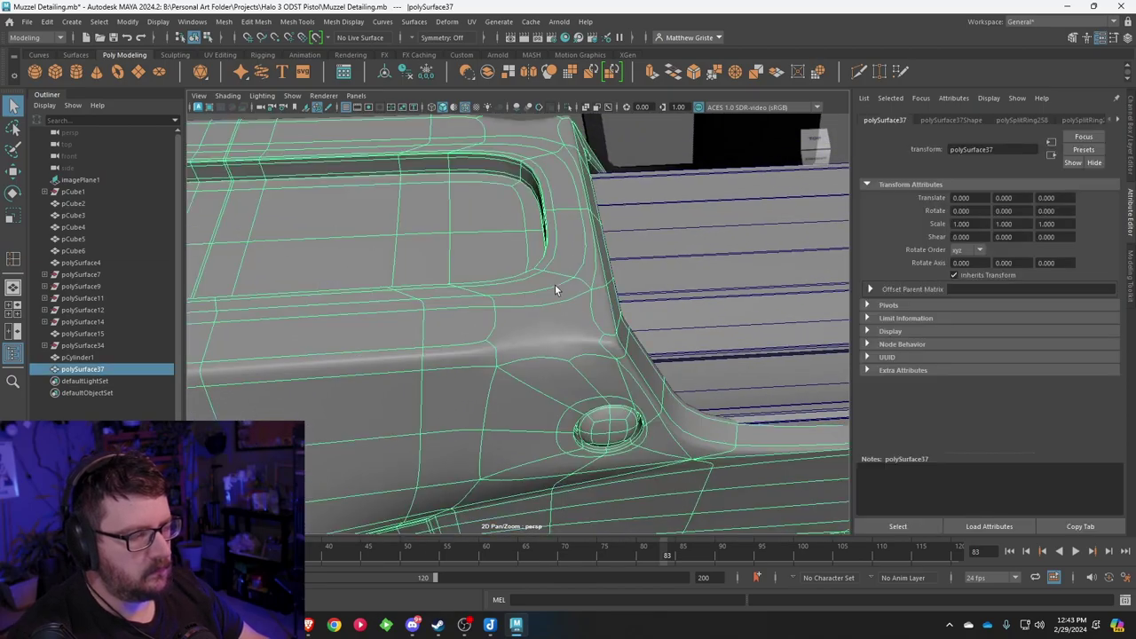
pyautogui.press('1')
pyautogui.keyDown('alt'); pyautogui.moveTo(576, 281); pyautogui.dragTo(561, 282); pyautogui.keyUp('alt')
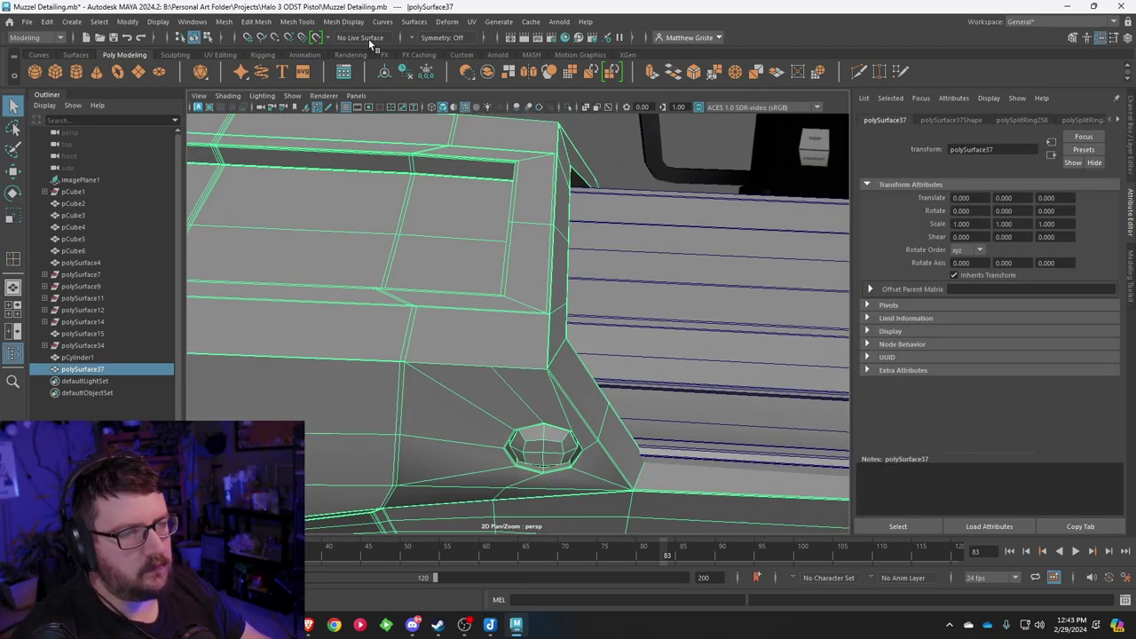
pyautogui.click(299, 24)
pyautogui.click(325, 113)
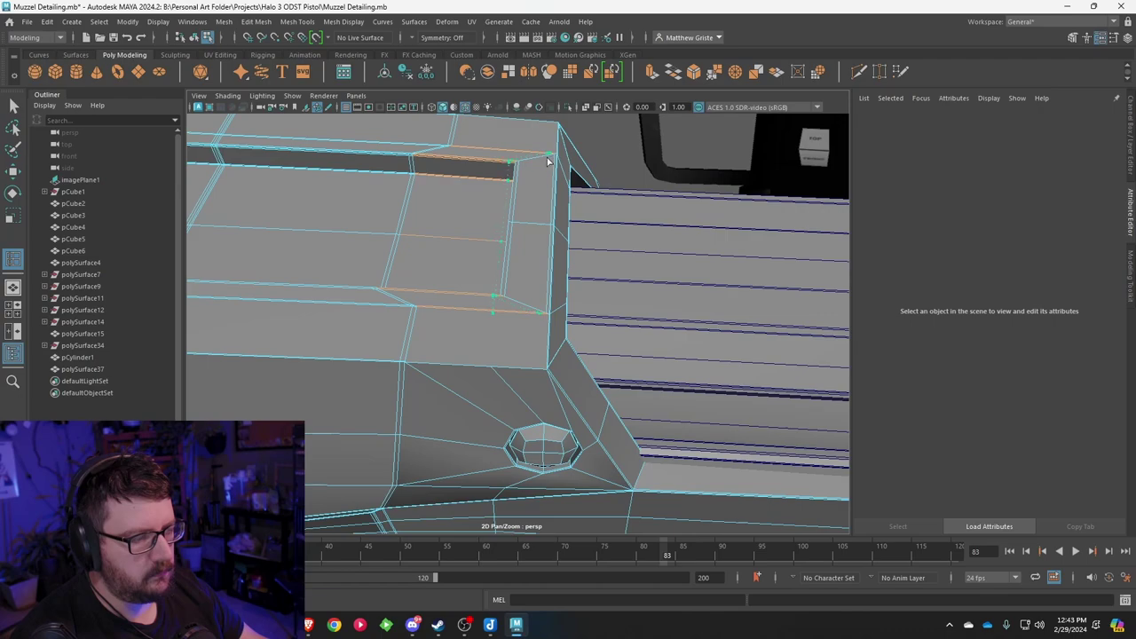
pyautogui.click(549, 163)
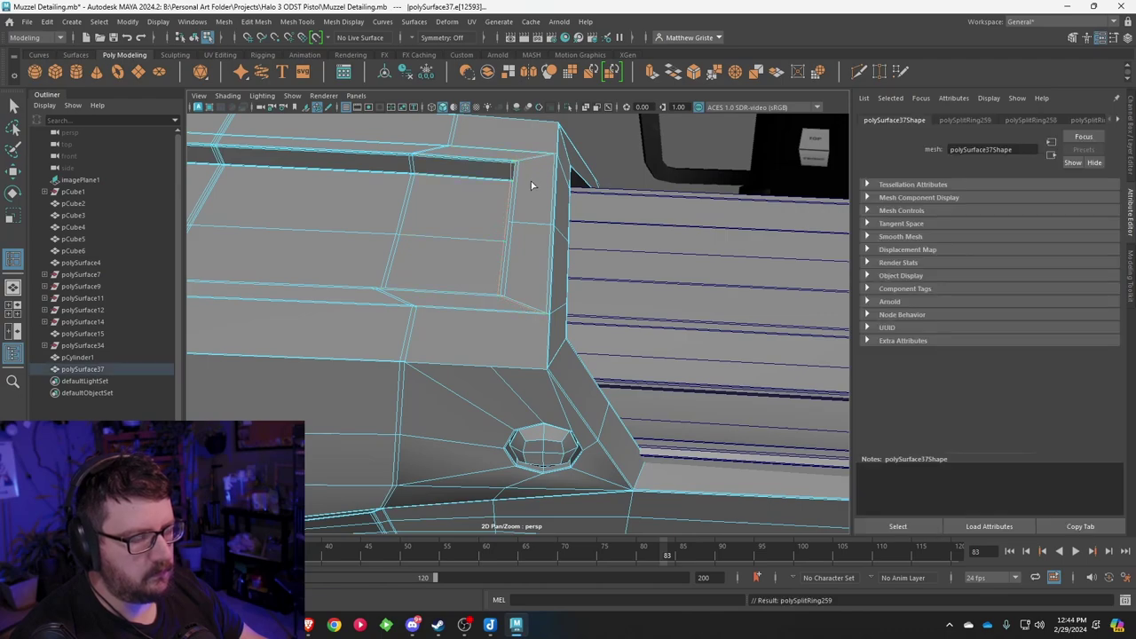
# Step: Multi-cut an edge on both sides of the body, from above the round side hole to the rear corner of the top recess
pyautogui.press('f')
pyautogui.click(302, 22)
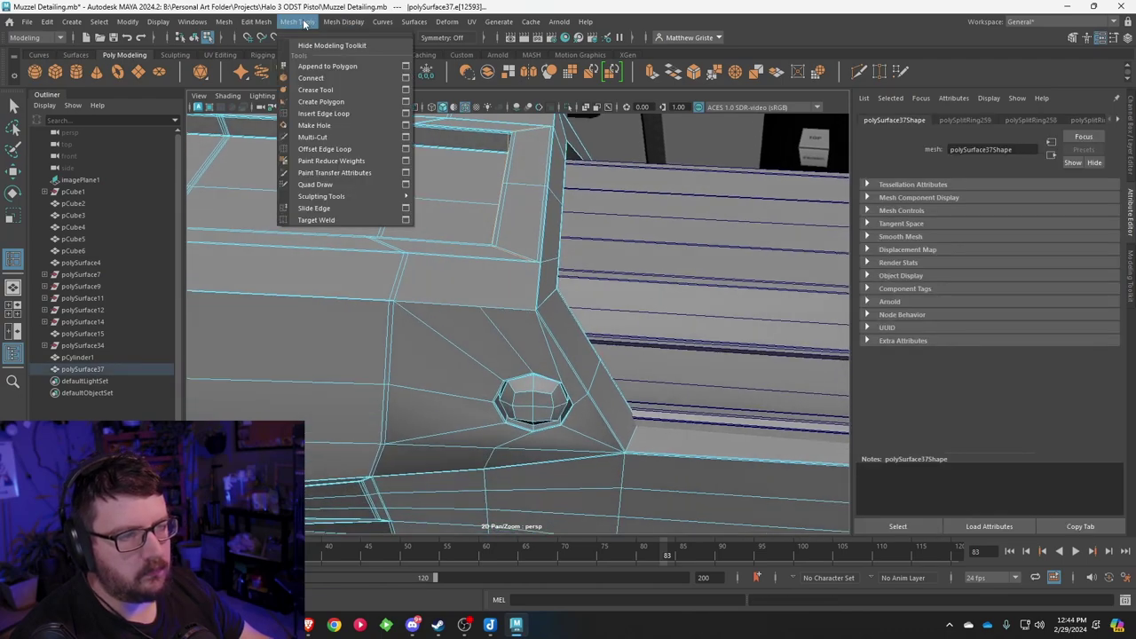
pyautogui.click(328, 136)
pyautogui.scroll(5, 484, 302)
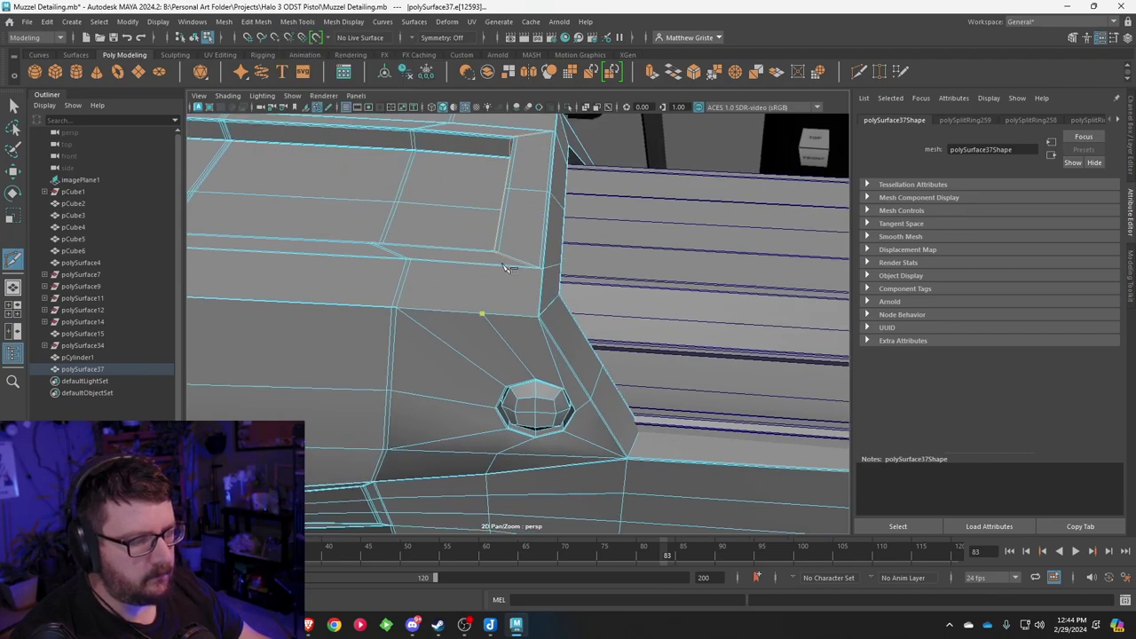
pyautogui.click(600, 207)
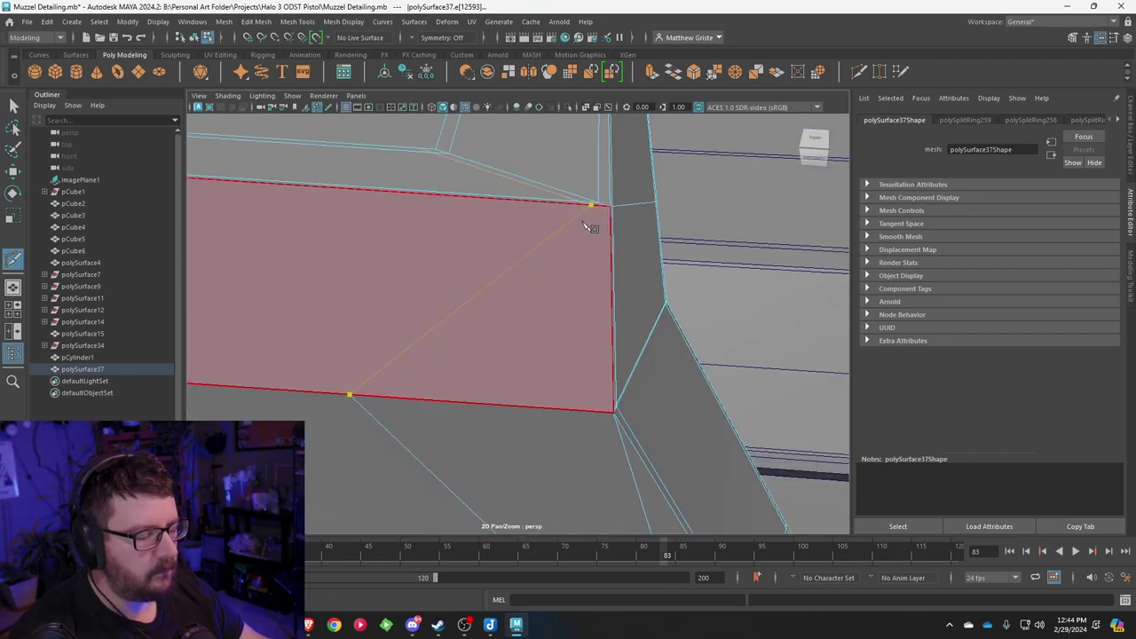
pyautogui.scroll(-3, 586, 239)
pyautogui.press('Return')
pyautogui.keyDown('alt'); pyautogui.moveTo(596, 238); pyautogui.dragTo(465, 402); pyautogui.keyUp('alt')
pyautogui.scroll(5, 464, 401)
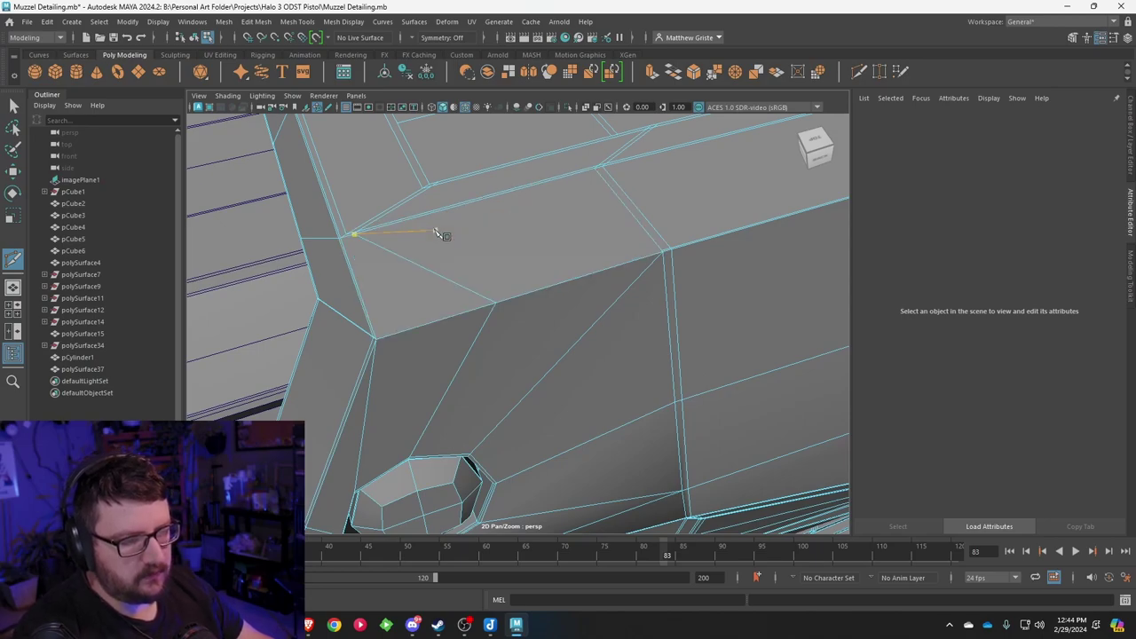
# Step: Check the new cuts in smooth preview and merge the cut's extra vertex at the recess corner into its neighbour
pyautogui.press('3')
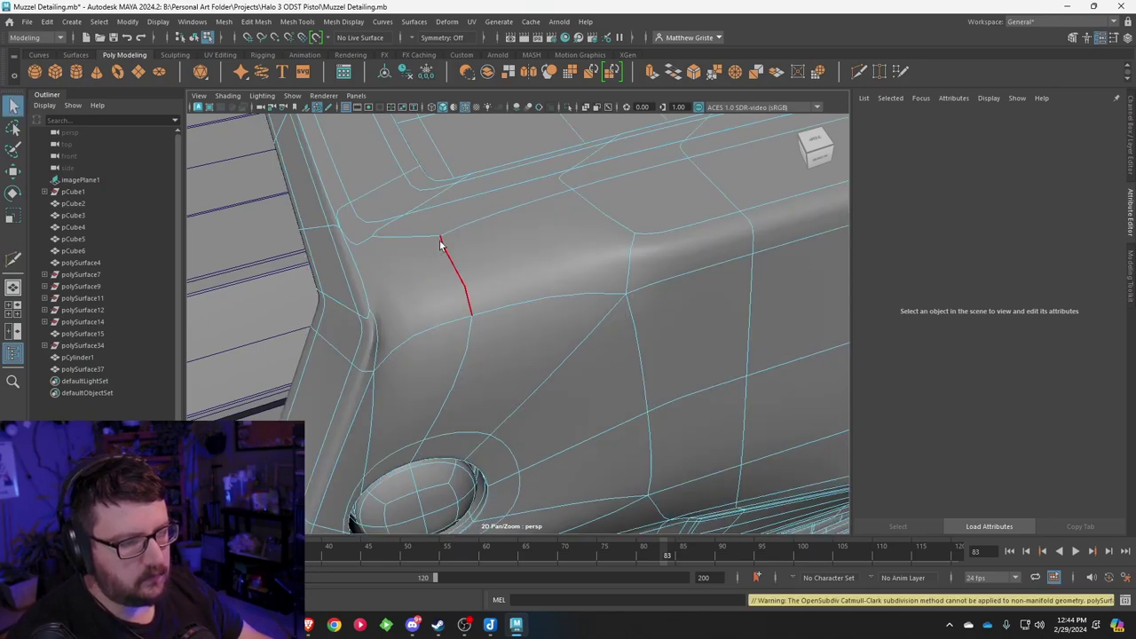
pyautogui.keyDown('alt'); pyautogui.moveTo(441, 246); pyautogui.dragTo(605, 256); pyautogui.keyUp('alt')
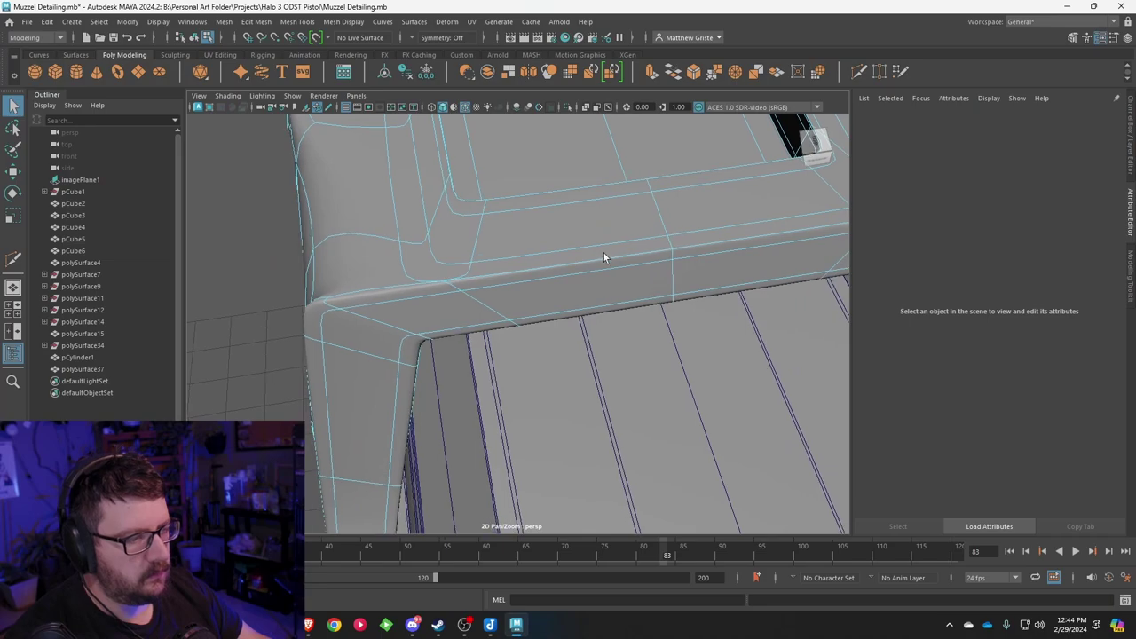
pyautogui.keyDown('alt'); pyautogui.moveTo(605, 255); pyautogui.dragTo(543, 280, button='middle'); pyautogui.keyUp('alt')
pyautogui.keyDown('alt'); pyautogui.moveTo(543, 279); pyautogui.dragTo(461, 304); pyautogui.keyUp('alt')
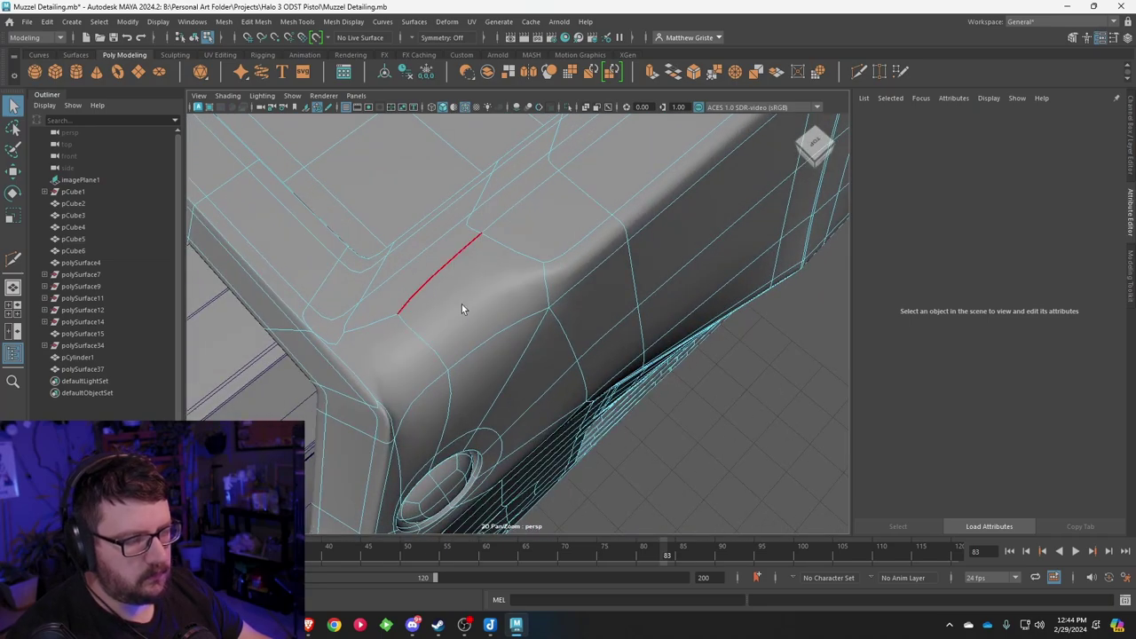
pyautogui.press('1')
pyautogui.scroll(5, 443, 310)
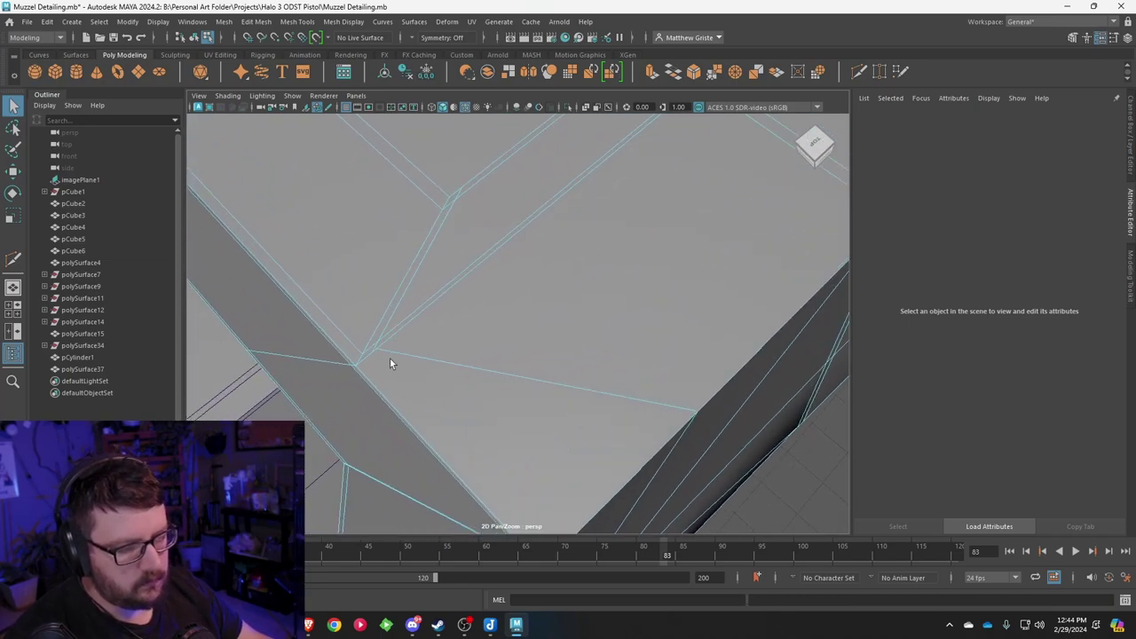
pyautogui.moveTo(391, 272); pyautogui.dragTo(333, 272, button='right')
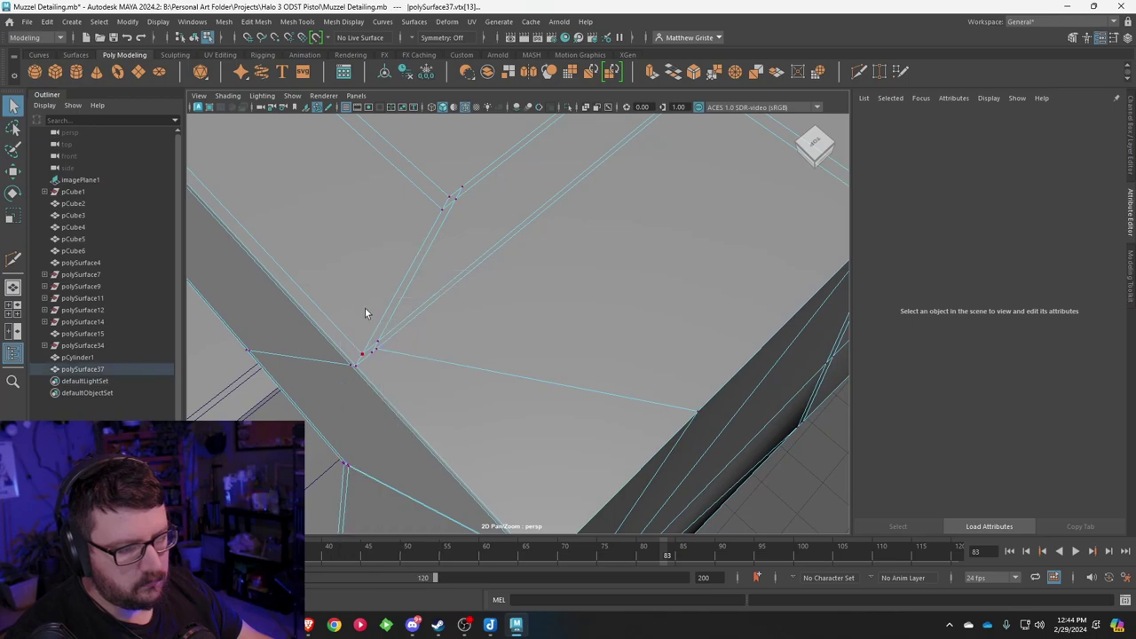
pyautogui.click(374, 353)
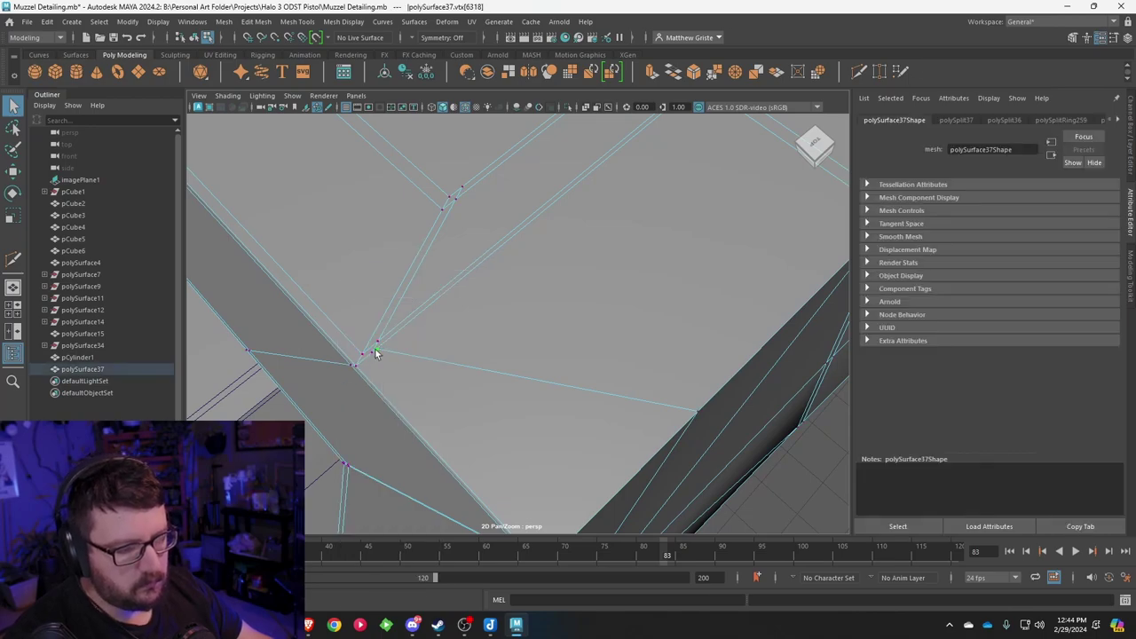
pyautogui.click(714, 72)
# Step: Examine the rear of the body in smooth mesh preview and return to object selection
pyautogui.scroll(-8, 564, 258)
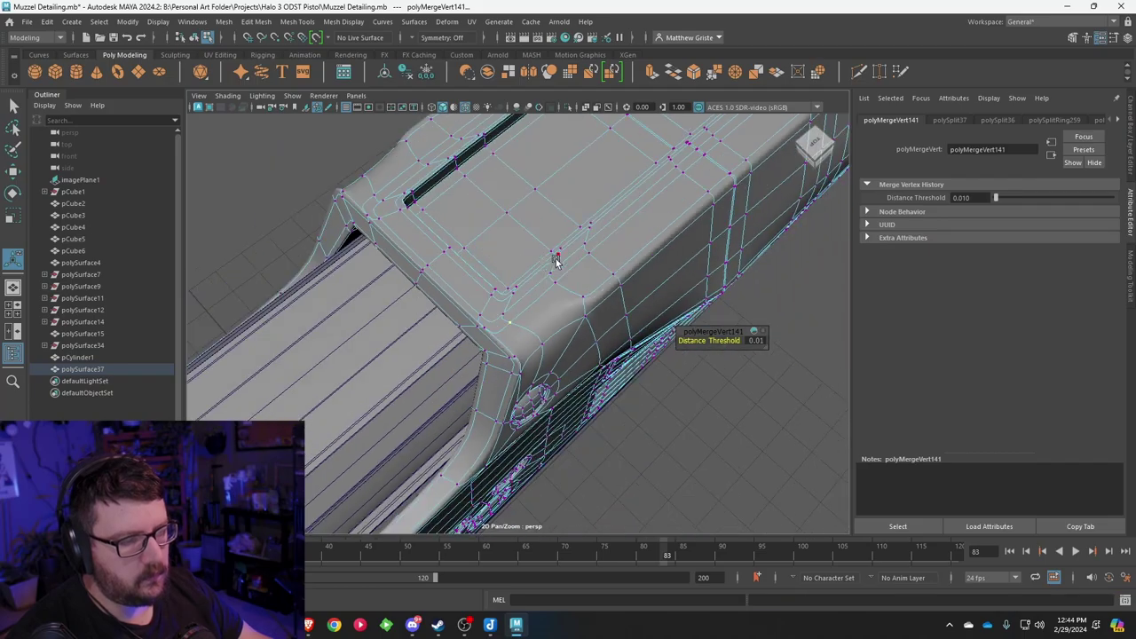
pyautogui.keyDown('alt'); pyautogui.moveTo(518, 272); pyautogui.dragTo(668, 244); pyautogui.keyUp('alt')
pyautogui.click(673, 264)
pyautogui.moveTo(598, 213); pyautogui.dragTo(637, 206, button='right')
pyautogui.scroll(-5, 637, 215)
pyautogui.moveTo(638, 216)
pyautogui.keyDown('alt'); pyautogui.mouseDown()
pyautogui.moveTo(626, 230)
pyautogui.moveTo(633, 218)
pyautogui.mouseUp(); pyautogui.keyUp('alt')
pyautogui.click(627, 169)
pyautogui.keyDown('alt'); pyautogui.moveTo(627, 168); pyautogui.dragTo(609, 184); pyautogui.keyUp('alt')
# Step: Insert an edge loop down the body's side panel, close to the vertical edge below the rear notch corner
pyautogui.click(577, 356)
pyautogui.scroll(4, 592, 338)
pyautogui.press('1')
pyautogui.keyDown('alt'); pyautogui.moveTo(676, 337); pyautogui.dragTo(613, 353); pyautogui.keyUp('alt')
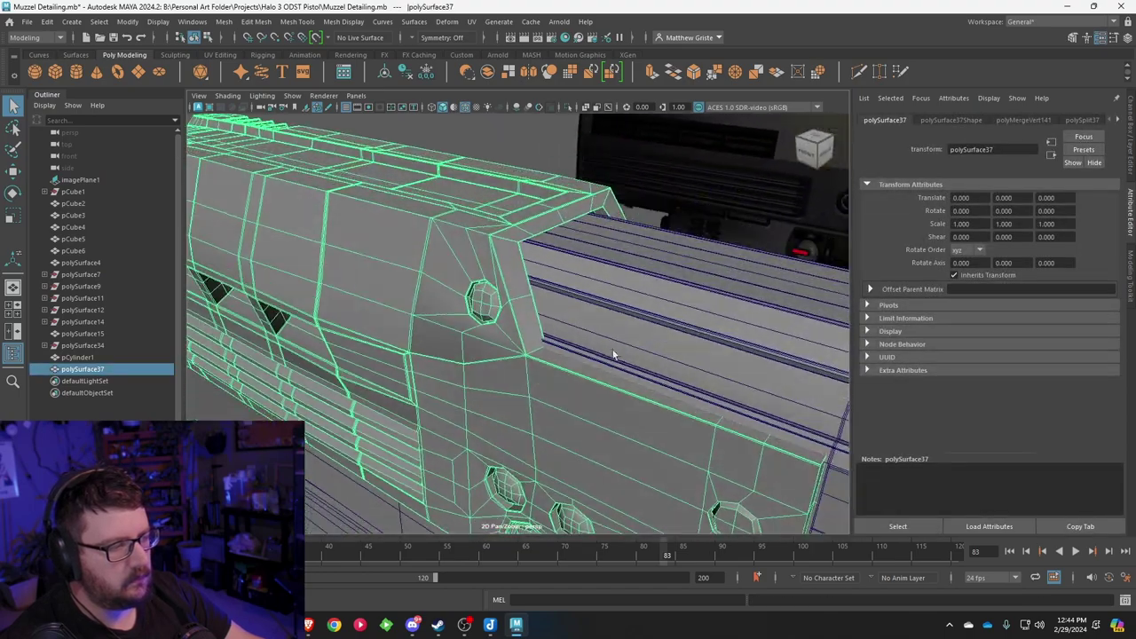
pyautogui.scroll(5, 604, 324)
pyautogui.keyDown('alt'); pyautogui.moveTo(598, 312); pyautogui.dragTo(580, 233, button='middle'); pyautogui.keyUp('alt')
pyautogui.moveTo(580, 237)
pyautogui.keyDown('alt'); pyautogui.mouseDown()
pyautogui.moveTo(608, 261)
pyautogui.moveTo(571, 241)
pyautogui.mouseUp(); pyautogui.keyUp('alt')
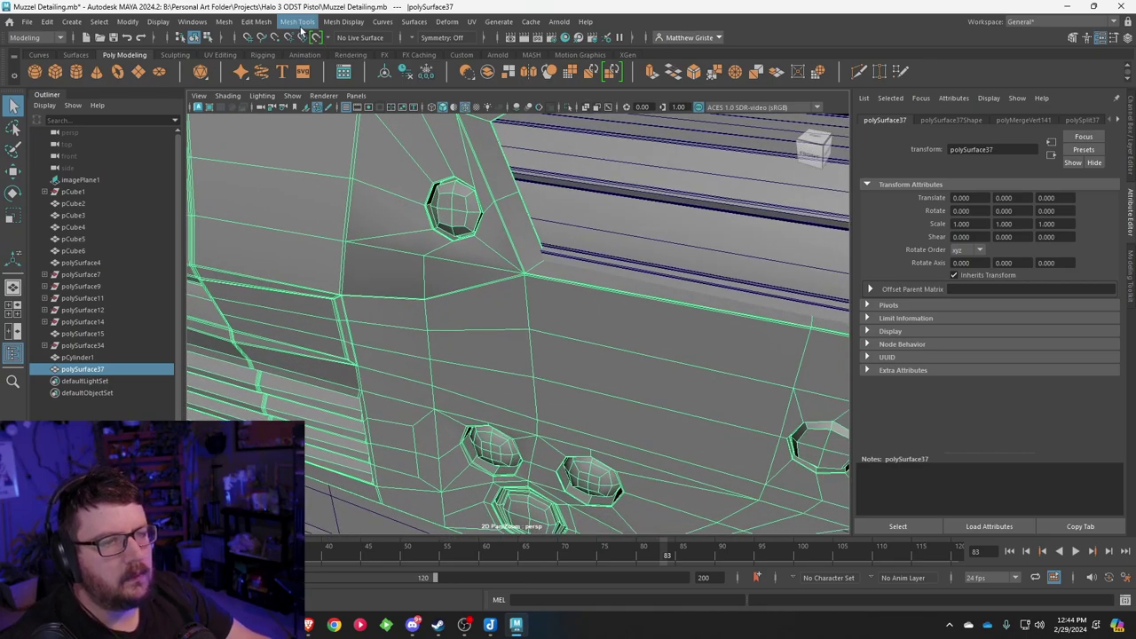
pyautogui.click(298, 22)
pyautogui.click(319, 113)
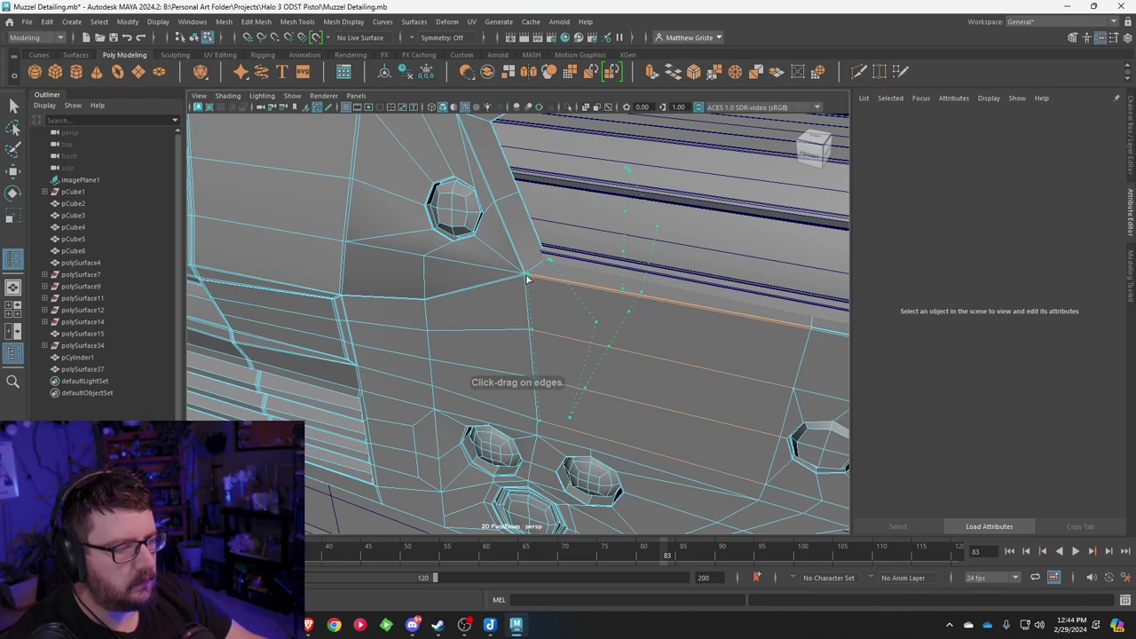
pyautogui.moveTo(525, 277); pyautogui.dragTo(526, 278)
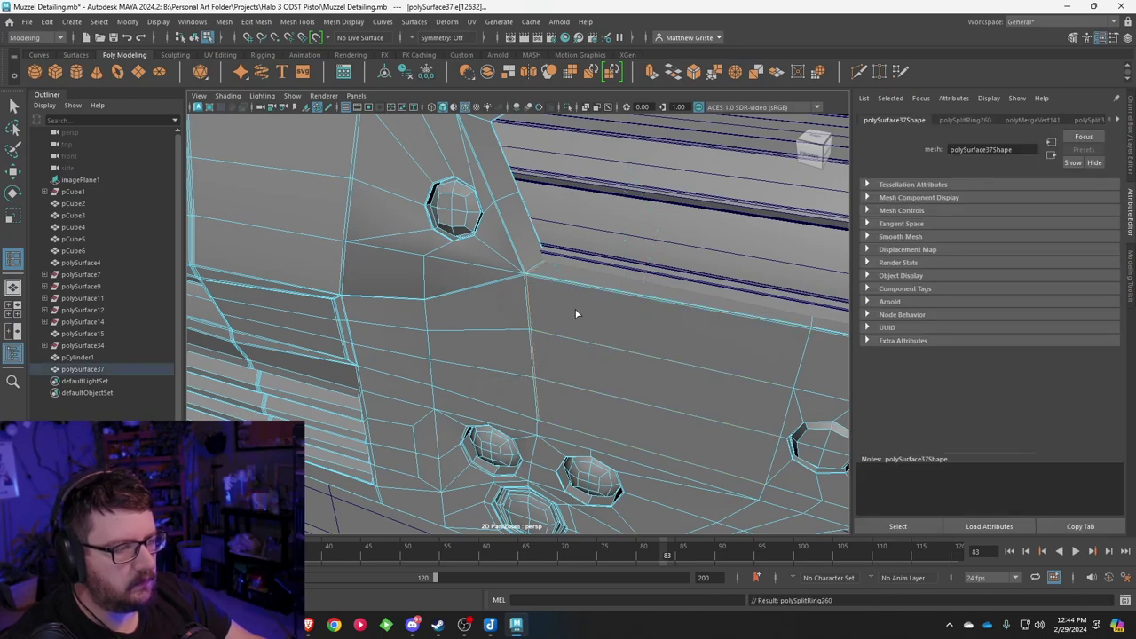
# Step: Multi-cut a diagonal edge from the new edge loop's lower end to the vertex above the rear hole of the upper pair of round holes
pyautogui.keyDown('alt'); pyautogui.moveTo(576, 315); pyautogui.dragTo(616, 278); pyautogui.keyUp('alt')
pyautogui.keyDown('alt'); pyautogui.moveTo(616, 278); pyautogui.dragTo(581, 217, button='middle'); pyautogui.keyUp('alt')
pyautogui.scroll(6, 554, 229)
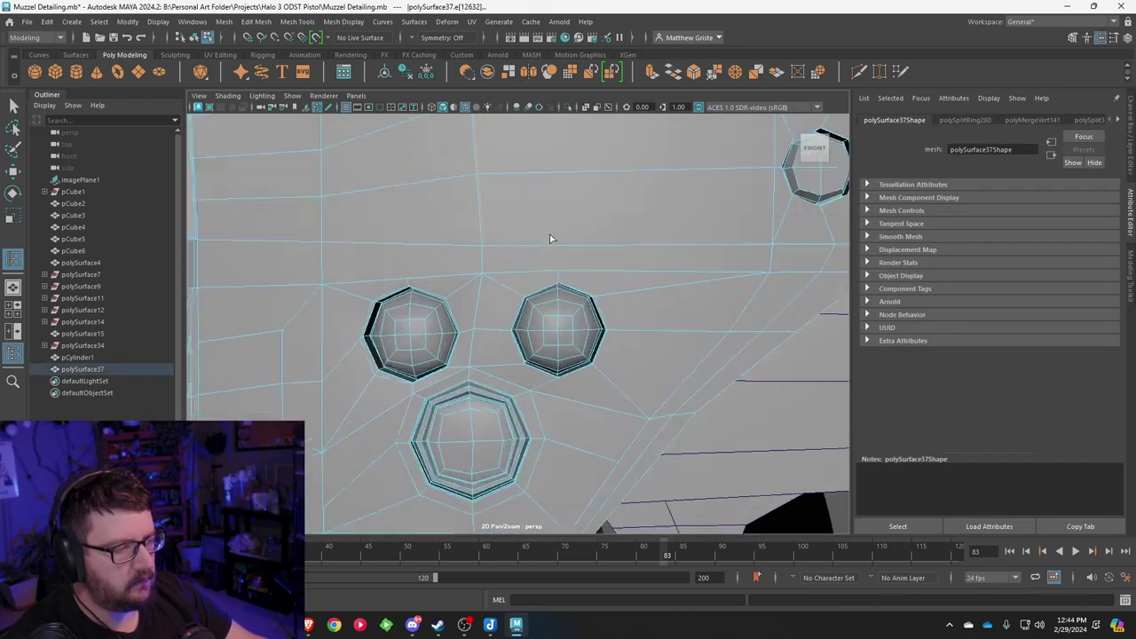
pyautogui.click(261, 25)
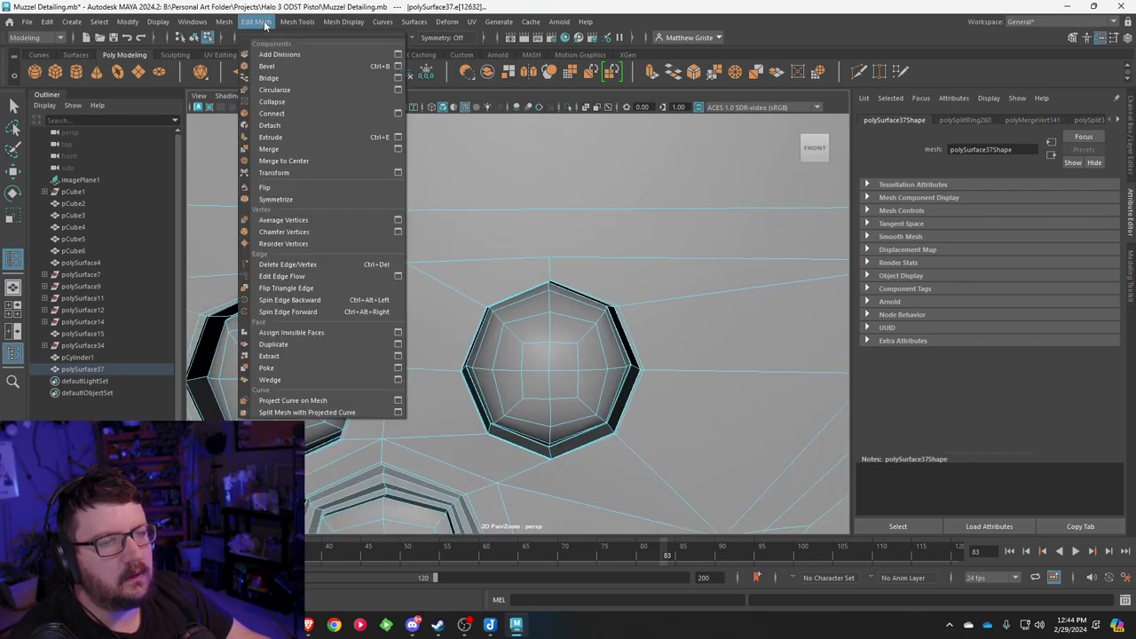
pyautogui.click(330, 138)
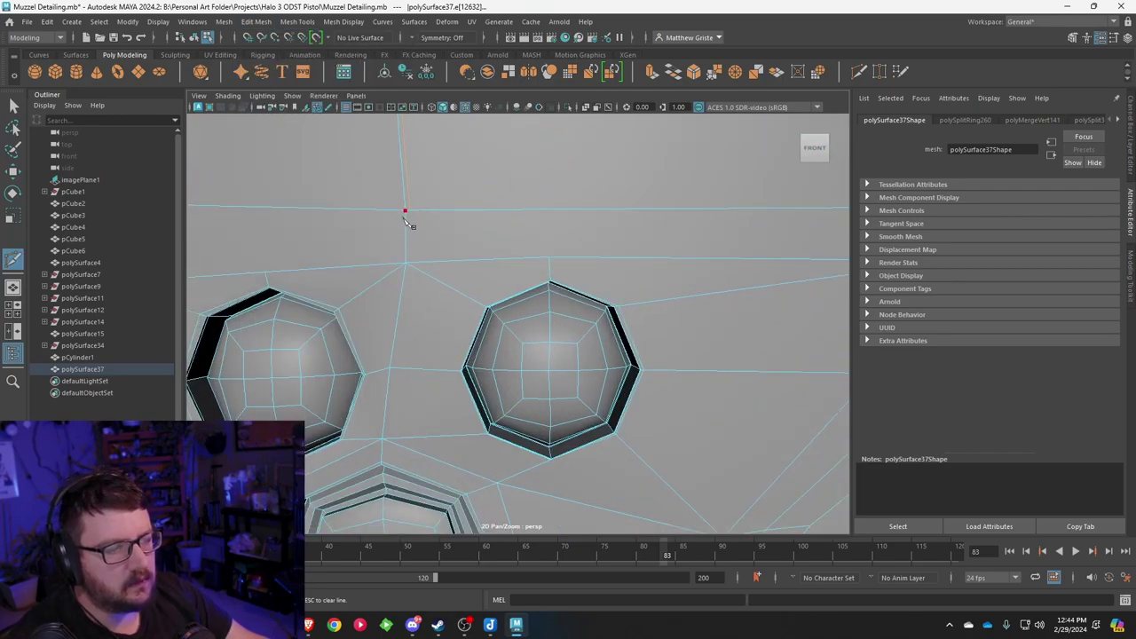
pyautogui.rightClick(560, 256)
pyautogui.keyDown('alt'); pyautogui.moveTo(491, 223); pyautogui.dragTo(535, 263, button='right'); pyautogui.keyUp('alt')
# Step: Merge the vertices at the diagonal cut's upper end with a 0.01 distance threshold and check the cut in smooth preview
pyautogui.moveTo(455, 240); pyautogui.dragTo(415, 231, button='right')
pyautogui.click(449, 236)
pyautogui.press('Return')
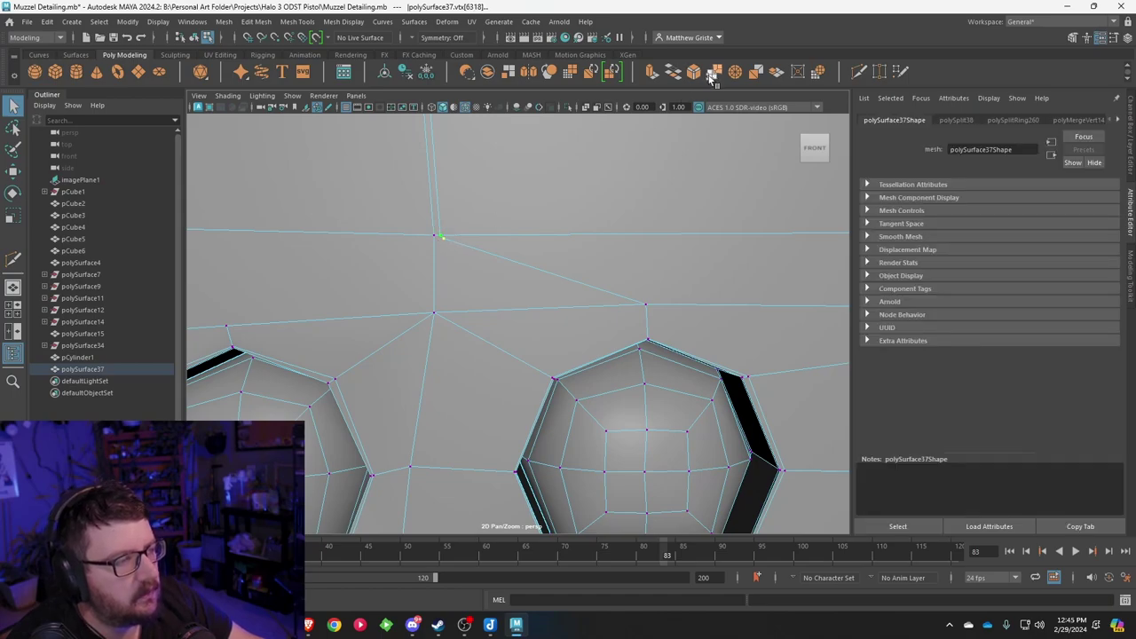
pyautogui.click(710, 75)
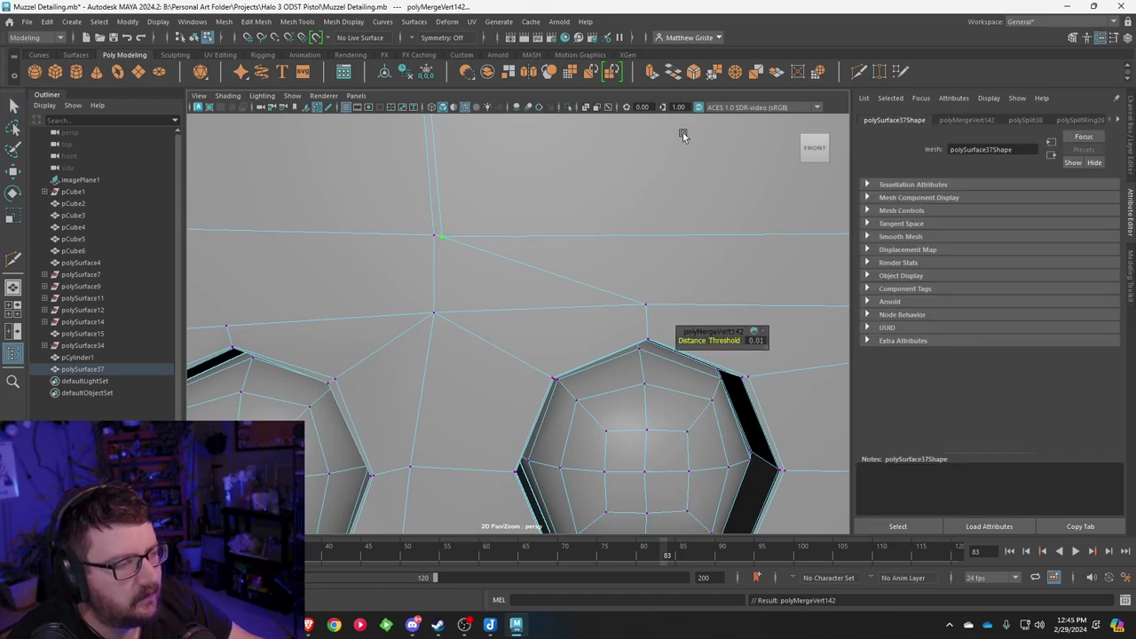
pyautogui.click(646, 307)
pyautogui.press('3')
pyautogui.press('1')
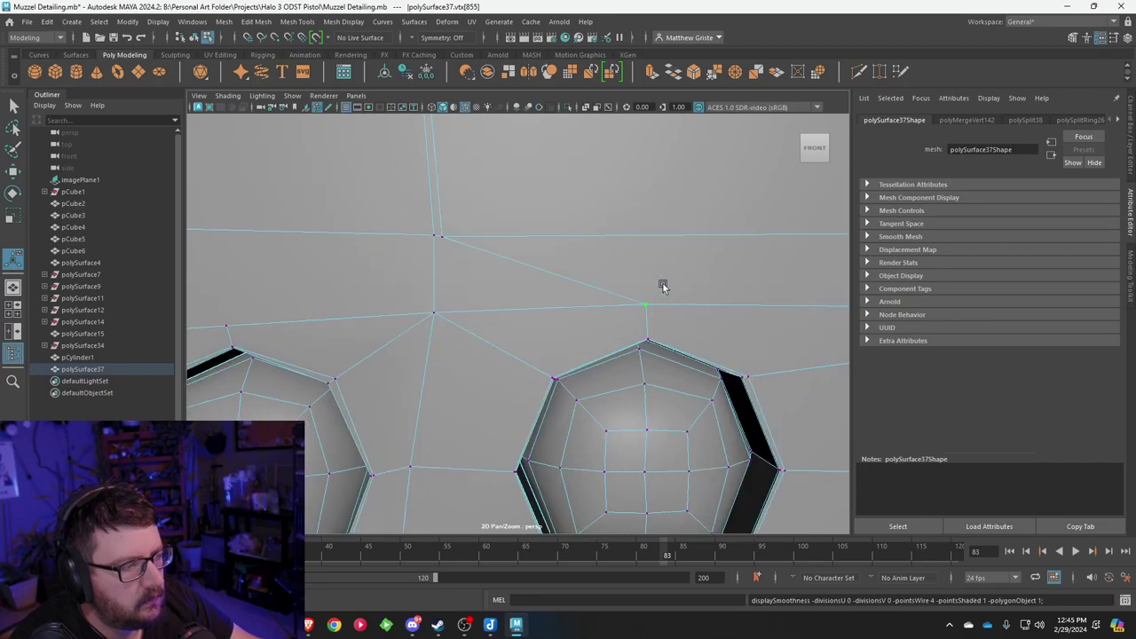
# Step: Multi-cut the matching diagonal edge on the opposite side of the body, from the edge loop to the vertex above the rear round hole
pyautogui.keyDown('alt'); pyautogui.moveTo(662, 289); pyautogui.dragTo(597, 233); pyautogui.keyUp('alt')
pyautogui.scroll(8, 597, 233)
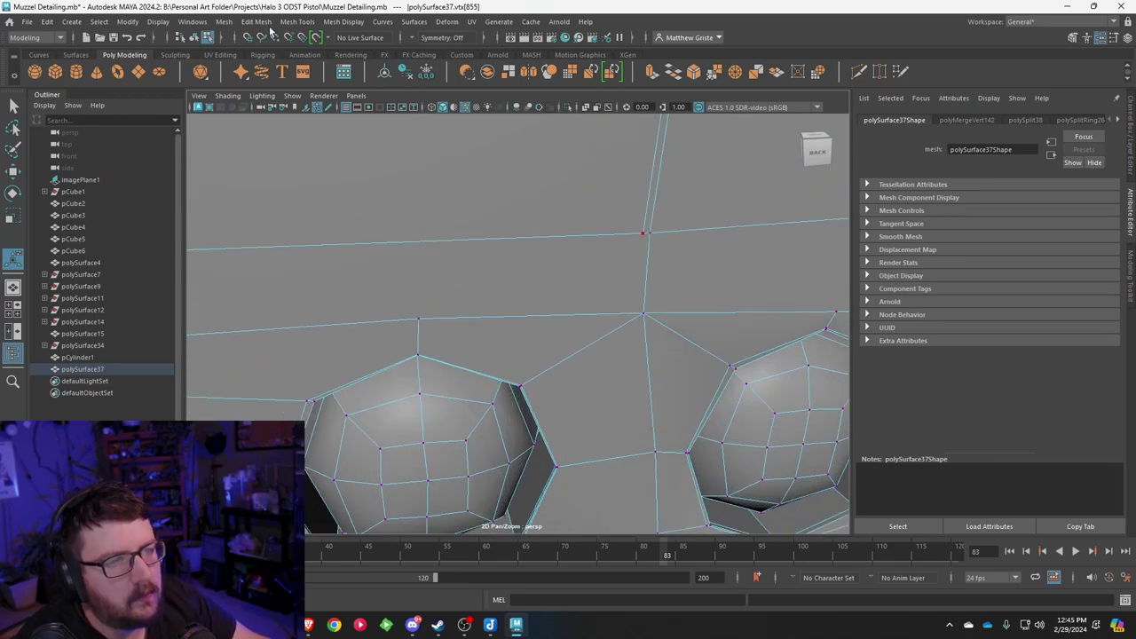
pyautogui.click(298, 21)
pyautogui.click(321, 125)
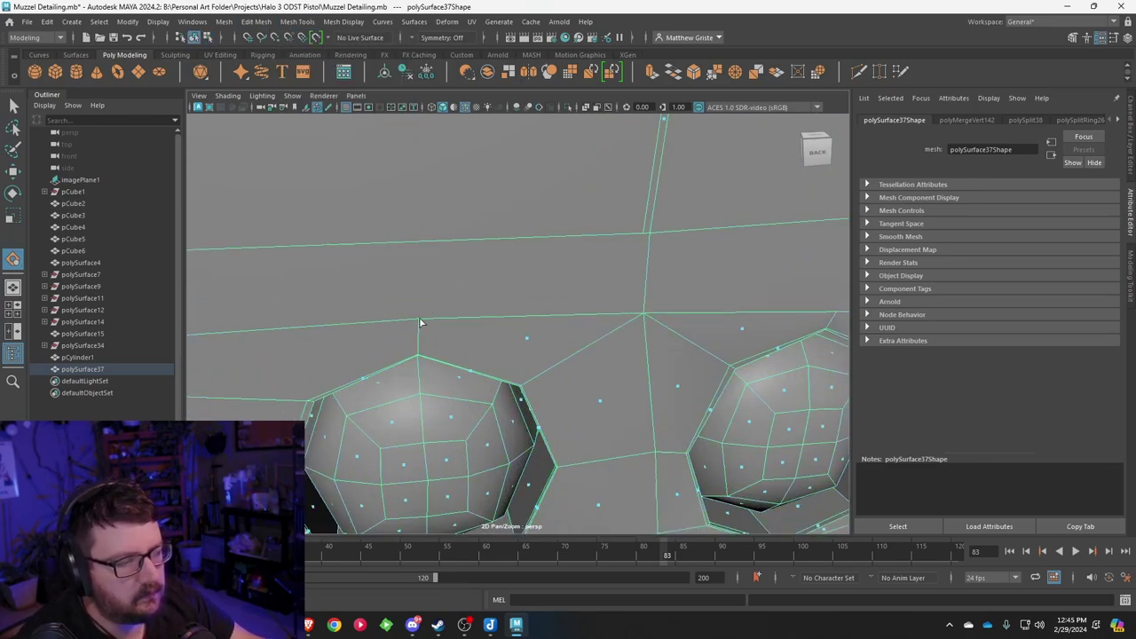
pyautogui.click(299, 21)
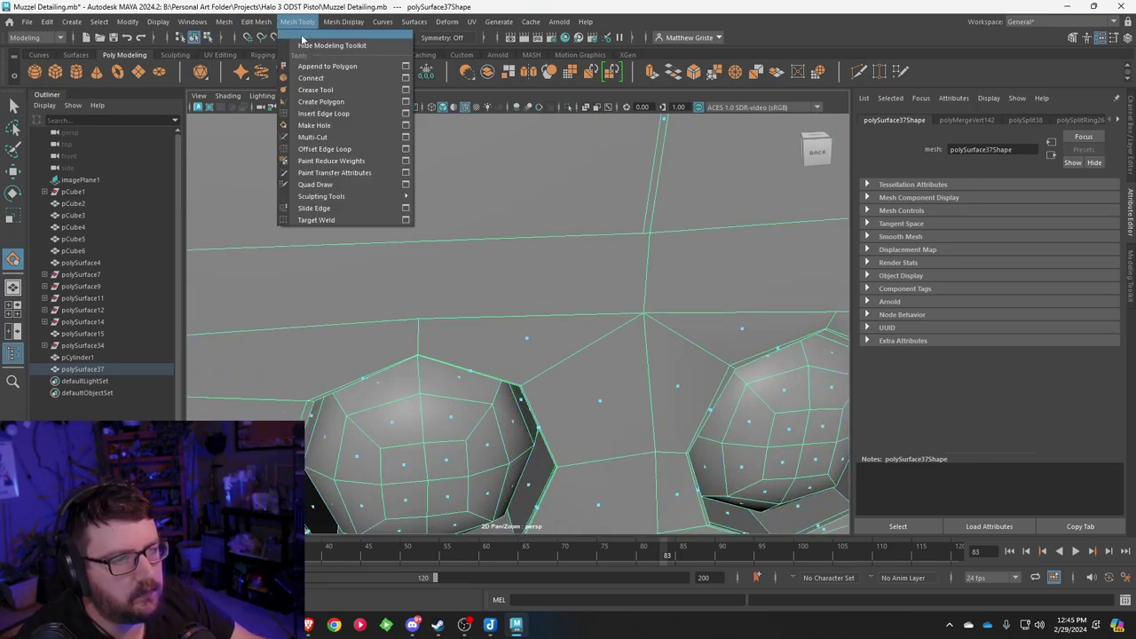
pyautogui.click(333, 137)
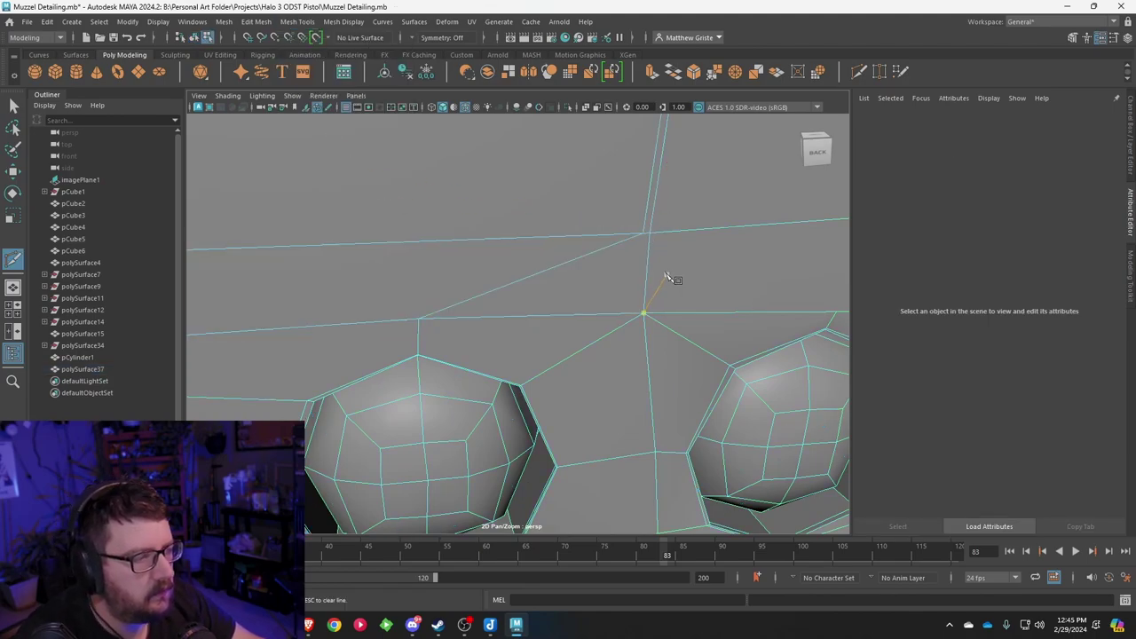
pyautogui.press('q')
pyautogui.press('3')
pyautogui.scroll(-10, 637, 222)
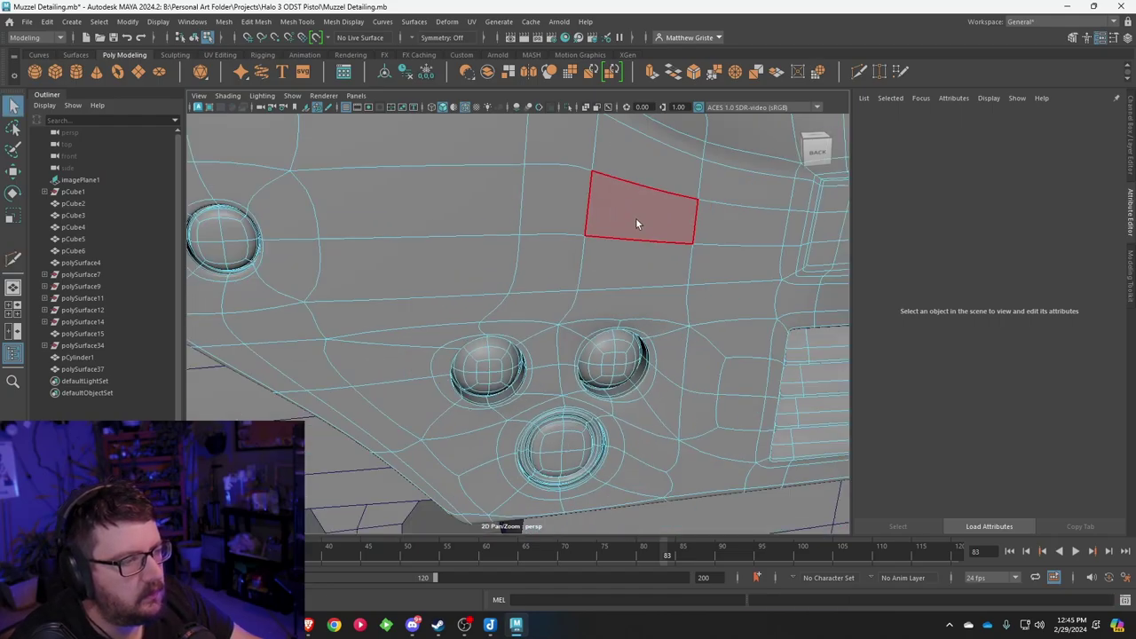
# Step: Return to object selection, hide the wireframe on shaded and examine the whole pistol's shading
pyautogui.moveTo(604, 203); pyautogui.dragTo(637, 184, button='right')
pyautogui.click(474, 124)
pyautogui.scroll(-2, 464, 169)
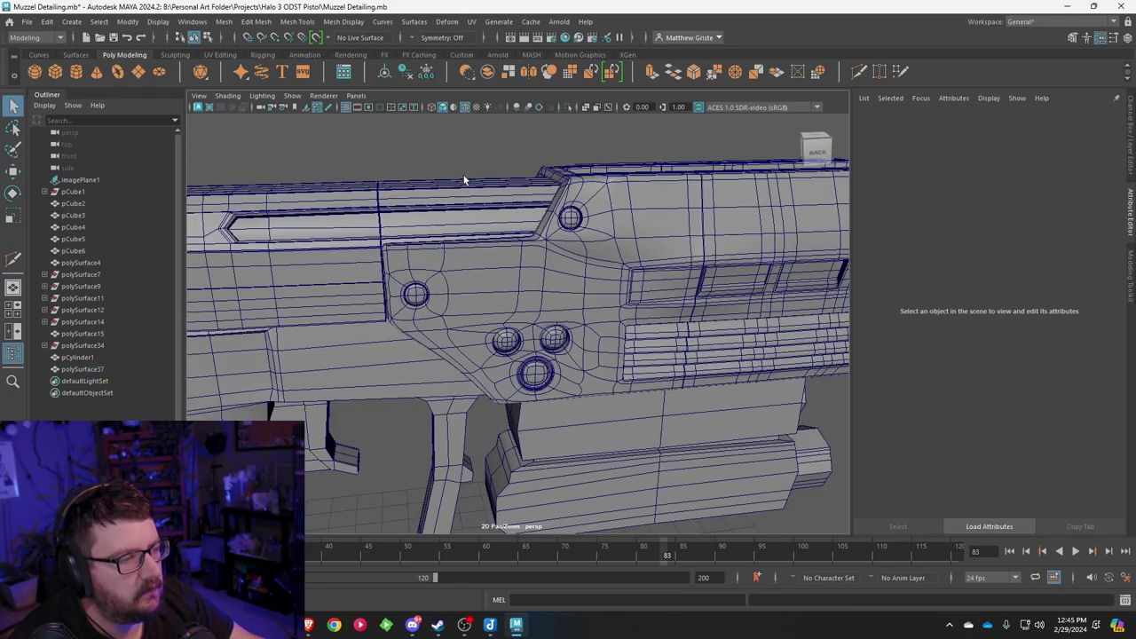
pyautogui.keyDown('alt'); pyautogui.moveTo(463, 175); pyautogui.dragTo(621, 187); pyautogui.keyUp('alt')
pyautogui.click(494, 251)
pyautogui.click(462, 206)
pyautogui.click(292, 96)
pyautogui.click(294, 100)
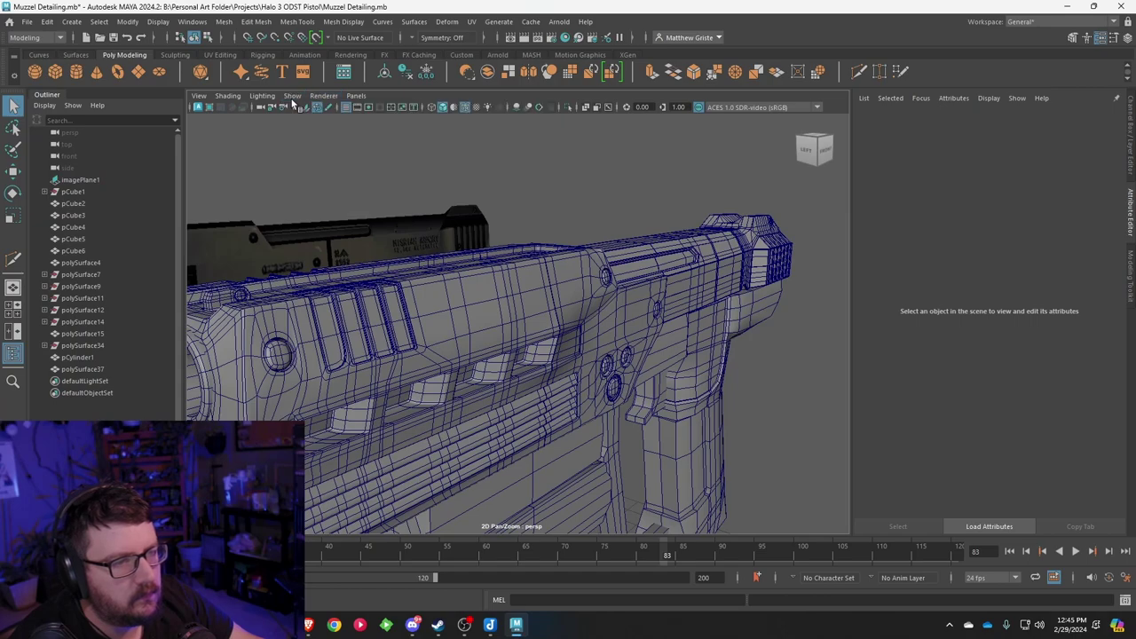
pyautogui.click(465, 107)
pyautogui.moveTo(606, 207)
pyautogui.keyDown('alt'); pyautogui.mouseDown()
pyautogui.moveTo(500, 207)
pyautogui.moveTo(466, 221)
pyautogui.moveTo(520, 246)
pyautogui.moveTo(613, 192)
pyautogui.moveTo(634, 198)
pyautogui.moveTo(527, 210)
pyautogui.moveTo(512, 203)
pyautogui.moveTo(578, 210)
pyautogui.moveTo(459, 190)
pyautogui.moveTo(398, 213)
pyautogui.moveTo(471, 190)
pyautogui.moveTo(552, 199)
pyautogui.moveTo(533, 208)
pyautogui.mouseUp(); pyautogui.keyUp('alt')
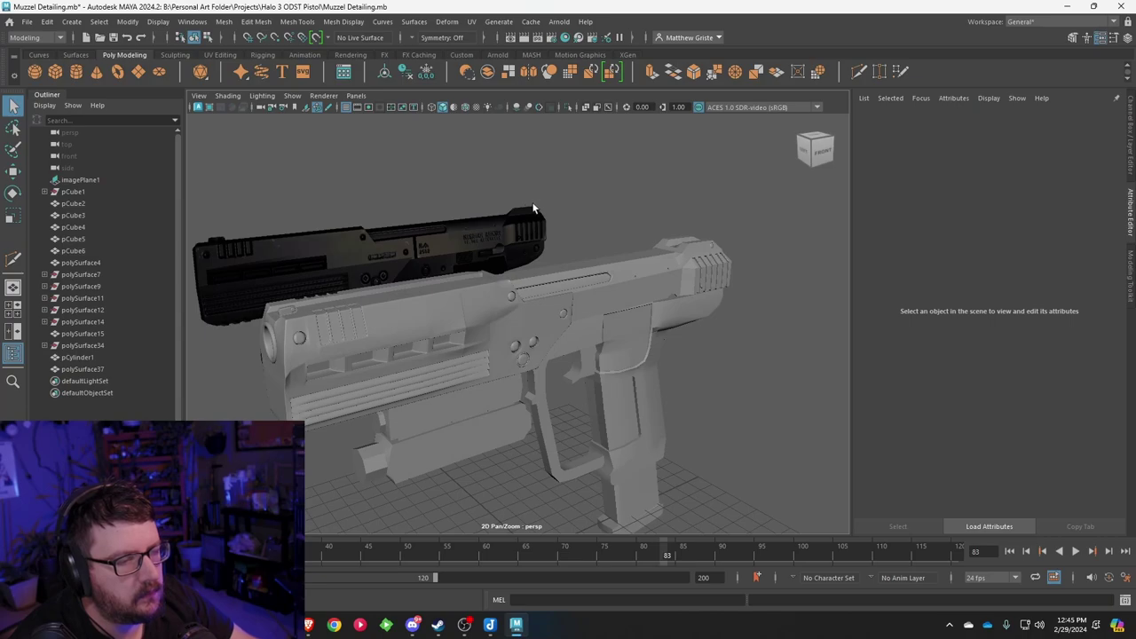
pyautogui.keyDown('alt'); pyautogui.moveTo(547, 261); pyautogui.dragTo(476, 299); pyautogui.keyUp('alt')
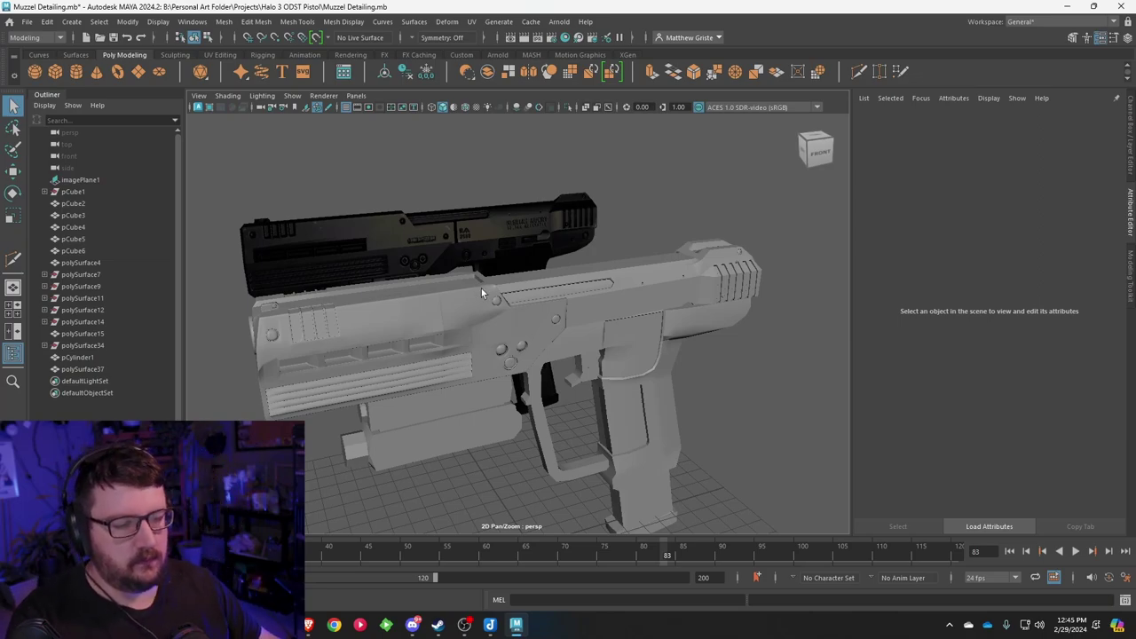
# Step: Insert a vertical edge loop through the foremost side slot, close to its rear edge, and show the body in smooth preview
pyautogui.scroll(5, 481, 288)
pyautogui.keyDown('alt'); pyautogui.moveTo(289, 299); pyautogui.dragTo(544, 306, button='middle'); pyautogui.keyUp('alt')
pyautogui.scroll(5, 544, 306)
pyautogui.keyDown('alt'); pyautogui.moveTo(443, 392); pyautogui.dragTo(541, 359, button='middle'); pyautogui.keyUp('alt')
pyautogui.keyDown('alt'); pyautogui.moveTo(541, 359); pyautogui.dragTo(513, 349); pyautogui.keyUp('alt')
pyautogui.click(513, 348)
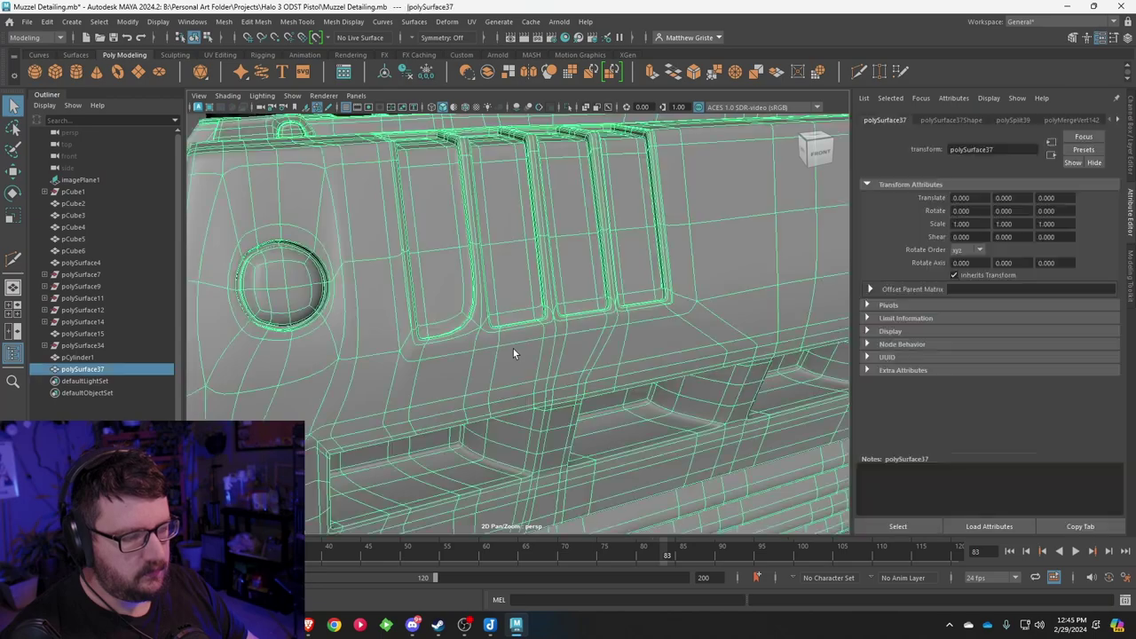
pyautogui.press('1')
pyautogui.keyDown('alt'); pyautogui.moveTo(496, 348); pyautogui.dragTo(444, 341, button='middle'); pyautogui.keyUp('alt')
pyautogui.scroll(5, 415, 338)
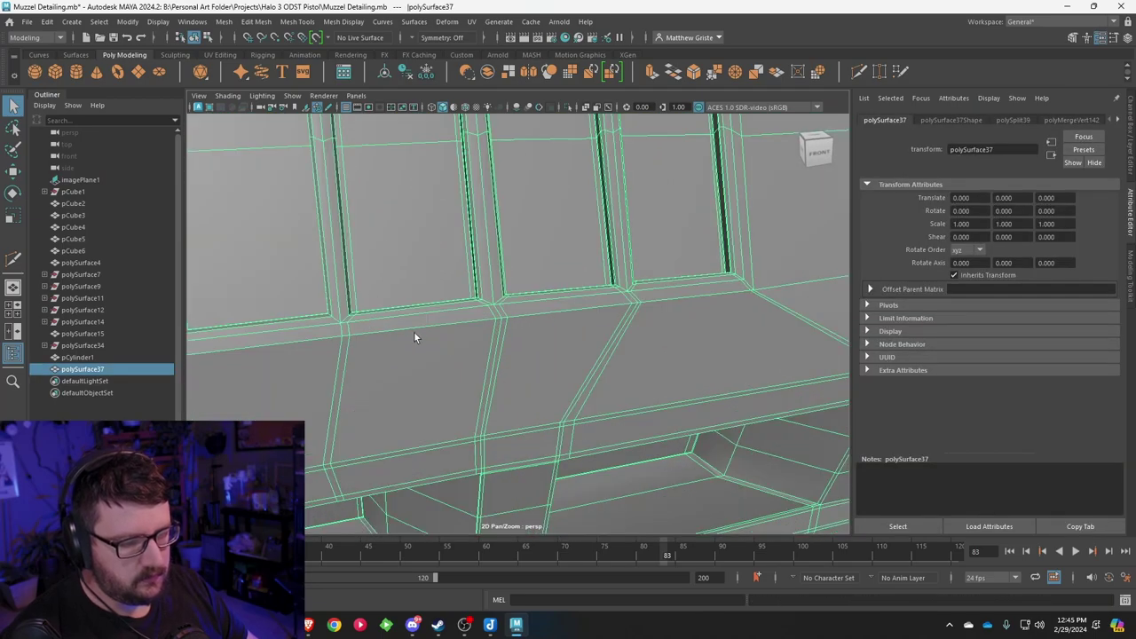
pyautogui.click(254, 25)
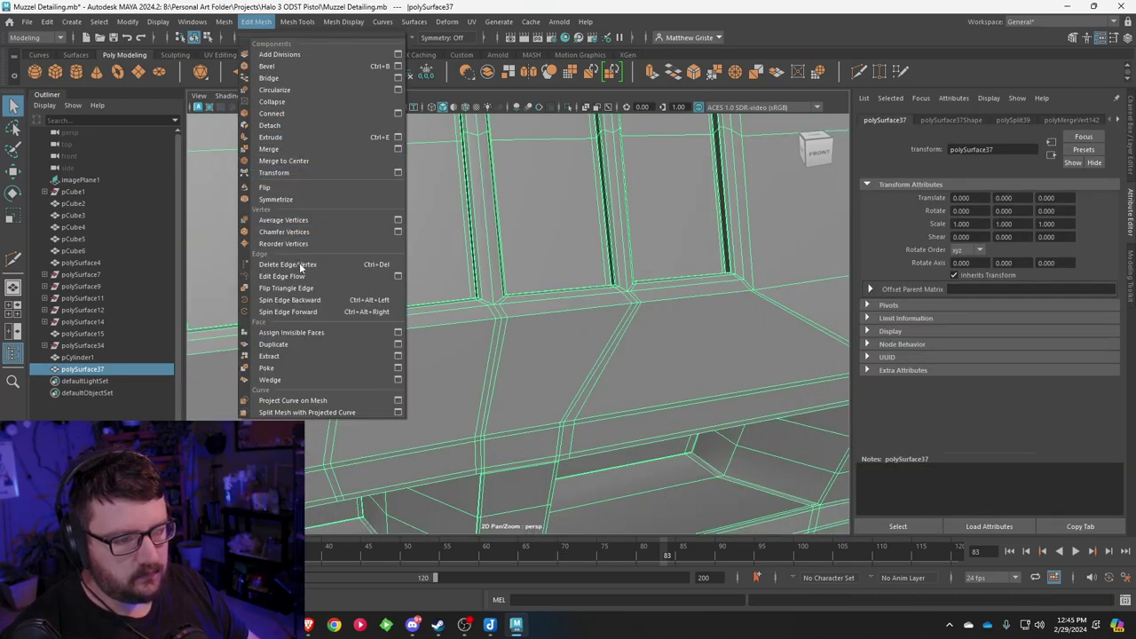
pyautogui.moveTo(310, 26)
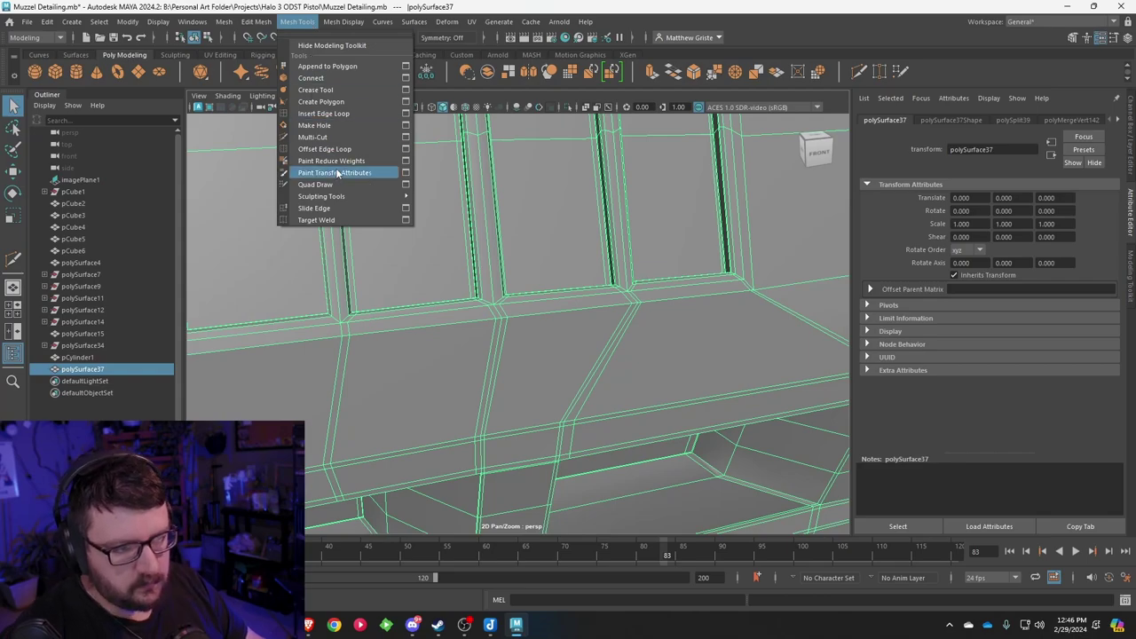
pyautogui.click(313, 136)
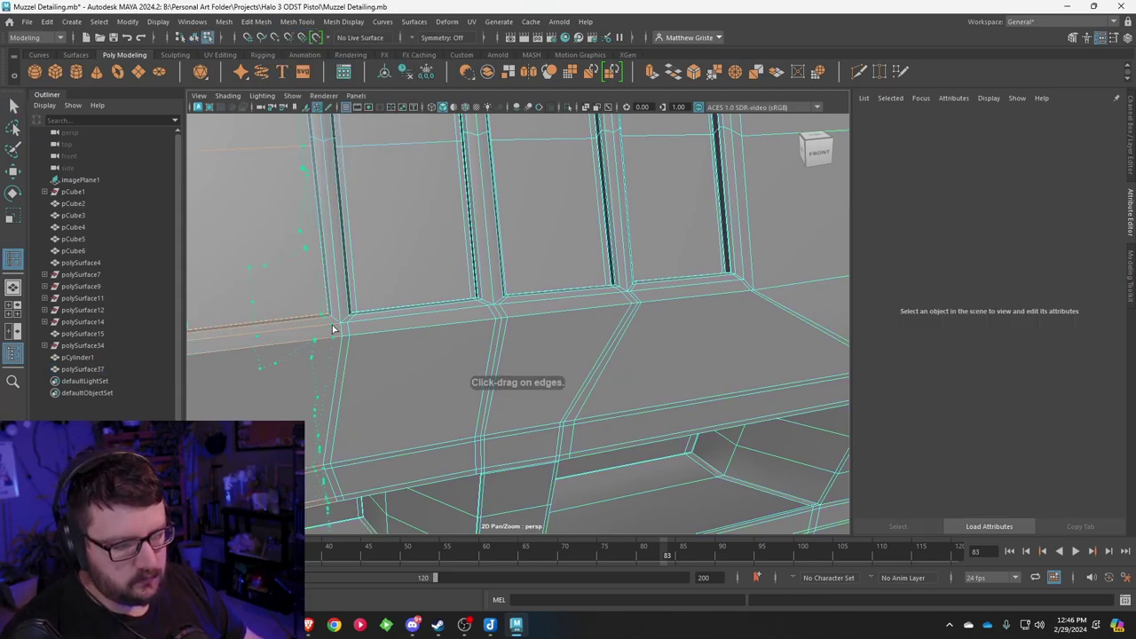
pyautogui.keyDown('ctrl'); pyautogui.click(337, 330); pyautogui.keyUp('ctrl')
pyautogui.press('q')
pyautogui.press('3')
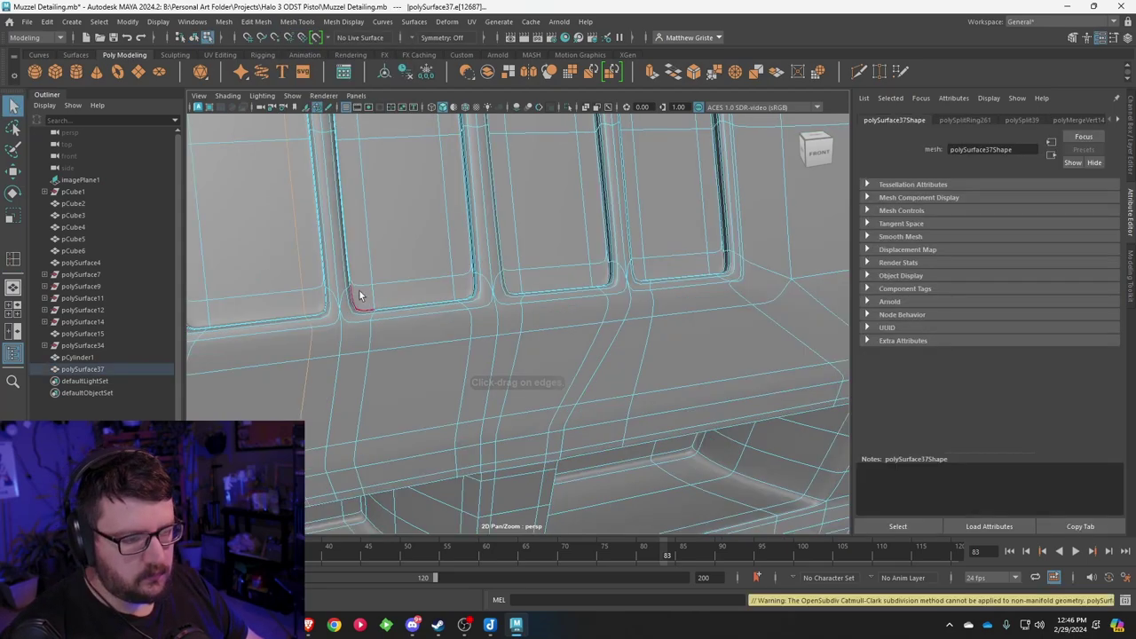
# Step: Examine the smoothed body and whole pistol from several angles in object selection, and turn the wireframe on shaded back on
pyautogui.scroll(-10, 361, 293)
pyautogui.keyDown('alt'); pyautogui.moveTo(482, 311); pyautogui.dragTo(474, 293); pyautogui.keyUp('alt')
pyautogui.moveTo(475, 272); pyautogui.dragTo(518, 257, button='right')
pyautogui.click(356, 192)
pyautogui.scroll(-5, 356, 191)
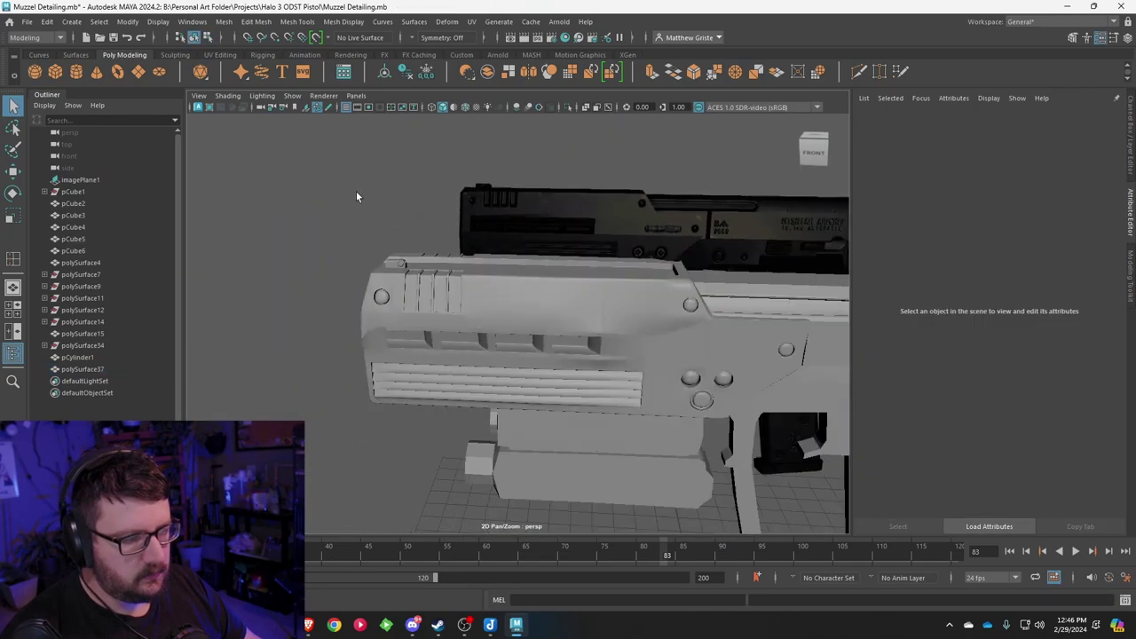
pyautogui.keyDown('alt'); pyautogui.moveTo(357, 193); pyautogui.dragTo(450, 199); pyautogui.keyUp('alt')
pyautogui.keyDown('alt'); pyautogui.moveTo(422, 202); pyautogui.dragTo(394, 204); pyautogui.keyUp('alt')
pyautogui.keyDown('alt'); pyautogui.moveTo(600, 223); pyautogui.dragTo(389, 266, button='middle'); pyautogui.keyUp('alt')
pyautogui.scroll(3, 389, 269)
pyautogui.keyDown('alt'); pyautogui.moveTo(389, 269); pyautogui.dragTo(628, 268); pyautogui.keyUp('alt')
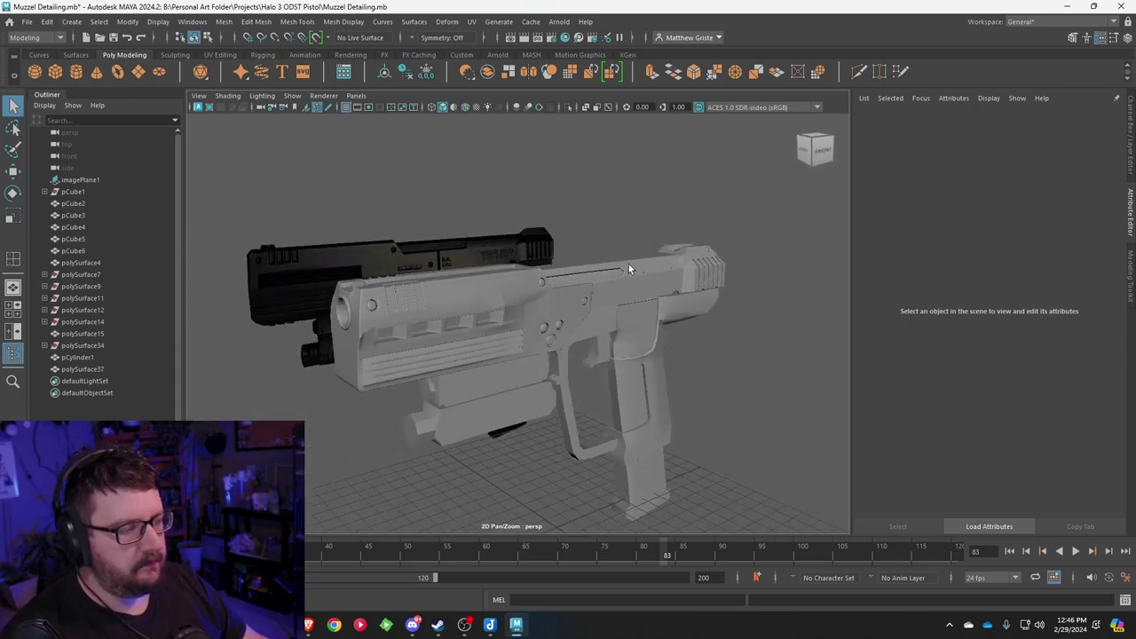
pyautogui.click(466, 107)
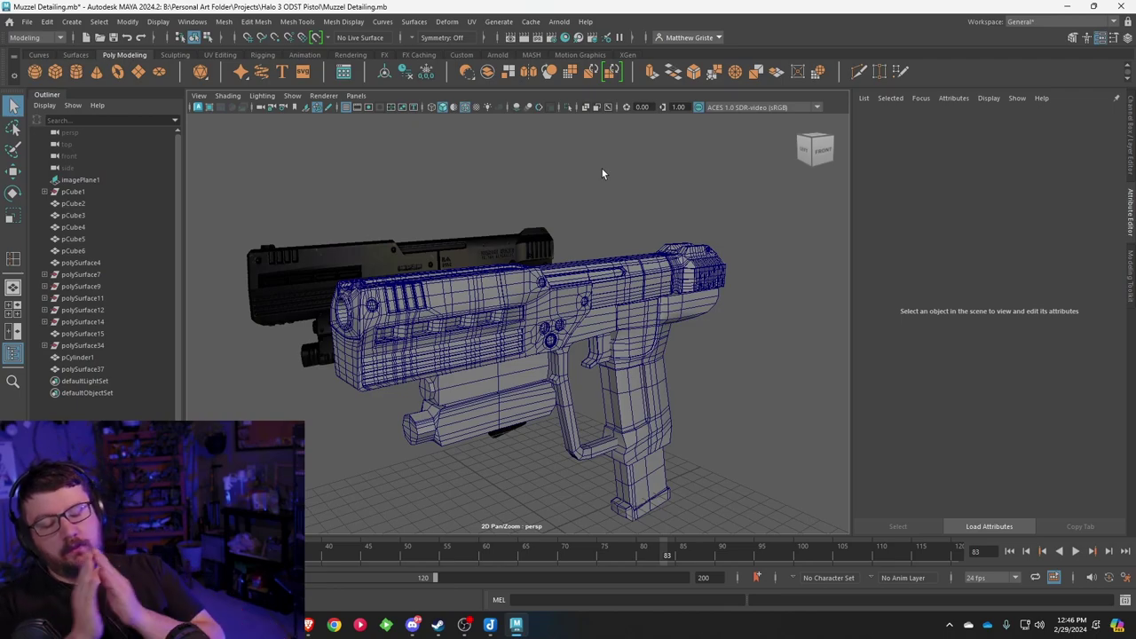